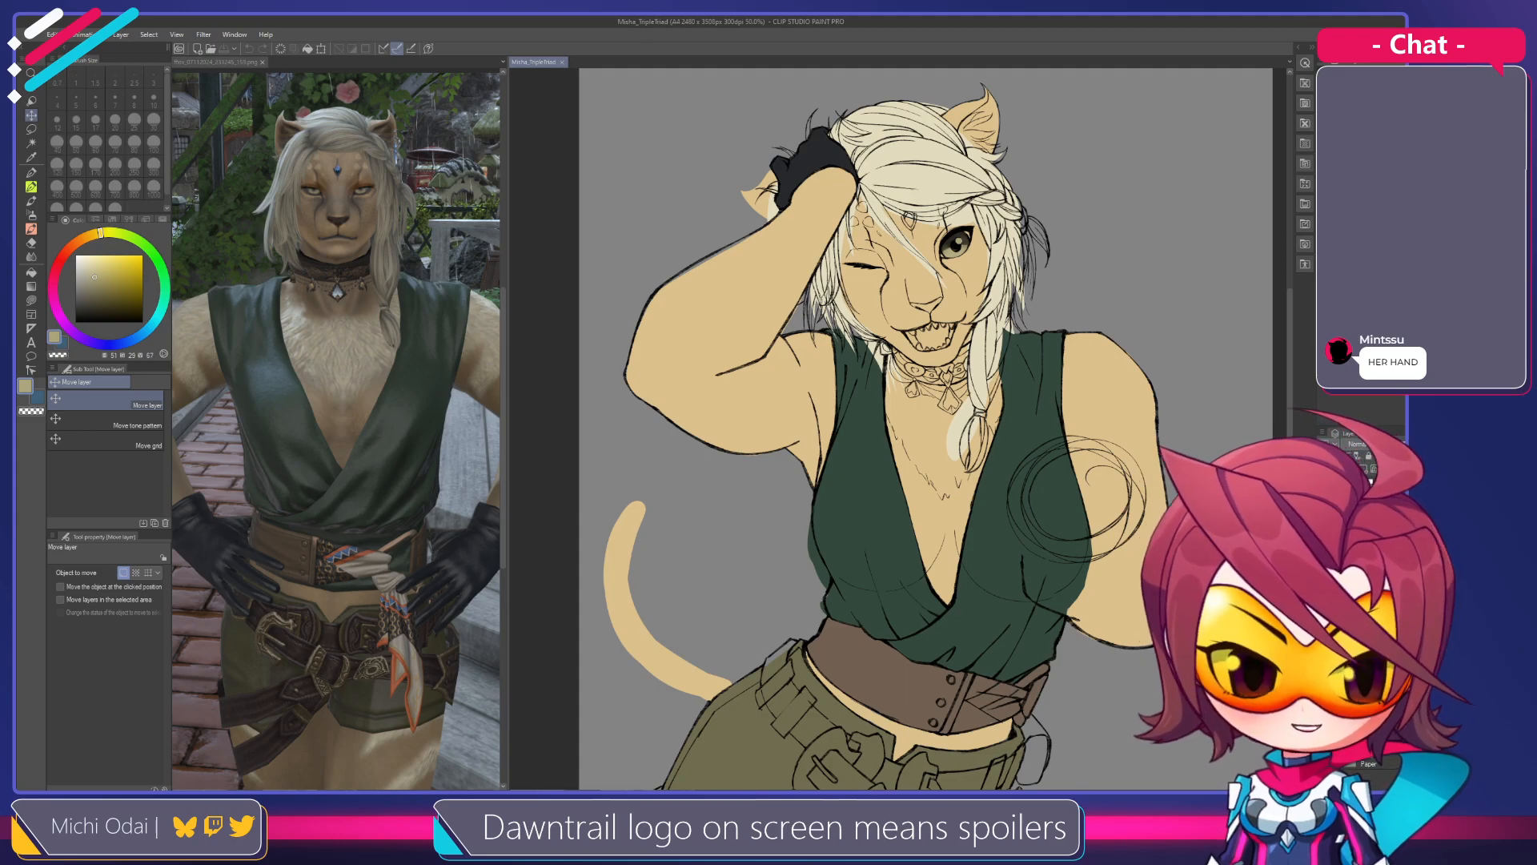
scroll(994, 409, up, 2)
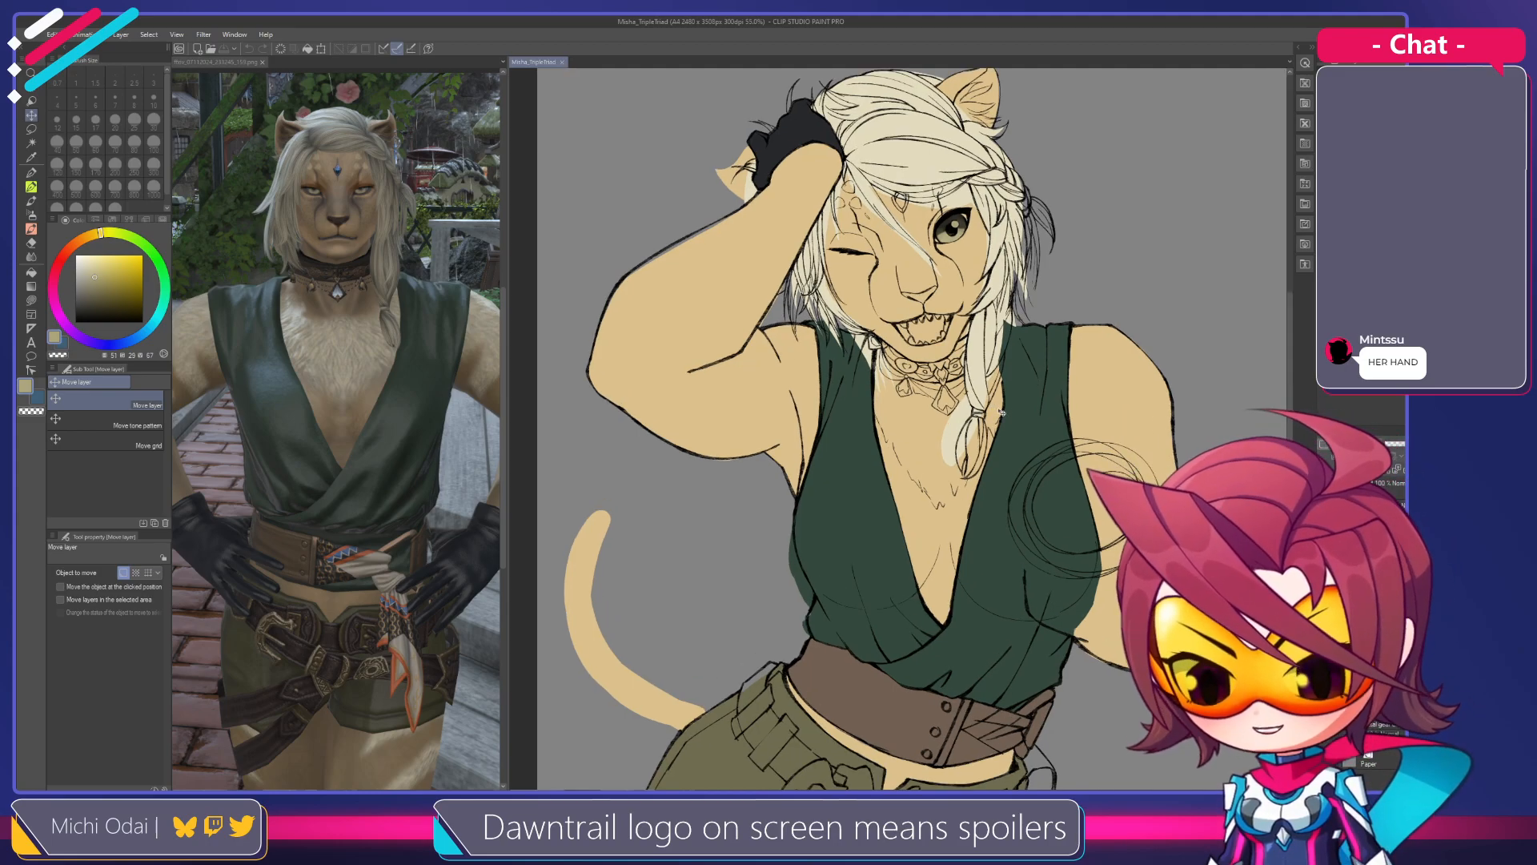
scroll(976, 417, down, 2)
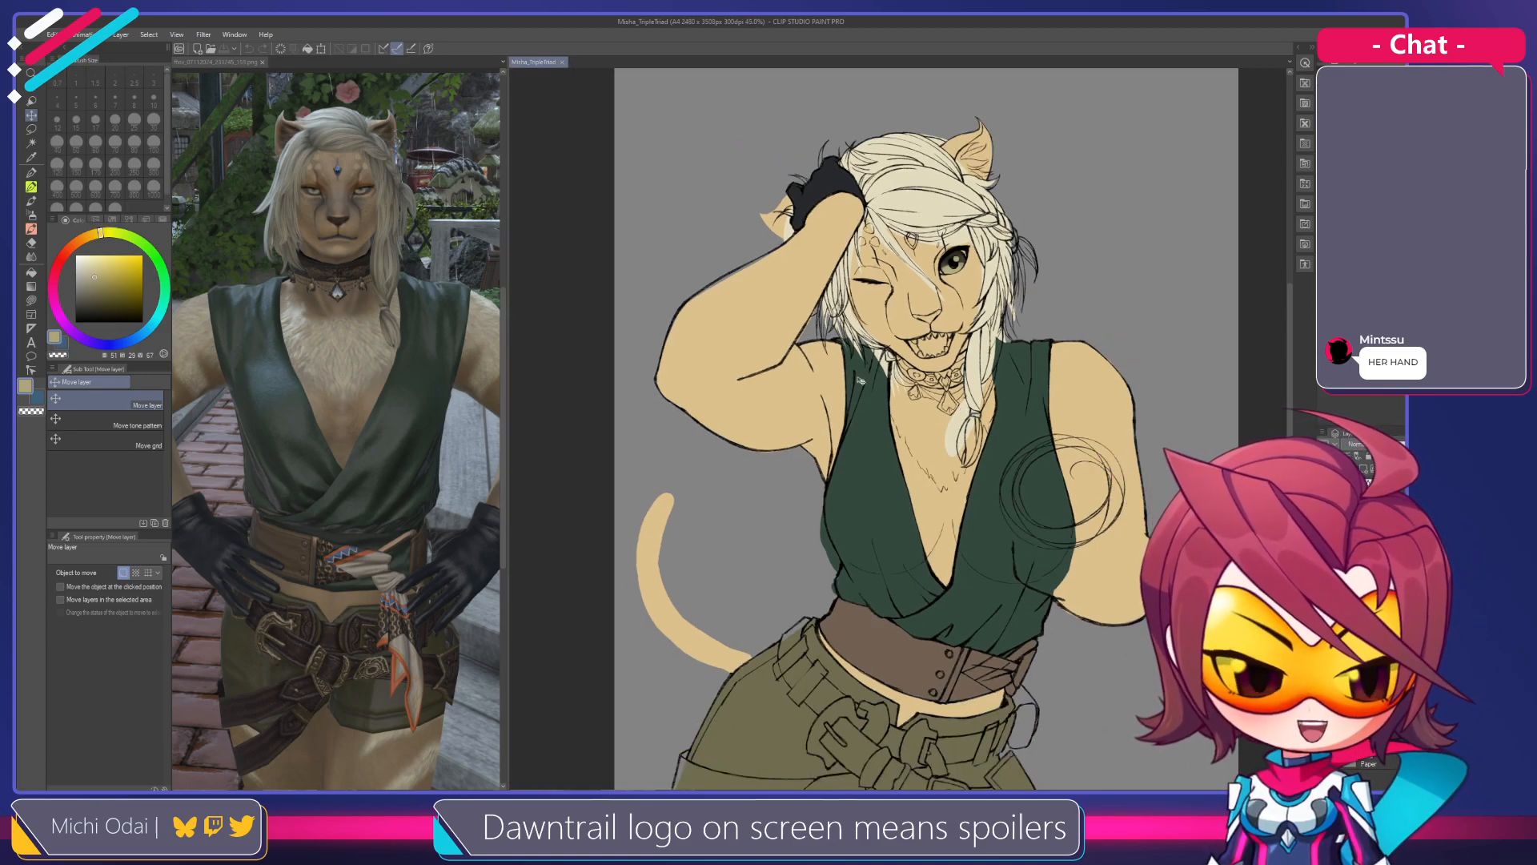
scroll(888, 374, up, 2)
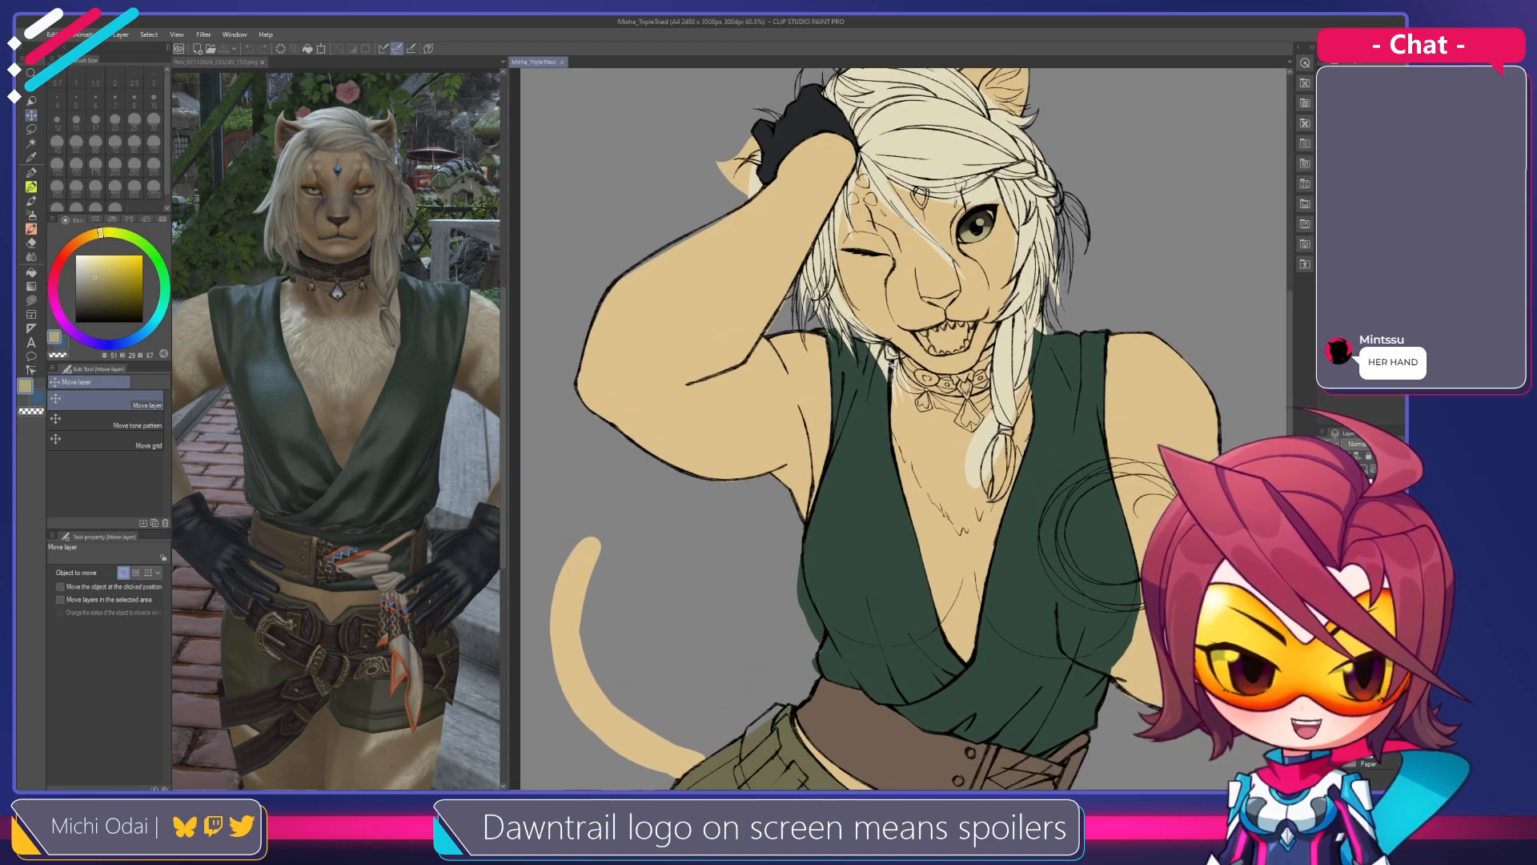
scroll(890, 363, up, 4)
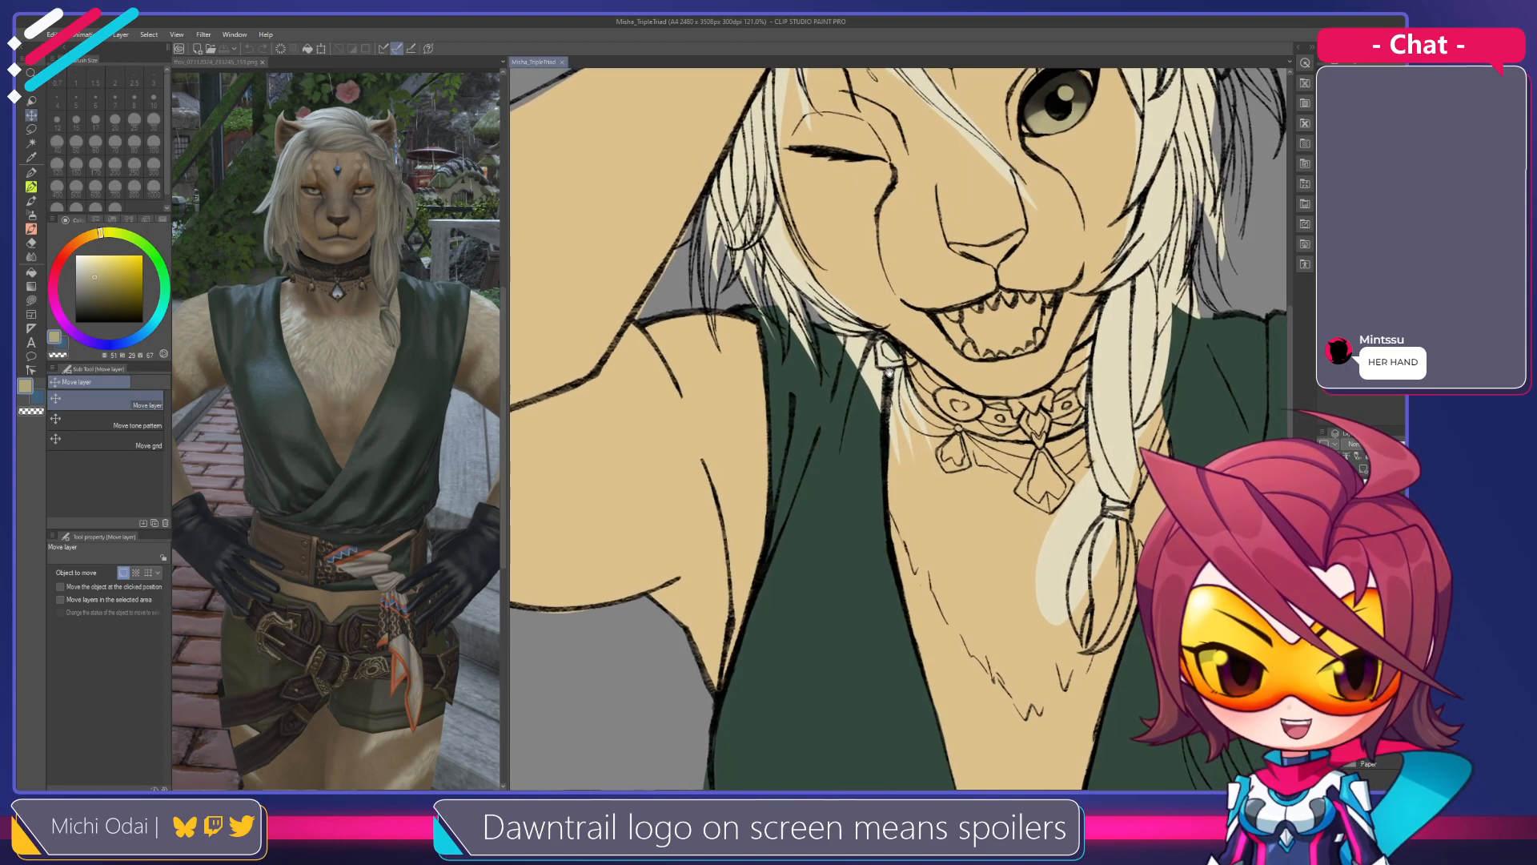
scroll(890, 364, down, 4)
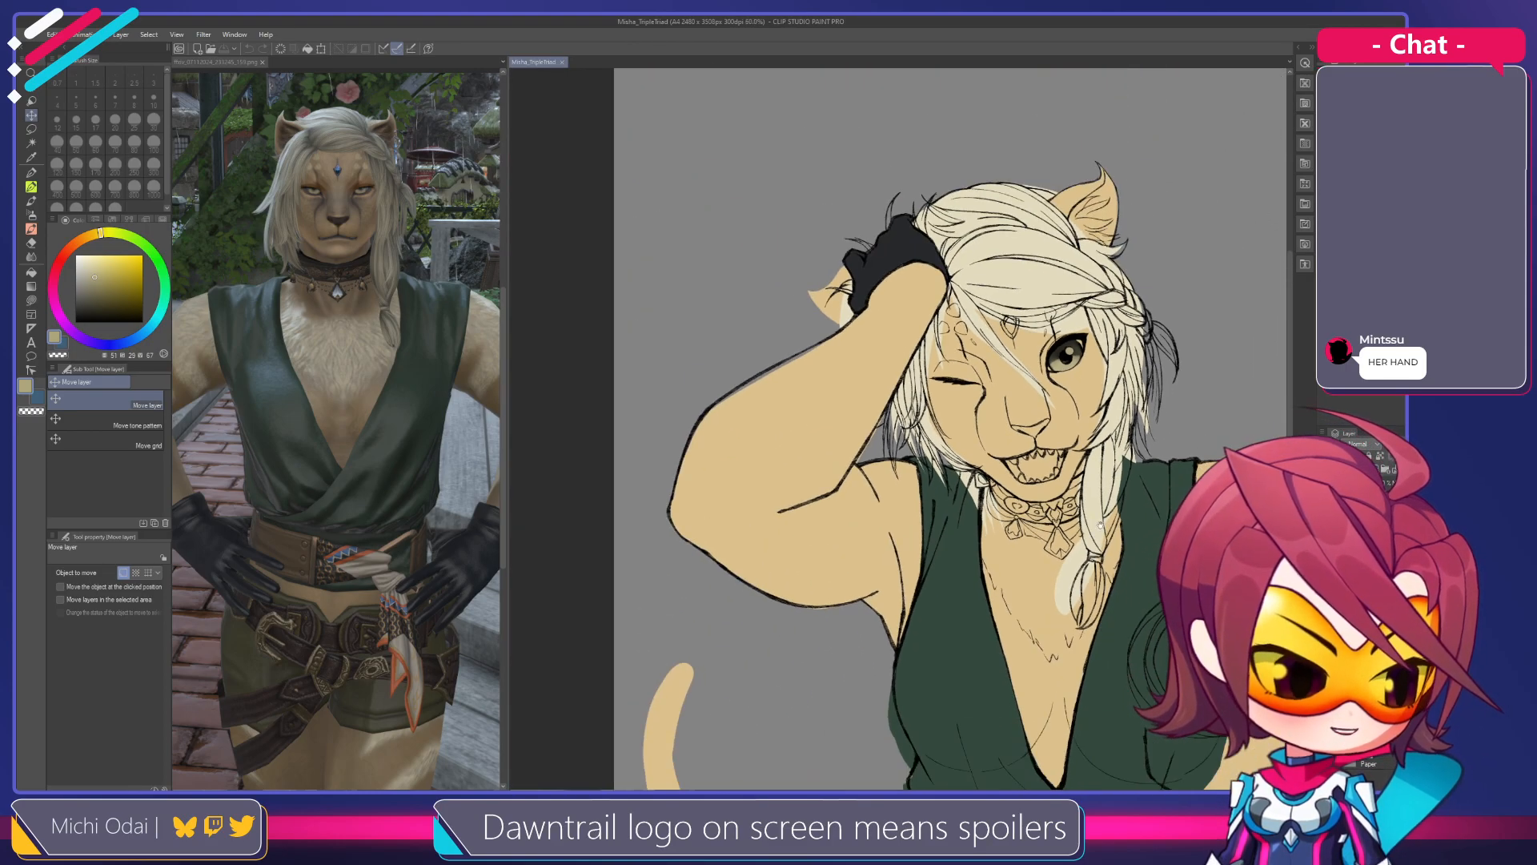
drag(1100, 525, 1035, 450)
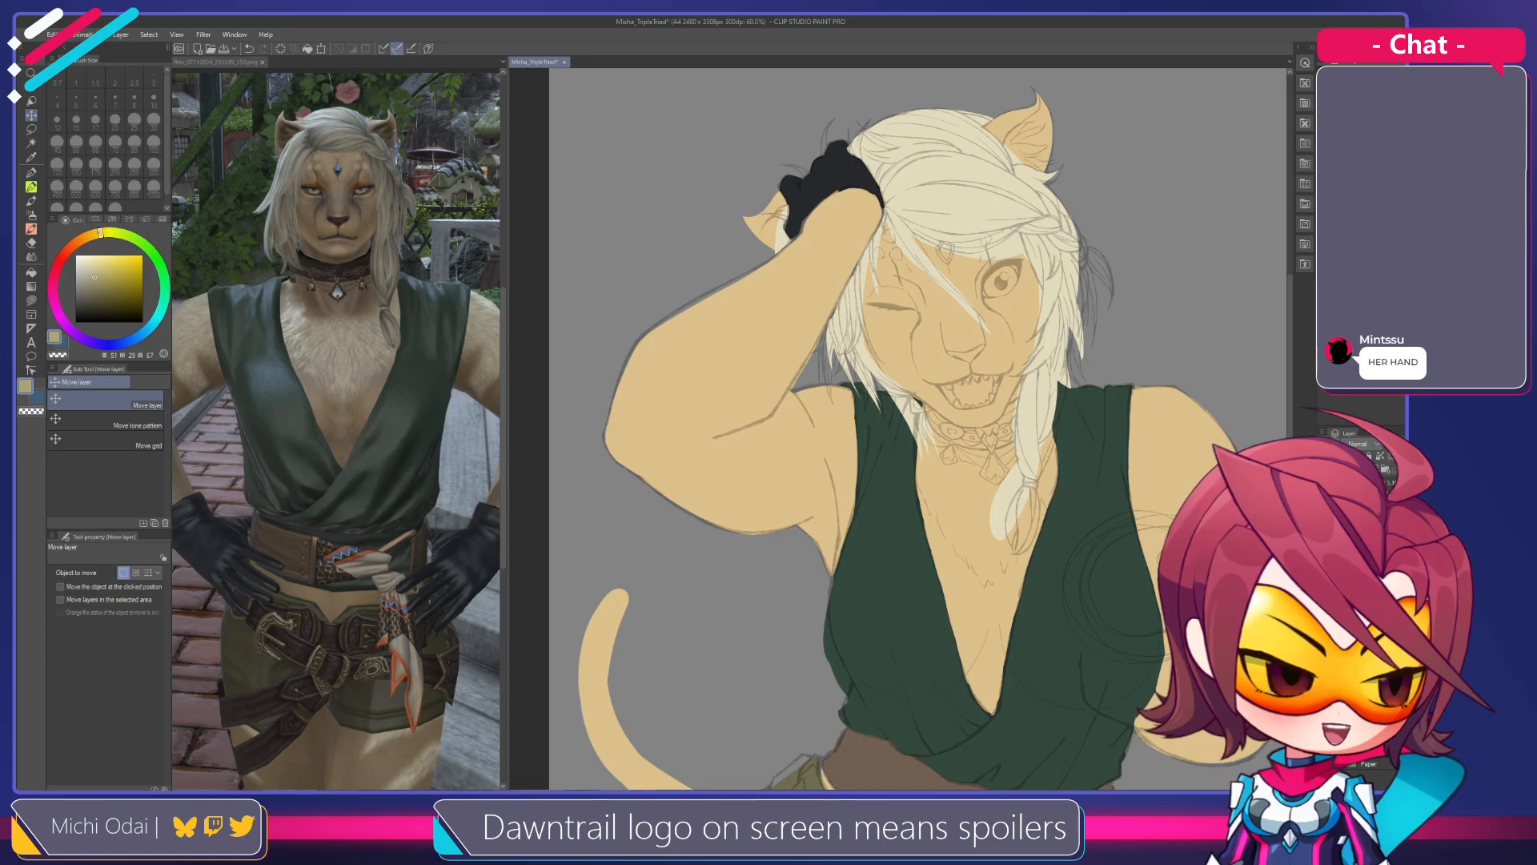
Select the target layer and add a new raster layer for drawing over the faded sketch
scroll(1050, 533, down, 4)
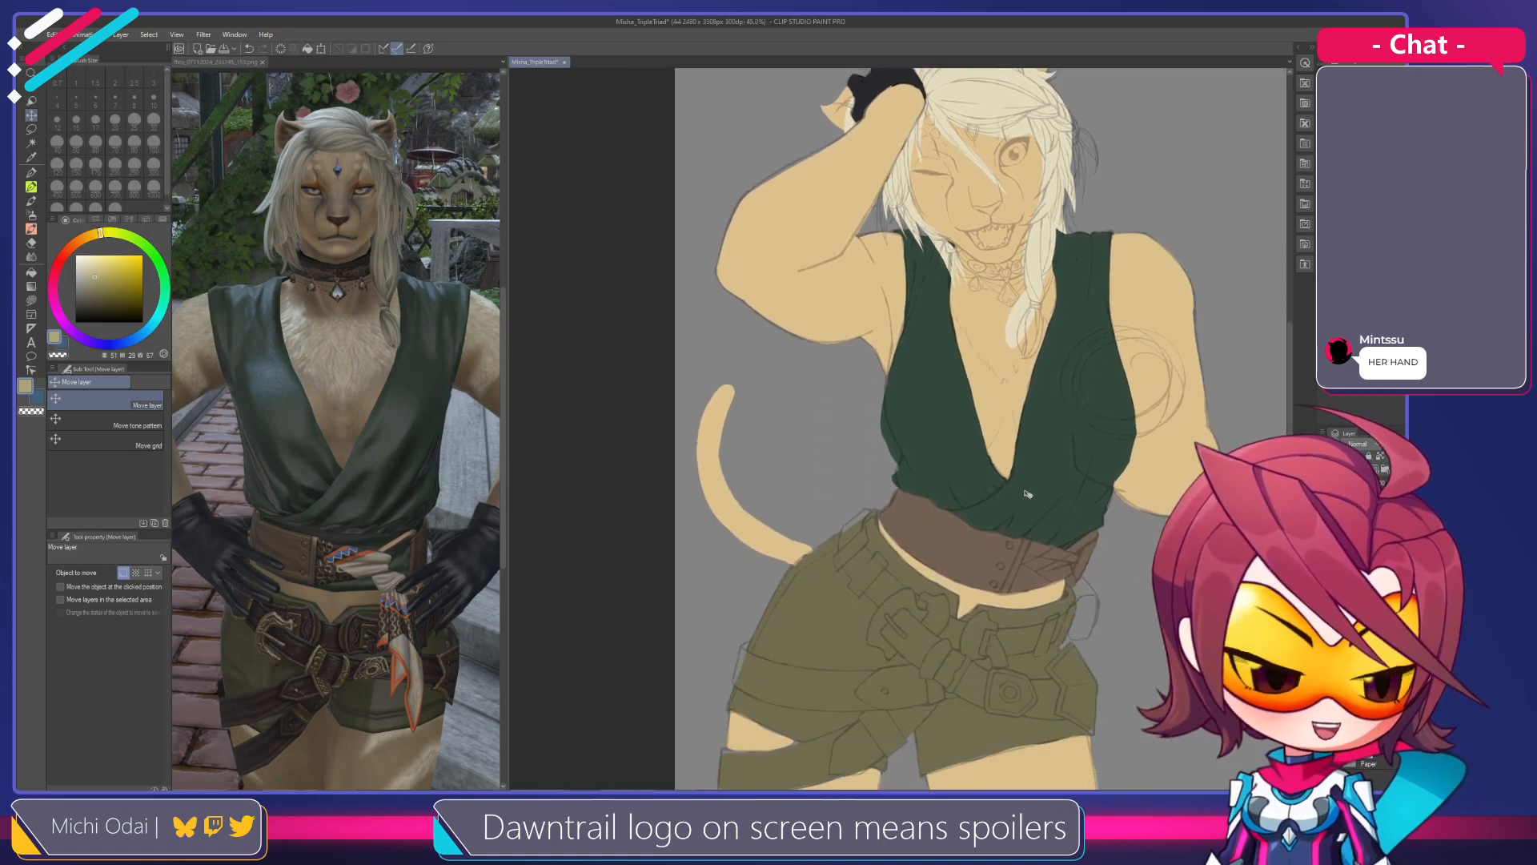
scroll(1023, 493, up, 3)
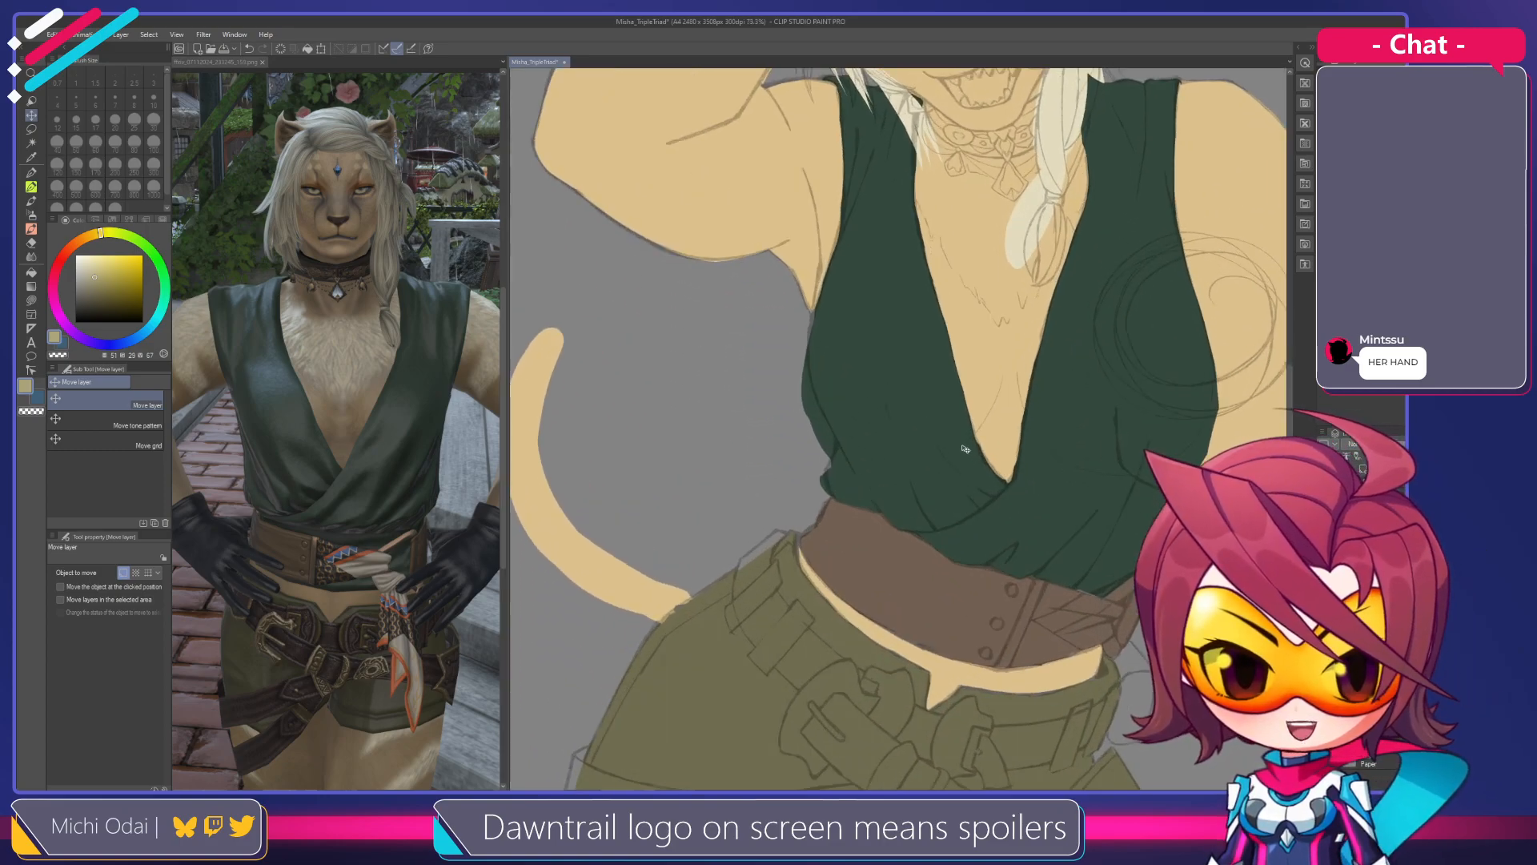
scroll(1023, 440, up, 1)
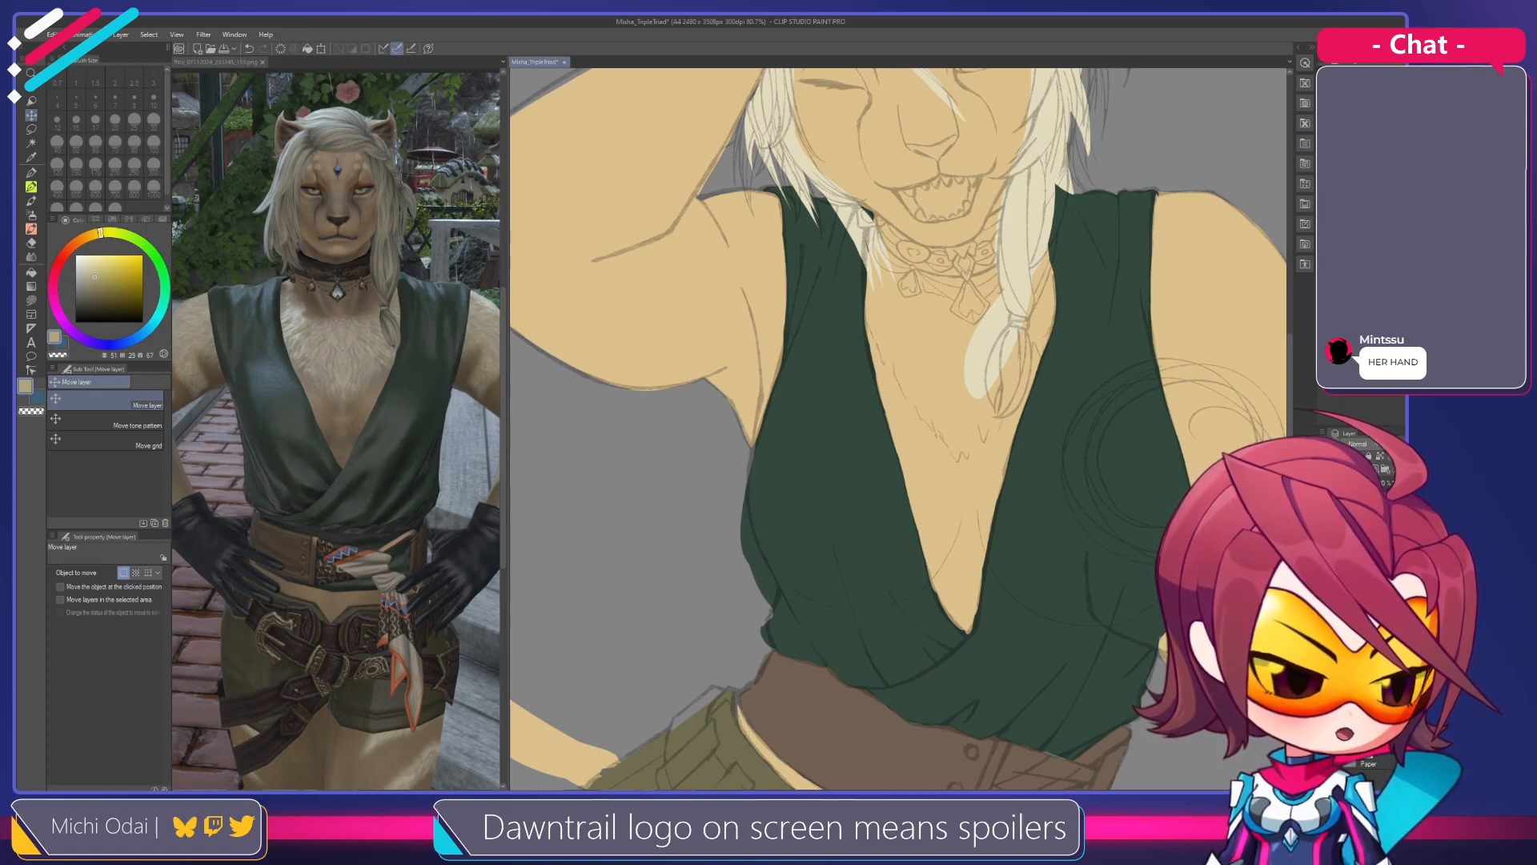
click(1385, 472)
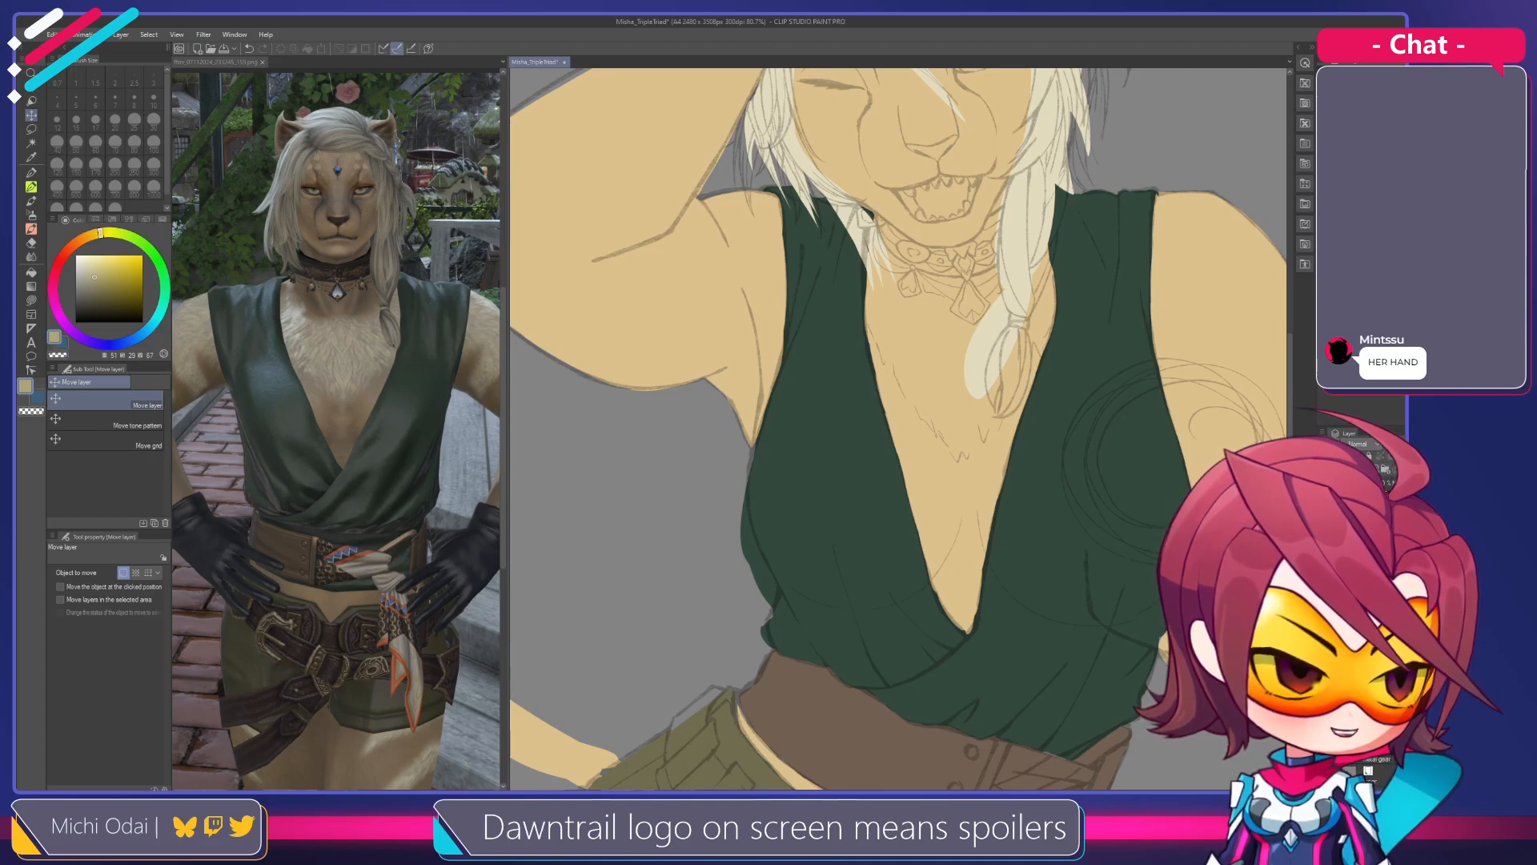
key(ctrl+shift+n)
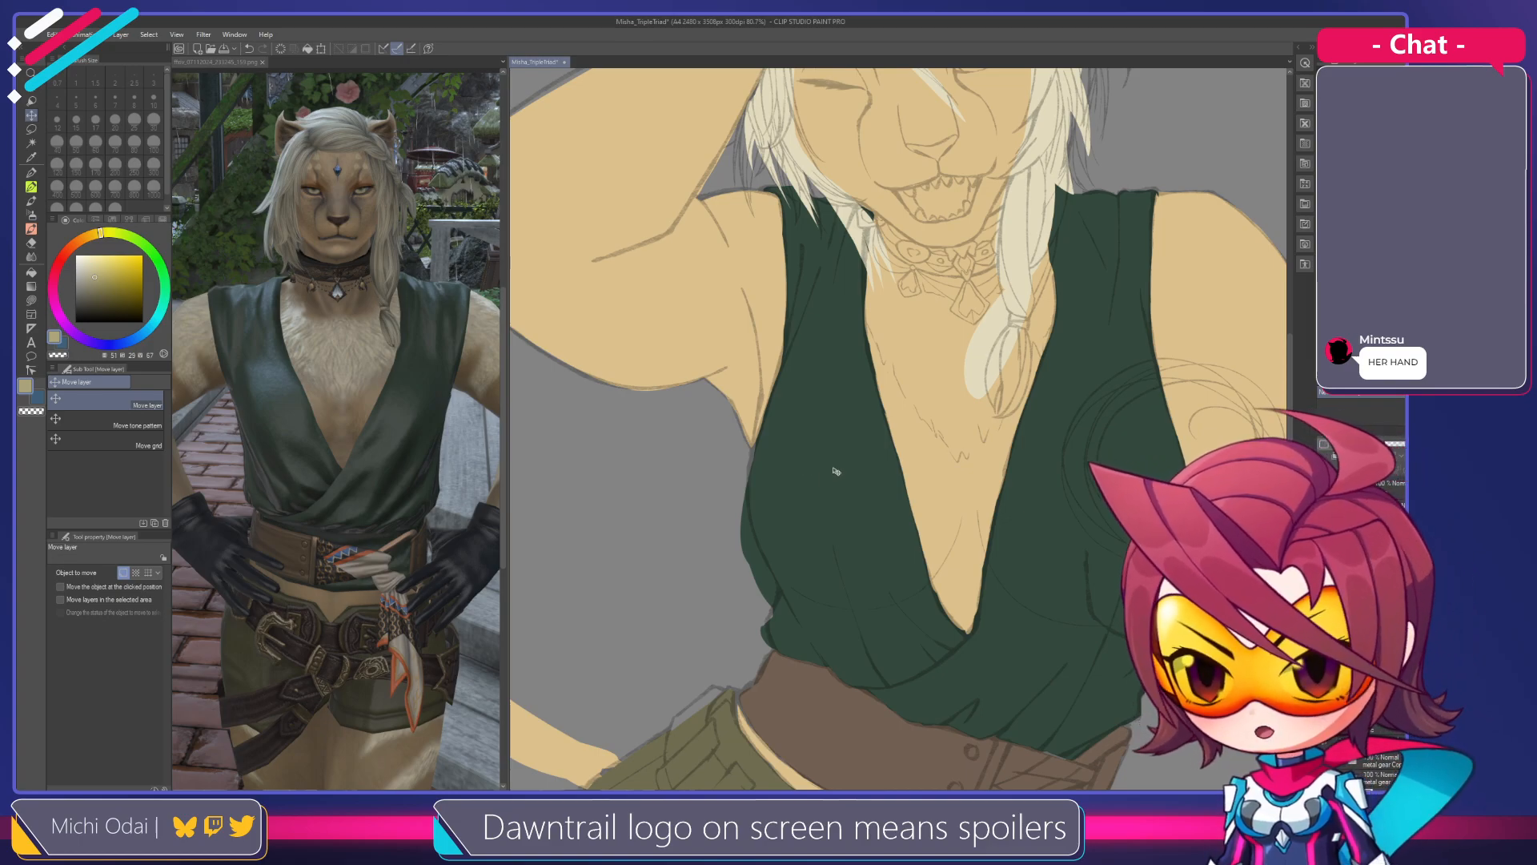
Set up the G-pen with black as the drawing colour and a brush size of 7
scroll(836, 472, up, 3)
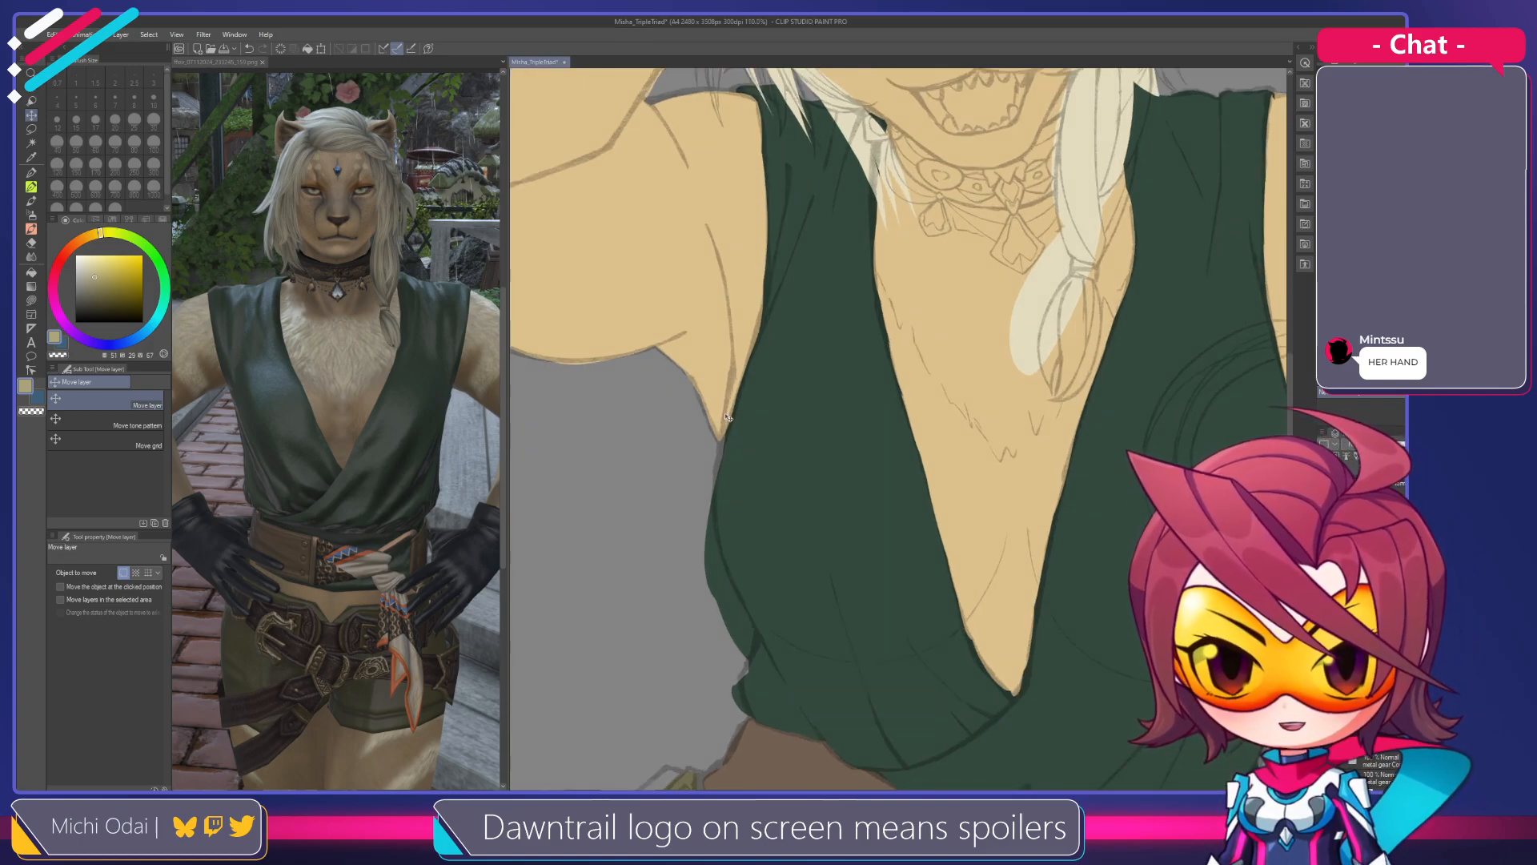
scroll(726, 419, down, 2)
scroll(746, 404, up, 2)
scroll(746, 404, down, 3)
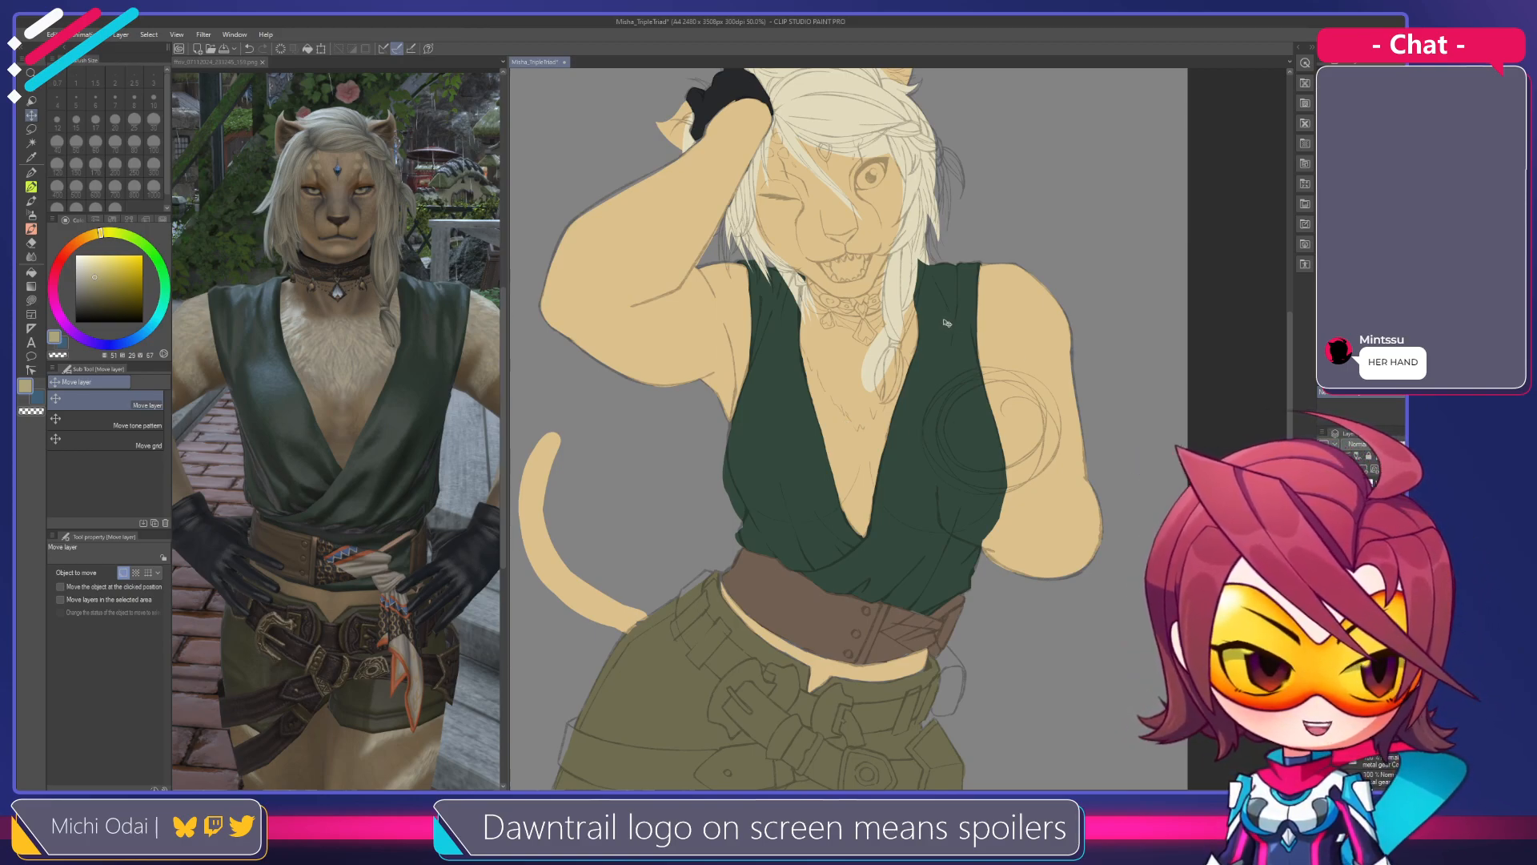
scroll(951, 323, up, 3)
key(p)
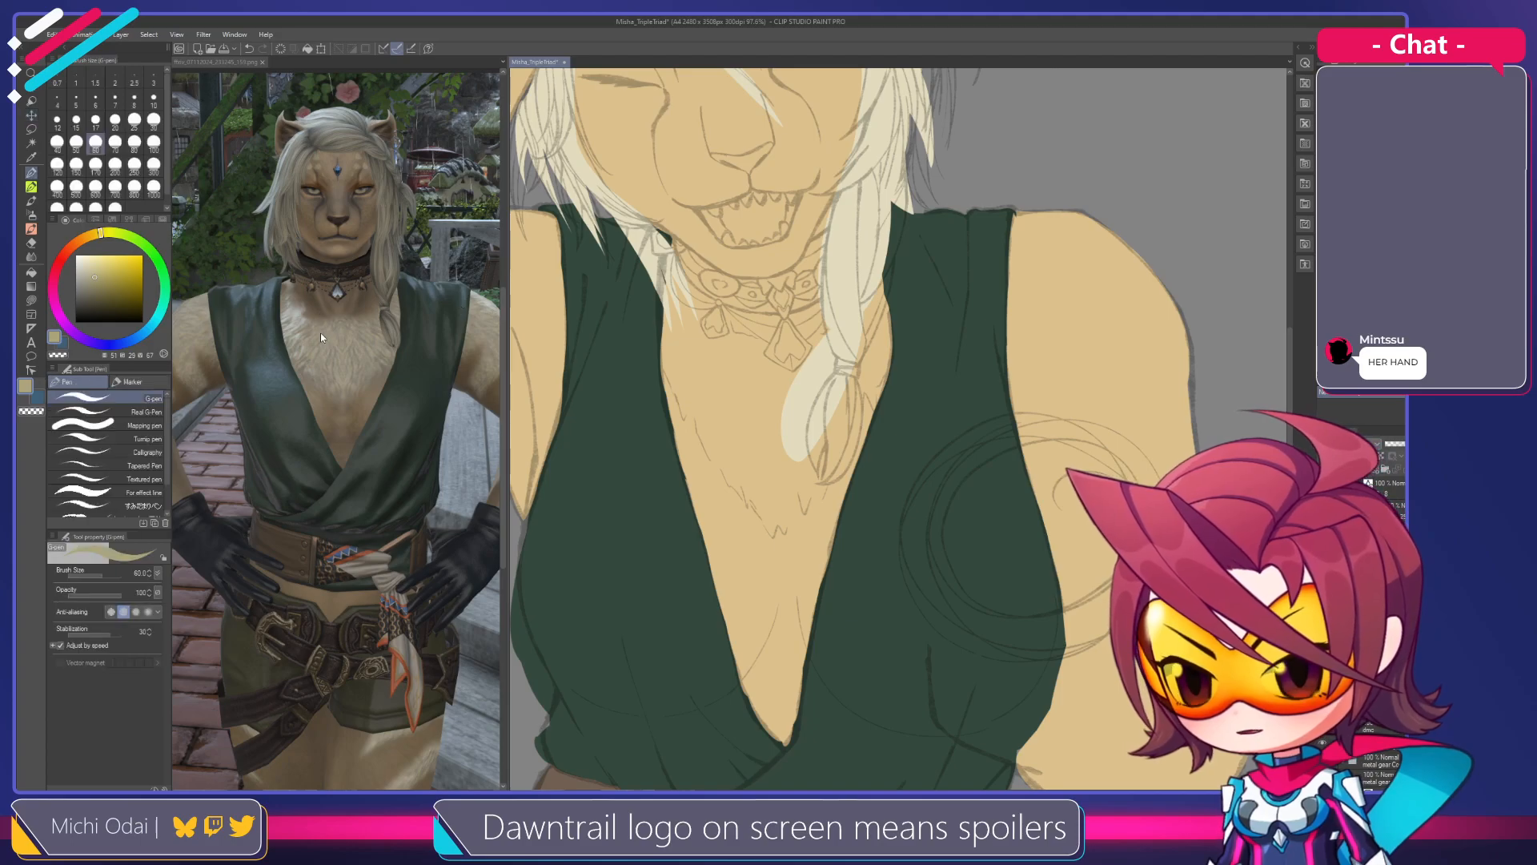
click(76, 322)
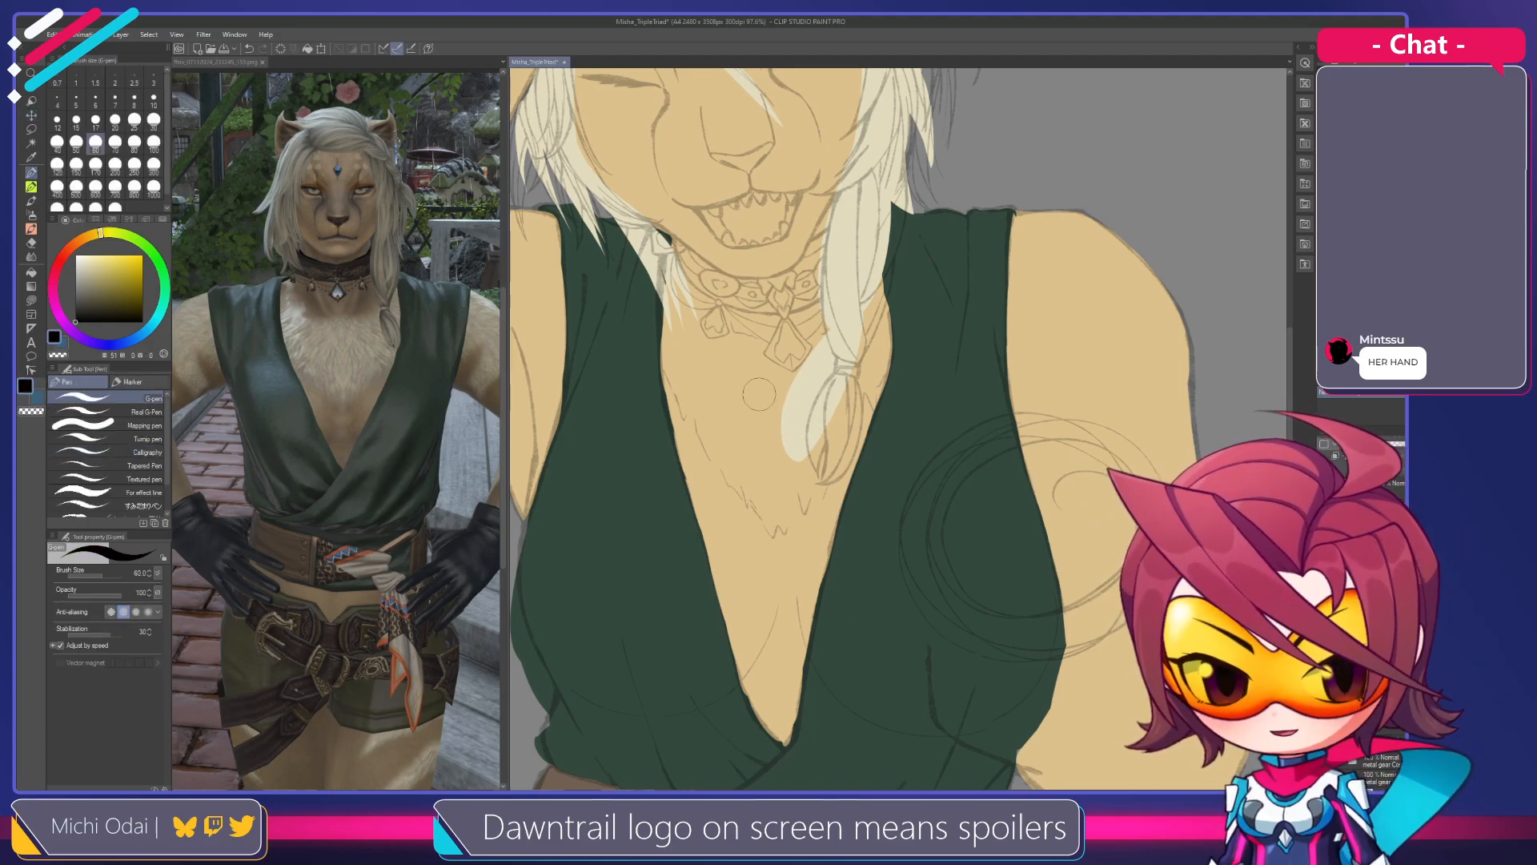
key(bracketleft)
key(bracketleft)
key(bracketleft)
key(bracketleft)
key(bracketleft)
key(bracketleft)
key(bracketleft)
key(bracketleft)
key(bracketleft)
key(bracketleft)
key(bracketleft)
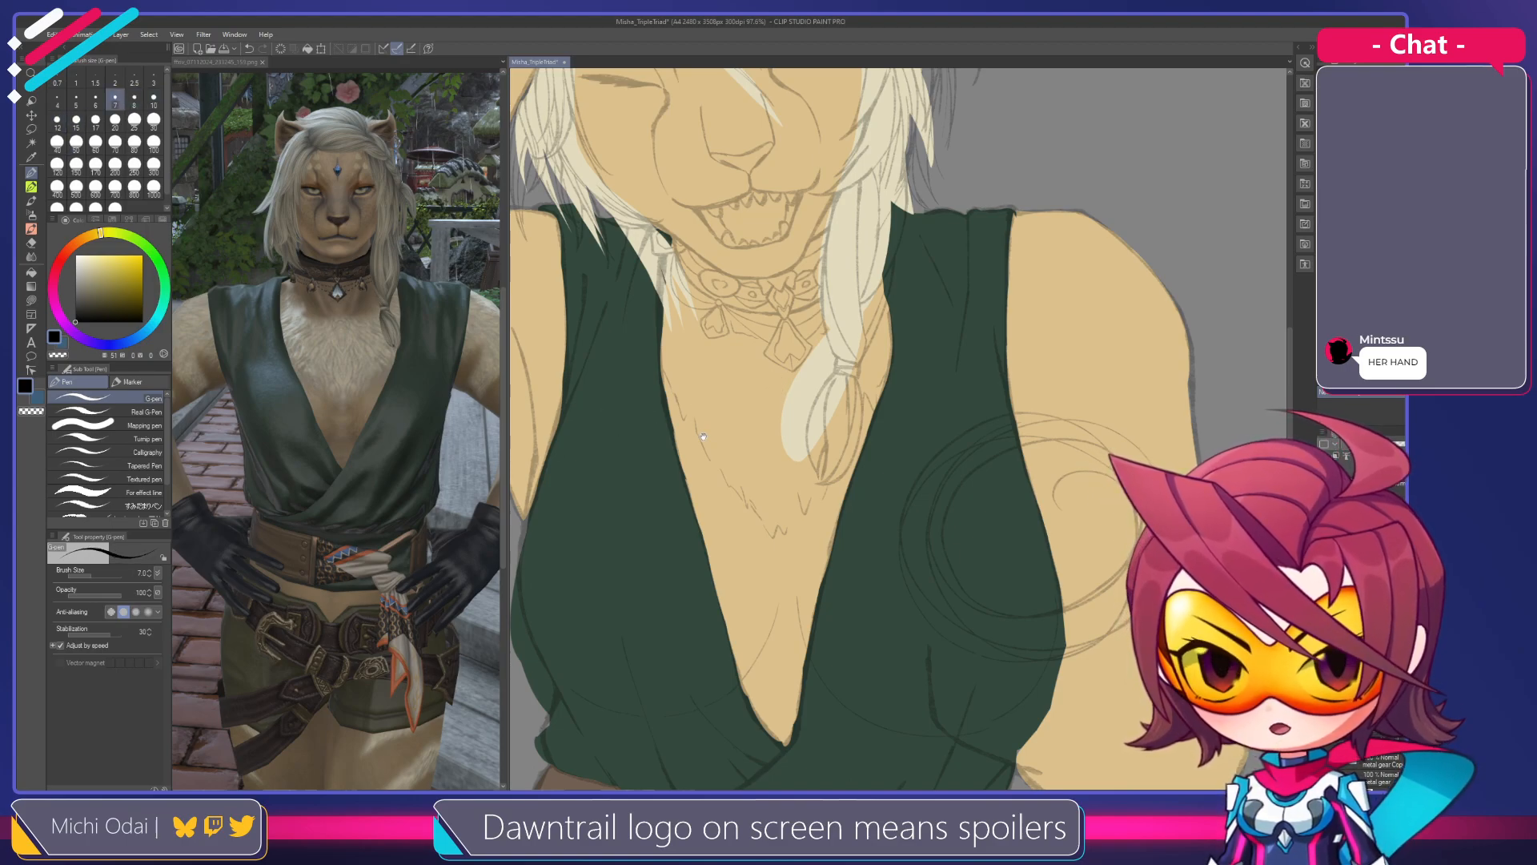
Adjust the layer opacity while checking the sketch lines over the vest and chest
drag(702, 435, 854, 246)
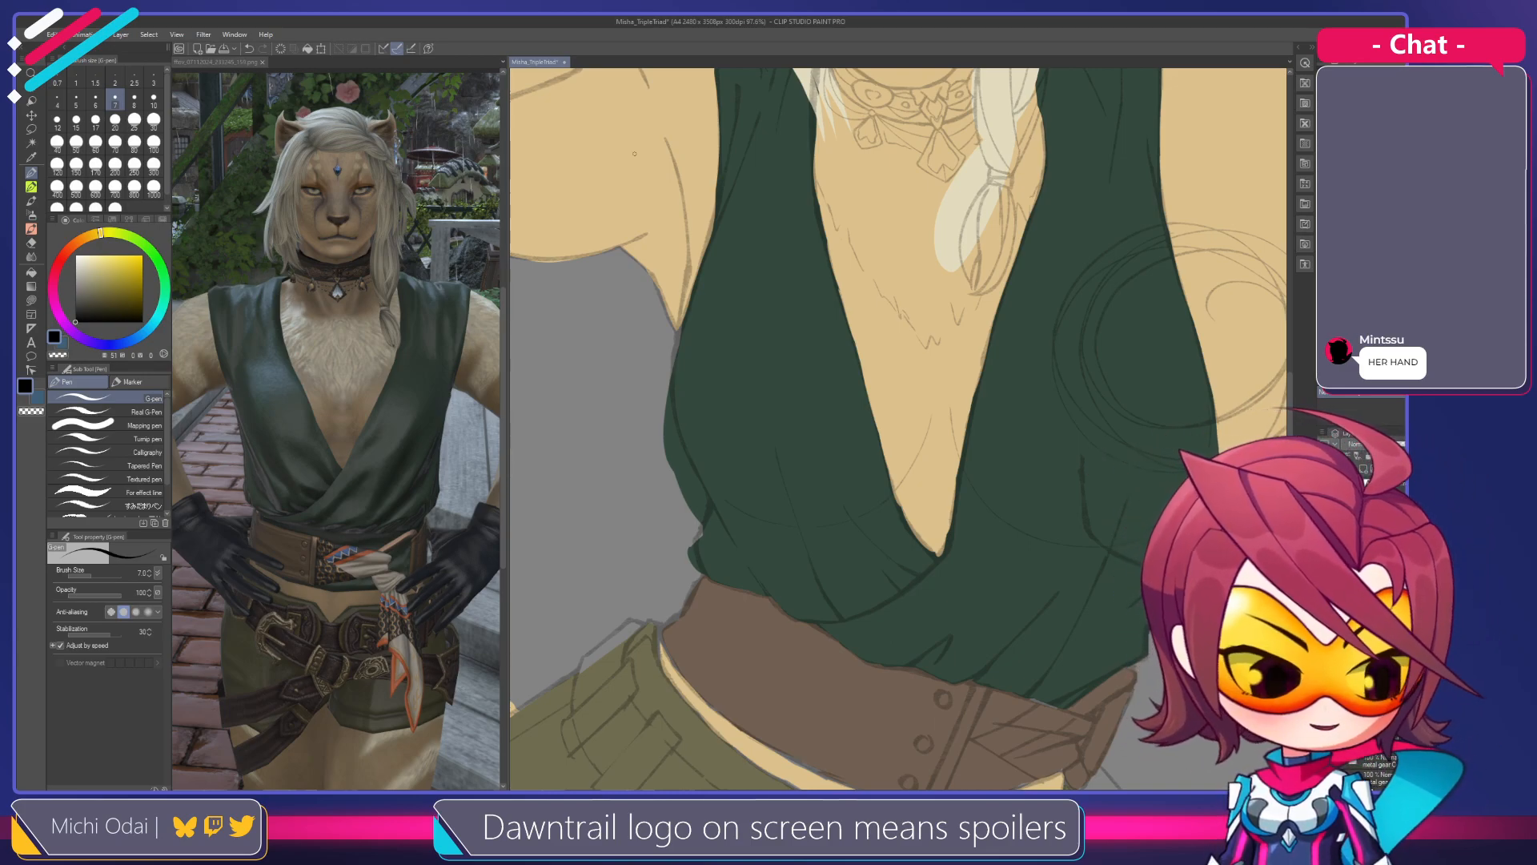
drag(821, 184, 891, 270)
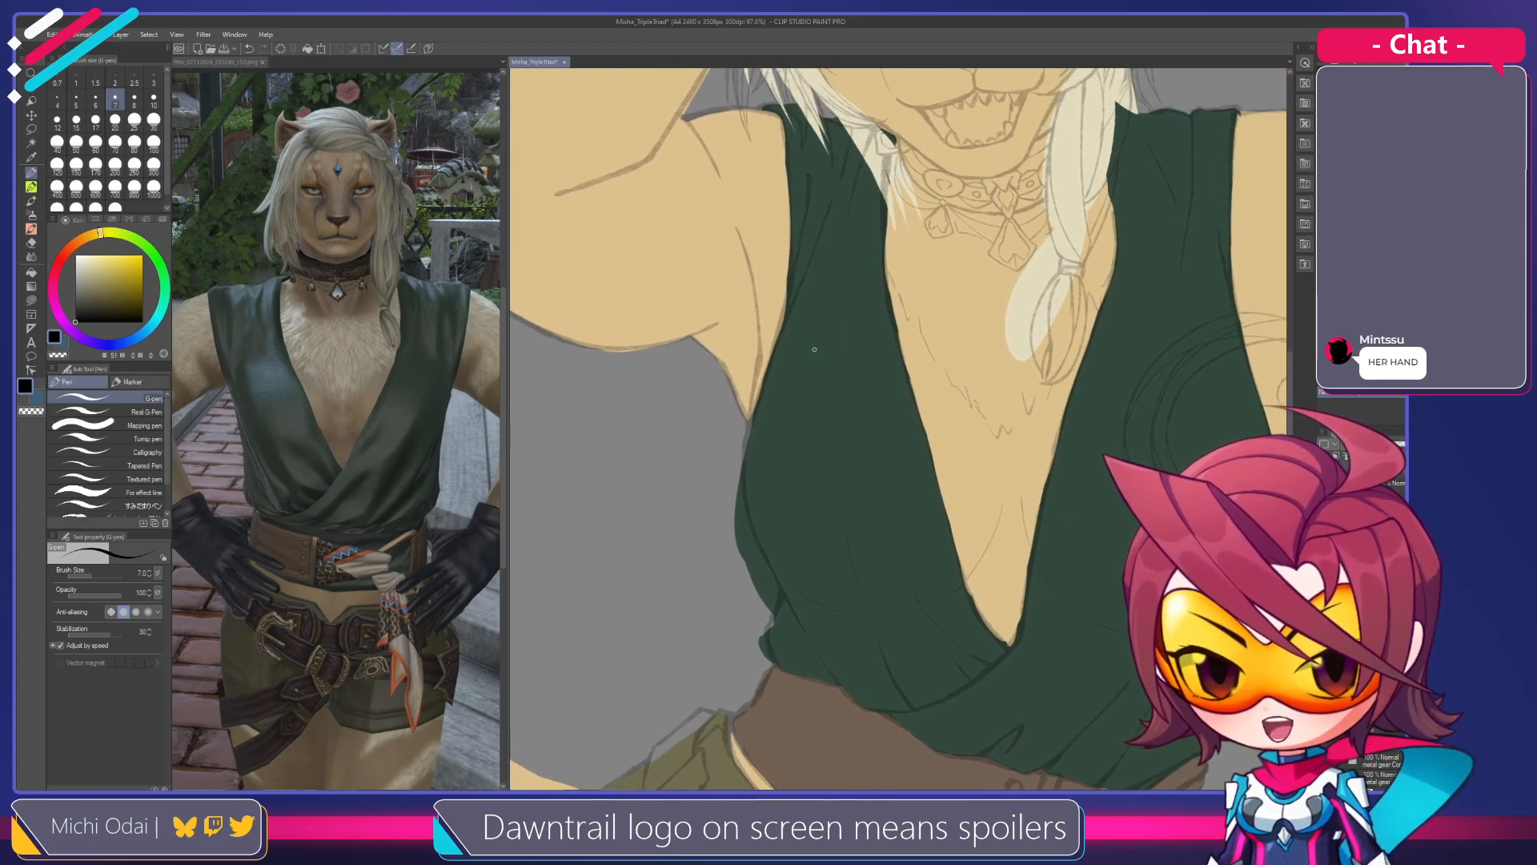
drag(825, 363, 873, 306)
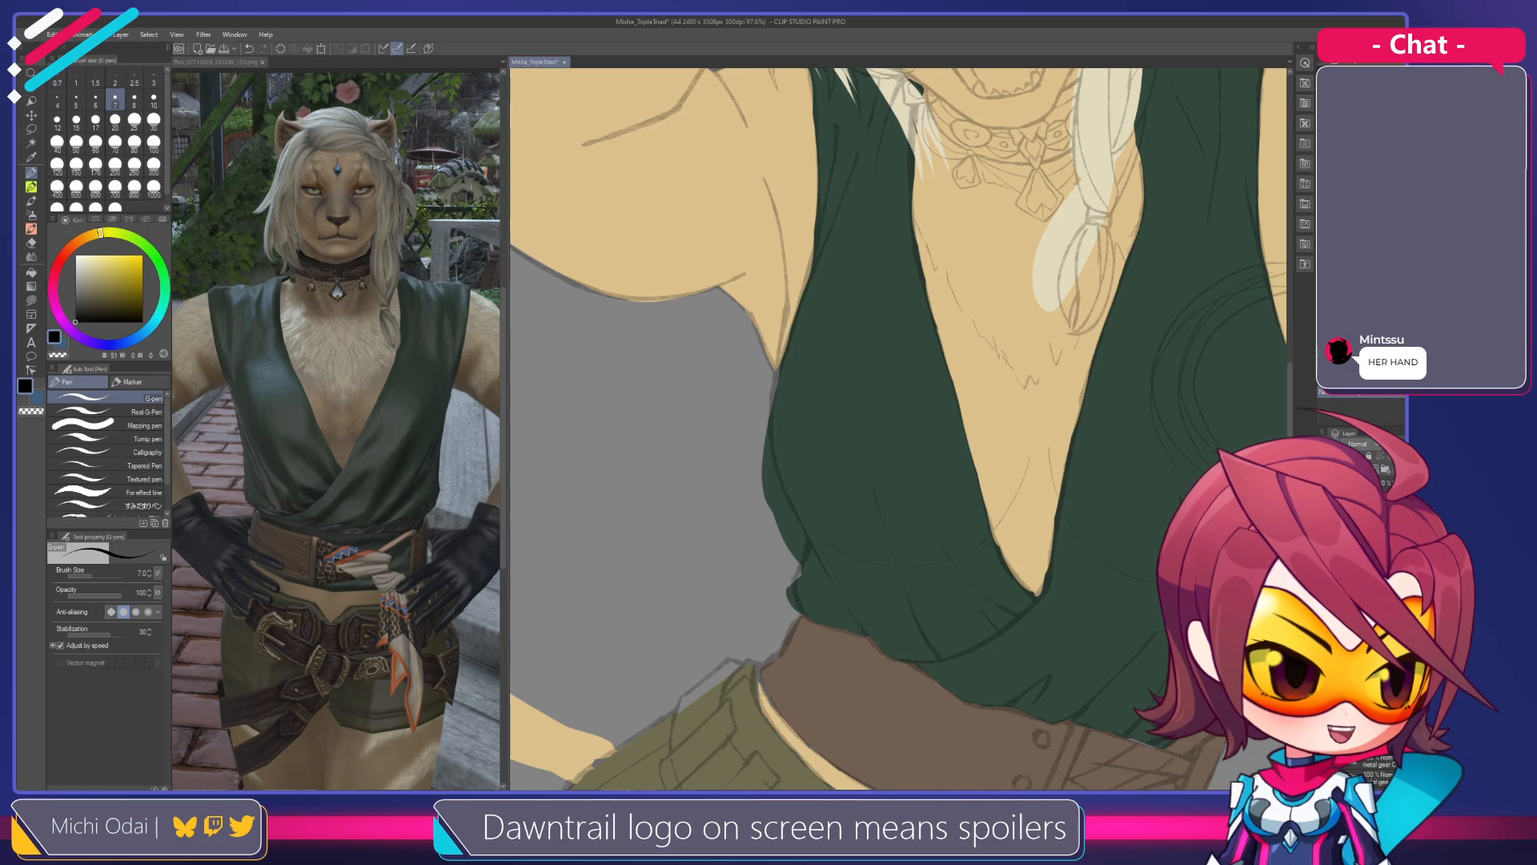
click(1395, 444)
click(1395, 443)
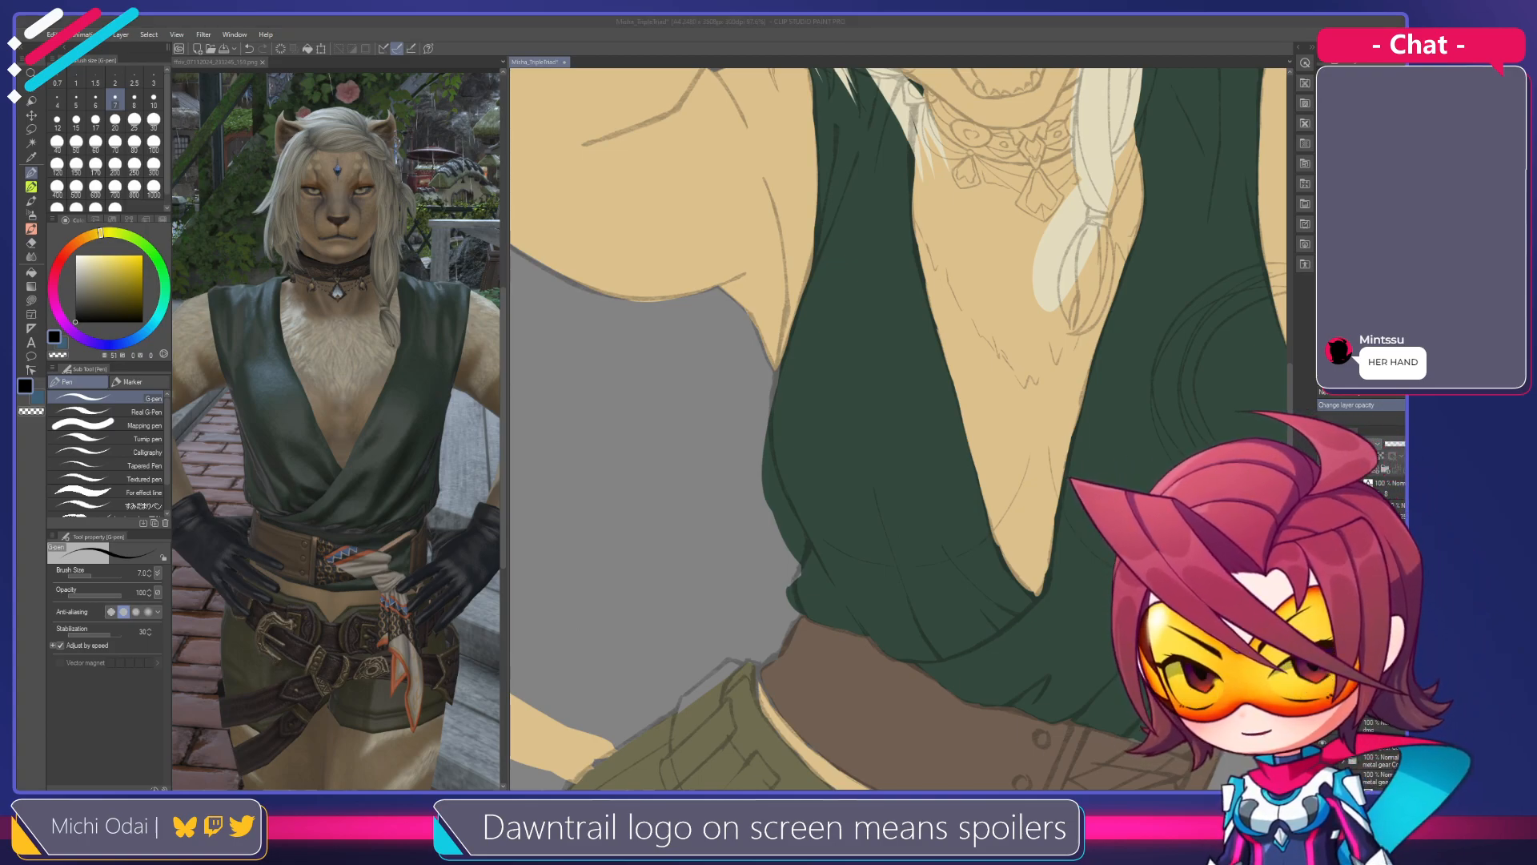
click(1022, 424)
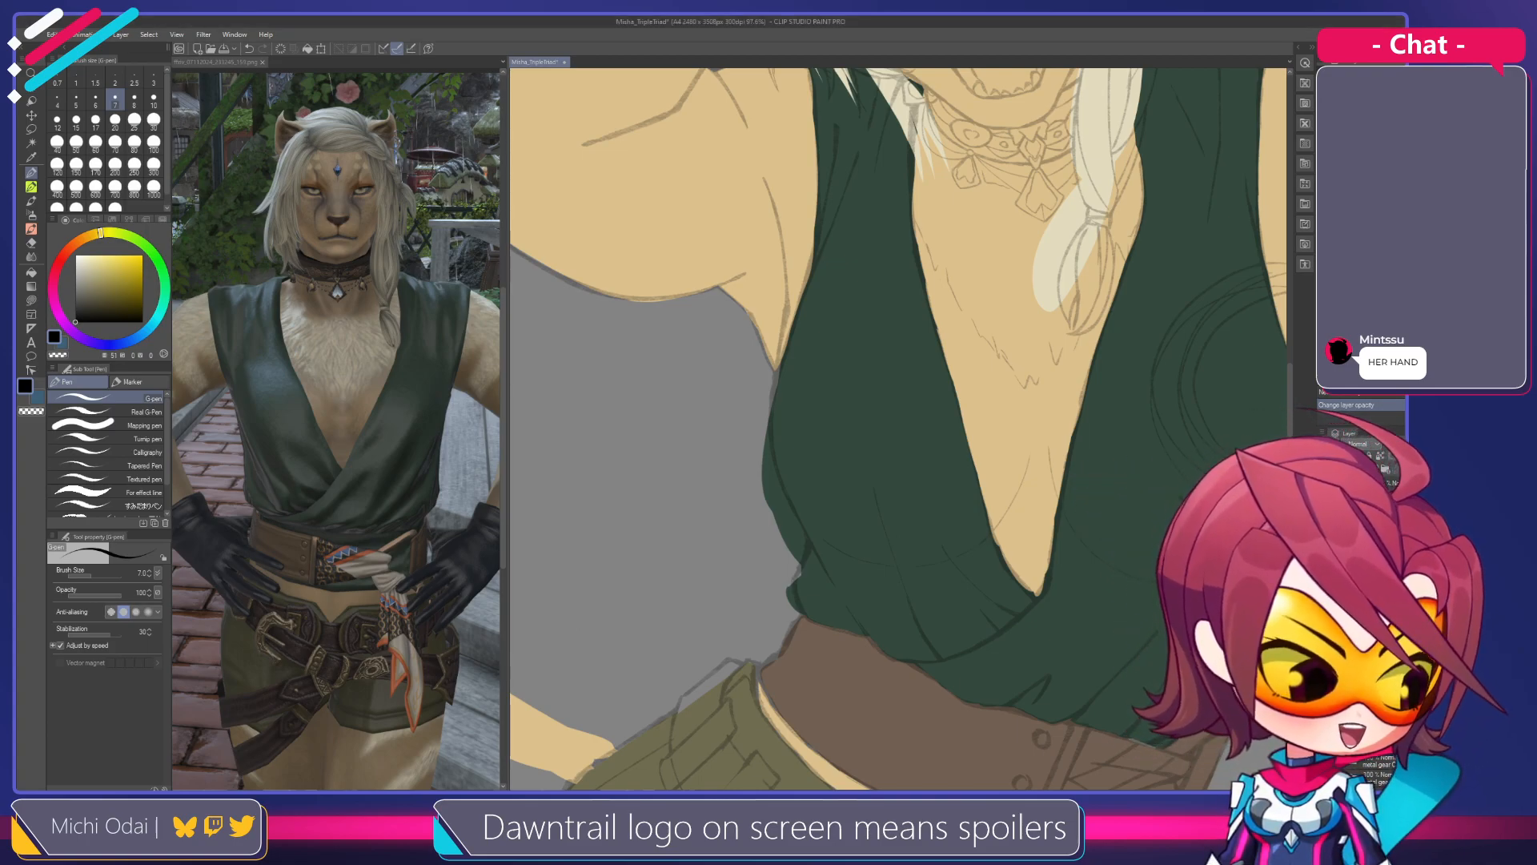
Examine the faded sketch lines around the shoulder, vest, necklace, face and hair
drag(843, 226, 731, 295)
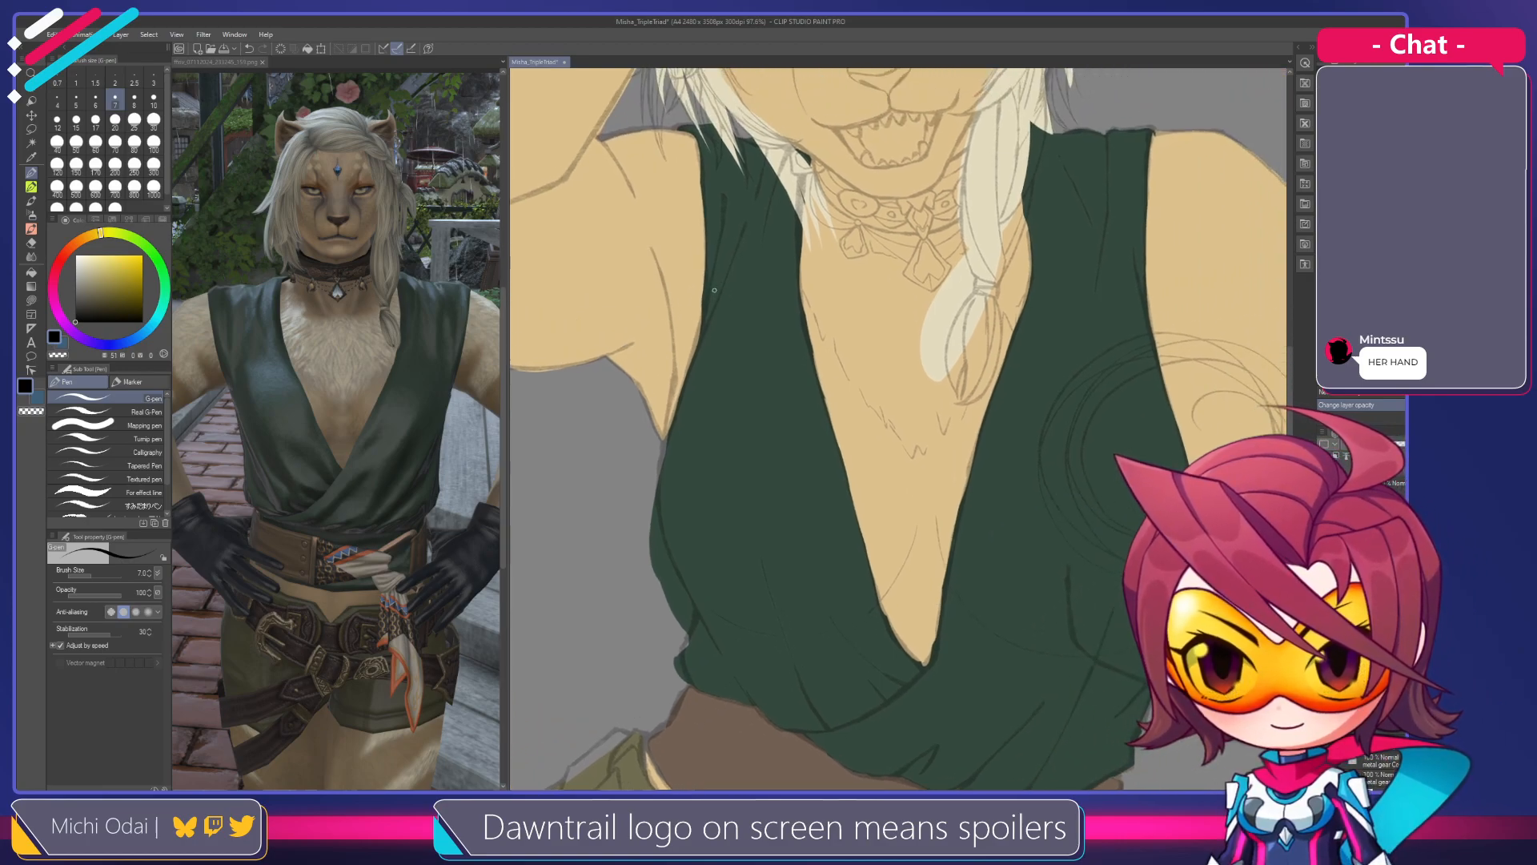
scroll(683, 384, up, 1)
scroll(683, 383, up, 3)
mouse_move(709, 382)
mouse_down()
mouse_move(761, 247)
mouse_move(747, 294)
mouse_move(761, 260)
mouse_move(766, 321)
mouse_up()
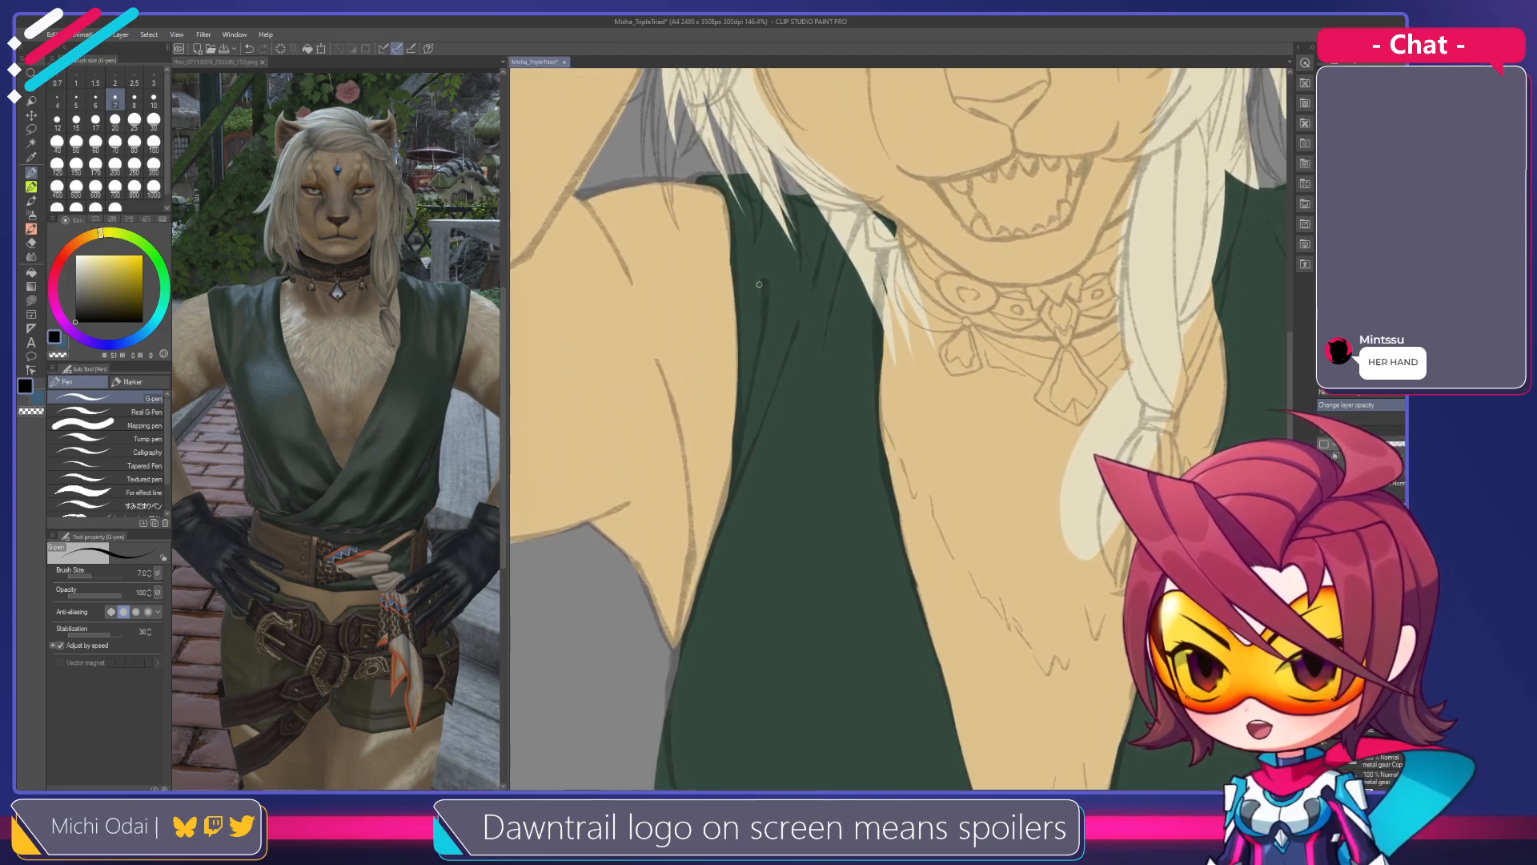
drag(807, 335, 574, 400)
drag(770, 120, 824, 423)
scroll(848, 175, down, 2)
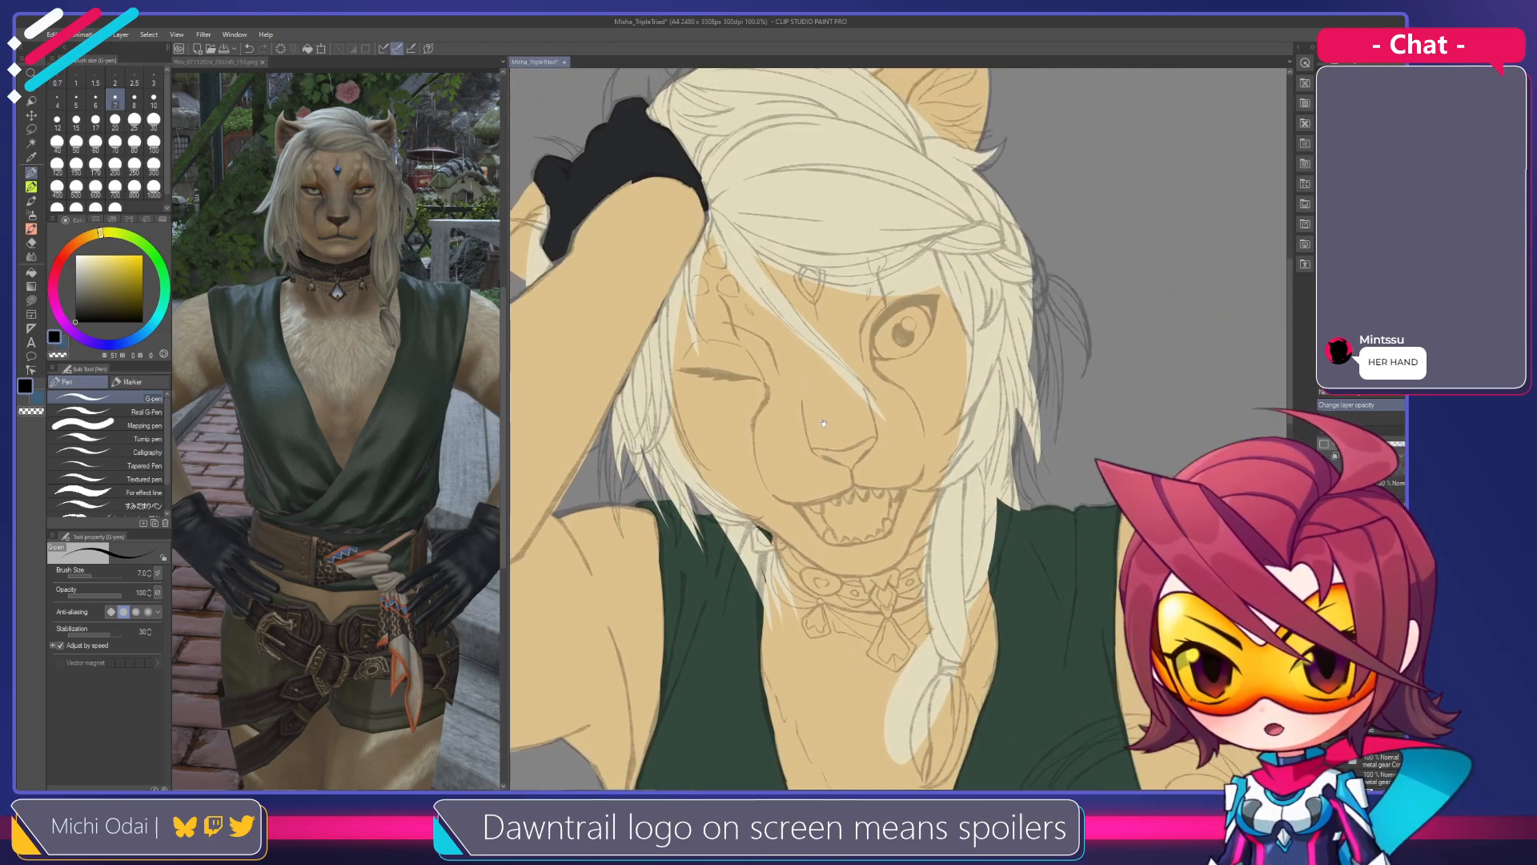
scroll(813, 324, up, 2)
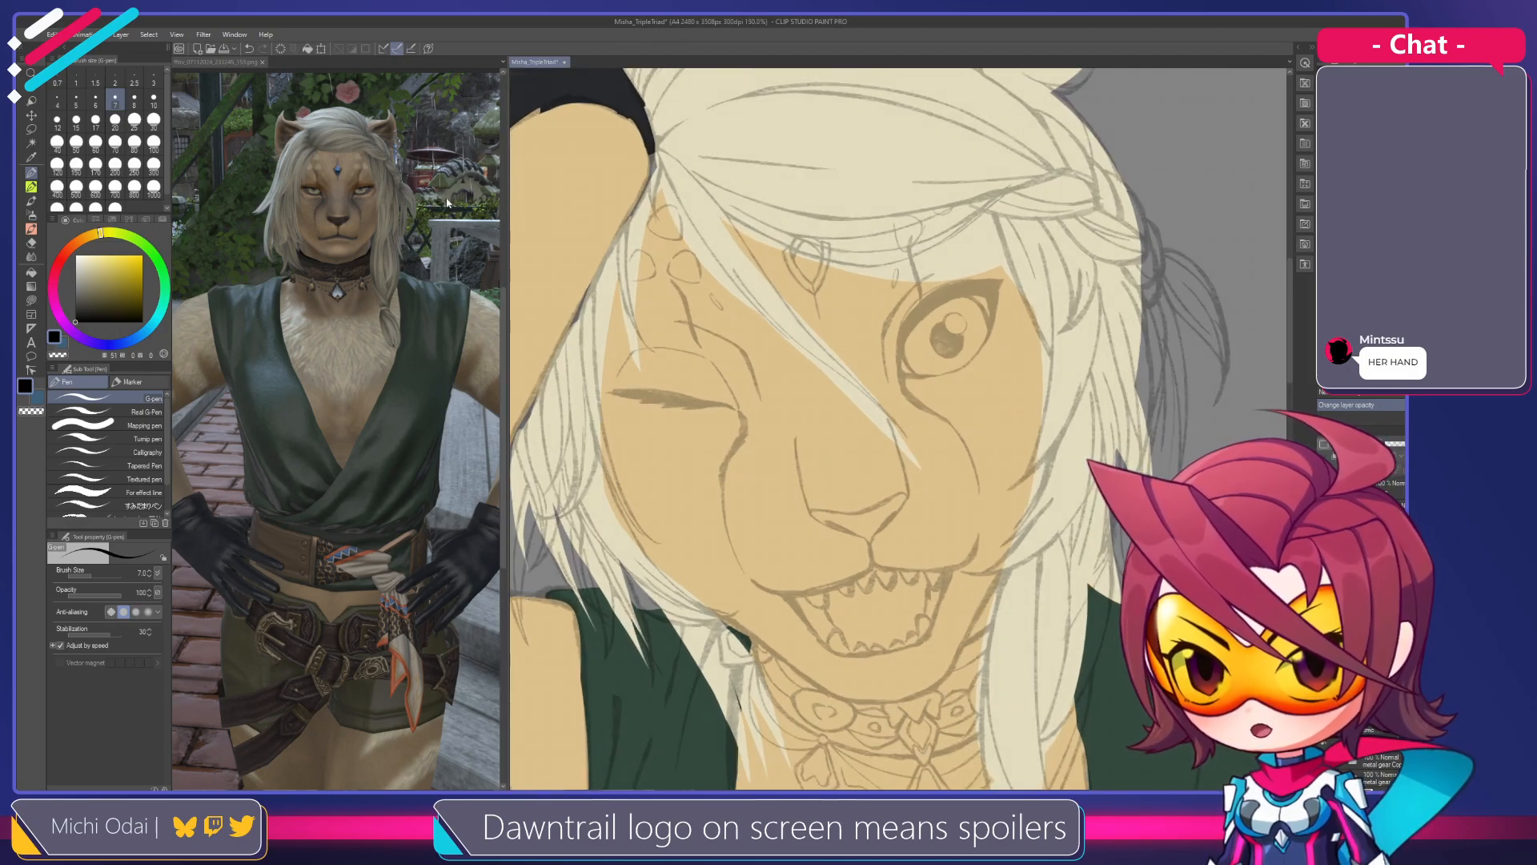
scroll(811, 315, down, 4)
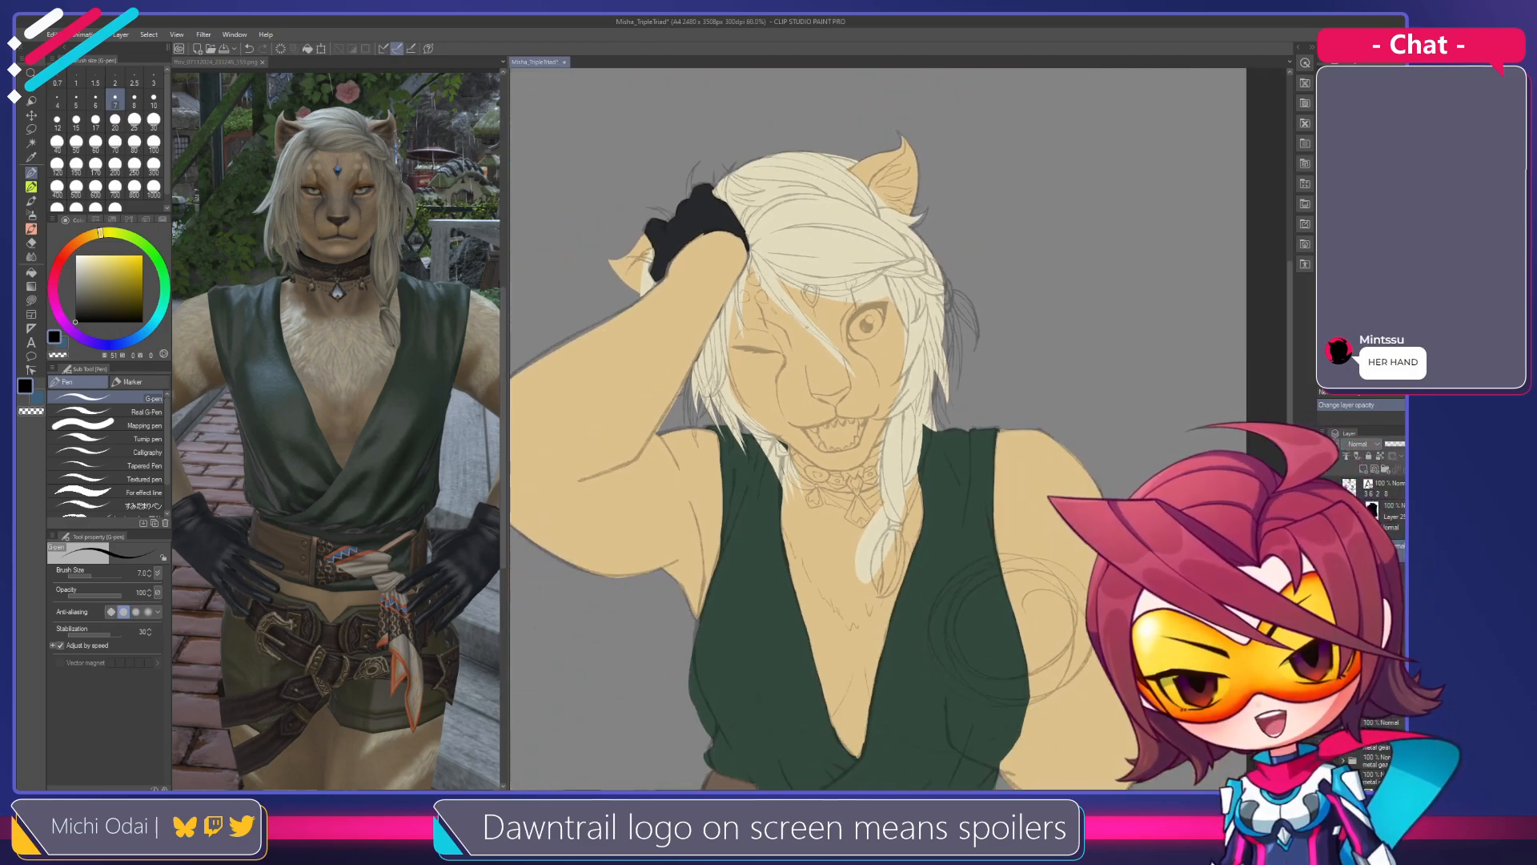
scroll(791, 348, up, 2)
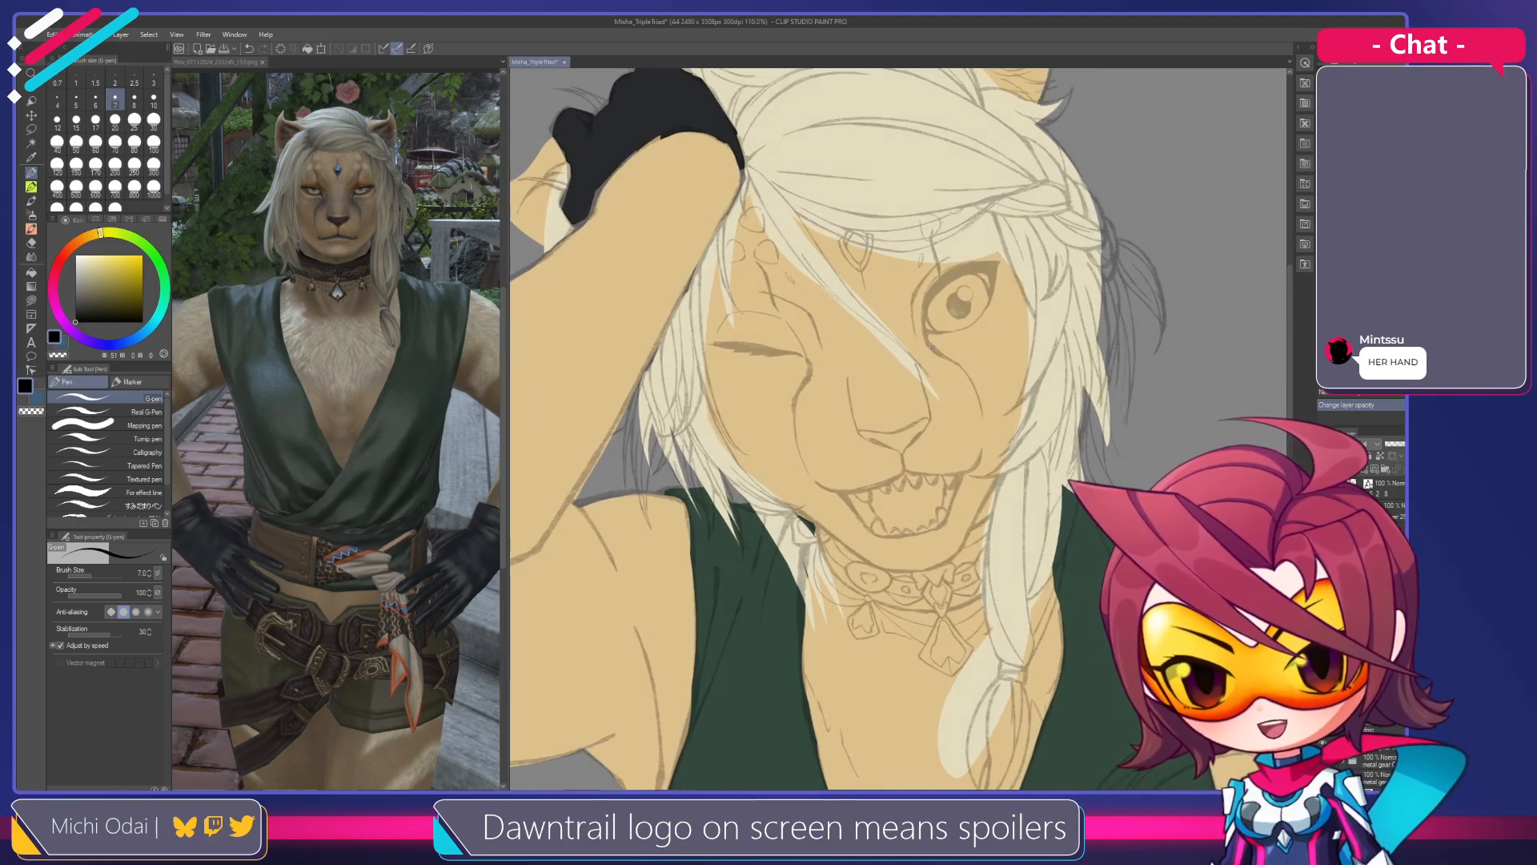
scroll(931, 347, up, 2)
scroll(931, 347, down, 5)
Compare the sketched waistband, belts and buckles on the shorts with a close view of the same area in the reference image
drag(921, 464, 930, 212)
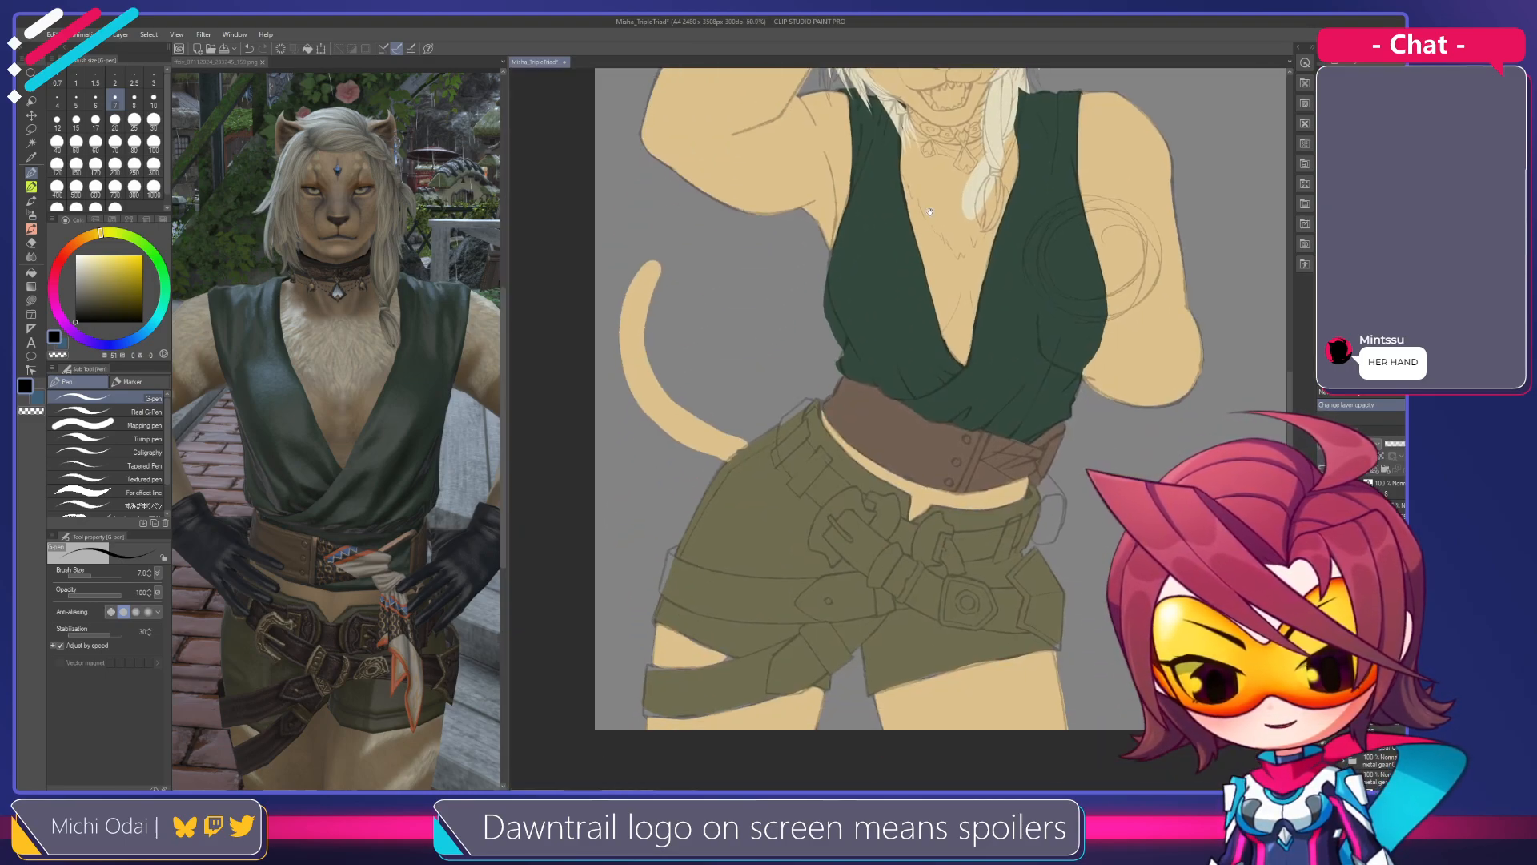
drag(906, 428, 947, 231)
scroll(924, 352, up, 5)
drag(930, 357, 913, 382)
drag(371, 588, 365, 555)
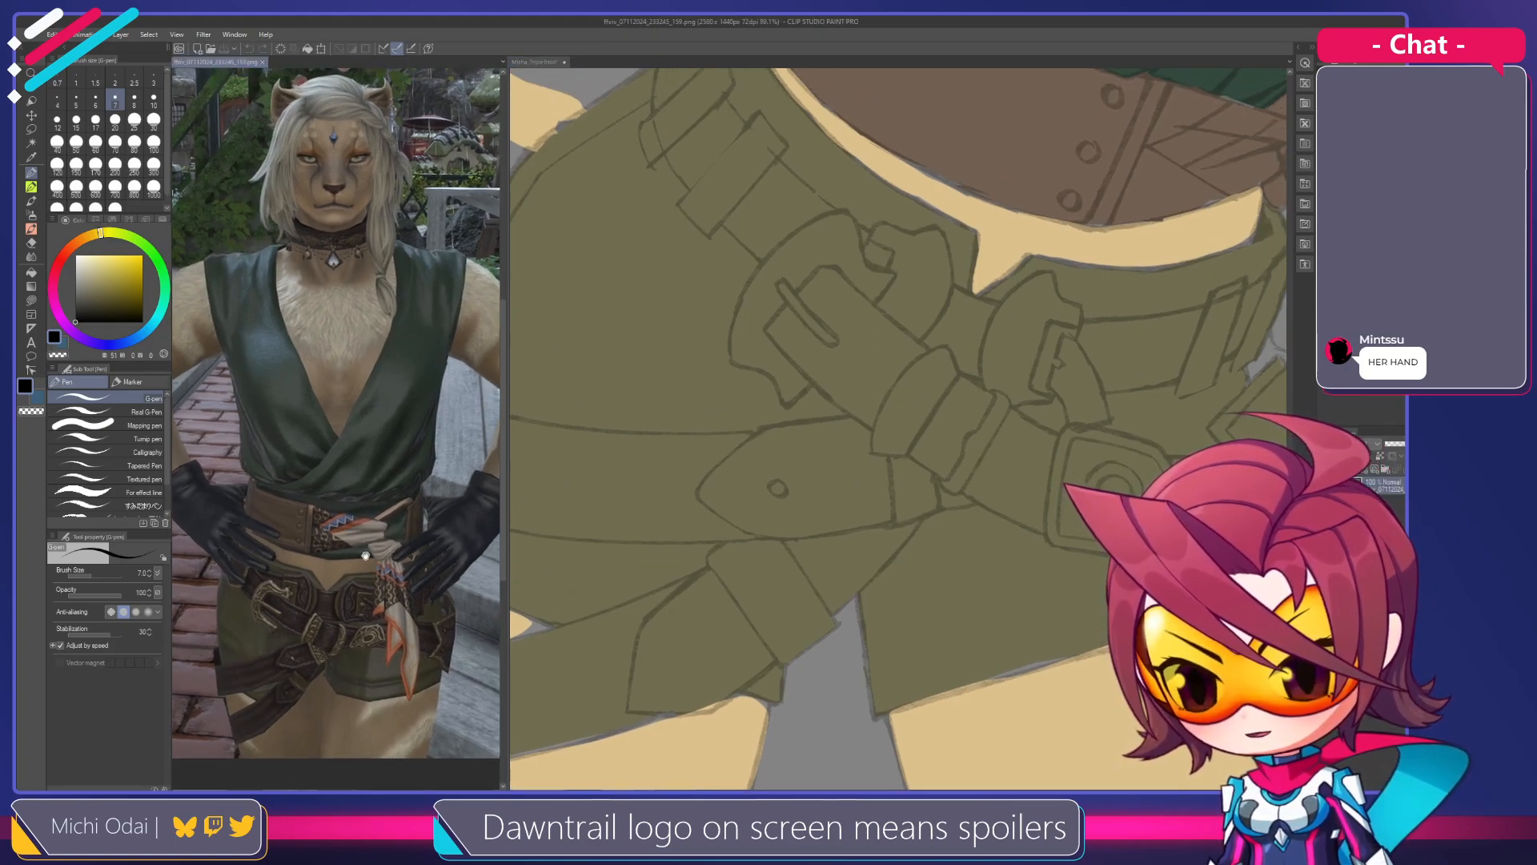
click(1102, 319)
drag(1060, 248, 1015, 462)
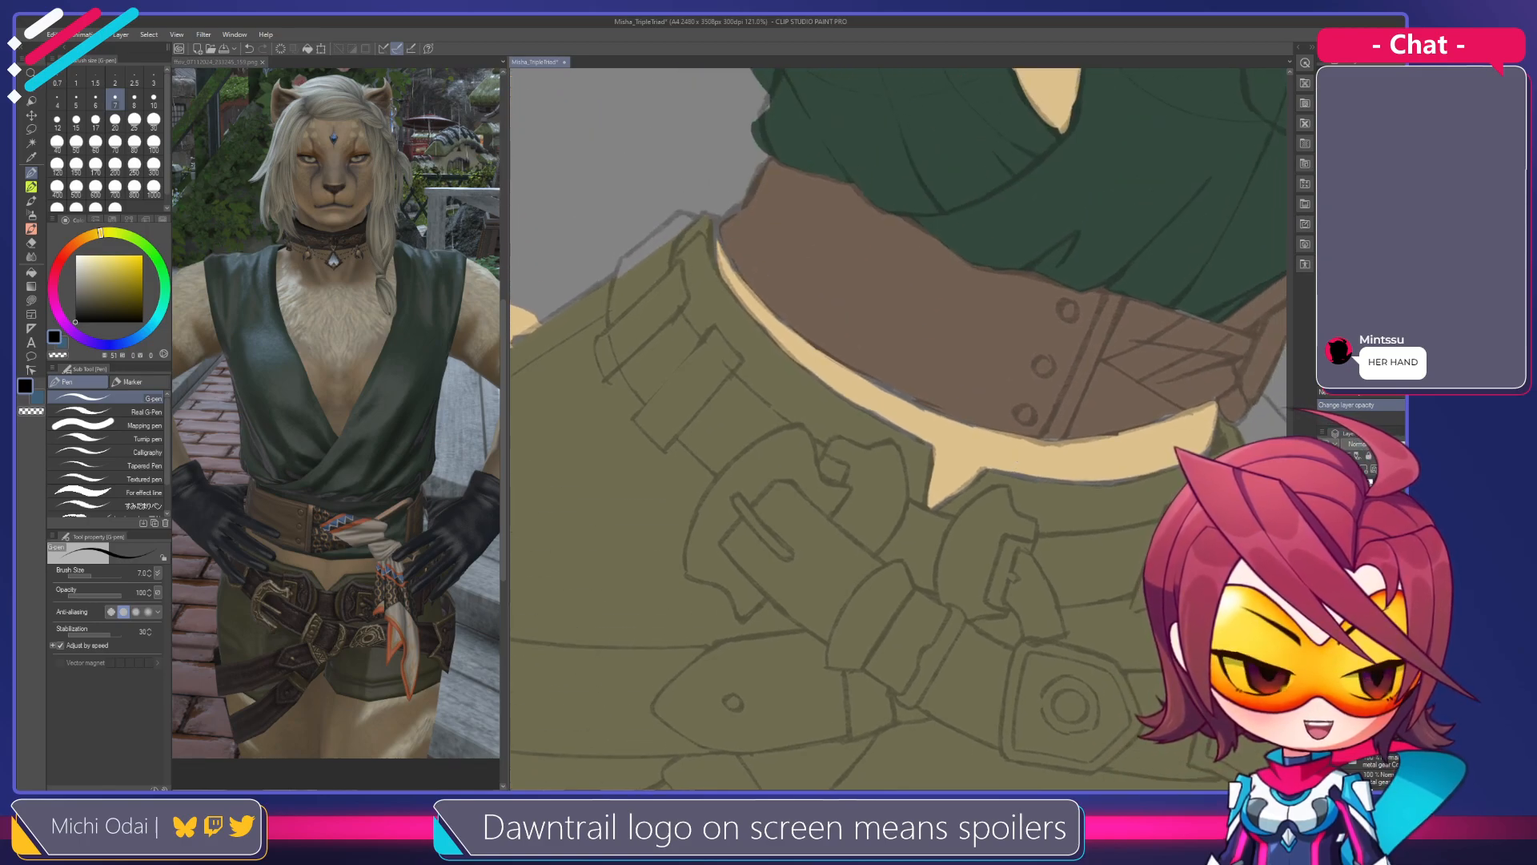
scroll(908, 231, up, 1)
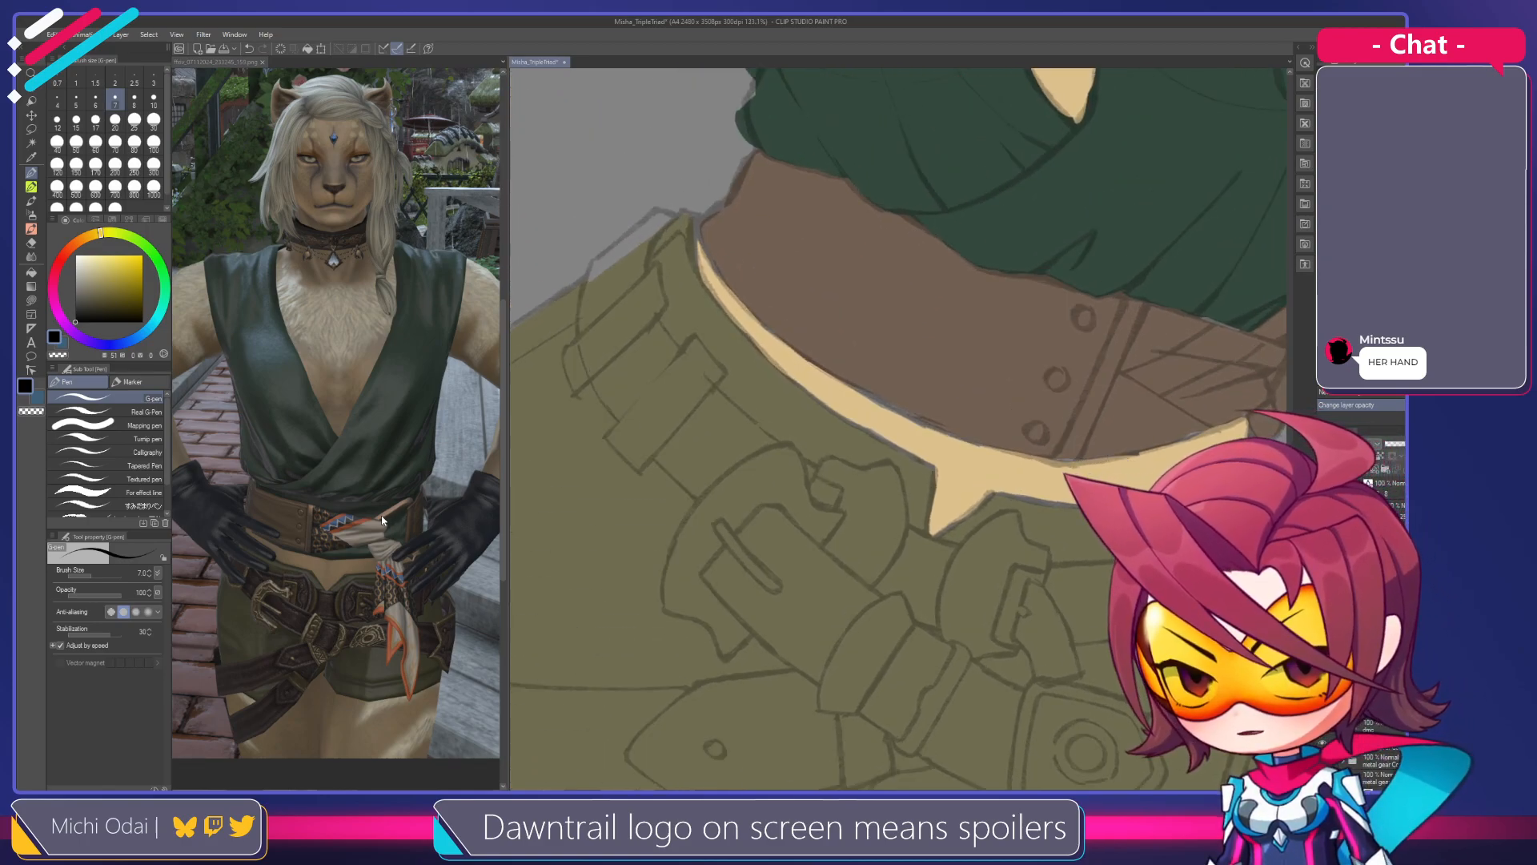
click(290, 589)
drag(346, 625, 349, 541)
scroll(329, 544, up, 2)
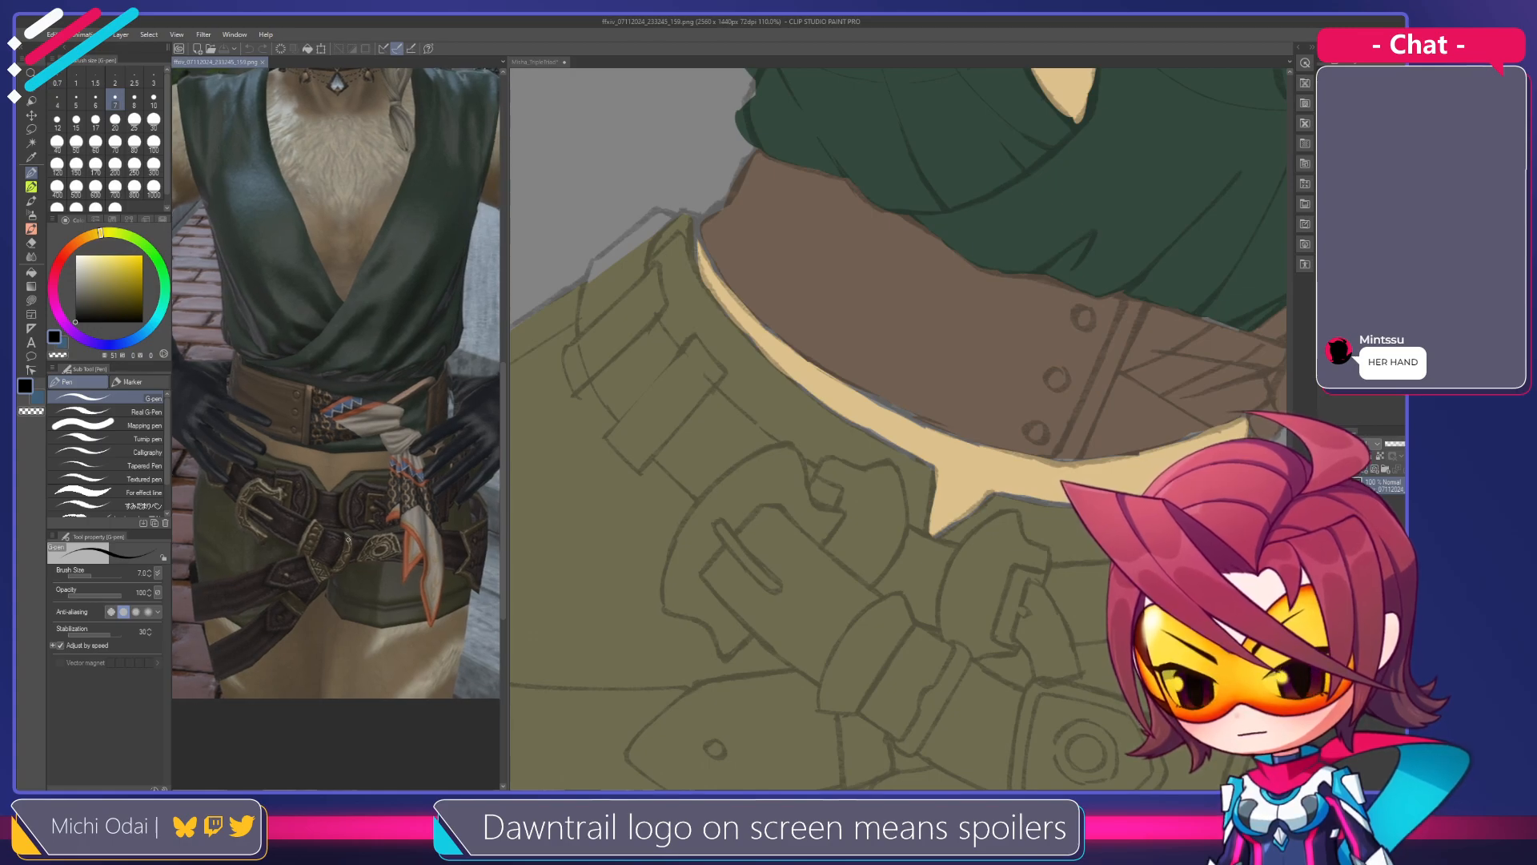
scroll(879, 520, down, 4)
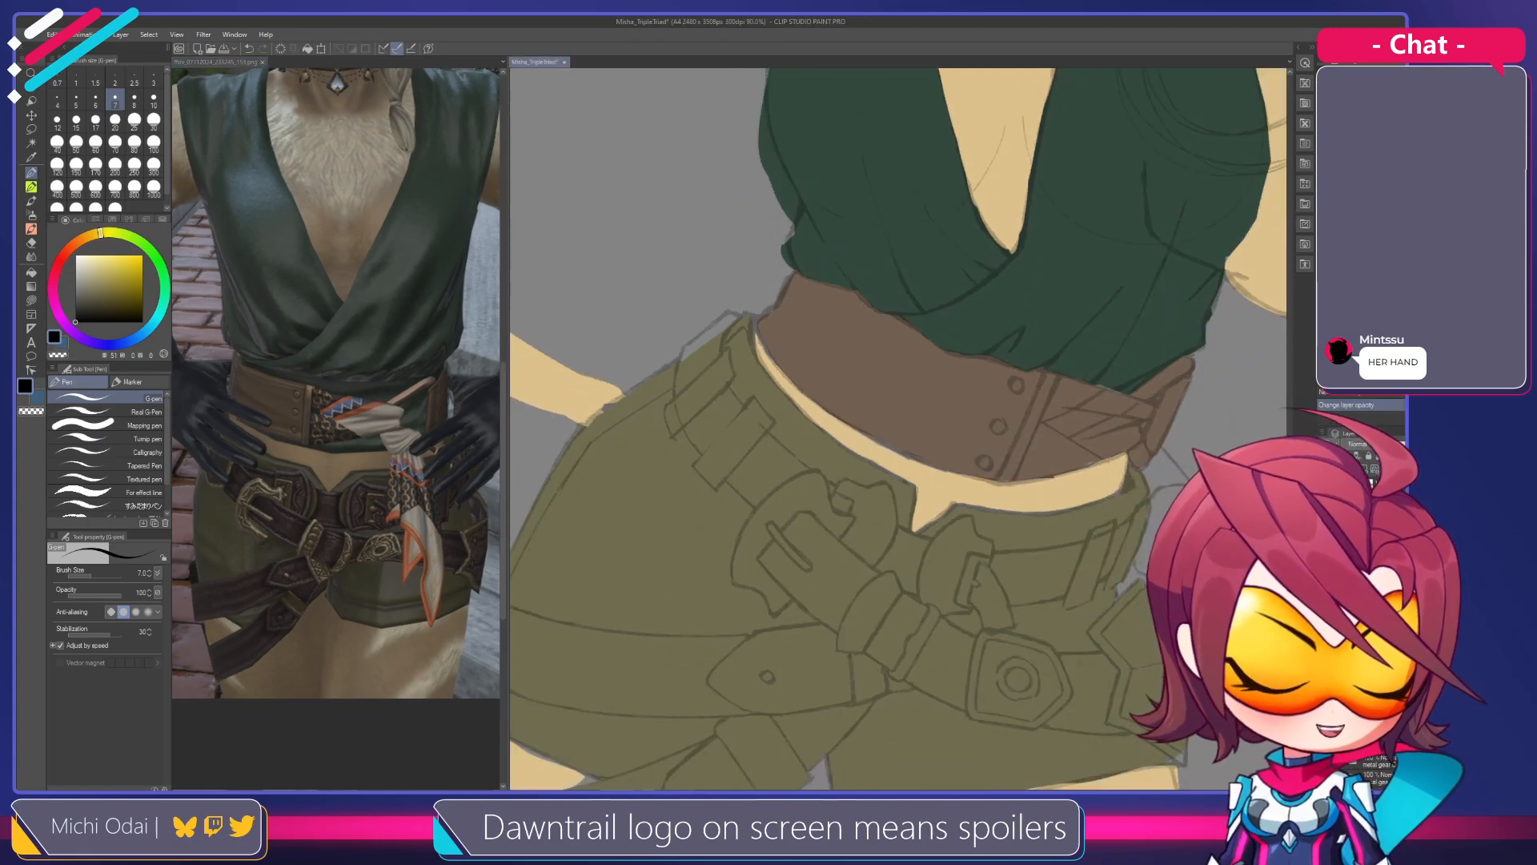
scroll(817, 443, up, 1)
drag(816, 369, 726, 338)
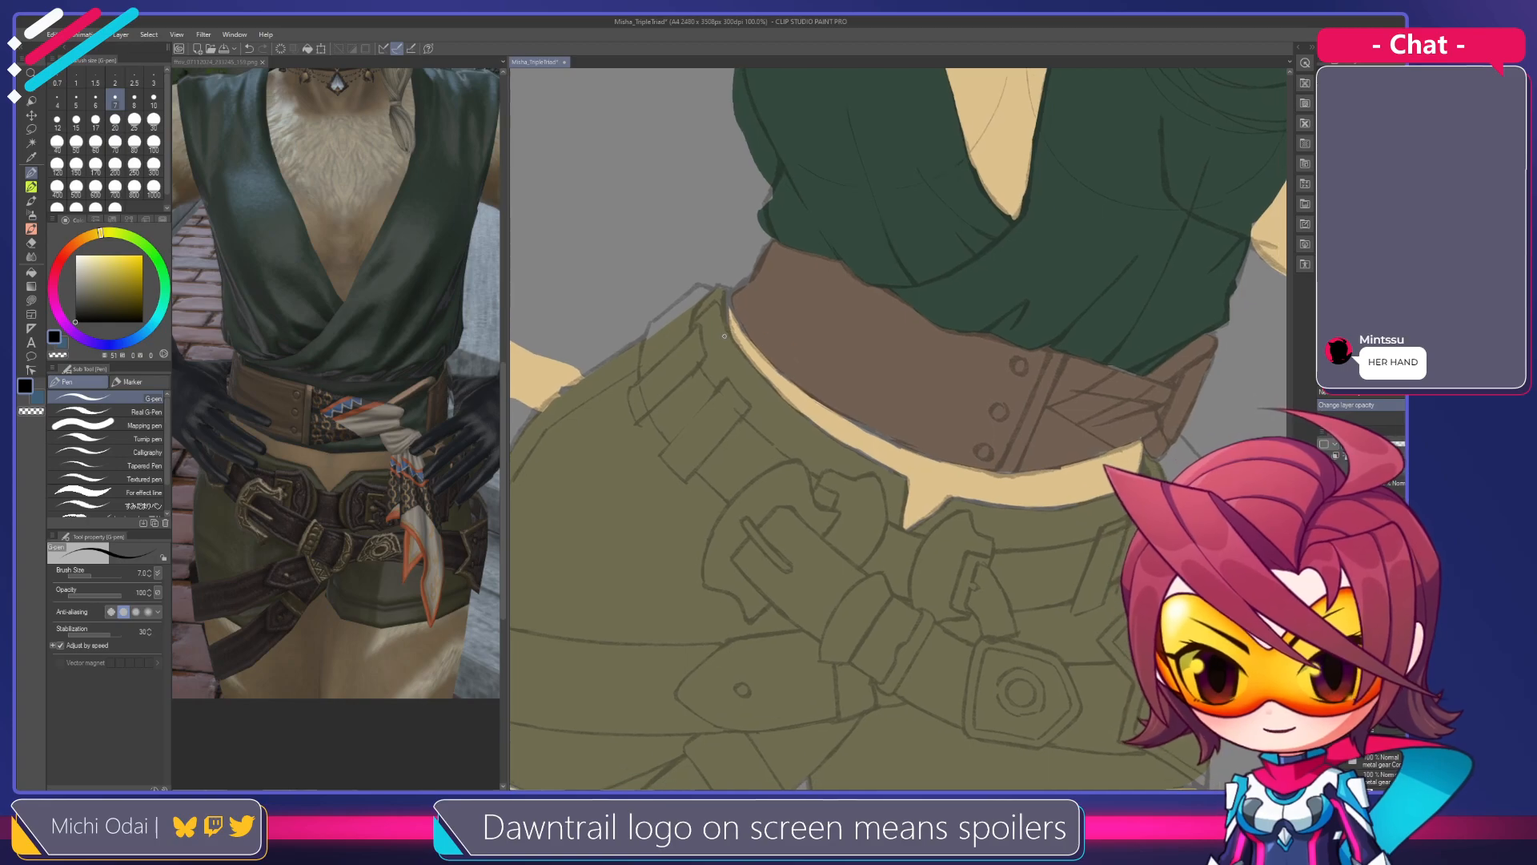
scroll(727, 315, up, 4)
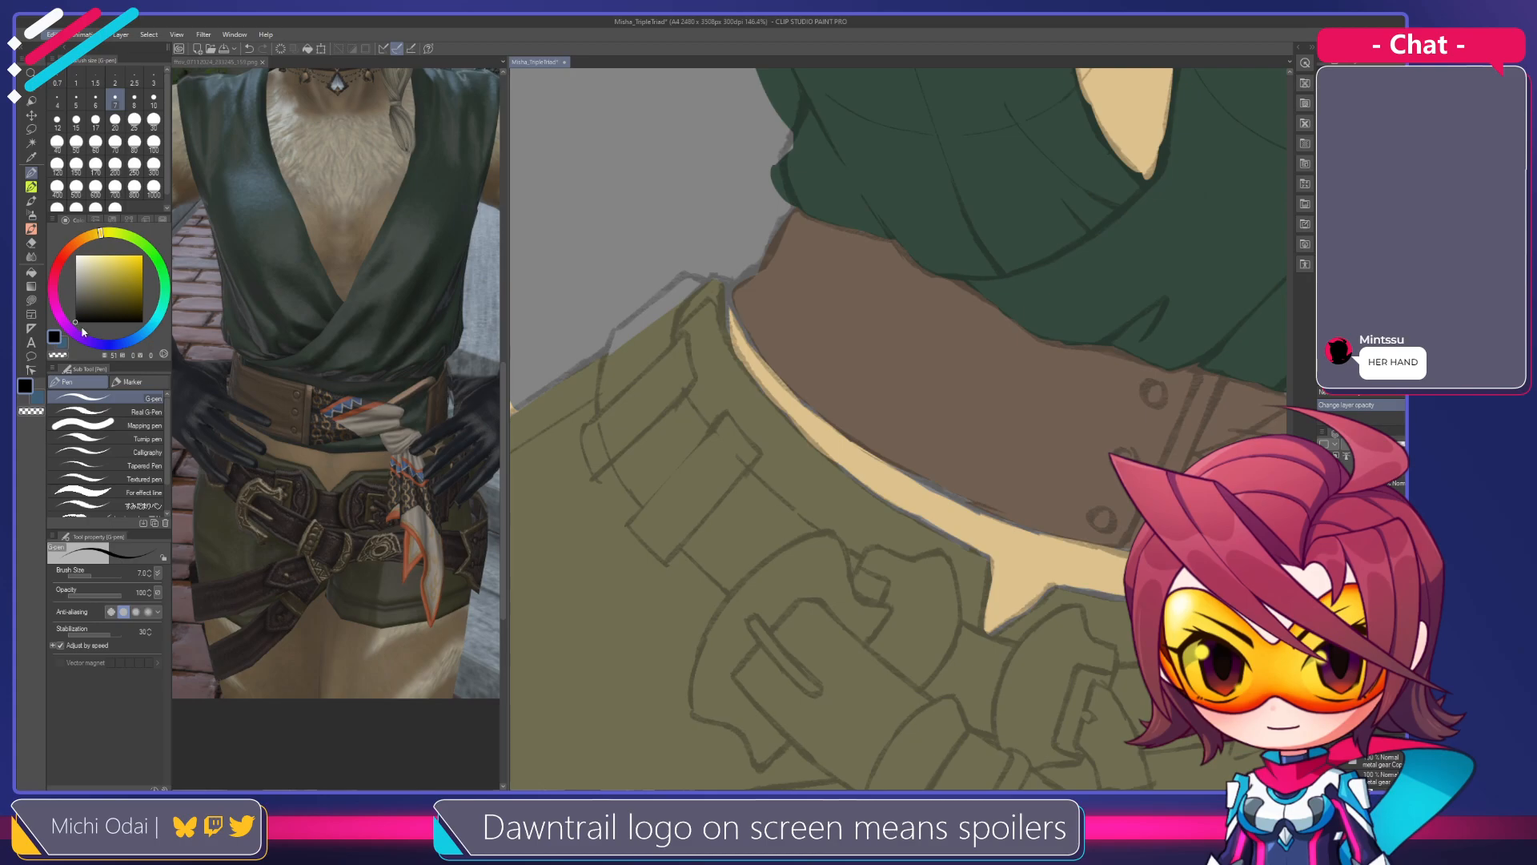
Try to ink the lower edge of the brown waist belt, starting from its outer corner
key(Tab)
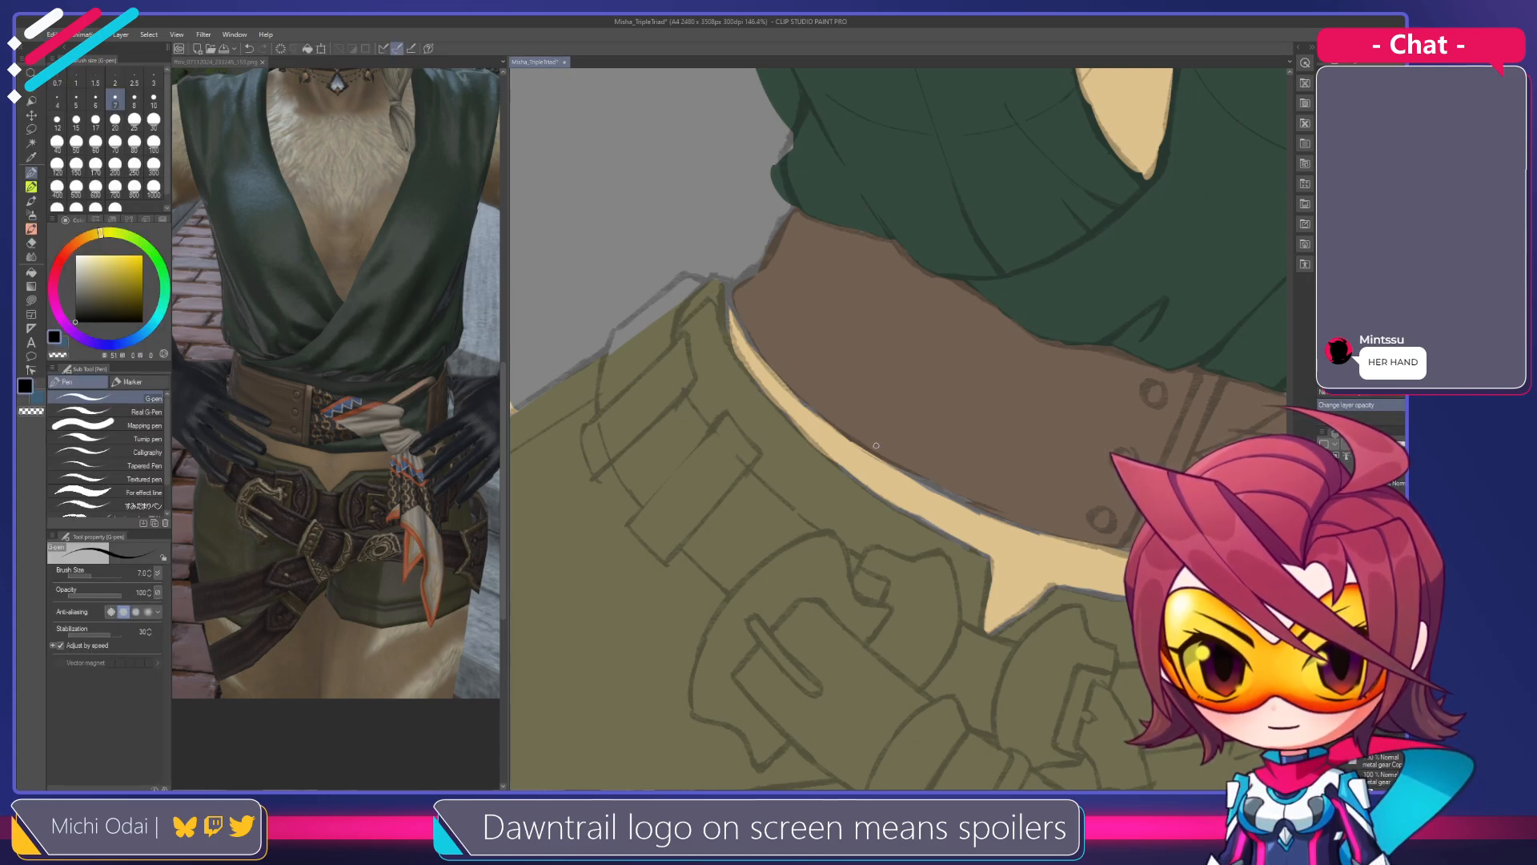
drag(810, 391, 727, 377)
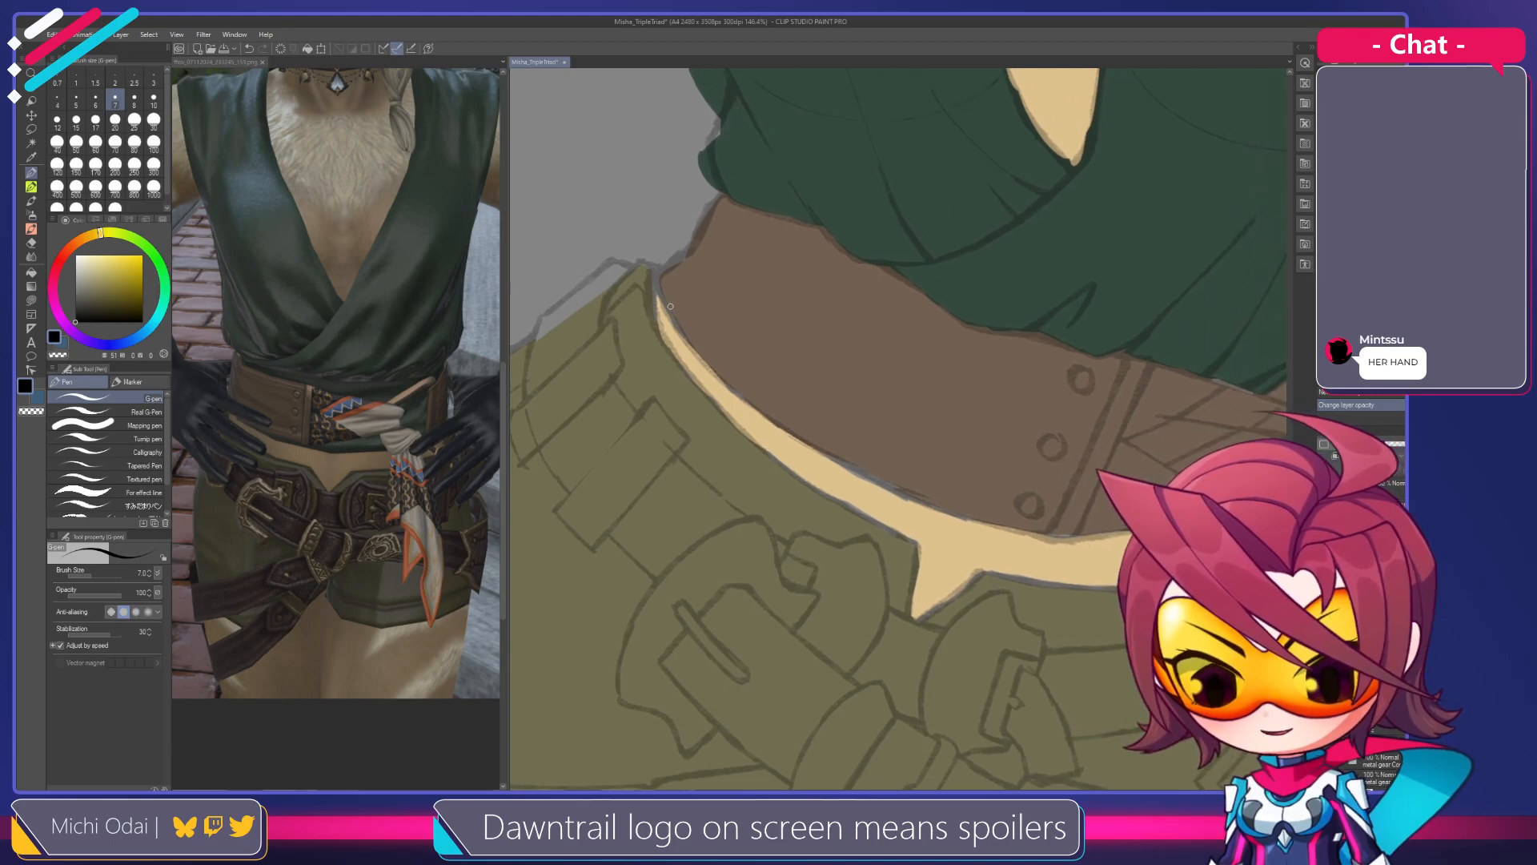
drag(648, 259, 674, 358)
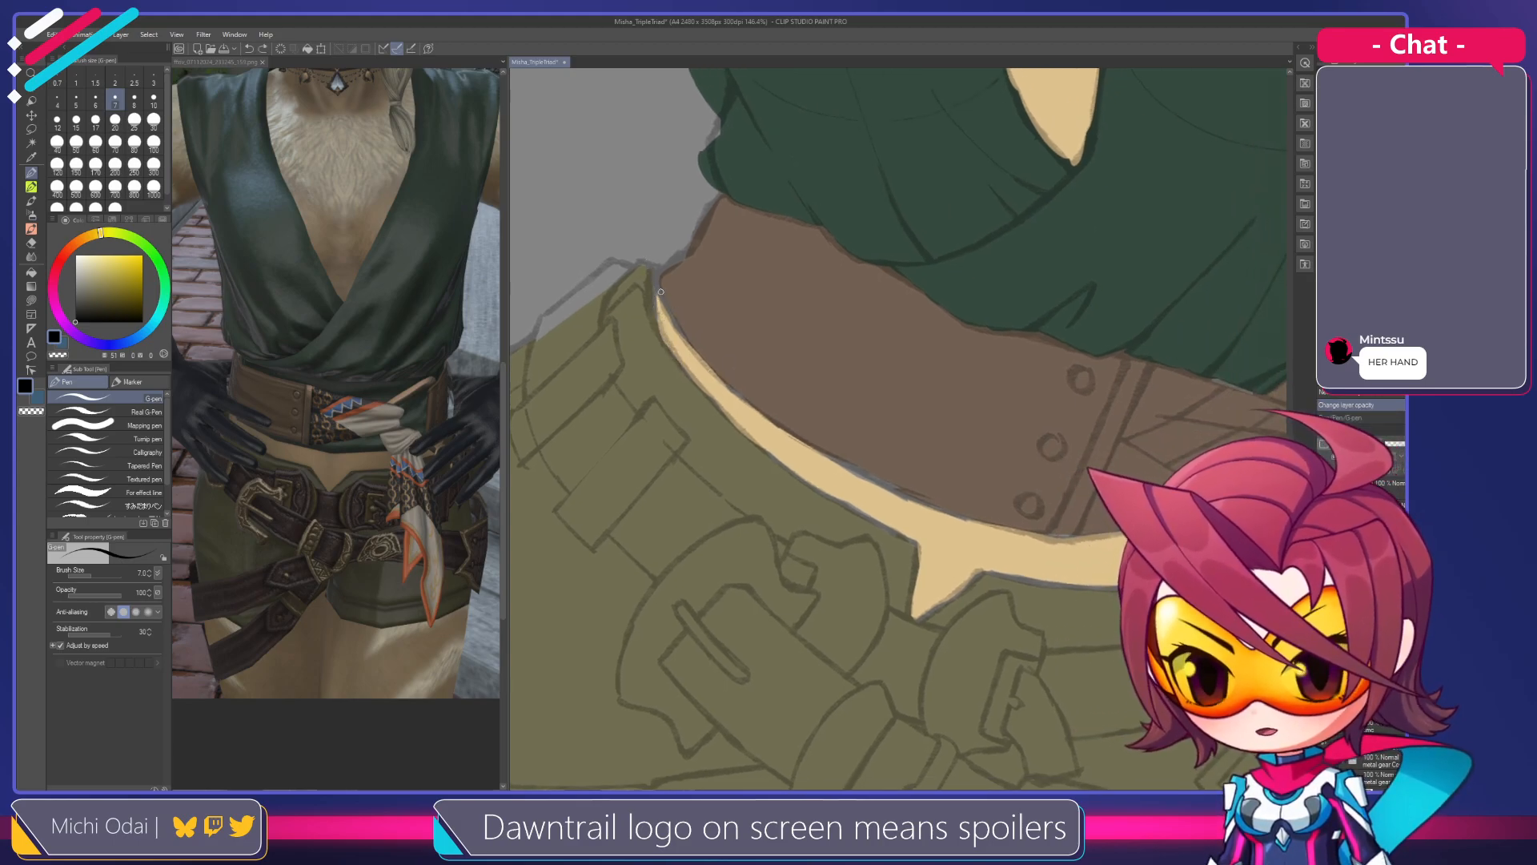
key(r)
drag(844, 326, 916, 387)
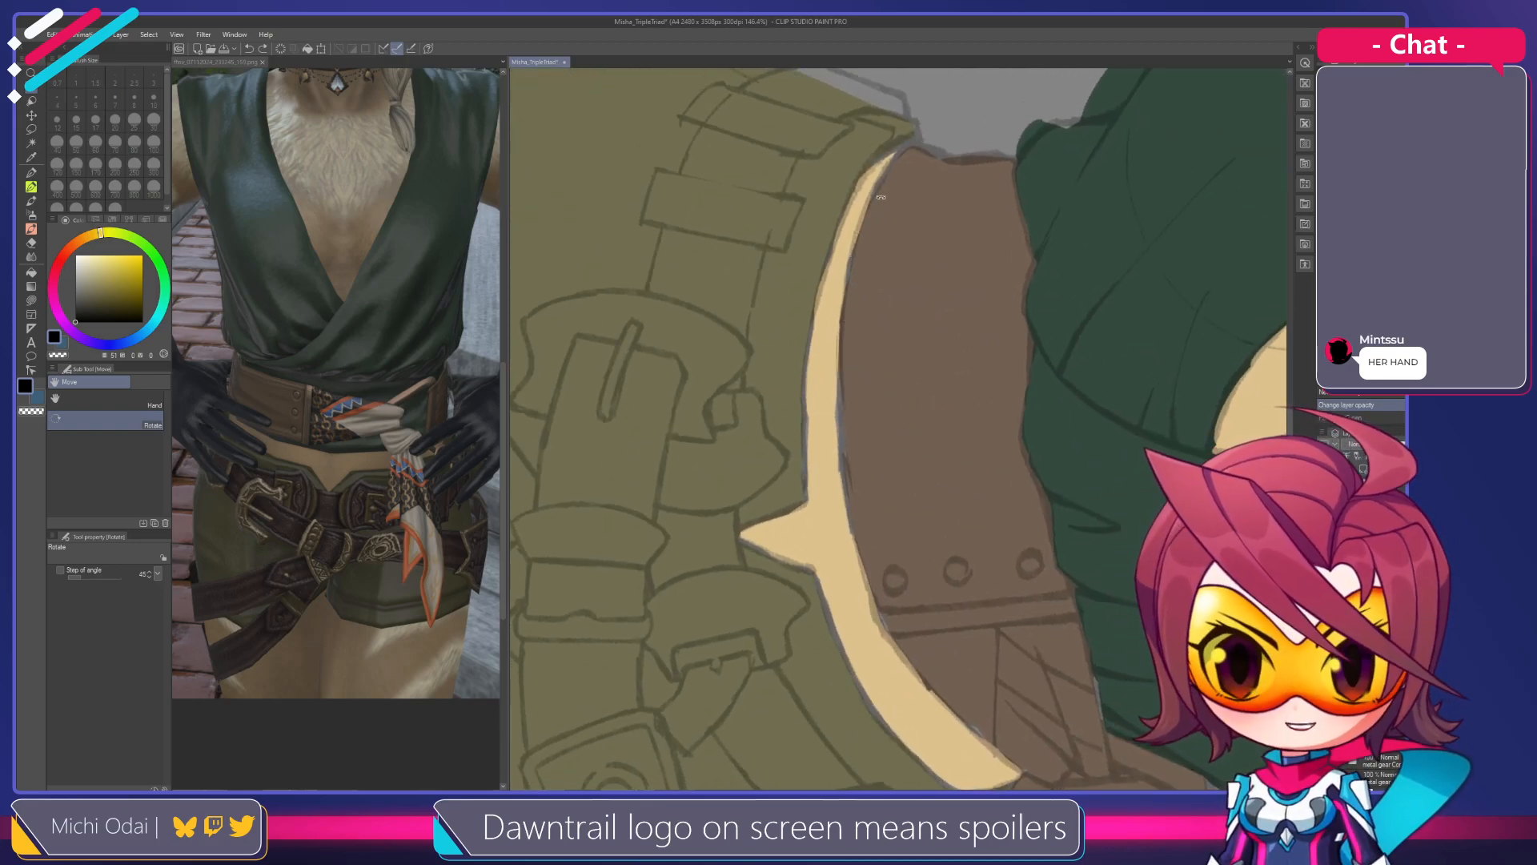
mouse_move(863, 250)
mouse_down()
mouse_move(878, 150)
mouse_move(833, 284)
mouse_up()
scroll(884, 150, up, 2)
key(p)
key(ctrl+z)
mouse_move(908, 117)
mouse_down()
mouse_move(862, 185)
mouse_move(829, 335)
mouse_up()
key(ctrl+z)
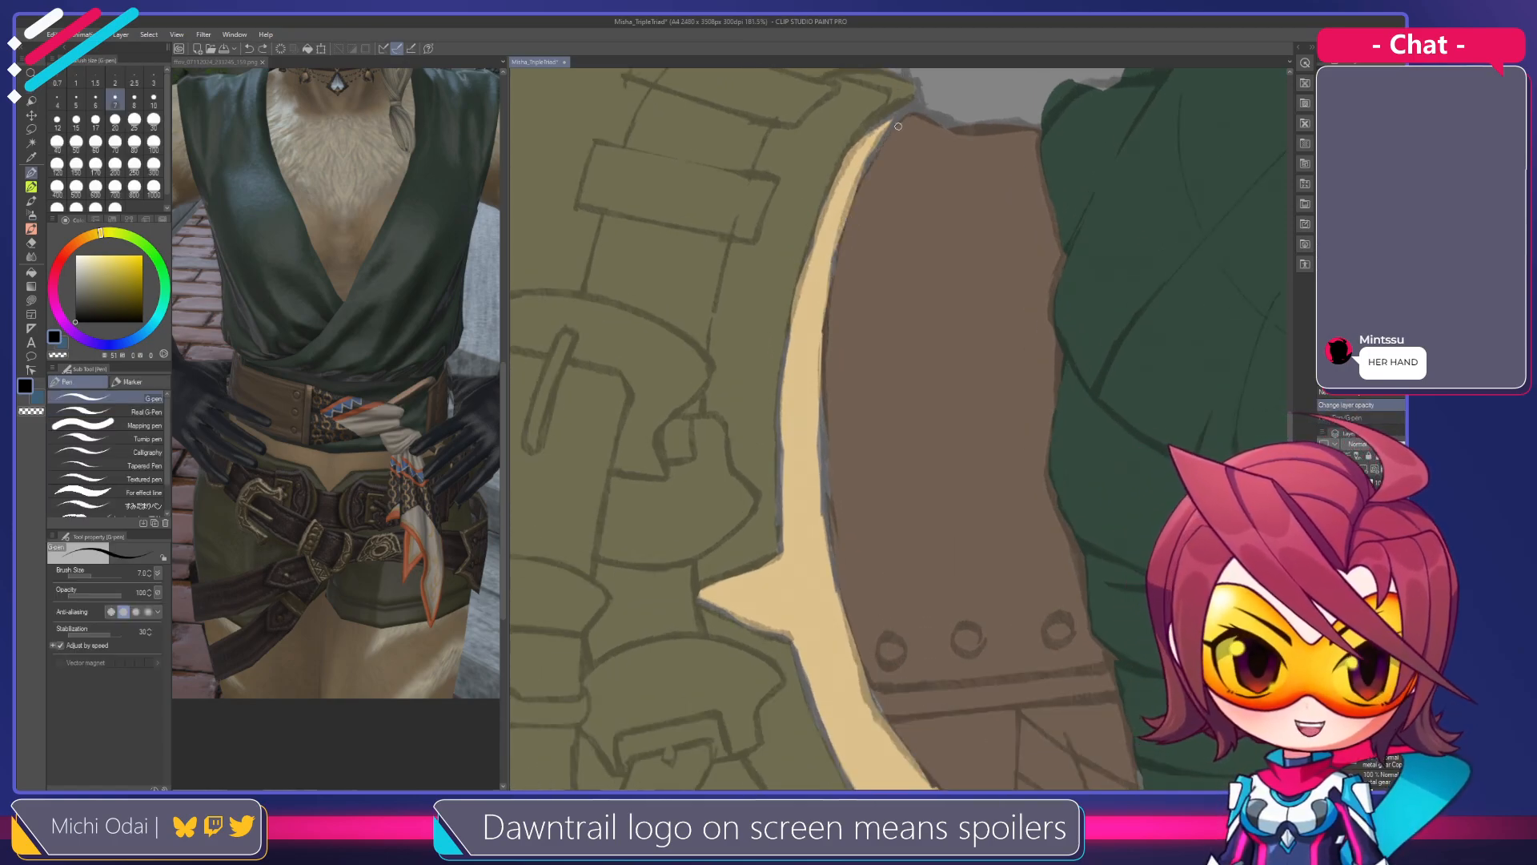
drag(911, 113, 821, 374)
scroll(905, 140, up, 2)
key(ctrl+z)
mouse_move(921, 100)
mouse_down()
mouse_move(819, 315)
mouse_move(801, 421)
mouse_up()
key(ctrl+z)
drag(908, 102, 797, 424)
key(ctrl+z)
drag(919, 94, 810, 480)
key(ctrl+z)
mouse_move(918, 102)
mouse_down()
mouse_move(803, 368)
mouse_move(792, 462)
mouse_up()
Erase the stray lower stretch of the ink line along the brown belt's bottom edge
key(shift+space)
drag(937, 232, 1004, 257)
mouse_move(926, 342)
mouse_down()
mouse_move(942, 203)
mouse_move(1024, 209)
mouse_up()
key(e)
drag(866, 197, 825, 260)
drag(881, 169, 797, 303)
scroll(967, 155, down, 1)
scroll(967, 155, down, 1)
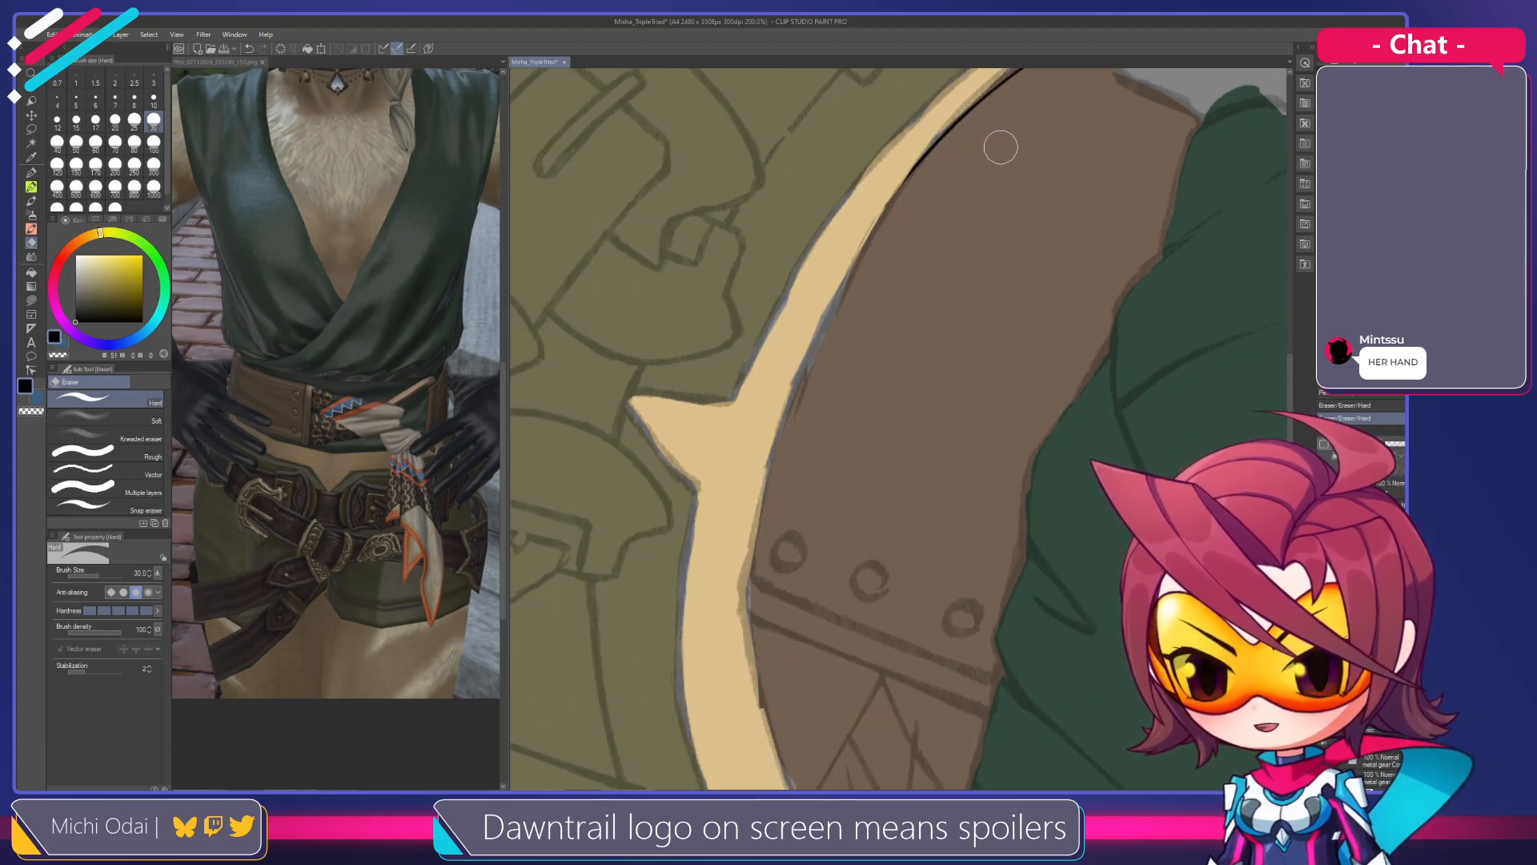
key(shift+space)
mouse_move(1030, 144)
mouse_down()
mouse_move(1056, 210)
mouse_move(1105, 140)
mouse_move(1100, 184)
mouse_move(1073, 141)
mouse_move(894, 325)
mouse_up()
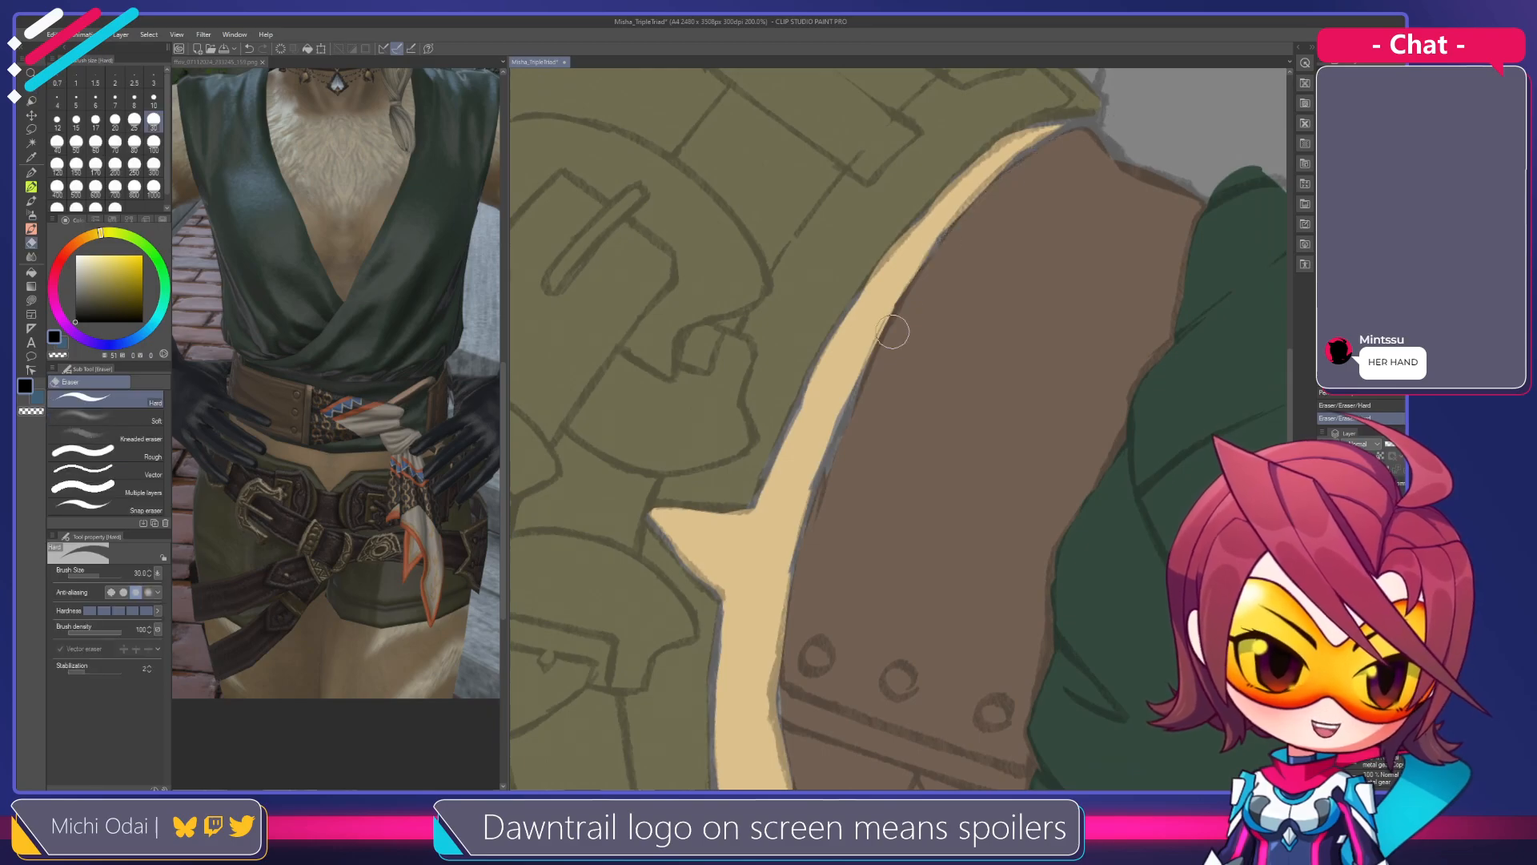
Ink the first stretch of the belt's lower edge from the outer corner with the G-pen at size 7
key(p)
mouse_move(1073, 137)
mouse_down()
mouse_move(931, 252)
mouse_move(904, 295)
mouse_move(1018, 165)
mouse_move(873, 344)
mouse_up()
key(ctrl+z)
key(ctrl+z)
drag(1073, 127, 967, 204)
key(ctrl+z)
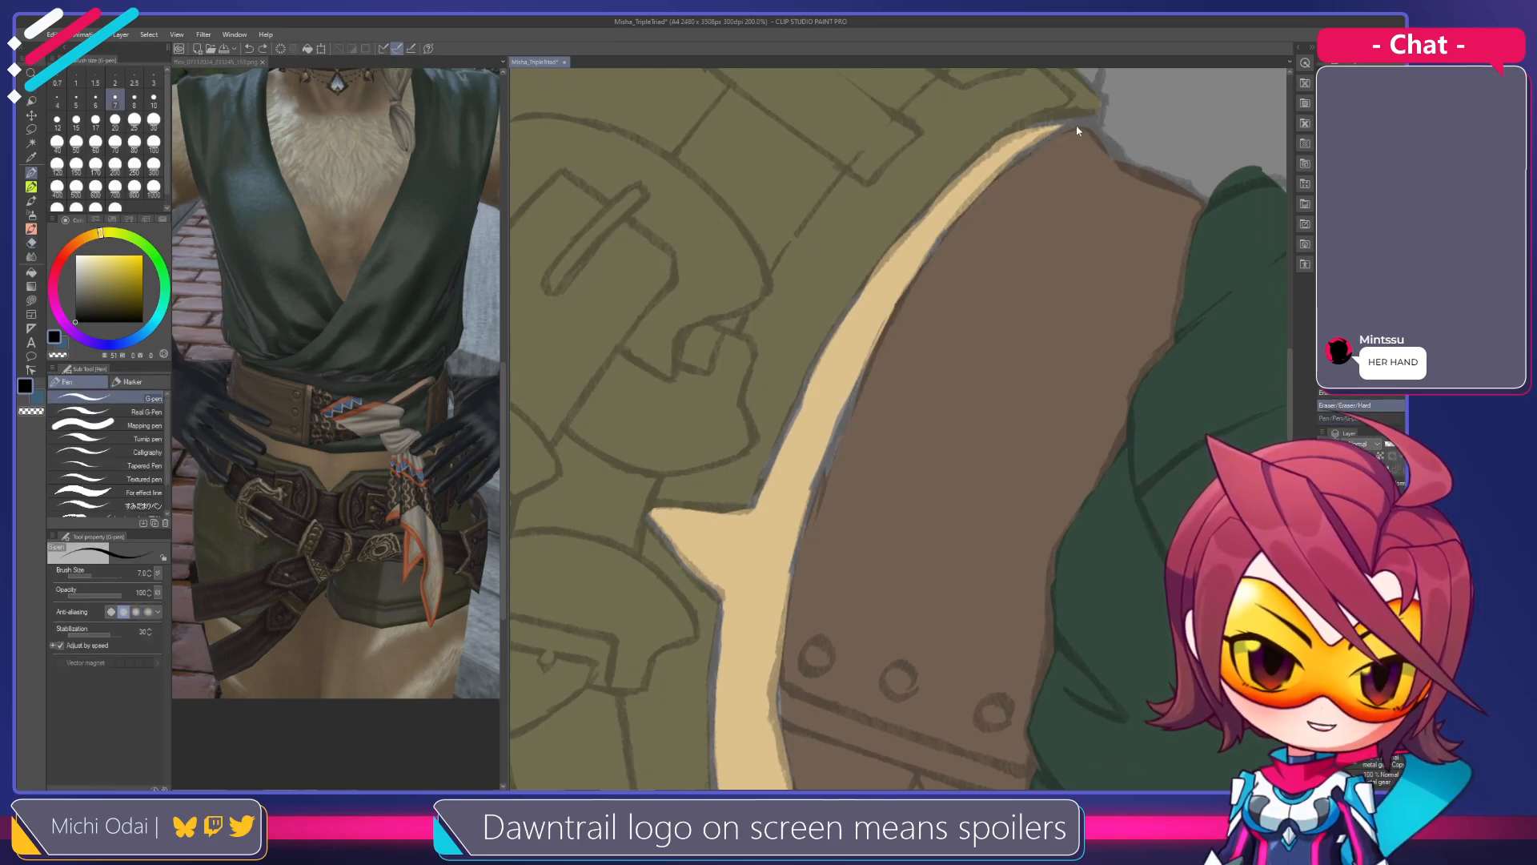
mouse_move(1073, 128)
mouse_down()
mouse_move(949, 220)
mouse_move(789, 548)
mouse_up()
Extend the black line along the belt's lower edge down to the row of rivets
scroll(970, 199, up, 3)
key(ctrl+z)
drag(981, 188, 761, 617)
key(ctrl+z)
drag(973, 193, 757, 625)
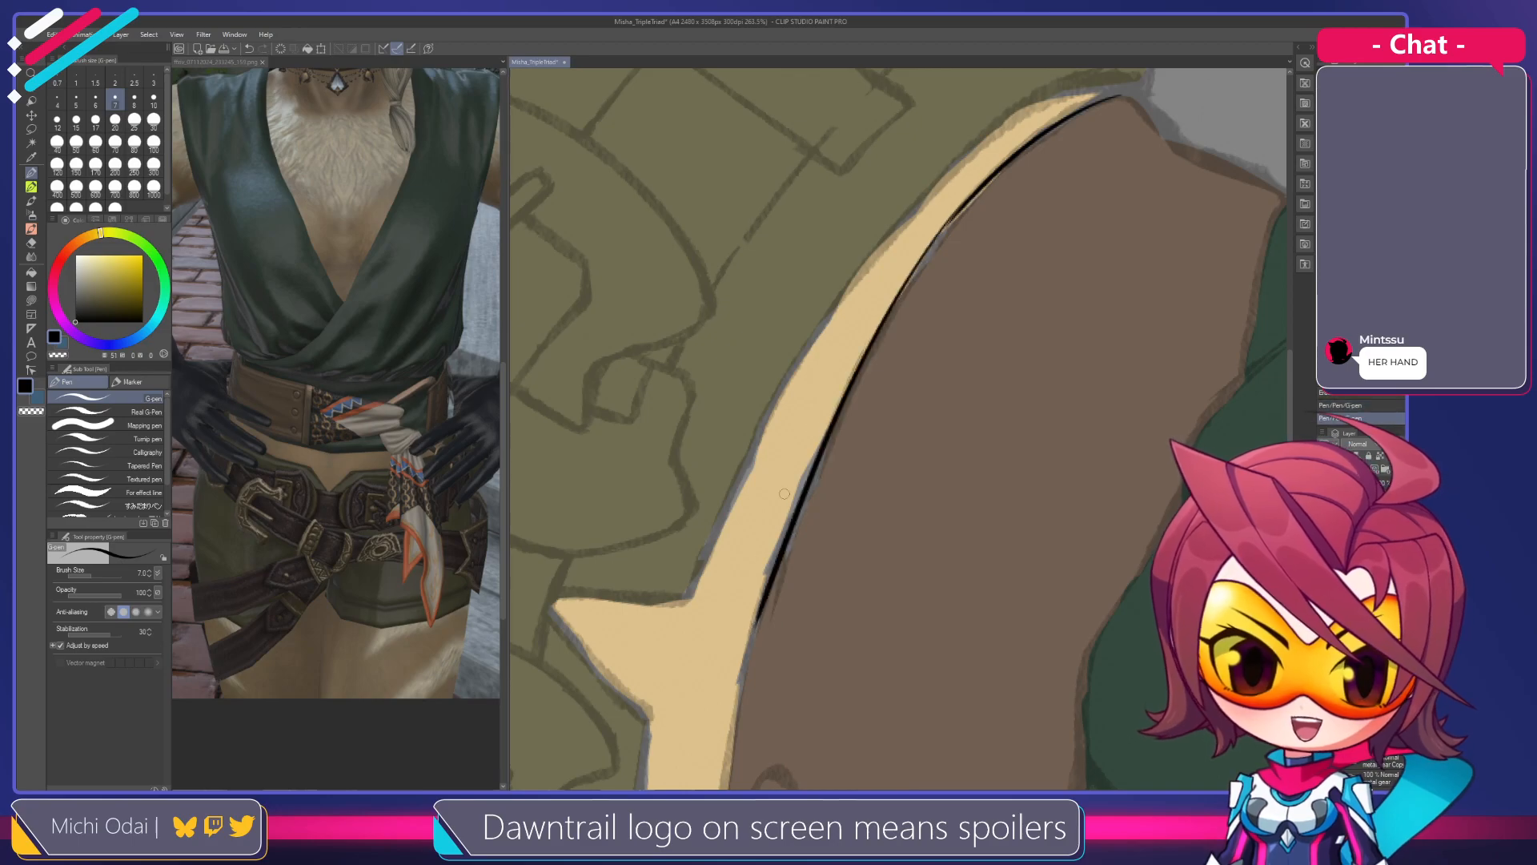
key(ctrl+z)
key(shift+space)
mouse_move(1040, 202)
mouse_down()
mouse_move(1097, 298)
mouse_move(1176, 256)
mouse_move(833, 461)
mouse_move(737, 546)
mouse_up()
key(ctrl+z)
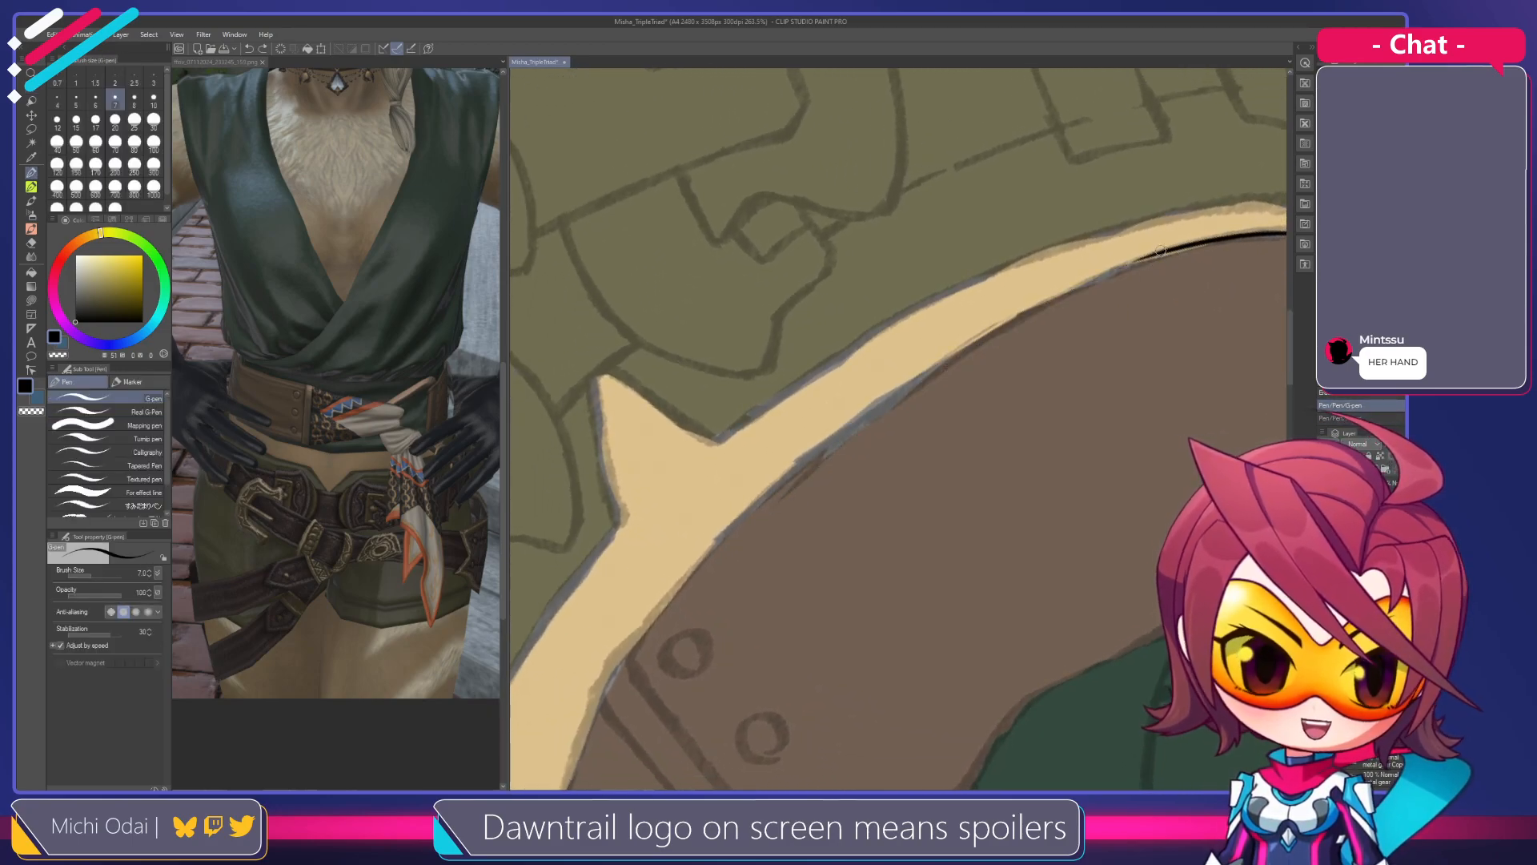
drag(1165, 249, 658, 636)
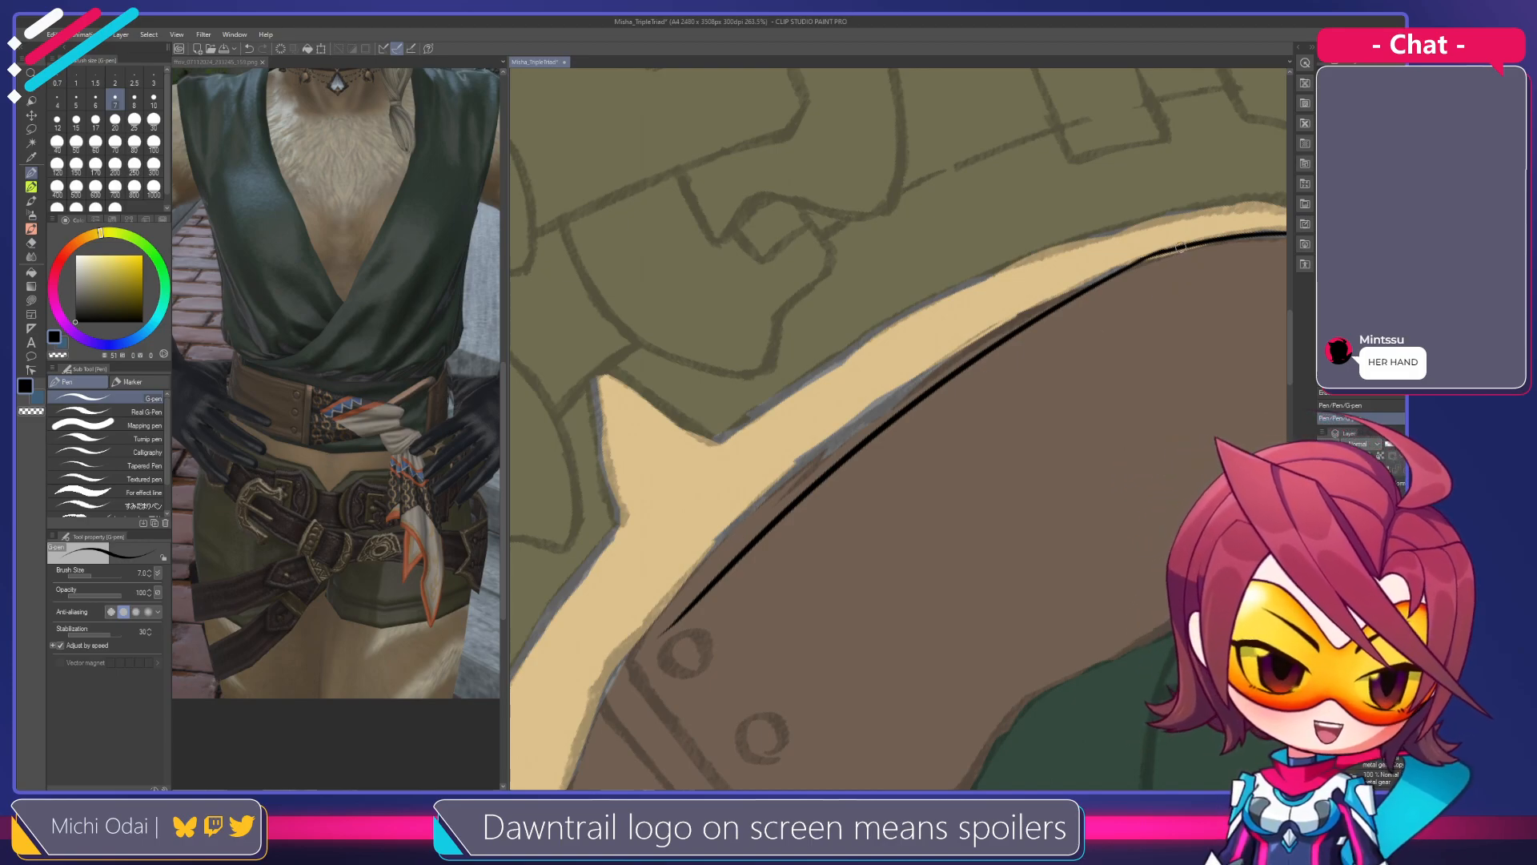
Tidy the overlapping strokes along the belt's lower edge with the hard eraser and the G-pen
key(e)
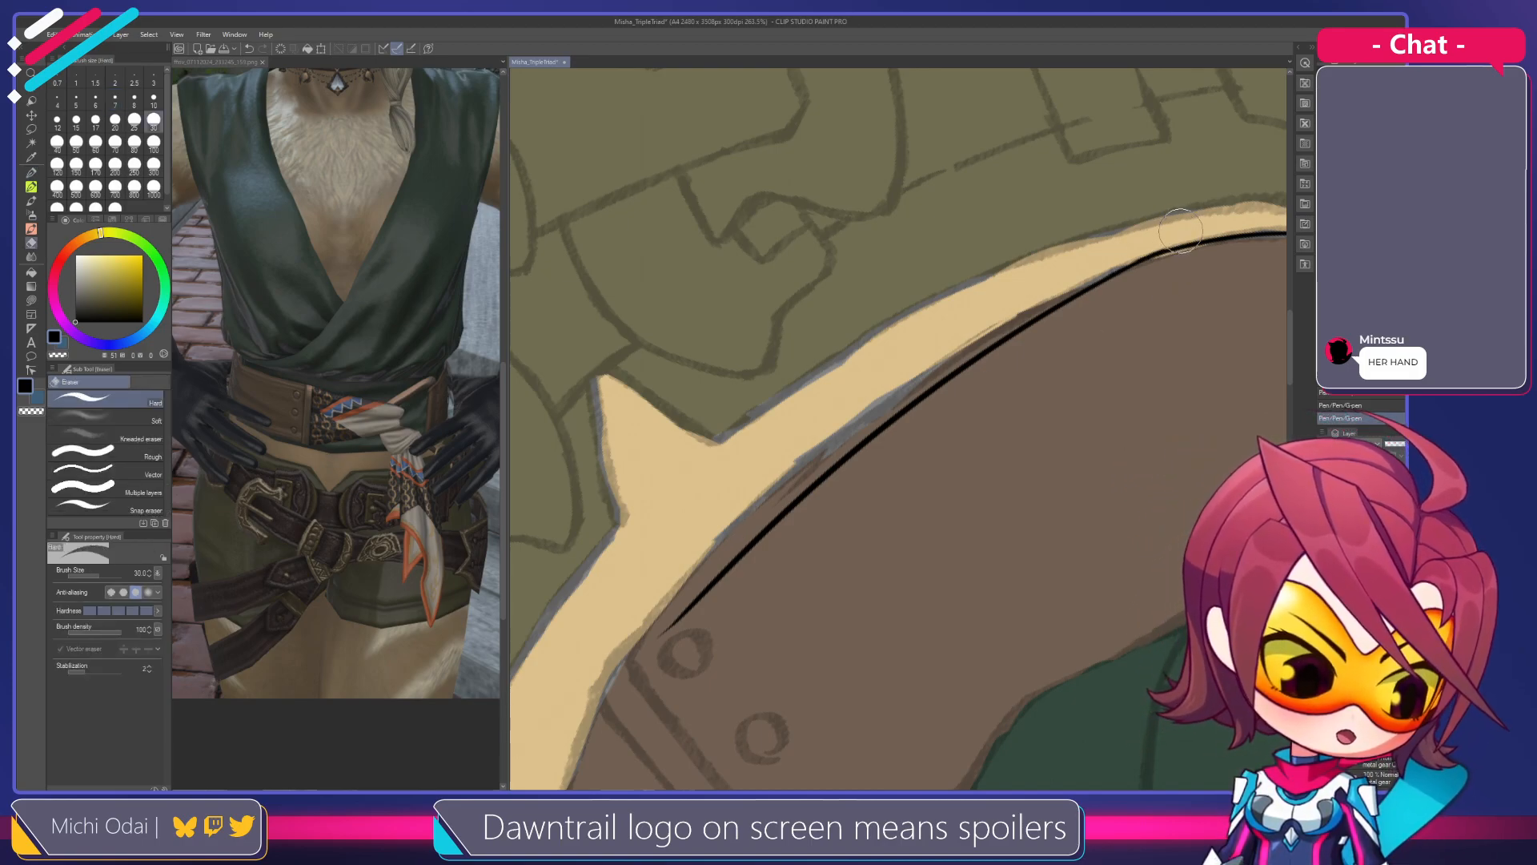
drag(1119, 249, 1027, 300)
drag(819, 495, 951, 315)
key(p)
drag(832, 474, 892, 320)
drag(964, 251, 803, 542)
key(shift+space)
drag(993, 281, 720, 455)
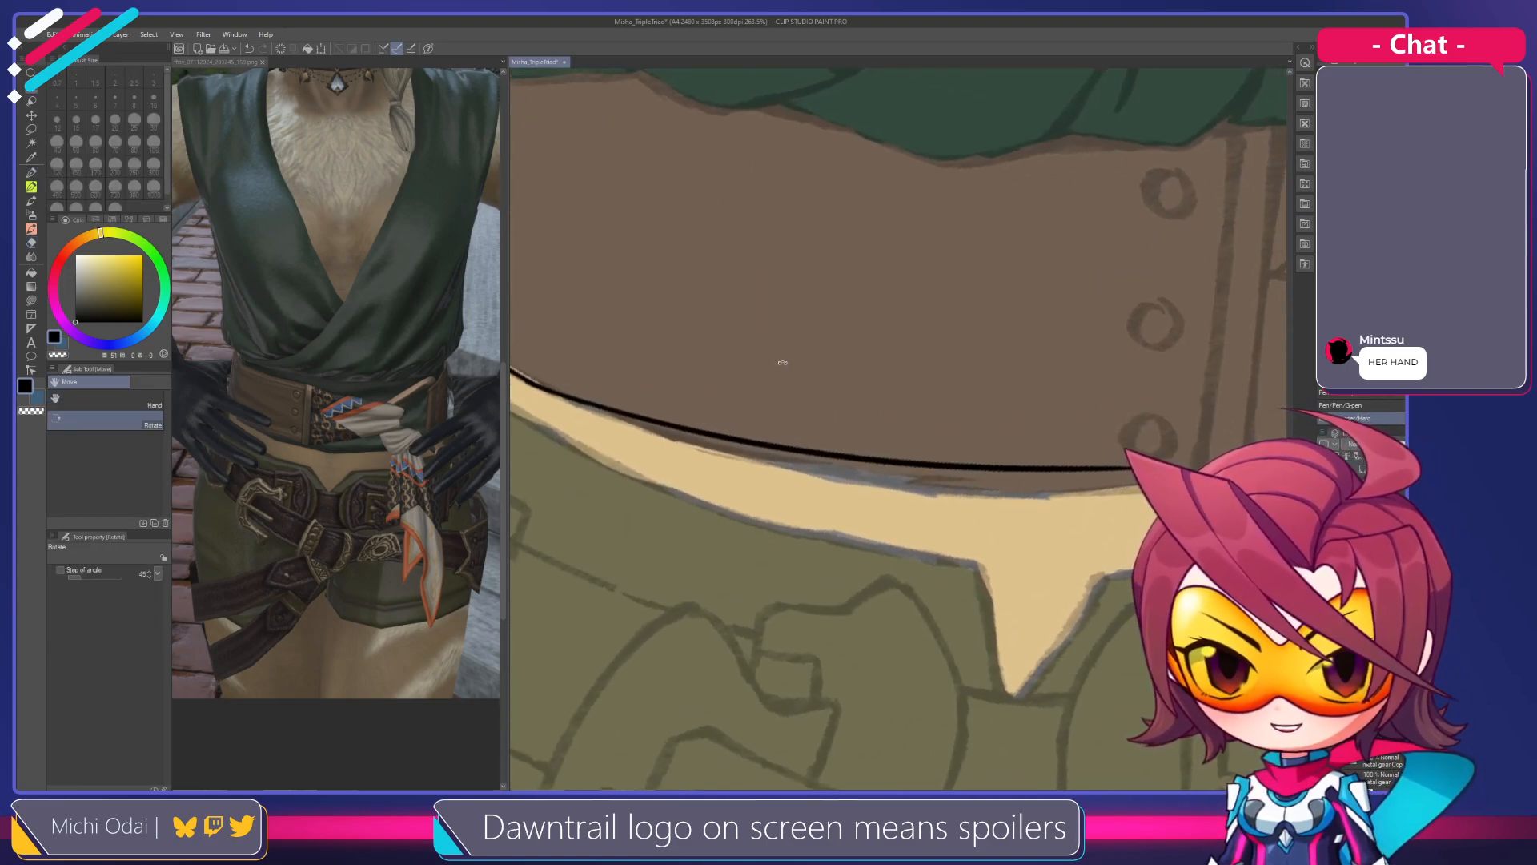
Erase the stretch of the lower-edge line that strays from the sketch just before the rivets
scroll(875, 408, down, 2)
mouse_move(1022, 394)
mouse_down()
mouse_move(1128, 460)
mouse_move(1040, 440)
mouse_move(1043, 405)
mouse_move(1070, 384)
mouse_move(1191, 395)
mouse_move(1054, 309)
mouse_move(1057, 563)
mouse_move(927, 618)
mouse_up()
mouse_move(990, 427)
mouse_down()
mouse_move(988, 367)
mouse_move(1060, 285)
mouse_move(1088, 282)
mouse_up()
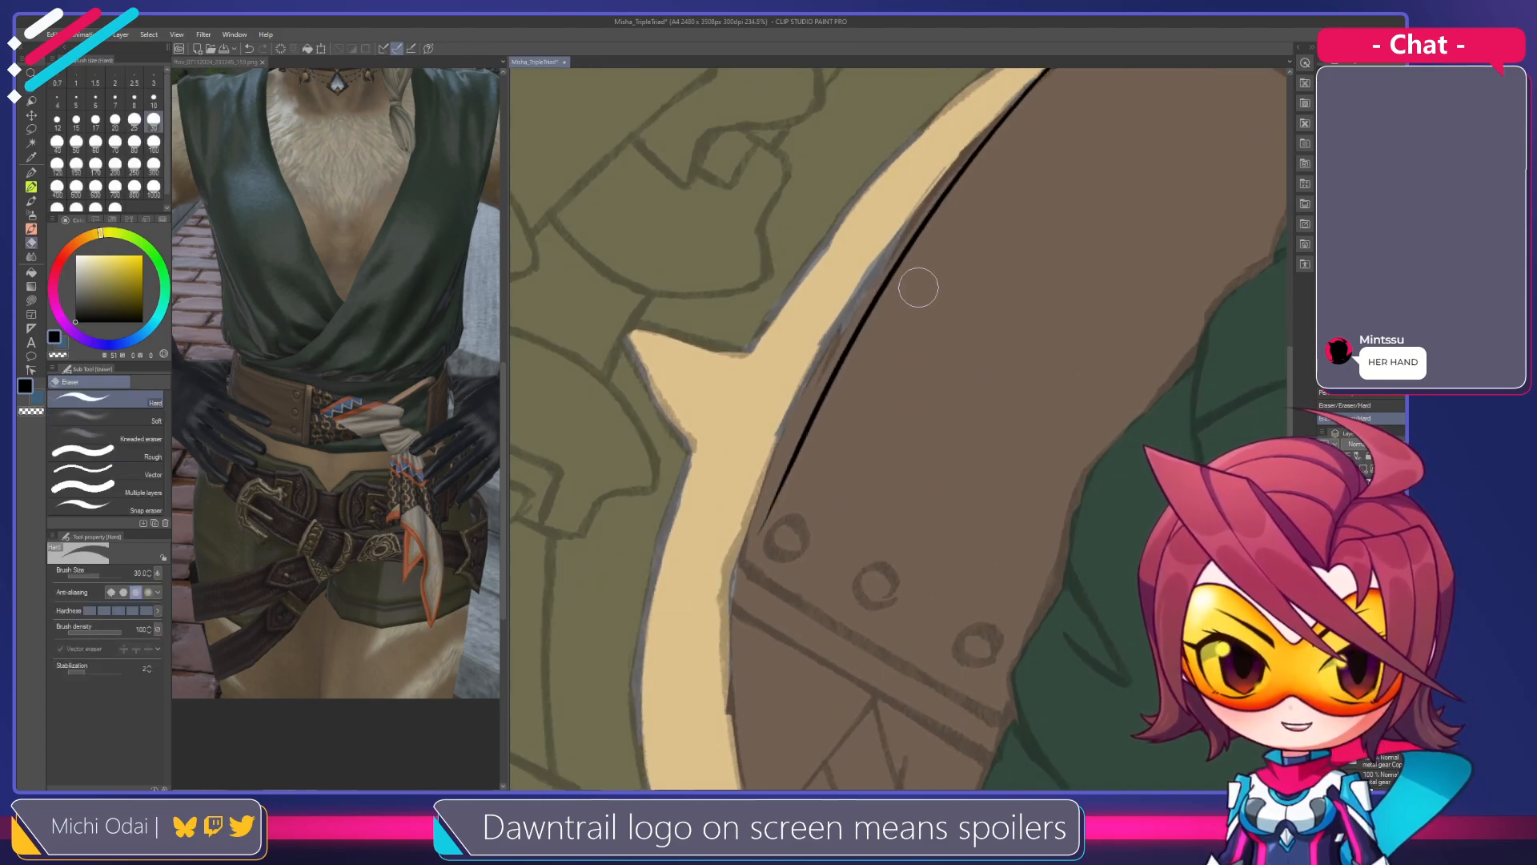
drag(912, 279, 764, 540)
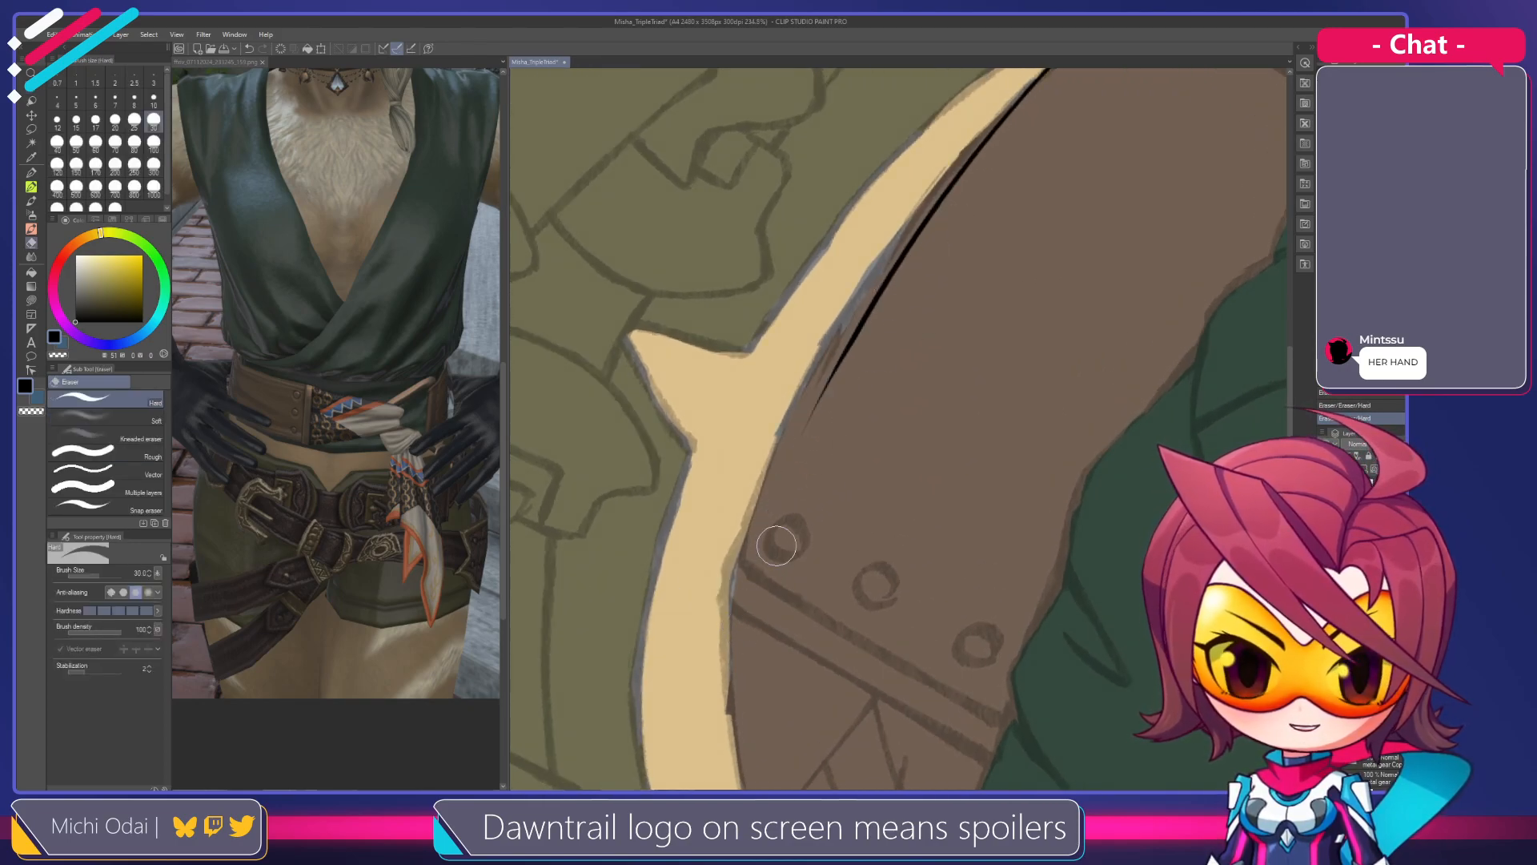
drag(905, 270, 764, 546)
Redraw the erased stretch of the belt's lower edge as one smooth stroke reaching the rivet strip
key(p)
mouse_move(891, 278)
mouse_down()
mouse_move(720, 646)
mouse_move(839, 361)
mouse_move(723, 615)
mouse_up()
key(ctrl+z)
key(ctrl+z)
drag(902, 256, 729, 601)
key(ctrl+z)
drag(905, 254, 724, 618)
key(ctrl+z)
drag(901, 256, 732, 614)
key(ctrl+z)
drag(905, 250, 730, 599)
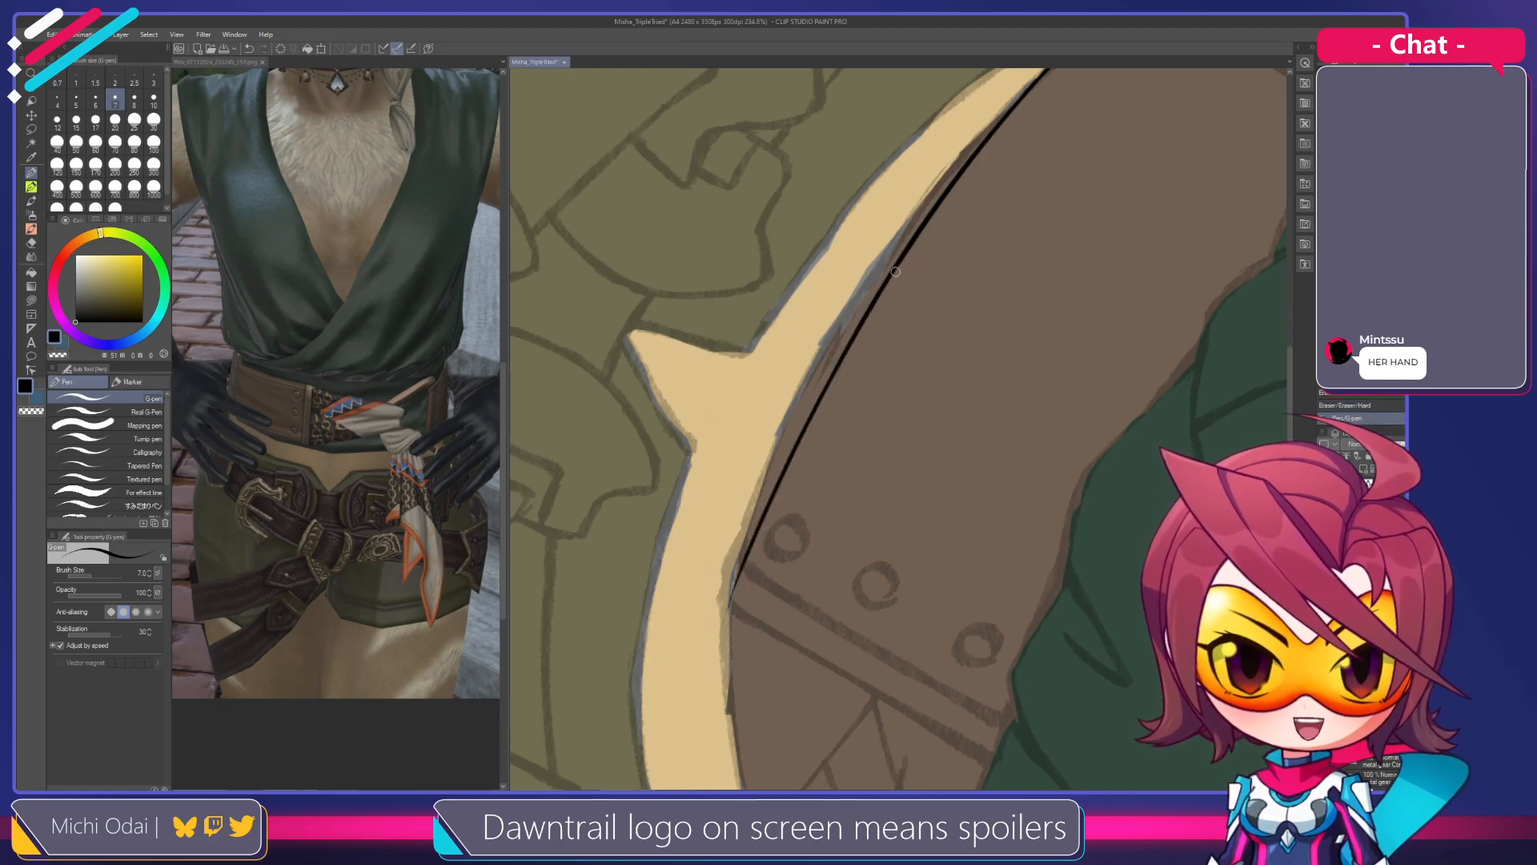
Ink the belt's short outer side edge as a slanted line running down from the vest hem
drag(916, 277, 808, 368)
drag(961, 208, 850, 317)
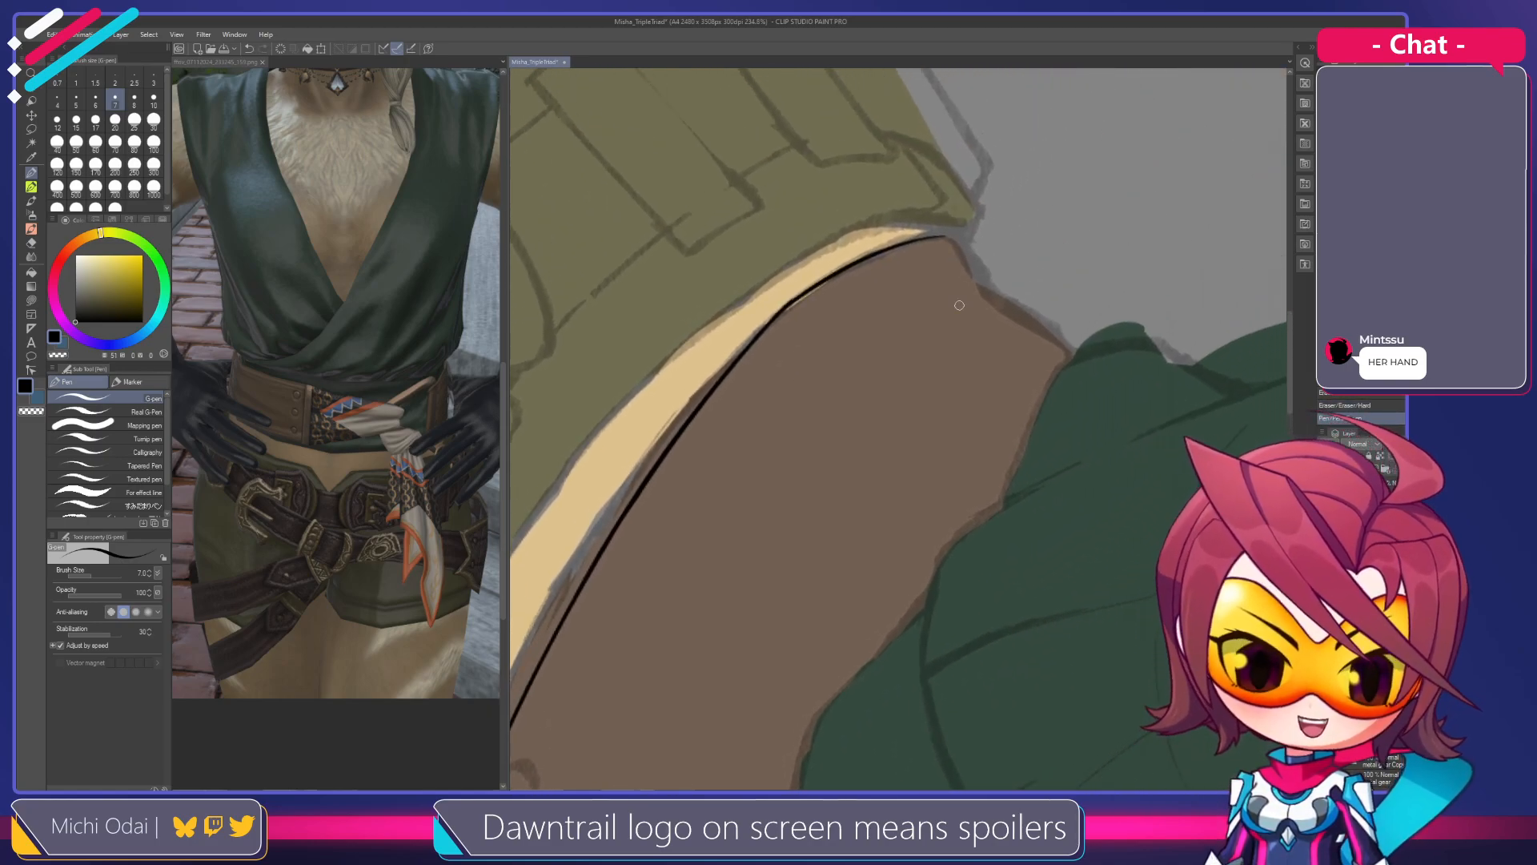
key(r)
drag(989, 266, 856, 290)
key(p)
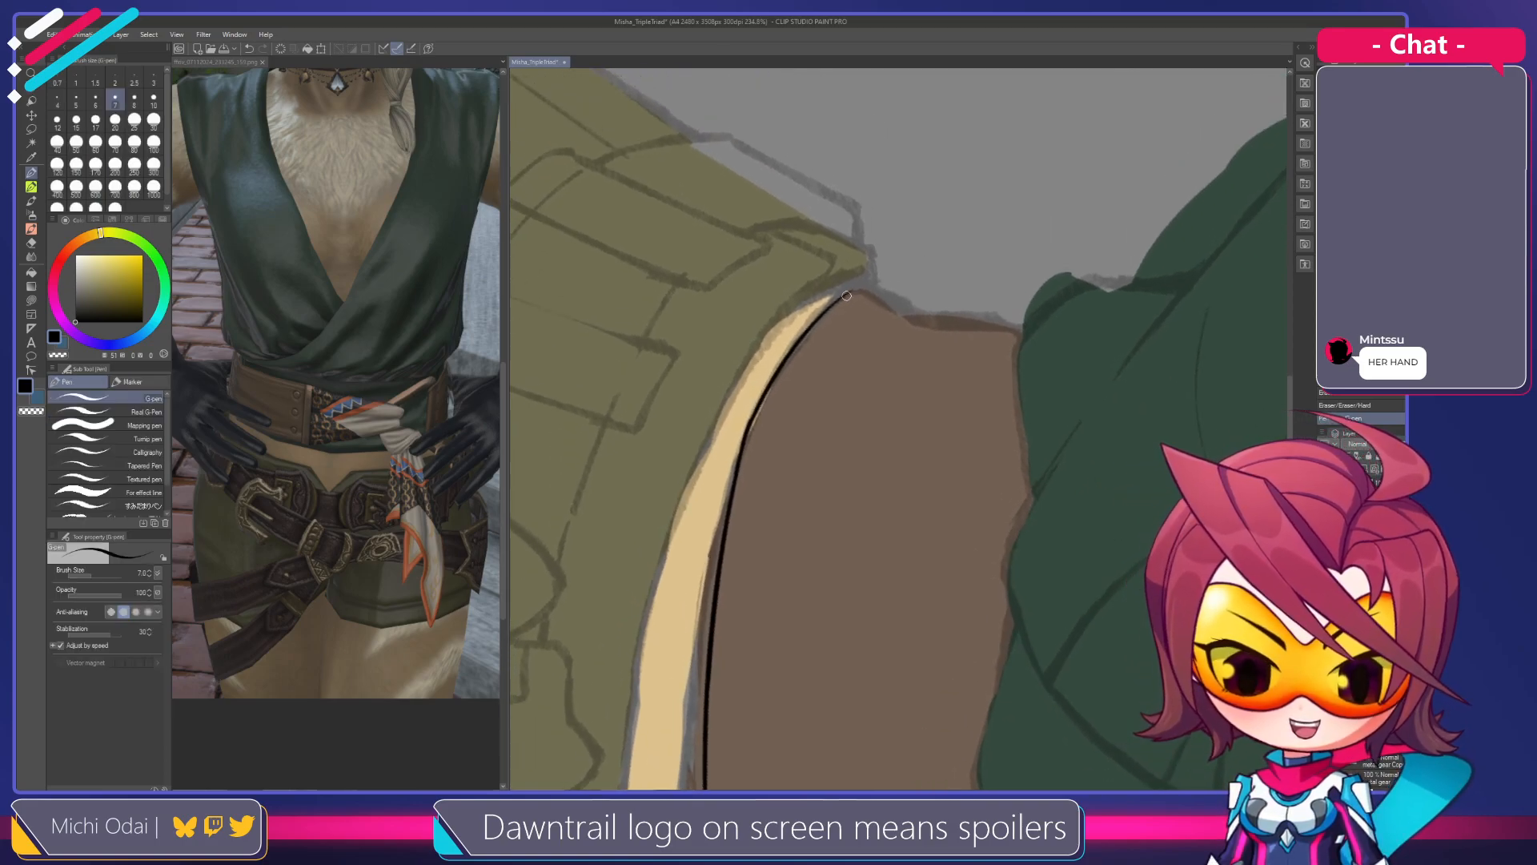
key(r)
mouse_move(854, 294)
mouse_down()
mouse_move(747, 346)
mouse_move(817, 370)
mouse_move(861, 265)
mouse_move(835, 365)
mouse_up()
key(p)
key(ctrl+z)
drag(867, 238, 832, 374)
key(ctrl+z)
drag(867, 240, 835, 364)
key(ctrl+z)
key(ctrl+z)
key(ctrl+z)
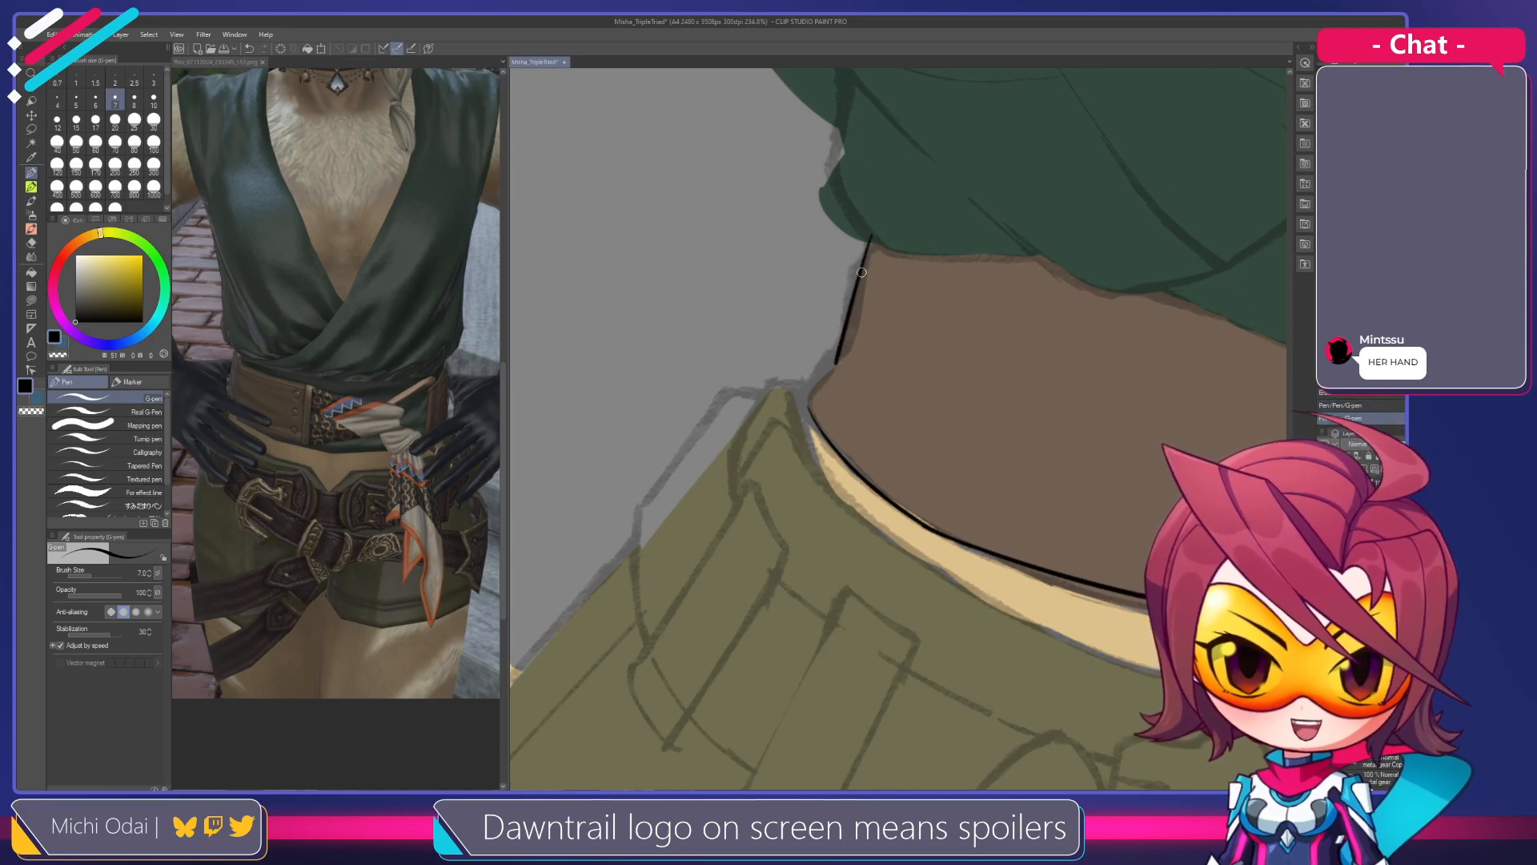
Refine the belt's outer side edge, curving its lower end towards the waist corner and trimming the tip
mouse_move(869, 261)
mouse_down()
mouse_move(886, 288)
mouse_move(860, 352)
mouse_up()
mouse_move(886, 265)
mouse_down()
mouse_move(850, 379)
mouse_move(863, 347)
mouse_up()
key(ctrl+z)
key(ctrl+z)
drag(887, 266, 868, 330)
key(ctrl+z)
scroll(856, 356, down, 1)
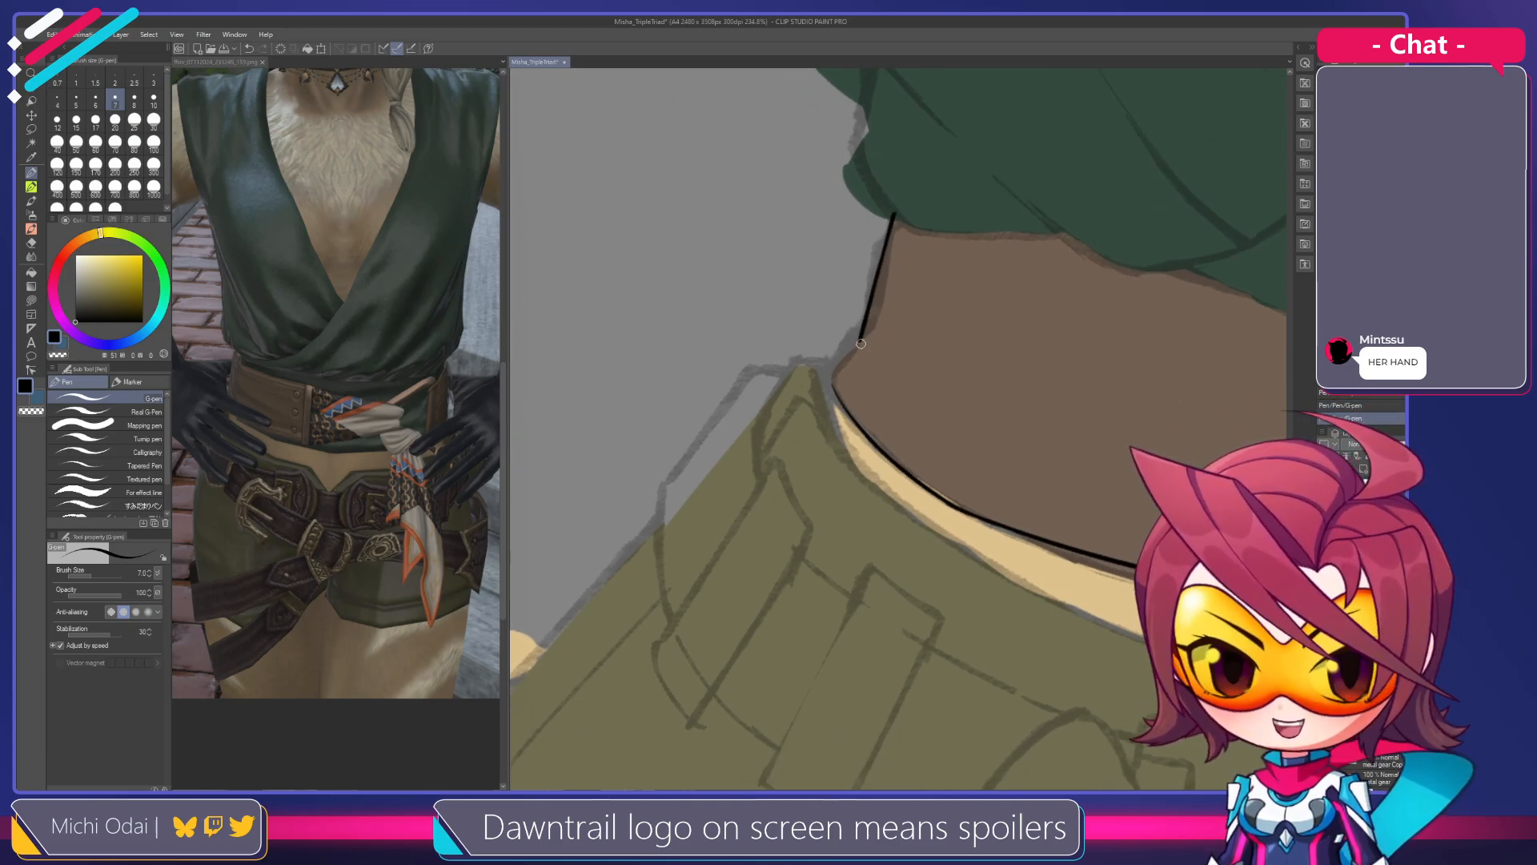
drag(890, 346, 875, 395)
key(e)
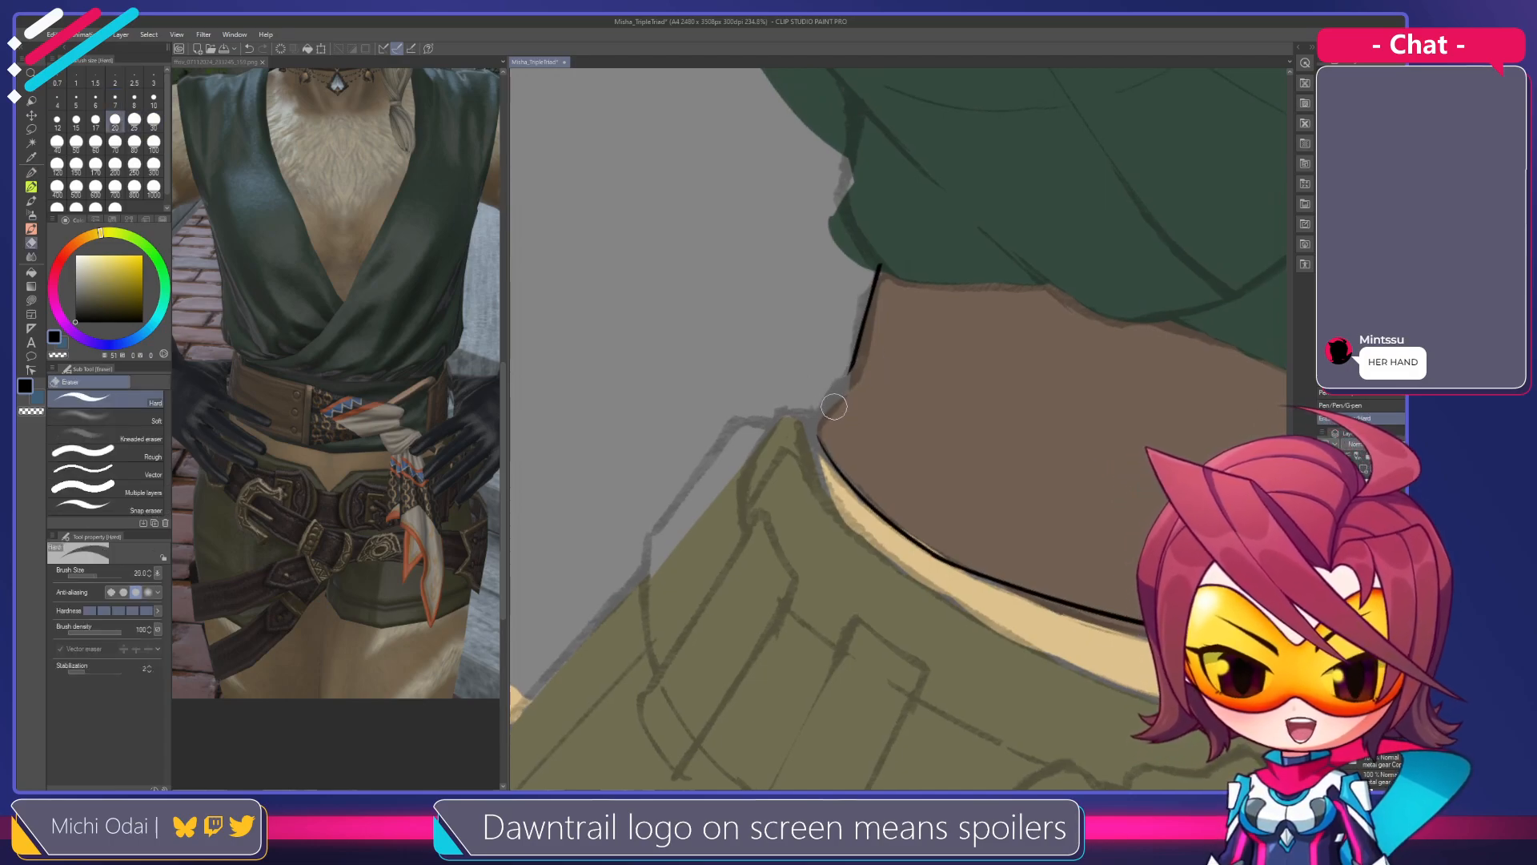
key(p)
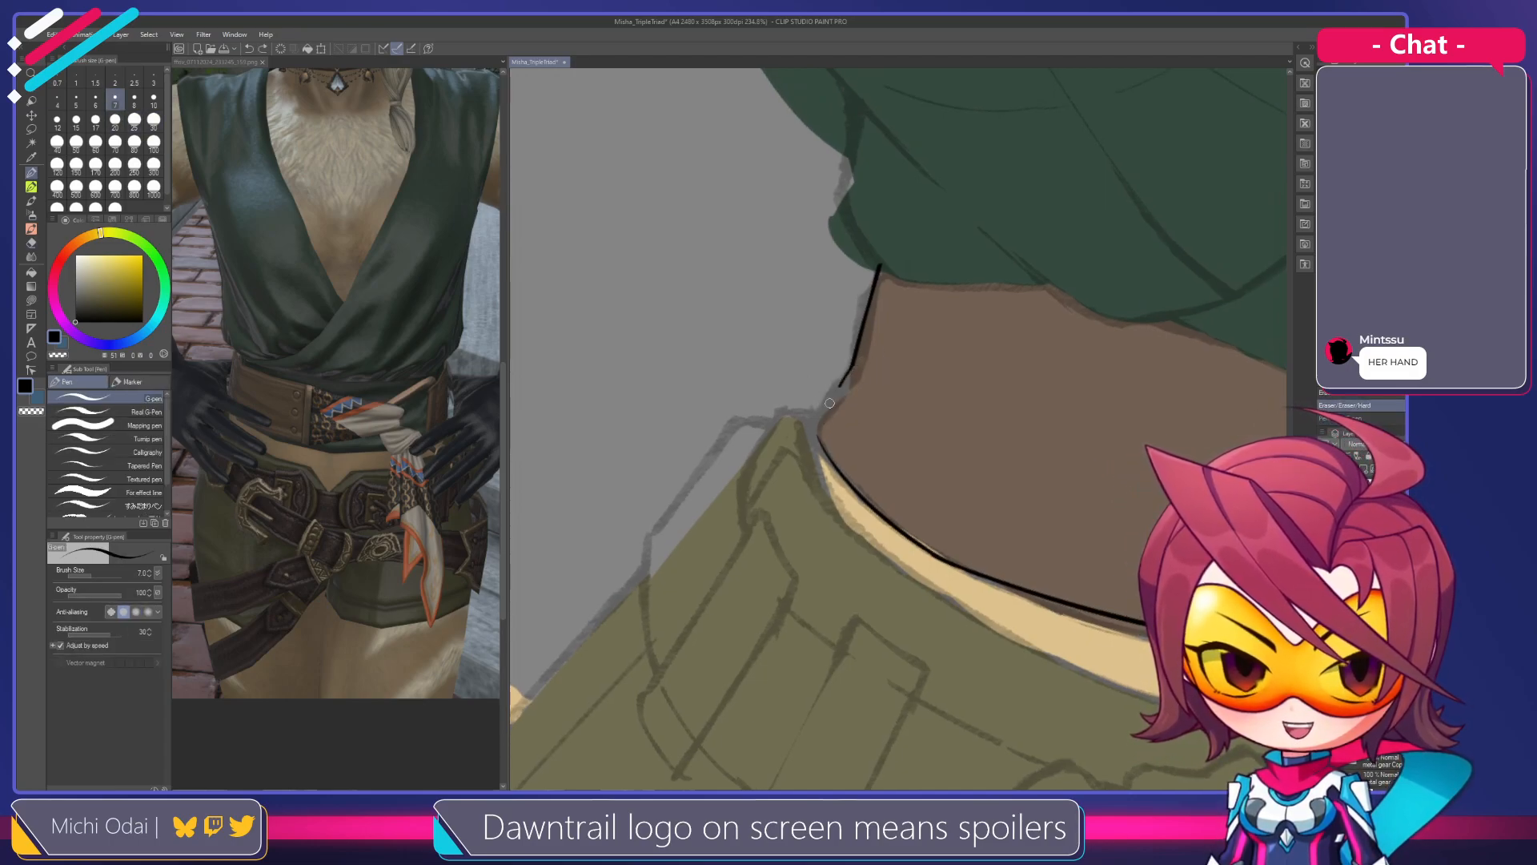
Join the belt's outer side edge to its lower edge with a curved corner stroke
drag(851, 367, 816, 426)
key(ctrl+z)
drag(852, 365, 820, 416)
key(ctrl+z)
drag(852, 365, 820, 432)
key(ctrl+z)
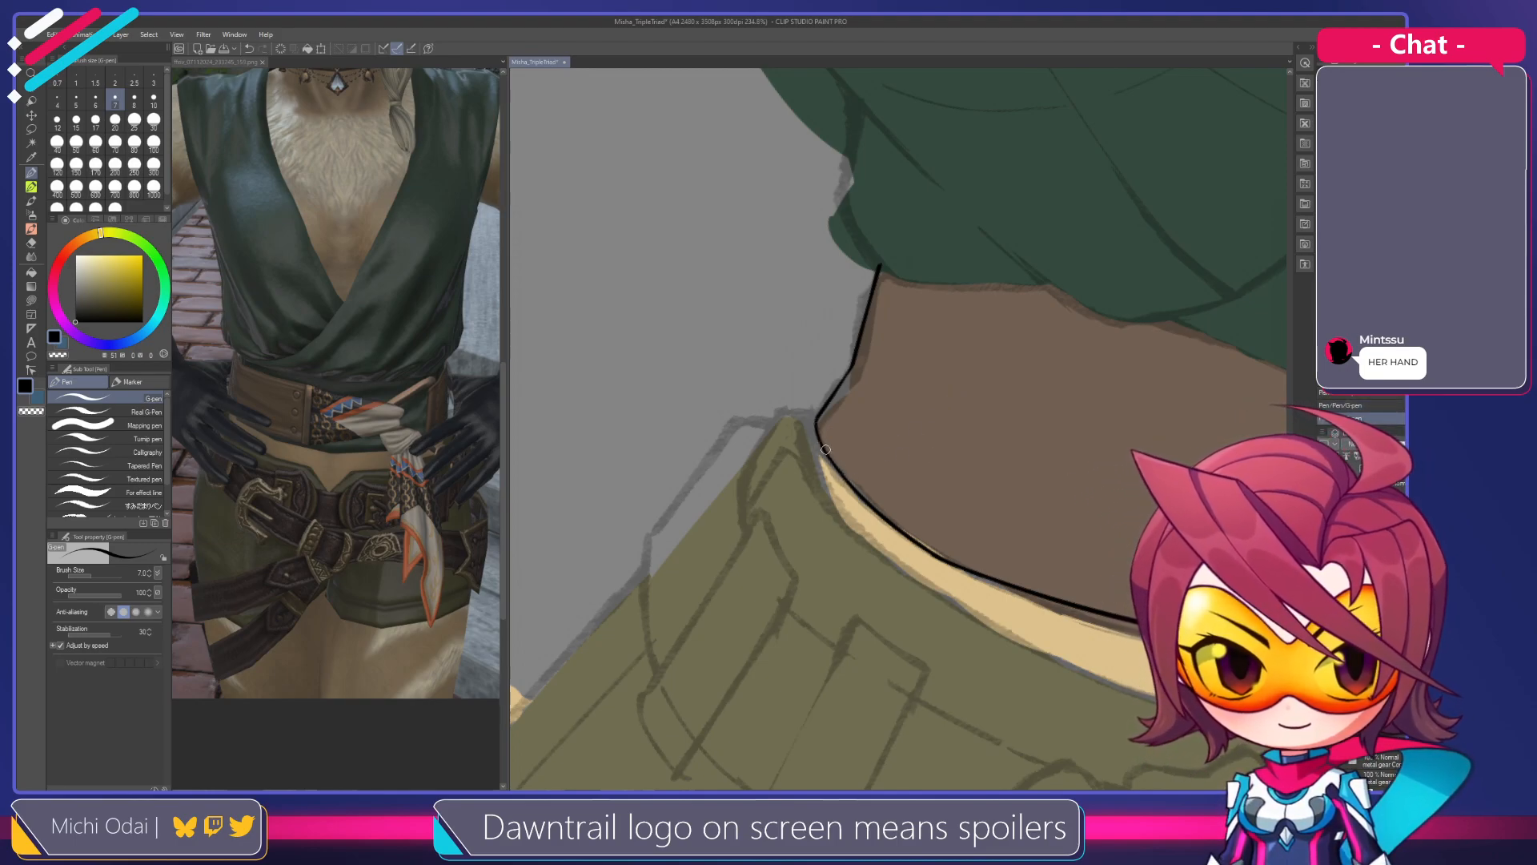
Set the hard eraser to size 50 and erase the lower-edge line beneath the belt's rivets
drag(944, 443, 881, 400)
drag(1028, 384, 1002, 292)
scroll(922, 341, down, 2)
drag(927, 337, 1012, 361)
key(e)
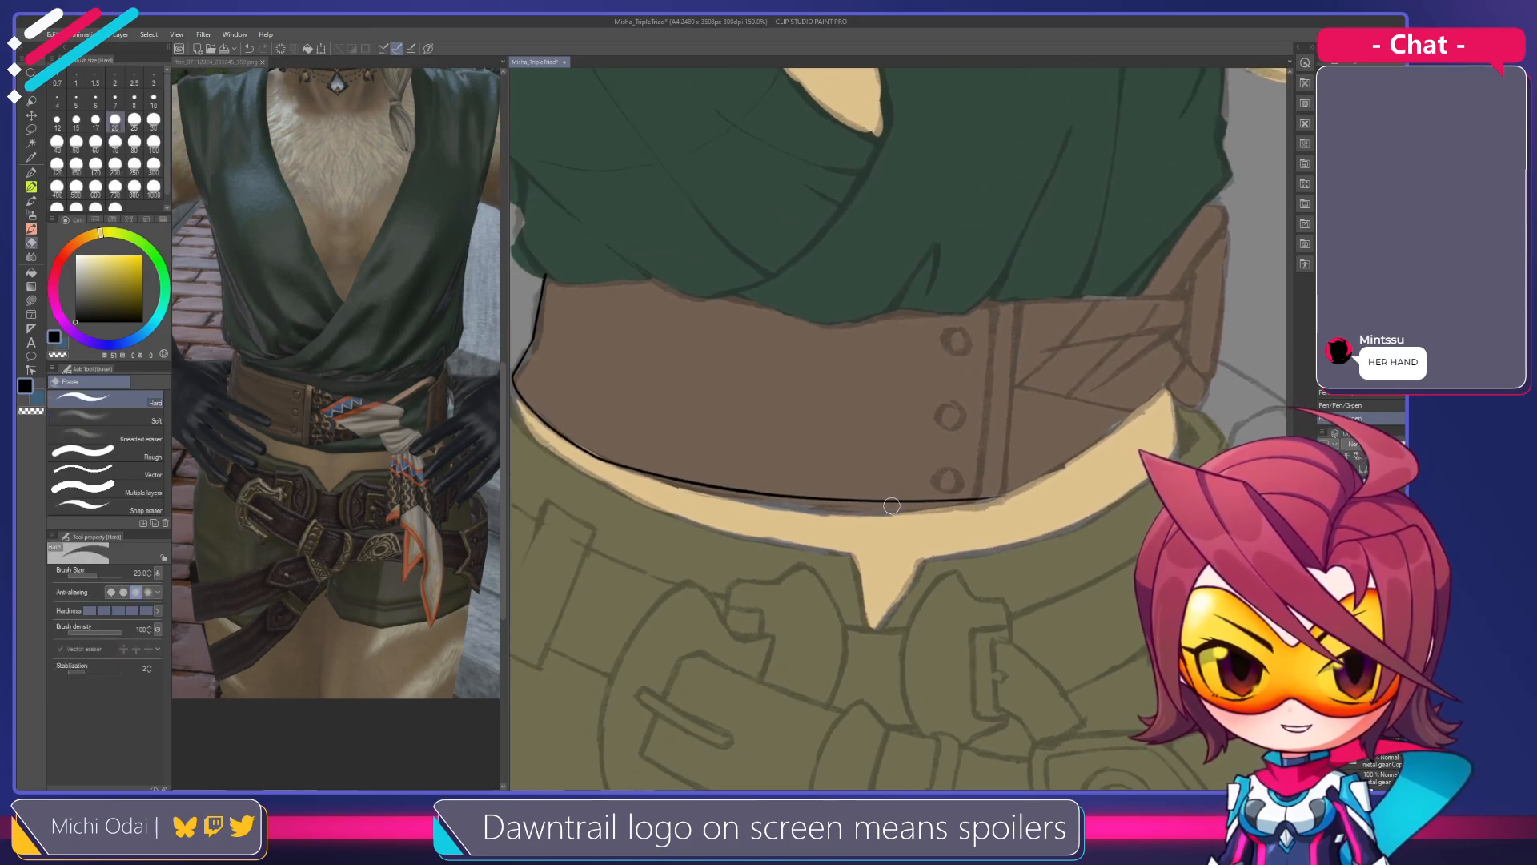
key(bracketright)
key(bracketright)
key(bracketright)
key(bracketright)
mouse_move(880, 501)
mouse_down()
mouse_move(943, 501)
mouse_move(862, 501)
mouse_up()
Ink a straight dividing line across the belt from the vest hem to the lower edge, short of the rivets
key(p)
drag(826, 325, 820, 526)
key(ctrl+z)
mouse_move(826, 350)
mouse_down()
mouse_move(968, 494)
mouse_move(928, 509)
mouse_up()
mouse_move(972, 421)
mouse_down()
mouse_move(1084, 371)
mouse_move(951, 319)
mouse_move(912, 353)
mouse_move(836, 536)
mouse_up()
key(ctrl+z)
drag(872, 373, 829, 560)
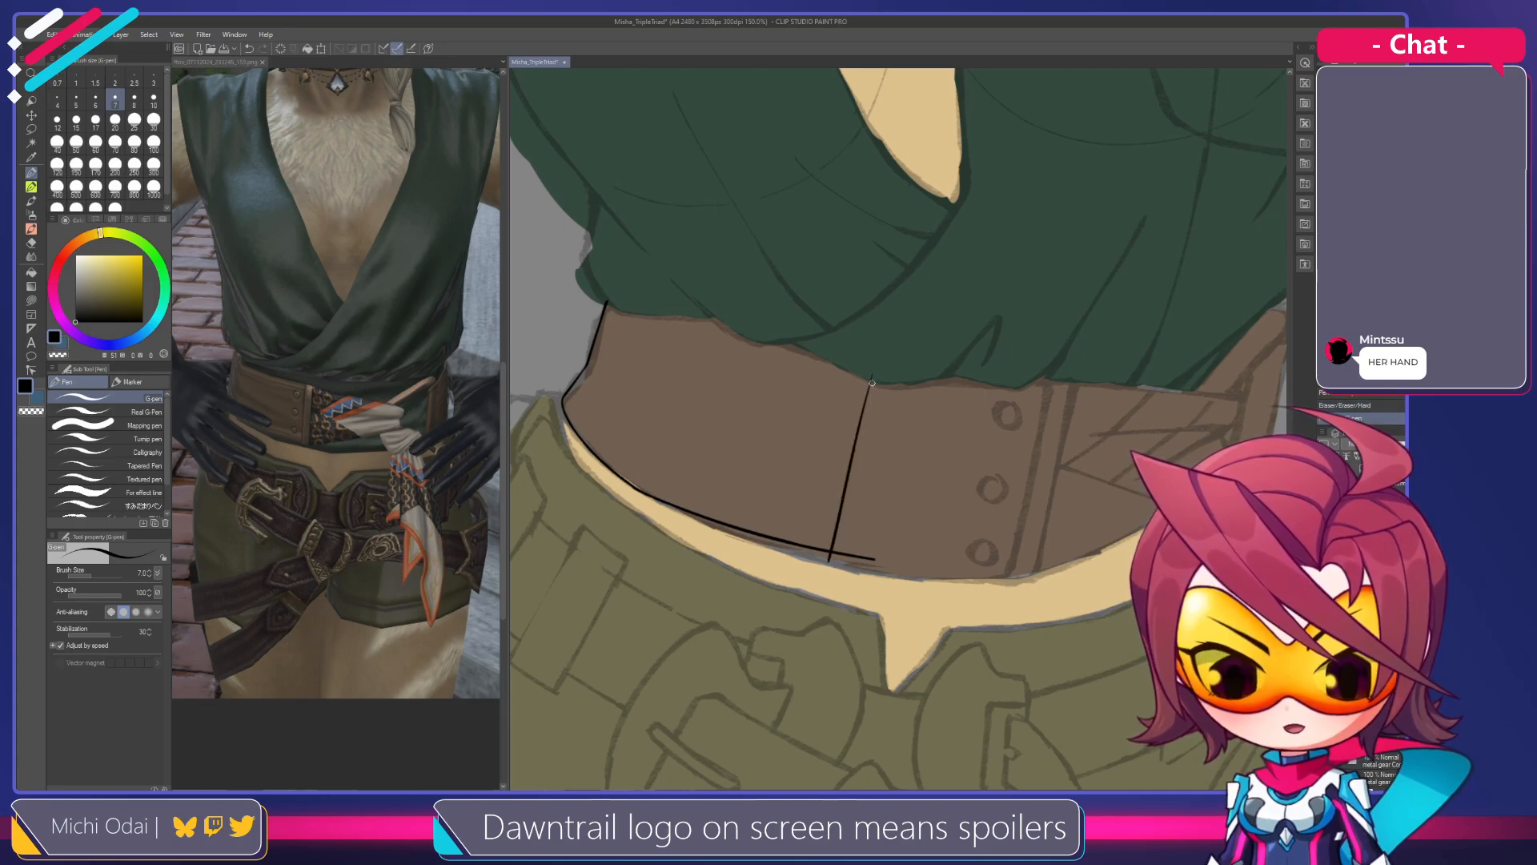
scroll(861, 403, up, 2)
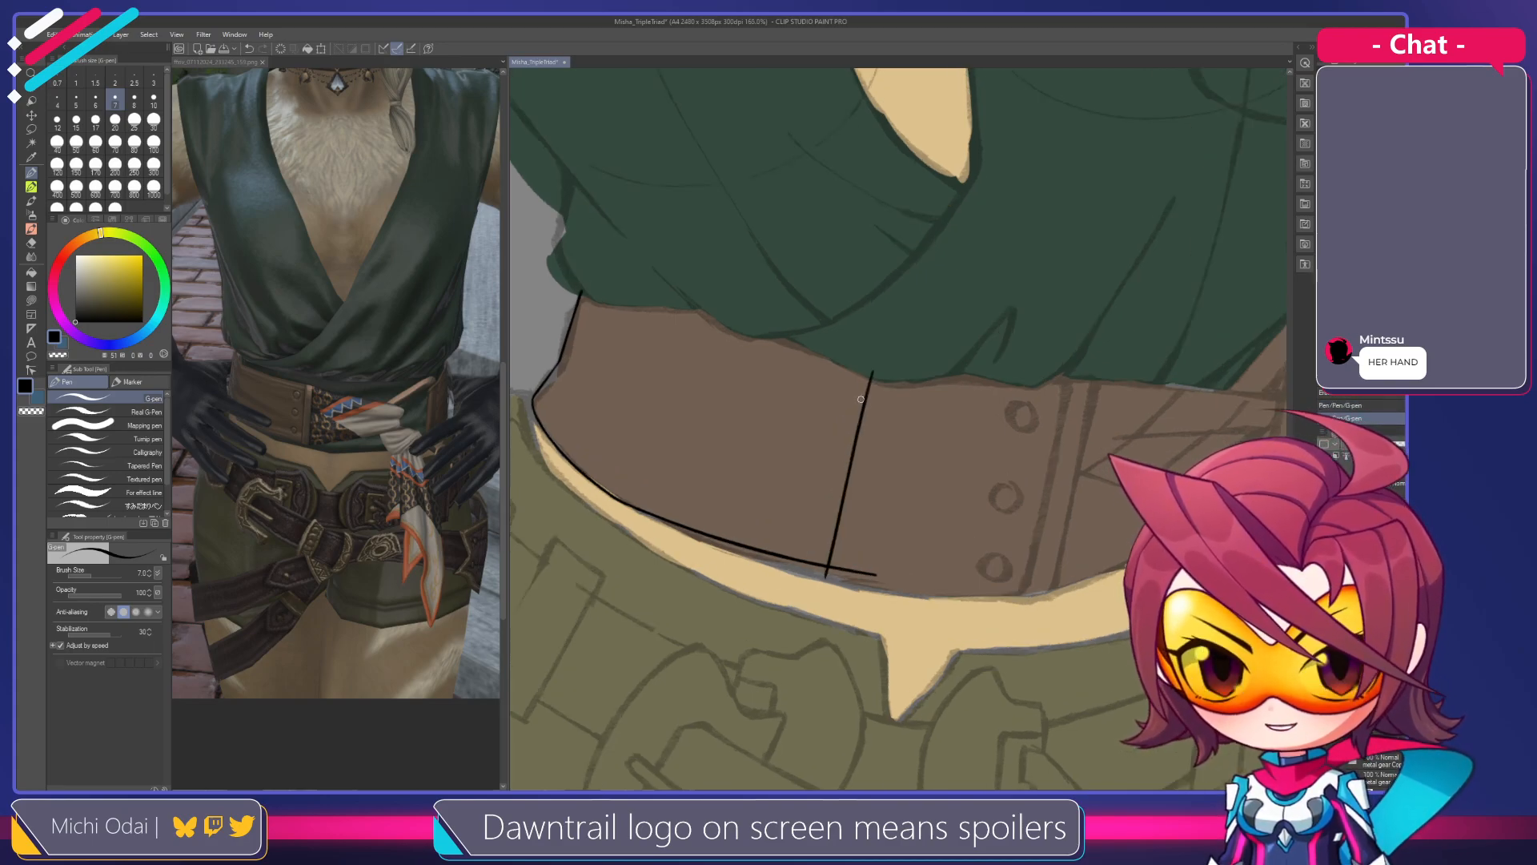
Erase the line ends overshooting the dividing line, finishing the lower corner with the eraser at size 25
key(e)
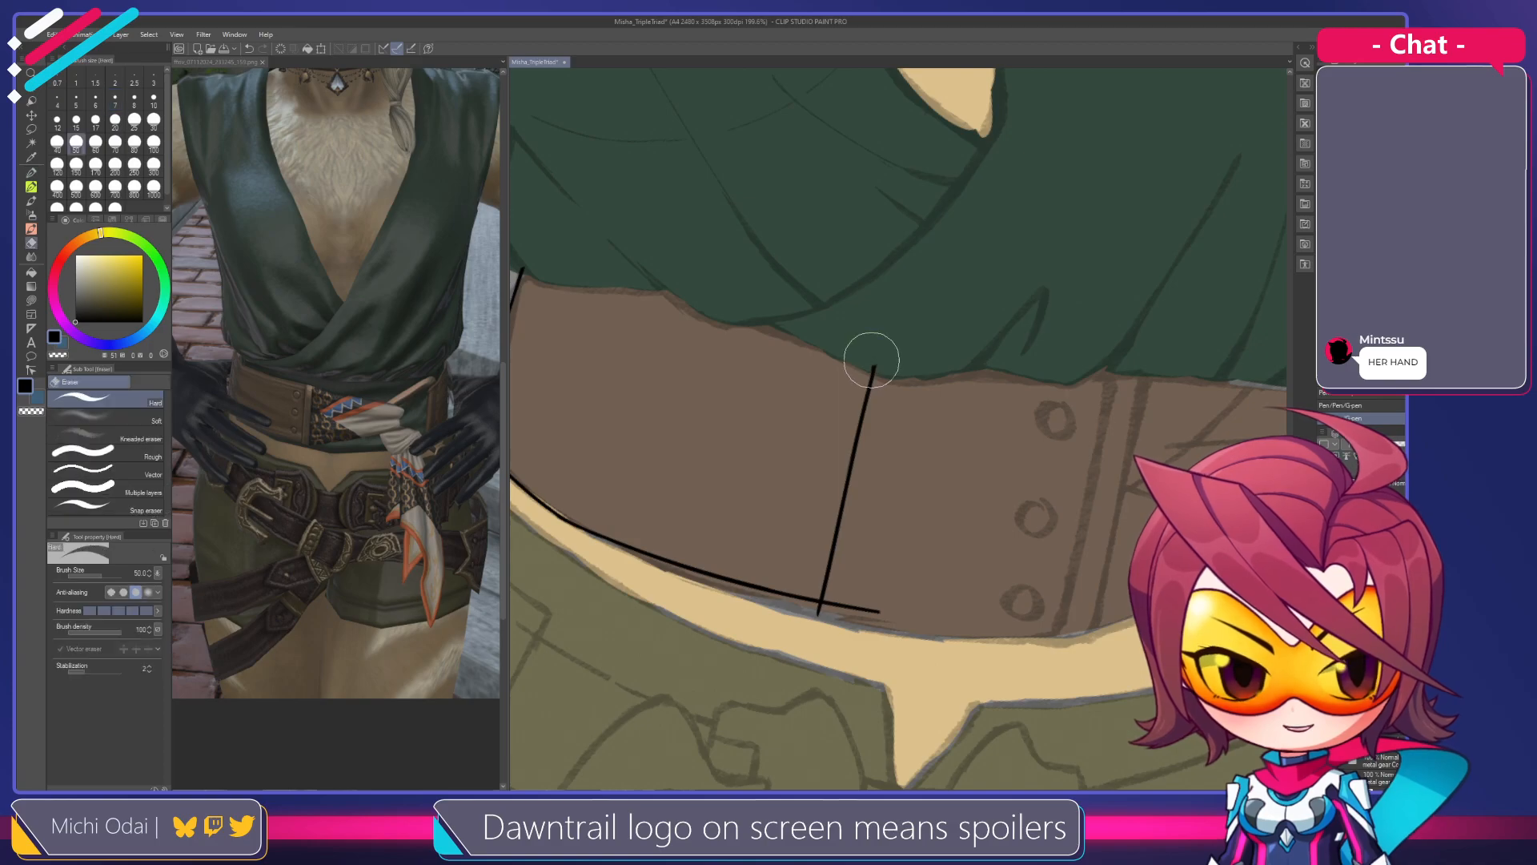
mouse_move(897, 486)
mouse_down()
mouse_move(894, 388)
mouse_move(834, 527)
mouse_up()
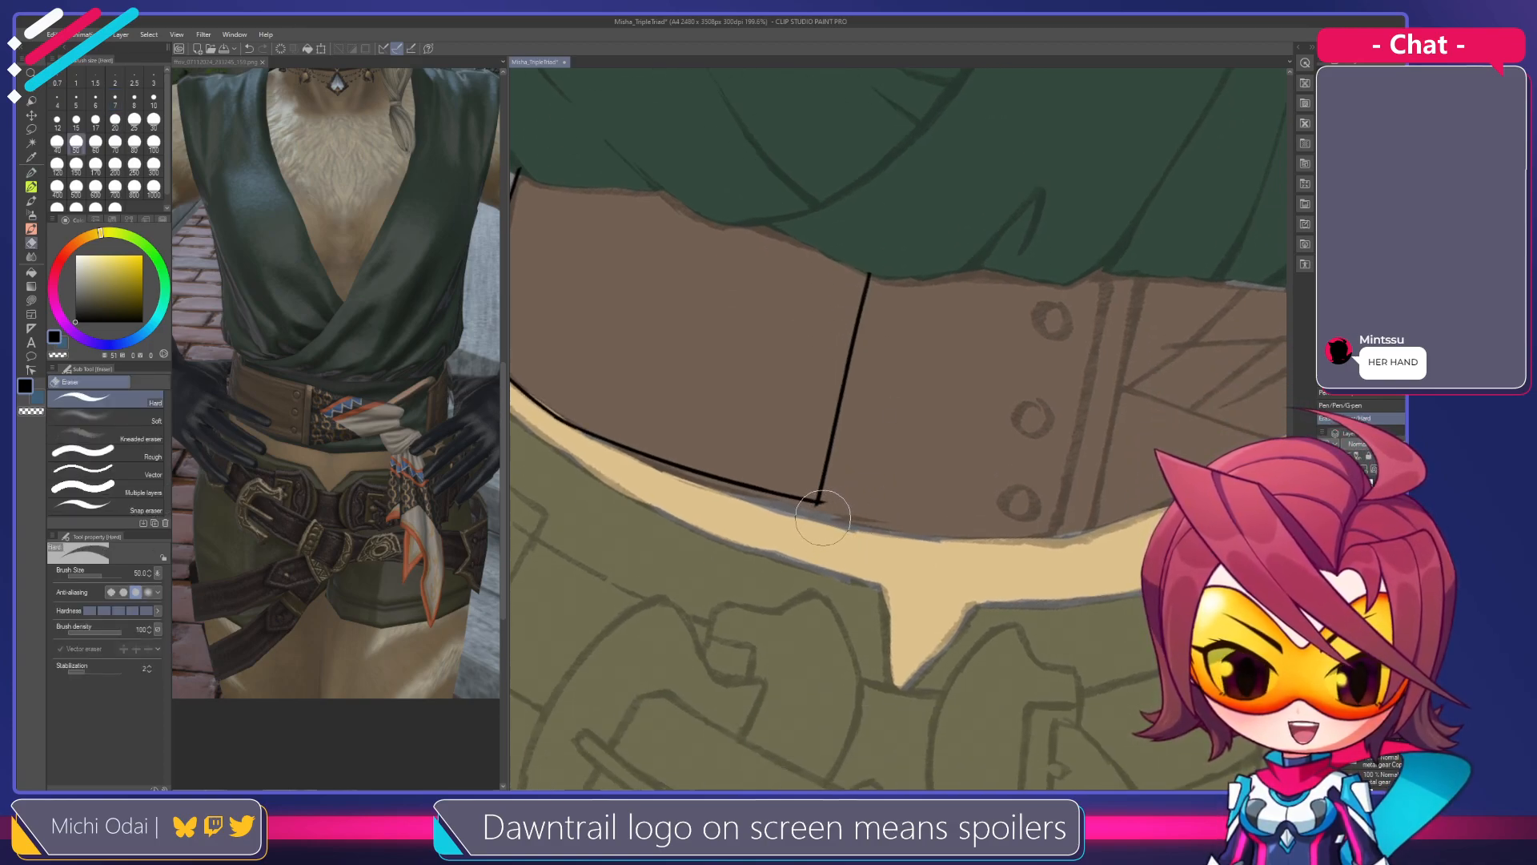
key(bracketleft)
key(bracketleft)
key(bracketleft)
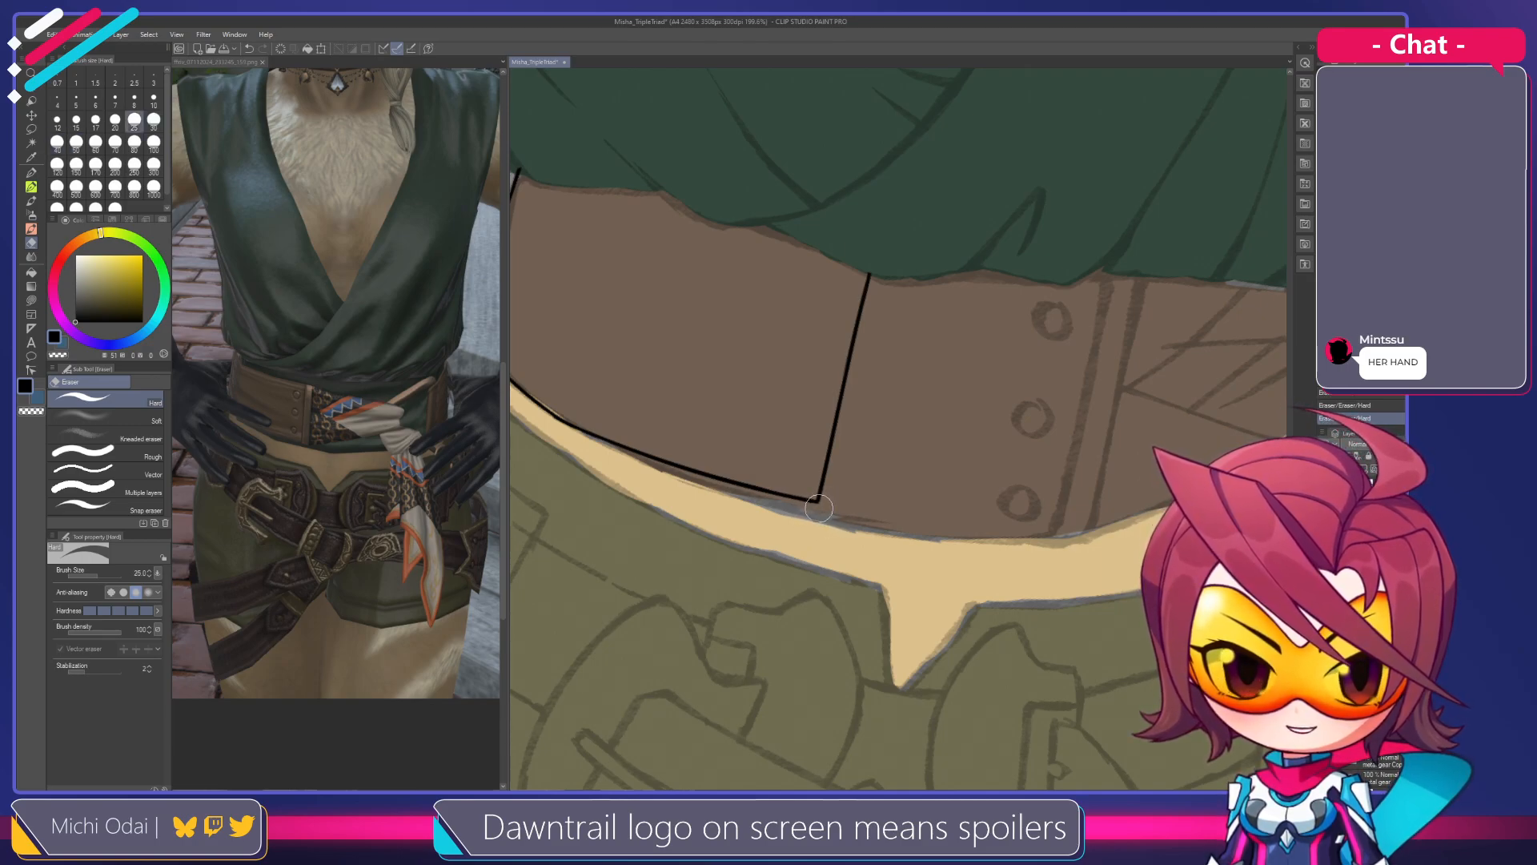
key(p)
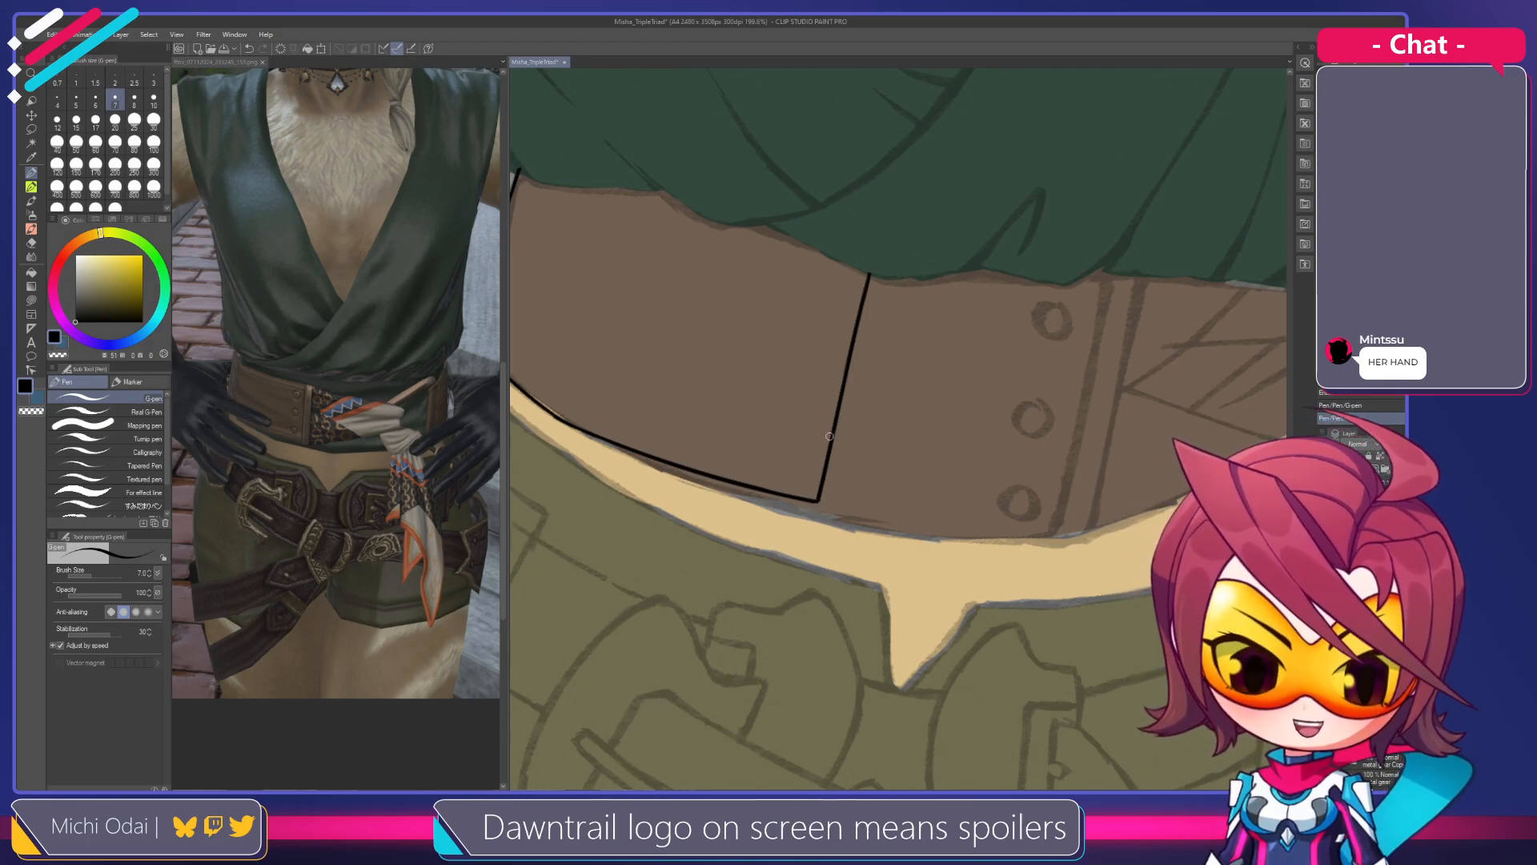
Try a second line across the belt, parallel to the dividing line inside the outer panel
drag(862, 396, 921, 396)
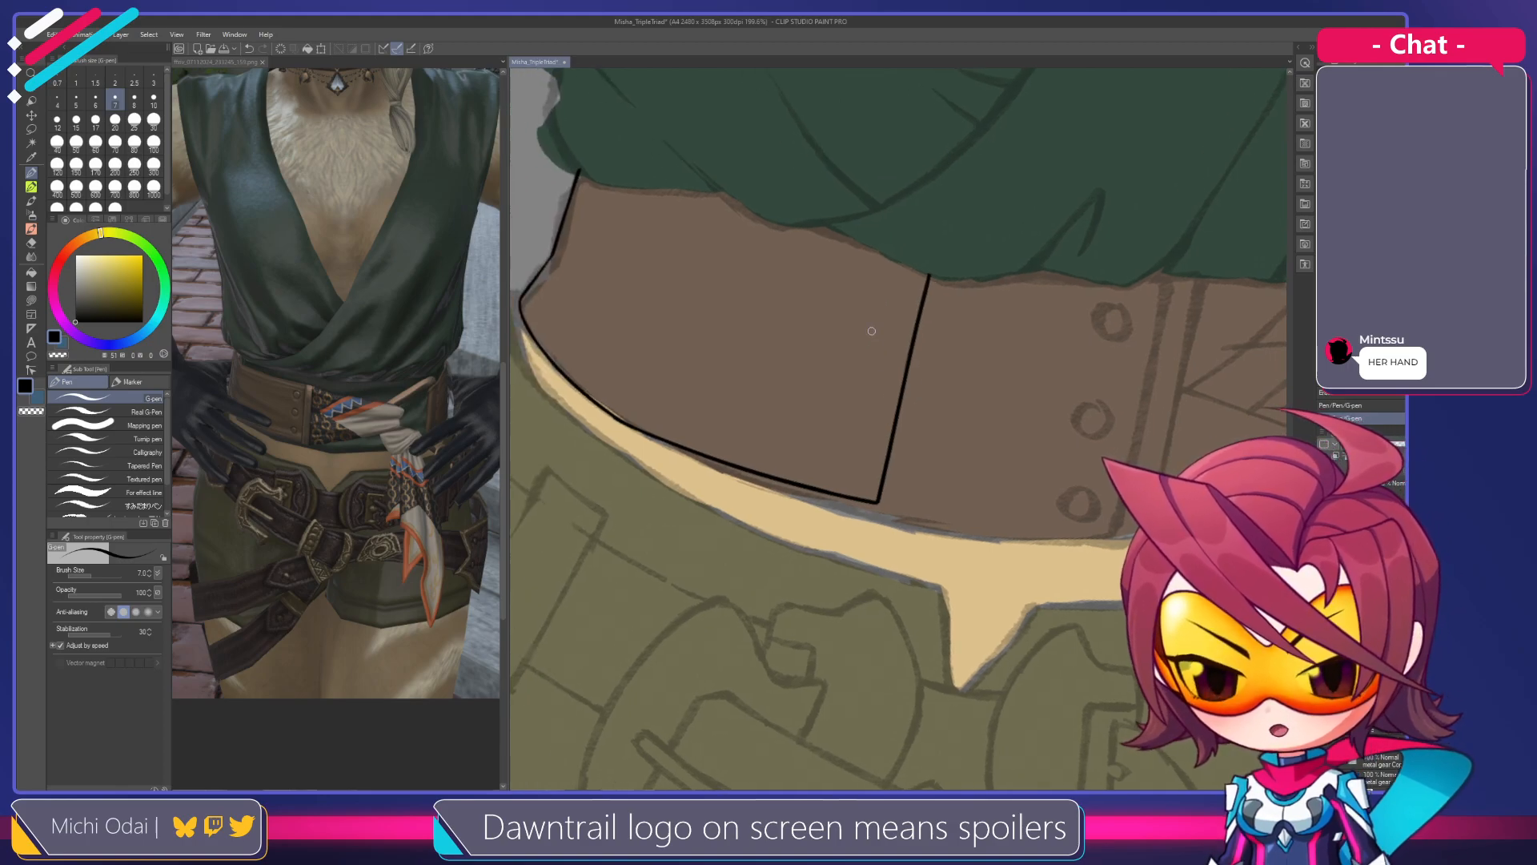
drag(883, 273, 833, 453)
key(ctrl+z)
Clean up the corner where the dividing line meets the belt's lower edge with the eraser and G-pen
drag(912, 374, 950, 335)
mouse_move(1019, 264)
mouse_down()
mouse_move(1067, 301)
mouse_move(1002, 387)
mouse_move(946, 329)
mouse_up()
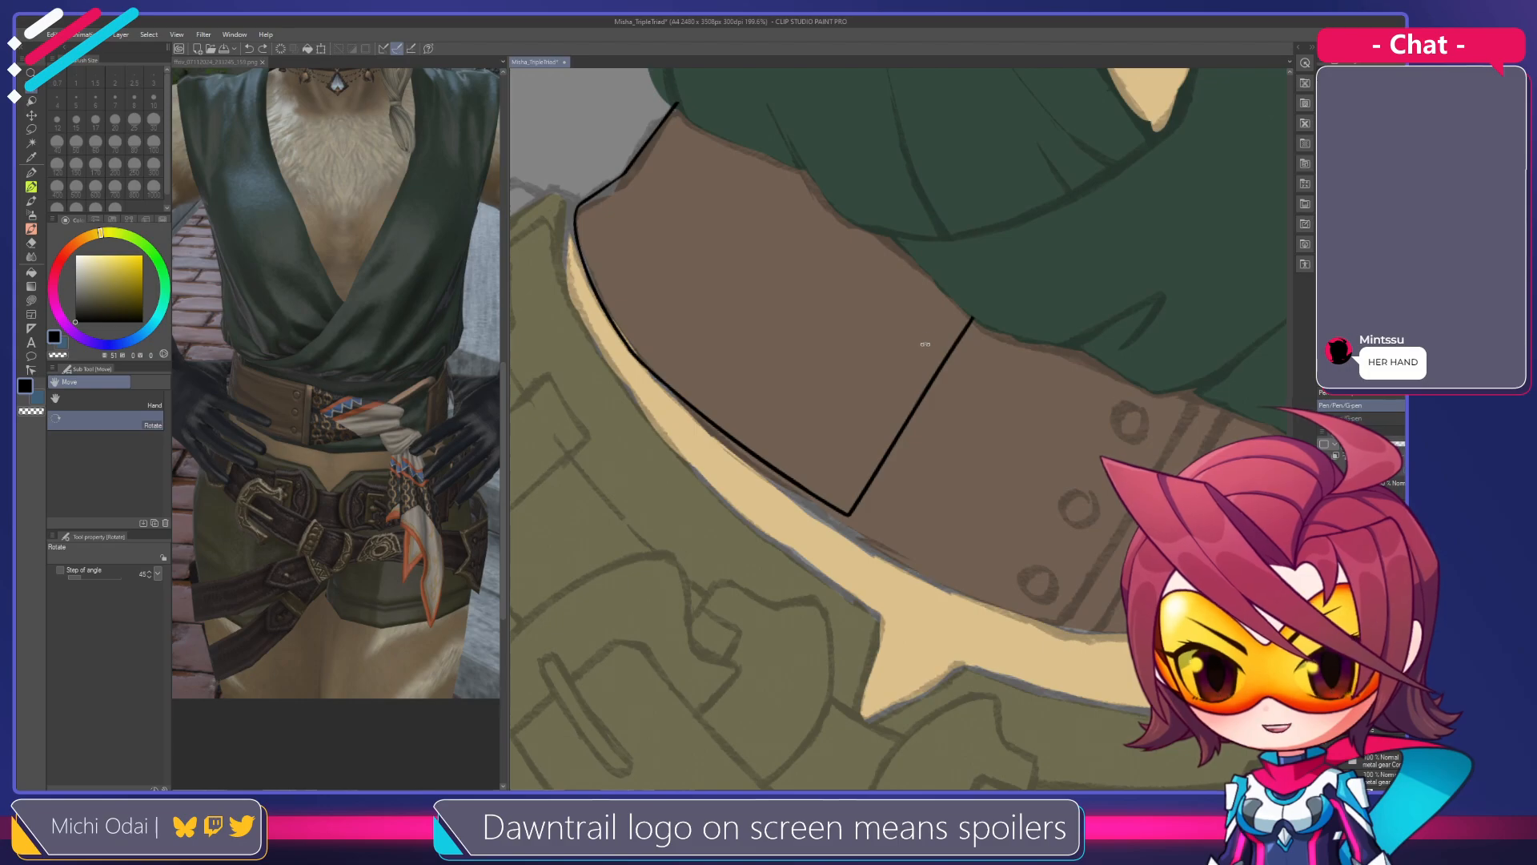
mouse_move(890, 405)
mouse_down()
mouse_move(998, 275)
mouse_move(981, 344)
mouse_up()
key(e)
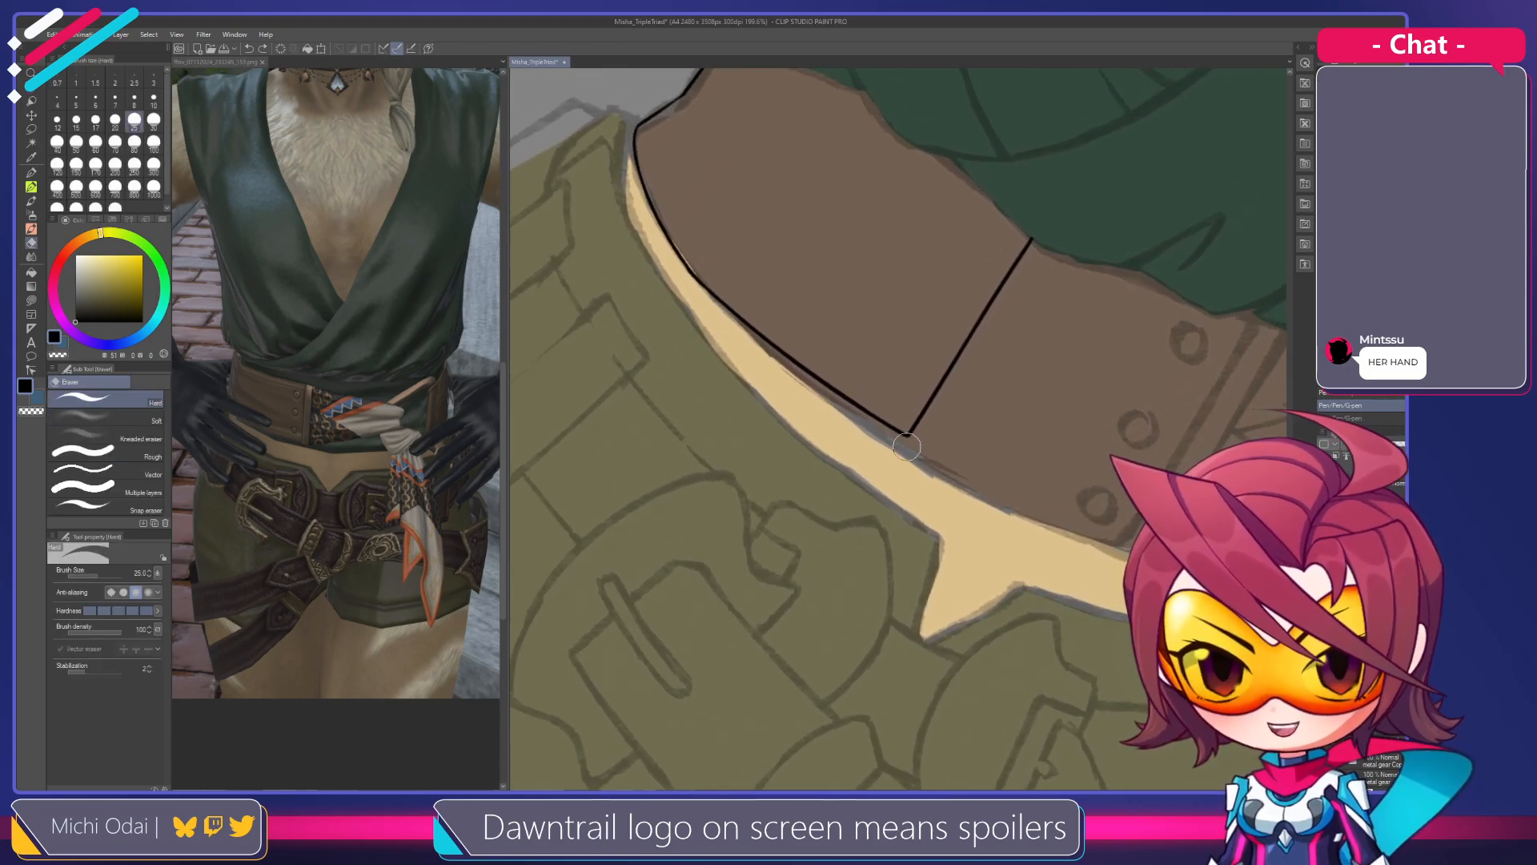
key(p)
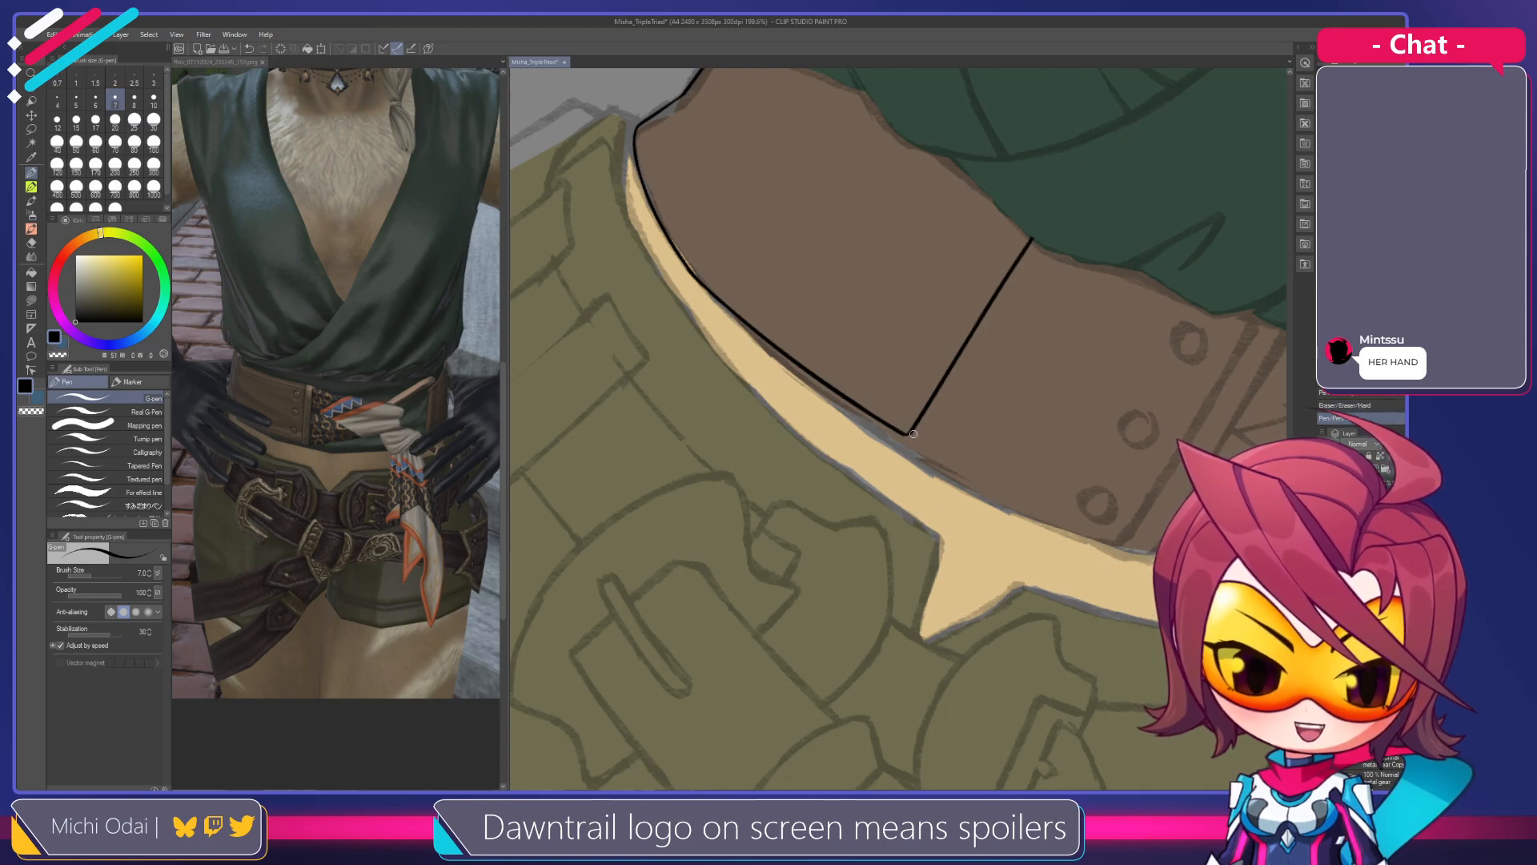
drag(916, 459, 940, 360)
key(shift+space)
mouse_move(1043, 247)
mouse_down()
mouse_move(1078, 289)
mouse_move(1070, 357)
mouse_move(999, 222)
mouse_move(961, 237)
mouse_up()
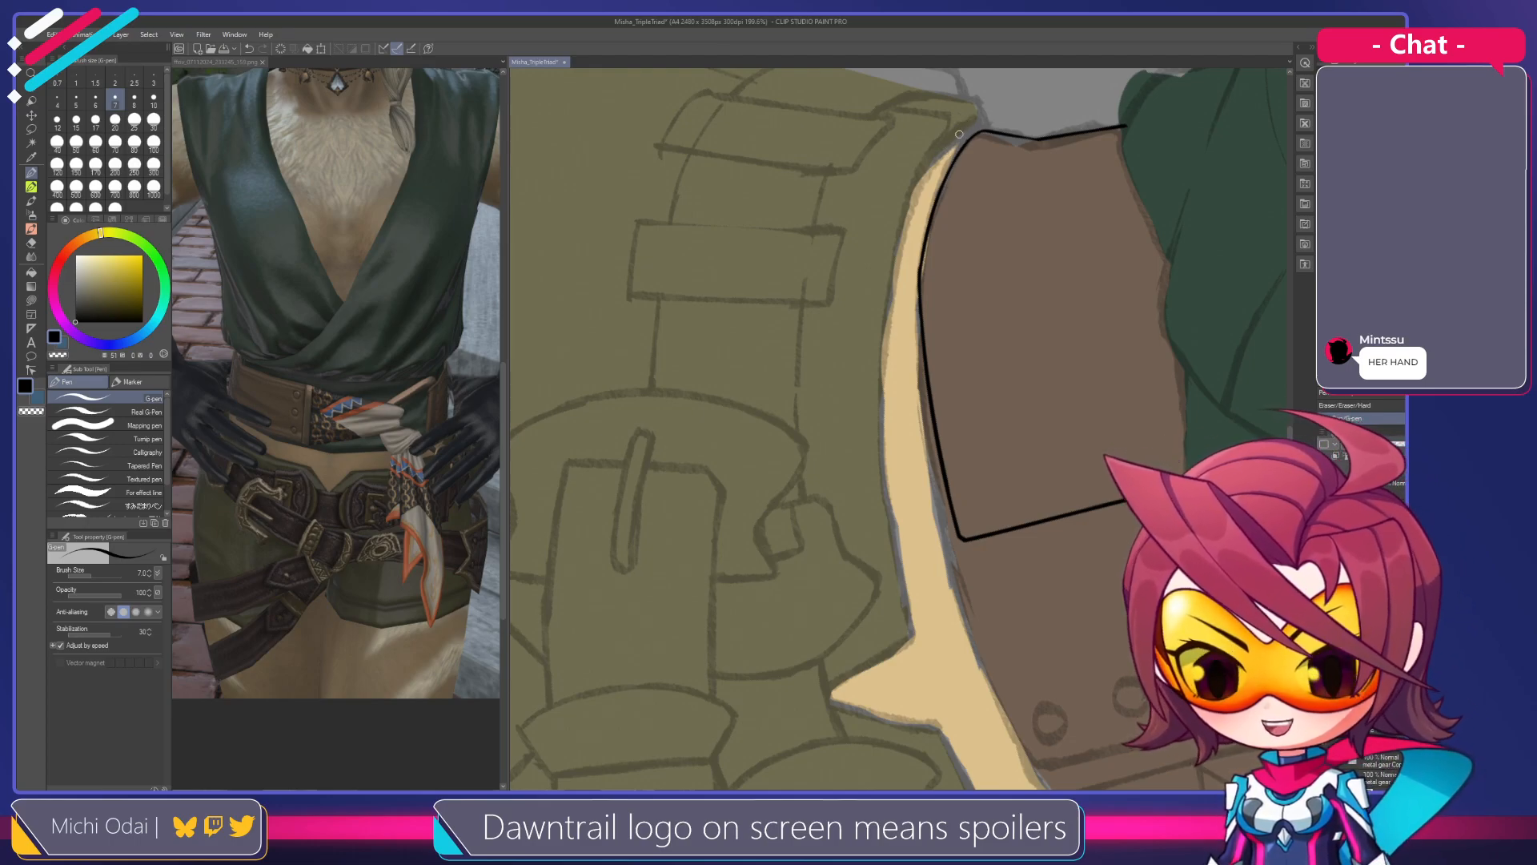
Ink the shorts' upper waistband edge with the G-pen as one smooth curve from the left hip towards the front notch
mouse_move(964, 128)
mouse_down()
mouse_move(939, 158)
mouse_move(890, 552)
mouse_up()
key(ctrl+z)
key(shift+space)
mouse_move(1020, 197)
mouse_down()
mouse_move(1067, 282)
mouse_move(1064, 232)
mouse_move(1103, 207)
mouse_move(1039, 177)
mouse_move(844, 534)
mouse_up()
key(ctrl+z)
drag(1032, 180, 874, 474)
key(ctrl+z)
mouse_move(1030, 183)
mouse_down()
mouse_move(956, 227)
mouse_move(847, 478)
mouse_up()
key(ctrl+z)
drag(1032, 182, 879, 383)
key(ctrl+z)
mouse_move(1044, 185)
mouse_down()
mouse_move(924, 288)
mouse_move(887, 380)
mouse_move(975, 270)
mouse_move(971, 240)
mouse_move(790, 526)
mouse_up()
key(r)
key(p)
key(ctrl+z)
drag(957, 229, 761, 560)
key(ctrl+z)
drag(956, 229, 756, 564)
key(ctrl+z)
mouse_move(959, 226)
mouse_down()
mouse_move(829, 390)
mouse_move(759, 534)
mouse_up()
key(ctrl+z)
drag(963, 220, 773, 543)
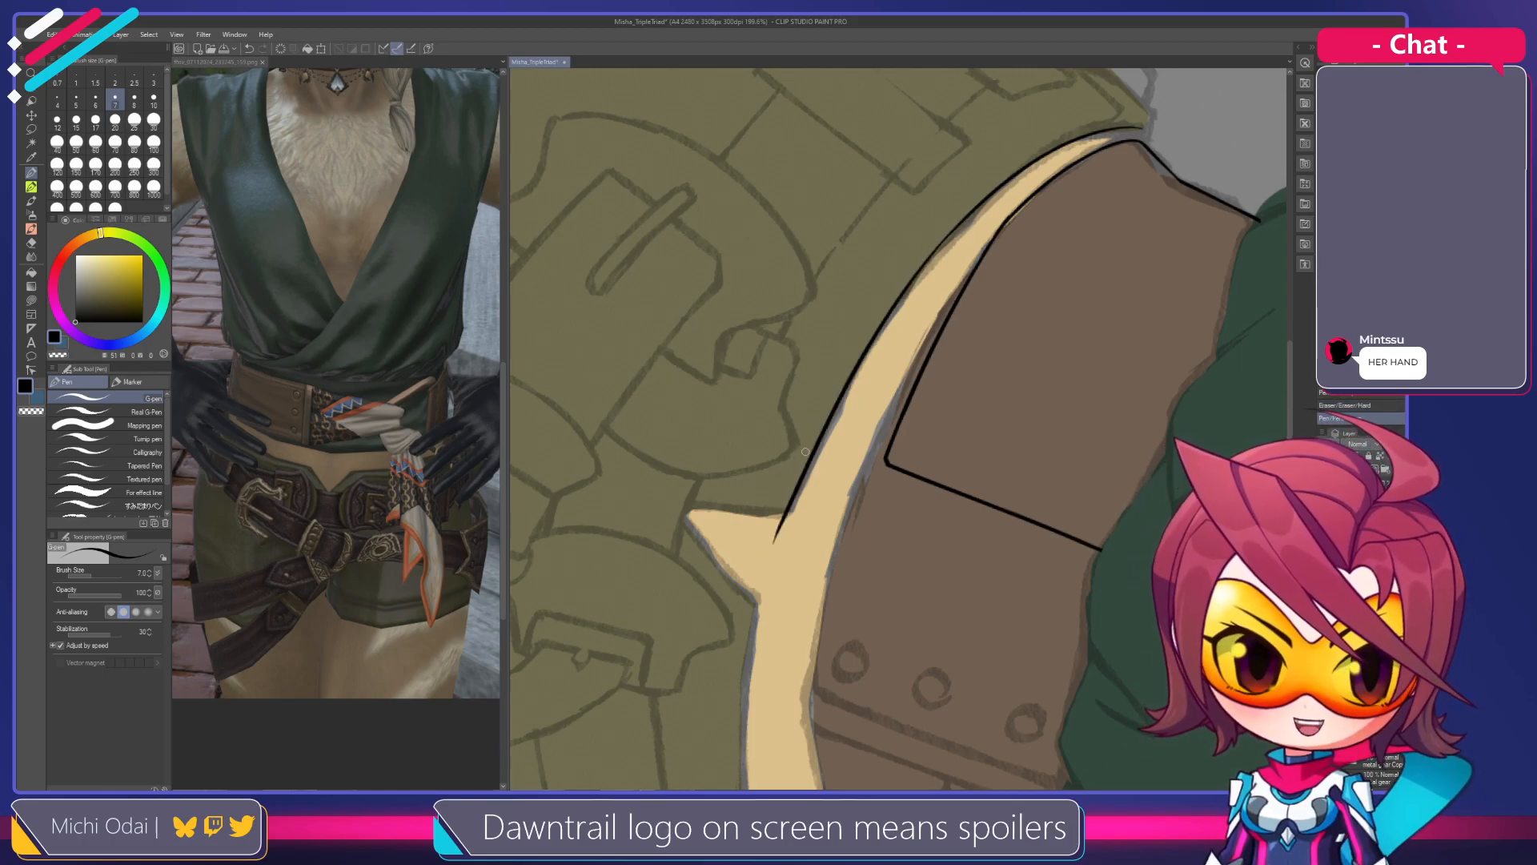
Try to thicken the middle stretch of the inked waistband edge with short overlapping strokes
scroll(924, 263, up, 3)
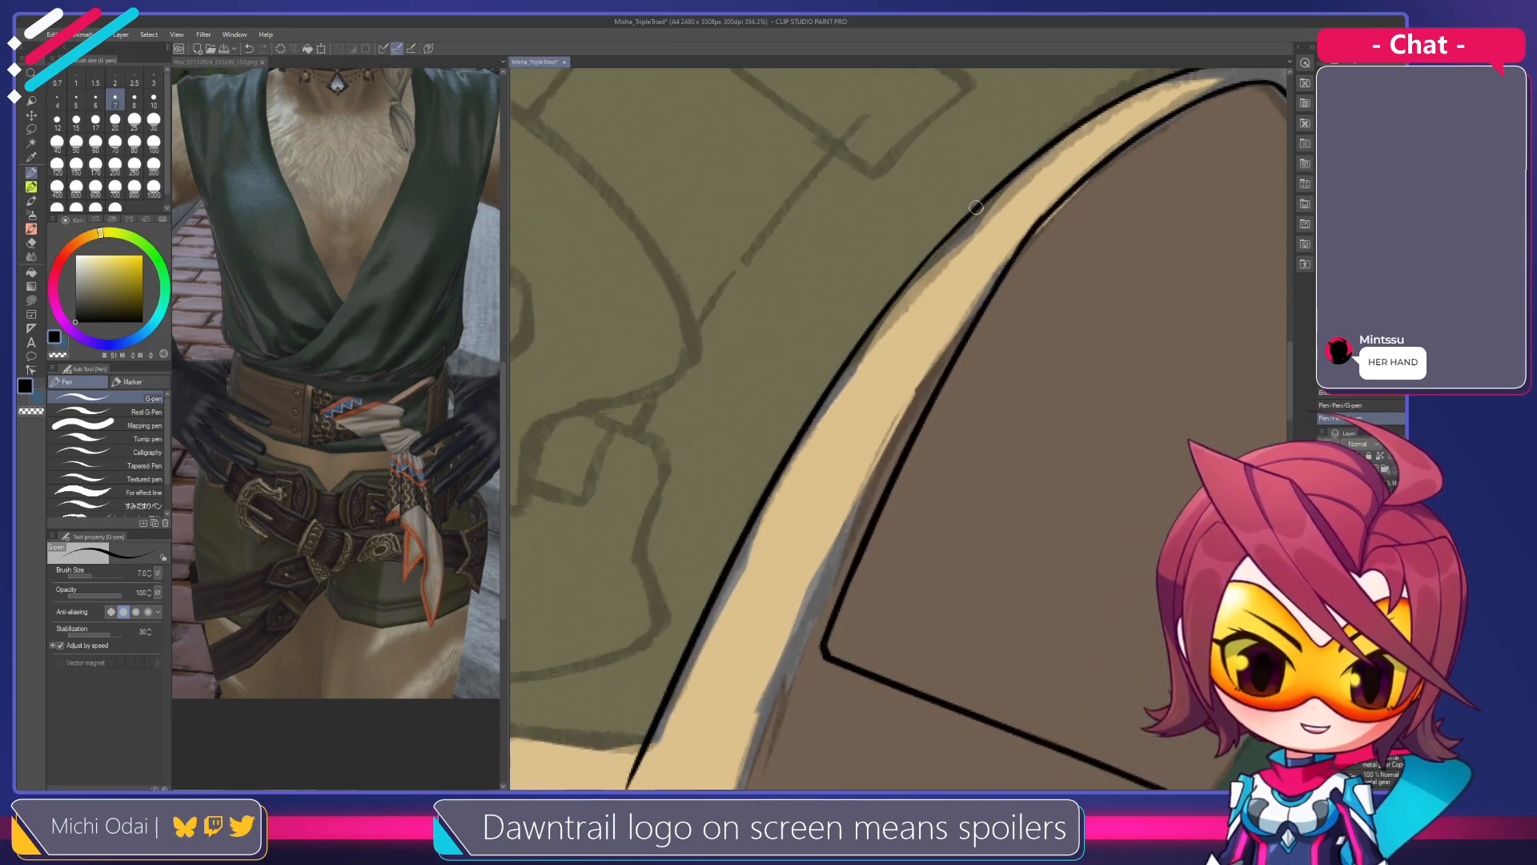
drag(967, 219, 871, 335)
key(ctrl+z)
drag(1008, 183, 856, 351)
key(ctrl+z)
drag(986, 199, 859, 351)
key(ctrl+z)
Trim the waistband line where it meets the front notch and ink the notch's left side down to its tip
mouse_move(959, 225)
mouse_down()
mouse_move(858, 344)
mouse_move(928, 183)
mouse_move(973, 129)
mouse_up()
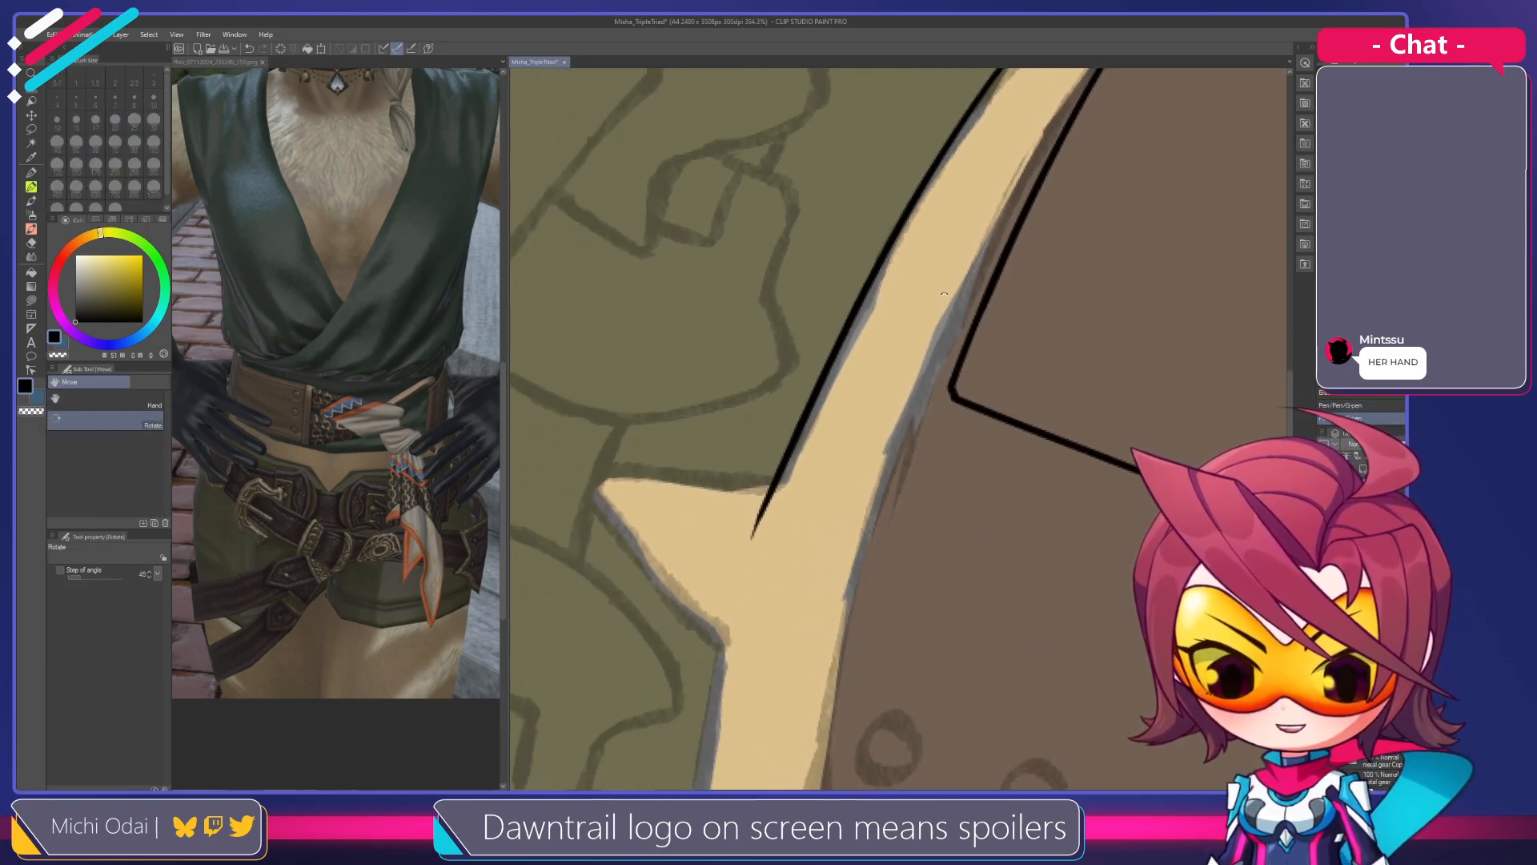
drag(886, 329, 835, 350)
scroll(839, 349, down, 3)
drag(813, 415, 935, 285)
mouse_move(1032, 400)
mouse_down()
mouse_move(1025, 373)
mouse_move(890, 294)
mouse_move(1008, 301)
mouse_move(1021, 349)
mouse_move(932, 403)
mouse_move(914, 364)
mouse_move(925, 487)
mouse_up()
scroll(957, 380, up, 2)
key(e)
key(p)
key(ctrl+z)
drag(904, 374, 931, 492)
key(ctrl+z)
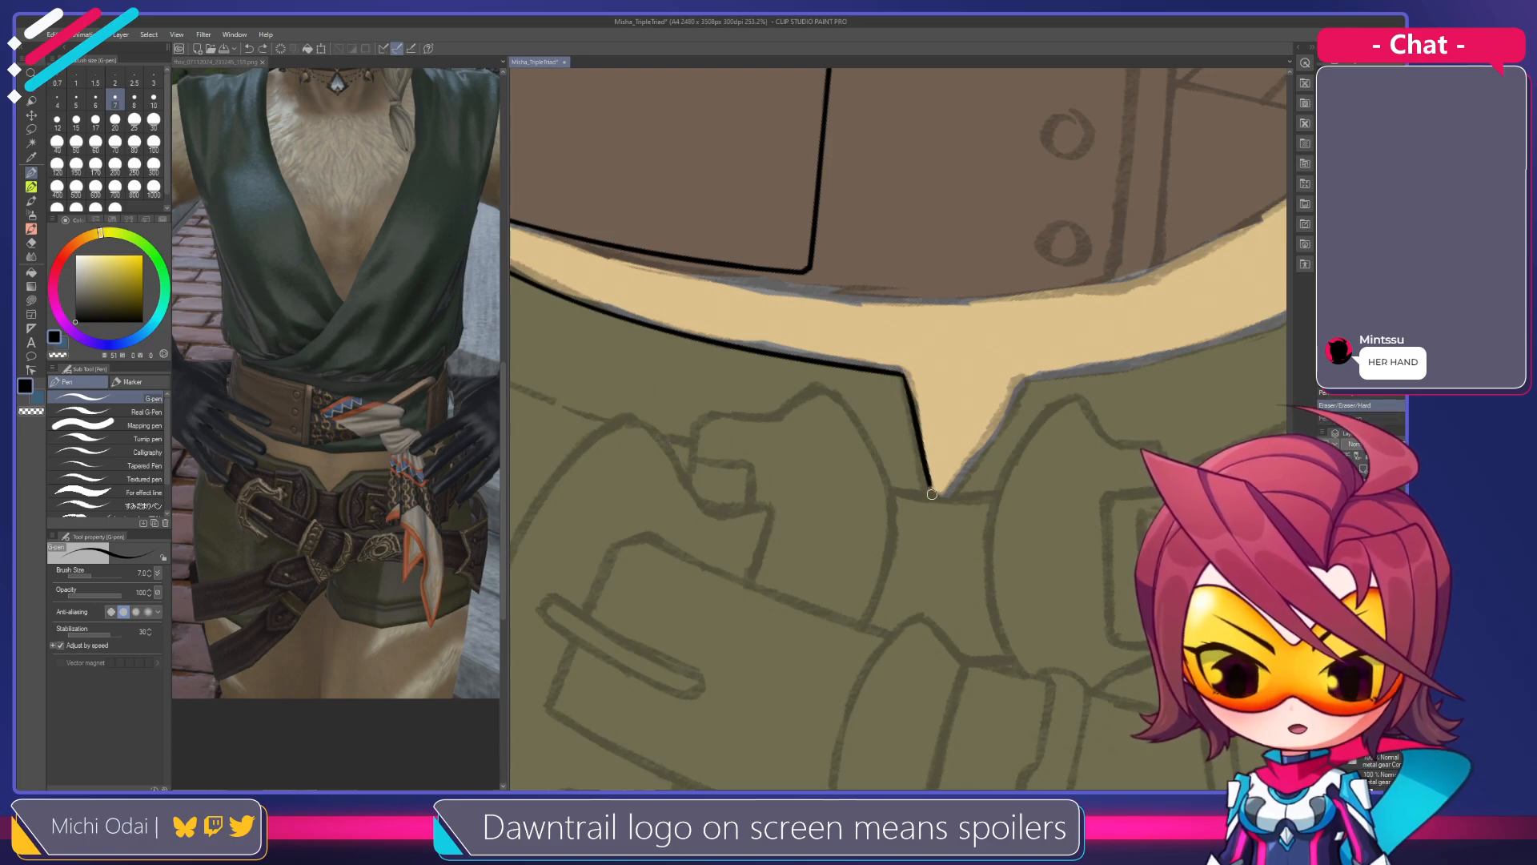
scroll(907, 392, down, 4)
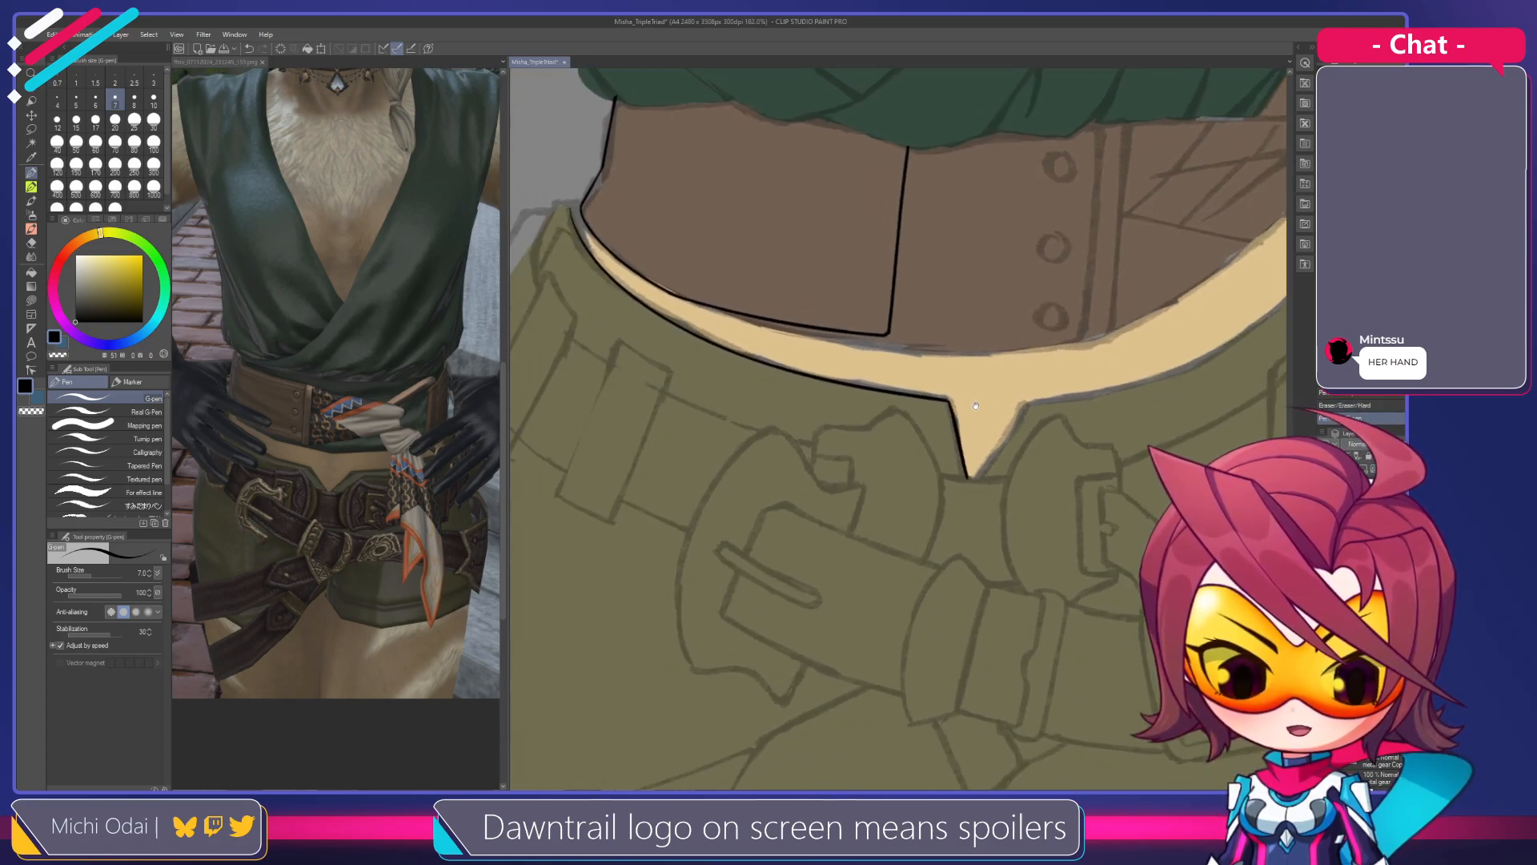
Erase the notch's left side and re-ink it on a wider slant from the waistband to the tip
key(e)
drag(946, 394, 980, 482)
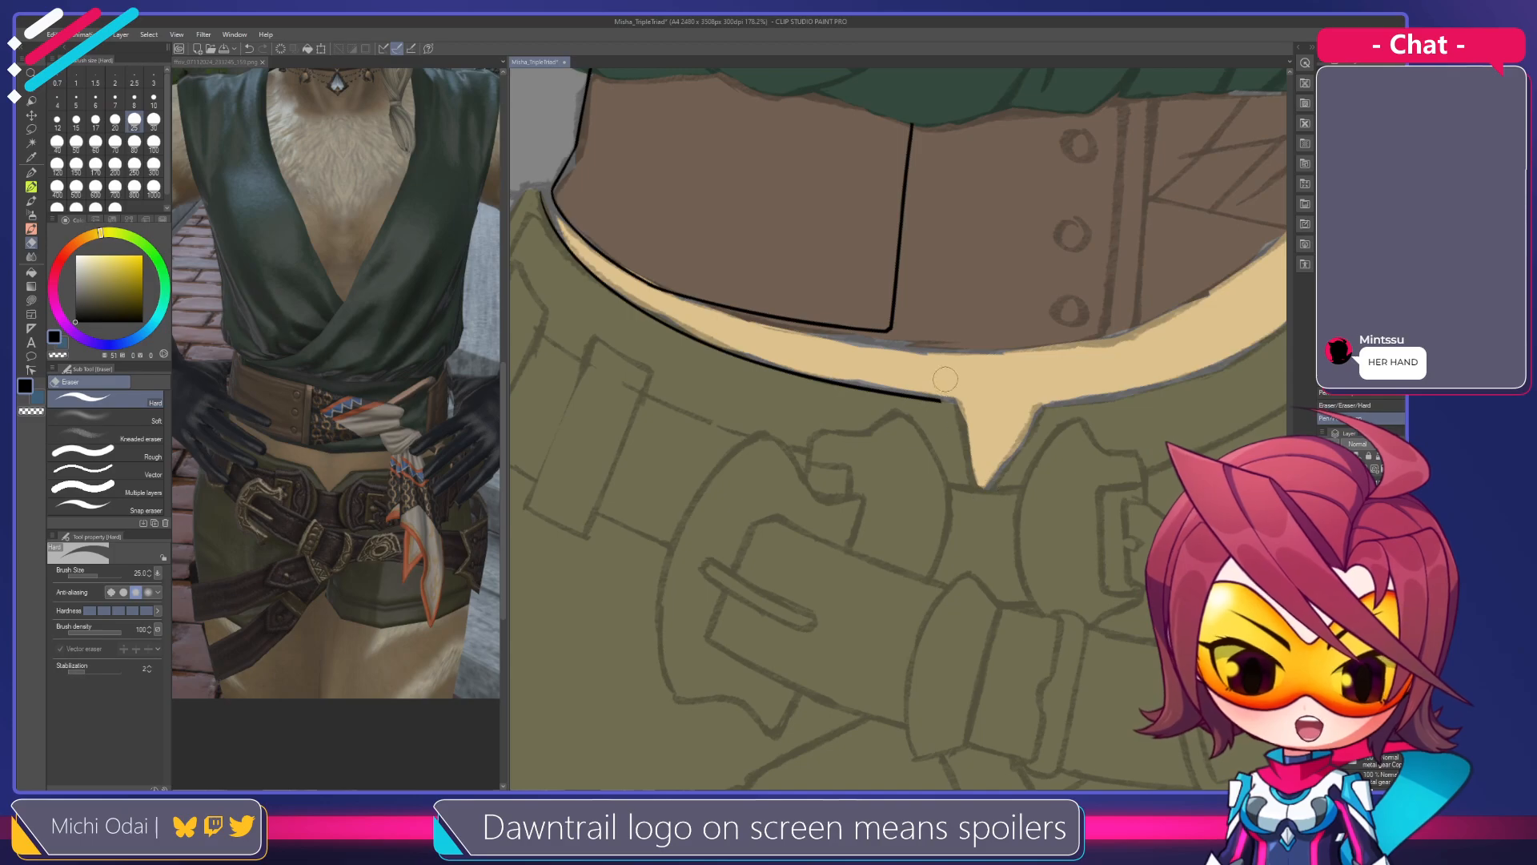
key(p)
drag(927, 395, 960, 481)
key(ctrl+z)
key(ctrl+z)
drag(927, 399, 959, 482)
key(ctrl+z)
drag(927, 398, 960, 490)
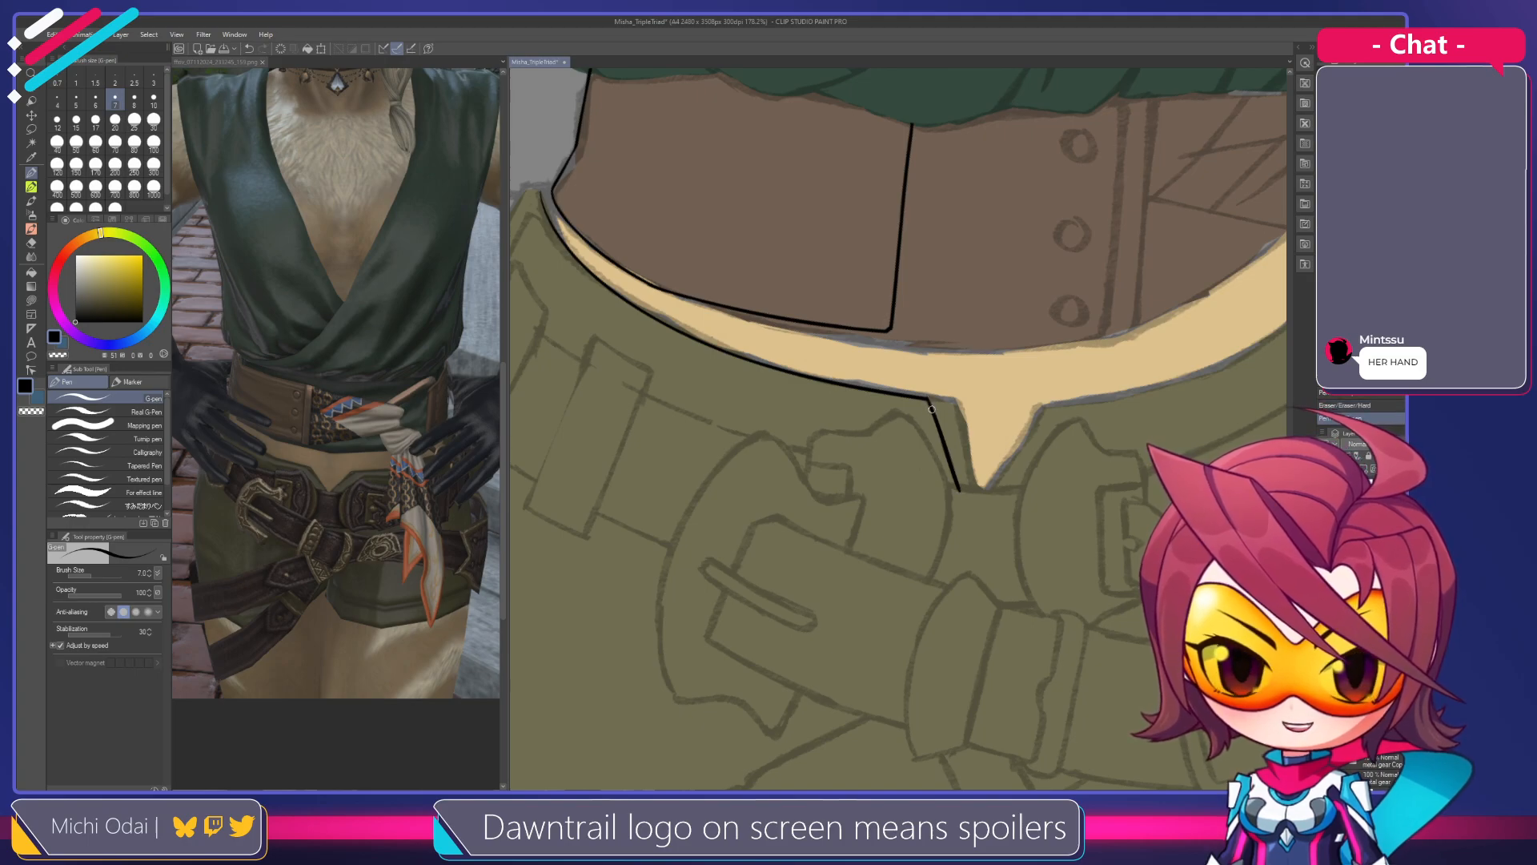
key(ctrl+z)
drag(927, 398, 958, 473)
key(ctrl+z)
mouse_move(928, 399)
mouse_down()
mouse_move(972, 485)
mouse_move(966, 442)
mouse_up()
Ink the right side of the front notch from the waistband down to the tip and thicken the line
drag(1033, 386, 984, 461)
key(ctrl+z)
drag(1030, 386, 981, 462)
key(ctrl+z)
key(ctrl+z)
drag(1031, 384, 982, 465)
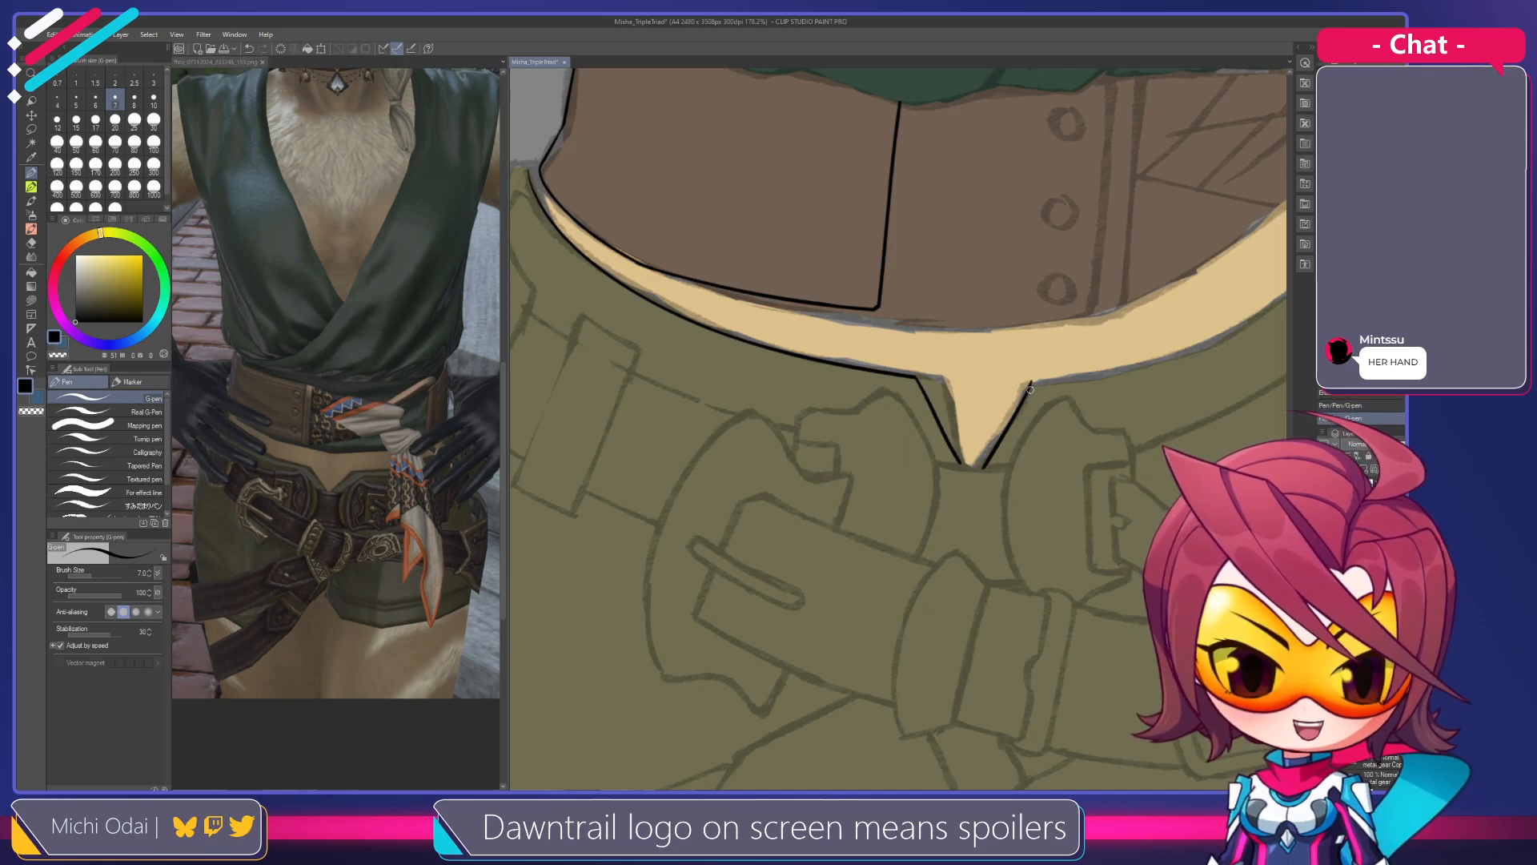
key(ctrl+z)
drag(1031, 384, 980, 463)
key(ctrl+z)
drag(1034, 384, 972, 467)
drag(1033, 383, 1006, 417)
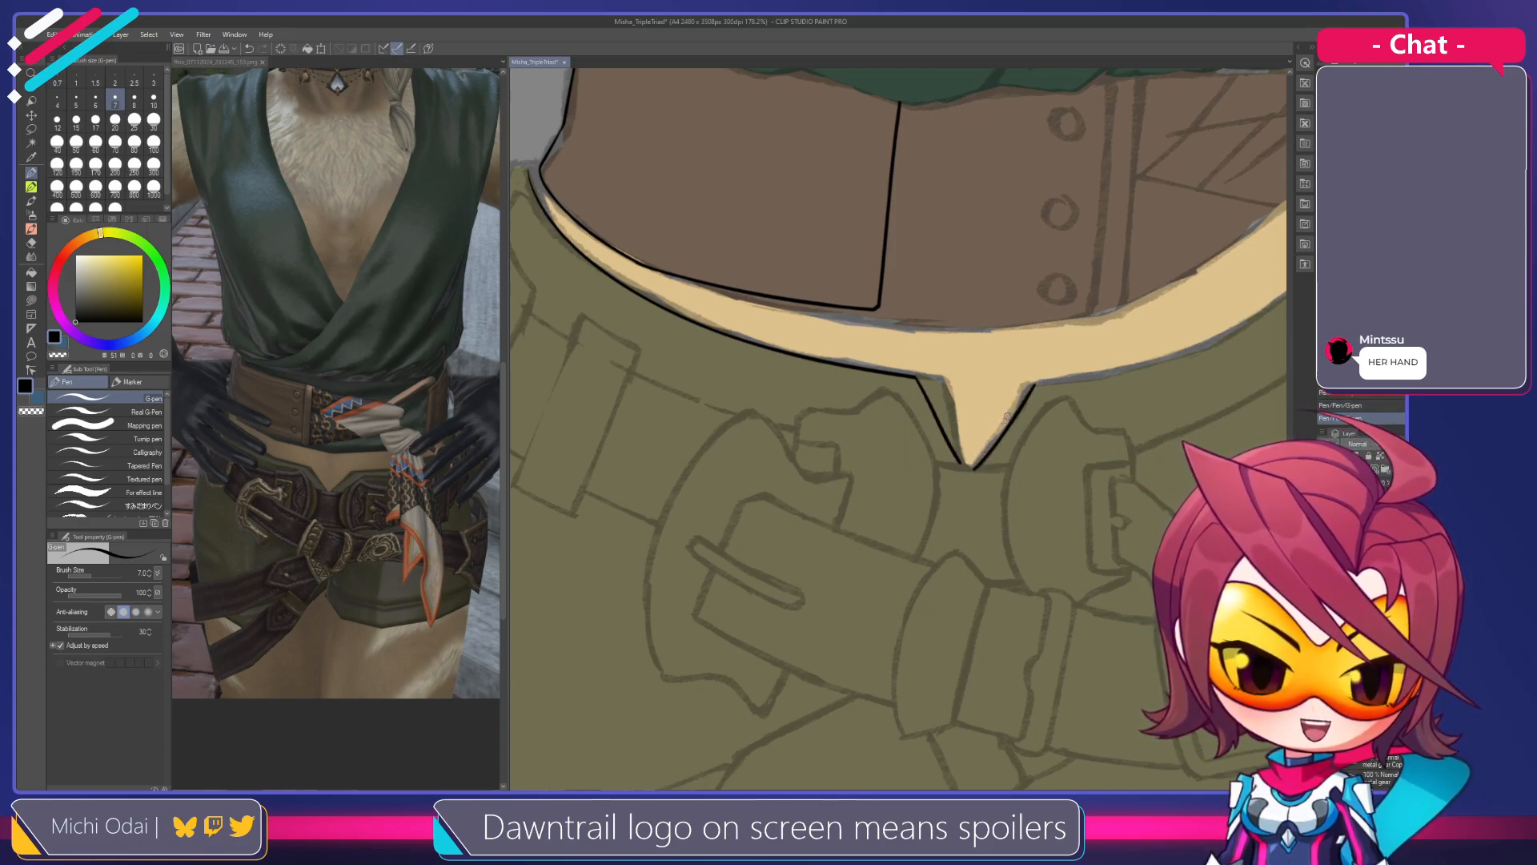
scroll(1021, 401, up, 2)
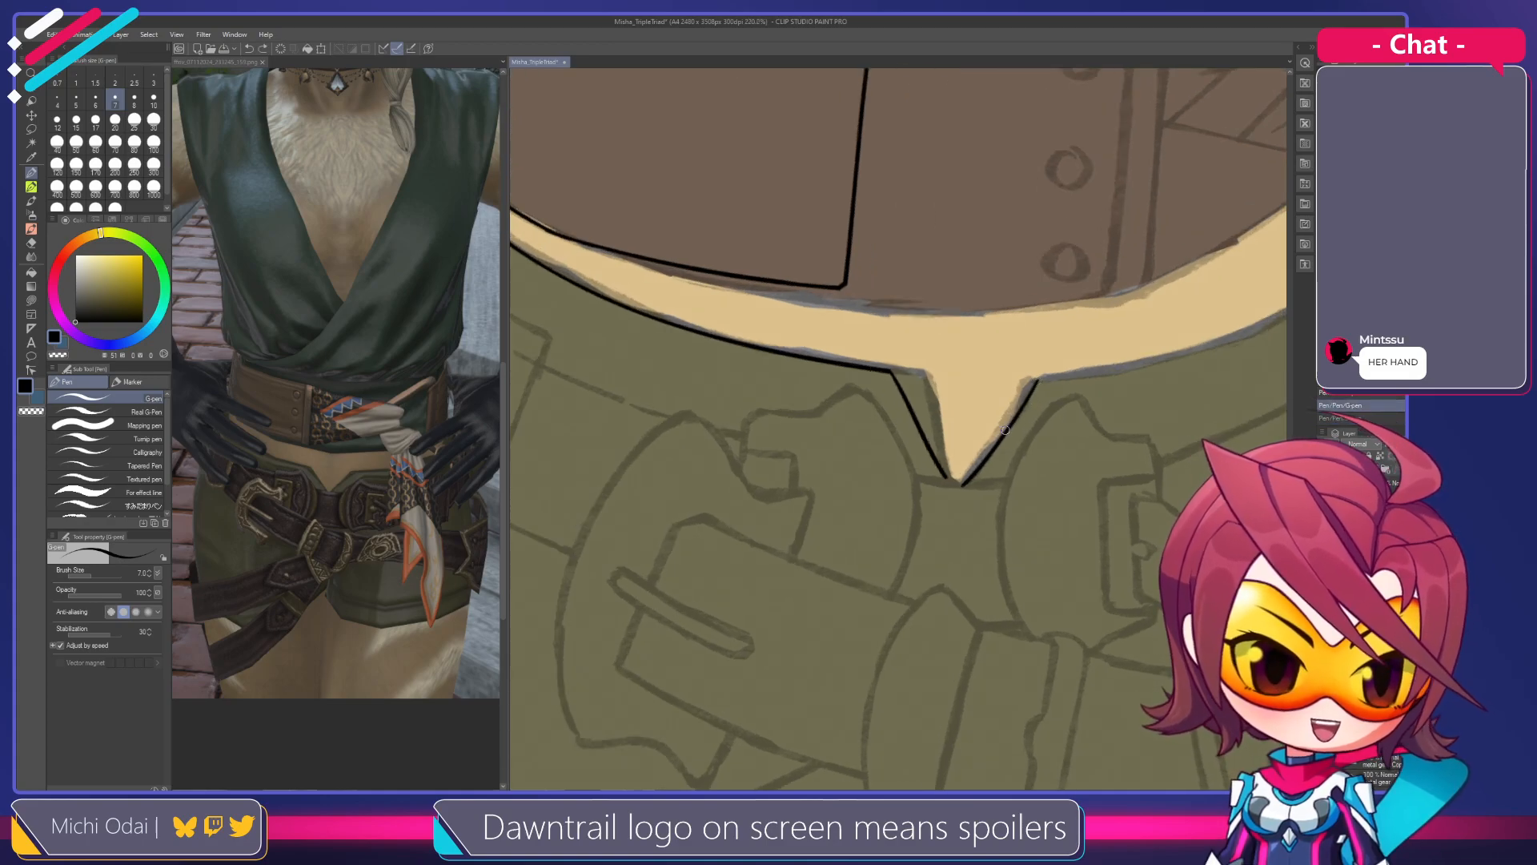
drag(1027, 386, 963, 484)
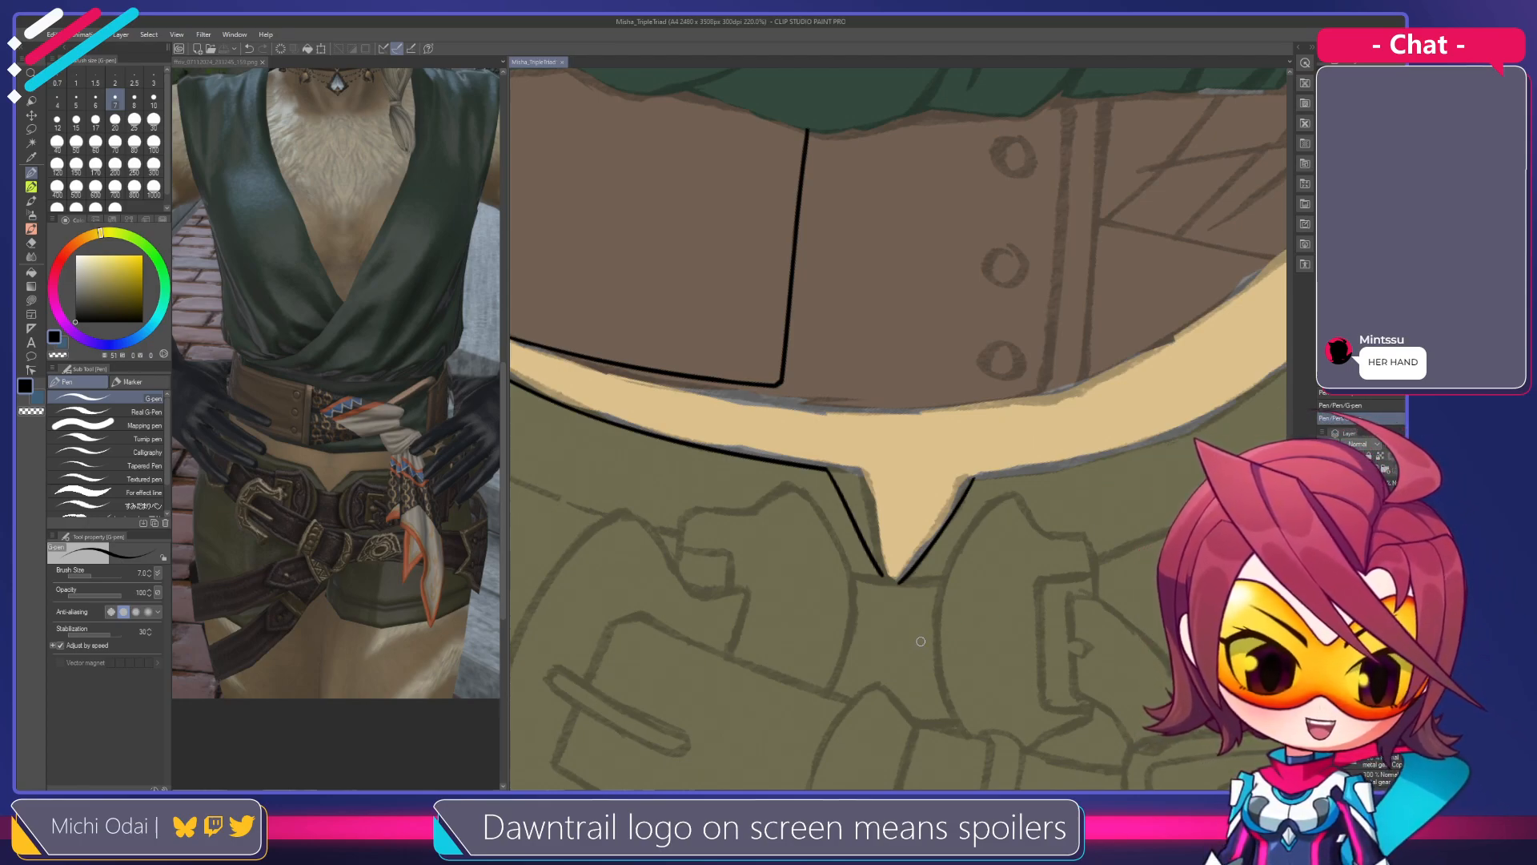
Ink the shorts' waistband edge from the notch's right corner along the belly curve towards the right hip
key(r)
drag(1077, 426, 1019, 182)
key(p)
drag(920, 258, 850, 373)
key(ctrl+z)
mouse_move(920, 258)
mouse_down()
mouse_move(803, 445)
mouse_move(761, 550)
mouse_up()
key(ctrl+z)
drag(920, 258, 802, 459)
key(ctrl+z)
drag(920, 258, 801, 464)
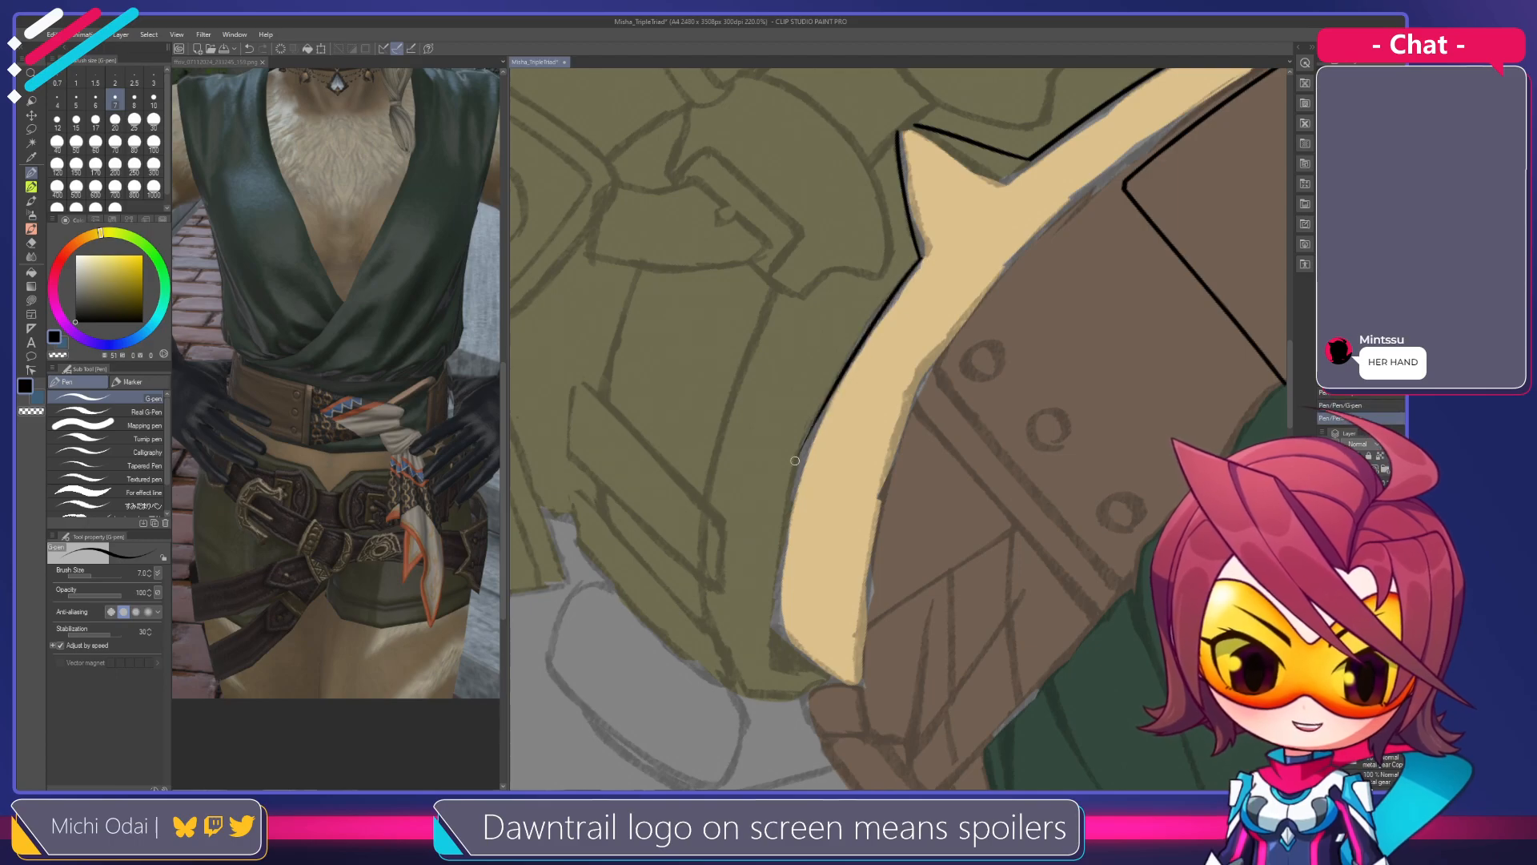
key(ctrl+z)
drag(920, 258, 789, 477)
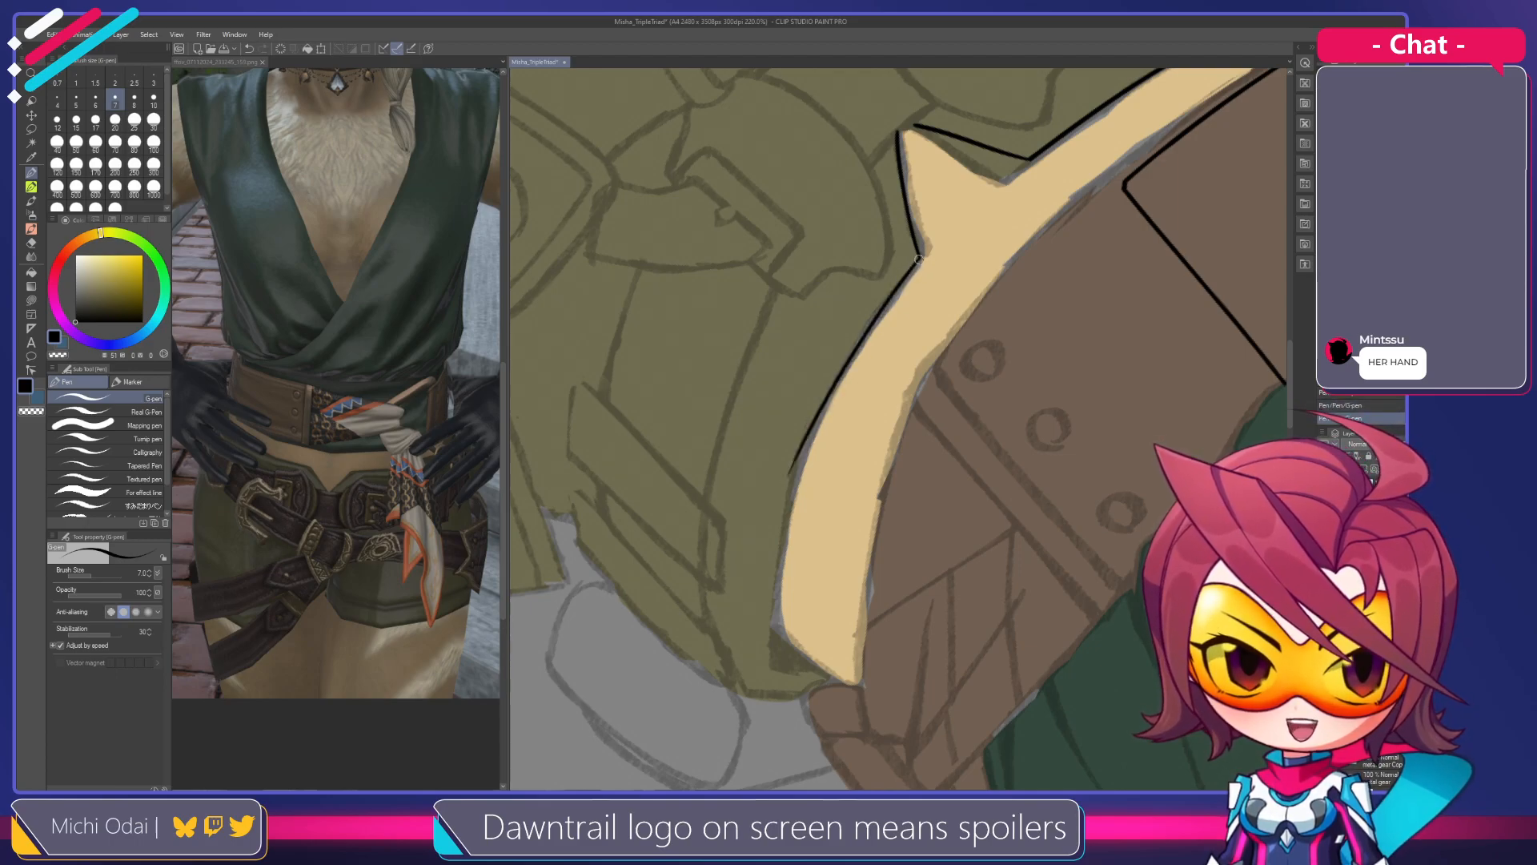
Extend the waistband edge to the right hip and turn it around the corner beside the exposed skin
mouse_move(883, 387)
mouse_down()
mouse_move(935, 267)
mouse_move(884, 288)
mouse_move(795, 557)
mouse_up()
key(r)
key(e)
key(p)
key(ctrl+z)
mouse_move(884, 313)
mouse_down()
mouse_move(801, 514)
mouse_move(843, 542)
mouse_up()
key(ctrl+z)
key(ctrl+z)
key(ctrl+z)
key(ctrl+z)
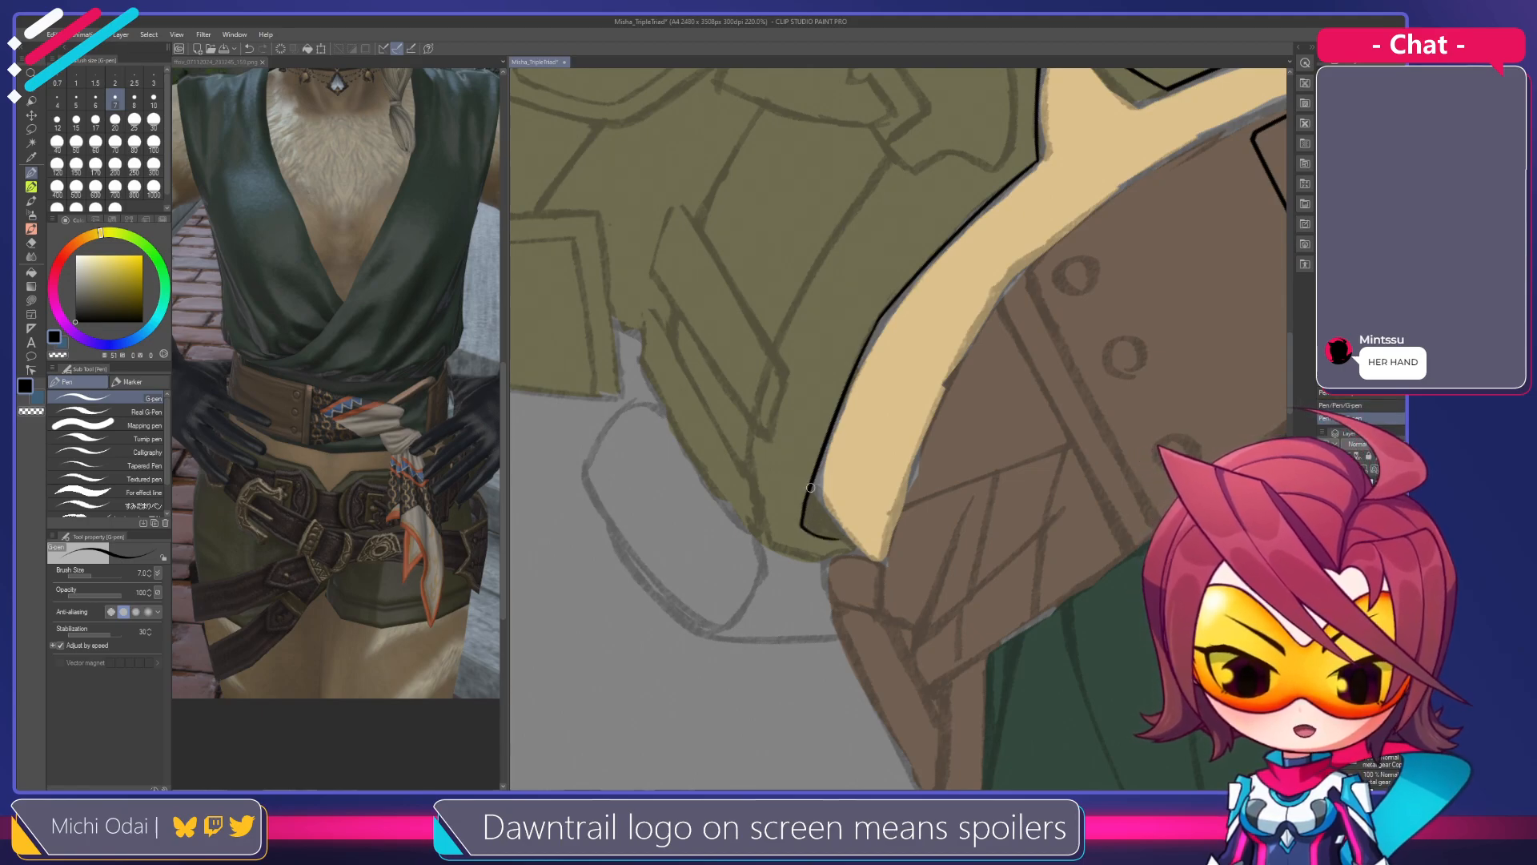
Clean up the waistband line's end at the left hip and ink the short top edge joining it to the belt
key(shift+space)
mouse_move(806, 517)
mouse_down()
mouse_move(865, 537)
mouse_move(936, 491)
mouse_move(963, 567)
mouse_move(916, 504)
mouse_move(920, 432)
mouse_move(825, 361)
mouse_up()
key(e)
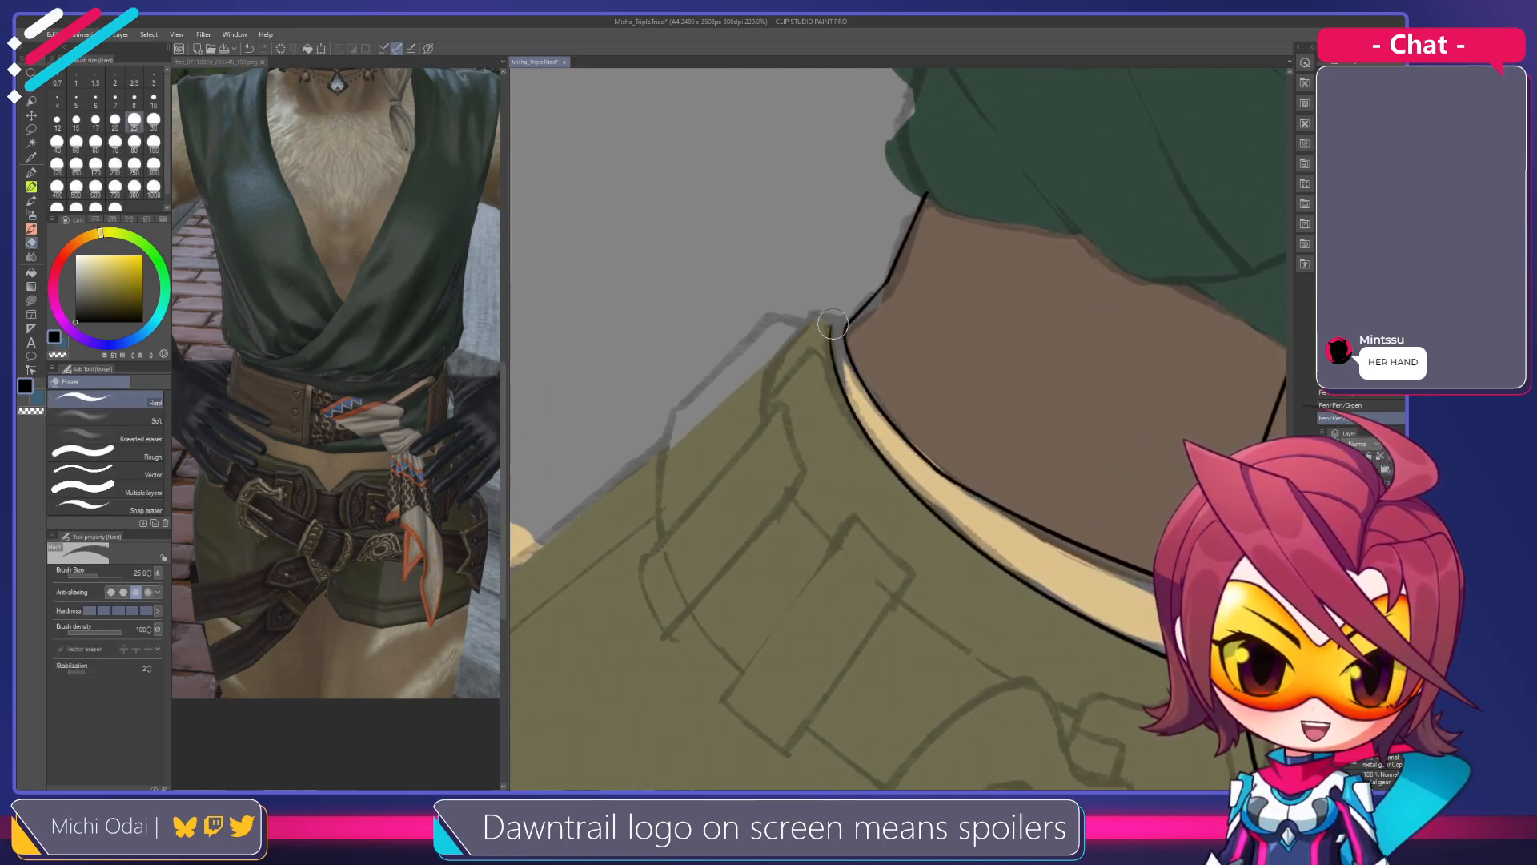
key(p)
mouse_move(832, 332)
mouse_down()
mouse_move(835, 355)
mouse_move(868, 362)
mouse_move(941, 338)
mouse_up()
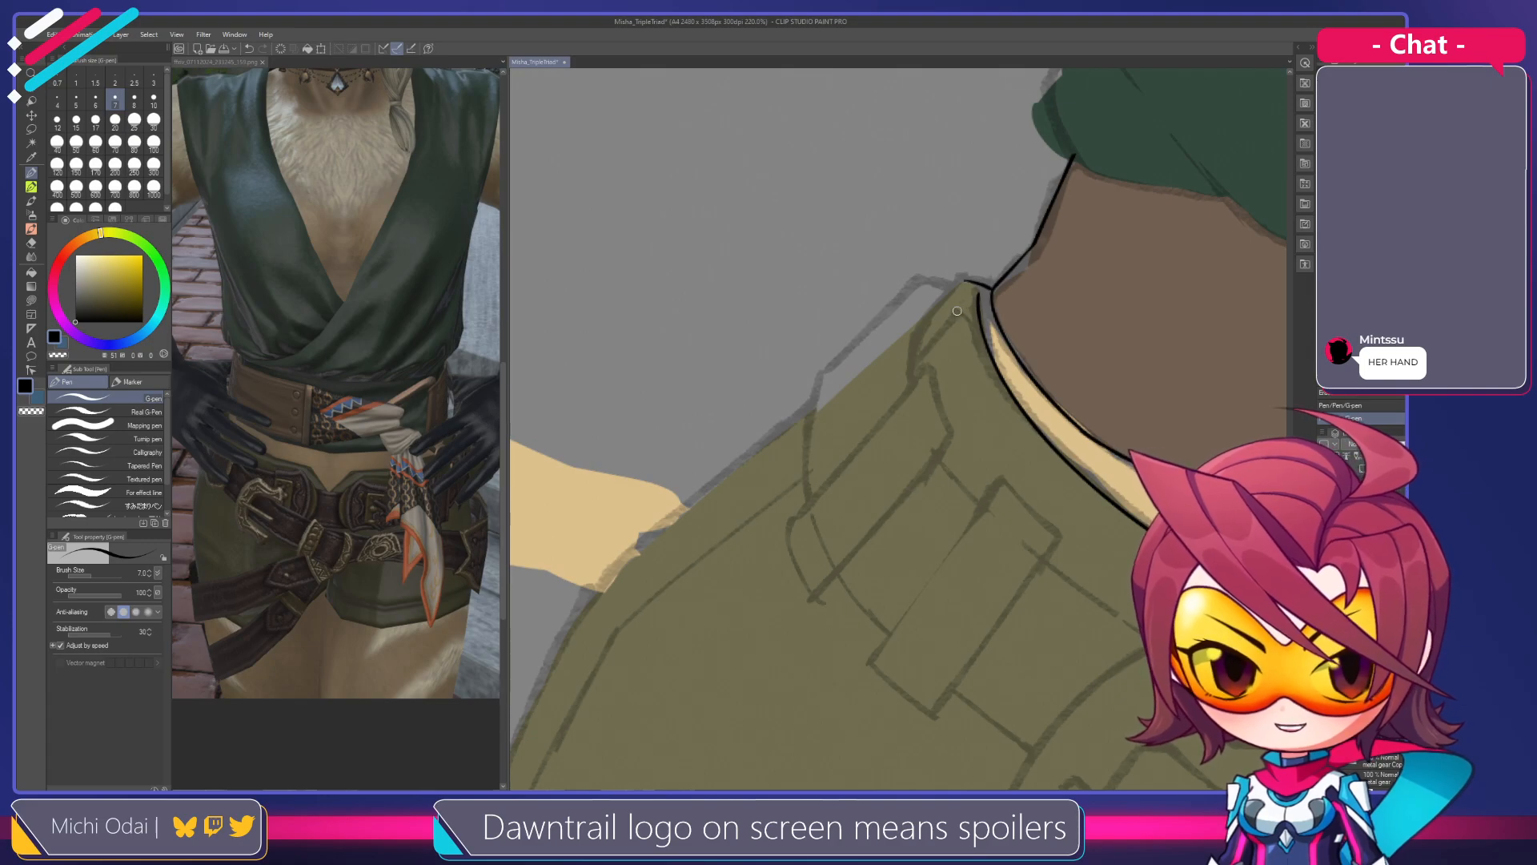
Ink the start of the shorts' outer outline from the waistband's left corner down the hip
drag(961, 286, 829, 428)
key(ctrl+z)
drag(966, 282, 821, 431)
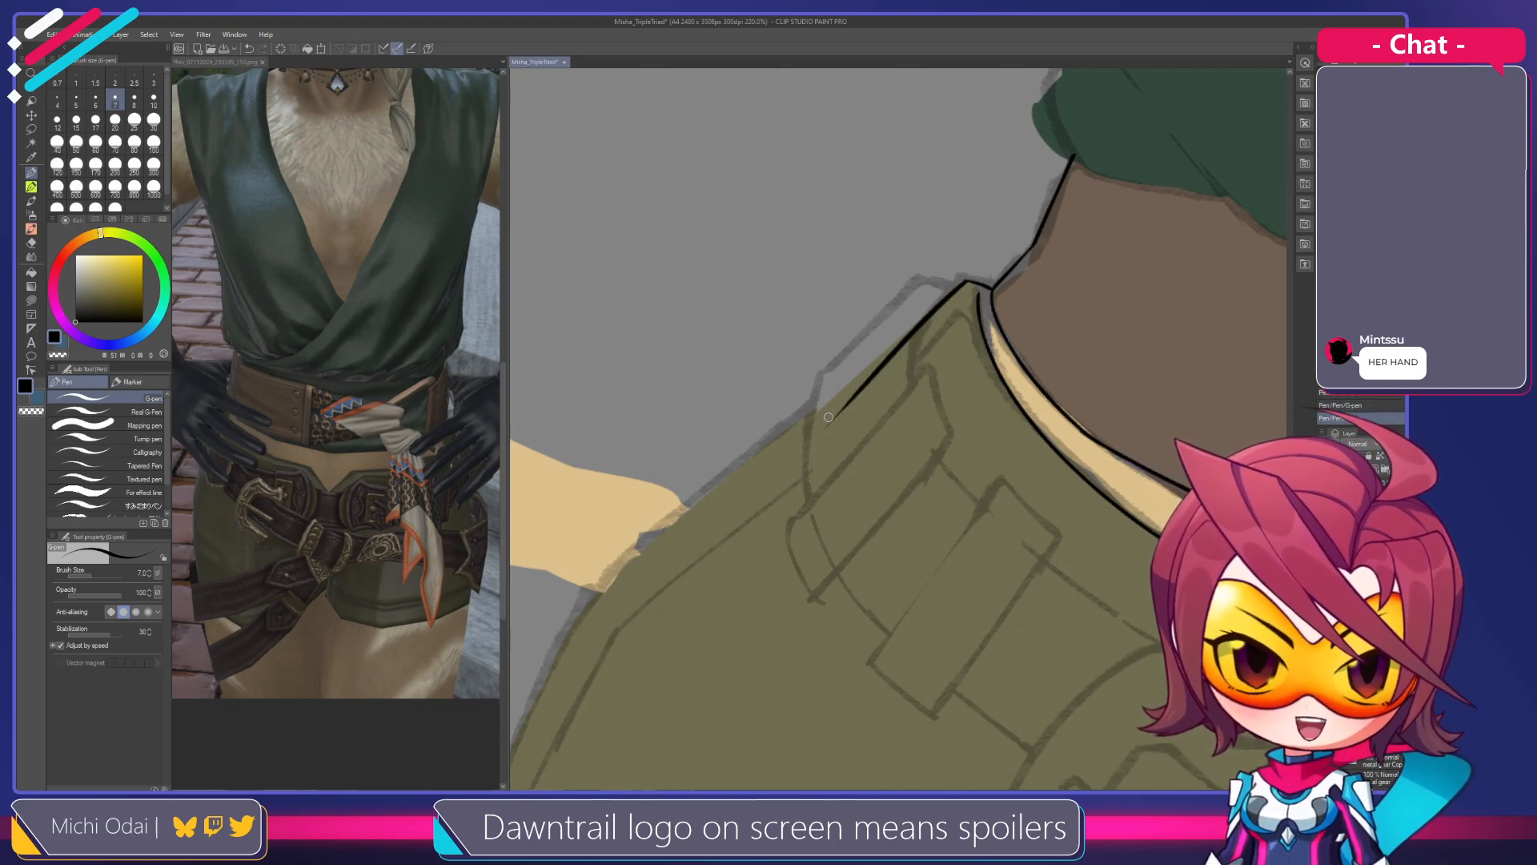
mouse_move(934, 374)
mouse_down()
mouse_move(895, 372)
mouse_move(919, 340)
mouse_move(904, 298)
mouse_up()
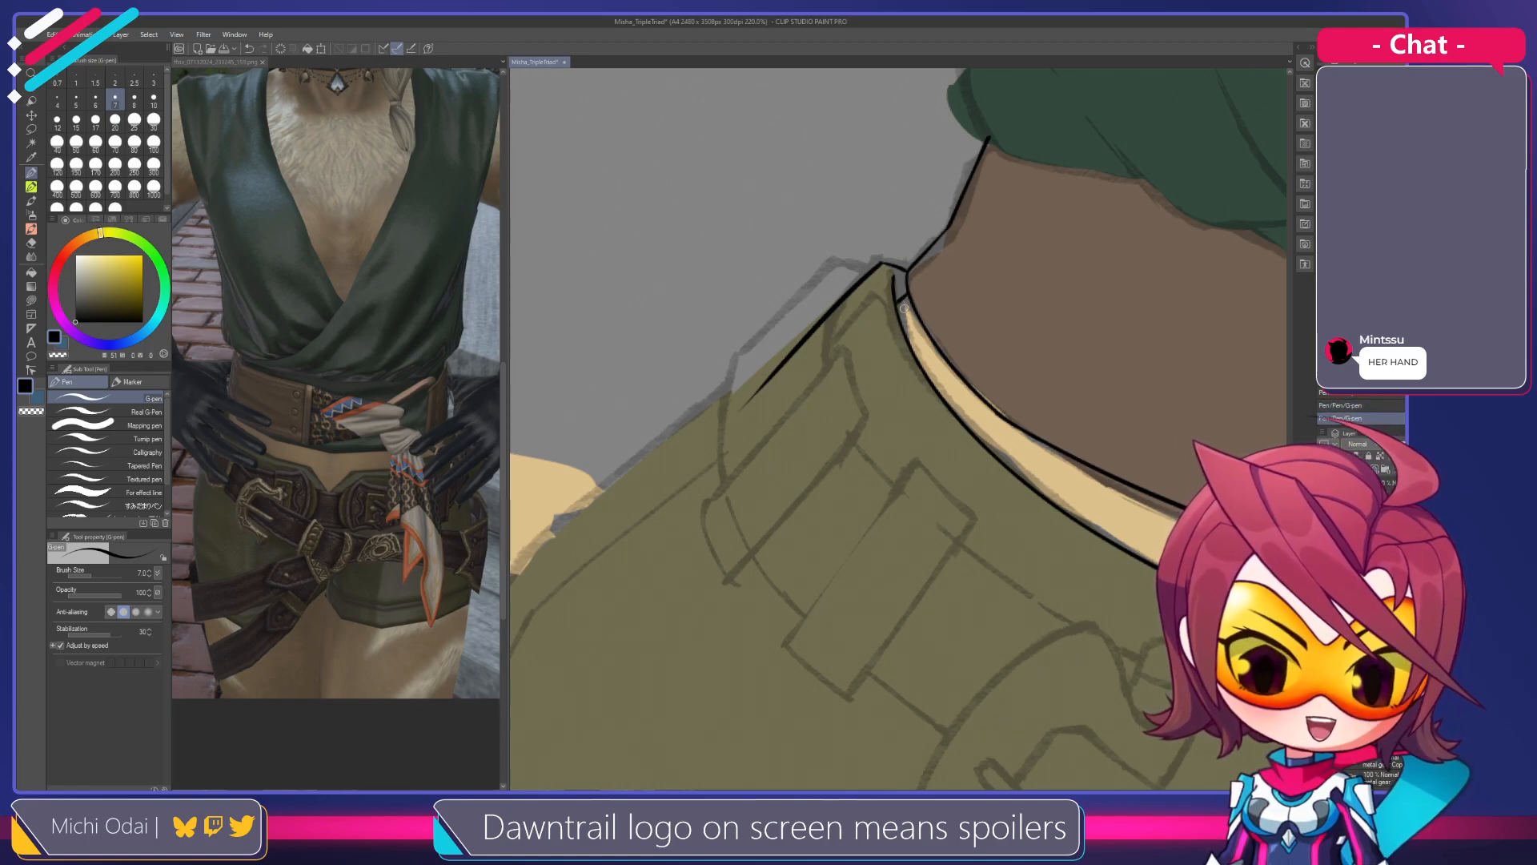
Ink the short vertical edge of the exposed skin at the right hip, between the belt and the waistband
drag(955, 315, 618, 318)
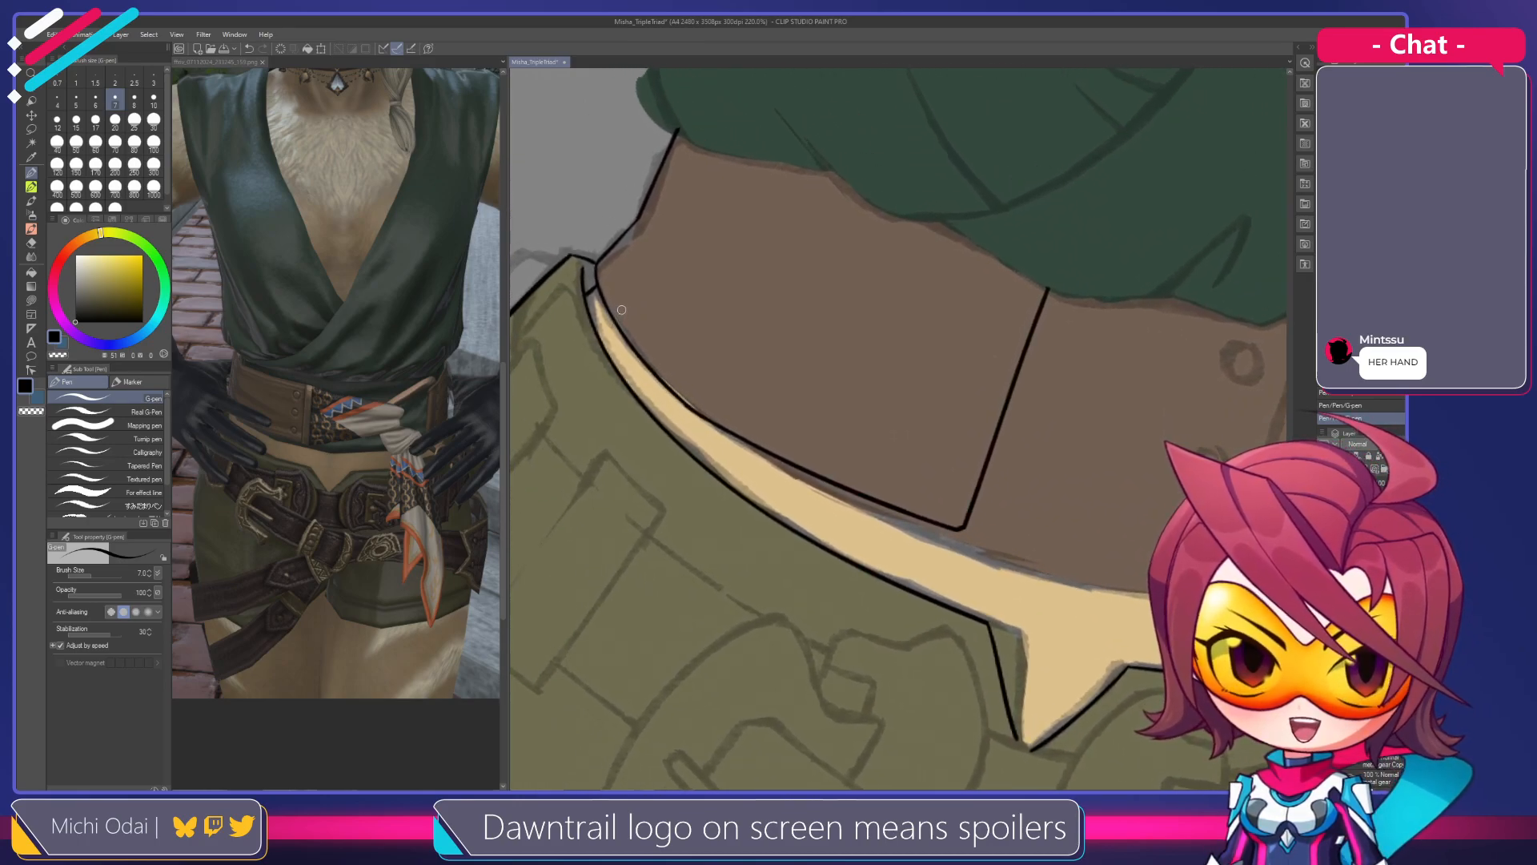
scroll(622, 310, down, 3)
scroll(624, 308, up, 3)
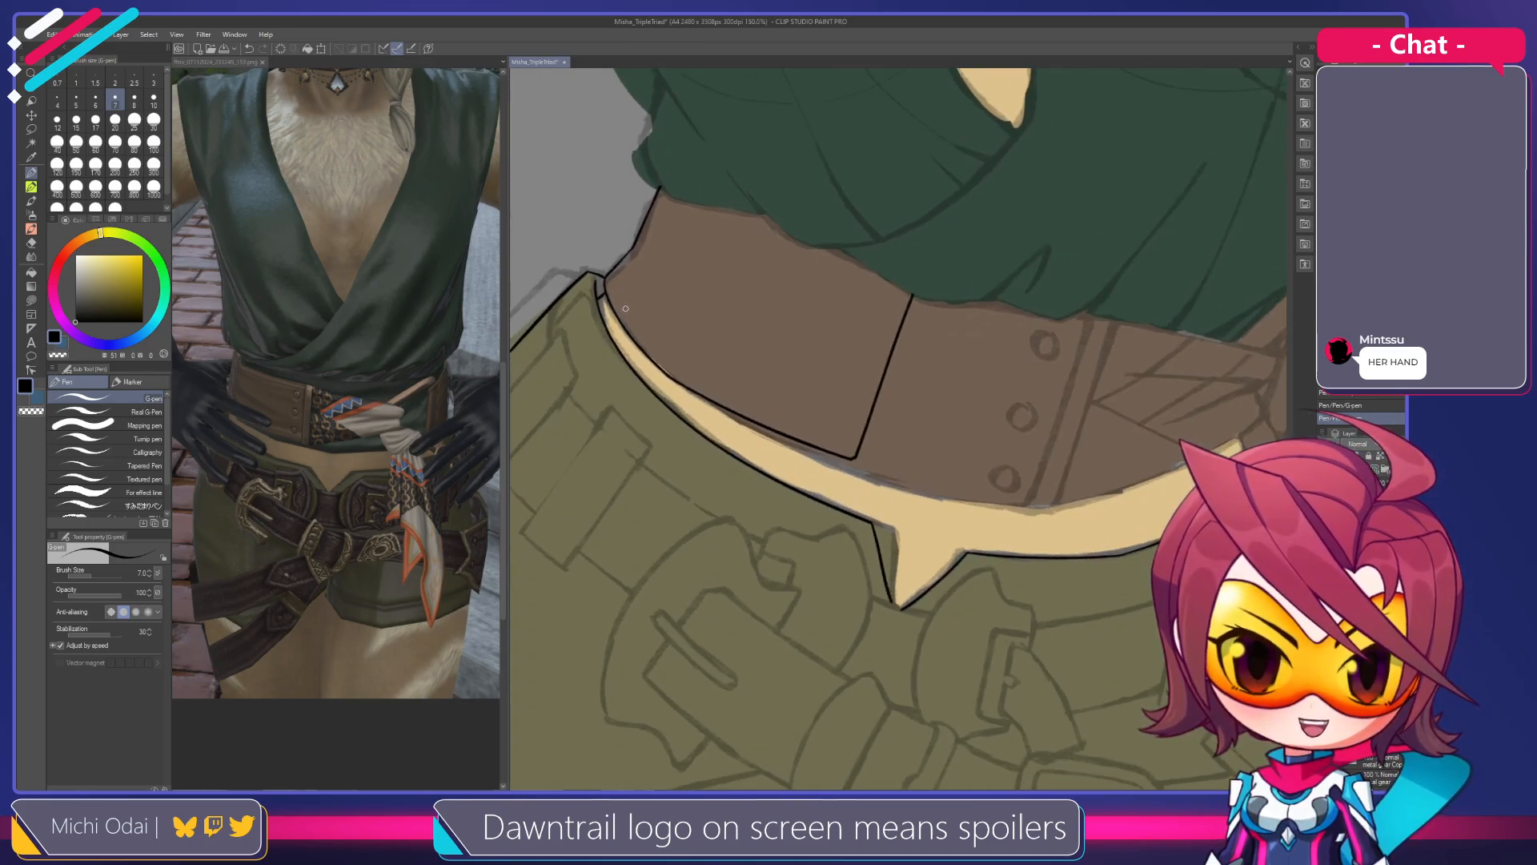
drag(1281, 516, 832, 373)
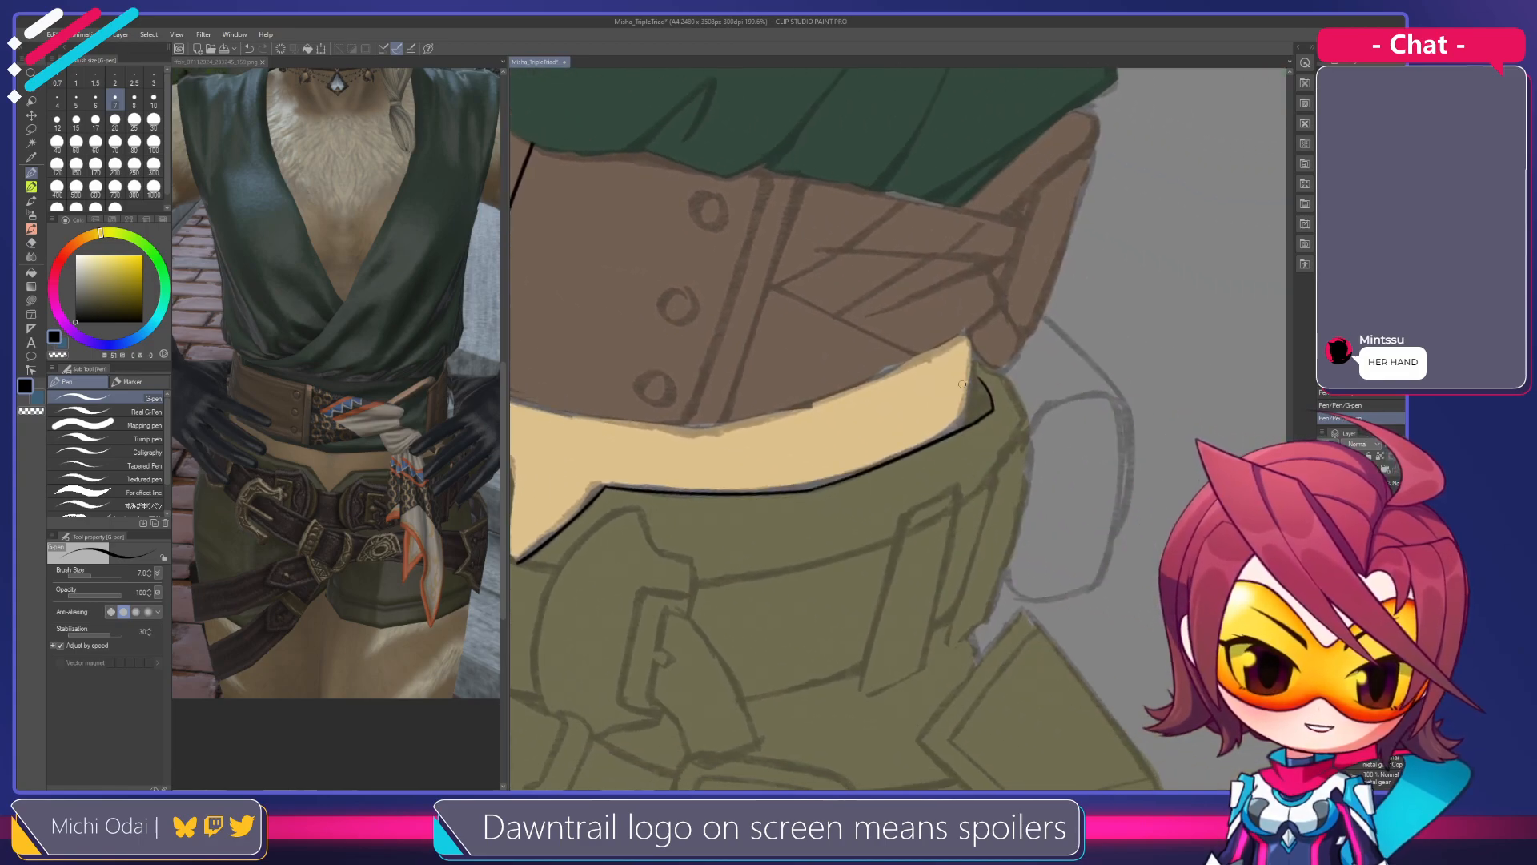
drag(975, 328, 963, 426)
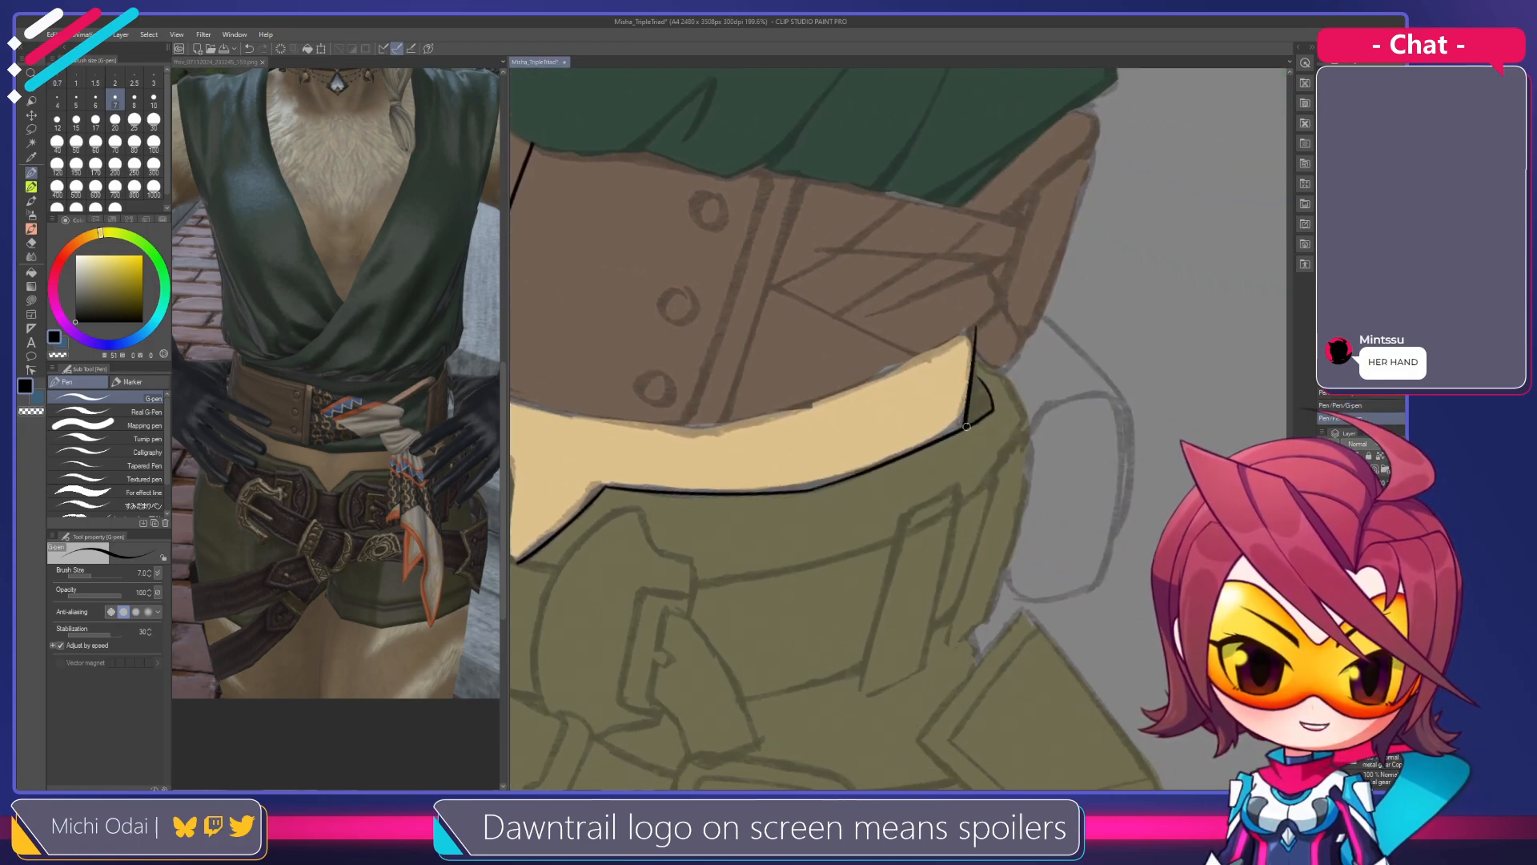
scroll(977, 360, up, 1)
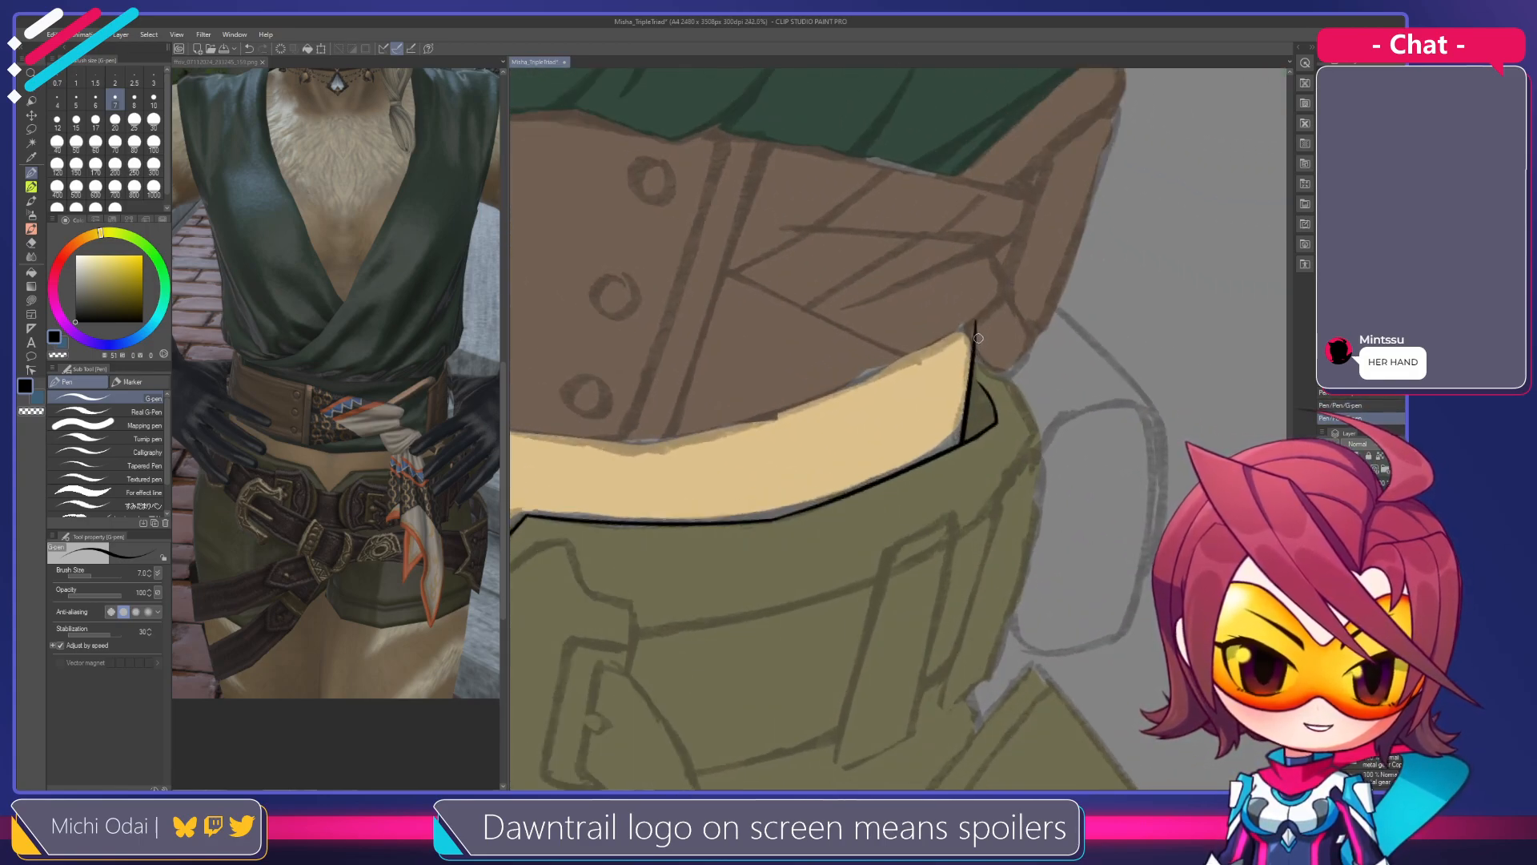
Extend the shorts' left outer outline in one smooth curve from the upper hip past the forearm
mouse_move(970, 363)
mouse_down()
mouse_move(1152, 366)
mouse_move(1389, 337)
mouse_up()
drag(1011, 295, 1092, 393)
key(e)
mouse_move(1027, 261)
mouse_down()
mouse_move(892, 391)
mouse_move(1033, 255)
mouse_move(792, 440)
mouse_up()
key(p)
key(ctrl+z)
drag(1040, 243, 873, 388)
key(ctrl+z)
mouse_move(1025, 254)
mouse_down()
mouse_move(843, 408)
mouse_move(931, 334)
mouse_move(877, 383)
mouse_up()
key(ctrl+z)
key(ctrl+z)
drag(1035, 246, 967, 305)
key(ctrl+z)
mouse_move(916, 360)
mouse_down()
mouse_move(1065, 246)
mouse_move(734, 525)
mouse_up()
key(e)
key(p)
key(ctrl+z)
drag(1049, 247, 948, 329)
drag(899, 372, 767, 525)
key(ctrl+z)
drag(1049, 248, 766, 524)
key(ctrl+z)
drag(1036, 257, 732, 524)
key(ctrl+z)
mouse_move(1040, 253)
mouse_down()
mouse_move(929, 336)
mouse_move(756, 524)
mouse_up()
key(ctrl+z)
mouse_move(1041, 253)
mouse_down()
mouse_move(800, 452)
mouse_move(764, 512)
mouse_up()
key(ctrl+z)
drag(1051, 249, 767, 498)
key(e)
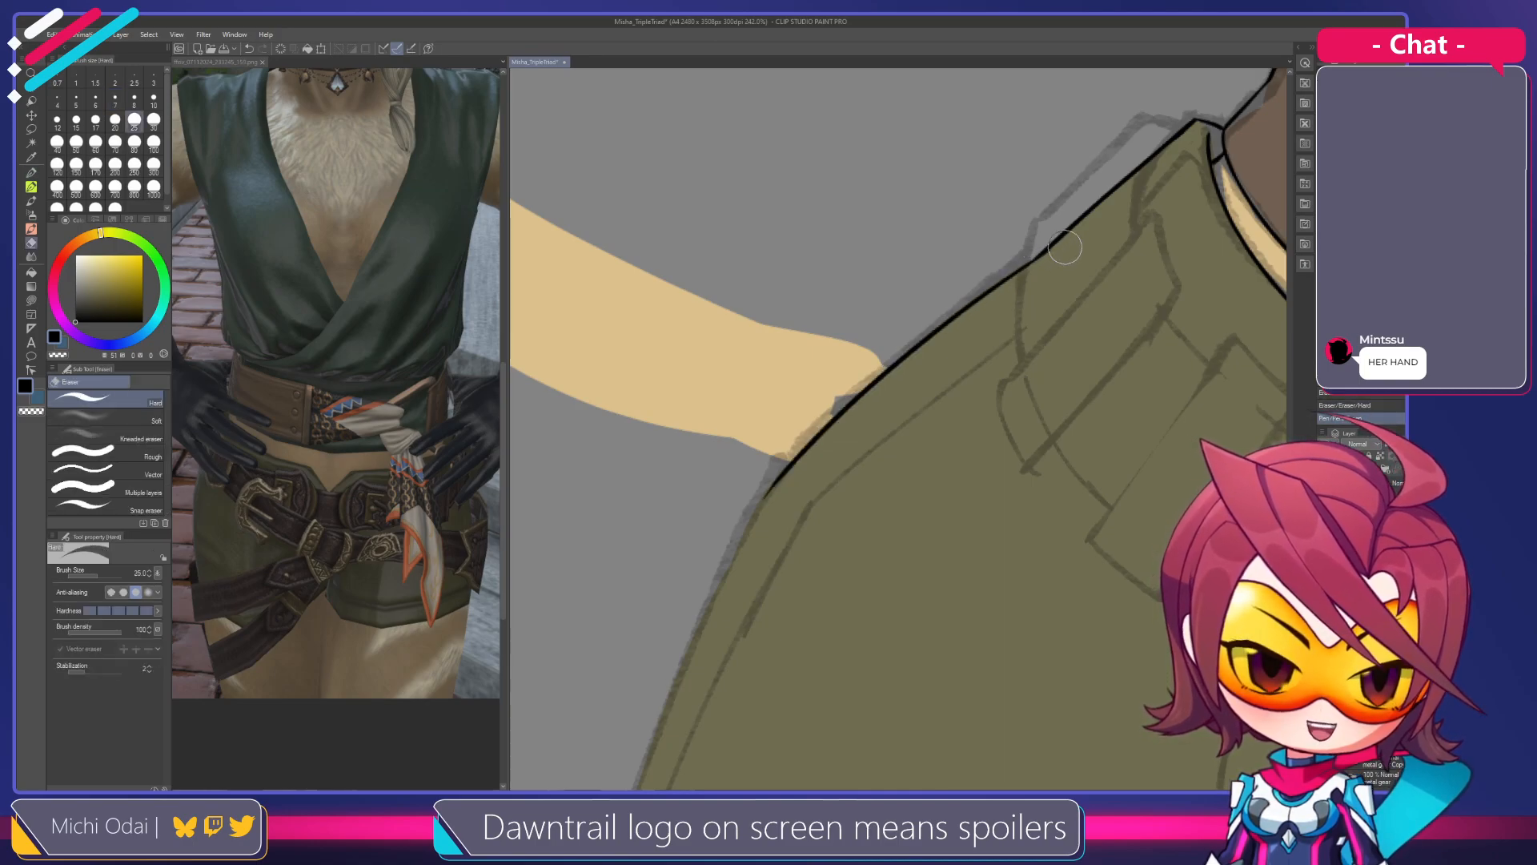
Shift the reference image to show the gloved hand, and continue the shorts' left outline from the forearm down to the strap
drag(267, 520, 355, 502)
click(928, 383)
drag(865, 465, 1045, 288)
scroll(984, 257, down, 1)
key(r)
mouse_move(912, 294)
mouse_down()
mouse_move(966, 236)
mouse_move(683, 578)
mouse_up()
scroll(965, 235, up, 1)
key(p)
key(ctrl+z)
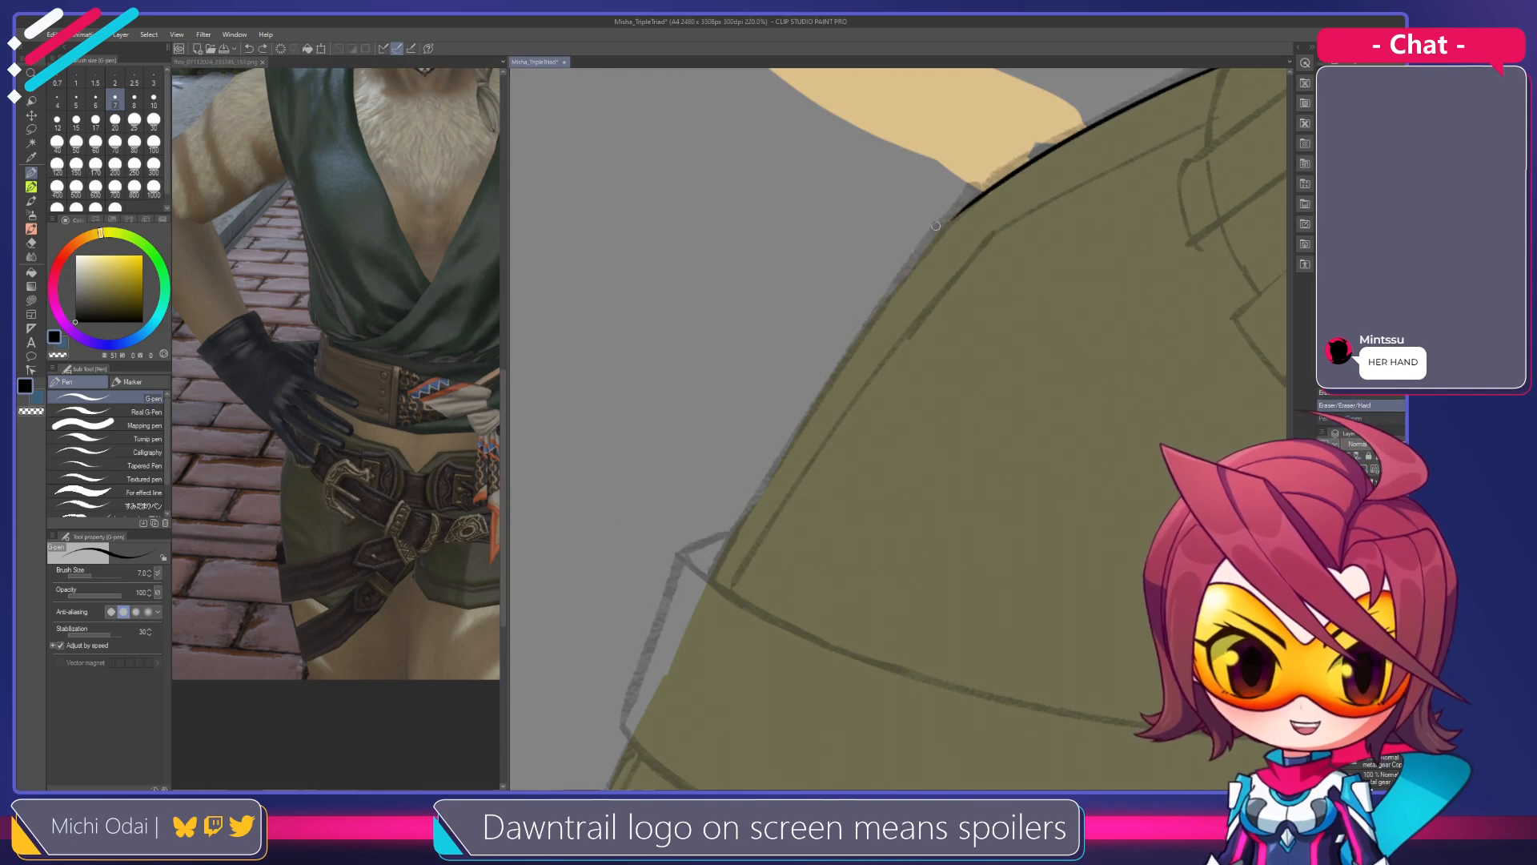
drag(964, 206, 705, 593)
key(ctrl+z)
drag(963, 210, 701, 563)
key(ctrl+z)
drag(967, 205, 720, 549)
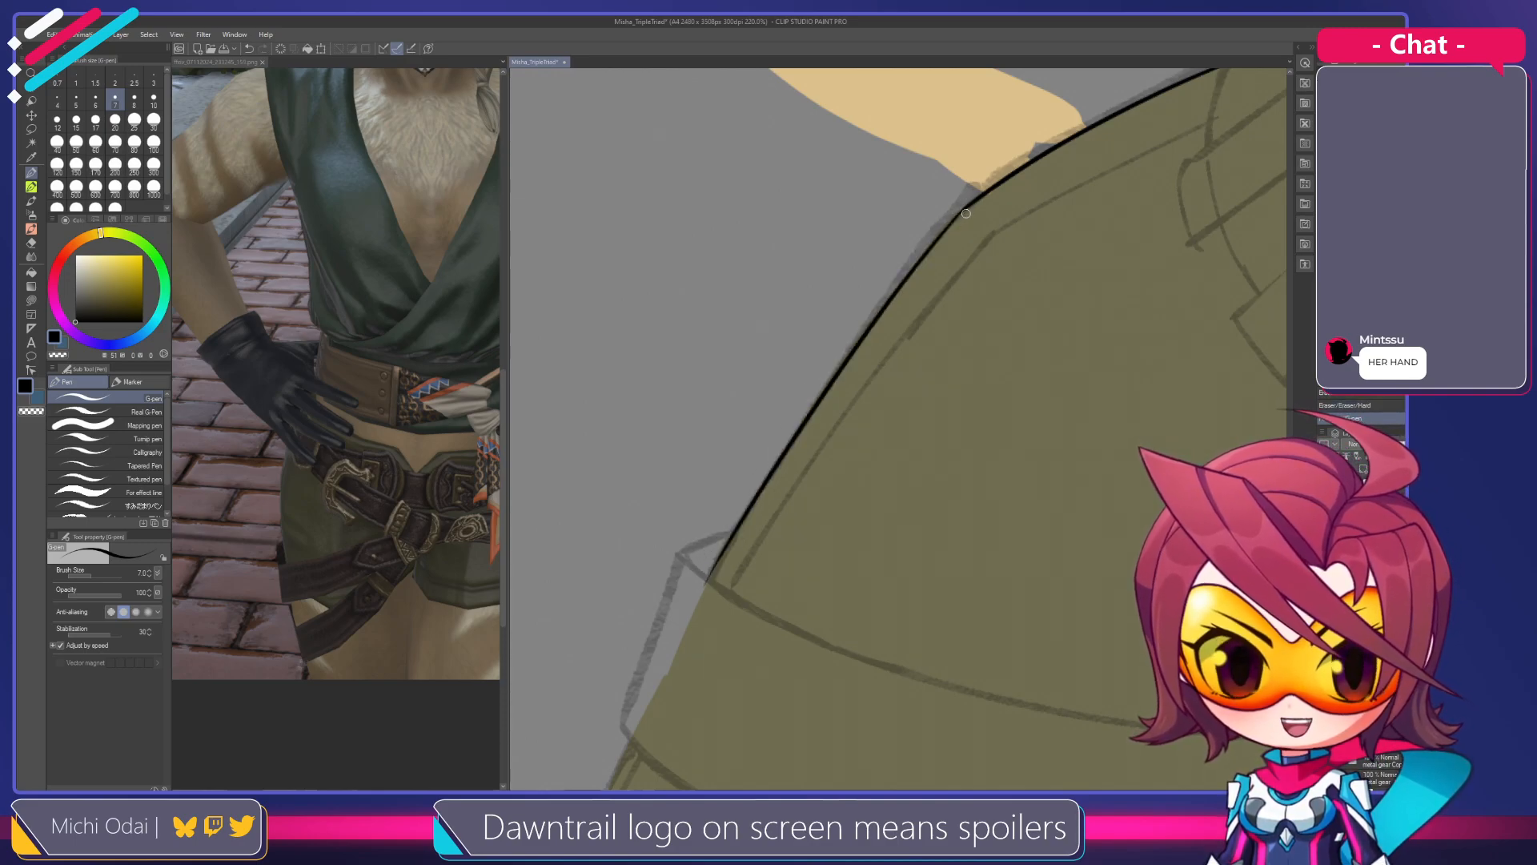
scroll(972, 233, up, 4)
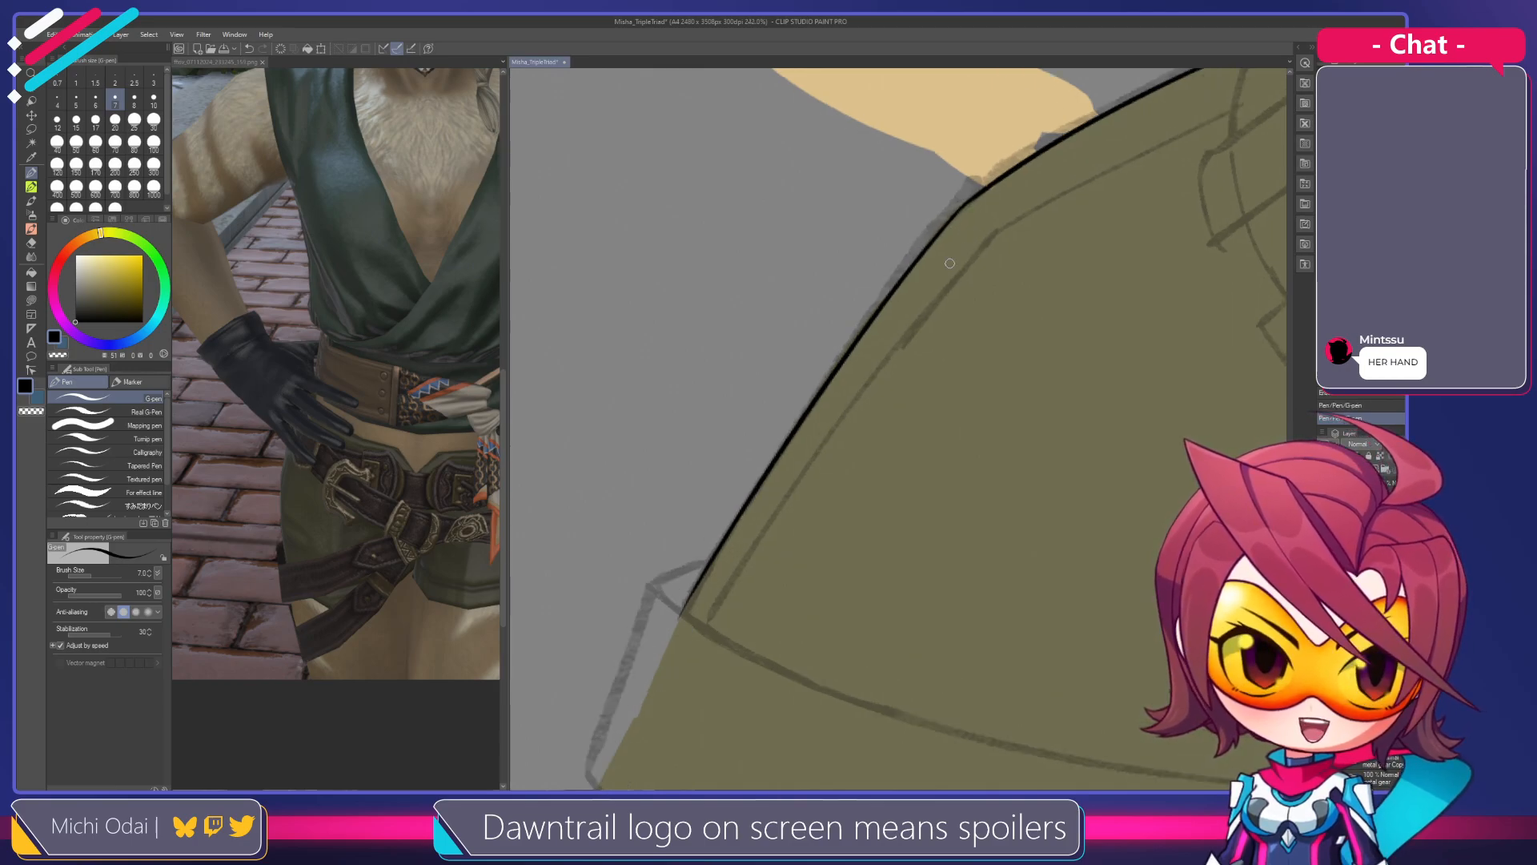
key(r)
mouse_move(992, 302)
mouse_down()
mouse_move(899, 405)
mouse_move(1060, 291)
mouse_move(999, 288)
mouse_up()
scroll(881, 404, down, 3)
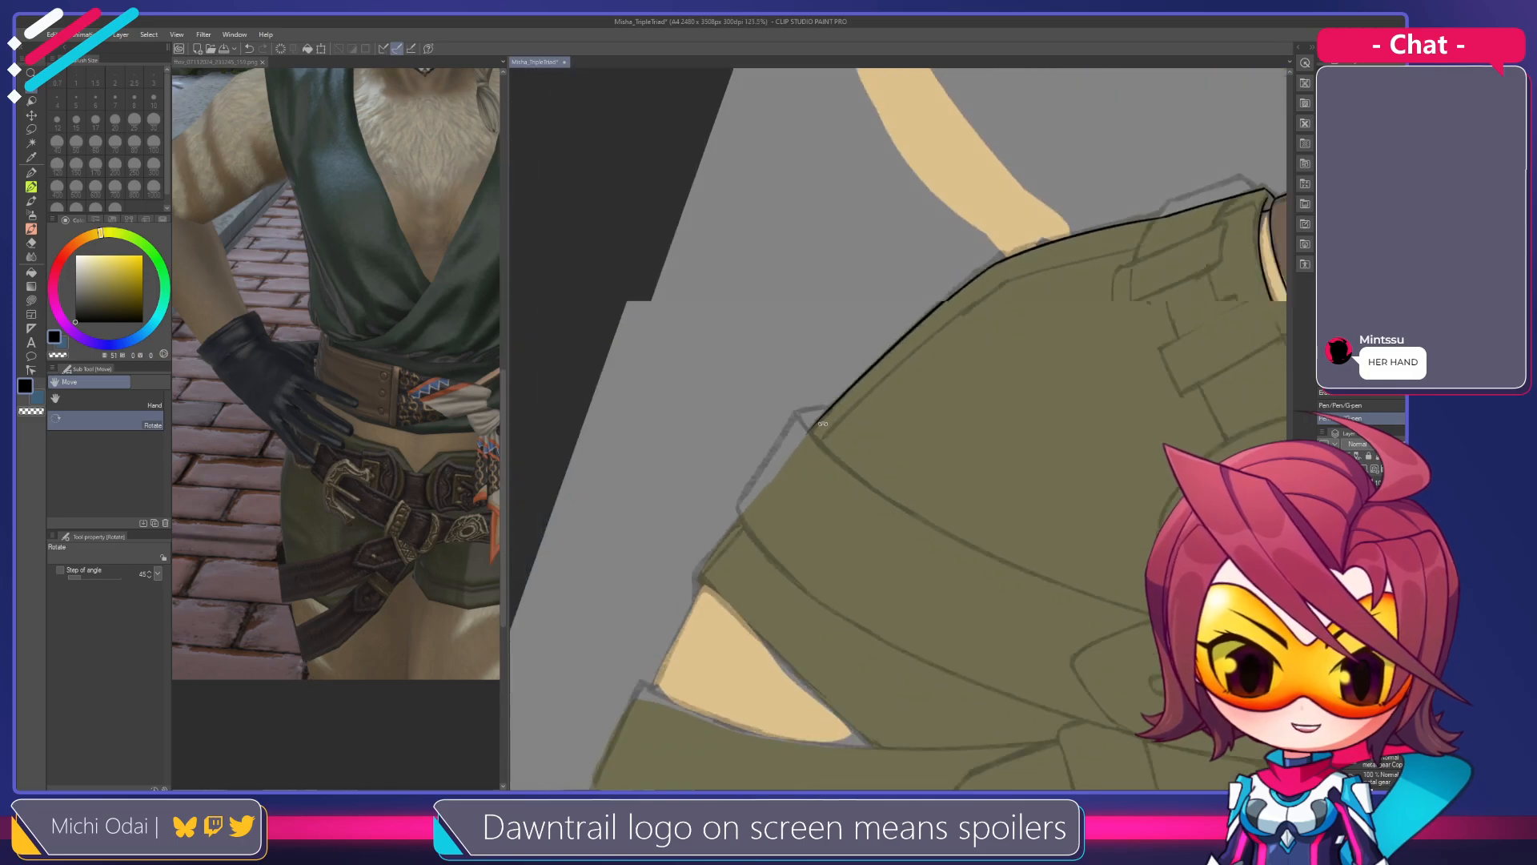
scroll(818, 421, up, 1)
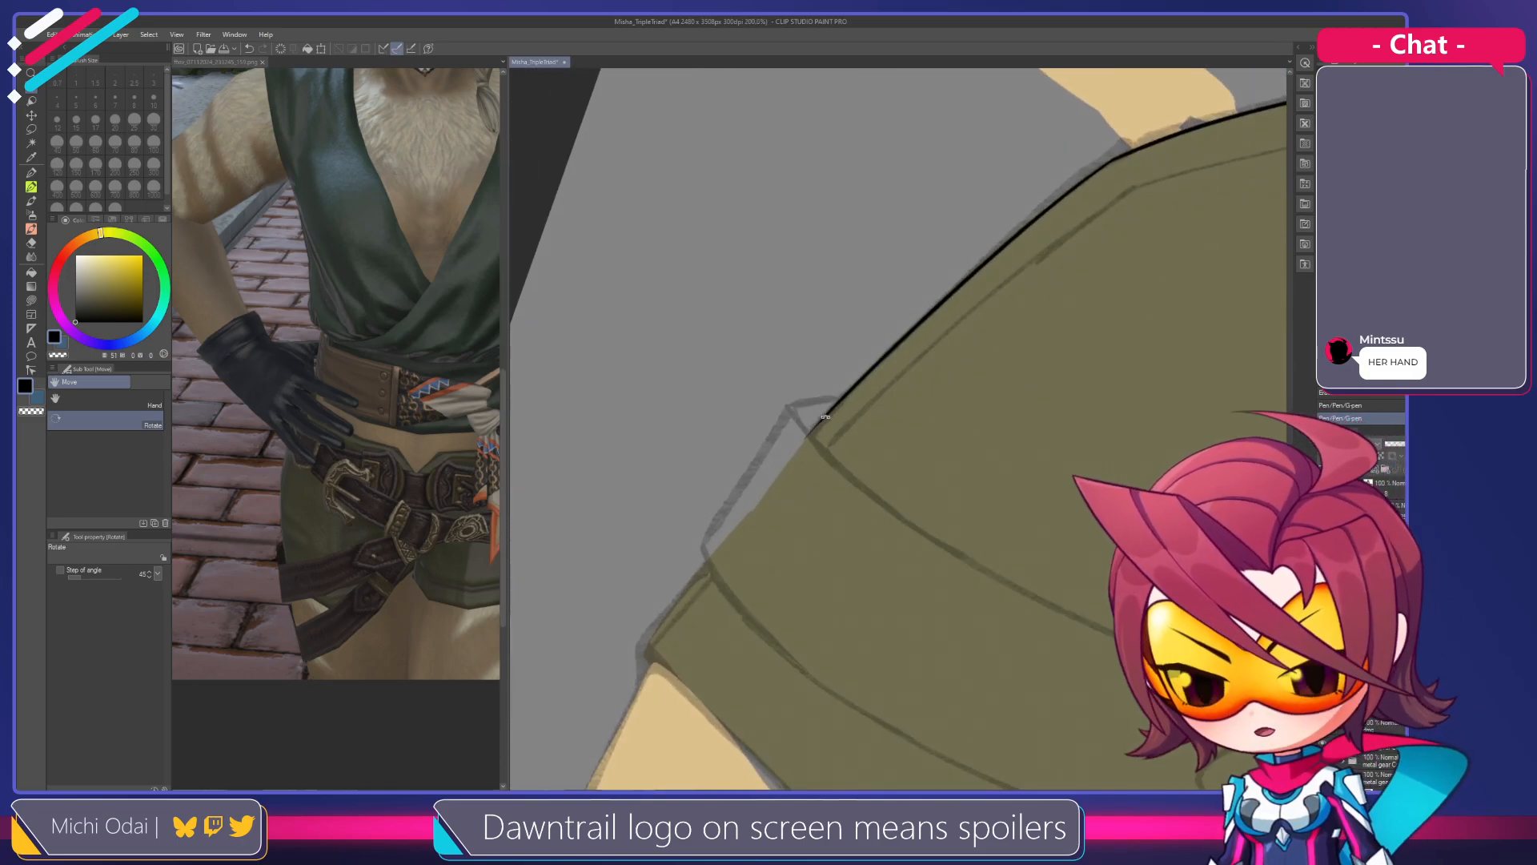
scroll(825, 419, up, 1)
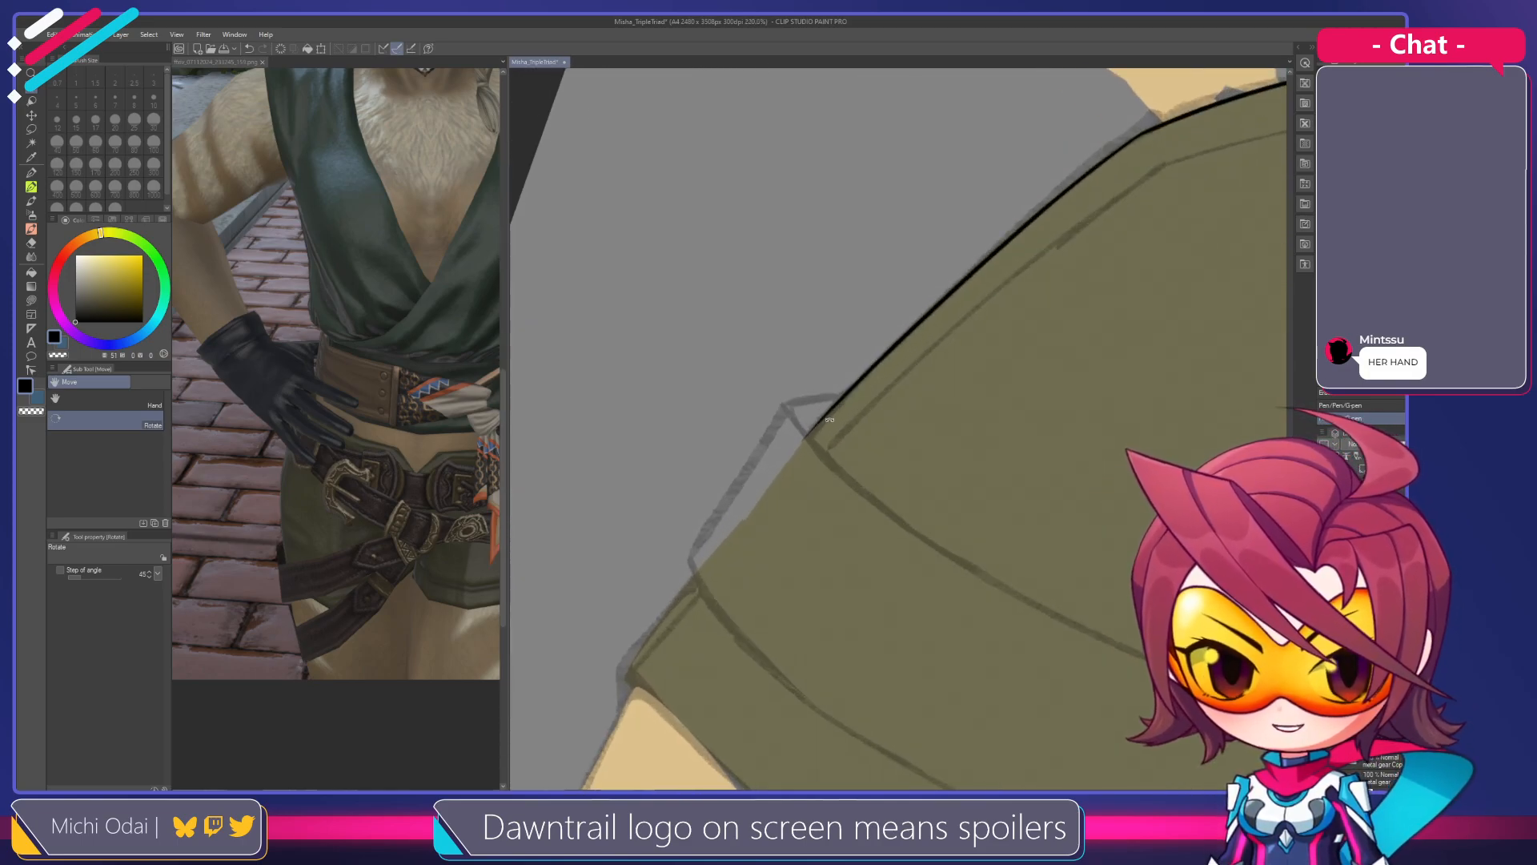
Bring the knotted sash and the gloved hand beside it into close view in the reference image
mouse_move(822, 442)
mouse_down()
mouse_move(860, 427)
mouse_move(908, 349)
mouse_move(834, 426)
mouse_move(838, 442)
mouse_move(838, 417)
mouse_move(917, 415)
mouse_move(872, 416)
mouse_up()
key(p)
key(e)
key(p)
key(e)
click(453, 580)
drag(453, 580, 283, 562)
scroll(388, 557, up, 1)
scroll(388, 557, up, 2)
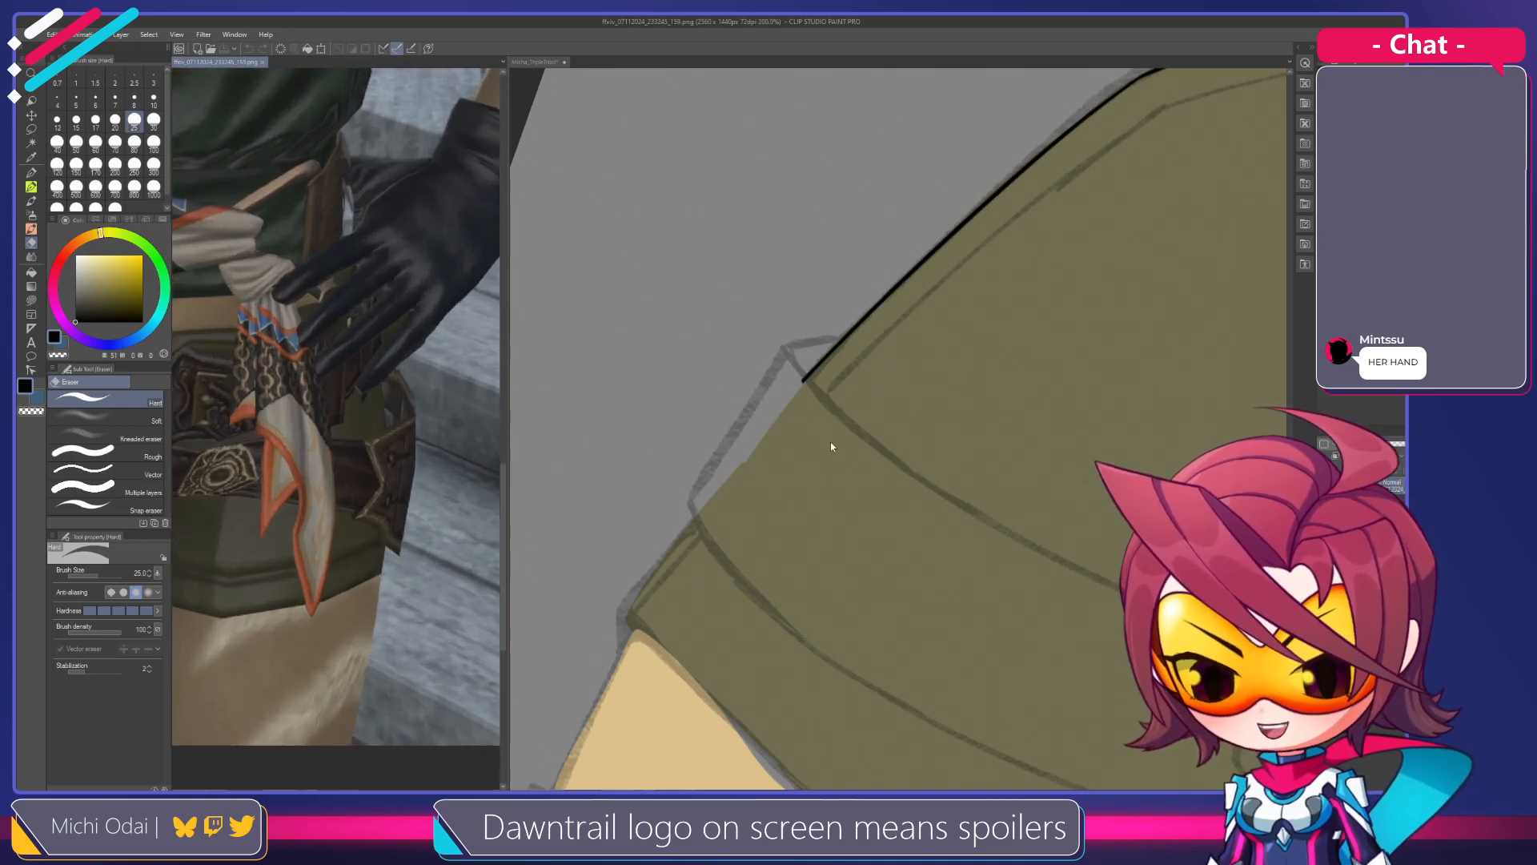
Try to extend the shorts' left outline from the upper strap line down to the hem band
click(817, 425)
drag(816, 425, 929, 330)
key(shift+space)
drag(1046, 252, 876, 257)
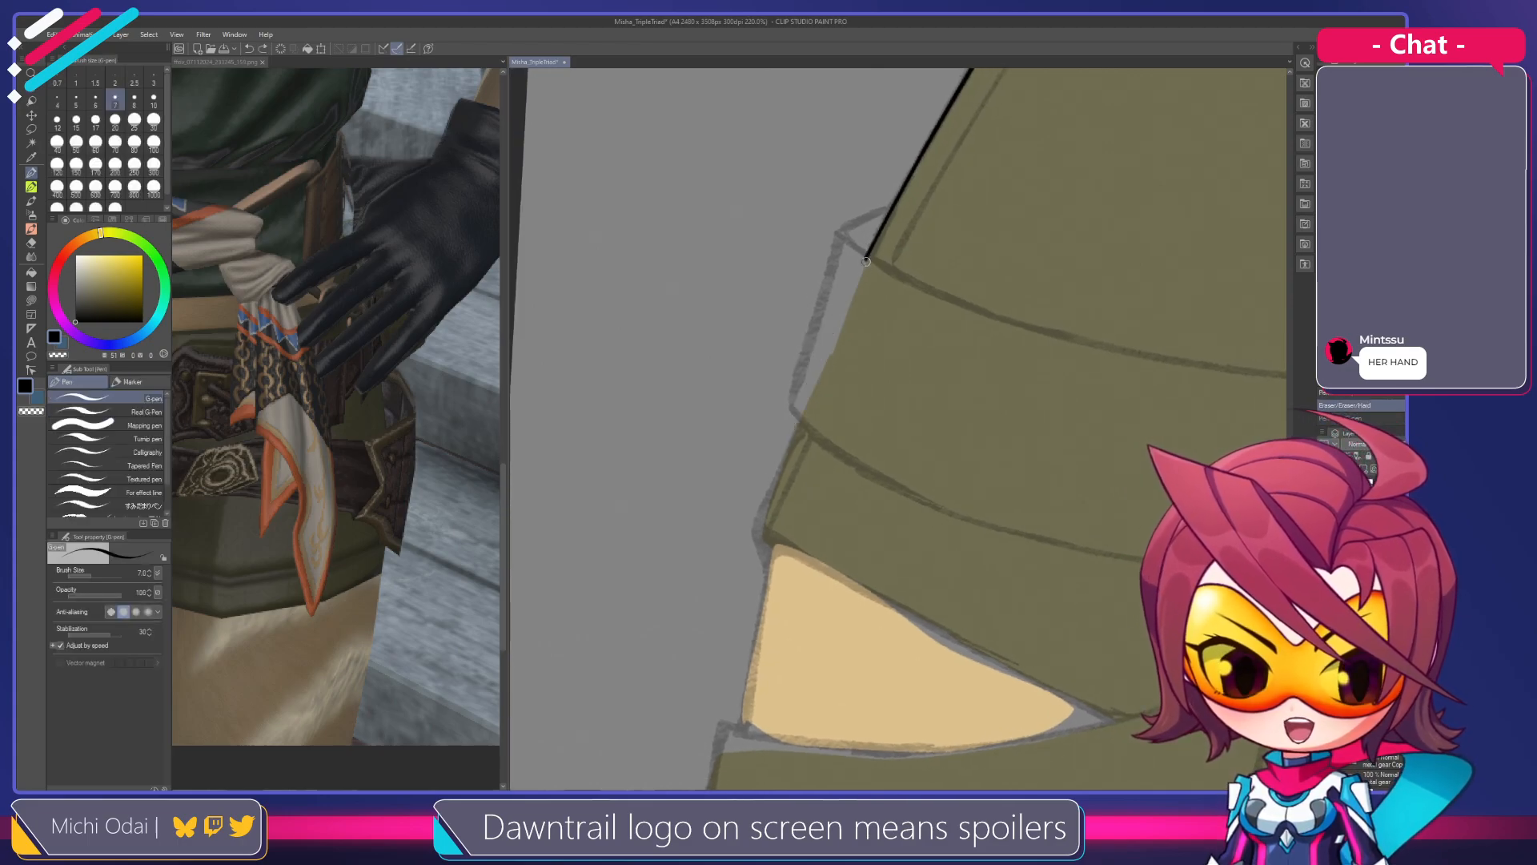
drag(781, 474, 865, 263)
mouse_move(810, 384)
mouse_down()
mouse_move(865, 264)
mouse_move(783, 461)
mouse_up()
key(ctrl+z)
key(ctrl+z)
key(ctrl+z)
drag(866, 256, 793, 452)
key(ctrl+z)
drag(866, 258, 783, 457)
key(ctrl+z)
drag(853, 283, 791, 450)
Ink the shorts' left outline along the thigh, from the upper strap line down to the hem band
key(r)
mouse_move(921, 244)
mouse_down()
mouse_move(936, 253)
mouse_move(944, 337)
mouse_move(1037, 325)
mouse_move(1015, 319)
mouse_move(786, 447)
mouse_up()
key(ctrl+z)
key(ctrl+z)
drag(1034, 295, 786, 442)
key(ctrl+z)
drag(1033, 295, 807, 430)
key(ctrl+z)
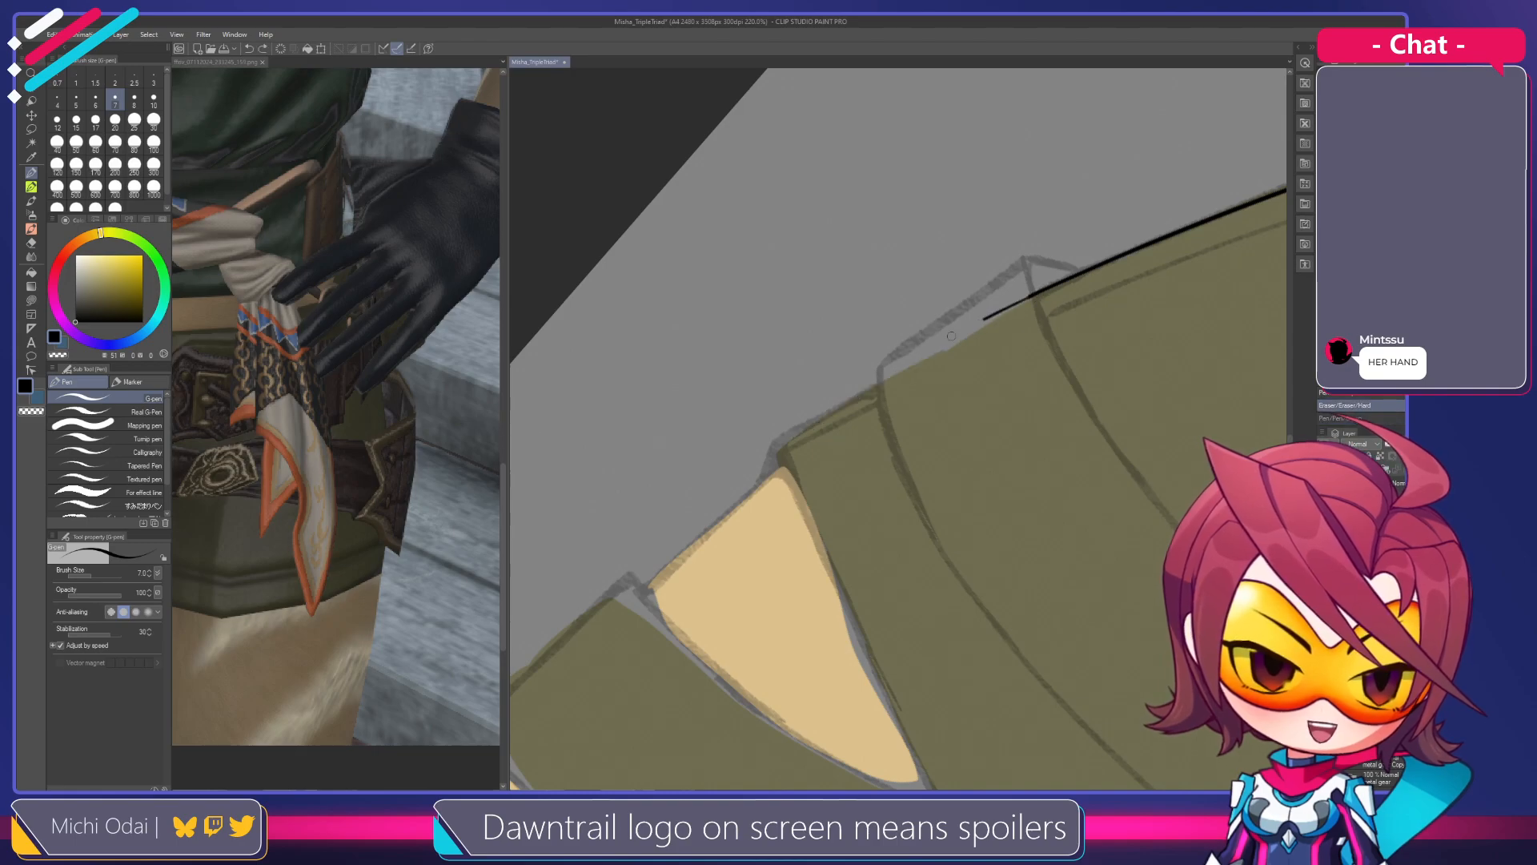
key(ctrl+y)
drag(1041, 290, 1004, 302)
key(space)
mouse_move(884, 399)
mouse_down()
mouse_move(985, 337)
mouse_move(895, 287)
mouse_move(1012, 316)
mouse_move(936, 399)
mouse_move(1016, 366)
mouse_move(880, 424)
mouse_up()
key(shift+space)
Clean up the outline's end at the hem band and ink the band's short outer edge down to a rounded lower corner
key(e)
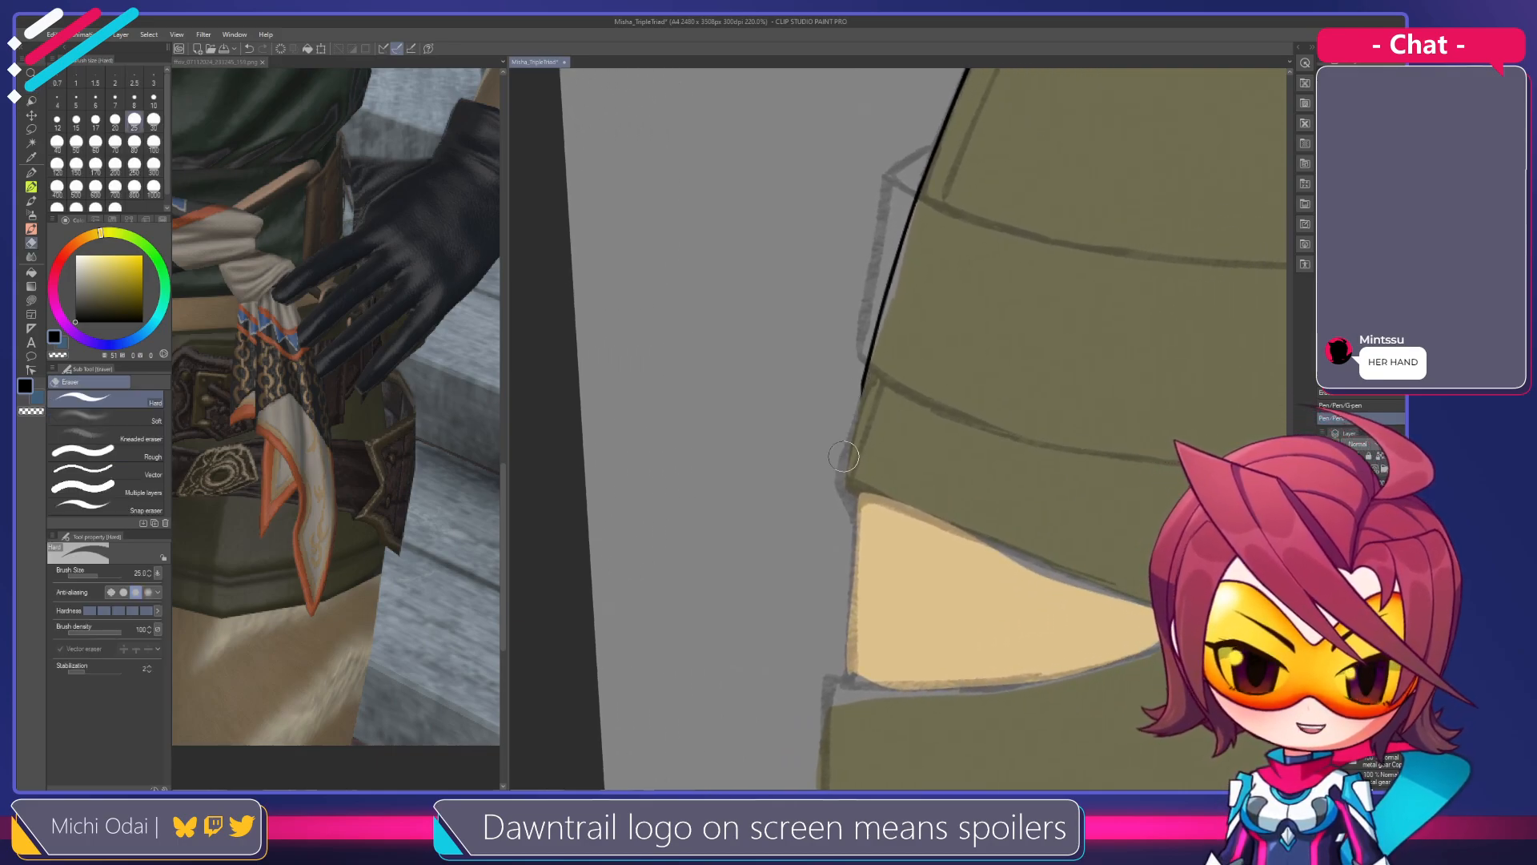
click(860, 383)
key(p)
drag(867, 370, 841, 472)
key(ctrl+z)
key(e)
key(p)
drag(861, 373, 832, 485)
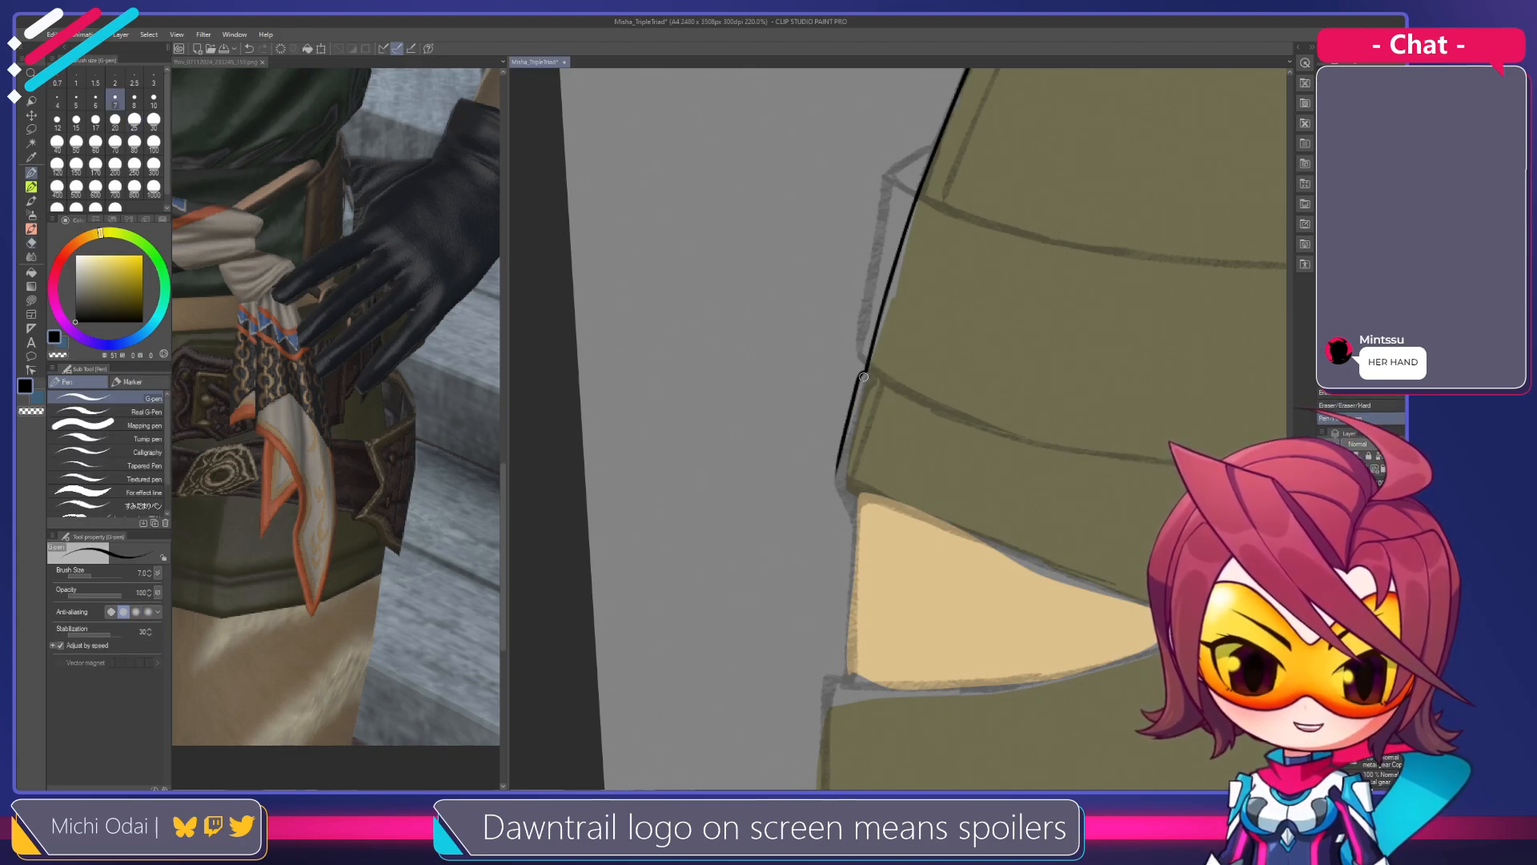
key(ctrl+z)
drag(864, 371, 837, 502)
key(ctrl+z)
drag(864, 373, 846, 490)
key(ctrl+z)
drag(866, 370, 840, 485)
key(ctrl+z)
key(ctrl+z)
mouse_move(866, 372)
mouse_down()
mouse_move(848, 487)
mouse_move(817, 475)
mouse_up()
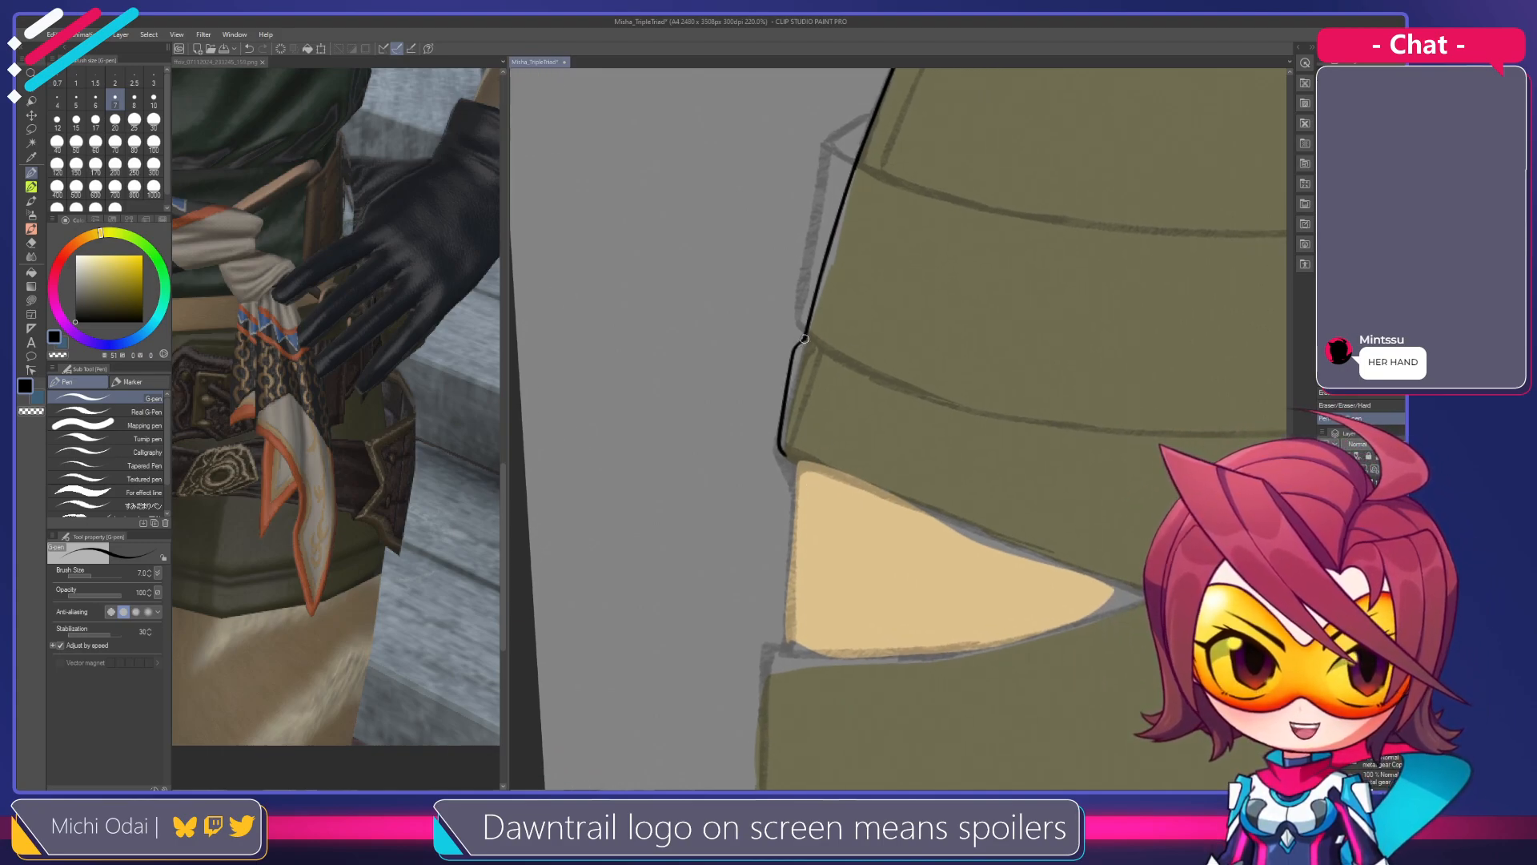
Ink the shorts' lower hem edge from the outer corner along the exposed thigh to the tip of the skin gap
mouse_move(804, 340)
mouse_down()
mouse_move(799, 453)
mouse_move(918, 369)
mouse_move(974, 405)
mouse_move(968, 453)
mouse_move(911, 273)
mouse_up()
key(shift+space)
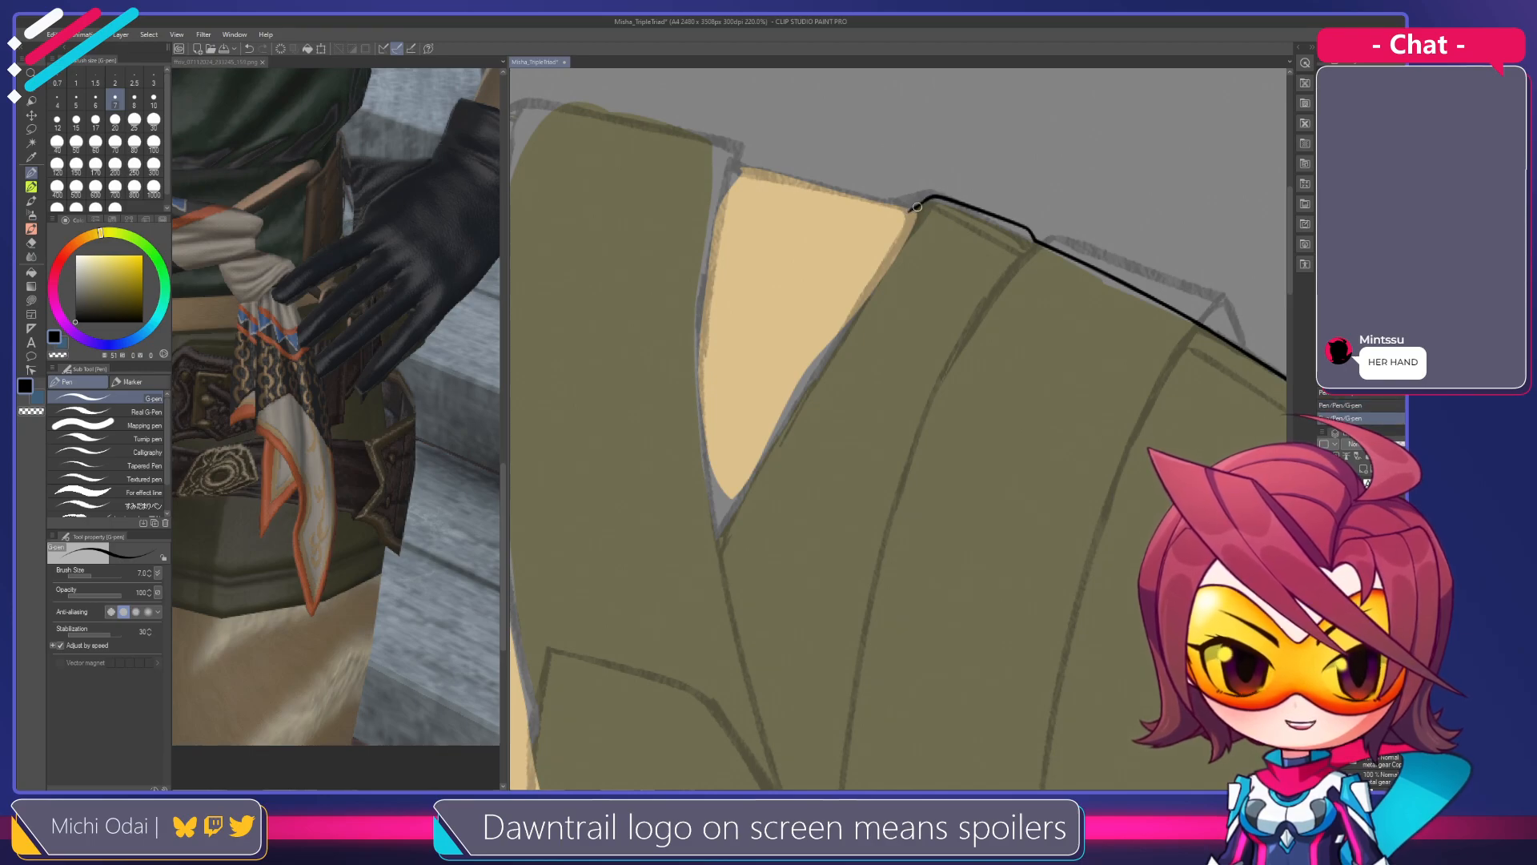
drag(931, 200, 886, 288)
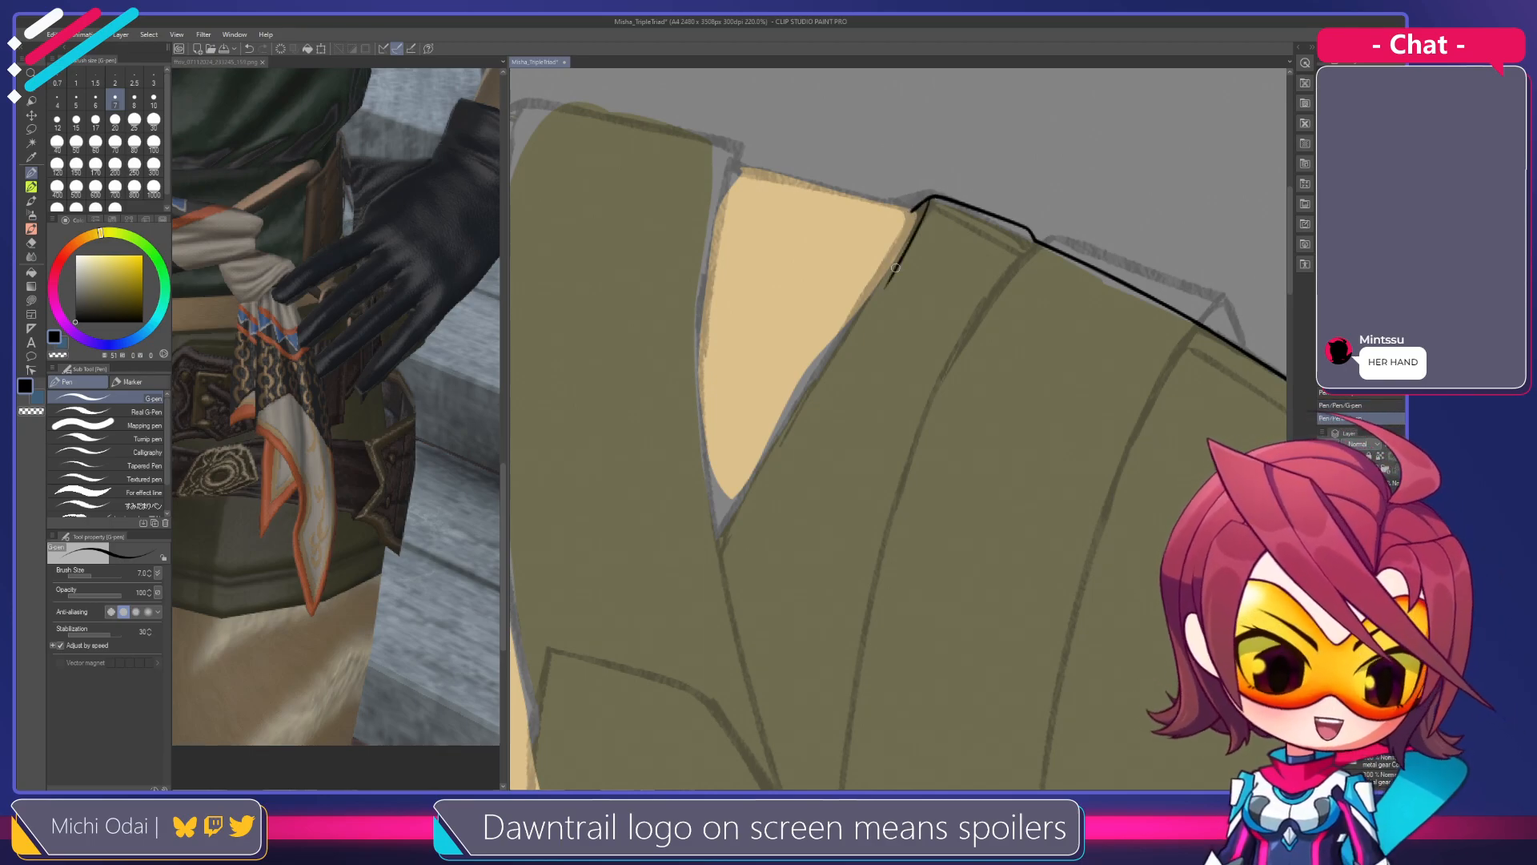
key(ctrl+z)
drag(931, 201, 843, 350)
key(ctrl+z)
drag(931, 201, 761, 462)
key(ctrl+z)
drag(931, 201, 720, 536)
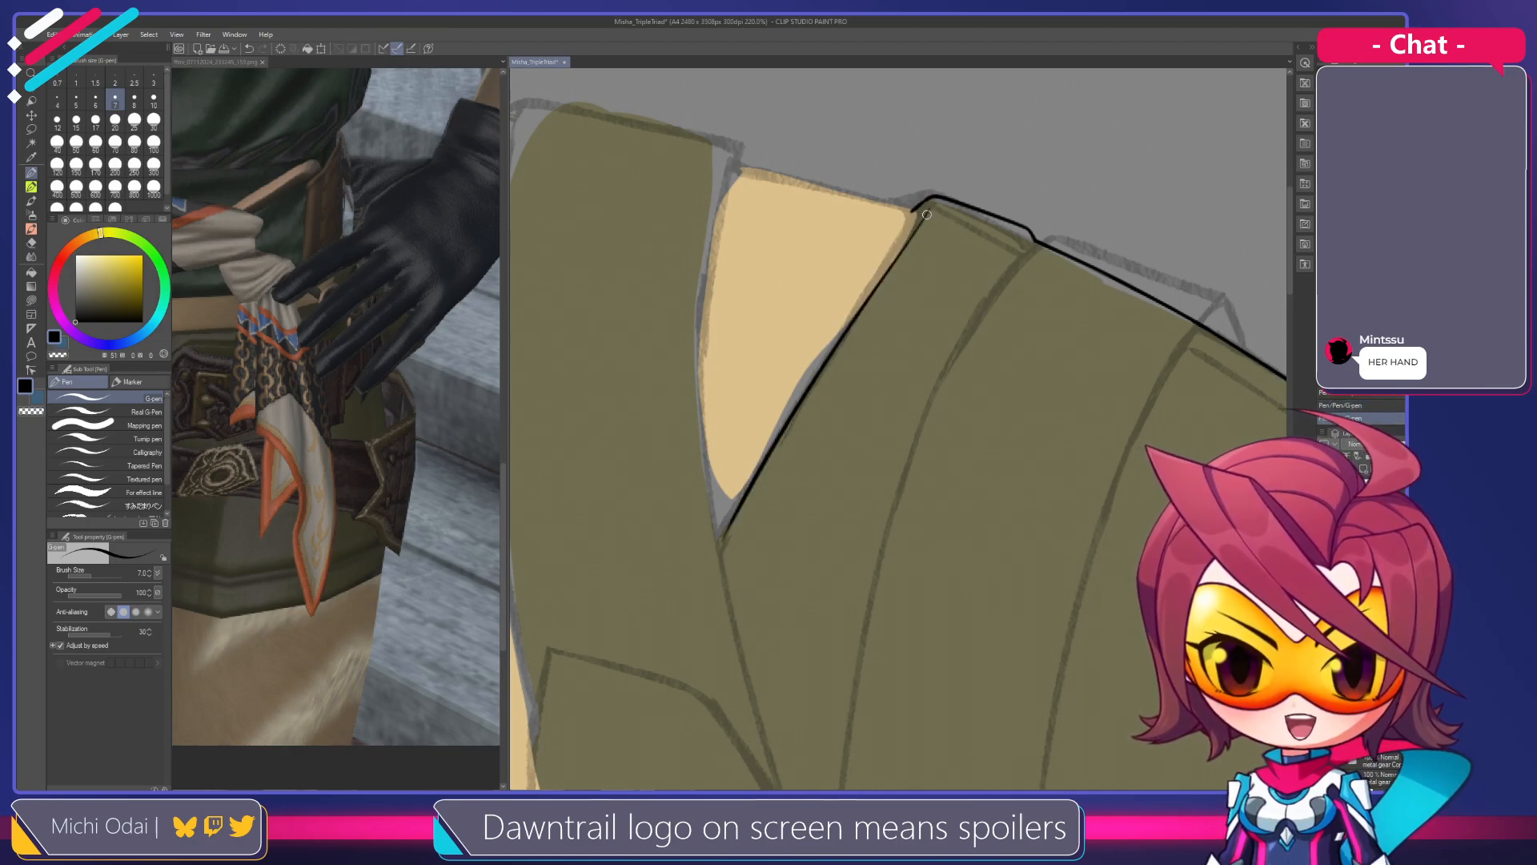
Extend the hem line a little past the tip of the skin gap, over the thigh strap
drag(772, 470, 877, 294)
drag(827, 358, 787, 454)
key(ctrl+z)
drag(855, 308, 791, 432)
key(ctrl+z)
drag(831, 354, 799, 415)
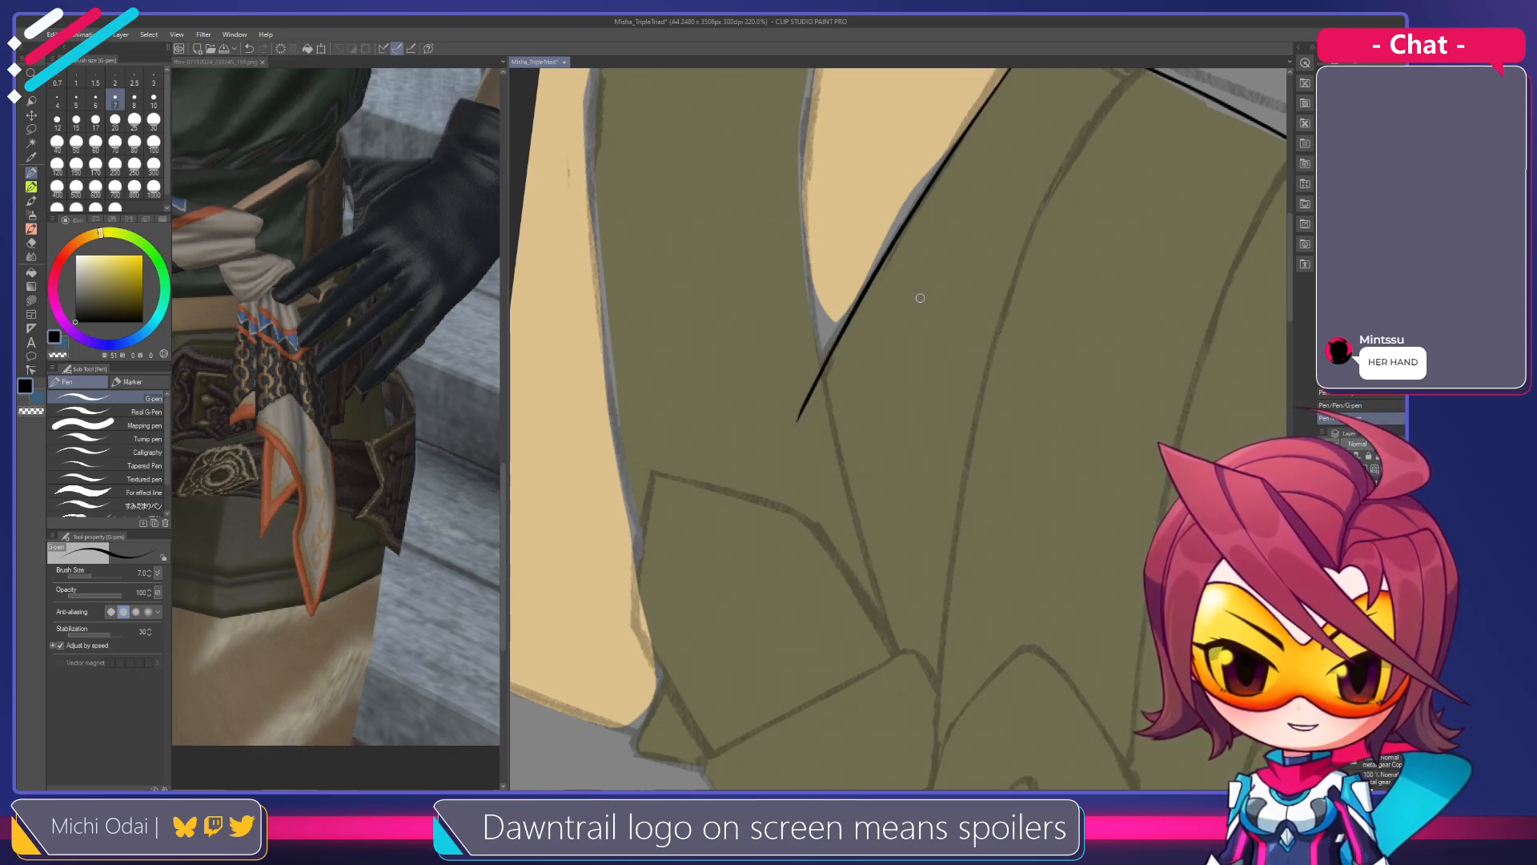
Ink the inner part of the same hem line, from the shorts' pointed inner corner back towards the thigh strap
key(r)
mouse_move(956, 283)
mouse_down()
mouse_move(769, 320)
mouse_move(731, 416)
mouse_move(817, 419)
mouse_move(850, 458)
mouse_move(830, 473)
mouse_up()
key(e)
key(r)
drag(993, 398, 966, 269)
key(p)
drag(1027, 154, 914, 330)
key(ctrl+z)
drag(1018, 160, 882, 387)
key(ctrl+z)
drag(1025, 157, 754, 530)
key(ctrl+z)
drag(1018, 160, 889, 337)
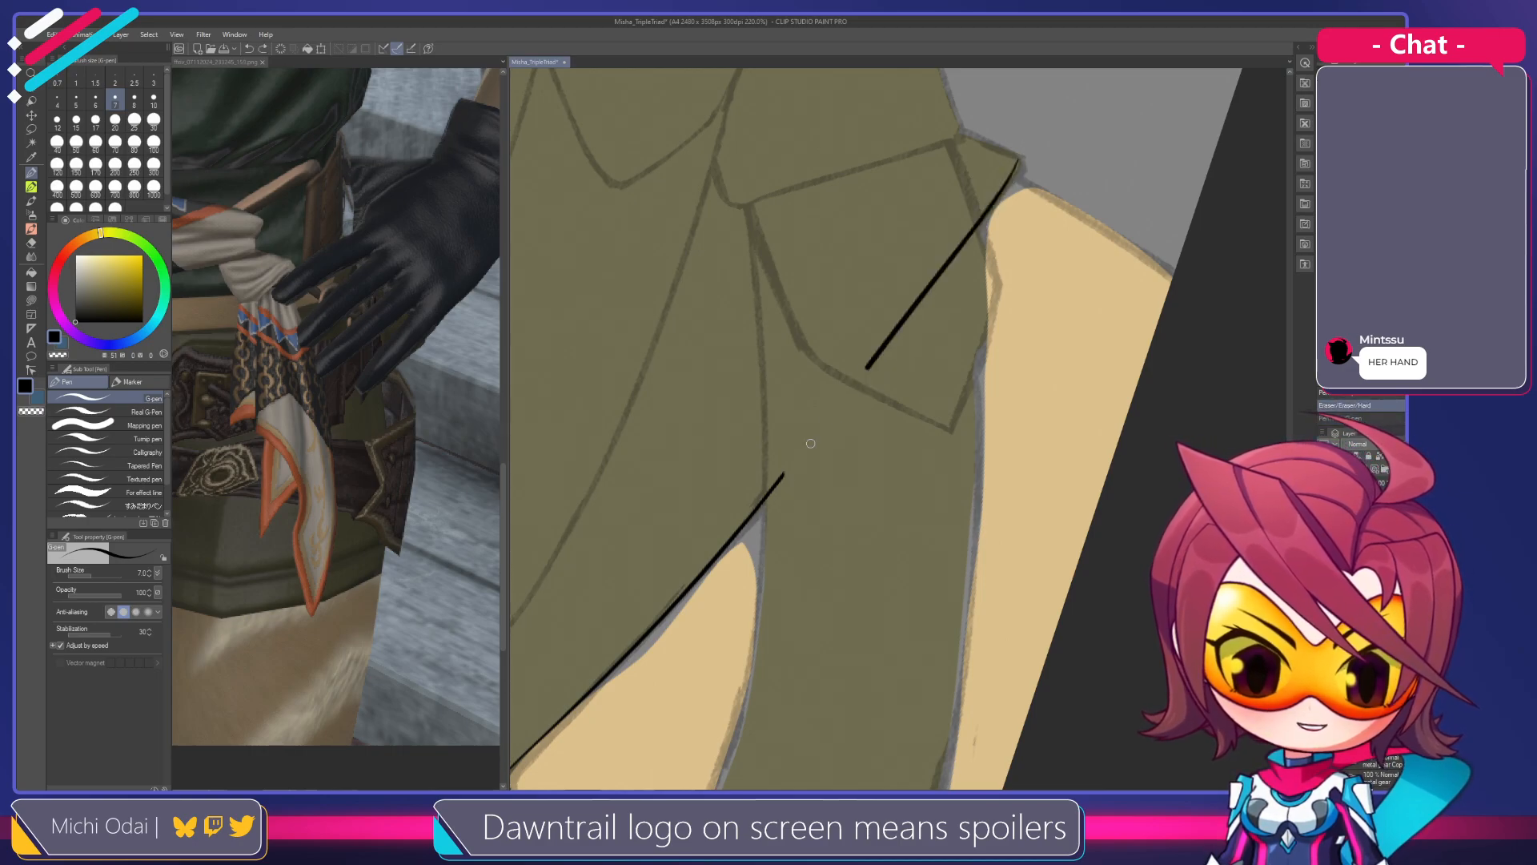
Join the two hem line segments across the thigh strap and erase the middle part that the strap covers
drag(832, 413, 761, 506)
key(r)
drag(1029, 264, 933, 460)
drag(961, 384, 859, 391)
key(e)
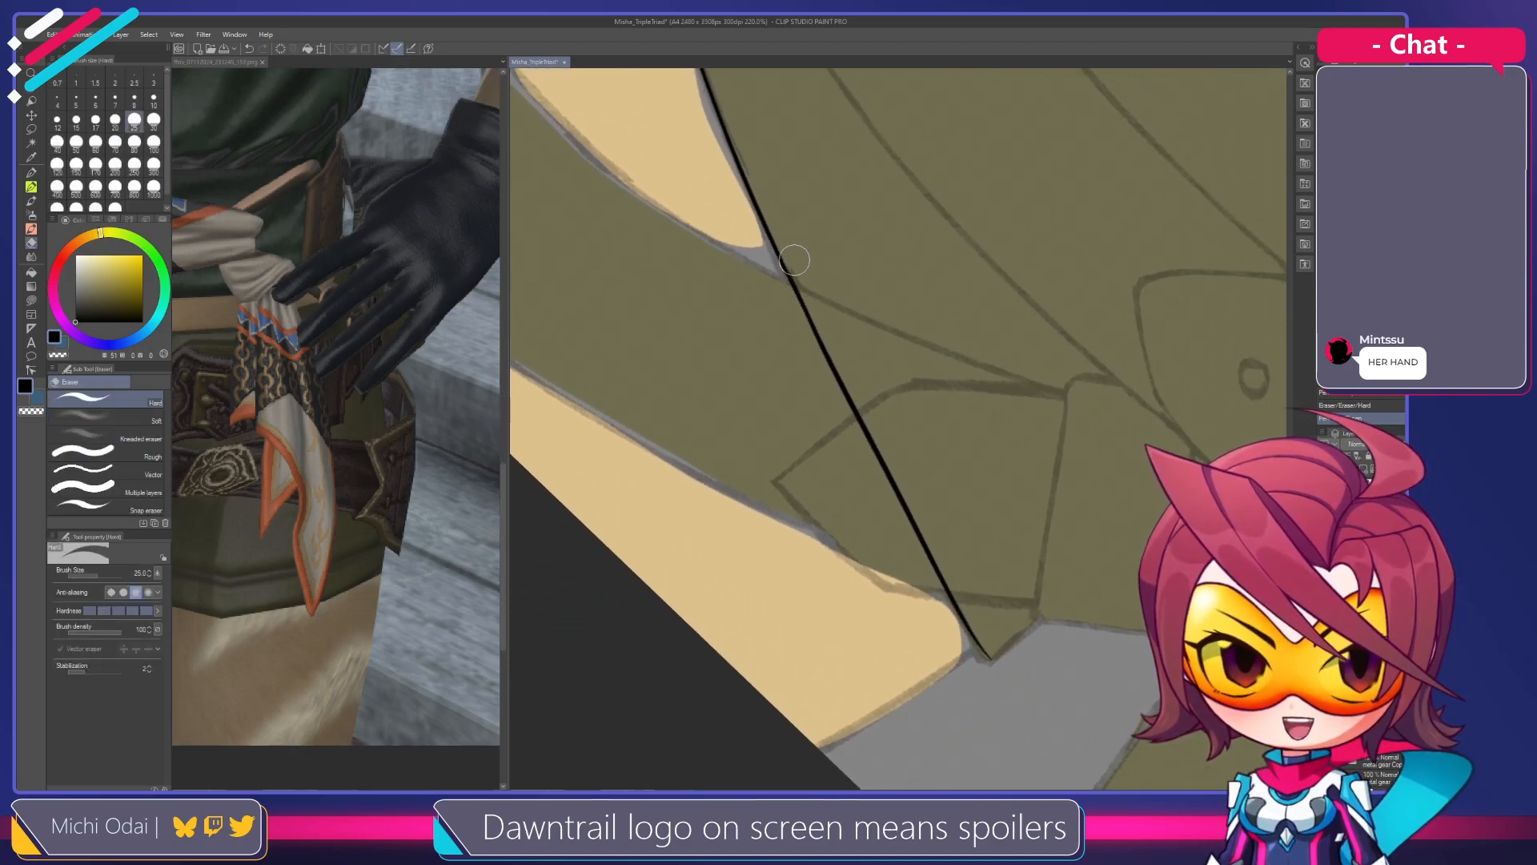
mouse_move(816, 307)
mouse_down()
mouse_move(923, 525)
mouse_move(827, 418)
mouse_up()
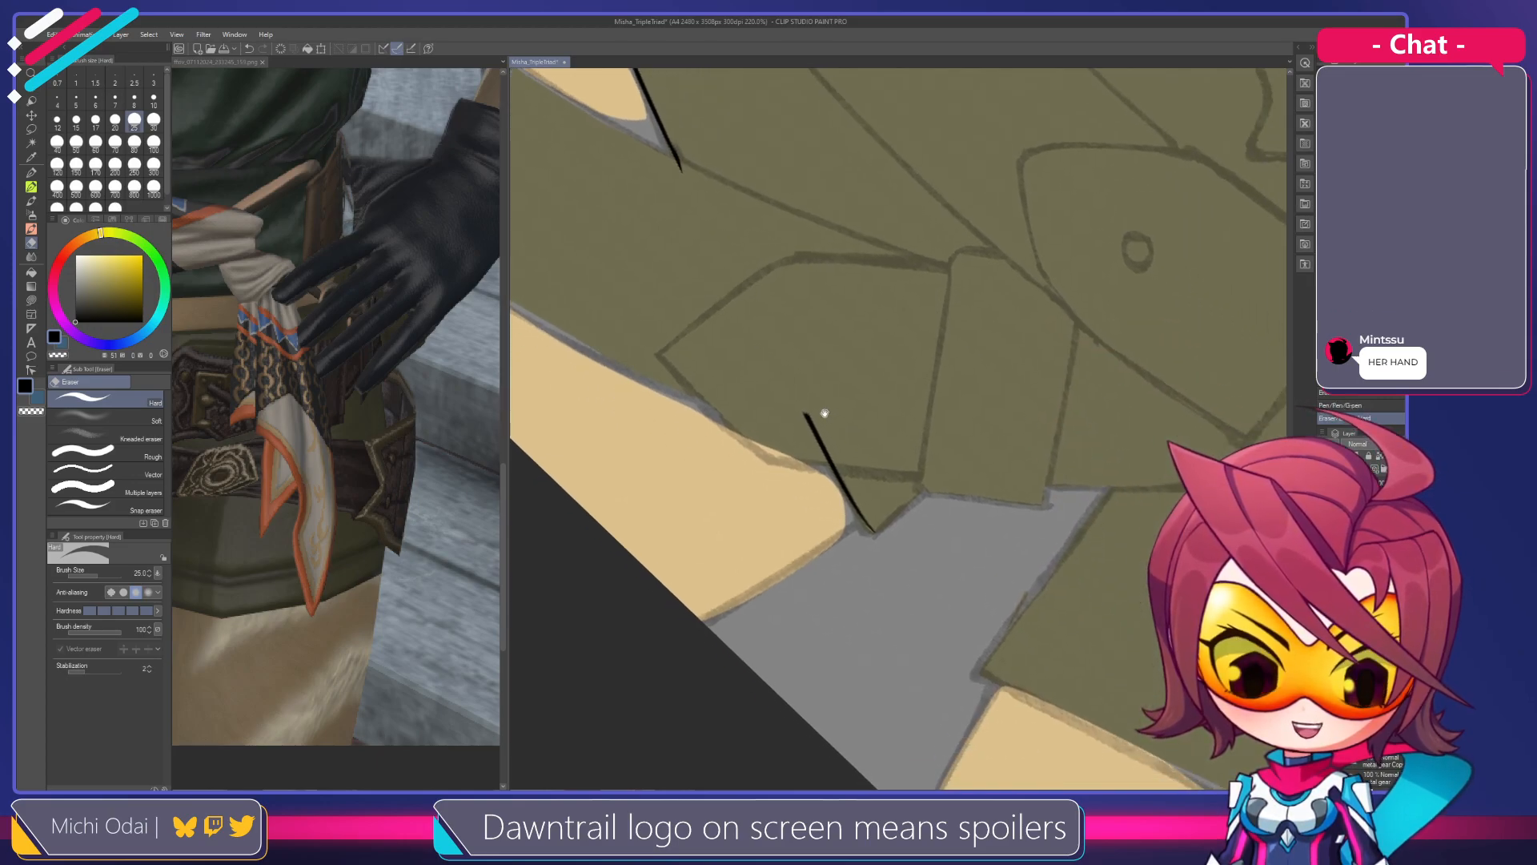
Try to ink the inner leg edge of the shorts at the hem's pointed corner
drag(889, 521, 875, 444)
key(p)
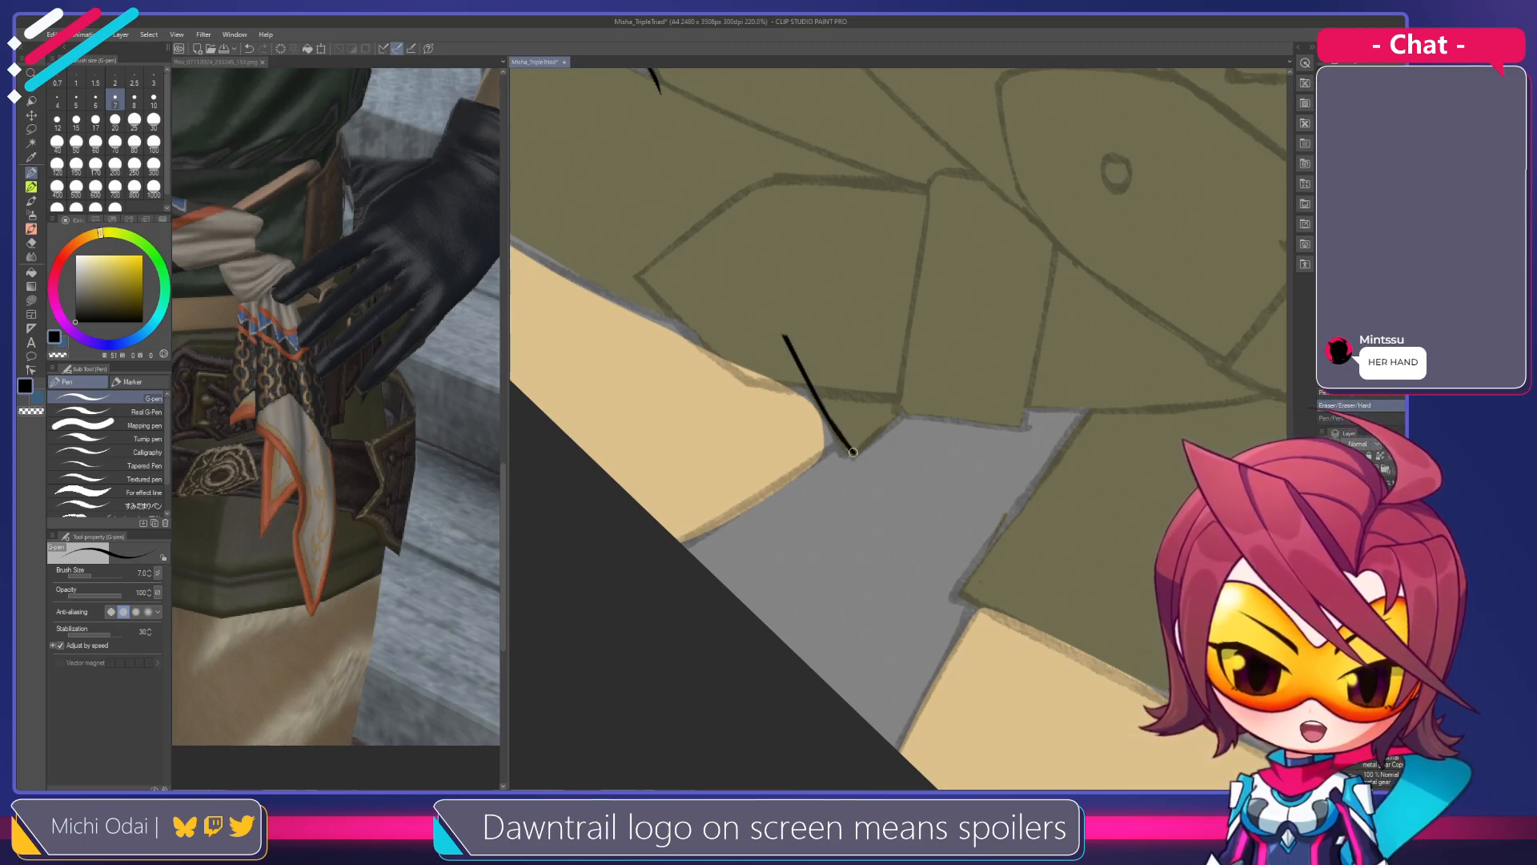
key(shift+space)
drag(957, 322, 898, 420)
drag(900, 309, 842, 462)
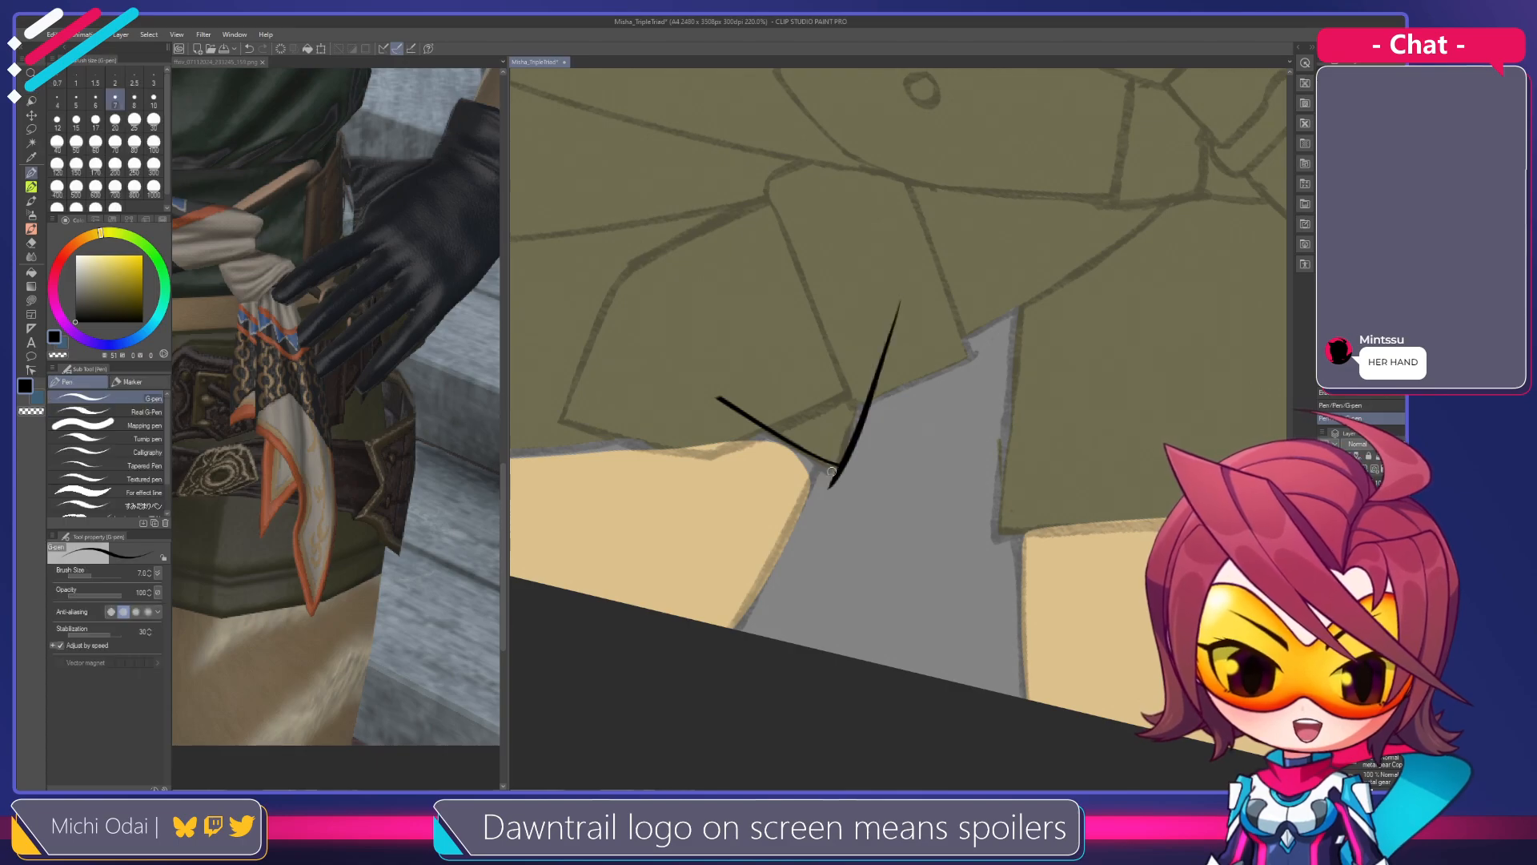
key(ctrl+z)
drag(914, 282, 848, 450)
key(ctrl+z)
Show the belts and straps in the reference image, and ink a long inner leg edge meeting the hem's pointed corner
click(279, 500)
mouse_move(278, 500)
mouse_down()
mouse_move(463, 520)
mouse_move(443, 538)
mouse_up()
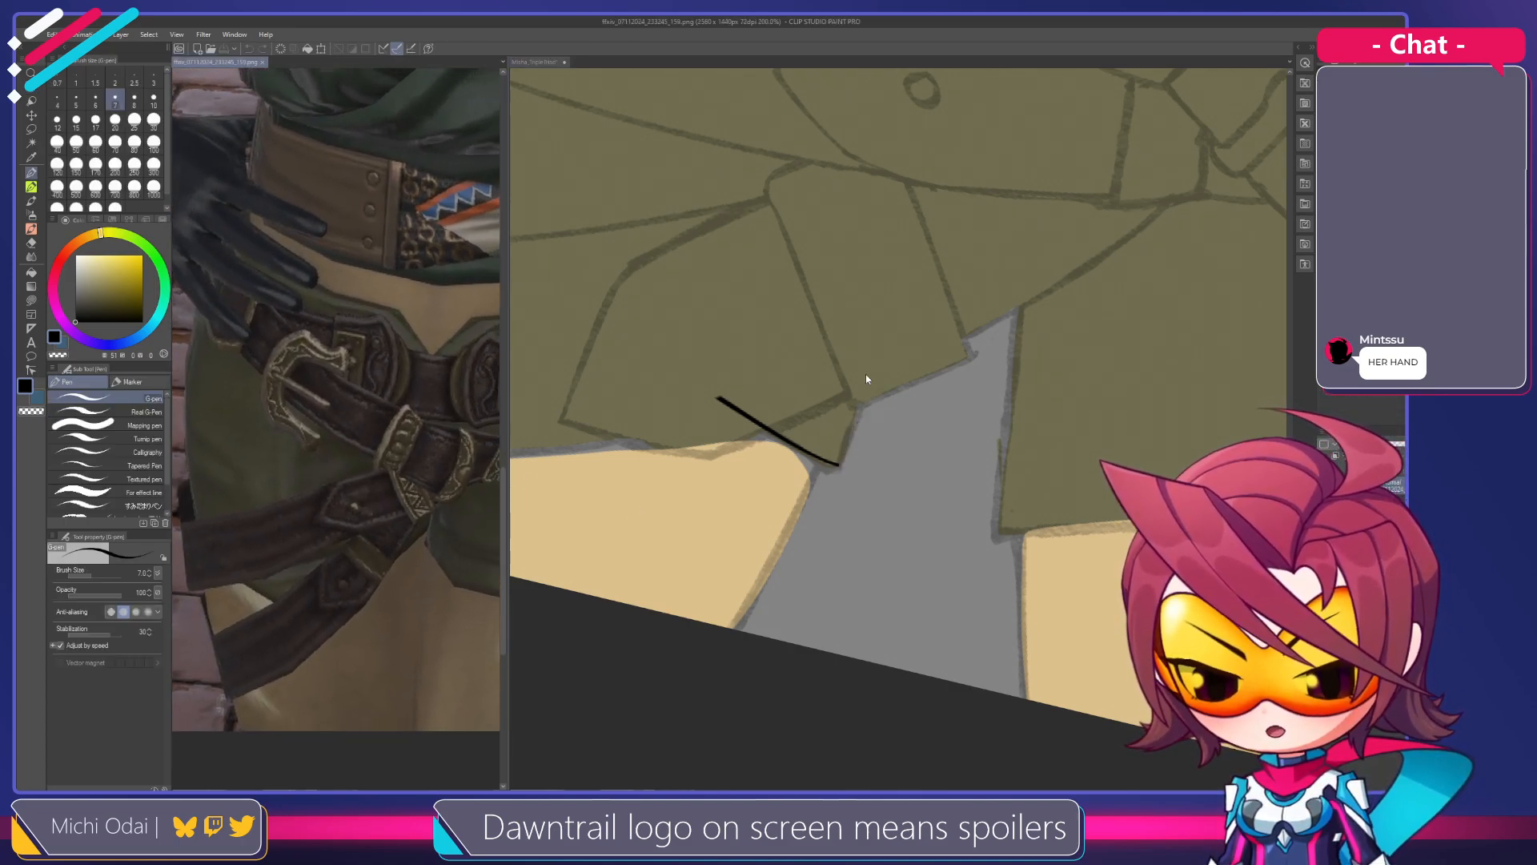
click(874, 386)
drag(906, 351, 856, 386)
mouse_move(899, 320)
mouse_down()
mouse_move(830, 471)
mouse_move(784, 516)
mouse_move(783, 493)
mouse_move(772, 520)
mouse_up()
key(ctrl+z)
key(ctrl+z)
key(ctrl+z)
drag(880, 304, 783, 520)
key(ctrl+z)
drag(873, 262, 777, 530)
key(ctrl+z)
drag(875, 213, 775, 525)
drag(836, 371, 861, 338)
key(e)
drag(816, 484, 807, 478)
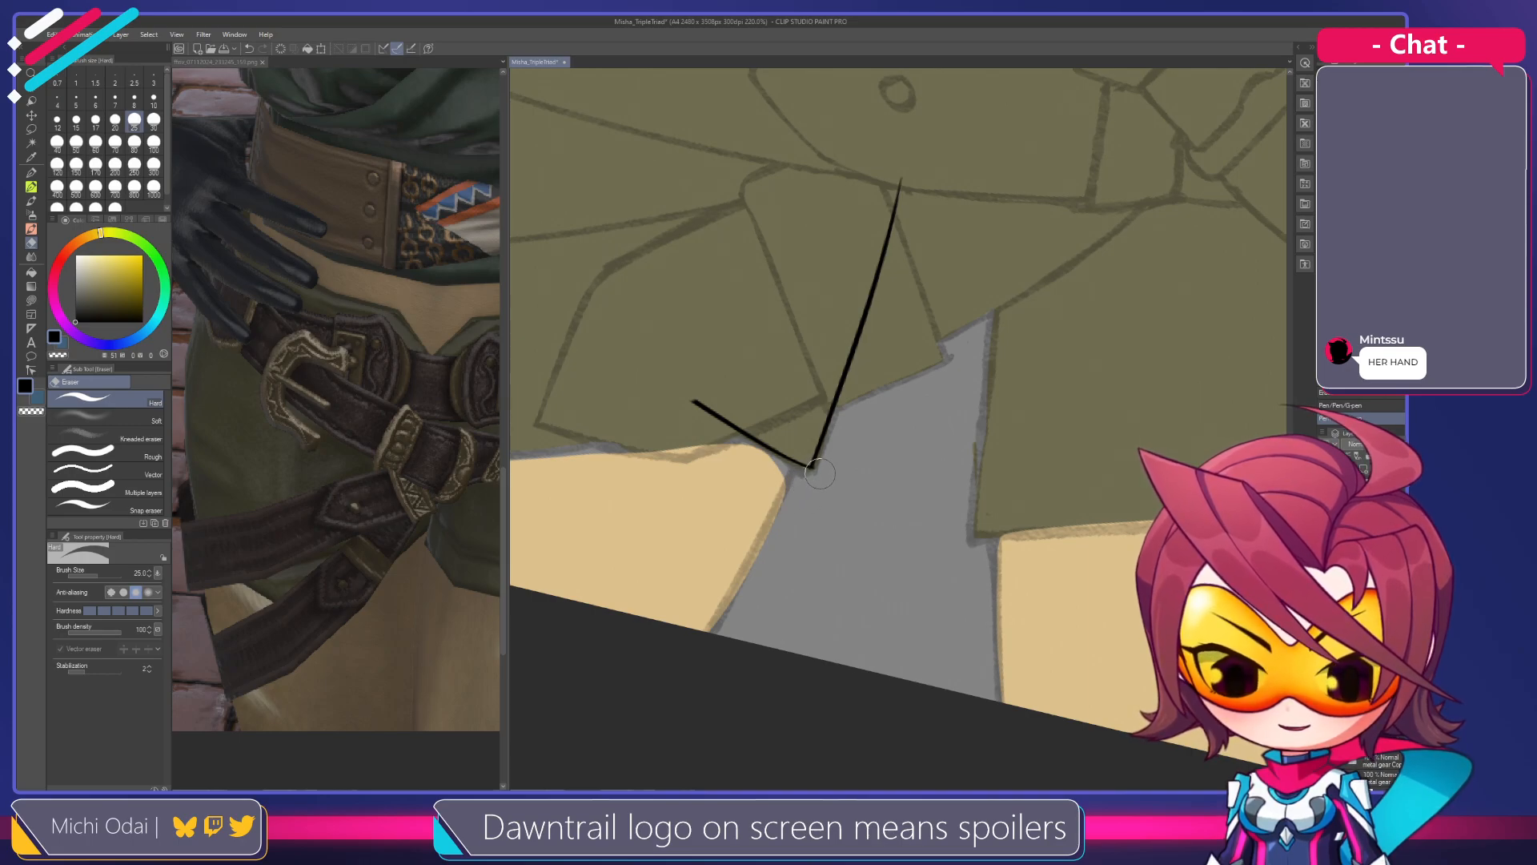
Compare the inked shorts outline with the whole belt and strap area in the reference image
scroll(818, 473, down, 6)
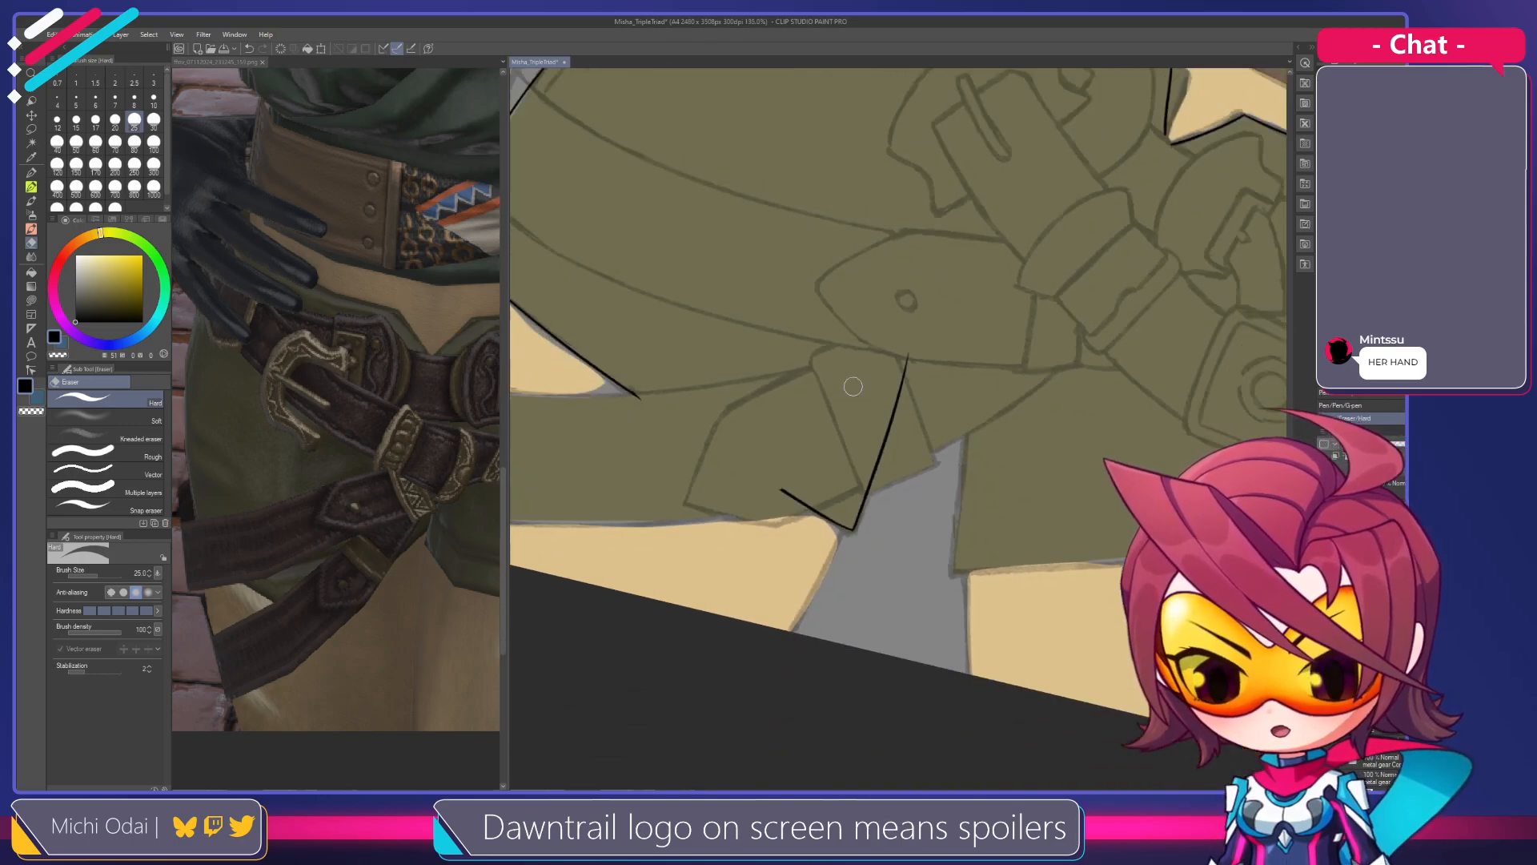
scroll(872, 366, down, 1)
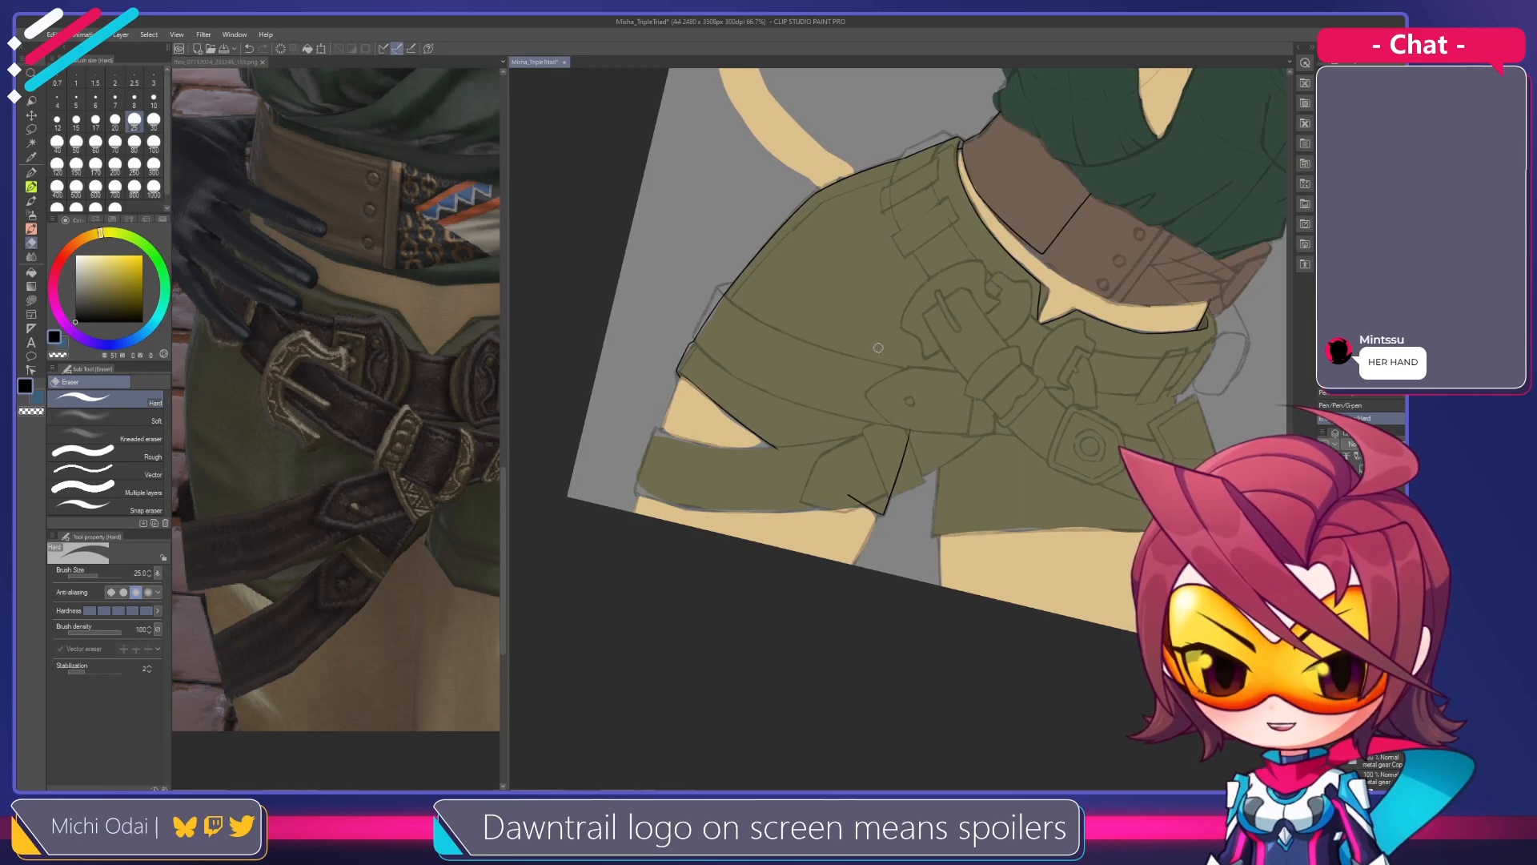
click(382, 425)
scroll(382, 423, down, 2)
drag(425, 412, 384, 428)
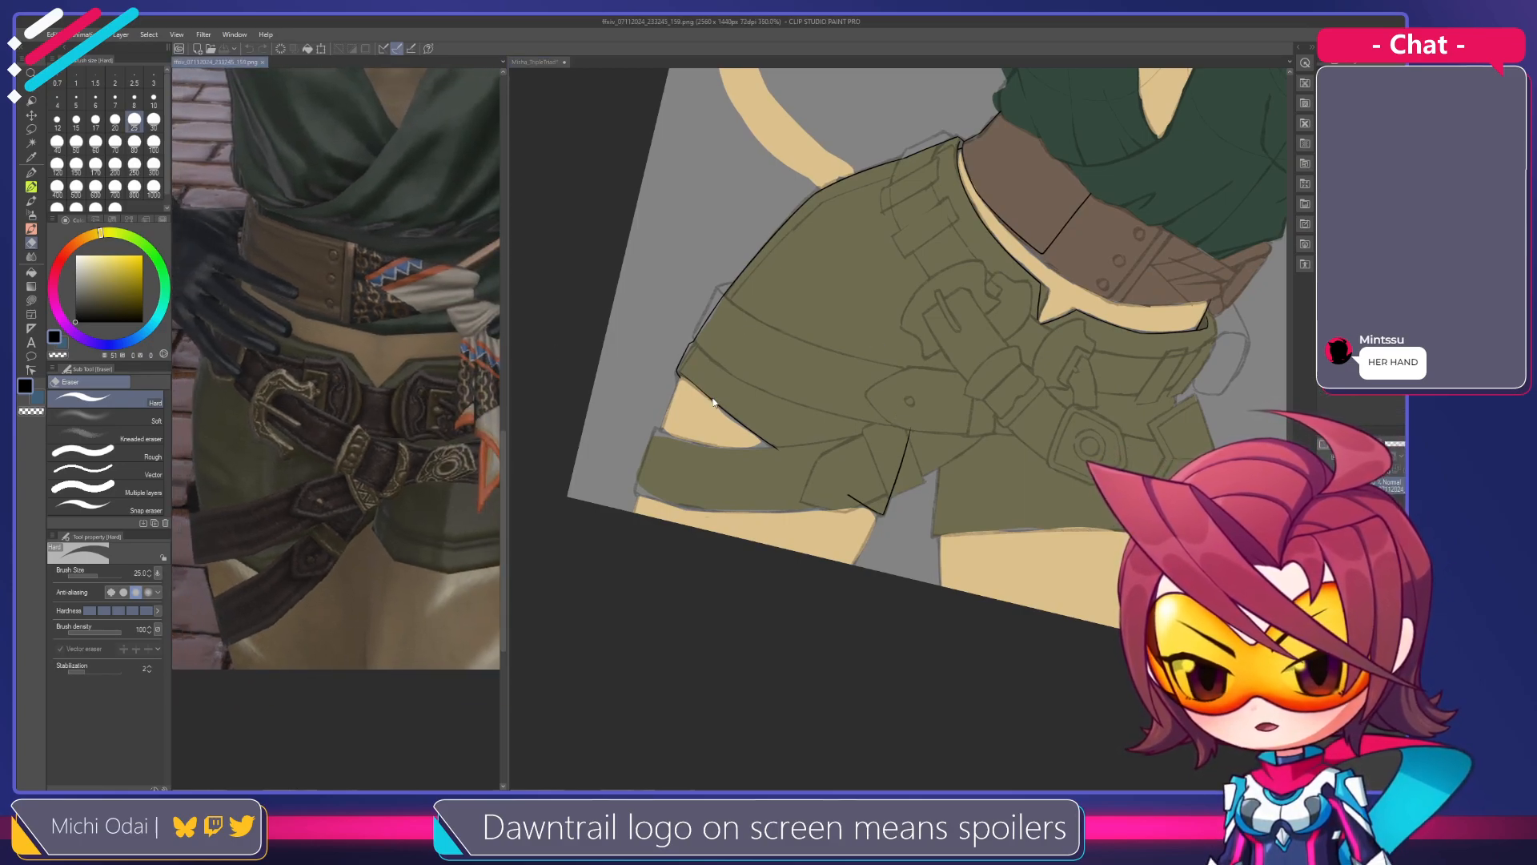
click(713, 402)
Remove the inner leg edge line and keep only the short hem segment at the pointed corner
key(r)
mouse_move(880, 367)
mouse_down()
mouse_move(846, 351)
mouse_move(907, 389)
mouse_up()
scroll(1004, 516, up, 6)
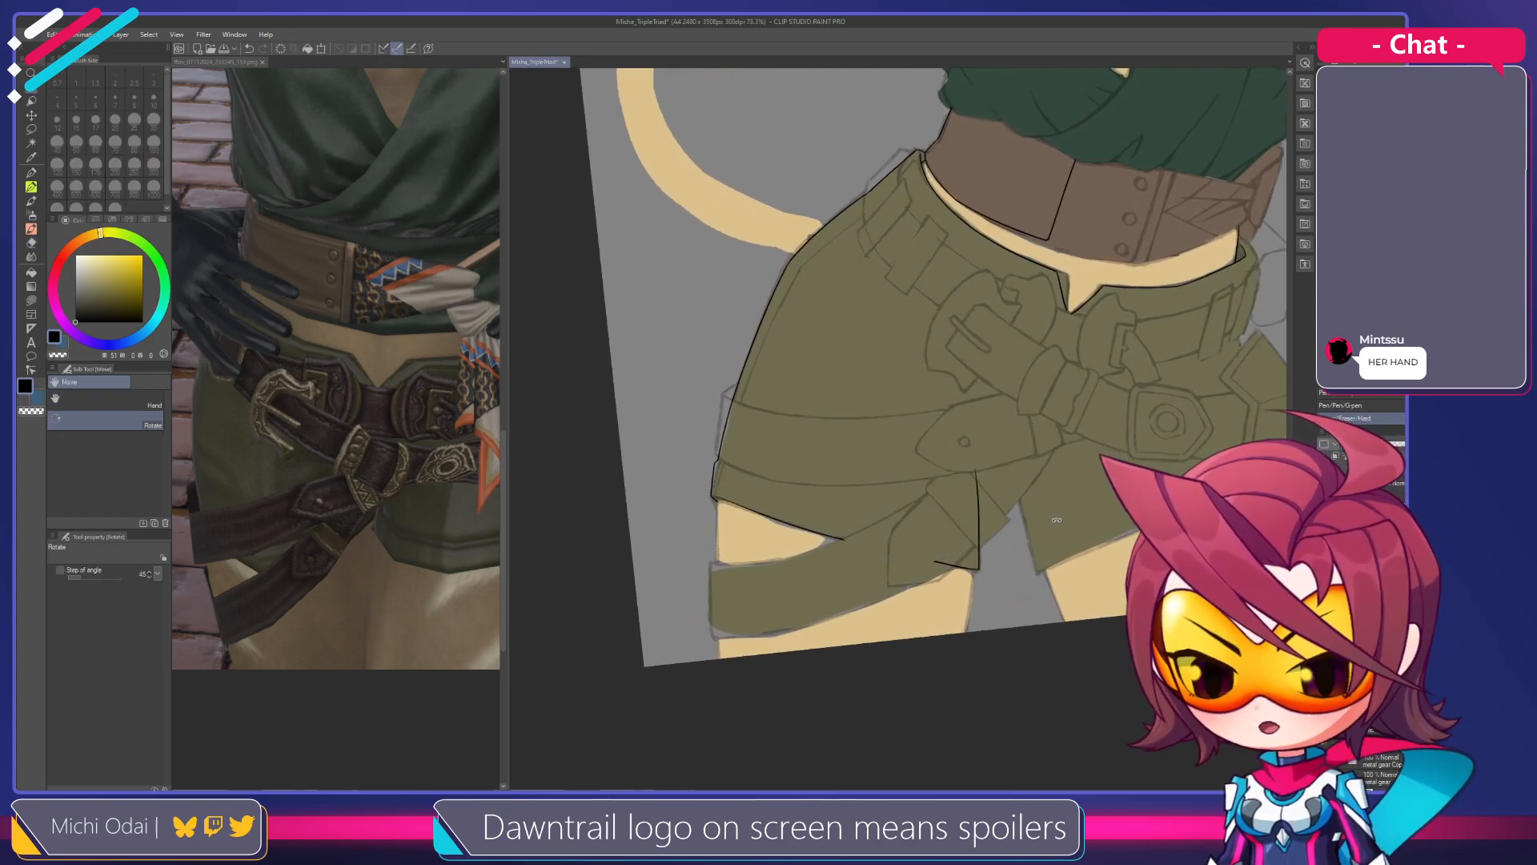
mouse_move(901, 451)
mouse_down()
mouse_move(1146, 435)
mouse_move(914, 394)
mouse_move(871, 404)
mouse_move(918, 509)
mouse_up()
key(e)
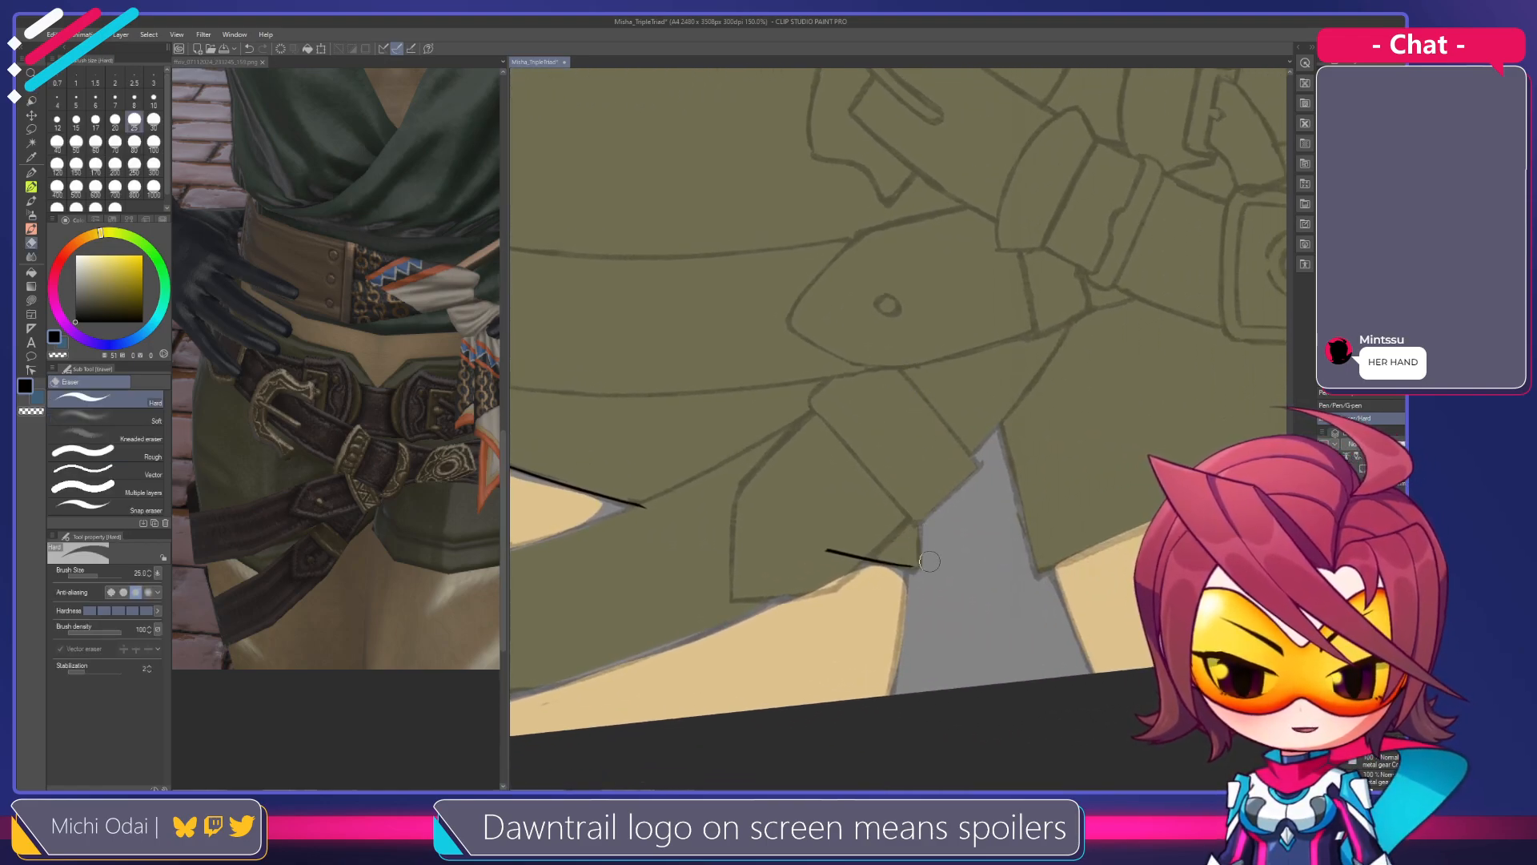
scroll(929, 560, up, 3)
drag(920, 576, 887, 555)
key(p)
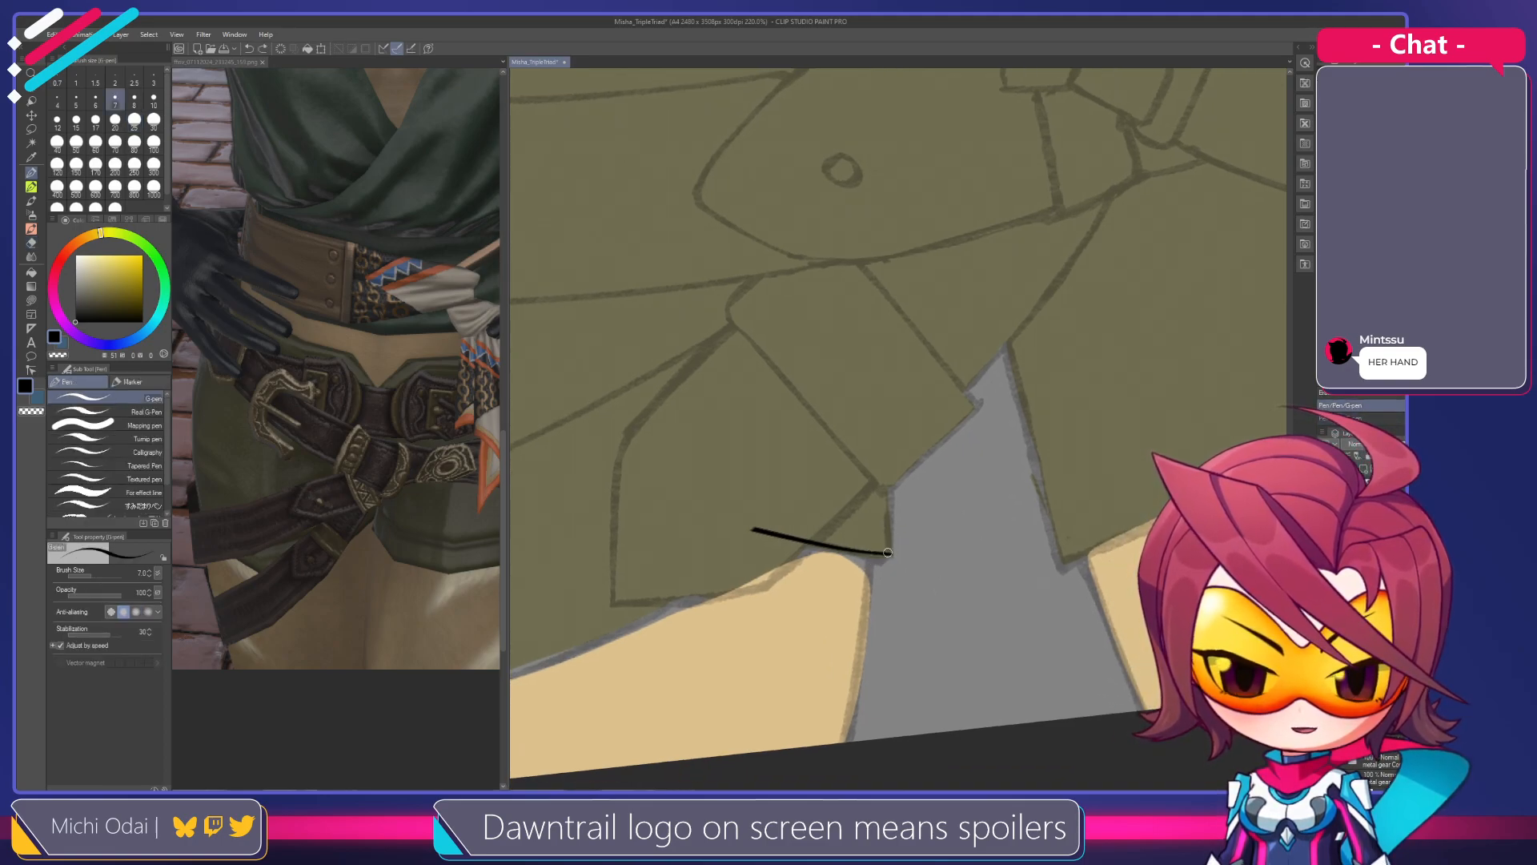
key(ctrl+z)
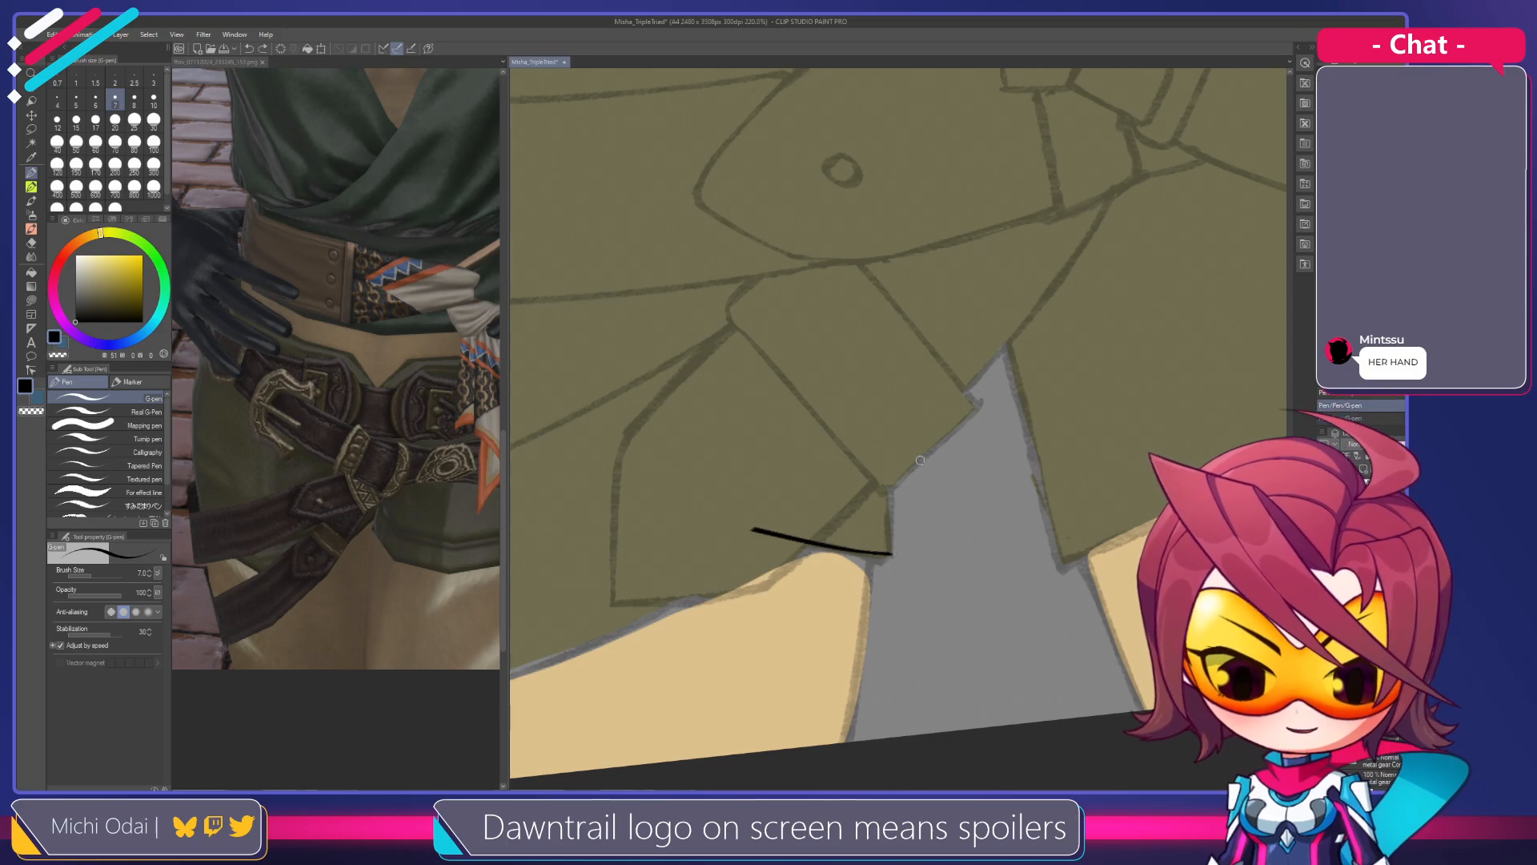
Try different slants for the shorts' inner leg edge, from the crotch down past the hem corner
scroll(936, 405, down, 3)
mouse_move(938, 402)
mouse_down()
mouse_move(991, 422)
mouse_move(972, 496)
mouse_up()
key(ctrl+z)
drag(1012, 388, 970, 496)
key(ctrl+z)
drag(1007, 389, 971, 494)
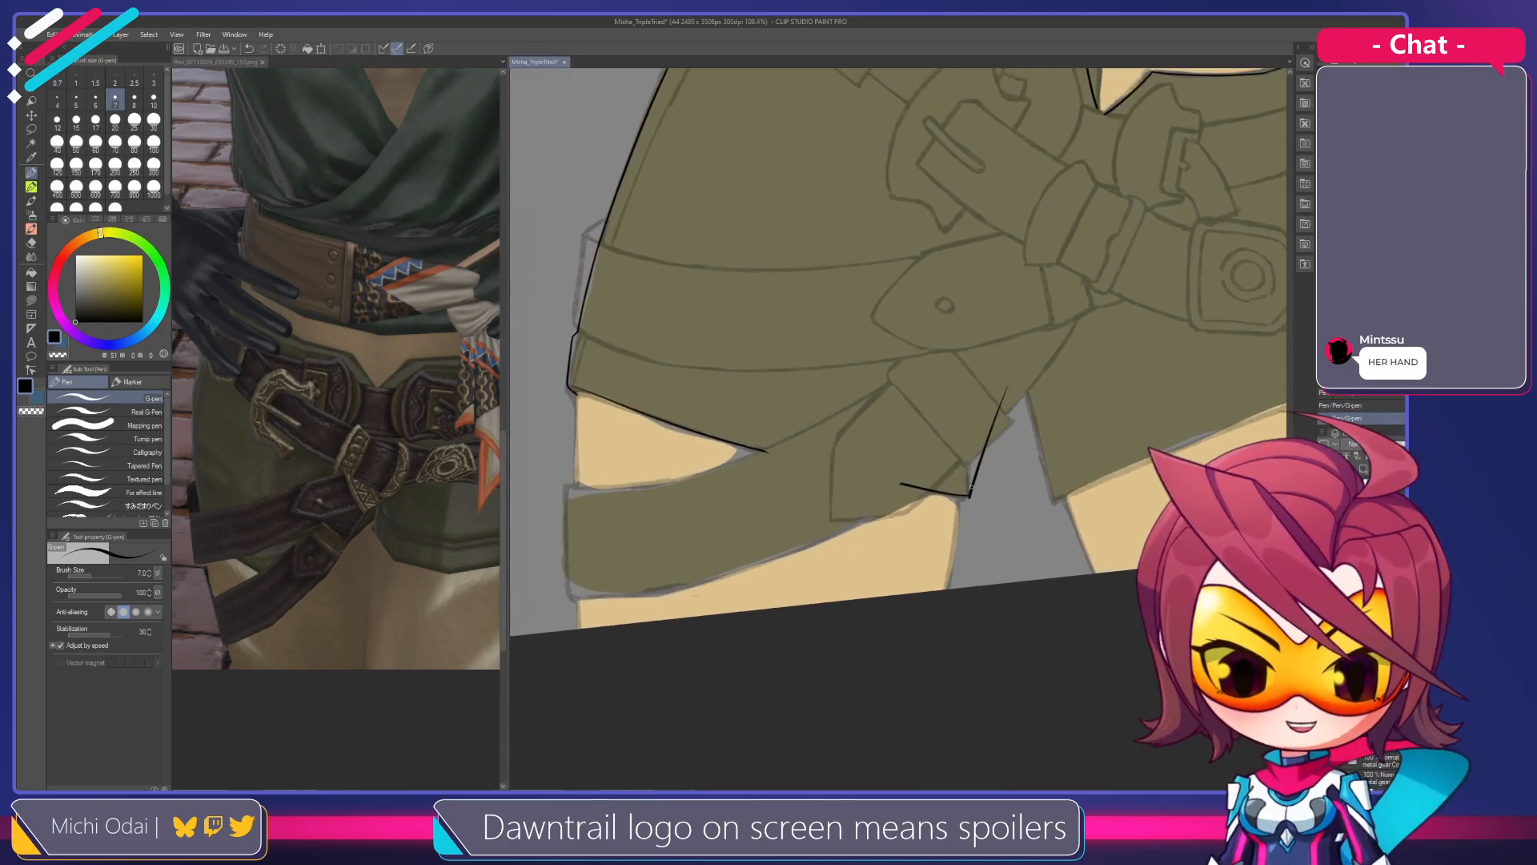
key(ctrl+z)
drag(993, 411, 968, 500)
key(ctrl+z)
drag(1002, 388, 969, 496)
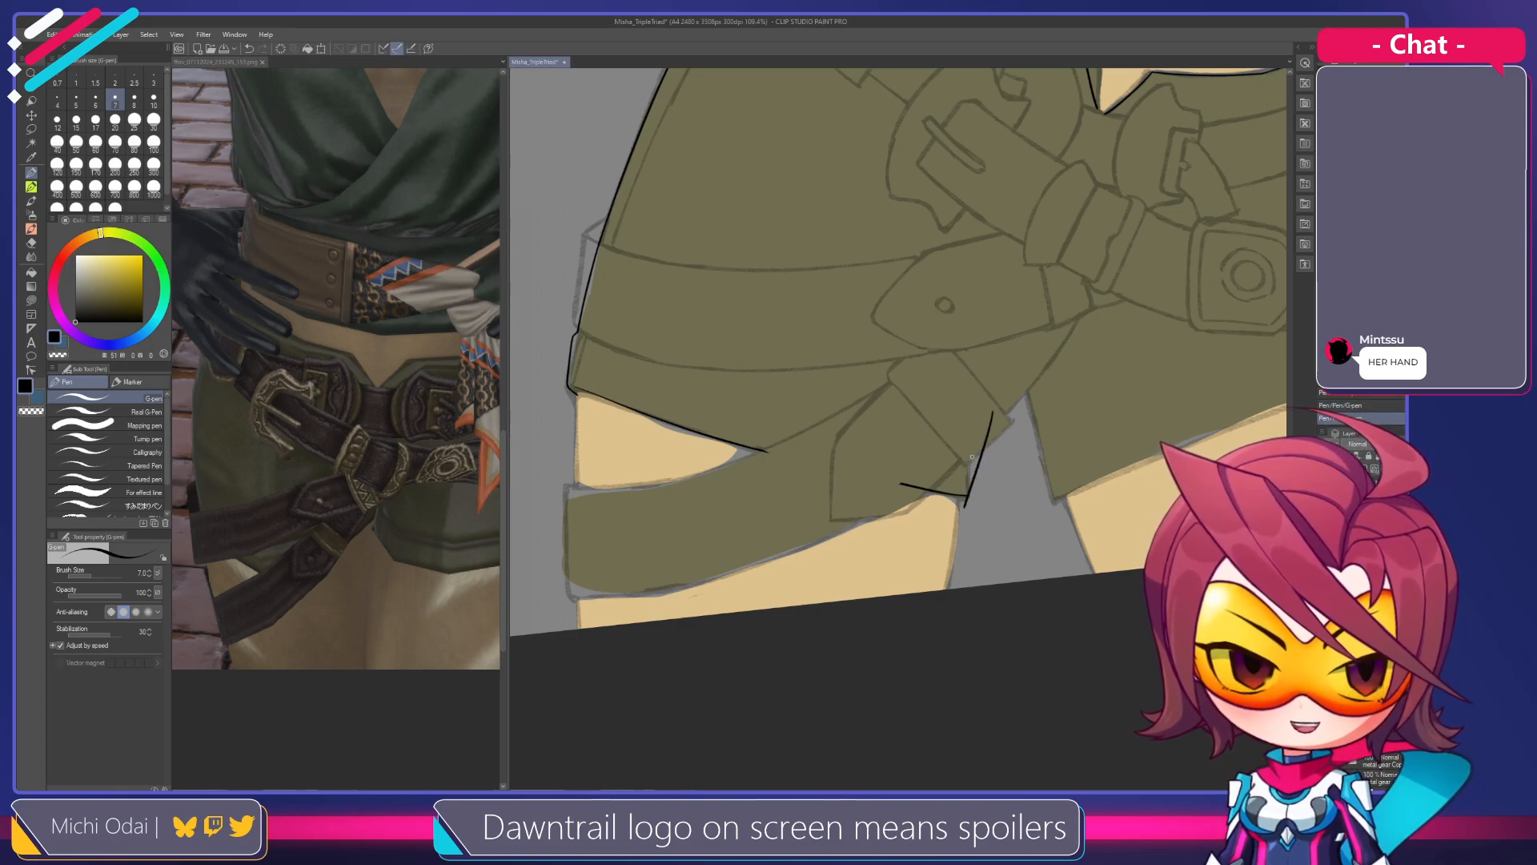
key(ctrl+z)
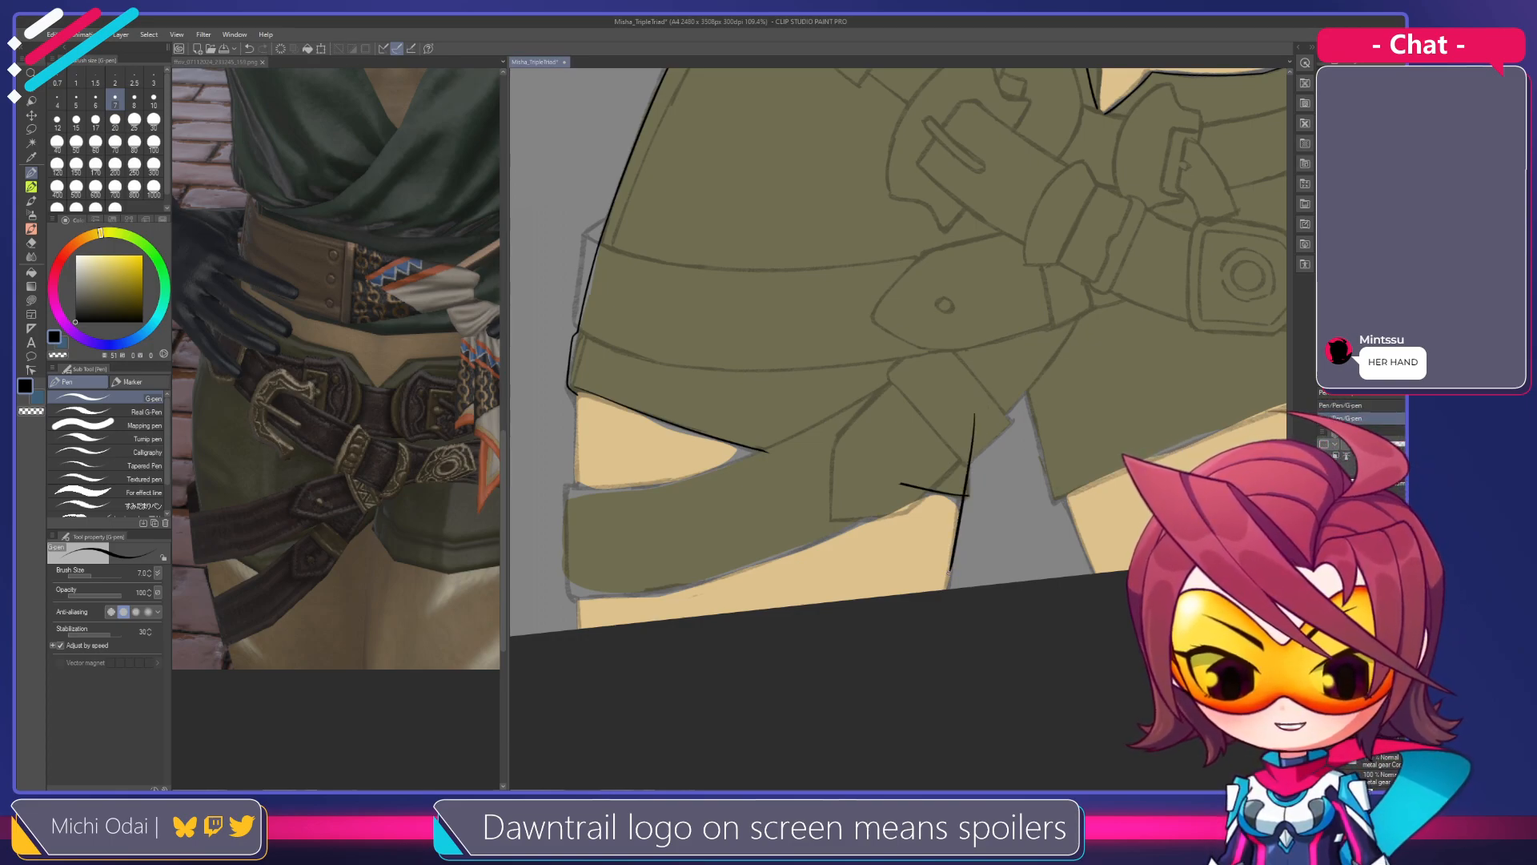
drag(980, 418, 969, 482)
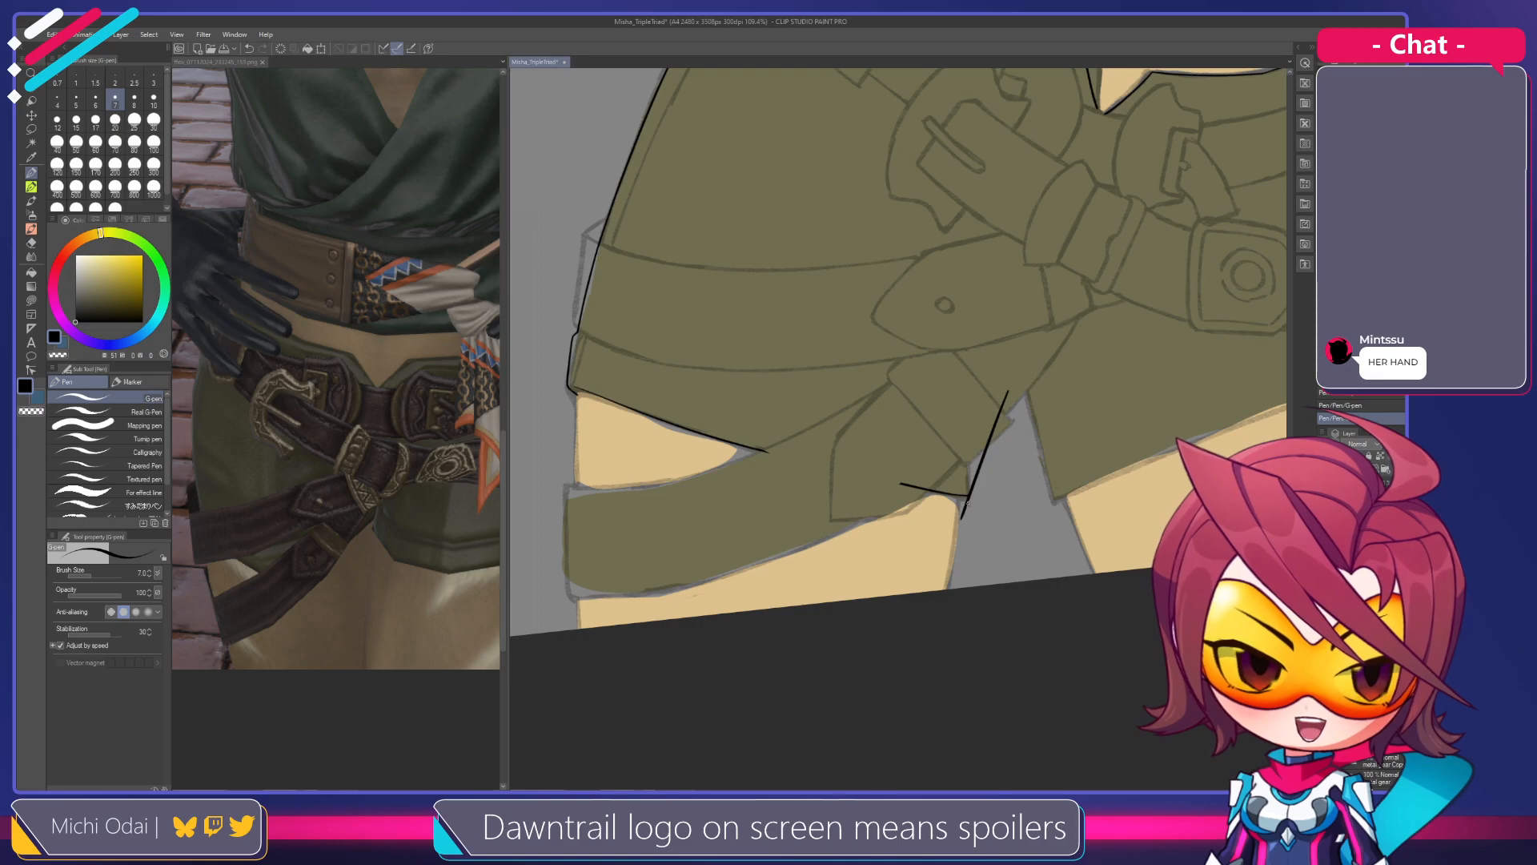
drag(999, 390, 943, 590)
key(ctrl+z)
Try several straight strokes for the inner leg edge, from the crotch past the hem corner to the page border
key(shift+space)
mouse_move(1052, 409)
mouse_down()
mouse_move(1043, 485)
mouse_move(1048, 455)
mouse_move(864, 566)
mouse_up()
key(ctrl+z)
drag(1012, 429, 826, 581)
key(ctrl+z)
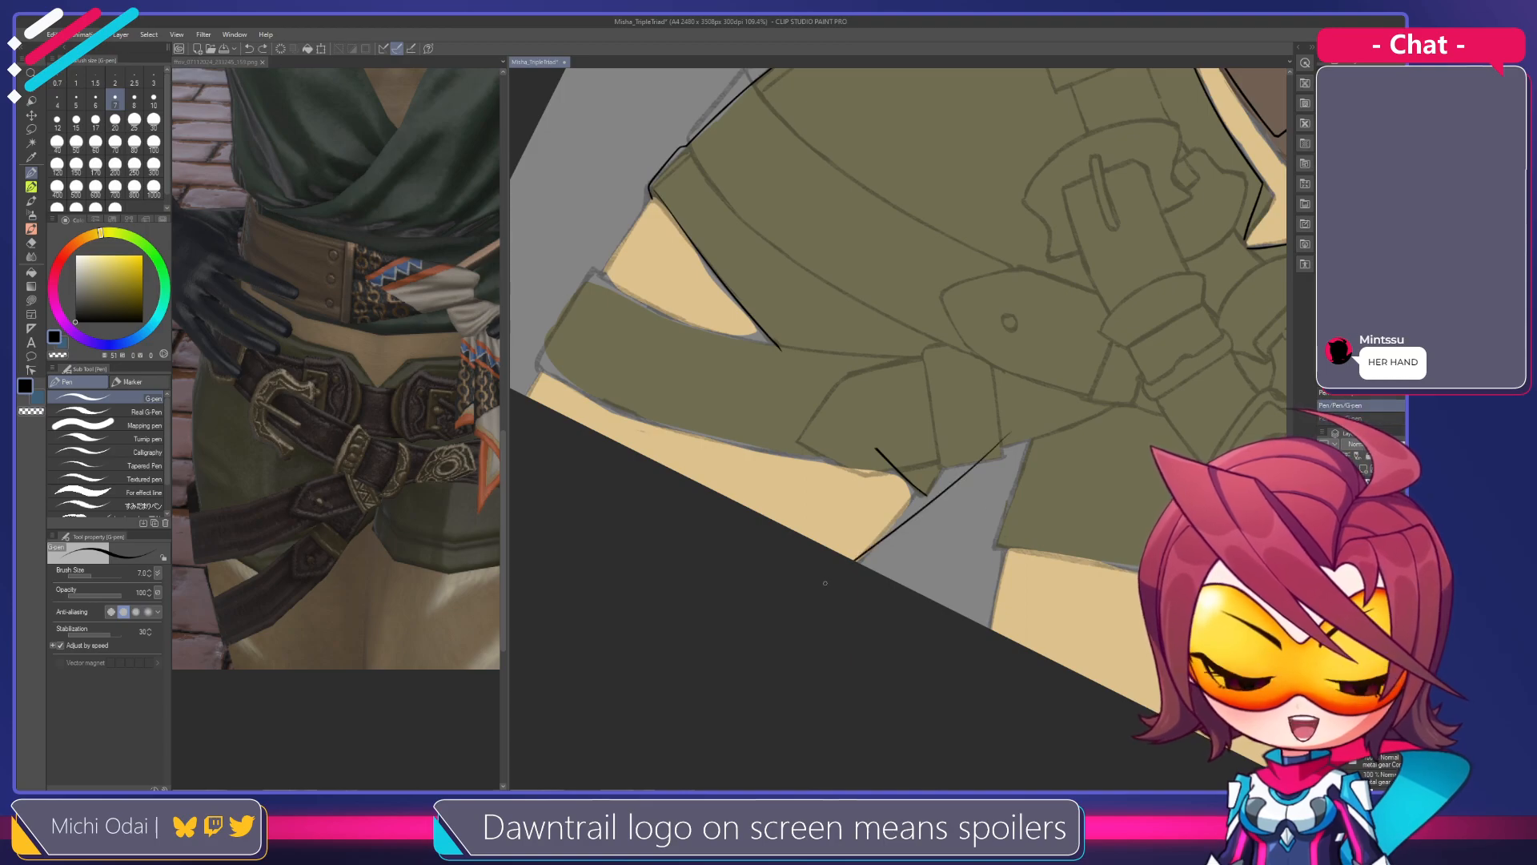
key(ctrl+z)
drag(1009, 432, 881, 538)
key(ctrl+z)
drag(1009, 429, 891, 524)
key(ctrl+z)
drag(1012, 429, 889, 524)
drag(1007, 437, 856, 560)
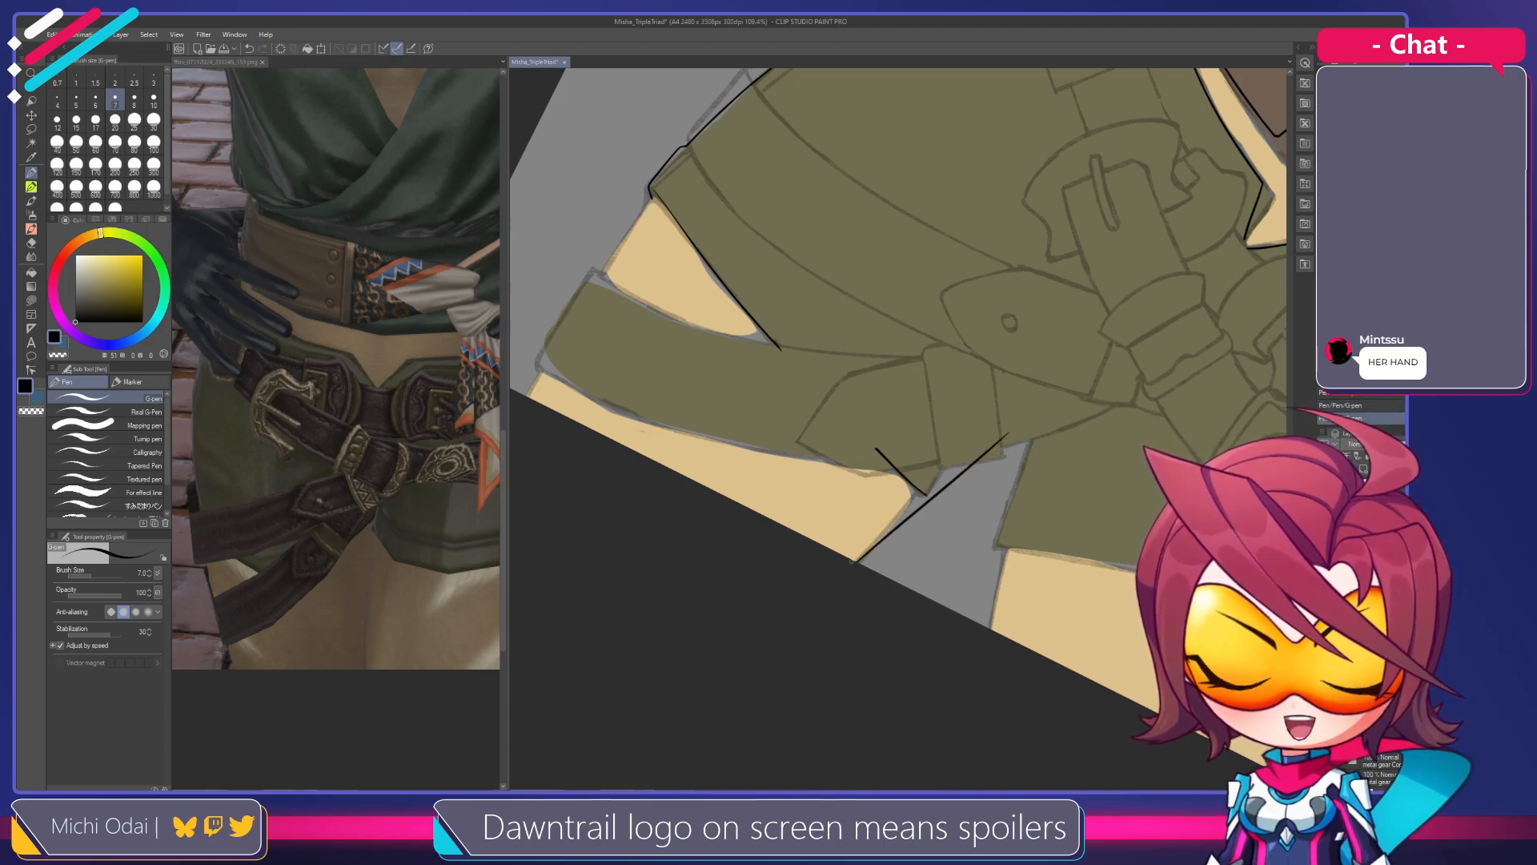
key(ctrl+z)
drag(1010, 437, 856, 560)
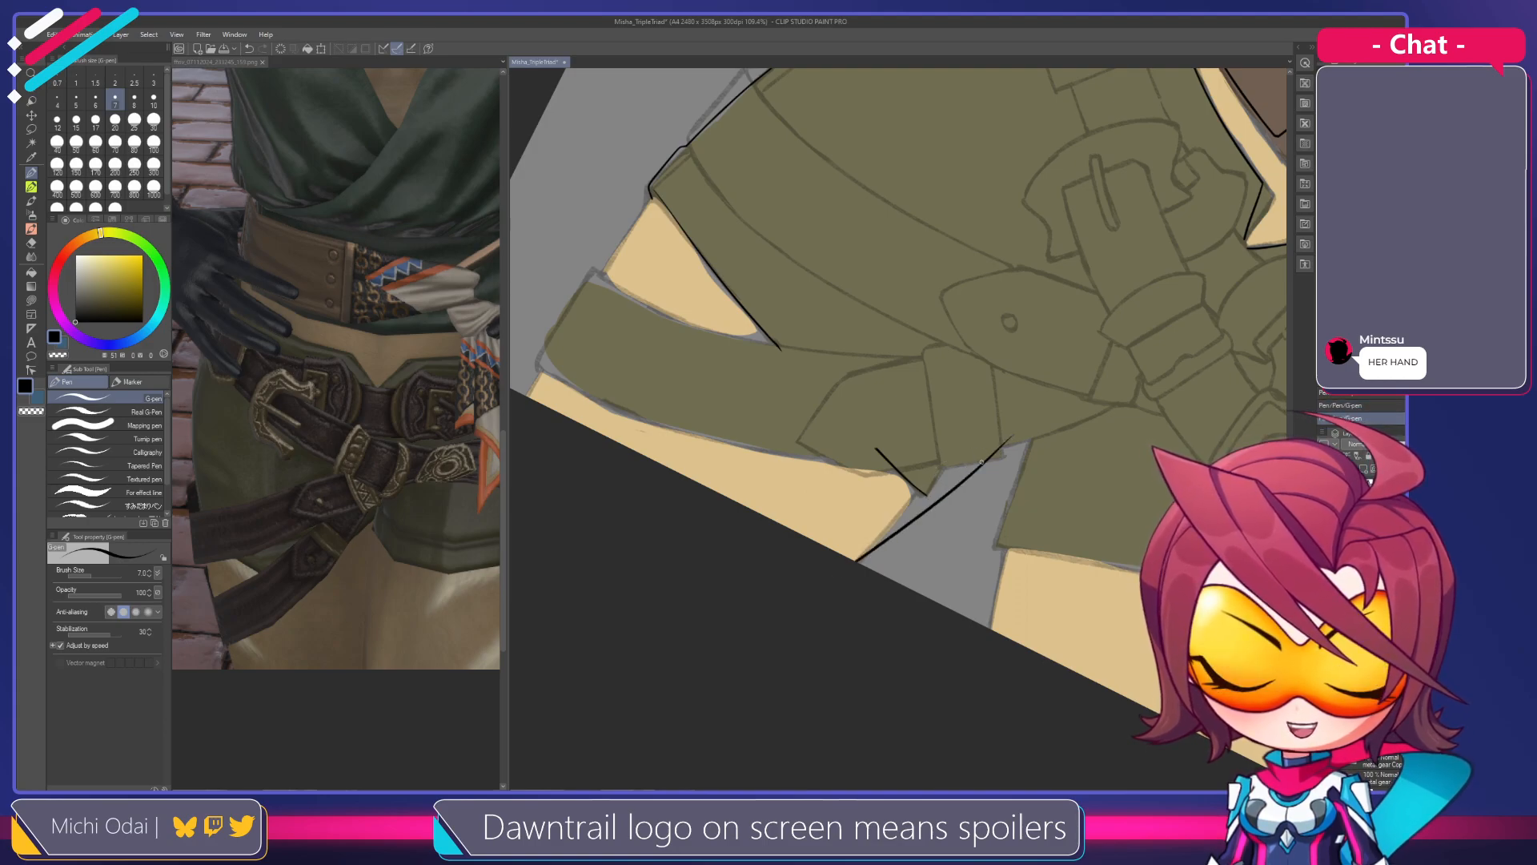
key(ctrl+z)
drag(1005, 438, 873, 571)
key(ctrl+z)
drag(995, 429, 866, 566)
key(ctrl+z)
key(ctrl+z)
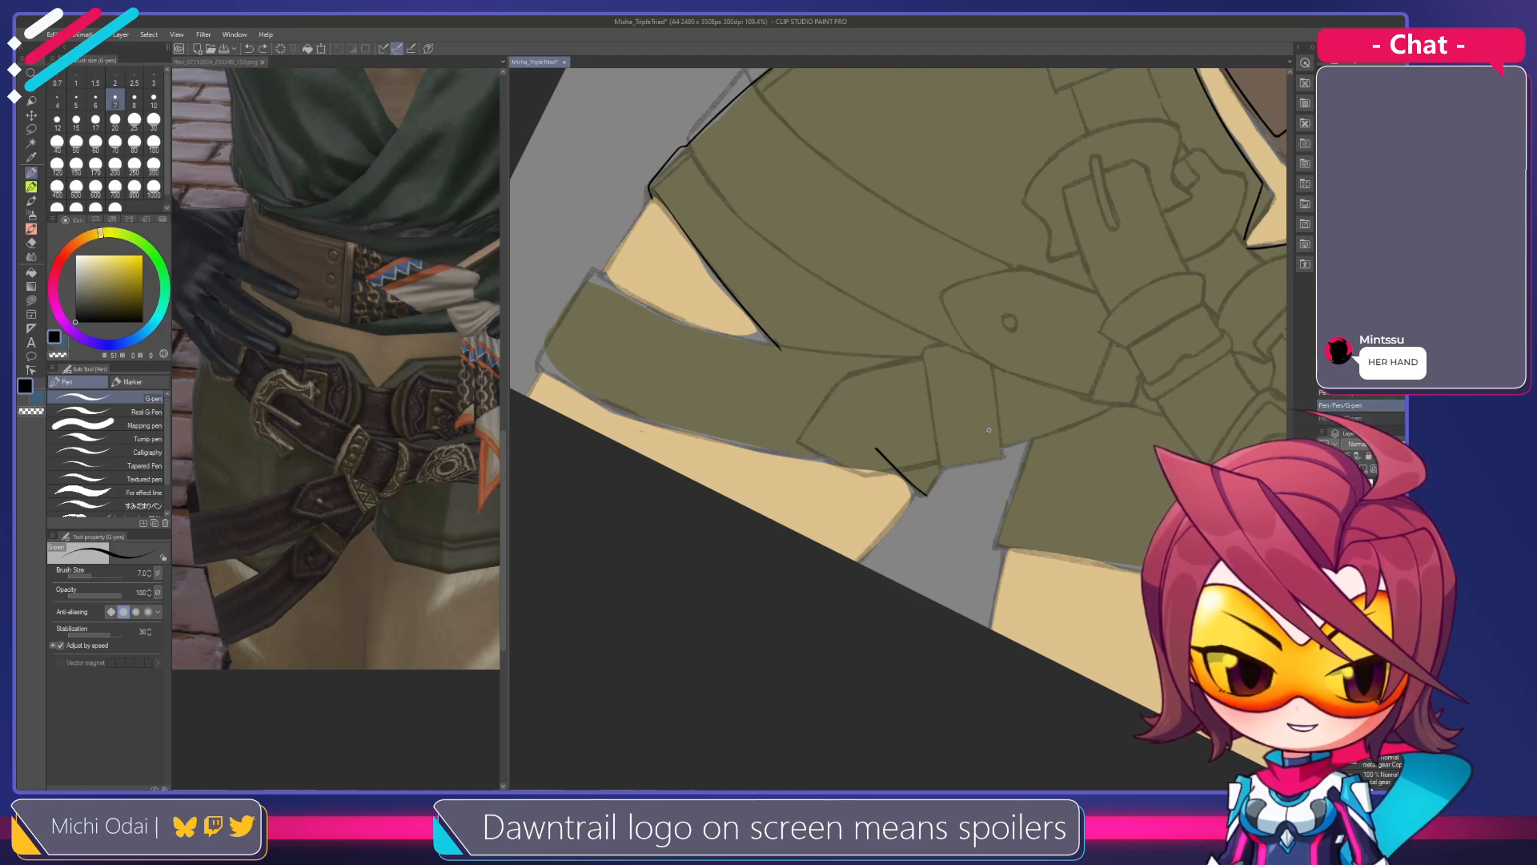
Ink the straight inner thigh line from the page border up past the hem corner and erase the section just above the corner
drag(991, 438, 861, 563)
drag(957, 458, 931, 523)
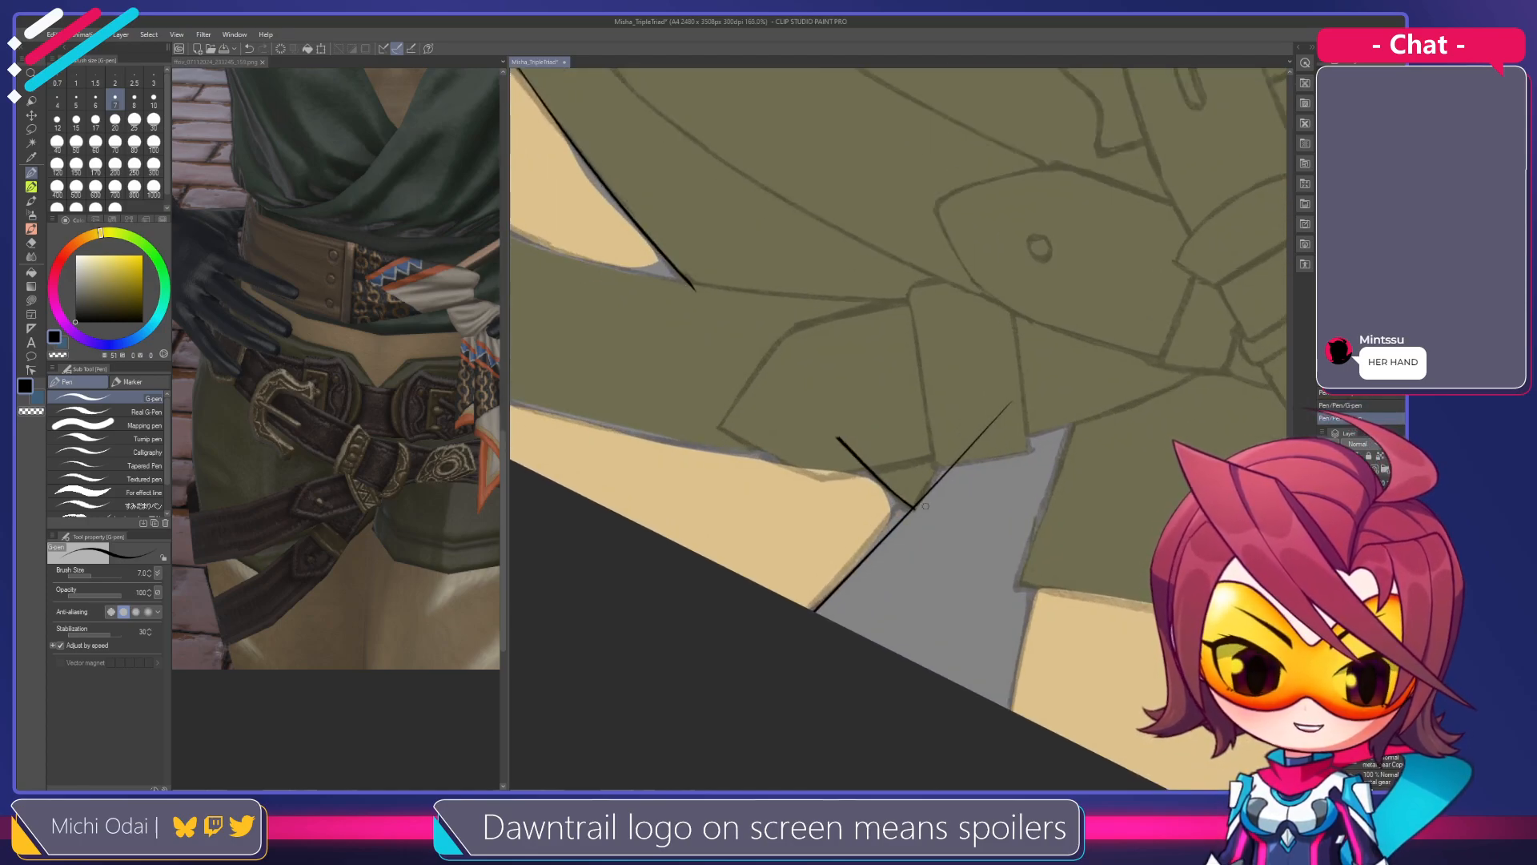
key(shift+space)
mouse_move(950, 432)
mouse_down()
mouse_move(926, 397)
mouse_move(818, 411)
mouse_move(857, 362)
mouse_up()
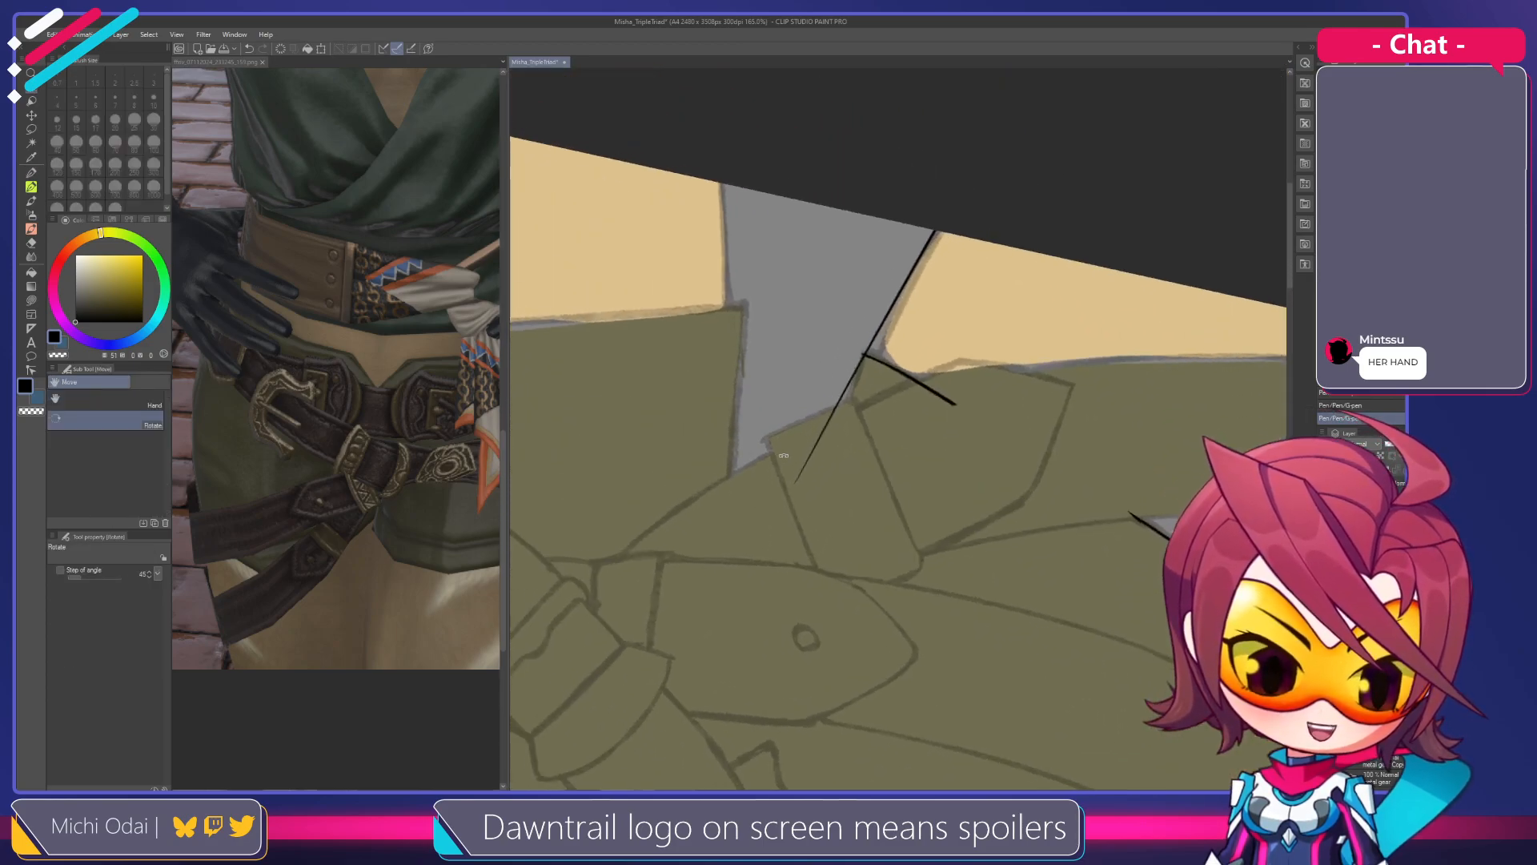
key(e)
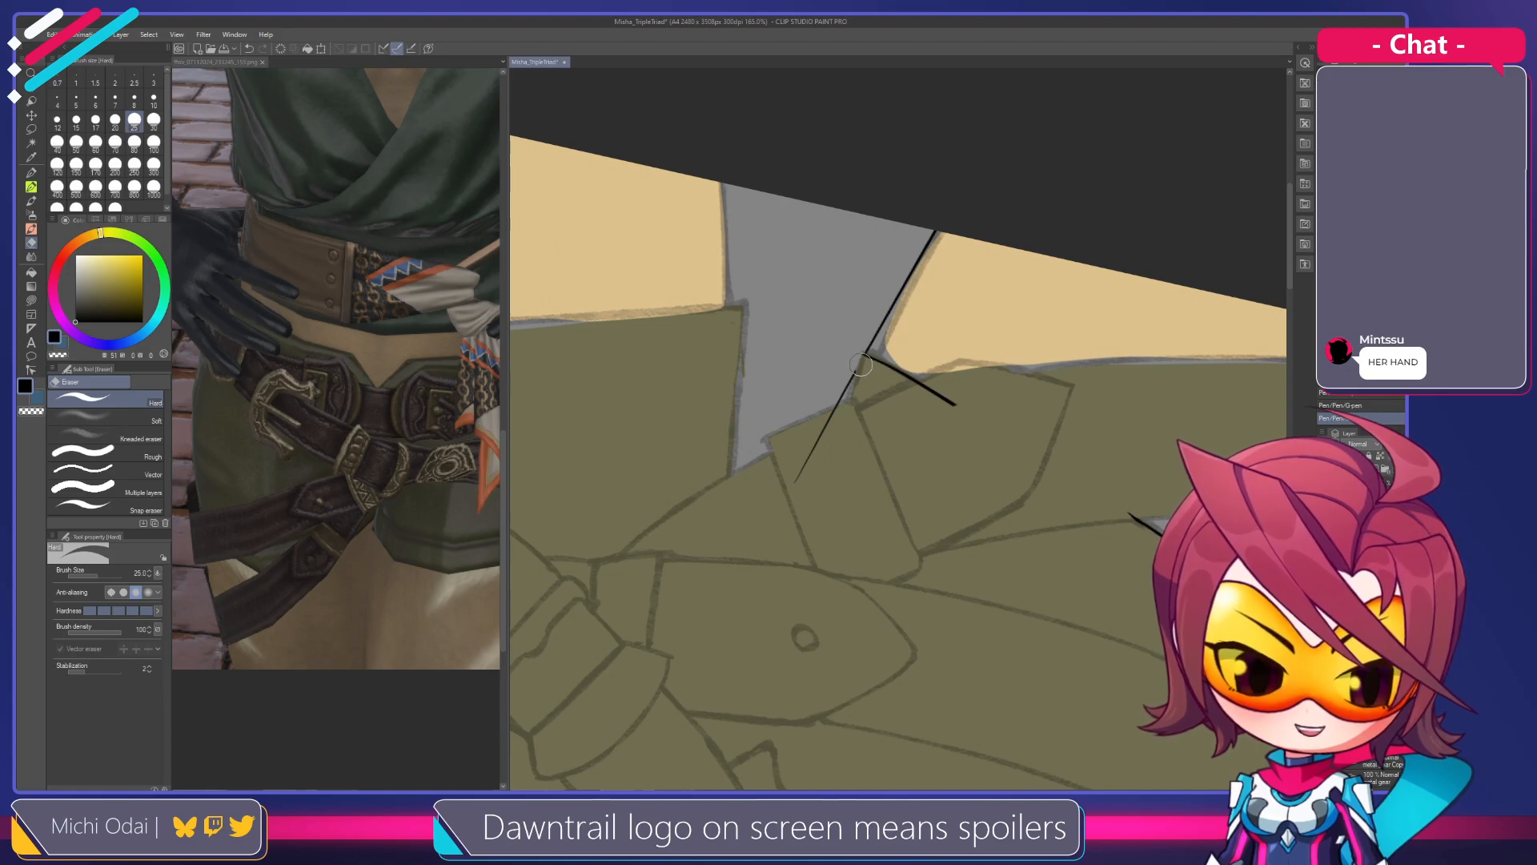
key(p)
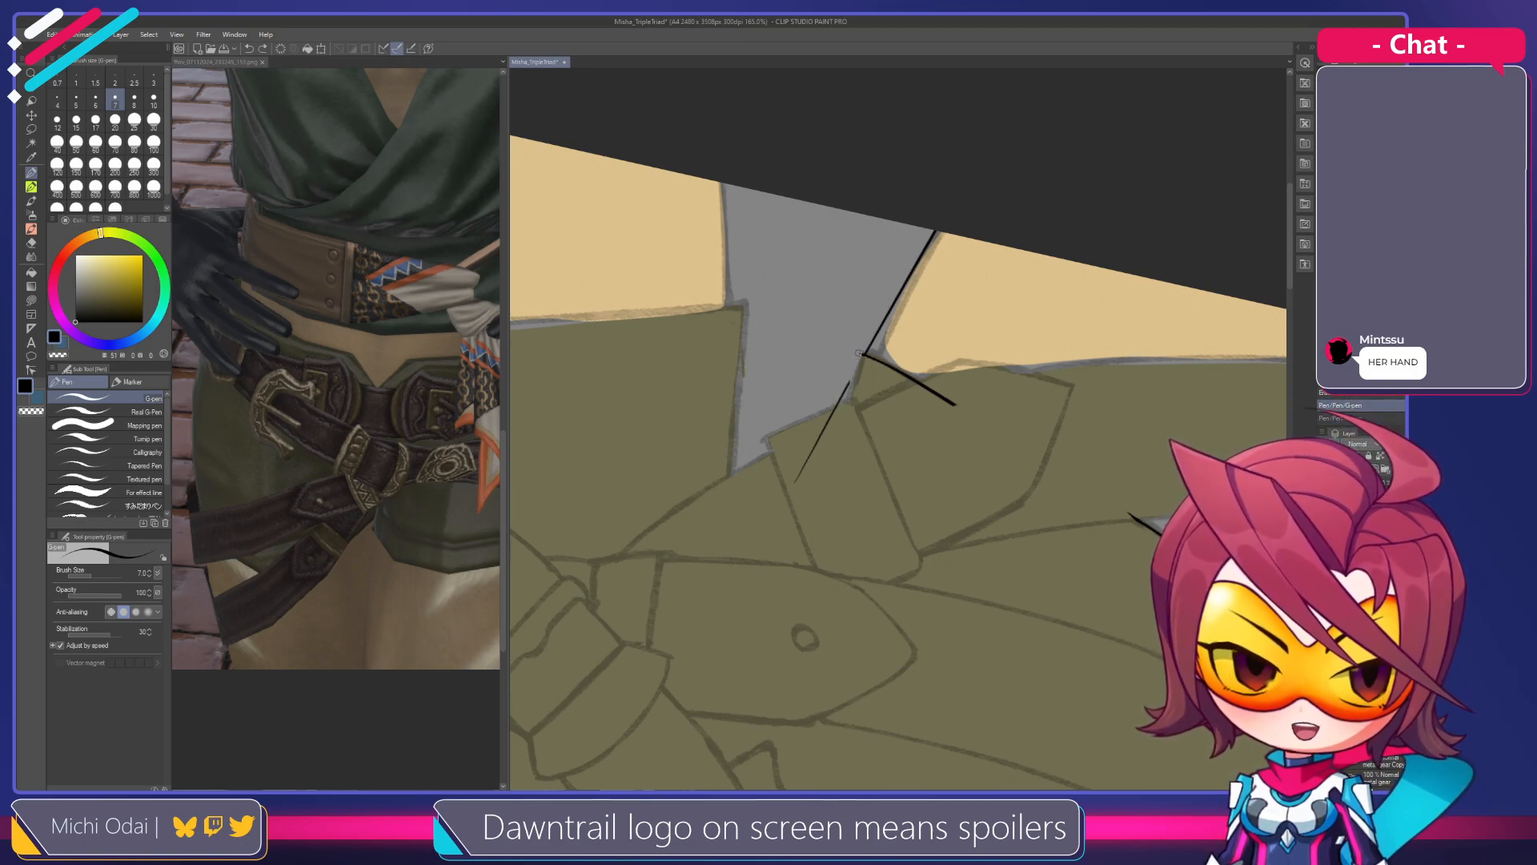
Ink a new edge segment running up from the hem corner and erase the excess of the old line
key(e)
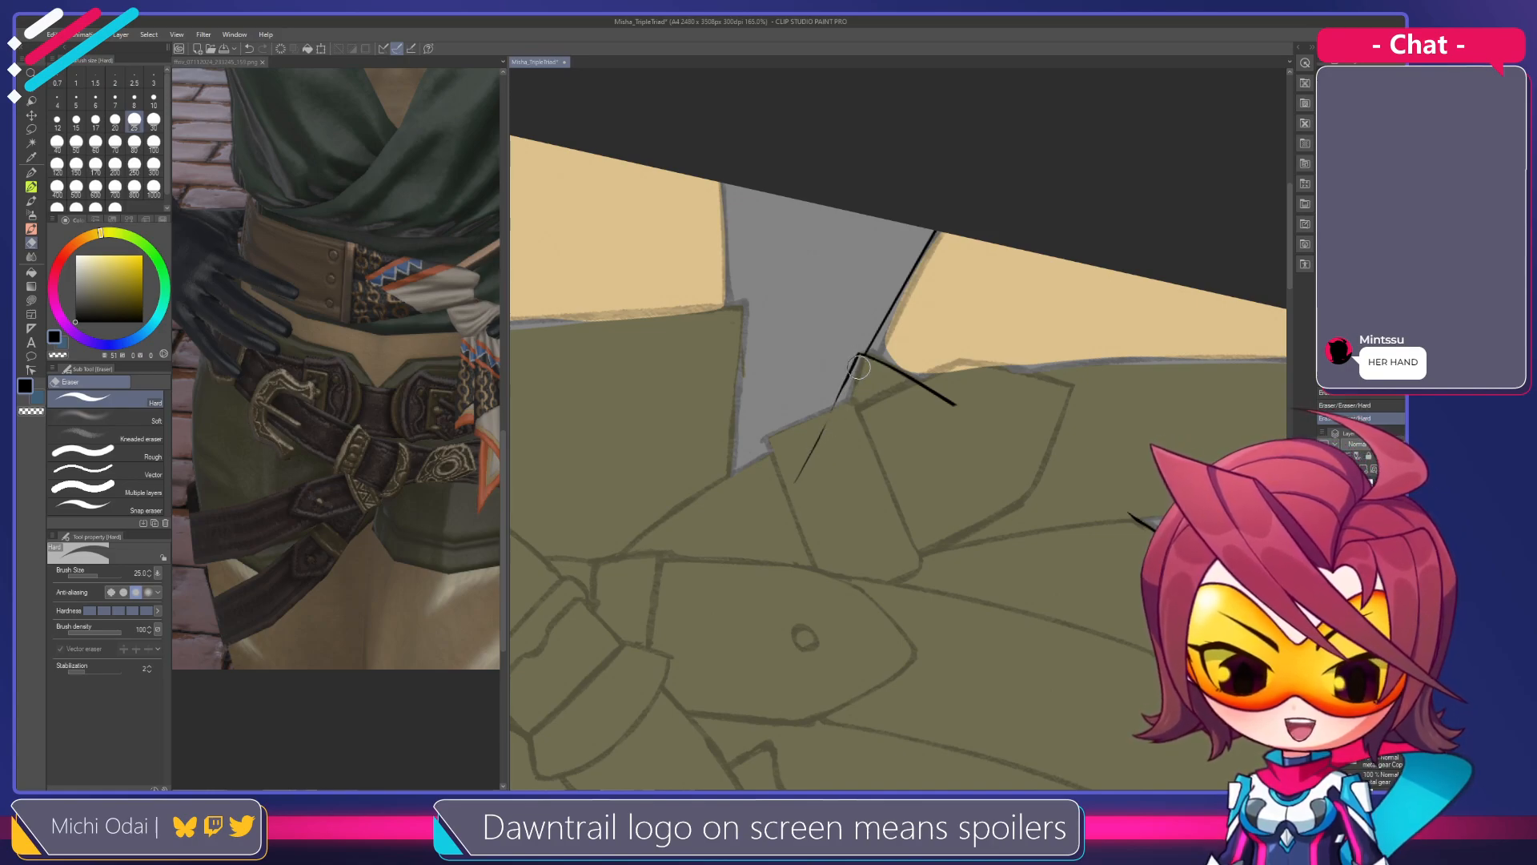
key(p)
drag(847, 378, 790, 497)
key(ctrl+z)
key(e)
drag(834, 420, 786, 494)
key(p)
key(ctrl+z)
mouse_move(831, 412)
mouse_down()
mouse_move(788, 490)
mouse_move(849, 512)
mouse_move(896, 489)
mouse_move(957, 351)
mouse_move(905, 364)
mouse_up()
key(r)
key(e)
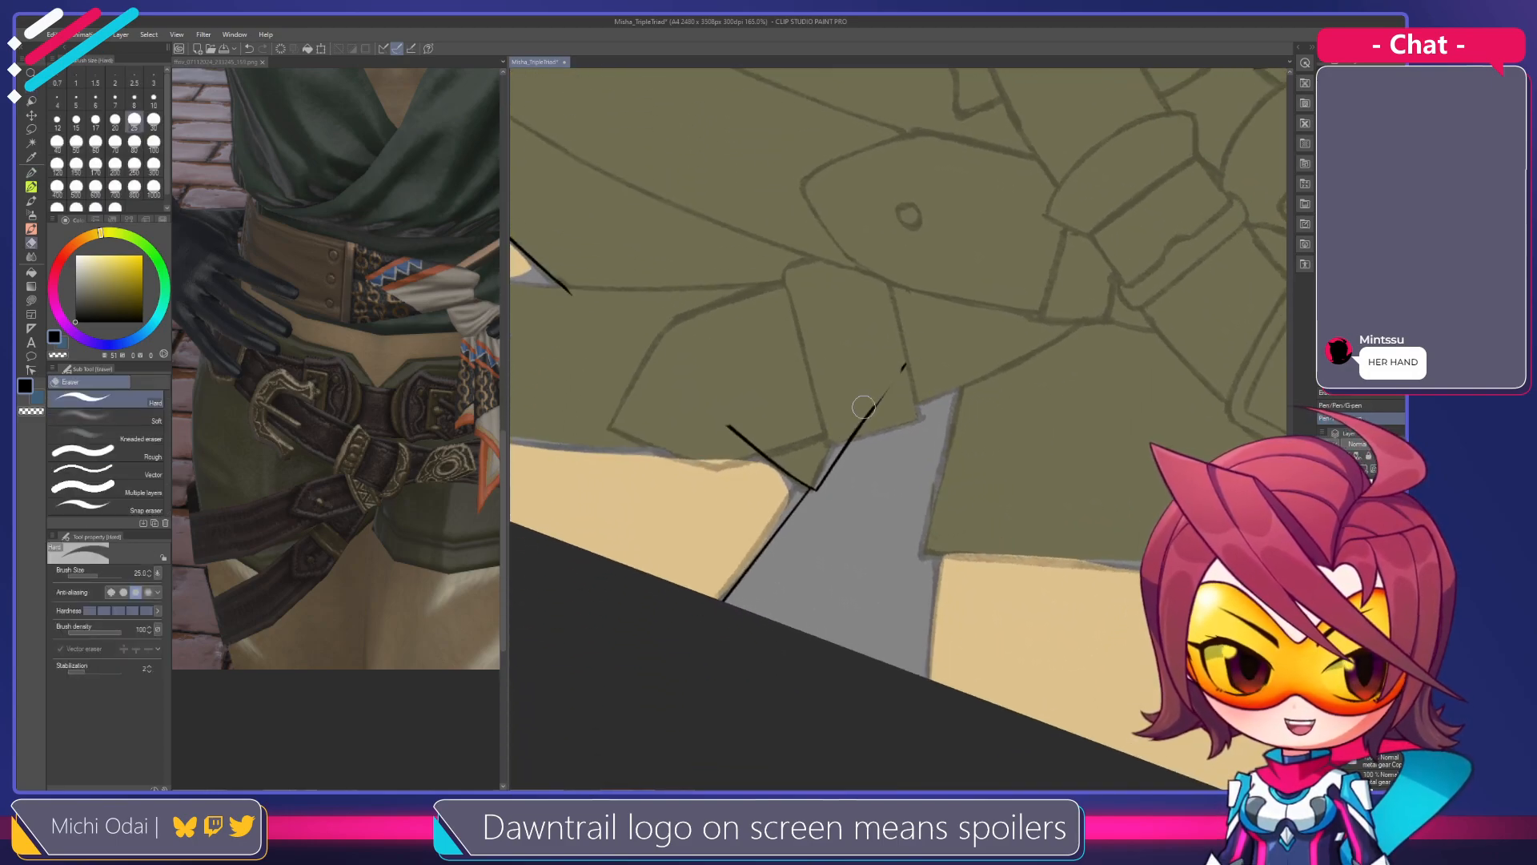
Ink the shorts' inner leg edge as a straight line from the hem corner up across the strap tip
key(p)
drag(1000, 290, 832, 460)
key(ctrl+z)
key(ctrl+z)
drag(992, 298, 832, 461)
key(ctrl+z)
key(e)
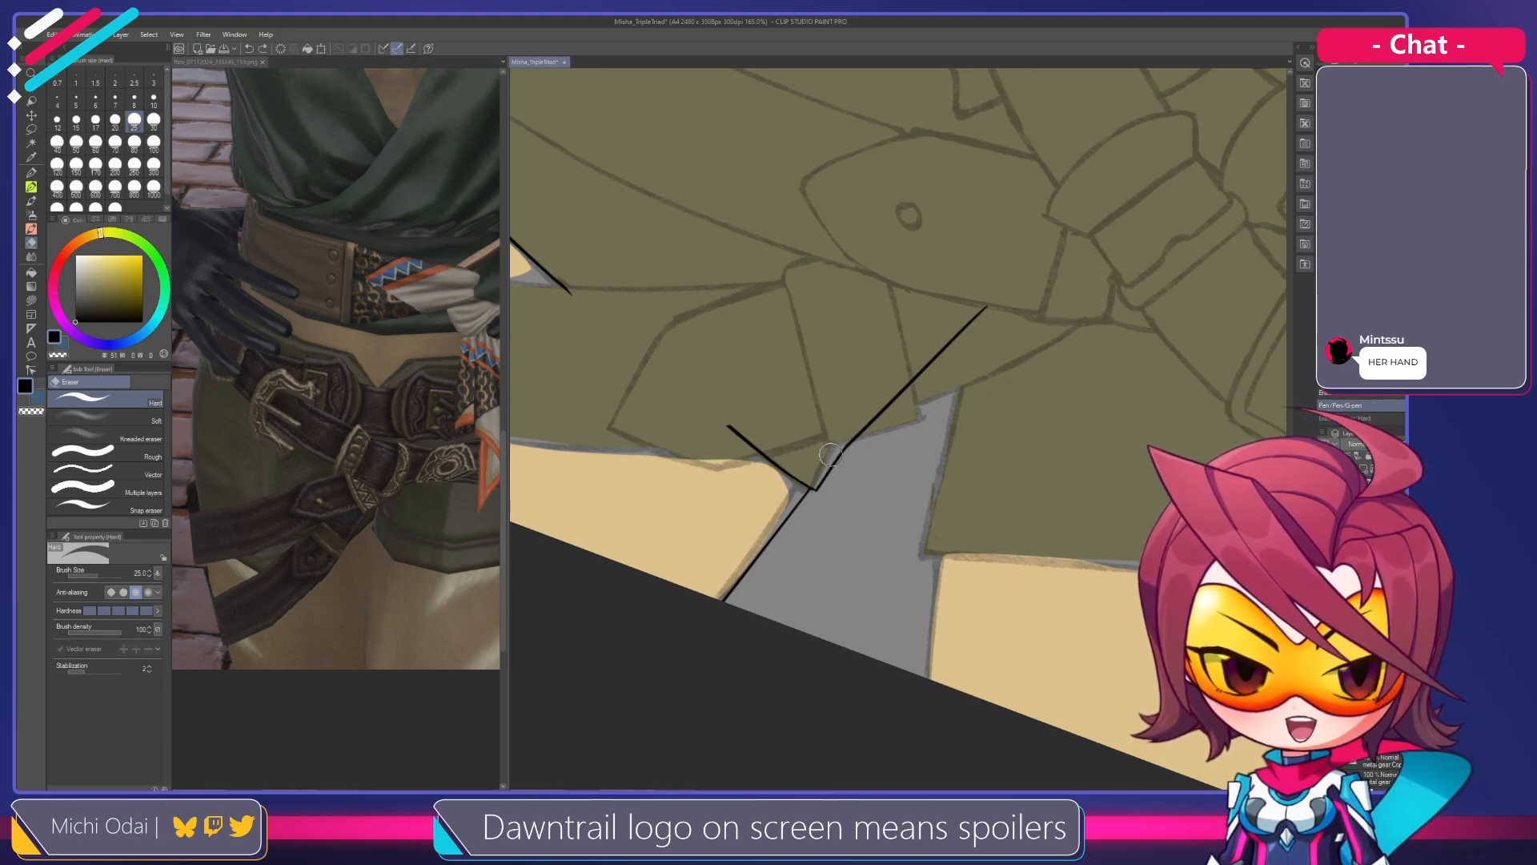
Ink the outer thigh edge from the shorts' outer hem corner straight across the leg strap to the page border
key(space)
mouse_move(833, 430)
mouse_down()
mouse_move(868, 450)
mouse_move(800, 357)
mouse_move(882, 422)
mouse_move(784, 261)
mouse_move(858, 397)
mouse_move(759, 375)
mouse_up()
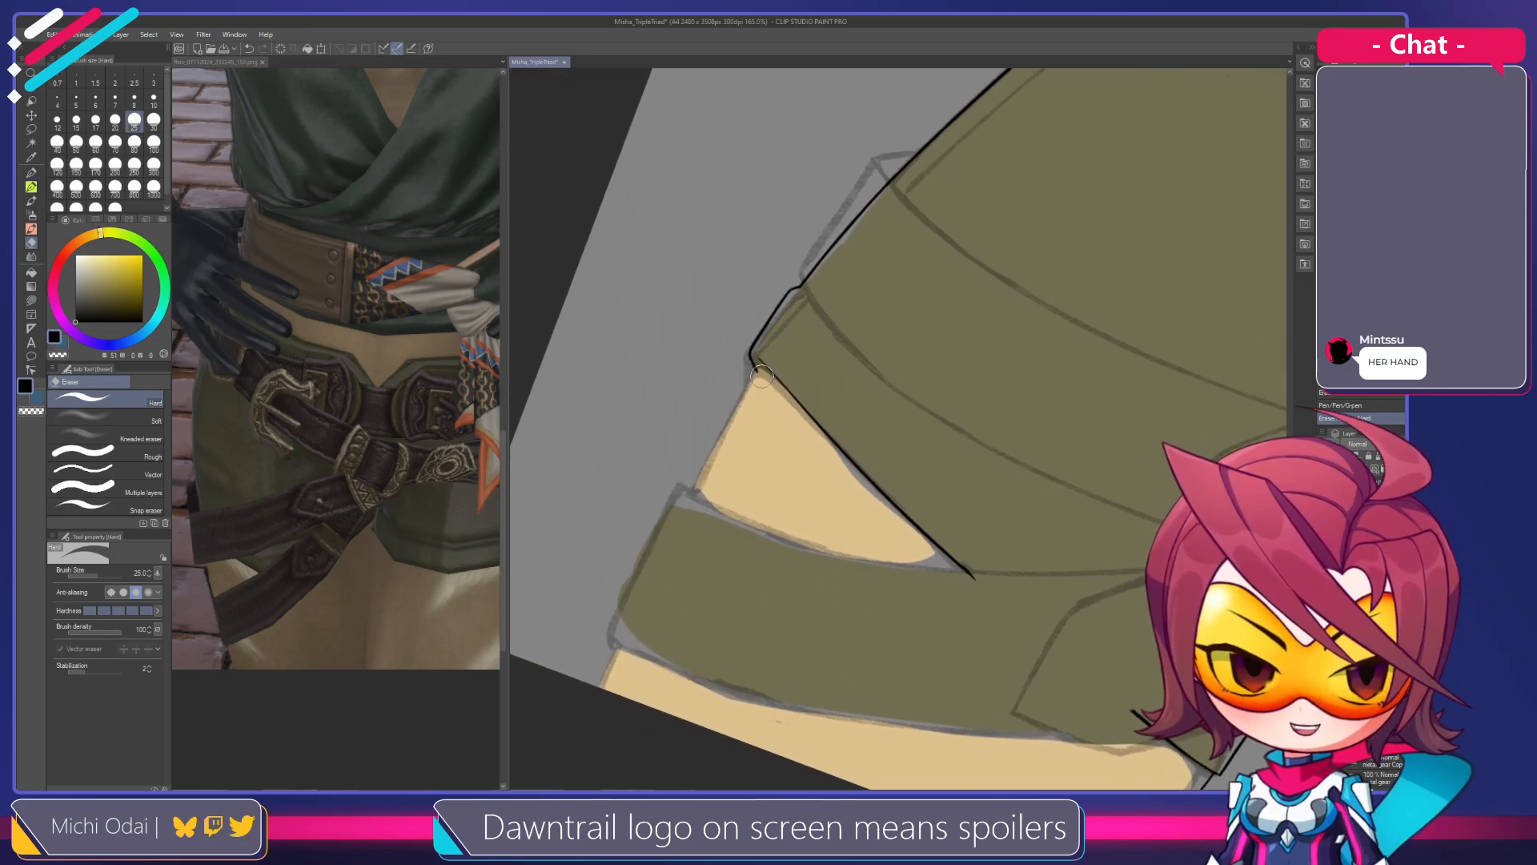
key(p)
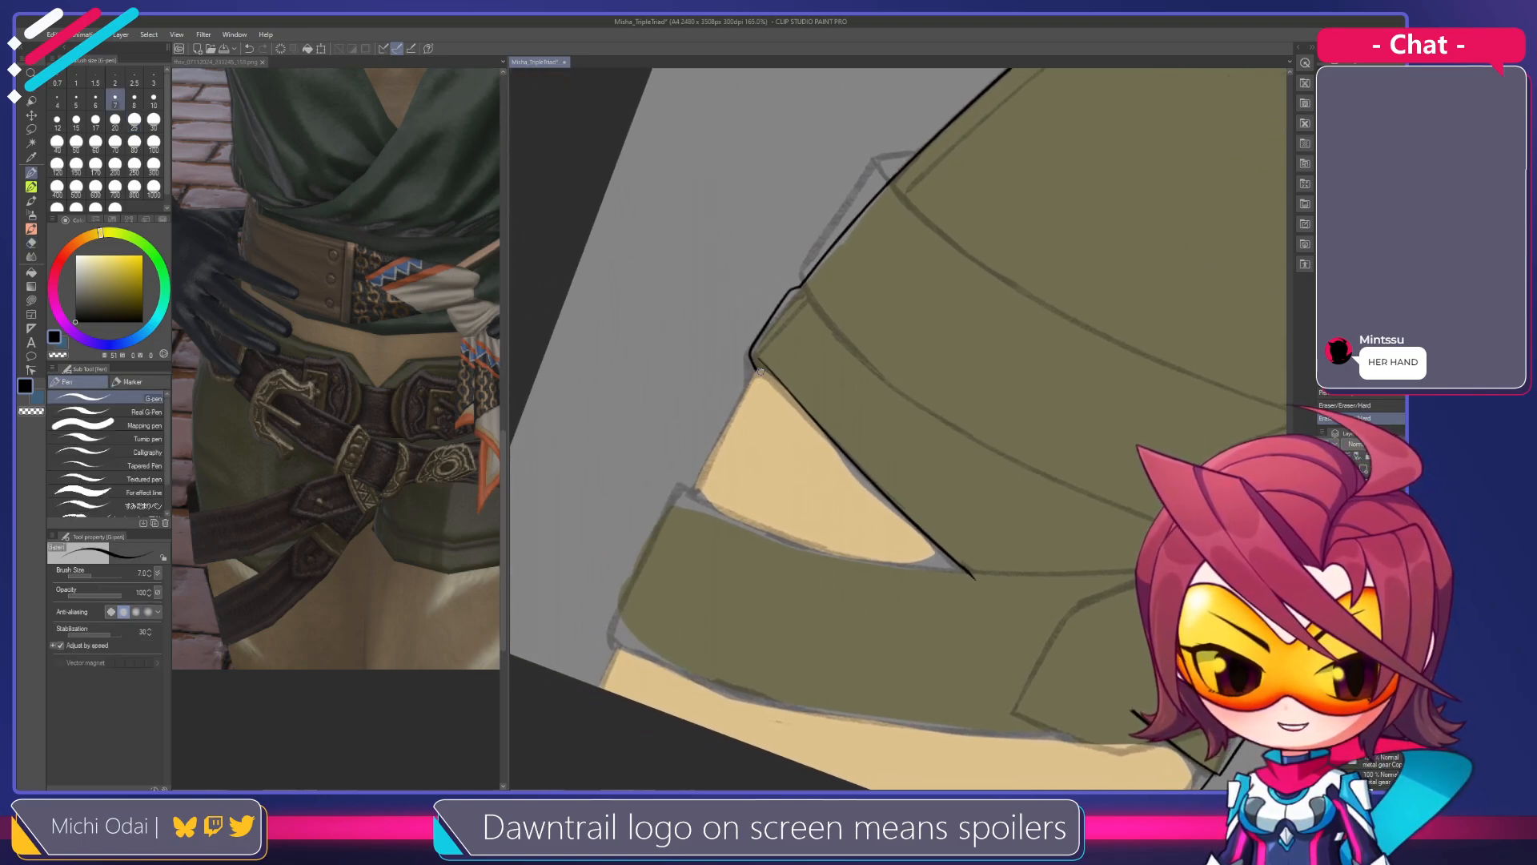
drag(739, 403, 709, 464)
key(ctrl+z)
mouse_move(761, 365)
mouse_down()
mouse_move(704, 473)
mouse_move(712, 460)
mouse_up()
key(ctrl+z)
key(ctrl+z)
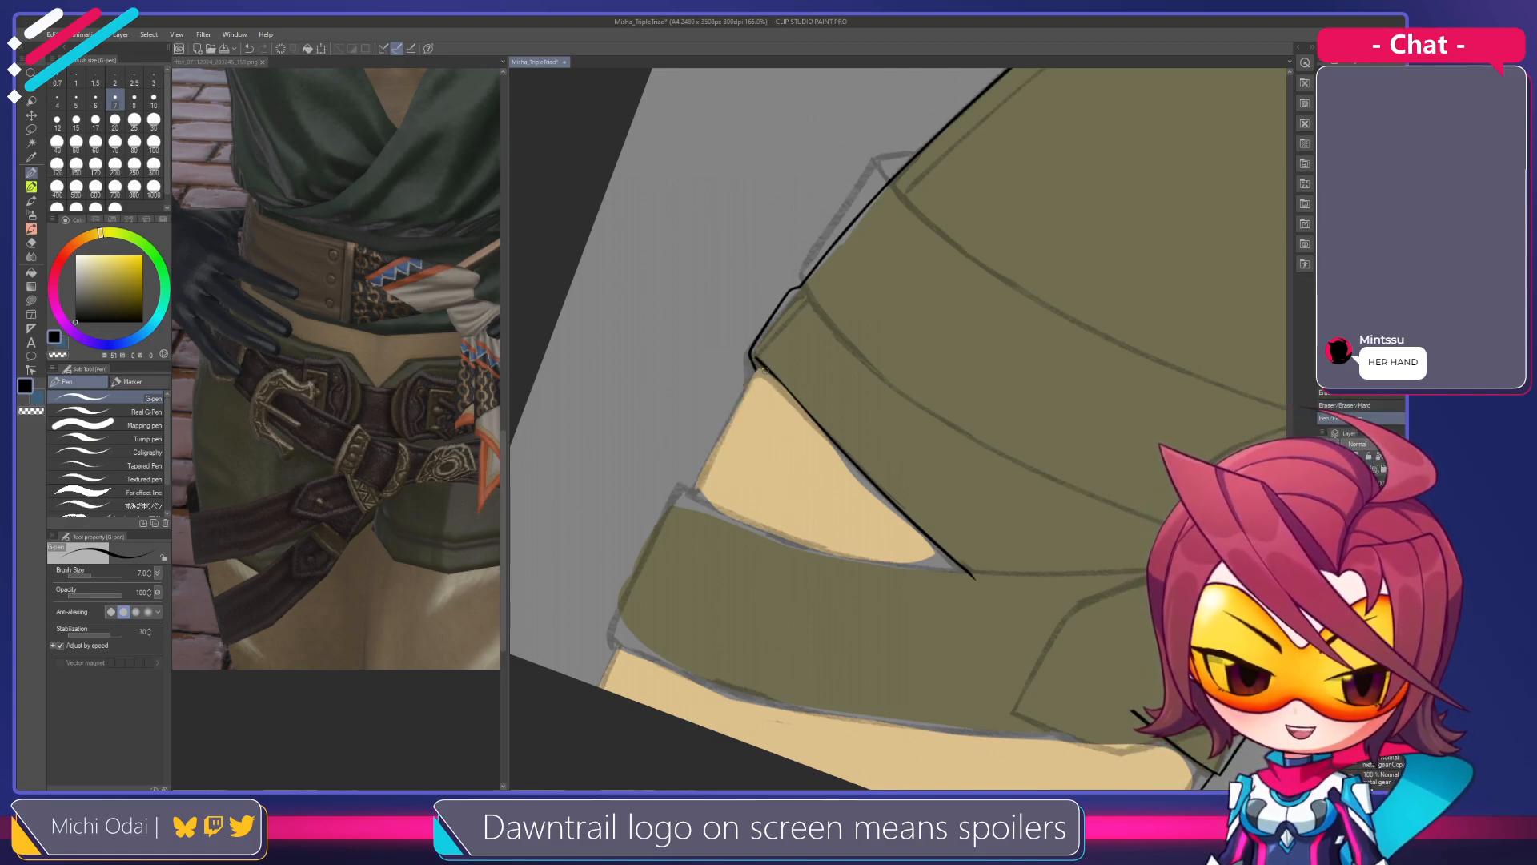
drag(761, 363, 661, 570)
key(ctrl+z)
key(ctrl+z)
key(ctrl+z)
drag(869, 336, 1085, 271)
drag(1026, 231, 731, 442)
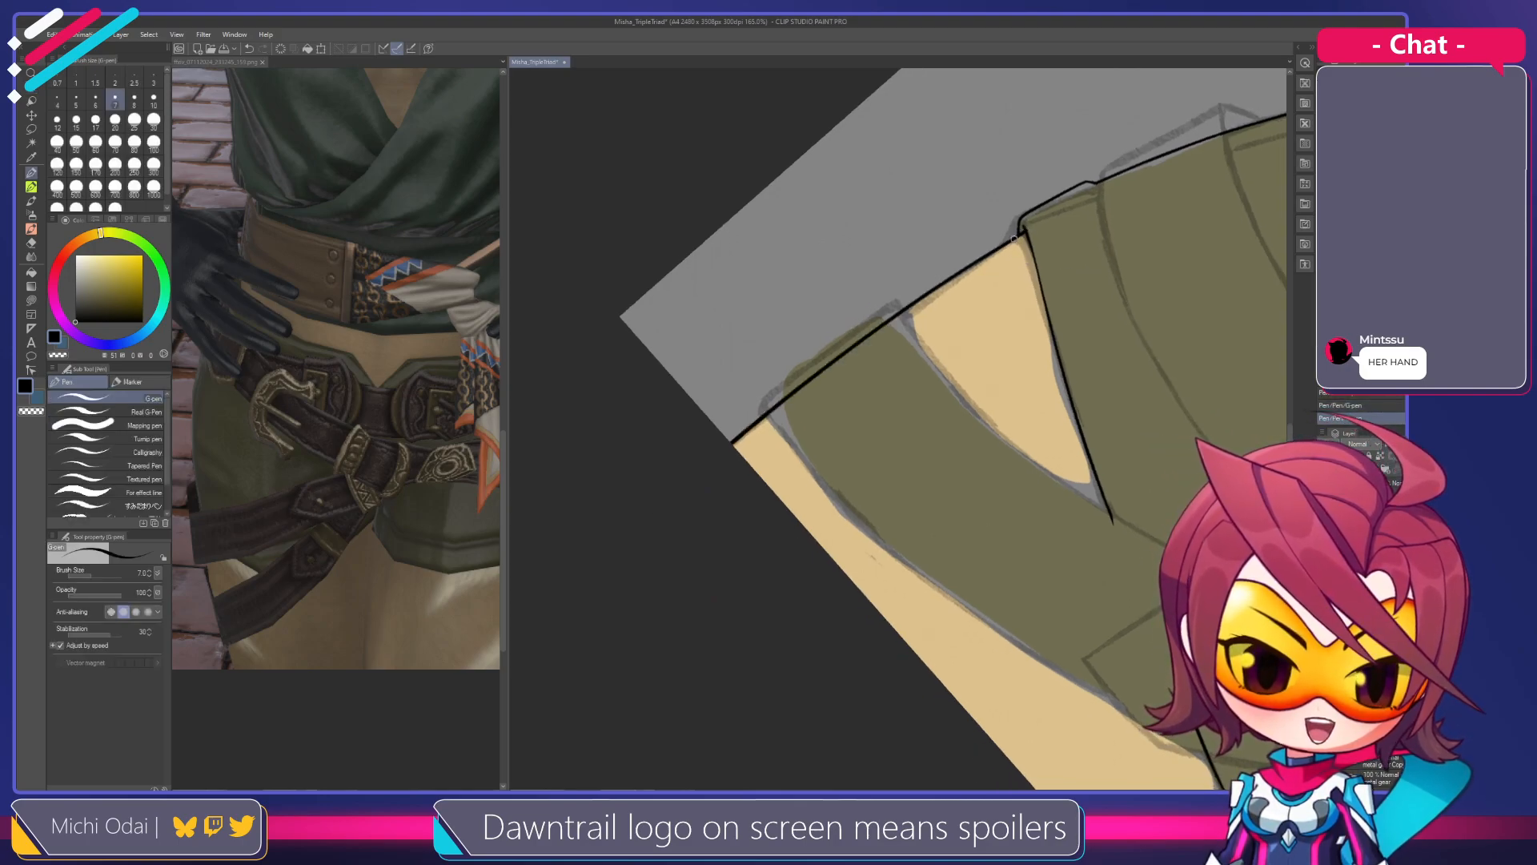
Erase the shorts' side outline between the hem cuff and the next sketched band
key(shift+space)
drag(1217, 400, 830, 401)
scroll(884, 341, down, 5)
drag(908, 324, 1013, 314)
scroll(774, 396, up, 3)
mouse_move(745, 370)
mouse_down()
mouse_move(792, 283)
mouse_move(889, 551)
mouse_move(691, 415)
mouse_up()
scroll(875, 312, up, 2)
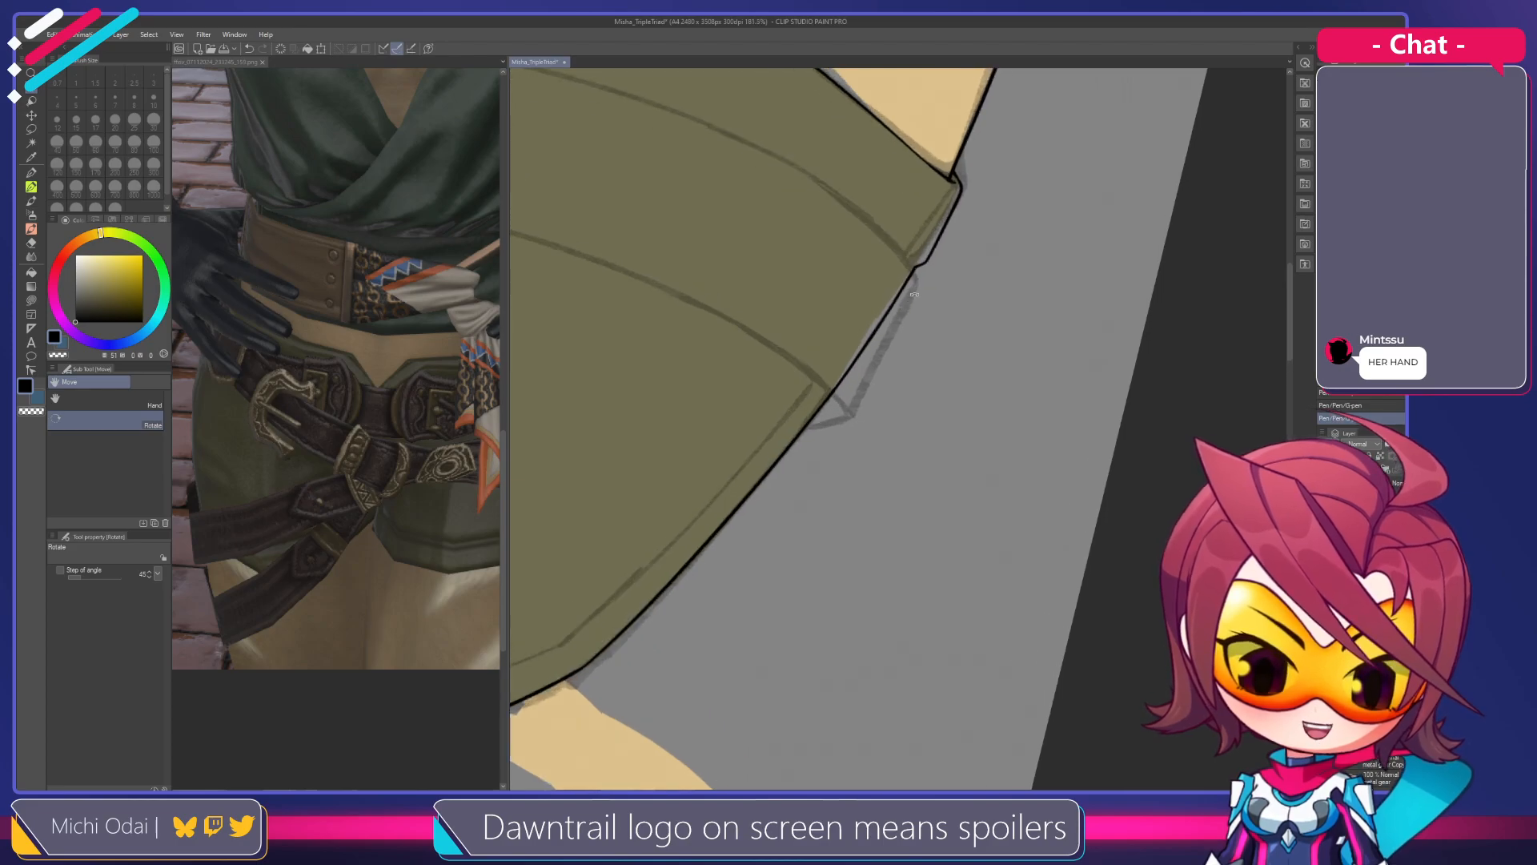
key(e)
drag(917, 279, 839, 381)
Re-ink the erased side outline upward from the hem cuff and erase the overlap where it meets the old line
key(p)
drag(914, 267, 793, 434)
key(ctrl+z)
drag(865, 330, 785, 447)
key(ctrl+z)
drag(913, 271, 766, 471)
key(ctrl+z)
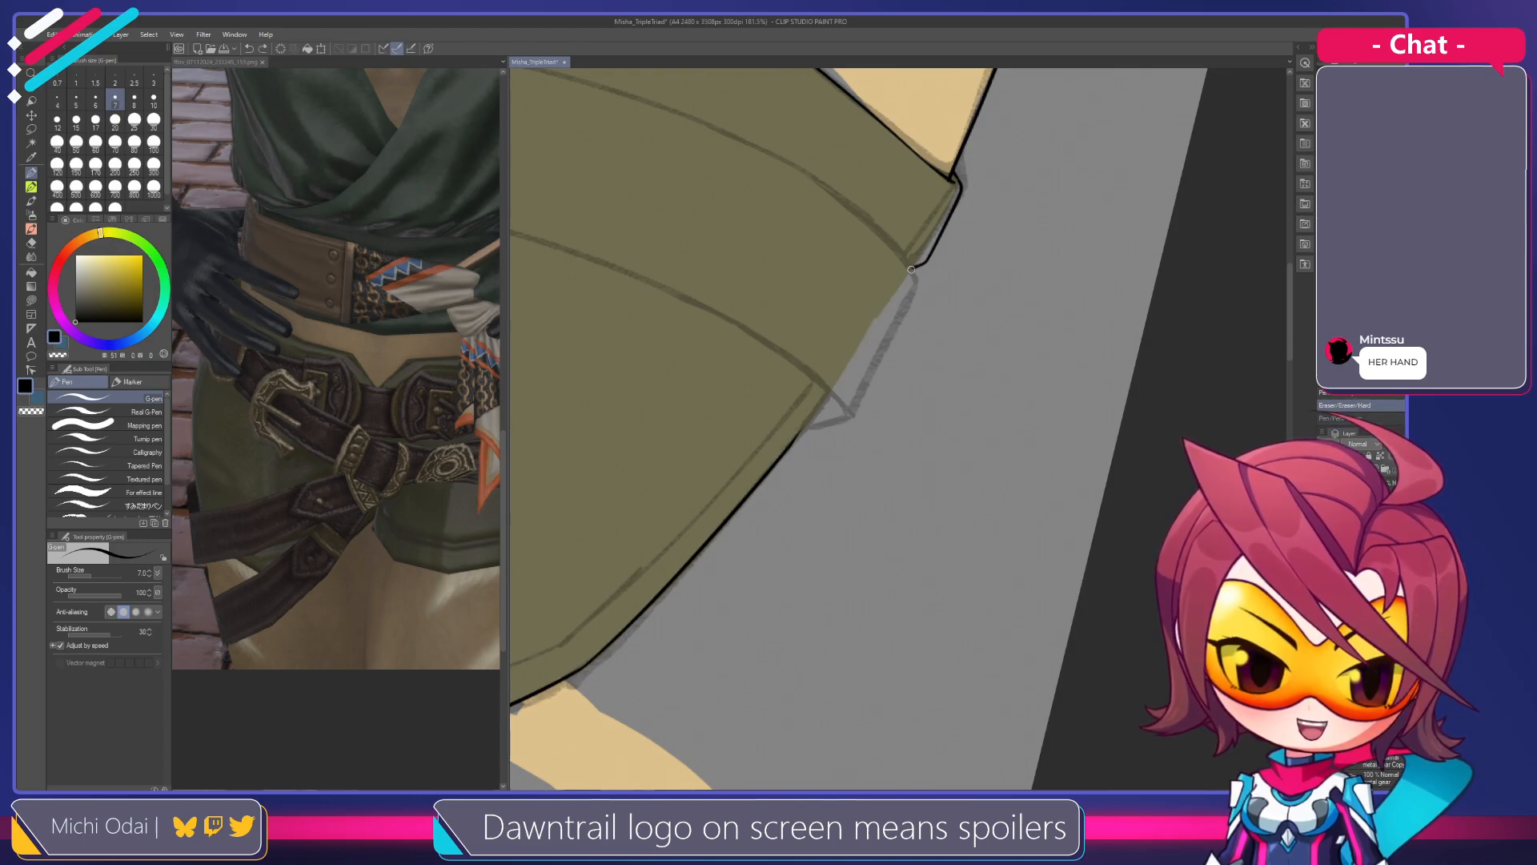
drag(912, 267, 769, 478)
mouse_move(820, 411)
mouse_down()
mouse_move(927, 281)
mouse_move(884, 278)
mouse_move(840, 385)
mouse_up()
key(e)
key(ctrl+z)
drag(884, 265, 852, 355)
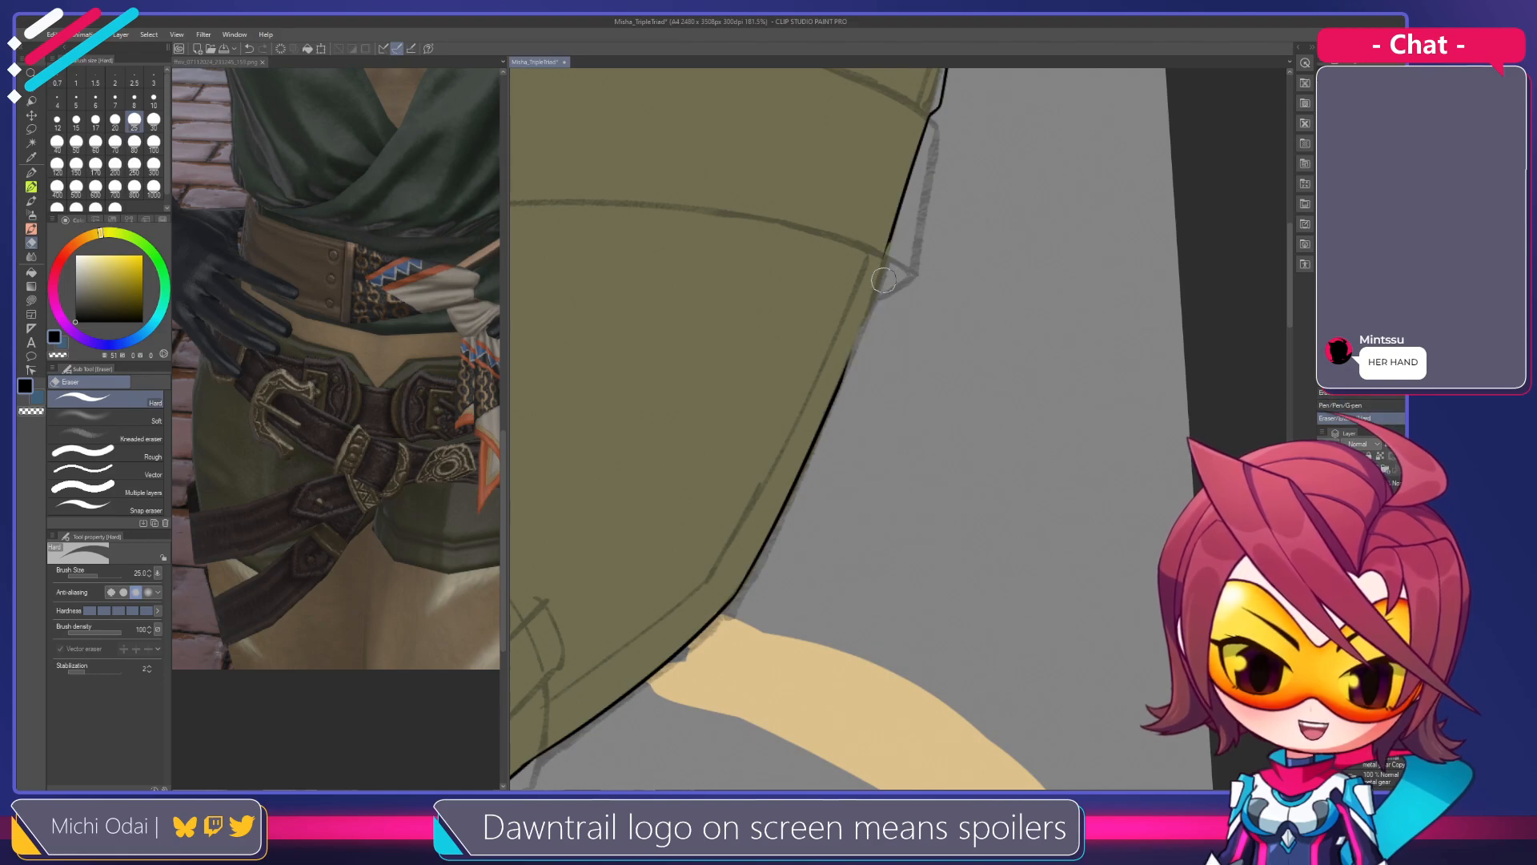
Close the gap in the shorts' side outline with a short curved stroke joining both ends
key(p)
drag(889, 241, 845, 385)
key(ctrl+z)
drag(893, 232, 848, 368)
key(ctrl+z)
drag(889, 243, 841, 379)
key(ctrl+z)
drag(885, 257, 840, 382)
key(r)
drag(908, 259, 813, 306)
Thin the shorts' side outline above the hem cuff by shaving along its edge with the eraser
key(p)
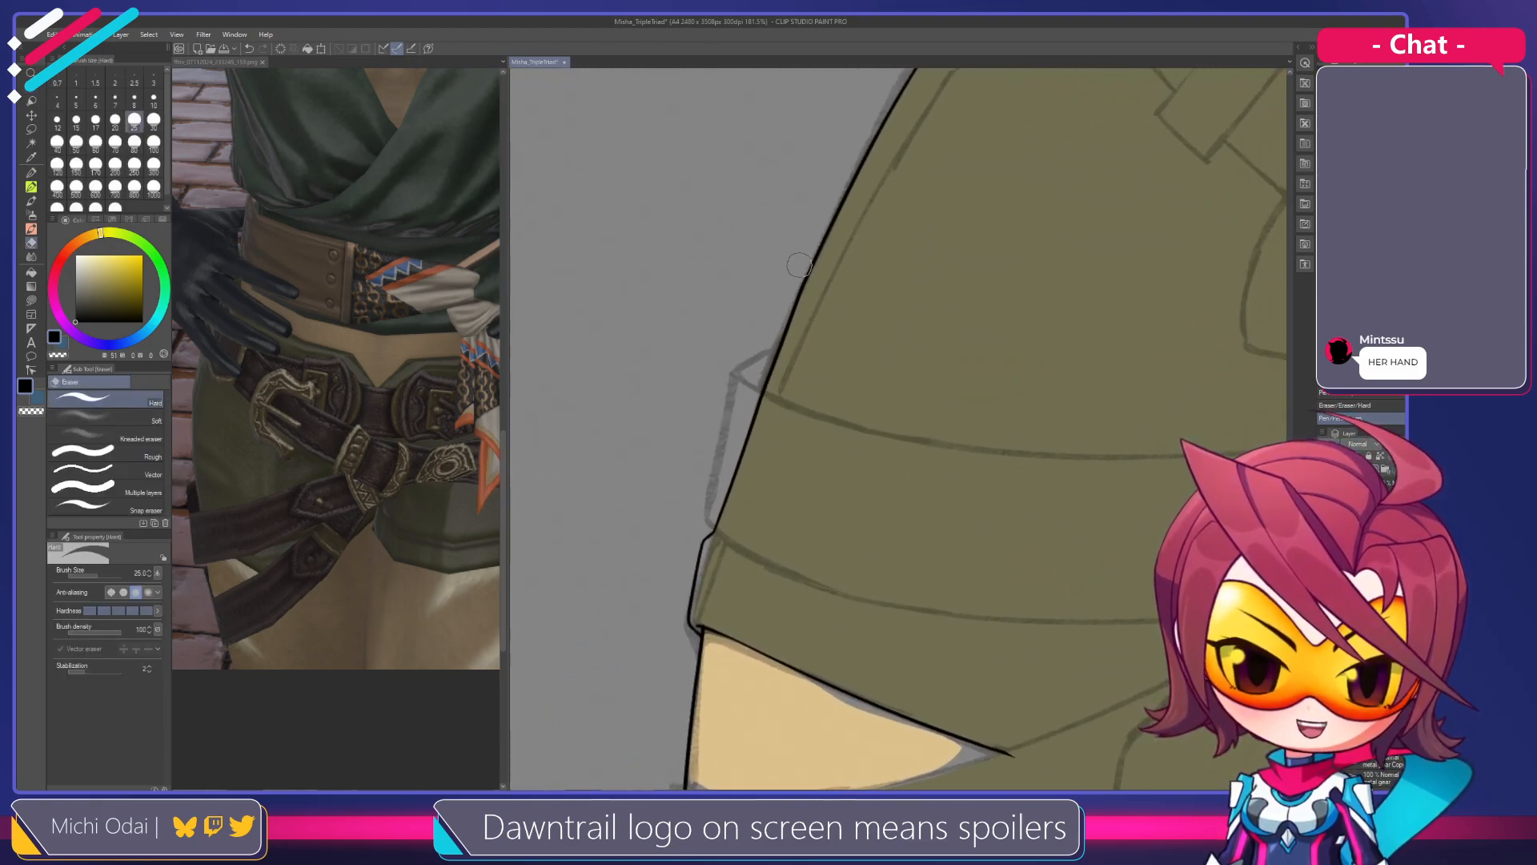
scroll(721, 526, down, 2)
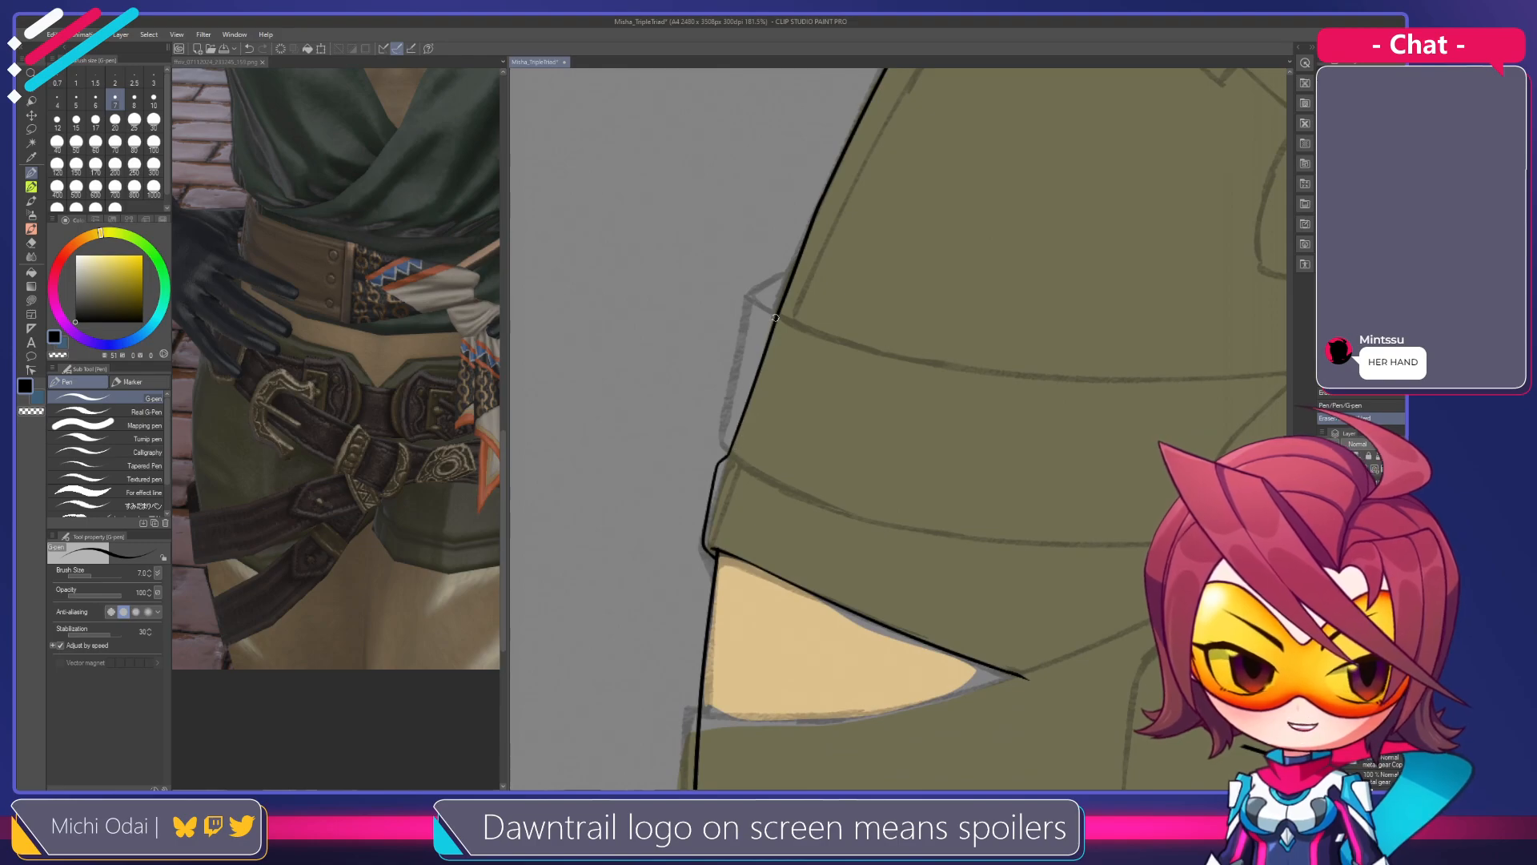
drag(777, 314, 735, 430)
key(ctrl+z)
key(r)
drag(876, 268, 926, 277)
key(e)
drag(824, 272, 744, 430)
key(ctrl+z)
drag(852, 229, 733, 450)
drag(836, 264, 734, 437)
drag(856, 236, 800, 321)
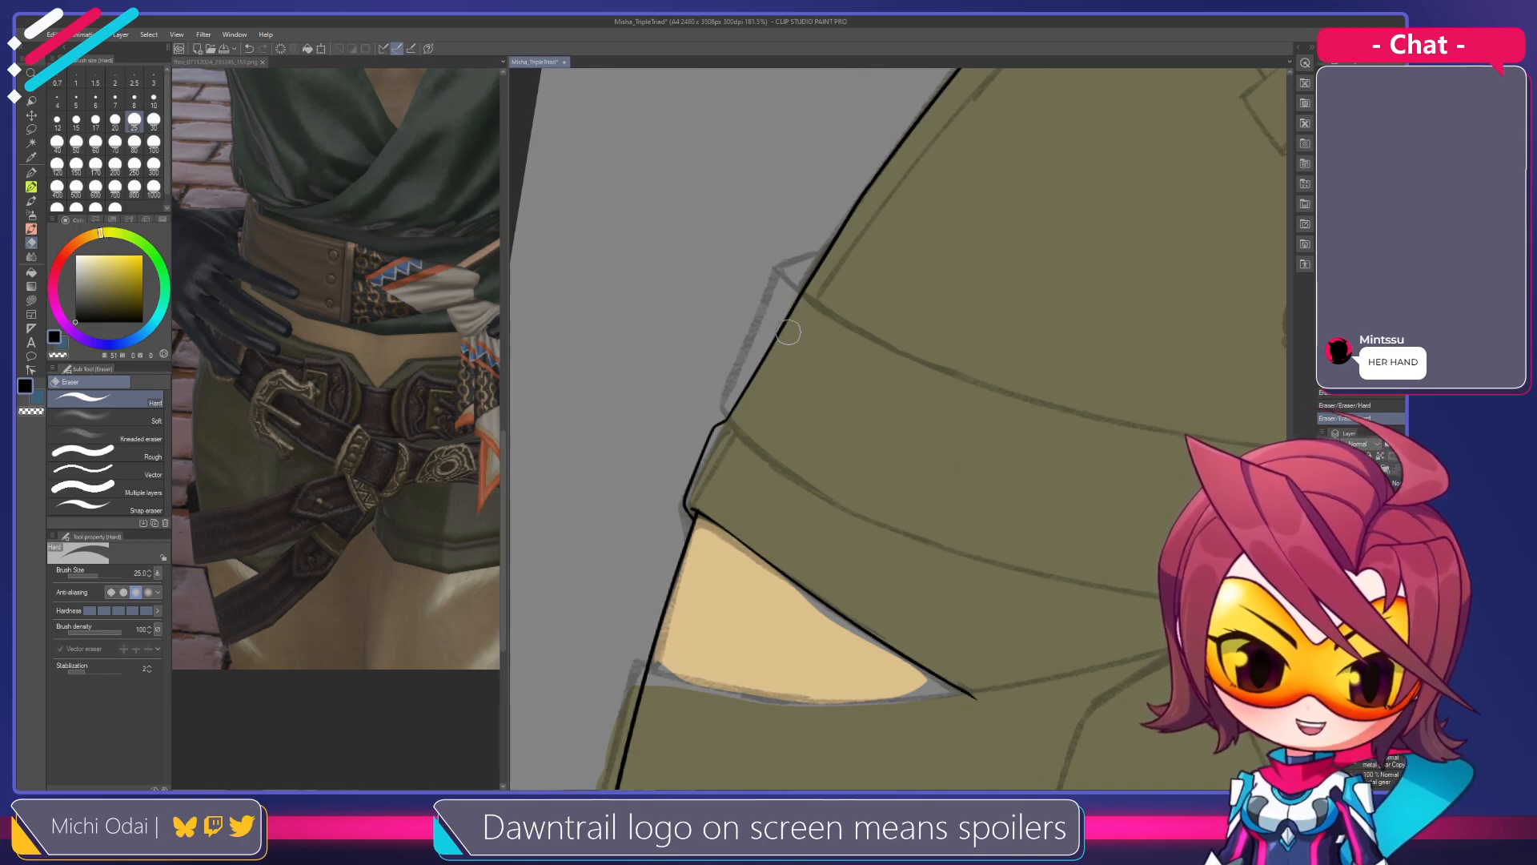
drag(854, 235, 734, 435)
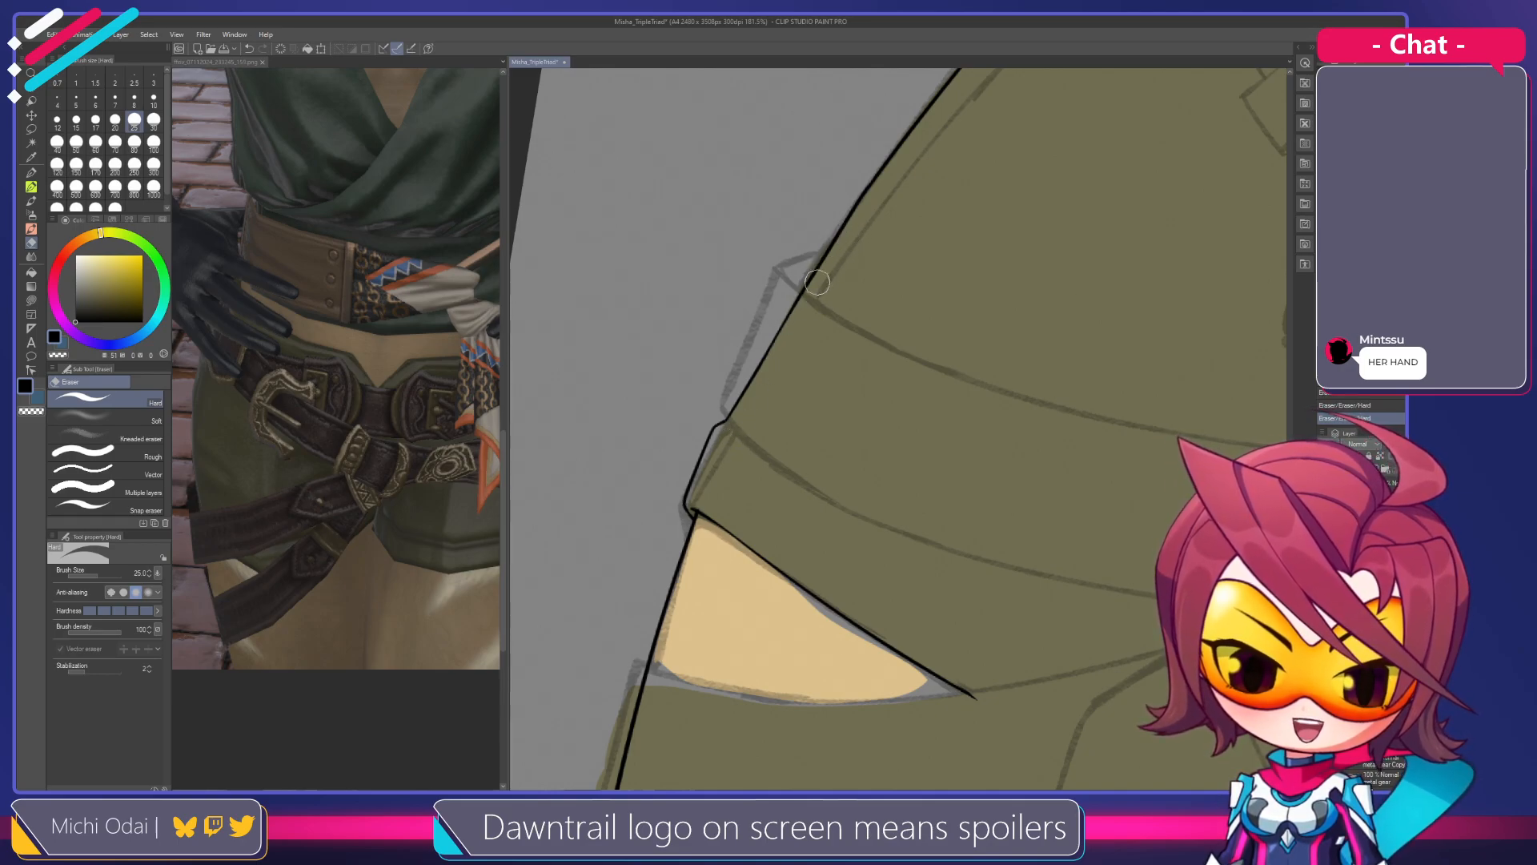
Try redrawing the side outline just above the hem cuff with short strokes
key(p)
drag(808, 281, 749, 384)
key(ctrl+z)
drag(791, 311, 749, 385)
key(ctrl+z)
drag(822, 262, 749, 385)
key(ctrl+z)
key(ctrl+z)
Clean up the small notch where the side outline meets the top of the hem cuff
mouse_move(803, 294)
mouse_down()
mouse_move(723, 432)
mouse_move(766, 408)
mouse_up()
key(e)
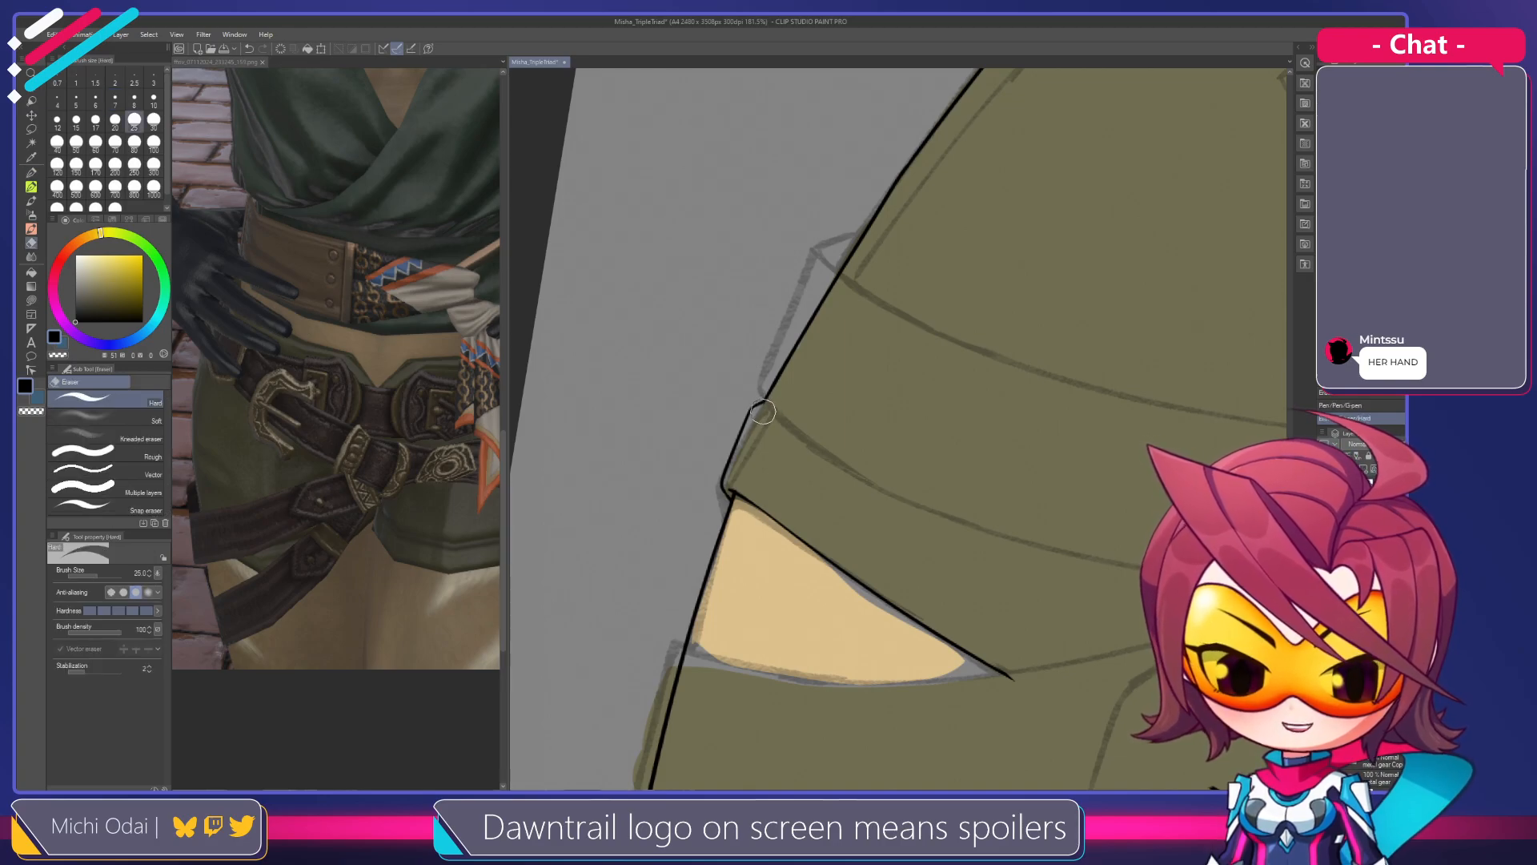
key(p)
key(e)
drag(770, 407, 761, 406)
key(p)
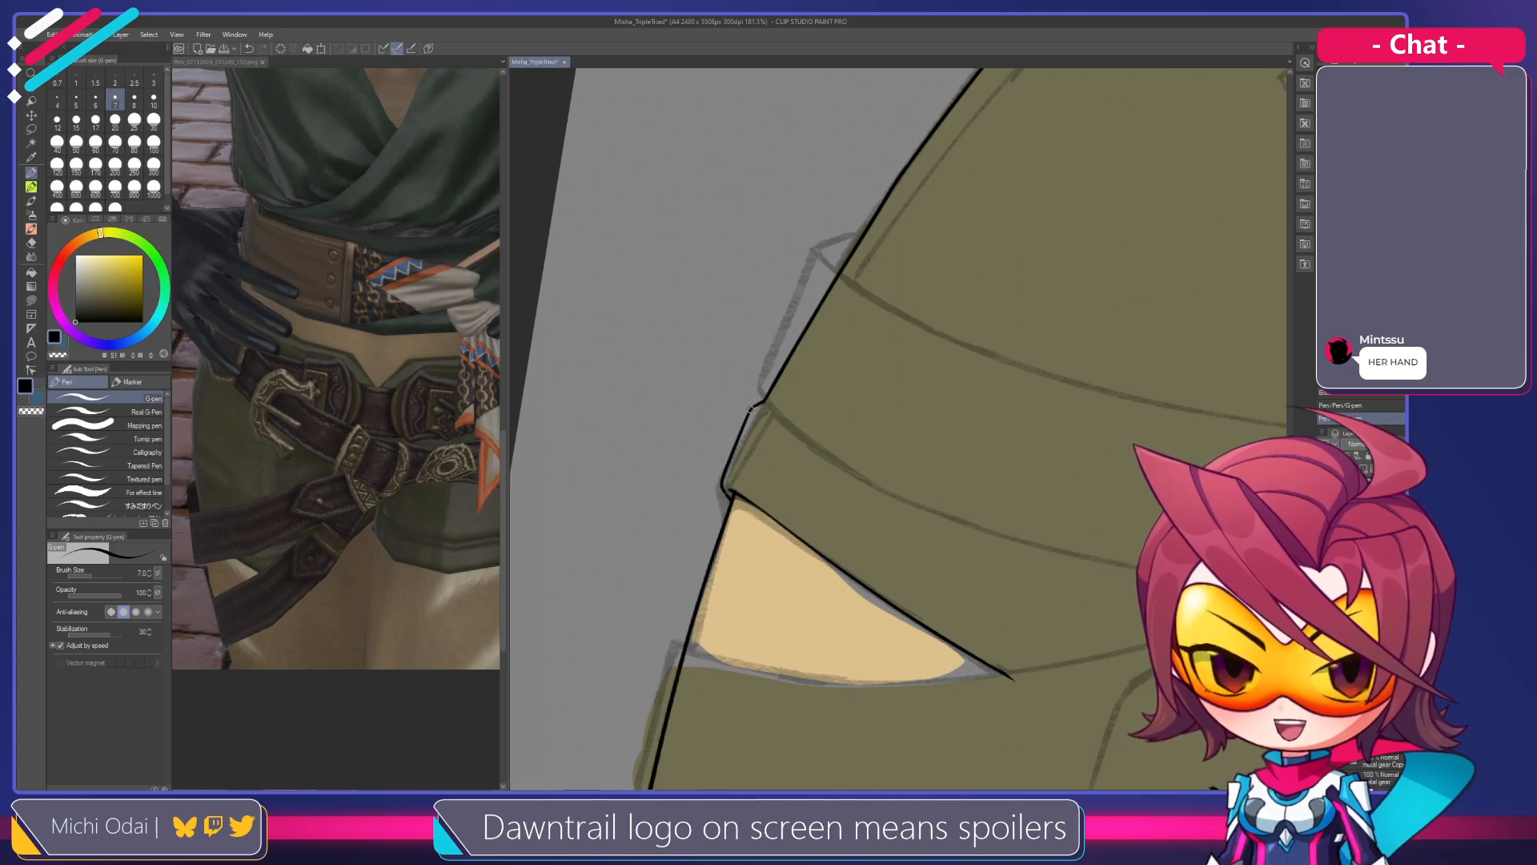
Ink the shorts' hem line across the strap sketch, joining the outer hem segment to the pointed inner corner
drag(813, 422, 725, 358)
drag(855, 456, 709, 367)
mouse_move(804, 465)
mouse_down()
mouse_move(853, 423)
mouse_move(705, 359)
mouse_up()
drag(877, 326, 899, 396)
mouse_move(919, 211)
mouse_down()
mouse_move(965, 220)
mouse_move(706, 462)
mouse_up()
key(ctrl+z)
drag(883, 214, 687, 480)
key(ctrl+z)
drag(881, 214, 703, 442)
key(ctrl+z)
drag(884, 210, 706, 438)
key(ctrl+z)
drag(886, 208, 700, 465)
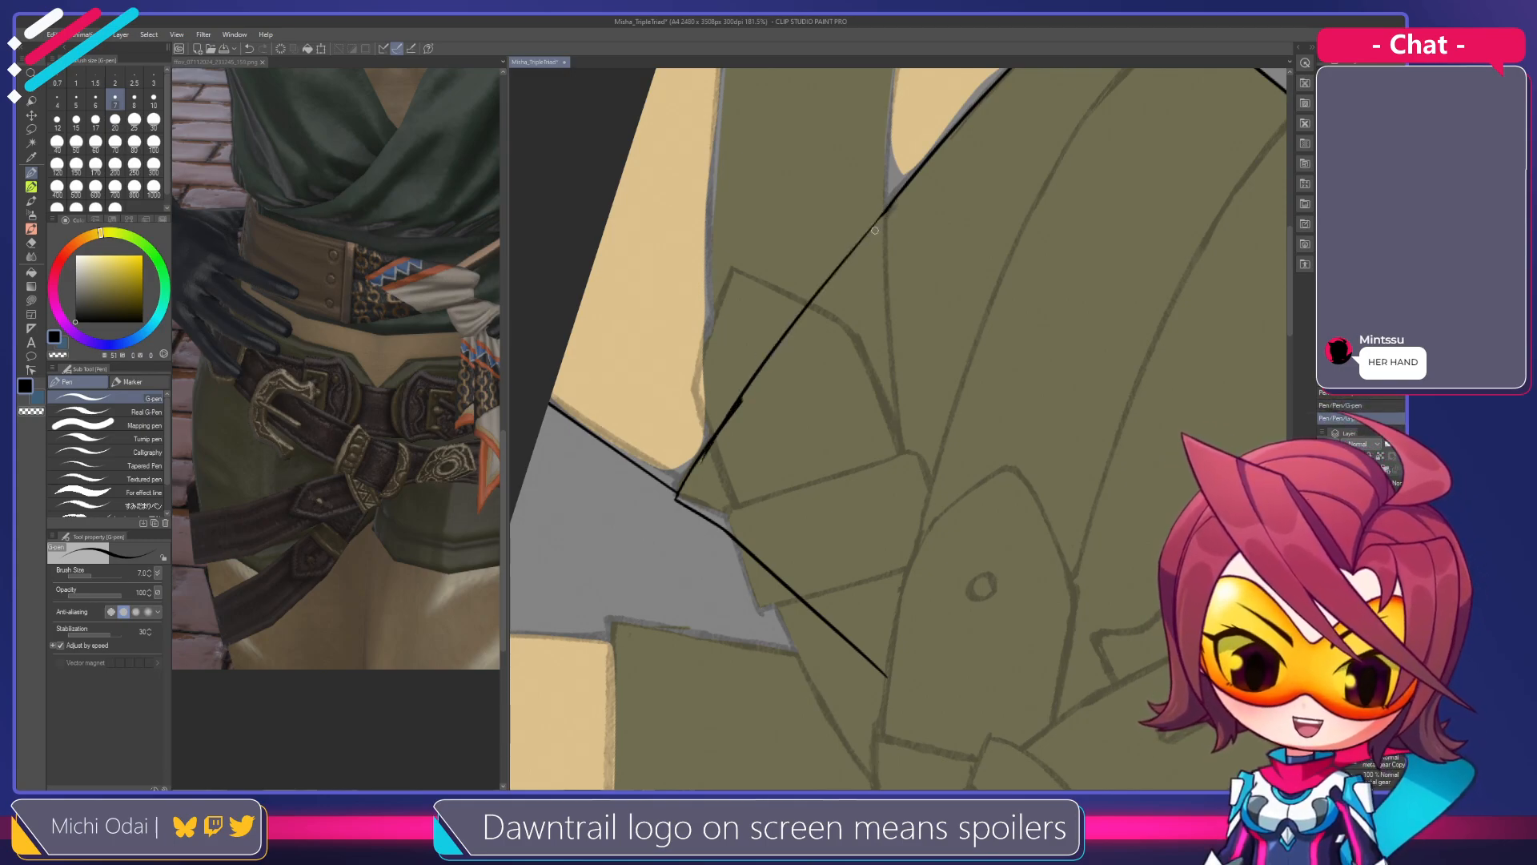
Erase the thick overlap on the new hem line near the pointed inner corner
key(e)
mouse_move(738, 429)
mouse_down()
mouse_move(799, 339)
mouse_move(768, 373)
mouse_up()
key(ctrl+z)
drag(809, 299, 759, 378)
drag(806, 306, 750, 392)
Re-ink the end of the hem line so it runs cleanly into the pointed inner corner
key(shift+space)
mouse_move(850, 252)
mouse_down()
mouse_move(824, 264)
mouse_move(793, 510)
mouse_move(715, 441)
mouse_move(775, 401)
mouse_move(796, 429)
mouse_move(879, 442)
mouse_move(983, 340)
mouse_move(952, 432)
mouse_move(920, 505)
mouse_move(886, 320)
mouse_move(828, 336)
mouse_move(775, 434)
mouse_up()
key(ctrl+z)
drag(832, 325, 786, 409)
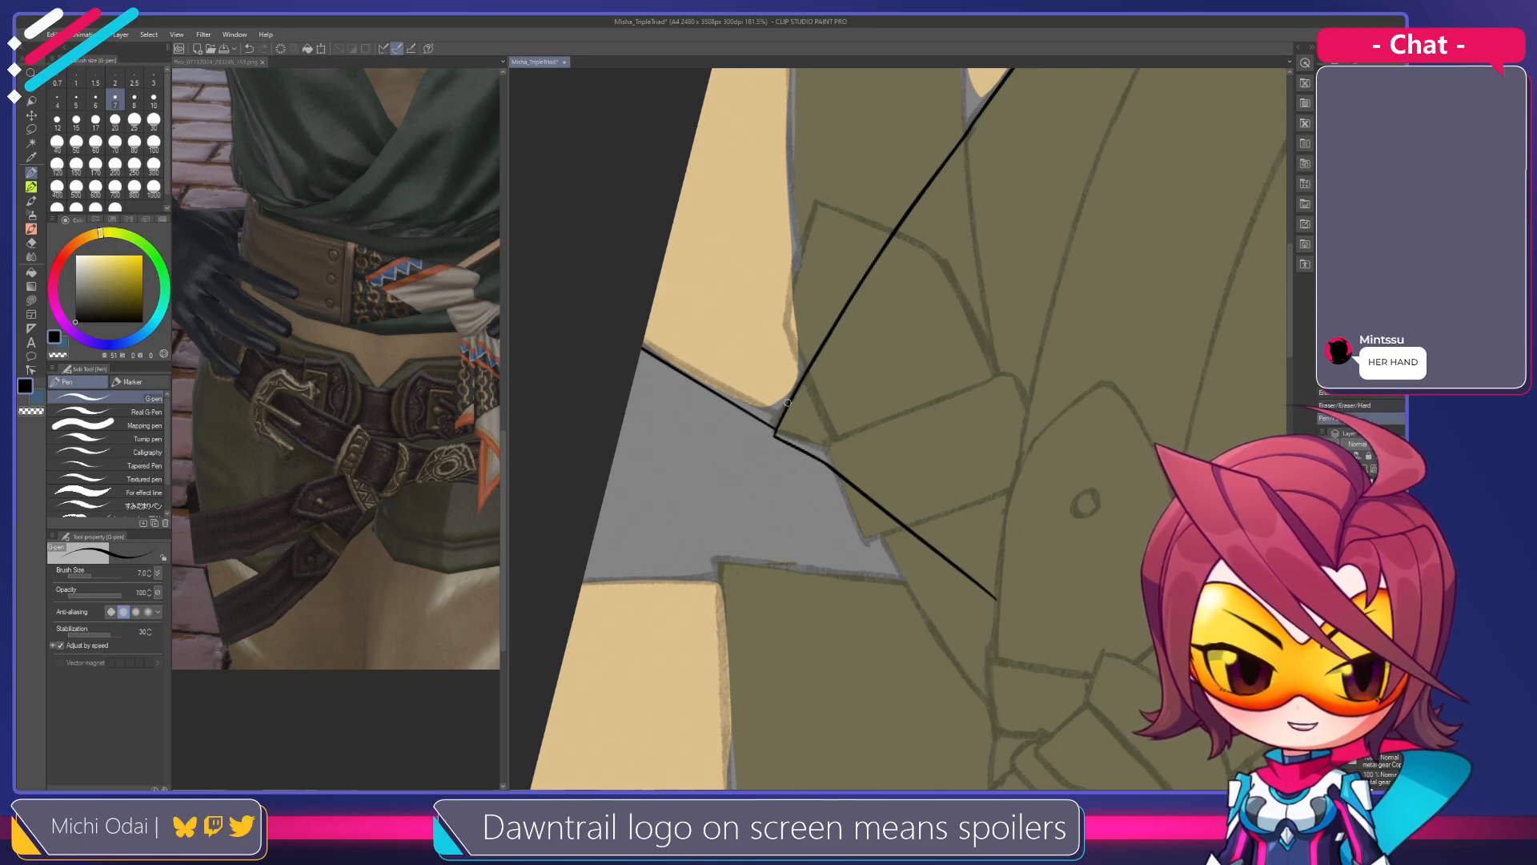
drag(839, 315, 786, 407)
key(ctrl+z)
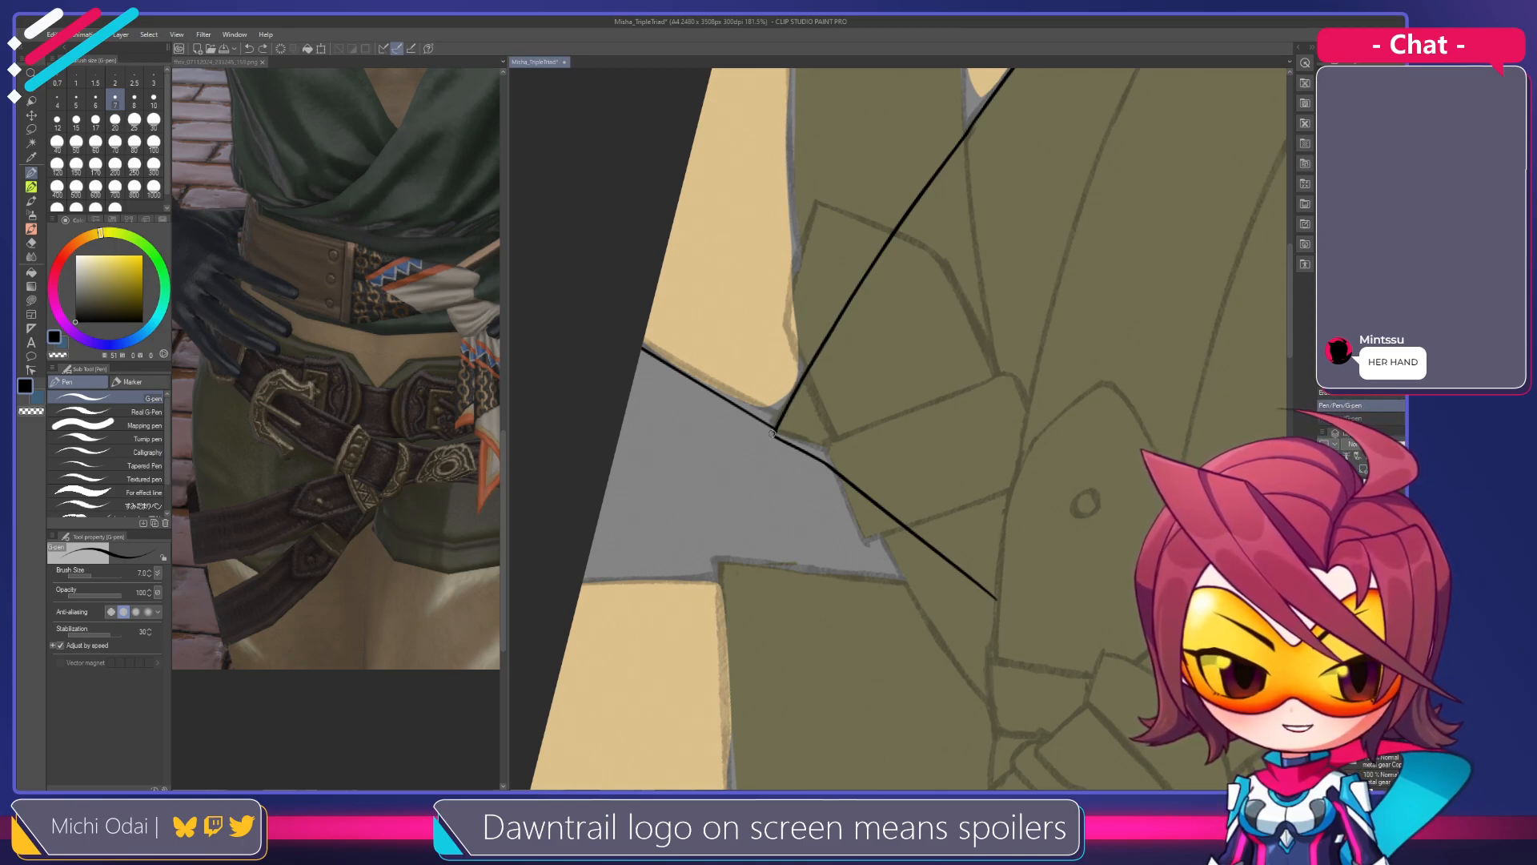
drag(828, 333, 777, 419)
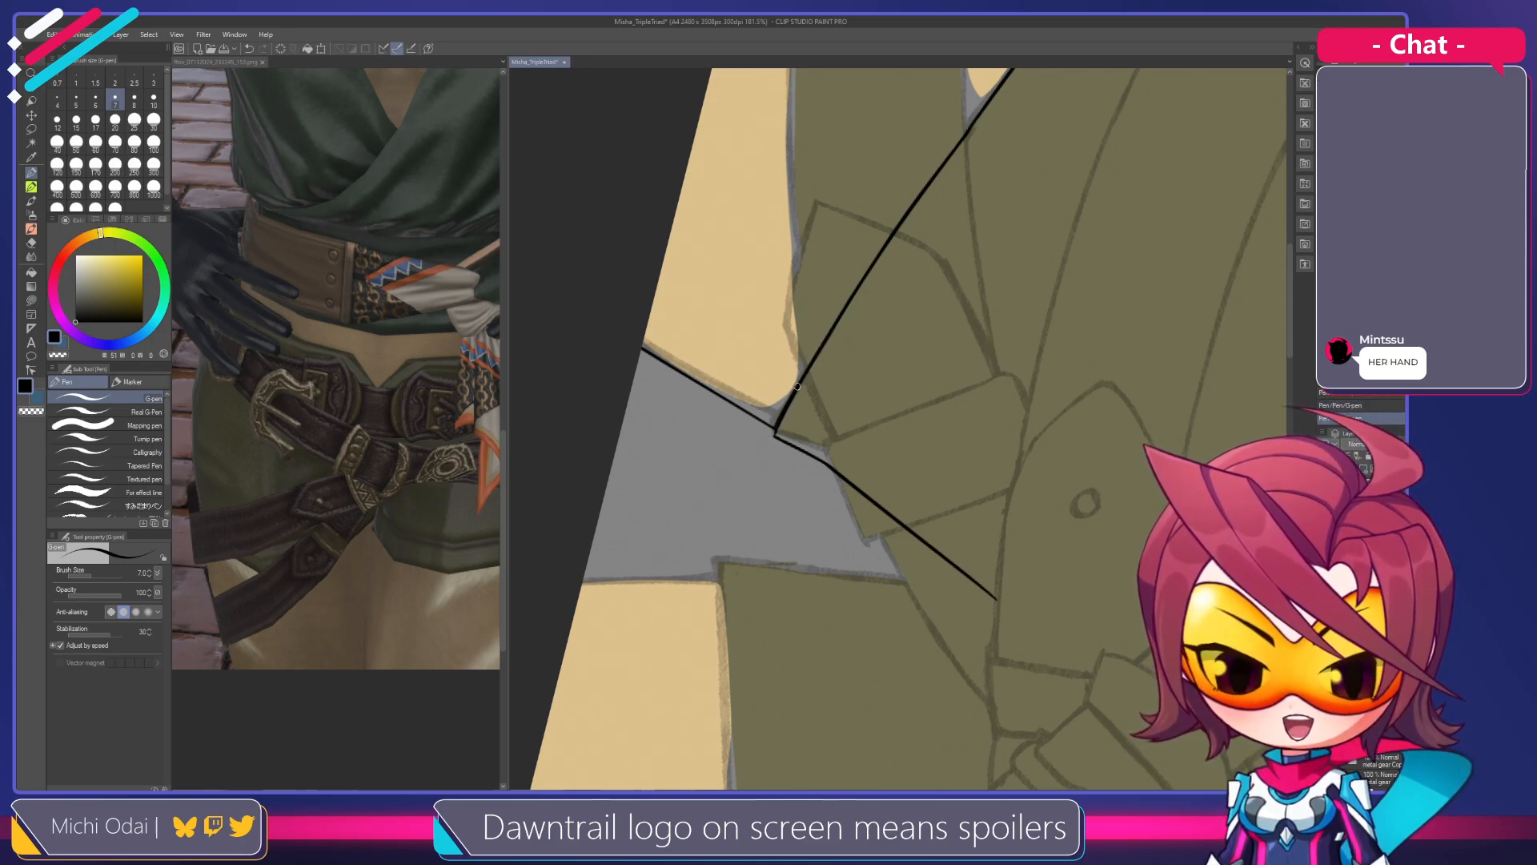
Clean up the hem line beside the outer cuff corner with the eraser
key(shift+space)
drag(875, 285, 797, 569)
drag(946, 492, 976, 556)
drag(835, 443, 933, 291)
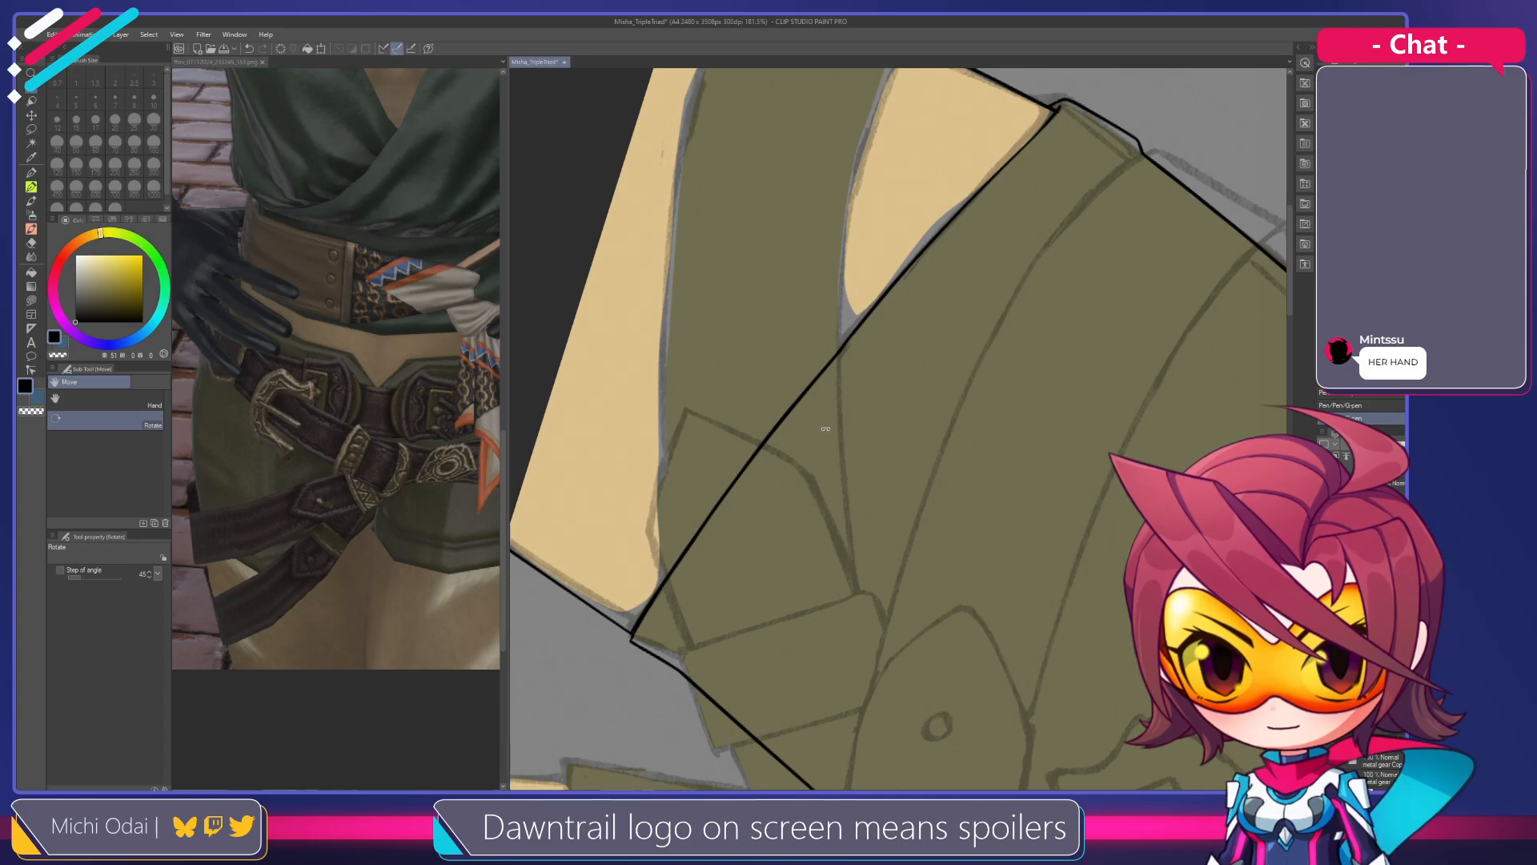
drag(833, 430, 886, 427)
drag(1042, 235, 931, 209)
key(e)
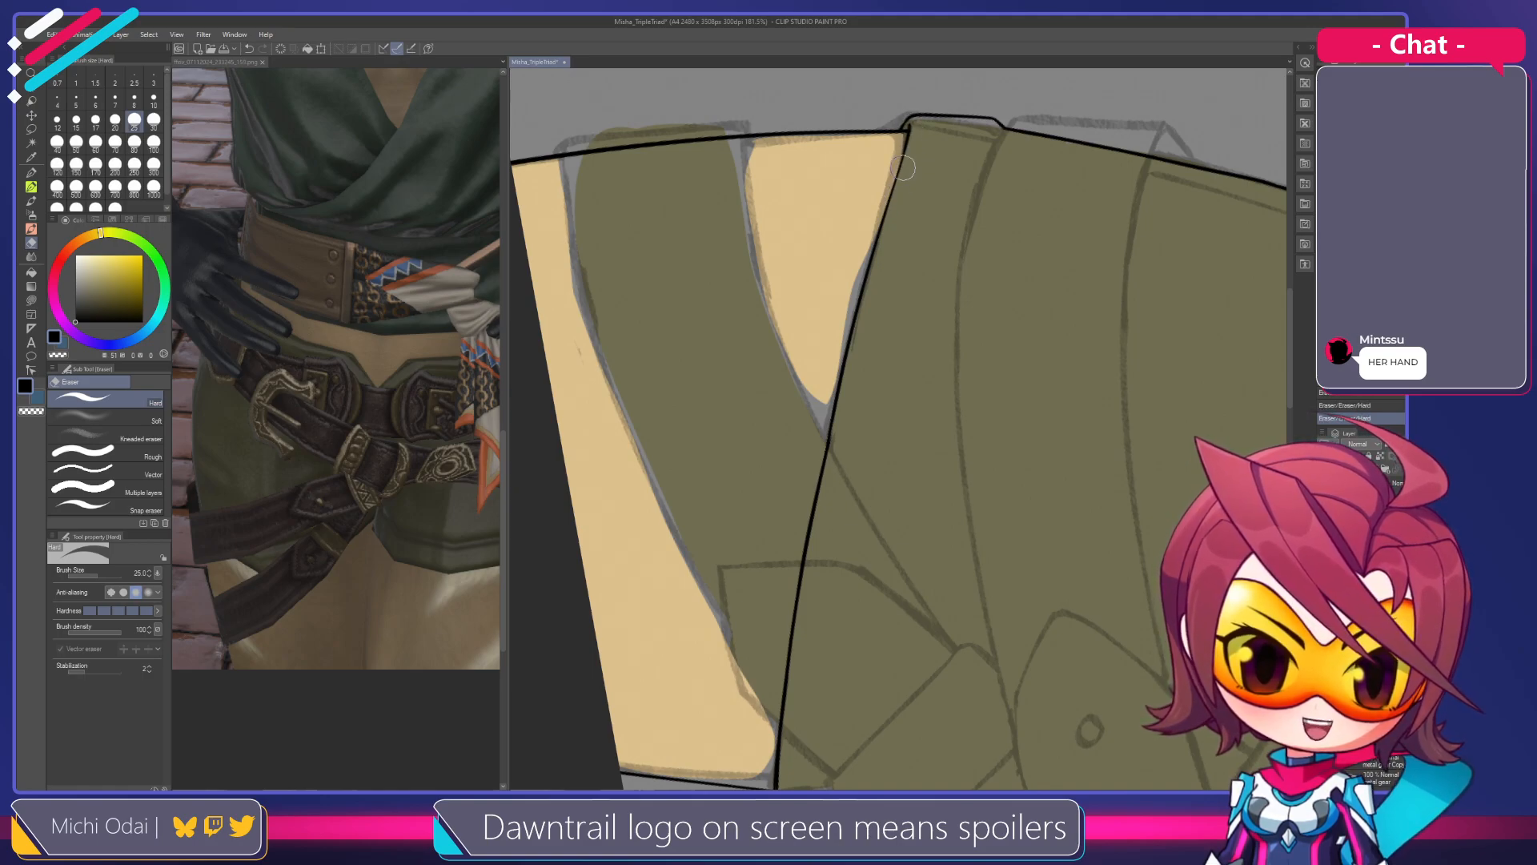
Examine the right hip in the reference image, where the waistband wraps around the side
key(p)
drag(903, 209, 889, 68)
drag(899, 151, 733, 478)
key(r)
drag(877, 452, 1118, 321)
mouse_move(1080, 325)
mouse_down()
mouse_move(1082, 339)
mouse_move(1006, 344)
mouse_move(974, 484)
mouse_move(872, 648)
mouse_move(881, 586)
mouse_up()
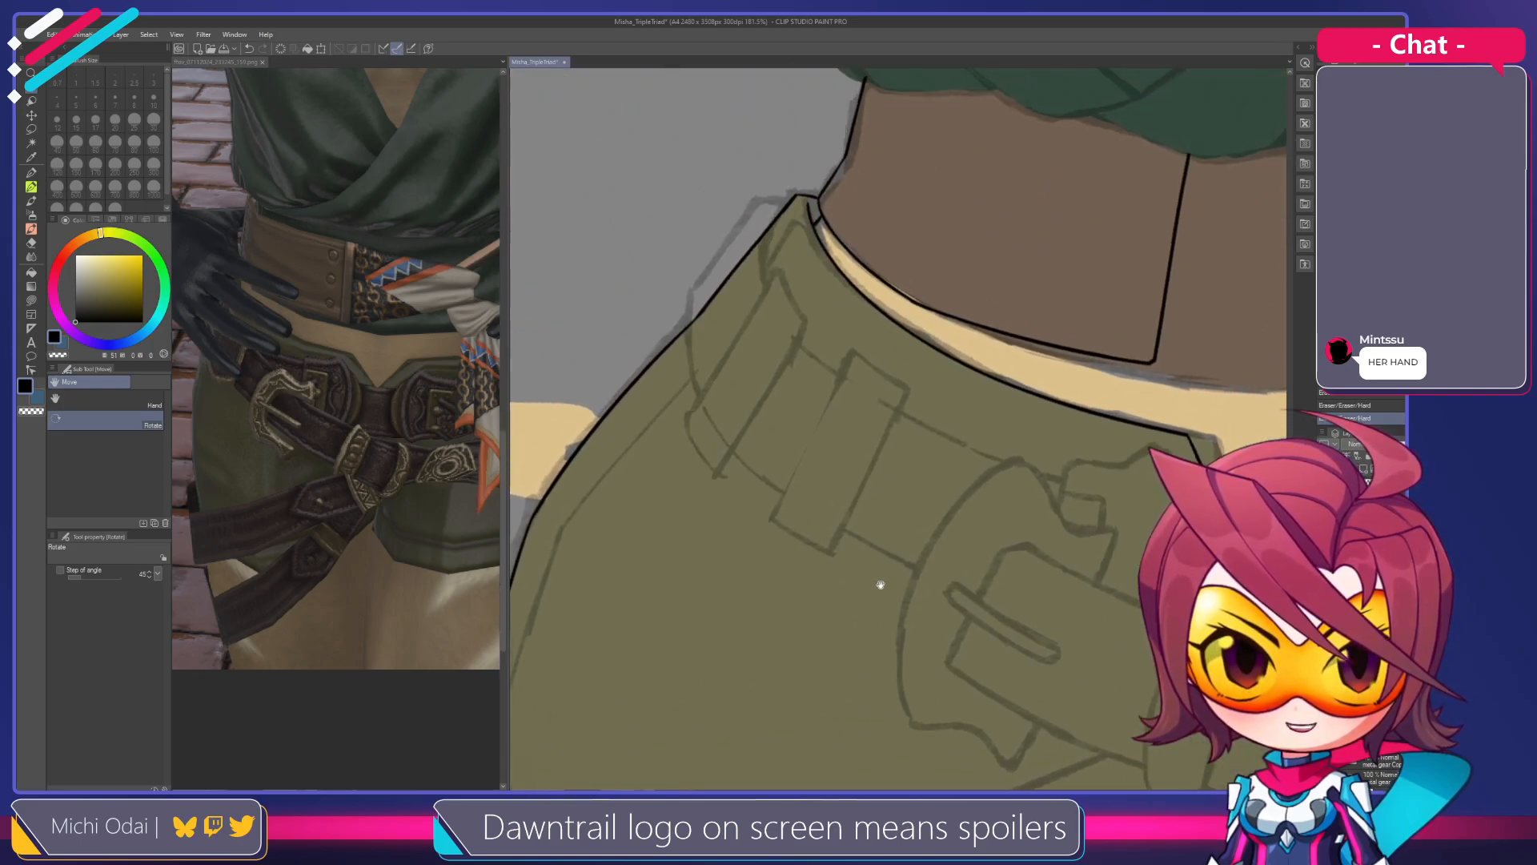
drag(971, 535, 805, 323)
mouse_move(913, 522)
mouse_down()
mouse_move(892, 508)
mouse_move(1032, 411)
mouse_up()
mouse_move(1036, 304)
mouse_down()
mouse_move(1061, 340)
mouse_move(1005, 379)
mouse_move(1027, 417)
mouse_up()
key(ctrl+z)
click(449, 387)
drag(449, 387, 419, 425)
click(1017, 400)
Try inking the curved end of the waistband beside the exposed waist at the right hip
drag(990, 380, 1051, 351)
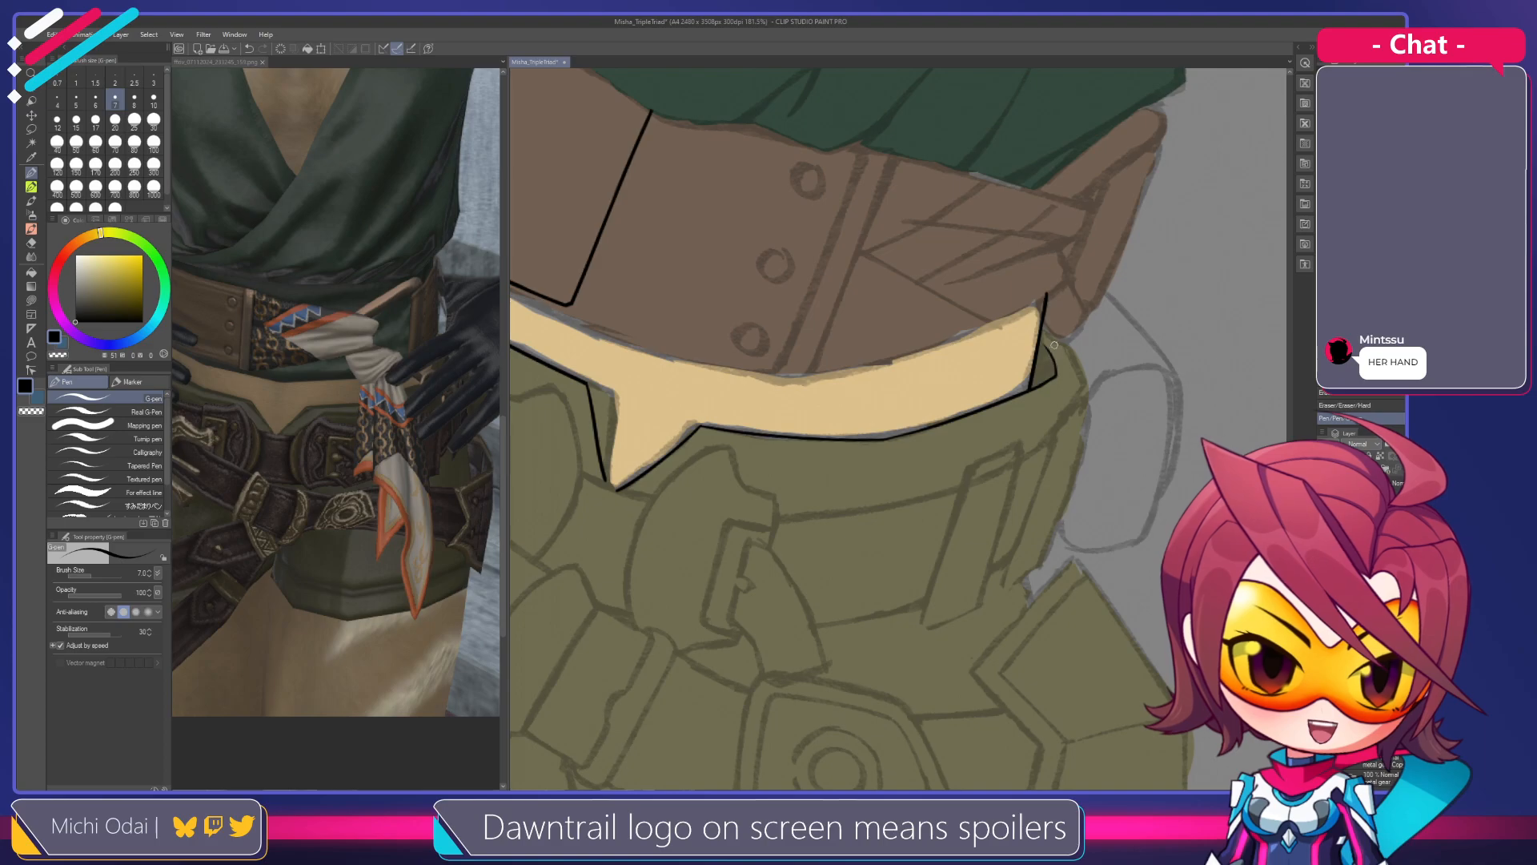
key(ctrl+z)
drag(1044, 319, 1085, 397)
key(ctrl+z)
mouse_move(1045, 316)
mouse_down()
mouse_move(1089, 392)
mouse_move(1060, 336)
mouse_move(1084, 390)
mouse_move(1095, 261)
mouse_up()
key(ctrl+z)
key(ctrl+z)
key(ctrl+z)
mouse_move(1065, 171)
mouse_down()
mouse_move(1106, 242)
mouse_move(1071, 286)
mouse_move(1089, 303)
mouse_move(1268, 331)
mouse_up()
key(ctrl+z)
Extend the shorts' upper waistband line slightly past the exposed waist's side edge and clean up its end
scroll(1195, 311, down, 2)
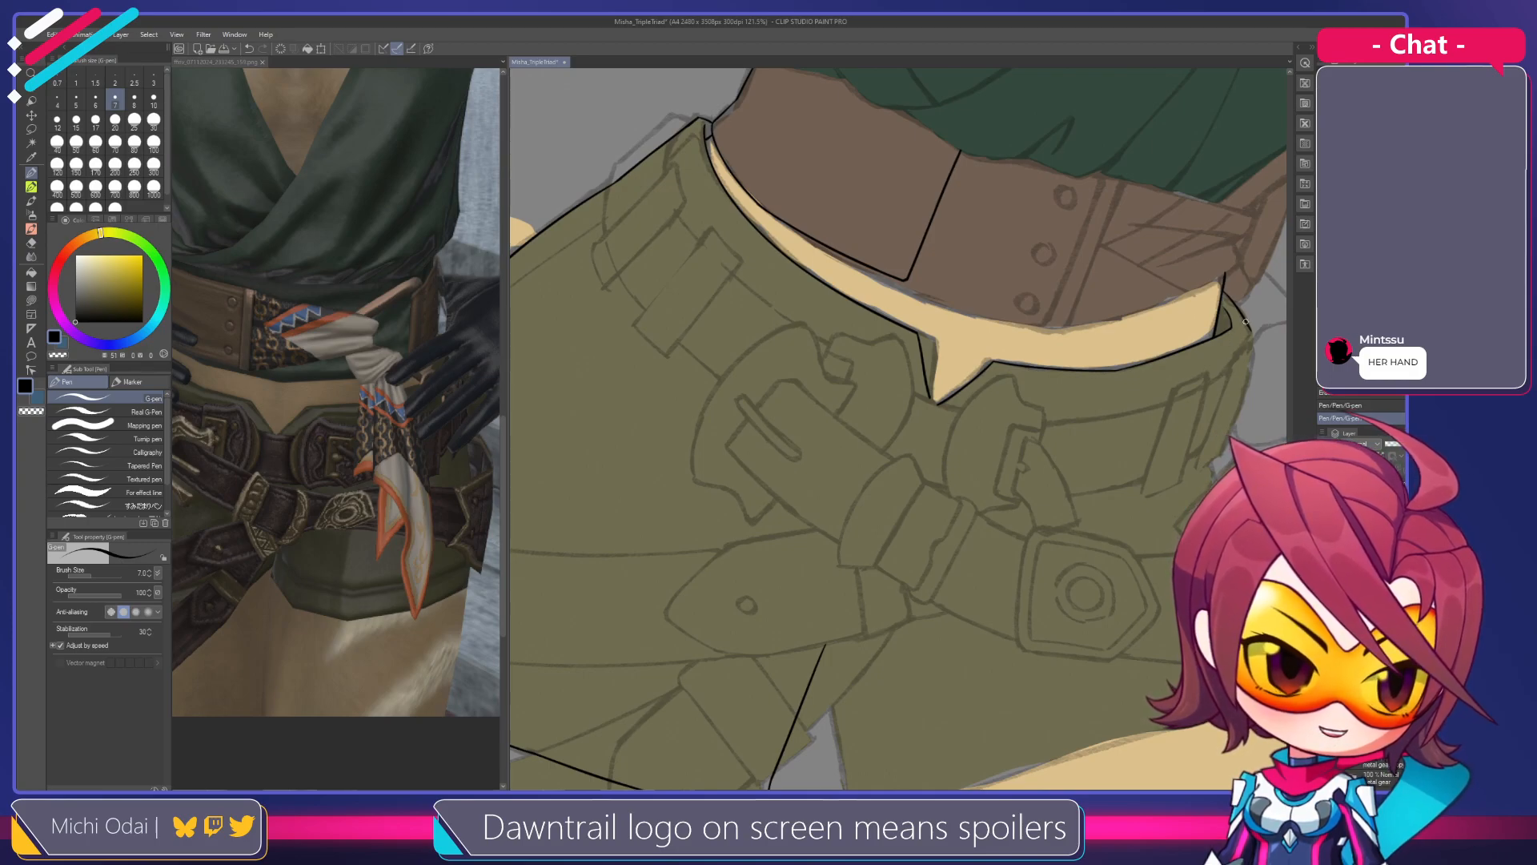
scroll(1246, 322, up, 1)
drag(1228, 315, 1237, 368)
key(ctrl+z)
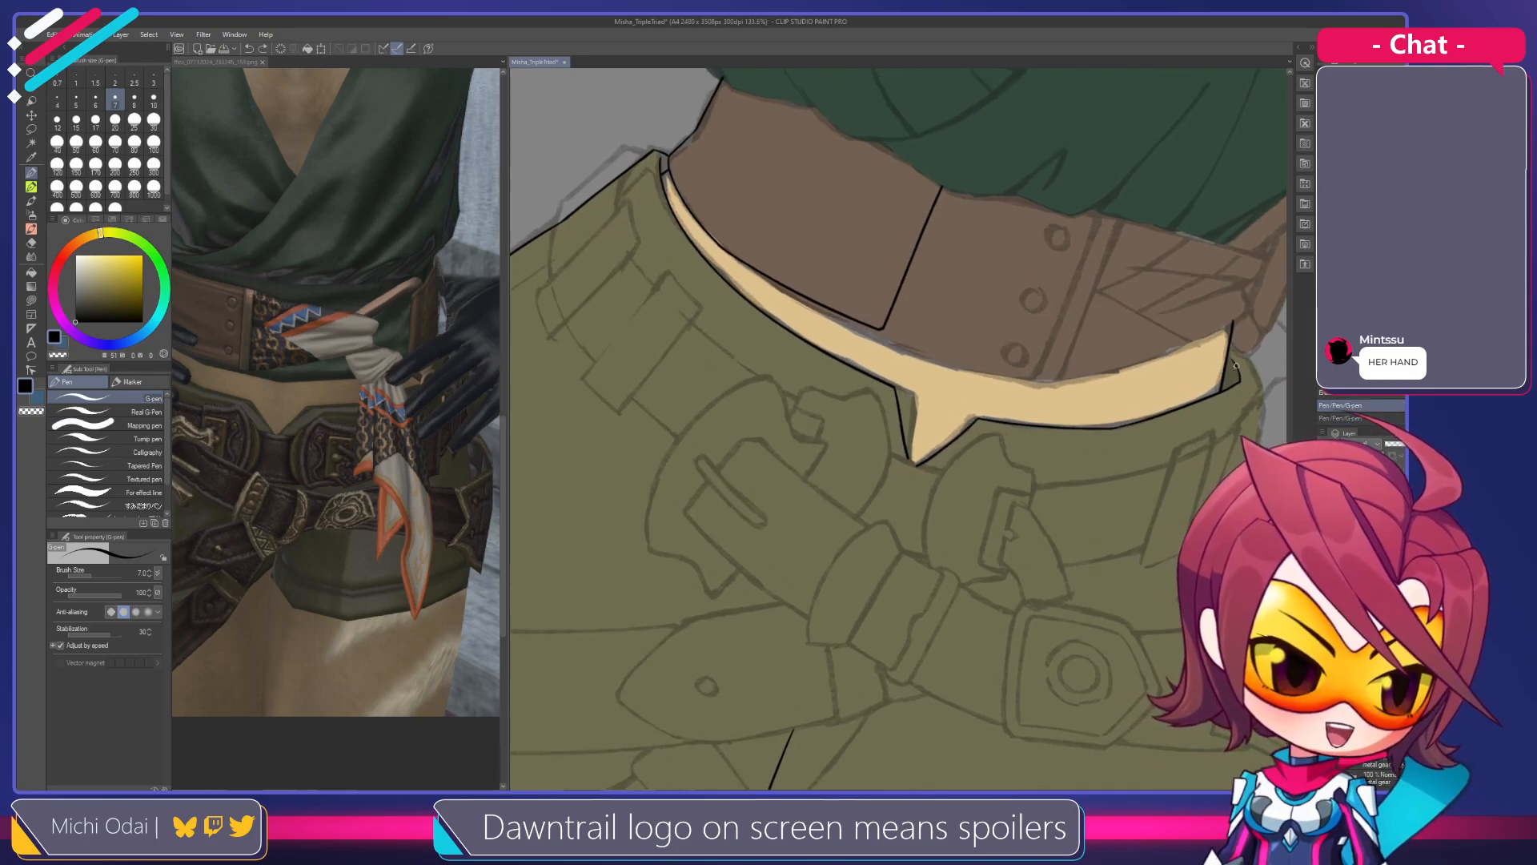
key(e)
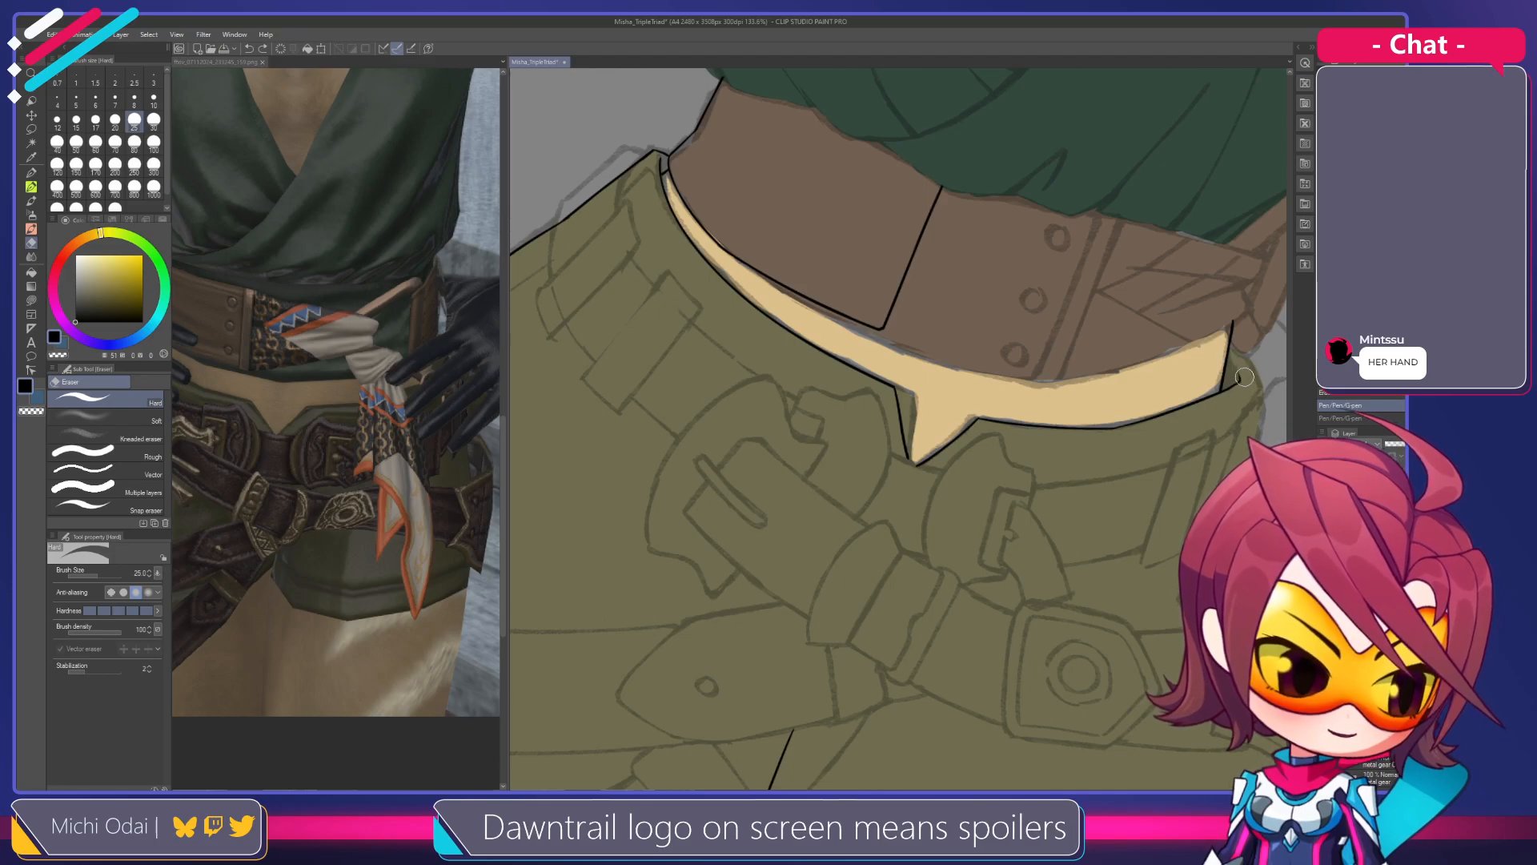
scroll(1248, 390, up, 4)
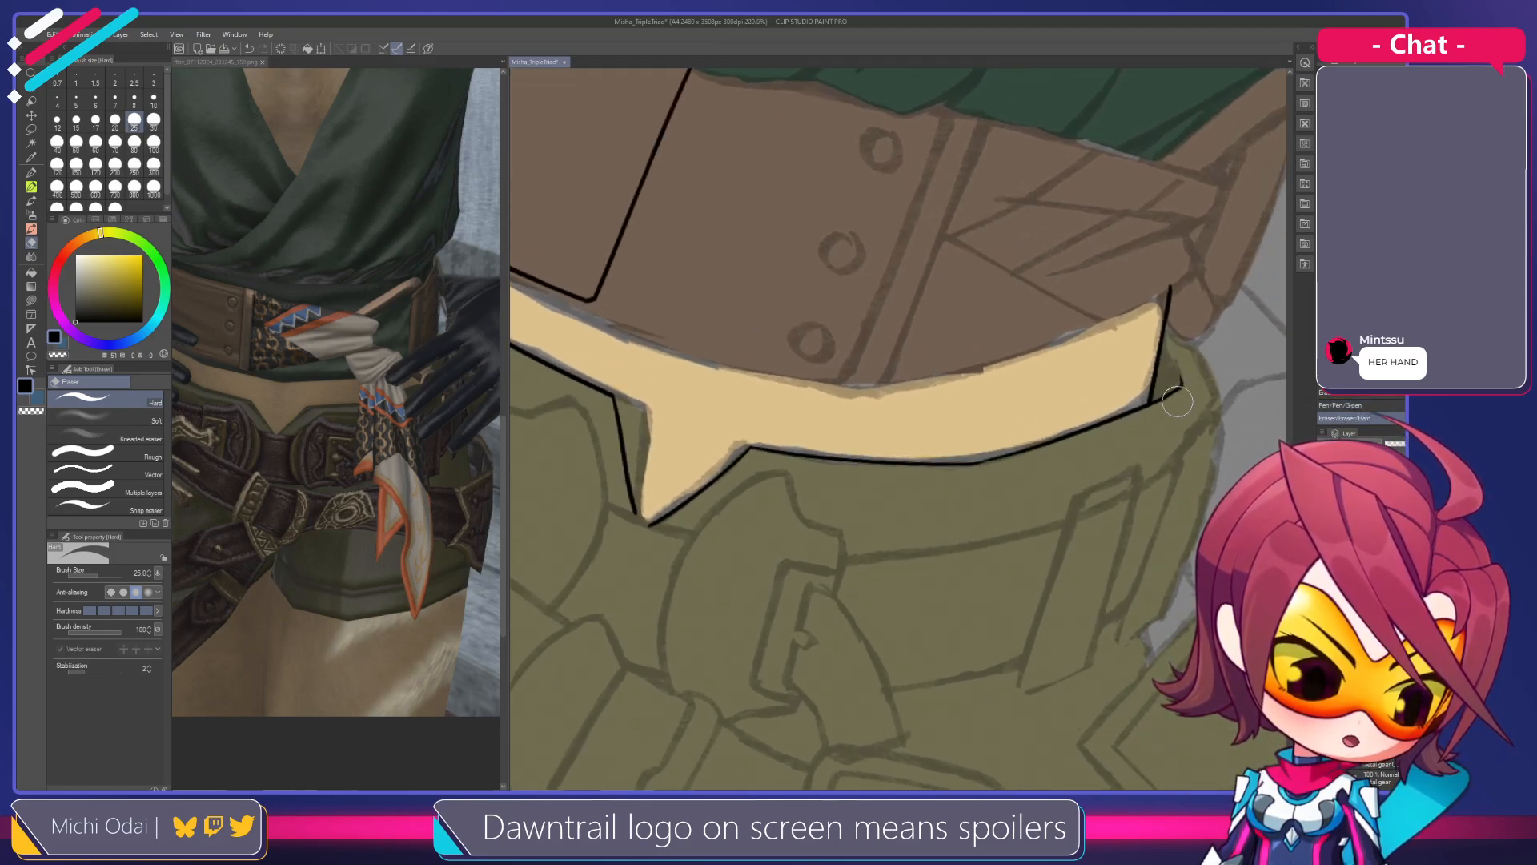
key(p)
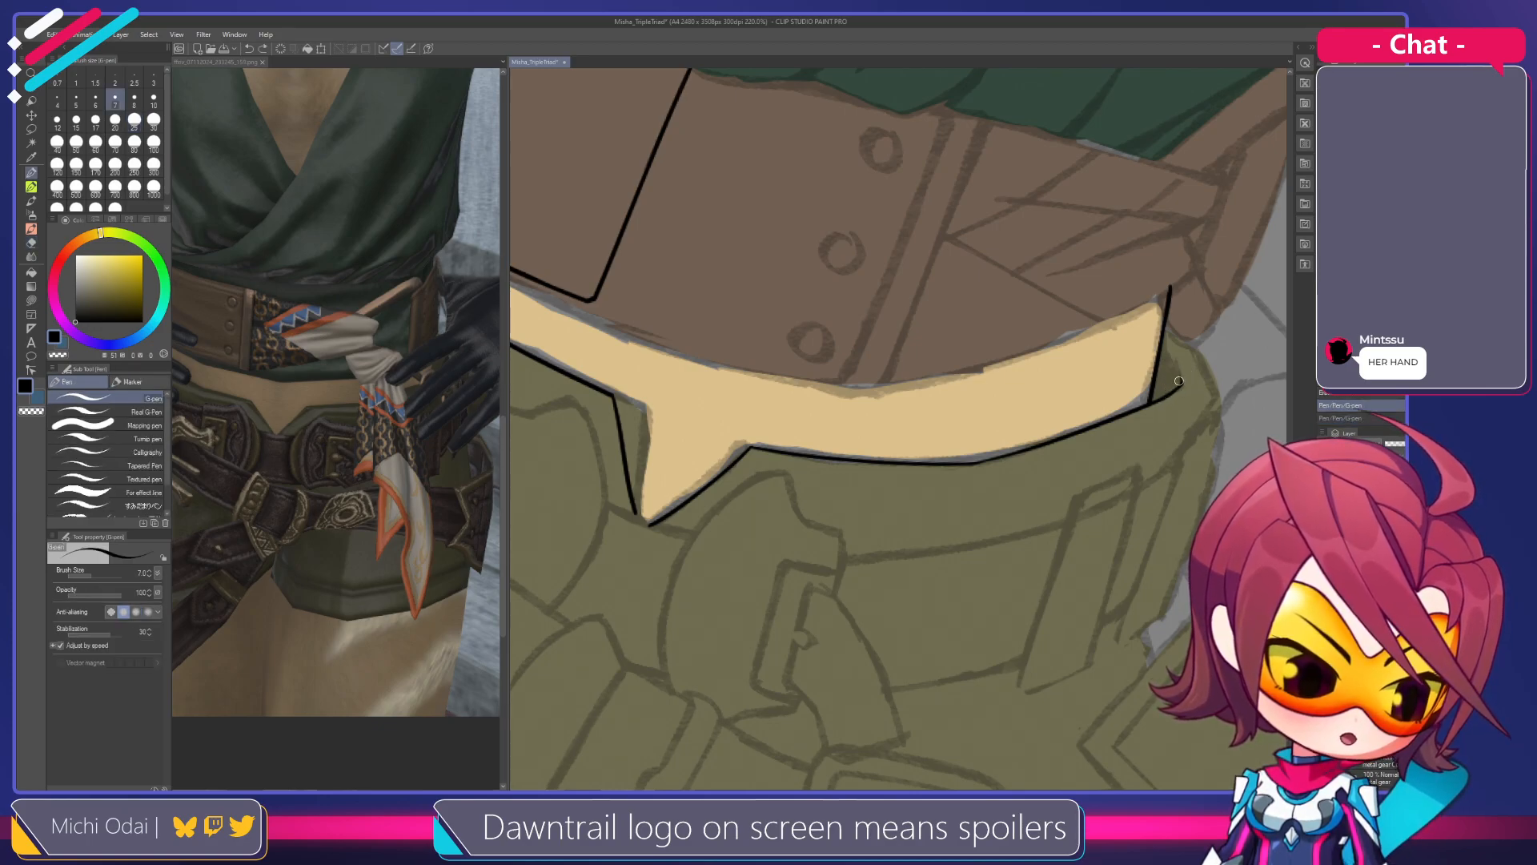
Ink the small hooked fold where the waistband turns back at the right hip
drag(1171, 363, 1226, 412)
scroll(1183, 364, down, 7)
scroll(1205, 391, up, 3)
key(ctrl+z)
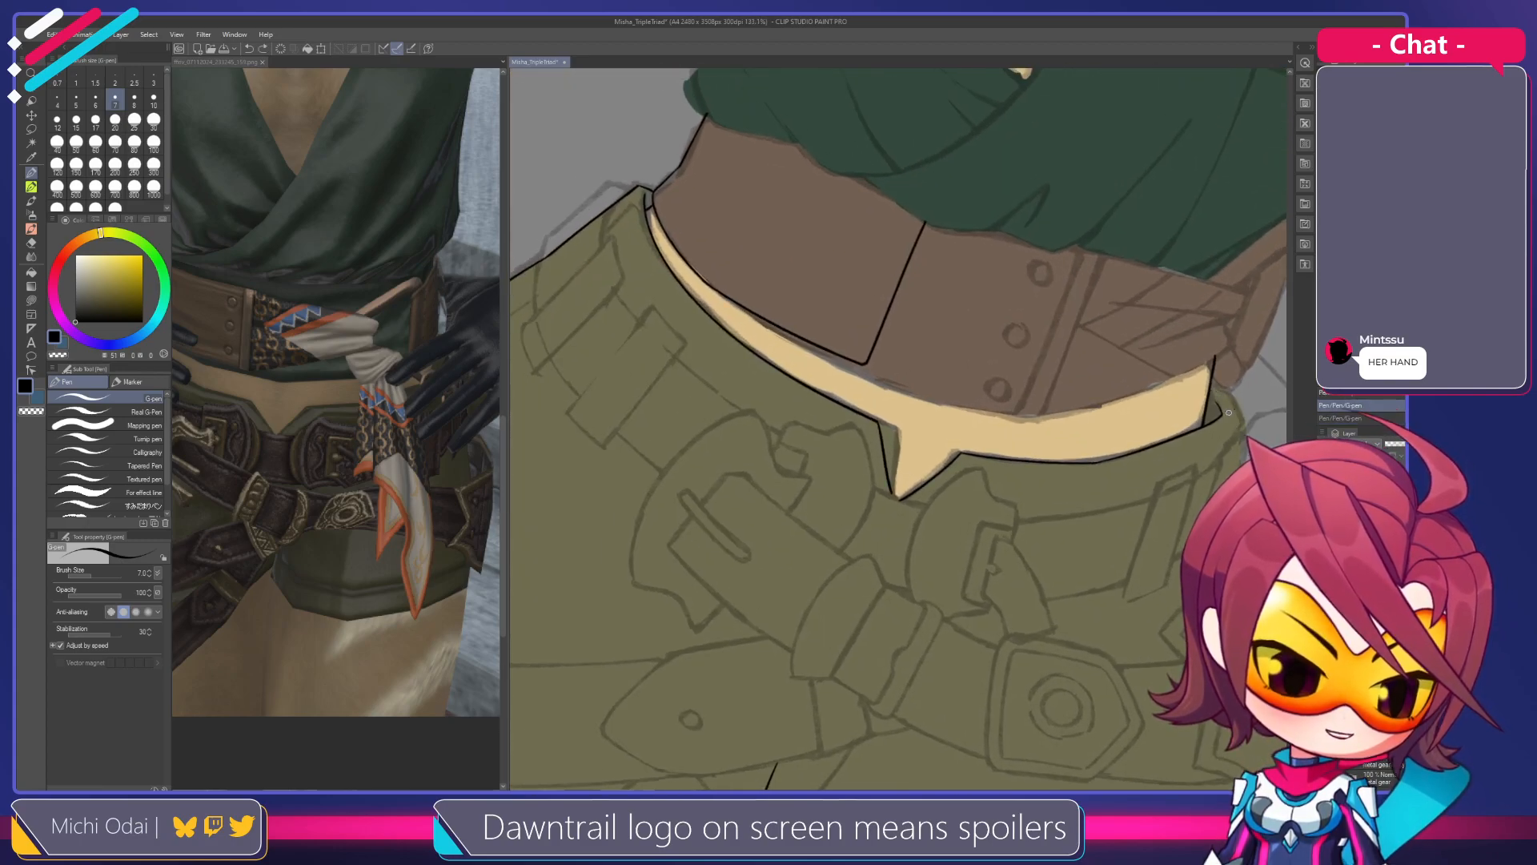
scroll(1233, 417, up, 2)
key(e)
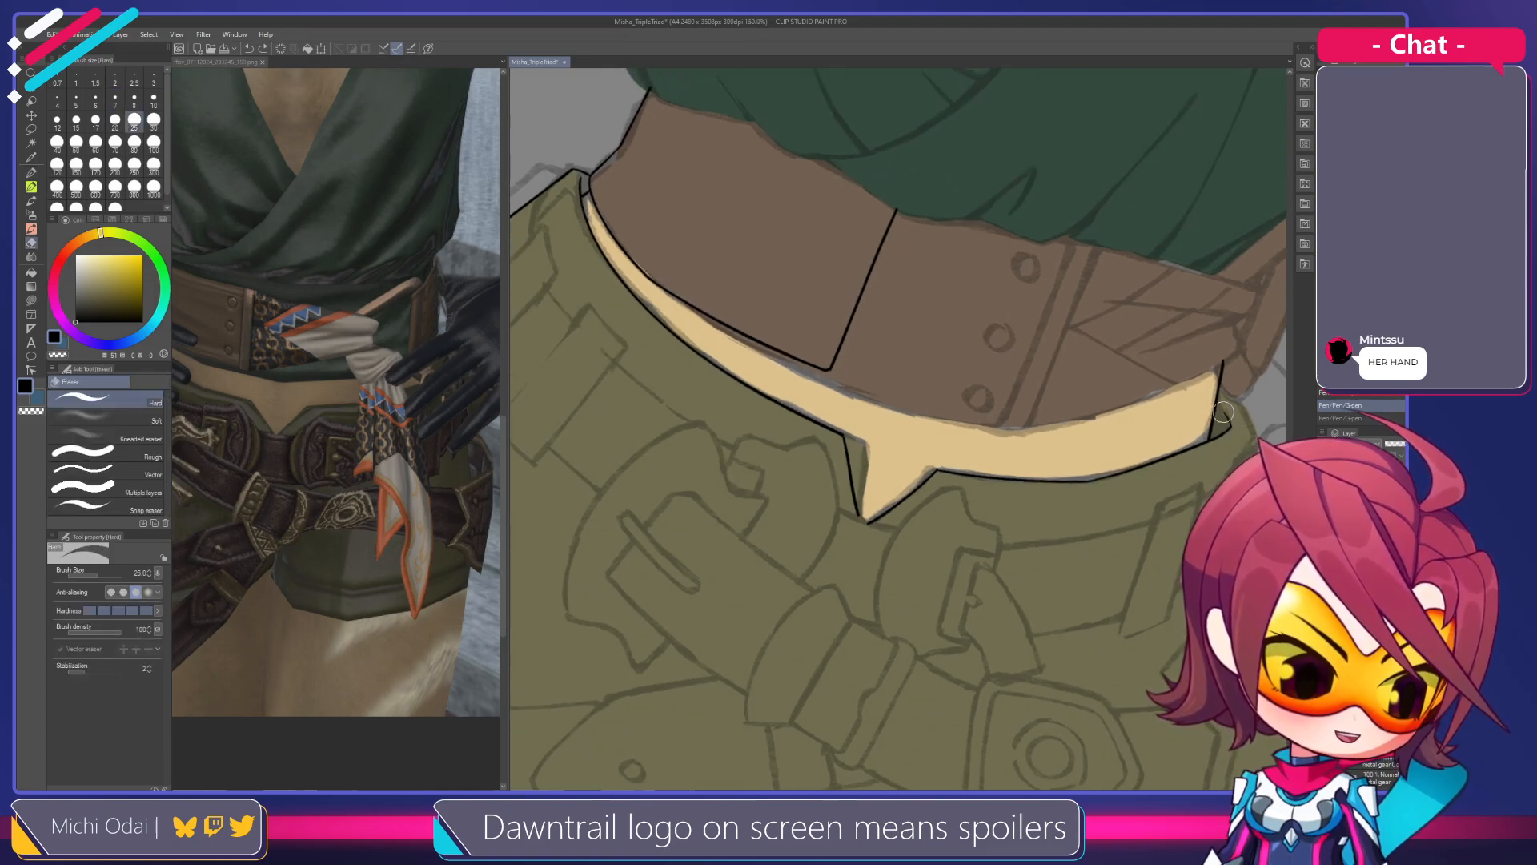
key(p)
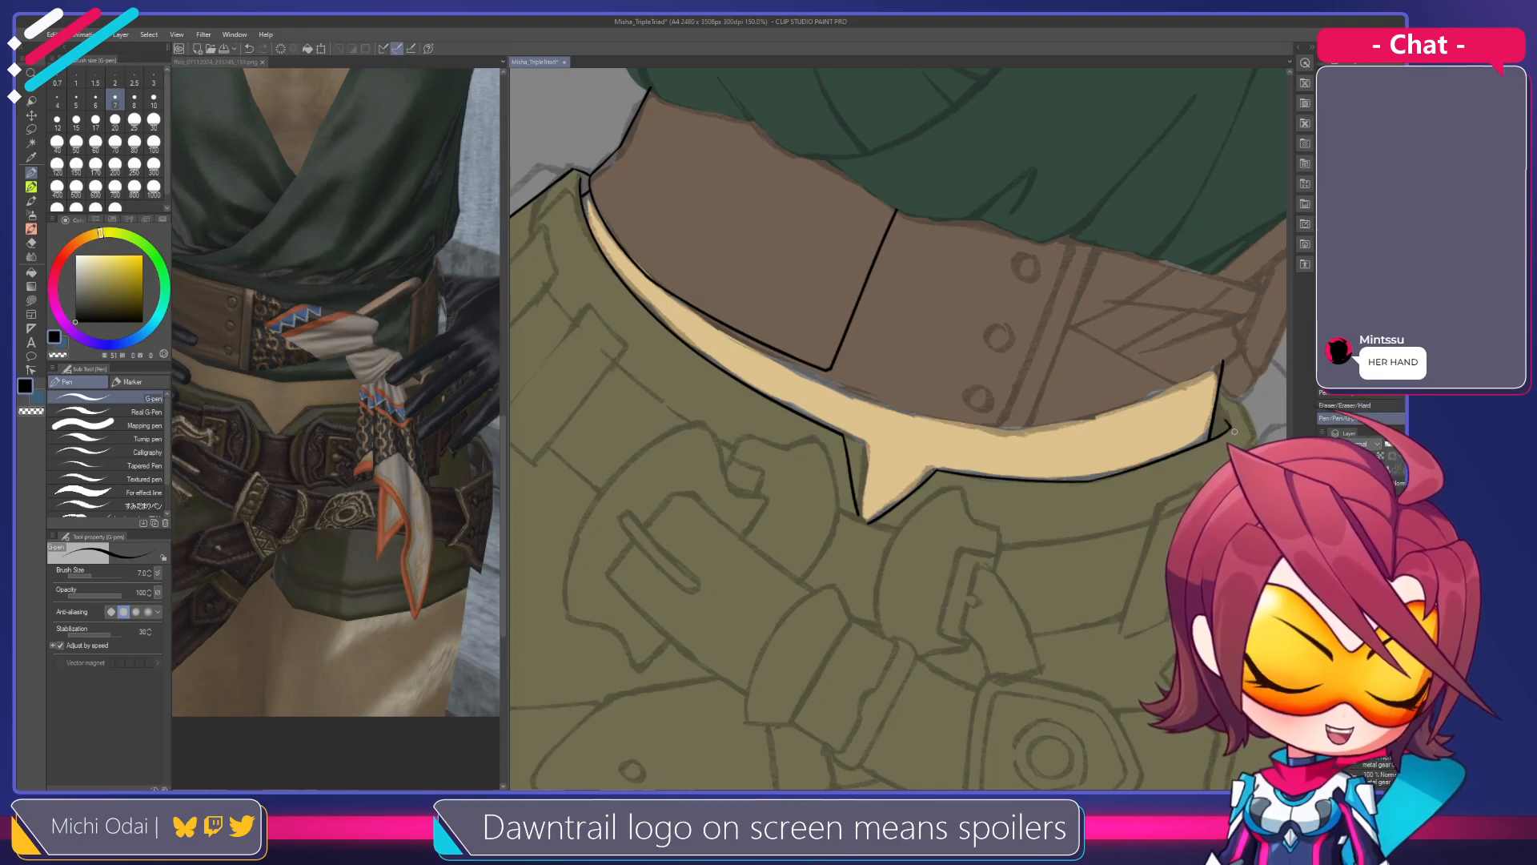
key(ctrl+z)
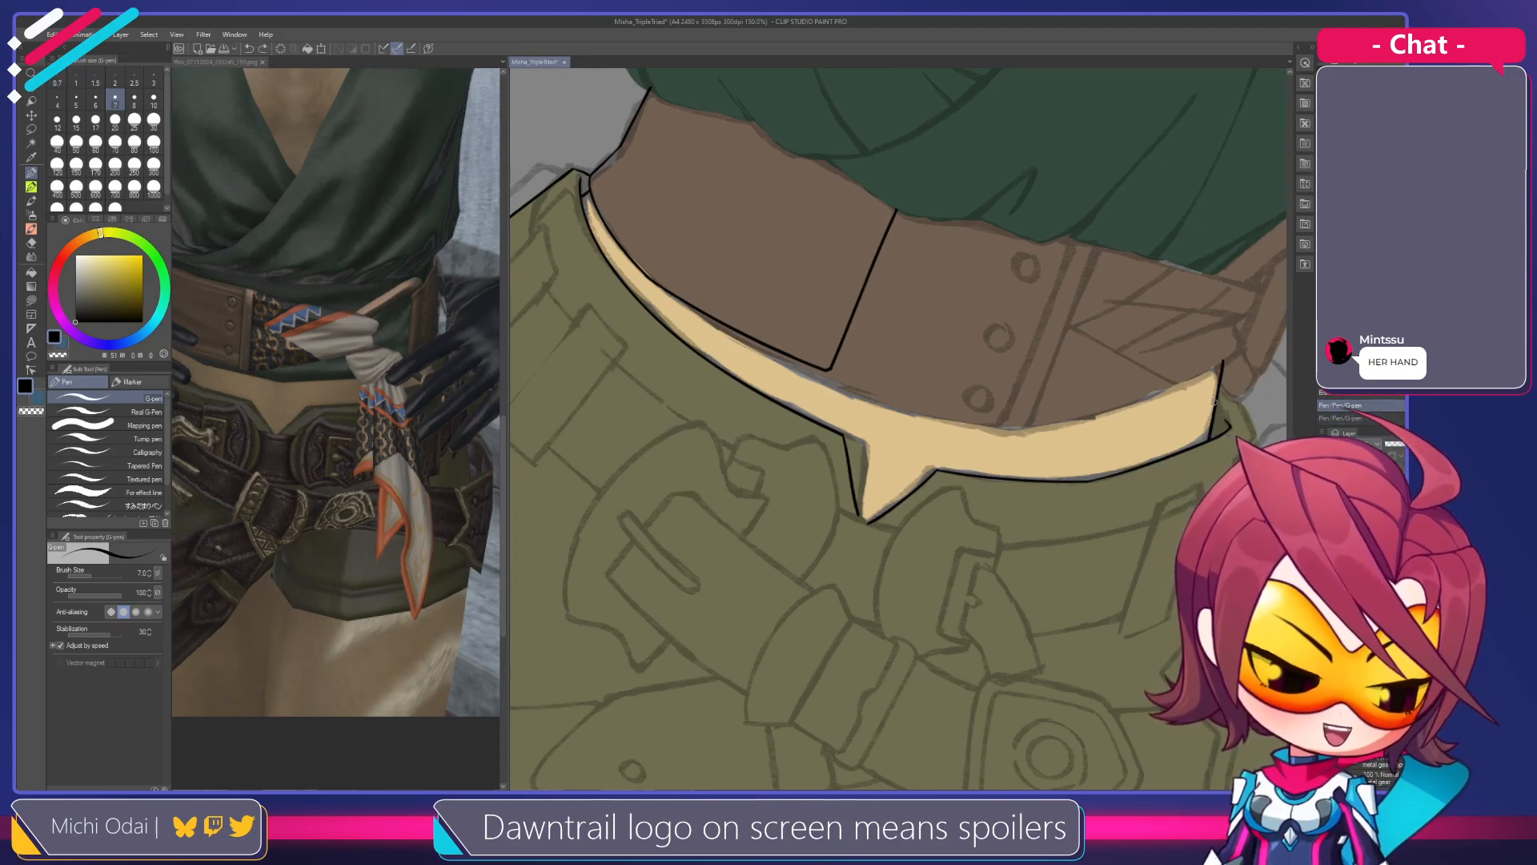
scroll(1245, 434, up, 3)
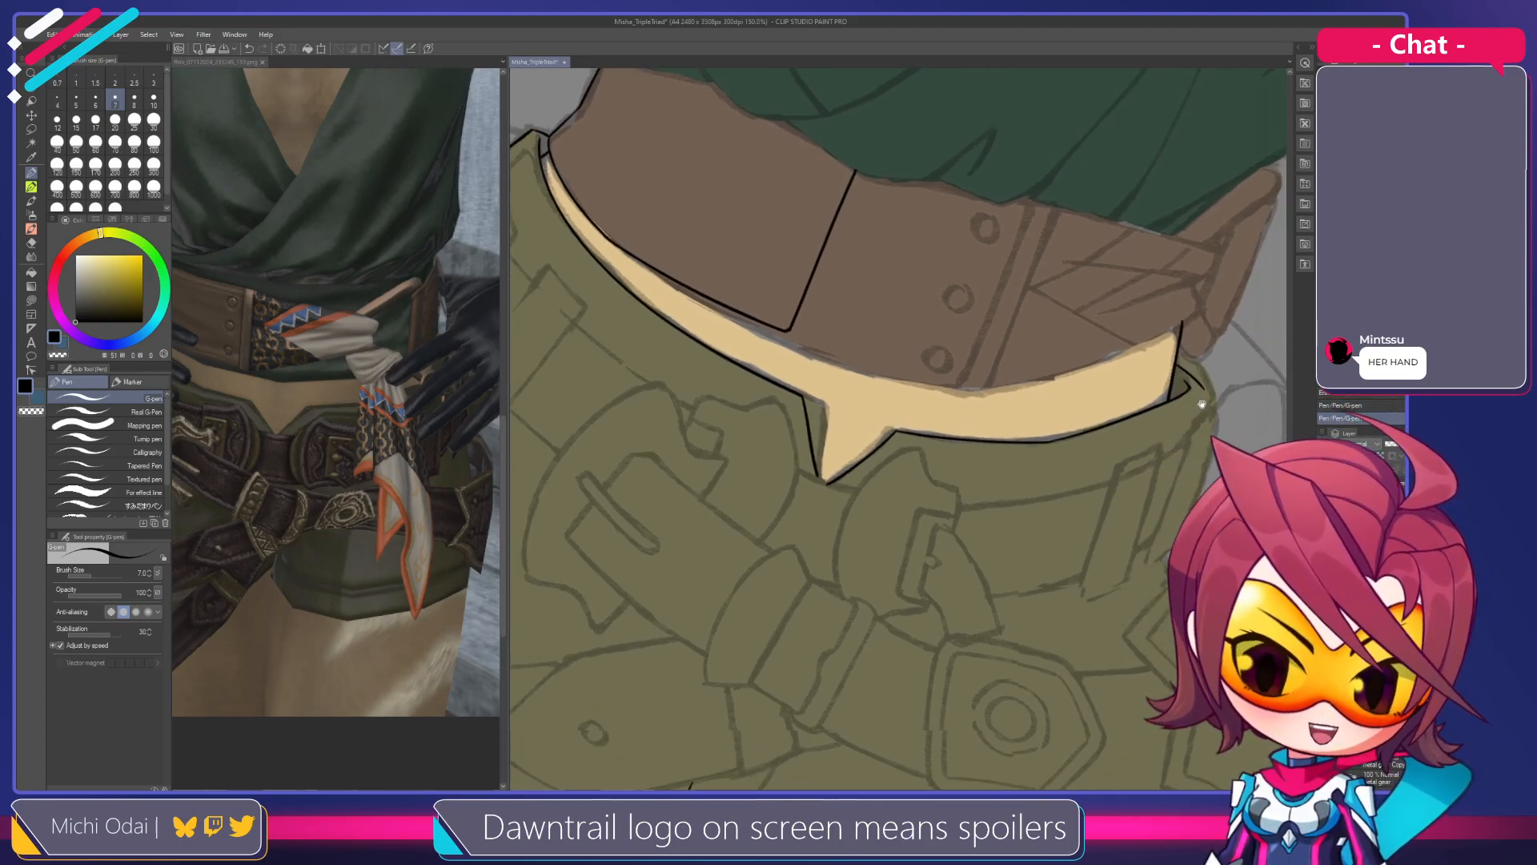
scroll(1193, 387, up, 1)
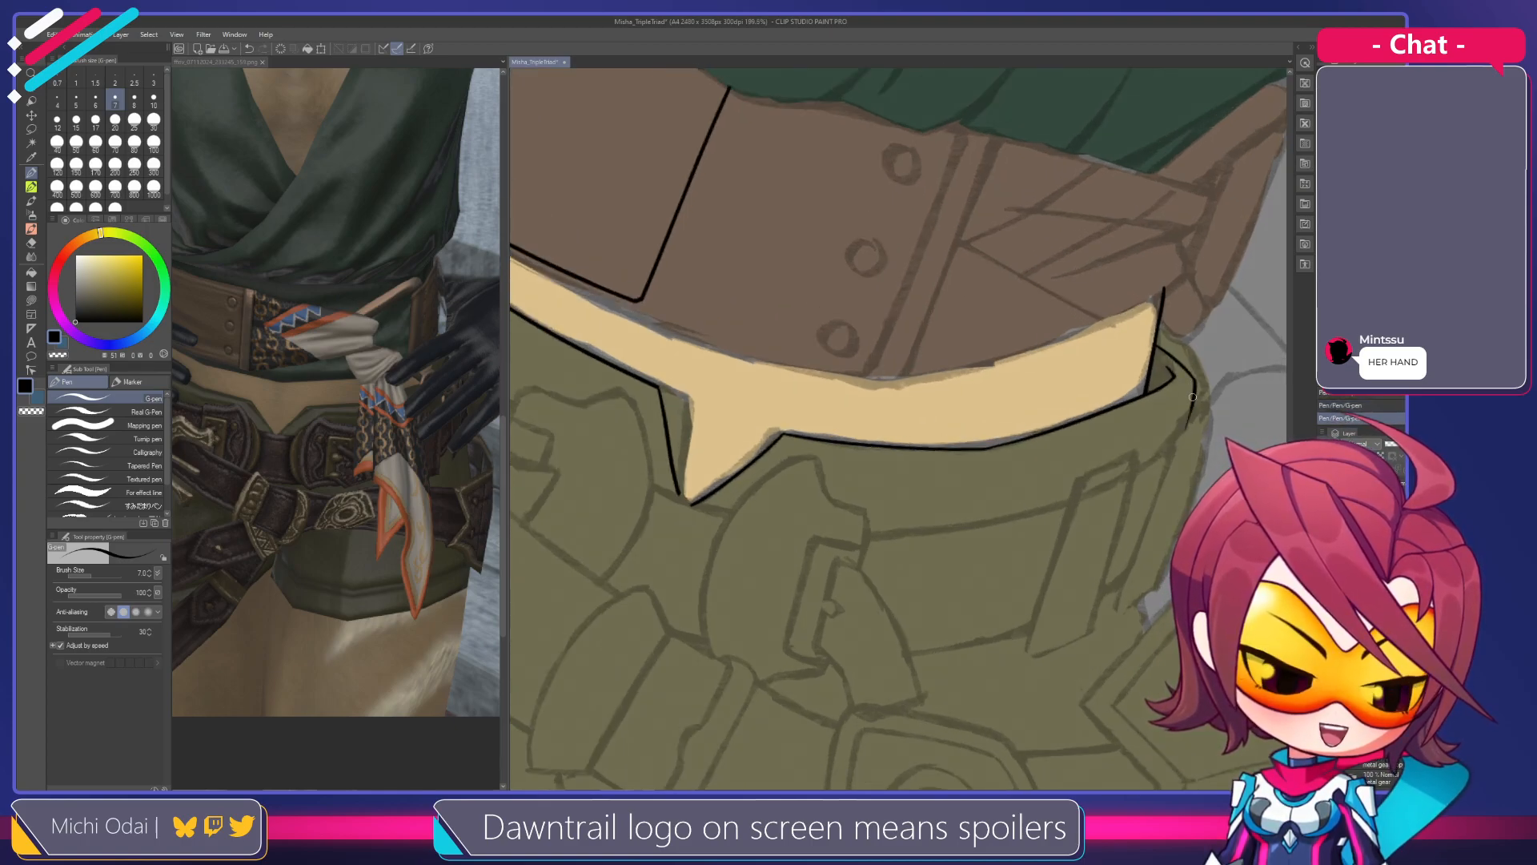
Try inking the waistband's outer side edge from the rounded corner down the right hip
mouse_move(1173, 369)
mouse_down()
mouse_move(1196, 397)
mouse_move(1221, 312)
mouse_move(1182, 416)
mouse_up()
key(ctrl+z)
drag(1222, 301, 1162, 484)
key(ctrl+z)
key(ctrl+z)
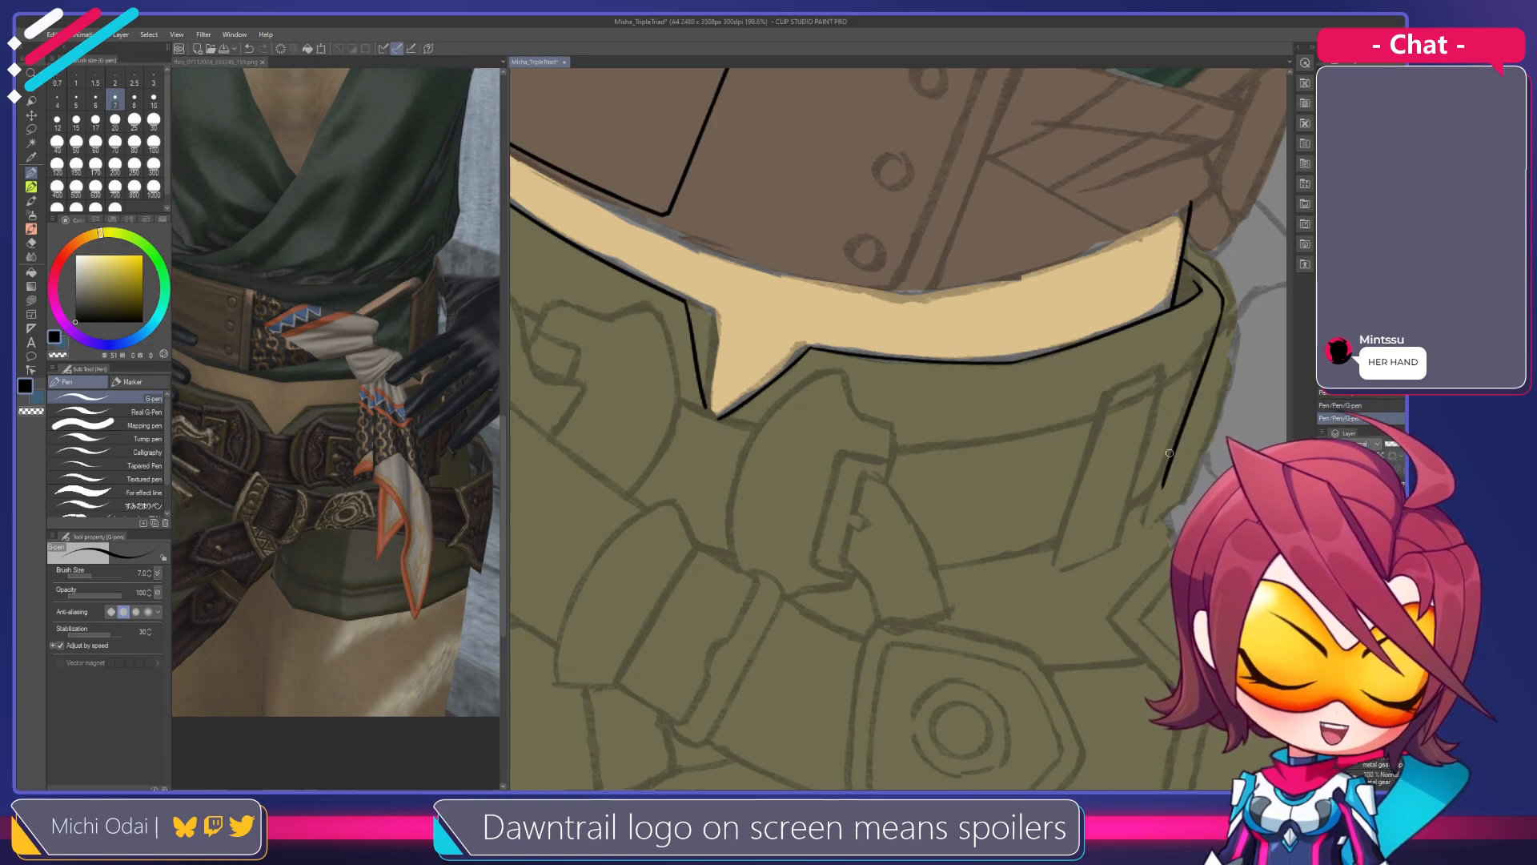
key(ctrl+z)
drag(1222, 302, 1160, 484)
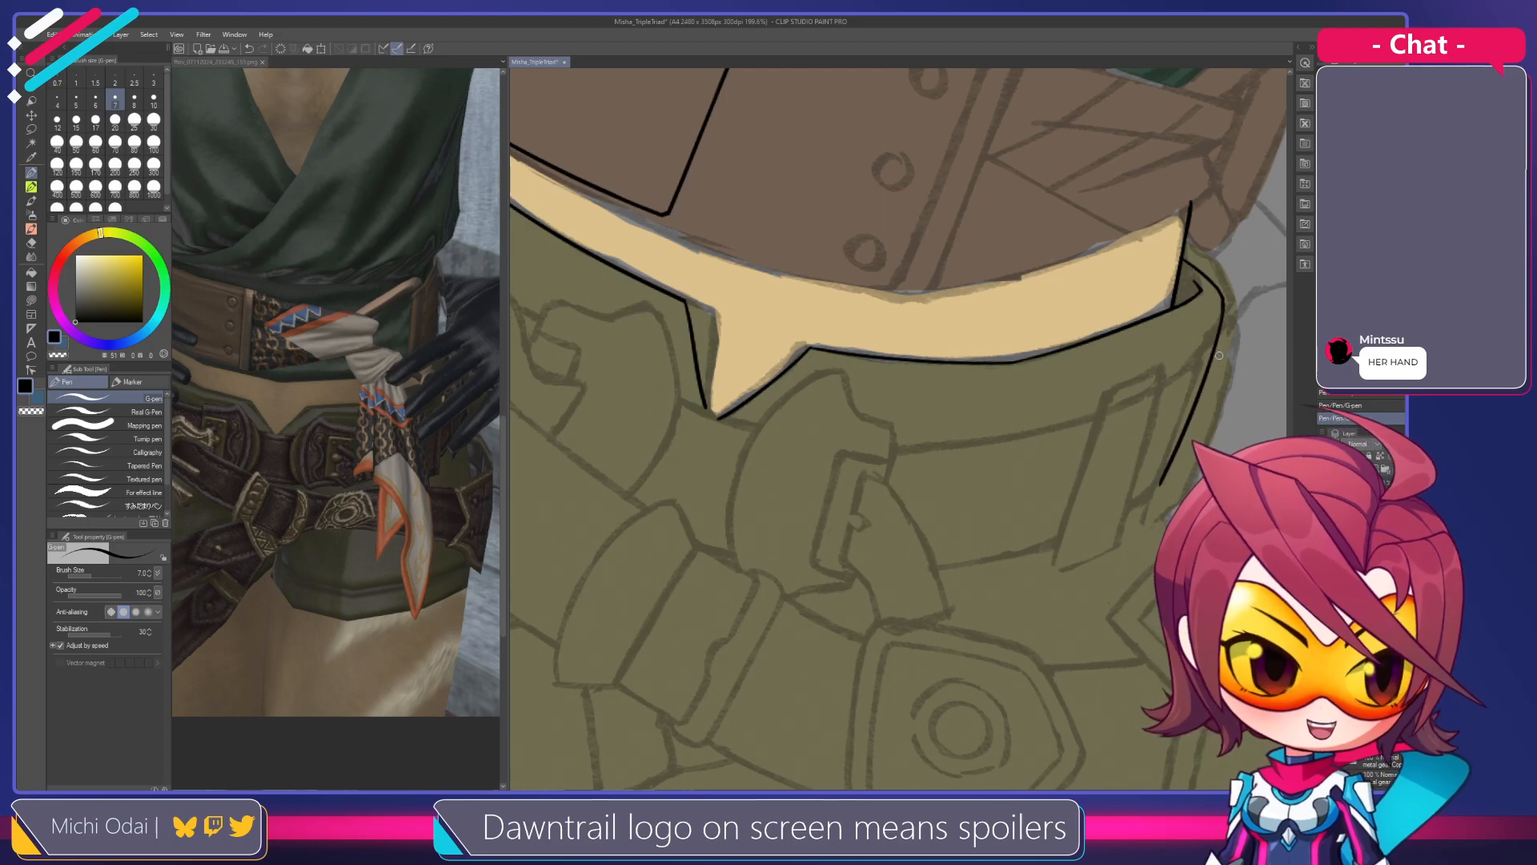
scroll(1205, 369, down, 1)
drag(1185, 443, 1180, 429)
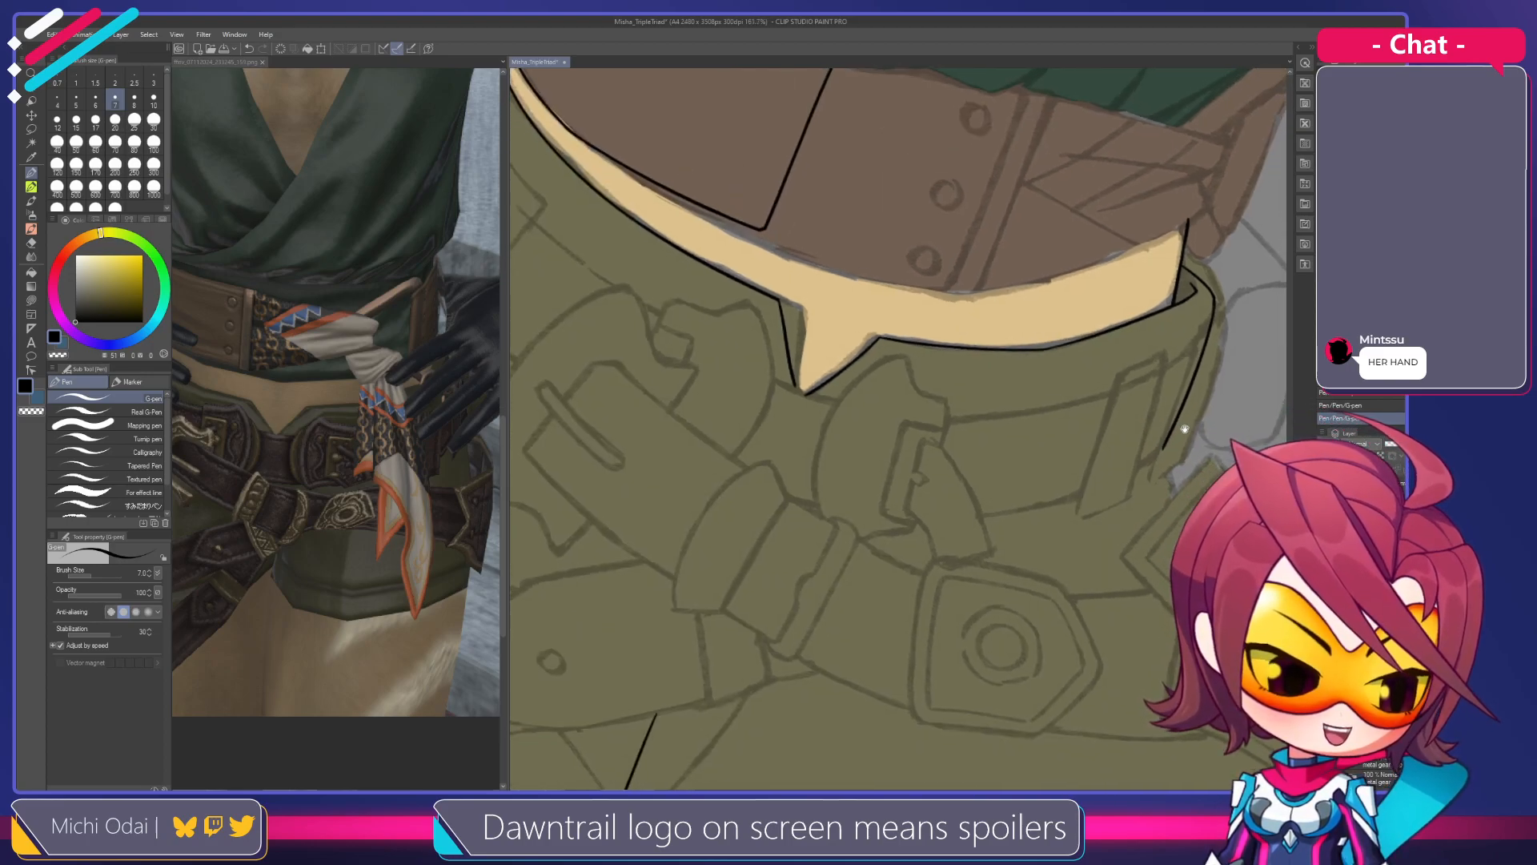
Re-ink the waistband's outer side edge as one clean line running from the rounded corner to just above the hip flap
key(ctrl+z)
drag(1212, 298, 1155, 475)
key(ctrl+z)
drag(1212, 296, 1169, 422)
key(ctrl+z)
drag(1212, 294, 1162, 461)
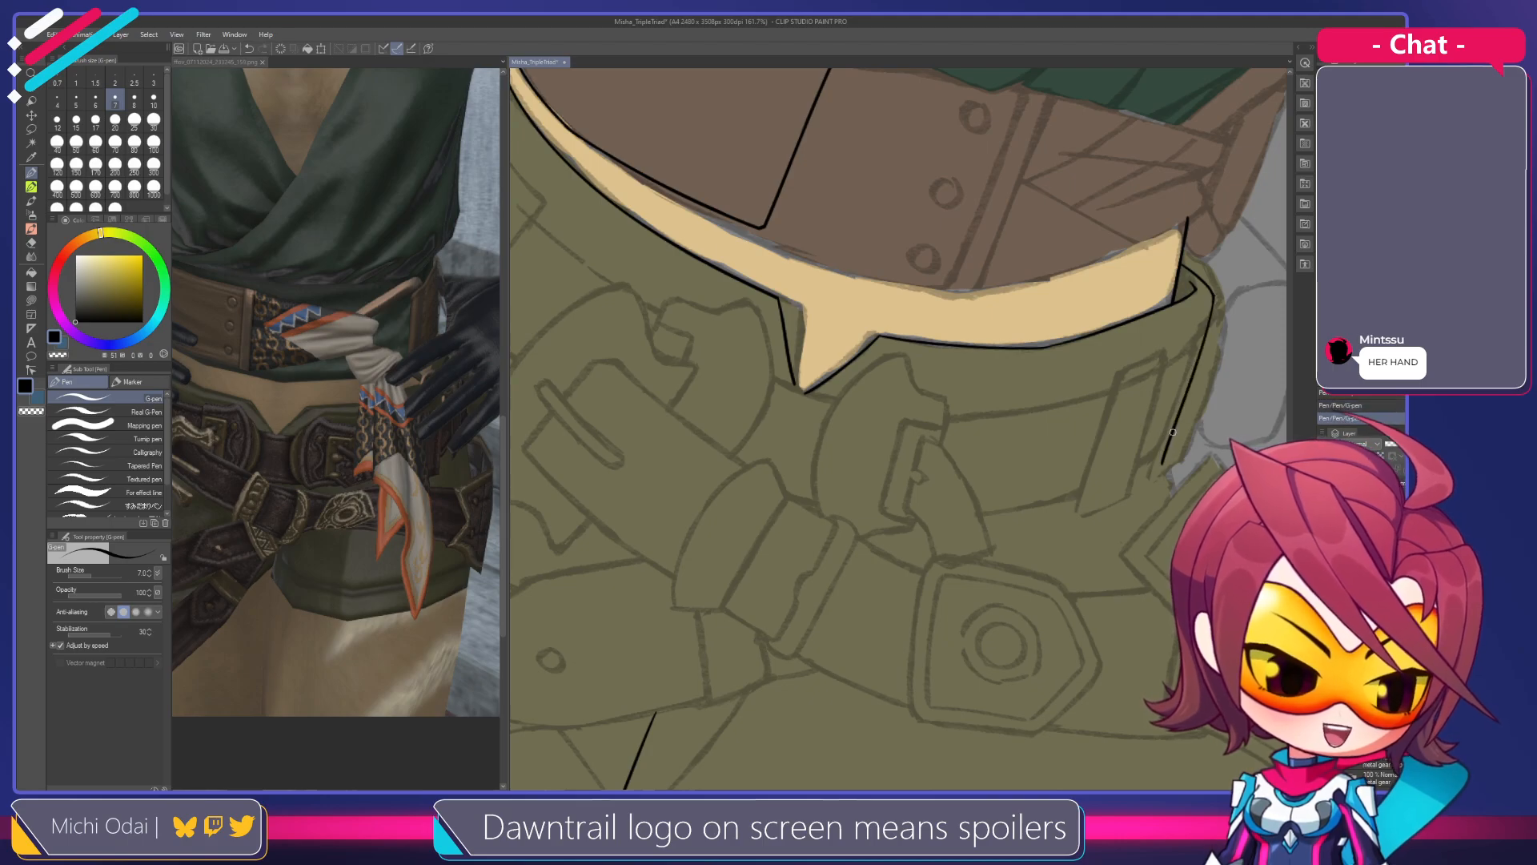
Ink a short stroke continuing the outline from the lower end of the waistband's side edge toward the hip flap
scroll(1199, 350, up, 1)
mouse_move(1209, 350)
mouse_down()
mouse_move(1109, 385)
mouse_move(1137, 313)
mouse_up()
key(e)
drag(1079, 405, 1088, 447)
key(p)
key(ctrl+z)
key(ctrl+z)
drag(1081, 388, 1090, 503)
key(ctrl+z)
Erase the short stroke that continues below the waistband's side edge at the hip flap
key(r)
scroll(1119, 434, down, 1)
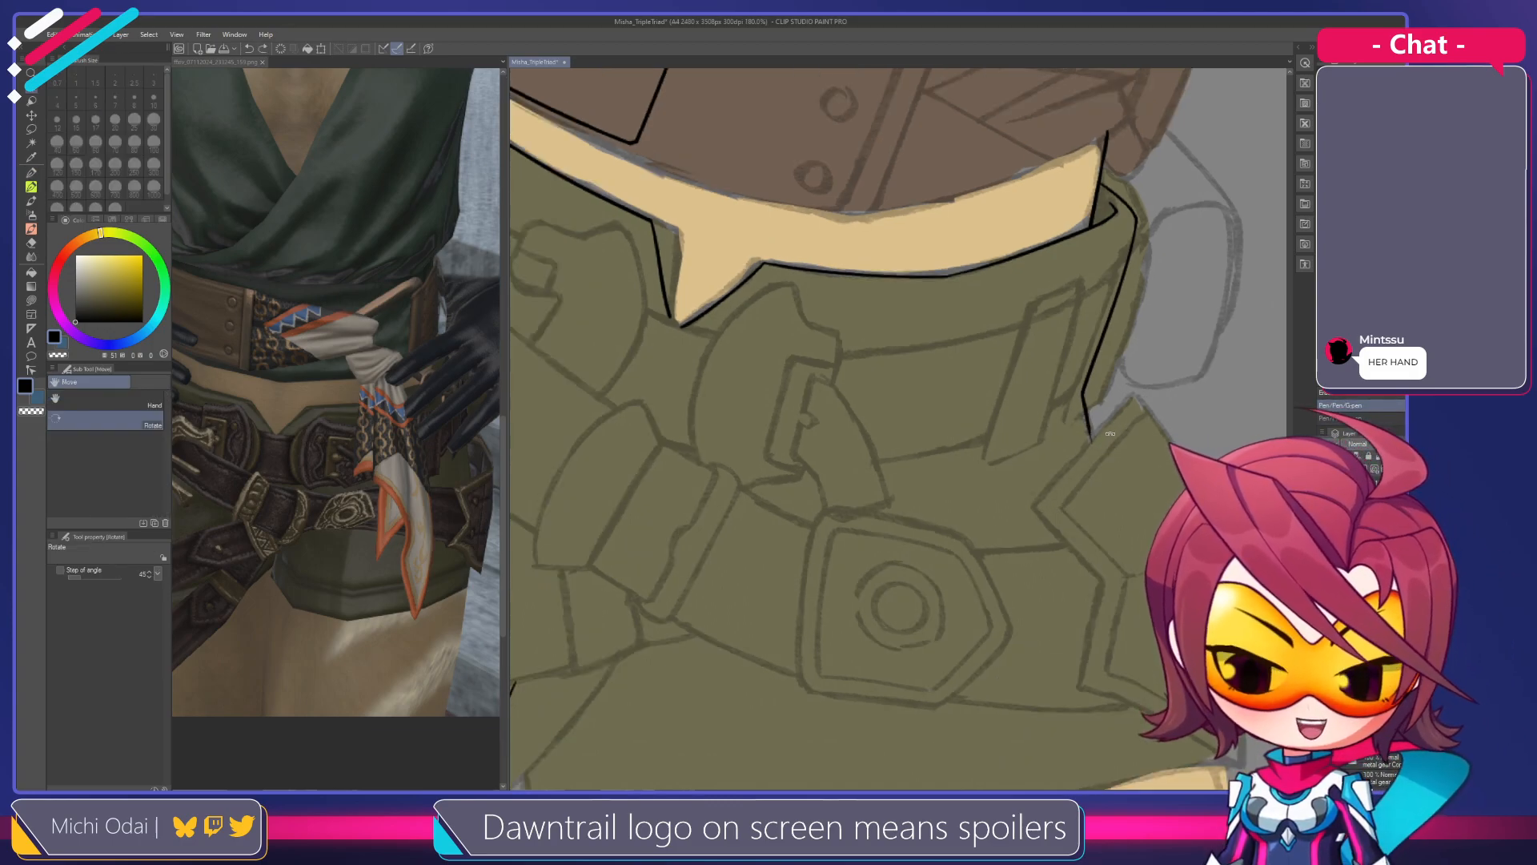
scroll(1113, 446, down, 3)
drag(1114, 446, 1101, 371)
scroll(1101, 372, up, 2)
drag(1068, 320, 1089, 476)
drag(1120, 333, 1153, 424)
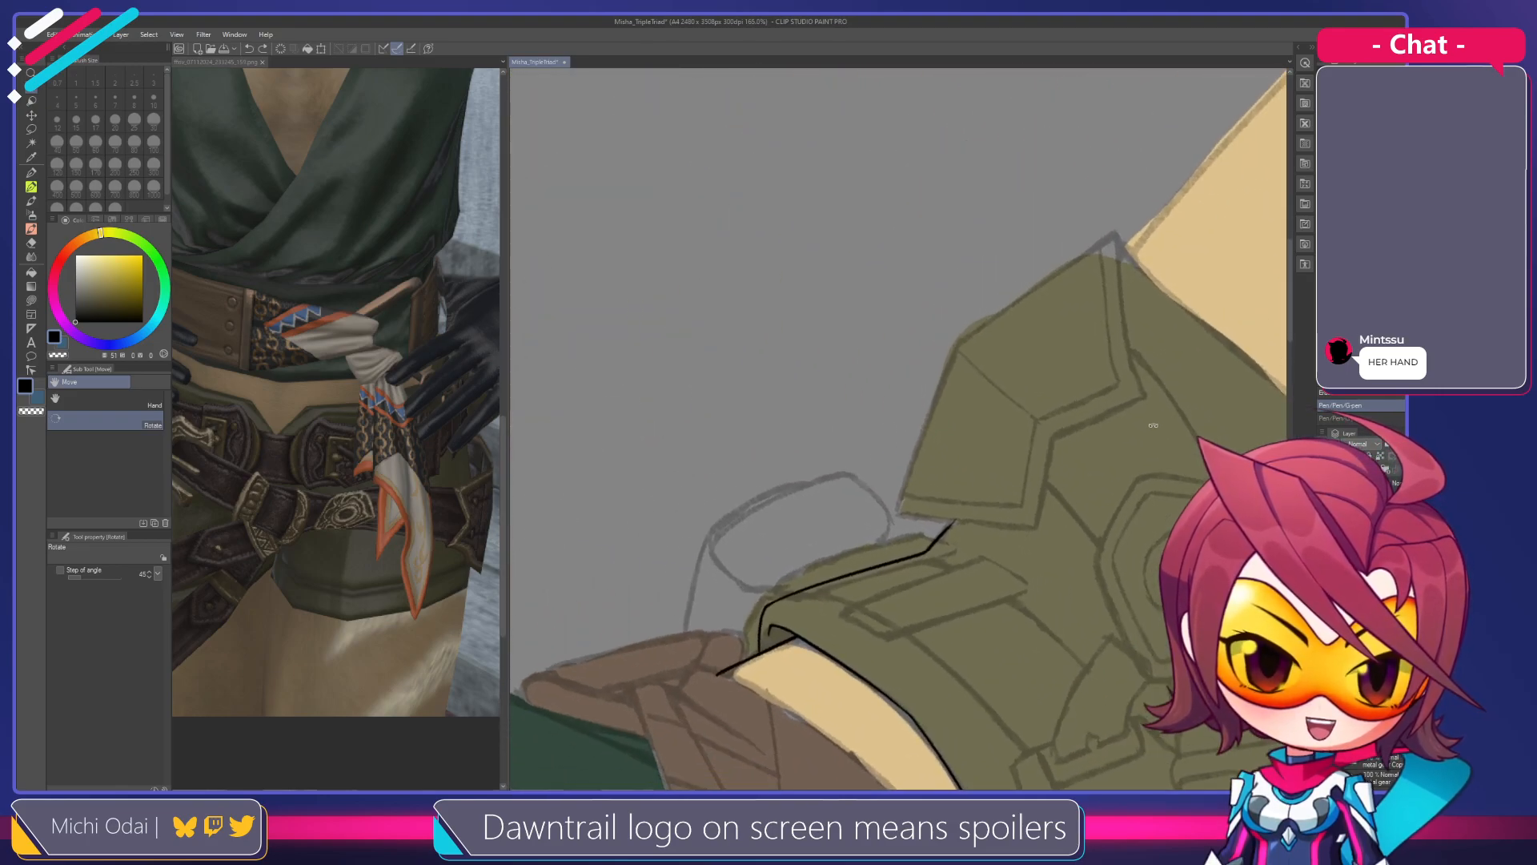
scroll(1111, 284, up, 1)
scroll(1111, 284, up, 1)
mouse_move(1110, 284)
mouse_down()
mouse_move(1162, 320)
mouse_move(1050, 350)
mouse_up()
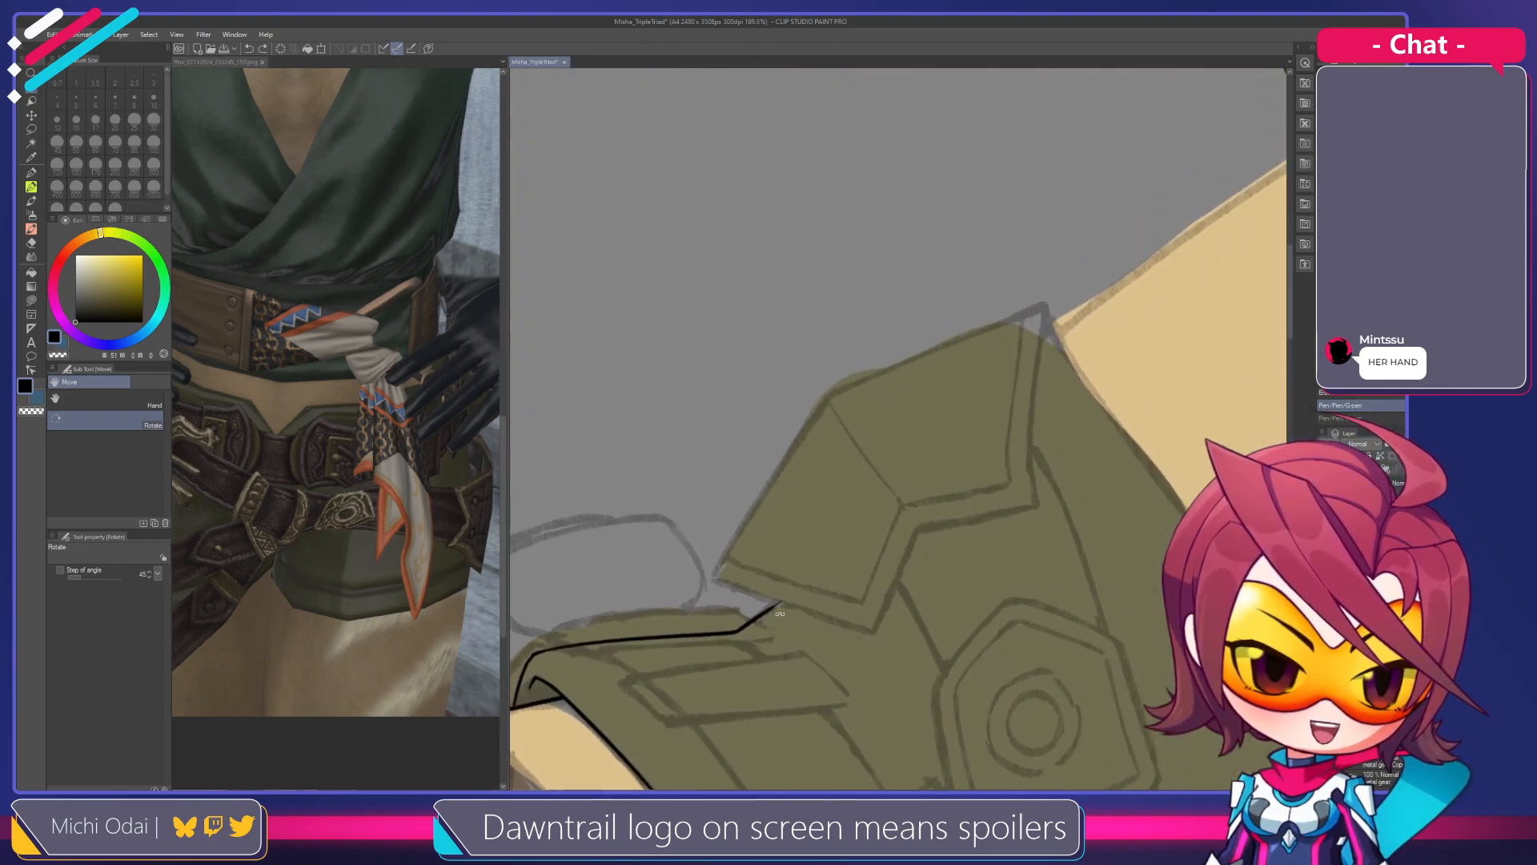
key(e)
drag(747, 635, 784, 597)
Try inking the right hip outline in one stroke across the flap sketch, from the hem corner to the waistband edge
key(p)
mouse_move(1140, 270)
mouse_down()
mouse_move(851, 521)
mouse_move(775, 614)
mouse_up()
key(ctrl+z)
mouse_move(1062, 312)
mouse_down()
mouse_move(759, 606)
mouse_move(875, 480)
mouse_move(781, 605)
mouse_move(876, 473)
mouse_move(743, 638)
mouse_move(958, 399)
mouse_move(757, 604)
mouse_up()
key(ctrl+z)
key(ctrl+z)
key(ctrl+z)
key(ctrl+z)
drag(1049, 314, 738, 630)
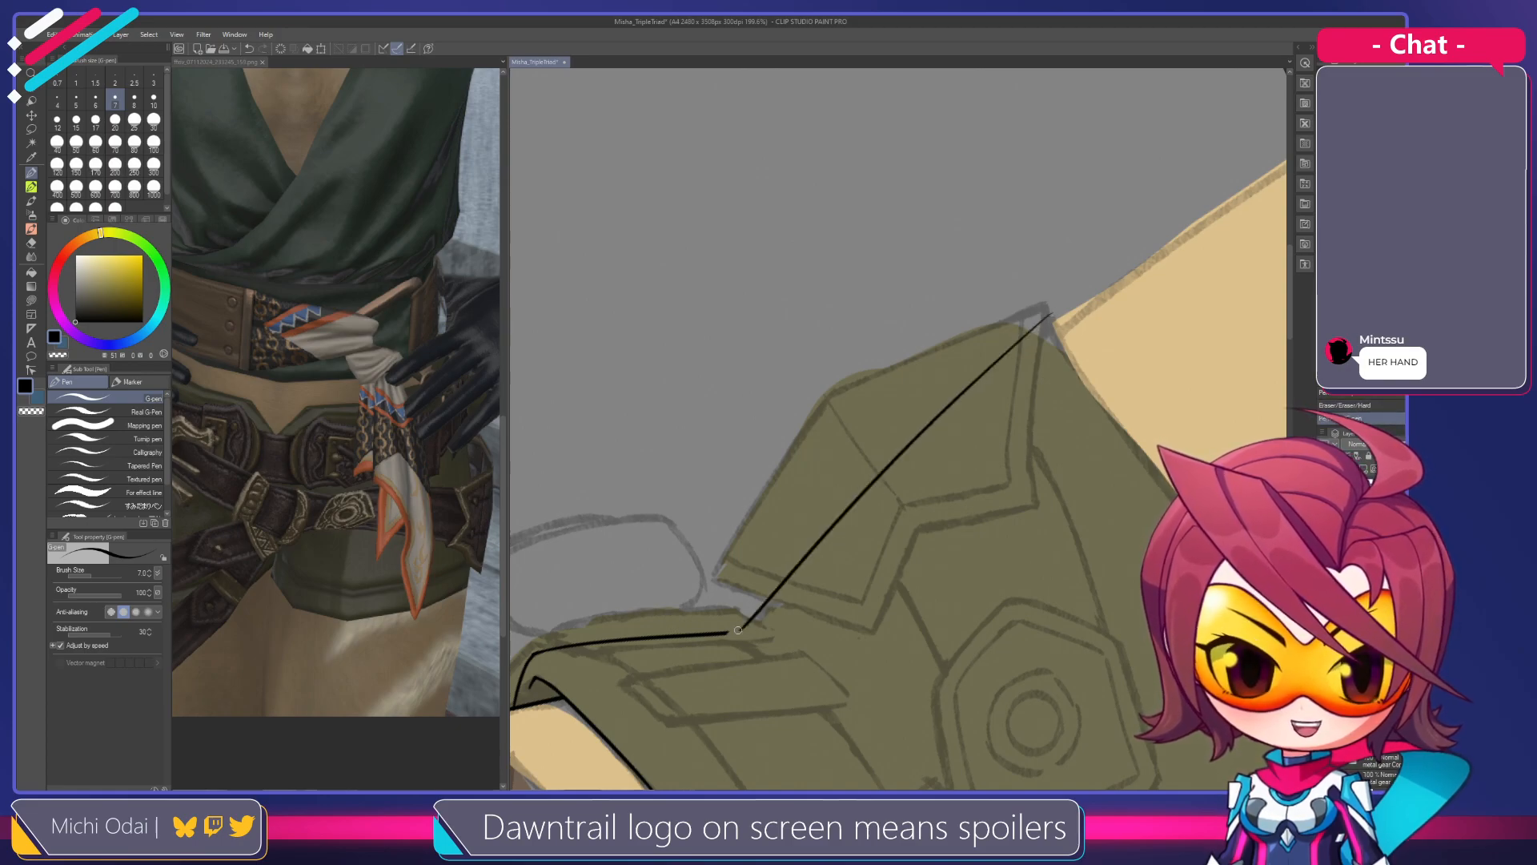
key(ctrl+z)
Ink the gently curved right hip outline across the flap sketch and join it to the waistband's side edge
drag(1052, 315, 759, 596)
key(ctrl+z)
mouse_move(1046, 320)
mouse_down()
mouse_move(833, 512)
mouse_move(749, 615)
mouse_up()
drag(1046, 323, 875, 462)
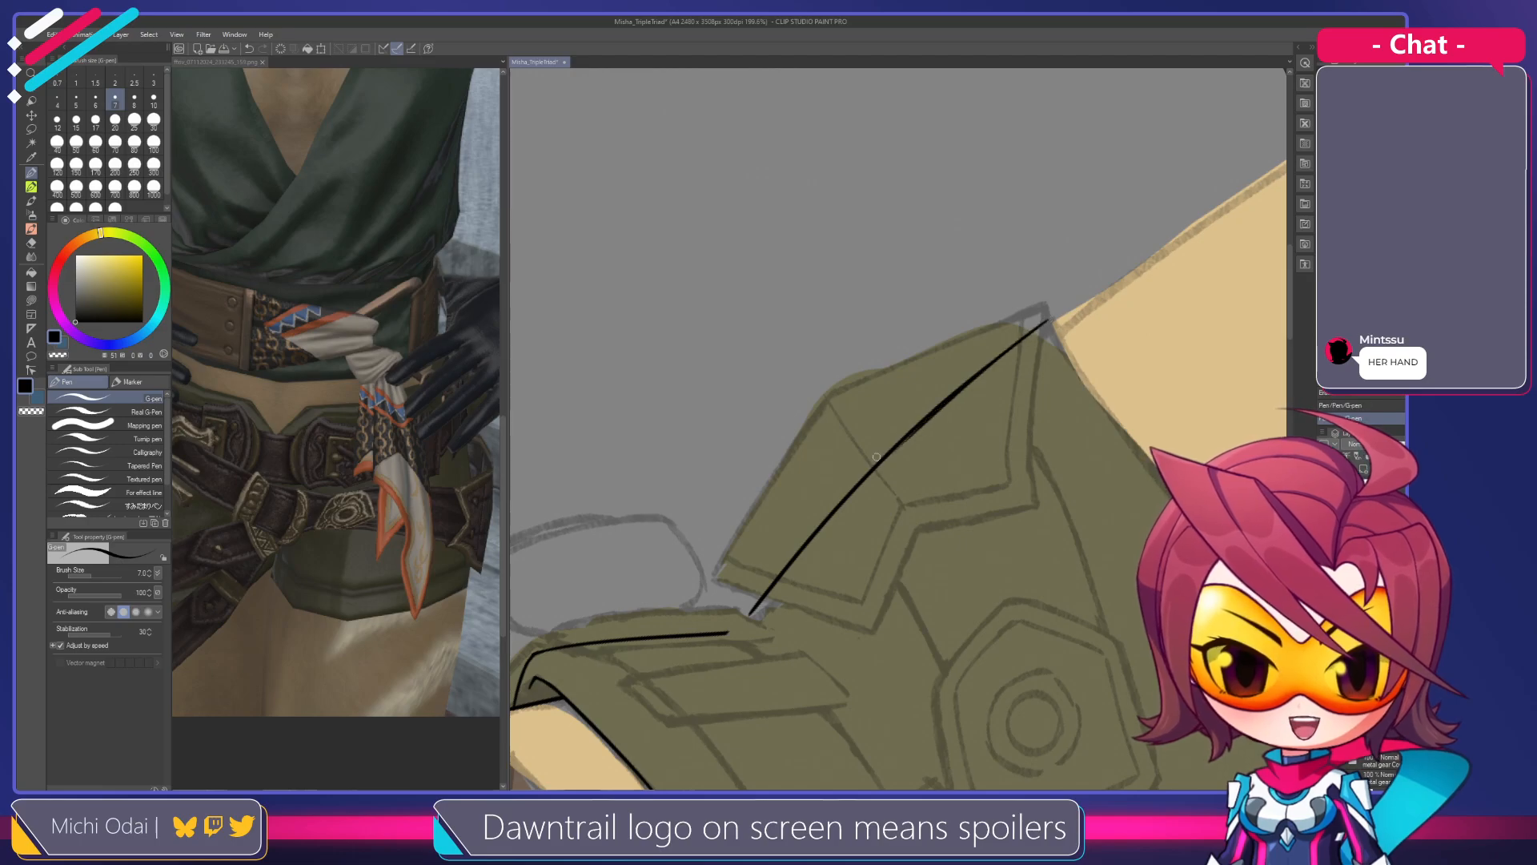
key(ctrl+z)
drag(1044, 321, 759, 600)
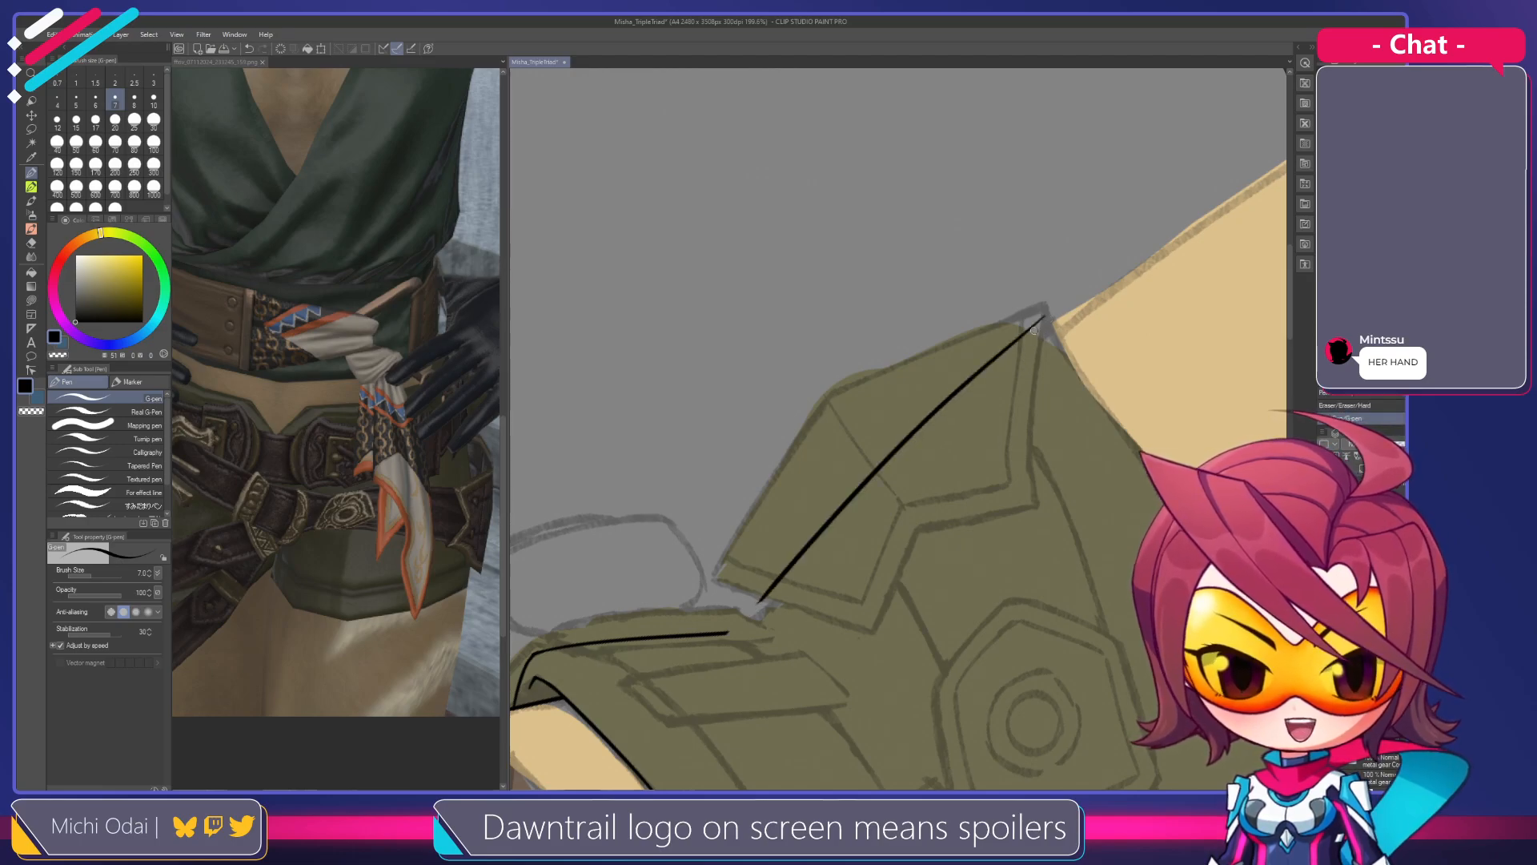
drag(1041, 320, 919, 421)
drag(772, 581, 743, 627)
key(ctrl+z)
drag(790, 565, 743, 623)
Finish the hip outline at the outer hem corner of the shorts' right leg and erase the excess at its tip
key(shift+space)
drag(1040, 488, 562, 587)
key(space)
drag(731, 241, 891, 402)
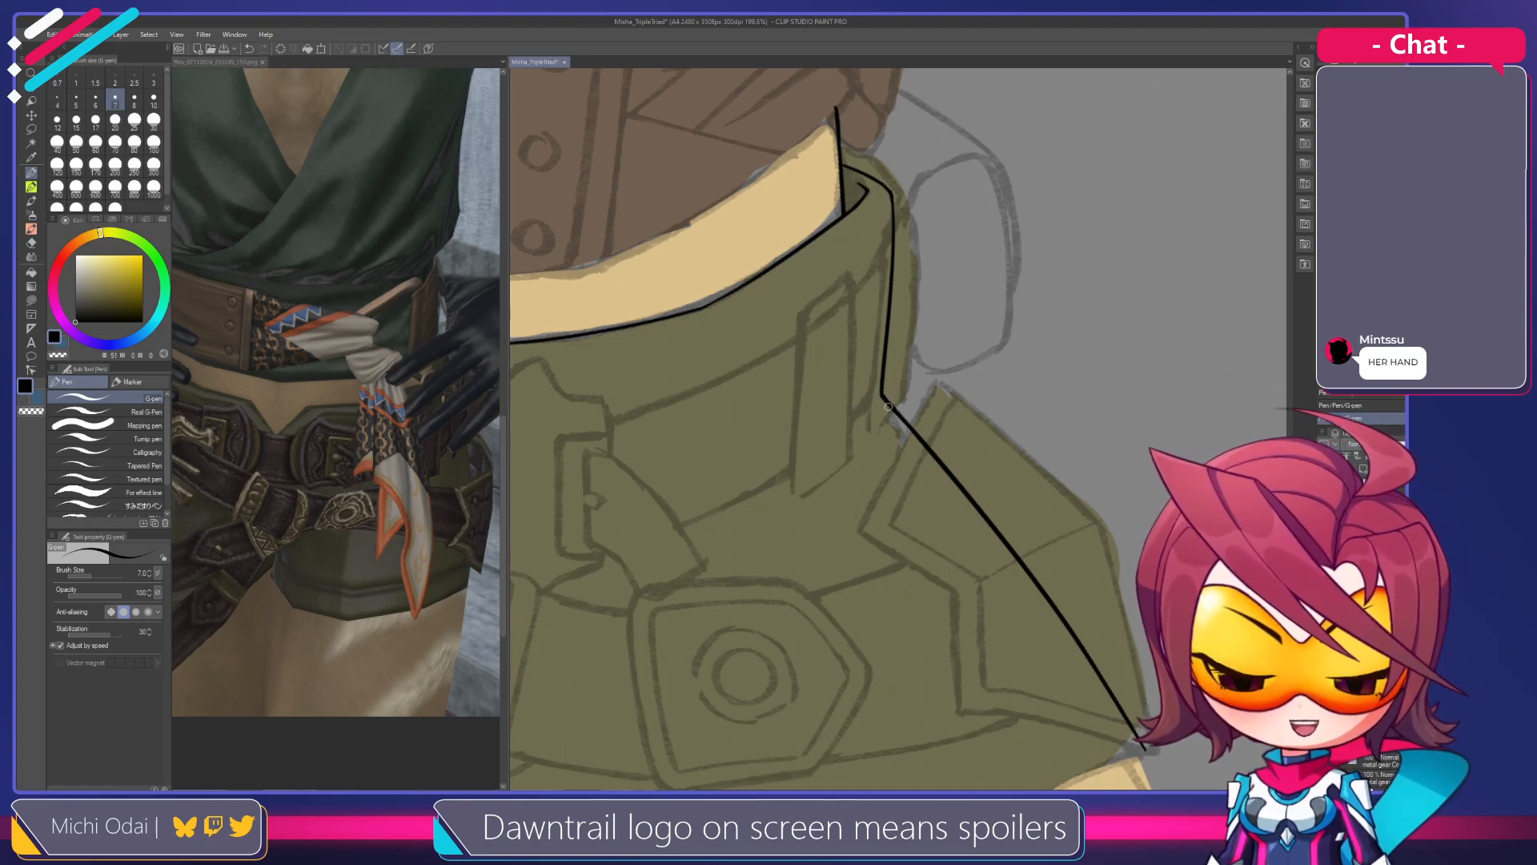
drag(888, 327, 998, 476)
mouse_move(915, 249)
mouse_down()
mouse_move(1014, 266)
mouse_move(990, 321)
mouse_move(1023, 340)
mouse_move(1014, 289)
mouse_up()
drag(961, 353, 988, 353)
mouse_move(920, 312)
mouse_down()
mouse_move(1033, 360)
mouse_move(964, 384)
mouse_move(910, 247)
mouse_move(985, 351)
mouse_move(878, 220)
mouse_move(930, 336)
mouse_move(1053, 248)
mouse_move(1102, 401)
mouse_move(1012, 395)
mouse_move(1132, 333)
mouse_move(1073, 426)
mouse_up()
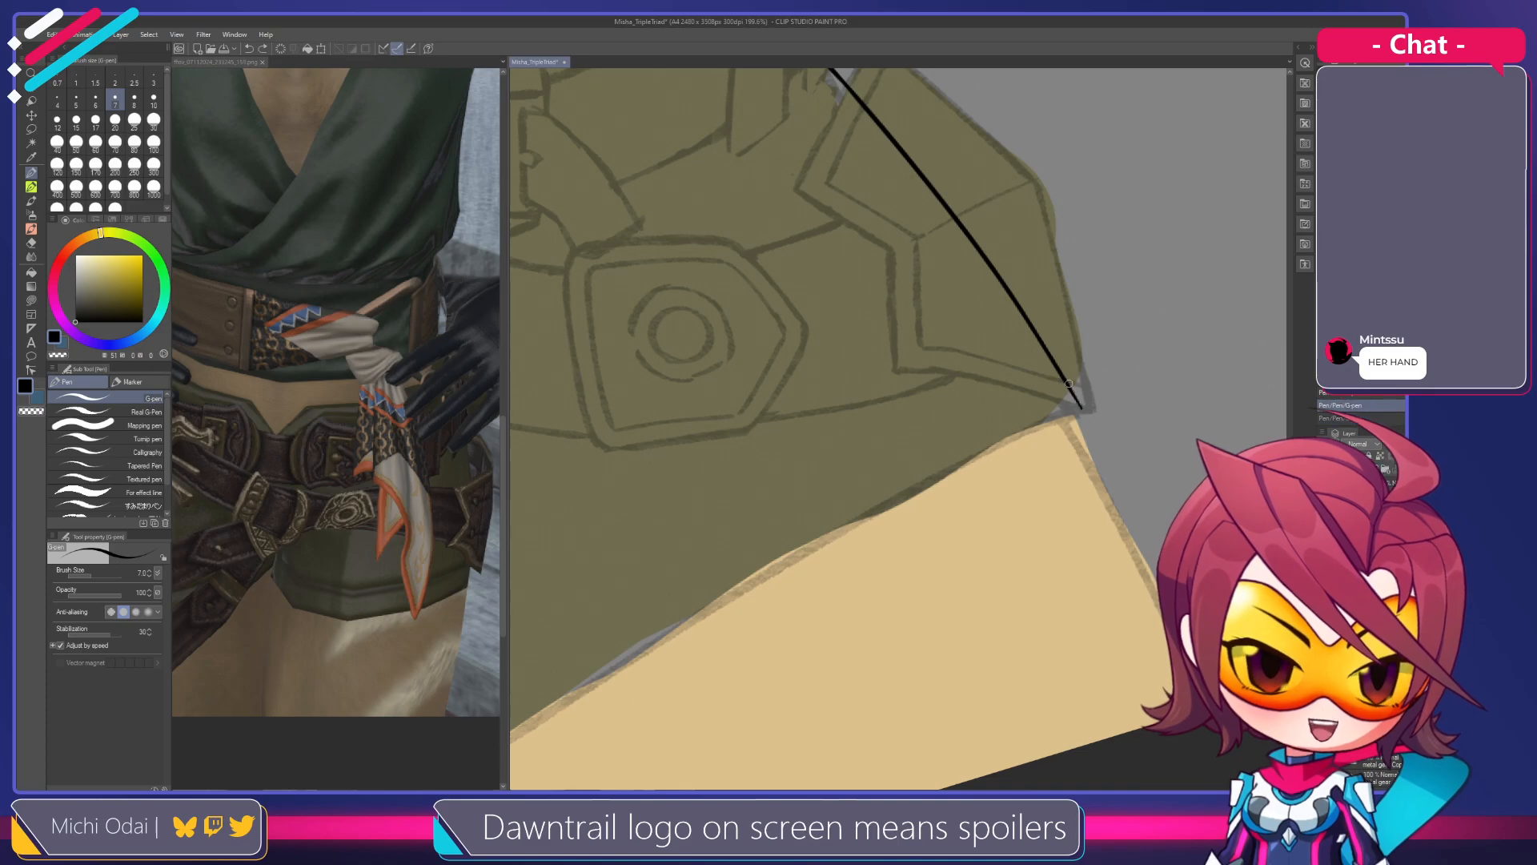
mouse_move(1082, 413)
mouse_down()
mouse_move(1139, 304)
mouse_move(1204, 286)
mouse_up()
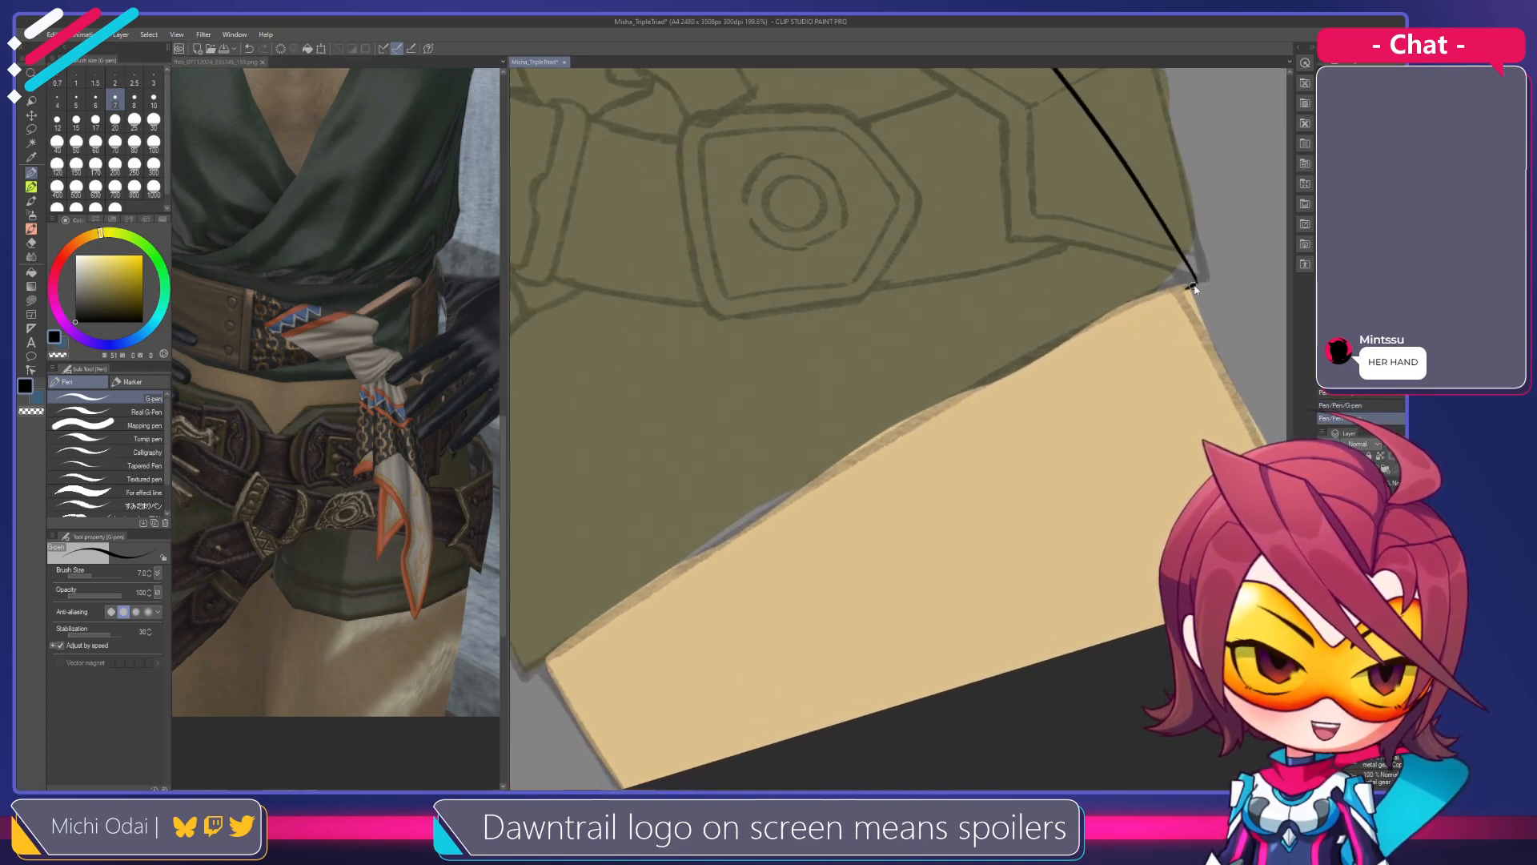
key(e)
key(p)
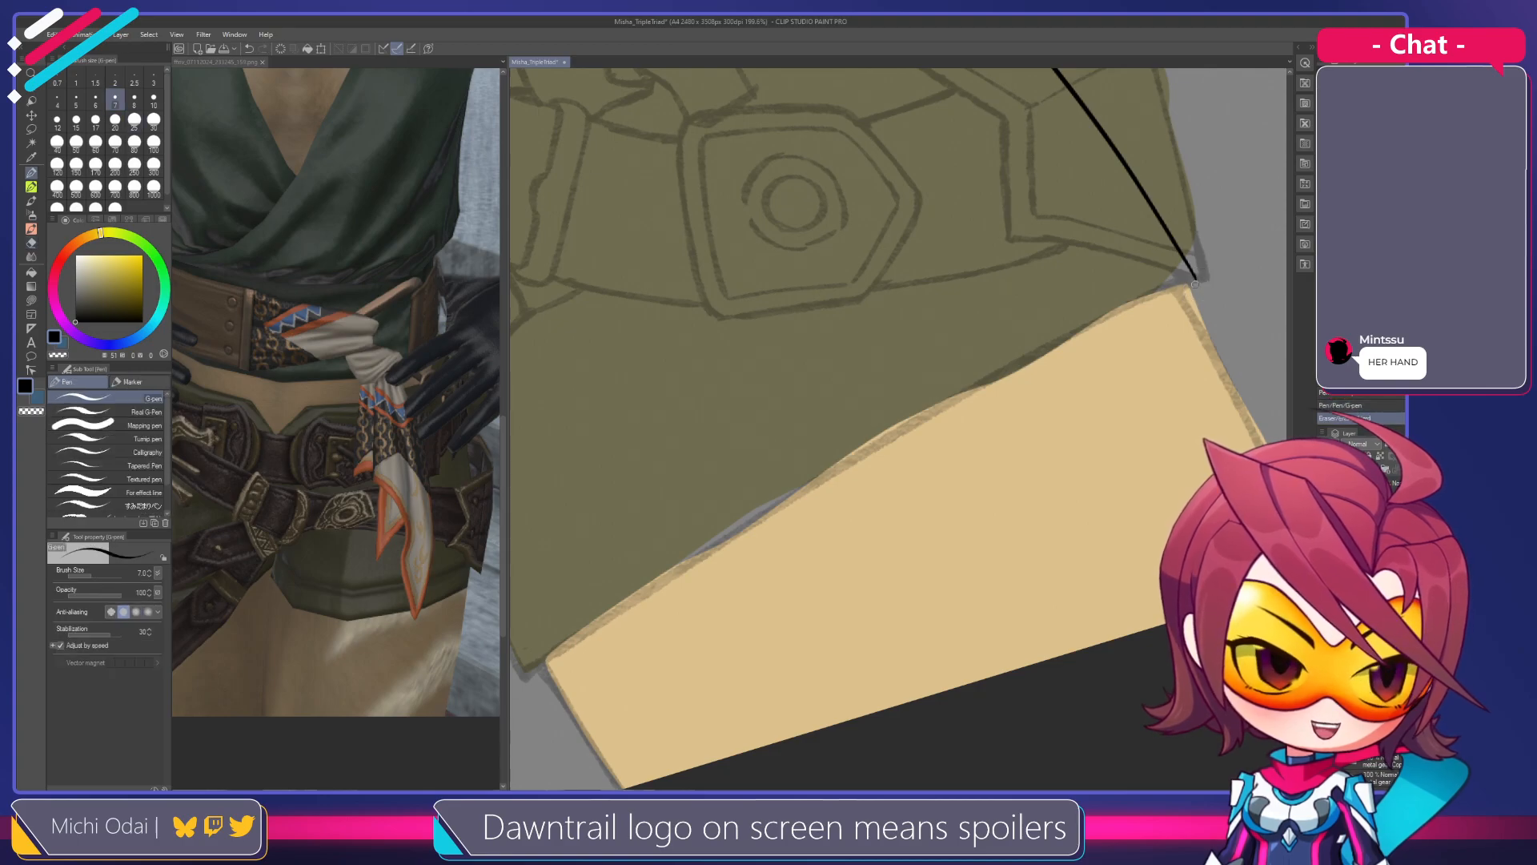
Ink the hem line of the shorts' right leg from the outer corner to the inner corner
drag(1191, 282, 785, 476)
scroll(1107, 342, down, 1)
key(ctrl+z)
mouse_move(643, 615)
mouse_down()
mouse_move(839, 472)
mouse_move(1206, 268)
mouse_up()
key(ctrl+z)
mouse_move(645, 615)
mouse_down()
mouse_move(884, 454)
mouse_move(1240, 264)
mouse_move(783, 549)
mouse_move(644, 615)
mouse_up()
key(ctrl+z)
key(ctrl+z)
drag(1244, 261, 639, 625)
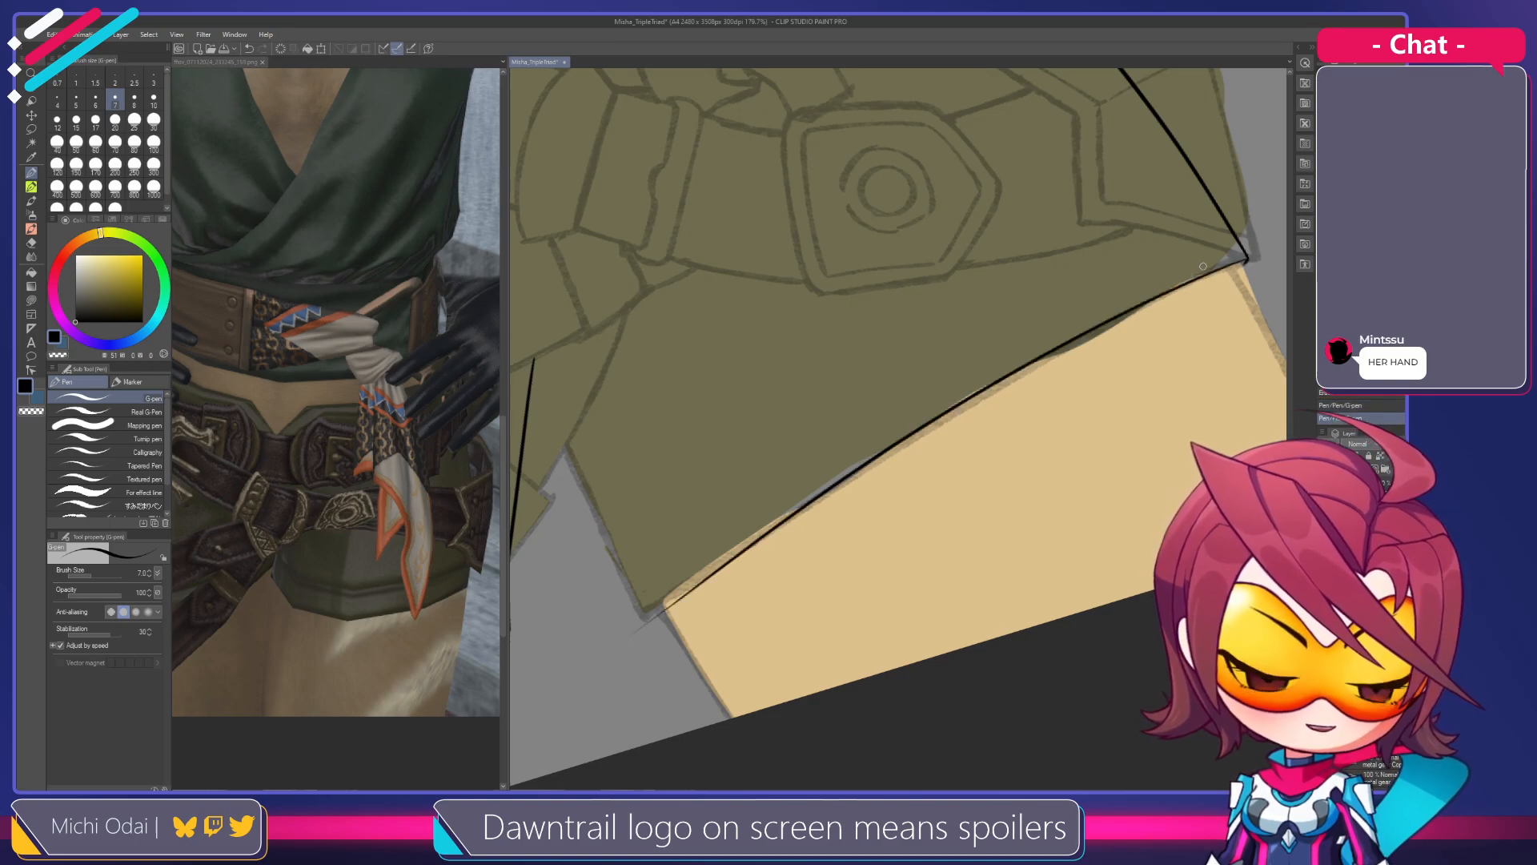
Erase the inner end of the right leg's hem line where it strays from the sketch
mouse_move(1069, 345)
mouse_down()
mouse_move(1144, 252)
mouse_move(1088, 310)
mouse_up()
key(e)
drag(666, 581, 770, 514)
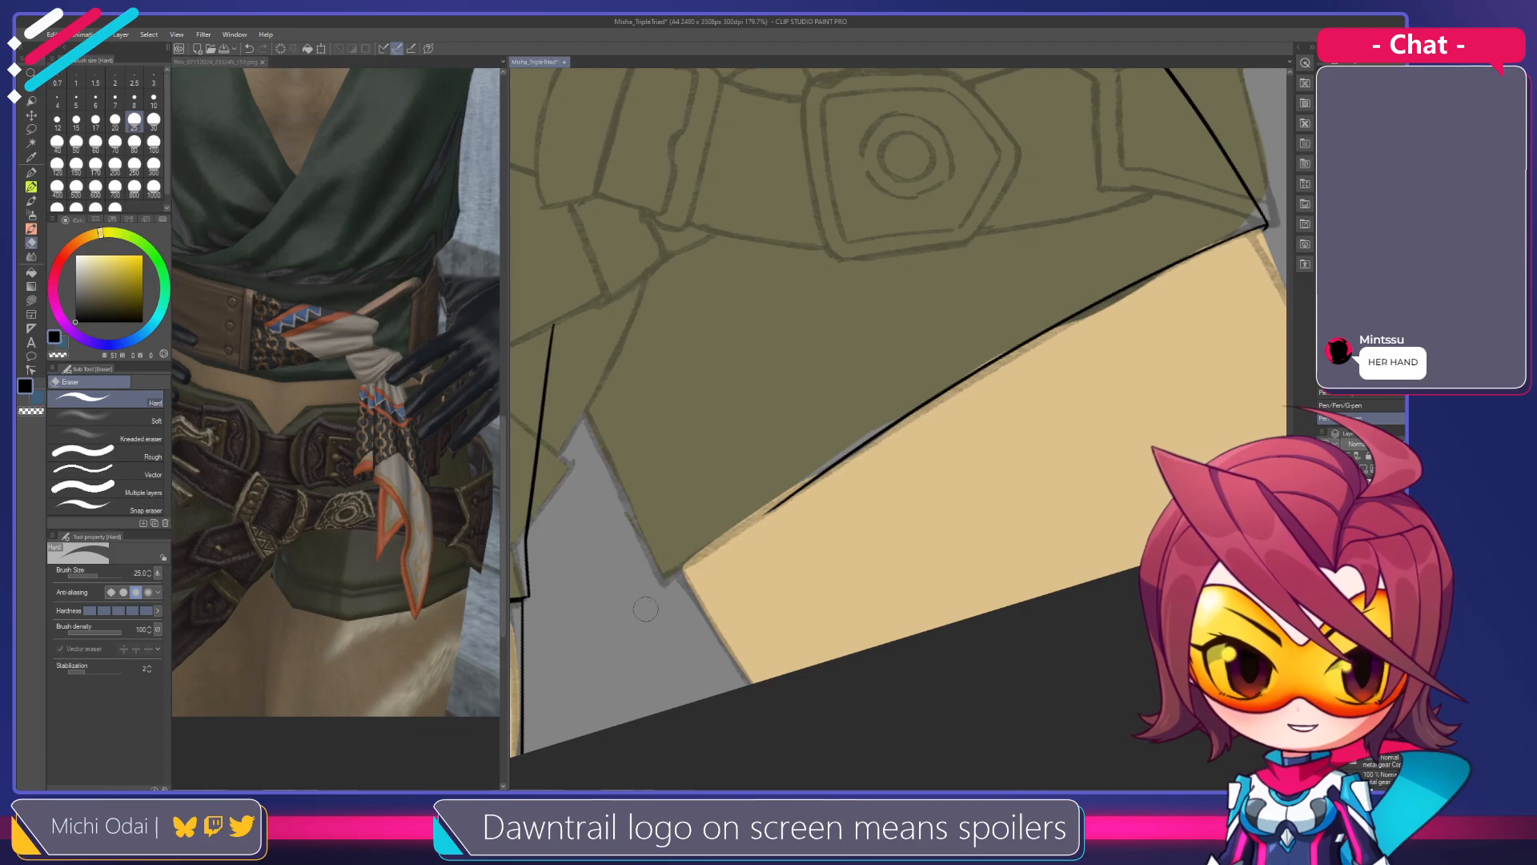
key(ctrl+z)
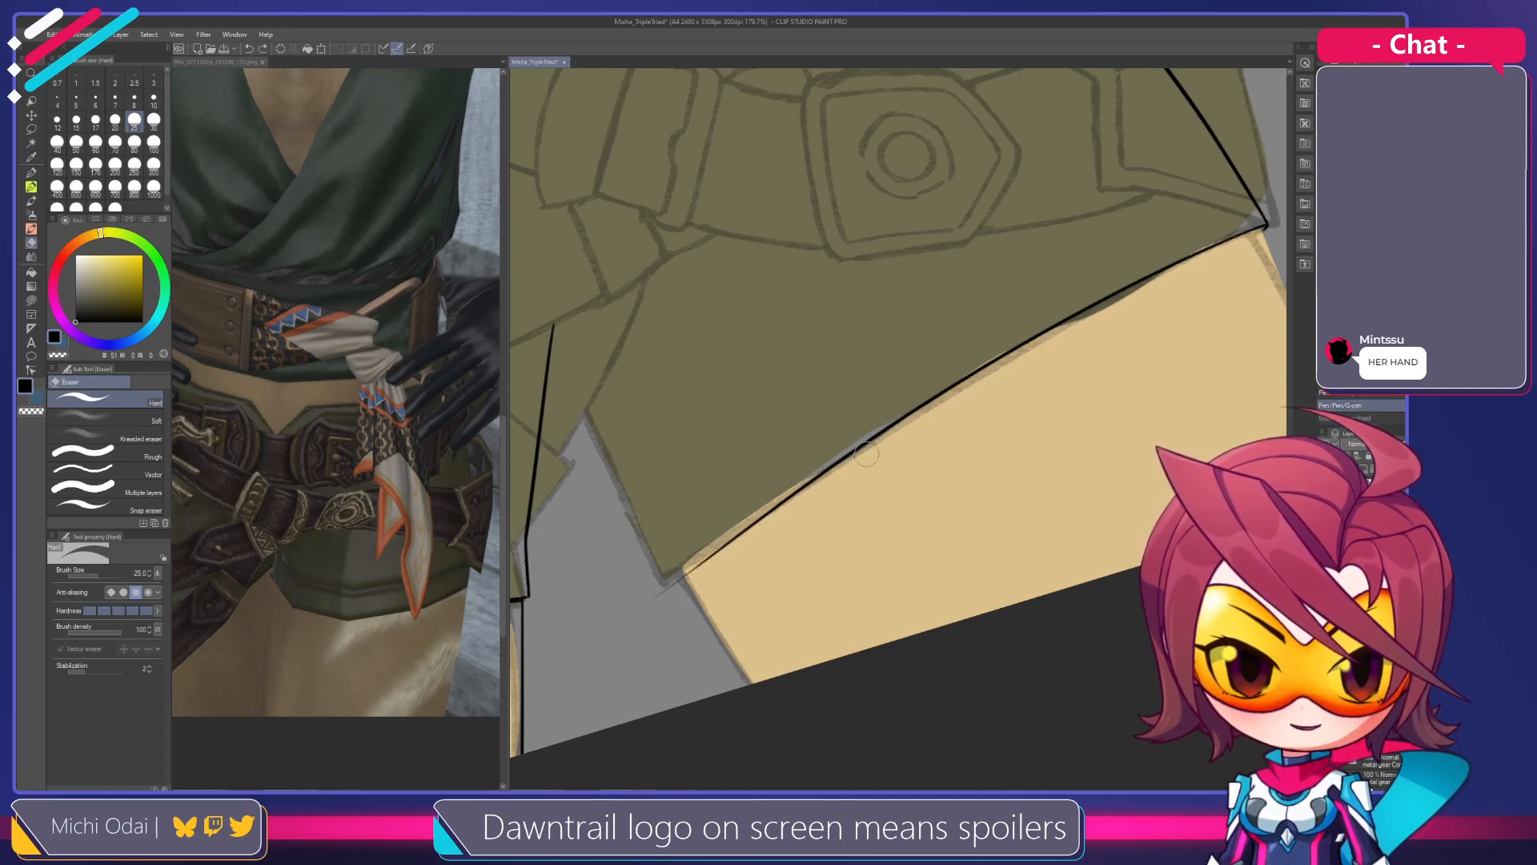
drag(706, 565, 677, 576)
Re-ink the inner end of the right leg's hem line so it runs slightly past the inner corner
key(p)
drag(839, 466, 631, 630)
key(ctrl+z)
drag(805, 485, 661, 596)
drag(812, 482, 905, 432)
Ink the inner edge of the right thigh from the shorts' hem down to the canvas edge
drag(1000, 407, 750, 591)
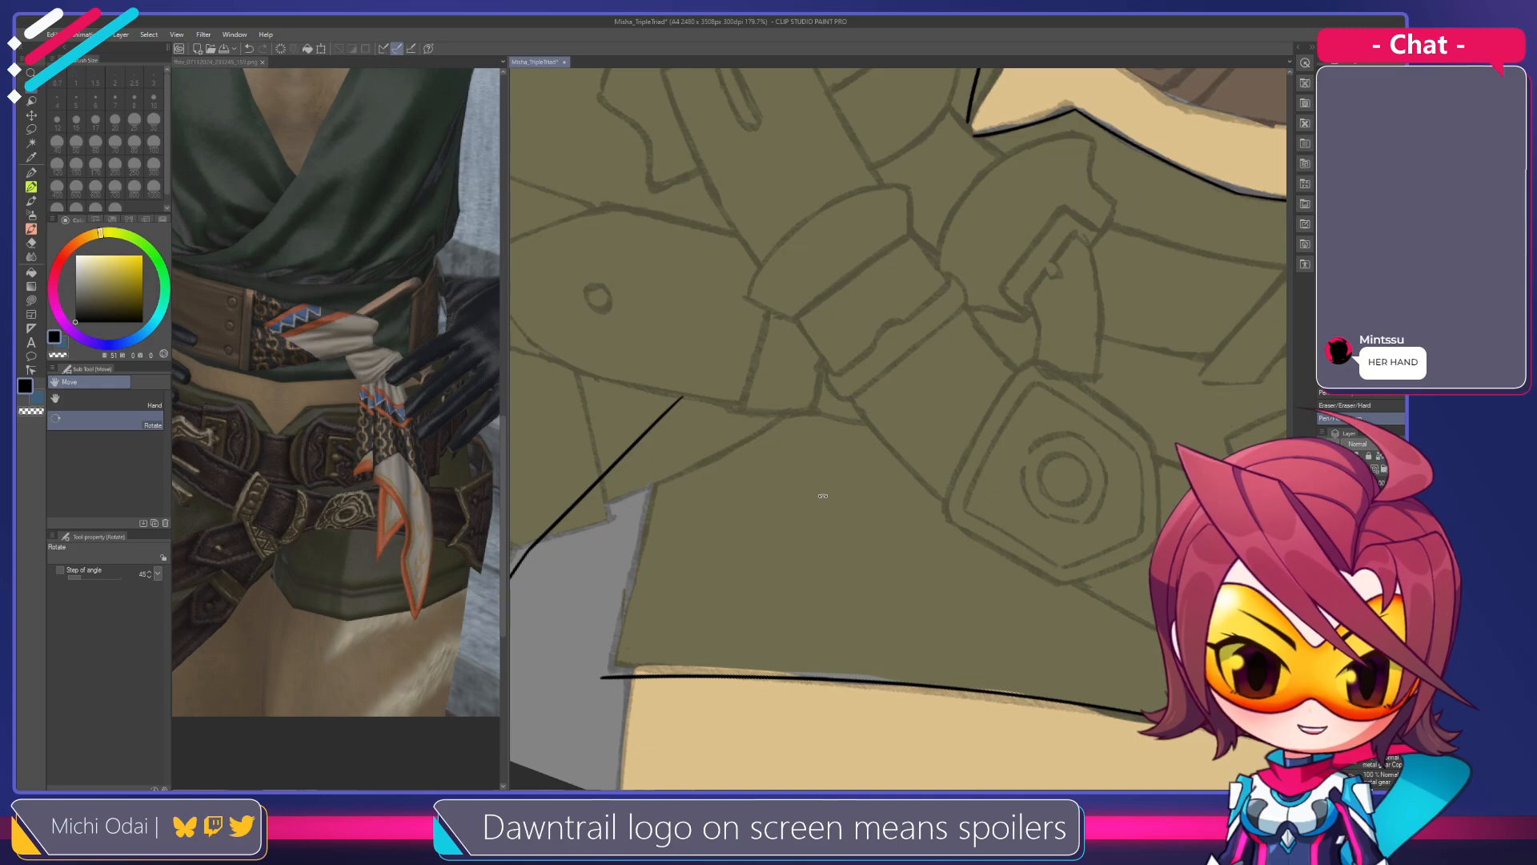
scroll(823, 496, down, 5)
drag(968, 382, 1004, 304)
drag(879, 456, 938, 399)
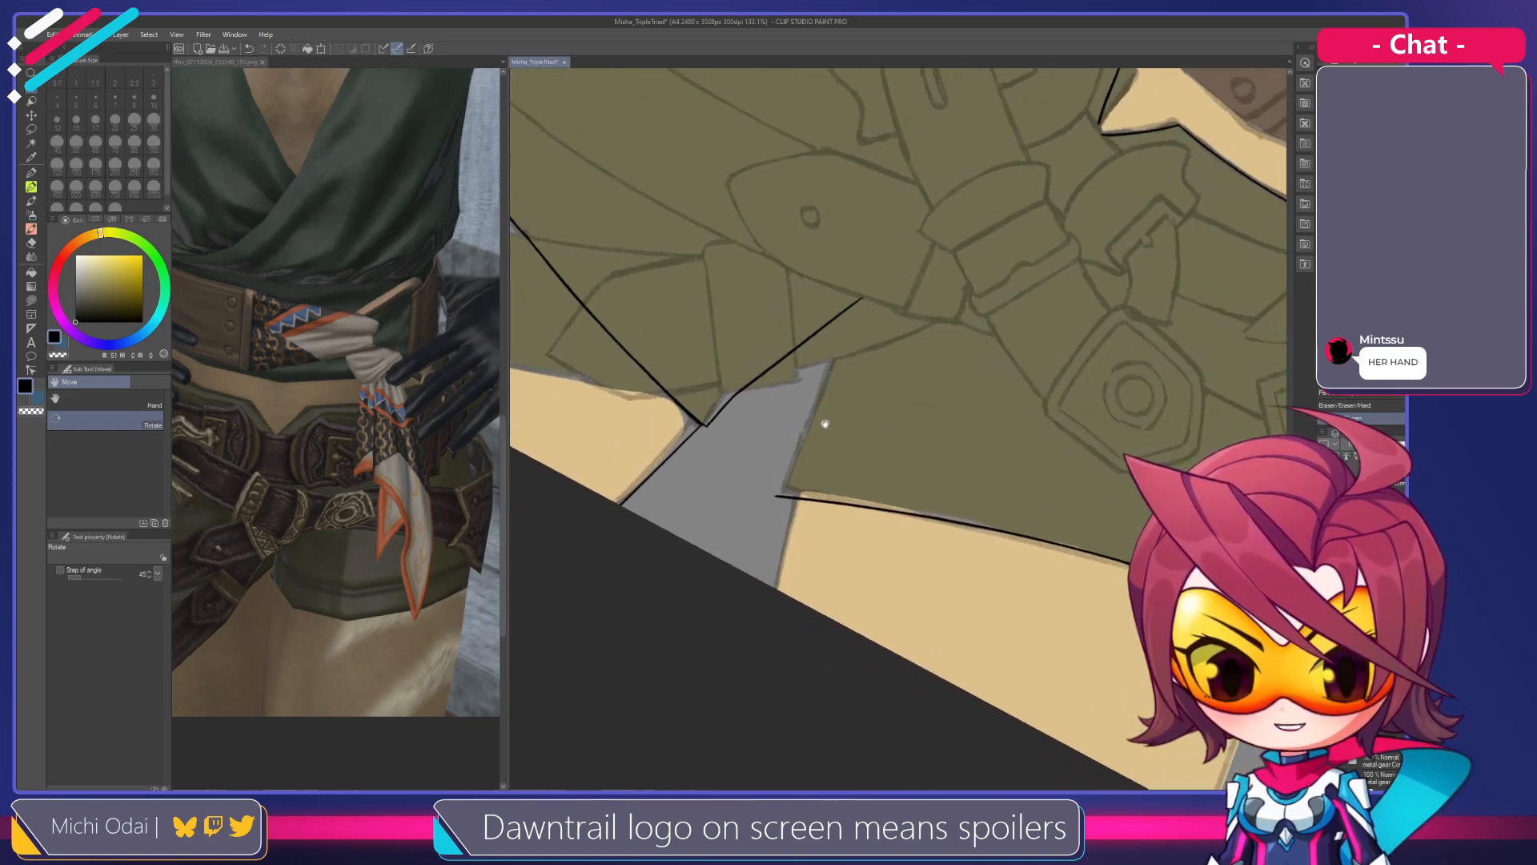
drag(824, 425, 848, 447)
scroll(812, 509, up, 1)
drag(829, 549, 813, 443)
scroll(813, 443, up, 2)
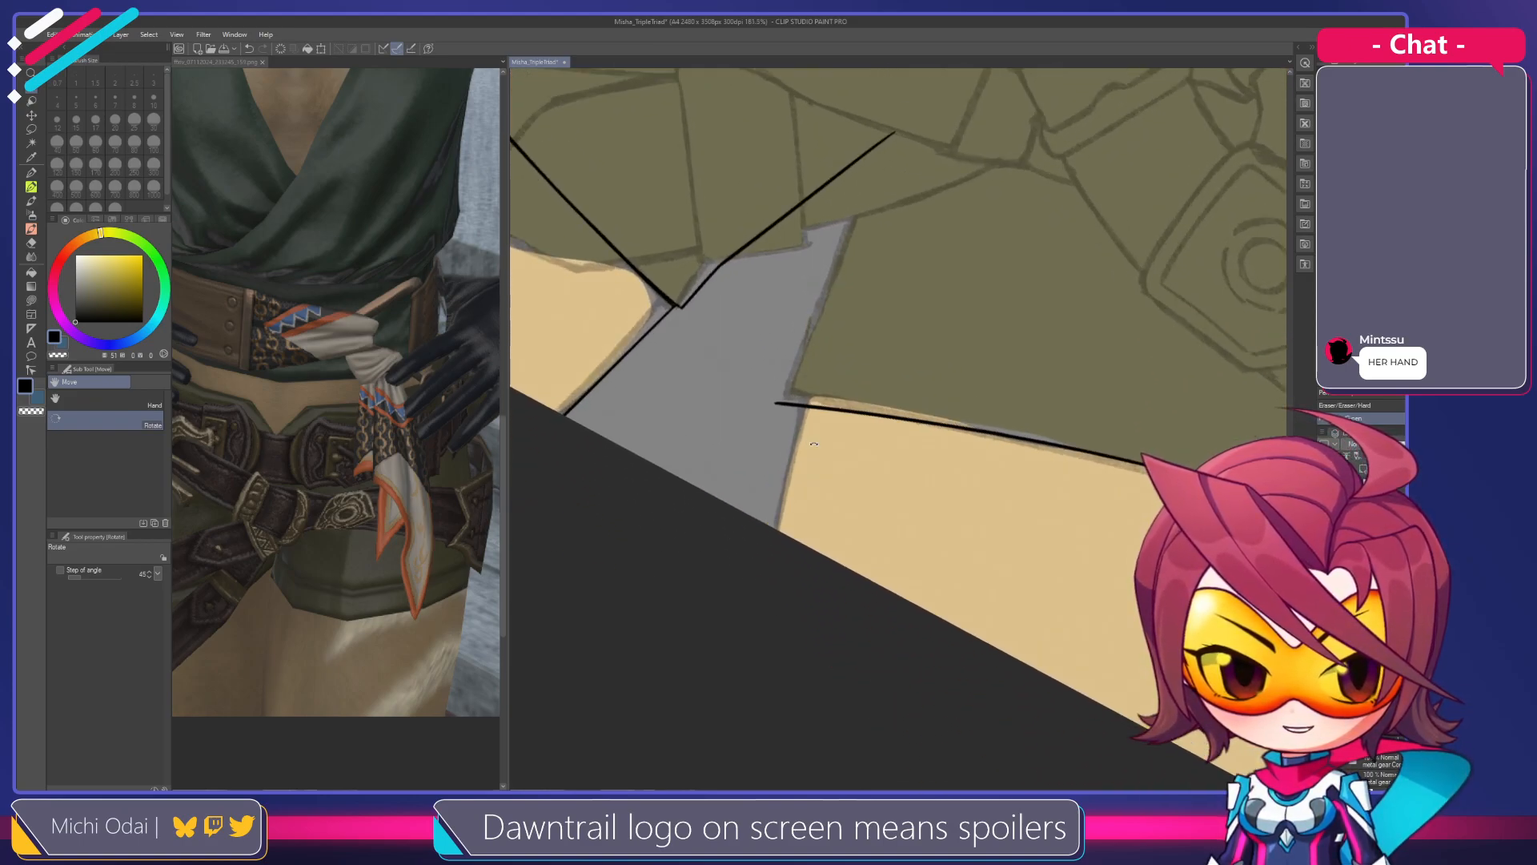
key(p)
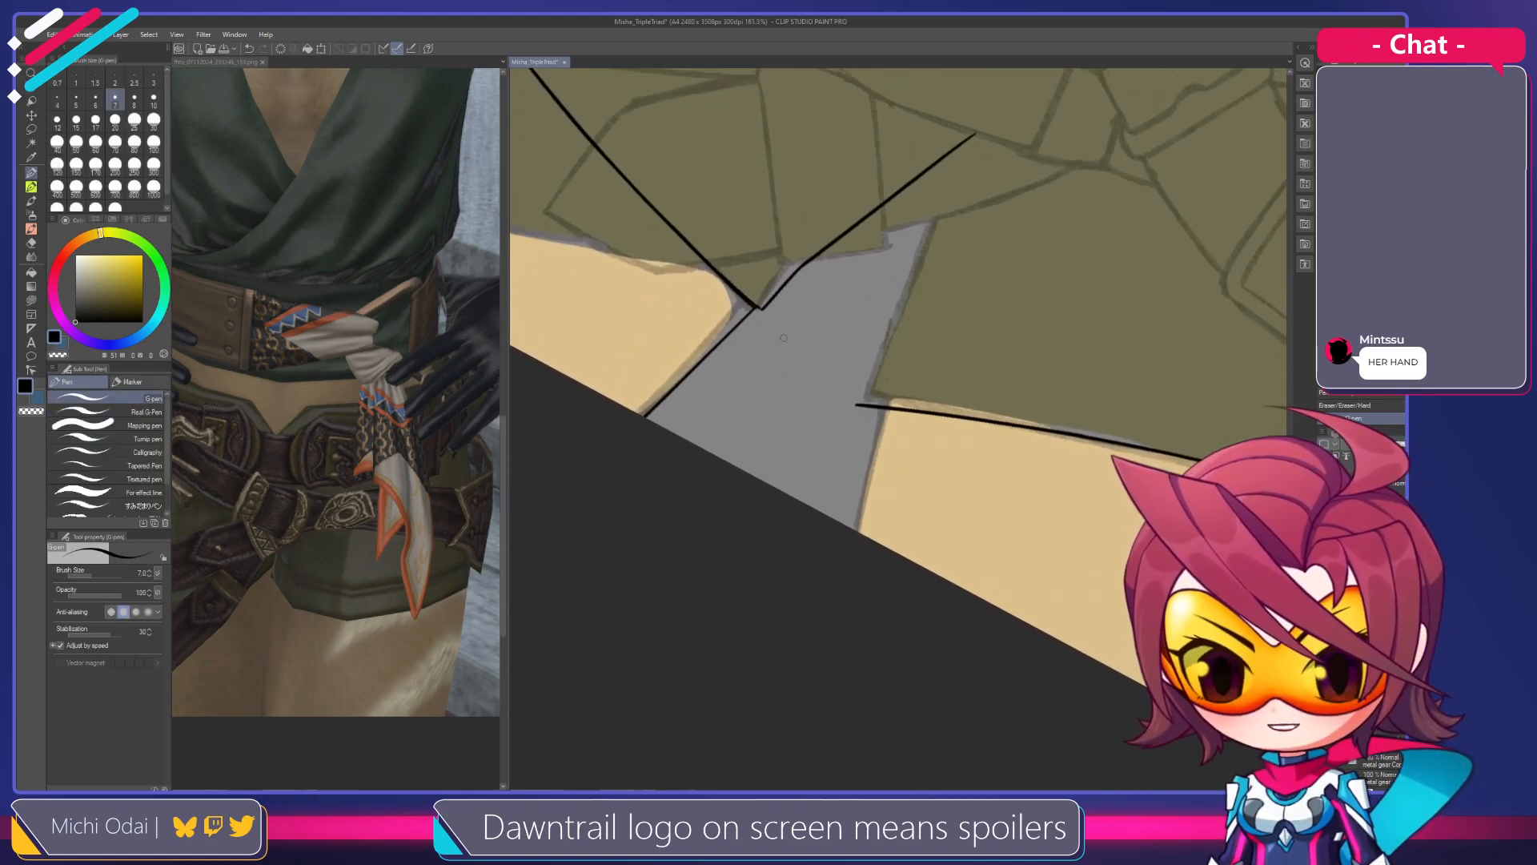
drag(784, 338, 695, 304)
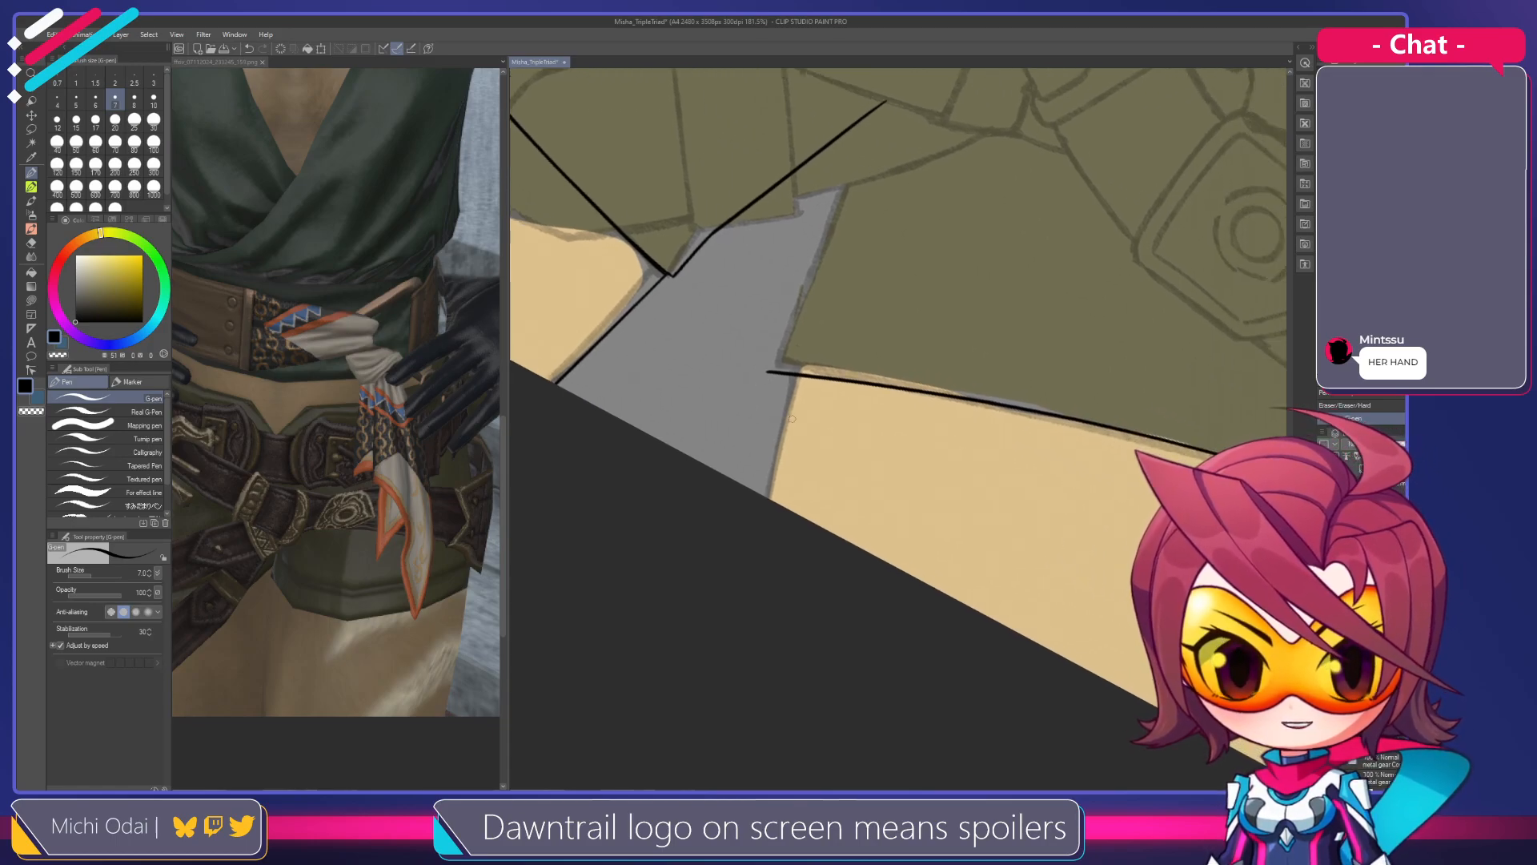
drag(795, 377, 770, 485)
key(ctrl+z)
drag(795, 378, 770, 486)
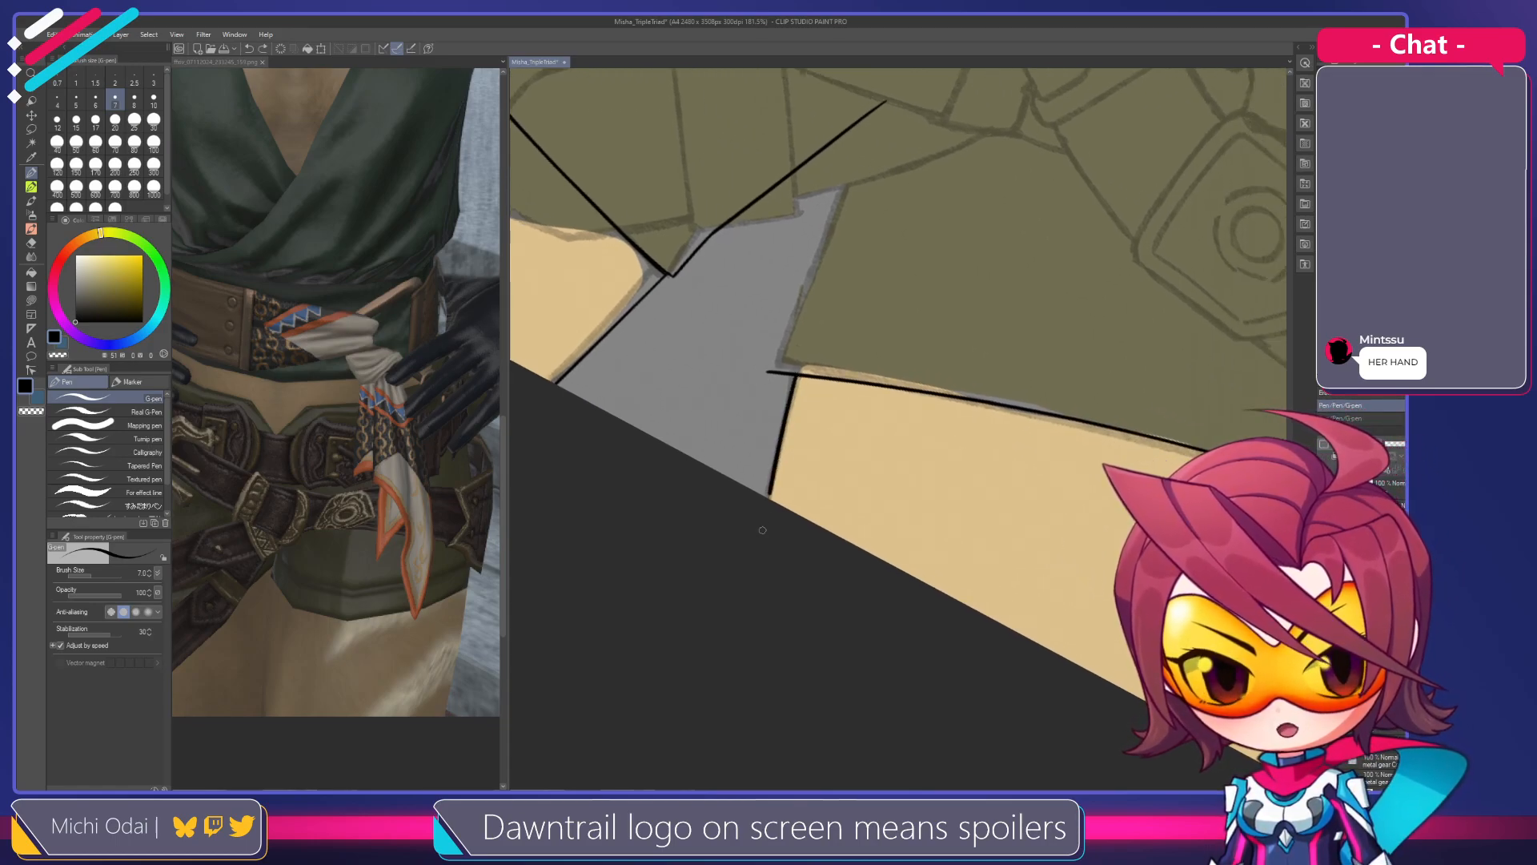
Ink the outer edge of the right thigh between the canvas edge and the outer corner of the shorts' hem
drag(799, 419, 585, 350)
drag(1075, 547, 789, 399)
drag(941, 325, 867, 538)
key(ctrl+z)
key(shift+space)
drag(1001, 513, 885, 298)
mouse_move(838, 413)
mouse_down()
mouse_move(922, 308)
mouse_move(905, 305)
mouse_up()
drag(1124, 185, 835, 400)
key(ctrl+z)
key(ctrl+z)
drag(1105, 196, 846, 381)
drag(1106, 197, 1001, 265)
key(ctrl+z)
key(ctrl+z)
drag(1107, 198, 1012, 257)
key(ctrl+z)
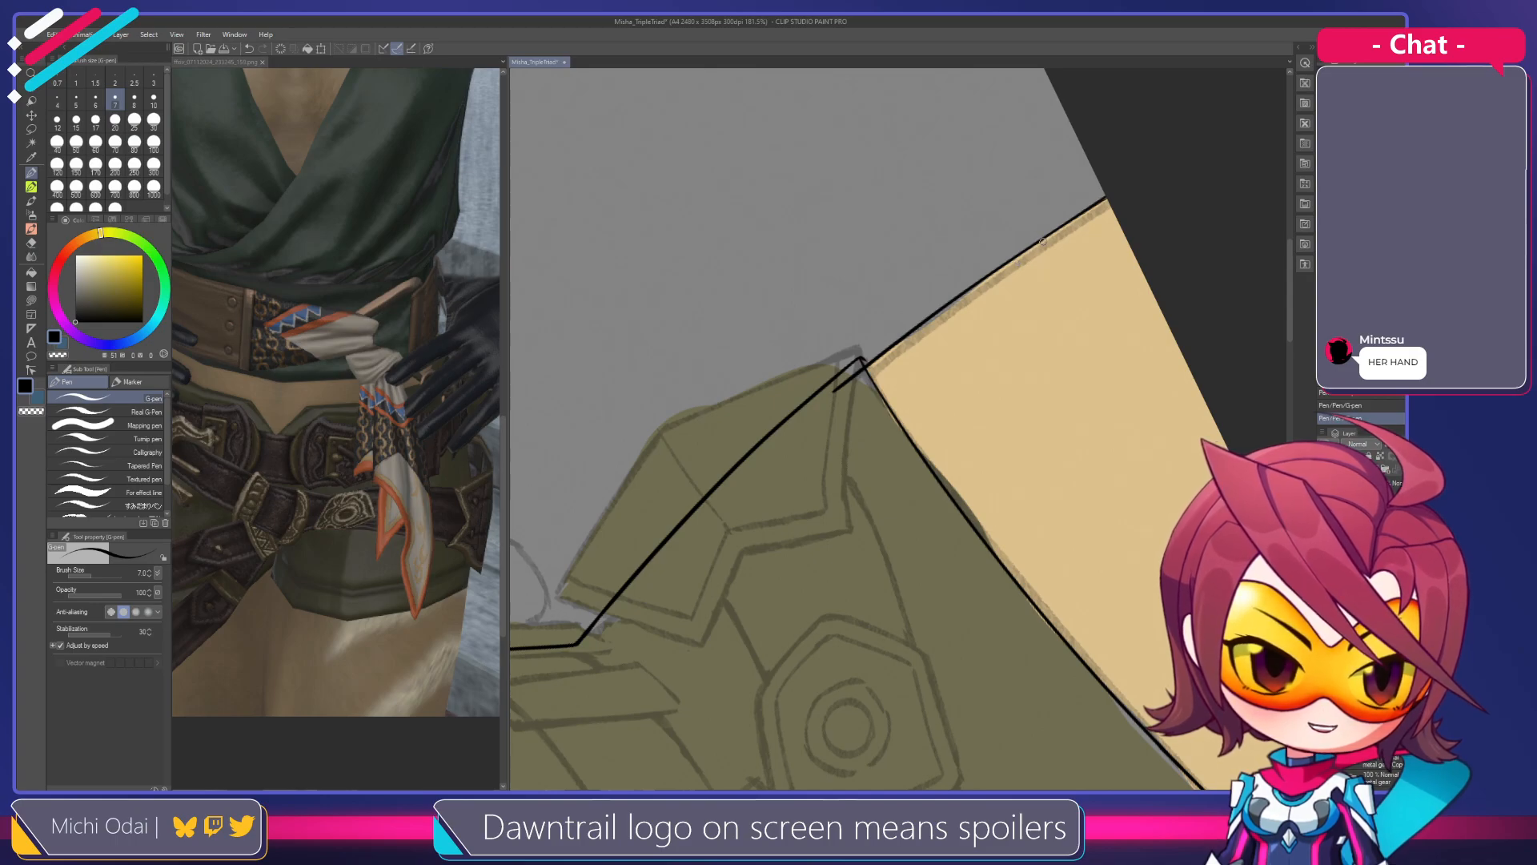
Refine where the outer thigh line meets the right leg's outer hem corner and erase the overshooting tip there
drag(983, 281, 917, 330)
key(ctrl+z)
drag(1017, 255, 879, 353)
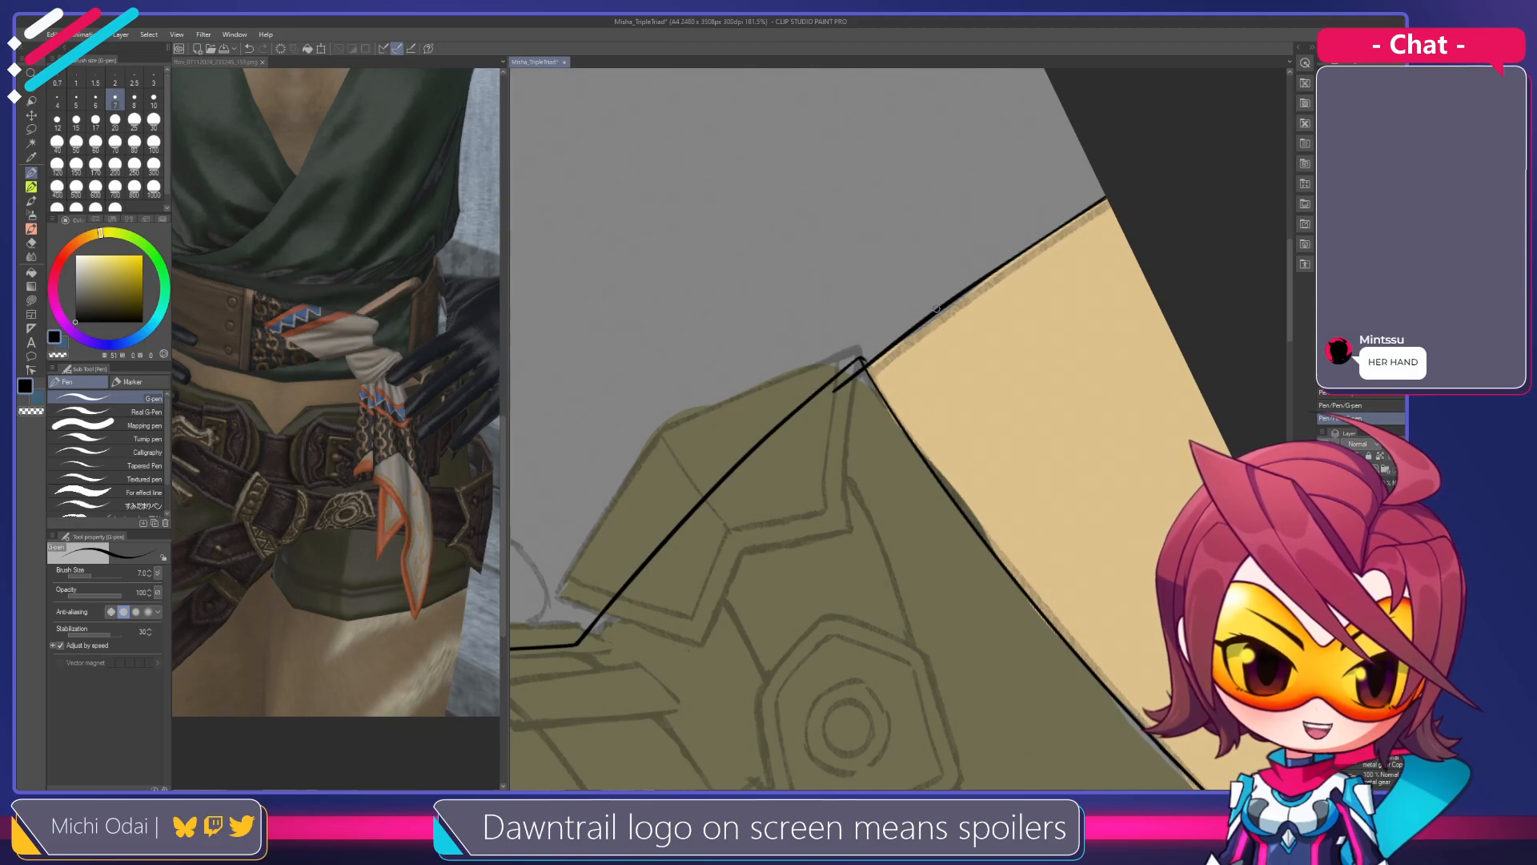
key(ctrl+z)
drag(998, 268, 887, 349)
key(ctrl+z)
drag(978, 281, 822, 406)
key(ctrl+z)
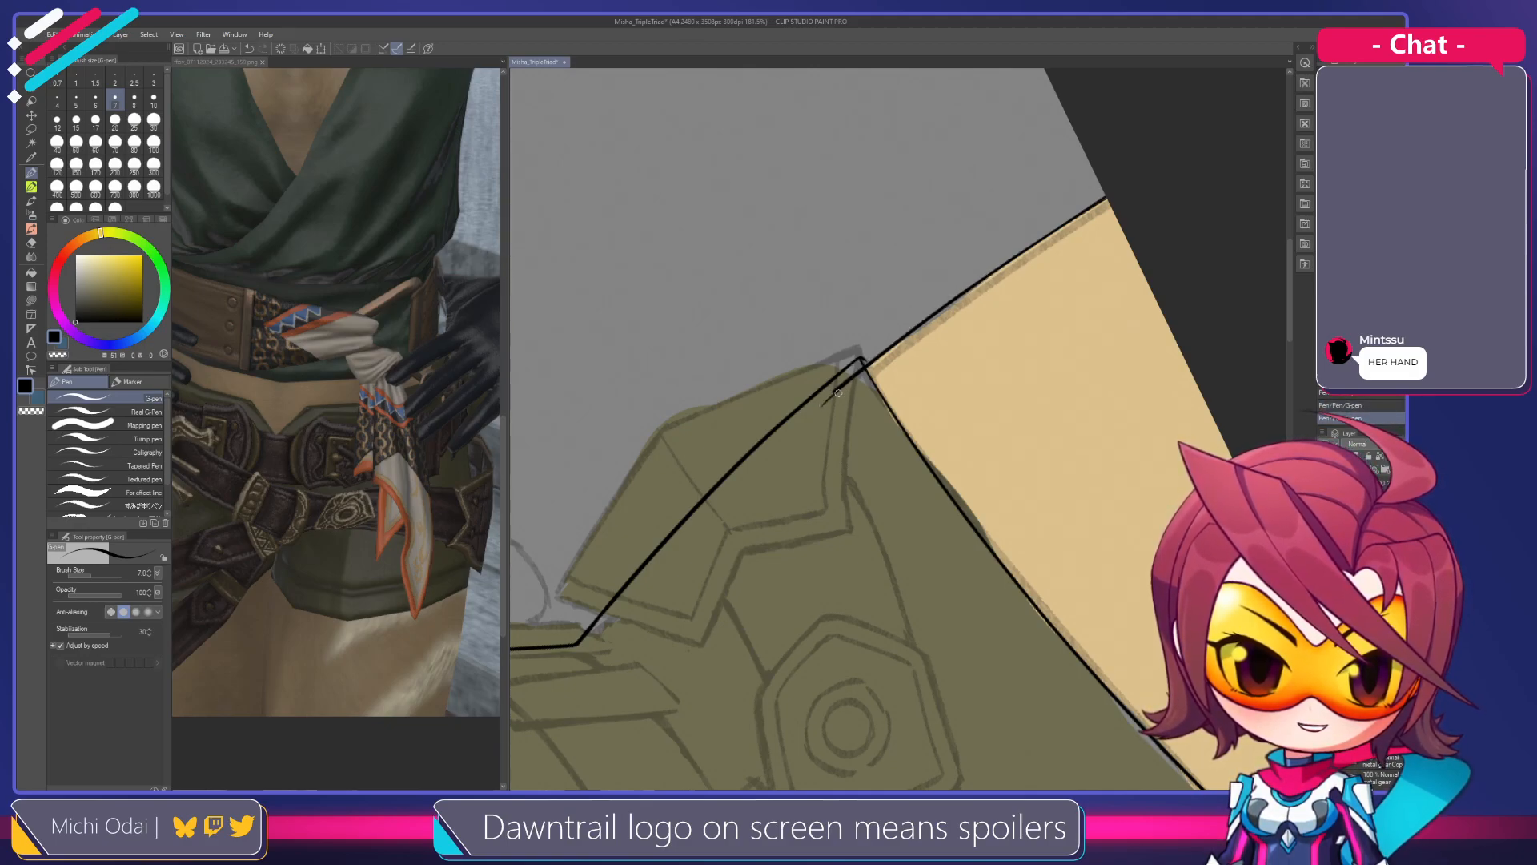
key(e)
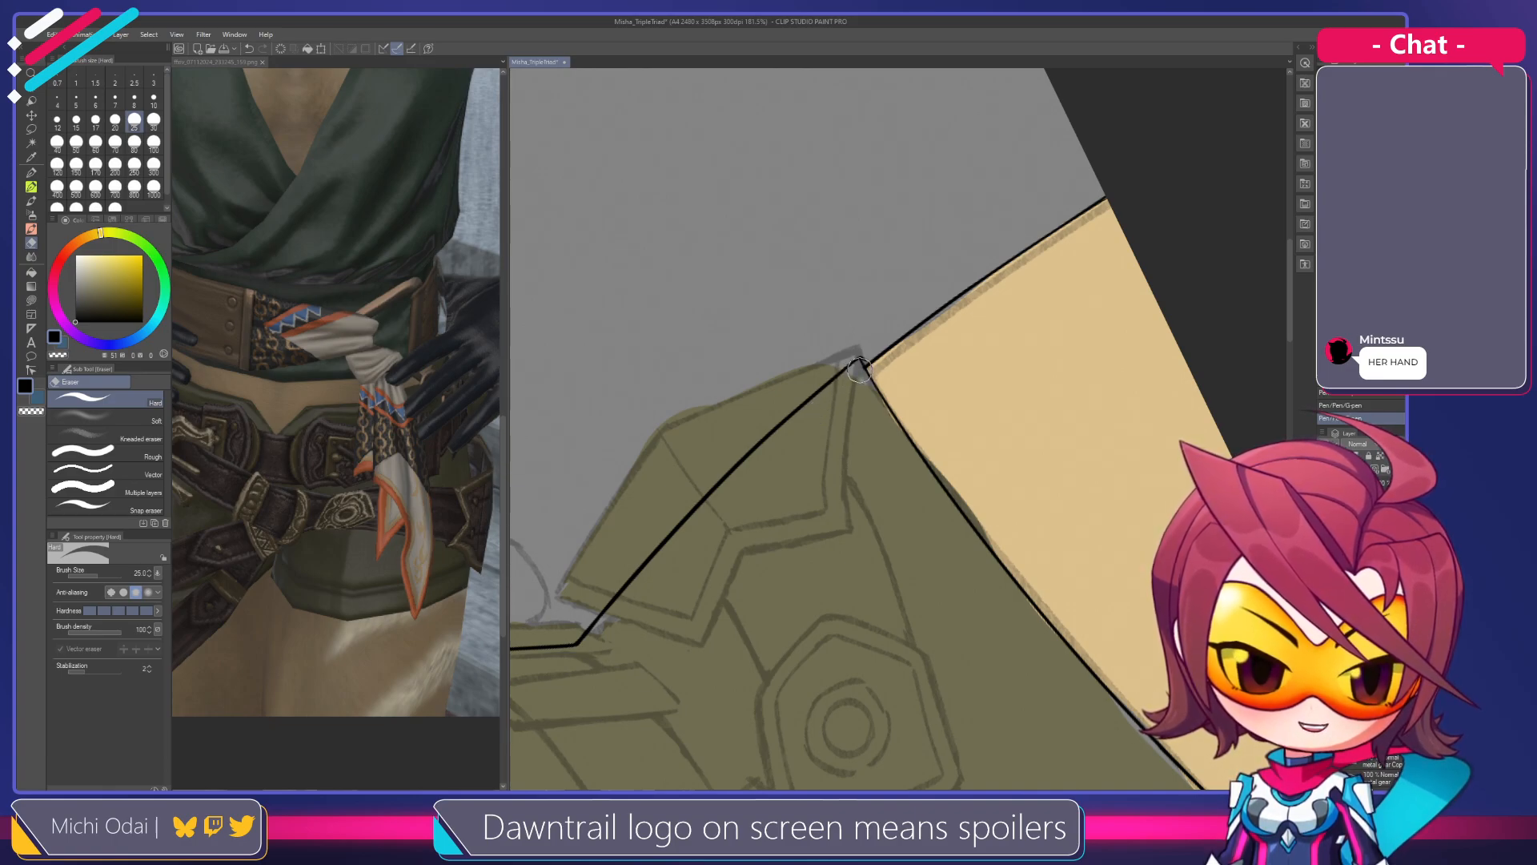
Ink the inner edge of the shorts' right leg from the crotch down toward the hem
key(r)
mouse_move(1001, 344)
mouse_down()
mouse_move(1026, 460)
mouse_move(976, 436)
mouse_move(1103, 297)
mouse_move(1306, 297)
mouse_up()
key(p)
drag(844, 289, 1137, 329)
drag(1110, 256, 1145, 341)
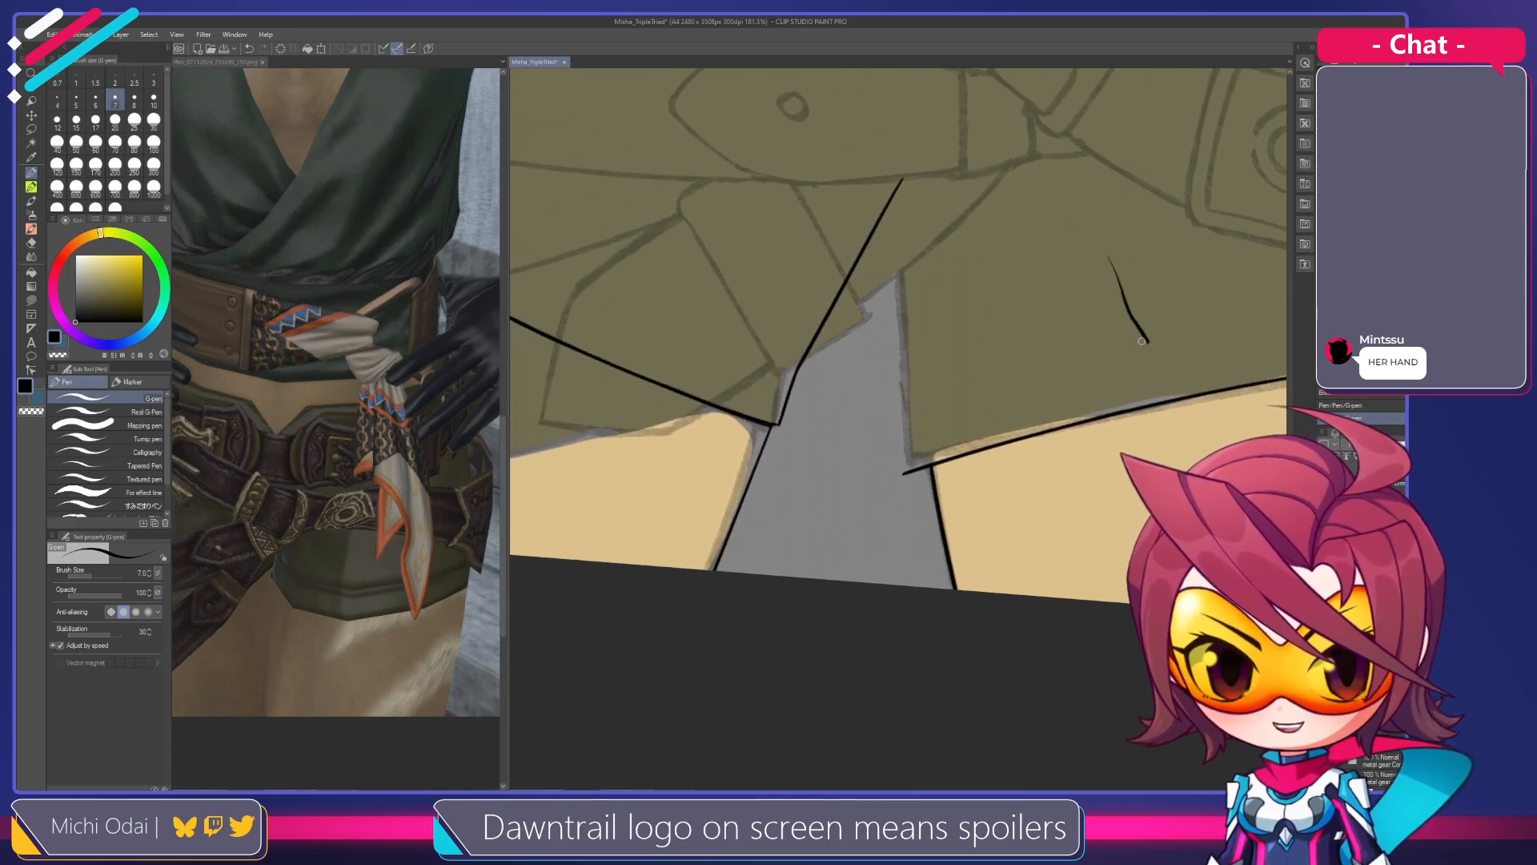
key(ctrl+z)
key(r)
mouse_move(1121, 272)
mouse_down()
mouse_move(1172, 321)
mouse_move(984, 367)
mouse_move(913, 336)
mouse_up()
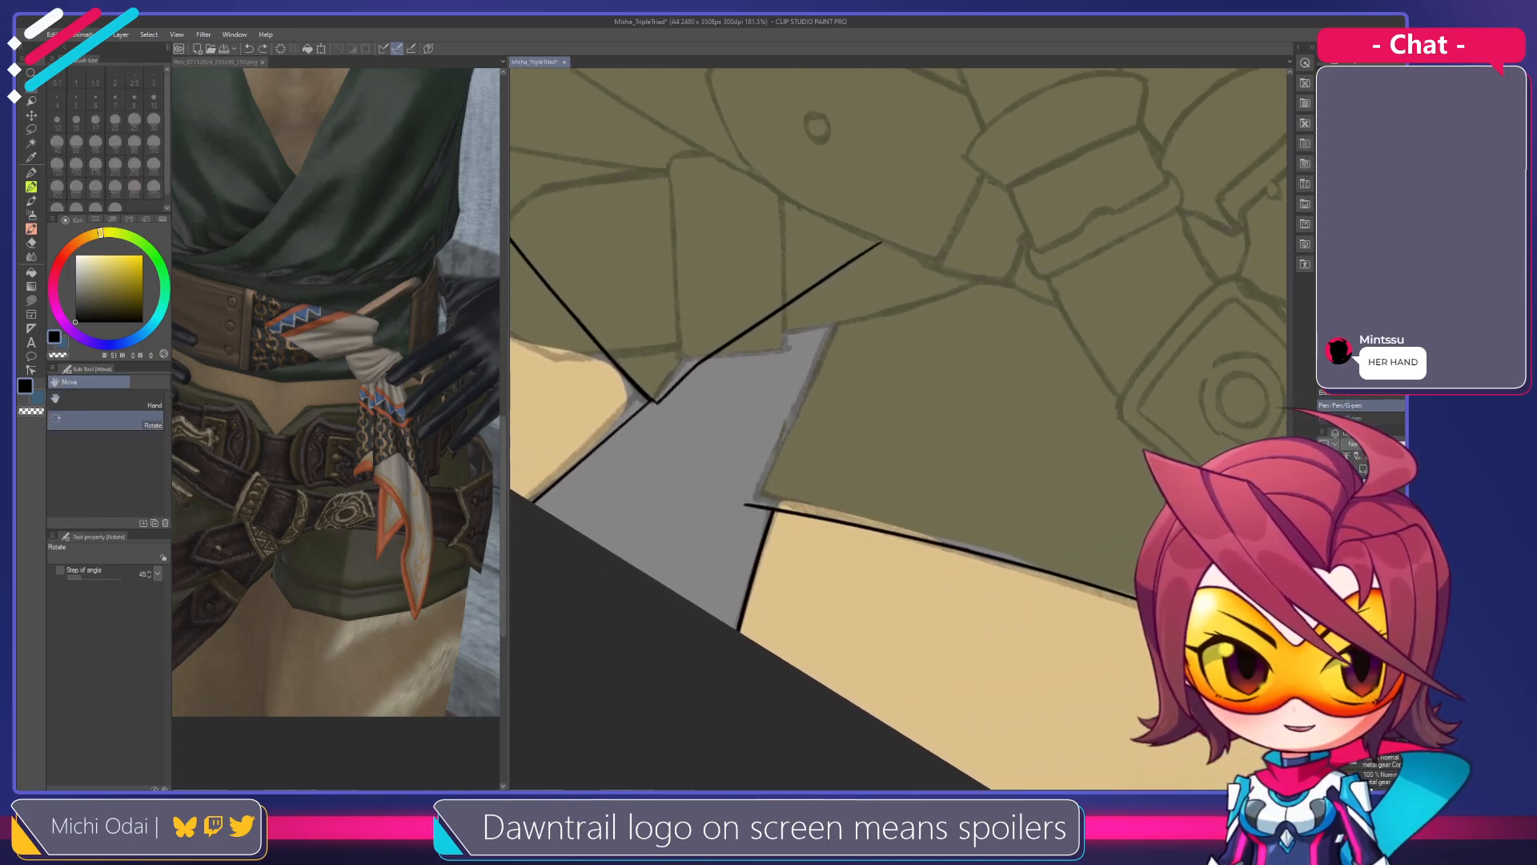
key(p)
drag(841, 280, 763, 449)
key(ctrl+z)
drag(854, 258, 775, 434)
key(ctrl+z)
mouse_move(845, 268)
mouse_down()
mouse_move(802, 371)
mouse_move(836, 322)
mouse_move(824, 501)
mouse_up()
Erase the lower end of the left leg's inner edge, re-ink it with a small kink, and clean up the hem corner
drag(762, 290, 985, 545)
drag(873, 388, 951, 274)
drag(921, 419, 1063, 425)
scroll(1116, 460, down, 2)
drag(1143, 503, 1054, 498)
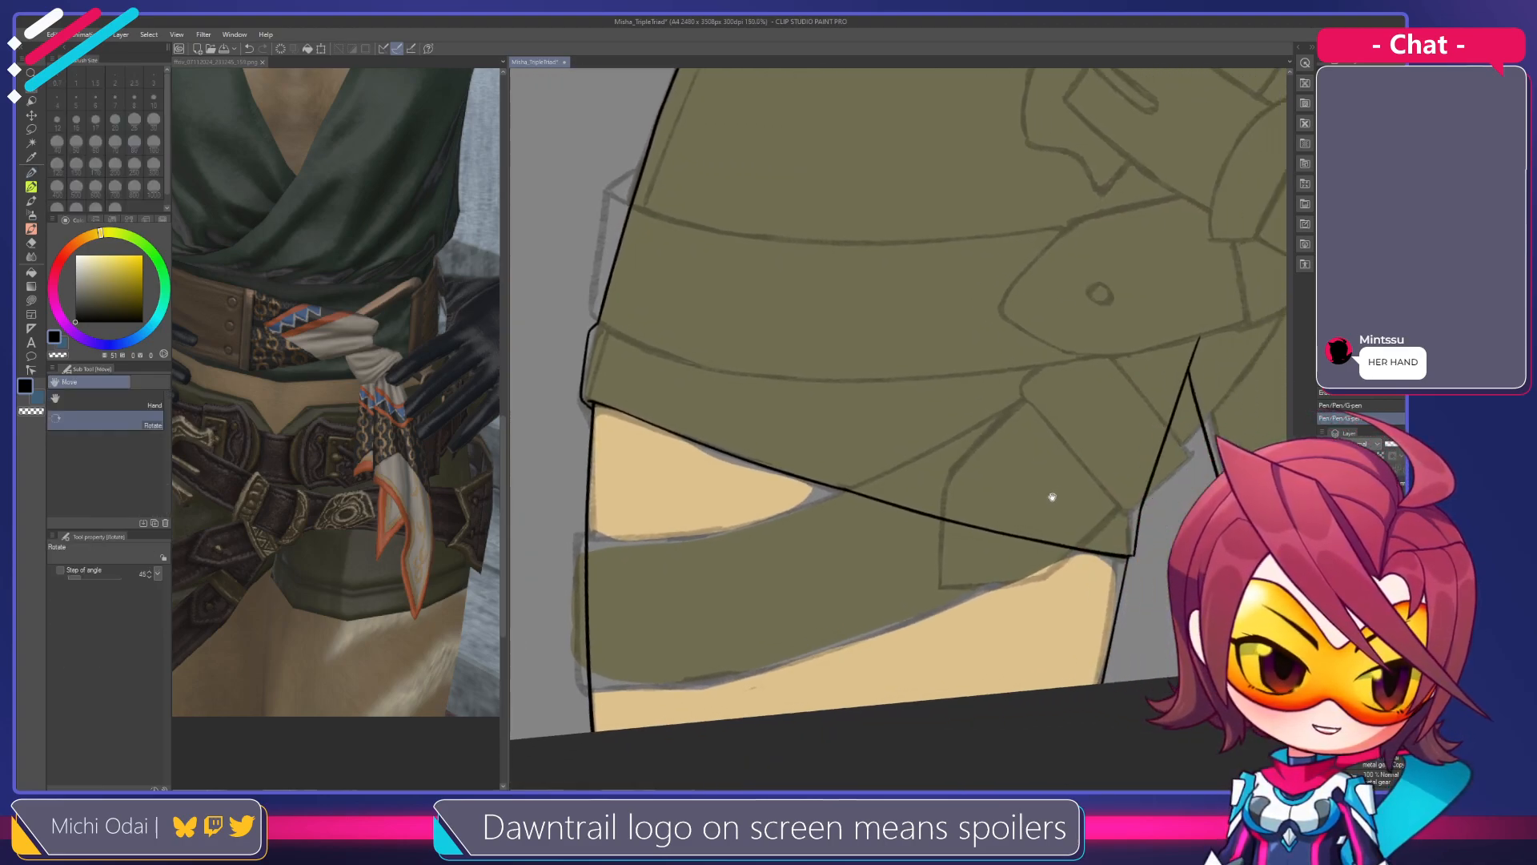
key(e)
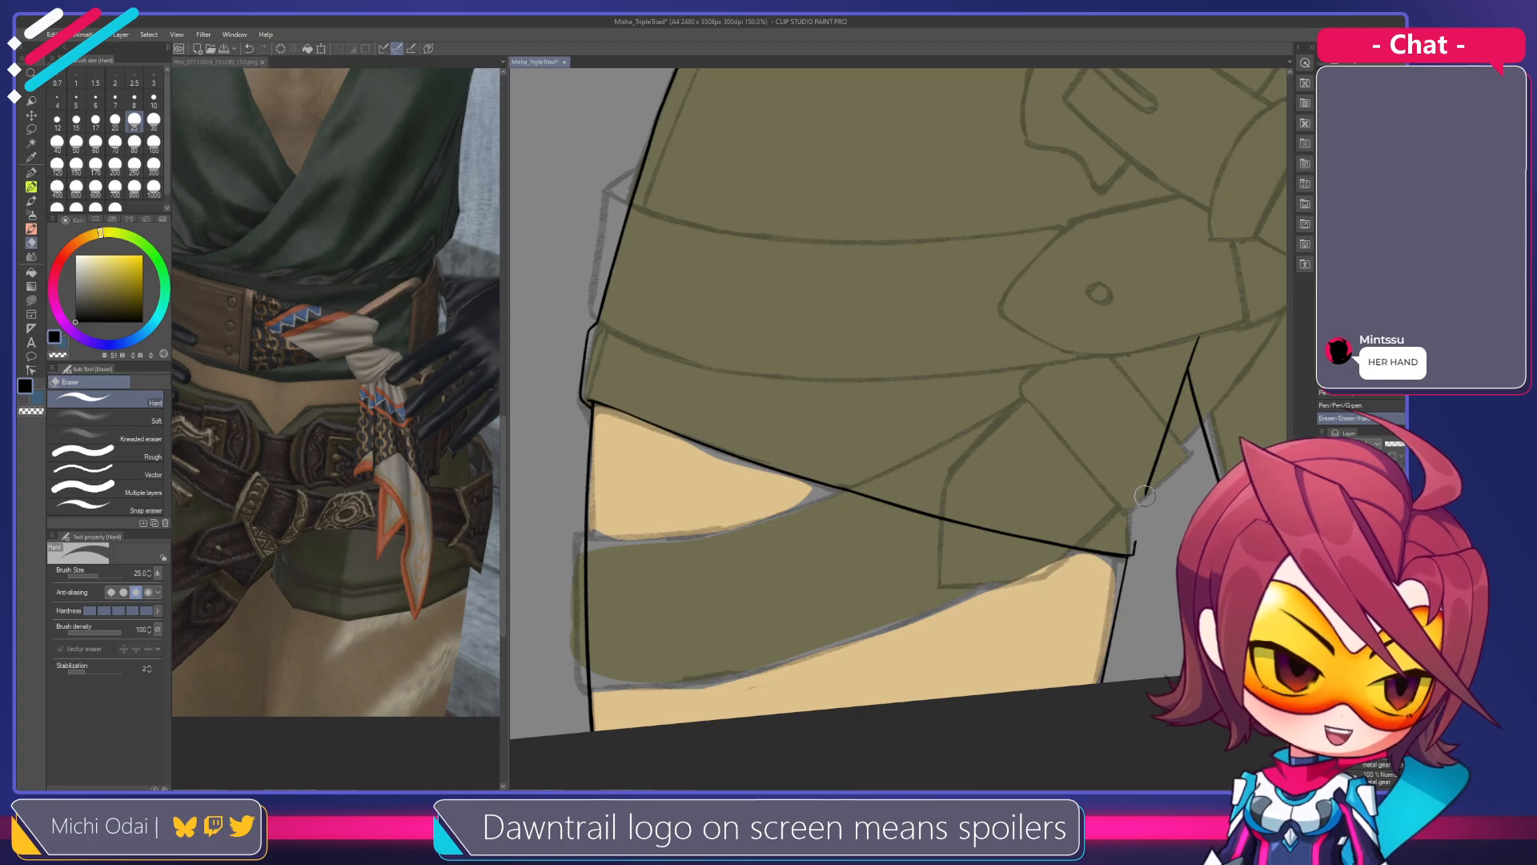
key(p)
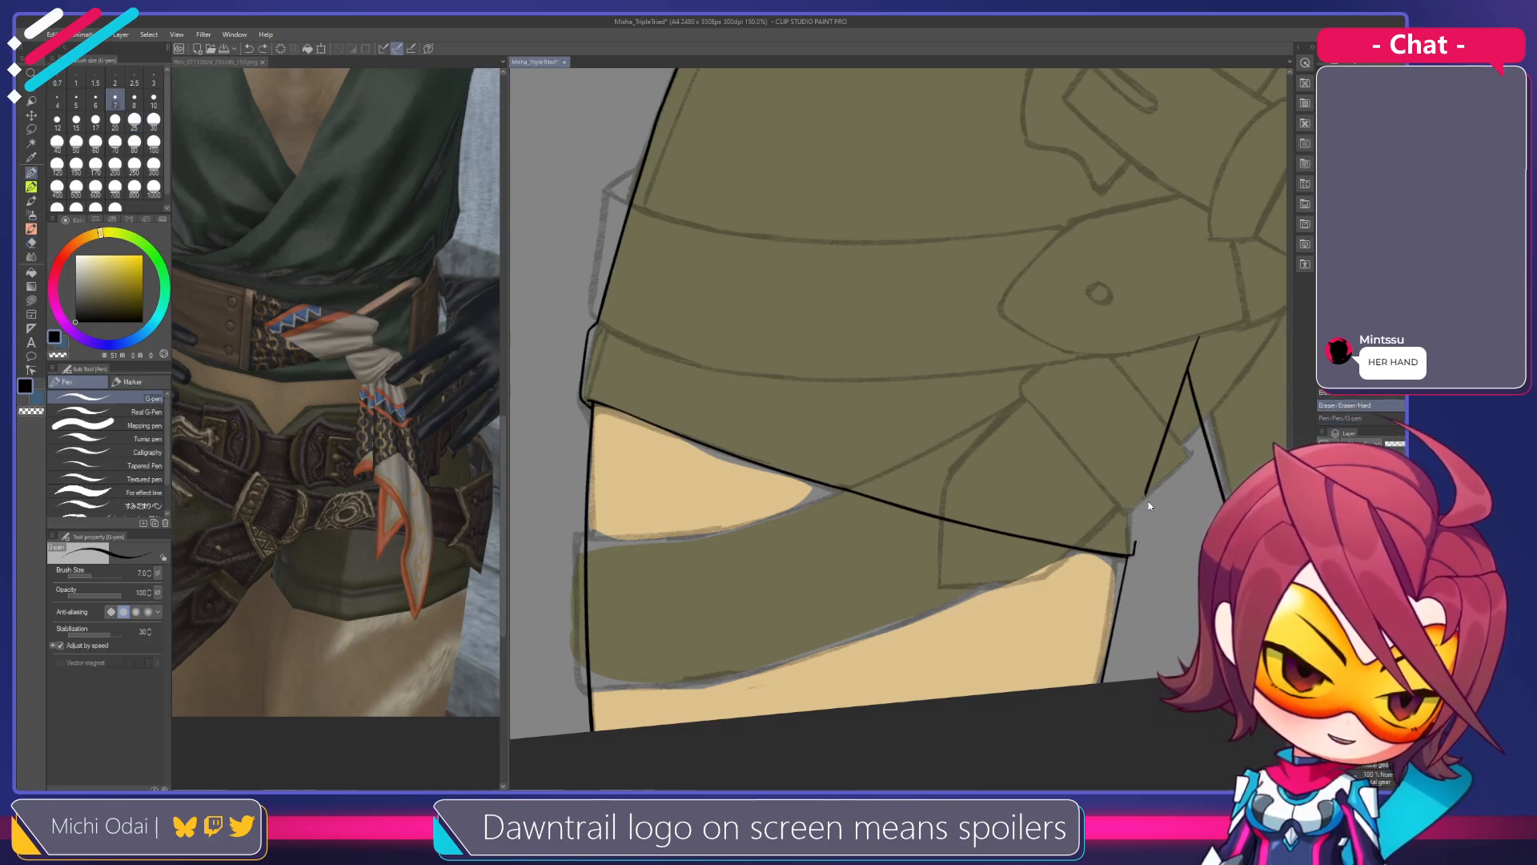
drag(1144, 495, 1137, 535)
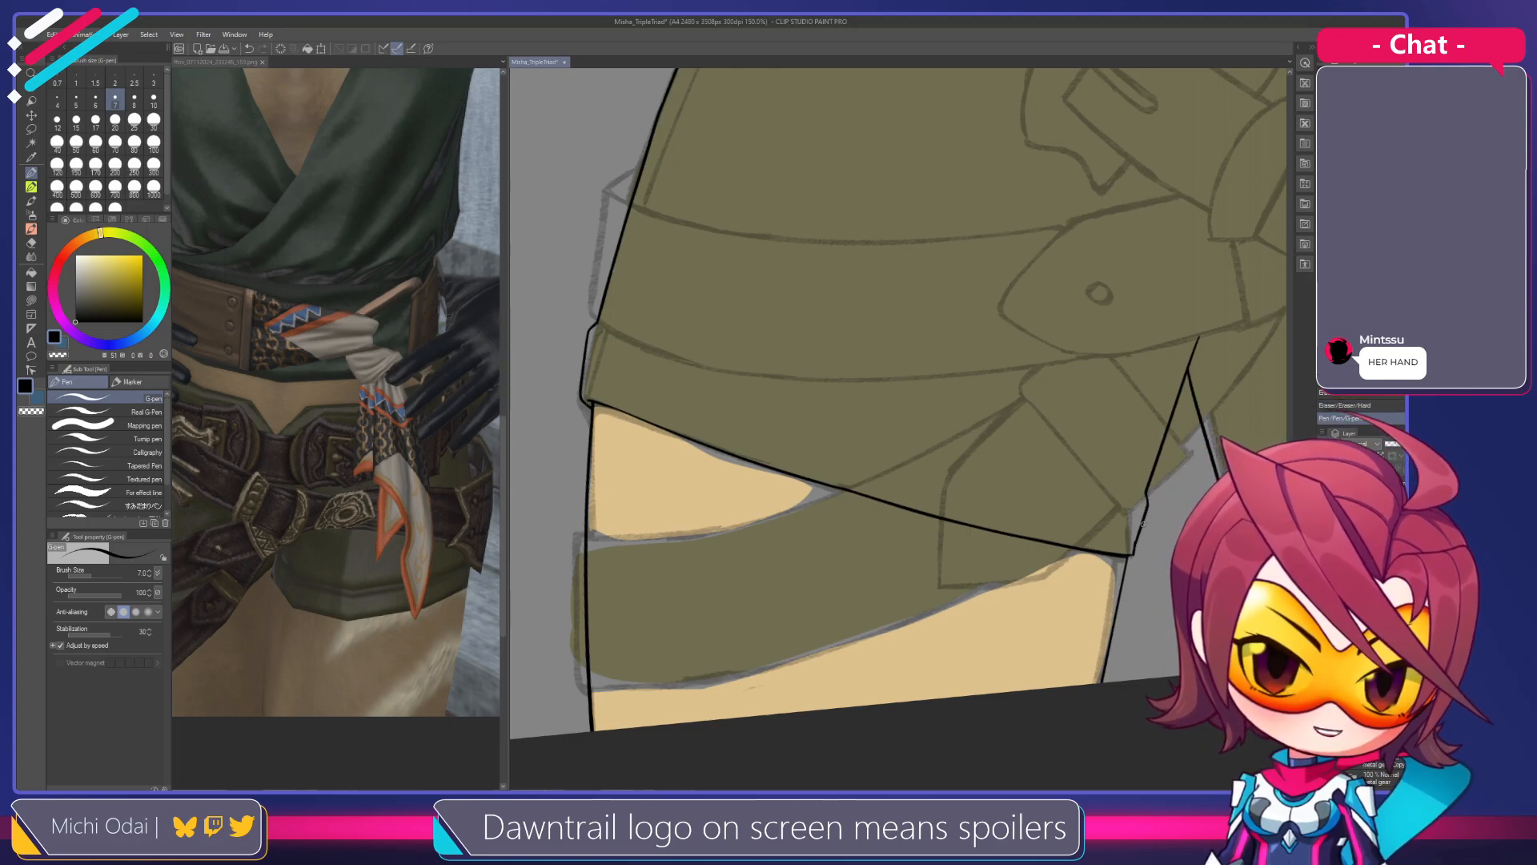
scroll(1144, 523, up, 2)
key(e)
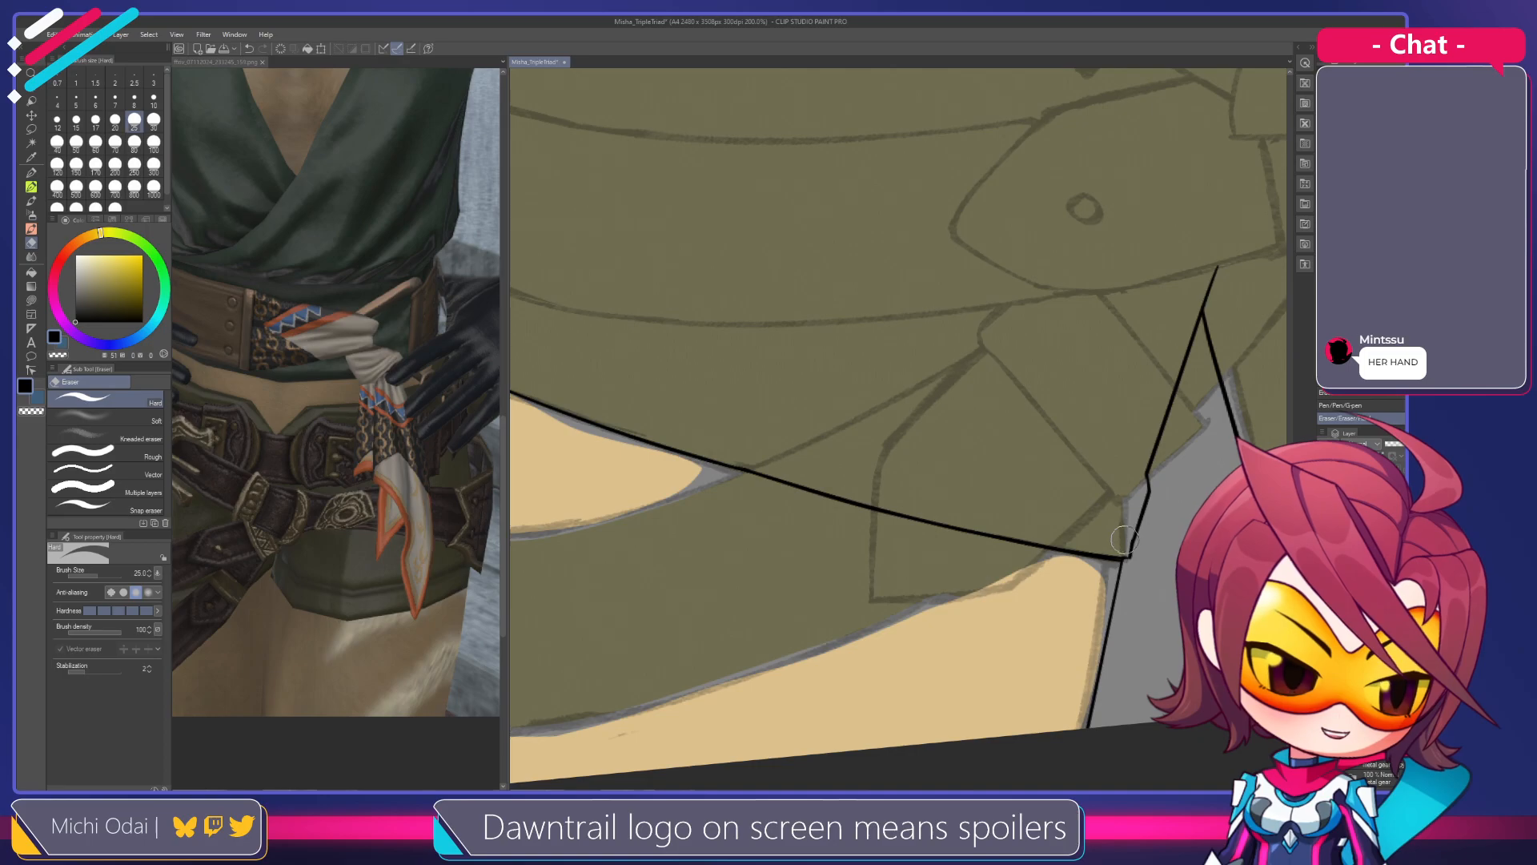
scroll(1127, 501, down, 3)
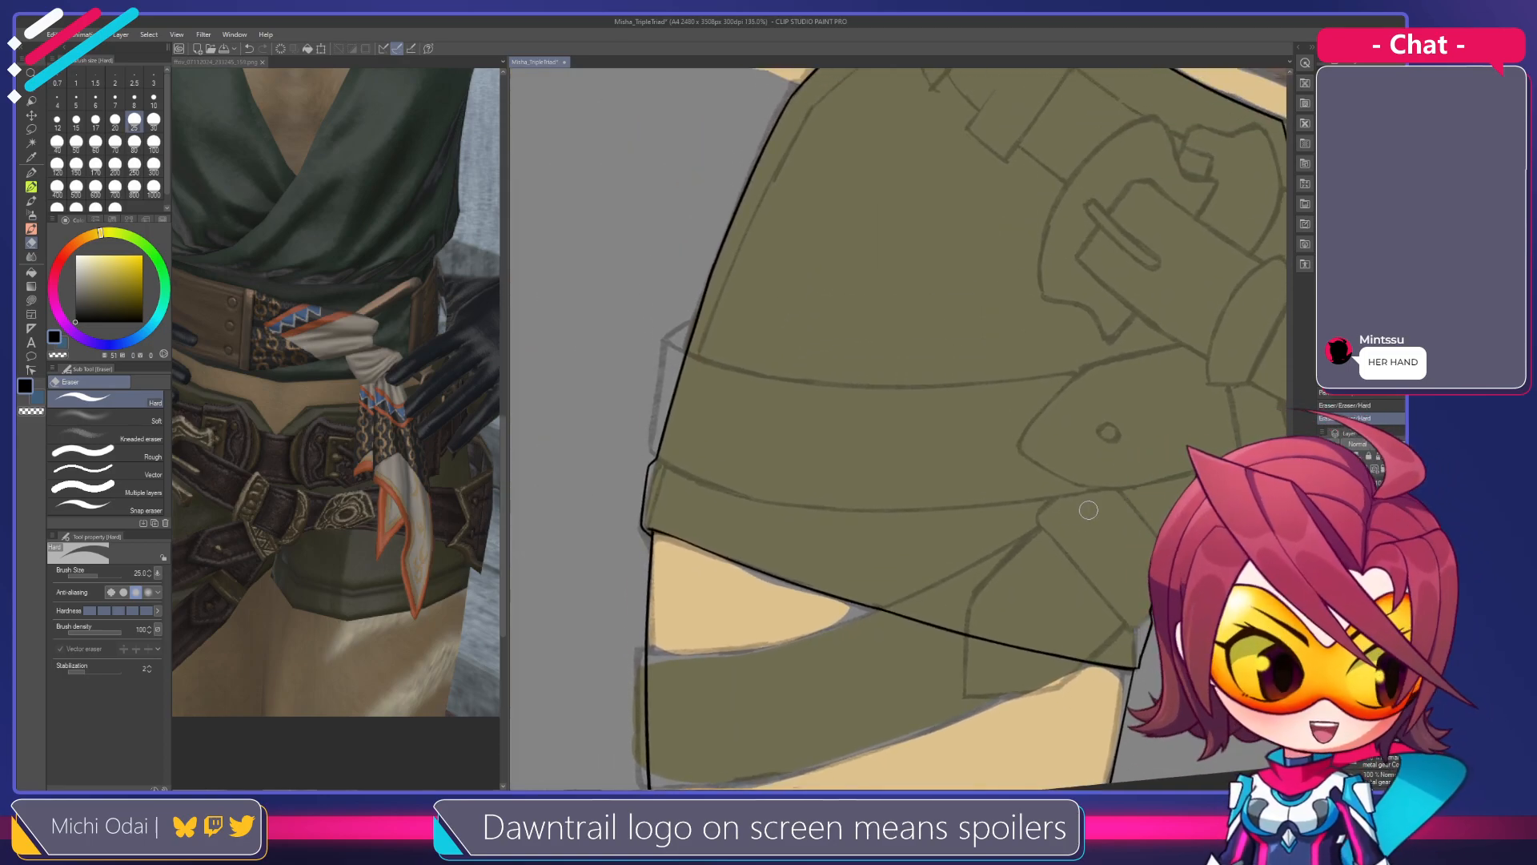
Erase the lower tip of the inner edge line on the shorts' right leg
mouse_move(926, 470)
mouse_down()
mouse_move(879, 420)
mouse_move(867, 370)
mouse_up()
drag(944, 420, 797, 338)
drag(1033, 358, 1050, 398)
scroll(1021, 404, up, 3)
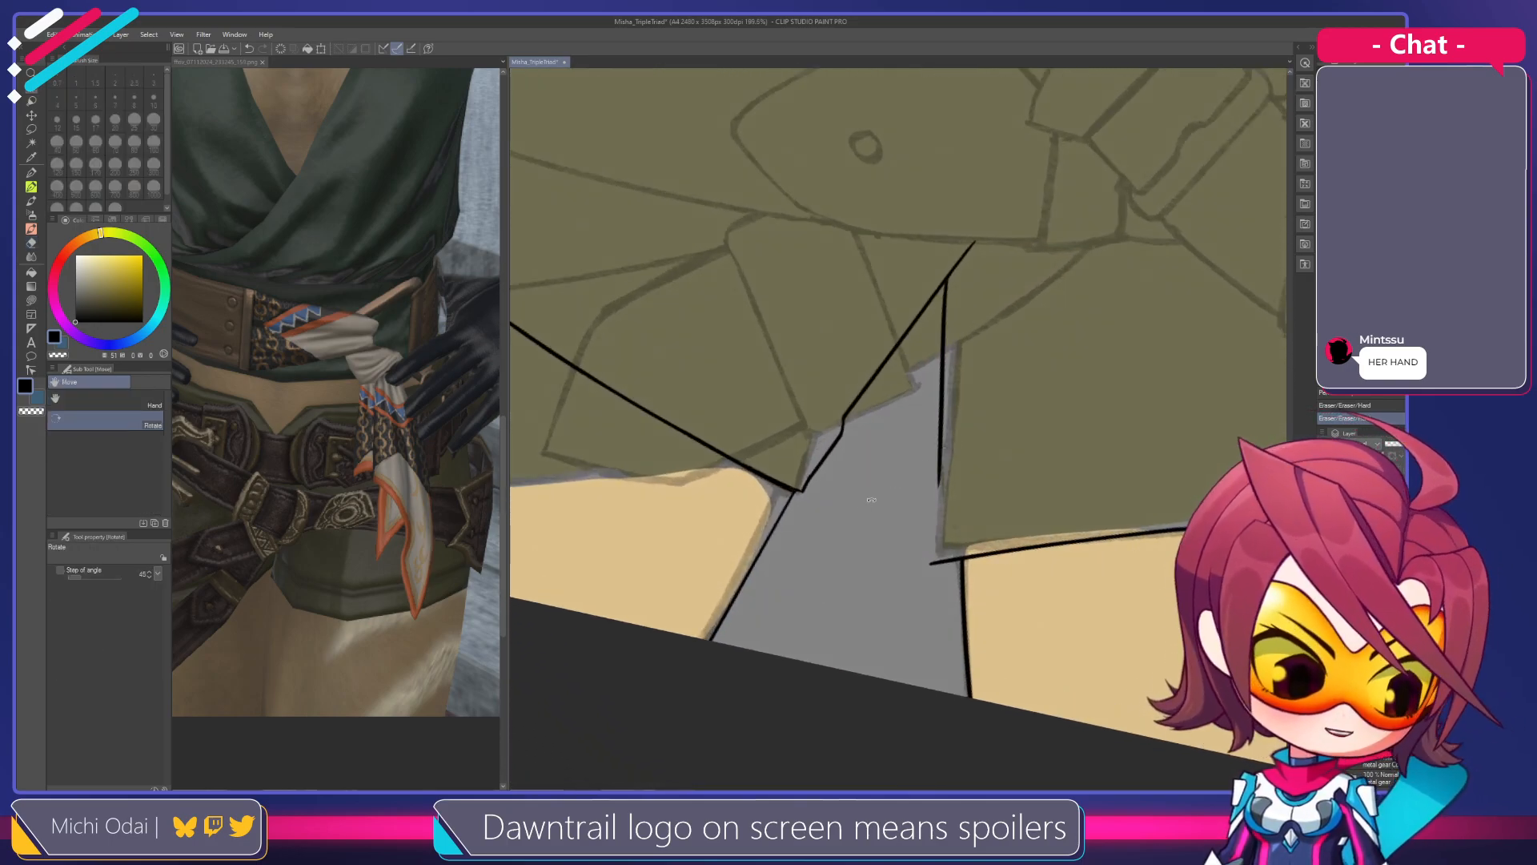
mouse_move(816, 473)
mouse_down()
mouse_move(887, 397)
mouse_move(805, 516)
mouse_up()
key(p)
key(ctrl+z)
drag(864, 415, 795, 533)
key(ctrl+z)
mouse_move(862, 415)
mouse_down()
mouse_move(823, 489)
mouse_move(833, 476)
mouse_move(769, 488)
mouse_move(824, 453)
mouse_move(776, 487)
mouse_move(807, 480)
mouse_up()
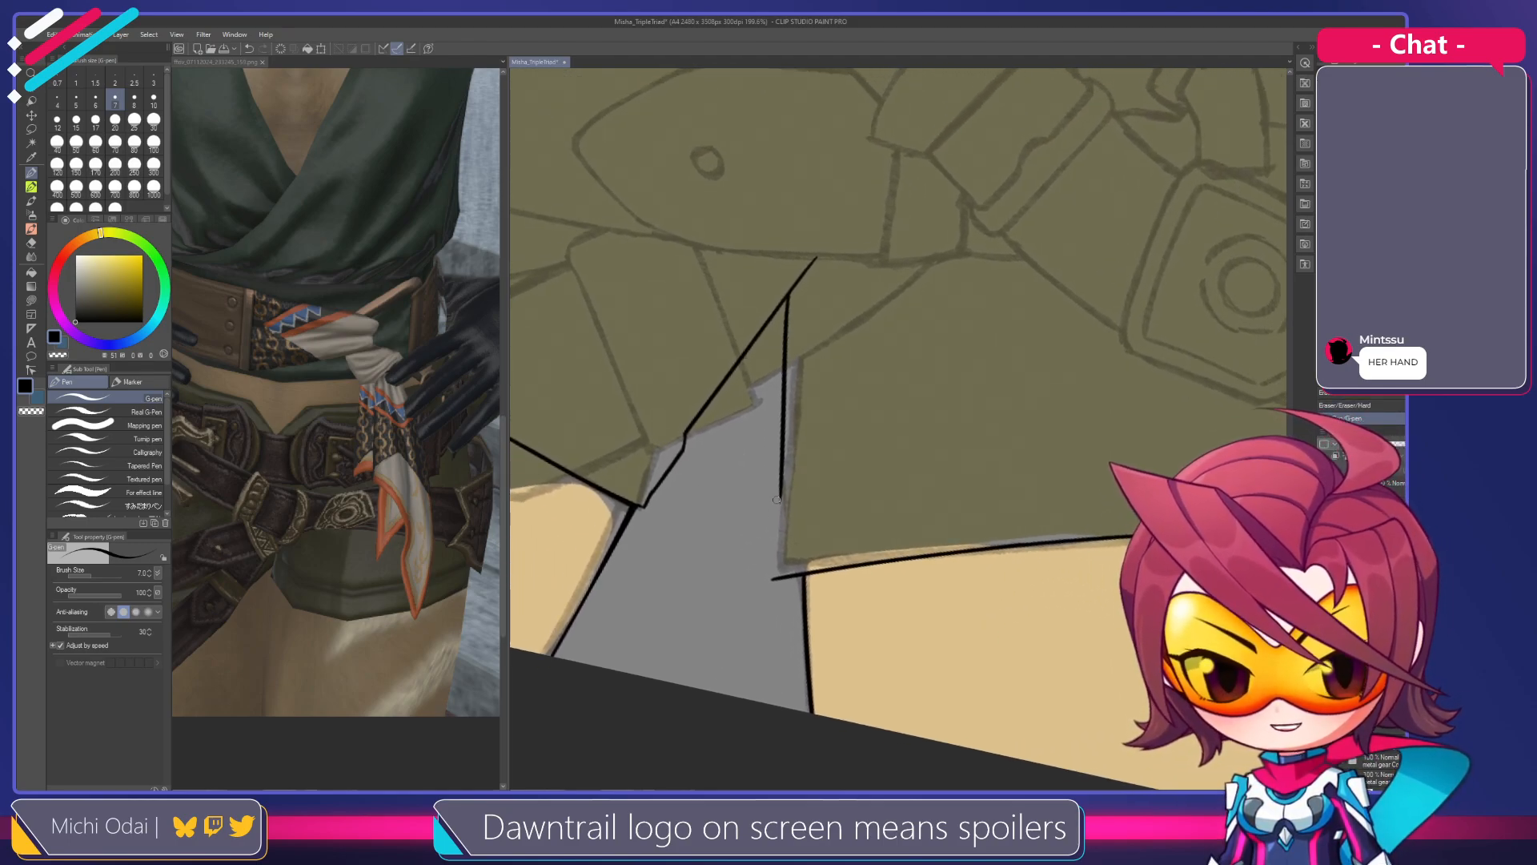
key(e)
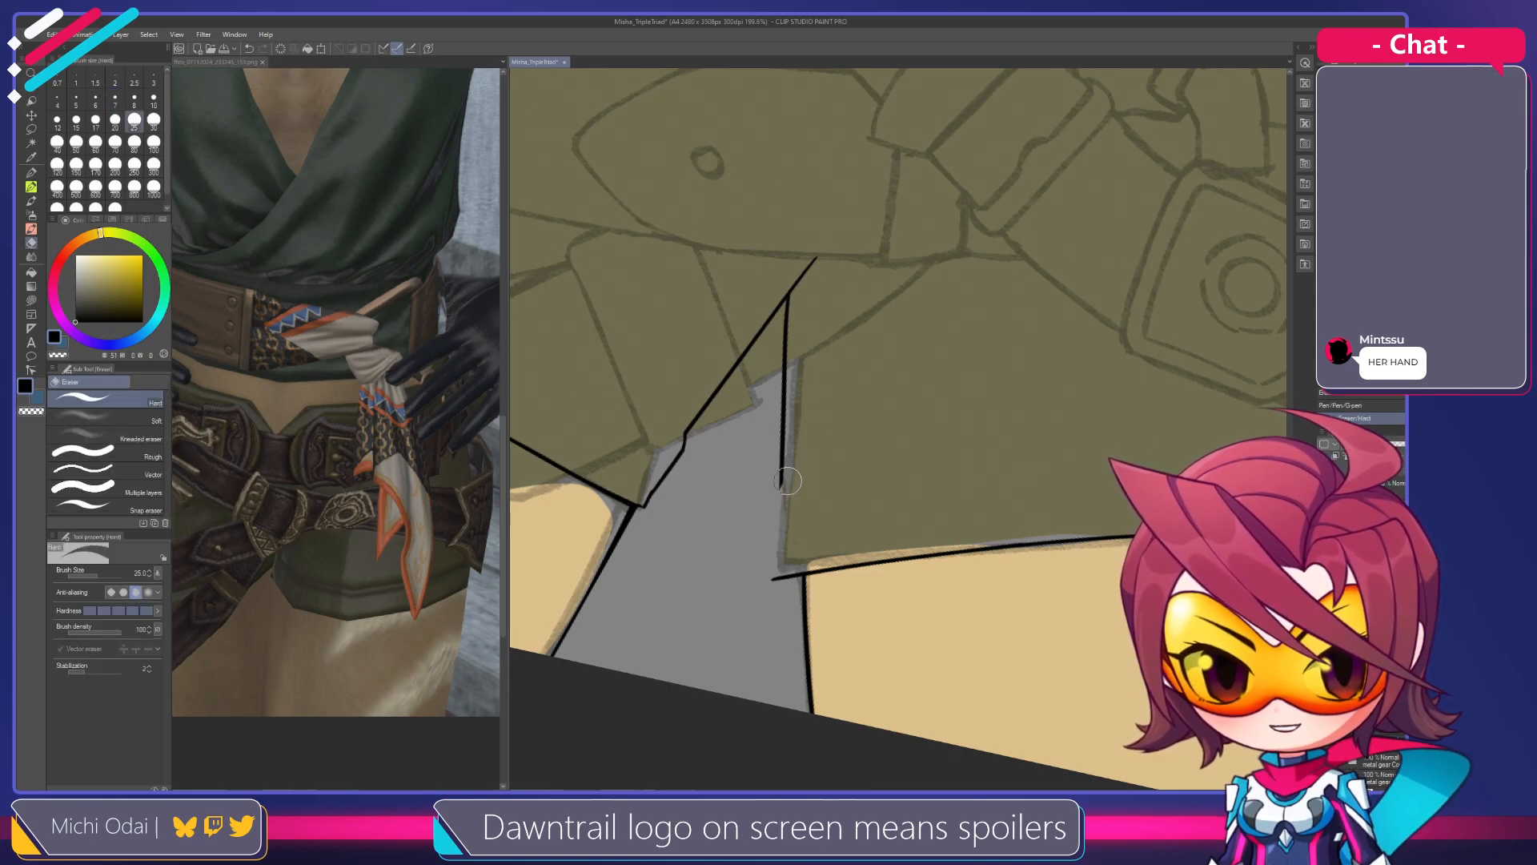
Try inking a small kink at the lower end of the right leg's inner edge
key(p)
drag(782, 479, 780, 488)
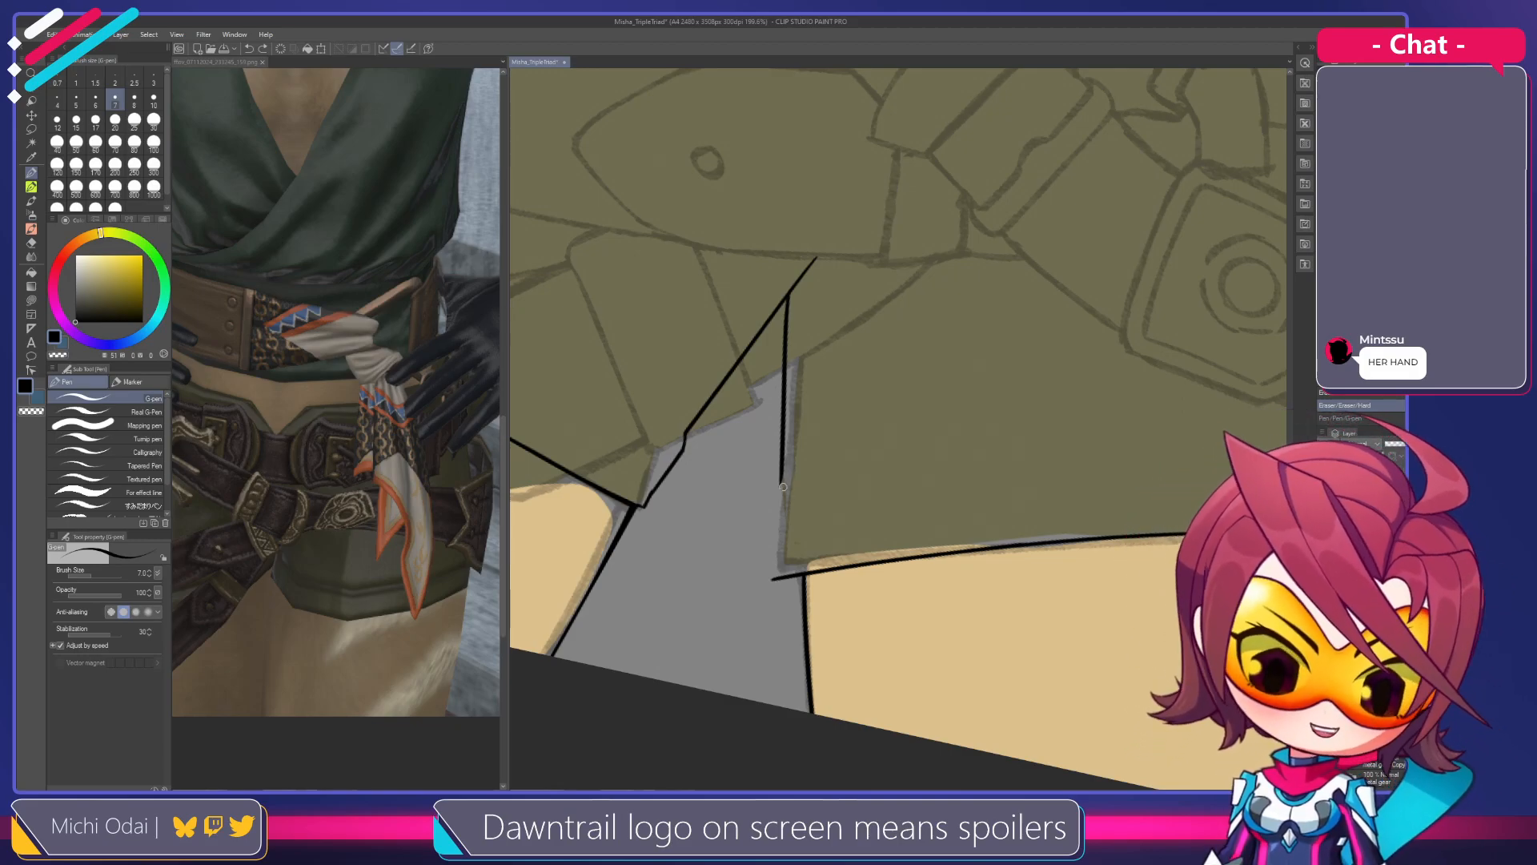
scroll(780, 484, up, 1)
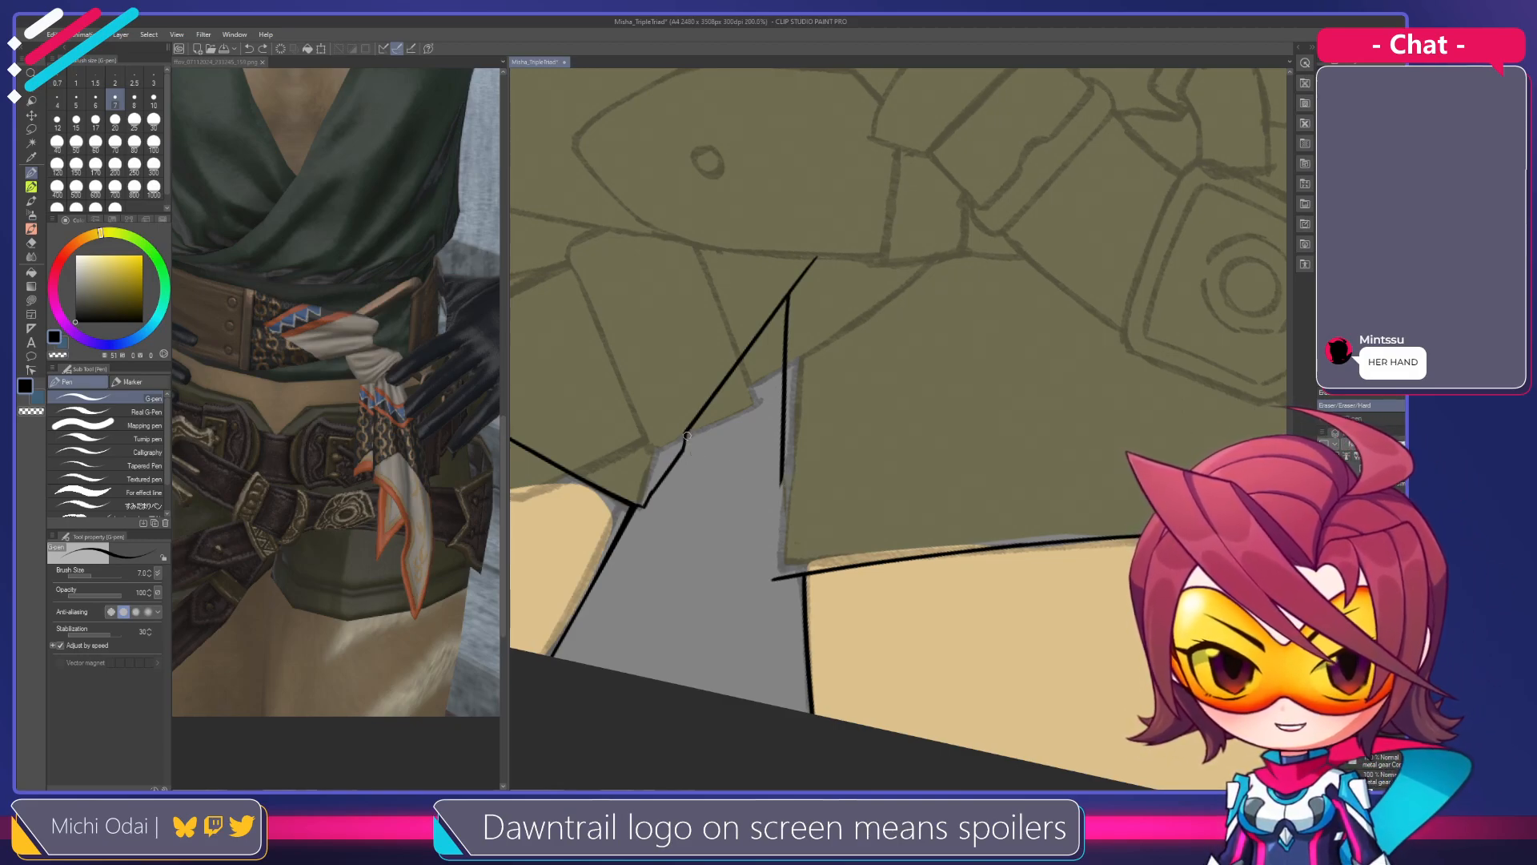
key(ctrl+z)
drag(685, 431, 680, 441)
key(ctrl+z)
key(e)
key(p)
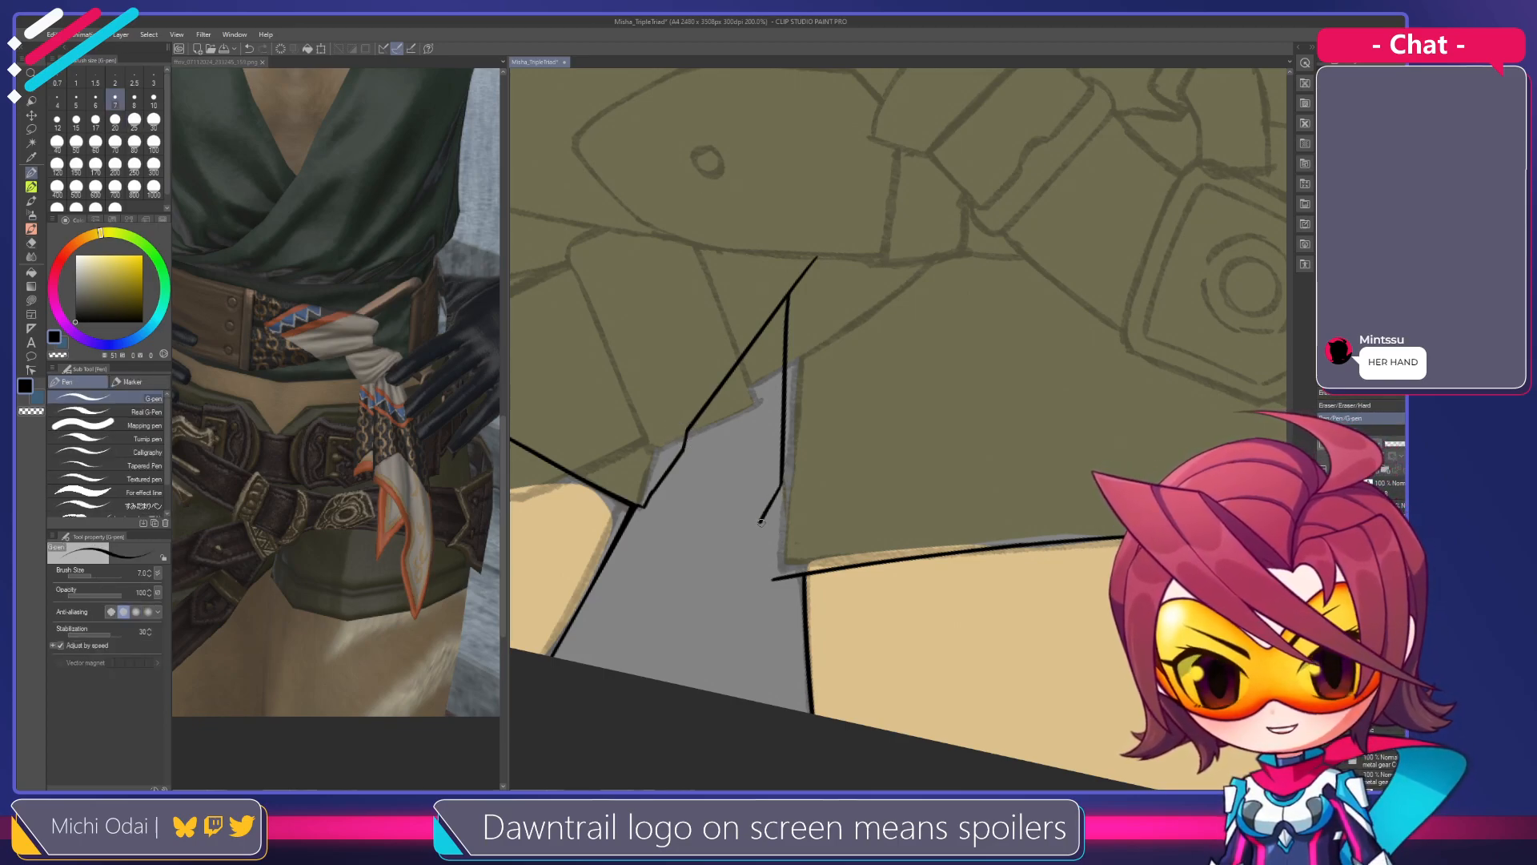
drag(782, 477, 772, 535)
key(ctrl+z)
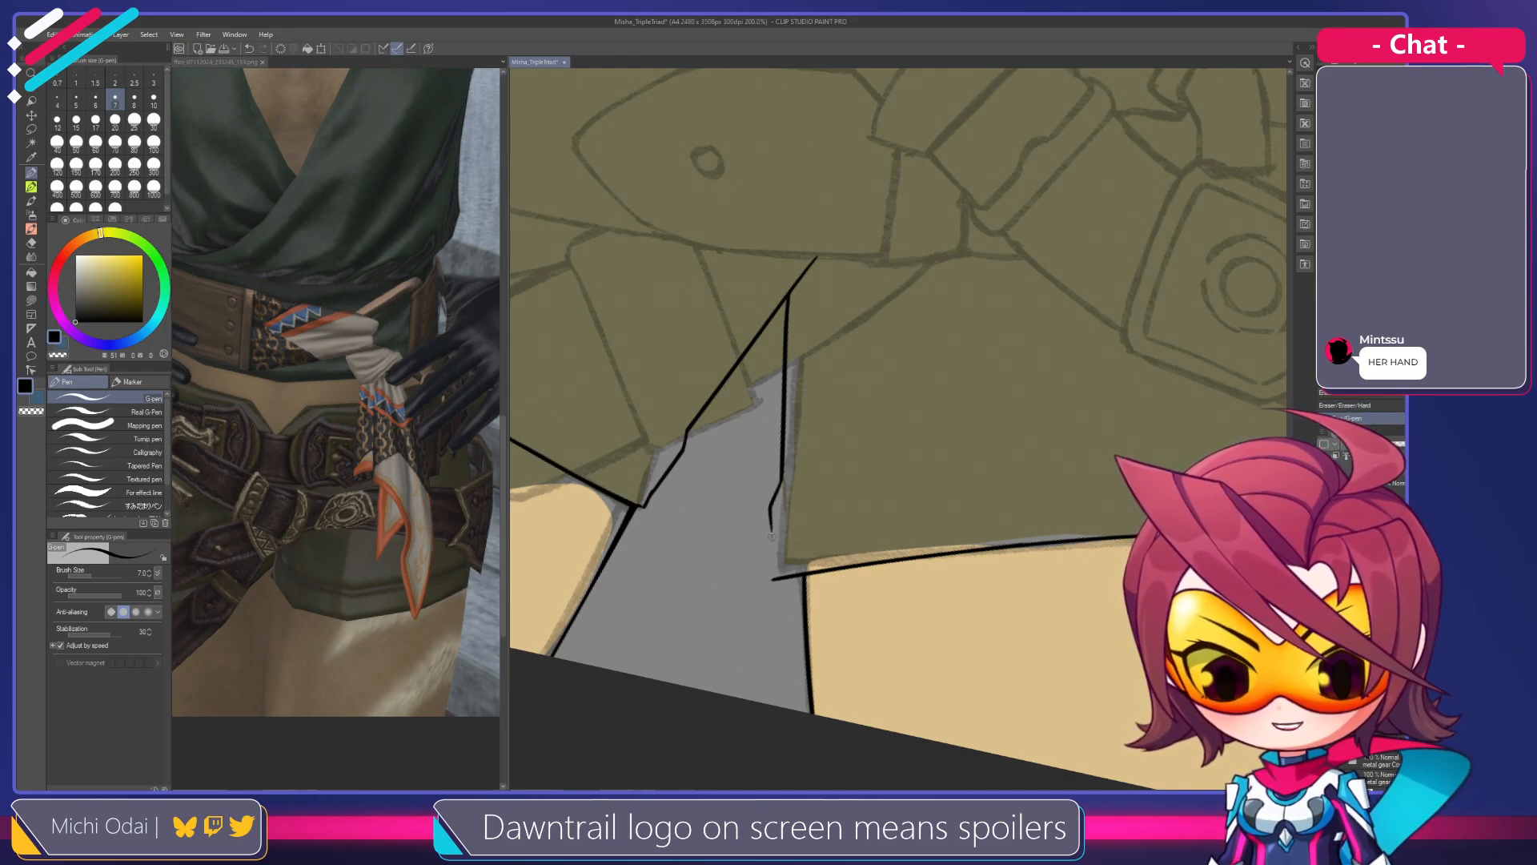
key(ctrl+z)
Ink the lower end of the right leg's inner edge with a slight kink, running down to the inner hem corner
drag(784, 475, 778, 566)
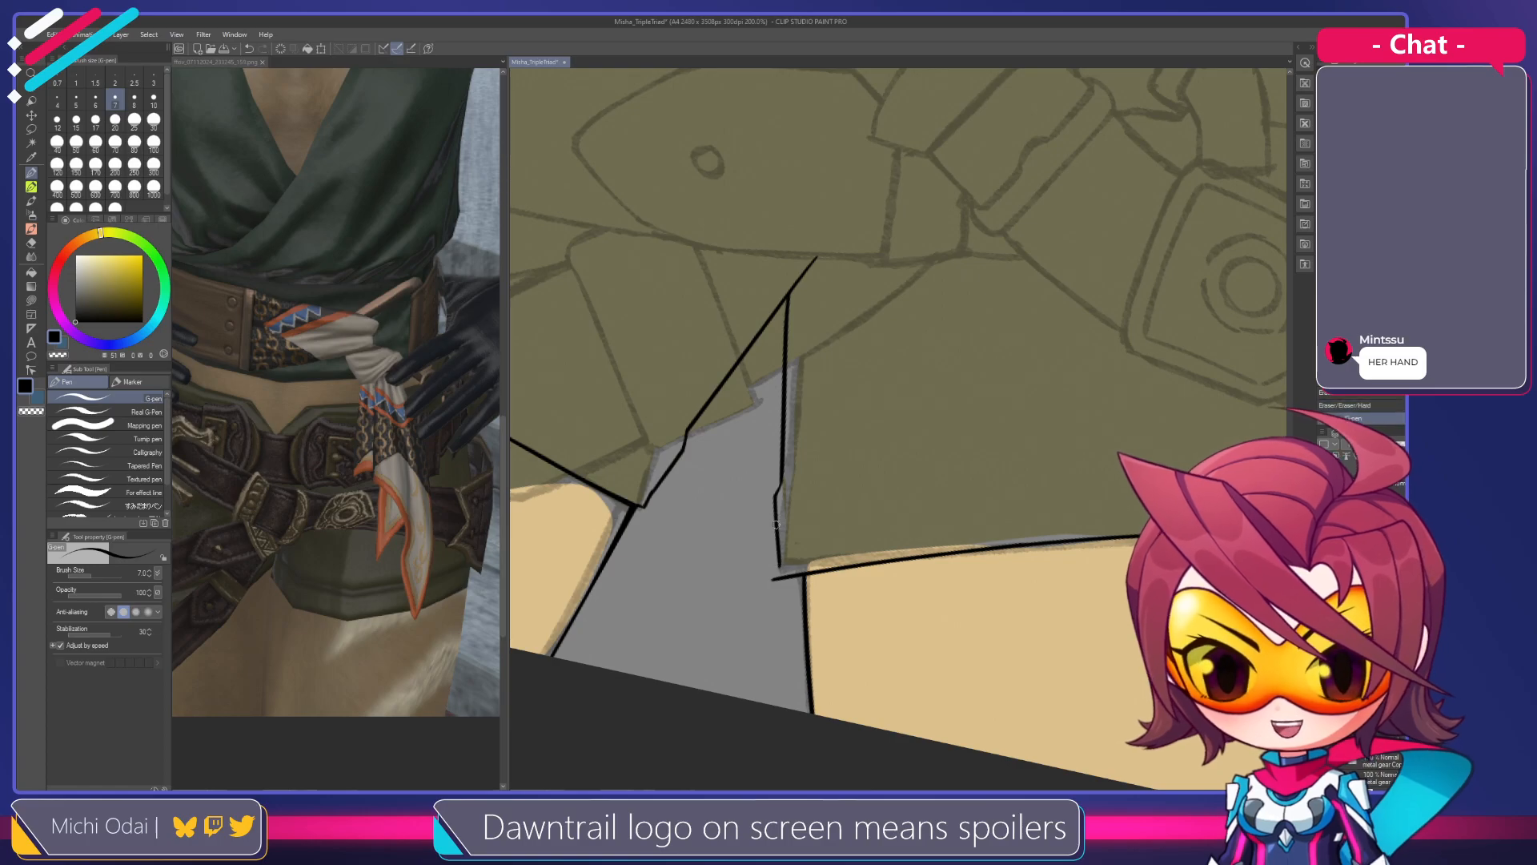
key(ctrl+z)
drag(784, 476, 778, 570)
key(ctrl+z)
drag(783, 474, 778, 566)
key(ctrl+z)
drag(783, 477, 780, 536)
key(ctrl+z)
drag(781, 479, 778, 570)
key(ctrl+z)
key(ctrl+z)
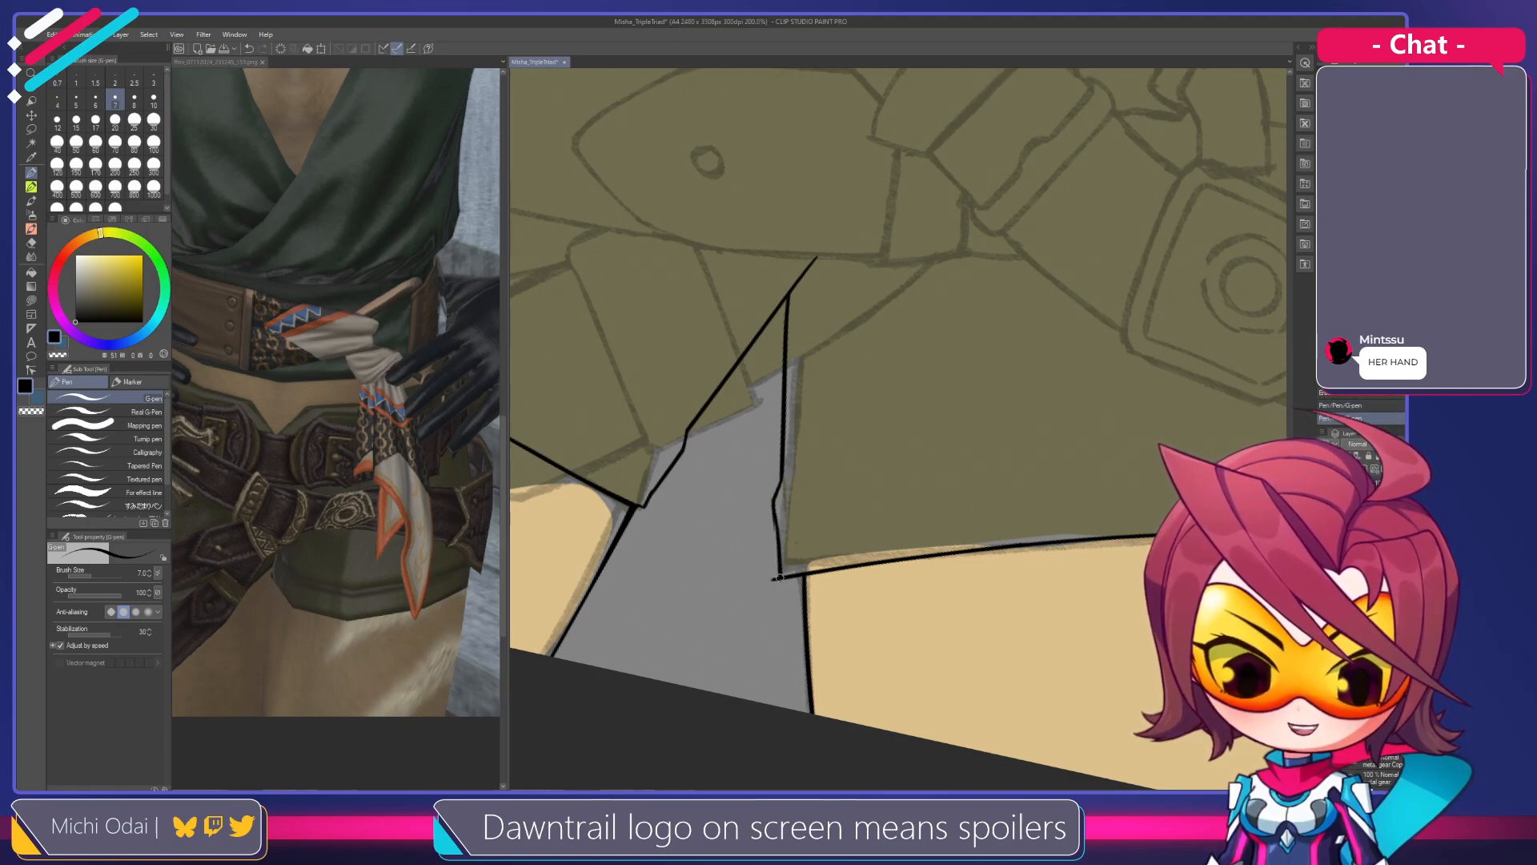
Erase the hem line's overshoot beyond the inner corner of the shorts' right leg
key(e)
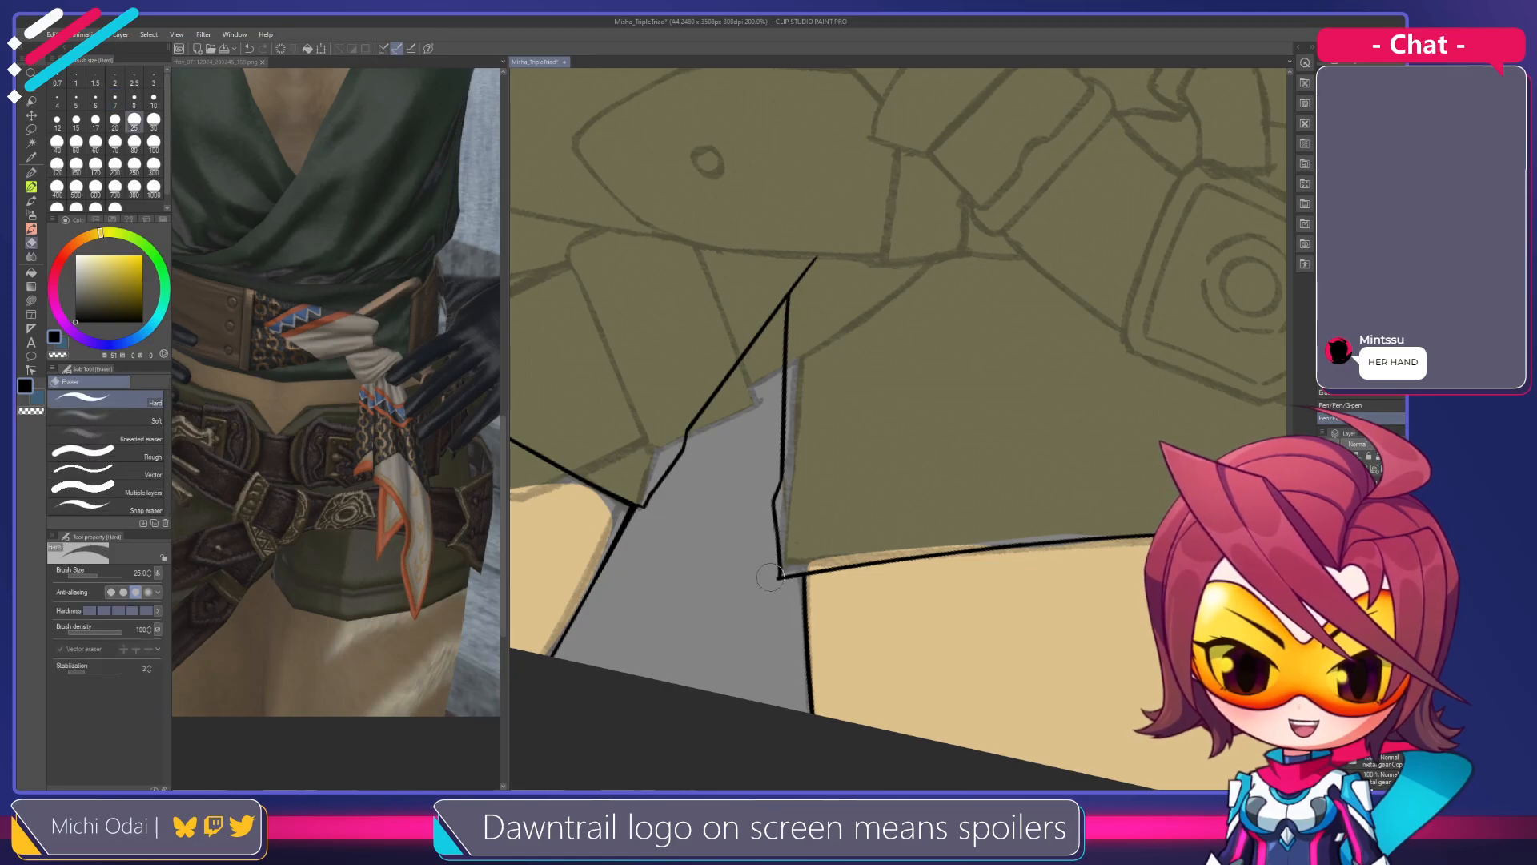
key(p)
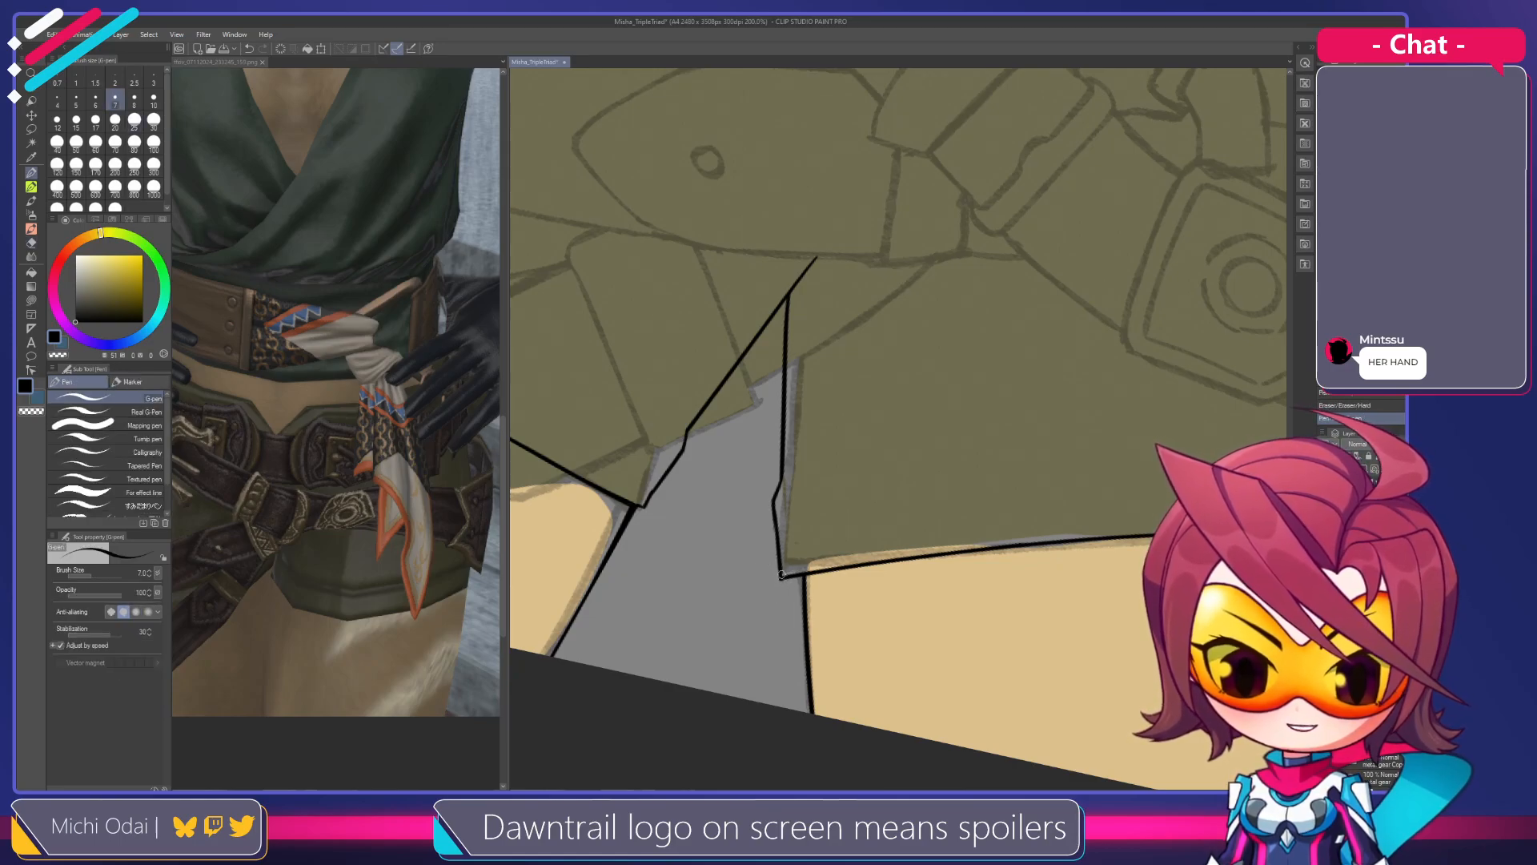
key(e)
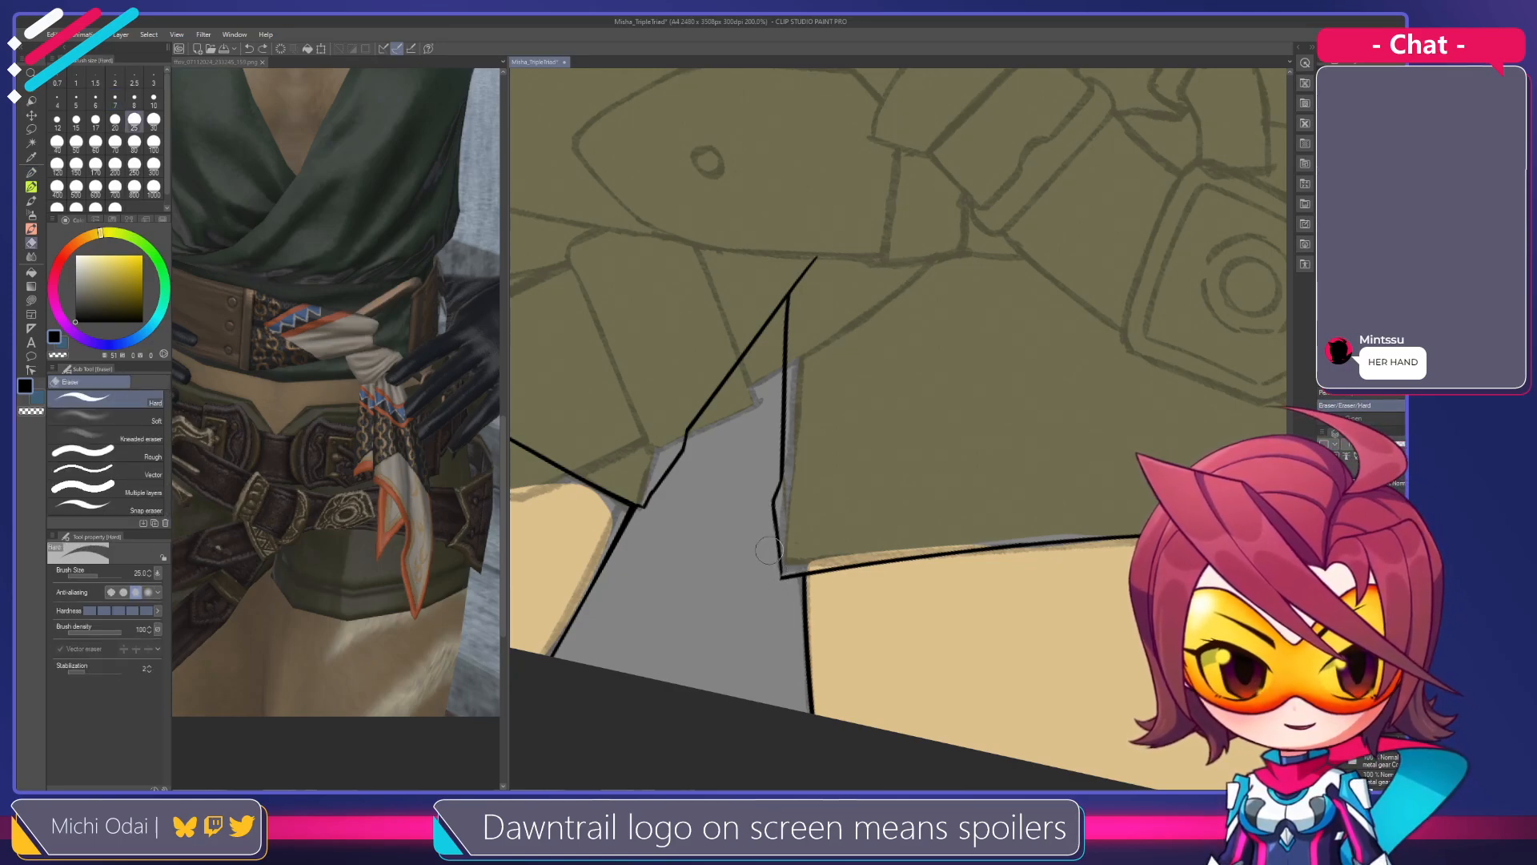
key(p)
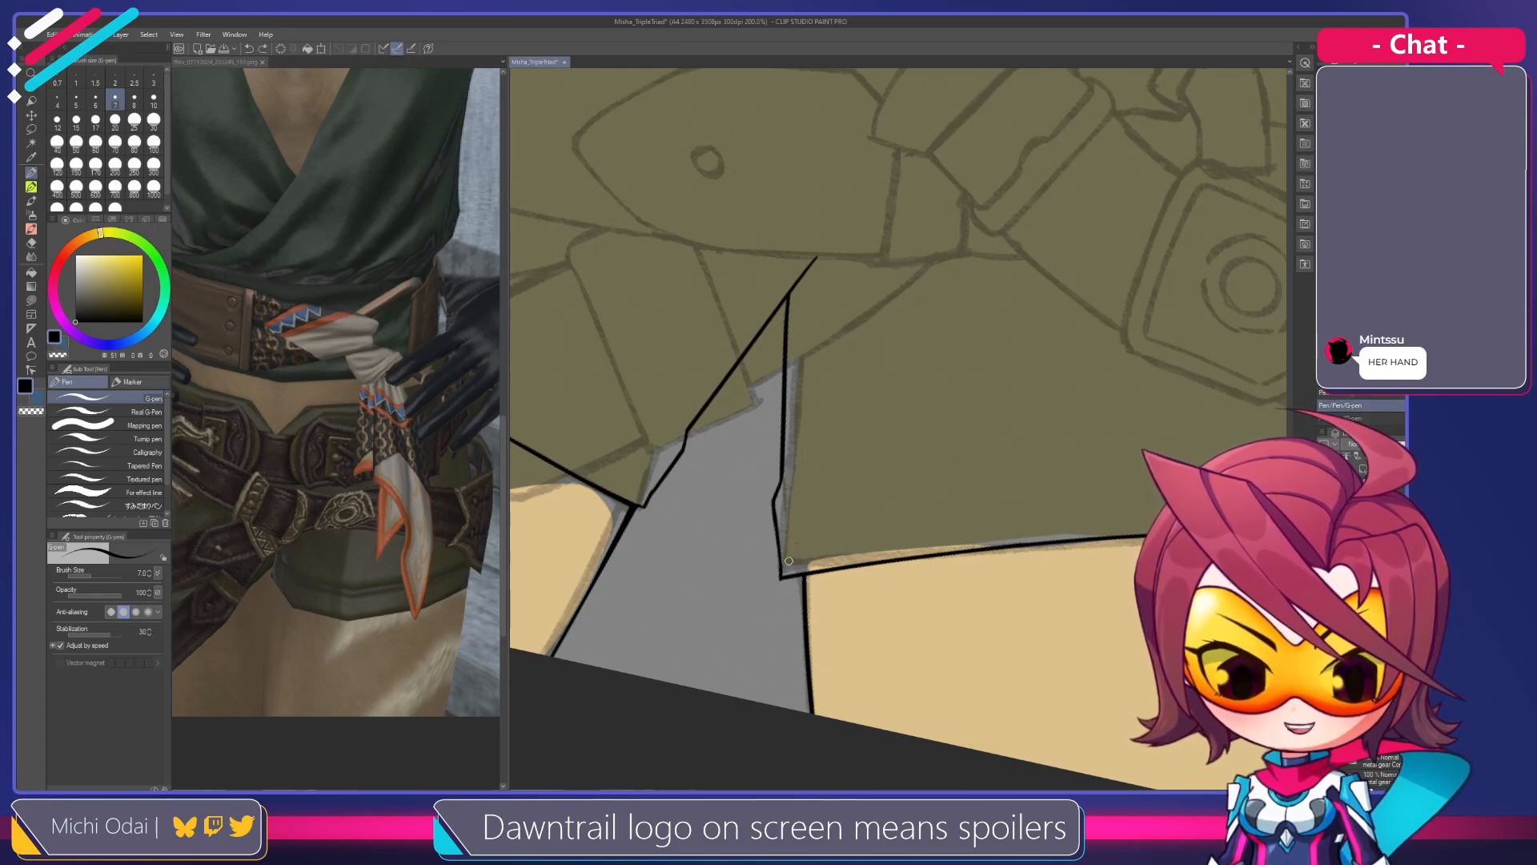
Ink a short underside line at the right leg's inner hem corner, joining it to the inner thigh edge
scroll(816, 513, down, 1)
drag(879, 490, 768, 481)
key(shift+space)
drag(910, 393, 794, 478)
drag(690, 509, 657, 503)
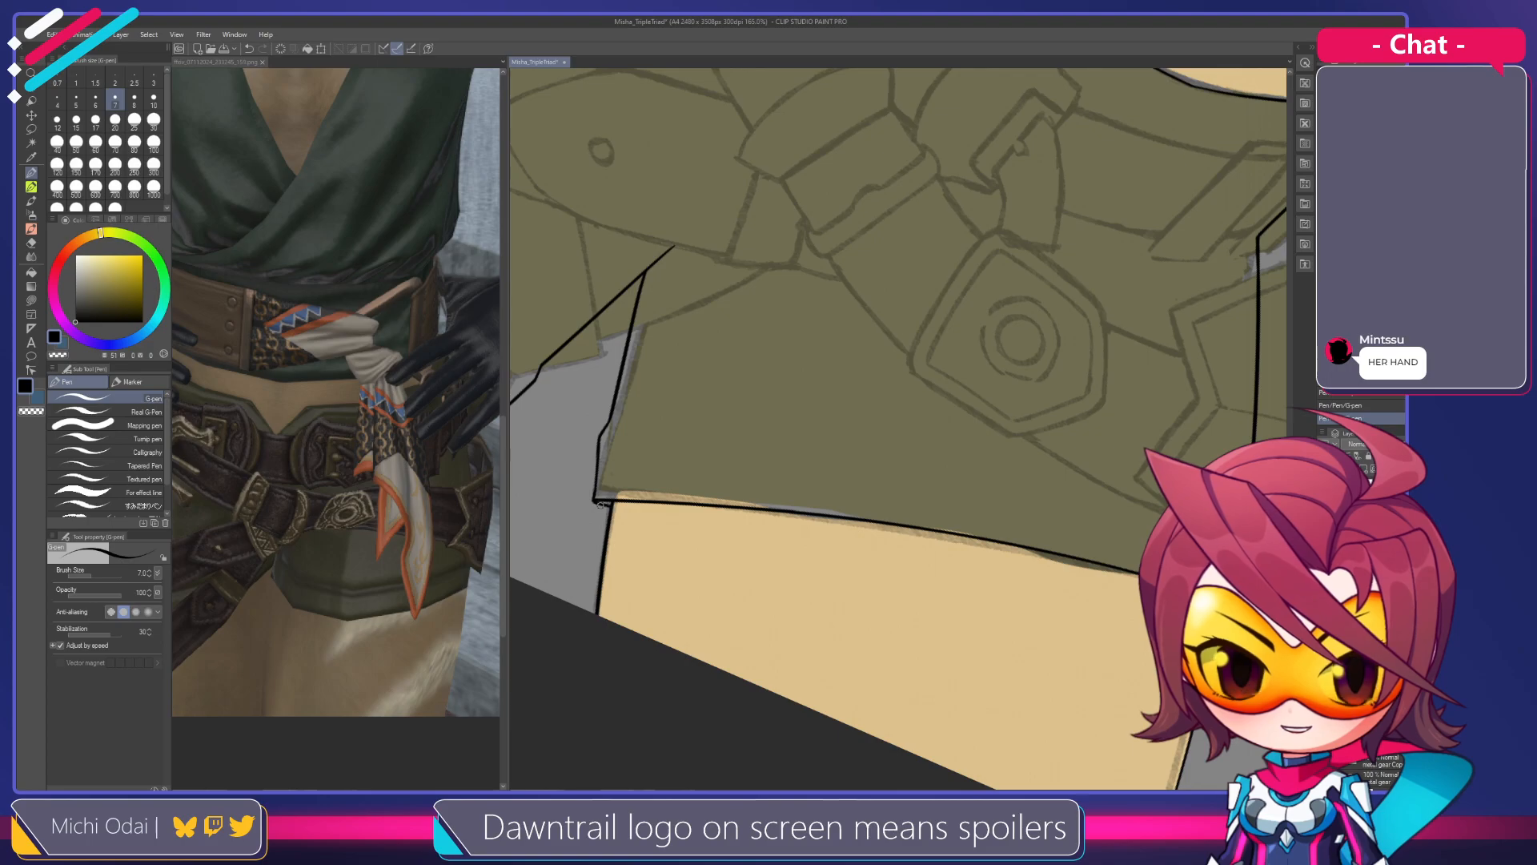
key(ctrl+z)
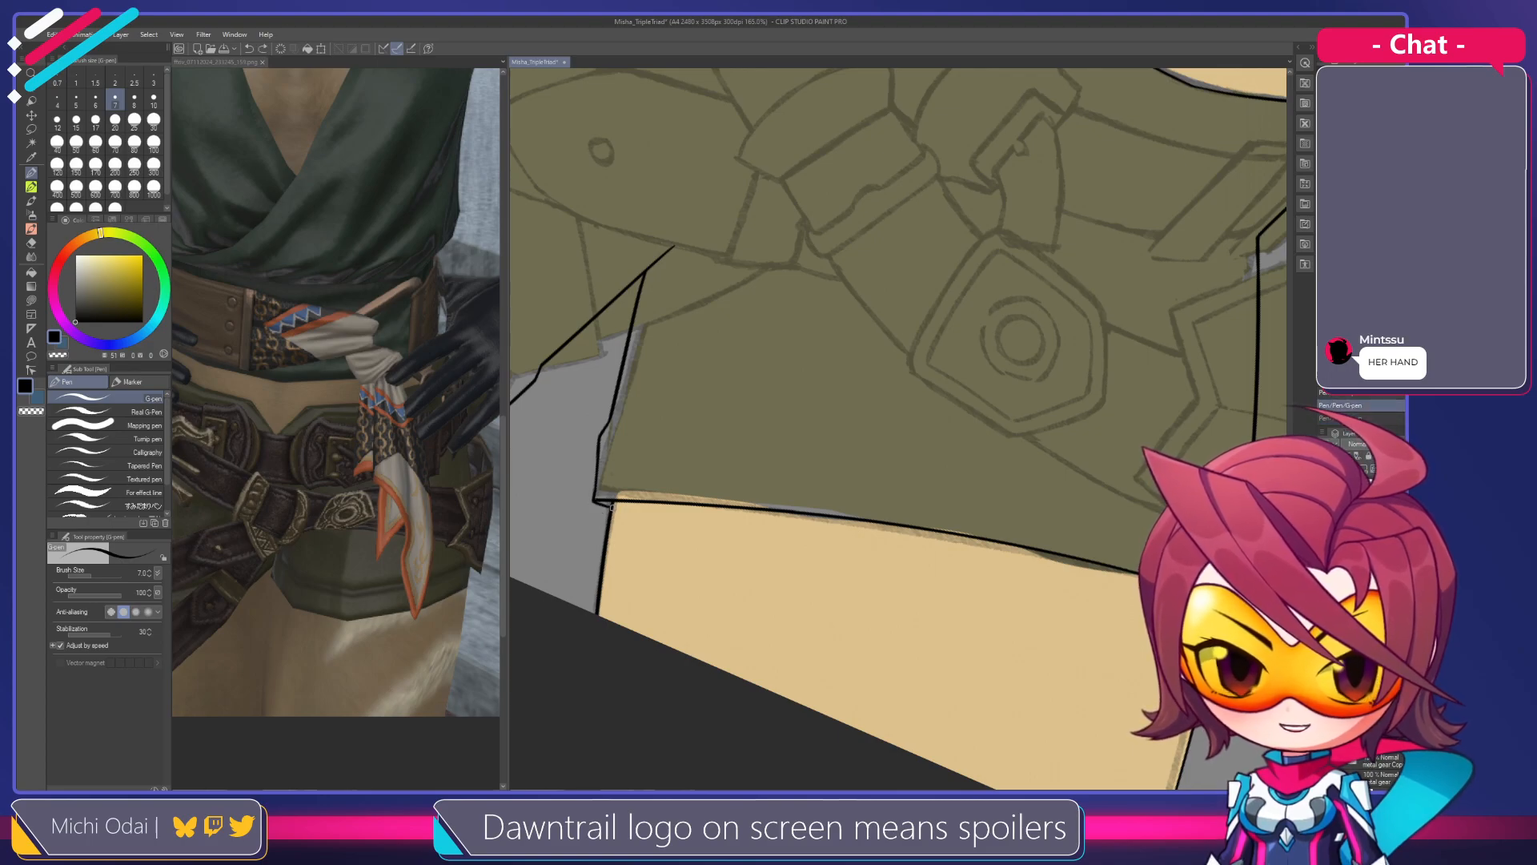
click(612, 506)
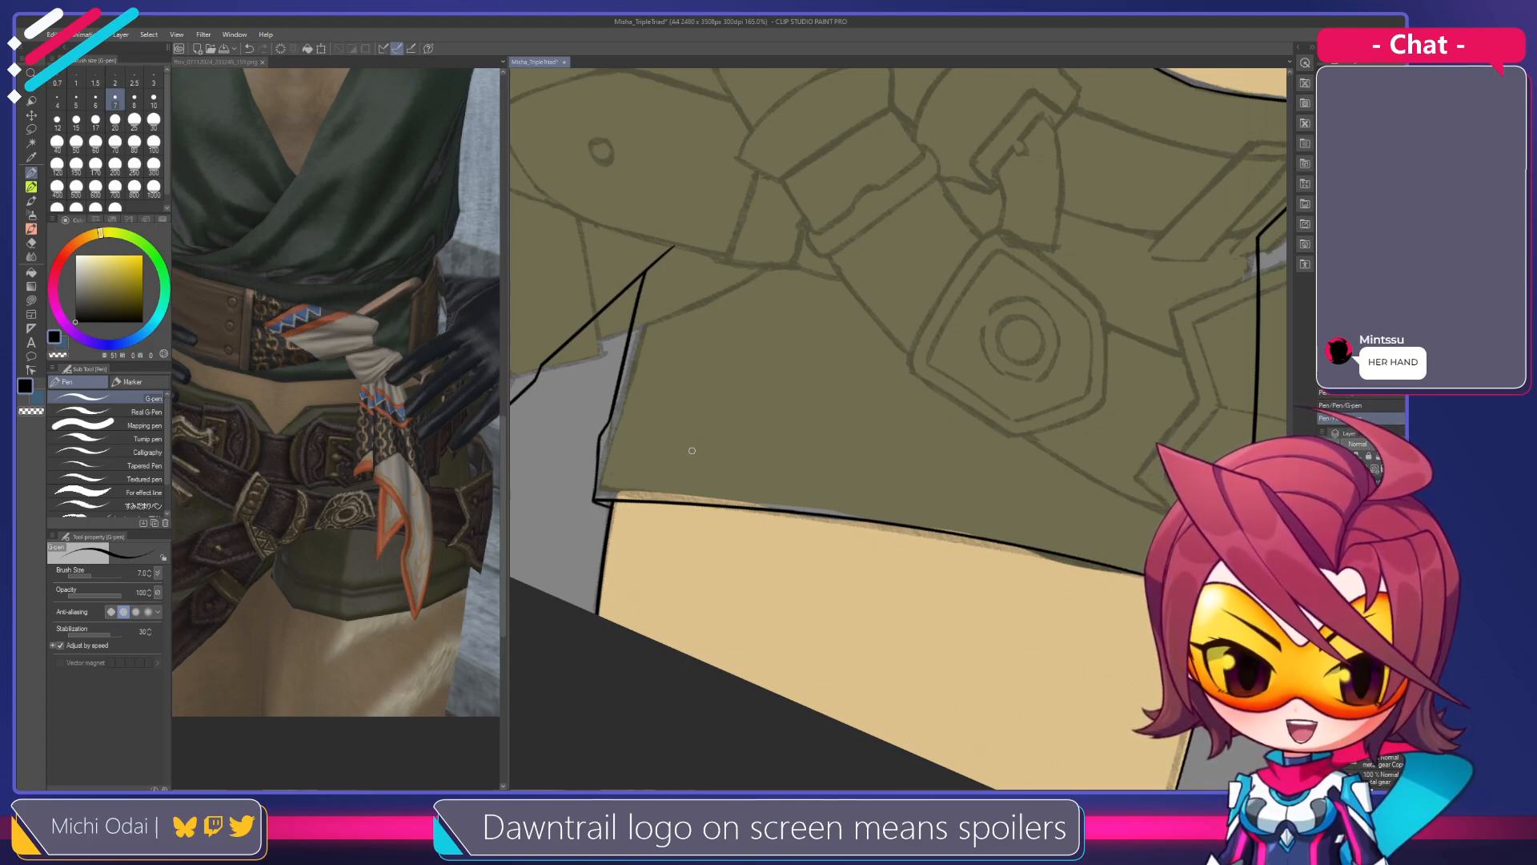
mouse_move(727, 406)
mouse_down()
mouse_move(716, 411)
mouse_move(813, 339)
mouse_up()
drag(900, 217, 875, 268)
drag(1166, 496, 1084, 507)
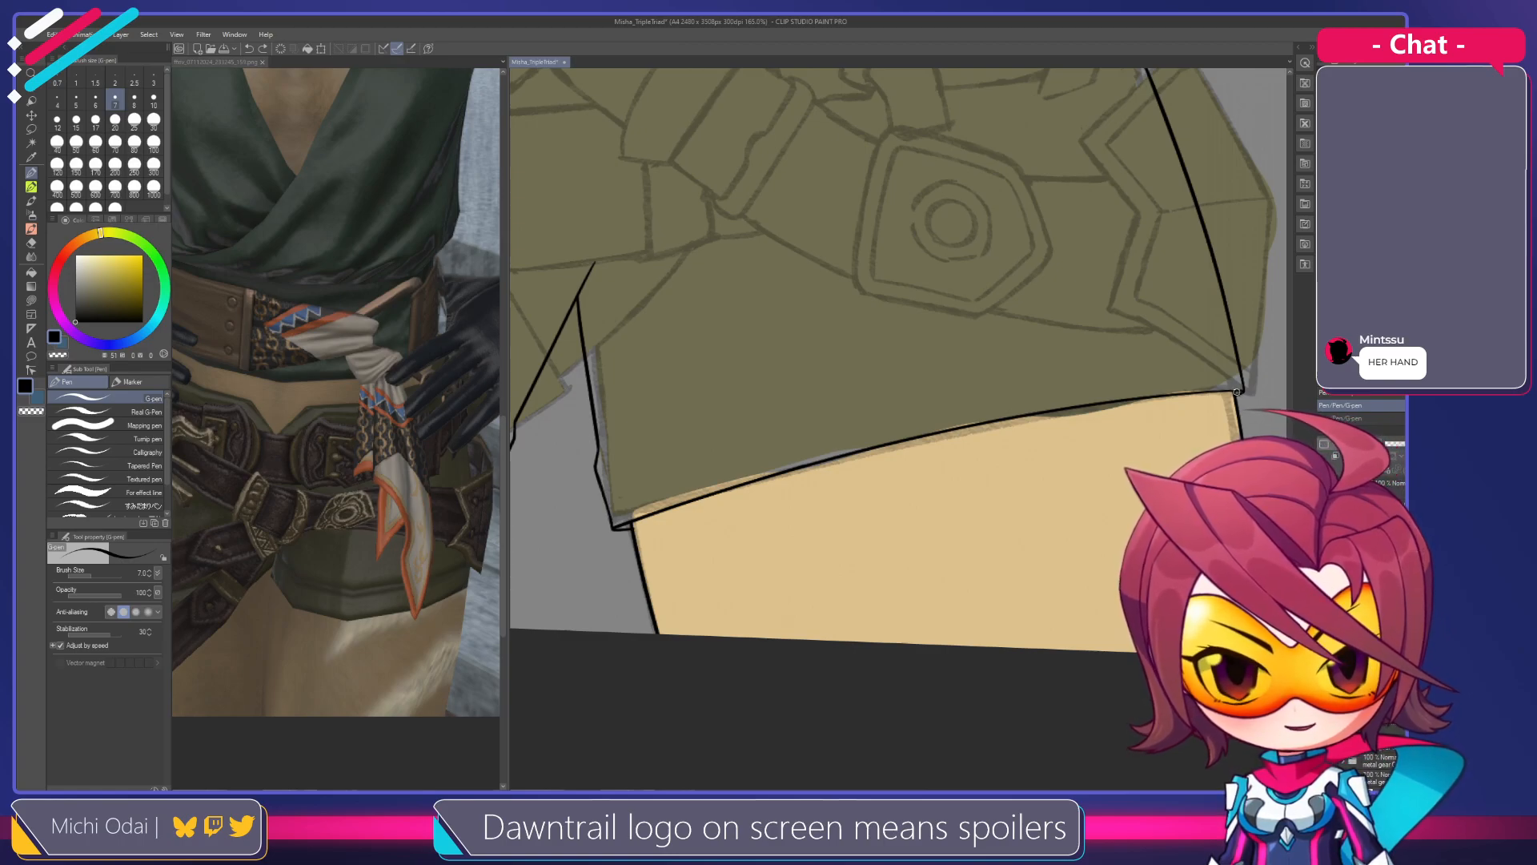
Erase the hem line's overshoot at the outer corner of the shorts' right leg
drag(1215, 395, 1229, 422)
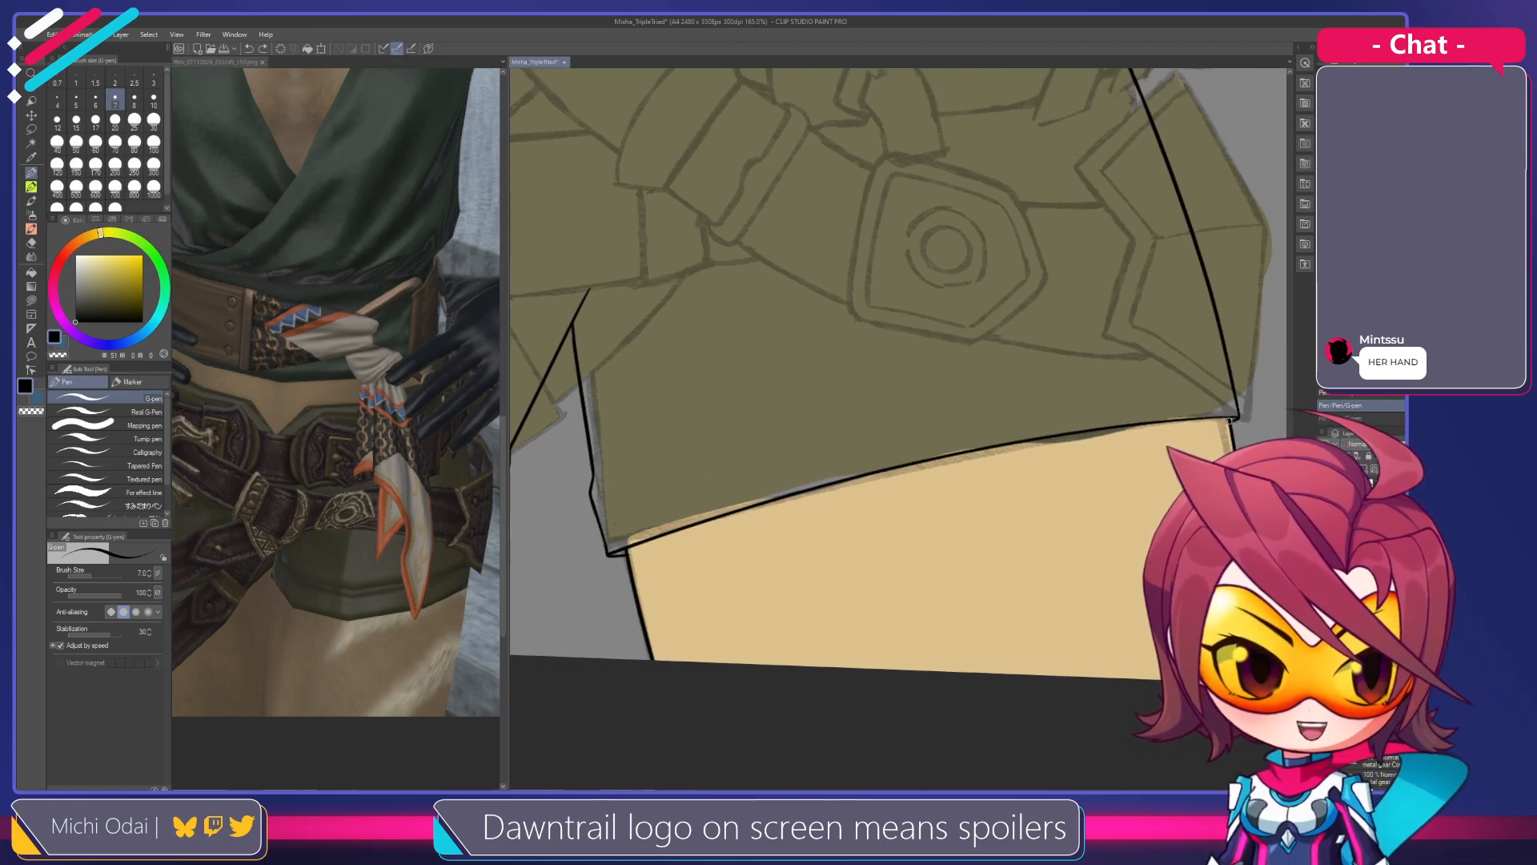
key(e)
scroll(1233, 412, up, 1)
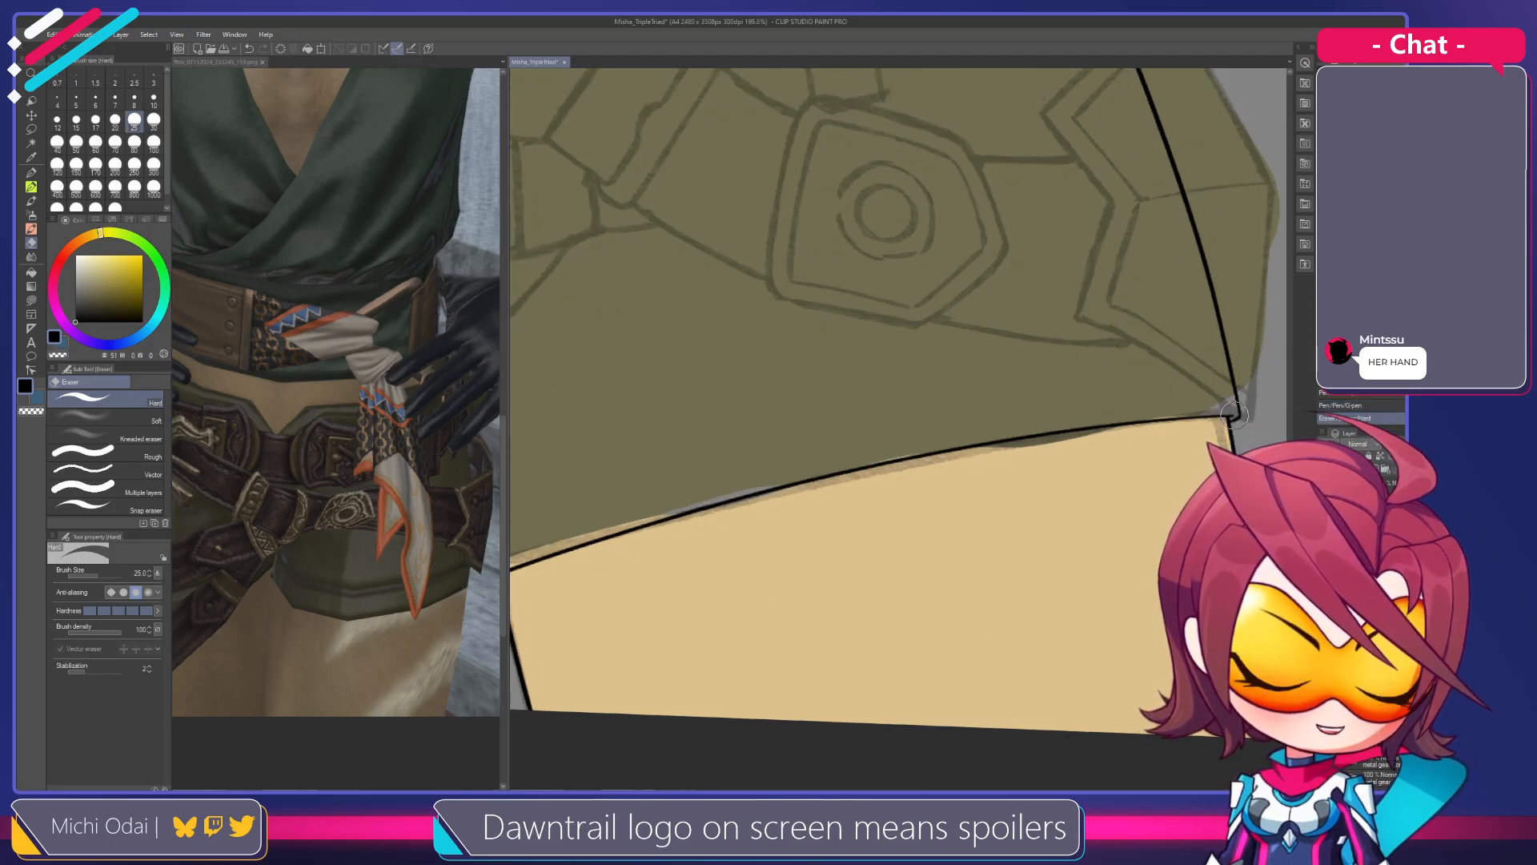
key(p)
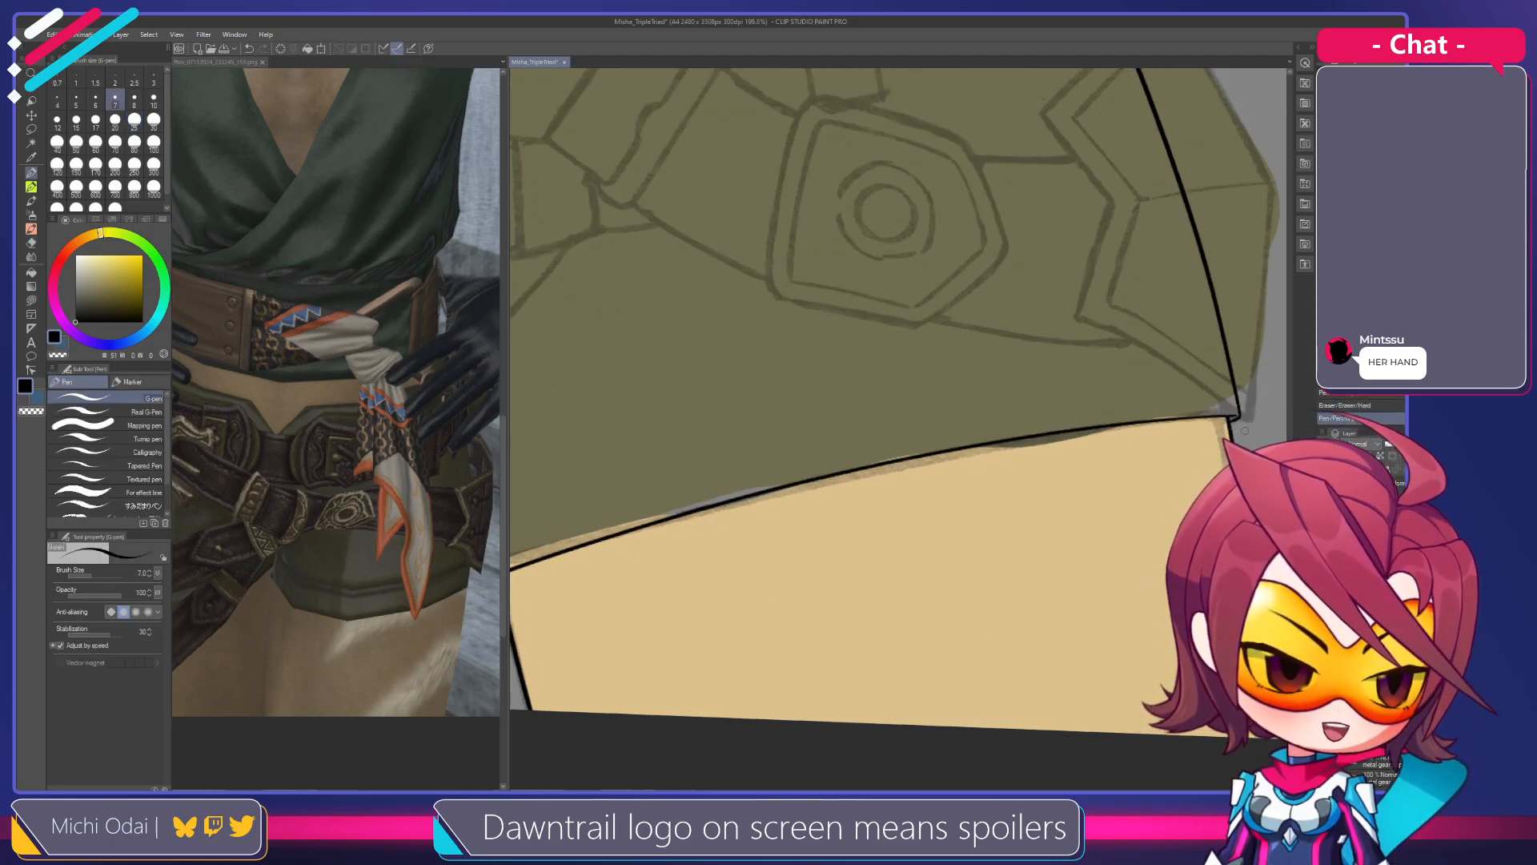
Erase the stray line bits inside the inner hem corner of the shorts' right leg
drag(584, 590, 864, 483)
key(e)
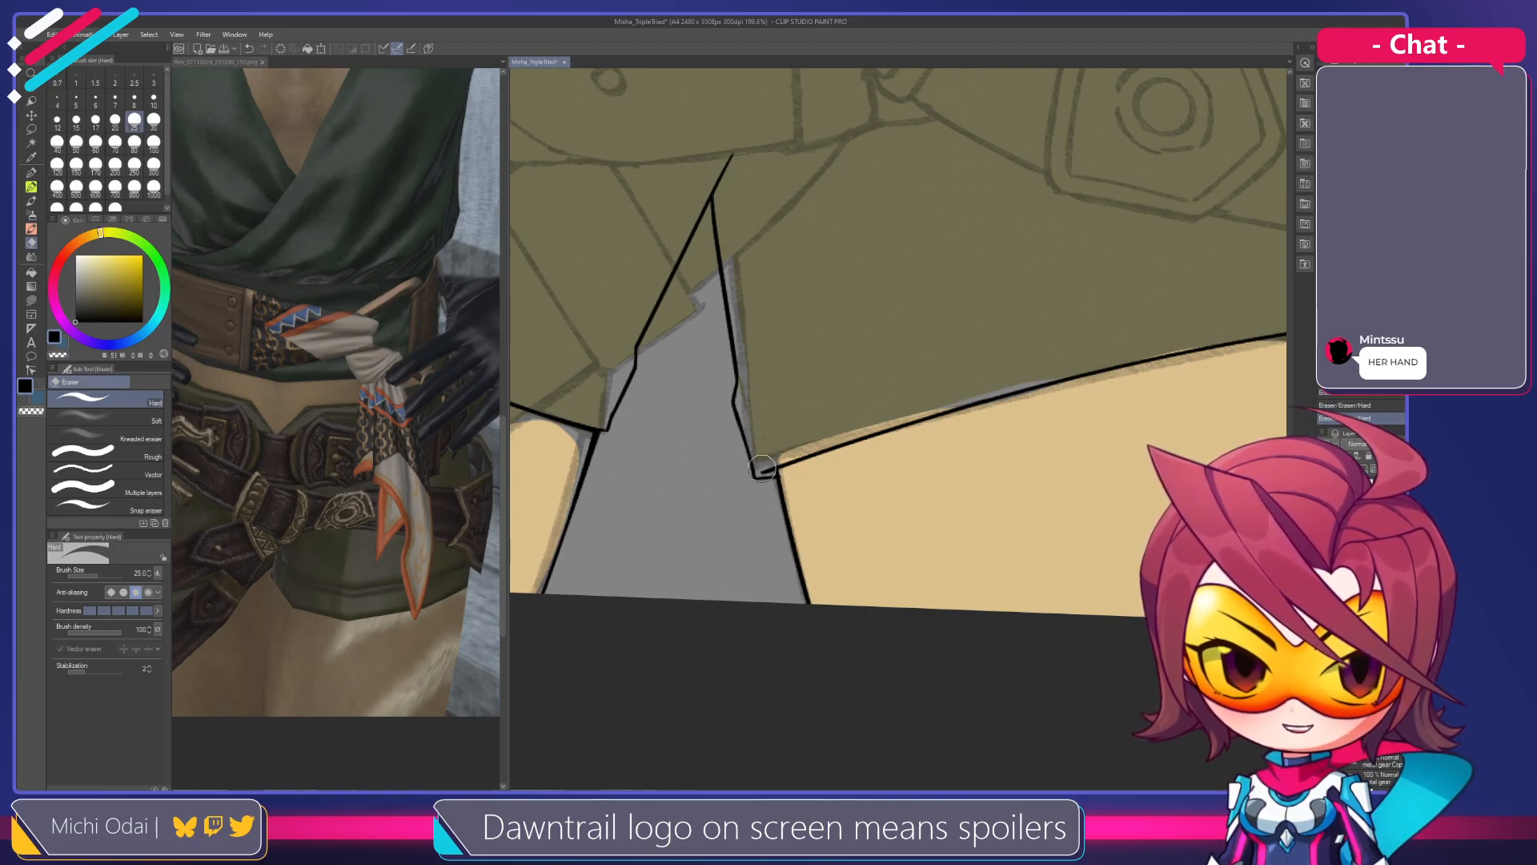
drag(943, 398, 898, 428)
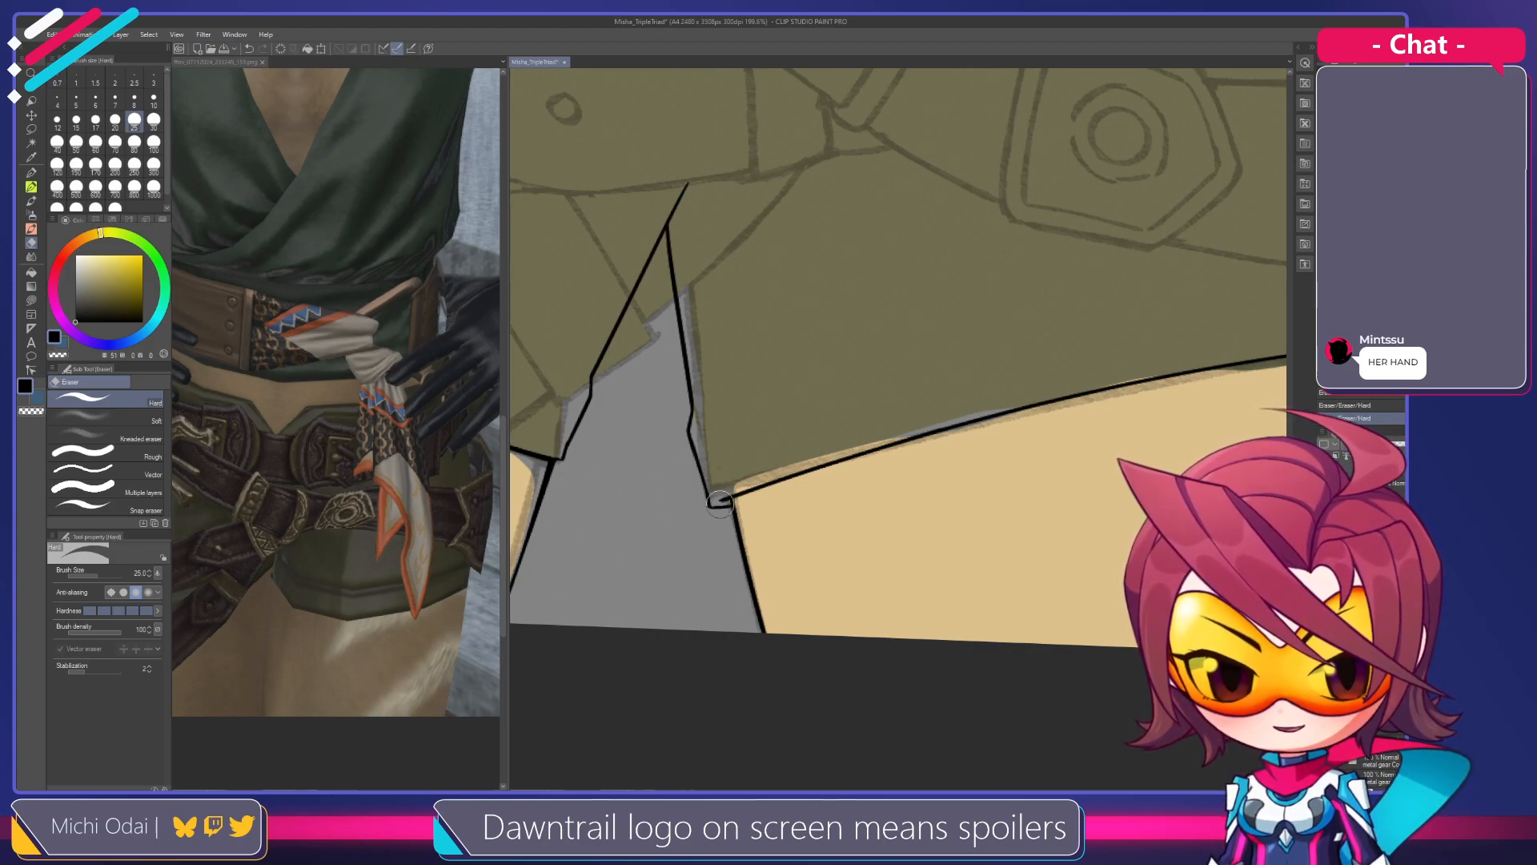
key(p)
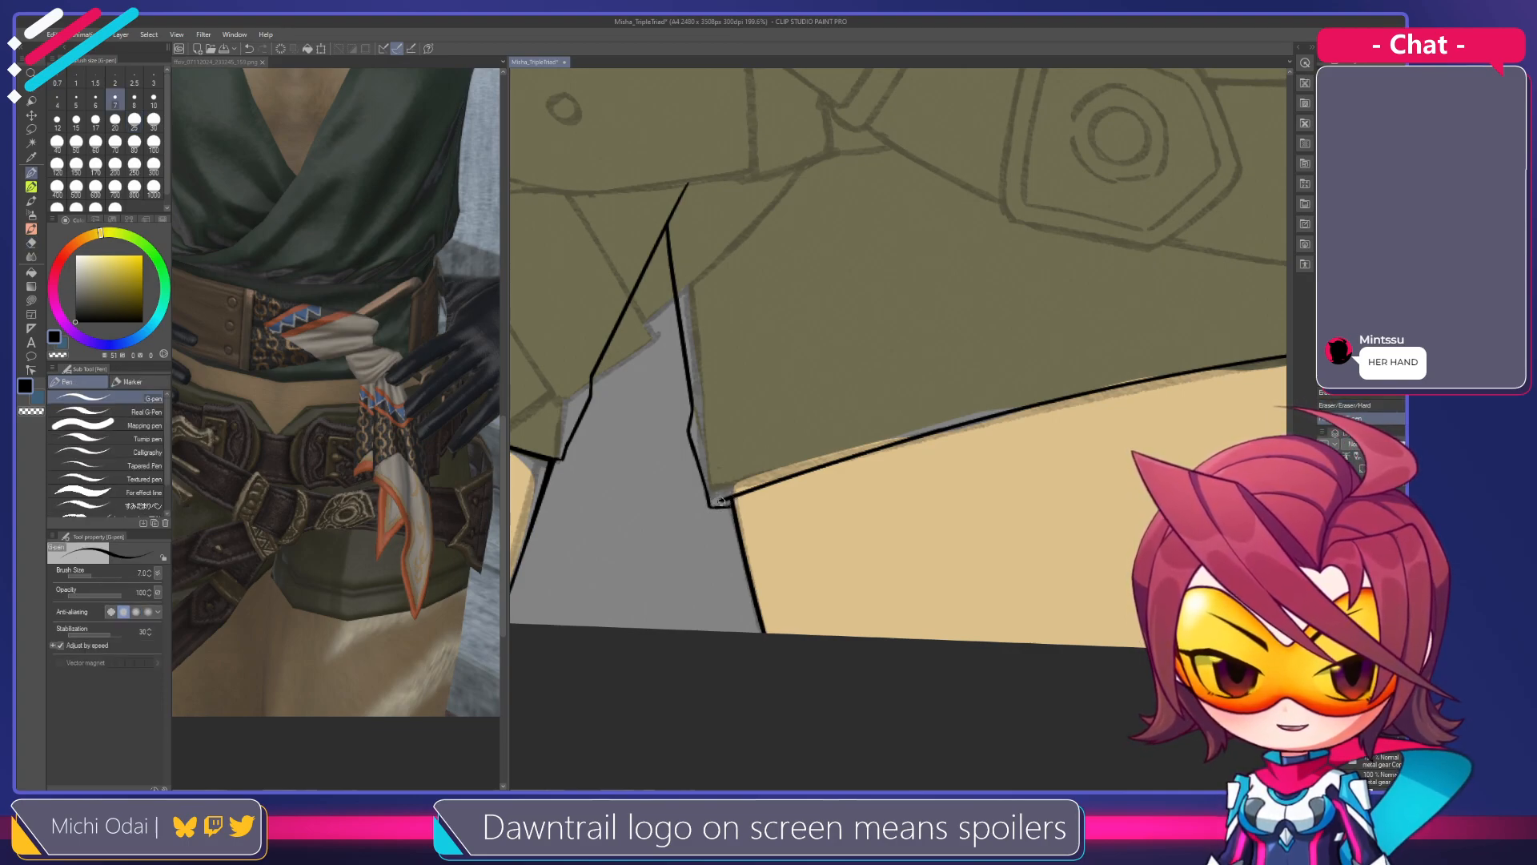
key(e)
Ink an outward kink at the lower end of the right leg's outer edge and erase the old line inside it
mouse_move(922, 378)
mouse_down()
mouse_move(686, 442)
mouse_move(704, 403)
mouse_up()
drag(1040, 385, 1314, 326)
mouse_move(1136, 343)
mouse_down()
mouse_move(1163, 350)
mouse_move(807, 478)
mouse_up()
mouse_move(959, 345)
mouse_down()
mouse_move(1027, 410)
mouse_move(1064, 523)
mouse_up()
key(p)
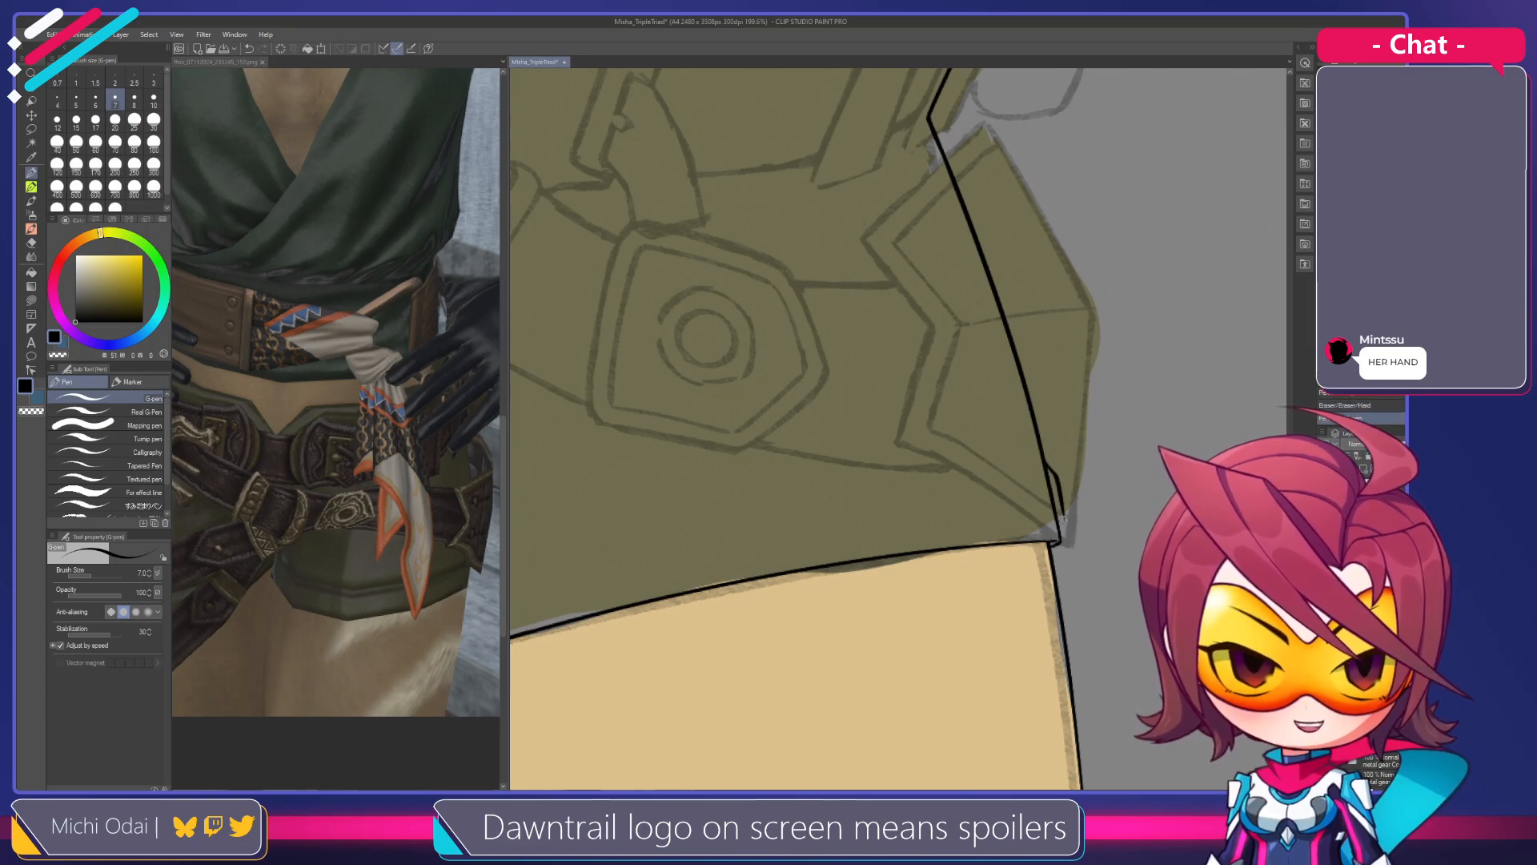
key(e)
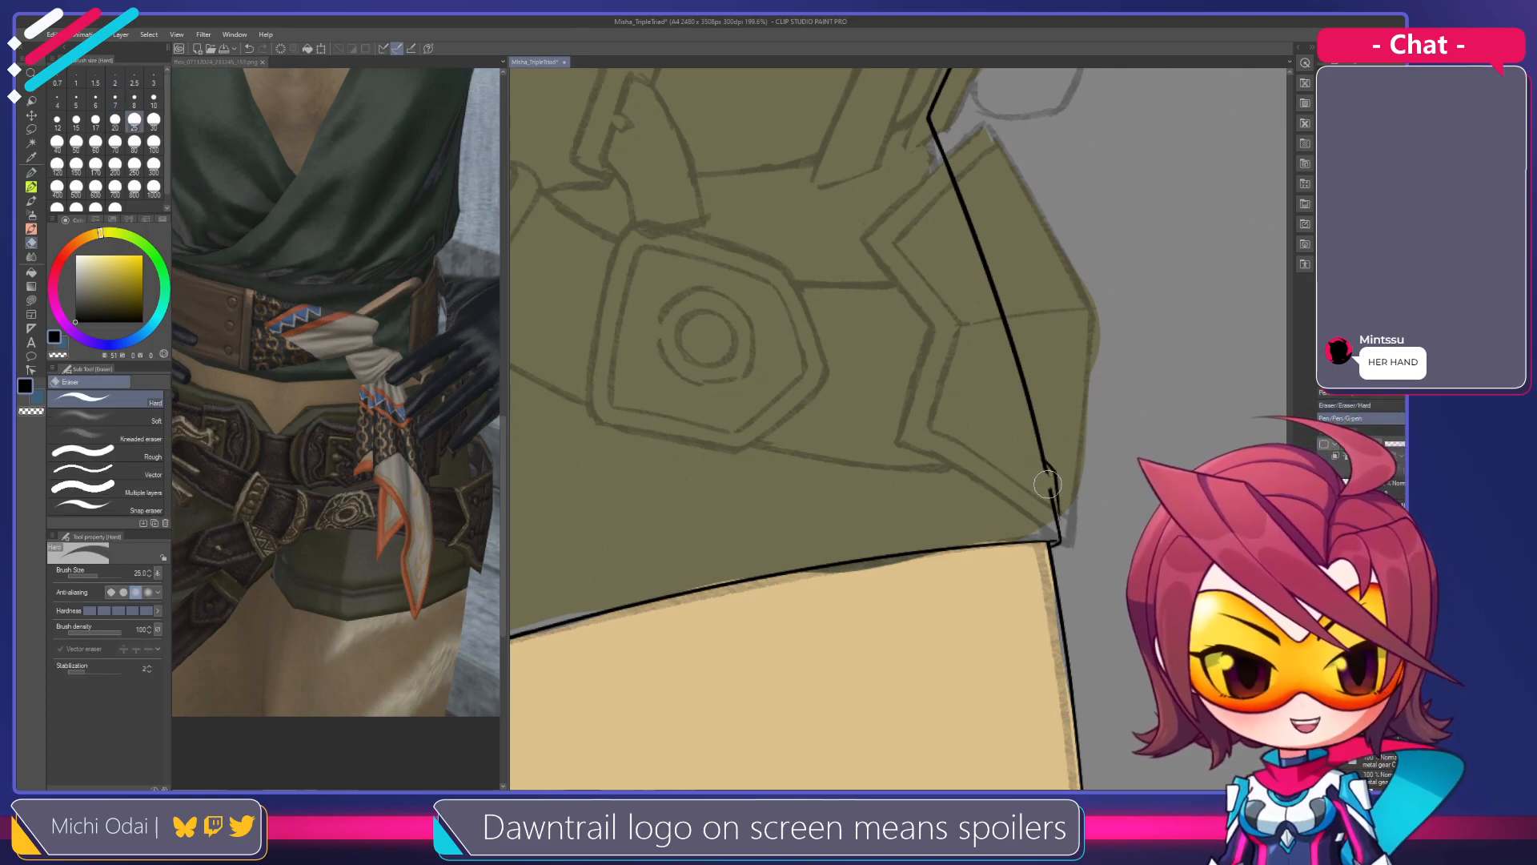
drag(1040, 481, 1047, 505)
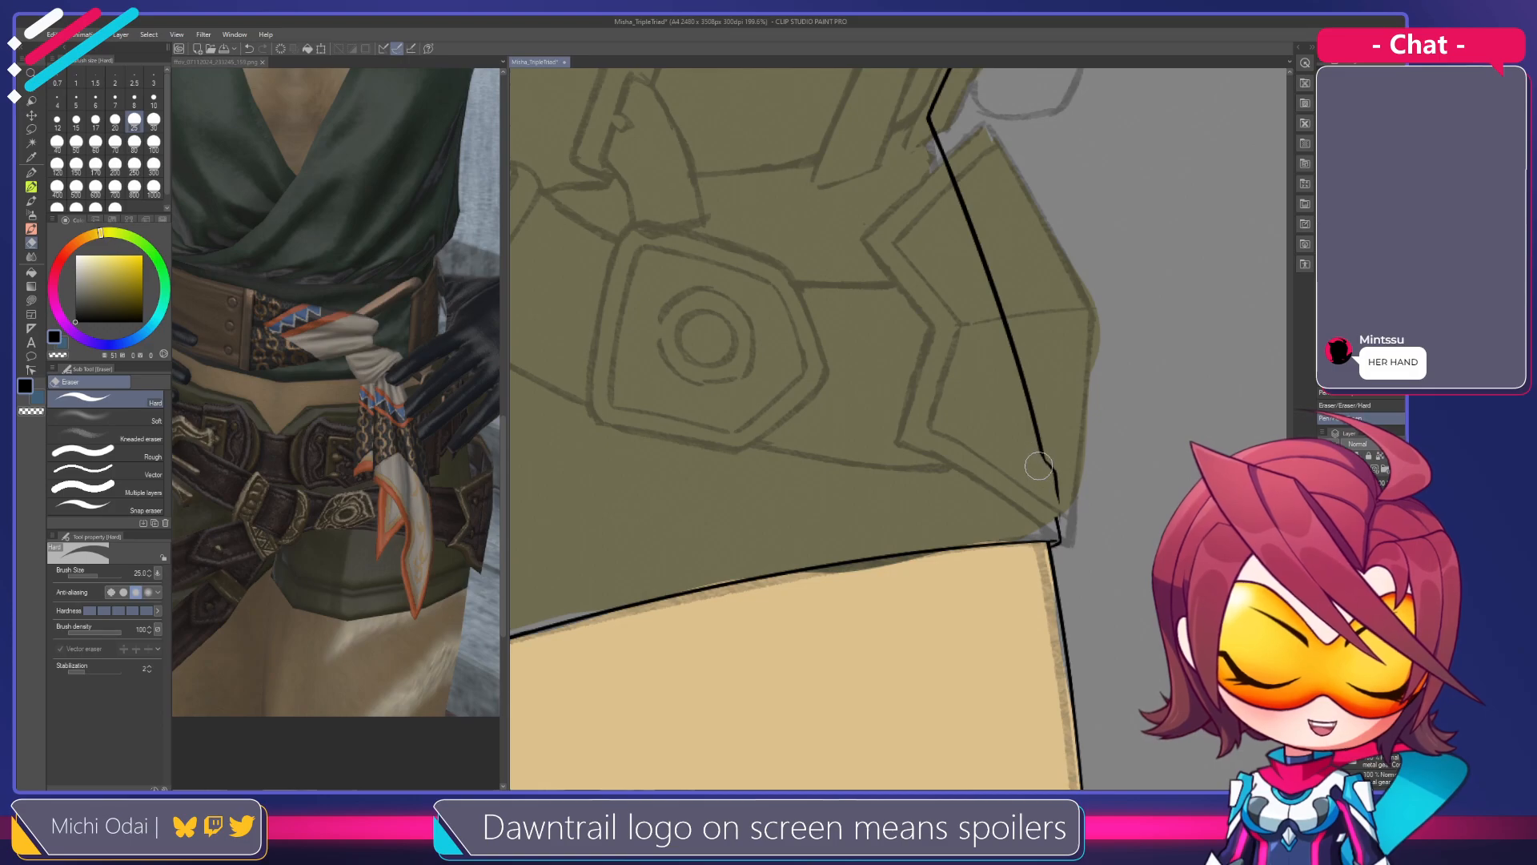
Re-ink the kink on the right leg's outer edge so it connects smoothly and runs down to the hem corner
key(p)
key(ctrl+z)
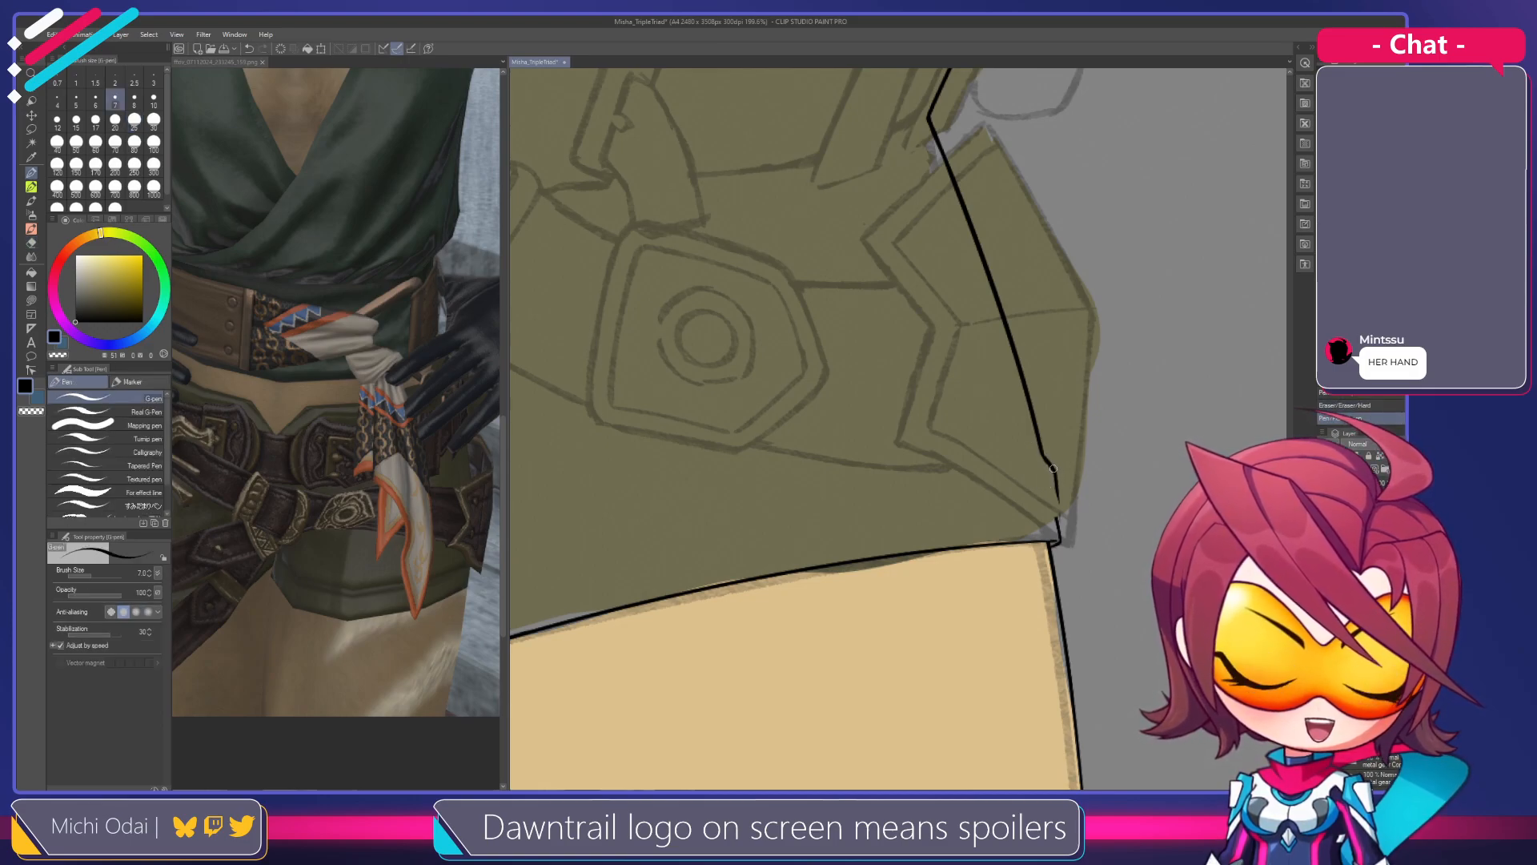
click(1043, 455)
click(1043, 455)
mouse_move(1059, 488)
mouse_down()
mouse_move(1024, 440)
mouse_move(1033, 487)
mouse_up()
Trim the overshoot at the tip of the right leg's outer hem corner
key(e)
key(p)
key(ctrl+z)
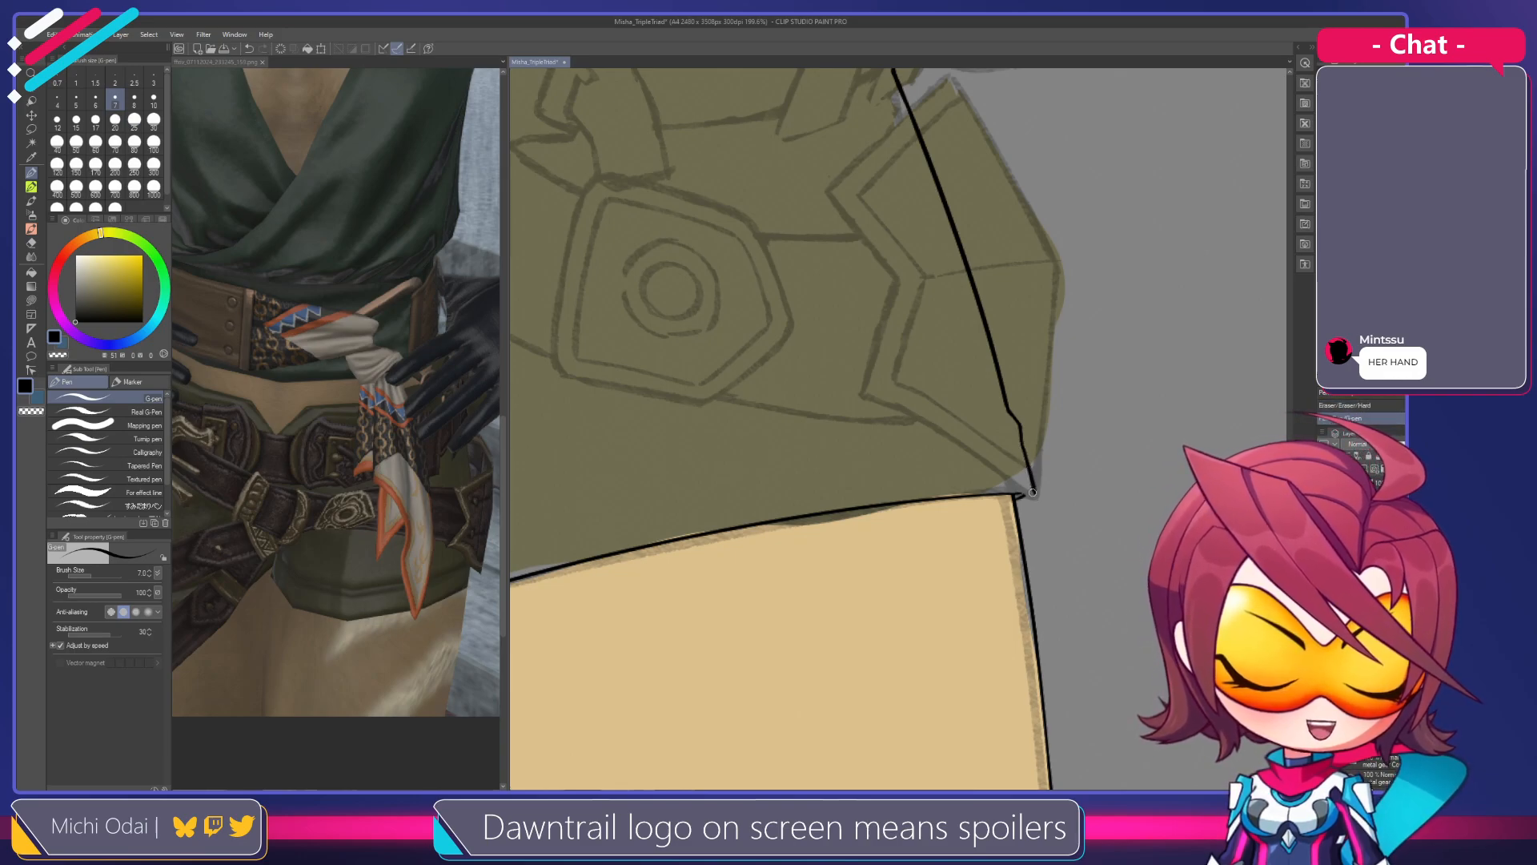
key(e)
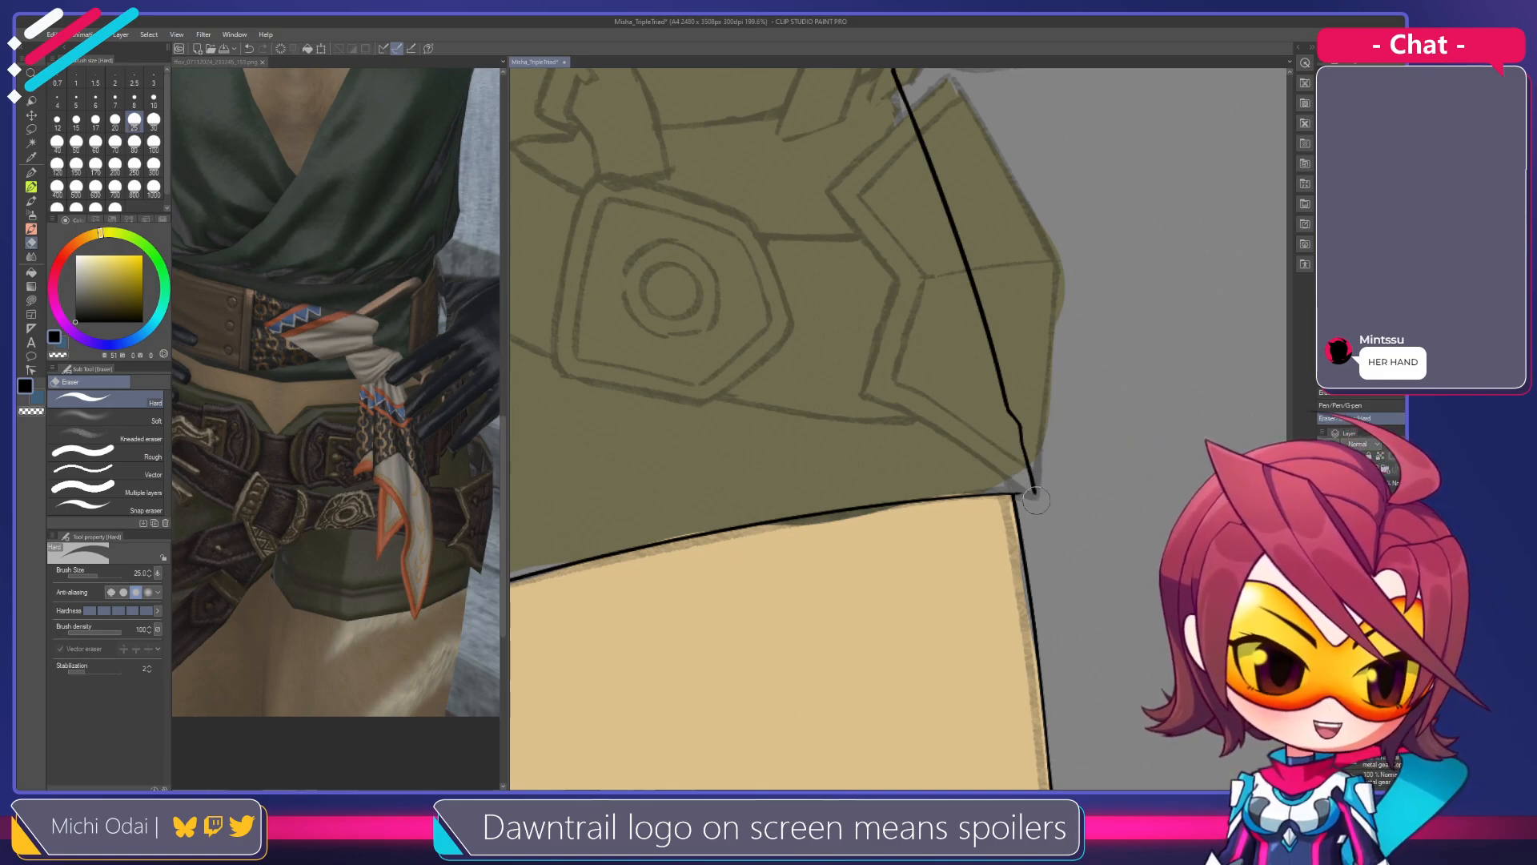
key(p)
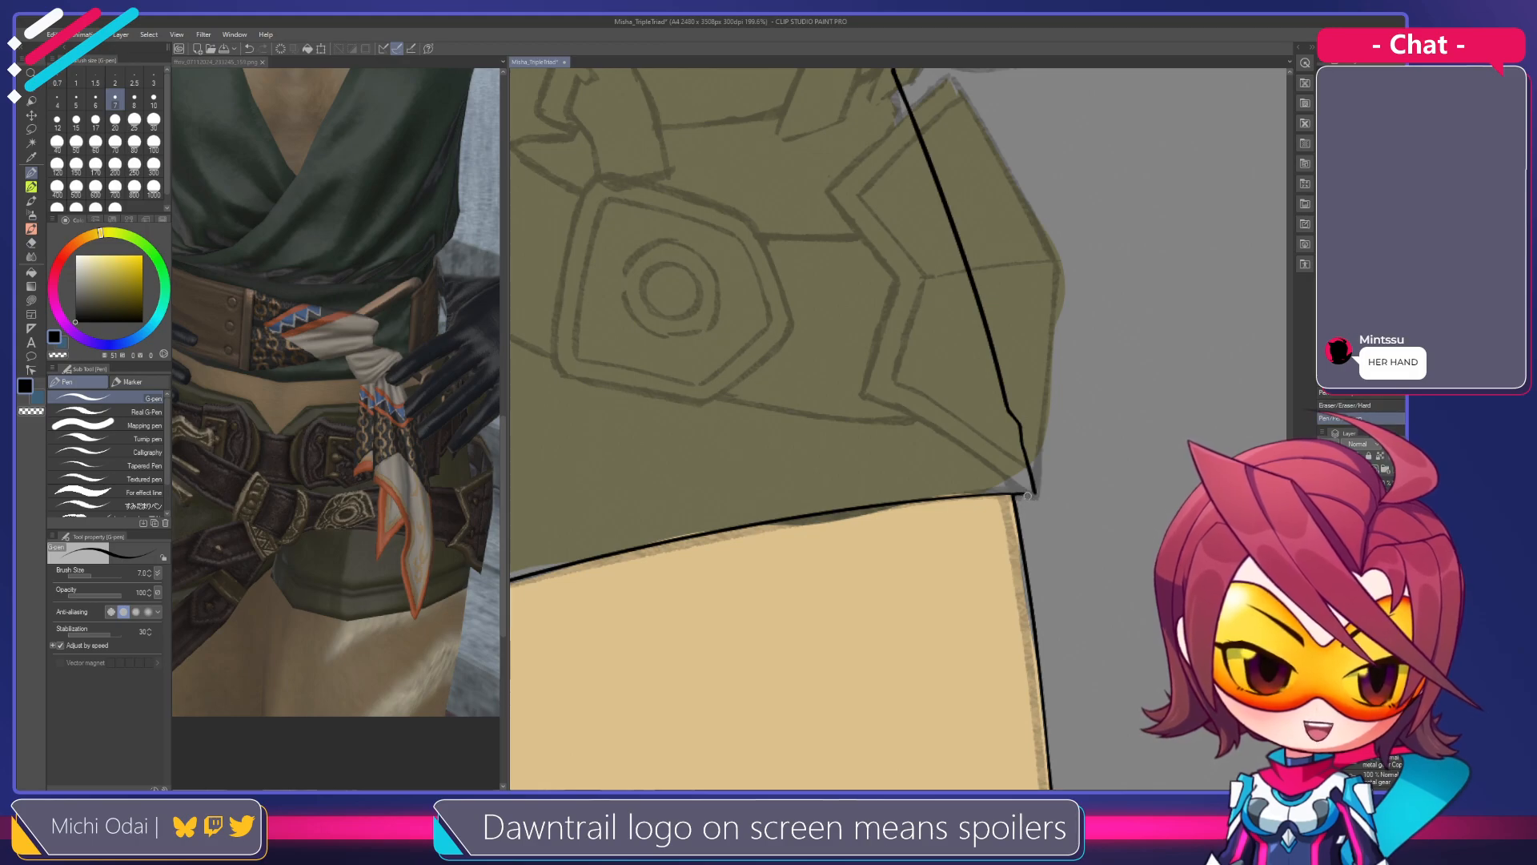
Ink a short underside line at the right leg's outer hem corner, joining it to the outer thigh edge
scroll(1028, 495, down, 1)
drag(1001, 514, 1155, 442)
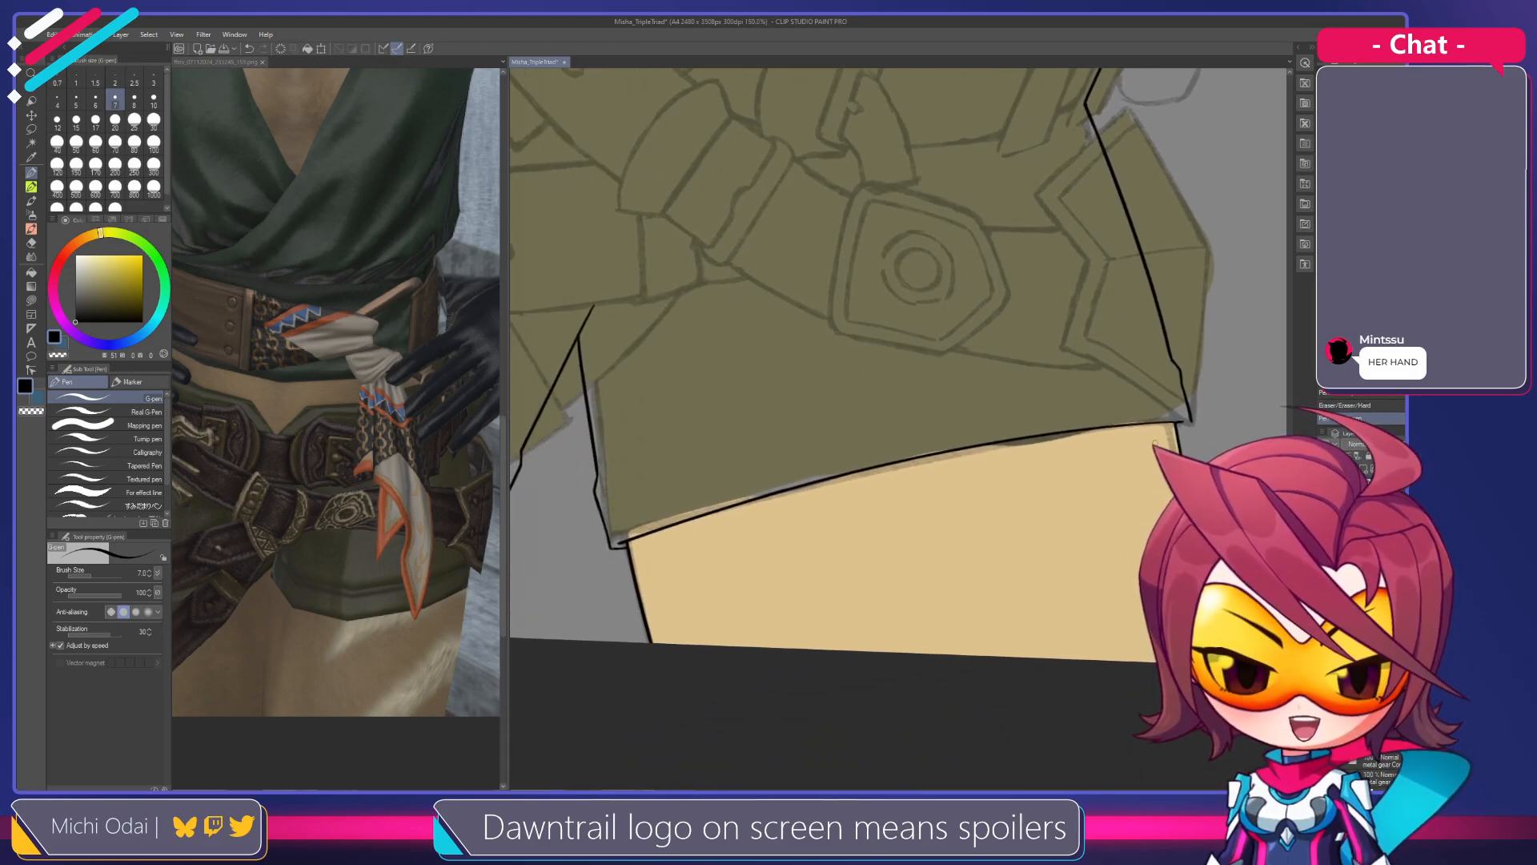
scroll(917, 269, up, 1)
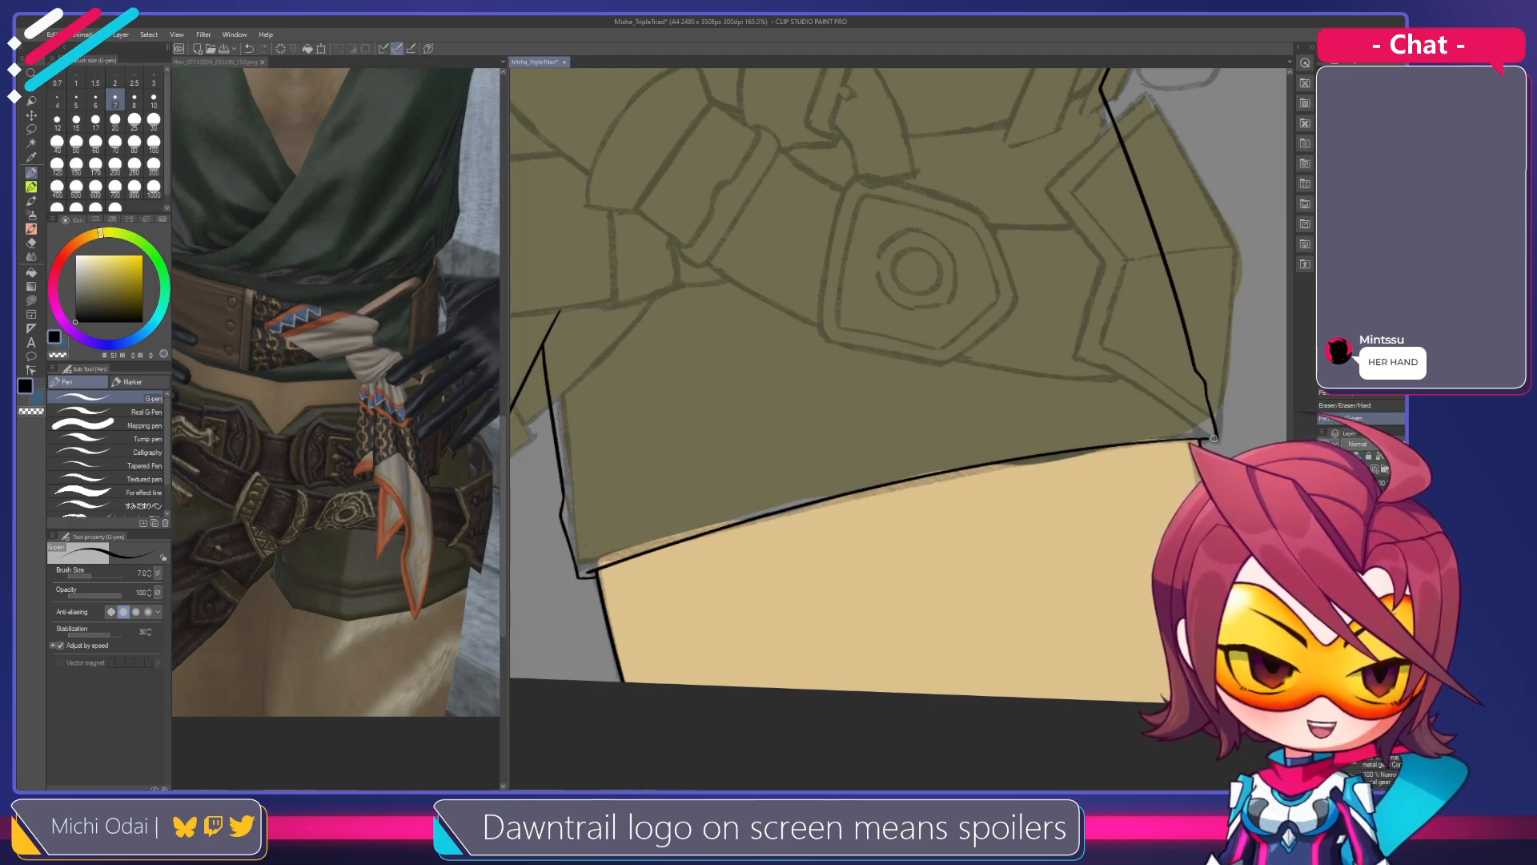
scroll(1206, 437, up, 3)
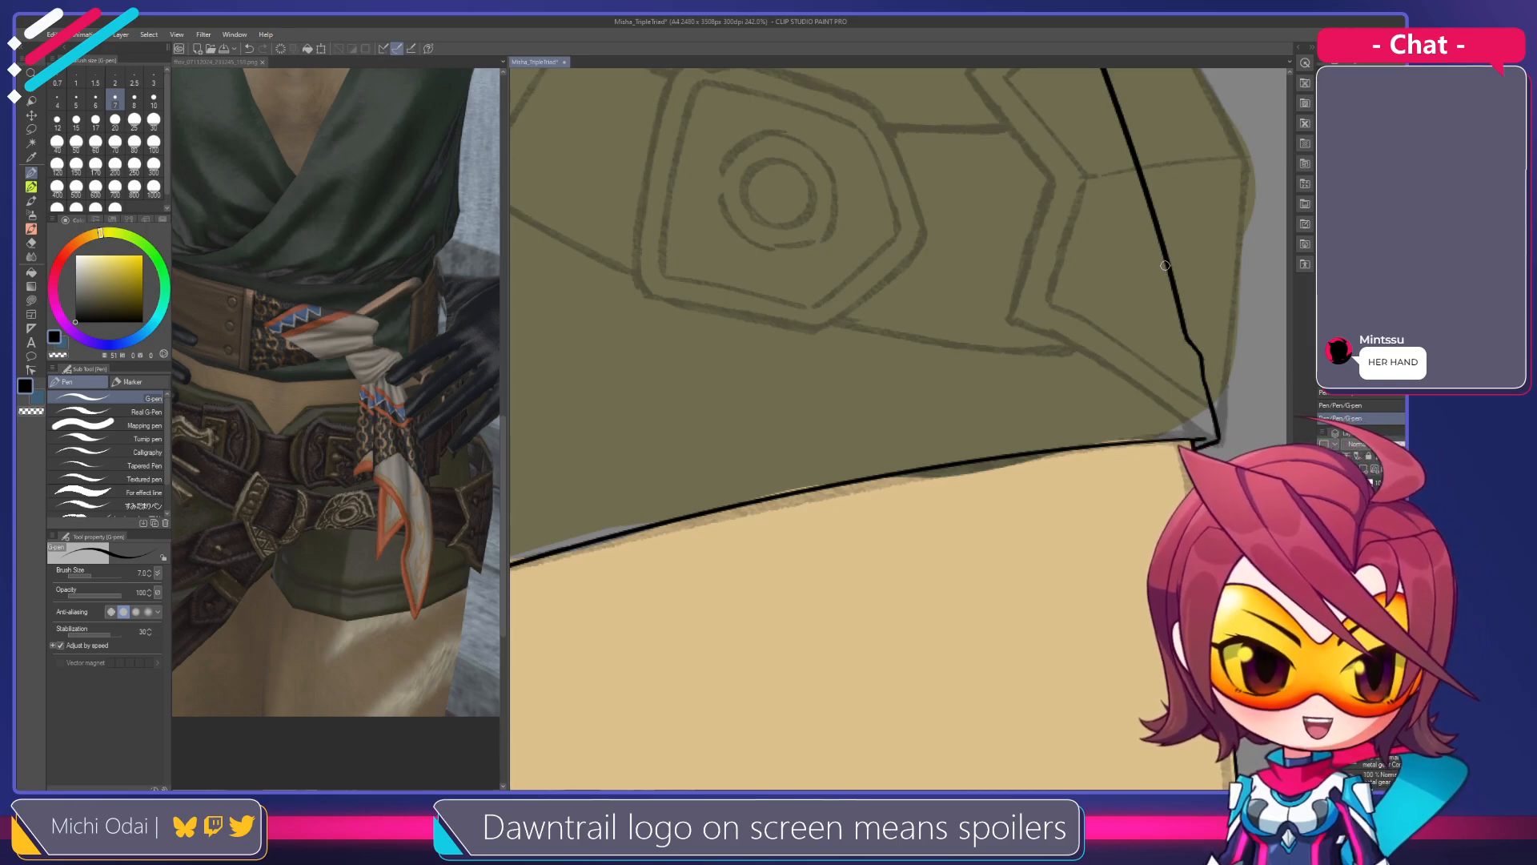
scroll(1054, 383, down, 5)
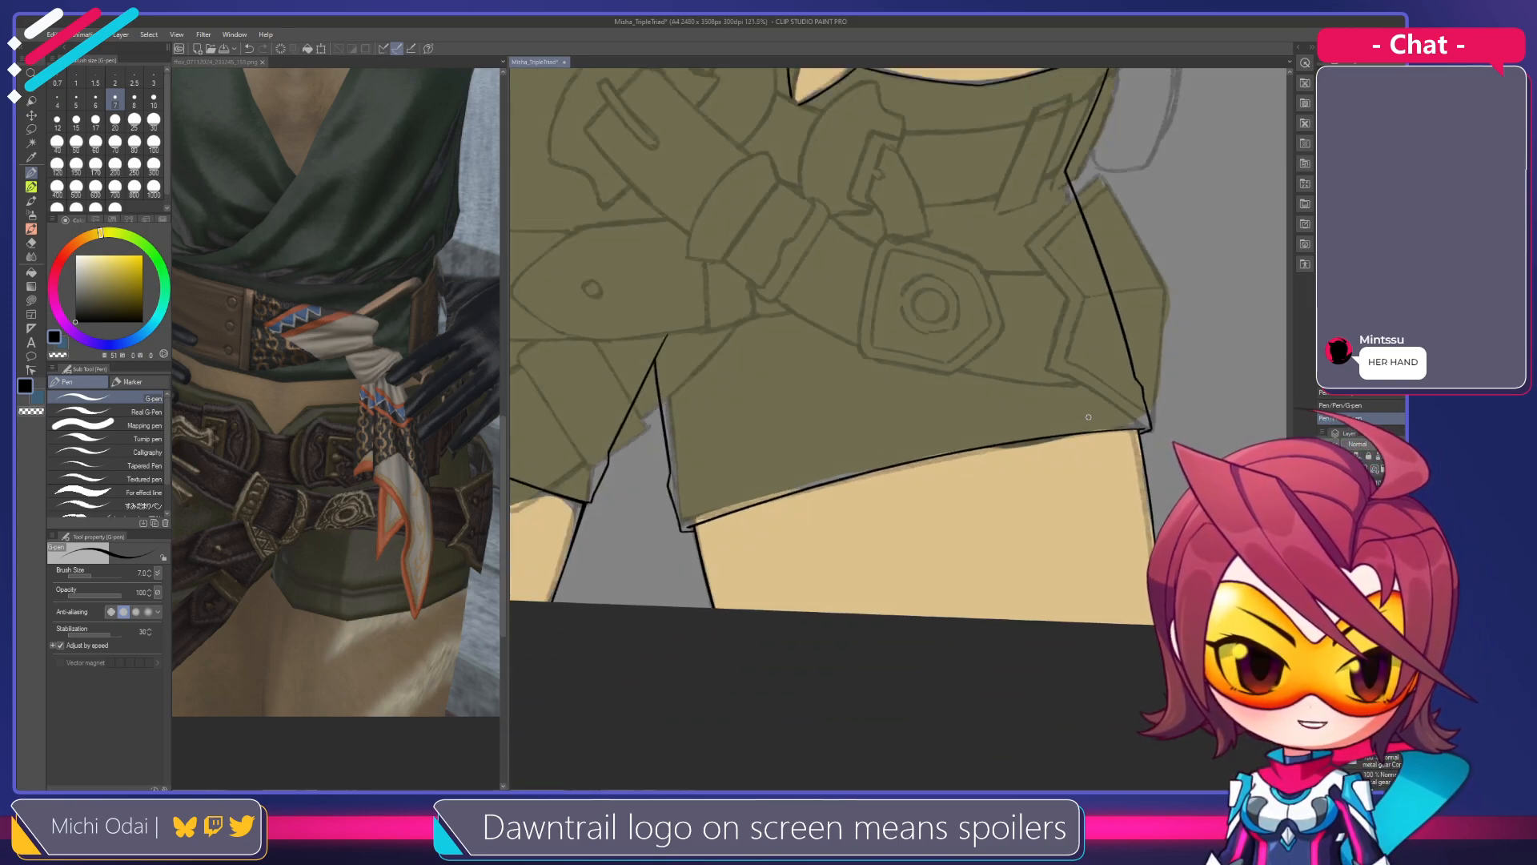
drag(967, 368, 908, 383)
scroll(1077, 412, up, 3)
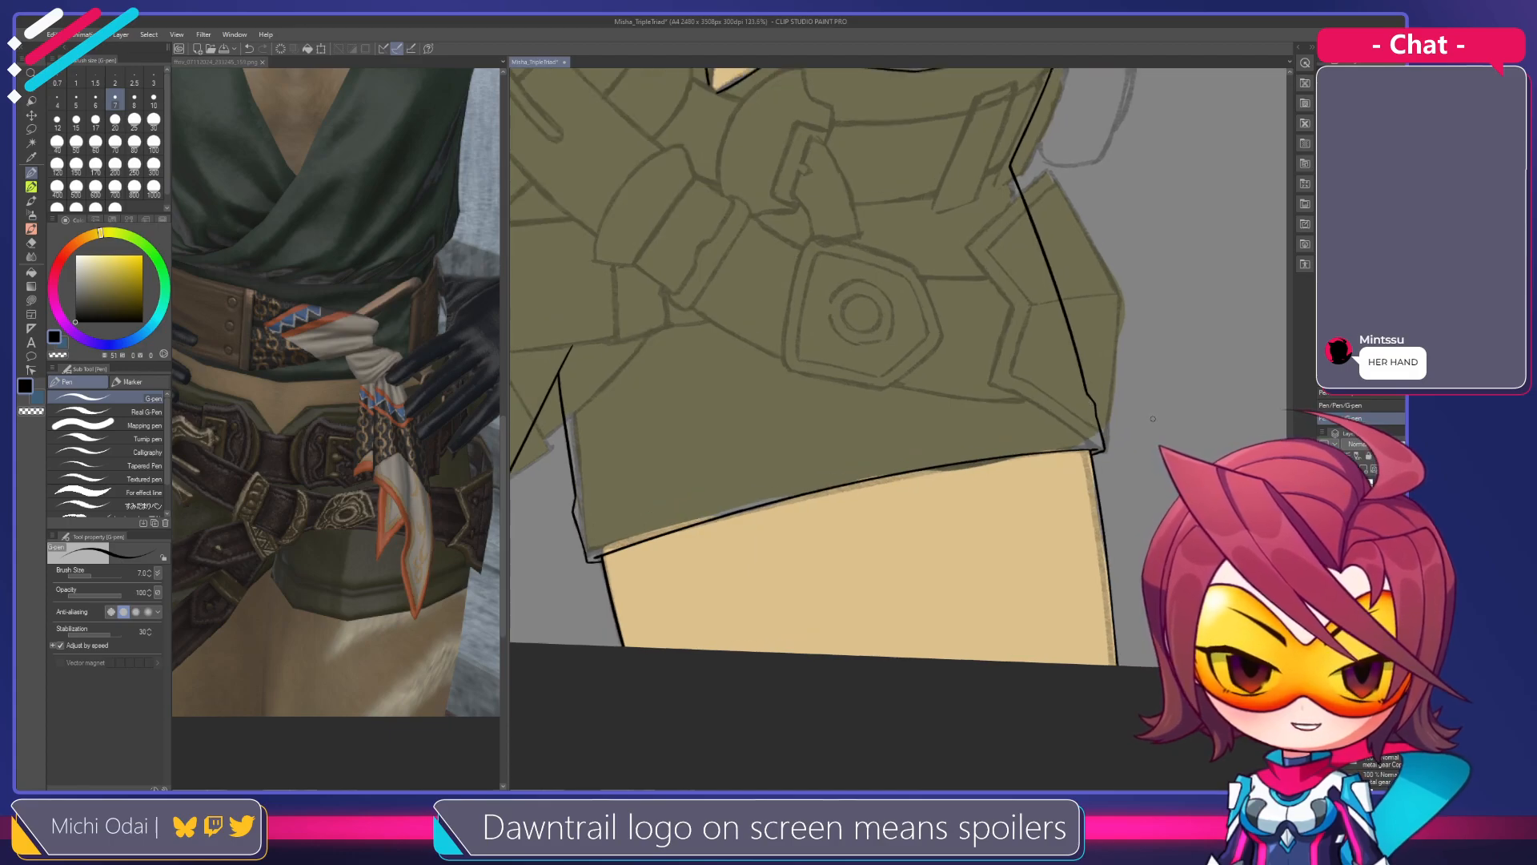
Touch up the right leg's outer hem corner with the eraser and pen
key(e)
mouse_move(1066, 387)
mouse_down()
mouse_move(1089, 420)
mouse_move(1021, 398)
mouse_up()
key(p)
key(ctrl+z)
key(e)
key(p)
key(ctrl+z)
drag(1021, 398, 995, 374)
Thicken the underside of the right leg's hem line into a tapering black wedge beside the inner thigh
scroll(1124, 379, down, 1)
scroll(1124, 378, up, 2)
drag(1187, 462, 1205, 286)
scroll(1005, 360, up, 2)
scroll(855, 426, up, 2)
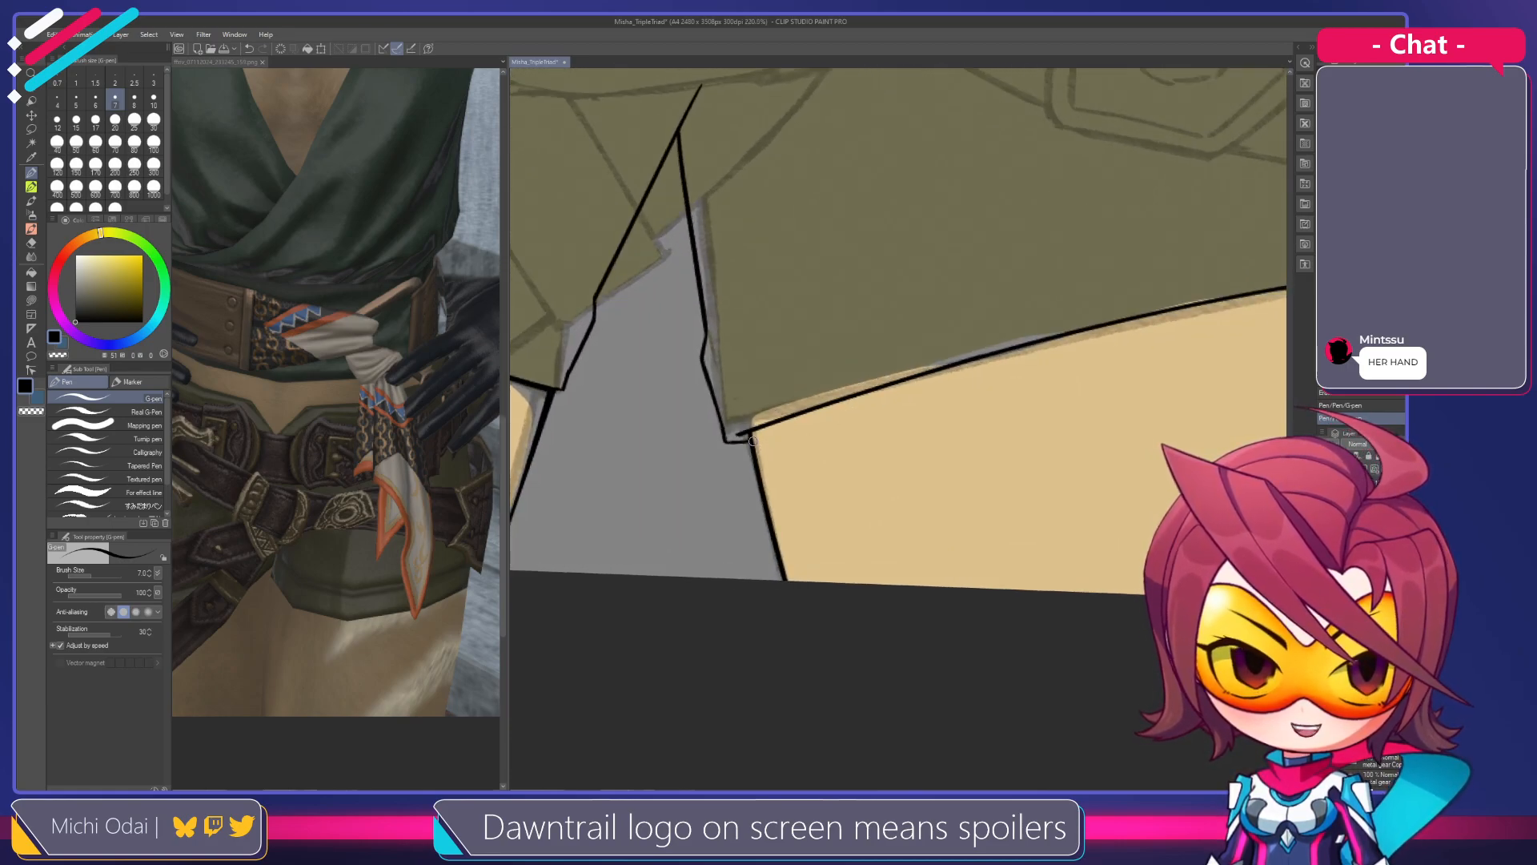
drag(980, 358, 752, 441)
key(ctrl+z)
drag(928, 370, 753, 441)
drag(860, 397, 756, 440)
key(ctrl+z)
mouse_move(858, 395)
mouse_down()
mouse_move(748, 441)
mouse_move(875, 391)
mouse_move(767, 430)
mouse_up()
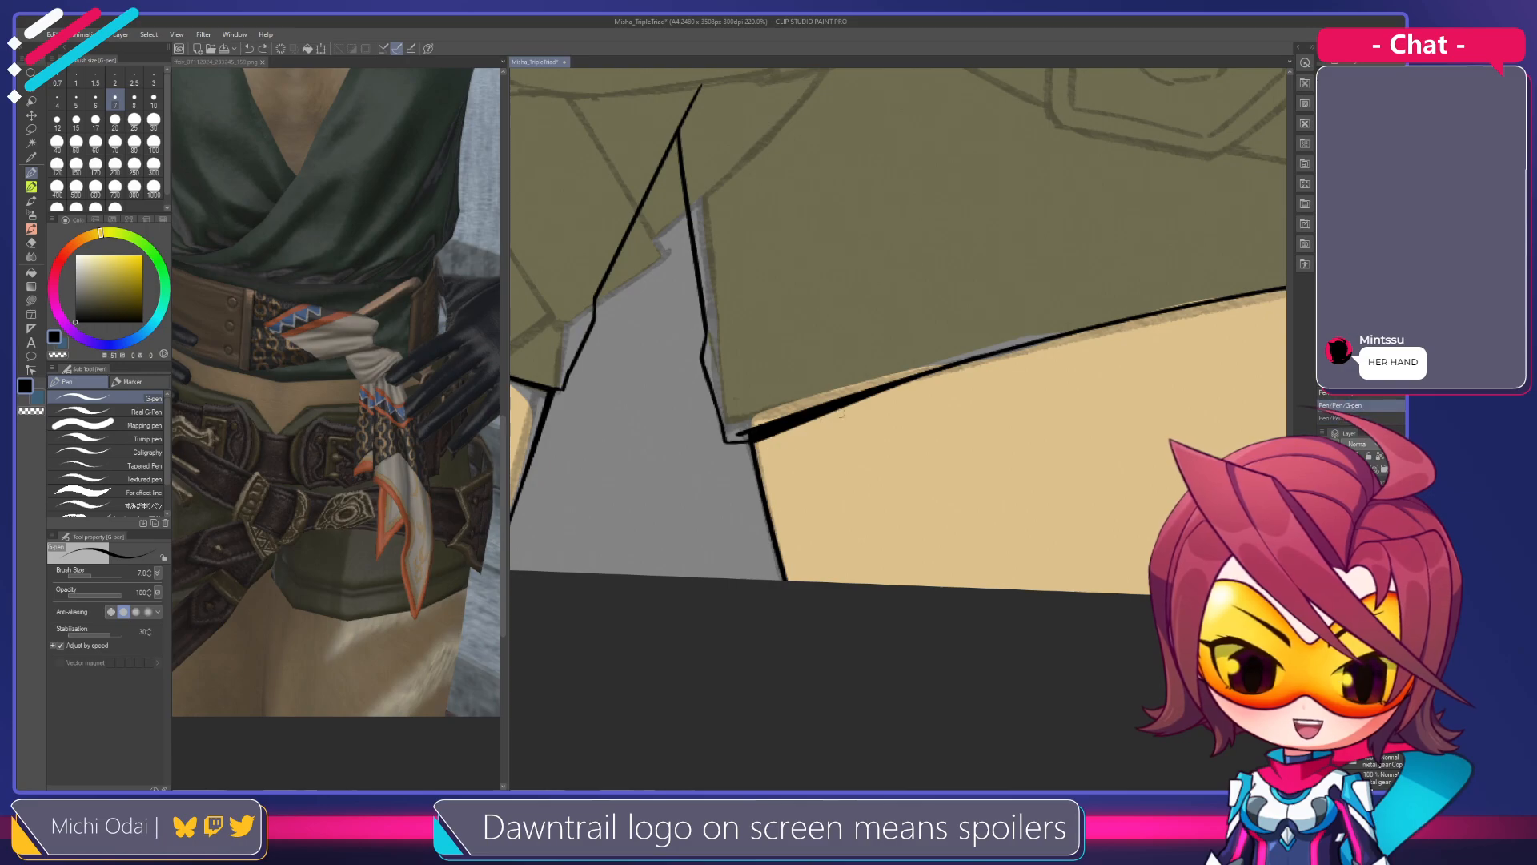
Smooth the wedge's lower edge and fill the small corner where it meets the right inner thigh line
drag(897, 385, 753, 446)
key(ctrl+z)
mouse_move(870, 395)
mouse_down()
mouse_move(744, 456)
mouse_move(878, 389)
mouse_move(834, 405)
mouse_up()
key(ctrl+z)
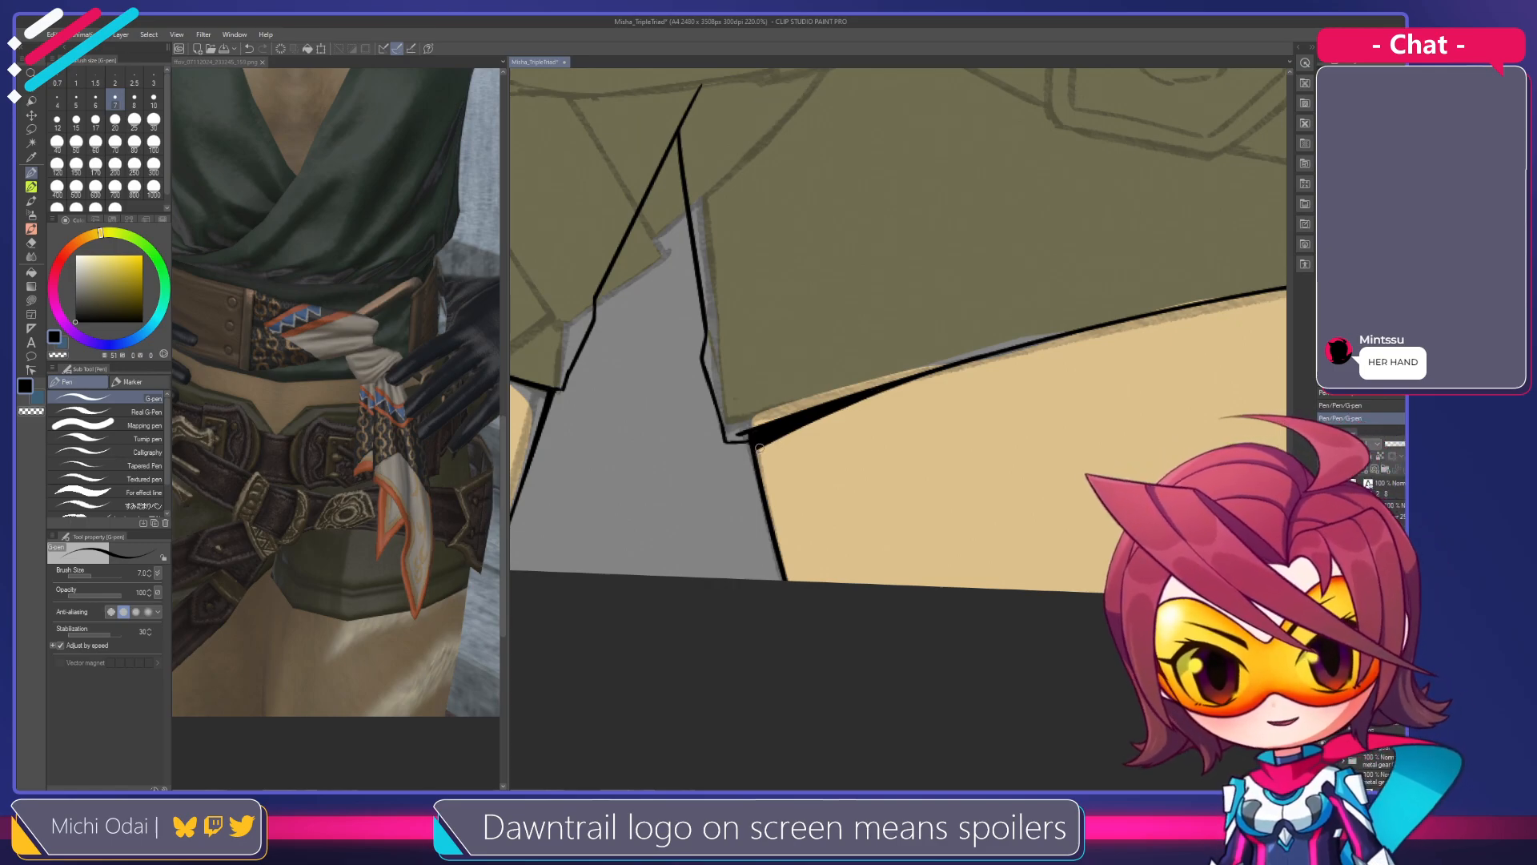
drag(776, 439, 752, 454)
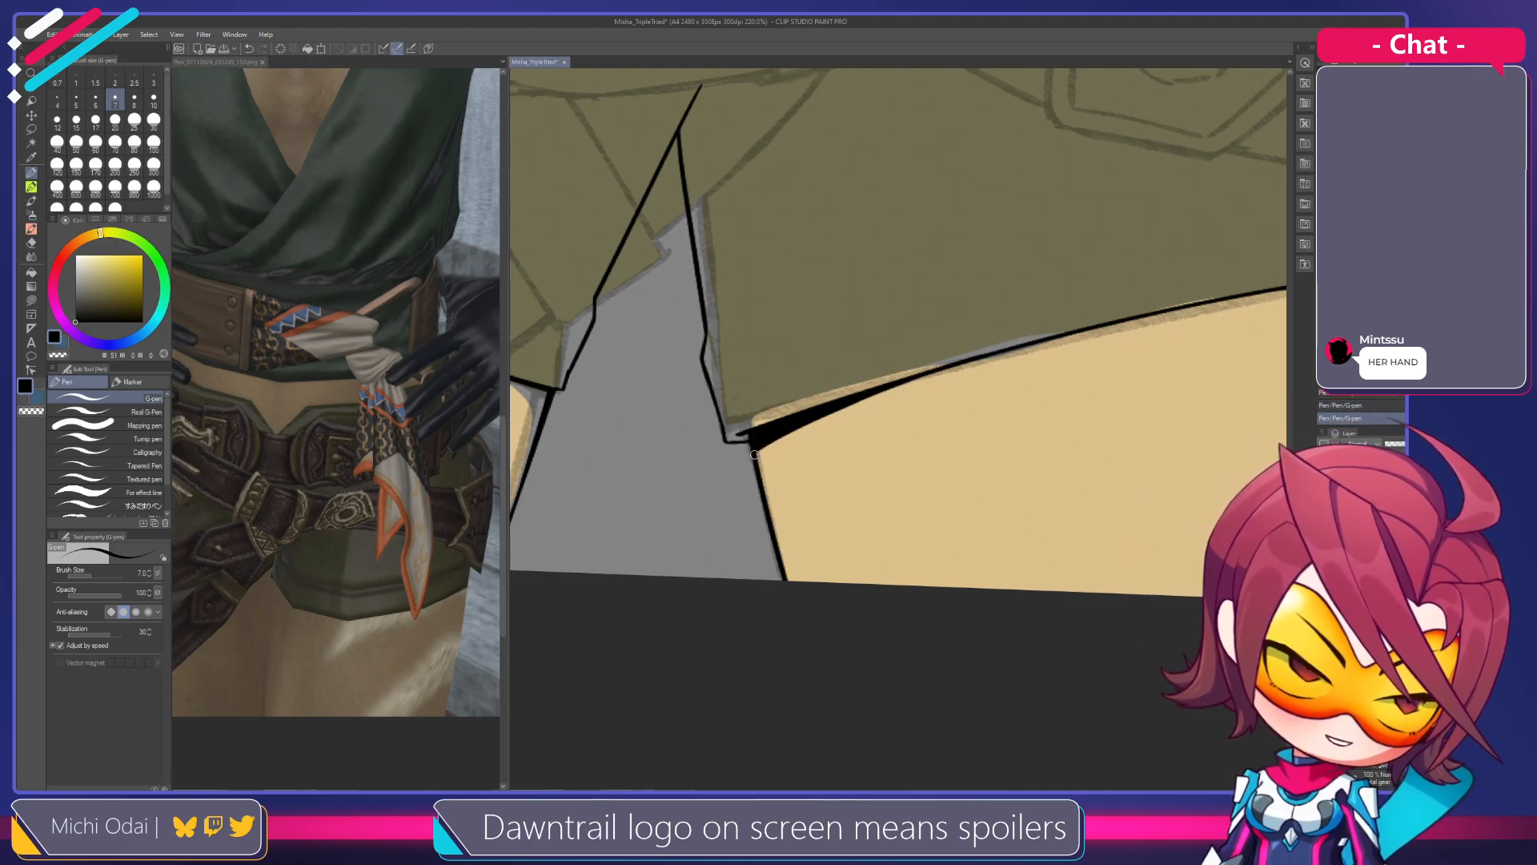
Thicken the right thigh's inner outline just below the hem so that it tapers downward
drag(875, 451, 647, 549)
scroll(724, 500, down, 3)
scroll(724, 499, up, 3)
drag(689, 464, 714, 591)
key(ctrl+z)
drag(687, 465, 703, 553)
key(ctrl+z)
drag(687, 466, 704, 561)
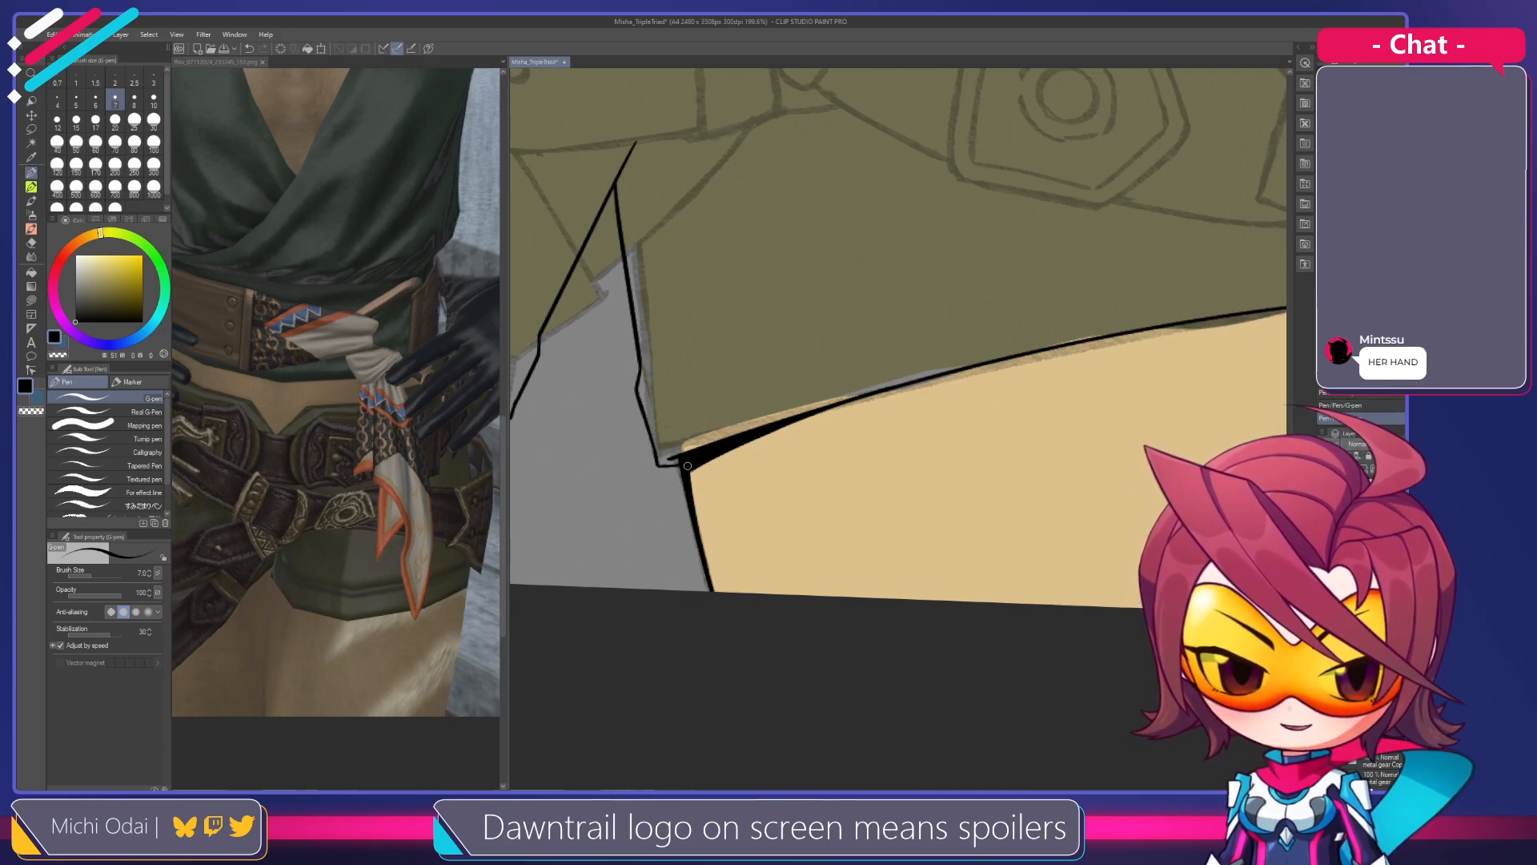
Thicken the left thigh's inner outline below the hem with a downward stroke
mouse_move(715, 483)
mouse_down()
mouse_move(760, 451)
mouse_move(899, 420)
mouse_up()
mouse_move(760, 402)
mouse_down()
mouse_move(905, 418)
mouse_move(795, 325)
mouse_move(766, 382)
mouse_up()
key(ctrl+z)
drag(787, 317, 723, 475)
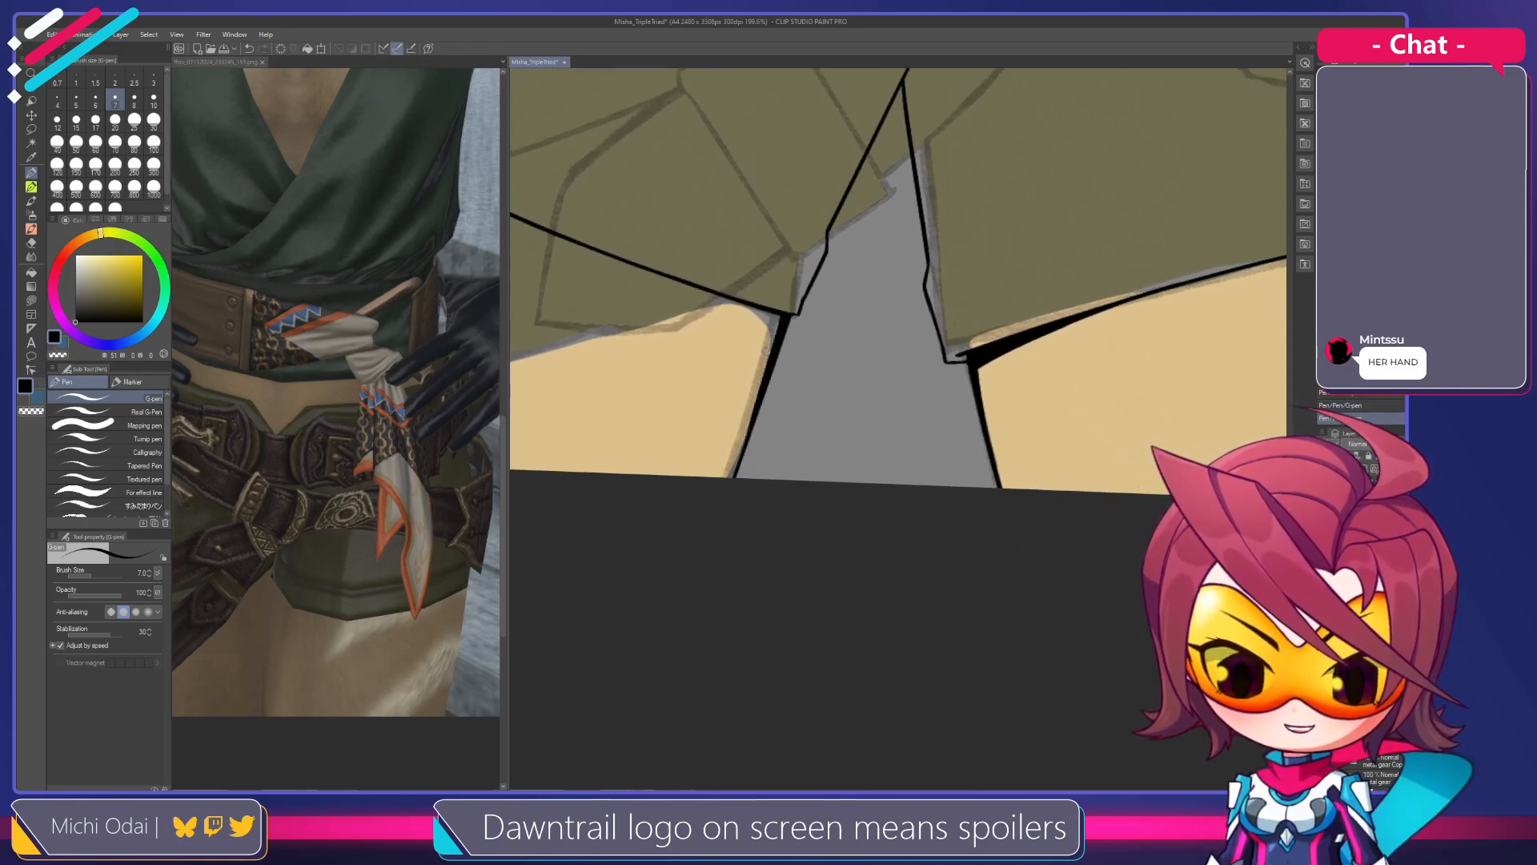
Thicken the left leg's hem line toward its inner corner with tapered strokes, redoing them until the taper is smooth
drag(775, 324, 822, 433)
mouse_move(945, 395)
mouse_down()
mouse_move(942, 493)
mouse_move(952, 485)
mouse_up()
drag(957, 328, 800, 344)
drag(798, 267, 750, 370)
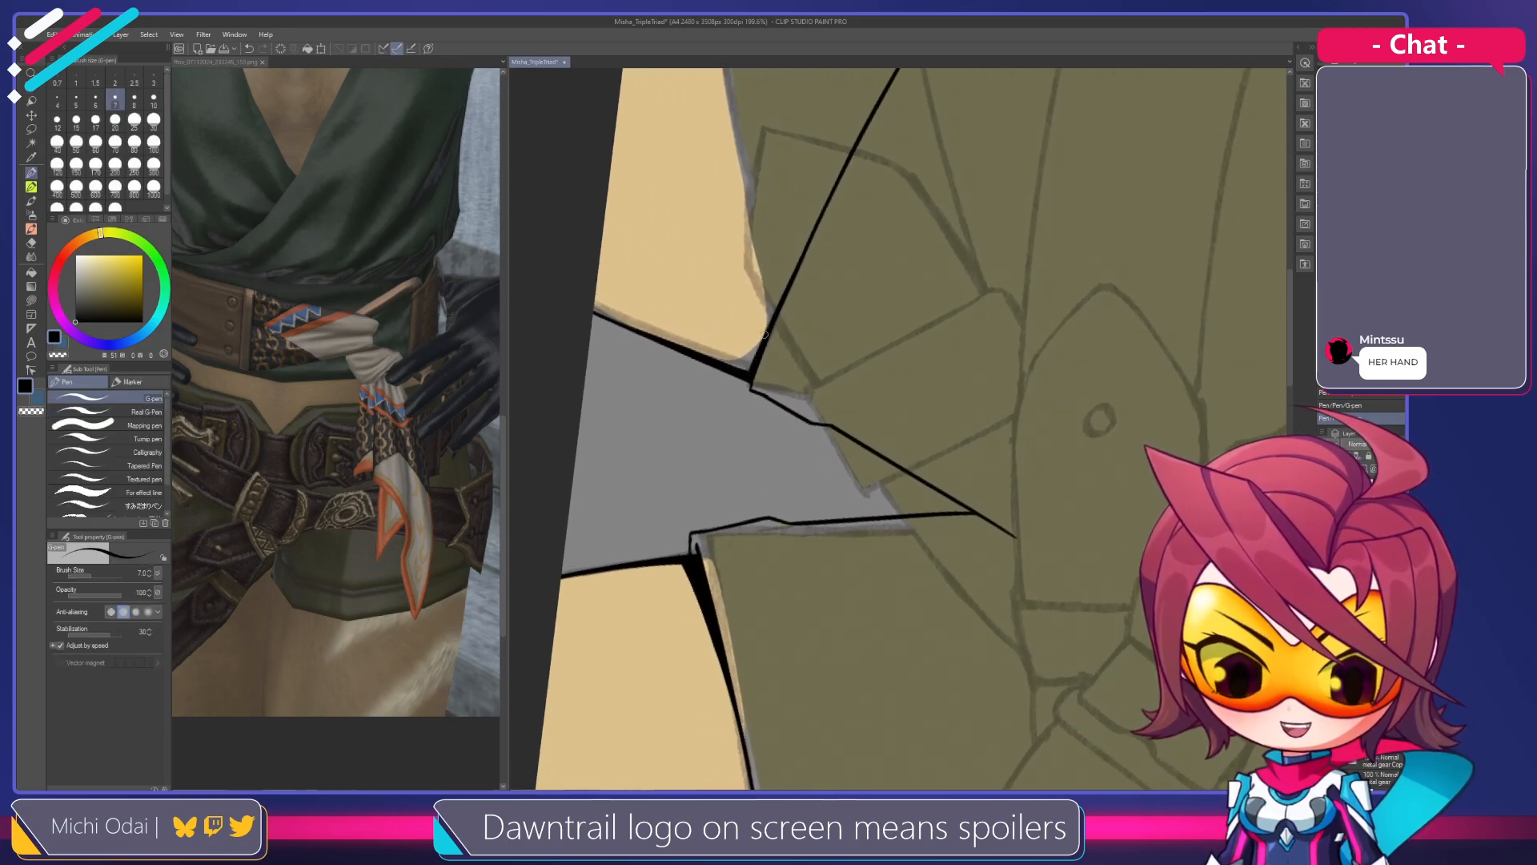
key(ctrl+z)
drag(817, 225, 743, 370)
key(ctrl+z)
drag(833, 189, 746, 368)
key(ctrl+z)
drag(835, 183, 747, 361)
key(ctrl+z)
drag(841, 172, 754, 343)
key(ctrl+z)
drag(843, 165, 759, 340)
key(ctrl+z)
drag(849, 152, 767, 328)
drag(847, 160, 762, 340)
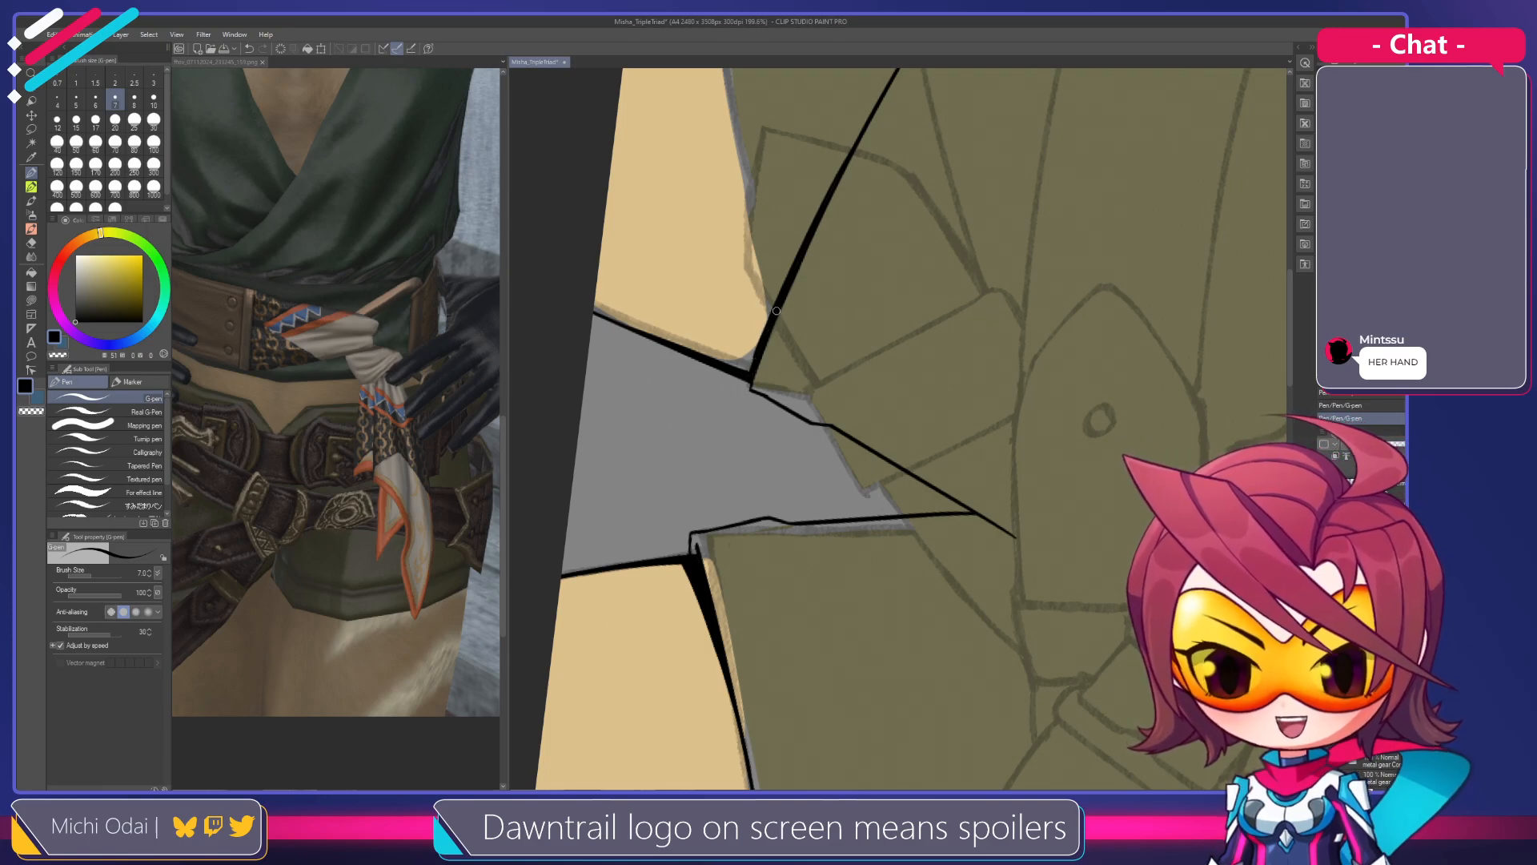
drag(787, 282, 752, 365)
key(ctrl+z)
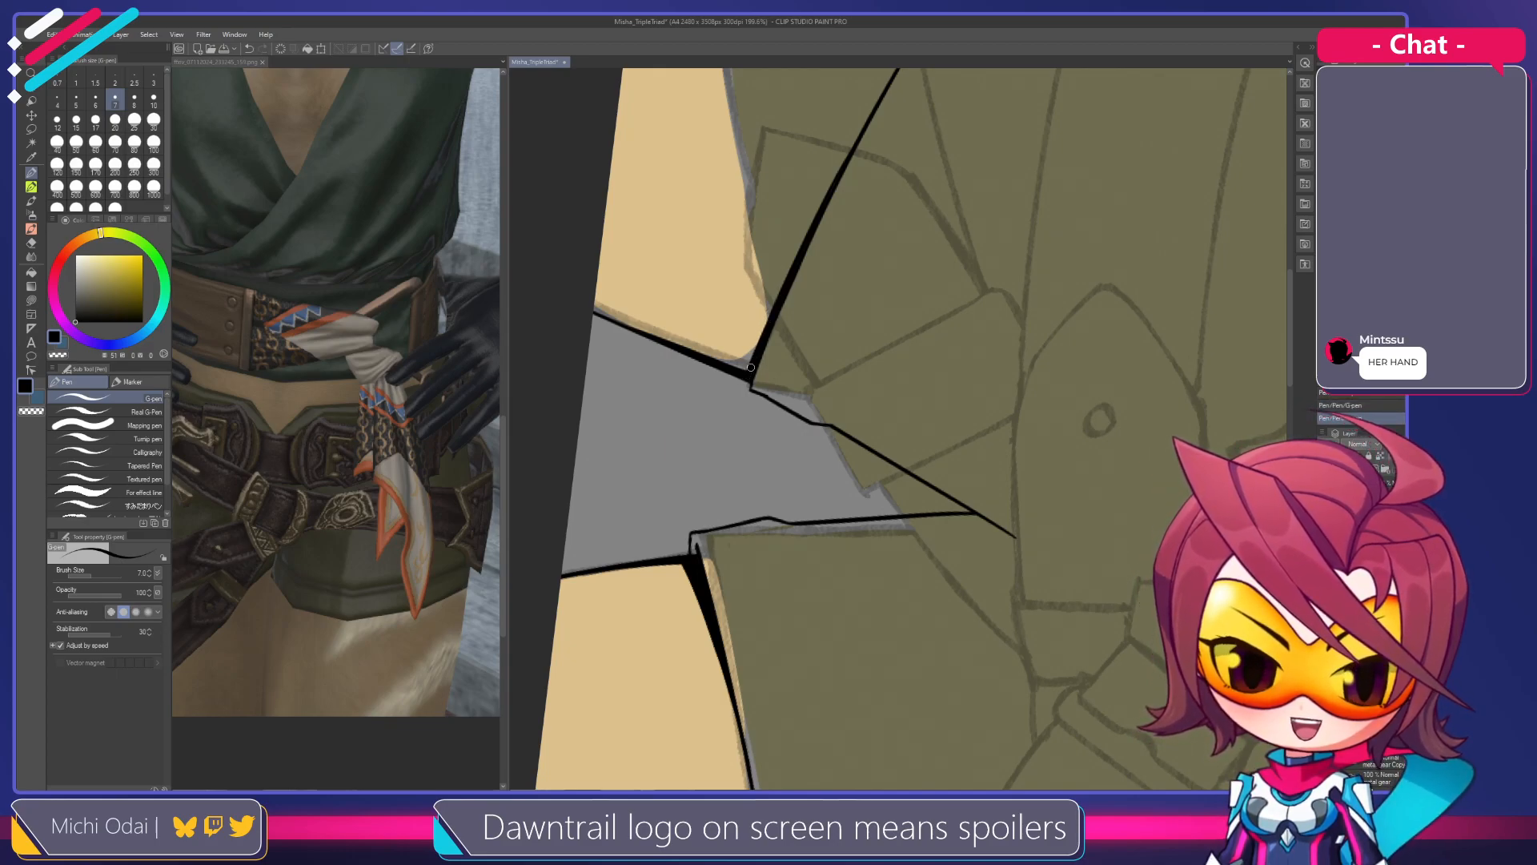
Thicken the left leg's hem line at its outer corner with a short tapered stroke
key(shift+space)
drag(830, 230, 1108, 332)
drag(576, 227, 740, 340)
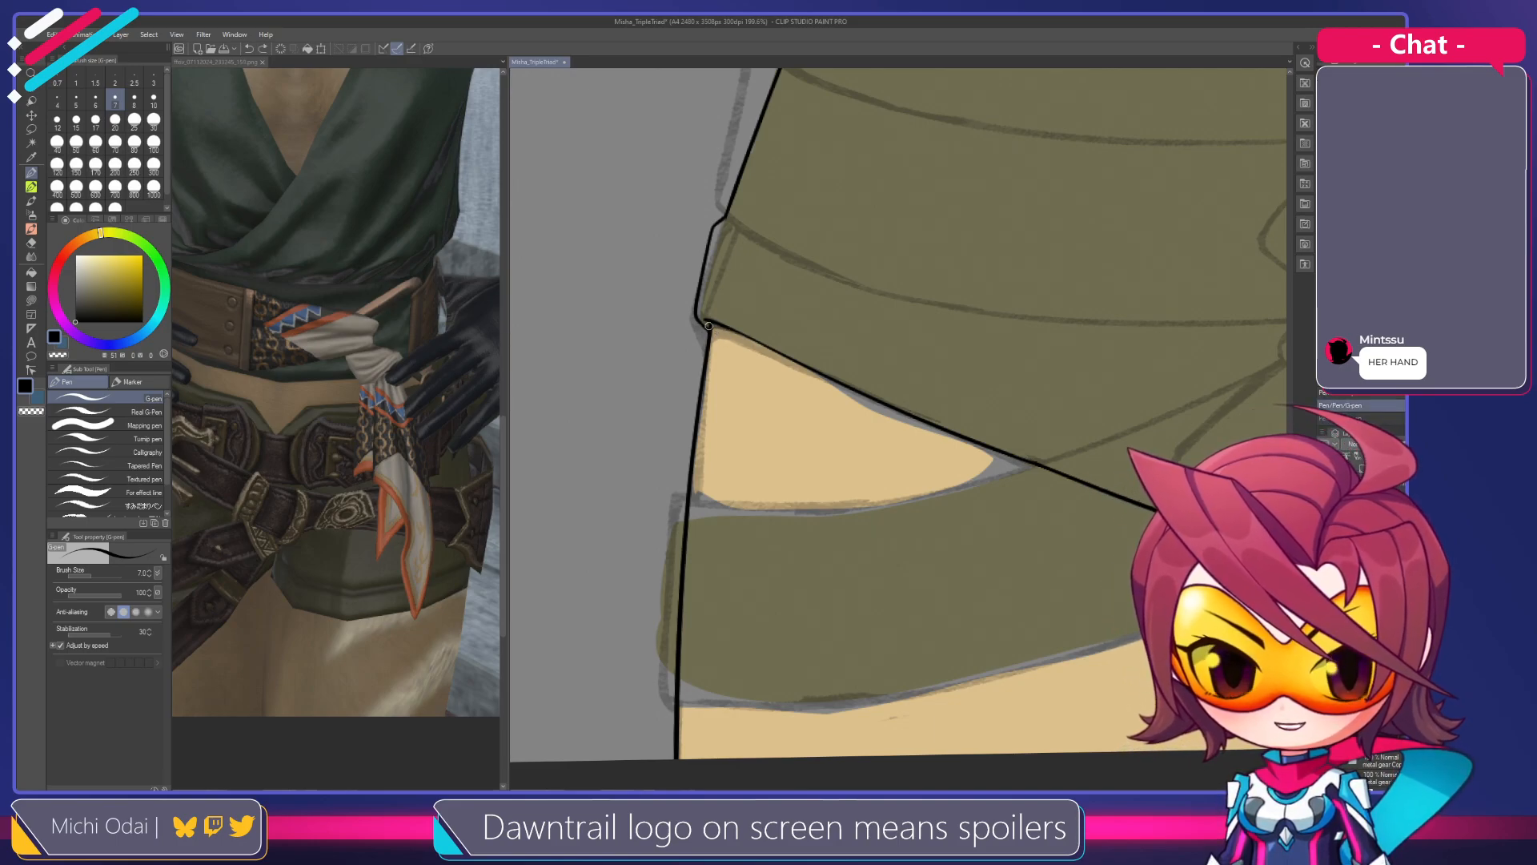
drag(711, 324, 766, 346)
key(ctrl+z)
key(ctrl+z)
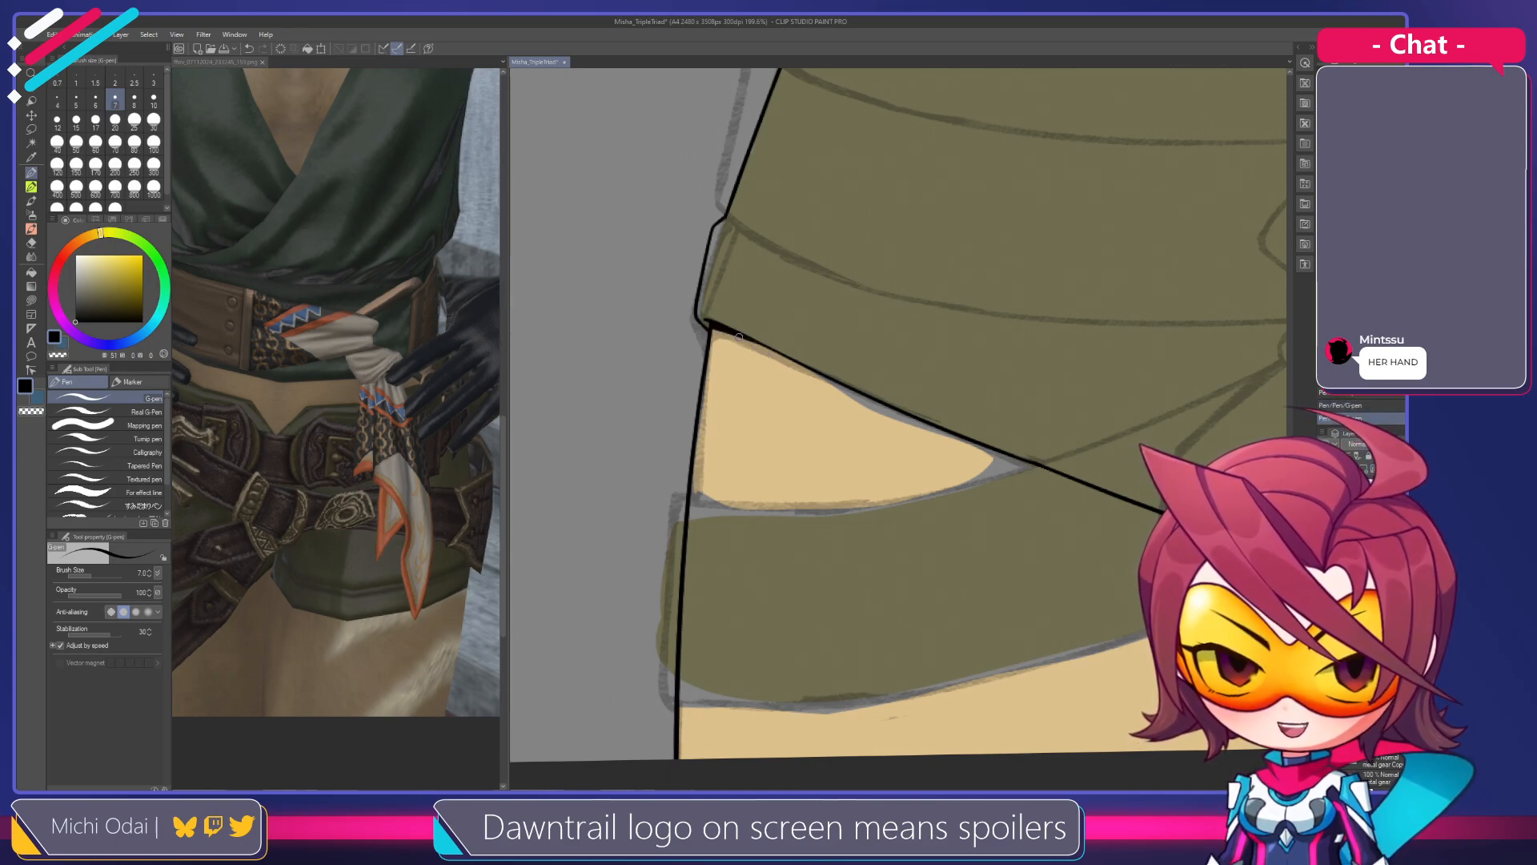
key(ctrl+z)
drag(711, 325, 755, 342)
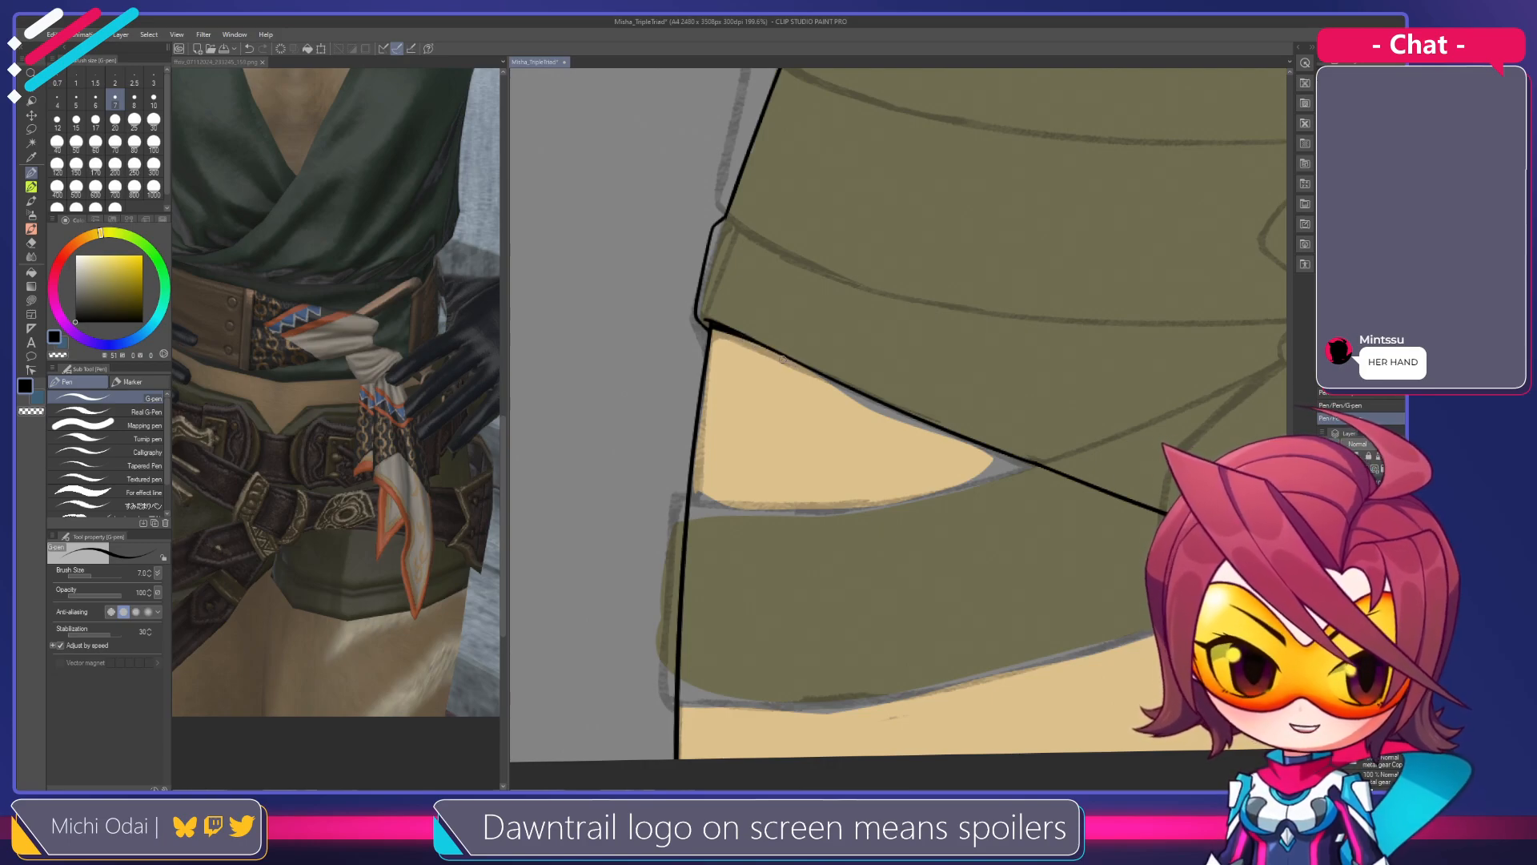
Erase along the upper side of the left leg's hem line to thin its middle stretch
drag(865, 387, 770, 365)
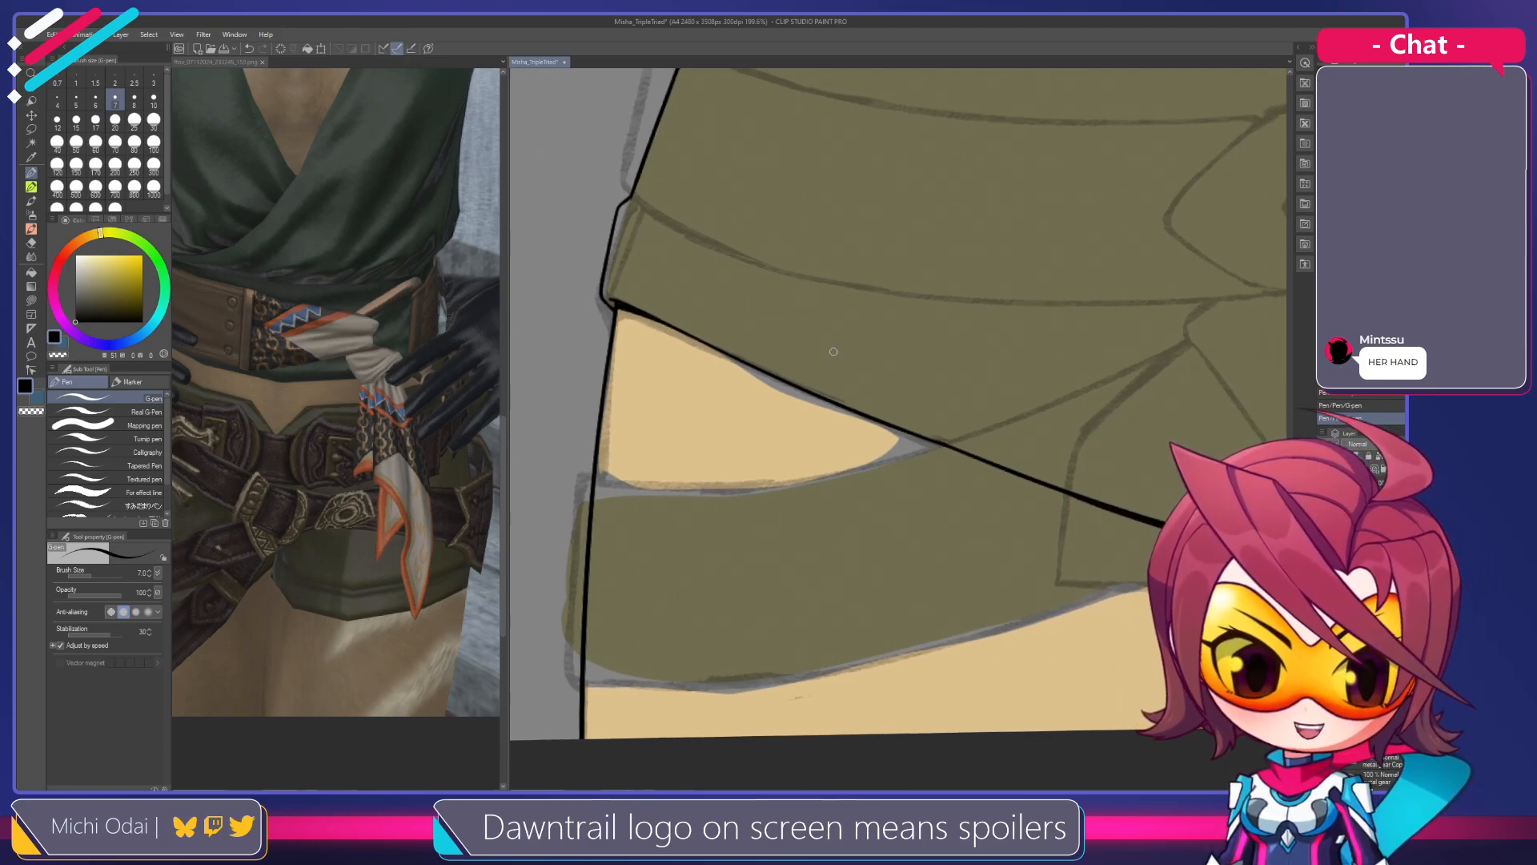
key(r)
mouse_move(1060, 261)
mouse_down()
mouse_move(1009, 507)
mouse_move(916, 576)
mouse_move(908, 455)
mouse_move(947, 405)
mouse_move(982, 309)
mouse_move(714, 474)
mouse_up()
key(e)
key(ctrl+z)
drag(873, 346, 756, 455)
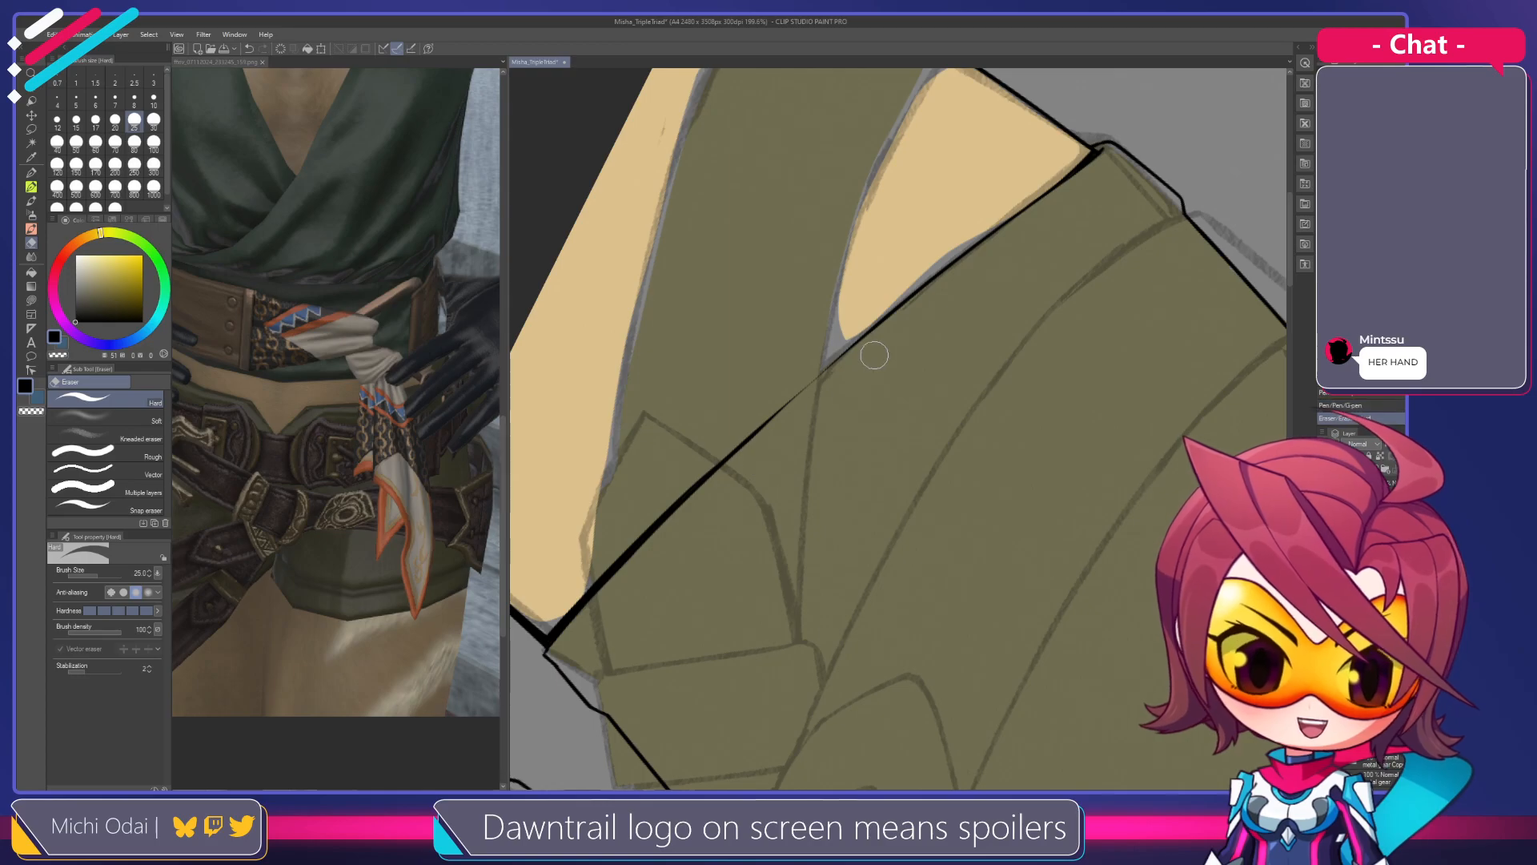
Try inking a long smooth stroke over the thinned middle stretch of the left leg's hem line
key(p)
drag(965, 253, 771, 421)
key(ctrl+z)
drag(848, 345, 725, 473)
key(ctrl+z)
drag(949, 269, 736, 448)
key(ctrl+z)
drag(963, 257, 738, 446)
key(ctrl+z)
drag(946, 269, 743, 439)
key(ctrl+z)
mouse_move(935, 276)
mouse_down()
mouse_move(759, 429)
mouse_move(887, 332)
mouse_up()
Trim the middle of the left leg's hem line and re-ink it as a smooth taper toward the inner corner
key(e)
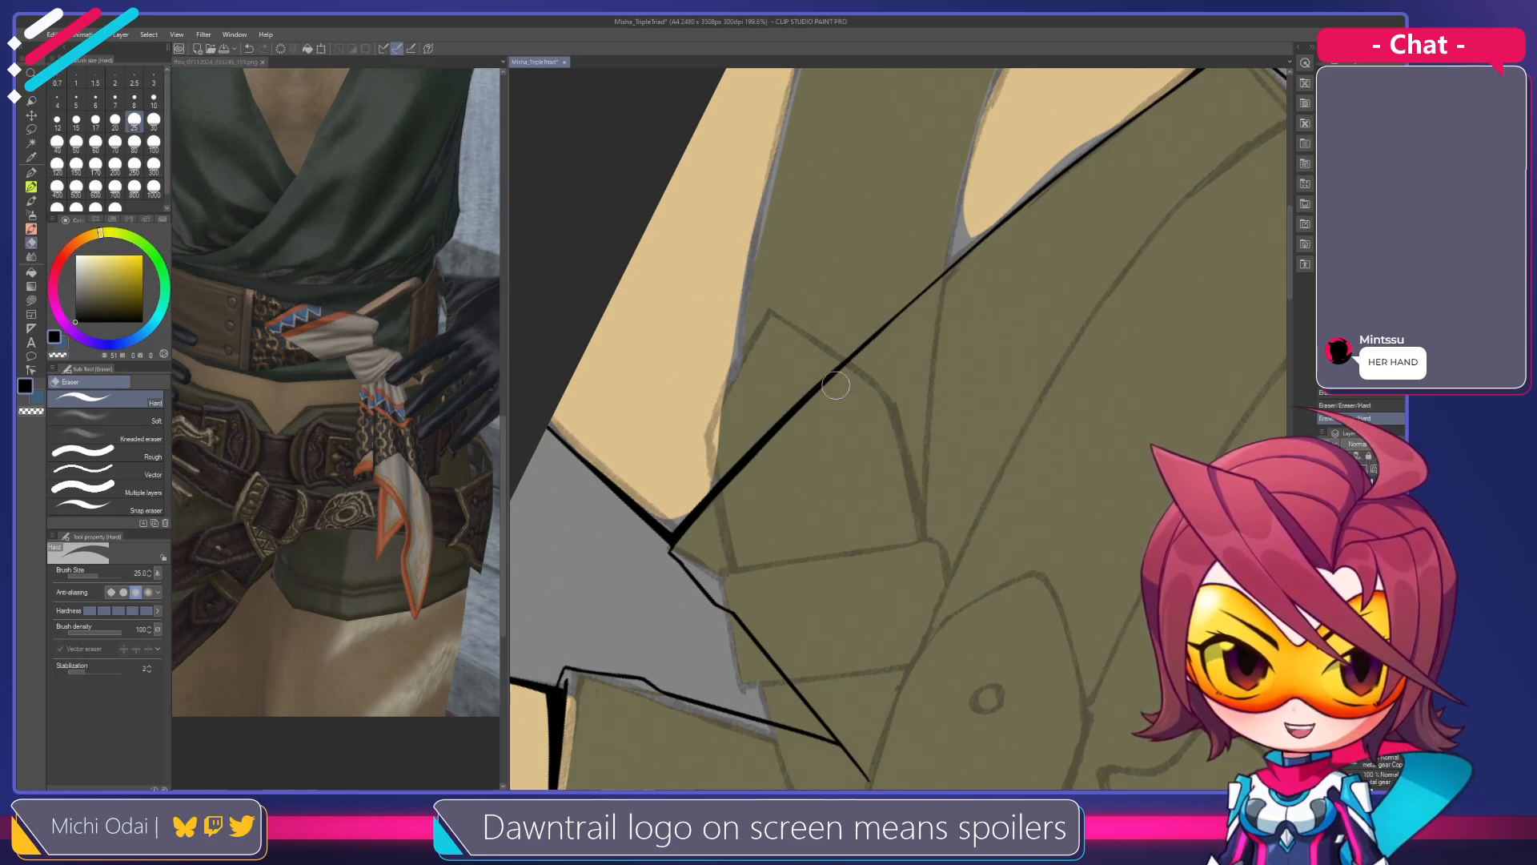
drag(937, 319, 789, 429)
key(p)
drag(879, 315, 715, 464)
key(ctrl+z)
drag(892, 308, 746, 433)
key(ctrl+z)
drag(887, 310, 715, 458)
key(ctrl+z)
drag(884, 312, 711, 463)
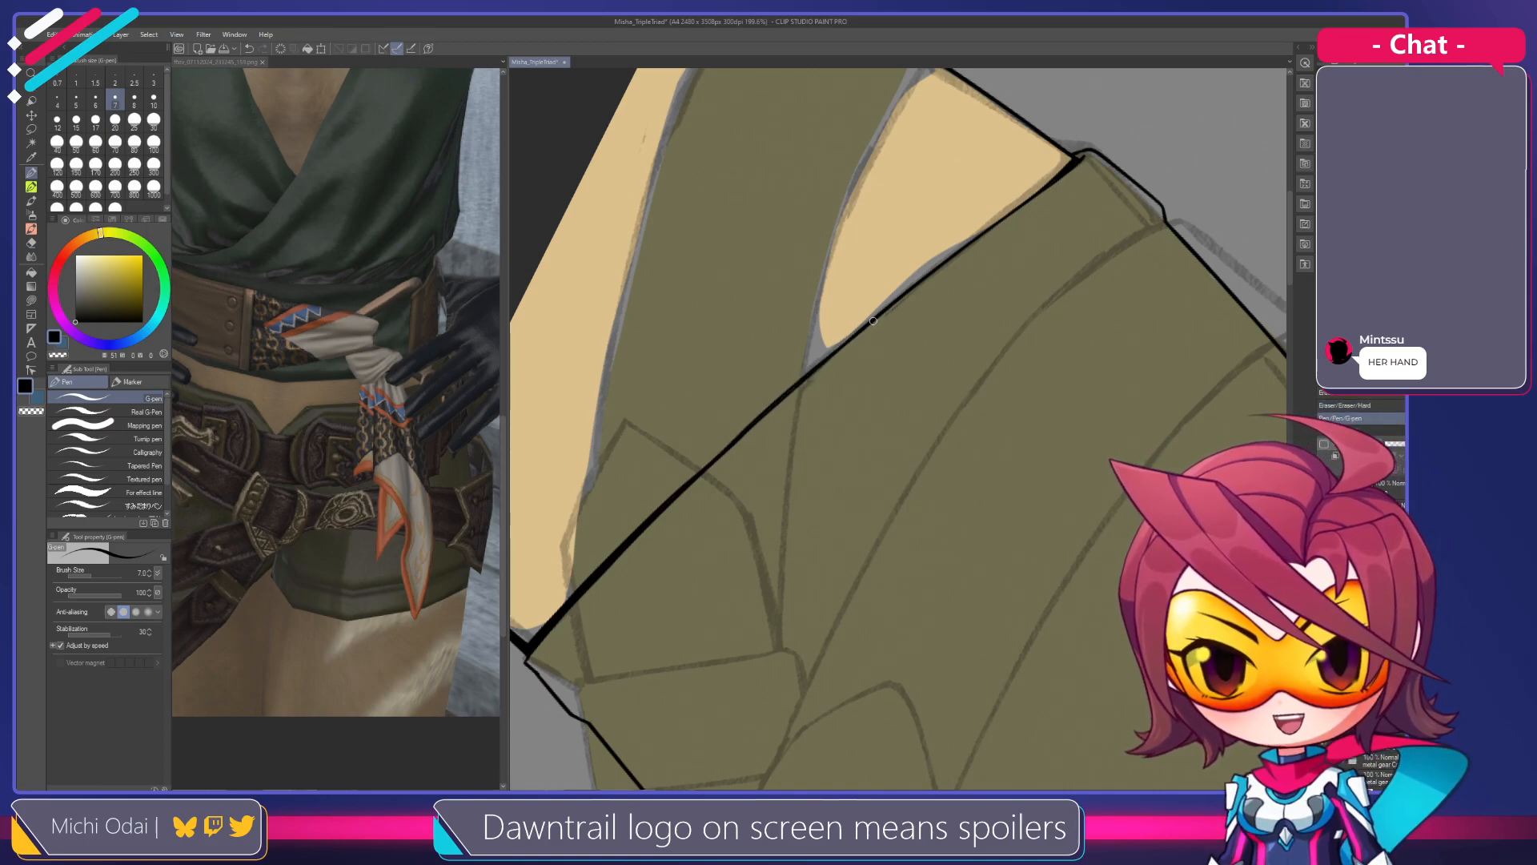
Try inking long tapered strokes along the middle of the left leg's hem line, undoing each one
mouse_move(857, 330)
mouse_down()
mouse_move(957, 309)
mouse_move(1024, 272)
mouse_move(799, 457)
mouse_up()
key(ctrl+z)
key(ctrl+z)
drag(1023, 268, 830, 432)
key(ctrl+z)
drag(1033, 264, 816, 449)
key(ctrl+z)
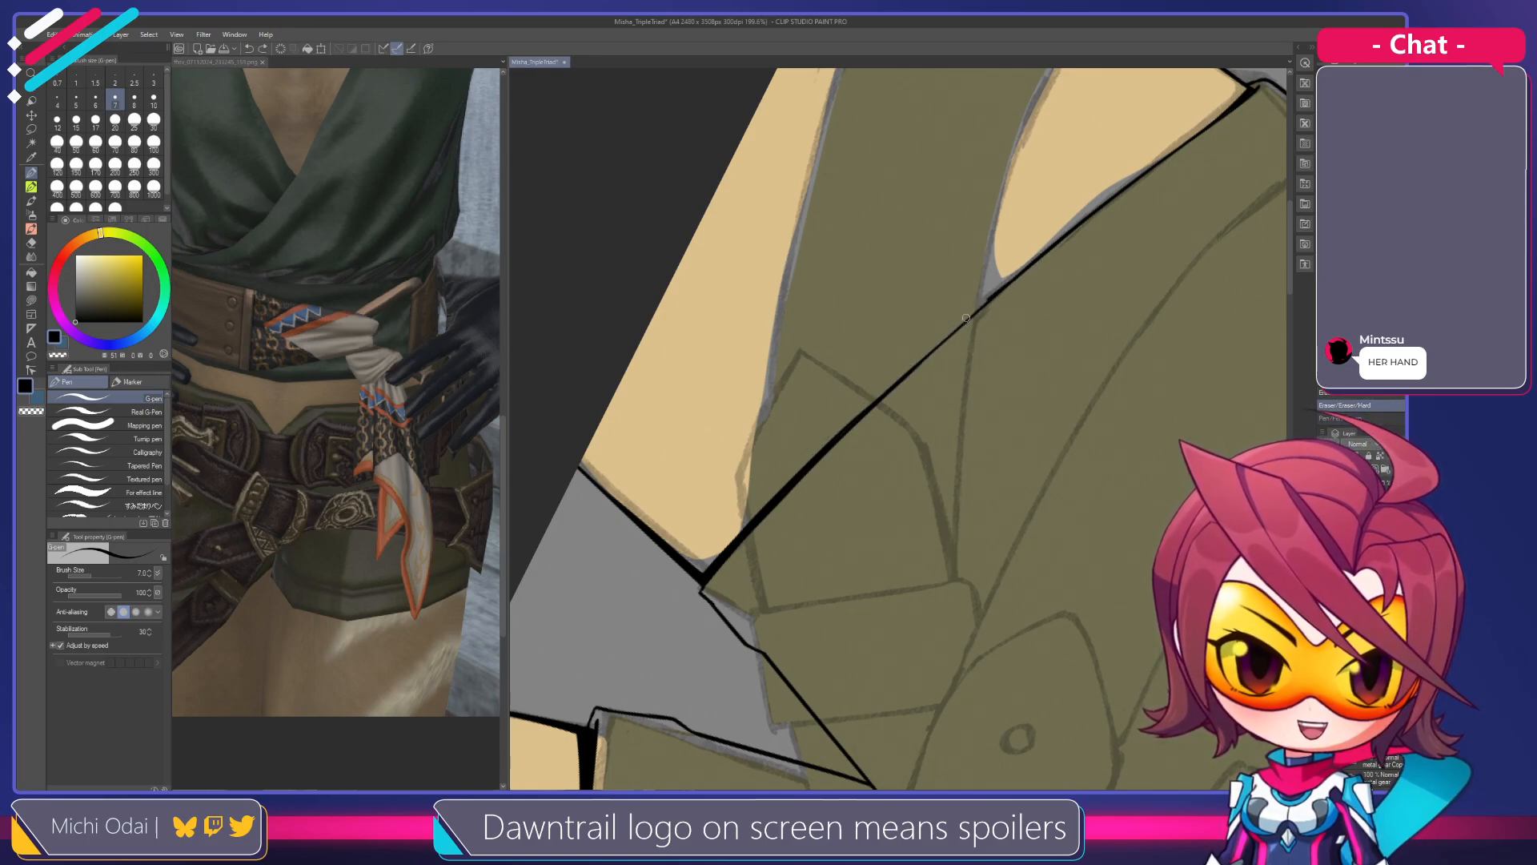
Ink a smooth stroke along the middle of the left leg's hem line, repeating it until it blends in
drag(980, 306, 898, 378)
key(ctrl+z)
drag(1025, 269, 846, 413)
key(ctrl+z)
drag(1026, 269, 833, 430)
Ink a short tapered stroke on the left leg's hem line running down from its outer corner
key(shift+space)
drag(1001, 310, 972, 387)
key(space)
key(shift+space)
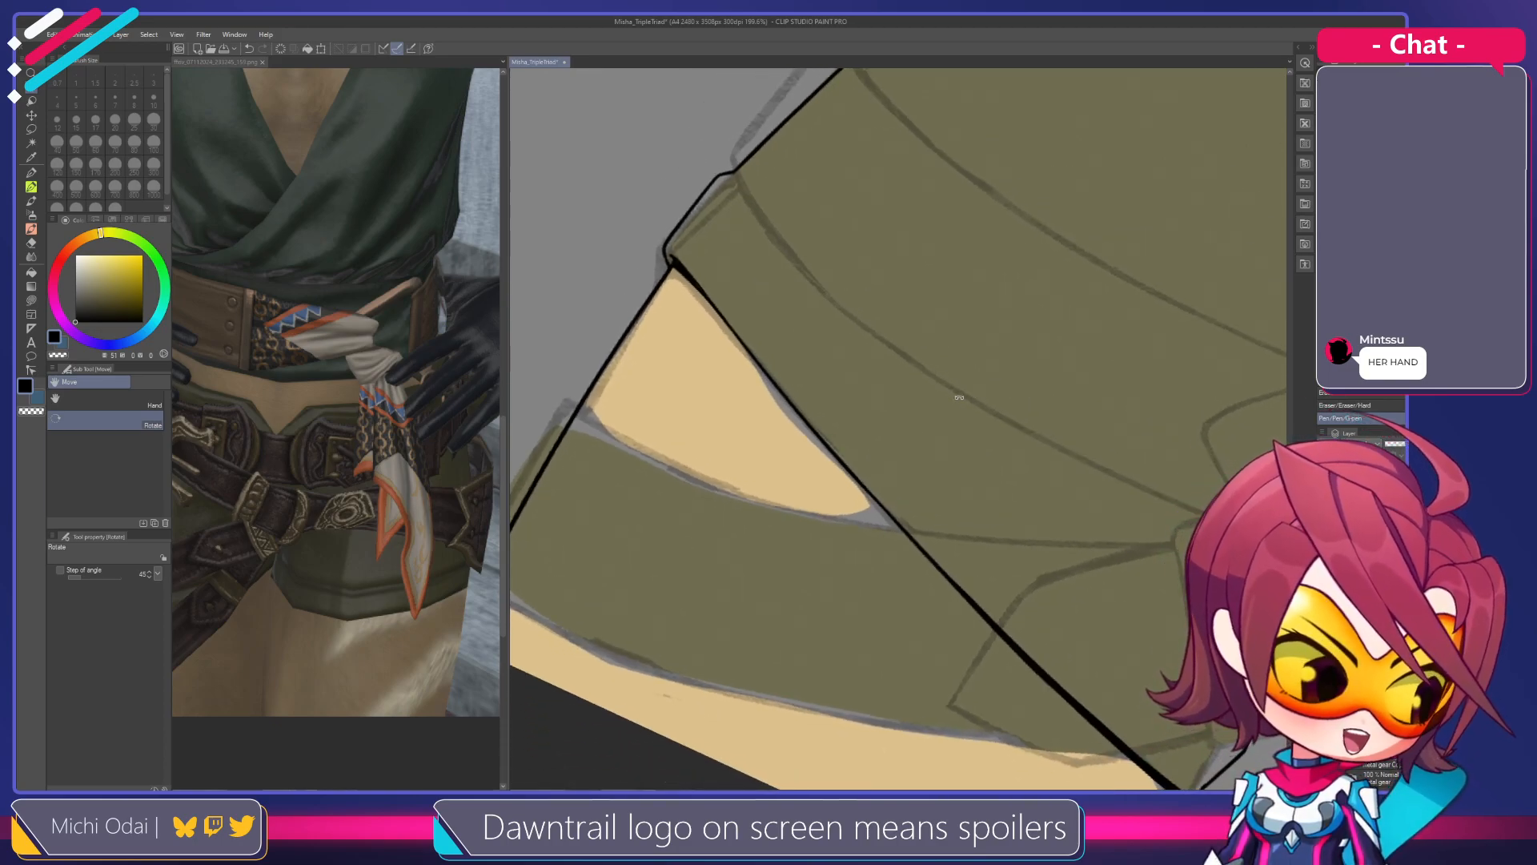
drag(953, 375, 890, 252)
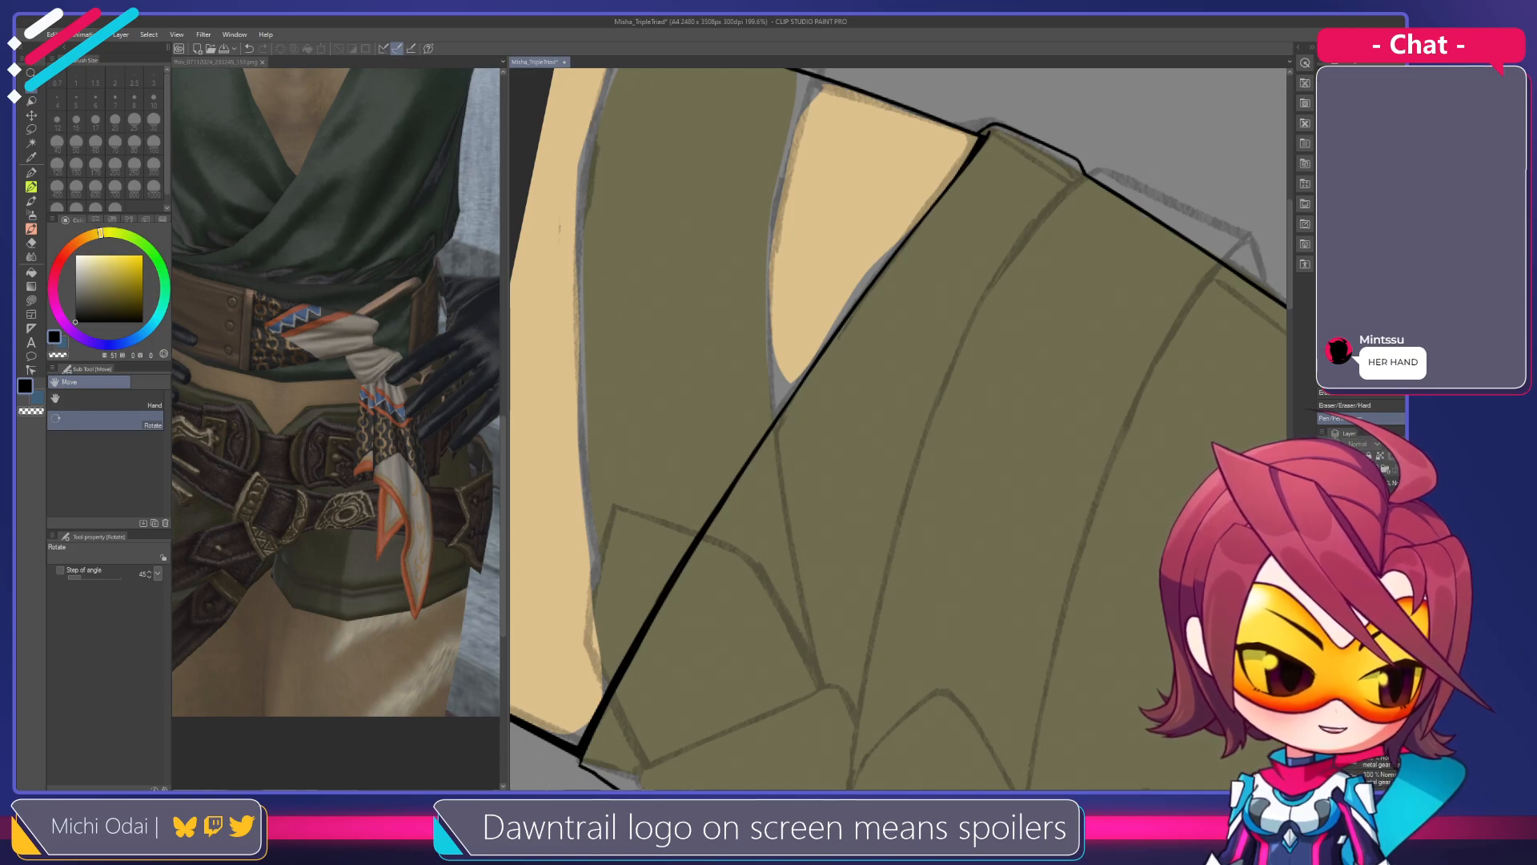
drag(1119, 474, 1144, 533)
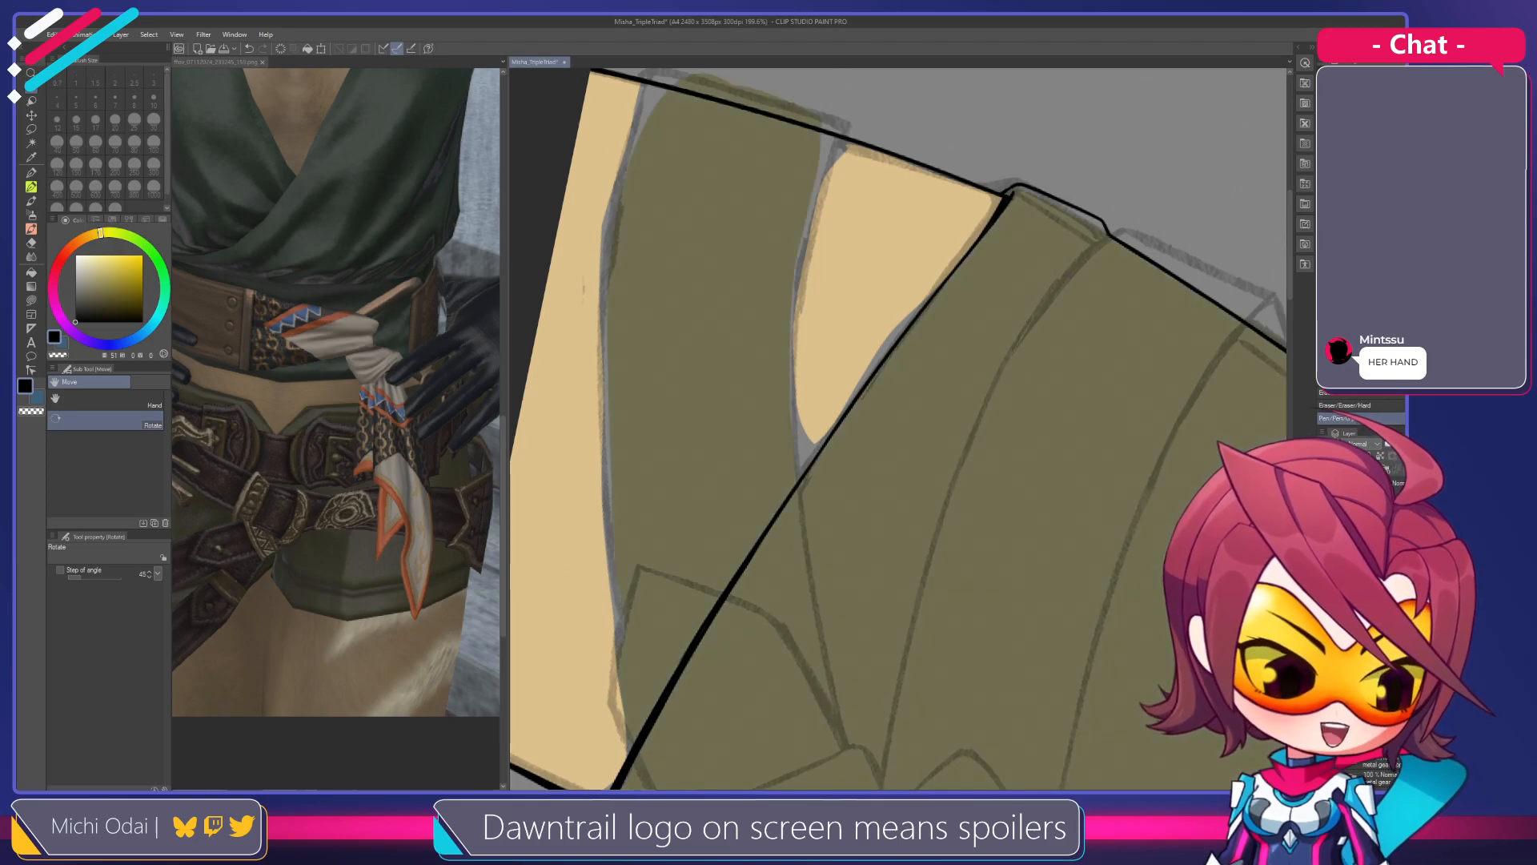
drag(919, 490, 882, 213)
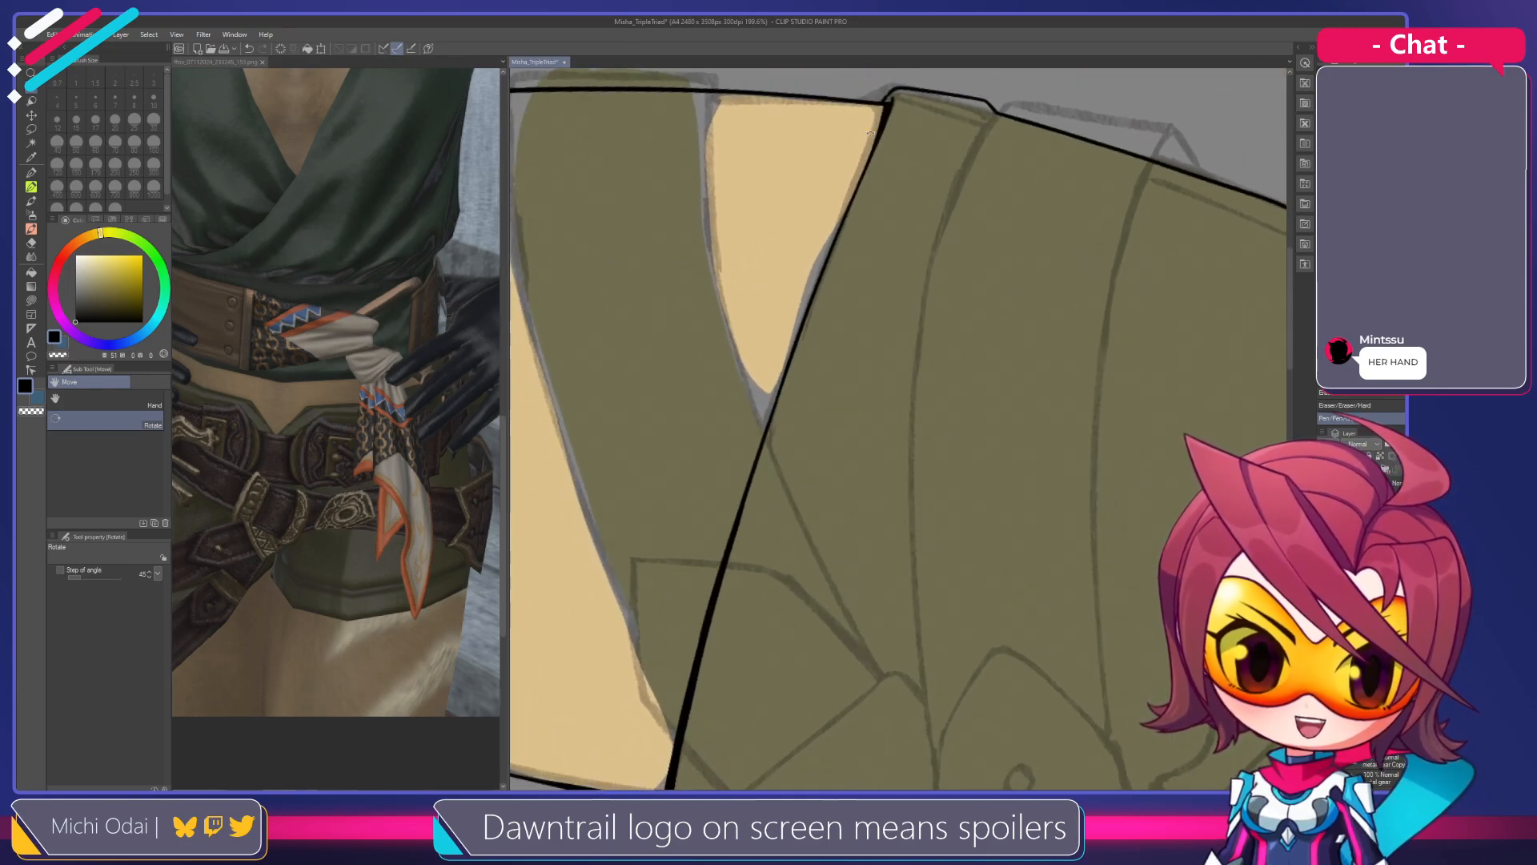
key(p)
key(ctrl+z)
drag(880, 123, 831, 253)
key(ctrl+z)
key(ctrl+z)
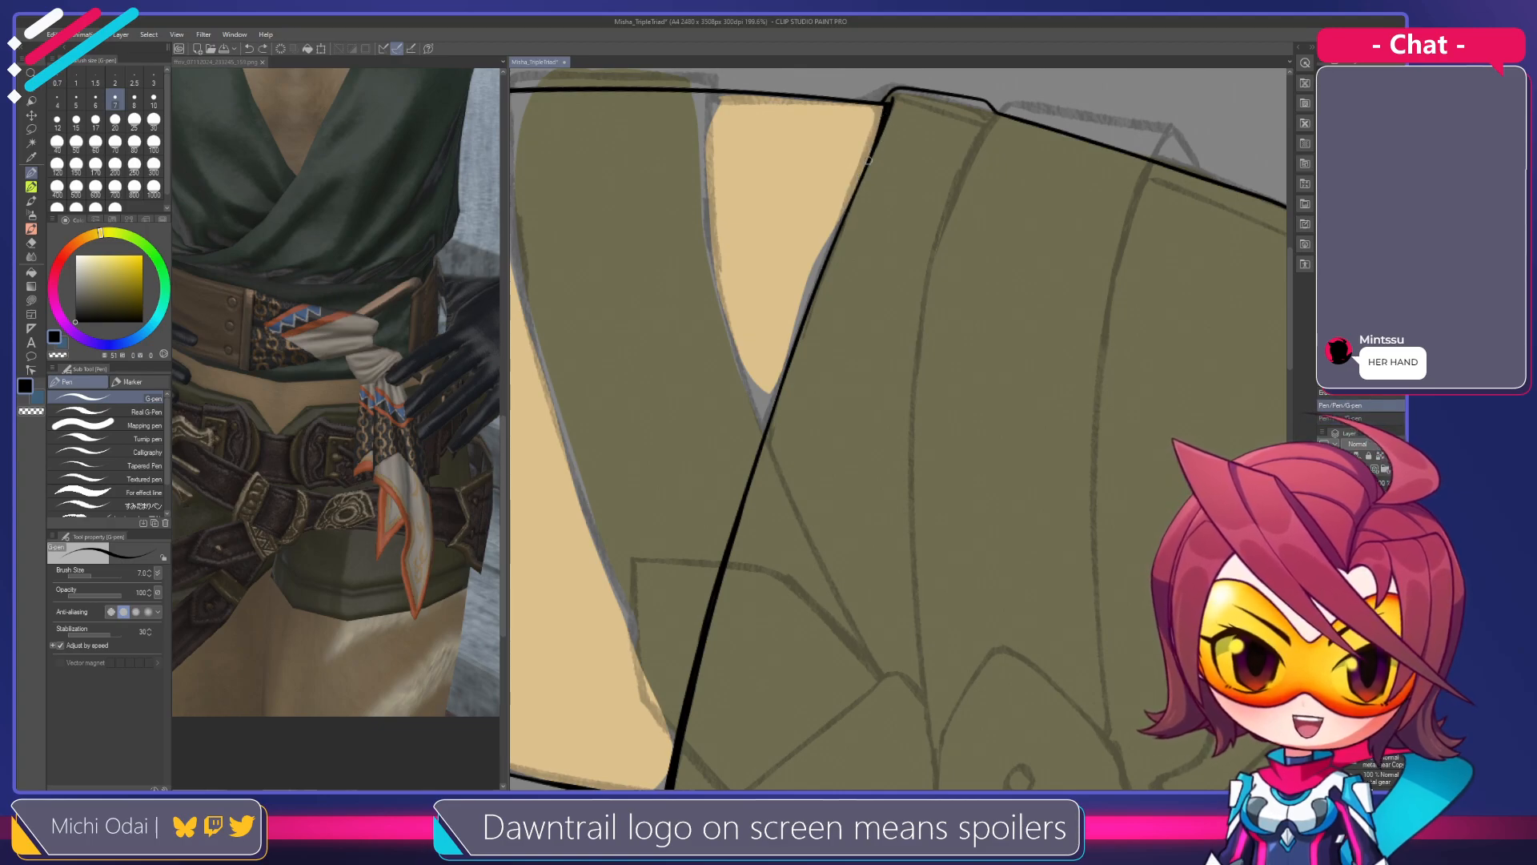
drag(884, 113, 835, 235)
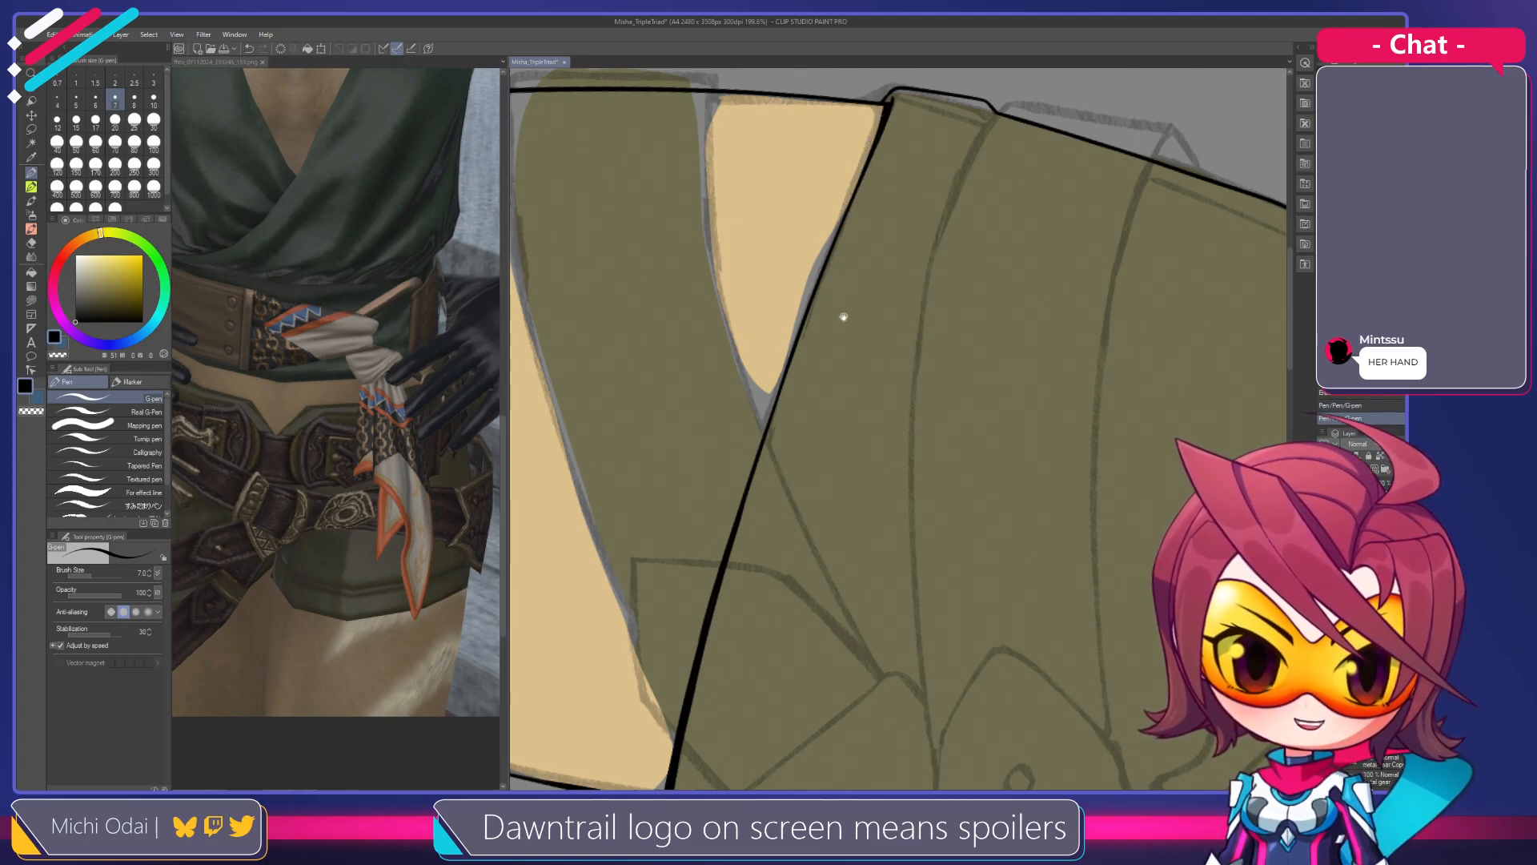
drag(843, 309, 868, 213)
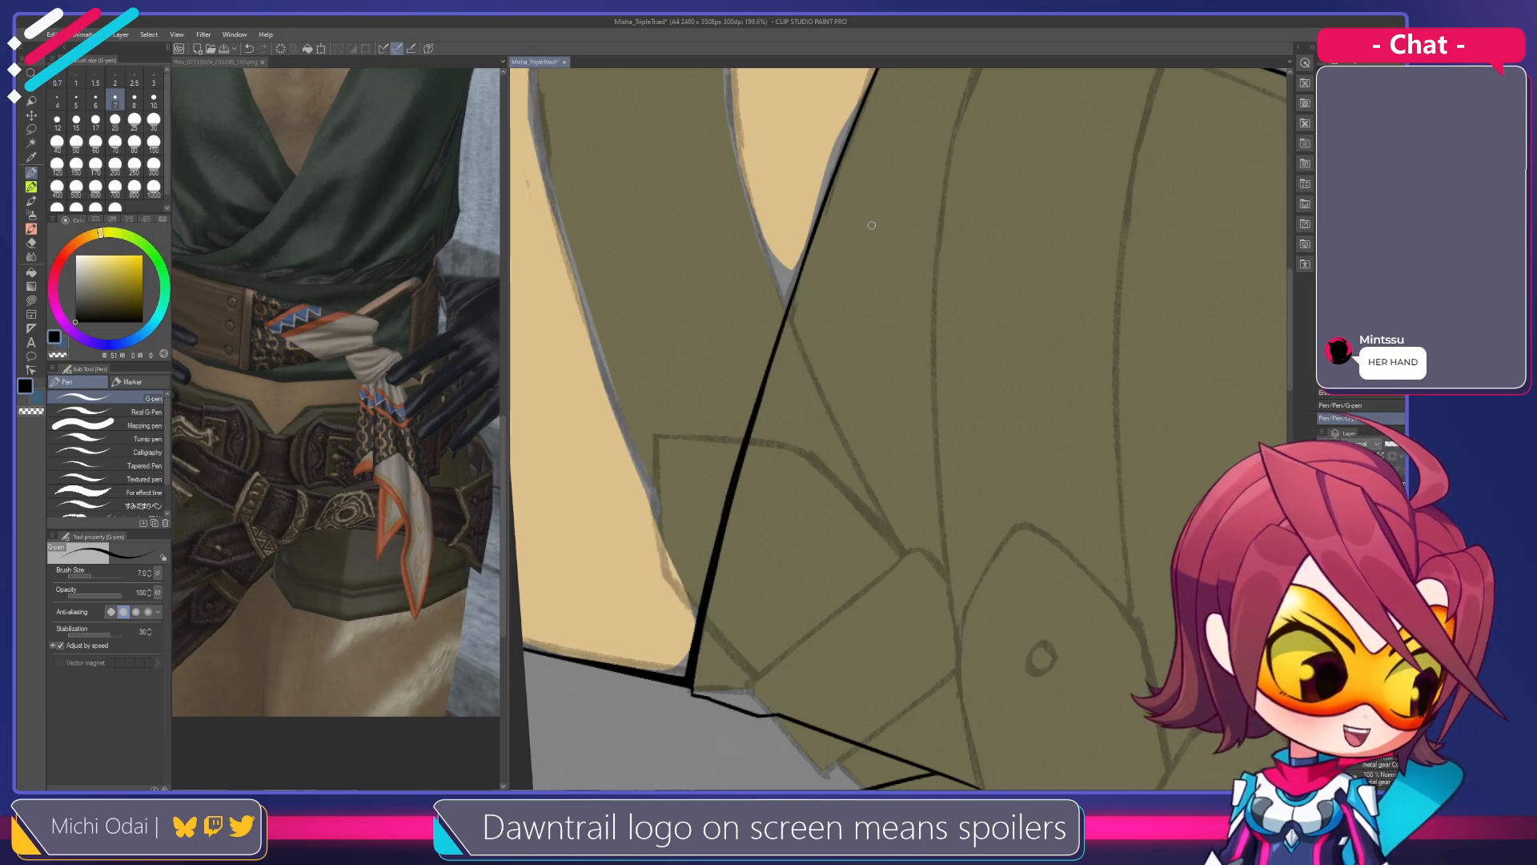
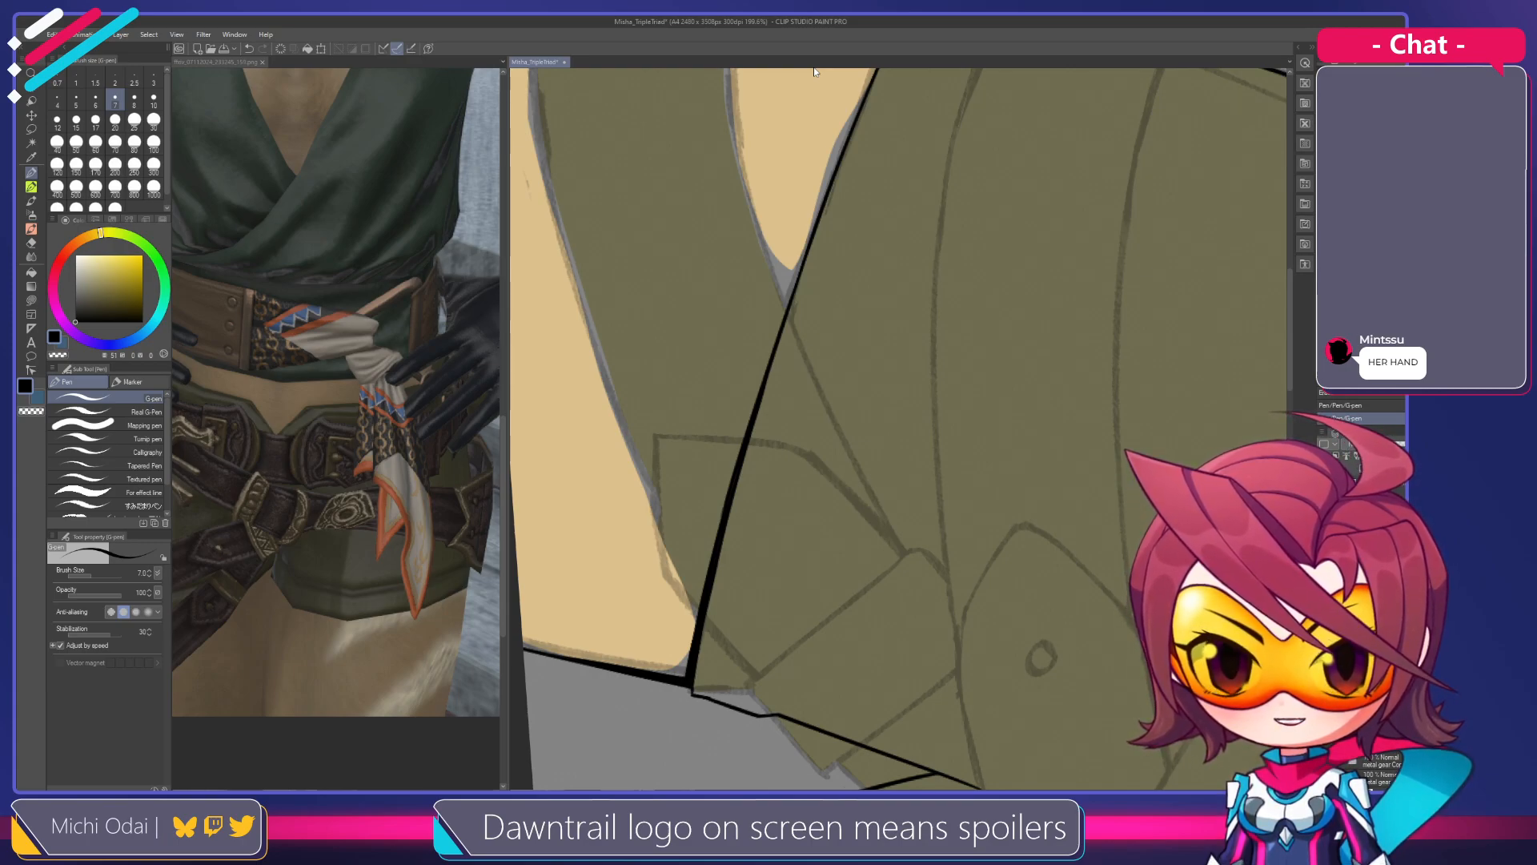
Thin the left leg's hem line near the inner corner with the hard eraser and save the drawing
scroll(725, 531, up, 1)
drag(724, 531, 752, 462)
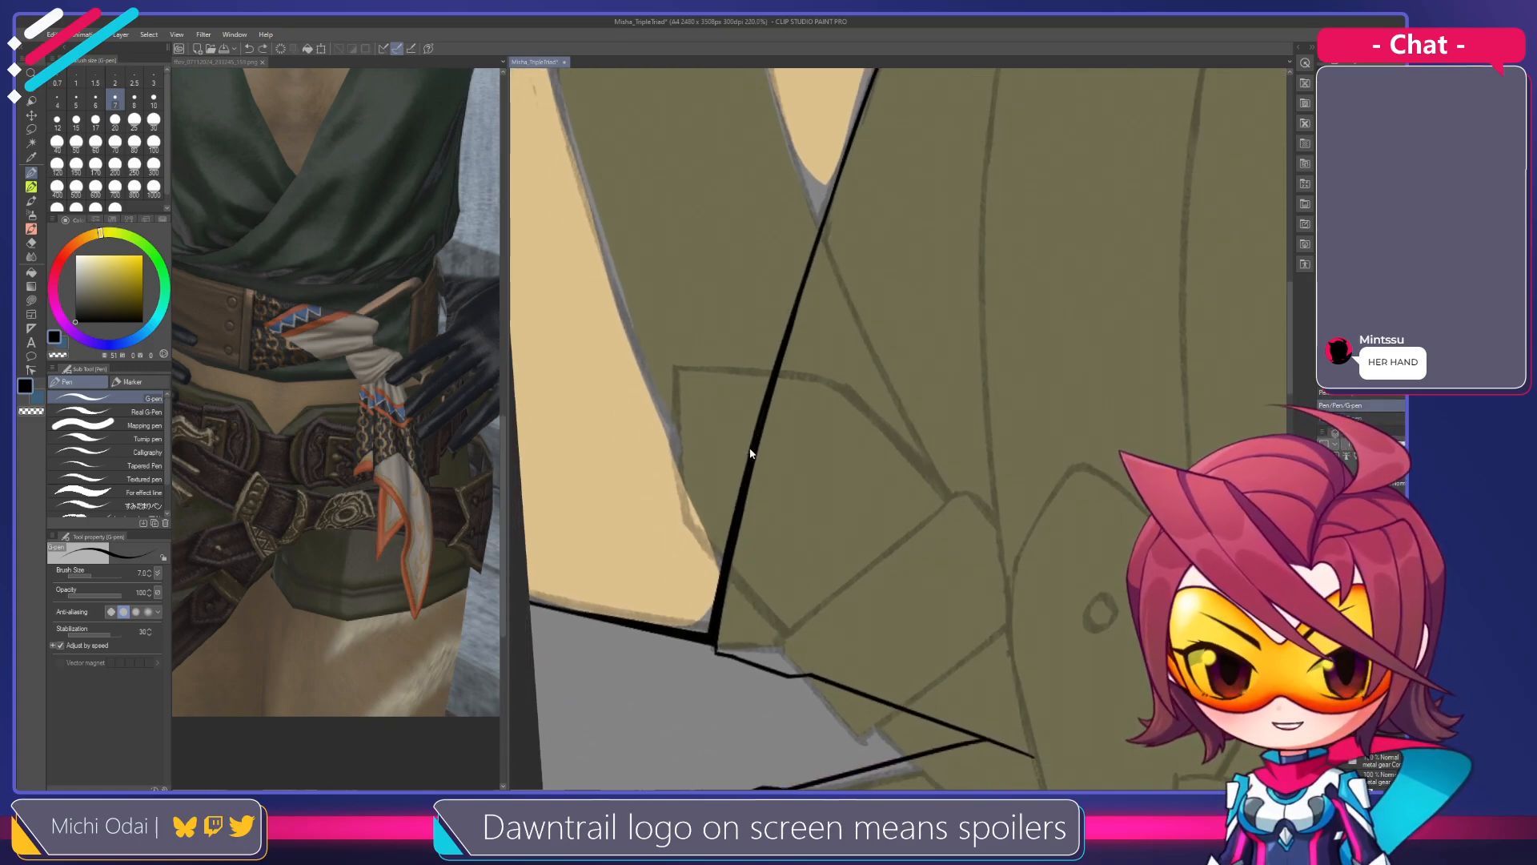
key(e)
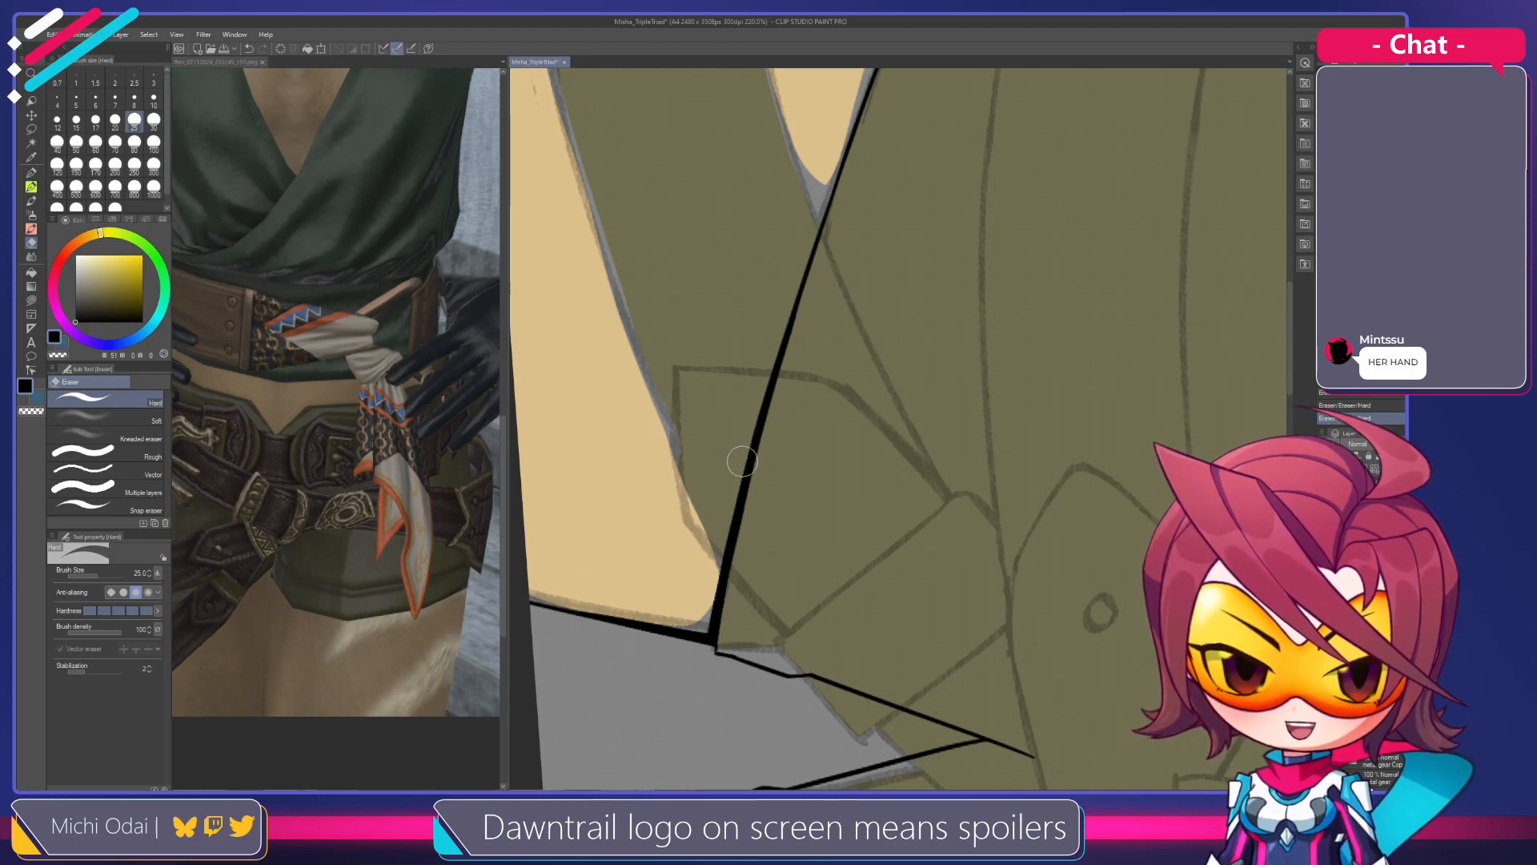
scroll(740, 521, down, 3)
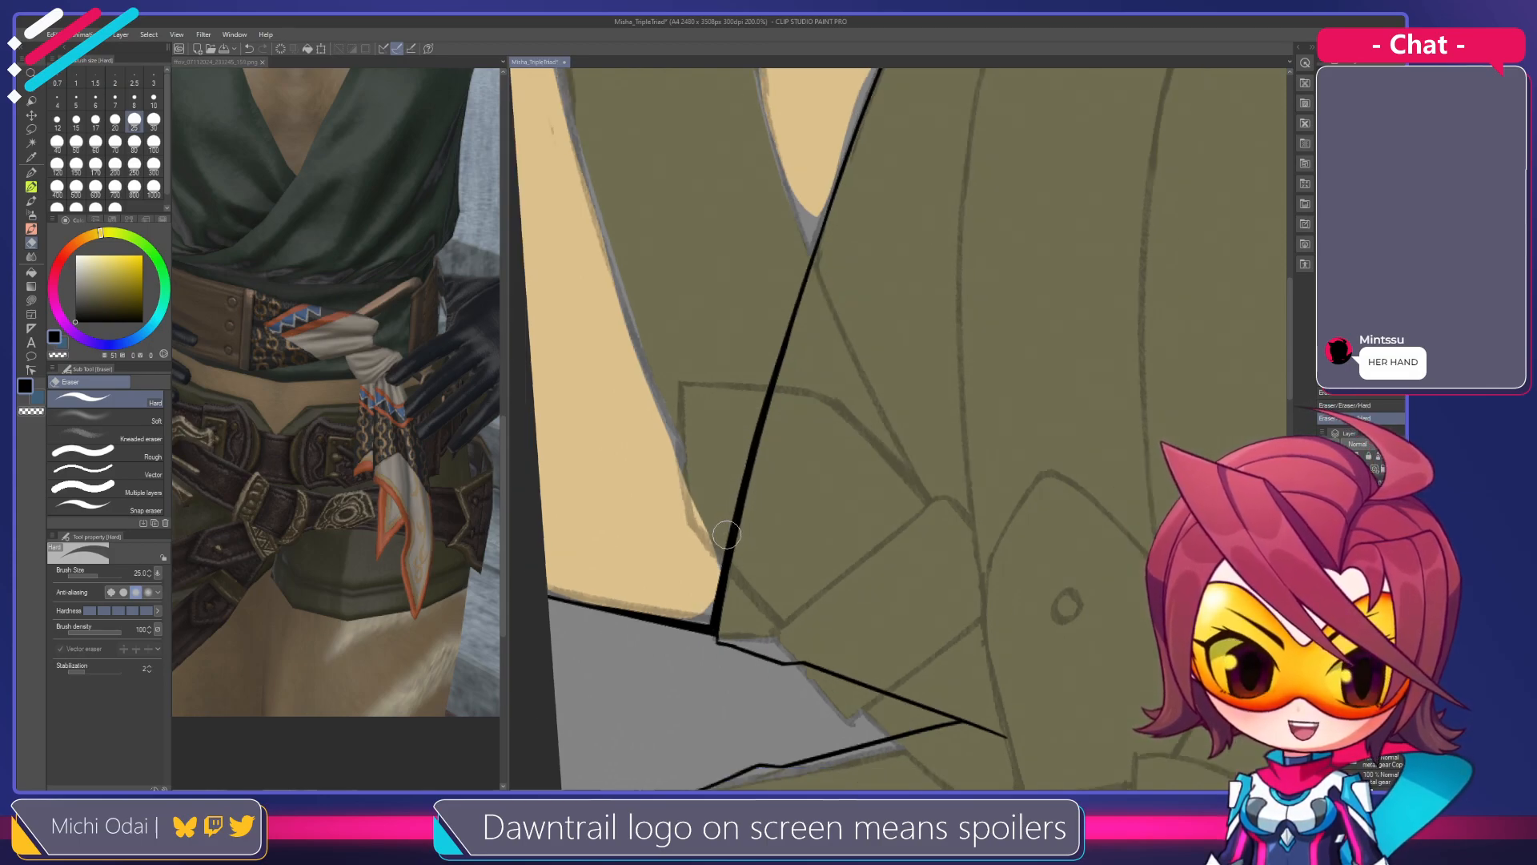
key(ctrl+s)
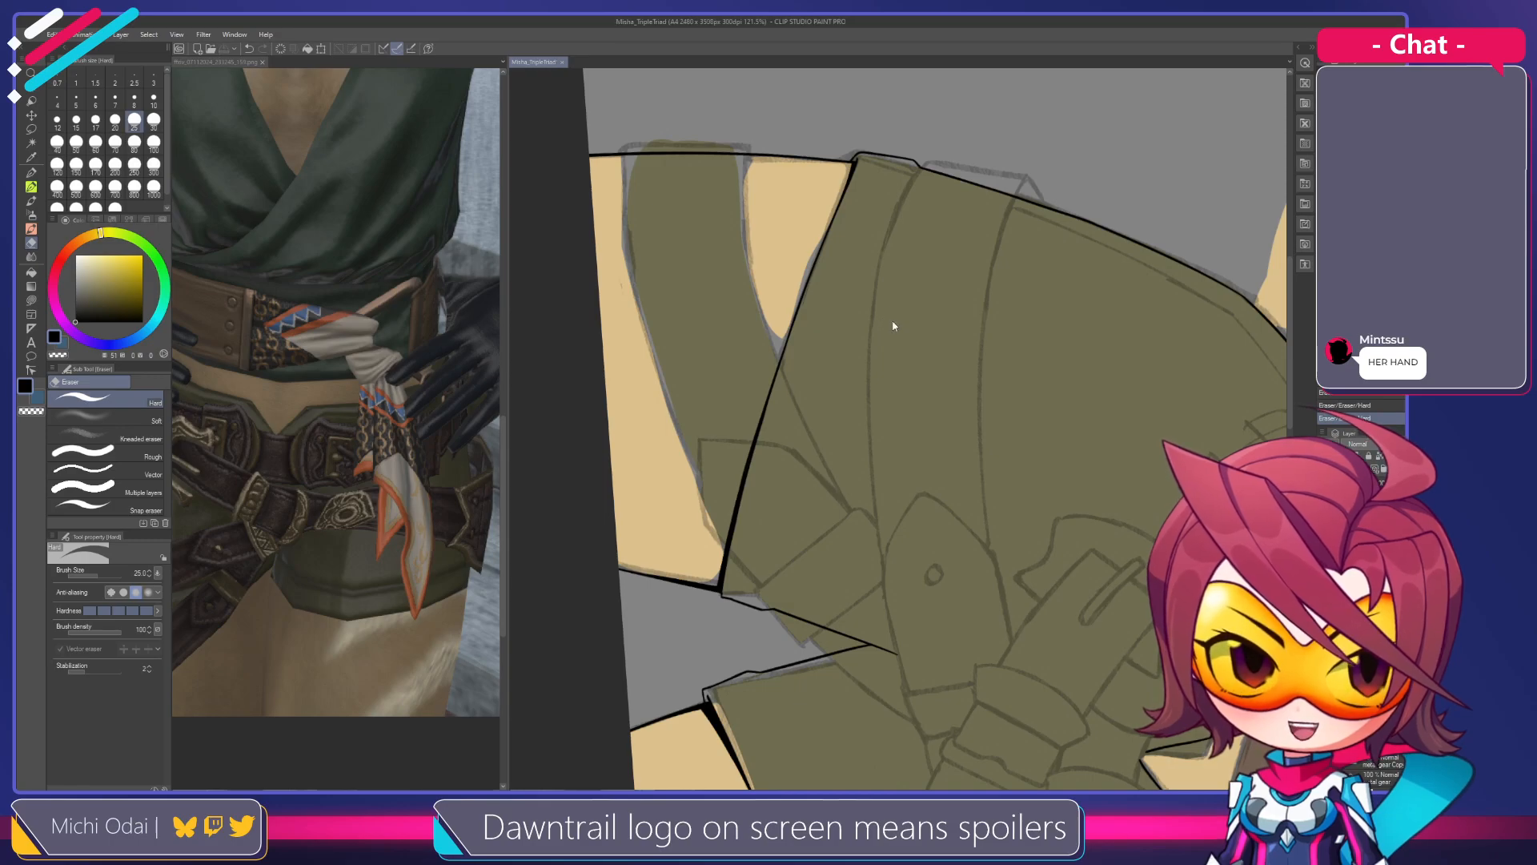
Examine the inked crotch lines and both legs' inner hem corners at different angles and magnifications
key(r)
mouse_move(895, 319)
mouse_down()
mouse_move(780, 327)
mouse_move(710, 391)
mouse_move(721, 398)
mouse_up()
drag(918, 457, 759, 381)
drag(957, 396, 830, 312)
drag(863, 396, 766, 292)
scroll(763, 435, up, 3)
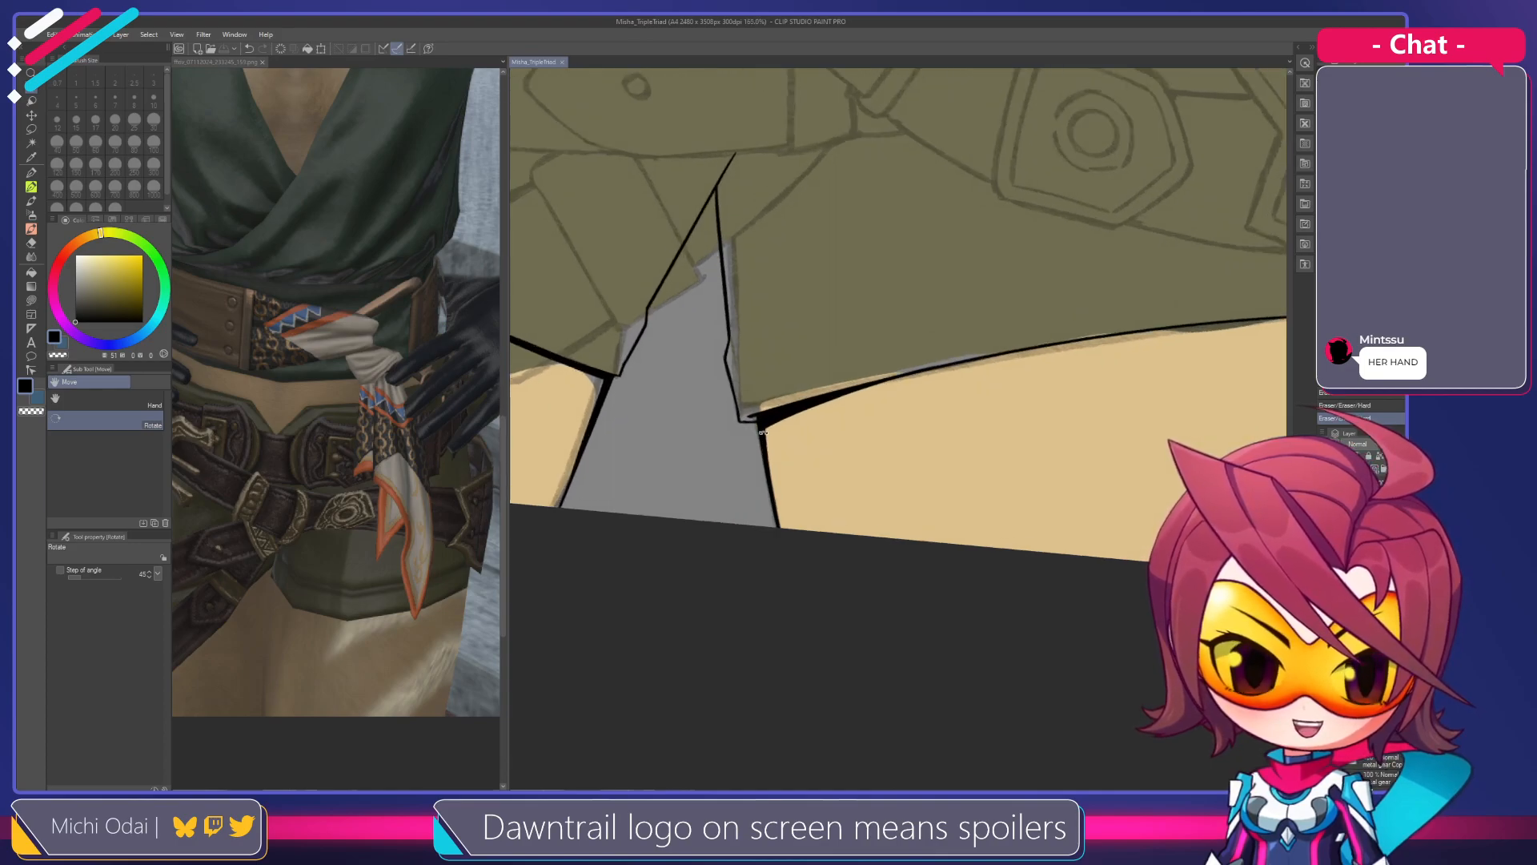
scroll(757, 429, up, 2)
key(p)
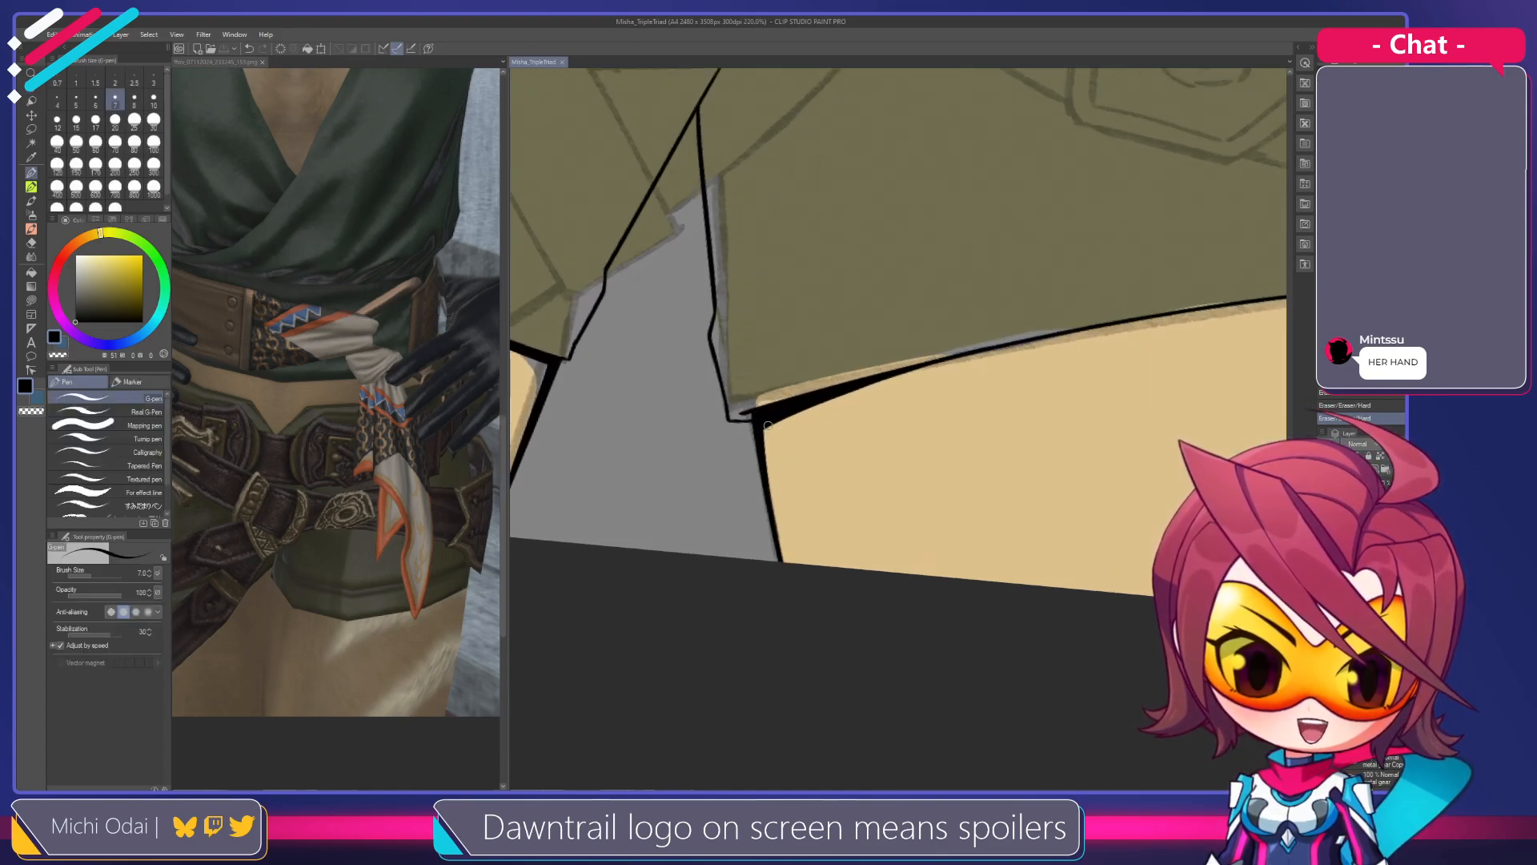
drag(776, 405, 761, 587)
drag(747, 457, 902, 518)
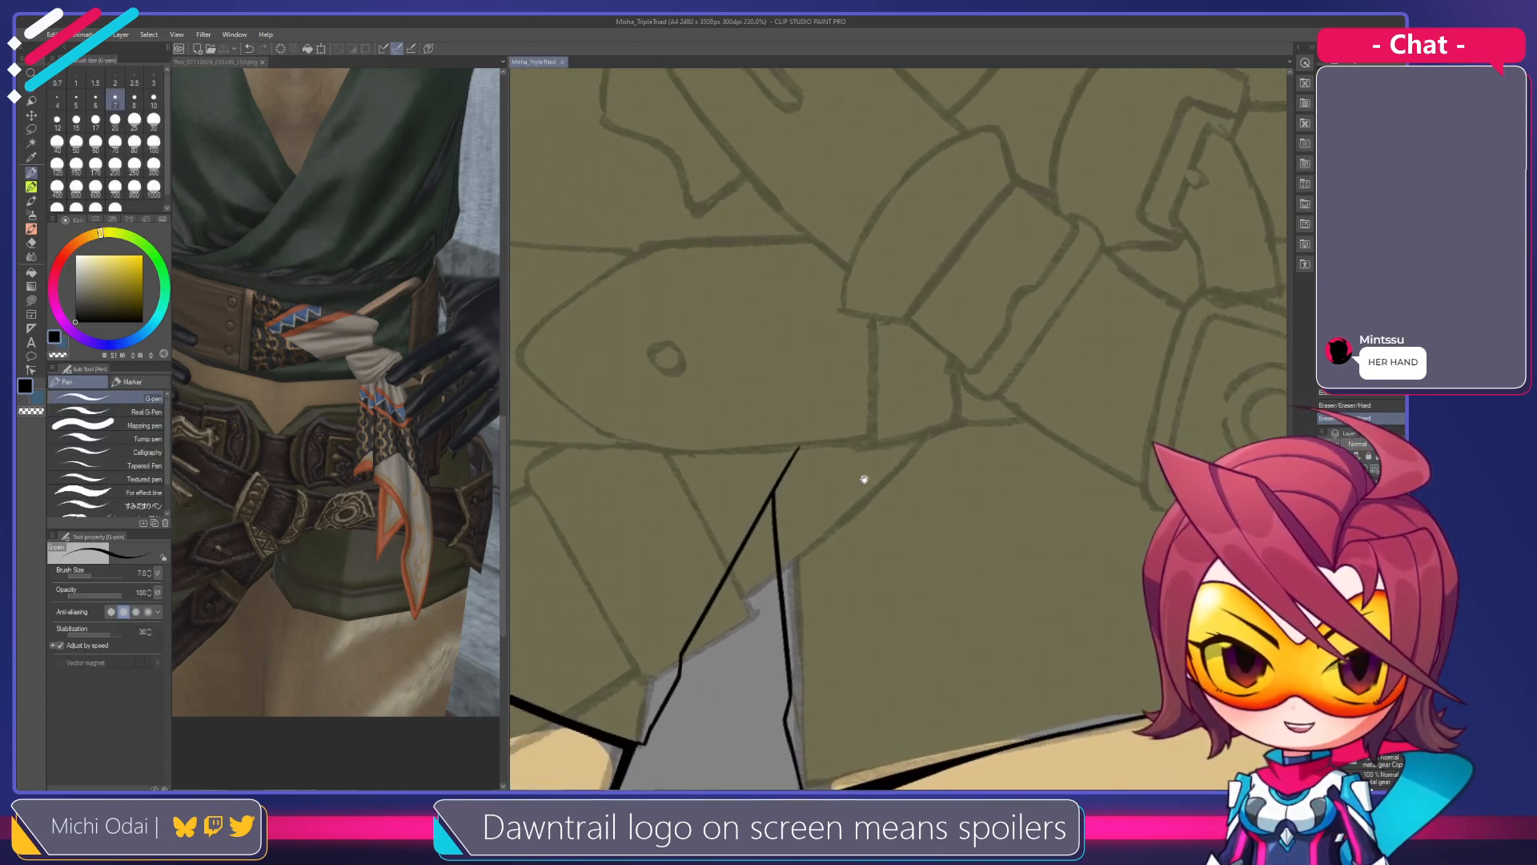
scroll(798, 435, down, 1)
scroll(798, 432, down, 1)
drag(752, 494, 848, 505)
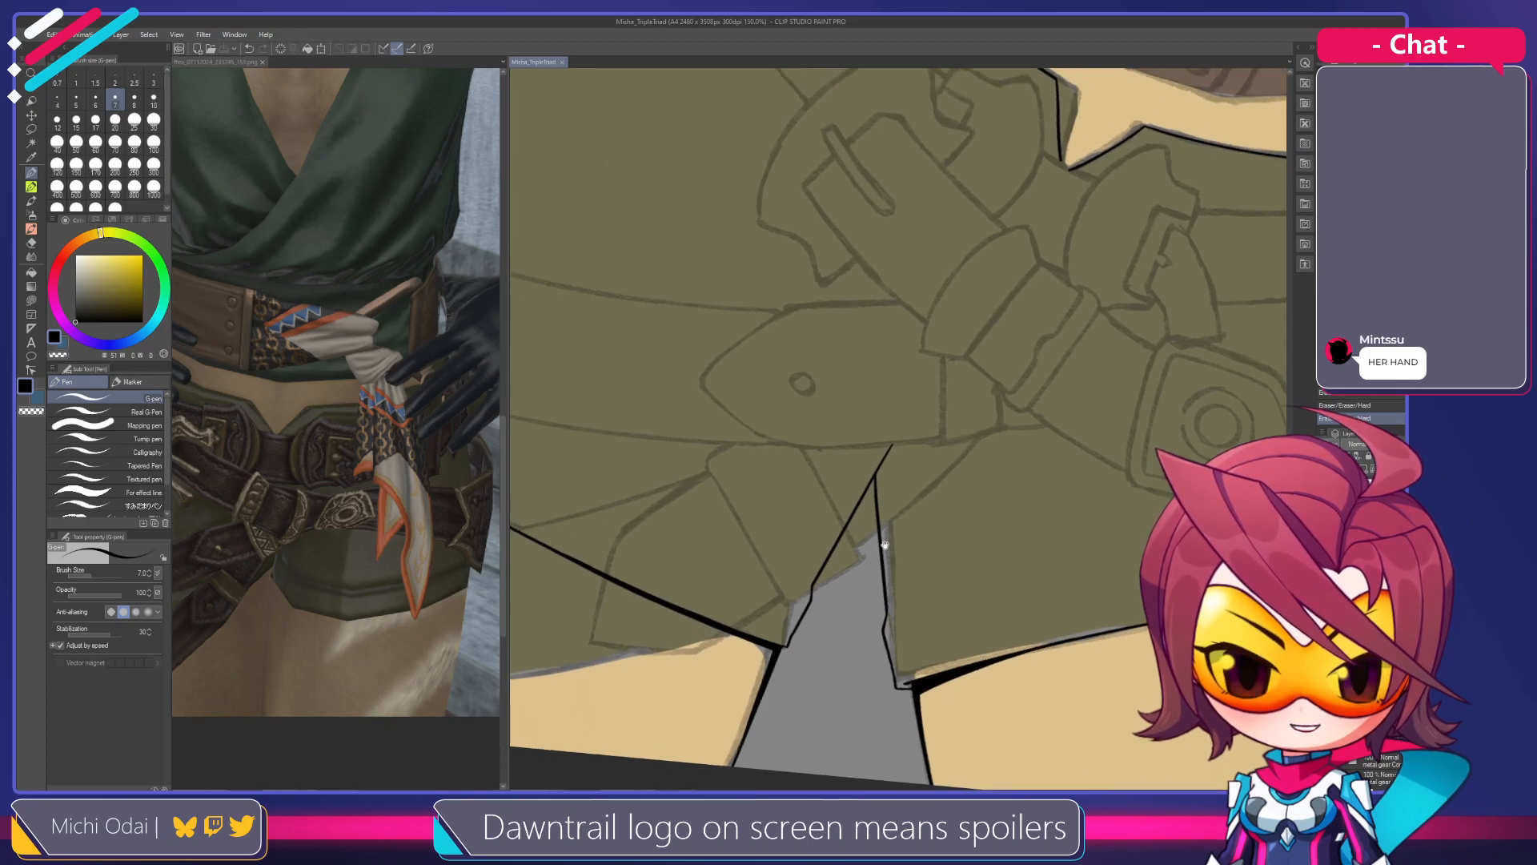
Save the drawing and reinforce the tip and rising side of the waistband's V-shaped notch with the G-pen
drag(895, 431, 865, 537)
drag(935, 345, 844, 478)
drag(1064, 273, 988, 361)
scroll(988, 360, up, 1)
scroll(969, 340, up, 2)
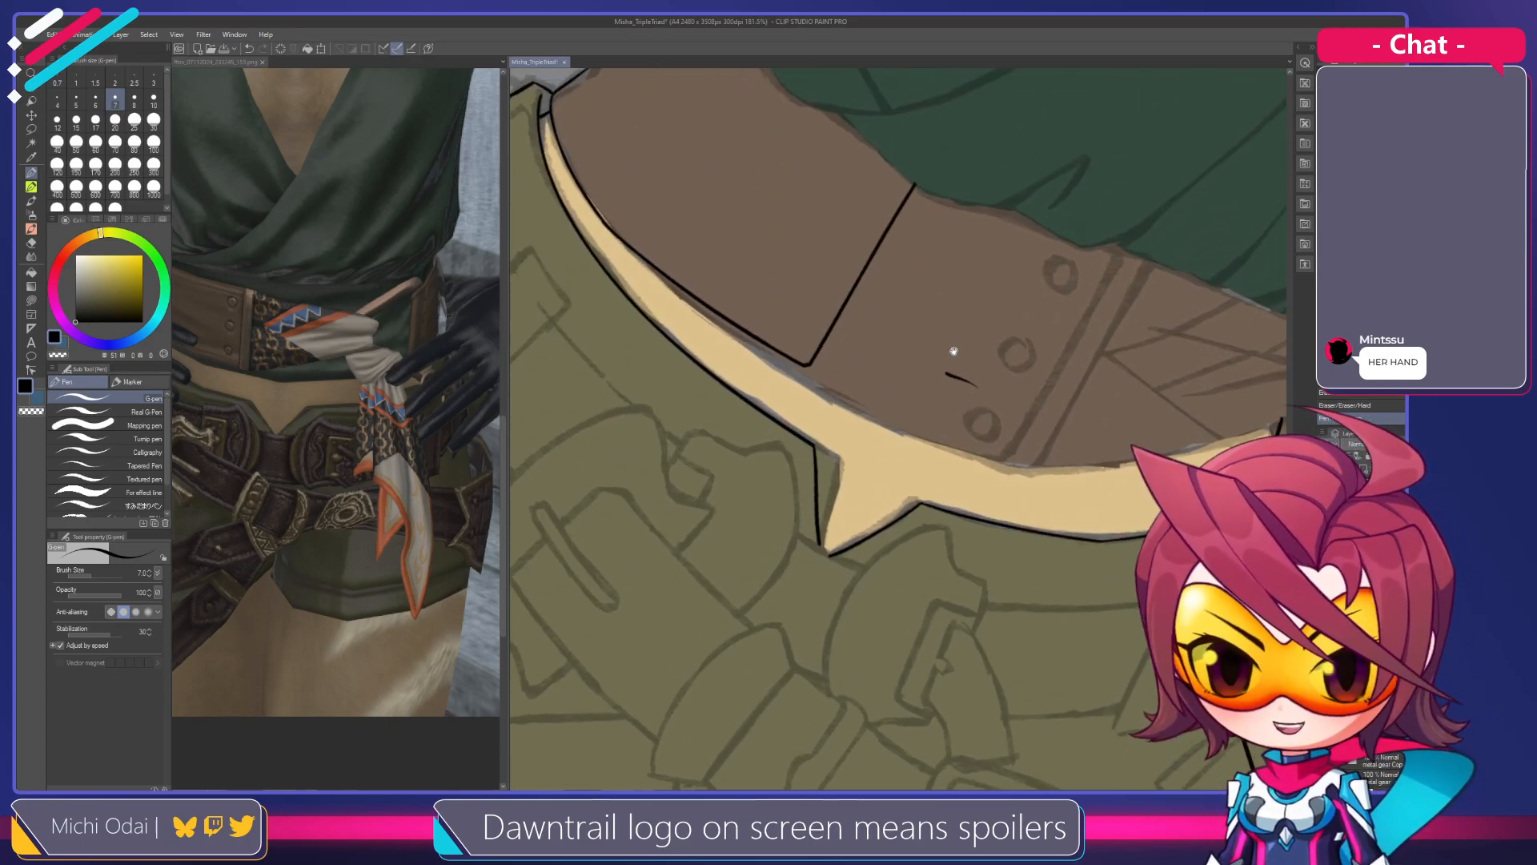
drag(968, 346, 956, 310)
key(ctrl+s)
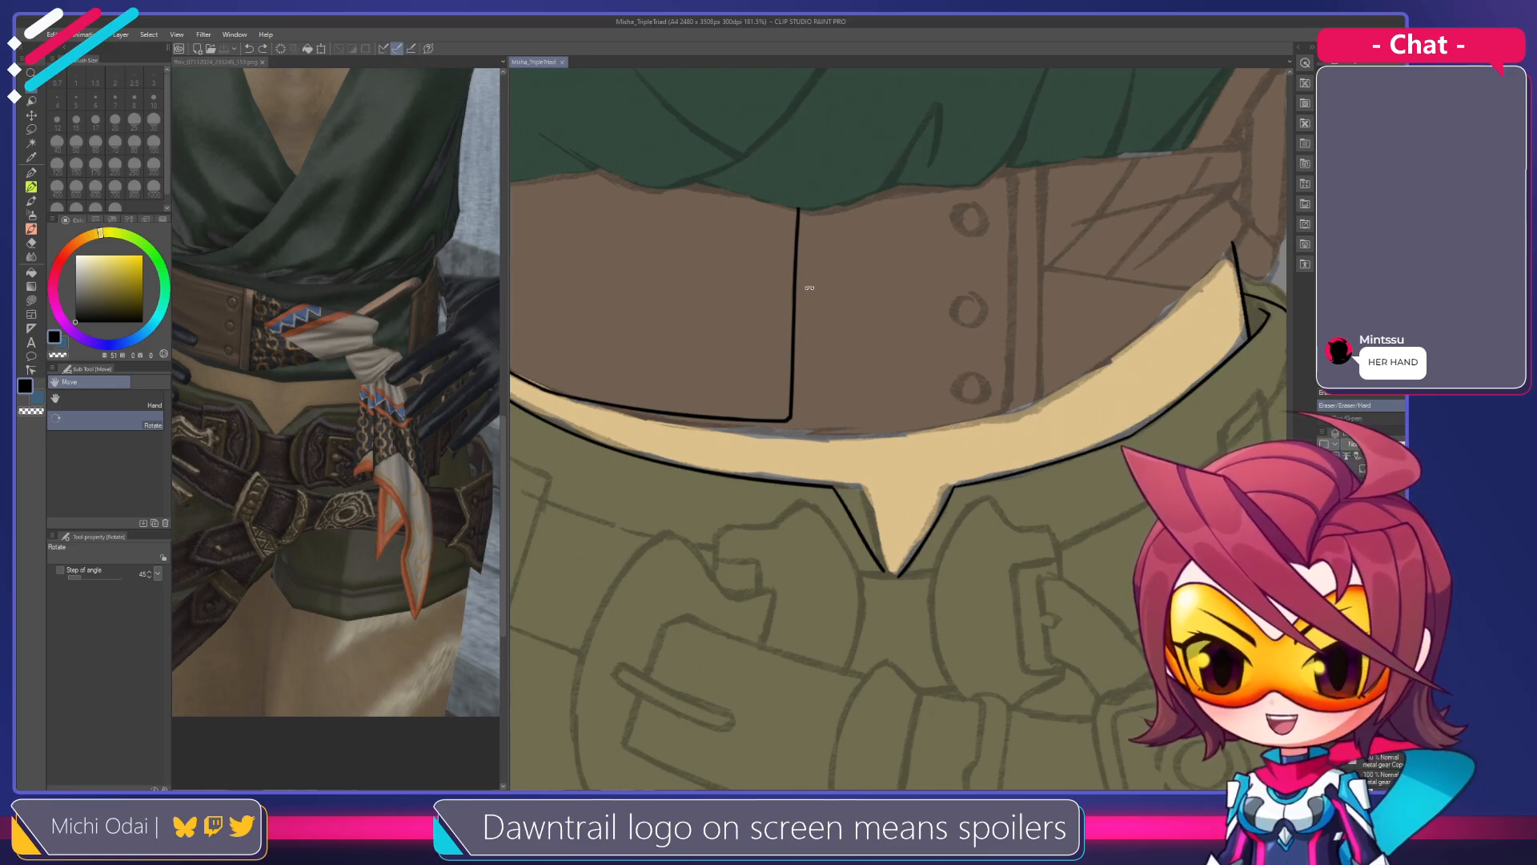
scroll(980, 494, down, 3)
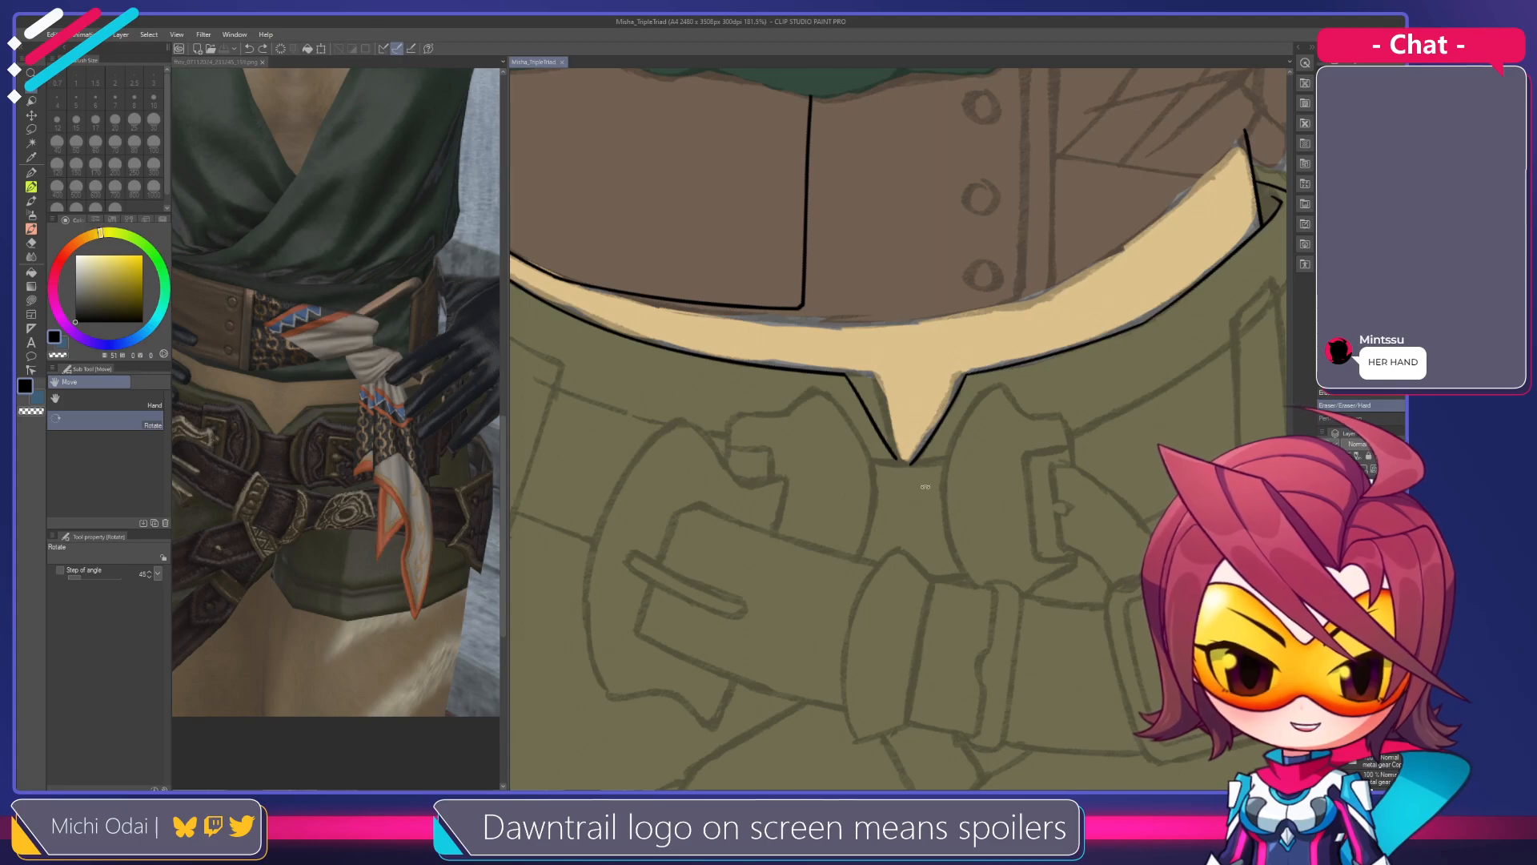
key(p)
click(895, 455)
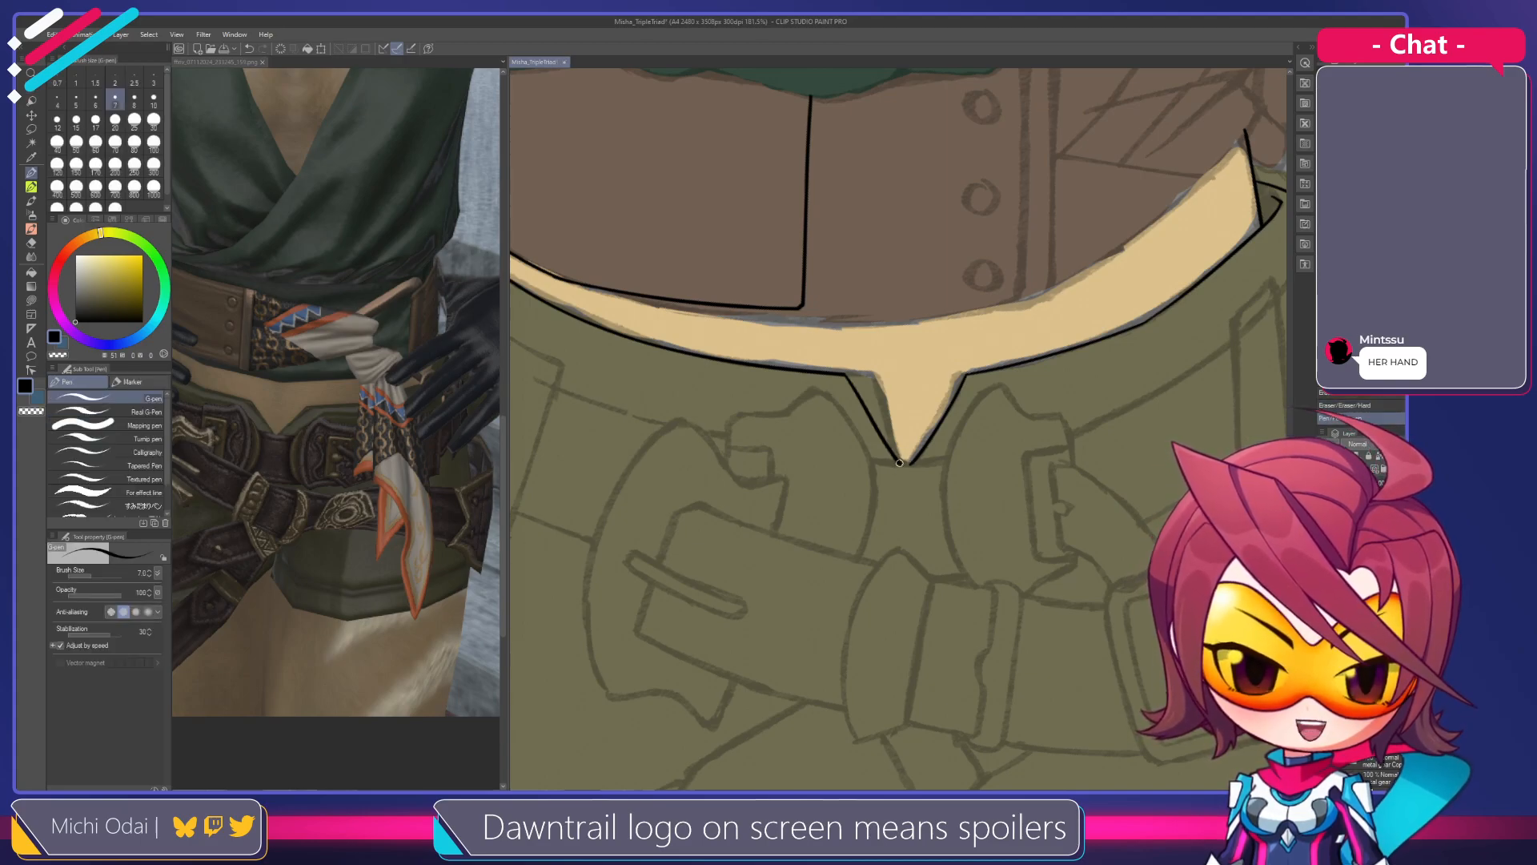
mouse_move(892, 454)
mouse_down()
mouse_move(940, 464)
mouse_move(1000, 395)
mouse_move(1098, 405)
mouse_move(1096, 418)
mouse_move(956, 370)
mouse_up()
Shift the reference image to bring the full belt and shorts into view, and save the drawing
click(373, 431)
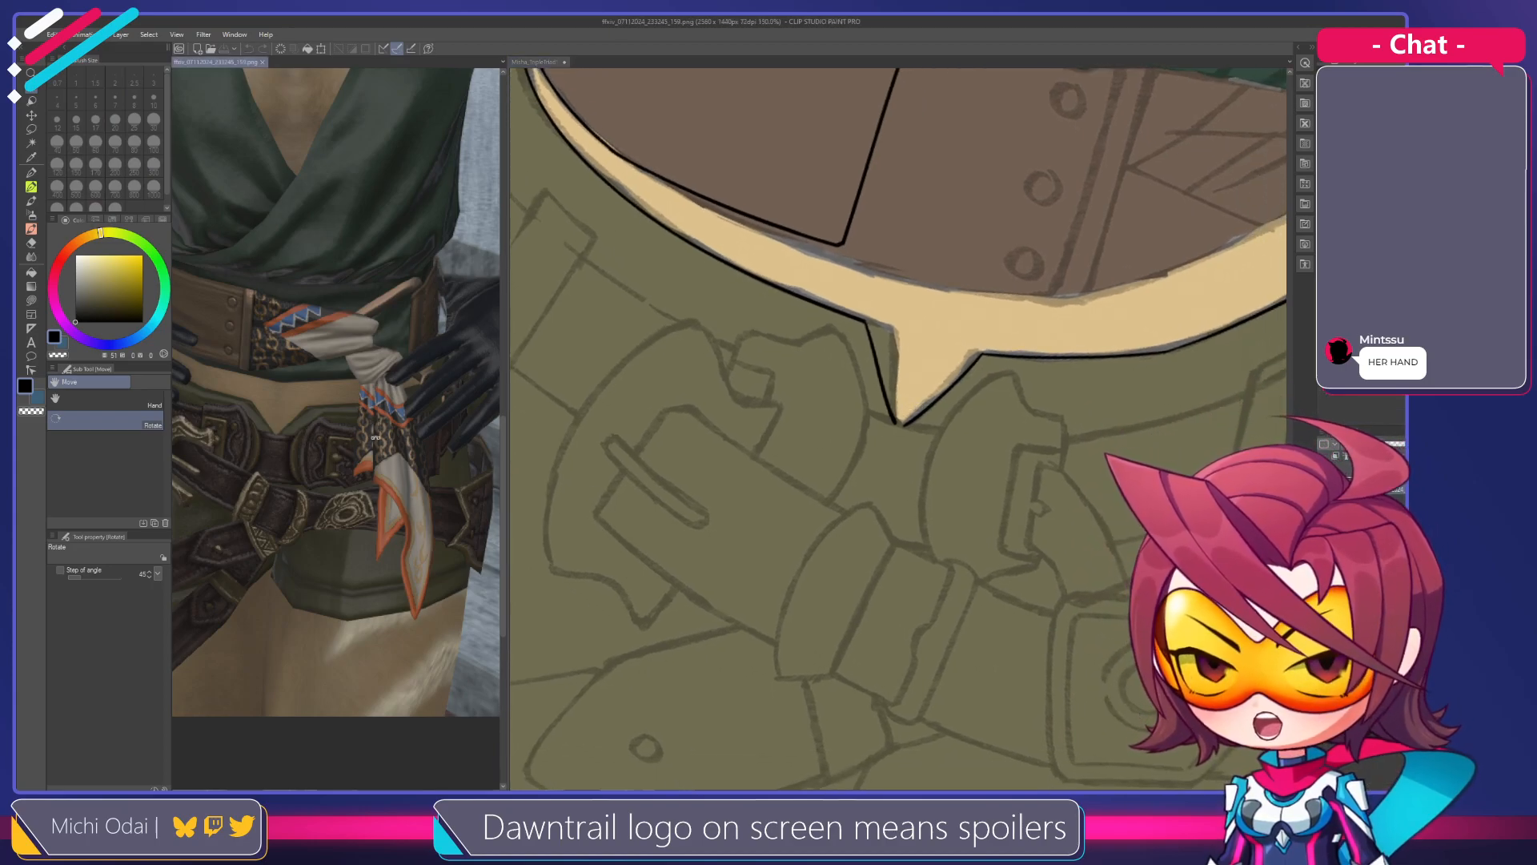
drag(340, 406, 439, 421)
click(905, 418)
mouse_move(905, 419)
mouse_down()
mouse_move(850, 309)
mouse_move(867, 312)
mouse_move(863, 288)
mouse_up()
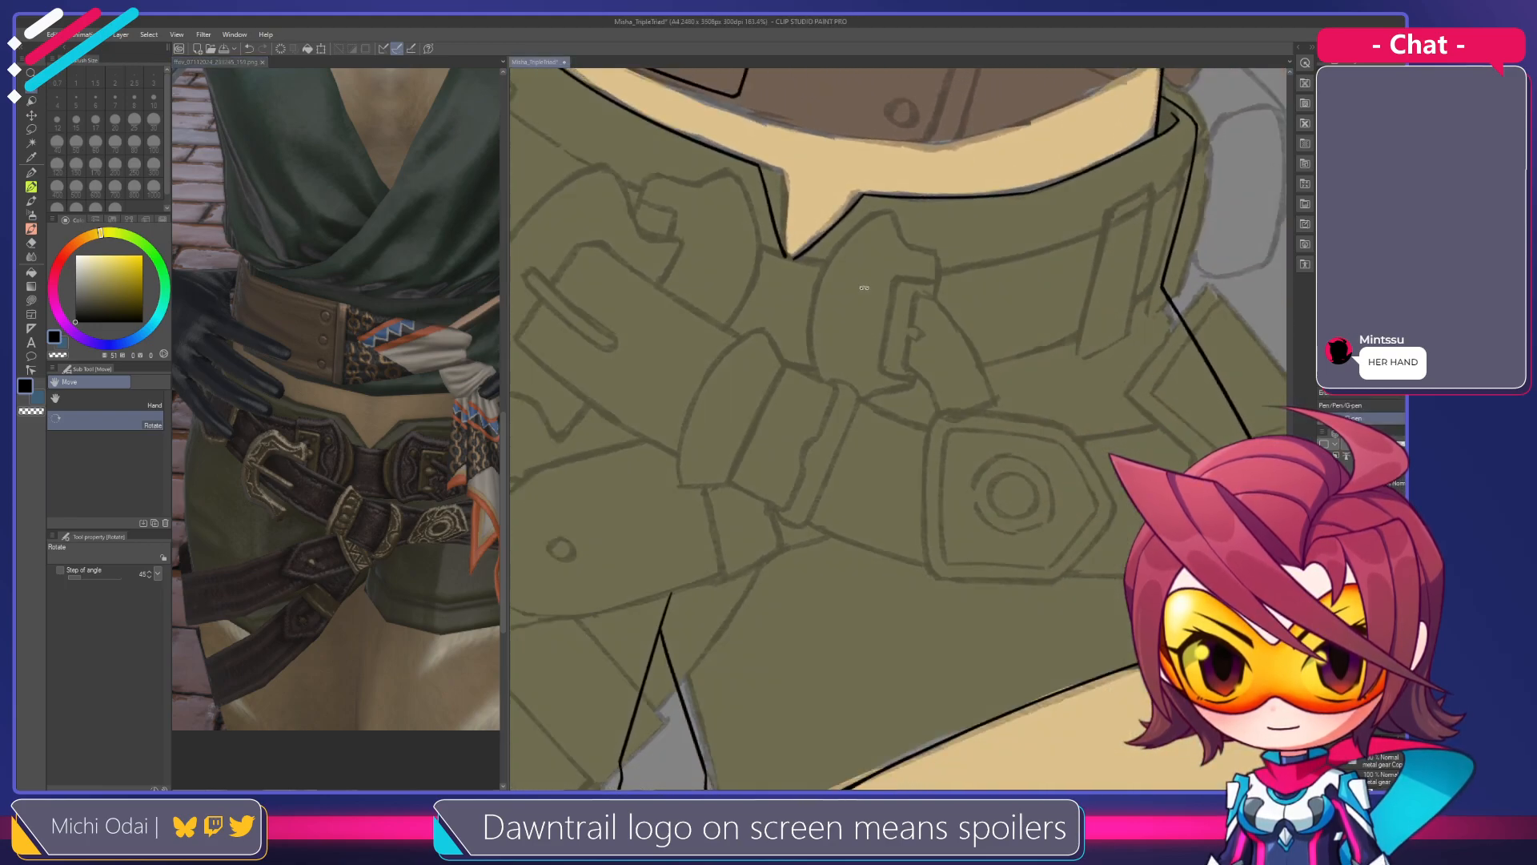
key(ctrl+s)
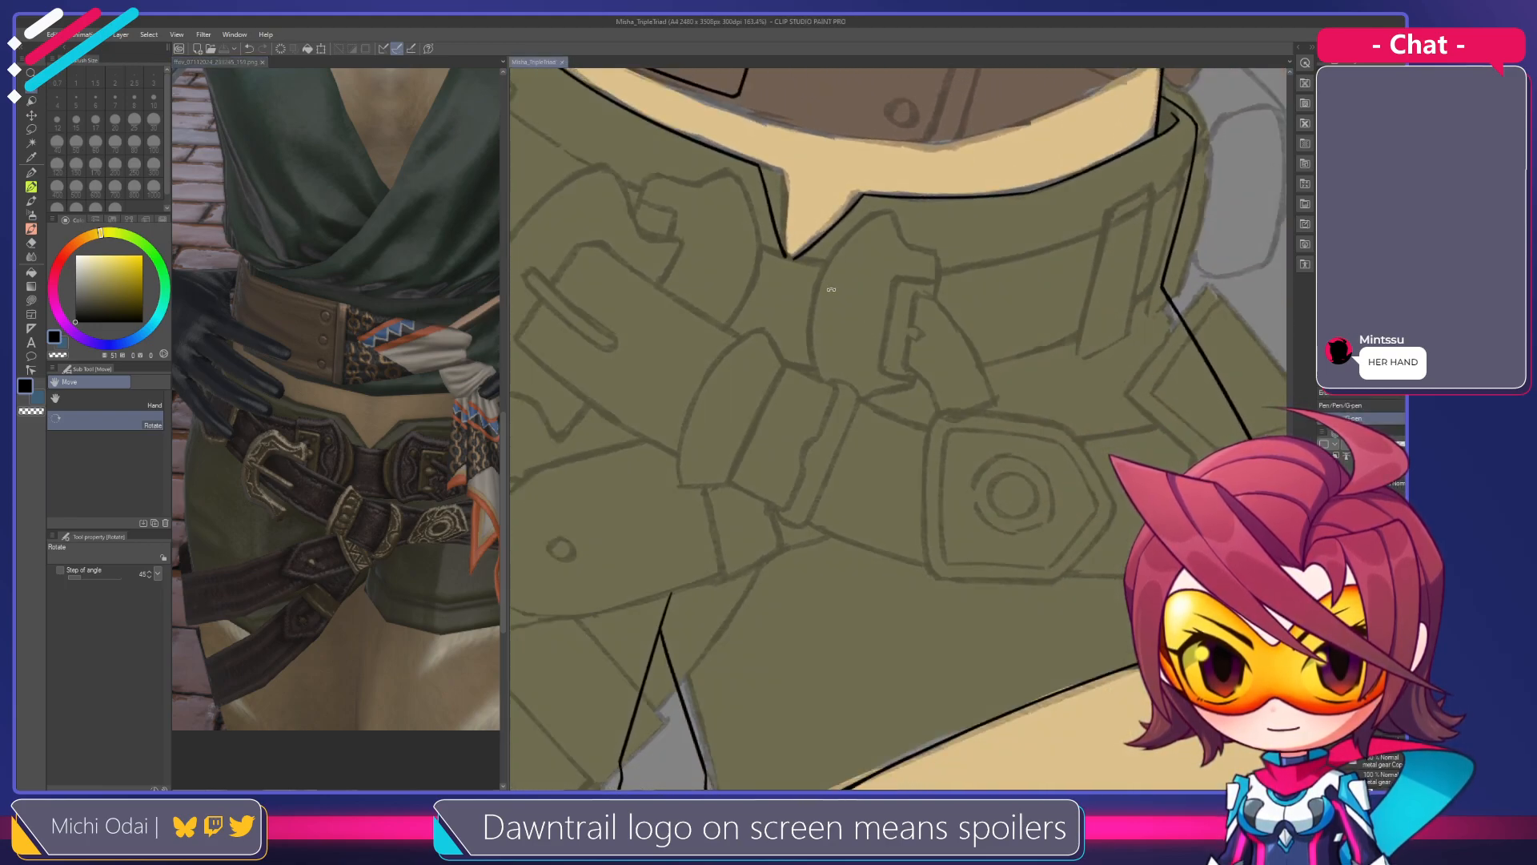
Examine the shorts and belt sketch, both close up and against the whole figure, at several rotations
drag(831, 277, 830, 273)
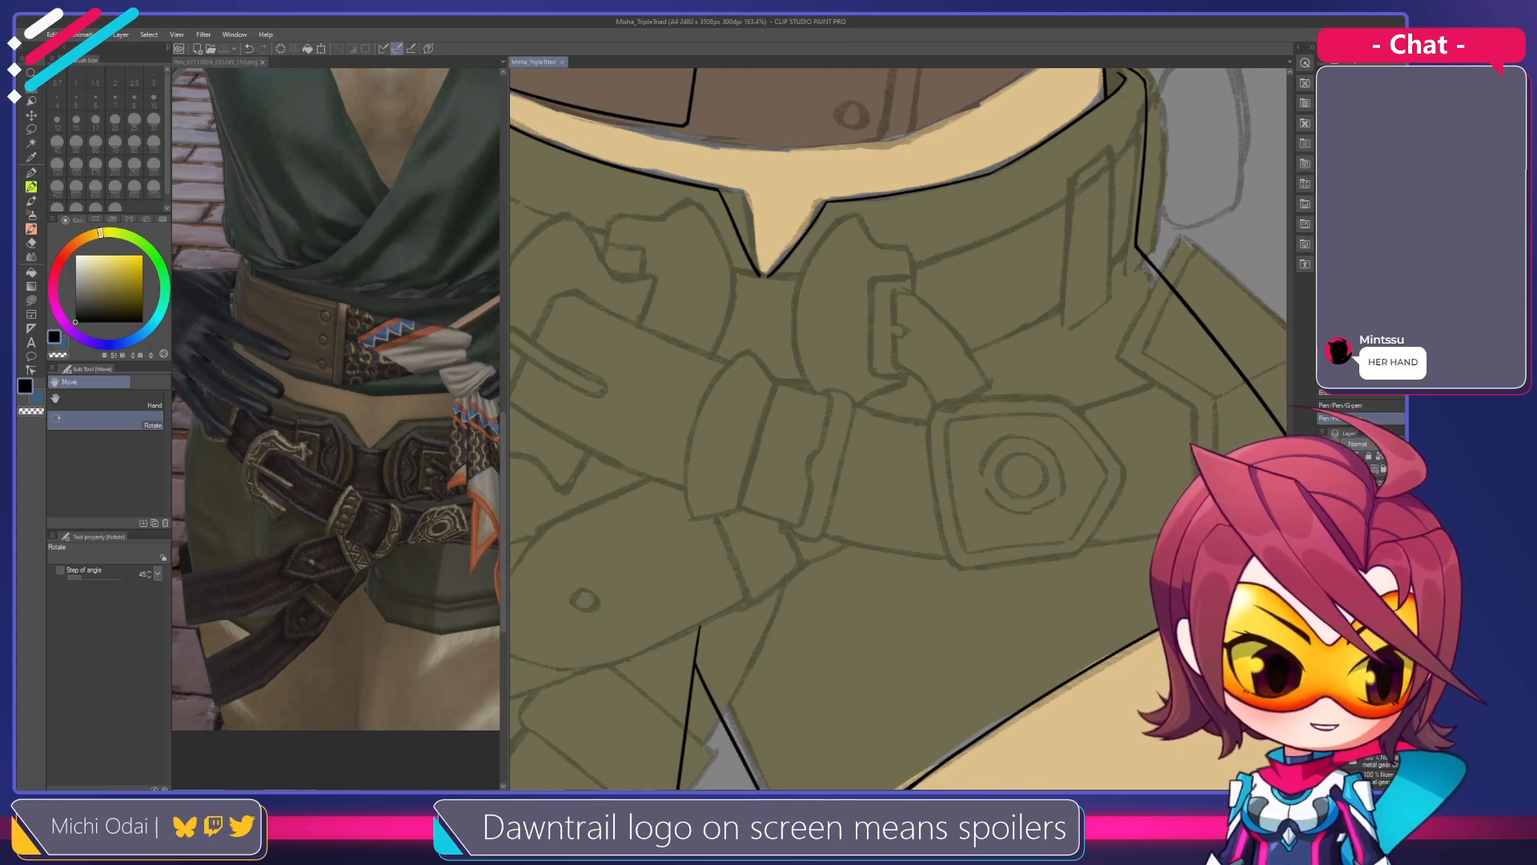
drag(823, 349, 886, 391)
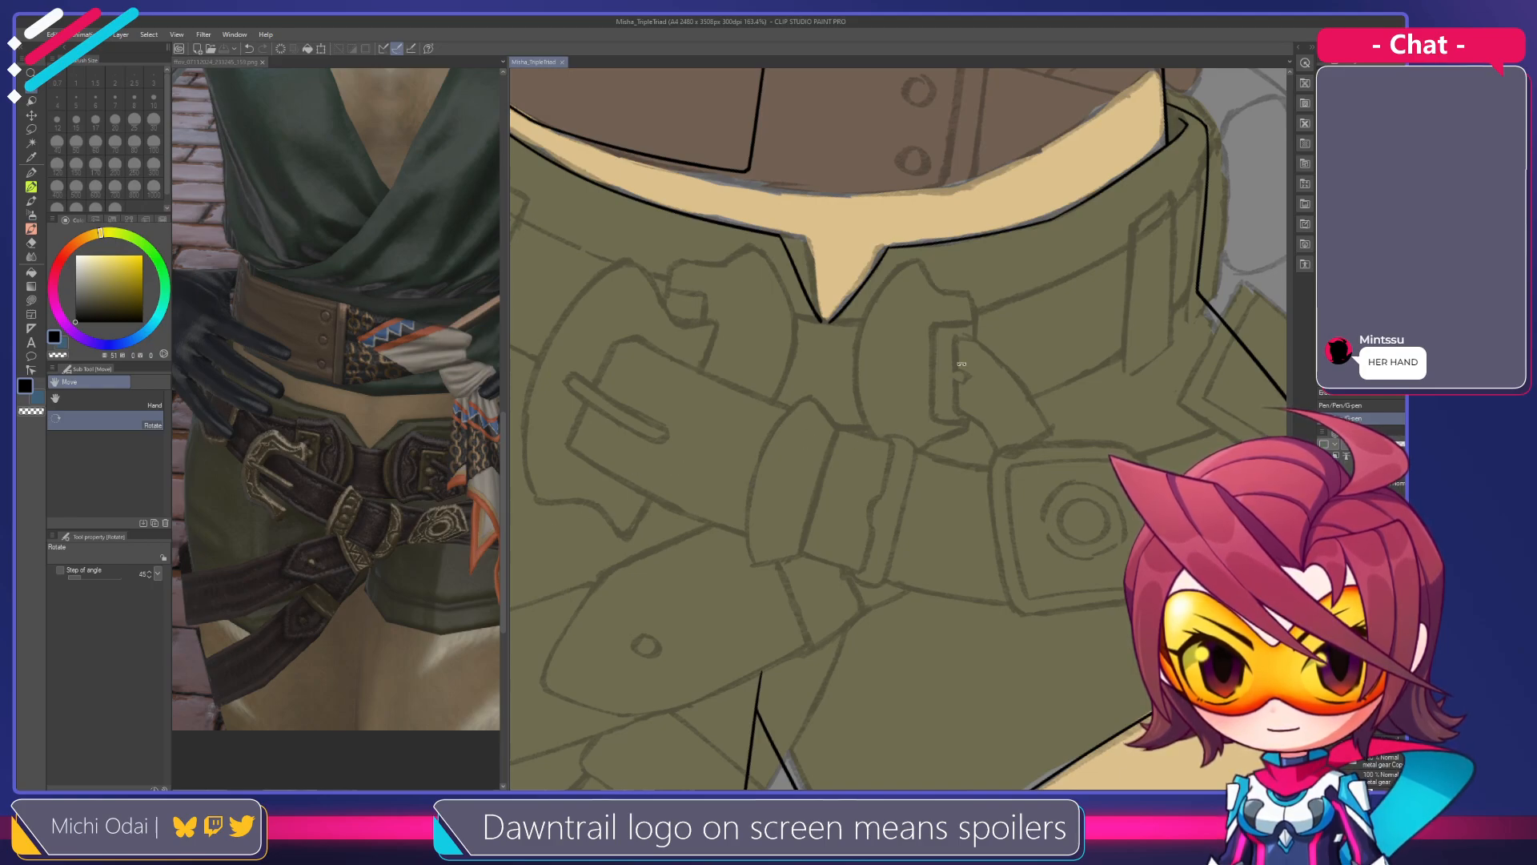
scroll(963, 364, down, 5)
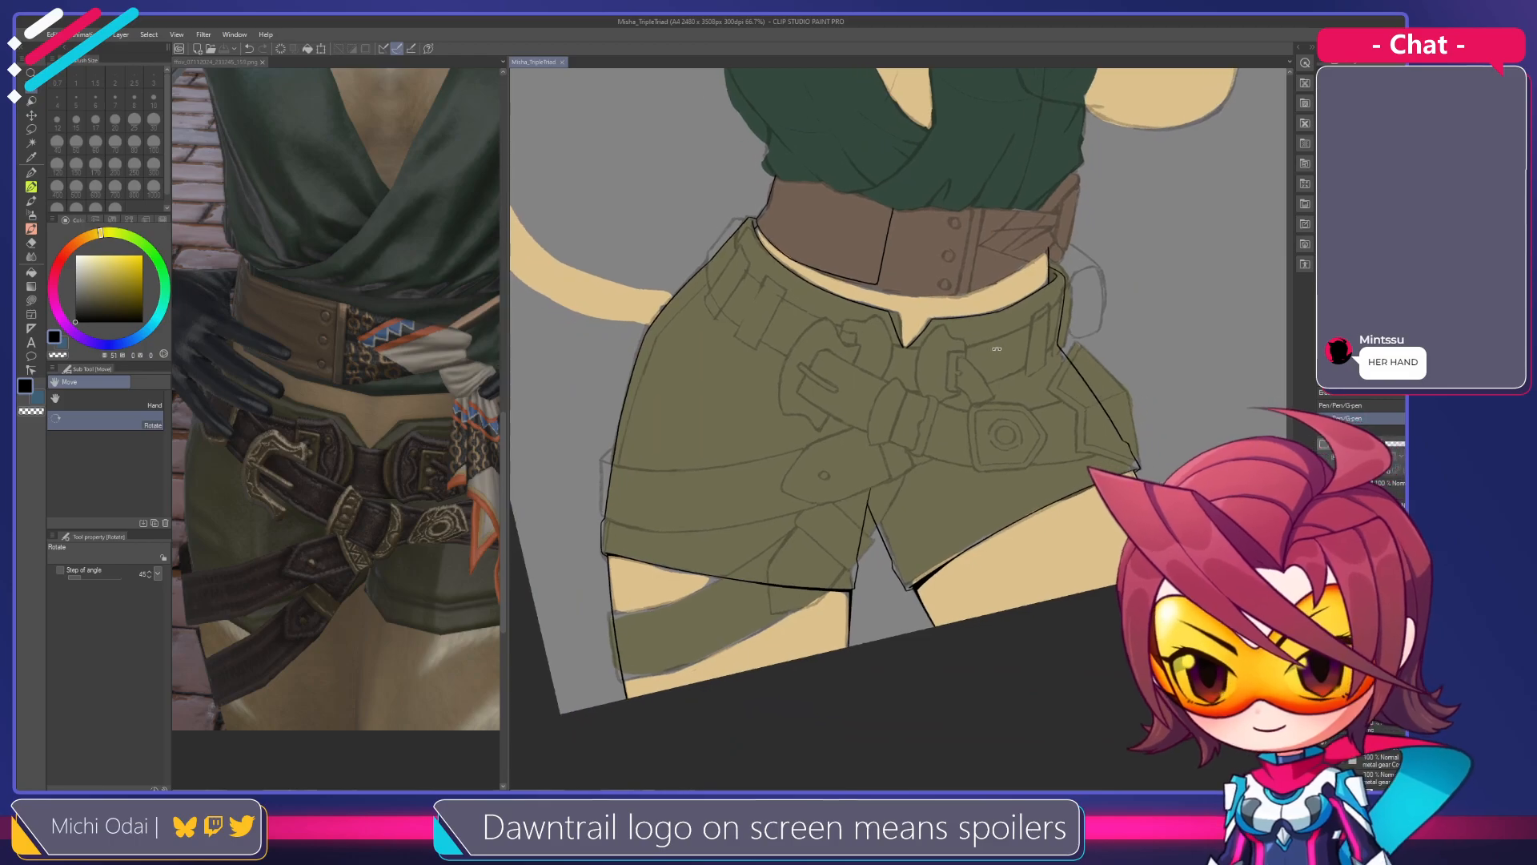
drag(999, 349, 1001, 350)
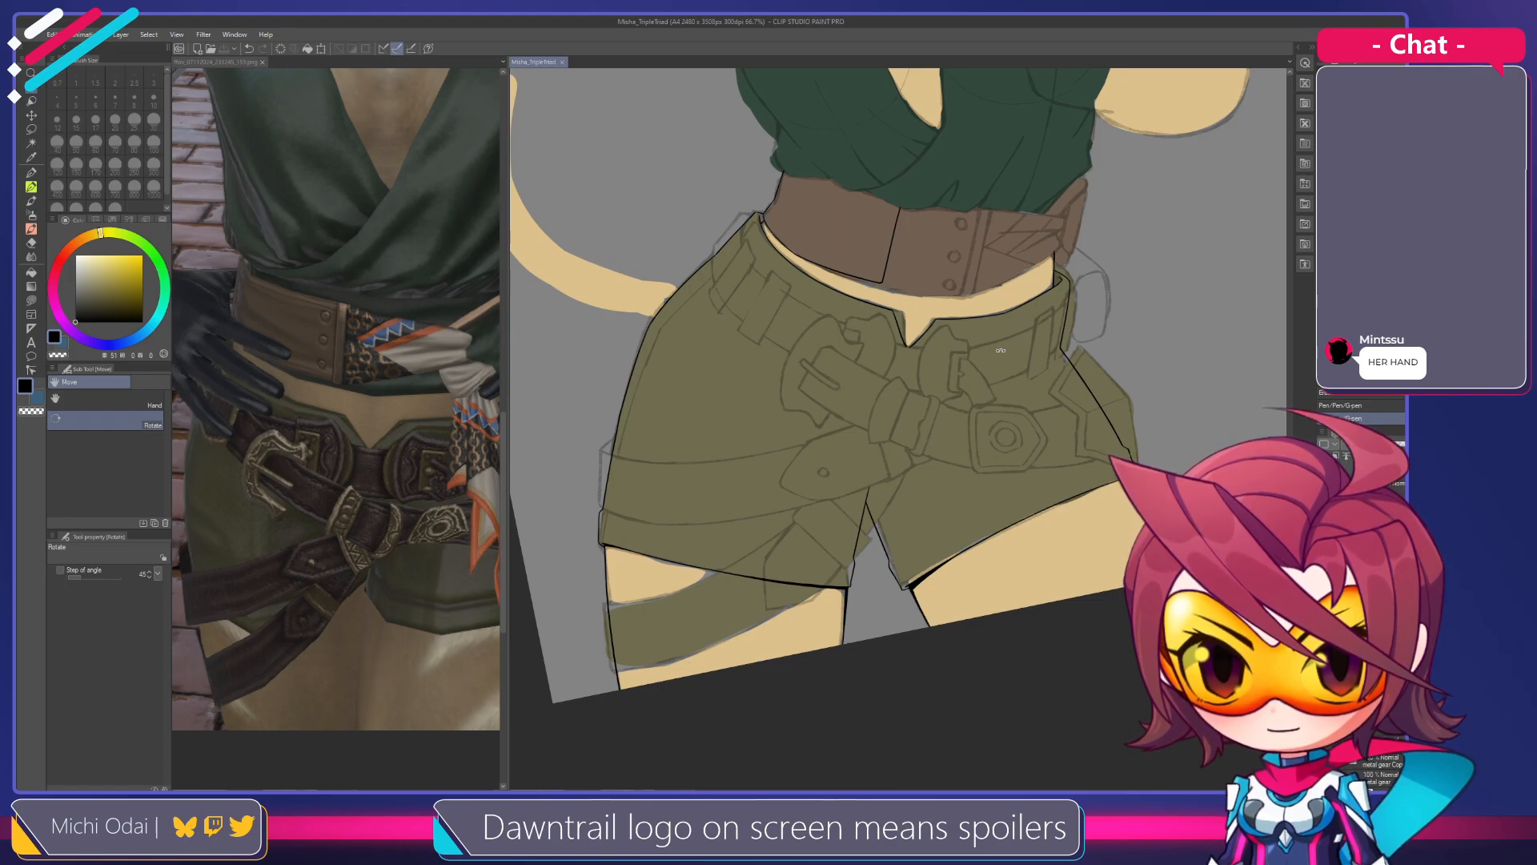
drag(1000, 350, 1004, 389)
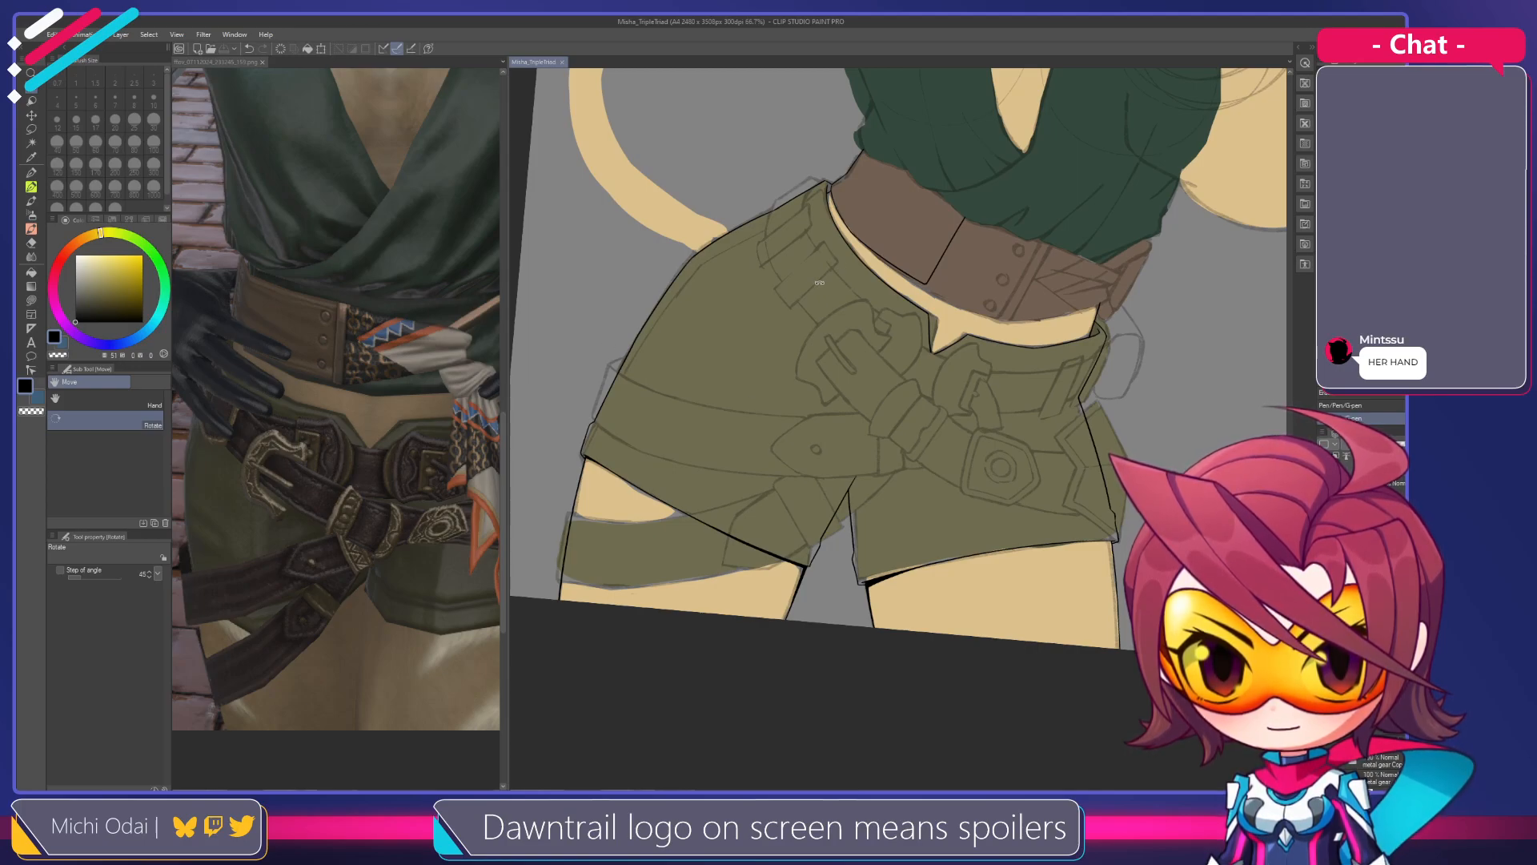
drag(818, 283, 881, 280)
drag(951, 244, 848, 365)
scroll(887, 254, up, 1)
scroll(825, 384, down, 2)
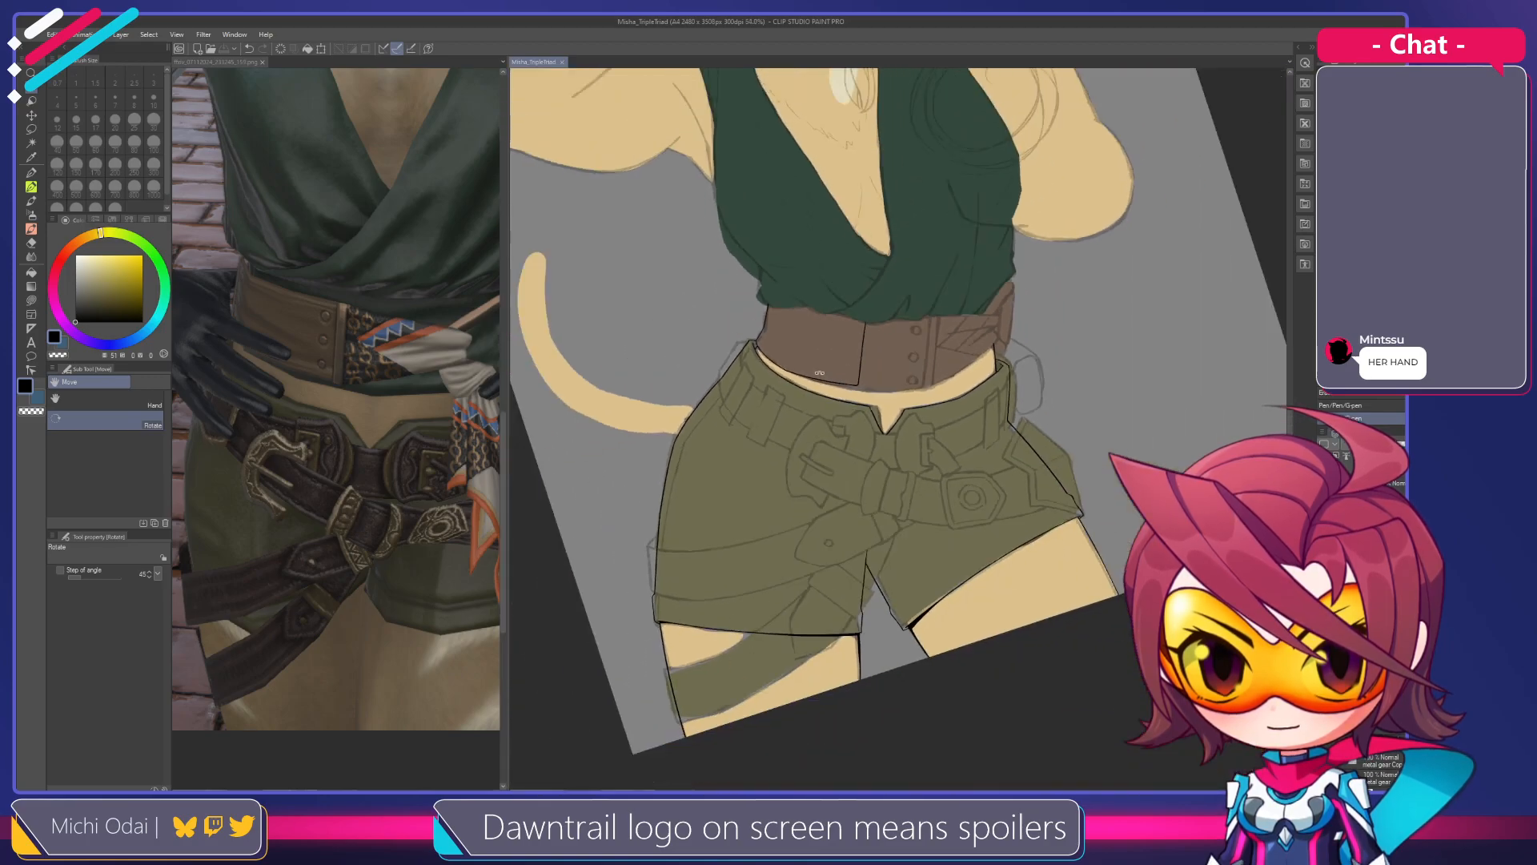
scroll(824, 375, down, 2)
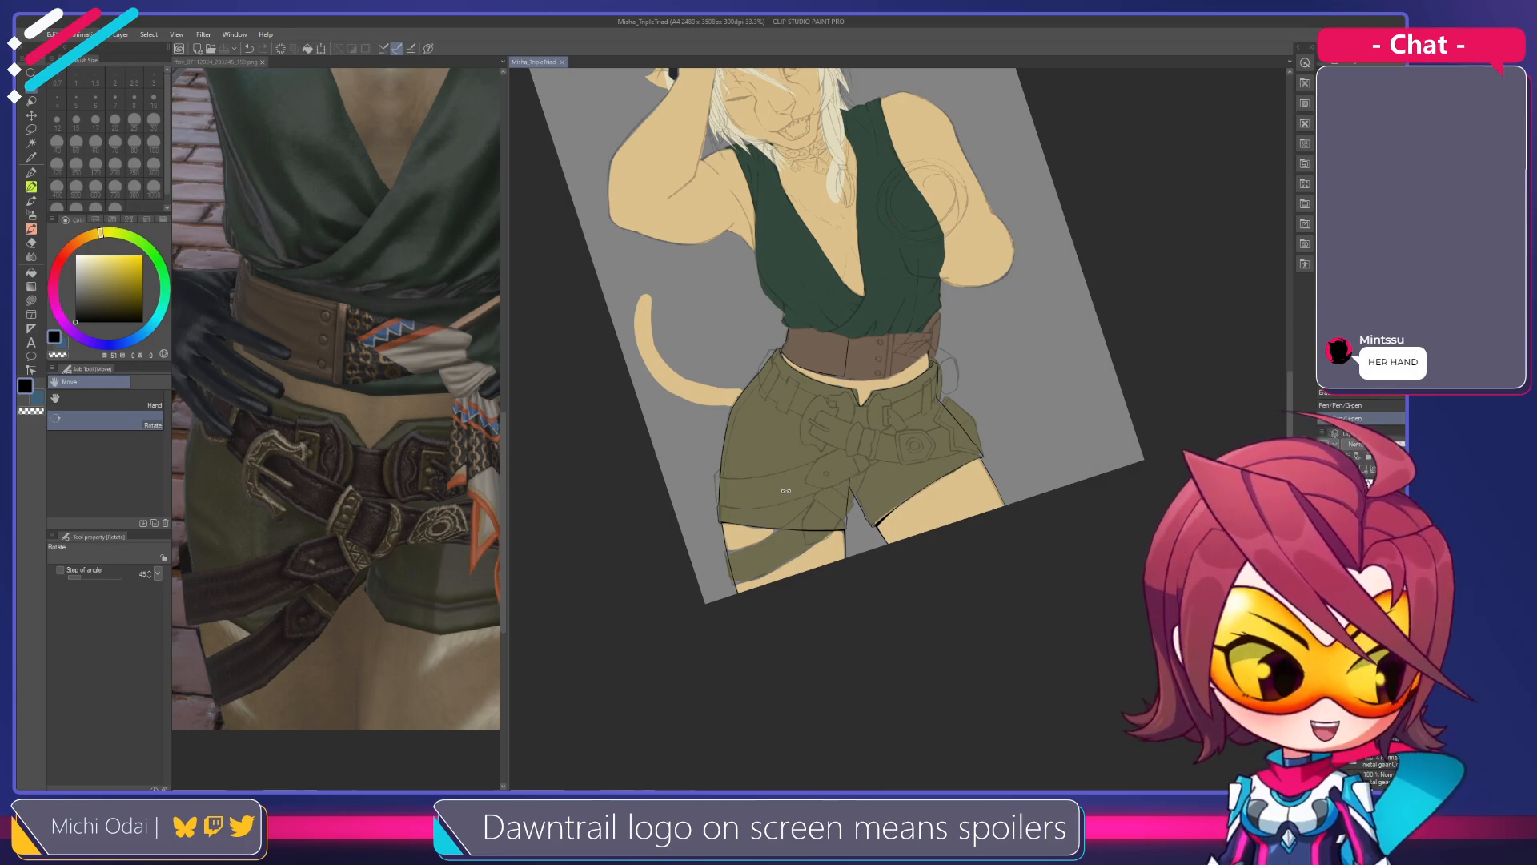
scroll(787, 490, up, 10)
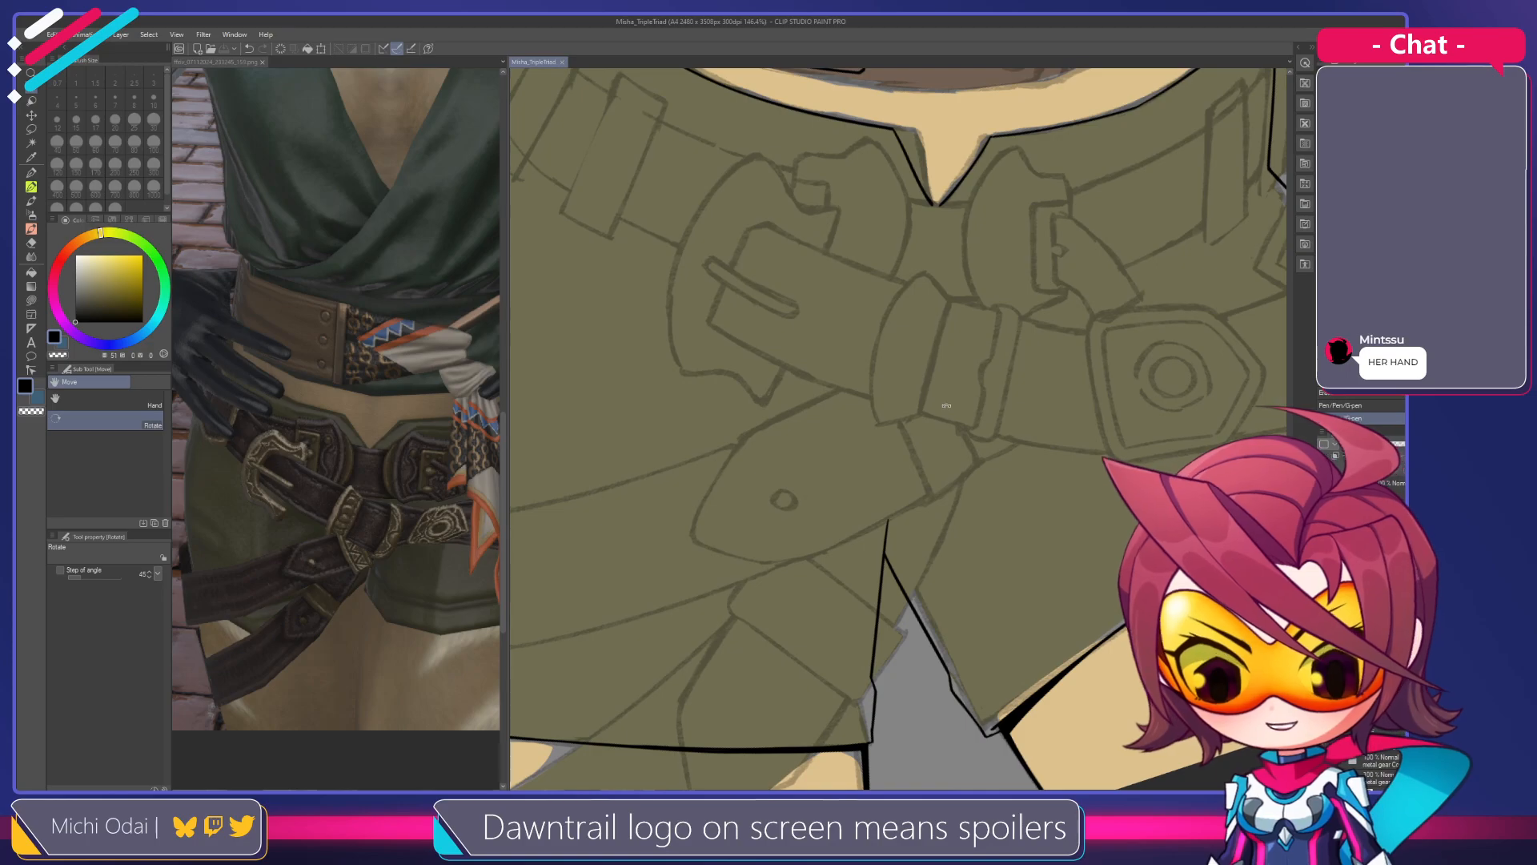
drag(837, 230, 742, 406)
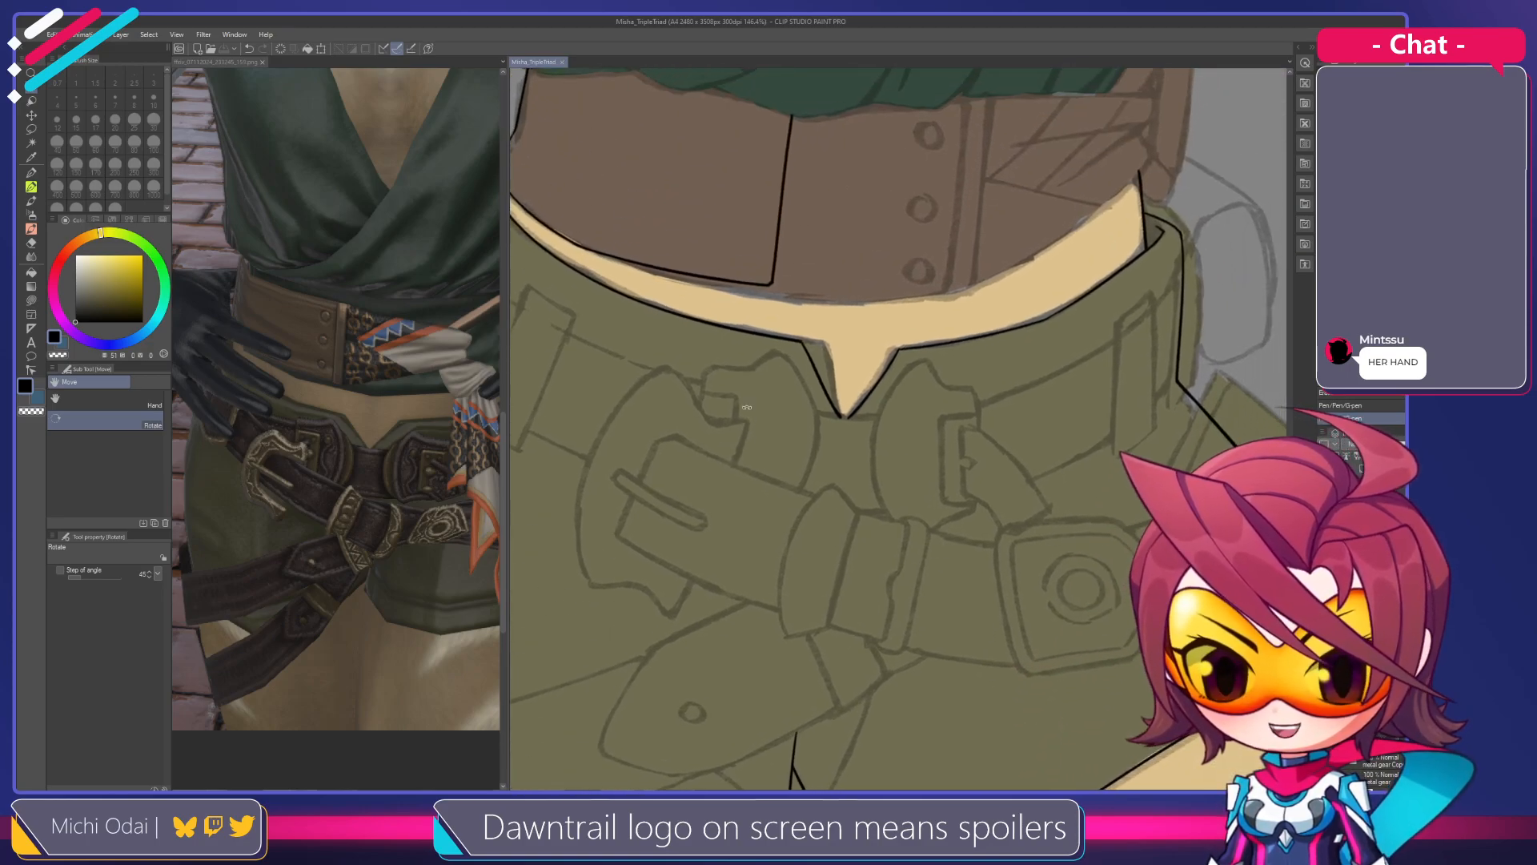
Enlarge the reference image around the belt buckles and crossed straps
click(434, 473)
scroll(366, 442, up, 3)
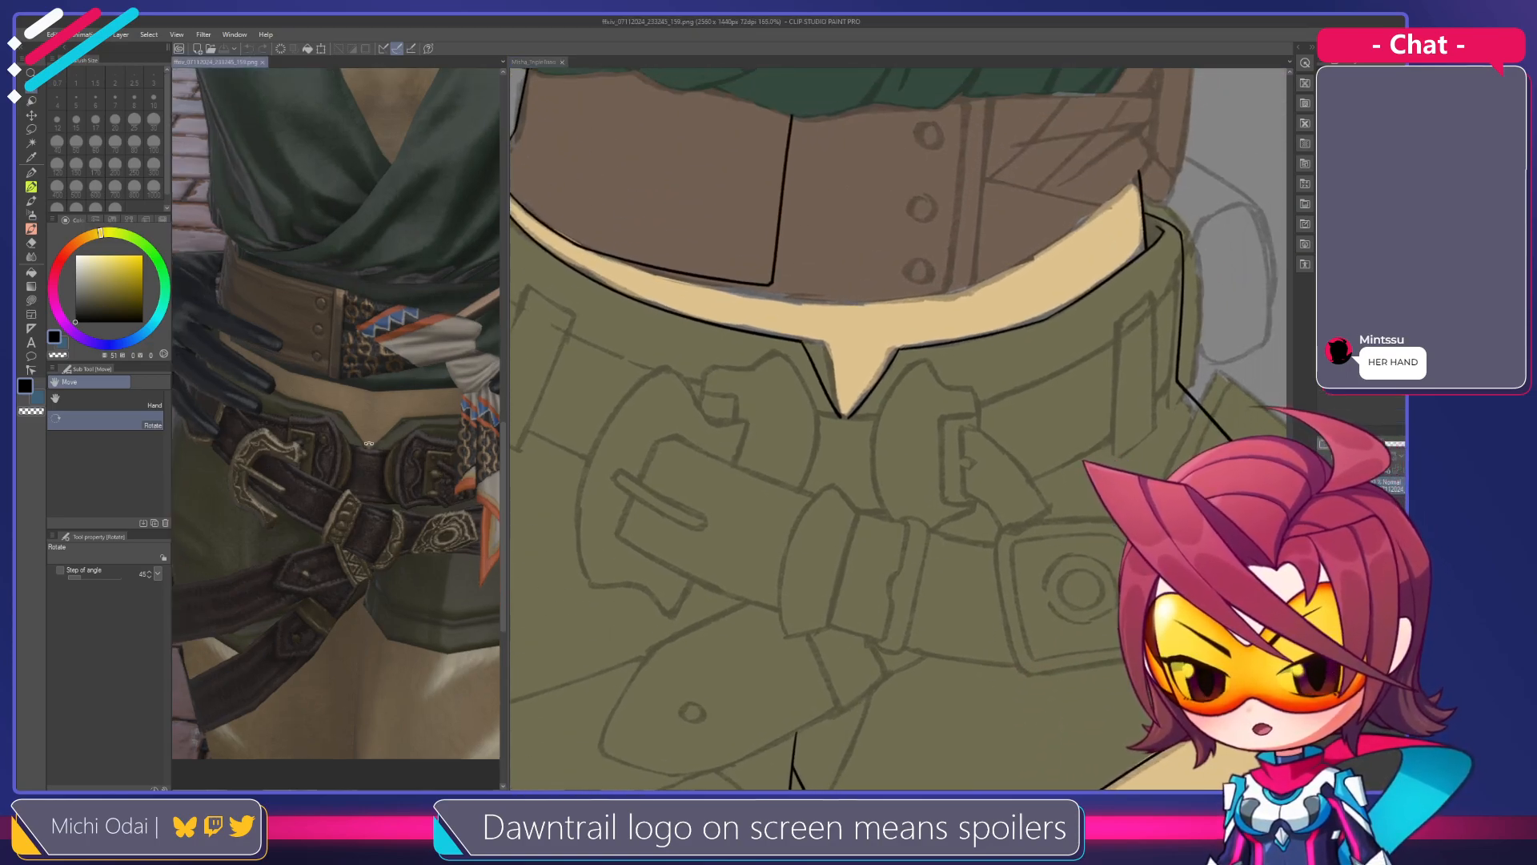
drag(460, 472, 533, 482)
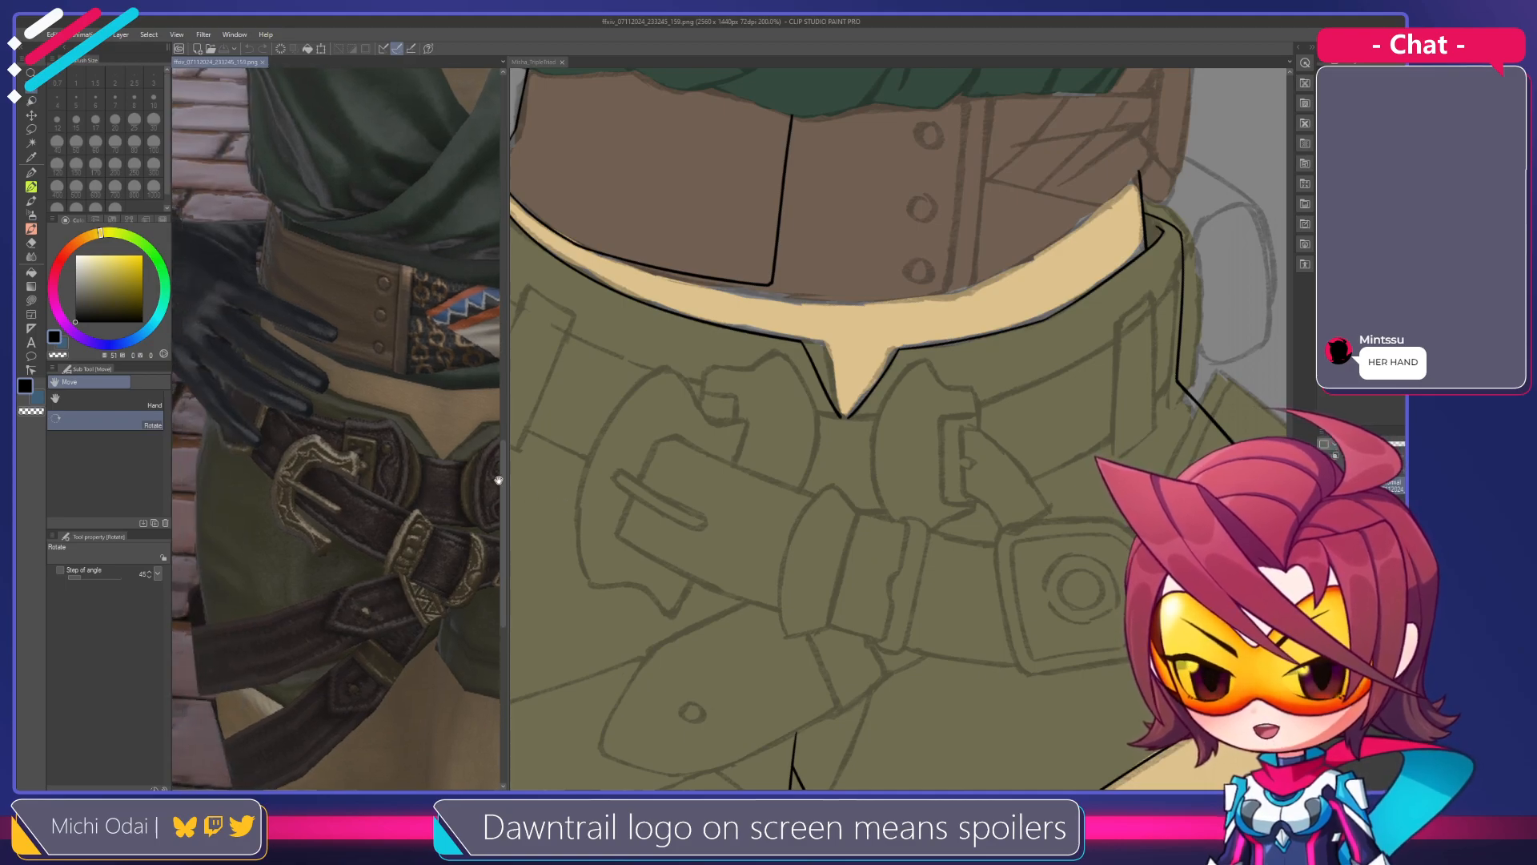
Ink the curved outer side of the belt flap beside the waistband's V-shaped notch with the G-pen
scroll(412, 534, down, 1)
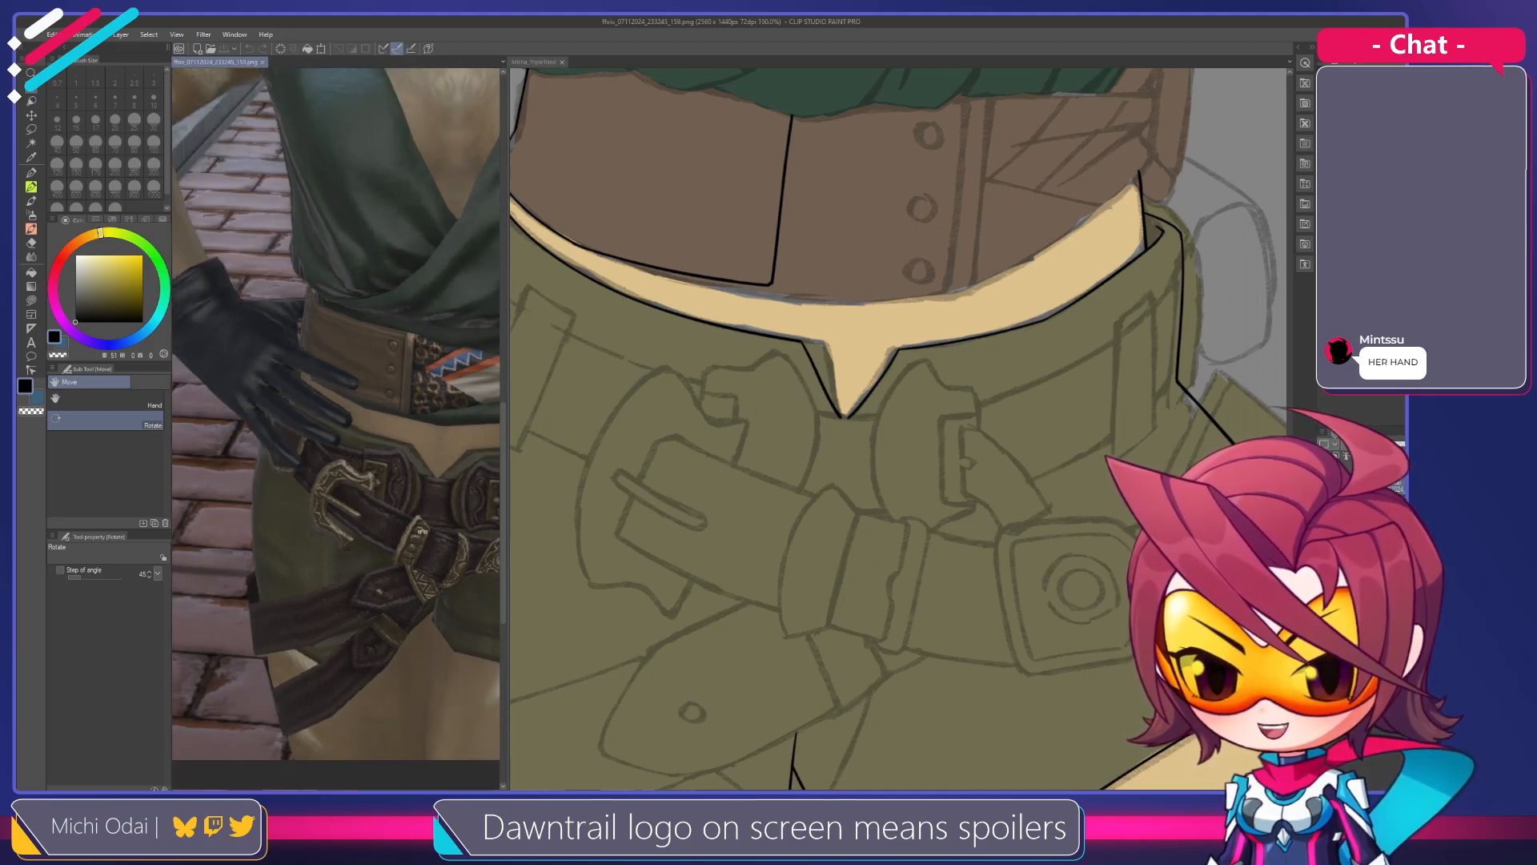
drag(452, 527, 479, 453)
click(741, 397)
drag(753, 395, 794, 398)
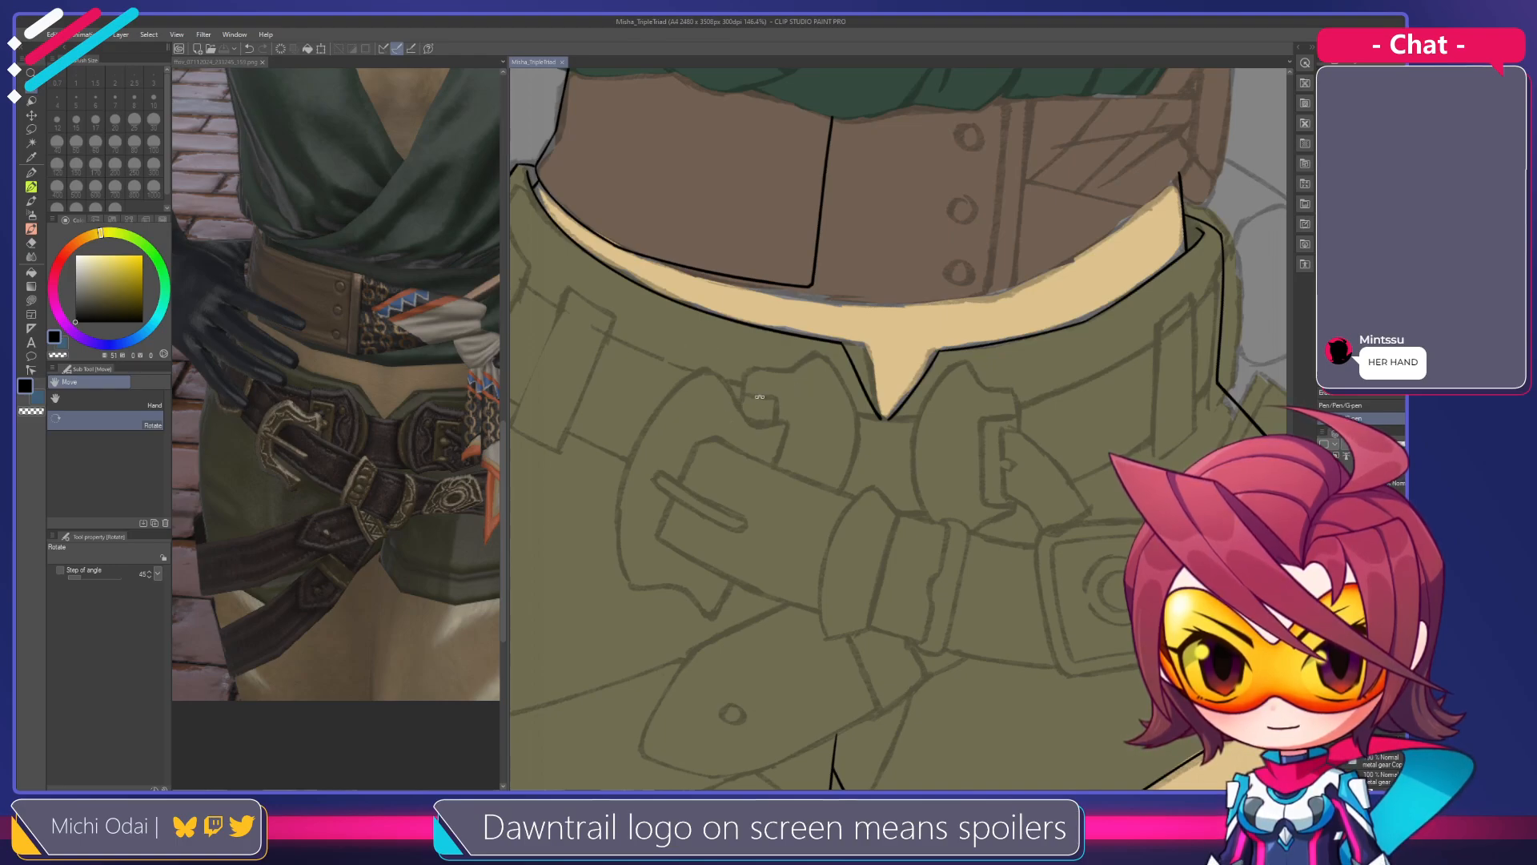
key(p)
drag(837, 354, 849, 476)
key(ctrl+z)
mouse_move(839, 357)
mouse_down()
mouse_move(854, 431)
mouse_move(847, 485)
mouse_up()
drag(843, 376, 829, 510)
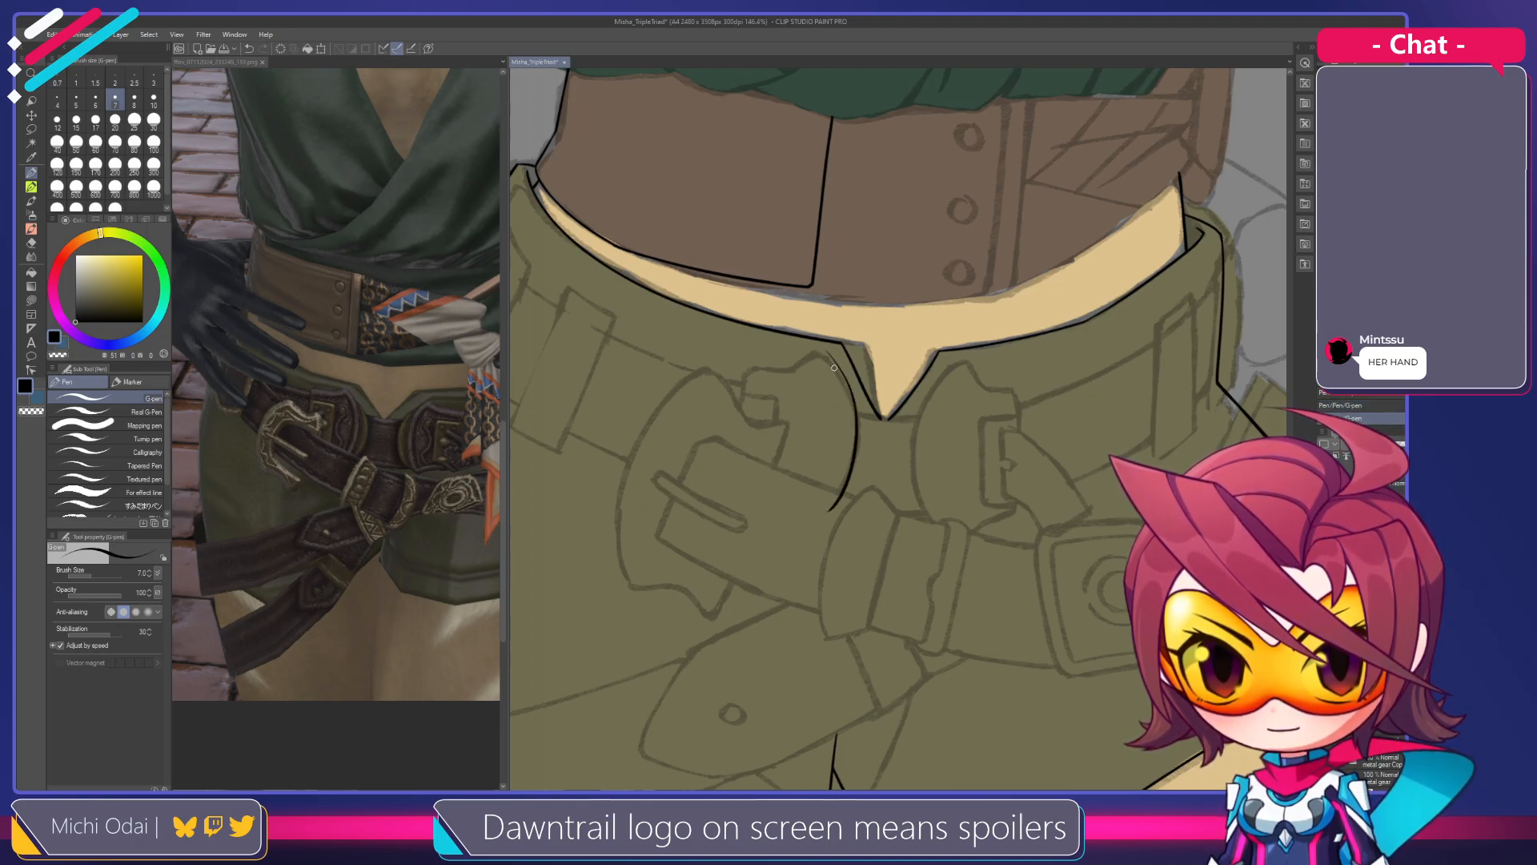
Extend the belt flap's curved side up to its peak just under the waistband
drag(828, 353, 855, 407)
key(ctrl+z)
drag(827, 352, 857, 411)
key(ctrl+z)
key(ctrl+z)
key(ctrl+z)
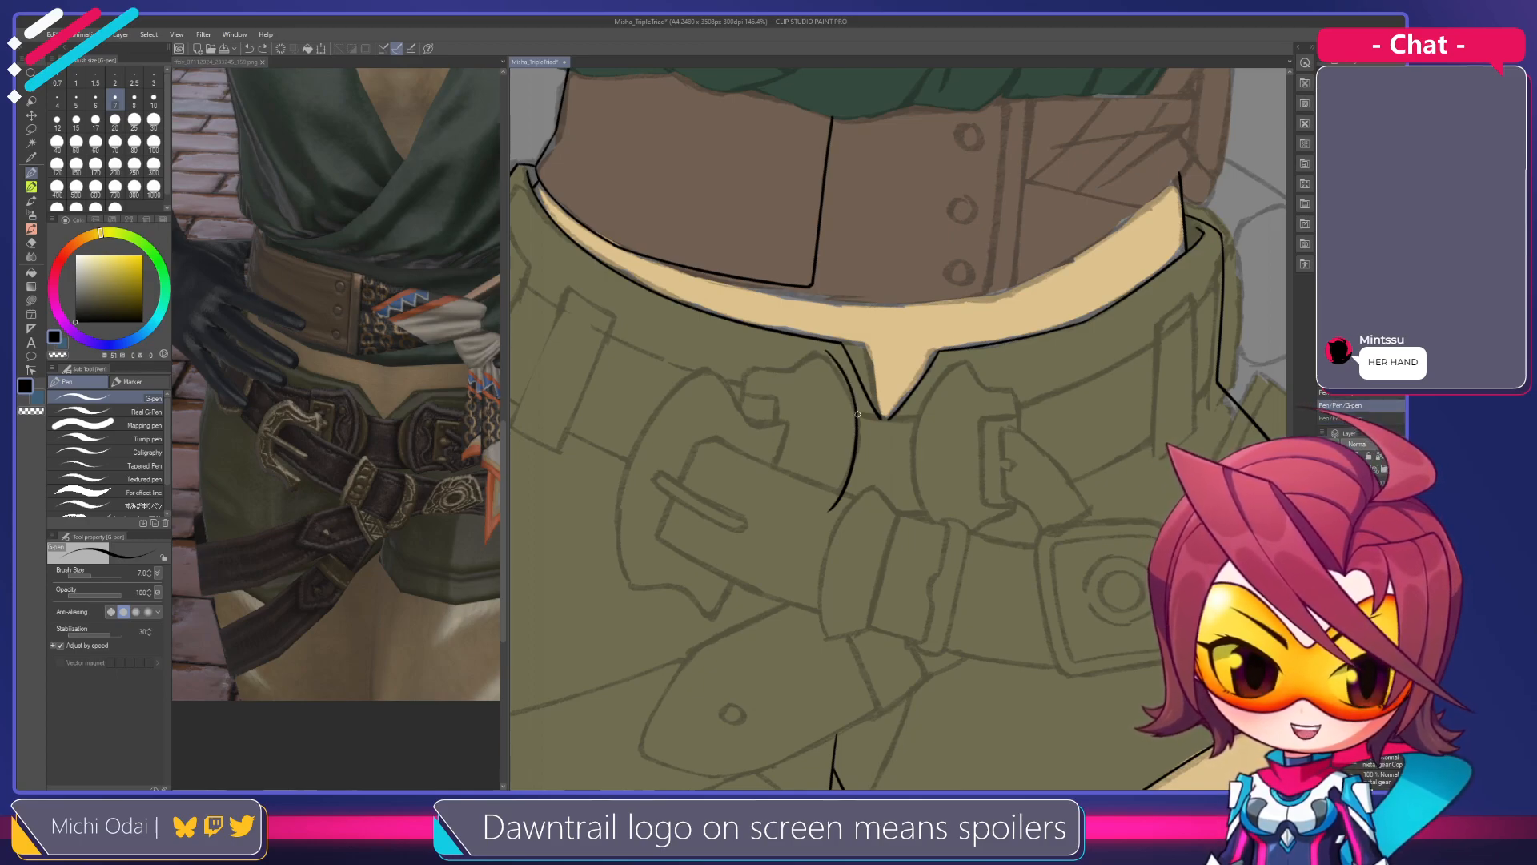
Ink a first stretch of the belt flap's top edge from its peak and trim the far end with the Hard eraser
mouse_move(824, 353)
mouse_down()
mouse_move(739, 415)
mouse_move(777, 367)
mouse_up()
key(ctrl+z)
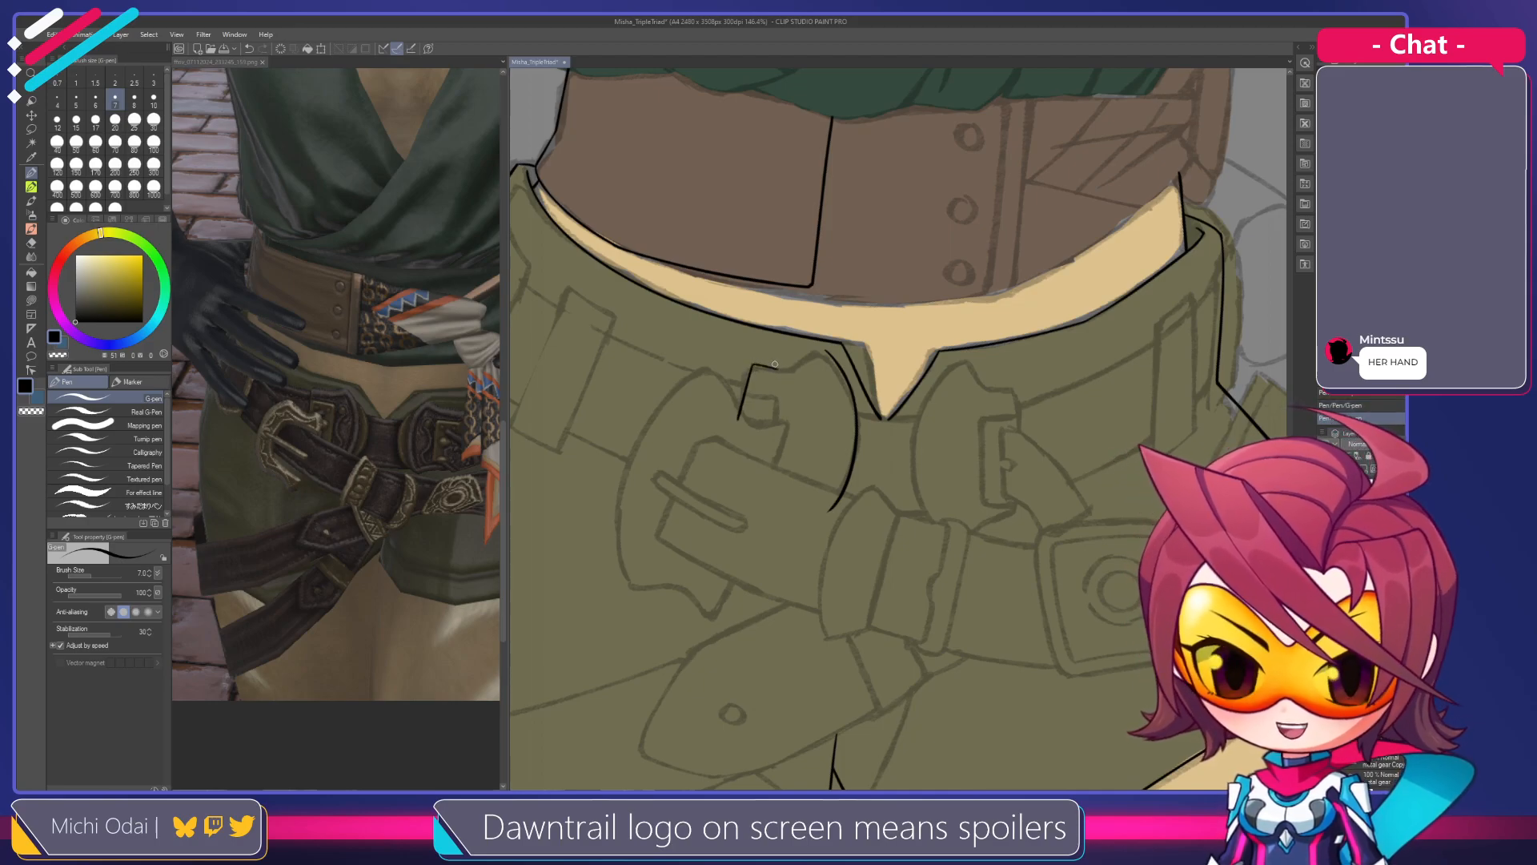
key(ctrl+z)
key(ctrl+z)
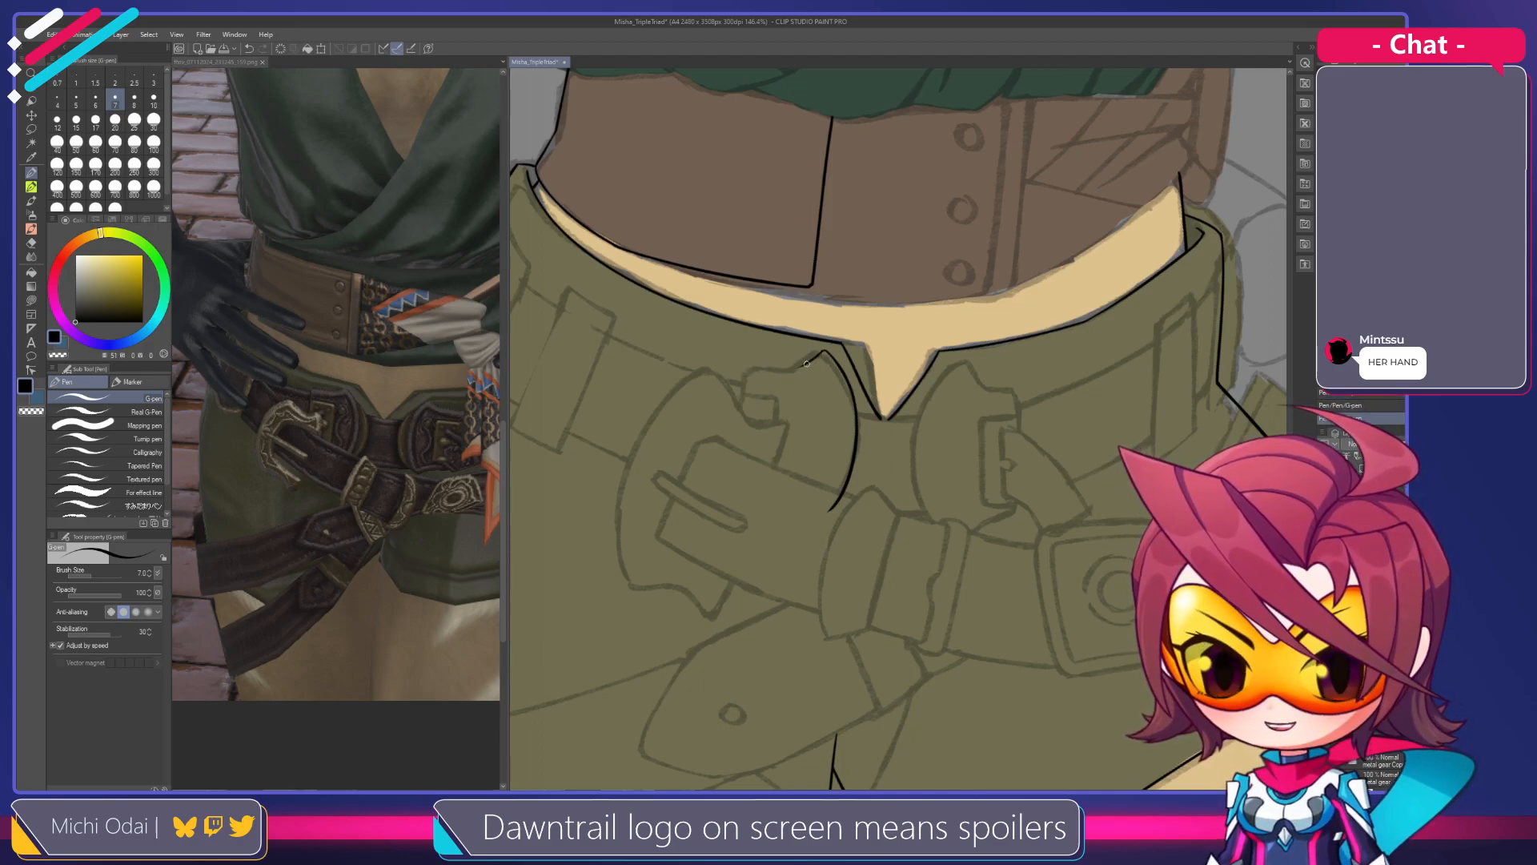
drag(759, 361, 829, 349)
key(ctrl+z)
key(e)
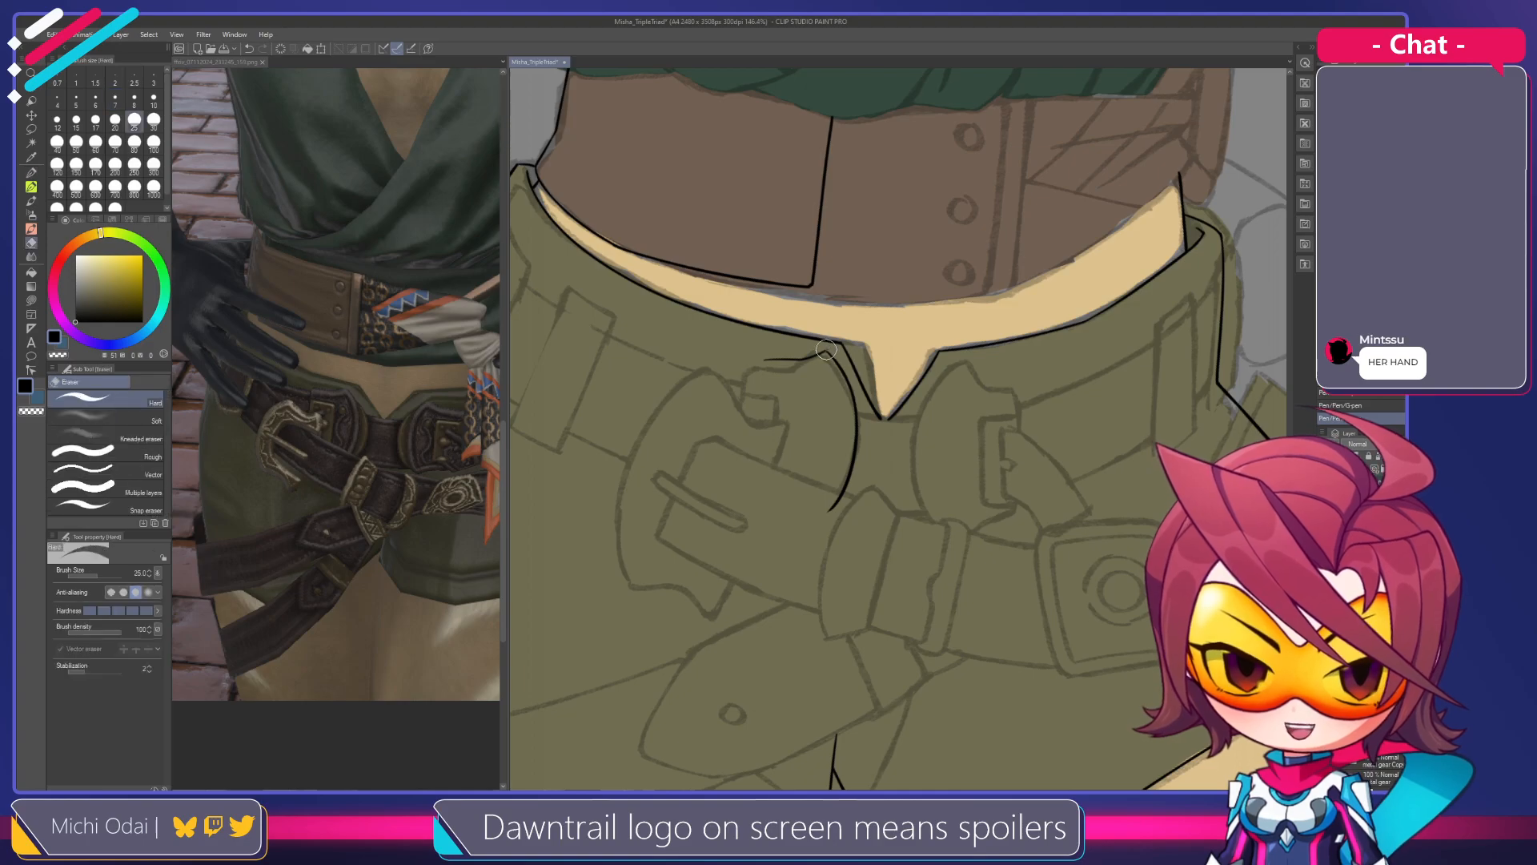
key(p)
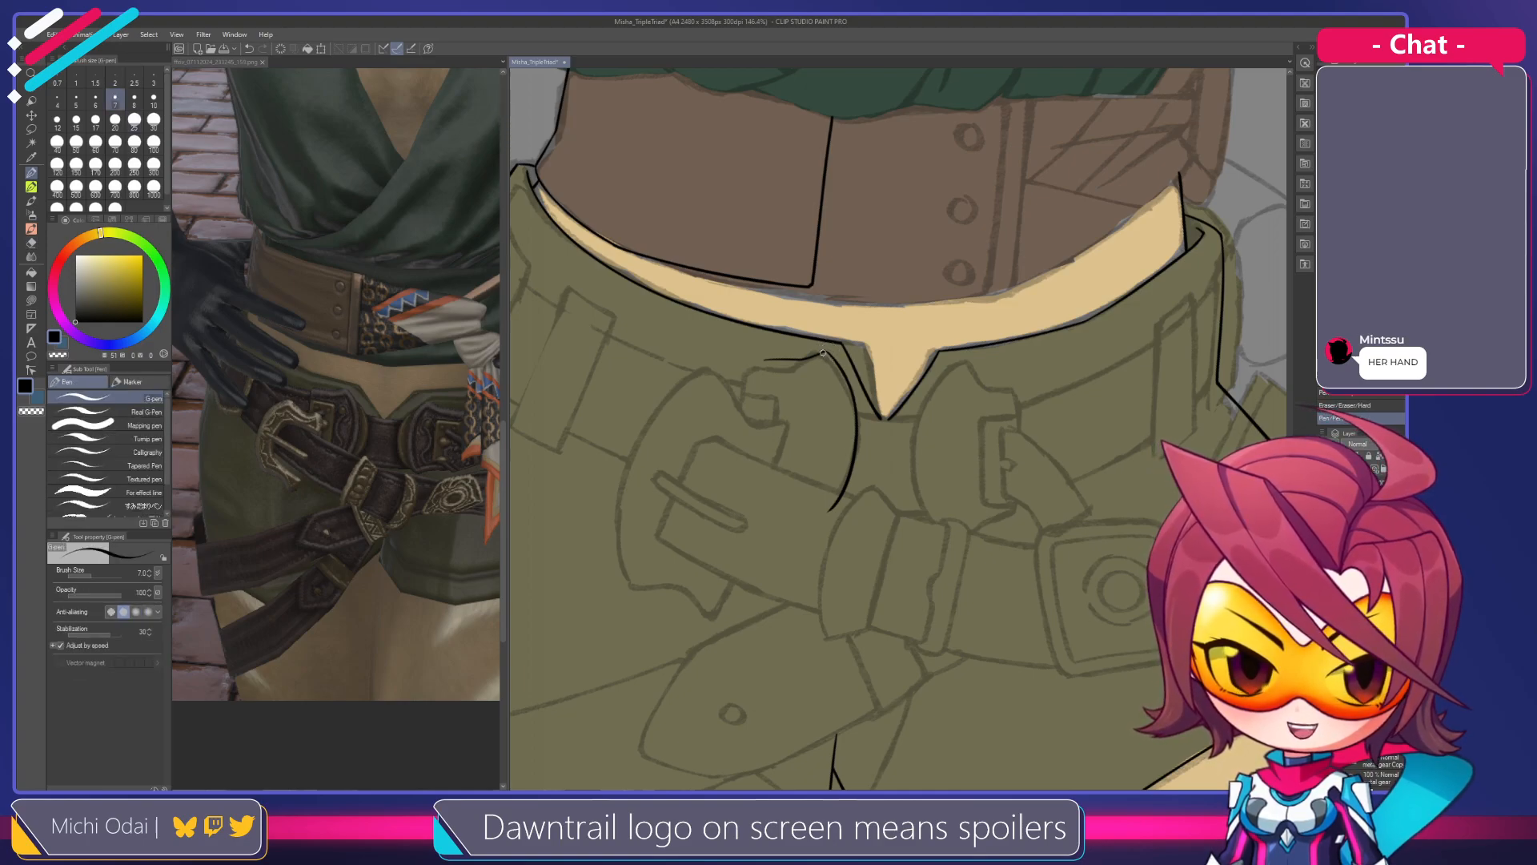
scroll(831, 356, up, 1)
key(e)
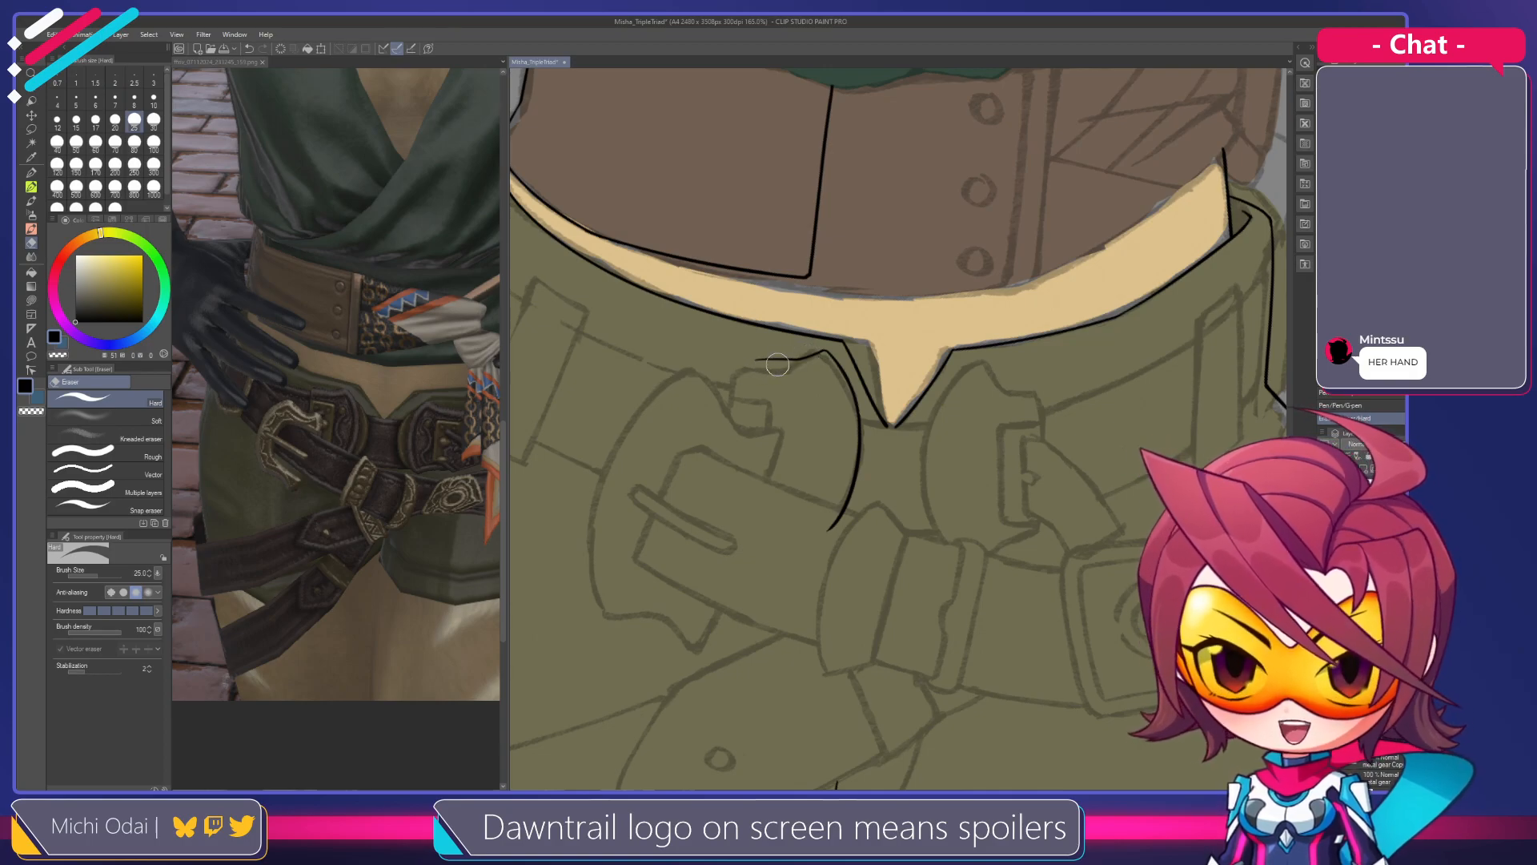
drag(801, 352, 757, 360)
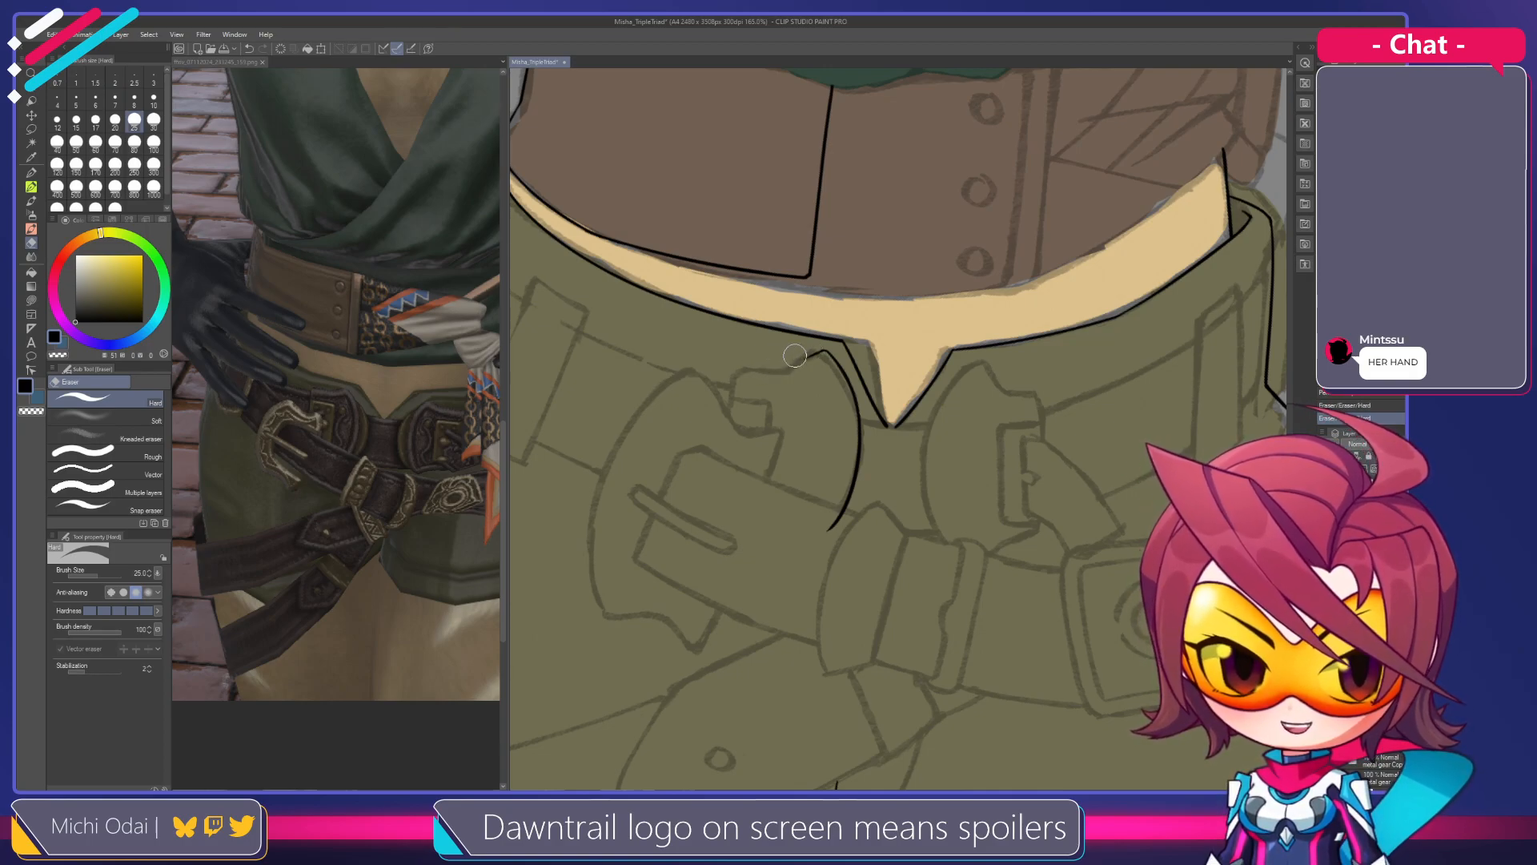
Redraw the belt flap's top edge with the G-pen, carrying it on to the opposite corner
key(p)
drag(766, 362, 746, 361)
key(ctrl+z)
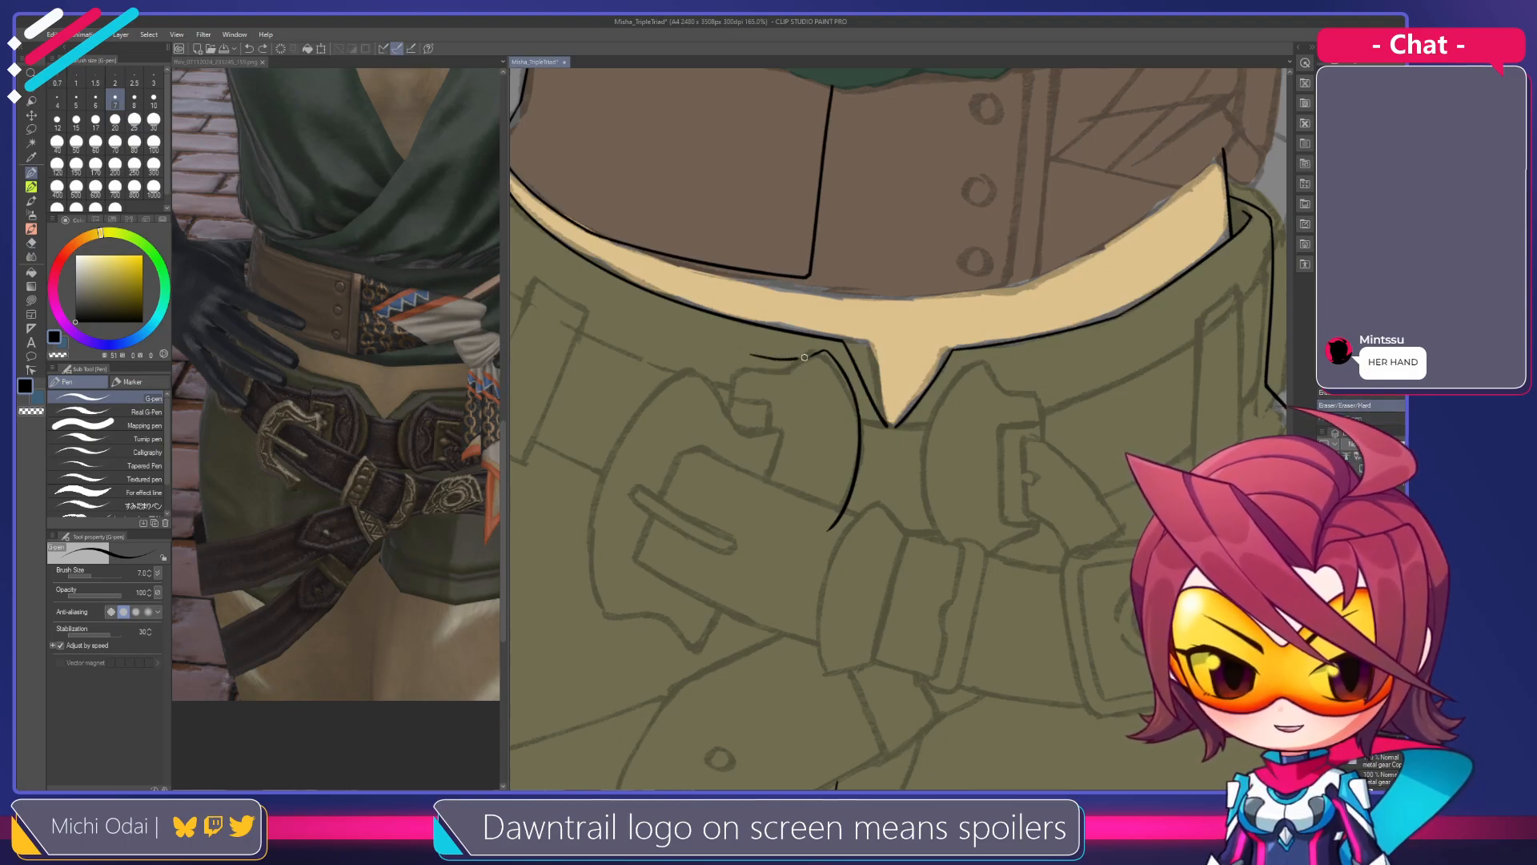
key(ctrl+z)
mouse_move(754, 359)
mouse_down()
mouse_move(824, 349)
mouse_move(842, 368)
mouse_move(813, 351)
mouse_move(803, 371)
mouse_move(810, 352)
mouse_move(794, 429)
mouse_move(789, 338)
mouse_up()
key(ctrl+z)
key(ctrl+z)
key(ctrl+z)
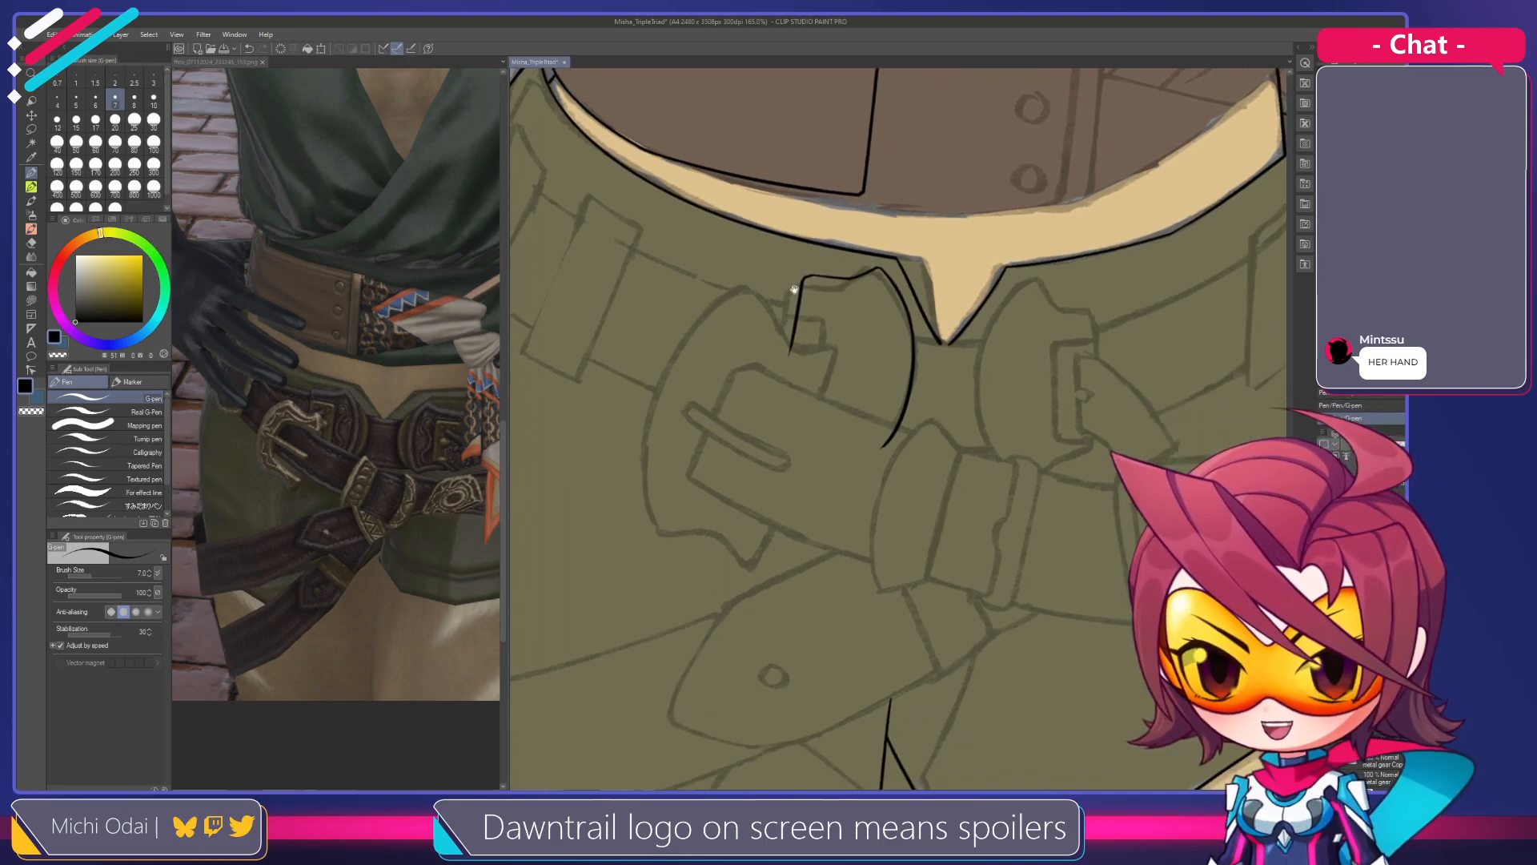
Ink the belt flap's straight side down from the corner across the buckle sketch and tidy it with the Hard eraser
key(ctrl+z)
drag(804, 280, 787, 367)
key(ctrl+z)
drag(803, 280, 771, 453)
key(ctrl+z)
drag(803, 278, 771, 433)
key(ctrl+z)
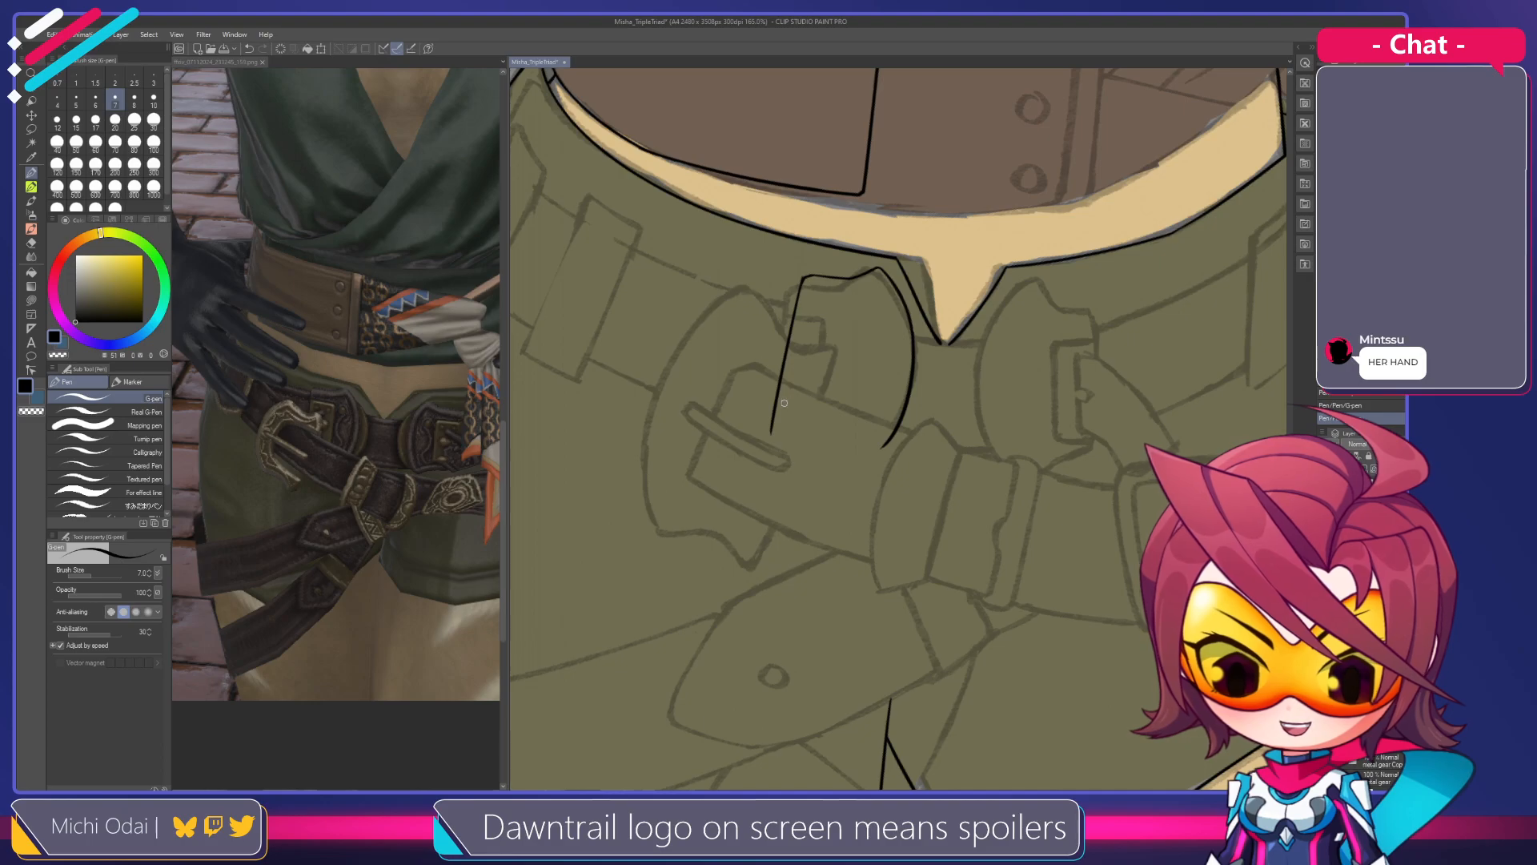
key(ctrl+z)
drag(803, 279, 772, 432)
key(ctrl+z)
drag(804, 279, 777, 417)
key(ctrl+z)
mouse_move(804, 278)
mouse_down()
mouse_move(779, 433)
mouse_move(788, 400)
mouse_up()
key(e)
drag(765, 335, 761, 398)
drag(771, 299, 771, 409)
key(p)
key(ctrl+z)
mouse_move(780, 336)
mouse_down()
mouse_move(770, 404)
mouse_move(863, 409)
mouse_move(824, 425)
mouse_move(899, 443)
mouse_up()
key(ctrl+z)
key(e)
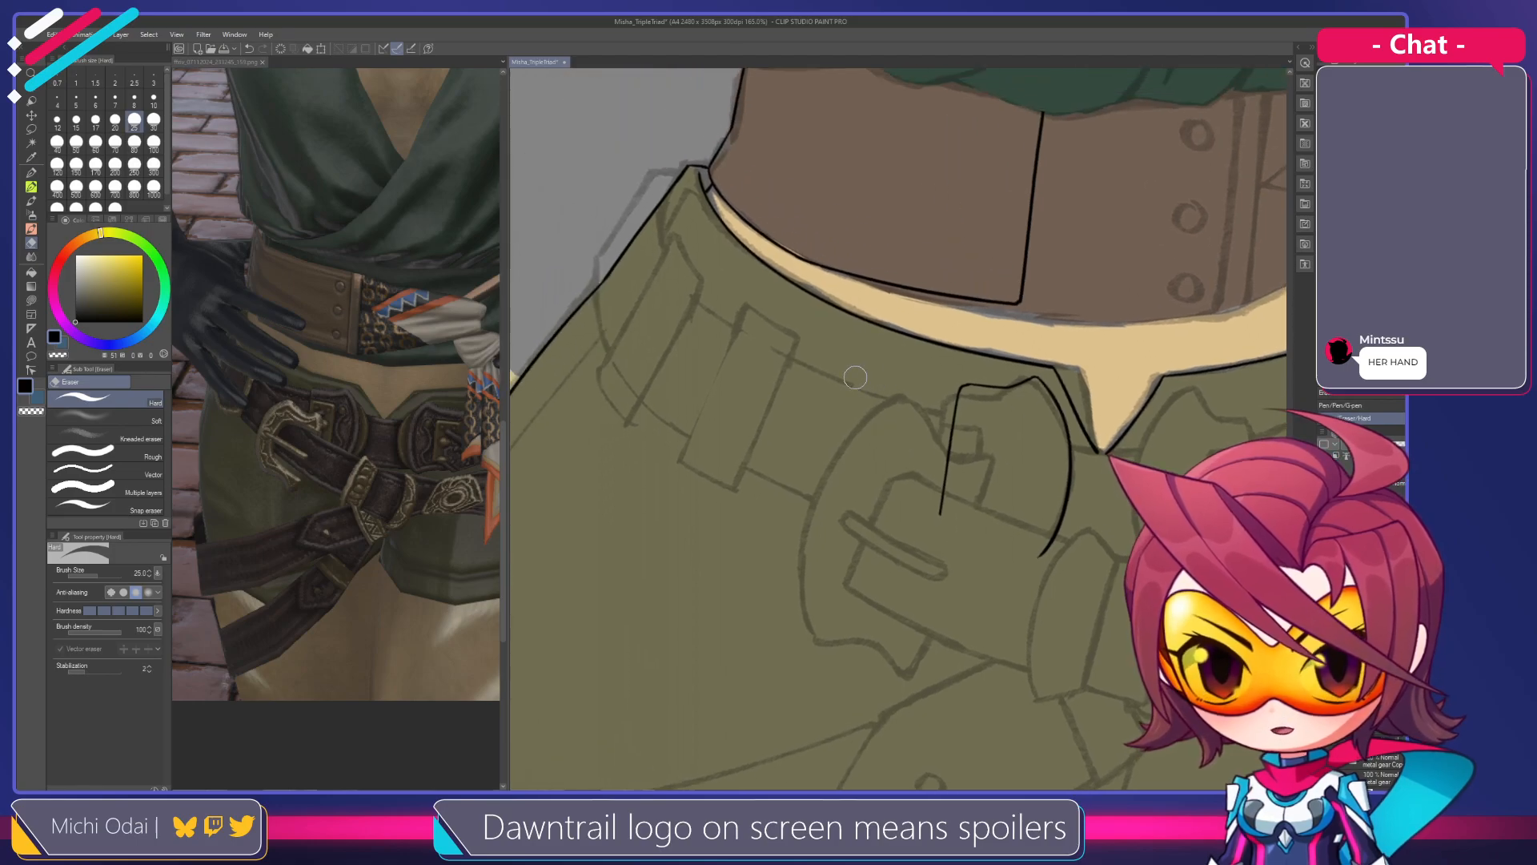
key(p)
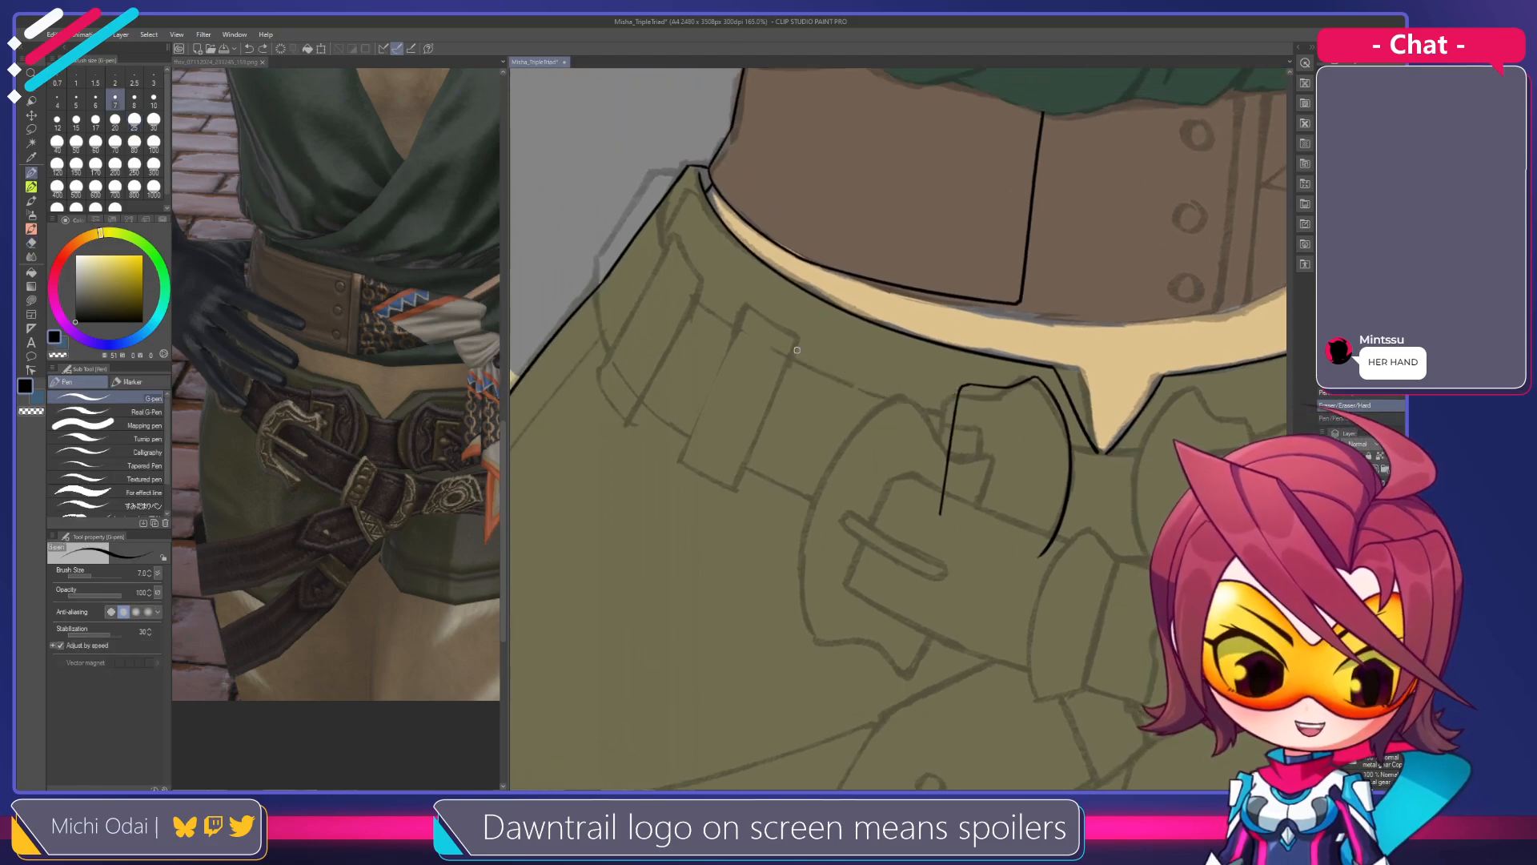
drag(799, 351, 990, 414)
key(ctrl+z)
Rotate the canvas and touch up the belt flap's top edge and corner, alternating the G-pen and the Hard eraser
key(r)
drag(974, 303, 783, 338)
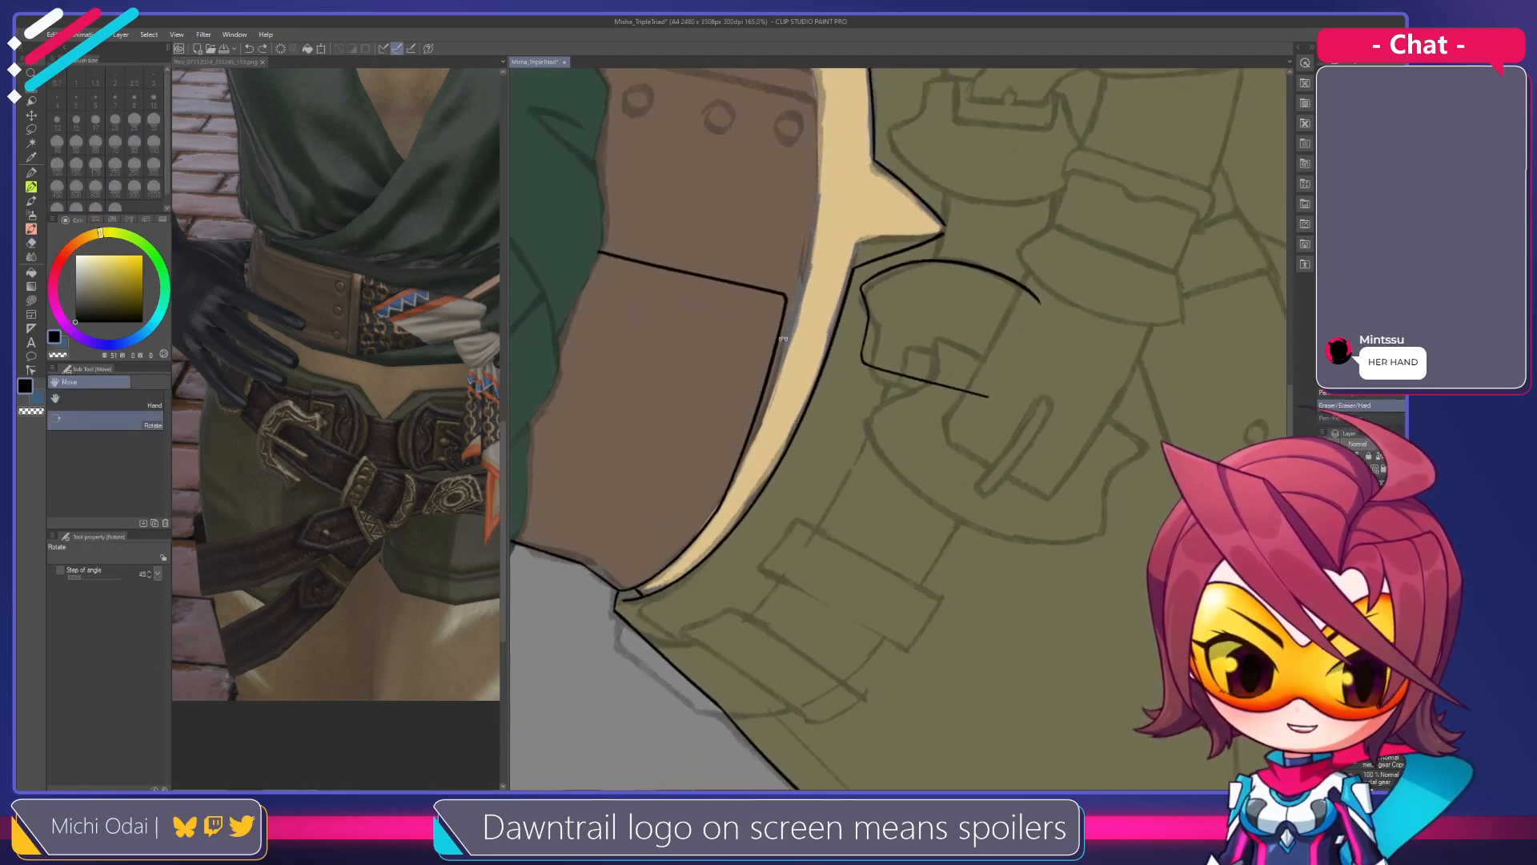
drag(823, 424, 796, 315)
key(p)
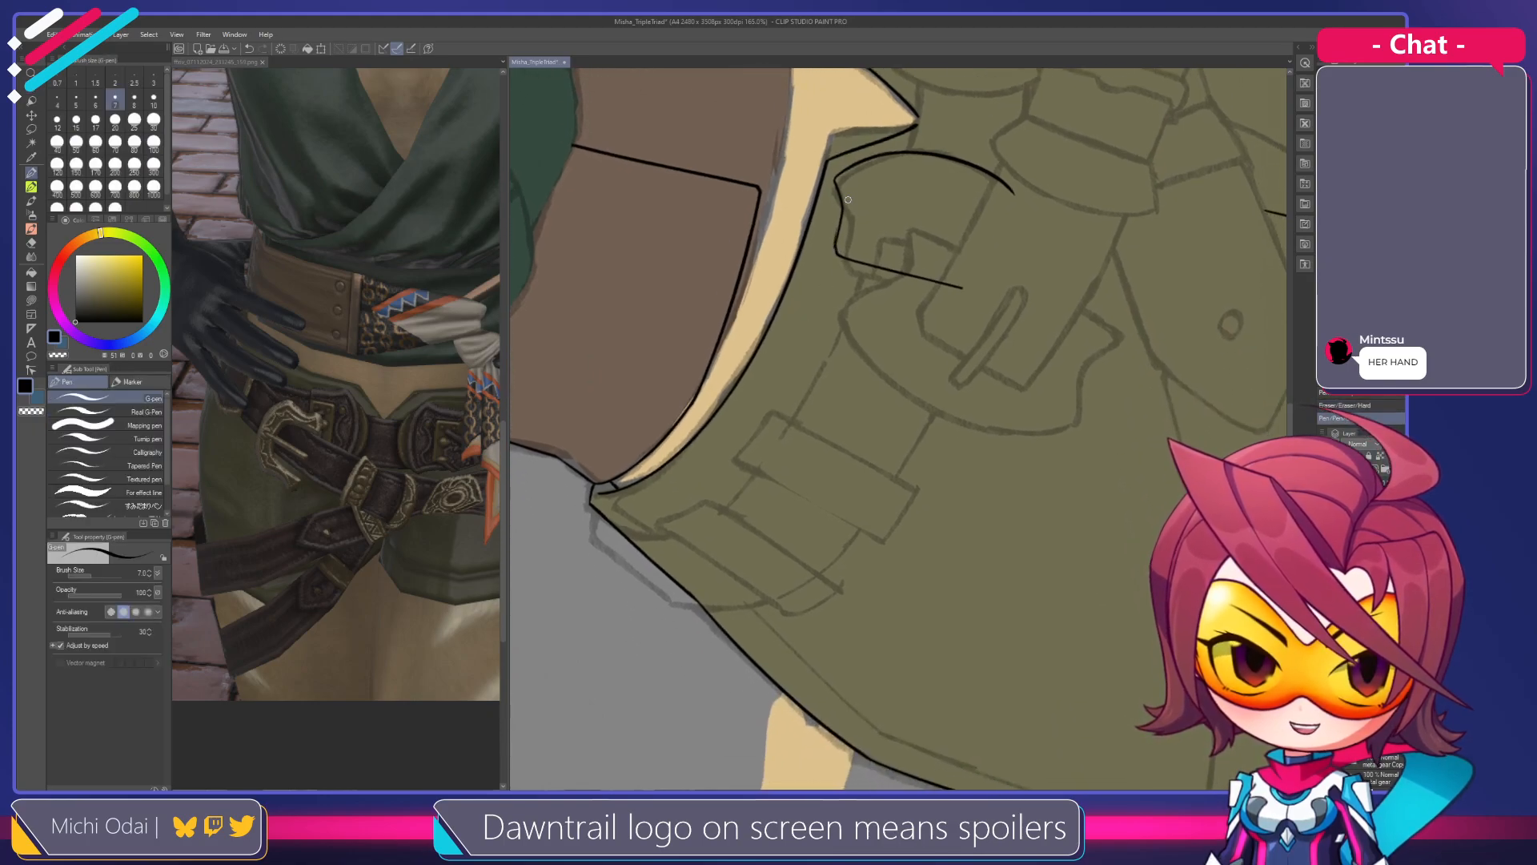
key(e)
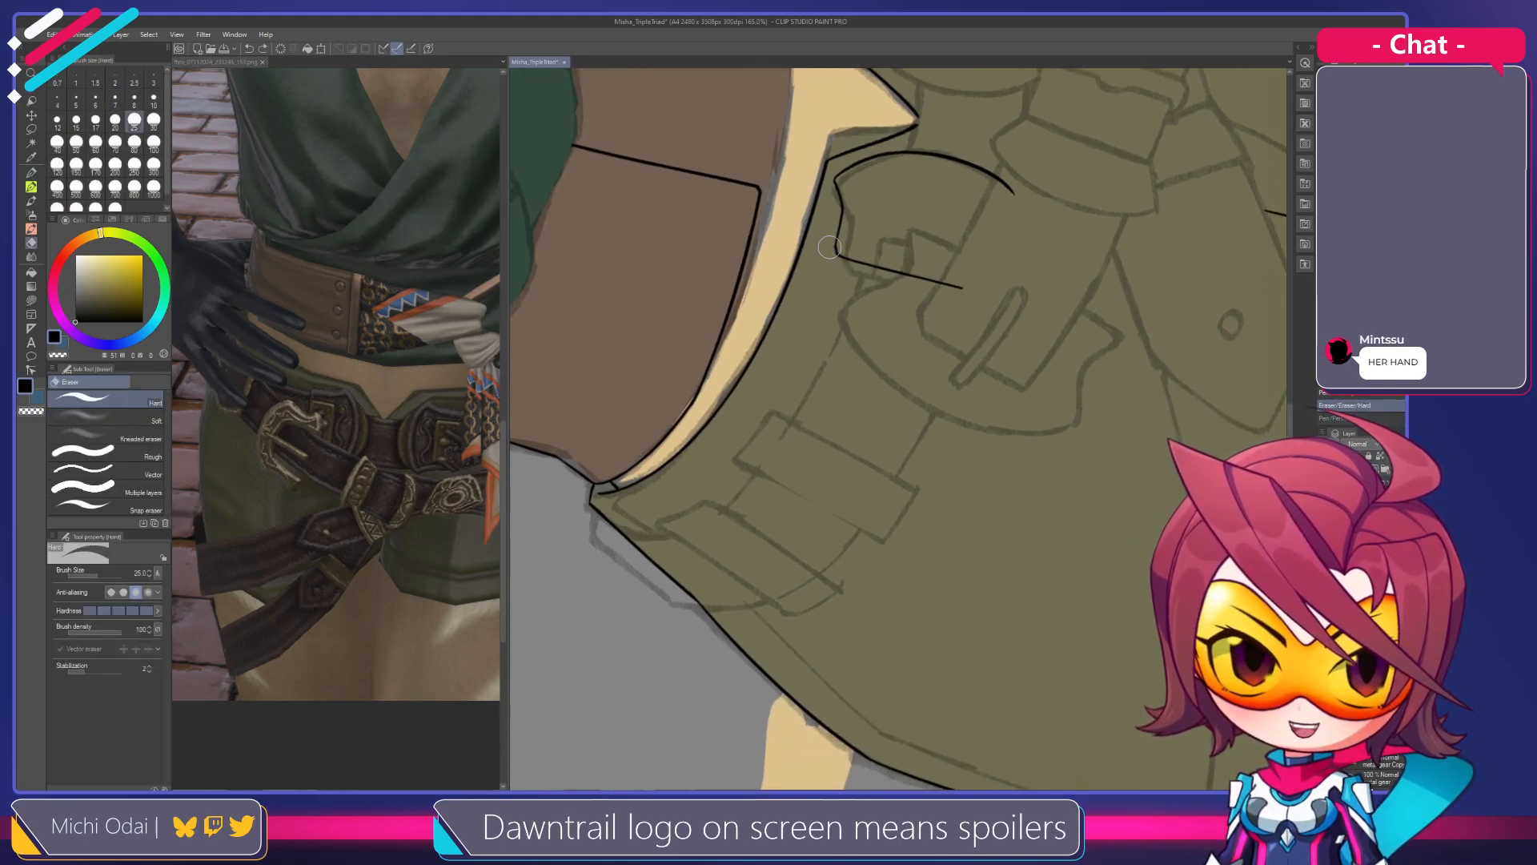
key(p)
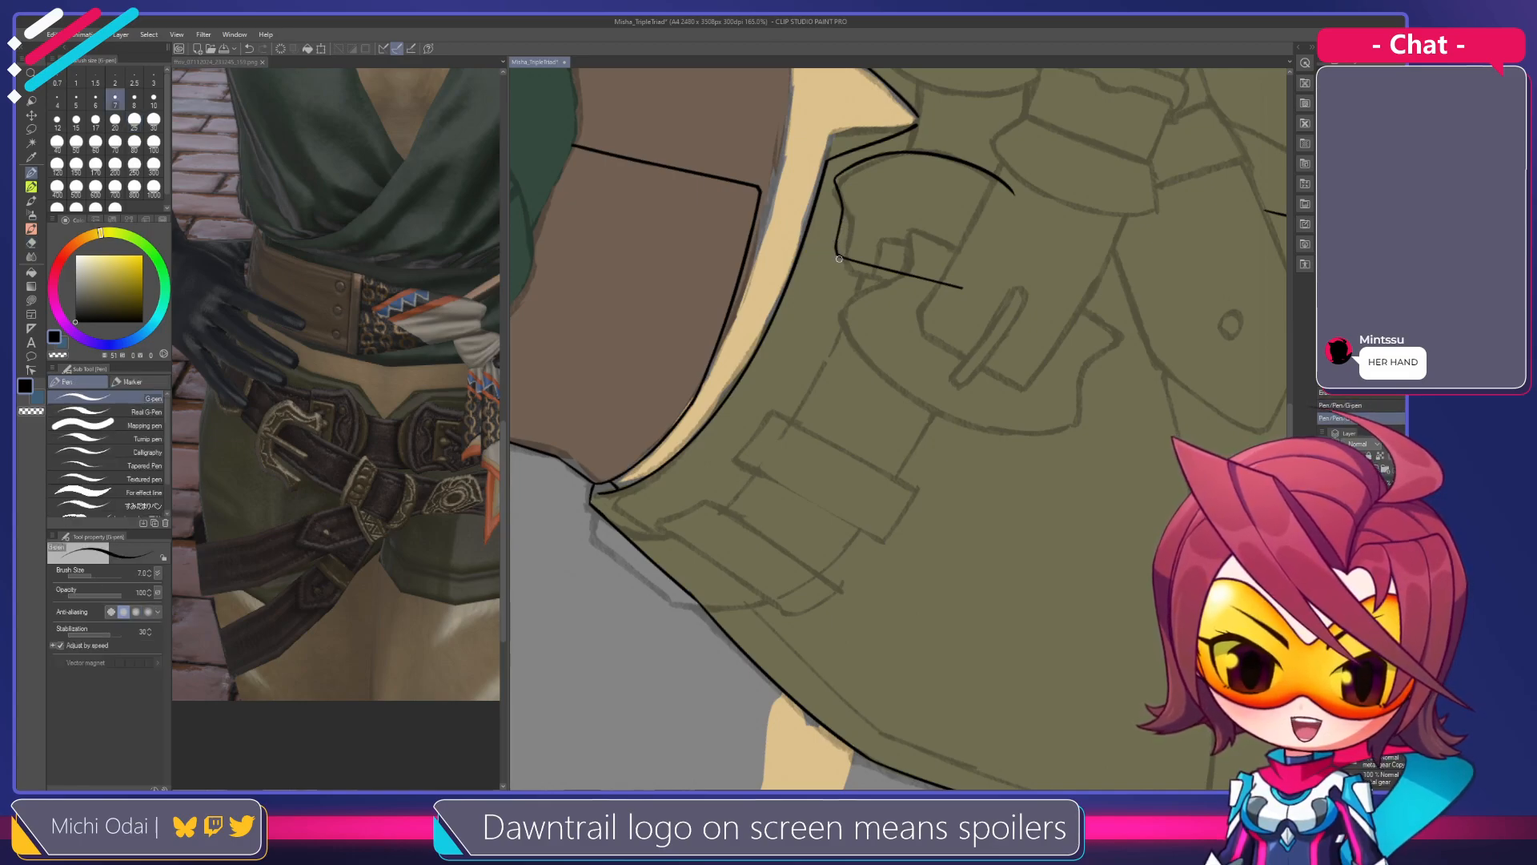
key(e)
key(p)
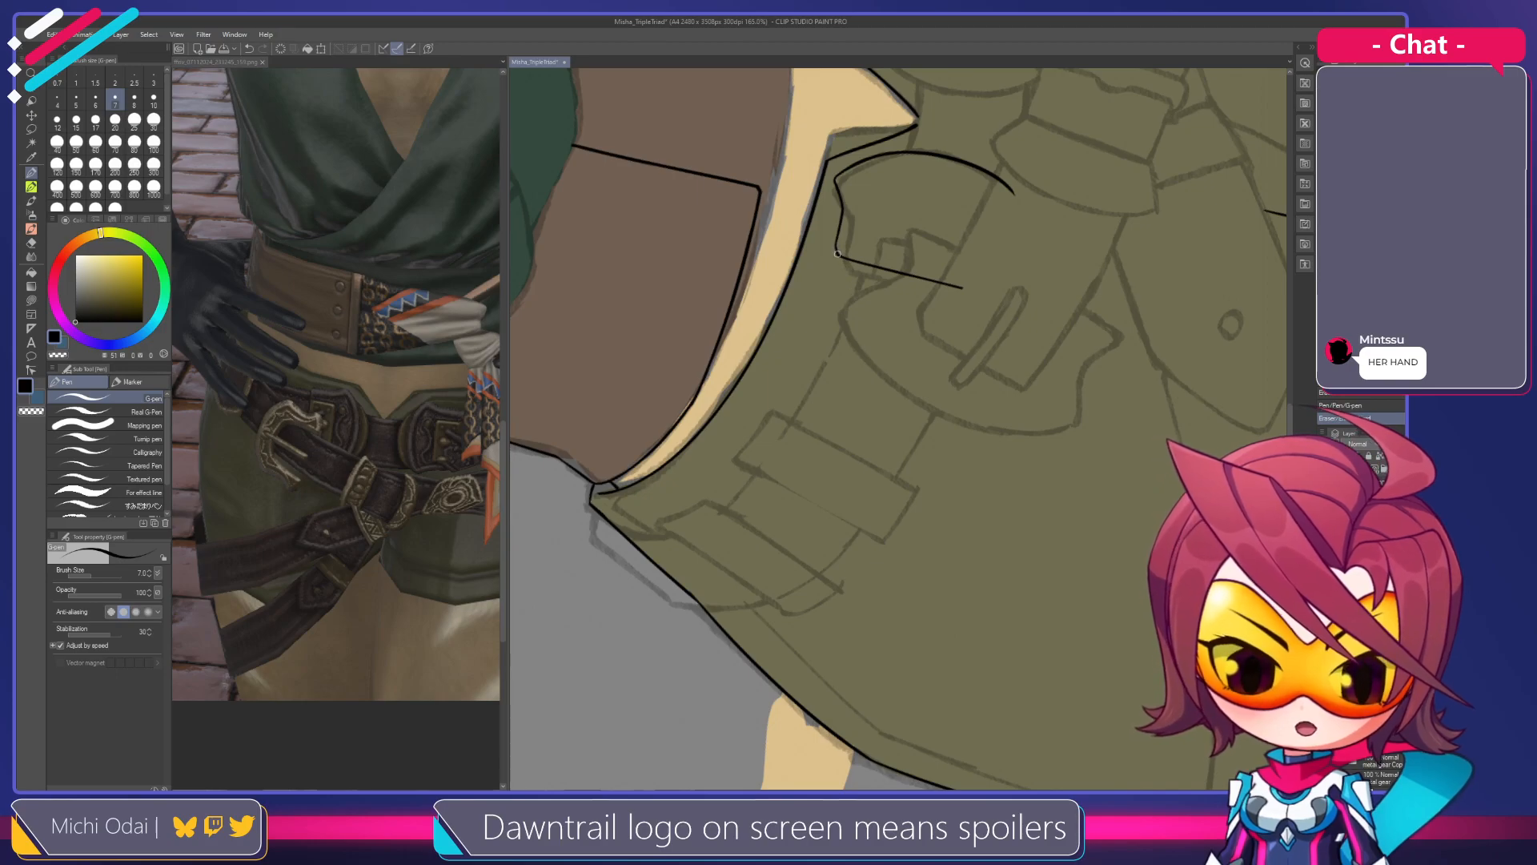
Ink the belt's upper edge from the flap's corner to the nearest belt loop
key(ctrl+z)
mouse_move(847, 263)
mouse_down()
mouse_move(800, 385)
mouse_move(780, 398)
mouse_up()
key(ctrl+z)
key(ctrl+z)
drag(840, 262, 773, 414)
key(ctrl+z)
drag(842, 257, 784, 392)
key(ctrl+z)
drag(844, 258, 780, 415)
drag(829, 312, 843, 259)
key(ctrl+z)
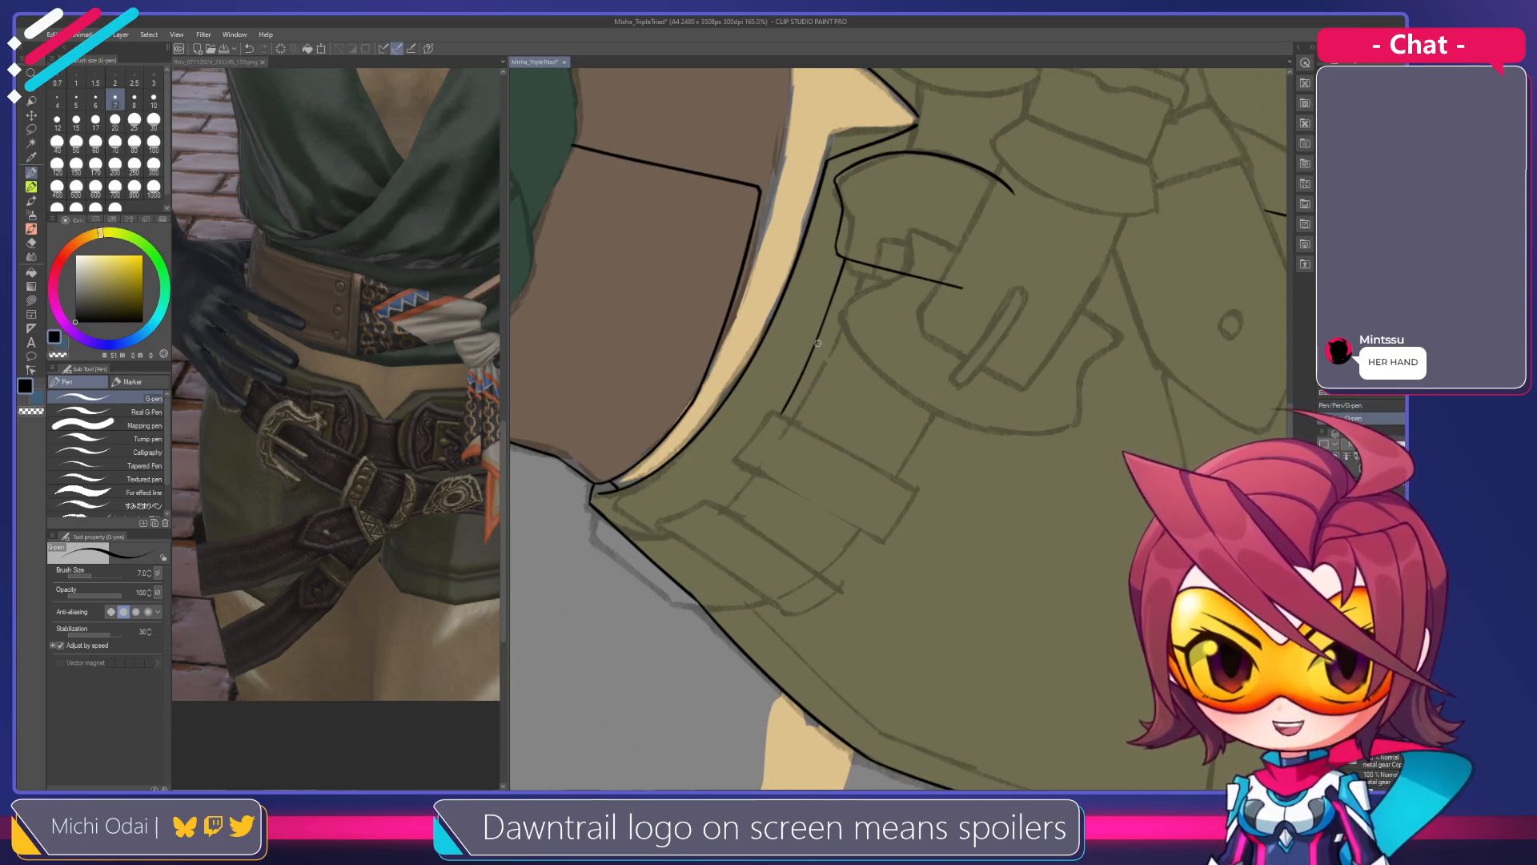
Ink the belt loop's straight side facing the buckle, starting from the end of the belt's upper edge
key(r)
drag(824, 367, 741, 389)
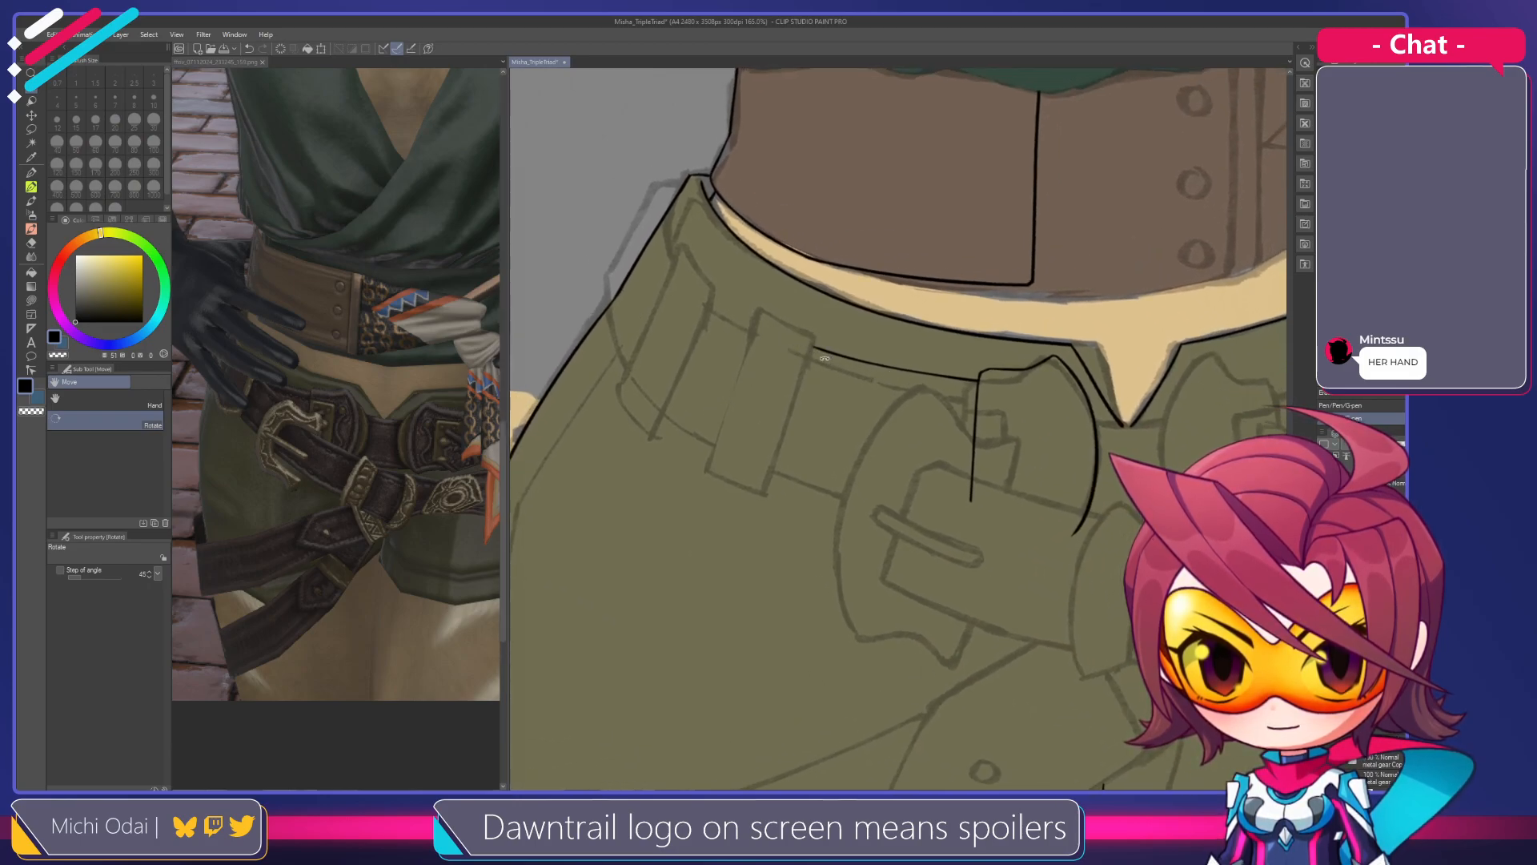
mouse_move(800, 353)
mouse_down()
mouse_move(783, 347)
mouse_move(815, 372)
mouse_up()
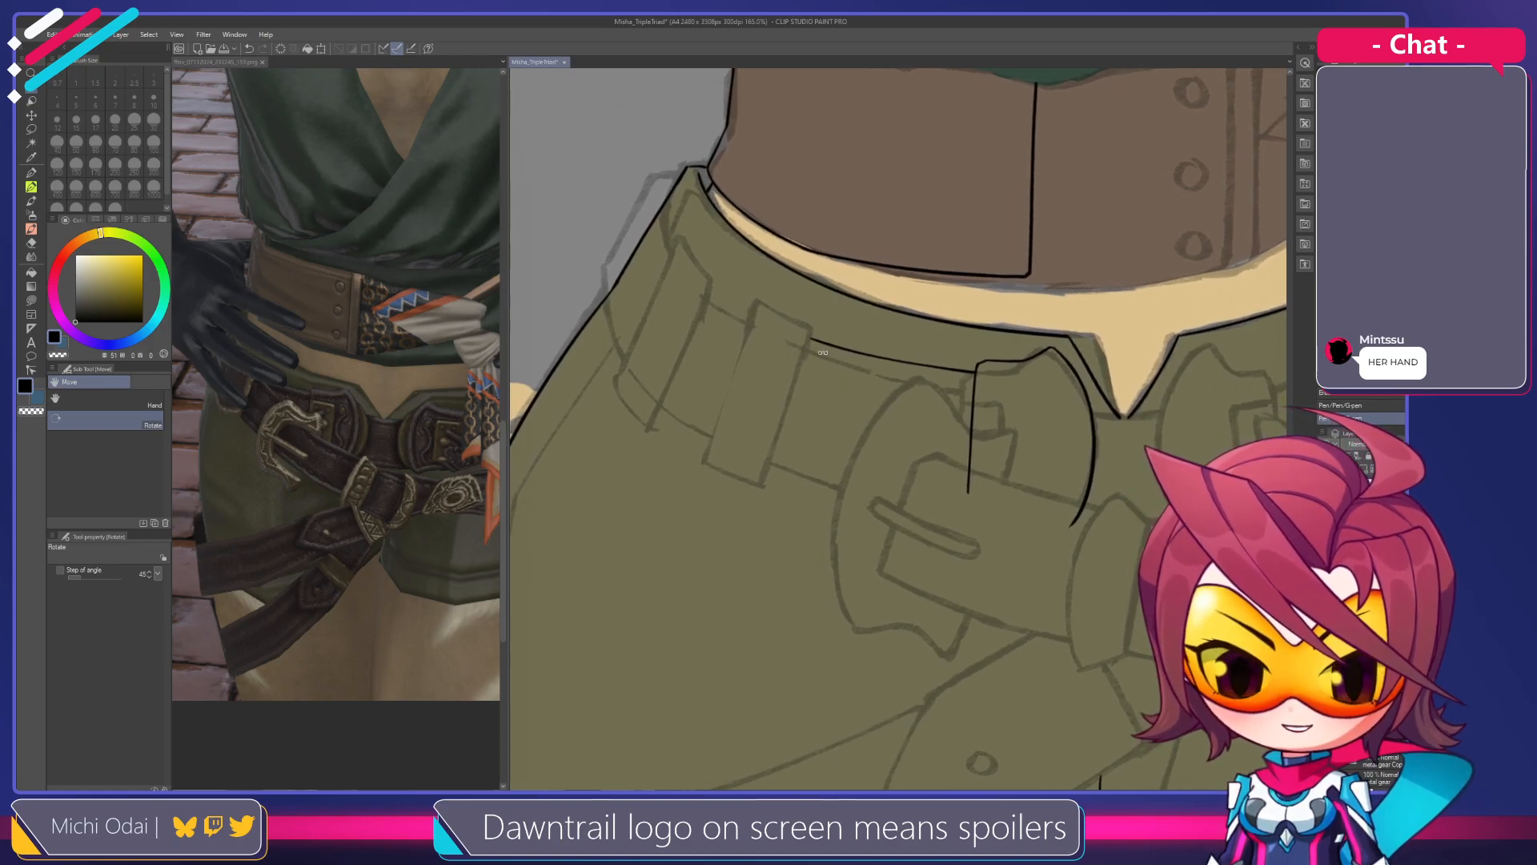
drag(815, 341, 892, 377)
key(e)
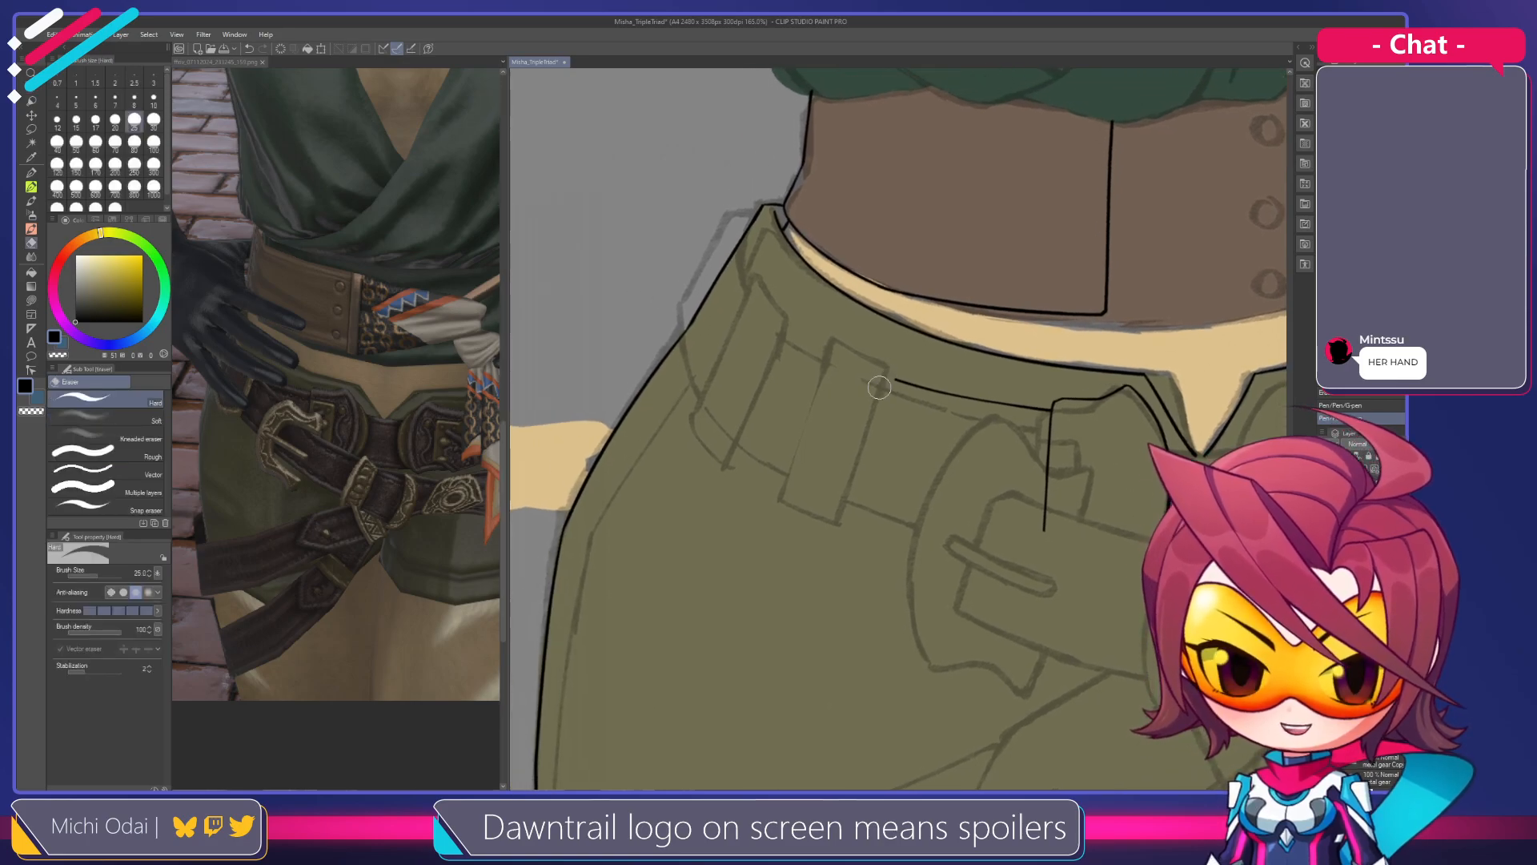
key(p)
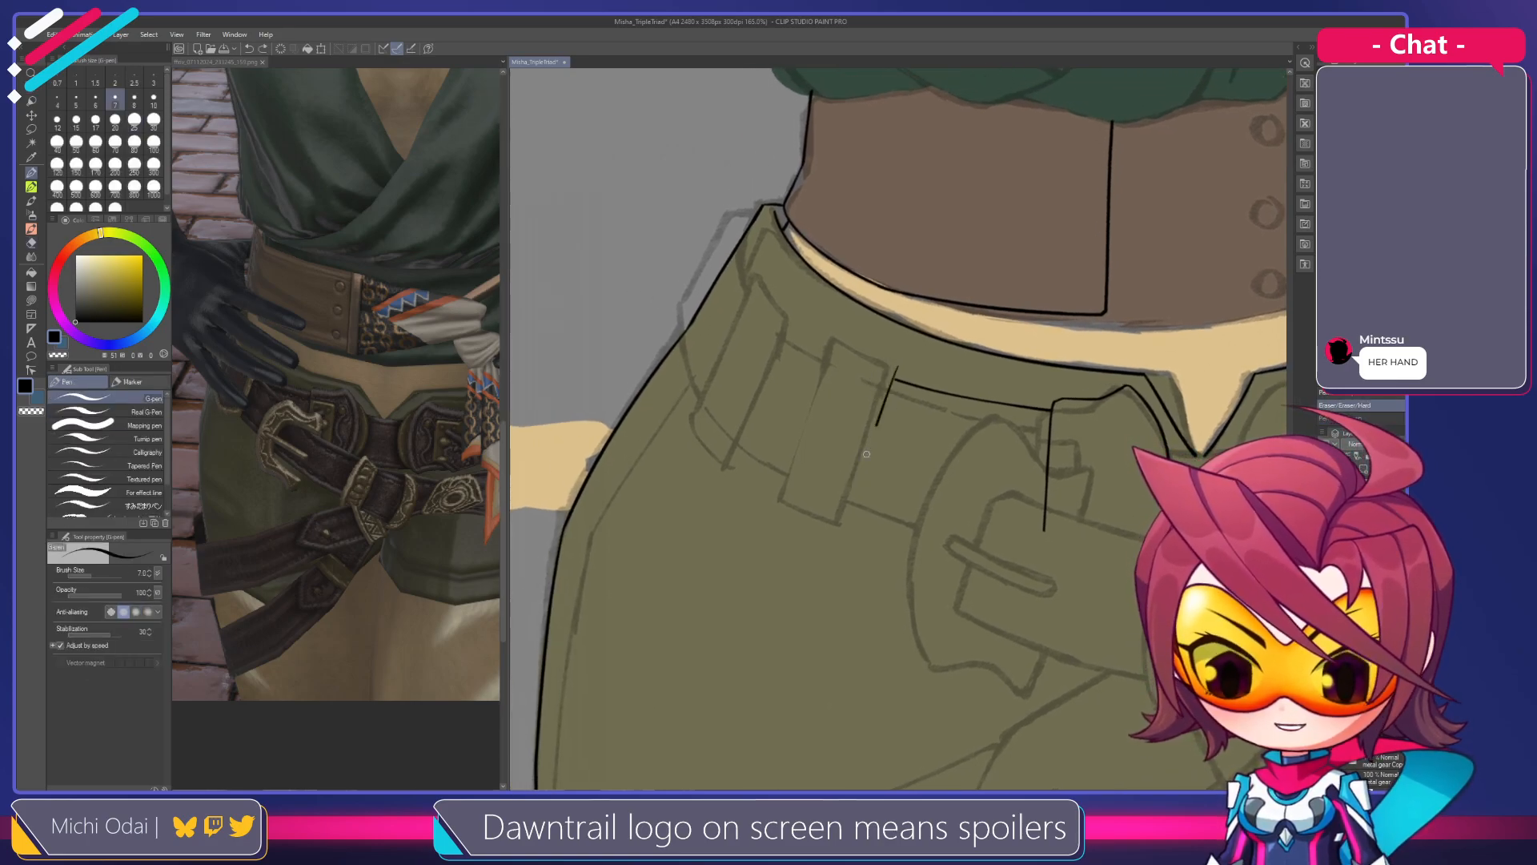
drag(893, 373, 854, 504)
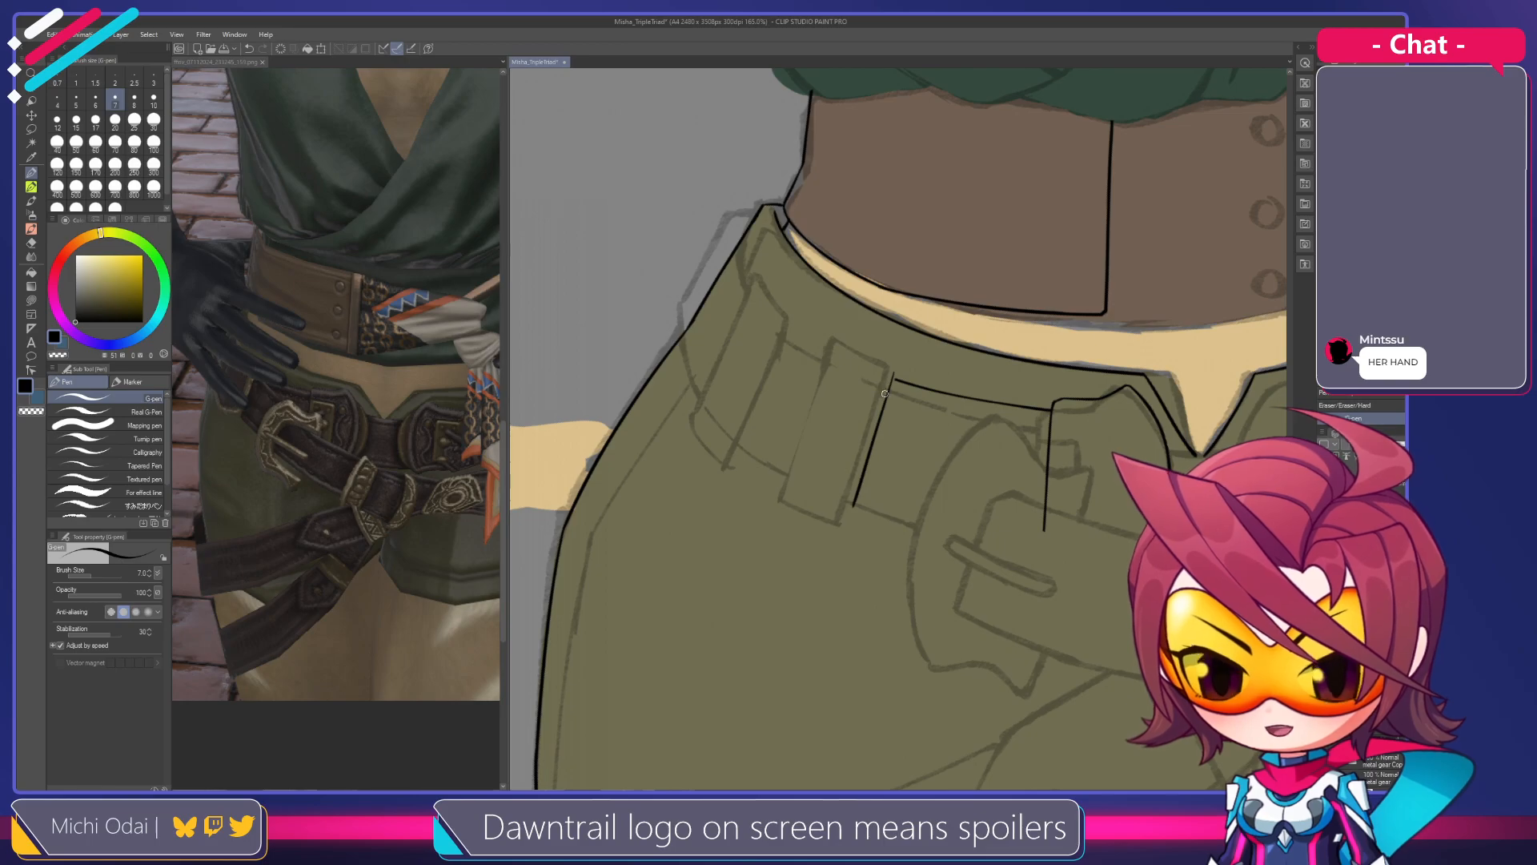
key(ctrl+z)
drag(892, 380, 850, 497)
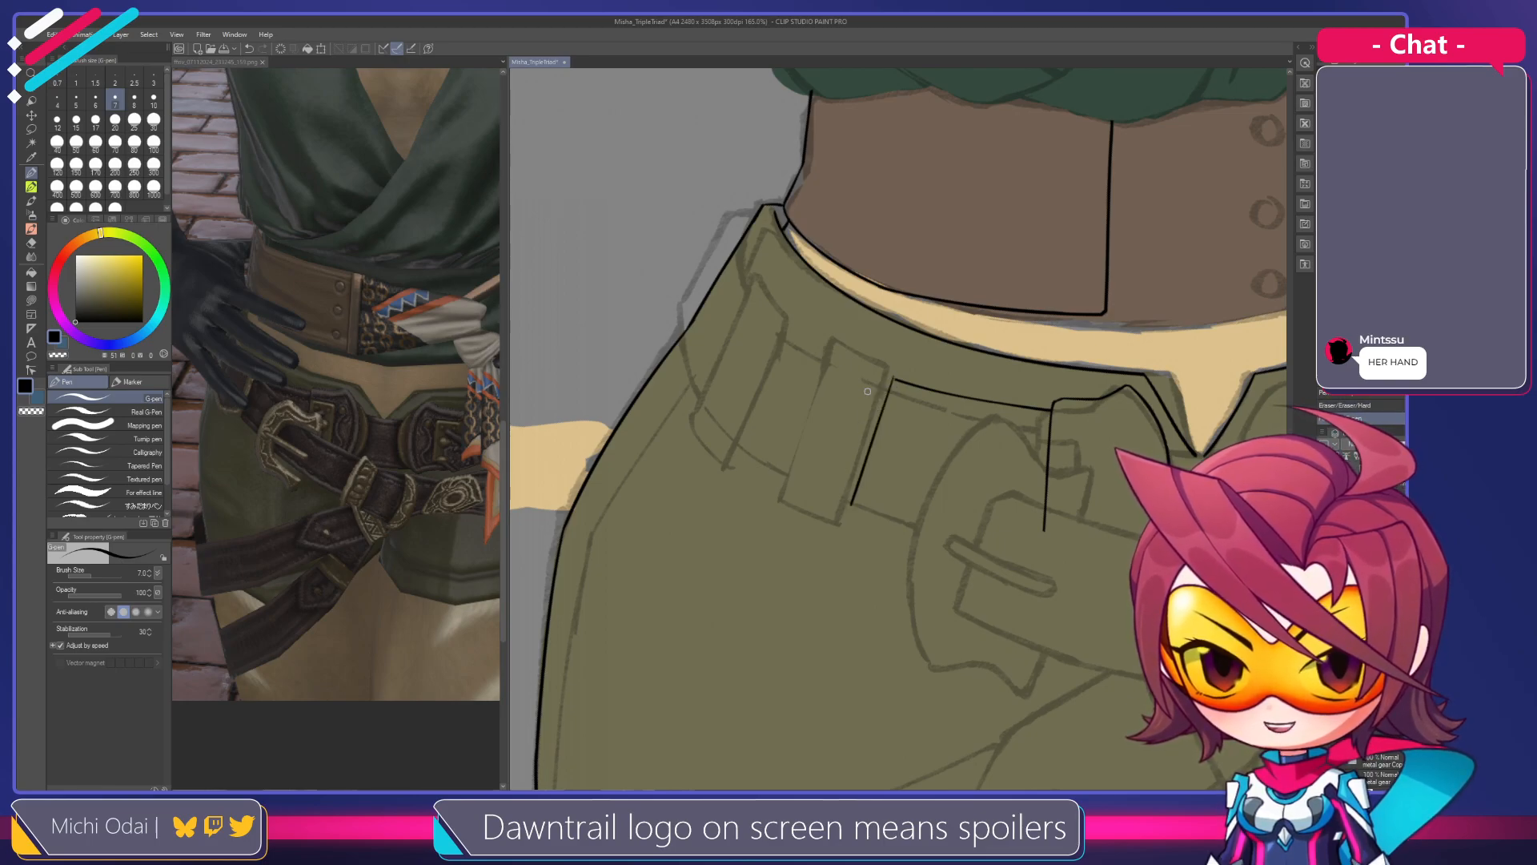
key(ctrl+z)
drag(885, 375, 843, 521)
key(ctrl+z)
drag(887, 376, 850, 492)
key(ctrl+z)
drag(888, 376, 841, 512)
key(ctrl+z)
drag(889, 380, 844, 514)
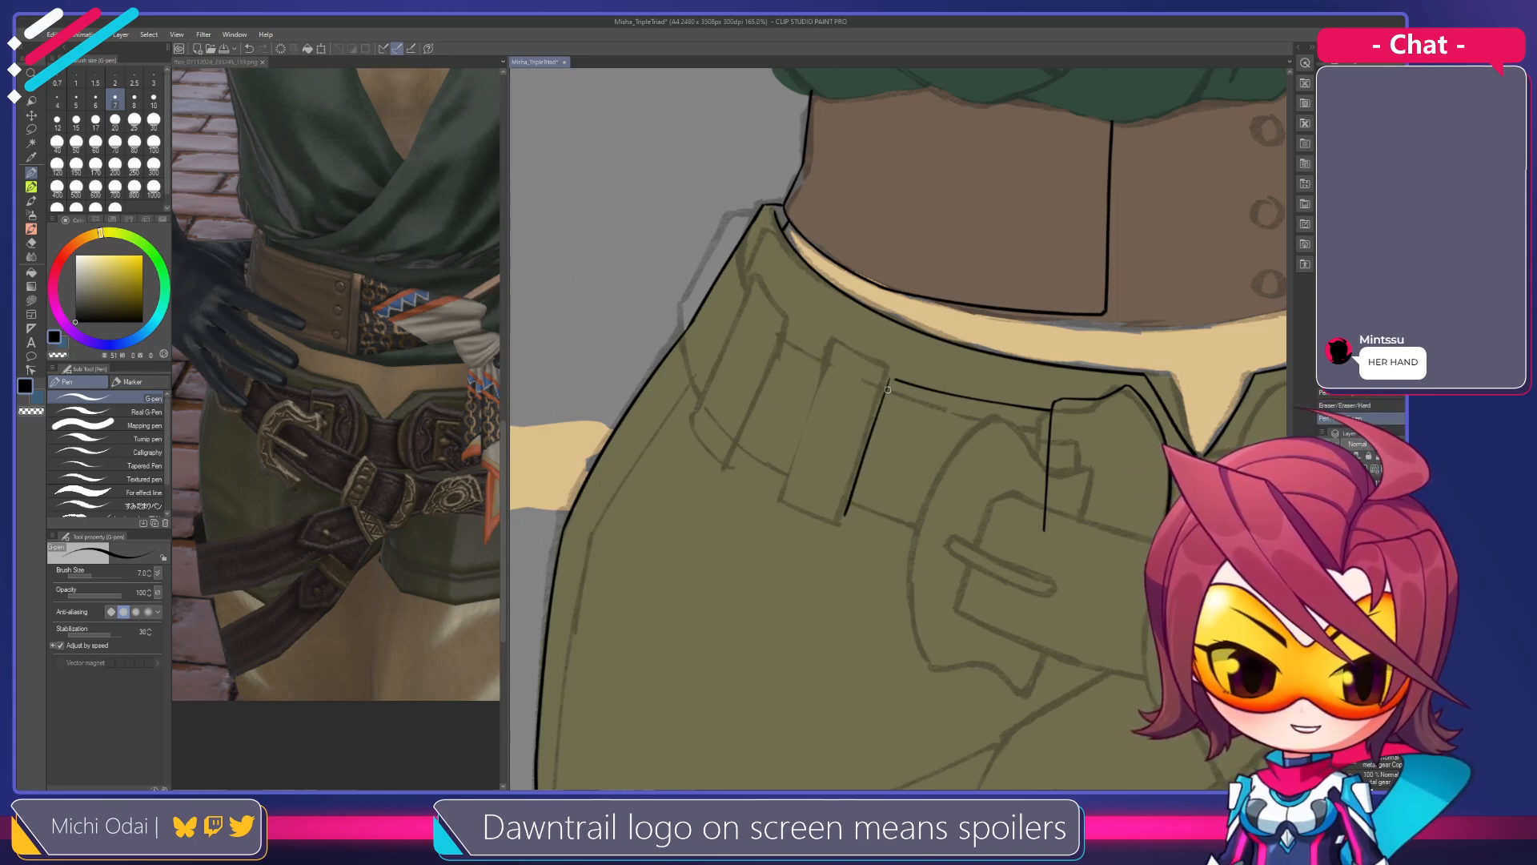
key(ctrl+z)
drag(891, 376, 852, 502)
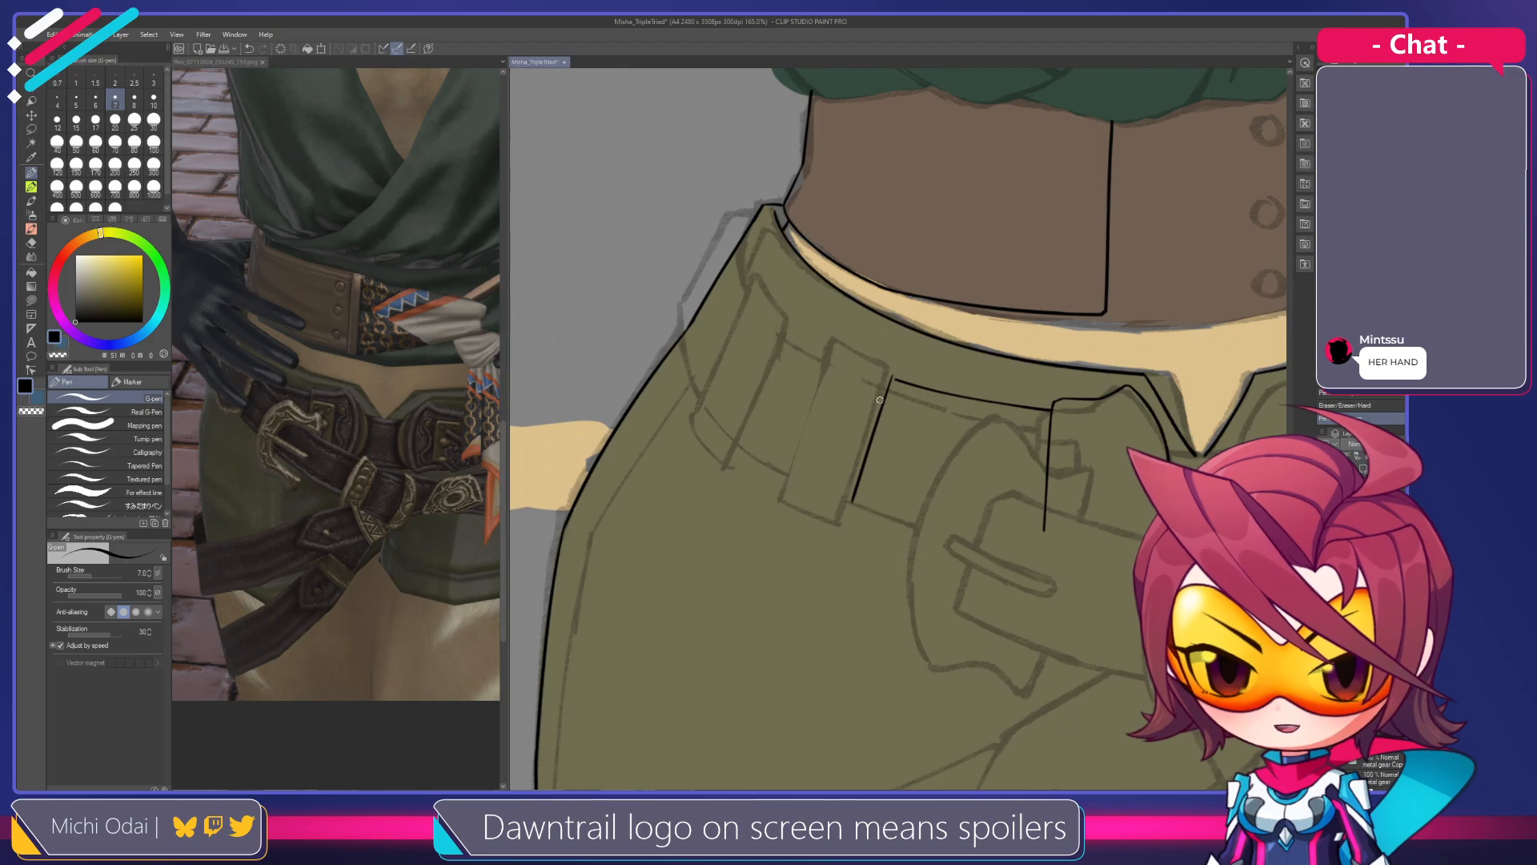
scroll(881, 386, up, 1)
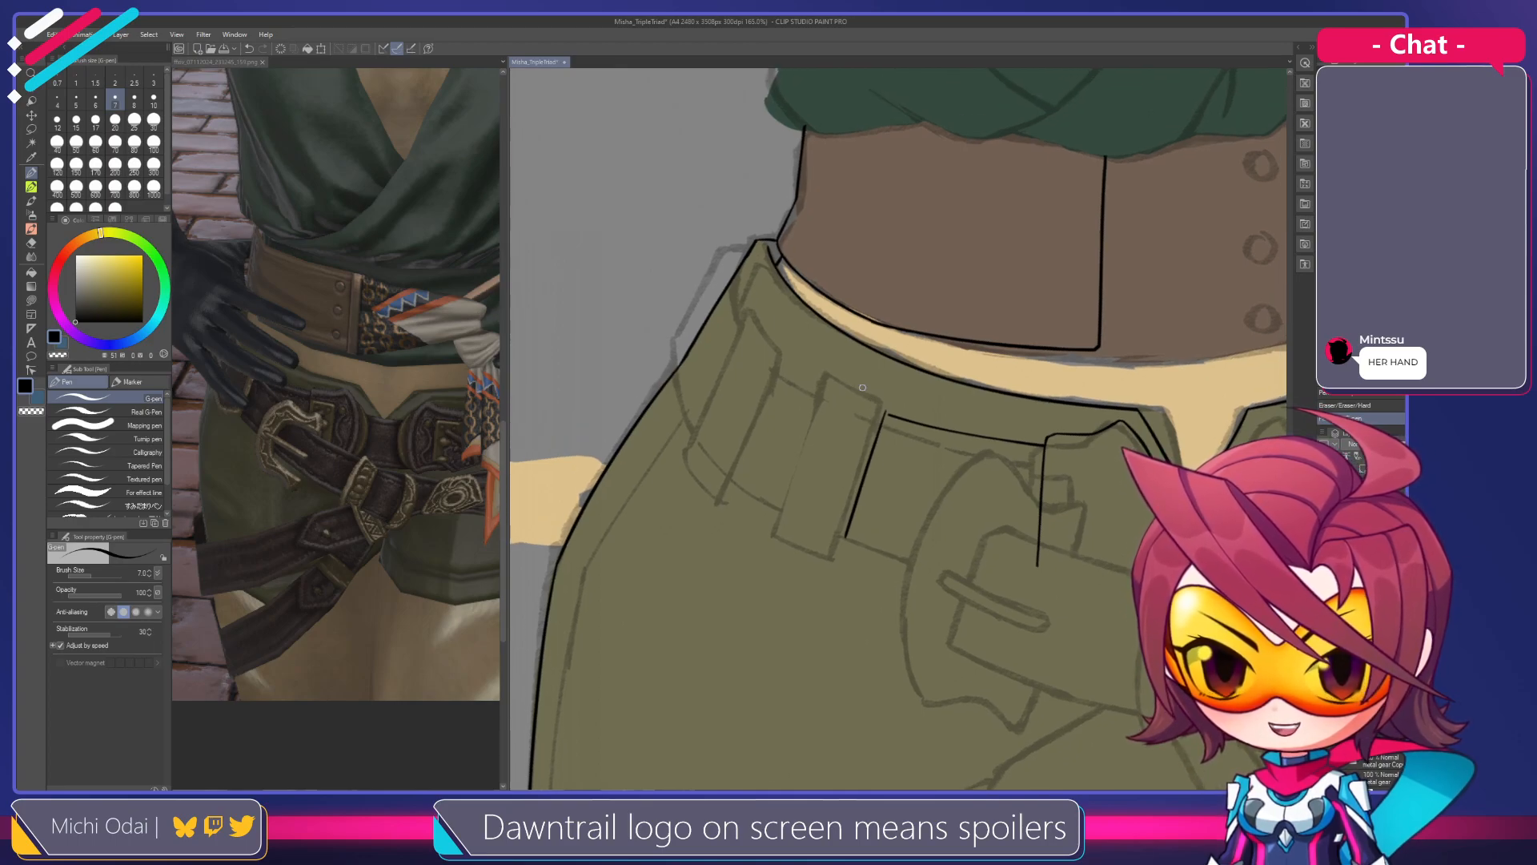
drag(843, 369, 886, 402)
key(ctrl+z)
key(ctrl+z)
key(ctrl+z)
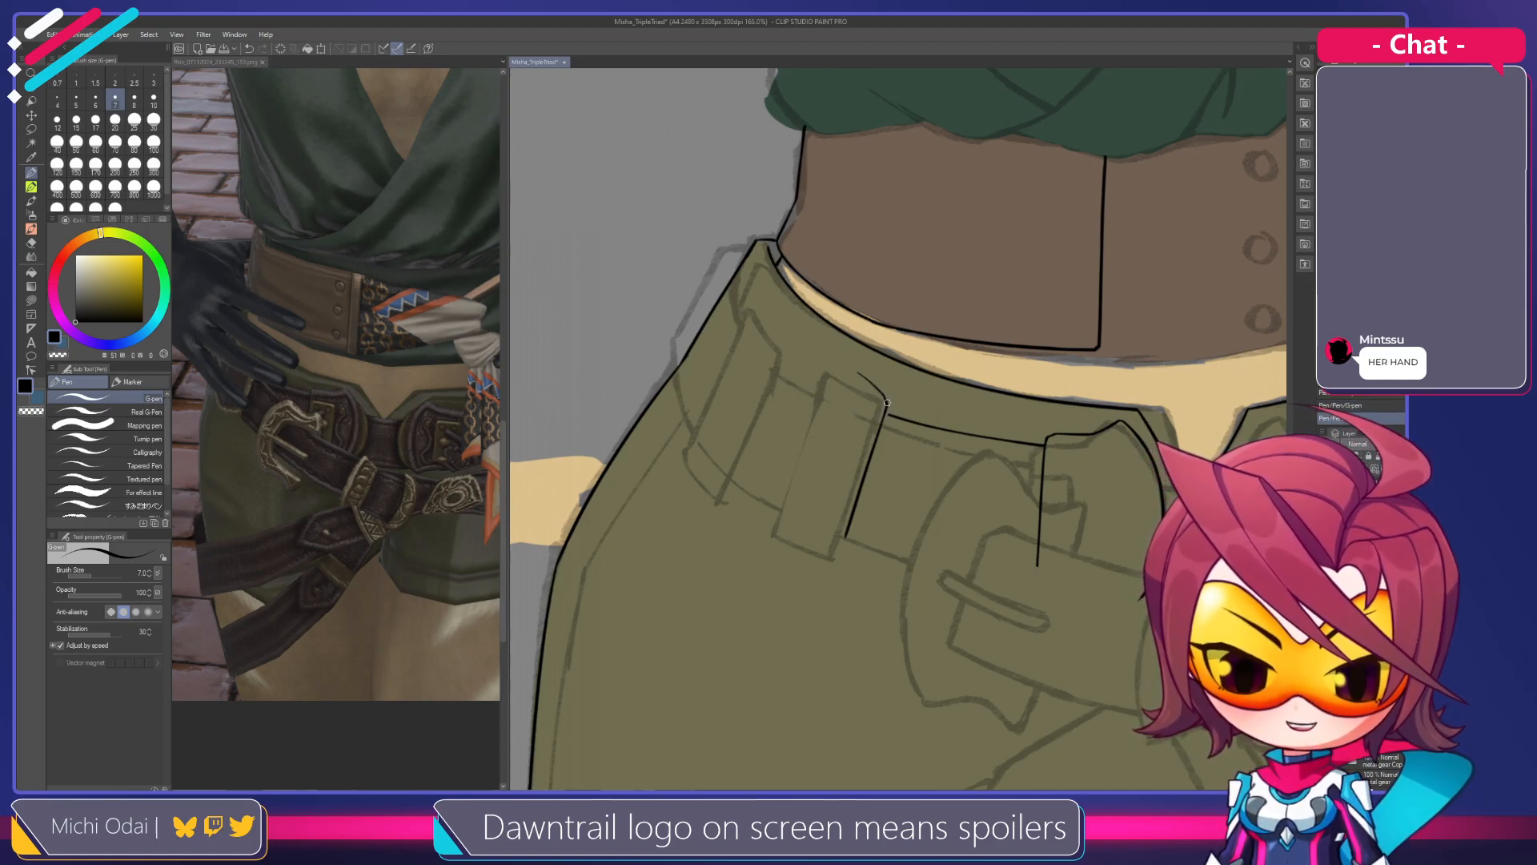
mouse_move(857, 373)
mouse_down()
mouse_move(884, 396)
mouse_move(831, 368)
mouse_move(870, 381)
mouse_up()
key(ctrl+z)
key(ctrl+z)
key(ctrl+z)
key(ctrl+z)
key(ctrl+z)
key(ctrl+z)
key(e)
key(p)
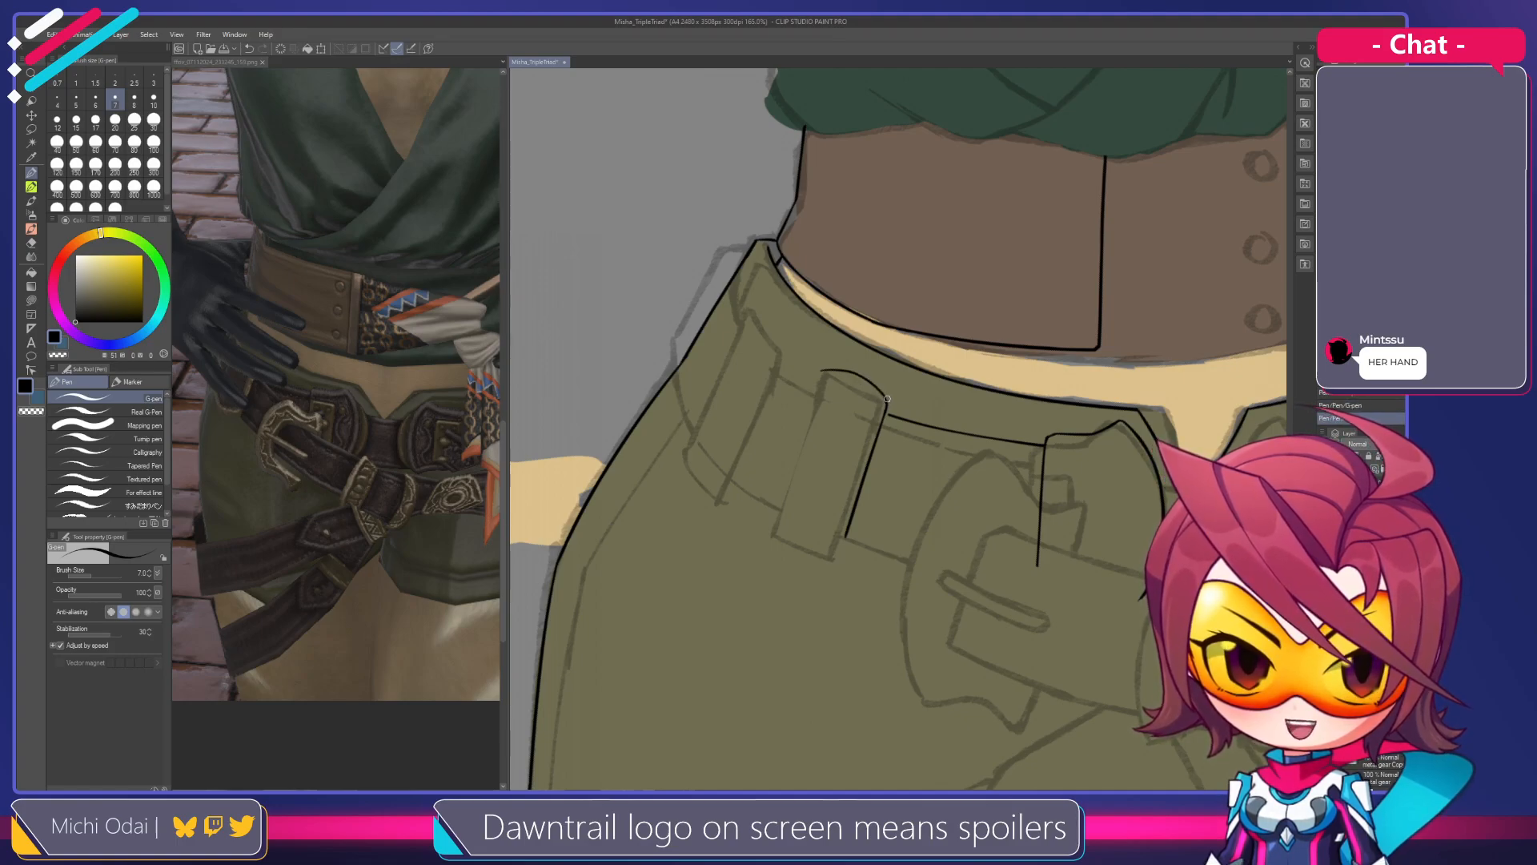
mouse_move(817, 410)
mouse_down()
mouse_move(834, 372)
mouse_move(815, 393)
mouse_up()
key(ctrl+z)
key(ctrl+z)
drag(838, 331, 800, 445)
key(ctrl+z)
drag(838, 332, 797, 443)
key(ctrl+z)
drag(838, 332, 789, 467)
key(ctrl+z)
mouse_move(838, 331)
mouse_down()
mouse_move(788, 463)
mouse_move(840, 355)
mouse_move(832, 377)
mouse_move(881, 402)
mouse_move(899, 446)
mouse_move(807, 339)
mouse_move(808, 372)
mouse_up()
key(ctrl+z)
Rotate the canvas and ink the belt loop's top edge outward from the upper end of its inked side
key(r)
key(e)
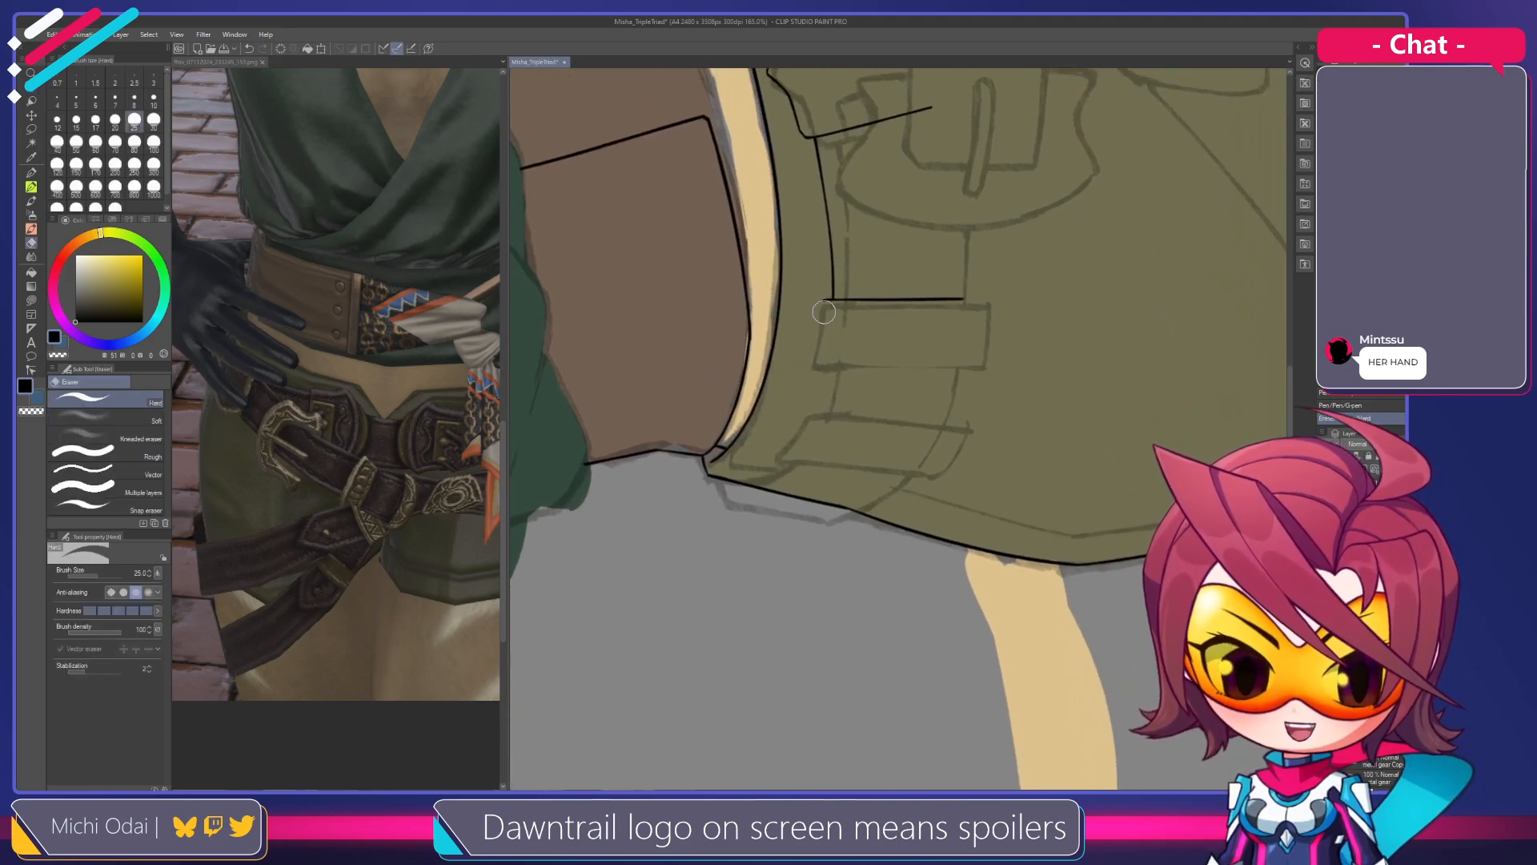
key(p)
drag(825, 301, 790, 383)
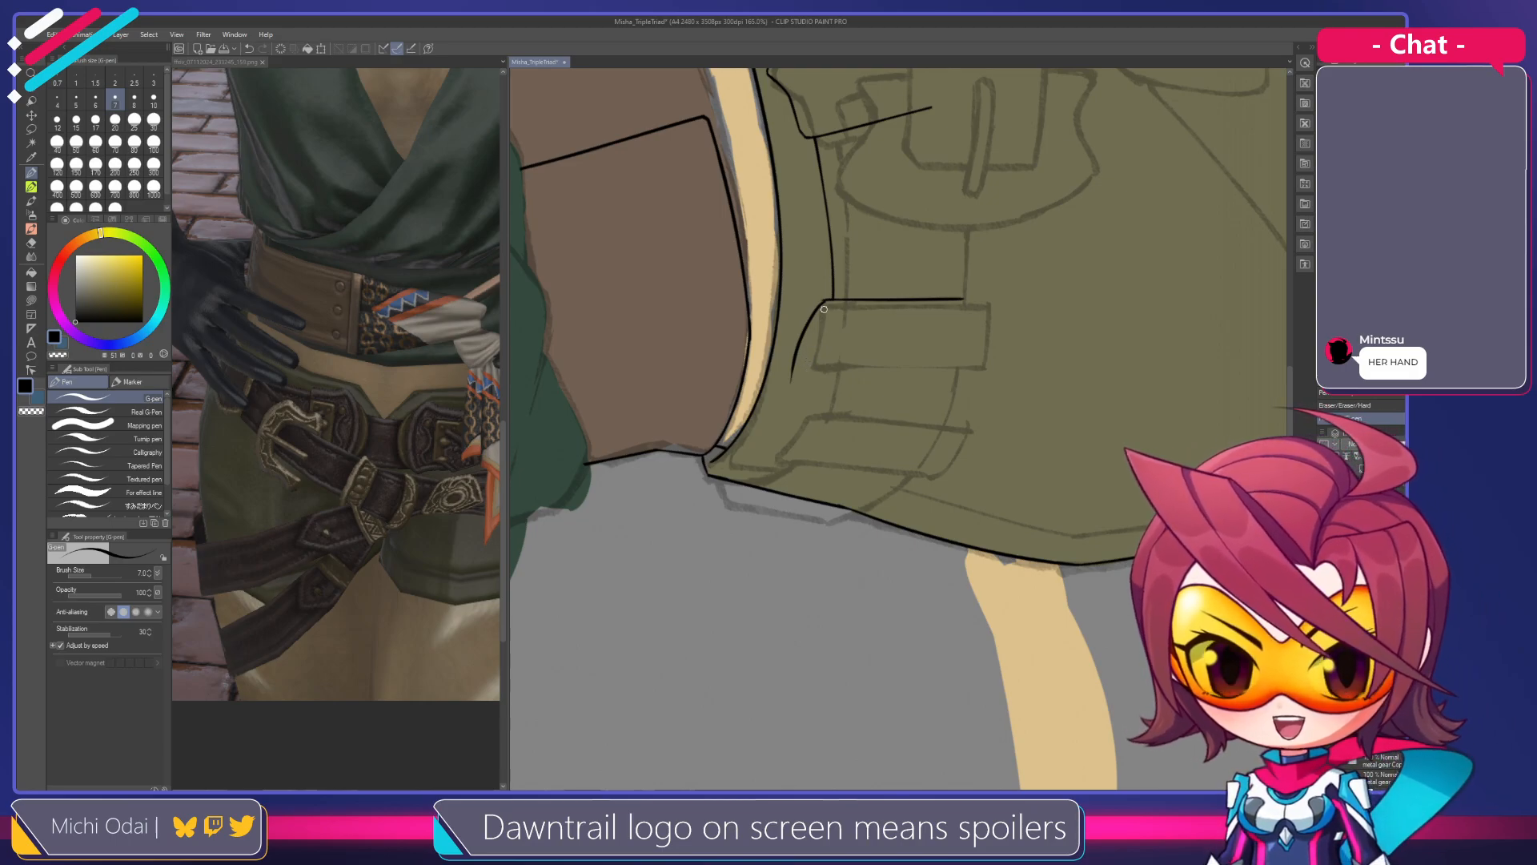
key(ctrl+z)
key(ctrl+z)
drag(820, 303, 787, 430)
key(ctrl+z)
drag(824, 301, 803, 369)
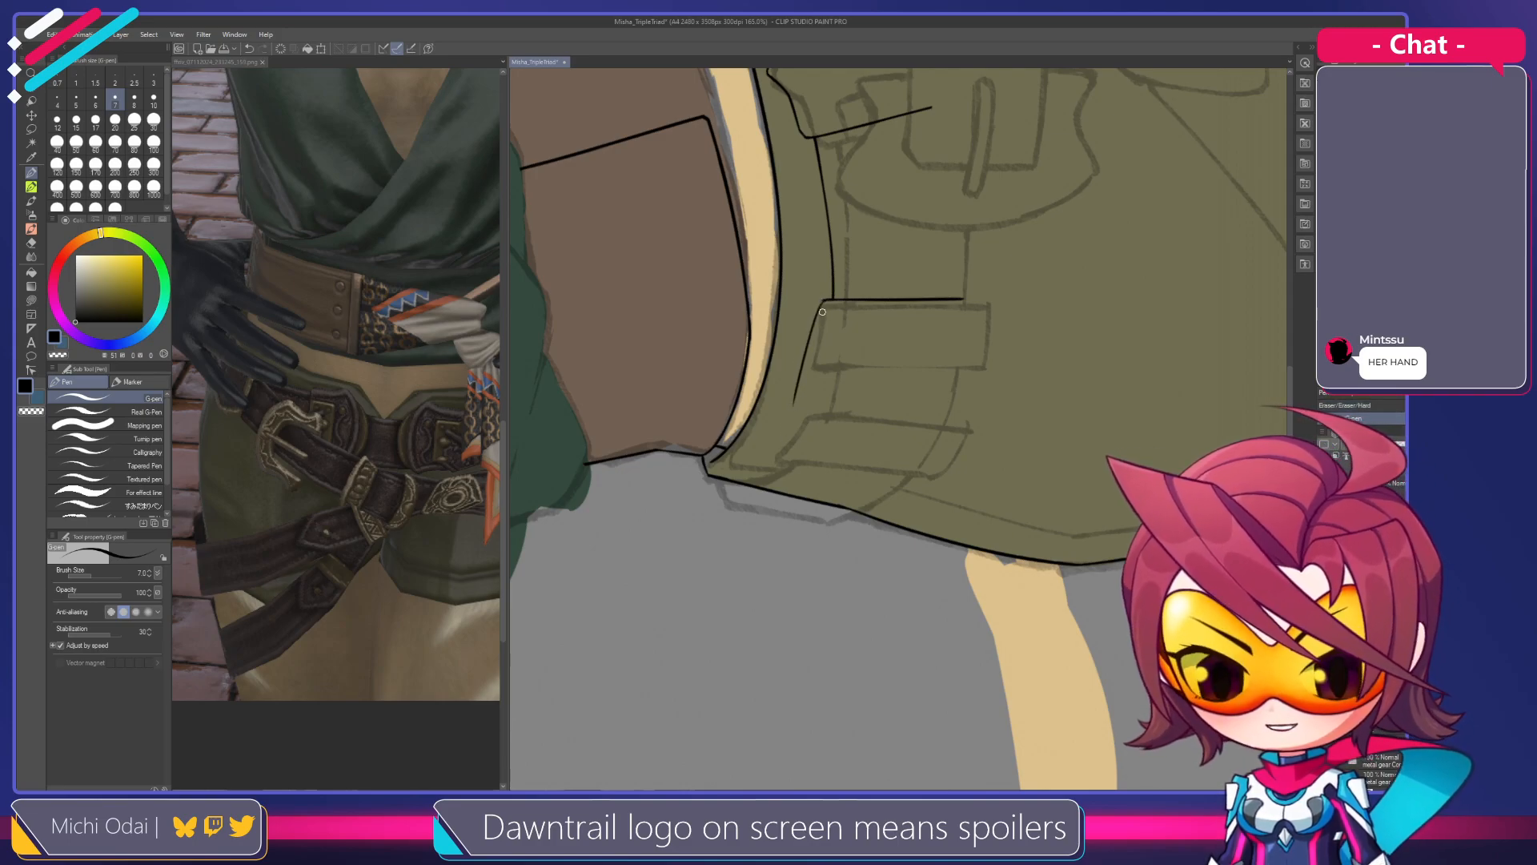
Redraw the belt loop's outer top edge as a gentle curve from its corner and tidy the corner with the Hard eraser
key(ctrl+z)
drag(824, 301, 801, 385)
key(ctrl+z)
key(ctrl+z)
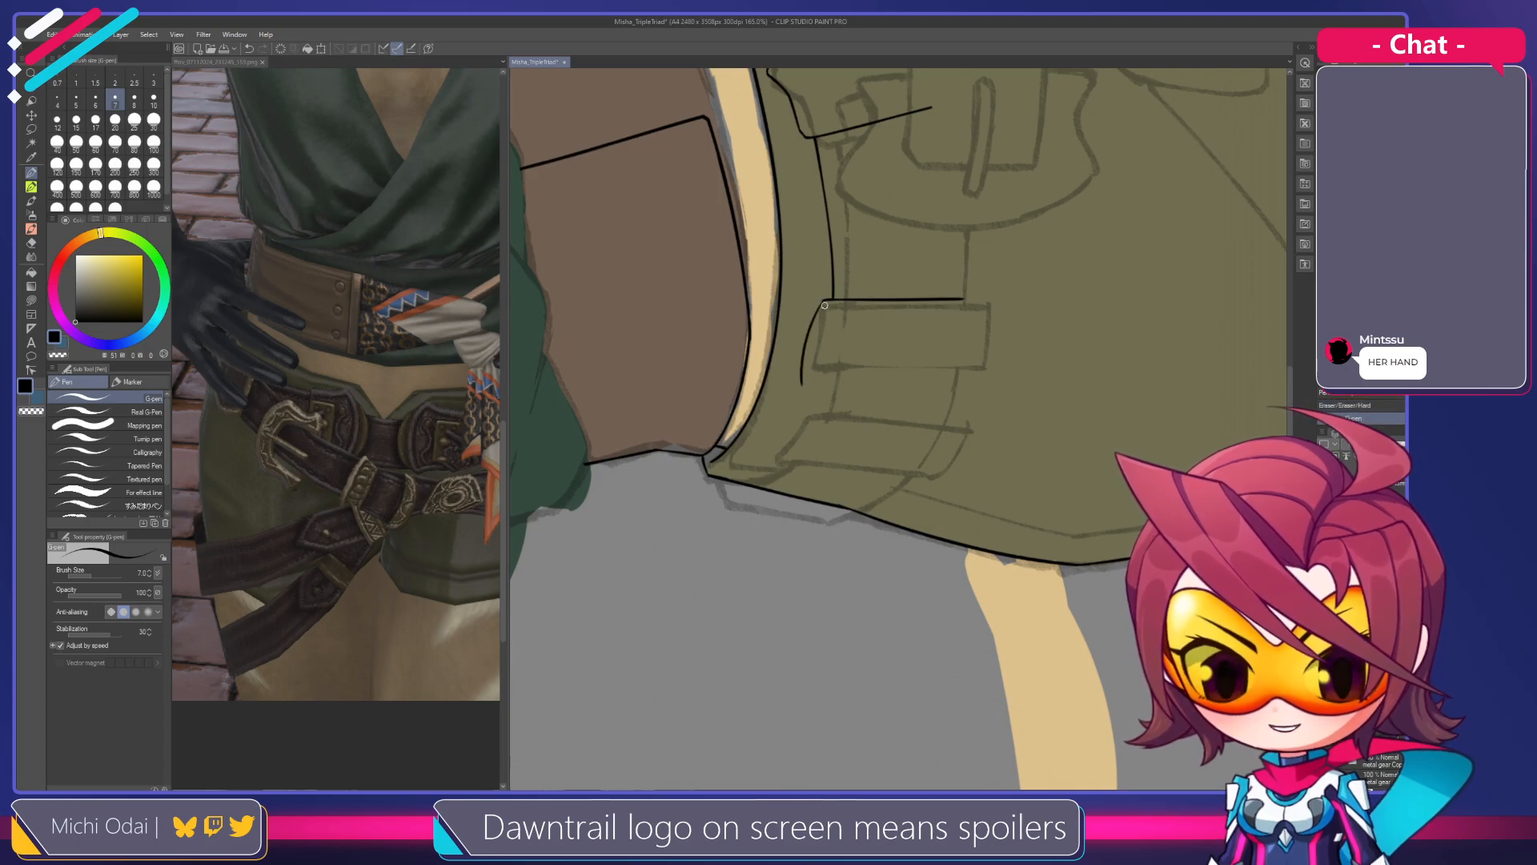
key(e)
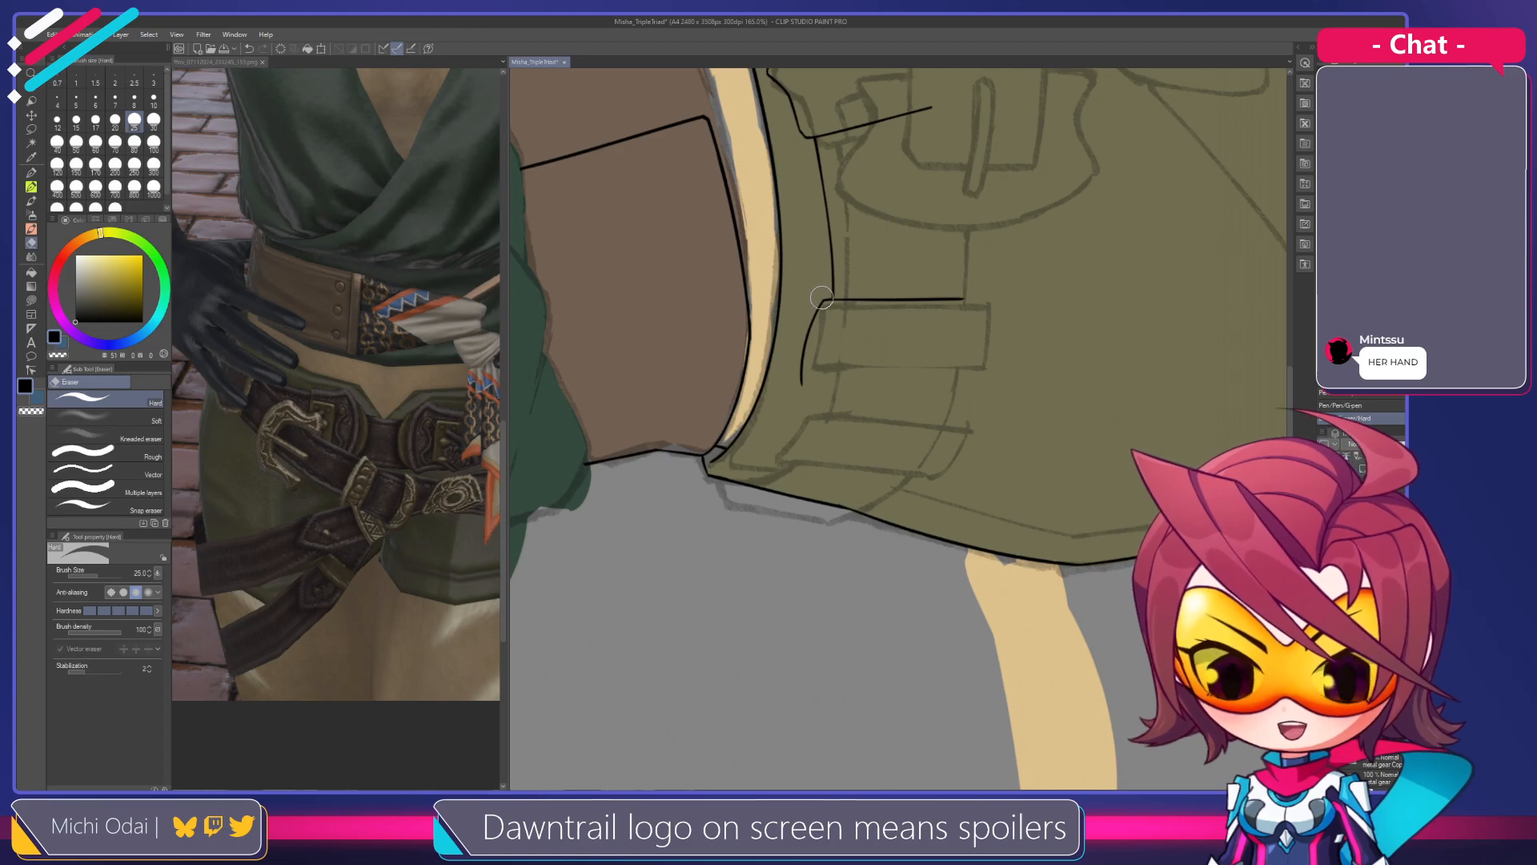
Rotate the canvas back and ink the belt loop's inner top edge just inside the outer one
key(r)
mouse_move(819, 298)
mouse_down()
mouse_move(1014, 426)
mouse_move(920, 300)
mouse_up()
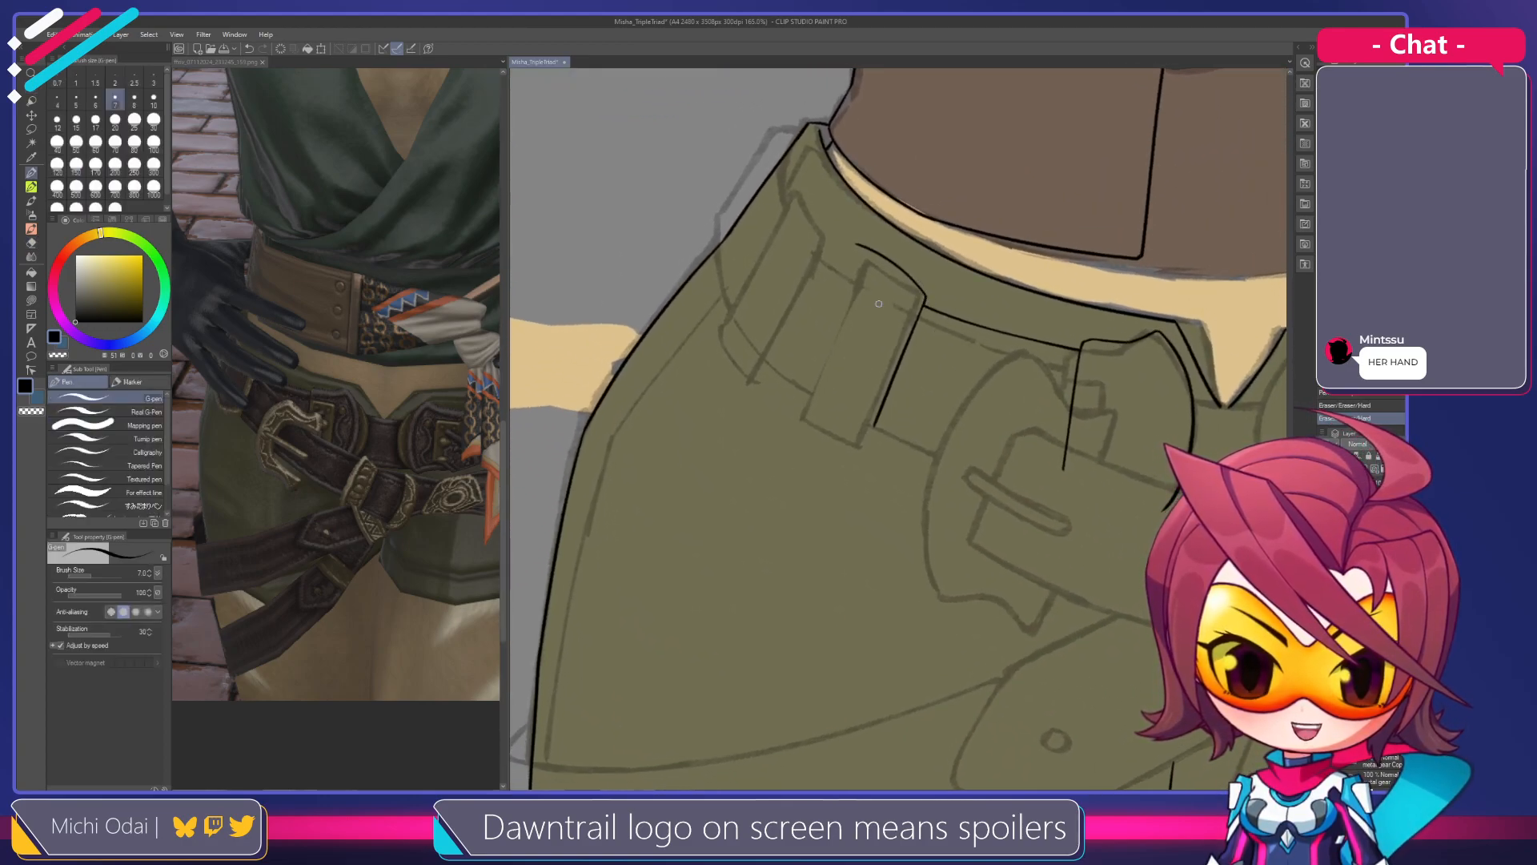
drag(885, 305, 894, 320)
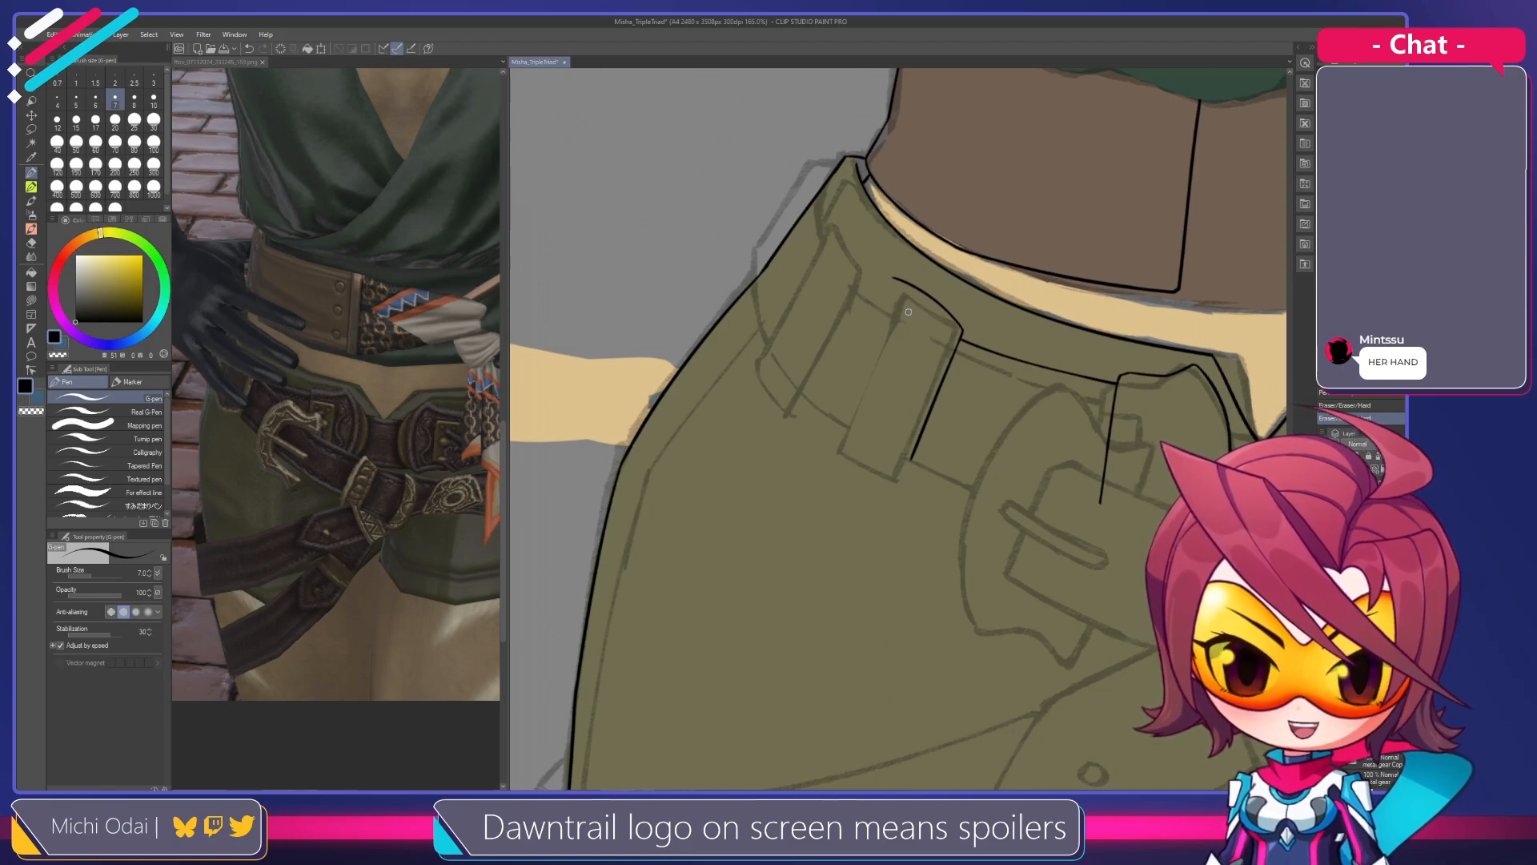
mouse_move(896, 300)
mouse_down()
mouse_move(947, 332)
mouse_move(917, 309)
mouse_move(933, 329)
mouse_move(901, 327)
mouse_move(863, 362)
mouse_up()
key(ctrl+z)
key(ctrl+z)
key(ctrl+z)
key(ctrl+z)
key(ctrl+z)
key(ctrl+z)
key(ctrl+z)
key(ctrl+z)
Ink the belt loop's inner long side parallel to the side facing the buckle and clean its upper corner
mouse_move(901, 280)
mouse_down()
mouse_move(841, 423)
mouse_move(852, 406)
mouse_up()
key(ctrl+z)
key(ctrl+z)
drag(900, 276, 840, 412)
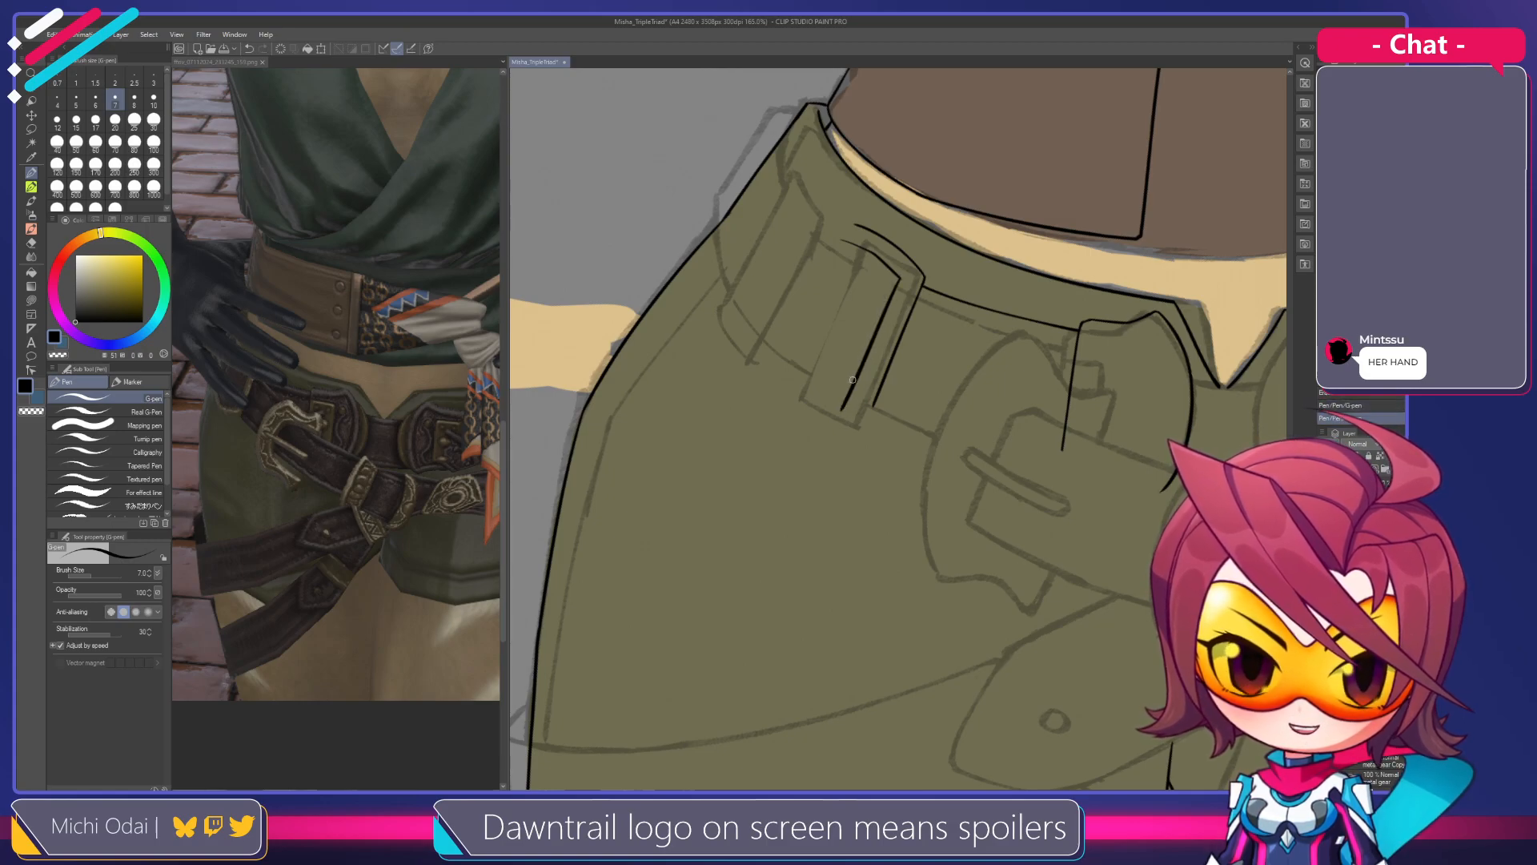
key(ctrl+z)
drag(899, 286, 850, 406)
key(e)
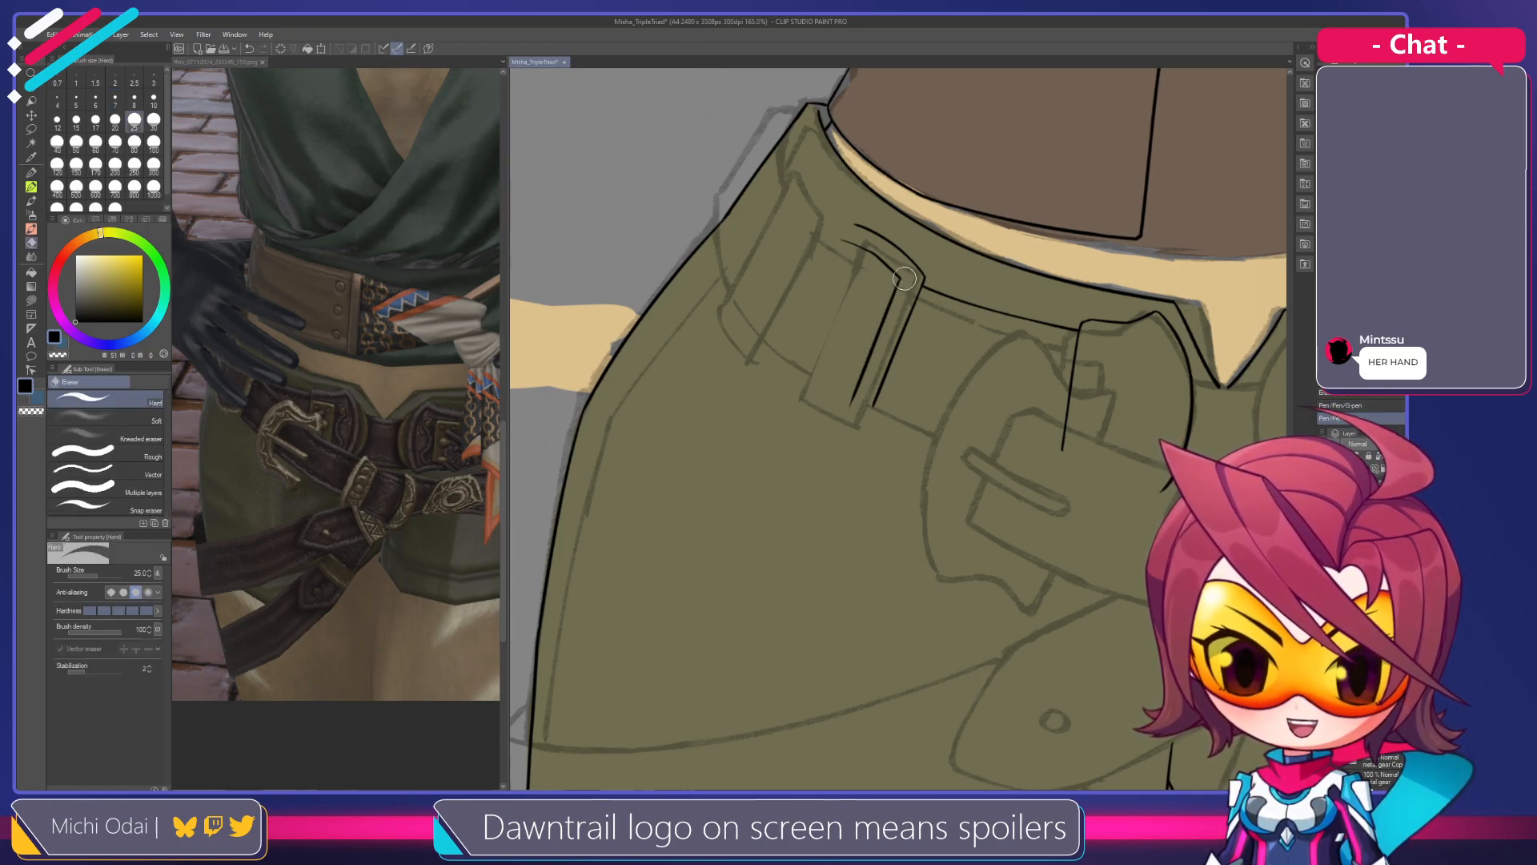
key(p)
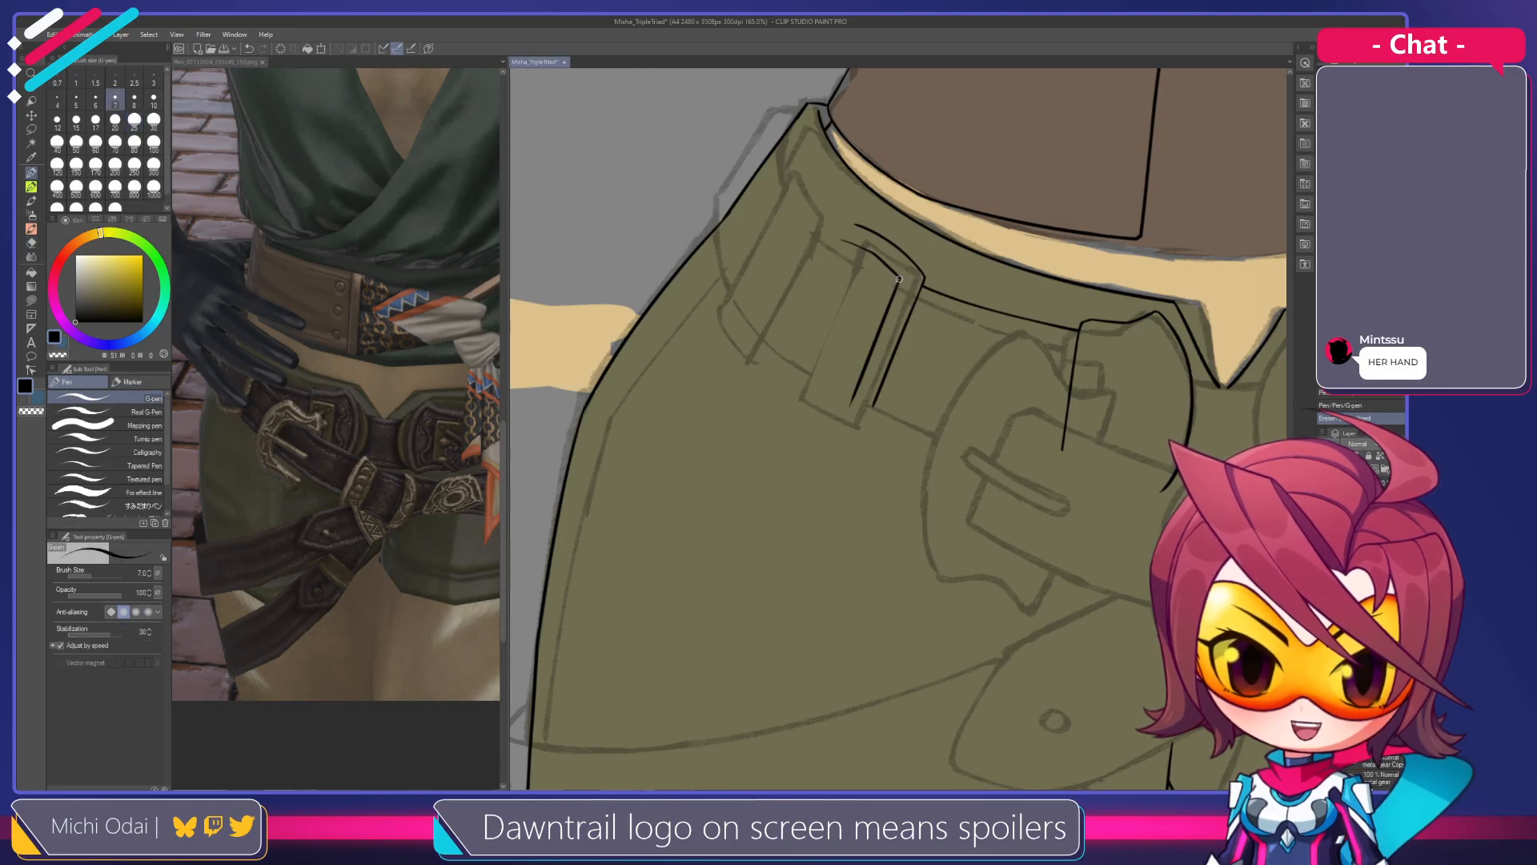
mouse_move(860, 387)
mouse_down()
mouse_move(881, 377)
mouse_move(869, 396)
mouse_move(876, 384)
mouse_move(853, 374)
mouse_move(877, 385)
mouse_up()
key(e)
key(p)
Ink the belt loop's inner bottom edge and refine the corner where it meets the inner long side
key(ctrl+z)
key(ctrl+z)
key(ctrl+z)
drag(803, 349, 880, 384)
key(ctrl+z)
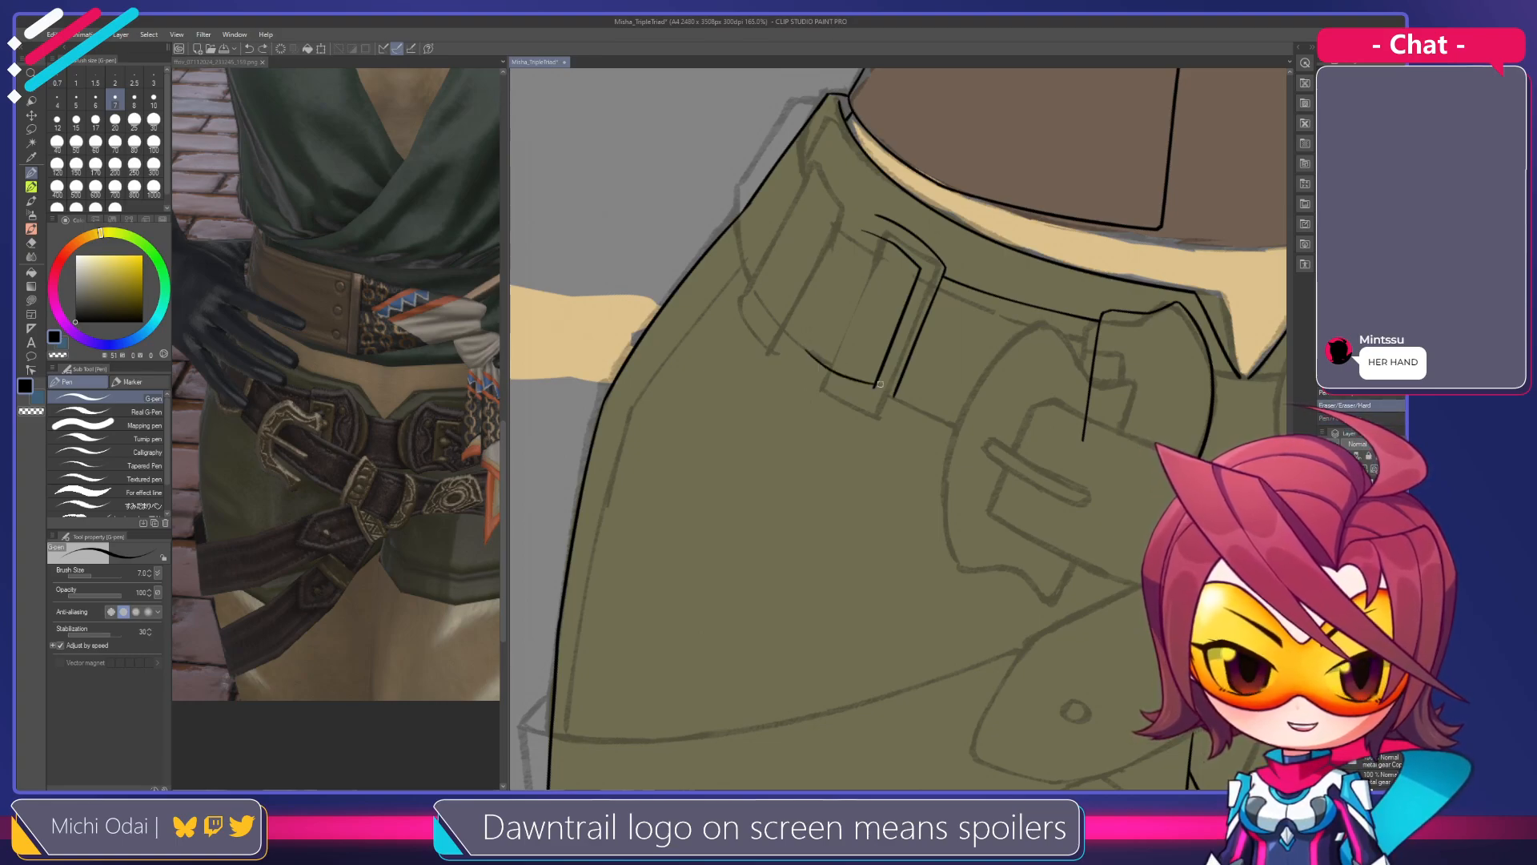
key(e)
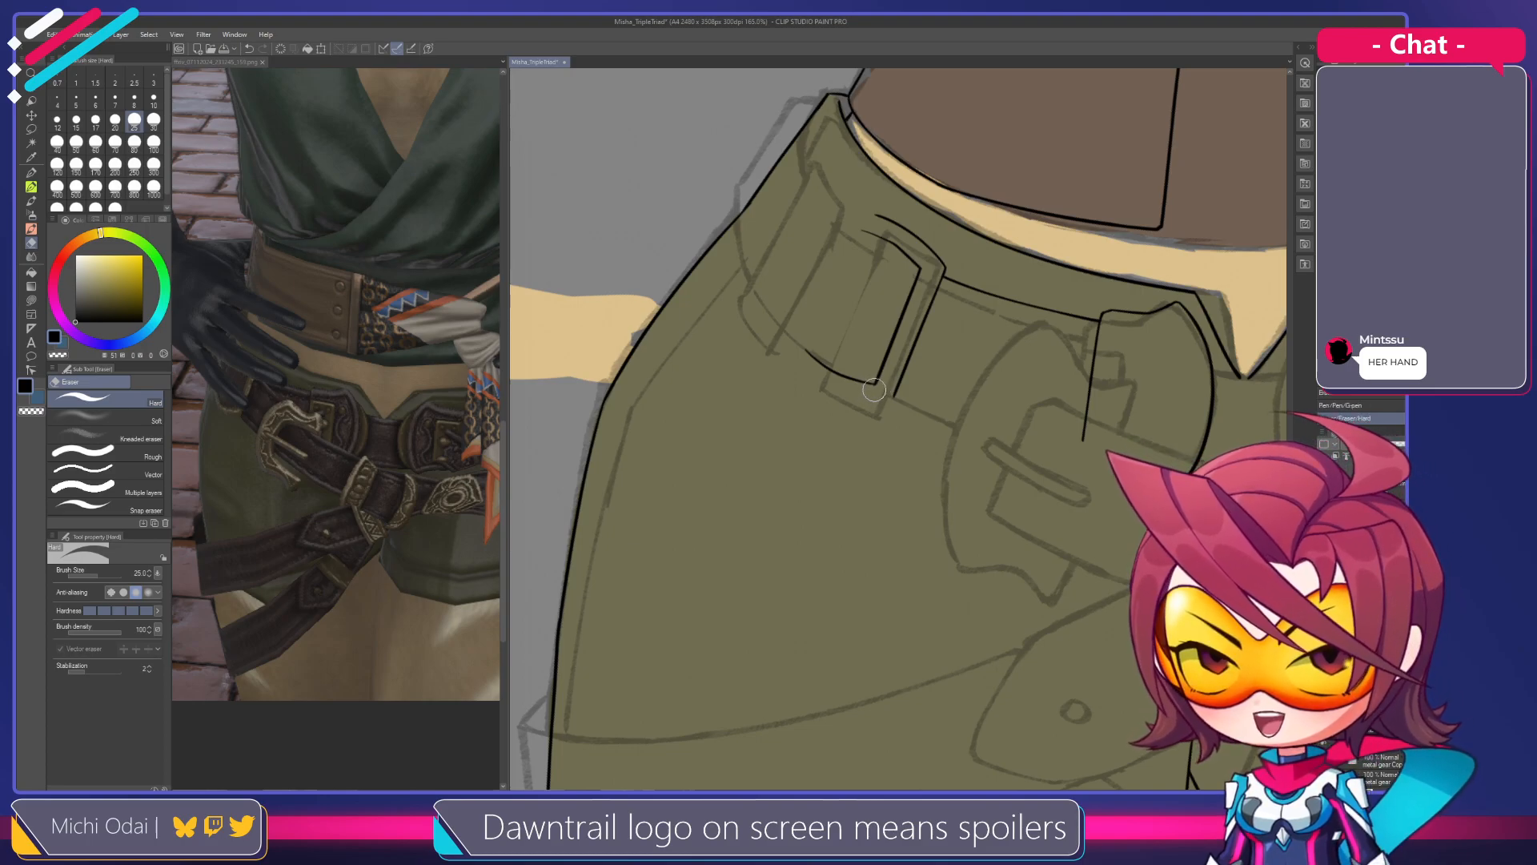
key(p)
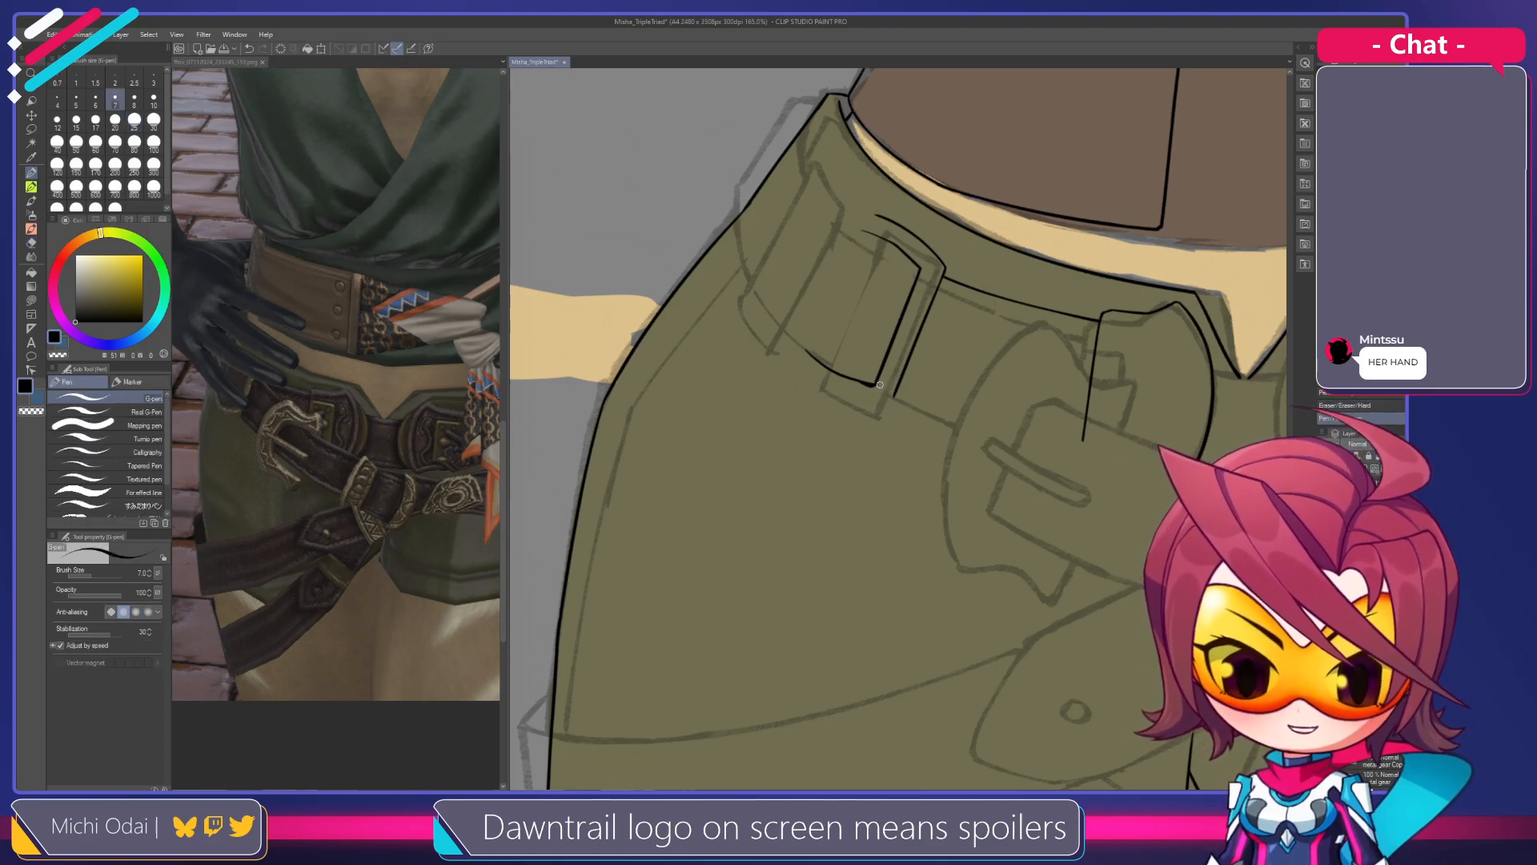
key(ctrl+z)
drag(872, 386, 883, 387)
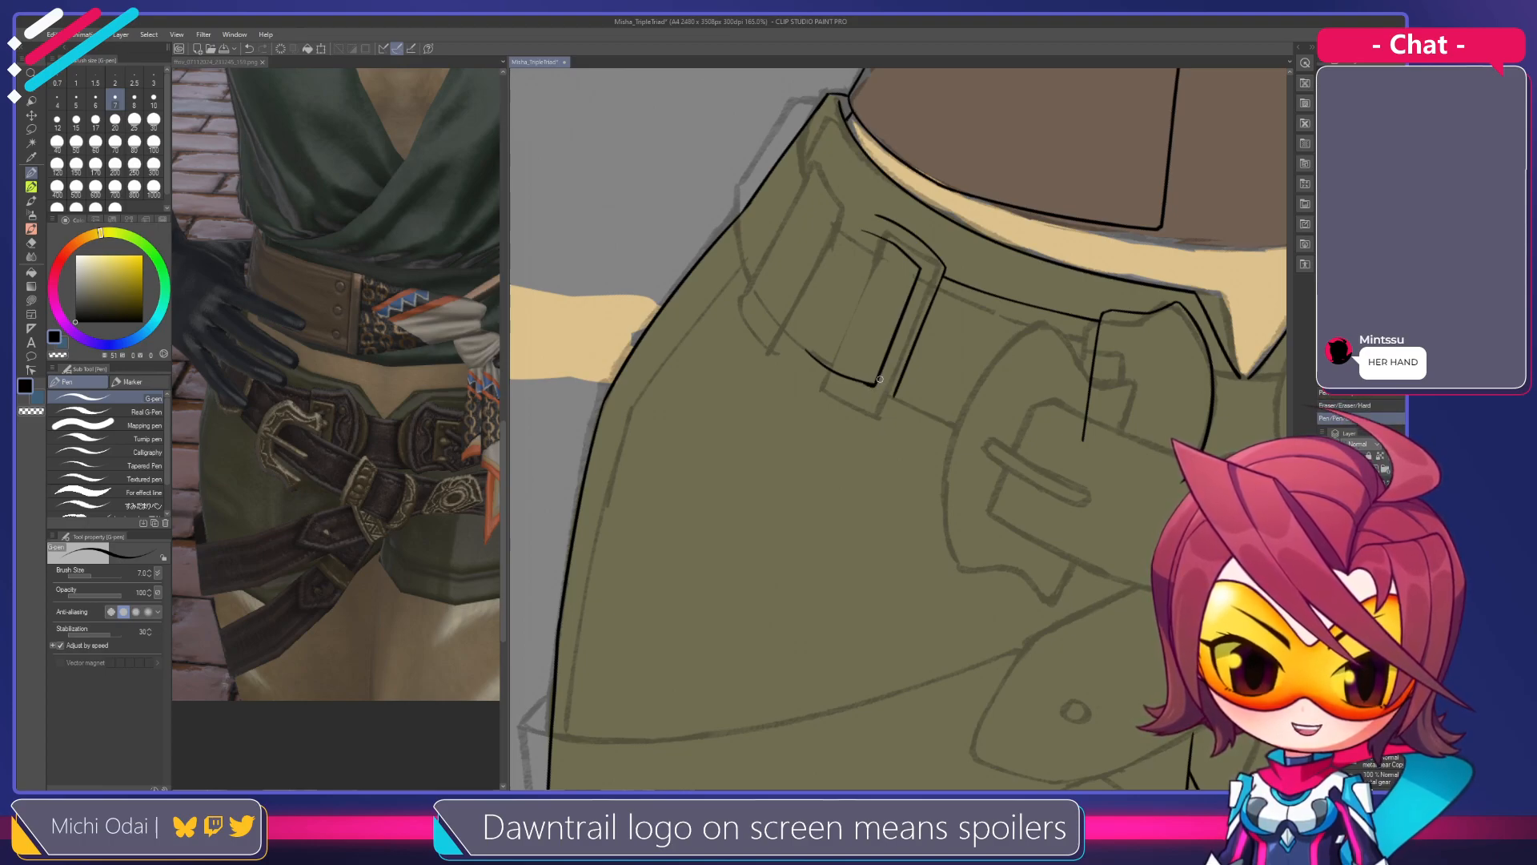
key(ctrl+z)
drag(875, 384, 867, 384)
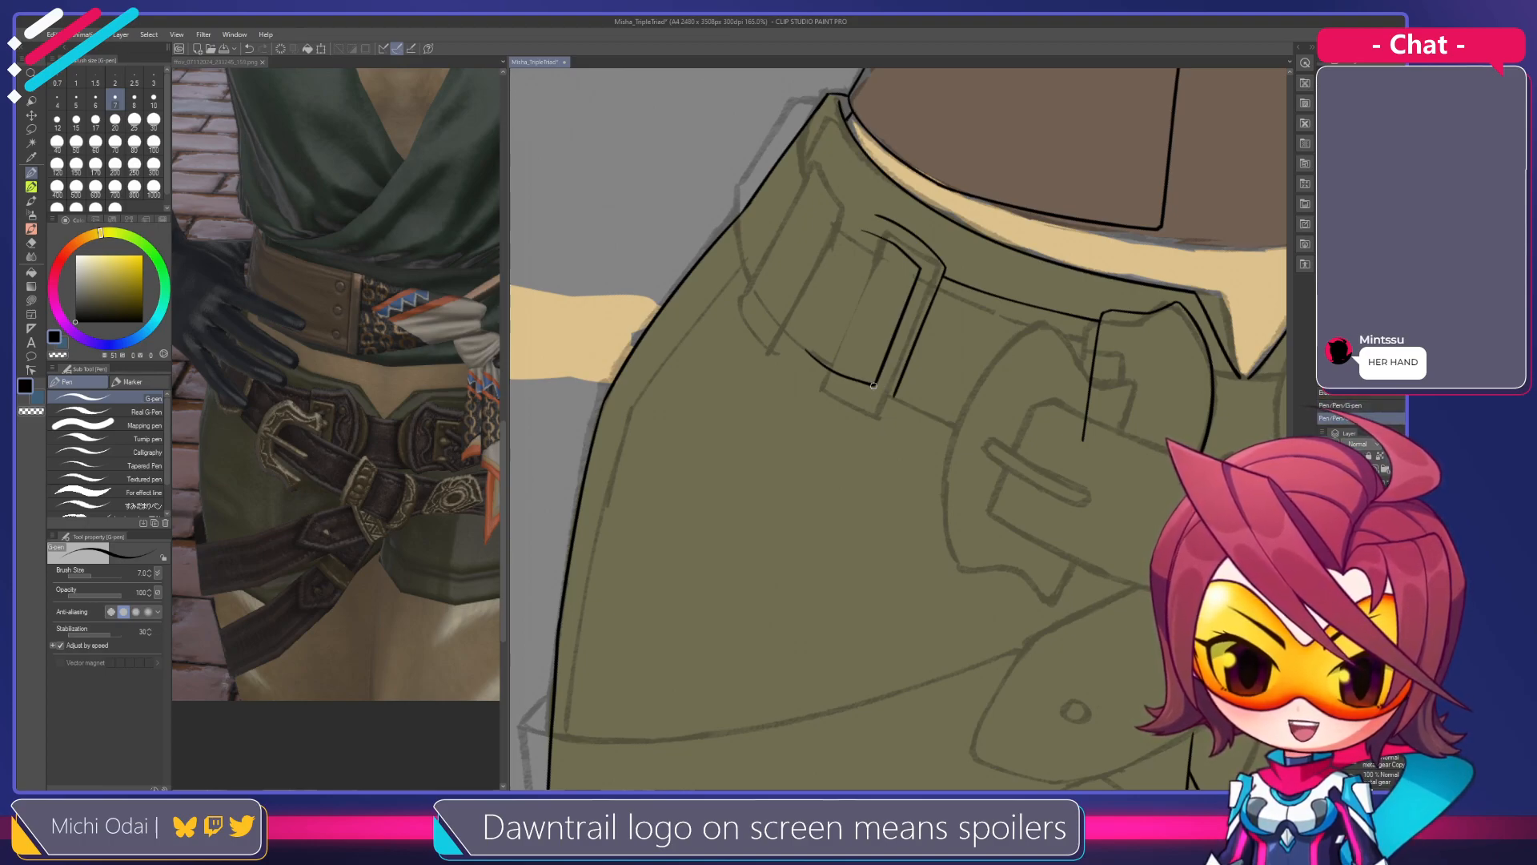
Rework the belt loop's top, extending the outer edge and inking a second curved line beside the inner edge
scroll(874, 320, up, 2)
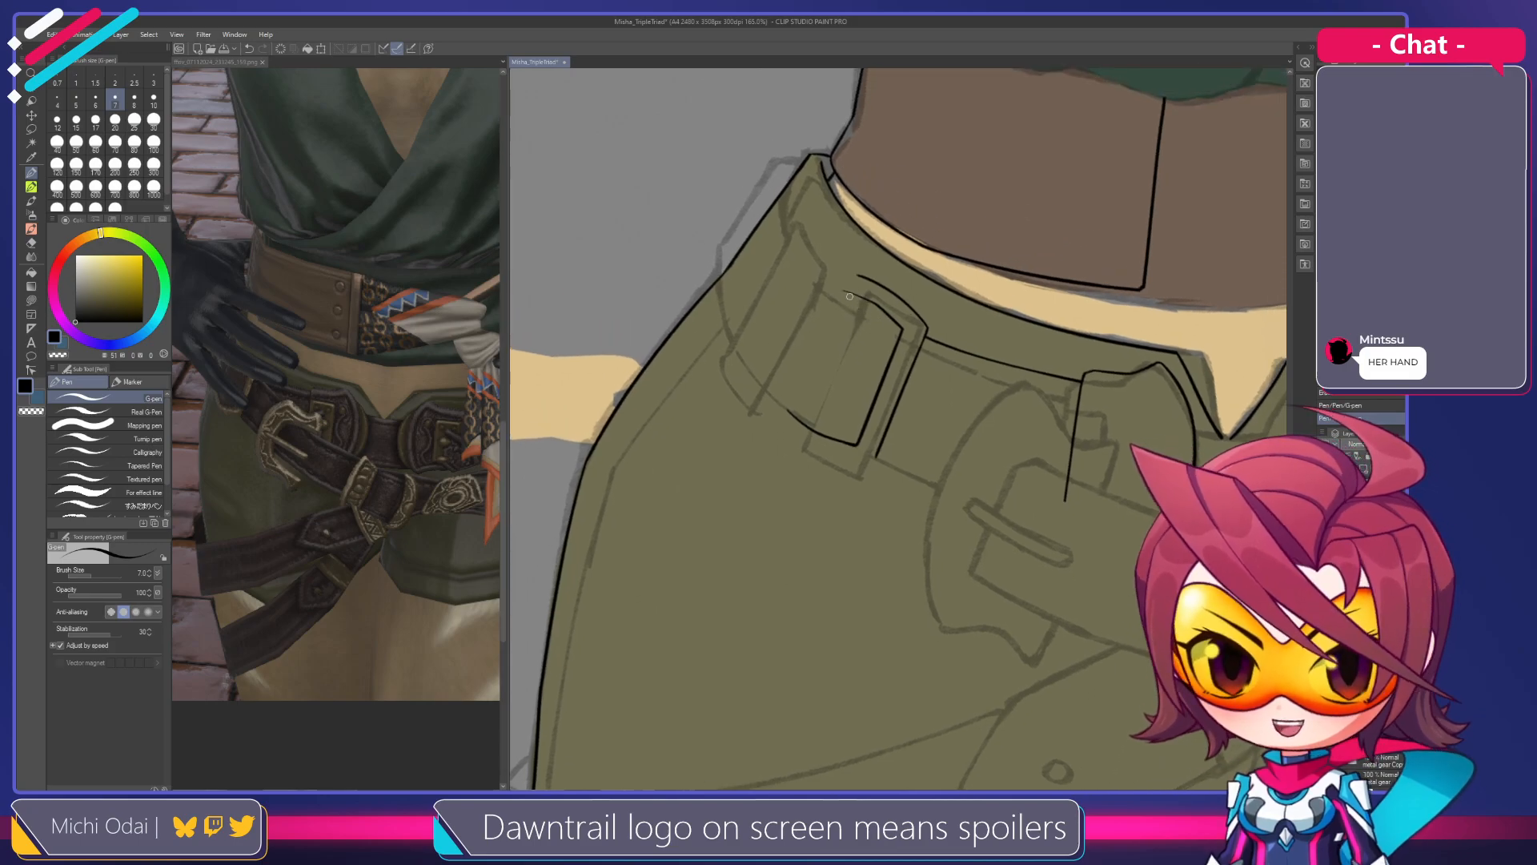
key(ctrl+z)
drag(844, 292, 904, 328)
key(ctrl+z)
key(ctrl+z)
key(ctrl+z)
key(ctrl+z)
key(ctrl+z)
key(ctrl+z)
mouse_move(840, 290)
mouse_down()
mouse_move(908, 321)
mouse_move(865, 327)
mouse_move(822, 413)
mouse_up()
key(ctrl+z)
key(ctrl+z)
key(ctrl+z)
key(ctrl+z)
key(ctrl+z)
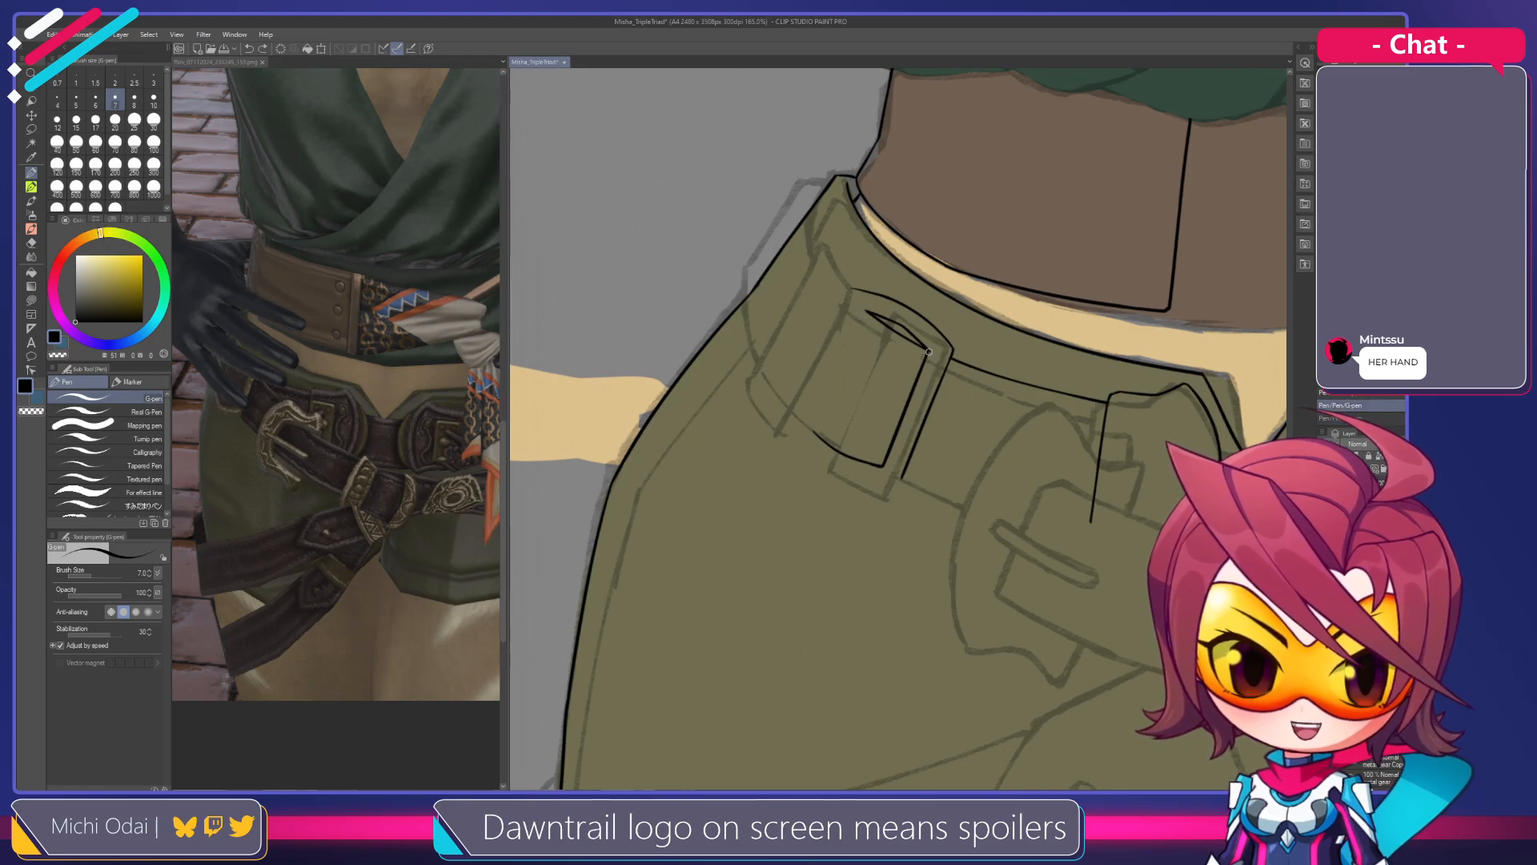
Clean the upper and lower corners of the inner frame on the buckle side, alternating the Hard eraser and G-pen
key(e)
drag(934, 349, 929, 360)
key(p)
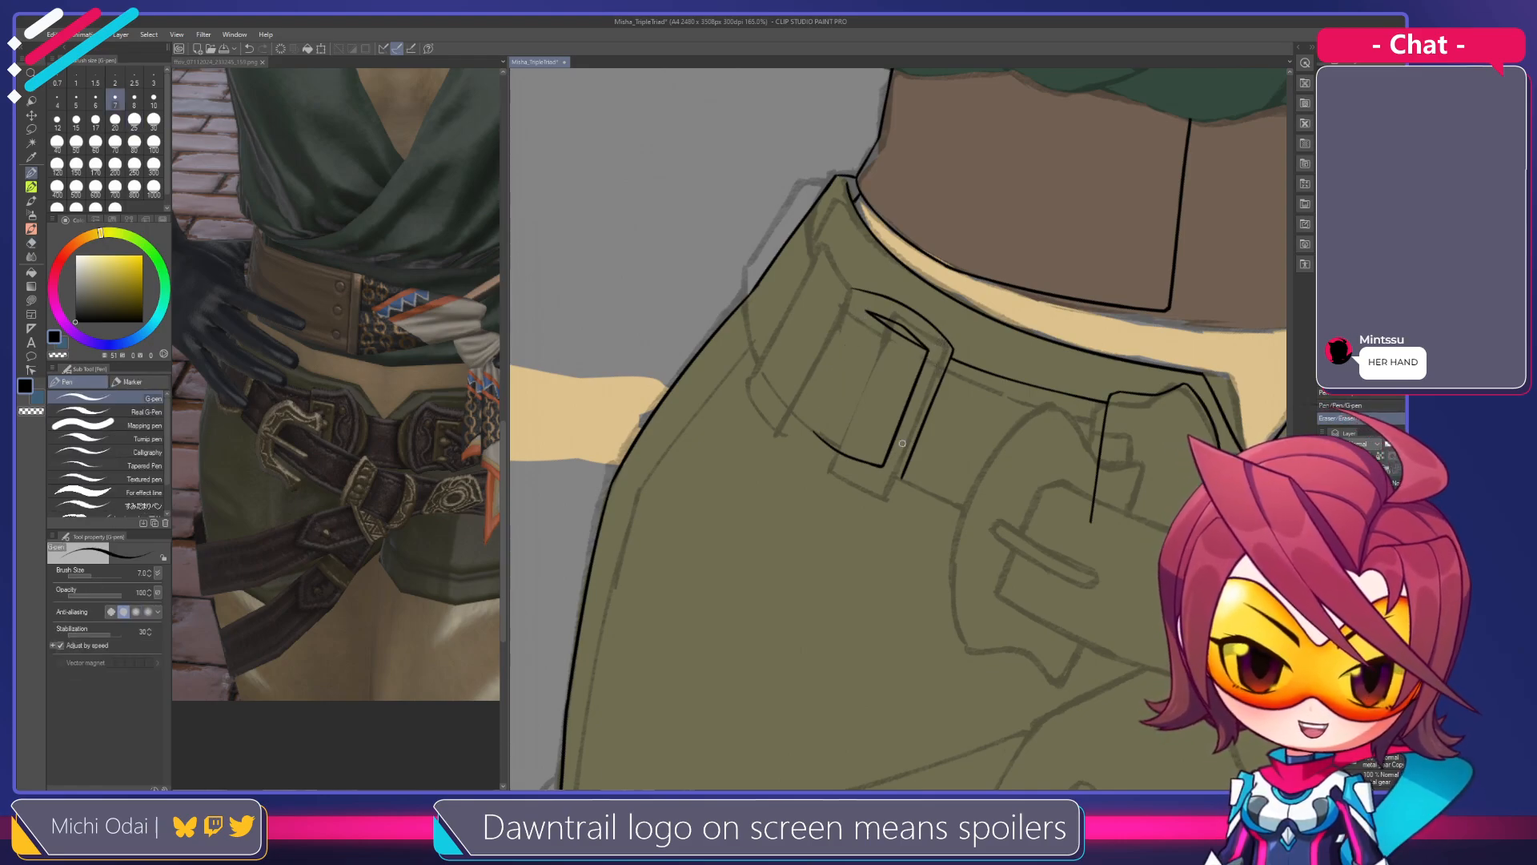
drag(902, 441, 886, 393)
key(e)
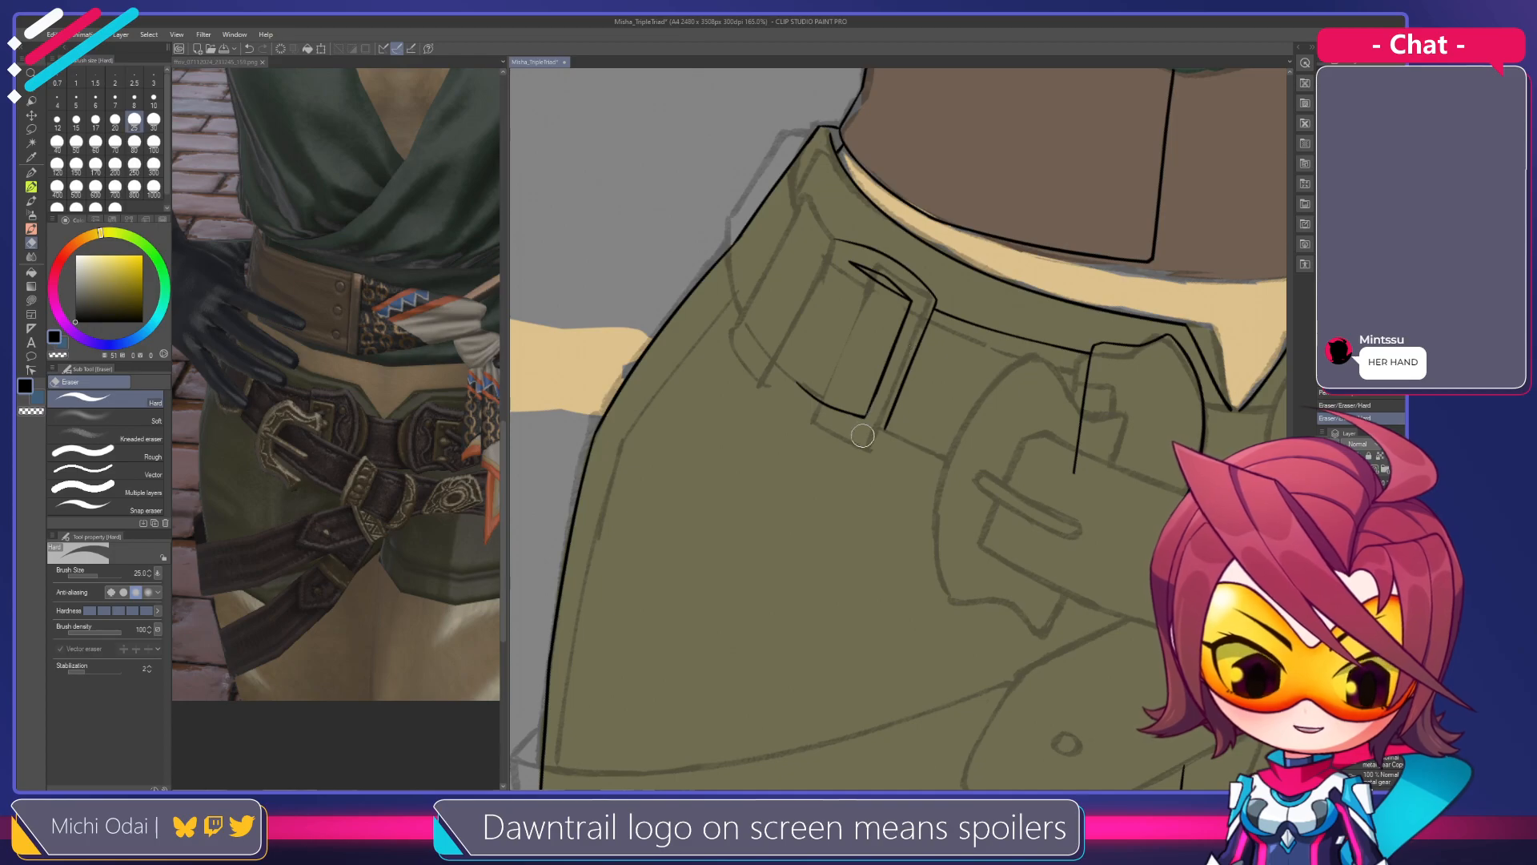
key(p)
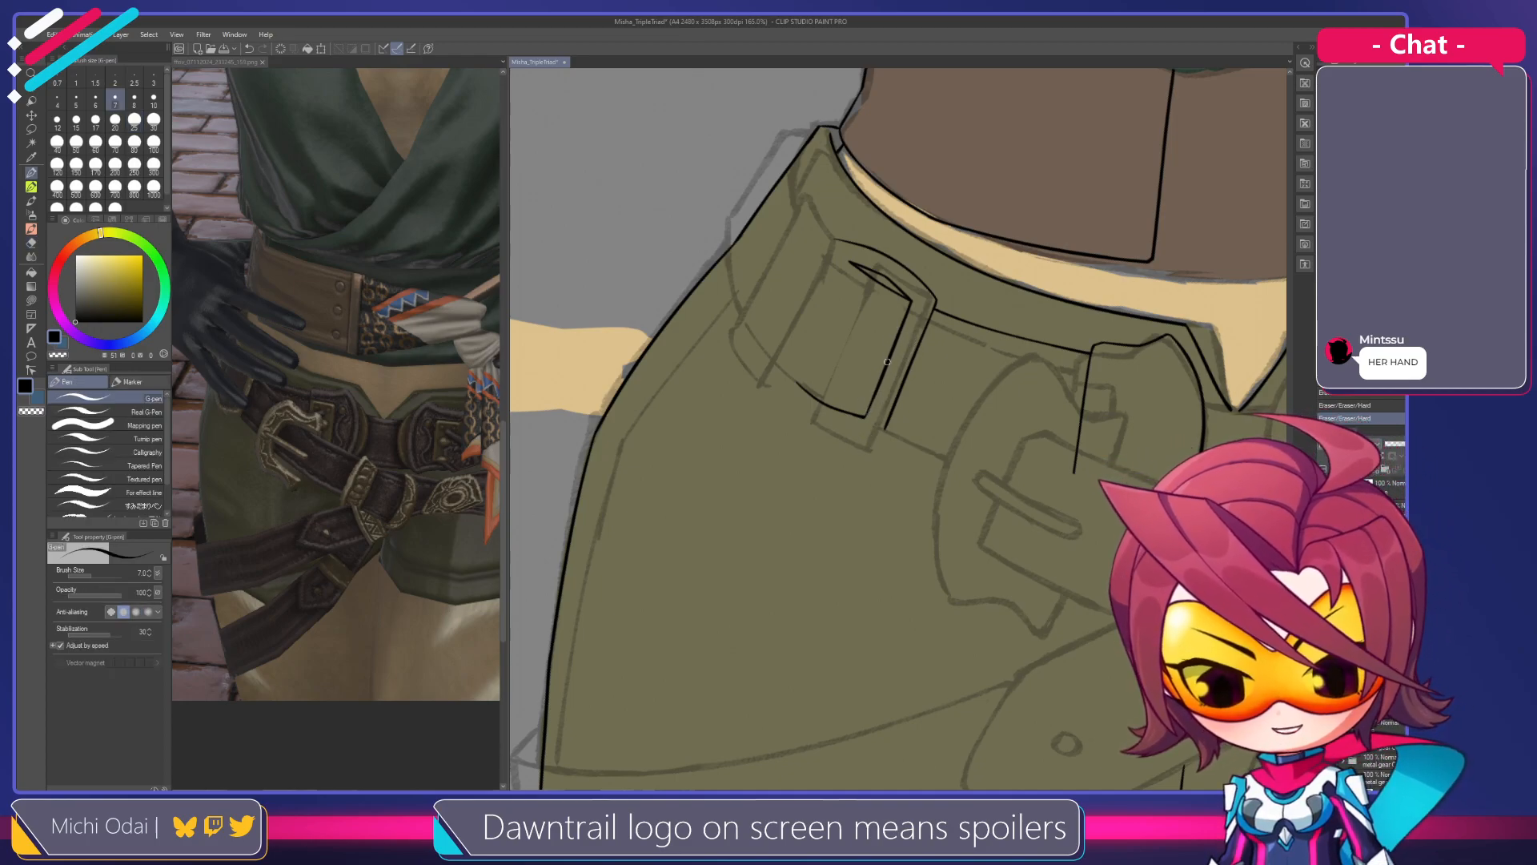
drag(884, 371, 865, 415)
key(ctrl+z)
key(ctrl+z)
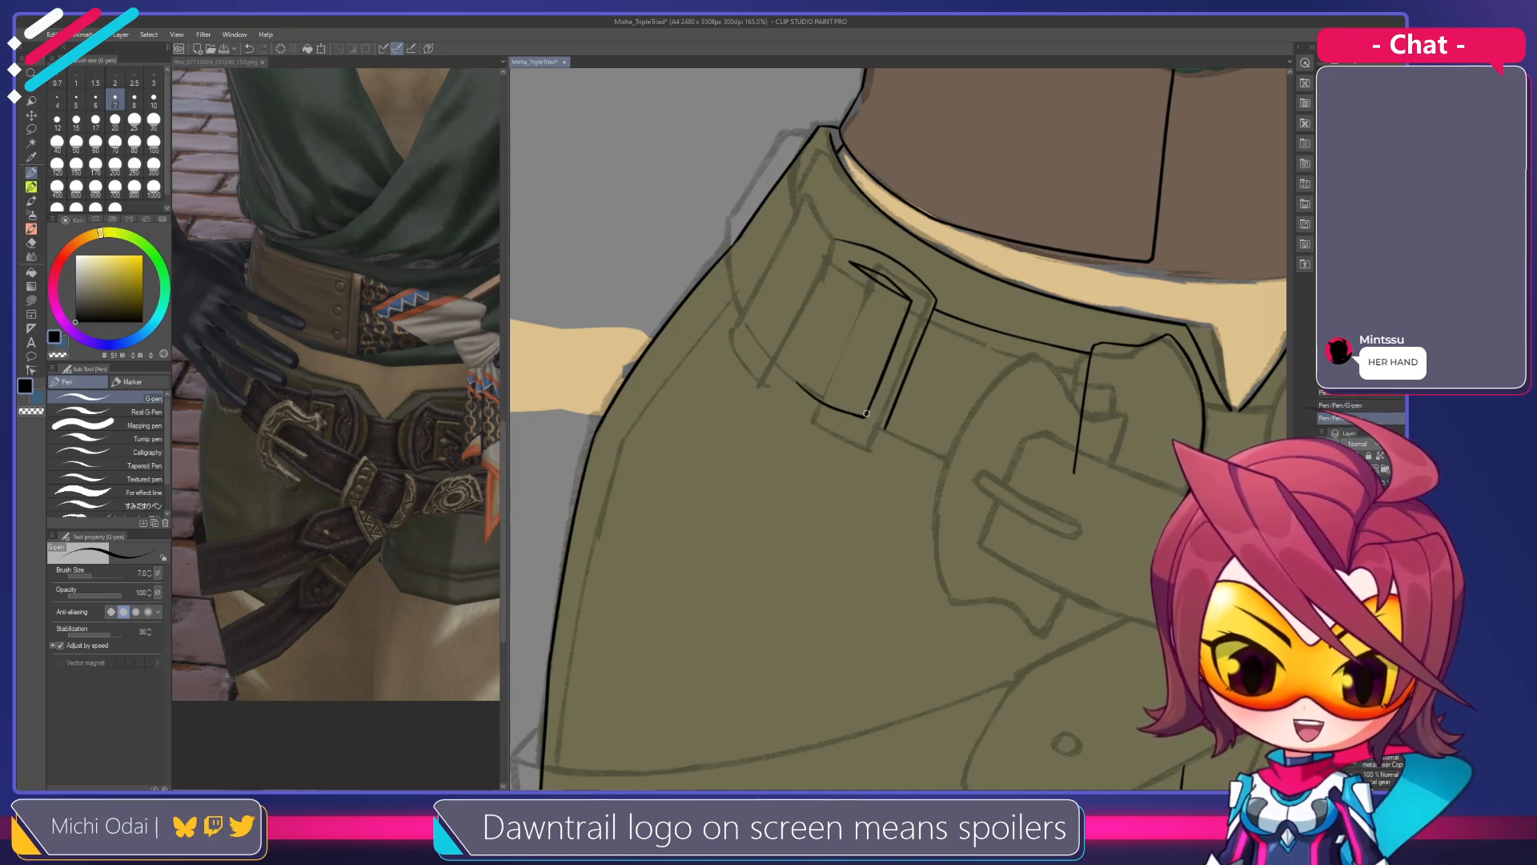
Ink the belt loop's outer bottom edge parallel to the inner one, meeting the long side facing the buckle
mouse_move(867, 296)
mouse_down()
mouse_move(851, 305)
mouse_move(815, 275)
mouse_up()
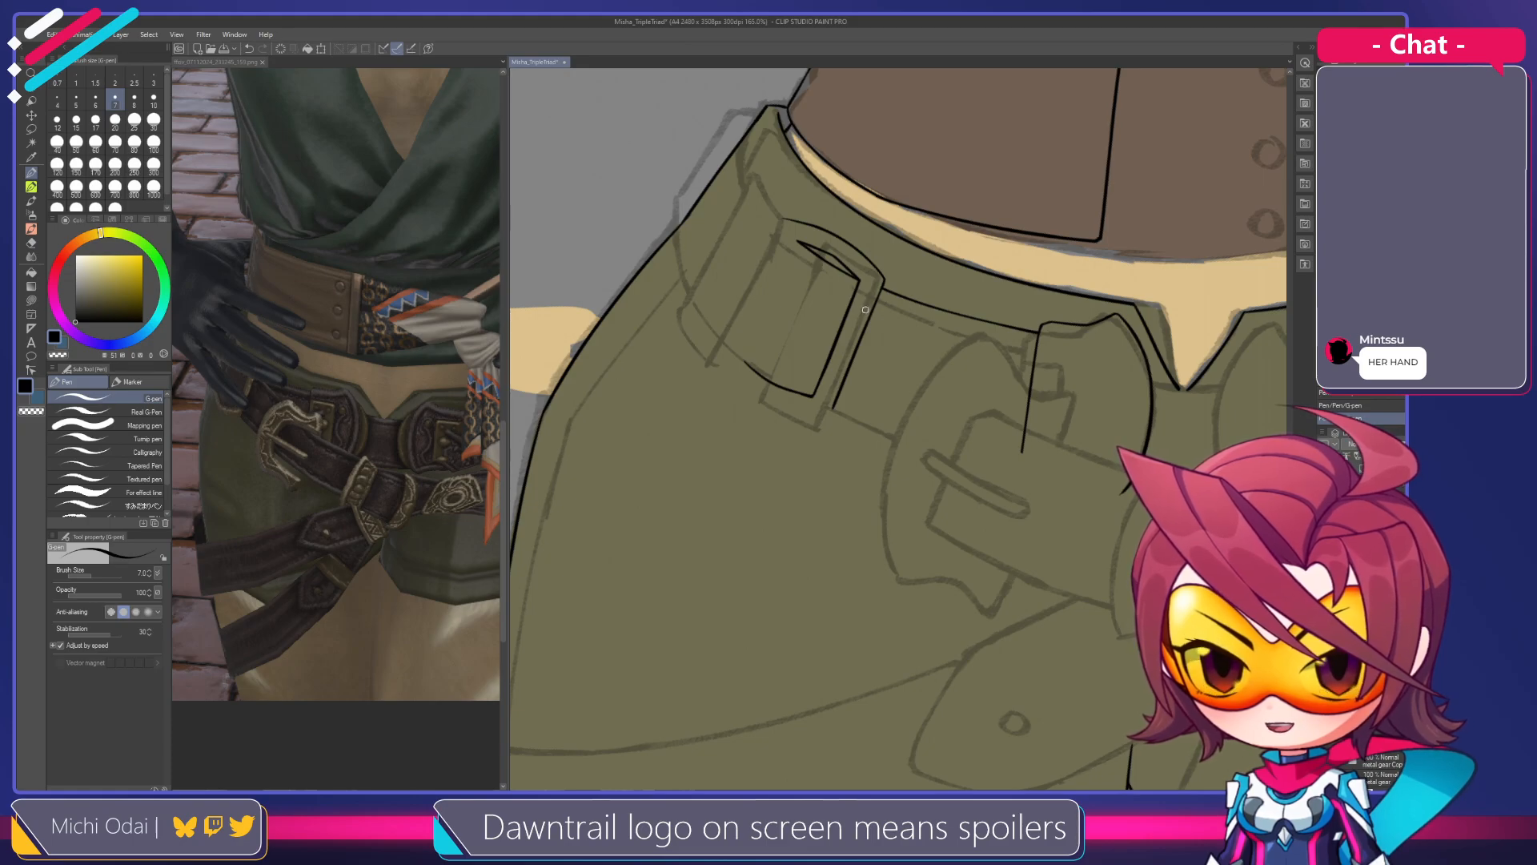
mouse_move(840, 298)
mouse_down()
mouse_move(871, 340)
mouse_move(848, 328)
mouse_up()
drag(743, 382, 814, 424)
key(ctrl+z)
key(ctrl+z)
key(ctrl+z)
drag(737, 379, 817, 430)
key(ctrl+z)
mouse_move(736, 377)
mouse_down()
mouse_move(799, 425)
mouse_move(848, 427)
mouse_up()
key(ctrl+z)
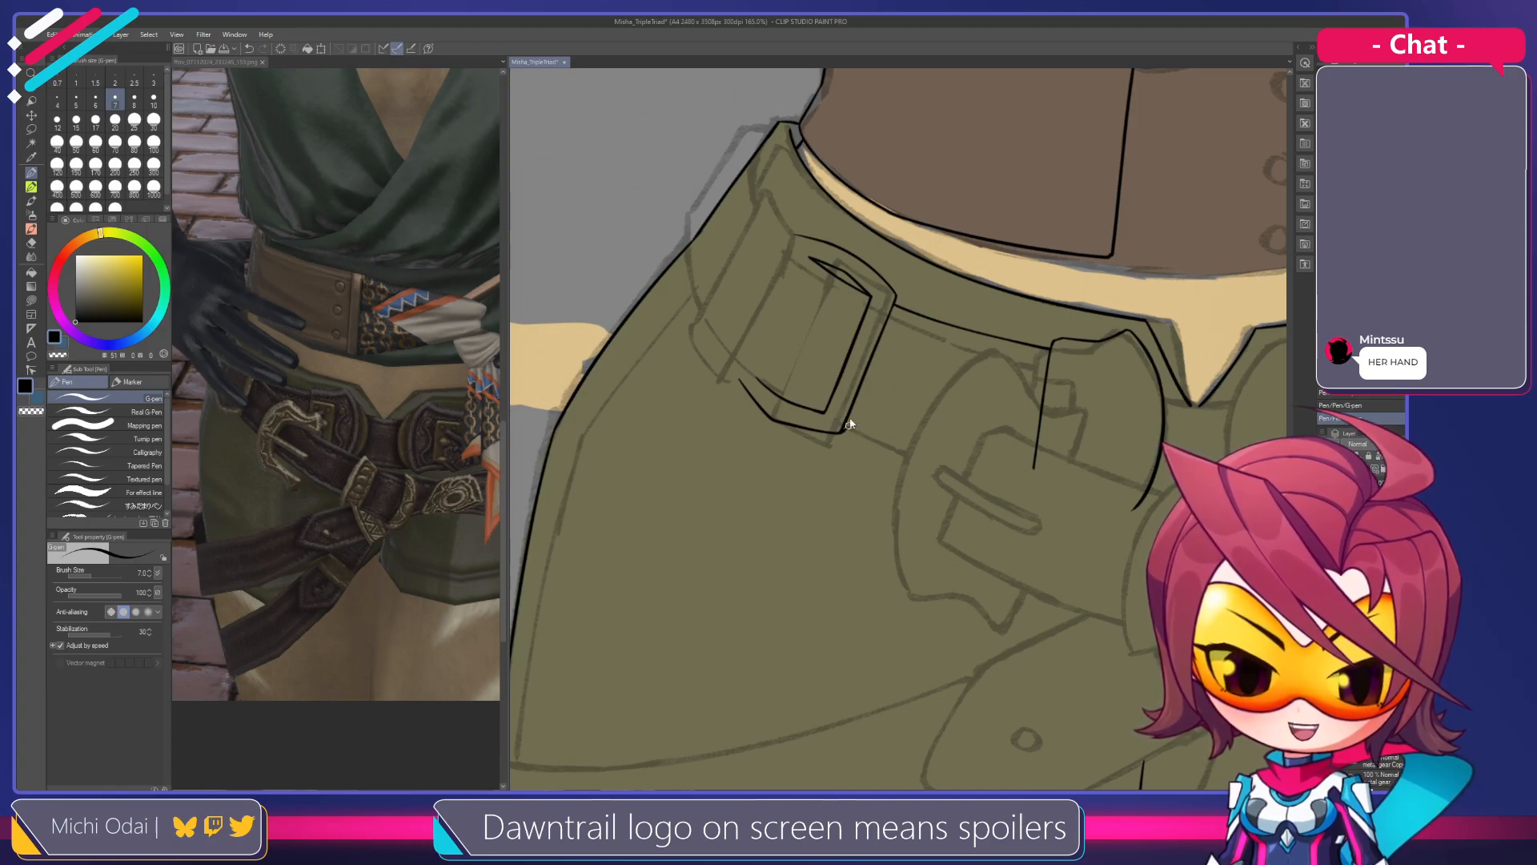
Rotate the canvas and refine the belt loop's outer bottom edge and corner with the Hard eraser and G-pen
key(e)
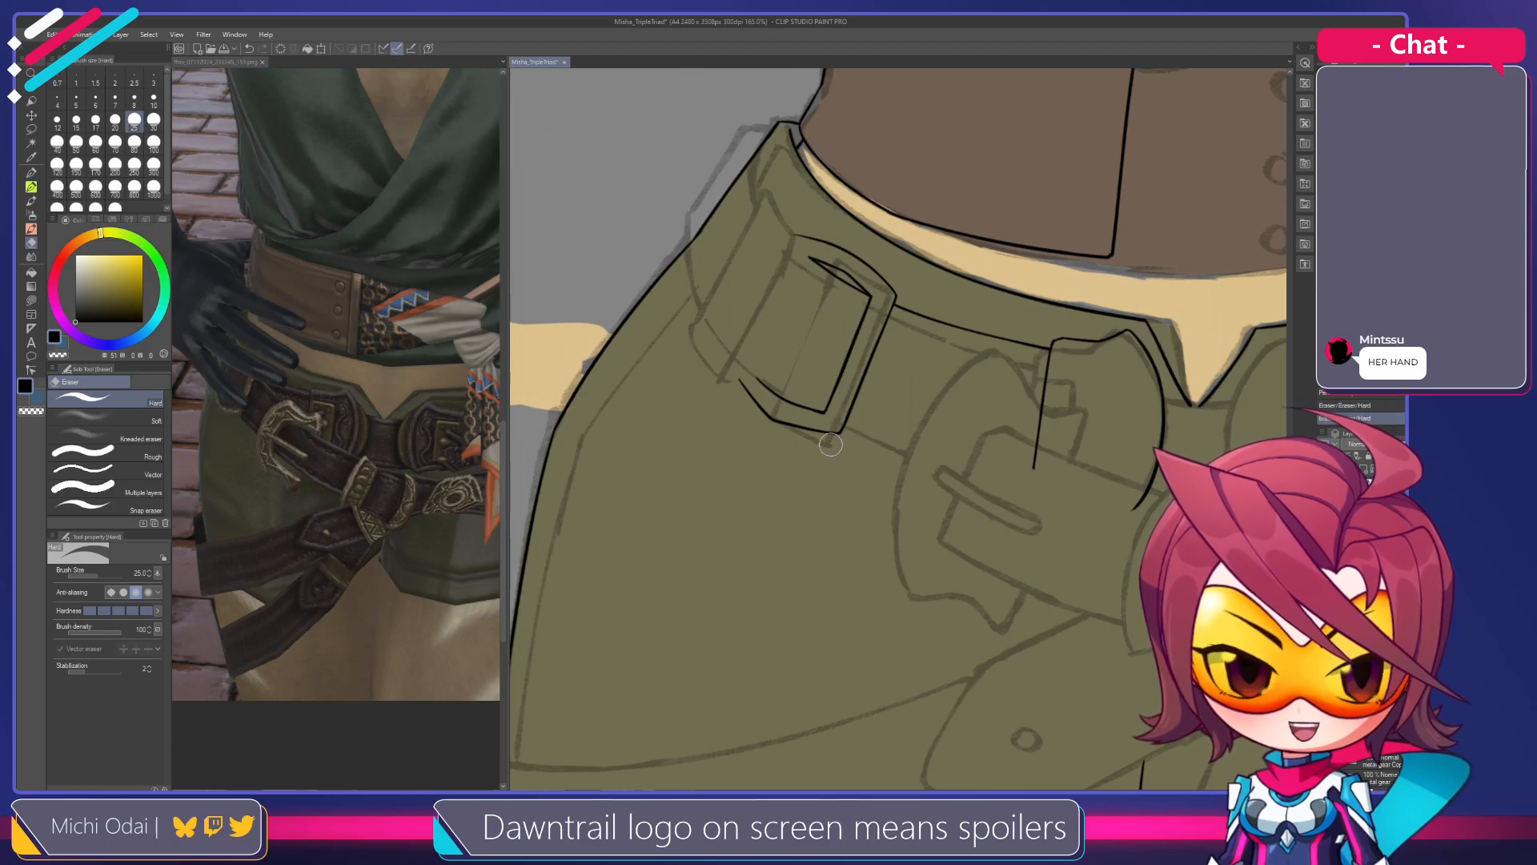
key(r)
mouse_move(837, 442)
mouse_down()
mouse_move(865, 534)
mouse_move(913, 401)
mouse_move(853, 355)
mouse_move(811, 365)
mouse_up()
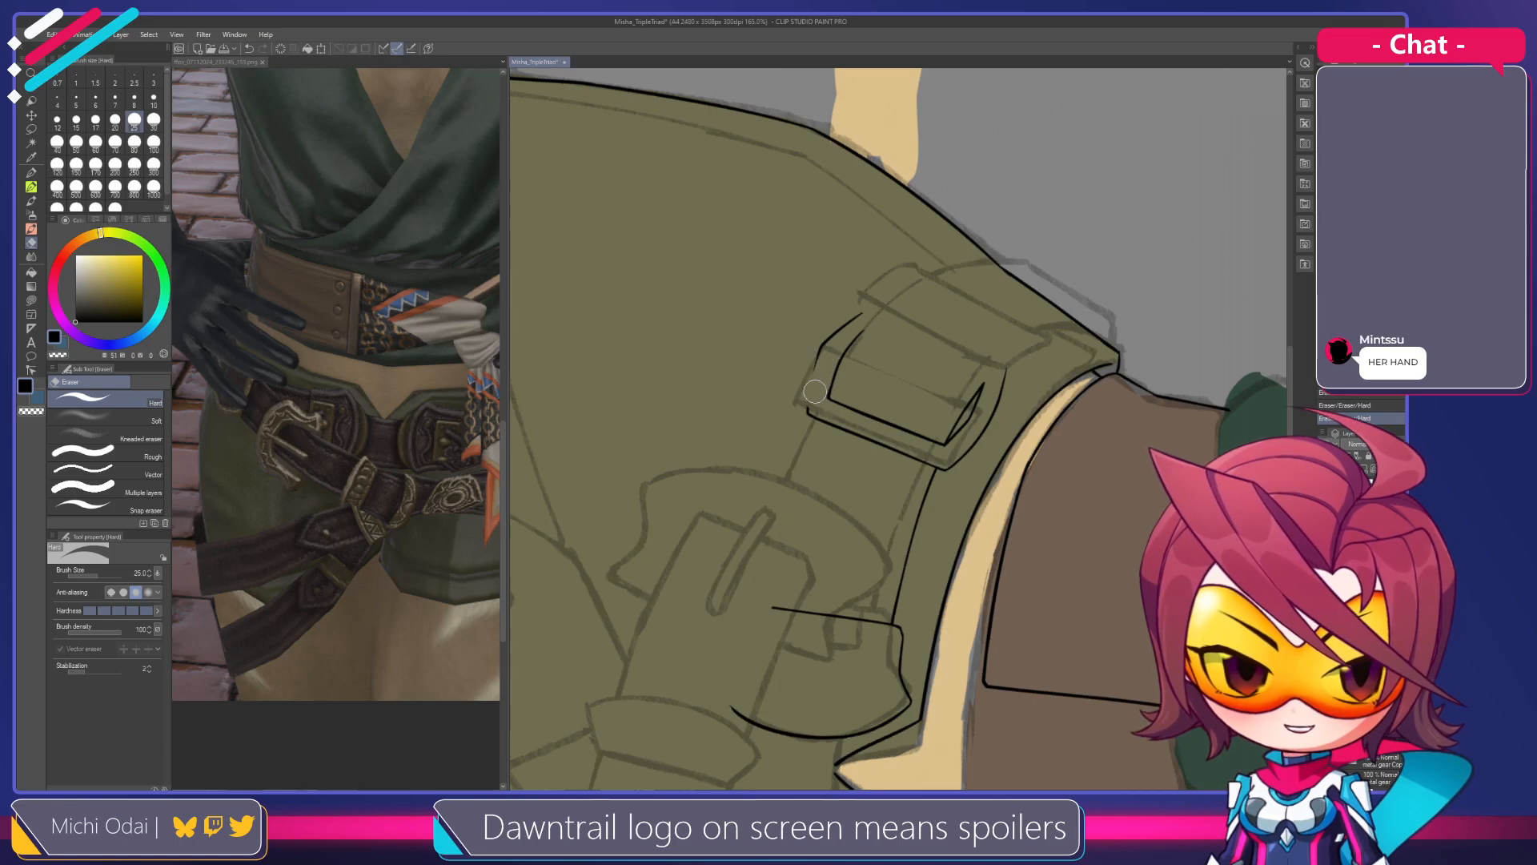
key(p)
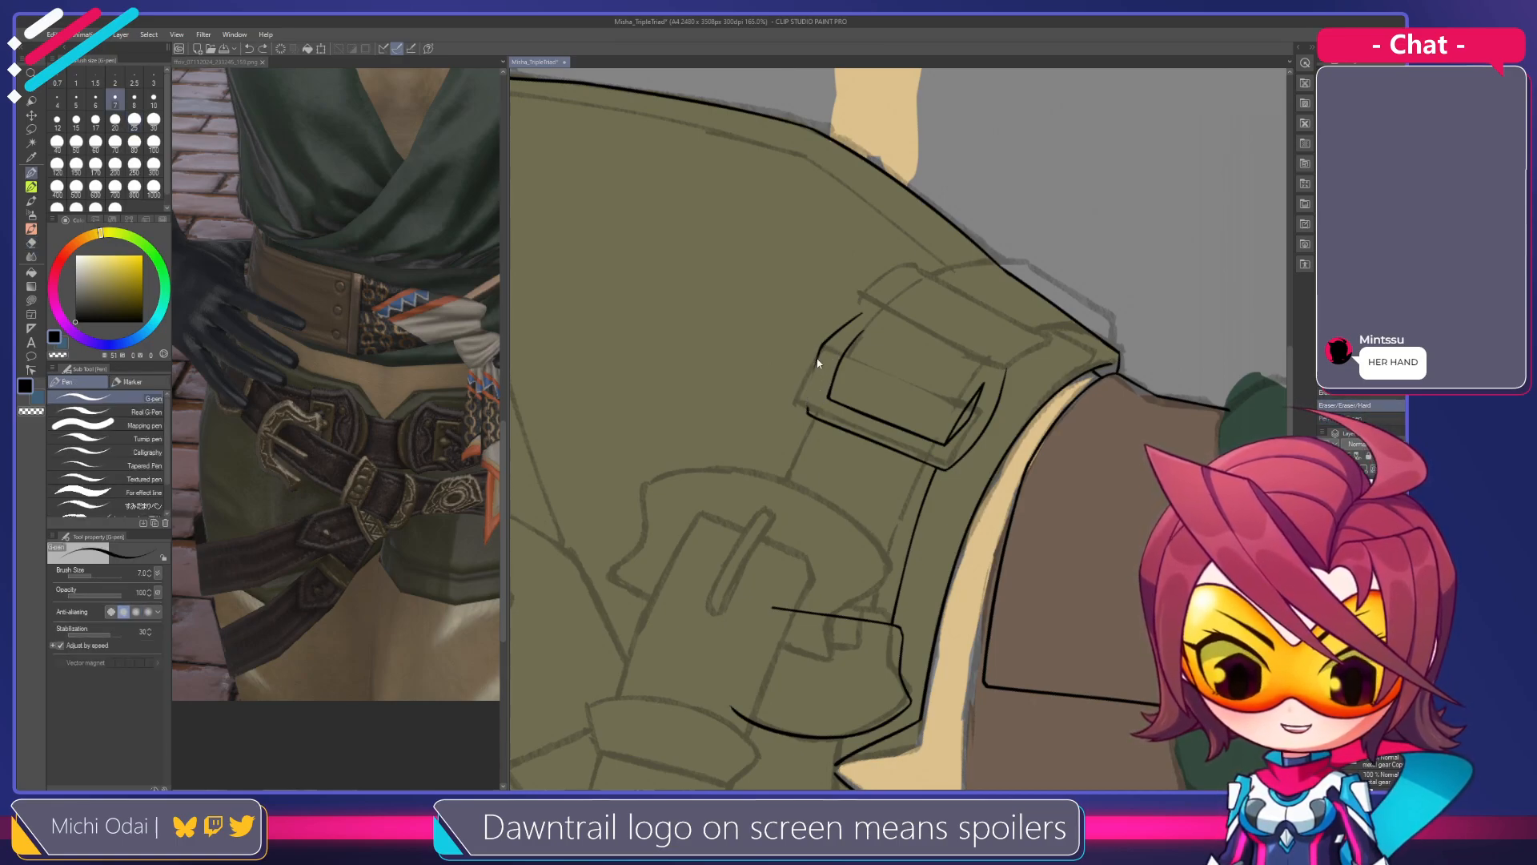
key(e)
key(p)
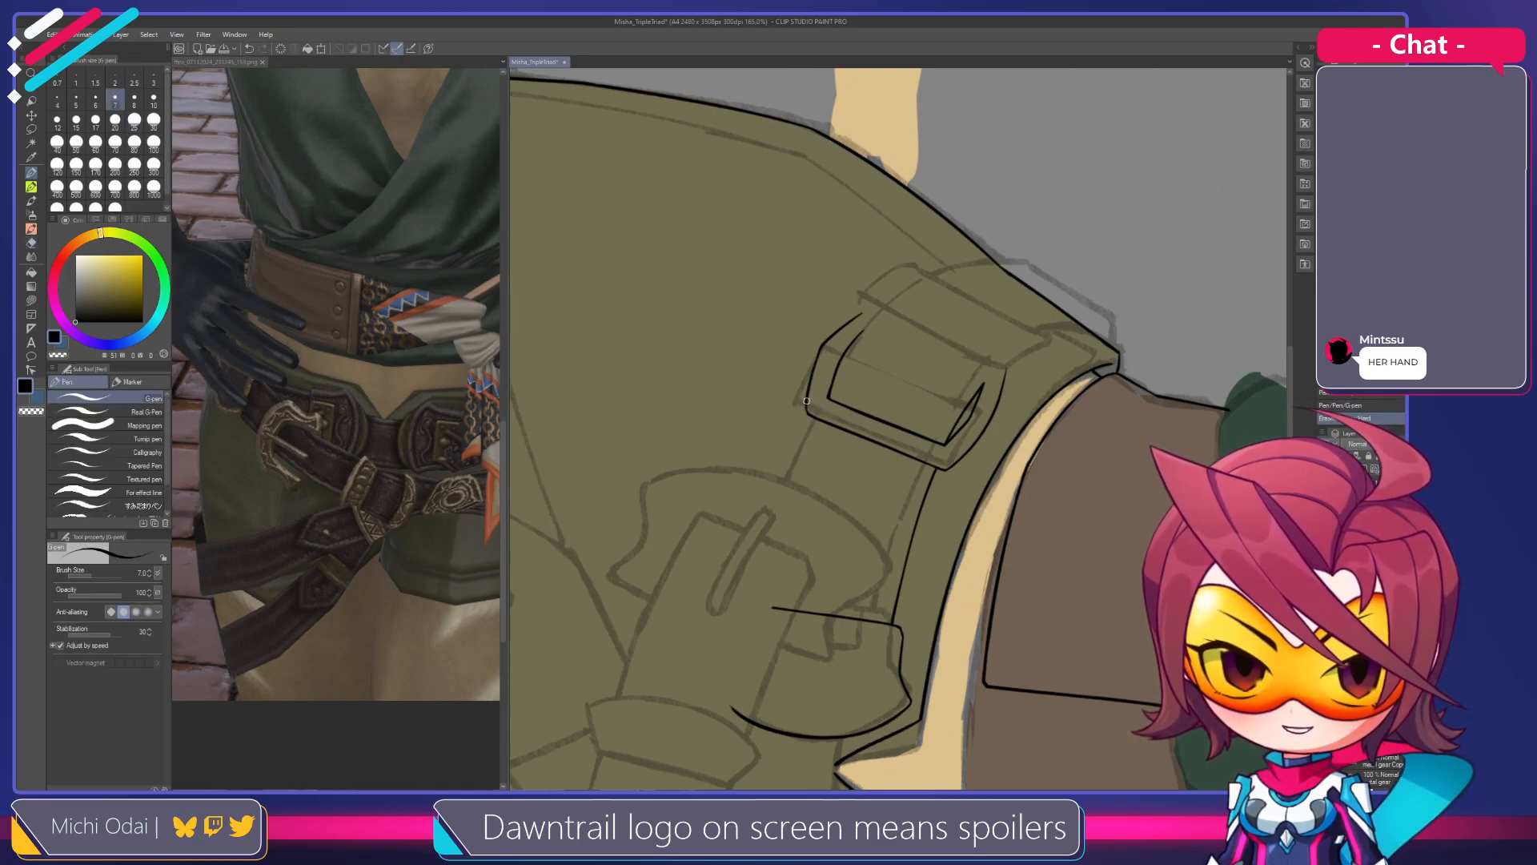
Return the canvas to its former angle and ink the belt loop's outer long side facing away from the buckle
mouse_move(849, 355)
mouse_down()
mouse_move(862, 324)
mouse_move(845, 385)
mouse_move(883, 347)
mouse_move(861, 401)
mouse_move(864, 371)
mouse_move(885, 391)
mouse_move(822, 459)
mouse_move(858, 350)
mouse_move(883, 326)
mouse_move(824, 392)
mouse_up()
scroll(845, 373, up, 1)
key(shift+space)
key(ctrl+z)
drag(863, 294, 798, 433)
key(ctrl+z)
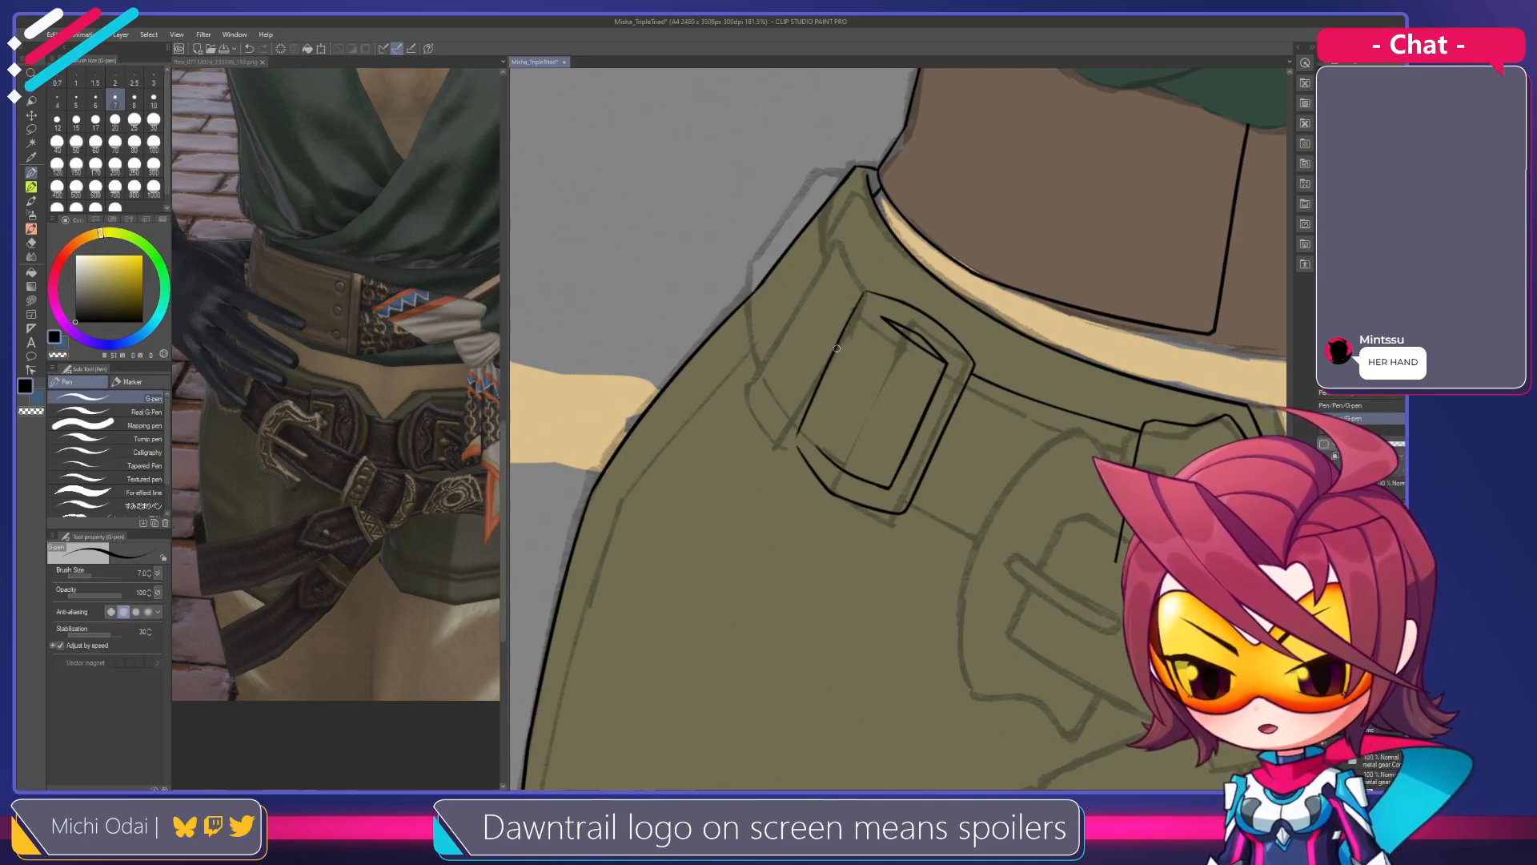
key(ctrl+z)
drag(863, 293, 798, 433)
key(ctrl+z)
key(ctrl+z)
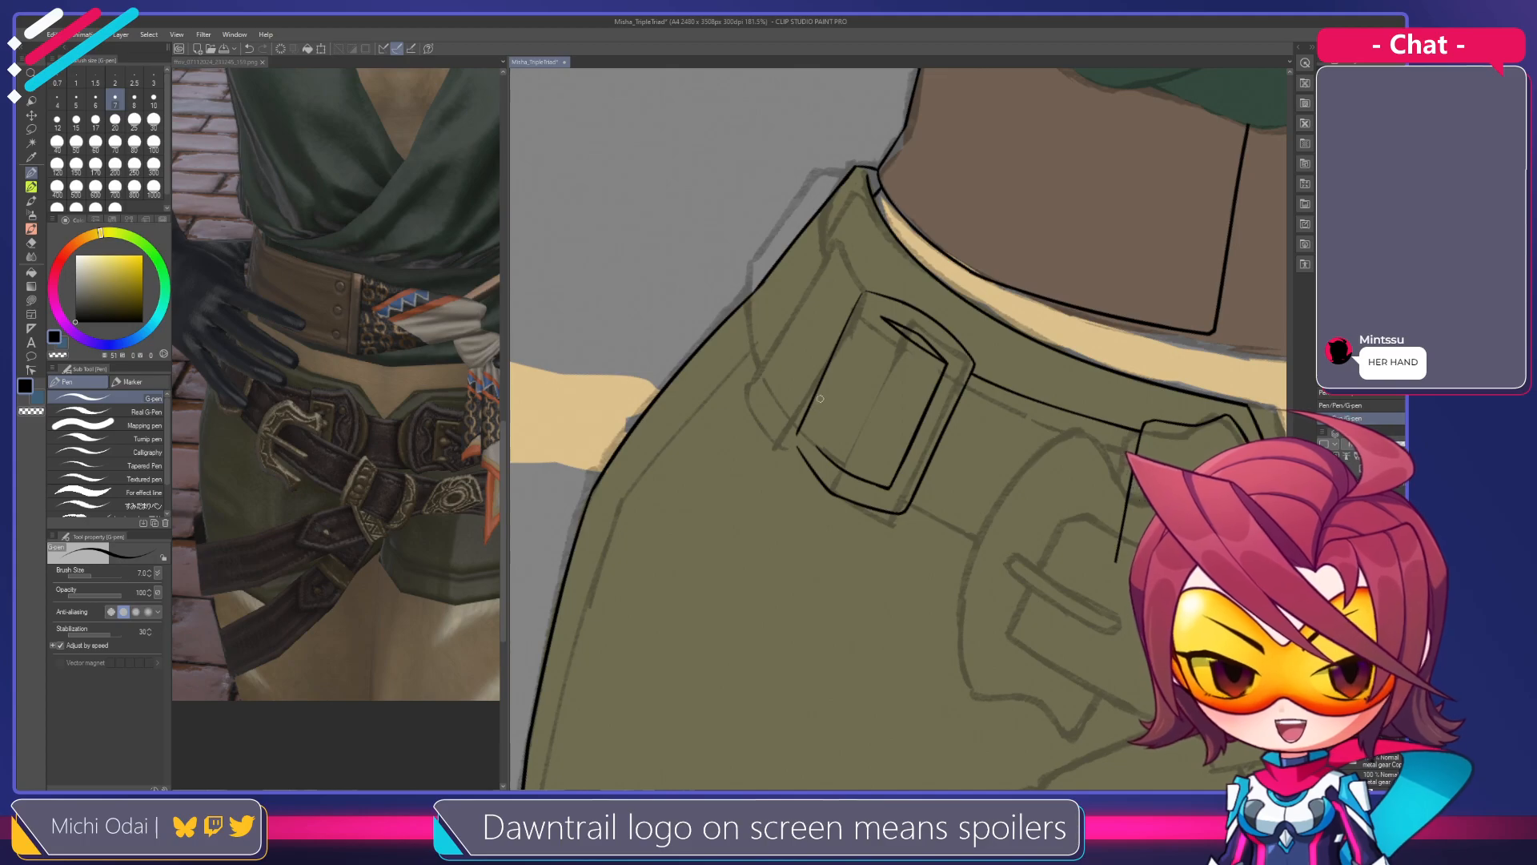
Rework the lower end of the outer side facing away from the buckle until it joins the outer bottom edge
drag(815, 416, 808, 380)
key(e)
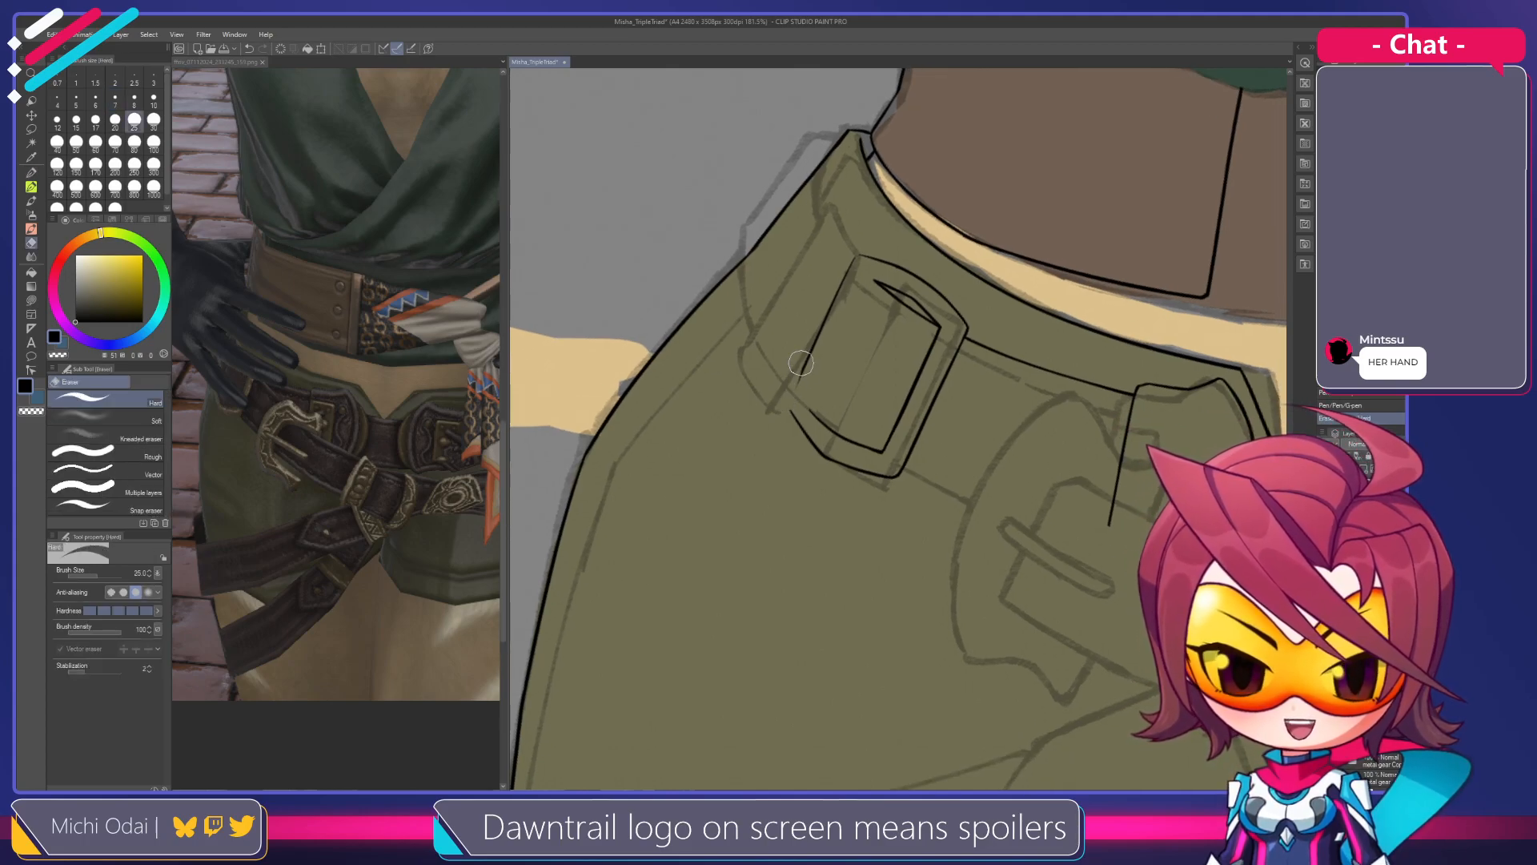
key(p)
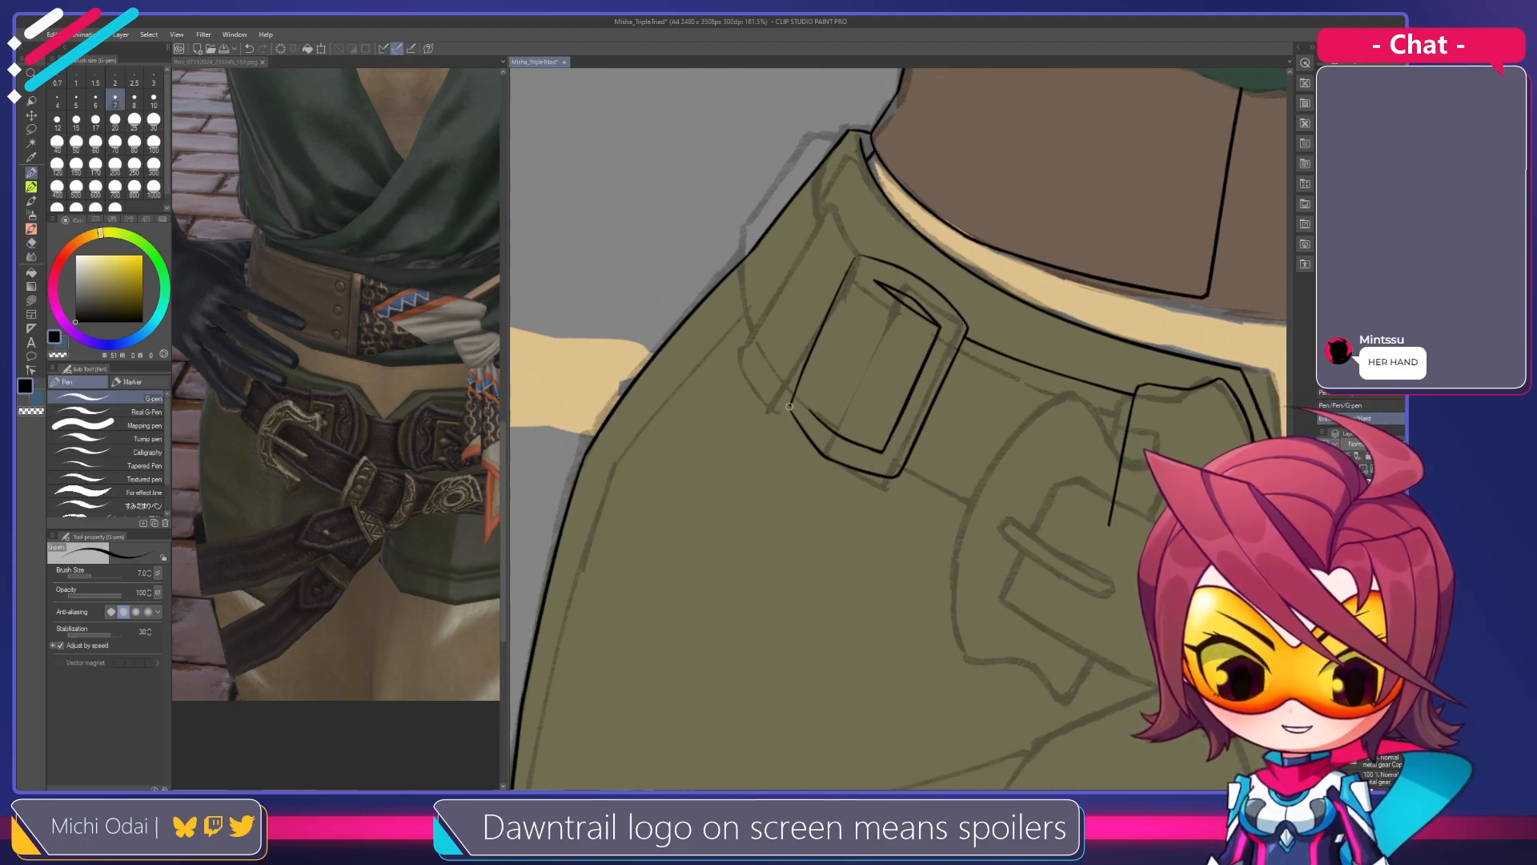
drag(808, 359, 789, 410)
key(ctrl+z)
key(ctrl+z)
key(ctrl+z)
drag(810, 357, 789, 408)
key(ctrl+z)
drag(809, 354, 795, 418)
key(ctrl+z)
key(ctrl+z)
key(ctrl+z)
key(ctrl+z)
key(ctrl+z)
Ink the inner long side facing away from the buckle, running from the inner top edge to the inner bottom edge
drag(829, 364, 804, 391)
mouse_move(842, 306)
mouse_down()
mouse_move(792, 433)
mouse_move(825, 338)
mouse_move(793, 415)
mouse_up()
key(ctrl+z)
key(ctrl+z)
key(ctrl+z)
key(ctrl+z)
drag(839, 308, 785, 437)
key(ctrl+z)
drag(839, 308, 785, 439)
key(ctrl+z)
key(ctrl+z)
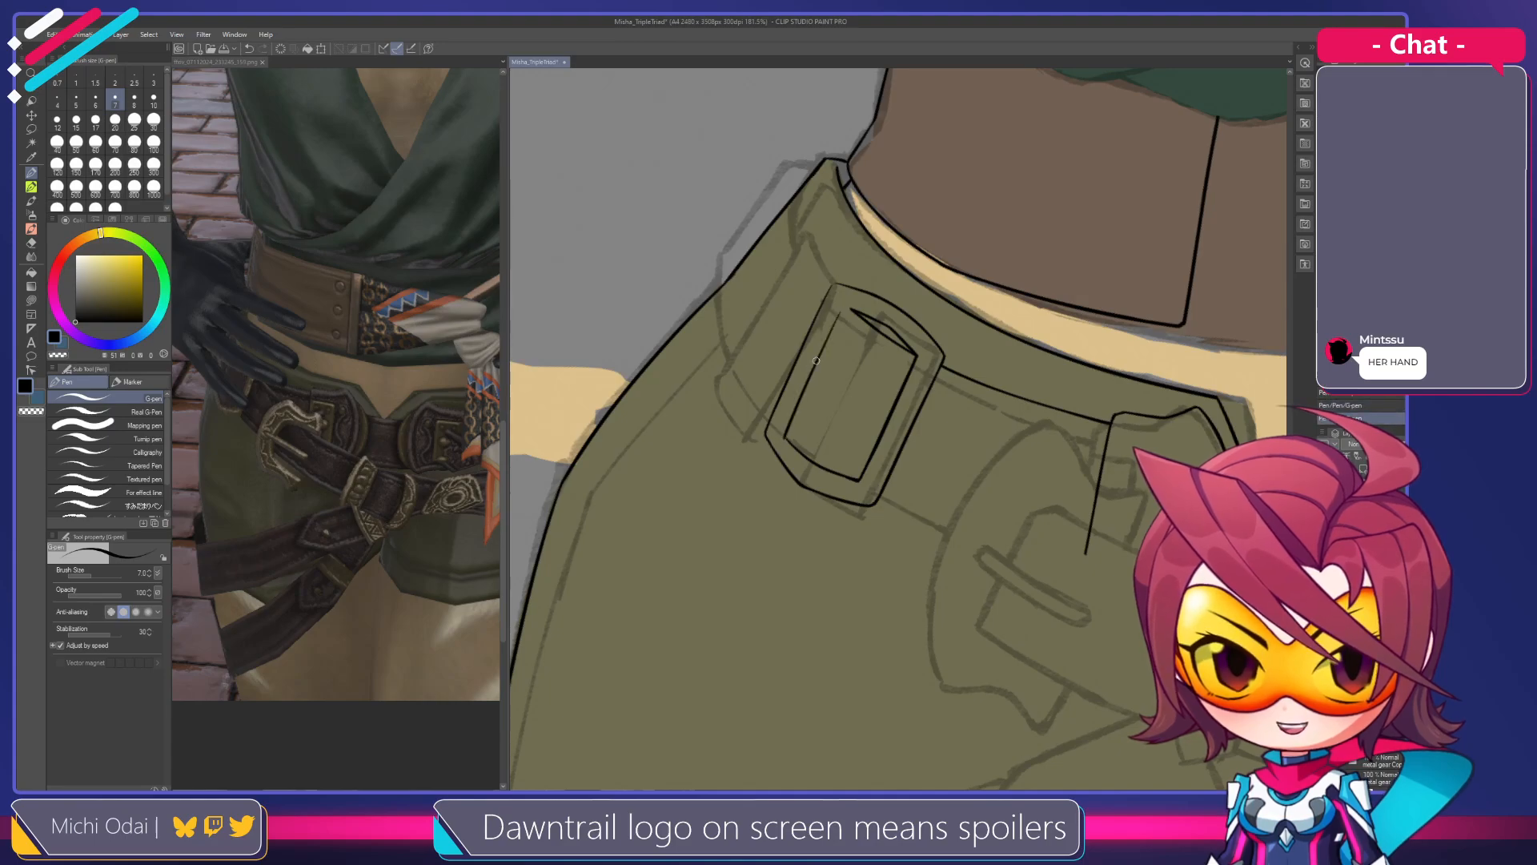
Strengthen the upper half of the inner long side facing away from the buckle with another G-pen stroke
drag(832, 327, 796, 406)
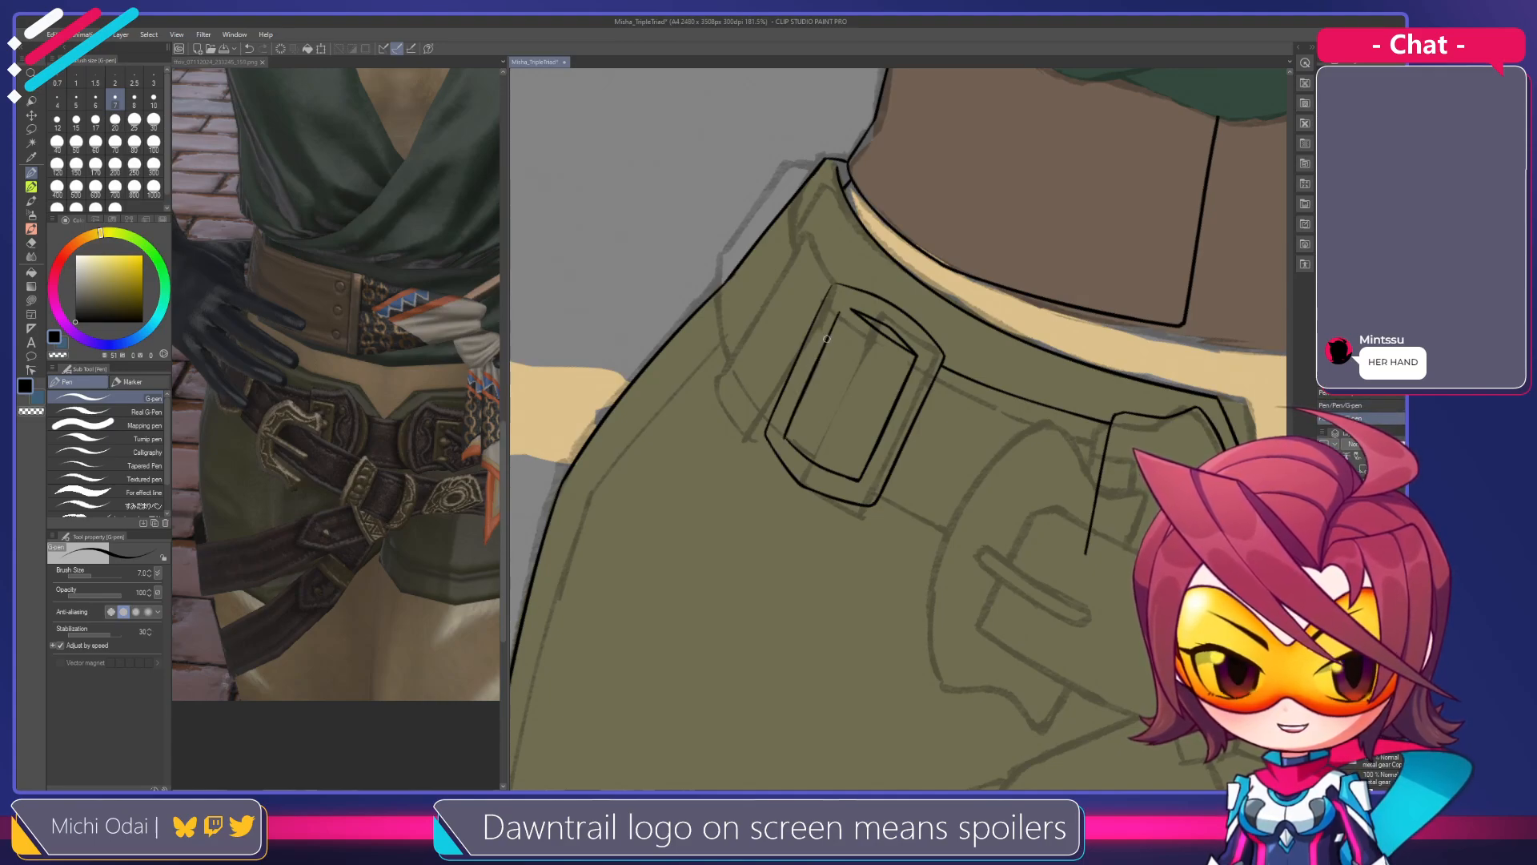
key(ctrl+z)
drag(840, 309, 810, 381)
key(ctrl+z)
drag(839, 308, 807, 380)
key(ctrl+z)
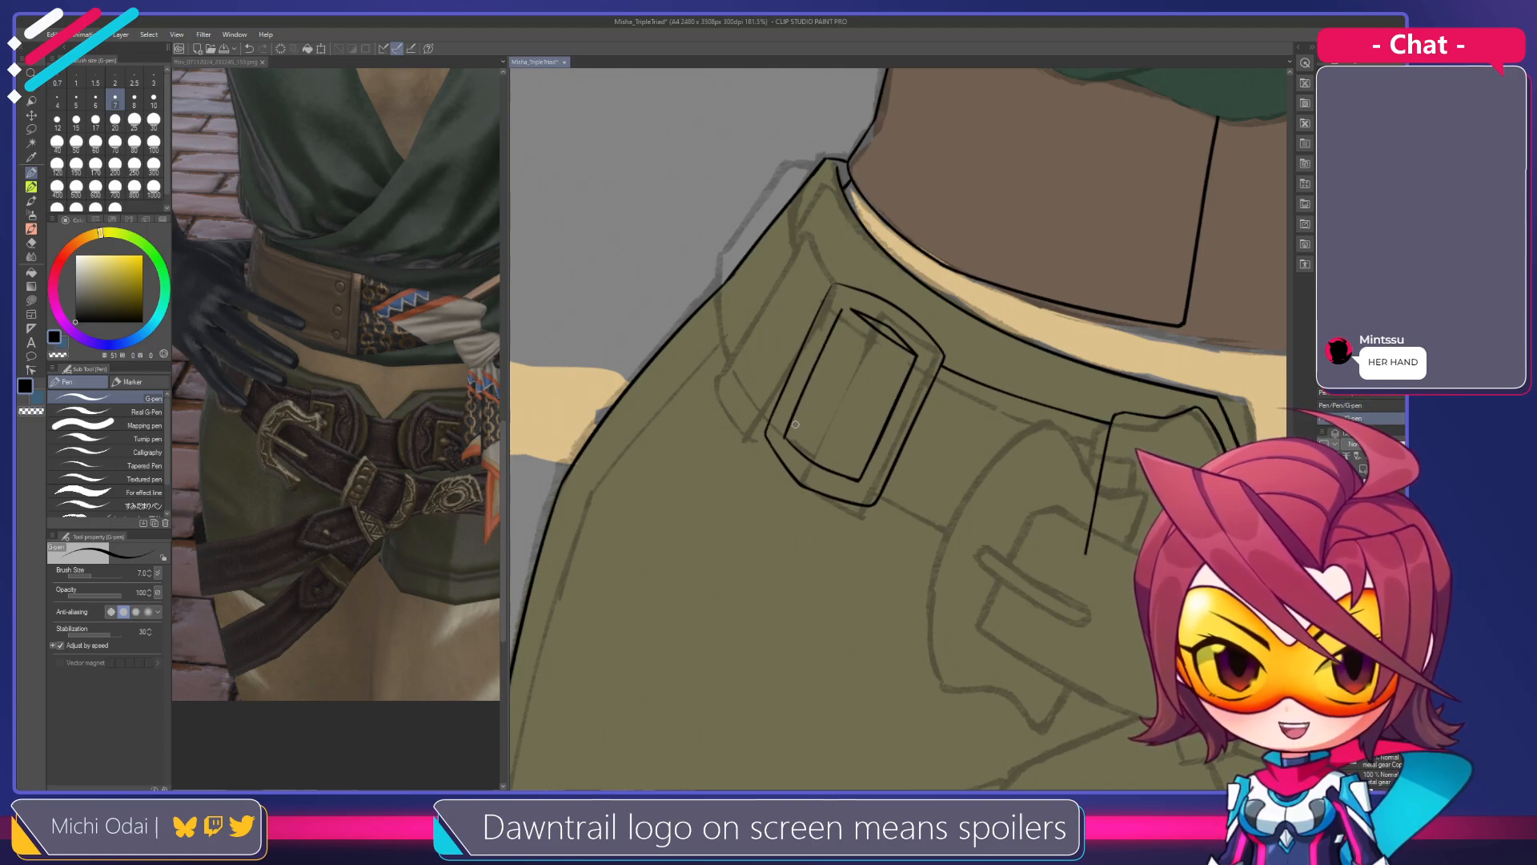
Erase and re-ink the inner long side facing away from the buckle so it runs cleanly into the inner bottom edge
key(e)
drag(789, 432, 816, 391)
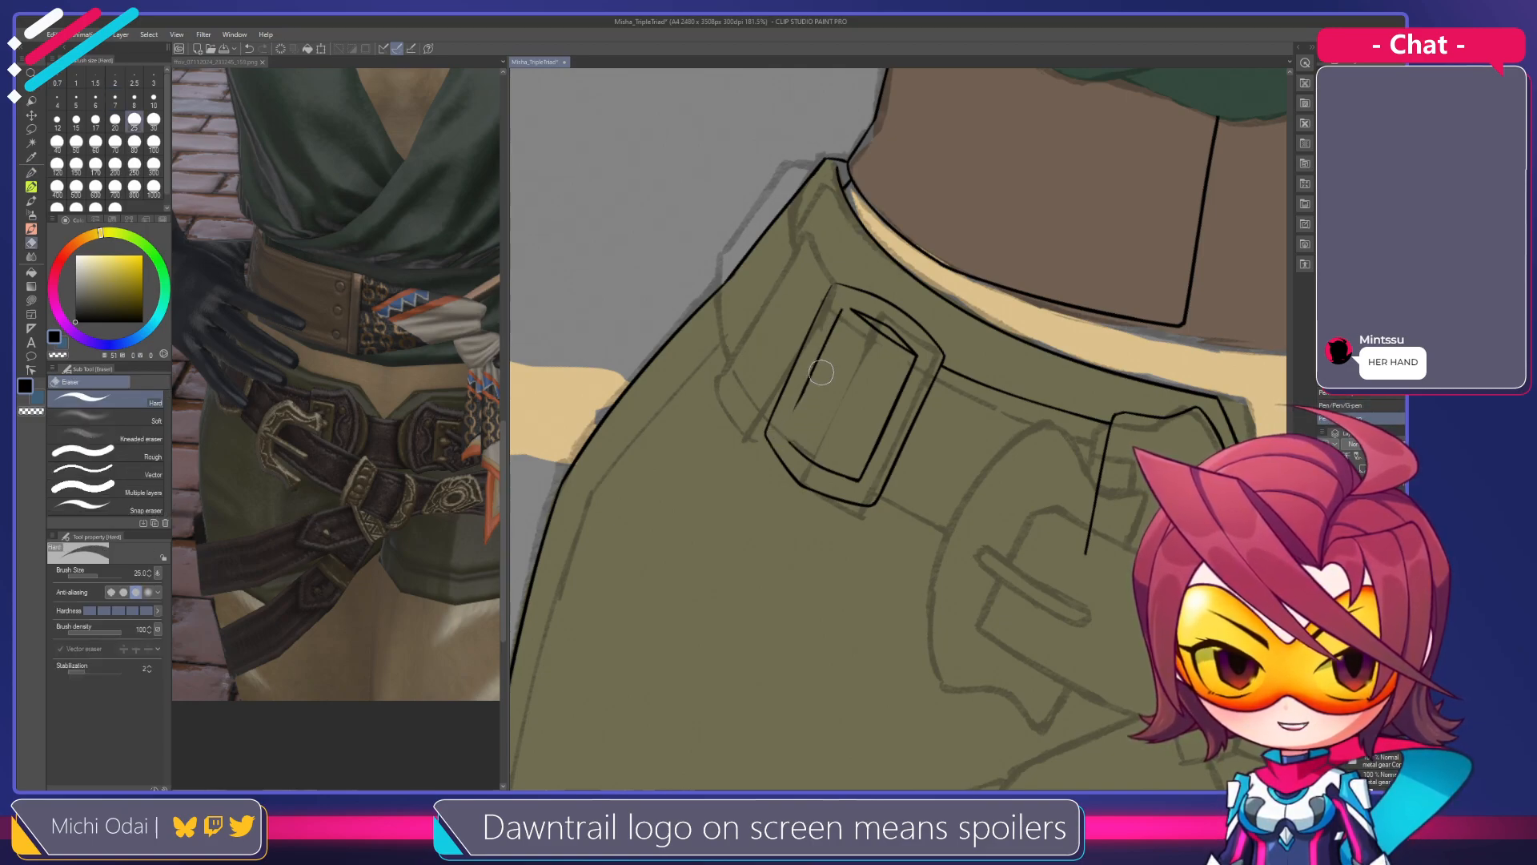
key(p)
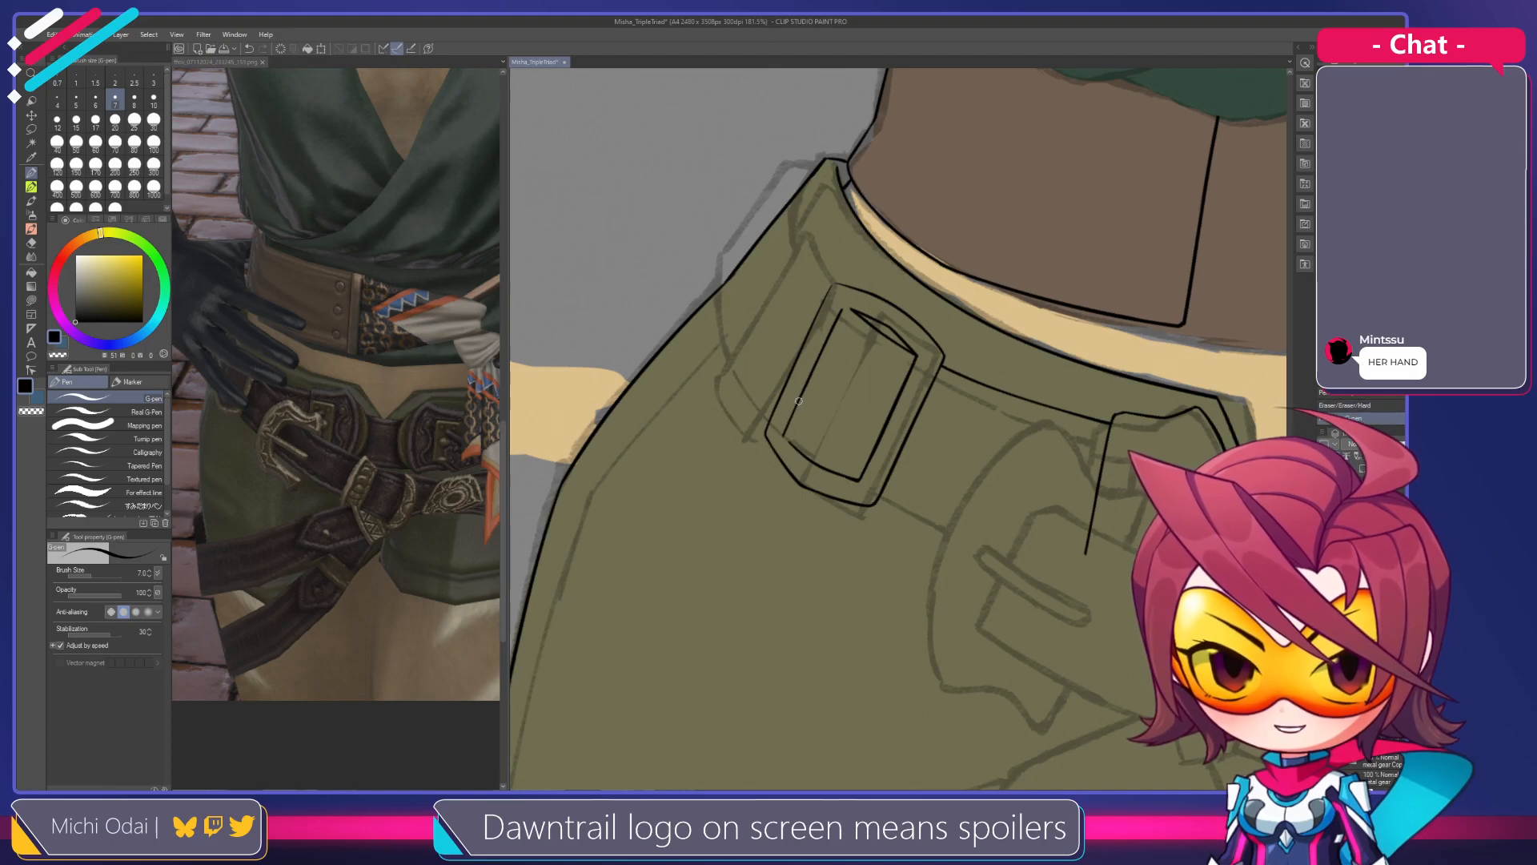
mouse_move(806, 390)
mouse_down()
mouse_move(786, 431)
mouse_move(814, 450)
mouse_up()
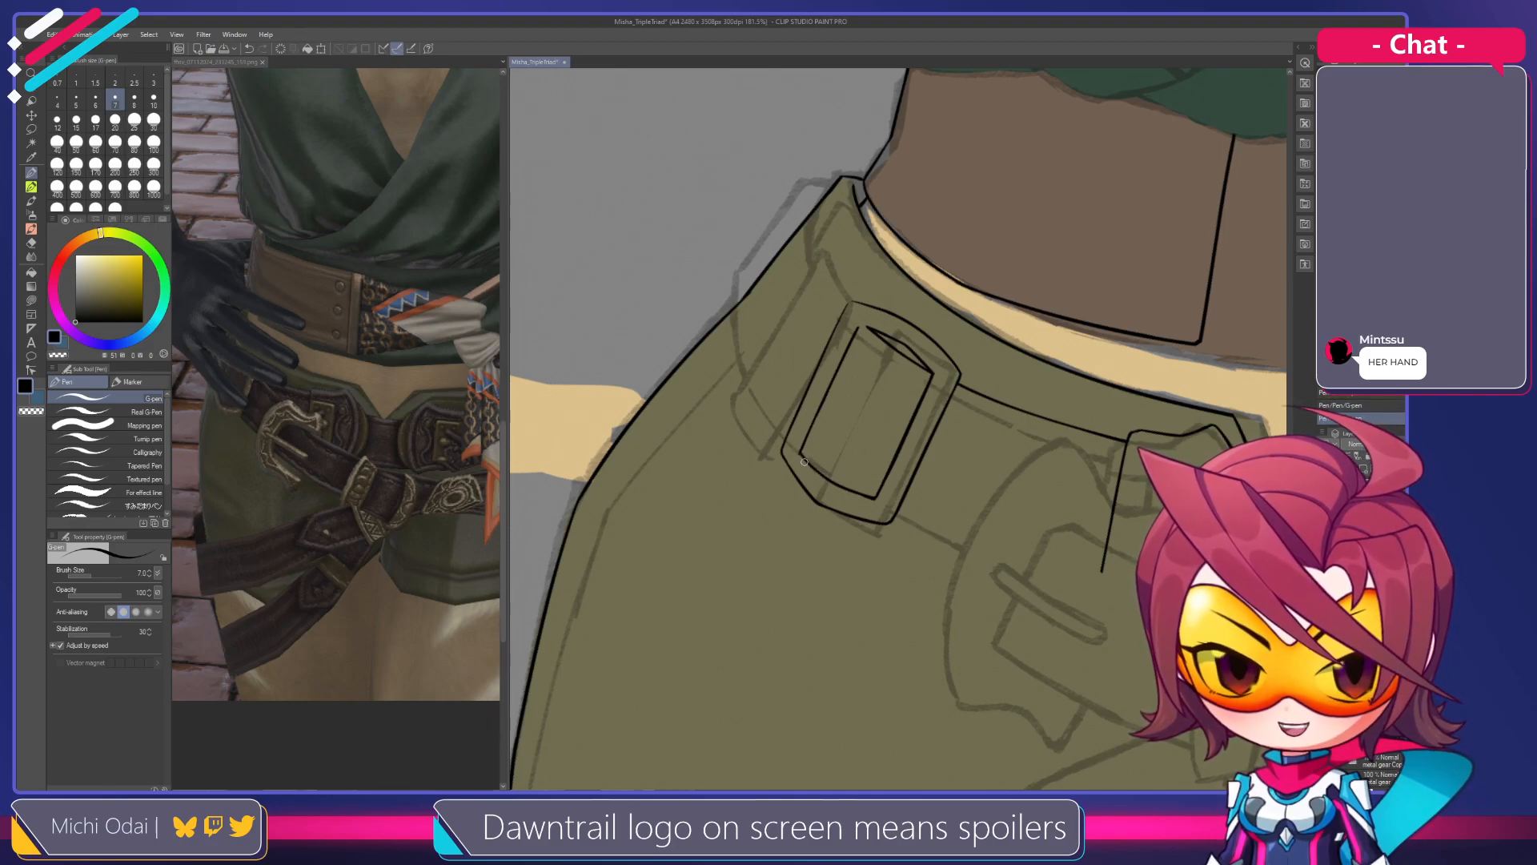
Clean up the loop's inner top corner facing away from the buckle and join its two inner edges with the G-pen
key(e)
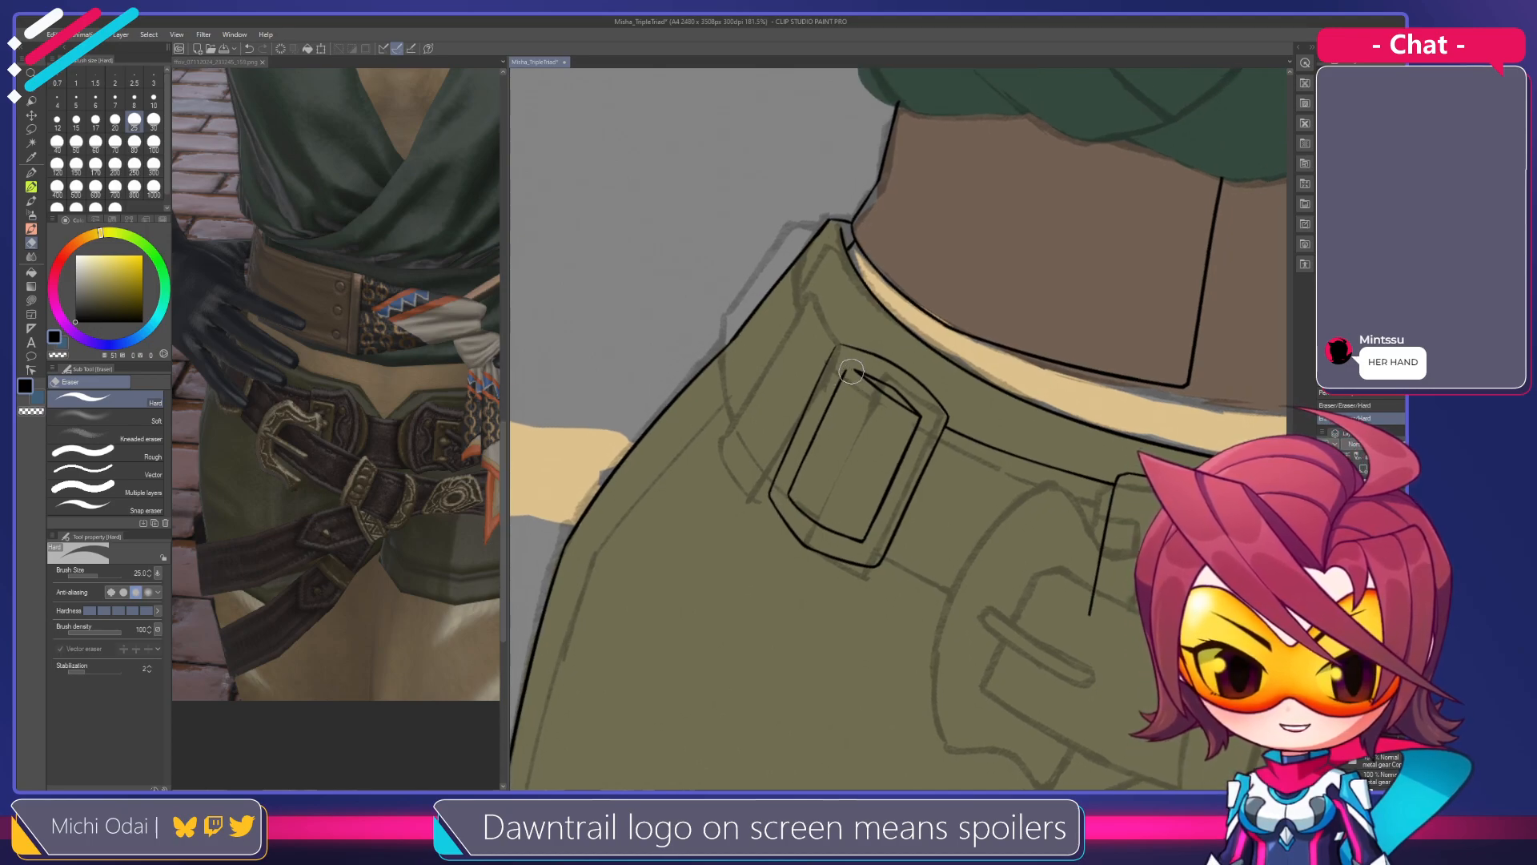
key(p)
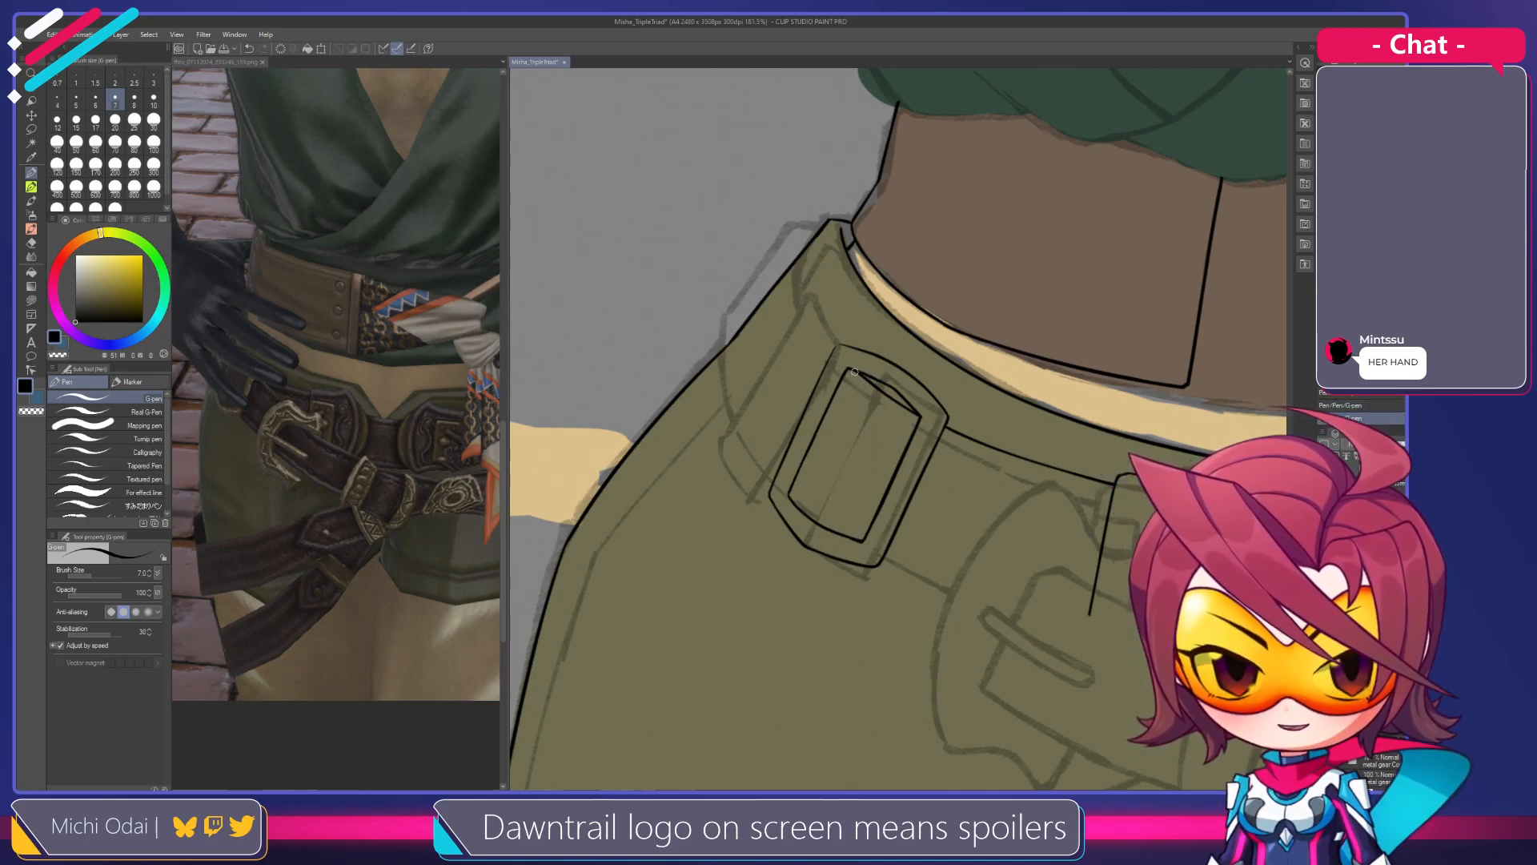
drag(882, 382, 872, 330)
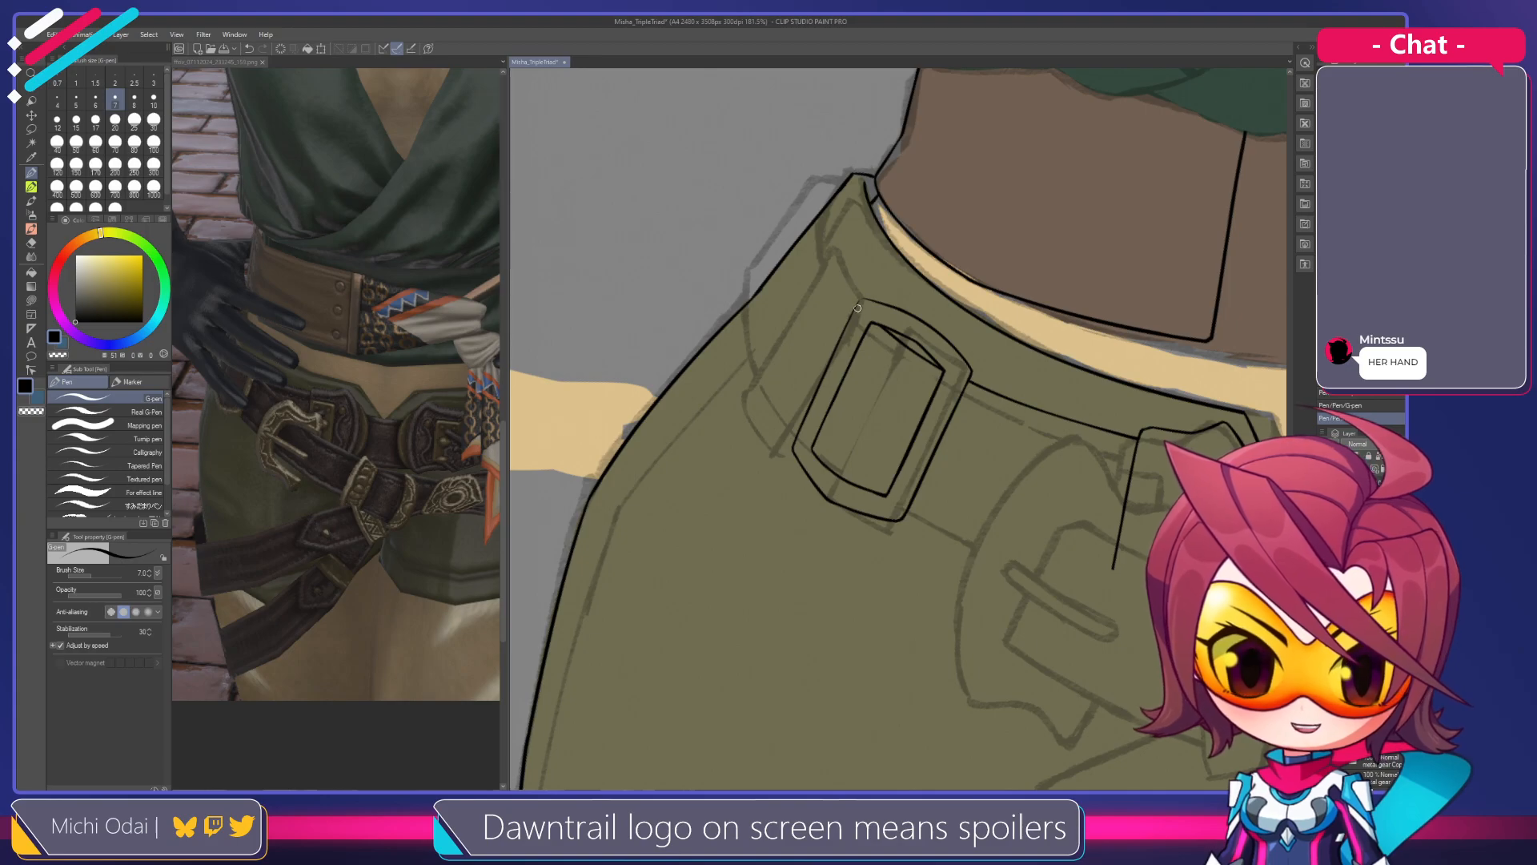
Tidy the loop's outer top corner facing away from the buckle, trimming stray ink and re-inking where the long side meets the top edge
drag(859, 301, 774, 415)
key(r)
key(p)
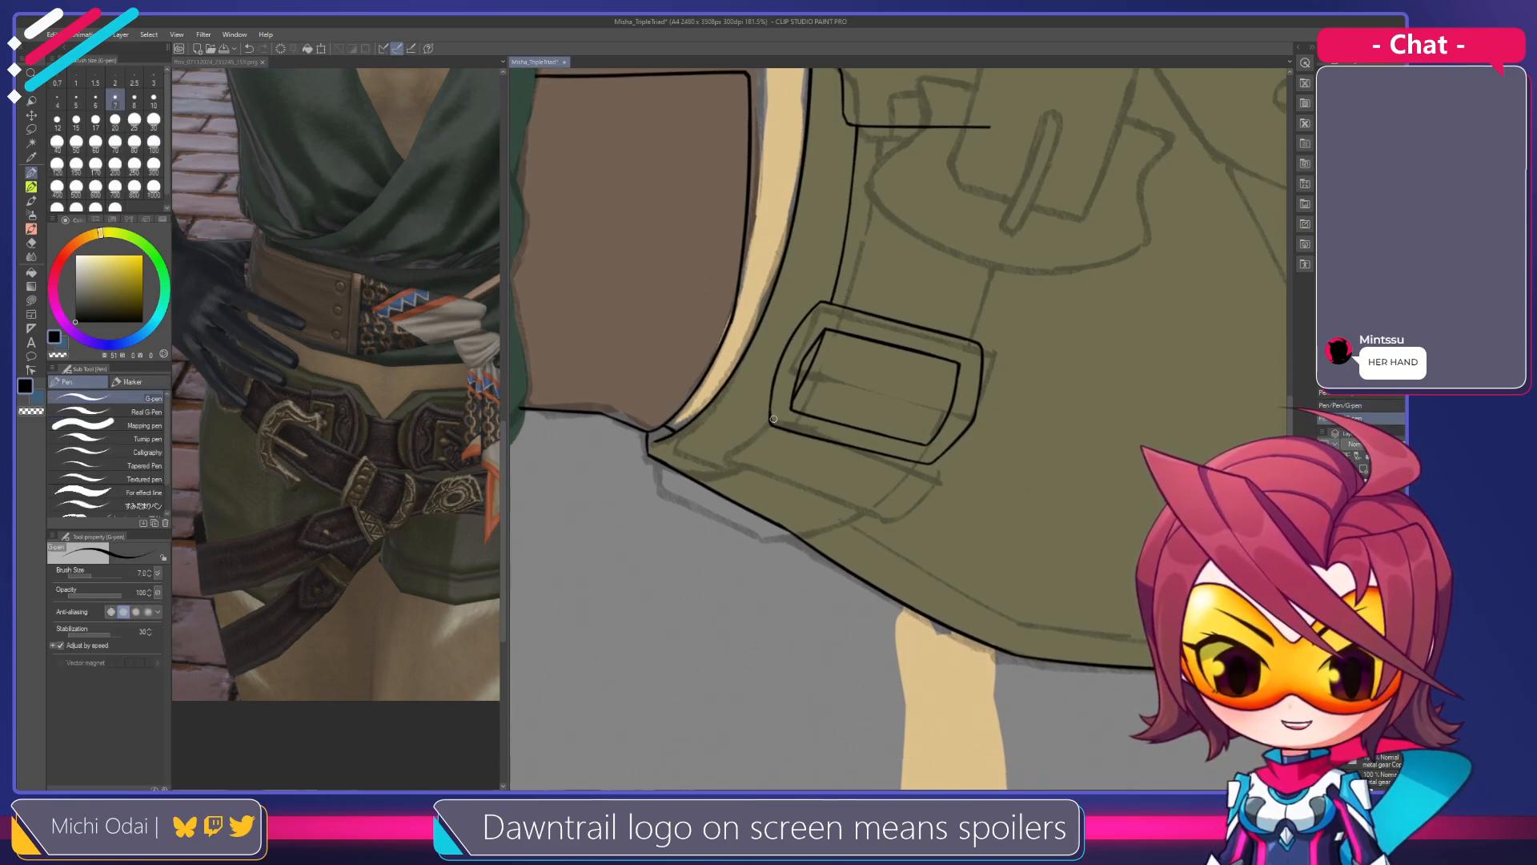
key(r)
mouse_move(792, 432)
mouse_down()
mouse_move(788, 377)
mouse_move(864, 337)
mouse_move(945, 353)
mouse_move(970, 413)
mouse_up()
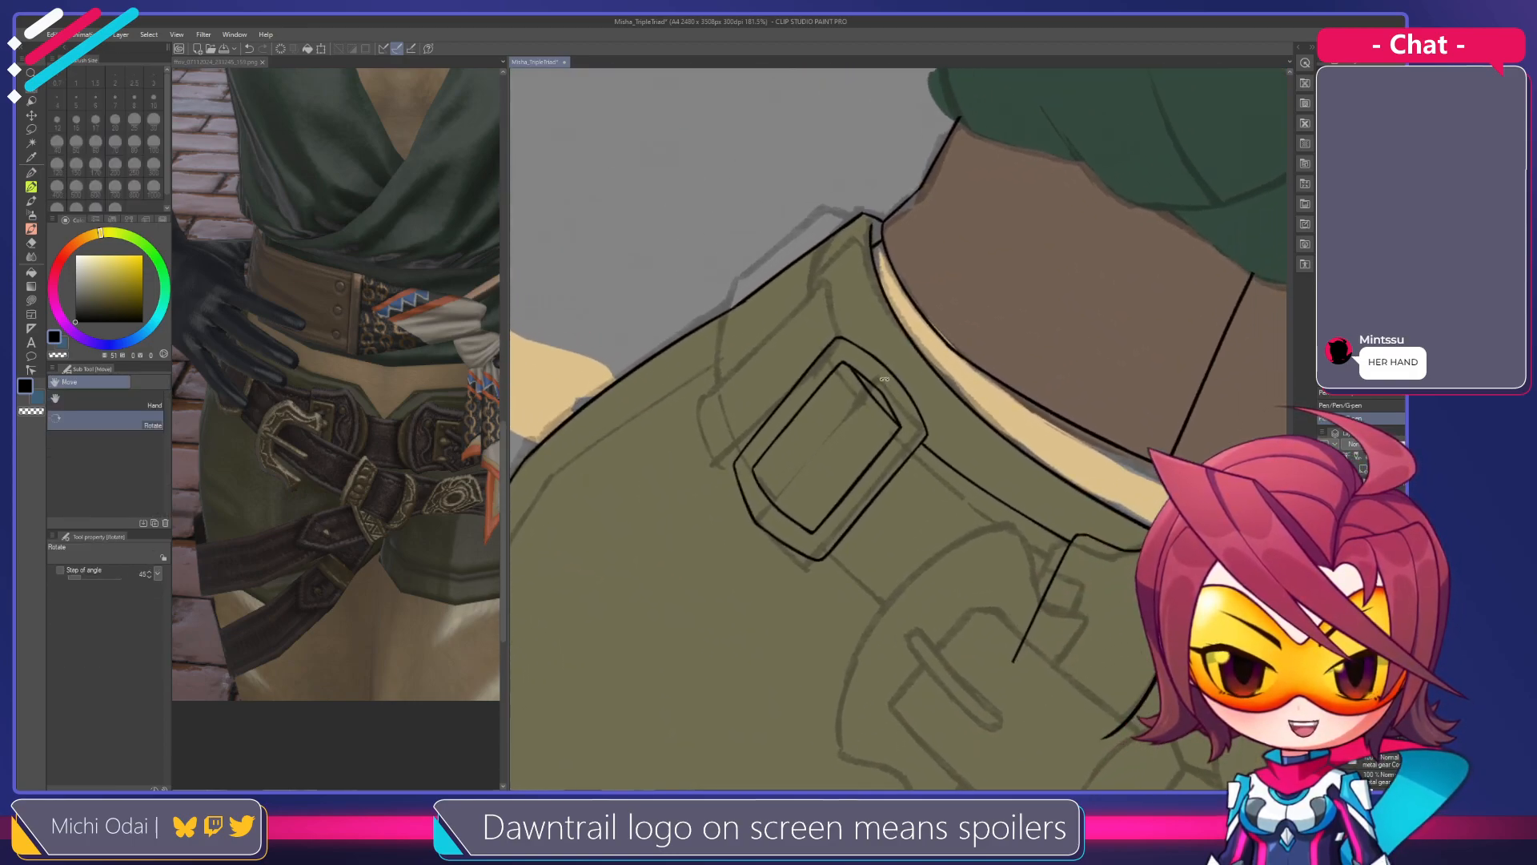
key(e)
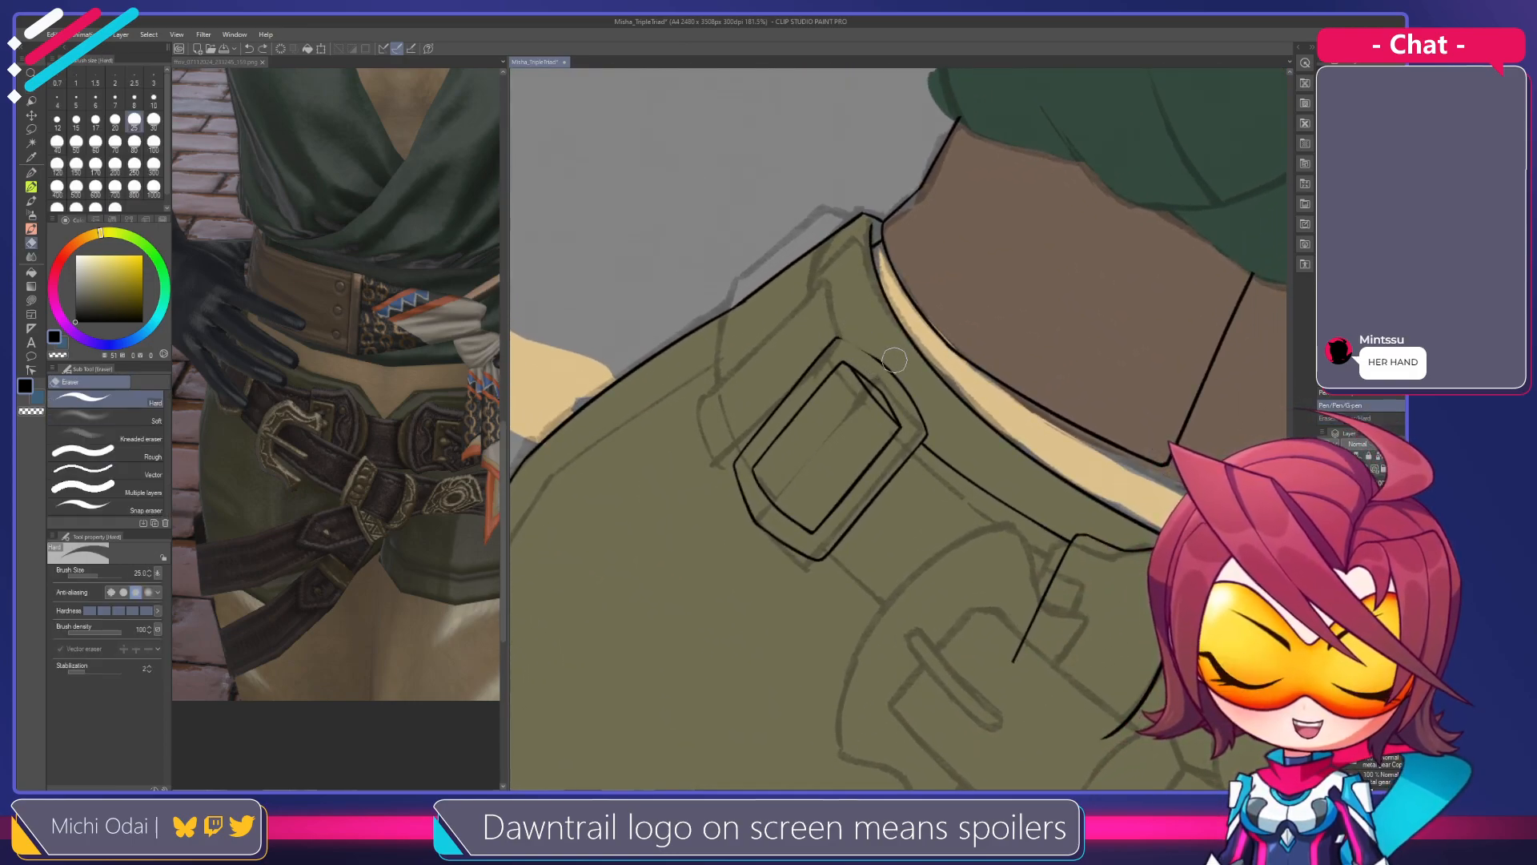
key(p)
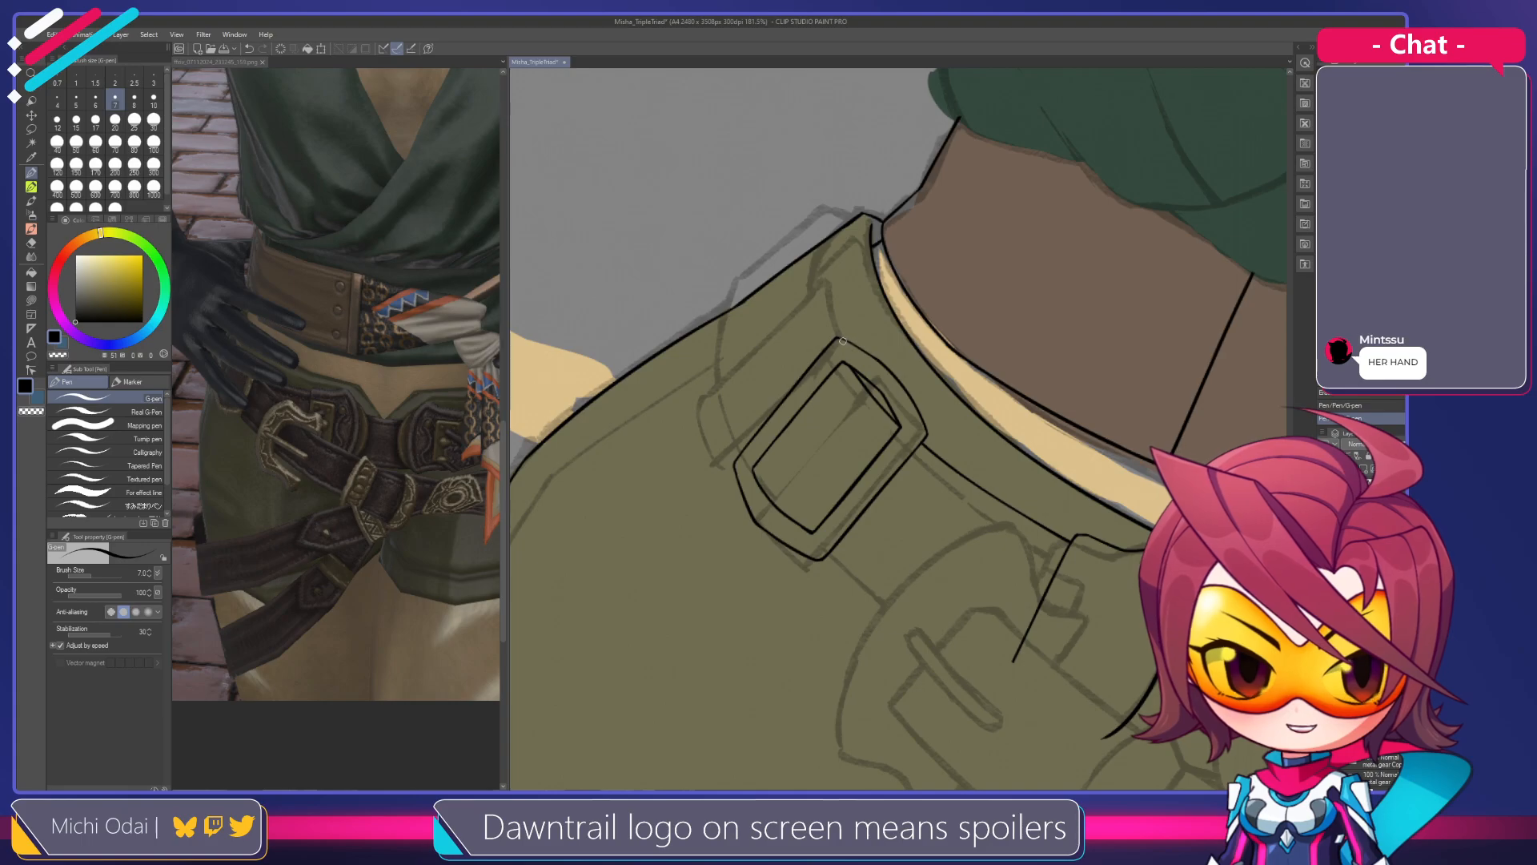
key(e)
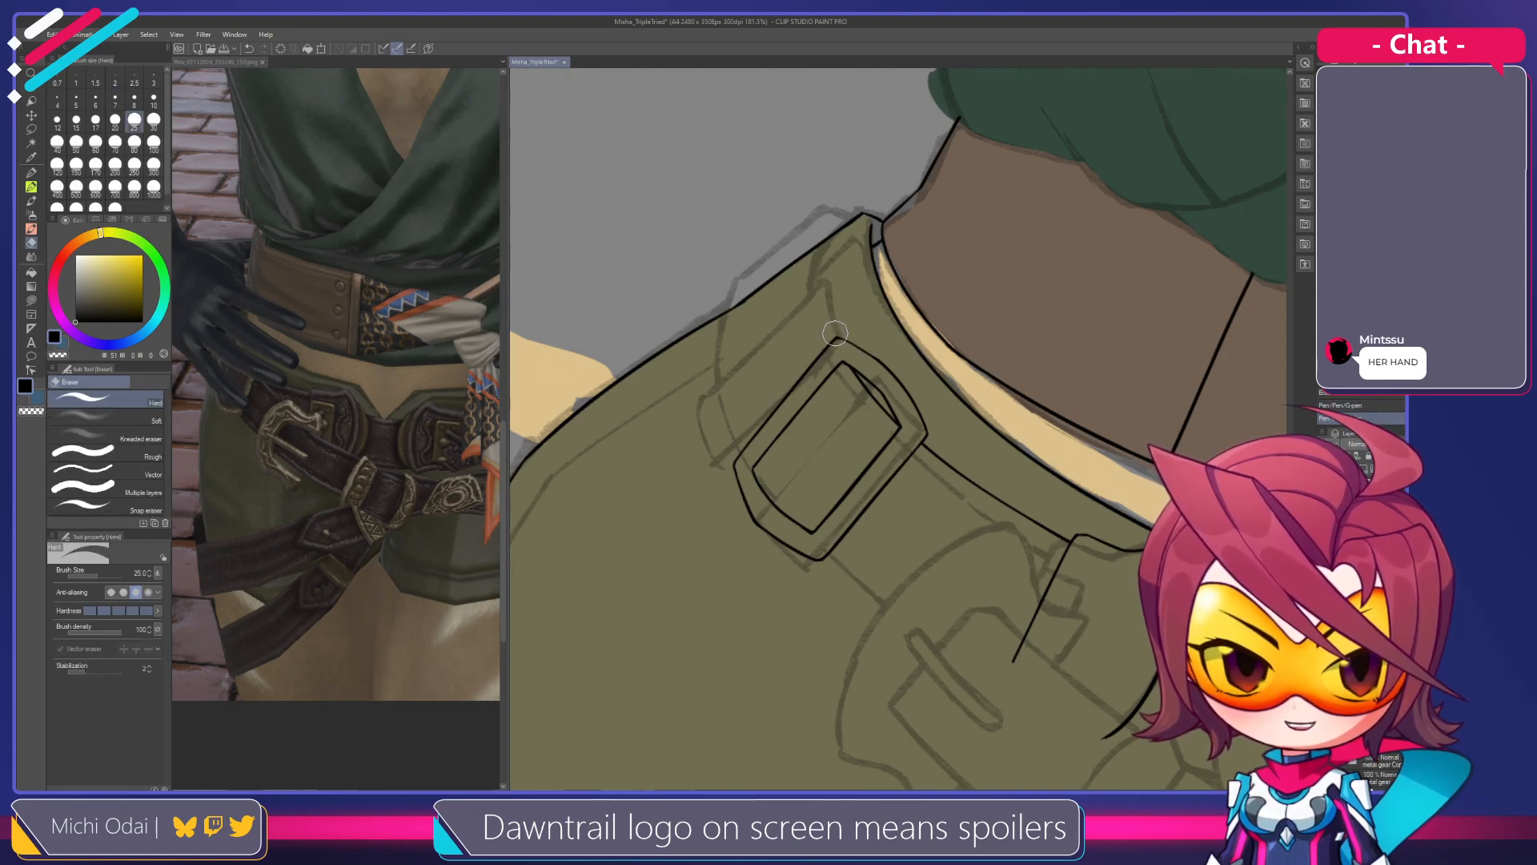
key(p)
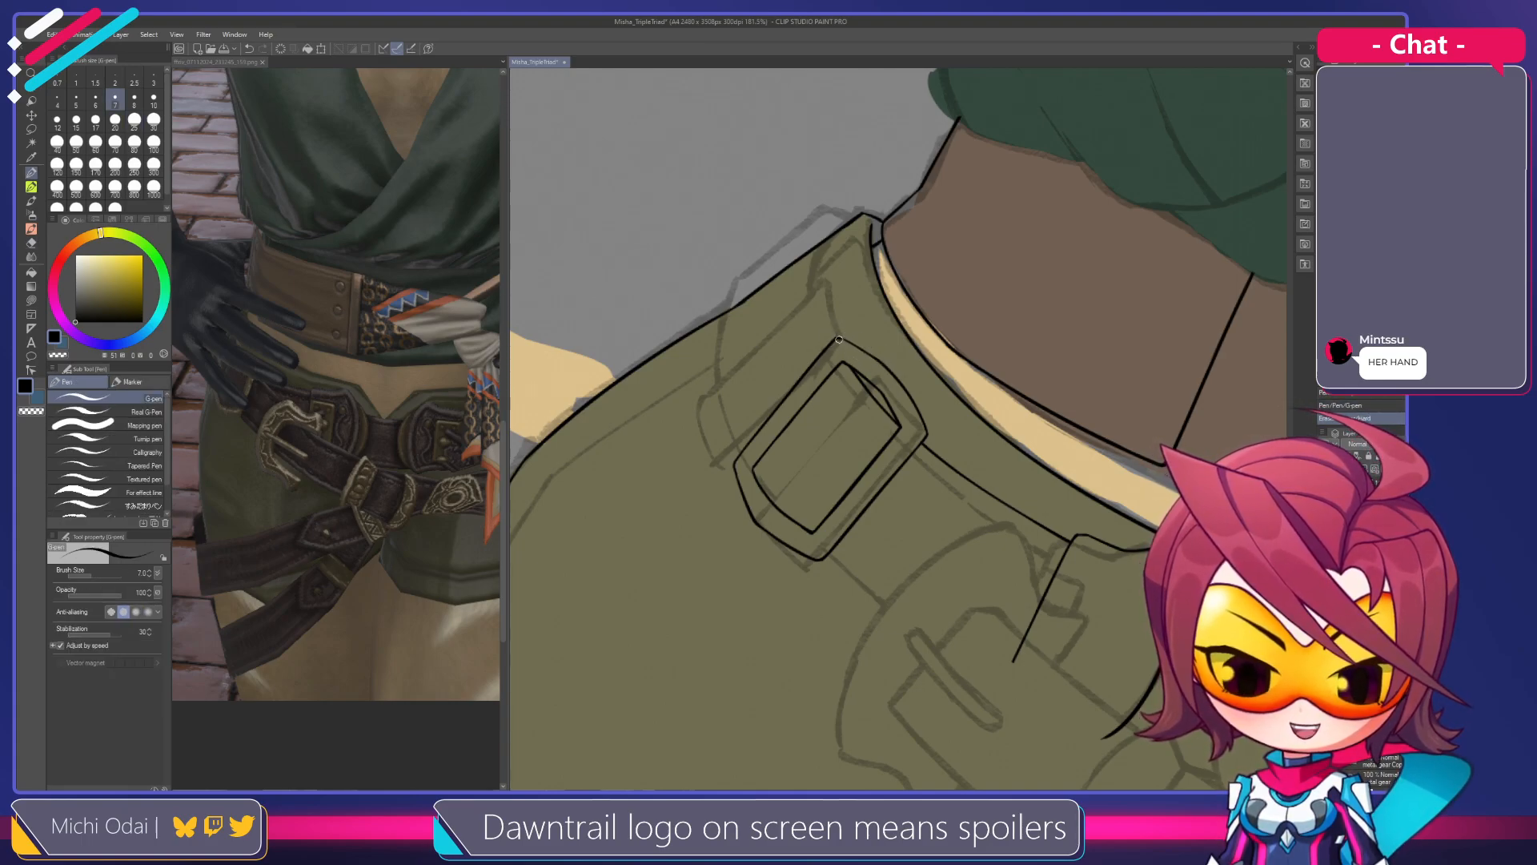
drag(844, 343, 859, 349)
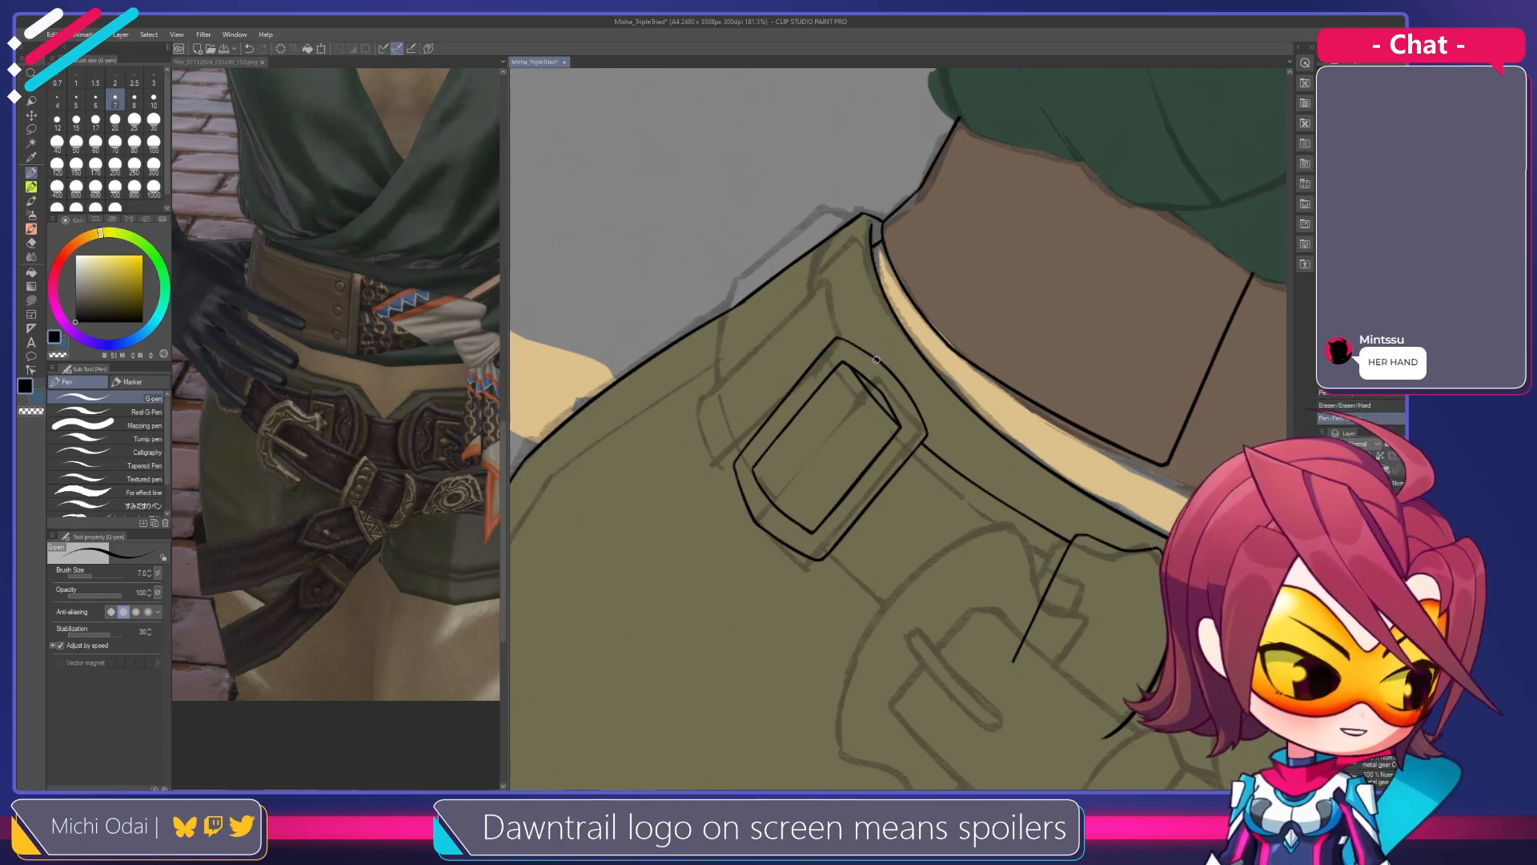
mouse_move(877, 359)
mouse_down()
mouse_move(913, 385)
mouse_move(962, 331)
mouse_up()
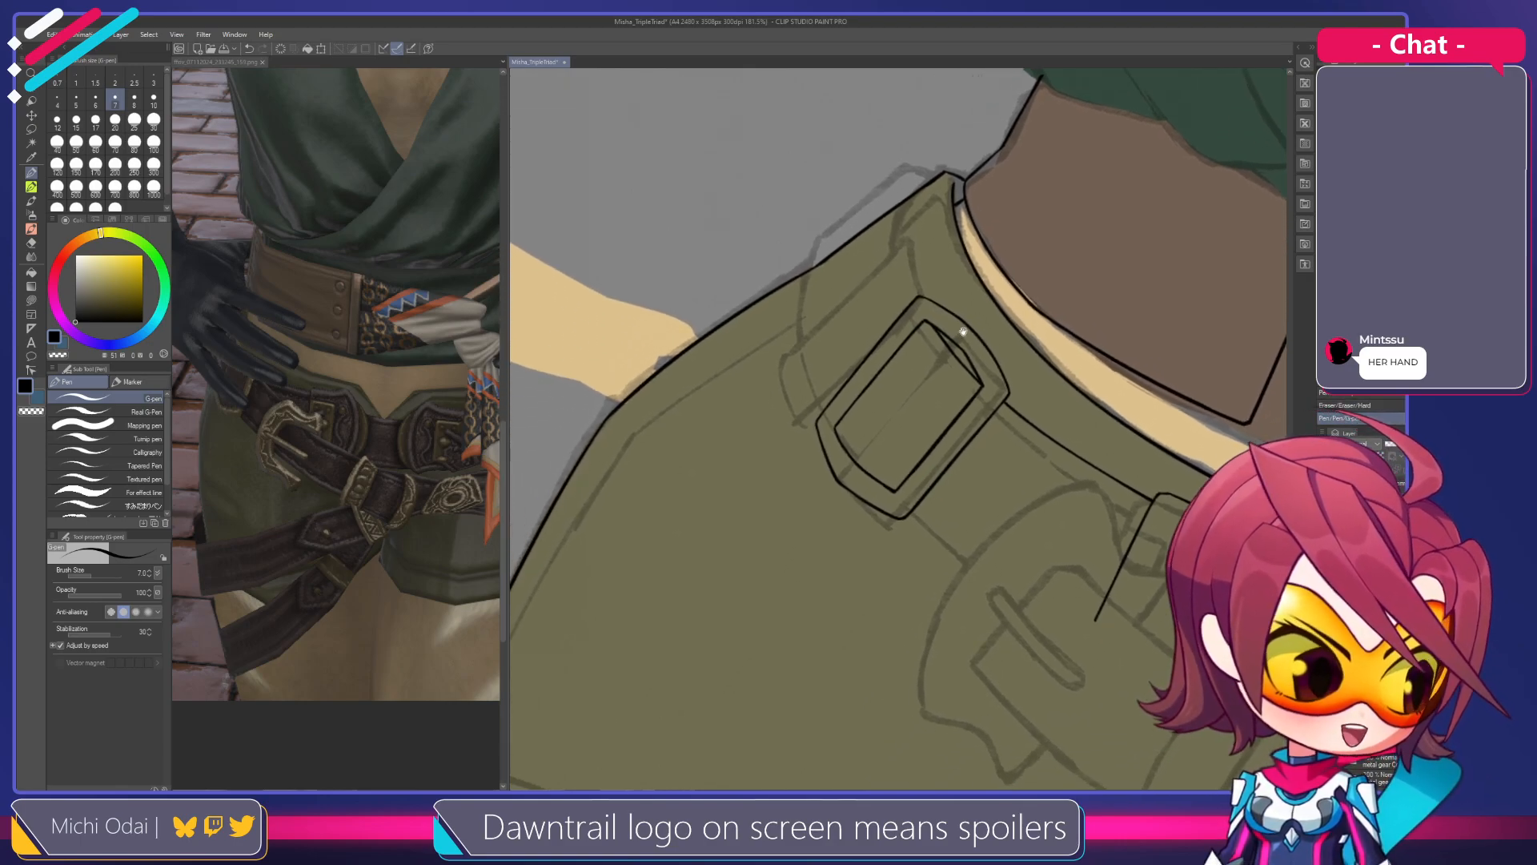
Erase the doubled line along the loop's inner top edge, leaving a single clean outline
key(r)
drag(957, 272, 919, 232)
mouse_move(912, 311)
mouse_down()
mouse_move(908, 378)
mouse_move(855, 375)
mouse_move(859, 404)
mouse_move(837, 420)
mouse_up()
key(e)
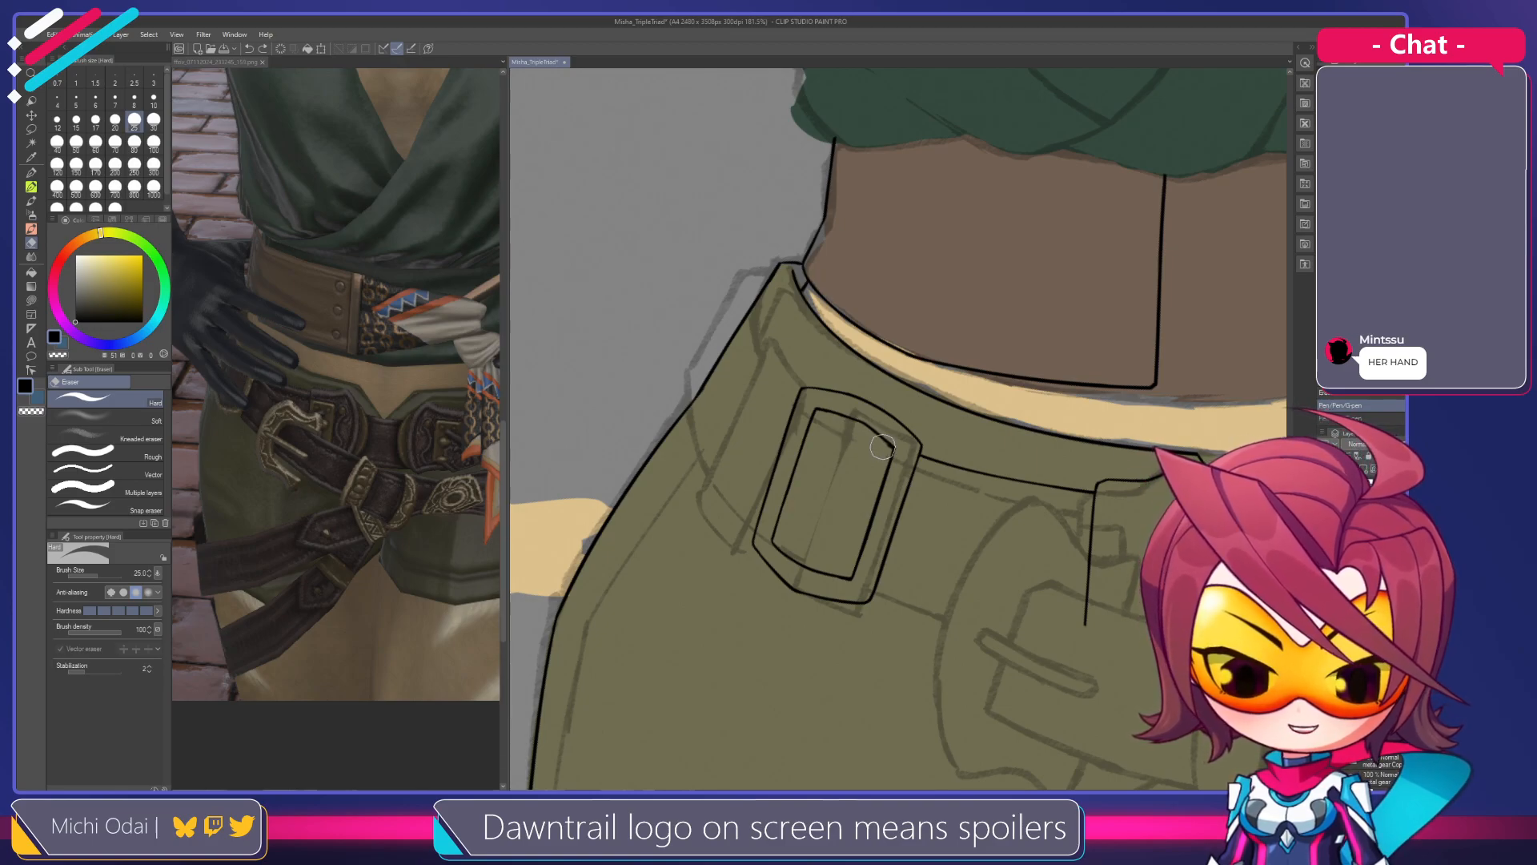
key(p)
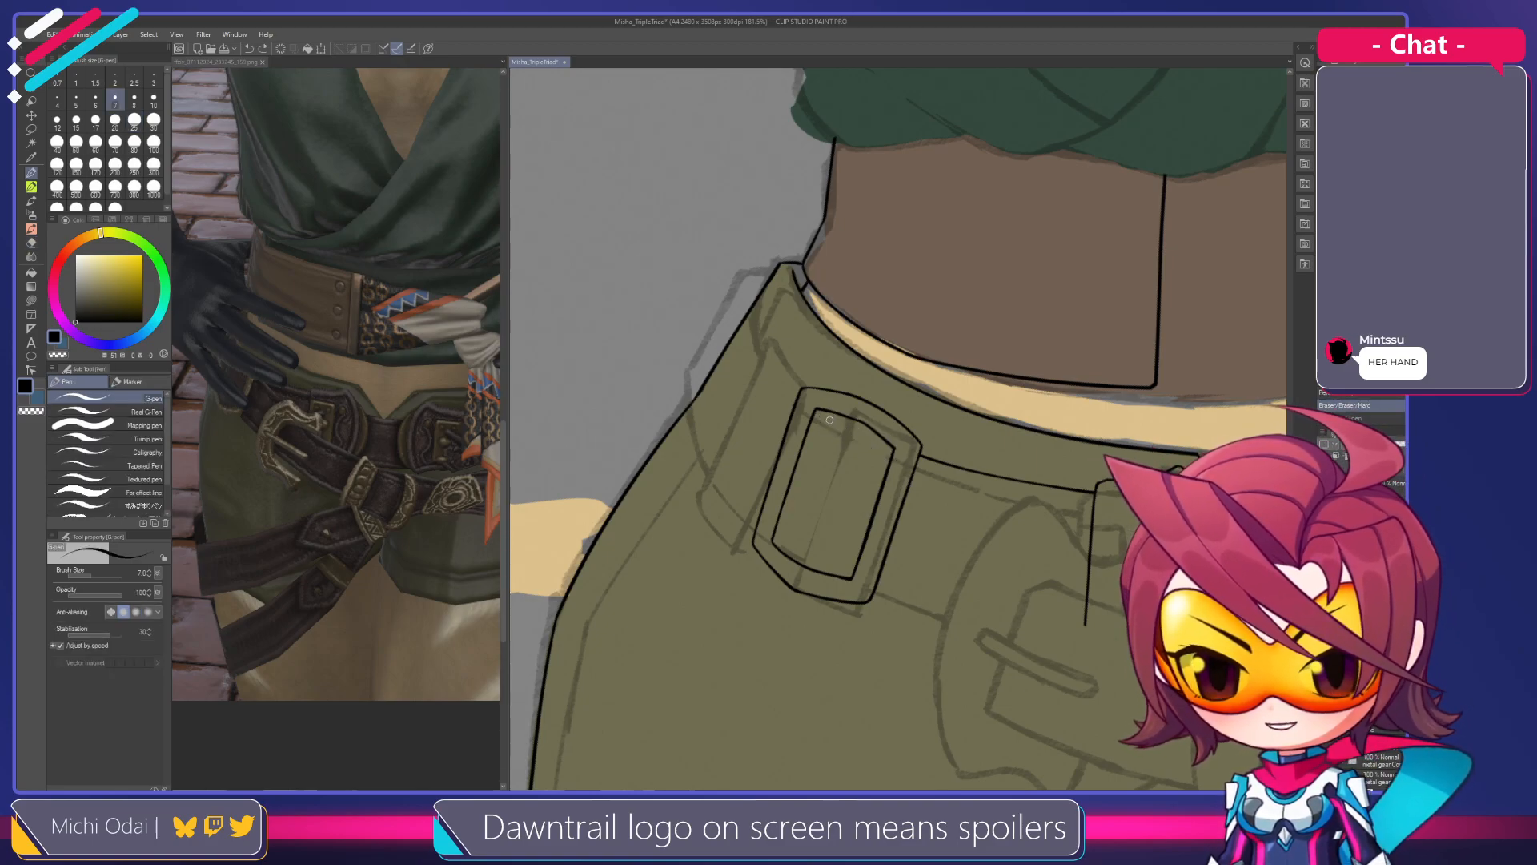
Ink a small dark notch near the middle of the loop's inner top edge, undoing misplaced strokes
drag(853, 431, 875, 434)
key(ctrl+z)
key(ctrl+z)
key(ctrl+z)
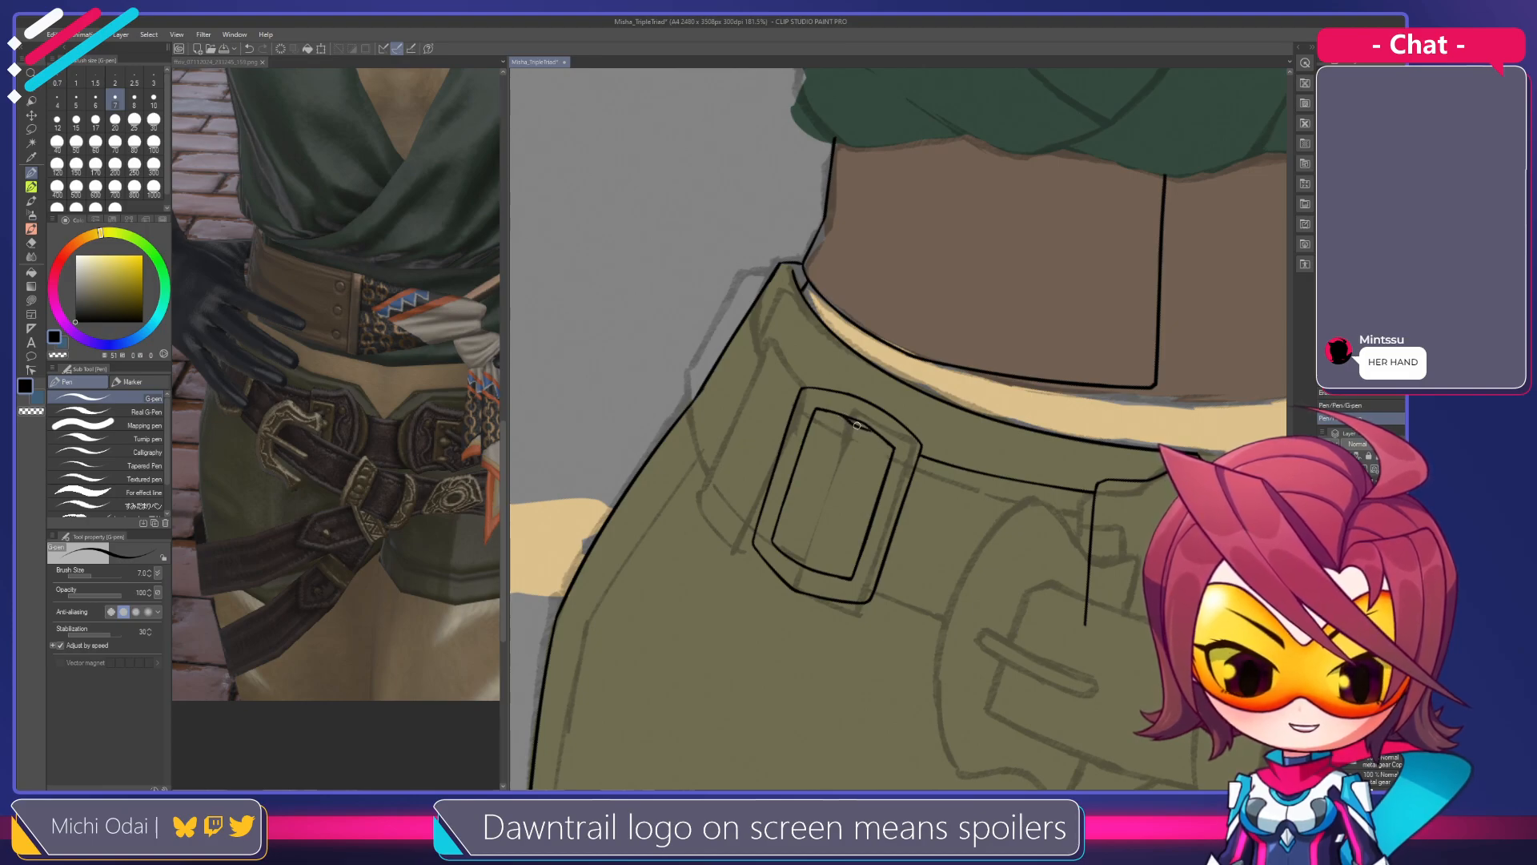
mouse_move(821, 414)
mouse_down()
mouse_move(927, 451)
mouse_move(885, 436)
mouse_move(911, 457)
mouse_up()
key(ctrl+z)
key(ctrl+z)
key(ctrl+z)
key(ctrl+z)
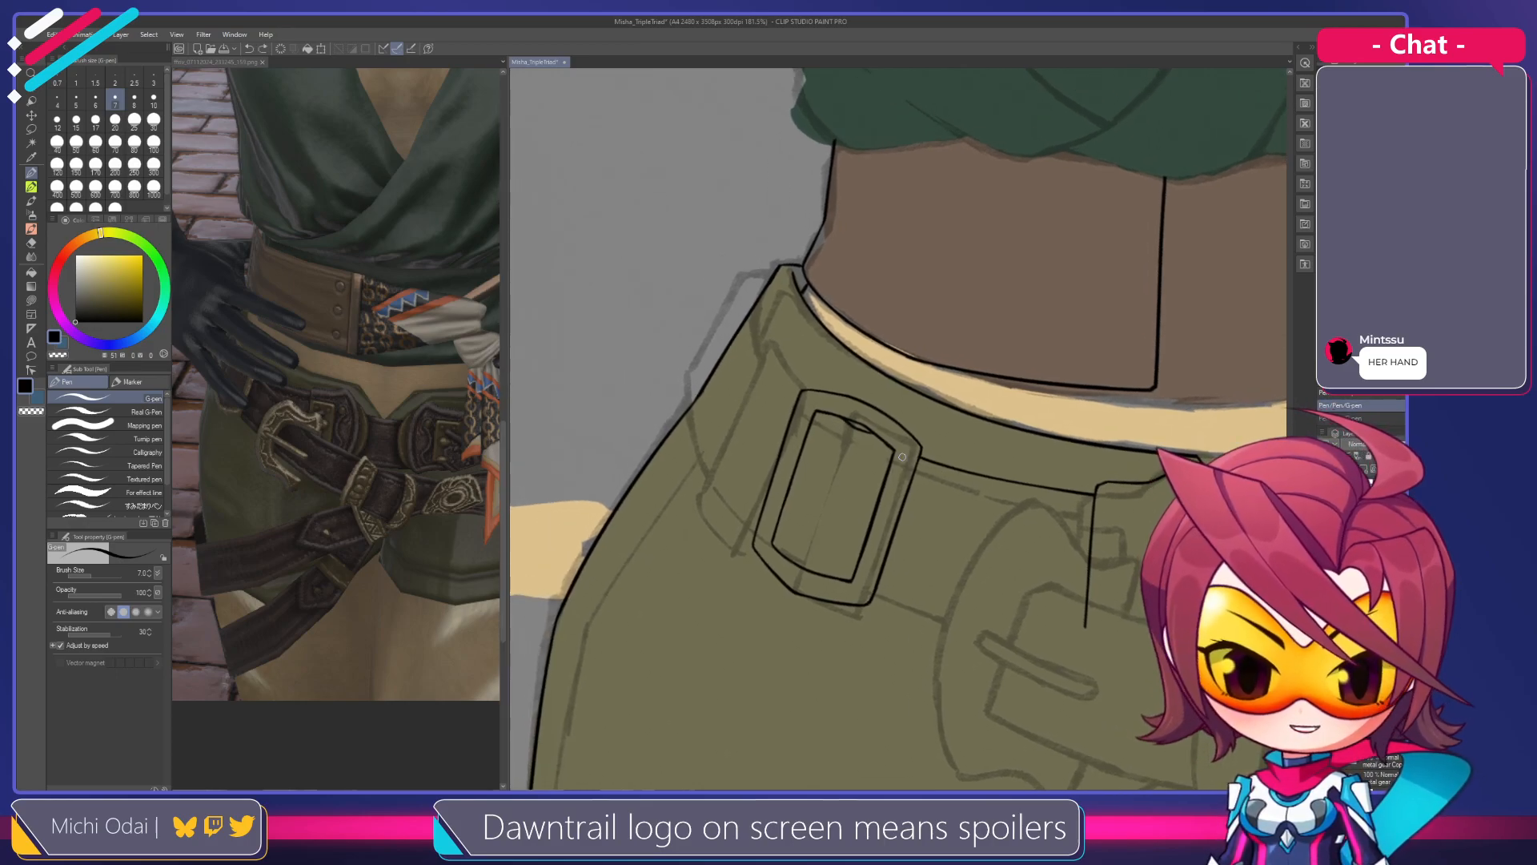
key(ctrl+z)
Redo the notch strokes on the inner top edge and extend them toward the corner facing the buckle
mouse_move(834, 416)
mouse_down()
mouse_move(883, 446)
mouse_move(852, 428)
mouse_up()
key(ctrl+z)
key(ctrl+z)
key(ctrl+z)
key(ctrl+z)
key(ctrl+z)
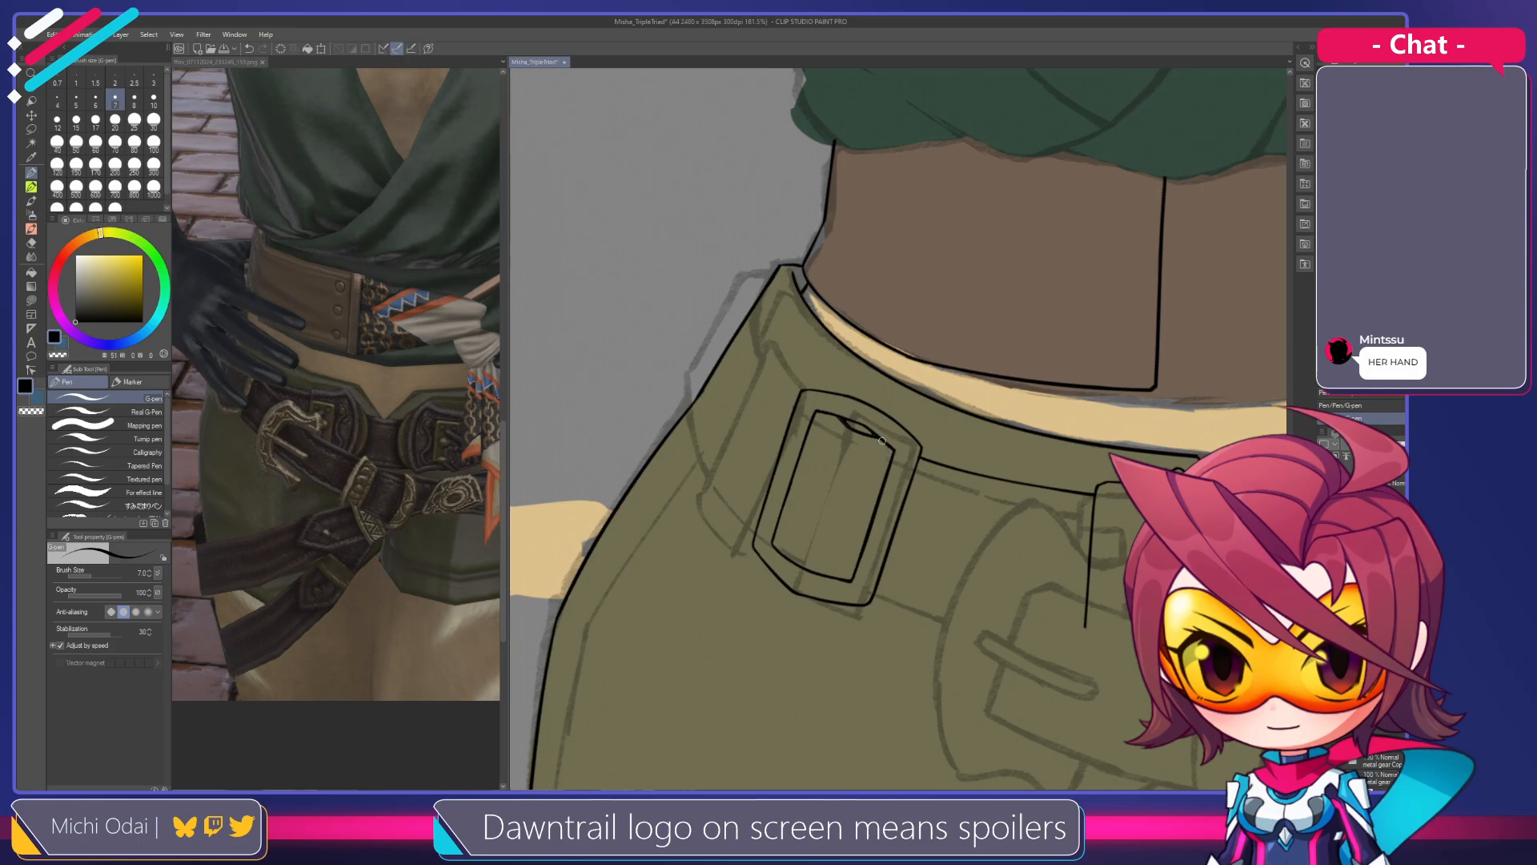
drag(870, 451, 879, 417)
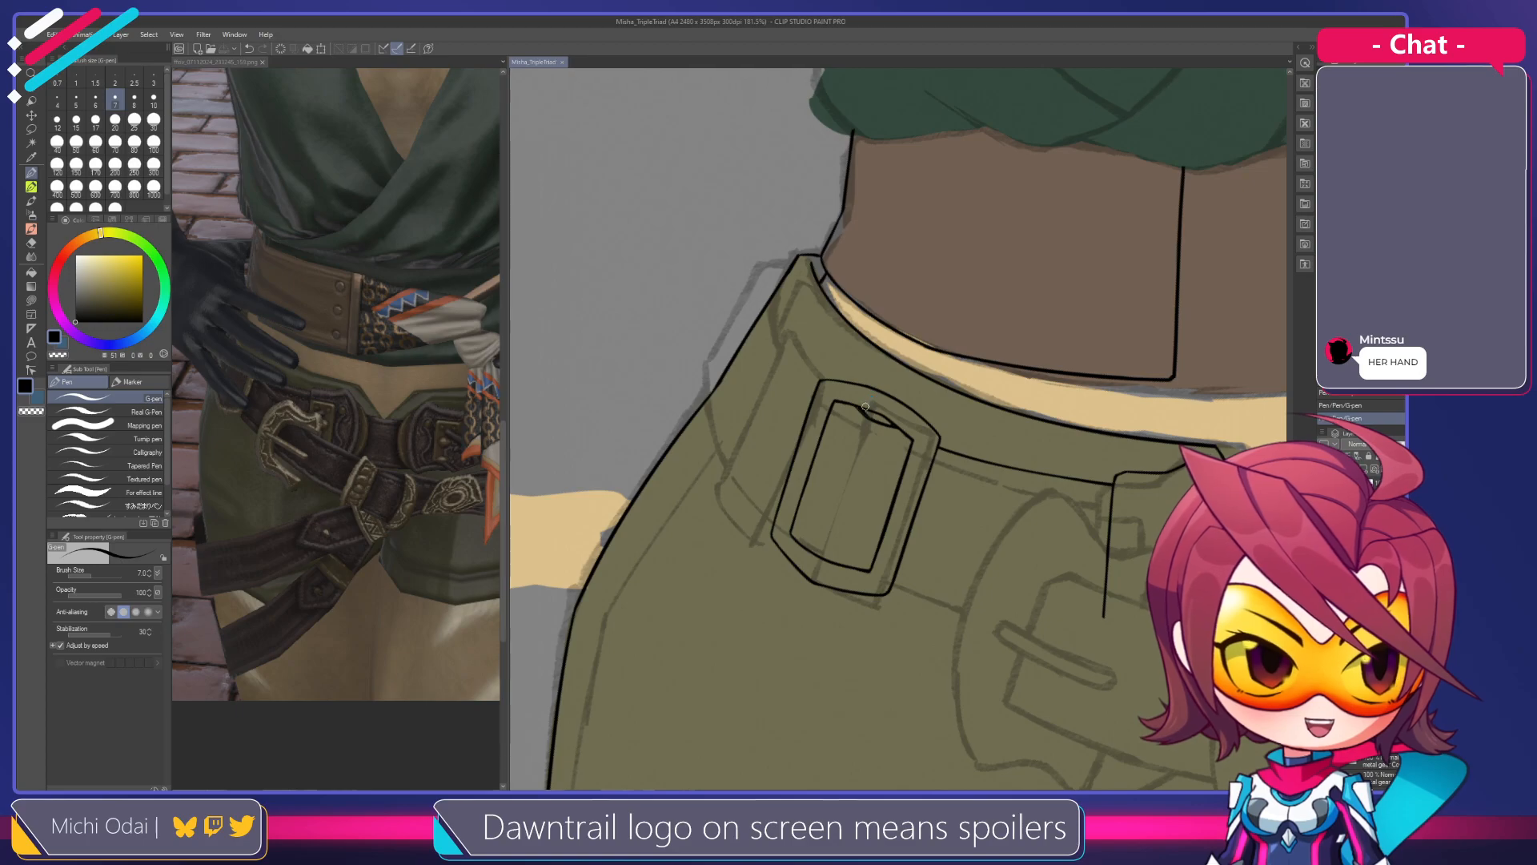
drag(903, 434, 900, 424)
Erase the middle of the notch to open a gap in the inner top edge and touch up its ends
key(e)
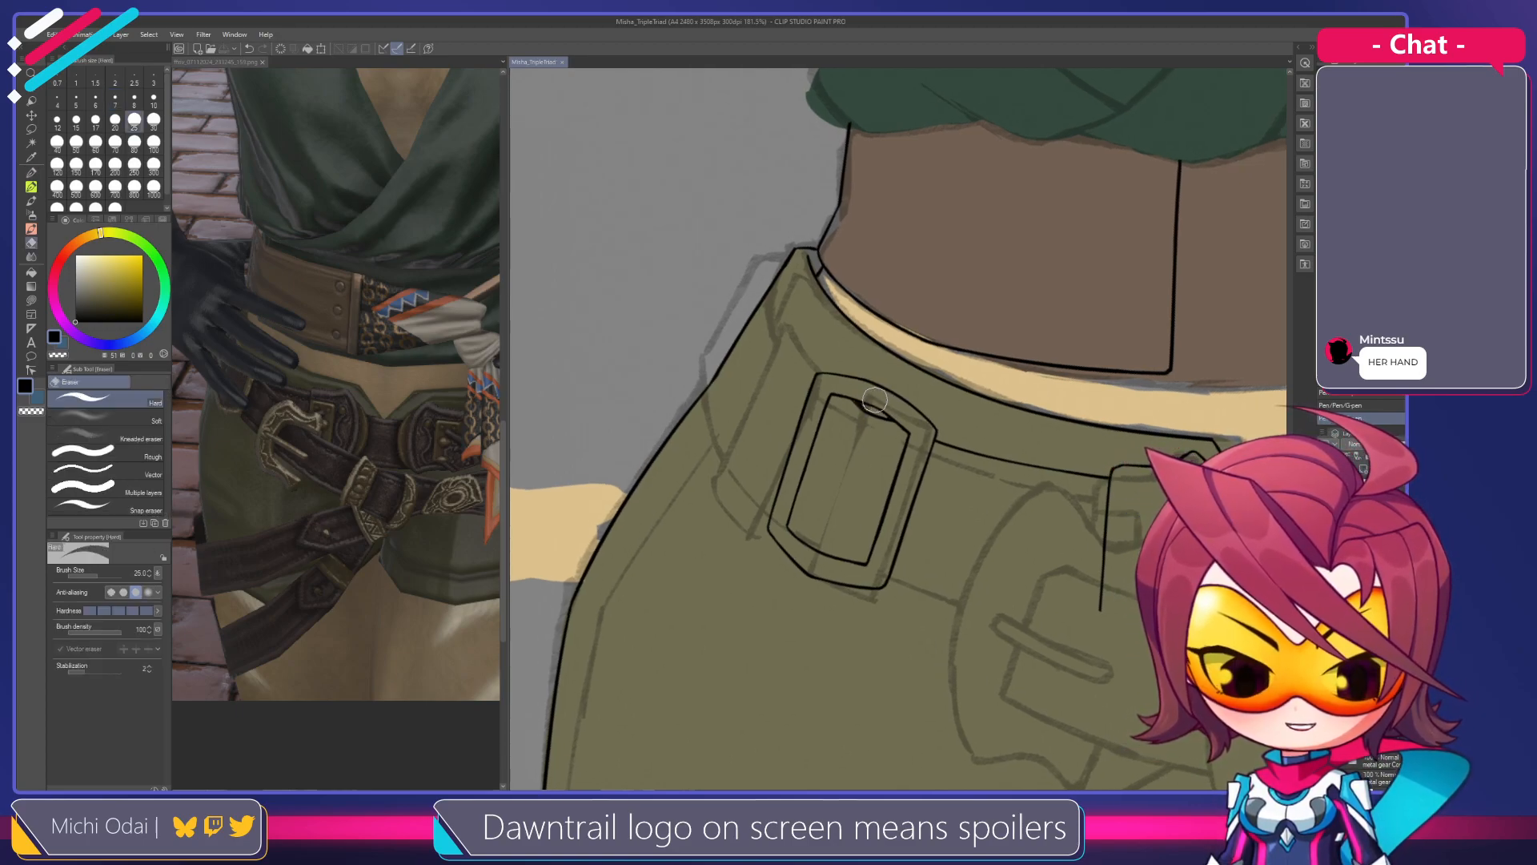
drag(881, 403, 884, 408)
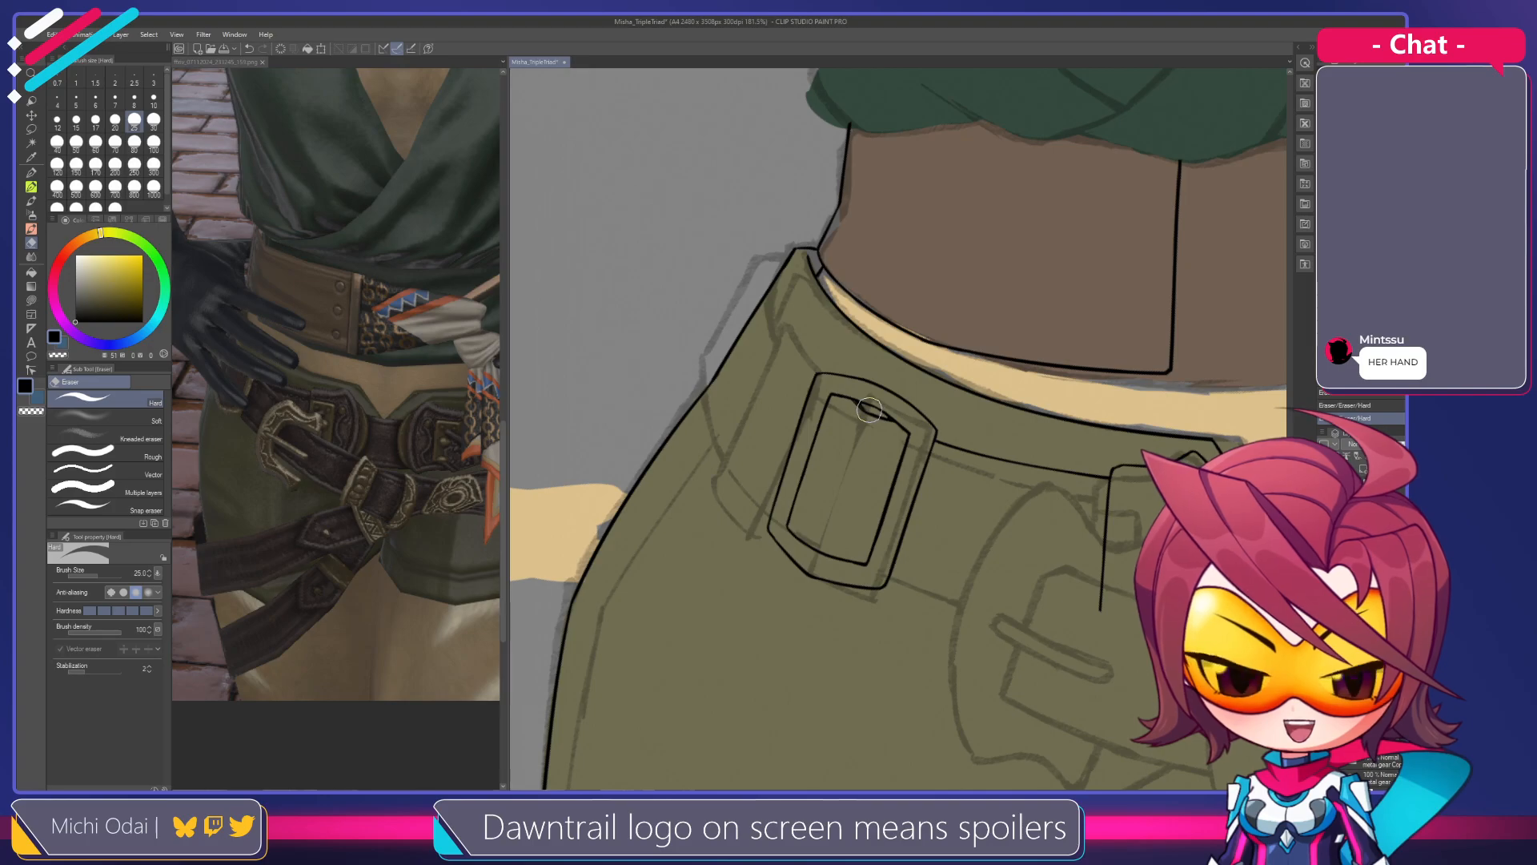
key(p)
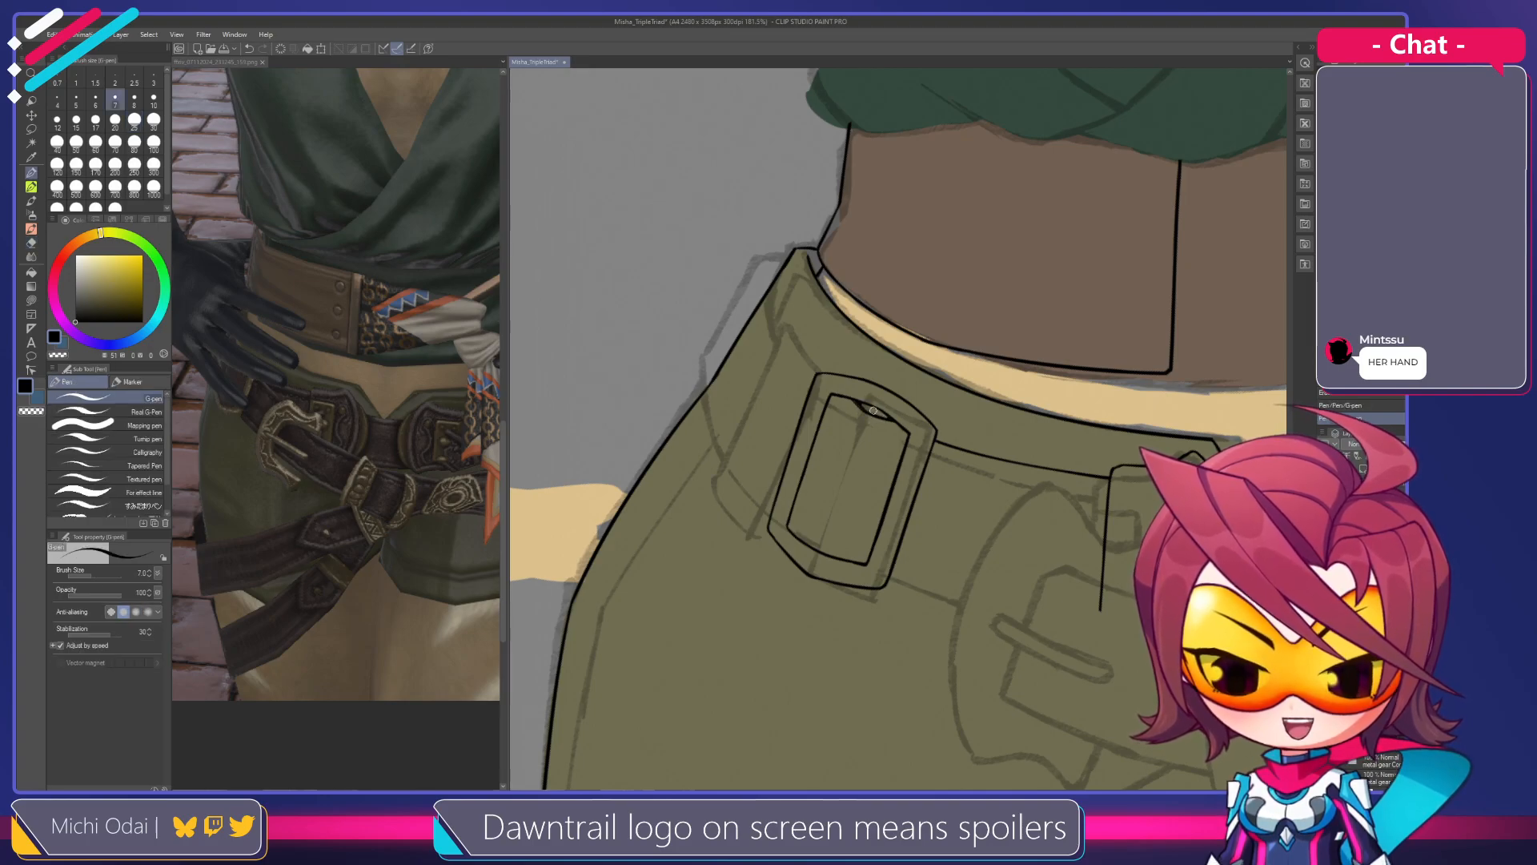
key(e)
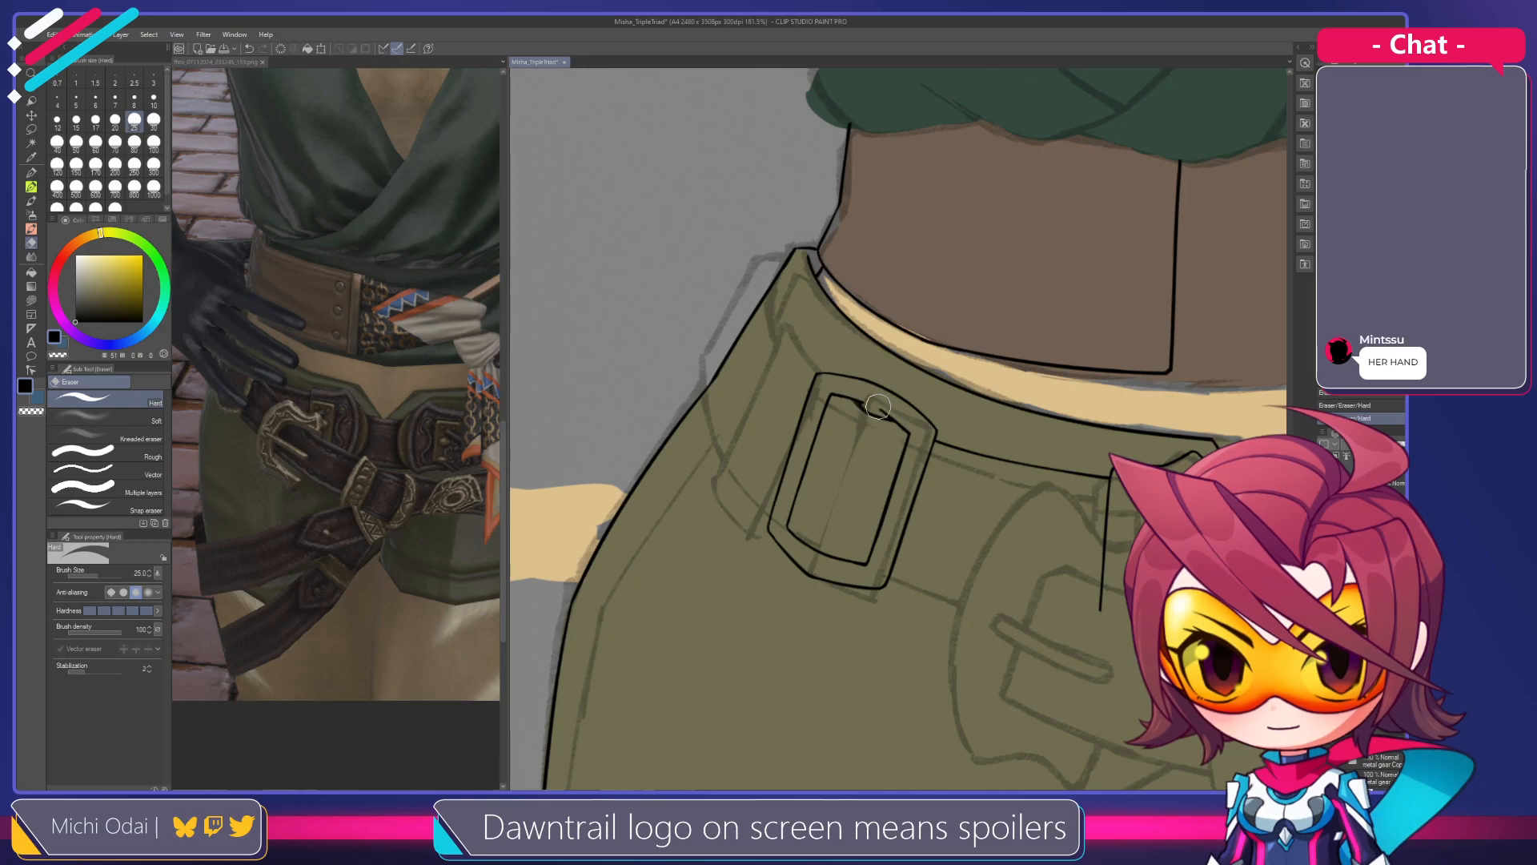
key(p)
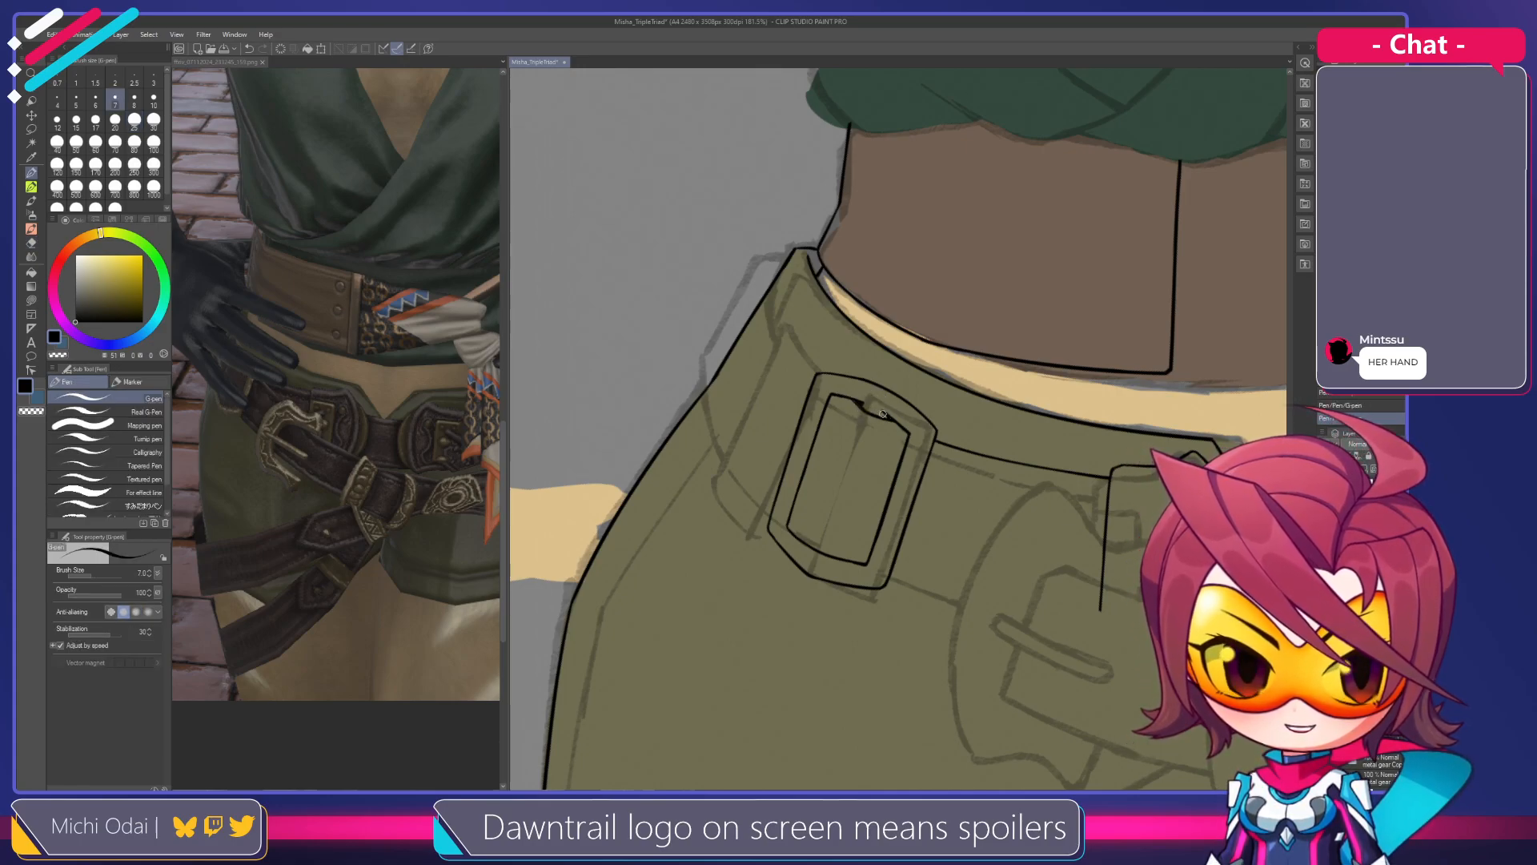
Trim the side of the notch gap nearest the buckle again and undo the extra pen stroke
key(e)
drag(877, 410, 885, 411)
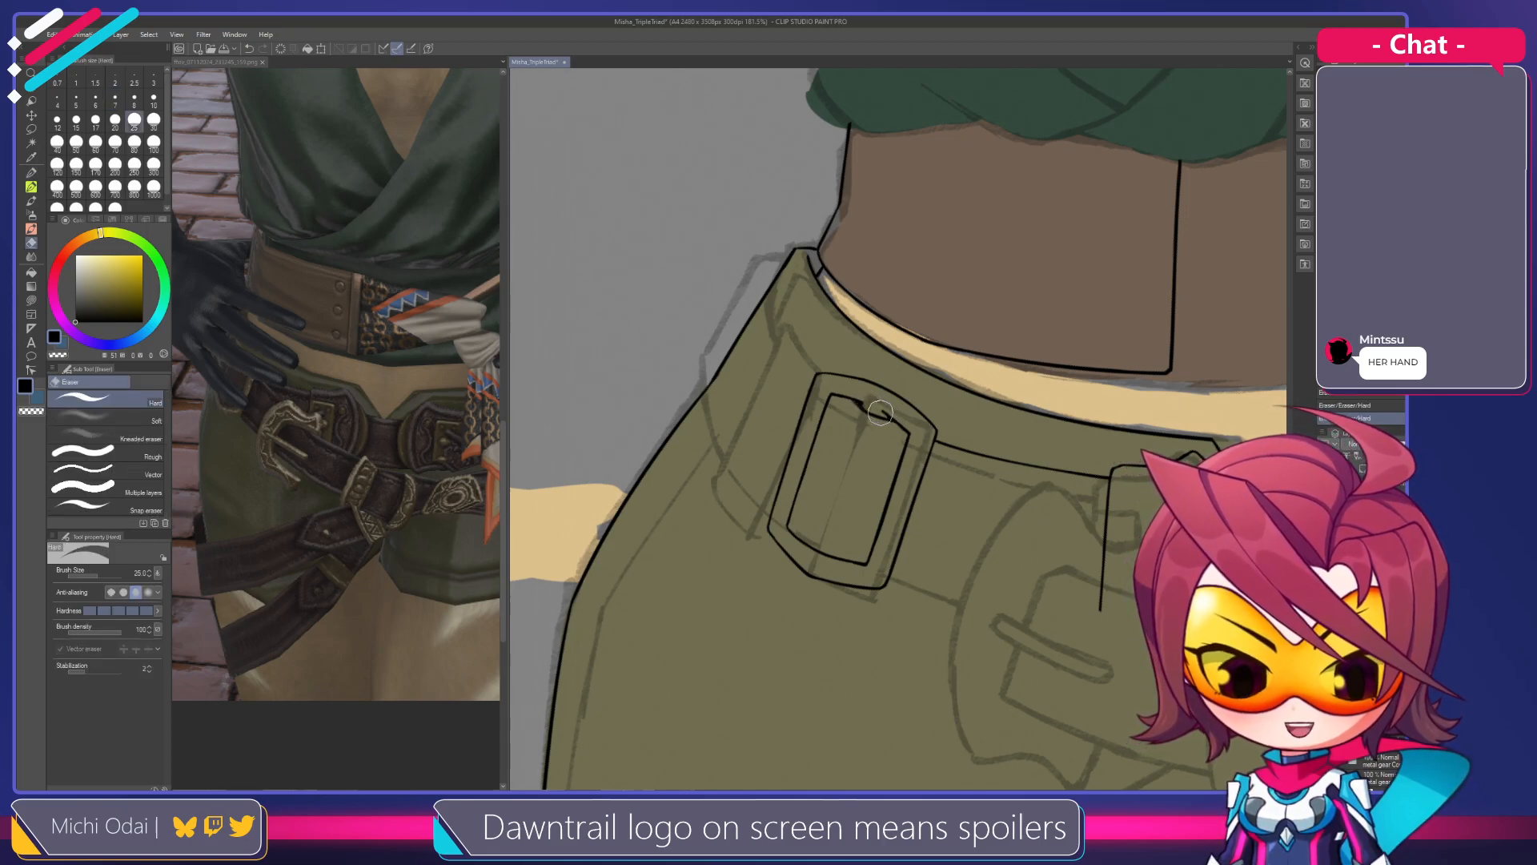
key(p)
mouse_move(873, 407)
mouse_down()
mouse_move(961, 525)
mouse_move(841, 347)
mouse_up()
key(ctrl+z)
Erase the part of the belt's upper edge line beside the loop and re-ink it to meet the loop's outer corner
scroll(841, 346, down, 1)
key(e)
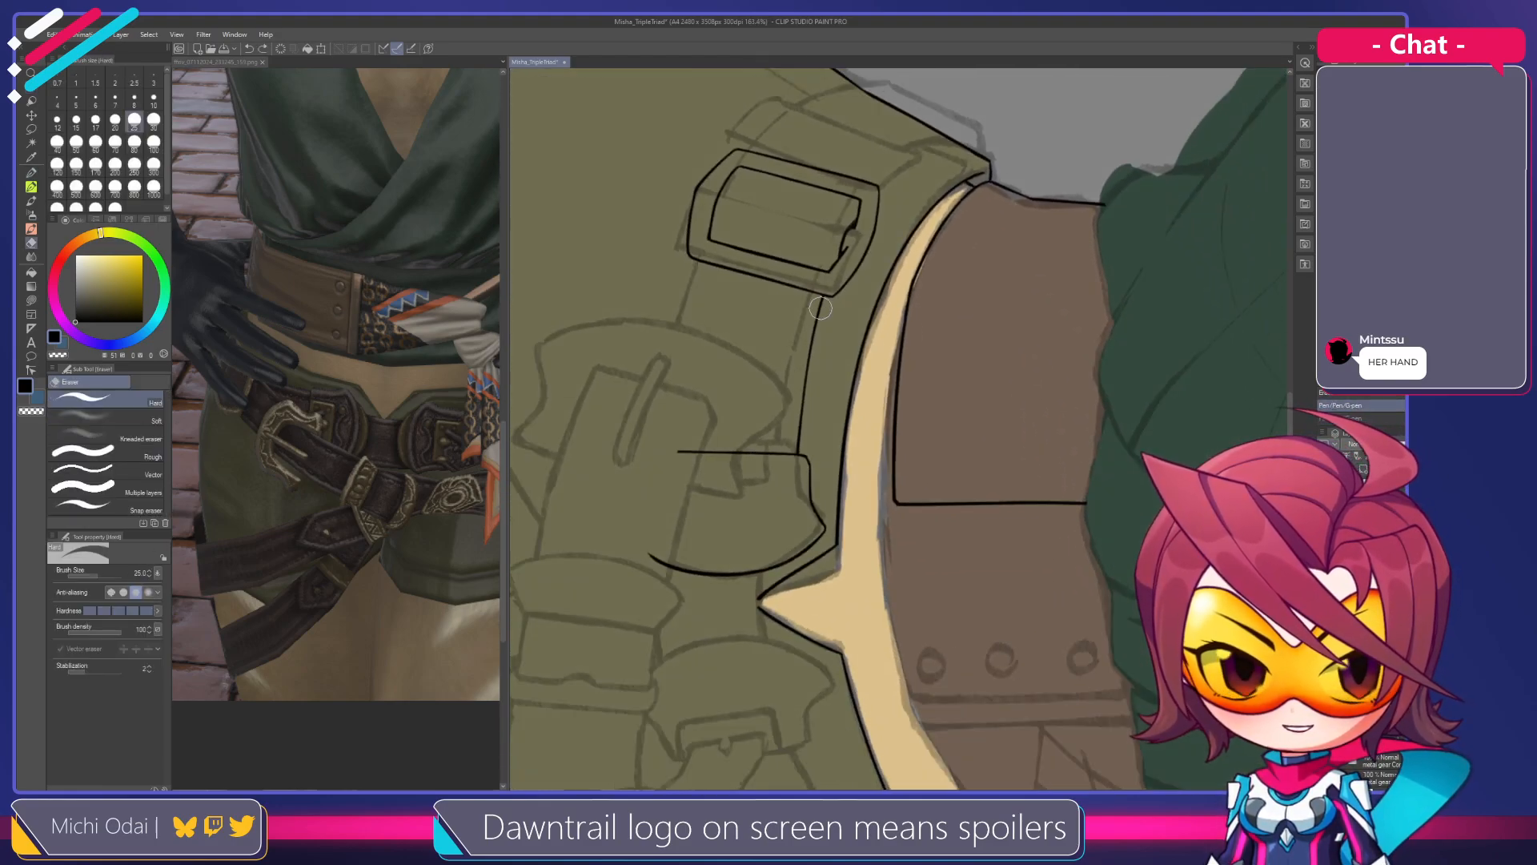
scroll(820, 308, up, 2)
drag(821, 299, 813, 331)
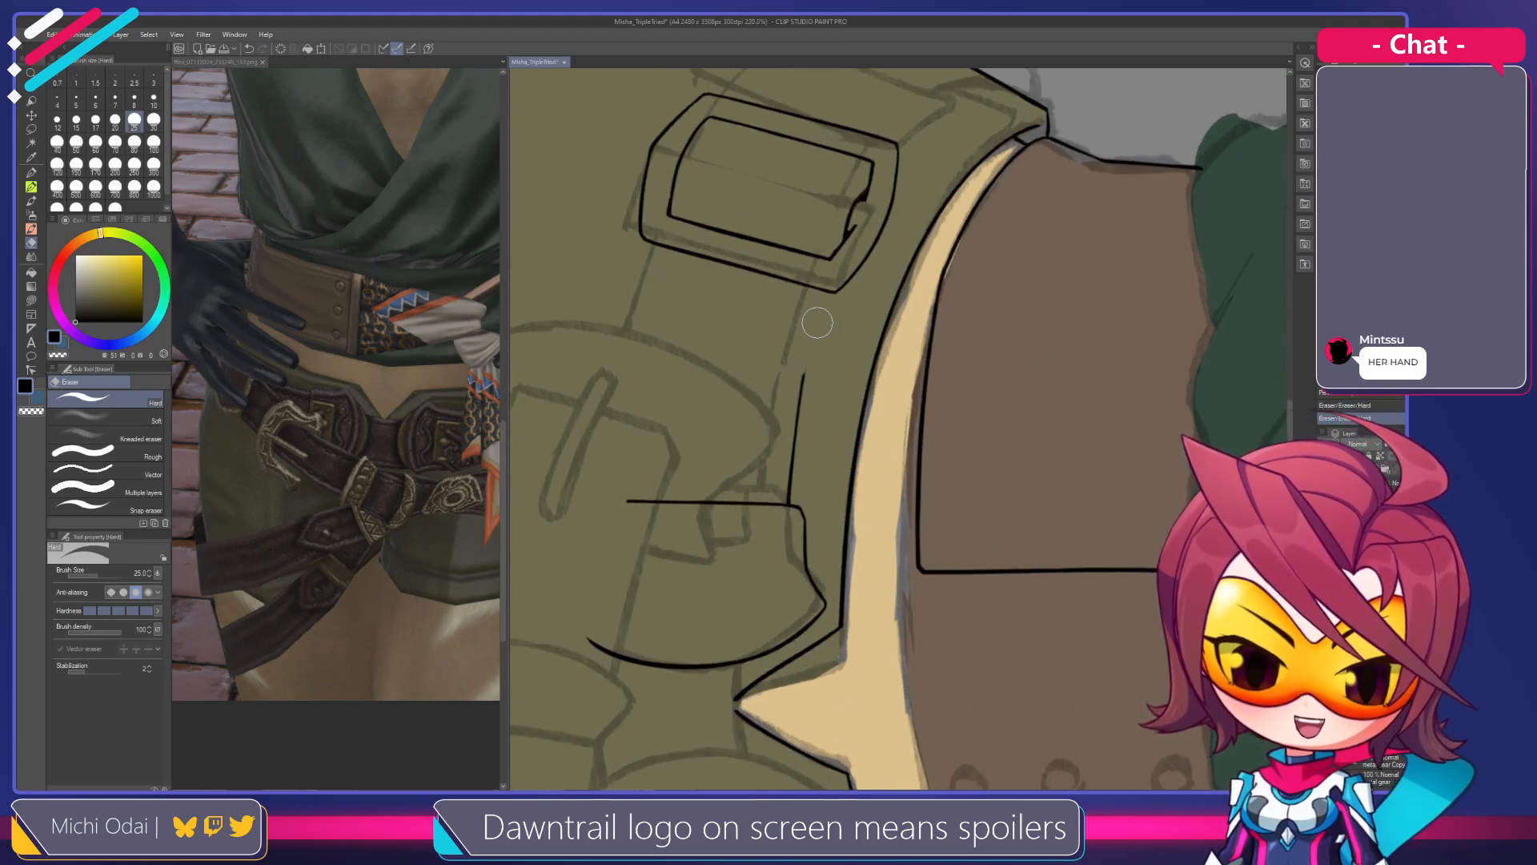
key(p)
drag(841, 246, 794, 405)
key(ctrl+z)
key(ctrl+z)
drag(827, 292, 795, 410)
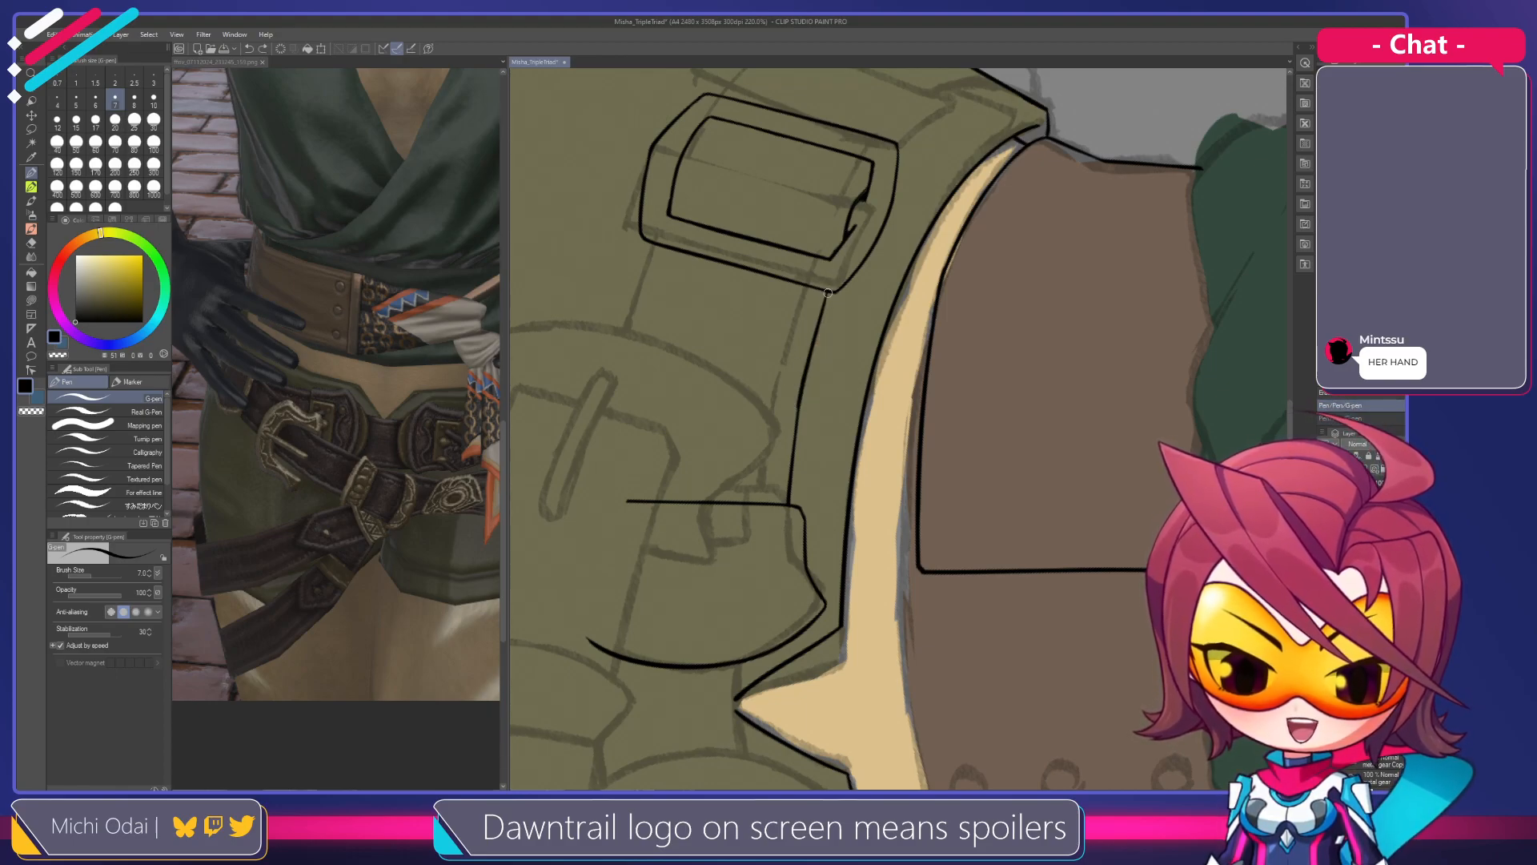
key(e)
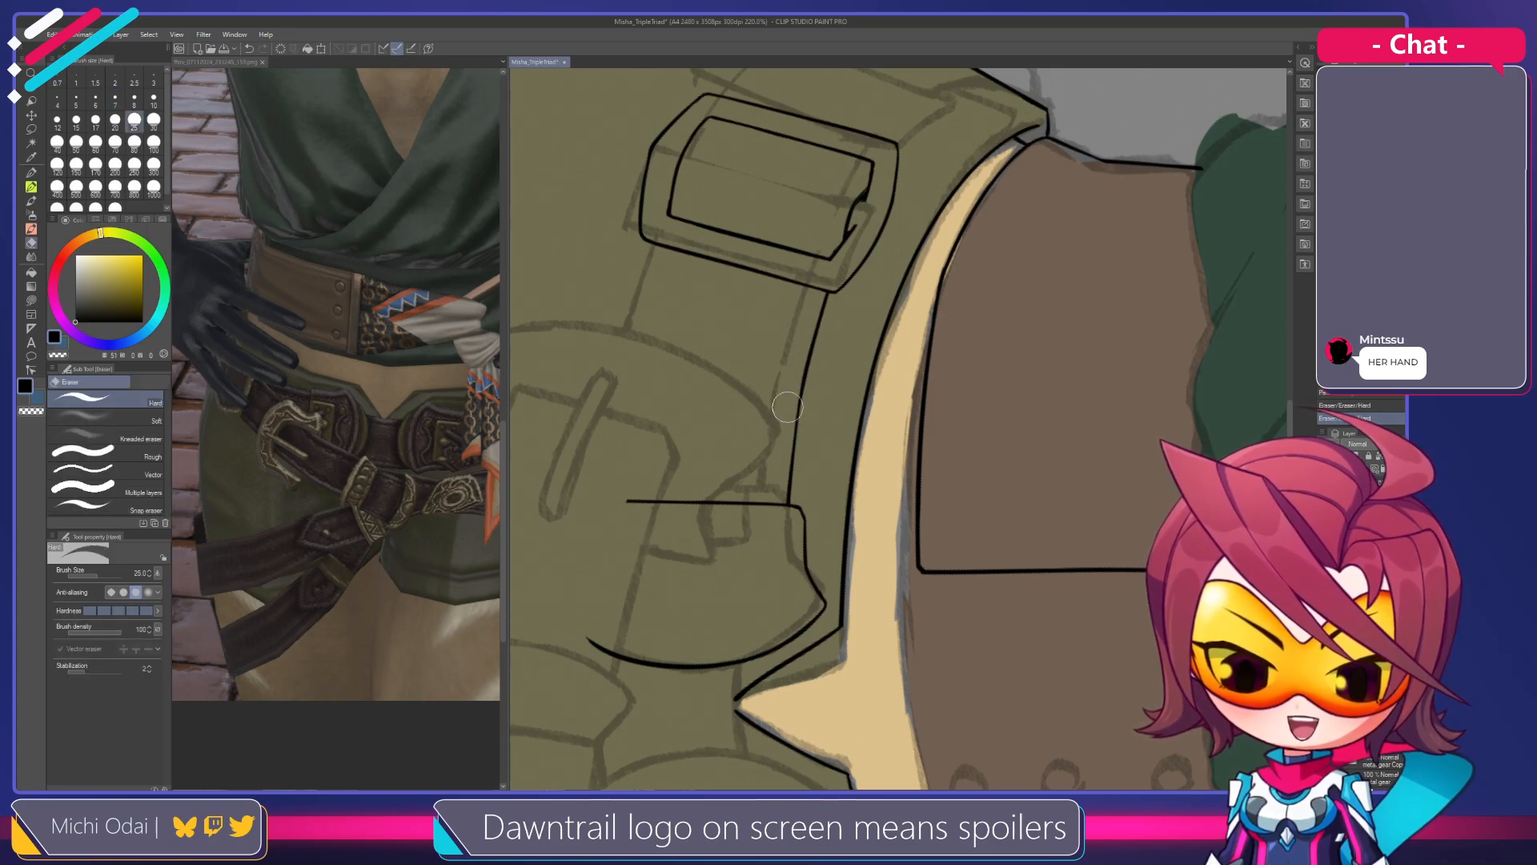
key(shift+space)
drag(848, 274, 984, 250)
key(space)
key(shift+space)
mouse_move(830, 358)
mouse_down()
mouse_move(862, 337)
mouse_move(828, 378)
mouse_up()
key(p)
key(ctrl+z)
drag(850, 303, 821, 480)
key(ctrl+z)
drag(849, 304, 818, 445)
key(ctrl+z)
drag(851, 303, 819, 444)
drag(851, 303, 834, 376)
key(ctrl+z)
mouse_move(837, 445)
mouse_down()
mouse_move(837, 388)
mouse_move(811, 398)
mouse_up()
key(e)
key(r)
mouse_move(816, 328)
mouse_down()
mouse_move(919, 285)
mouse_move(917, 248)
mouse_move(796, 410)
mouse_up()
key(p)
key(ctrl+z)
drag(870, 256, 795, 413)
key(ctrl+z)
drag(868, 255, 791, 409)
key(ctrl+z)
drag(874, 253, 793, 400)
key(ctrl+z)
drag(870, 255, 791, 407)
key(ctrl+z)
key(ctrl+z)
Ink the belt strap's lower edge over the sketch, running from the buckle toward the overlapping flap
drag(874, 253, 801, 382)
key(ctrl+z)
drag(873, 250, 809, 370)
key(ctrl+z)
drag(875, 249, 810, 362)
key(e)
drag(866, 253, 800, 381)
key(p)
key(ctrl+z)
key(shift+space)
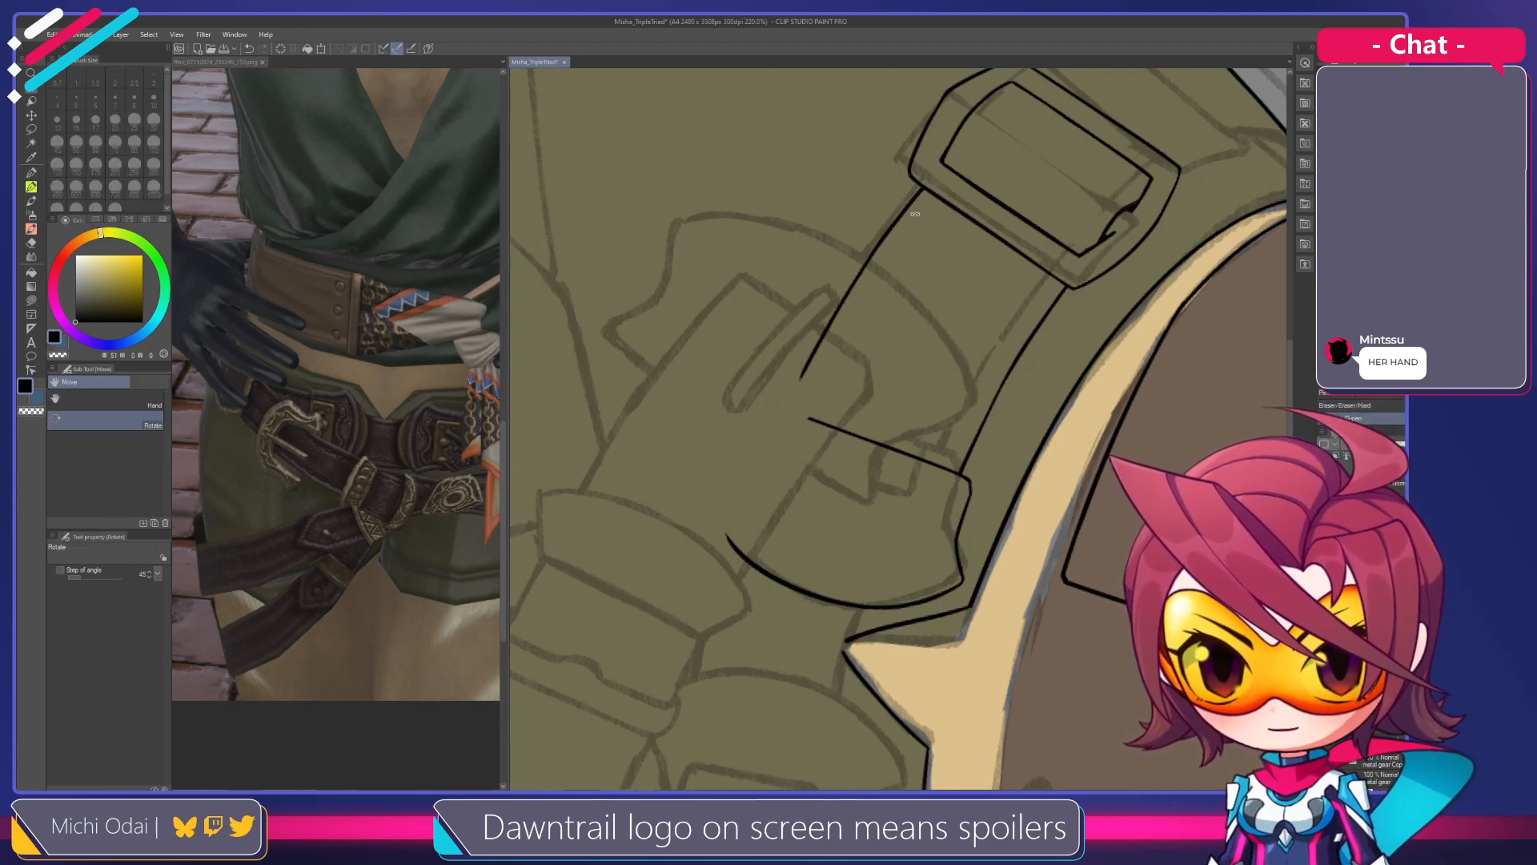
Erase the lower end of the buckle's inner opening and redraw it with a rounded corner
drag(921, 215, 716, 407)
key(space)
drag(757, 344, 889, 412)
drag(824, 322, 868, 388)
mouse_move(834, 437)
mouse_down()
mouse_move(850, 440)
mouse_move(816, 472)
mouse_move(861, 504)
mouse_move(800, 452)
mouse_move(845, 493)
mouse_up()
key(e)
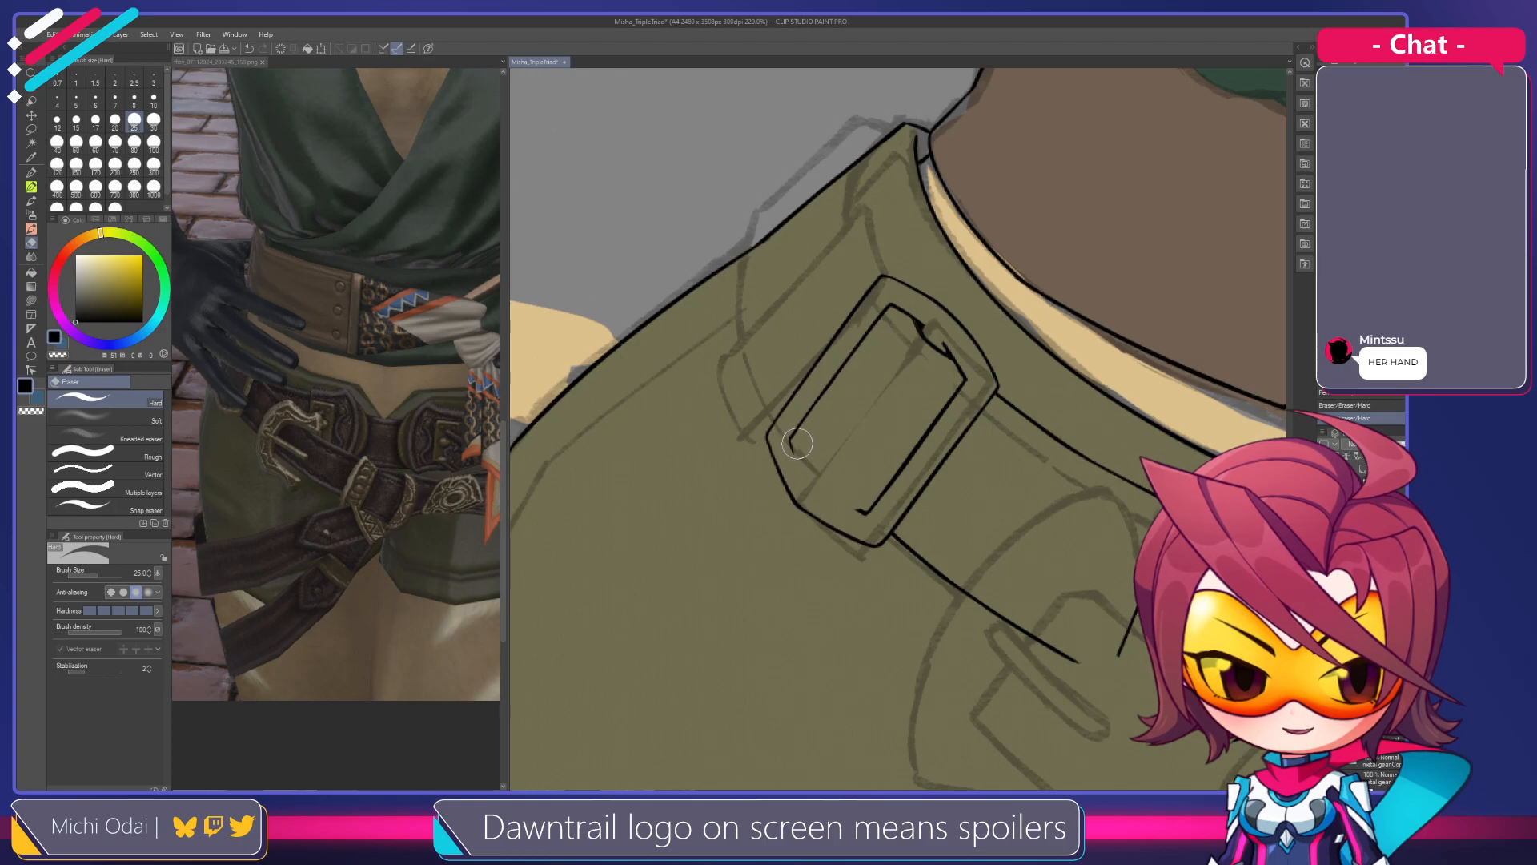
key(p)
mouse_move(790, 441)
mouse_down()
mouse_move(822, 509)
mouse_move(804, 482)
mouse_move(834, 505)
mouse_up()
key(ctrl+z)
key(ctrl+z)
mouse_move(791, 440)
mouse_down()
mouse_move(816, 495)
mouse_move(868, 512)
mouse_up()
key(ctrl+z)
key(ctrl+z)
key(e)
Re-ink the long side of the buckle's inner opening that faces the belt strap
key(r)
drag(968, 389, 890, 327)
key(e)
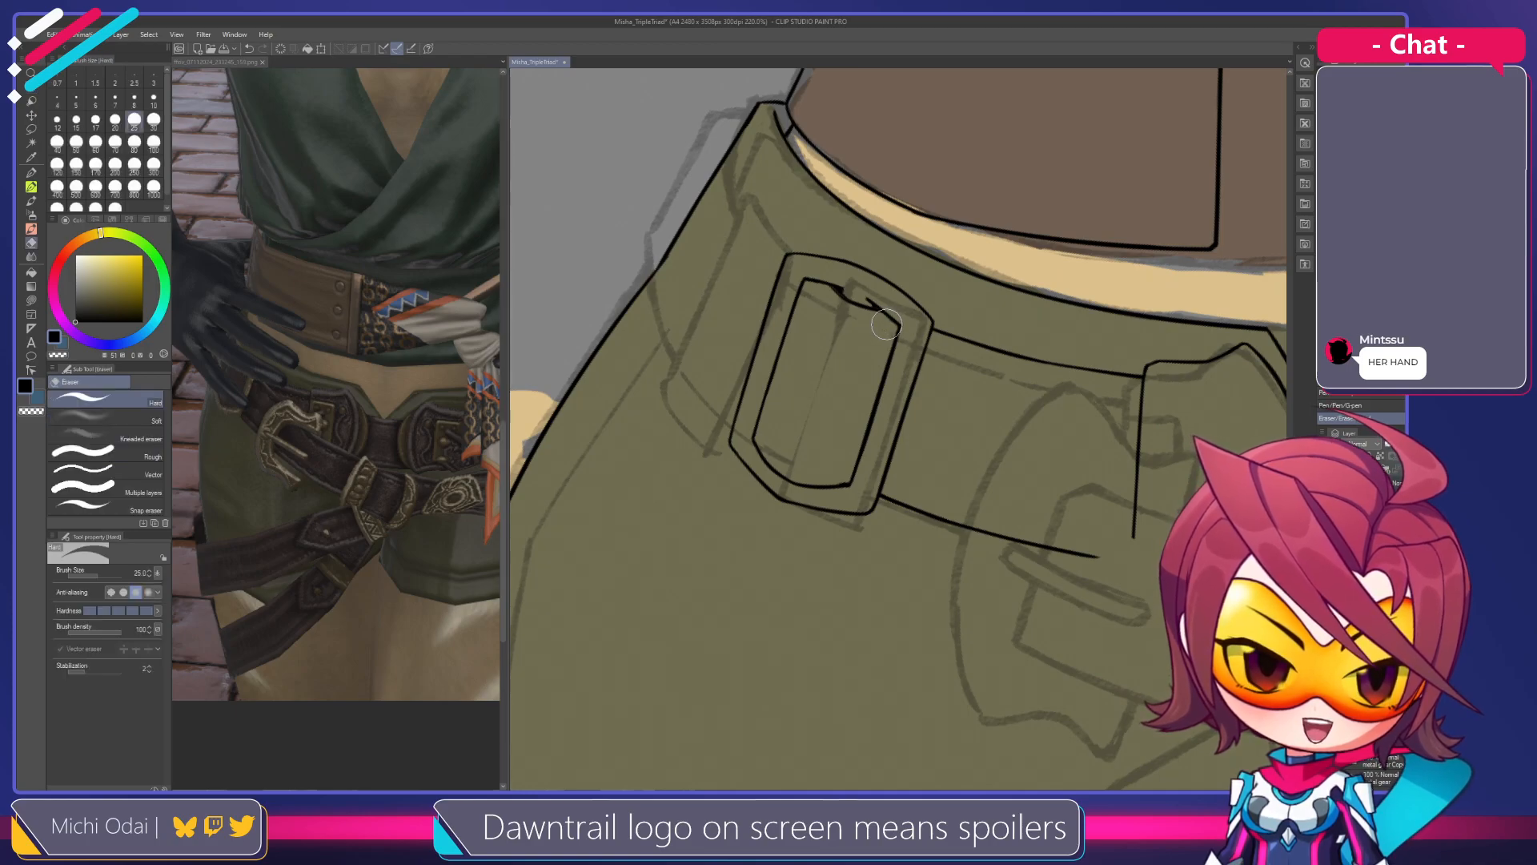
key(p)
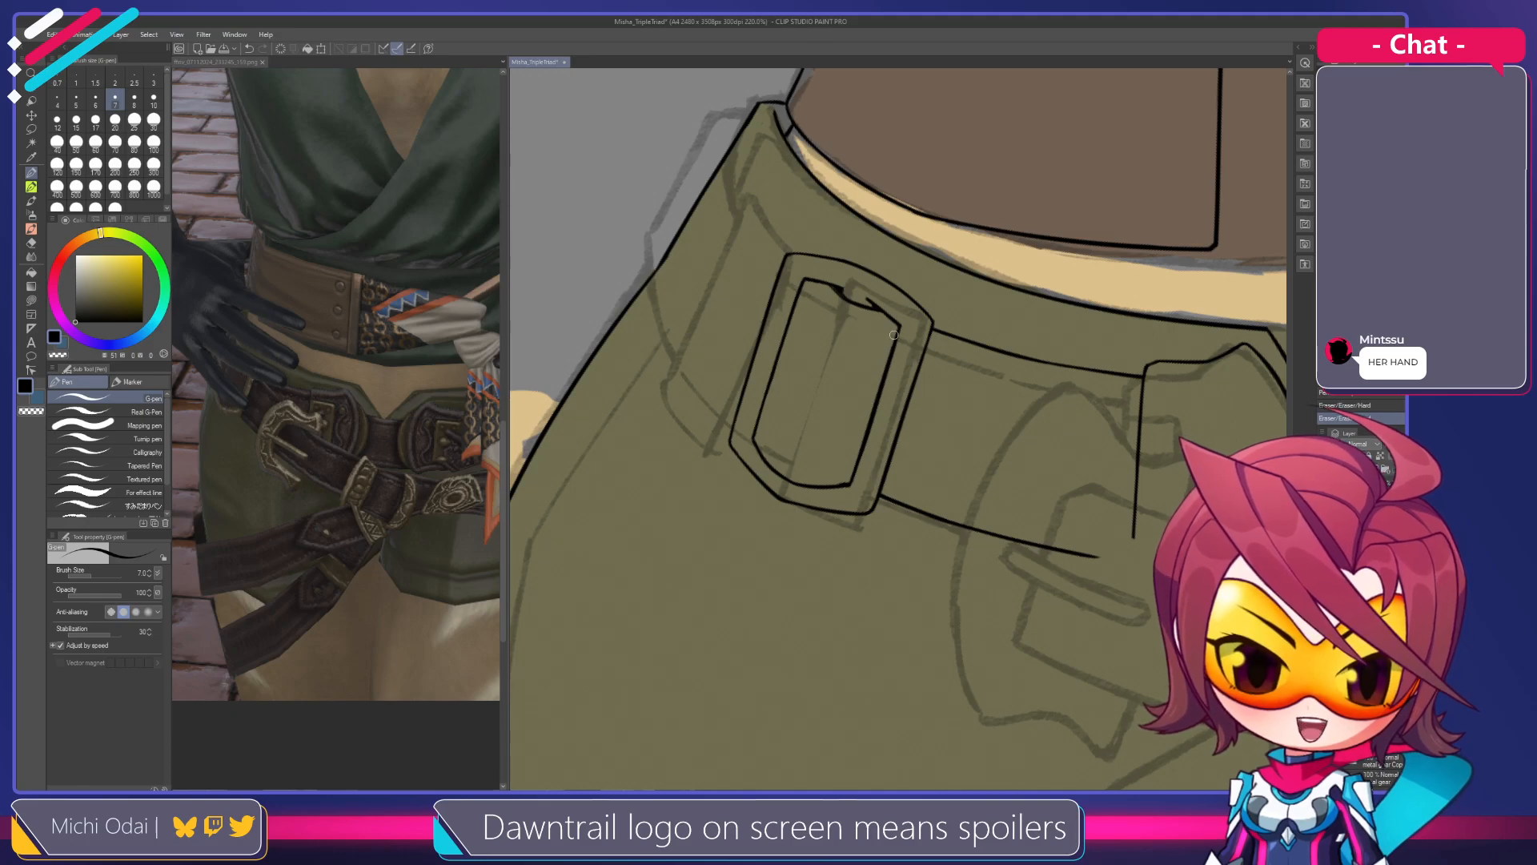
drag(896, 329, 856, 455)
key(ctrl+z)
drag(899, 326, 856, 455)
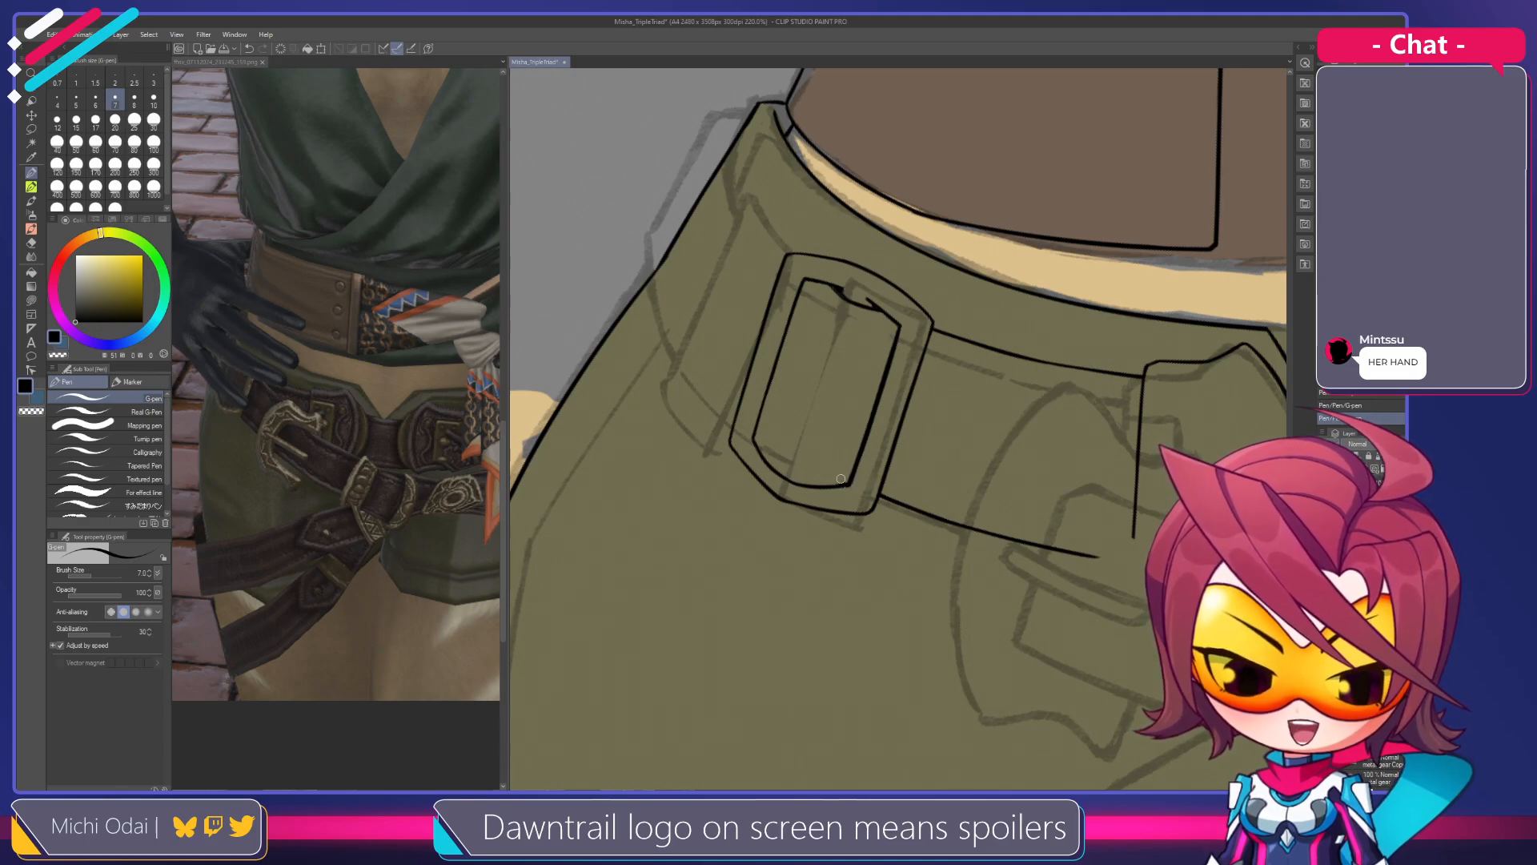
Clean up the lower corners and bottom line of the buckle's inner opening with the hard eraser
key(e)
drag(839, 477, 850, 480)
key(p)
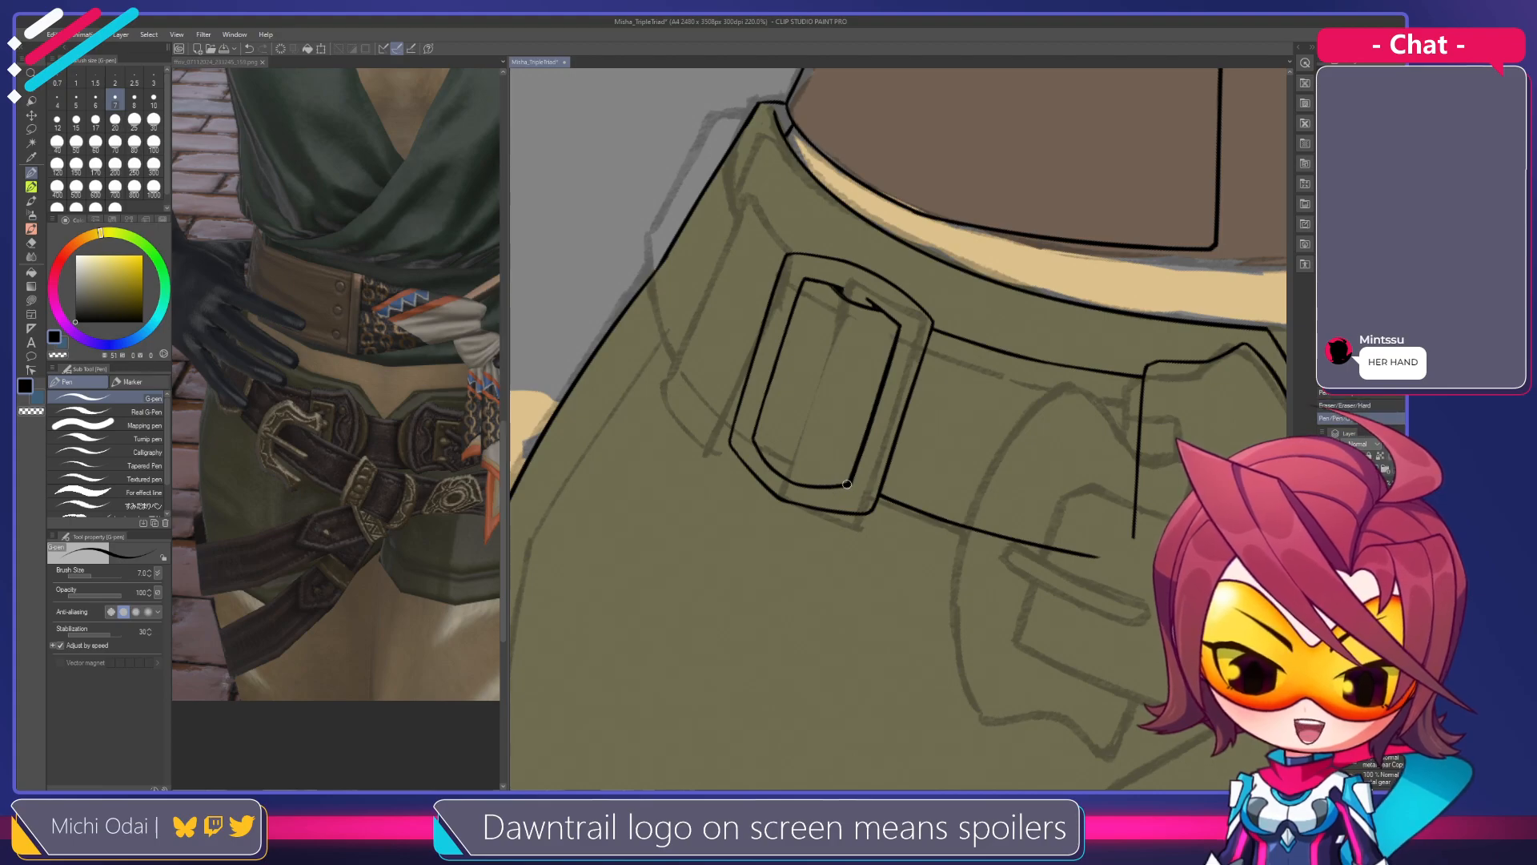
key(e)
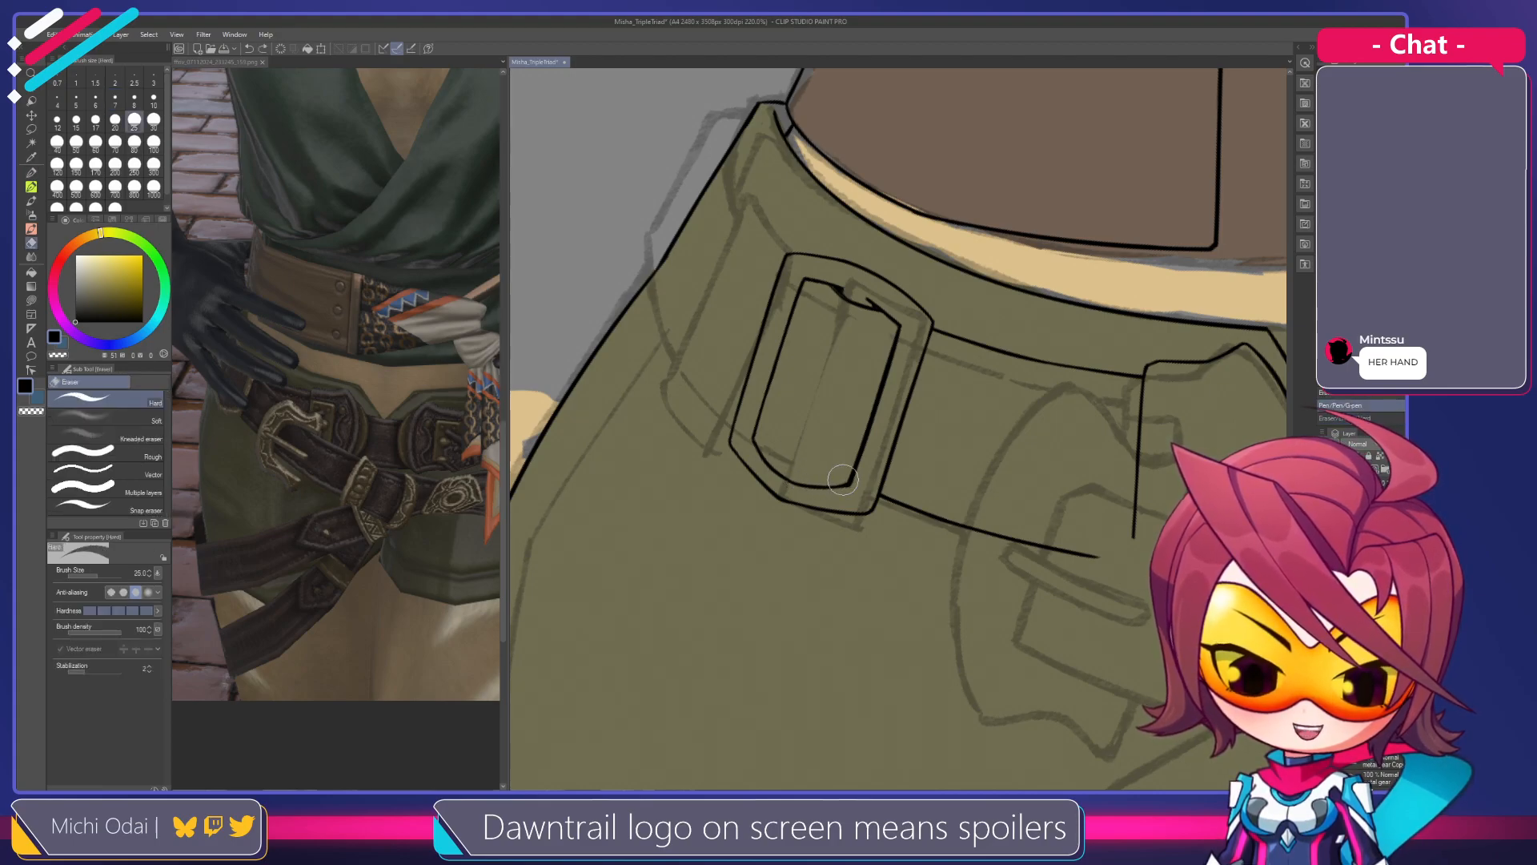
mouse_move(771, 449)
mouse_down()
mouse_move(794, 476)
mouse_move(774, 475)
mouse_move(817, 489)
mouse_move(771, 476)
mouse_move(826, 492)
mouse_up()
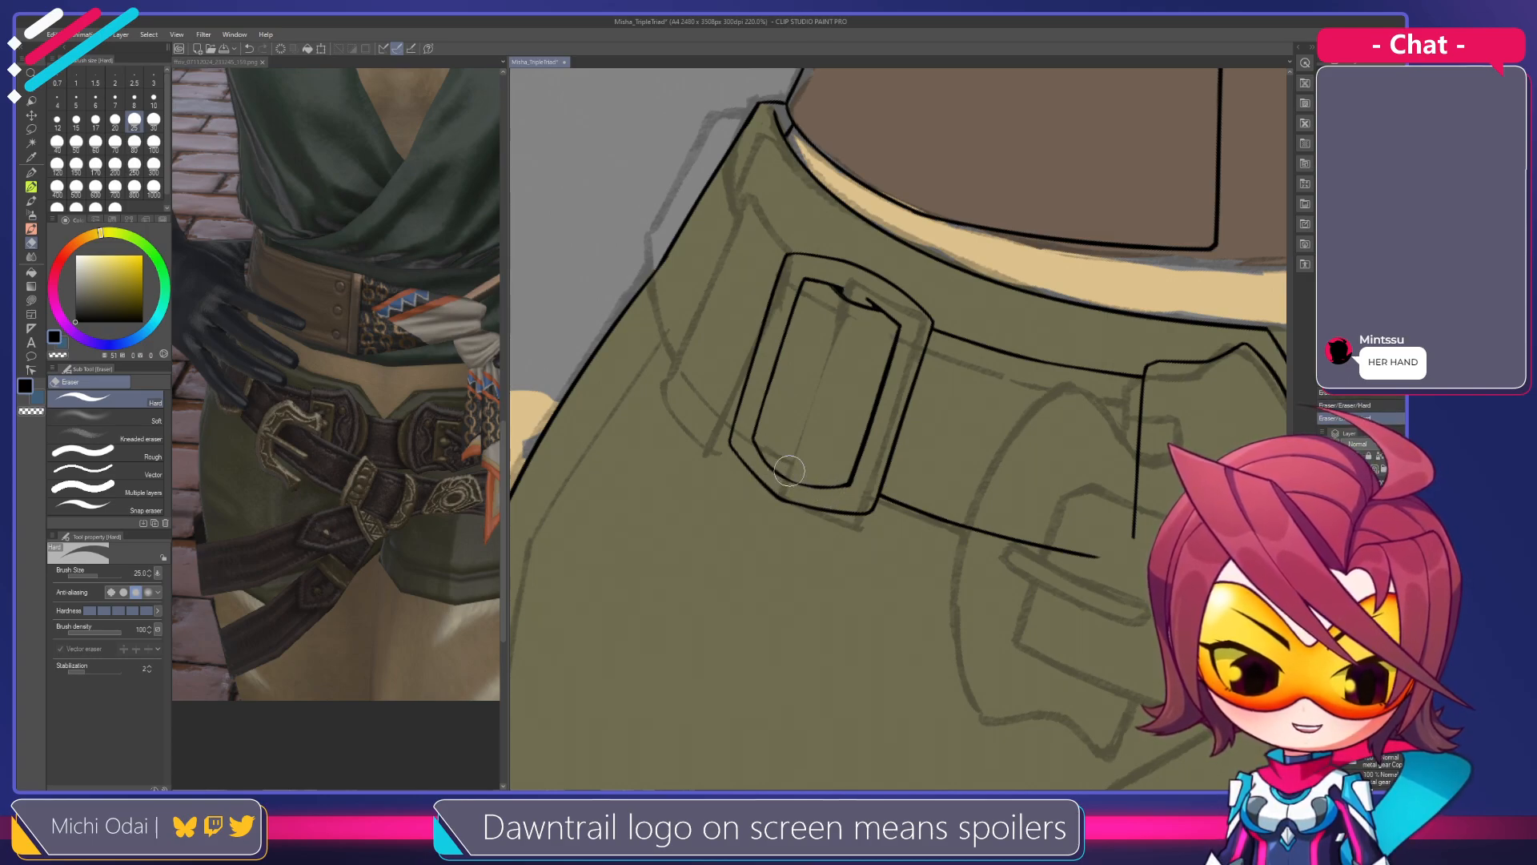
mouse_move(826, 407)
mouse_down()
mouse_move(831, 438)
mouse_move(767, 486)
mouse_up()
Refine the small notch at the upper end of the buckle's inner opening with the G-pen and eraser
key(p)
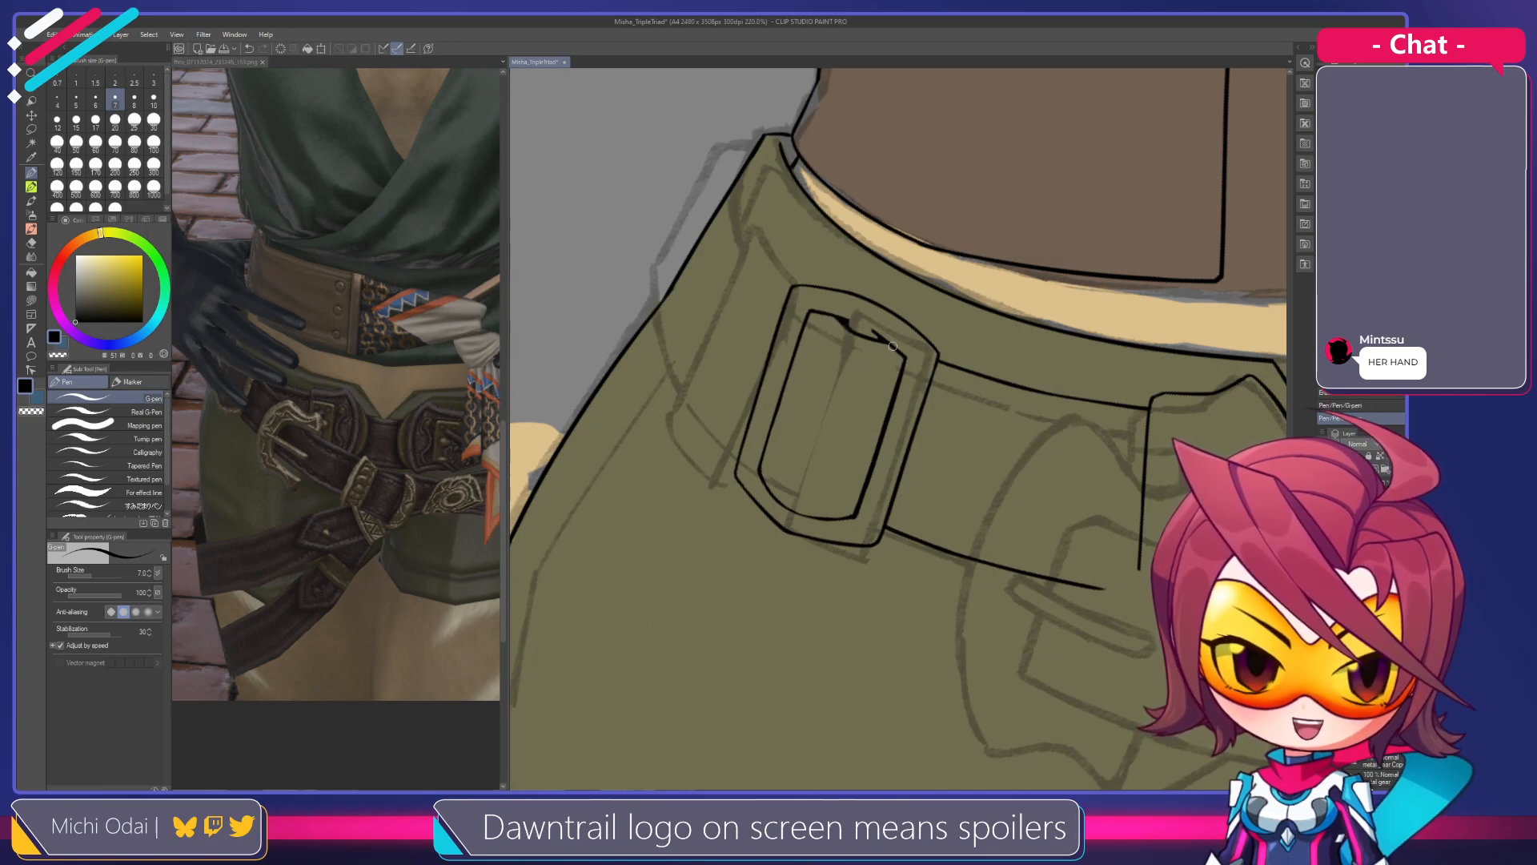
drag(869, 342, 871, 362)
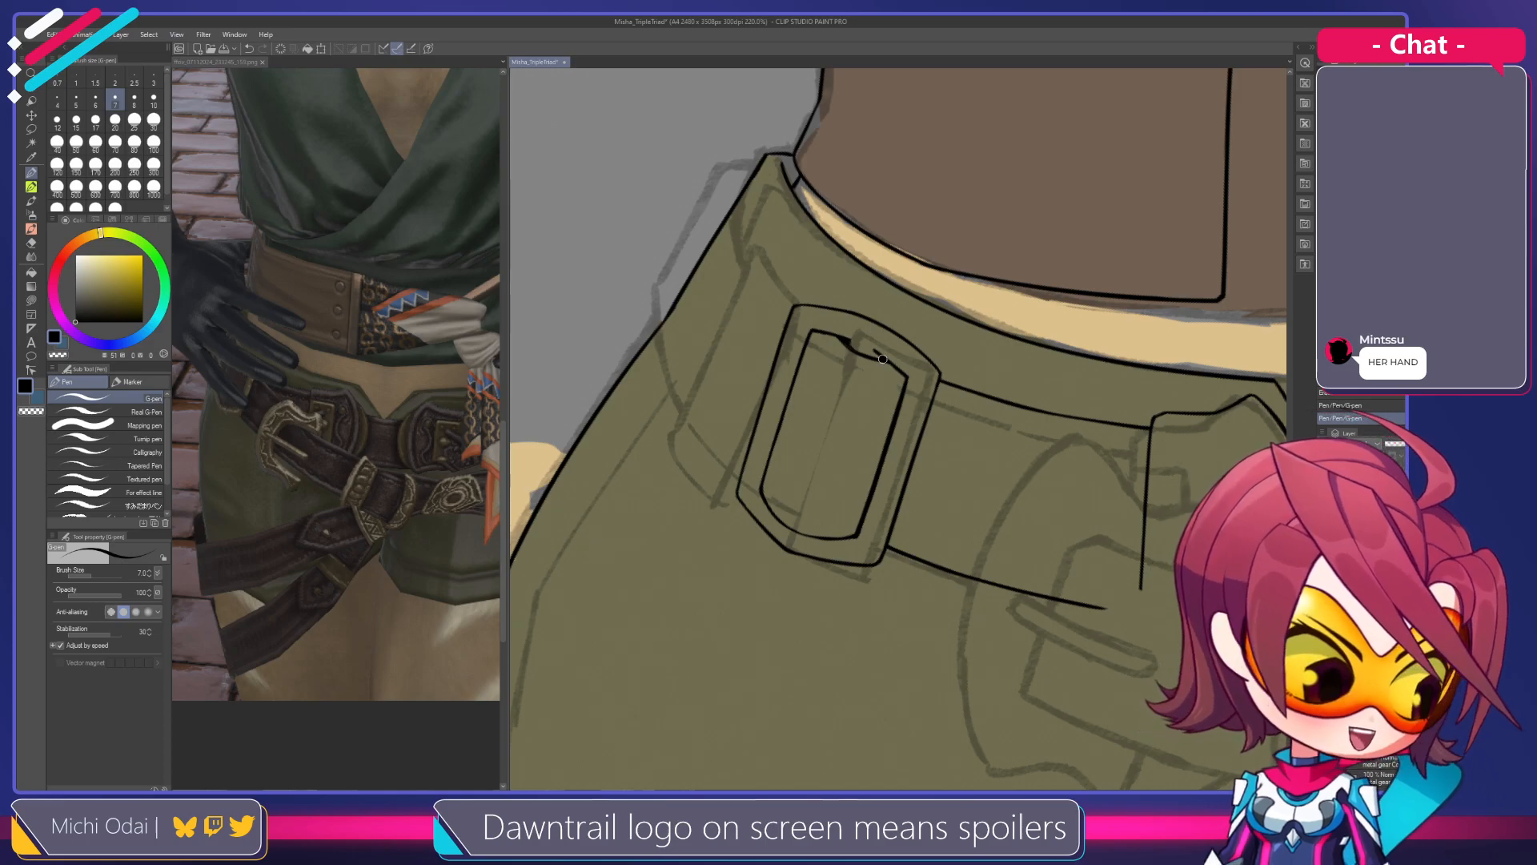
mouse_move(871, 371)
mouse_down()
mouse_move(886, 394)
mouse_move(880, 365)
mouse_move(893, 365)
mouse_move(878, 366)
mouse_up()
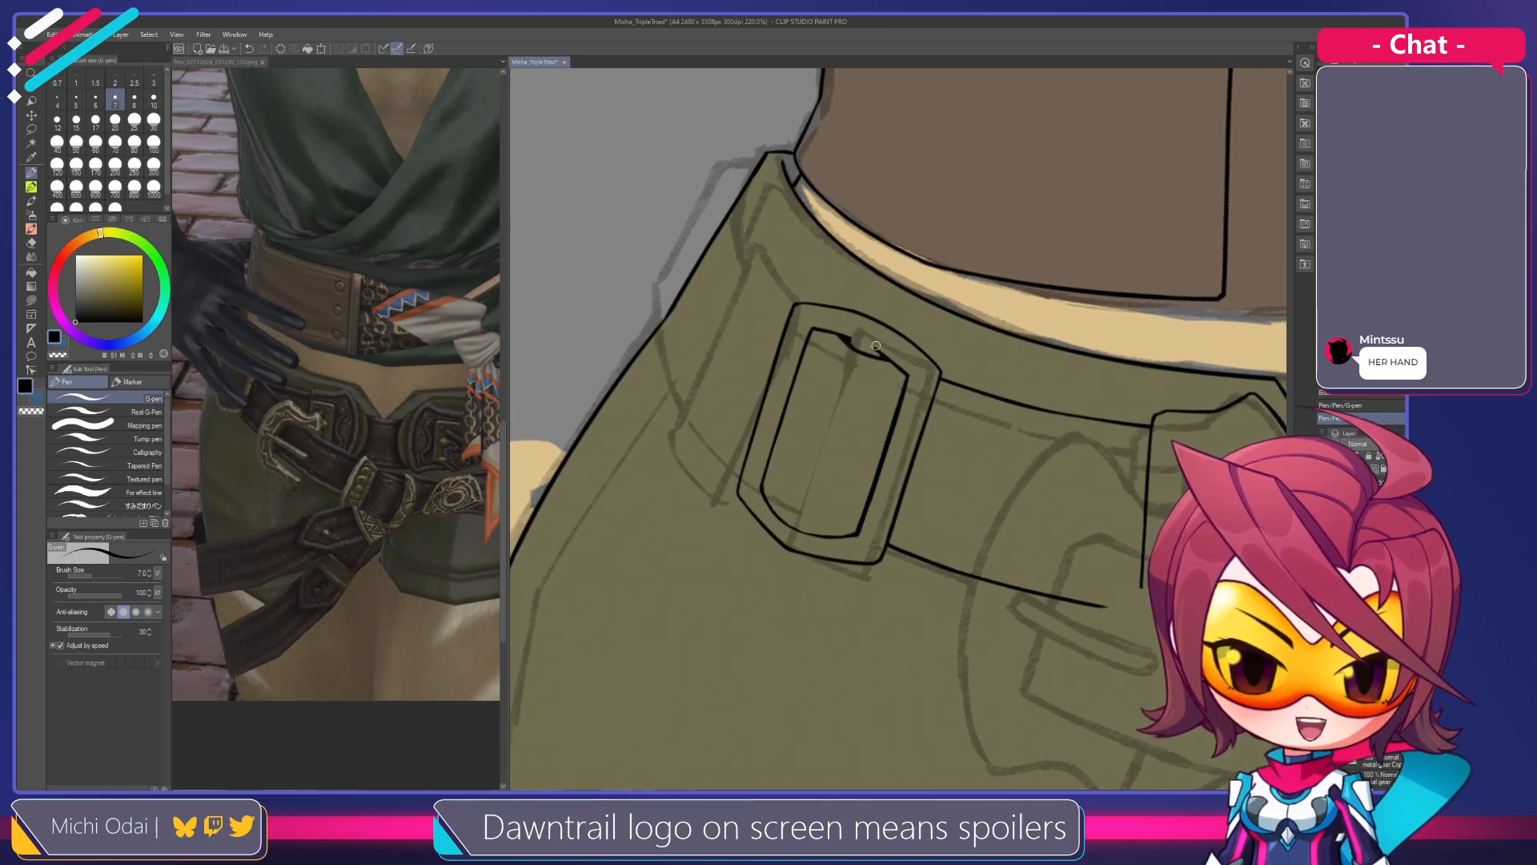
key(e)
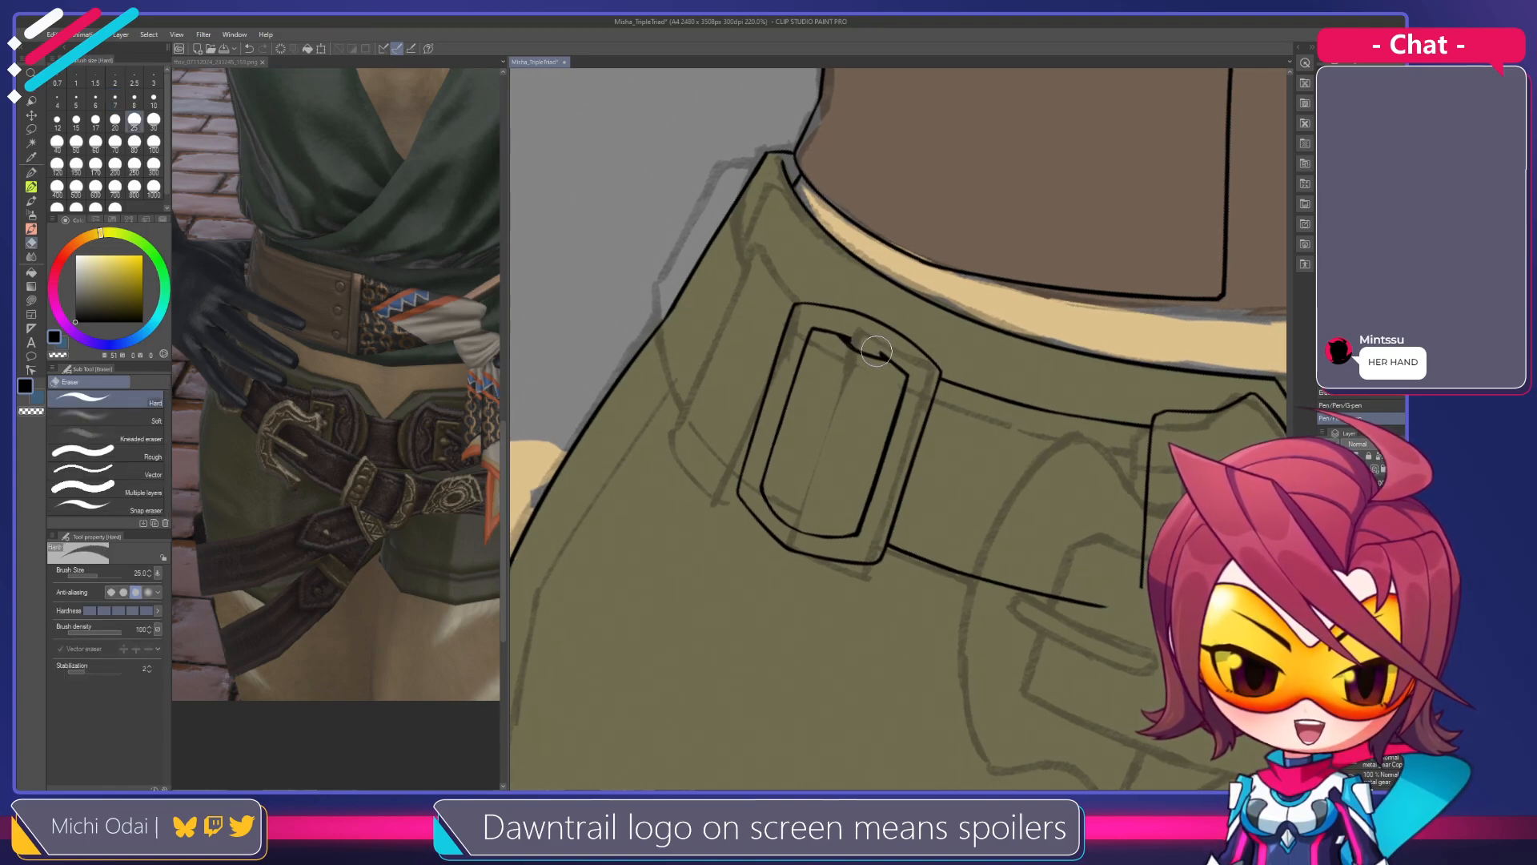
key(p)
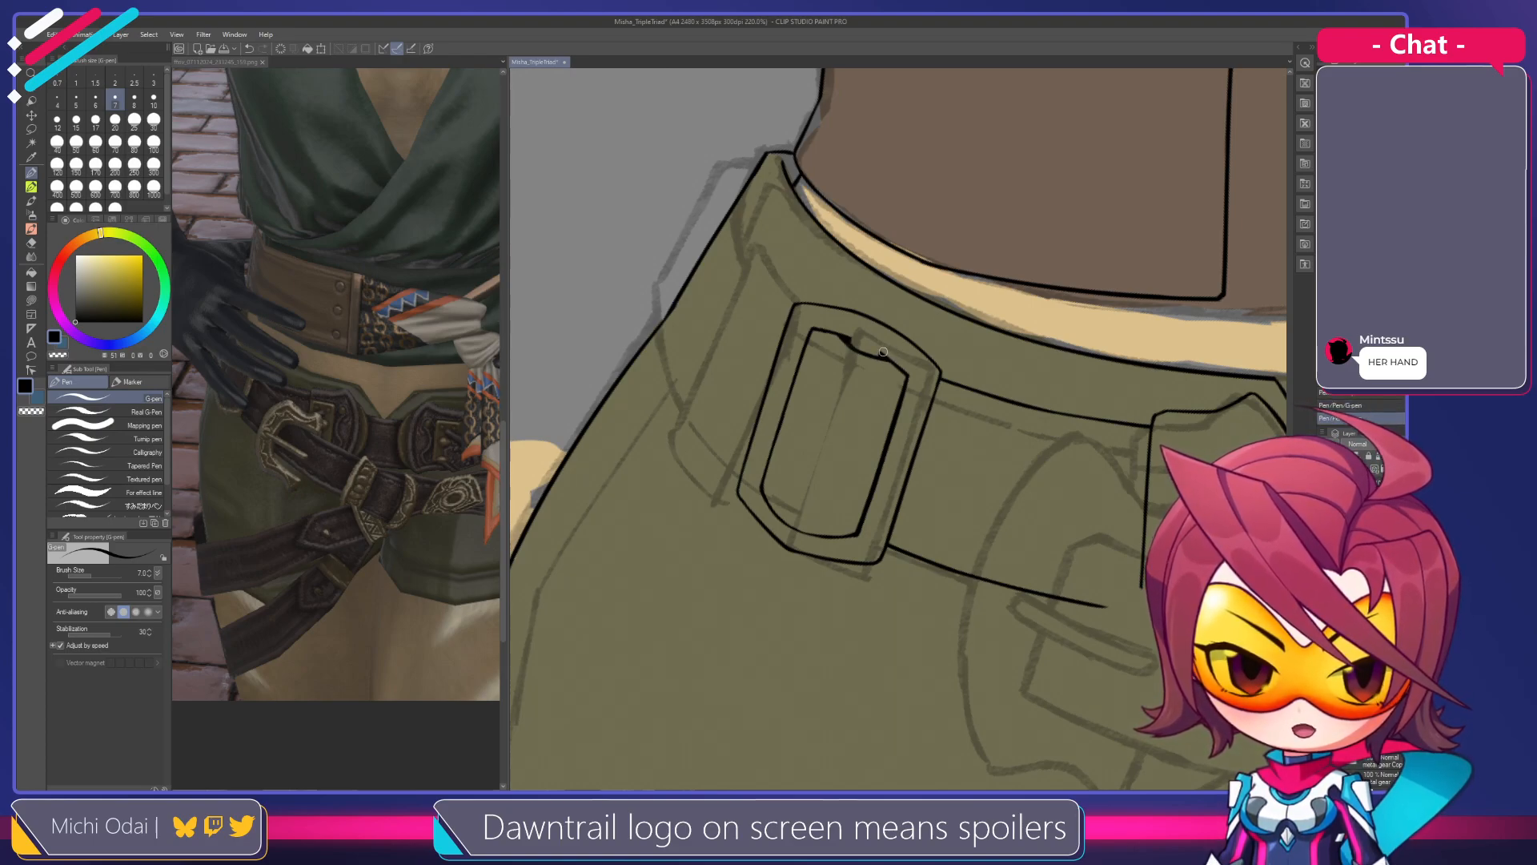
Thin the buckle's outer side line facing the belt strap with the hard eraser
key(e)
click(913, 372)
mouse_move(917, 457)
mouse_down()
mouse_move(878, 391)
mouse_move(932, 352)
mouse_move(947, 361)
mouse_up()
drag(929, 380, 903, 340)
drag(880, 265, 809, 373)
key(ctrl+z)
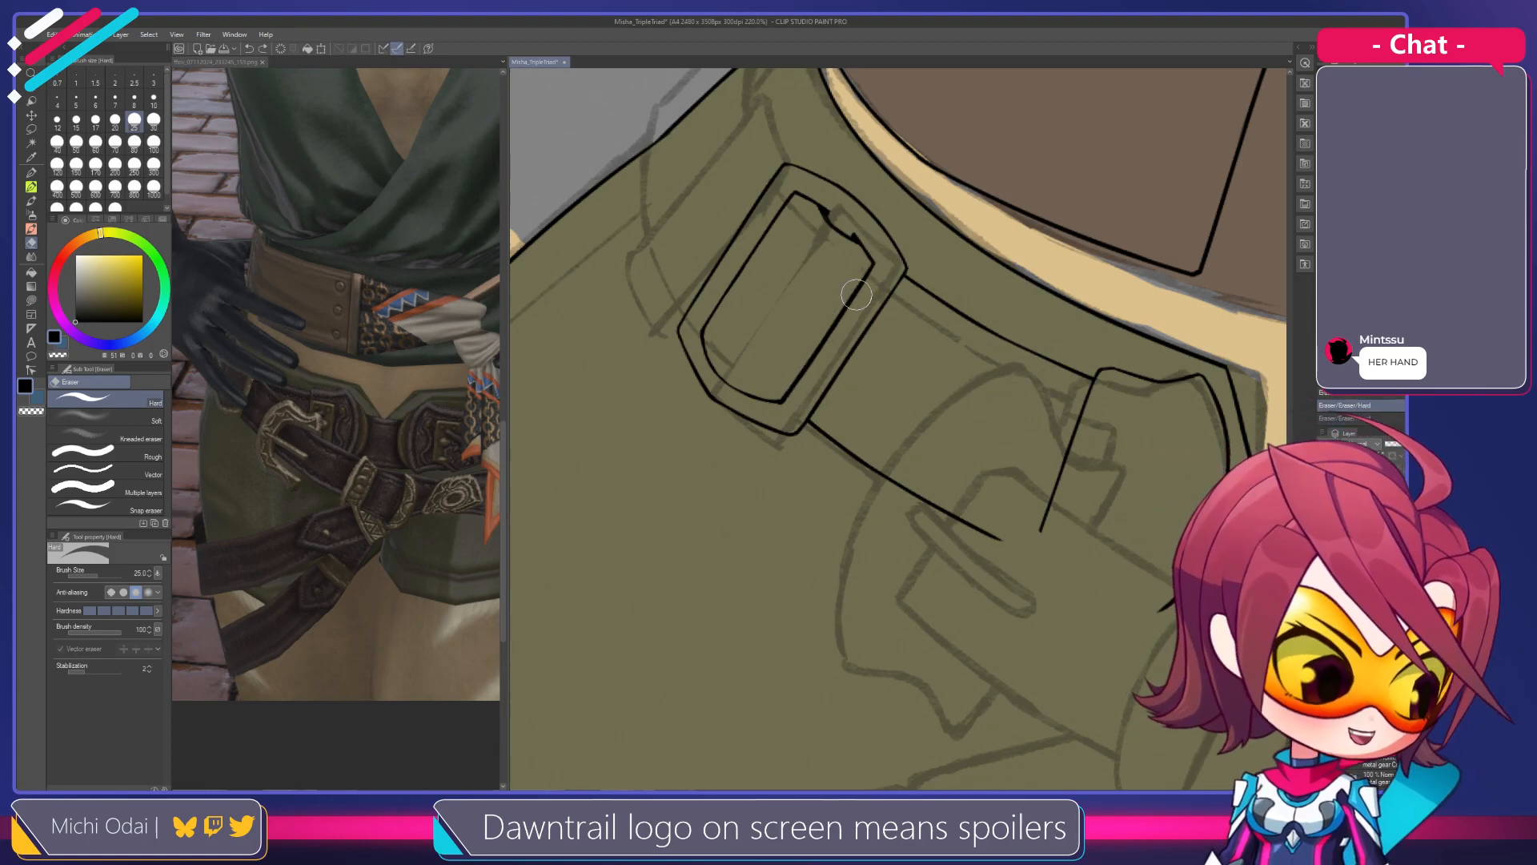
drag(890, 243, 790, 413)
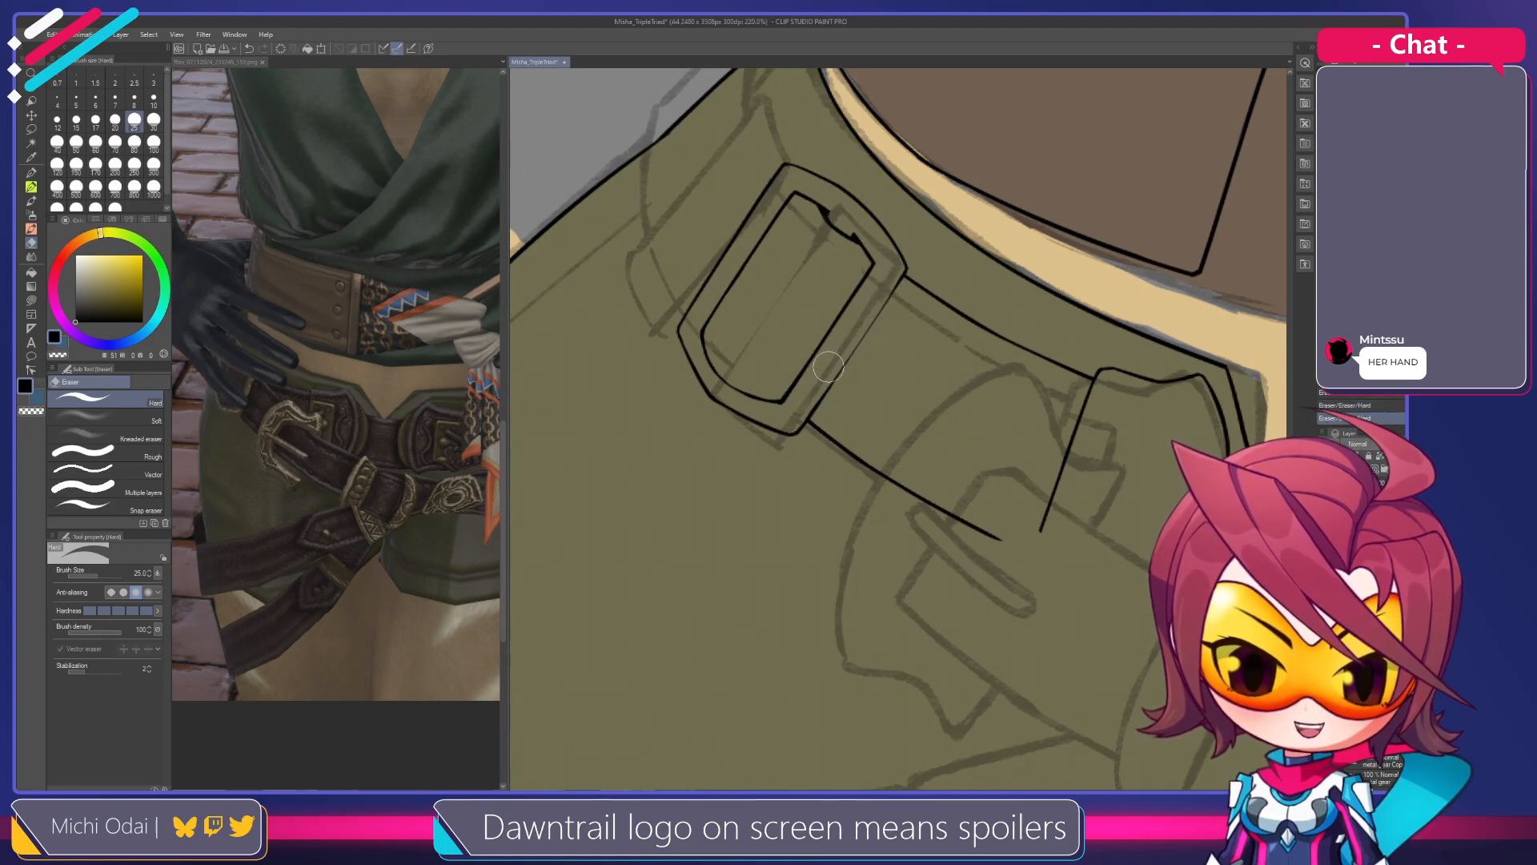
Trim the end of the strap's lower edge where it meets the buckle frame
key(r)
mouse_move(844, 336)
mouse_down()
mouse_move(839, 419)
mouse_move(897, 304)
mouse_move(768, 400)
mouse_move(805, 389)
mouse_move(803, 407)
mouse_move(809, 371)
mouse_up()
key(e)
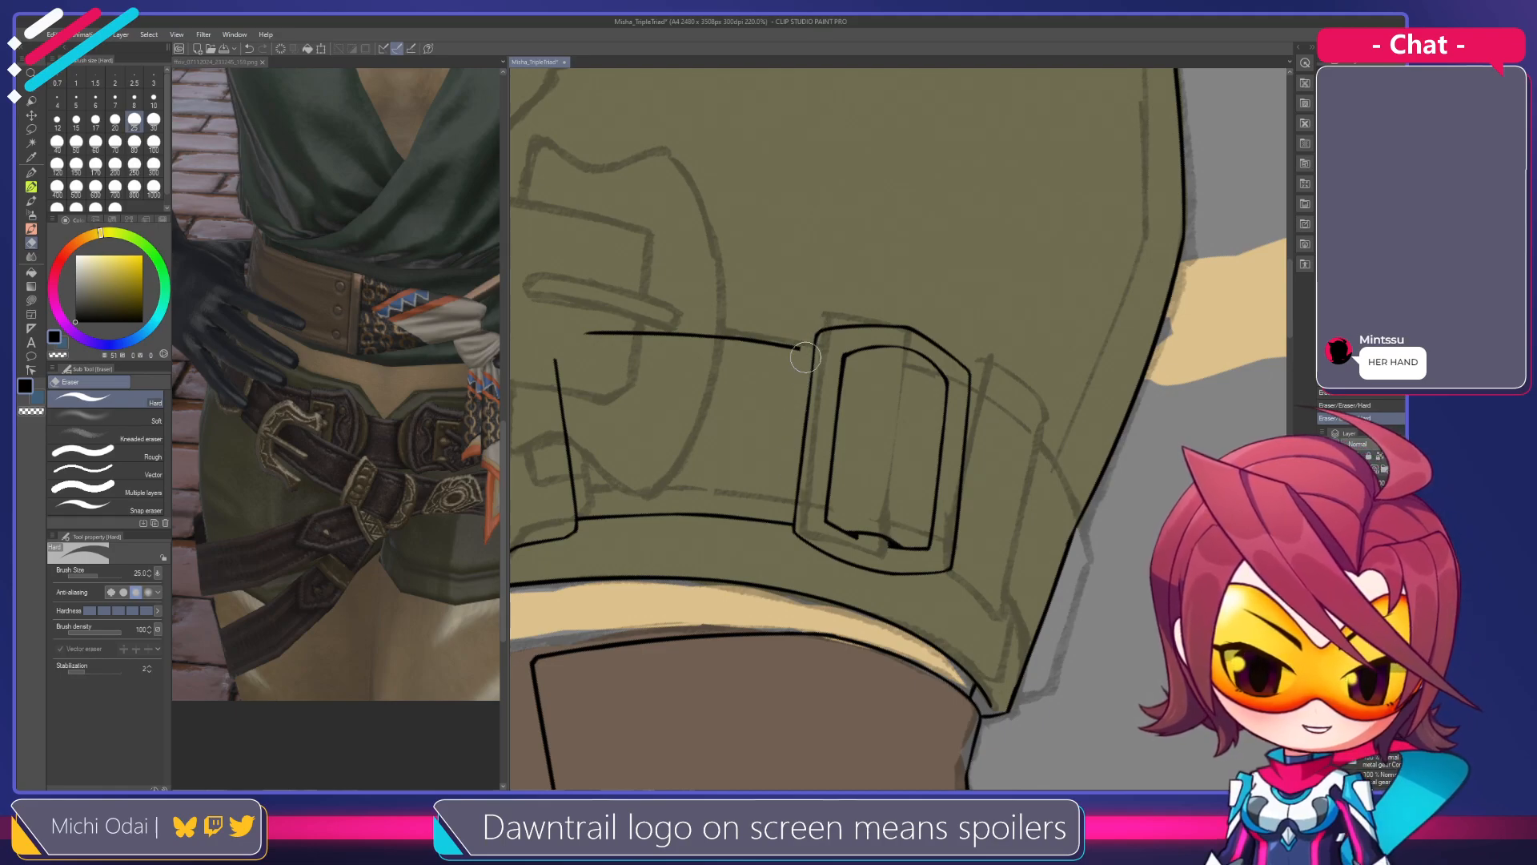
click(807, 342)
click(805, 346)
key(p)
key(ctrl+z)
mouse_move(817, 337)
mouse_down()
mouse_move(789, 436)
mouse_move(802, 452)
mouse_move(885, 353)
mouse_move(941, 368)
mouse_move(873, 439)
mouse_up()
key(ctrl+z)
key(r)
key(p)
key(ctrl+z)
Ink the belt's upper edge from the outer hip to the buckle's top corner
key(r)
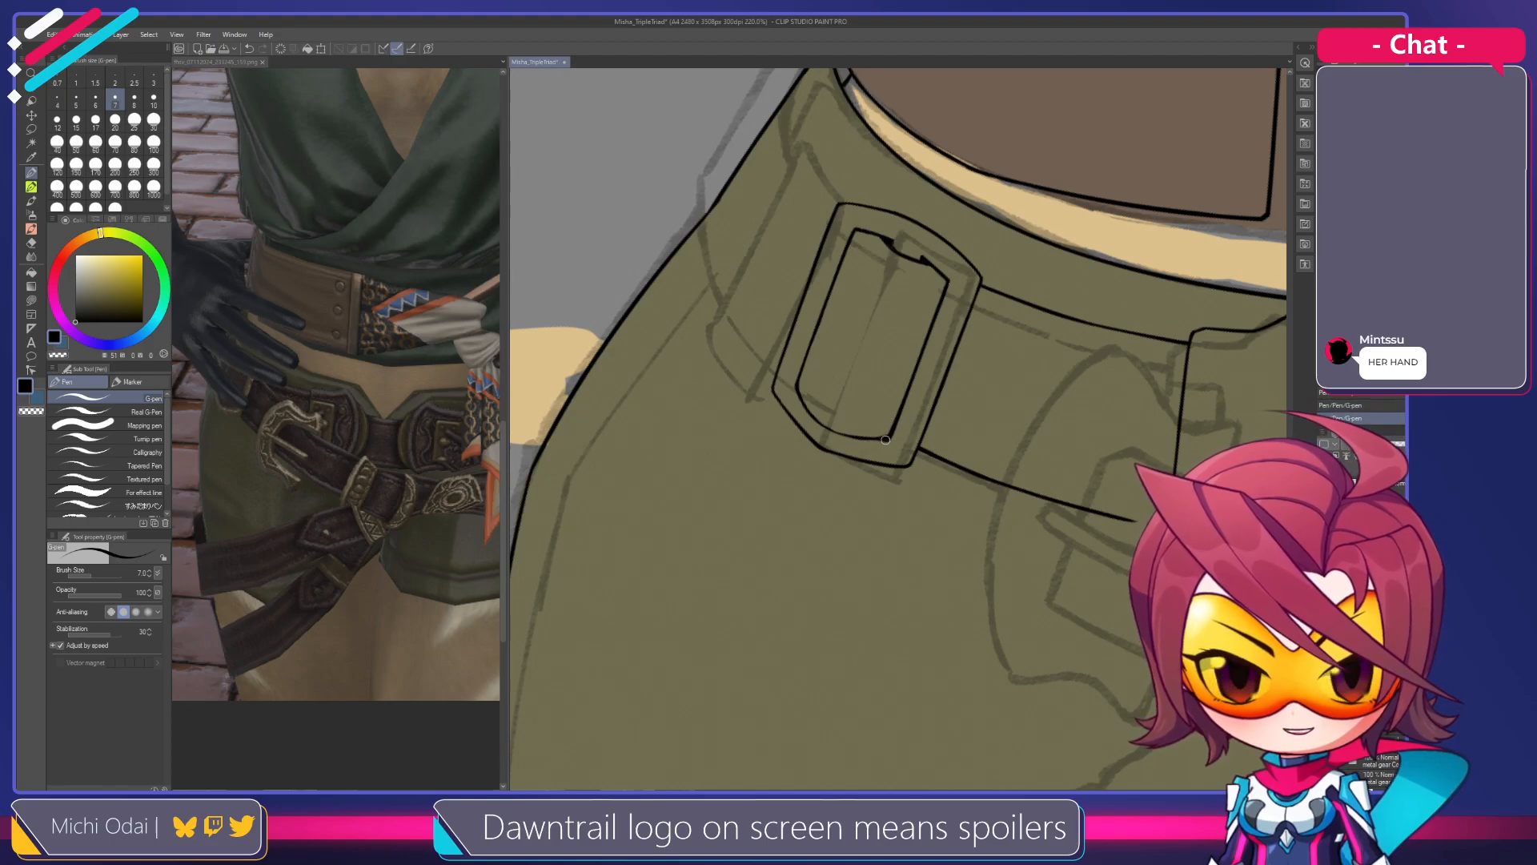
drag(892, 442, 896, 536)
mouse_move(850, 342)
mouse_down()
mouse_move(853, 366)
mouse_move(850, 344)
mouse_move(885, 326)
mouse_move(891, 379)
mouse_move(872, 375)
mouse_up()
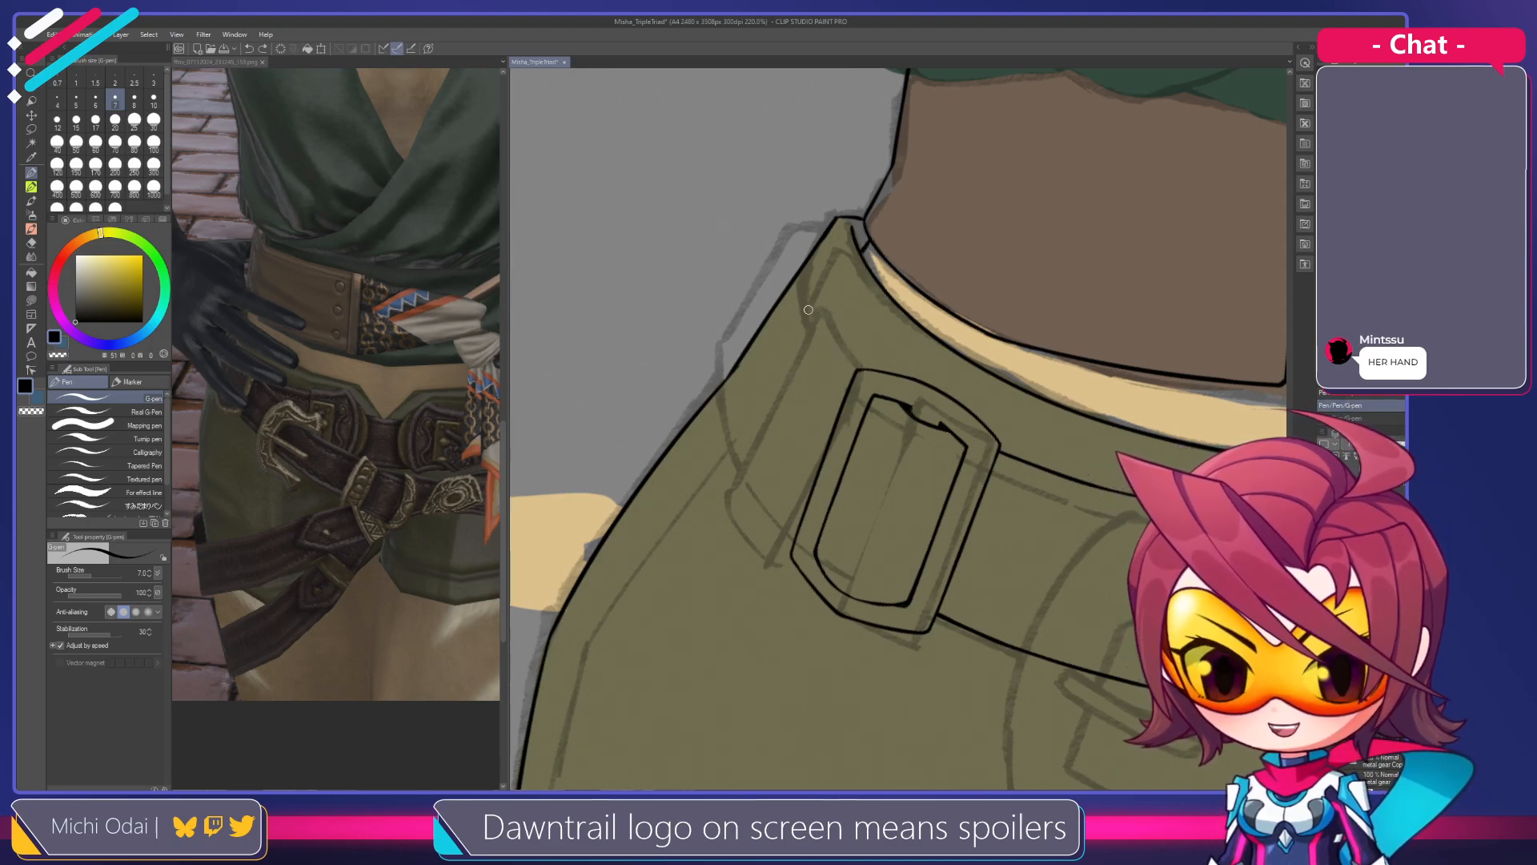
mouse_move(793, 257)
mouse_down()
mouse_move(870, 408)
mouse_move(793, 250)
mouse_move(870, 374)
mouse_up()
key(ctrl+z)
key(ctrl+z)
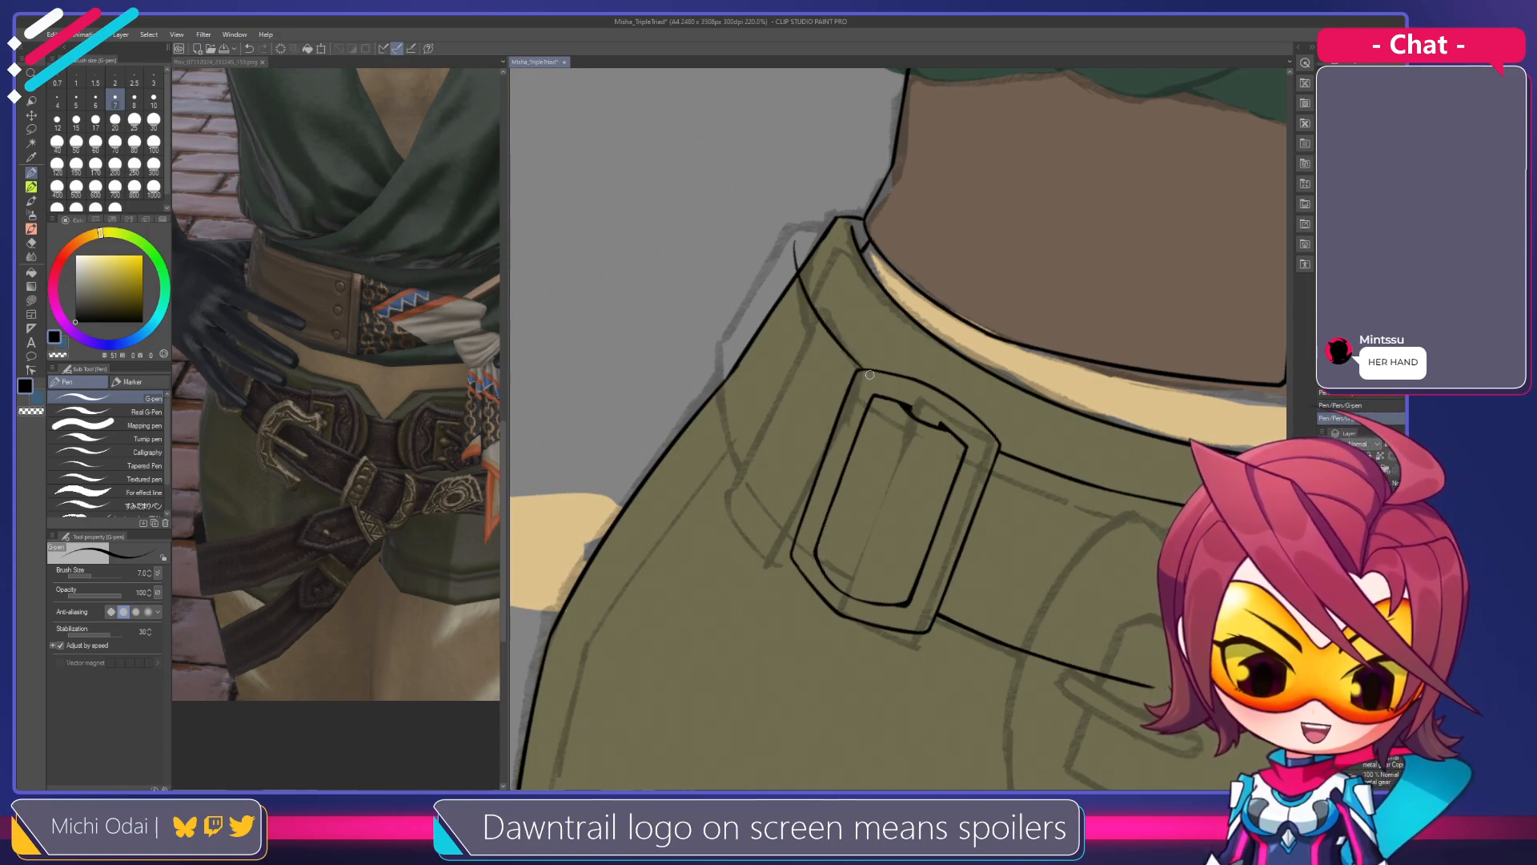
Clean up the junction between the belt's upper edge and the buckle's top corner
key(e)
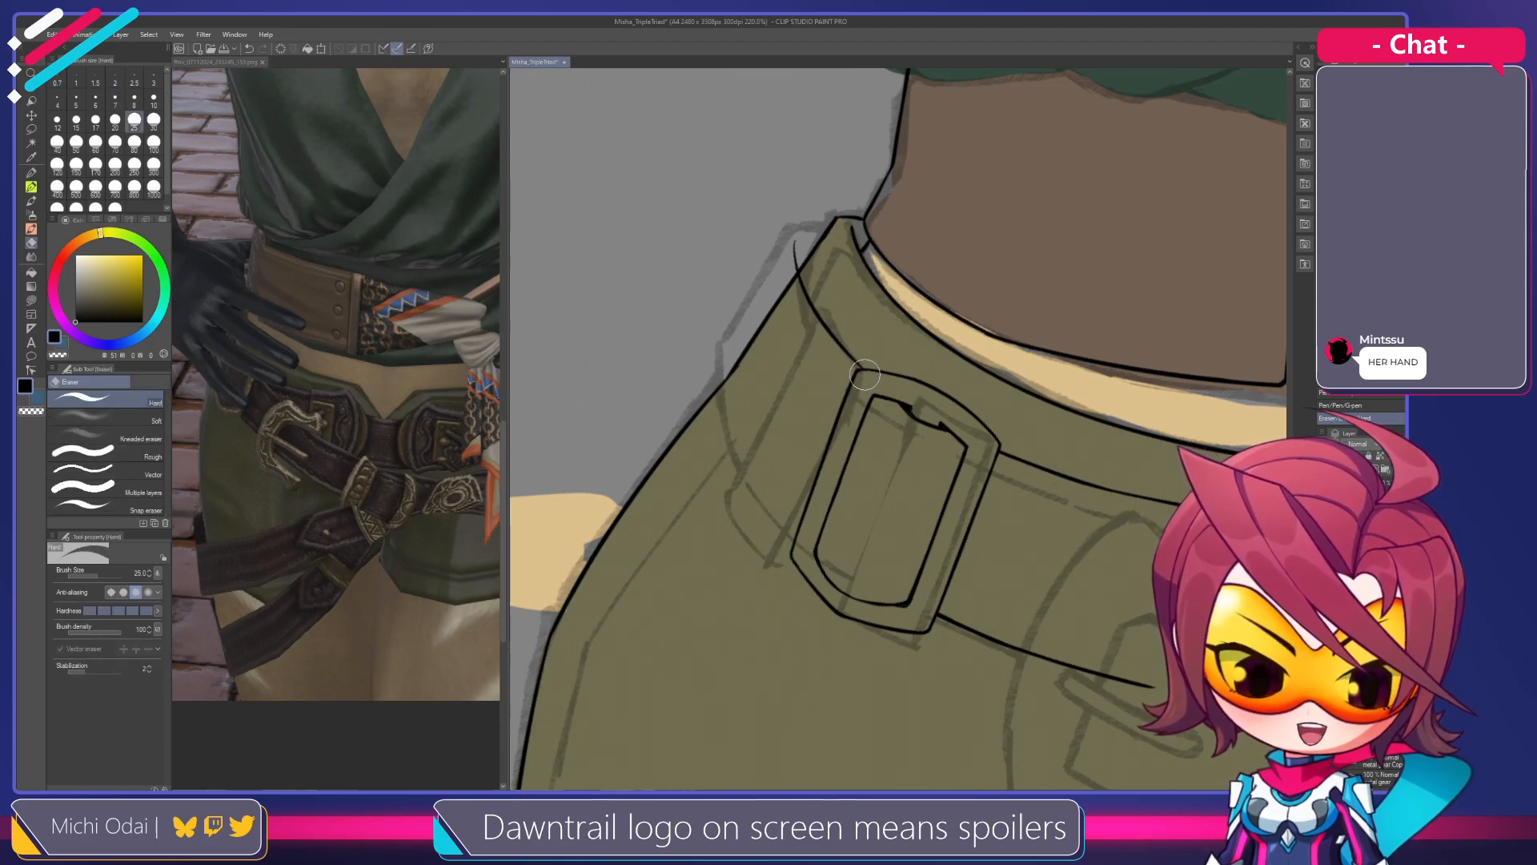
key(p)
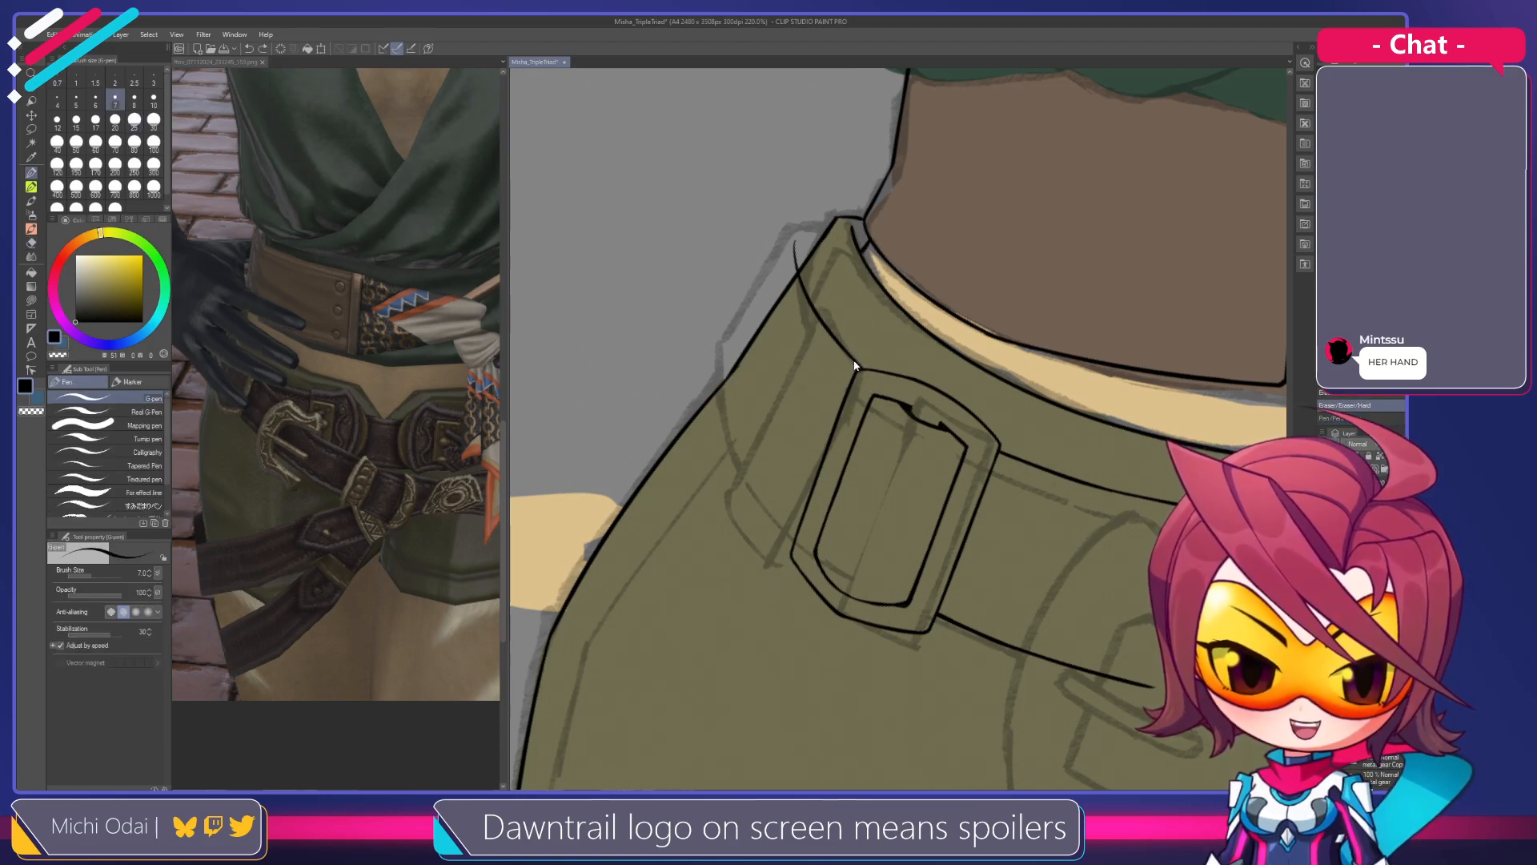
drag(875, 387, 887, 386)
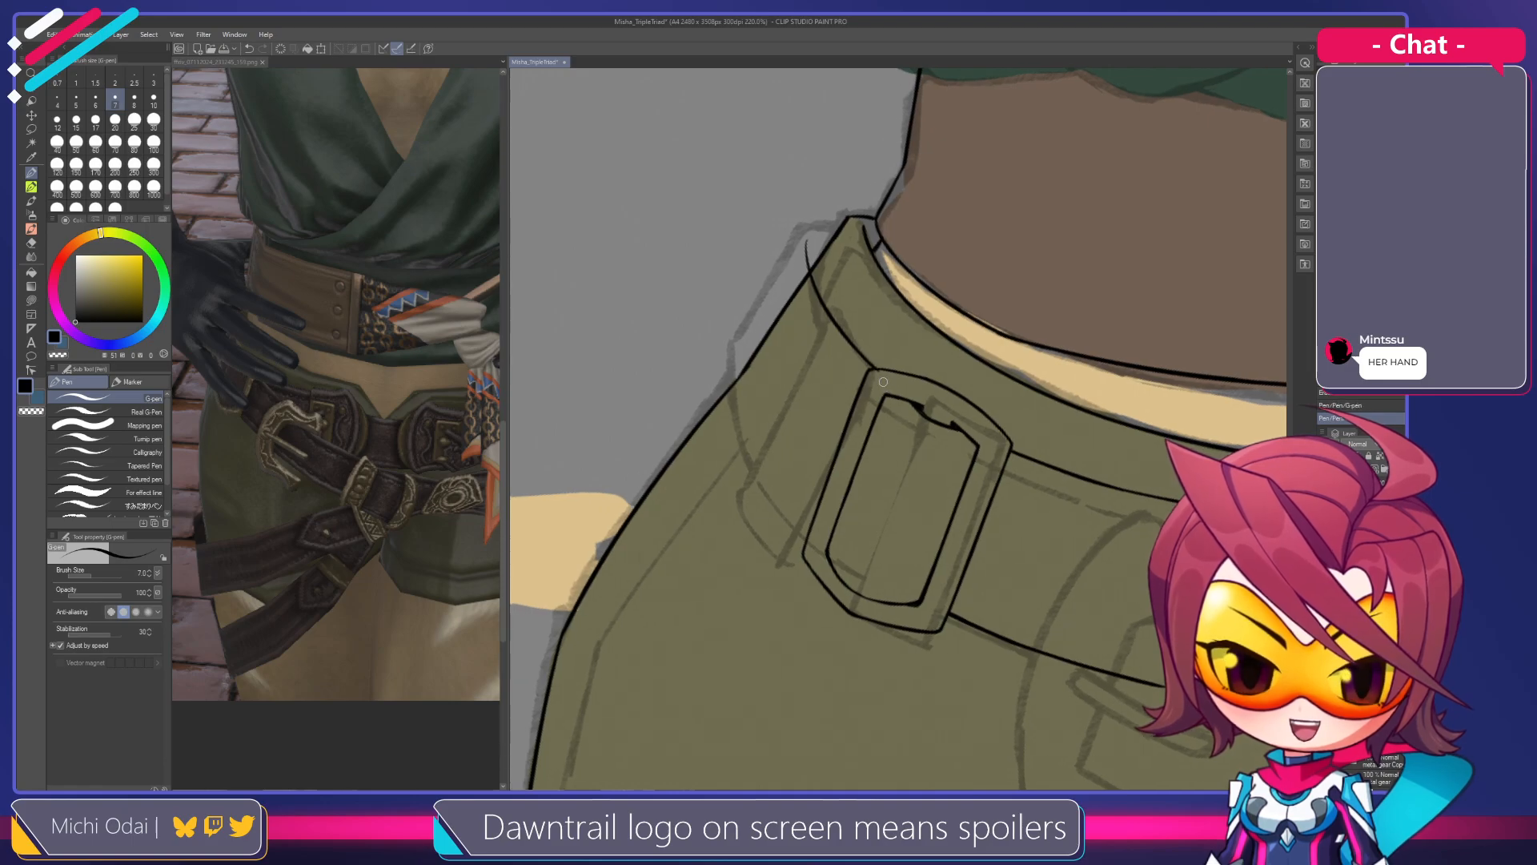
key(e)
key(p)
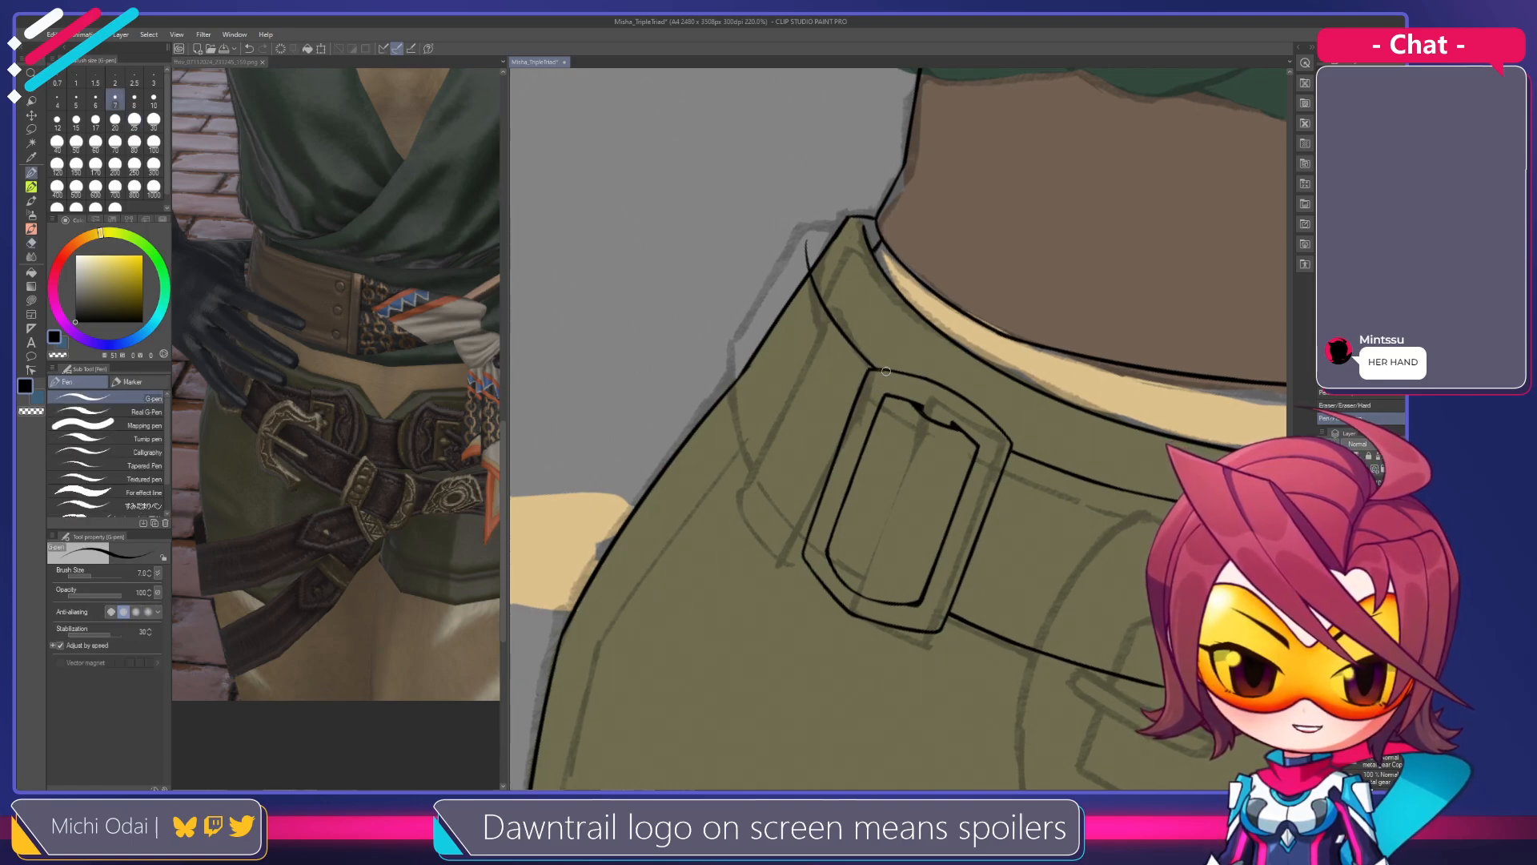
Ink the belt's lower edge as a curve from the outer hip to the buckle's side
drag(857, 353, 915, 381)
mouse_move(789, 367)
mouse_down()
mouse_move(804, 478)
mouse_move(849, 545)
mouse_up()
key(ctrl+z)
key(ctrl+z)
mouse_move(783, 392)
mouse_down()
mouse_move(802, 484)
mouse_move(851, 545)
mouse_up()
Erase the shorts' outline between the two belt edges at the hip and reinforce the lower edge's outer end
key(e)
mouse_move(801, 396)
mouse_down()
mouse_move(797, 420)
mouse_move(816, 372)
mouse_move(791, 416)
mouse_up()
key(p)
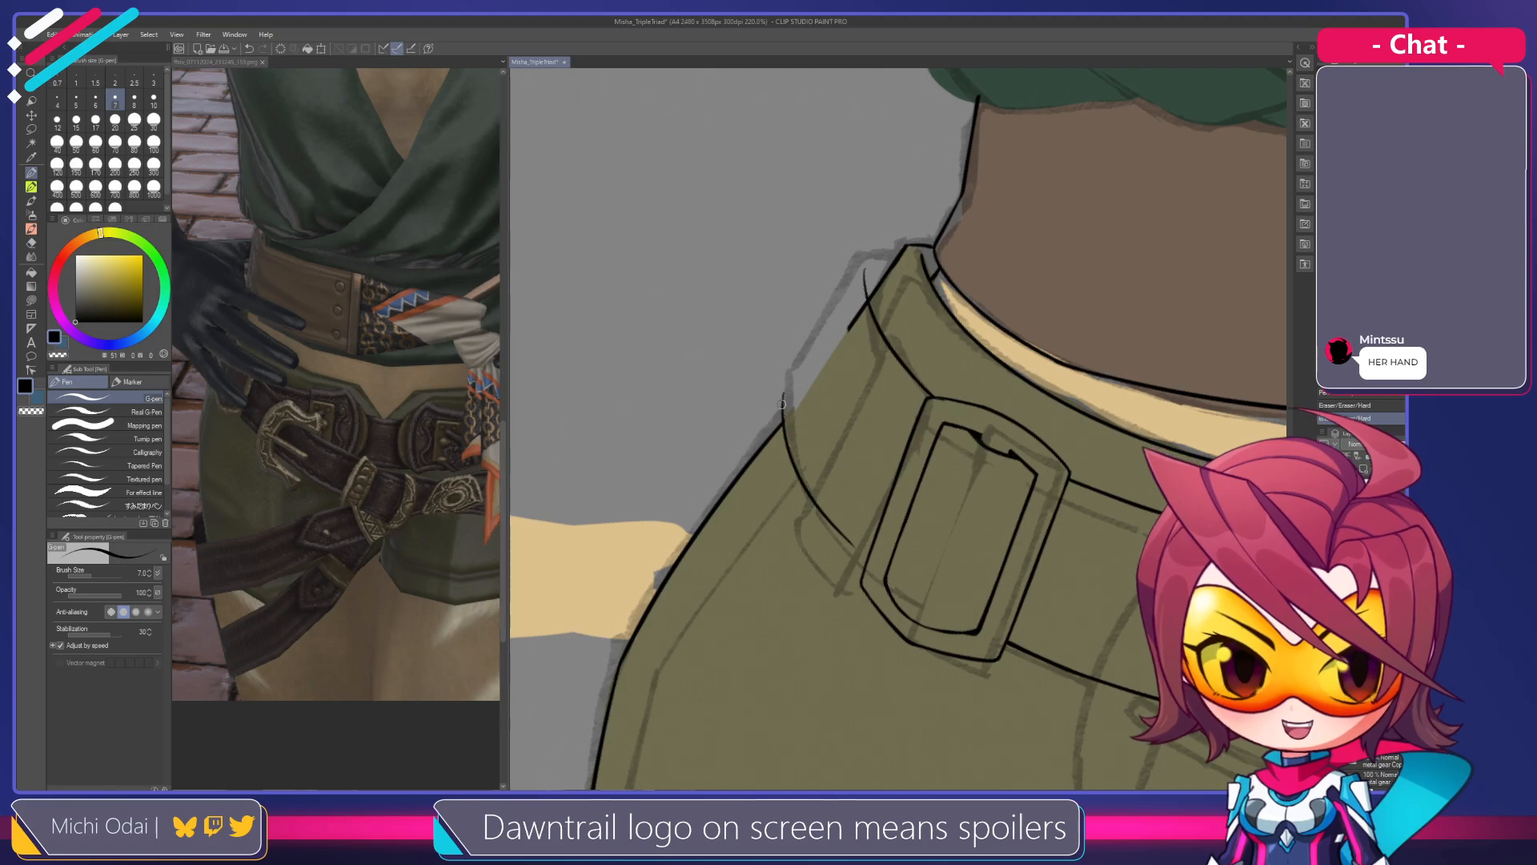
mouse_move(783, 394)
mouse_down()
mouse_move(799, 474)
mouse_move(791, 420)
mouse_up()
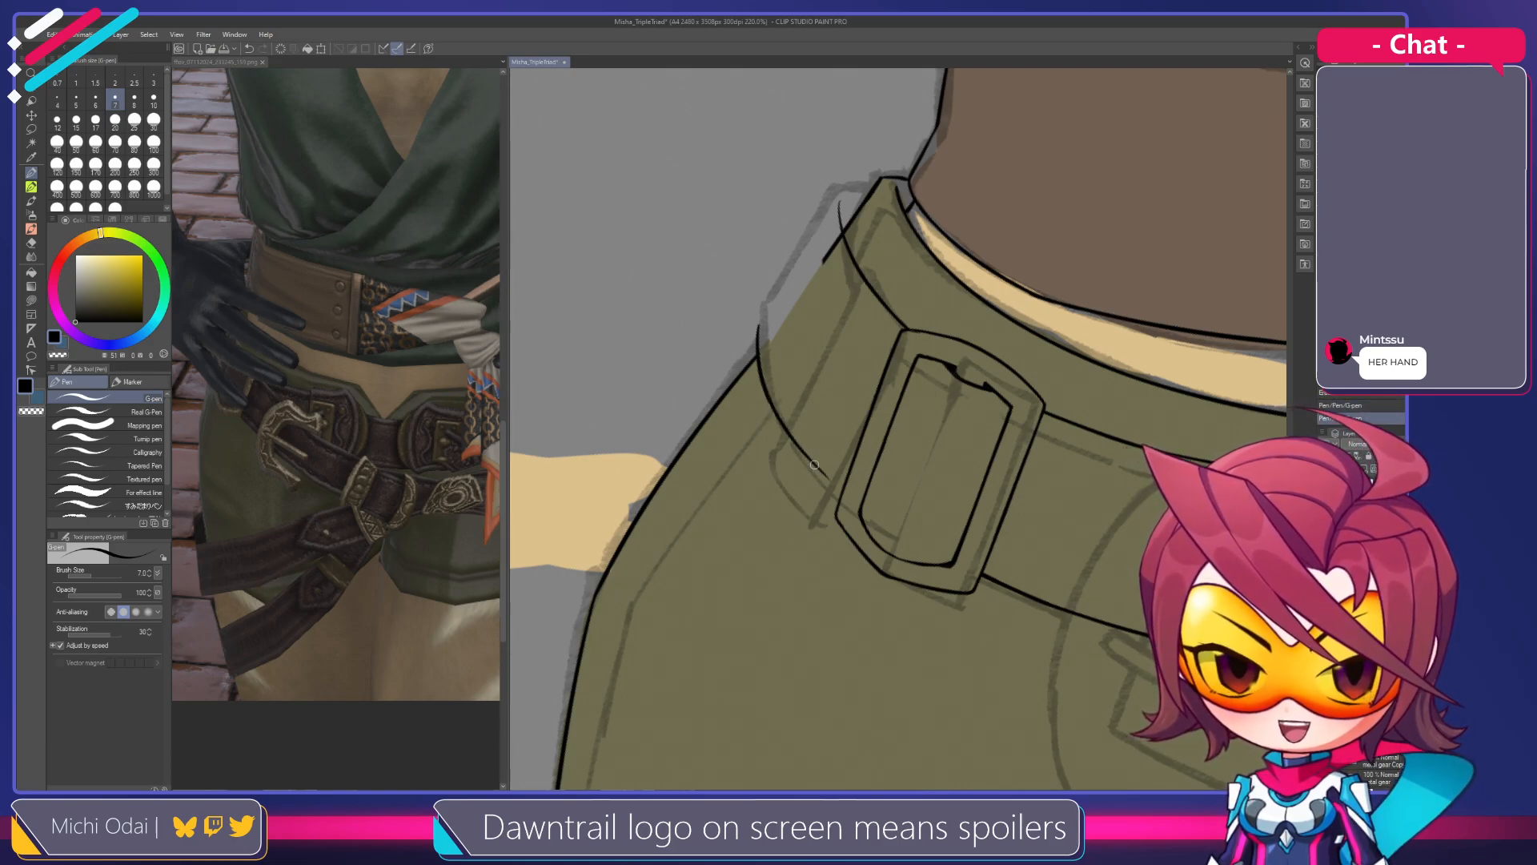
Redraw the hip-side lower belt edge as one smooth curve running into the buckle frame
key(r)
mouse_move(835, 481)
mouse_down()
mouse_move(824, 416)
mouse_move(866, 297)
mouse_move(853, 305)
mouse_up()
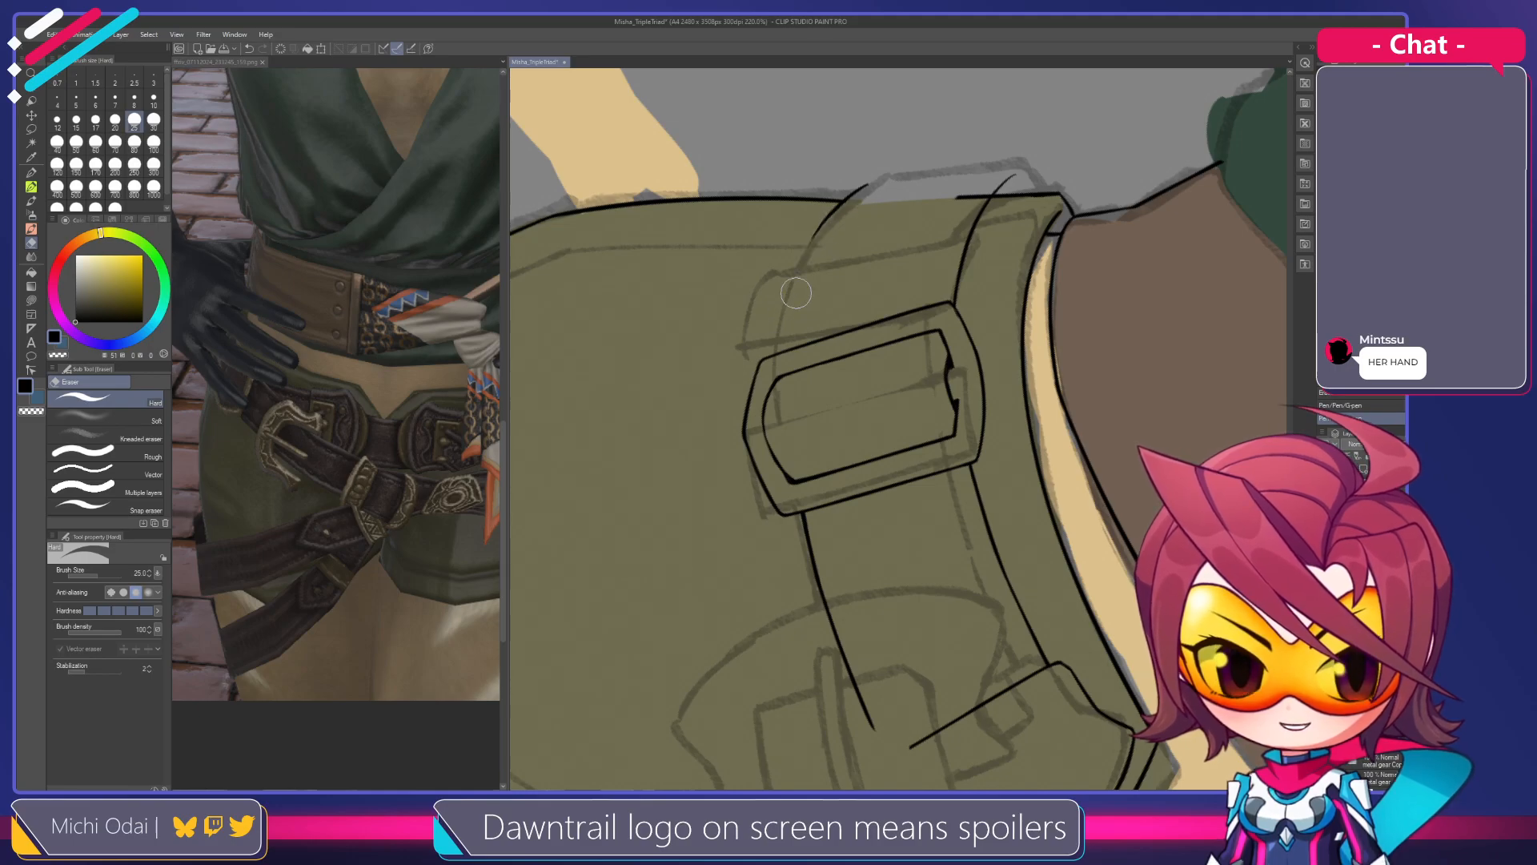
key(p)
mouse_move(830, 215)
mouse_down()
mouse_move(769, 368)
mouse_move(784, 308)
mouse_move(771, 347)
mouse_up()
key(ctrl+z)
key(ctrl+z)
mouse_move(831, 215)
mouse_down()
mouse_move(798, 270)
mouse_move(783, 356)
mouse_up()
key(ctrl+z)
drag(823, 226, 778, 357)
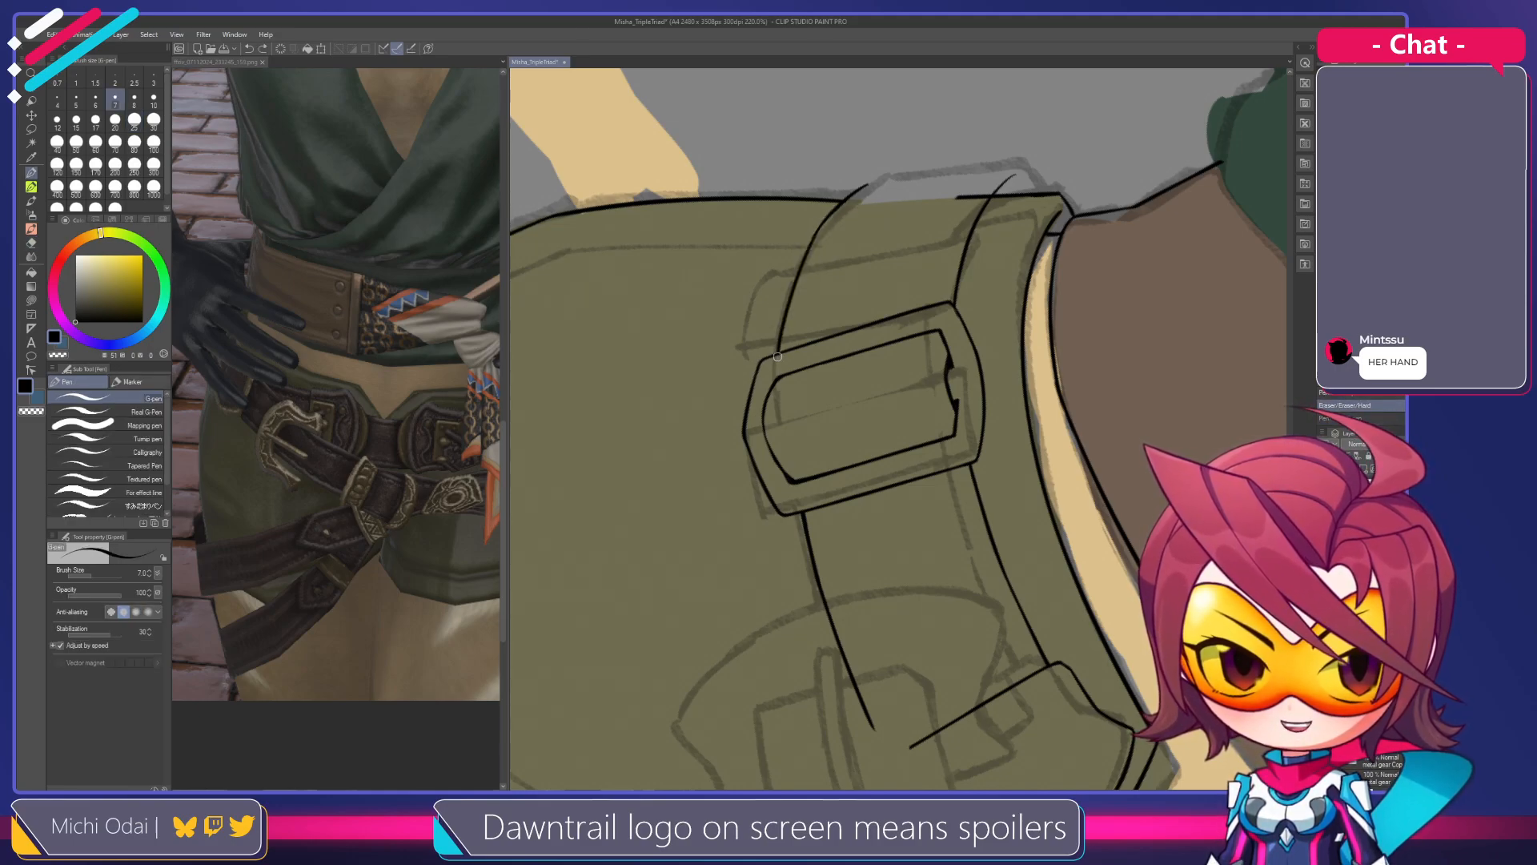
Touch up the point where the hip-side lower belt edge meets the buckle
mouse_move(834, 260)
mouse_down()
mouse_move(792, 283)
mouse_move(785, 494)
mouse_move(786, 416)
mouse_up()
key(e)
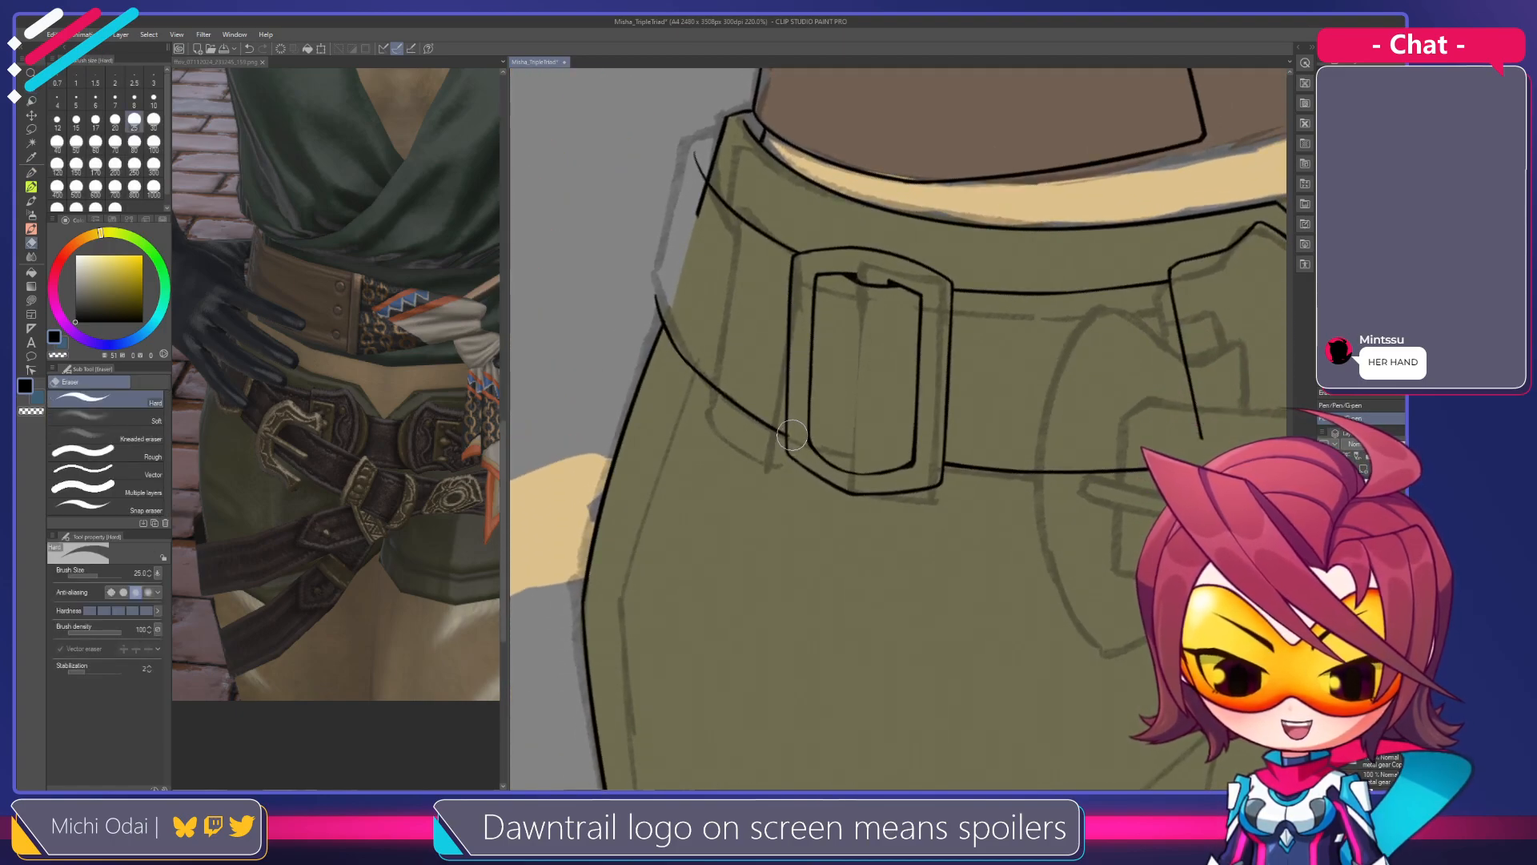
key(p)
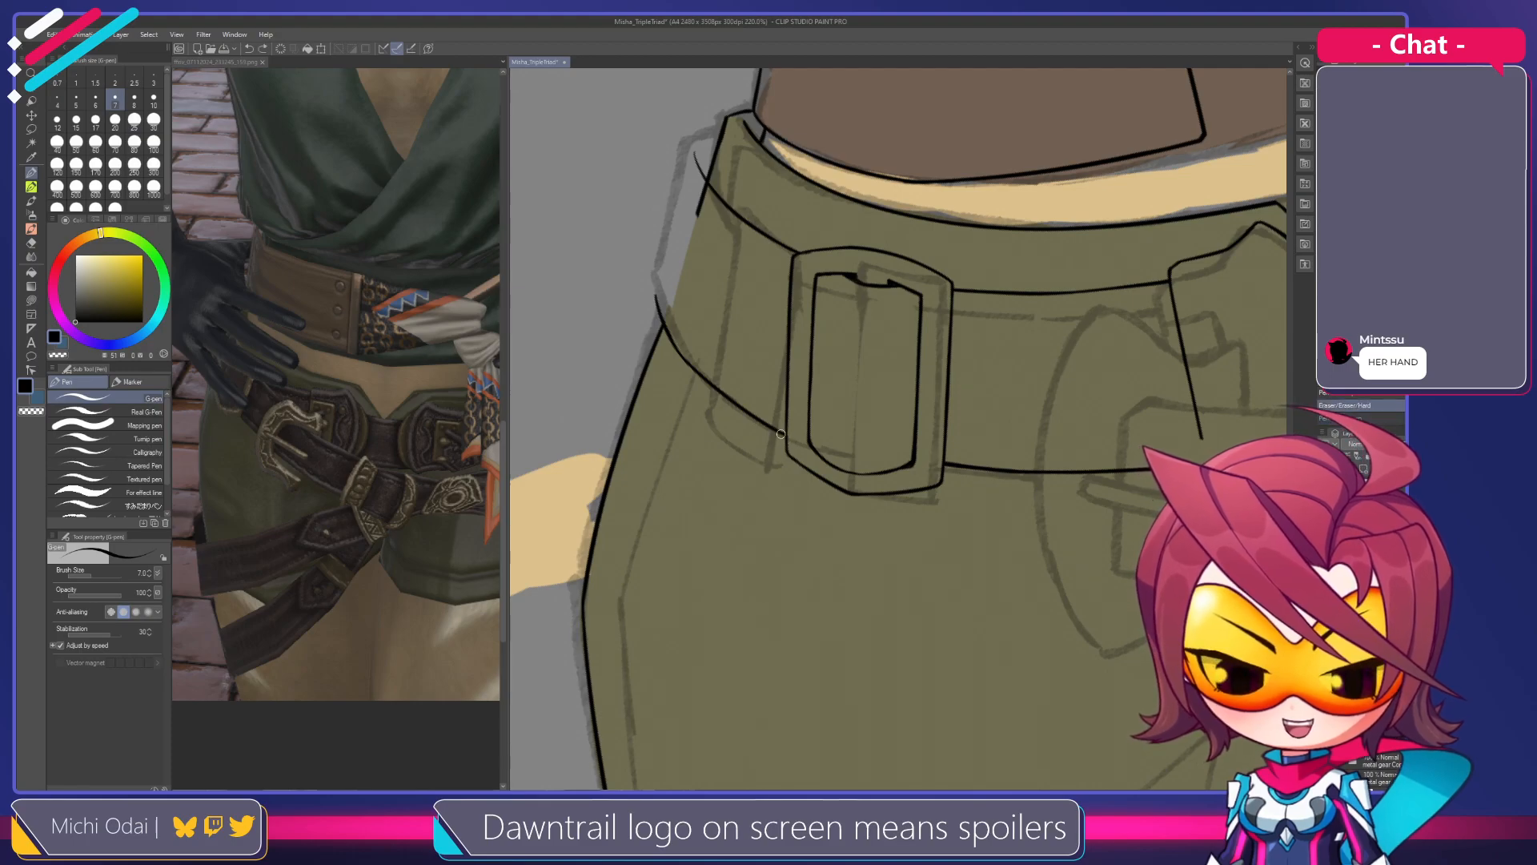
Trim the overshooting outer ends of the upper and lower belt edges at the hip
drag(766, 385, 879, 523)
mouse_move(867, 352)
mouse_down()
mouse_move(905, 308)
mouse_move(924, 340)
mouse_move(888, 342)
mouse_up()
key(e)
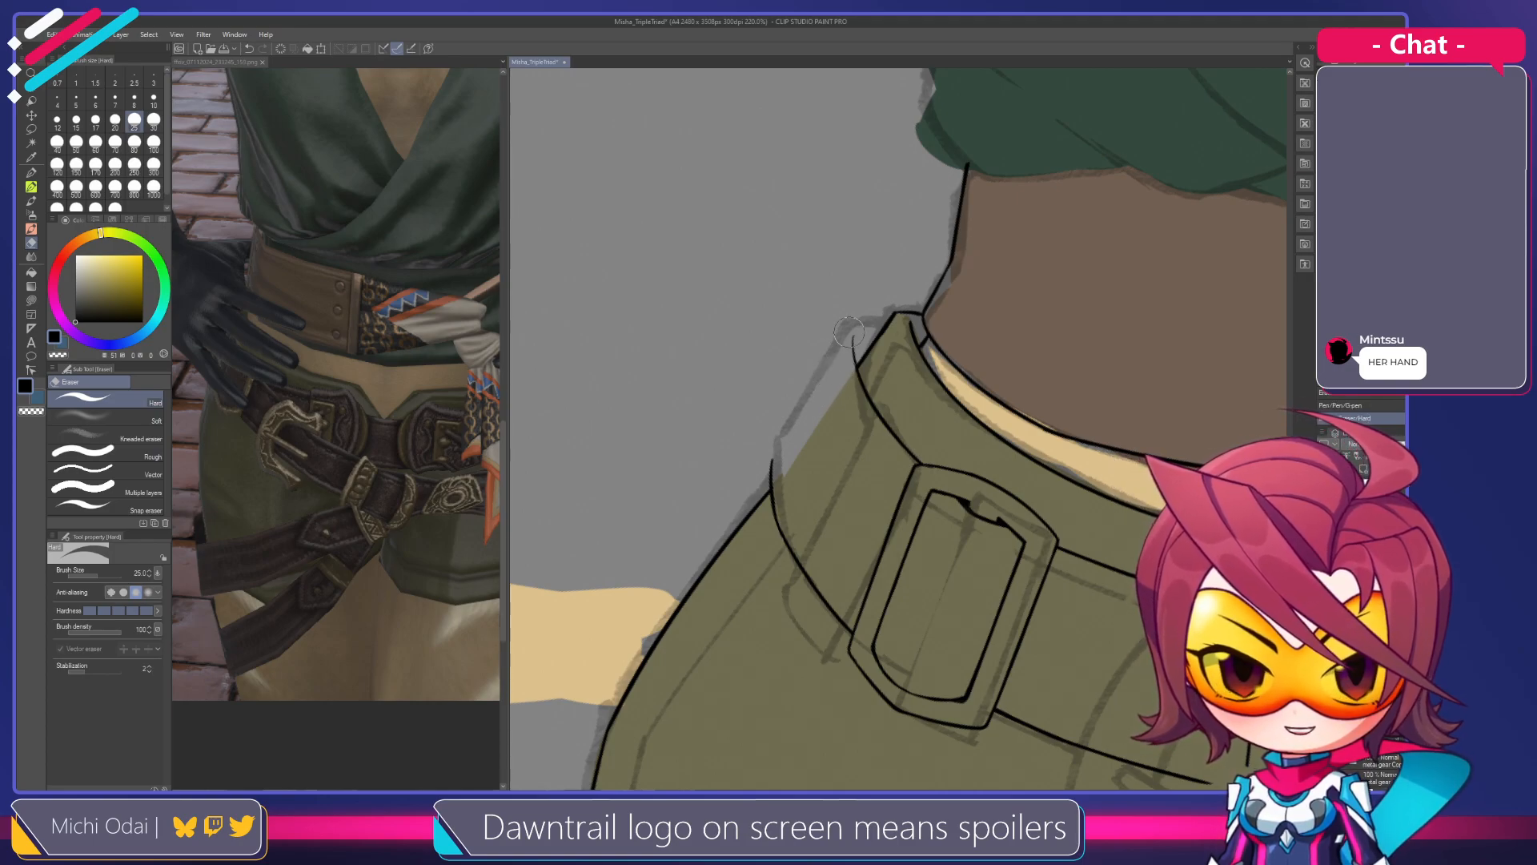
click(850, 360)
key(p)
key(e)
drag(771, 451, 771, 436)
drag(858, 360, 848, 310)
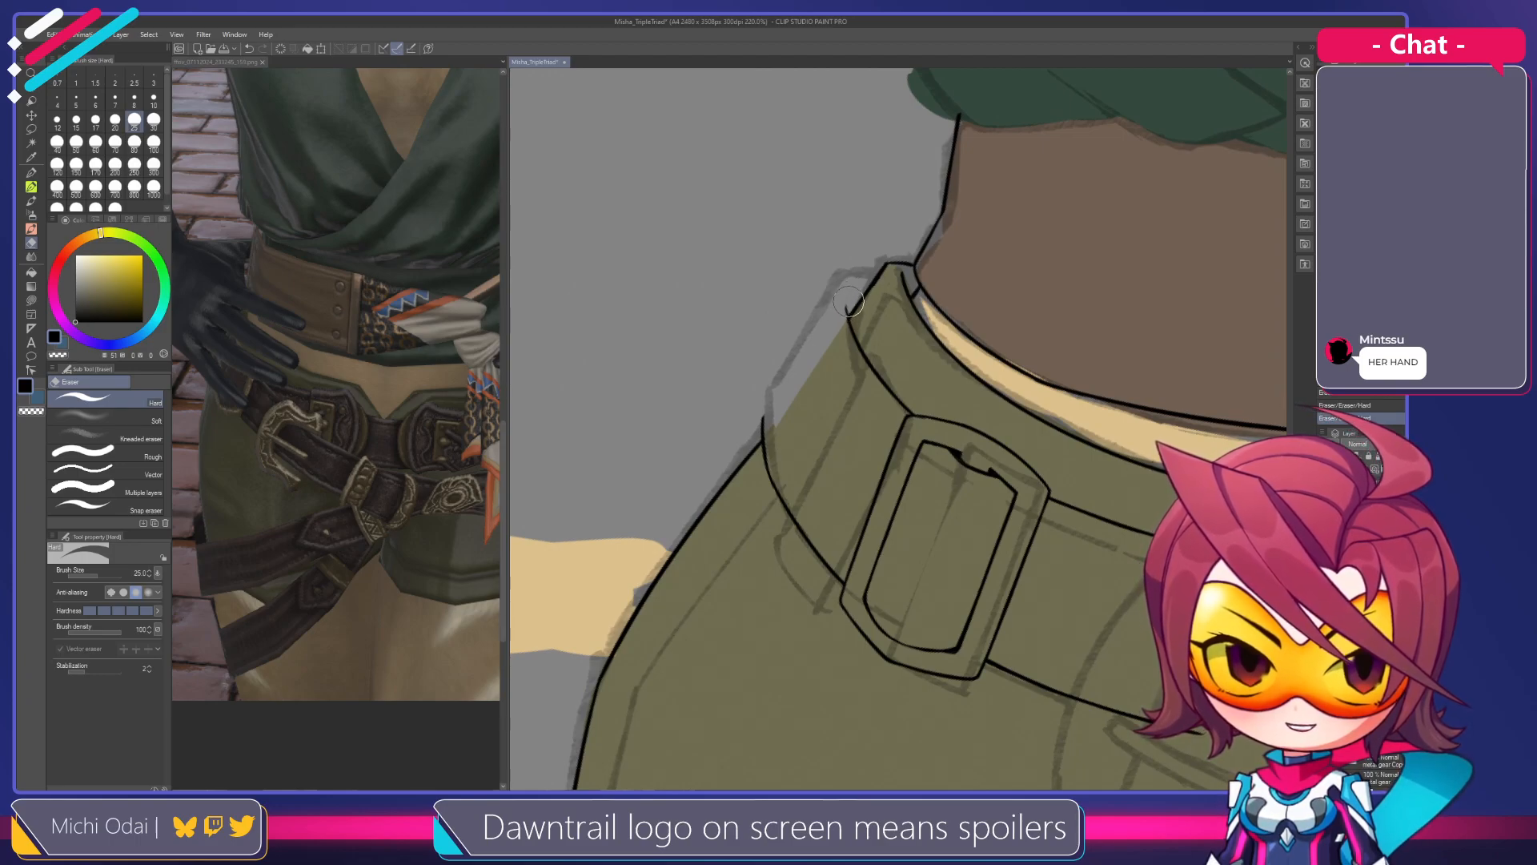
Ink the belt's outer side line along the hip, joining the upper and lower belt edges
key(p)
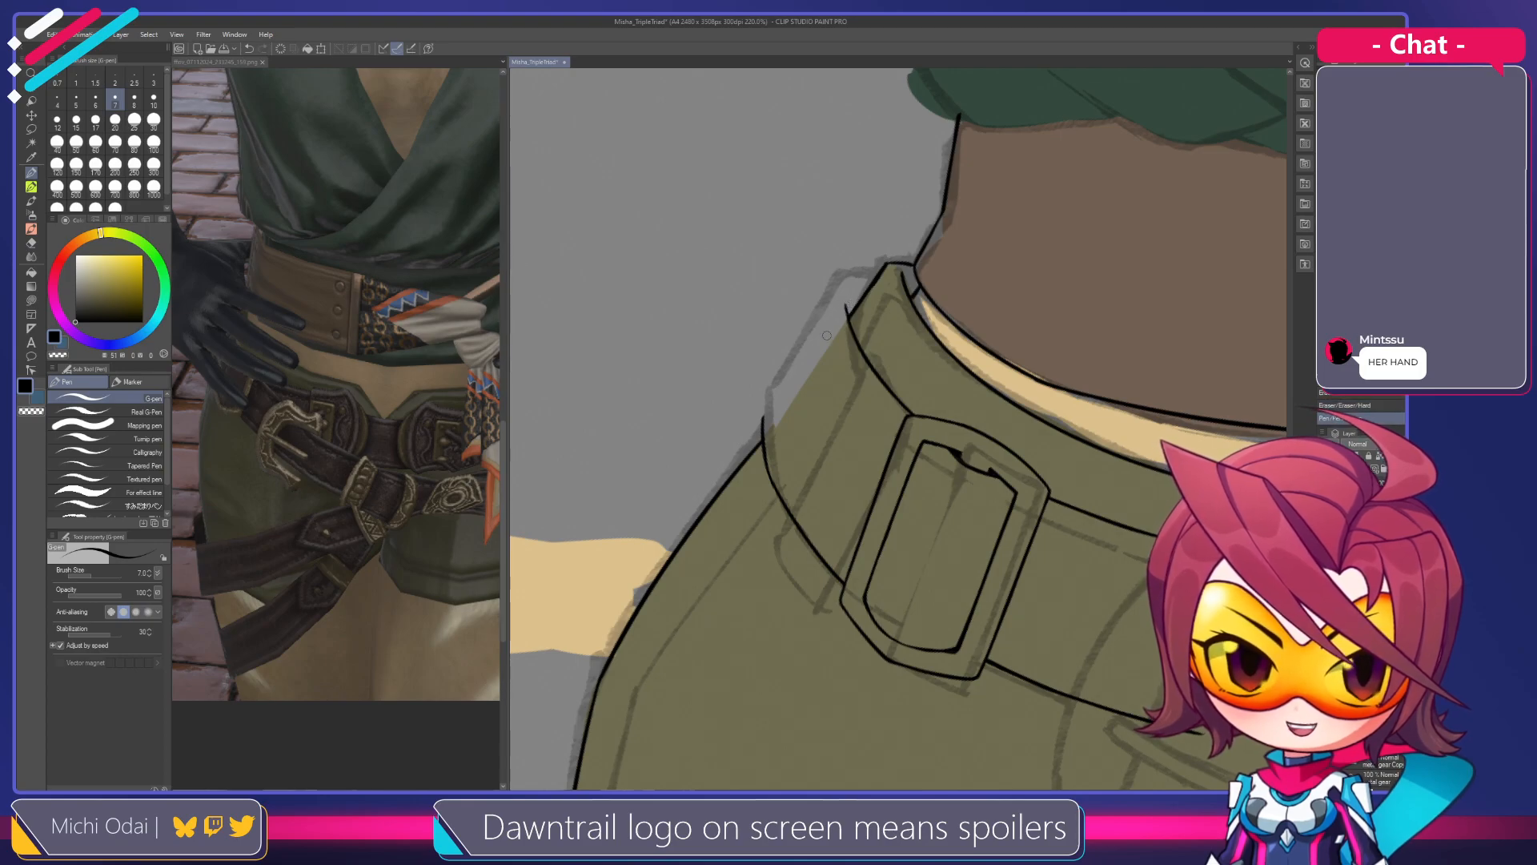
drag(839, 290, 766, 429)
key(ctrl+z)
key(ctrl+z)
key(ctrl+z)
drag(847, 278, 766, 415)
Thin and clean the belt's outer side line near the lower belt edge with the hard eraser
key(e)
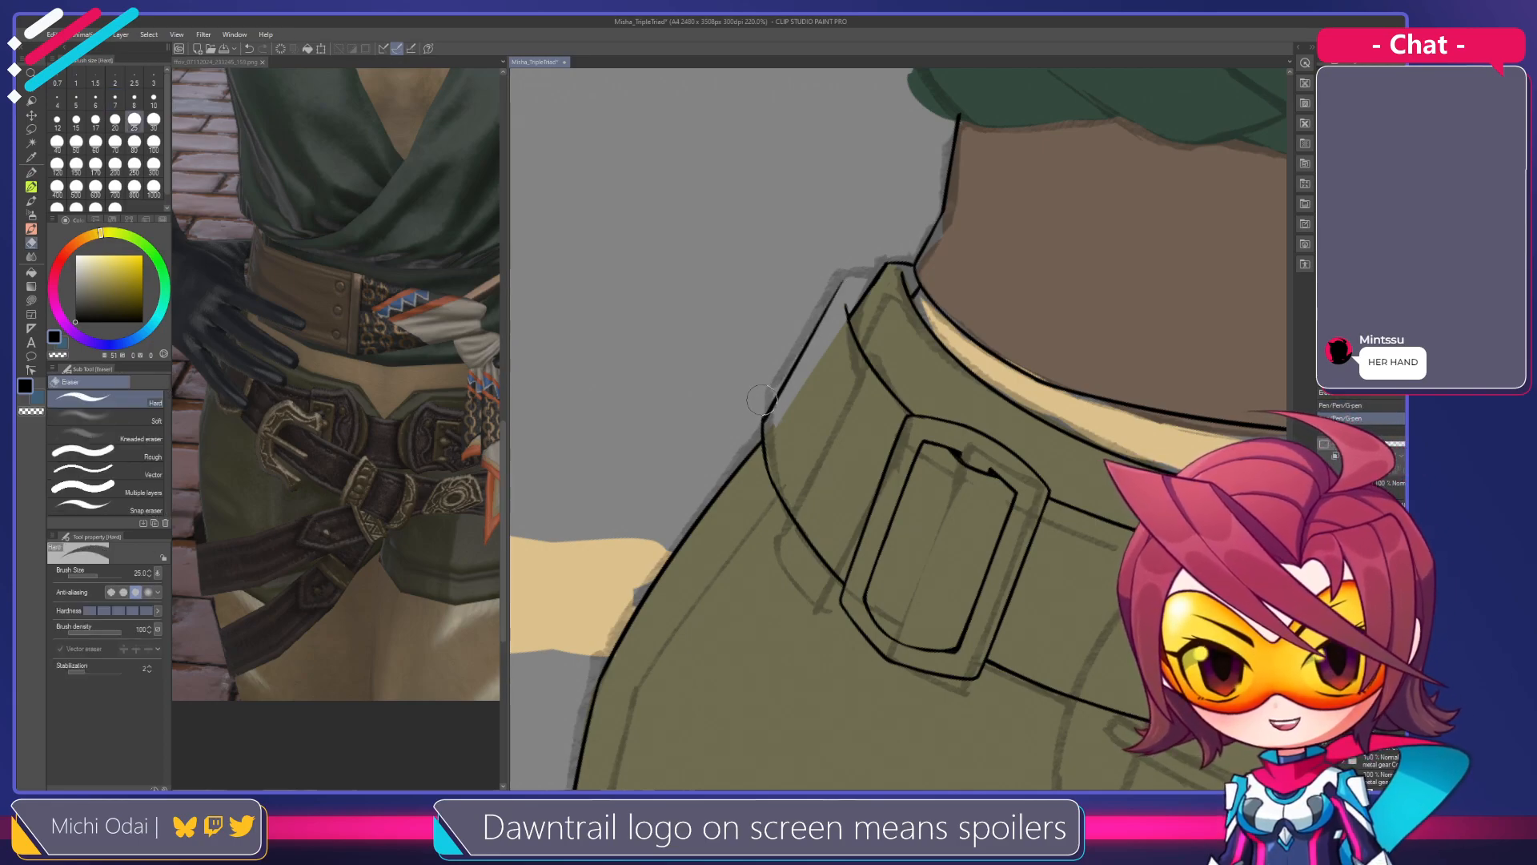
drag(772, 418, 809, 357)
key(ctrl+z)
drag(771, 422, 813, 353)
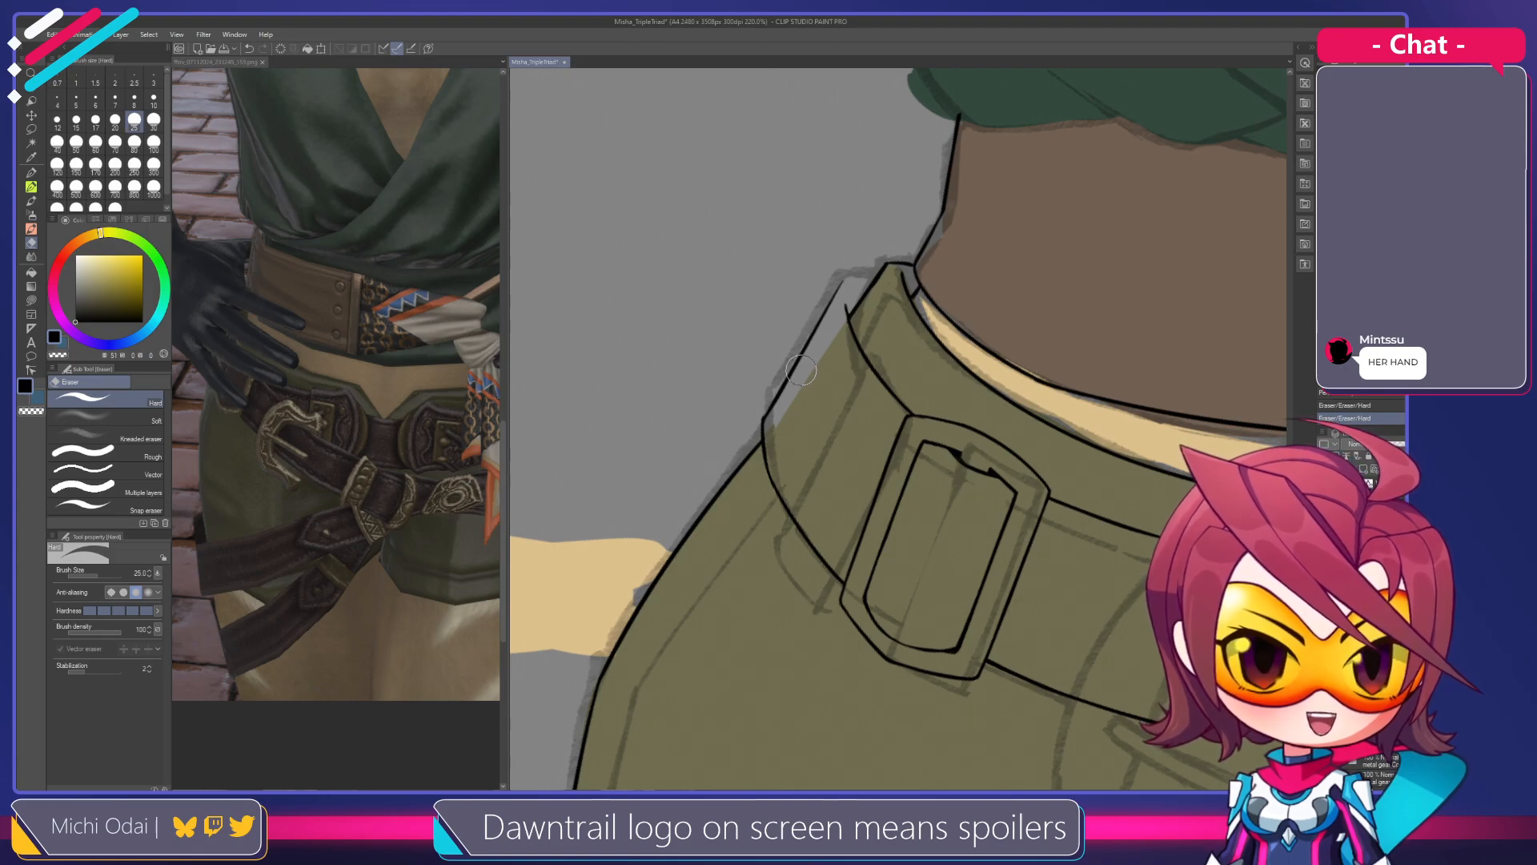
drag(778, 413, 770, 419)
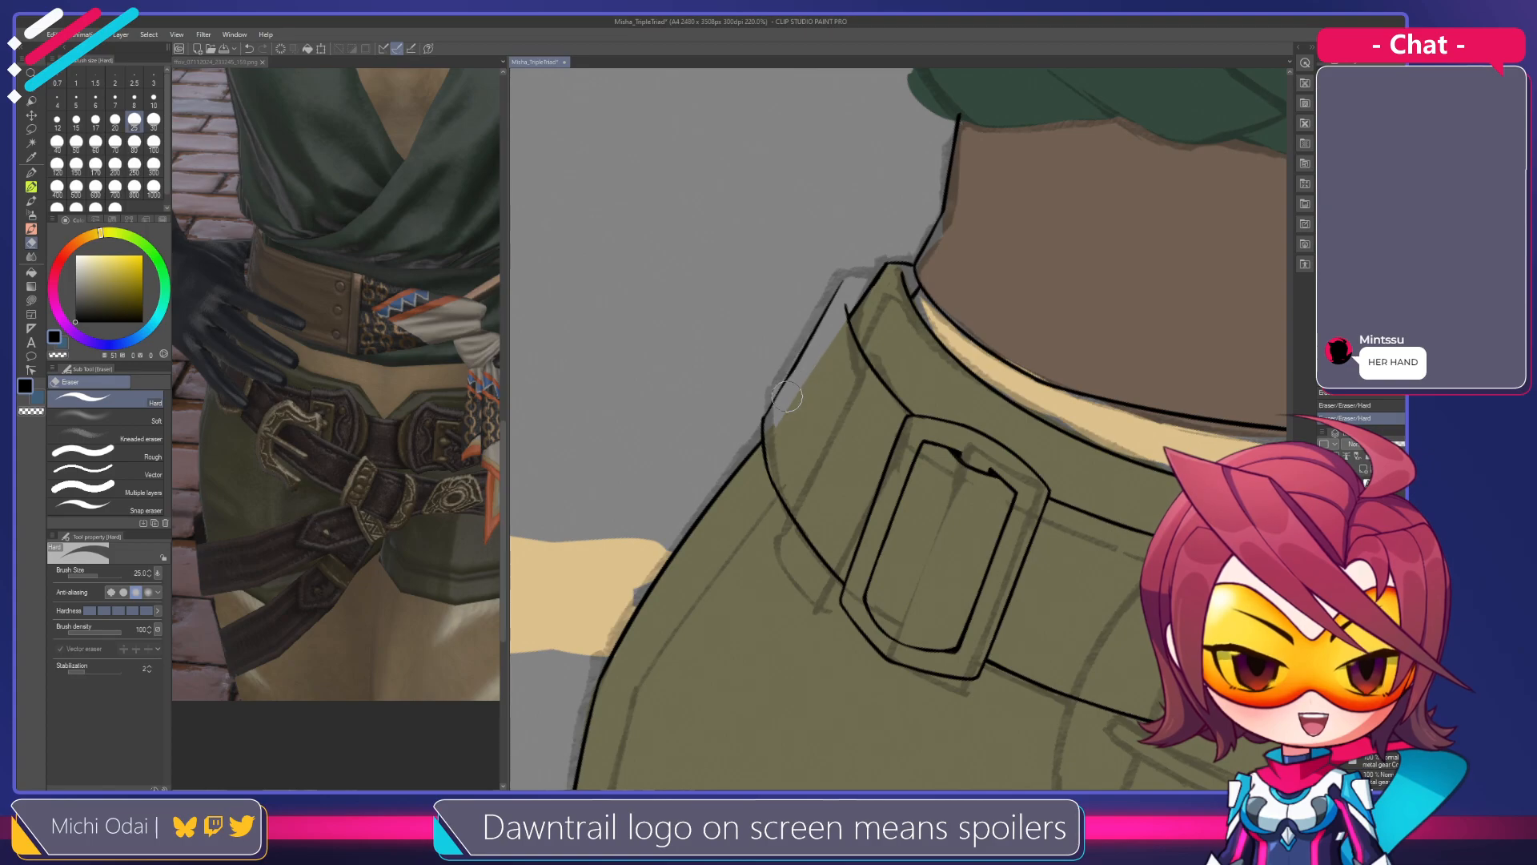
Redraw the lower part of the belt's outer side line along the hip and clean its edge with the hard eraser
drag(787, 395, 787, 362)
key(p)
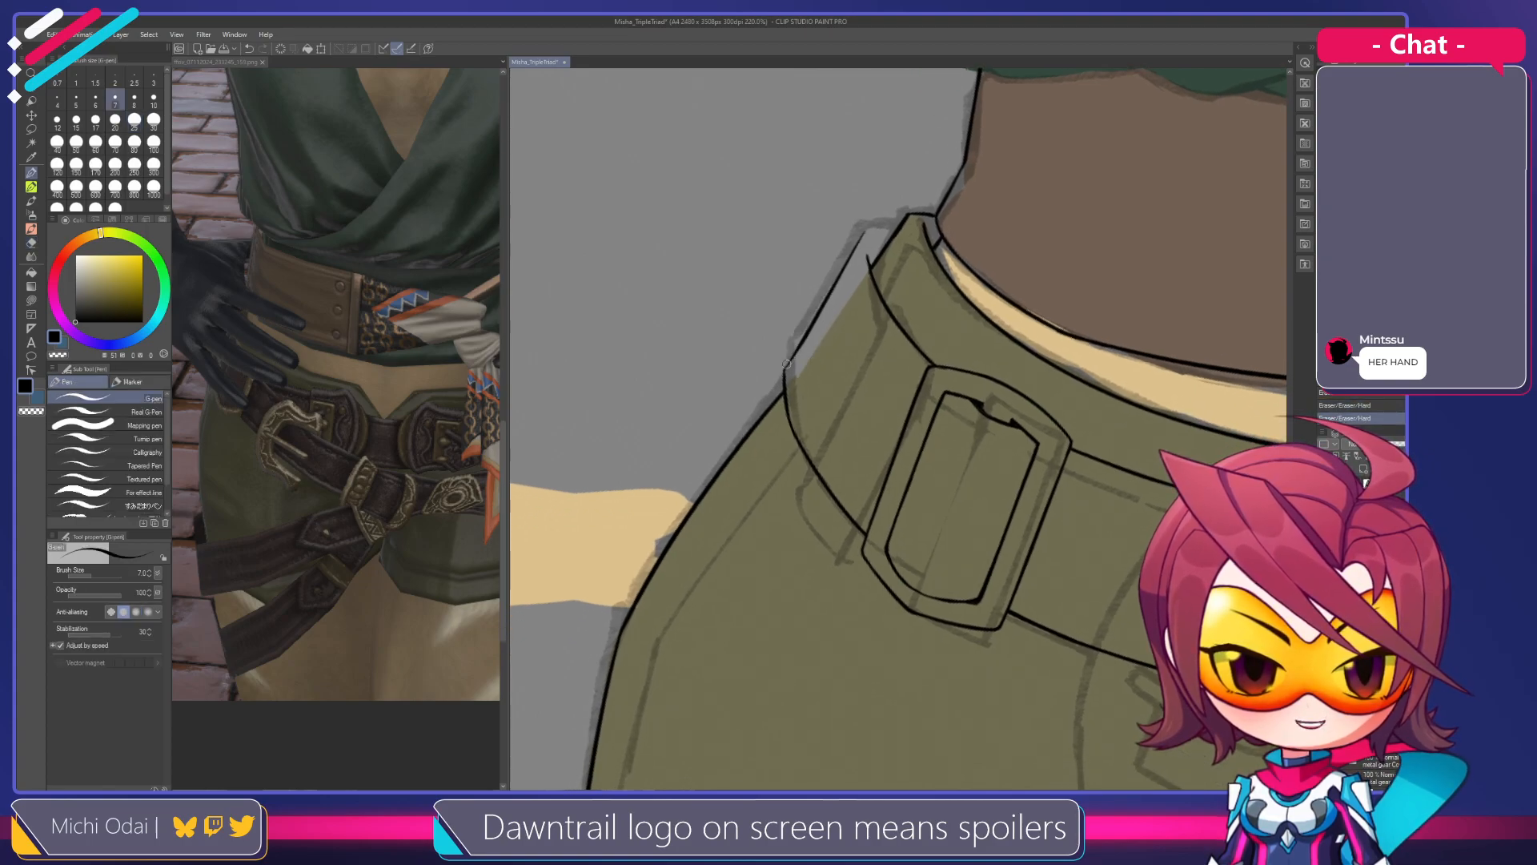
key(e)
mouse_move(837, 301)
mouse_down()
mouse_move(786, 370)
mouse_move(814, 319)
mouse_move(790, 357)
mouse_up()
key(p)
key(ctrl+z)
key(ctrl+z)
drag(827, 301, 789, 358)
key(ctrl+z)
drag(826, 303, 787, 366)
key(ctrl+z)
drag(827, 302, 783, 370)
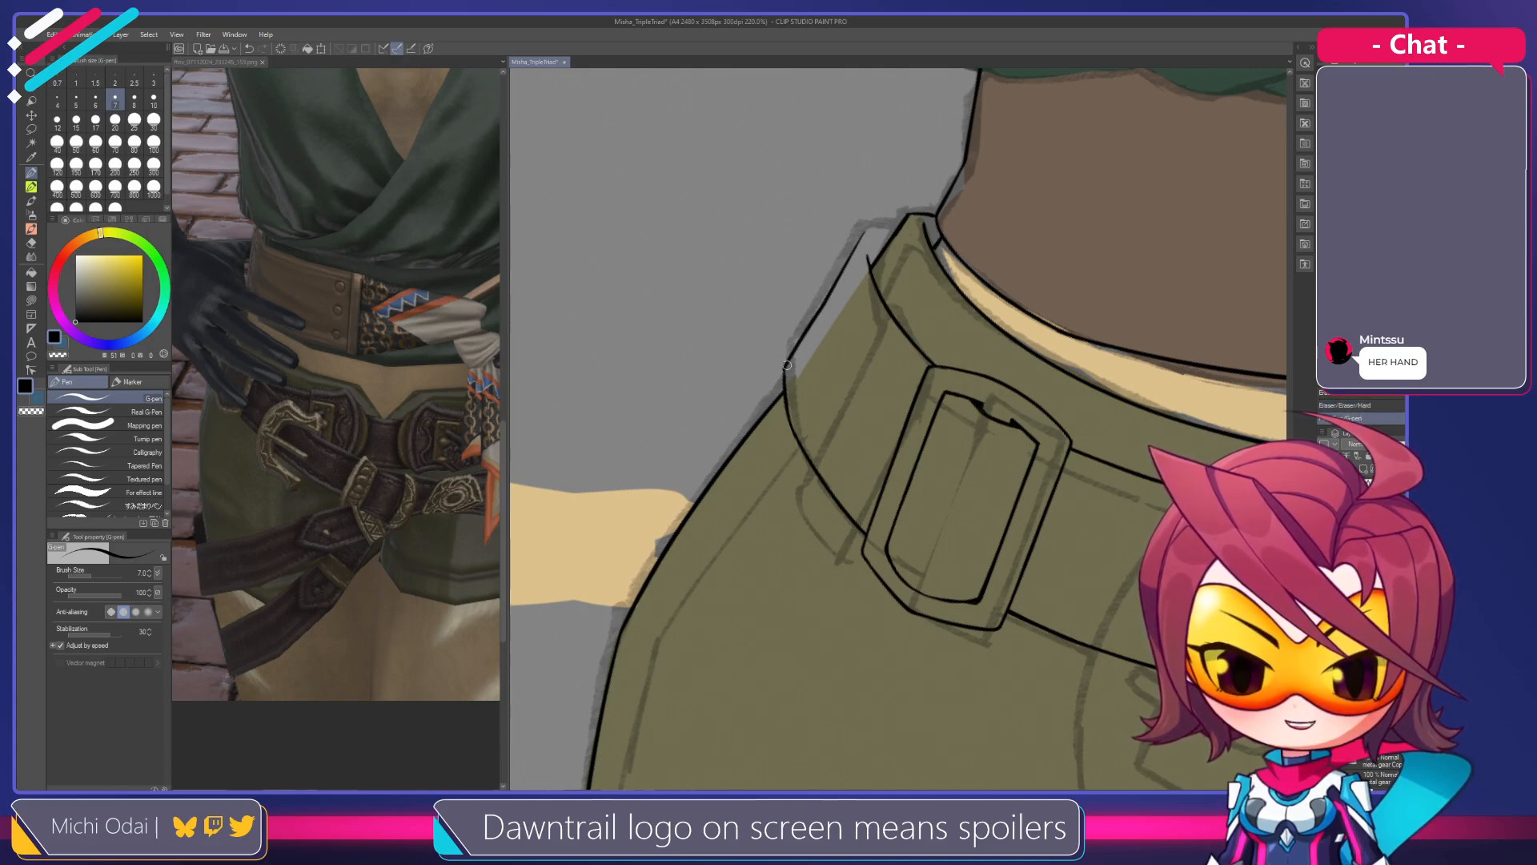
key(e)
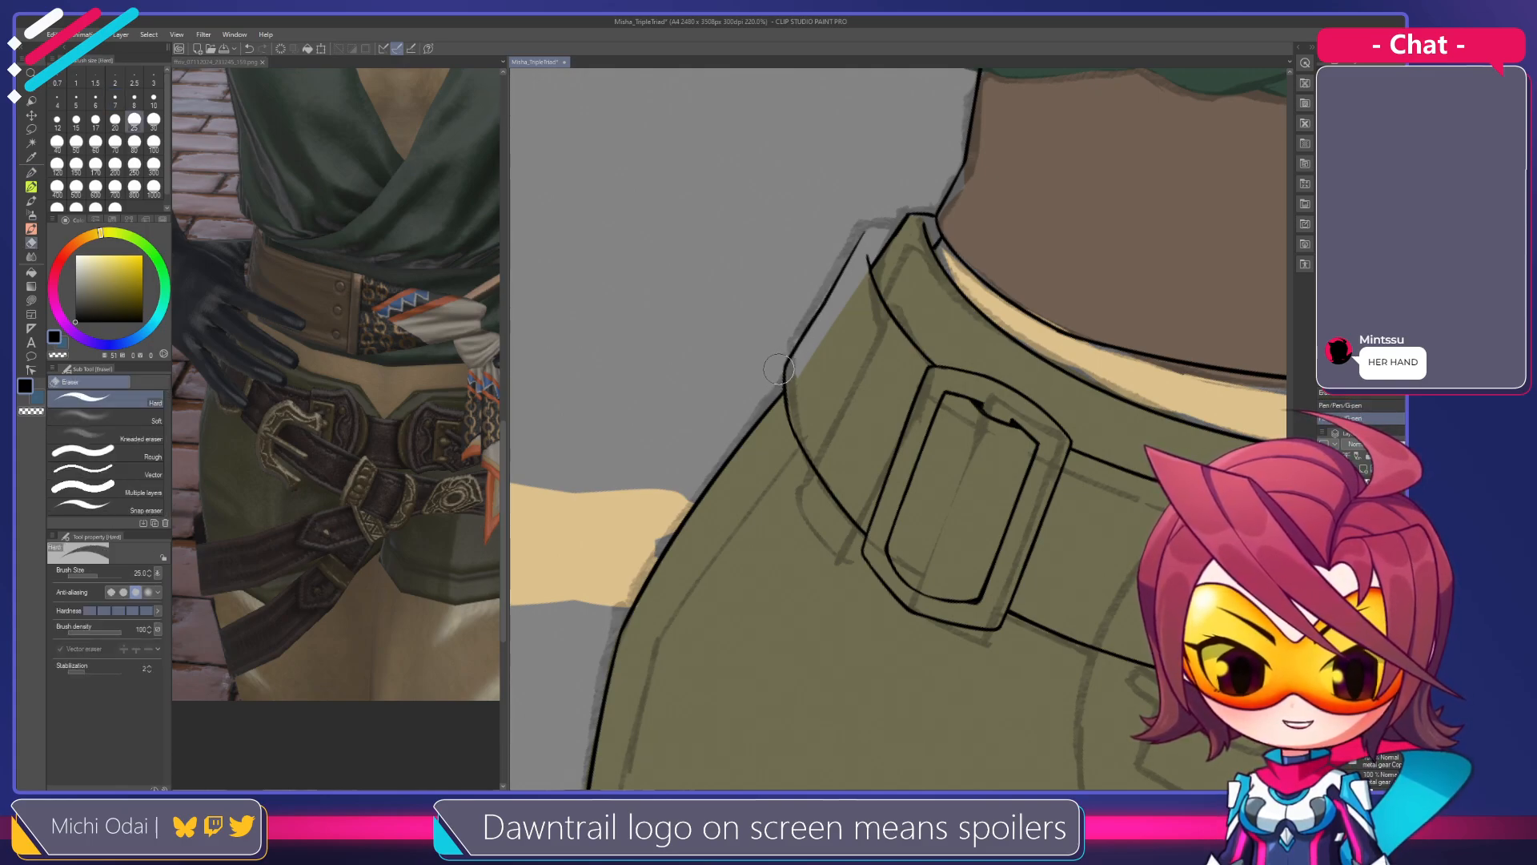
key(p)
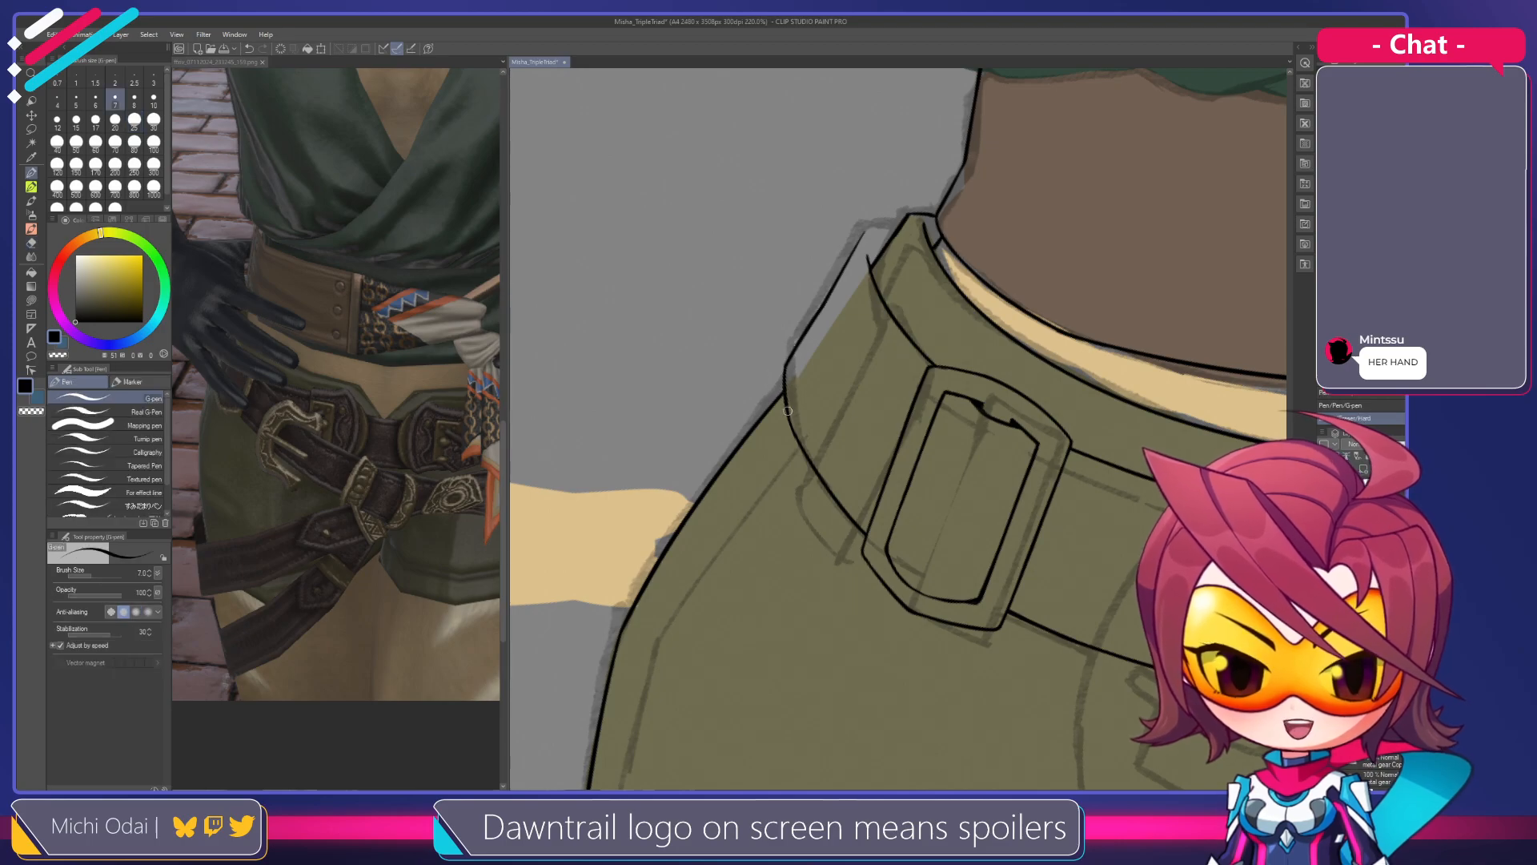
Refine the corner where the belt's outer side line meets the lower belt edge, alternating pen and hard eraser
drag(836, 312, 791, 393)
drag(822, 308, 776, 403)
key(ctrl+z)
key(e)
mouse_move(820, 313)
mouse_down()
mouse_move(775, 415)
mouse_move(808, 328)
mouse_move(775, 399)
mouse_up()
key(p)
key(ctrl+z)
Re-ink the upper part of the belt's outer side line up to the top corner beside the waistband
mouse_move(824, 296)
mouse_down()
mouse_move(775, 391)
mouse_move(800, 356)
mouse_up()
key(ctrl+z)
mouse_move(842, 253)
mouse_down()
mouse_move(784, 363)
mouse_move(802, 329)
mouse_move(787, 351)
mouse_up()
key(ctrl+z)
key(ctrl+z)
key(ctrl+z)
drag(843, 250, 799, 329)
mouse_move(863, 248)
mouse_down()
mouse_move(799, 324)
mouse_move(819, 341)
mouse_up()
key(e)
key(p)
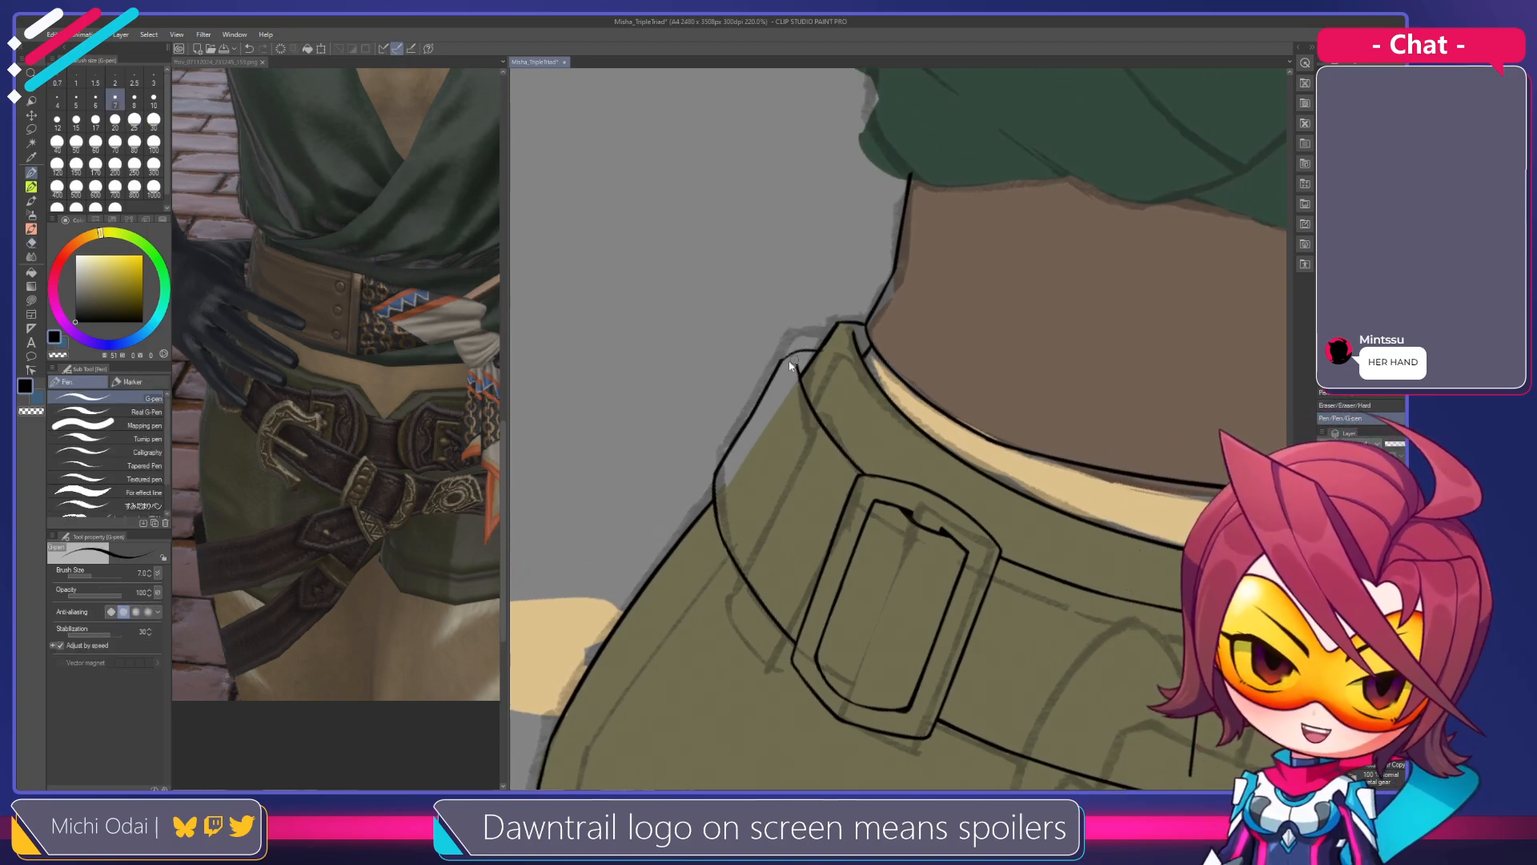
Ink the short top edge joining the belt's outer side line to the waistband at the hip
drag(780, 363, 813, 344)
key(ctrl+z)
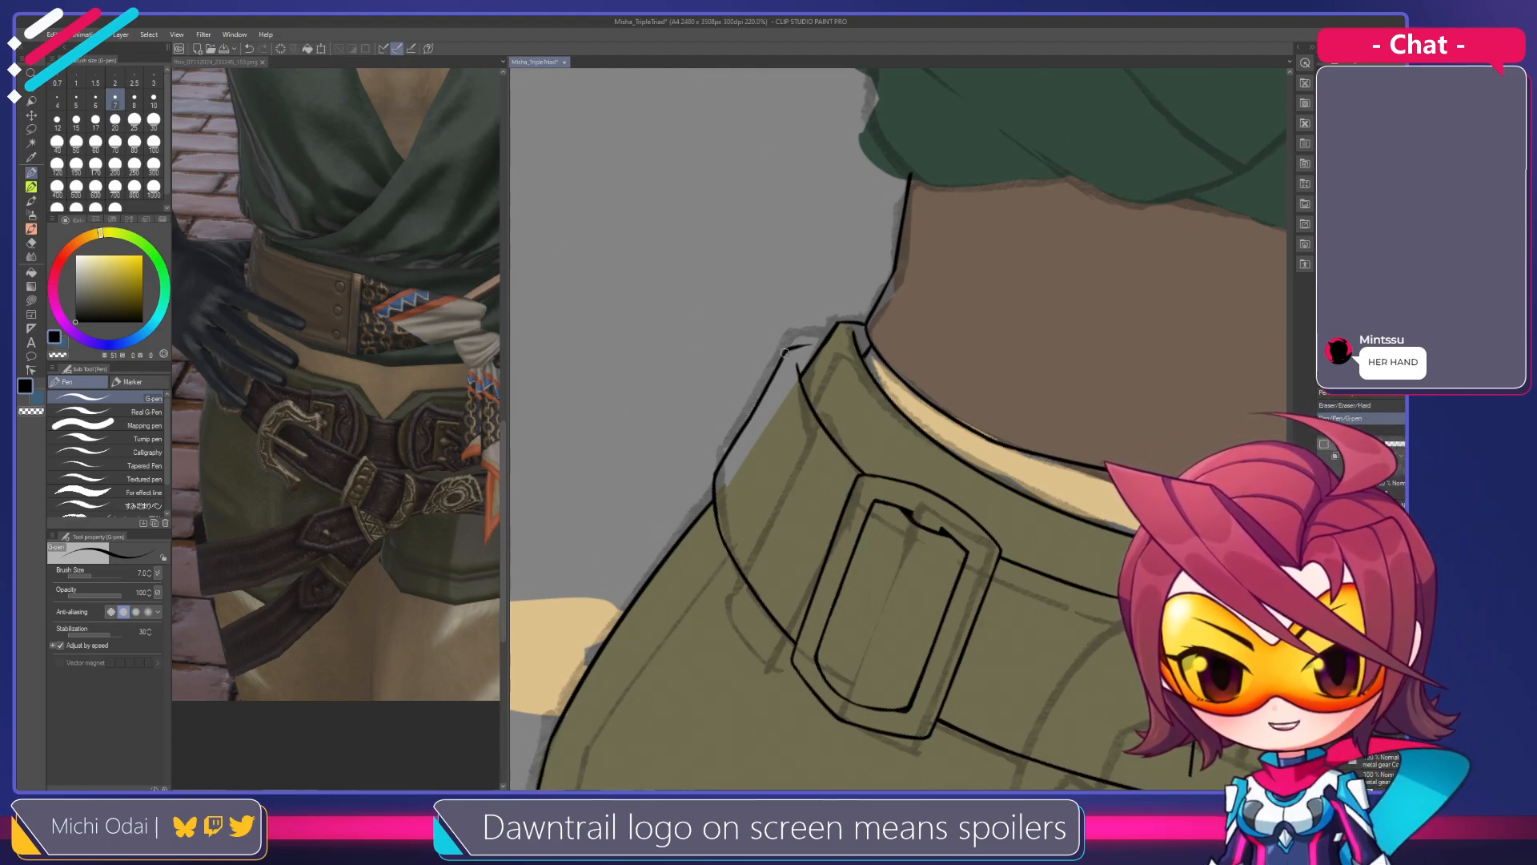
drag(788, 348, 818, 343)
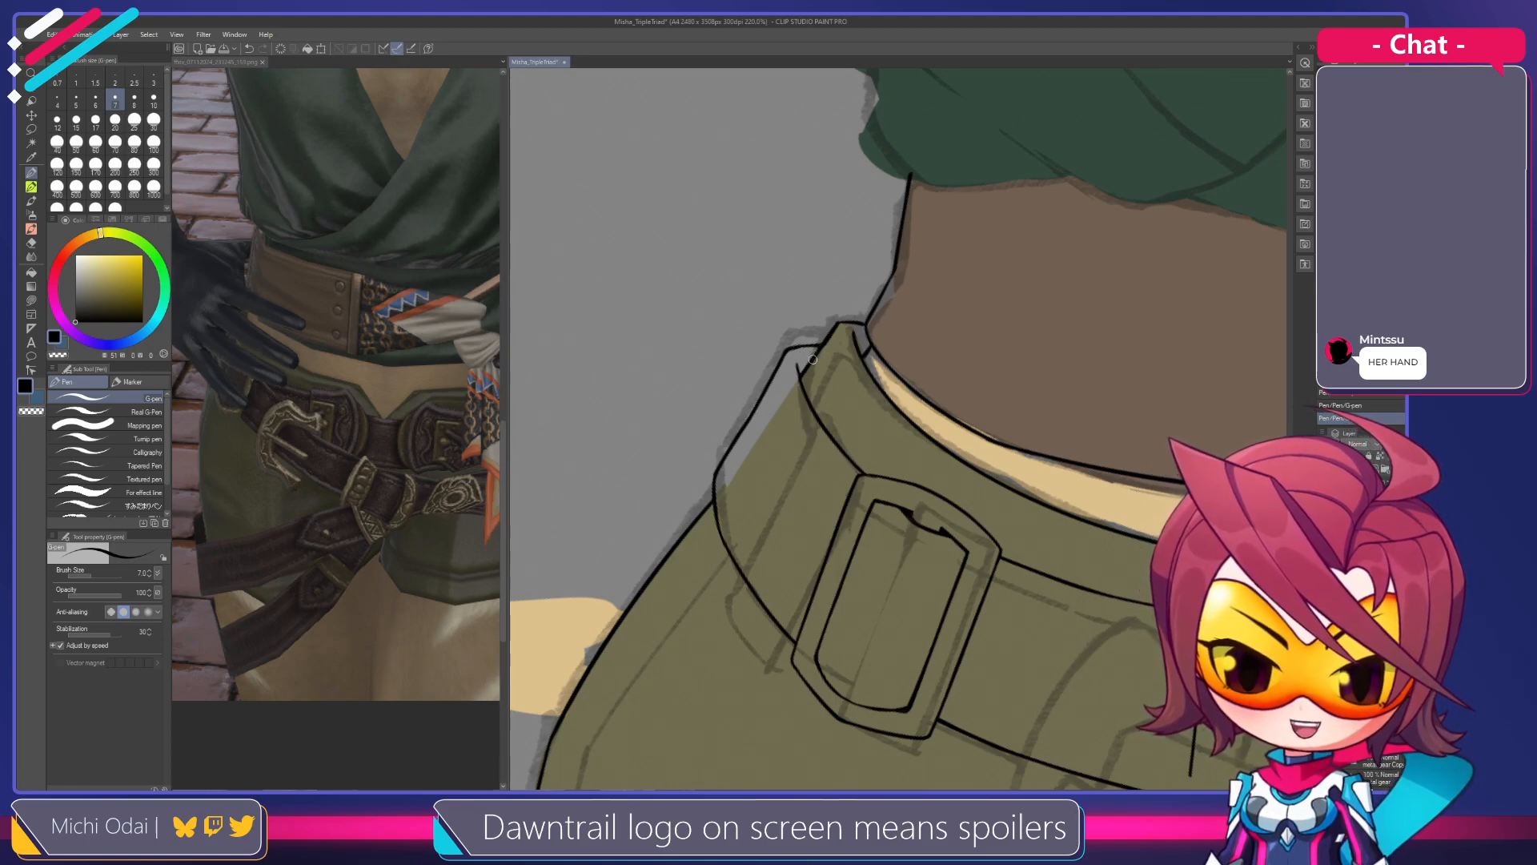
mouse_move(812, 393)
mouse_down()
mouse_move(769, 316)
mouse_move(834, 389)
mouse_up()
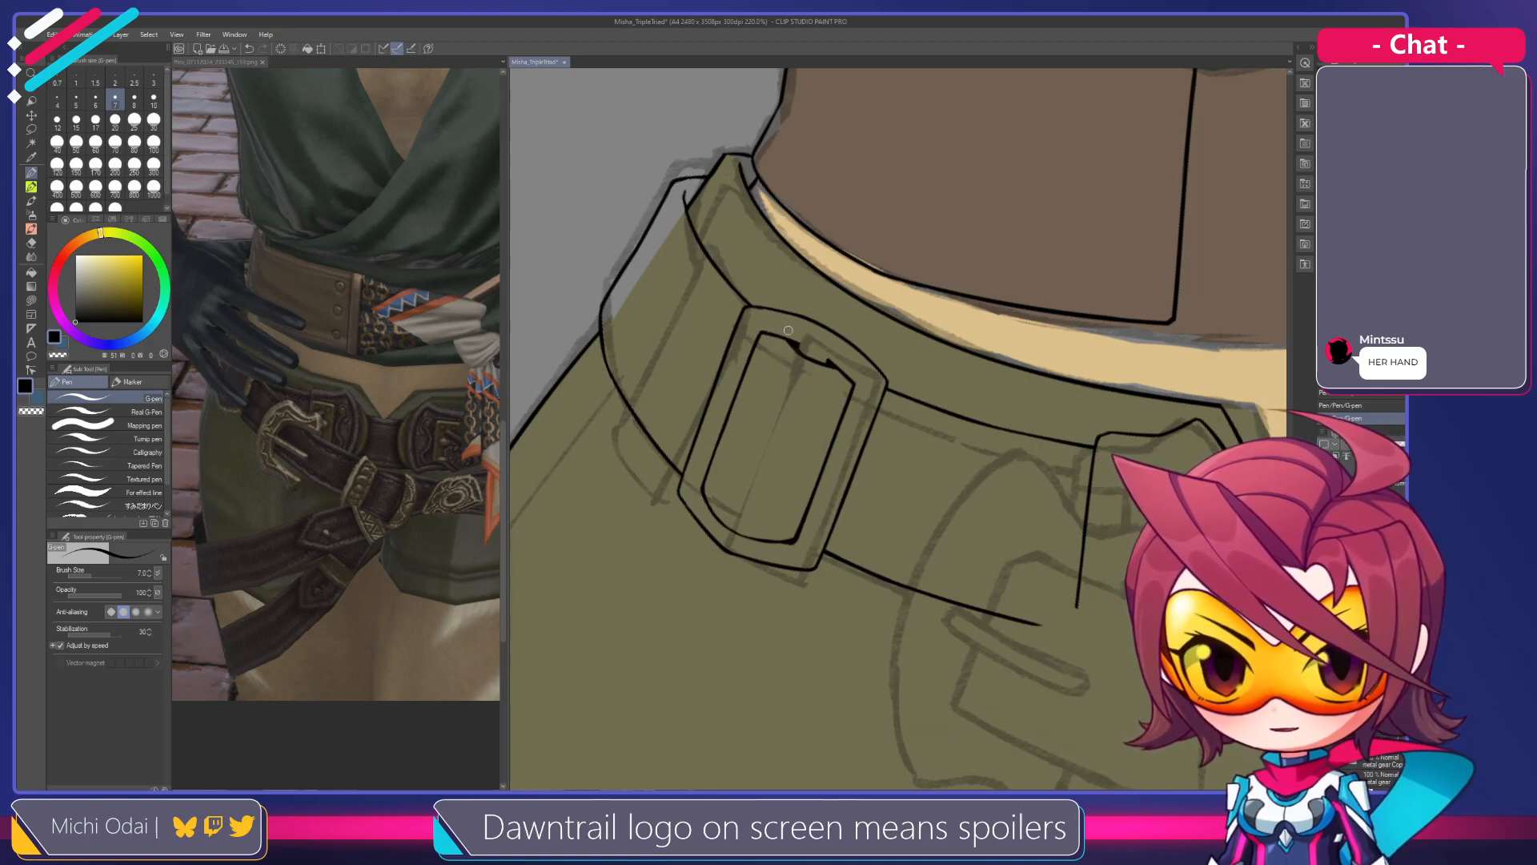
Touch up the buckle frame's upper corner where the upper belt edge meets it
drag(789, 330, 786, 370)
key(e)
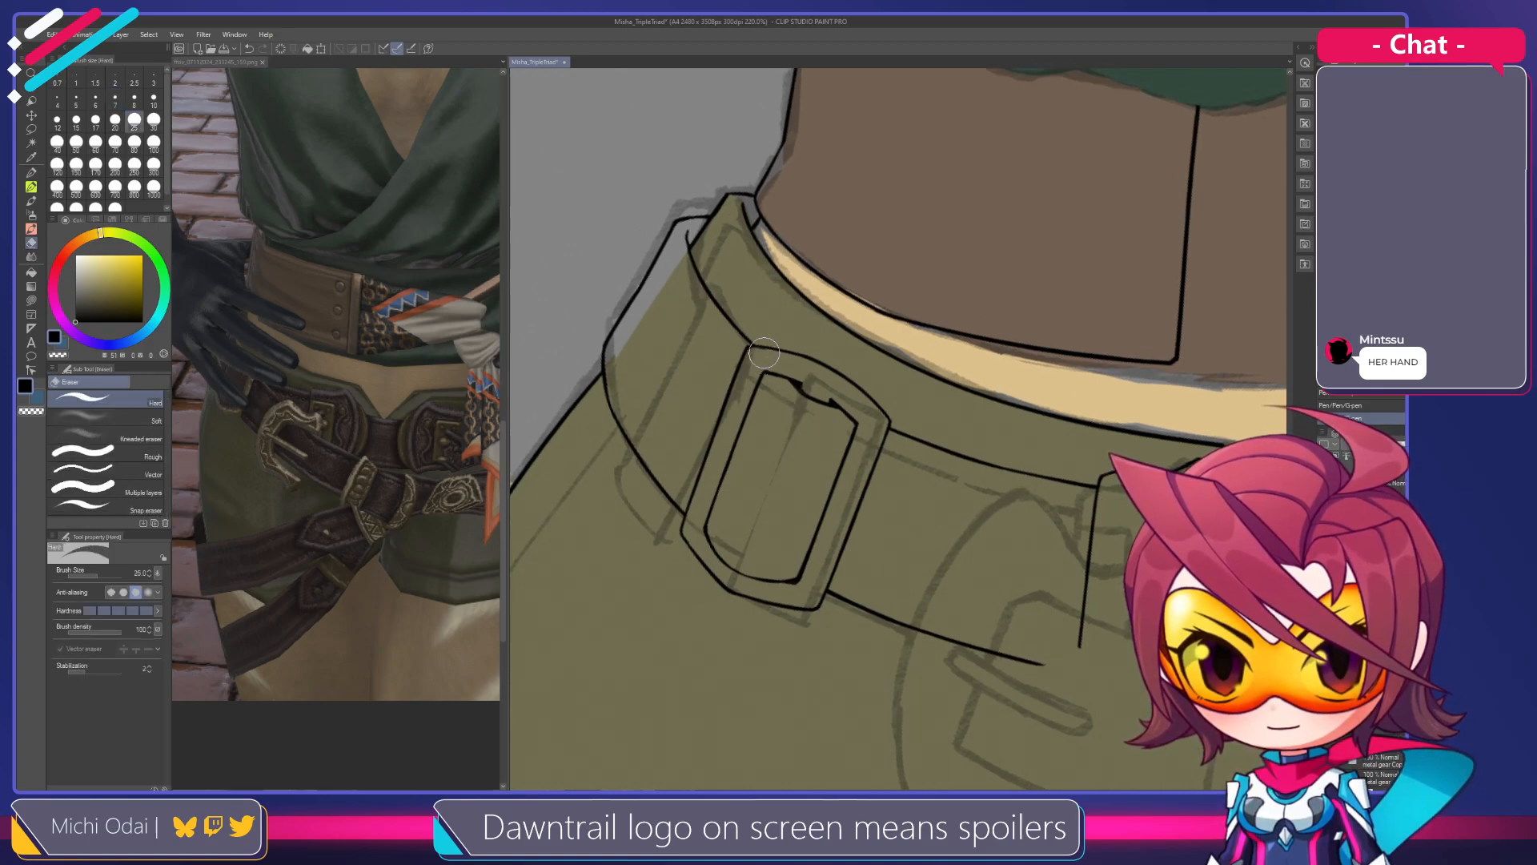
key(p)
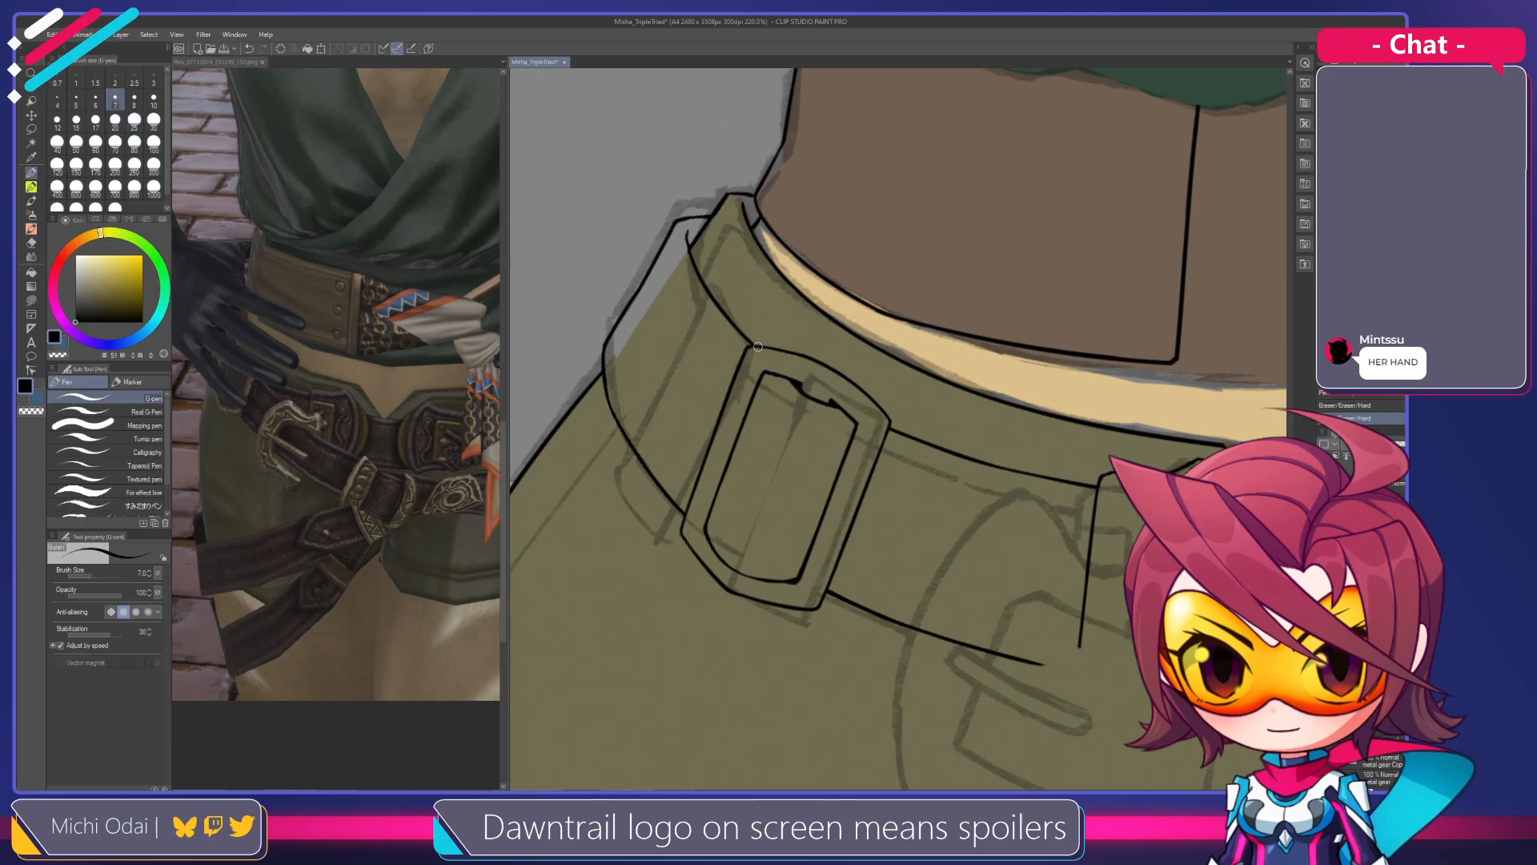
drag(829, 411, 789, 353)
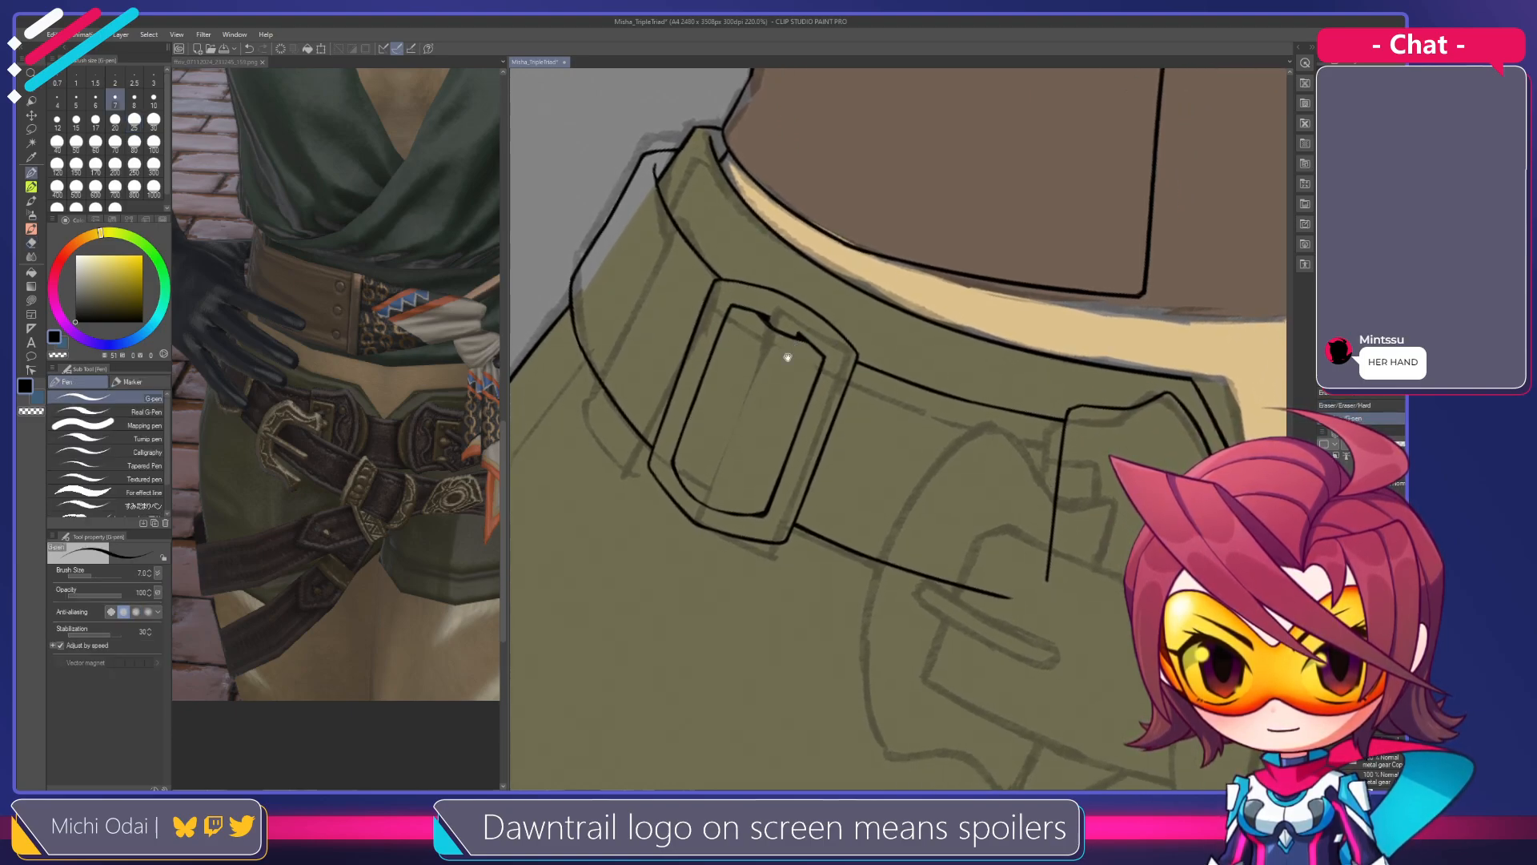
Lasso the inked outline of the decorative belt plate, move it slightly toward the buckle, and deselect it
mouse_move(800, 433)
mouse_down()
mouse_move(773, 392)
mouse_move(779, 347)
mouse_move(807, 358)
mouse_move(724, 305)
mouse_move(776, 344)
mouse_move(823, 346)
mouse_move(761, 333)
mouse_move(782, 357)
mouse_move(735, 336)
mouse_move(760, 301)
mouse_move(923, 342)
mouse_move(896, 319)
mouse_move(914, 321)
mouse_up()
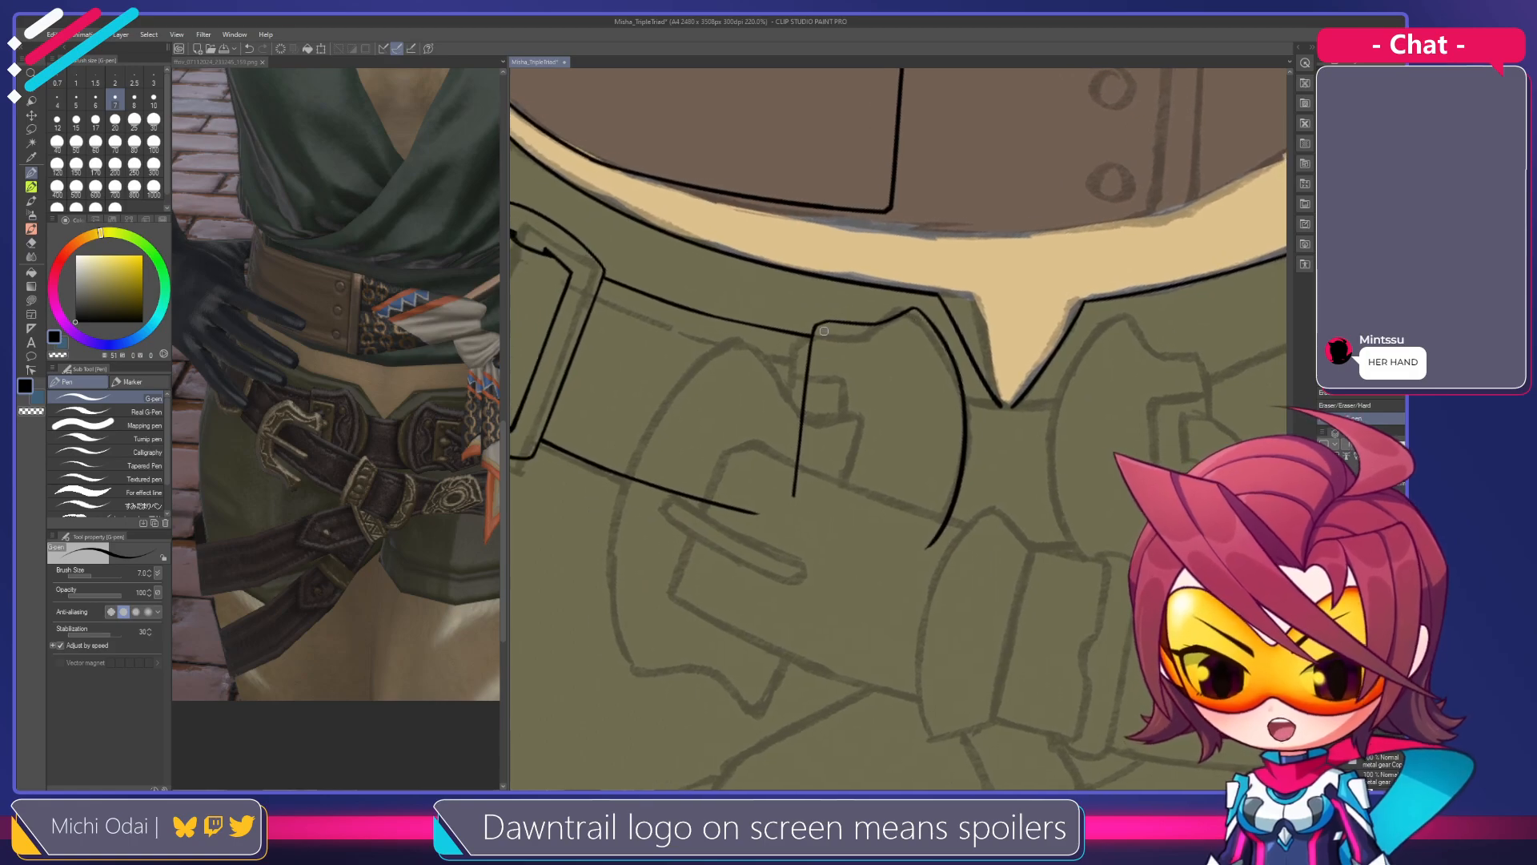
key(k)
key(m)
drag(774, 472, 806, 581)
drag(970, 513, 982, 427)
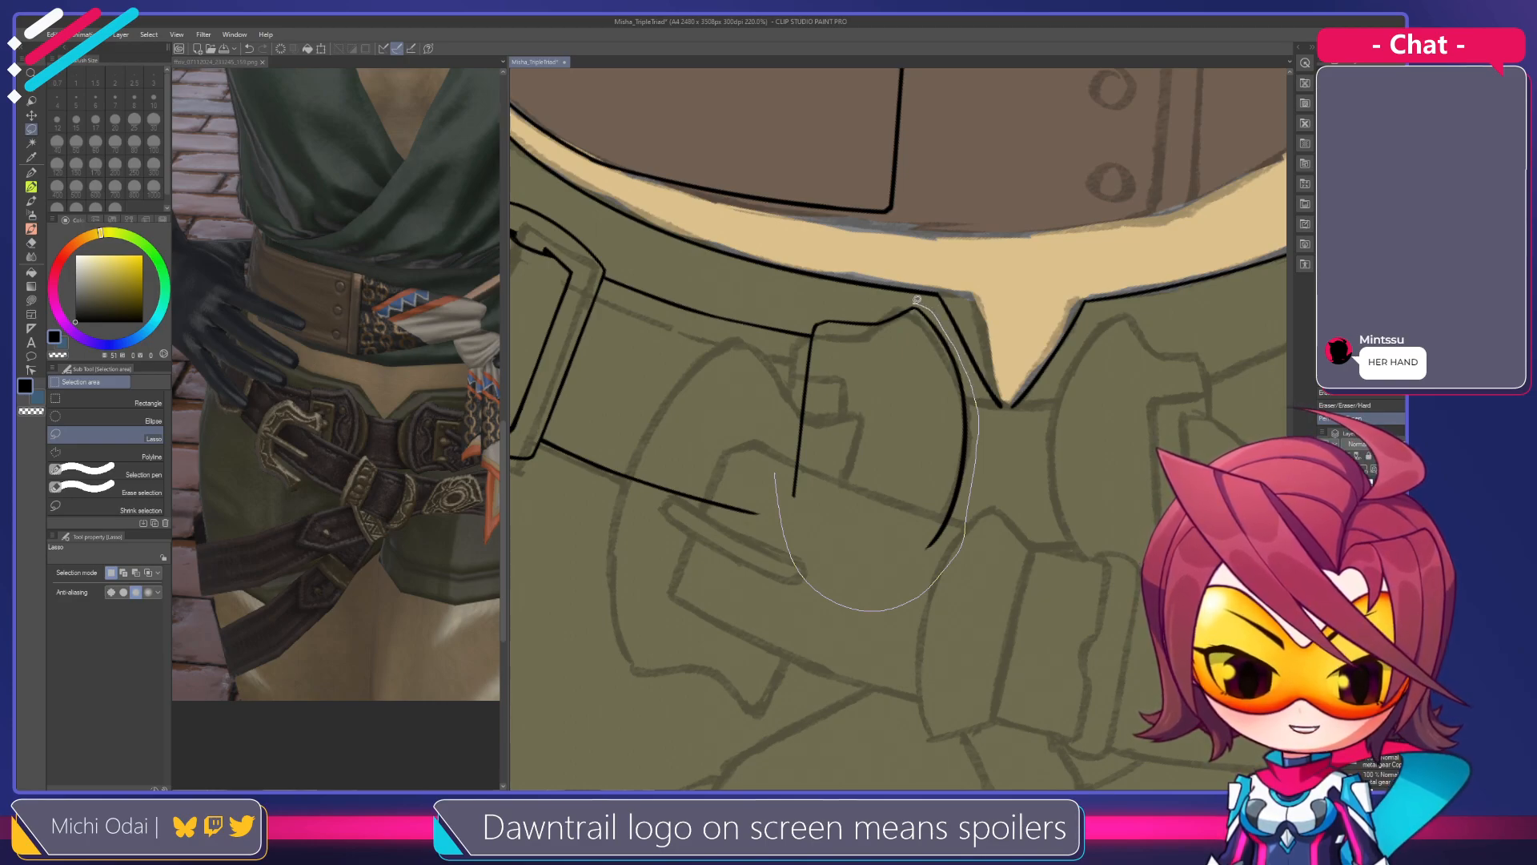
drag(782, 410, 779, 479)
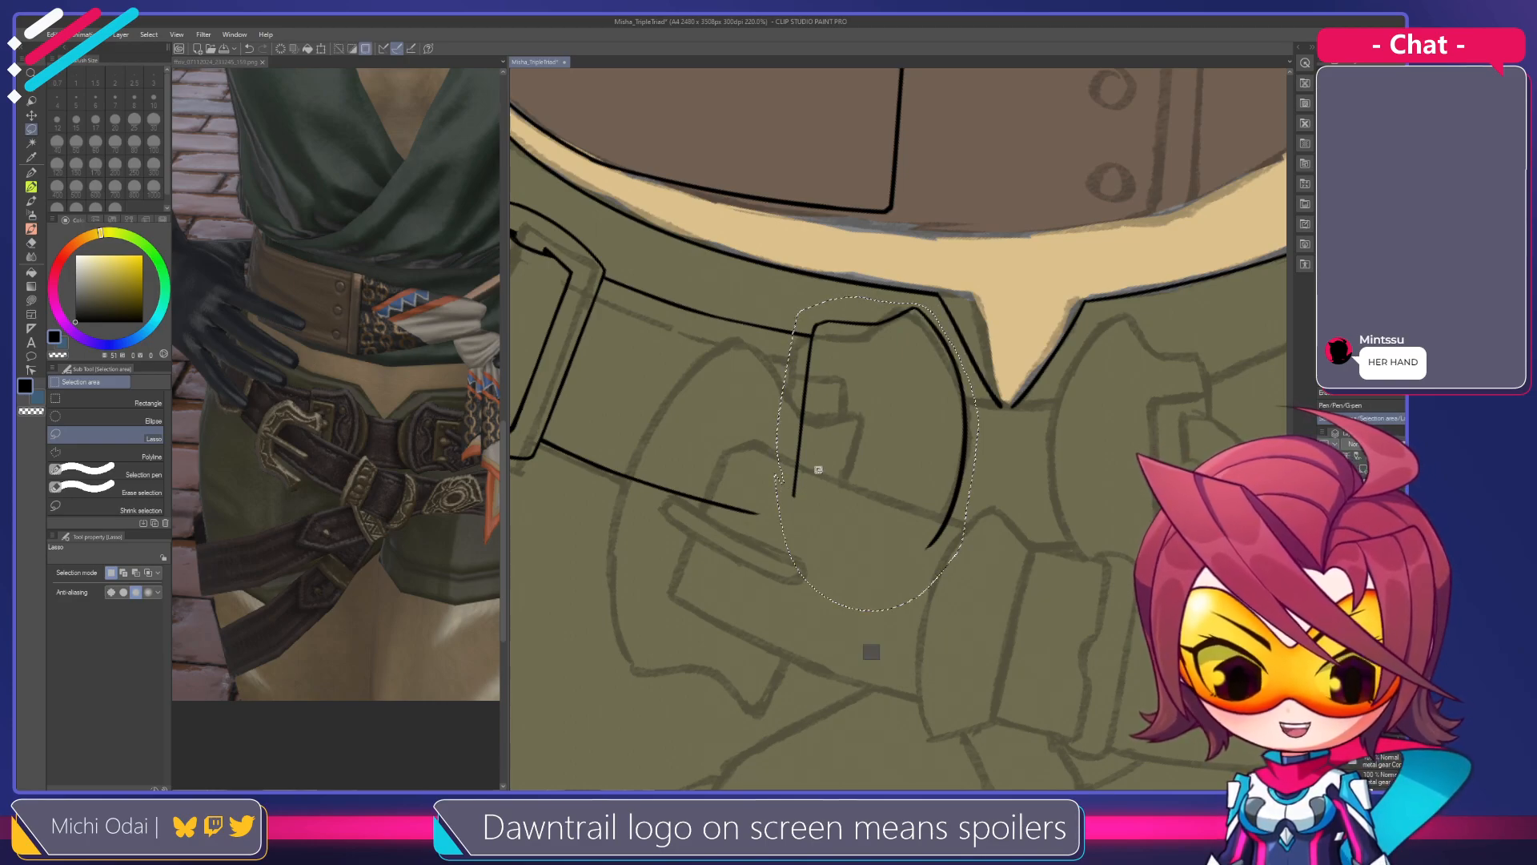
key(k)
drag(808, 427, 789, 421)
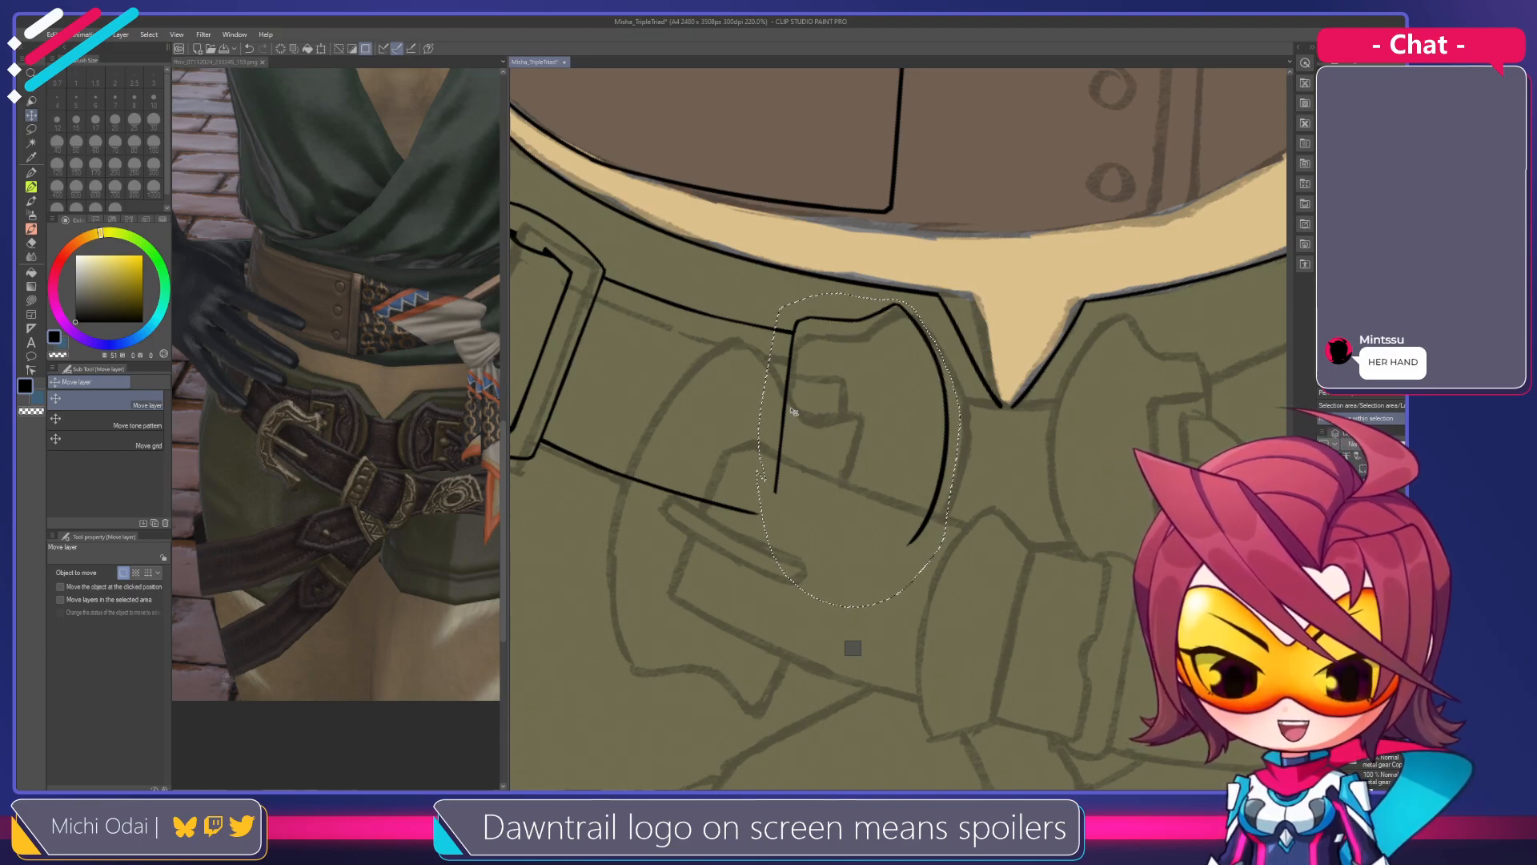
key(ctrl+d)
Ink a second curved line outside the belt plate's front edge to give the plate thickness
mouse_move(896, 366)
mouse_down()
mouse_move(845, 363)
mouse_move(903, 498)
mouse_up()
key(p)
key(ctrl+z)
mouse_move(875, 340)
mouse_down()
mouse_move(903, 506)
mouse_move(898, 368)
mouse_move(895, 497)
mouse_up()
key(ctrl+z)
mouse_move(876, 340)
mouse_down()
mouse_move(906, 373)
mouse_move(923, 329)
mouse_up()
key(ctrl+z)
key(ctrl+z)
key(ctrl+z)
key(ctrl+z)
key(ctrl+z)
key(ctrl+z)
key(ctrl+z)
key(ctrl+z)
key(ctrl+z)
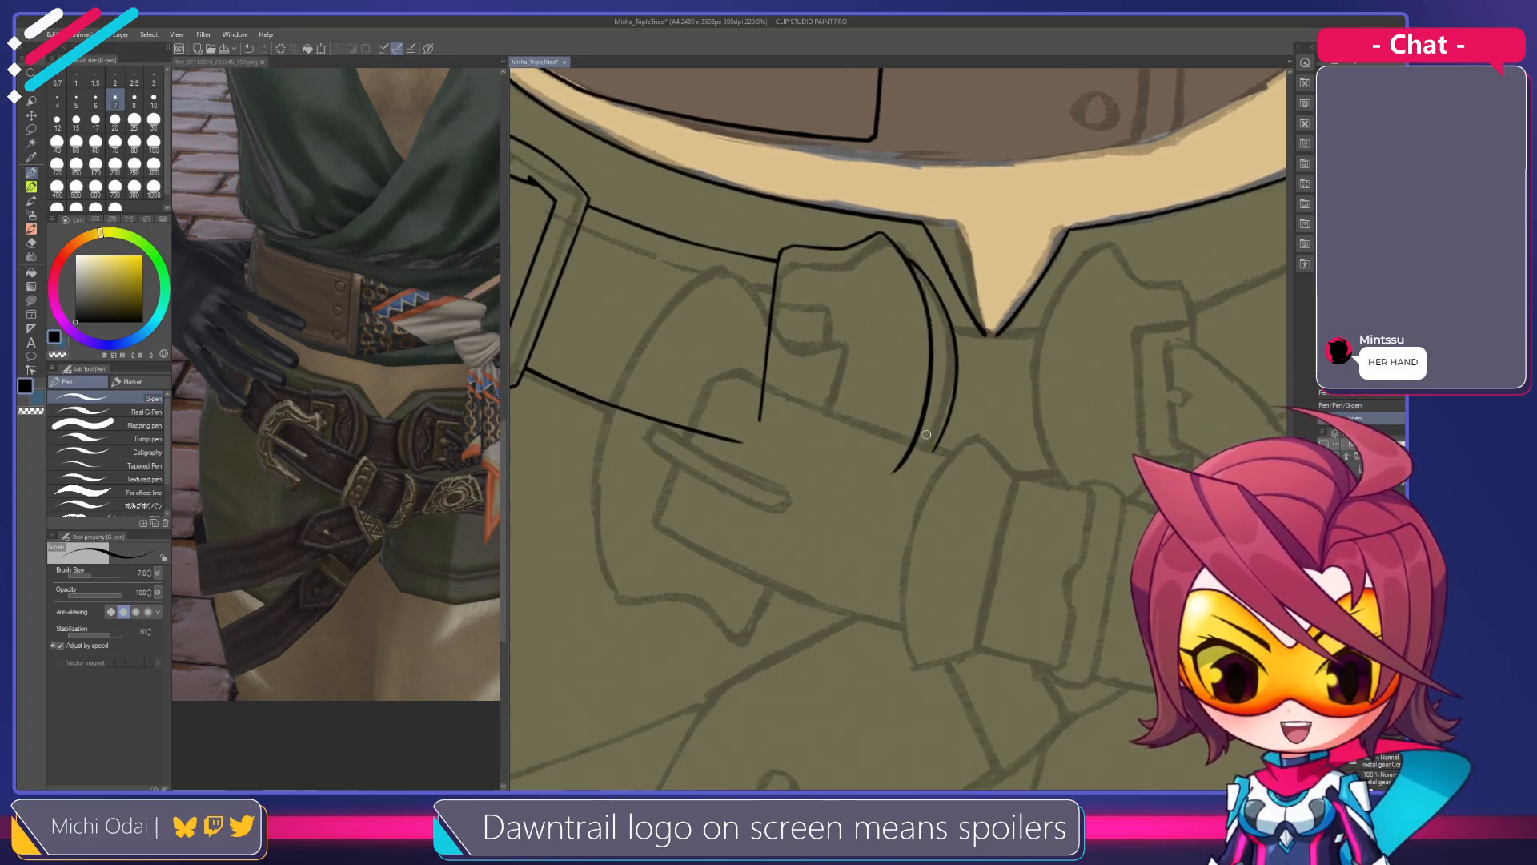
Reduce the hard eraser to size 17 and rework the lower end of the plate's inner curve with eraser and pen
drag(905, 458, 916, 485)
key(e)
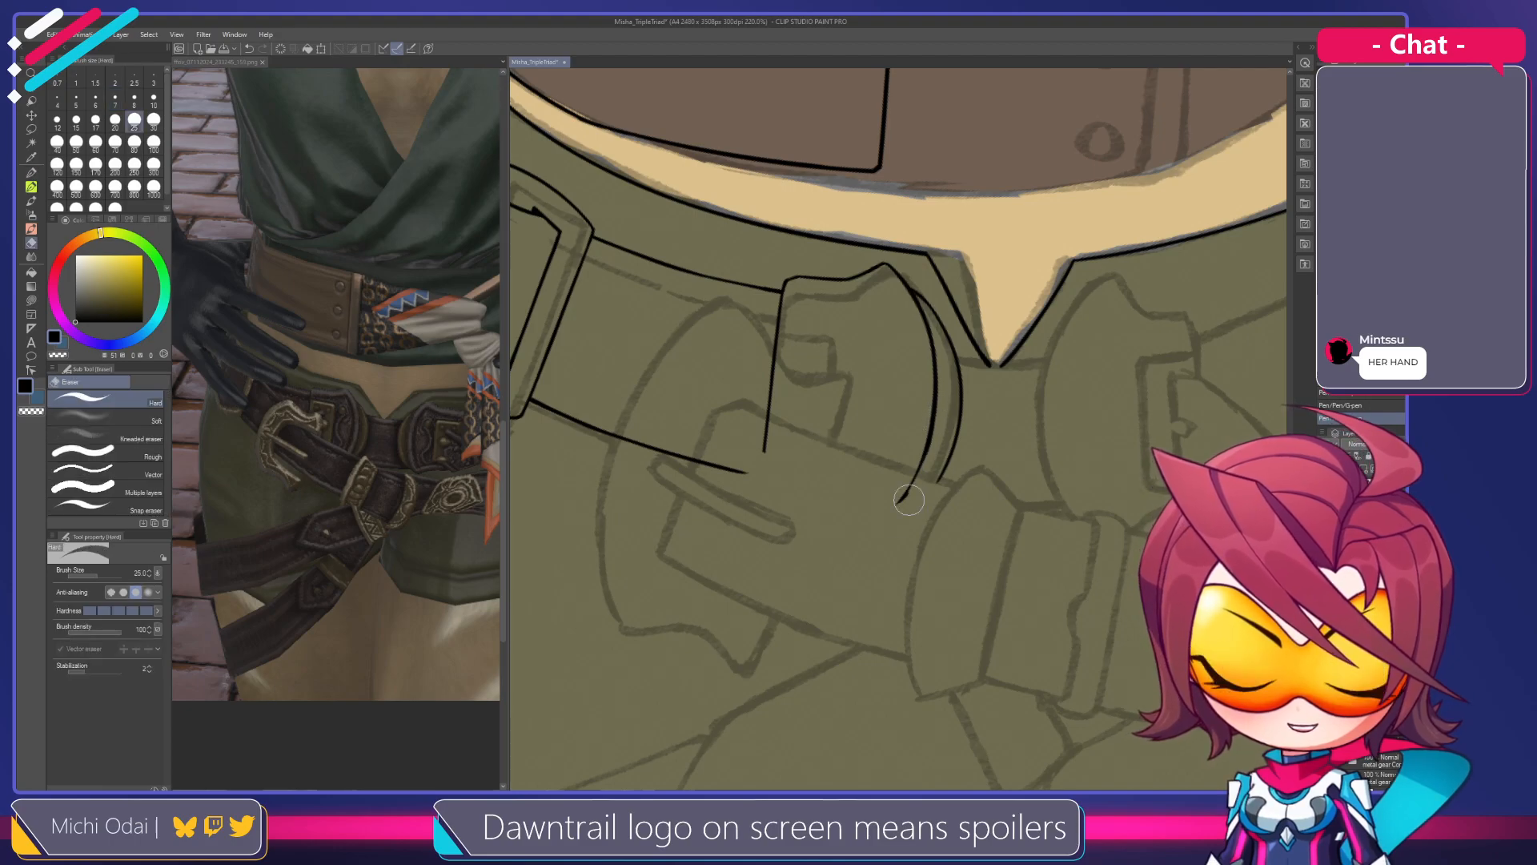
key(bracketleft)
key(bracketleft)
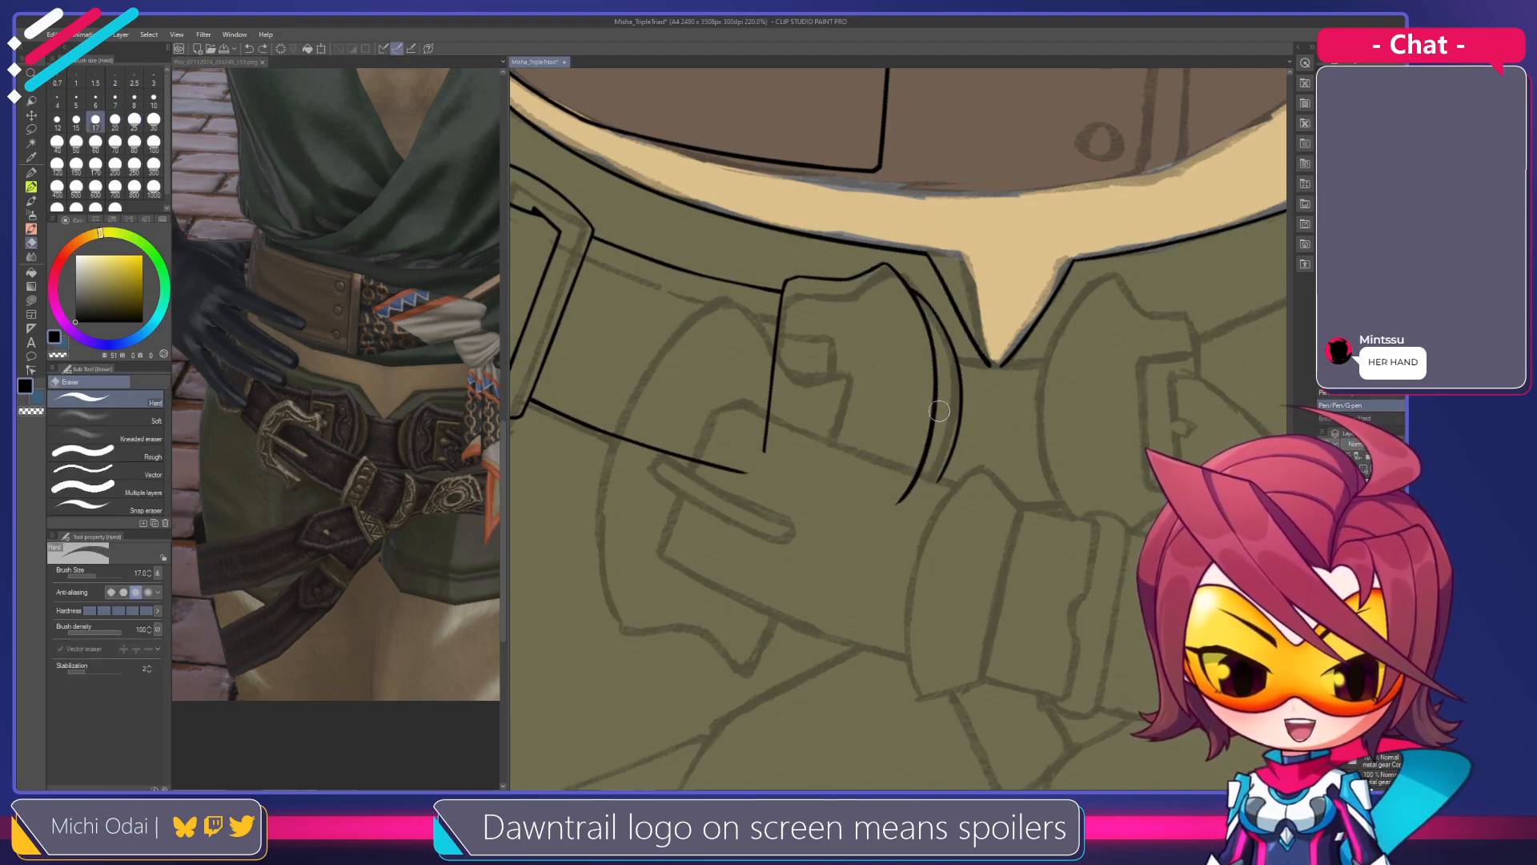
key(p)
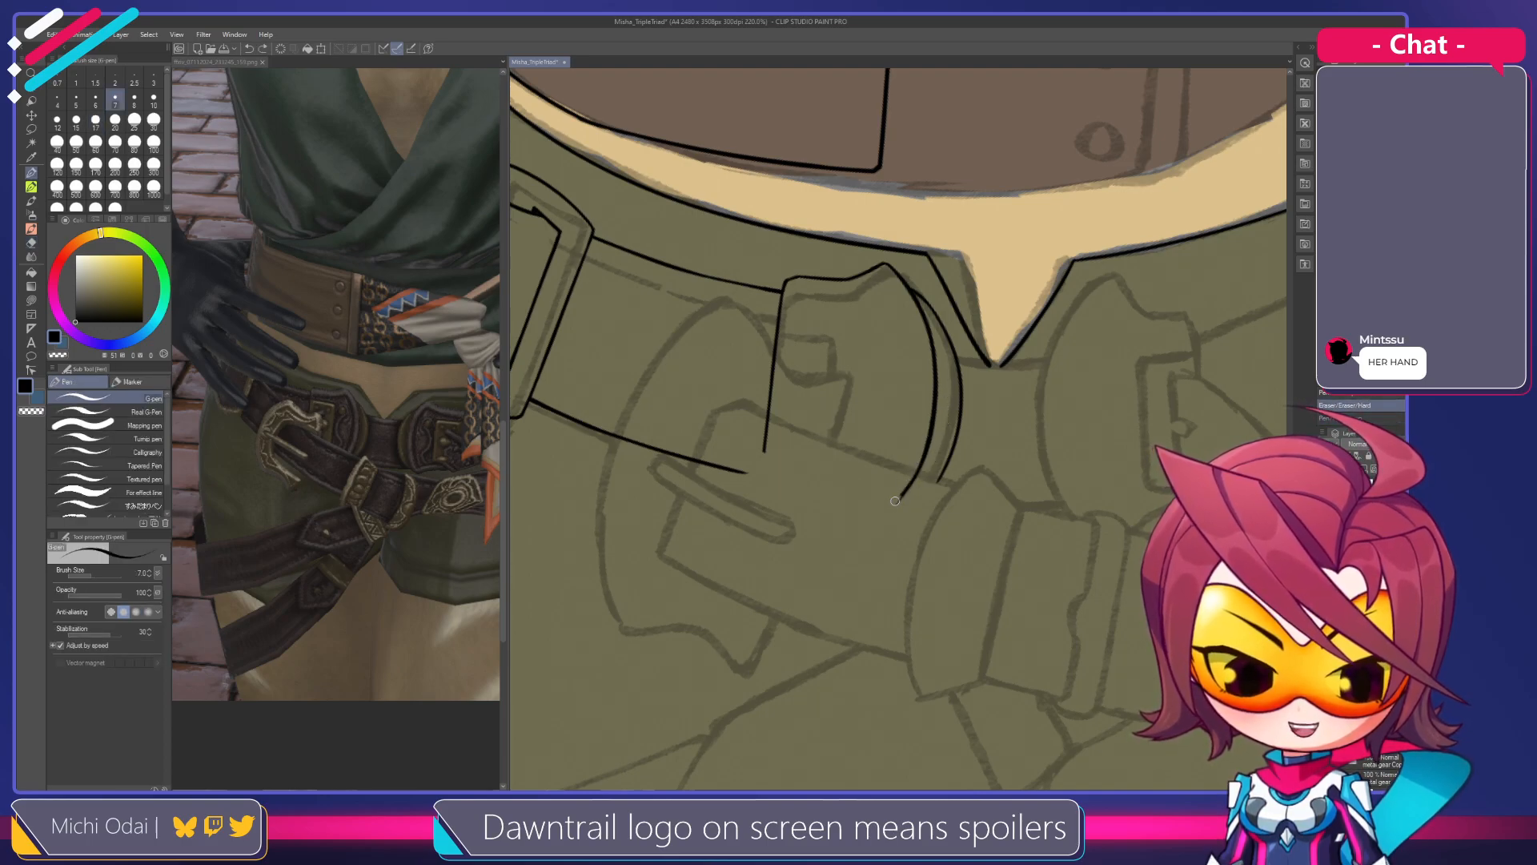
drag(927, 438, 893, 508)
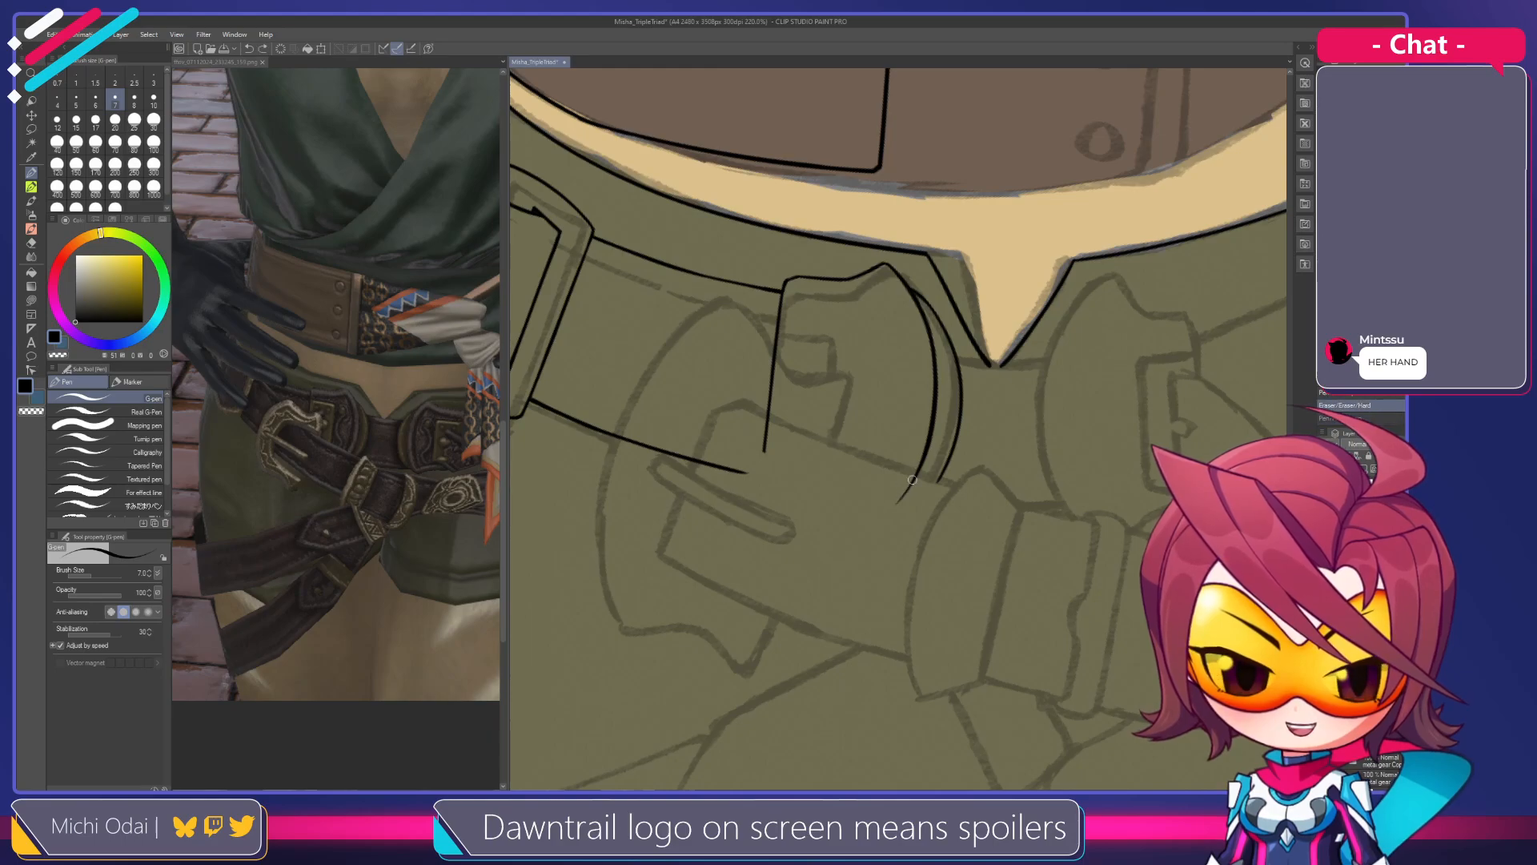
drag(927, 442, 892, 510)
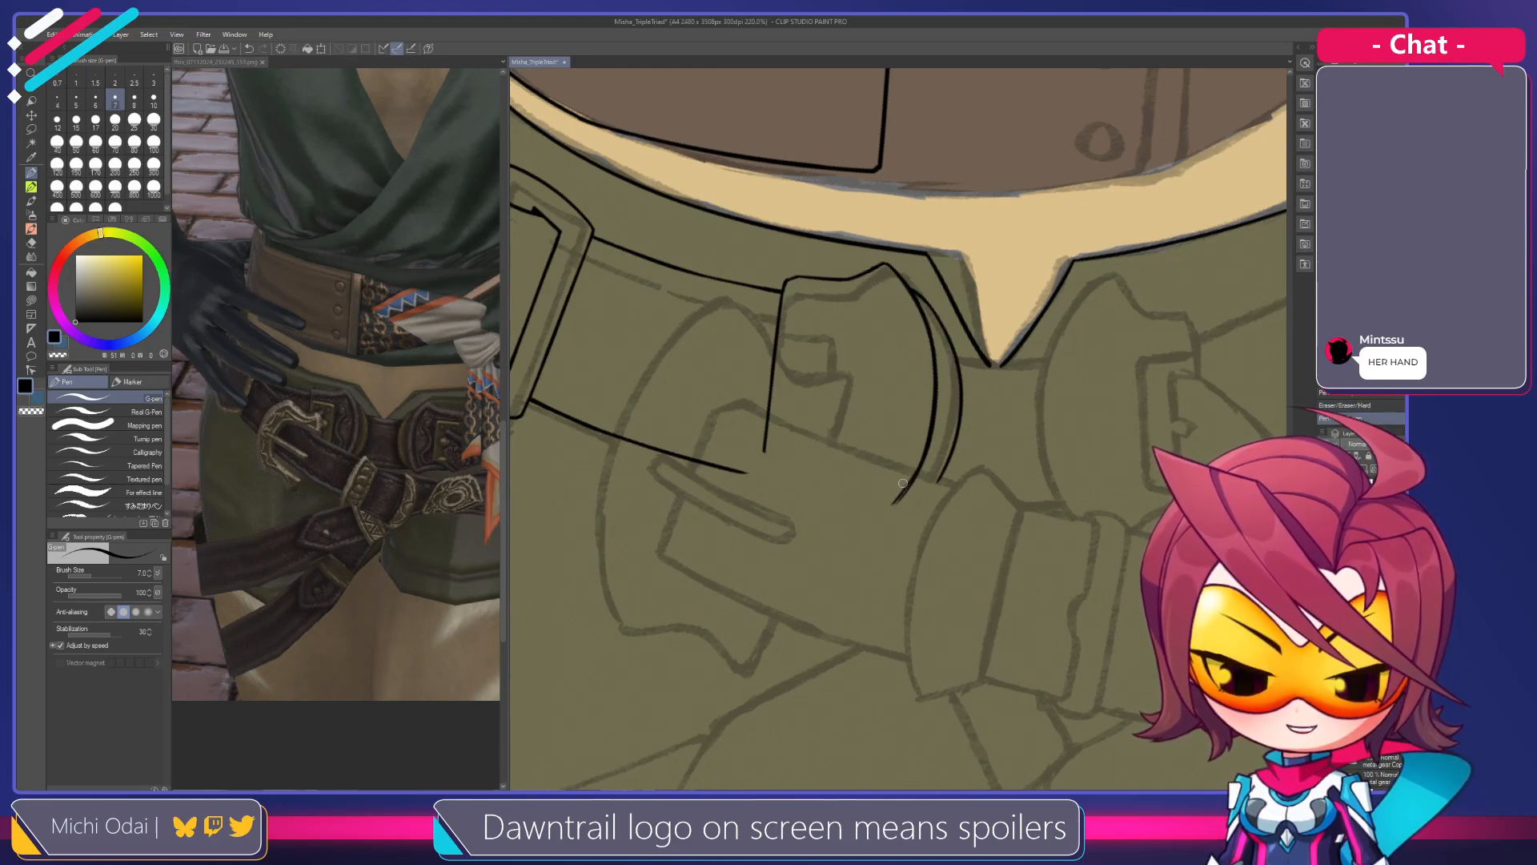
drag(930, 478, 909, 483)
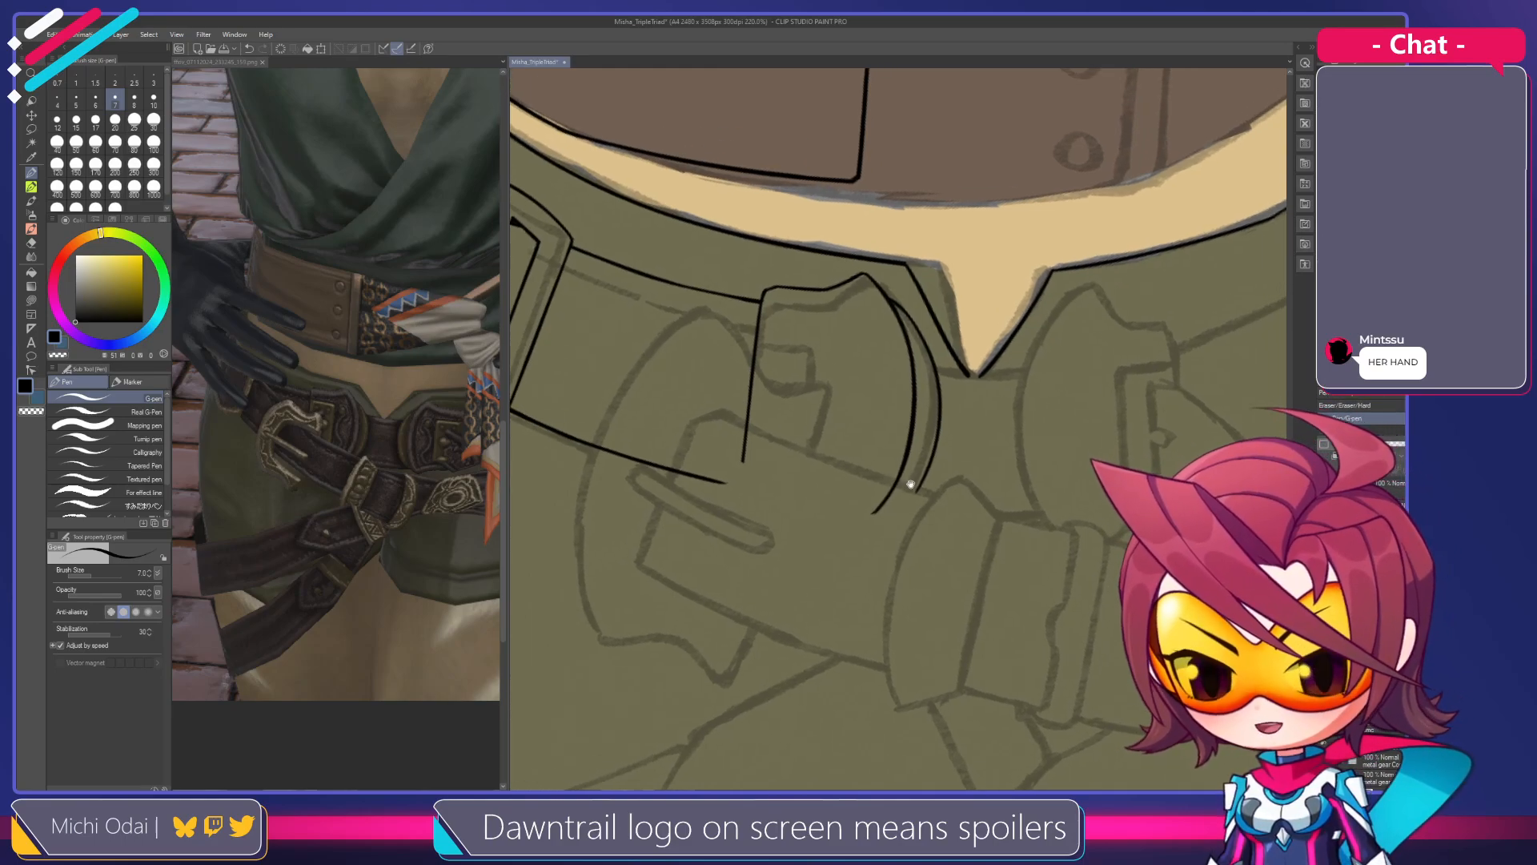
Rotate the canvas and thin the inside of the plate's inner curve with the hard eraser
key(shift+space)
drag(961, 361, 771, 533)
key(e)
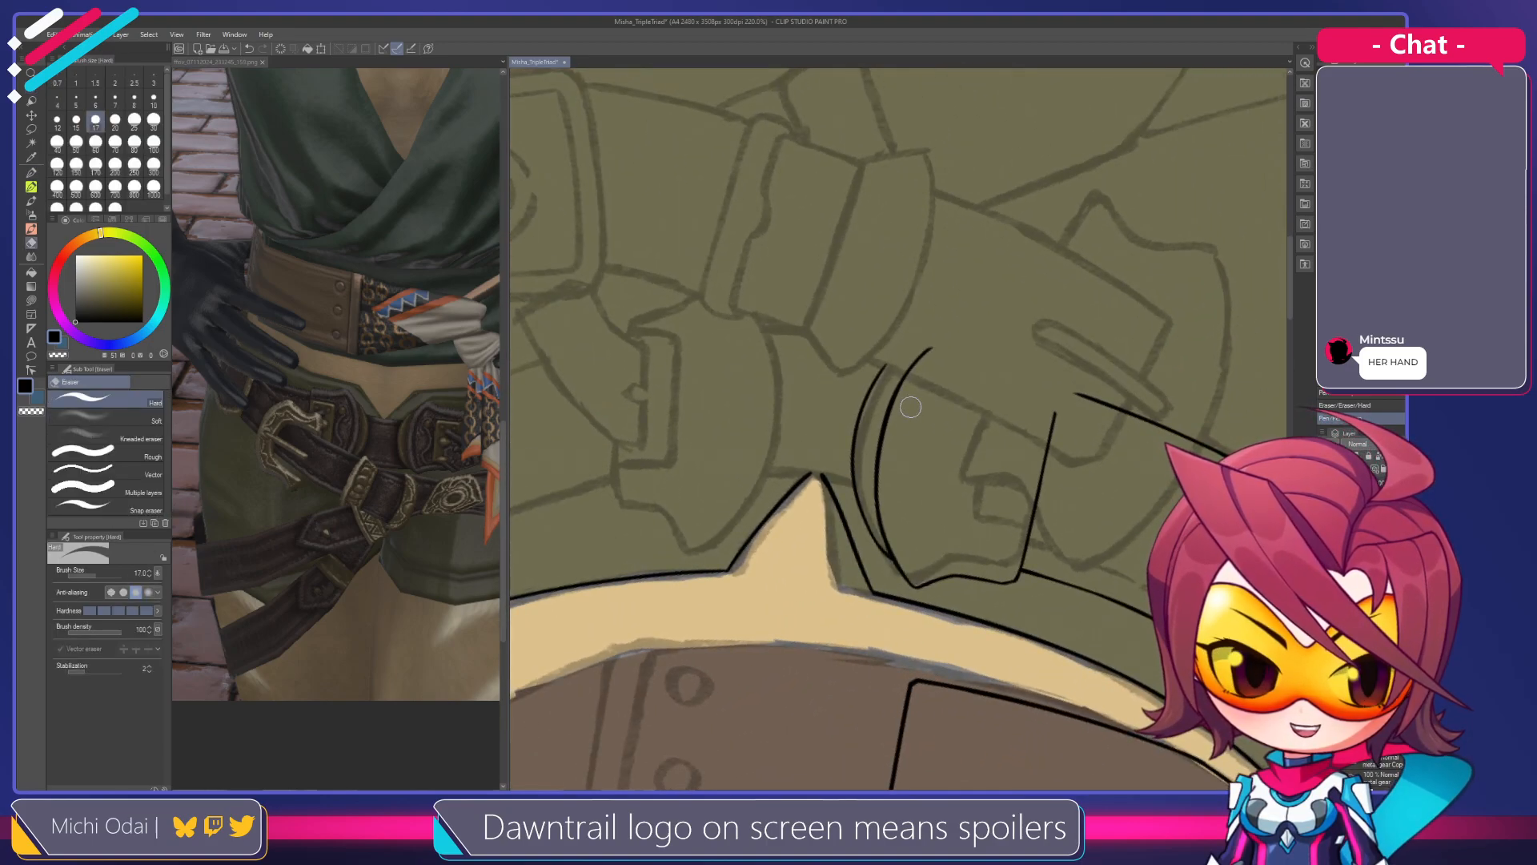
drag(884, 457, 881, 503)
key(ctrl+z)
drag(917, 378, 882, 506)
key(ctrl+z)
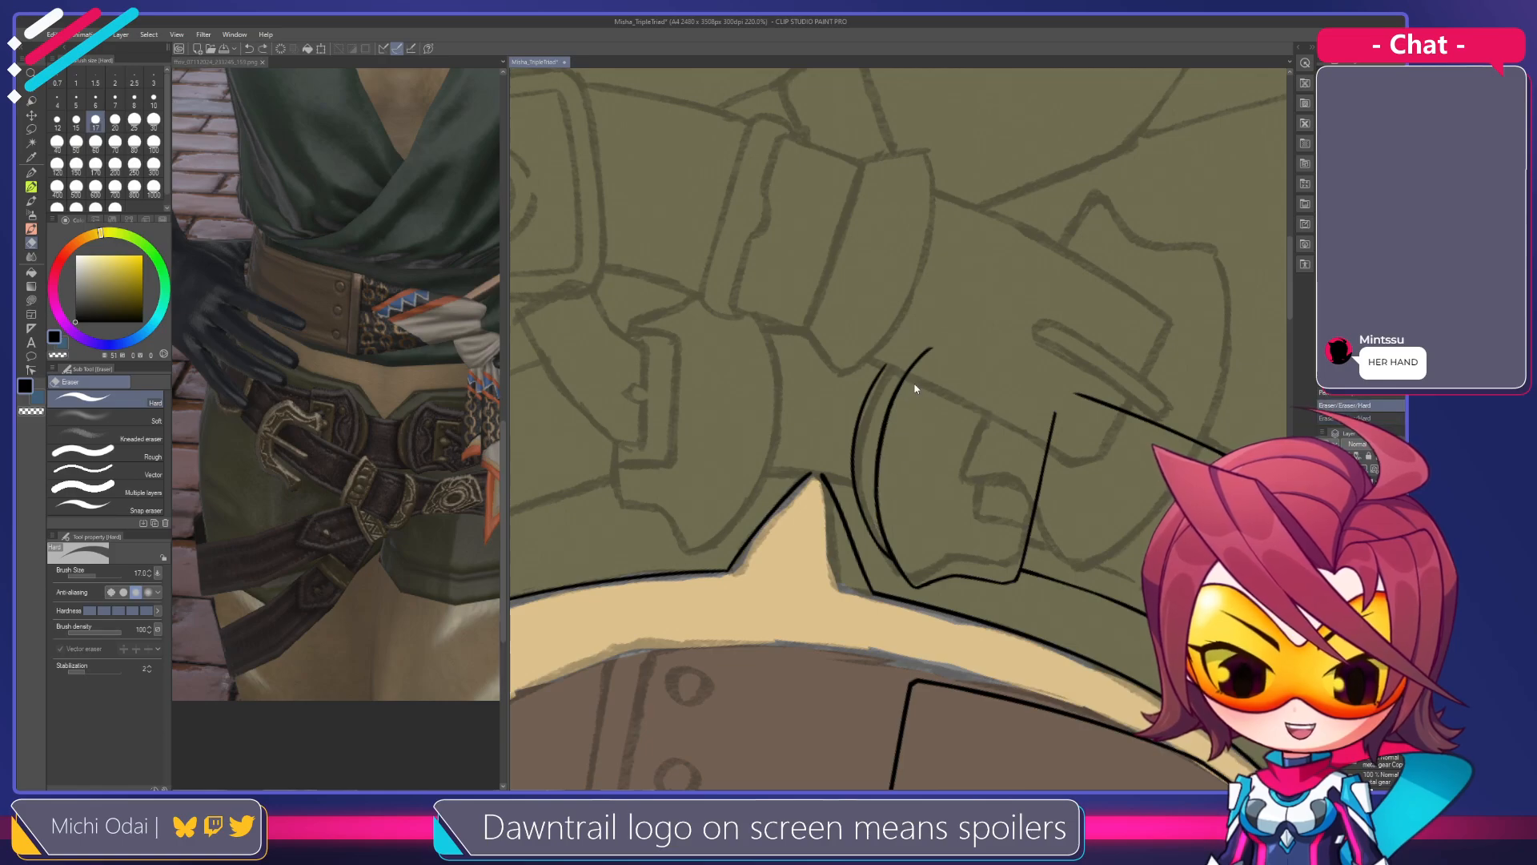
drag(918, 370, 886, 515)
key(ctrl+z)
mouse_move(918, 373)
mouse_down()
mouse_move(884, 443)
mouse_move(889, 533)
mouse_up()
key(ctrl+z)
drag(911, 387, 890, 528)
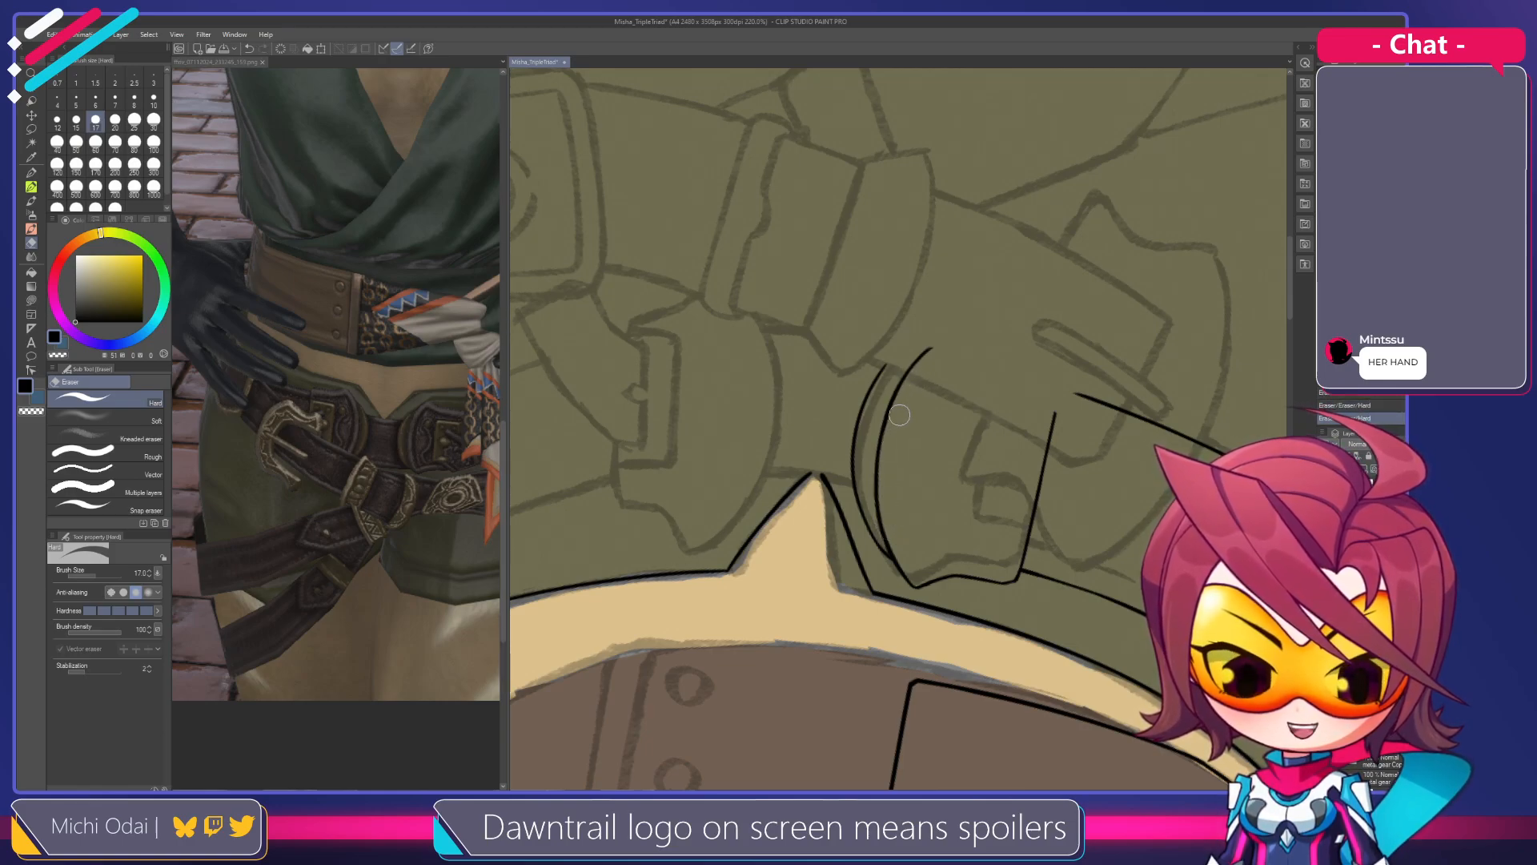
Return the canvas to its upright angle and ink the short upper line of the inner bracket on the belt plate
key(r)
drag(976, 383, 936, 406)
mouse_move(936, 406)
mouse_down()
mouse_move(996, 434)
mouse_move(888, 417)
mouse_move(934, 432)
mouse_move(1028, 359)
mouse_move(999, 326)
mouse_move(935, 337)
mouse_move(916, 402)
mouse_move(852, 361)
mouse_move(891, 369)
mouse_up()
key(p)
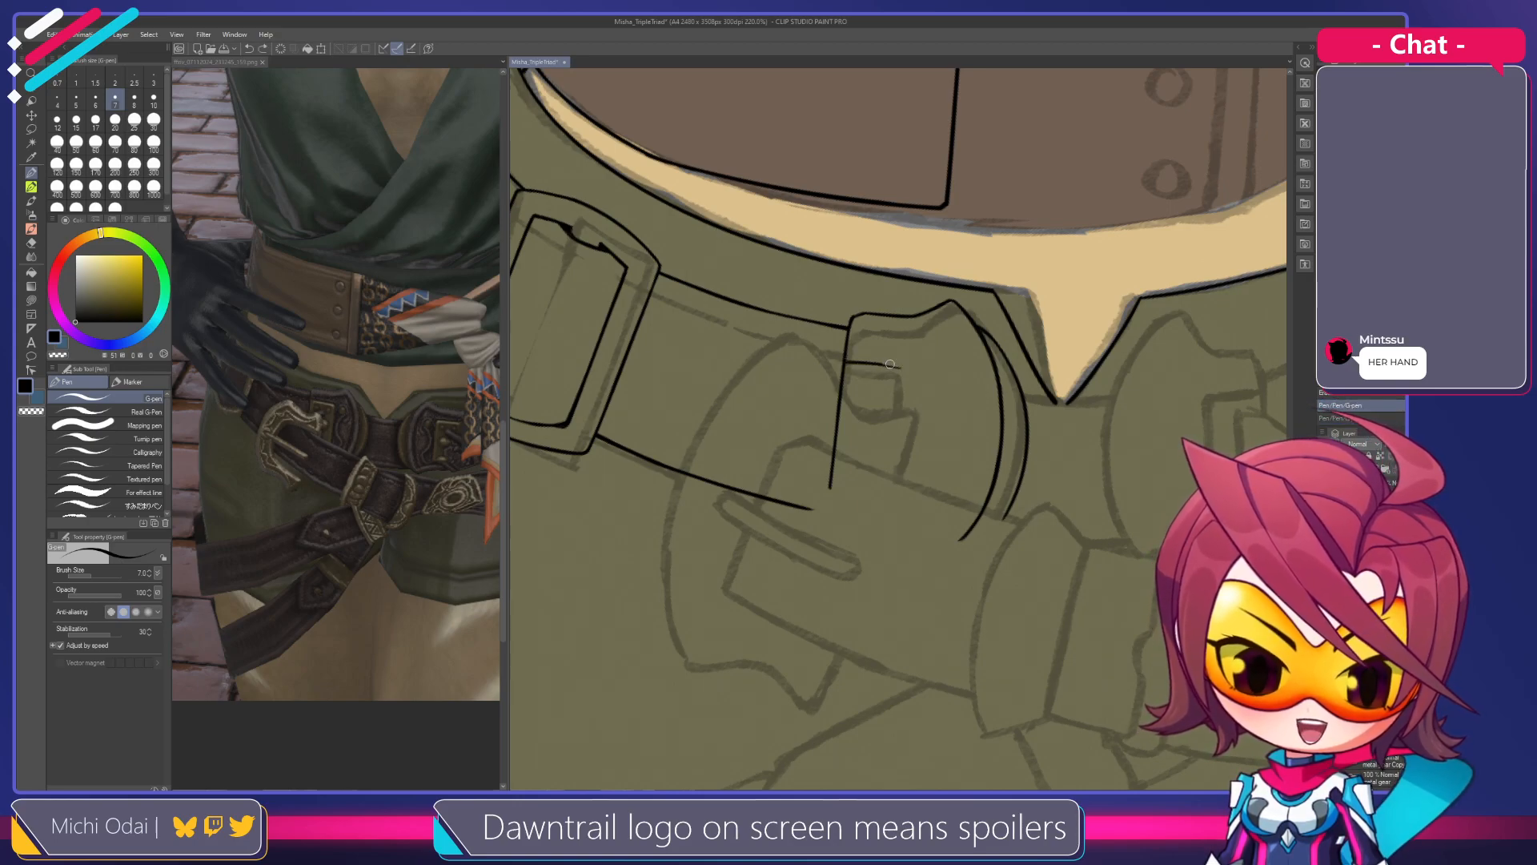
mouse_move(843, 360)
mouse_down()
mouse_move(906, 368)
mouse_move(867, 364)
mouse_move(893, 367)
mouse_up()
key(ctrl+z)
key(ctrl+z)
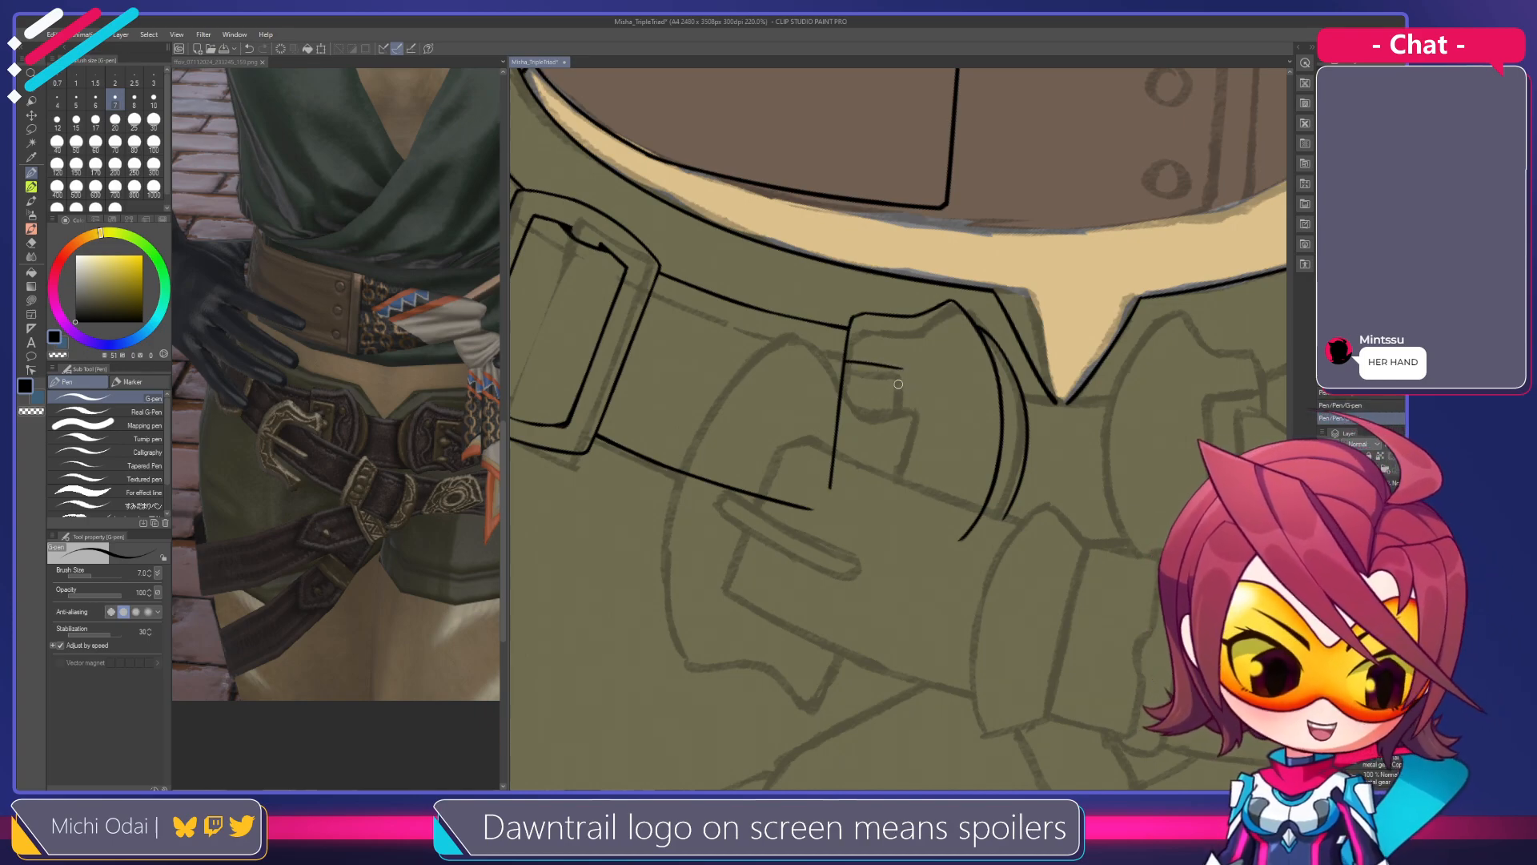
drag(910, 389, 908, 360)
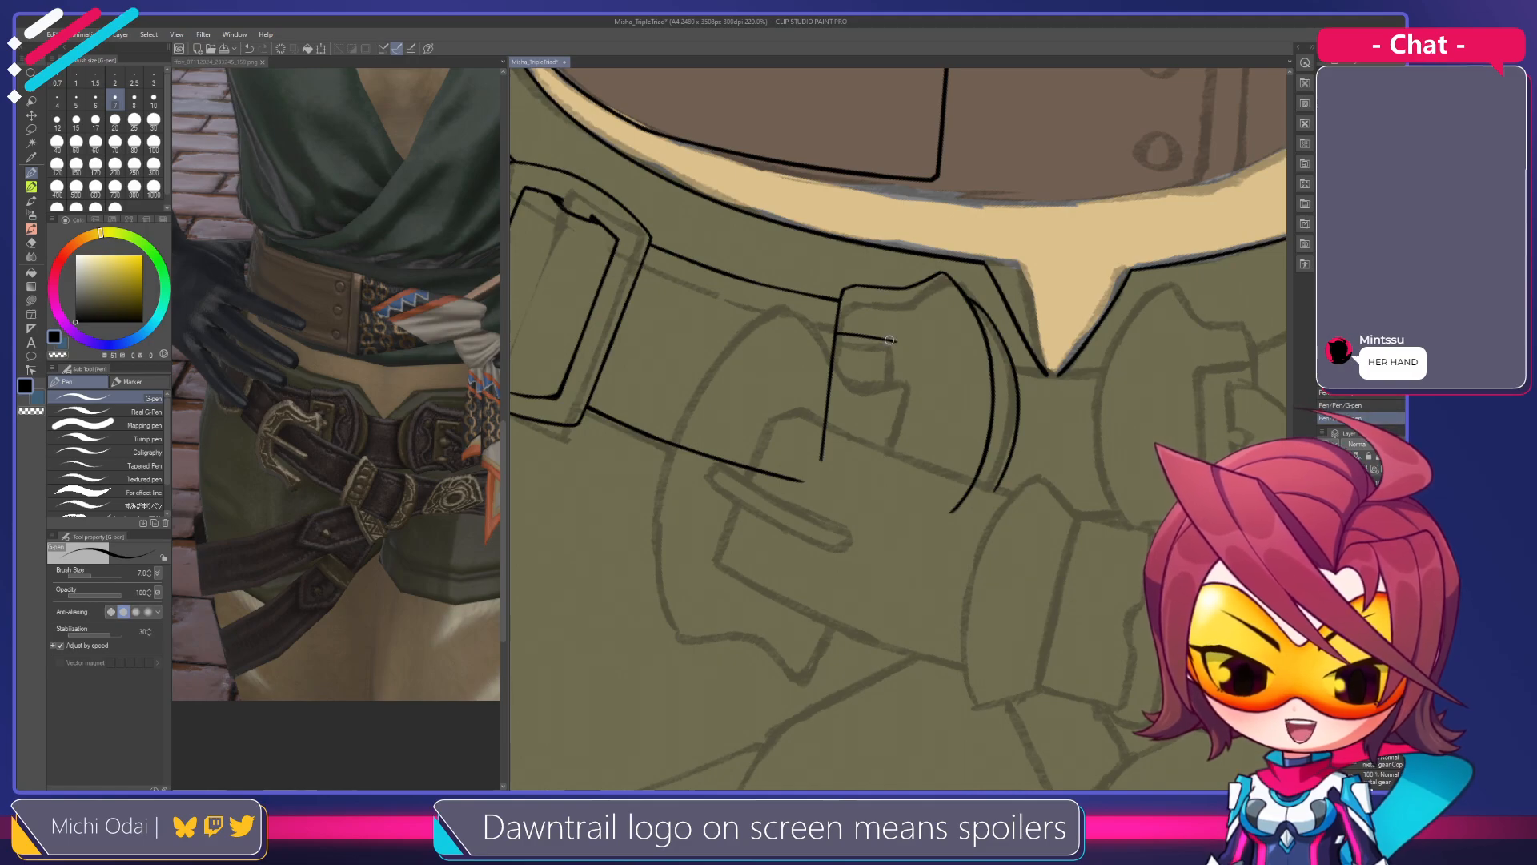
Ink the inner bracket's side line downward from the outer end of its upper line
drag(895, 342, 889, 425)
key(ctrl+z)
key(ctrl+z)
key(ctrl+z)
drag(899, 343, 894, 415)
key(ctrl+z)
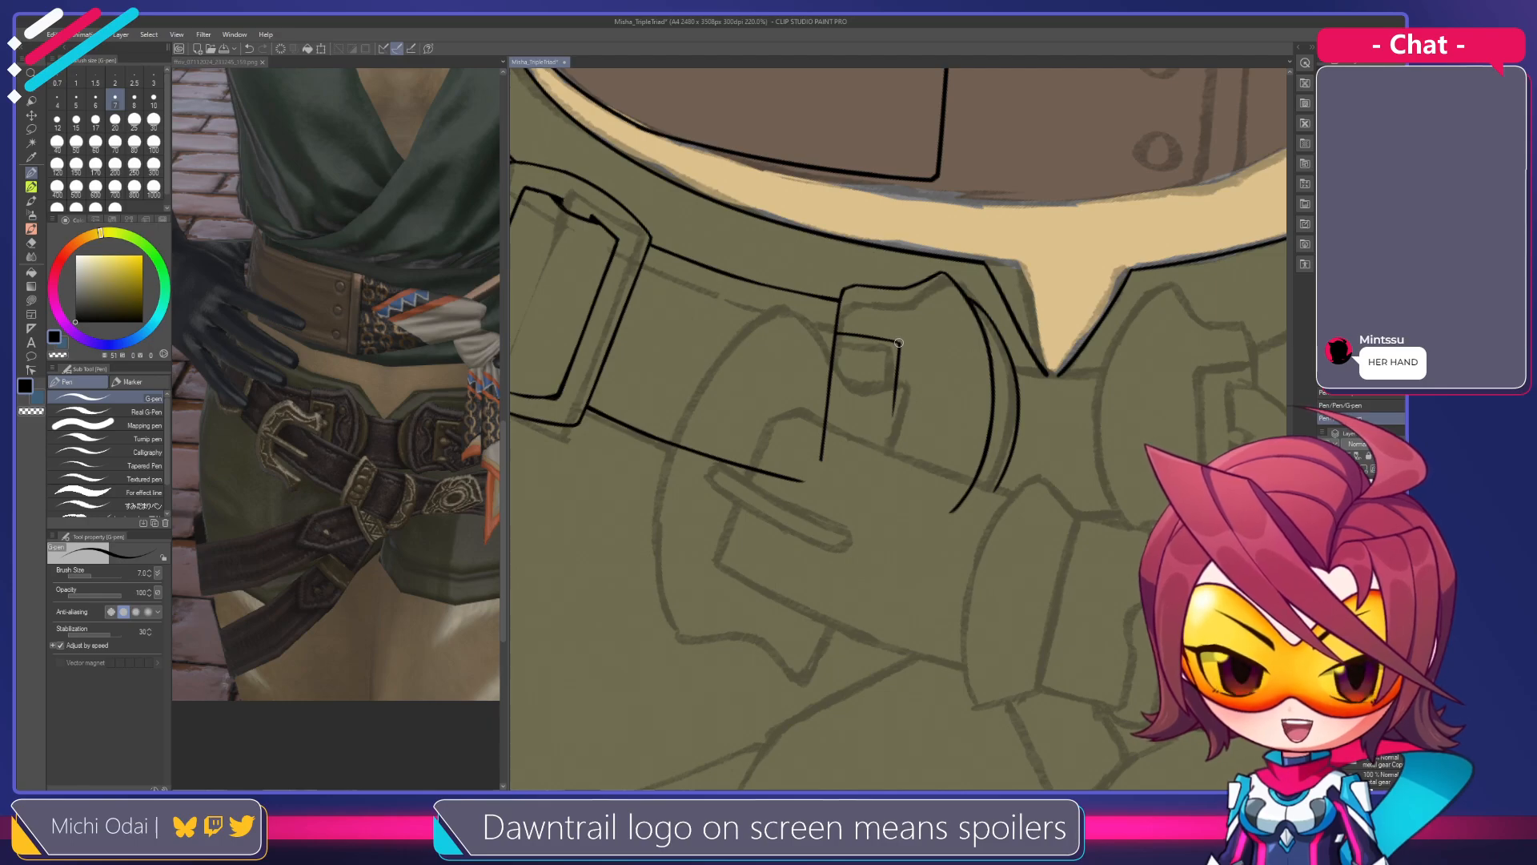
Clean the inner bracket's corner and trim the lower end of the plate's buckle-side edge with the hard eraser
key(e)
mouse_move(903, 342)
mouse_down()
mouse_move(920, 408)
mouse_move(906, 374)
mouse_up()
key(p)
key(e)
drag(846, 438, 834, 378)
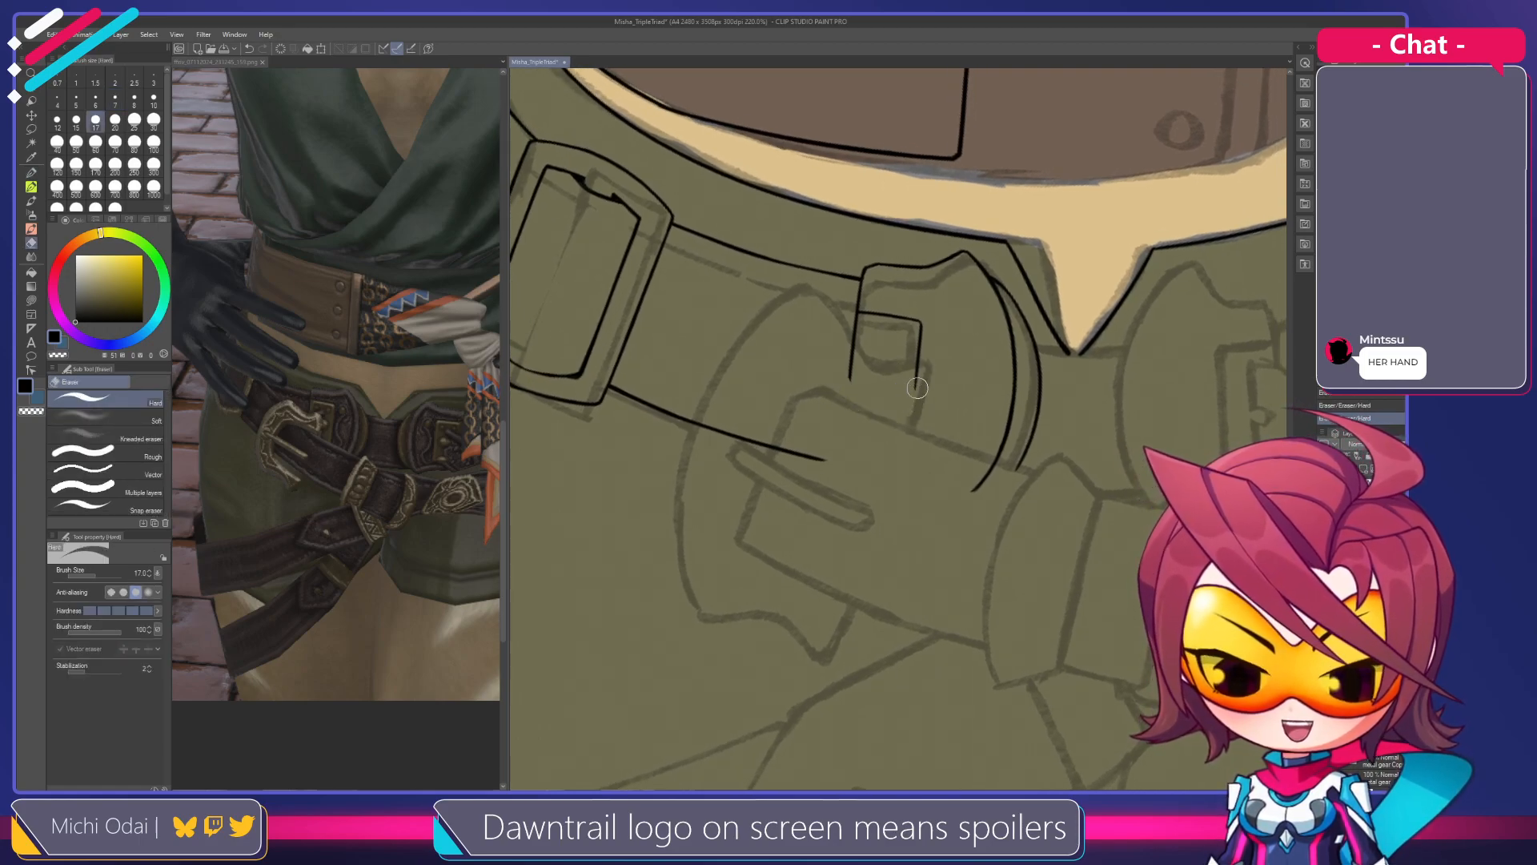
key(p)
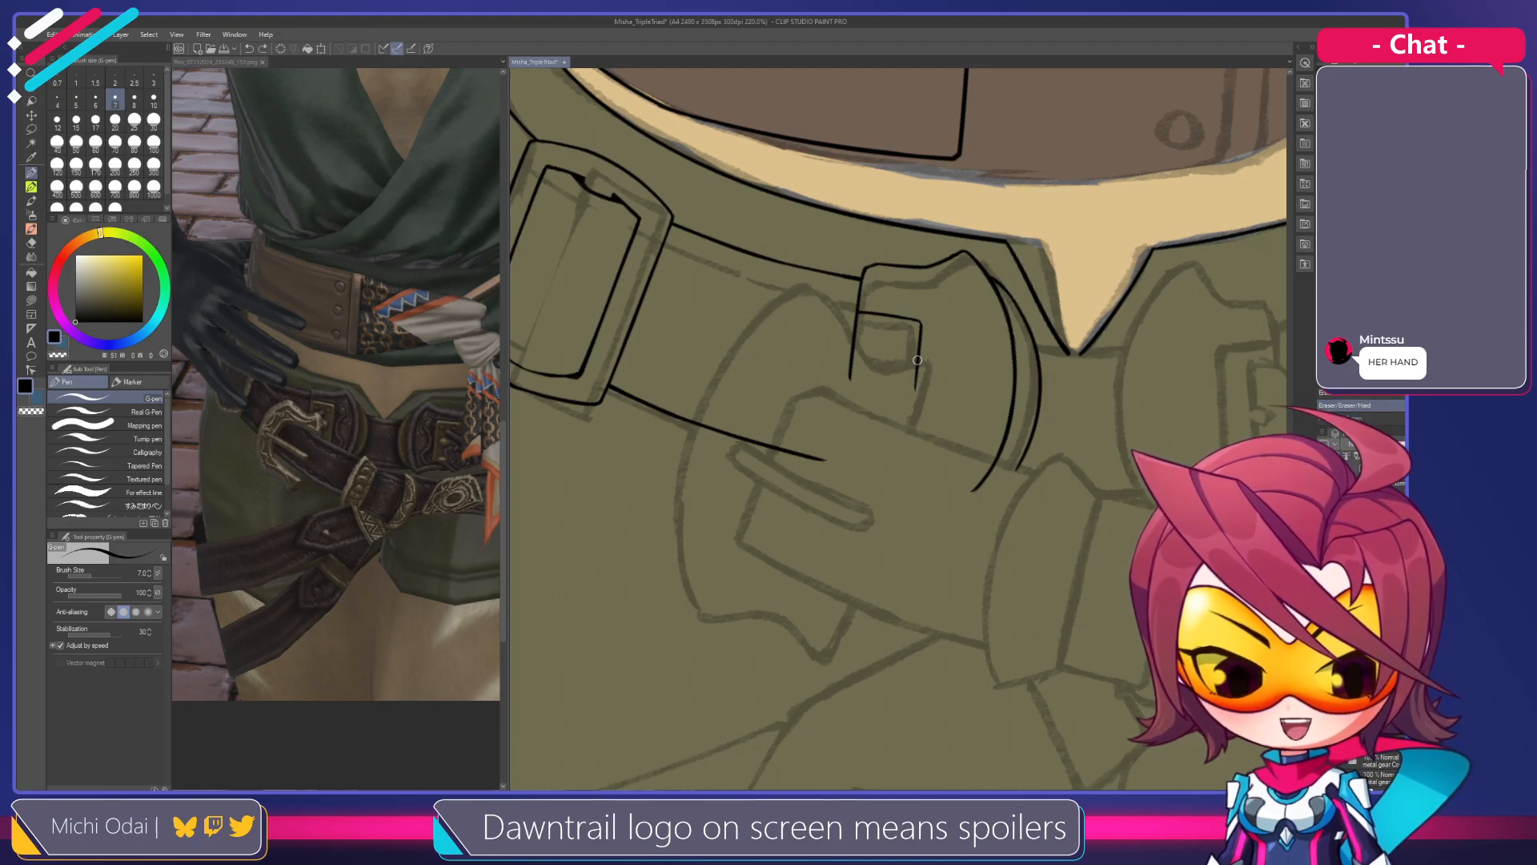
mouse_move(918, 368)
mouse_down()
mouse_move(838, 377)
mouse_move(853, 351)
mouse_move(854, 385)
mouse_move(902, 384)
mouse_up()
key(ctrl+z)
key(ctrl+z)
mouse_move(803, 379)
mouse_down()
mouse_move(905, 383)
mouse_move(993, 441)
mouse_move(951, 497)
mouse_up()
key(ctrl+z)
Rotate the canvas and ink the belt's upper edge from the plate past the tip of the waistband's V notch
key(r)
drag(892, 264, 839, 202)
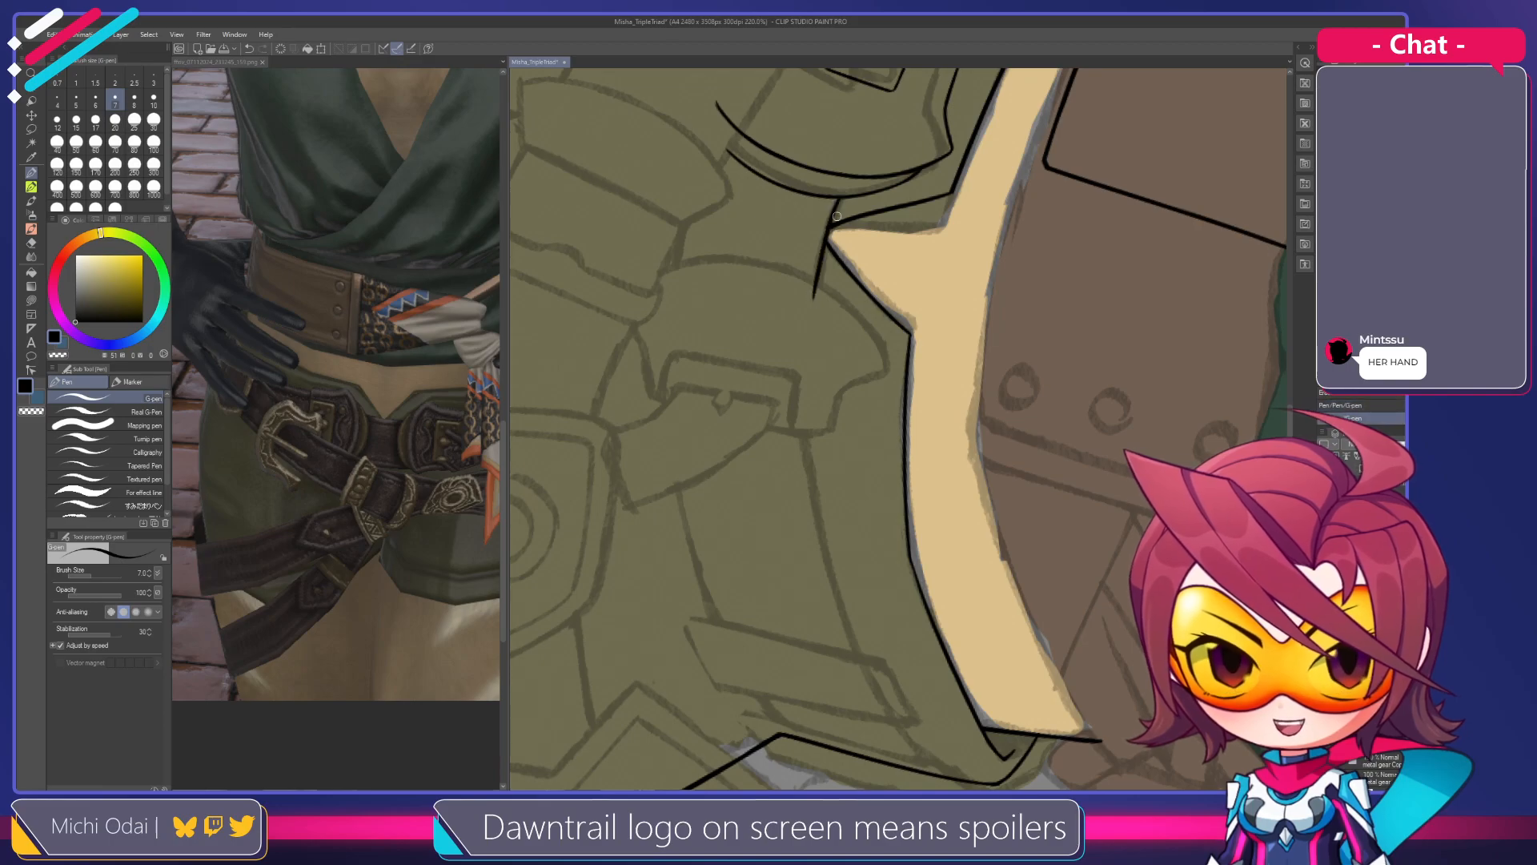
drag(839, 199, 818, 287)
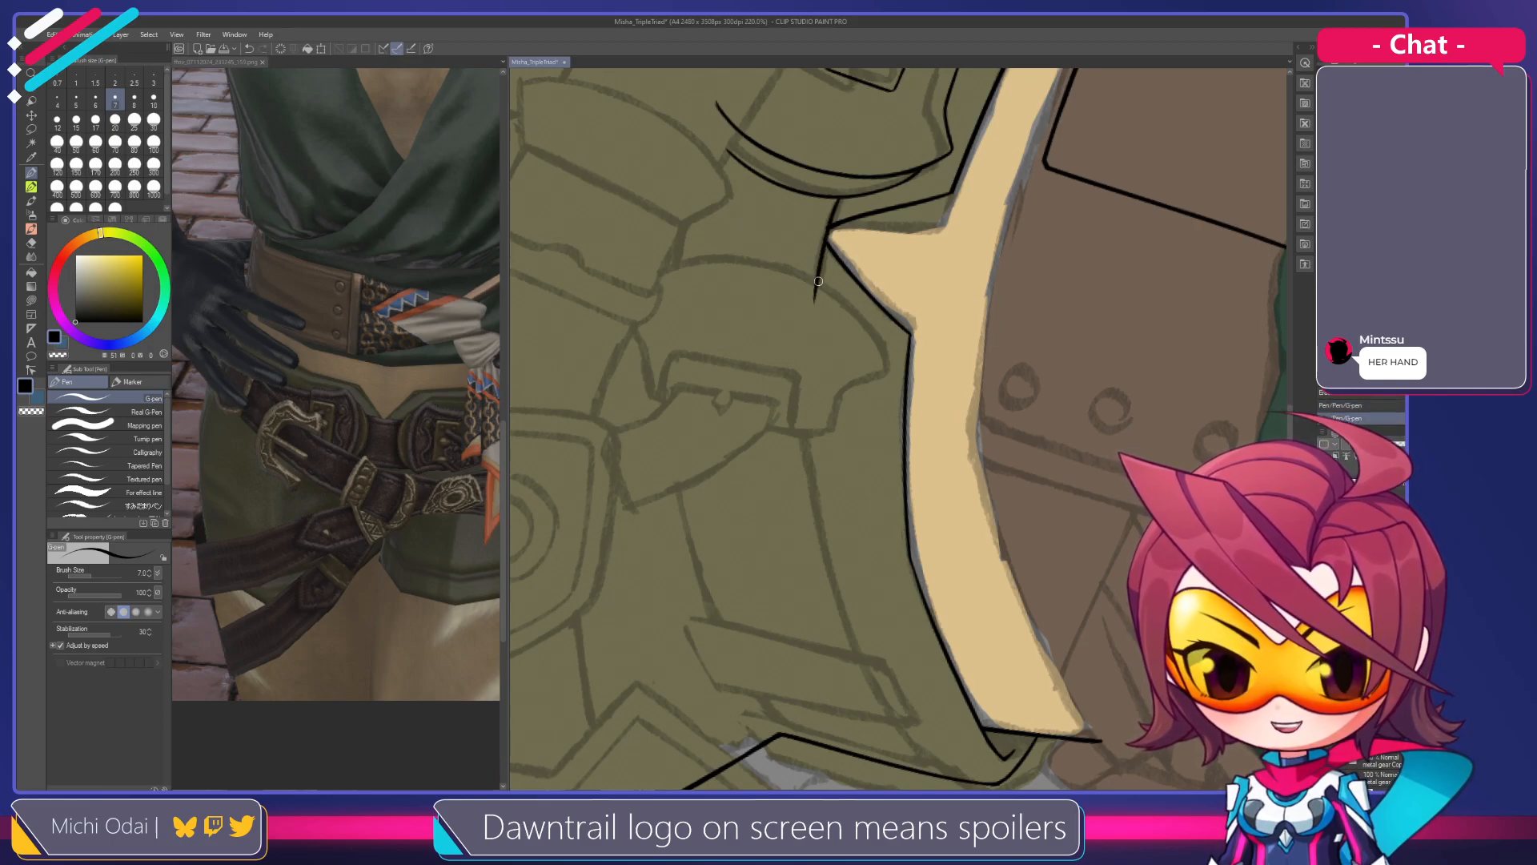
key(ctrl+z)
drag(839, 200, 814, 301)
key(ctrl+z)
drag(840, 199, 811, 311)
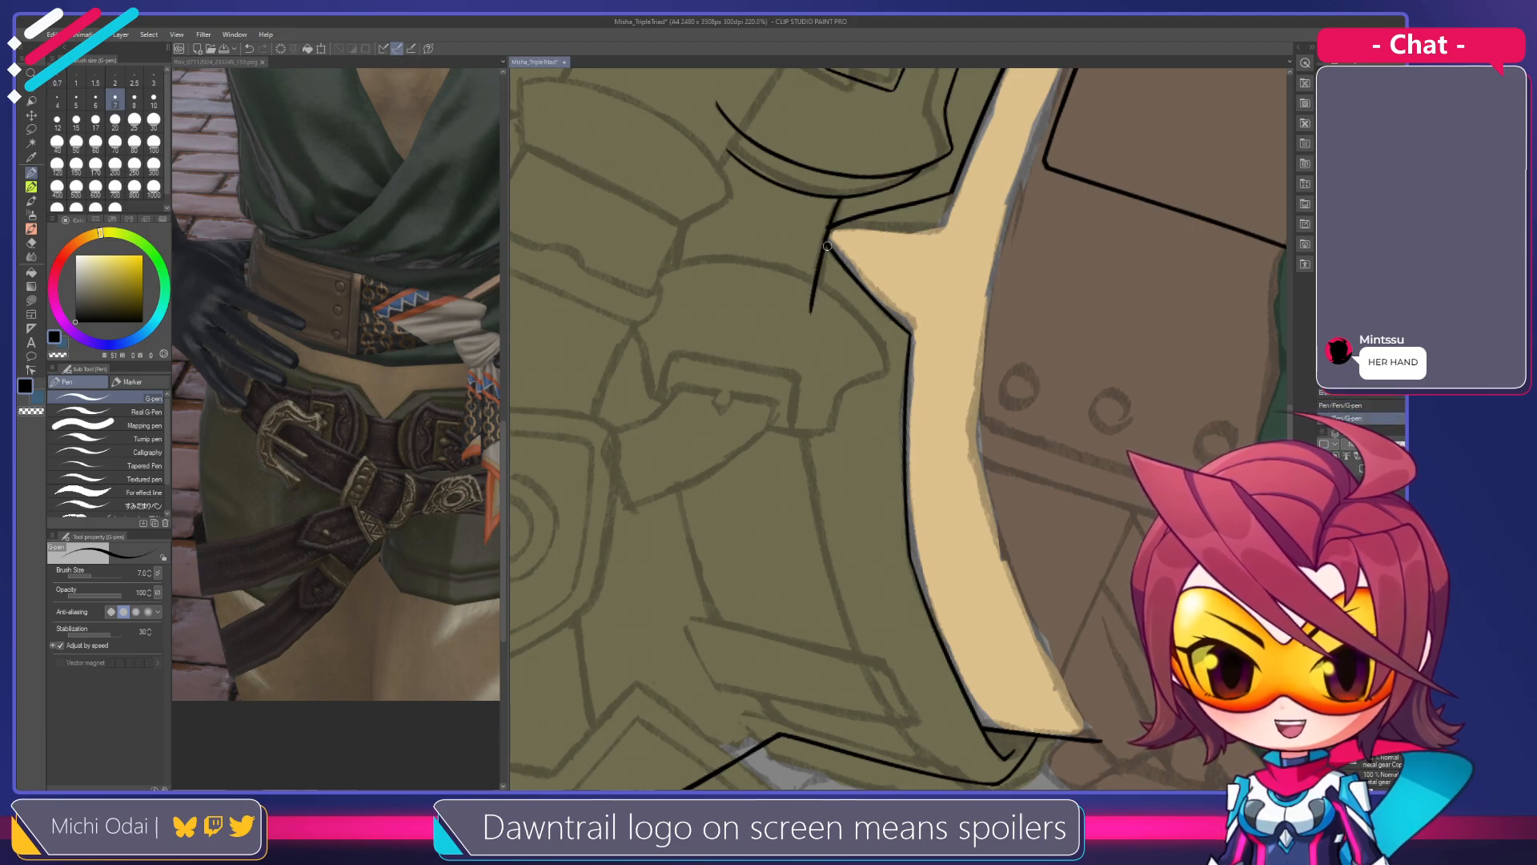
Clean the new upper belt edge around the V notch's tip with the hard eraser and rotate the canvas back upright
key(e)
drag(829, 215, 805, 335)
key(ctrl+z)
mouse_move(826, 213)
mouse_down()
mouse_move(753, 489)
mouse_move(791, 342)
mouse_move(919, 319)
mouse_move(929, 278)
mouse_move(979, 283)
mouse_up()
key(r)
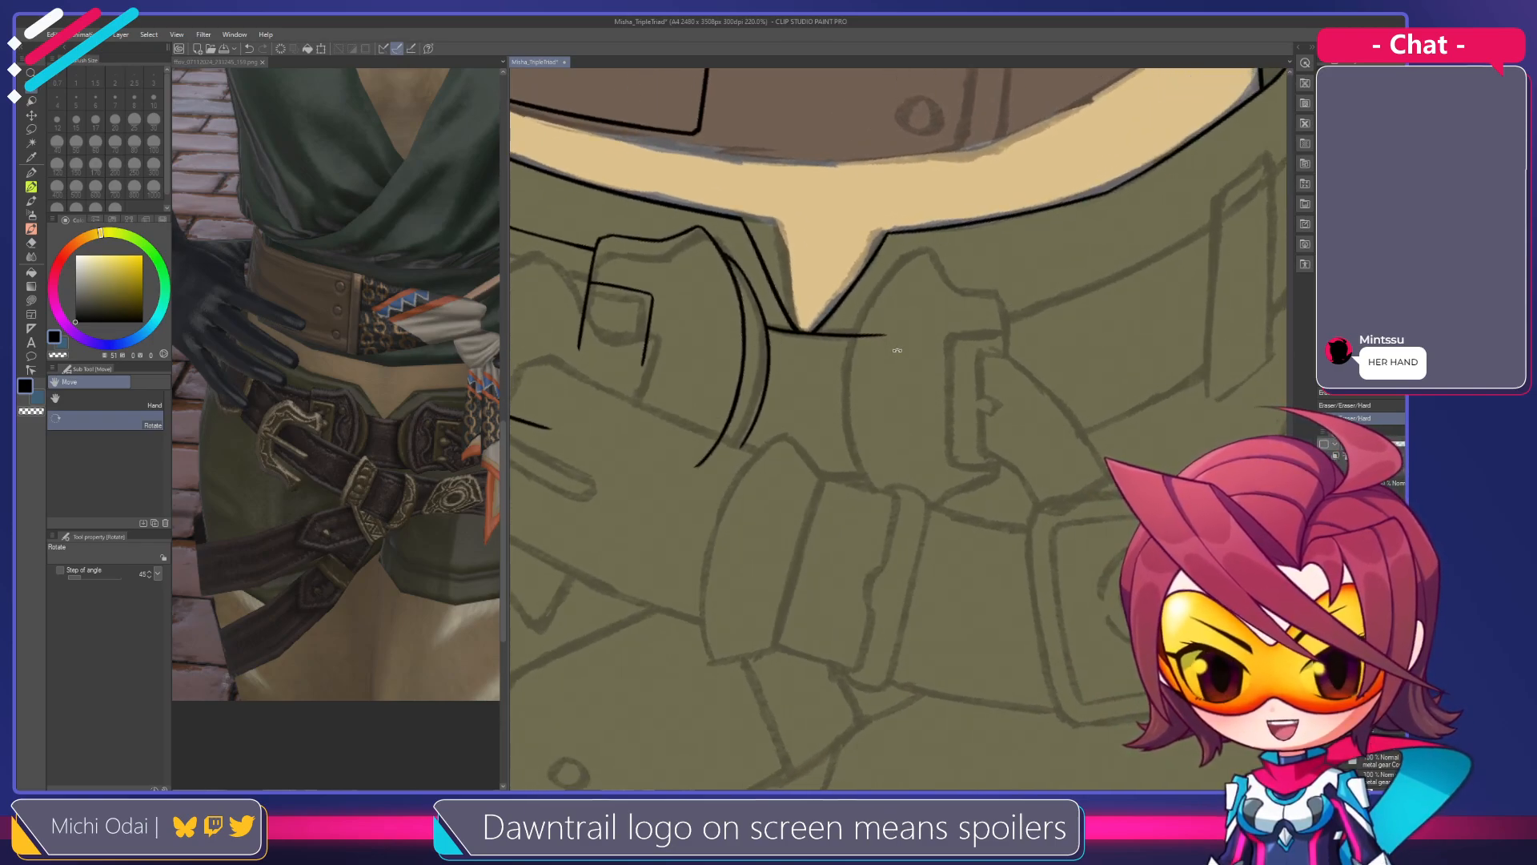
Trim the end of the belt's upper edge with the hard eraser and ink the notch-side curve of the plate beyond the V notch
key(e)
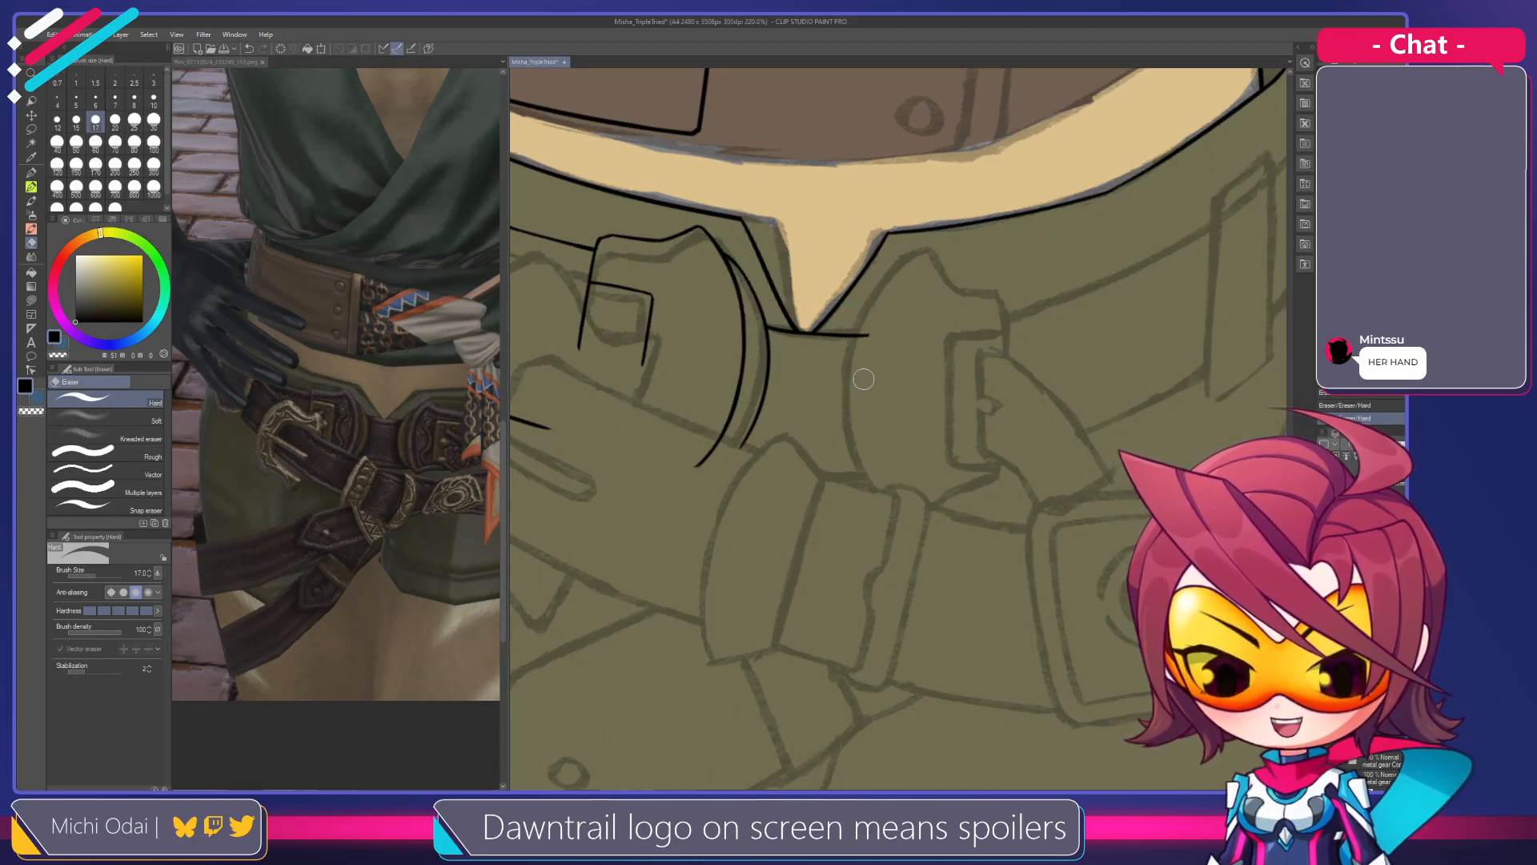
key(p)
mouse_move(911, 262)
mouse_down()
mouse_move(867, 344)
mouse_move(855, 441)
mouse_up()
key(ctrl+z)
key(e)
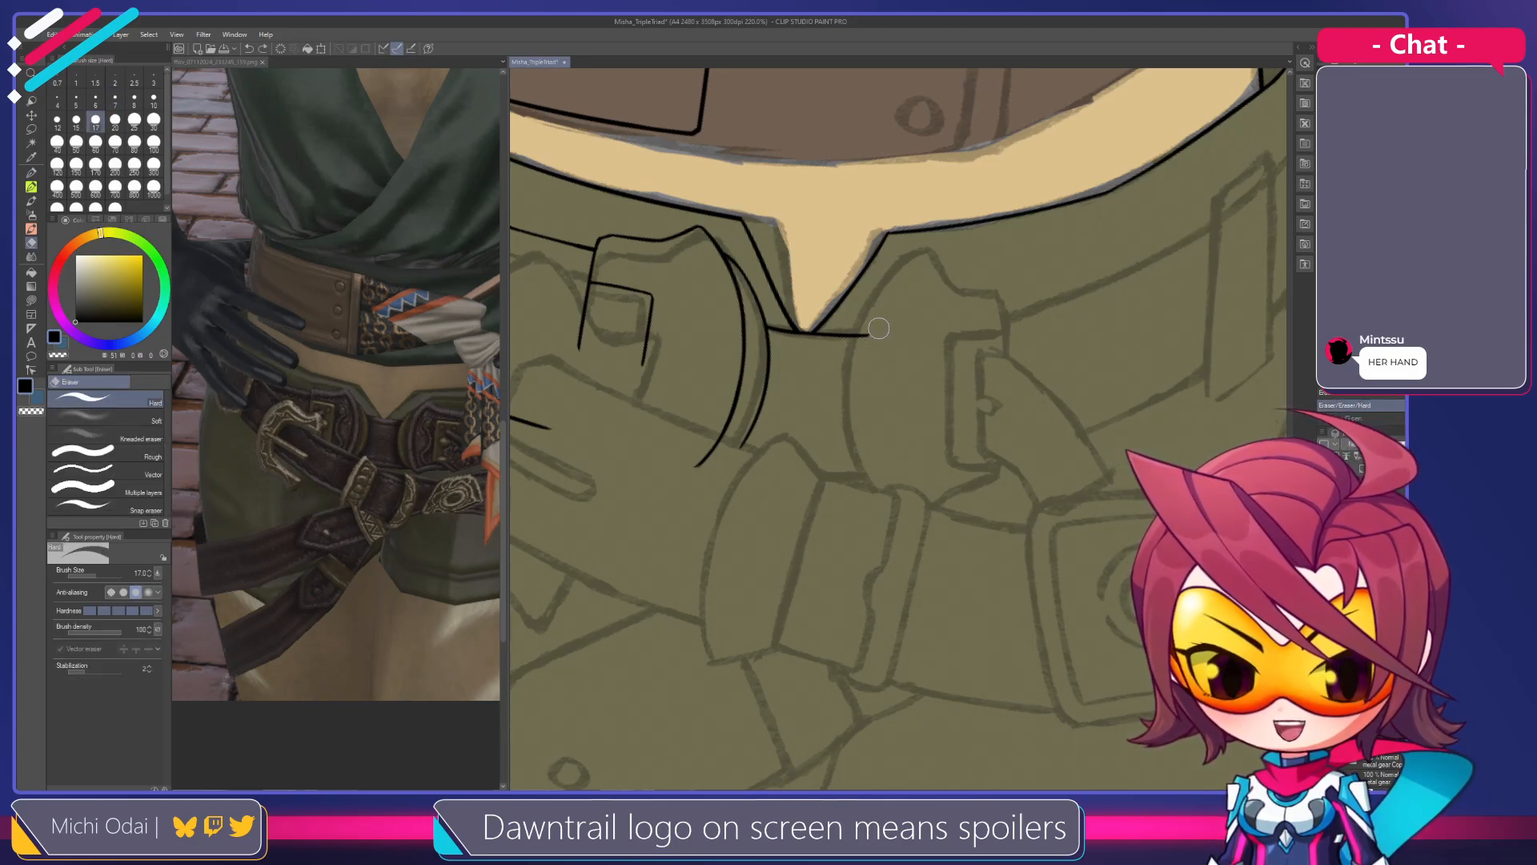
key(p)
mouse_move(913, 271)
mouse_down()
mouse_move(888, 297)
mouse_move(853, 444)
mouse_move(862, 463)
mouse_move(864, 341)
mouse_move(876, 479)
mouse_up()
key(ctrl+z)
key(ctrl+z)
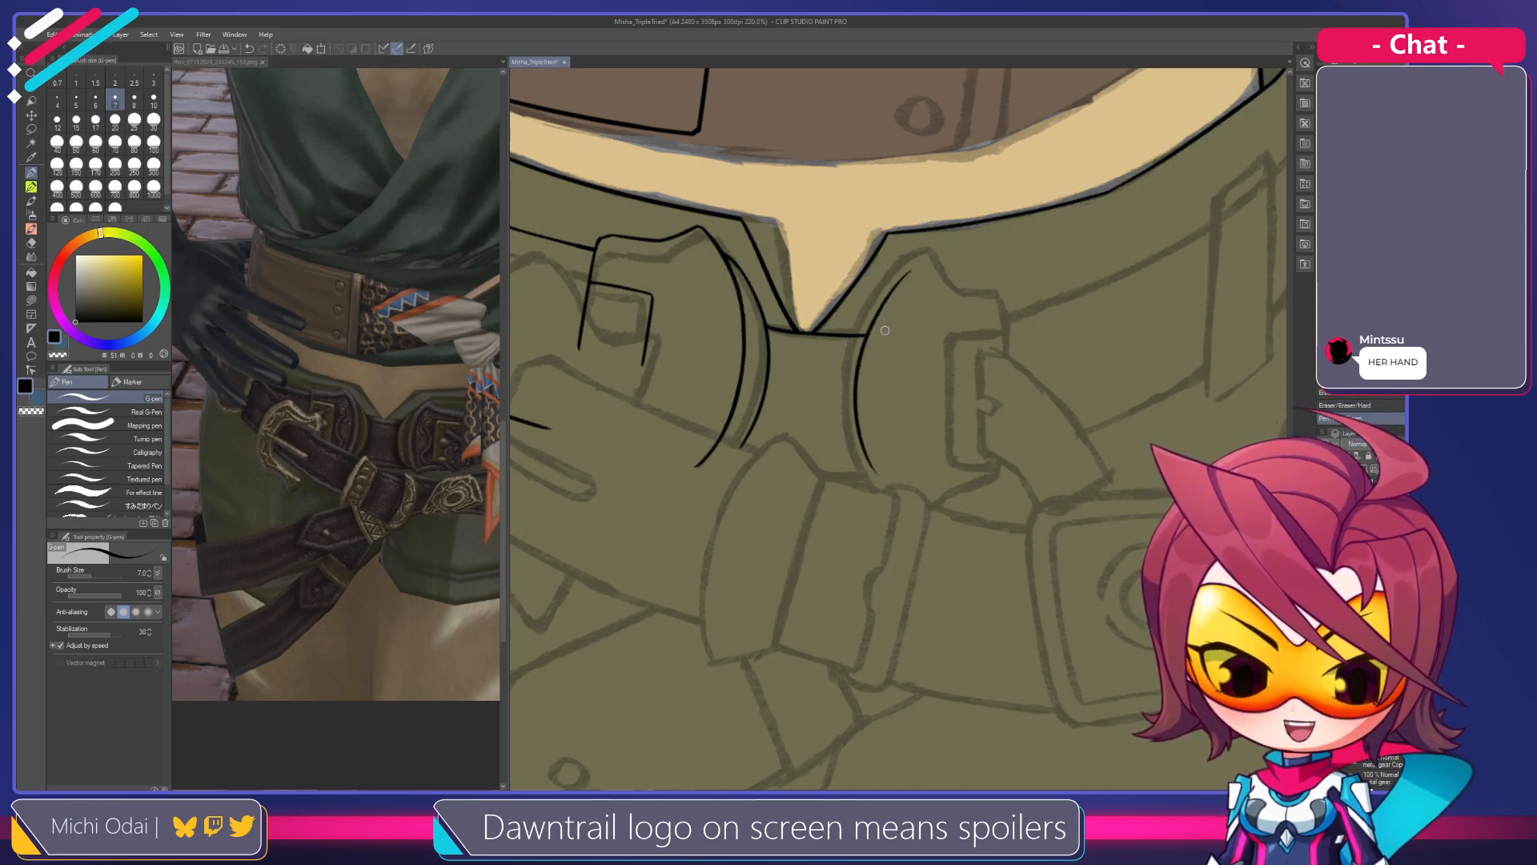
Extend the second plate's notch-side curve up toward its peak and down to the strap below
drag(914, 265, 861, 344)
key(ctrl+z)
mouse_move(916, 263)
mouse_down()
mouse_move(874, 321)
mouse_move(867, 309)
mouse_up()
drag(838, 423, 863, 461)
key(ctrl+z)
key(ctrl+z)
key(ctrl+z)
mouse_move(884, 343)
mouse_down()
mouse_move(847, 443)
mouse_move(879, 384)
mouse_move(887, 402)
mouse_up()
mouse_move(894, 311)
mouse_down()
mouse_move(859, 380)
mouse_move(850, 509)
mouse_up()
key(ctrl+z)
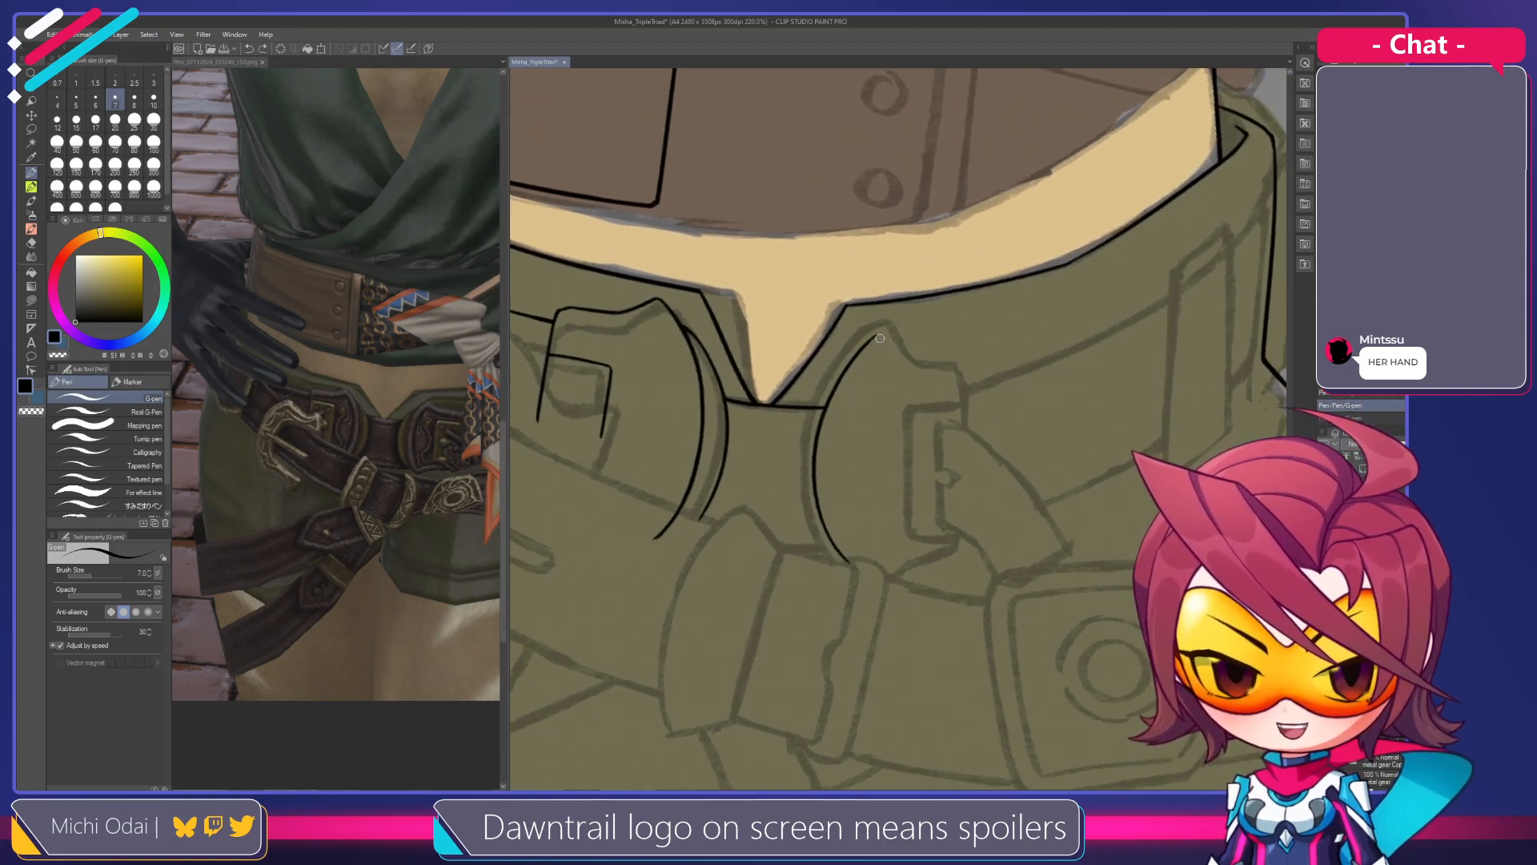
Rotate the canvas, trim the upper end of the second plate's outer curve and re-ink it toward the peak
drag(948, 314, 989, 263)
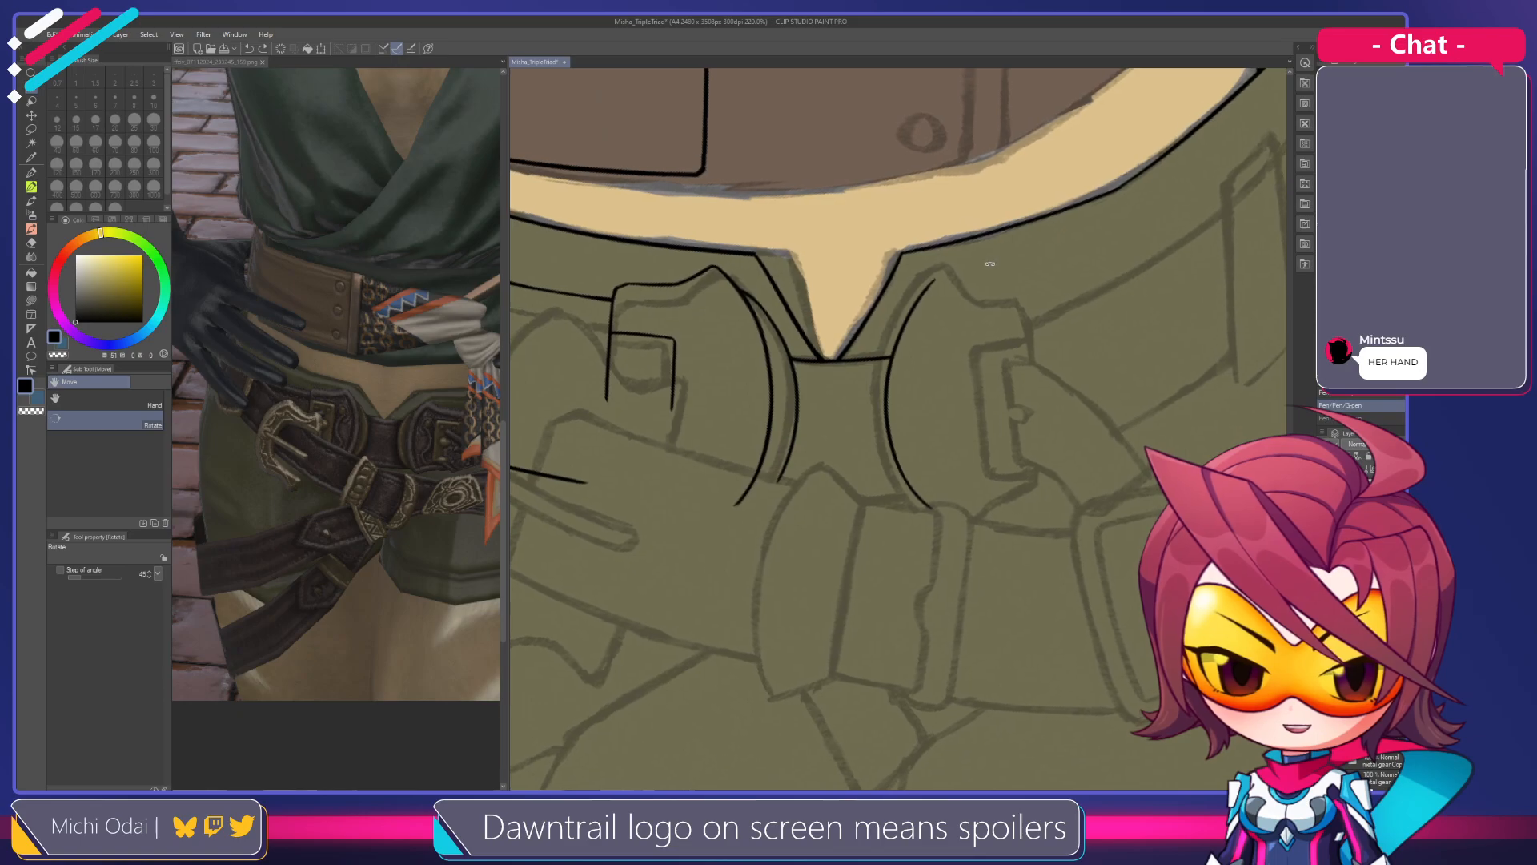
key(e)
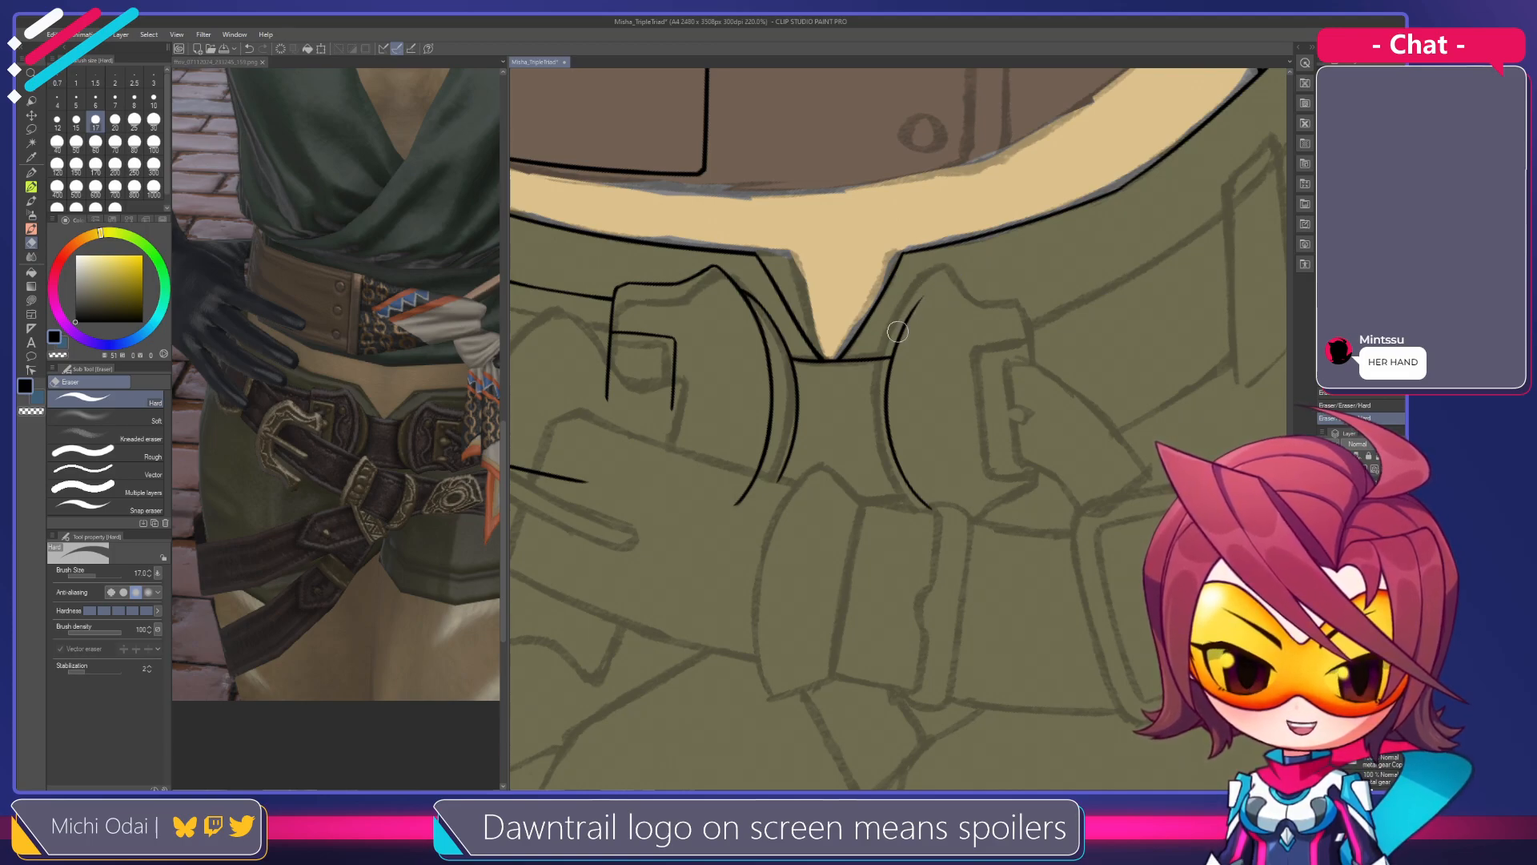
key(p)
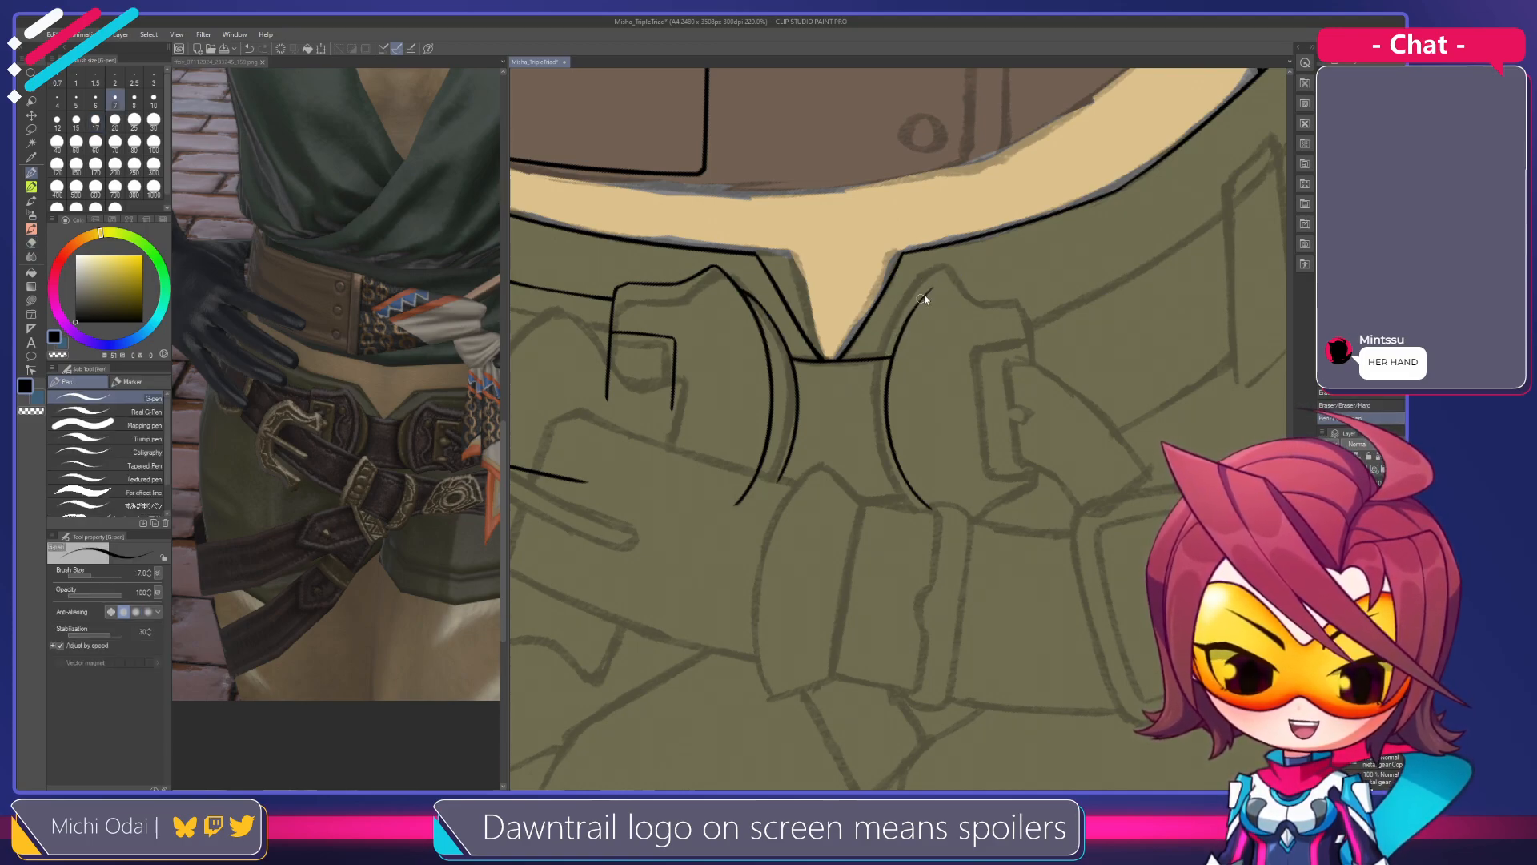
drag(920, 300, 896, 345)
key(ctrl+z)
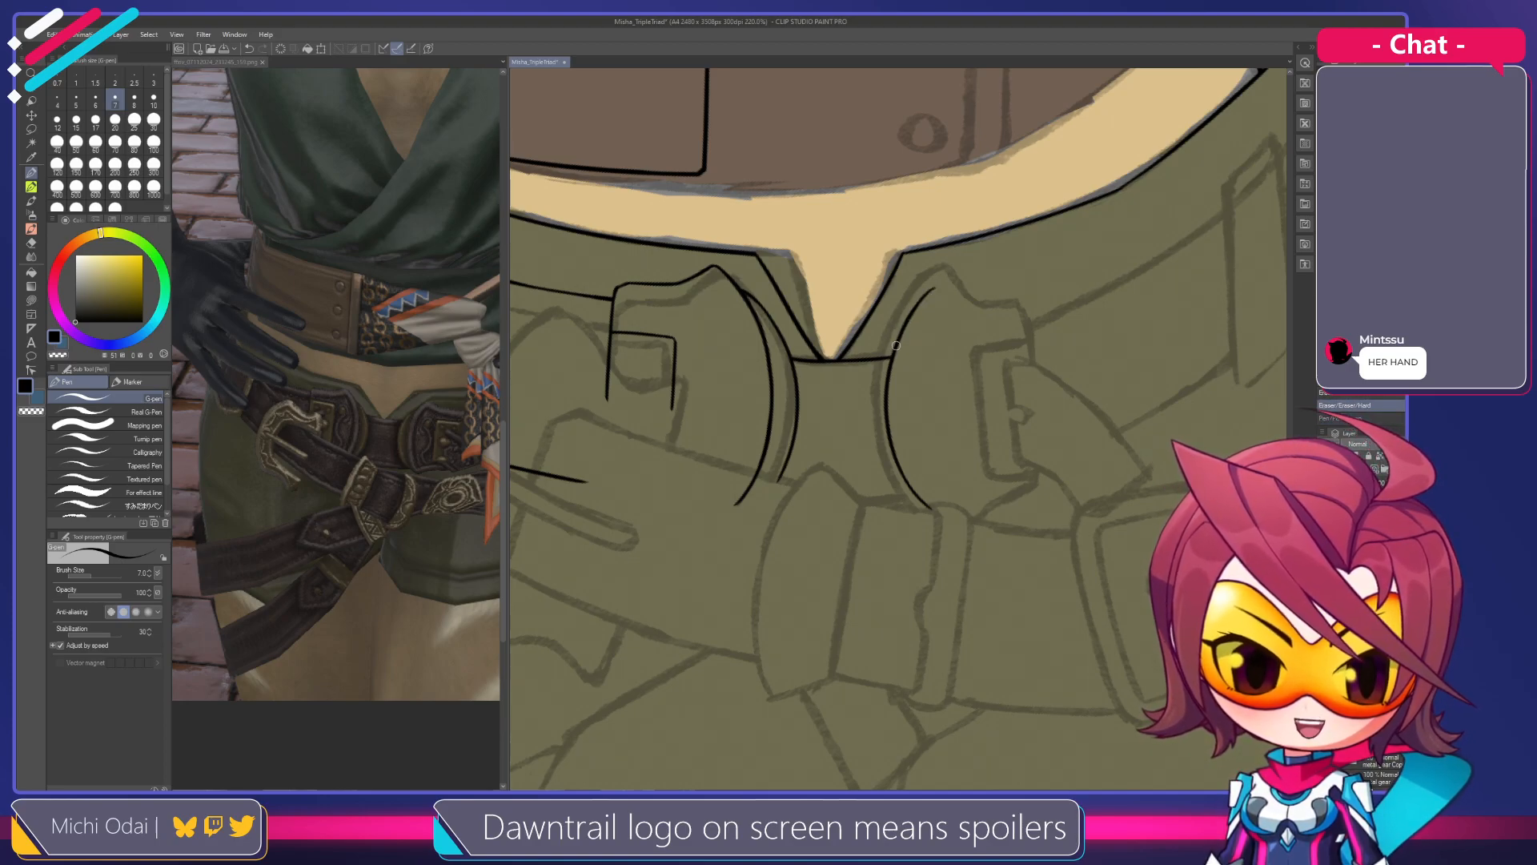
key(ctrl+z)
mouse_move(935, 289)
mouse_down()
mouse_move(899, 333)
mouse_move(886, 313)
mouse_move(919, 305)
mouse_move(877, 365)
mouse_move(849, 503)
mouse_up()
key(shift+space)
key(ctrl+z)
key(ctrl+z)
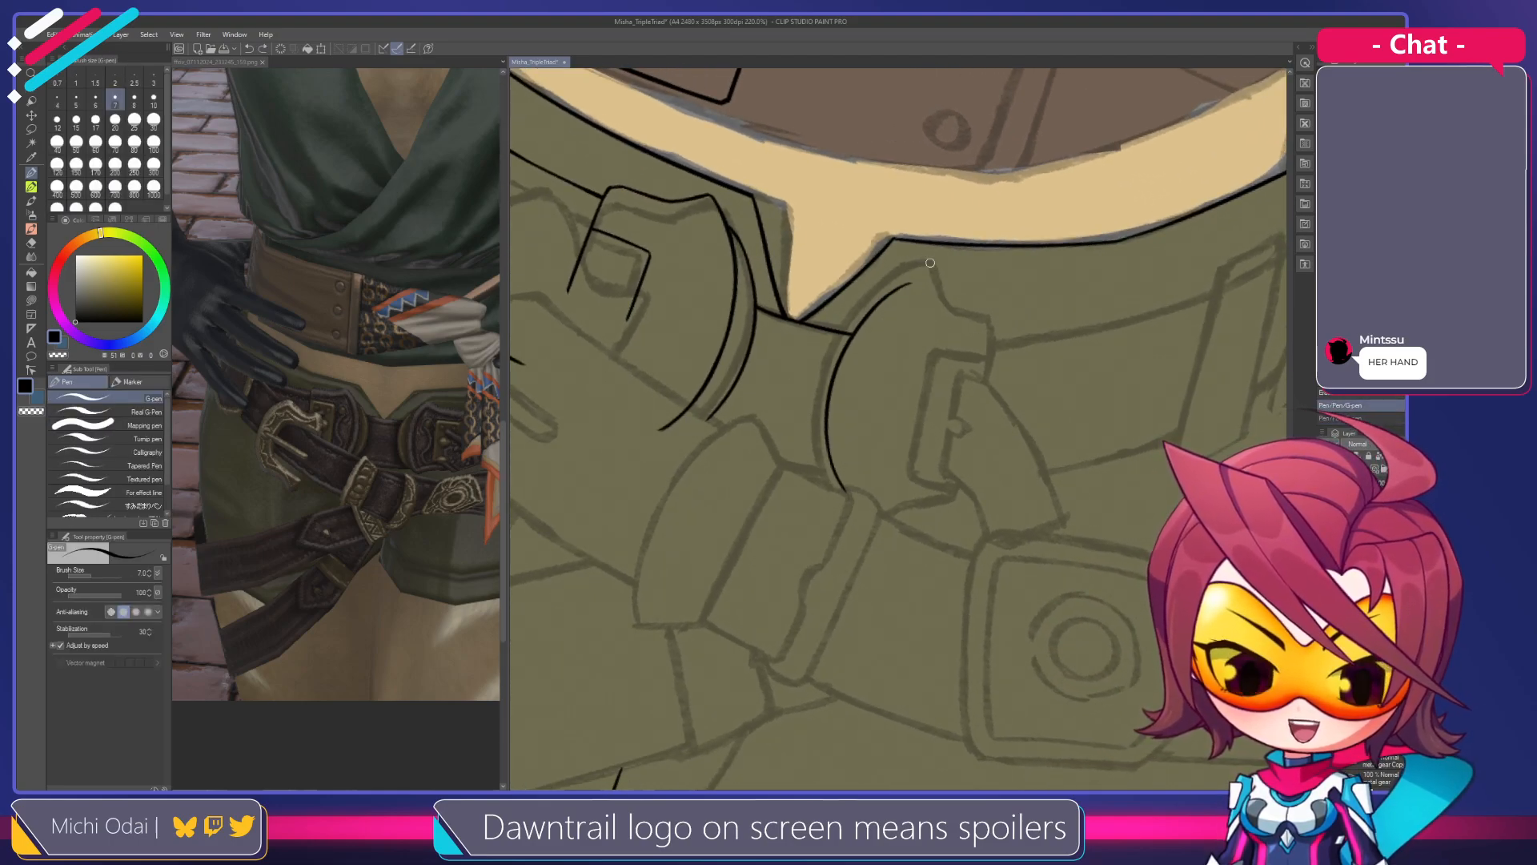
Ink a second, inner curve on the plate from its peak down to the strap, just inside the outer curve
mouse_move(929, 264)
mouse_down()
mouse_move(900, 298)
mouse_move(859, 535)
mouse_up()
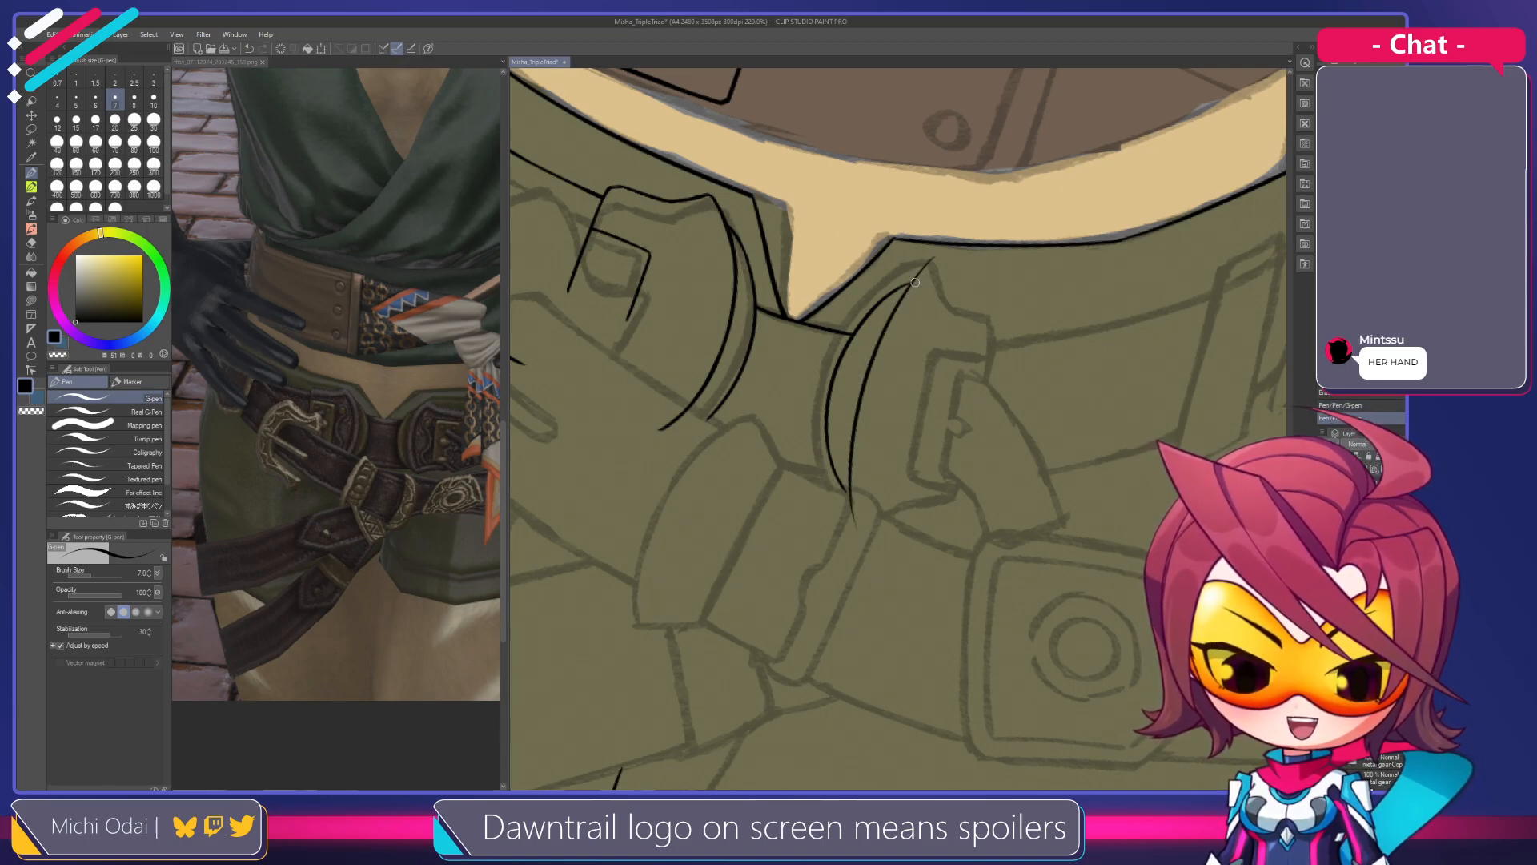
key(shift+space)
mouse_move(917, 281)
mouse_down()
mouse_move(885, 285)
mouse_move(878, 375)
mouse_up()
key(ctrl+z)
drag(900, 299, 878, 370)
key(ctrl+z)
key(ctrl+z)
drag(900, 301, 876, 387)
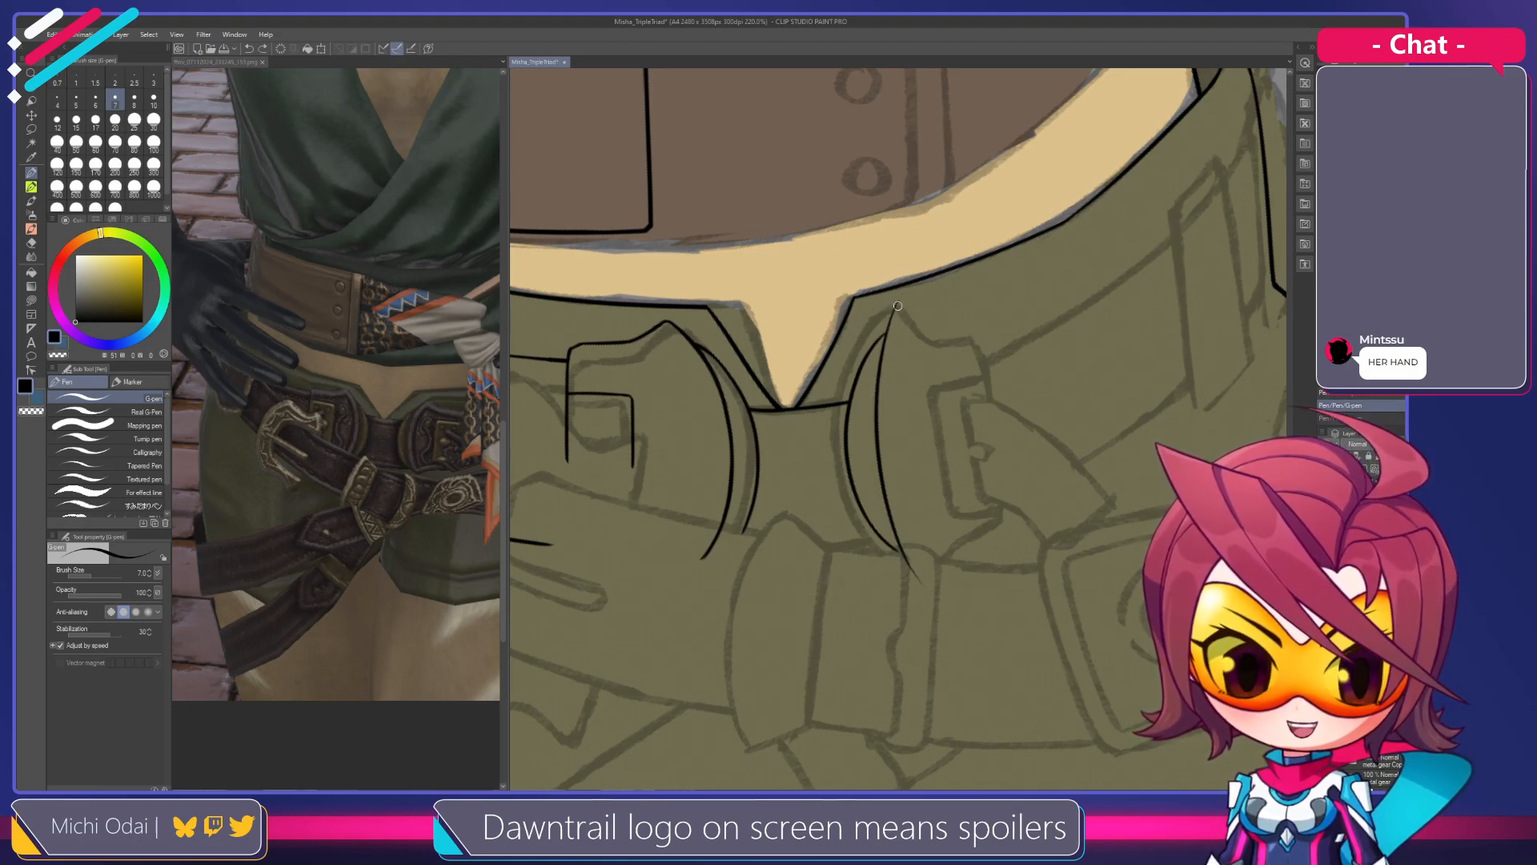
key(ctrl+z)
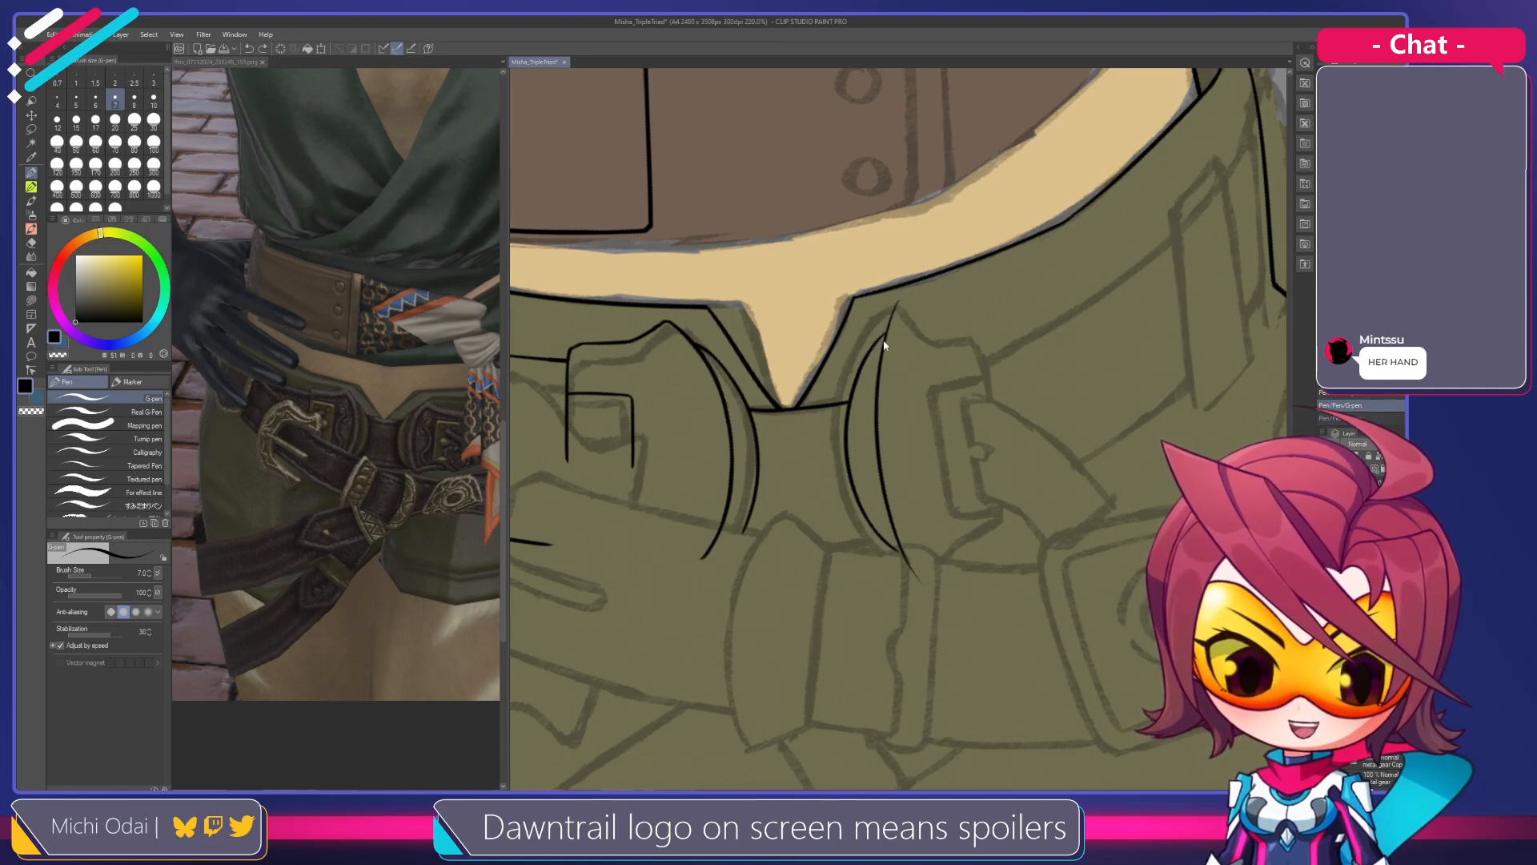
drag(887, 330, 859, 372)
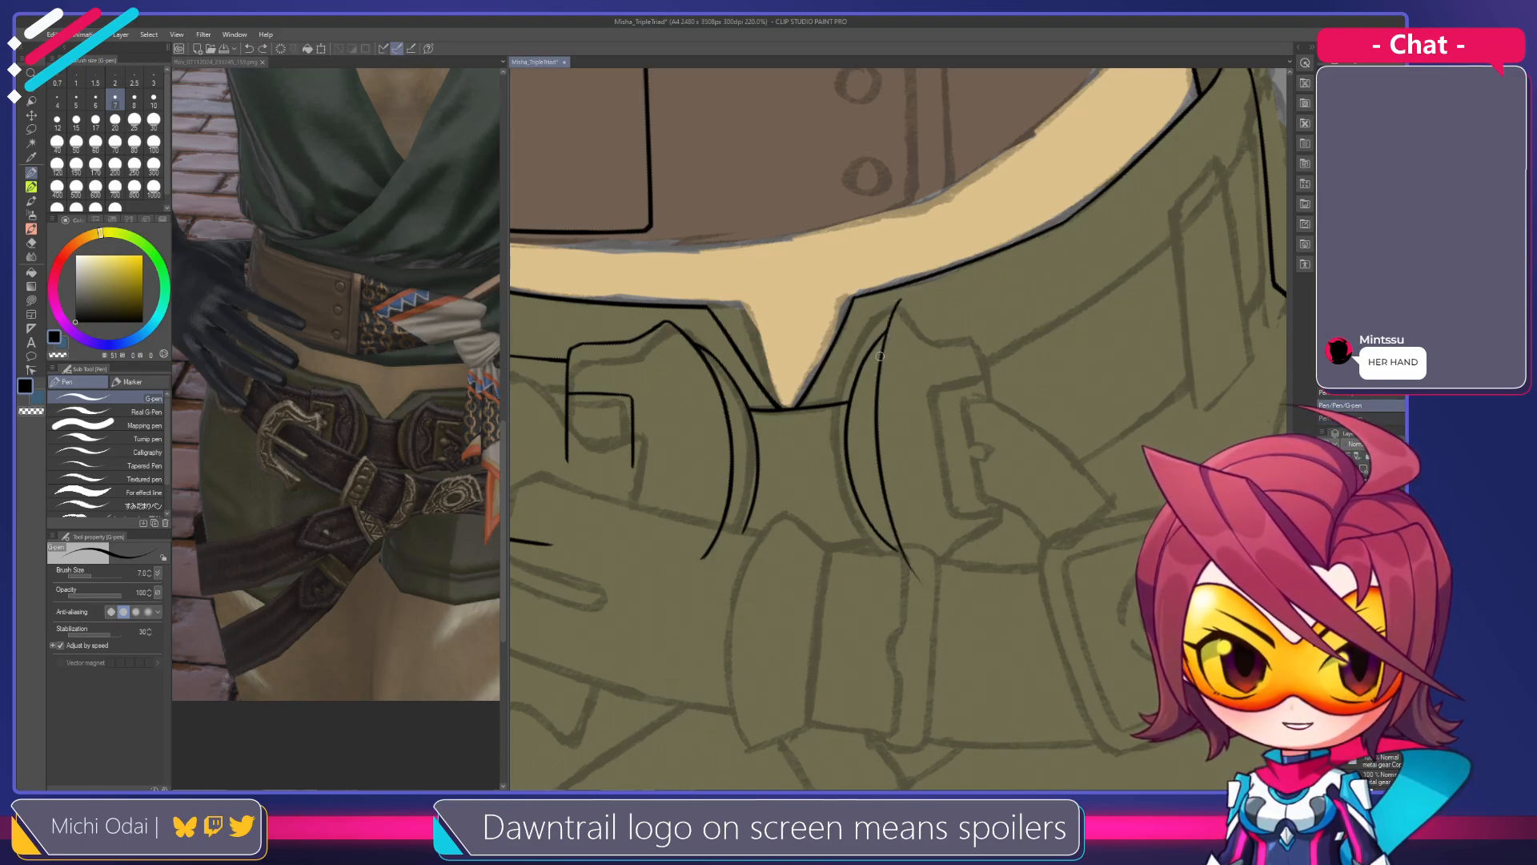
Erase the upper part of the plate's inner curve with the hard eraser and redraw it up to the peak
key(space)
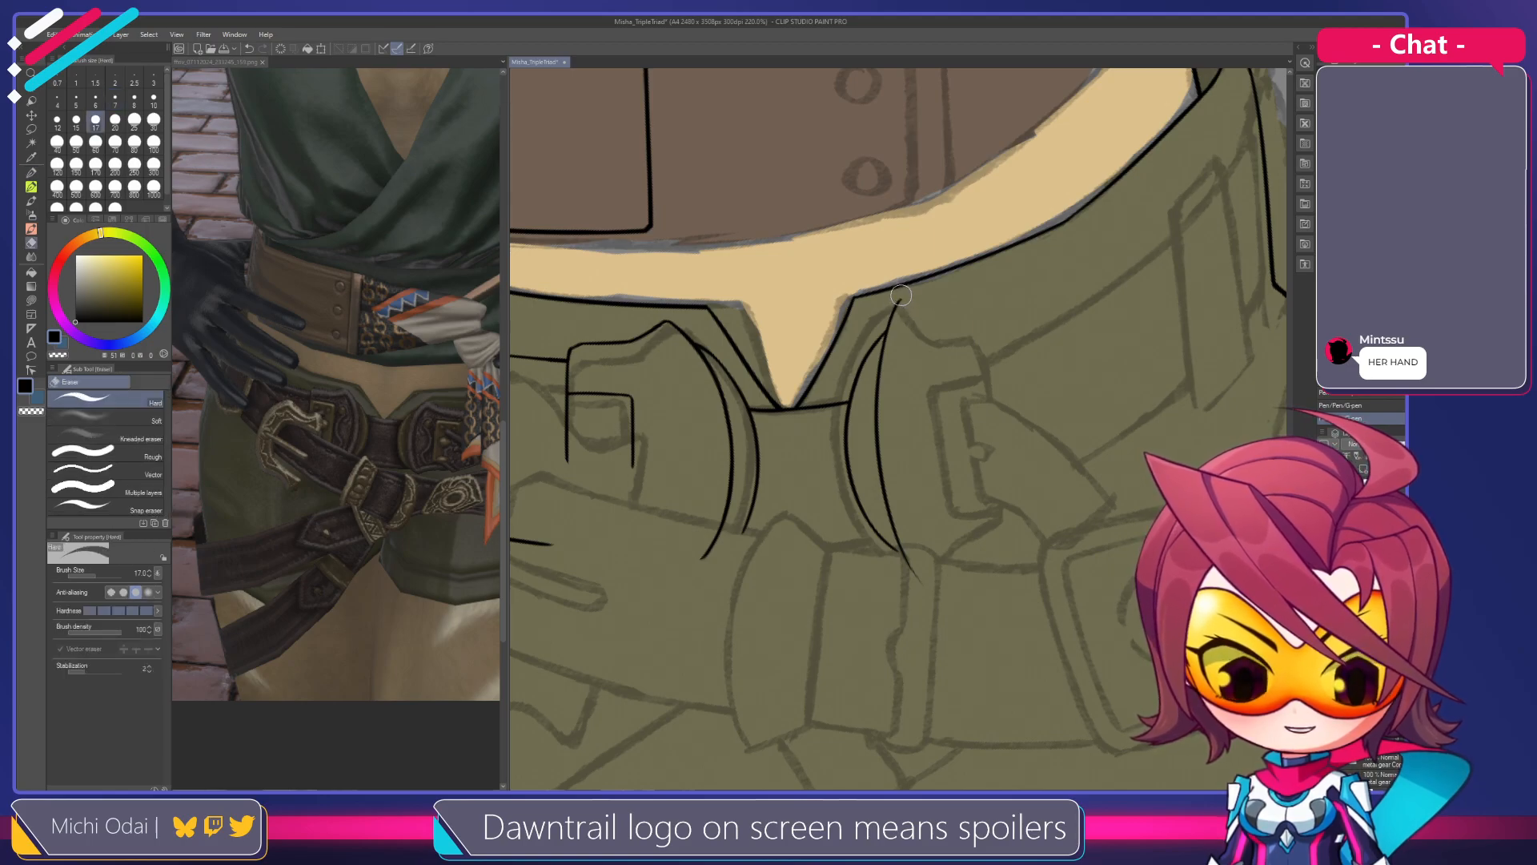
key(shift+space)
mouse_move(903, 298)
mouse_down()
mouse_move(1047, 341)
mouse_move(910, 333)
mouse_move(925, 352)
mouse_up()
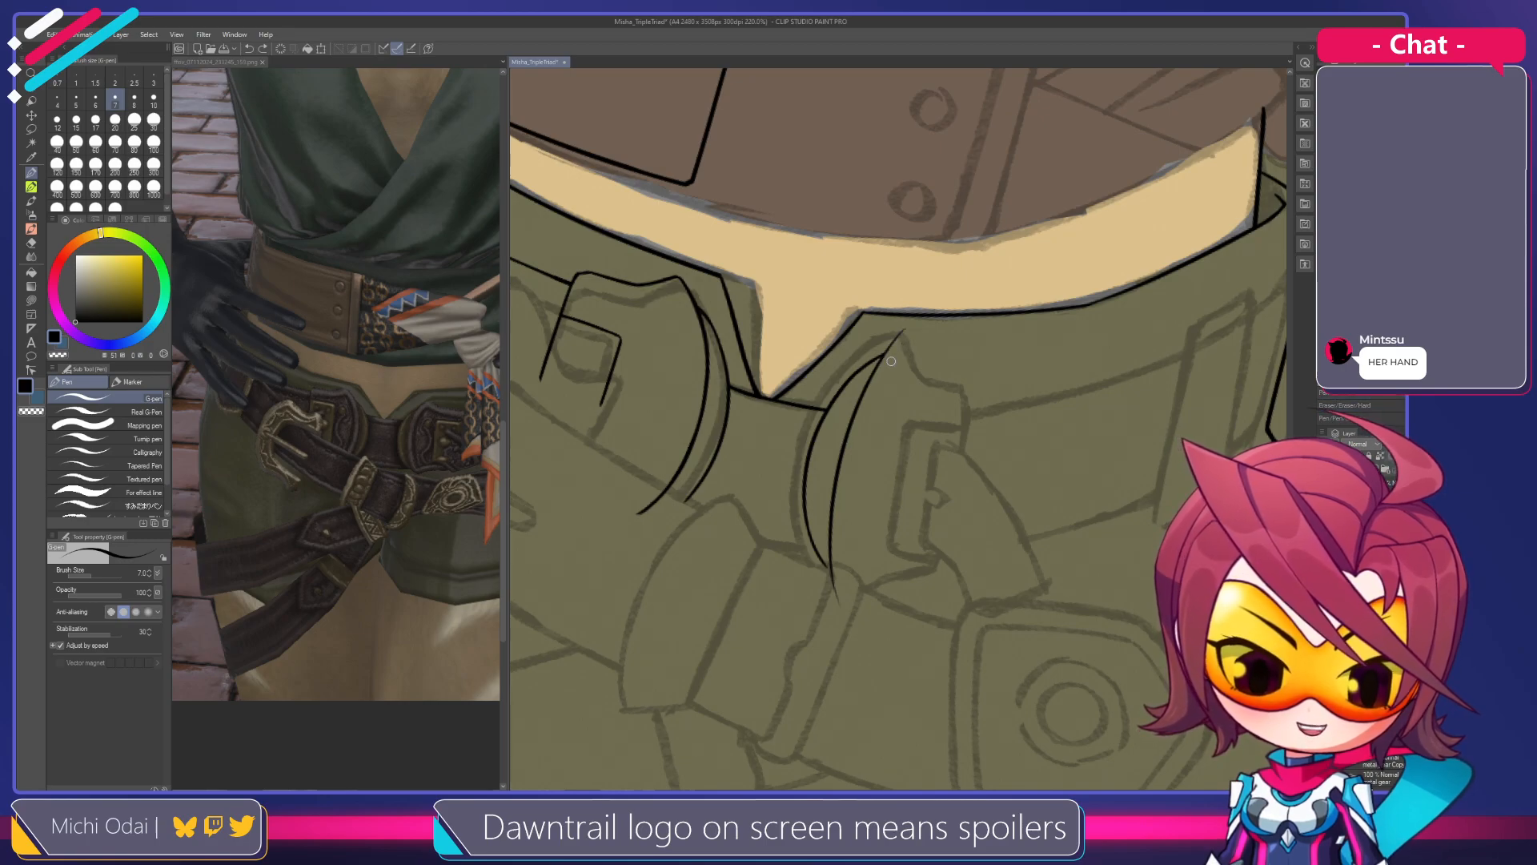
key(e)
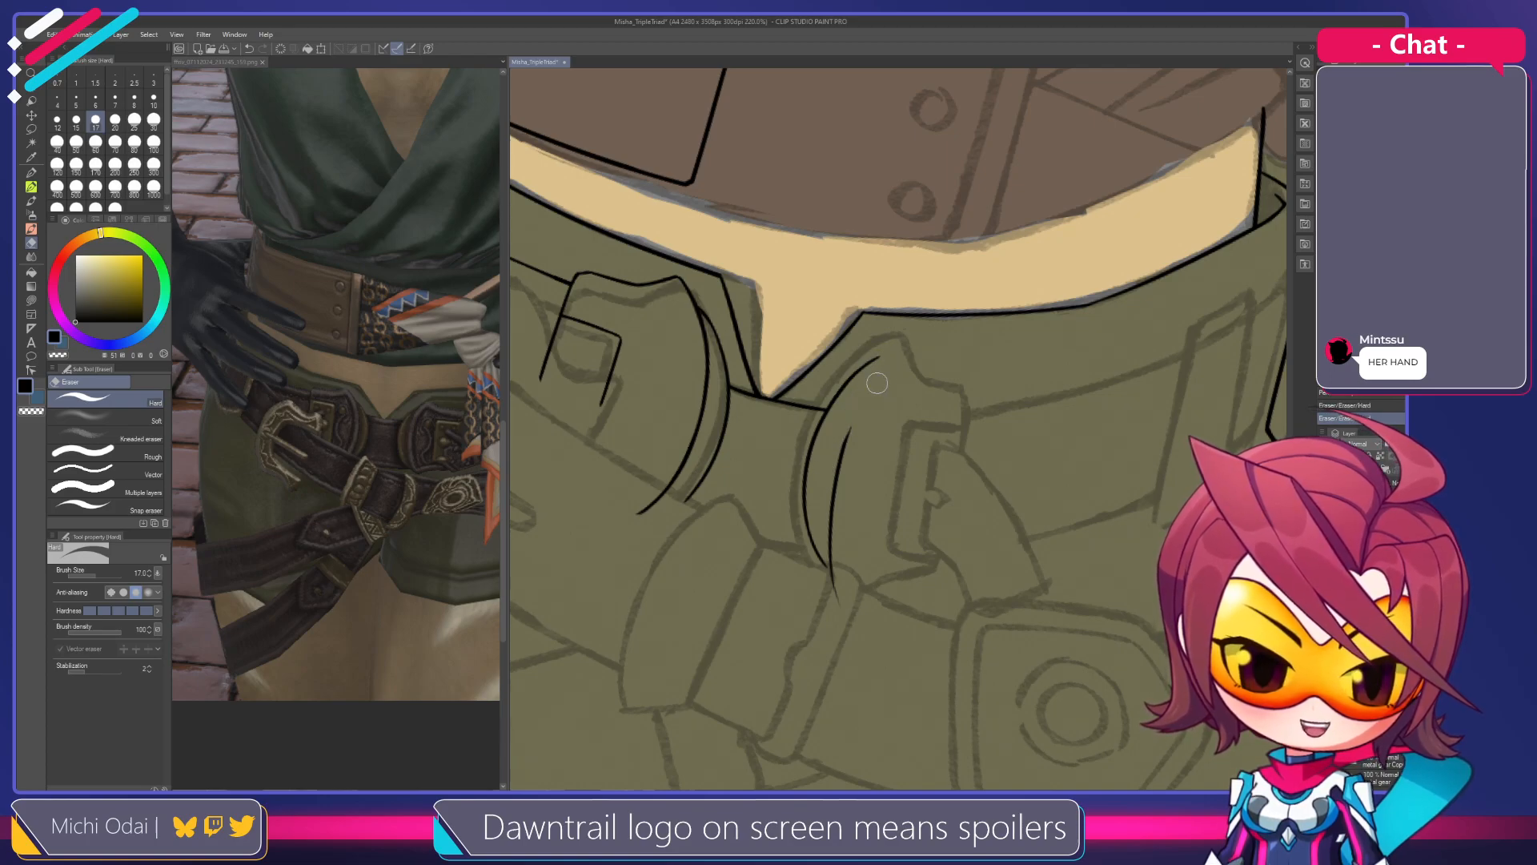
key(p)
mouse_move(905, 343)
mouse_down()
mouse_move(838, 496)
mouse_move(855, 409)
mouse_move(838, 490)
mouse_up()
key(ctrl+z)
key(ctrl+z)
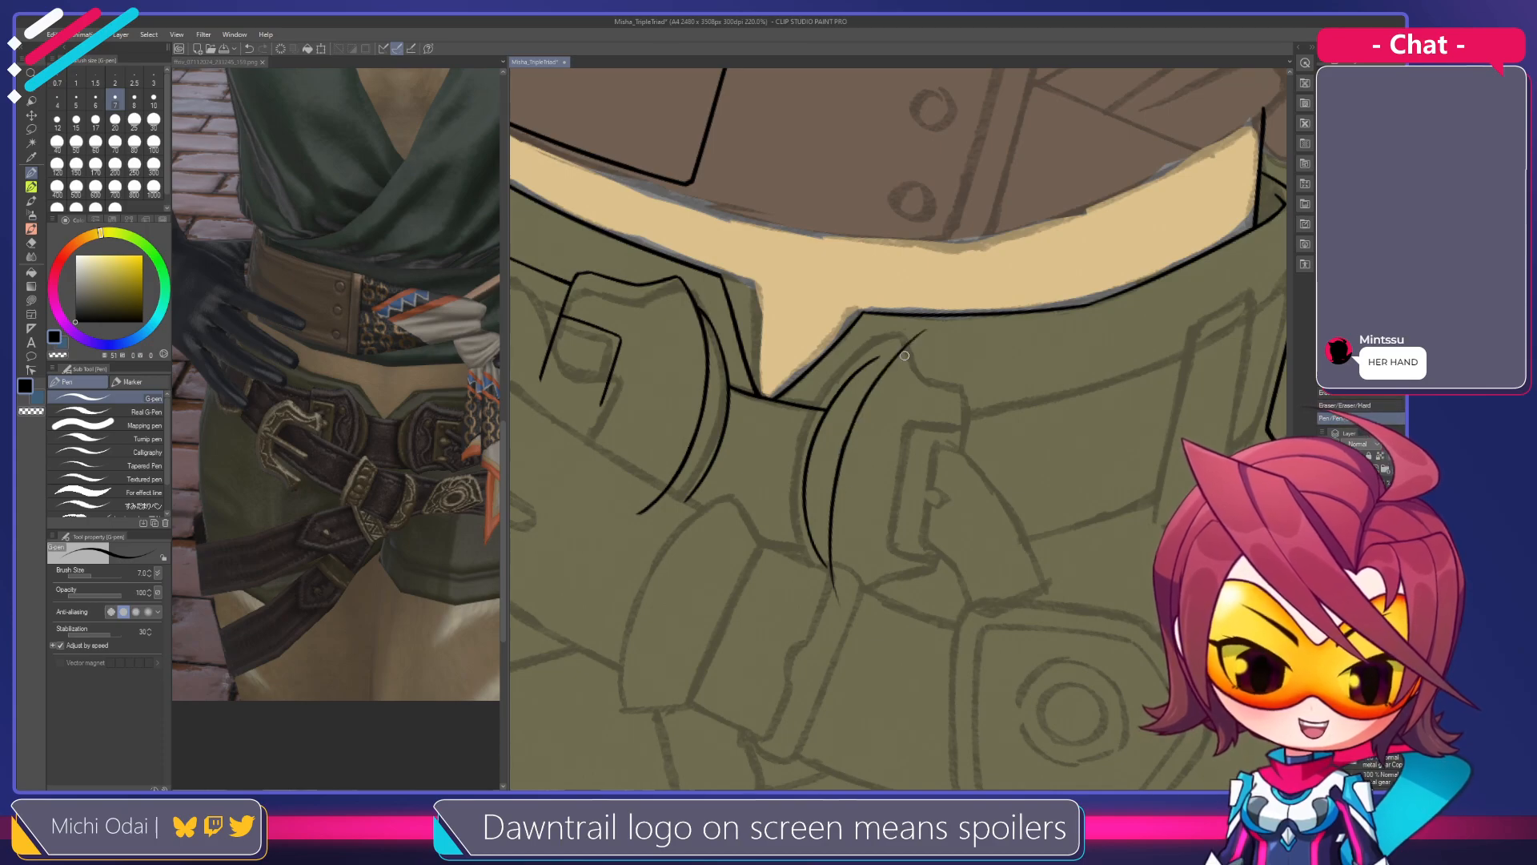
Rotate the canvas and rework the outer curve's upper end with eraser and pen to meet the inner curve at the peak
key(r)
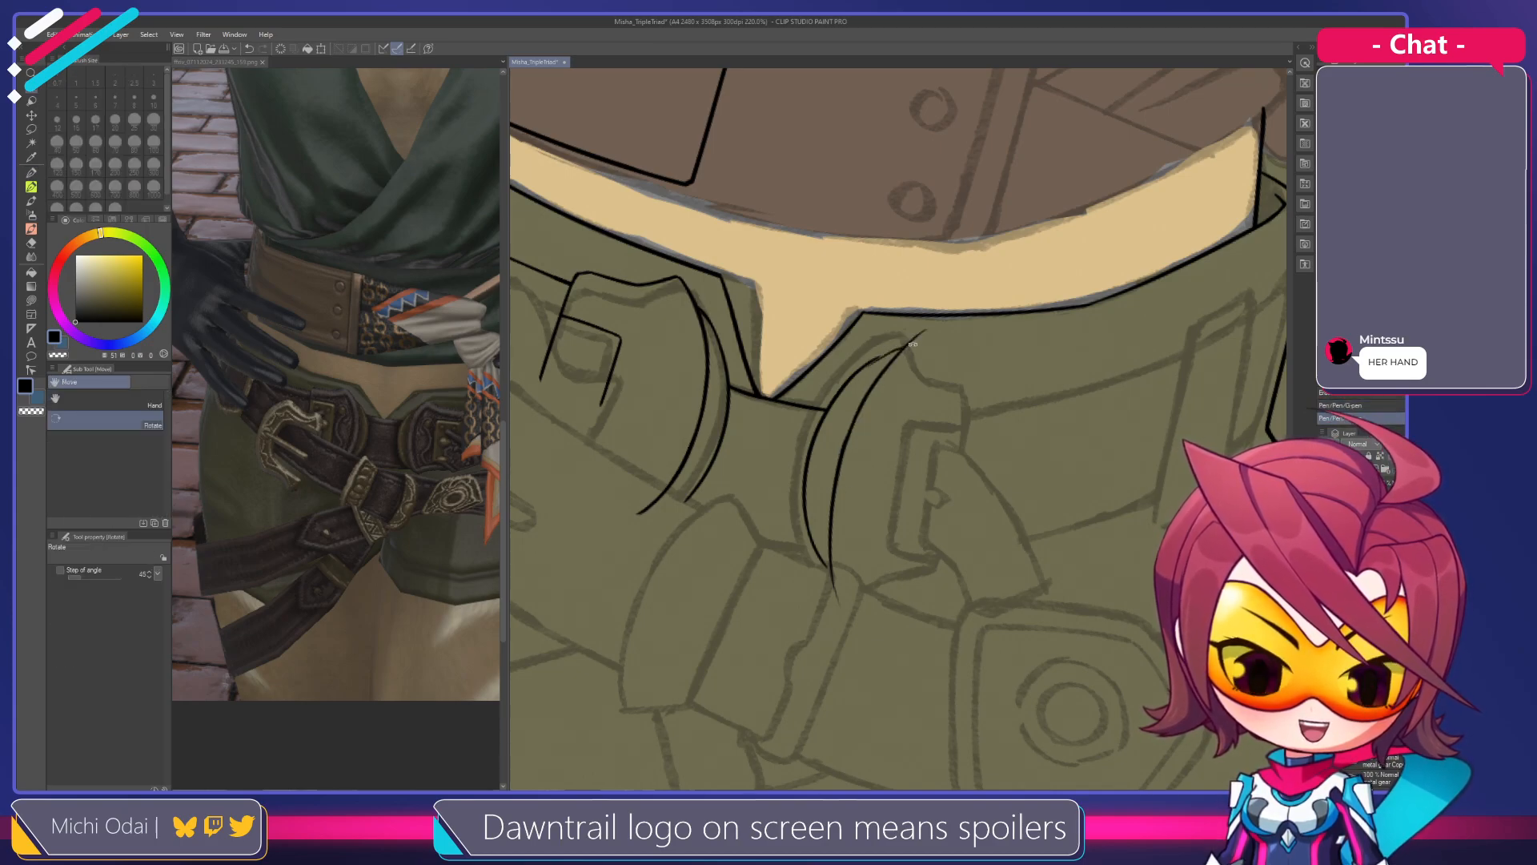
mouse_move(917, 347)
mouse_down()
mouse_move(879, 382)
mouse_move(934, 339)
mouse_up()
key(p)
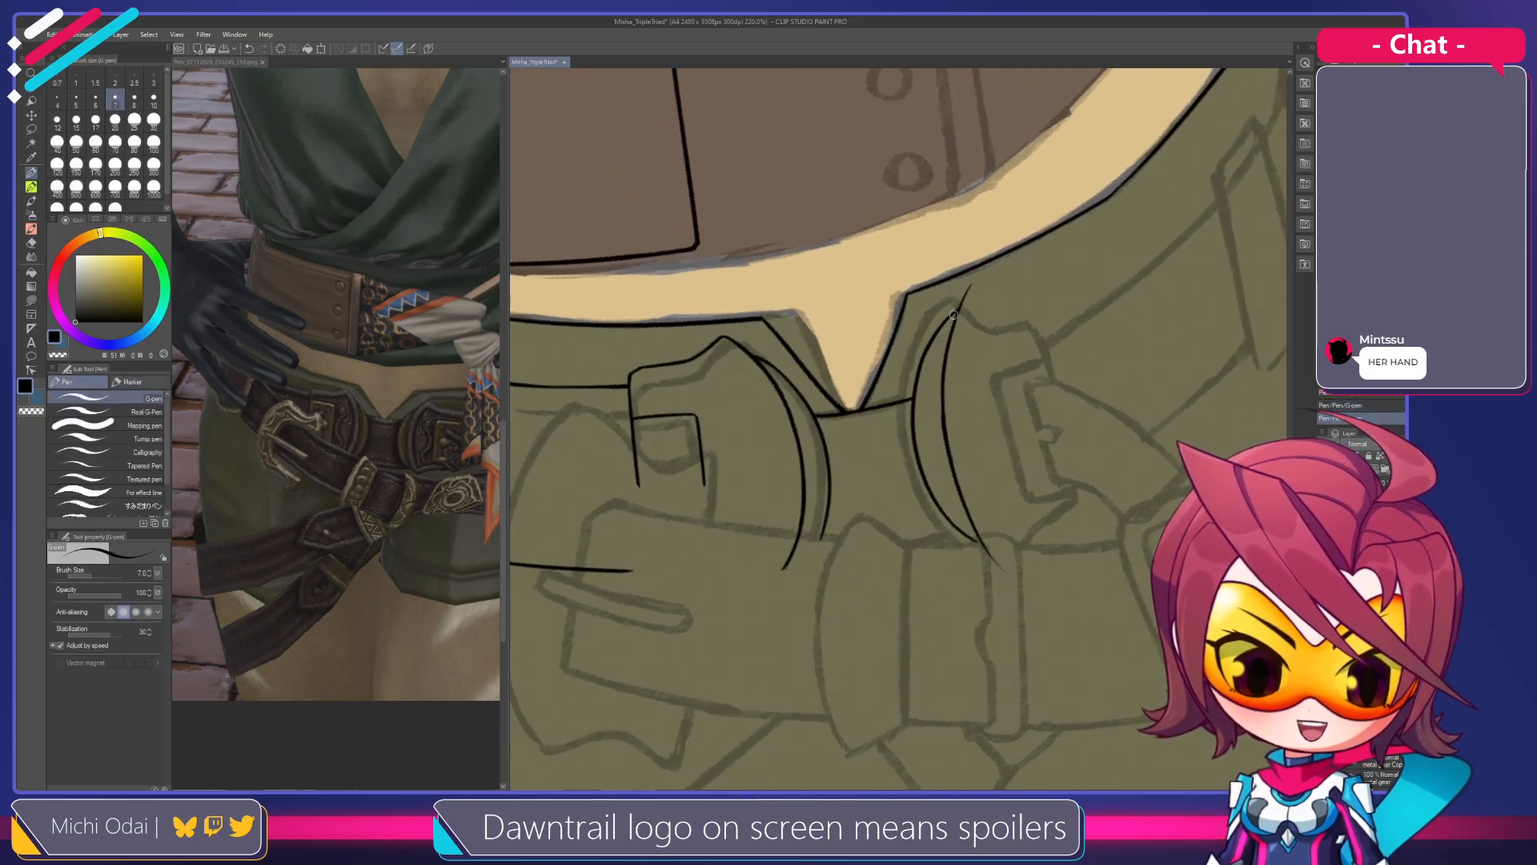
key(r)
mouse_move(923, 355)
mouse_down()
mouse_move(1026, 317)
mouse_move(985, 298)
mouse_move(909, 337)
mouse_up()
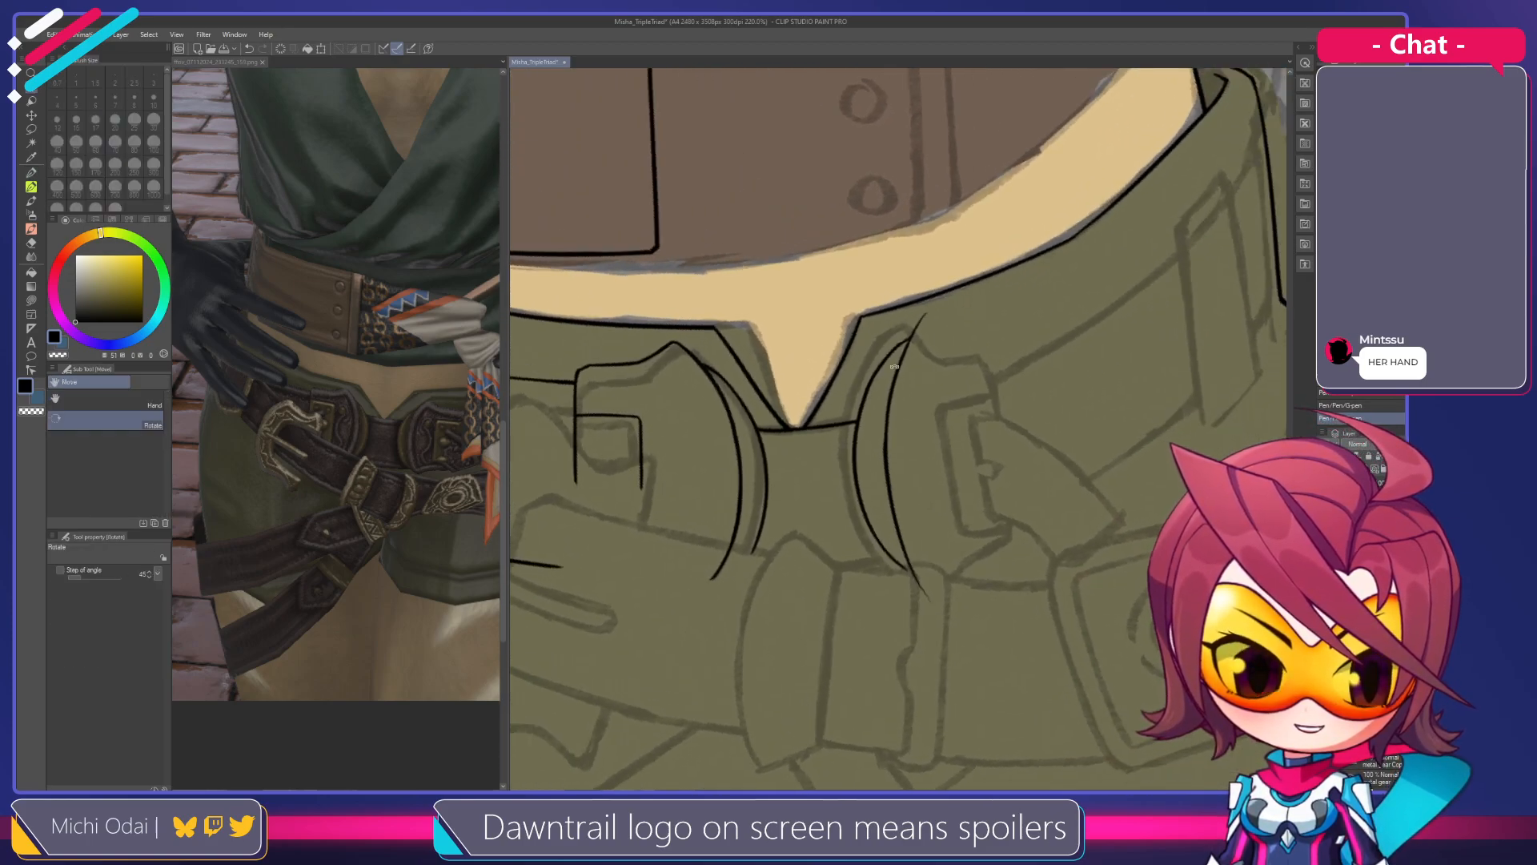
key(e)
key(p)
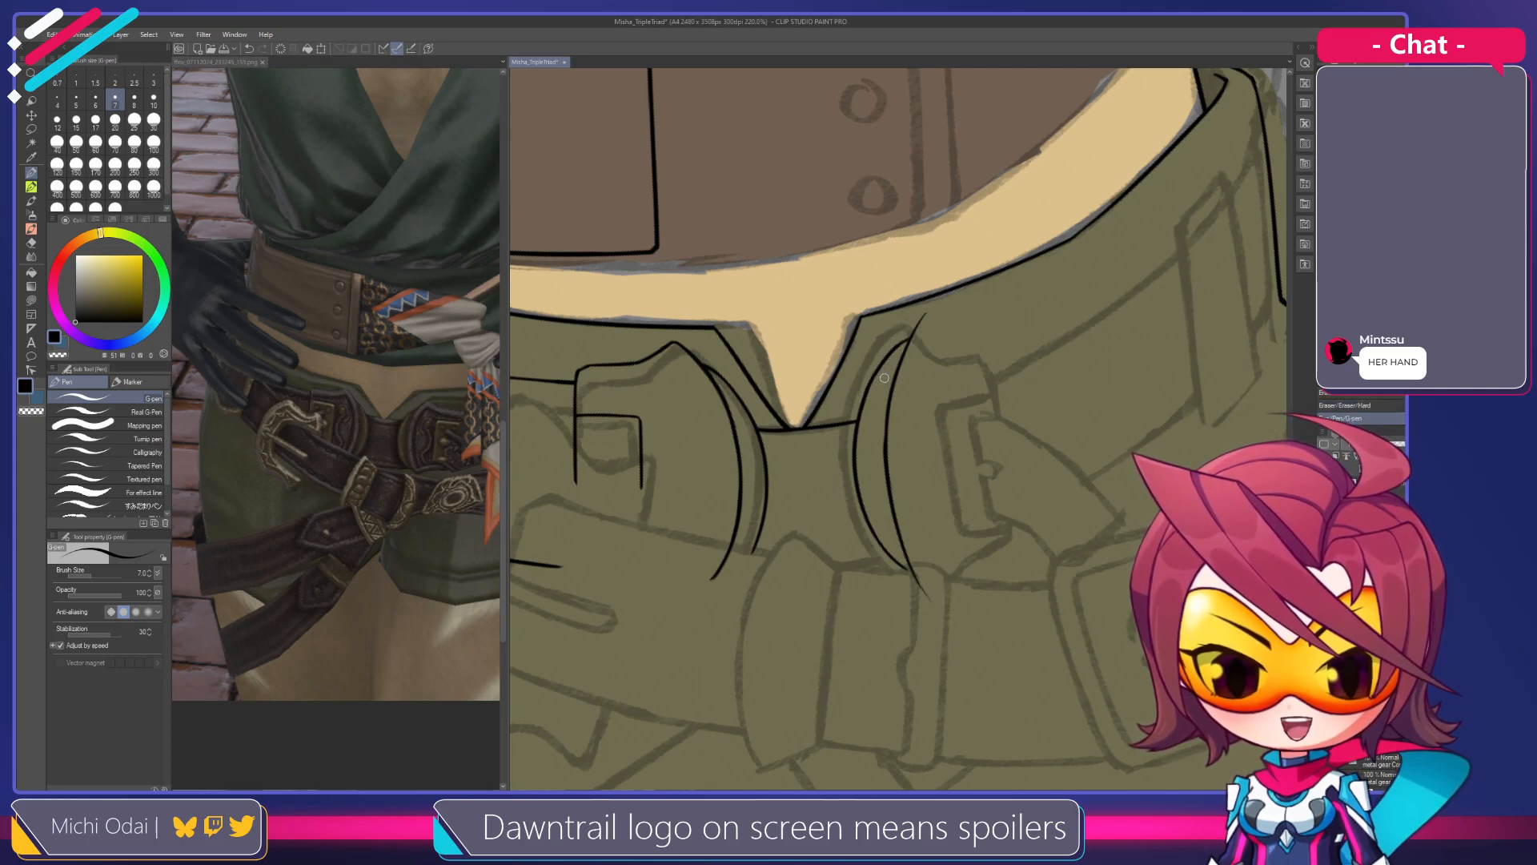
key(r)
drag(938, 327, 932, 352)
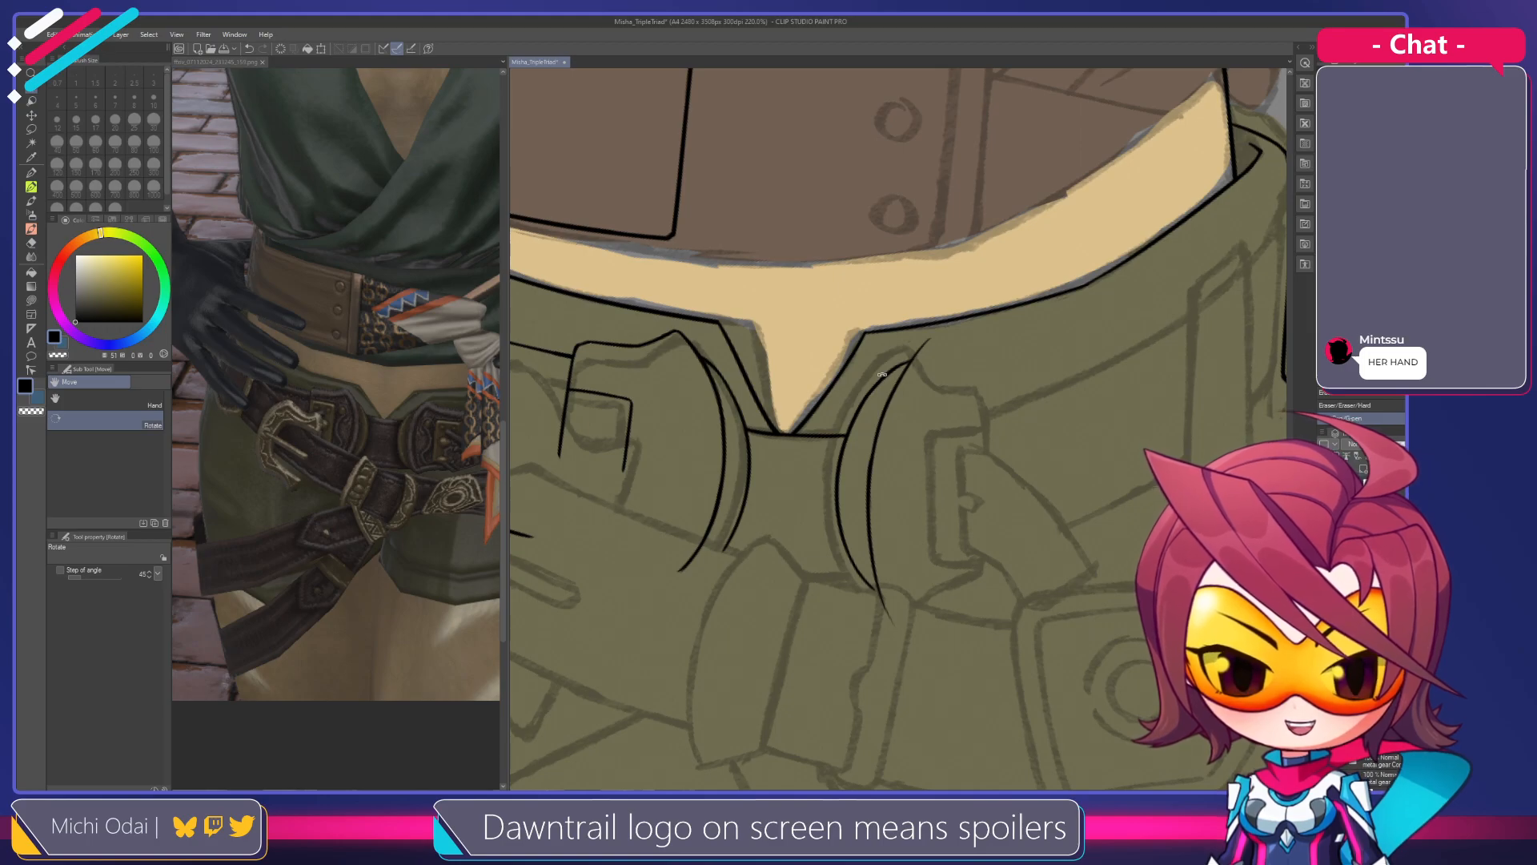
key(e)
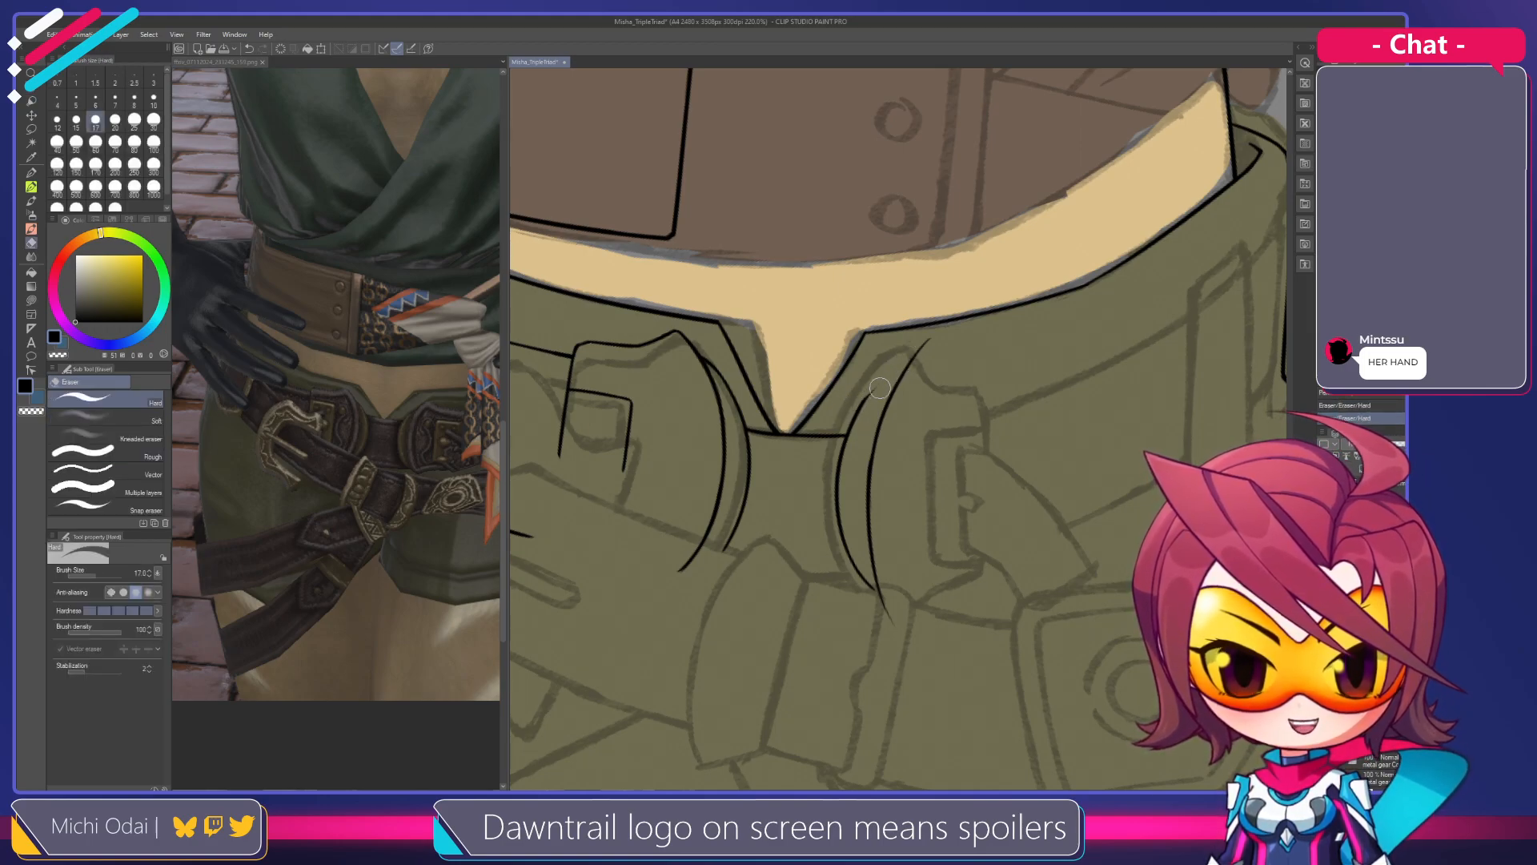
key(p)
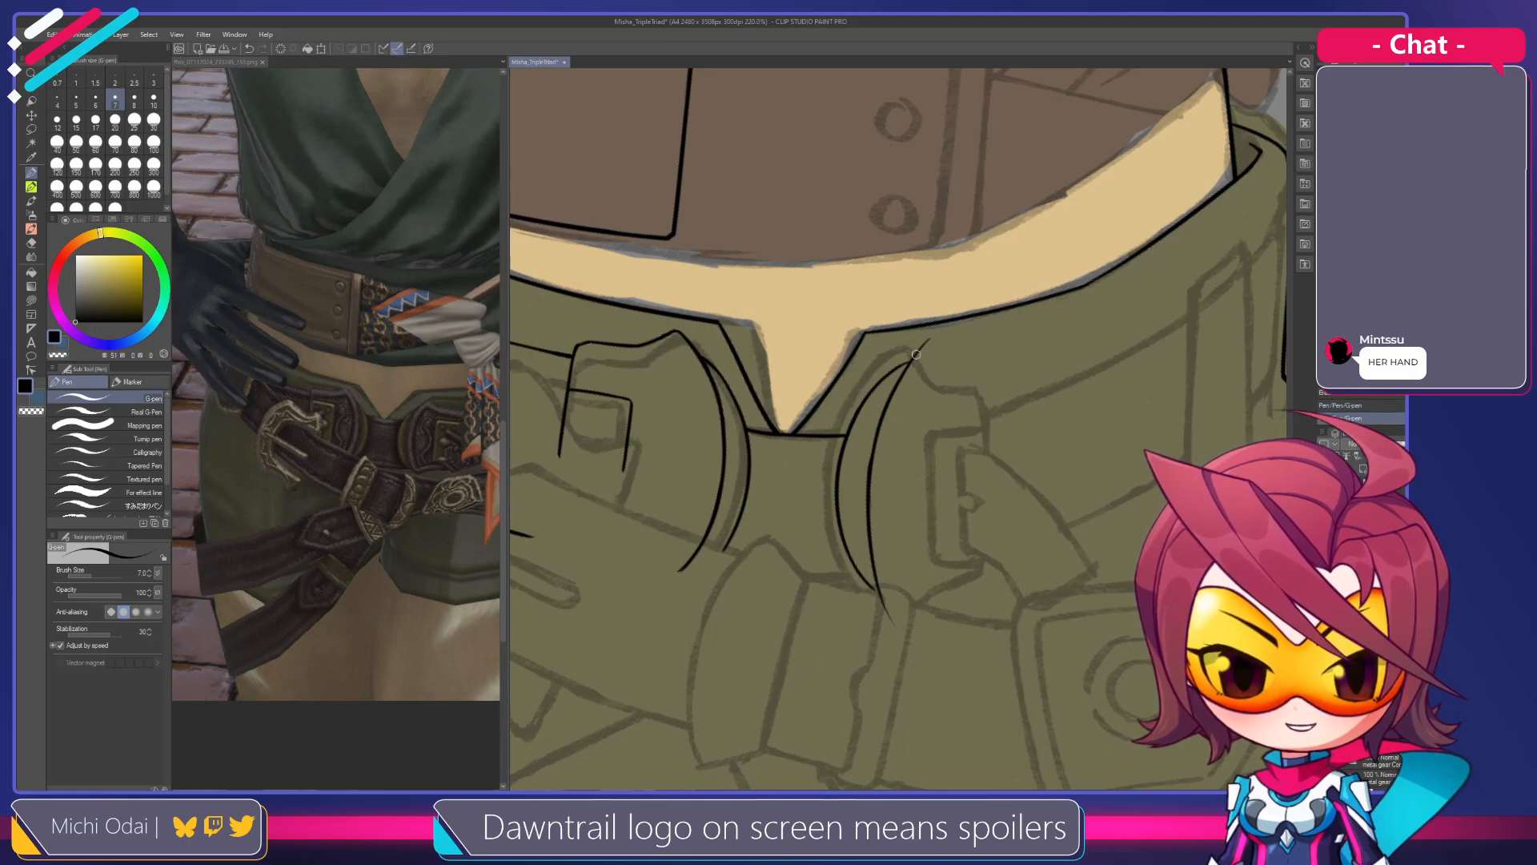
Erase the inner curve's upper half and re-ink it from the peak with a rounder bend toward the outer curve
key(e)
drag(917, 356, 876, 470)
key(ctrl+z)
mouse_move(916, 356)
mouse_down()
mouse_move(898, 394)
mouse_move(882, 524)
mouse_up()
key(ctrl+z)
drag(920, 352, 871, 468)
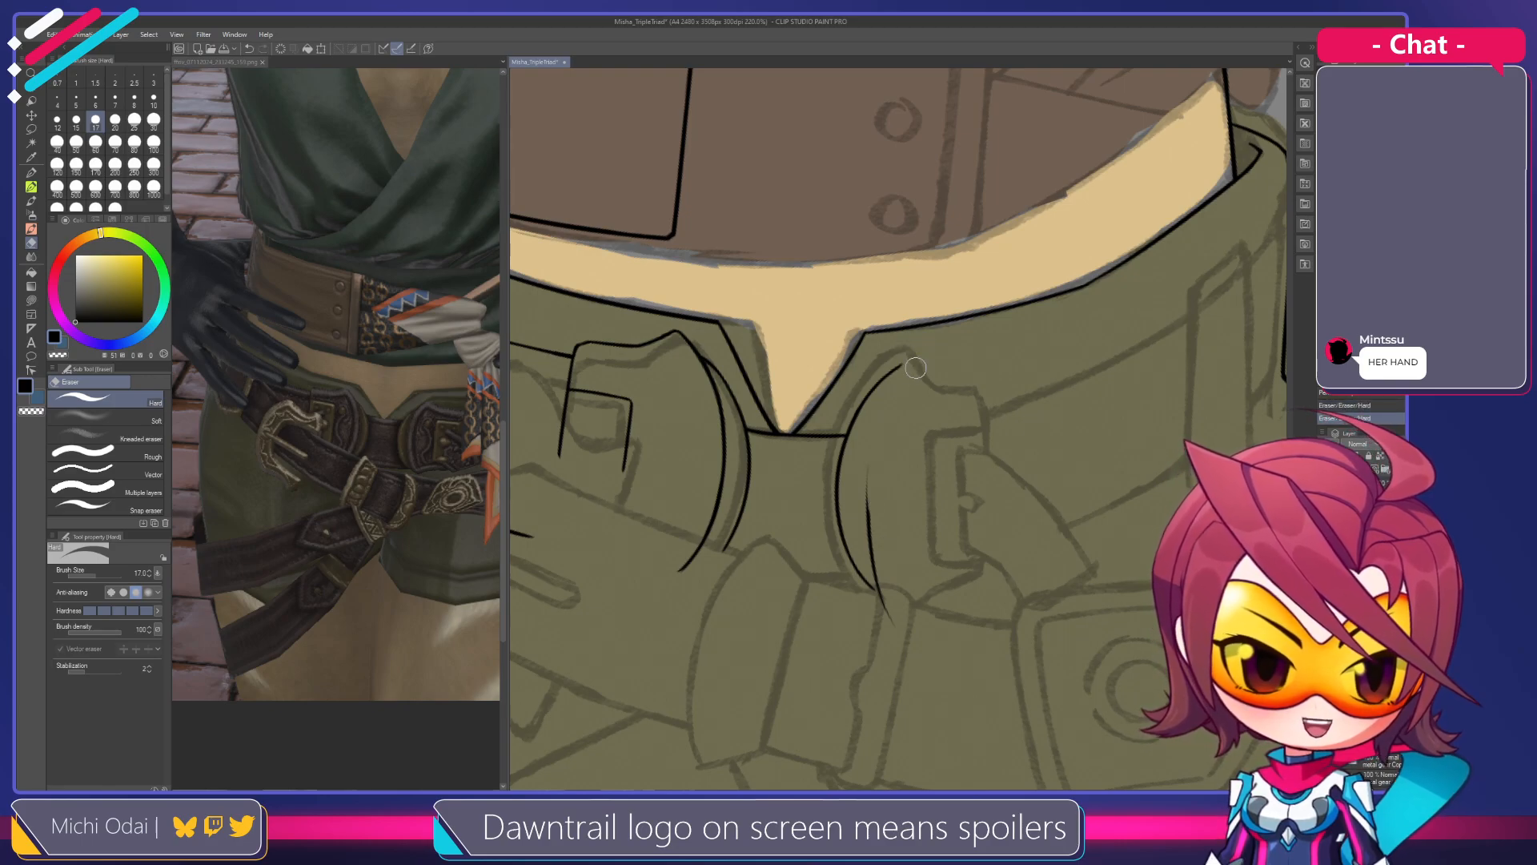
key(p)
key(ctrl+z)
mouse_move(921, 349)
mouse_down()
mouse_move(861, 483)
mouse_move(879, 430)
mouse_move(868, 502)
mouse_up()
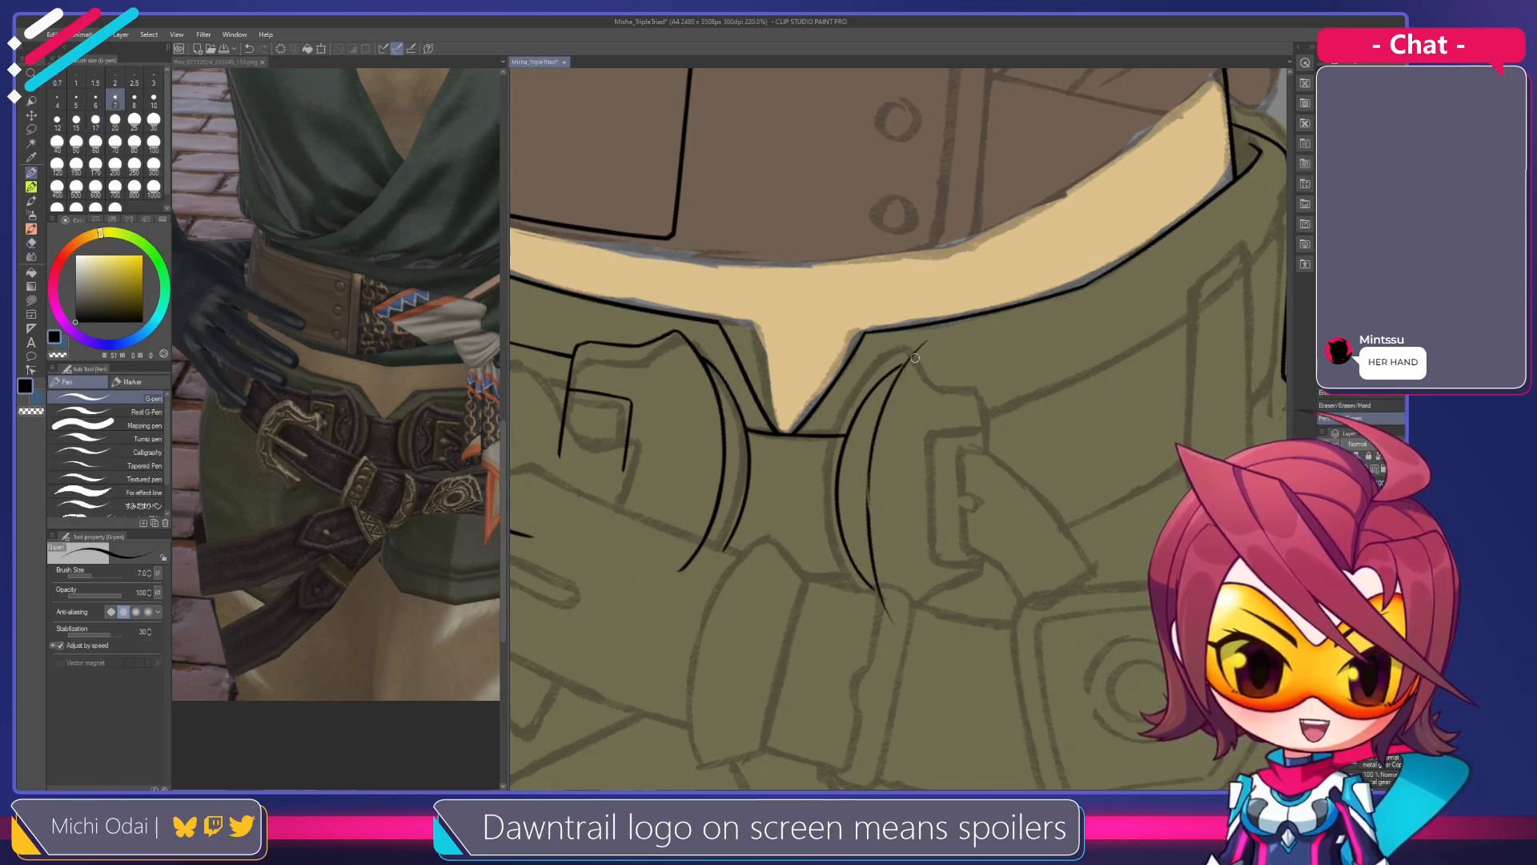
key(ctrl+z)
drag(927, 340, 866, 456)
key(ctrl+z)
drag(925, 343, 859, 492)
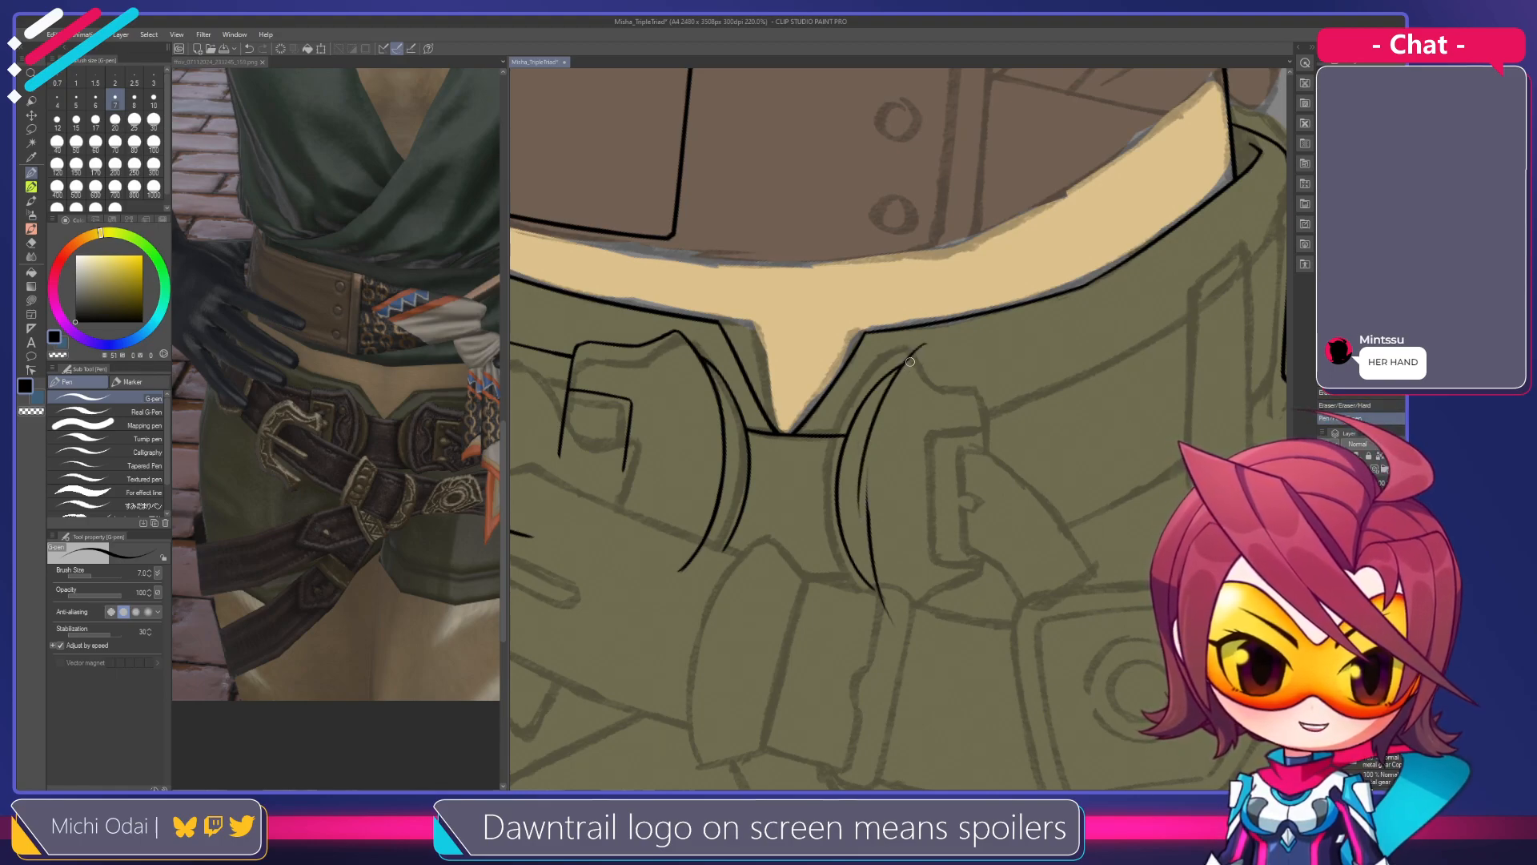
Rotate the canvas, erase the lower part of the inner curve and try new strokes continuing it down to the strap
key(shift+space)
mouse_move(920, 471)
mouse_down()
mouse_move(902, 478)
mouse_move(892, 424)
mouse_move(831, 450)
mouse_move(816, 560)
mouse_up()
key(space)
key(e)
key(p)
drag(837, 409, 821, 560)
key(ctrl+z)
drag(836, 410, 824, 560)
key(ctrl+z)
drag(837, 402, 809, 548)
key(ctrl+z)
mouse_move(839, 402)
mouse_down()
mouse_move(812, 552)
mouse_move(828, 573)
mouse_move(827, 545)
mouse_up()
key(ctrl+z)
key(ctrl+z)
mouse_move(845, 394)
mouse_down()
mouse_move(816, 491)
mouse_move(832, 565)
mouse_up()
key(ctrl+z)
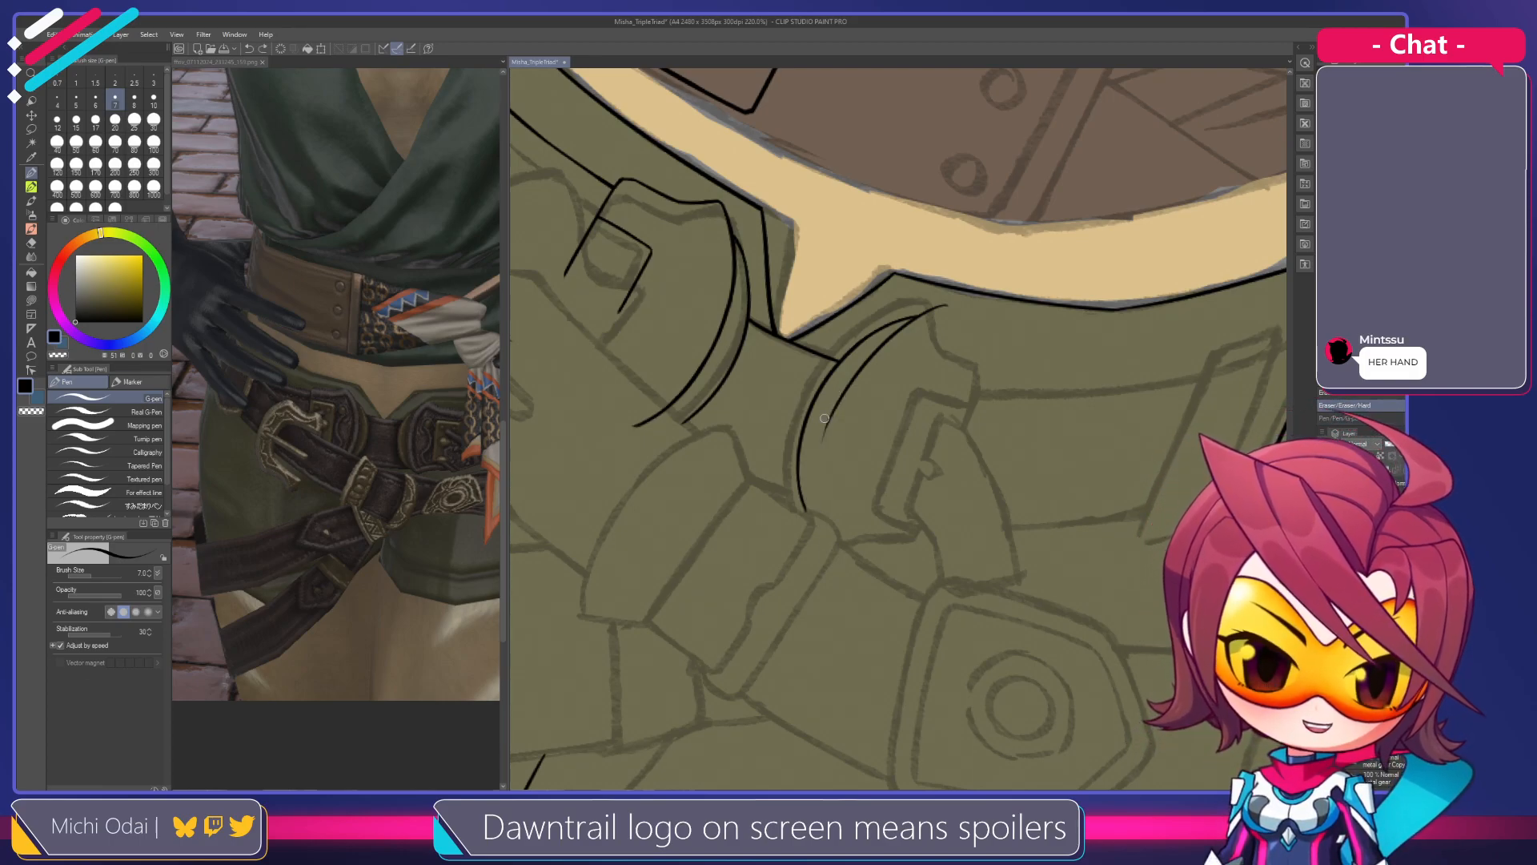
Clean the inner curve's cut end and ink its lower half parallel to the outer curve, down to the strap
key(e)
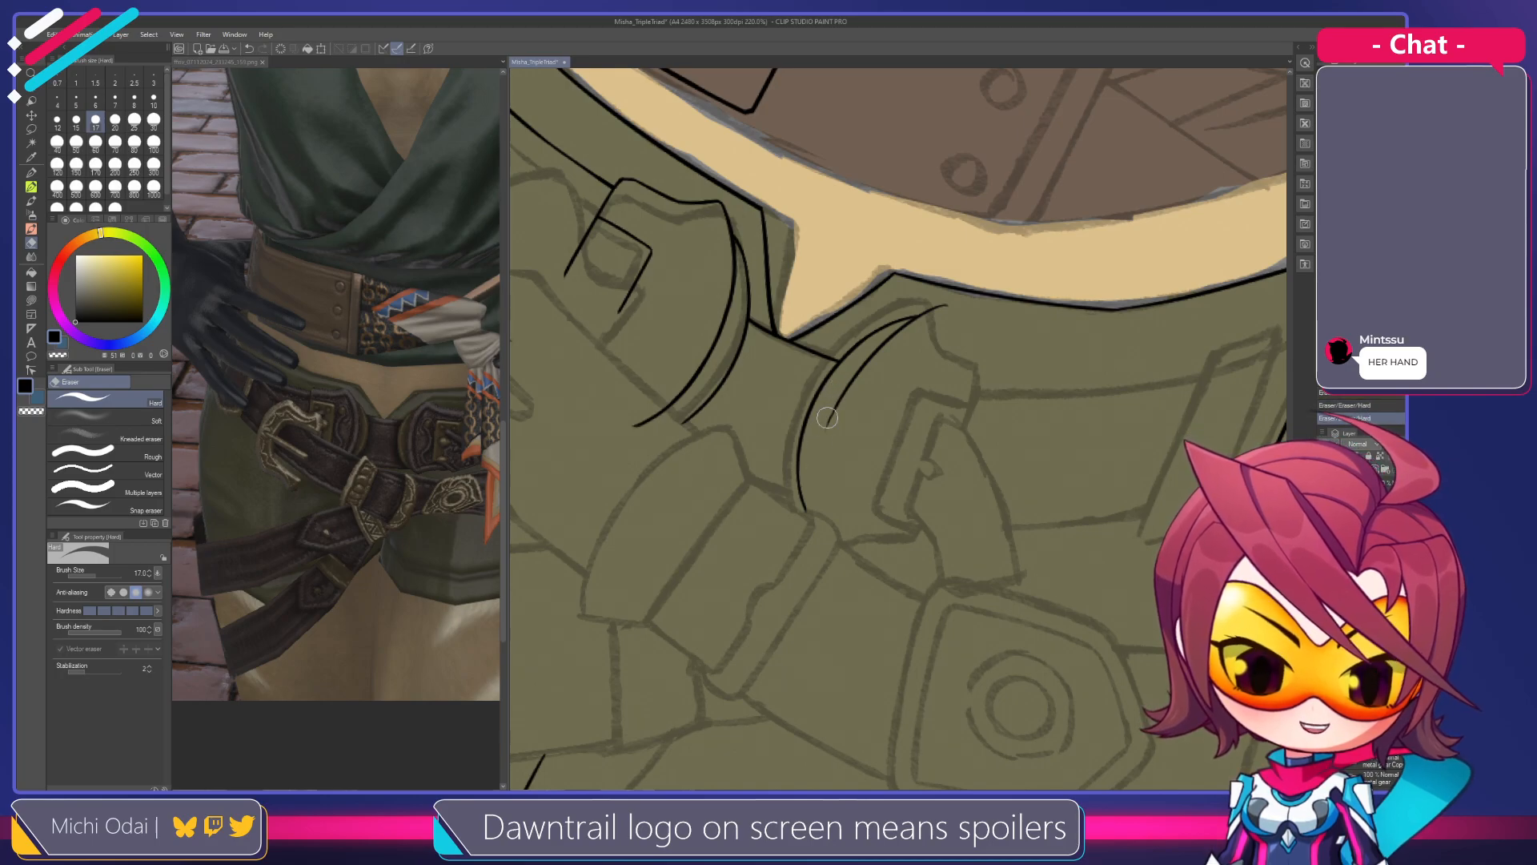
key(p)
mouse_move(844, 394)
mouse_down()
mouse_move(814, 493)
mouse_move(833, 538)
mouse_up()
key(ctrl+z)
key(e)
drag(828, 429, 831, 563)
key(ctrl+z)
mouse_move(841, 398)
mouse_down()
mouse_move(819, 470)
mouse_move(835, 549)
mouse_up()
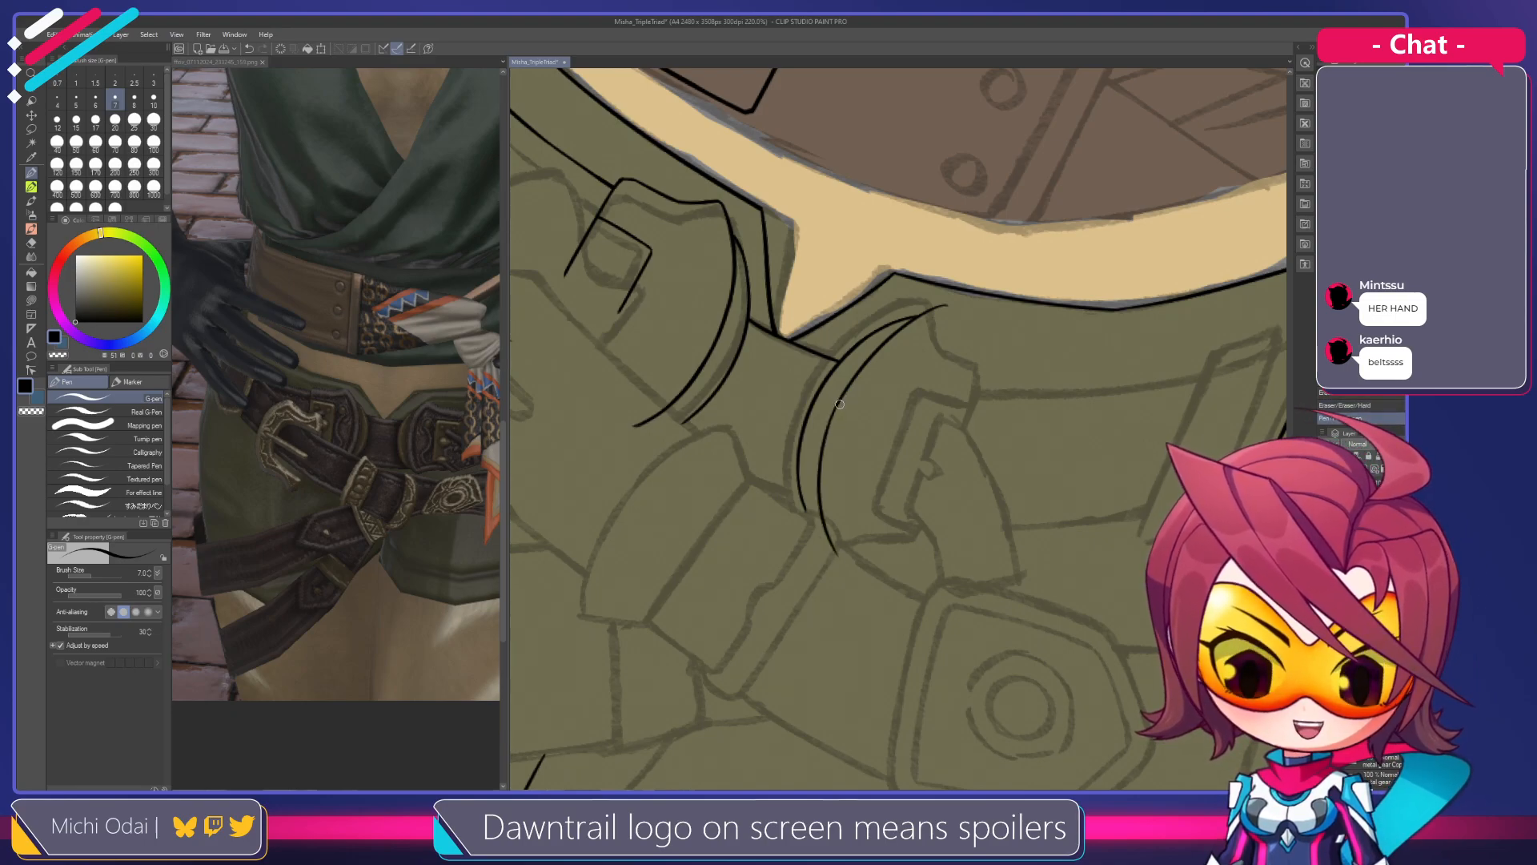
Rotate the canvas back upright and ink a short edge sloping down from the peak on the side away from the notch
key(r)
drag(835, 424, 947, 377)
key(p)
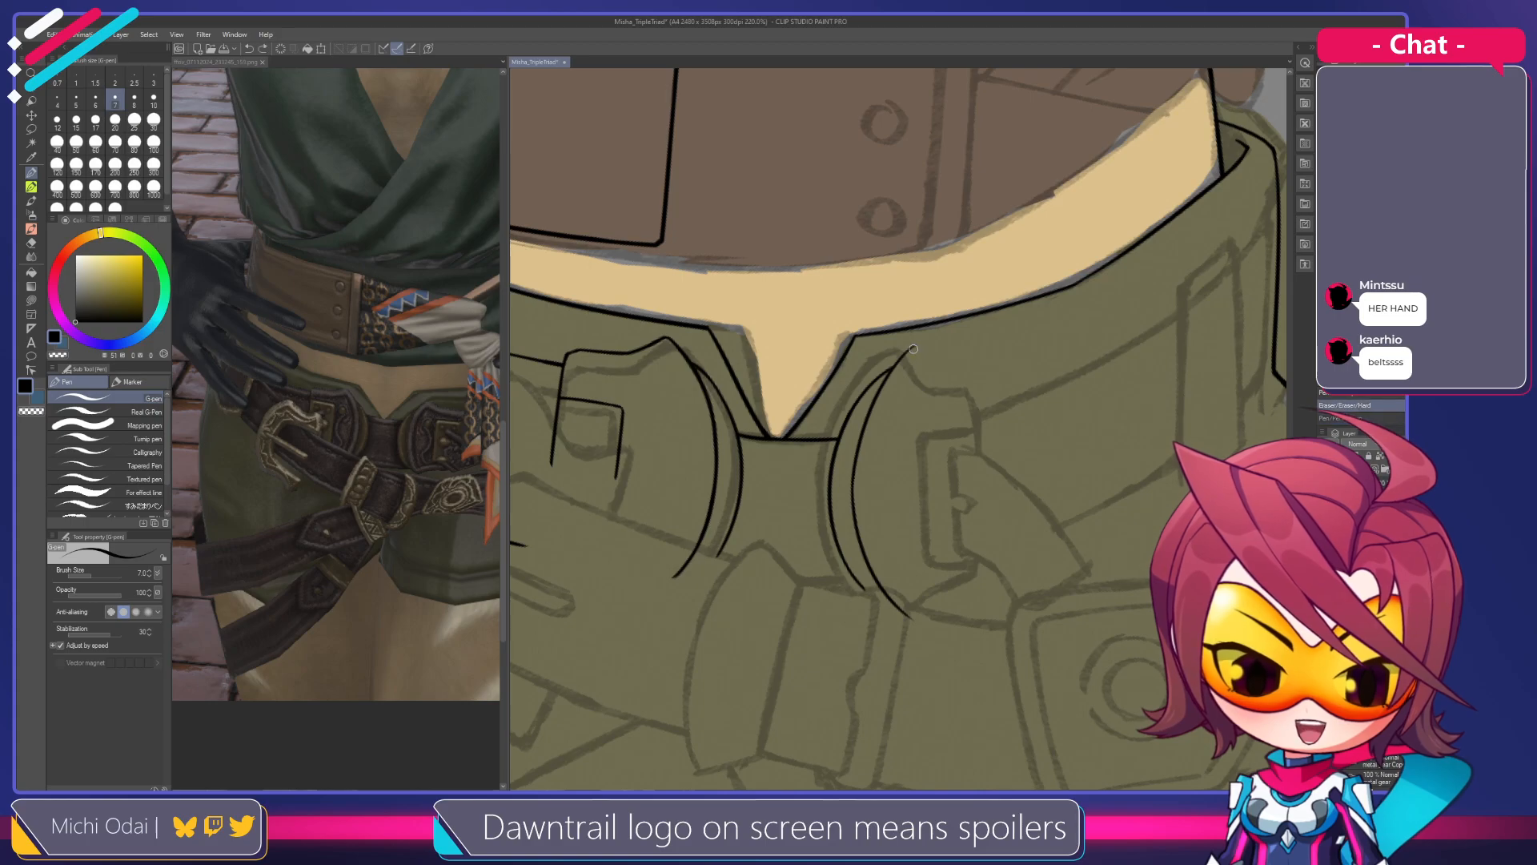
mouse_move(916, 349)
mouse_down()
mouse_move(949, 376)
mouse_move(935, 365)
mouse_up()
key(ctrl+z)
key(ctrl+z)
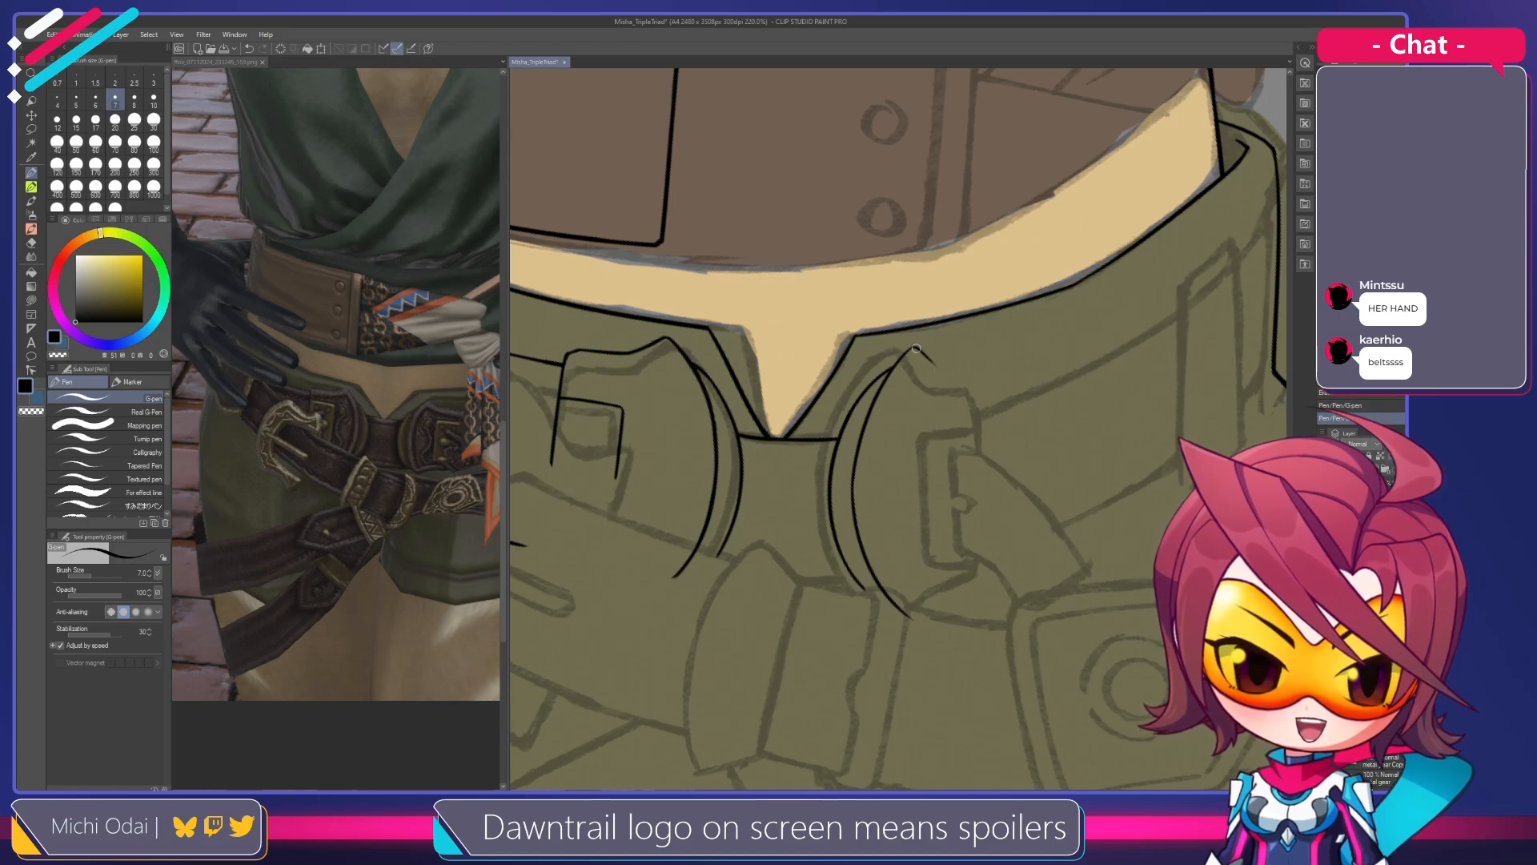
Clean the short edge's end, extend it along the plate's top and erase the overshoot
key(e)
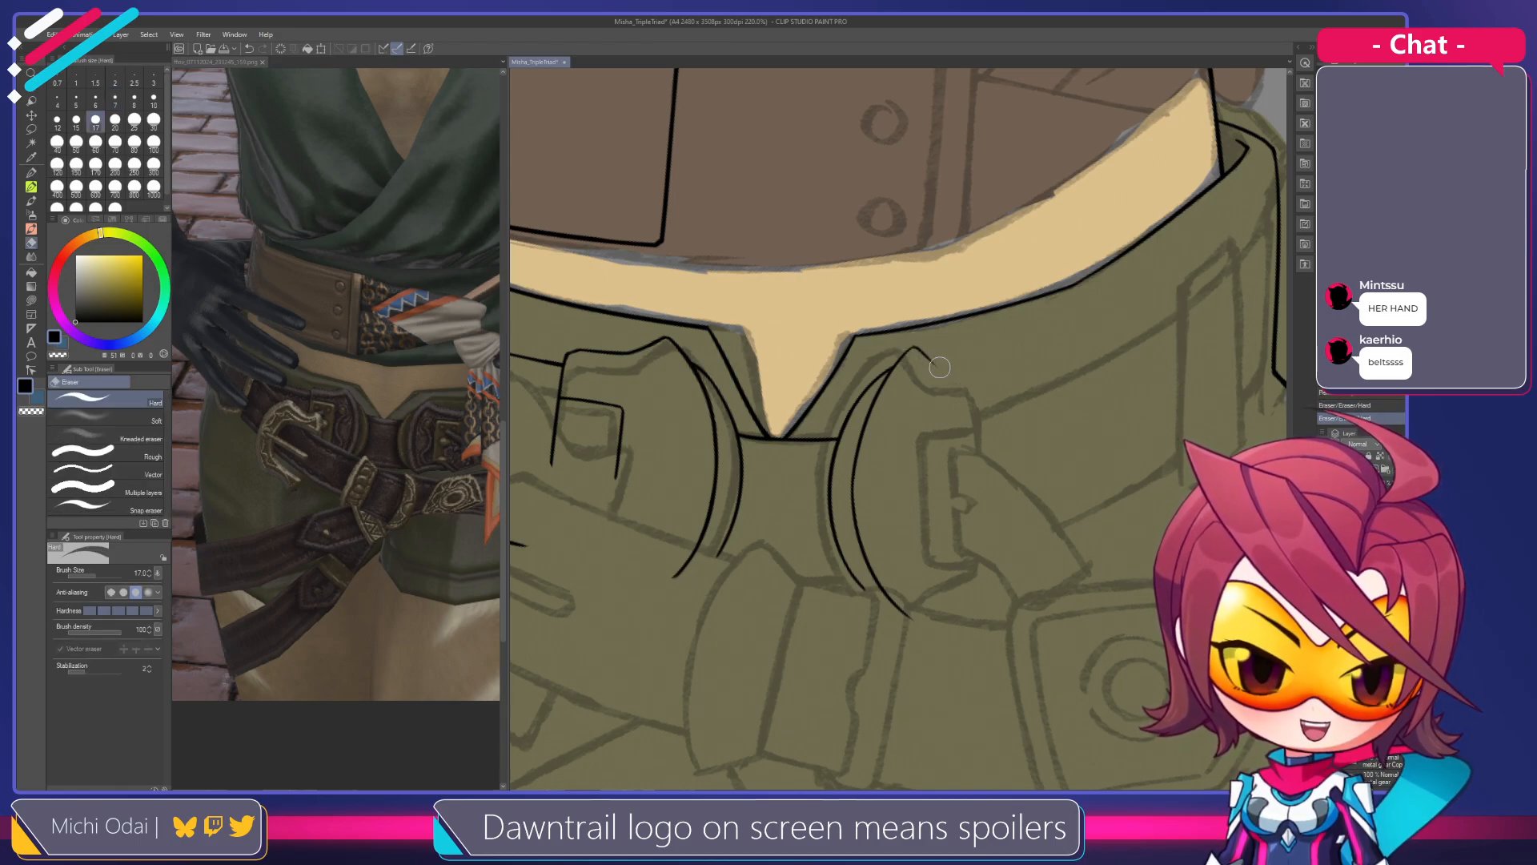
key(p)
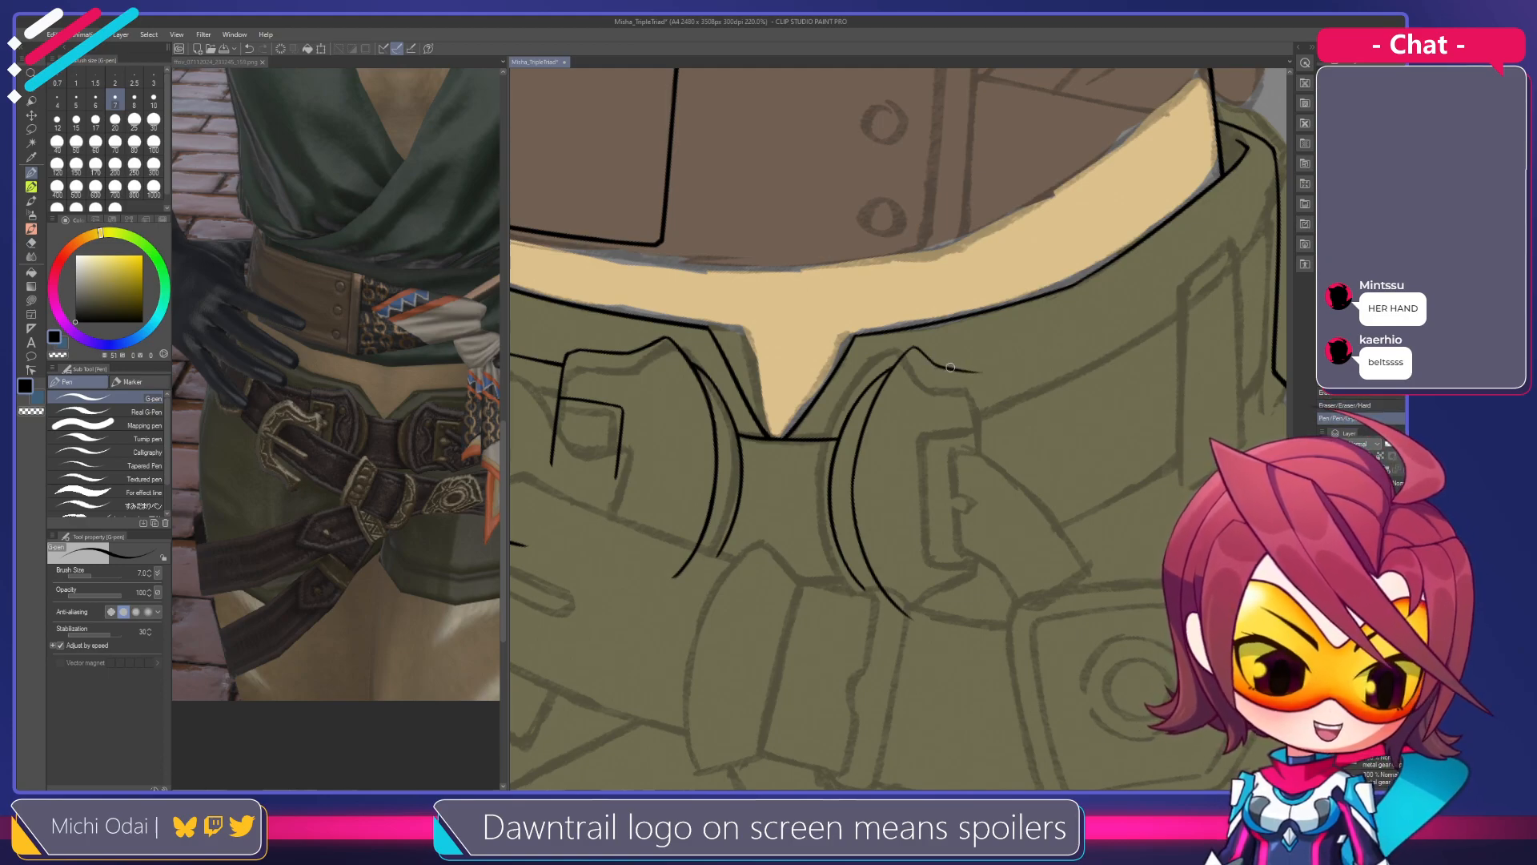
key(e)
drag(979, 370, 945, 368)
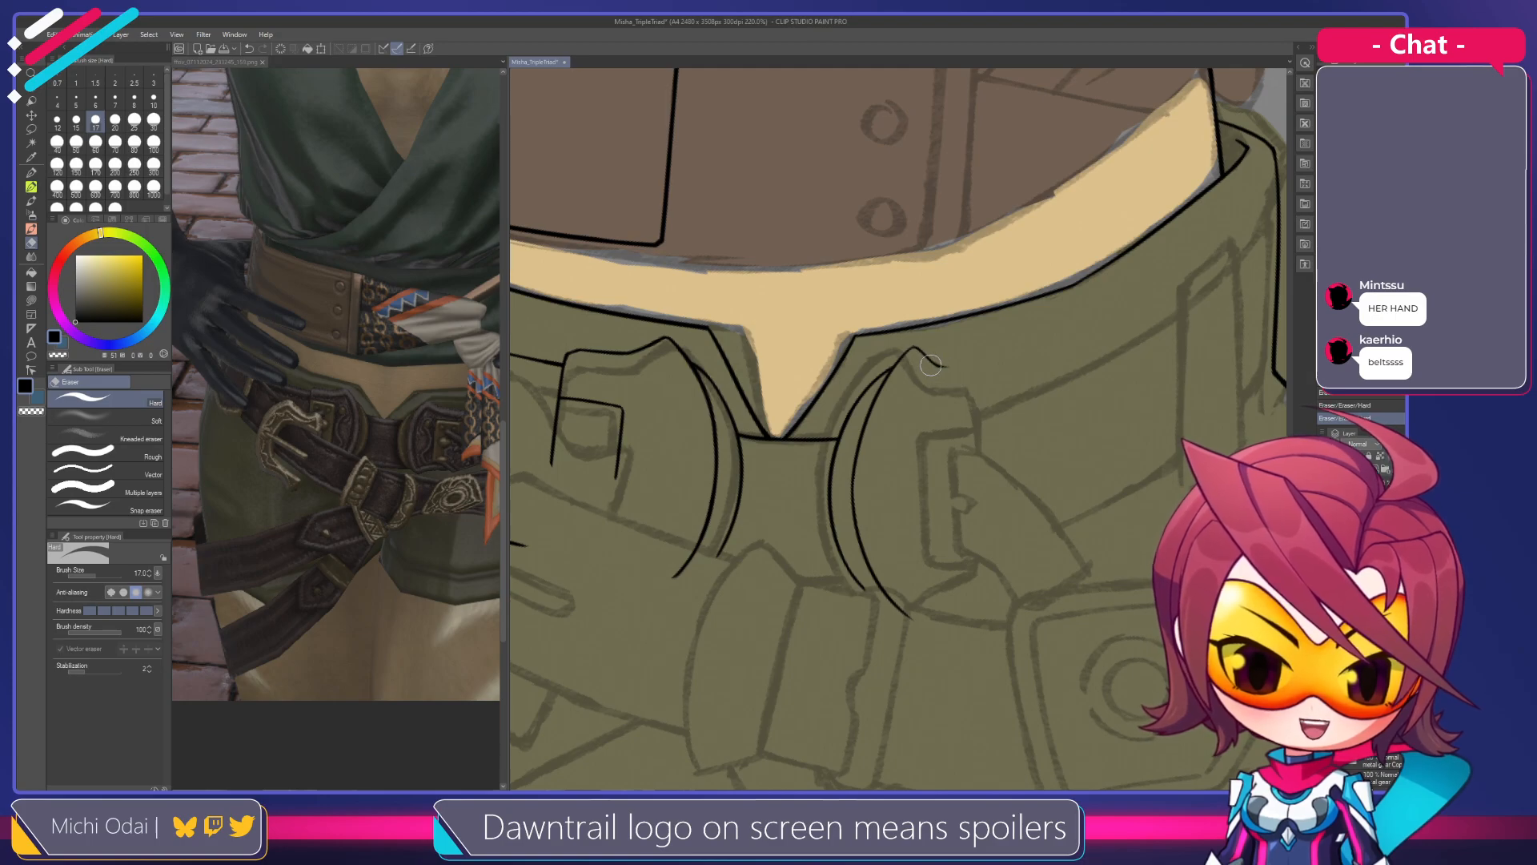
Rotate the canvas and ink the top edge of the right-hand belt plate outward from the dip beside its peak
drag(935, 366, 1025, 328)
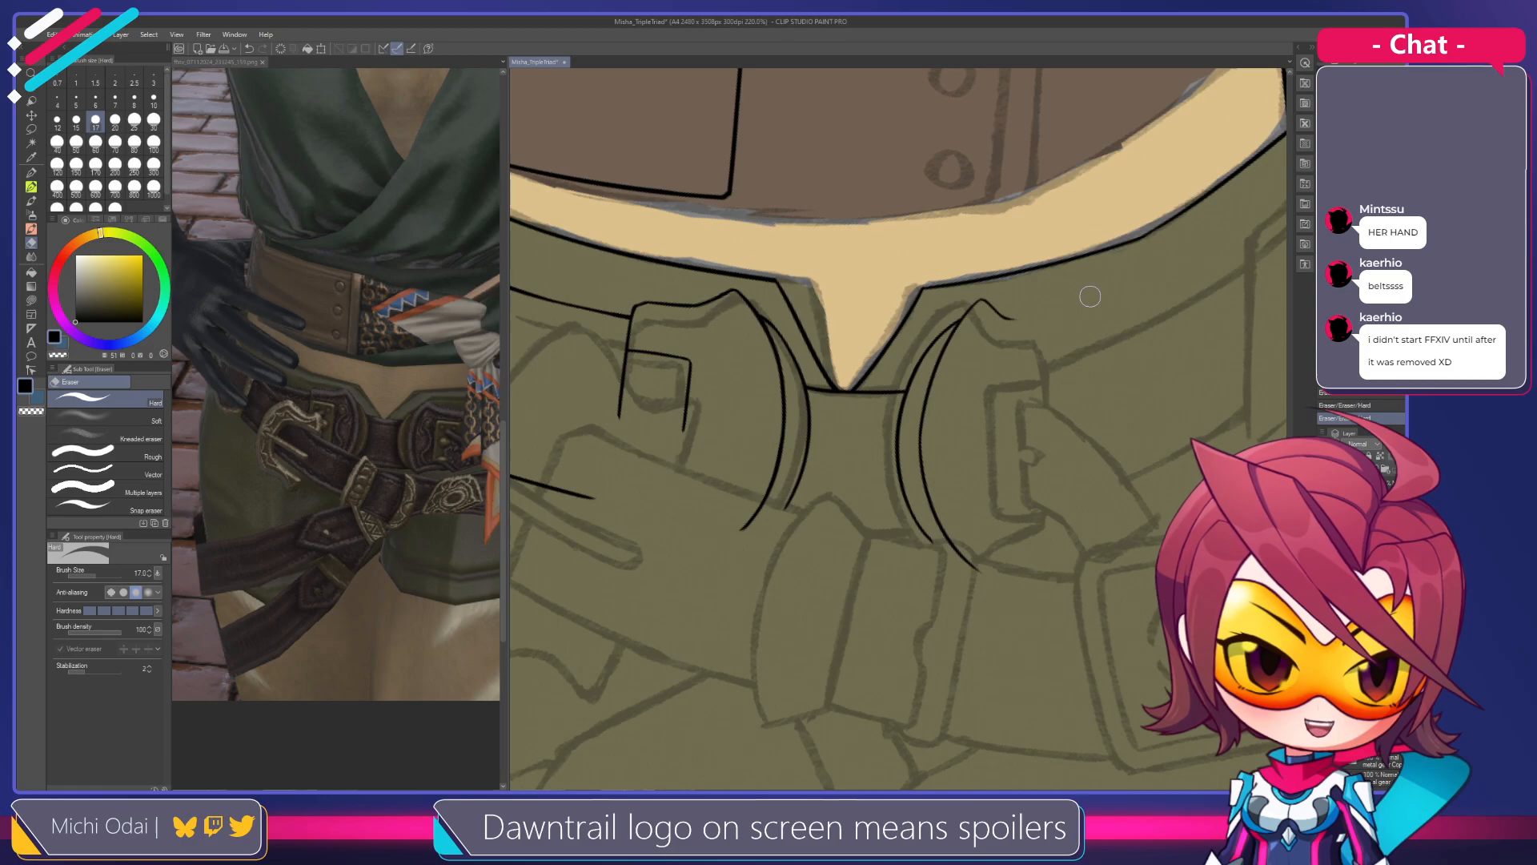
key(r)
drag(1086, 300, 1009, 285)
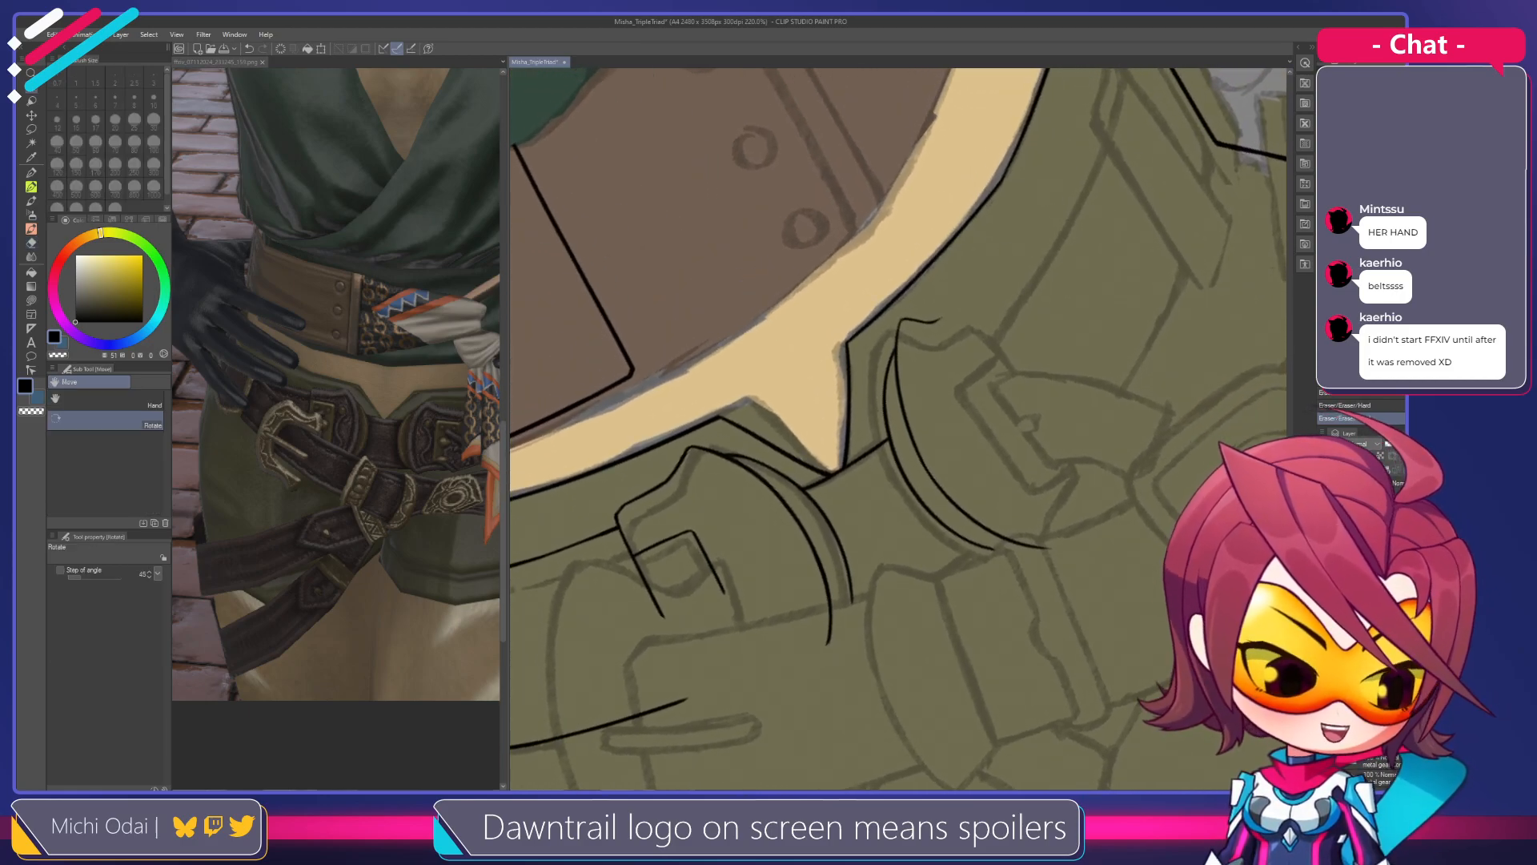
mouse_move(965, 337)
mouse_down()
mouse_move(979, 350)
mouse_move(940, 330)
mouse_up()
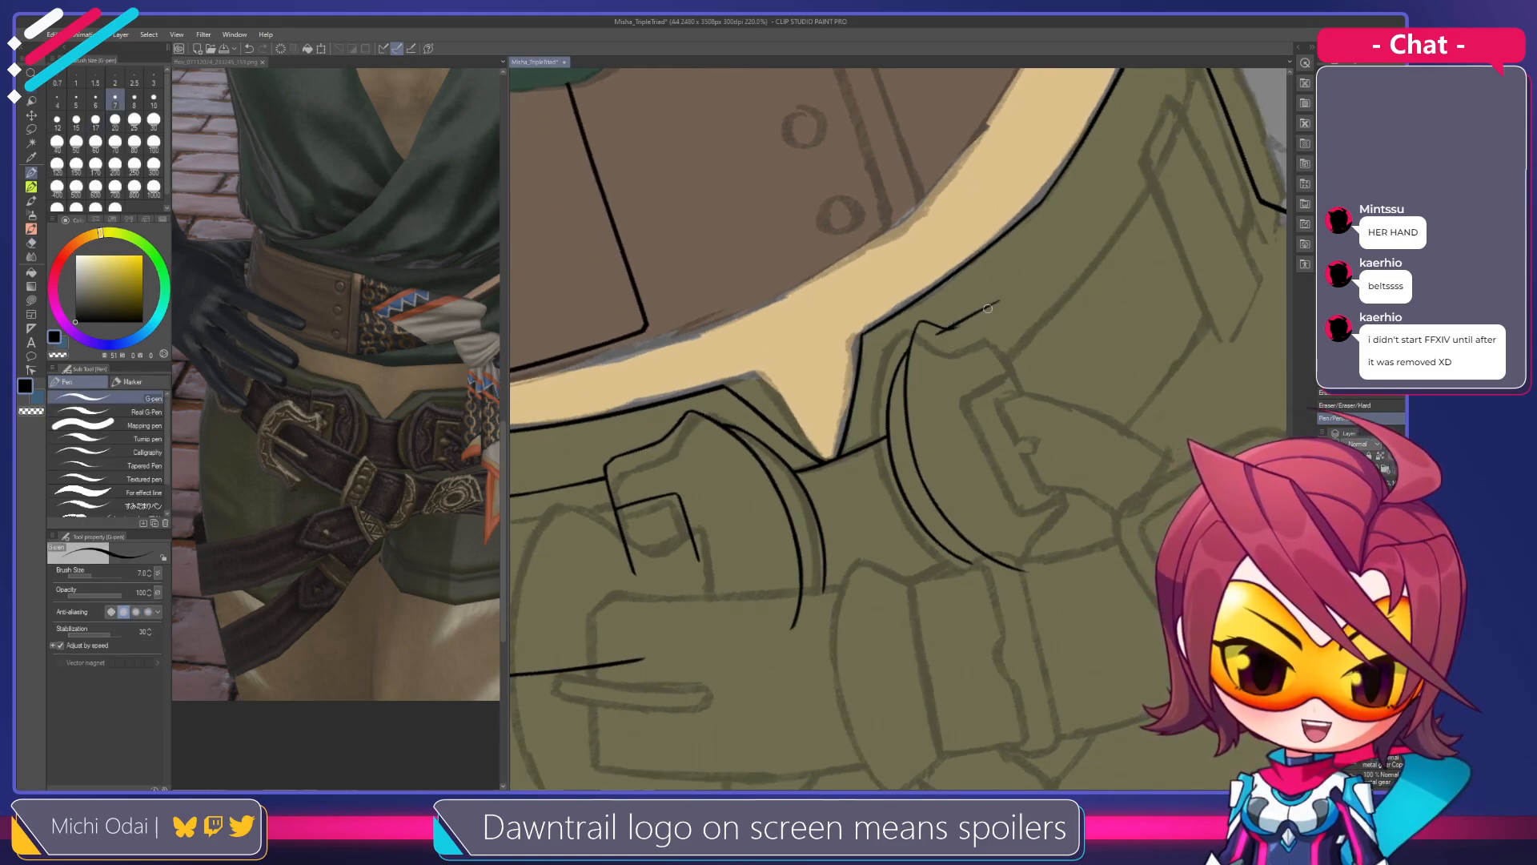
key(ctrl+z)
drag(1014, 287, 942, 331)
key(ctrl+z)
drag(1006, 292, 951, 330)
key(ctrl+z)
key(ctrl+z)
key(e)
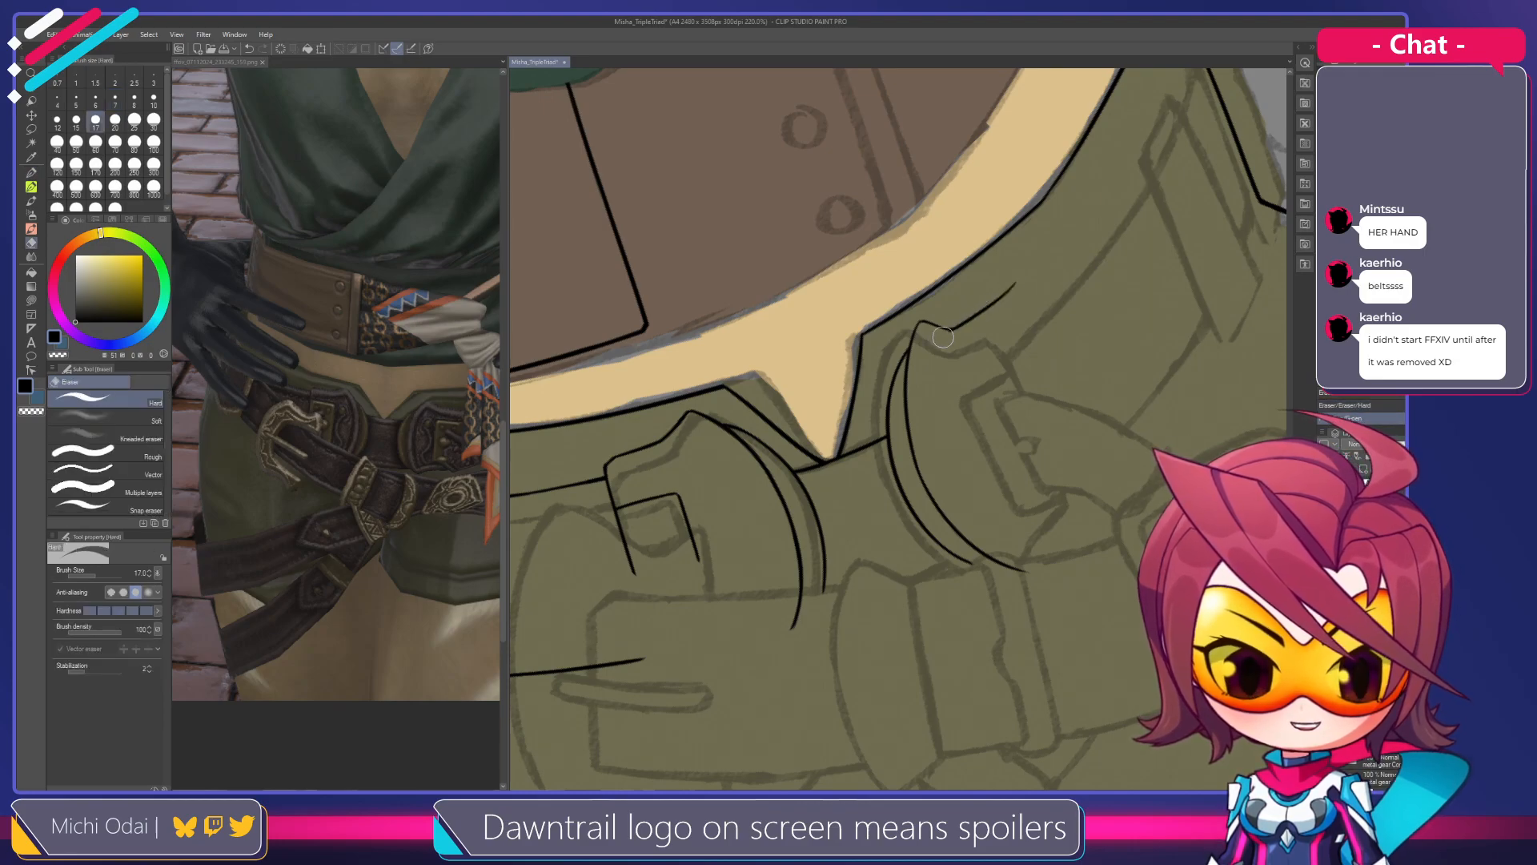
key(r)
drag(948, 334, 1047, 390)
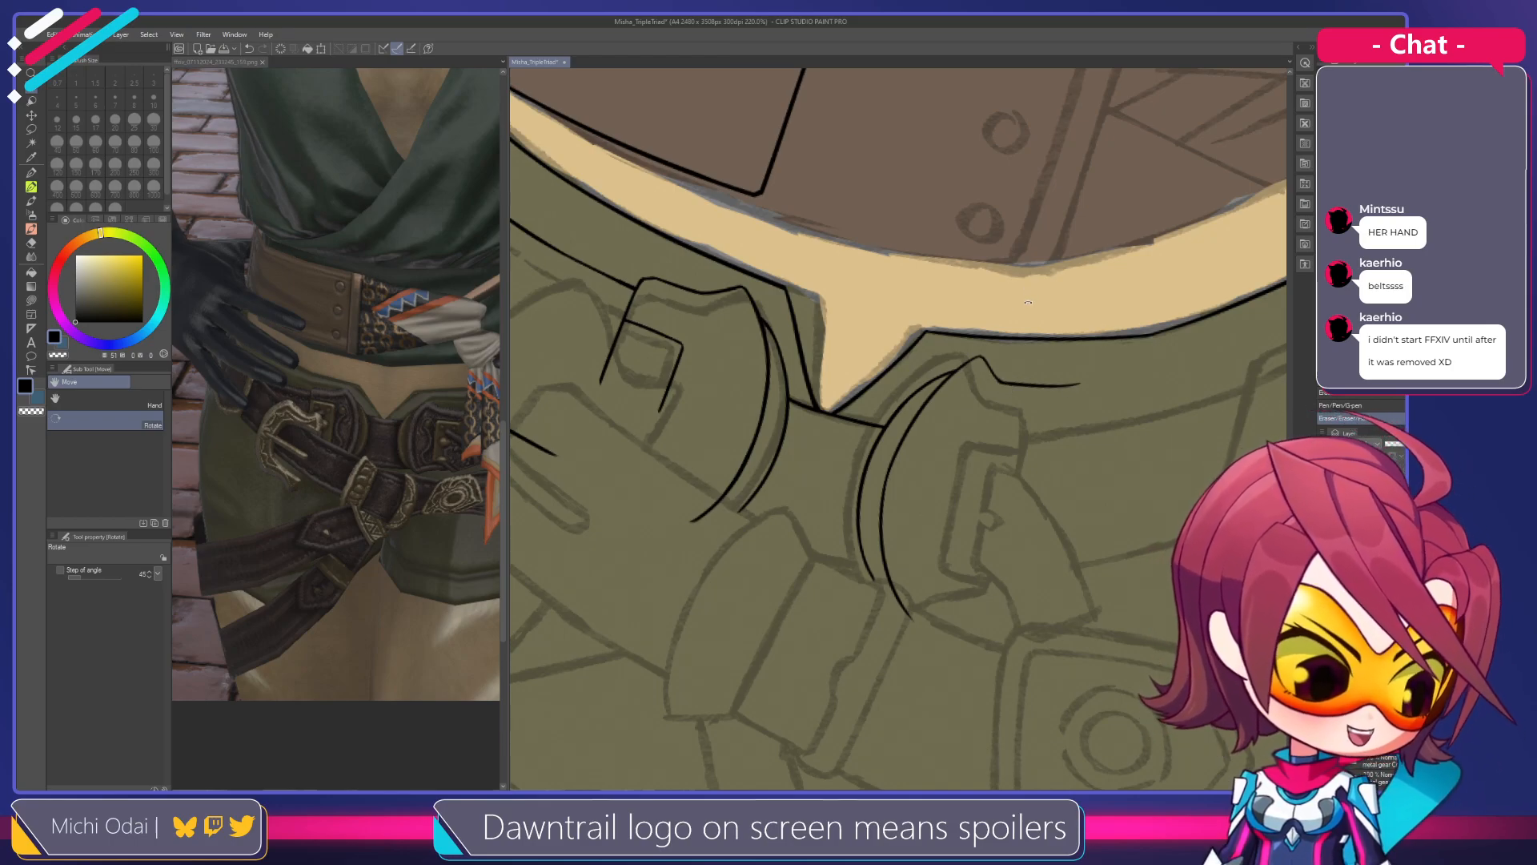
Straighten the canvas and ink a short rounded corner turning down at the outer end of the right-hand plate's top edge
drag(1016, 397, 636, 478)
drag(453, 488, 411, 502)
click(1006, 330)
mouse_move(1046, 282)
mouse_down()
mouse_move(1017, 305)
mouse_move(1038, 354)
mouse_up()
key(e)
key(p)
key(ctrl+z)
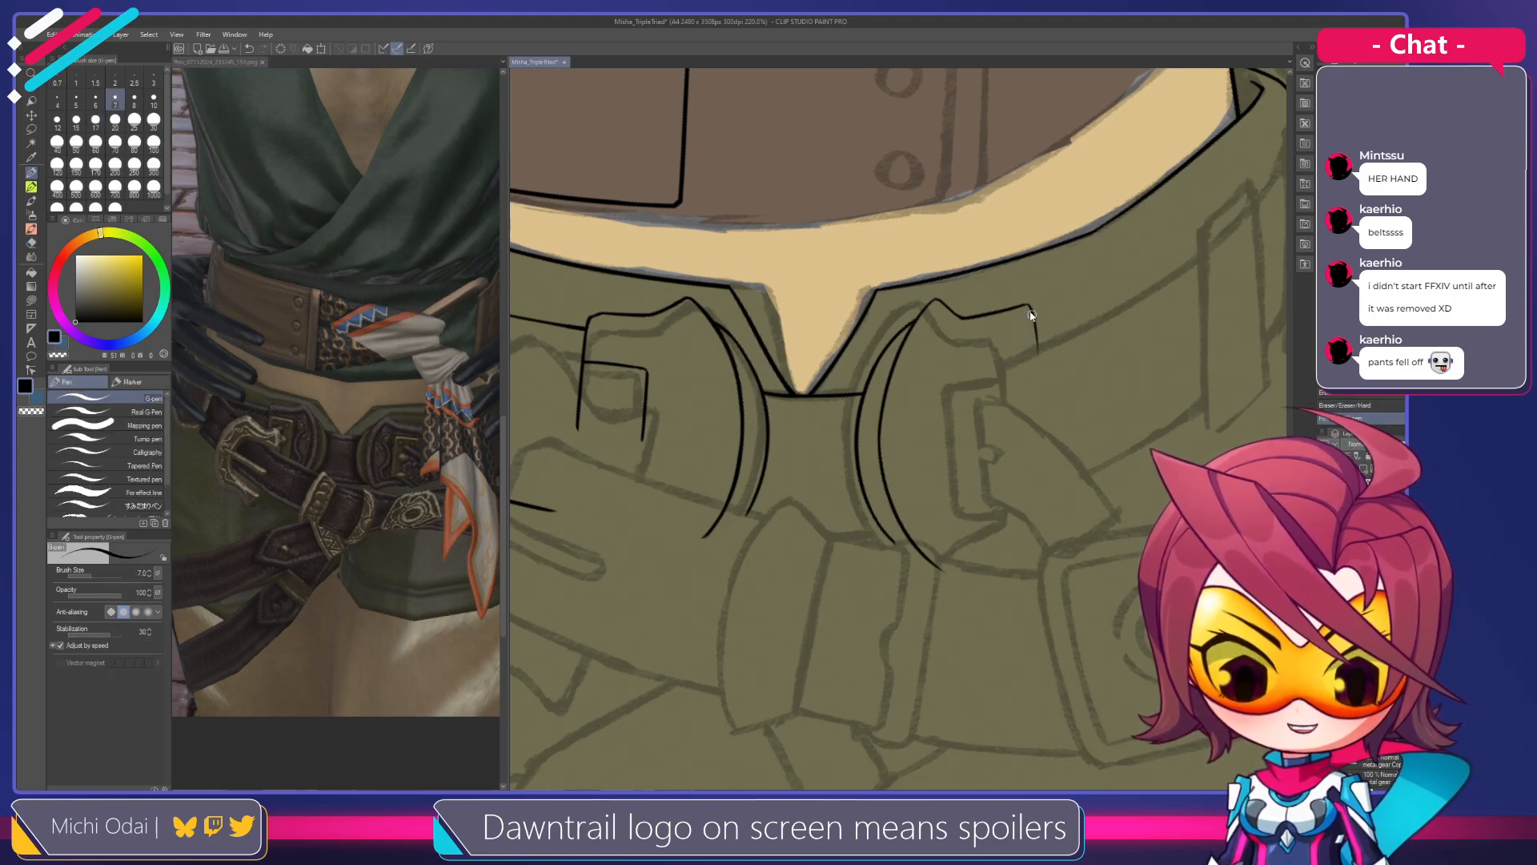
key(ctrl+z)
drag(1026, 304, 1039, 326)
key(ctrl+z)
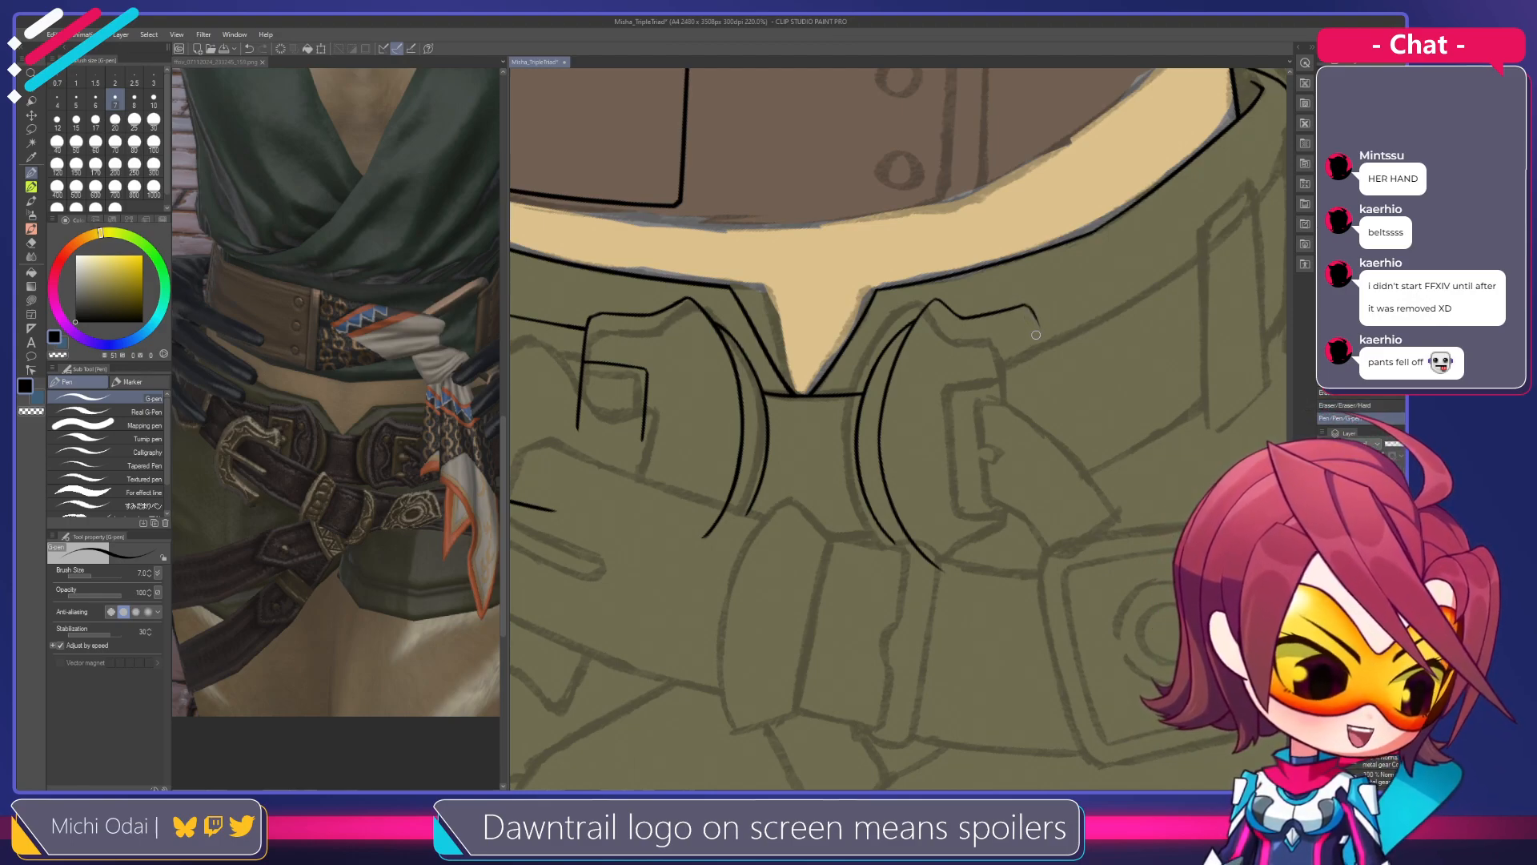
Turn the canvas sideways and try strokes for the lower edge of the centre panel between the two curved plates
mouse_move(1039, 360)
mouse_down()
mouse_move(995, 351)
mouse_move(1002, 384)
mouse_move(1034, 381)
mouse_move(1033, 350)
mouse_move(995, 319)
mouse_move(962, 346)
mouse_up()
mouse_move(857, 446)
mouse_down()
mouse_move(933, 474)
mouse_move(913, 454)
mouse_move(968, 417)
mouse_move(971, 388)
mouse_move(921, 370)
mouse_up()
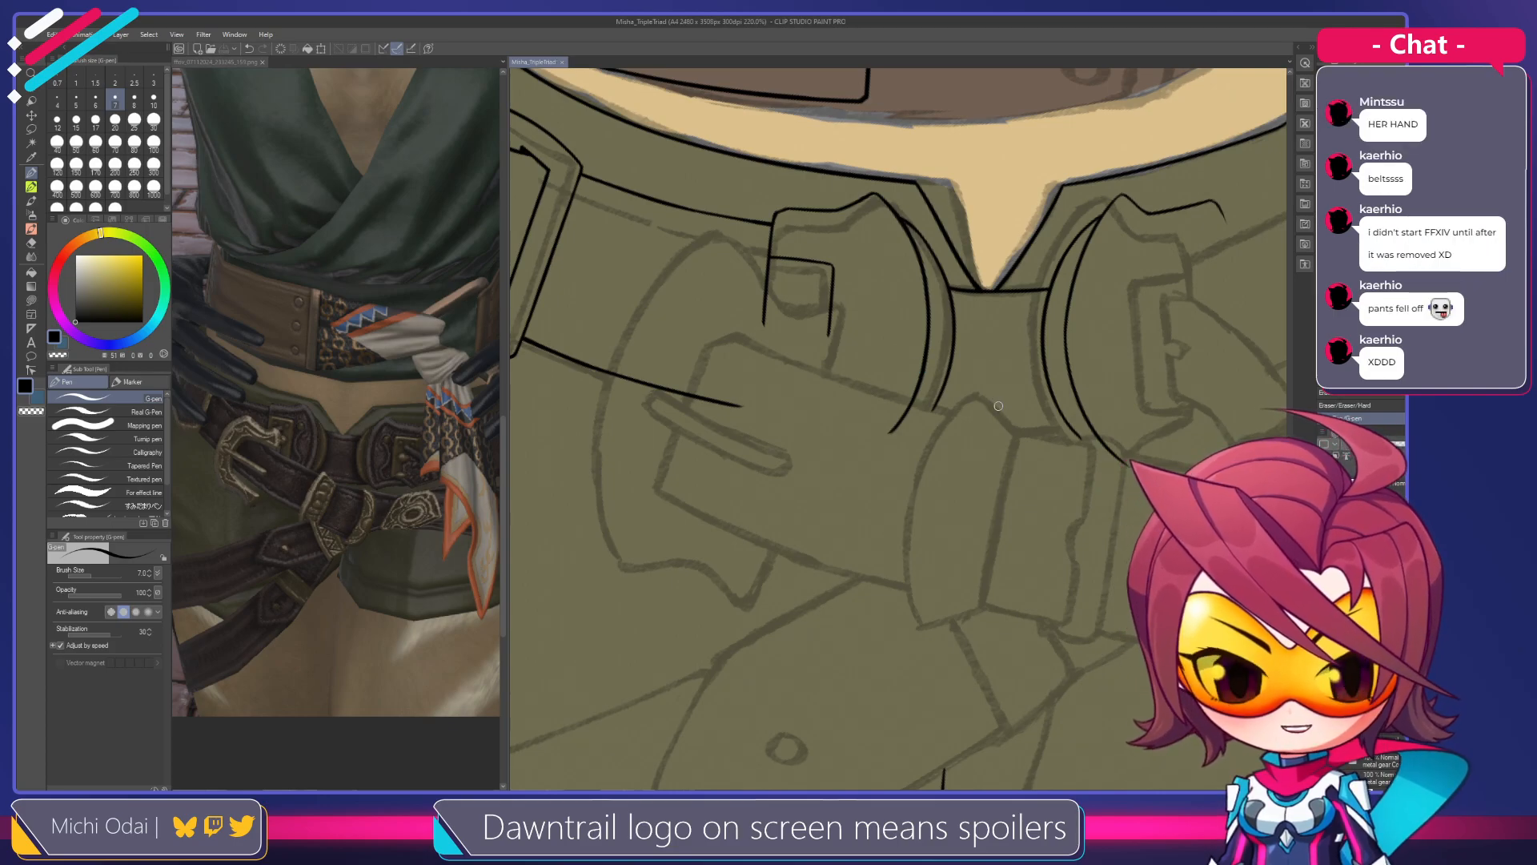
mouse_move(1037, 423)
mouse_down()
mouse_move(854, 439)
mouse_move(894, 451)
mouse_up()
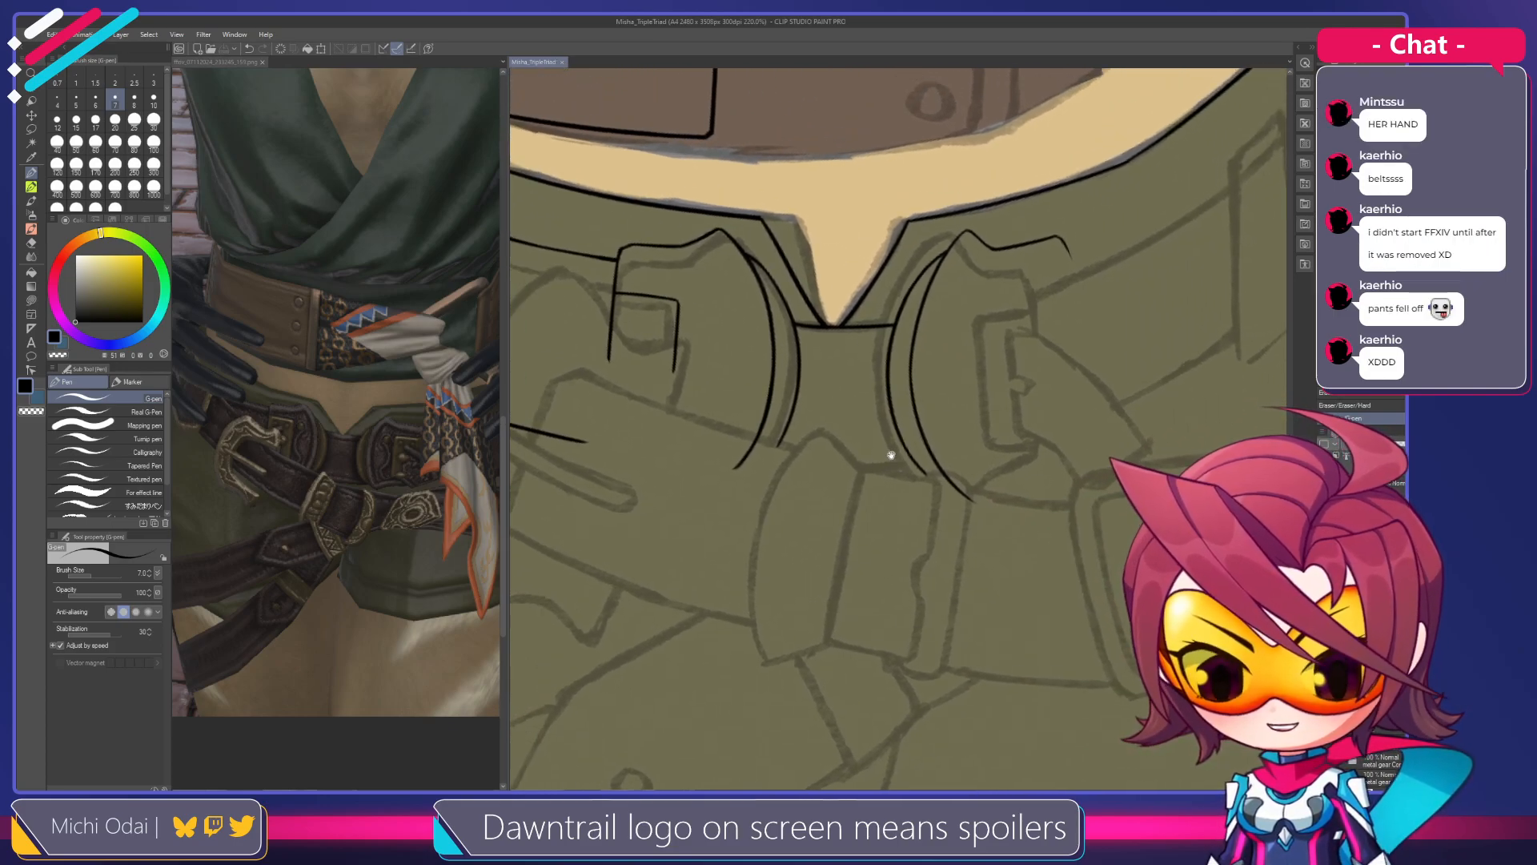
drag(788, 469, 900, 472)
key(ctrl+z)
key(shift+space)
drag(990, 419, 912, 542)
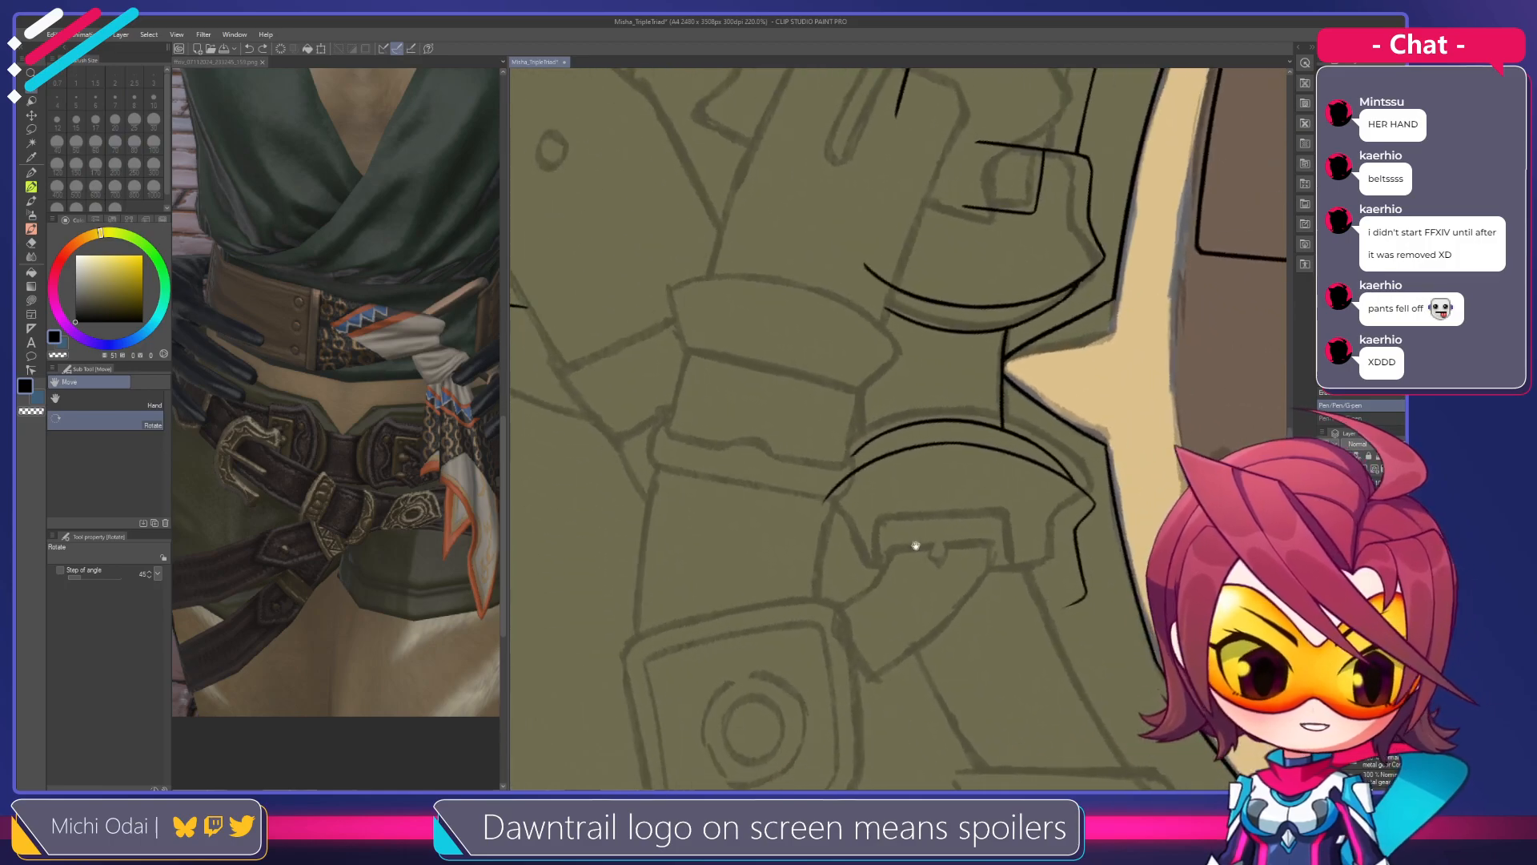
drag(886, 395, 843, 329)
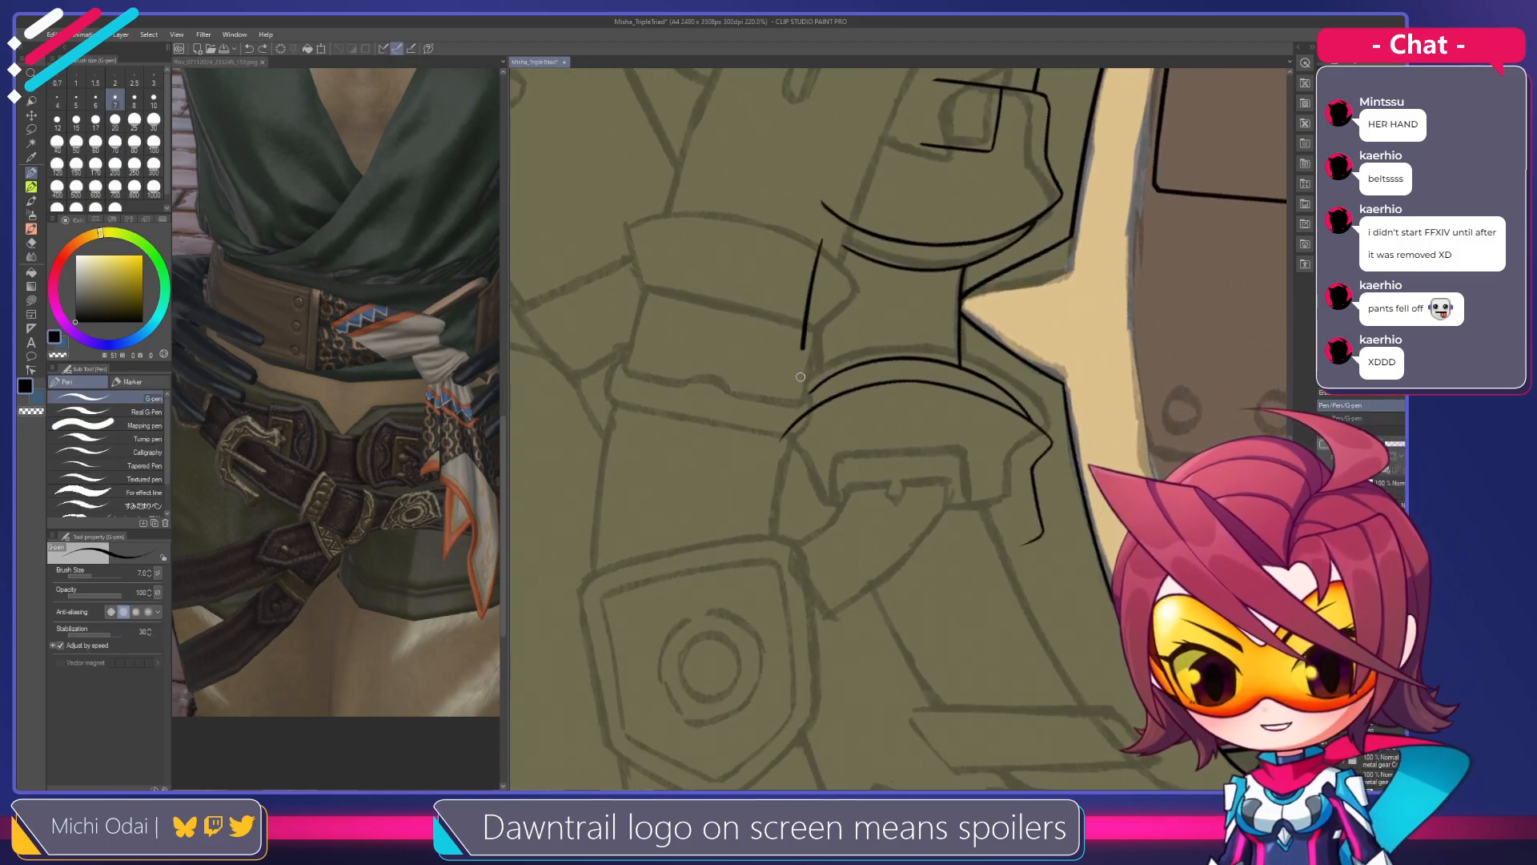
drag(808, 239, 800, 402)
key(ctrl+z)
mouse_move(818, 233)
mouse_down()
mouse_move(806, 406)
mouse_move(809, 306)
mouse_move(808, 378)
mouse_up()
key(ctrl+z)
key(ctrl+z)
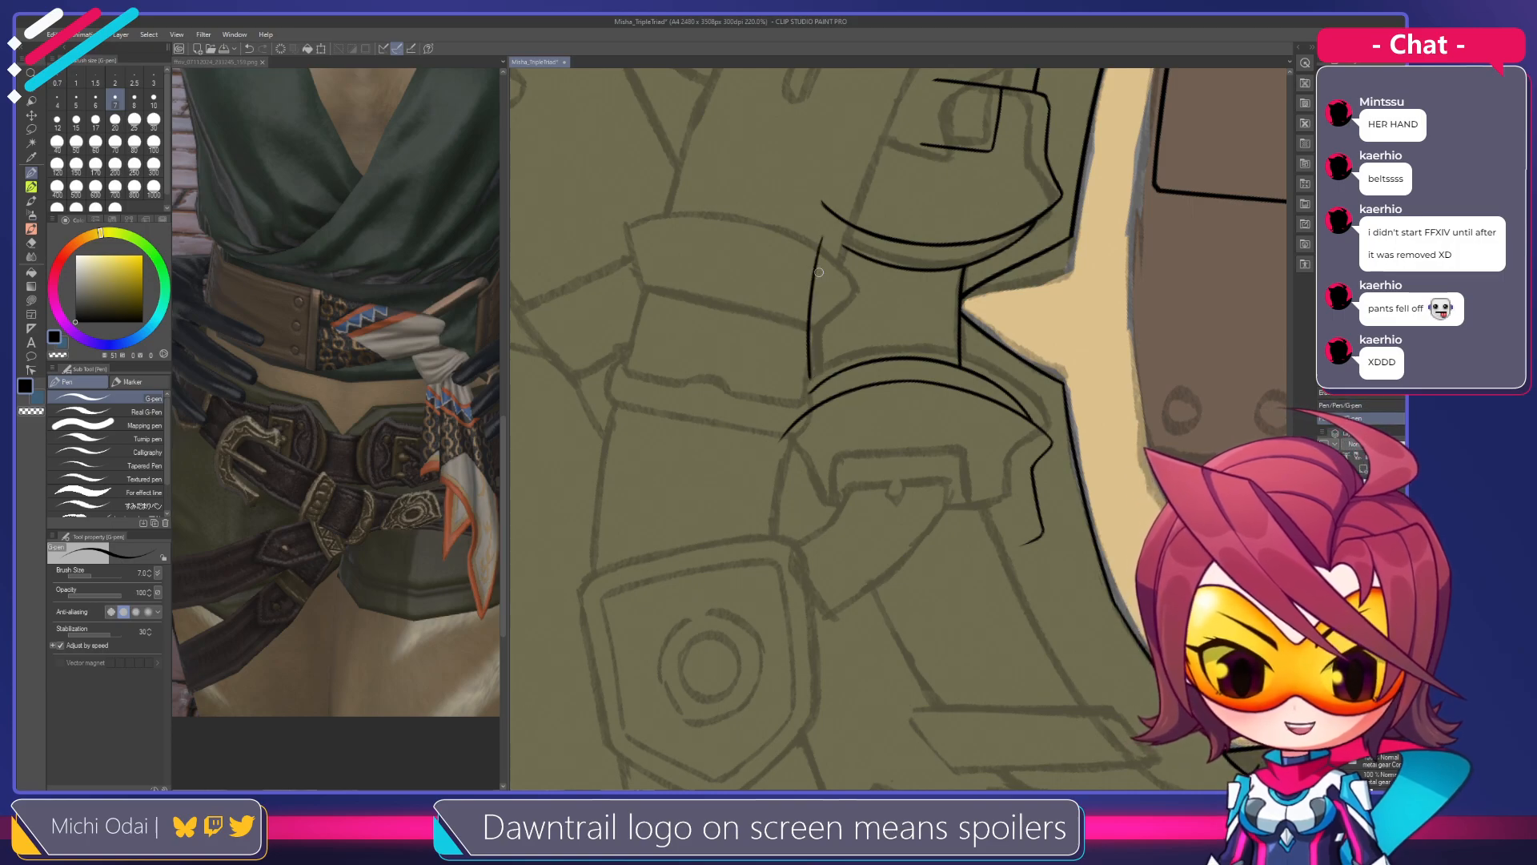
Adjust the canvas angle and ink the centre panel's curved lower edge between the two curved plates
key(shift+space)
drag(818, 248, 871, 325)
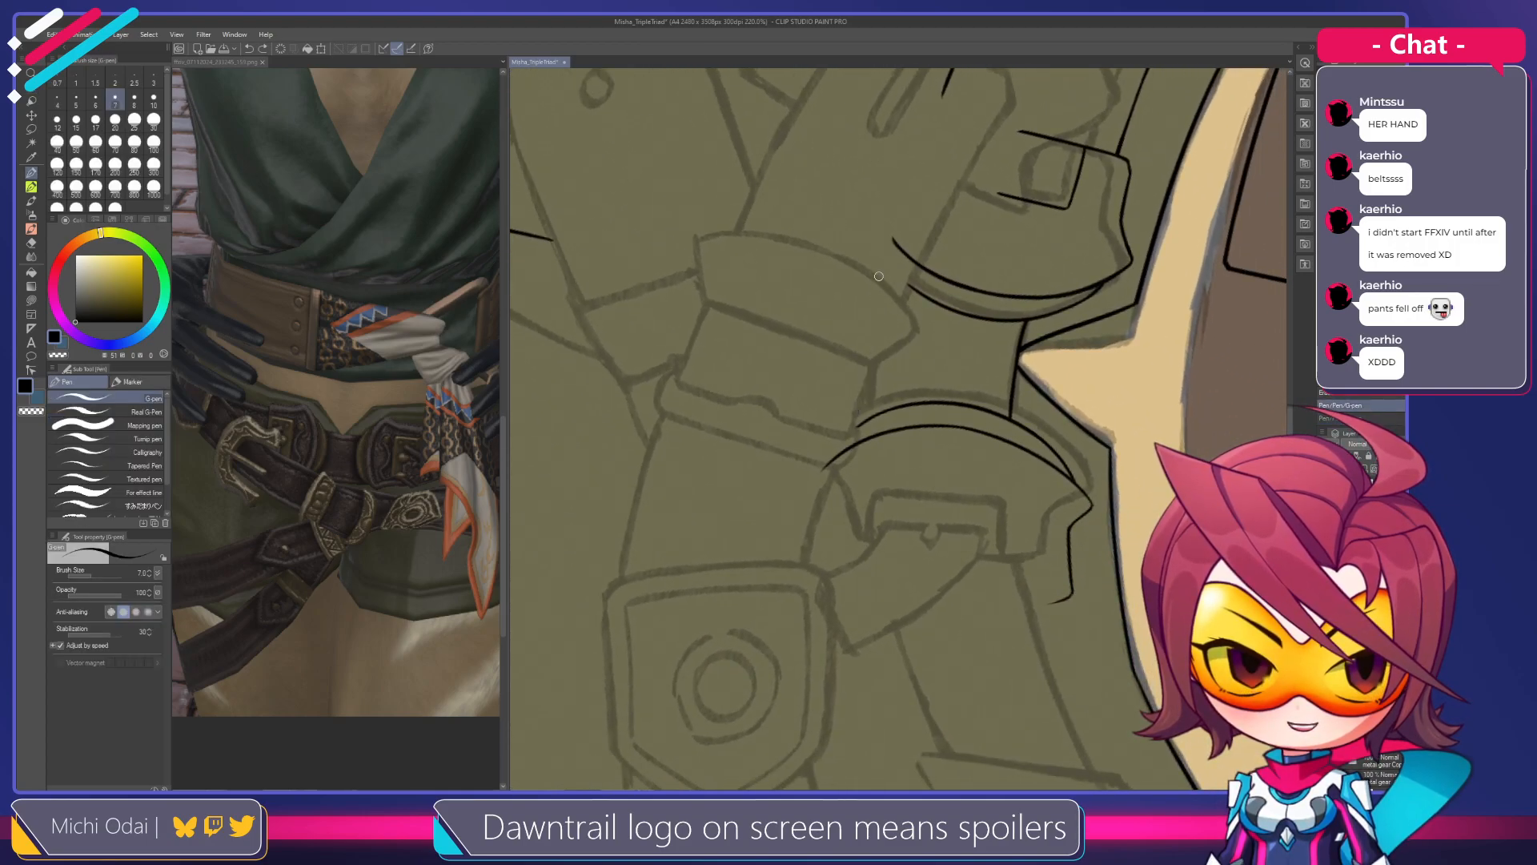
drag(886, 267, 859, 416)
key(ctrl+z)
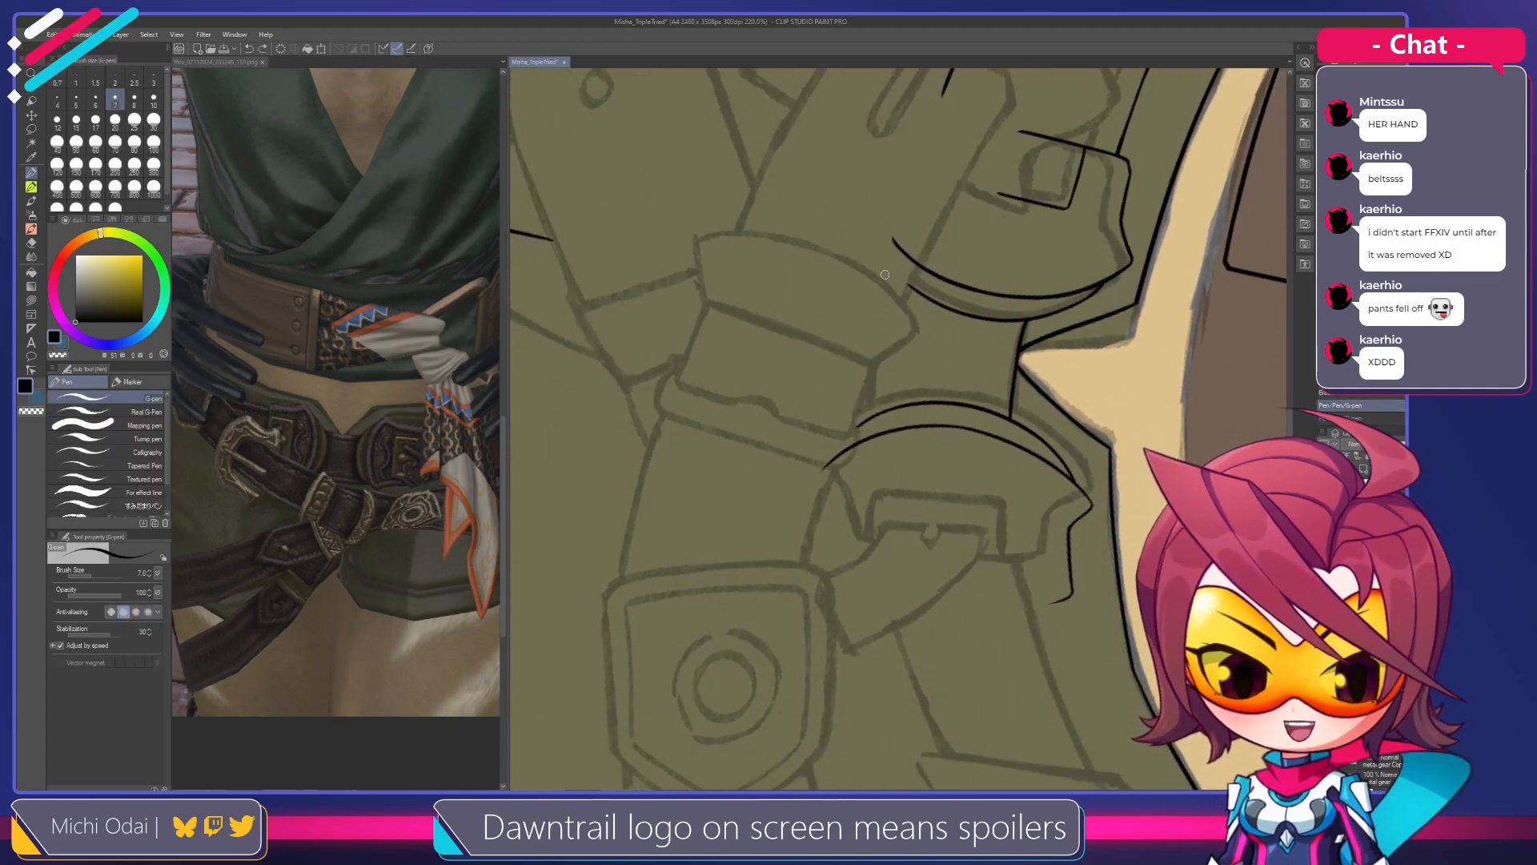
drag(886, 267, 860, 419)
key(ctrl+z)
drag(887, 266, 855, 409)
key(ctrl+z)
drag(884, 267, 859, 371)
drag(885, 273, 856, 362)
Rotate the canvas, try extending the right-hand plate's outer curve and erase its lower end near the centre panel's corner
key(shift+space)
drag(905, 273, 746, 404)
key(space)
drag(854, 421, 789, 336)
key(shift+space)
drag(916, 317, 871, 386)
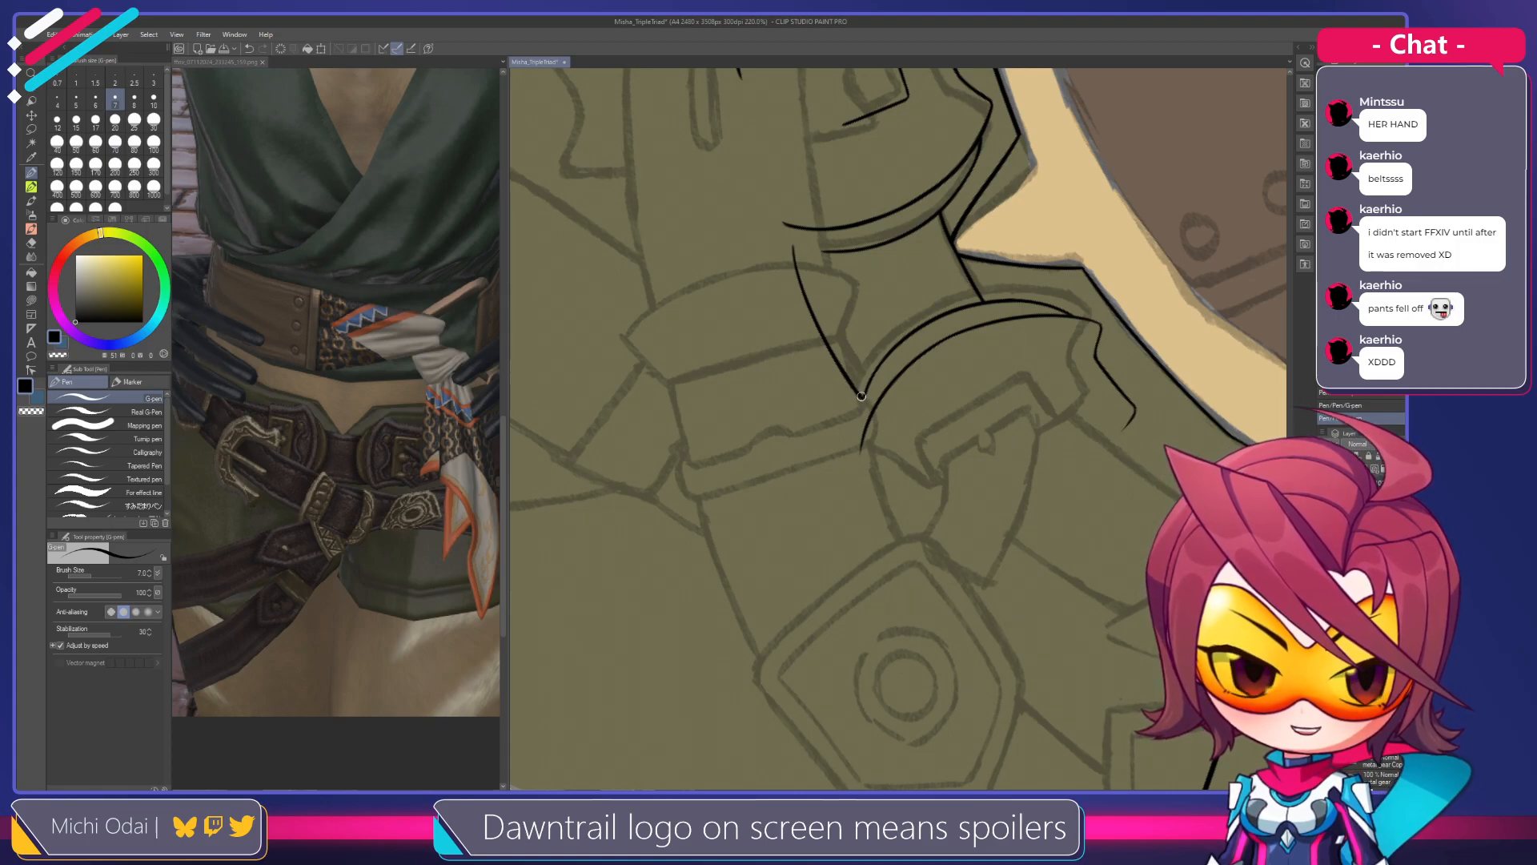
drag(861, 395, 841, 346)
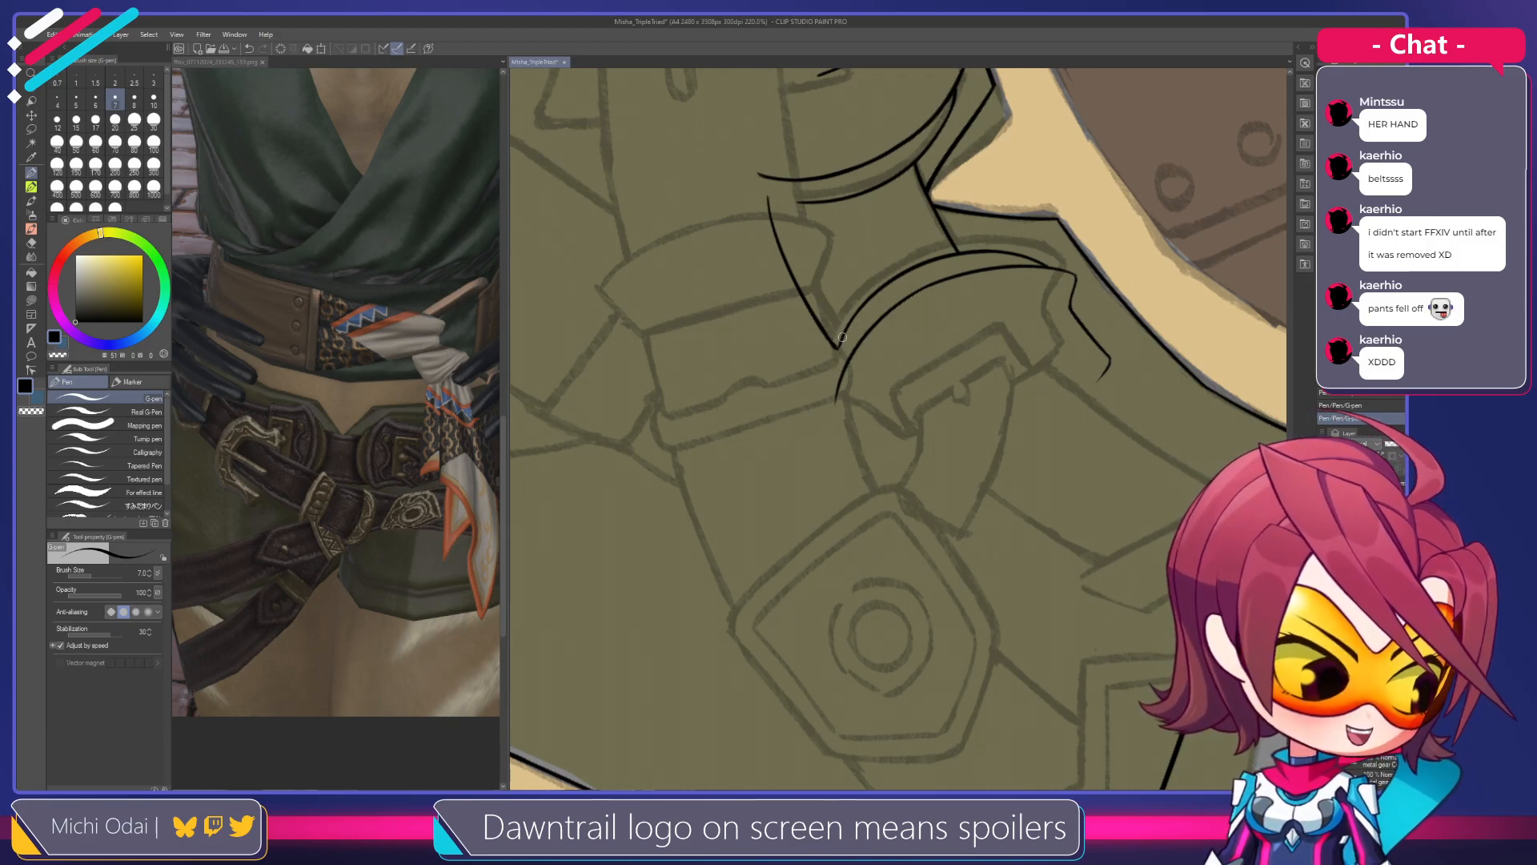
drag(859, 349, 900, 226)
key(r)
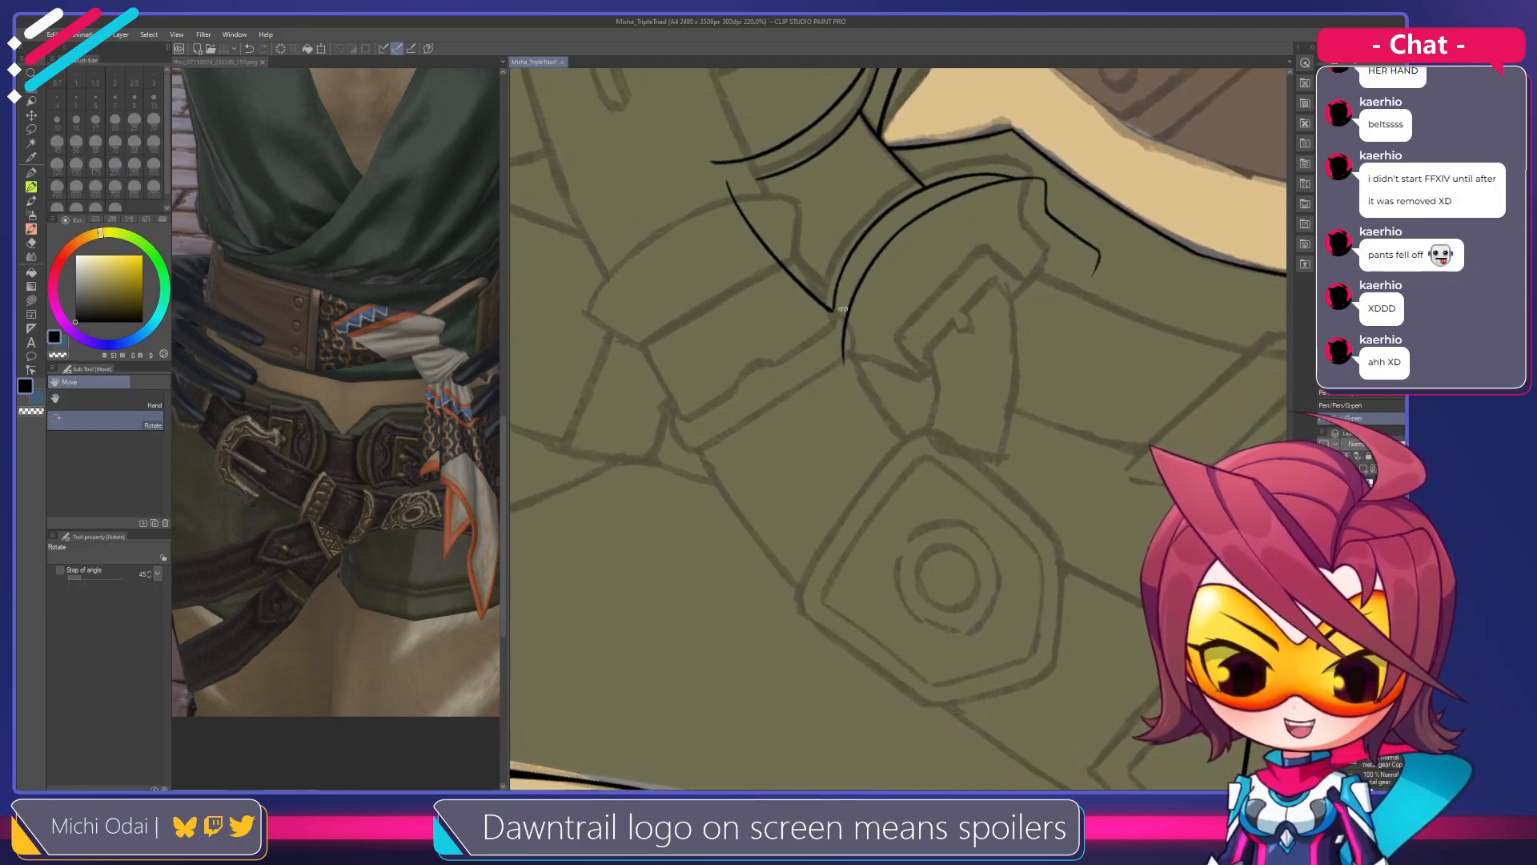
key(p)
mouse_move(844, 302)
mouse_down()
mouse_move(818, 417)
mouse_move(822, 374)
mouse_move(821, 402)
mouse_up()
key(ctrl+z)
key(ctrl+z)
key(e)
drag(830, 316, 818, 359)
Try repeated strokes continuing the right-hand plate's outer curve down past the centre panel's corner
key(p)
drag(837, 302, 825, 403)
key(ctrl+z)
drag(837, 306, 821, 388)
key(ctrl+z)
mouse_move(846, 297)
mouse_down()
mouse_move(825, 330)
mouse_move(828, 401)
mouse_up()
key(ctrl+z)
drag(845, 295, 828, 405)
key(ctrl+z)
mouse_move(844, 295)
mouse_down()
mouse_move(824, 333)
mouse_move(831, 401)
mouse_up()
key(ctrl+z)
drag(836, 312, 826, 400)
key(ctrl+z)
drag(843, 294, 824, 391)
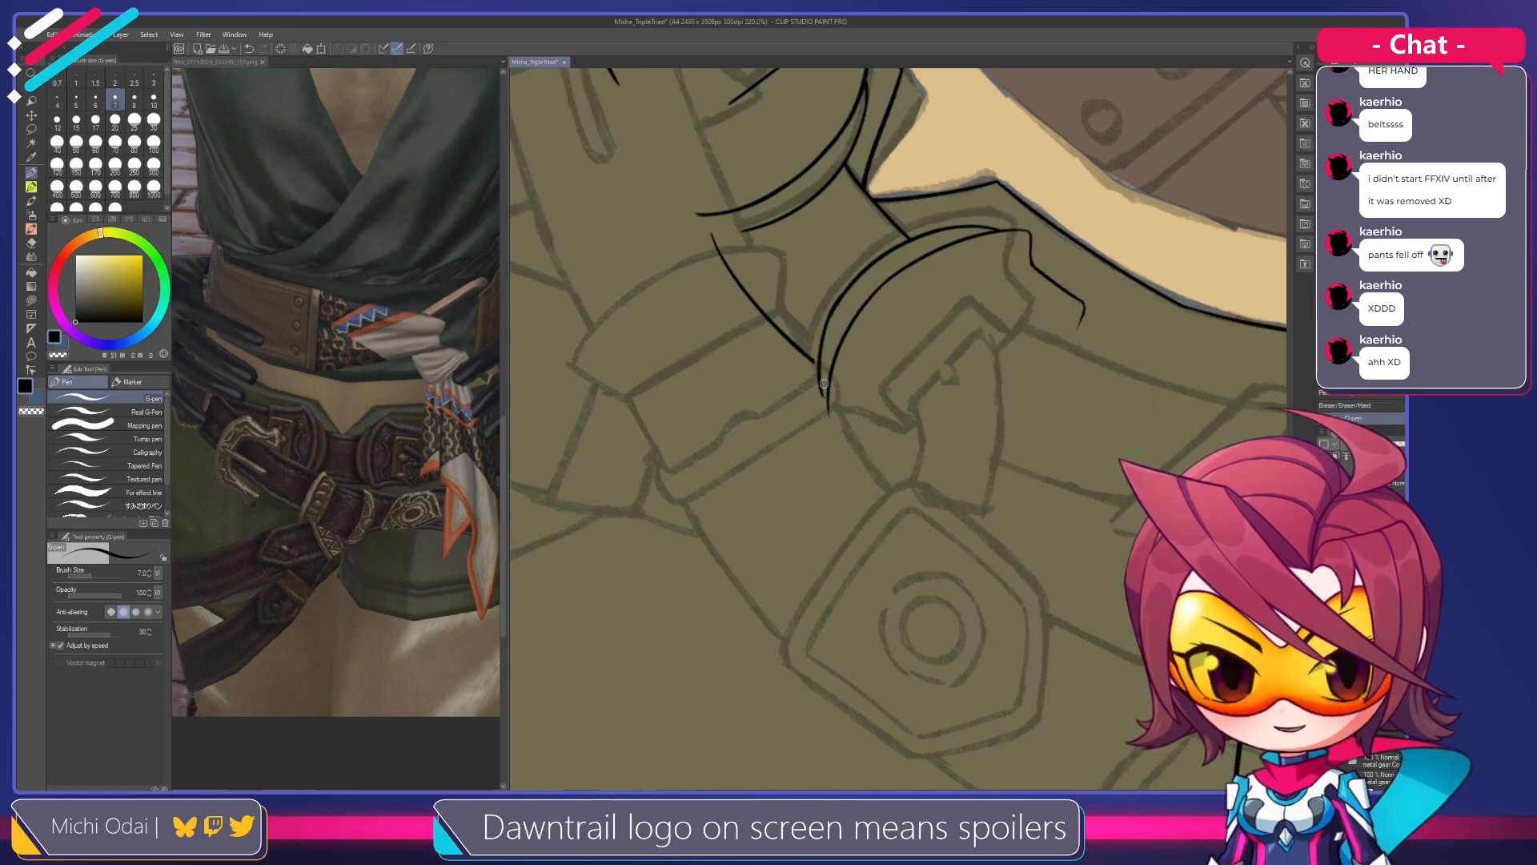
key(ctrl+z)
drag(845, 293, 825, 399)
key(ctrl+z)
drag(835, 313, 825, 399)
key(ctrl+z)
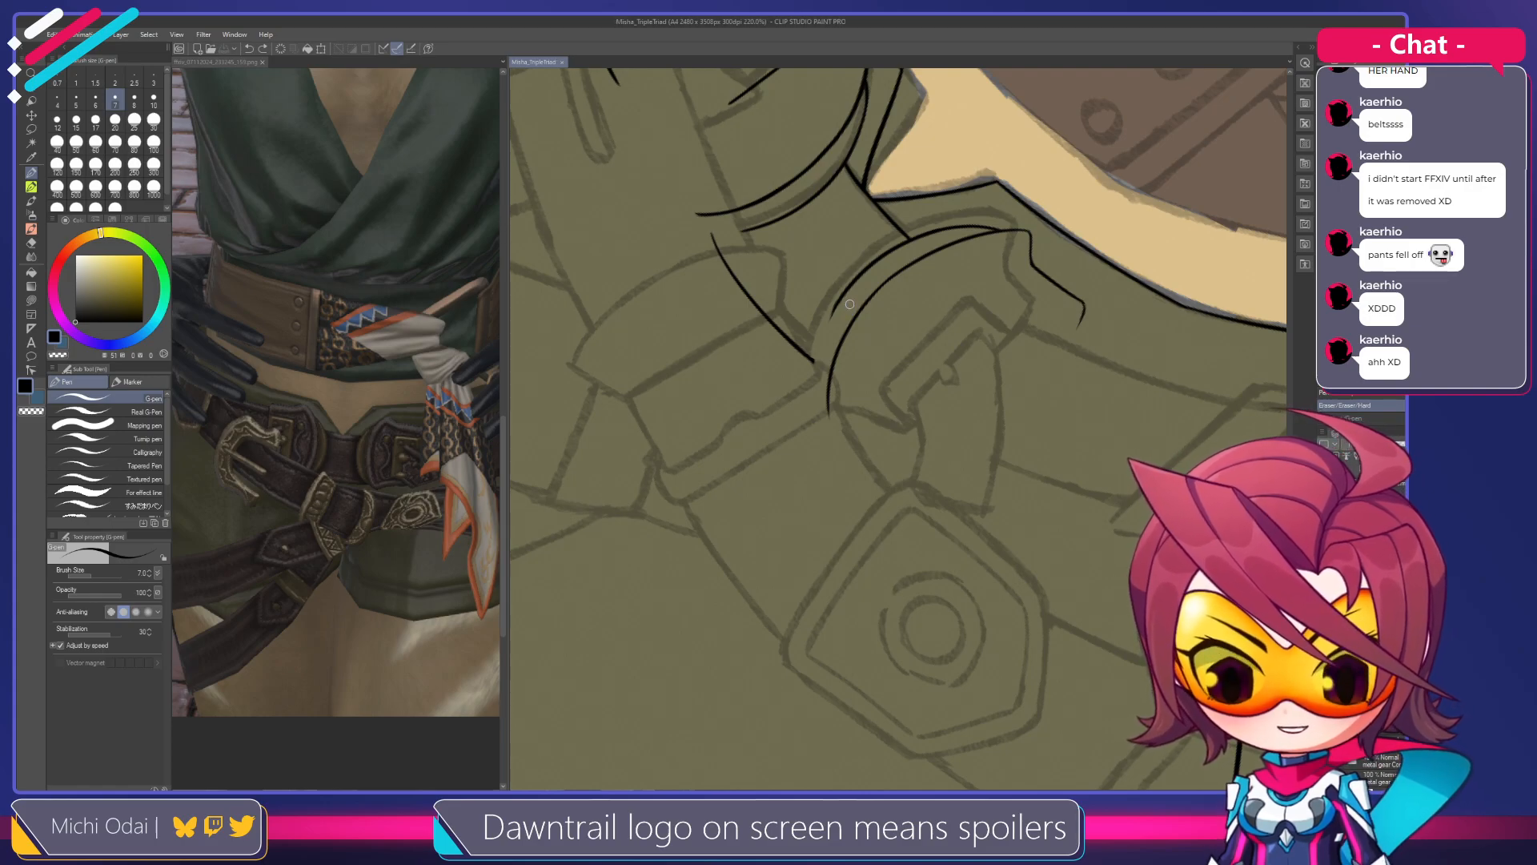
Rotate the canvas closer to upright and try new strokes for the lower half of the right-hand plate's outer curve
key(shift+space)
mouse_move(852, 300)
mouse_down()
mouse_move(788, 343)
mouse_move(803, 324)
mouse_move(819, 369)
mouse_move(870, 356)
mouse_move(845, 328)
mouse_move(853, 415)
mouse_up()
scroll(850, 363, up, 1)
key(ctrl+z)
drag(847, 334, 864, 423)
key(ctrl+z)
drag(846, 327, 866, 426)
key(ctrl+z)
drag(846, 328, 868, 430)
key(ctrl+z)
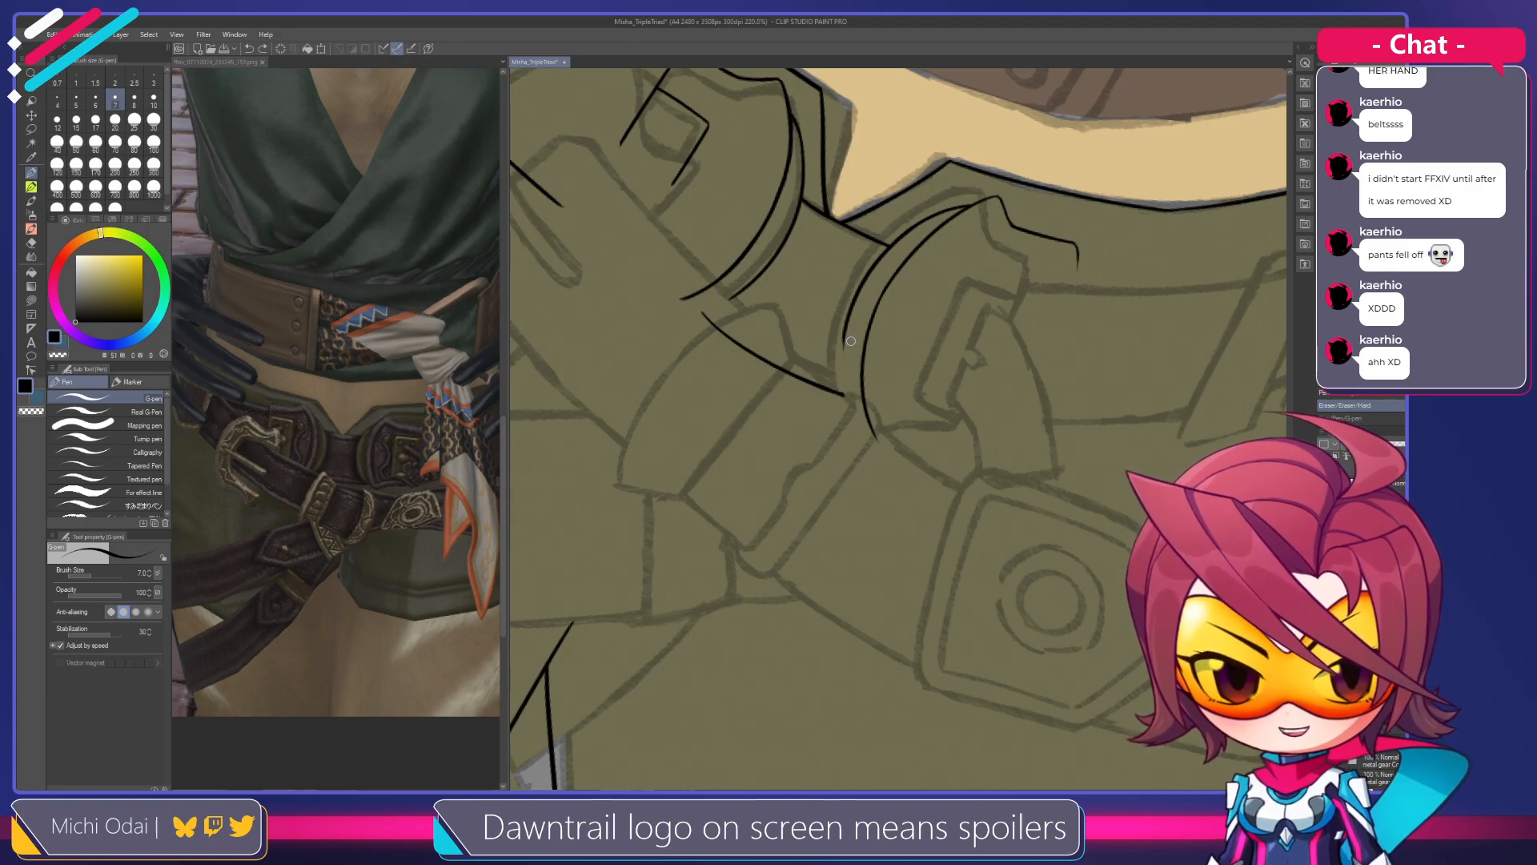
drag(845, 331, 859, 418)
key(ctrl+z)
key(ctrl+z)
drag(845, 331, 875, 428)
key(ctrl+z)
Ink the lower half of the right-hand plate's outer curve until it meets the inner curve's tip
mouse_move(835, 339)
mouse_down()
mouse_move(794, 371)
mouse_move(804, 358)
mouse_move(830, 460)
mouse_up()
key(e)
key(p)
key(ctrl+z)
drag(809, 342, 828, 458)
key(ctrl+z)
drag(807, 346, 829, 462)
key(ctrl+z)
drag(807, 348, 824, 457)
key(ctrl+z)
drag(807, 346, 824, 449)
key(ctrl+z)
drag(804, 342, 818, 425)
key(ctrl+z)
drag(804, 353, 841, 464)
key(shift+space)
drag(851, 371, 911, 376)
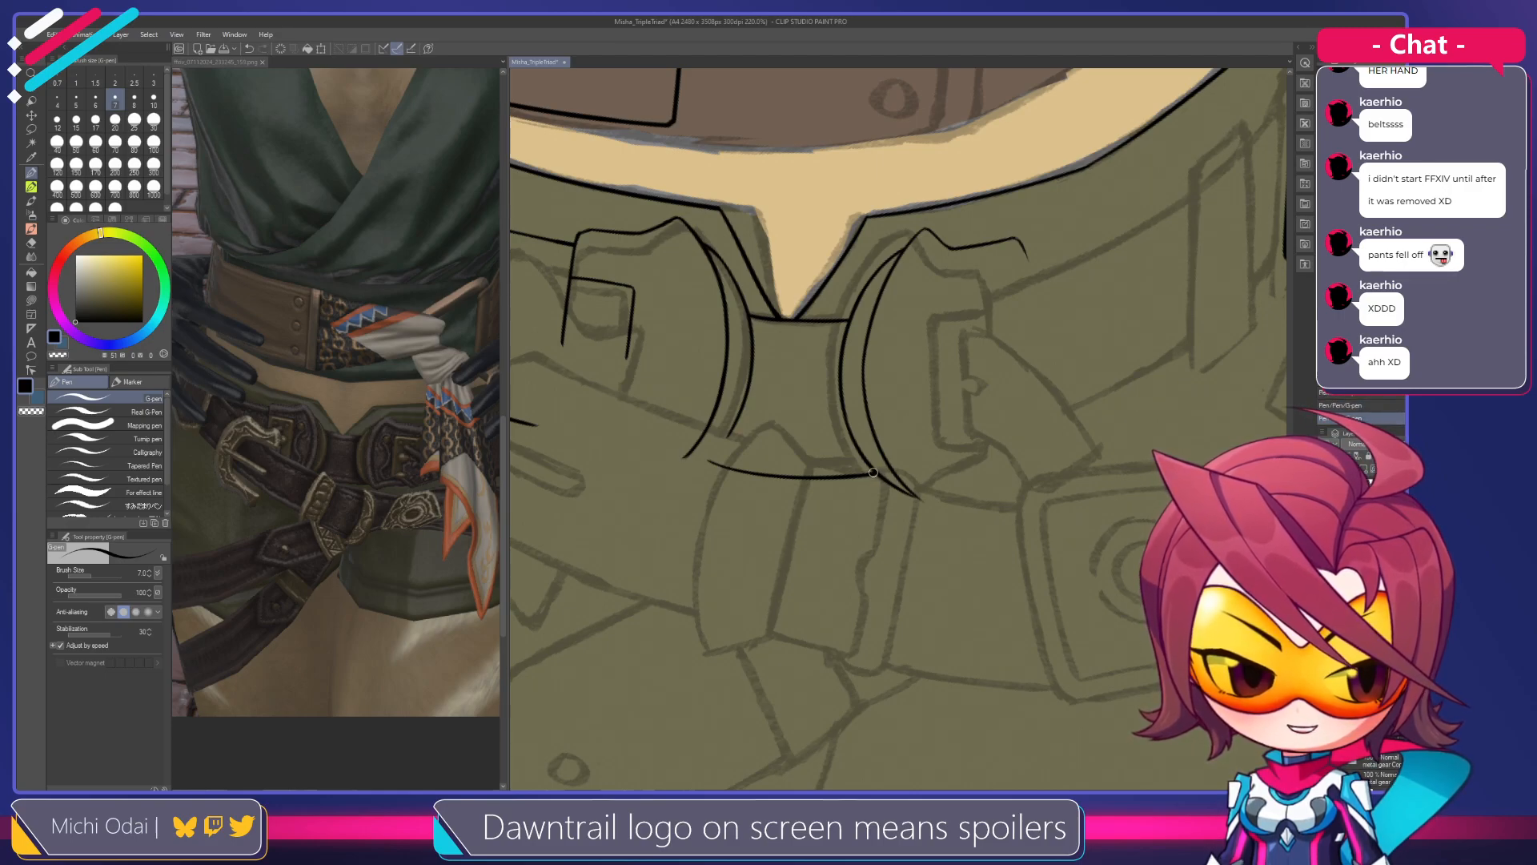
drag(763, 416, 911, 376)
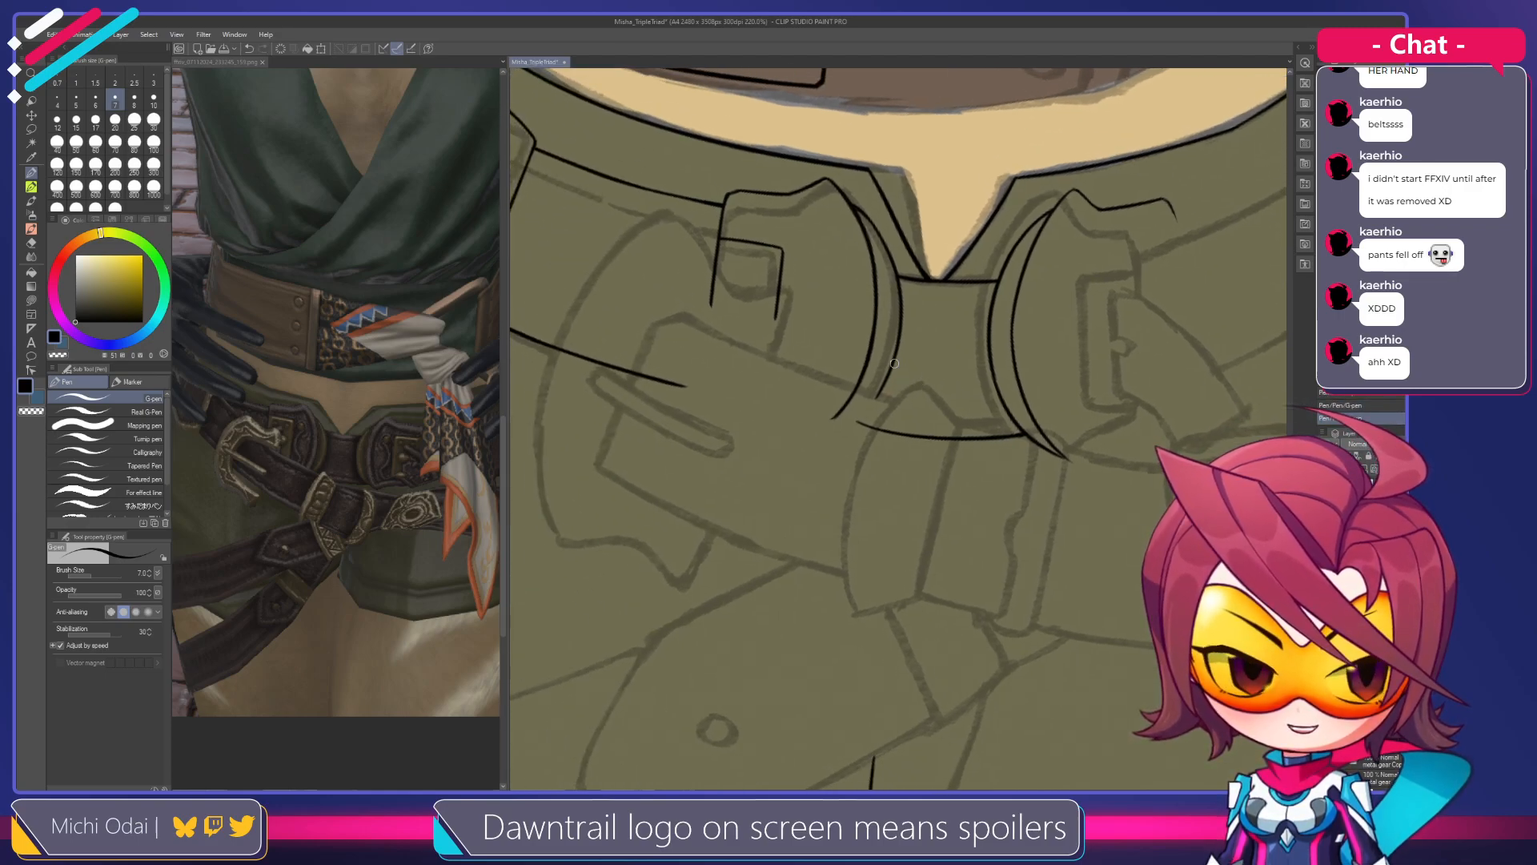
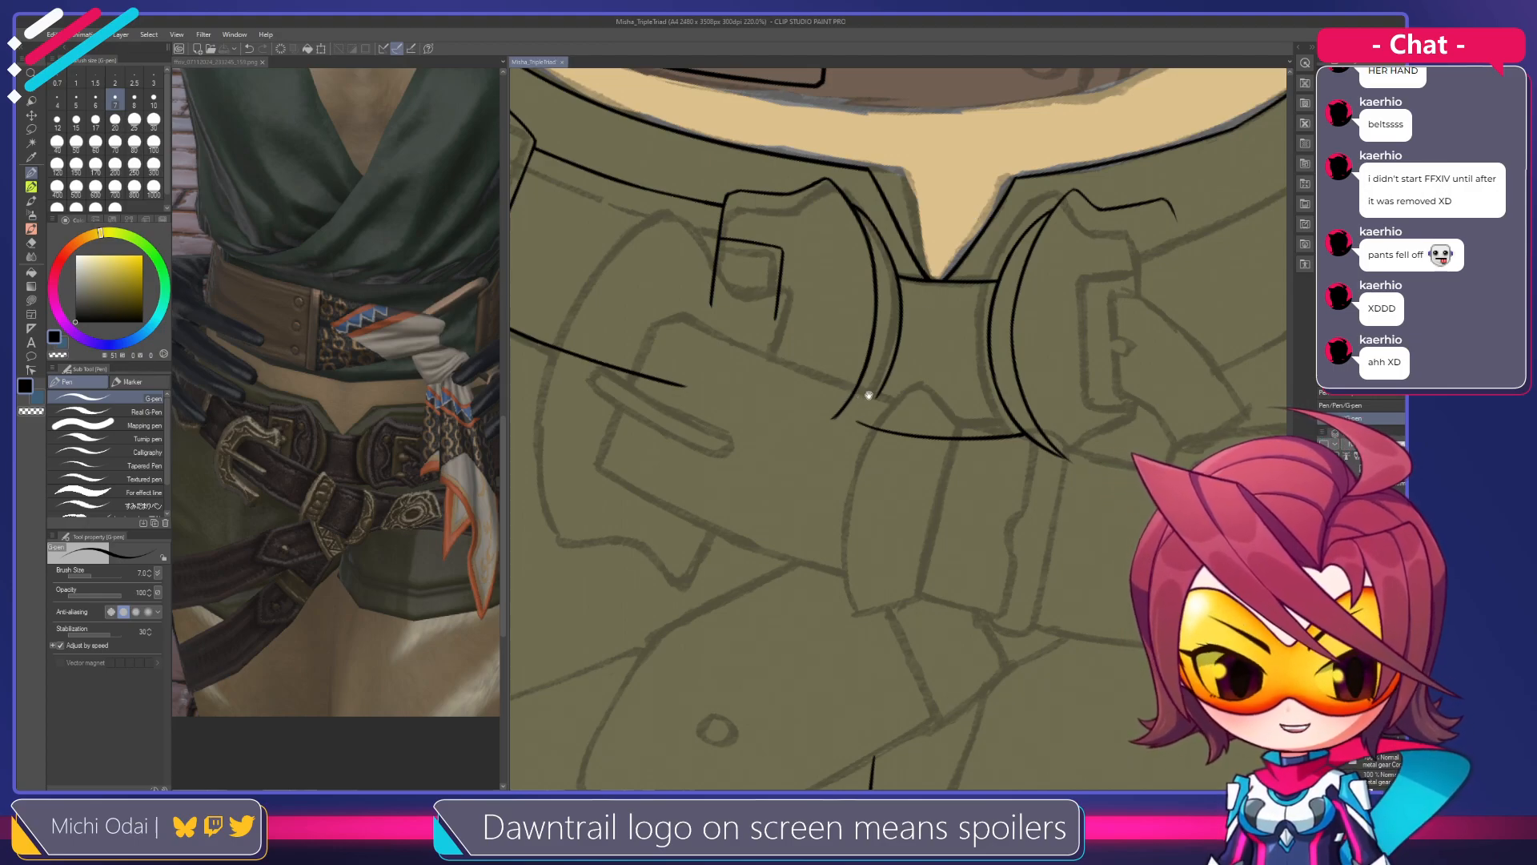
Rotate the canvas and extend the left-hand plate's outer curve down into a pointed tip with the inner curve
drag(866, 401, 878, 436)
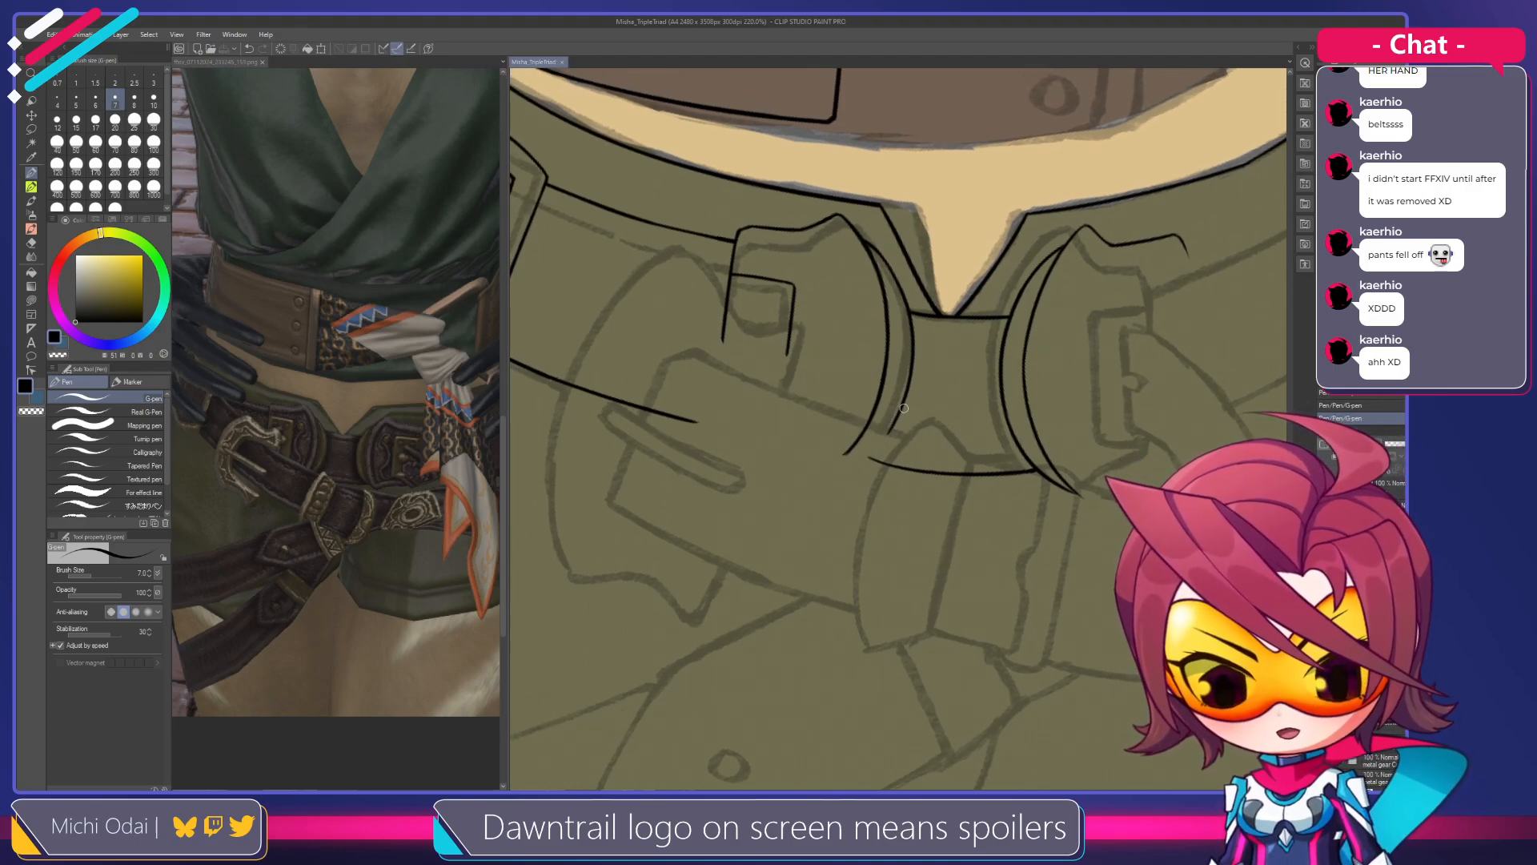
key(shift+space)
drag(949, 424, 989, 376)
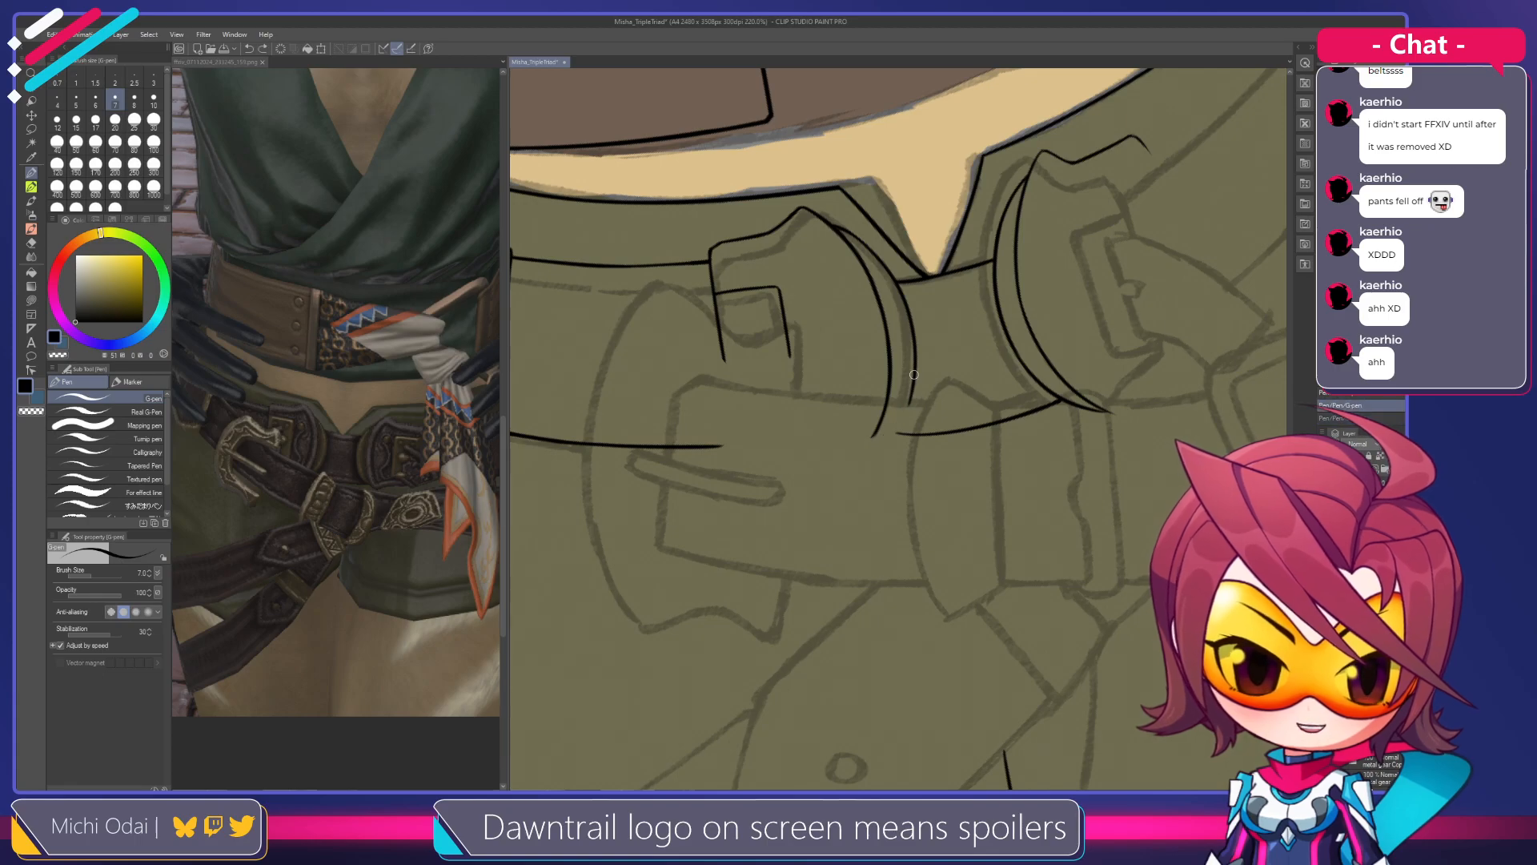
drag(916, 355, 871, 442)
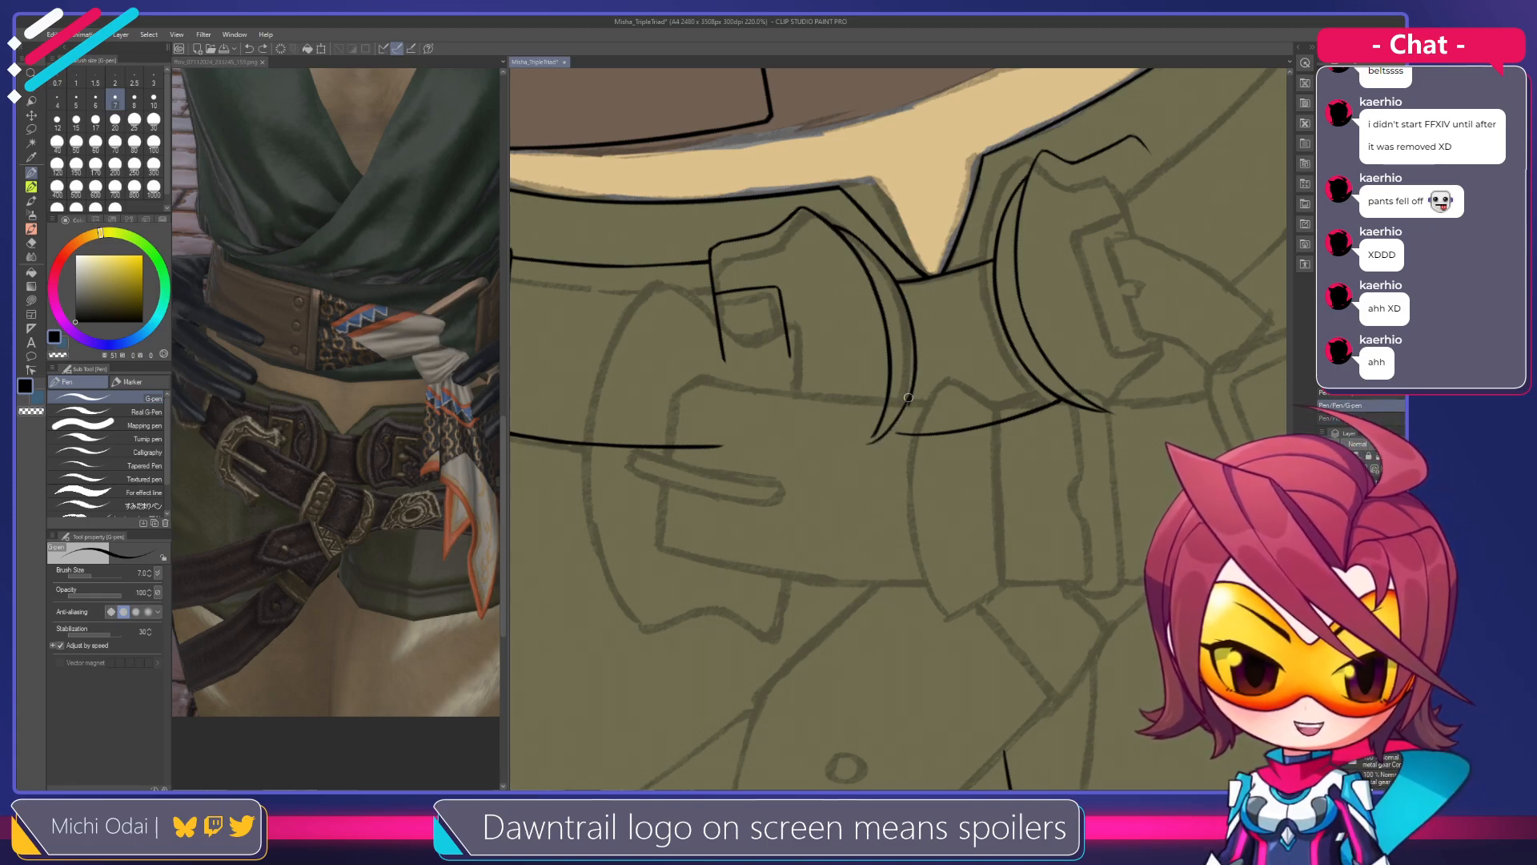
key(e)
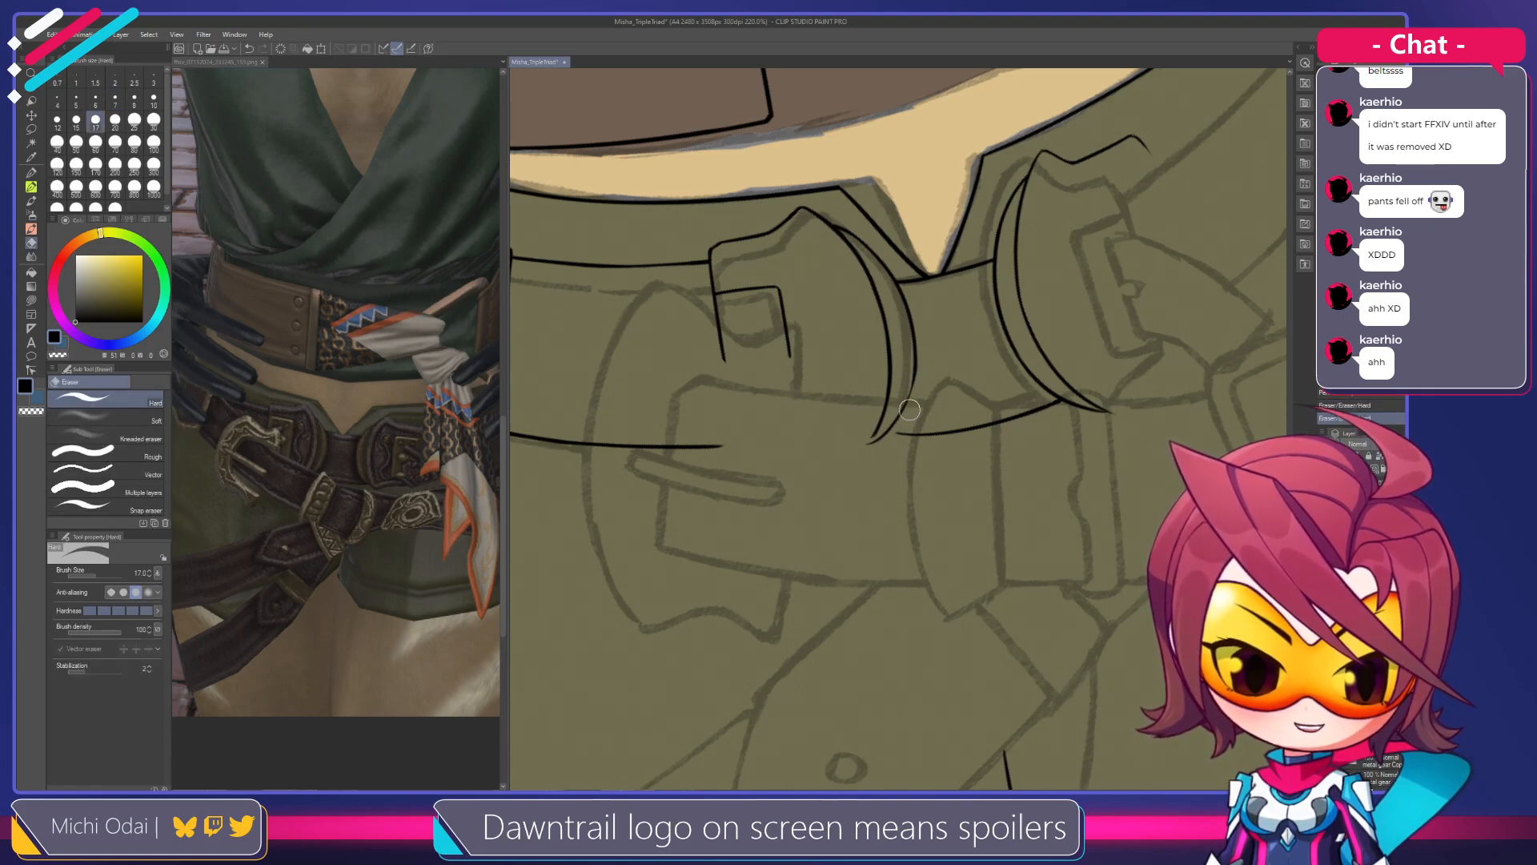
key(p)
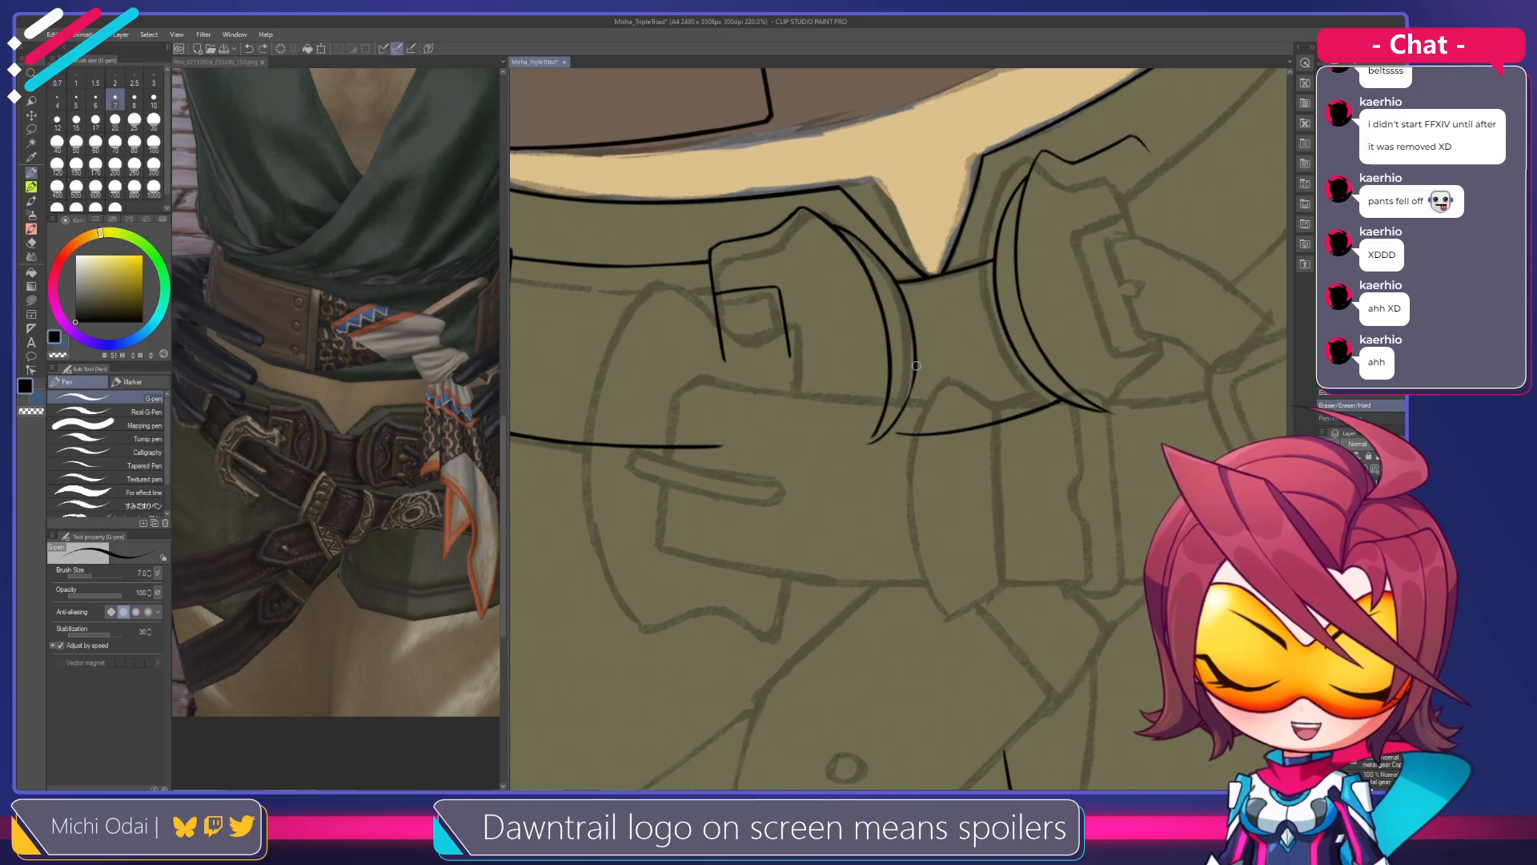
key(ctrl+z)
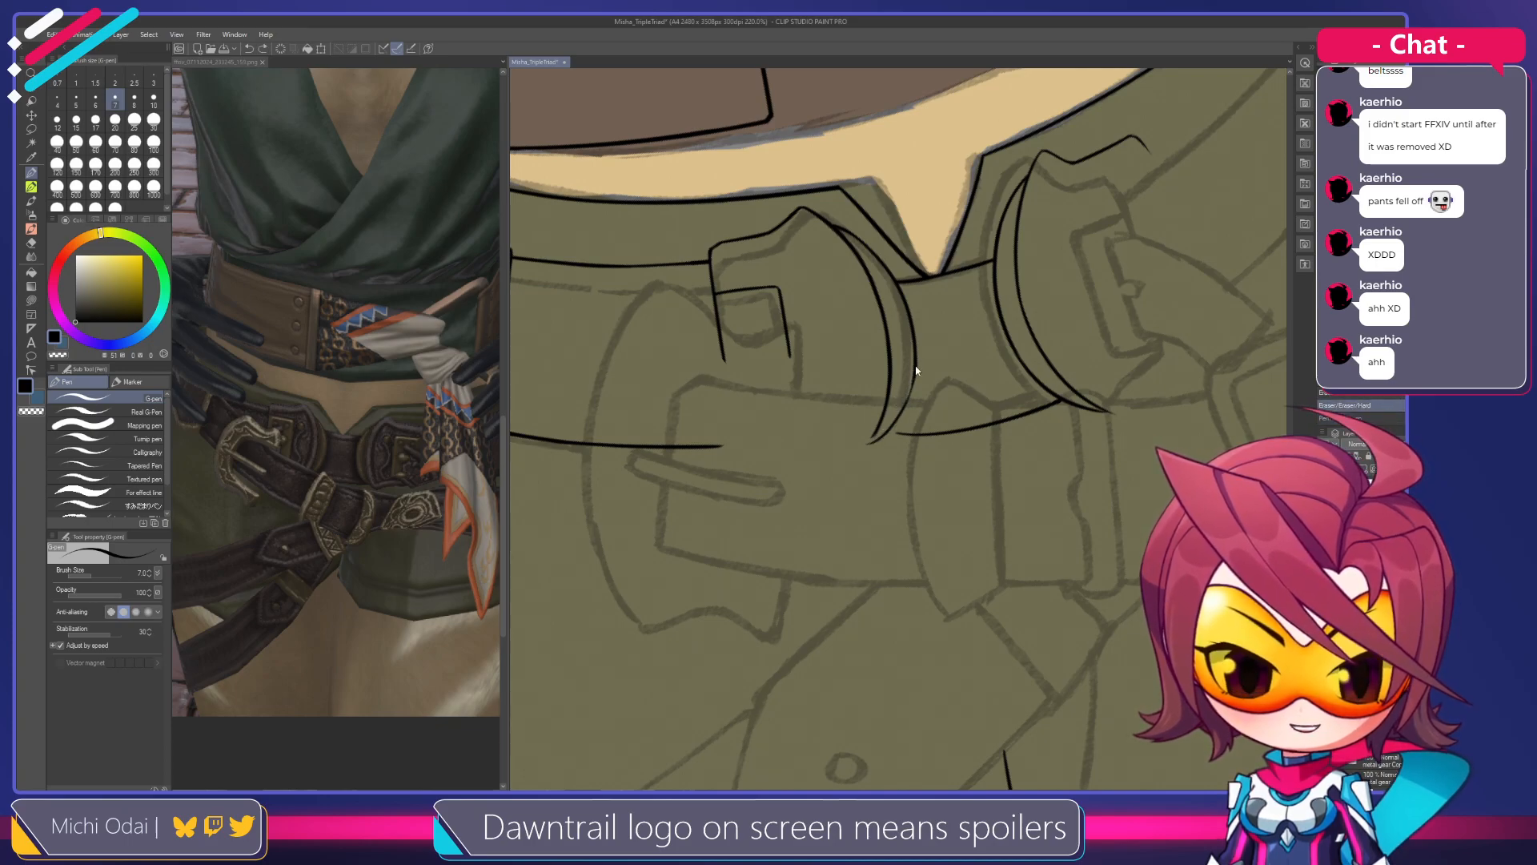
key(ctrl+z)
drag(916, 360, 900, 415)
key(ctrl+z)
key(ctrl+z)
mouse_move(915, 361)
mouse_down()
mouse_move(893, 420)
mouse_move(1025, 425)
mouse_move(878, 445)
mouse_up()
Clean the end of the centre panel's lower edge where it meets the left-hand plate's tip
key(shift+space)
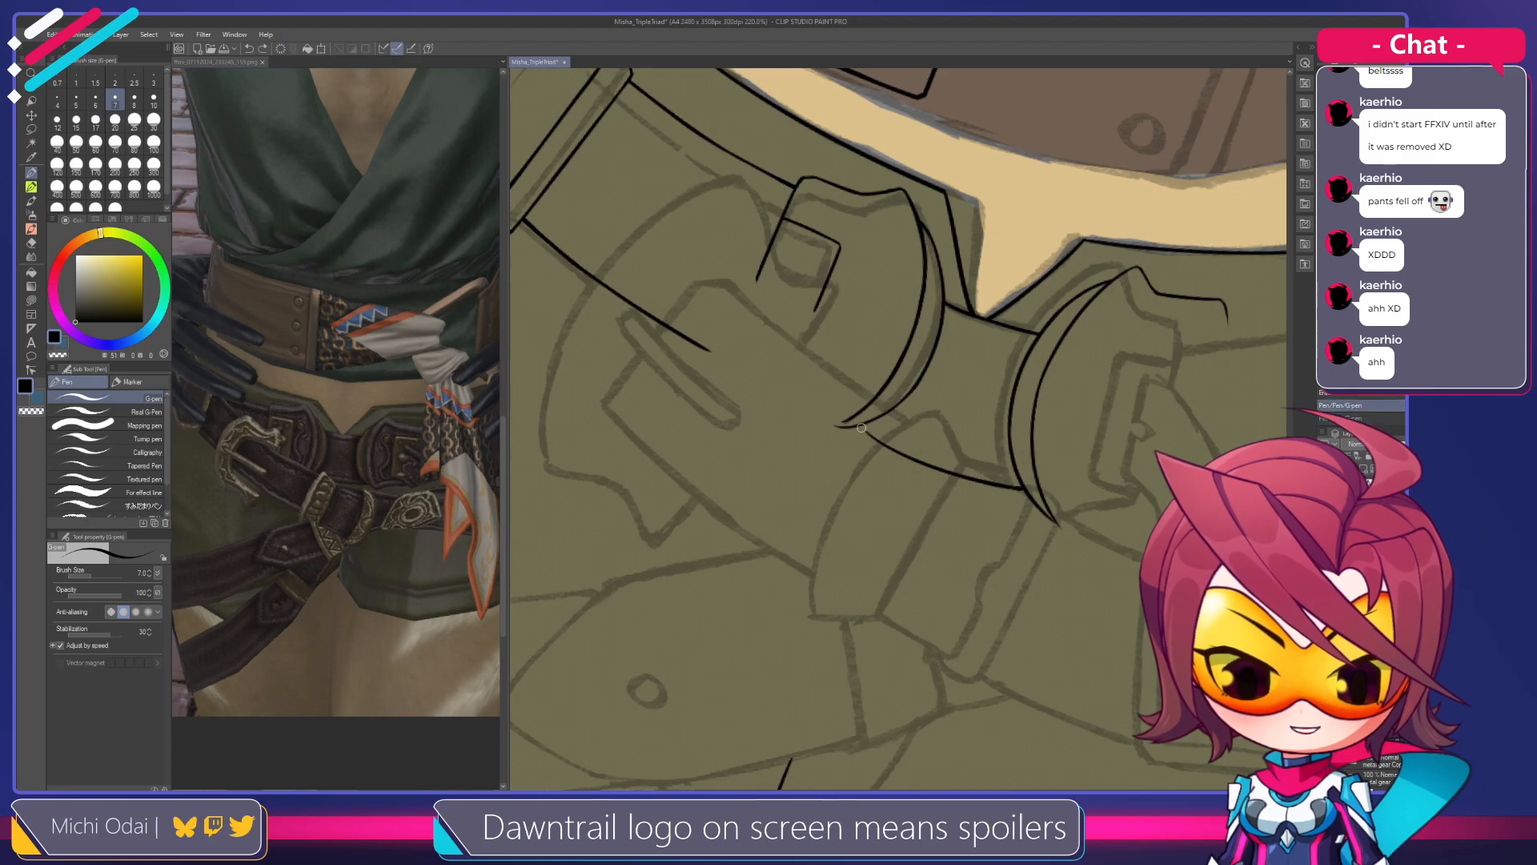
key(e)
mouse_move(878, 438)
mouse_down()
mouse_move(866, 432)
mouse_move(890, 448)
mouse_up()
key(p)
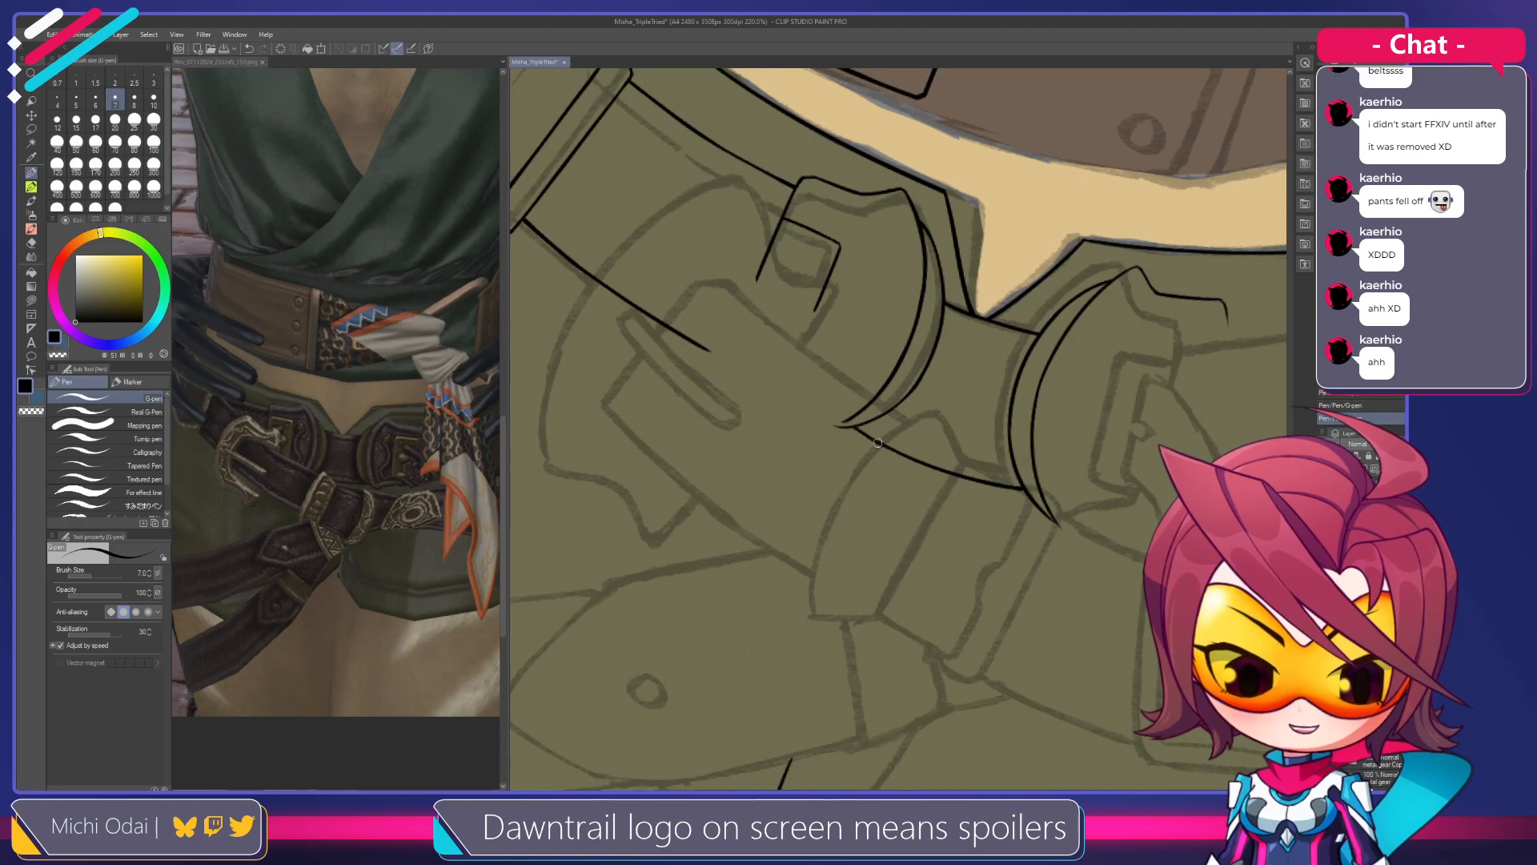
mouse_move(933, 448)
mouse_down()
mouse_move(800, 403)
mouse_move(883, 415)
mouse_move(843, 406)
mouse_move(860, 422)
mouse_move(839, 473)
mouse_move(905, 444)
mouse_up()
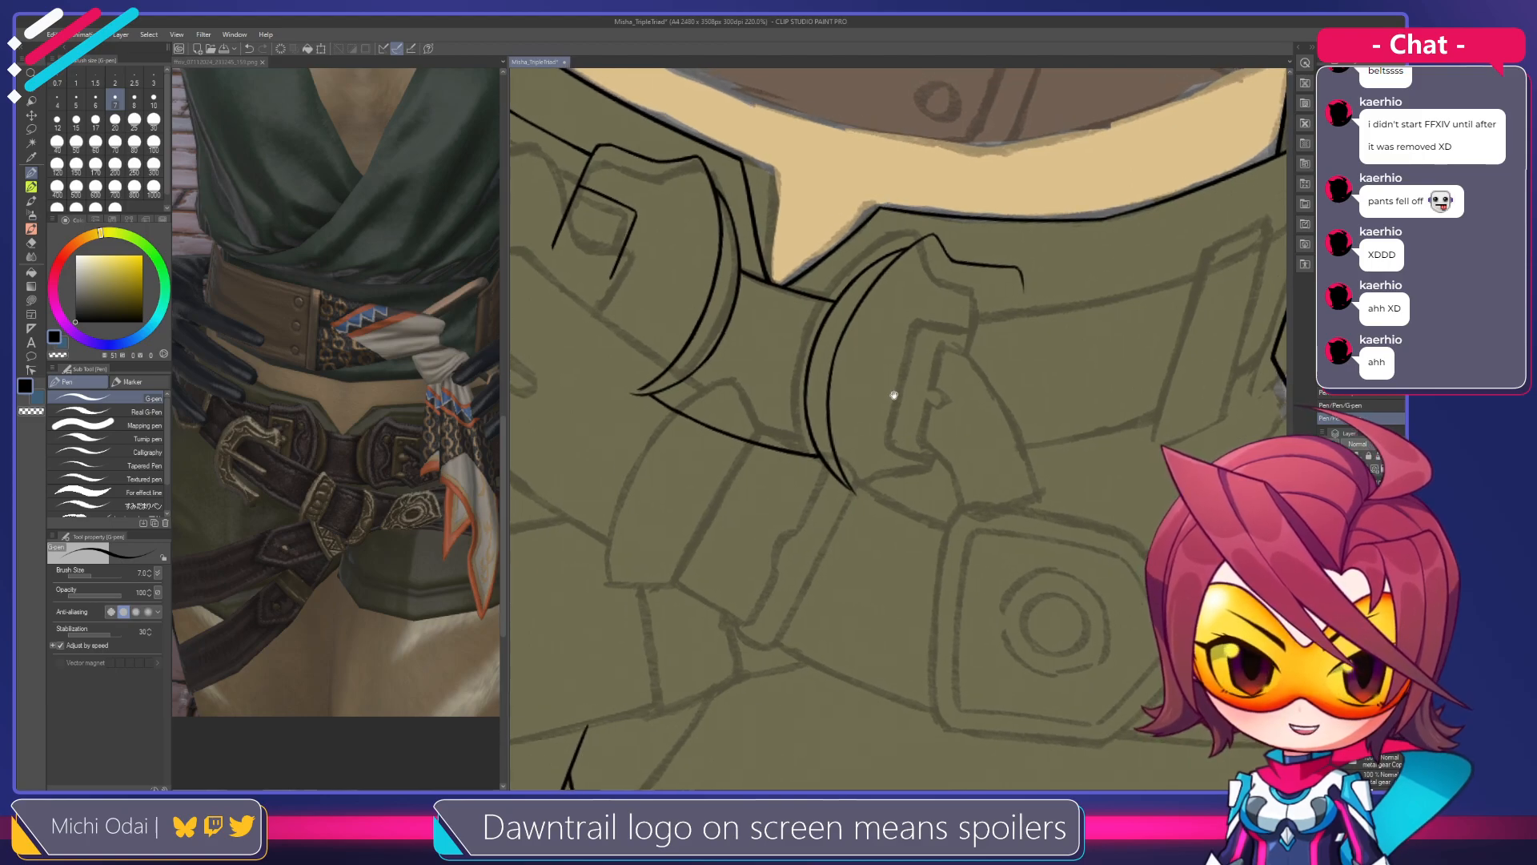
Erase the lower part of the right-hand plate's inner curve and re-ink it as a smooth stroke down to the tip
key(e)
mouse_move(846, 327)
mouse_down()
mouse_move(830, 404)
mouse_move(863, 495)
mouse_up()
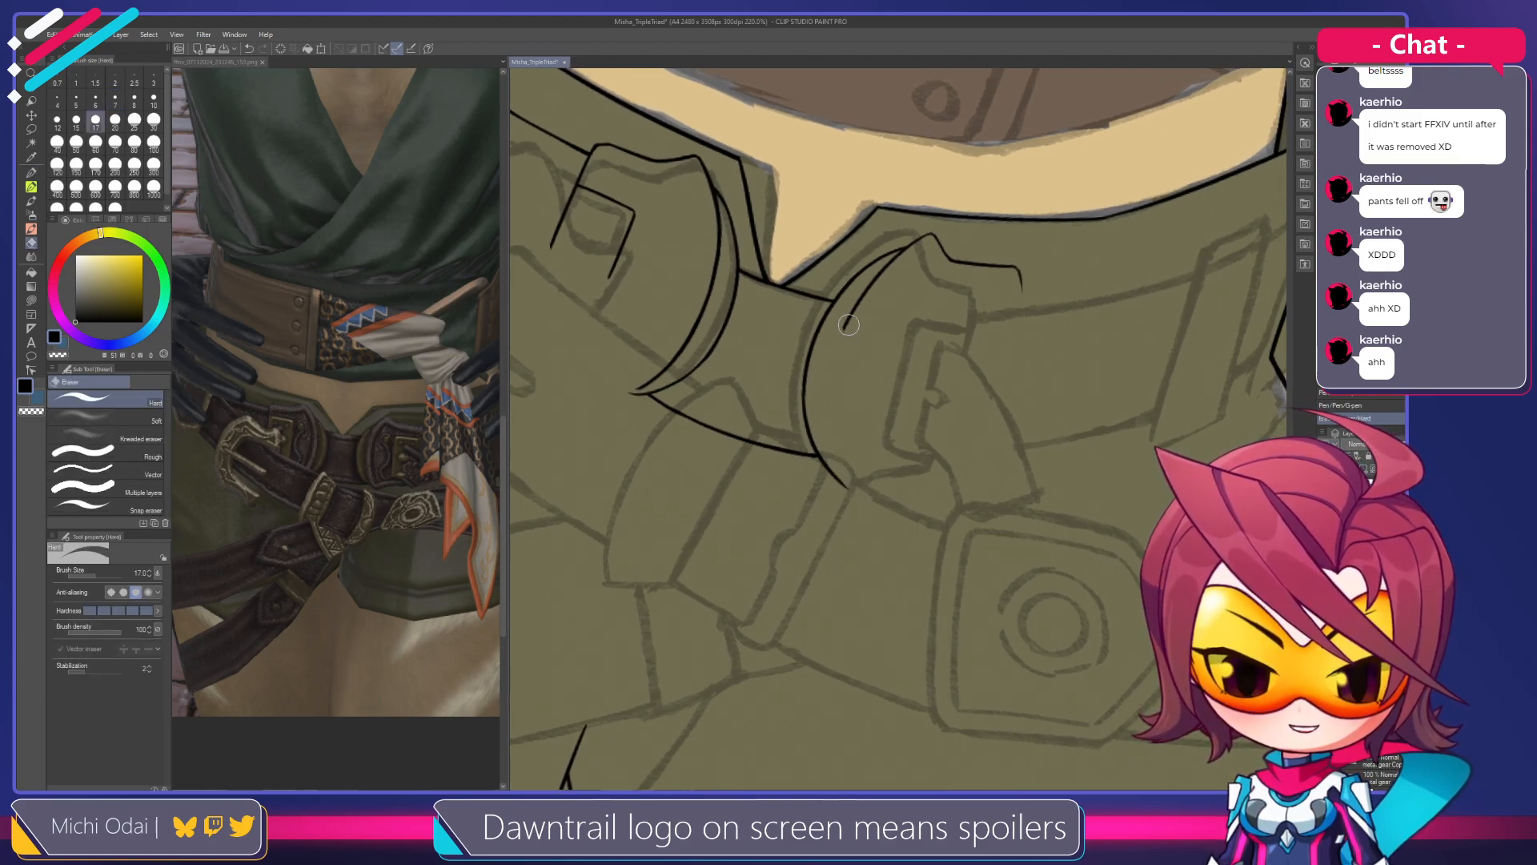
key(p)
drag(847, 319, 860, 489)
key(ctrl+z)
mouse_move(846, 321)
mouse_down()
mouse_move(852, 478)
mouse_move(867, 497)
mouse_up()
key(ctrl+z)
mouse_move(848, 319)
mouse_down()
mouse_move(838, 425)
mouse_move(879, 486)
mouse_up()
key(ctrl+z)
drag(851, 317, 853, 458)
drag(846, 324, 833, 377)
drag(847, 322, 839, 359)
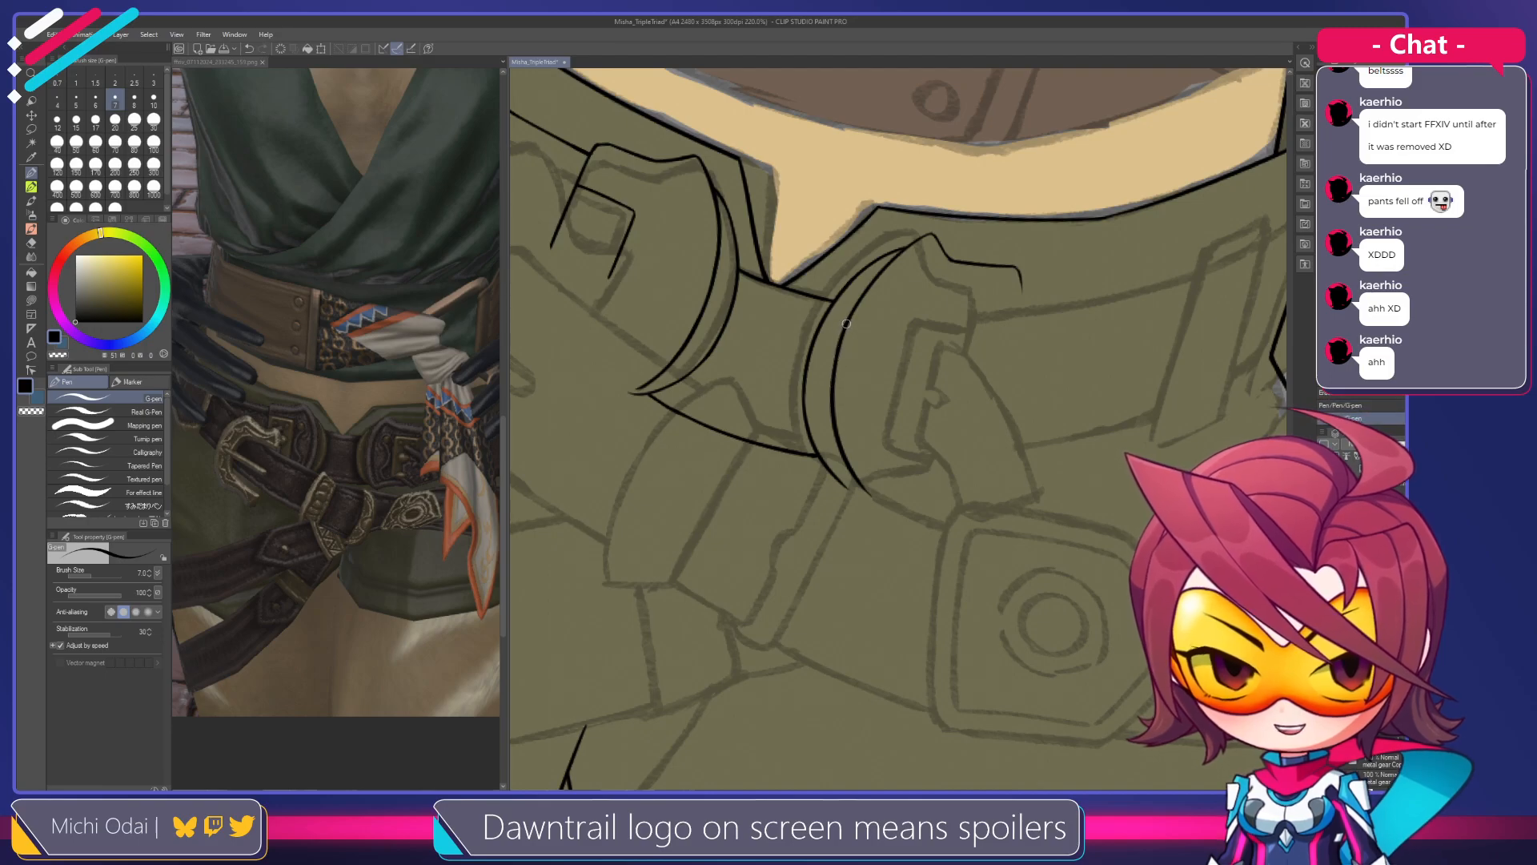
Try new strokes for the lower half of the right-hand plate's outer curve, running down to the inner curve's tip
key(e)
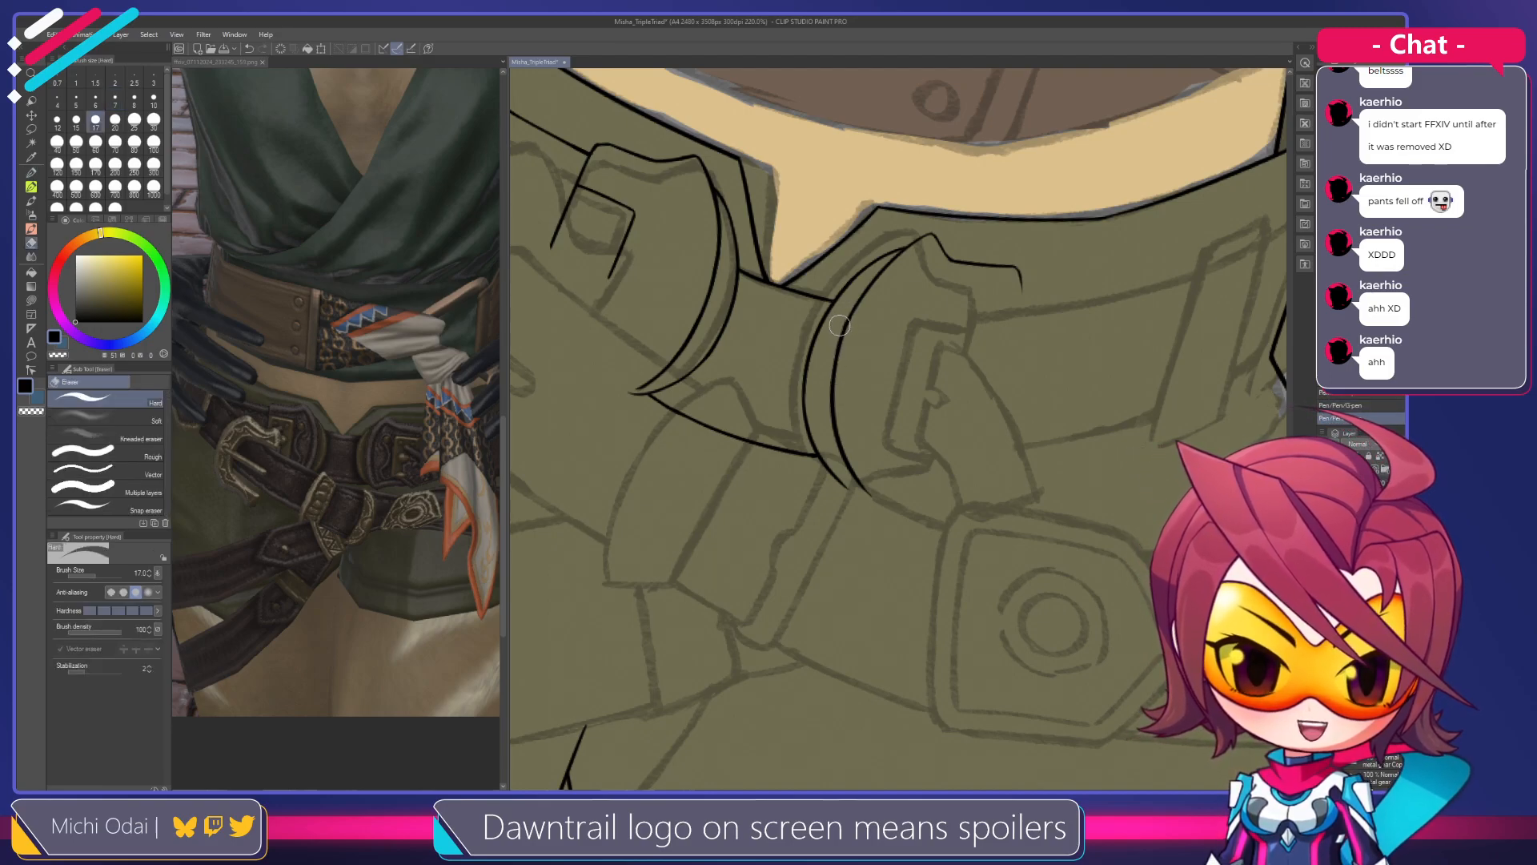
mouse_move(823, 471)
mouse_down()
mouse_move(846, 491)
mouse_move(801, 357)
mouse_move(853, 480)
mouse_up()
key(p)
key(ctrl+z)
mouse_move(807, 362)
mouse_down()
mouse_move(810, 408)
mouse_move(850, 467)
mouse_move(809, 364)
mouse_move(837, 467)
mouse_up()
key(ctrl+z)
mouse_move(807, 367)
mouse_down()
mouse_move(833, 461)
mouse_move(858, 486)
mouse_up()
key(ctrl+z)
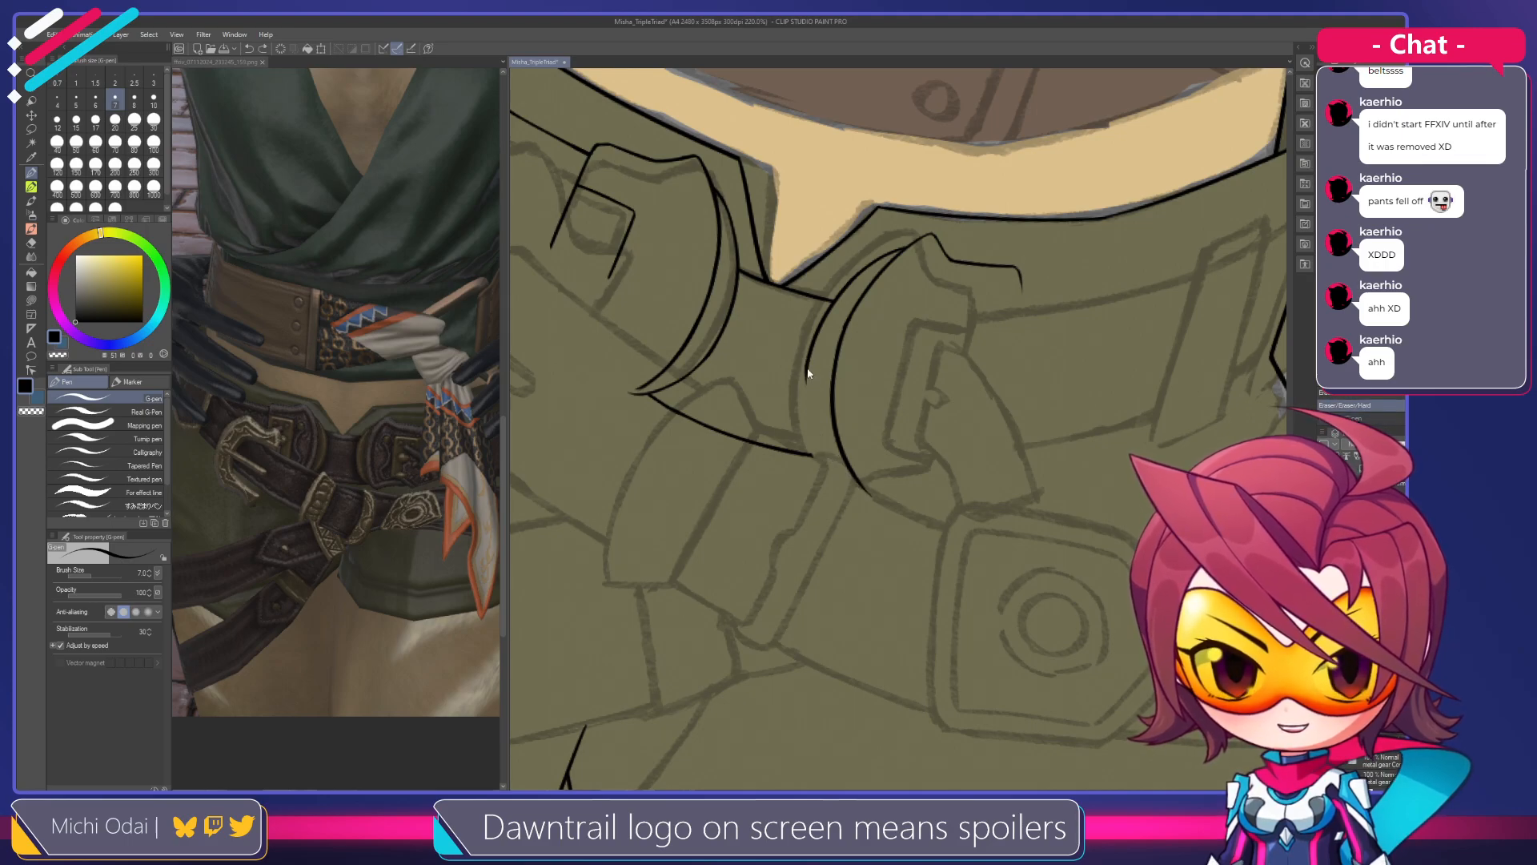
key(ctrl+z)
key(ctrl+z)
mouse_move(809, 353)
mouse_down()
mouse_move(842, 480)
mouse_move(810, 421)
mouse_move(871, 493)
mouse_up()
key(ctrl+z)
key(ctrl+z)
mouse_move(811, 357)
mouse_down()
mouse_move(830, 479)
mouse_move(840, 462)
mouse_move(809, 359)
mouse_move(816, 438)
mouse_move(872, 496)
mouse_up()
key(ctrl+z)
key(ctrl+z)
mouse_move(810, 365)
mouse_down()
mouse_move(811, 418)
mouse_move(871, 485)
mouse_move(979, 345)
mouse_move(1014, 392)
mouse_move(929, 354)
mouse_move(953, 287)
mouse_move(914, 268)
mouse_up()
key(ctrl+z)
key(ctrl+z)
Rotate the canvas and ink the right-hand plate's outer curve past the centre panel's lower edge to the tip
key(shift+space)
mouse_move(821, 271)
mouse_down()
mouse_move(789, 346)
mouse_move(793, 409)
mouse_move(789, 323)
mouse_move(814, 415)
mouse_up()
key(ctrl+z)
key(ctrl+z)
mouse_move(829, 257)
mouse_down()
mouse_move(789, 366)
mouse_move(815, 422)
mouse_up()
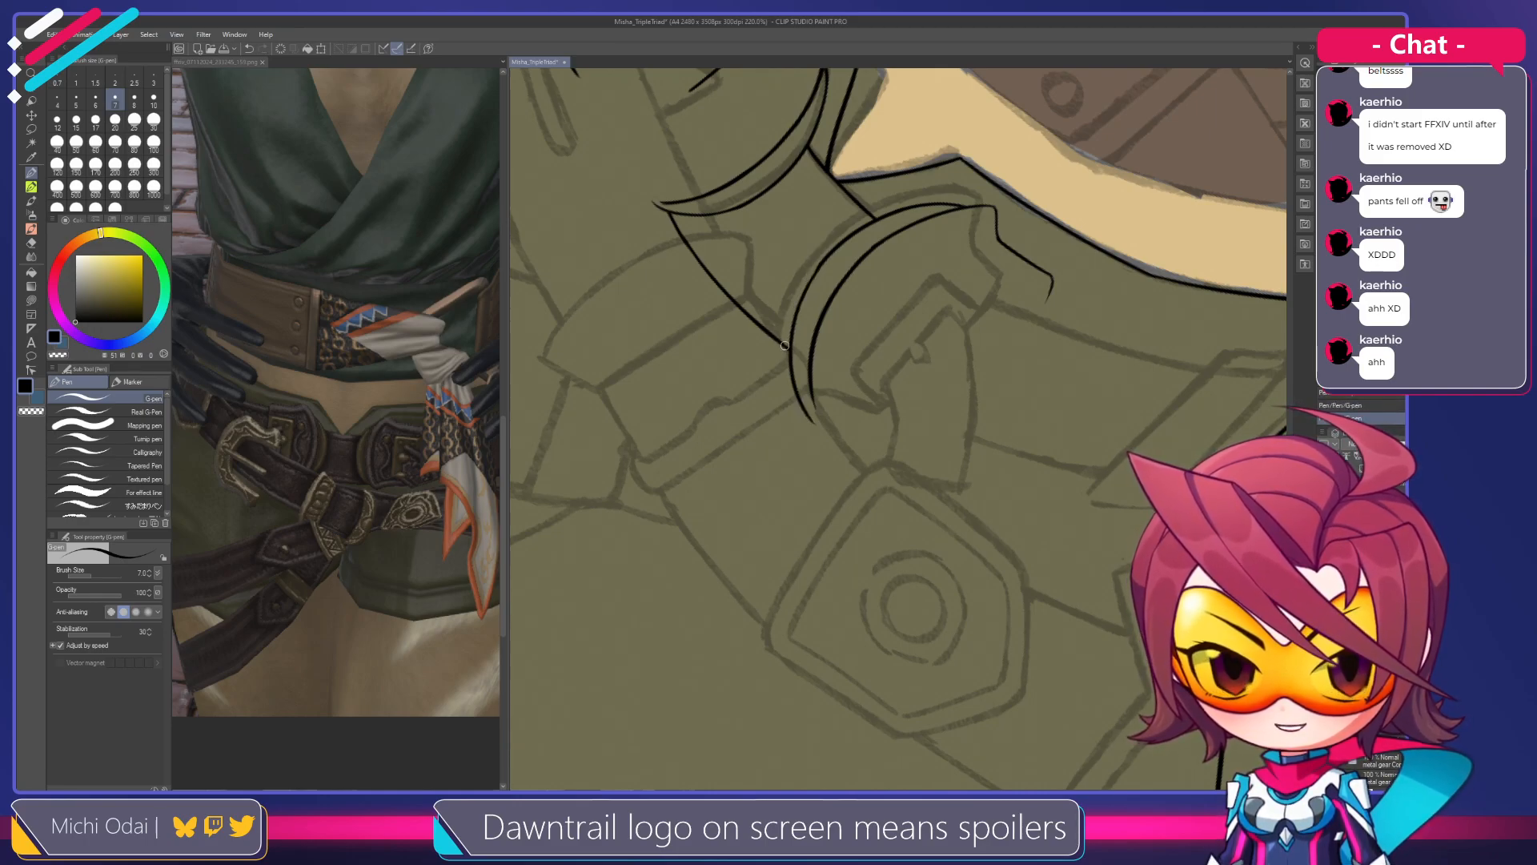
mouse_move(832, 332)
mouse_down()
mouse_move(756, 349)
mouse_move(841, 426)
mouse_move(795, 380)
mouse_up()
Trim the overshooting line ends where the right-hand plate's two curves meet in a pointed tip
key(e)
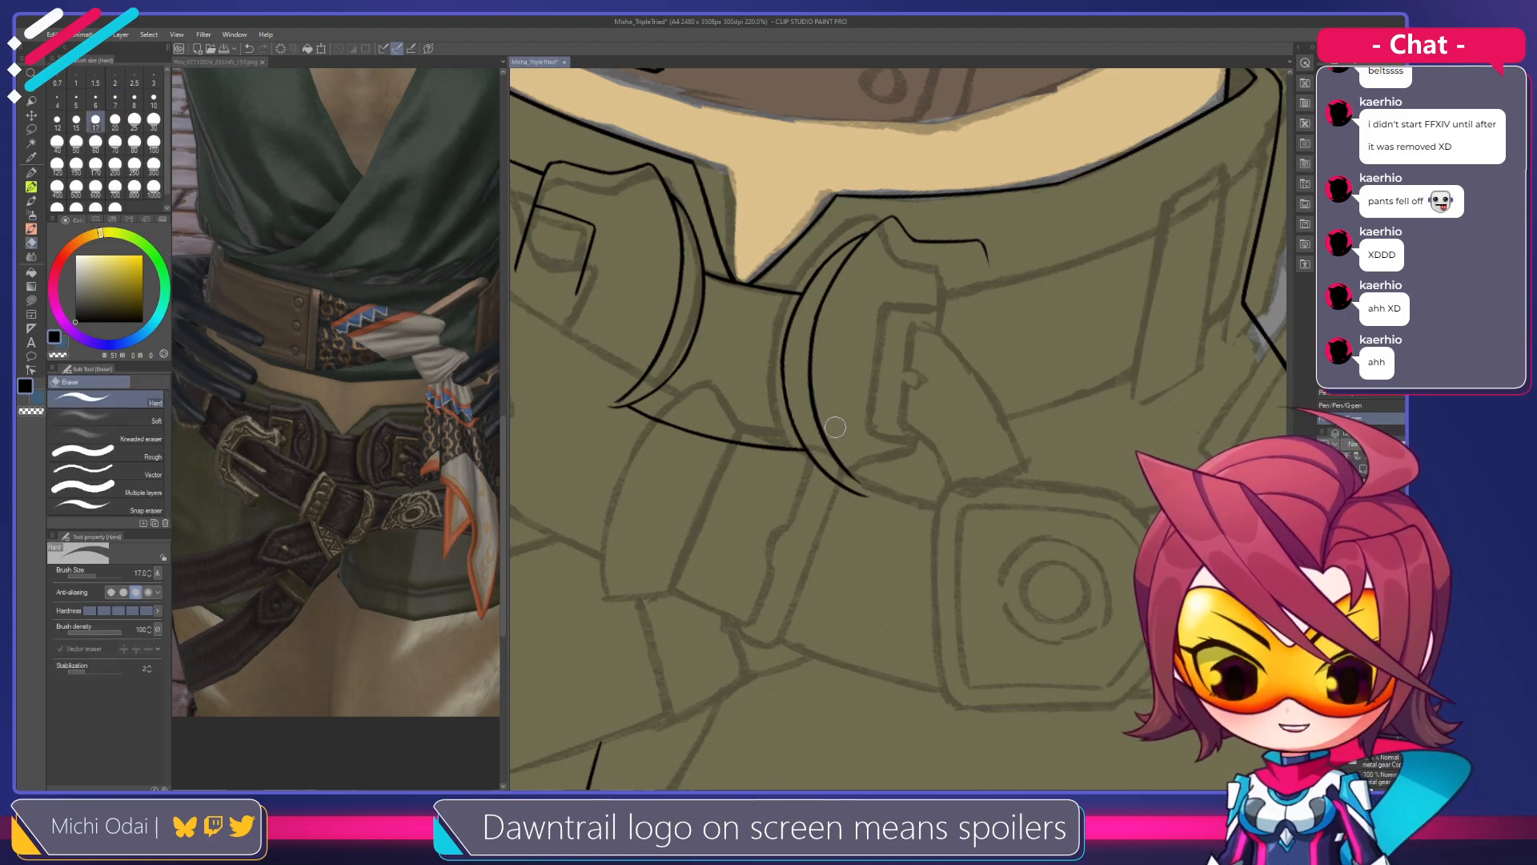
mouse_move(820, 478)
mouse_down()
mouse_move(863, 492)
mouse_move(808, 464)
mouse_move(861, 483)
mouse_up()
key(p)
key(ctrl+z)
key(ctrl+z)
key(ctrl+z)
key(ctrl+z)
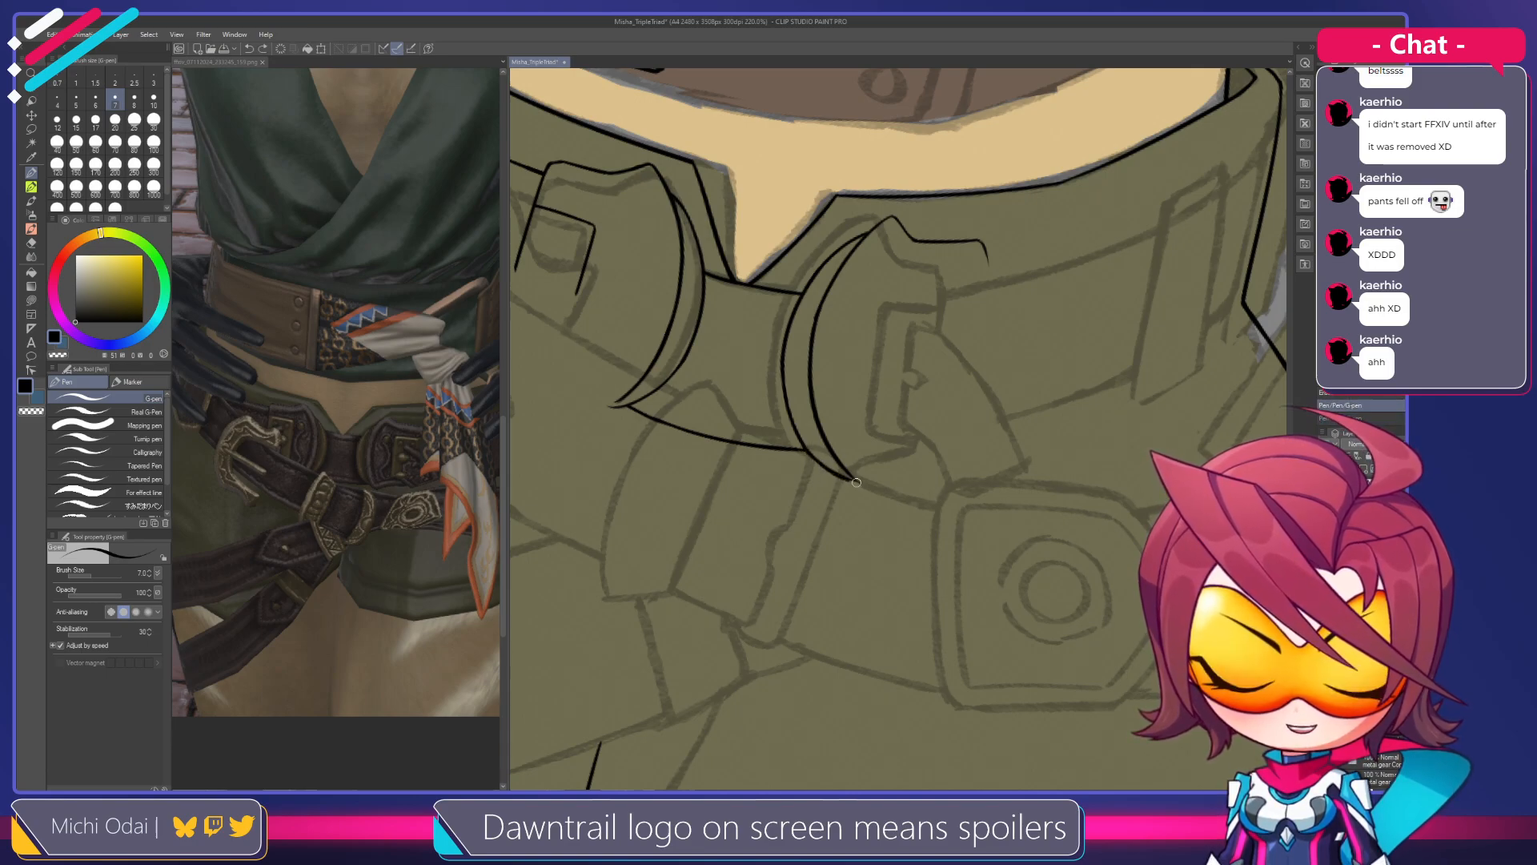
Rotate the canvas, re-ink the lower end of the right-hand plate's outer curve, and clean its join with the inner curve
key(r)
drag(824, 457, 871, 260)
key(e)
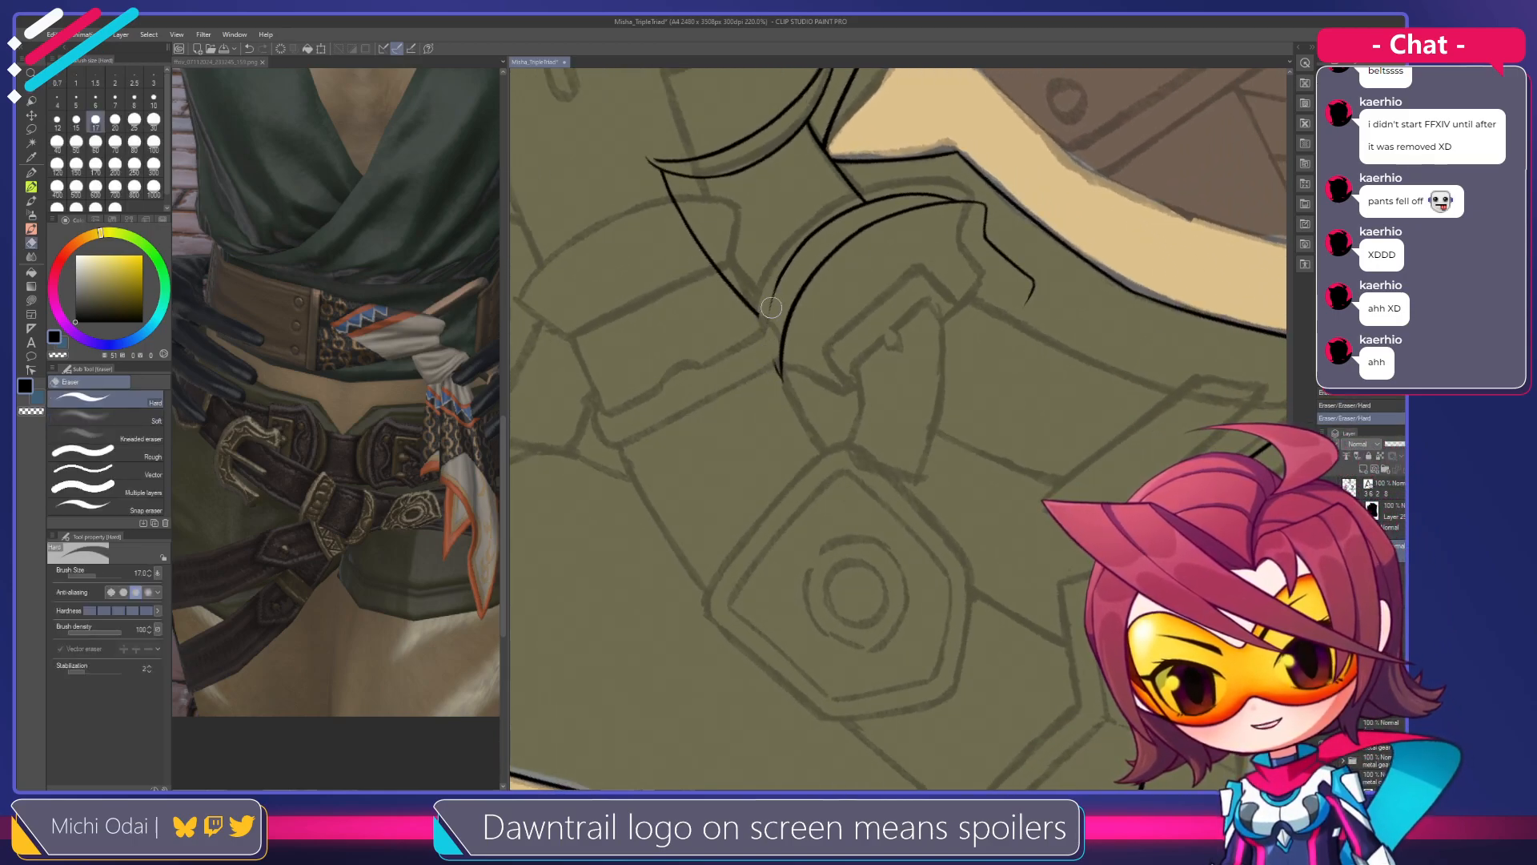
key(p)
key(ctrl+z)
drag(781, 375, 774, 292)
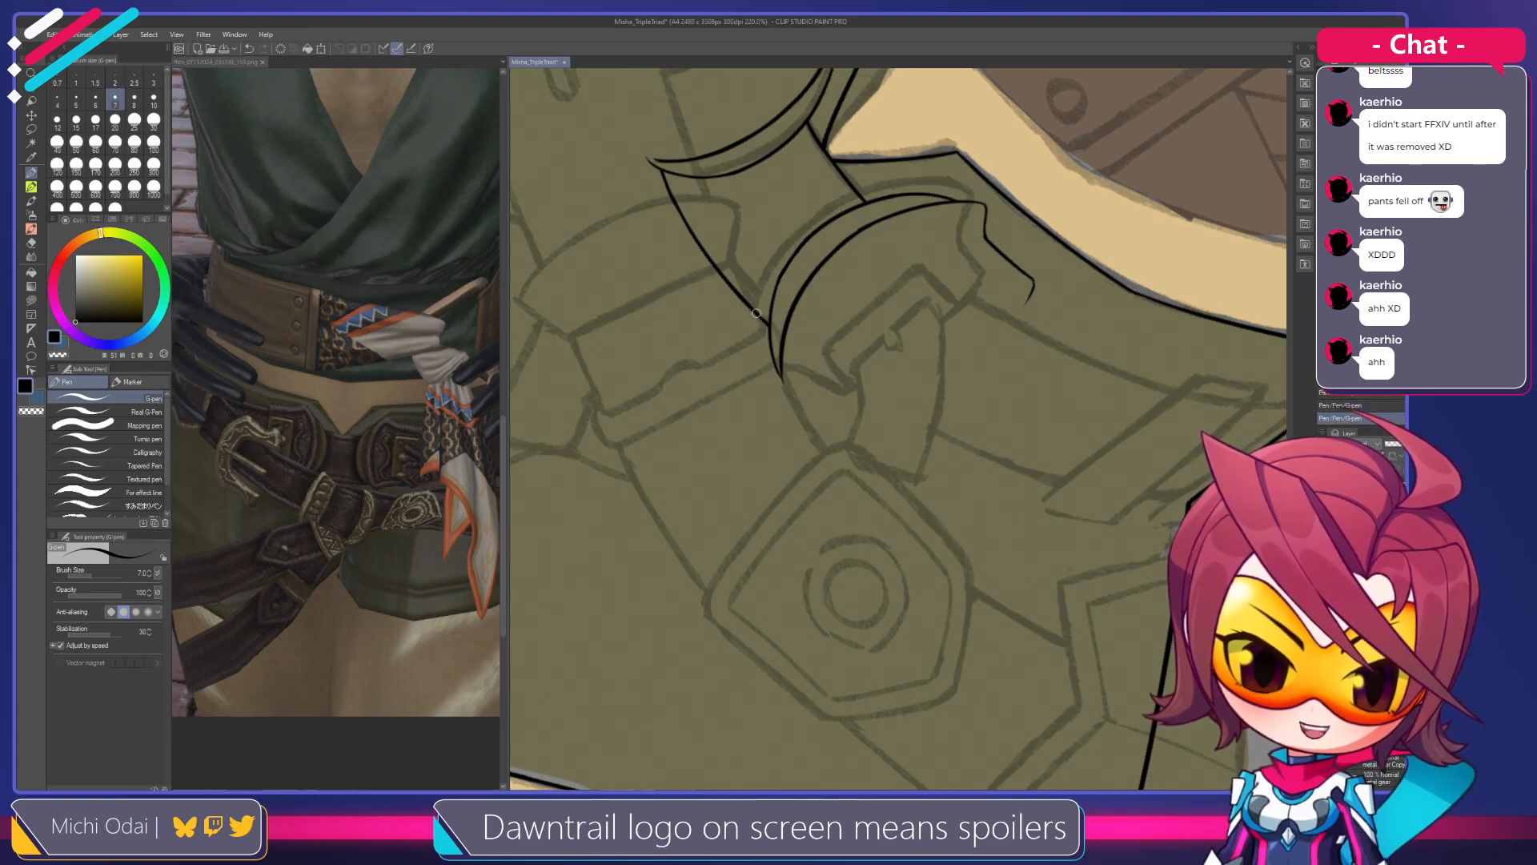
mouse_move(877, 375)
mouse_down()
mouse_move(829, 349)
mouse_move(835, 361)
mouse_up()
key(e)
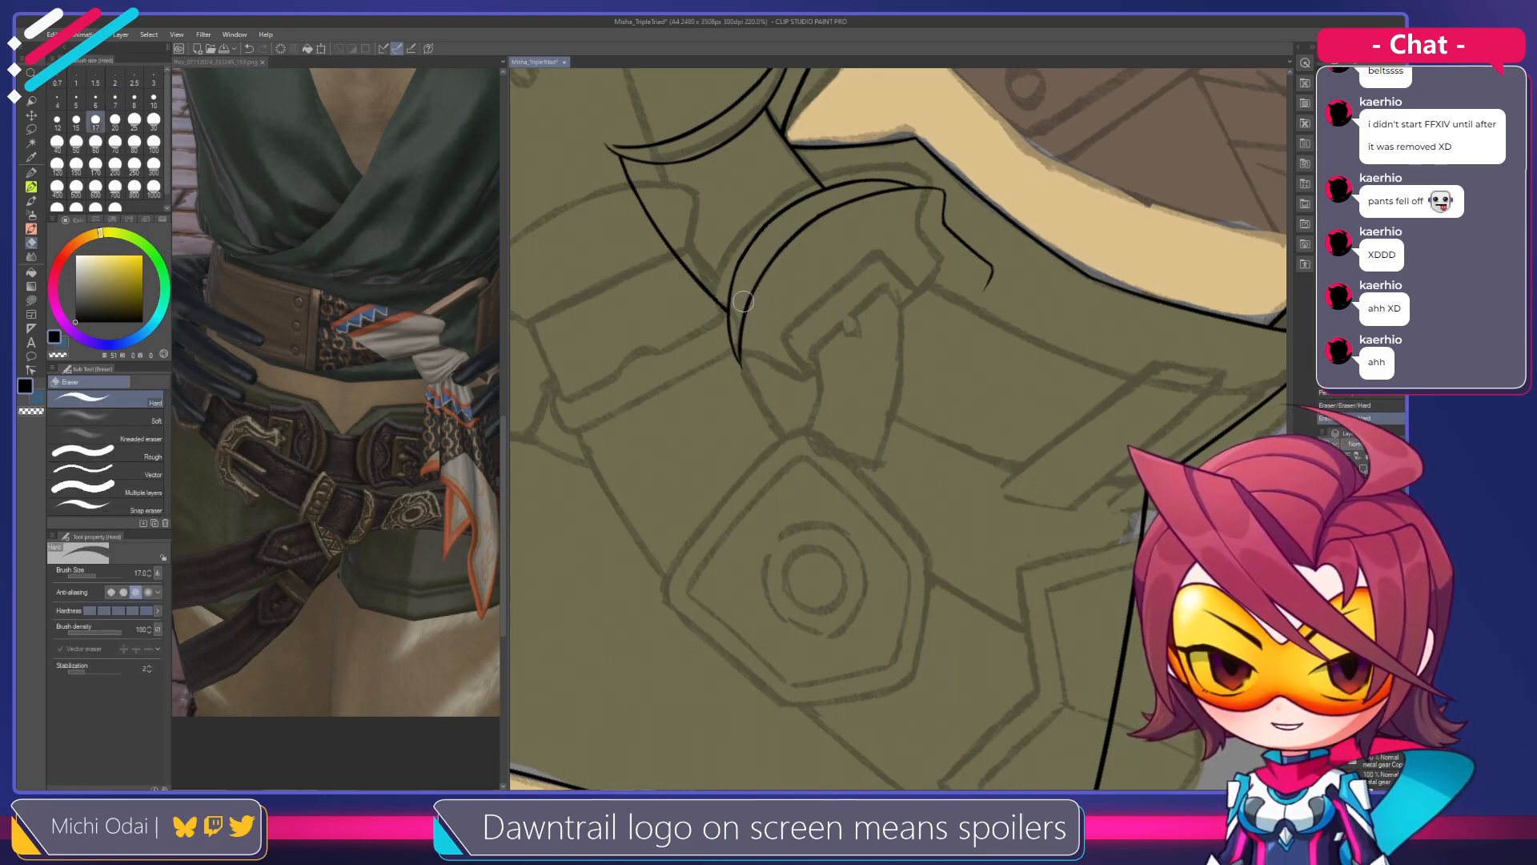
key(p)
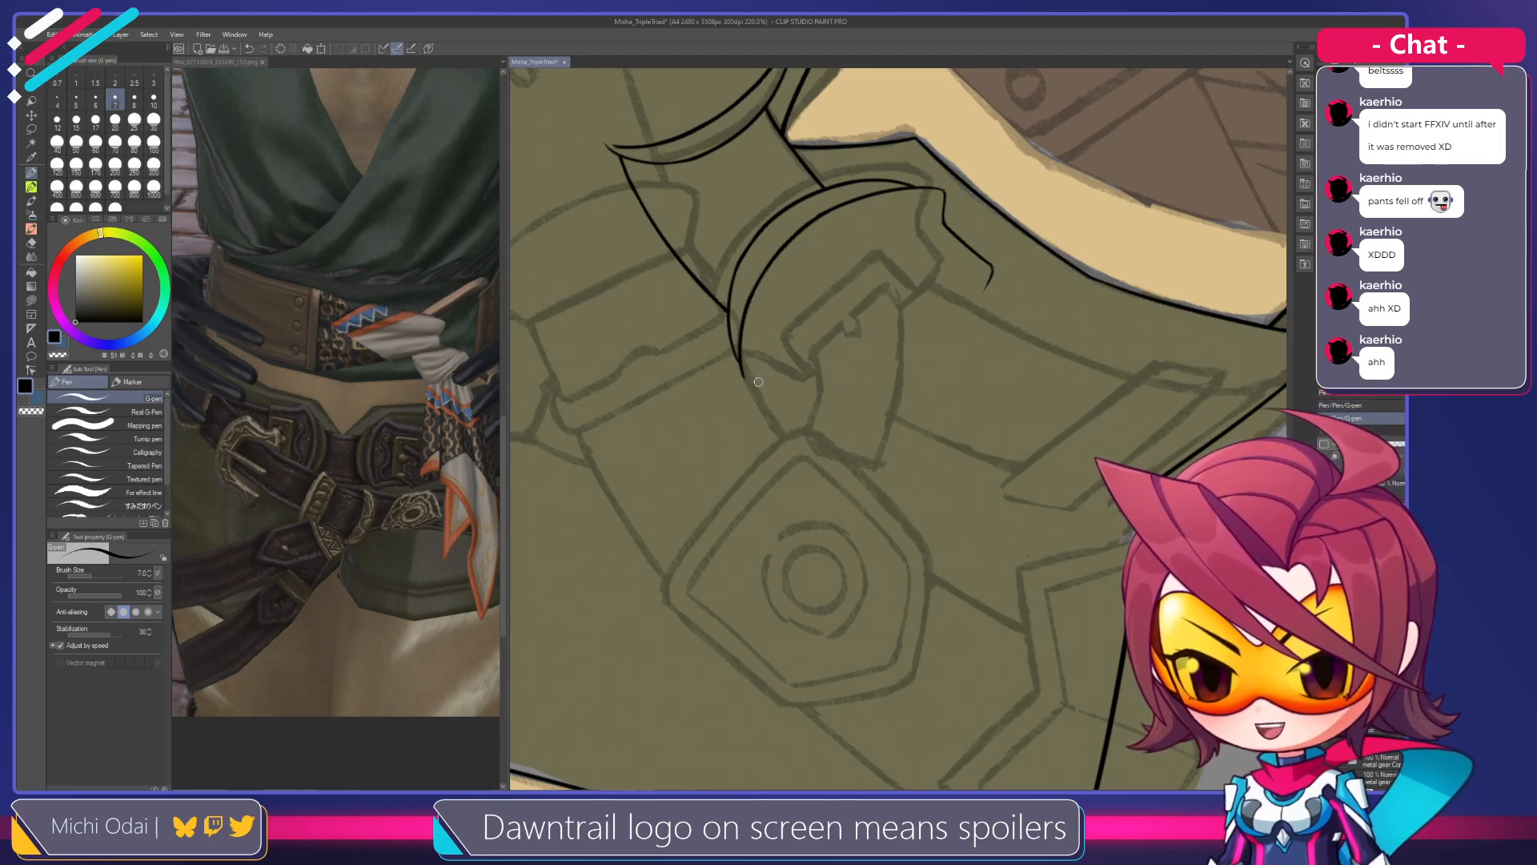
Ink a short first section of the right-hand plate's lower edge, angling away from the pointed tip
drag(750, 380, 781, 386)
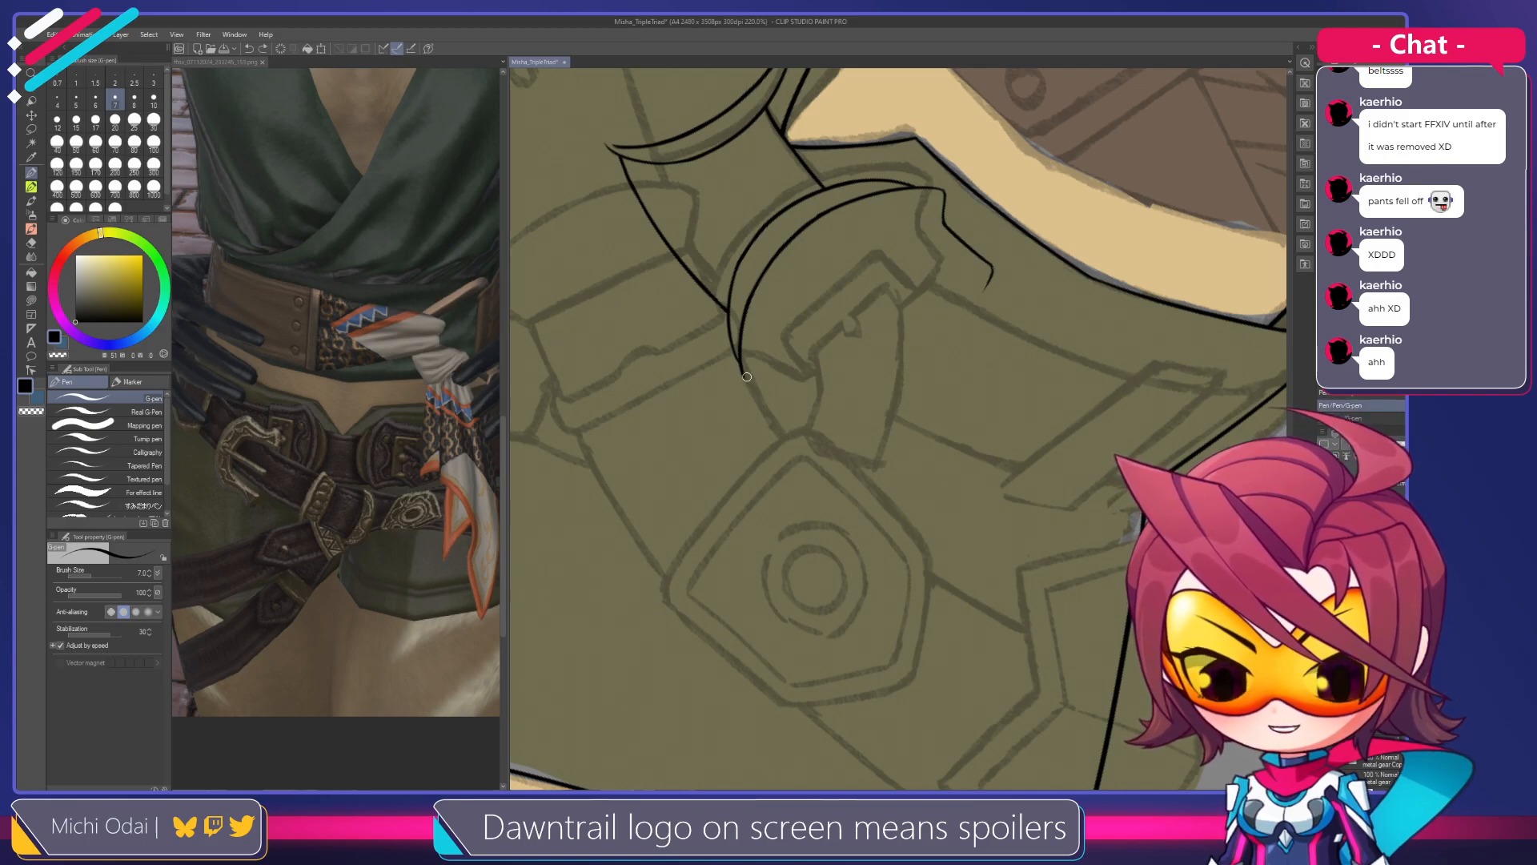
key(shift+space)
drag(838, 342, 933, 382)
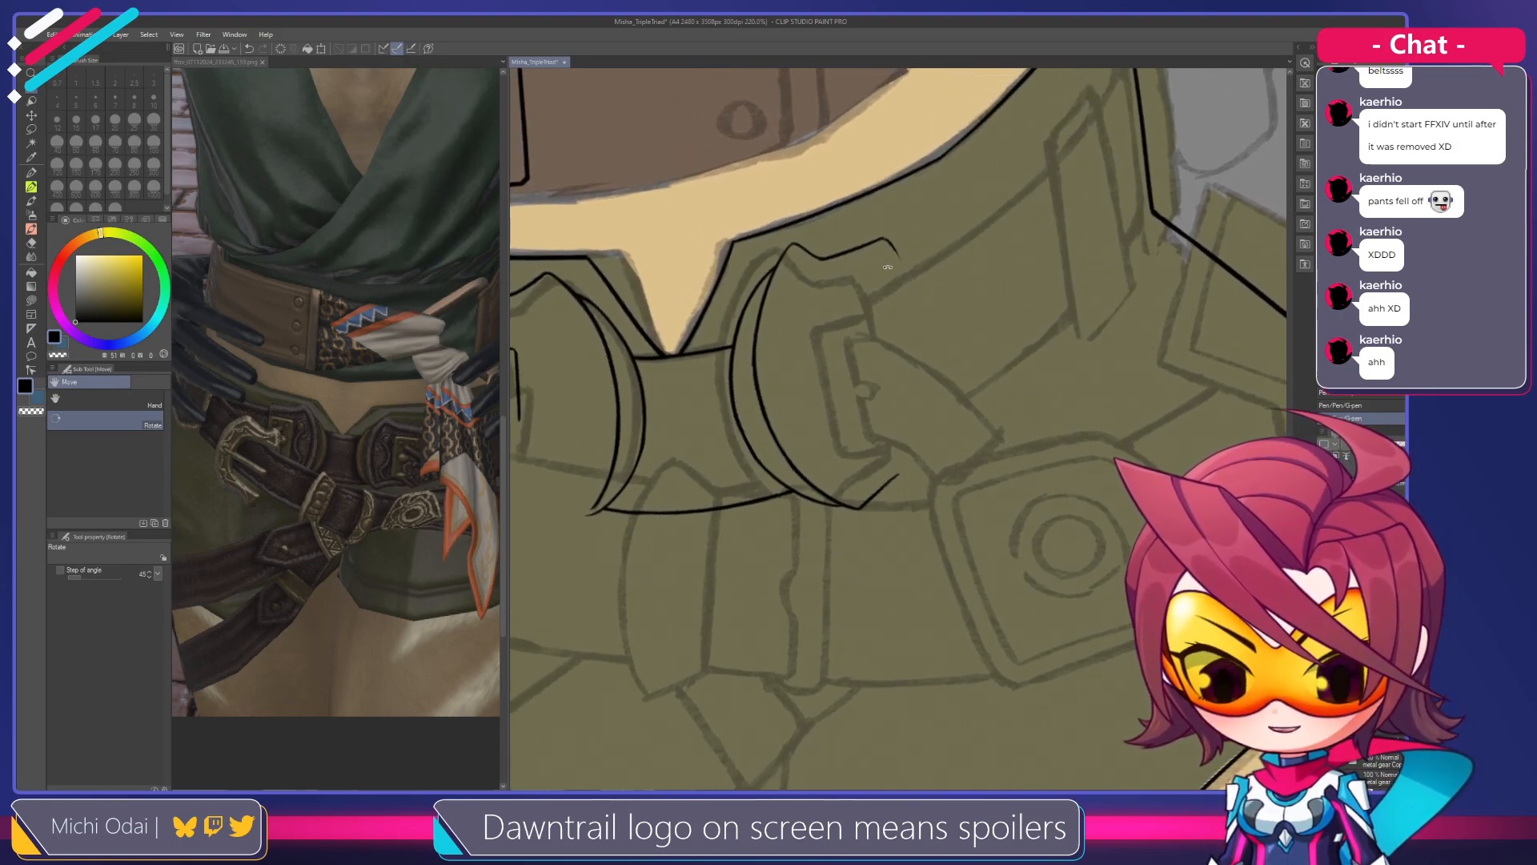
Try curved strokes for the right-hand plate's far side, starting at the end of its top edge
key(ctrl+z)
drag(885, 241, 918, 341)
key(ctrl+z)
drag(887, 240, 919, 336)
key(ctrl+z)
key(ctrl+z)
drag(887, 241, 916, 336)
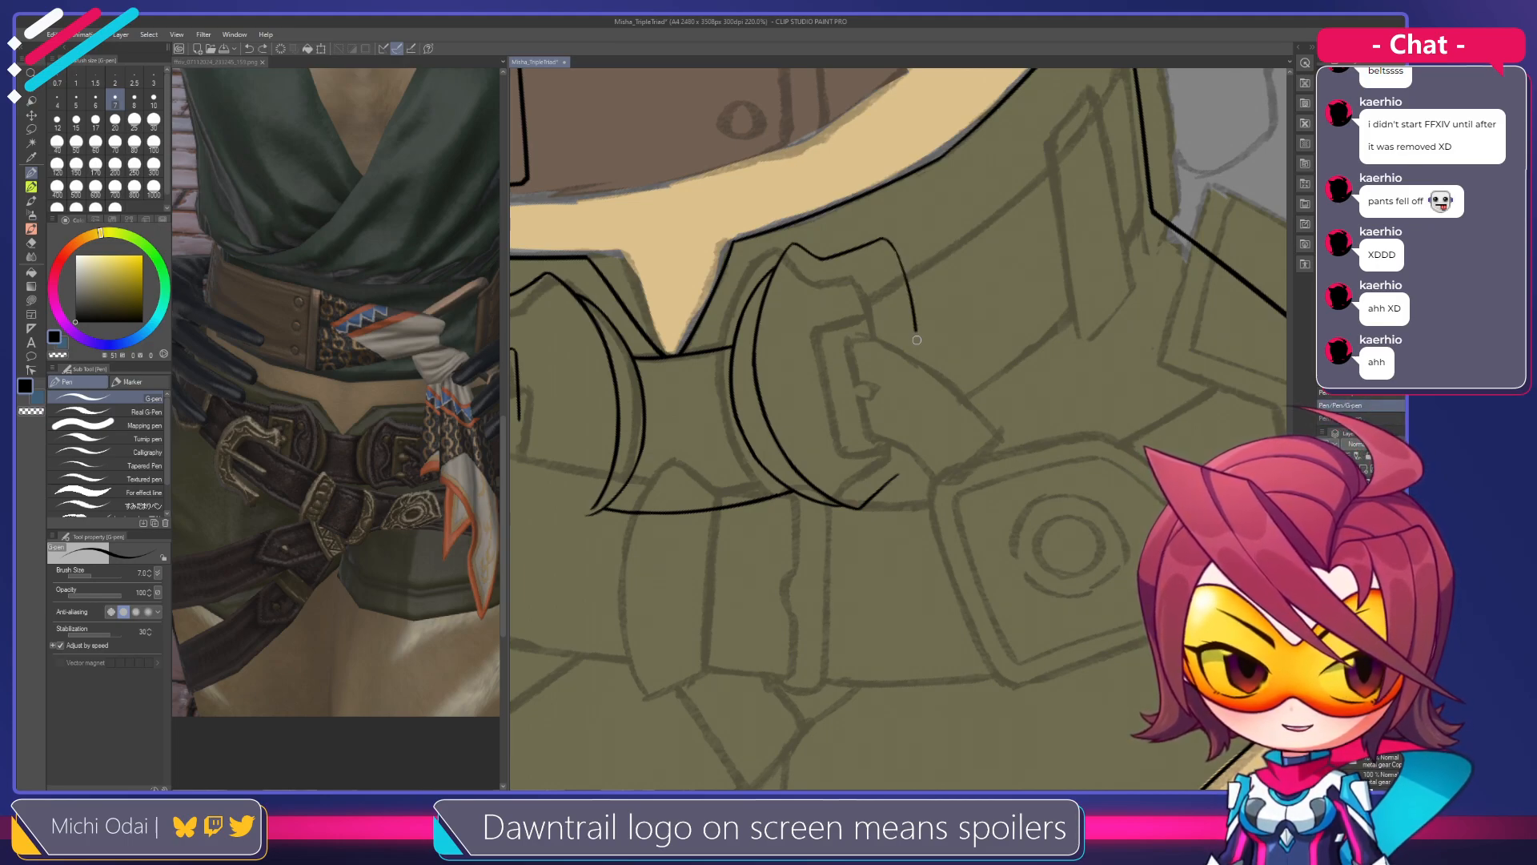
key(shift+space)
mouse_move(951, 275)
mouse_down()
mouse_move(989, 269)
mouse_move(1012, 295)
mouse_move(971, 283)
mouse_move(1100, 339)
mouse_move(1109, 350)
mouse_move(1080, 401)
mouse_move(1118, 356)
mouse_move(1085, 341)
mouse_move(1099, 317)
mouse_move(1063, 361)
mouse_up()
key(ctrl+z)
key(e)
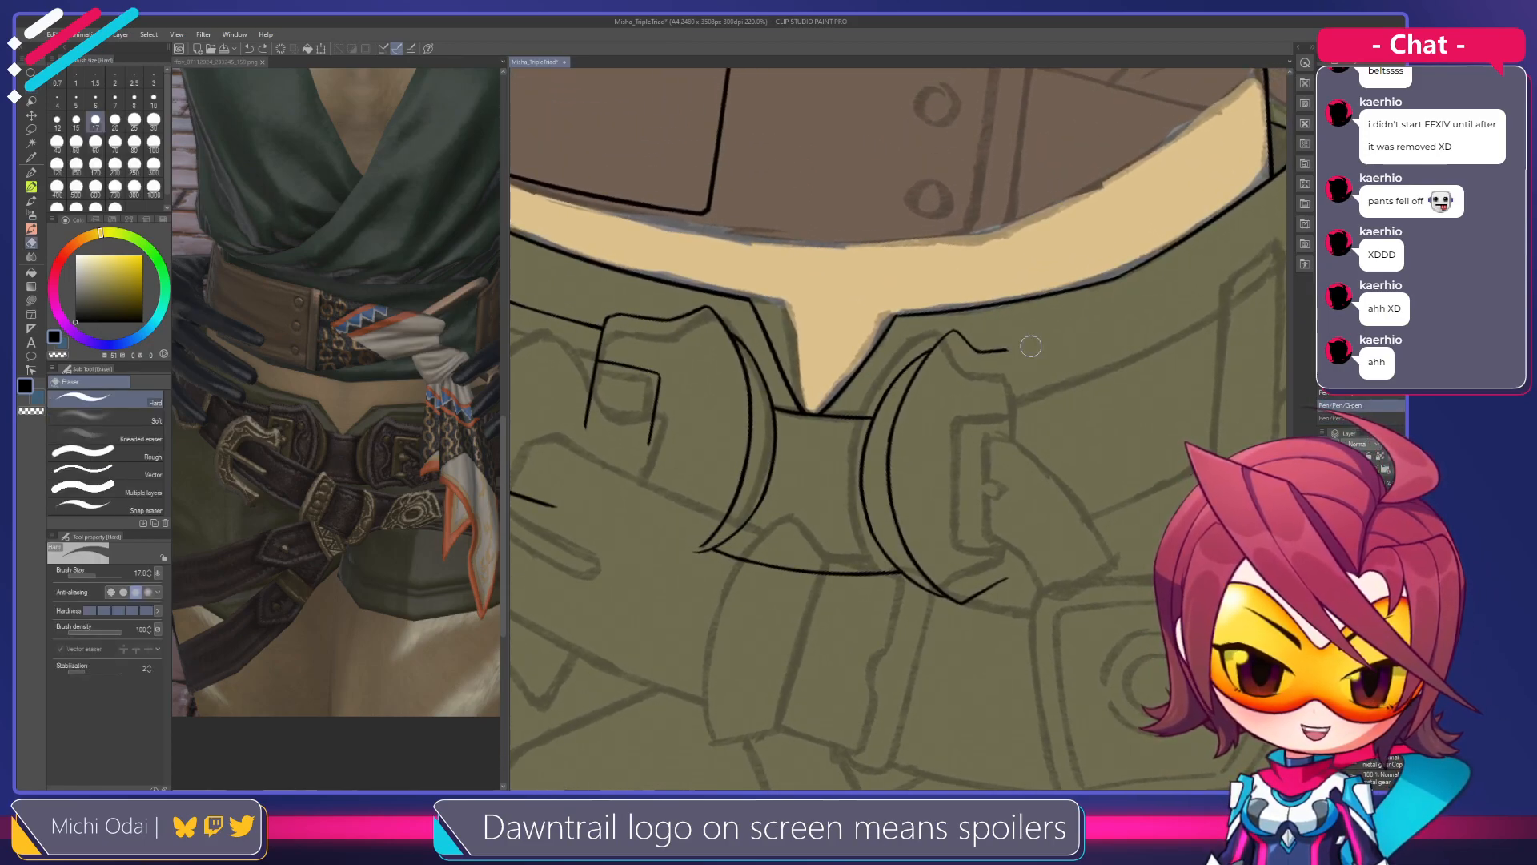
key(ctrl+z)
Rotate the canvas and re-ink the right-hand plate's top edge as a straight stroke running out from the notch
key(r)
mouse_move(1091, 352)
mouse_down()
mouse_move(1076, 467)
mouse_move(1055, 498)
mouse_move(924, 456)
mouse_move(1002, 397)
mouse_move(1006, 445)
mouse_move(924, 414)
mouse_move(905, 456)
mouse_up()
key(e)
key(p)
key(ctrl+z)
drag(905, 386, 909, 464)
drag(908, 384, 912, 471)
key(ctrl+z)
drag(906, 401, 912, 459)
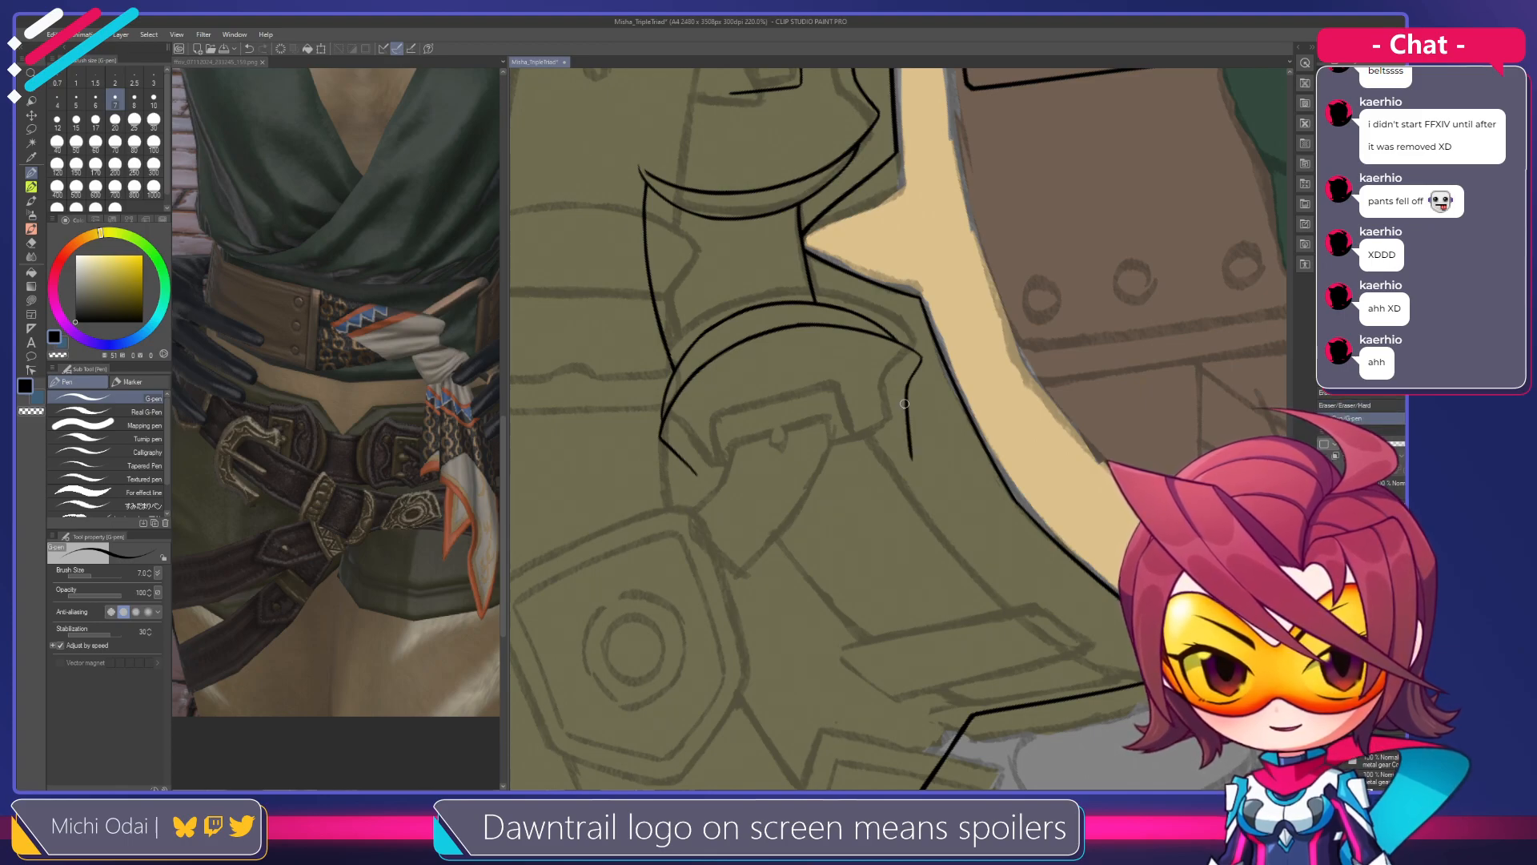
key(ctrl+z)
drag(908, 386, 911, 438)
key(ctrl+z)
mouse_move(908, 386)
mouse_down()
mouse_move(913, 453)
mouse_move(944, 405)
mouse_move(976, 416)
mouse_up()
Erase the short section at the right-hand plate's pointed tip and re-ink the lower edge with a small notch
key(e)
drag(775, 459, 762, 450)
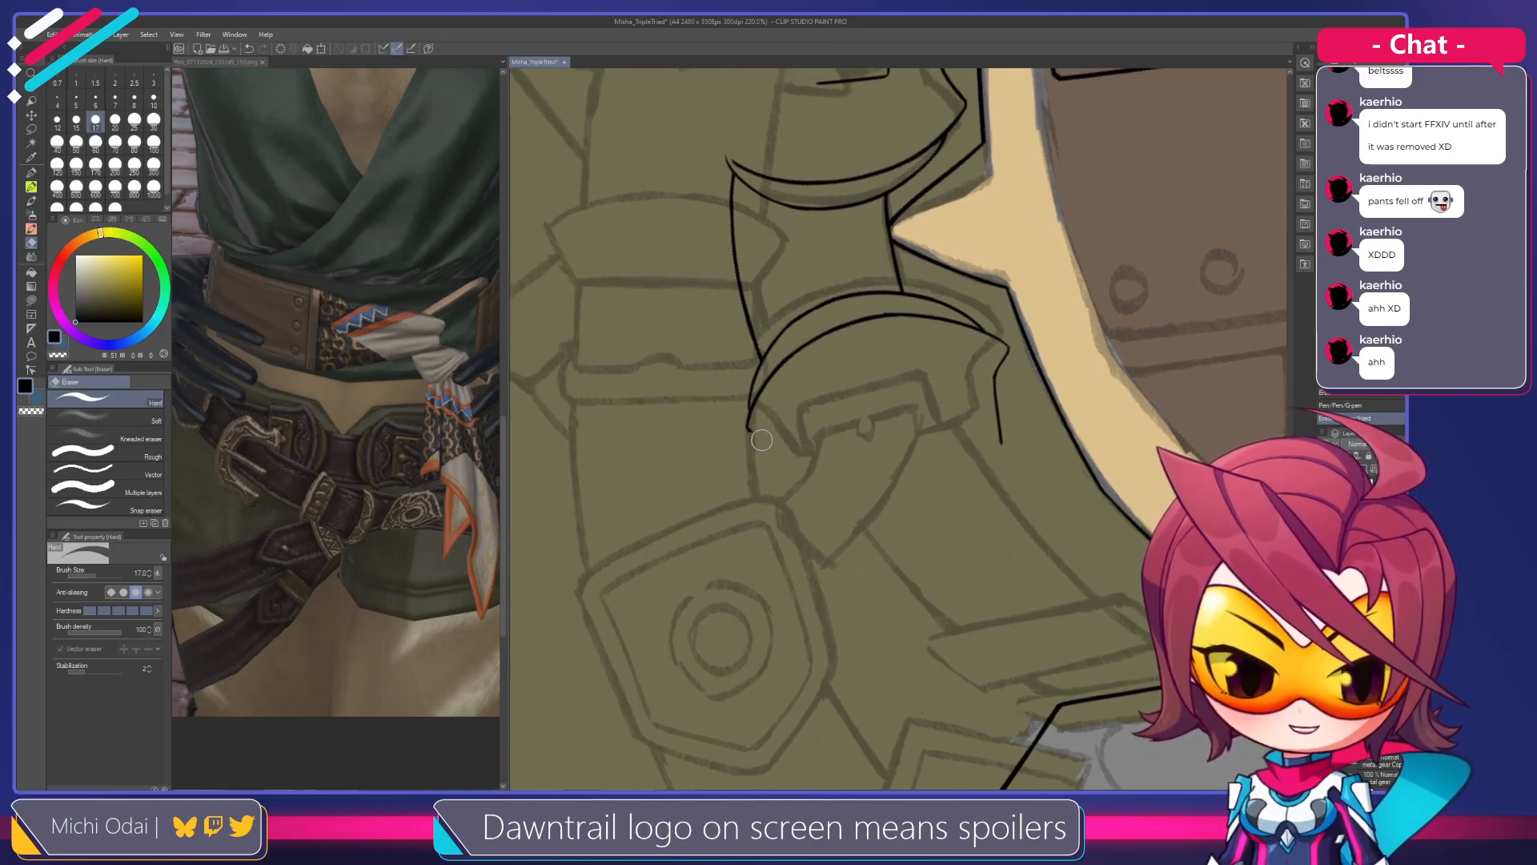
key(p)
key(ctrl+z)
mouse_move(748, 428)
mouse_down()
mouse_move(774, 443)
mouse_move(788, 498)
mouse_up()
key(e)
key(p)
key(ctrl+z)
key(shift+space)
mouse_move(993, 473)
mouse_down()
mouse_move(933, 406)
mouse_move(1006, 350)
mouse_move(920, 368)
mouse_move(1019, 398)
mouse_move(1019, 416)
mouse_move(975, 357)
mouse_up()
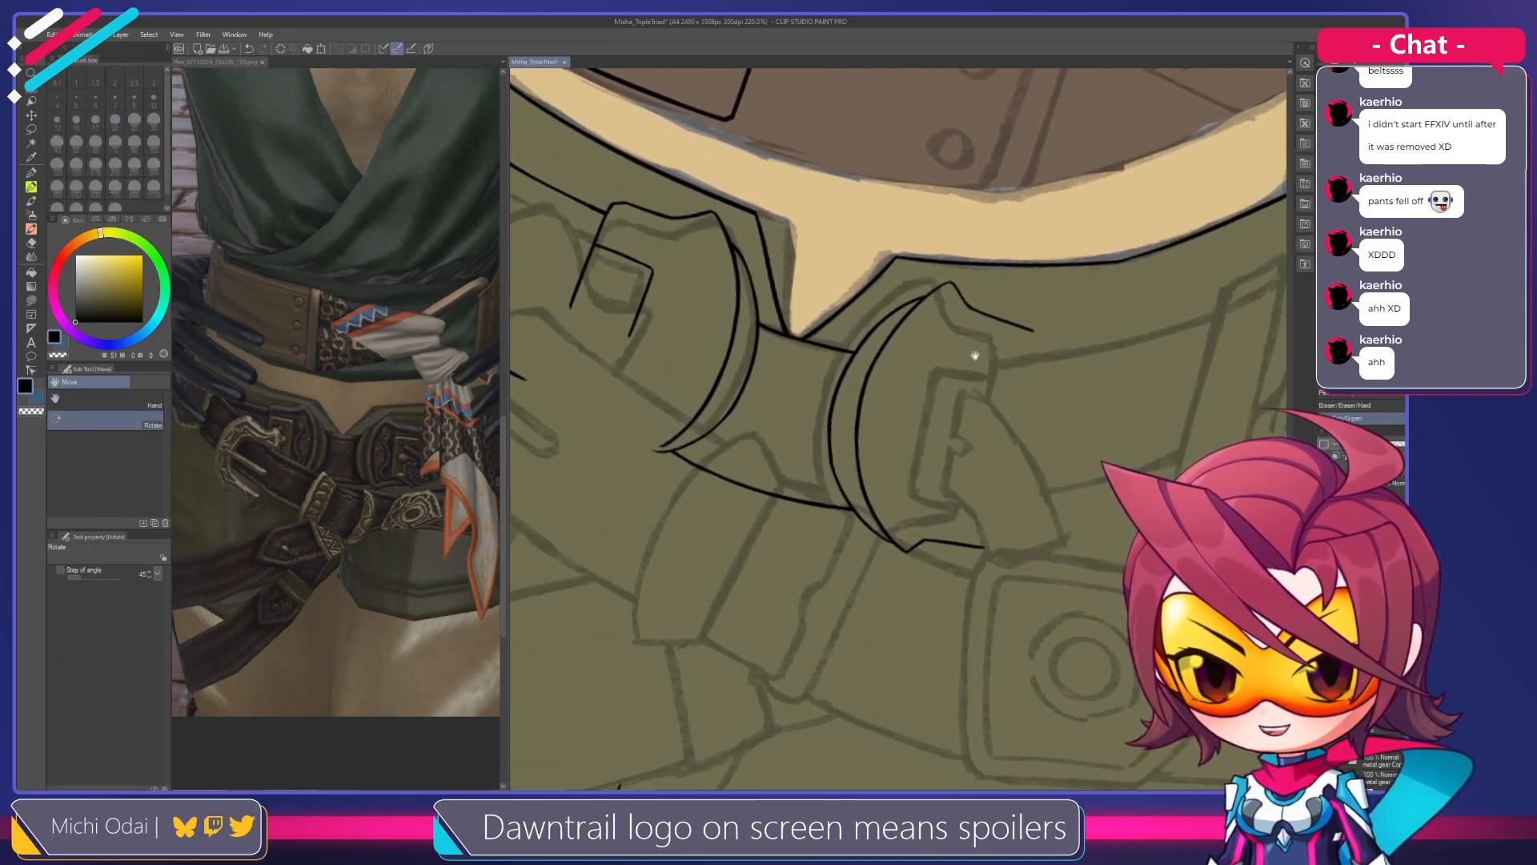
Smooth the right-hand plate's top edge where it dips below the peak, erasing and re-inking the line
key(e)
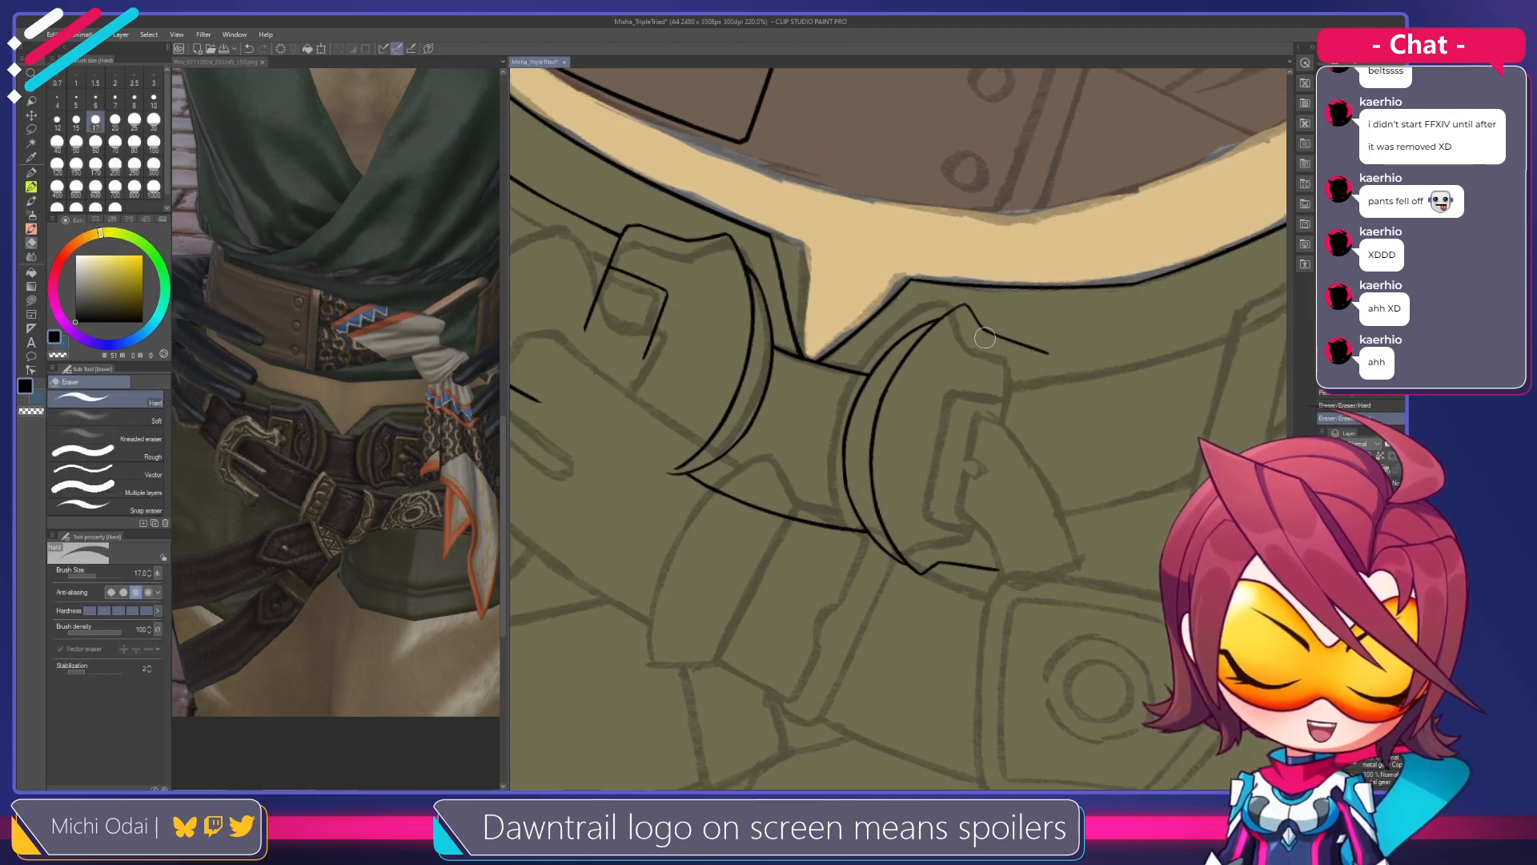
key(p)
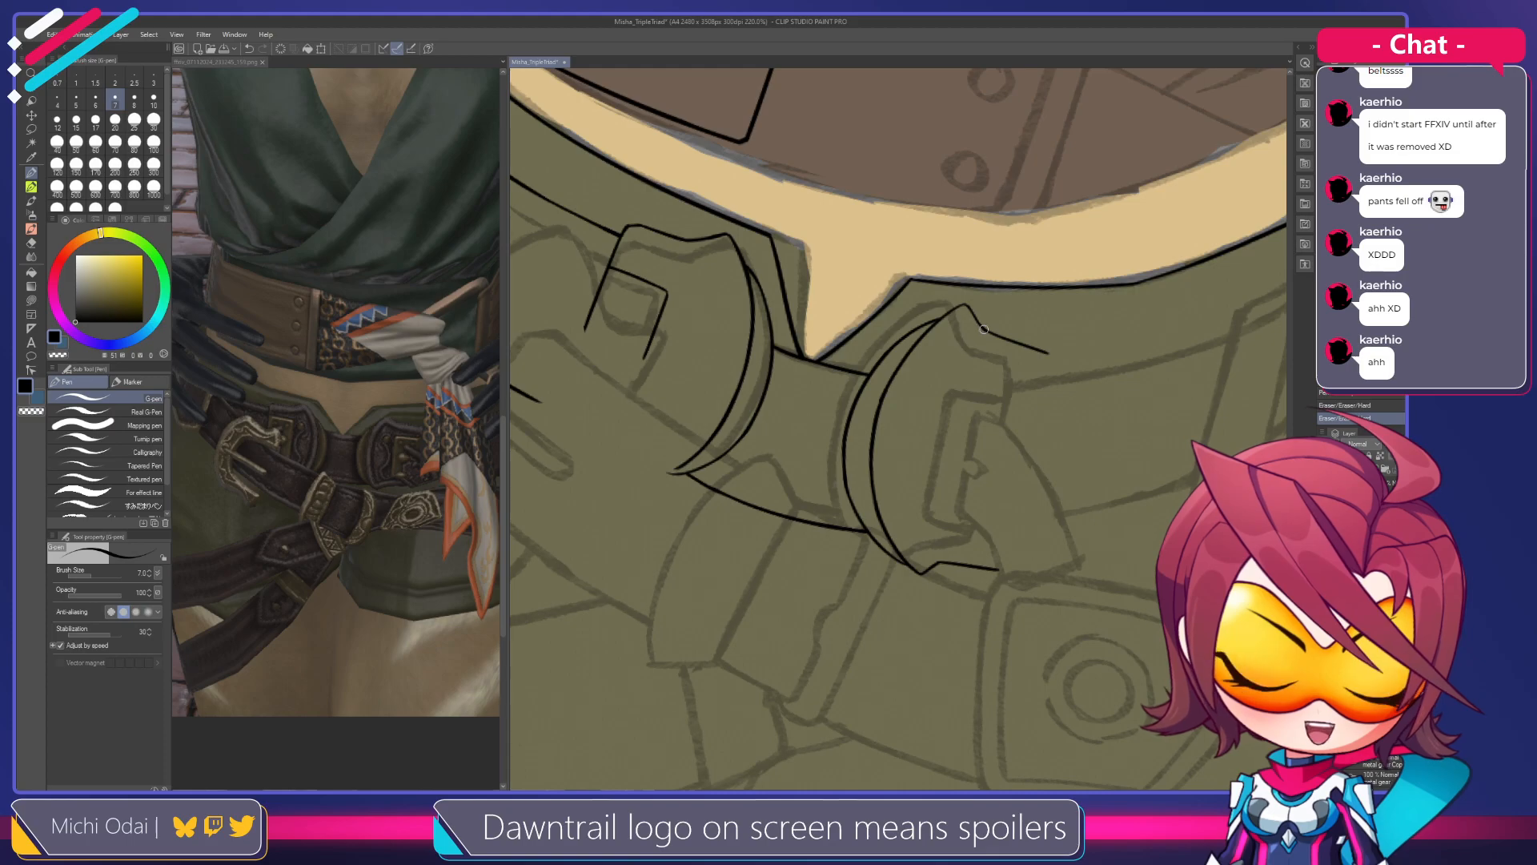
drag(1029, 380, 1012, 348)
key(e)
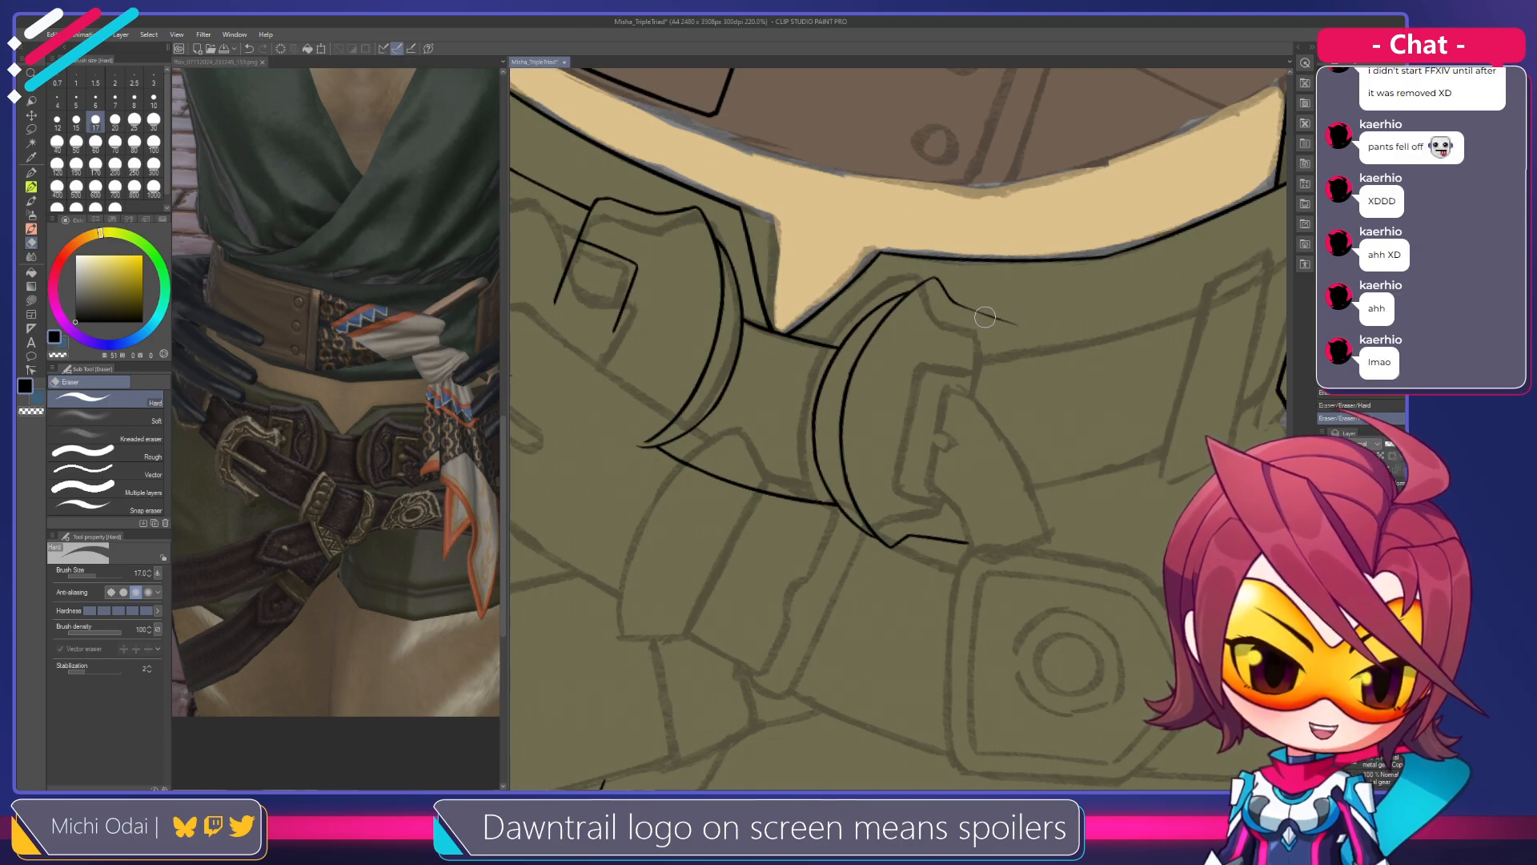
key(p)
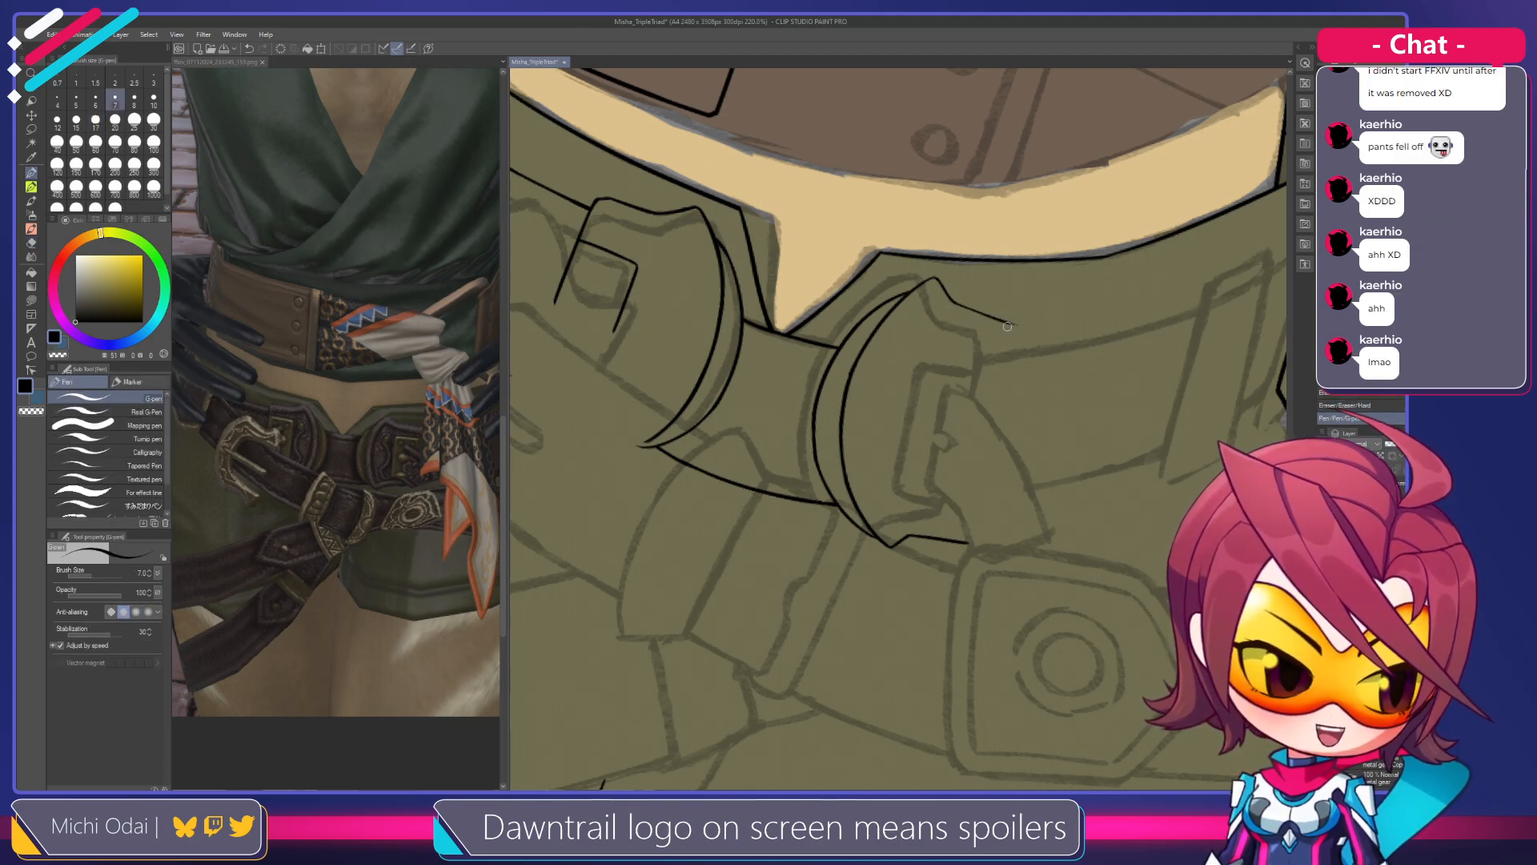
key(e)
drag(985, 319, 1005, 320)
key(p)
key(ctrl+z)
key(ctrl+z)
key(e)
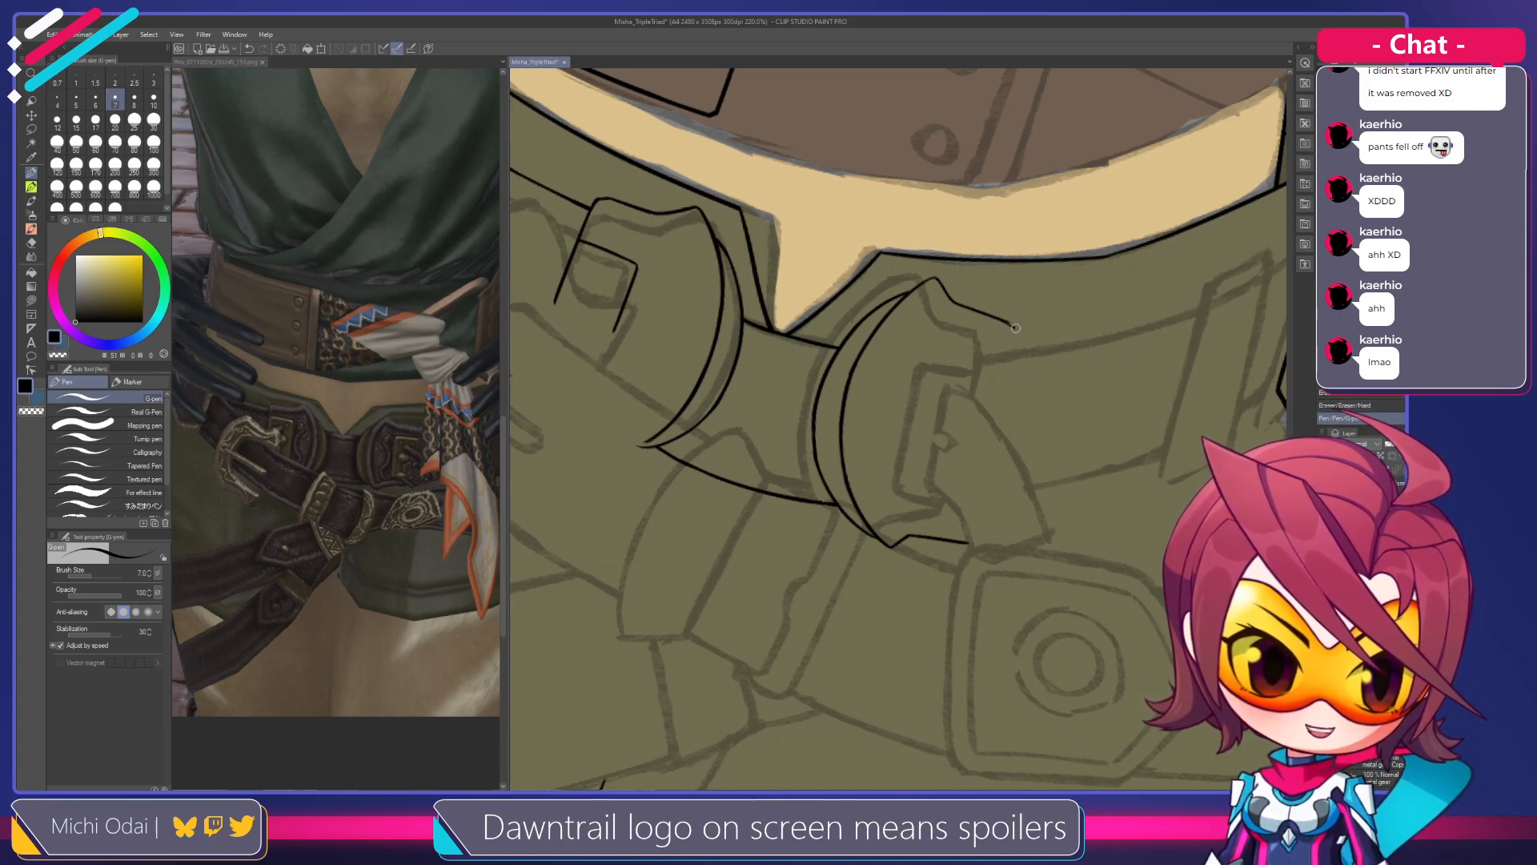
Rotate the canvas and refine the outer stretch of the right-hand plate's top edge into a flatter line
key(r)
mouse_move(1005, 346)
mouse_down()
mouse_move(1012, 324)
mouse_move(1026, 351)
mouse_move(1050, 346)
mouse_move(997, 336)
mouse_move(1041, 338)
mouse_up()
key(e)
key(p)
key(ctrl+z)
key(ctrl+z)
key(e)
key(e)
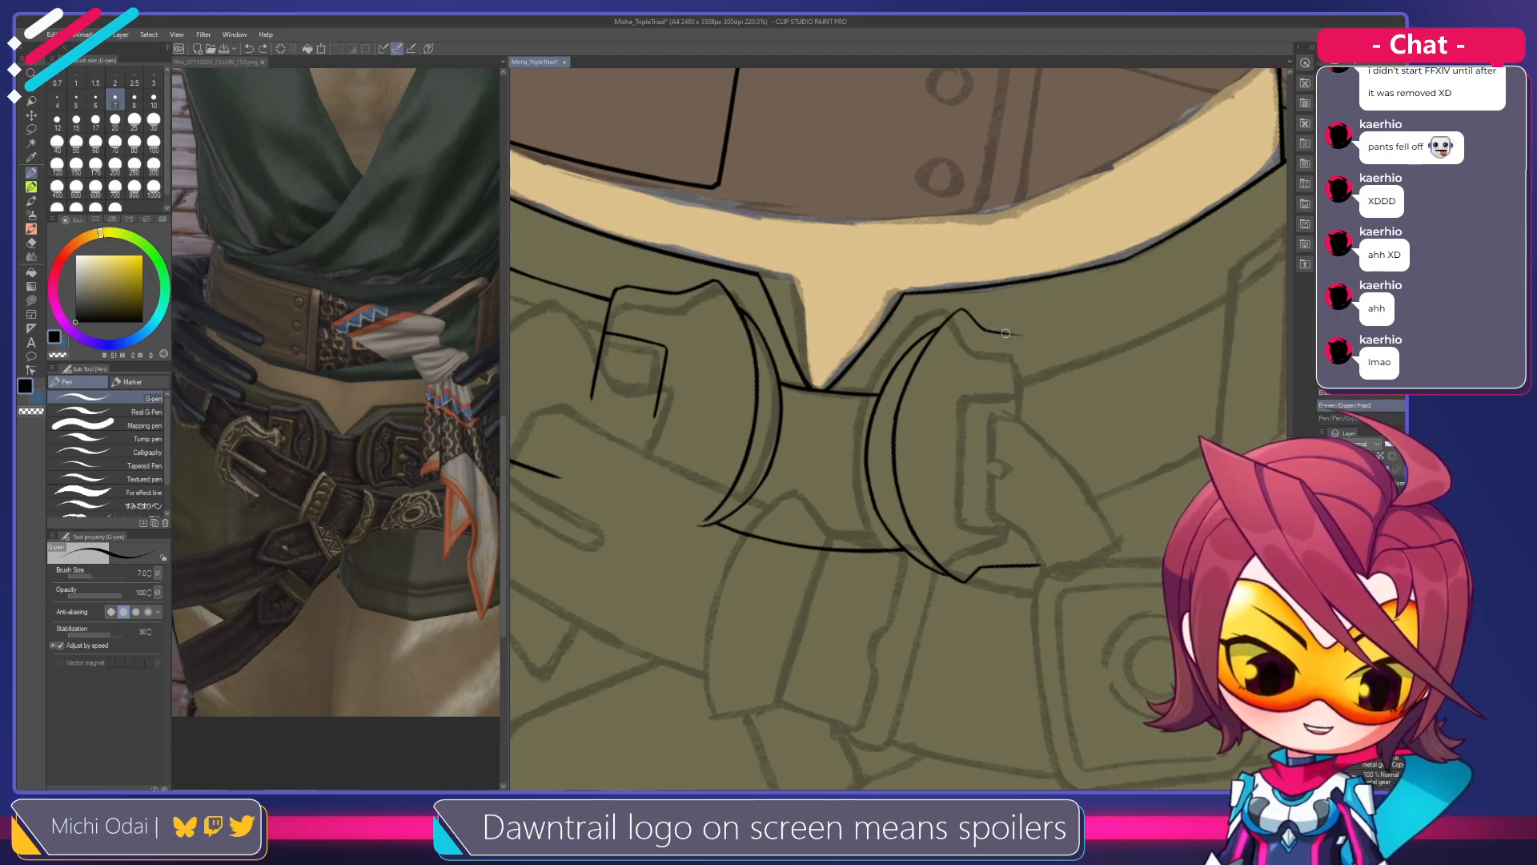
key(e)
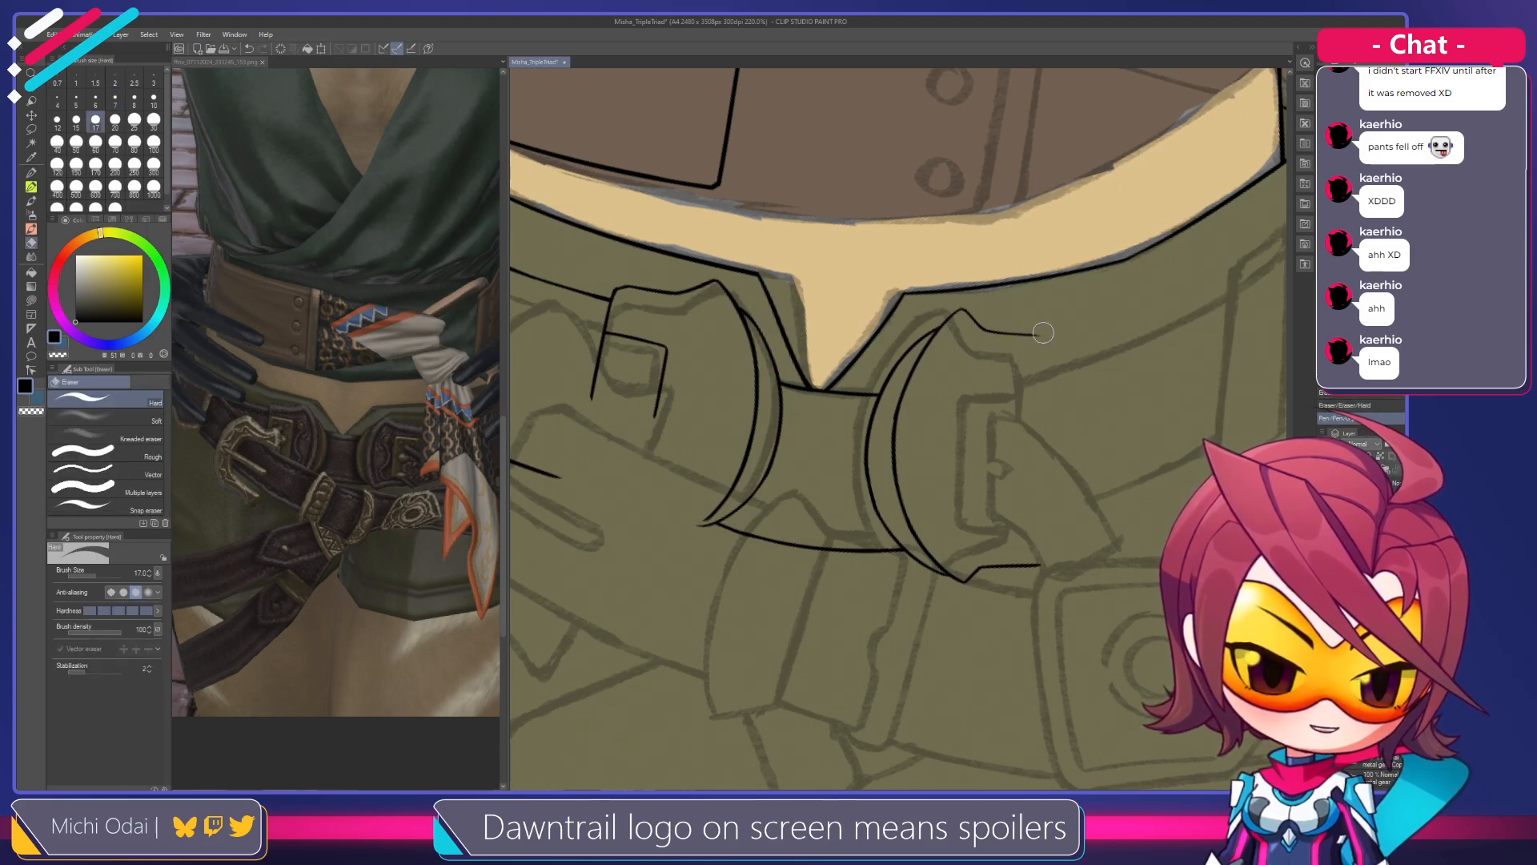
key(p)
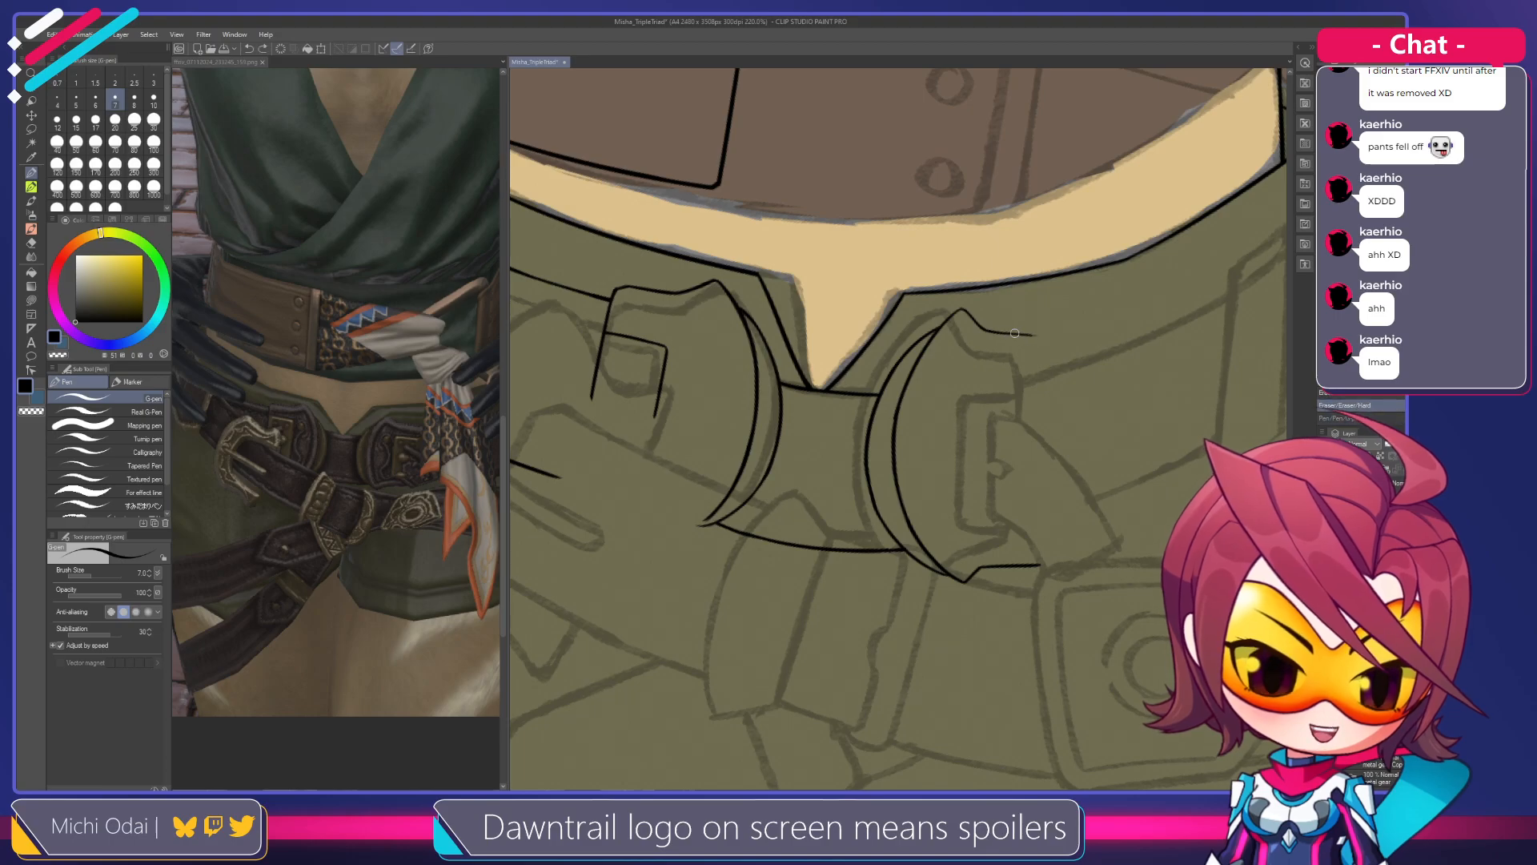
Ink a rounded corner on the right-hand plate's top edge and try a far side line down to the lower edge
mouse_move(1048, 356)
mouse_down()
mouse_move(1021, 334)
mouse_move(1017, 365)
mouse_move(1020, 315)
mouse_move(1084, 318)
mouse_up()
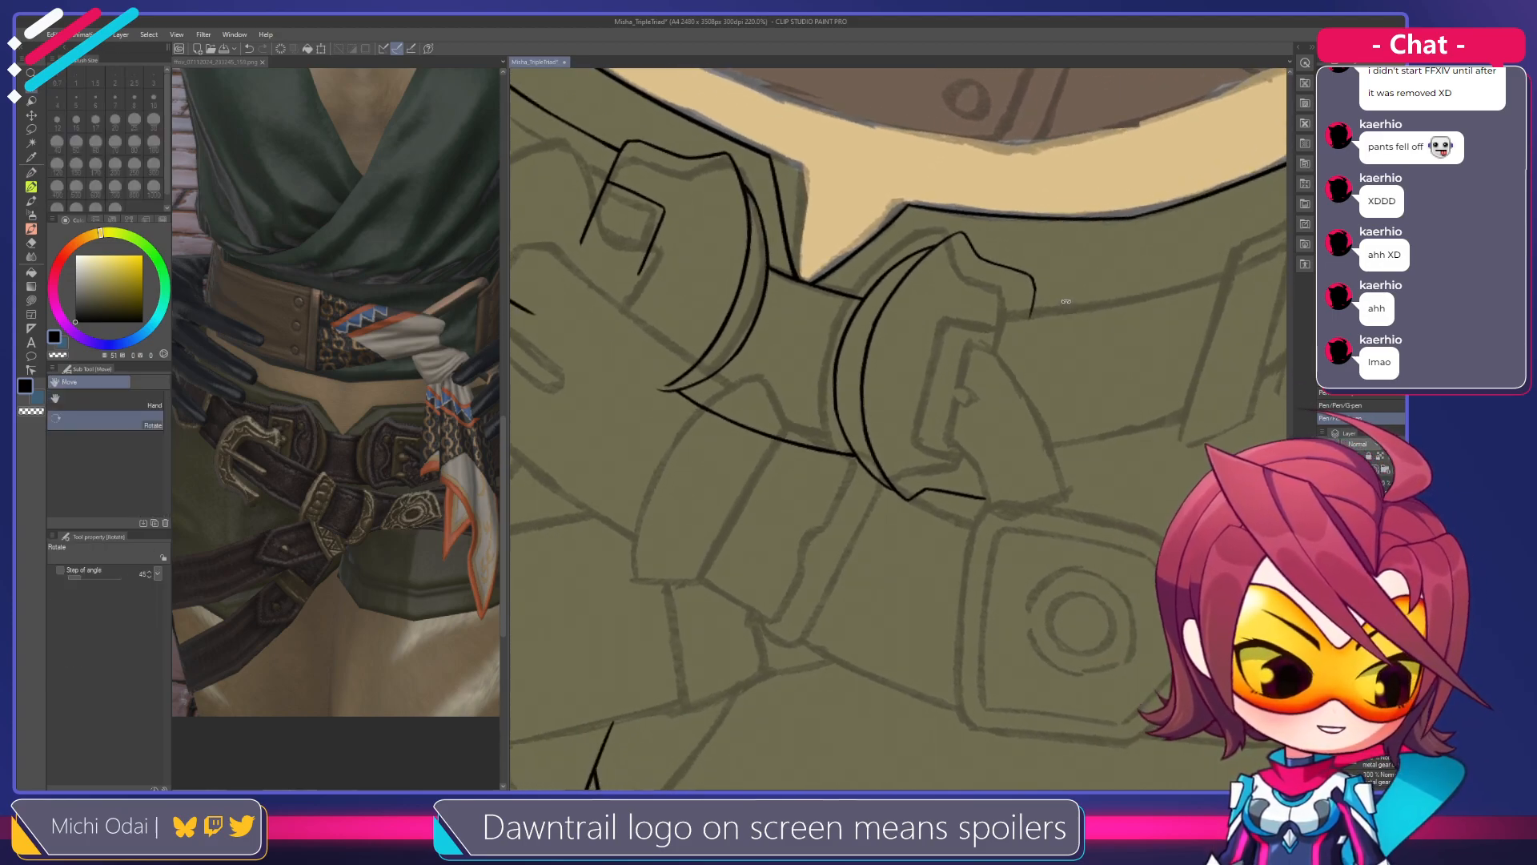
mouse_move(1046, 328)
mouse_down()
mouse_move(1037, 397)
mouse_move(1025, 376)
mouse_up()
key(e)
drag(1036, 365, 947, 549)
key(p)
key(ctrl+z)
key(ctrl+z)
key(ctrl+z)
drag(1026, 413, 1029, 365)
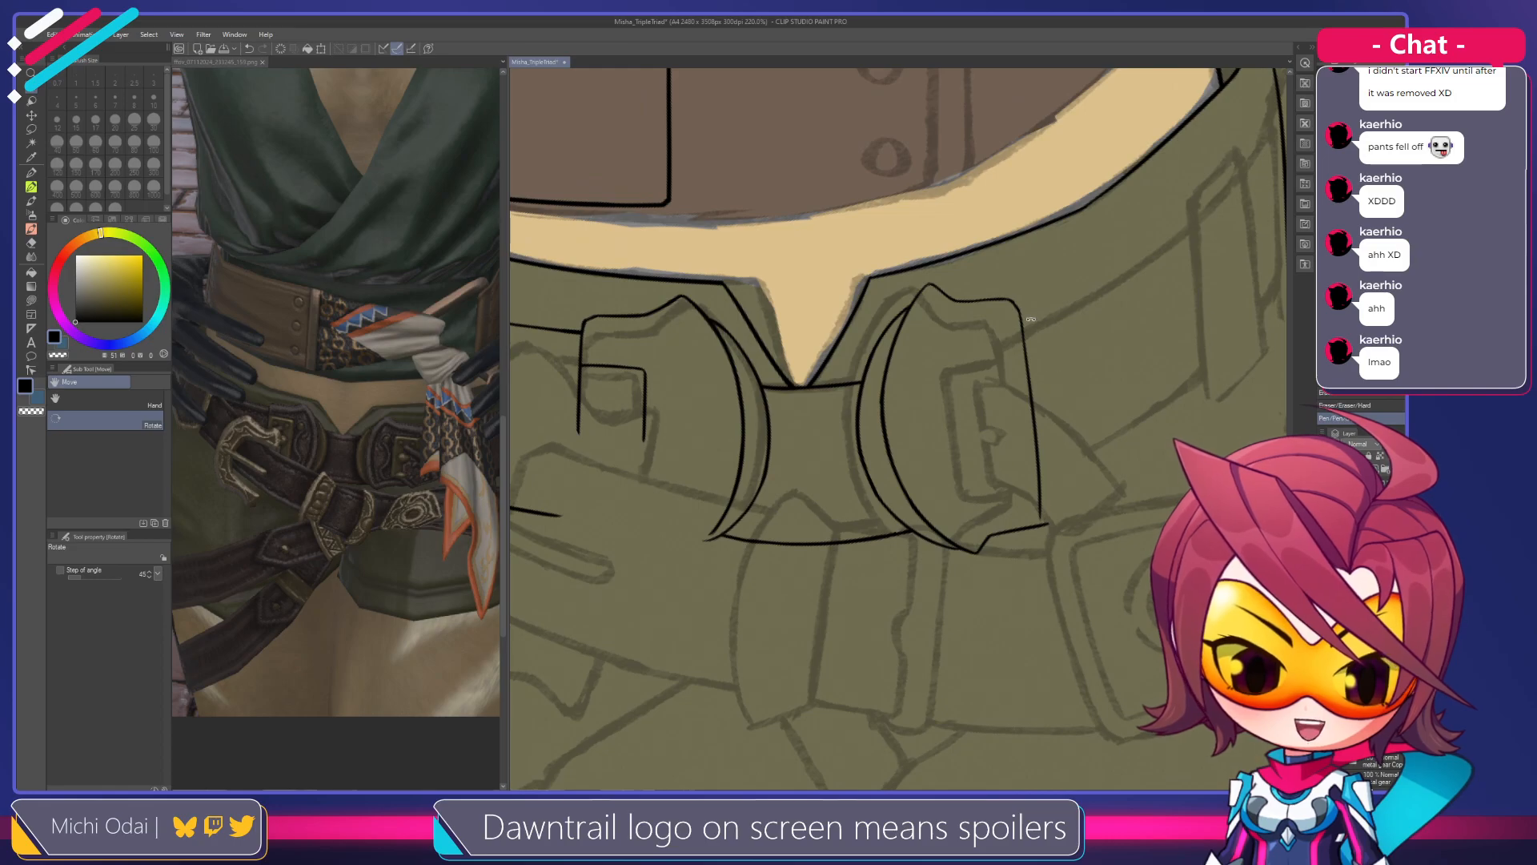
Remove the right-hand plate's far side line and re-ink a small rounded corner at the end of the top edge
key(e)
drag(1010, 301, 1041, 509)
key(space)
mouse_move(1067, 303)
mouse_down()
mouse_move(1087, 353)
mouse_move(1073, 313)
mouse_move(966, 272)
mouse_move(939, 323)
mouse_move(959, 264)
mouse_move(928, 314)
mouse_up()
key(shift+space)
key(p)
key(ctrl+z)
key(ctrl+z)
key(ctrl+z)
drag(963, 254, 930, 313)
key(ctrl+z)
mouse_move(963, 255)
mouse_down()
mouse_move(931, 312)
mouse_move(952, 273)
mouse_move(935, 308)
mouse_move(1091, 464)
mouse_move(1009, 416)
mouse_move(1067, 409)
mouse_move(1031, 400)
mouse_move(1024, 352)
mouse_up()
key(ctrl+z)
key(shift+space)
key(e)
key(p)
key(ctrl+z)
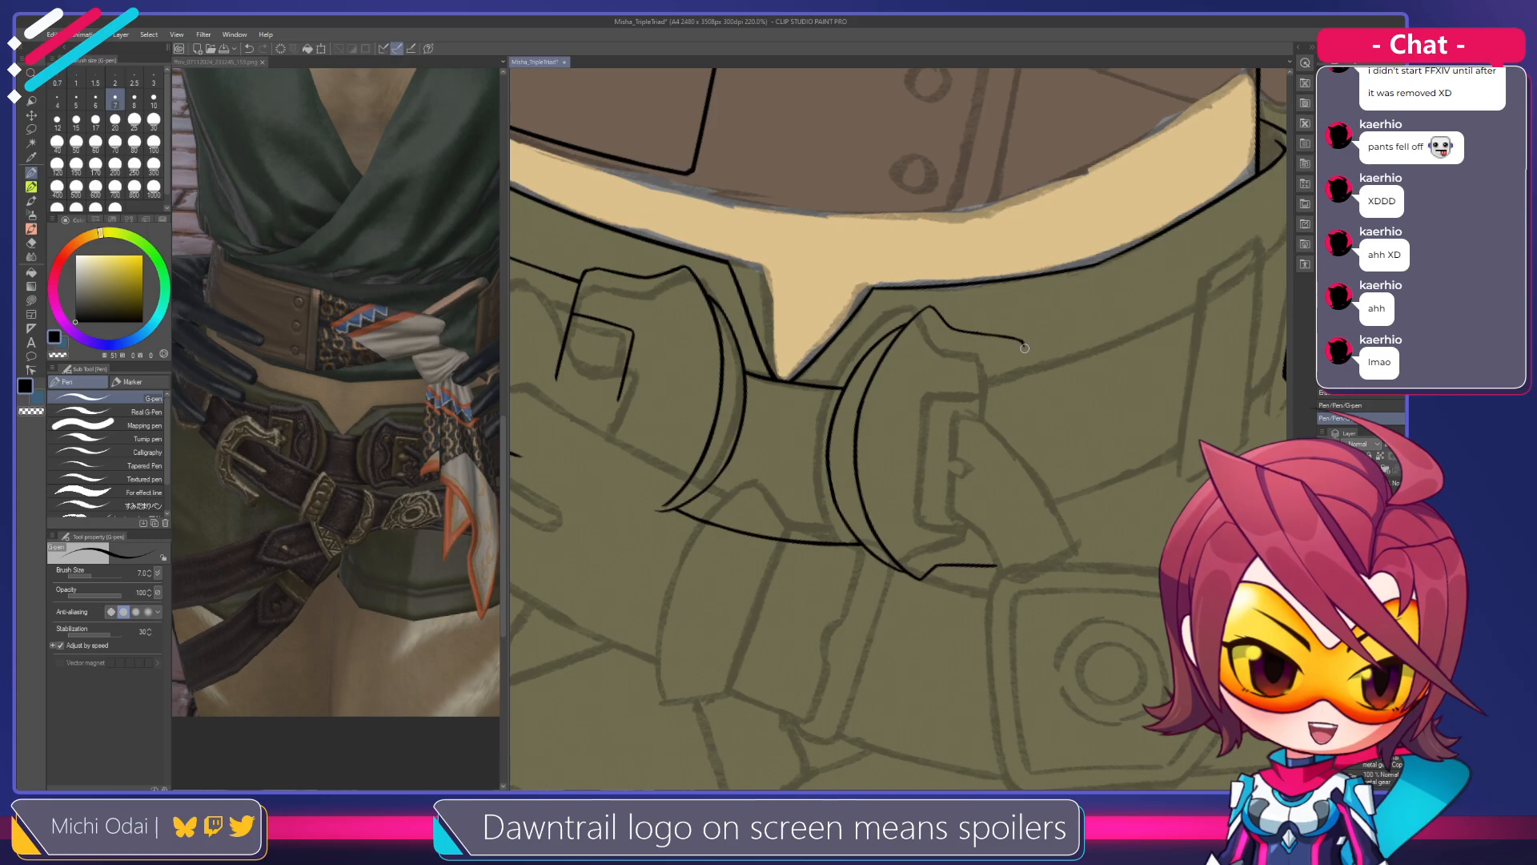
Rotate the canvas and ink the right-hand plate's far side as one straight line from the upper corner to the lower edge
drag(1043, 385, 1081, 371)
key(r)
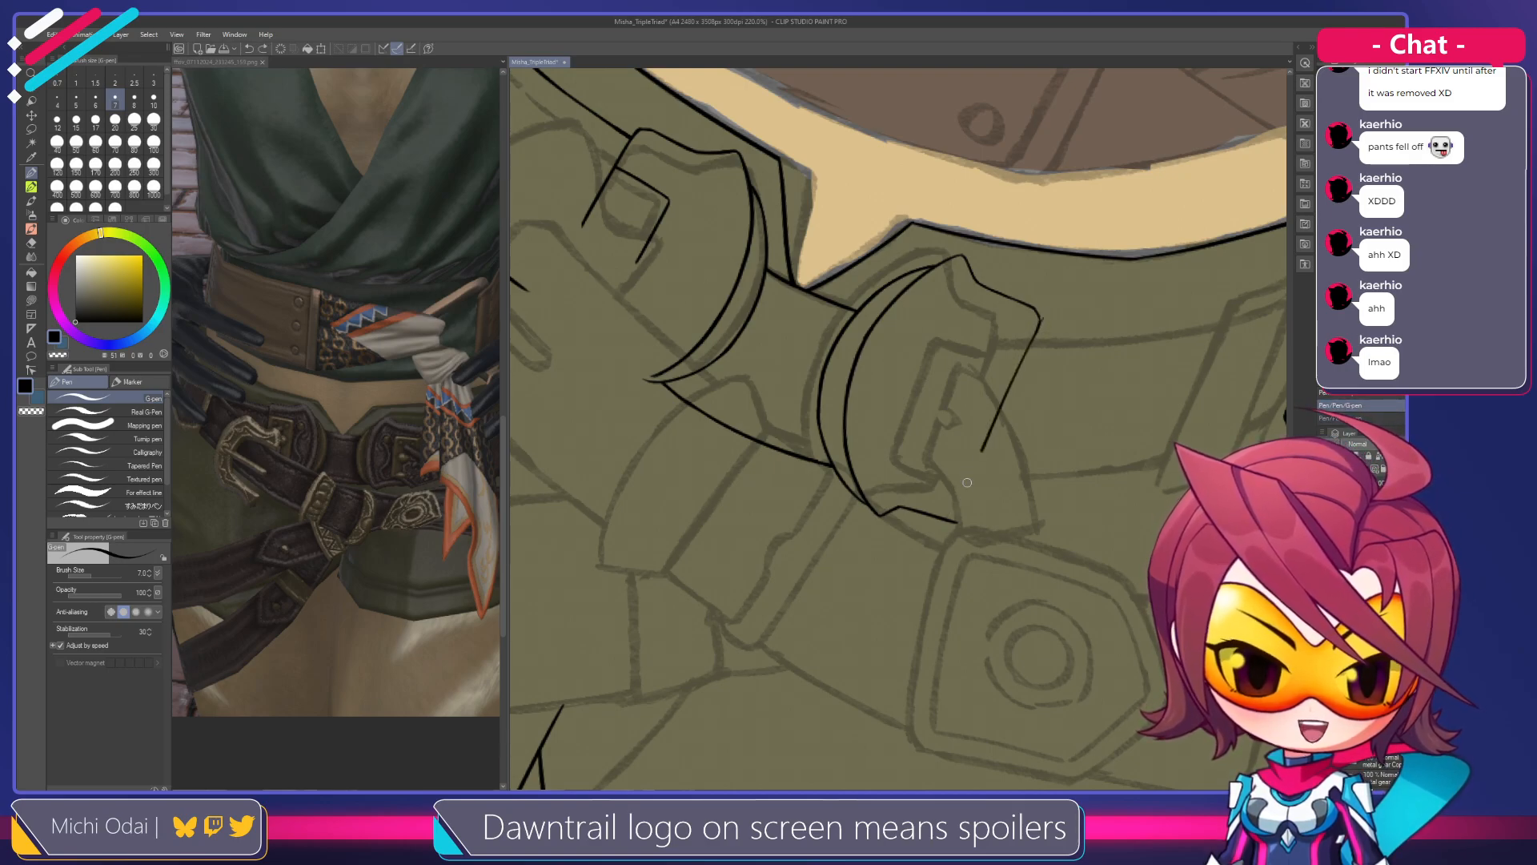
drag(1000, 404, 957, 512)
key(ctrl+z)
drag(1042, 321, 951, 513)
key(ctrl+z)
drag(1042, 321, 957, 512)
key(ctrl+z)
drag(1039, 322, 959, 509)
key(ctrl+z)
drag(1040, 321, 951, 522)
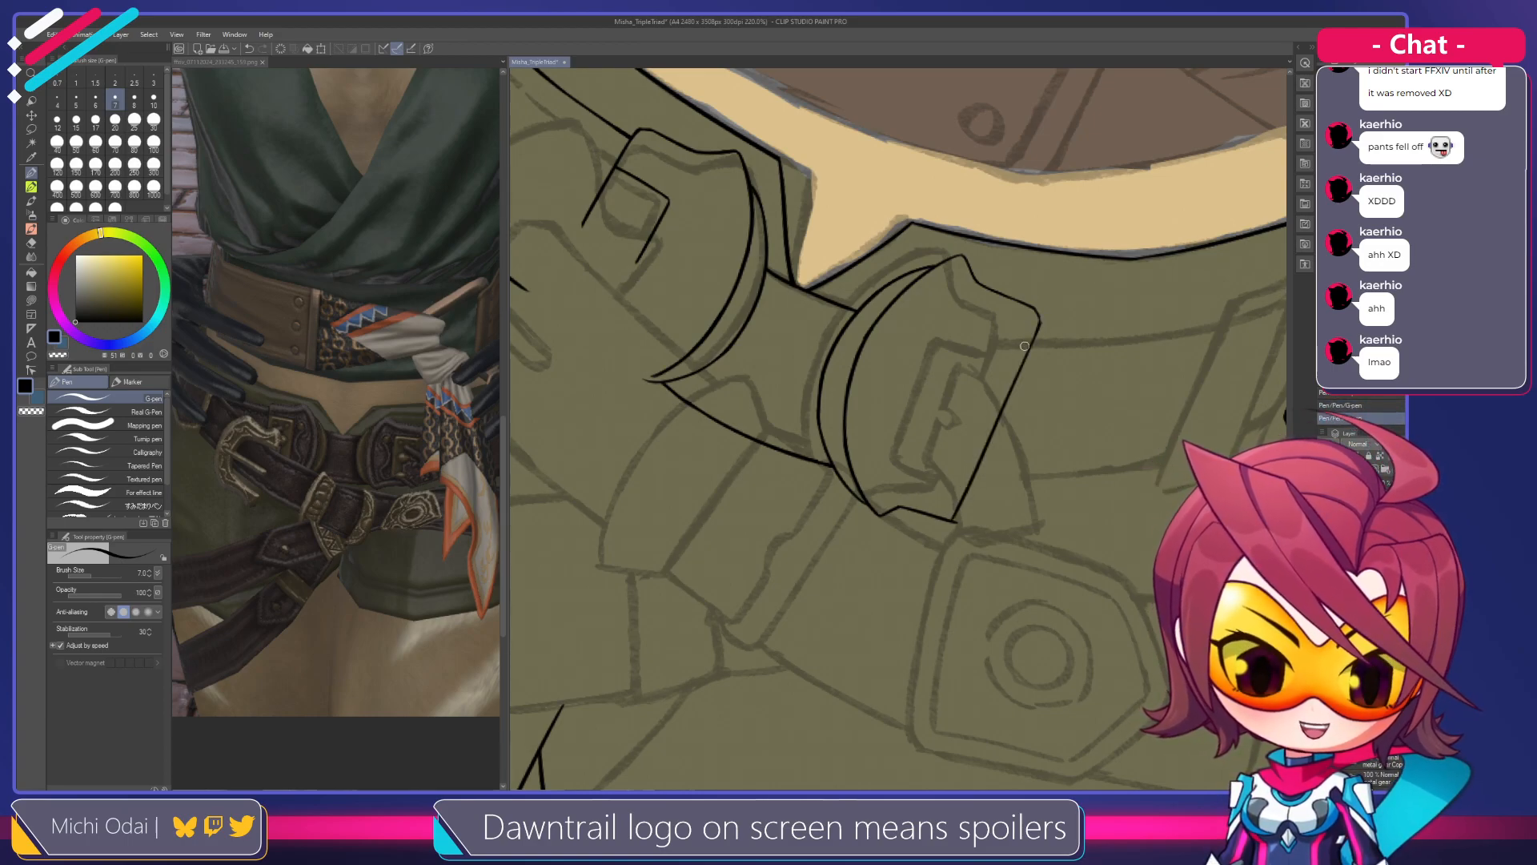
Clean and round off the right-hand plate's lower outer corner where the far side meets the lower edge
key(shift+space)
drag(1050, 368, 1016, 353)
drag(1001, 432, 1051, 466)
key(e)
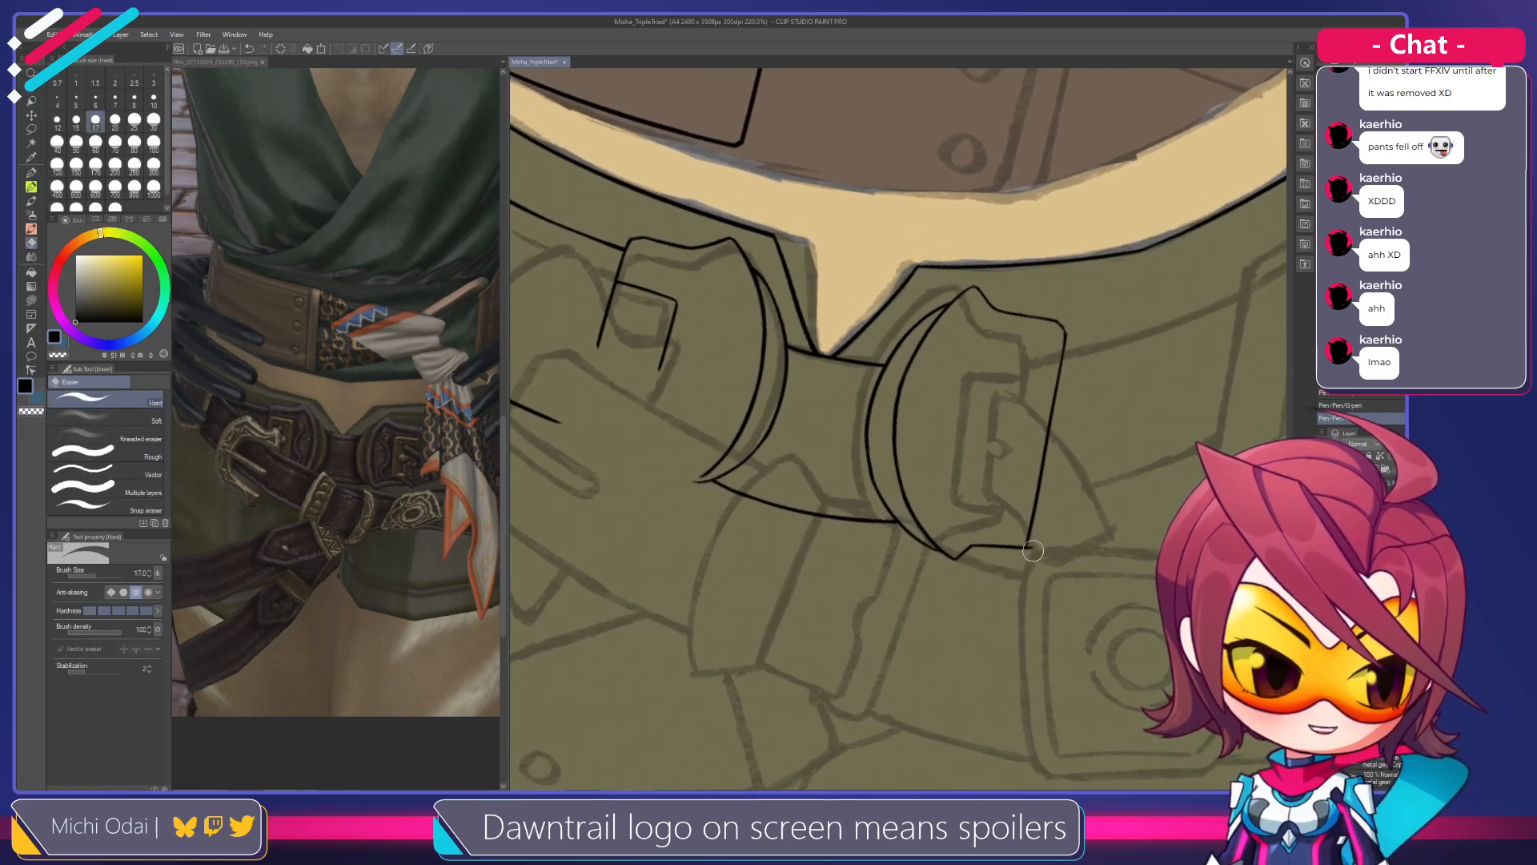
key(p)
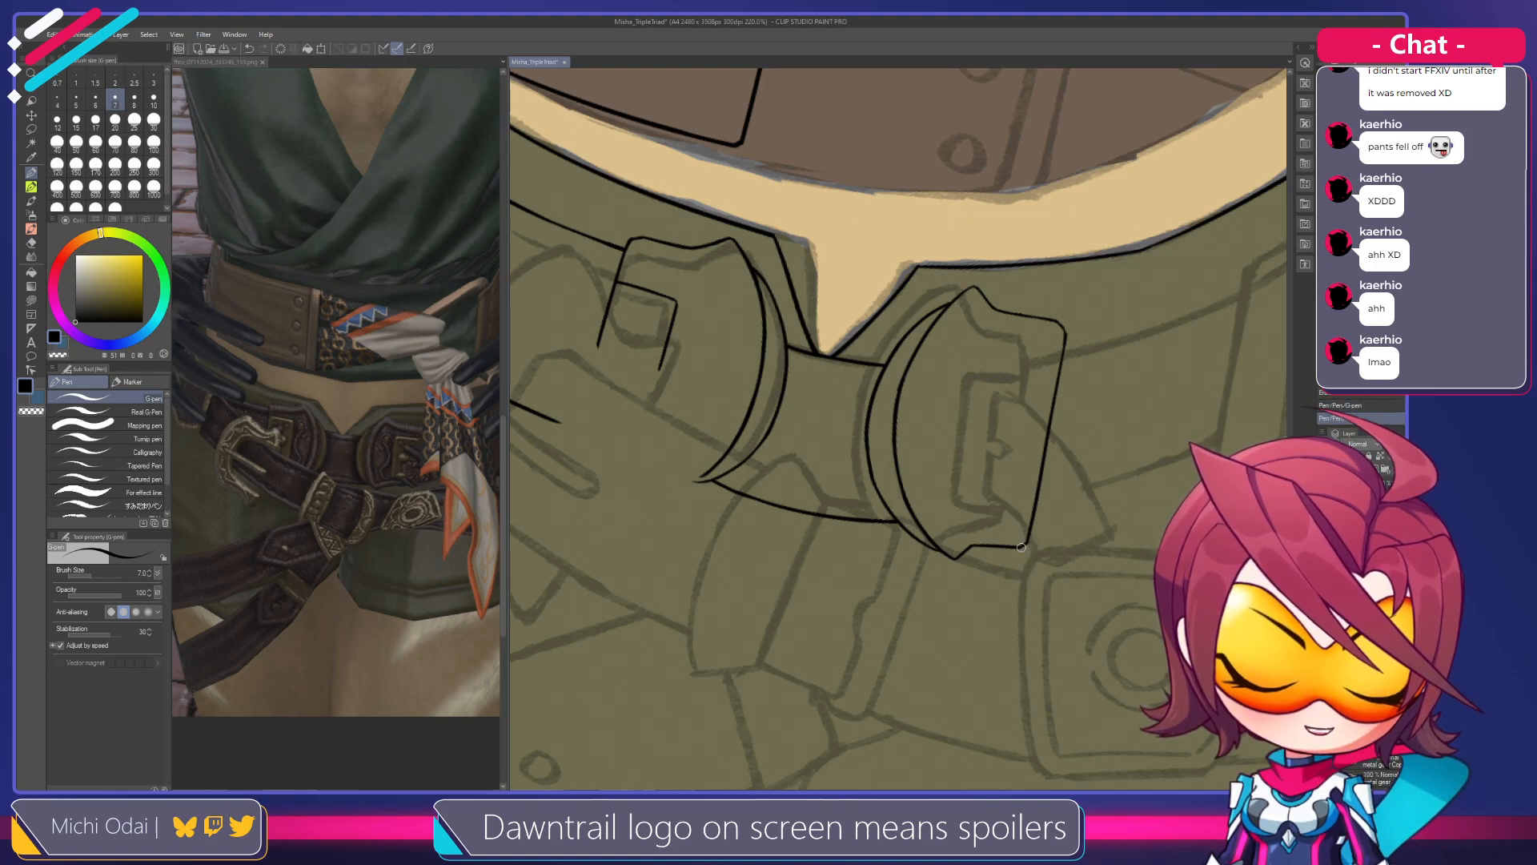
drag(1077, 404, 1082, 445)
key(shift+space)
drag(1098, 389, 1136, 336)
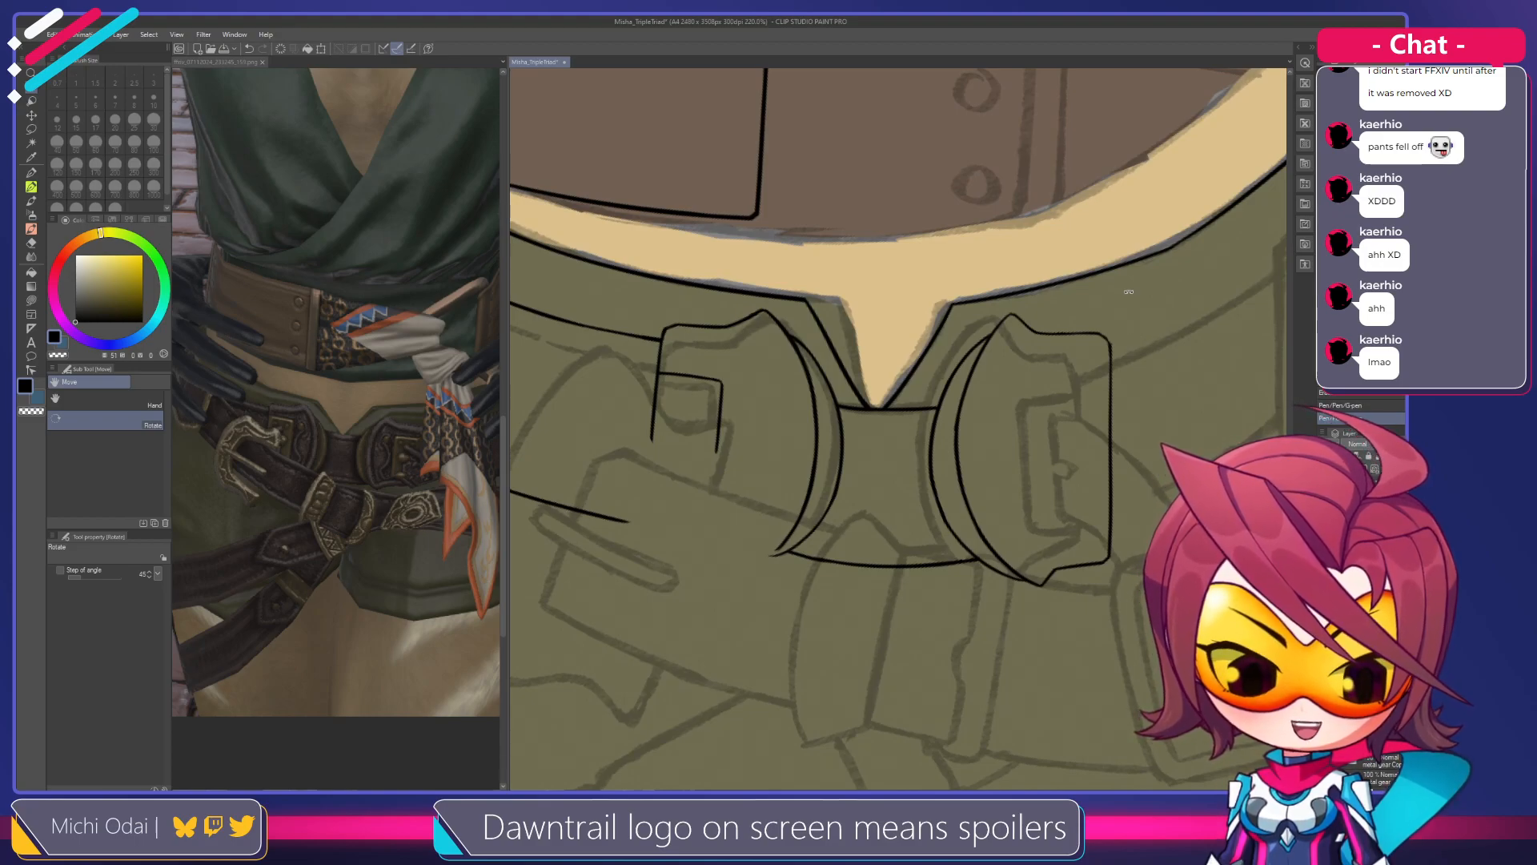
drag(1022, 443, 1043, 424)
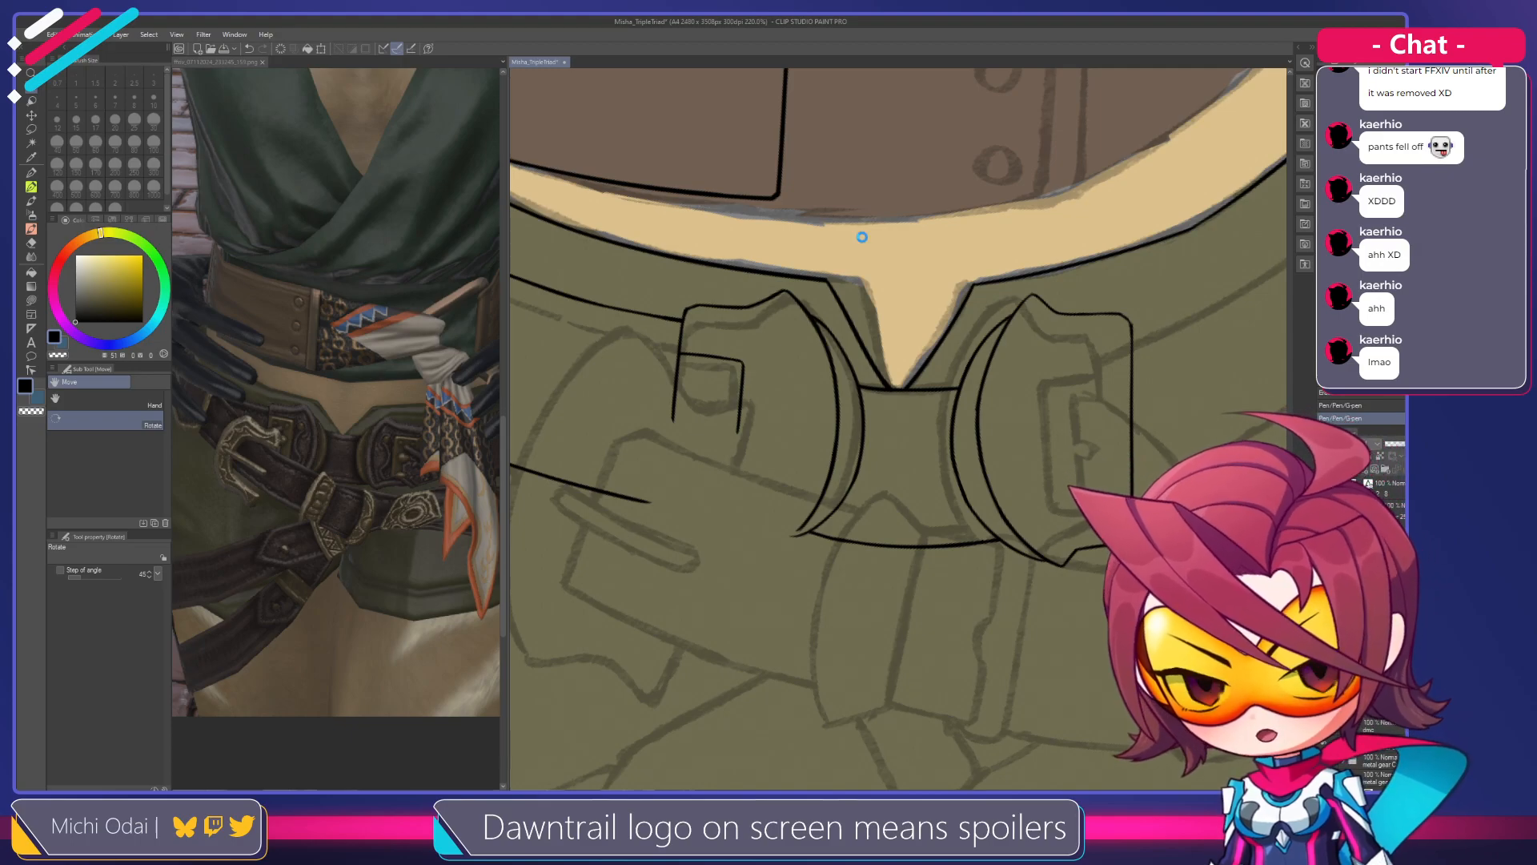
Clean and round off the right-hand plate's upper outer corner where the top edge meets the far side
drag(930, 405, 814, 441)
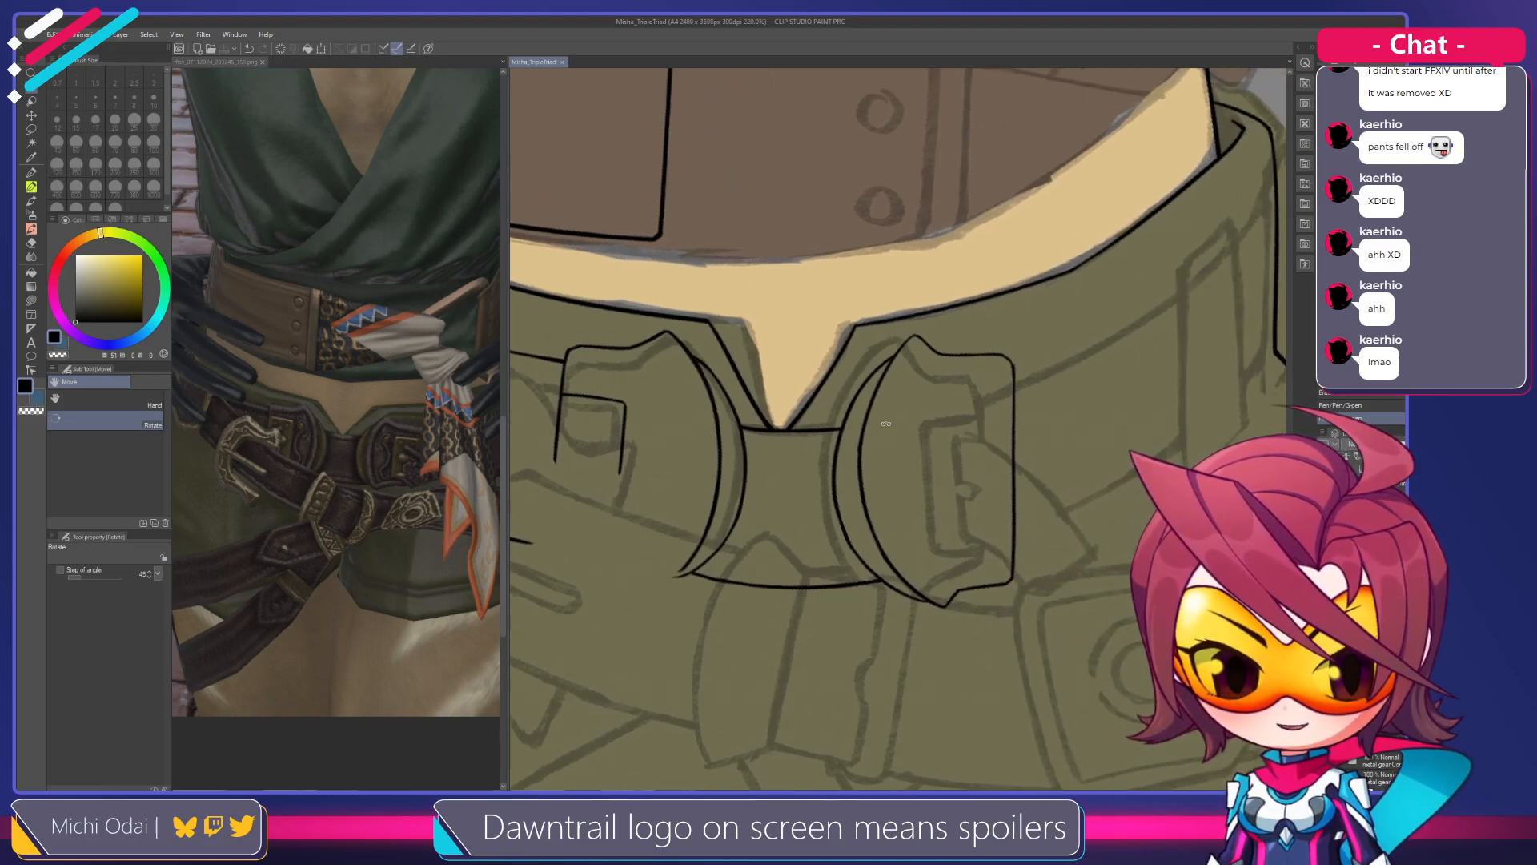
drag(905, 453, 859, 409)
drag(985, 346, 911, 360)
key(e)
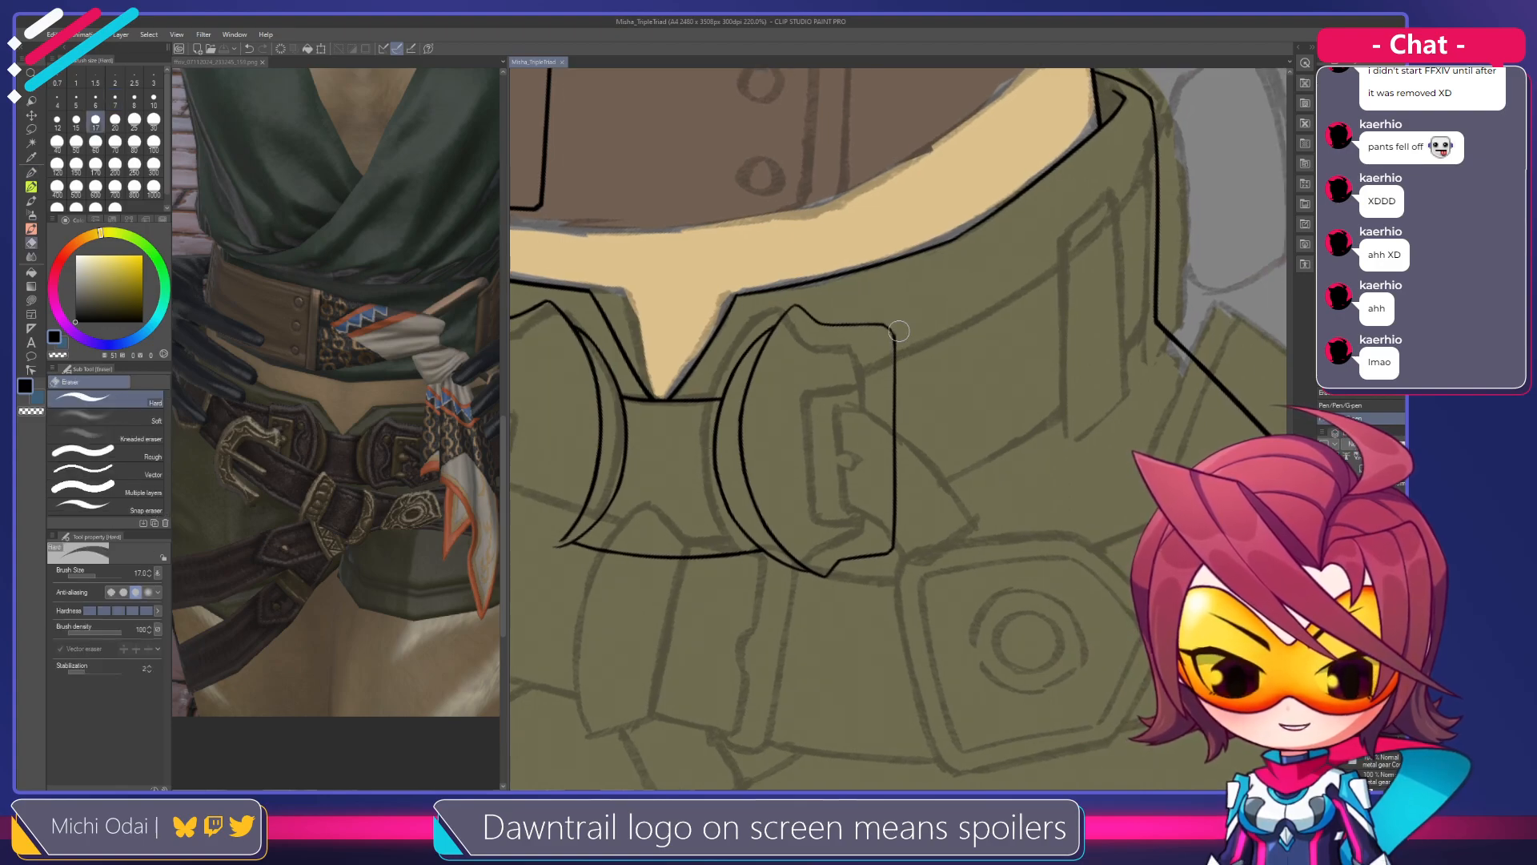
key(p)
drag(888, 327, 894, 337)
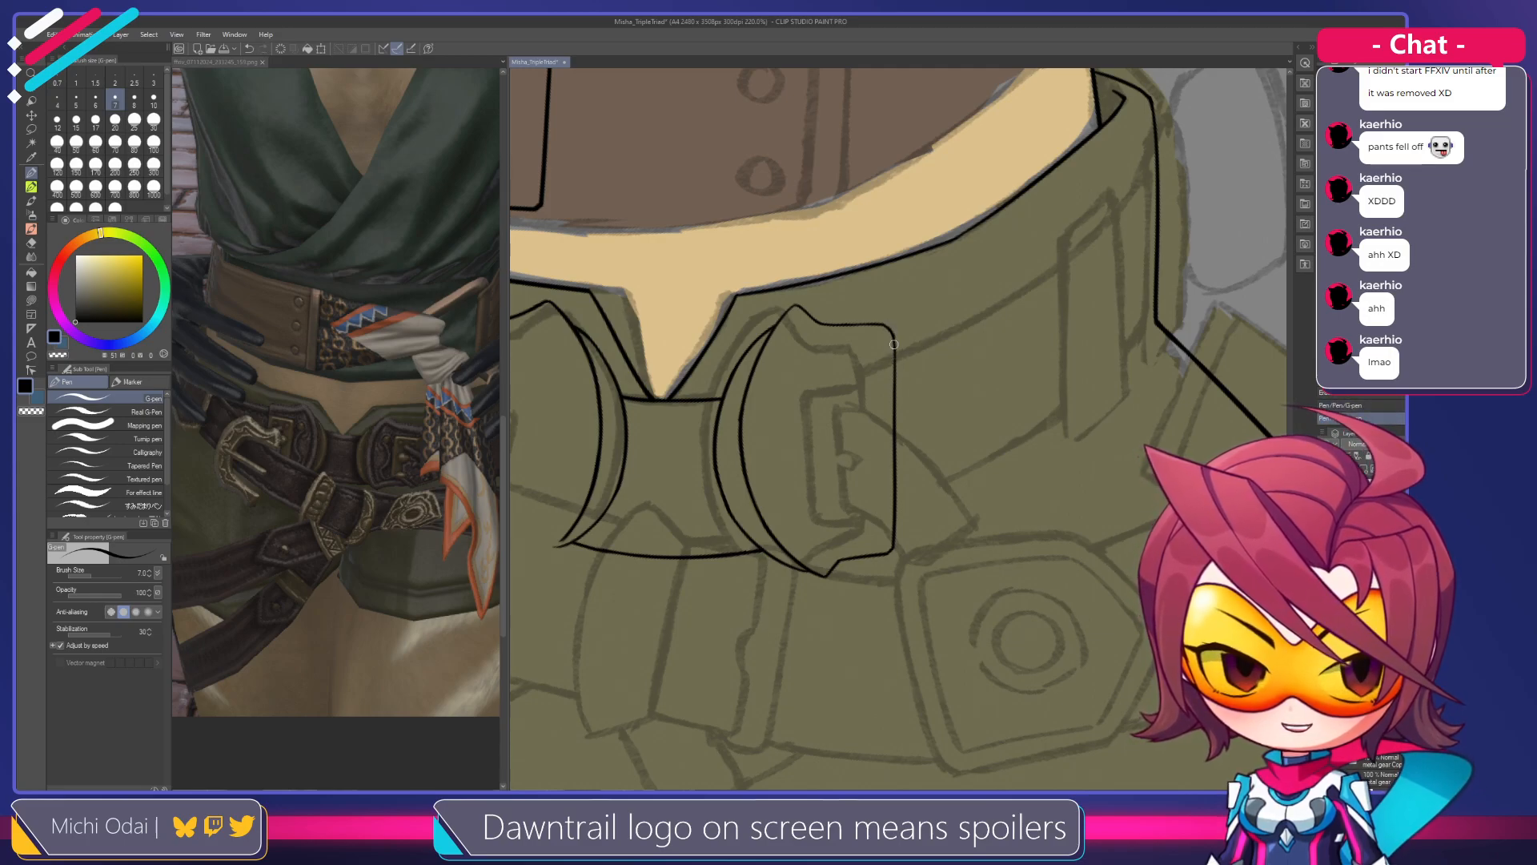
key(e)
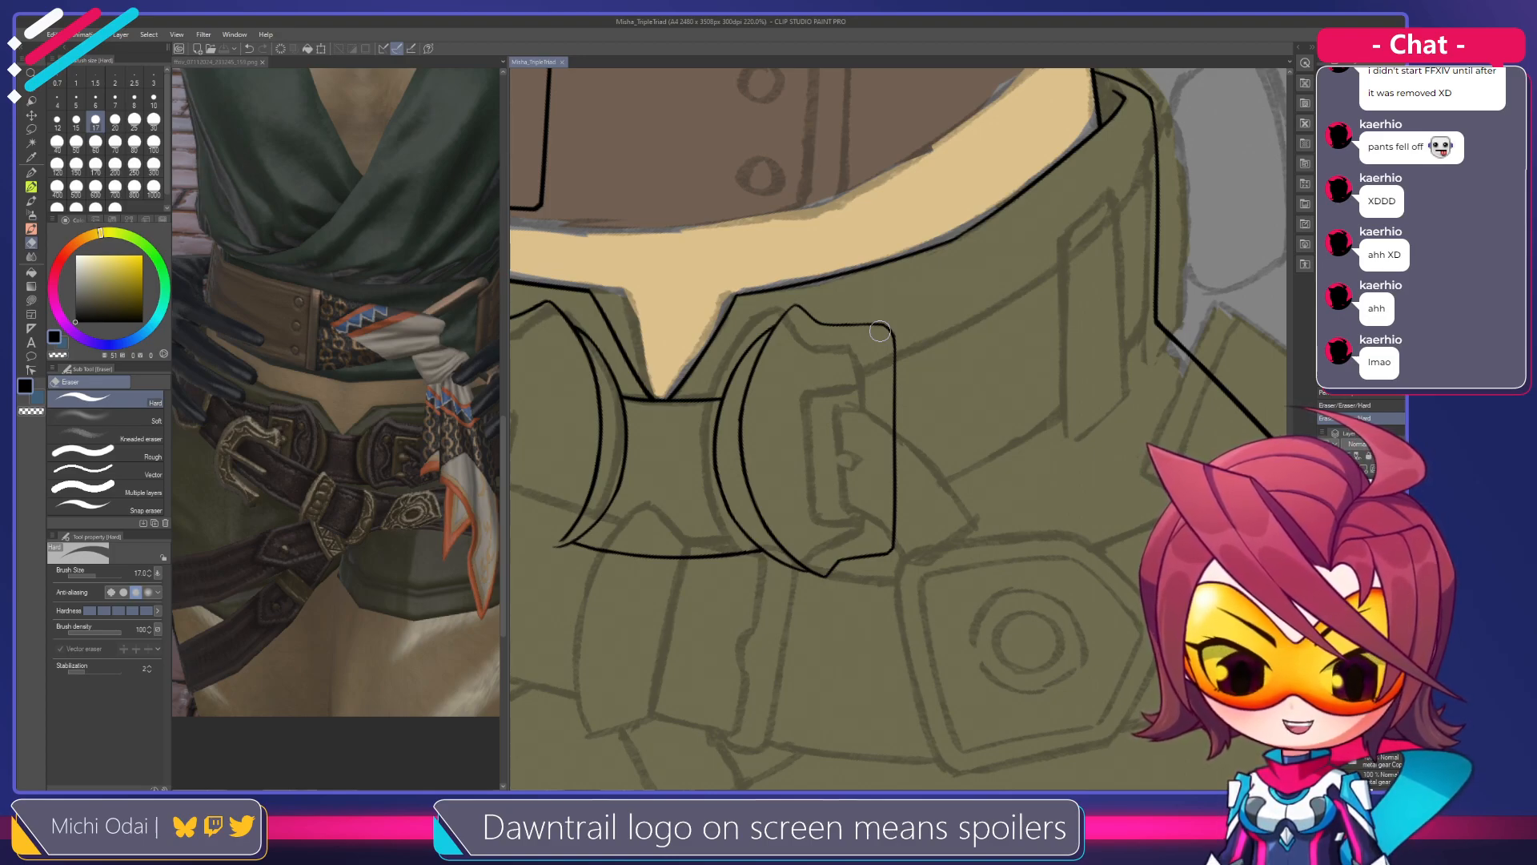
Shift the costume reference to show the sash side and try a belt edge line from the right hip toward the right-hand plate
drag(427, 449, 309, 482)
mouse_move(1004, 285)
mouse_down()
mouse_move(1064, 341)
mouse_move(1068, 370)
mouse_move(1031, 382)
mouse_up()
key(p)
mouse_move(1184, 232)
mouse_down()
mouse_move(1014, 395)
mouse_move(948, 432)
mouse_up()
key(ctrl+z)
Clean the line work at the upper corner of the shorts' waistband on the left hip
drag(851, 380, 1139, 416)
mouse_move(782, 350)
mouse_down()
mouse_move(1102, 370)
mouse_move(1124, 387)
mouse_up()
mouse_move(1021, 378)
mouse_down()
mouse_move(771, 374)
mouse_move(1091, 422)
mouse_up()
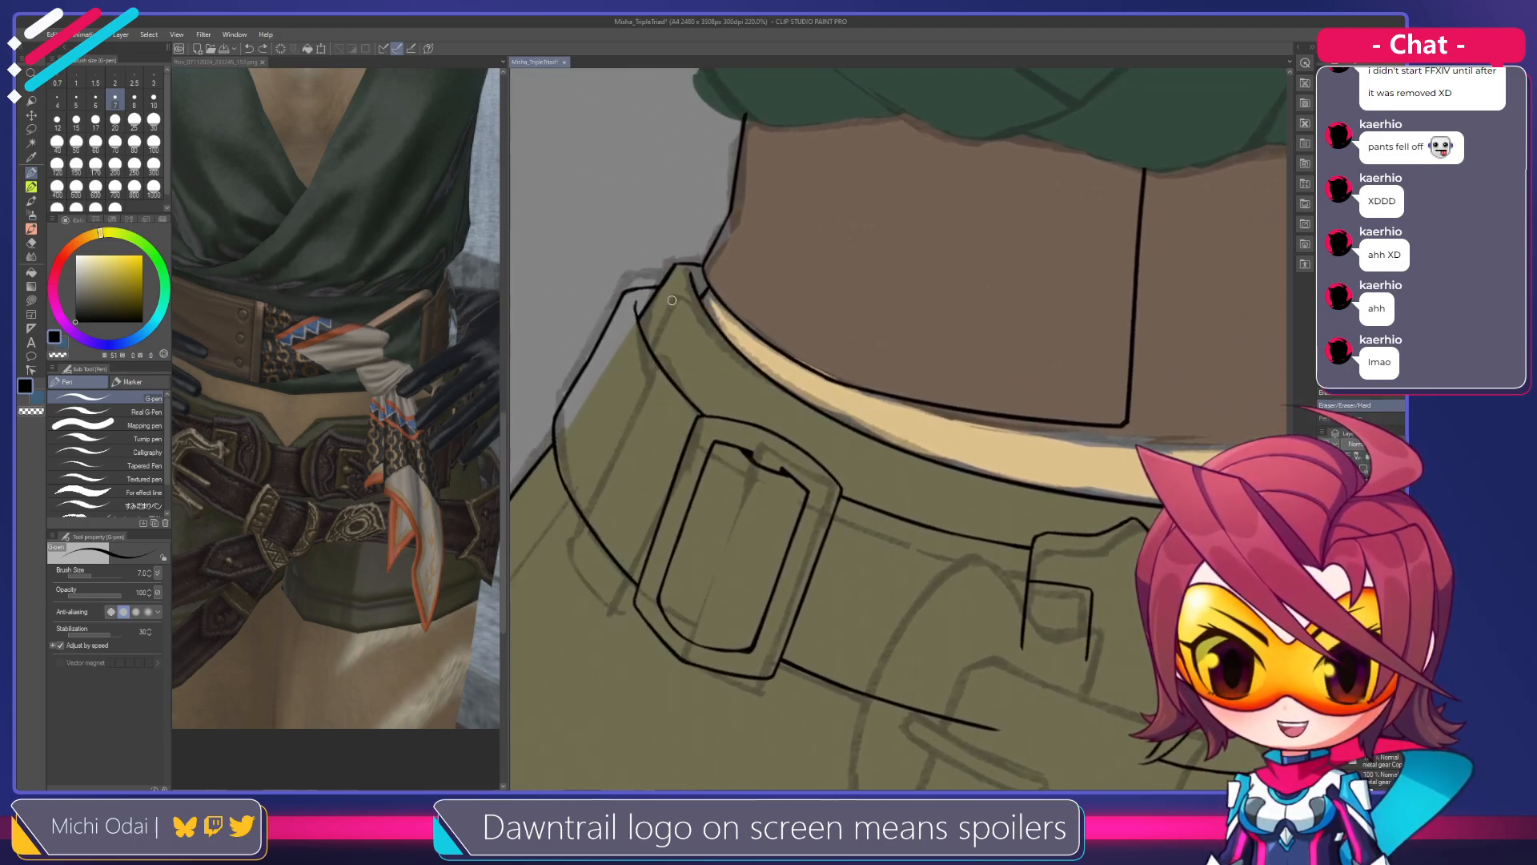
key(e)
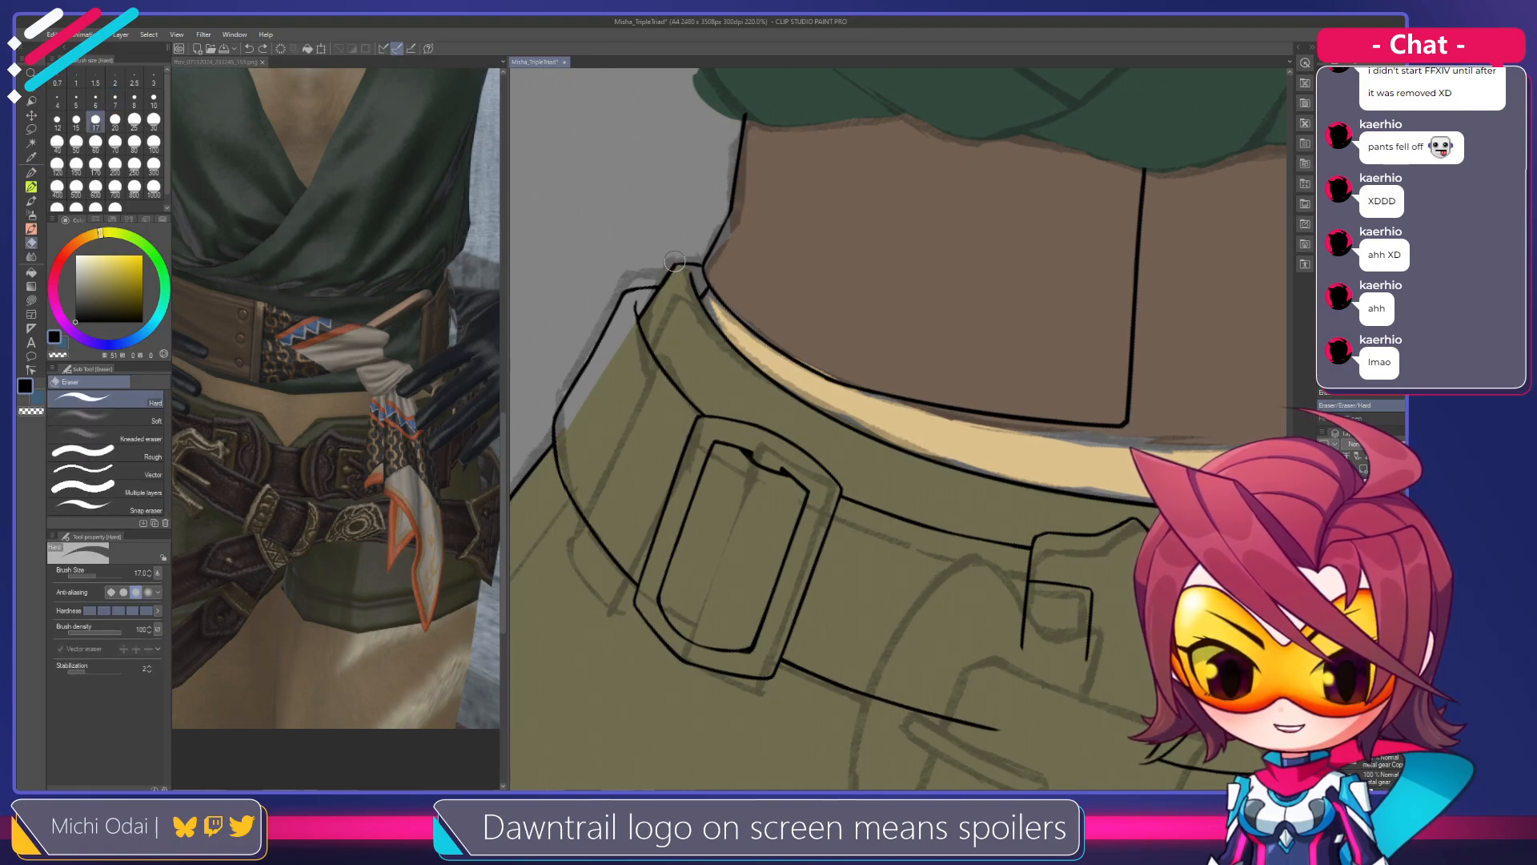
drag(671, 263, 680, 279)
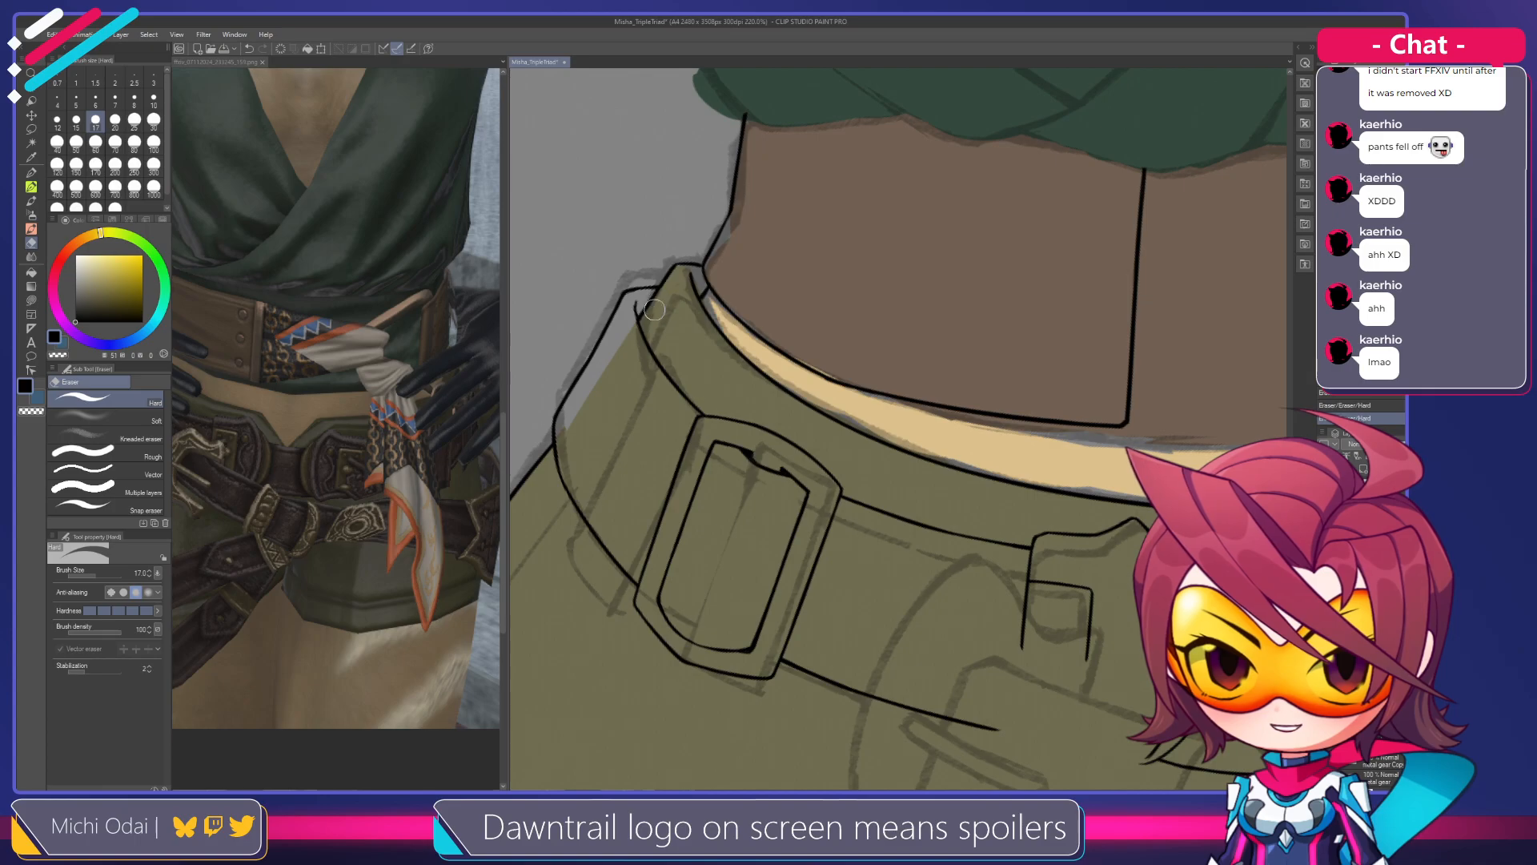
key(p)
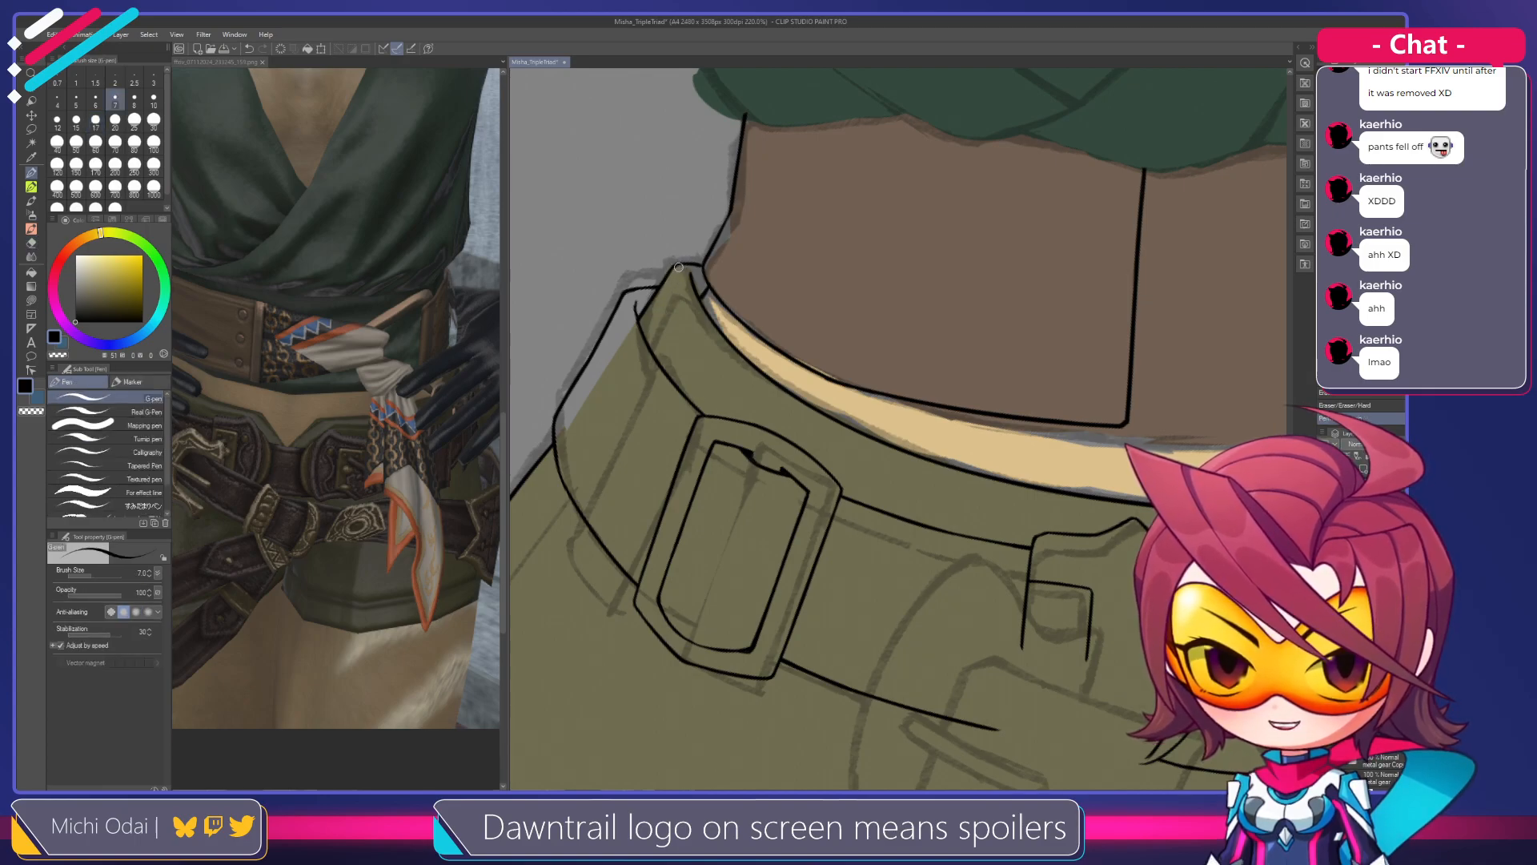
drag(862, 321, 762, 291)
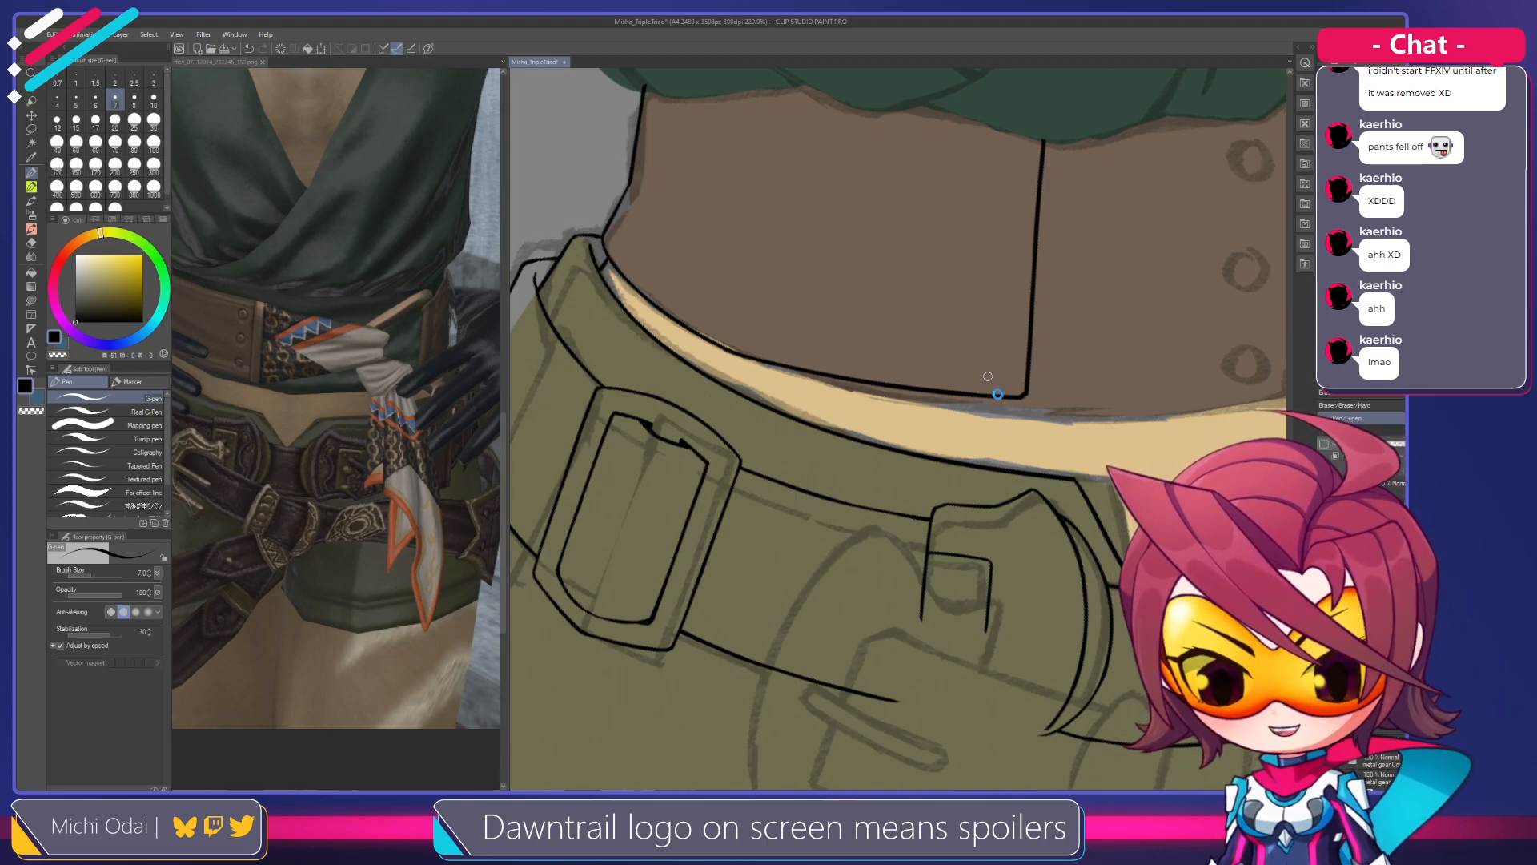
Try several curved strokes for the belt's upper edge from the right hip toward the right-hand plate
drag(1125, 427, 648, 349)
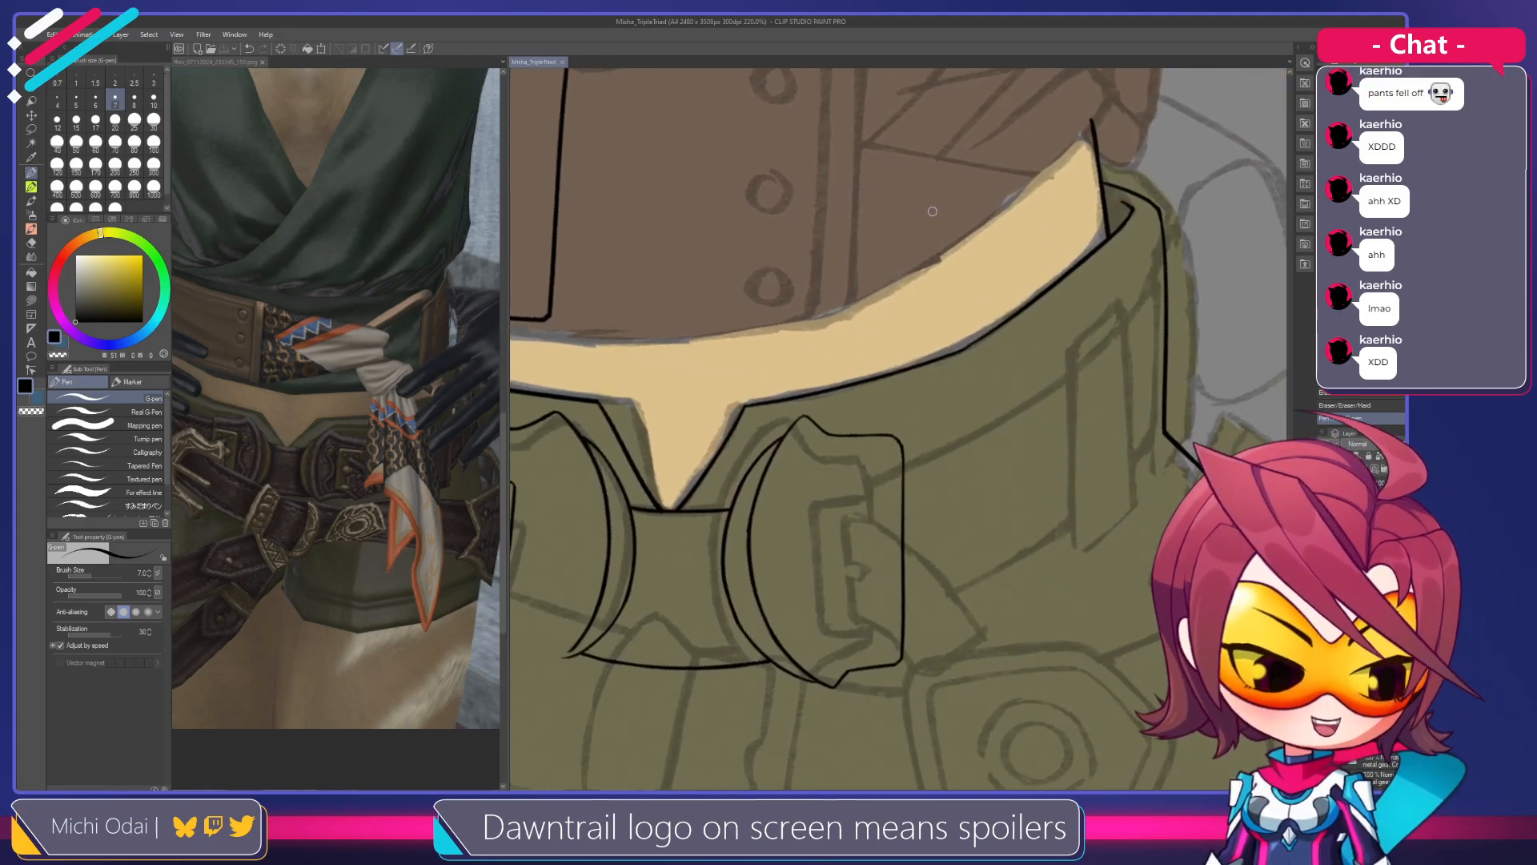
mouse_move(1100, 345)
mouse_down()
mouse_move(1093, 252)
mouse_move(1040, 275)
mouse_move(1081, 281)
mouse_move(1108, 325)
mouse_move(1165, 317)
mouse_move(1183, 330)
mouse_up()
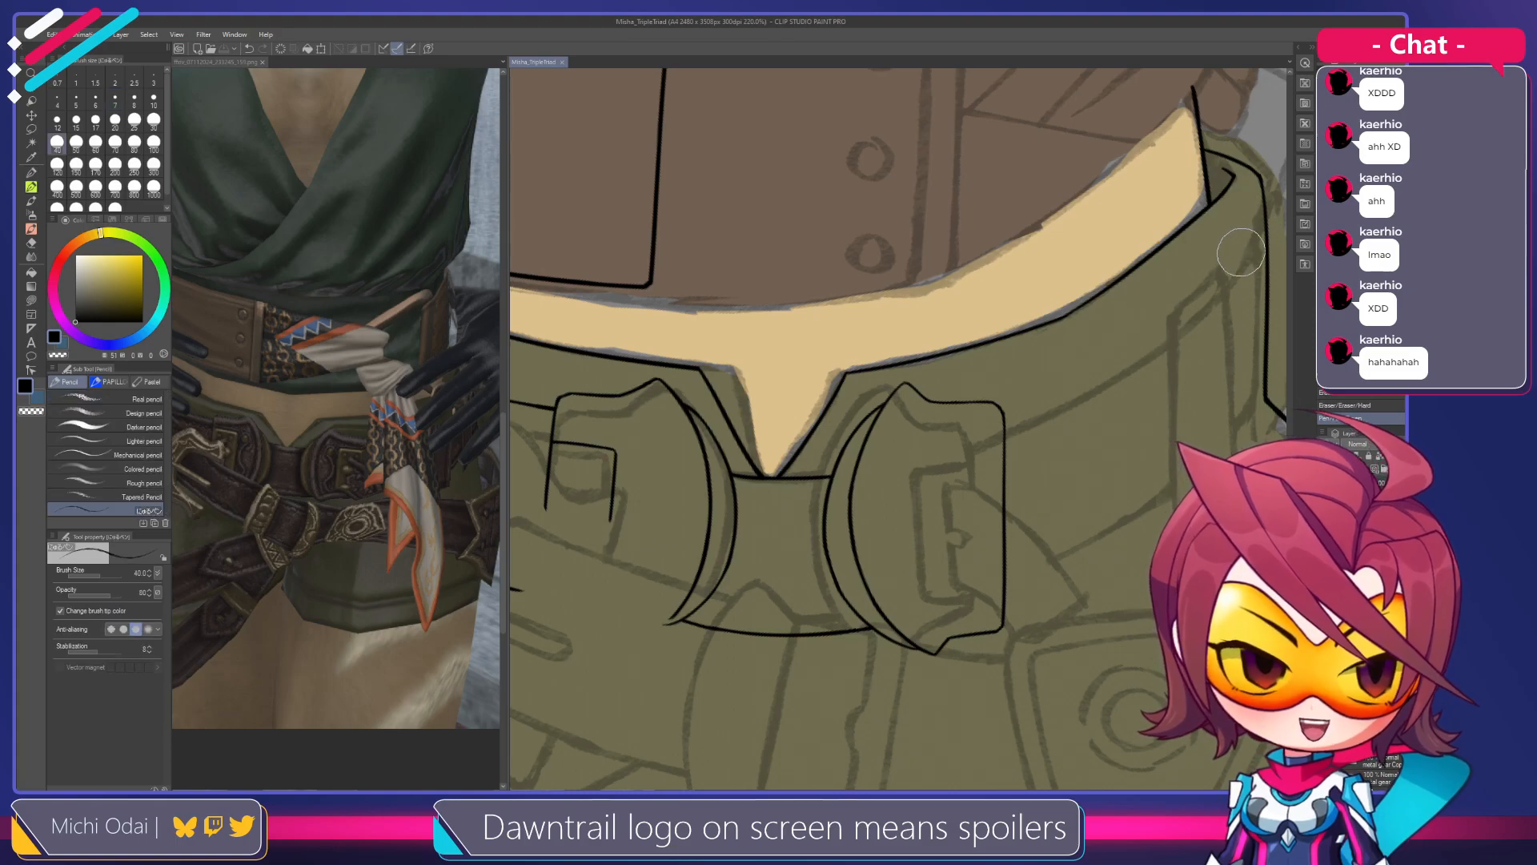
mouse_move(1228, 258)
mouse_down()
mouse_move(1173, 263)
mouse_move(1171, 232)
mouse_move(986, 395)
mouse_up()
key(ctrl+z)
drag(1160, 231, 935, 424)
key(ctrl+z)
drag(1172, 206, 909, 422)
key(ctrl+z)
mouse_move(1180, 193)
mouse_down()
mouse_move(1124, 283)
mouse_move(947, 400)
mouse_up()
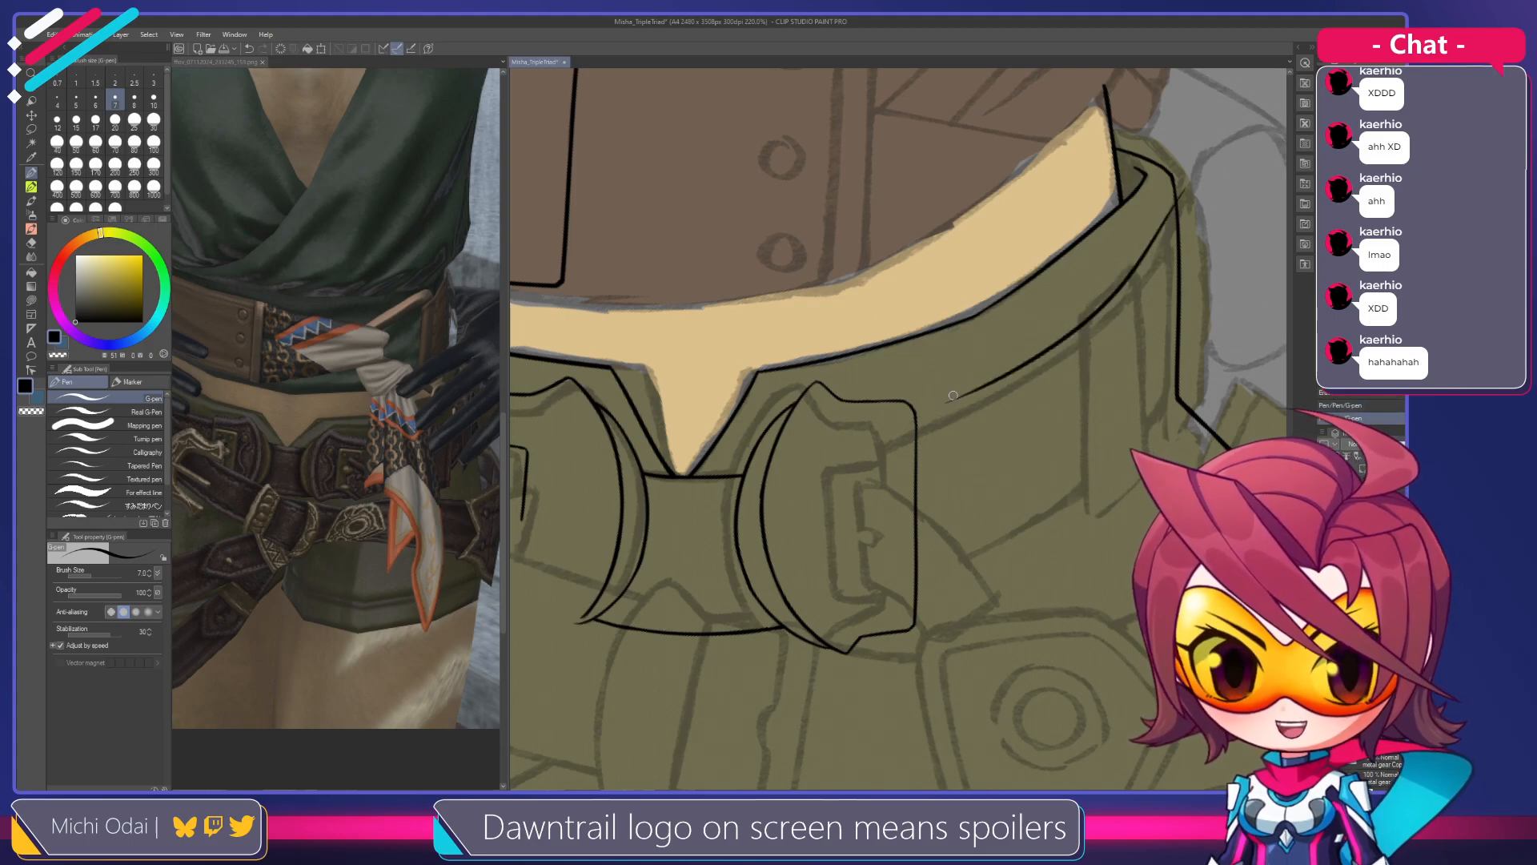
key(ctrl+z)
Ink the belt's upper edge as a curve from the right hip outline down to the right-hand plate's outer side
mouse_move(1174, 197)
mouse_down()
mouse_move(953, 408)
mouse_move(1019, 389)
mouse_move(1008, 402)
mouse_move(938, 444)
mouse_up()
key(e)
key(p)
key(ctrl+z)
drag(1059, 377, 949, 435)
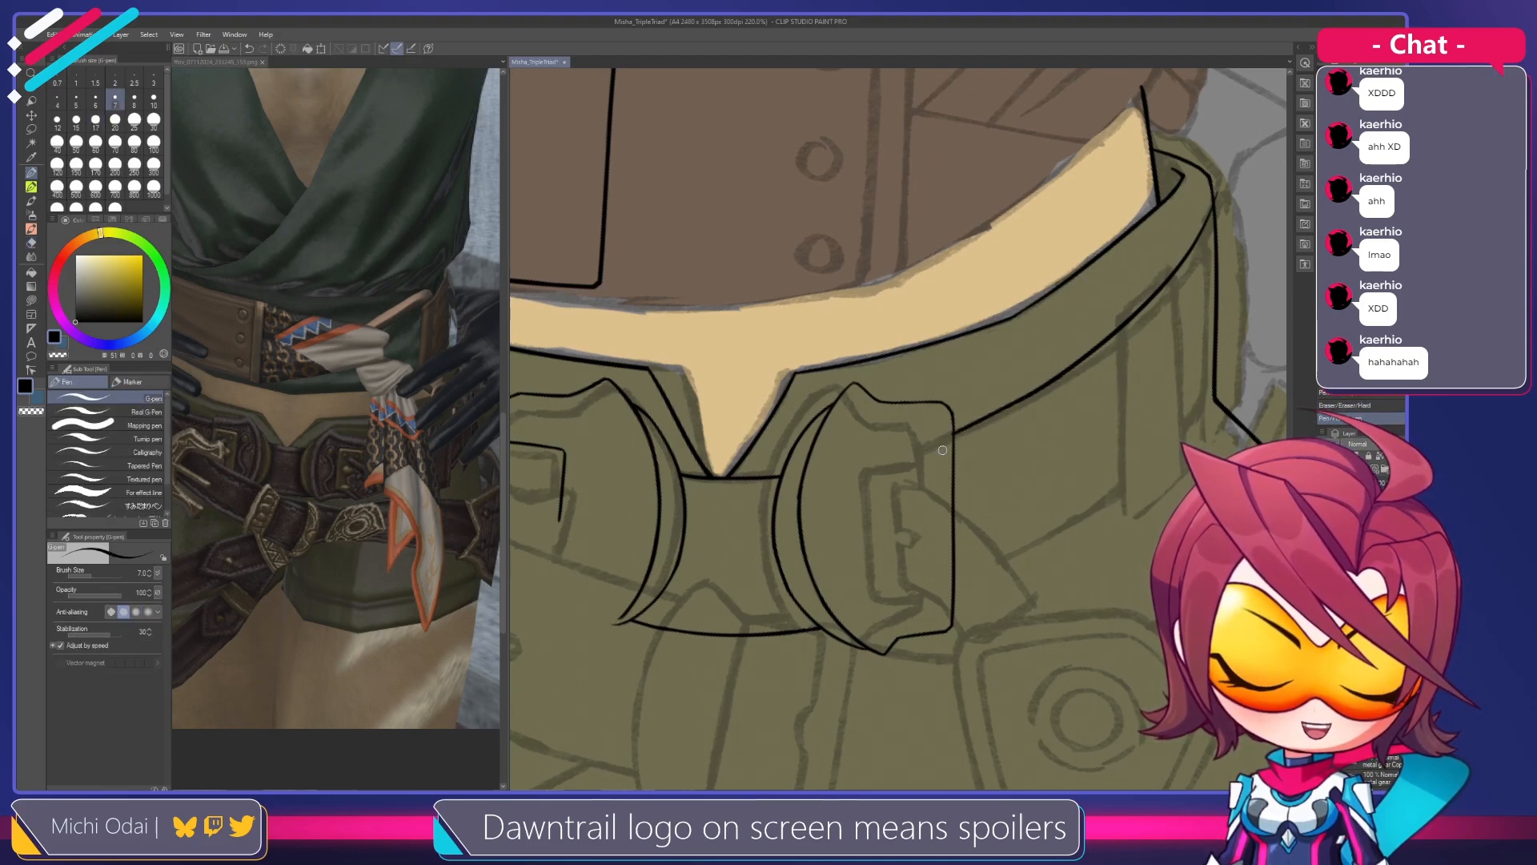
Erase the end of the belt's upper edge beside the right-hand plate and re-ink it with a flatter curve
key(e)
mouse_move(947, 434)
mouse_down()
mouse_move(1036, 375)
mouse_move(1025, 405)
mouse_move(1187, 360)
mouse_move(1047, 388)
mouse_move(1019, 416)
mouse_move(1064, 448)
mouse_move(1039, 468)
mouse_up()
scroll(1064, 372, down, 1)
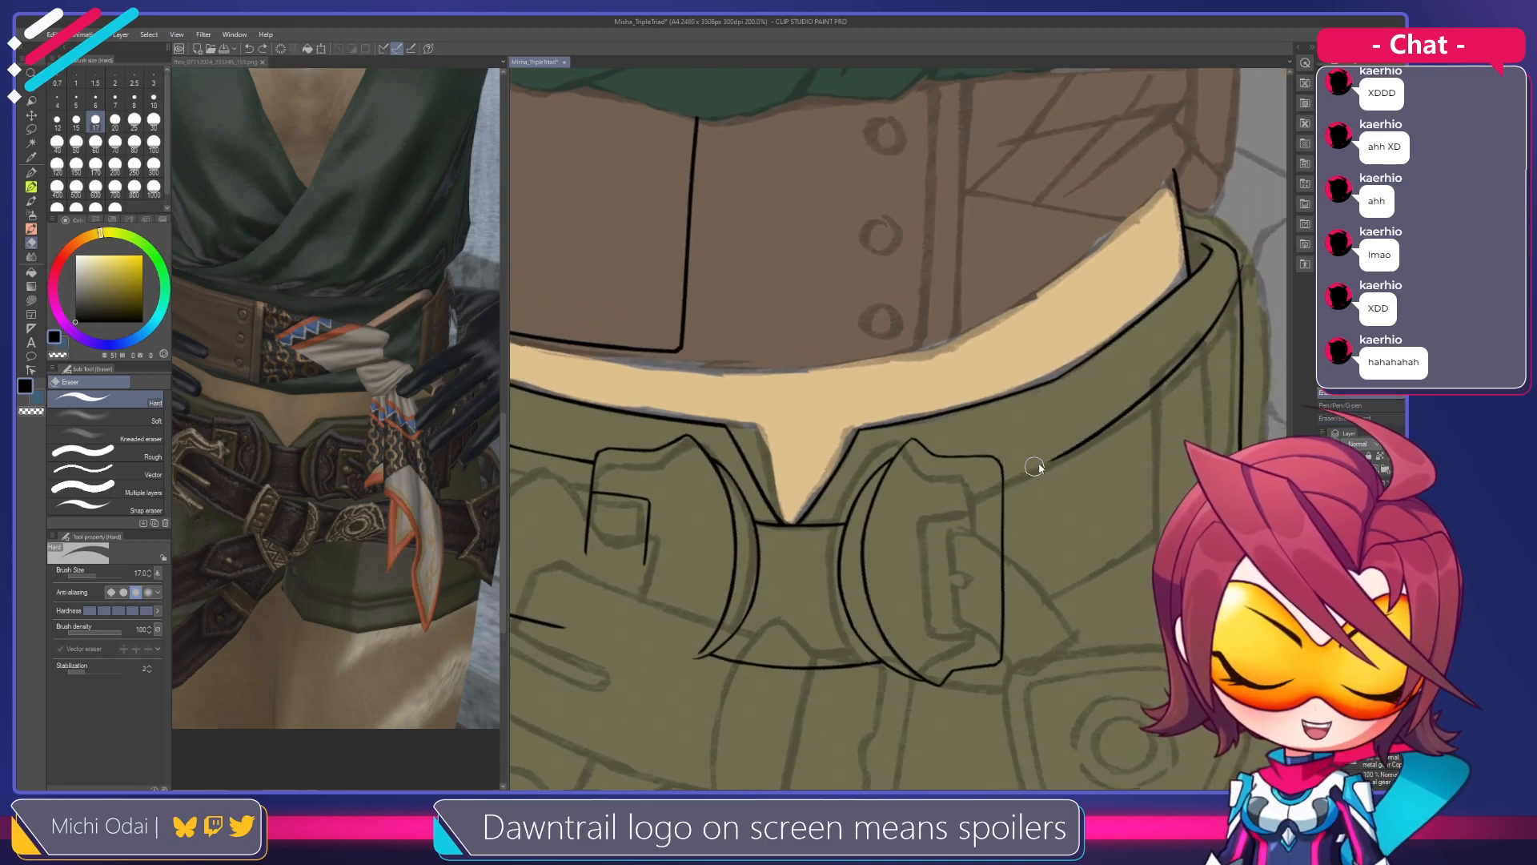
key(p)
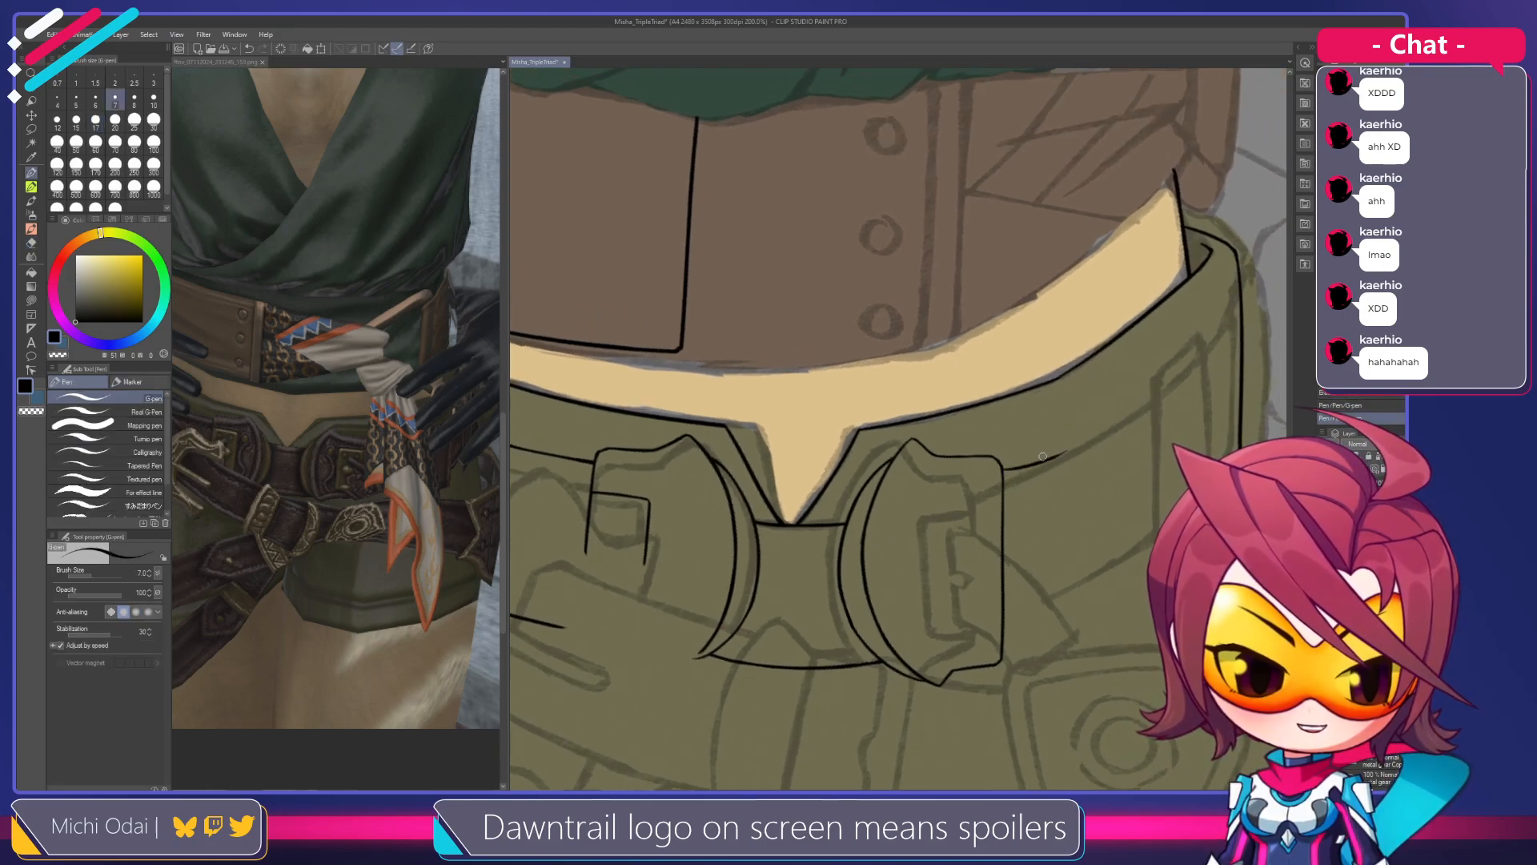
drag(1003, 475, 1059, 459)
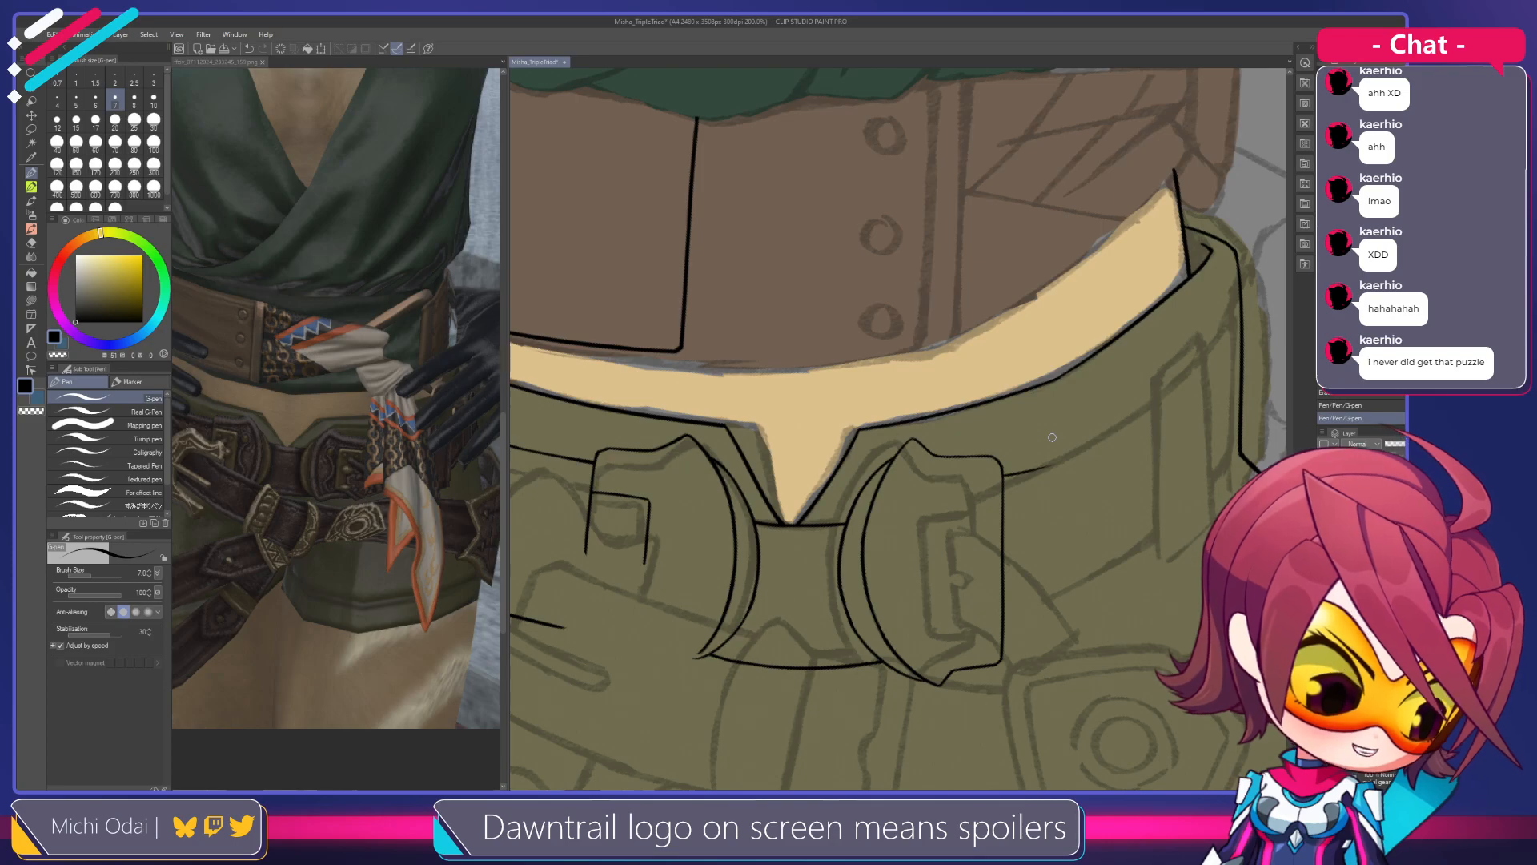
Re-ink the long part of the belt's upper edge from the right hip toward the short curve at the right-hand plate
drag(1027, 446, 1064, 373)
scroll(1104, 382, up, 1)
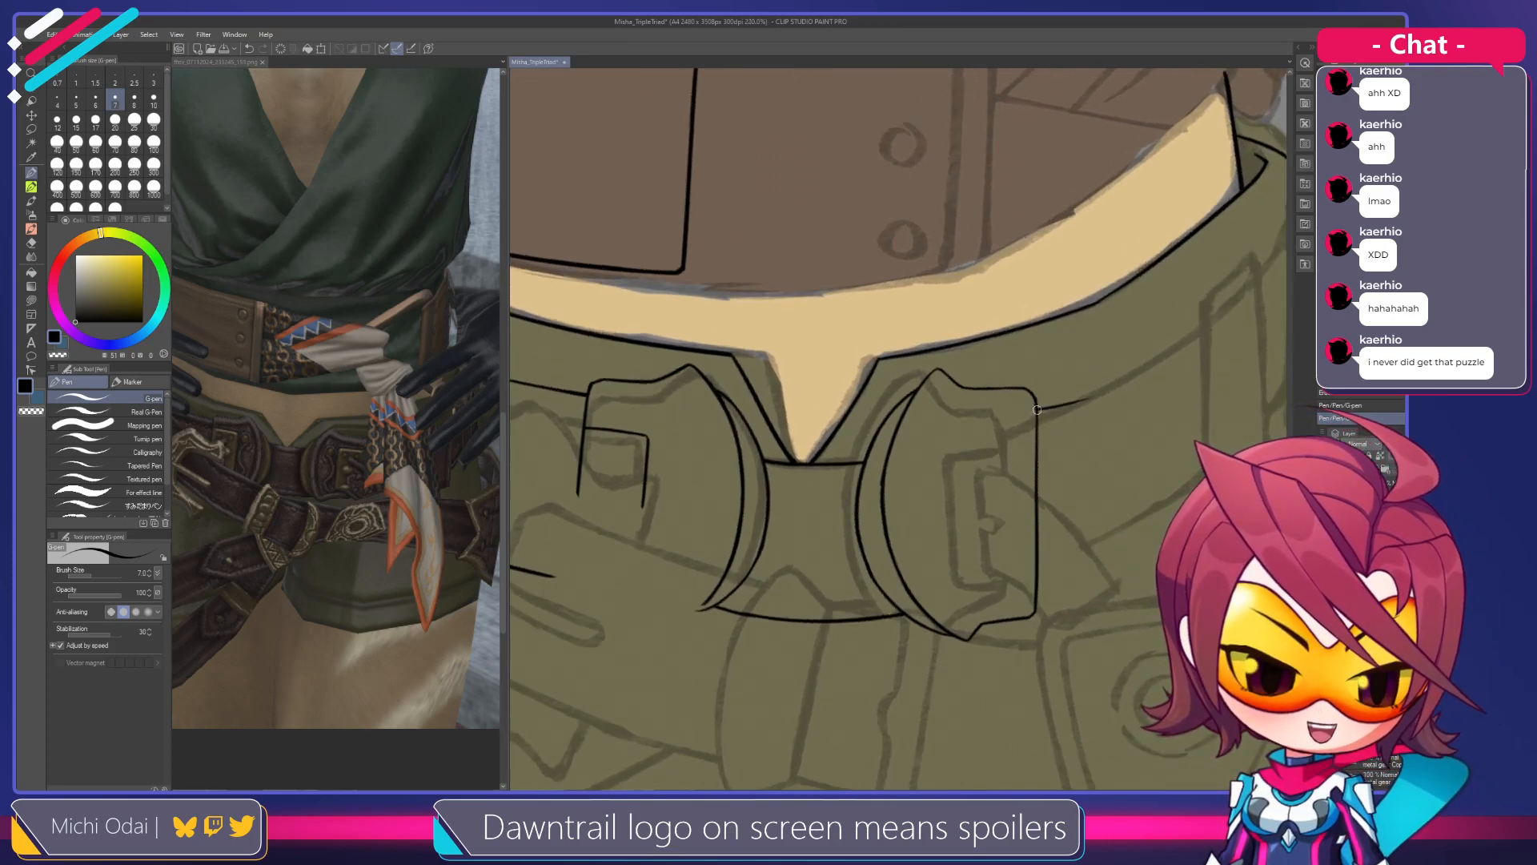
scroll(1076, 394, down, 1)
scroll(1108, 383, down, 1)
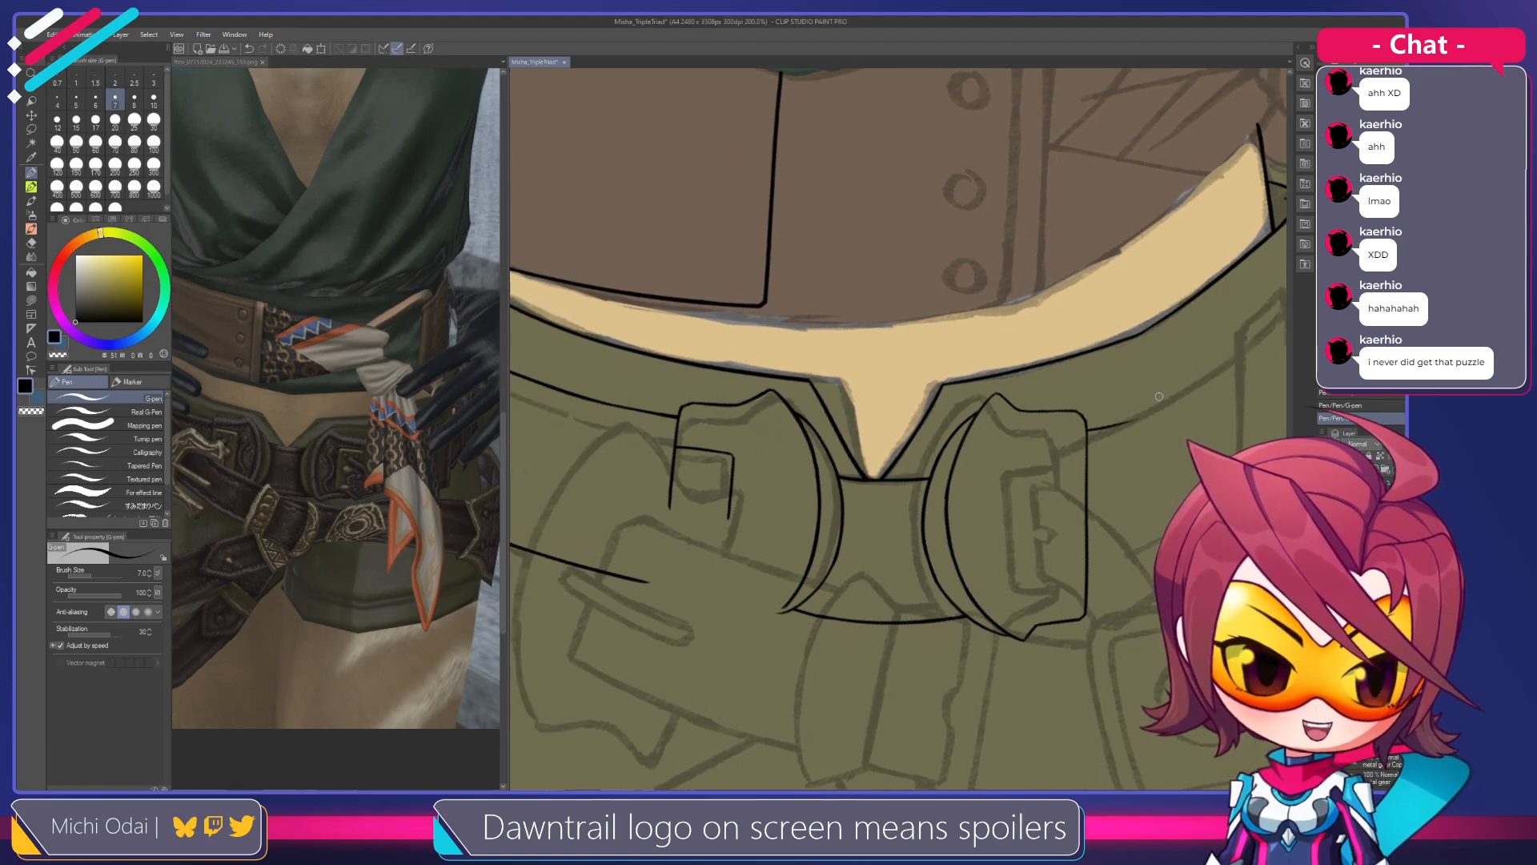
key(e)
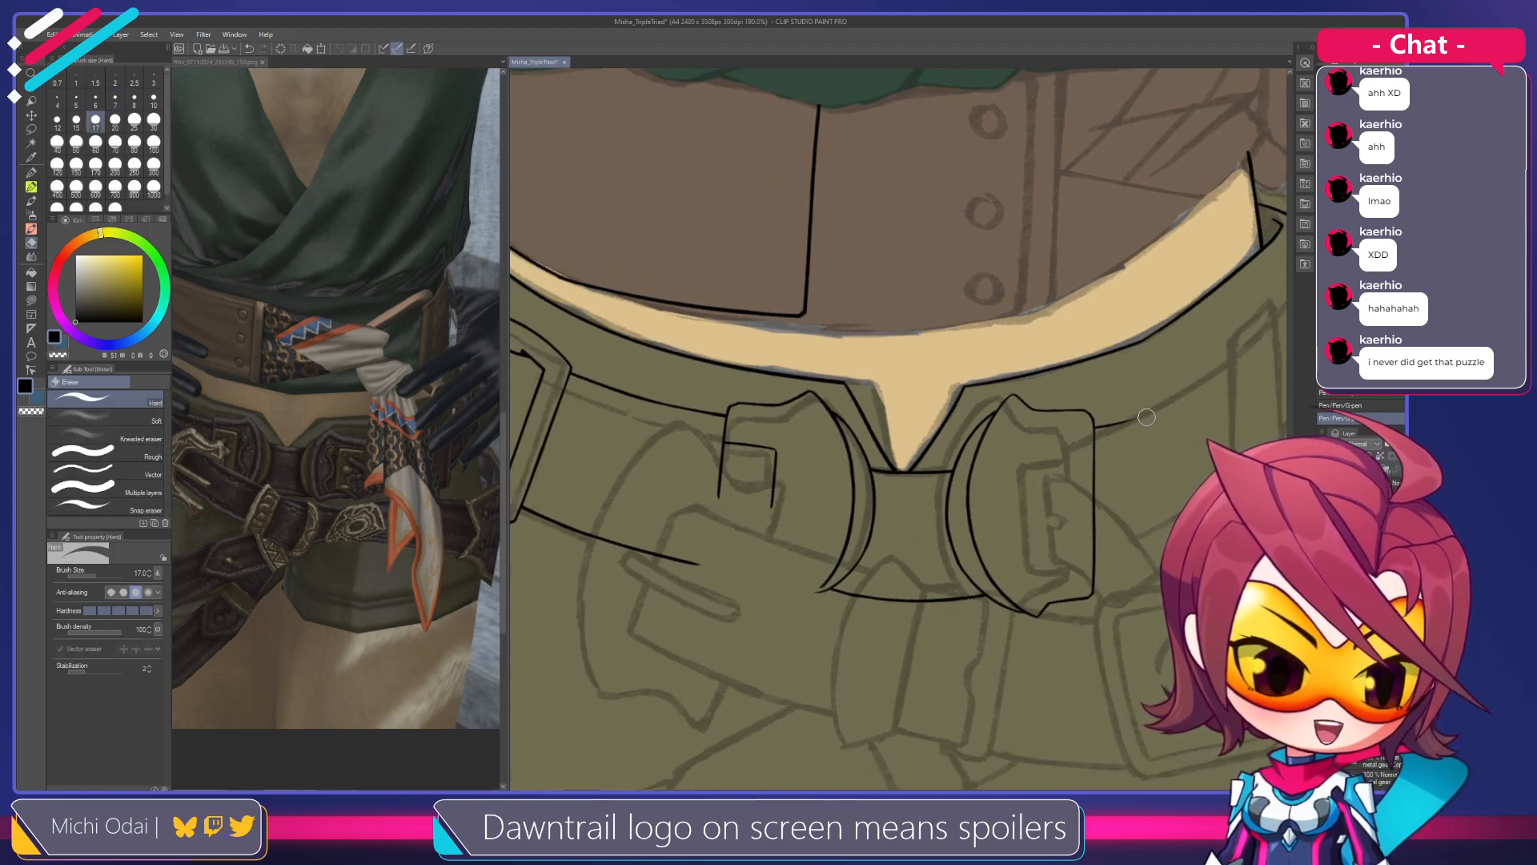
key(p)
drag(1233, 358, 1194, 385)
mouse_move(1245, 337)
mouse_down()
mouse_move(1130, 429)
mouse_move(1249, 327)
mouse_move(1087, 442)
mouse_up()
key(ctrl+z)
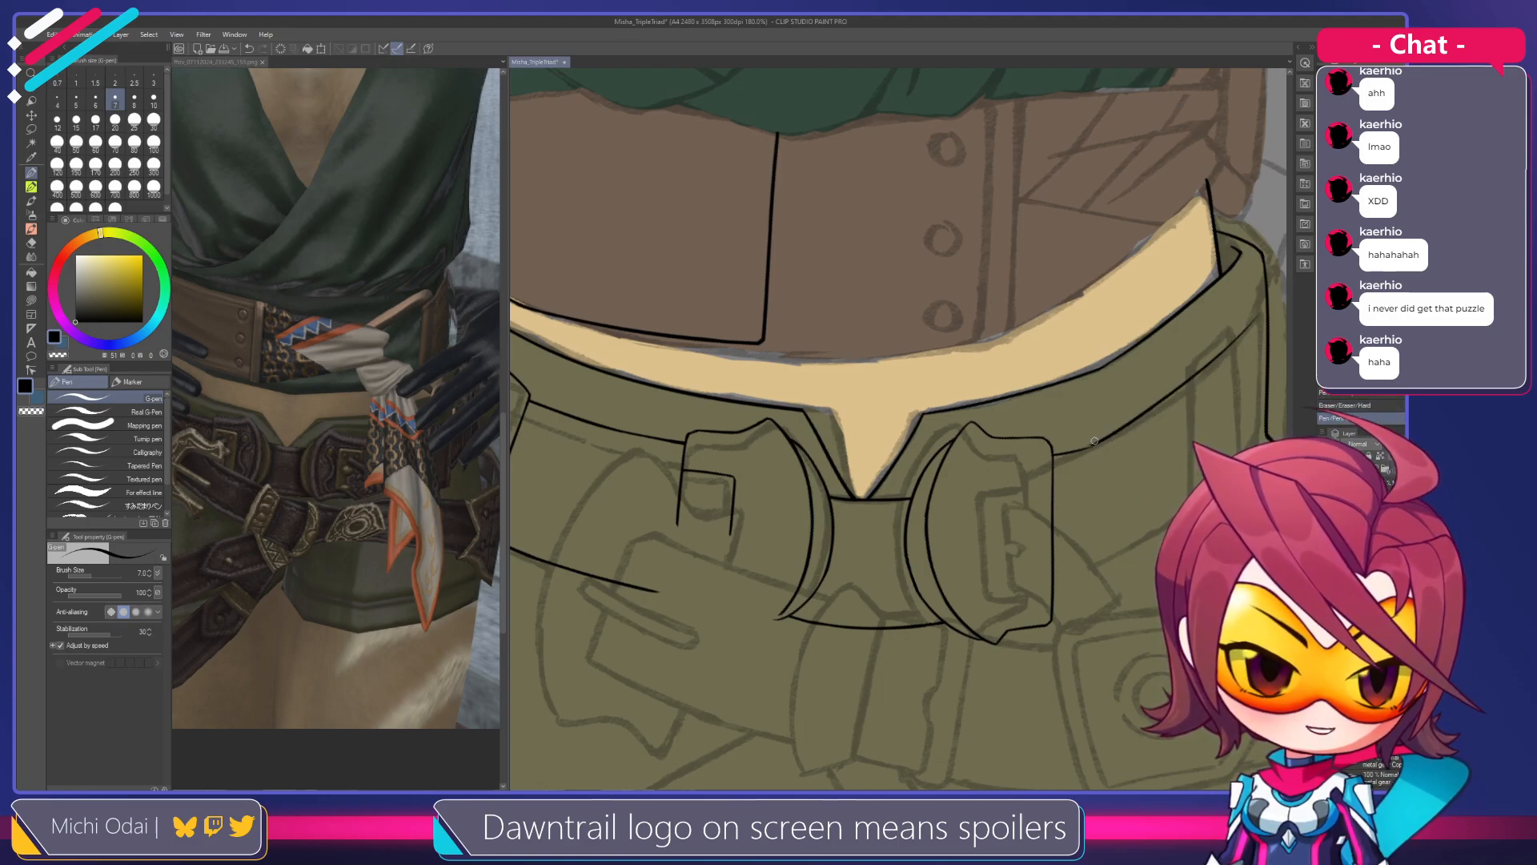
Bridge and smooth the join in the belt's upper edge just beyond the right-hand plate
drag(1091, 451, 1122, 430)
key(e)
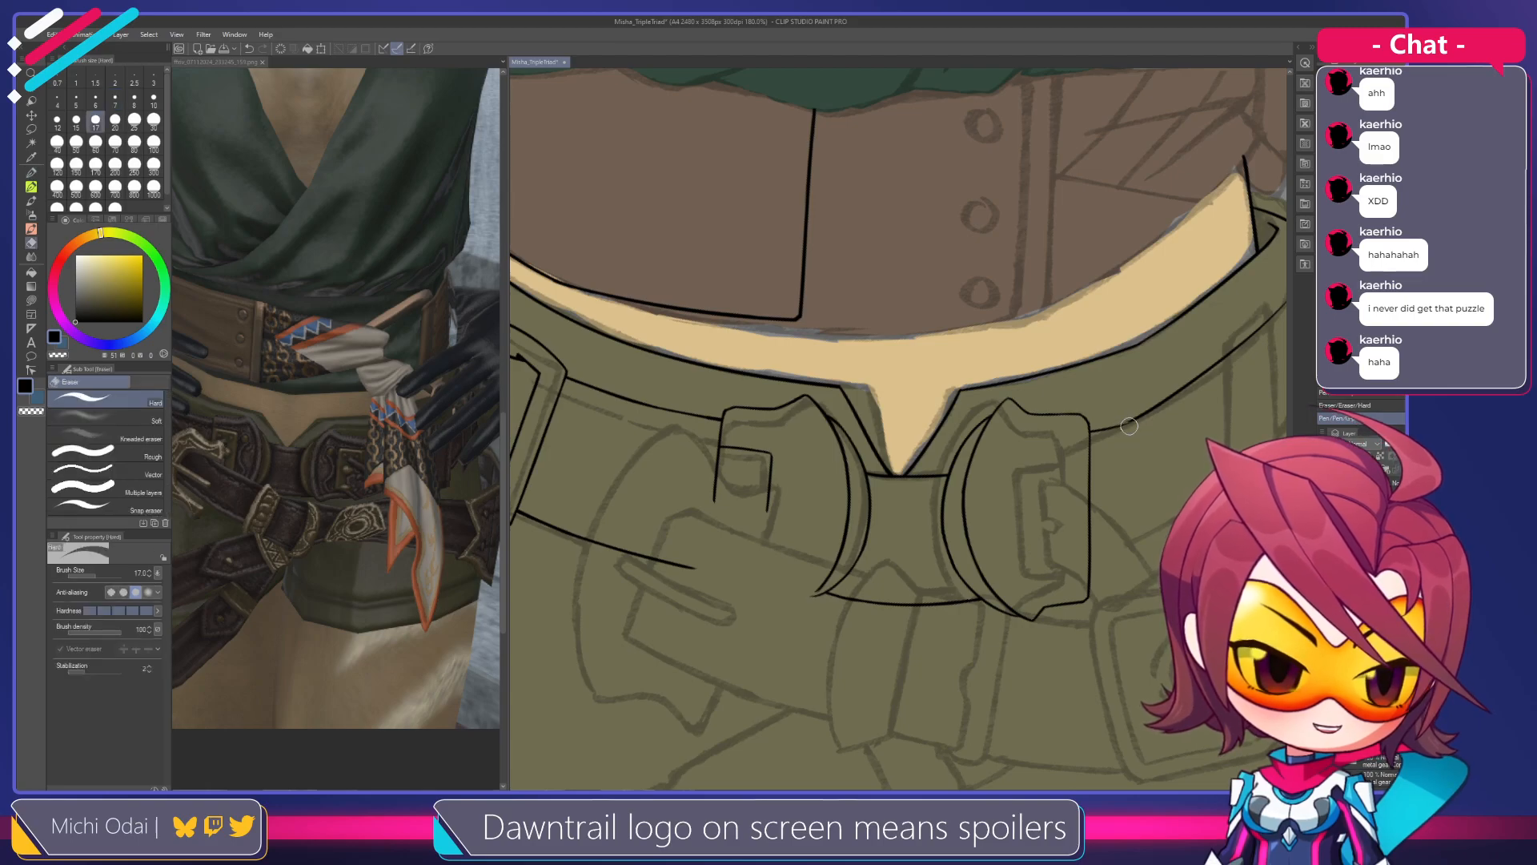
key(p)
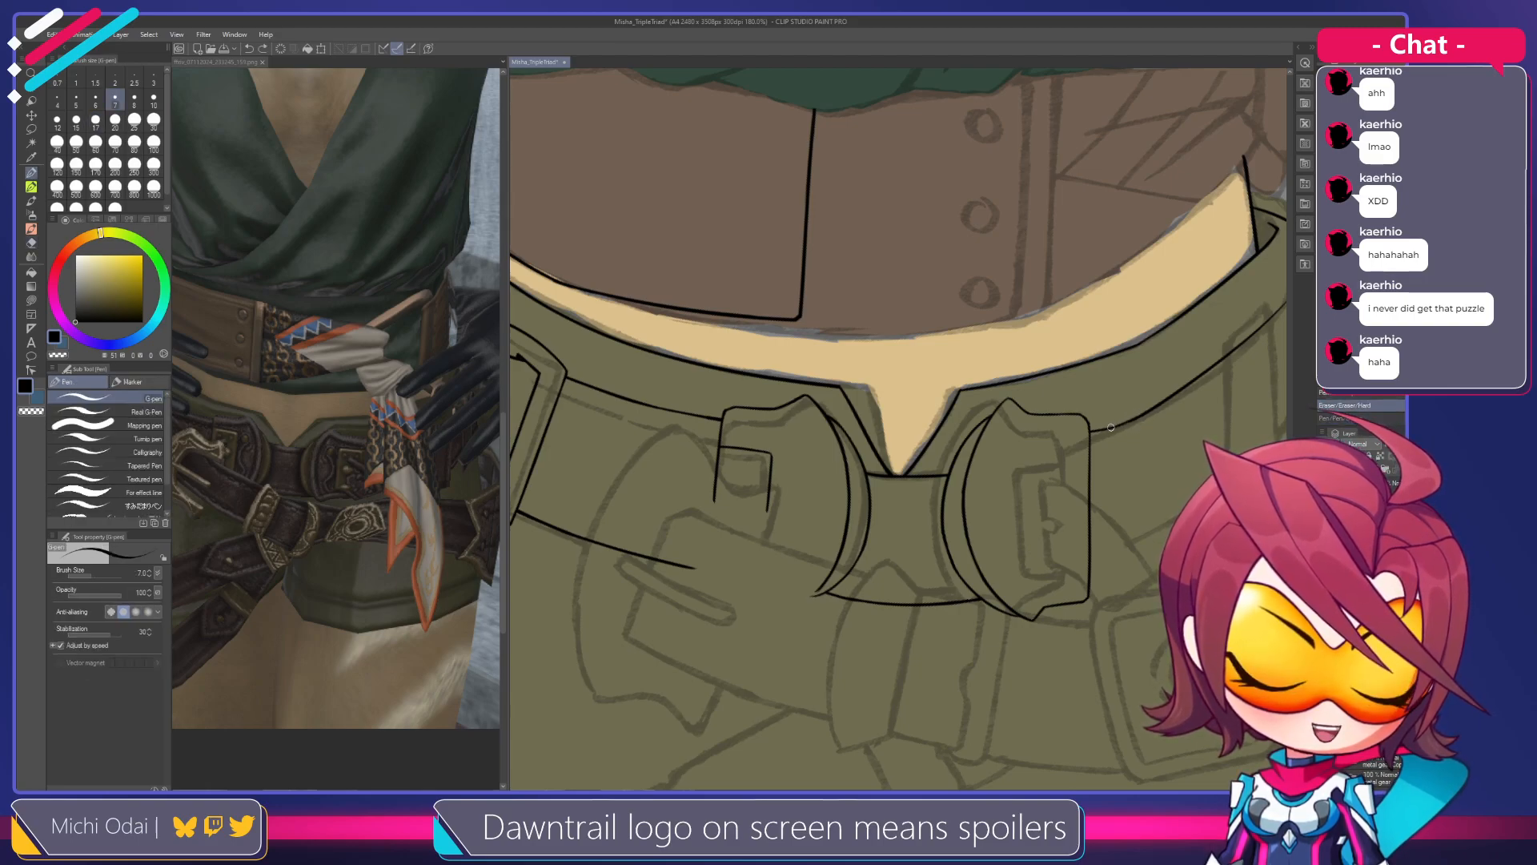
drag(1170, 401, 1055, 448)
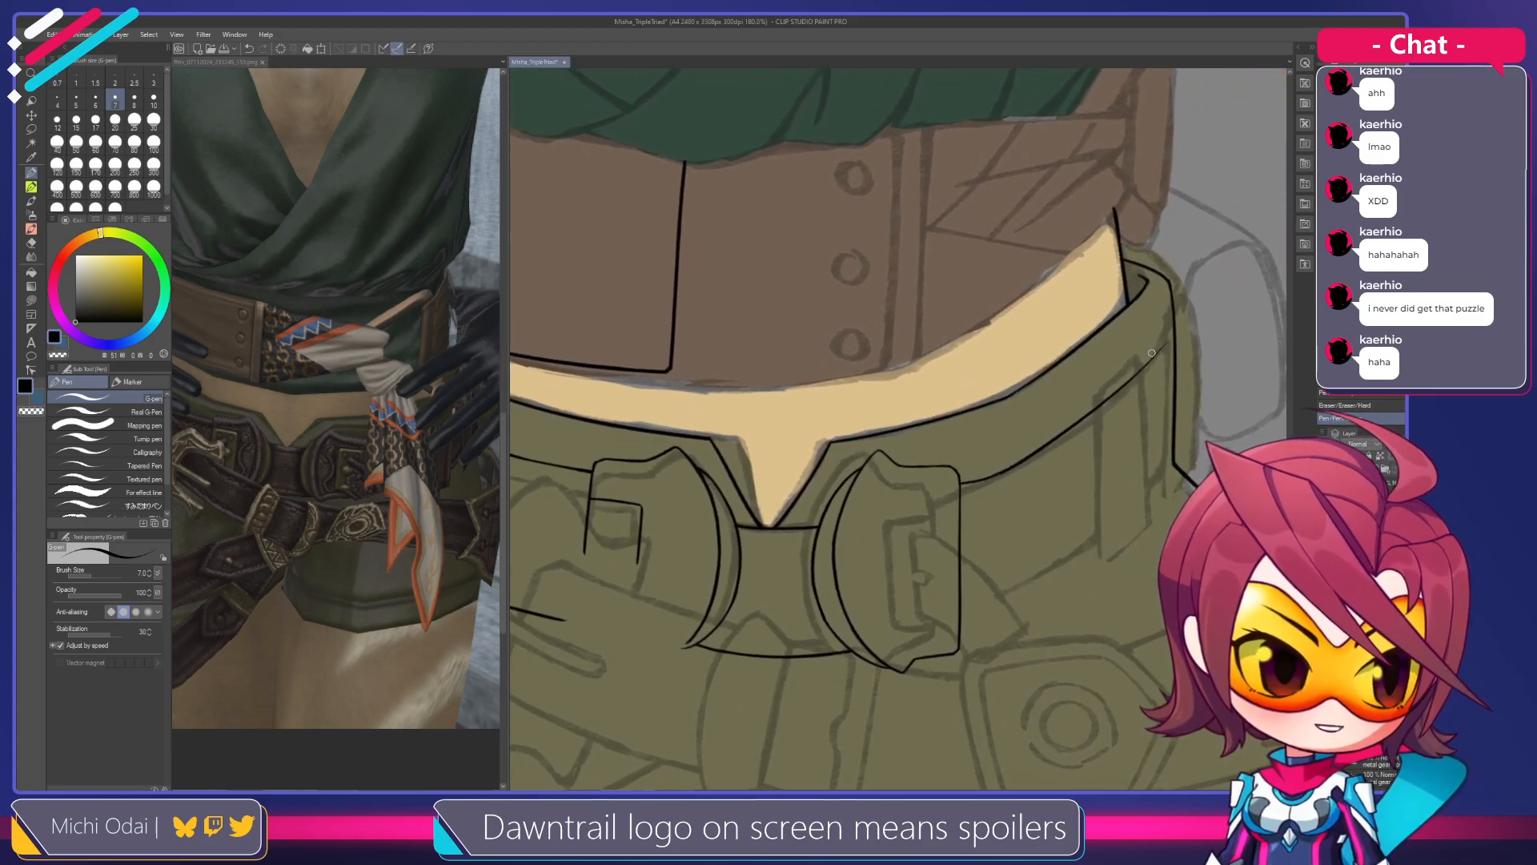
Try repeated strokes to re-ink the hip end of the belt's upper edge at the right hip outline
scroll(1170, 336, up, 1)
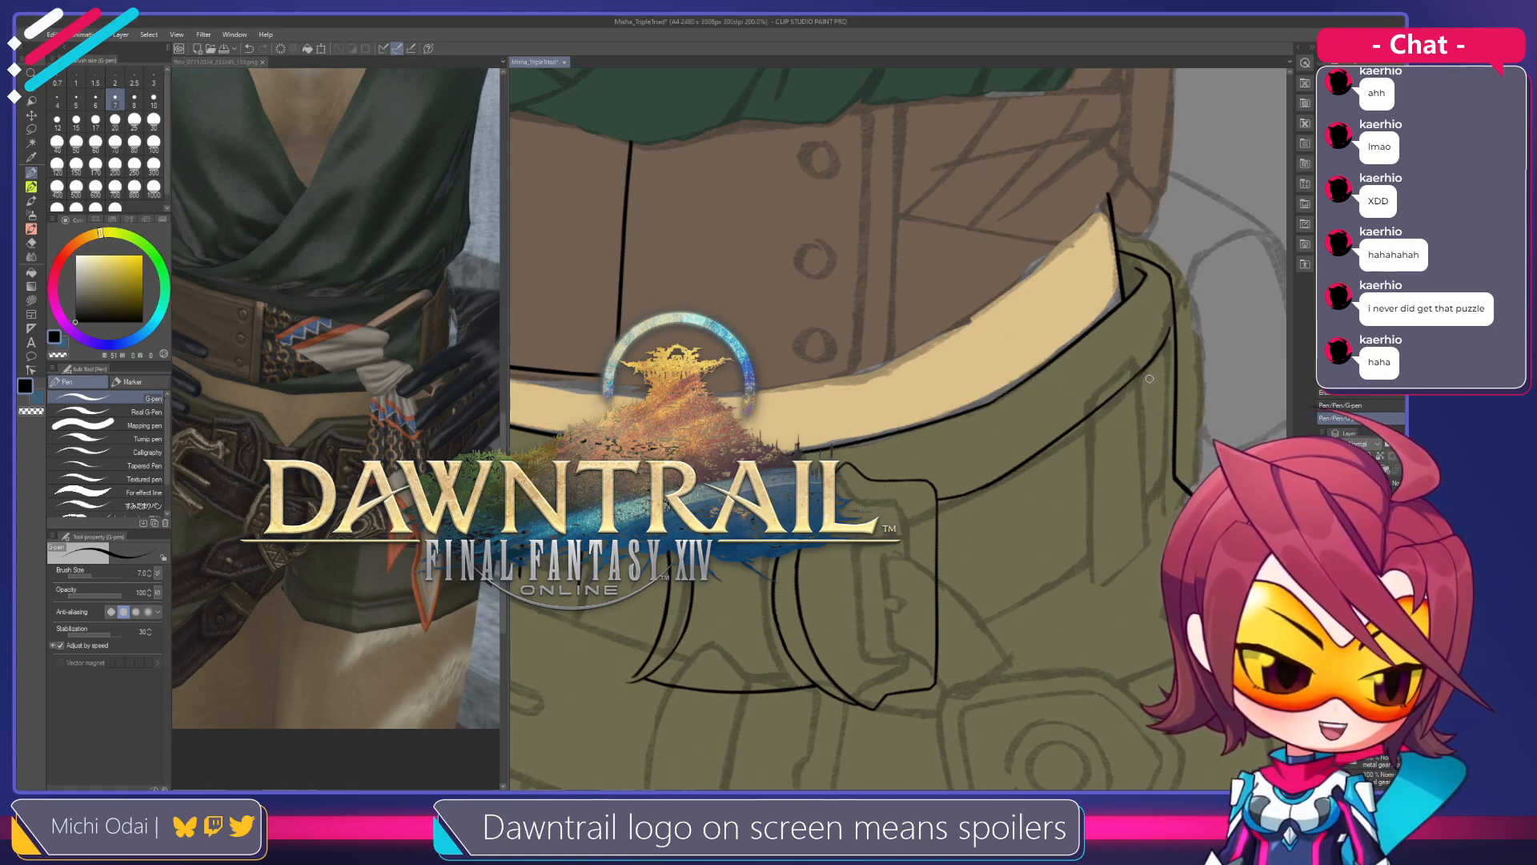
key(ctrl+z)
mouse_move(1158, 375)
mouse_down()
mouse_move(1033, 373)
mouse_move(1048, 351)
mouse_move(1085, 376)
mouse_move(1064, 372)
mouse_move(1083, 344)
mouse_move(1033, 406)
mouse_up()
key(e)
key(p)
key(ctrl+z)
key(ctrl+z)
drag(1086, 348, 1038, 400)
key(ctrl+z)
drag(1086, 348, 1042, 400)
key(ctrl+z)
drag(1085, 349, 1029, 413)
key(ctrl+z)
drag(1086, 347, 1047, 398)
drag(1084, 347, 1034, 404)
key(ctrl+z)
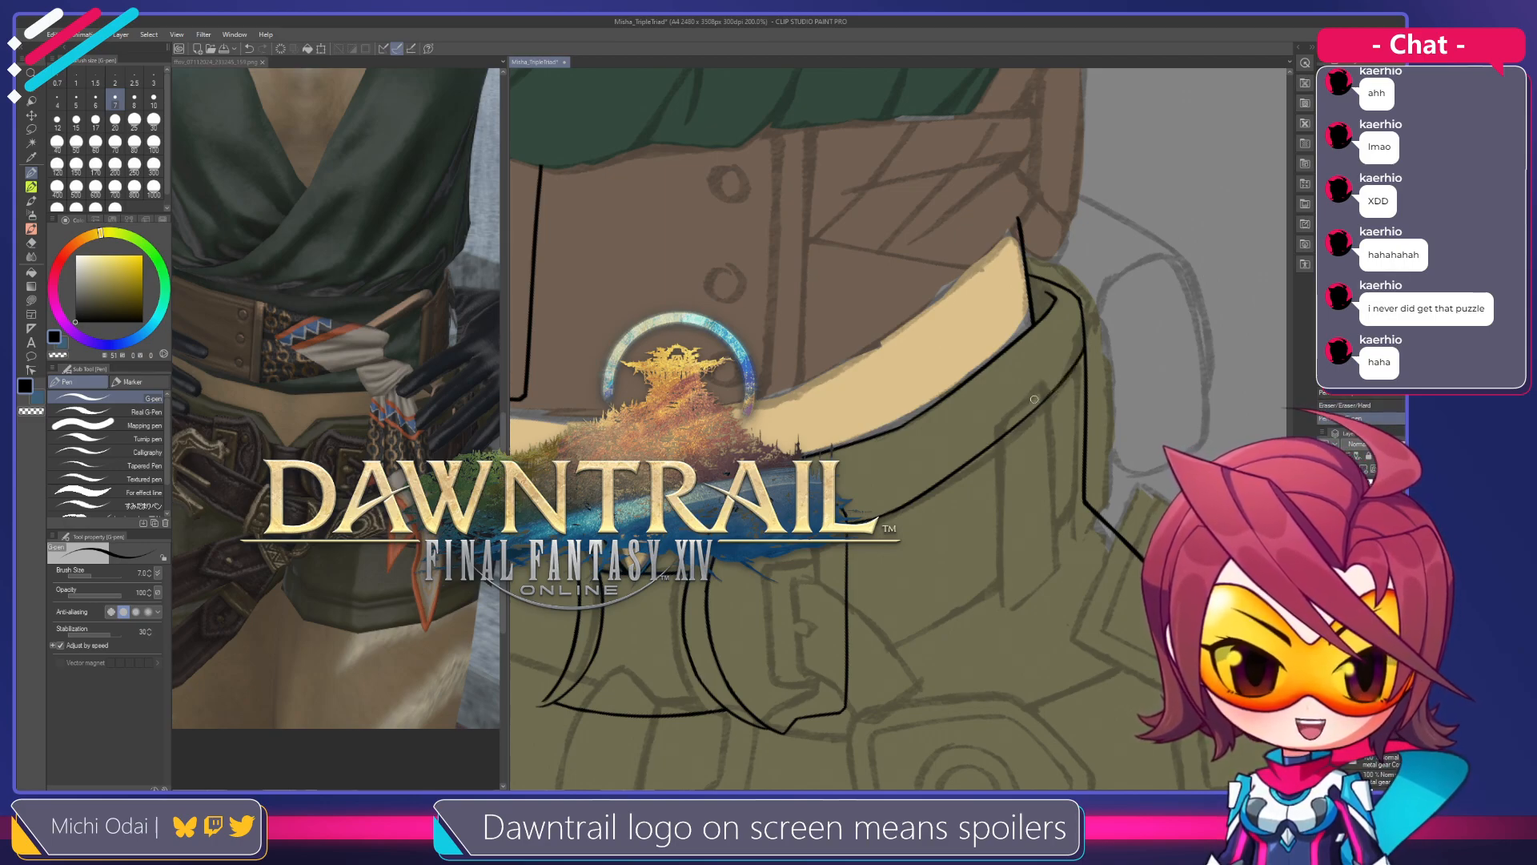
key(ctrl+z)
mouse_move(1086, 347)
mouse_down()
mouse_move(1044, 392)
mouse_move(1168, 320)
mouse_up()
key(ctrl+z)
Erase the belt's upper edge next to the right-hand plate and re-ink that section as a smooth curve meeting the plate
mouse_move(1071, 377)
mouse_down()
mouse_move(1150, 343)
mouse_move(1169, 372)
mouse_move(1126, 414)
mouse_move(1065, 434)
mouse_up()
key(e)
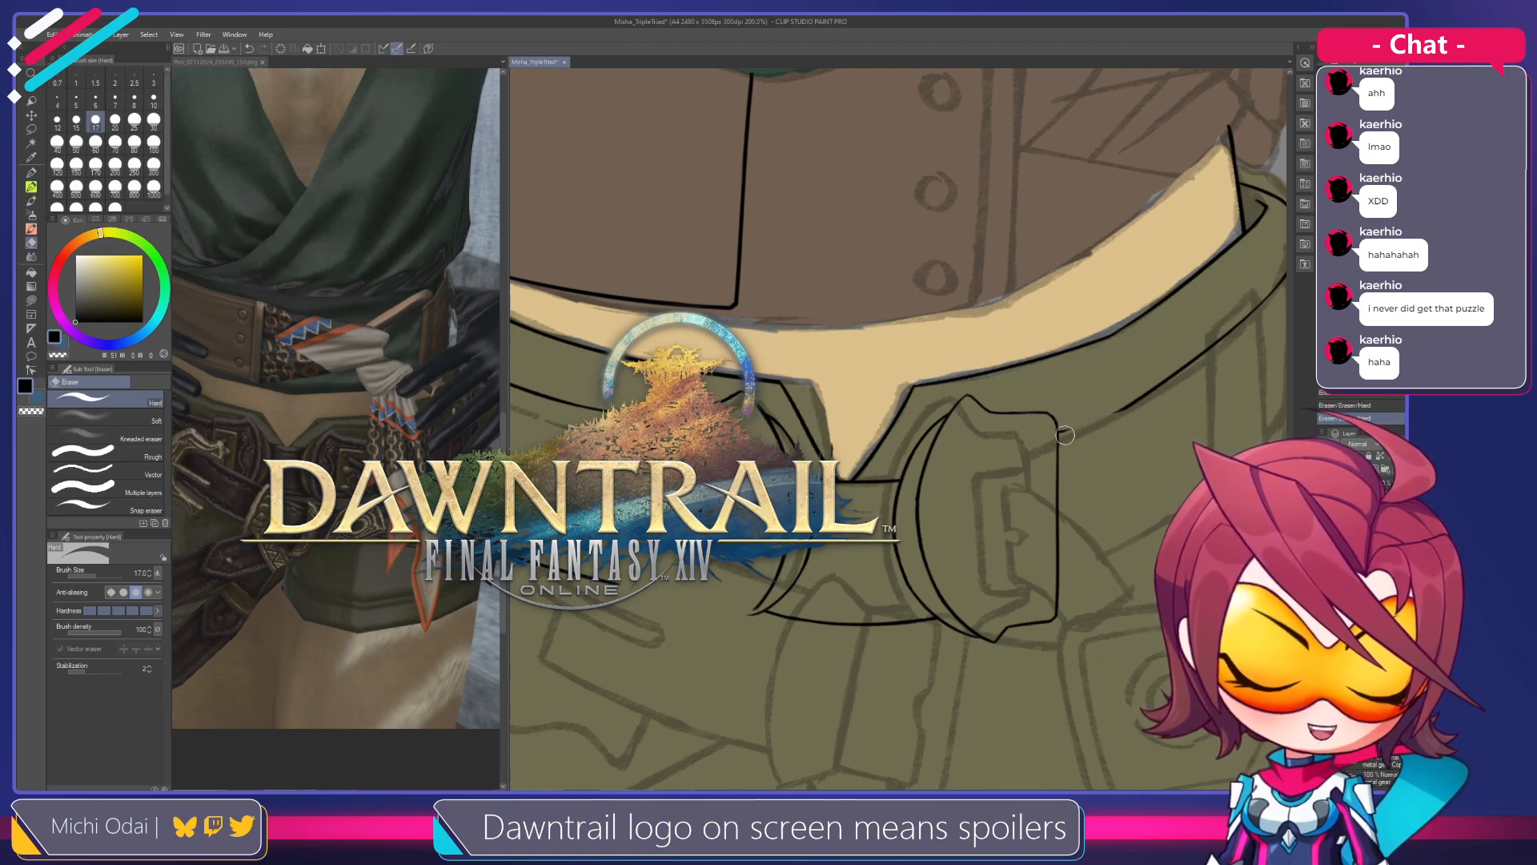
key(p)
drag(1152, 393, 1053, 432)
key(ctrl+z)
drag(1158, 390, 1065, 431)
key(ctrl+z)
drag(1158, 392, 1056, 433)
key(ctrl+z)
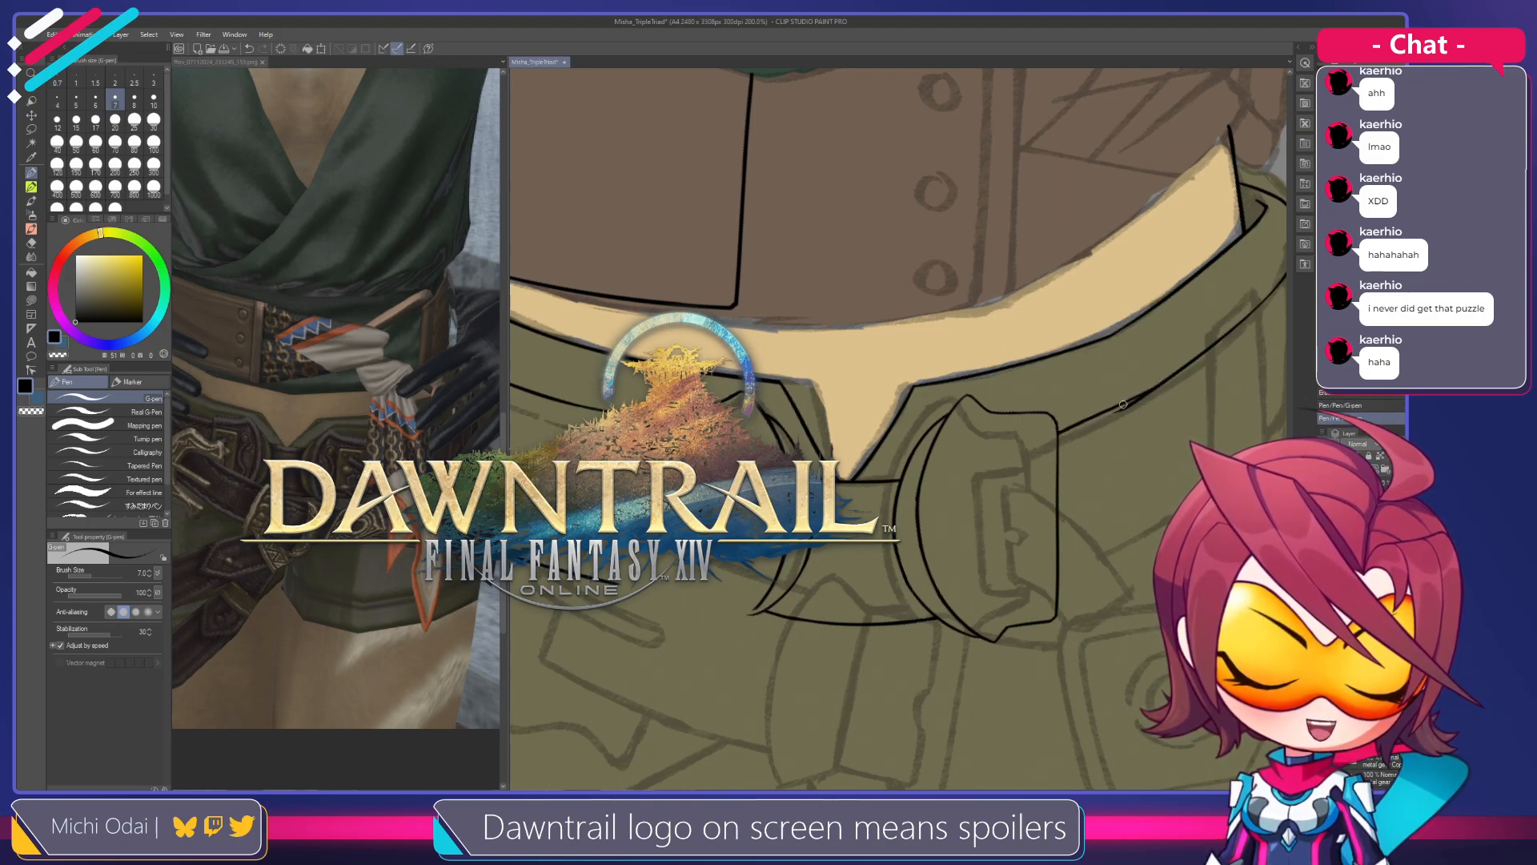
key(e)
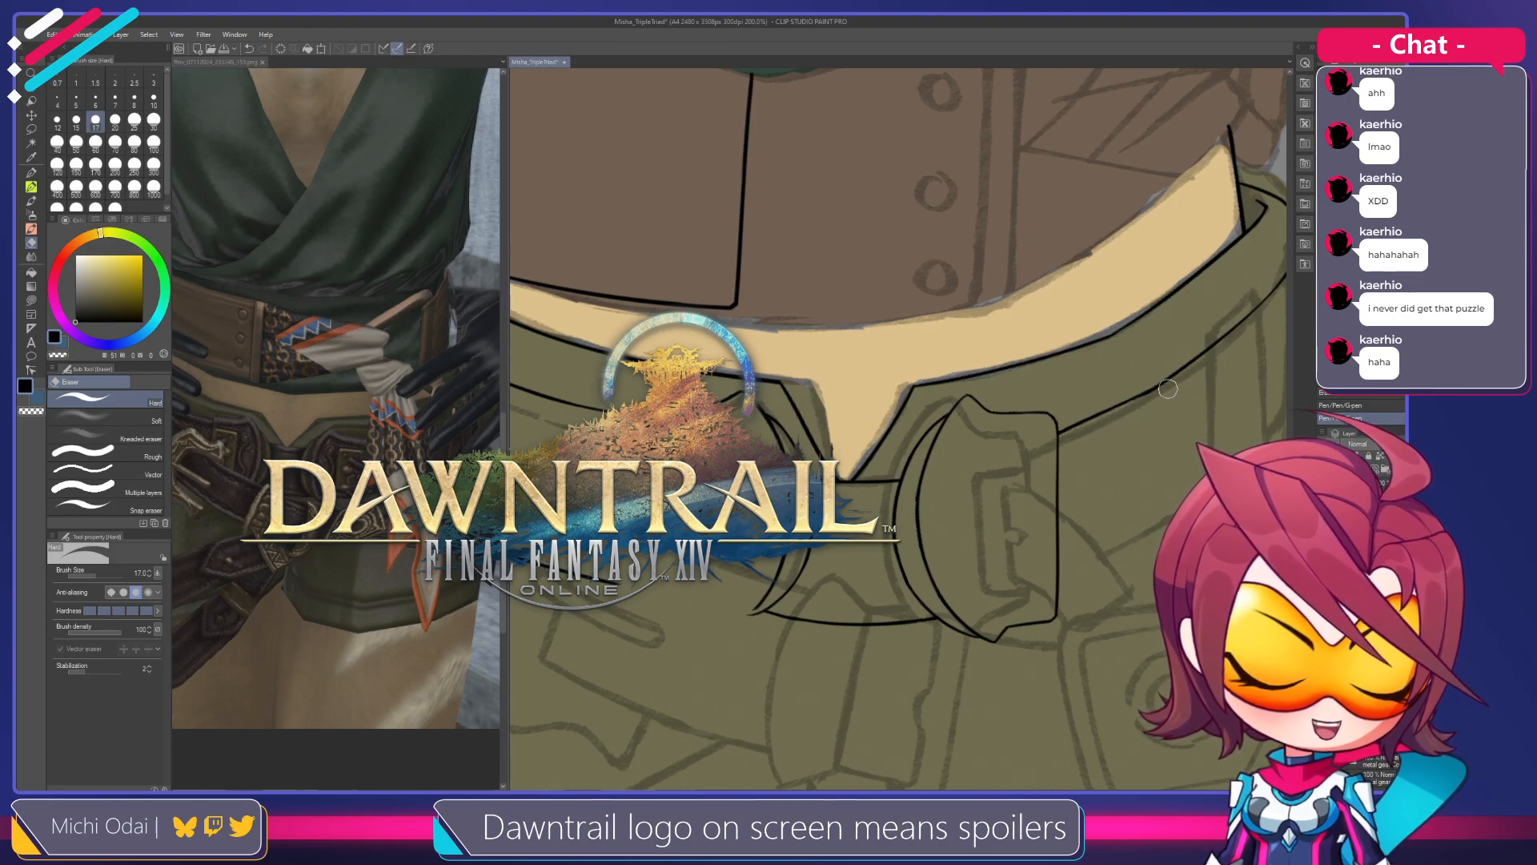
key(p)
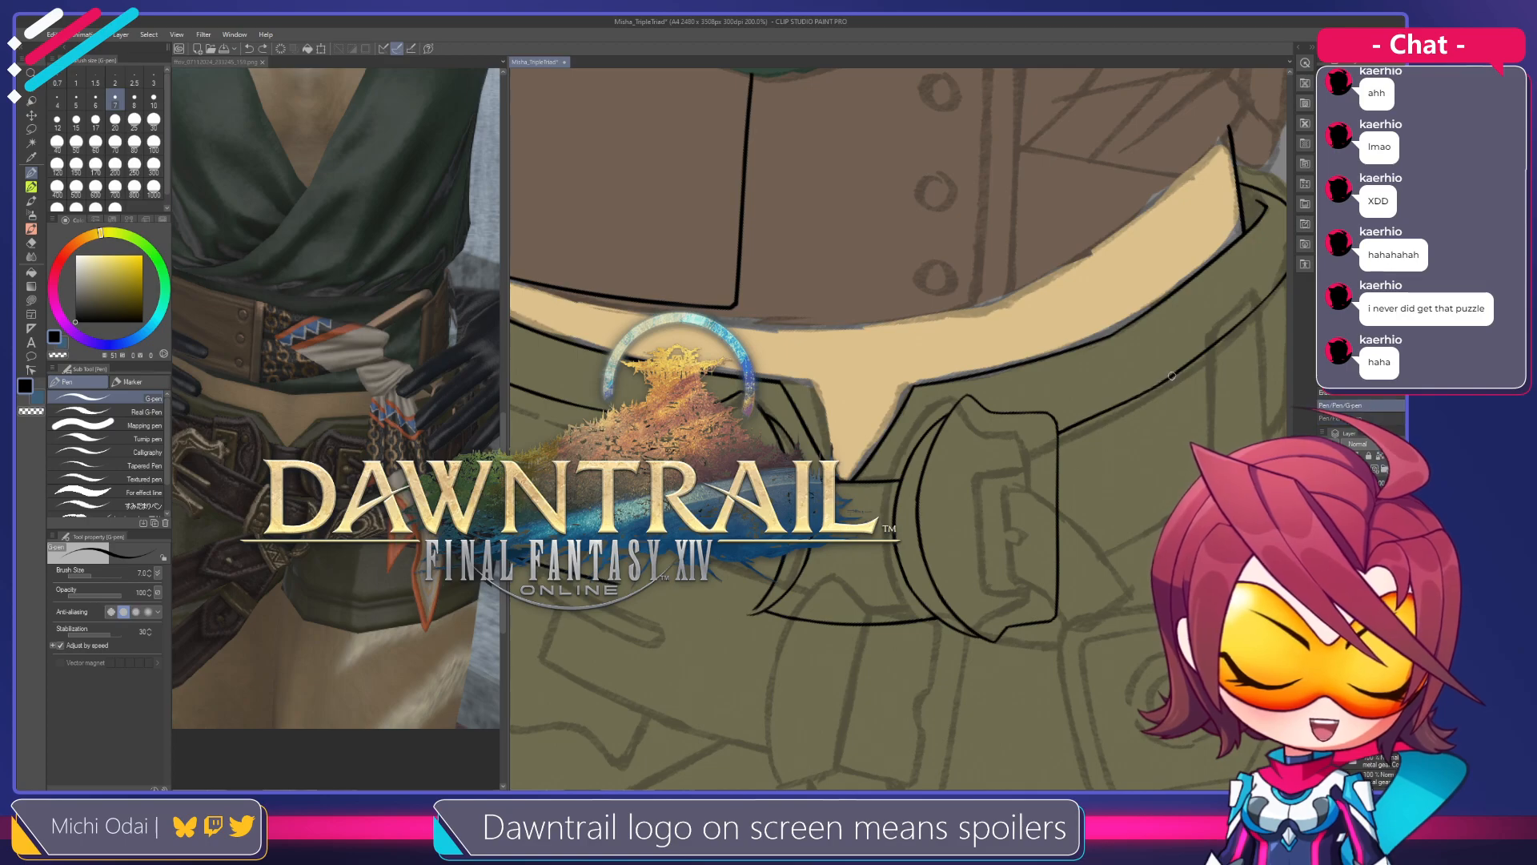
Try to correct the line joining the two plates below the point of the shorts' front opening
mouse_move(1222, 380)
mouse_down()
mouse_move(1136, 402)
mouse_move(1176, 362)
mouse_move(1096, 396)
mouse_move(1141, 369)
mouse_up()
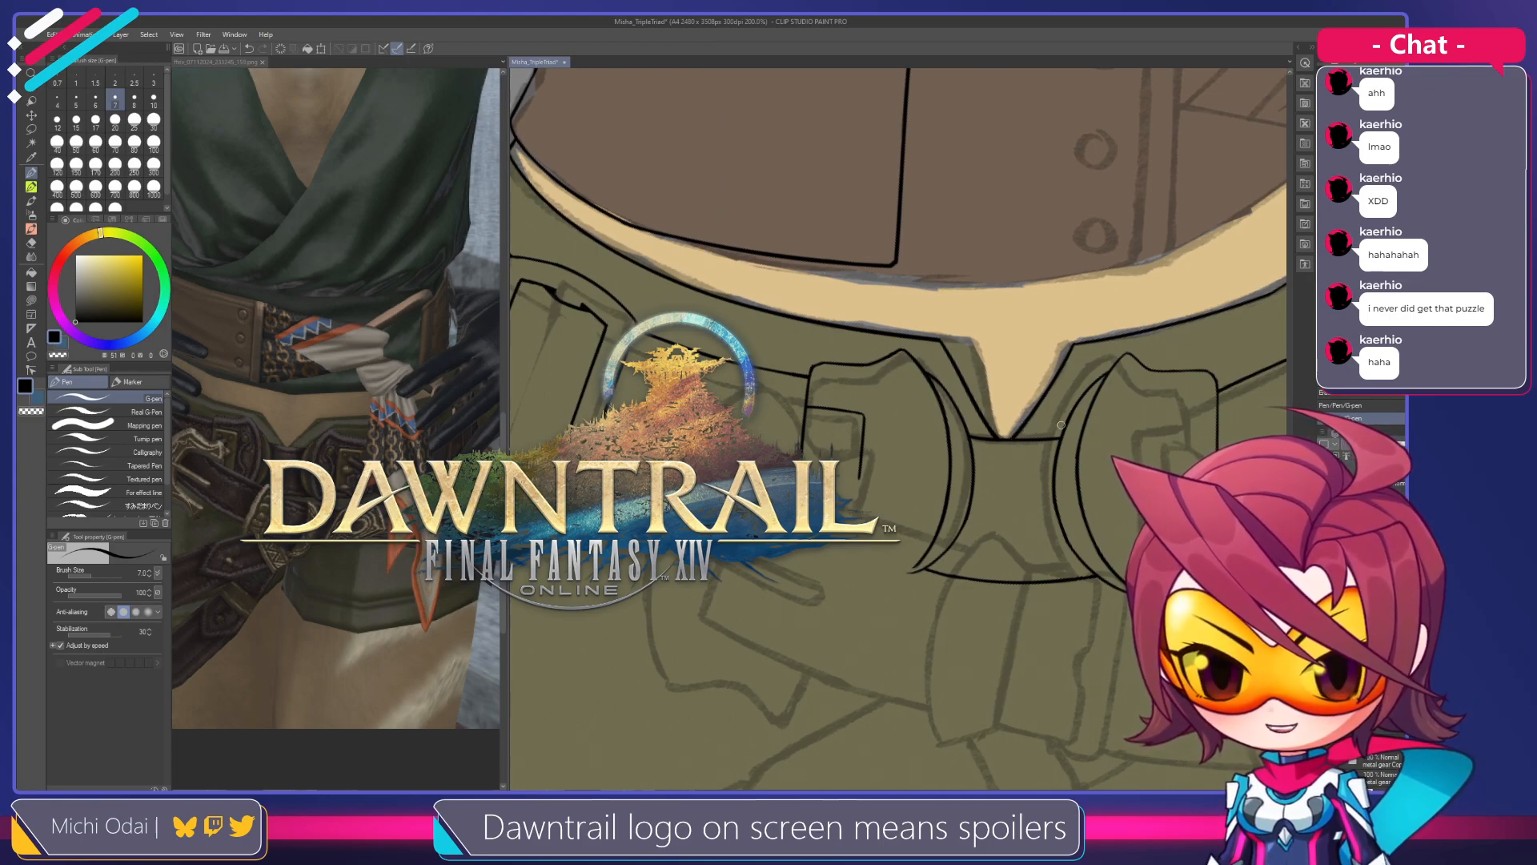
drag(1068, 430, 993, 476)
key(e)
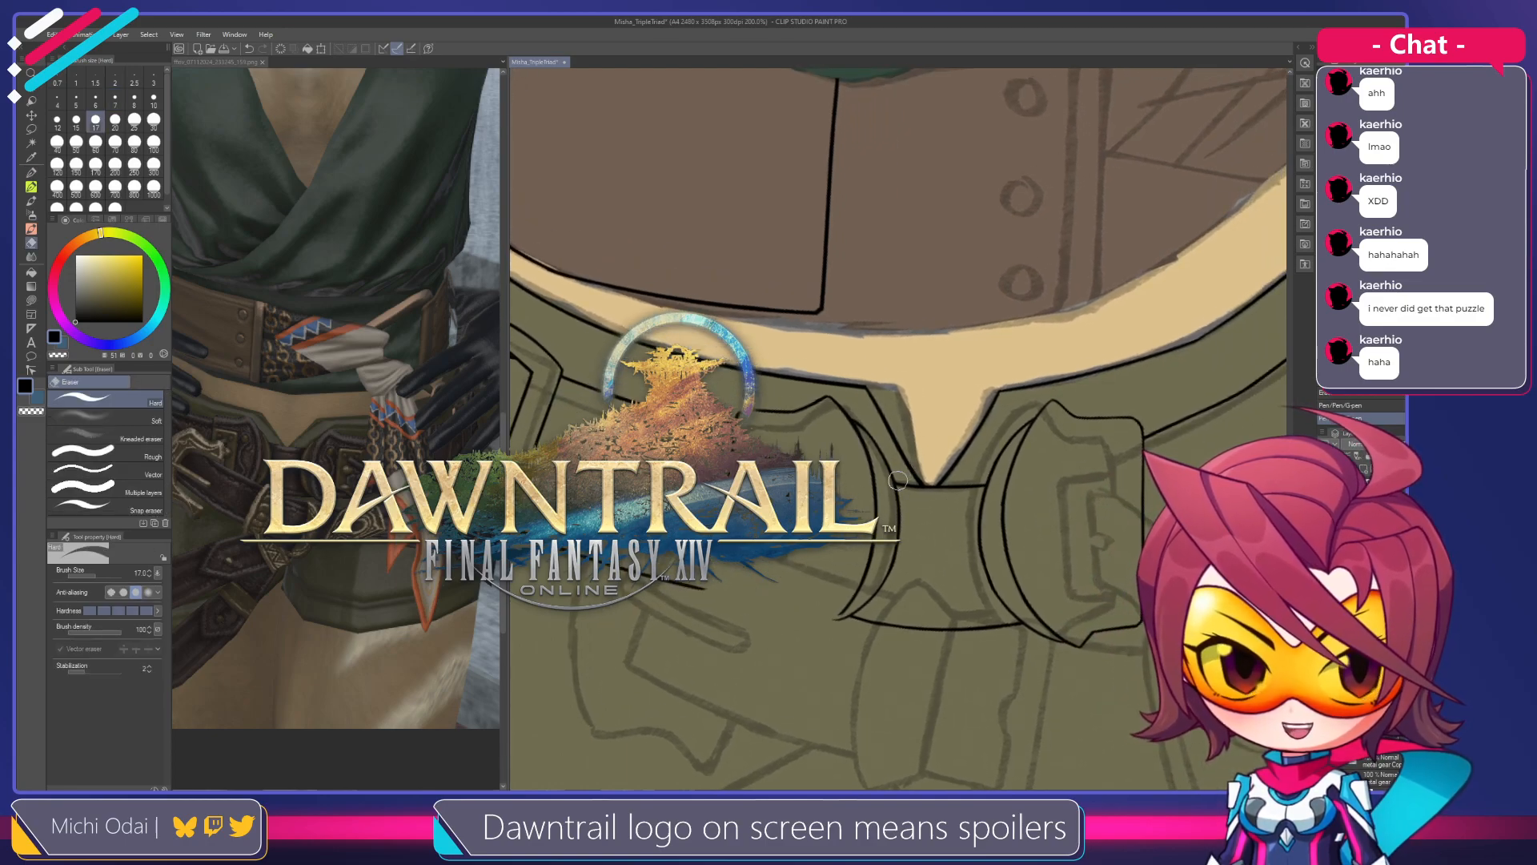
mouse_move(899, 481)
mouse_down()
mouse_move(979, 482)
mouse_move(937, 462)
mouse_move(926, 476)
mouse_move(946, 479)
mouse_move(944, 466)
mouse_move(890, 470)
mouse_move(1081, 481)
mouse_move(910, 596)
mouse_move(824, 588)
mouse_move(886, 408)
mouse_up()
key(p)
key(ctrl+z)
key(ctrl+z)
key(ctrl+z)
Rotate the canvas and re-ink the line joining the two plates across the tip of the shorts' front opening
key(shift+space)
drag(895, 325, 855, 418)
key(ctrl+z)
key(ctrl+z)
drag(892, 328, 859, 415)
key(ctrl+z)
mouse_move(891, 327)
mouse_down()
mouse_move(858, 422)
mouse_move(886, 337)
mouse_up()
key(ctrl+z)
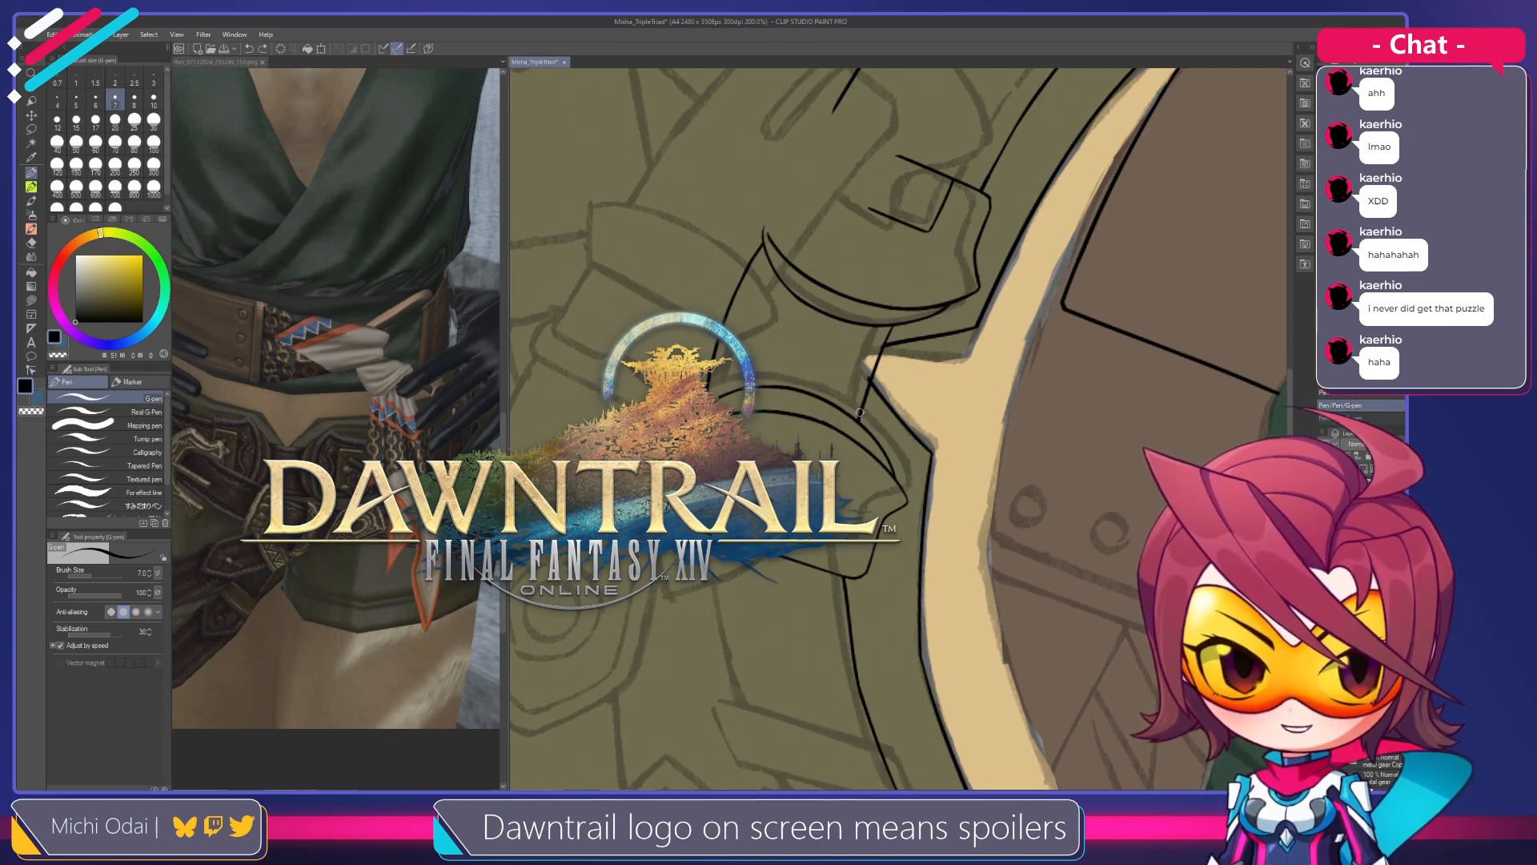
mouse_move(881, 348)
mouse_down()
mouse_move(779, 377)
mouse_move(872, 468)
mouse_move(914, 466)
mouse_move(859, 476)
mouse_up()
key(e)
key(p)
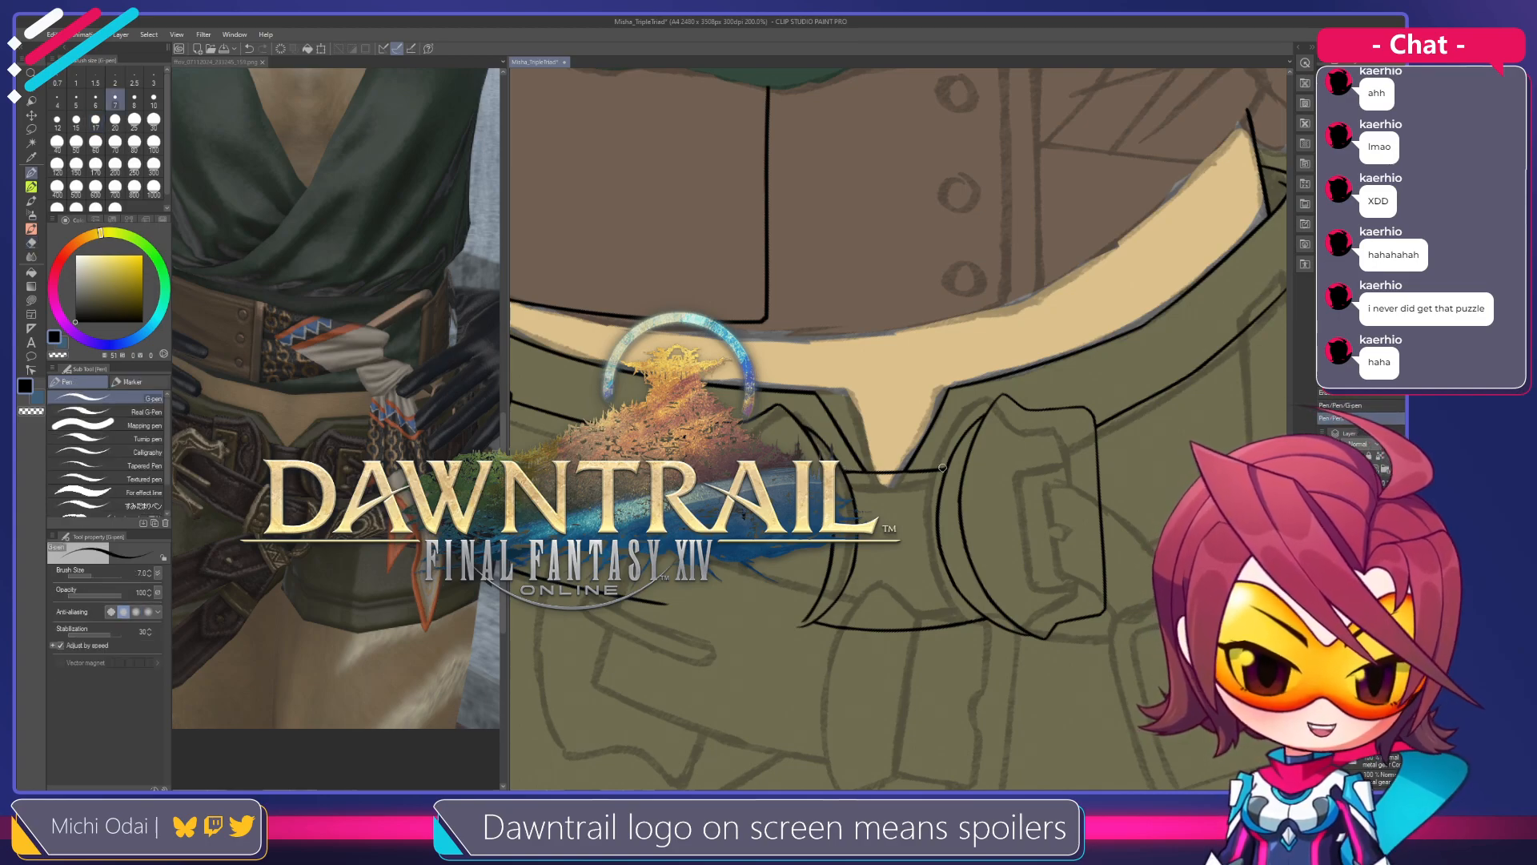
Rotate the canvas and ink the right-hand edge of the shorts' front opening from its tip up to the waistband corner
key(r)
mouse_move(903, 476)
mouse_down()
mouse_move(994, 312)
mouse_move(959, 287)
mouse_up()
key(e)
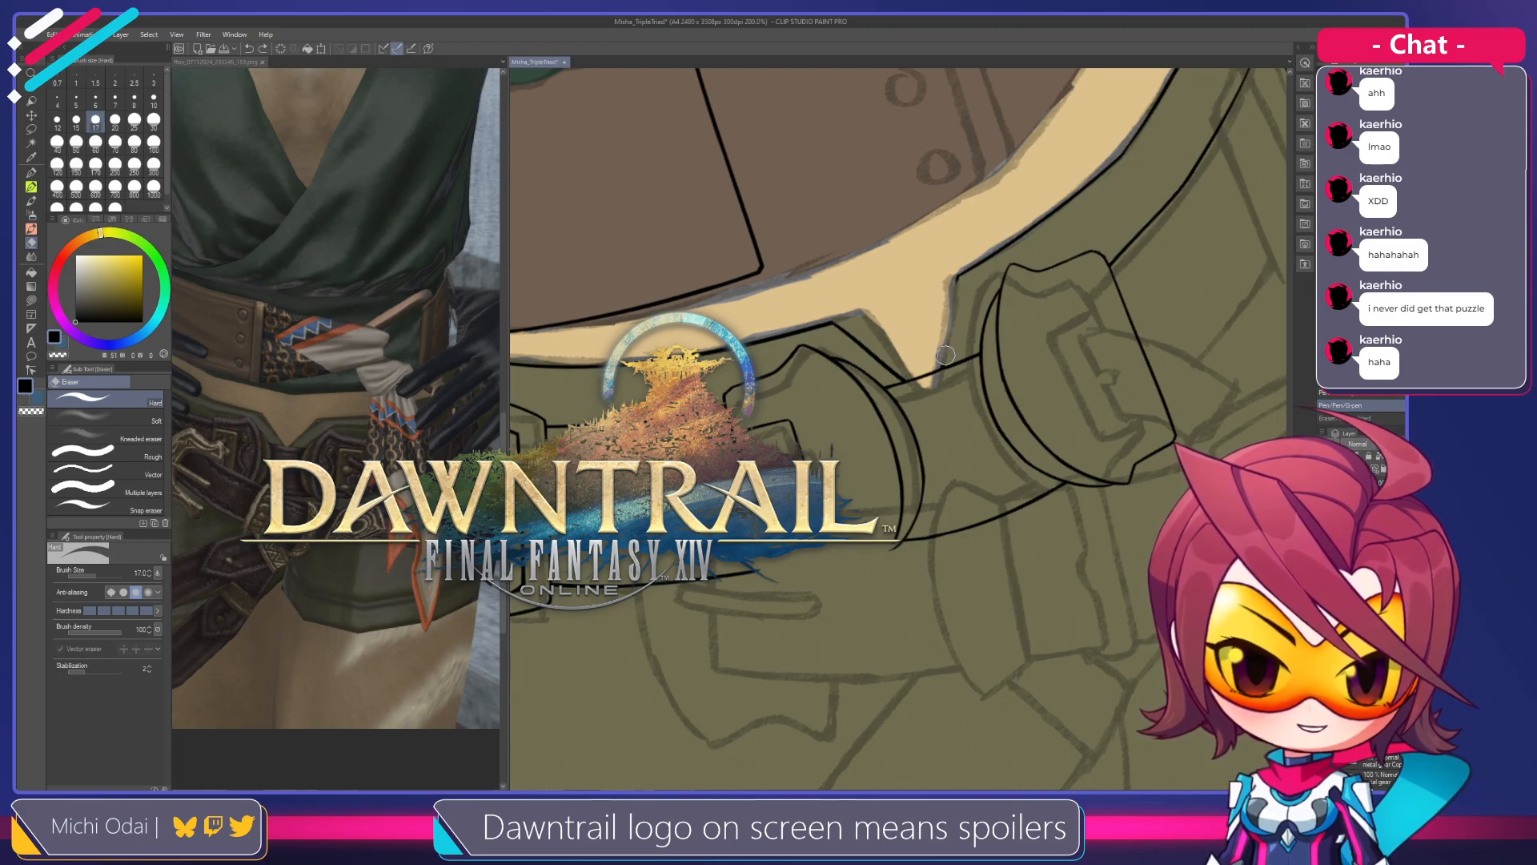
key(p)
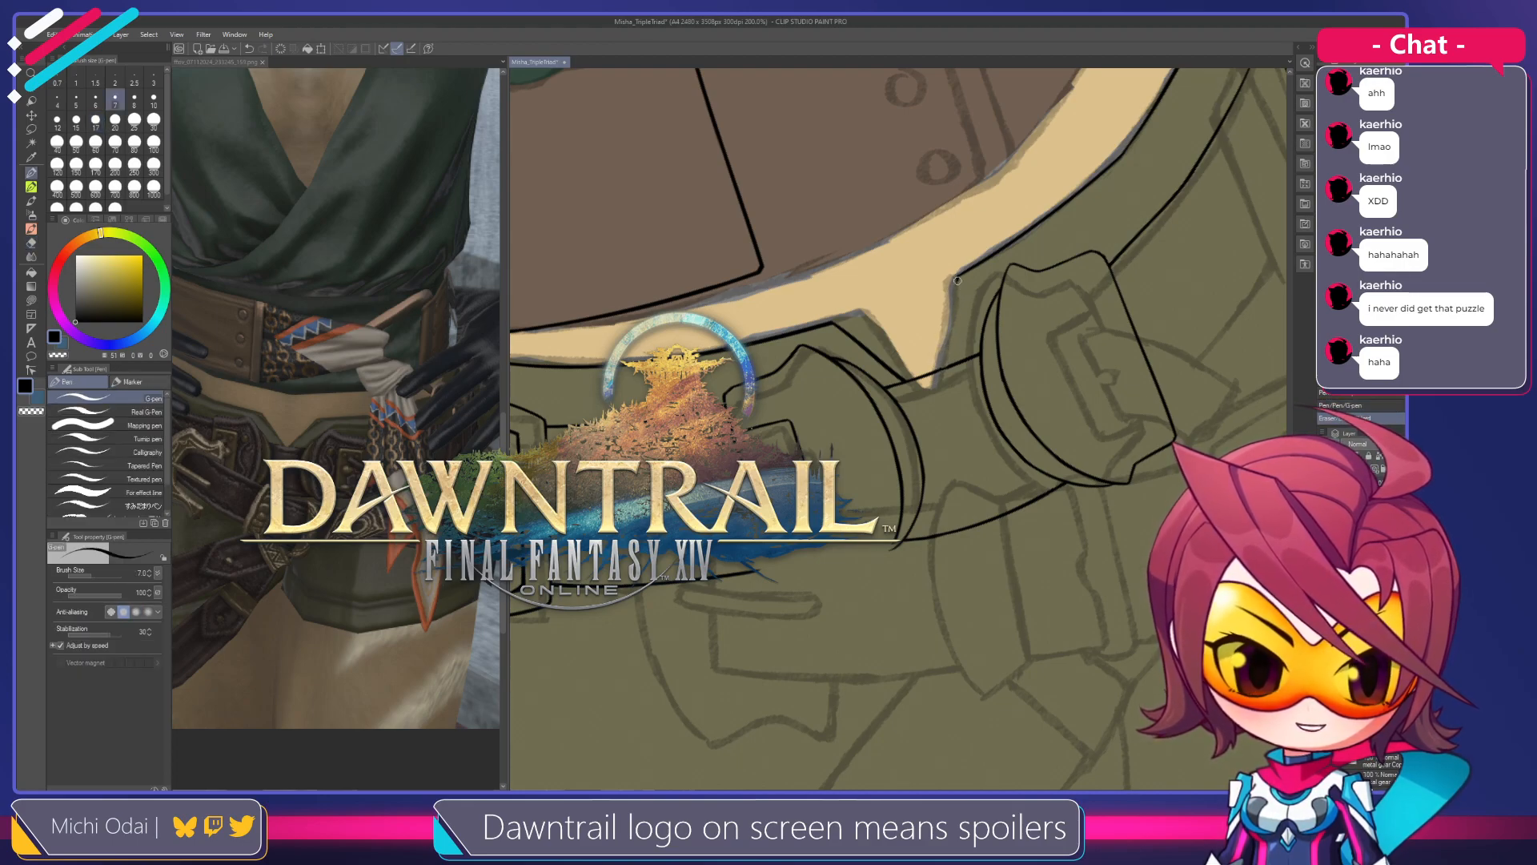
drag(932, 378, 956, 276)
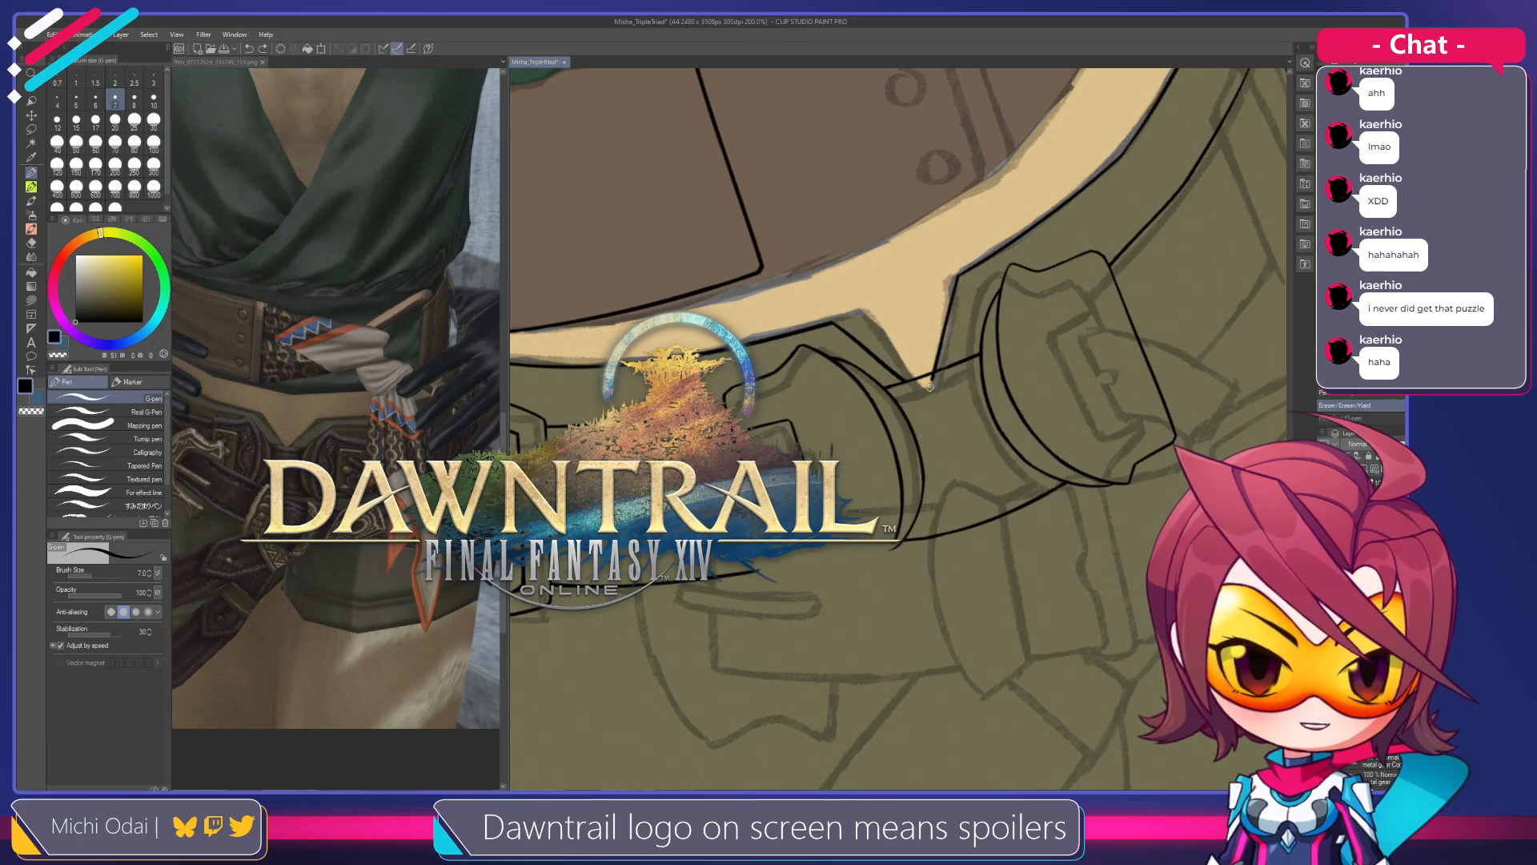
key(e)
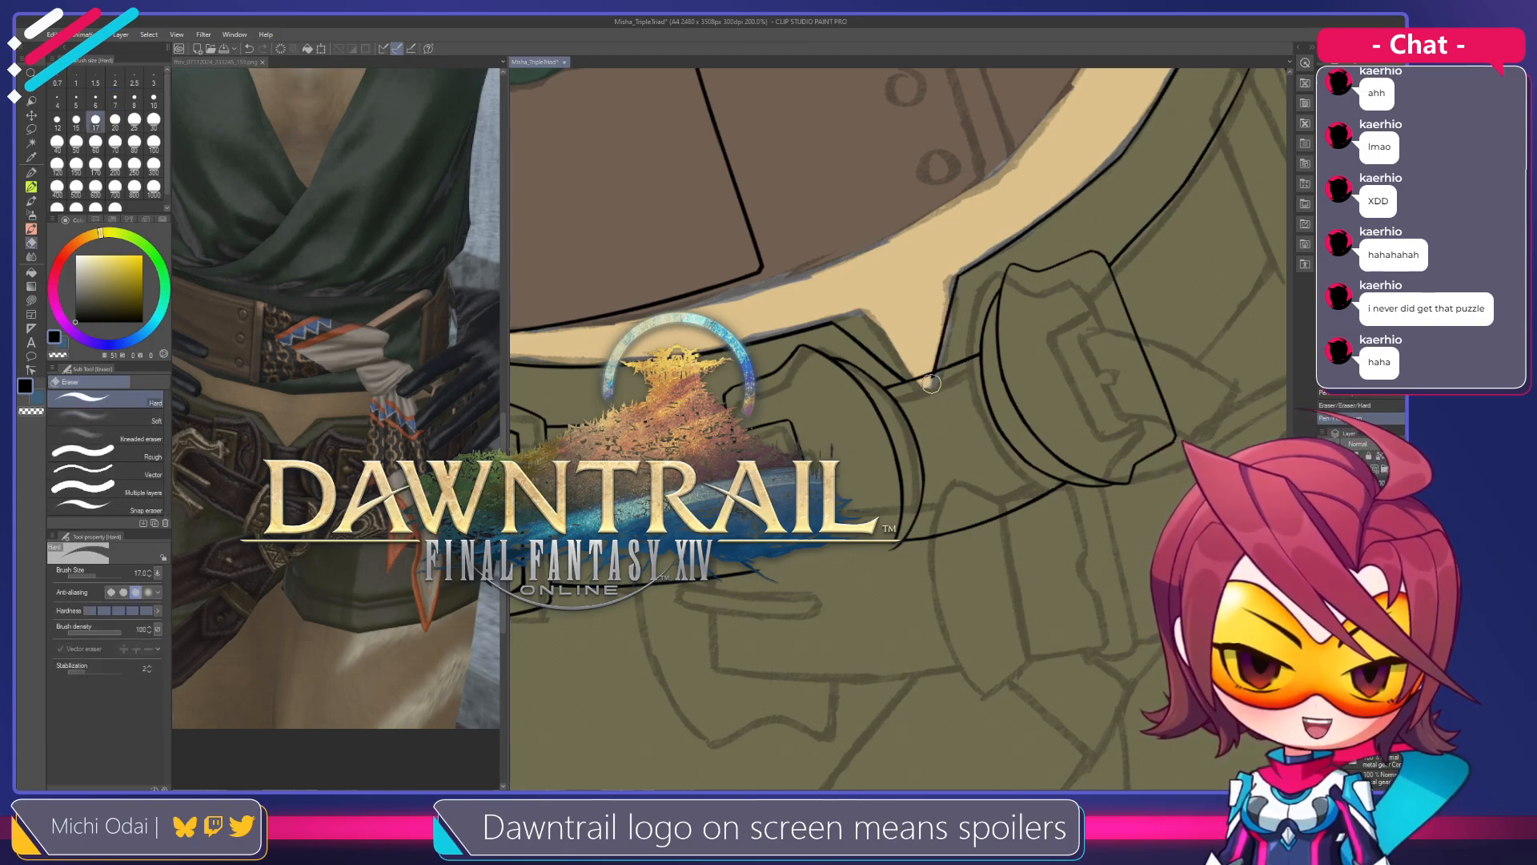
Ink the left-hand edge of the shorts' front opening from the waistband corner to its tip, redoing the stroke until it fits
key(r)
mouse_move(935, 378)
mouse_down()
mouse_move(1016, 484)
mouse_move(884, 459)
mouse_up()
mouse_move(884, 335)
mouse_down()
mouse_move(879, 311)
mouse_move(871, 378)
mouse_up()
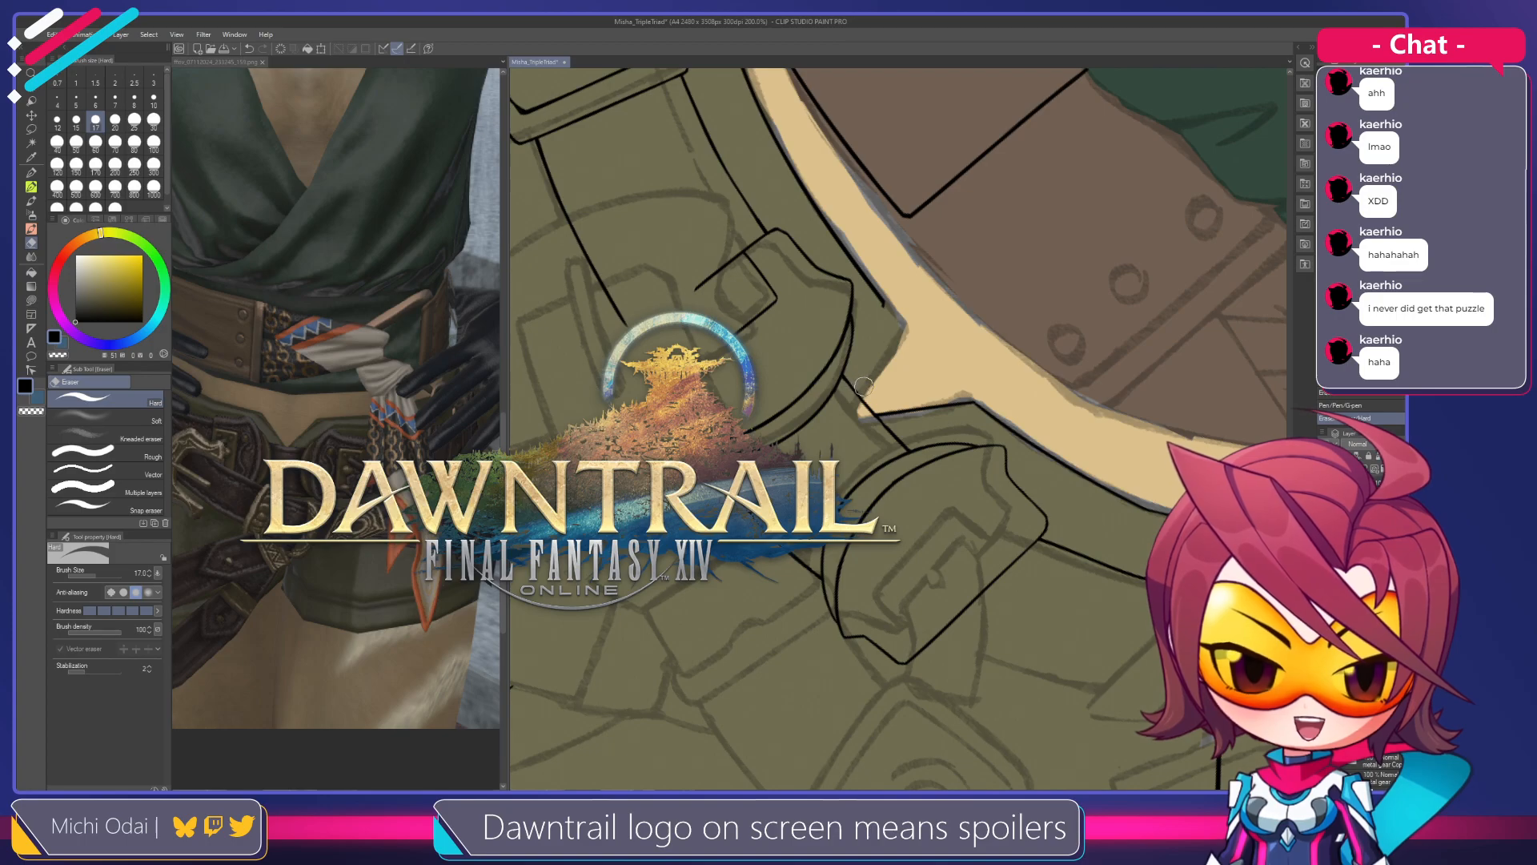
click(881, 313)
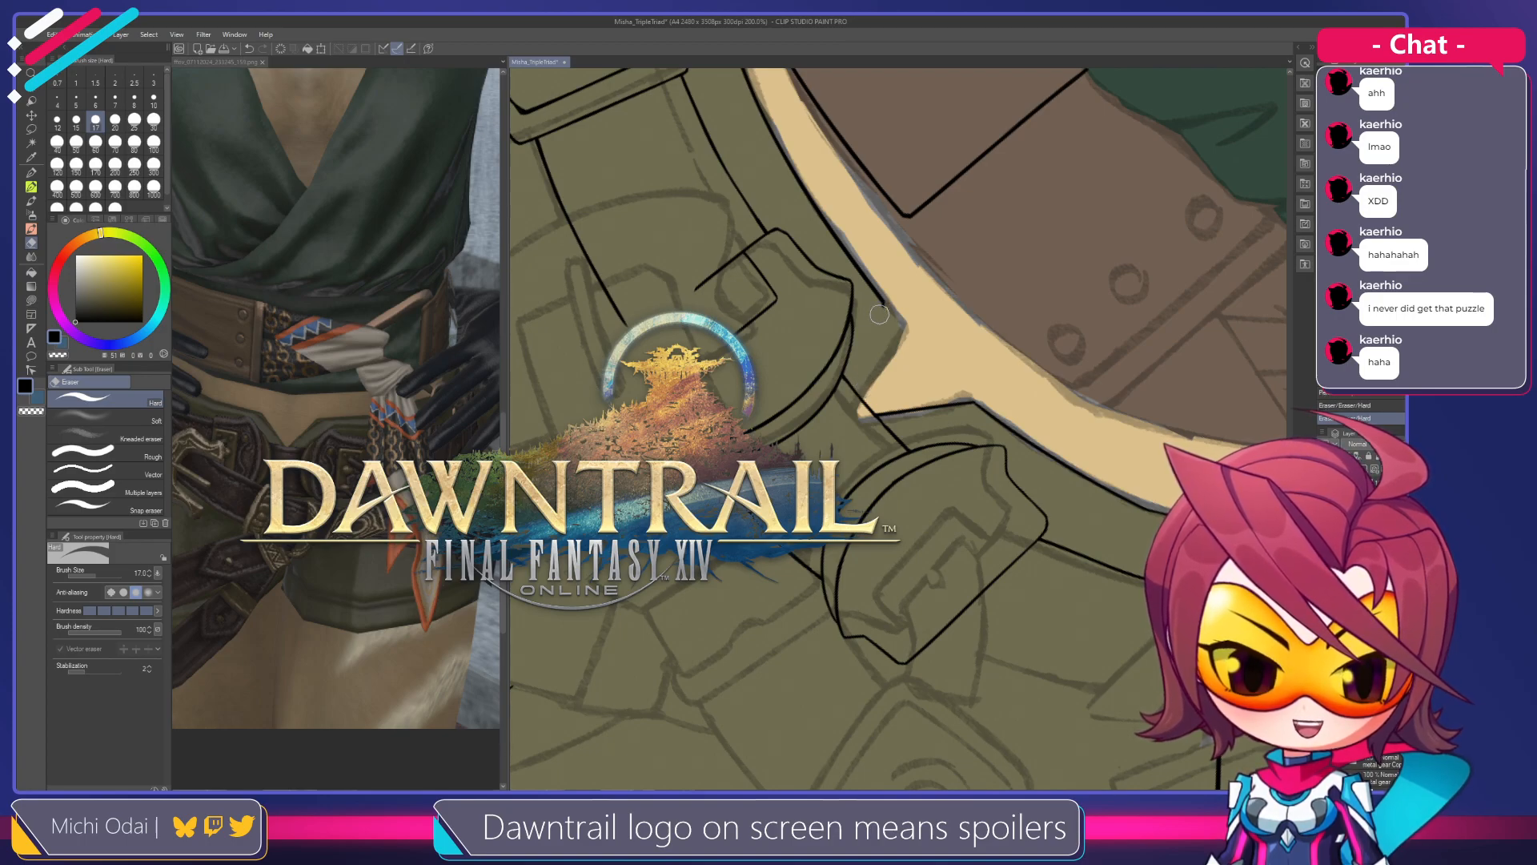
key(p)
mouse_move(884, 302)
mouse_down()
mouse_move(867, 420)
mouse_move(881, 318)
mouse_move(867, 403)
mouse_up()
key(ctrl+z)
key(ctrl+z)
key(ctrl+z)
drag(884, 305, 868, 408)
key(ctrl+z)
drag(884, 307, 867, 408)
key(ctrl+z)
drag(884, 305, 865, 394)
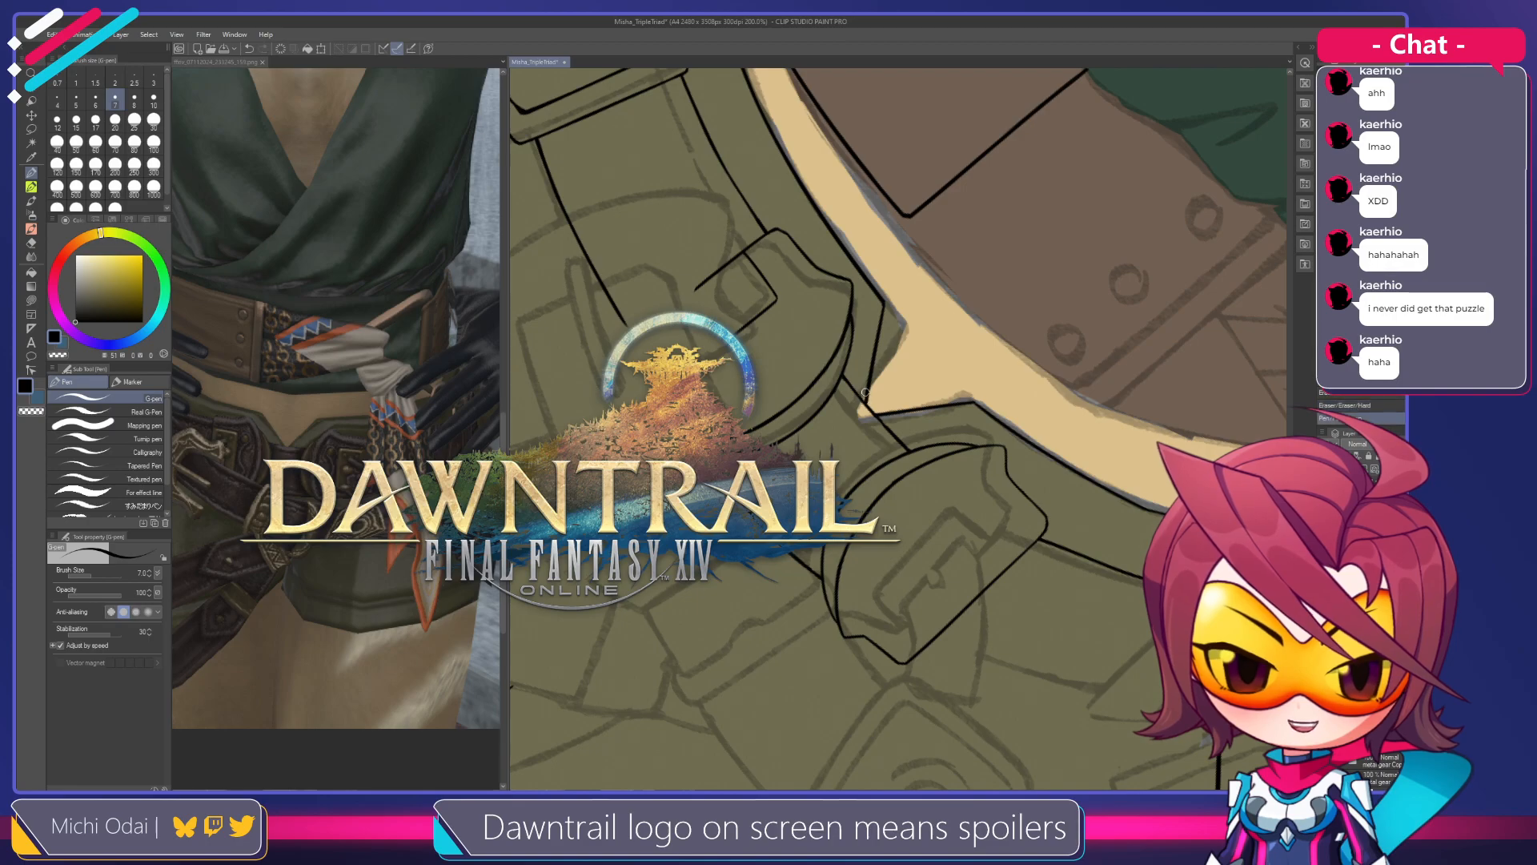
key(ctrl+z)
drag(884, 304, 864, 404)
key(ctrl+z)
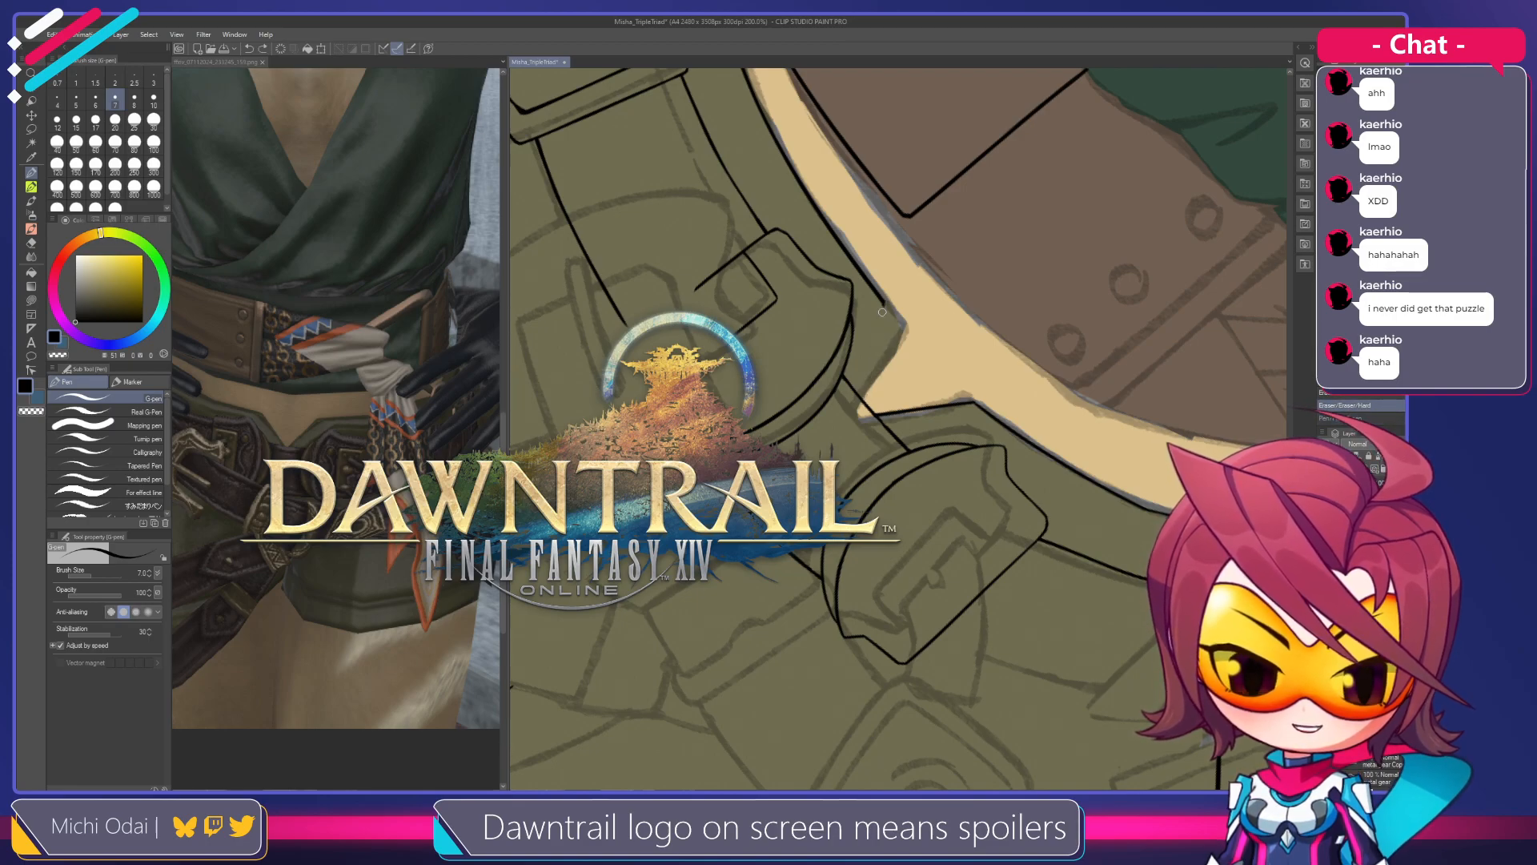
drag(884, 306, 861, 409)
Clean up the line ends around the tip and left-hand edge of the shorts' front opening and save the drawing
key(r)
drag(938, 325, 848, 327)
key(space)
drag(848, 327, 878, 340)
key(e)
drag(895, 457, 887, 456)
key(p)
key(e)
key(p)
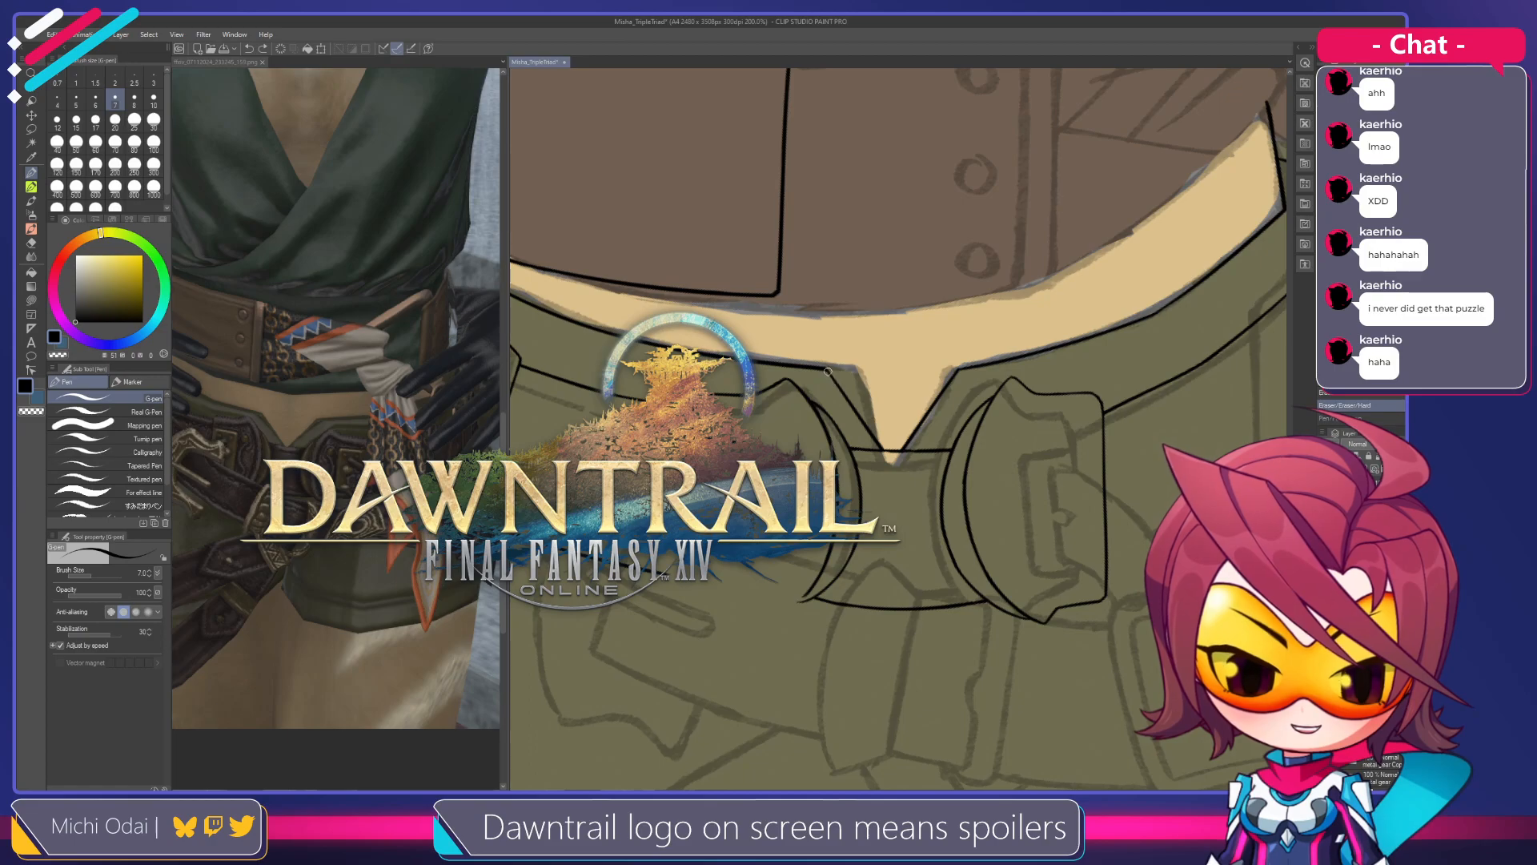
drag(924, 392, 878, 391)
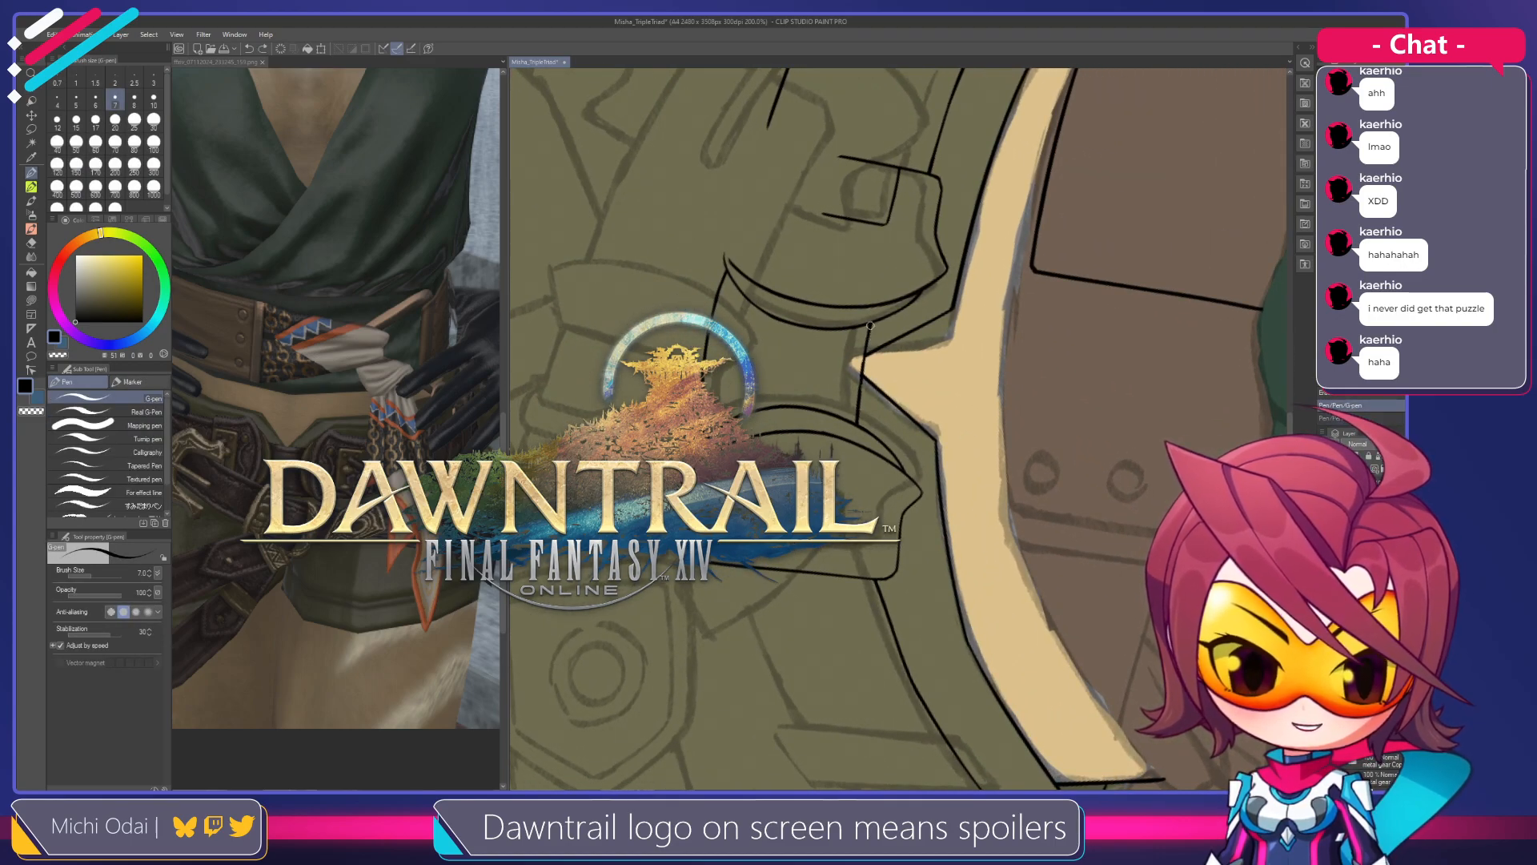
drag(879, 349, 957, 302)
key(ctrl+s)
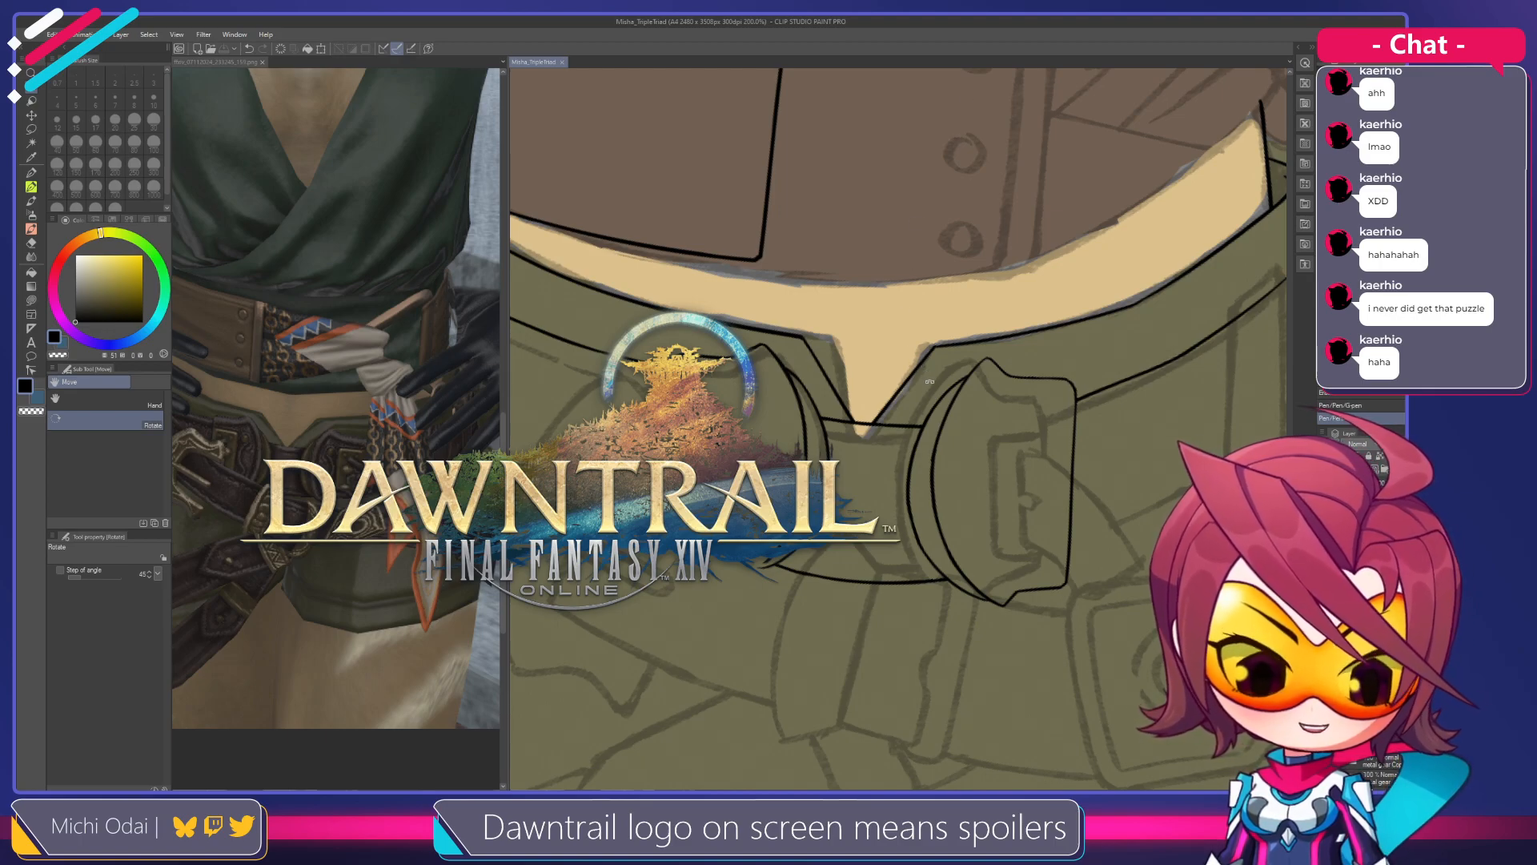
mouse_move(1007, 314)
mouse_down()
mouse_move(1026, 265)
mouse_move(1011, 309)
mouse_up()
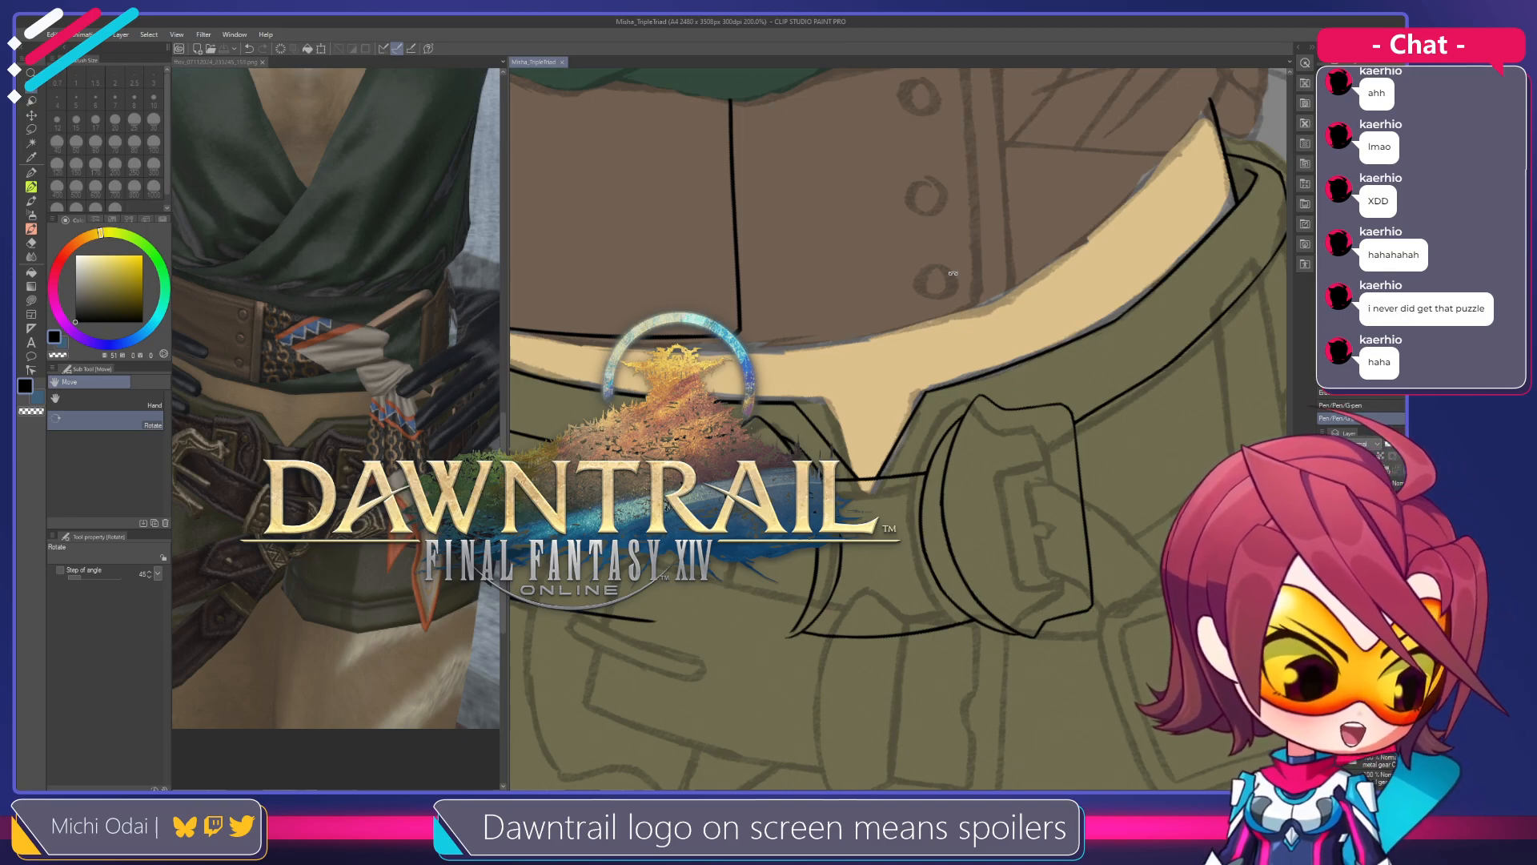
drag(1016, 353, 1111, 351)
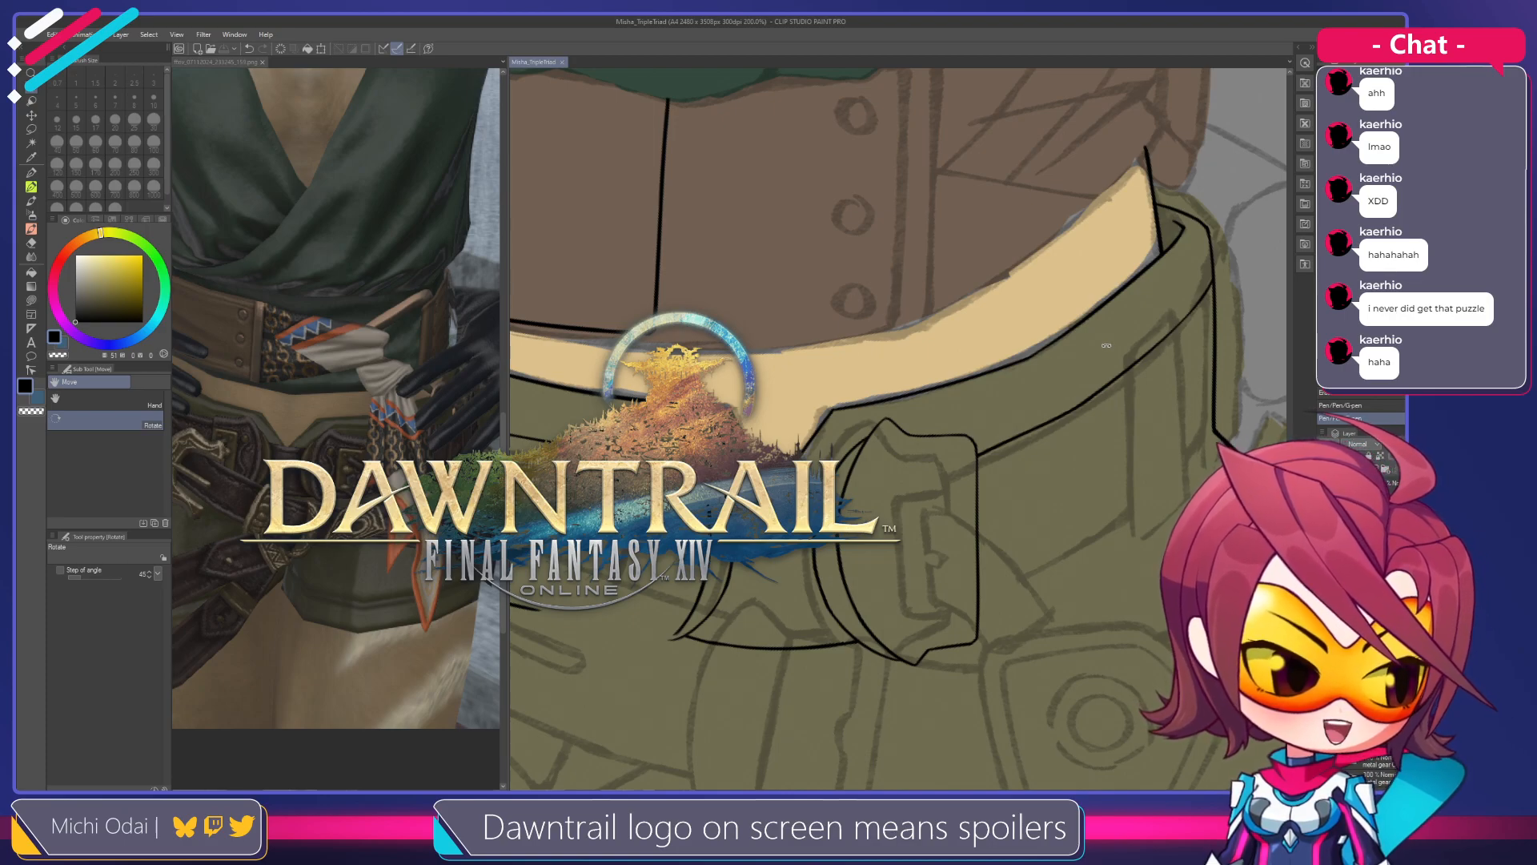
drag(1154, 340, 1114, 312)
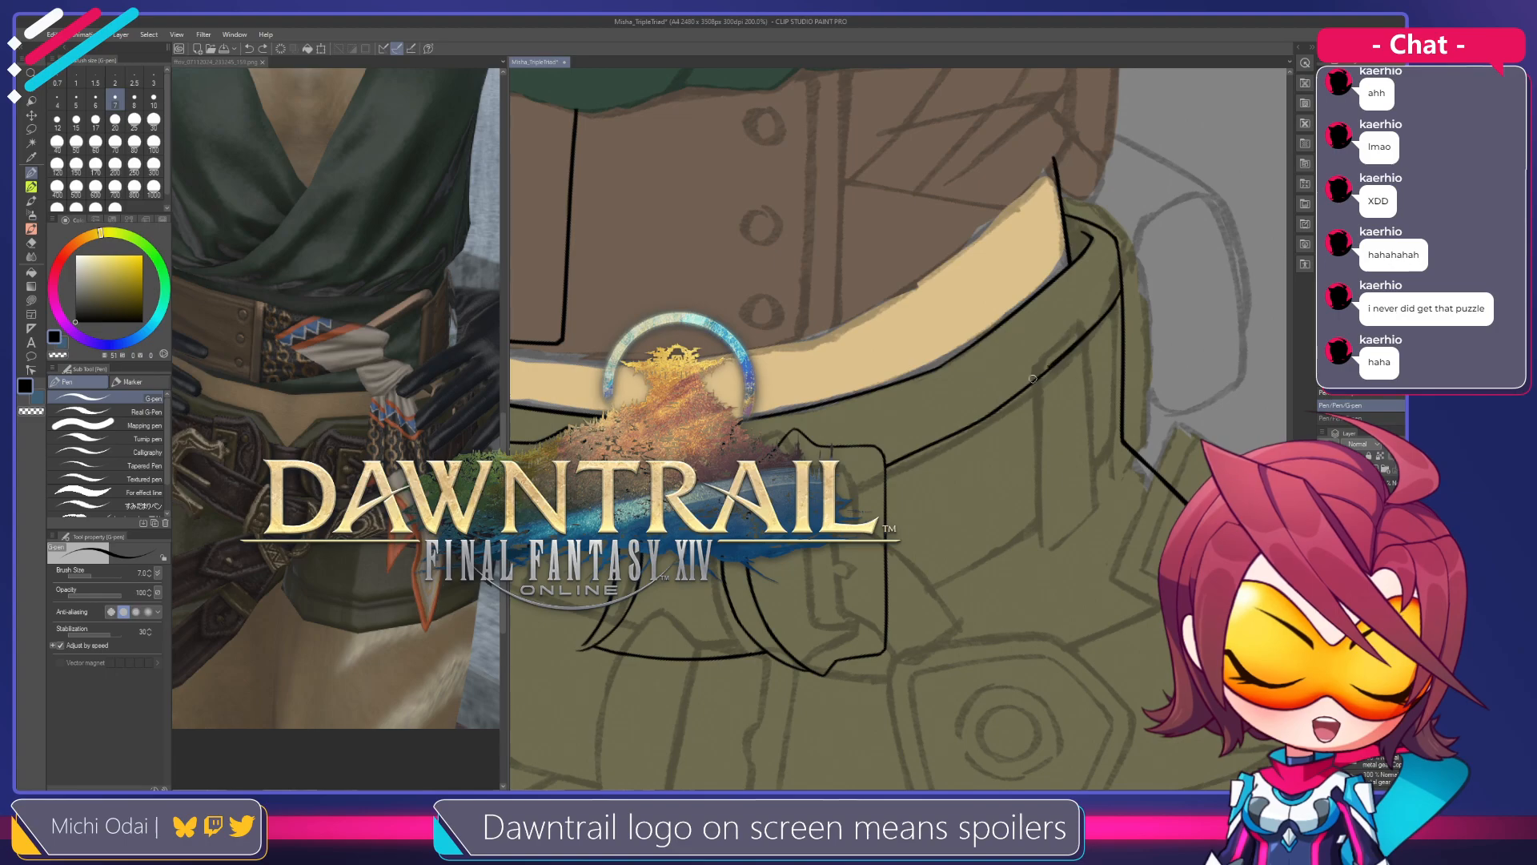
scroll(1113, 309, up, 1)
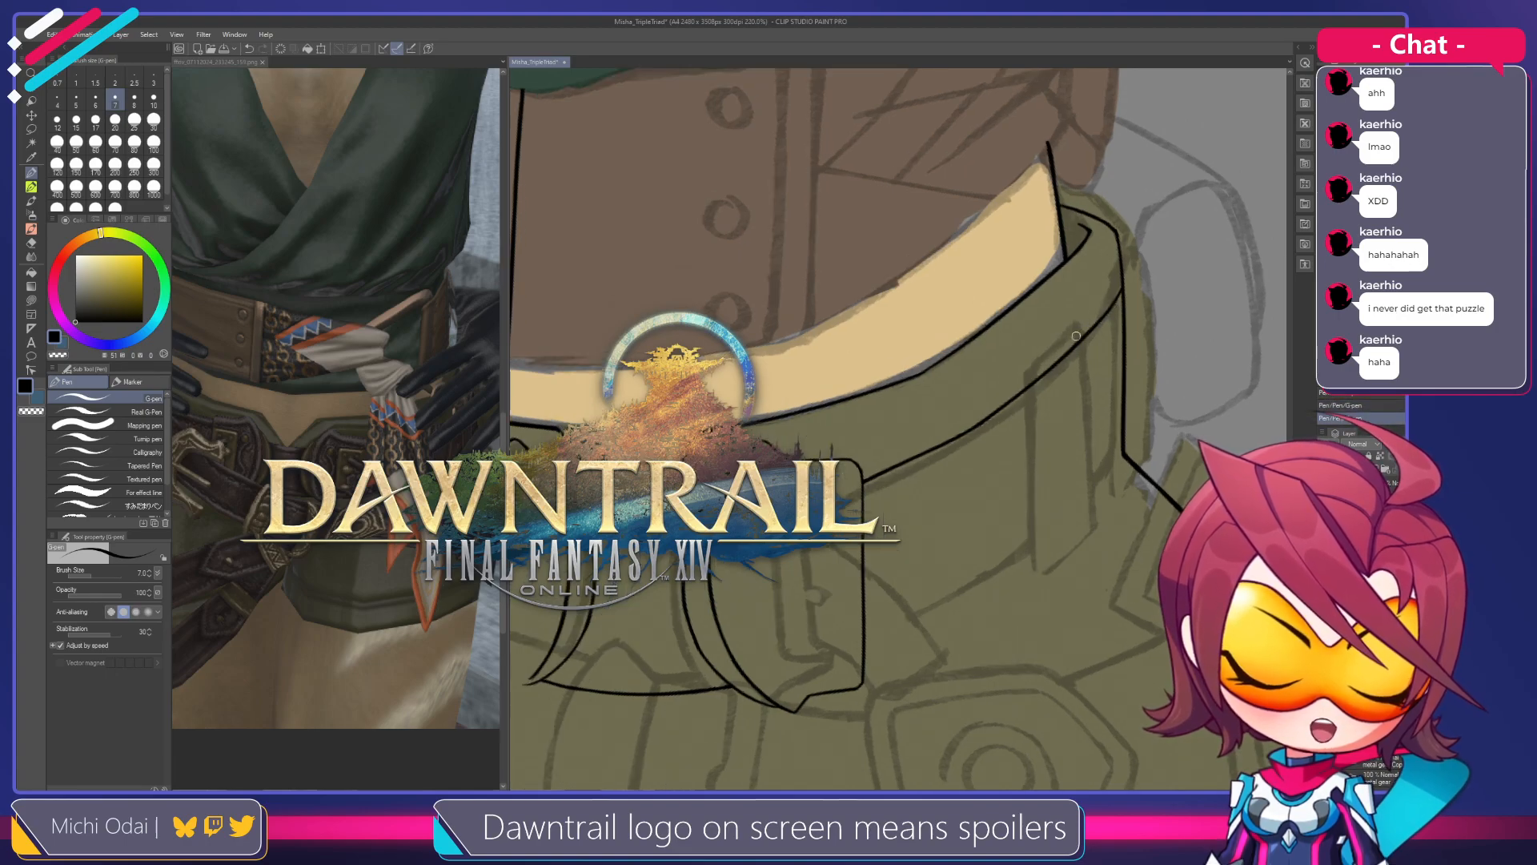
scroll(1110, 309, down, 2)
drag(1094, 360, 1133, 350)
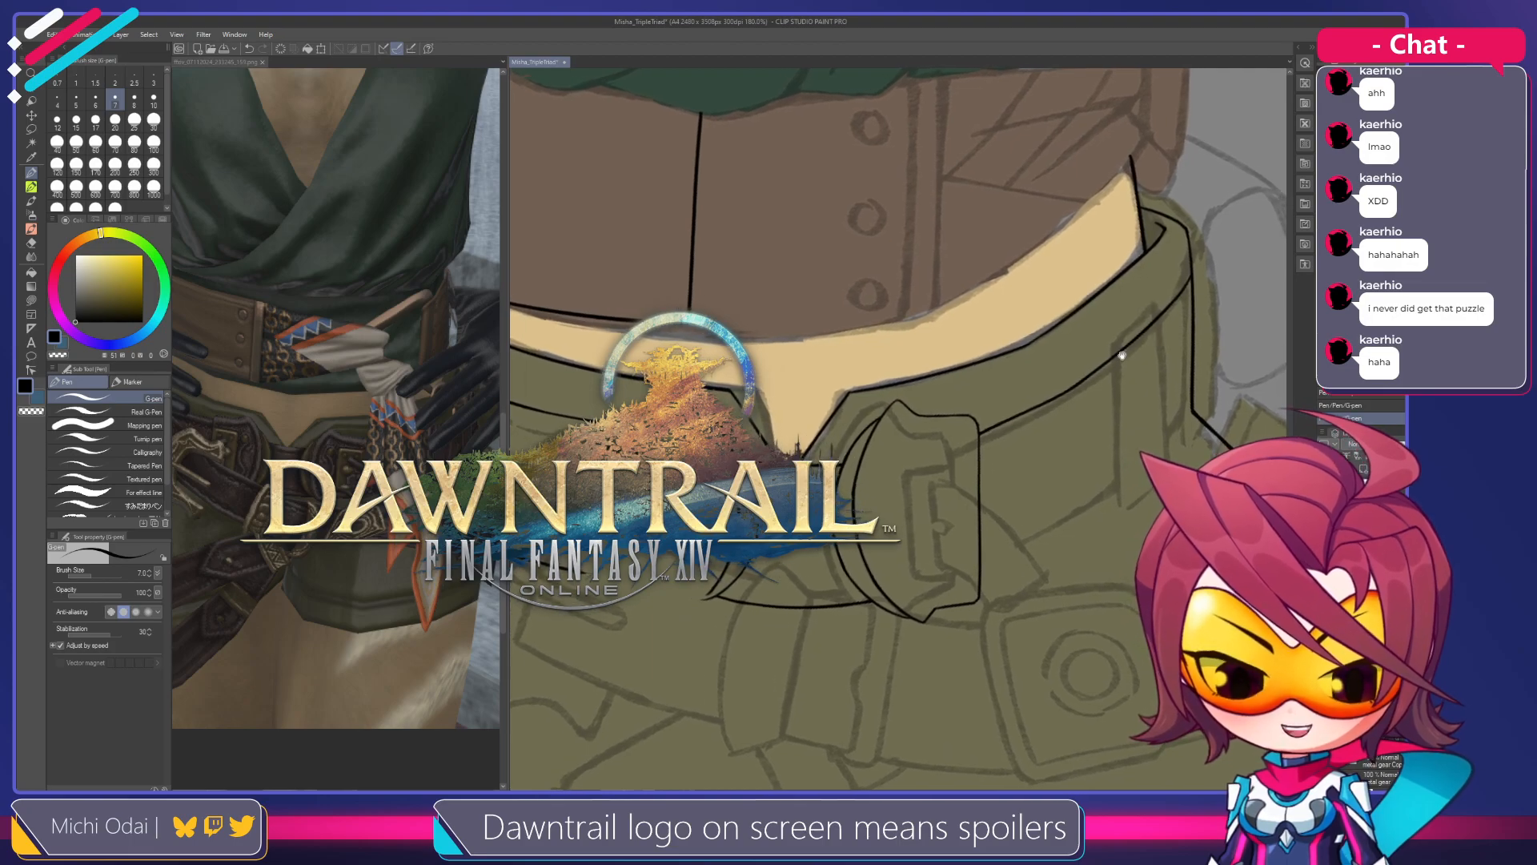
scroll(1005, 425, up, 1)
Erase and re-ink the end of the belt's upper edge where it meets the right-hand plate
key(e)
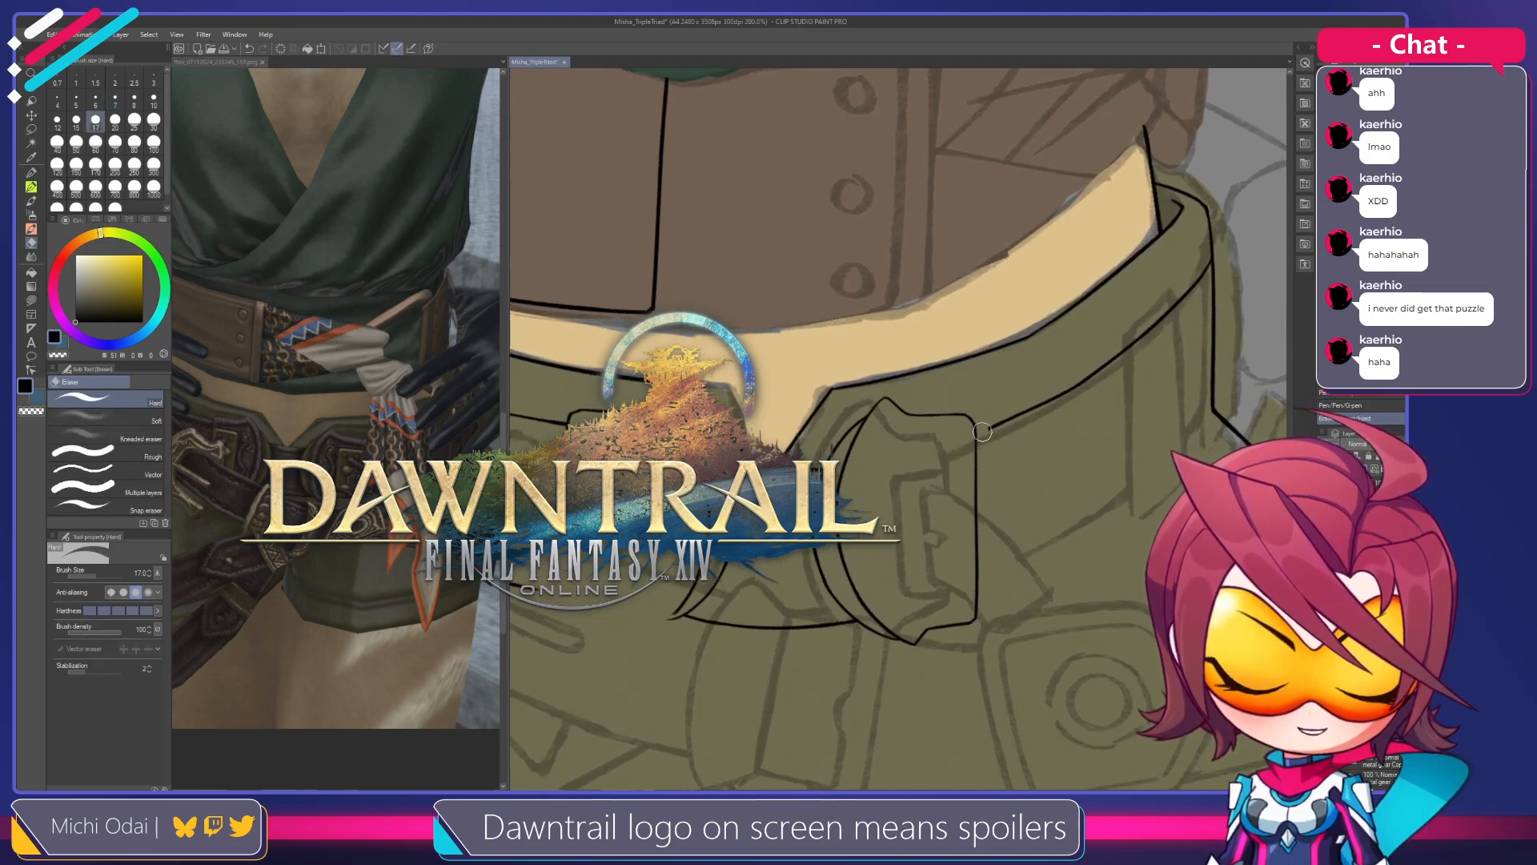
key(p)
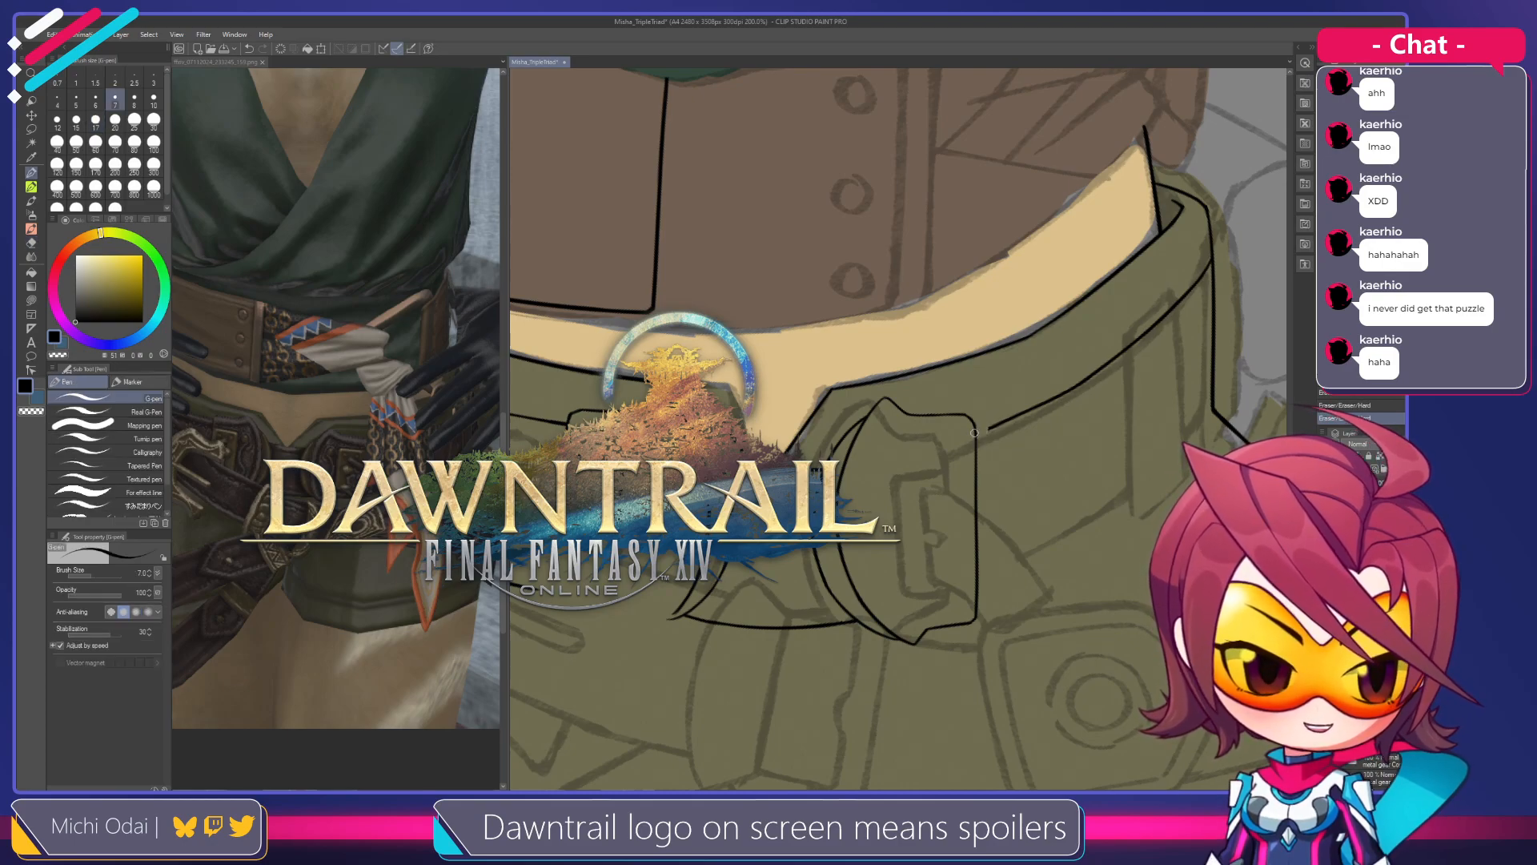
key(ctrl+z)
key(r)
drag(995, 432, 995, 410)
key(e)
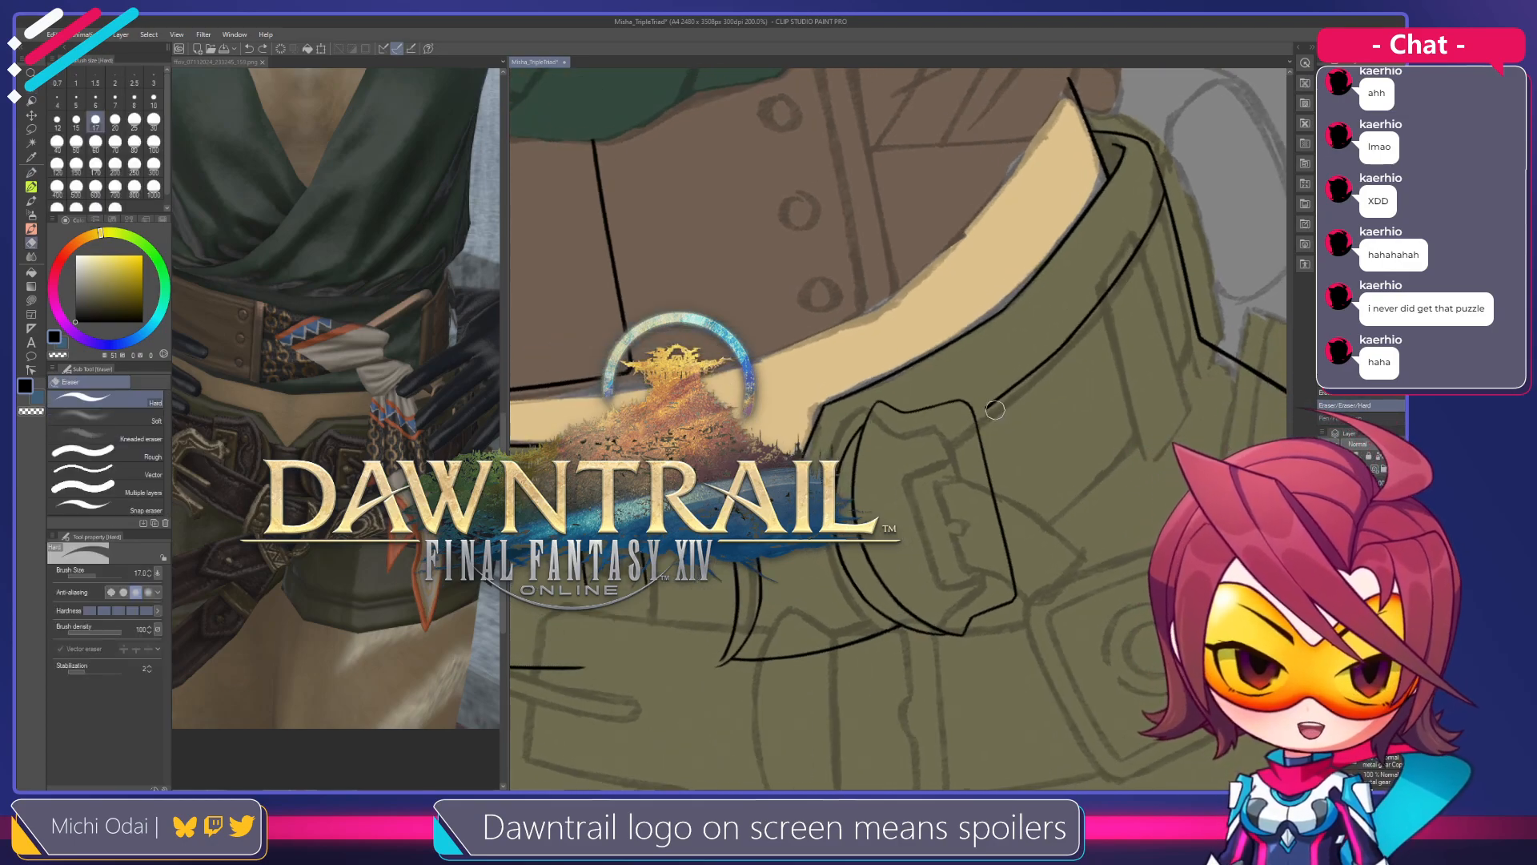
key(p)
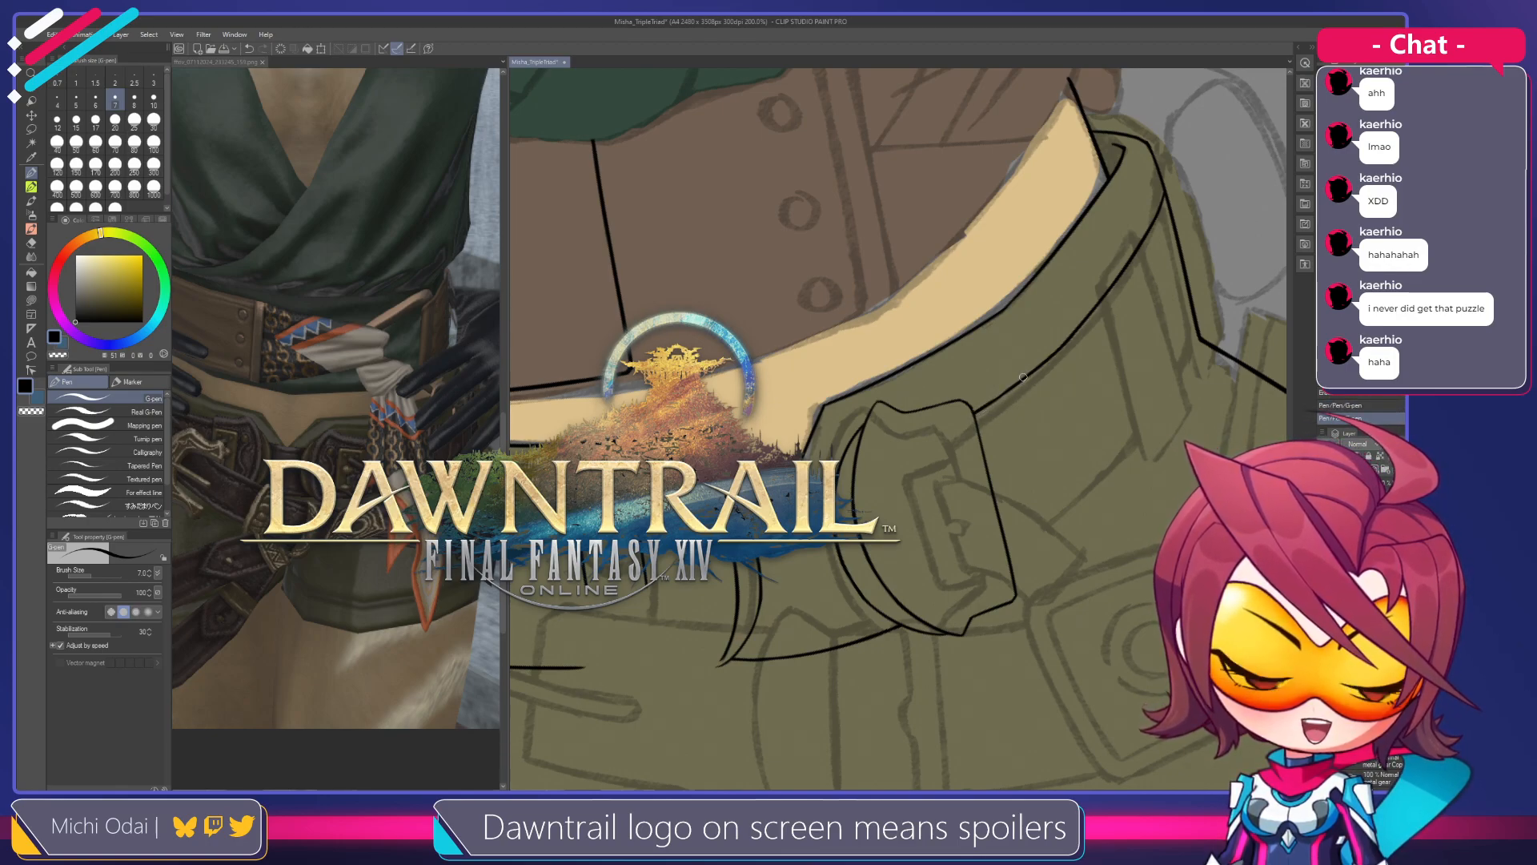
Lasso the right-hand plate's outline and try rotating and shifting it slightly with a free transform
key(shift+space)
drag(1084, 375, 997, 448)
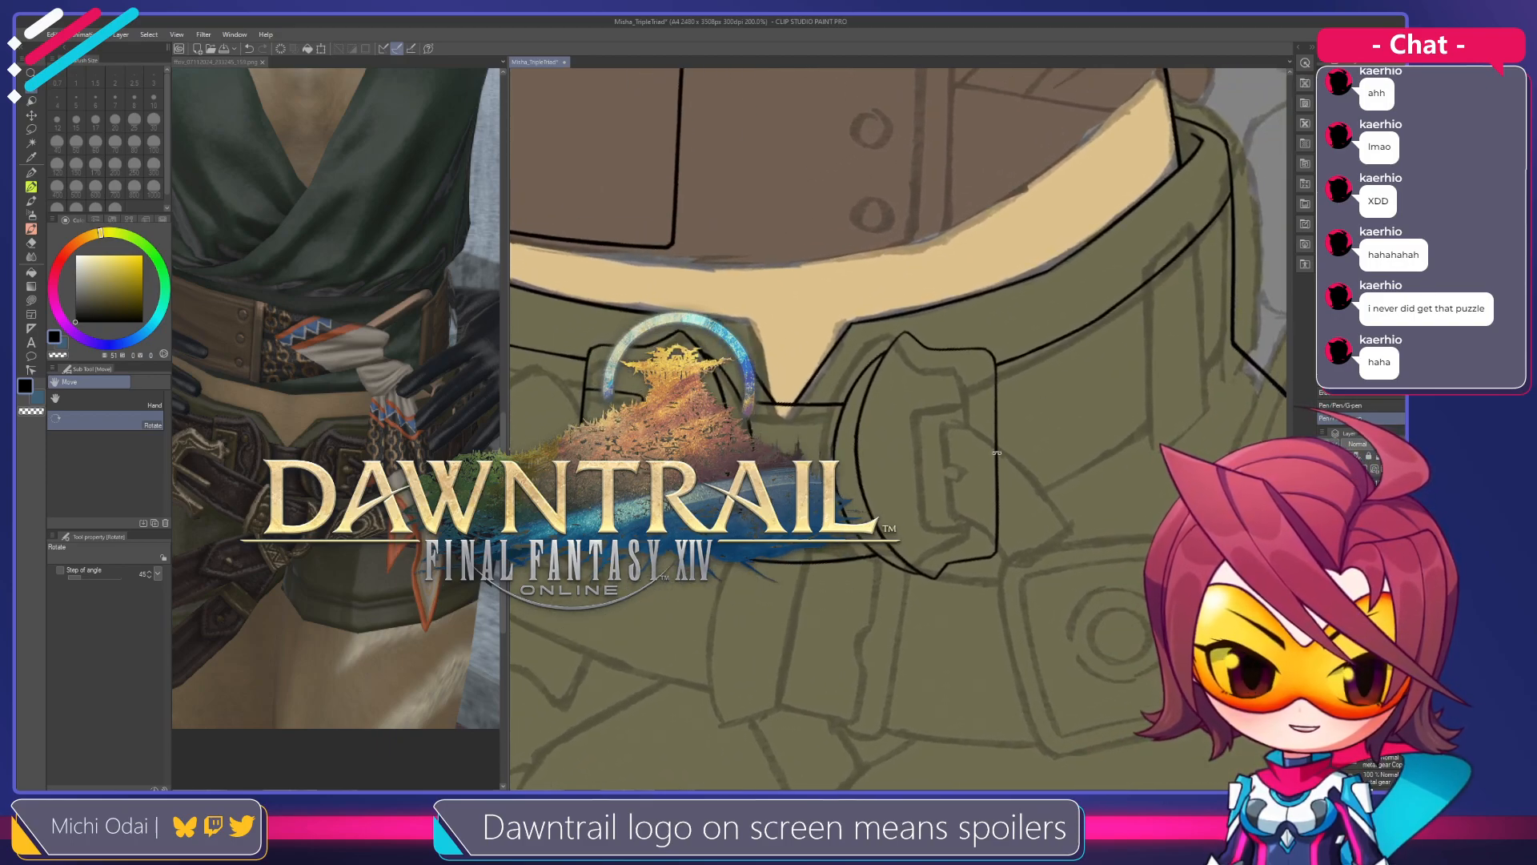
key(e)
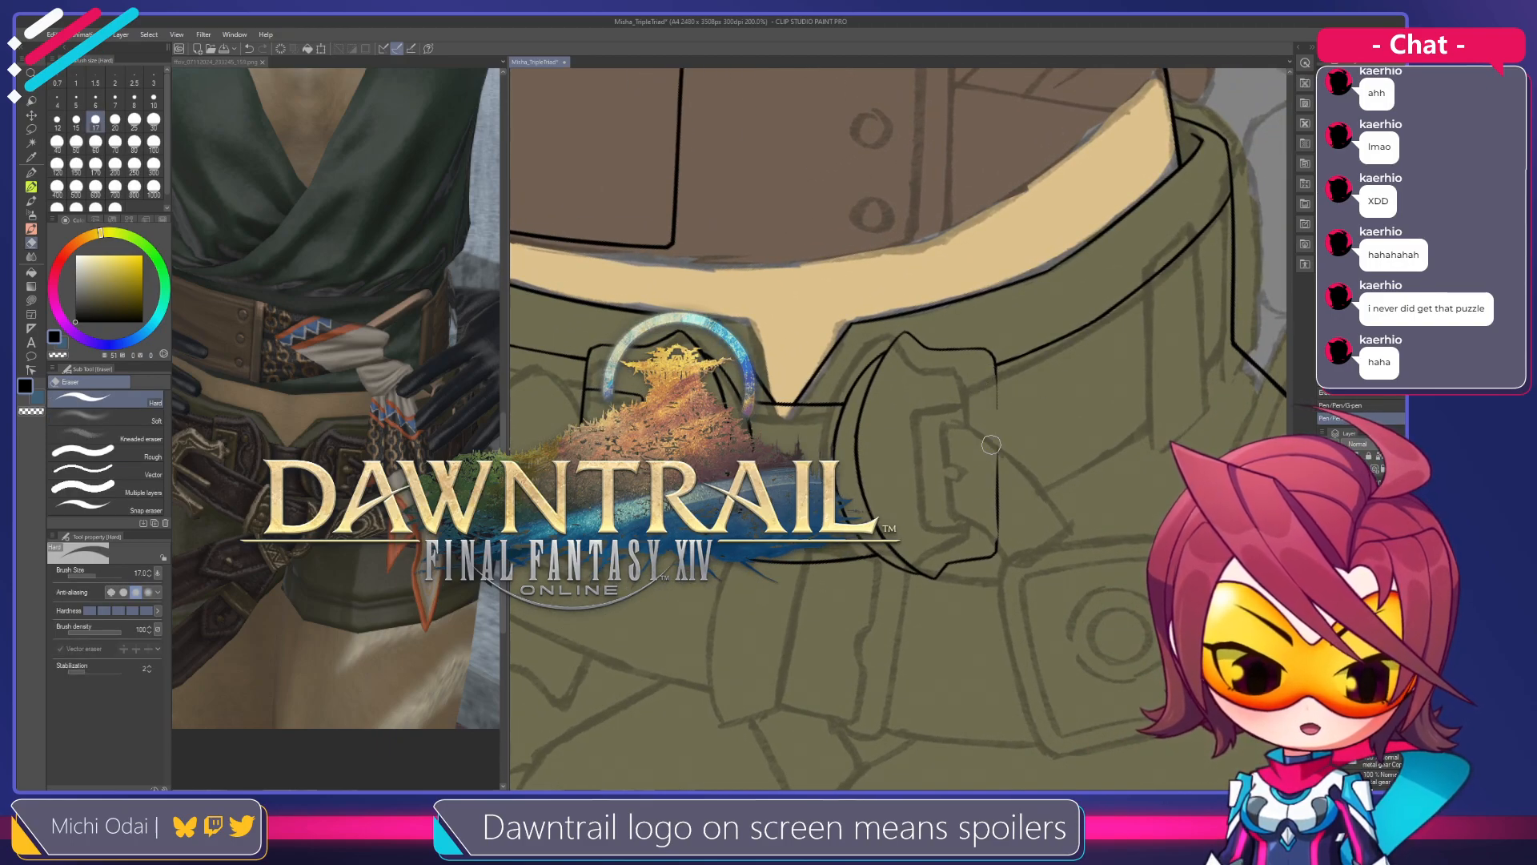
key(m)
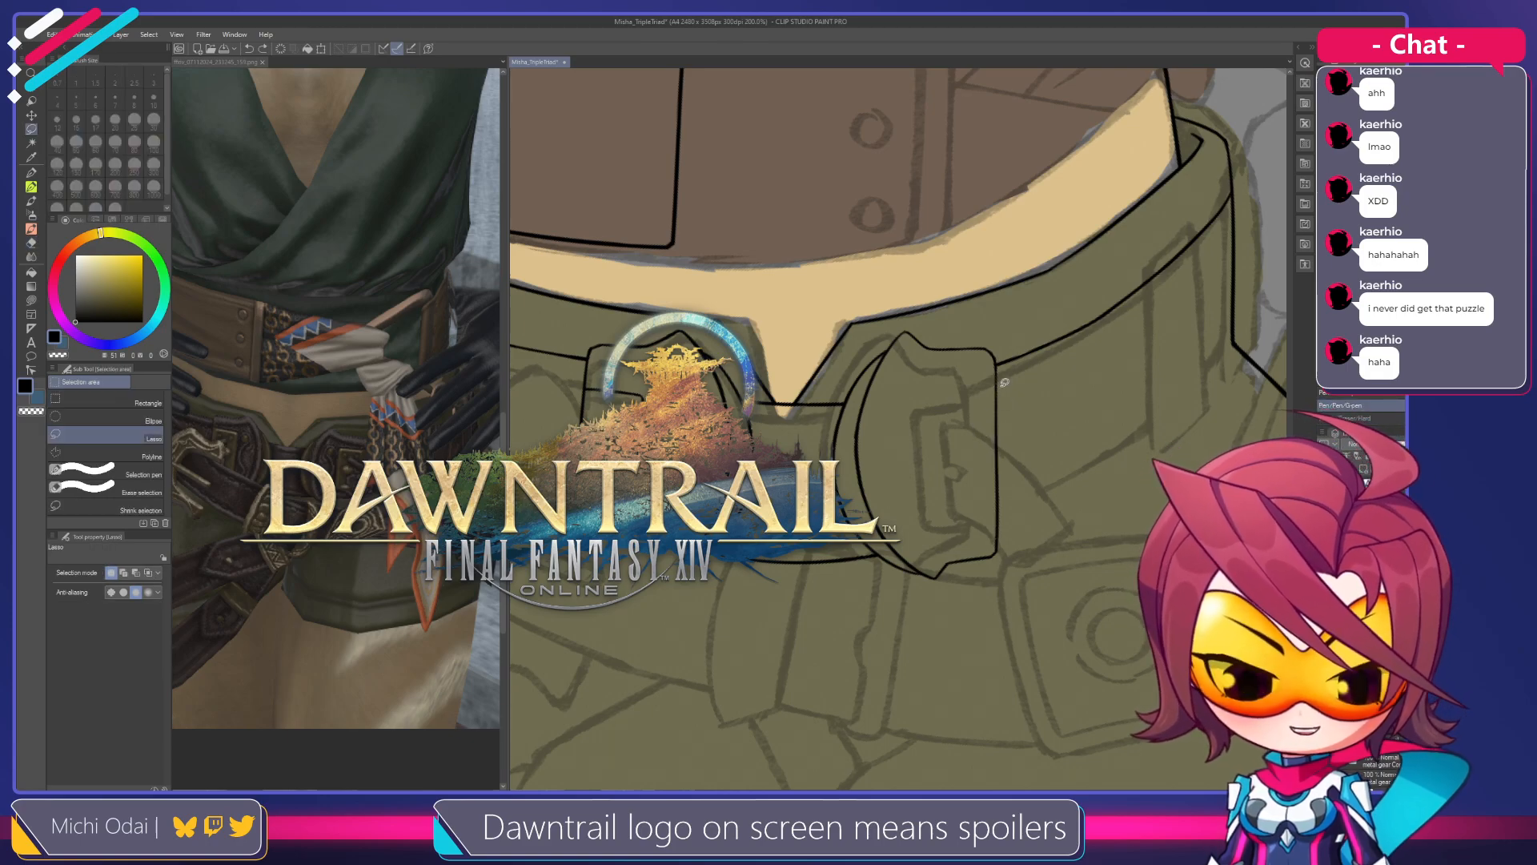
mouse_move(1001, 355)
mouse_down()
mouse_move(1017, 595)
mouse_move(978, 611)
mouse_move(890, 577)
mouse_move(855, 545)
mouse_up()
drag(823, 444, 867, 342)
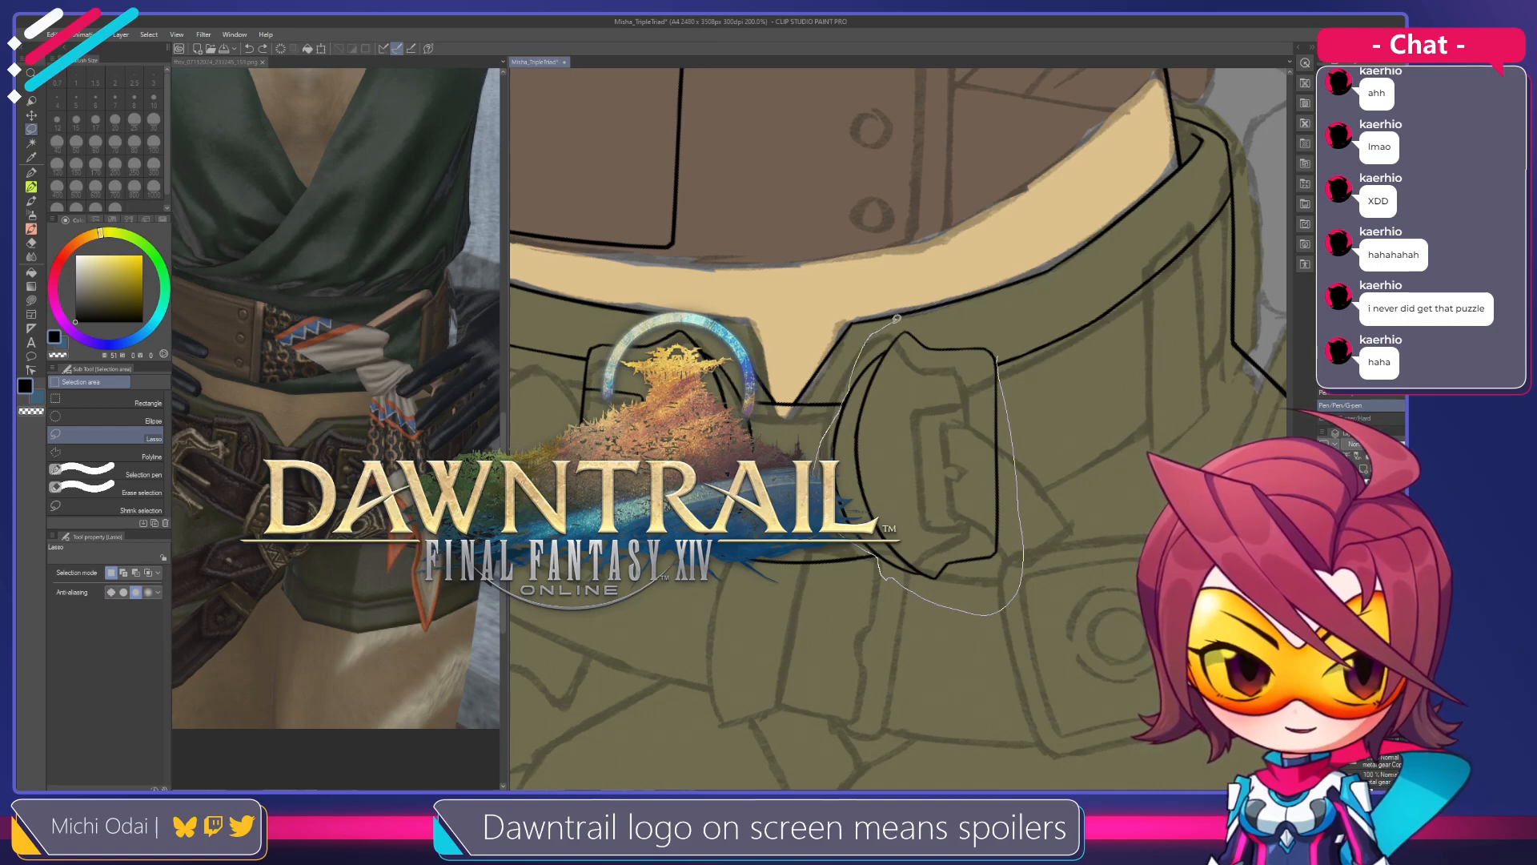
drag(996, 336, 997, 339)
key(ctrl+t)
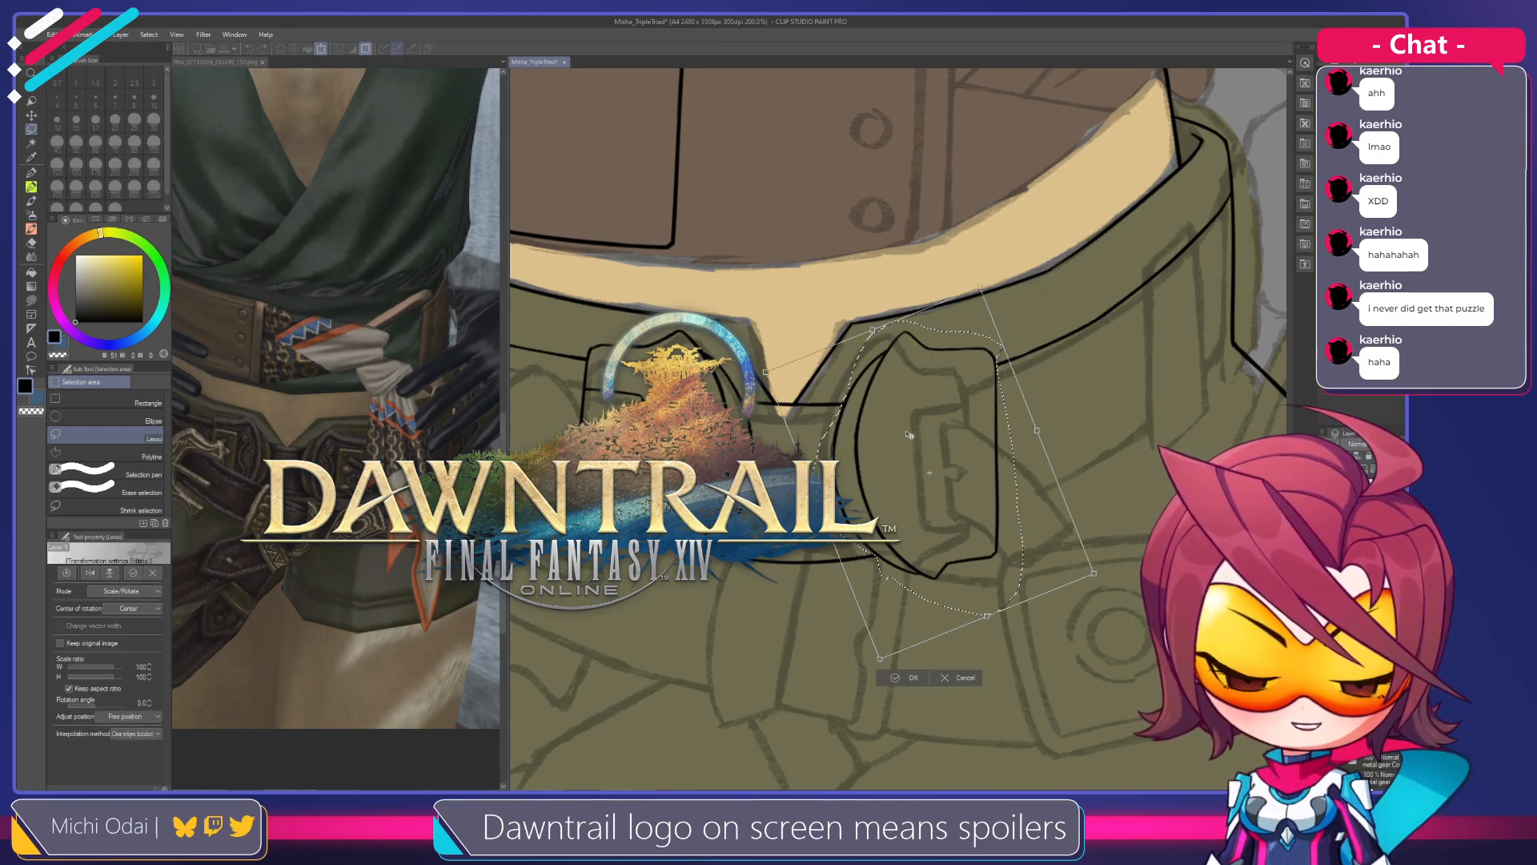
drag(1102, 325, 1092, 297)
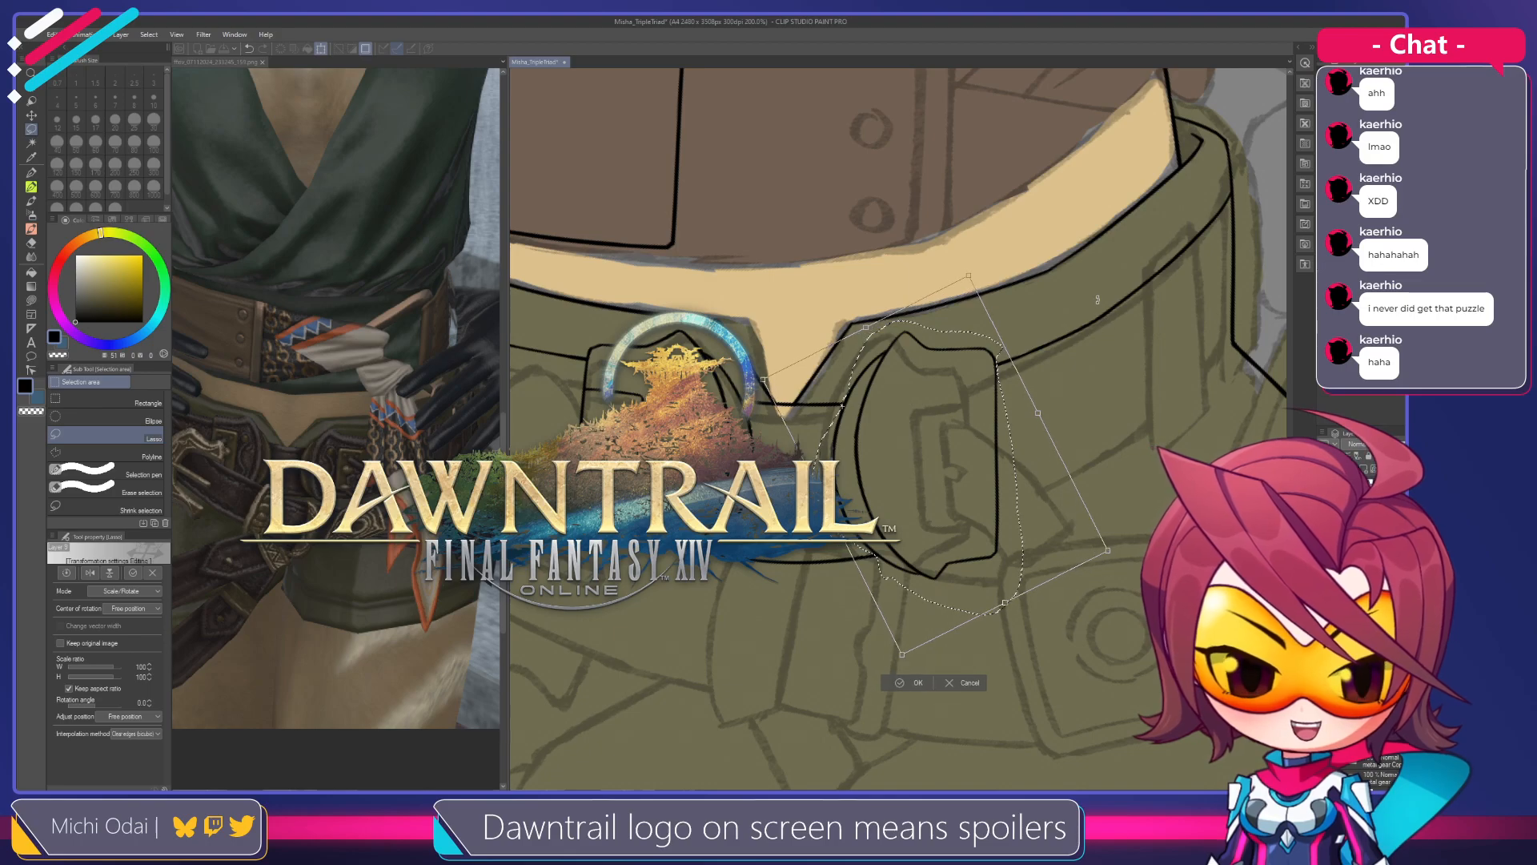
drag(968, 486, 971, 497)
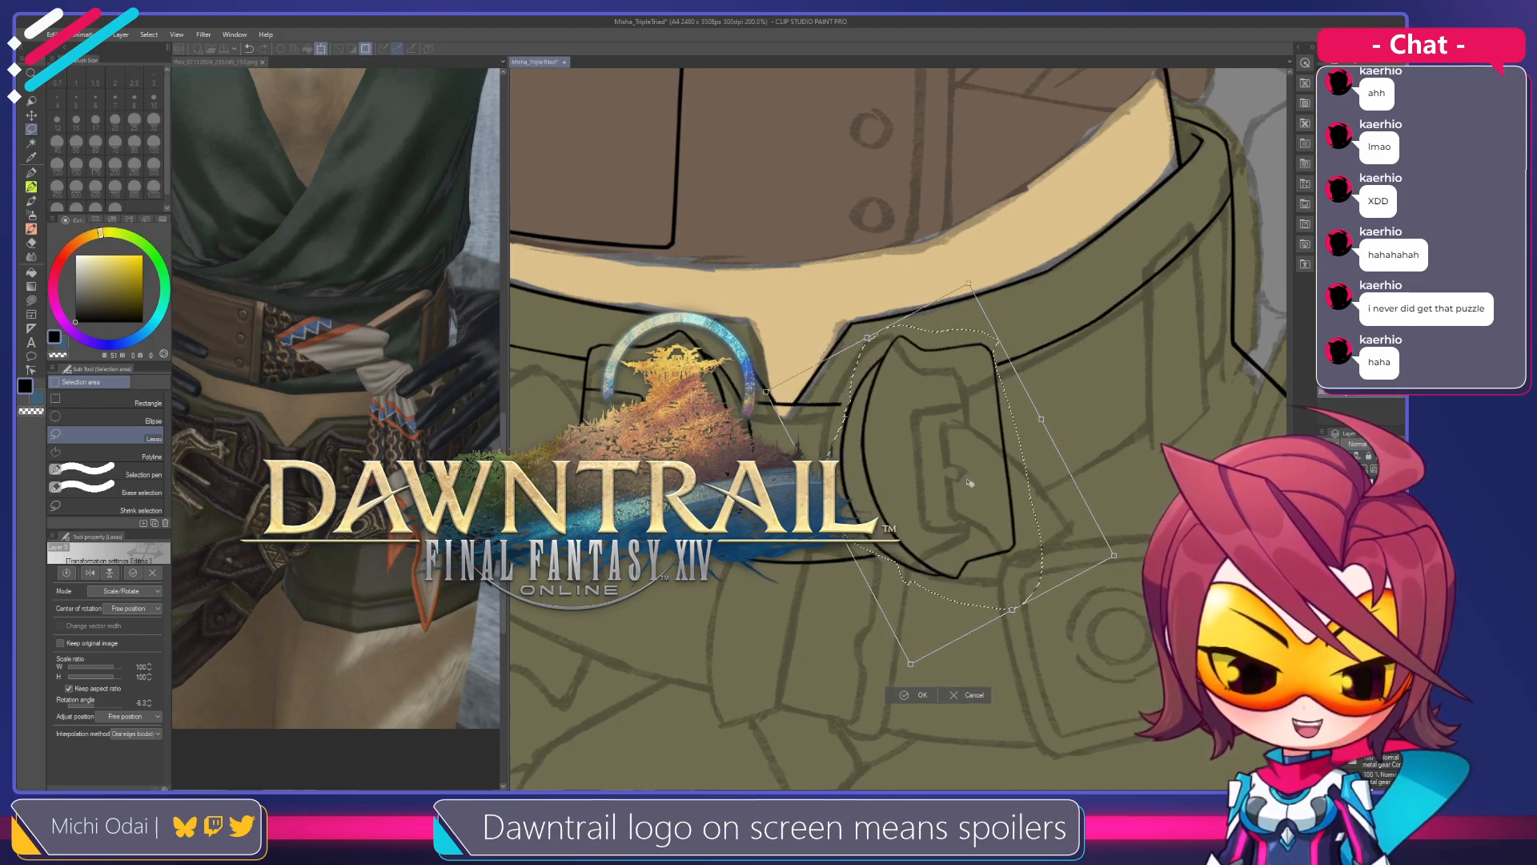
drag(1089, 410, 1092, 418)
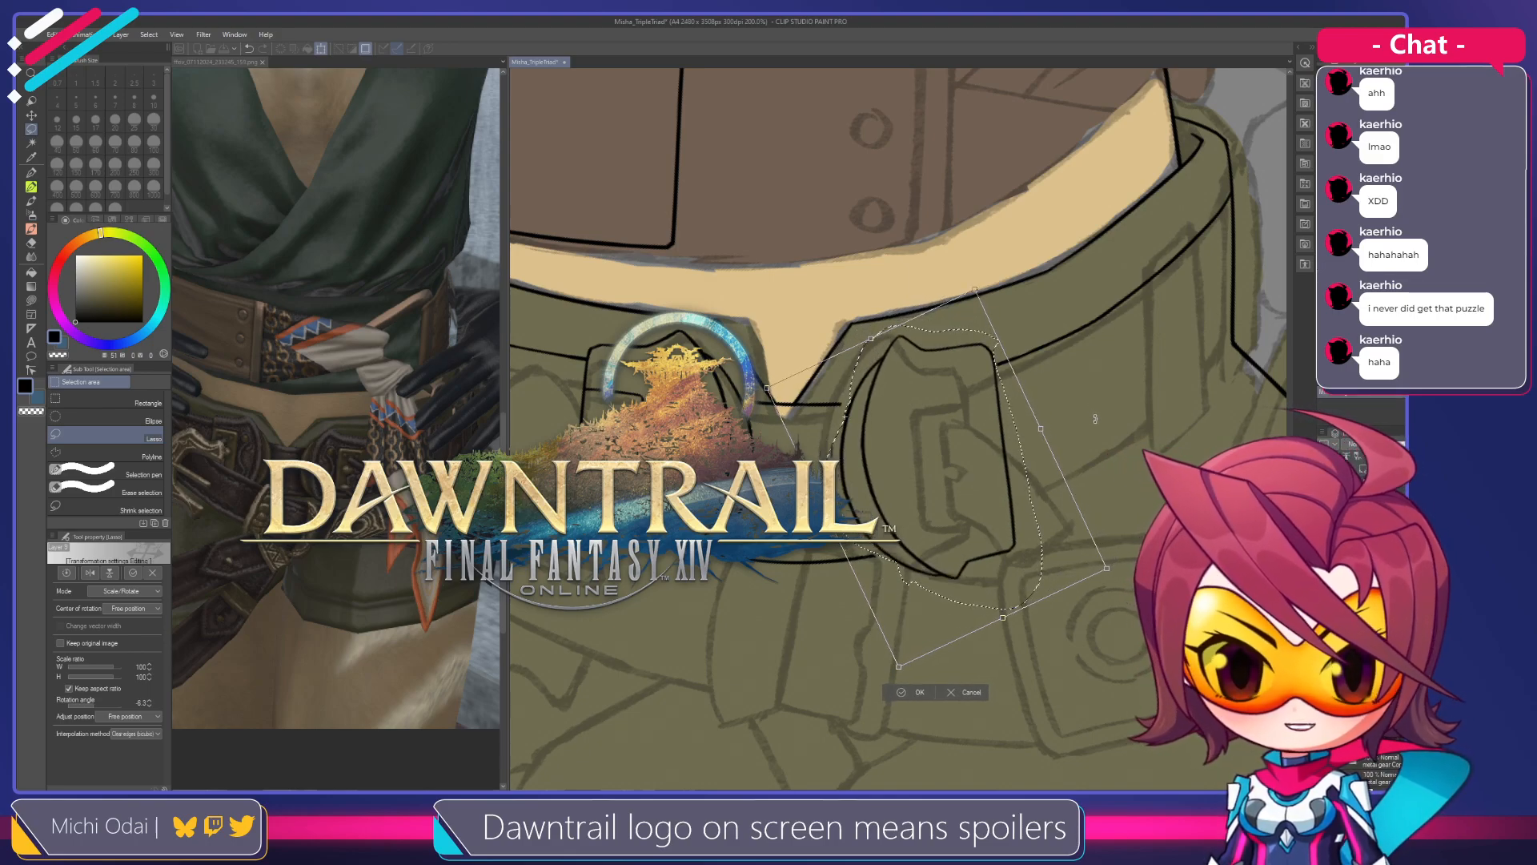
drag(985, 462, 987, 462)
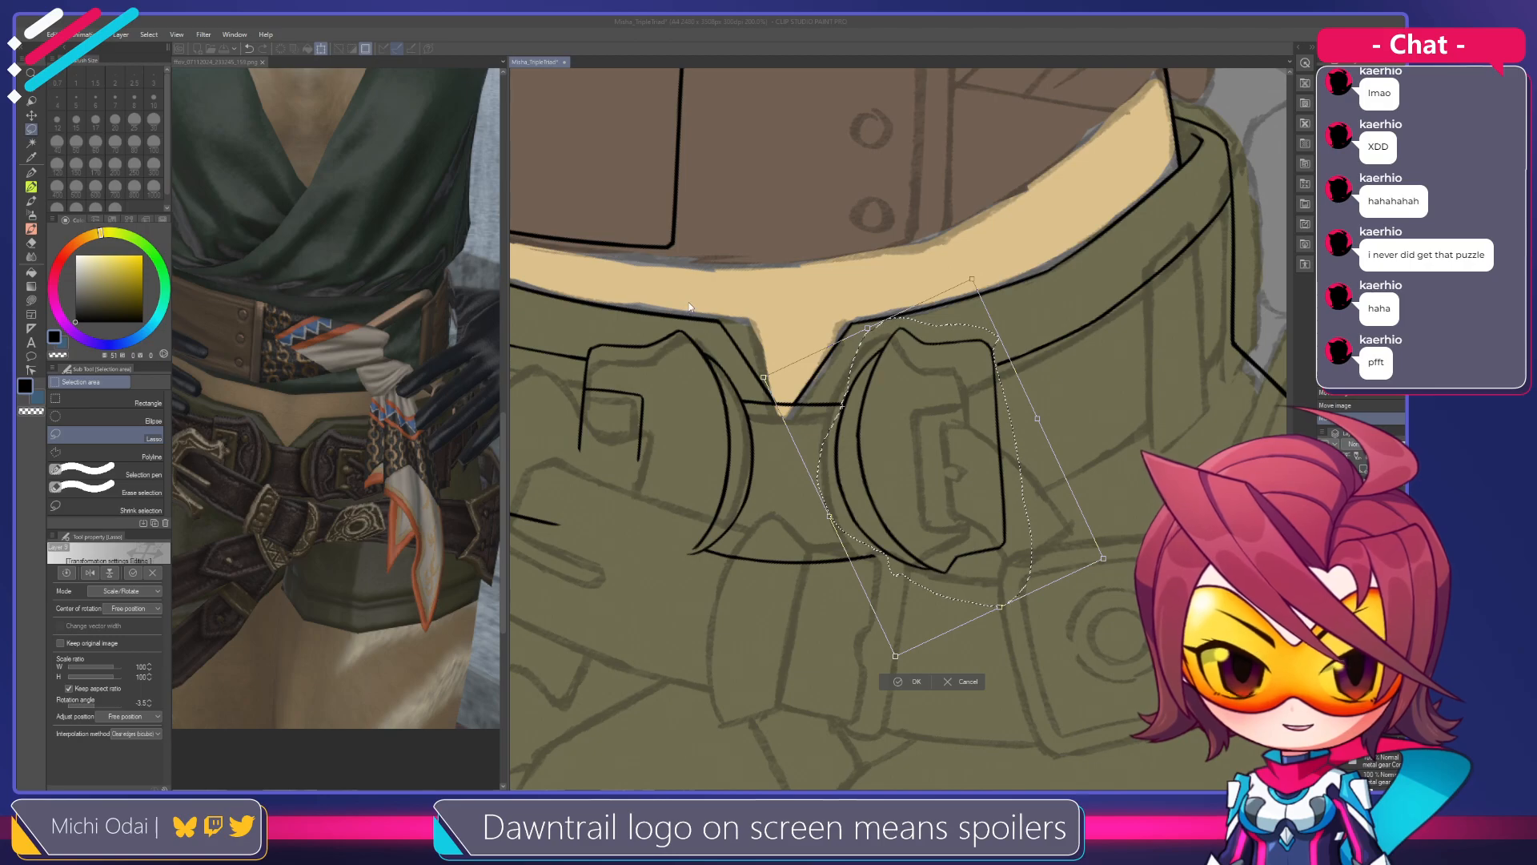
key(Return)
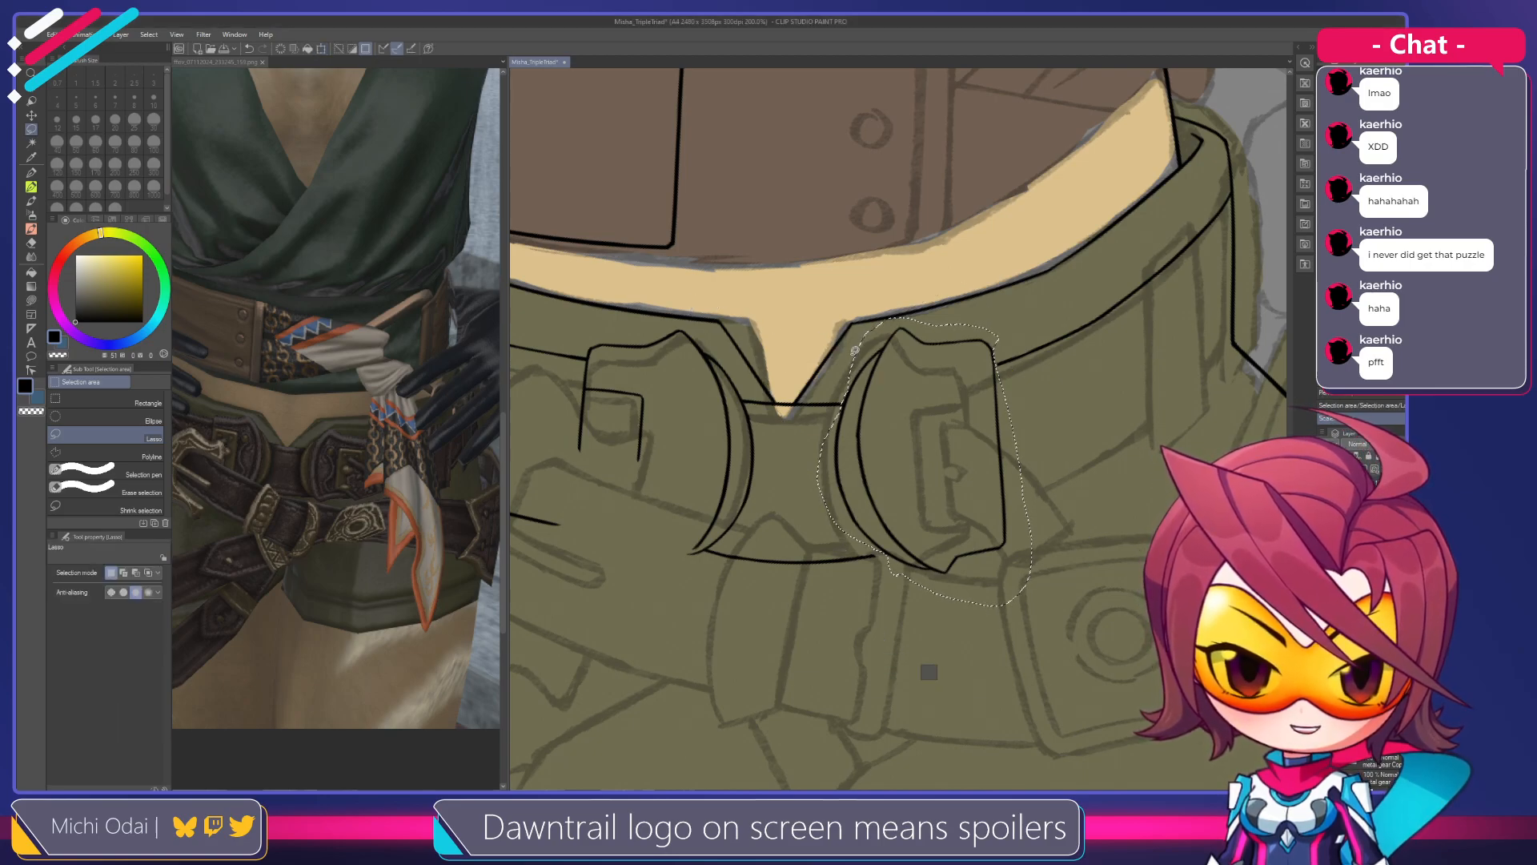
key(ctrl+d)
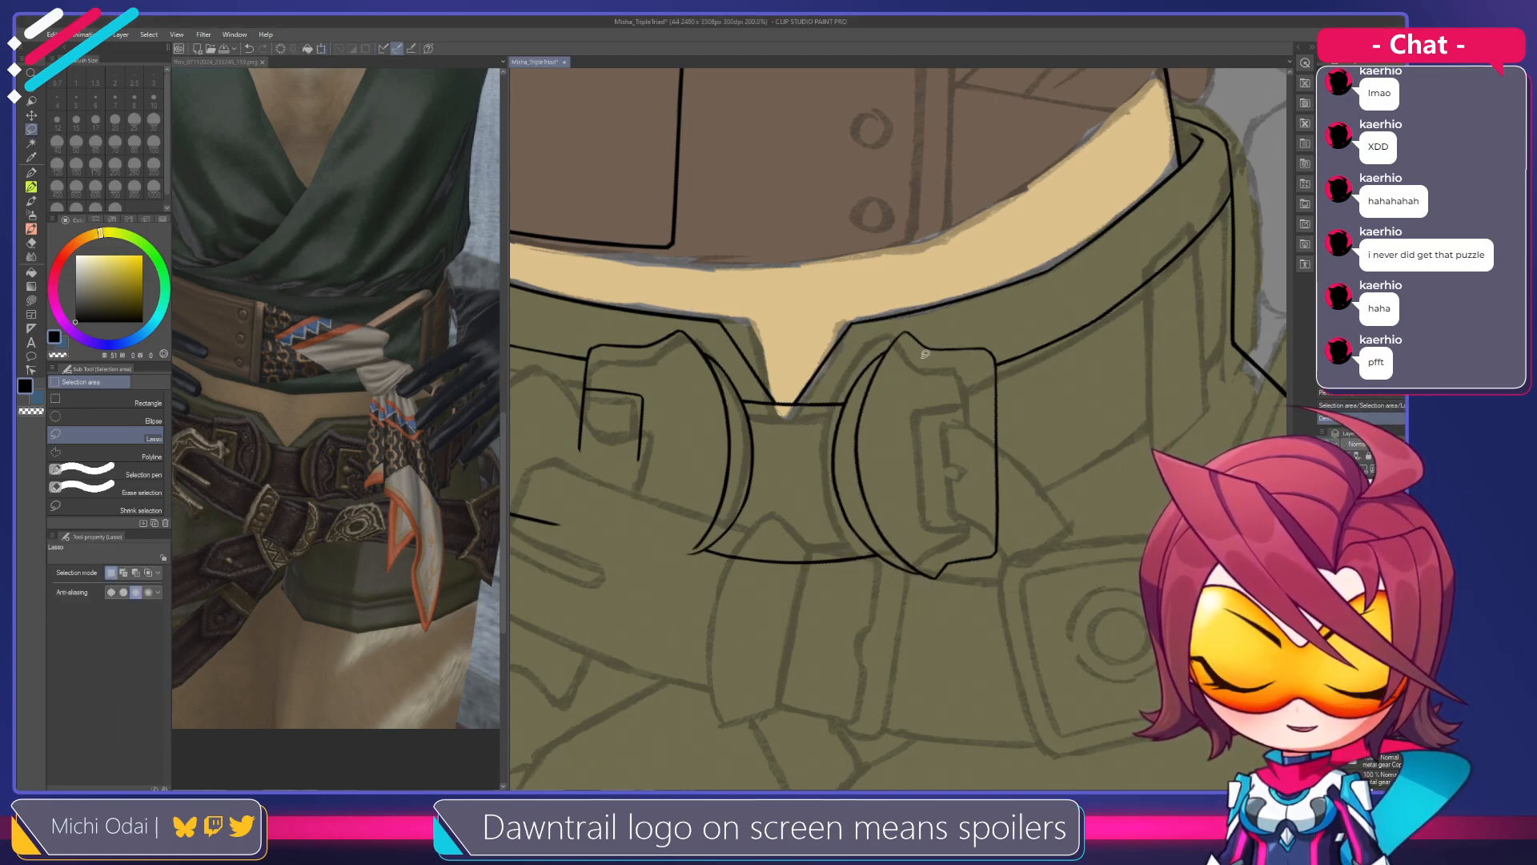
Save the drawing and try a first stroke for the belt's lower edge from the right hip toward the right-hand plate
key(p)
key(ctrl+s)
drag(1146, 375, 1067, 365)
drag(1148, 332, 929, 504)
key(ctrl+z)
key(ctrl+y)
key(ctrl+z)
key(ctrl+y)
key(ctrl+z)
Ink the belt's lower edge as a smooth curve from the right hip outline toward the right-hand plate
drag(975, 449, 1318, 386)
drag(1139, 411, 998, 440)
drag(1082, 399, 1002, 399)
drag(1174, 370, 1158, 323)
mouse_move(1197, 332)
mouse_down()
mouse_move(1139, 378)
mouse_move(1168, 366)
mouse_move(1075, 472)
mouse_up()
scroll(1140, 386, up, 1)
key(ctrl+z)
drag(1211, 327, 1076, 465)
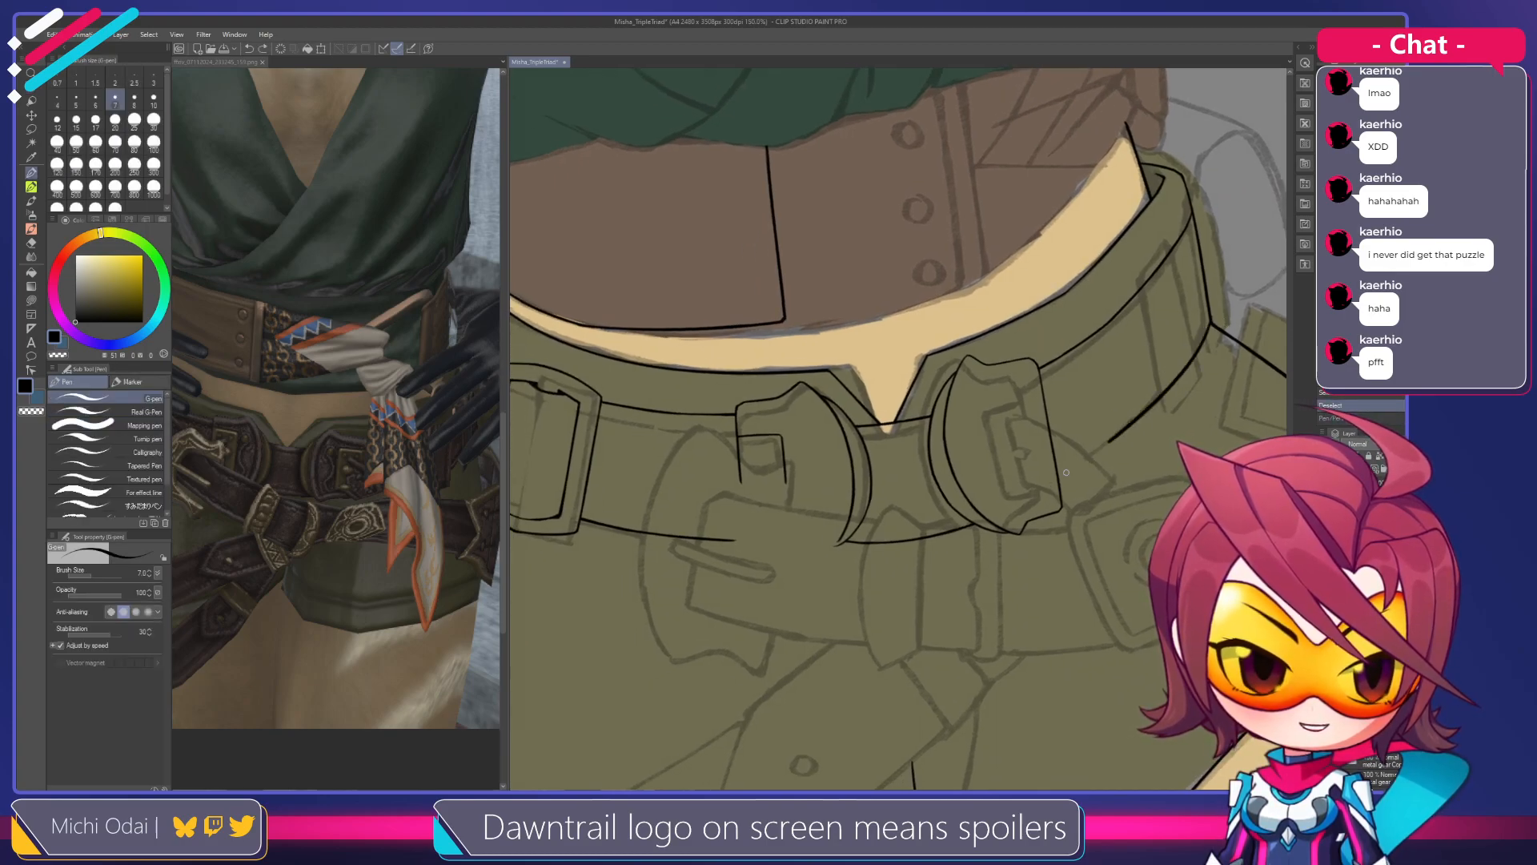
key(ctrl+z)
mouse_move(1211, 325)
mouse_down()
mouse_move(1181, 377)
mouse_move(1075, 470)
mouse_up()
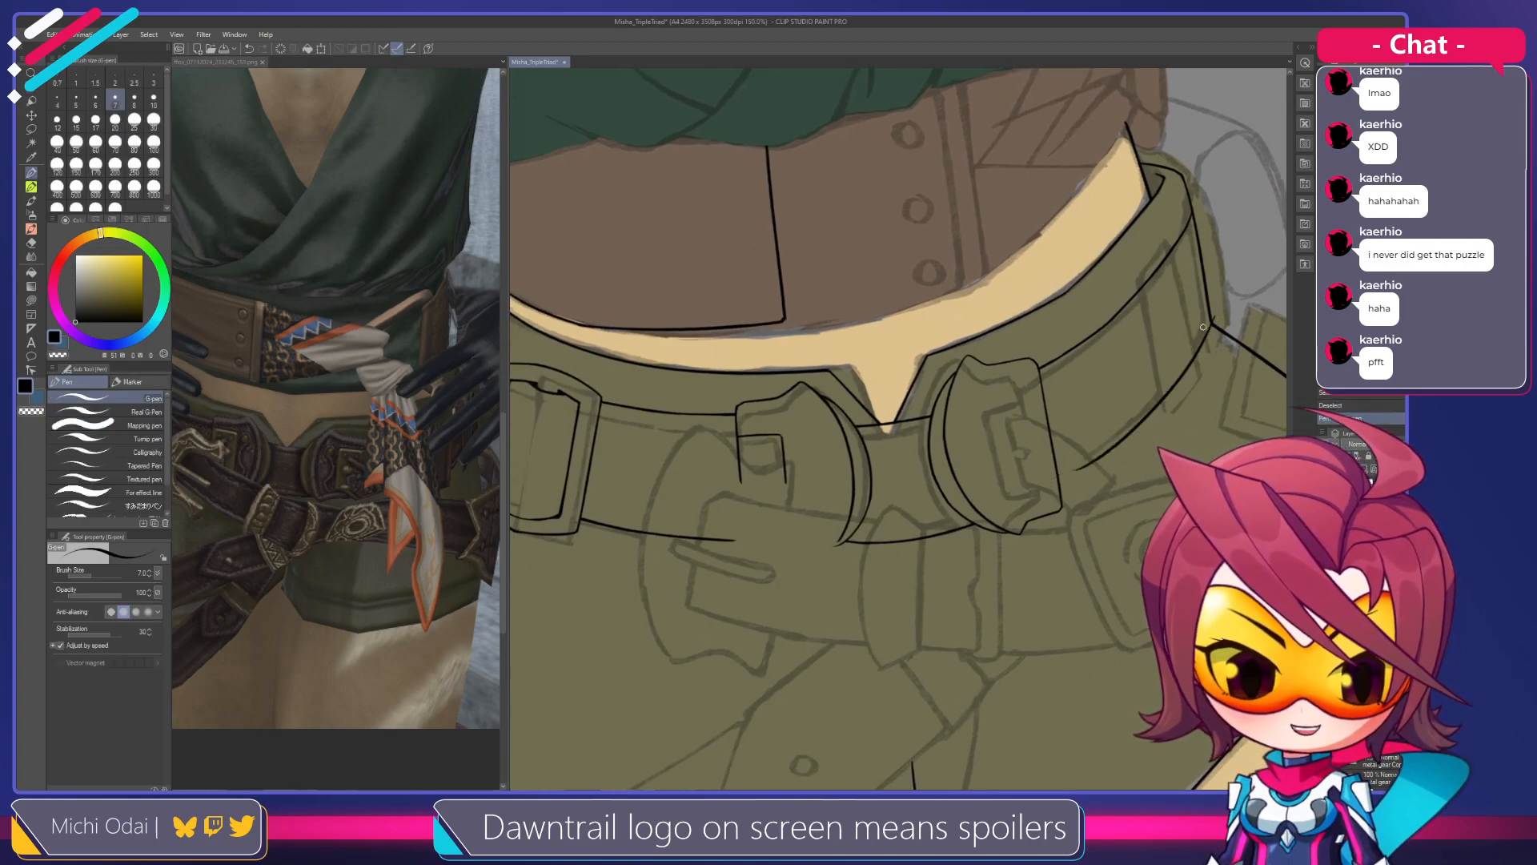
Rotate the canvas and extend the inner end of the belt's lower edge until it meets the right-hand plate
scroll(1188, 340, up, 4)
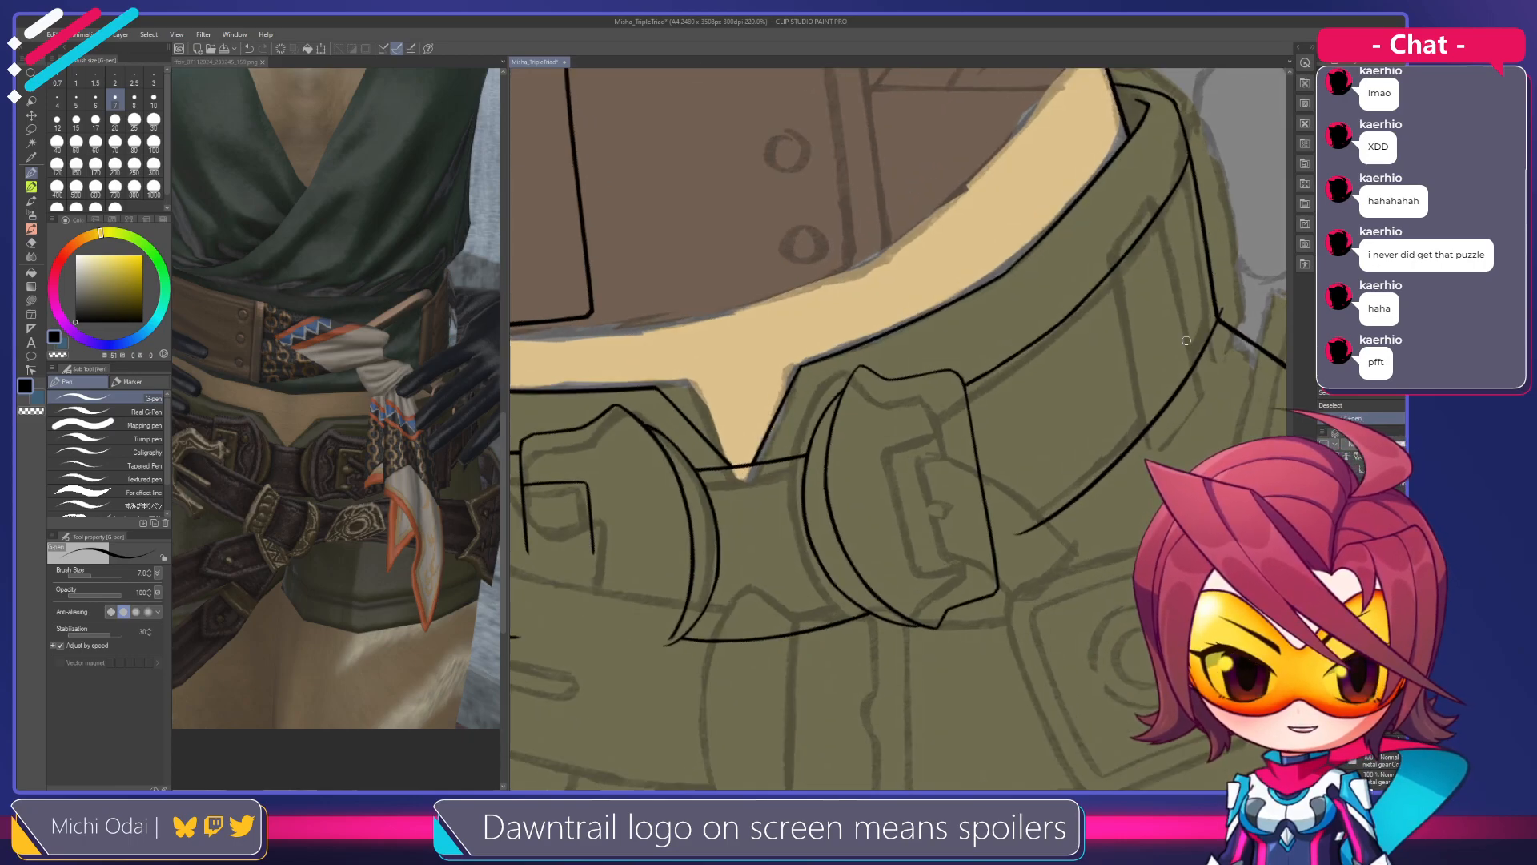
key(shift+space)
drag(1191, 374, 712, 457)
mouse_move(771, 399)
mouse_down()
mouse_move(870, 340)
mouse_move(815, 299)
mouse_move(796, 340)
mouse_up()
key(ctrl+z)
drag(836, 280, 790, 342)
key(ctrl+z)
key(ctrl+z)
drag(836, 280, 795, 345)
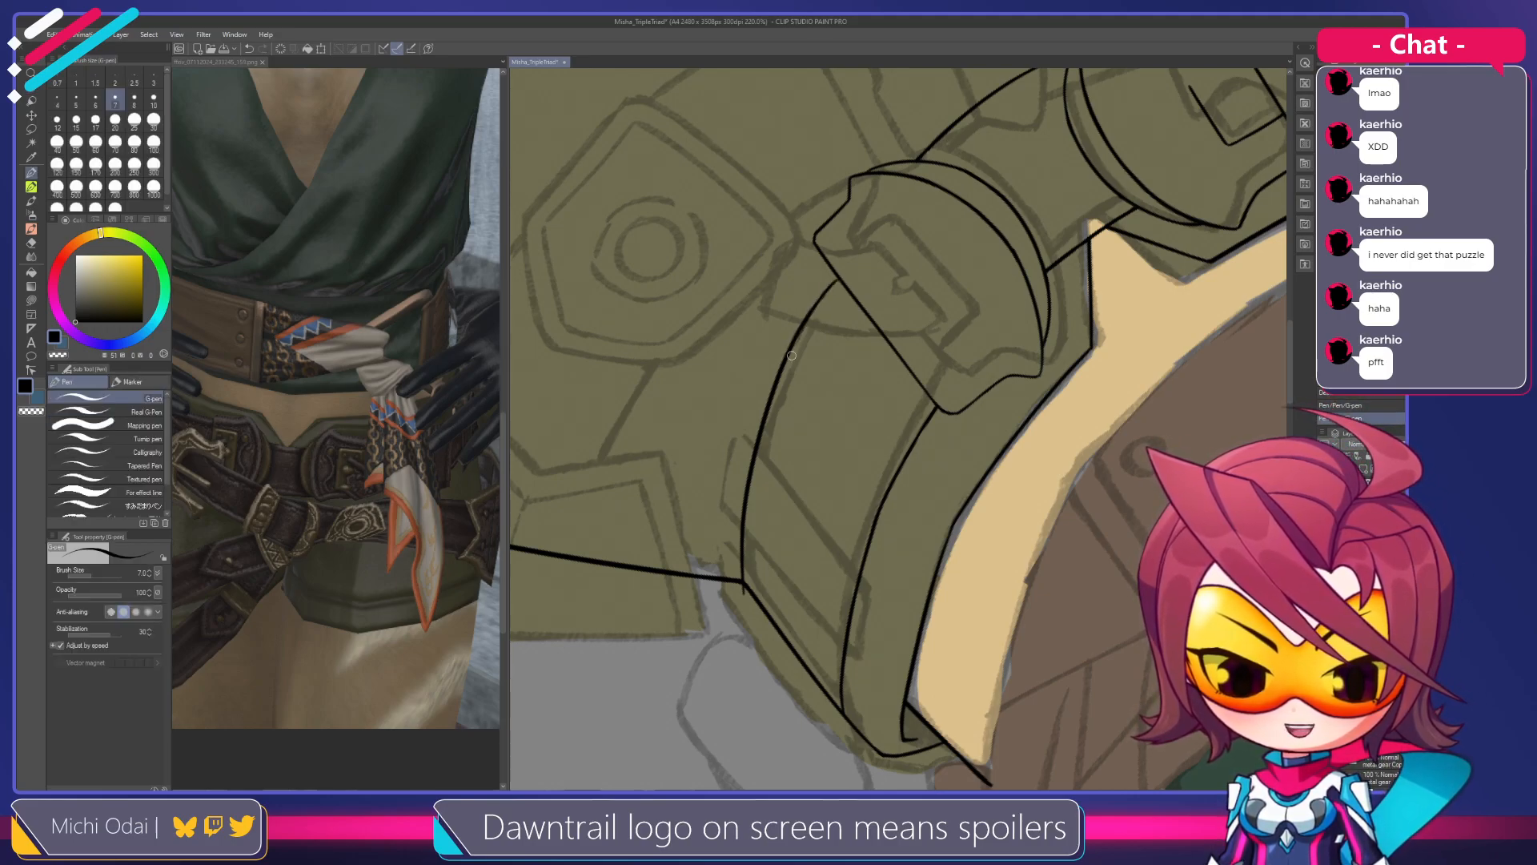
Try redrawing the inner end of the belt's lower edge where it meets the right-hand plate
key(ctrl+z)
mouse_move(835, 281)
mouse_down()
mouse_move(800, 332)
mouse_move(823, 295)
mouse_move(800, 328)
mouse_move(815, 305)
mouse_up()
key(ctrl+z)
key(e)
key(p)
key(ctrl+z)
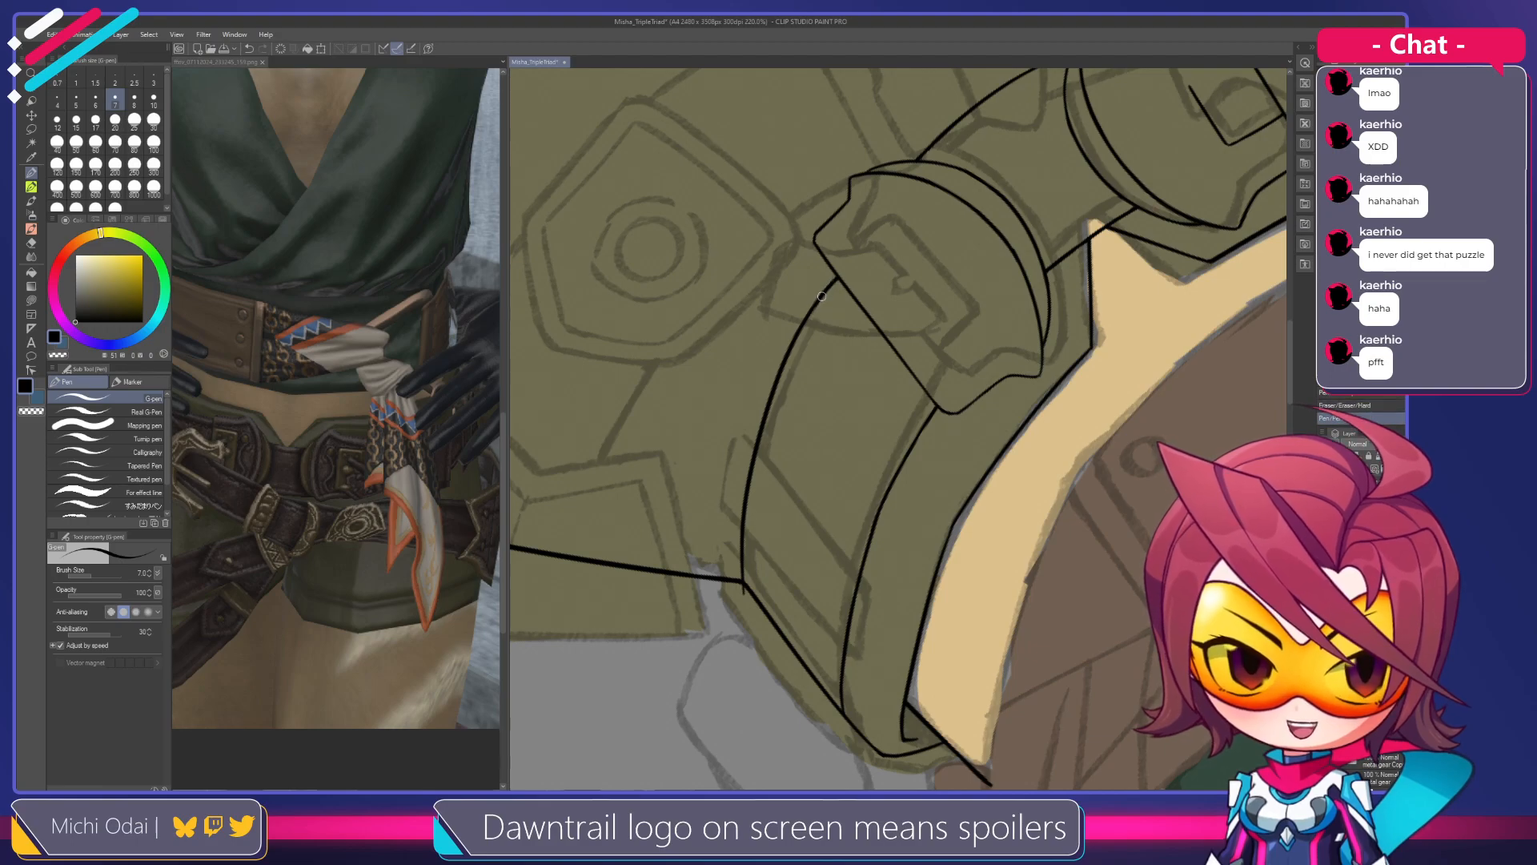
Try trimming the inner end of the belt's lower edge beside the right-hand plate with the hard eraser
key(shift+space)
drag(890, 268, 936, 410)
key(space)
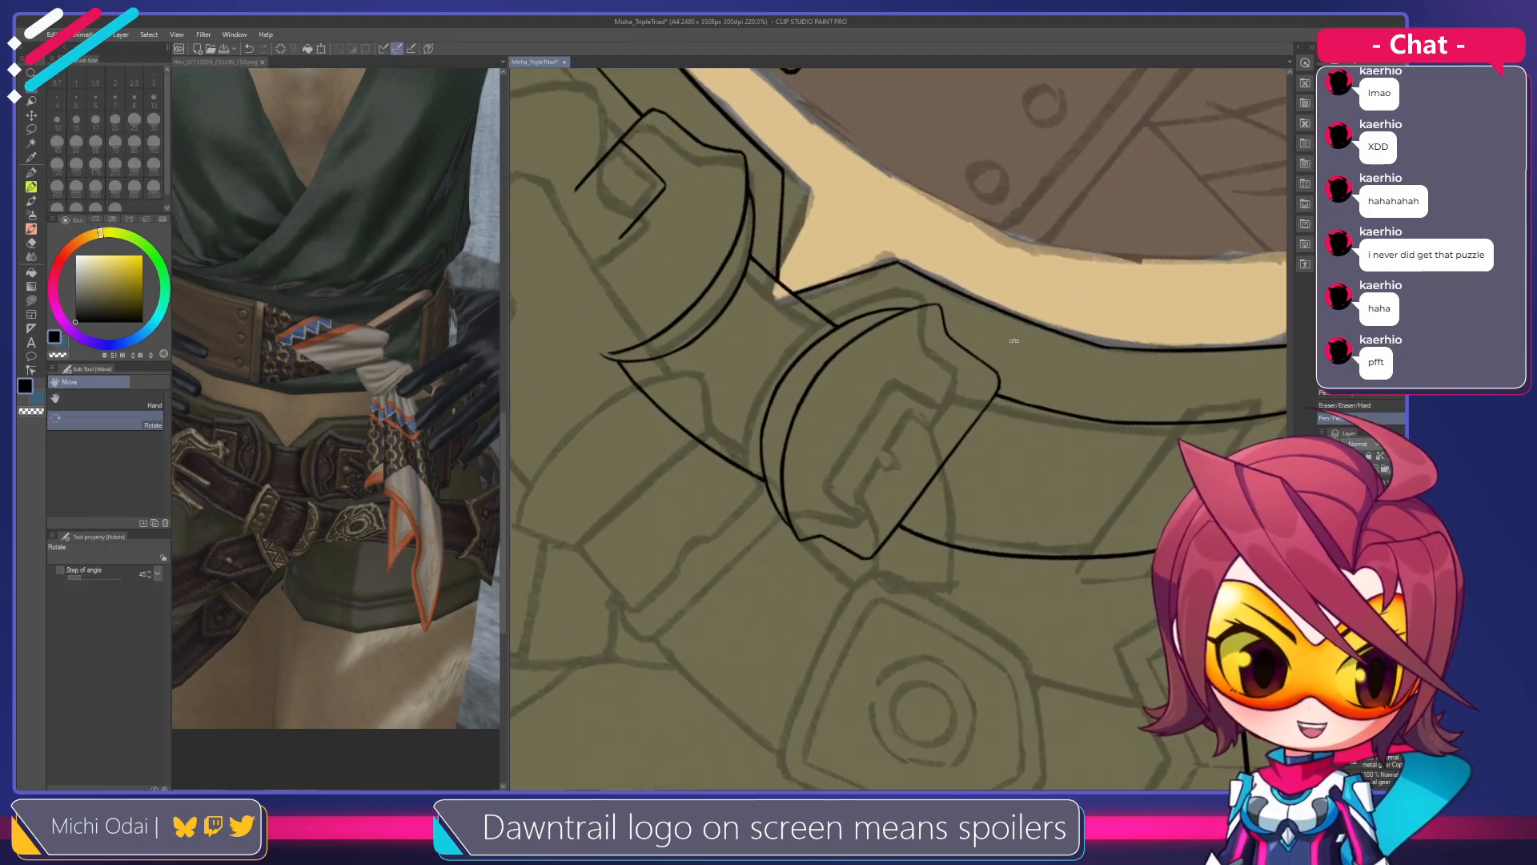
drag(1025, 336, 1008, 273)
key(space)
key(shift+space)
key(e)
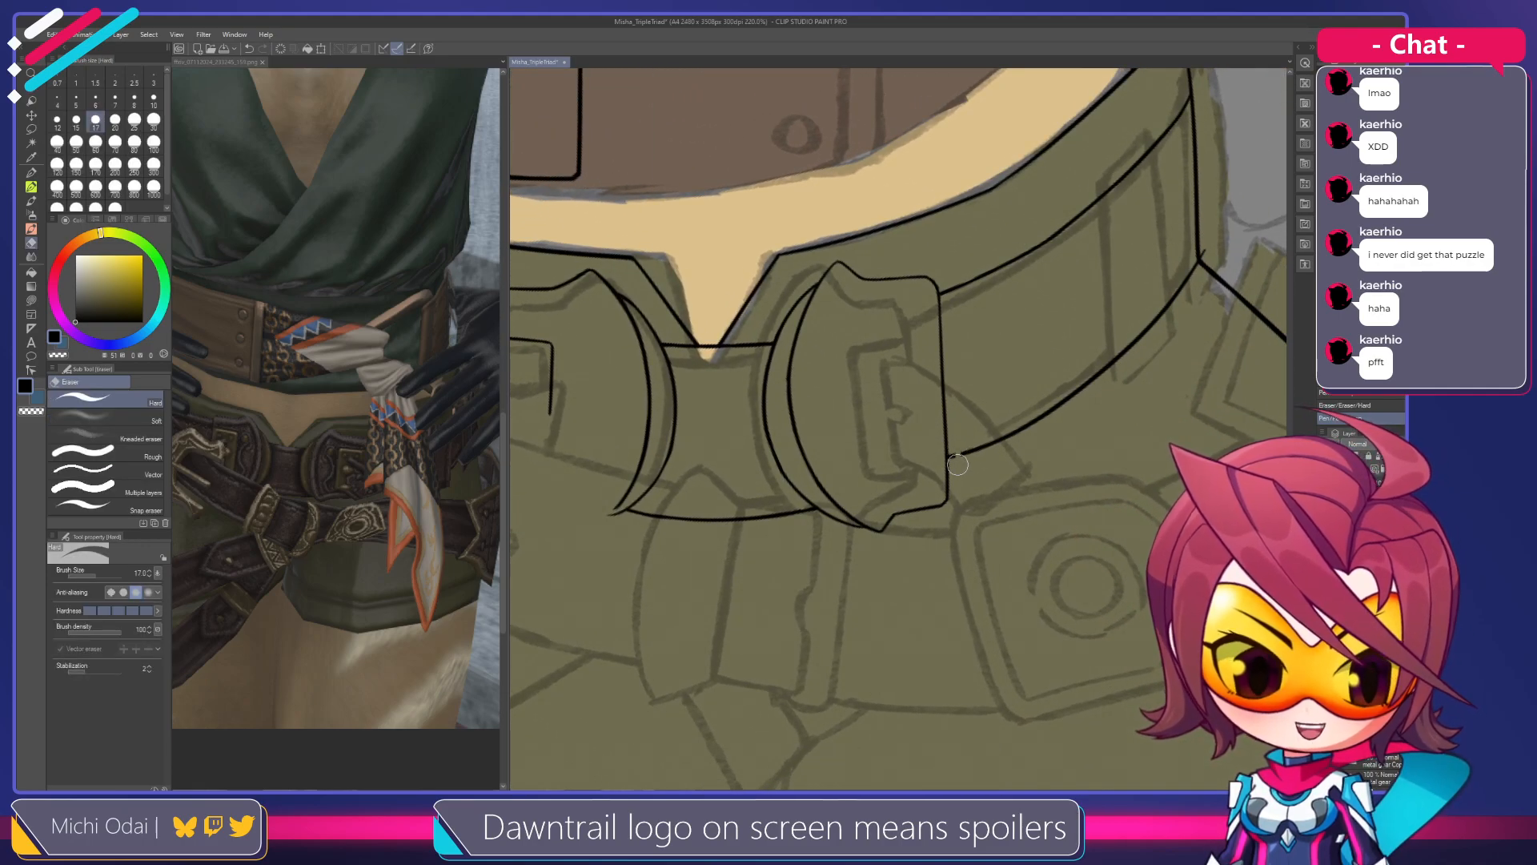
drag(956, 455, 1071, 421)
key(space)
key(ctrl+z)
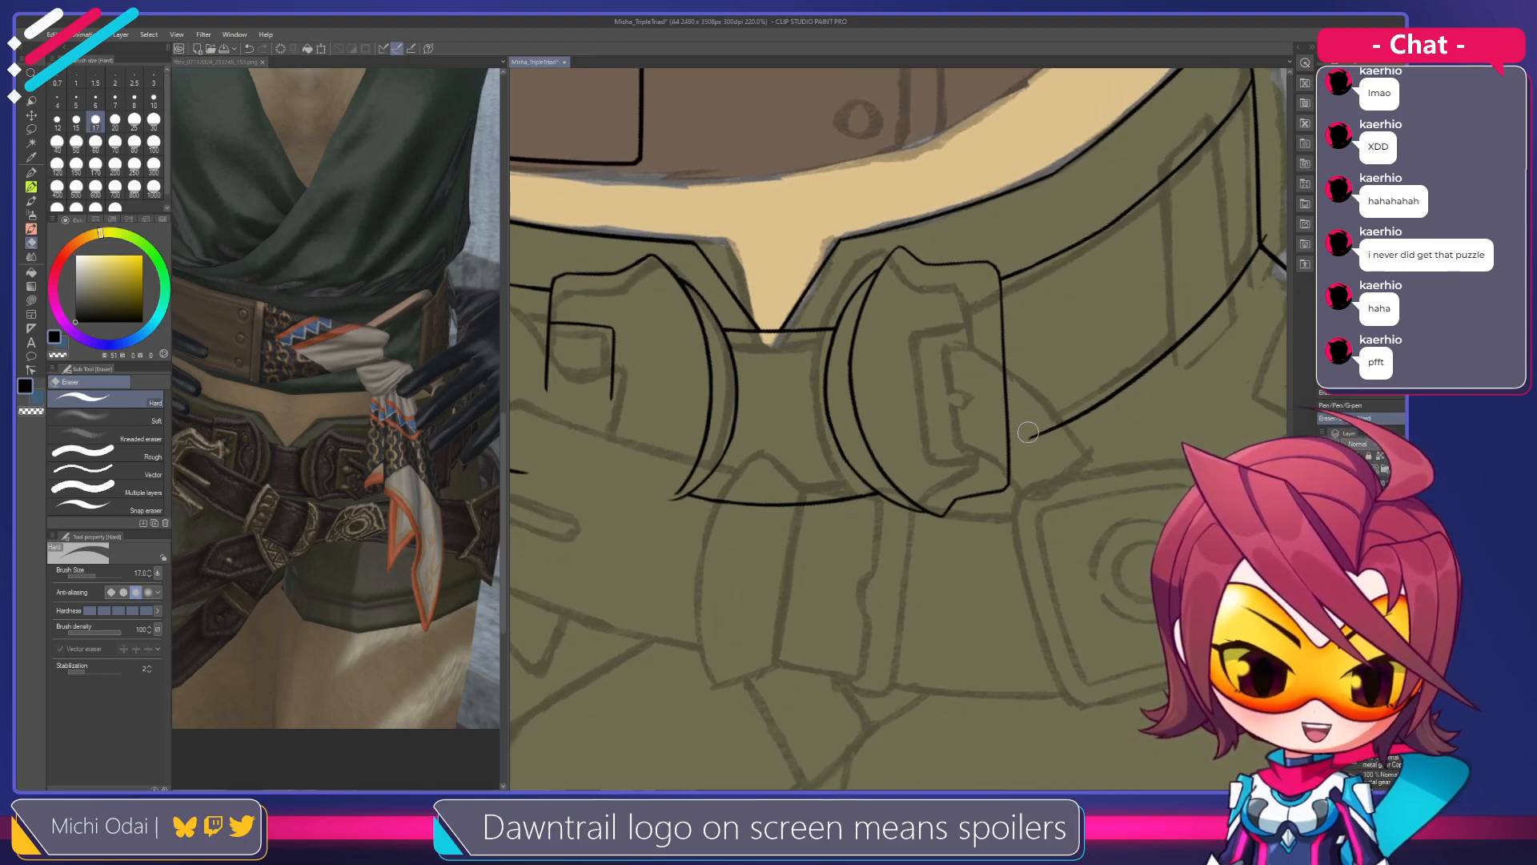
key(p)
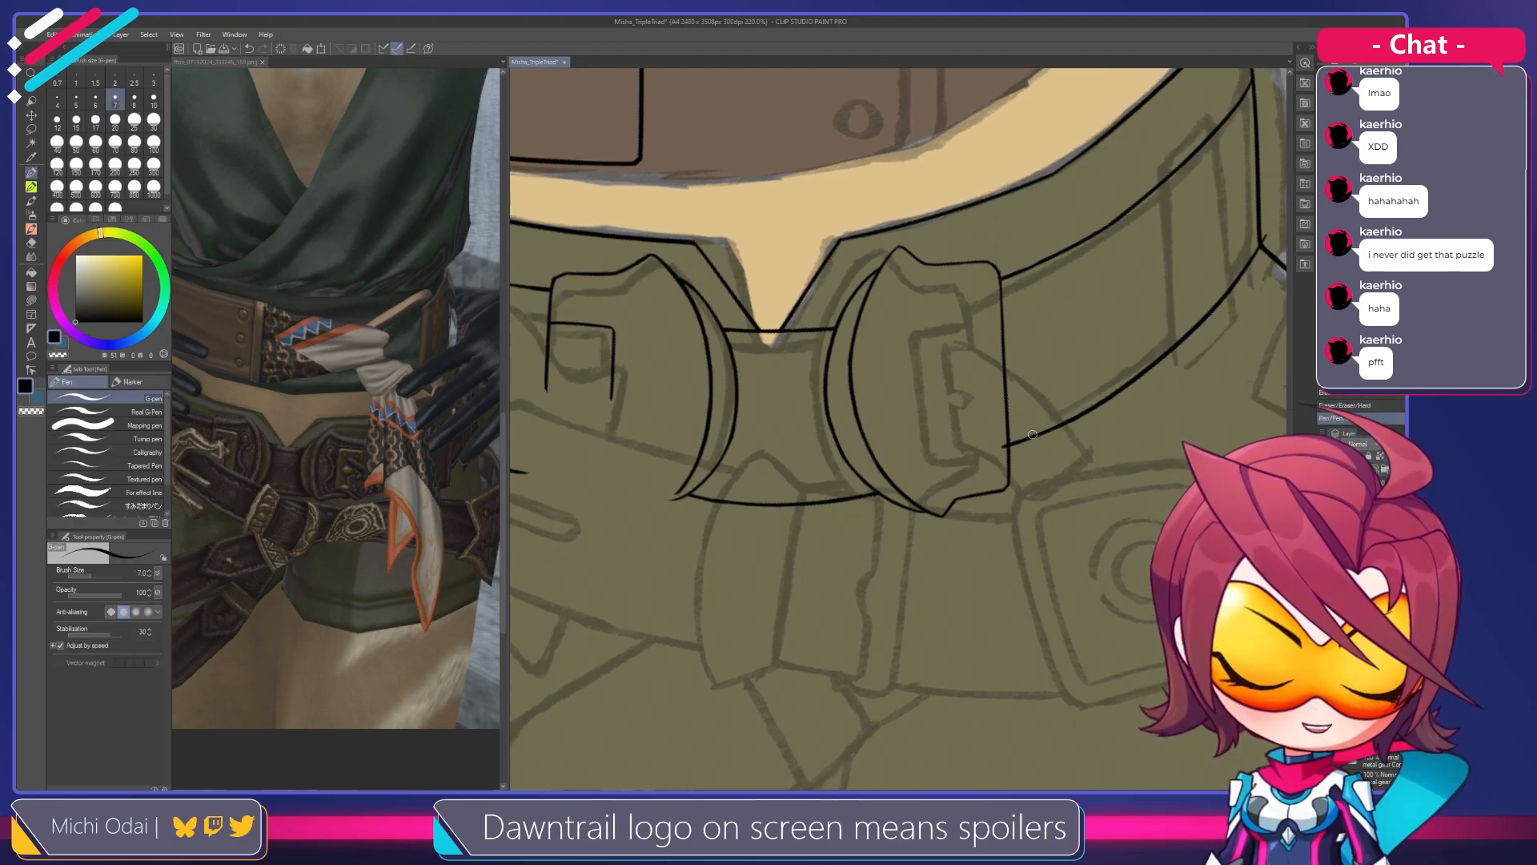
Rework the join of the belt's lower edge with the right-hand plate and erase the overshoot inside the plate
key(ctrl+z)
mouse_move(1074, 421)
mouse_down()
mouse_move(1008, 448)
mouse_move(1050, 430)
mouse_move(1009, 445)
mouse_up()
key(ctrl+z)
key(ctrl+z)
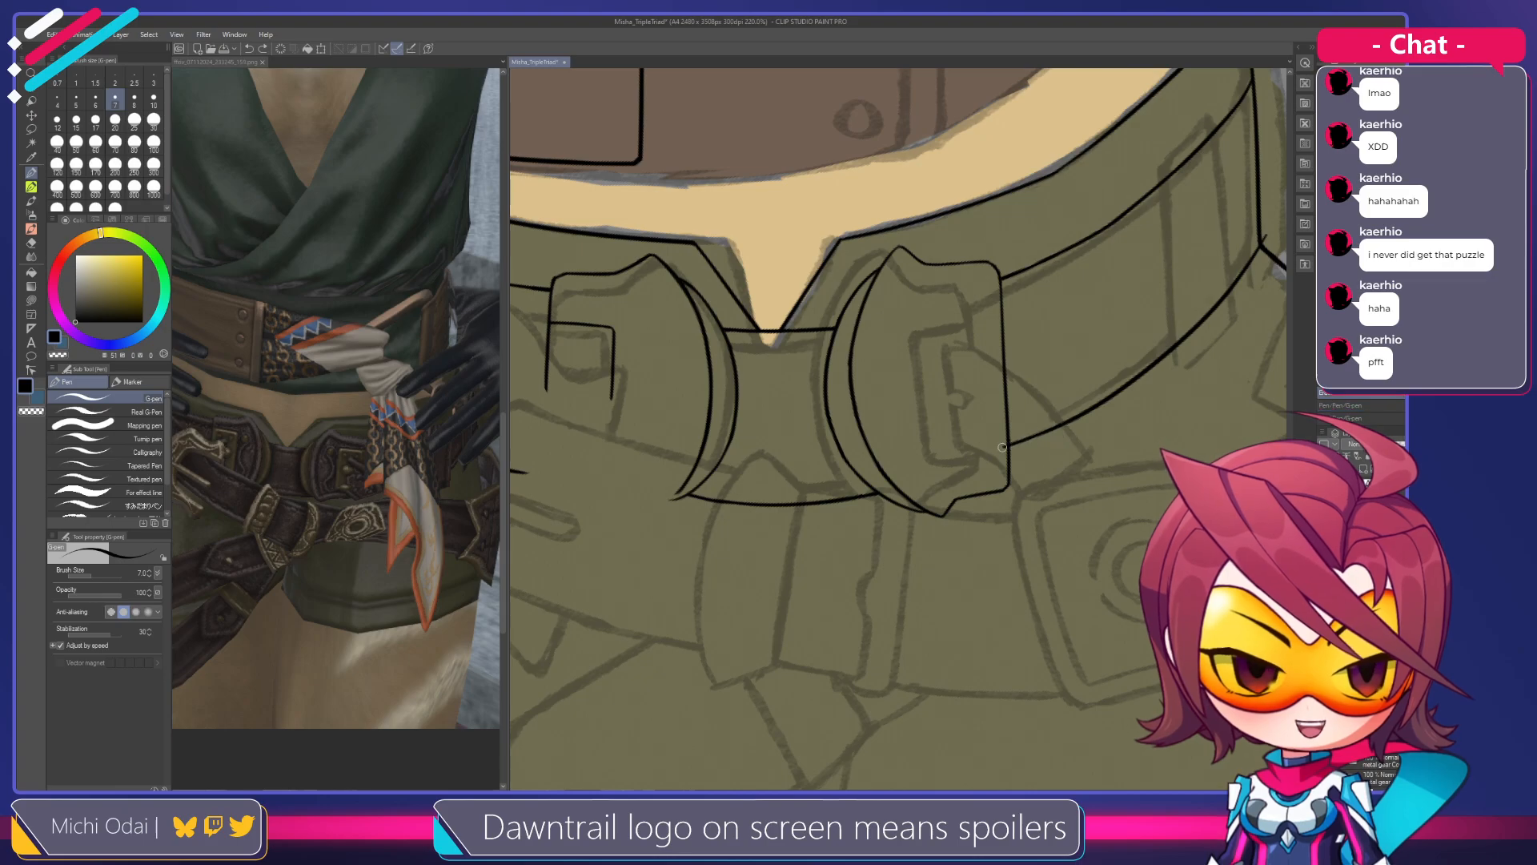
key(e)
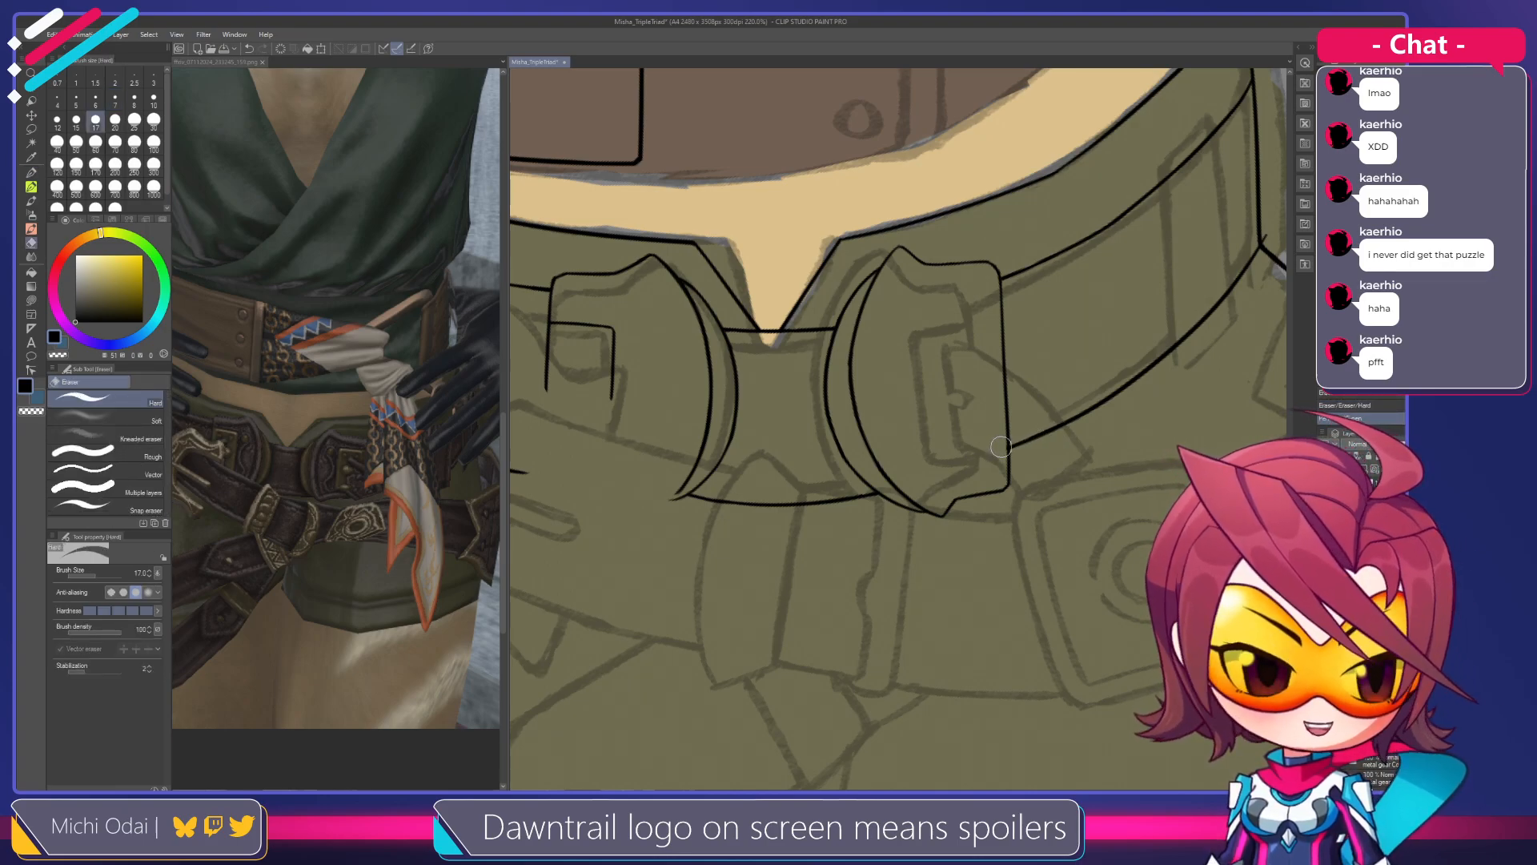
click(1001, 446)
drag(1044, 469, 986, 433)
Erase the vertical hip line between the belt's upper and lower edges at its outer end
key(p)
mouse_move(990, 484)
mouse_down()
mouse_move(1022, 515)
mouse_move(1030, 481)
mouse_move(977, 371)
mouse_move(1053, 360)
mouse_move(1049, 344)
mouse_move(1119, 360)
mouse_move(968, 395)
mouse_move(938, 431)
mouse_up()
key(e)
mouse_move(1055, 280)
mouse_down()
mouse_move(1062, 225)
mouse_move(1049, 257)
mouse_up()
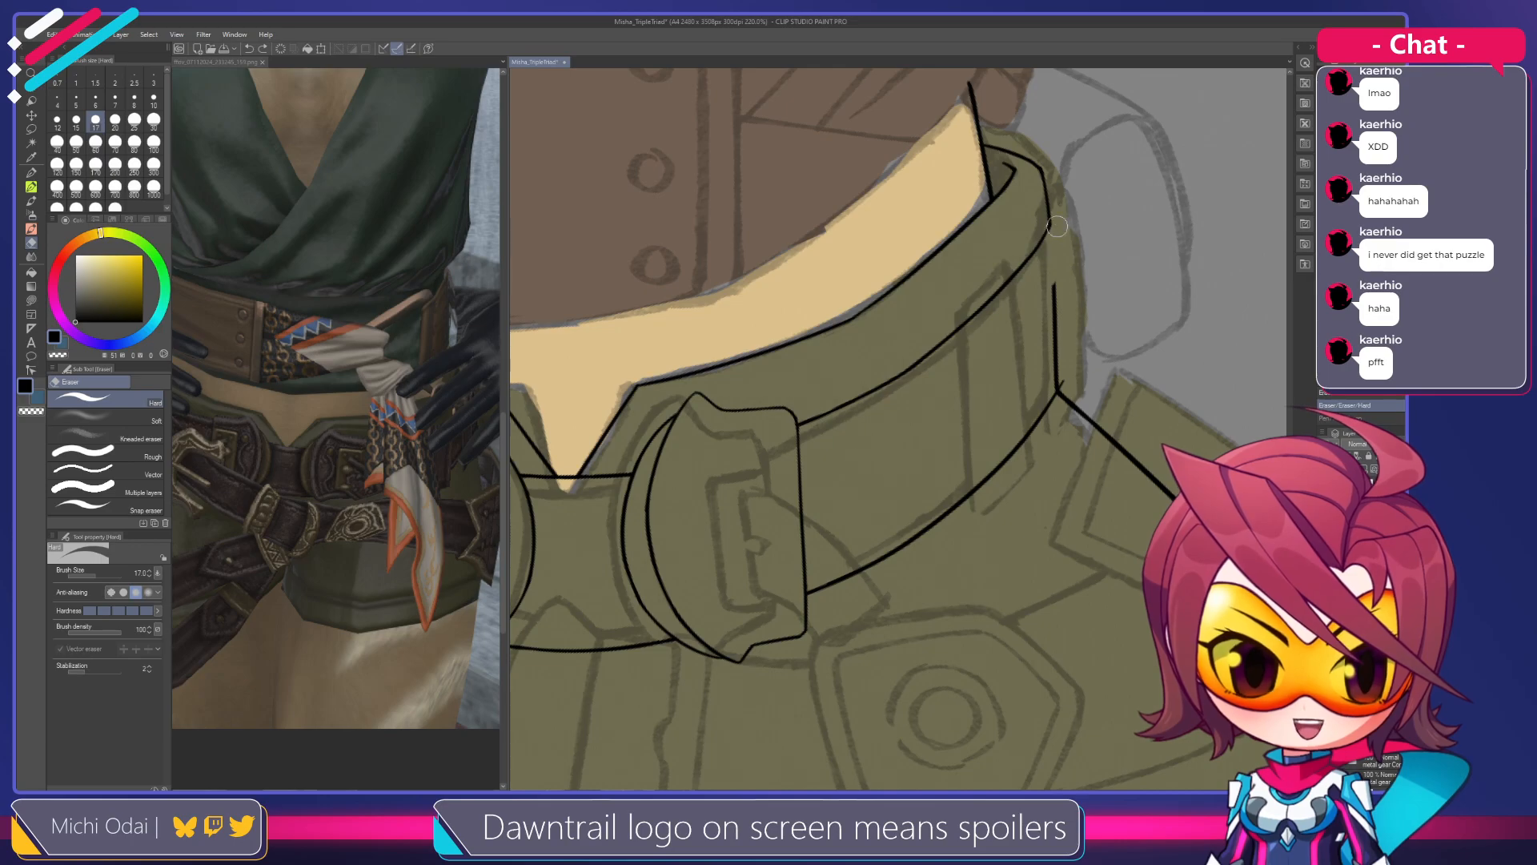
drag(1055, 256, 1052, 379)
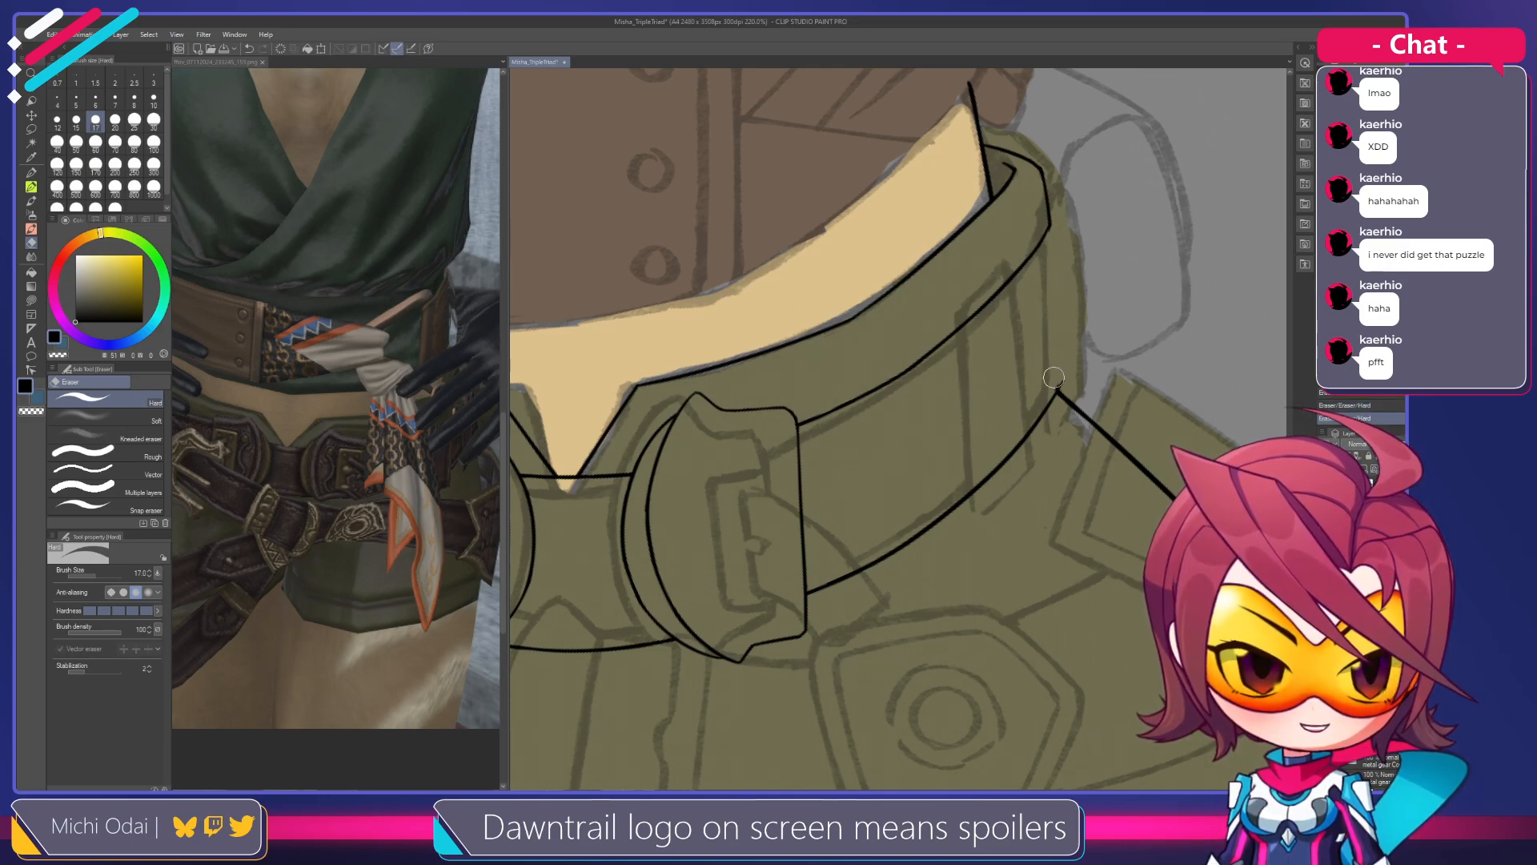
Ink a short outward curve at the right hip, starting just below the outer end of the belt's upper edge
key(shift+space)
drag(1078, 299, 1101, 343)
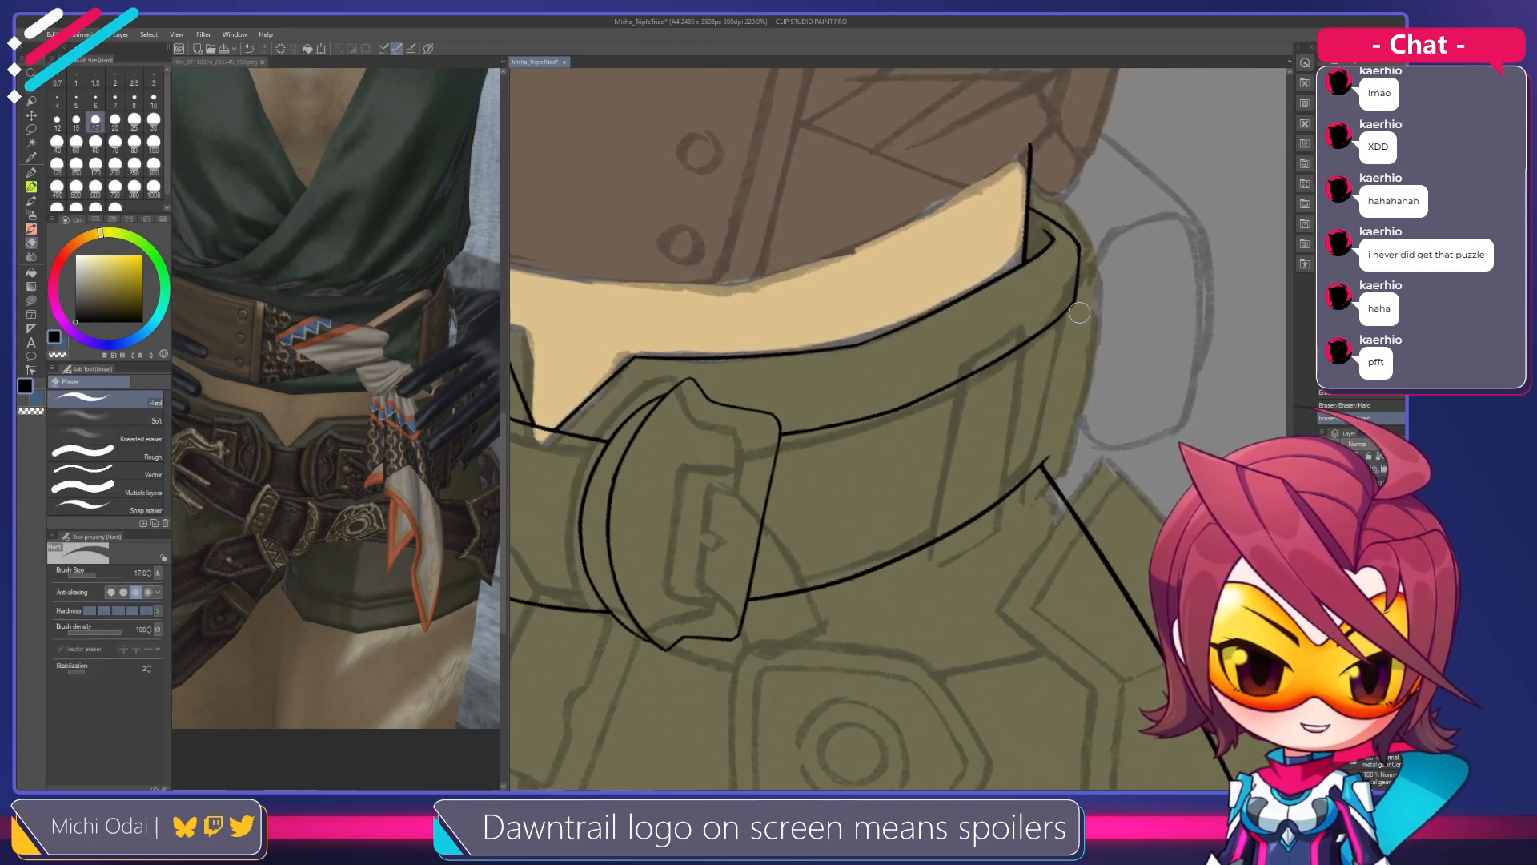
key(p)
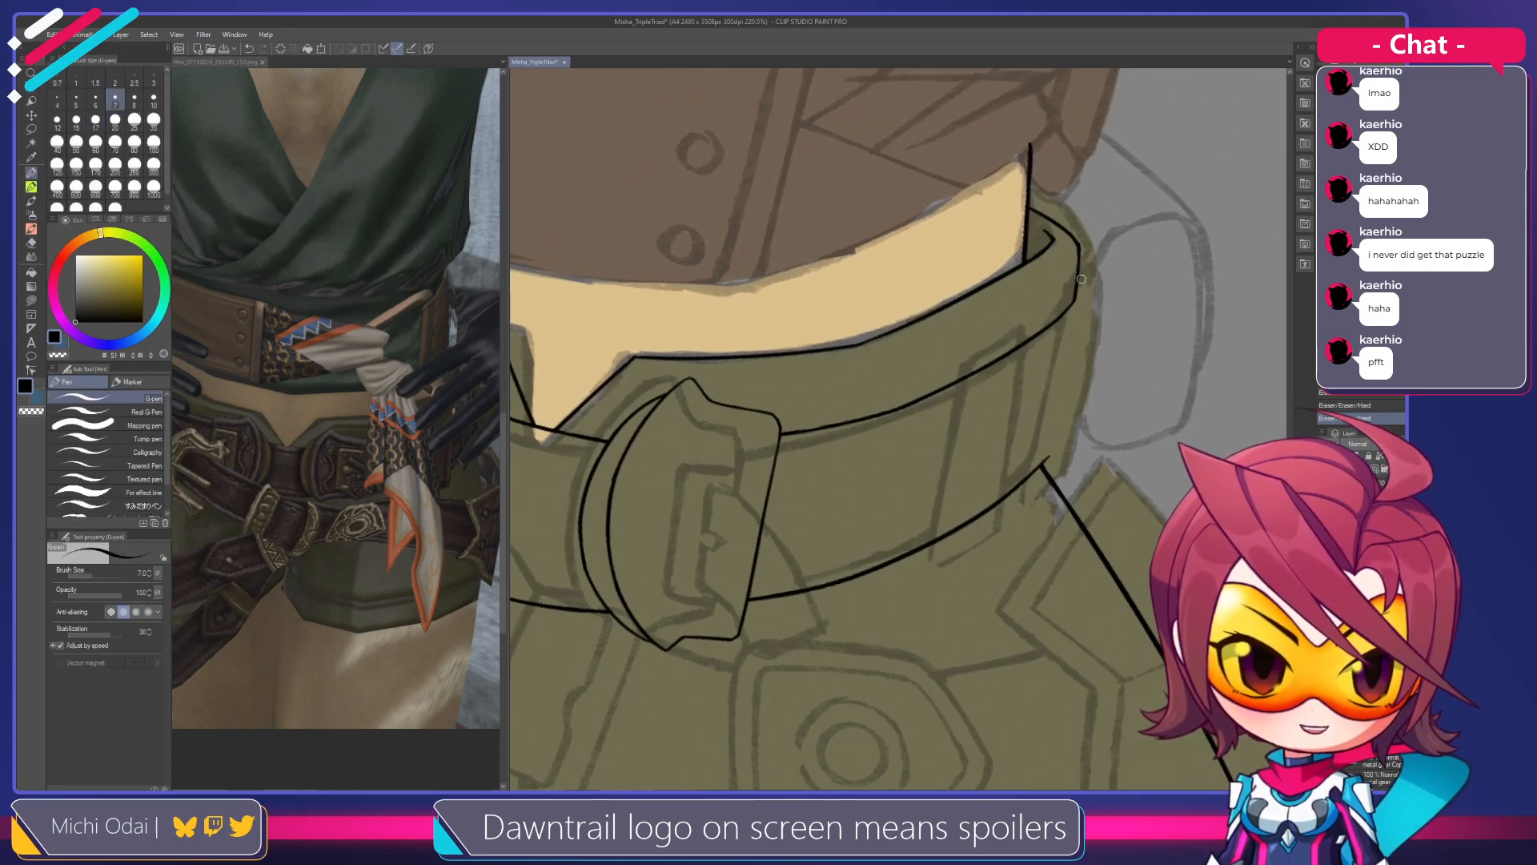
mouse_move(1079, 281)
mouse_down()
mouse_move(1088, 343)
mouse_move(1090, 297)
mouse_up()
key(ctrl+z)
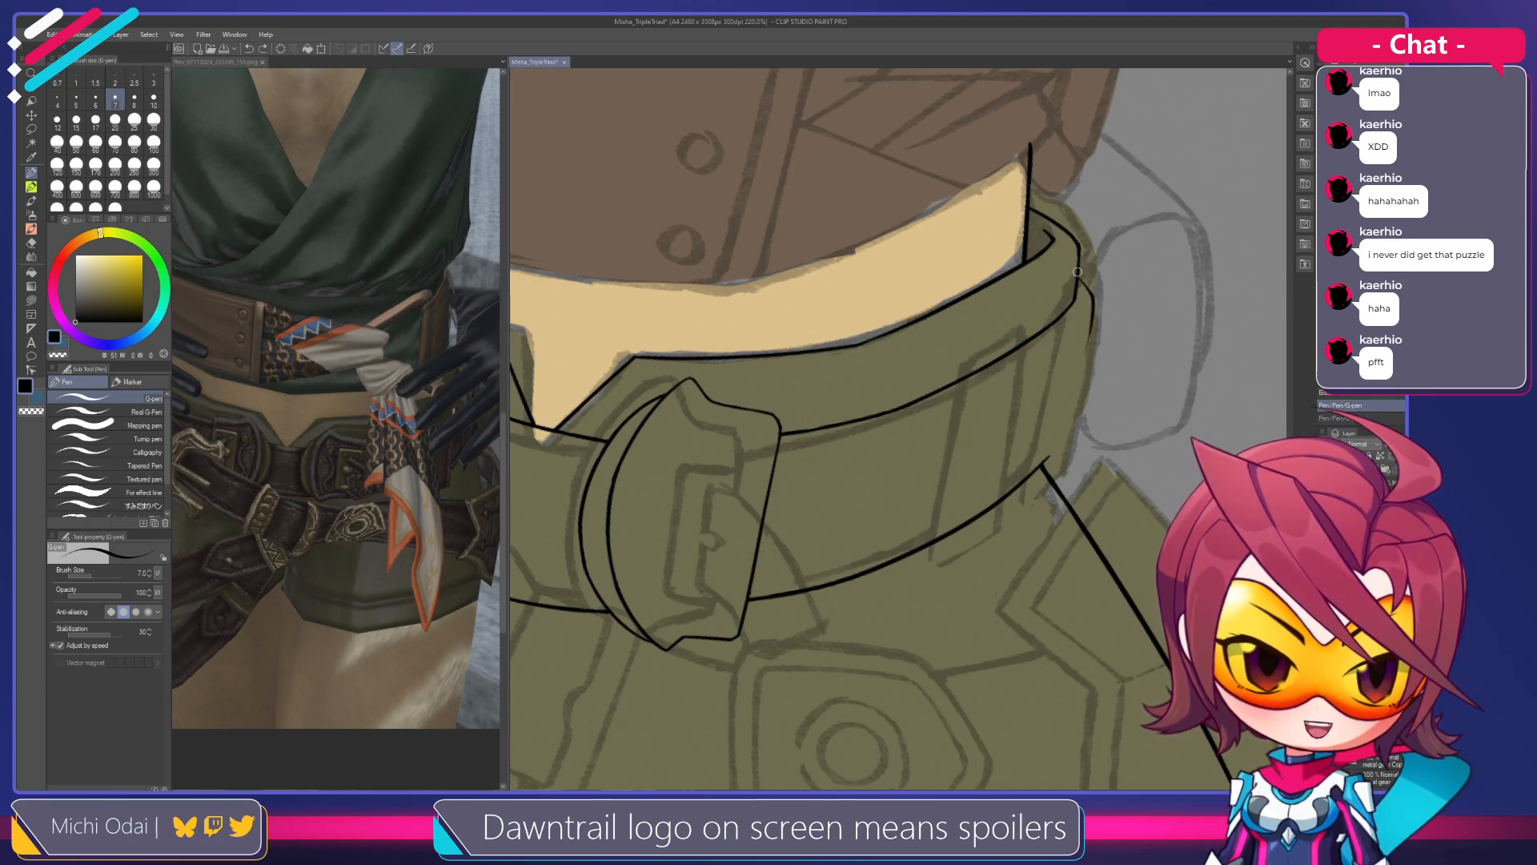
drag(1076, 342, 1055, 310)
key(ctrl+z)
key(ctrl+z)
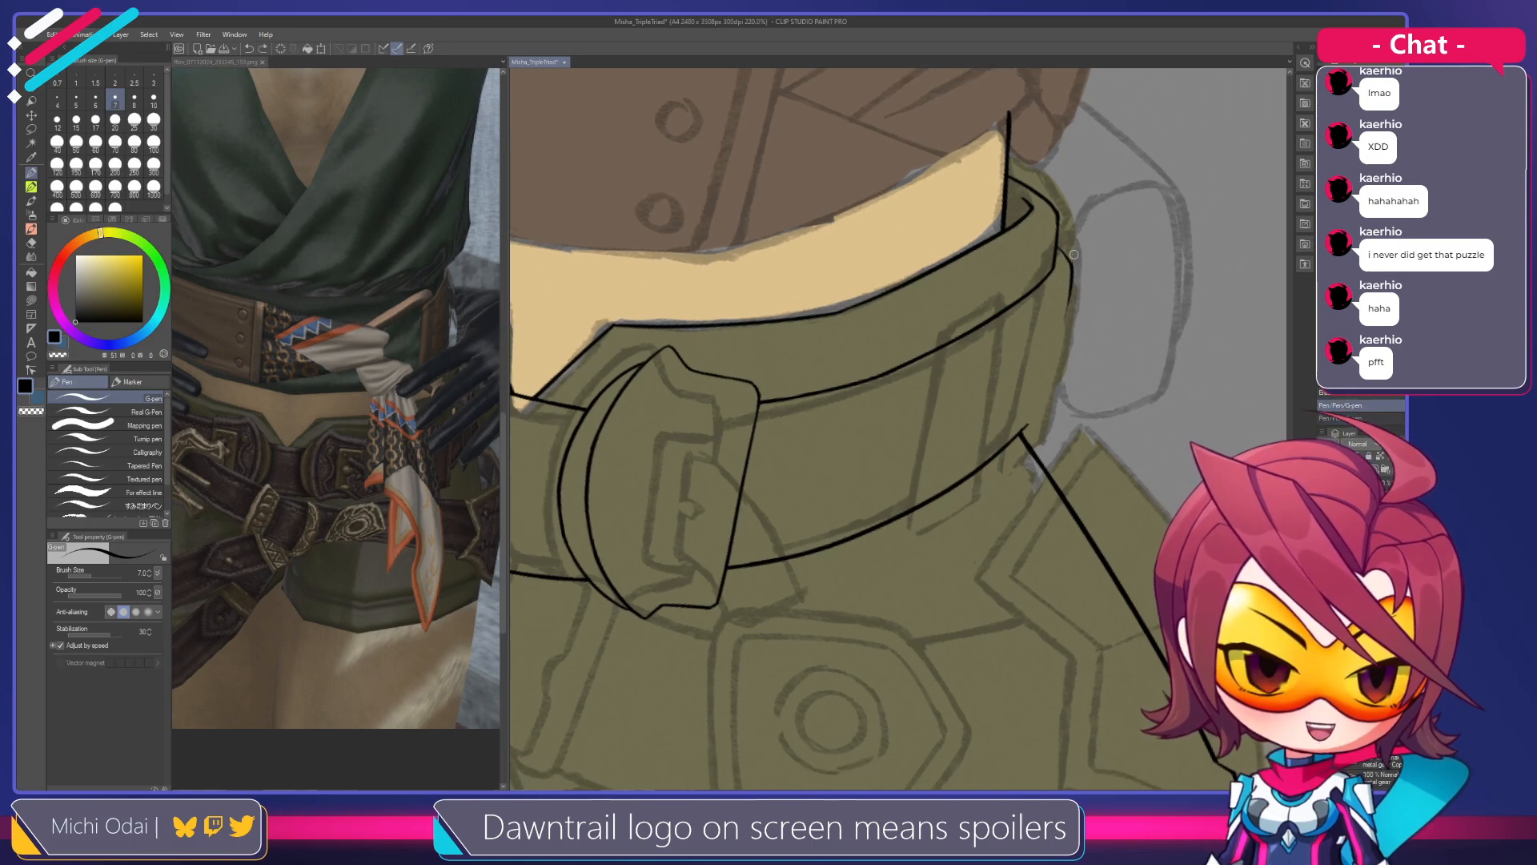
drag(1057, 252, 1197, 373)
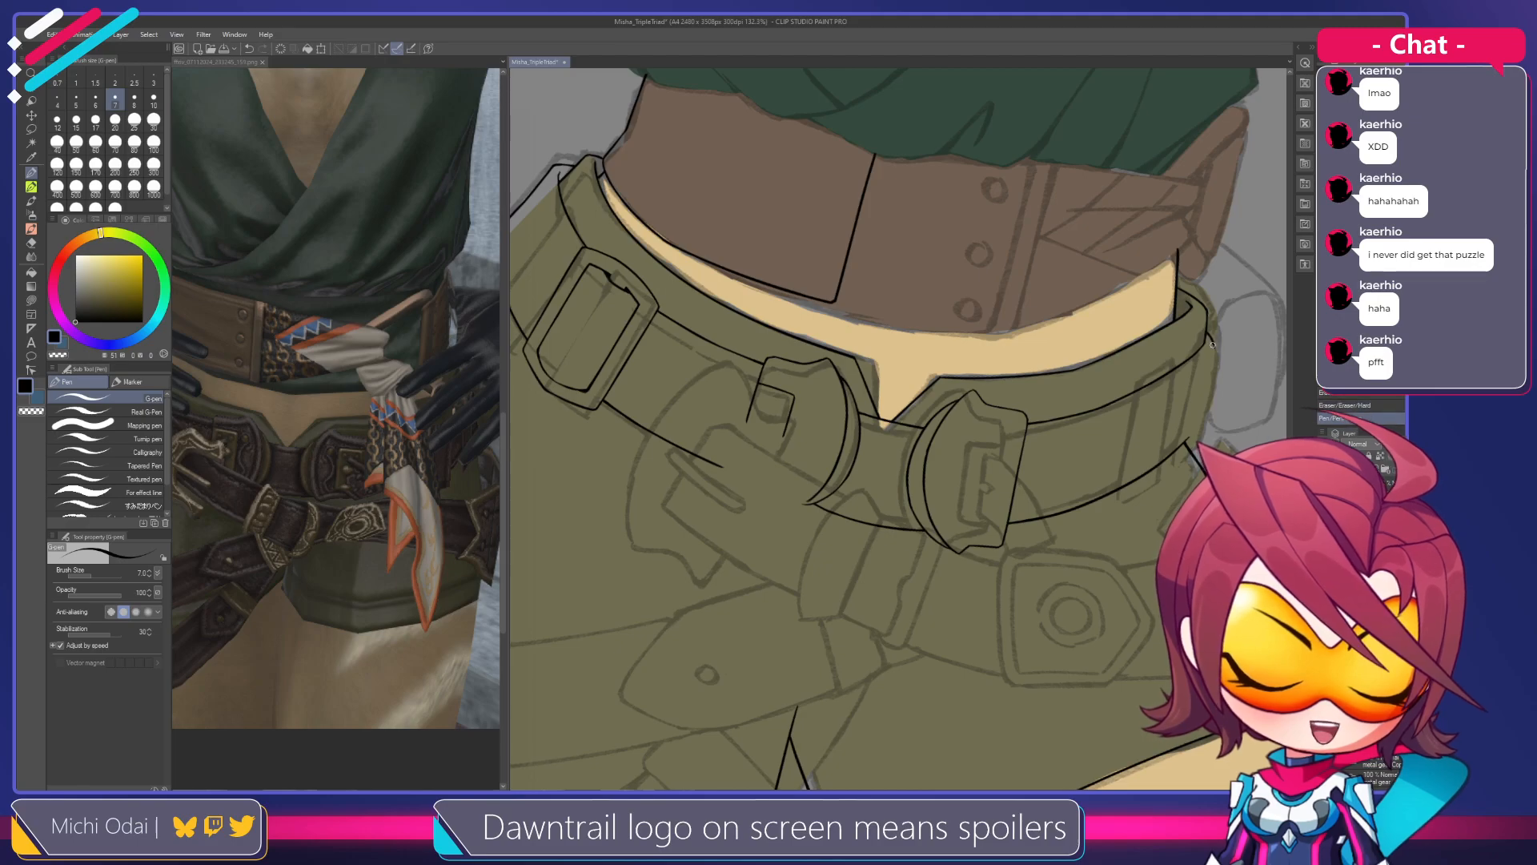
drag(1205, 329, 1217, 362)
scroll(1219, 370, up, 5)
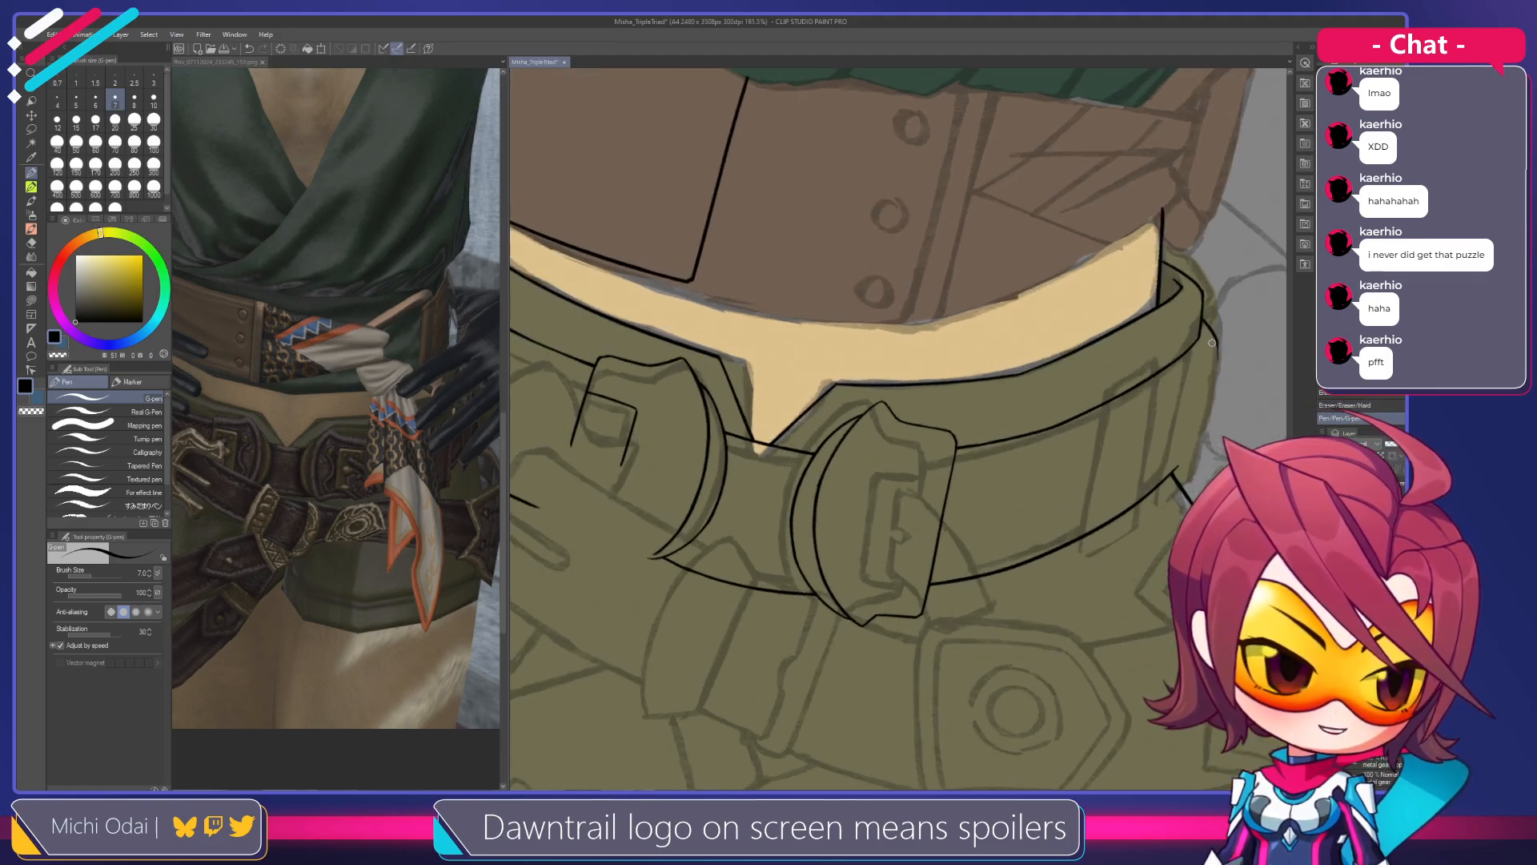
Ink the belt's outer side from the short hip curve down toward the lower edge, retrying until the stroke is smooth
drag(1135, 319, 1090, 468)
key(ctrl+z)
key(ctrl+z)
key(e)
drag(1133, 330, 1095, 472)
key(p)
drag(1135, 324, 1090, 468)
key(ctrl+z)
drag(1135, 322, 1095, 454)
key(ctrl+z)
drag(1135, 321, 1098, 450)
key(ctrl+z)
mouse_move(1136, 322)
mouse_down()
mouse_move(1095, 461)
mouse_move(1100, 404)
mouse_move(1097, 473)
mouse_up()
key(e)
key(p)
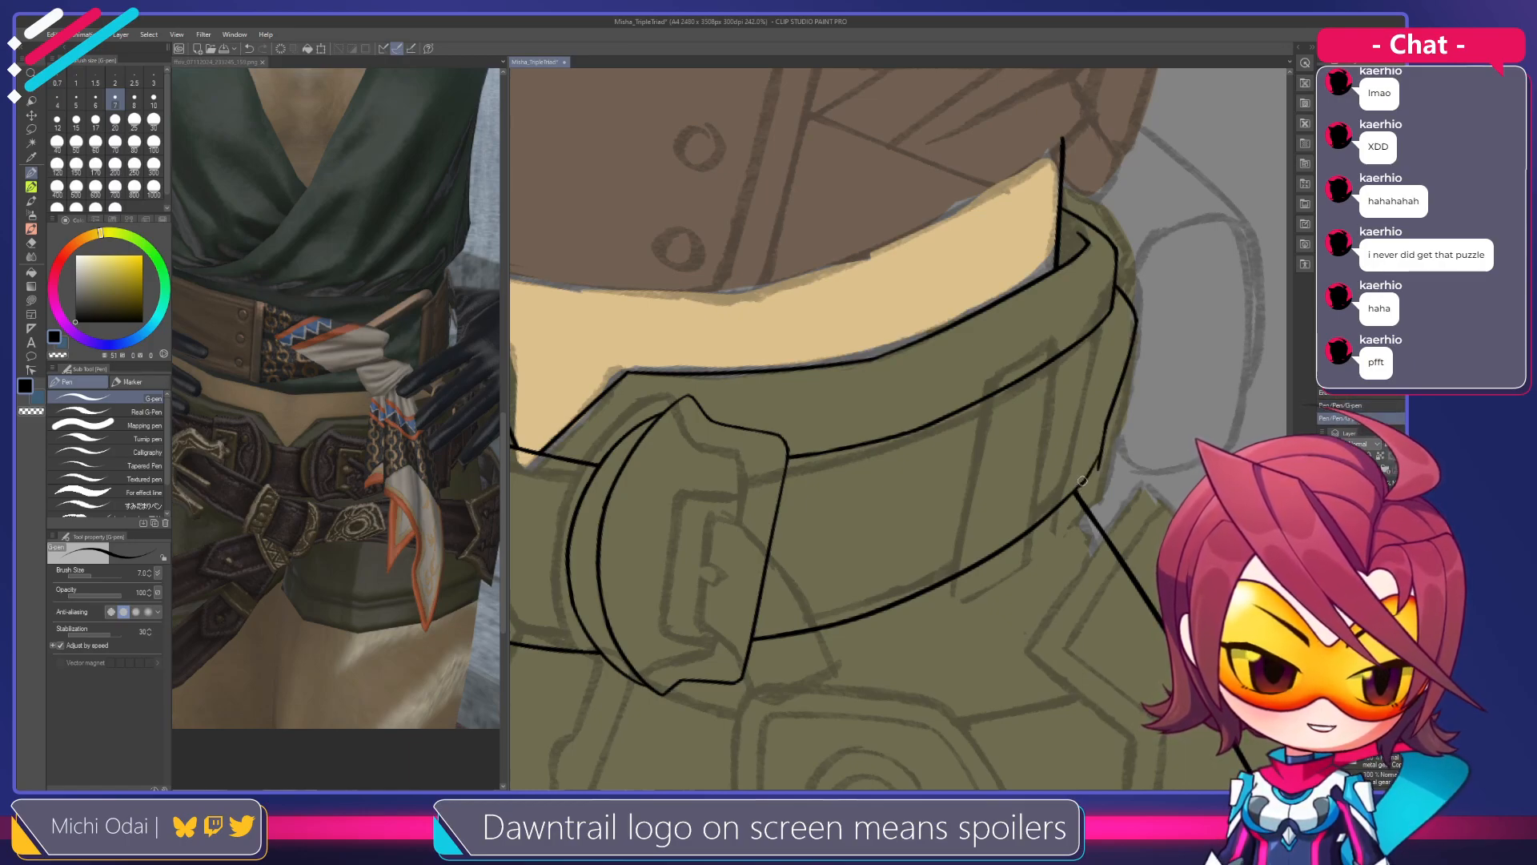
Clean the lower end of the belt's outer side and extend the line inward to meet the lower edge at the hip
mouse_move(1098, 463)
mouse_down()
mouse_move(1077, 490)
mouse_move(1102, 405)
mouse_move(1095, 346)
mouse_up()
key(shift+space)
key(e)
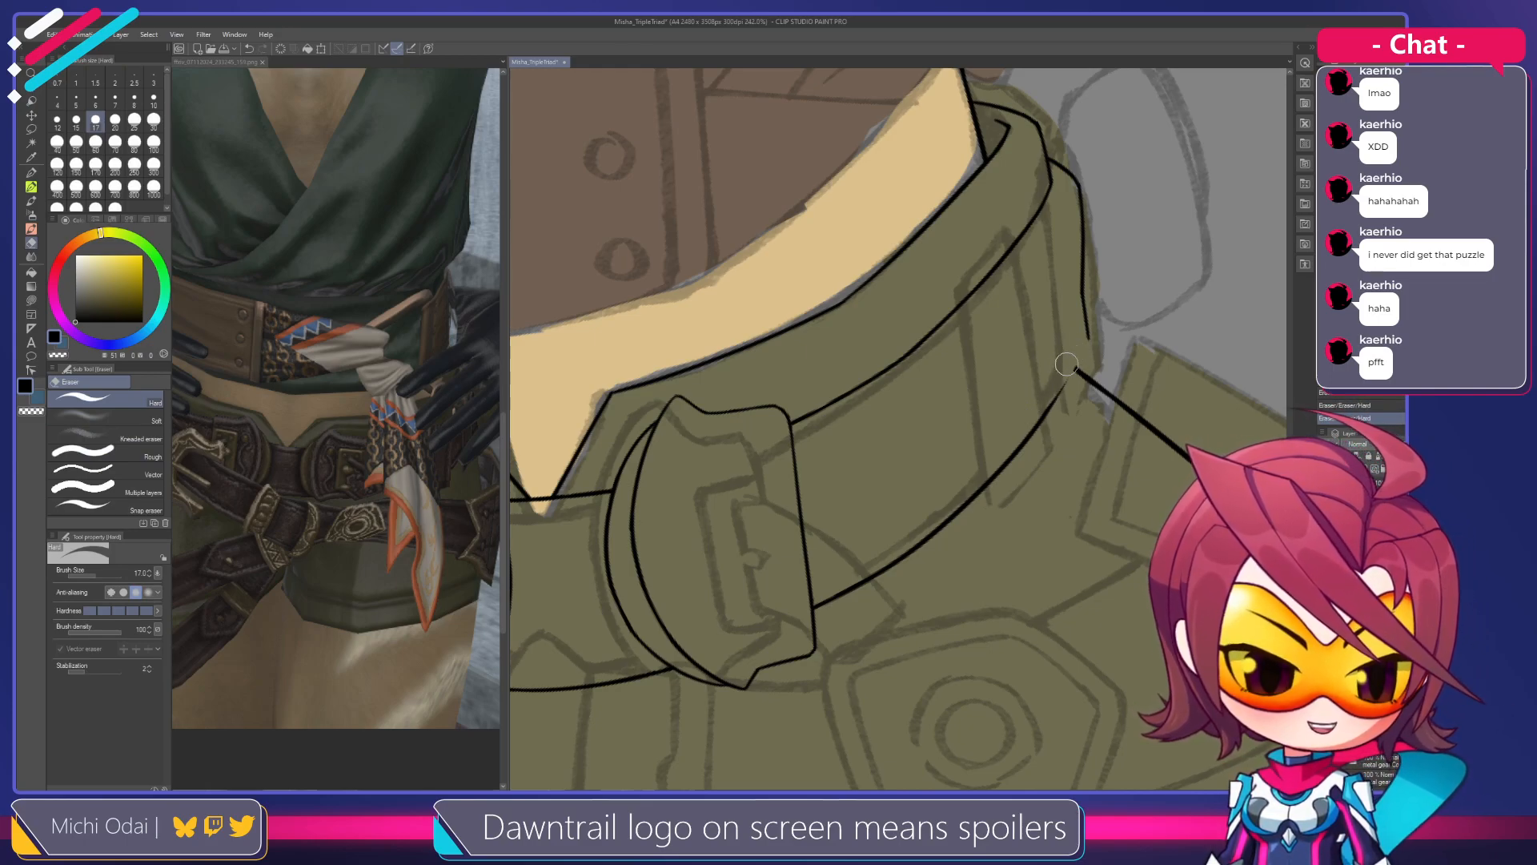
key(p)
drag(1088, 339, 1037, 423)
key(ctrl+z)
key(ctrl+z)
key(ctrl+z)
drag(1088, 339, 1039, 426)
key(shift+space)
drag(1093, 340, 1033, 429)
key(space)
key(shift+space)
Erase the overlap at the belt's lower outer corner and re-ink the end of the lower edge into it
key(e)
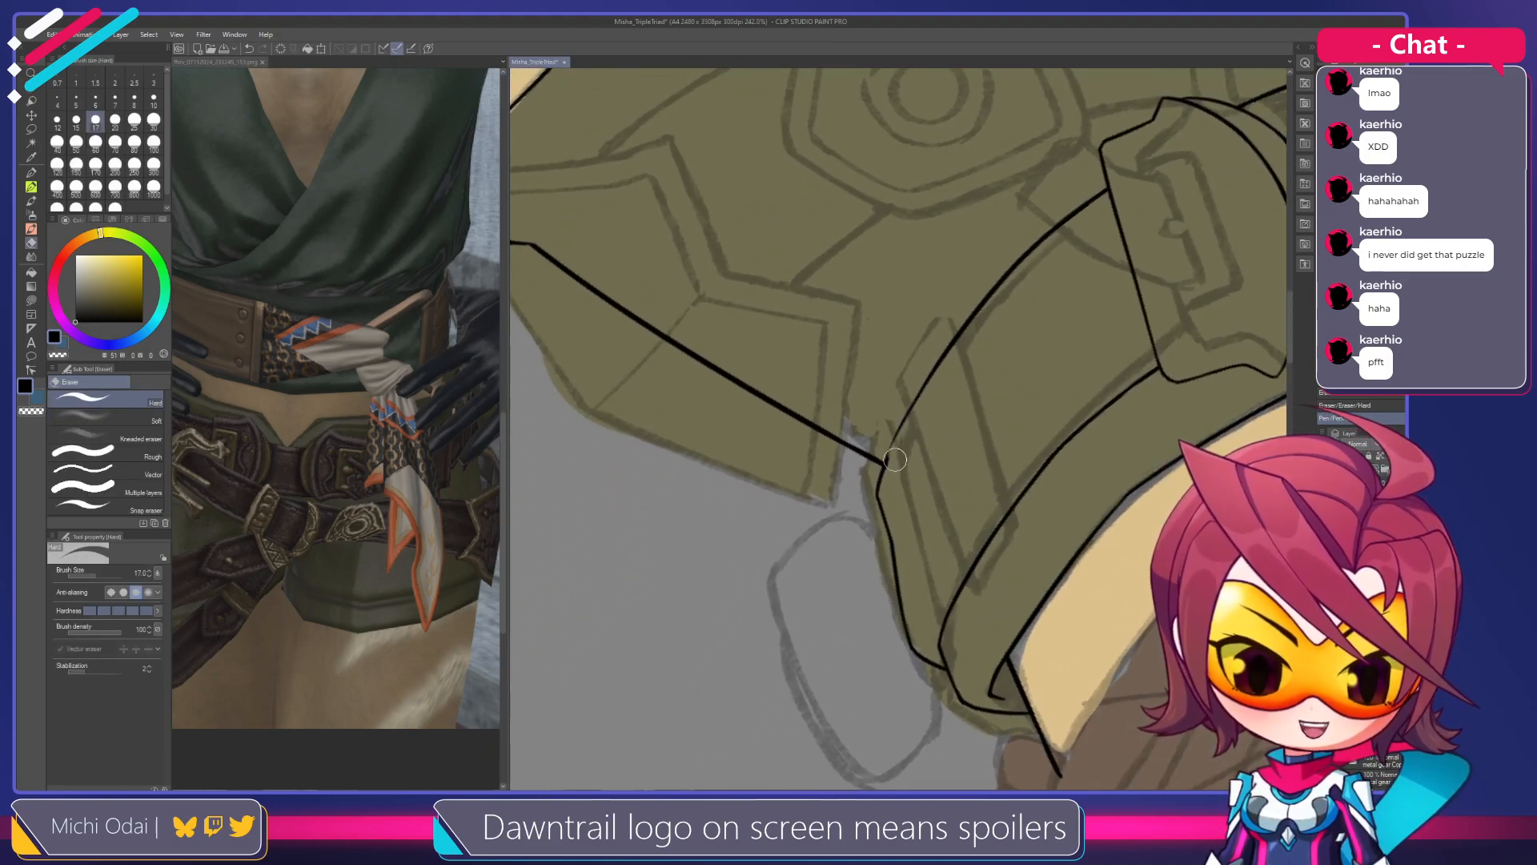
drag(961, 346, 883, 497)
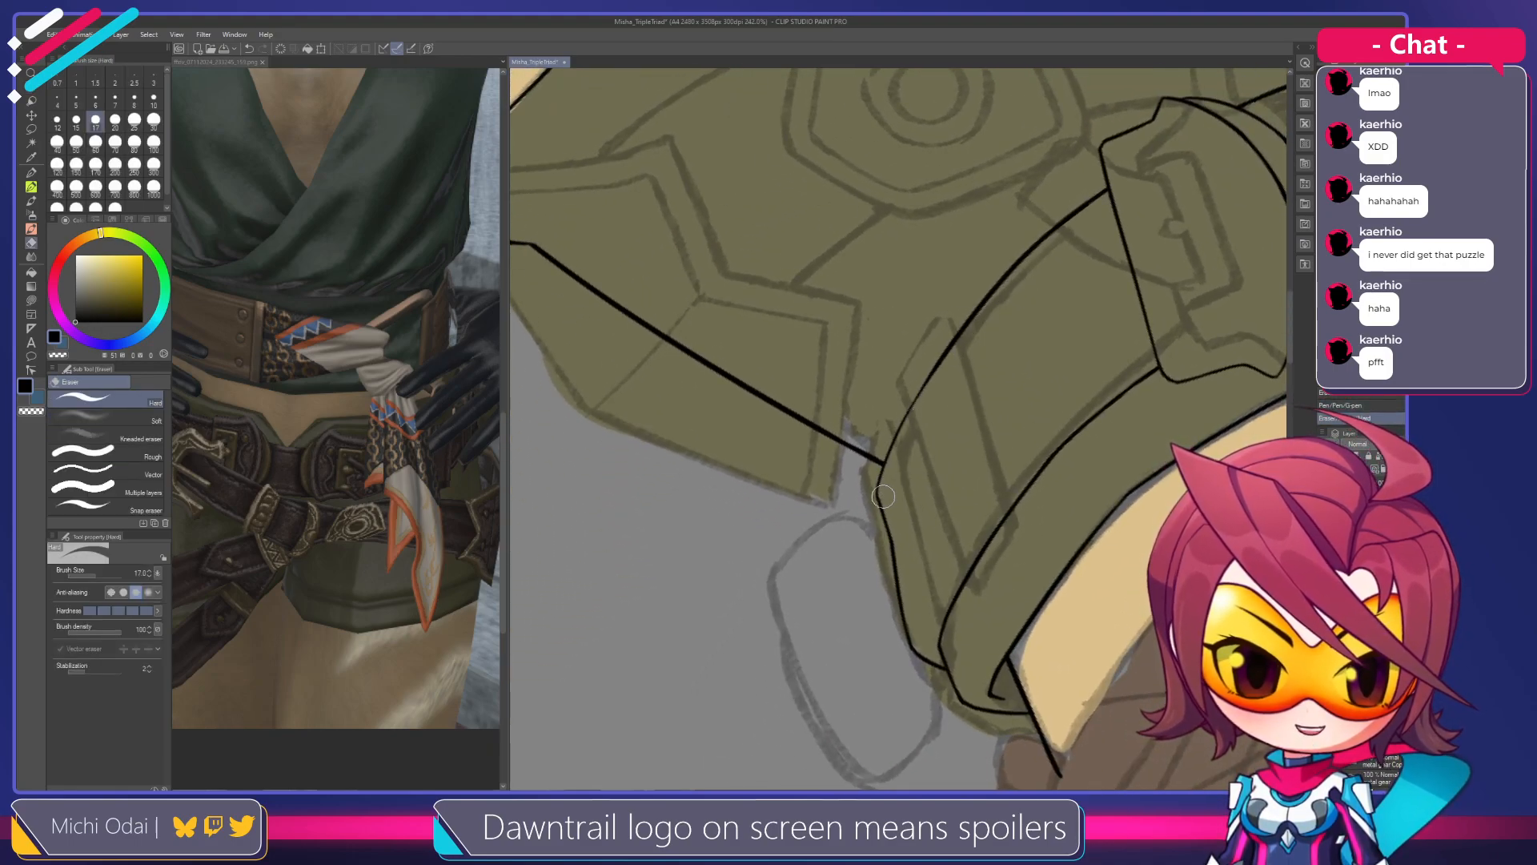
key(p)
drag(962, 329, 887, 450)
key(ctrl+z)
drag(963, 329, 892, 444)
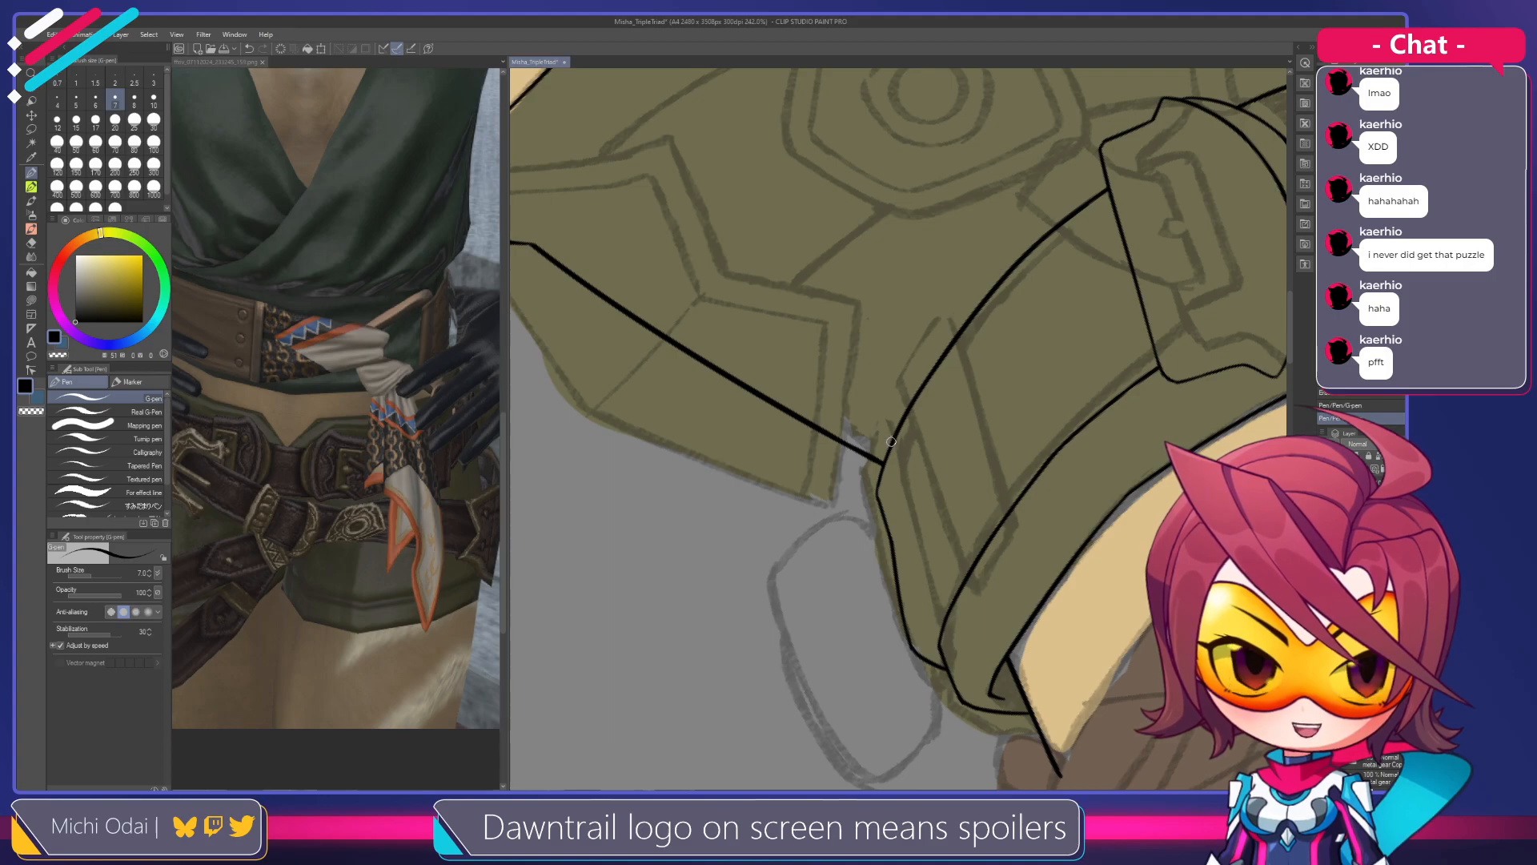
Save the drawing
key(r)
drag(999, 357, 949, 418)
key(p)
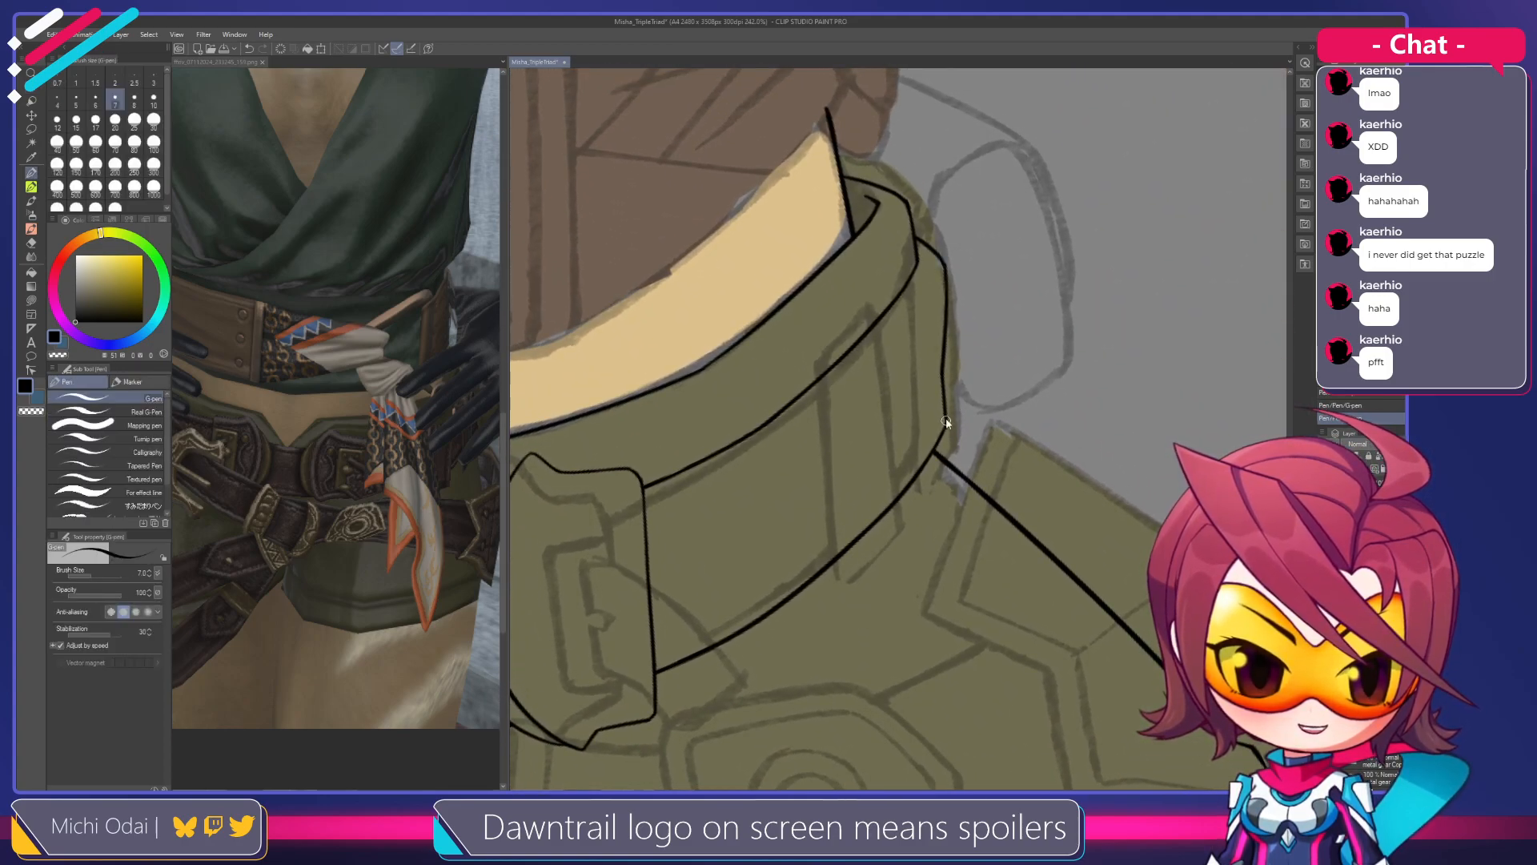
drag(955, 462, 1118, 296)
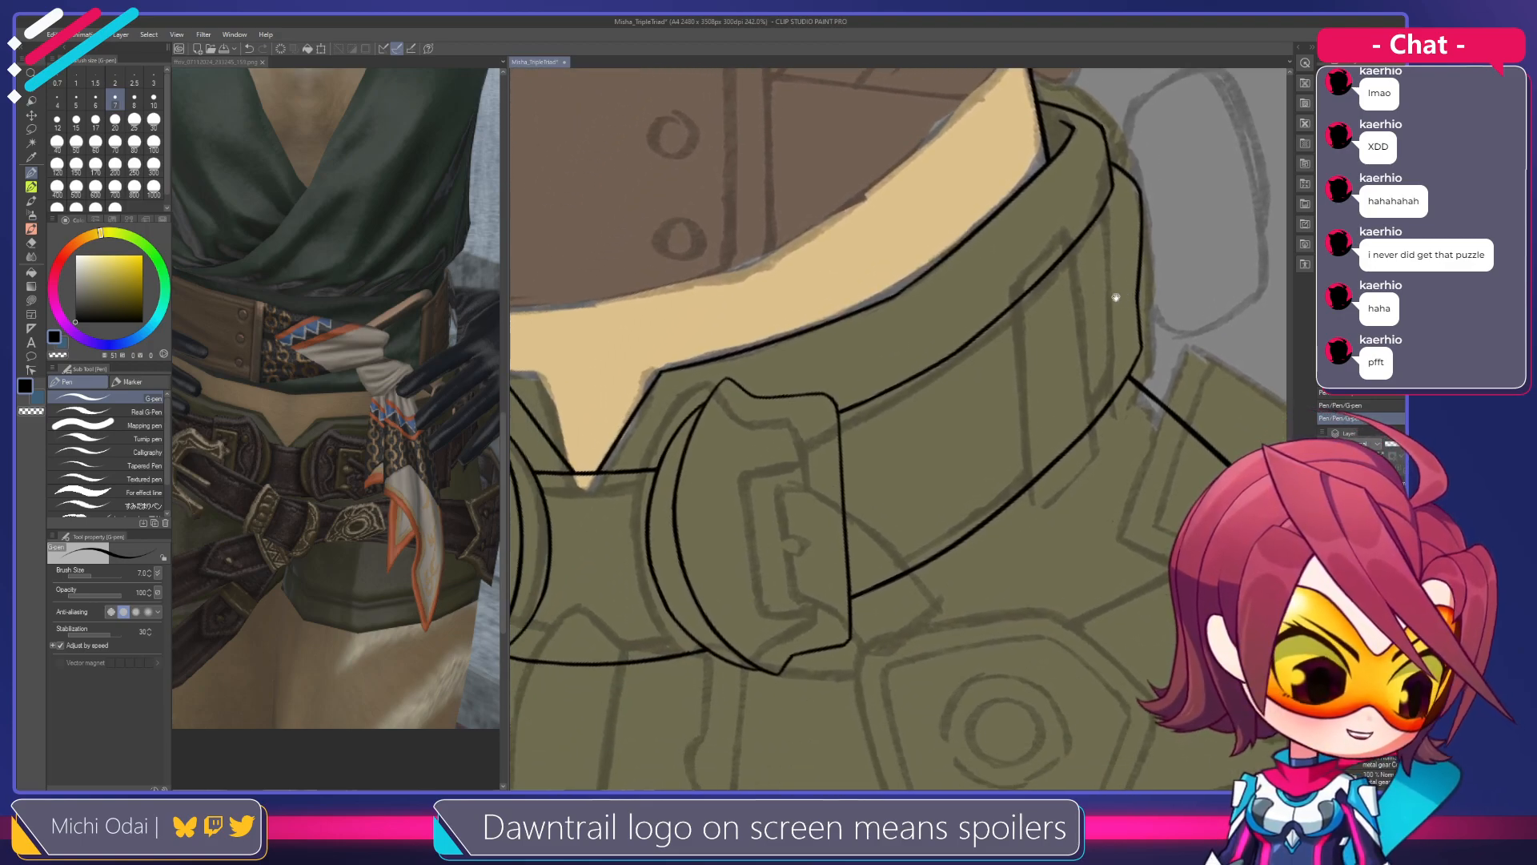
scroll(1097, 304, down, 1)
key(ctrl+s)
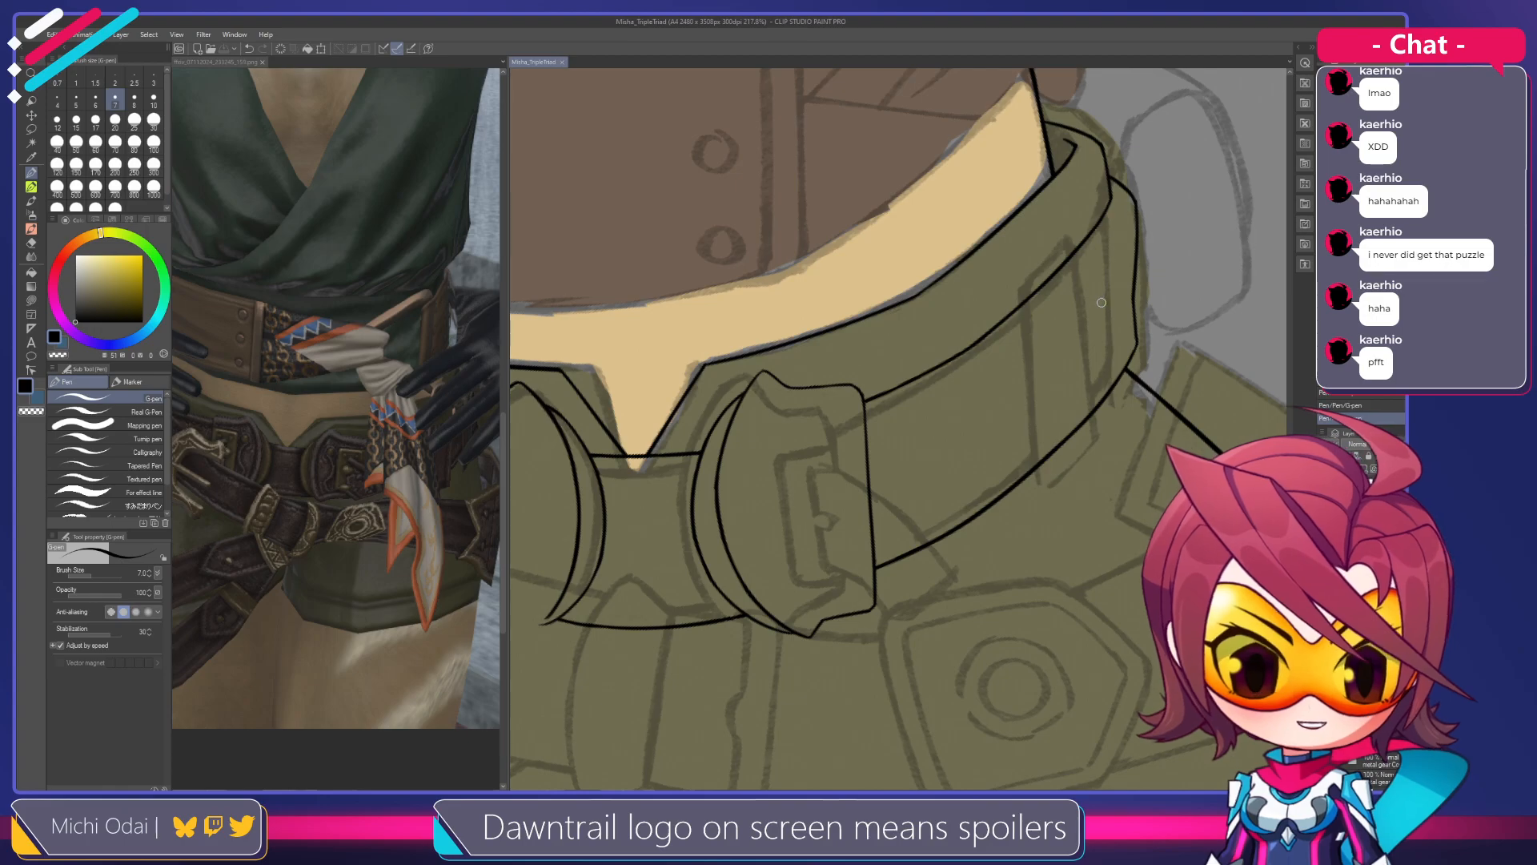
Erase the right-hand plate's upper edge from its peak to the outer corner
scroll(1097, 393, down, 3)
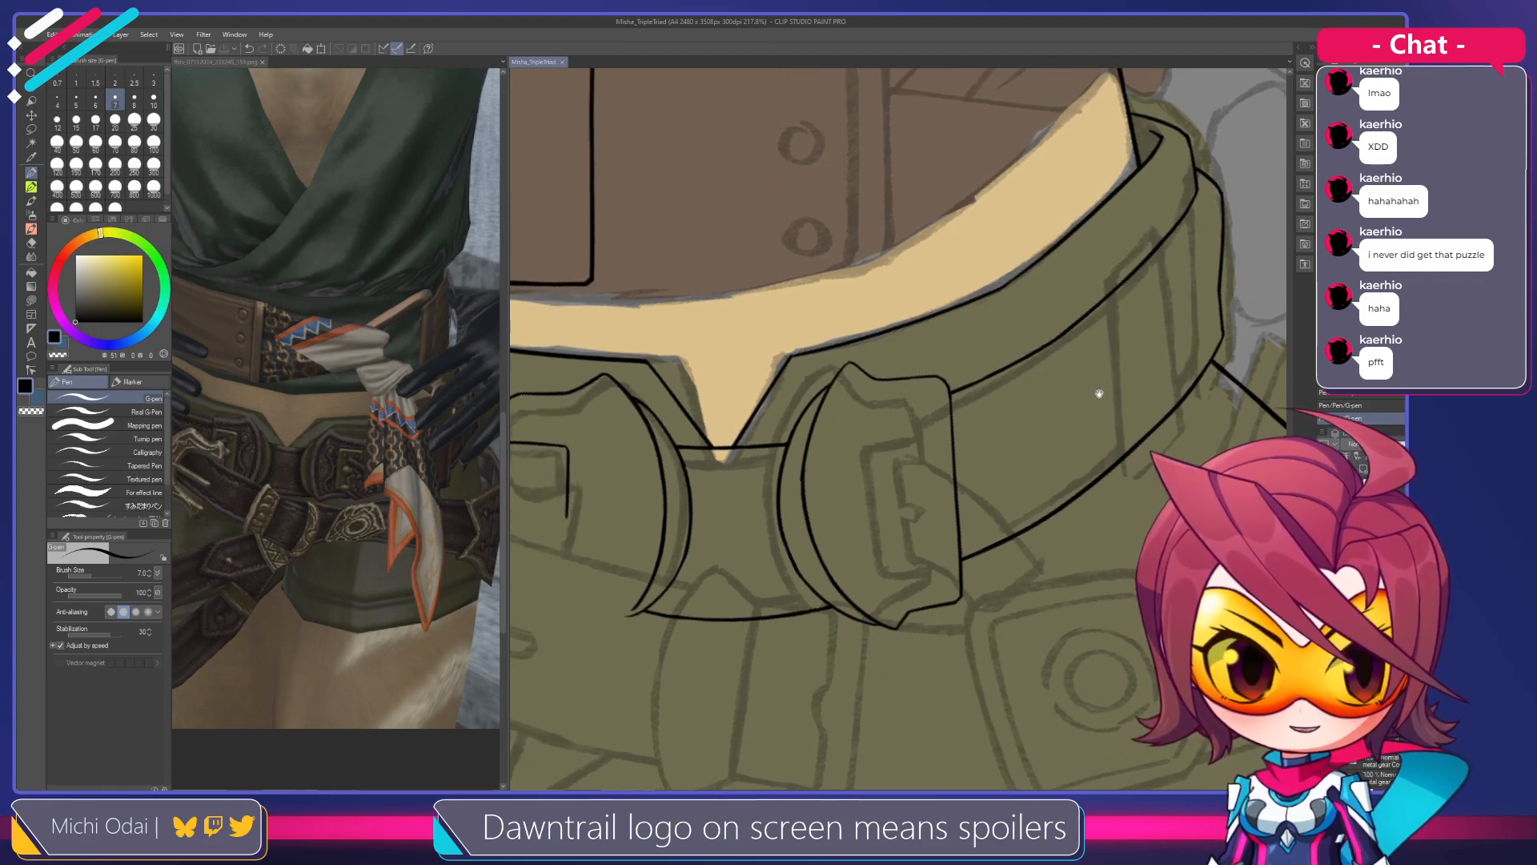
key(shift+space)
mouse_move(1126, 330)
mouse_down()
mouse_move(1135, 357)
mouse_move(1103, 332)
mouse_up()
scroll(1102, 332, up, 3)
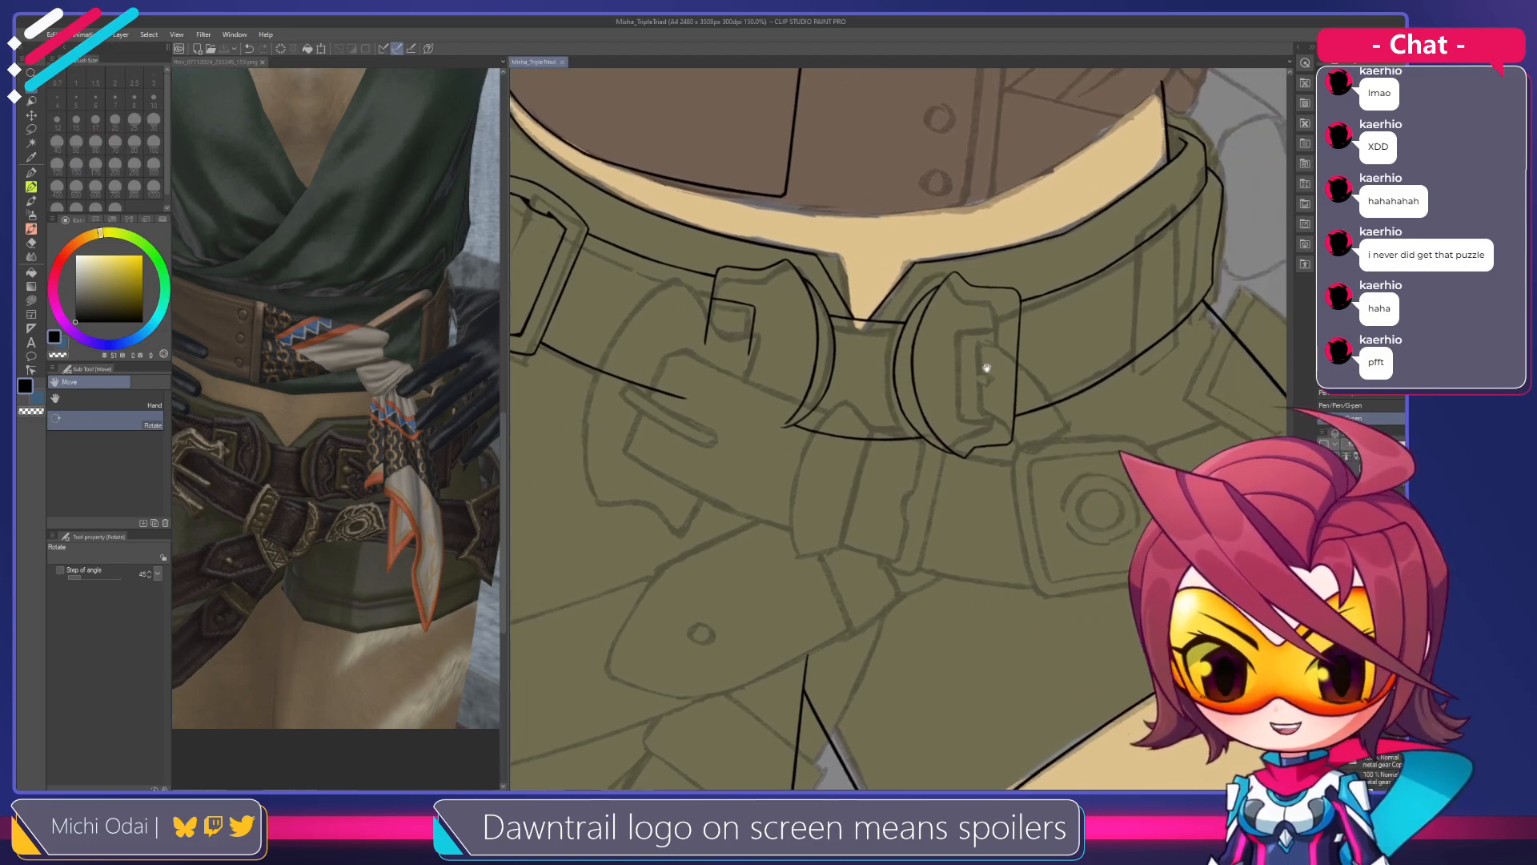
scroll(974, 358, up, 1)
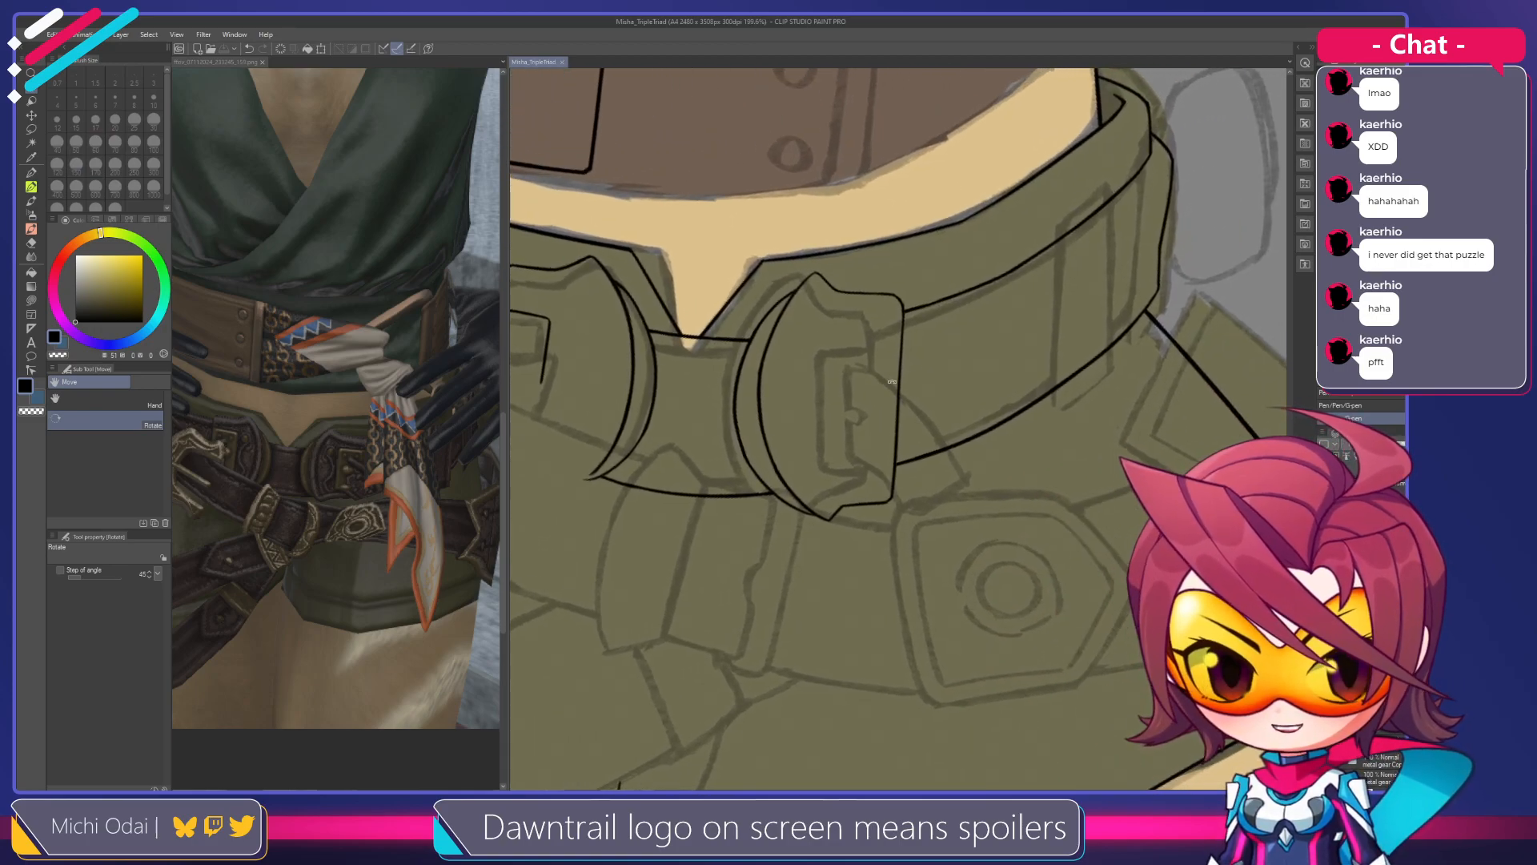
scroll(974, 345, up, 1)
drag(1028, 367, 900, 378)
key(e)
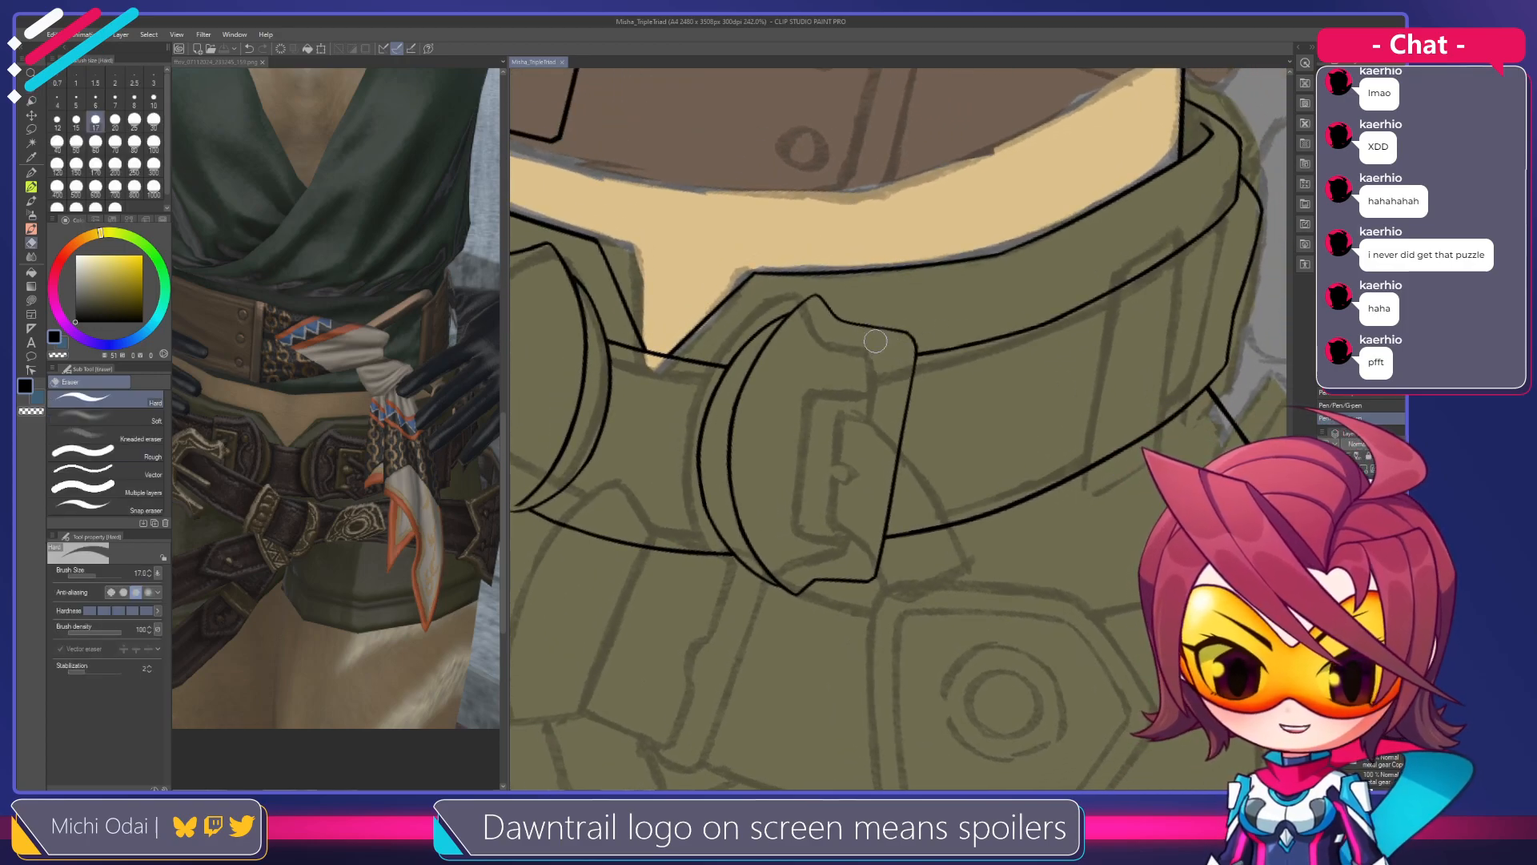
key(r)
mouse_move(983, 317)
mouse_down()
mouse_move(1019, 357)
mouse_move(1006, 379)
mouse_up()
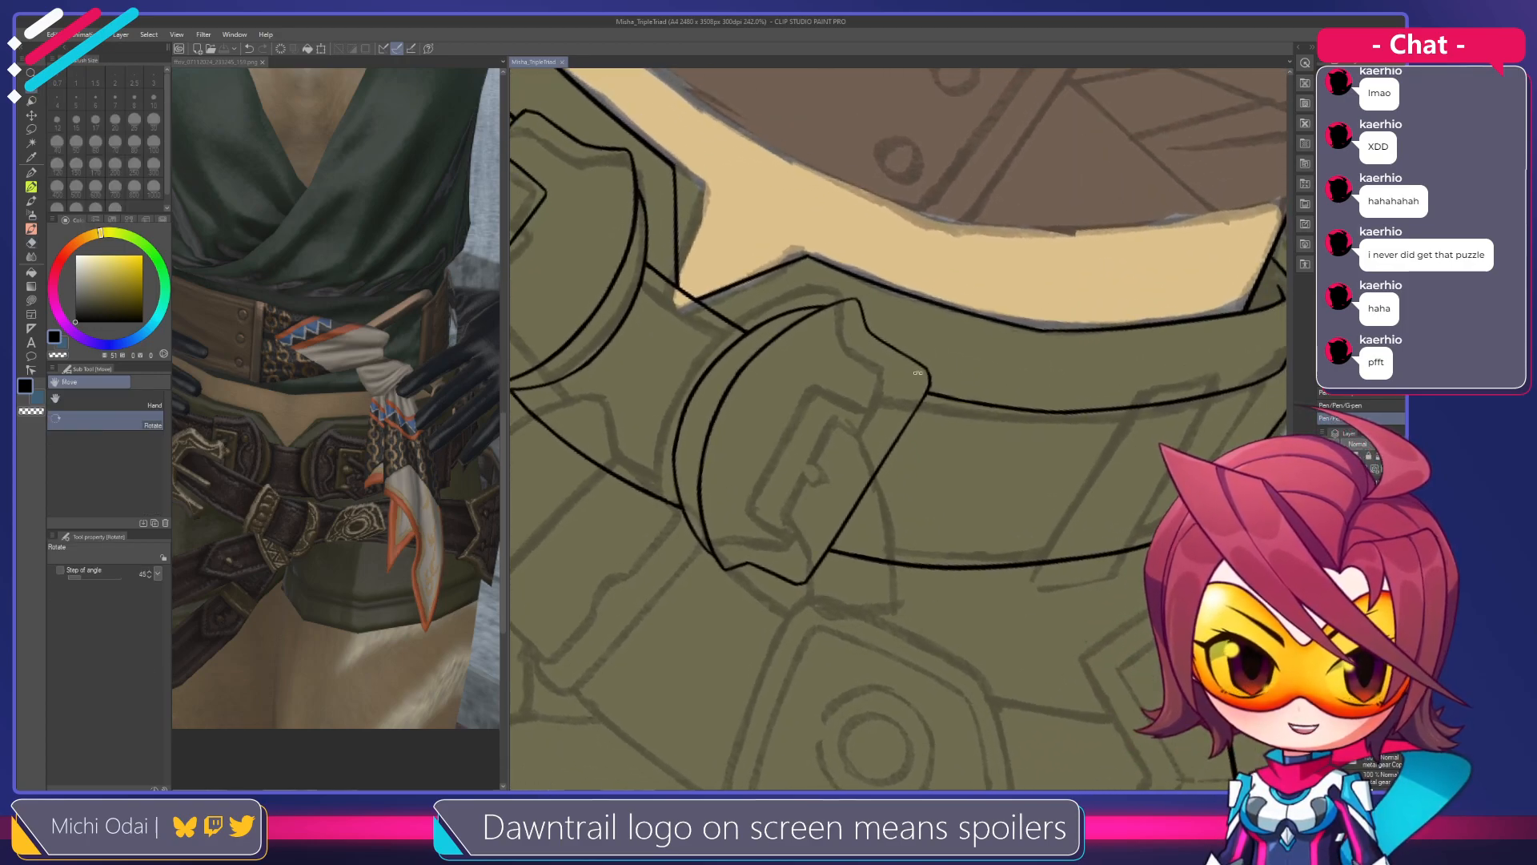
key(e)
drag(897, 361, 891, 365)
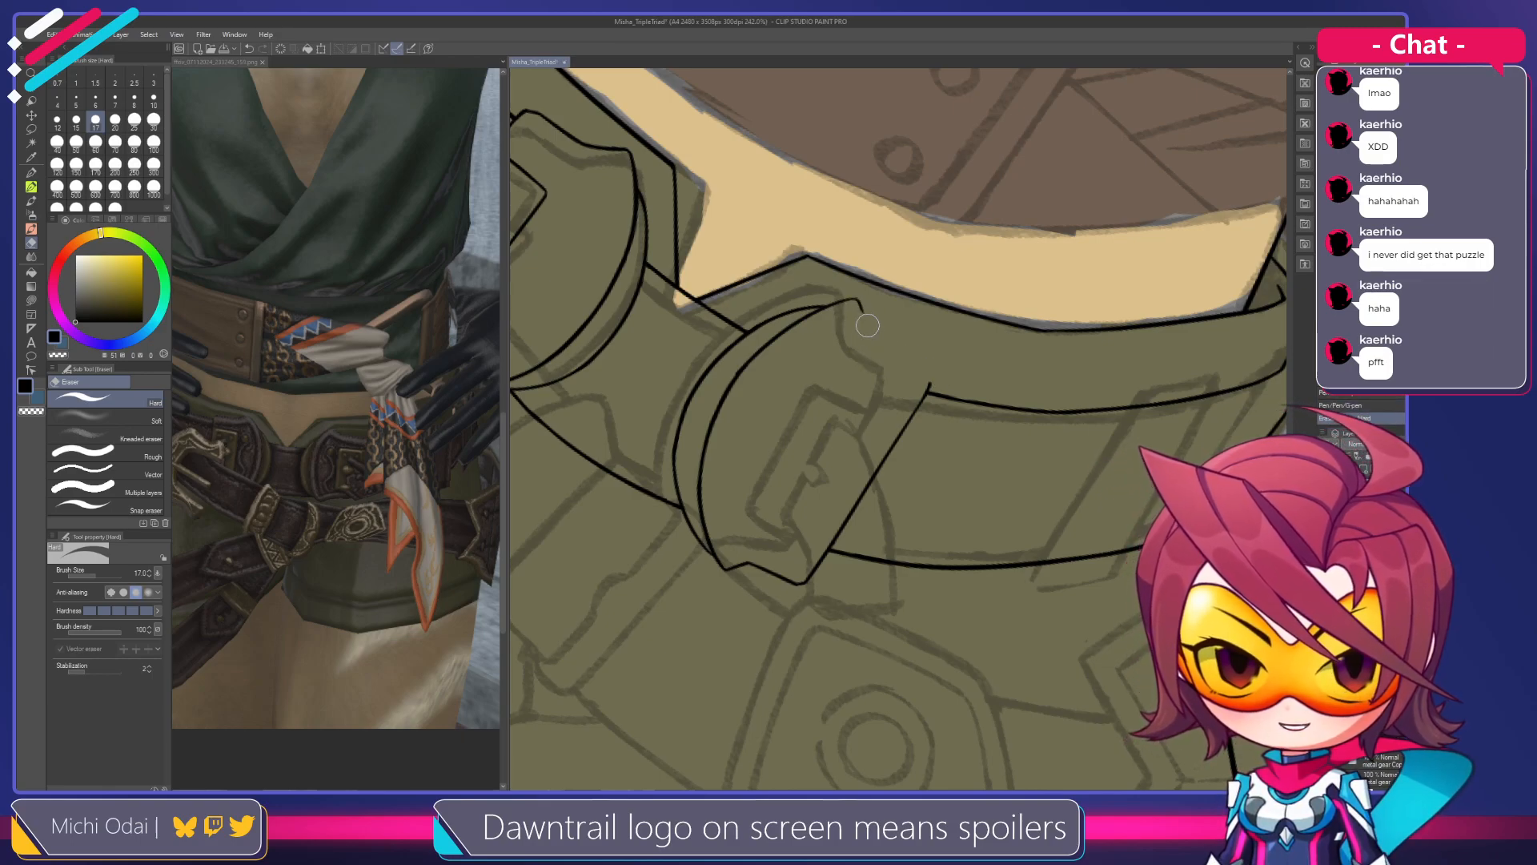
Redraw the right-hand plate's upper edge as a smooth curve from the peak to slightly beyond its former outer corner
key(p)
drag(858, 301, 885, 340)
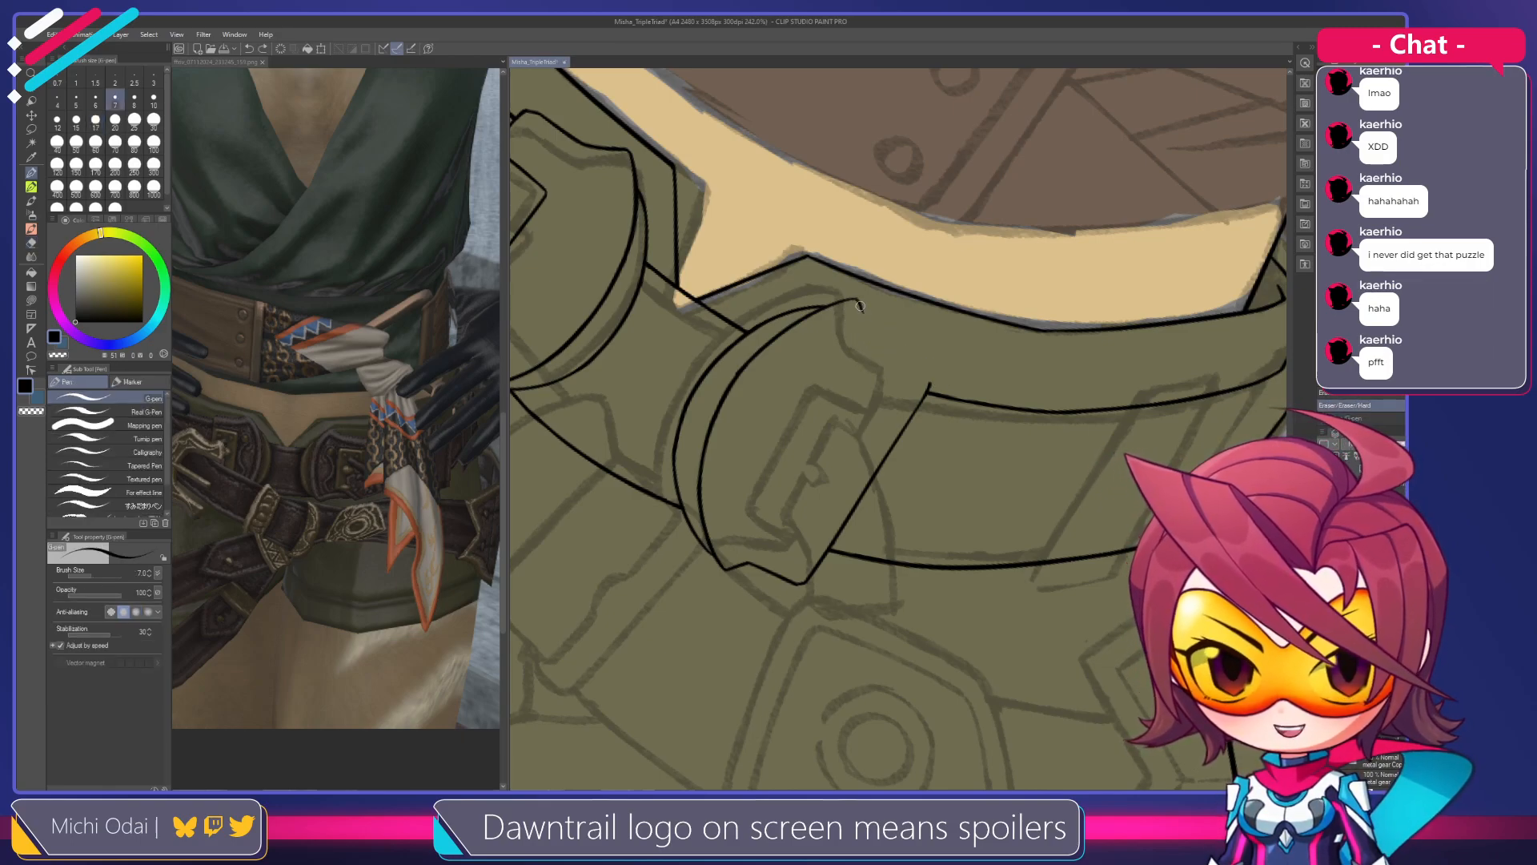
key(e)
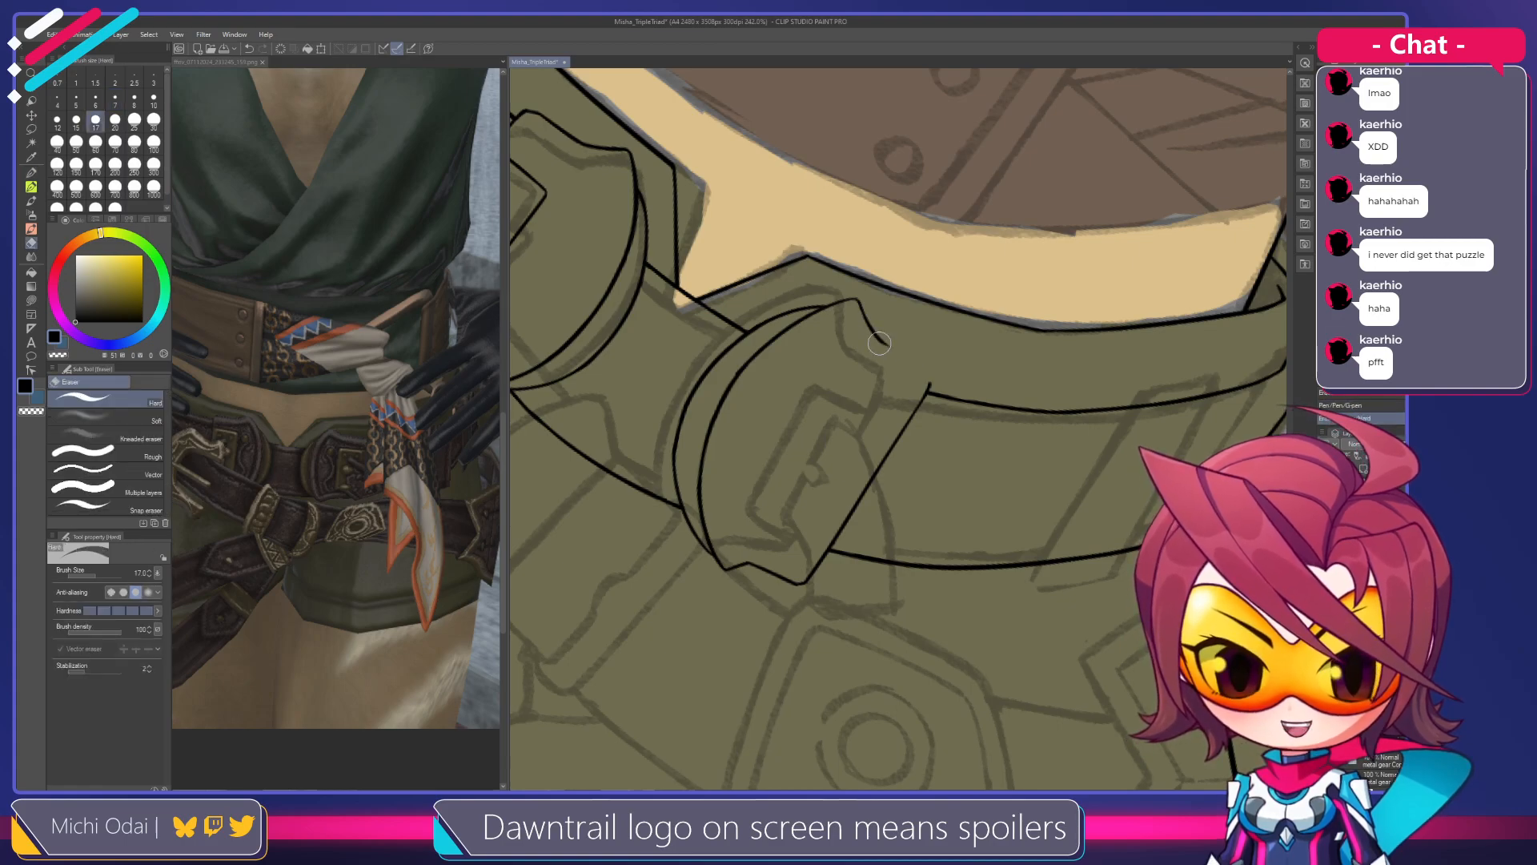
key(p)
mouse_move(909, 365)
mouse_down()
mouse_move(955, 381)
mouse_move(976, 345)
mouse_move(998, 286)
mouse_move(951, 264)
mouse_up()
drag(884, 312, 955, 381)
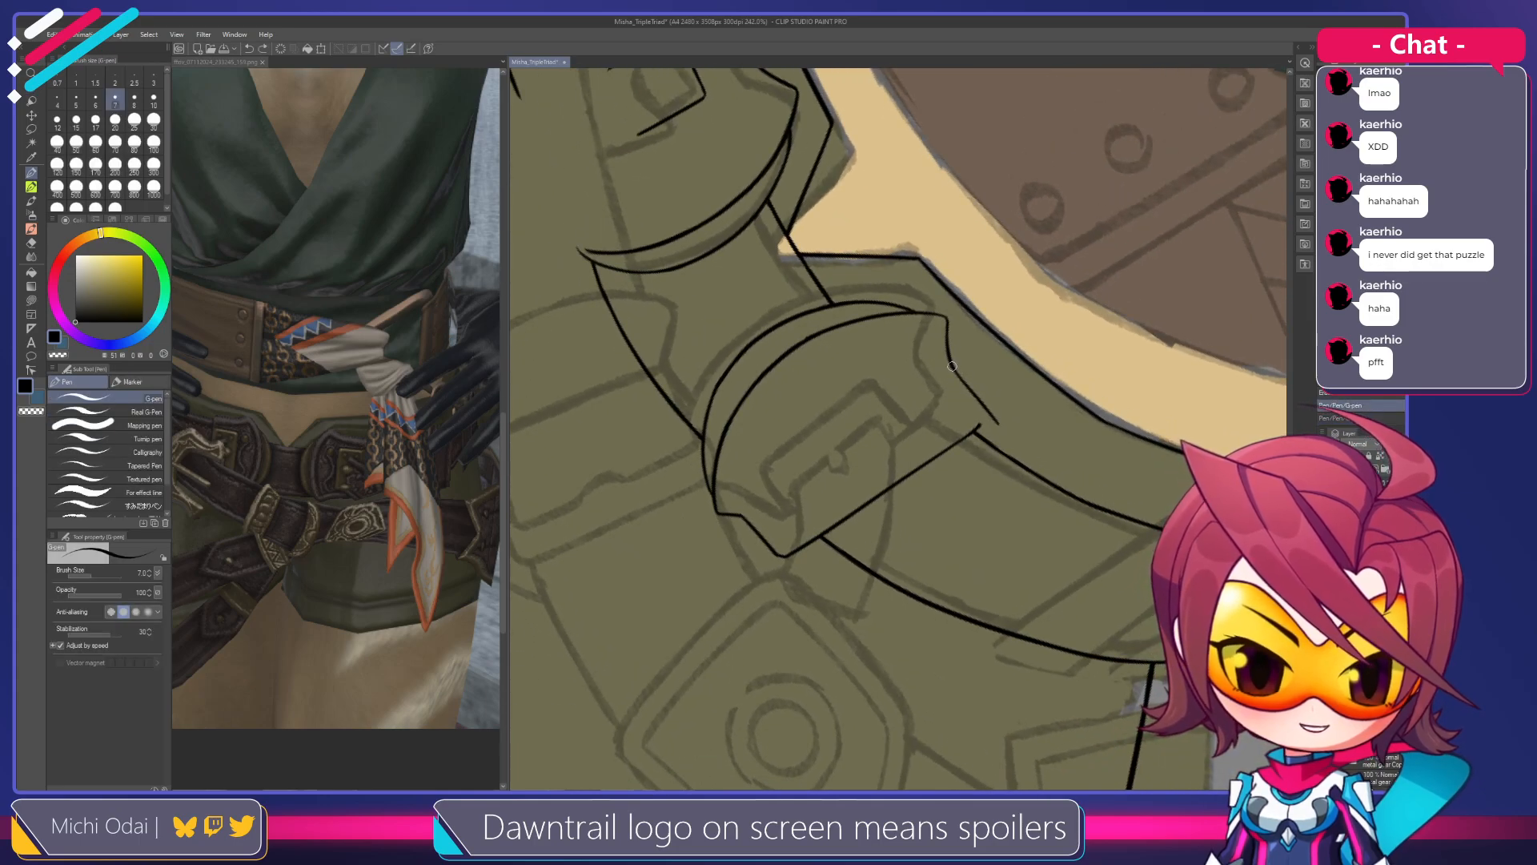
Enlarge the eraser to 25 and erase the right-hand plate's straight outer side
mouse_move(995, 424)
mouse_down()
mouse_move(937, 367)
mouse_move(908, 302)
mouse_move(920, 308)
mouse_move(906, 516)
mouse_up()
key(e)
key(bracketright)
key(bracketright)
drag(920, 353, 931, 302)
drag(913, 451, 906, 505)
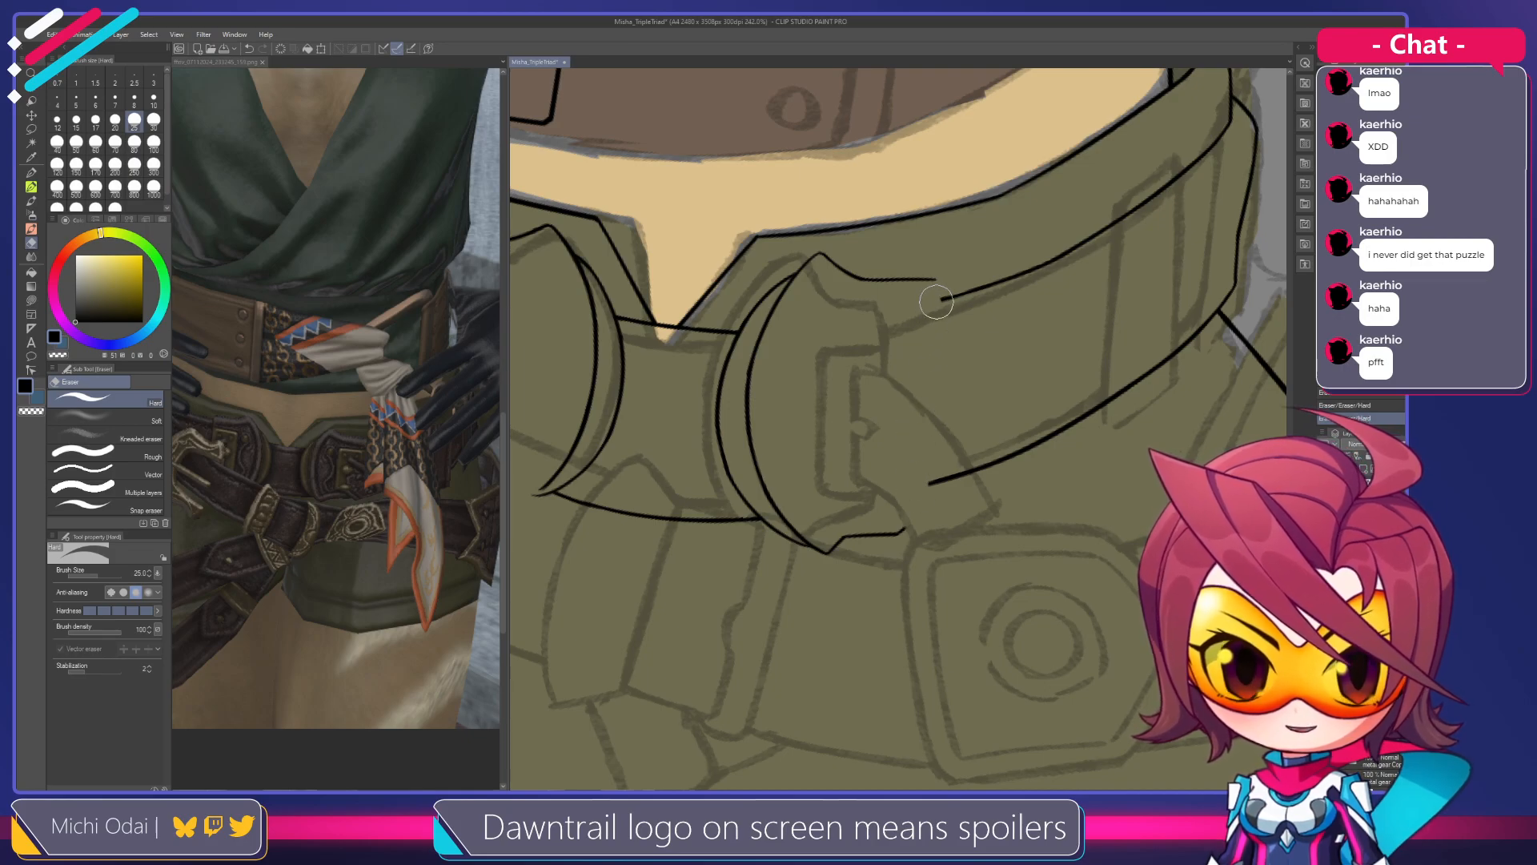
Ink the short edge joining the right-hand plate's upper outer corner to the belt's upper line, trimming and refining the corner
key(p)
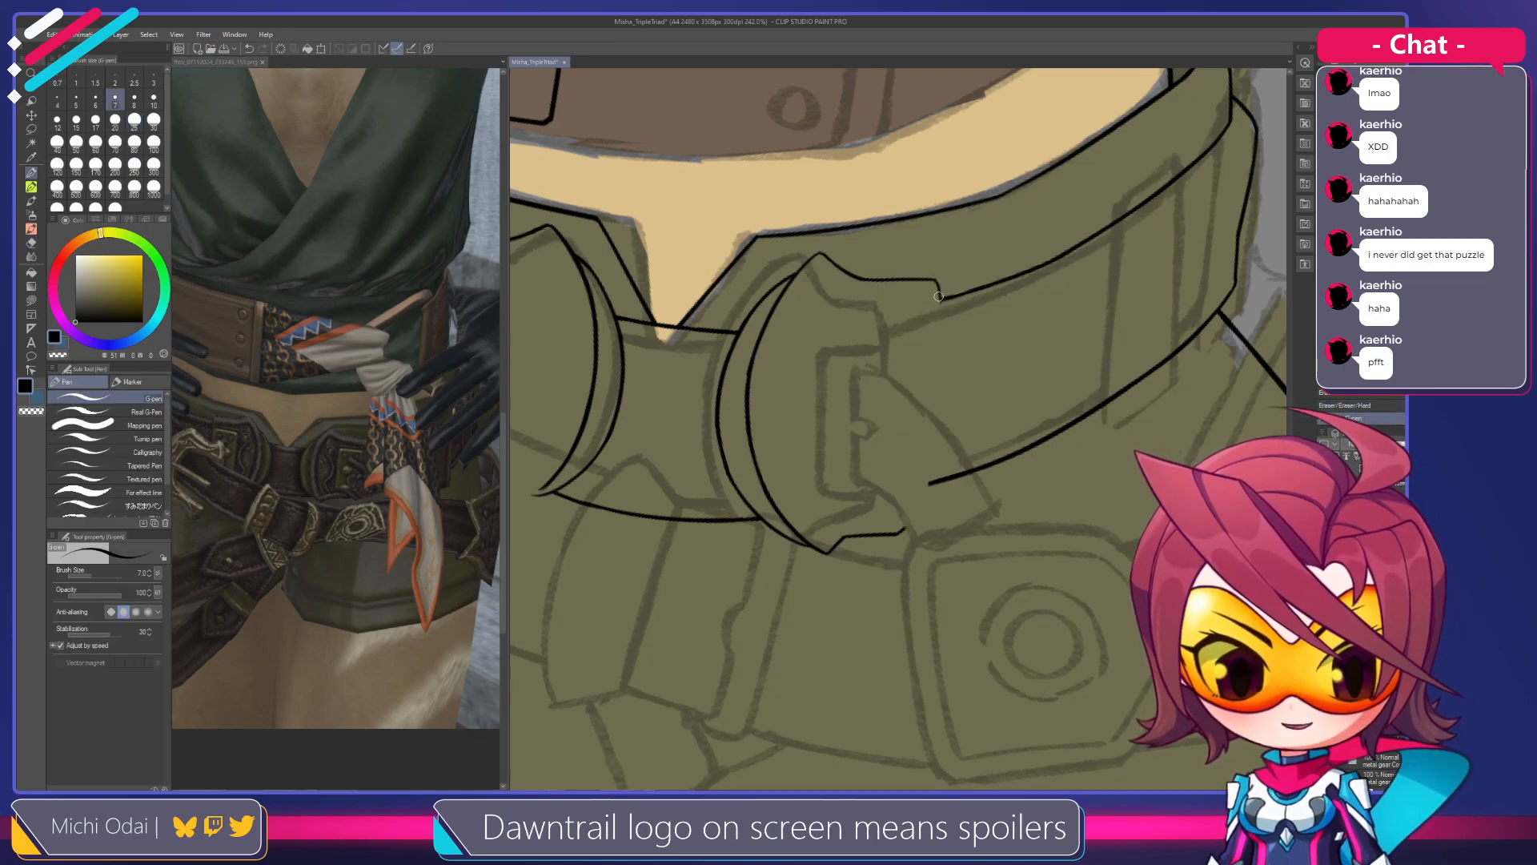
key(e)
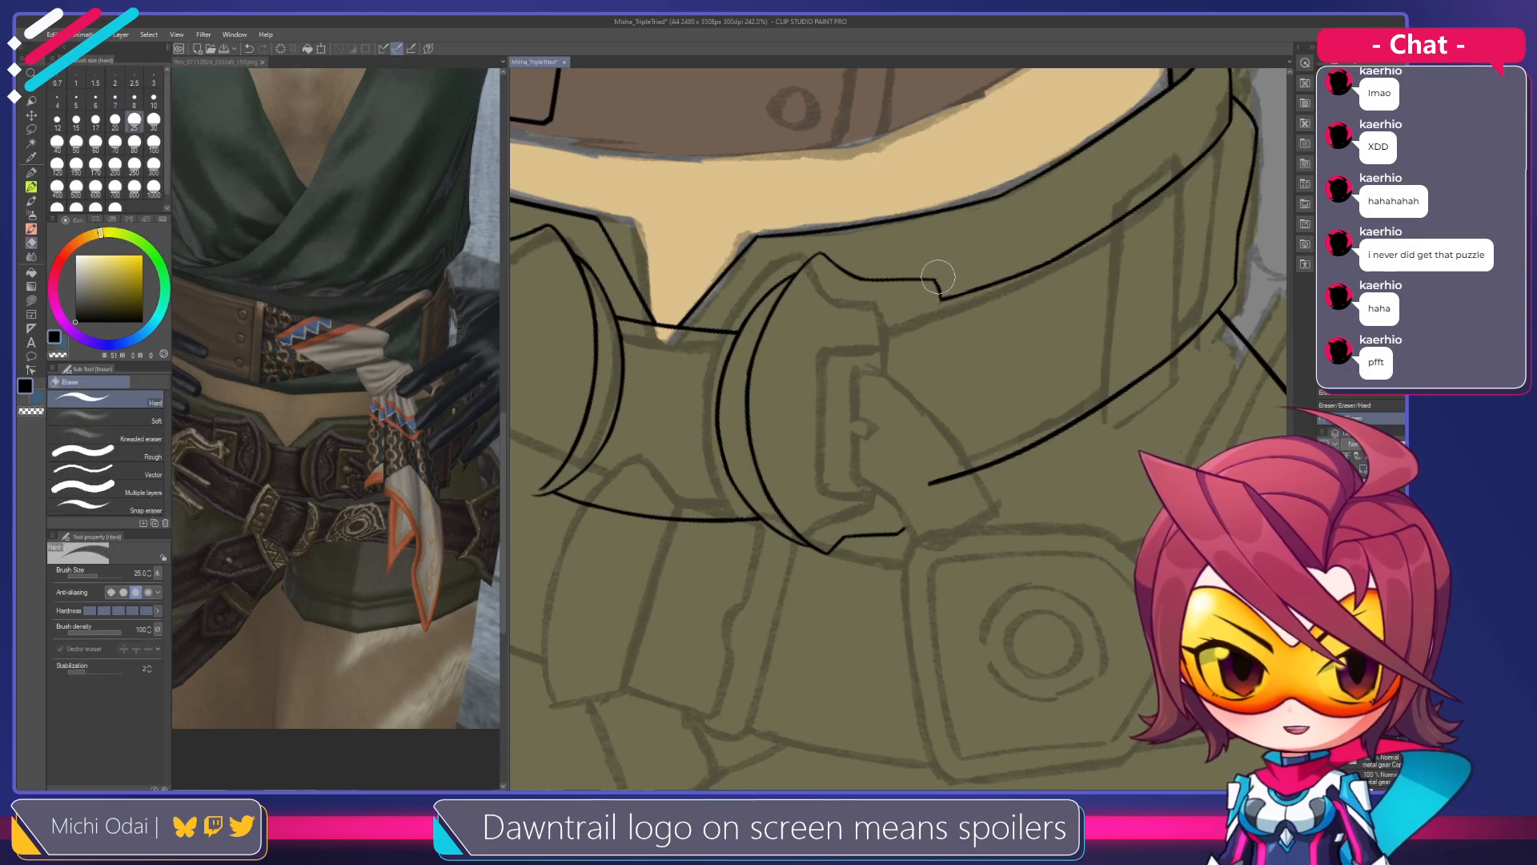
key(p)
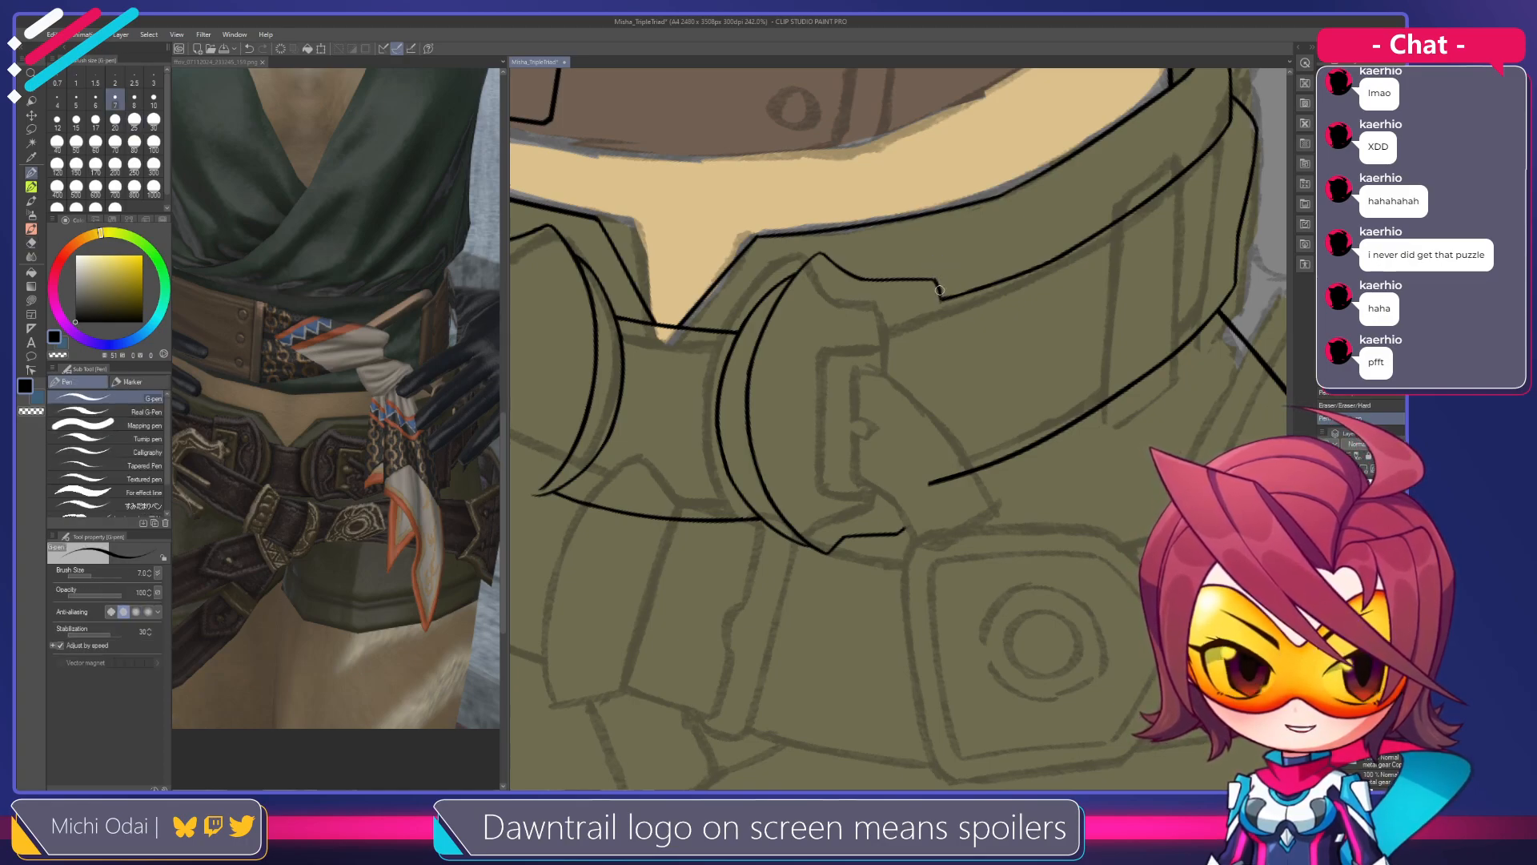
key(e)
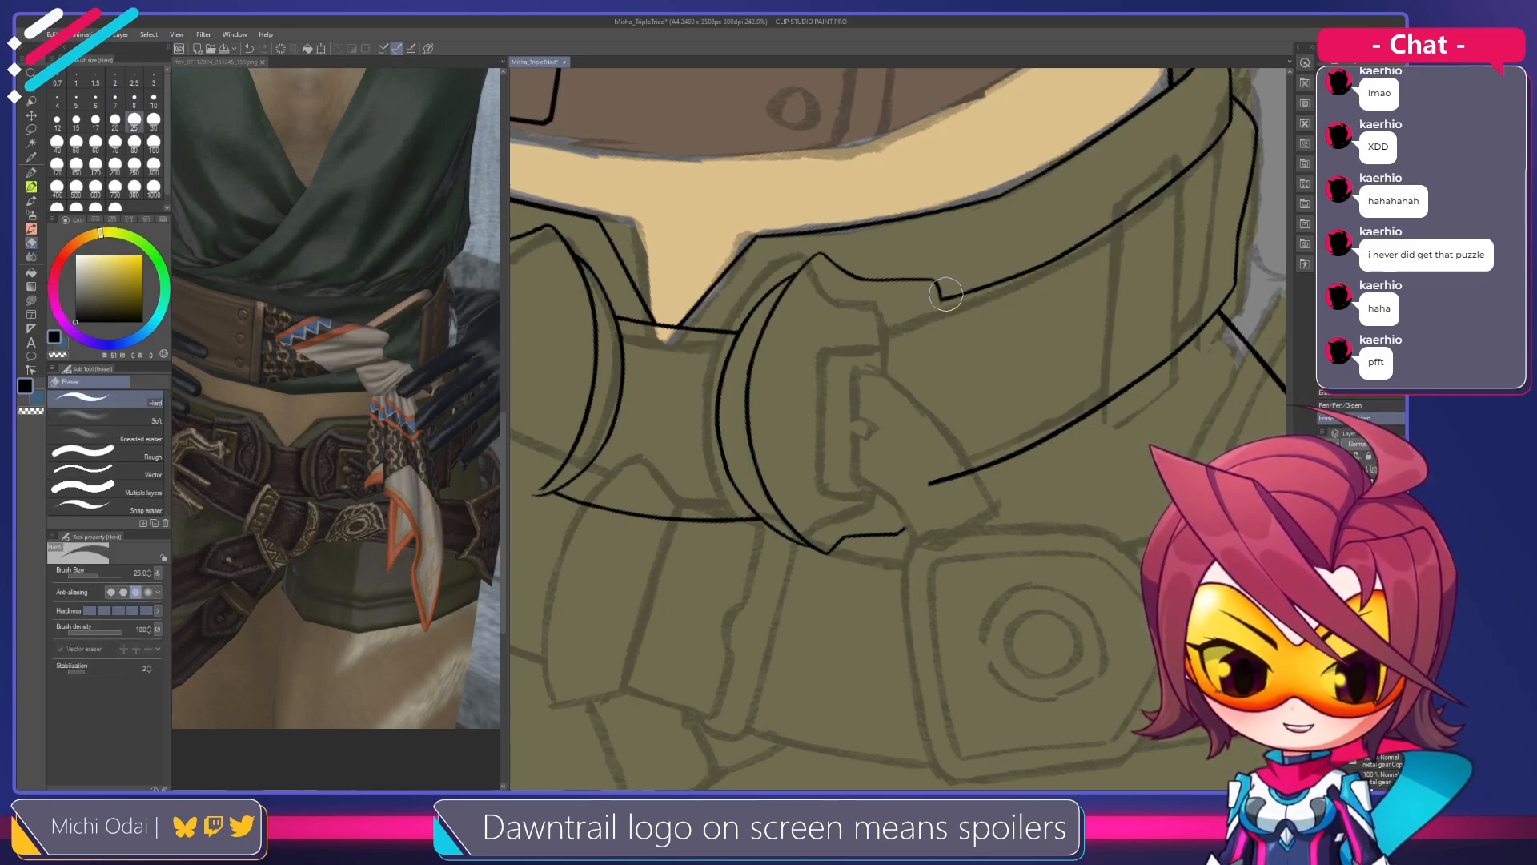
key(p)
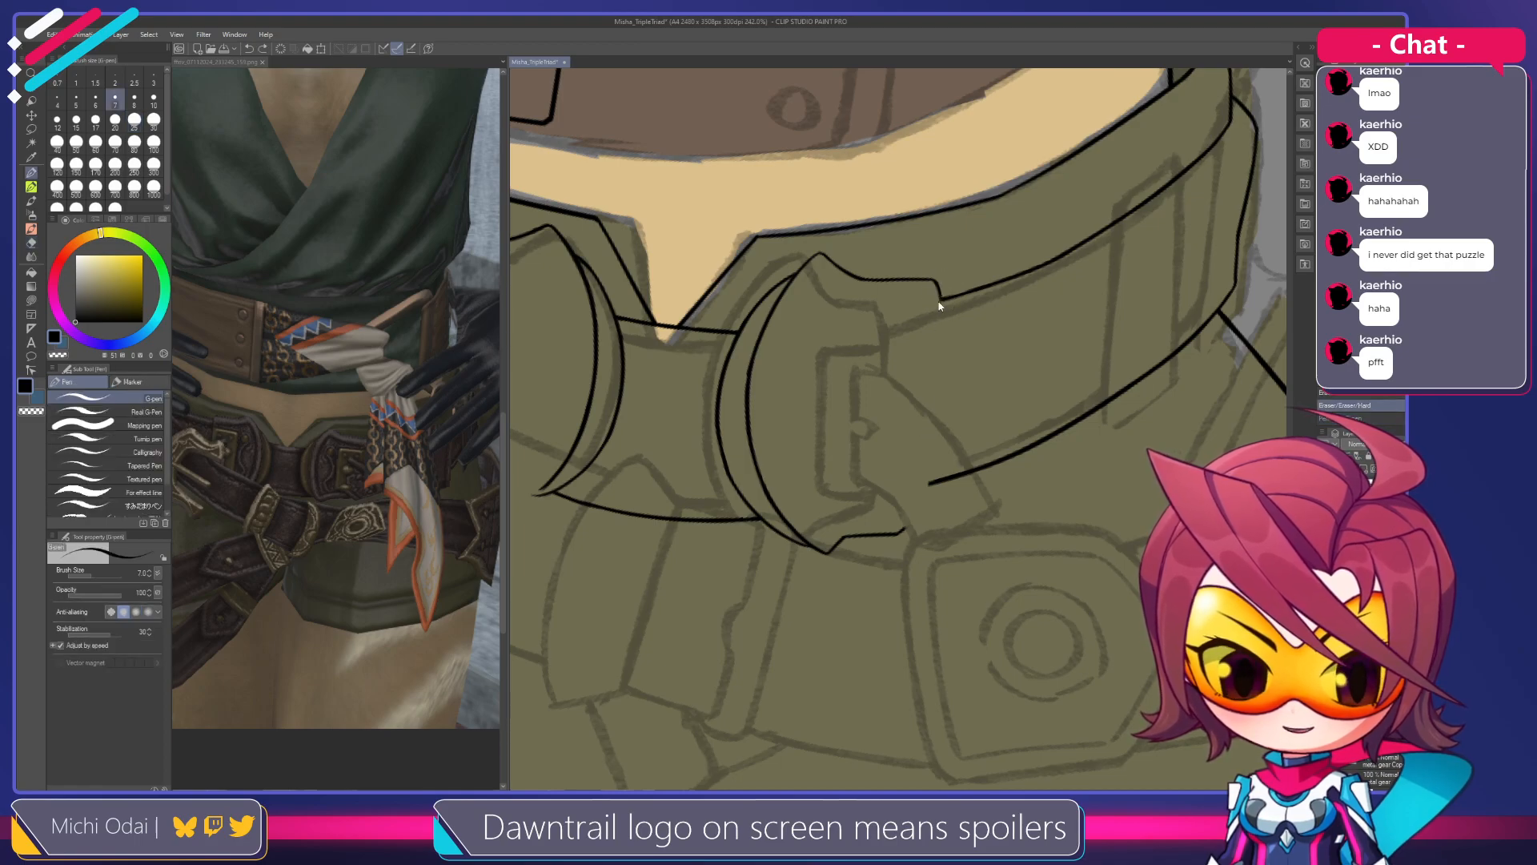
Ink the right-hand plate's straight outer side from its upper corner down past the belt's lower line
drag(939, 300, 929, 489)
key(ctrl+z)
key(r)
mouse_move(987, 328)
mouse_down()
mouse_move(1036, 371)
mouse_move(931, 335)
mouse_up()
key(e)
click(851, 429)
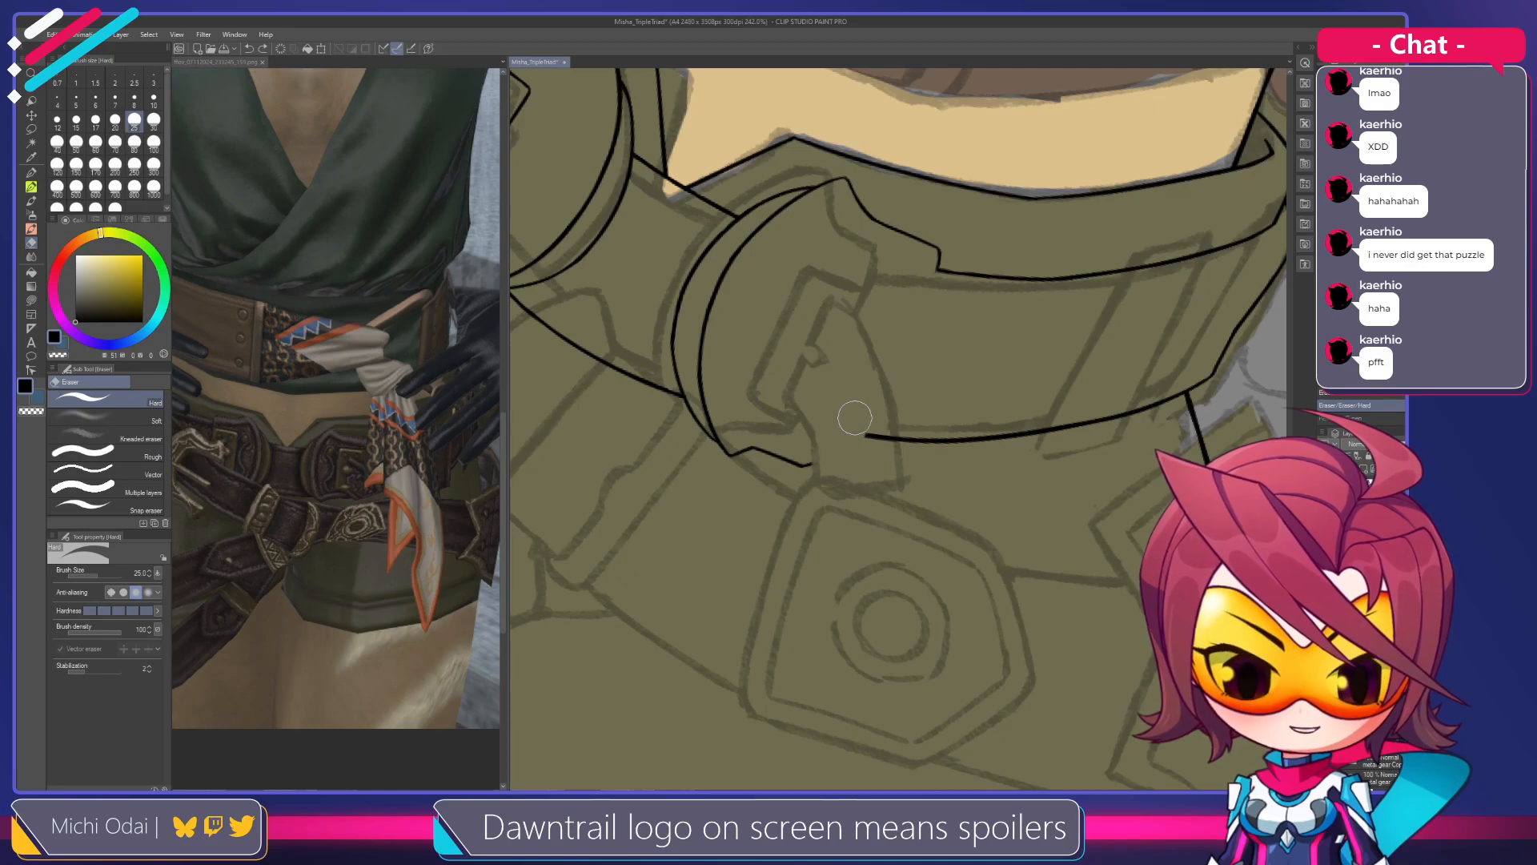
key(p)
drag(938, 269, 856, 441)
key(ctrl+z)
key(ctrl+z)
key(ctrl+z)
key(ctrl+z)
key(ctrl+z)
drag(940, 265, 856, 449)
Ink the right-hand plate's rounded lower outer corner, cleaning the overshoot and linking it to the lower edge
key(shift+space)
drag(932, 302, 848, 302)
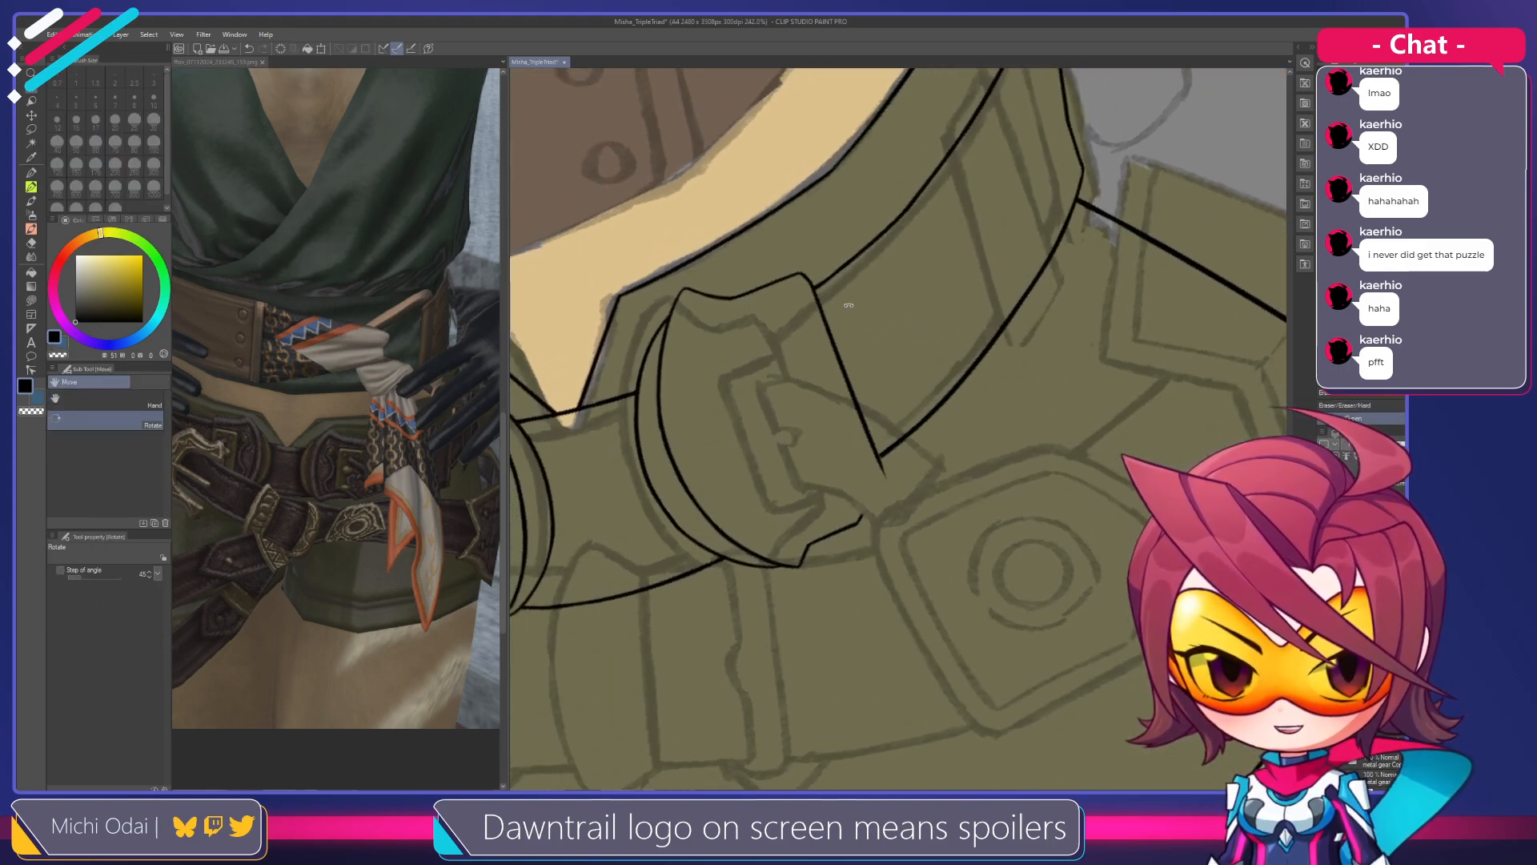
drag(859, 359, 947, 240)
drag(993, 298, 969, 363)
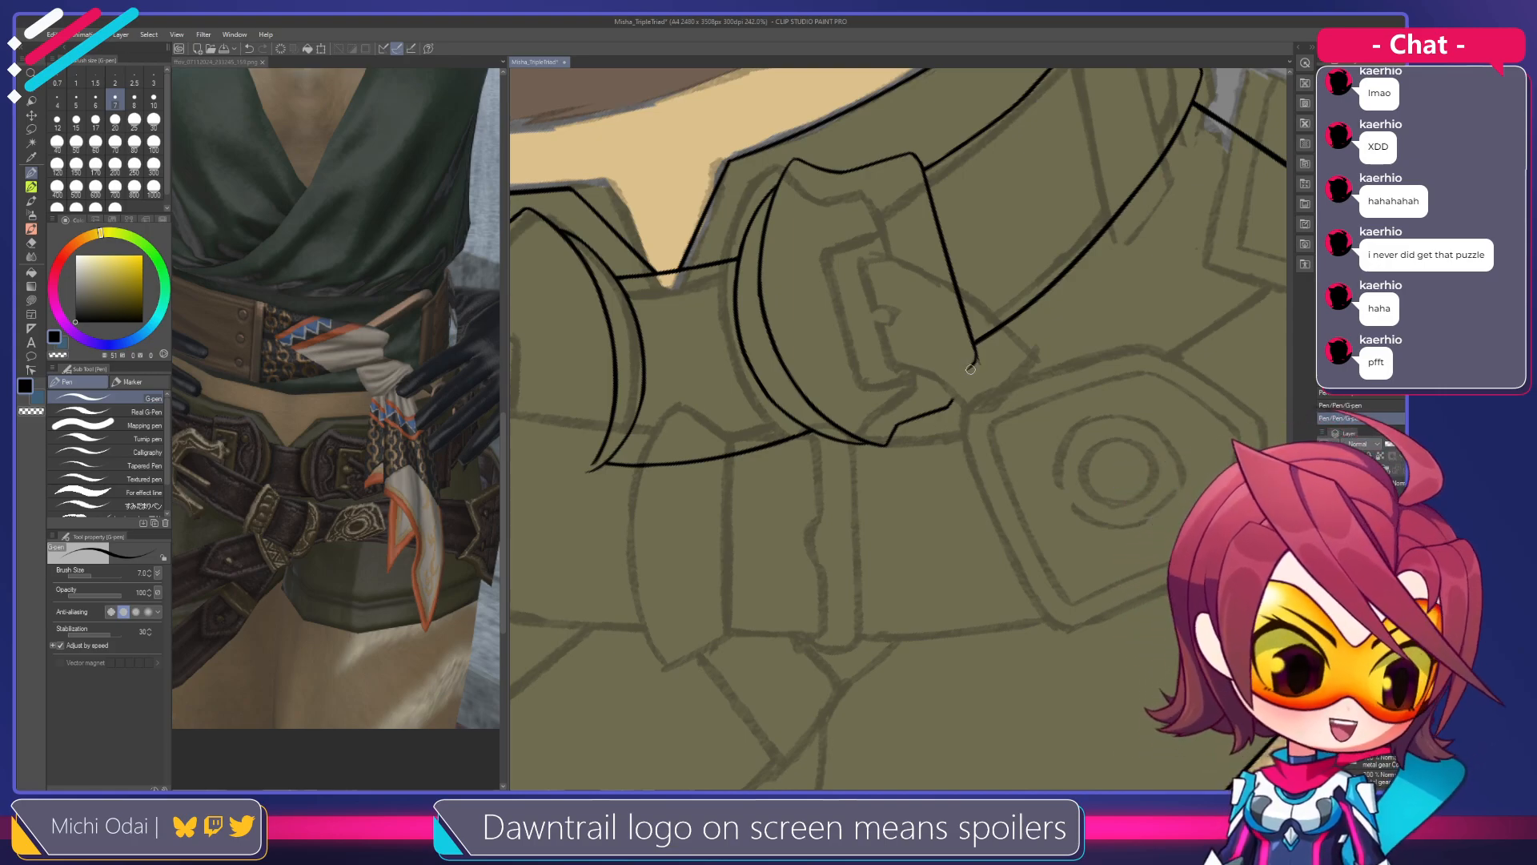
key(e)
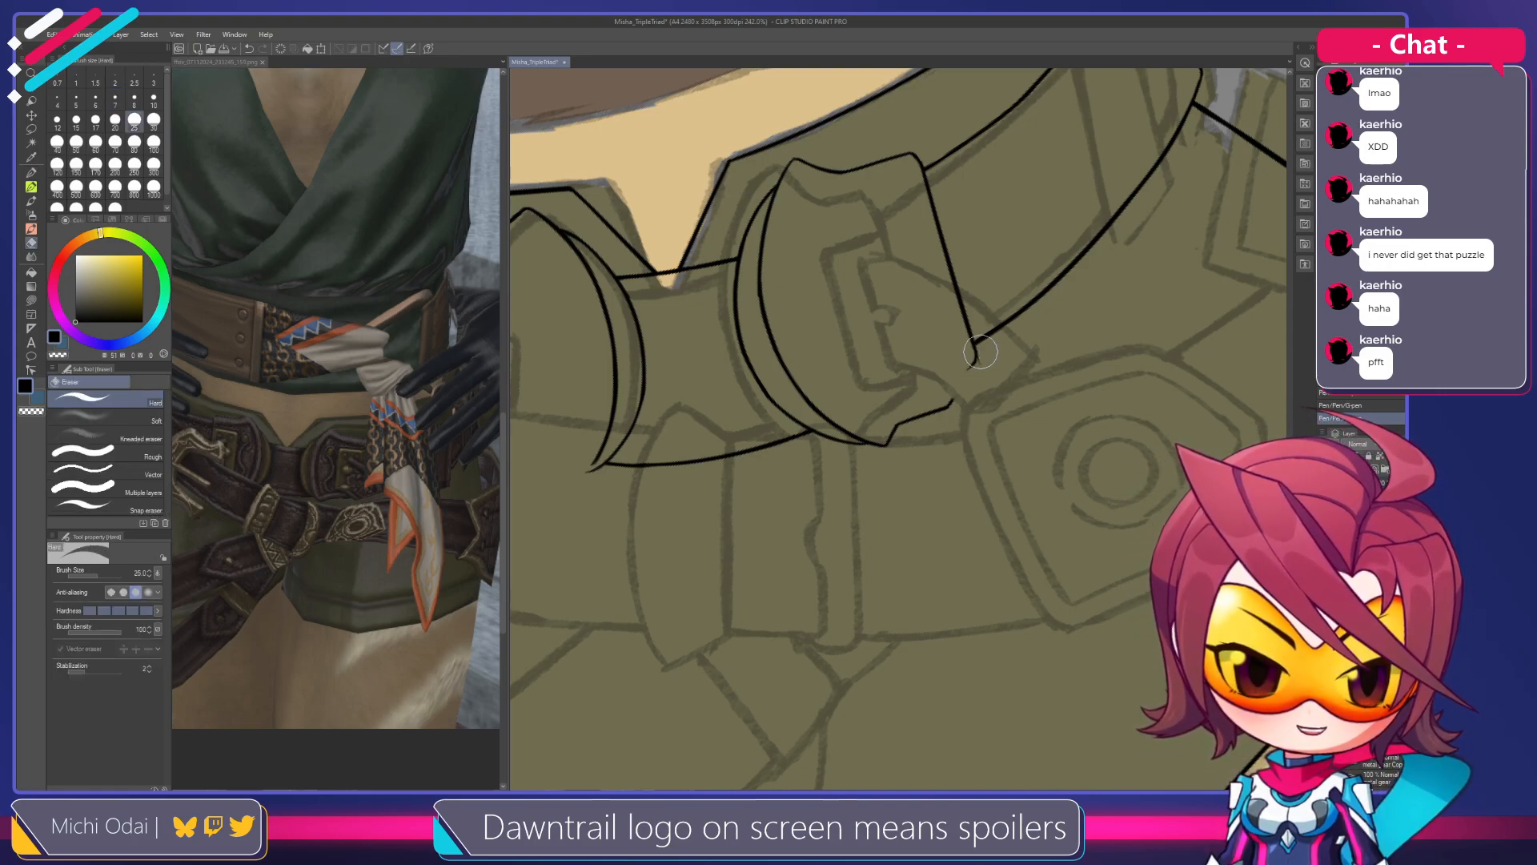
key(space)
mouse_move(973, 372)
mouse_down()
mouse_move(1007, 382)
mouse_move(941, 414)
mouse_up()
key(p)
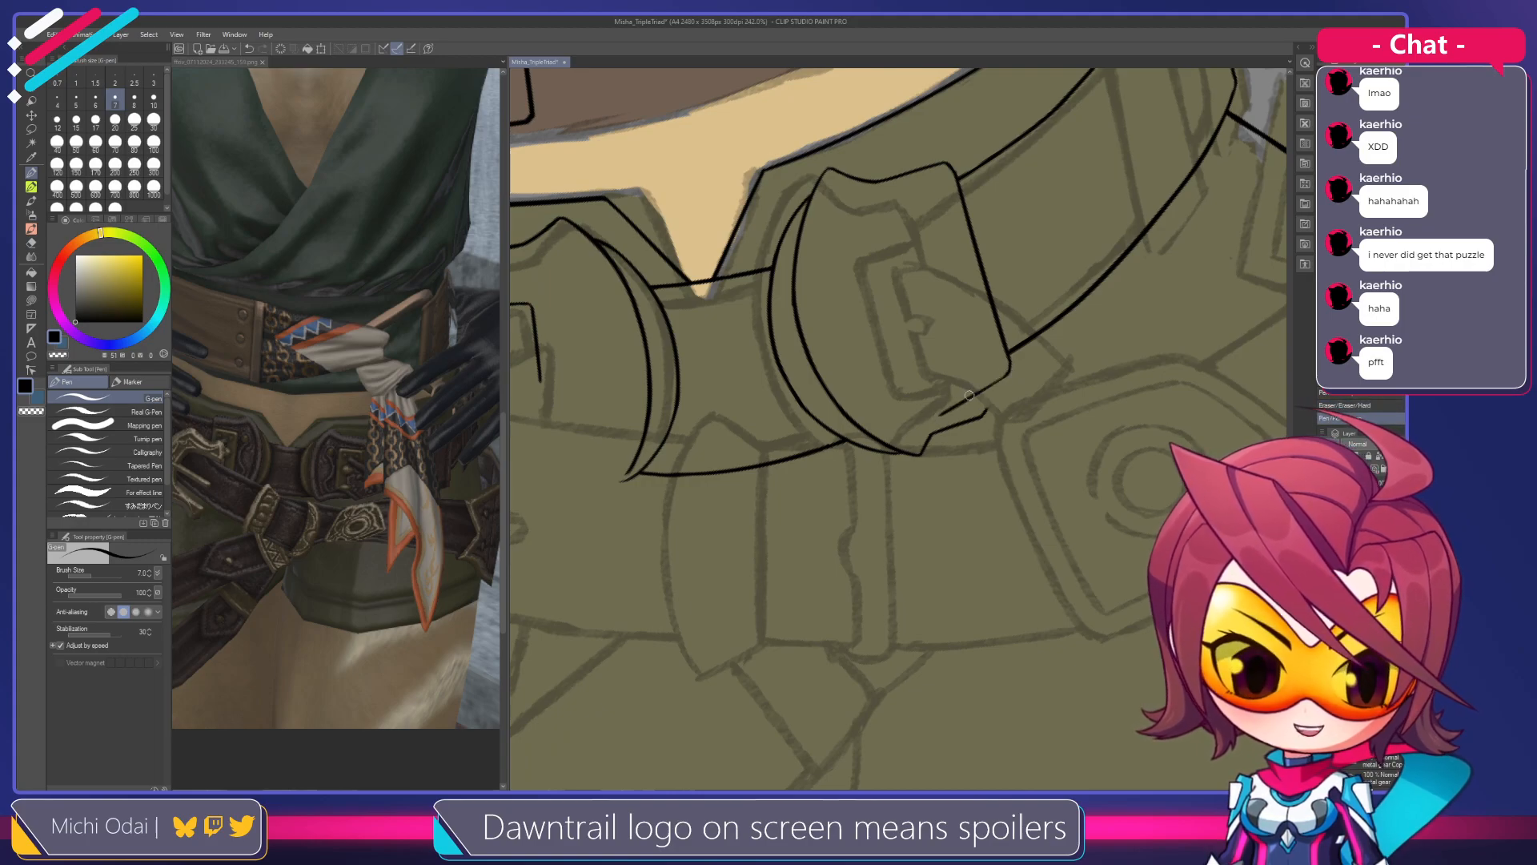
Redraw the right-hand plate's lower edge as a curve from the rounded outer corner to the bottom tip
key(ctrl+z)
mouse_move(1008, 373)
mouse_down()
mouse_move(944, 412)
mouse_move(1003, 379)
mouse_move(973, 400)
mouse_move(976, 416)
mouse_move(993, 410)
mouse_move(948, 438)
mouse_move(972, 418)
mouse_up()
key(e)
key(p)
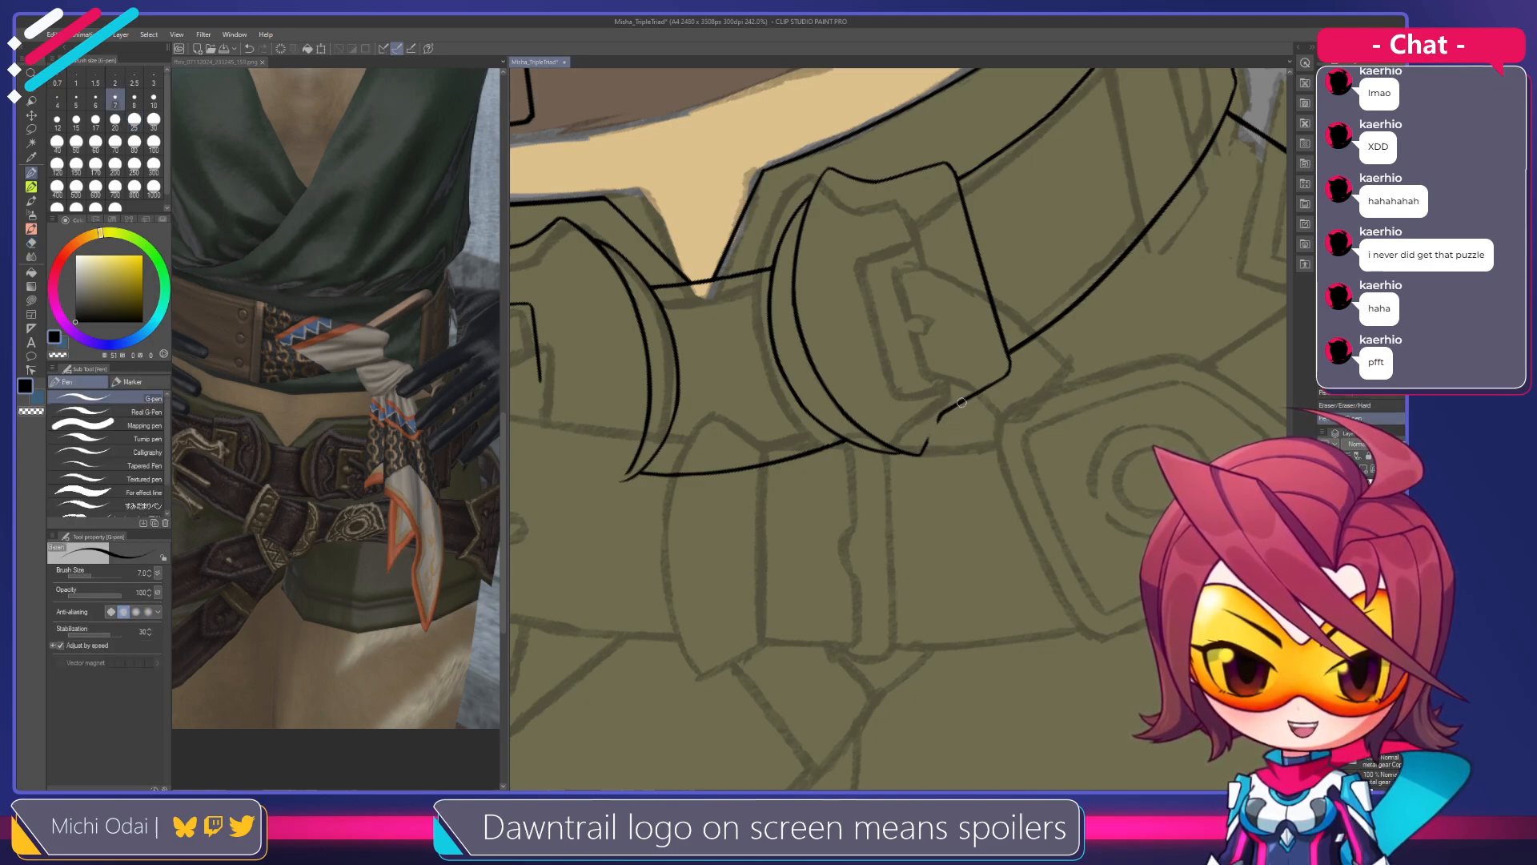
key(ctrl+z)
drag(965, 397, 921, 447)
key(ctrl+z)
mouse_move(963, 400)
mouse_down()
mouse_move(922, 451)
mouse_move(996, 414)
mouse_move(998, 478)
mouse_move(984, 440)
mouse_move(842, 489)
mouse_up()
key(ctrl+z)
key(r)
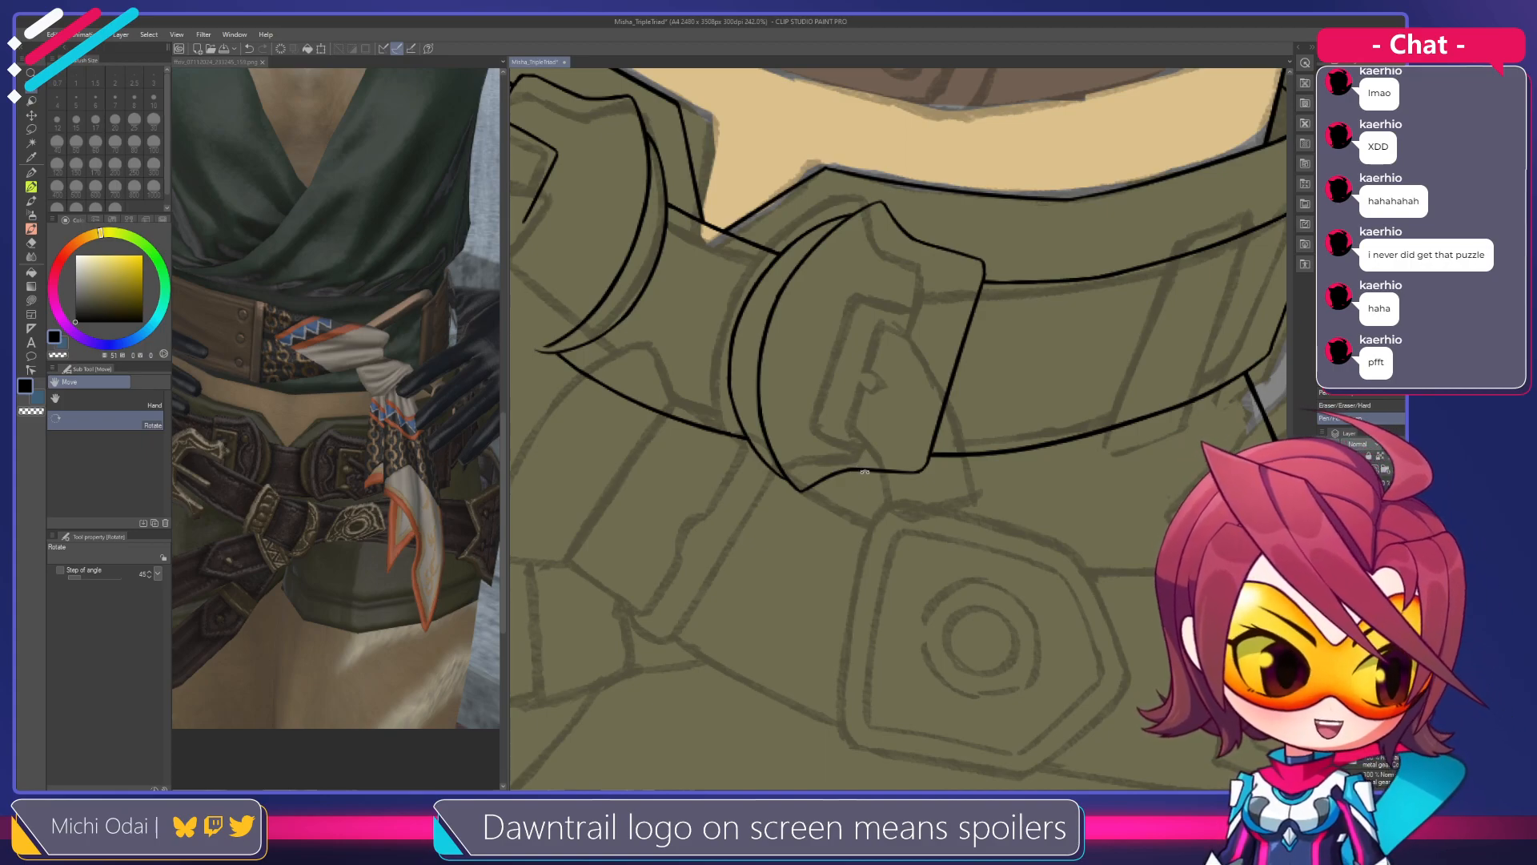
Erase the stretch of the right-hand plate's lower edge beside the bottom tip, and tidy the upper outer corner
scroll(843, 488, up, 2)
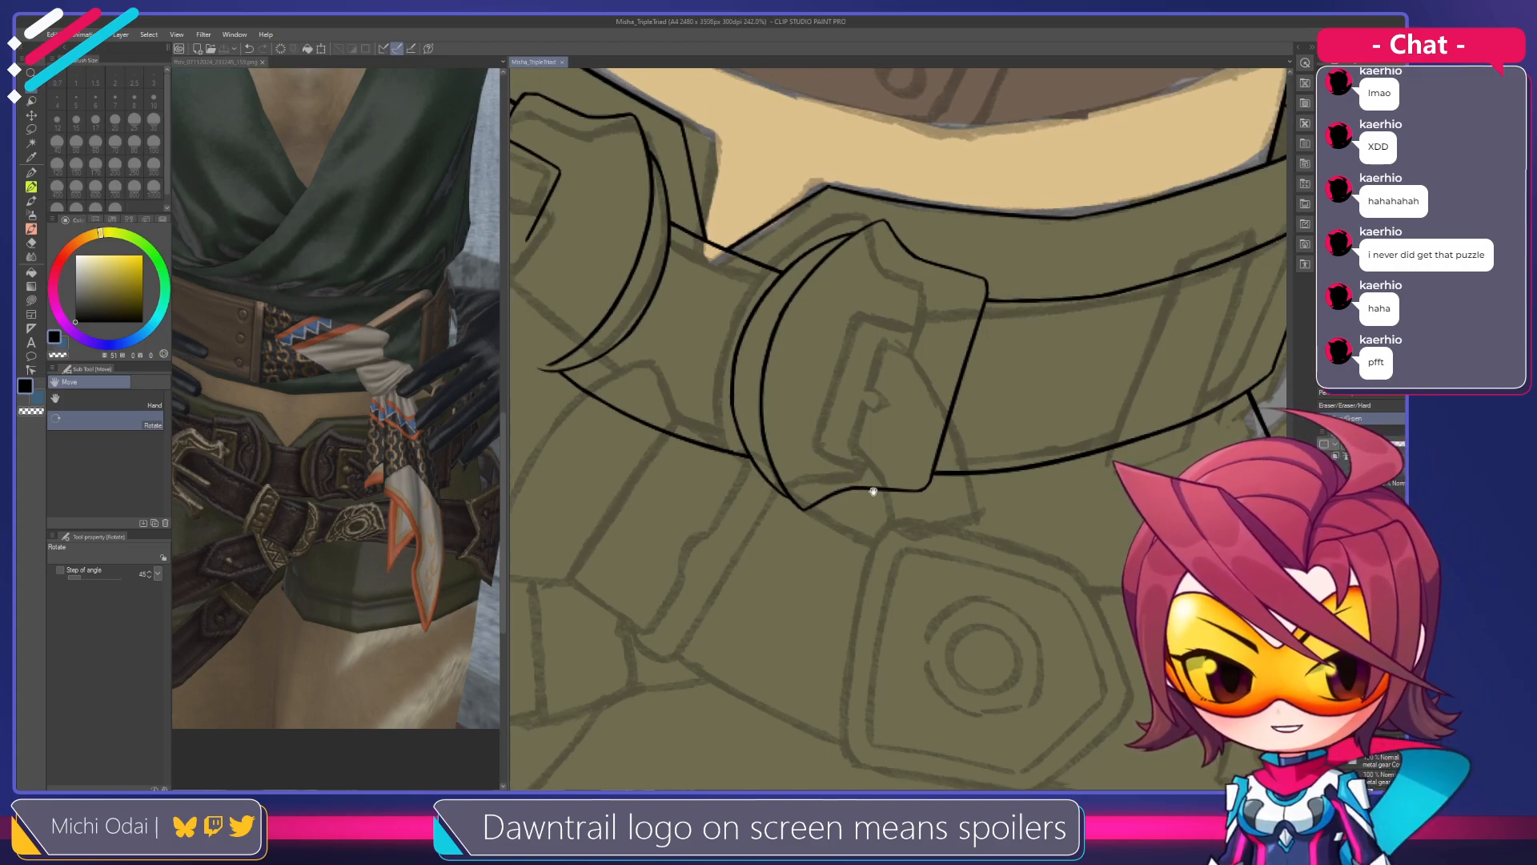
key(e)
mouse_move(835, 488)
mouse_down()
mouse_move(865, 482)
mouse_move(826, 461)
mouse_up()
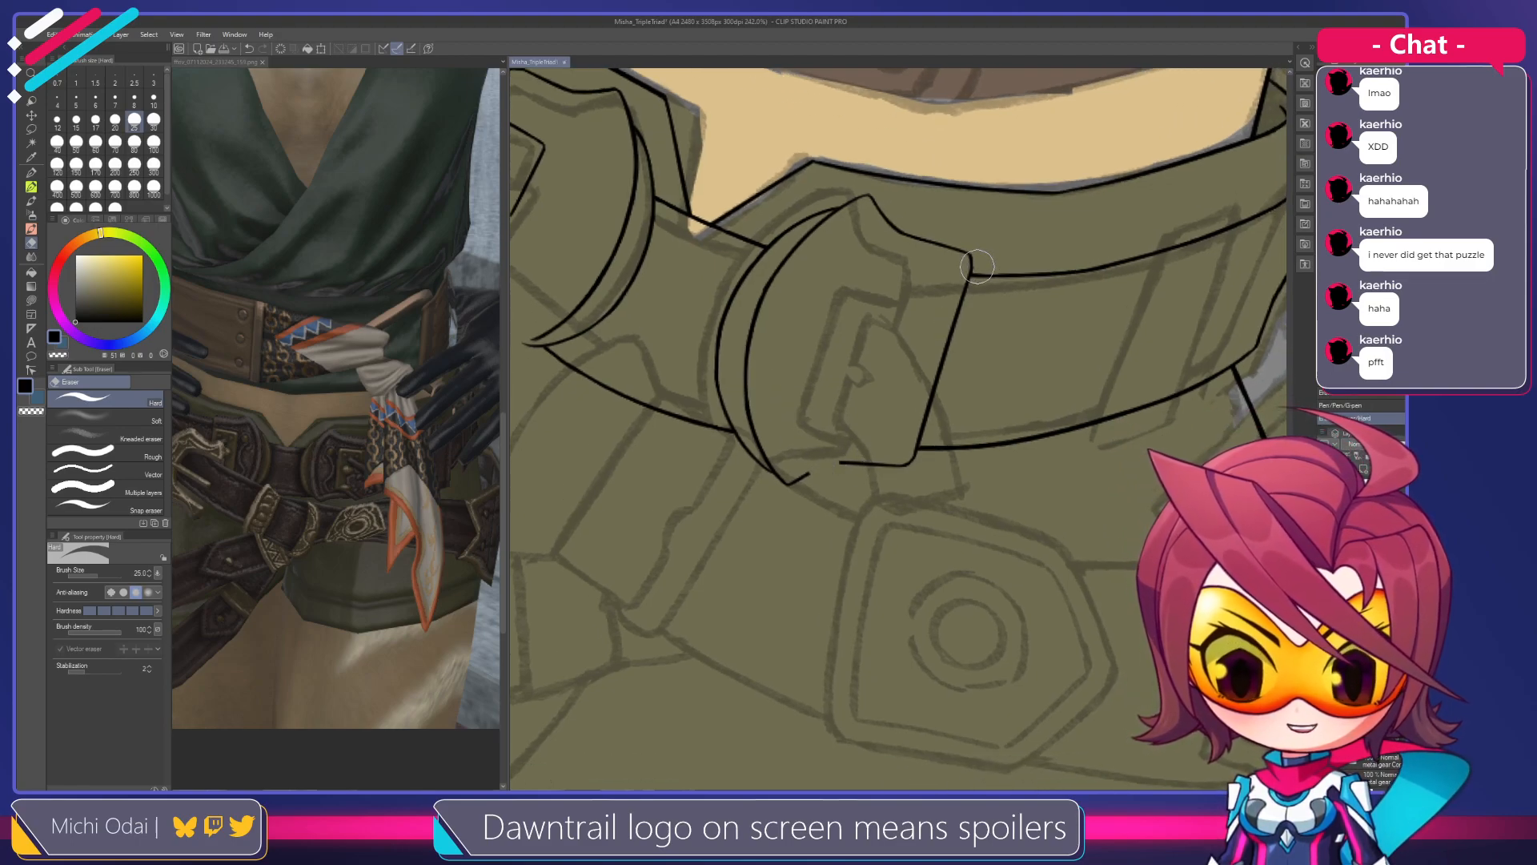
key(p)
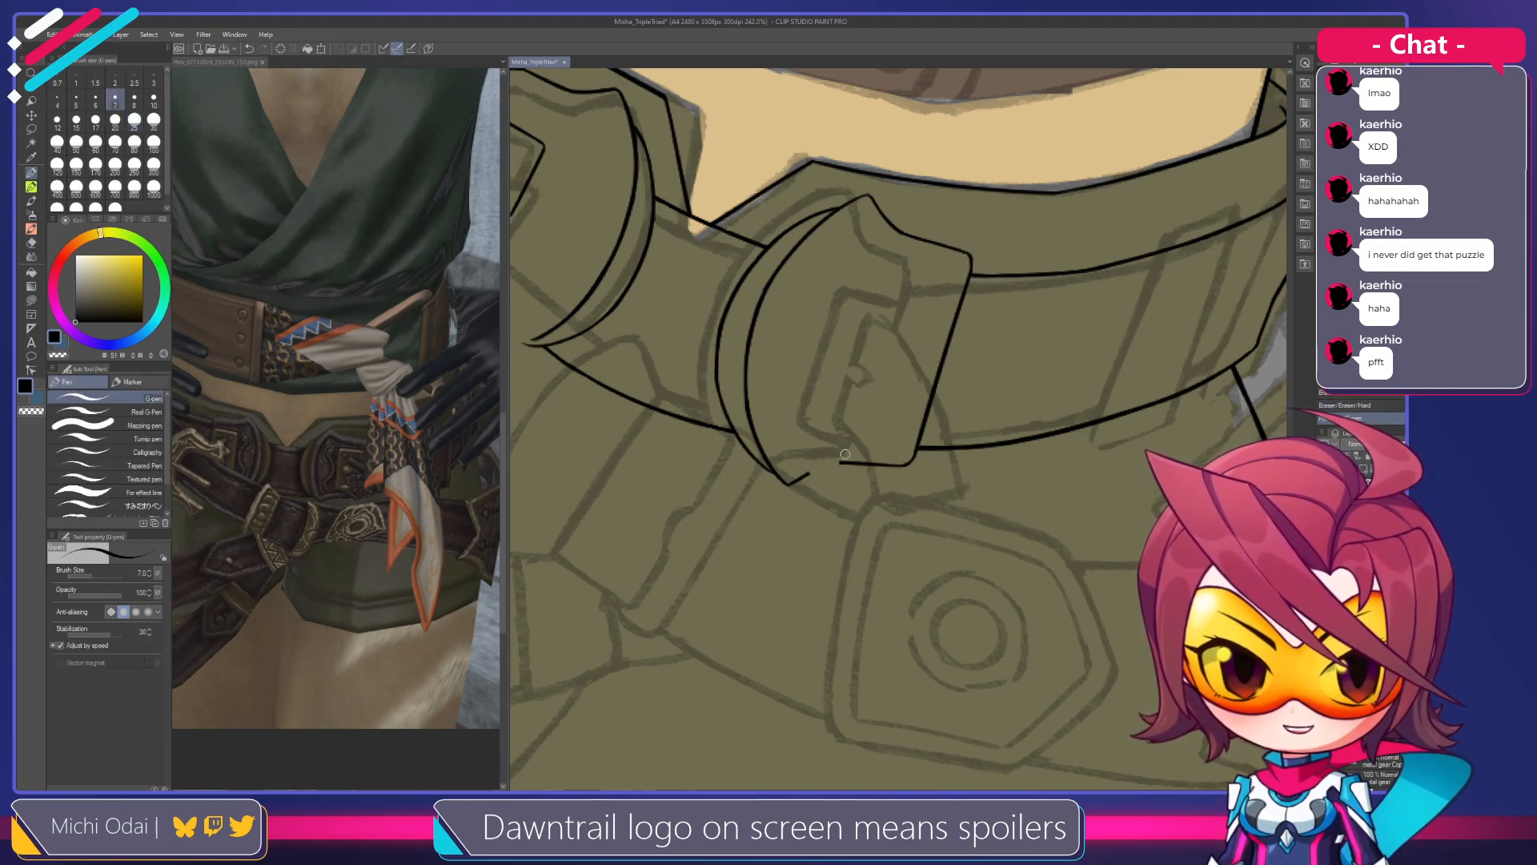
key(e)
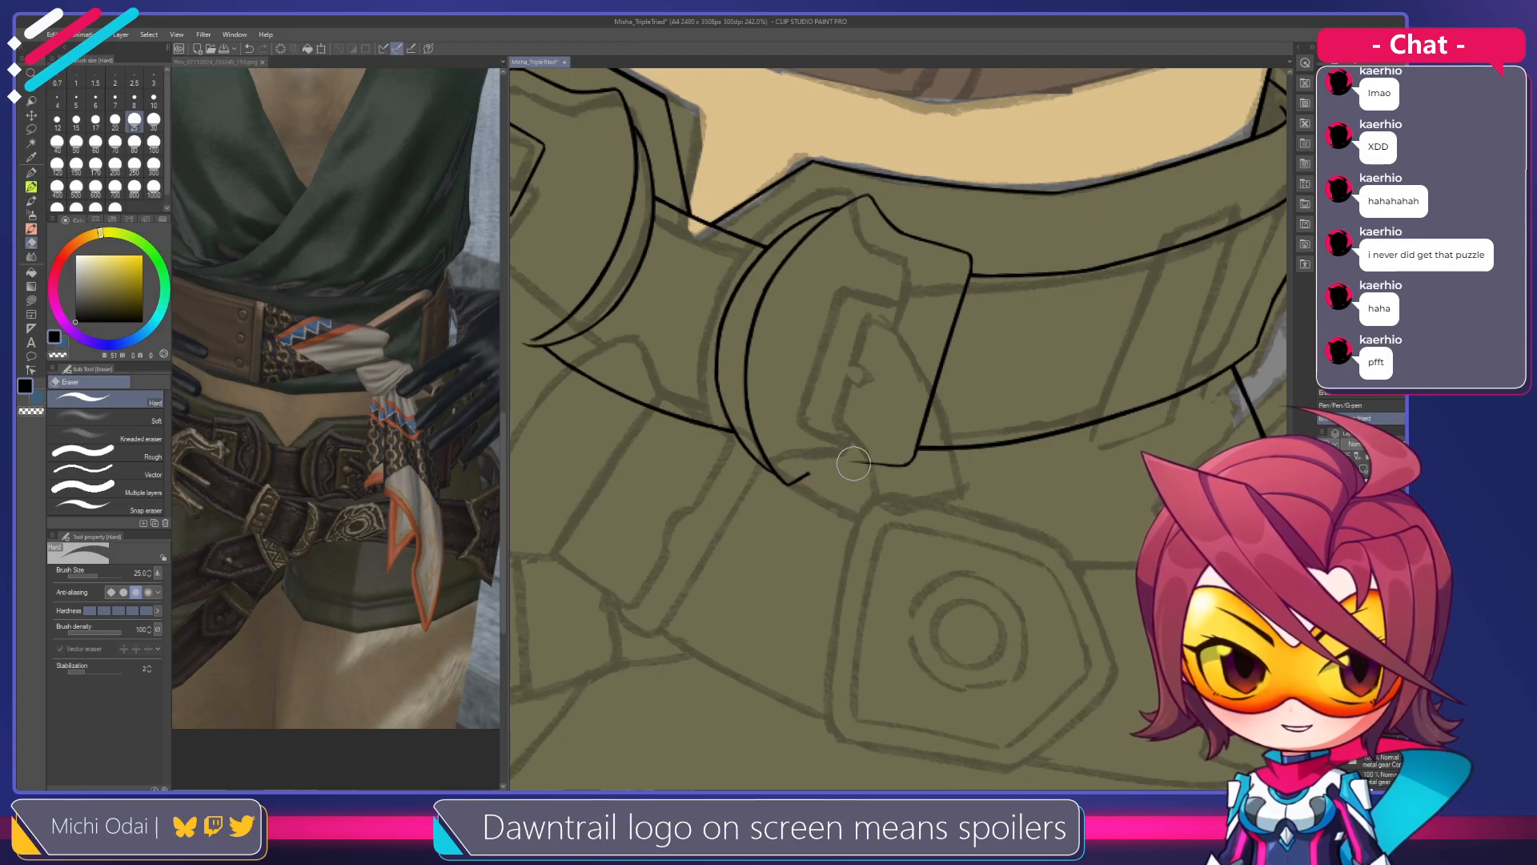
key(p)
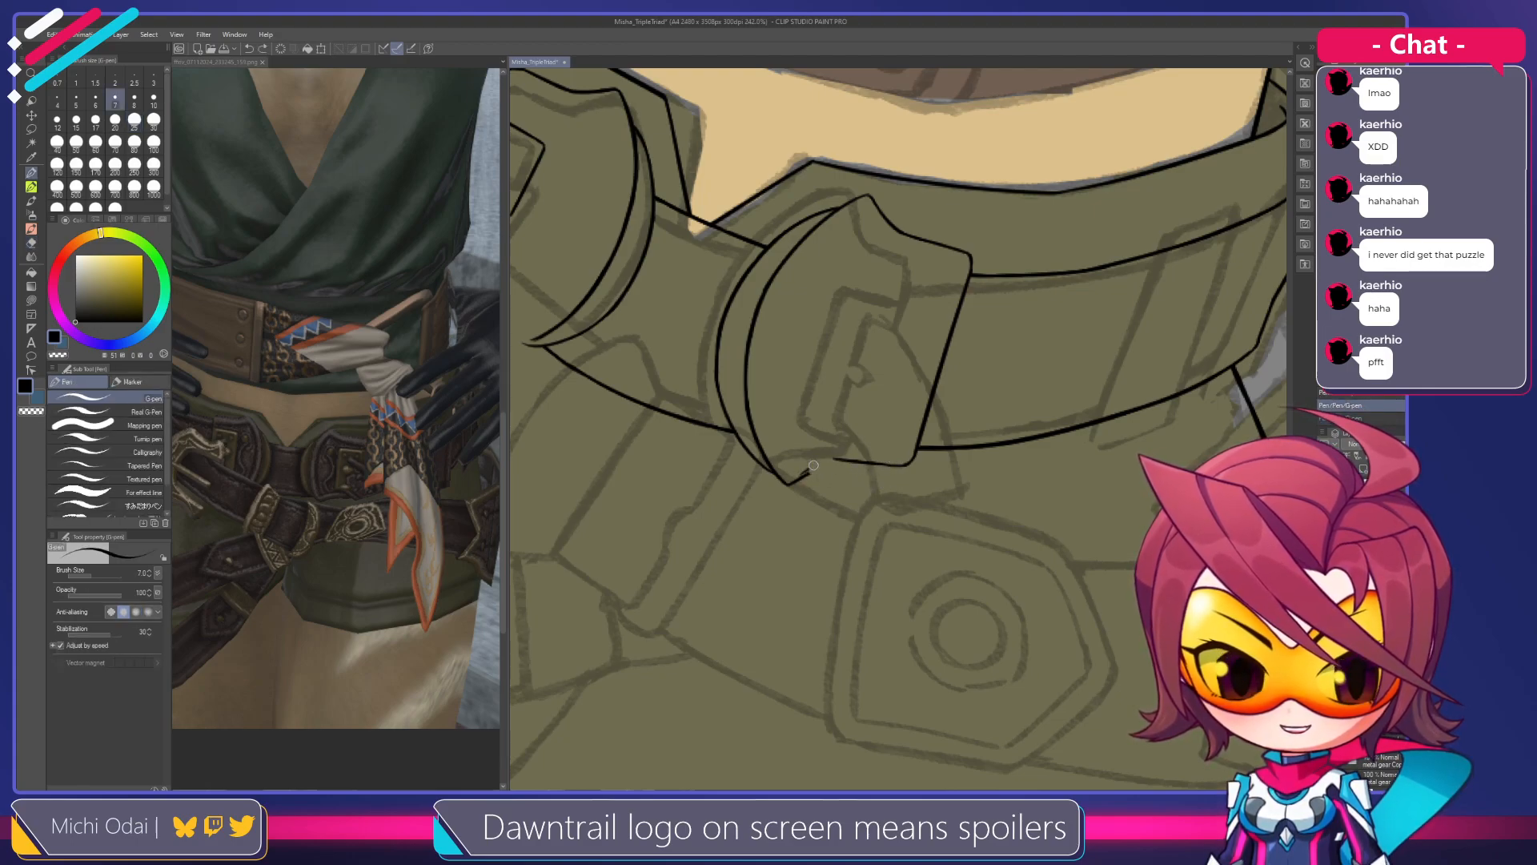
key(ctrl+z)
Reduce the eraser to 17 and erase the right-hand plate's bottom tip with the lower ends of its curves
key(e)
drag(757, 440, 811, 489)
key(ctrl+z)
key([)
key([)
mouse_move(746, 400)
mouse_down()
mouse_move(814, 499)
mouse_move(790, 470)
mouse_move(816, 479)
mouse_move(756, 407)
mouse_move(742, 335)
mouse_move(767, 439)
mouse_move(745, 328)
mouse_move(755, 405)
mouse_up()
key(p)
key(e)
Redraw the lower half of the right-hand plate's inner curve as one smooth stroke toward the bottom tip
key(p)
drag(749, 328, 779, 459)
key(ctrl+z)
drag(749, 344, 807, 487)
key(ctrl+z)
drag(752, 327, 793, 468)
key(ctrl+z)
drag(752, 327, 803, 481)
key(ctrl+z)
drag(752, 324, 801, 472)
key(ctrl+z)
key(ctrl+z)
mouse_move(871, 346)
mouse_down()
mouse_move(944, 355)
mouse_move(900, 345)
mouse_up()
drag(793, 285, 778, 453)
key(ctrl+z)
key(ctrl+z)
mouse_move(795, 287)
mouse_down()
mouse_move(779, 439)
mouse_move(807, 461)
mouse_move(775, 383)
mouse_move(807, 463)
mouse_move(778, 336)
mouse_move(825, 460)
mouse_up()
key(ctrl+z)
key(ctrl+z)
key(ctrl+z)
drag(795, 282, 811, 467)
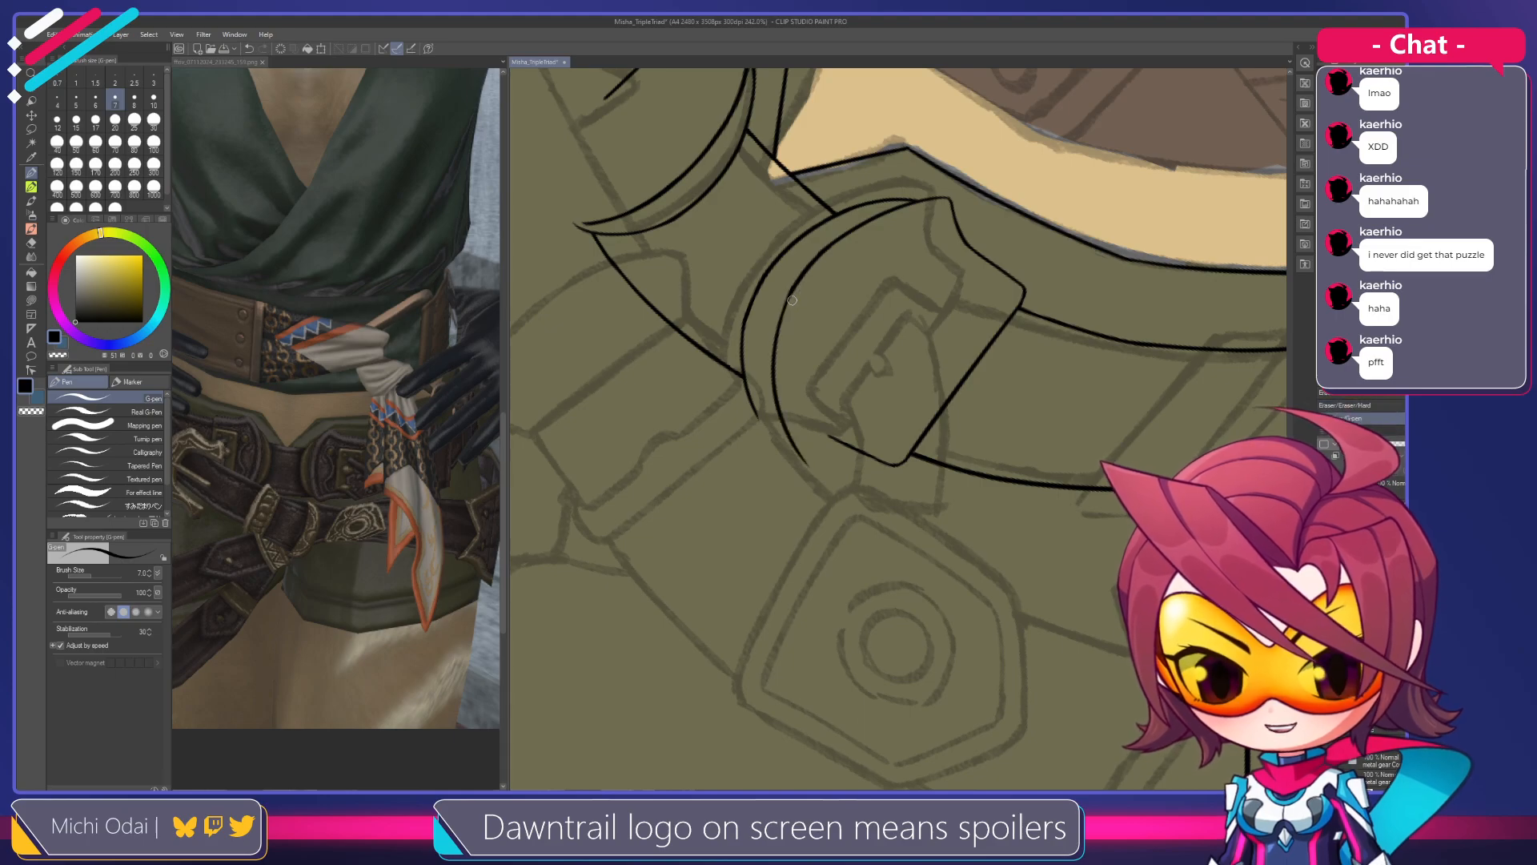
Erase the lower end of the right-hand plate's newly drawn inner curve
key(shift+space)
drag(889, 284, 911, 358)
drag(828, 366, 922, 243)
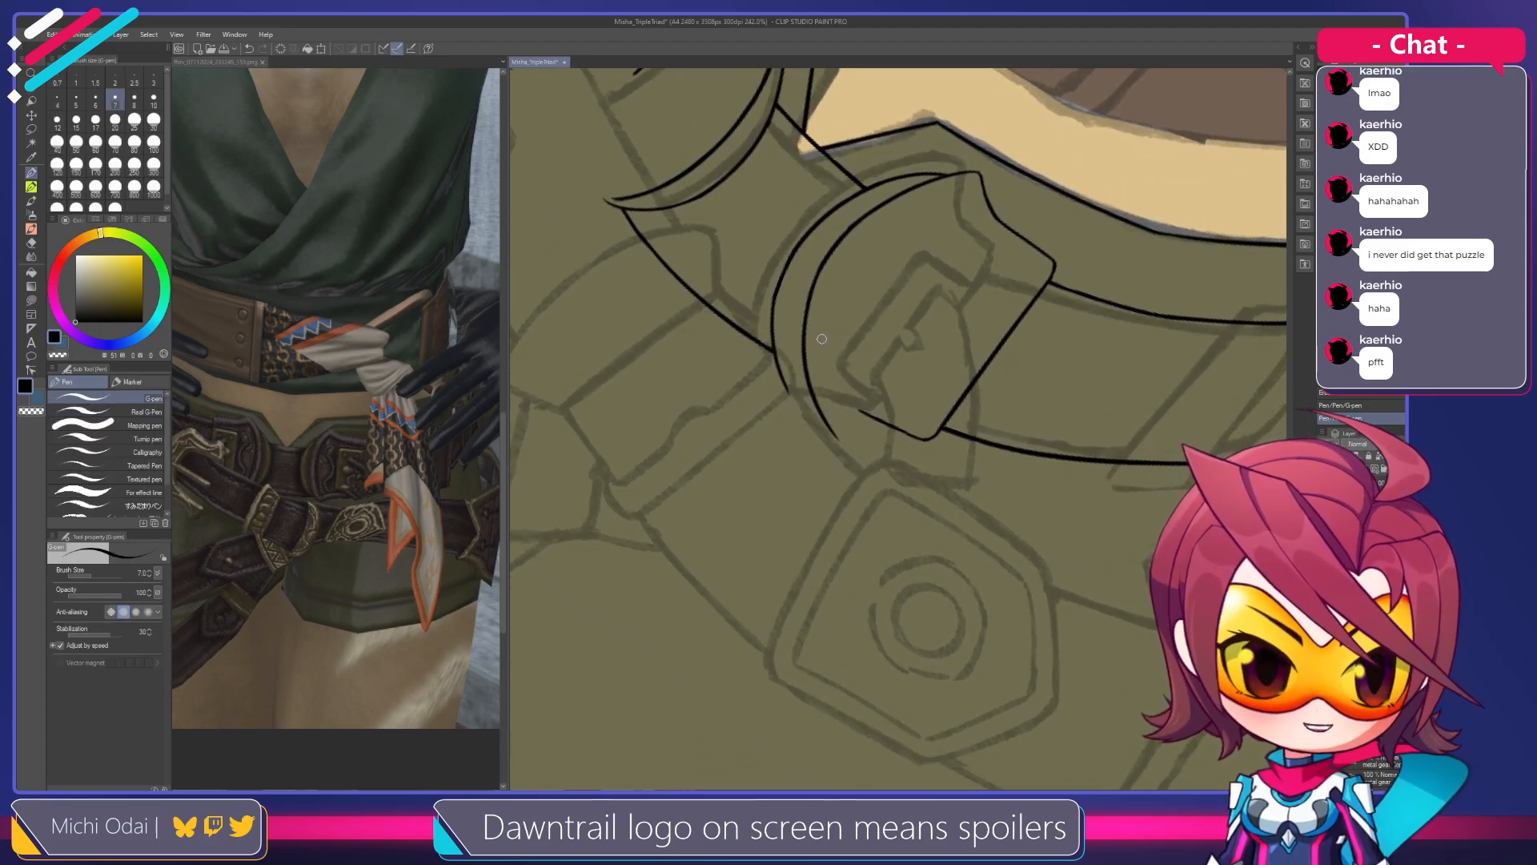
key(e)
drag(809, 370, 834, 441)
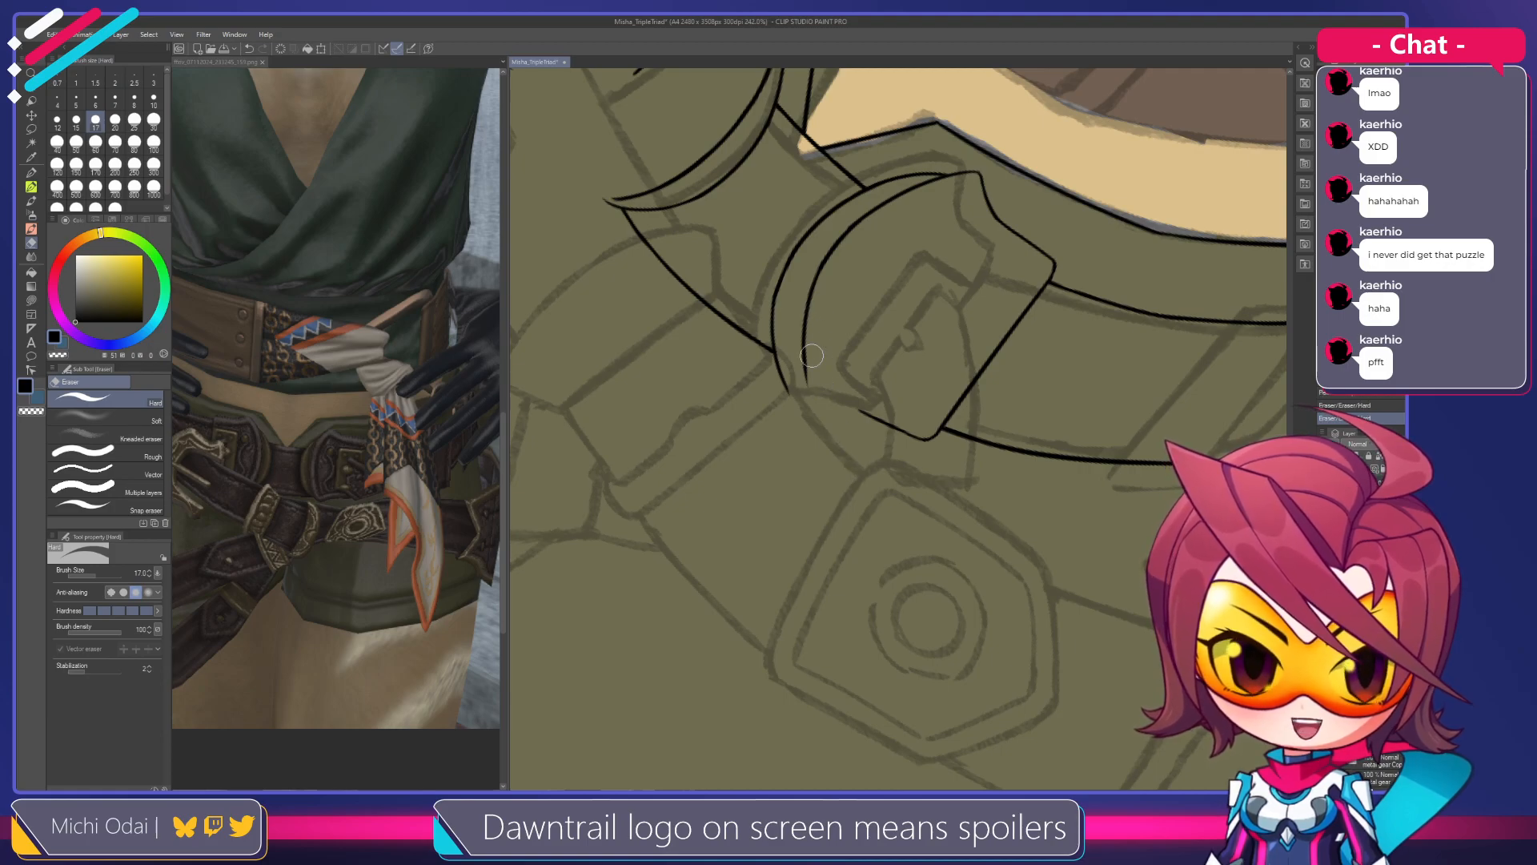
Redraw the inner curve's lower end more steeply, so it runs closer to the plate's outer curve
key(p)
drag(803, 352, 815, 426)
key(ctrl+z)
drag(804, 355, 817, 425)
key(ctrl+z)
mouse_move(804, 320)
mouse_down()
mouse_move(824, 261)
mouse_move(809, 399)
mouse_move(823, 422)
mouse_up()
key(ctrl+z)
key(ctrl+z)
key(ctrl+z)
drag(810, 290, 818, 416)
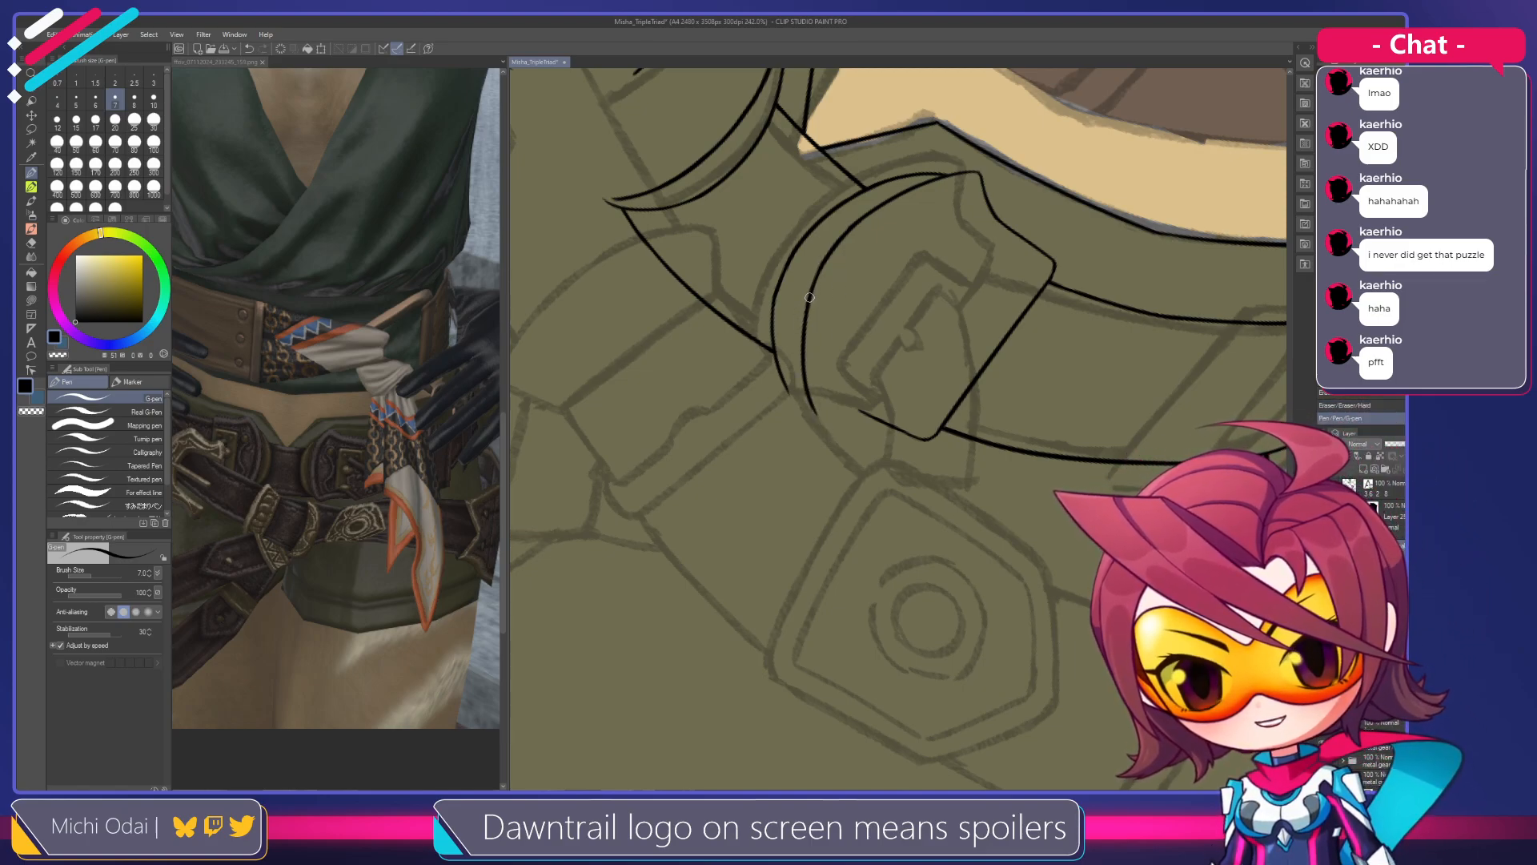
Erase the right-hand plate's inner curve from its middle down to the bottom tip
key(shift+space)
drag(873, 241, 820, 297)
key(space)
key(e)
drag(783, 364, 847, 479)
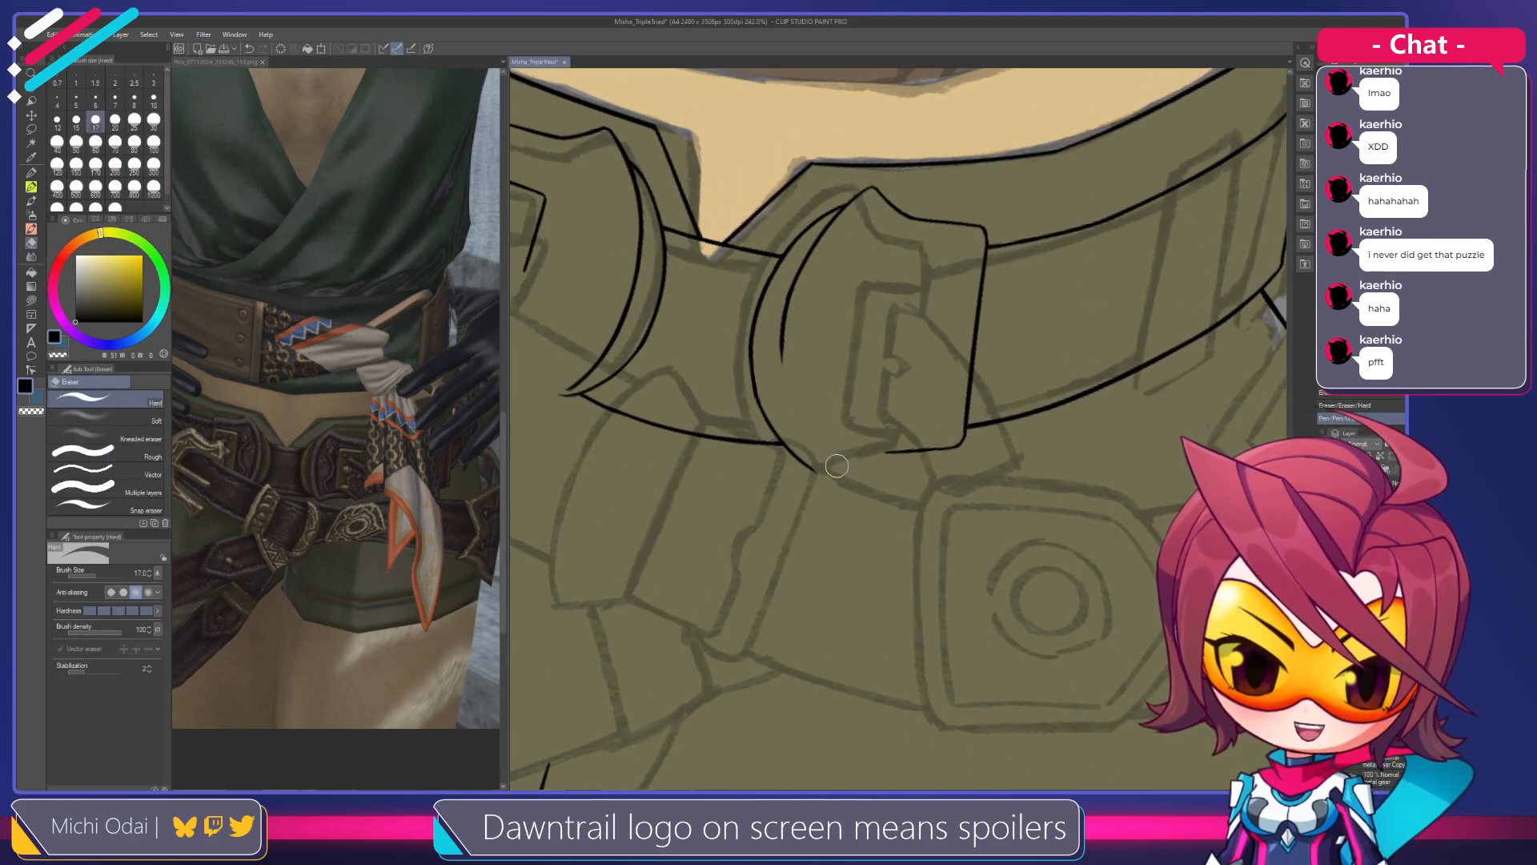
mouse_move(792, 322)
mouse_down()
mouse_move(789, 355)
mouse_move(859, 490)
mouse_up()
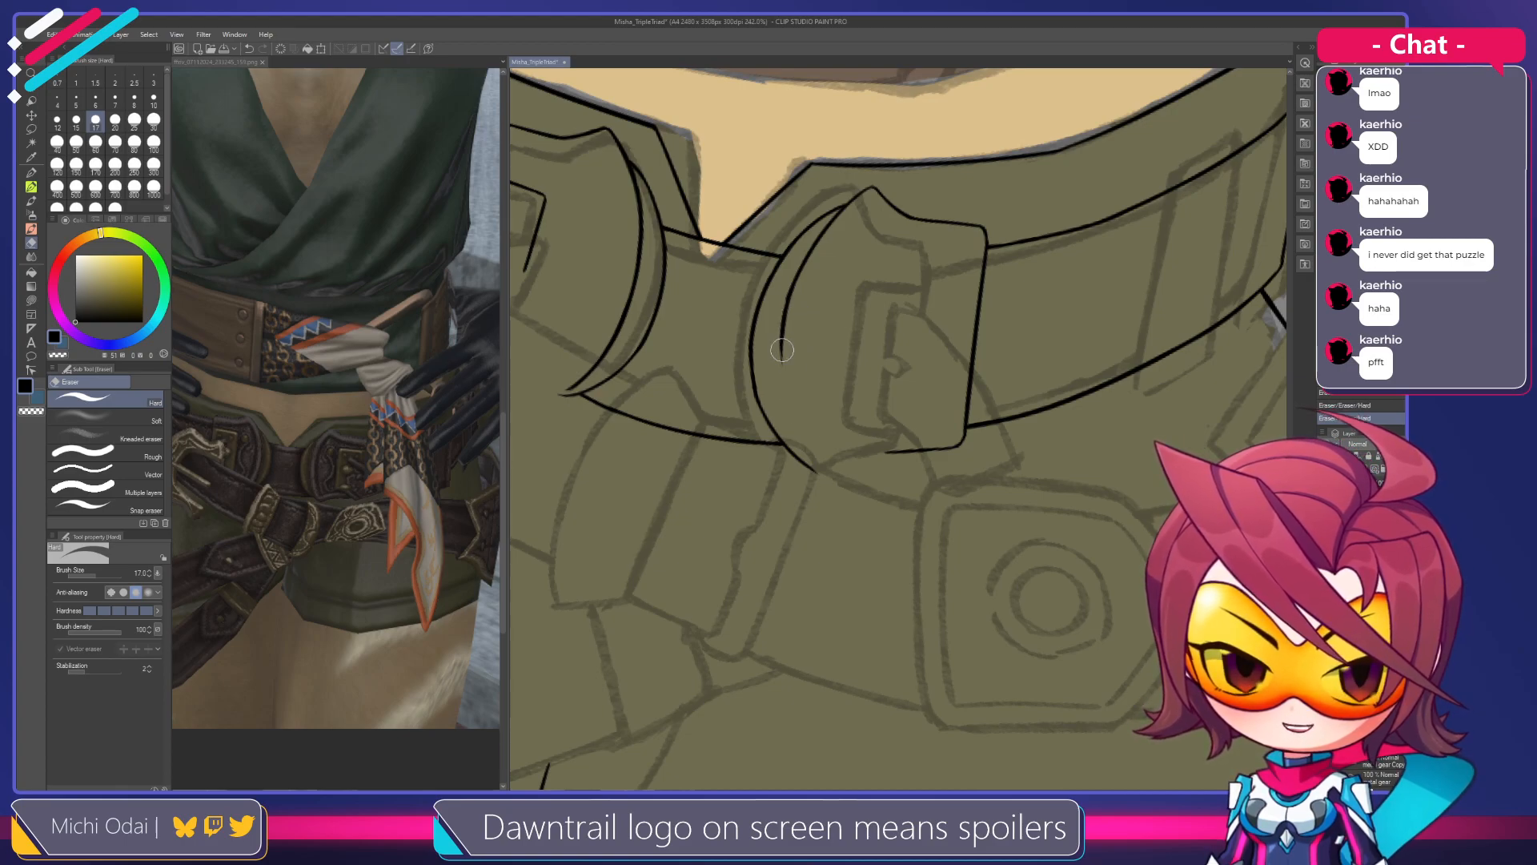
Ink the inner curve again from its middle down to just beyond the outer curve's lower end
key(p)
key(ctrl+z)
drag(784, 364, 839, 482)
key(ctrl+z)
drag(783, 350, 838, 478)
drag(784, 344, 791, 417)
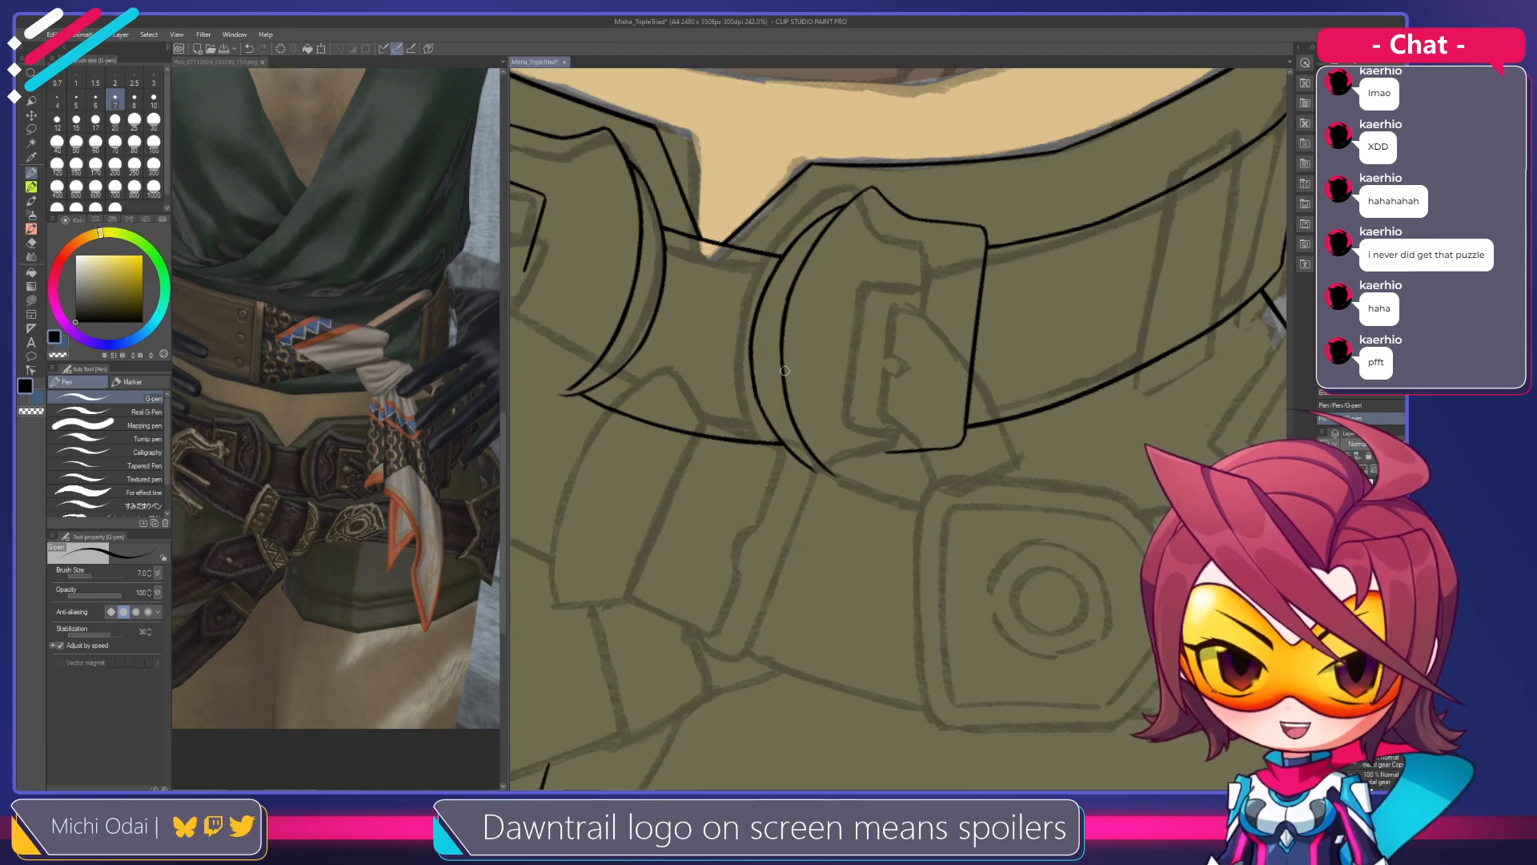
Undo the last inner-curve stroke and erase the right-hand plate's inner curve up to its upper part
key(r)
drag(912, 344, 816, 283)
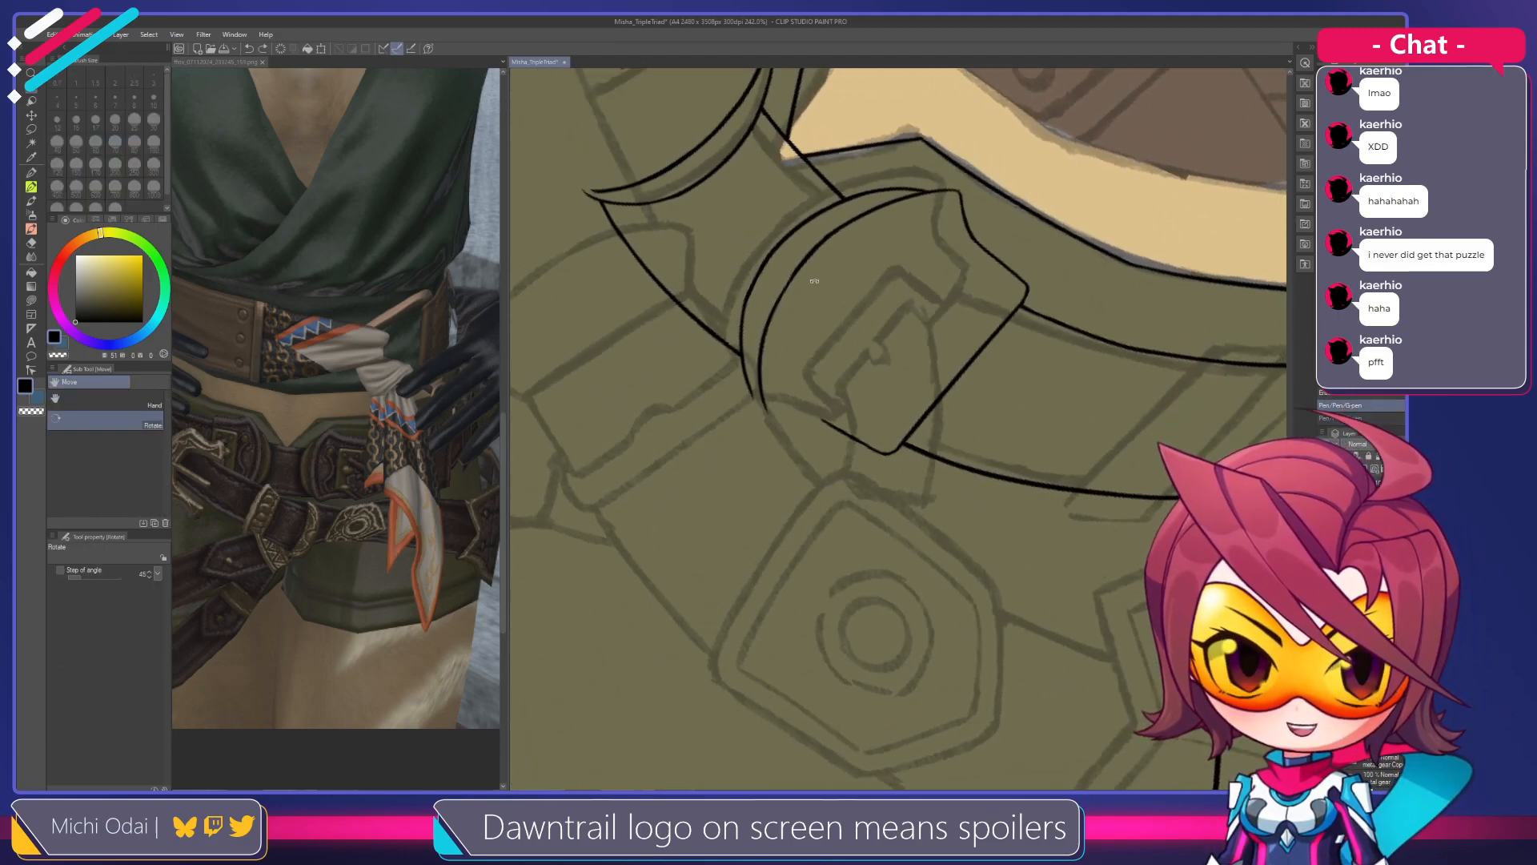
key(ctrl+z)
key(e)
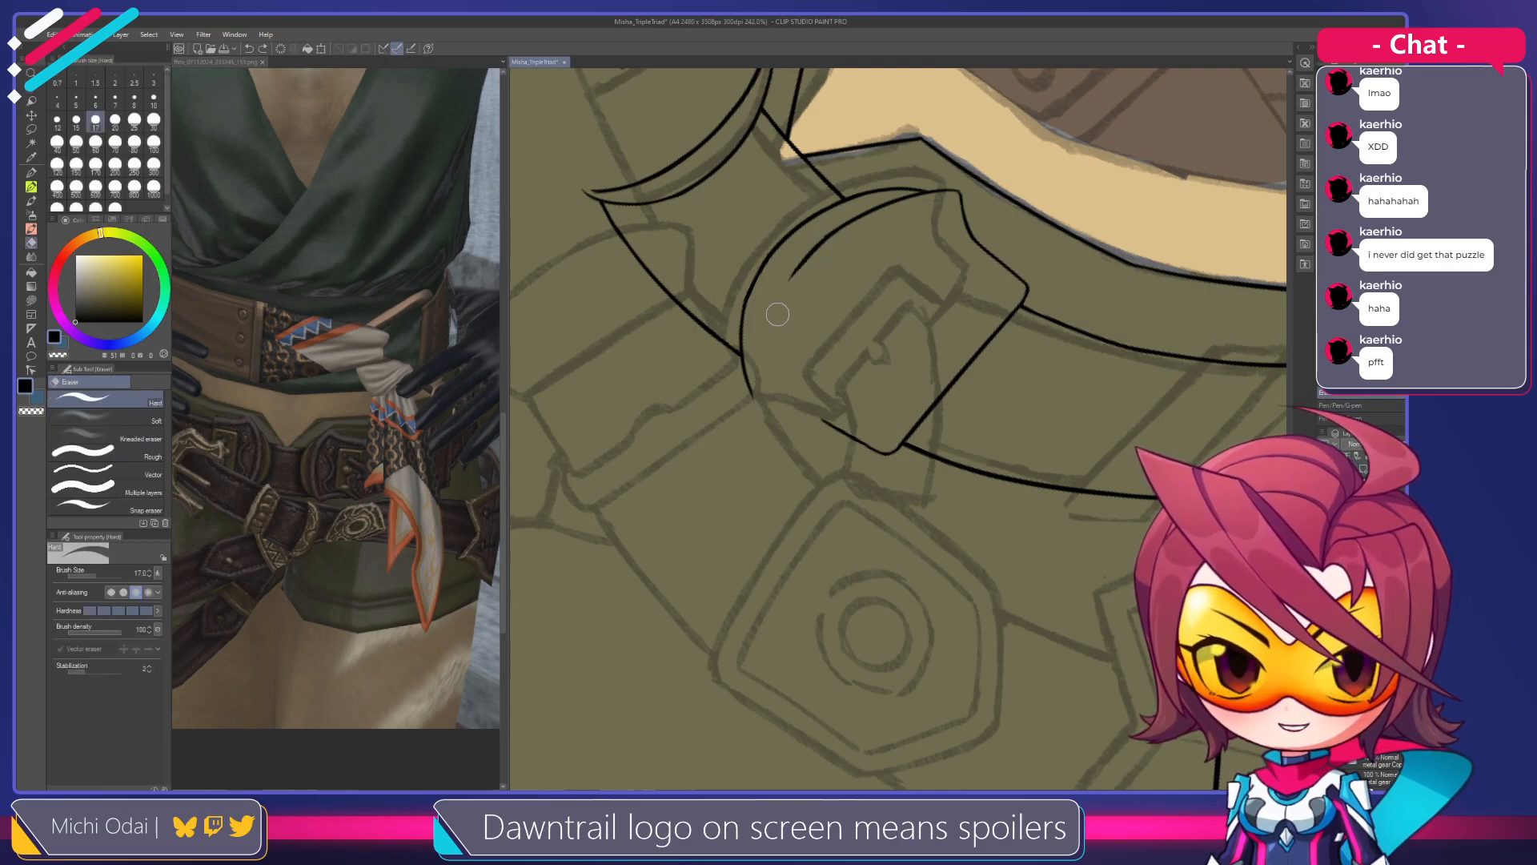
drag(819, 233, 789, 280)
Redraw the right-hand plate's inner curve from its upper part down, converging with the outer curve at the bottom
key(p)
mouse_move(831, 231)
mouse_down()
mouse_move(771, 344)
mouse_move(773, 426)
mouse_move(763, 330)
mouse_move(775, 439)
mouse_up()
key(ctrl+z)
key(ctrl+z)
key(ctrl+z)
drag(810, 255, 775, 437)
key(ctrl+z)
mouse_move(830, 237)
mouse_down()
mouse_move(789, 296)
mouse_move(775, 445)
mouse_move(815, 249)
mouse_move(780, 413)
mouse_up()
key(ctrl+z)
key(ctrl+z)
mouse_move(832, 234)
mouse_down()
mouse_move(770, 324)
mouse_move(782, 462)
mouse_up()
key(ctrl+z)
mouse_move(830, 239)
mouse_down()
mouse_move(782, 291)
mouse_move(760, 430)
mouse_up()
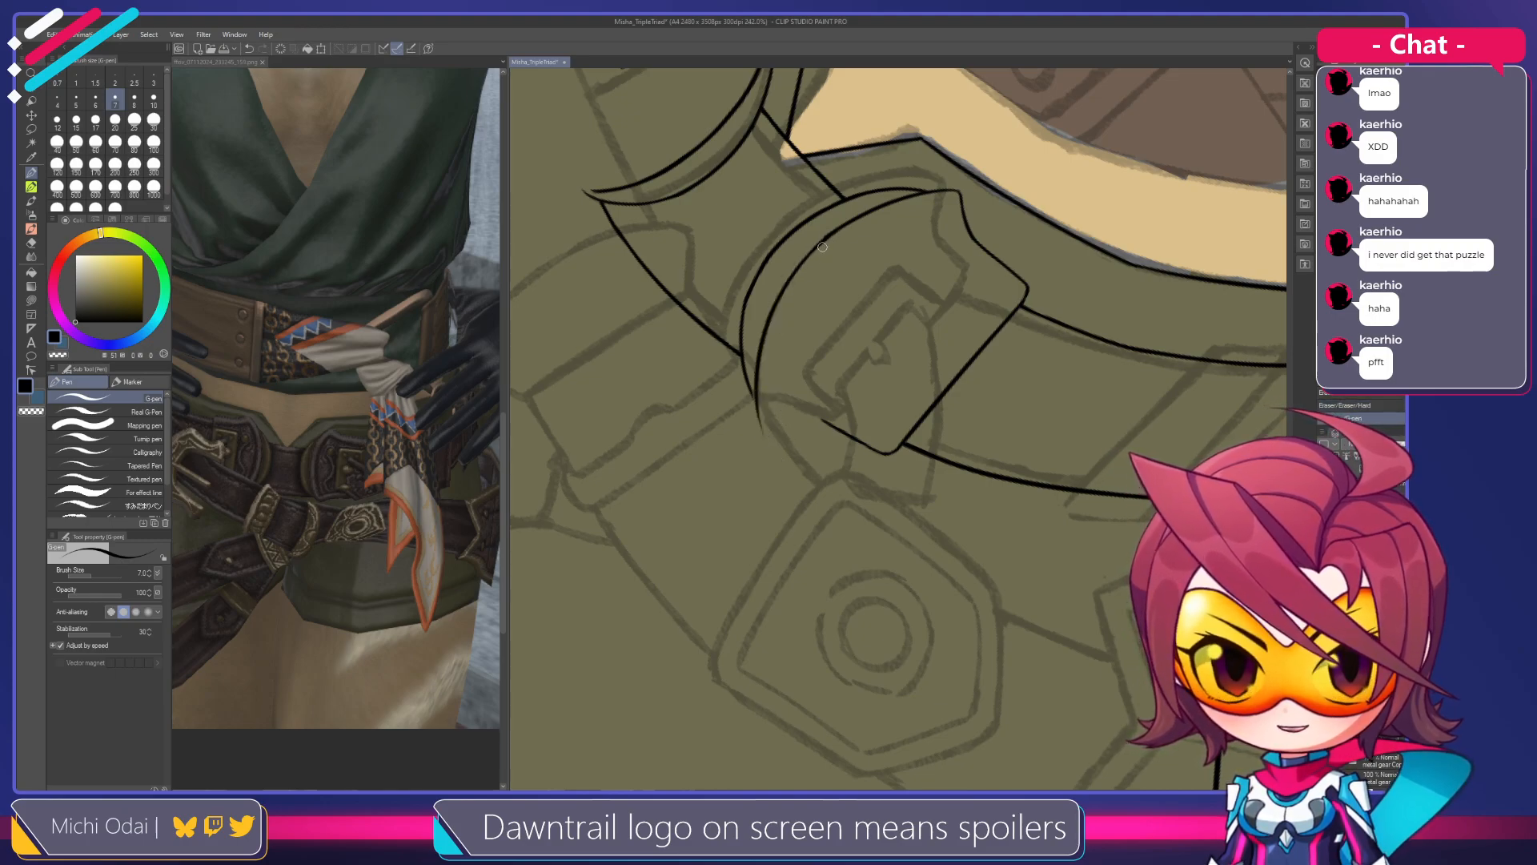
Extend the right-hand plate's converging curves into a single pointed tail below the belt's lower line
key(r)
mouse_move(827, 234)
mouse_down()
mouse_move(780, 320)
mouse_move(770, 473)
mouse_up()
key(e)
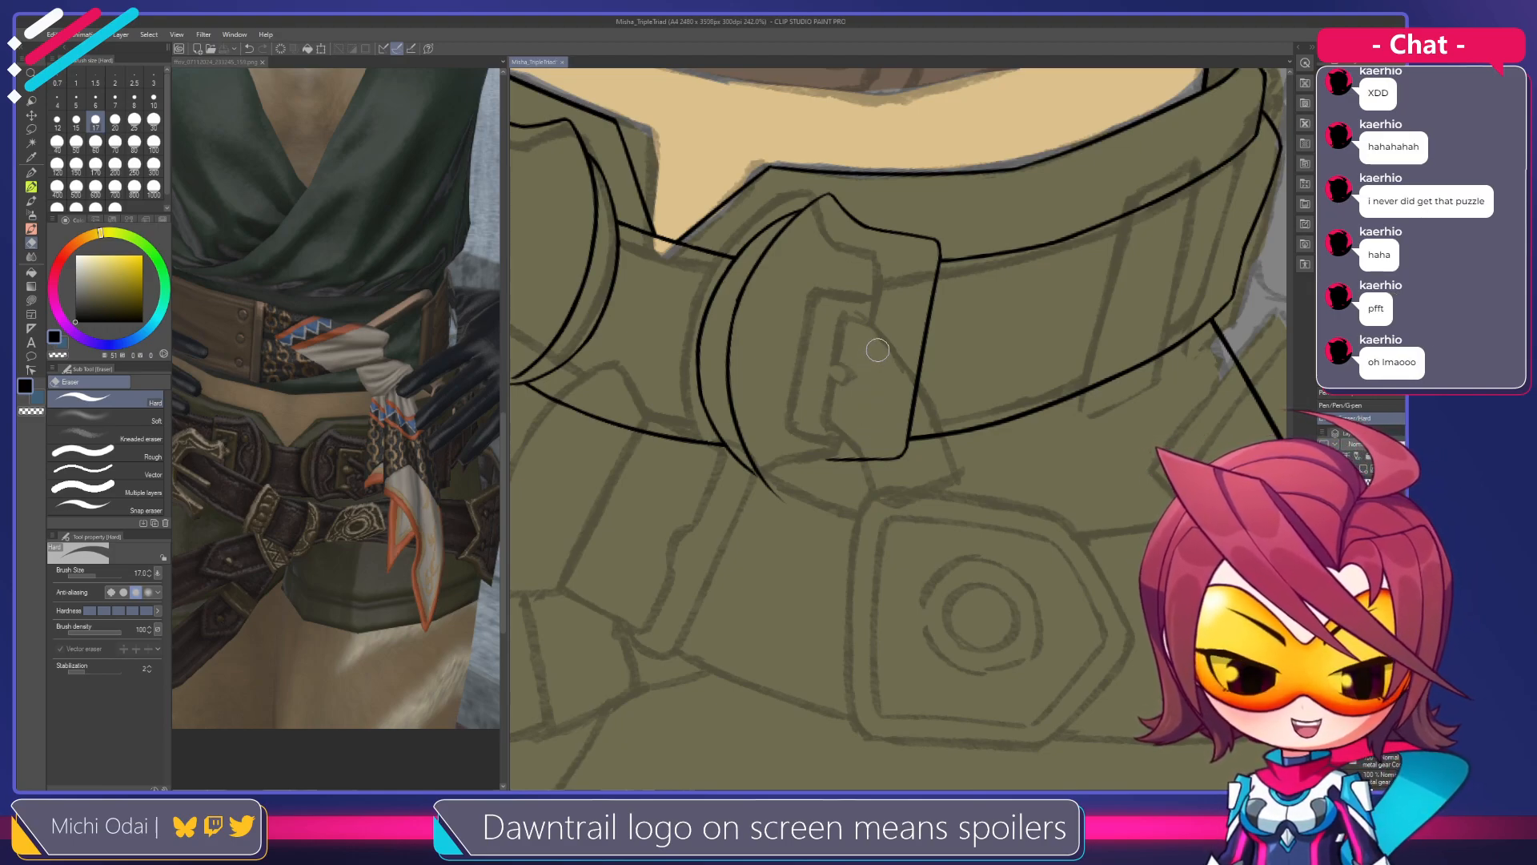
key(shift+space)
mouse_move(876, 351)
mouse_down()
mouse_move(954, 345)
mouse_move(899, 350)
mouse_up()
key(p)
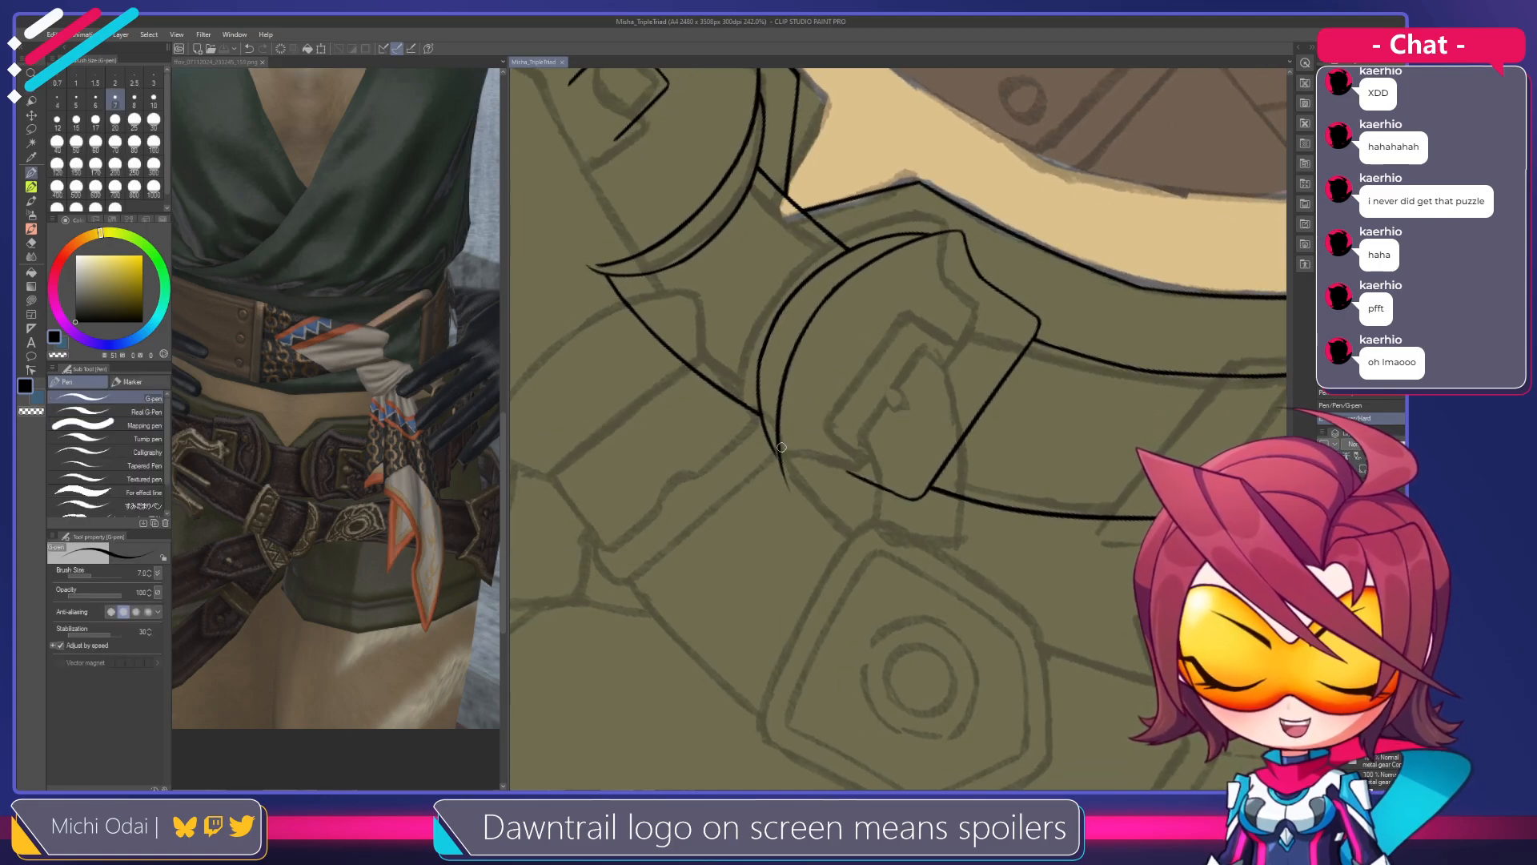
drag(781, 449, 791, 494)
key(ctrl+z)
key(ctrl+z)
drag(778, 422, 791, 501)
key(ctrl+z)
key(ctrl+z)
key(ctrl+z)
key(ctrl+z)
drag(780, 449, 791, 497)
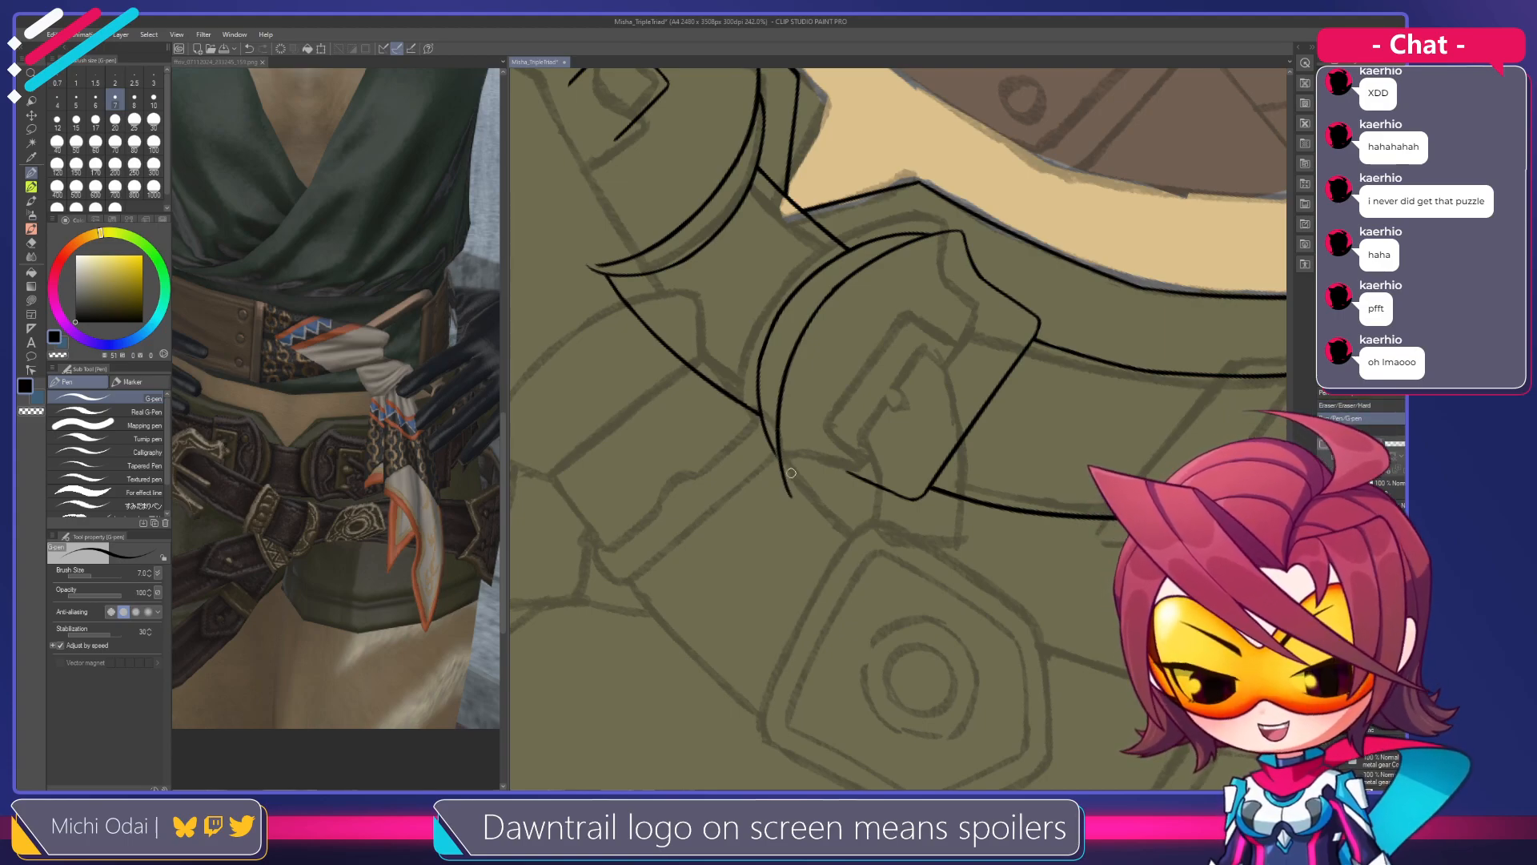
Shorten the right-hand plate's pointed tail to just below the belt's lower line, touching up the two converging curves
key(r)
drag(915, 305, 867, 255)
key(p)
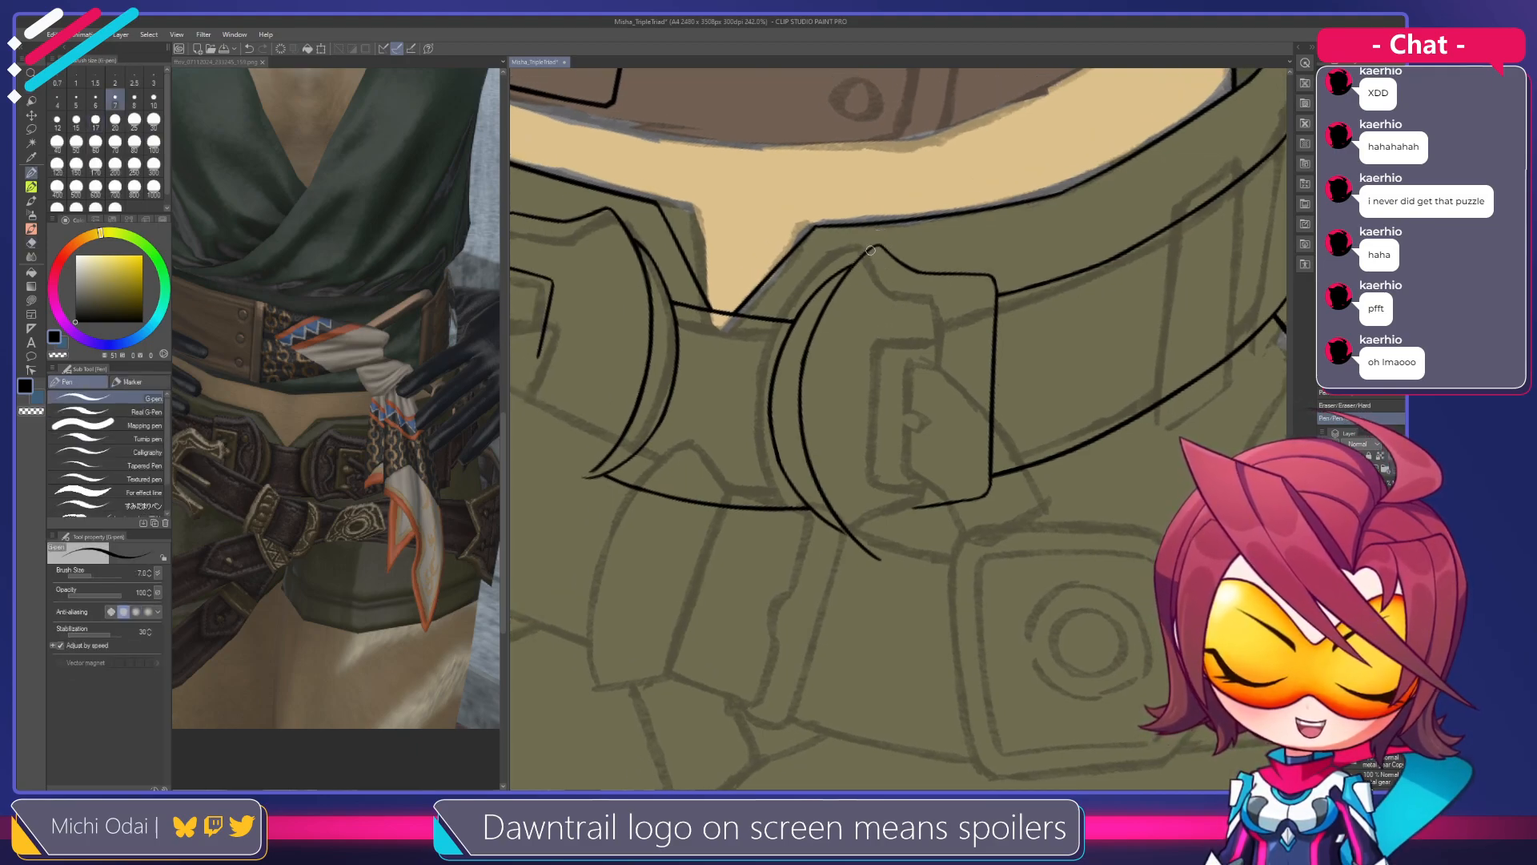
key(e)
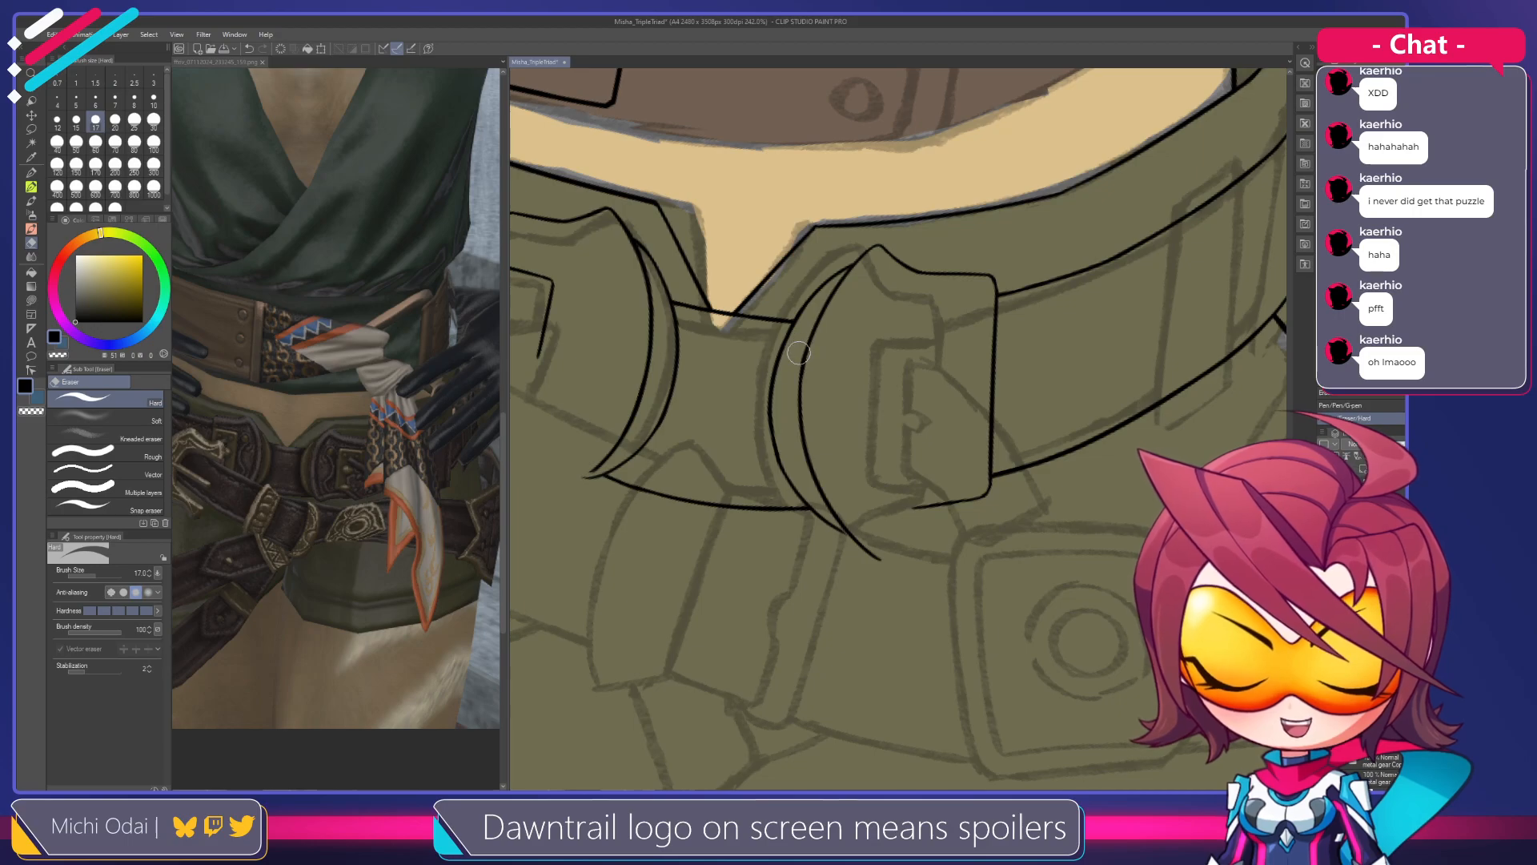
key(p)
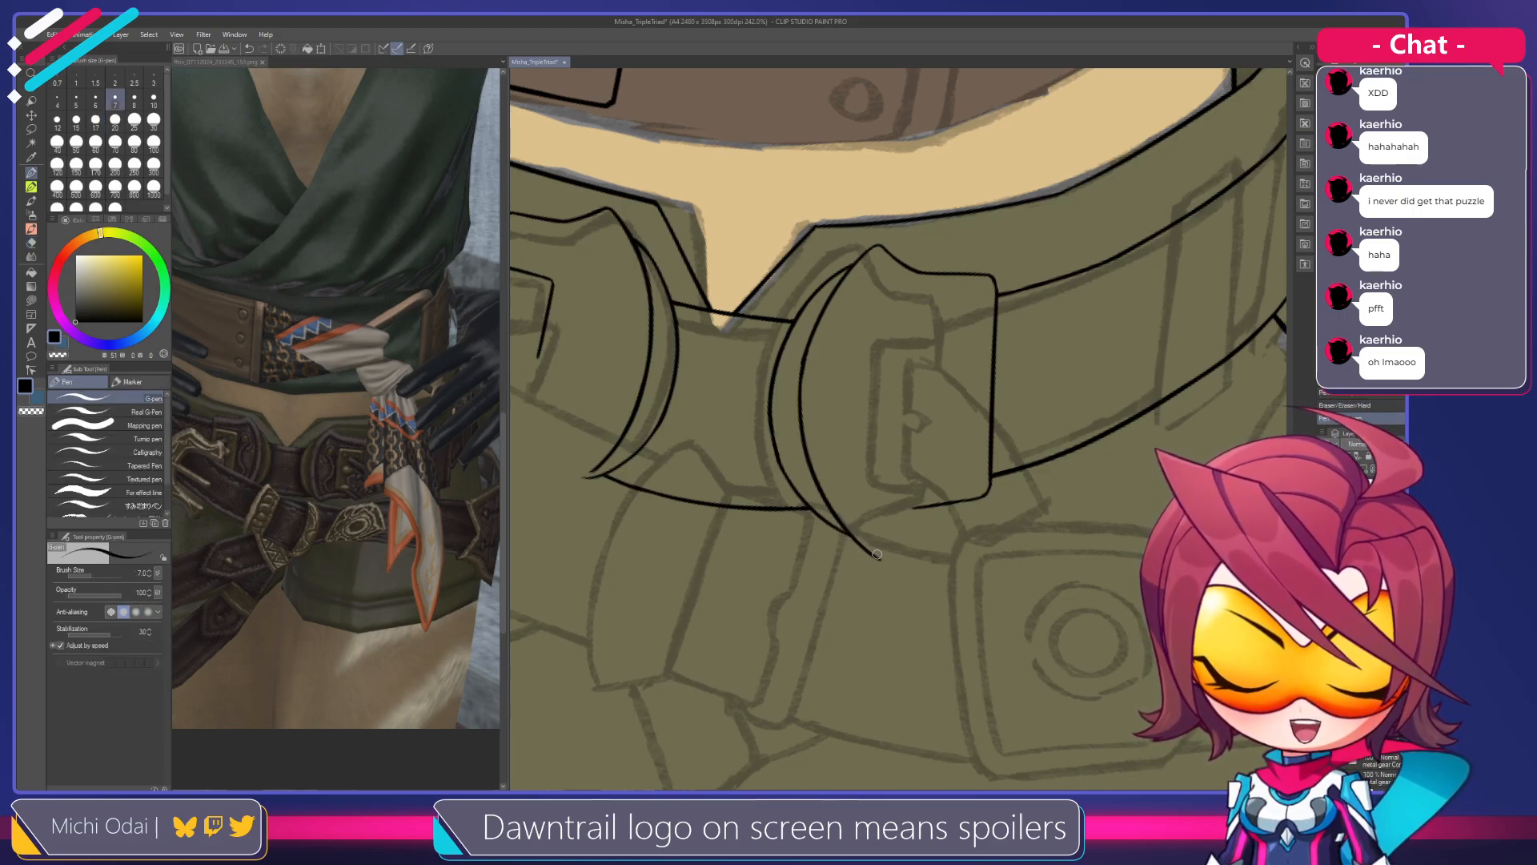
key(e)
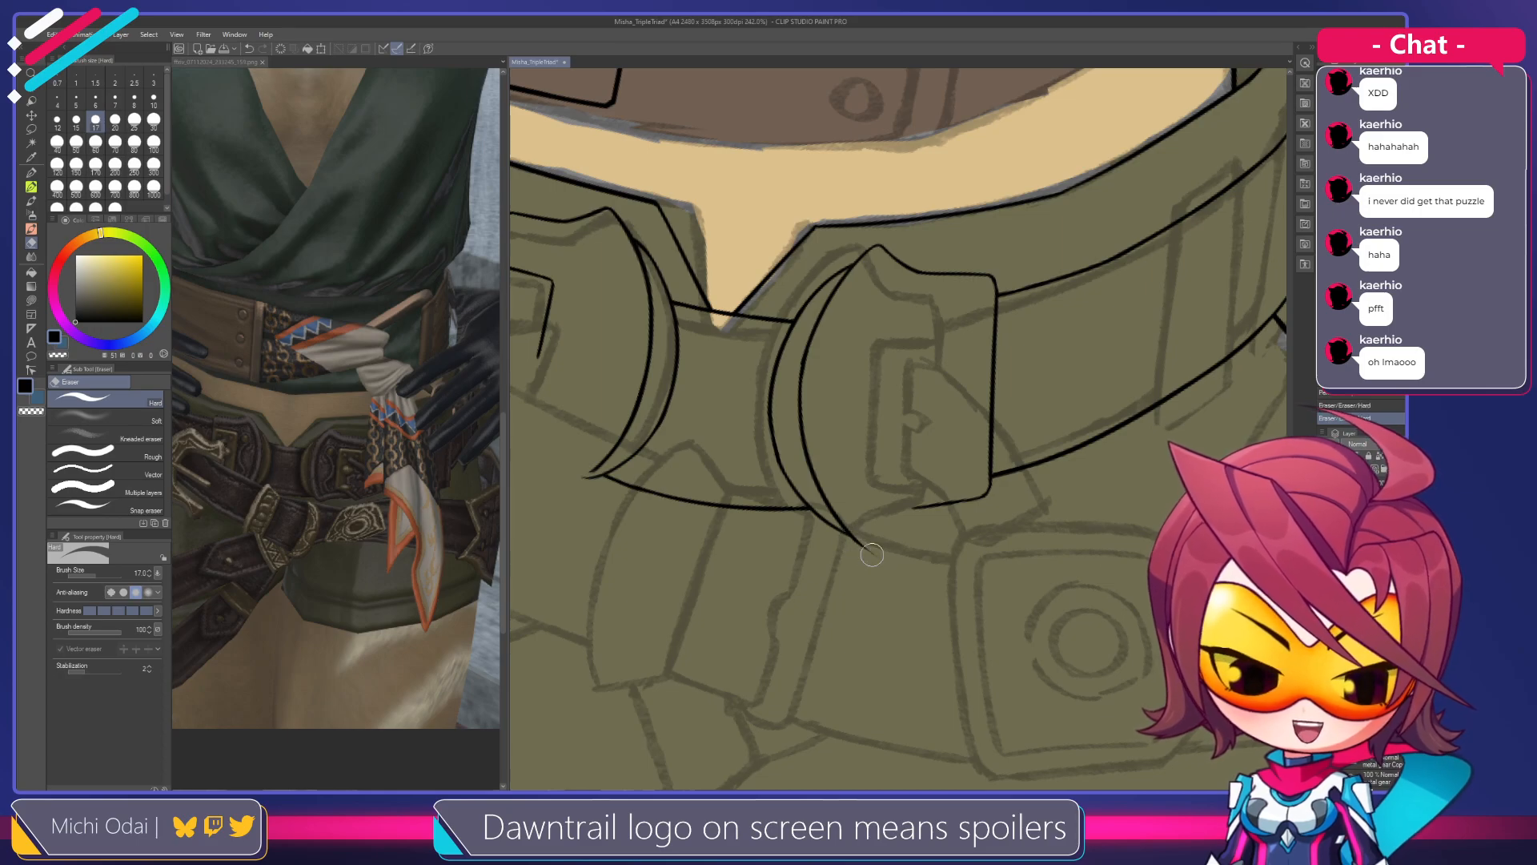
key(p)
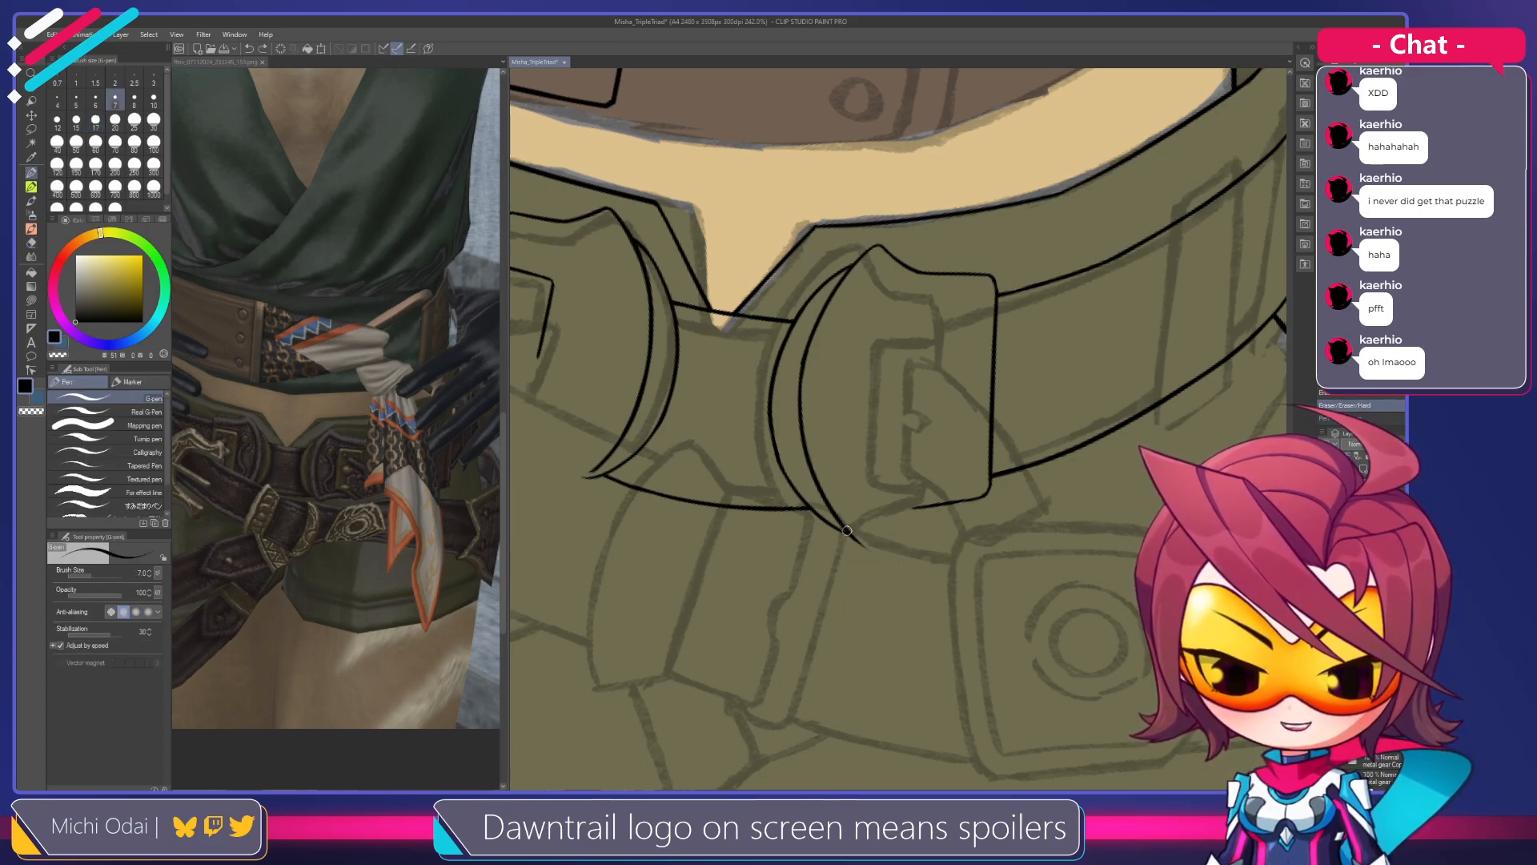
key(e)
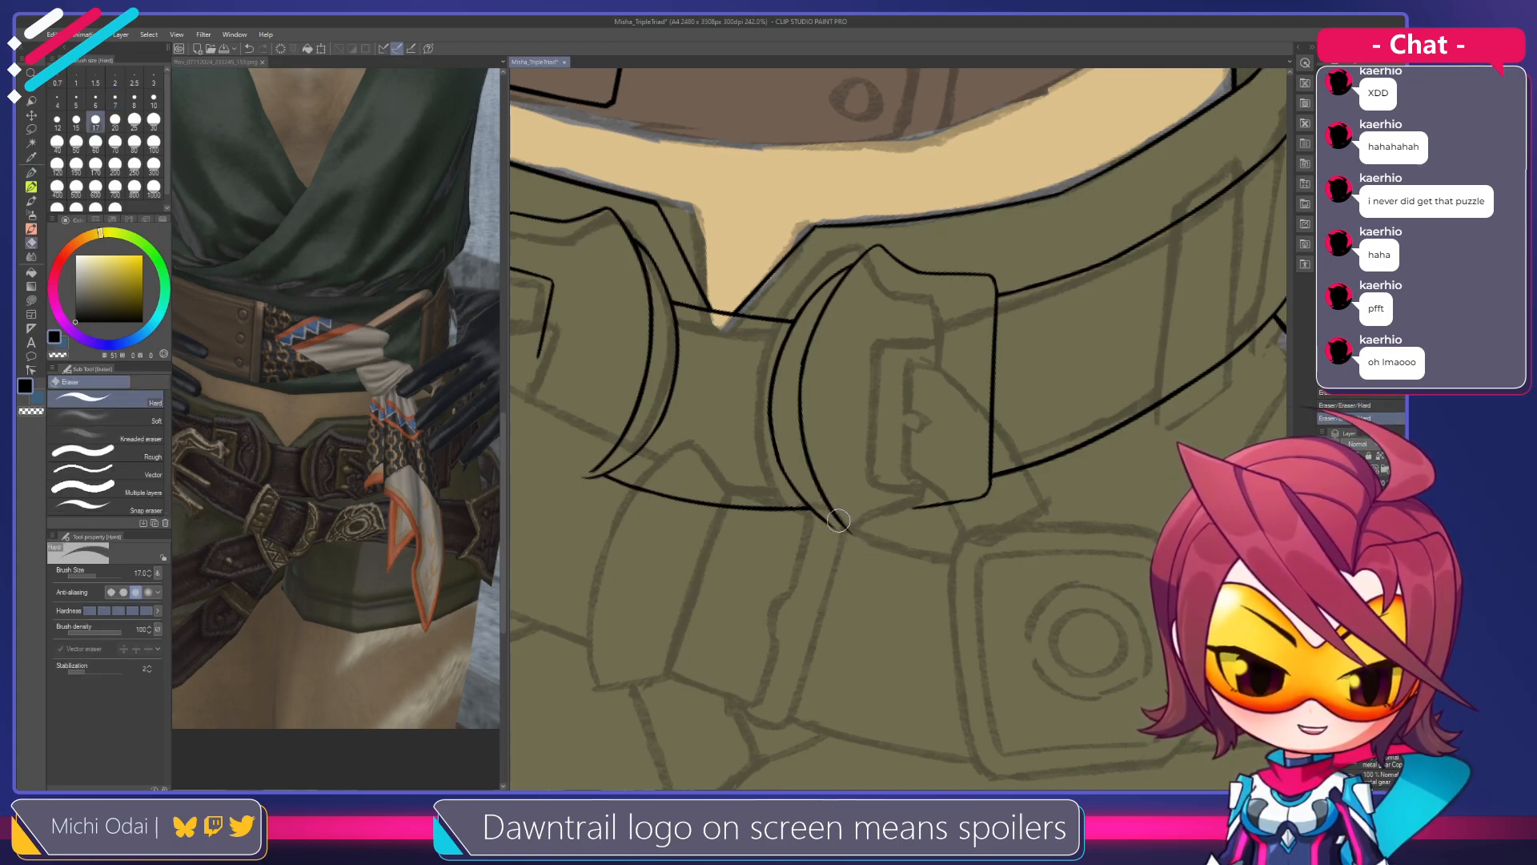
key(p)
drag(831, 514, 884, 554)
key(e)
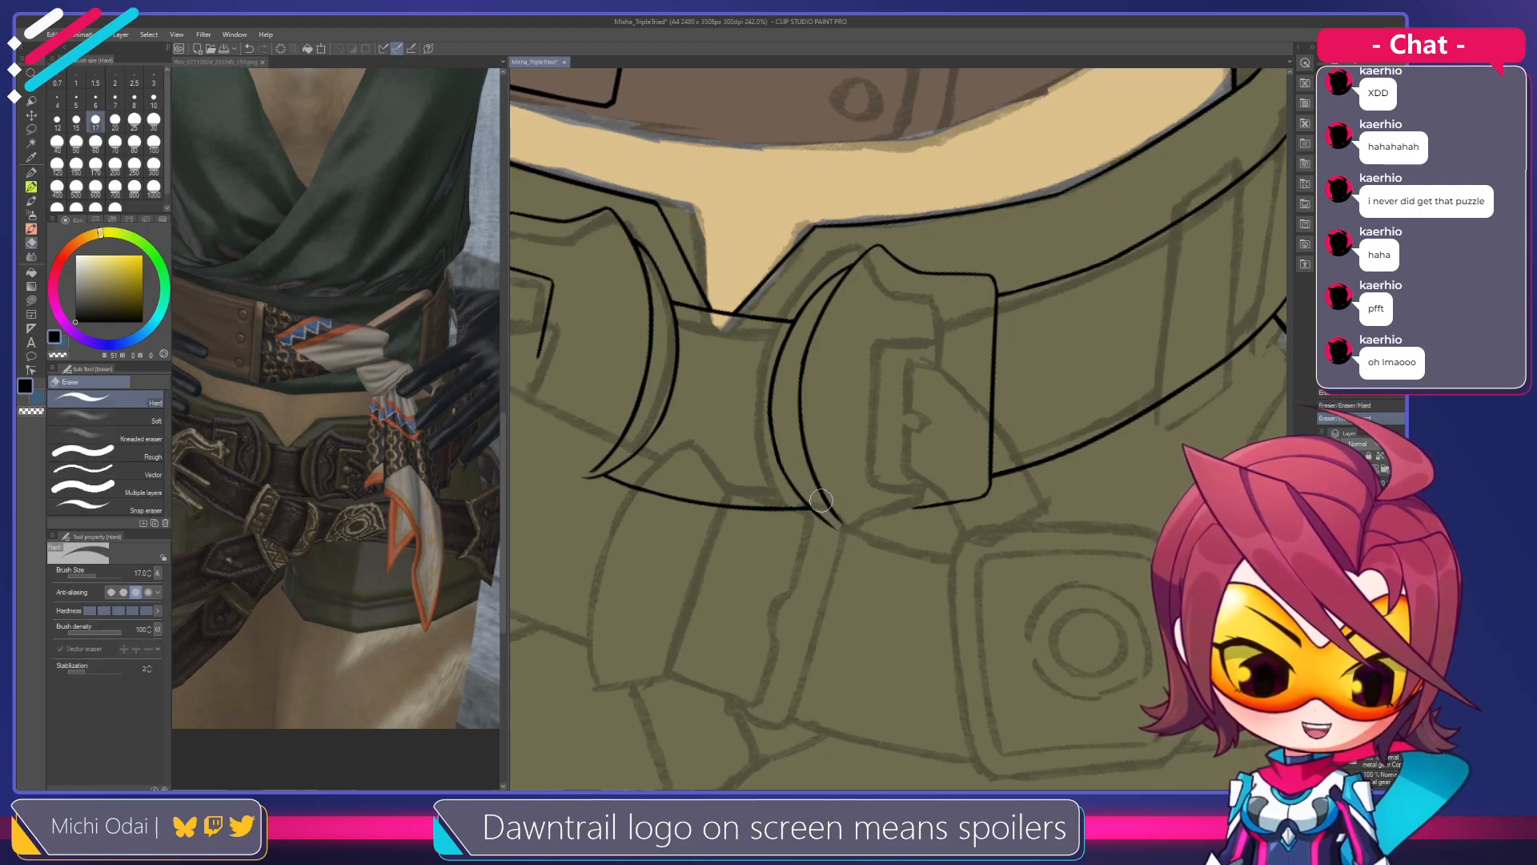
key(p)
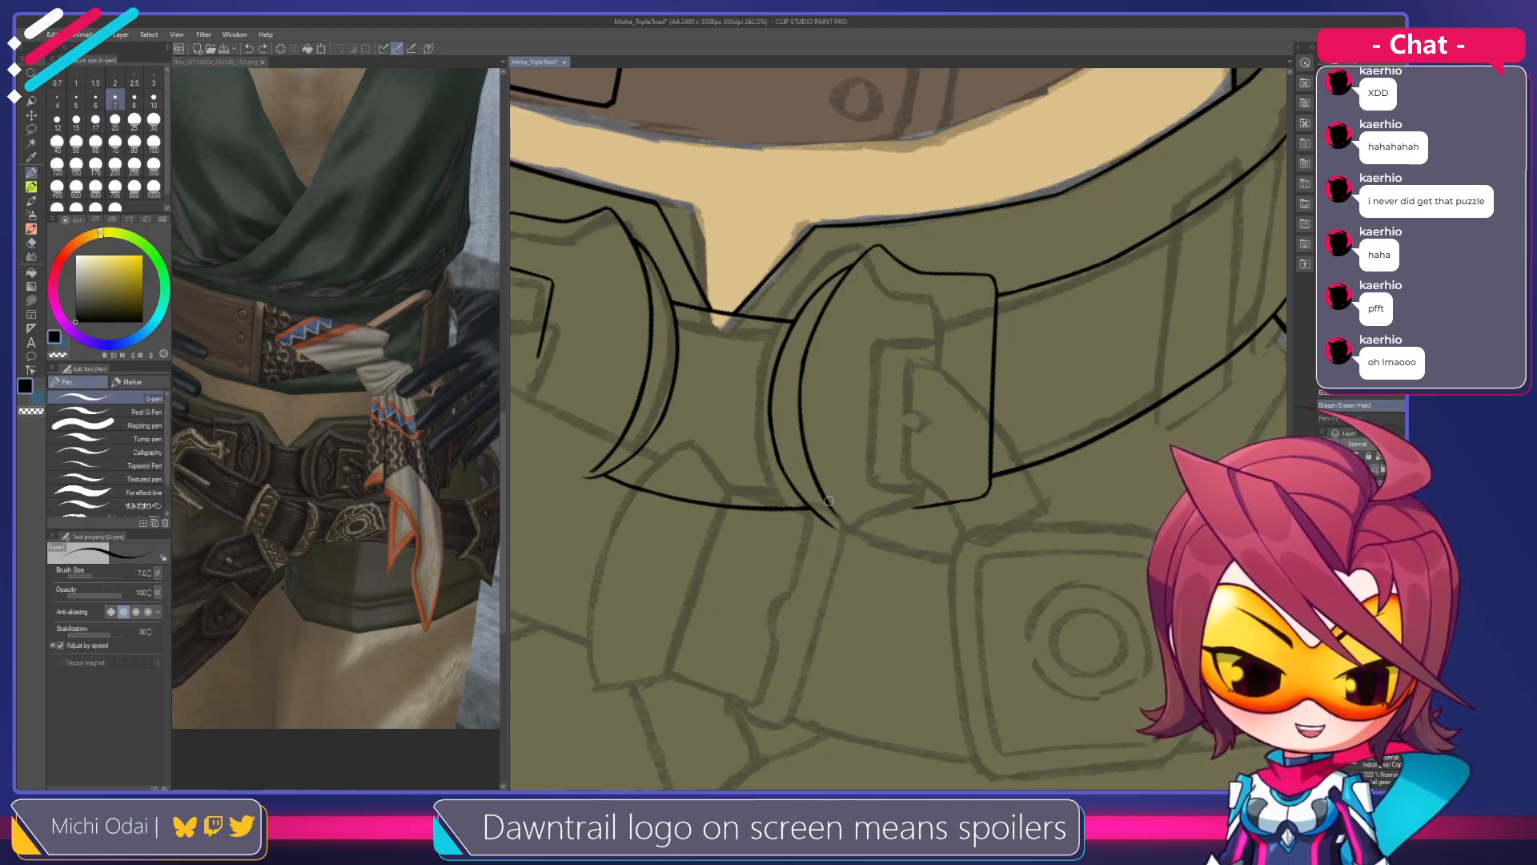
Redraw the lower end of the right-hand plate's inner curve so it sweeps out to the plate's bottom corner
mouse_move(832, 521)
mouse_down()
mouse_move(894, 547)
mouse_move(873, 544)
mouse_up()
key(r)
drag(936, 413, 798, 451)
key(p)
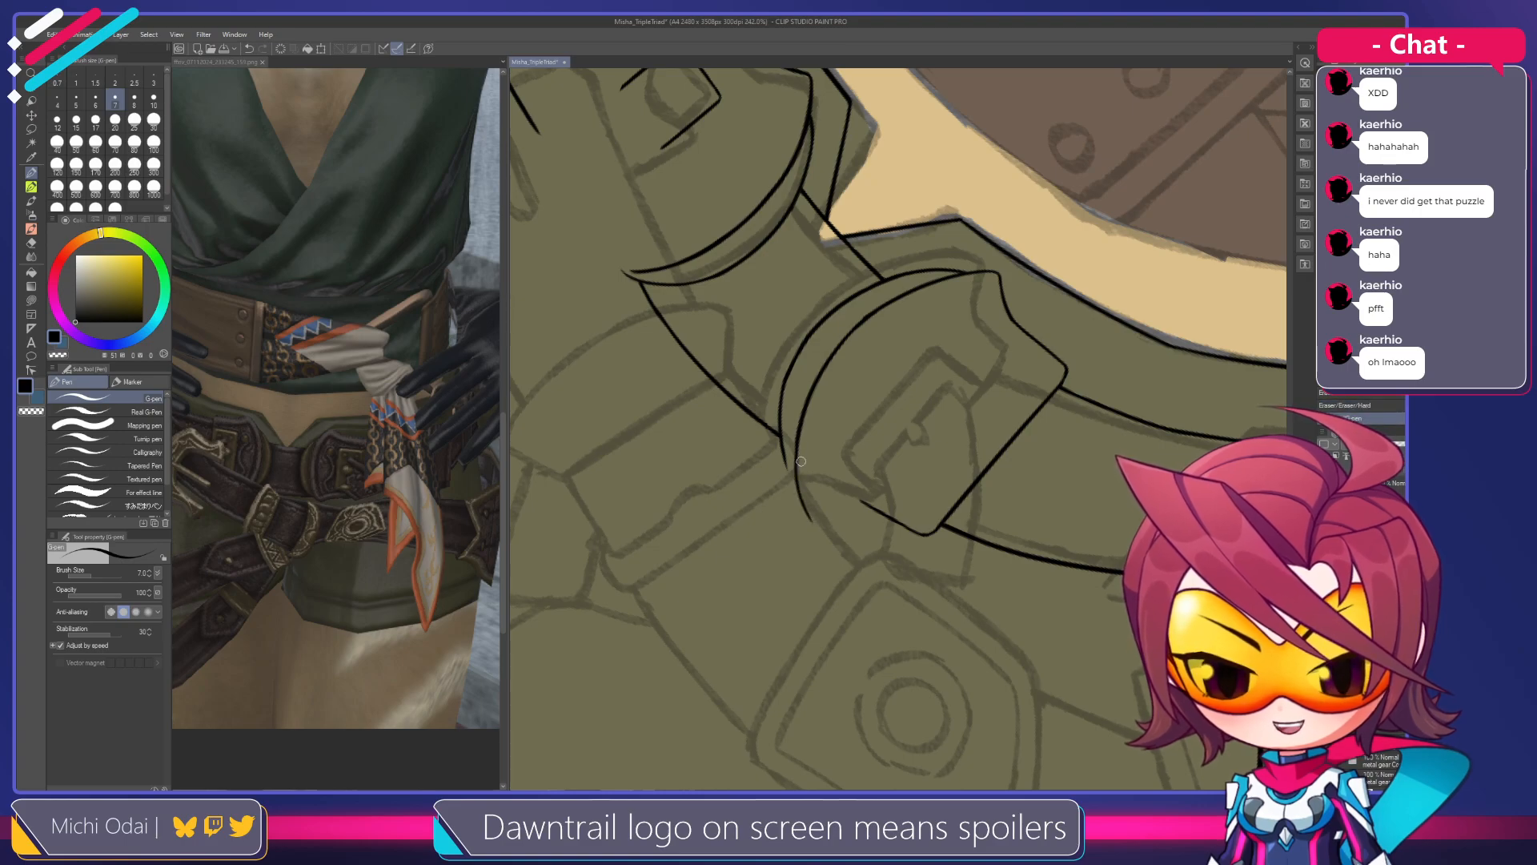
drag(800, 433, 816, 523)
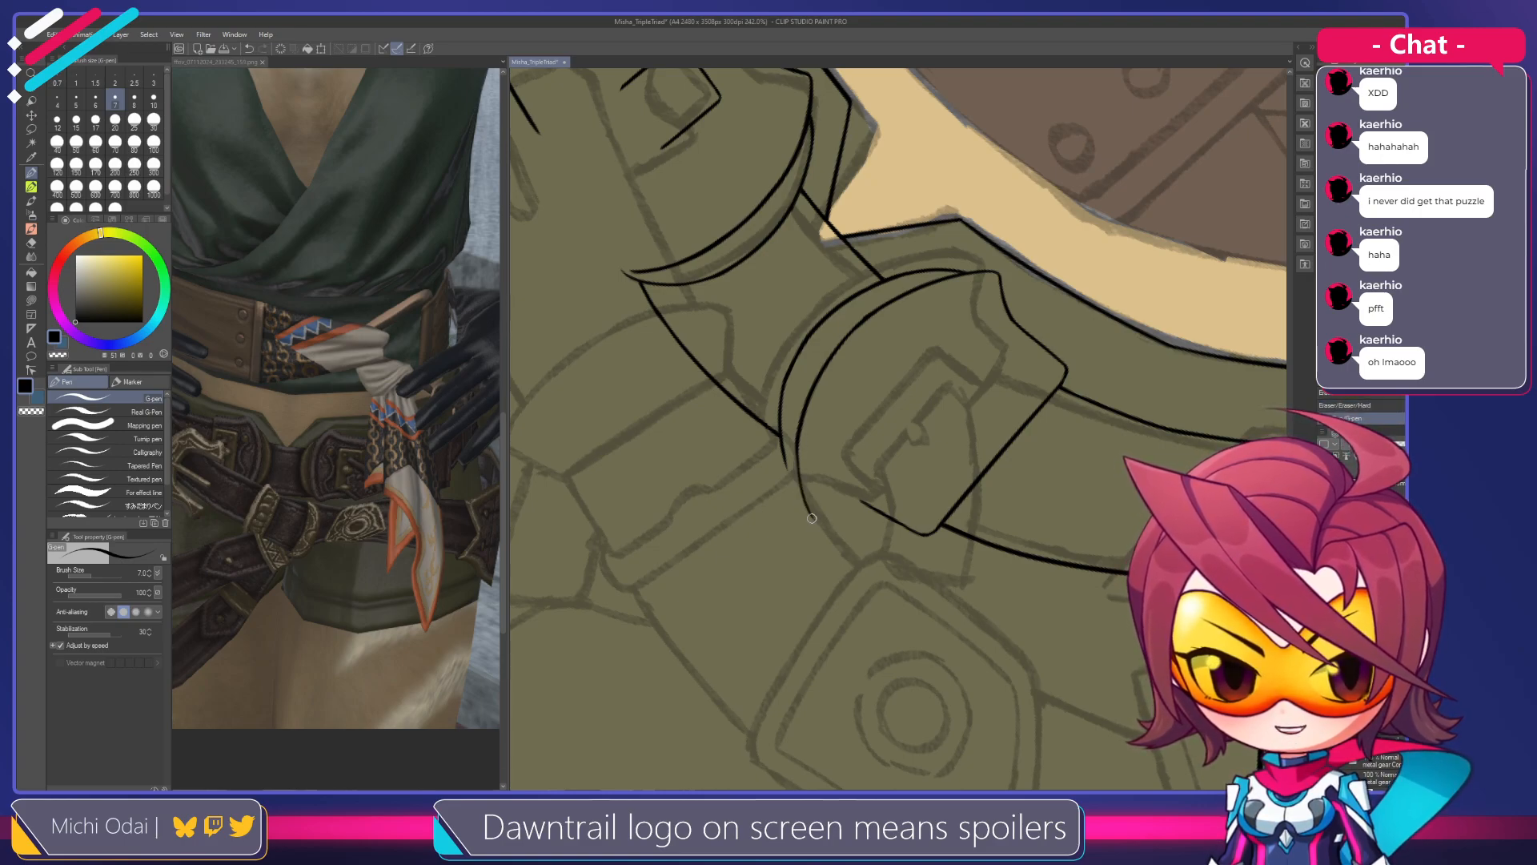
key(ctrl+z)
mouse_move(799, 434)
mouse_down()
mouse_move(816, 524)
mouse_move(829, 473)
mouse_move(813, 395)
mouse_move(804, 482)
mouse_move(828, 532)
mouse_up()
key(r)
key(p)
key(ctrl+z)
key(ctrl+z)
mouse_move(799, 463)
mouse_down()
mouse_move(832, 530)
mouse_move(859, 337)
mouse_move(919, 446)
mouse_move(912, 480)
mouse_up()
Ink the short edge linking the right-hand plate's bottom corner to its lower side edge, erasing and redoing it as a concave curve
key(r)
key(p)
drag(887, 534, 912, 494)
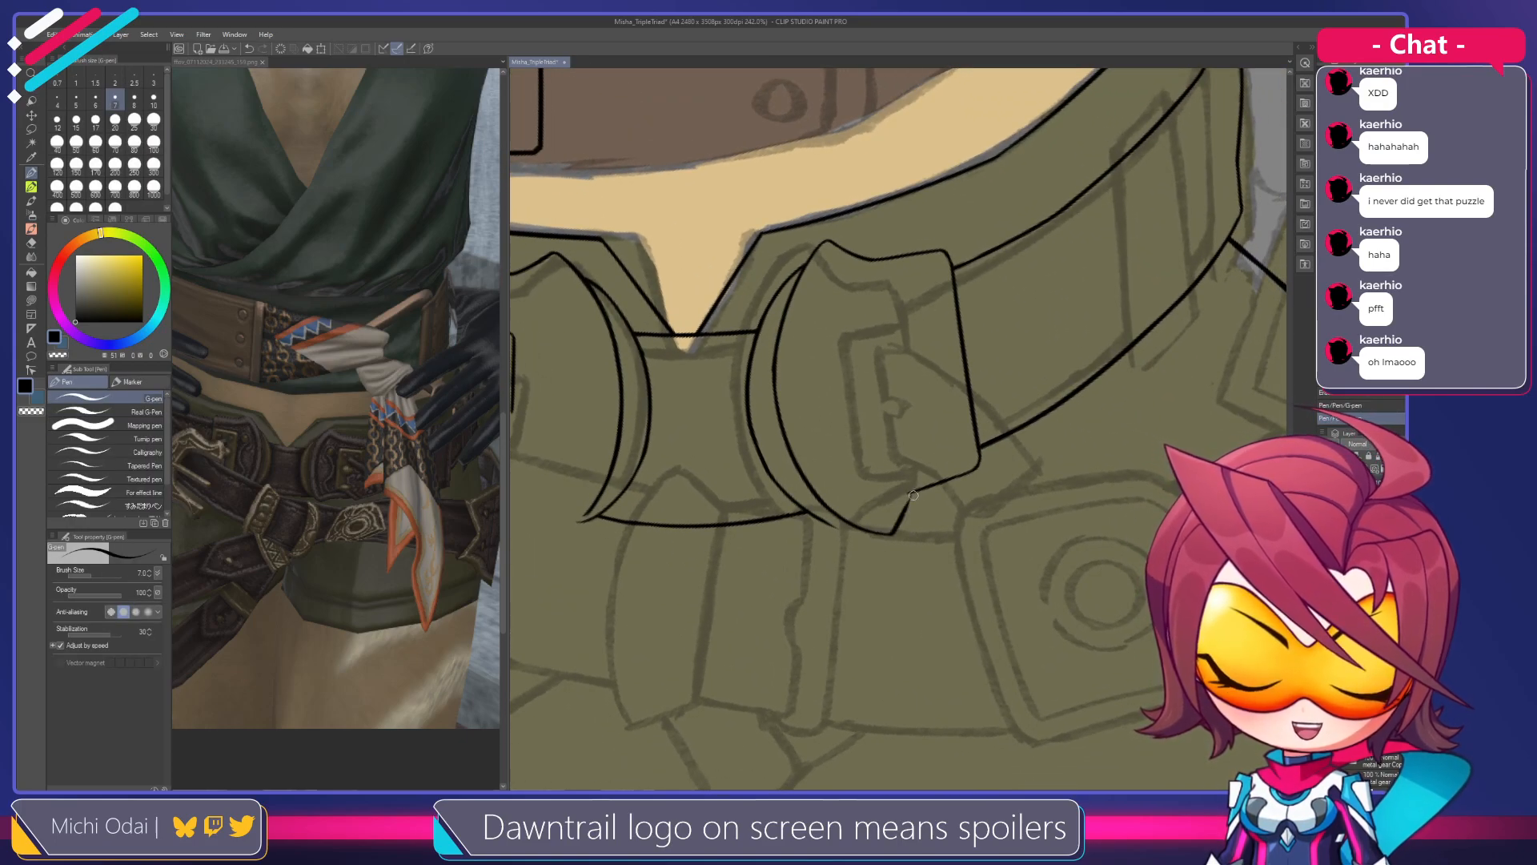
key(e)
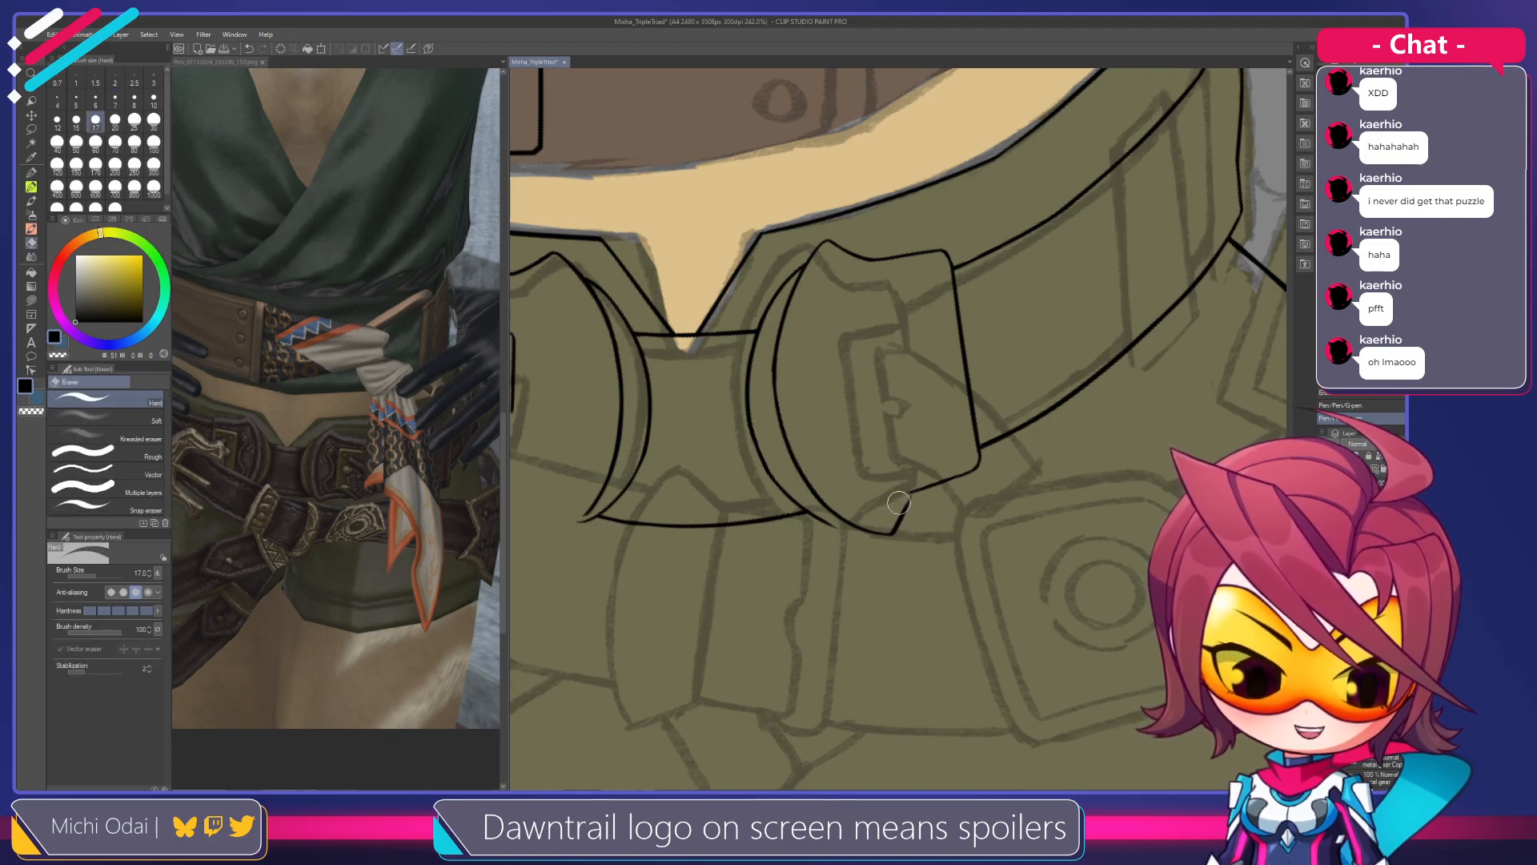
mouse_move(893, 538)
mouse_down()
mouse_move(928, 476)
mouse_move(895, 529)
mouse_move(927, 486)
mouse_move(908, 511)
mouse_up()
key(p)
key(ctrl+z)
key(ctrl+z)
key(ctrl+z)
key(ctrl+z)
key(ctrl+z)
key(ctrl+z)
key(e)
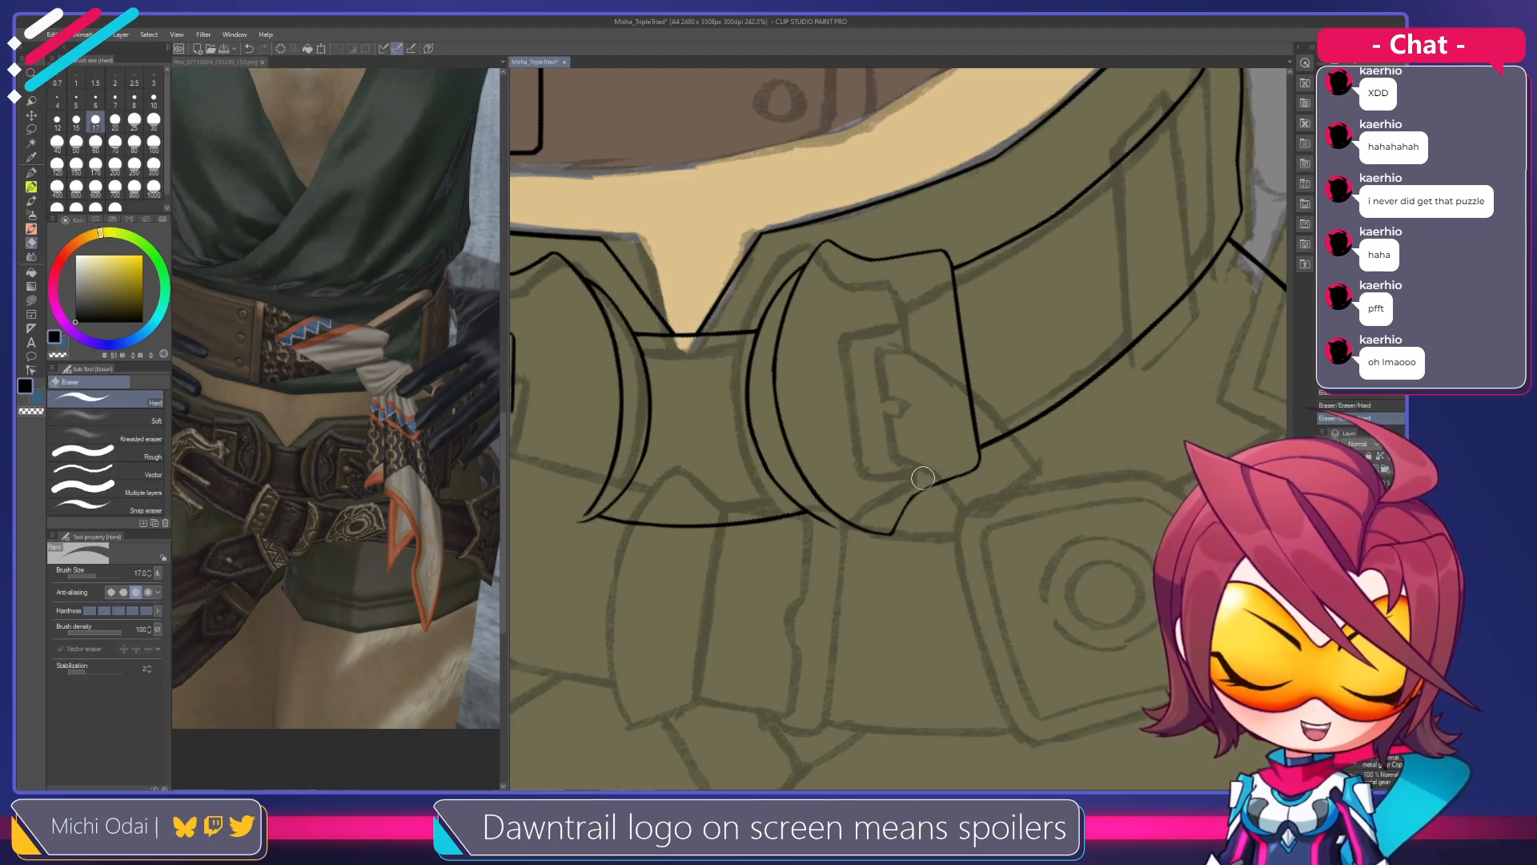
Smooth the concave lower edge of the right-hand plate with small eraser and pen touch-ups
key(r)
drag(967, 463, 975, 431)
key(p)
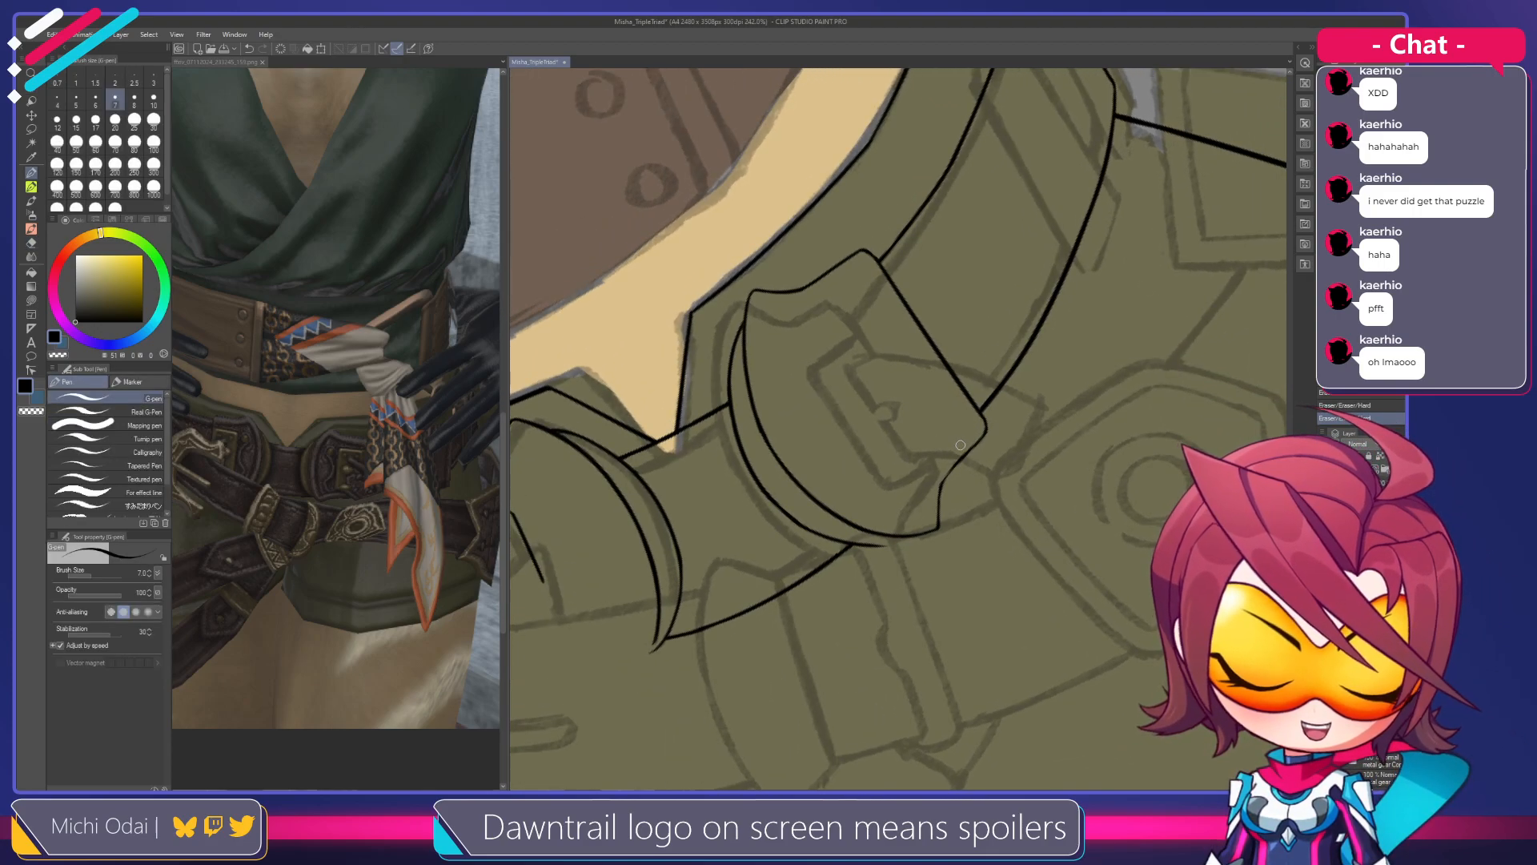
key(e)
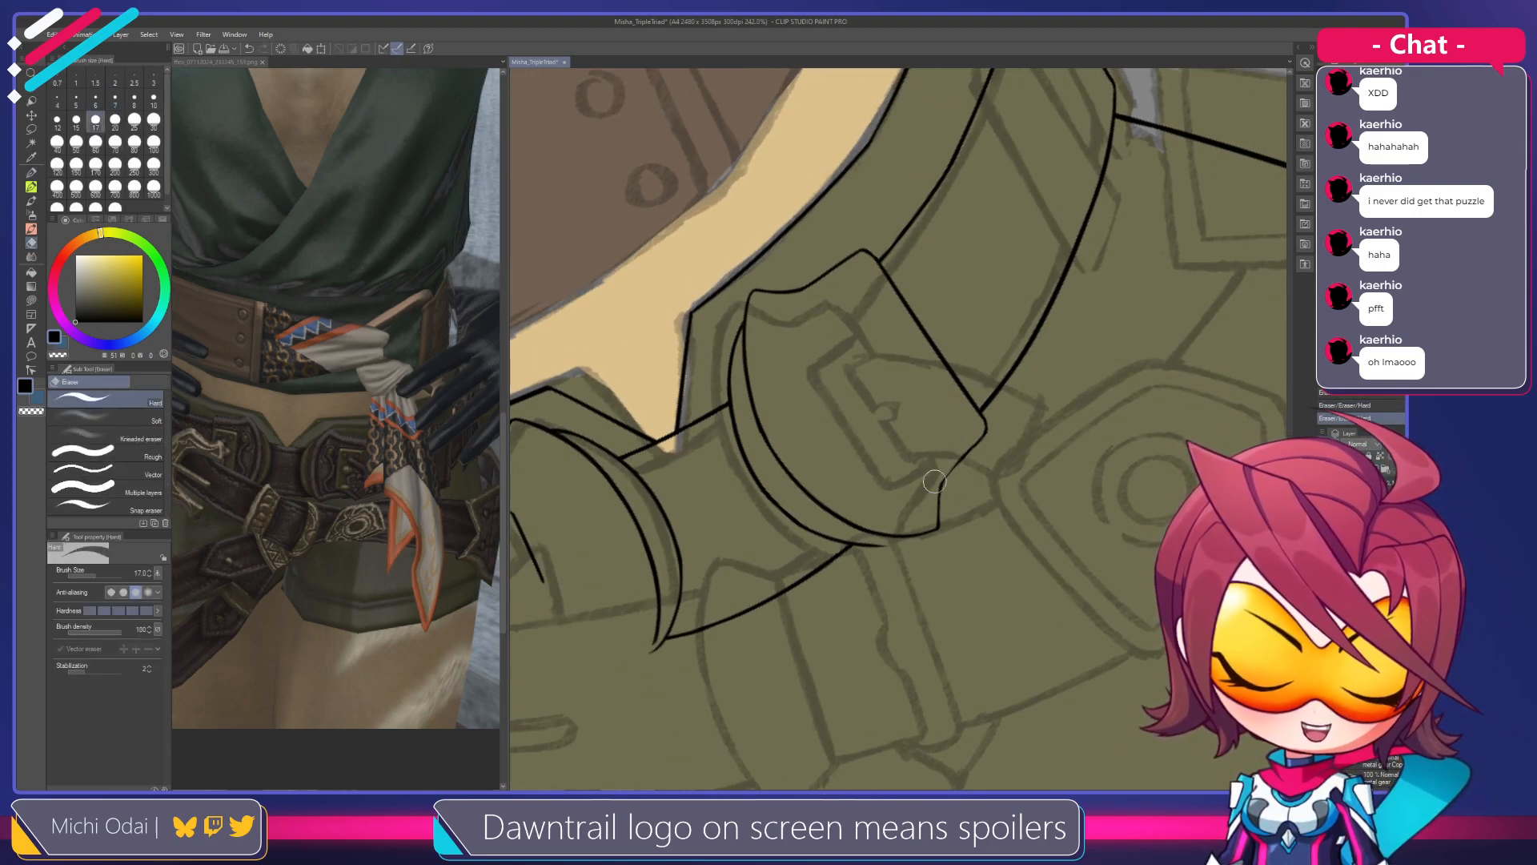
key(p)
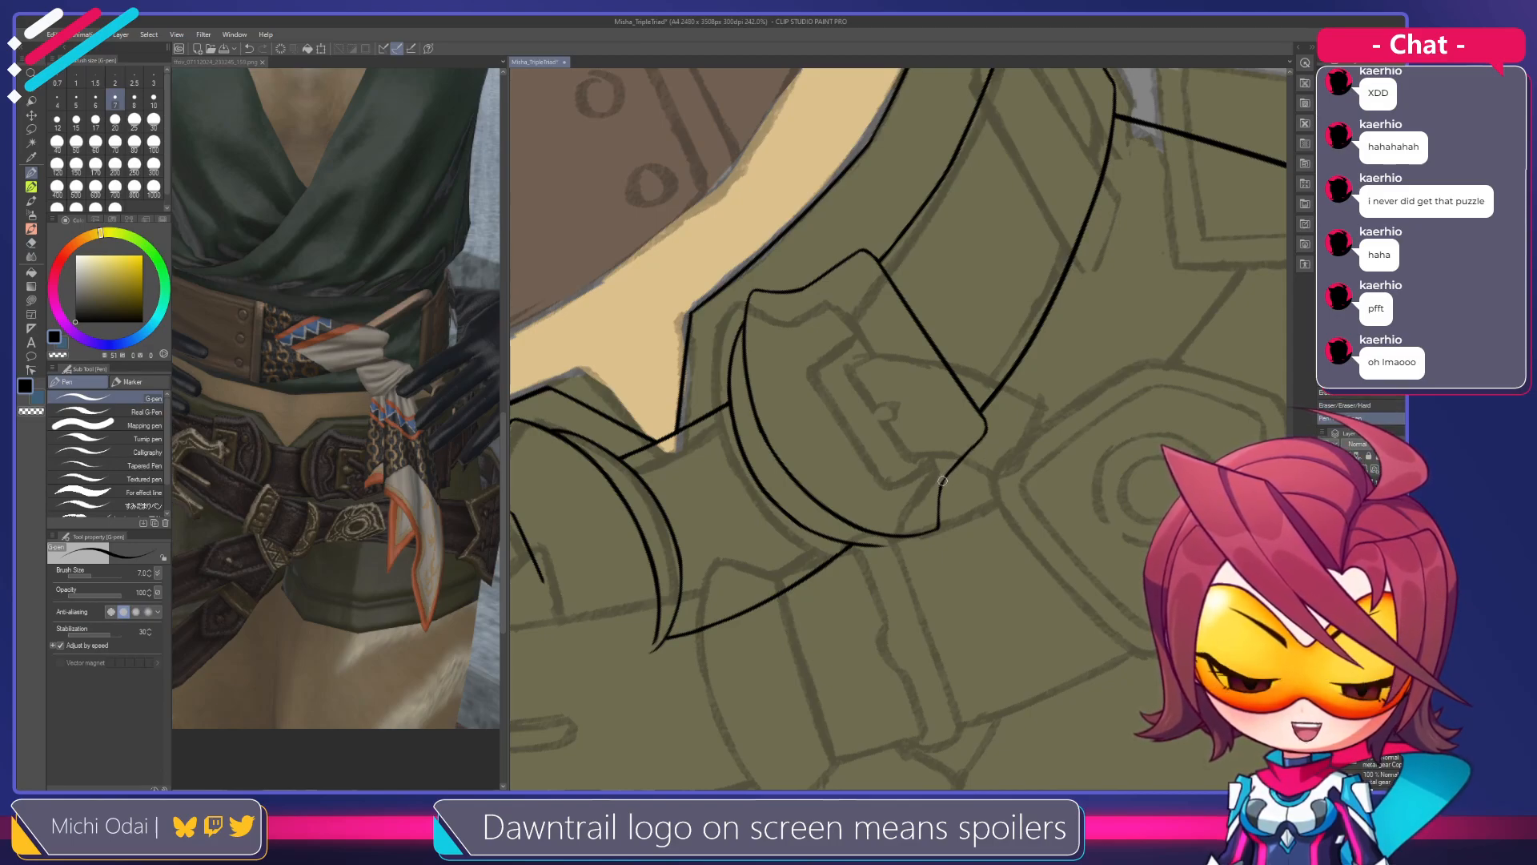
key(e)
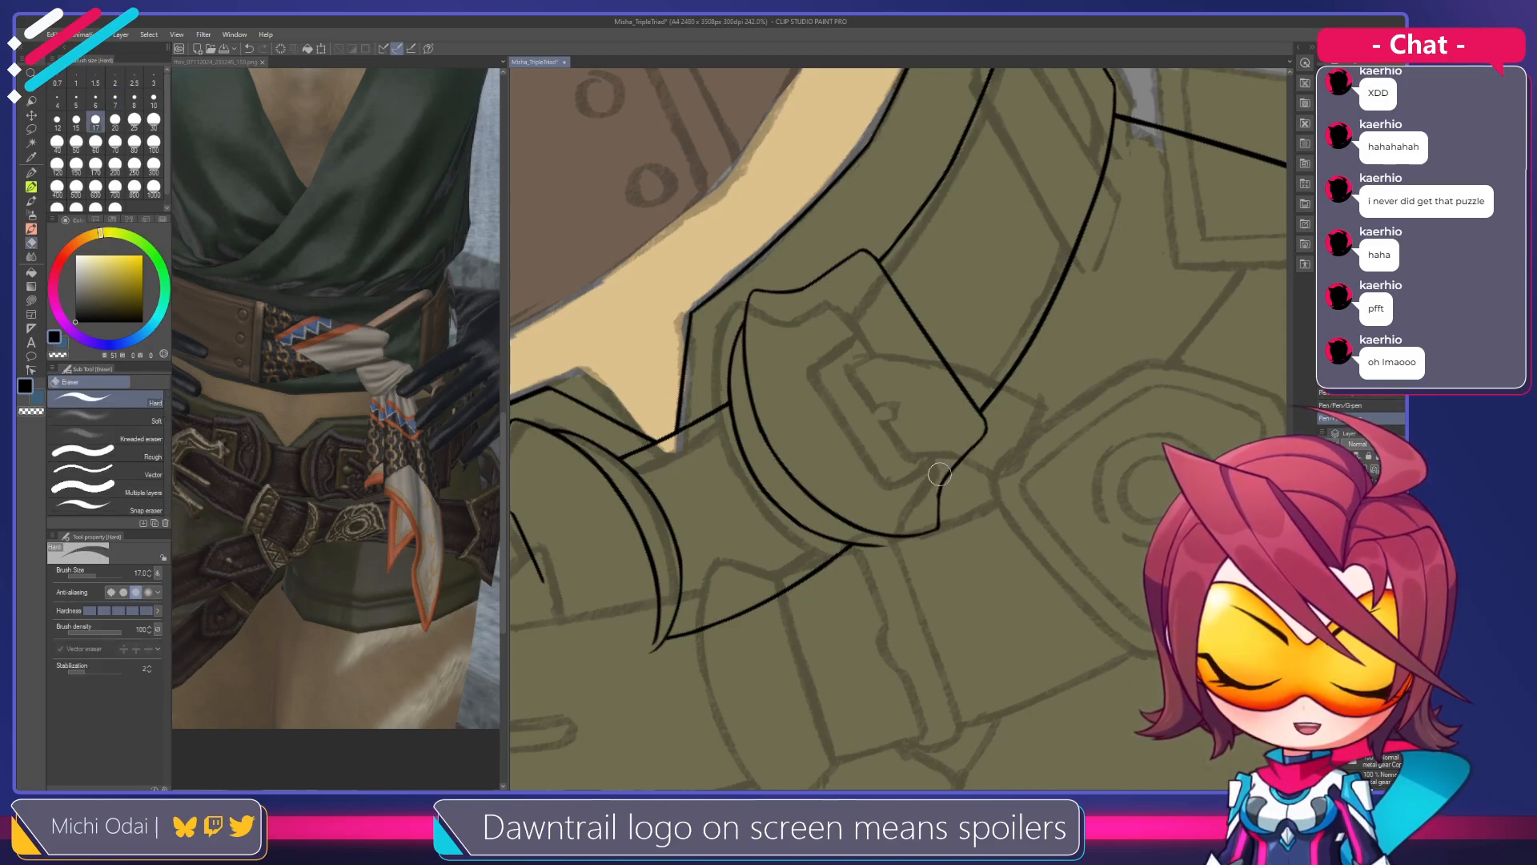
key(p)
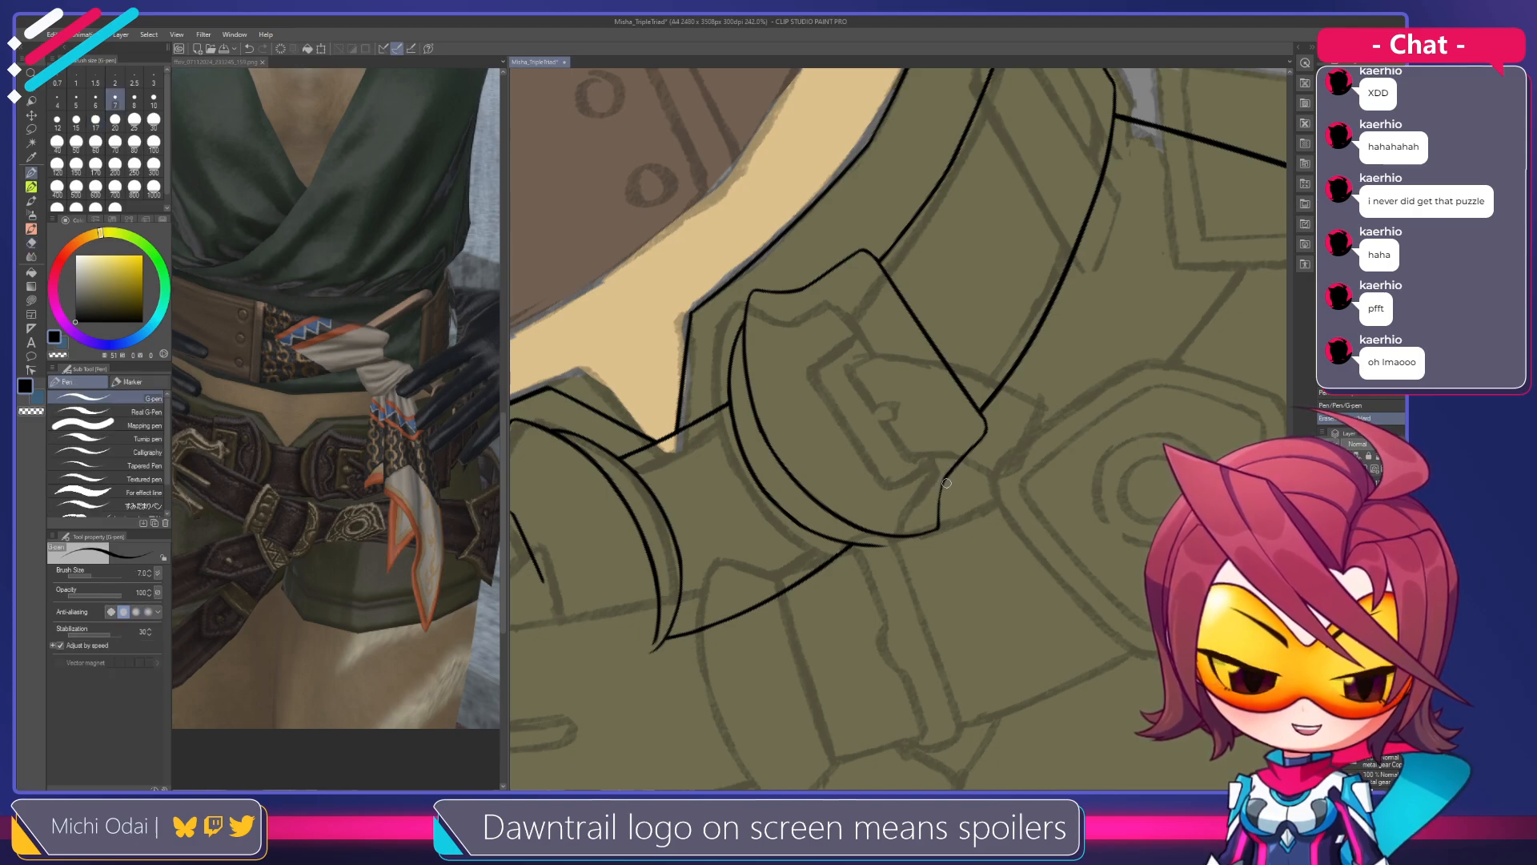
Erase the right-hand plate's outer curve from its upper part down to its lower end
key(r)
drag(940, 513, 1013, 528)
drag(904, 360, 896, 435)
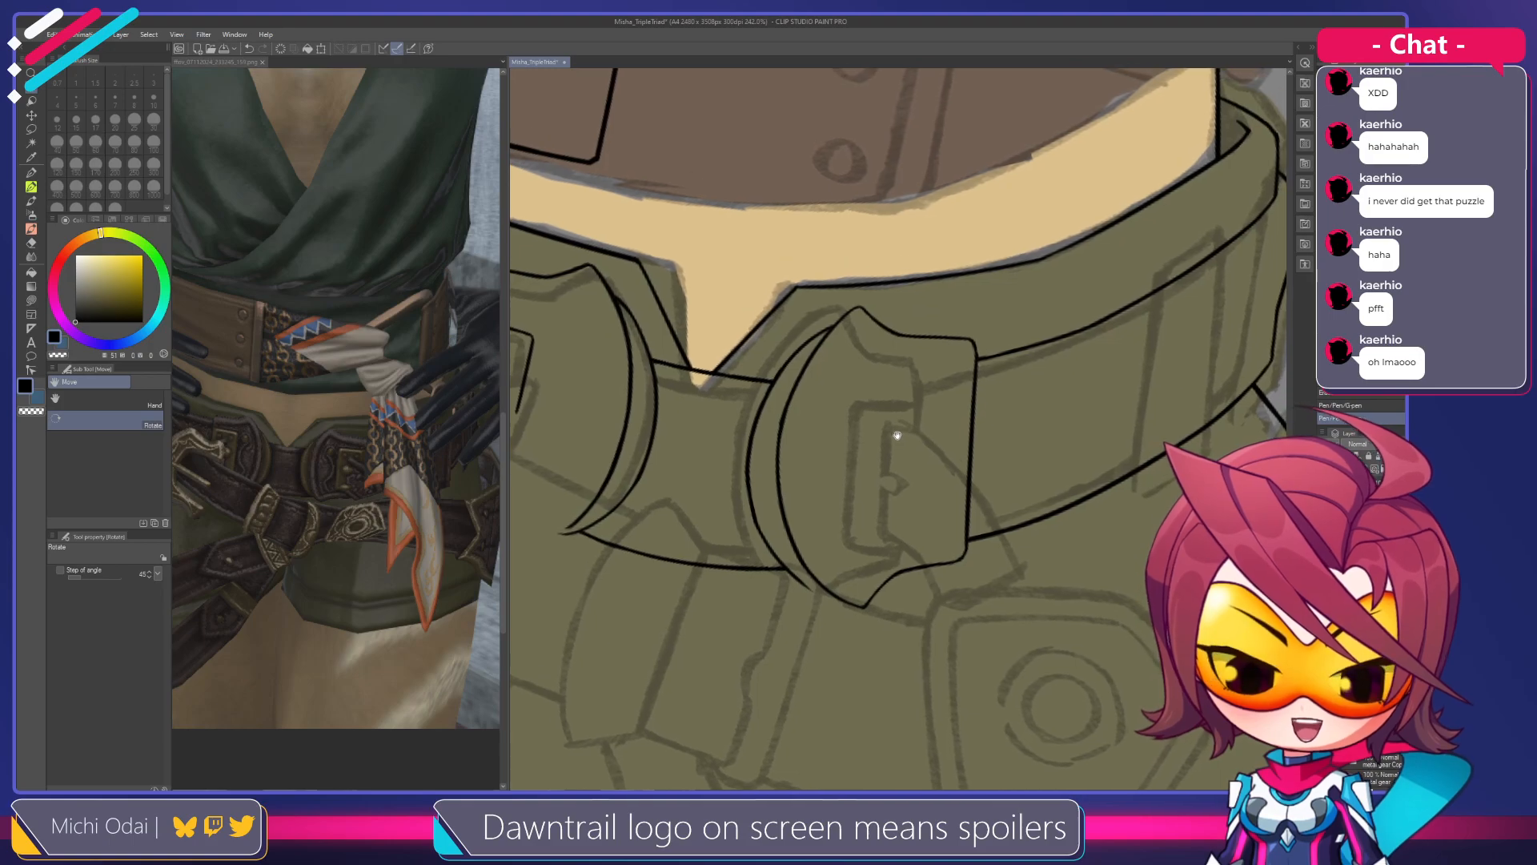
drag(834, 514, 890, 484)
key(e)
mouse_move(795, 471)
mouse_down()
mouse_move(873, 565)
mouse_move(807, 483)
mouse_move(932, 429)
mouse_move(957, 343)
mouse_up()
key(r)
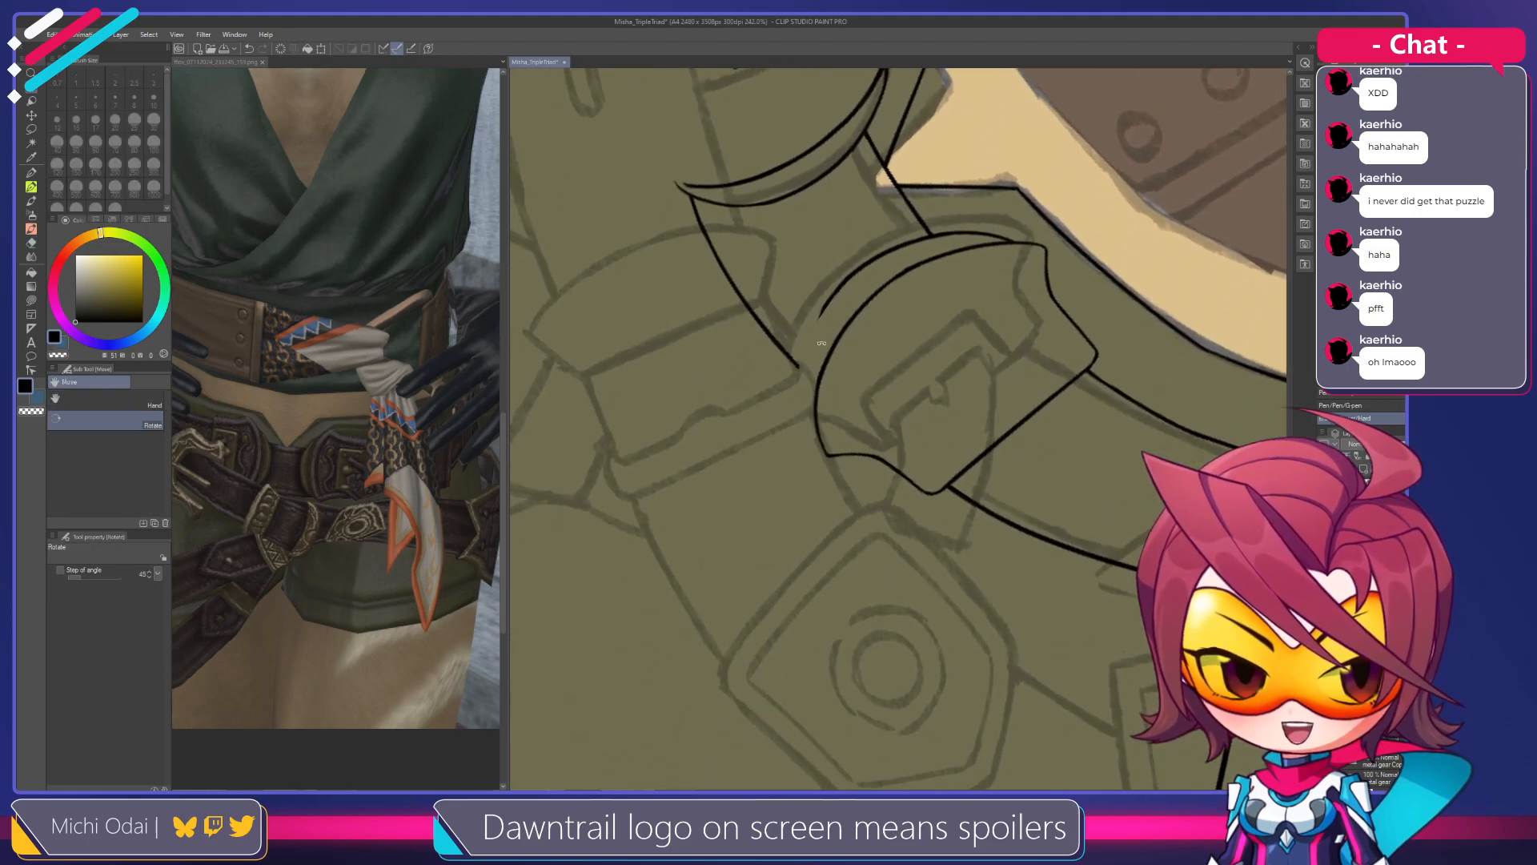
Redraw the right-hand plate's outer curve from its upper part to the bottom corner, undoing and repeating the stroke until it flows evenly
key(p)
drag(839, 297, 805, 424)
key(ctrl+z)
drag(837, 290, 807, 405)
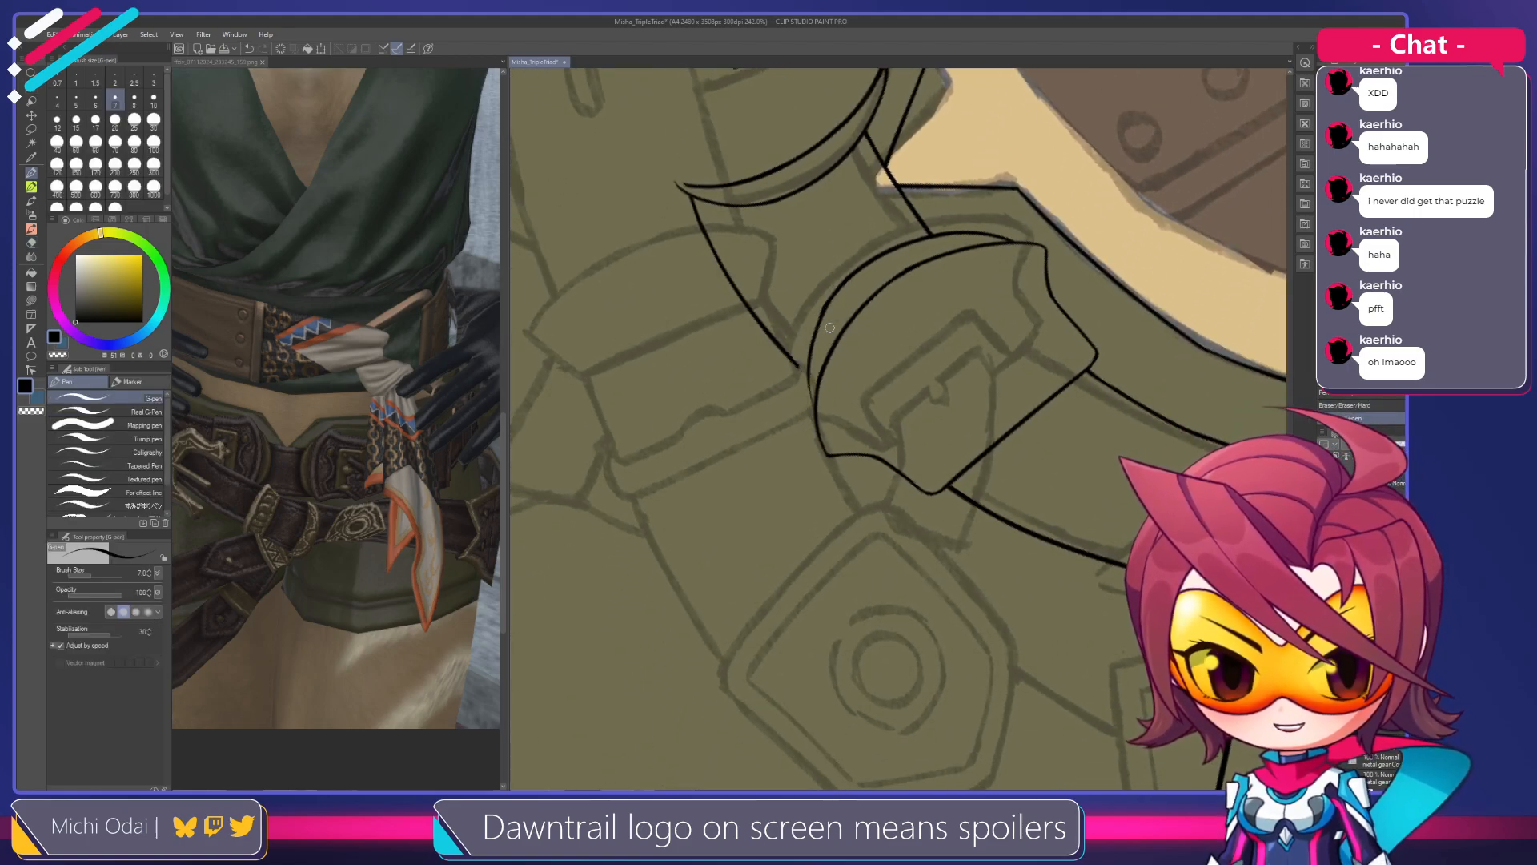
key(ctrl+z)
key(e)
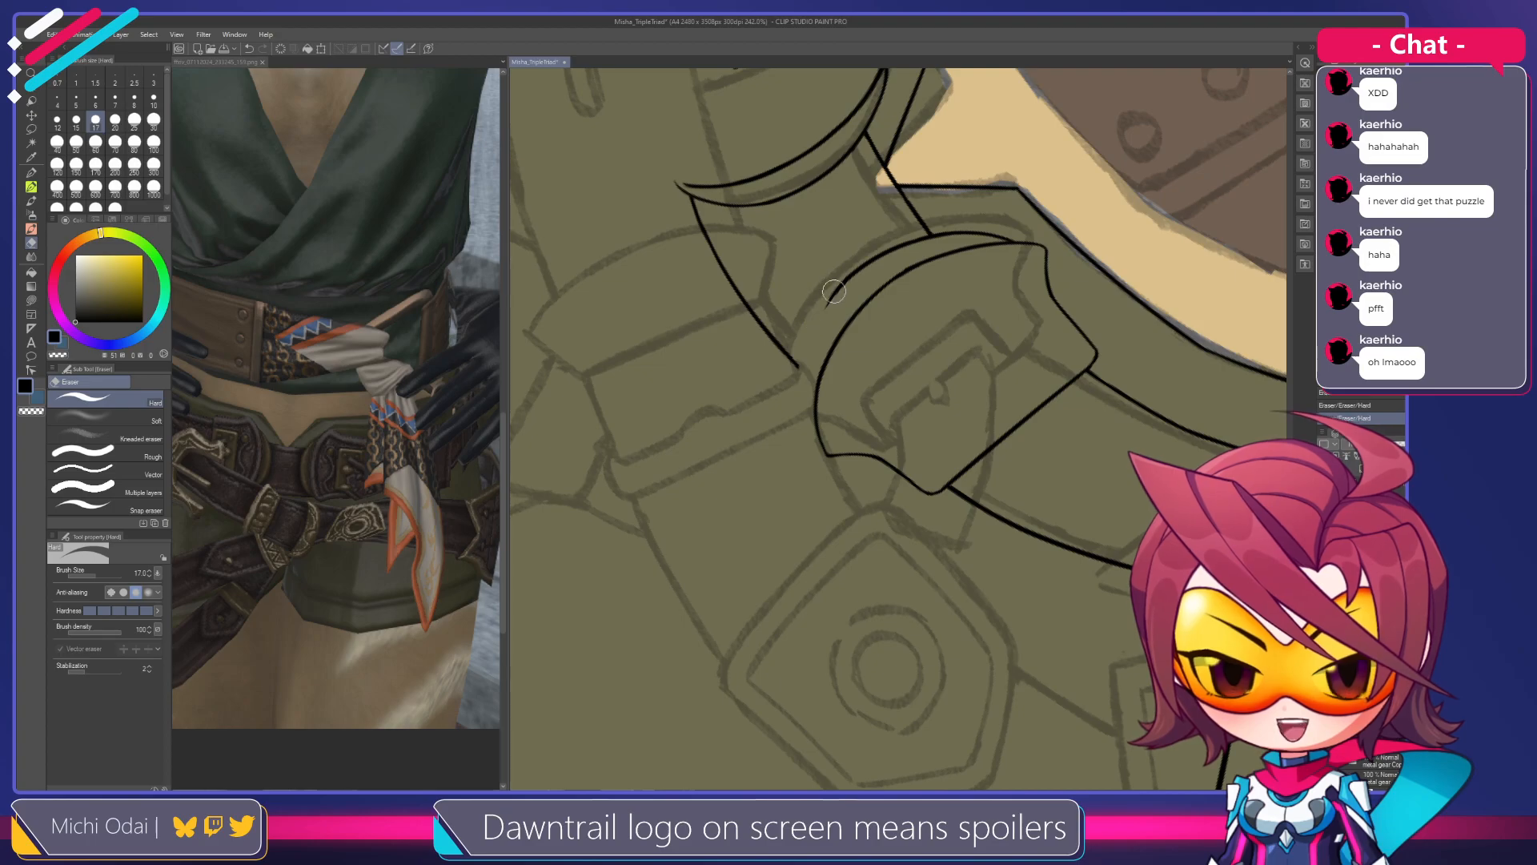
key(p)
key(ctrl+z)
drag(837, 290, 807, 402)
key(ctrl+z)
key(ctrl+z)
mouse_move(839, 285)
mouse_down()
mouse_move(806, 386)
mouse_move(816, 419)
mouse_up()
key(ctrl+z)
mouse_move(838, 285)
mouse_down()
mouse_move(807, 400)
mouse_move(815, 433)
mouse_up()
key(ctrl+z)
drag(838, 286, 818, 429)
key(ctrl+z)
drag(838, 286, 813, 417)
key(ctrl+z)
mouse_move(838, 286)
mouse_down()
mouse_move(815, 329)
mouse_move(817, 426)
mouse_up()
key(ctrl+z)
mouse_move(838, 300)
mouse_down()
mouse_move(804, 369)
mouse_move(821, 444)
mouse_move(843, 282)
mouse_move(811, 406)
mouse_move(842, 288)
mouse_move(815, 334)
mouse_move(824, 443)
mouse_up()
key(ctrl+z)
key(ctrl+z)
key(ctrl+z)
mouse_move(841, 285)
mouse_down()
mouse_move(814, 425)
mouse_move(846, 280)
mouse_move(809, 343)
mouse_move(818, 442)
mouse_up()
key(ctrl+z)
key(ctrl+z)
mouse_move(837, 292)
mouse_down()
mouse_move(802, 369)
mouse_move(829, 457)
mouse_up()
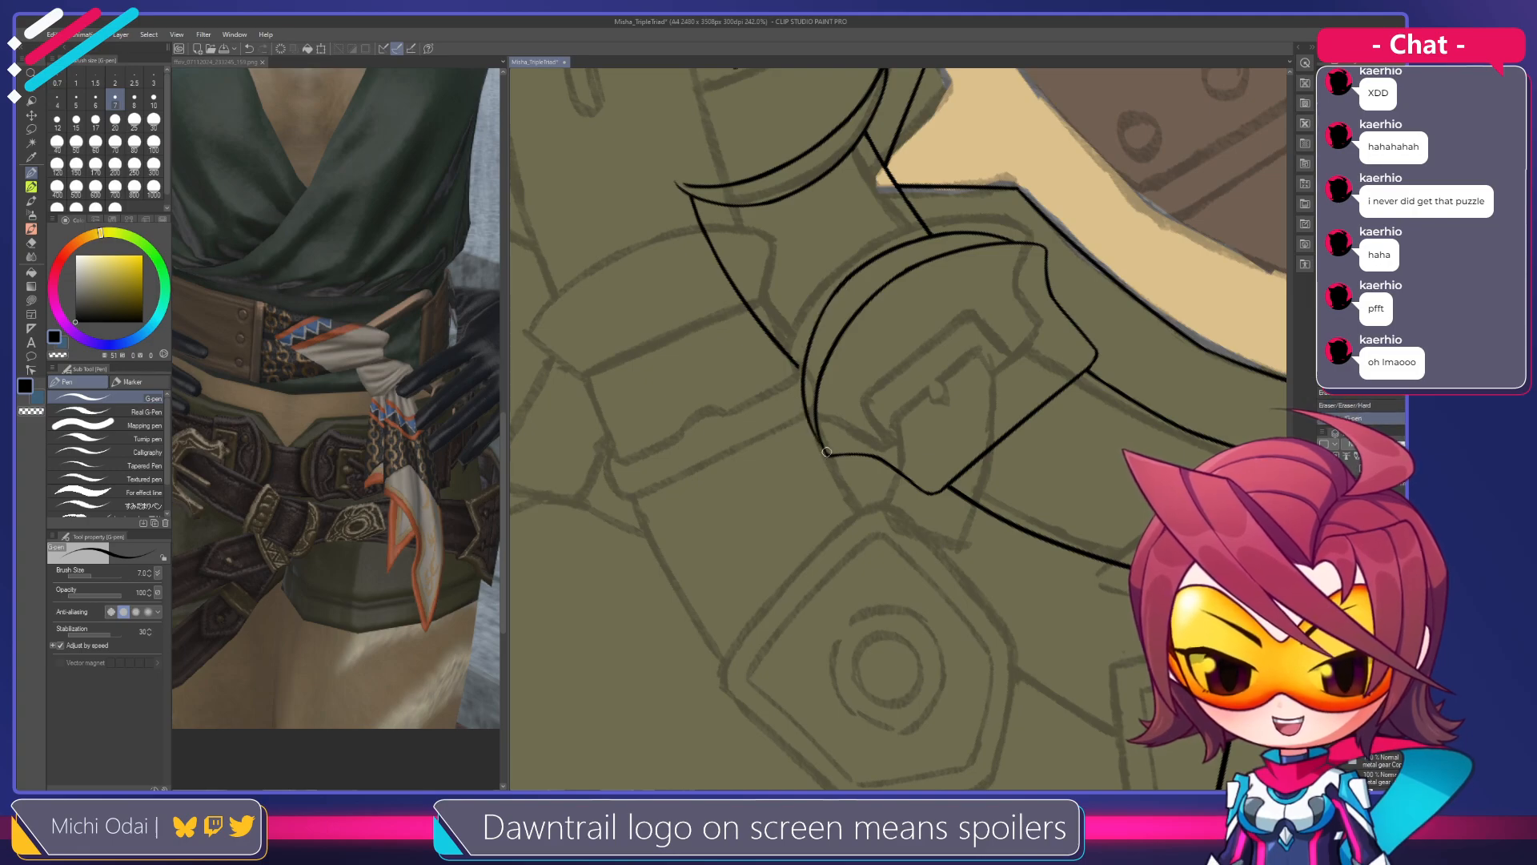
key(ctrl+z)
mouse_move(842, 286)
mouse_down()
mouse_move(803, 389)
mouse_move(831, 448)
mouse_up()
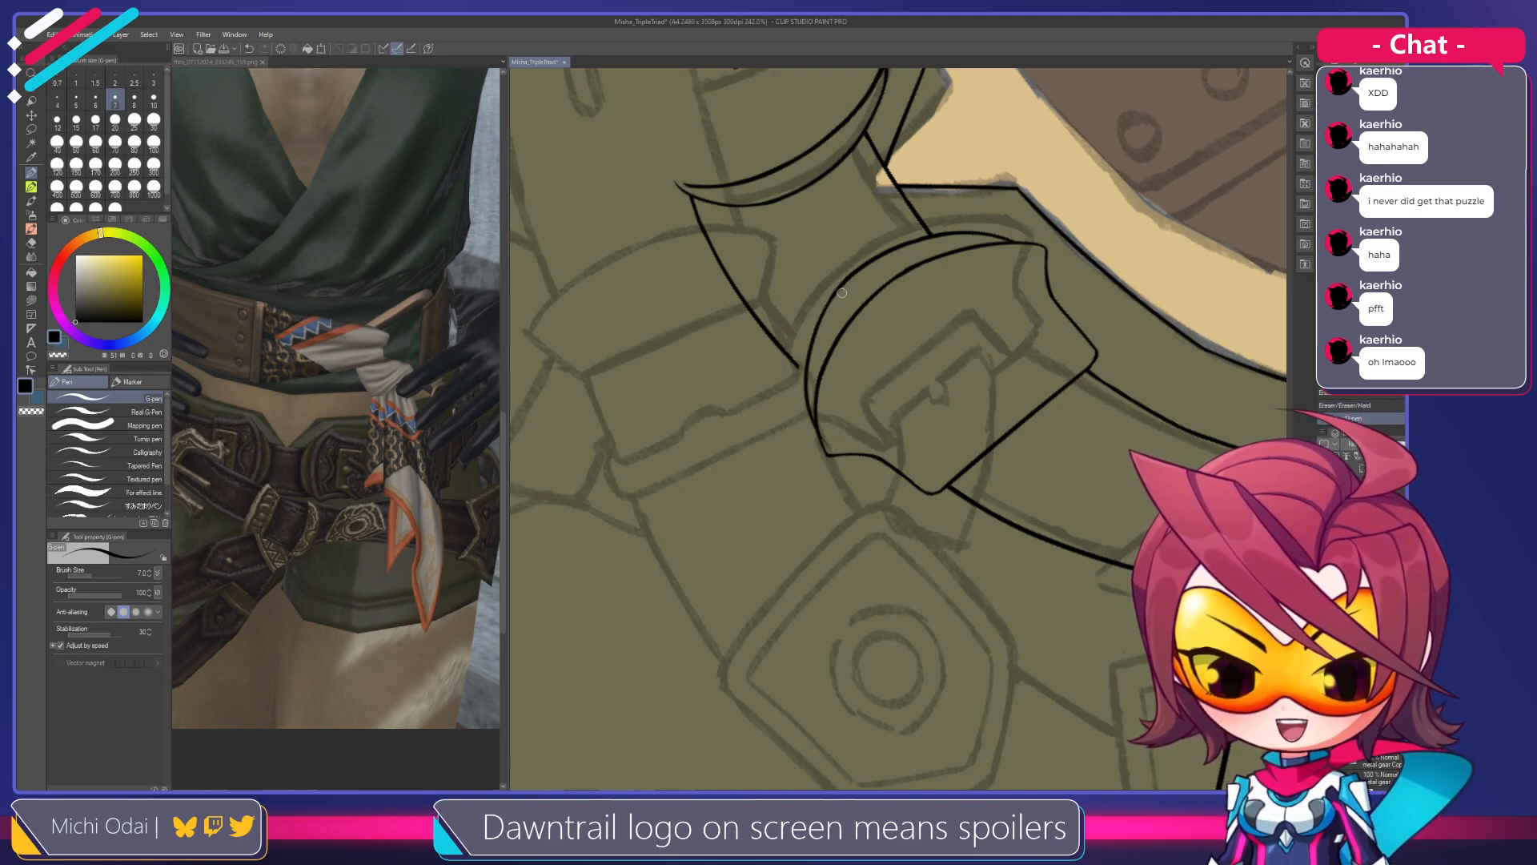
Clean up the junction where the right-hand plate's outer and inner curves merge near its bottom corner
key(r)
mouse_move(895, 278)
mouse_down()
mouse_move(793, 322)
mouse_move(767, 354)
mouse_up()
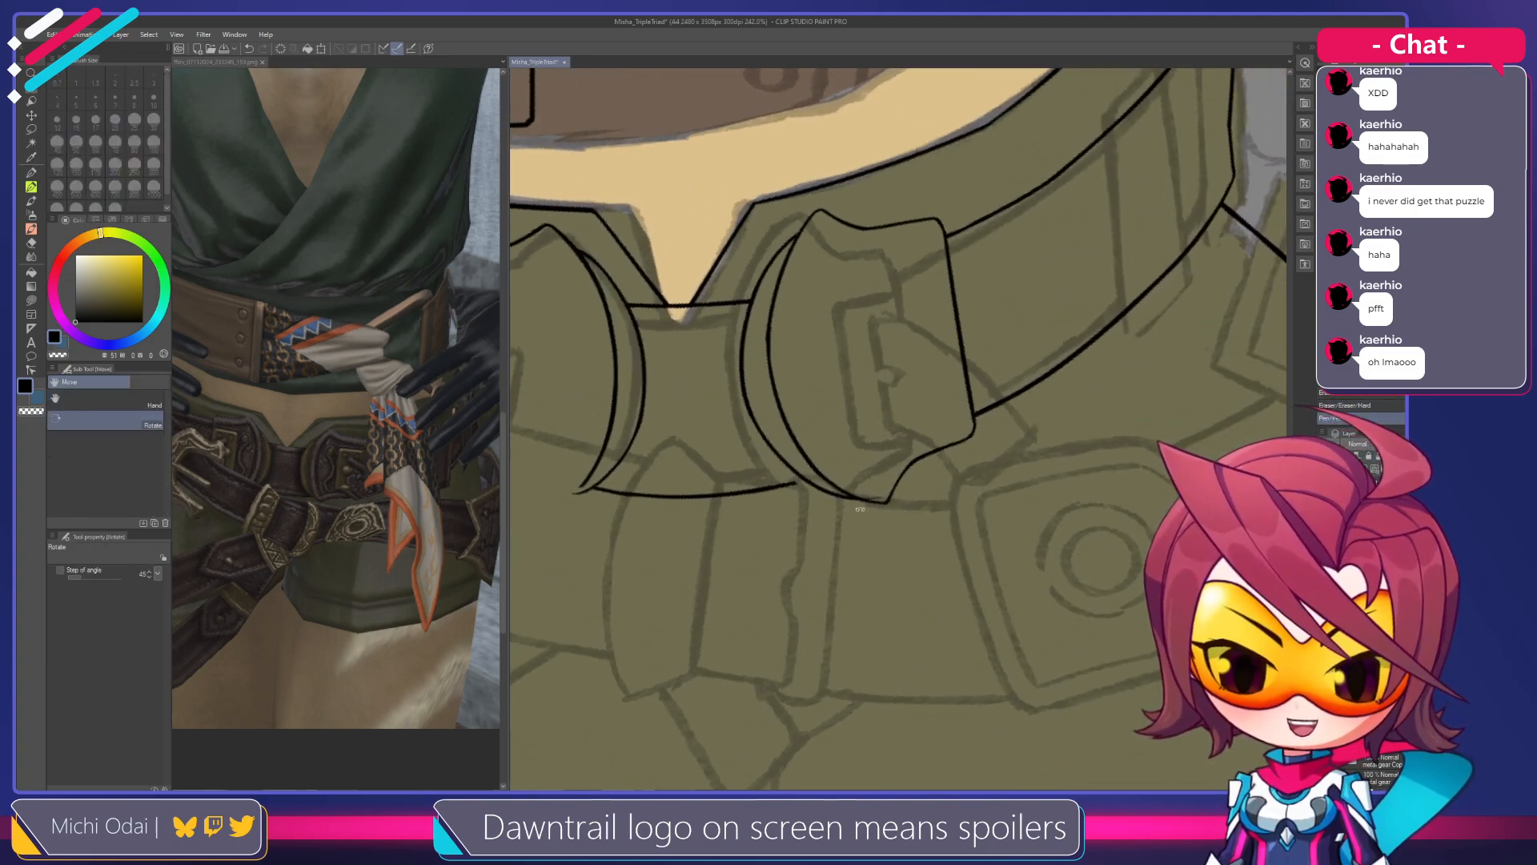
key(e)
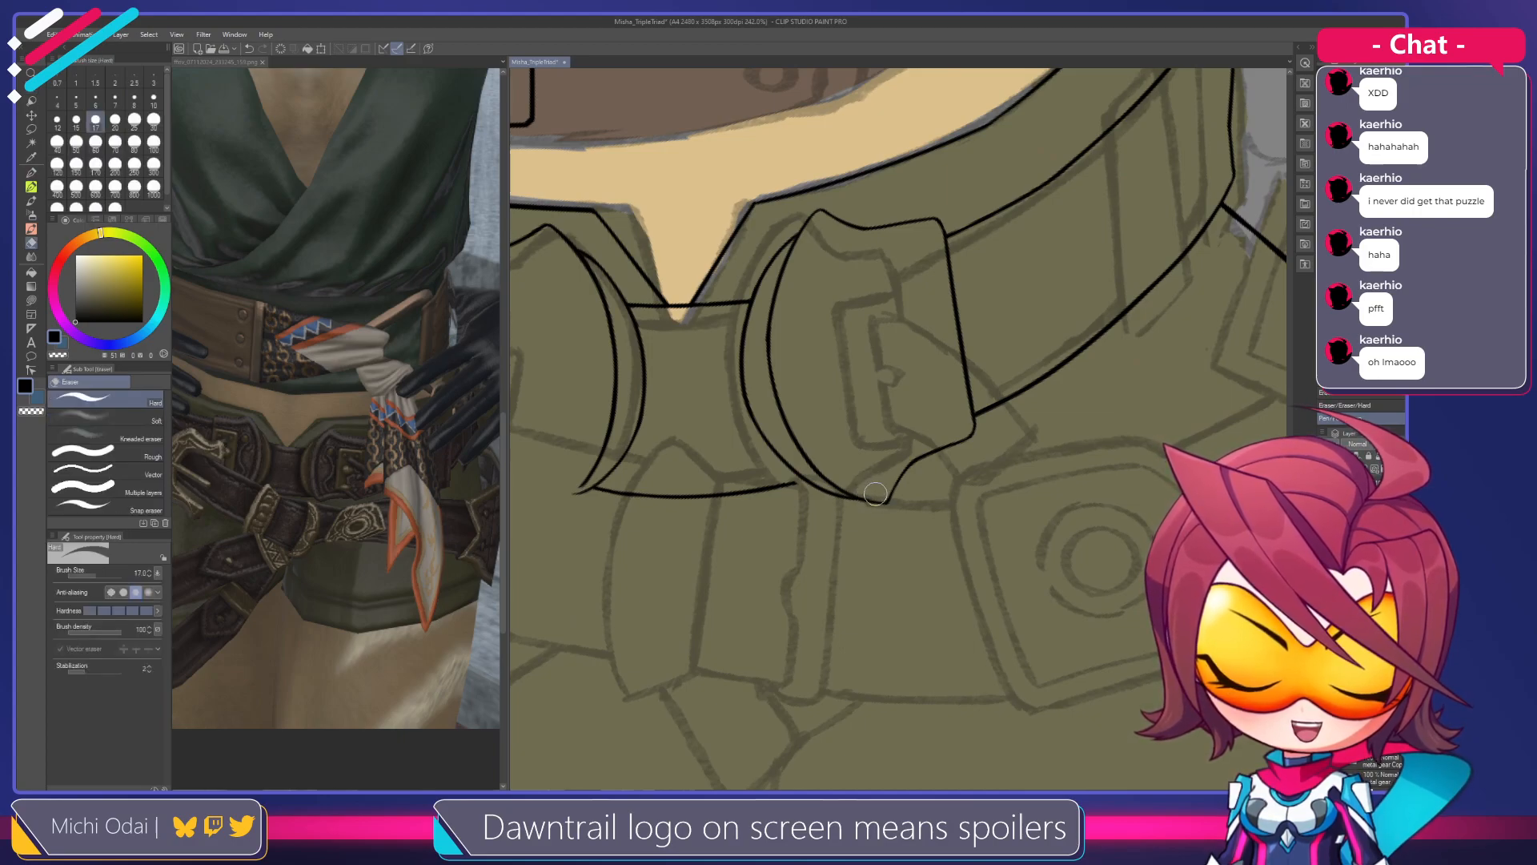
key(p)
drag(850, 509, 874, 514)
key(e)
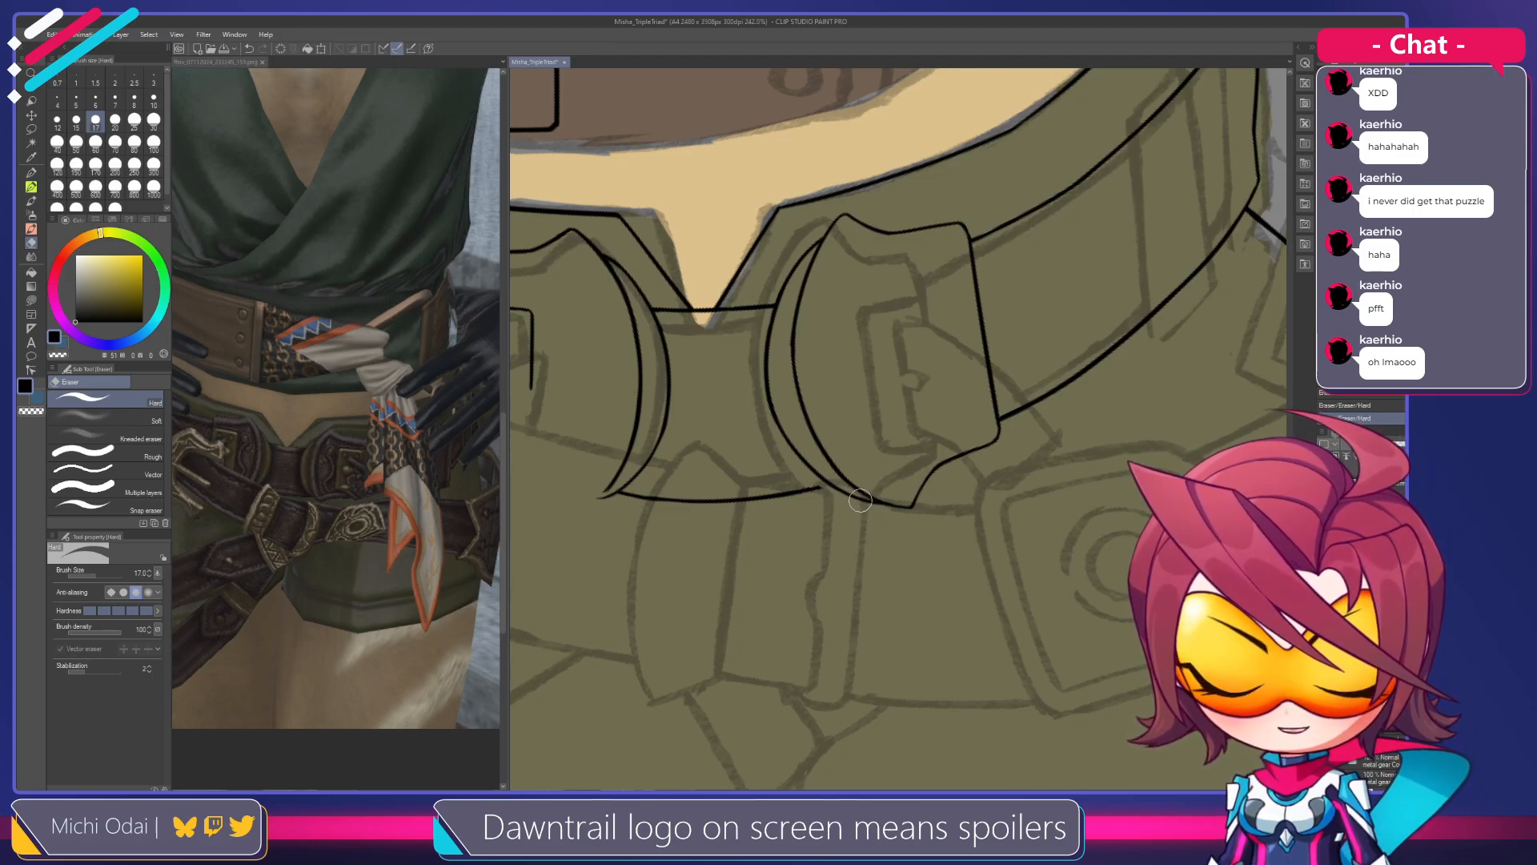
key(p)
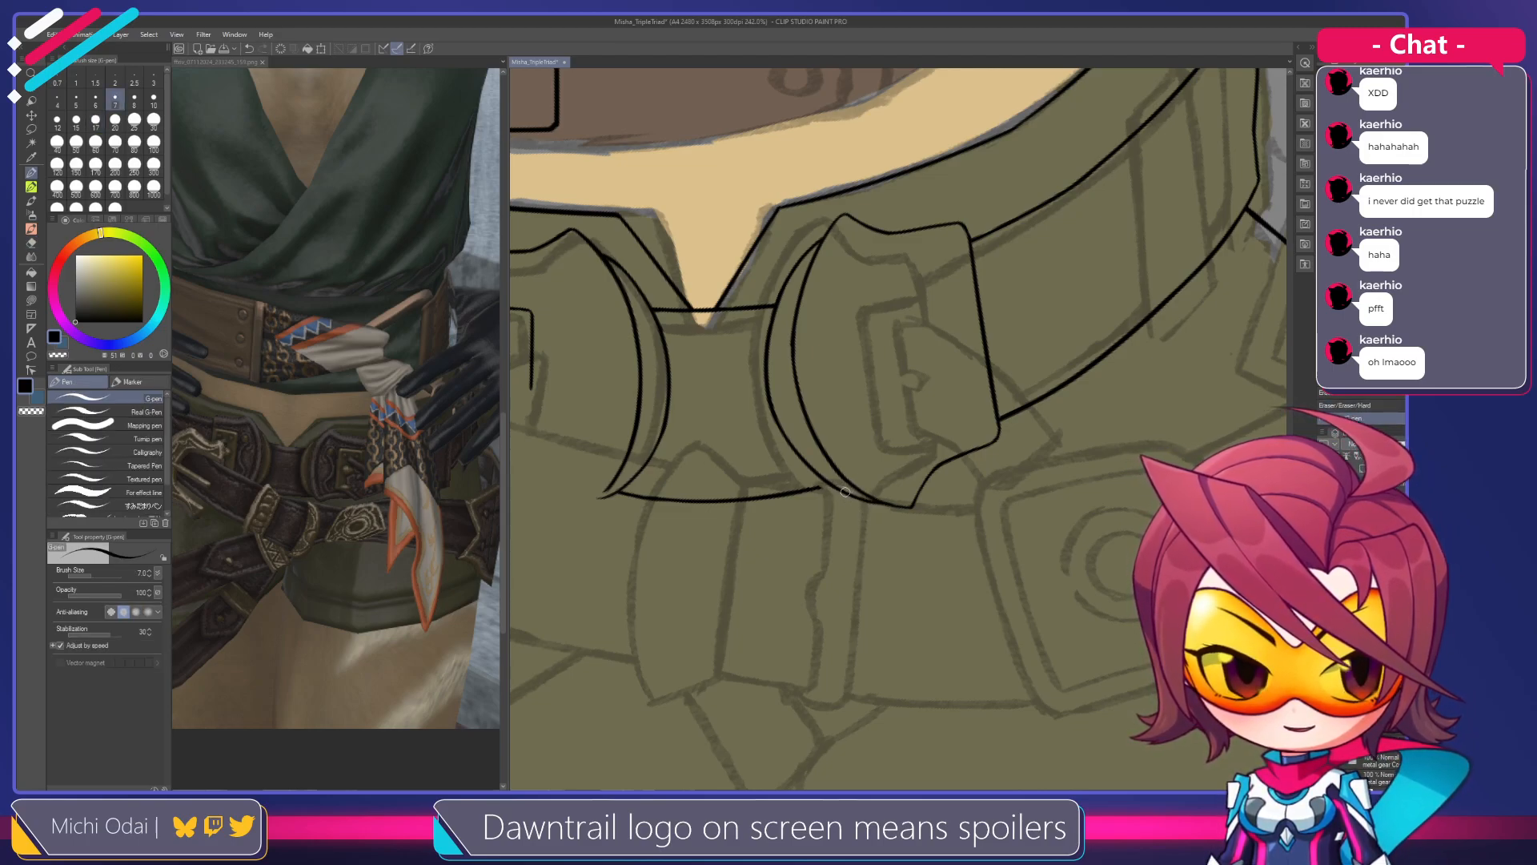
Erase and redraw the end of the belt's lower line between the plates so it meets the right-hand plate, and save the file
mouse_move(898, 443)
mouse_down()
mouse_move(983, 346)
mouse_move(843, 315)
mouse_move(835, 225)
mouse_up()
key(e)
drag(856, 336, 822, 411)
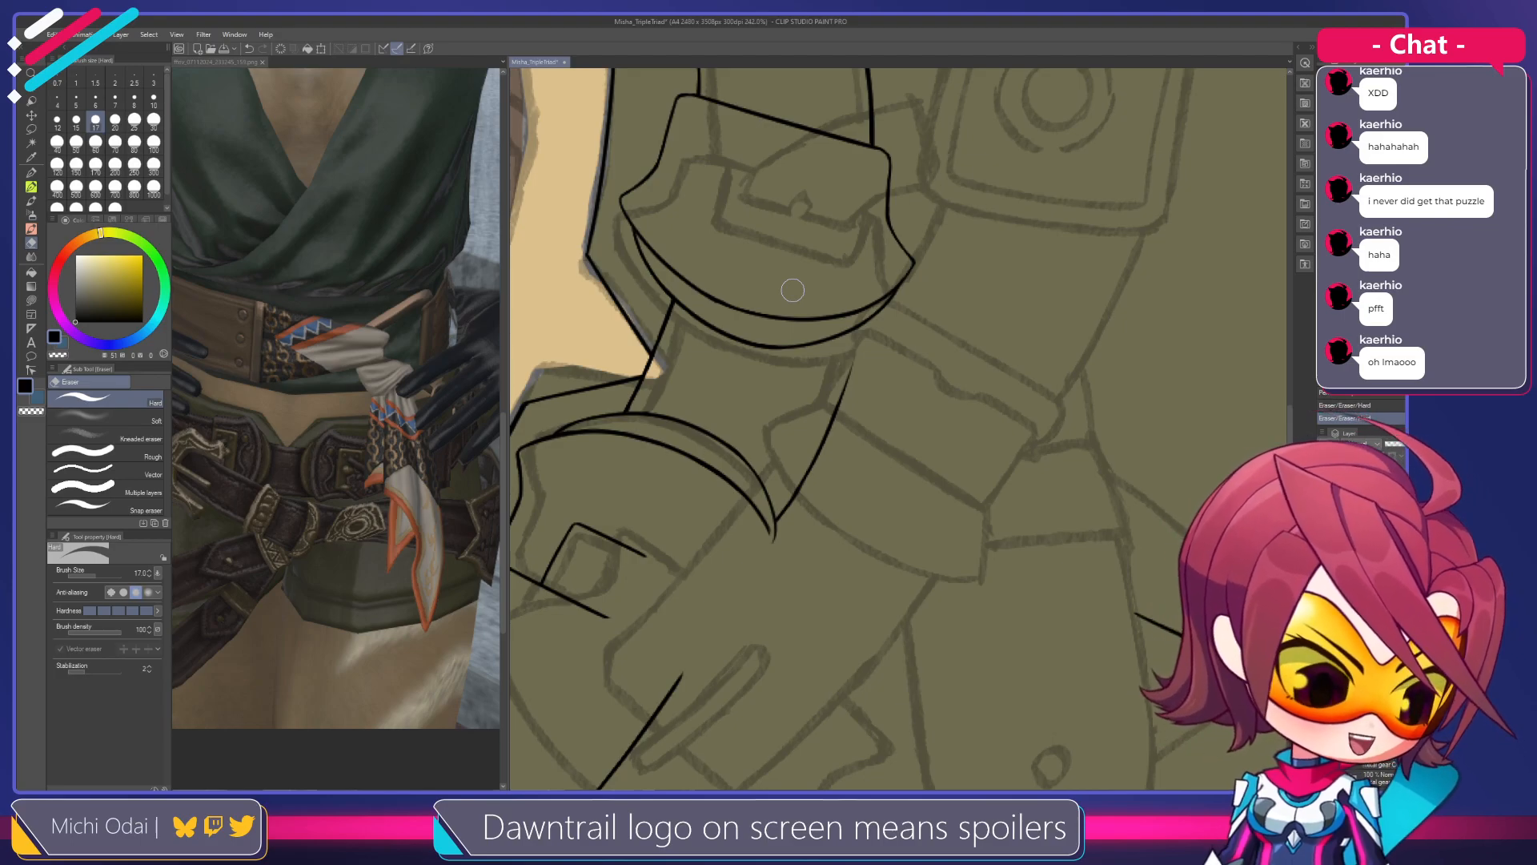
key(p)
drag(862, 326, 839, 402)
key(ctrl+z)
drag(863, 325, 840, 392)
key(ctrl+z)
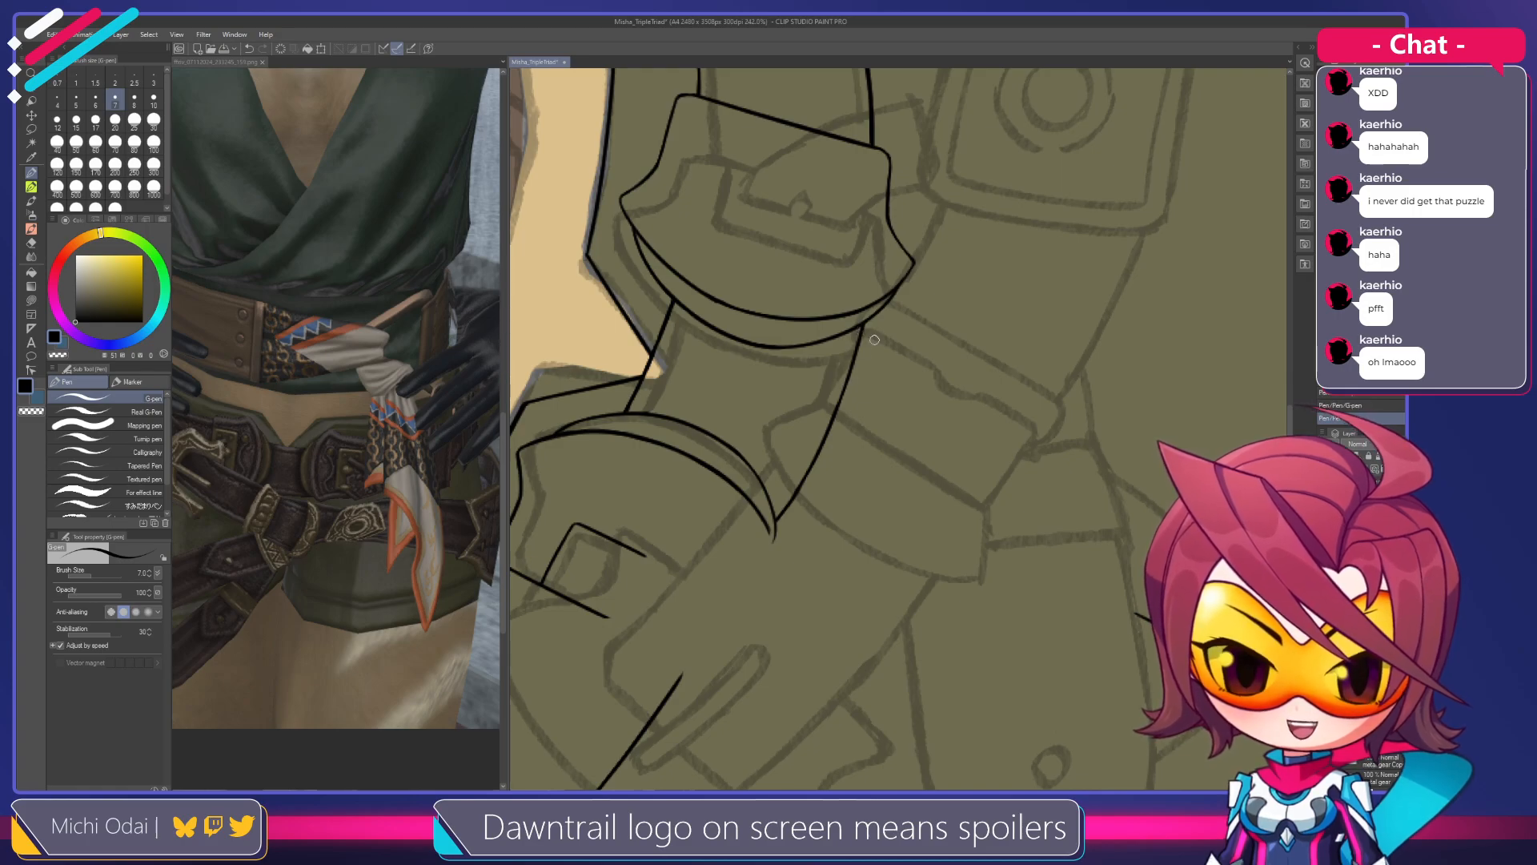
key(ctrl+s)
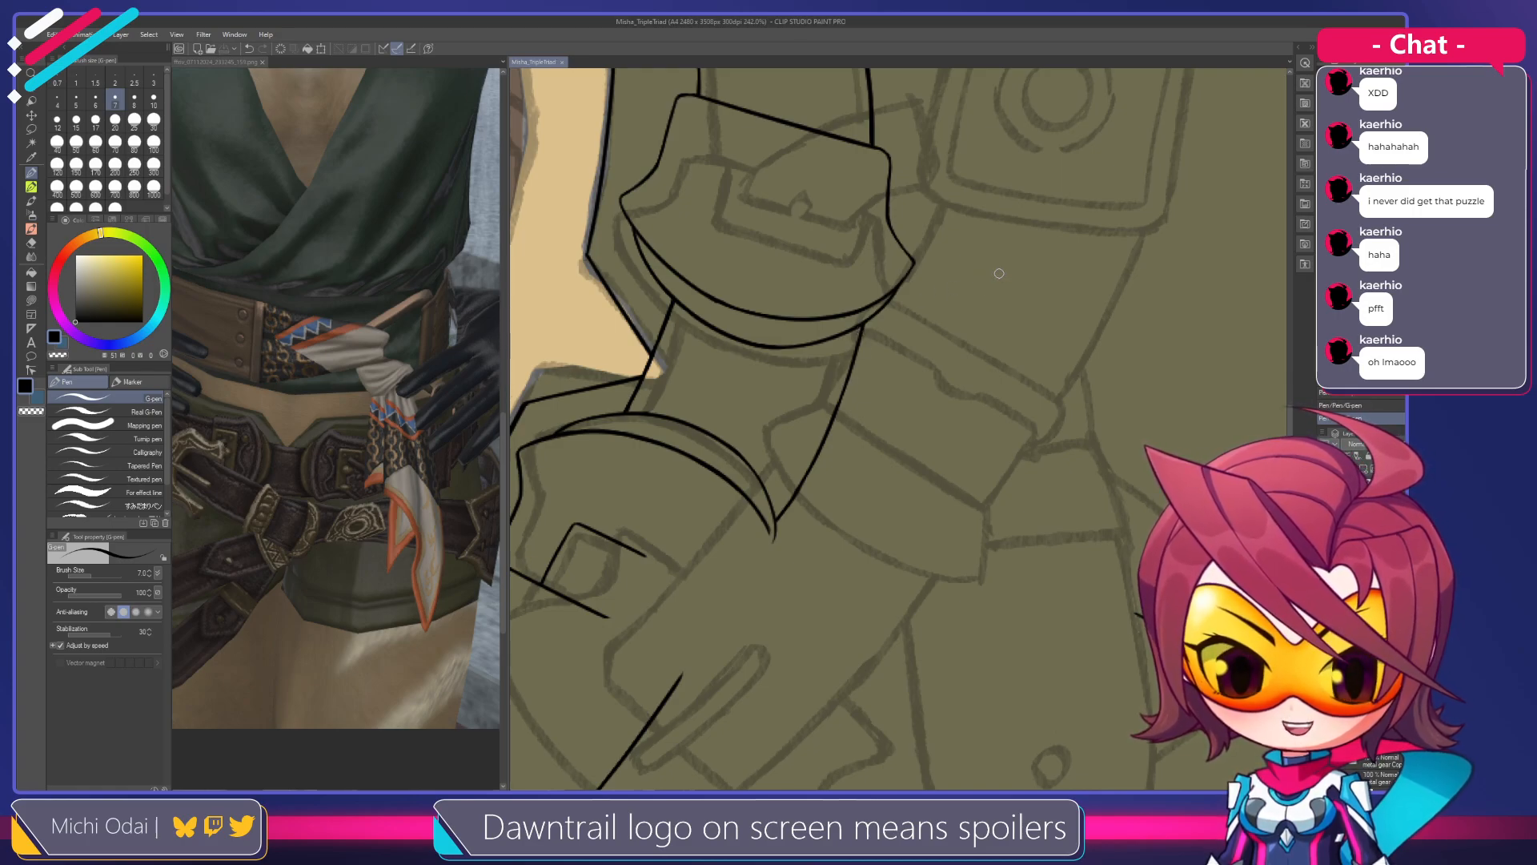
Erase and redraw the right-hand plate's straight side edge up to its rounded lower corner at the belt's lower line
key(shift+space)
drag(999, 275, 1039, 471)
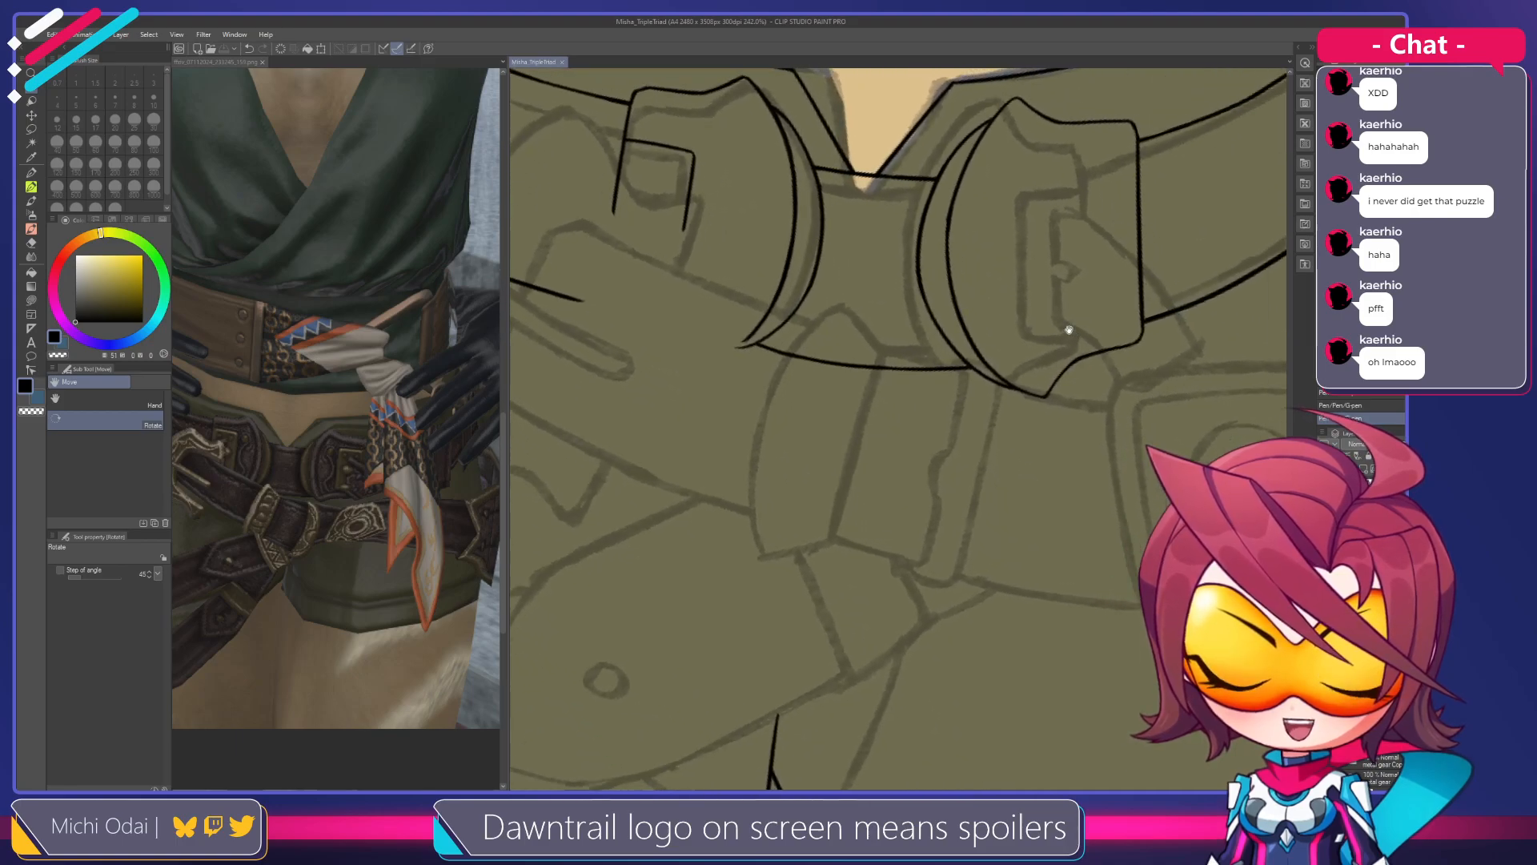
drag(1092, 325, 898, 476)
mouse_move(993, 353)
mouse_down()
mouse_move(1016, 384)
mouse_move(934, 391)
mouse_move(1016, 329)
mouse_move(1075, 314)
mouse_move(957, 448)
mouse_up()
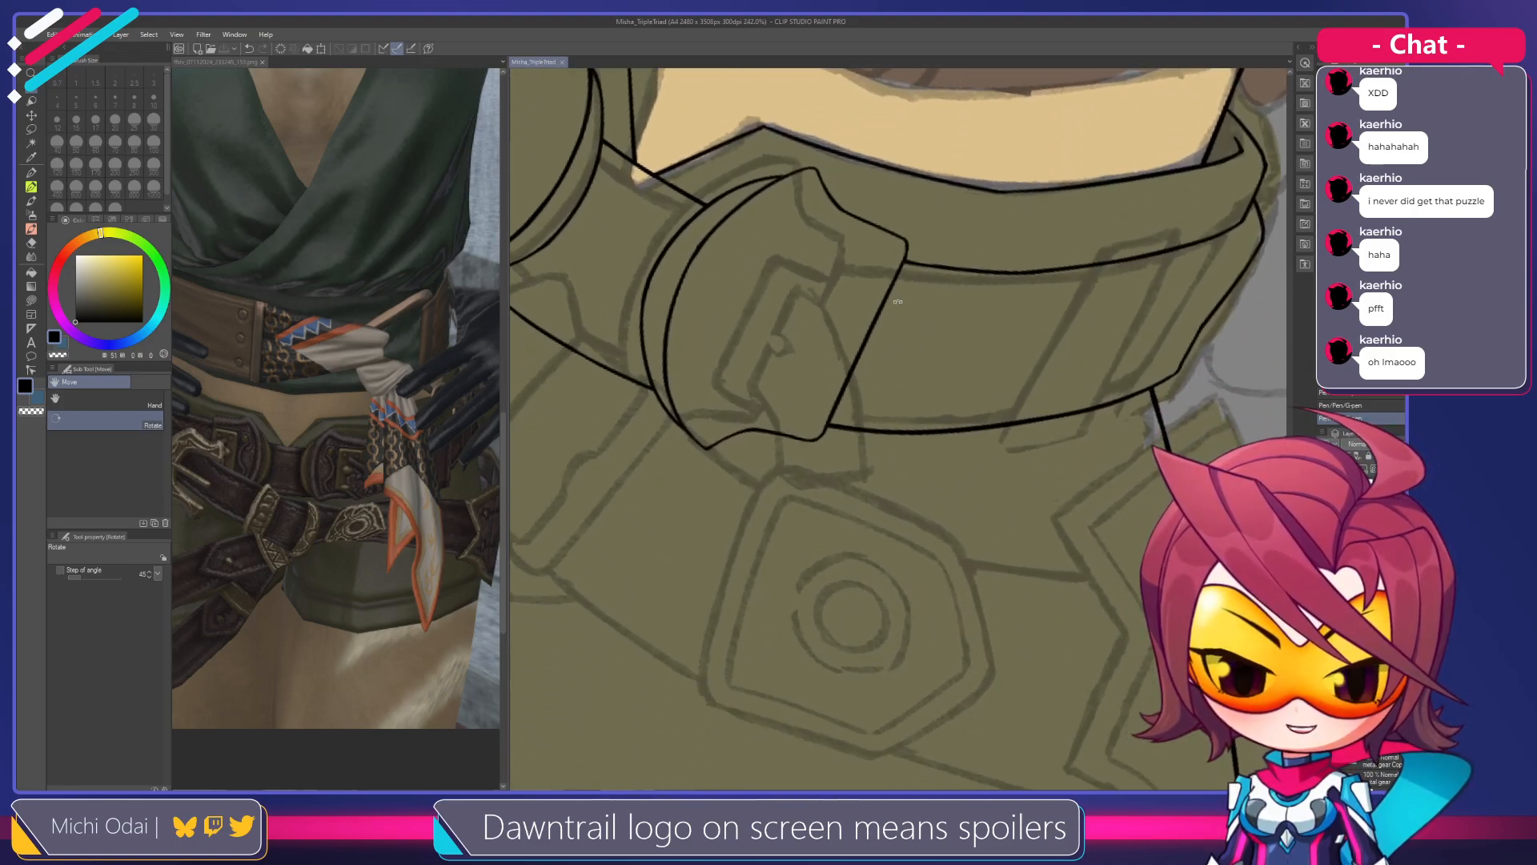
key(shift+space)
mouse_move(954, 233)
mouse_down()
mouse_move(1000, 336)
mouse_move(943, 434)
mouse_move(945, 276)
mouse_up()
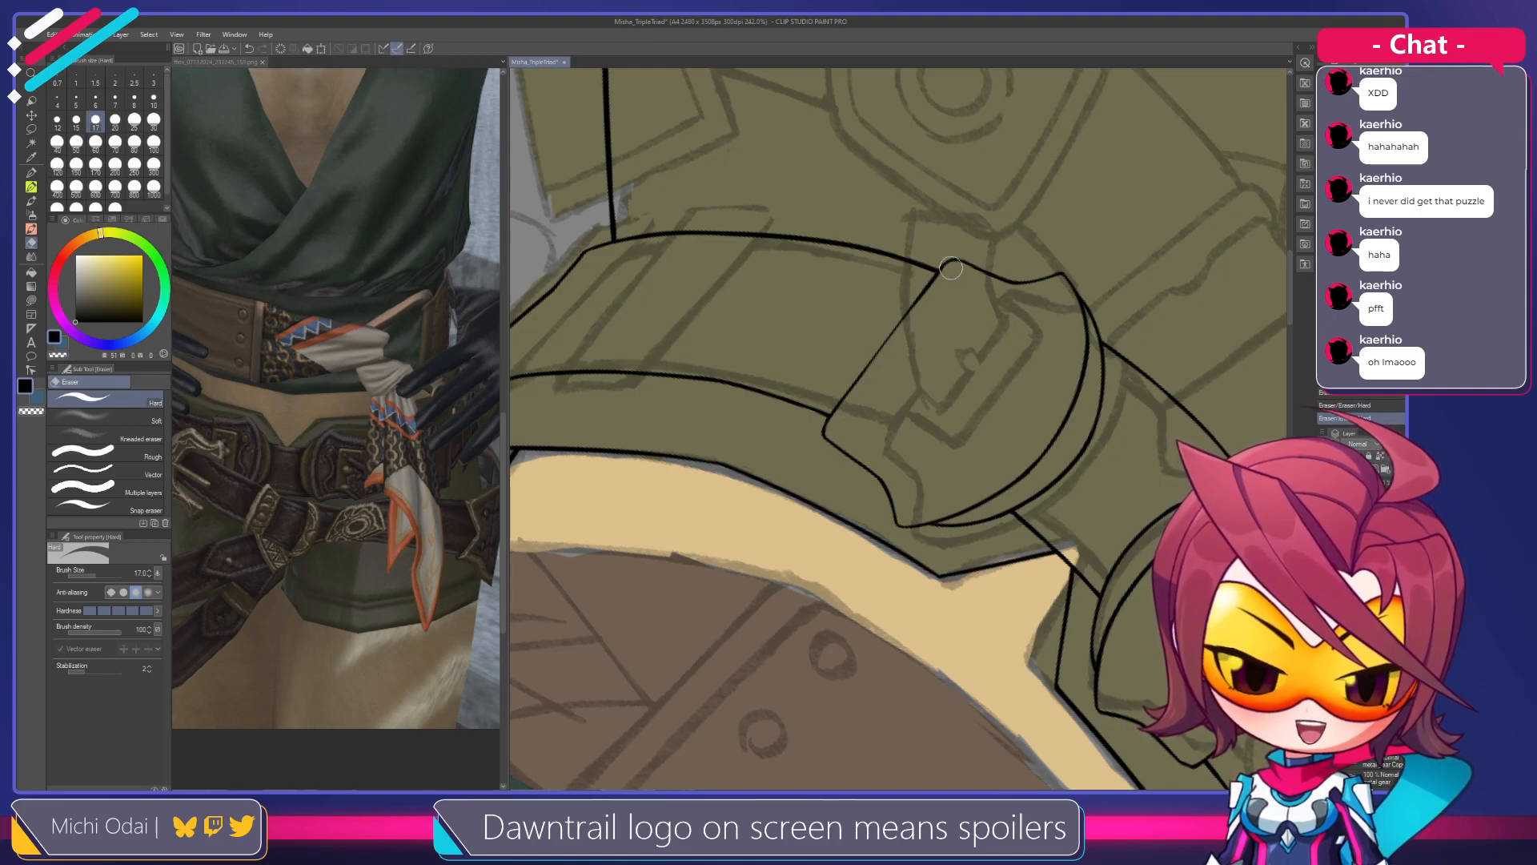
key(p)
drag(864, 365, 945, 261)
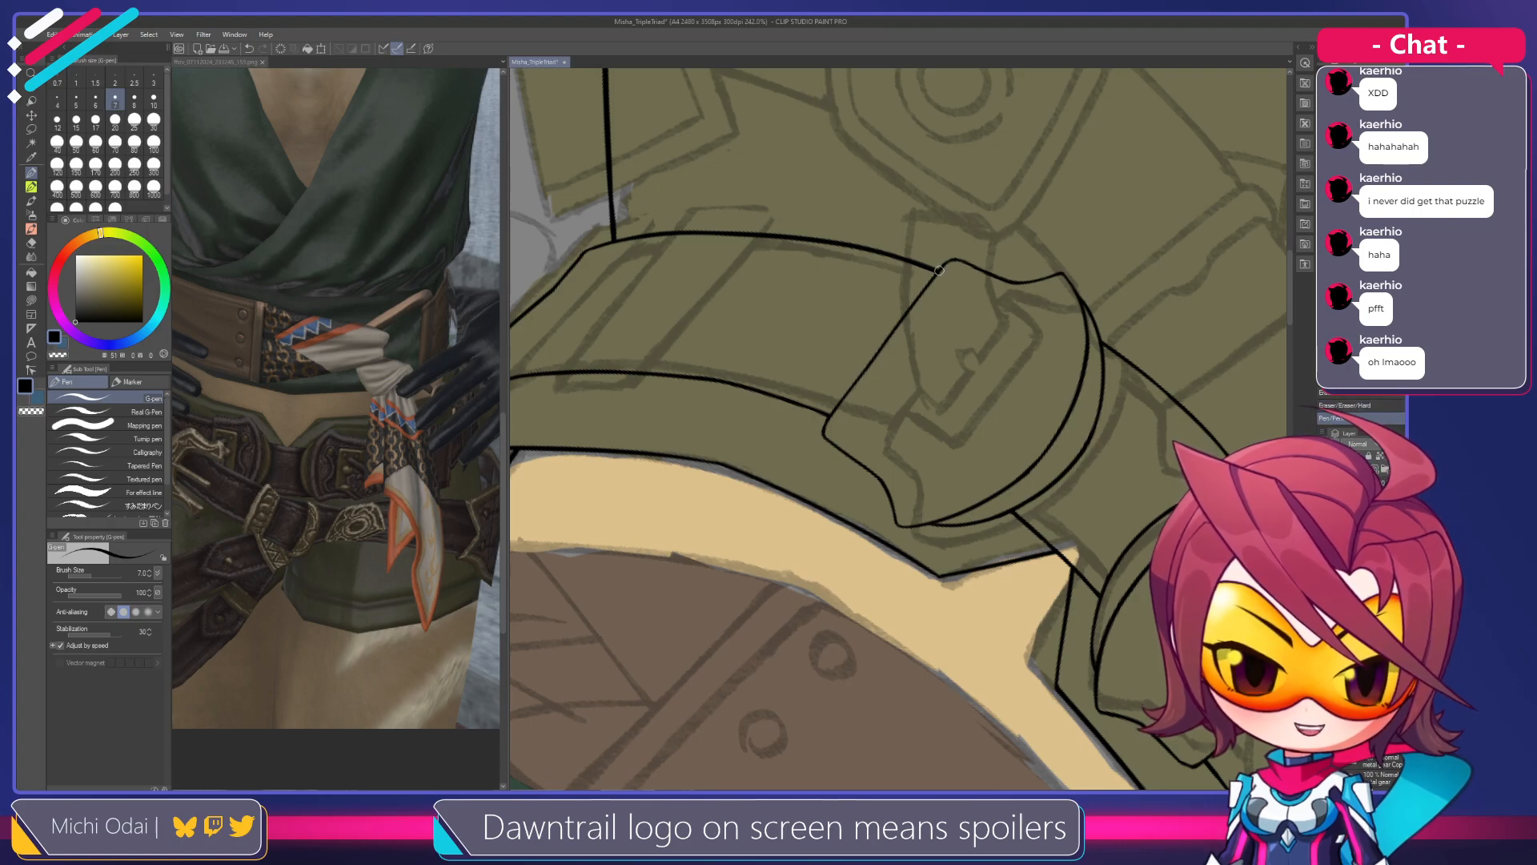
Clean up the right-hand plate's straight side edge and its upper corner at the belt line with the eraser and pen
key(shift+space)
drag(940, 270, 967, 575)
mouse_move(964, 434)
mouse_down()
mouse_move(958, 315)
mouse_move(937, 321)
mouse_up()
key(e)
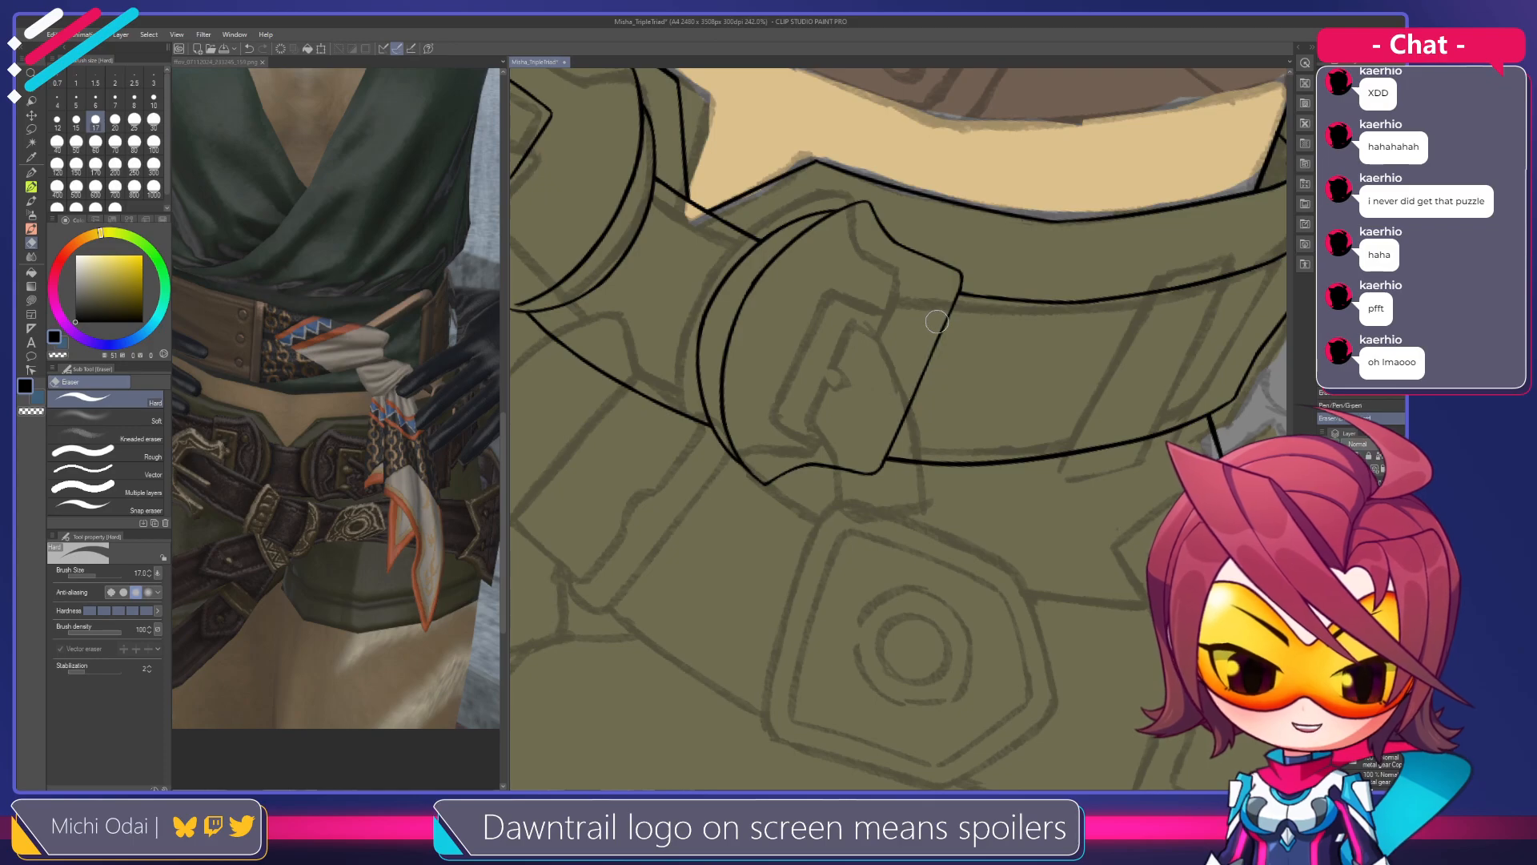
key(space)
drag(917, 368, 862, 393)
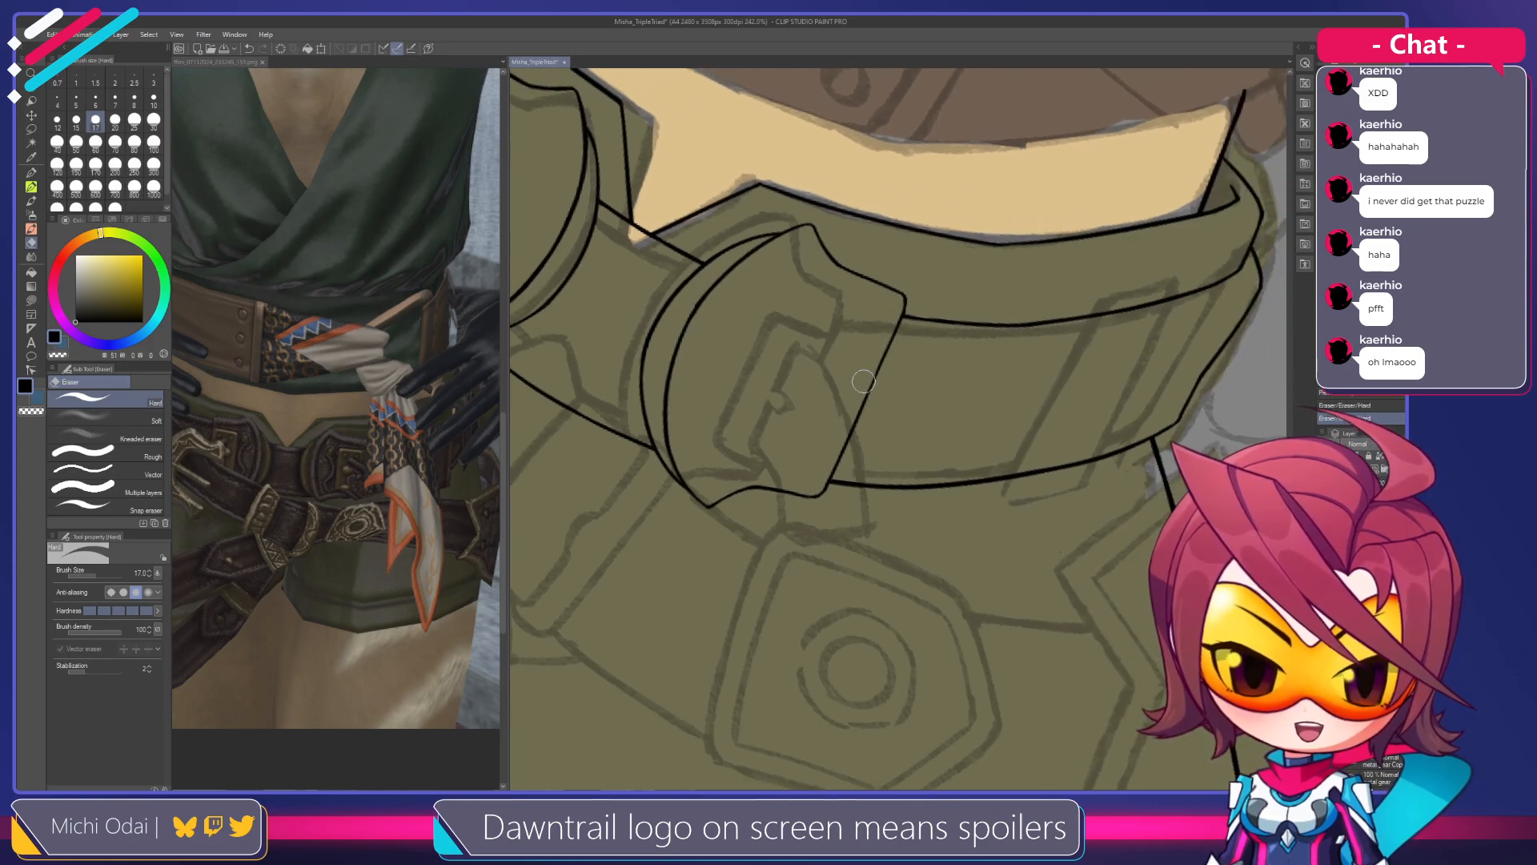
key(p)
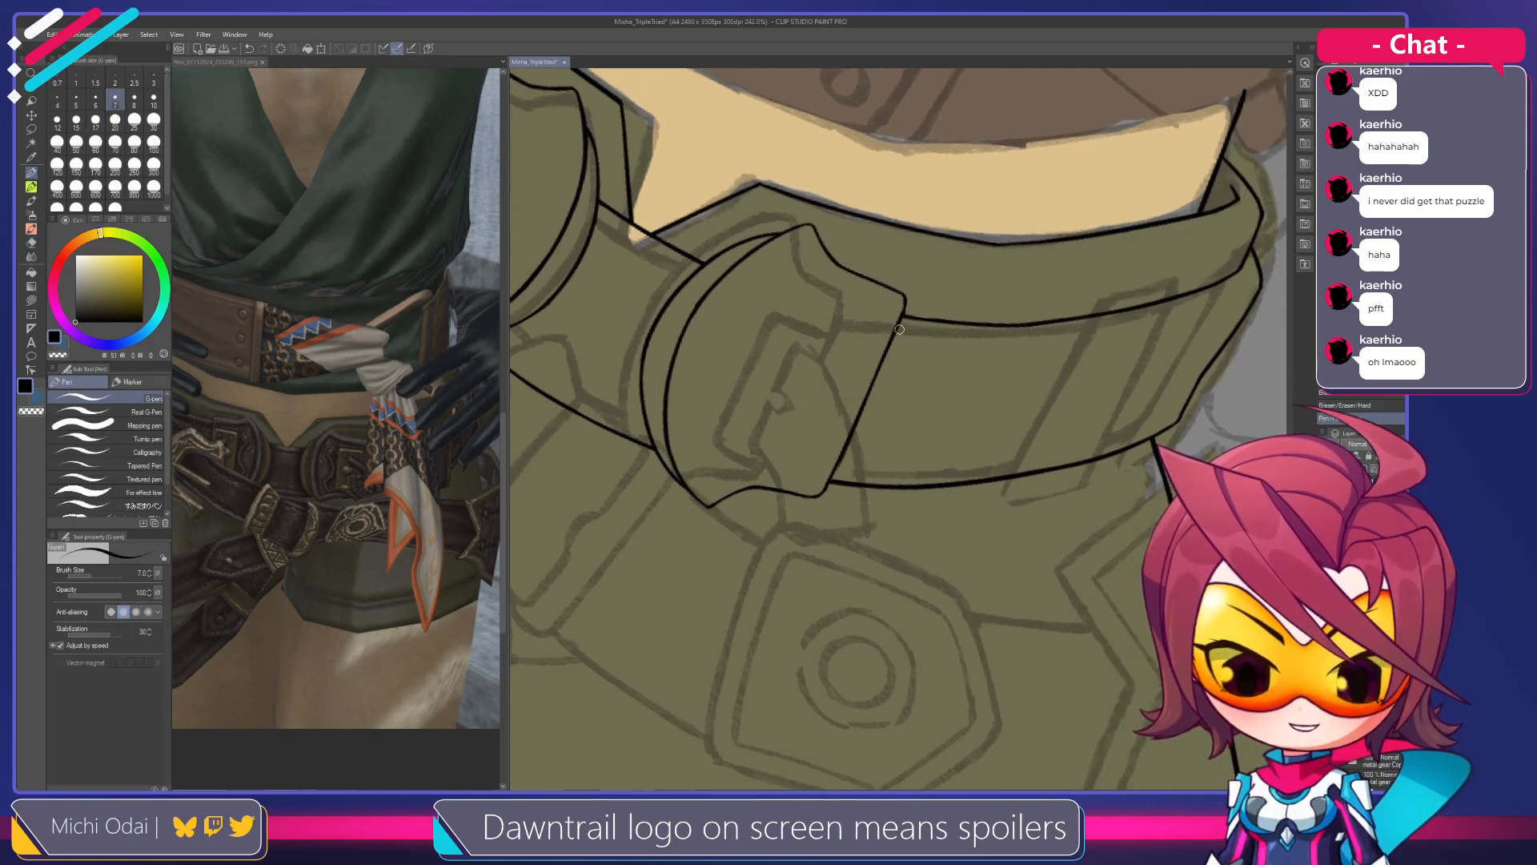
key(space)
drag(888, 361, 1006, 364)
mouse_move(912, 335)
mouse_down()
mouse_move(989, 334)
mouse_move(946, 307)
mouse_up()
Trim the upper part of the right-hand plate's outer curve with the eraser, undoing and repeating the pass
key(r)
key(e)
click(893, 342)
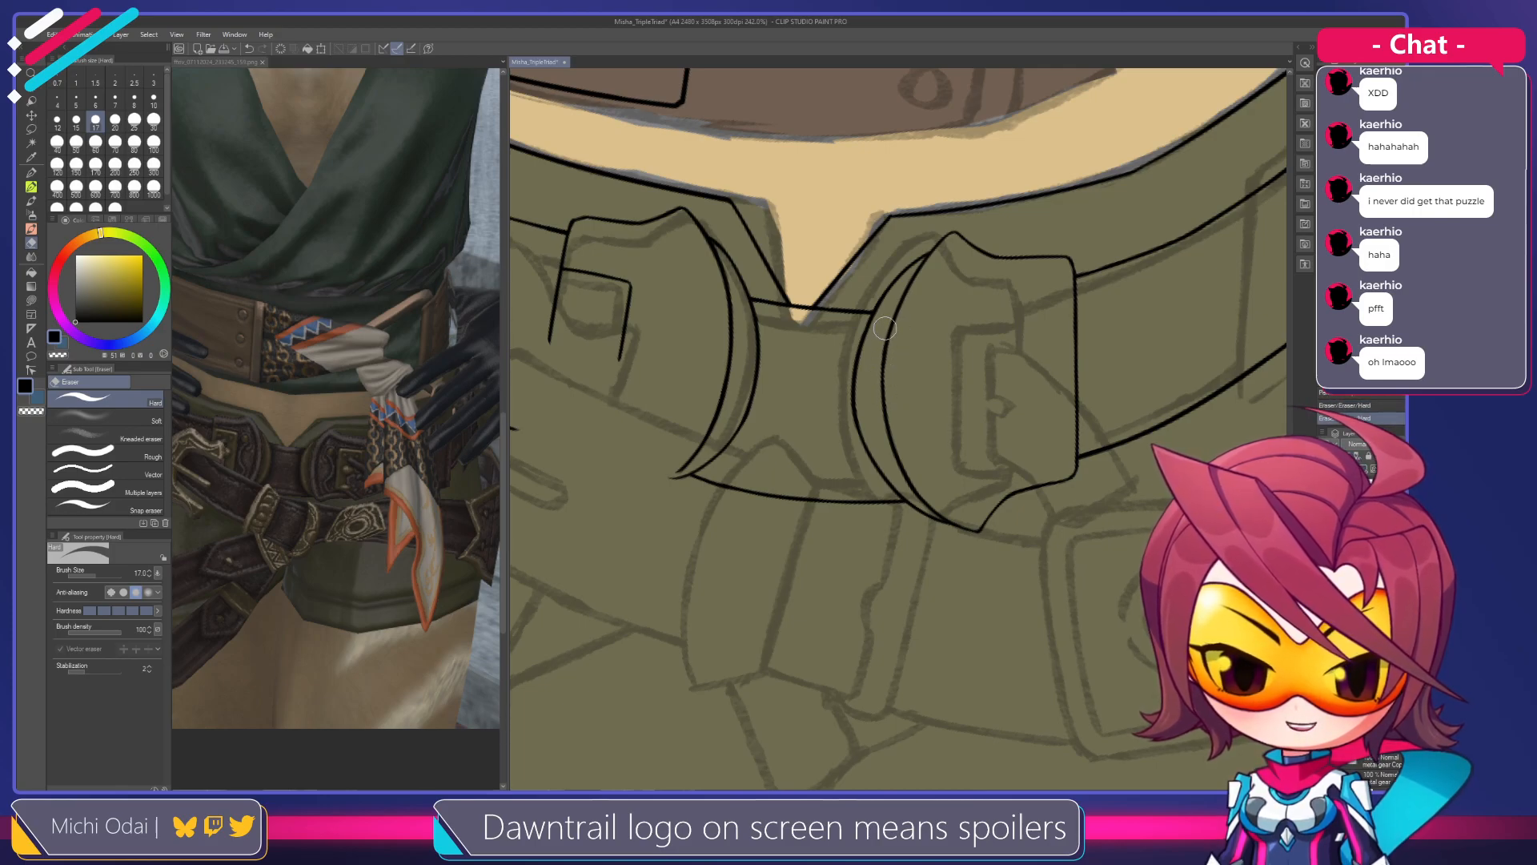
drag(894, 293, 863, 421)
key(ctrl+z)
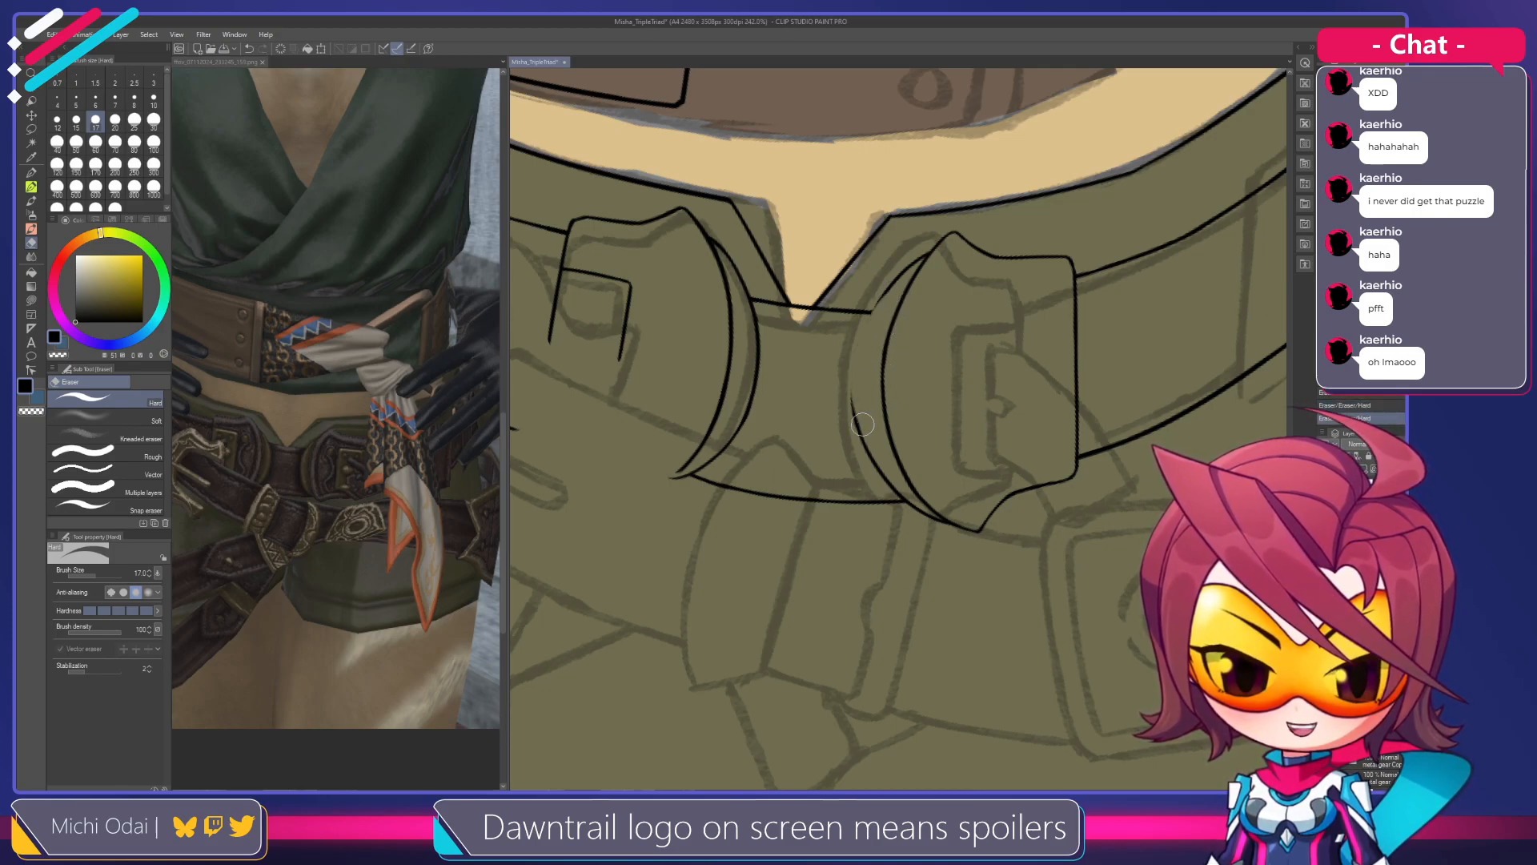
drag(887, 301, 868, 438)
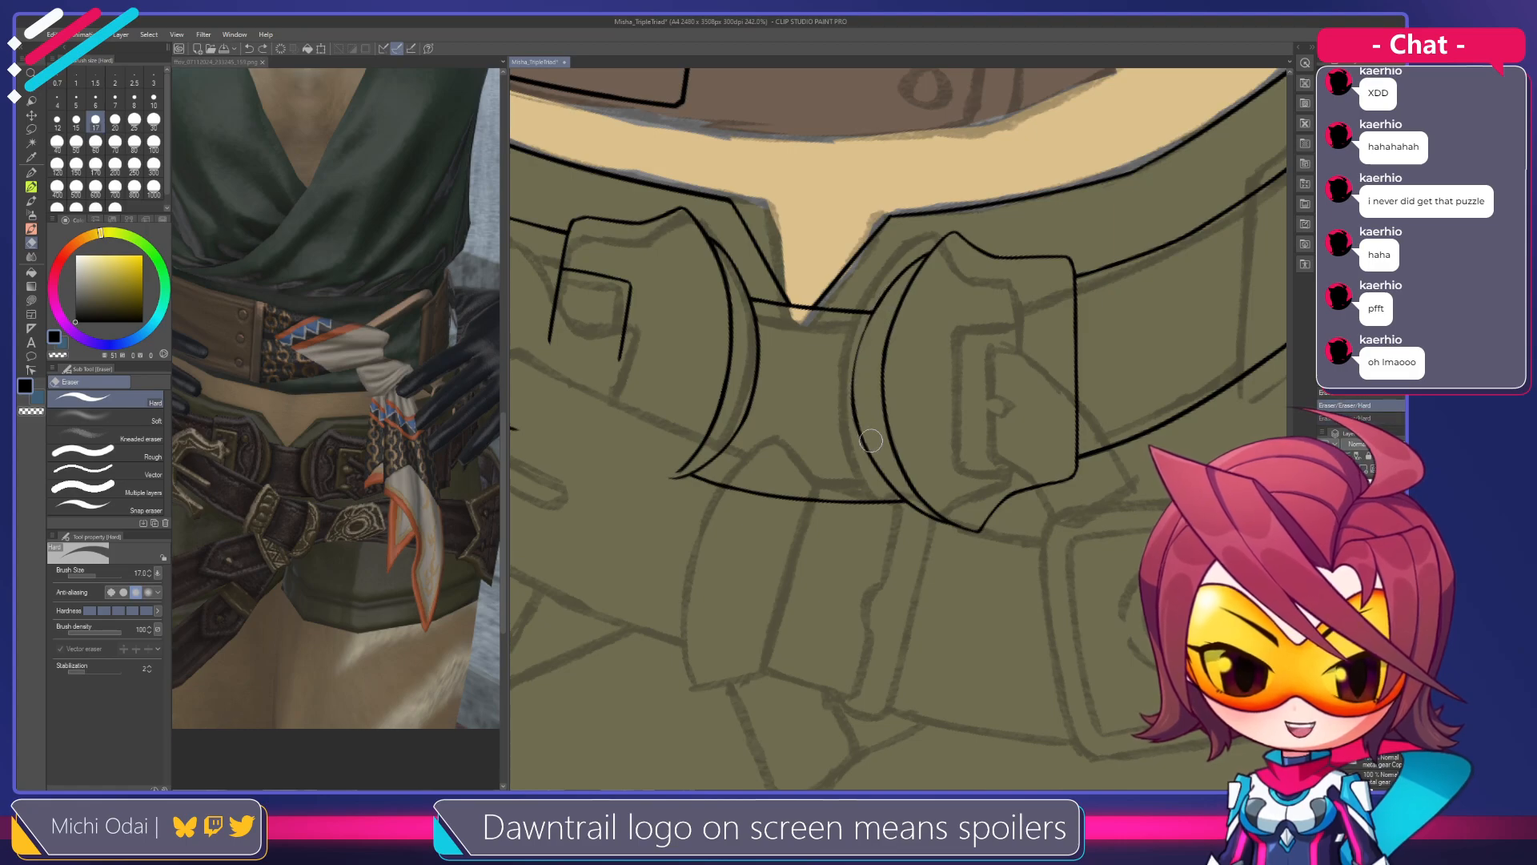
key(p)
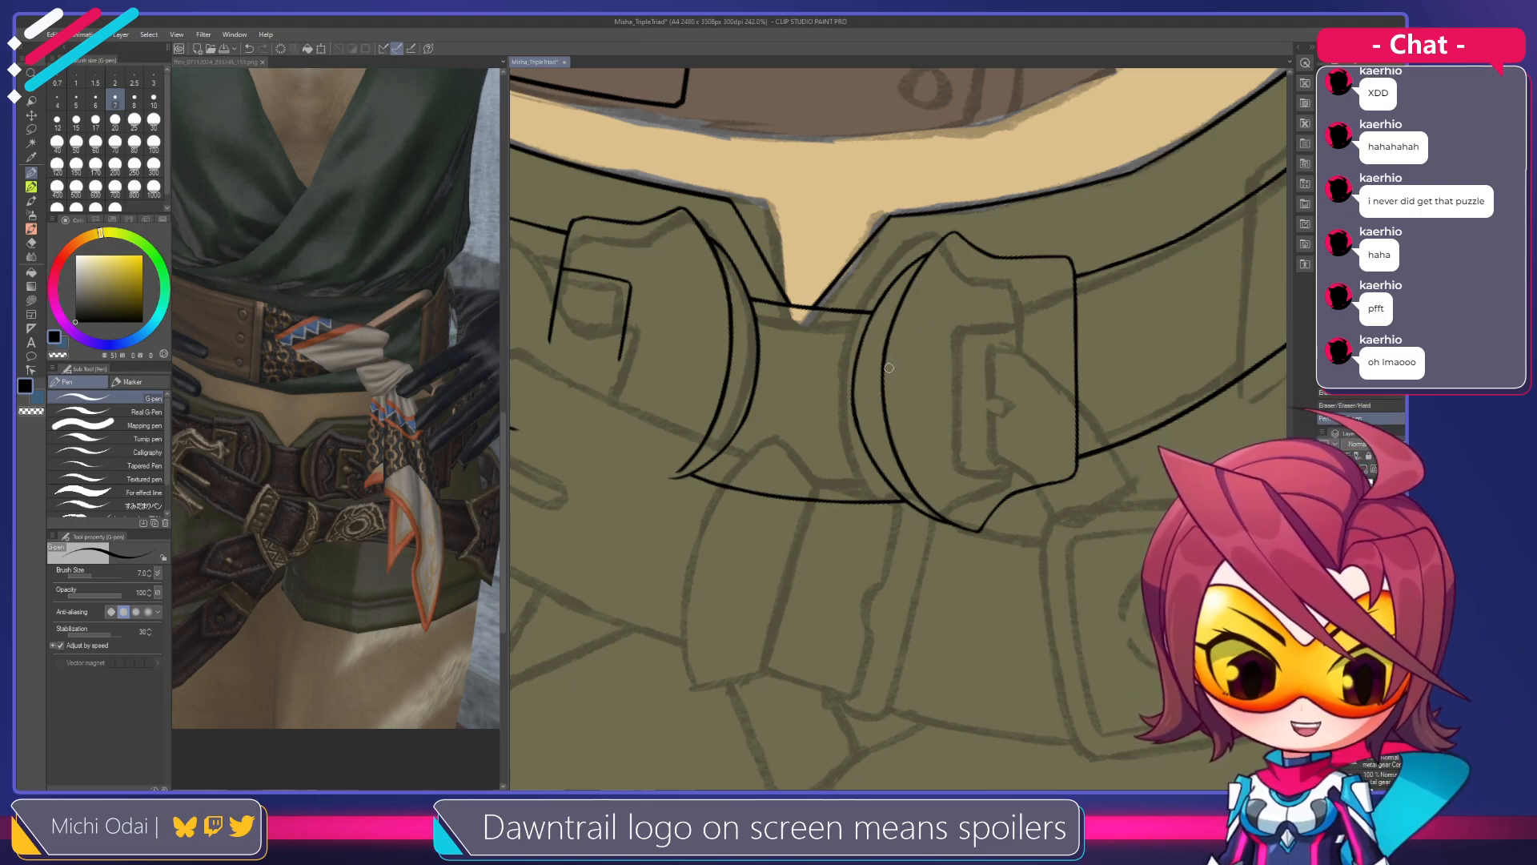
Retouch the right-hand plate's outer curve with the eraser and pen, undoing uneven strokes, and save the file
key(shift+space)
drag(865, 408, 870, 364)
key(e)
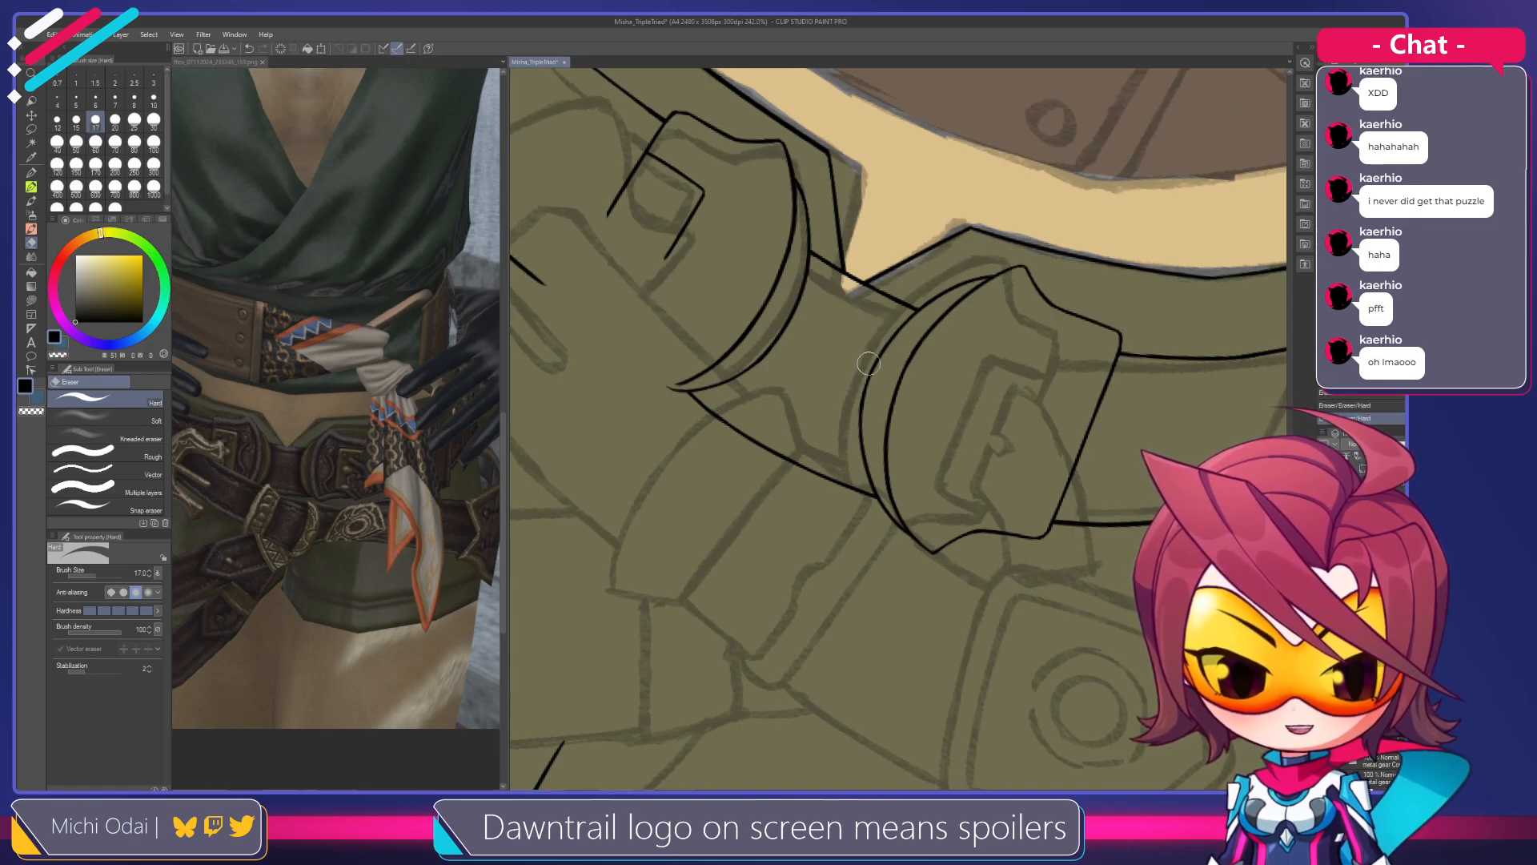
key(p)
key(e)
key(p)
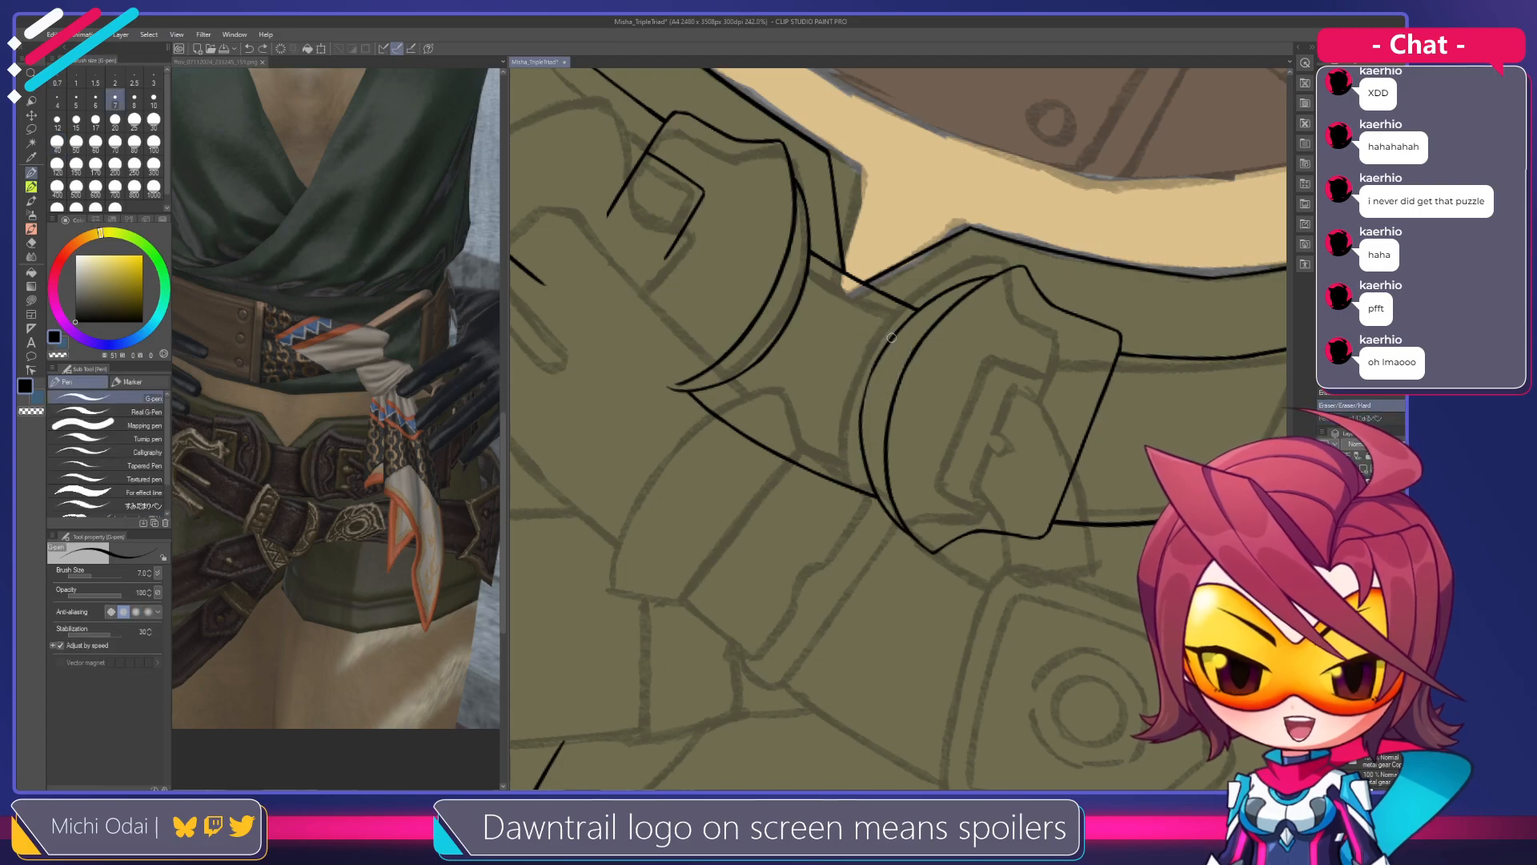
drag(884, 350, 861, 439)
key(ctrl+z)
drag(888, 343, 862, 440)
key(ctrl+z)
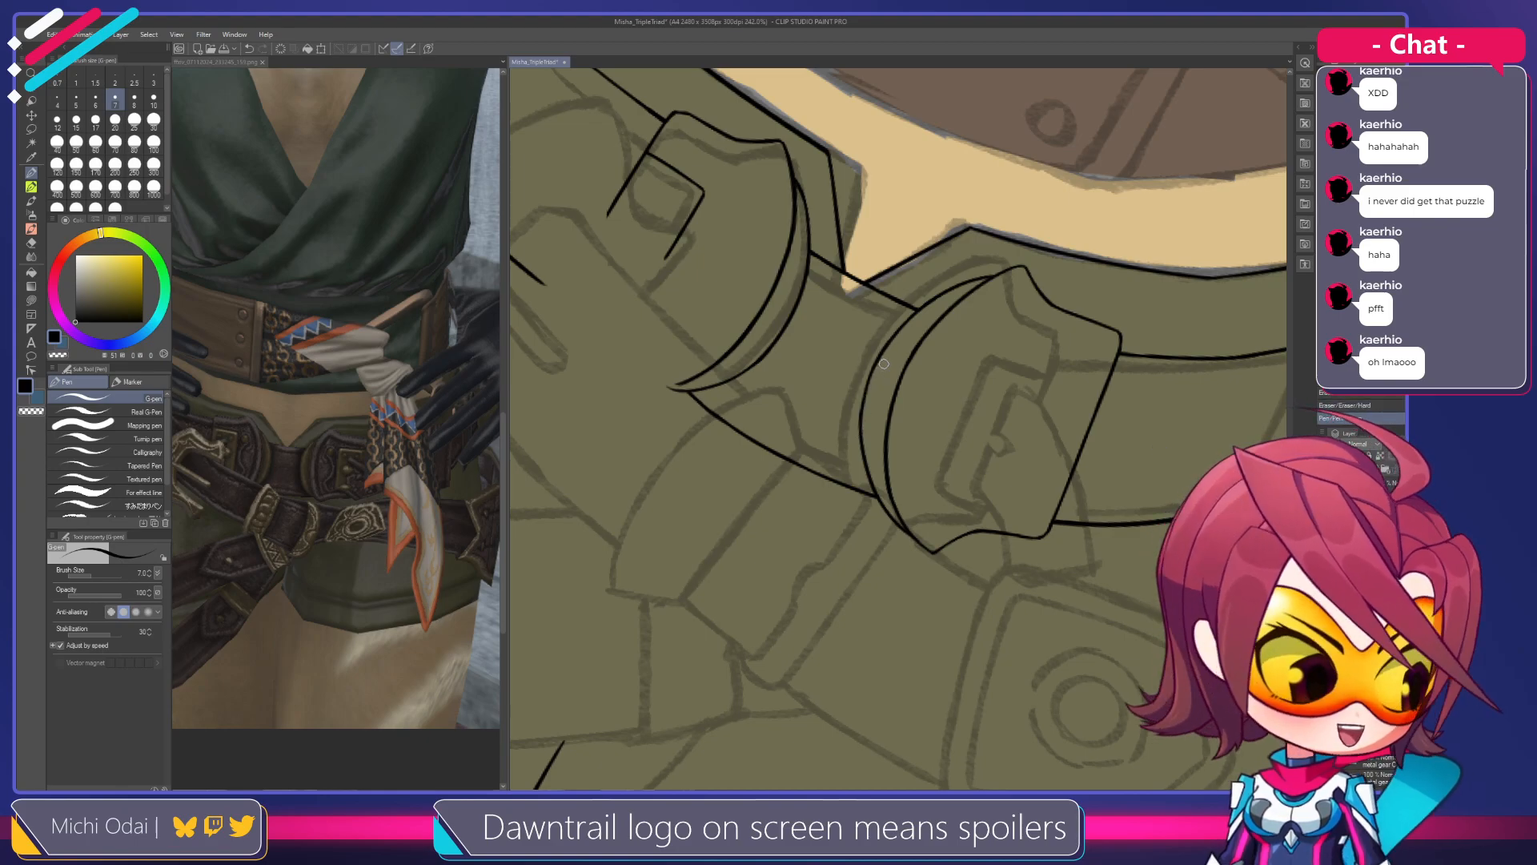
key(ctrl+s)
key(shift+space)
drag(992, 341, 878, 295)
drag(1020, 267, 841, 434)
key(p)
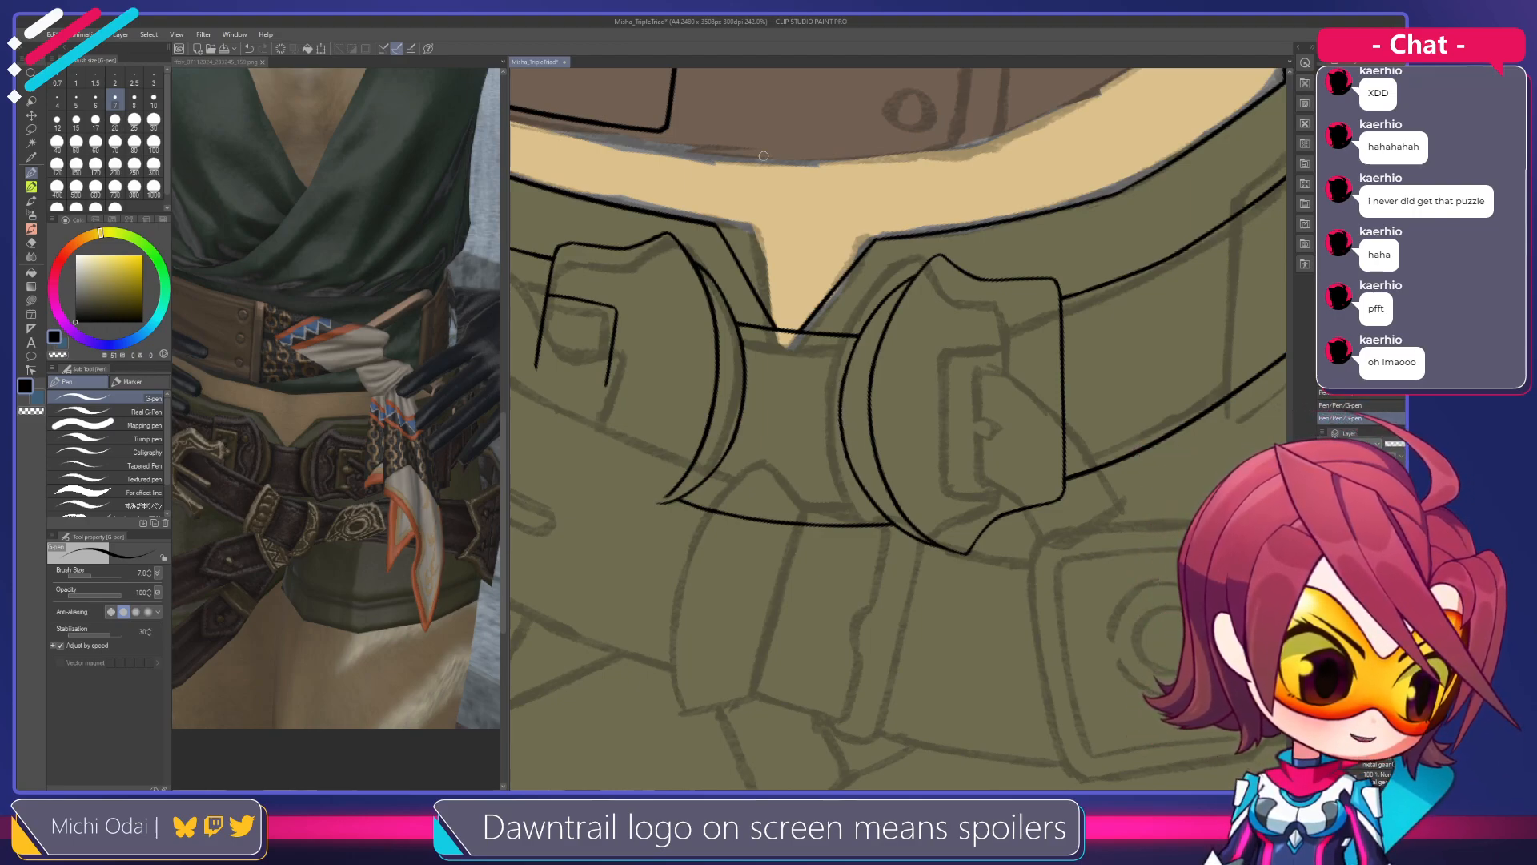
key(ctrl+s)
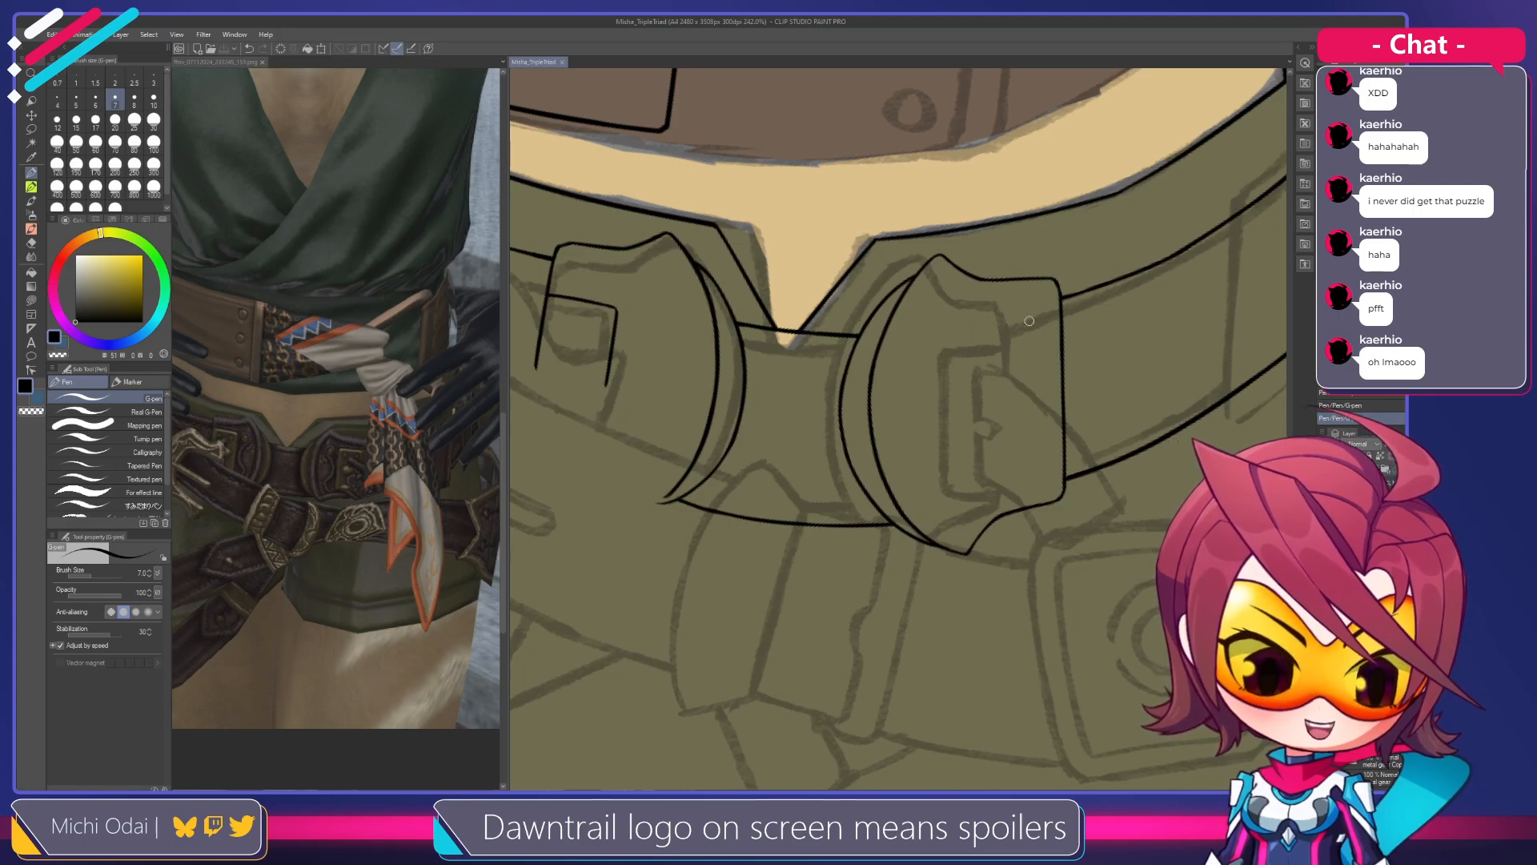
Touch up the belt's far right lower corner where it meets the hip line, and save the file
drag(1086, 296, 921, 328)
drag(1011, 275, 998, 183)
drag(1052, 257, 957, 335)
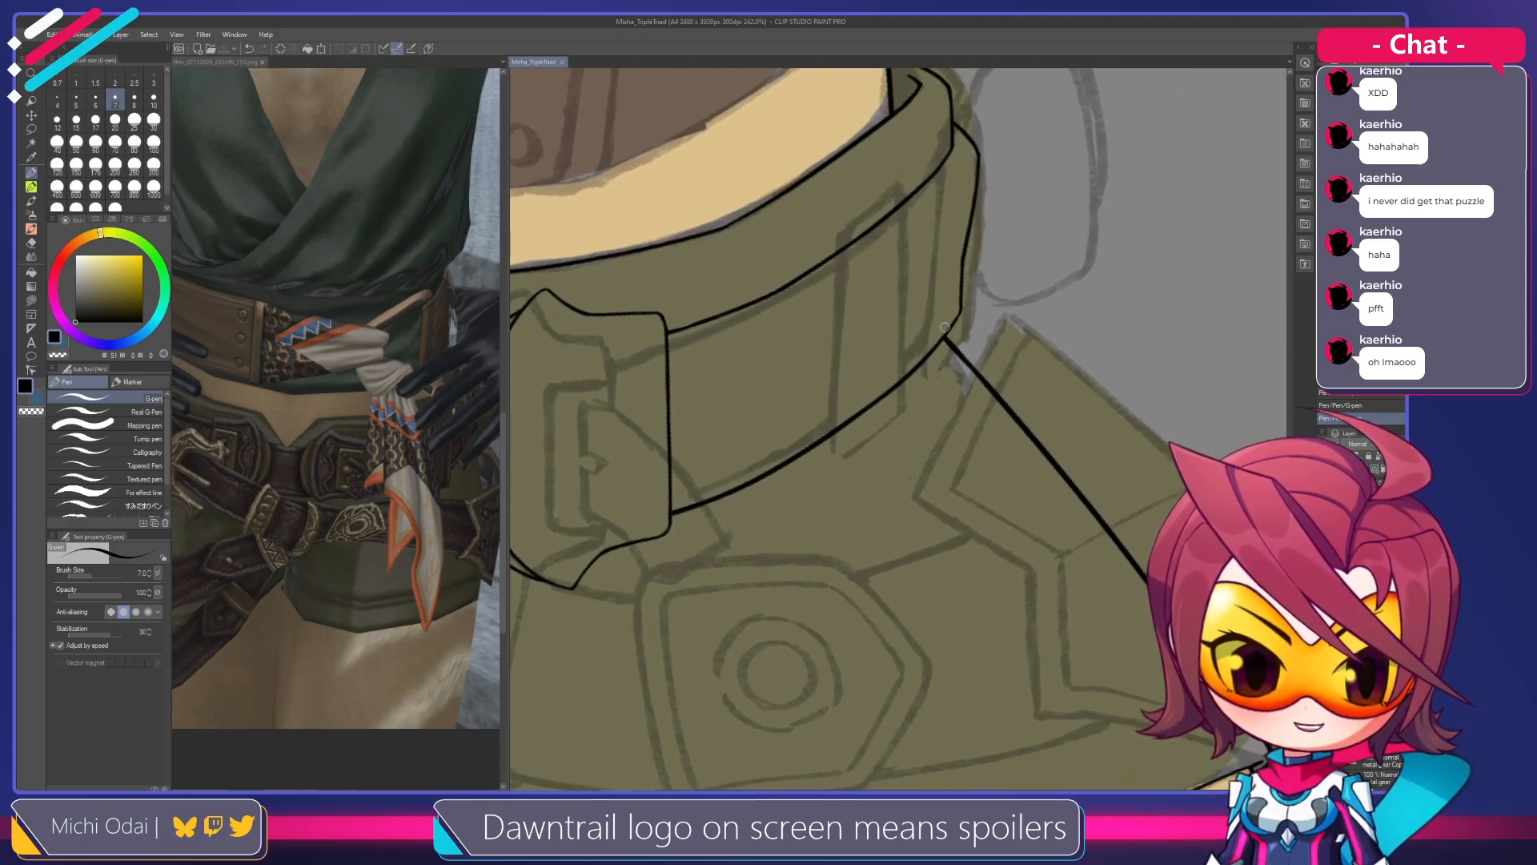
key(ctrl+z)
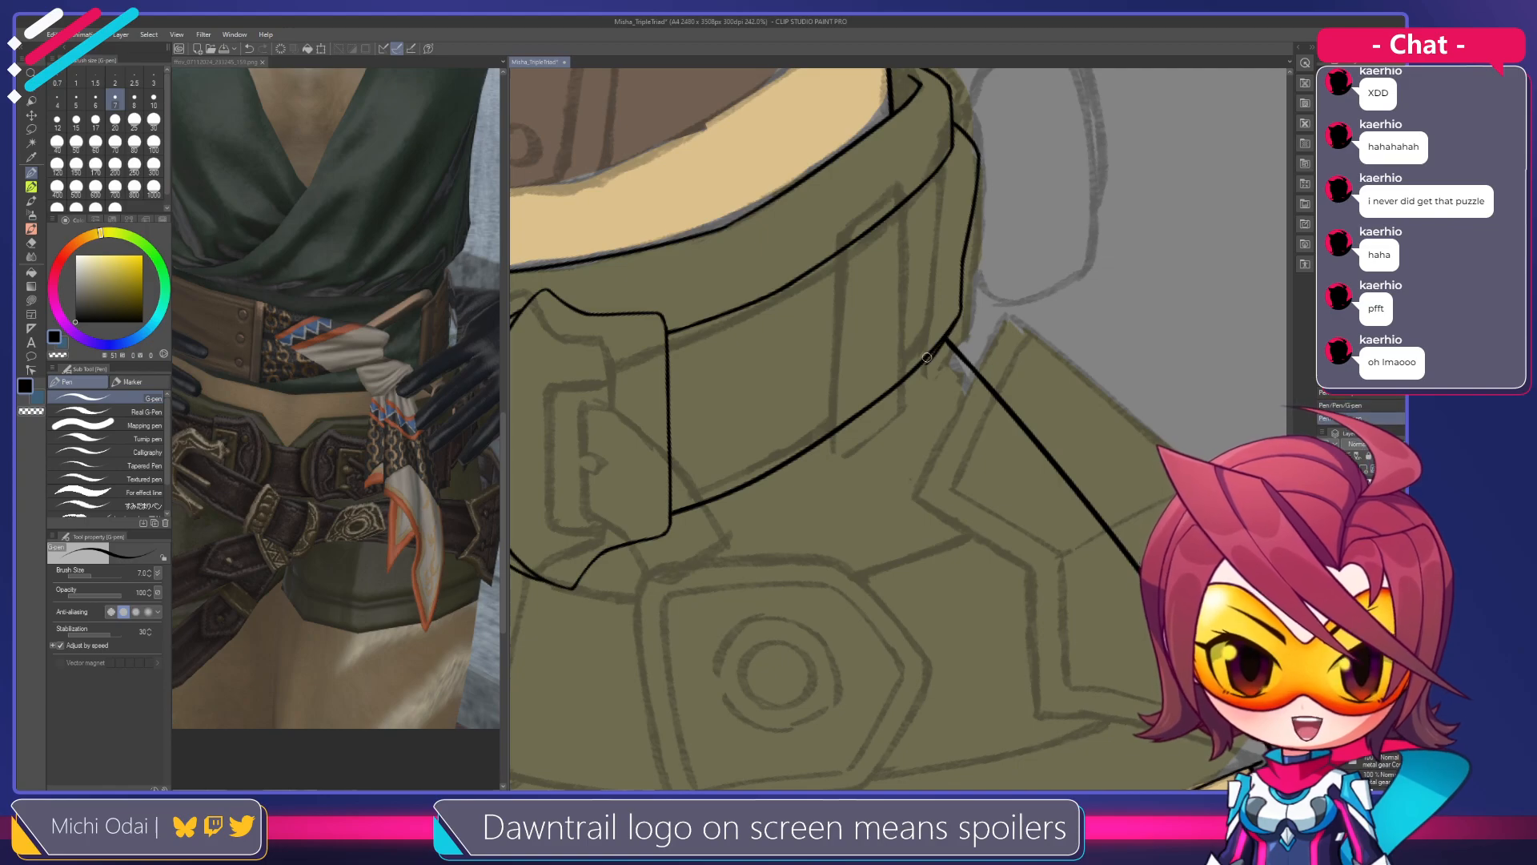
drag(950, 321, 990, 443)
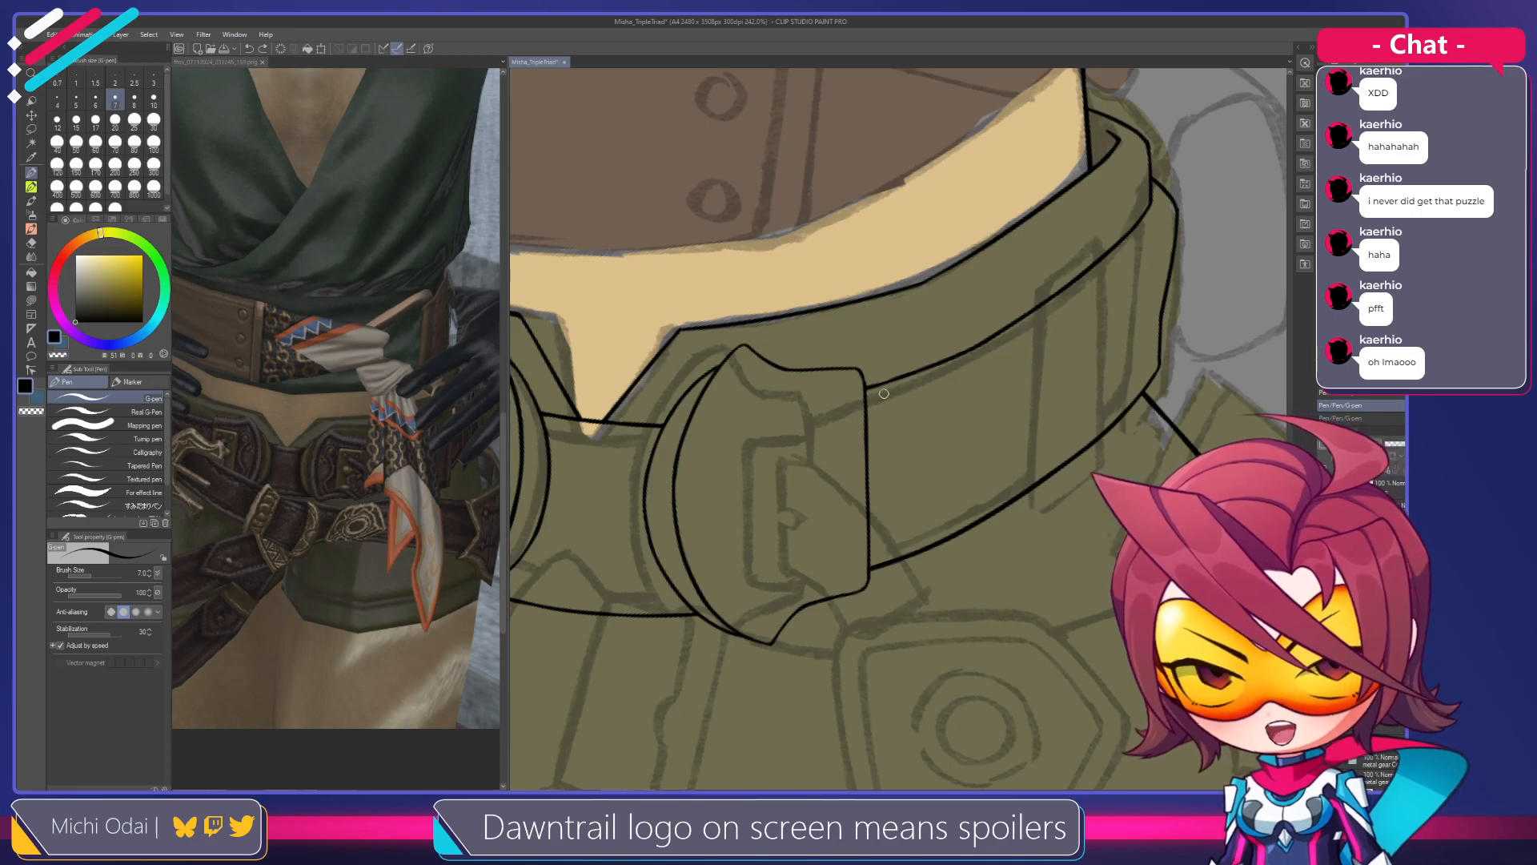
key(ctrl+s)
Erase and retouch the right-hand plate's rounded lower corner where it meets the belt's lower line
scroll(858, 508, down, 2)
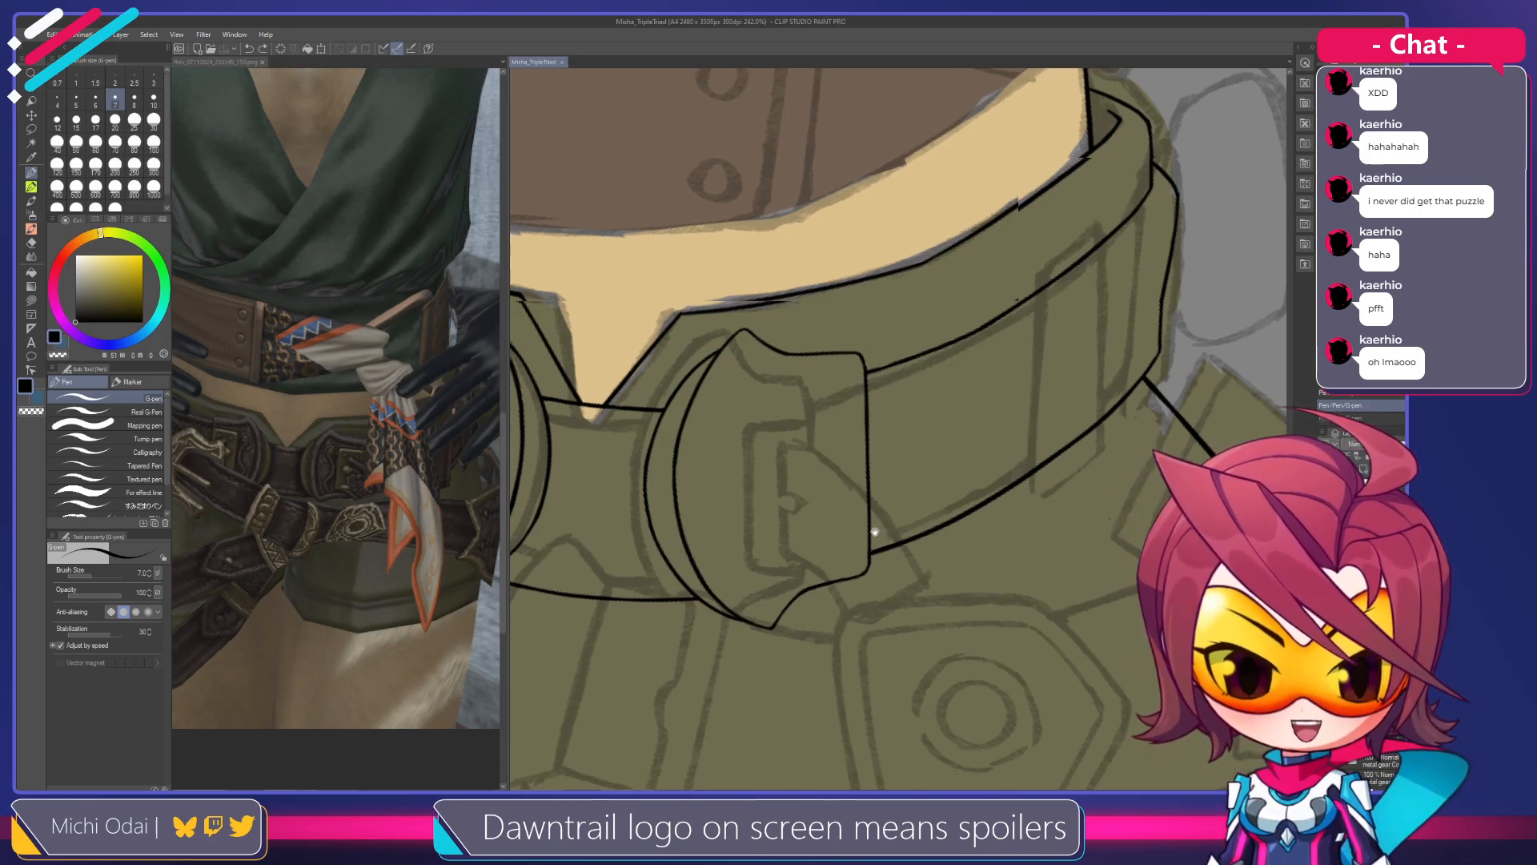
key(e)
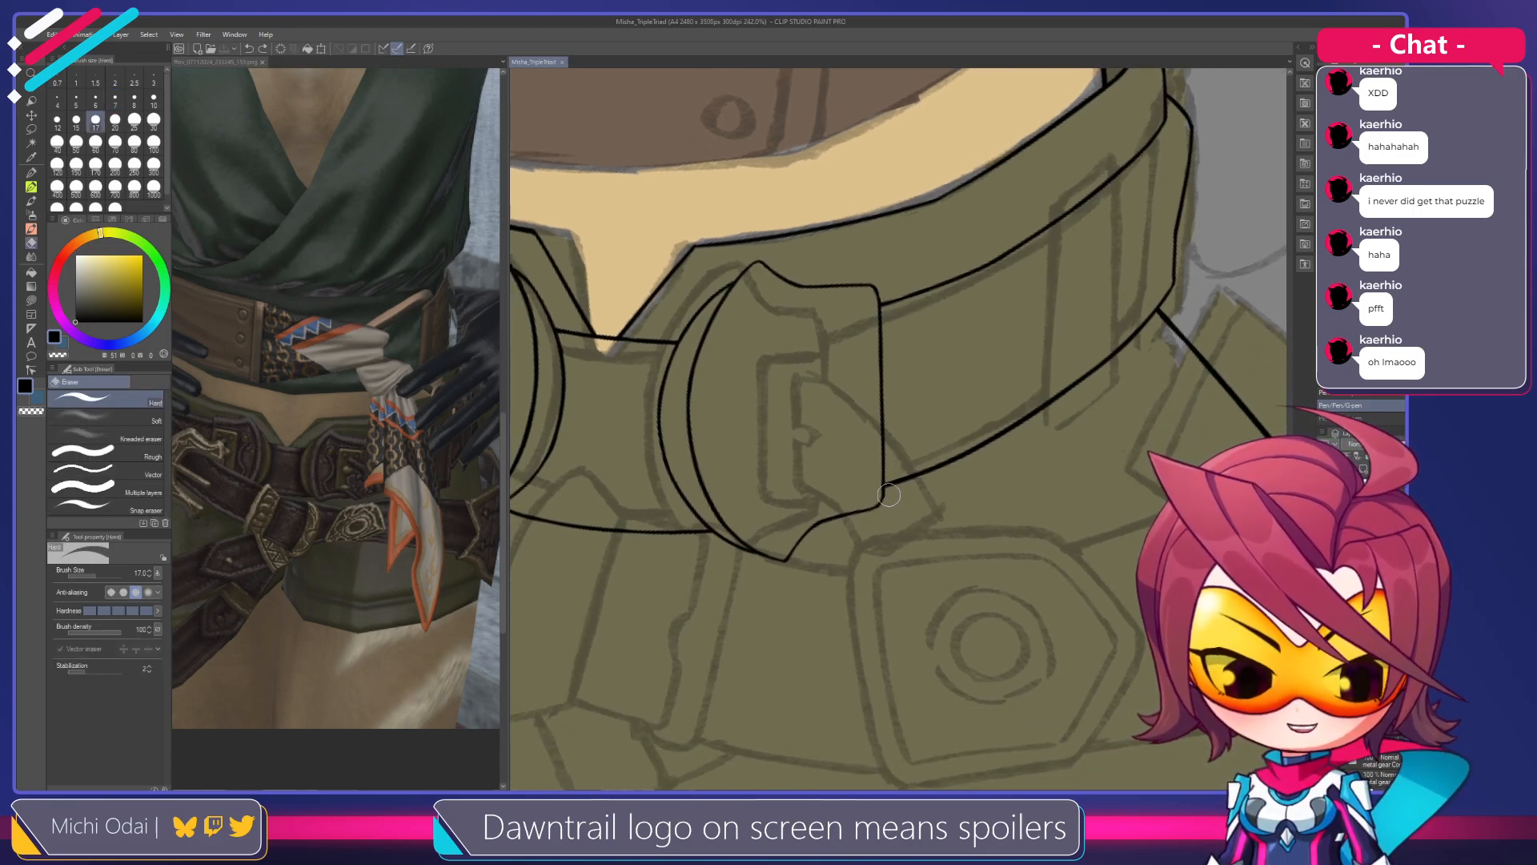
drag(885, 502, 883, 493)
key(p)
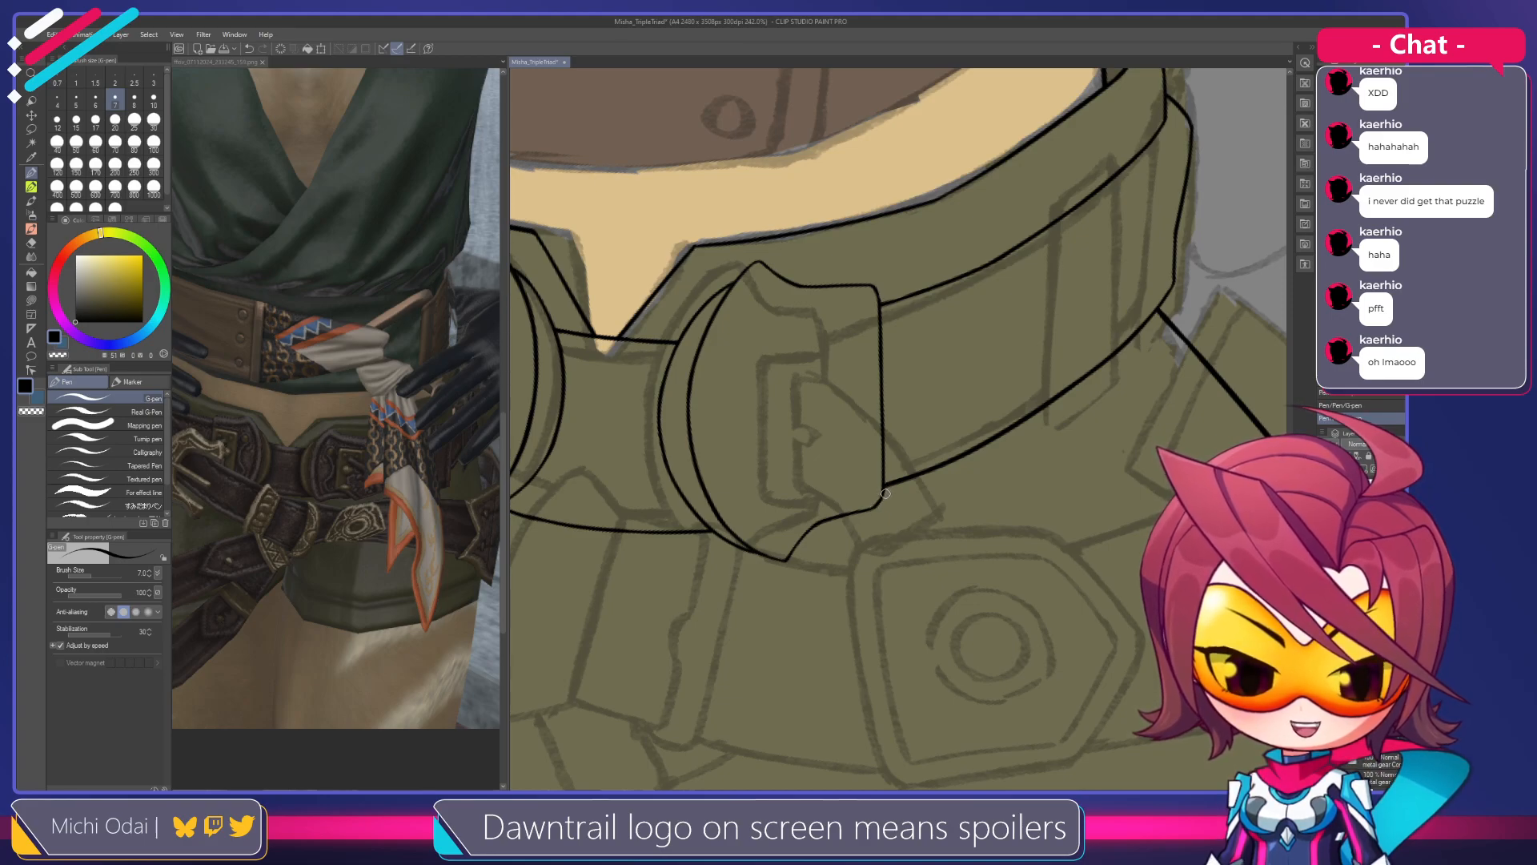
key(e)
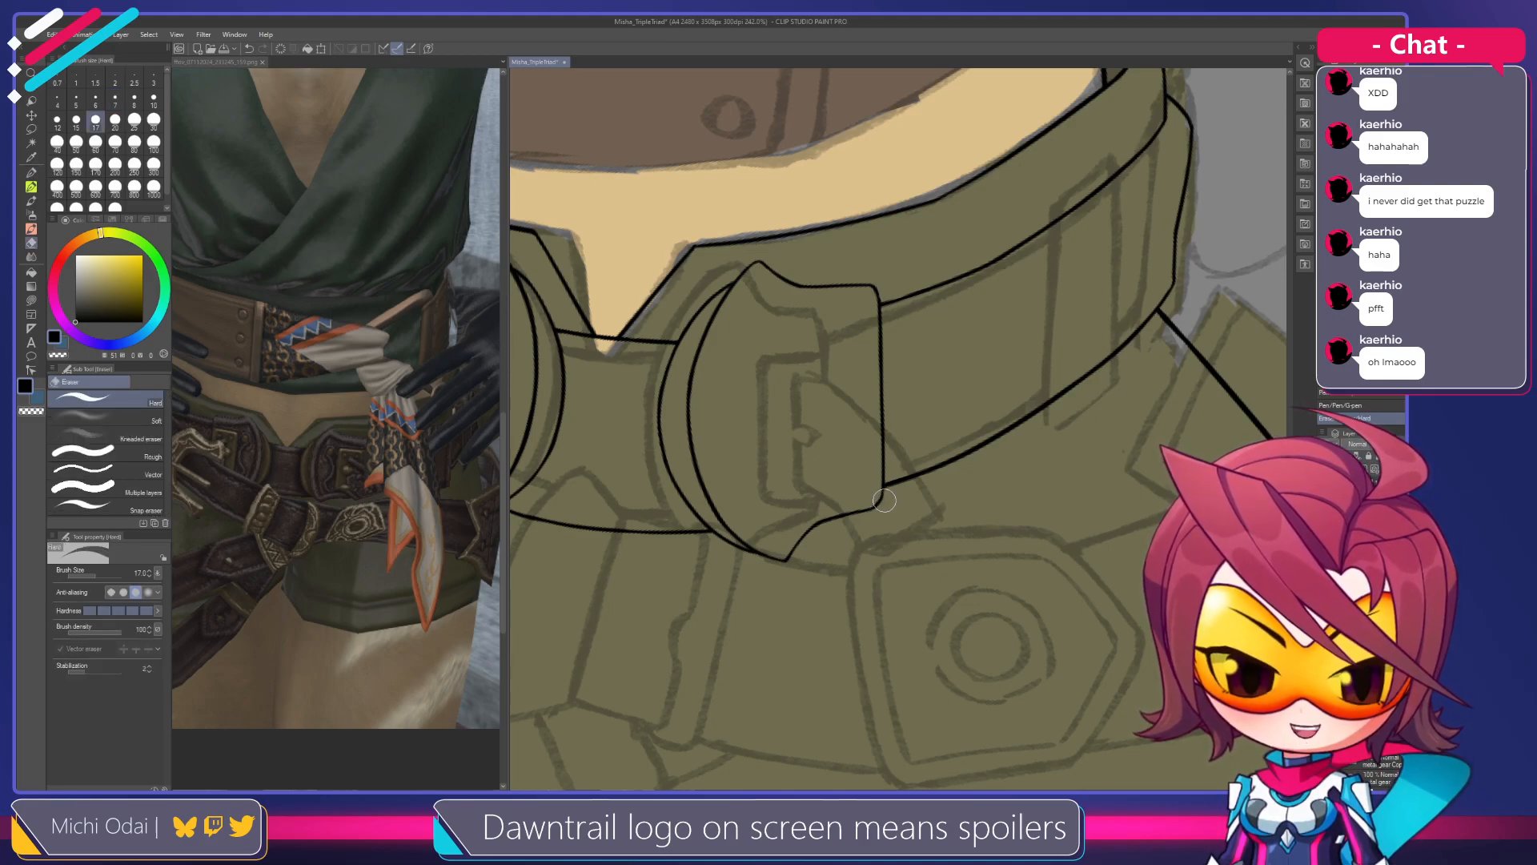
key(p)
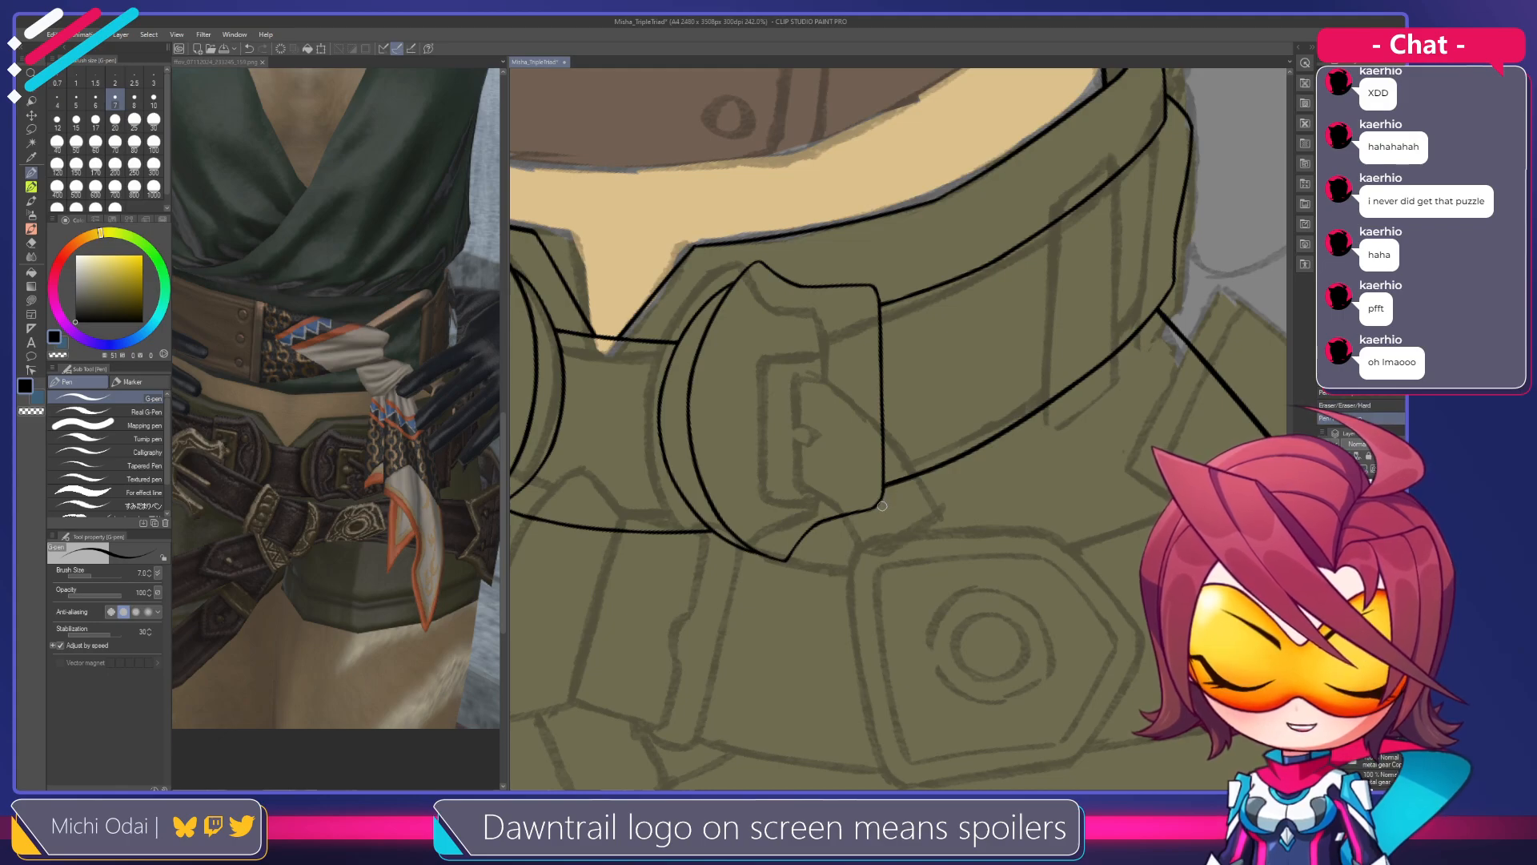
drag(784, 574, 844, 513)
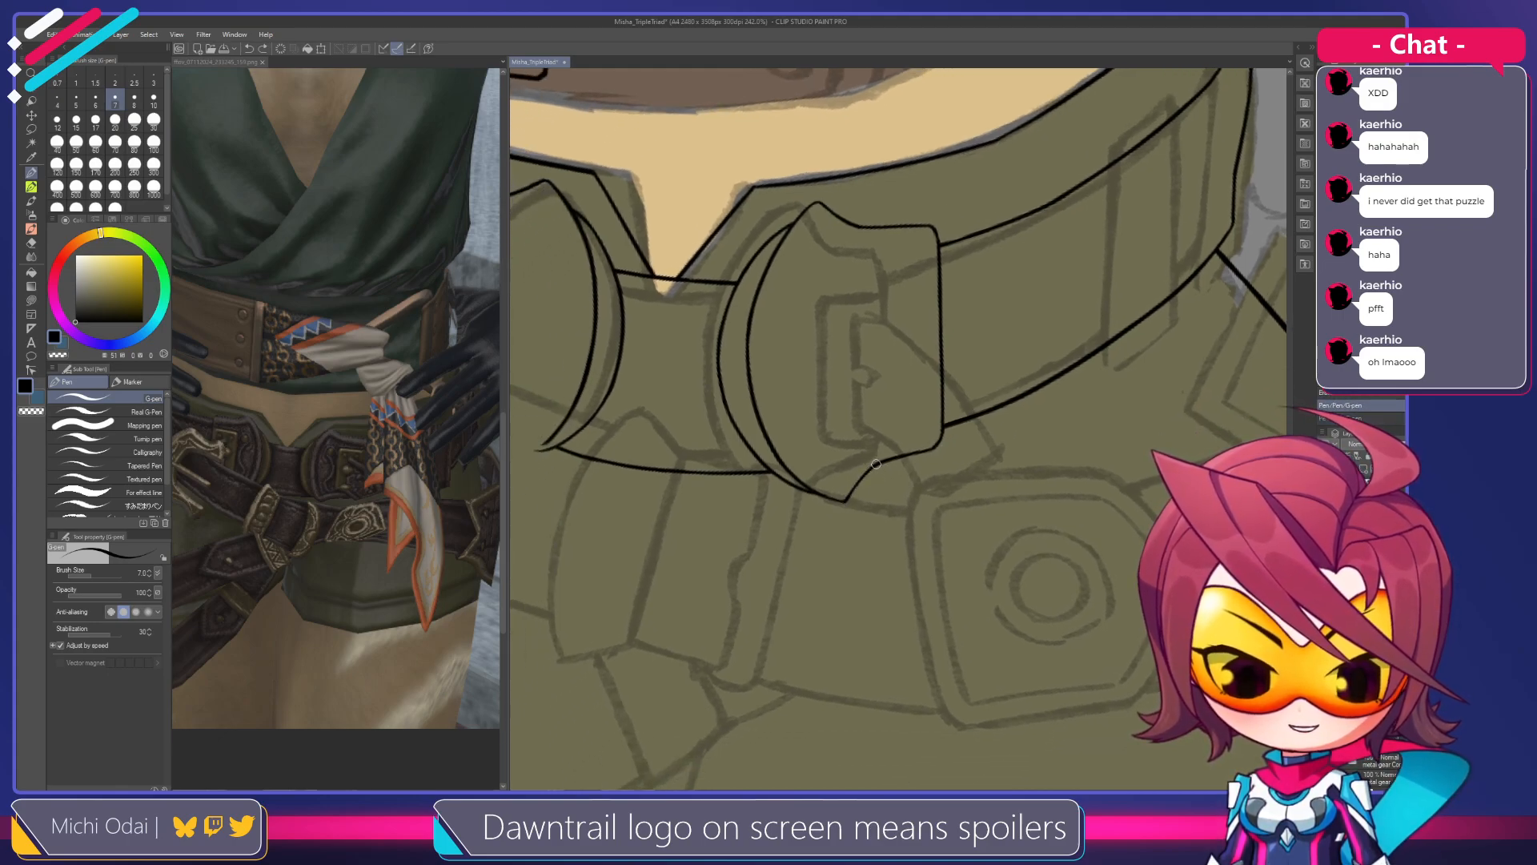
Clean up the upper end of the left-hand plate's curved edges with the eraser and pen, and save the file
mouse_move(886, 432)
mouse_down()
mouse_move(885, 525)
mouse_move(921, 502)
mouse_up()
drag(867, 395, 1016, 376)
drag(807, 340, 909, 356)
key(e)
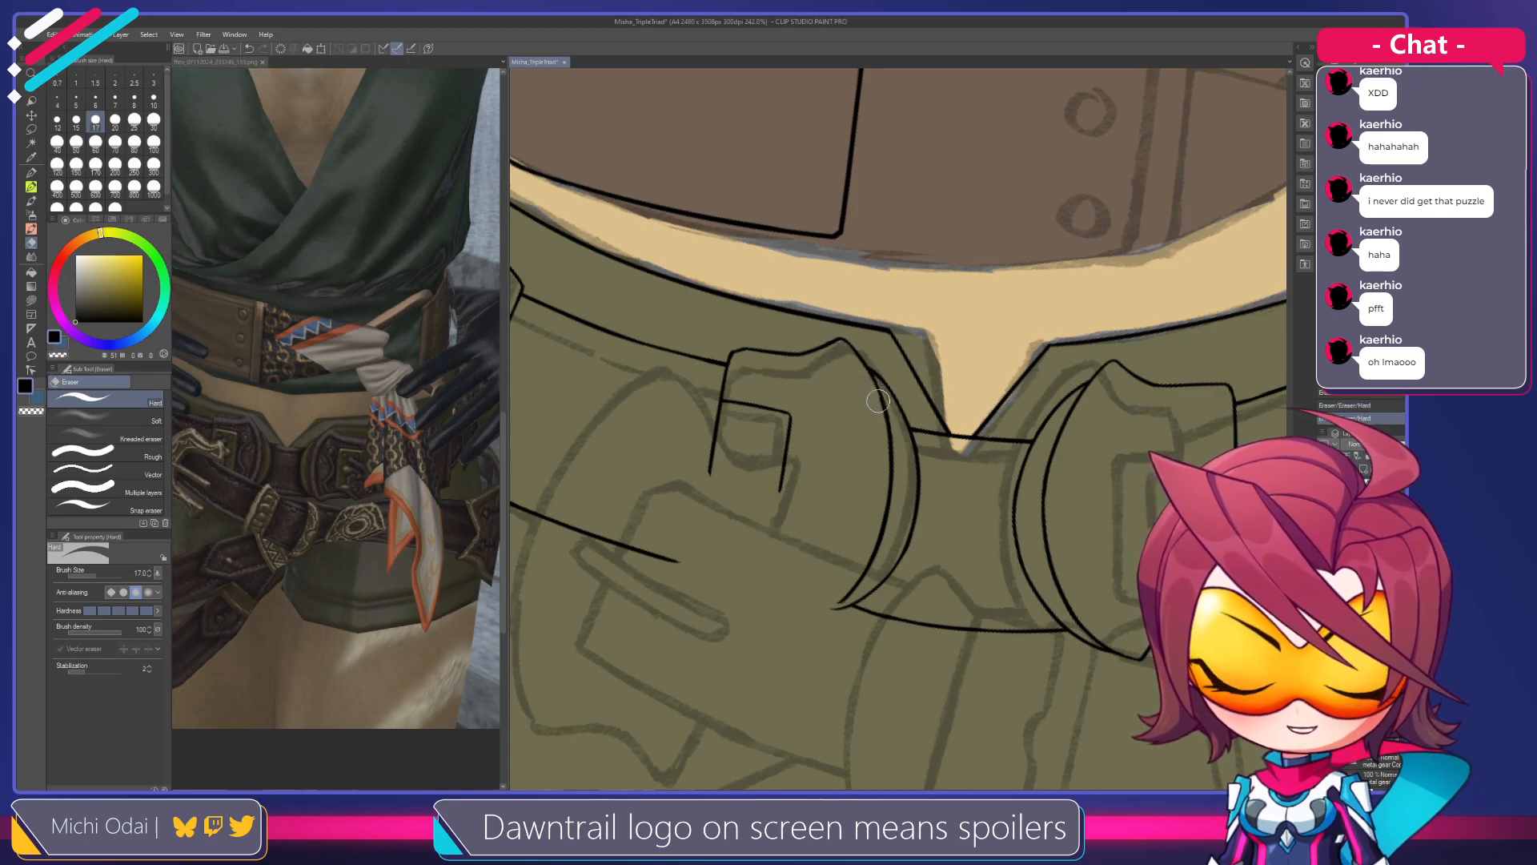
drag(869, 385, 884, 440)
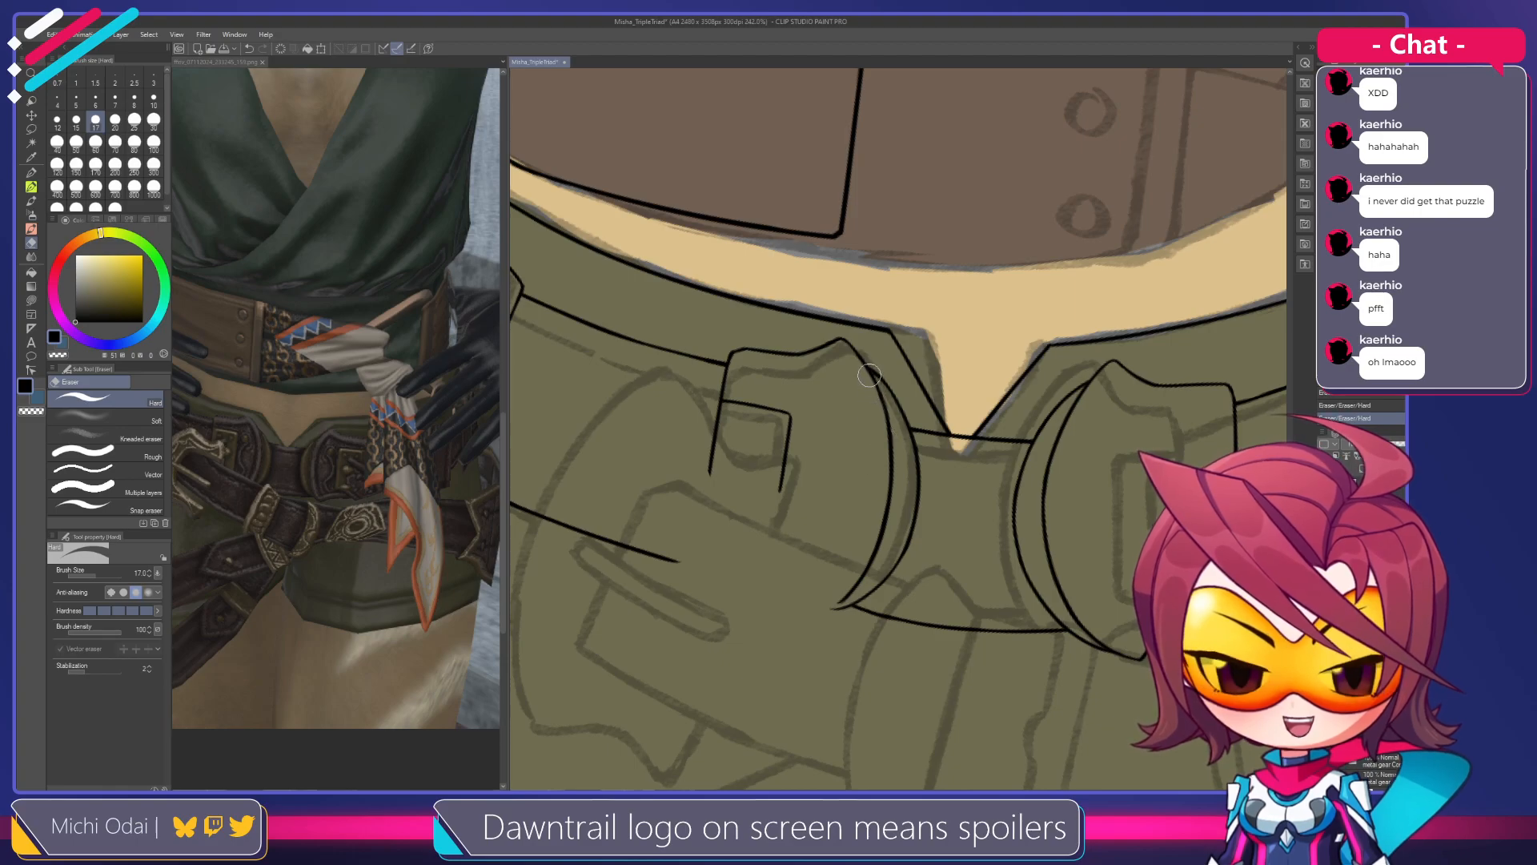
key(p)
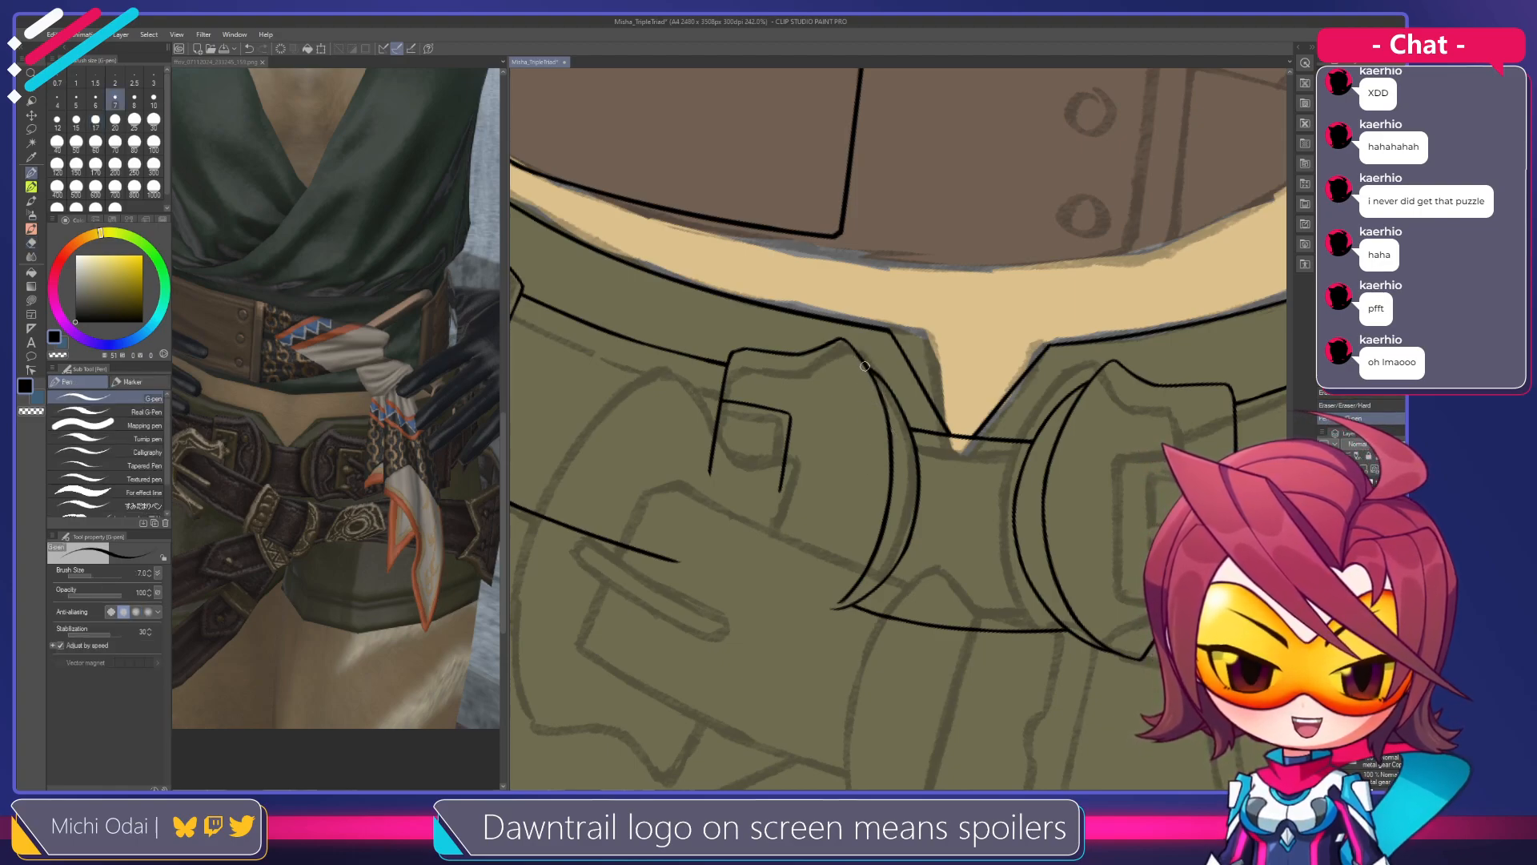
key(e)
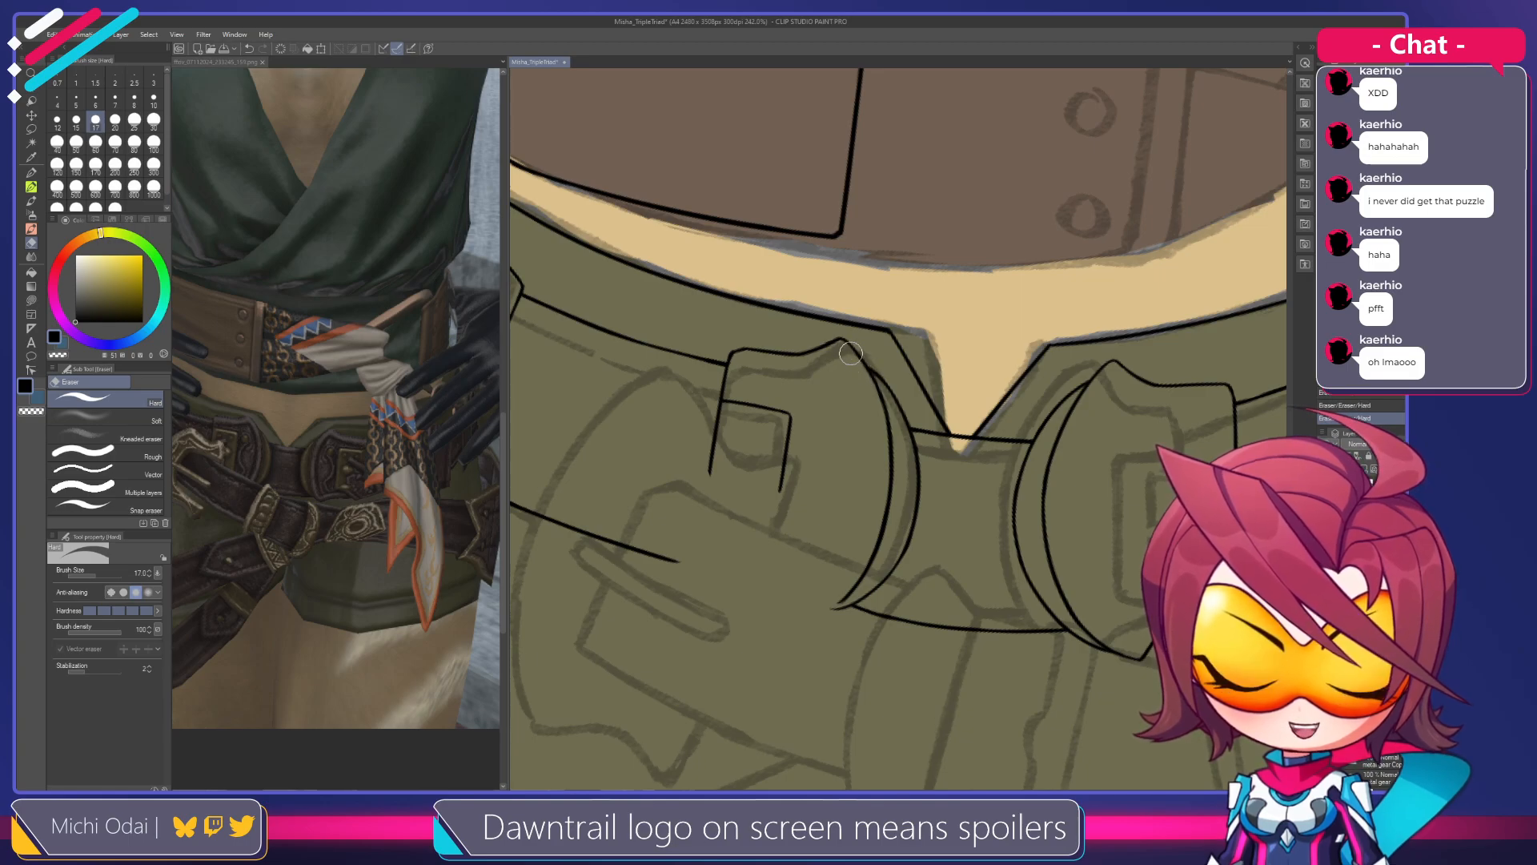
key(p)
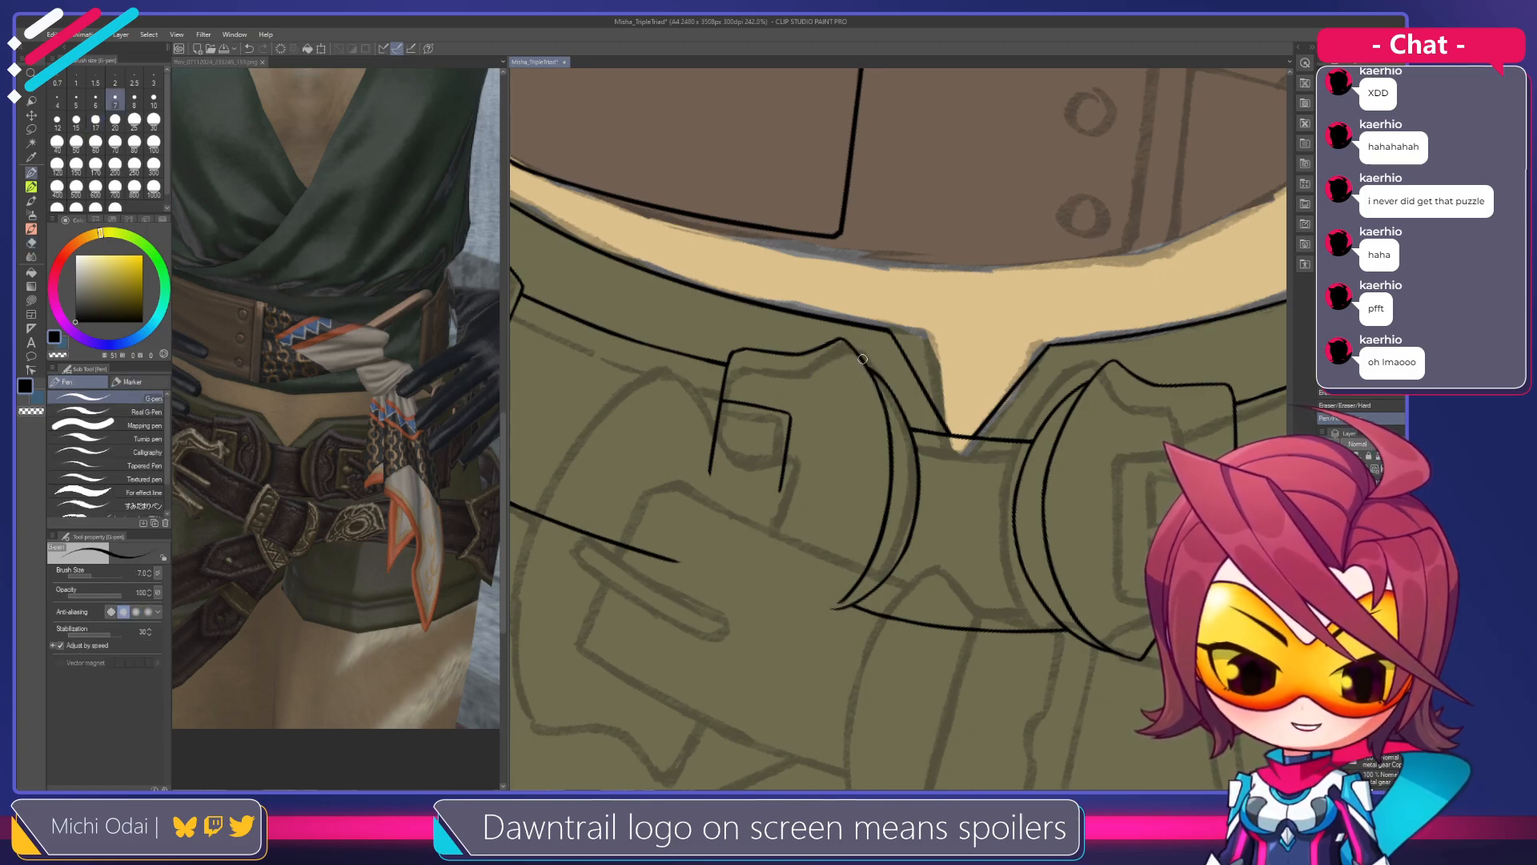
mouse_move(846, 340)
mouse_down()
mouse_move(852, 352)
mouse_move(949, 285)
mouse_up()
key(ctrl+s)
Ink the short upper line of the buckle detail inside the right-hand plate, undoing and repeating the stroke
drag(869, 351, 909, 374)
drag(1084, 377, 886, 368)
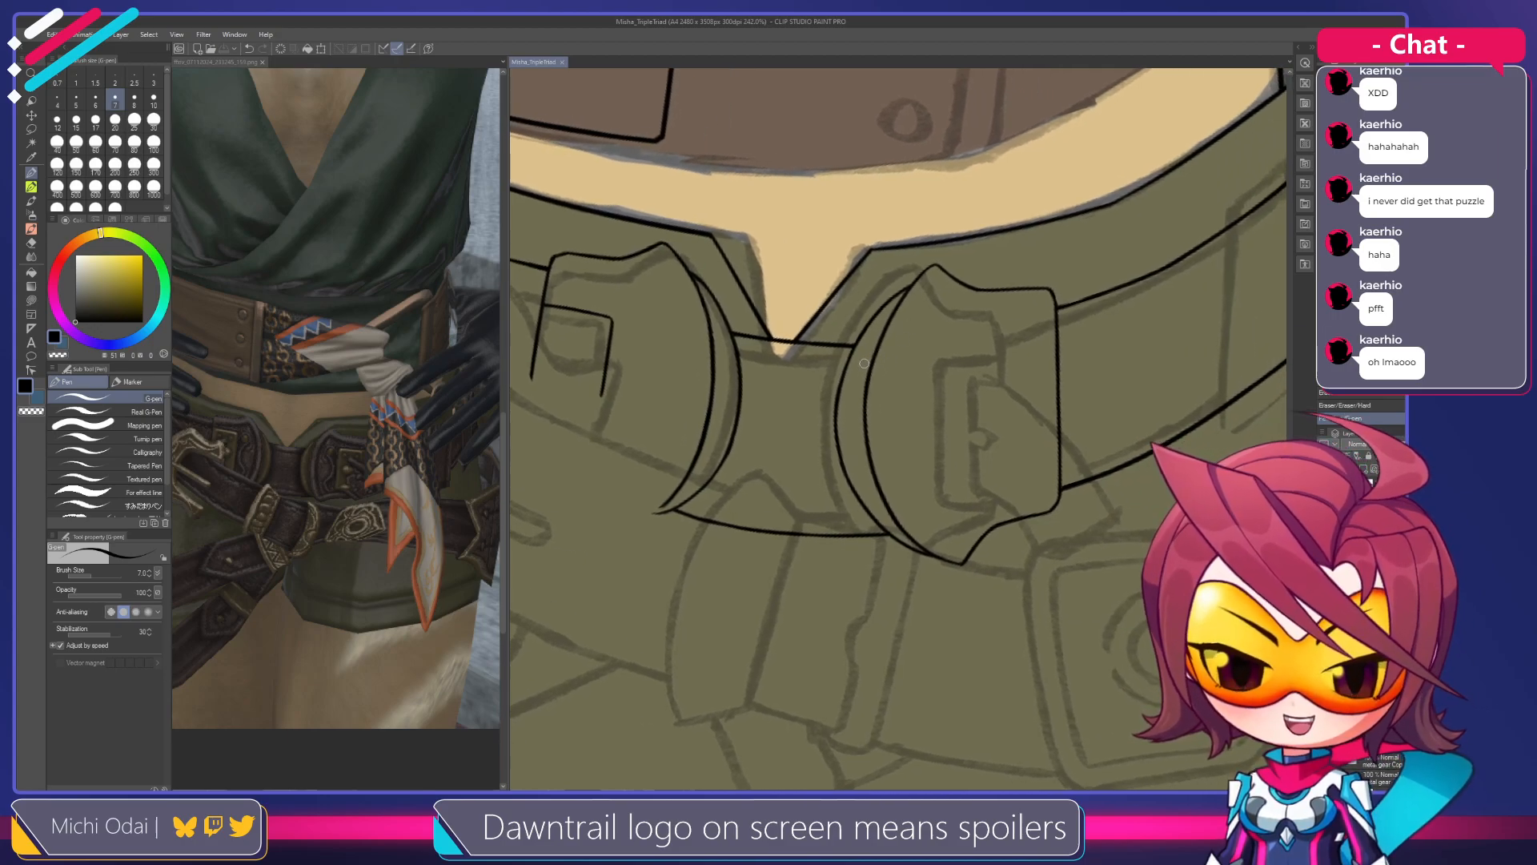
drag(611, 321, 612, 328)
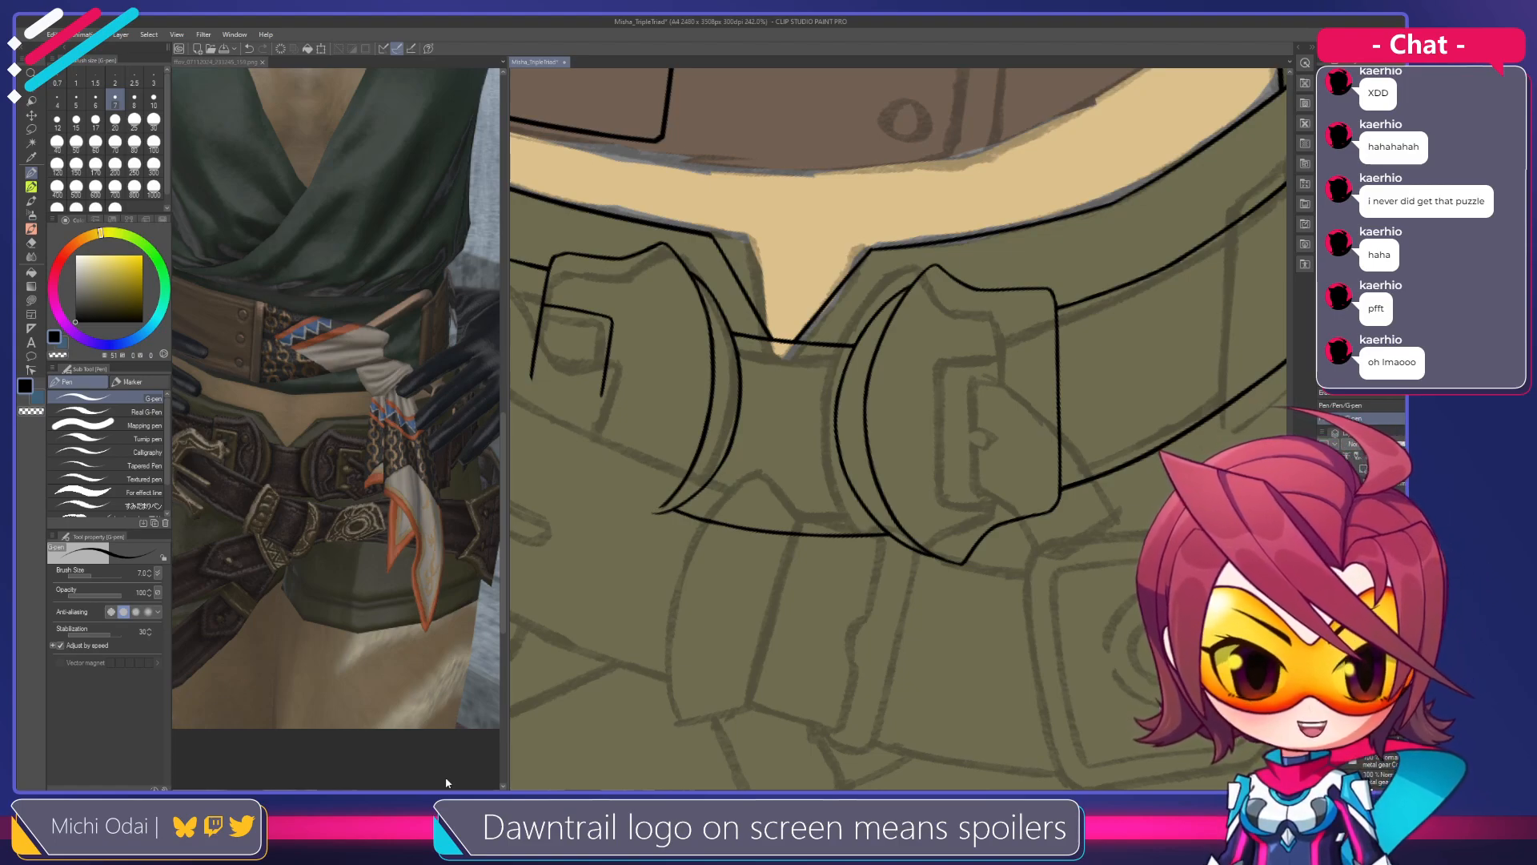
drag(1006, 394, 1038, 408)
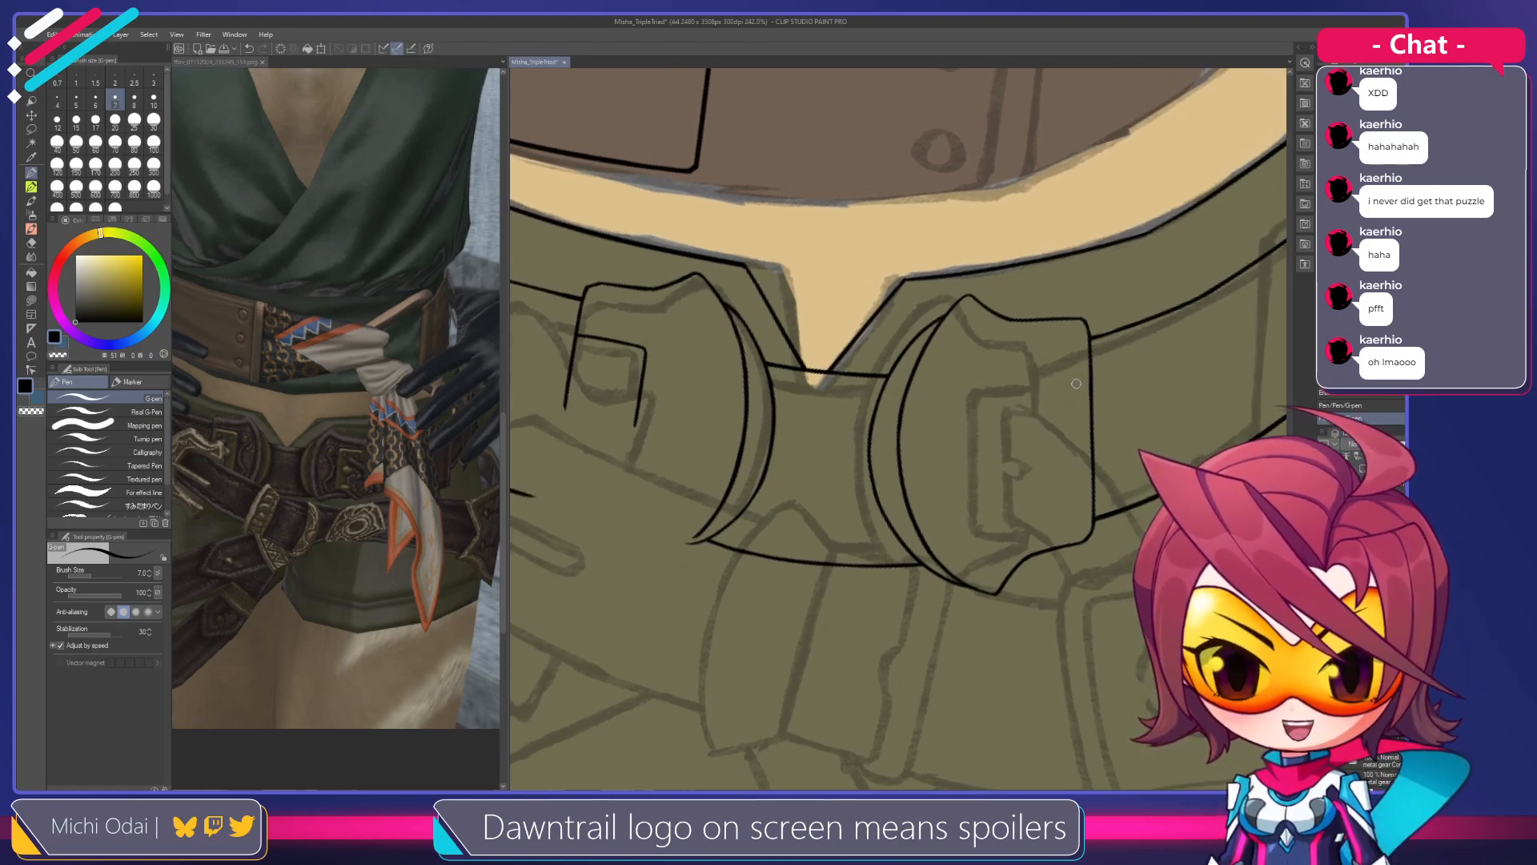
key(ctrl+z)
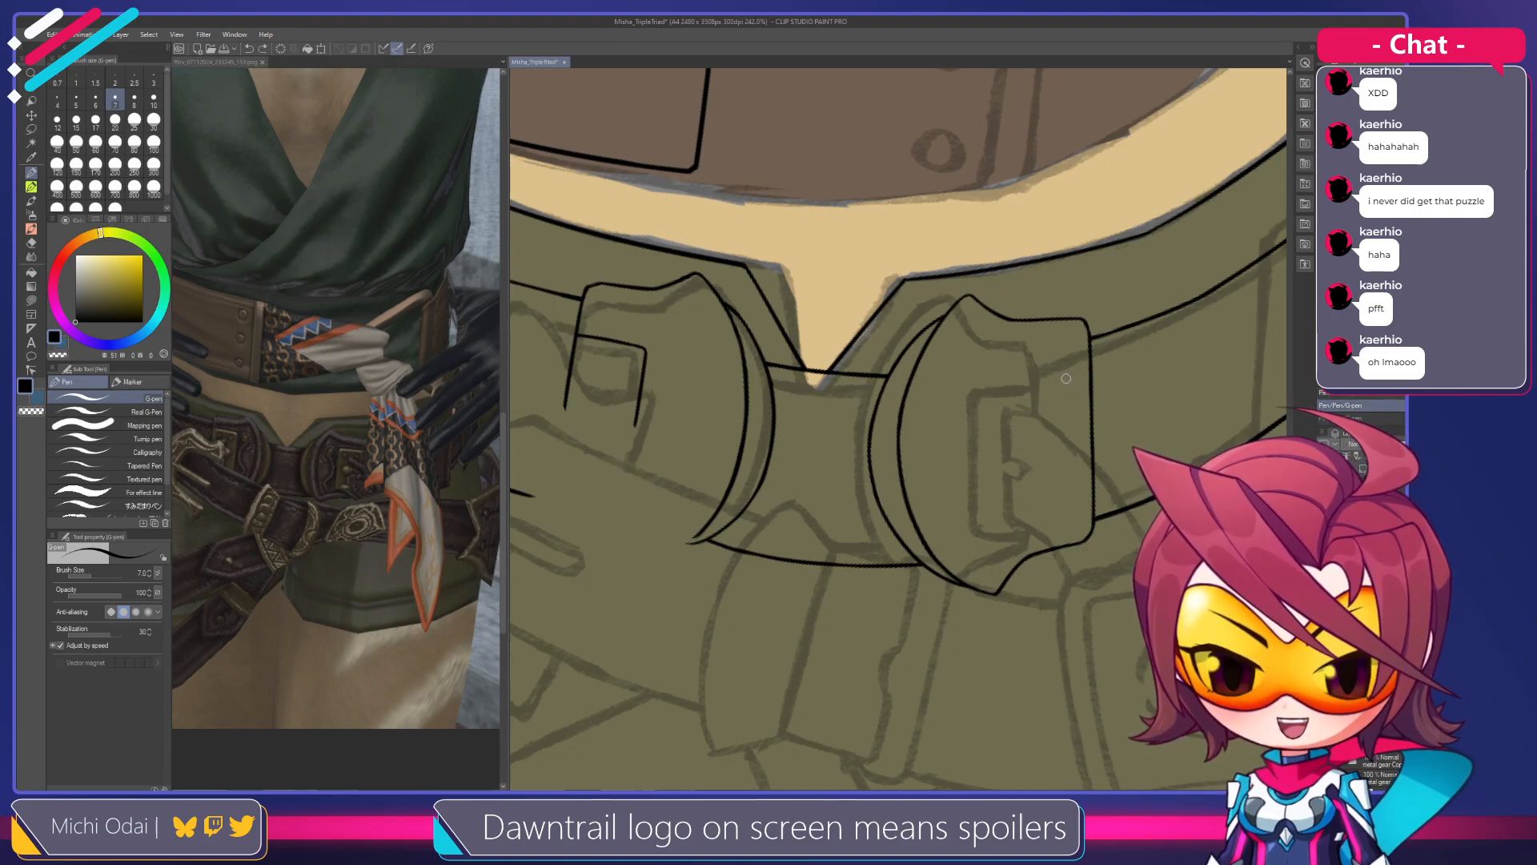
mouse_move(1020, 369)
mouse_down()
mouse_move(1073, 375)
mouse_move(1053, 374)
mouse_move(1095, 337)
mouse_move(1075, 305)
mouse_move(1135, 329)
mouse_move(1080, 309)
mouse_move(1113, 299)
mouse_move(1054, 325)
mouse_move(1113, 340)
mouse_move(1123, 391)
mouse_up()
key(ctrl+z)
key(ctrl+z)
key(ctrl+z)
key(ctrl+z)
key(ctrl+z)
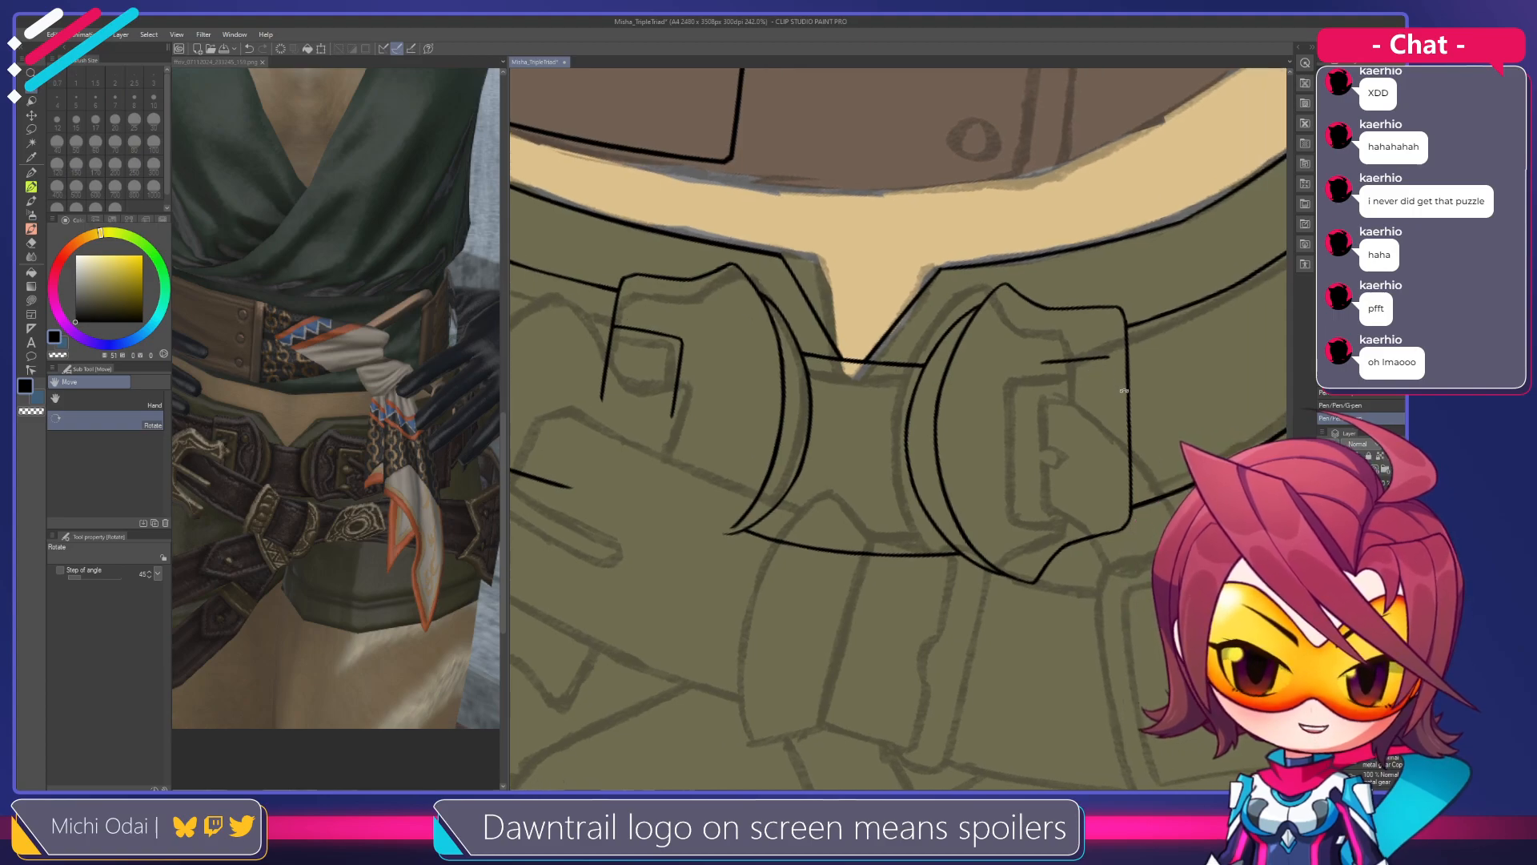
Extend the buckle detail's upper line to the right-hand plate's straight side edge, undoing and repeating the stroke
key(p)
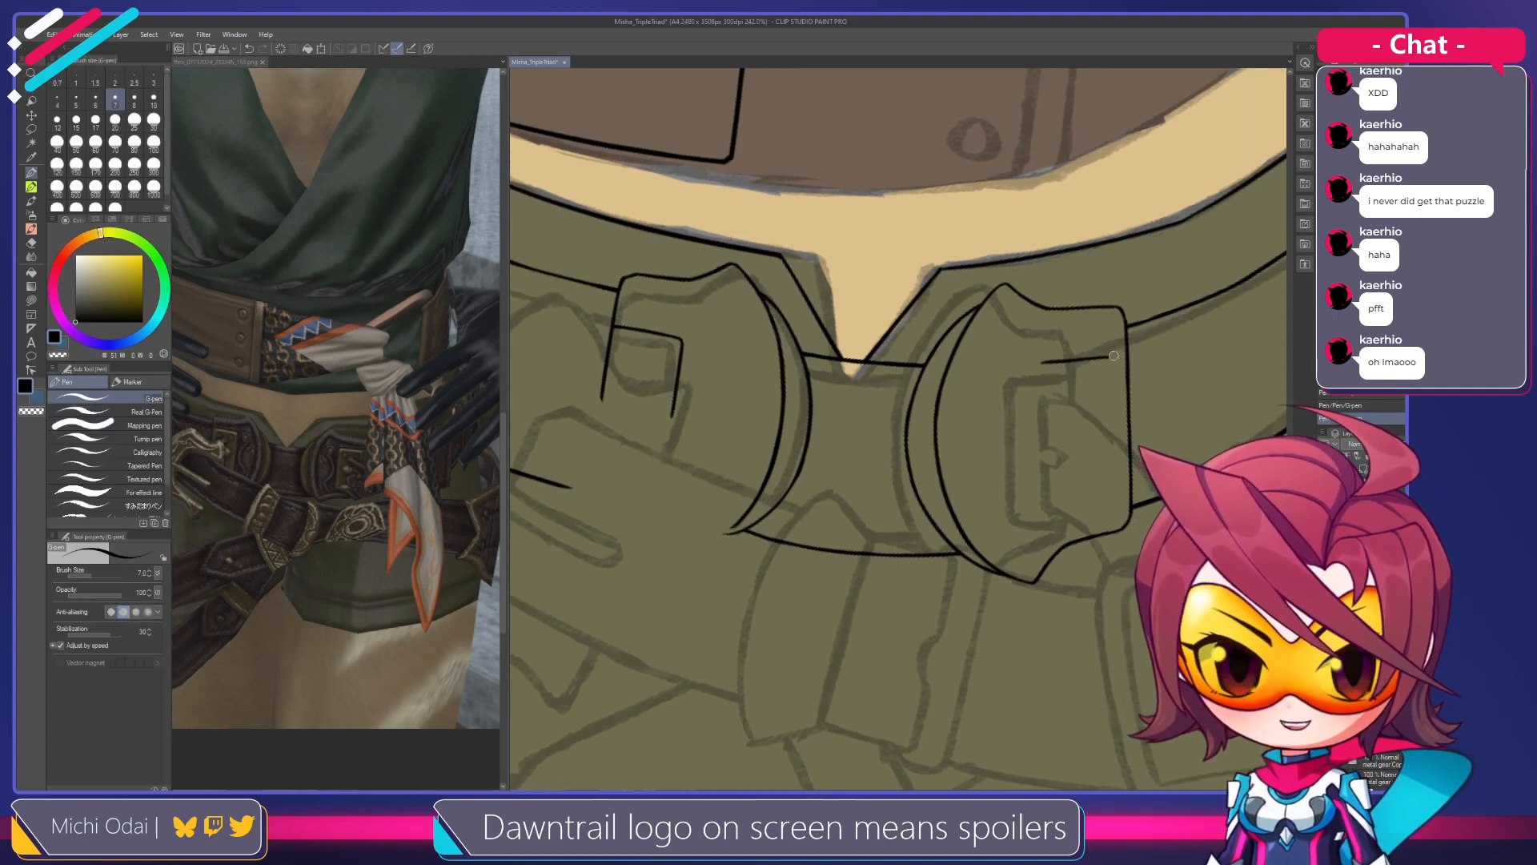
drag(1107, 357, 1123, 357)
key(ctrl+z)
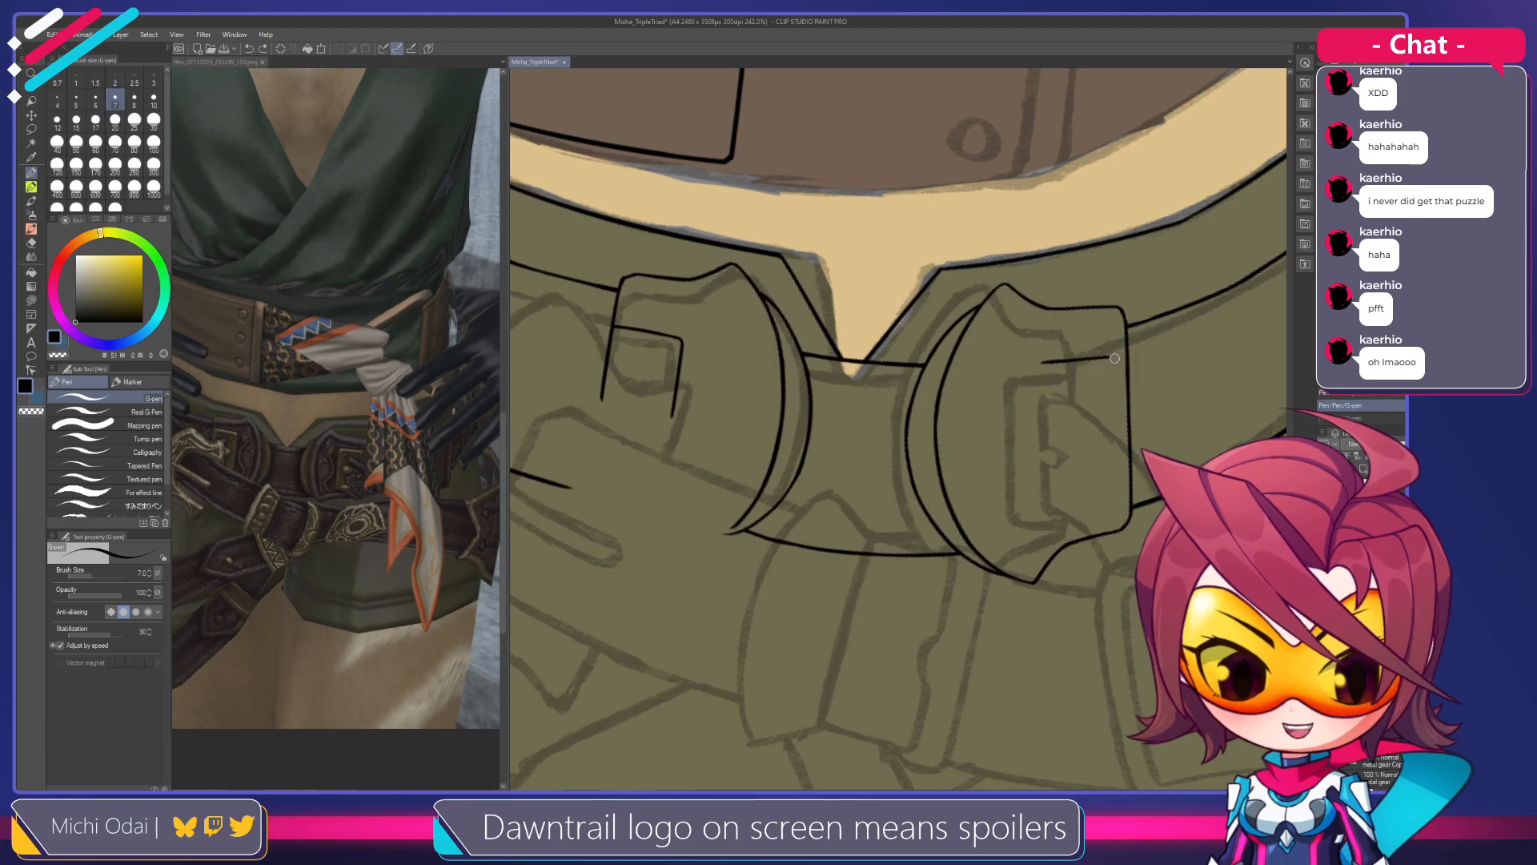
drag(1107, 356, 1126, 355)
key(ctrl+z)
key(ctrl+z)
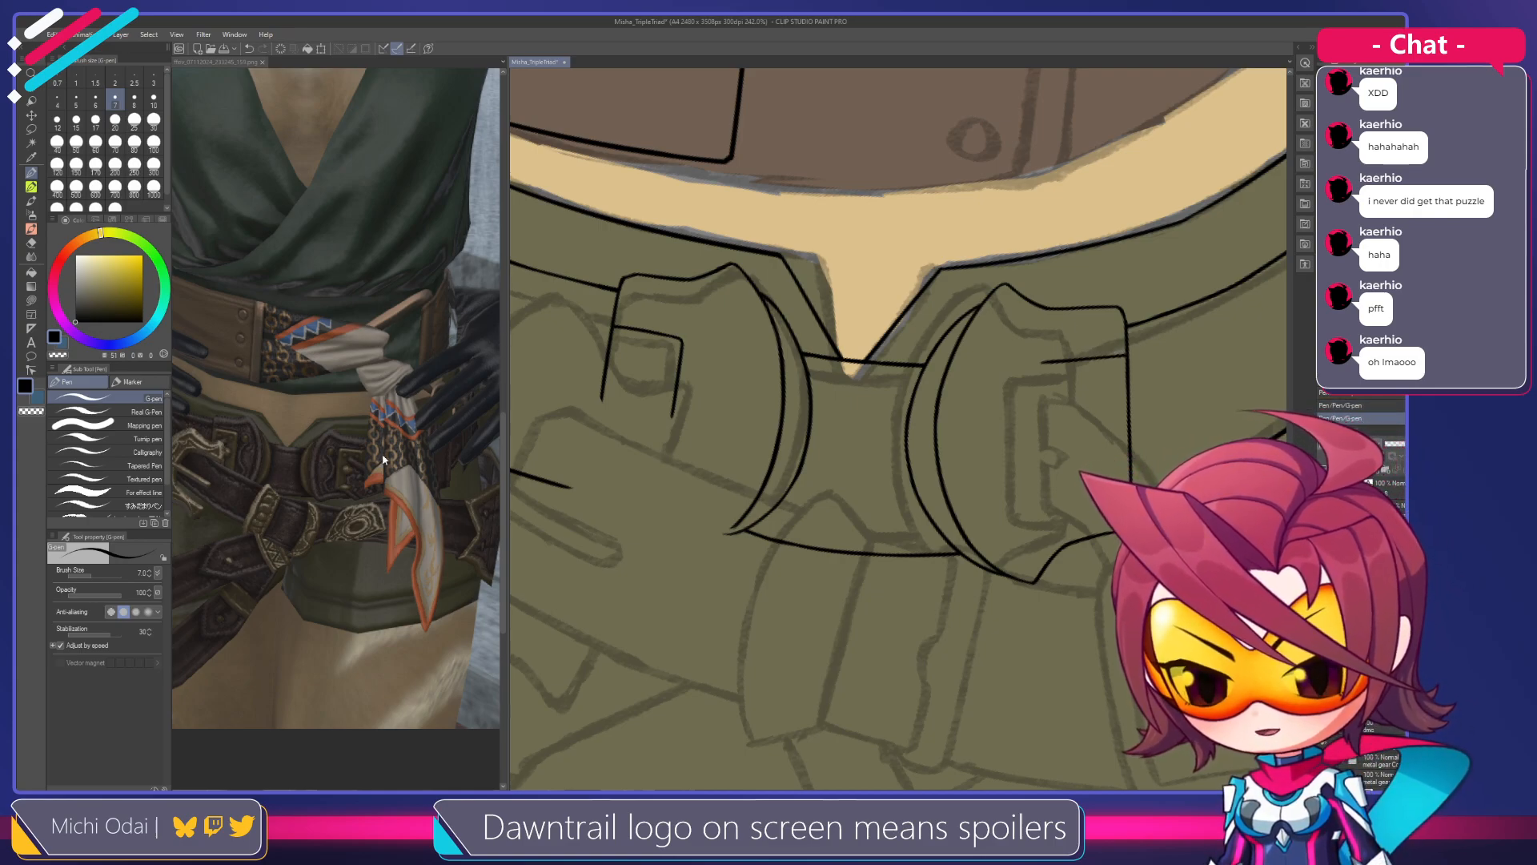
Examine the belt buckle in the reference picture, and undo the upper line's extension to the right-hand plate's side edge
drag(385, 472, 353, 473)
scroll(353, 473, up, 5)
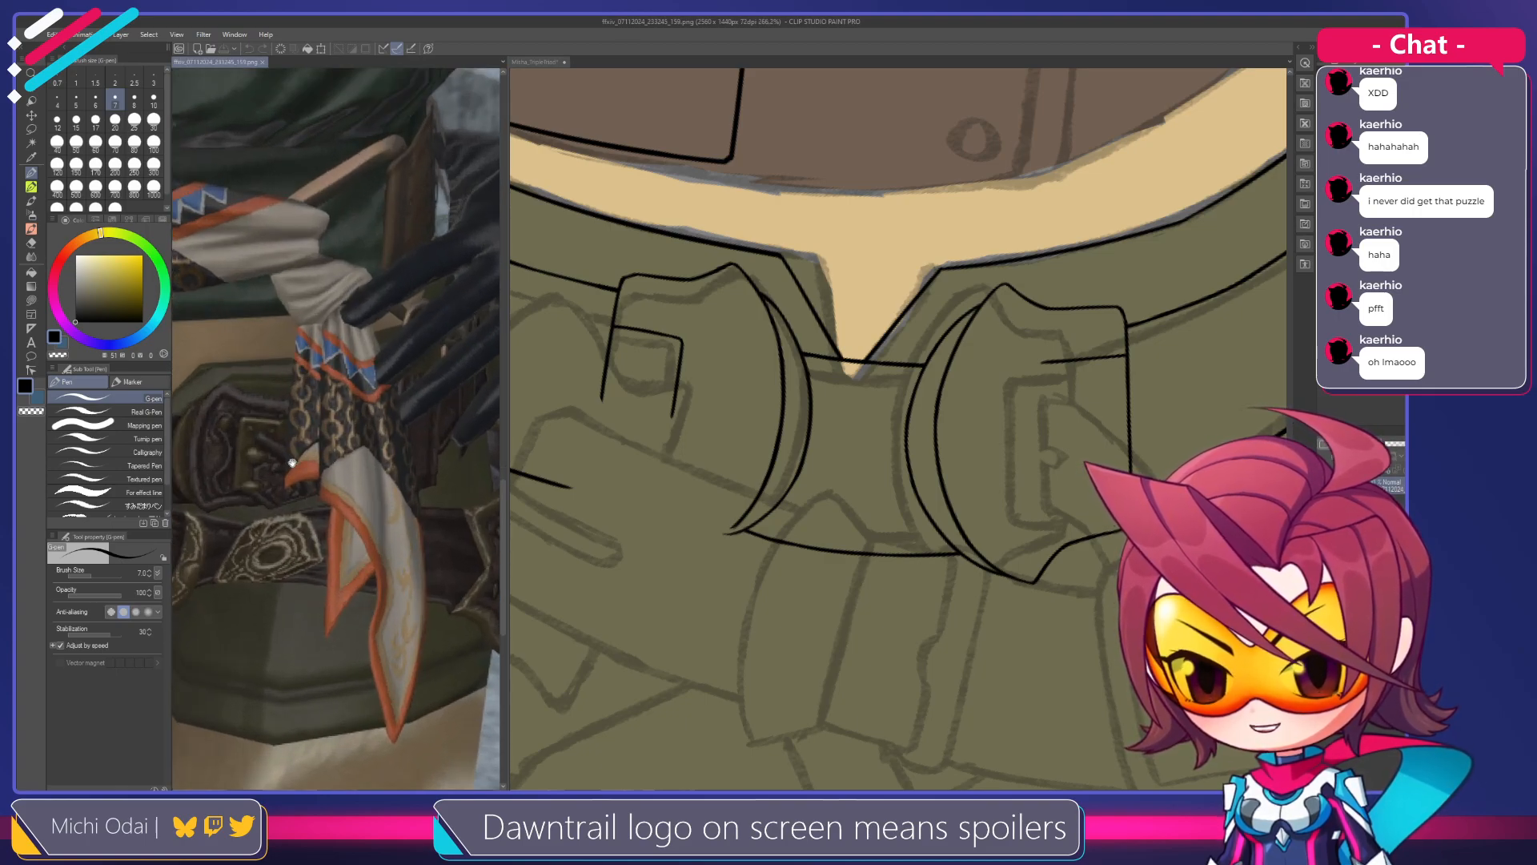
scroll(369, 470, down, 2)
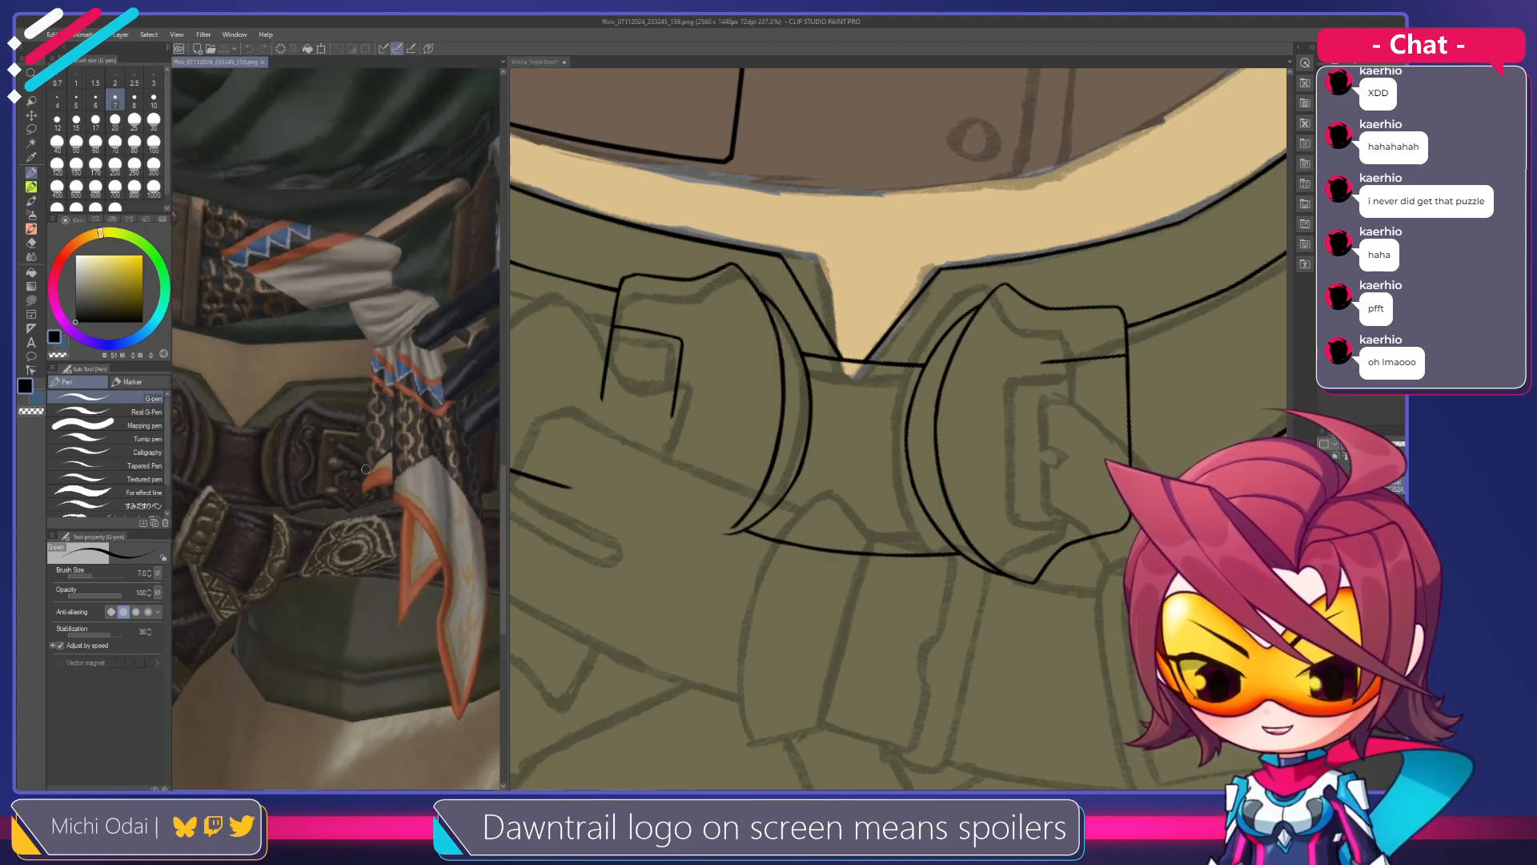
click(1051, 395)
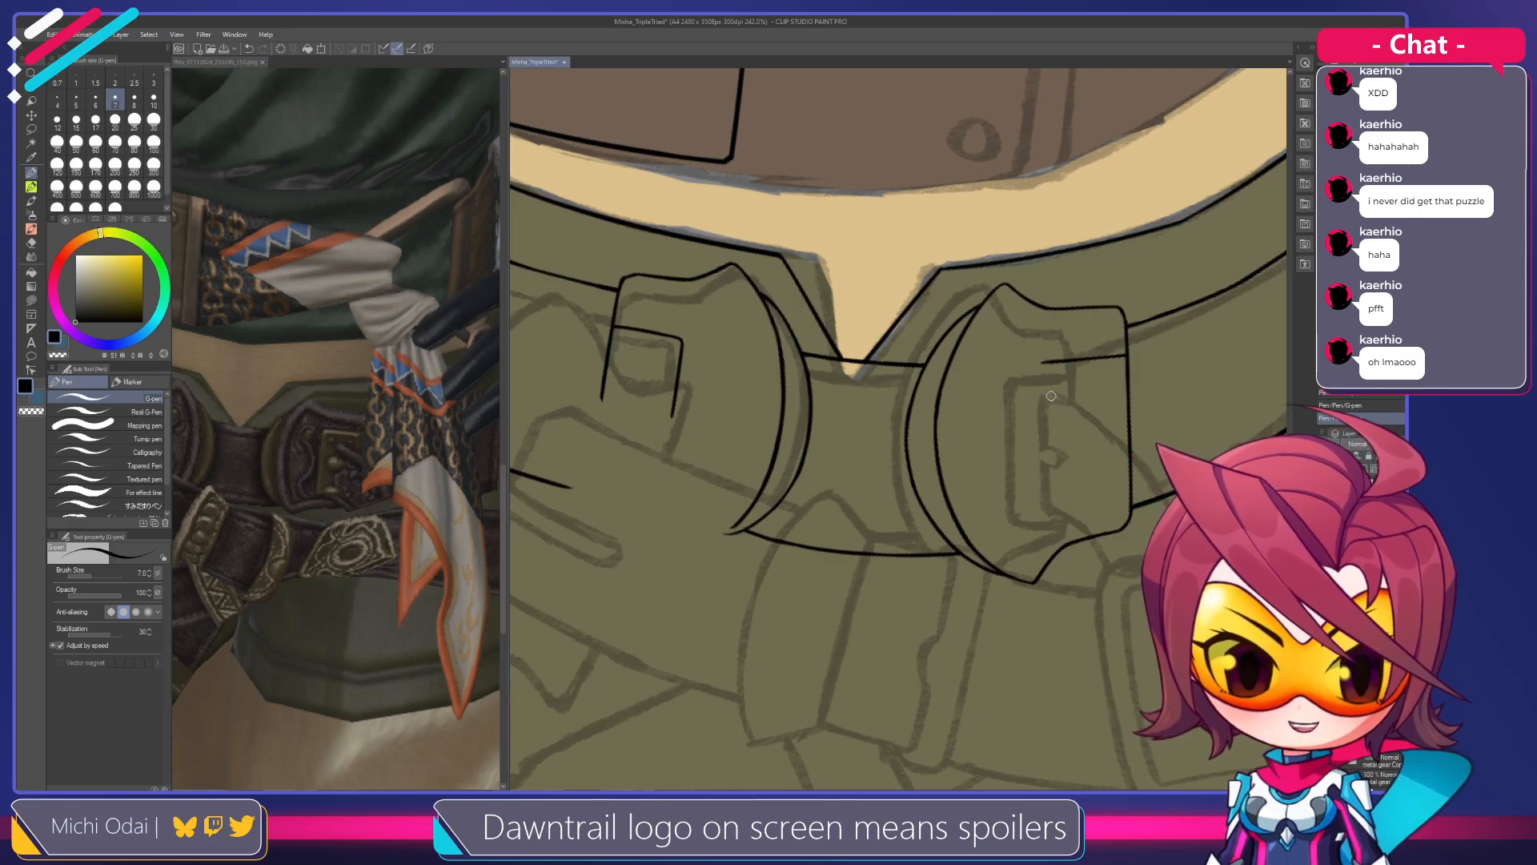
key(ctrl+z)
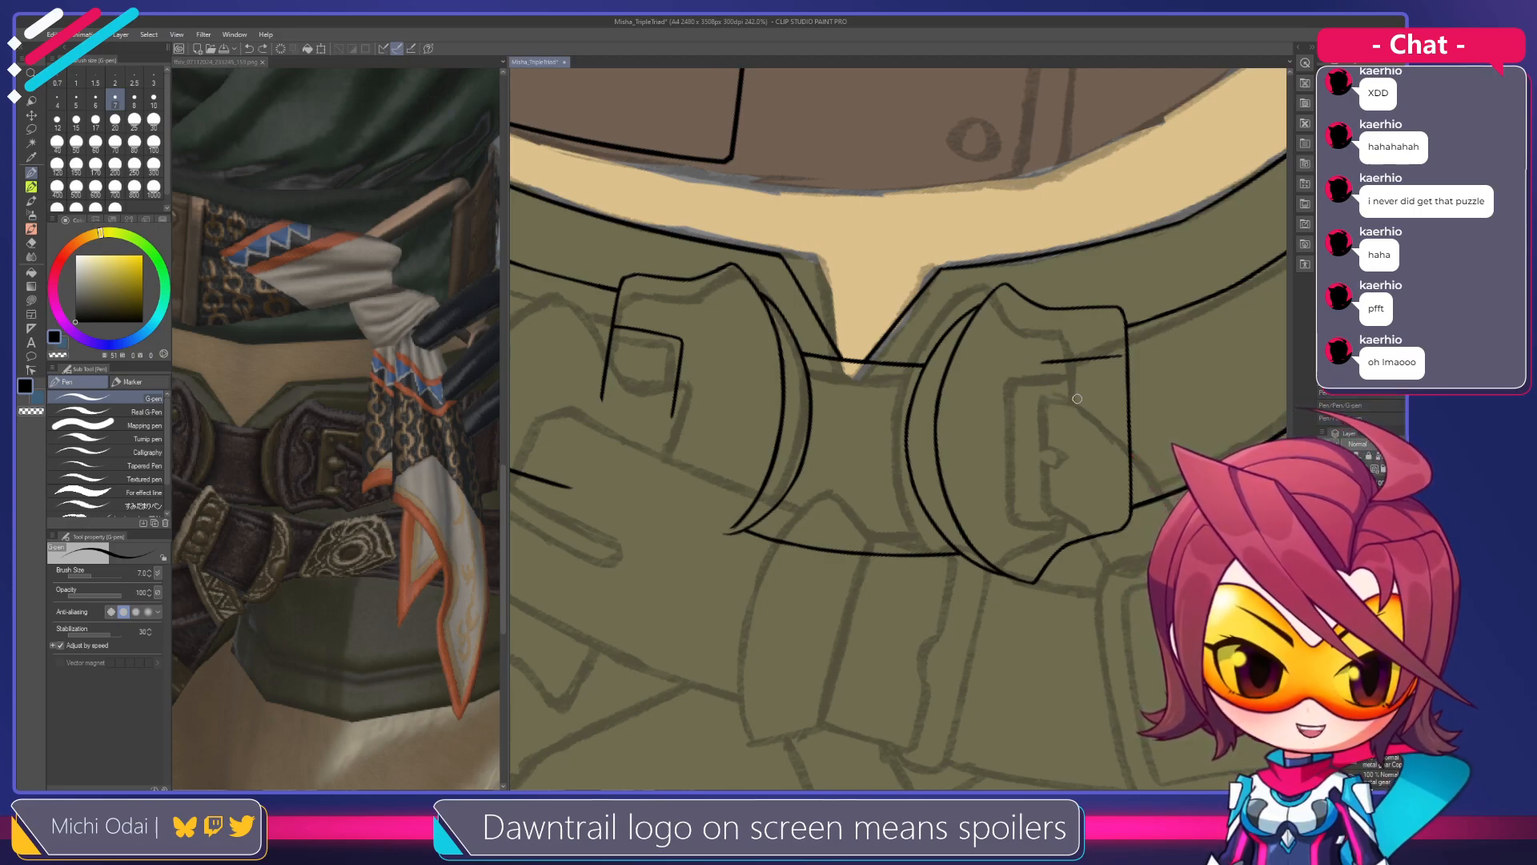
Ink the buckle detail's inner side line down from its upper line, undoing and repeating the stroke
mouse_move(1125, 366)
mouse_down()
mouse_move(990, 374)
mouse_move(992, 488)
mouse_up()
key(e)
key(p)
key(ctrl+z)
drag(986, 349, 993, 500)
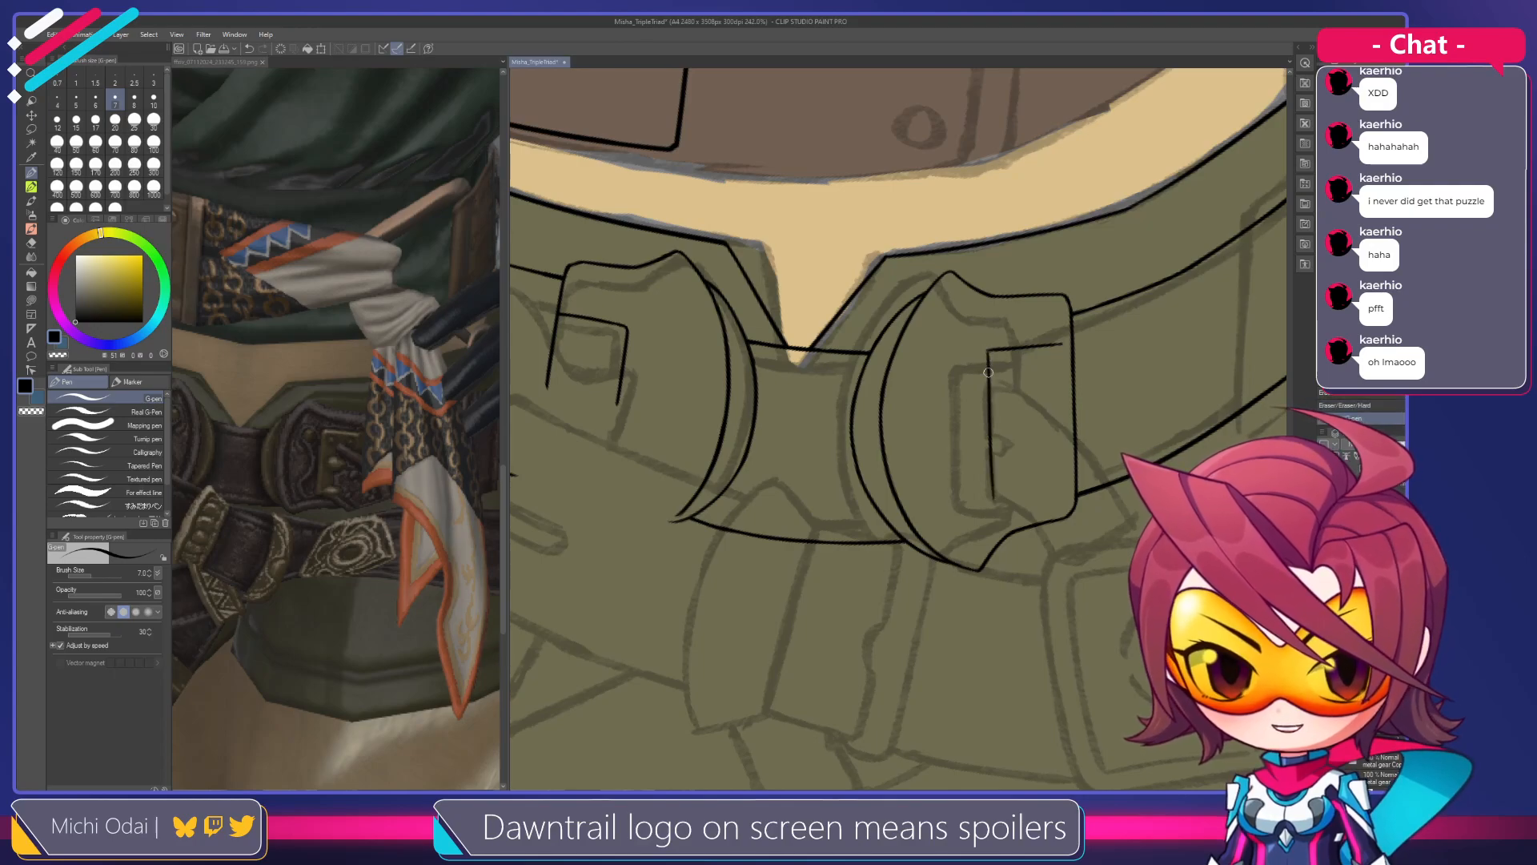
key(ctrl+z)
drag(987, 349, 990, 489)
key(ctrl+z)
drag(987, 350, 994, 495)
key(ctrl+z)
drag(987, 350, 992, 496)
key(ctrl+z)
drag(987, 349, 988, 492)
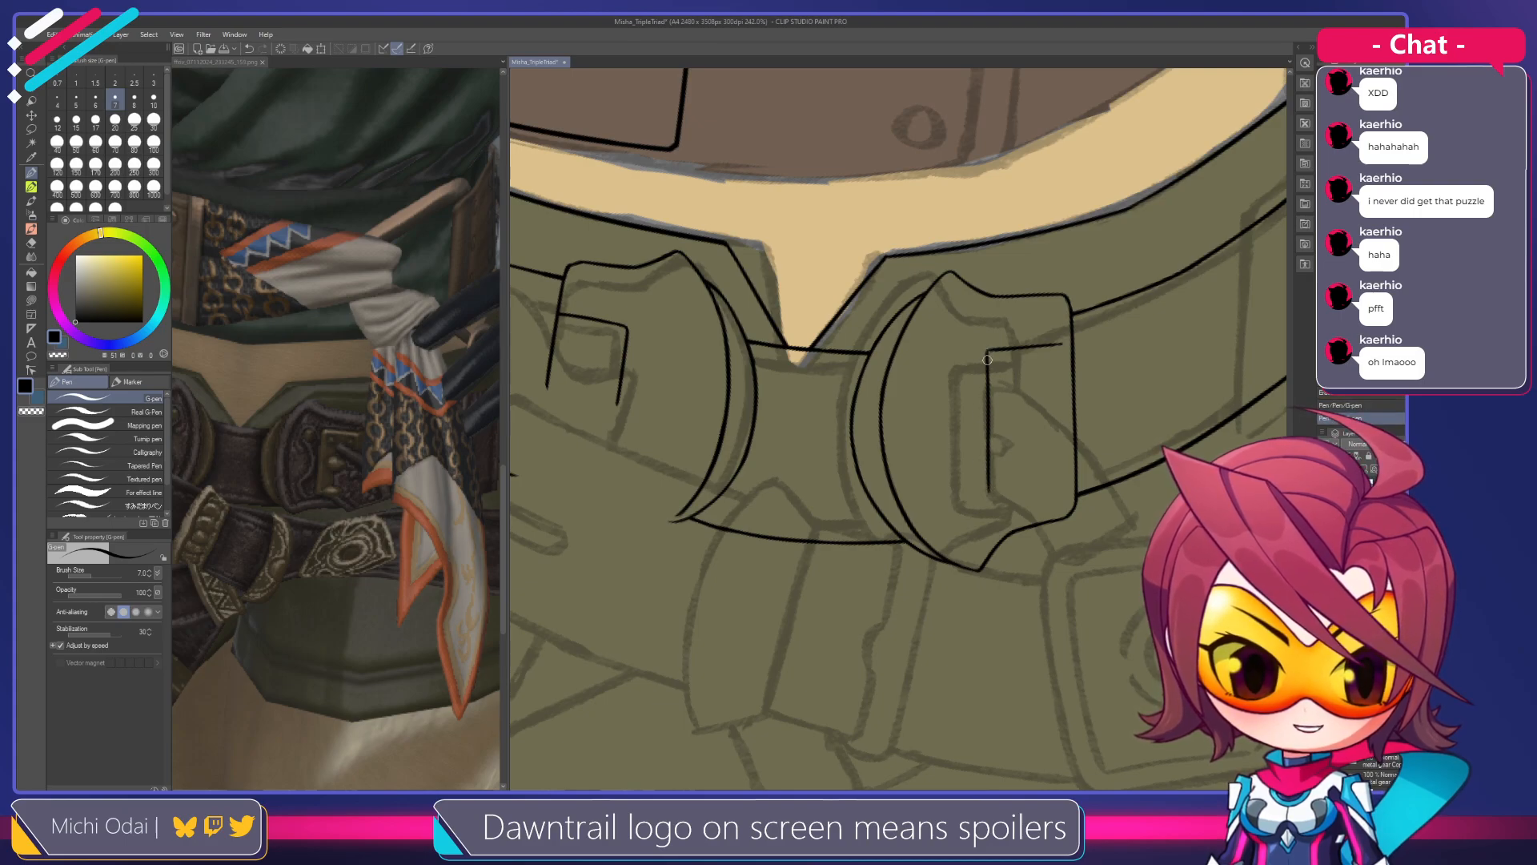
Erase the buckle detail's side line below its upper corner and ink it again down to the lower corner
drag(1008, 473, 977, 352)
mouse_move(1074, 291)
mouse_down()
mouse_move(1063, 350)
mouse_move(1005, 302)
mouse_move(916, 386)
mouse_up()
key(e)
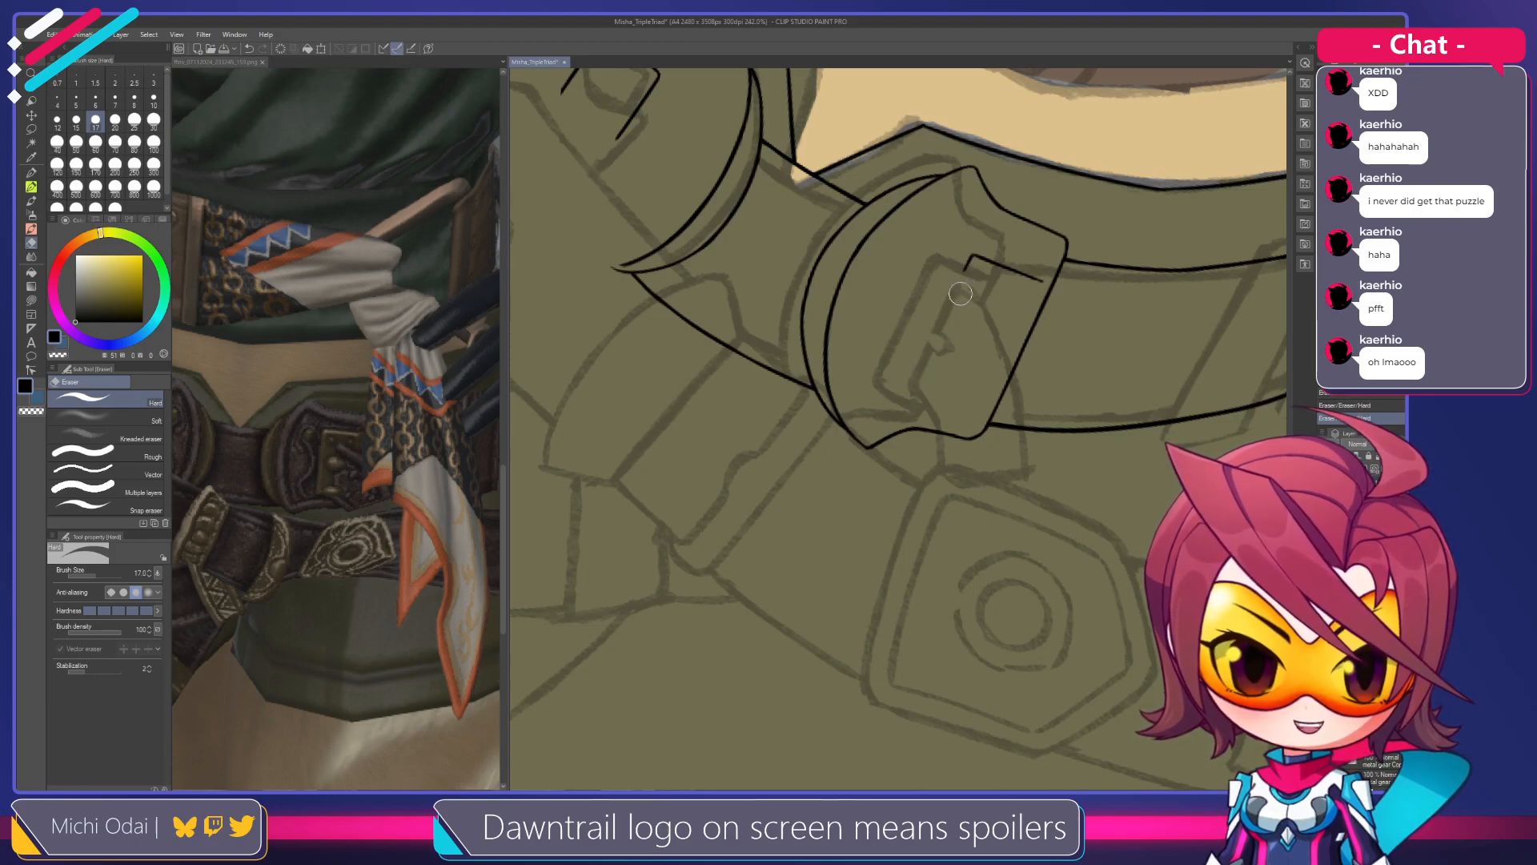
key(p)
drag(965, 277, 916, 392)
key(ctrl+z)
drag(971, 259, 913, 394)
Ink the buckle detail's short lower line from the side line toward the plate's straight edge, undoing and repeating strokes
drag(967, 264, 927, 358)
key(ctrl+z)
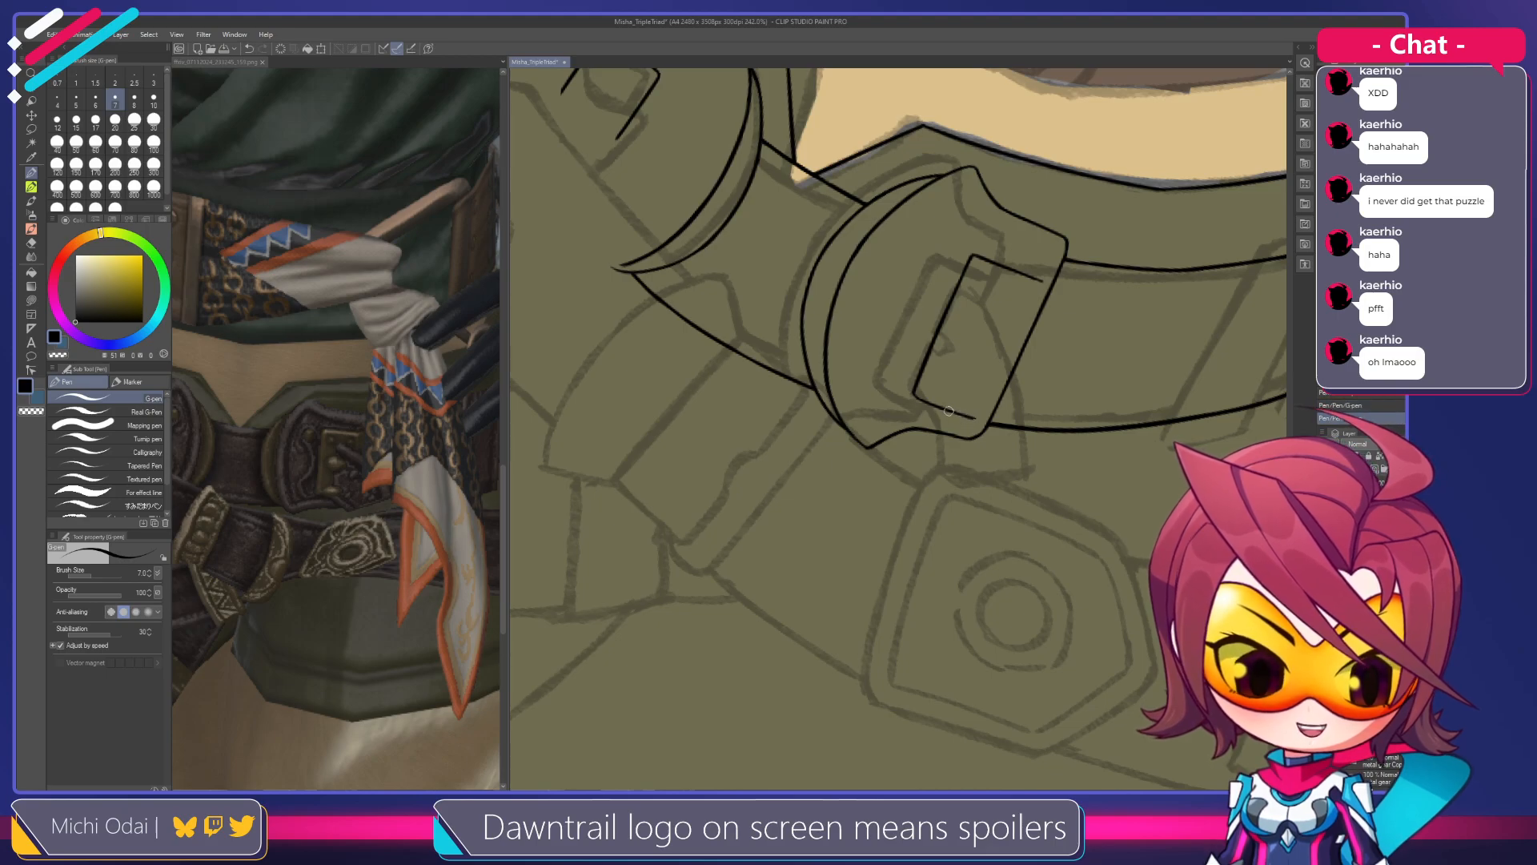
key(ctrl+z)
drag(975, 419, 956, 413)
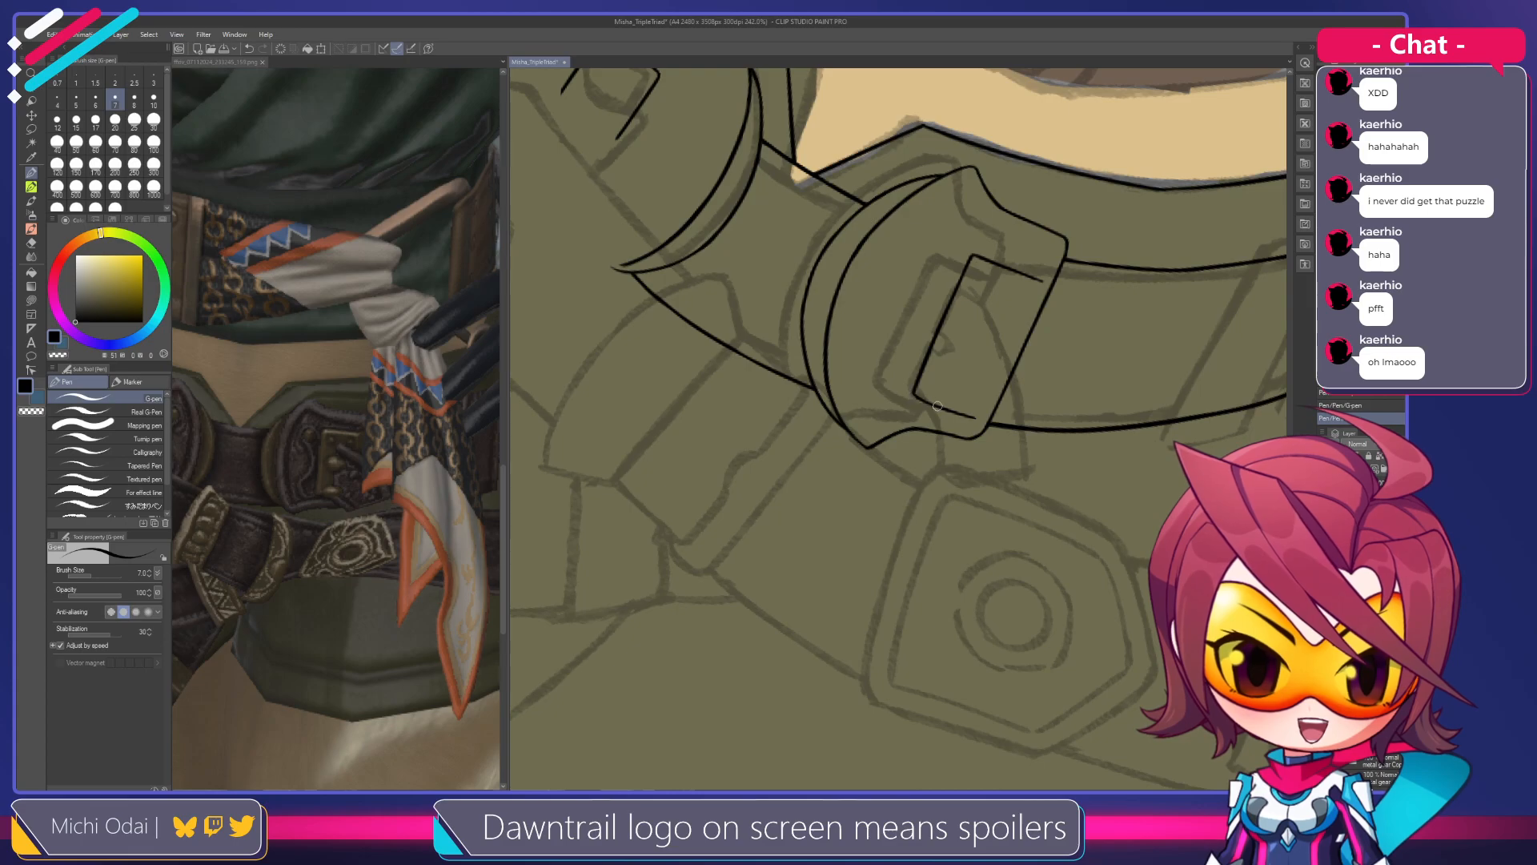
Retouch the buckle detail's upper corner, where the side line meets the upper line, with the pen and eraser
mouse_move(985, 300)
mouse_down()
mouse_move(939, 358)
mouse_move(922, 316)
mouse_move(905, 319)
mouse_move(920, 329)
mouse_move(894, 412)
mouse_up()
key(r)
key(p)
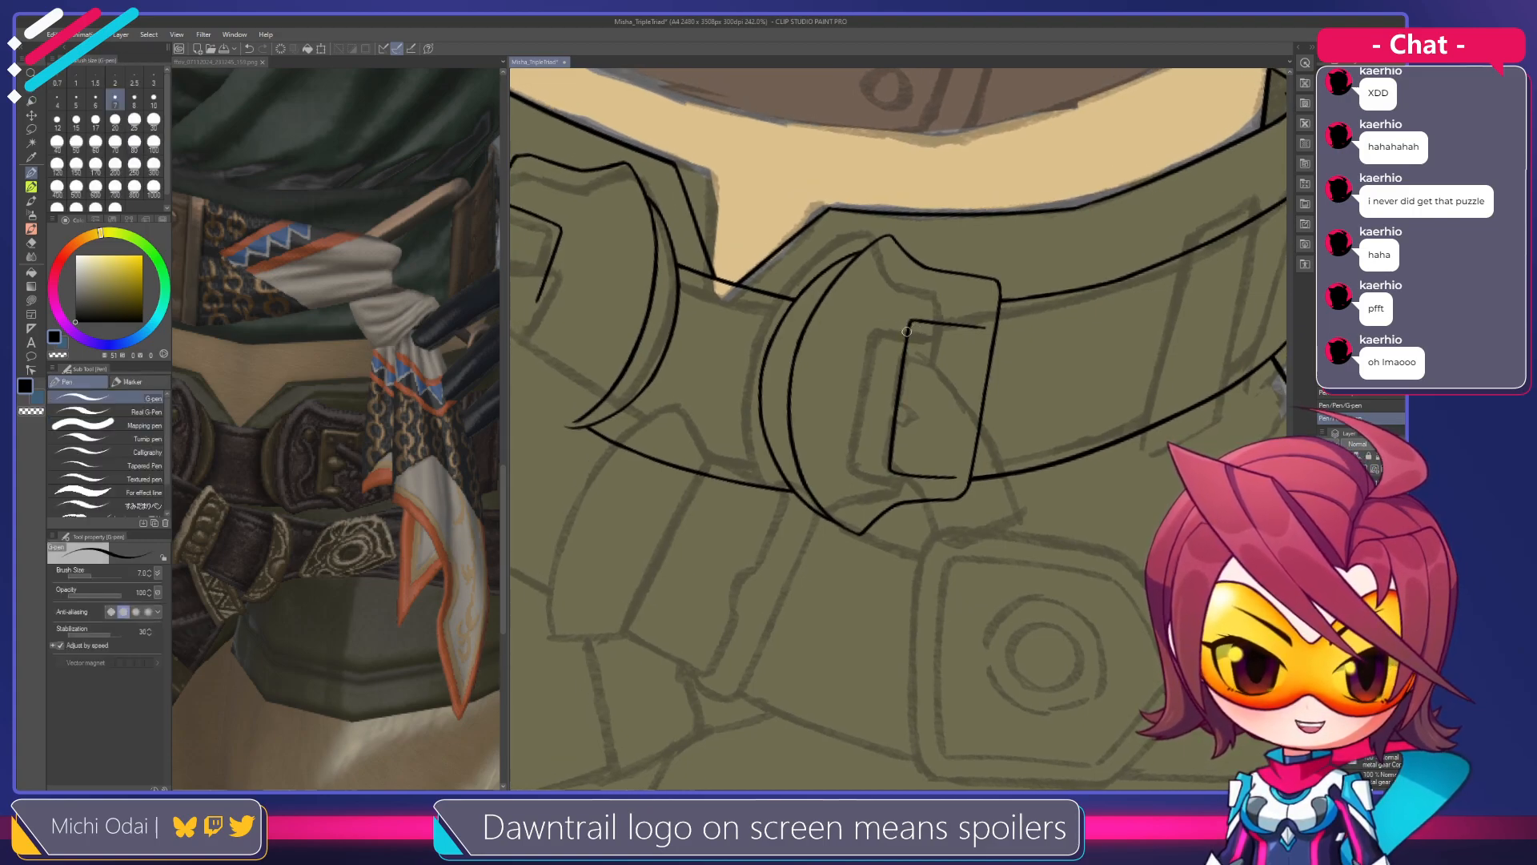
key(ctrl+z)
mouse_move(911, 328)
mouse_down()
mouse_move(909, 374)
mouse_move(910, 342)
mouse_up()
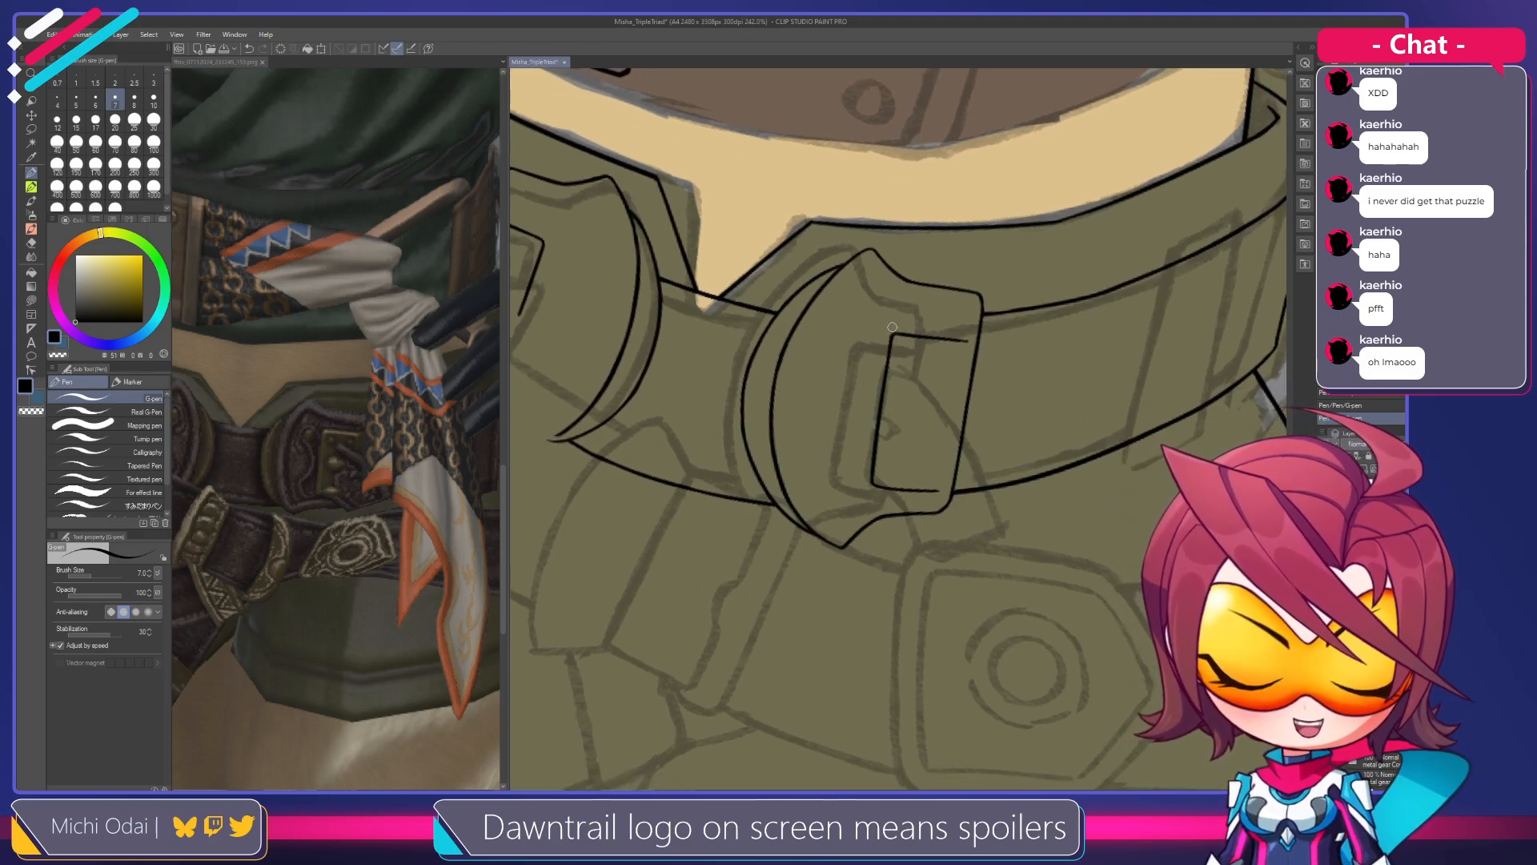
key(e)
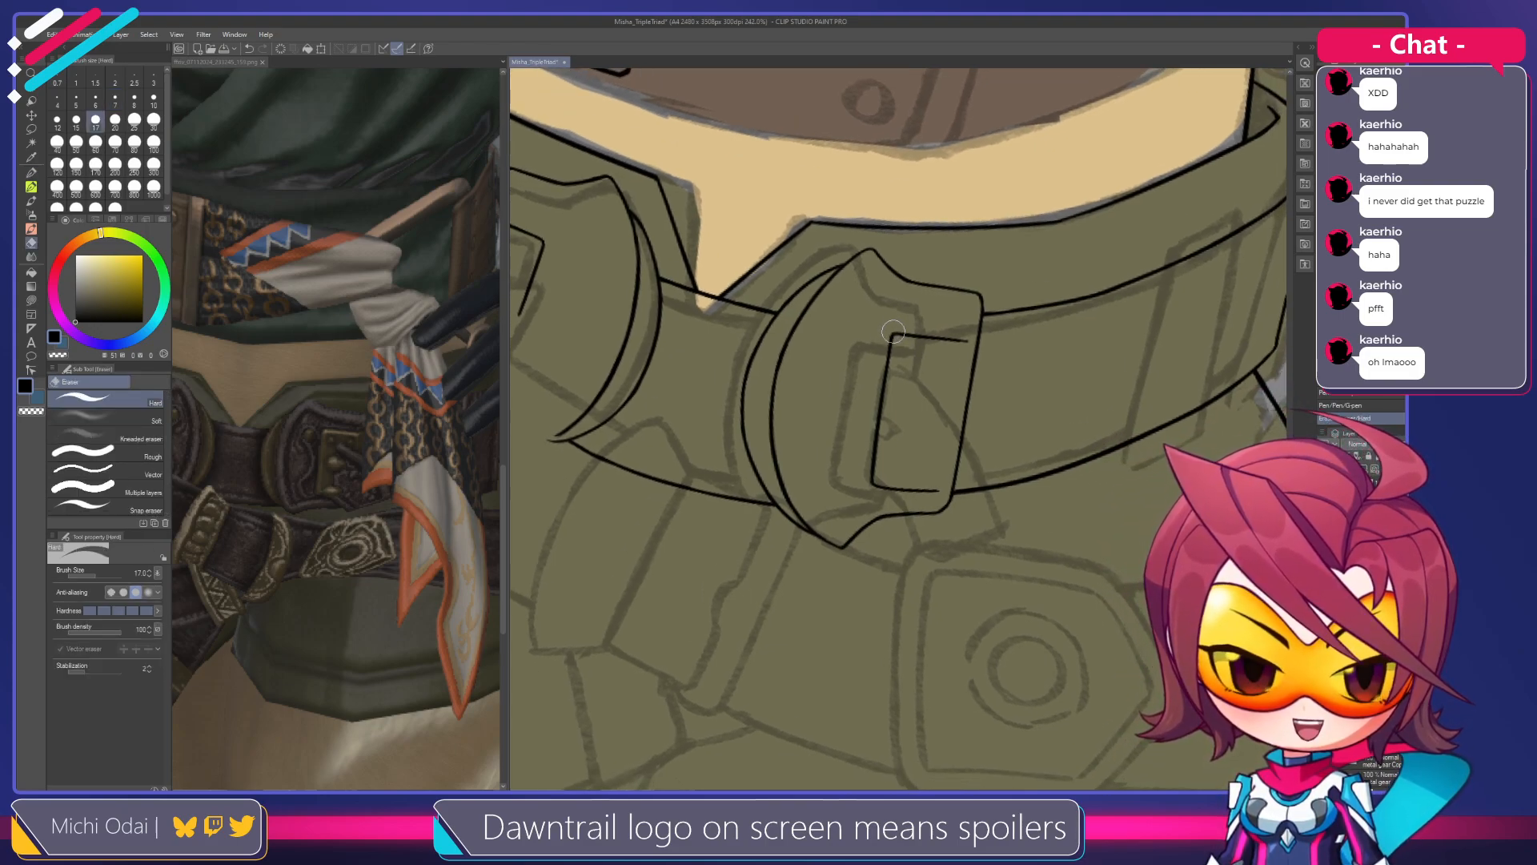
key(p)
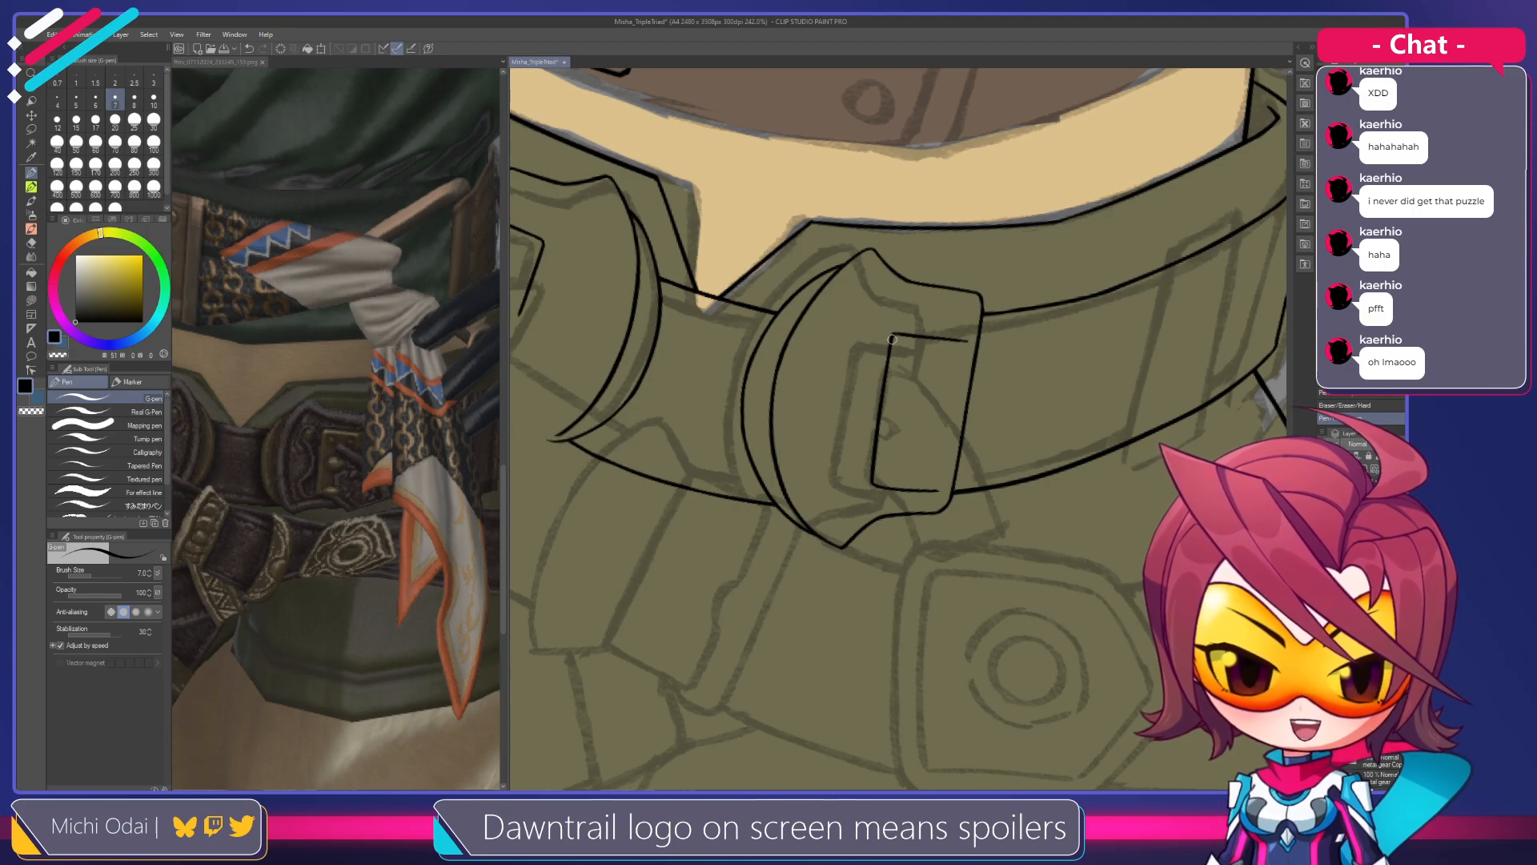
scroll(896, 401, down, 1)
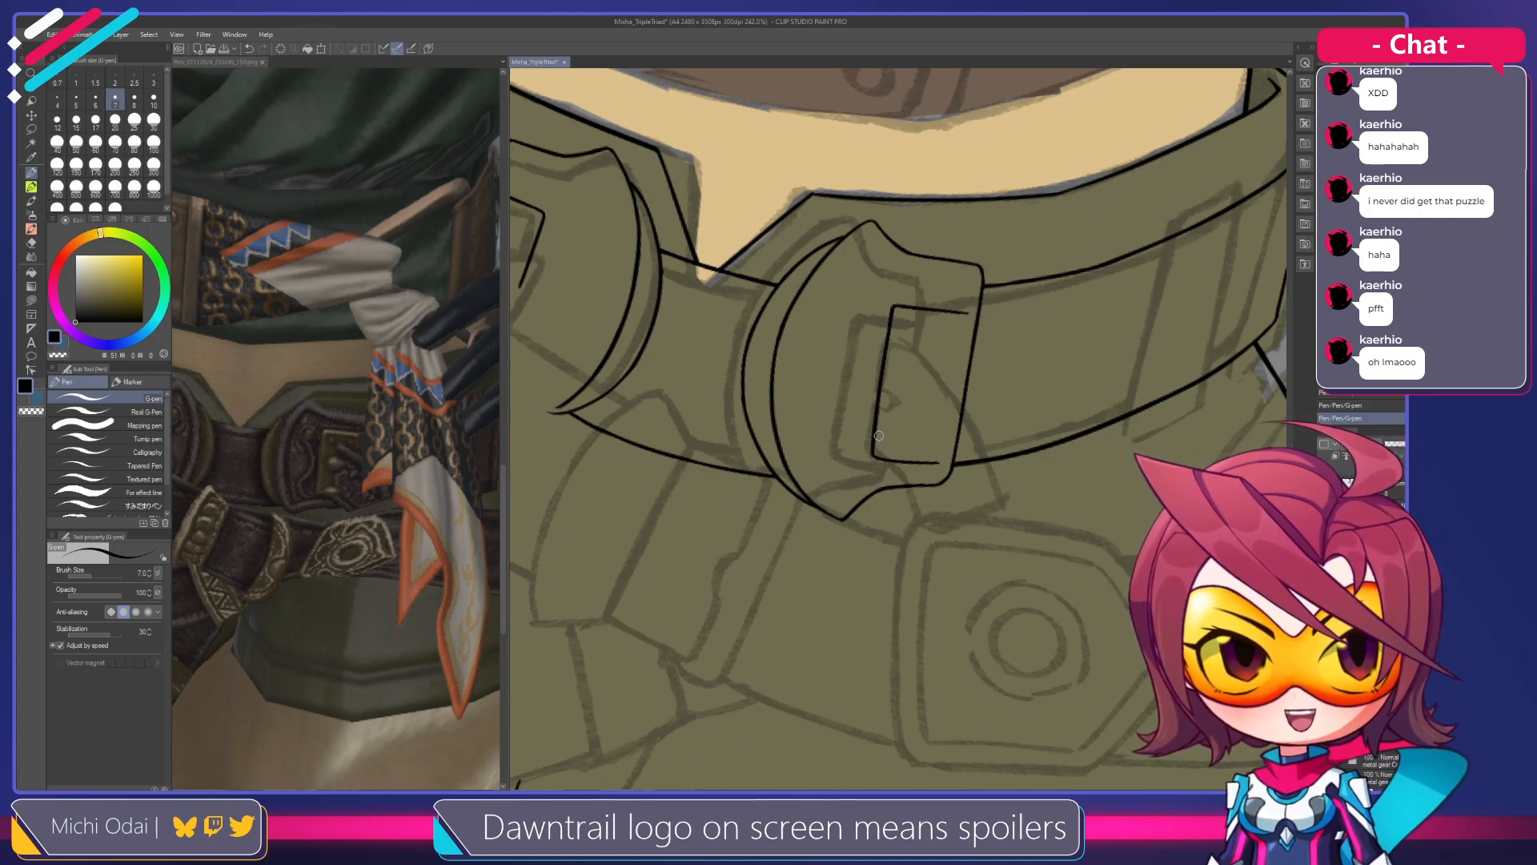
drag(951, 377, 942, 408)
key(shift+space)
mouse_move(1008, 344)
mouse_down()
mouse_move(1009, 321)
mouse_move(988, 361)
mouse_up()
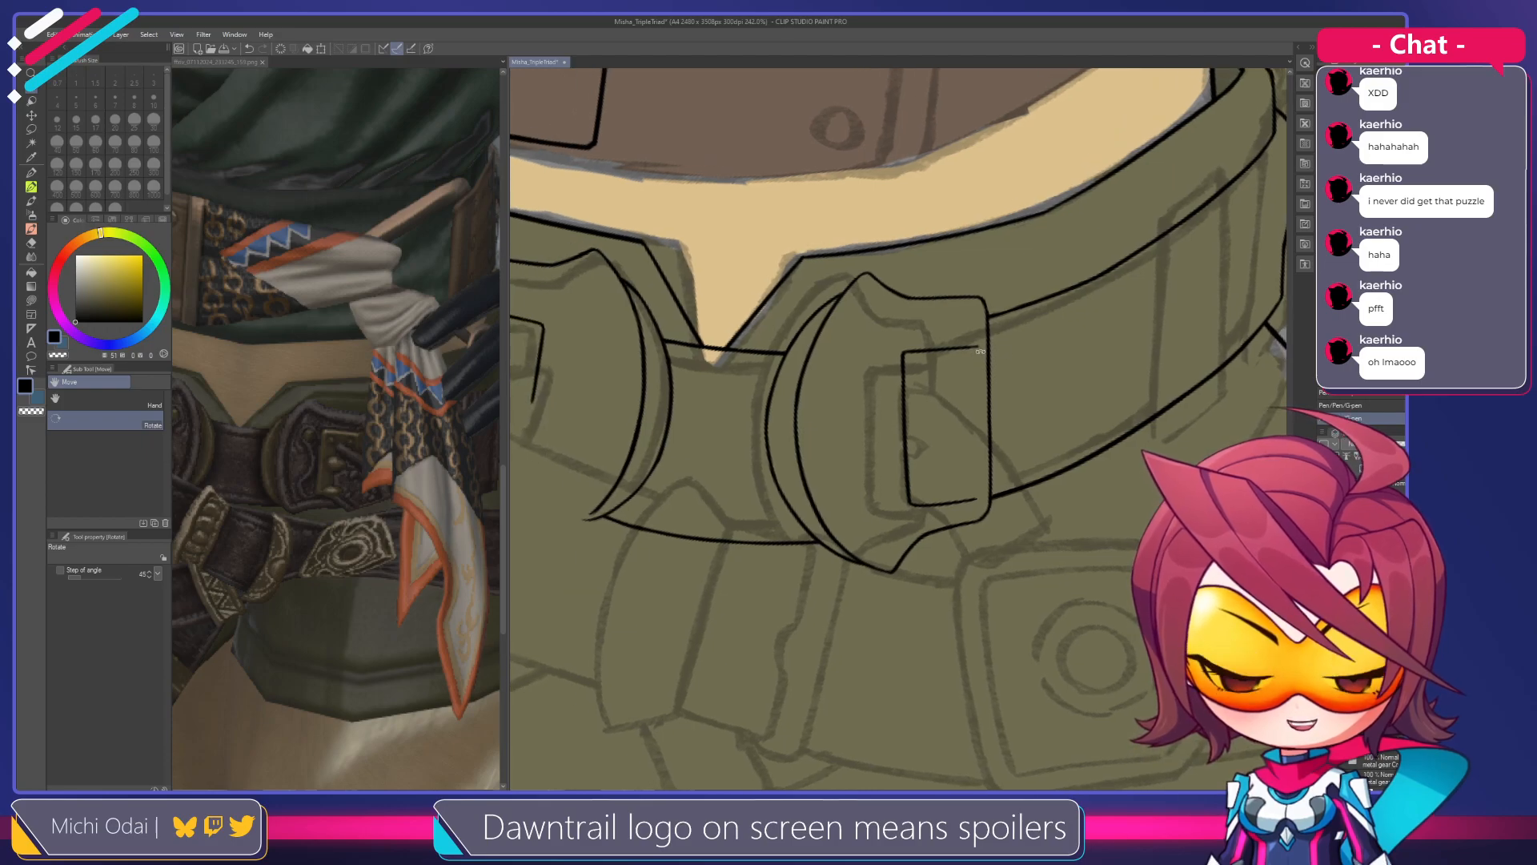
drag(988, 361, 1016, 304)
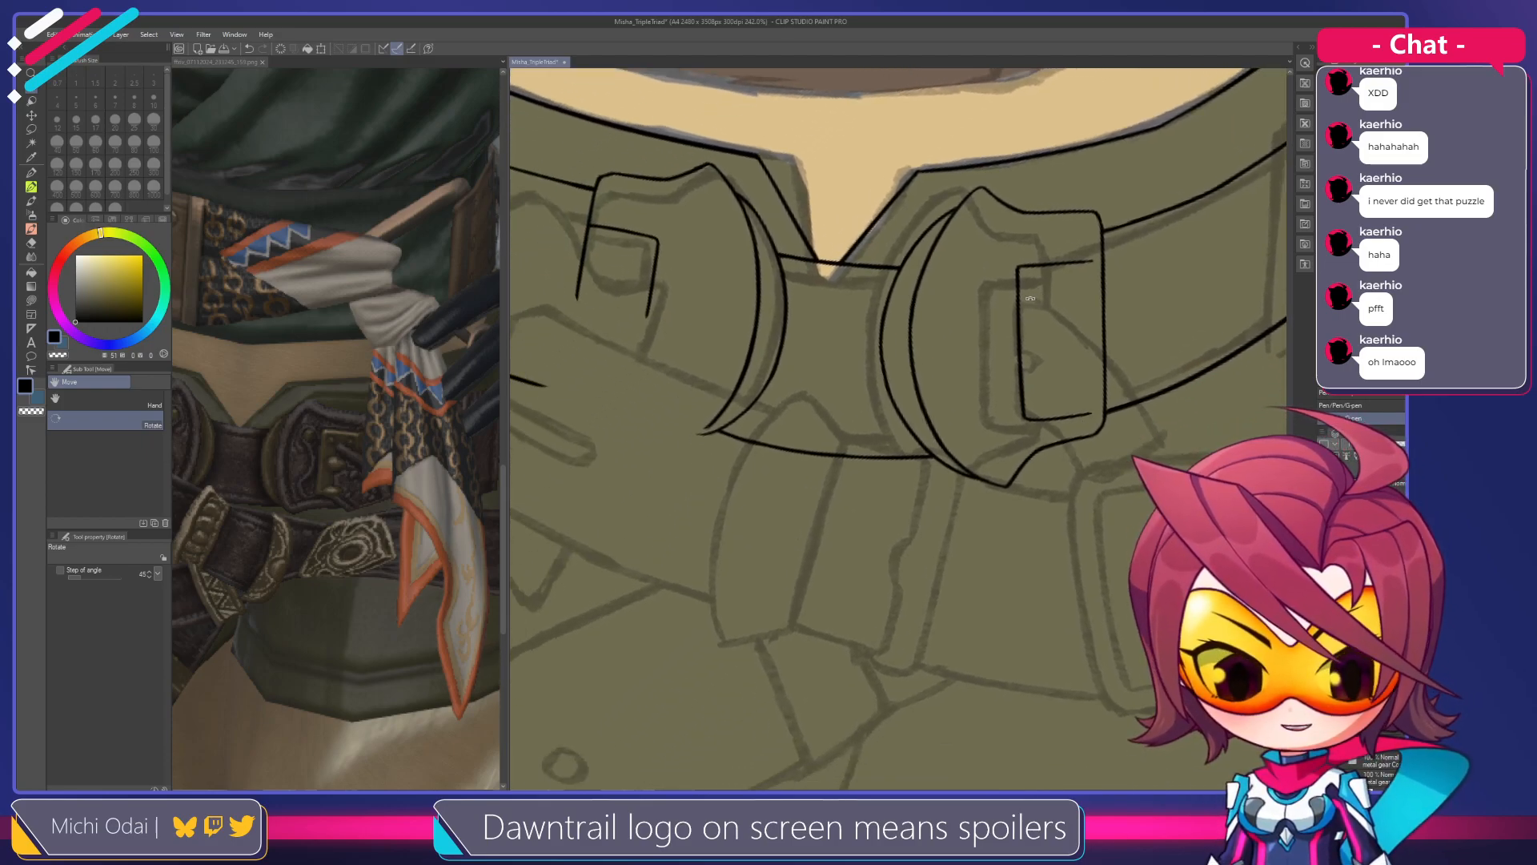
Check the belt on the reference photo and ink the front edge of the belt loop beside the front buckle
click(384, 489)
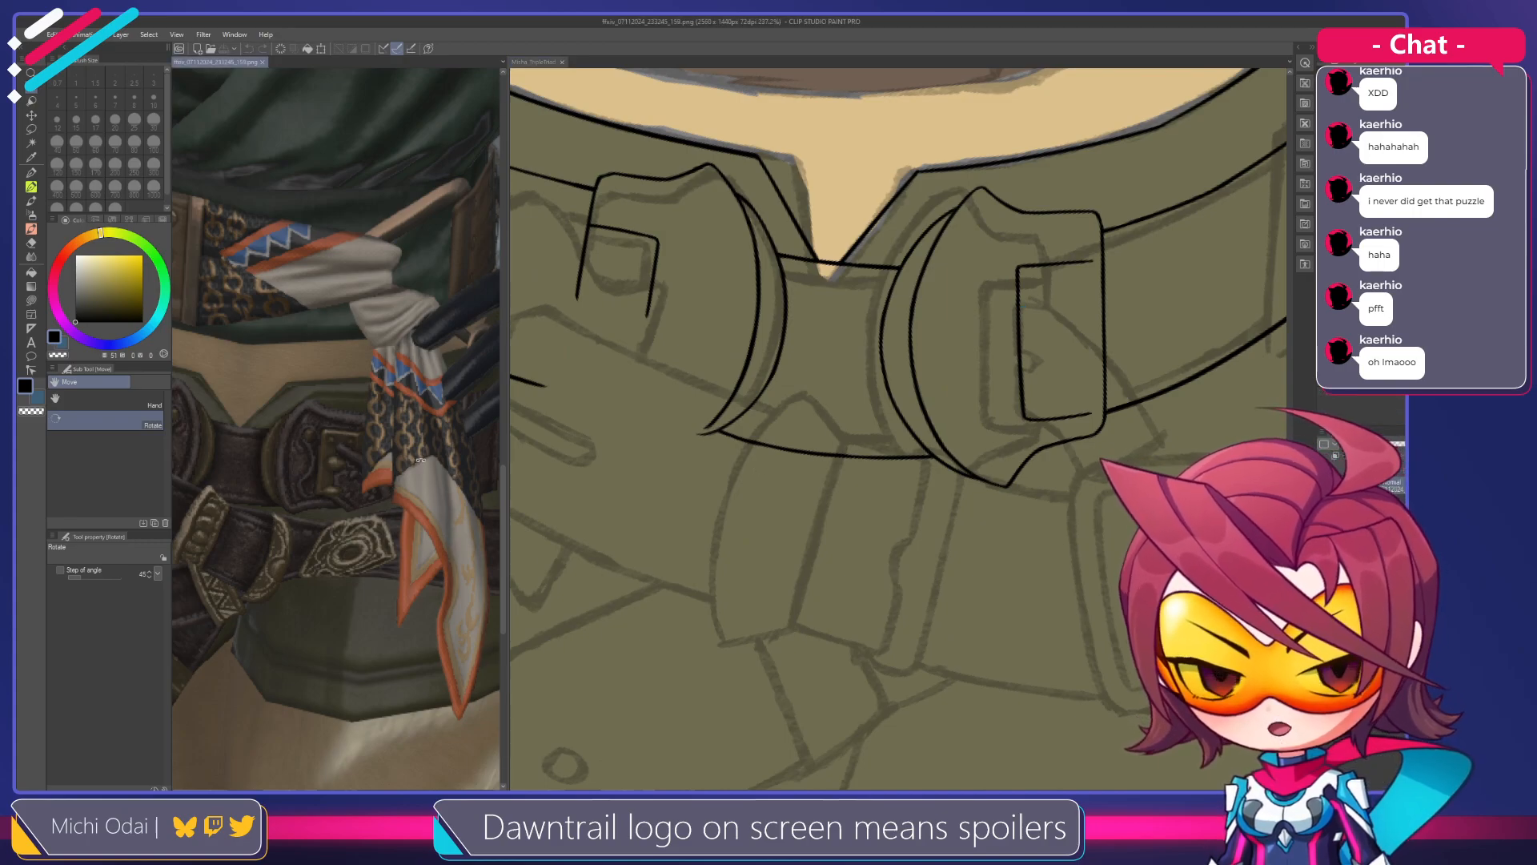
scroll(384, 489, down, 2)
mouse_move(463, 474)
mouse_down()
mouse_move(338, 525)
mouse_move(428, 538)
mouse_move(389, 517)
mouse_move(313, 532)
mouse_move(413, 522)
mouse_up()
scroll(413, 519, up, 2)
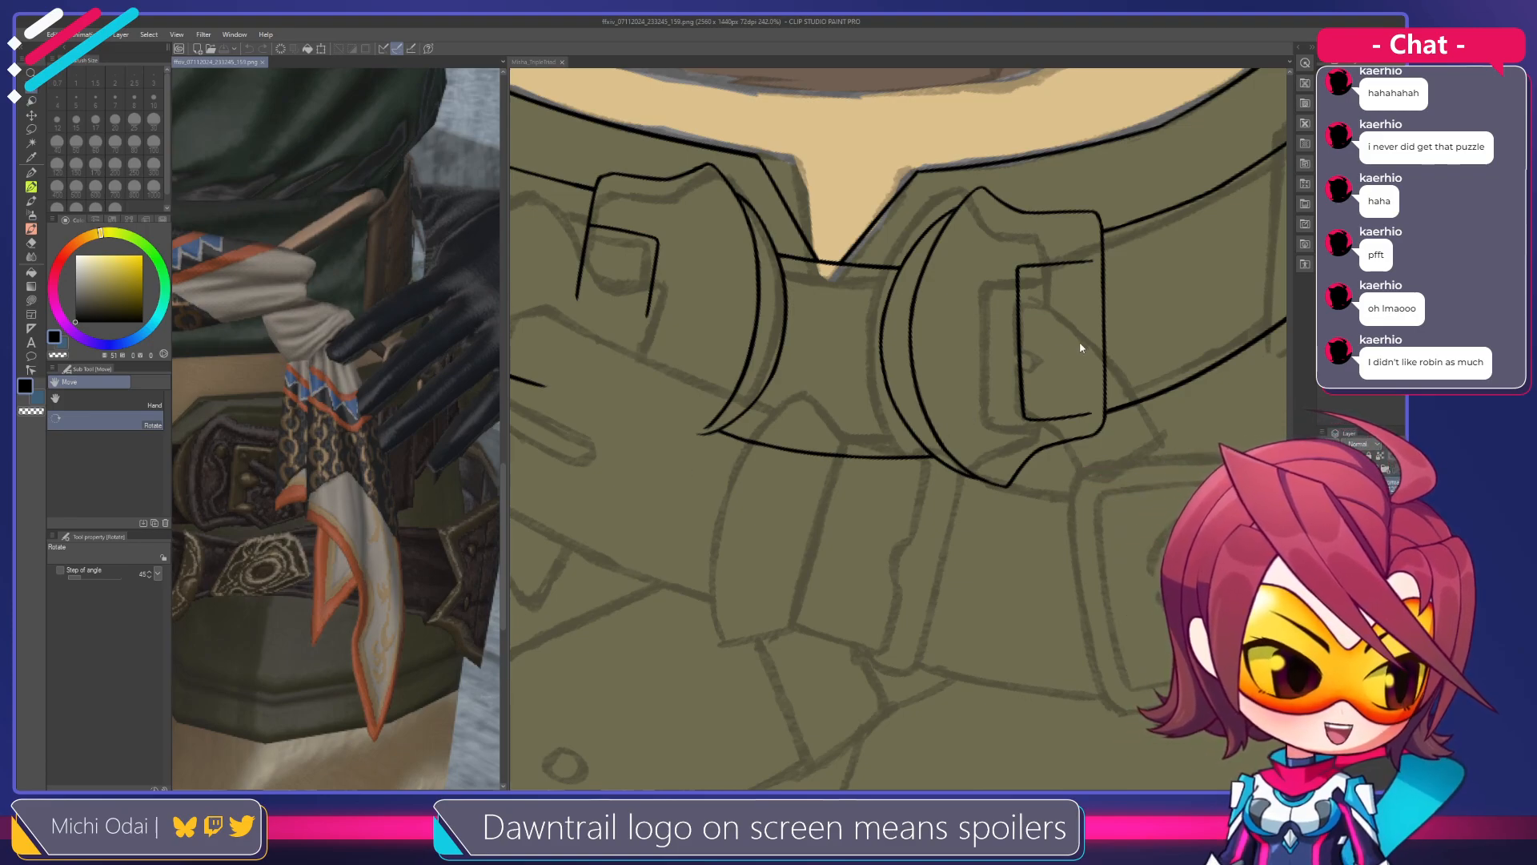
mouse_move(1145, 318)
mouse_down()
mouse_move(1016, 350)
mouse_move(982, 346)
mouse_move(988, 329)
mouse_move(960, 348)
mouse_move(974, 319)
mouse_move(917, 505)
mouse_up()
key(p)
key(ctrl+z)
mouse_move(927, 313)
mouse_down()
mouse_move(919, 549)
mouse_move(935, 349)
mouse_move(926, 524)
mouse_up()
key(ctrl+z)
key(ctrl+z)
drag(938, 312, 925, 508)
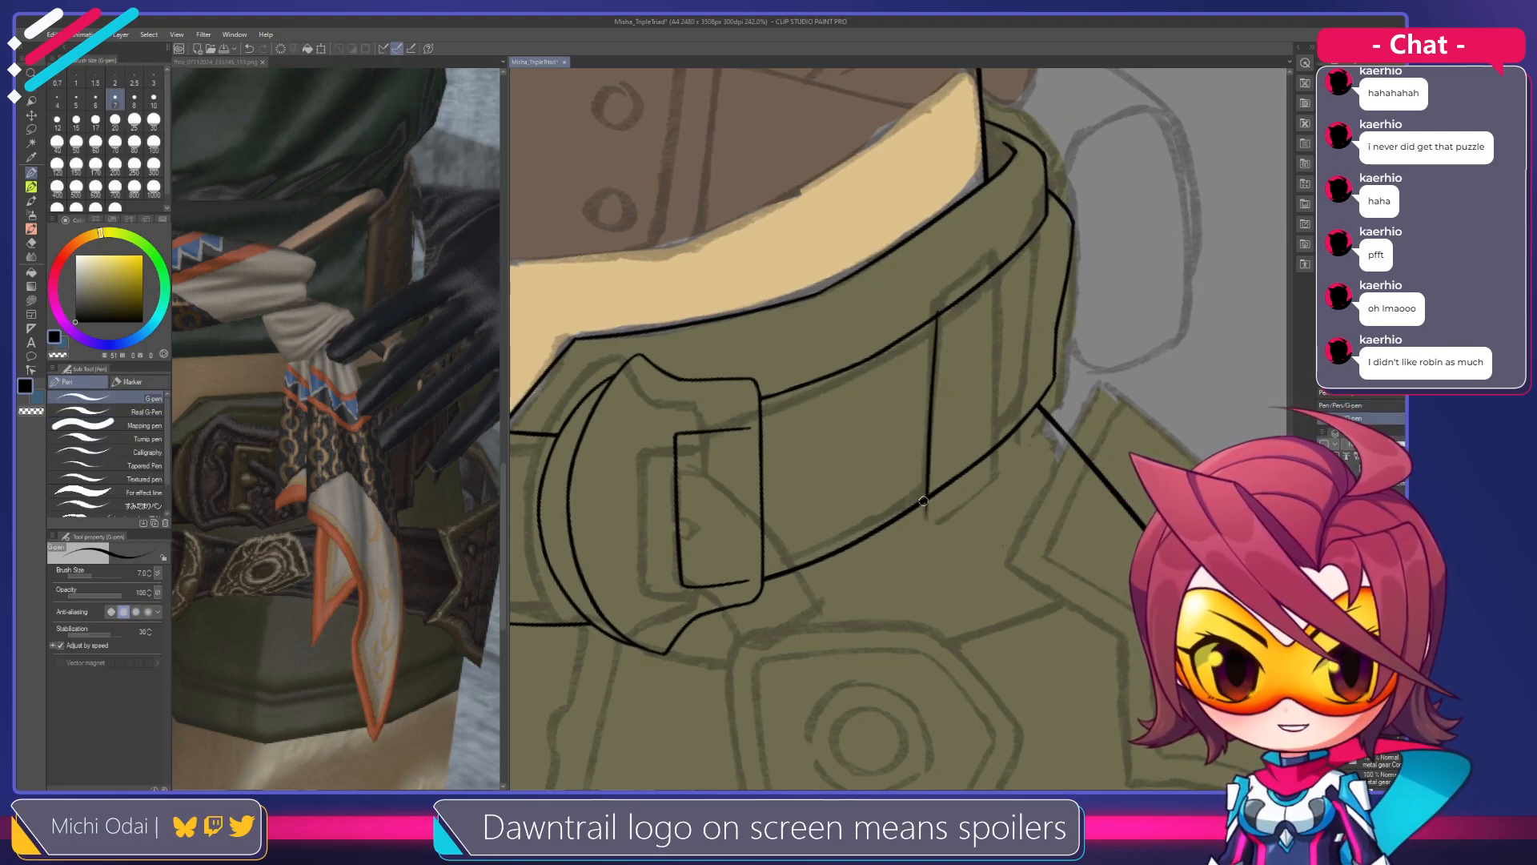
Ink the rear edge of the belt loop parallel to the front edge, and save the drawing
key(r)
drag(1013, 332, 881, 356)
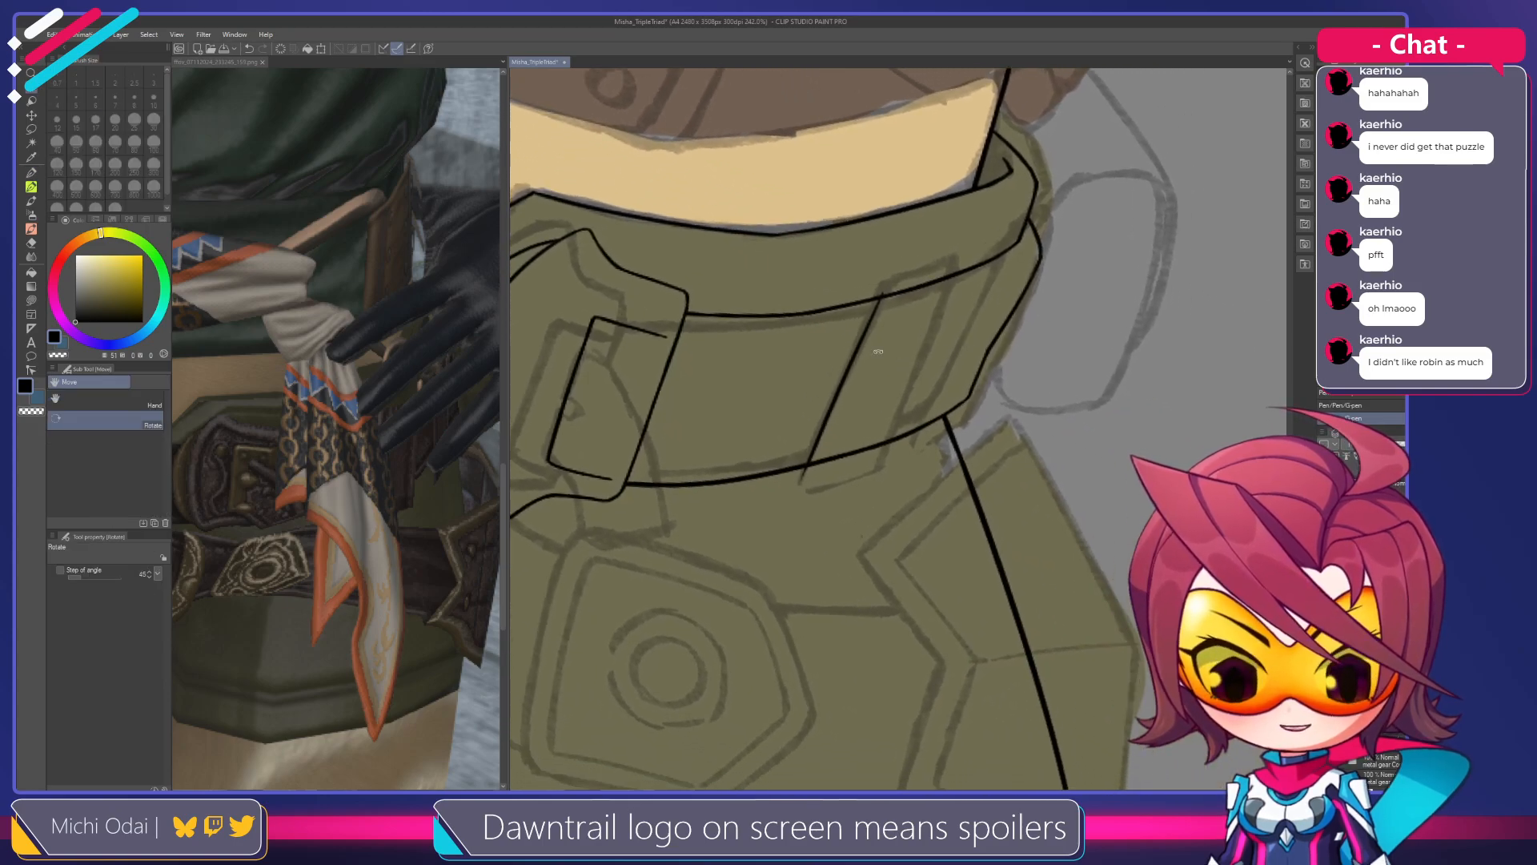
key(p)
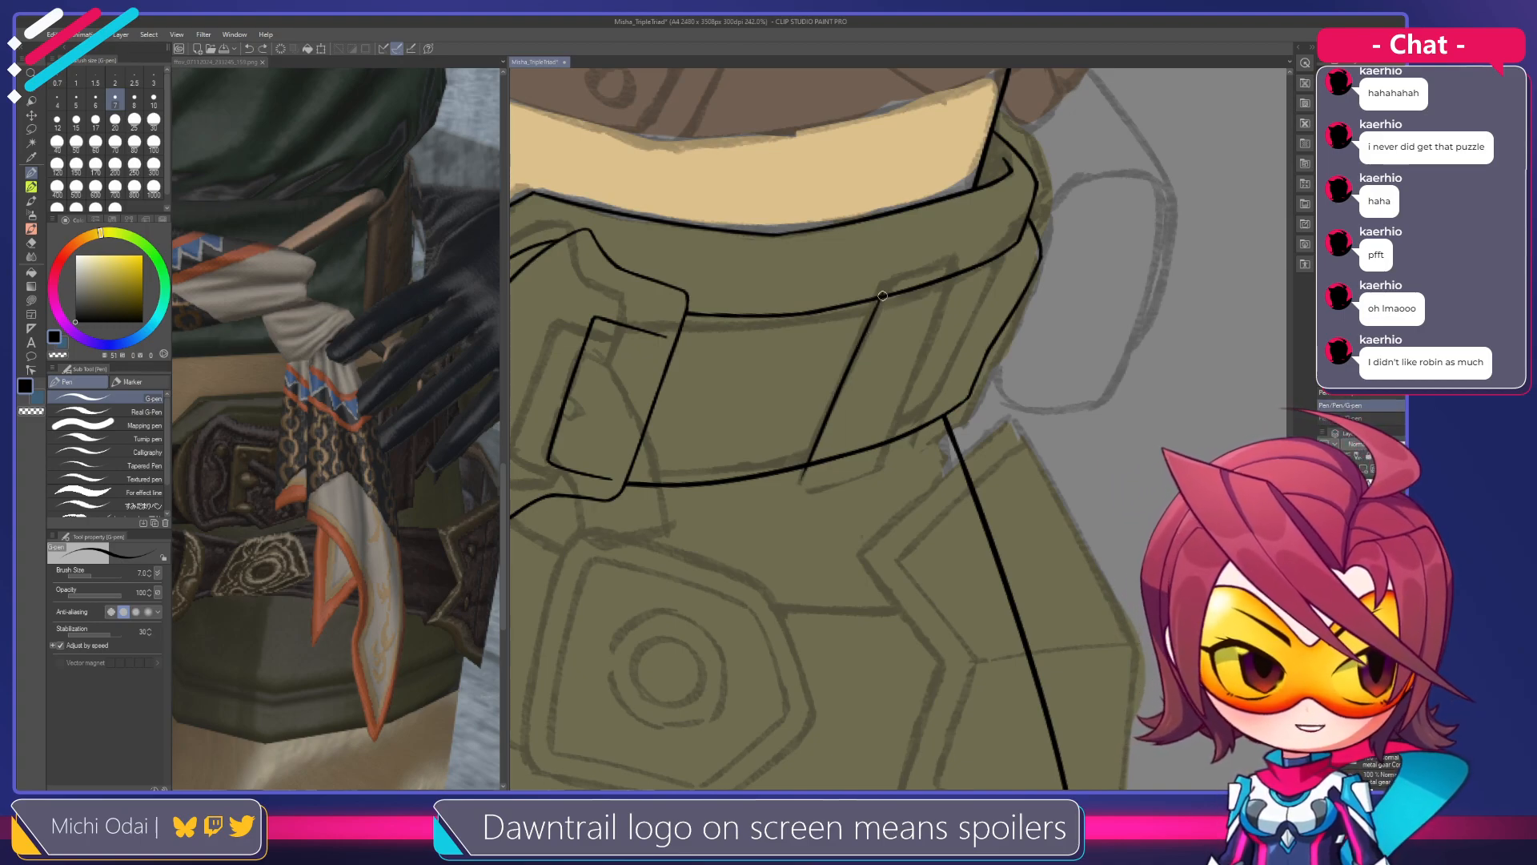
key(ctrl+s)
drag(883, 292, 873, 306)
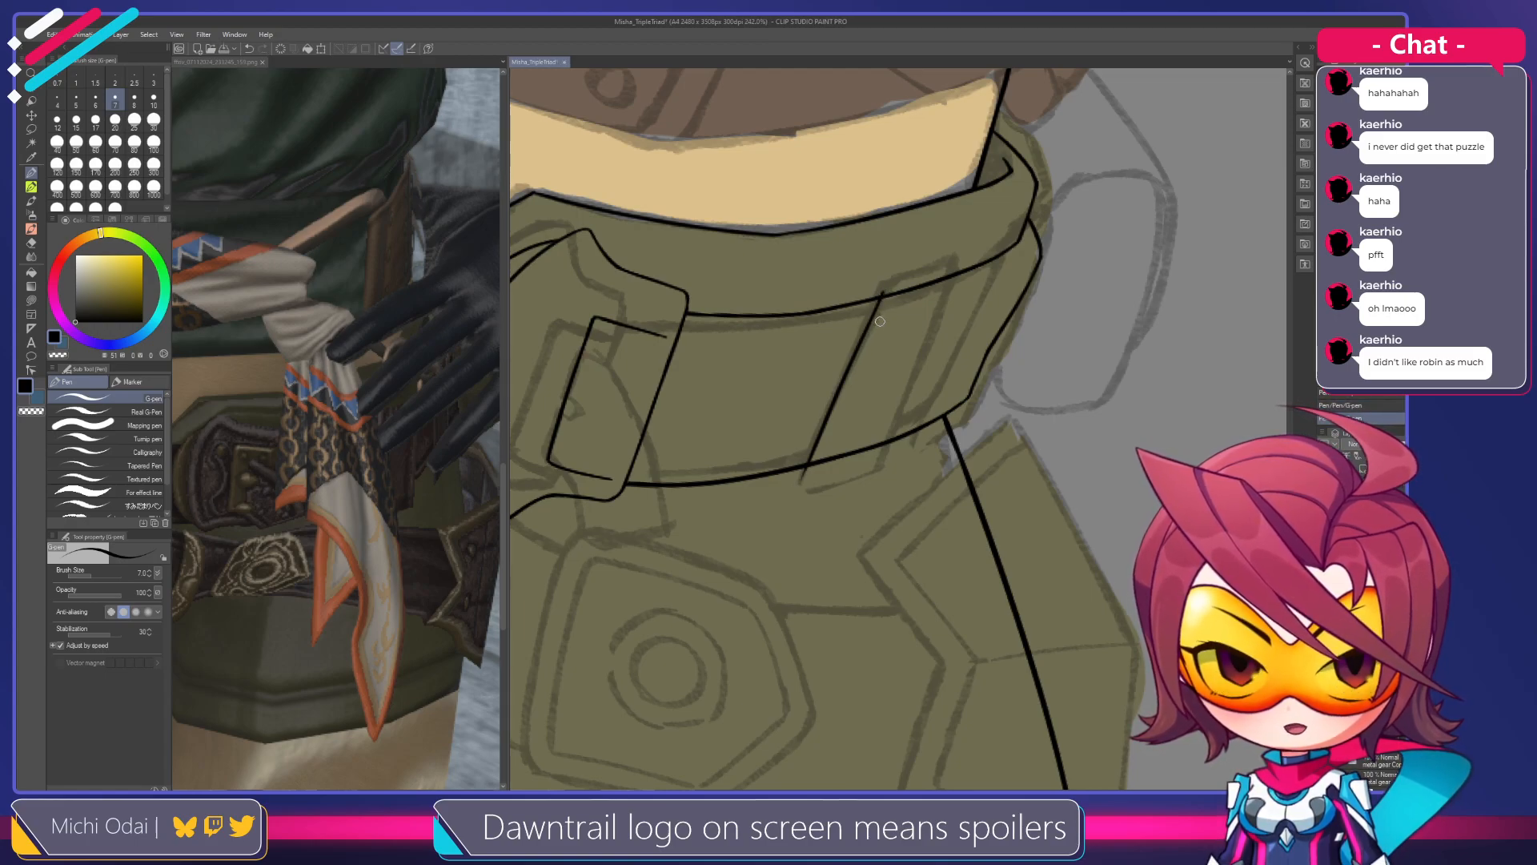
mouse_move(977, 303)
mouse_down()
mouse_move(954, 291)
mouse_move(849, 455)
mouse_up()
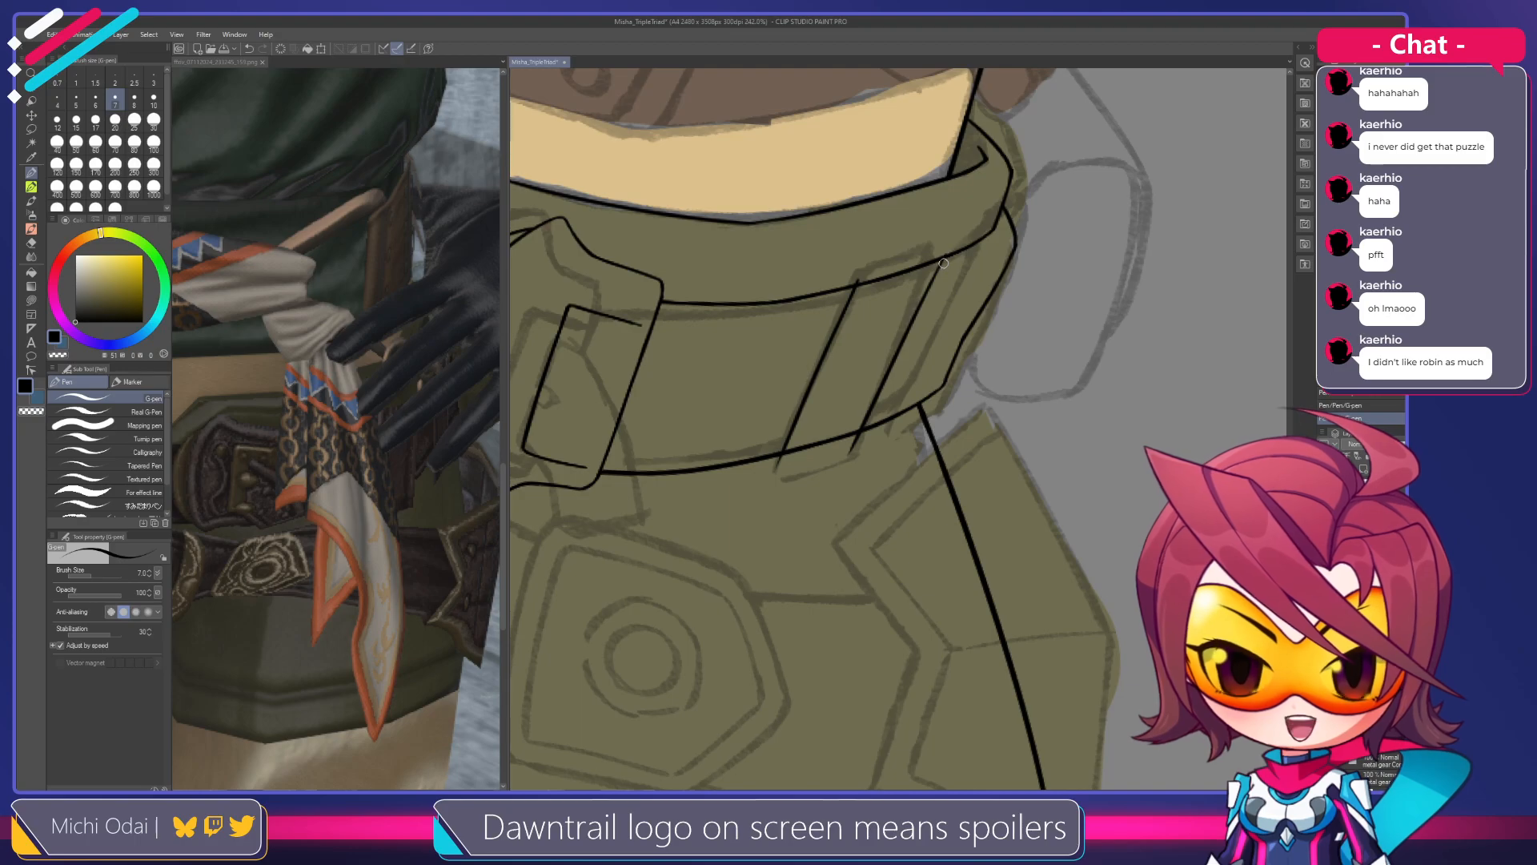
drag(944, 256, 881, 373)
key(ctrl+z)
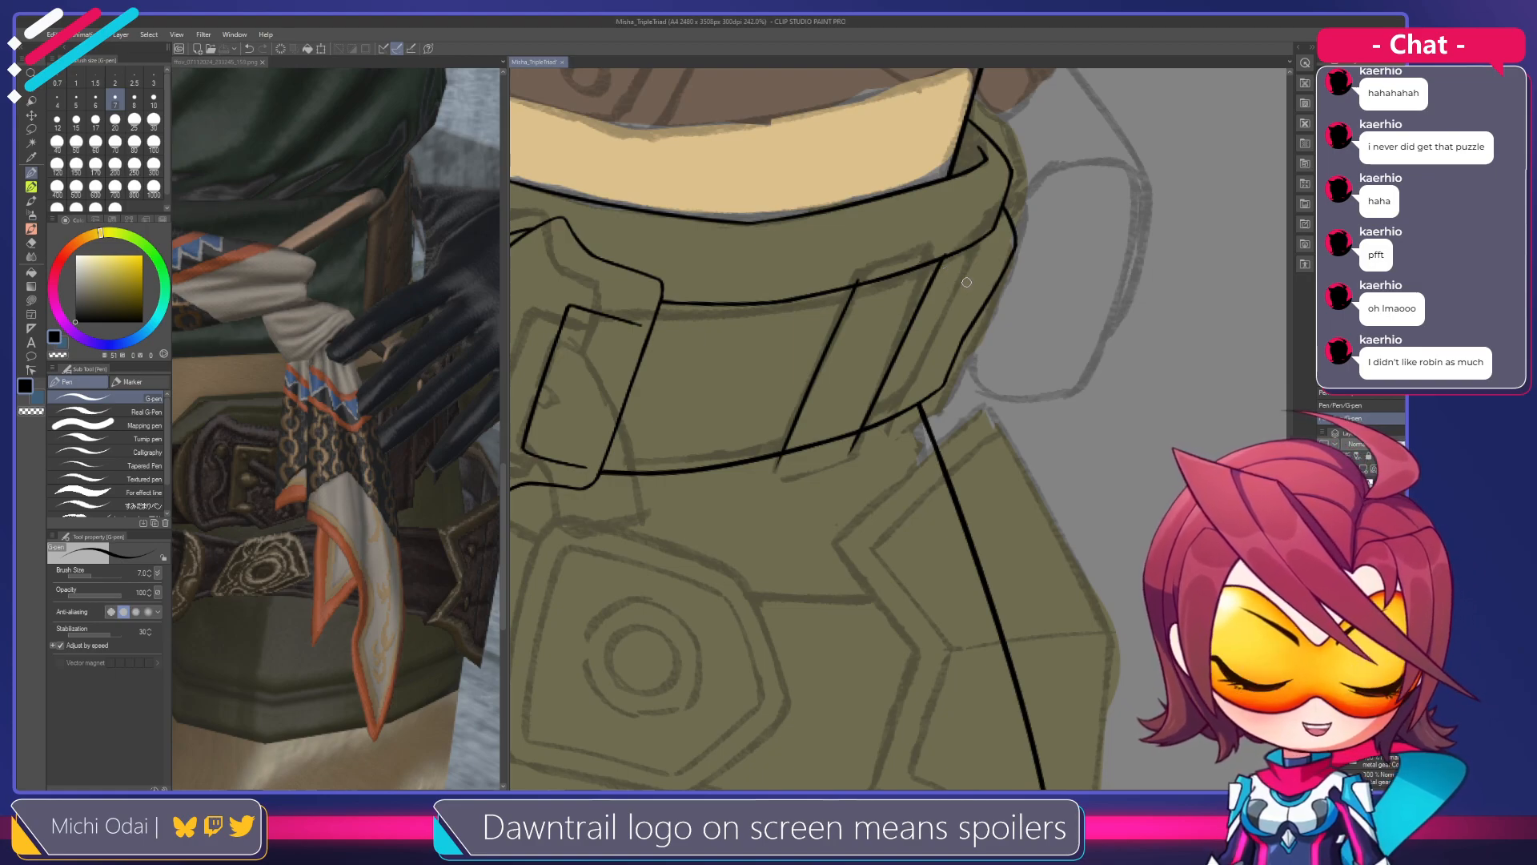
Erase the belt's upper outline between the two loop edges and extend the rear edge slightly at its upper end
key(shift+space)
mouse_move(965, 285)
mouse_down()
mouse_move(971, 315)
mouse_move(1005, 304)
mouse_up()
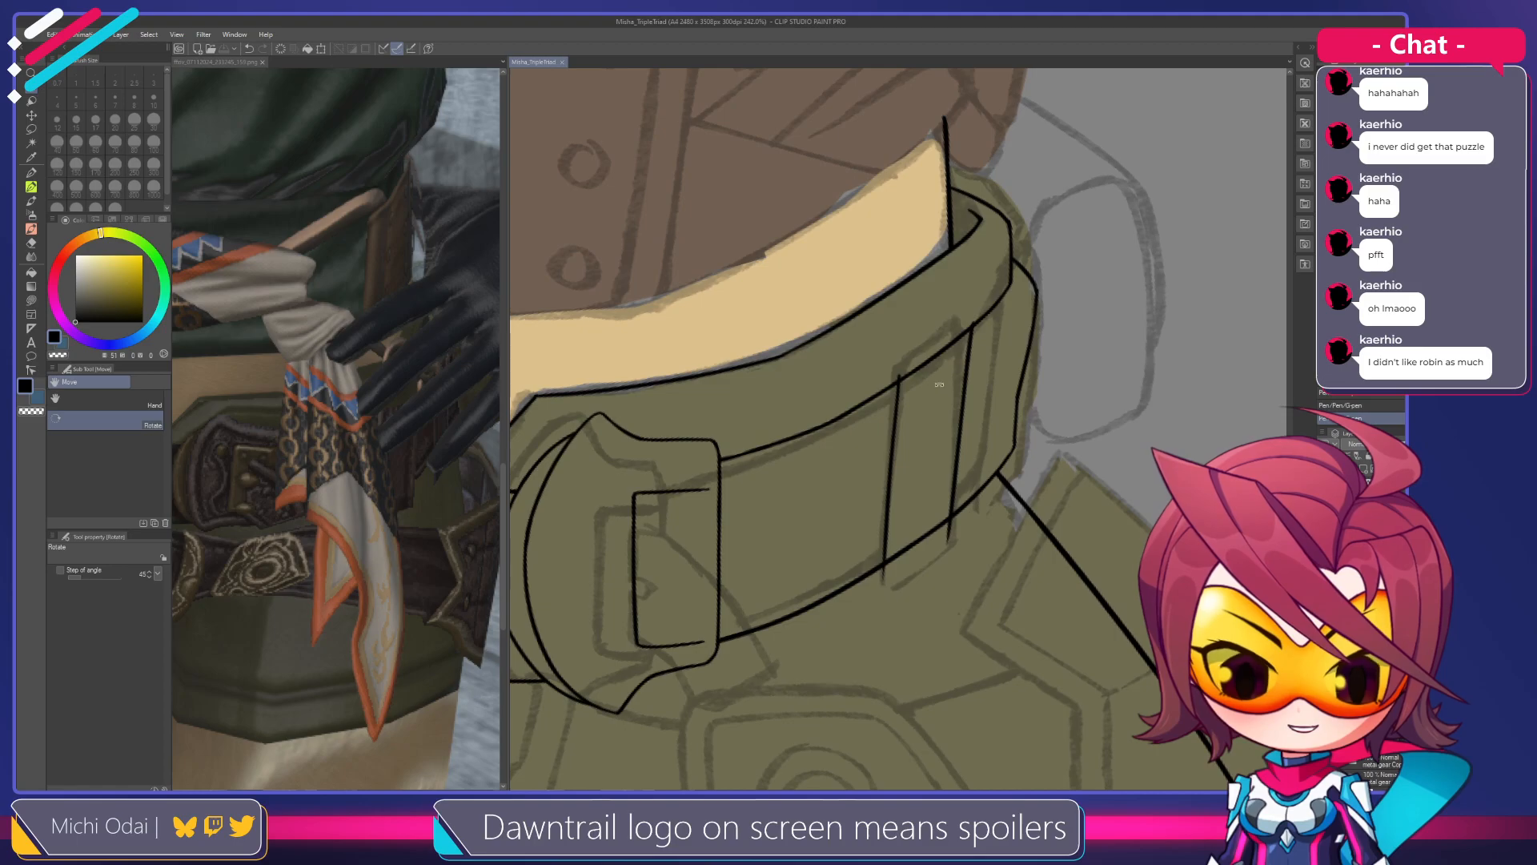
key(e)
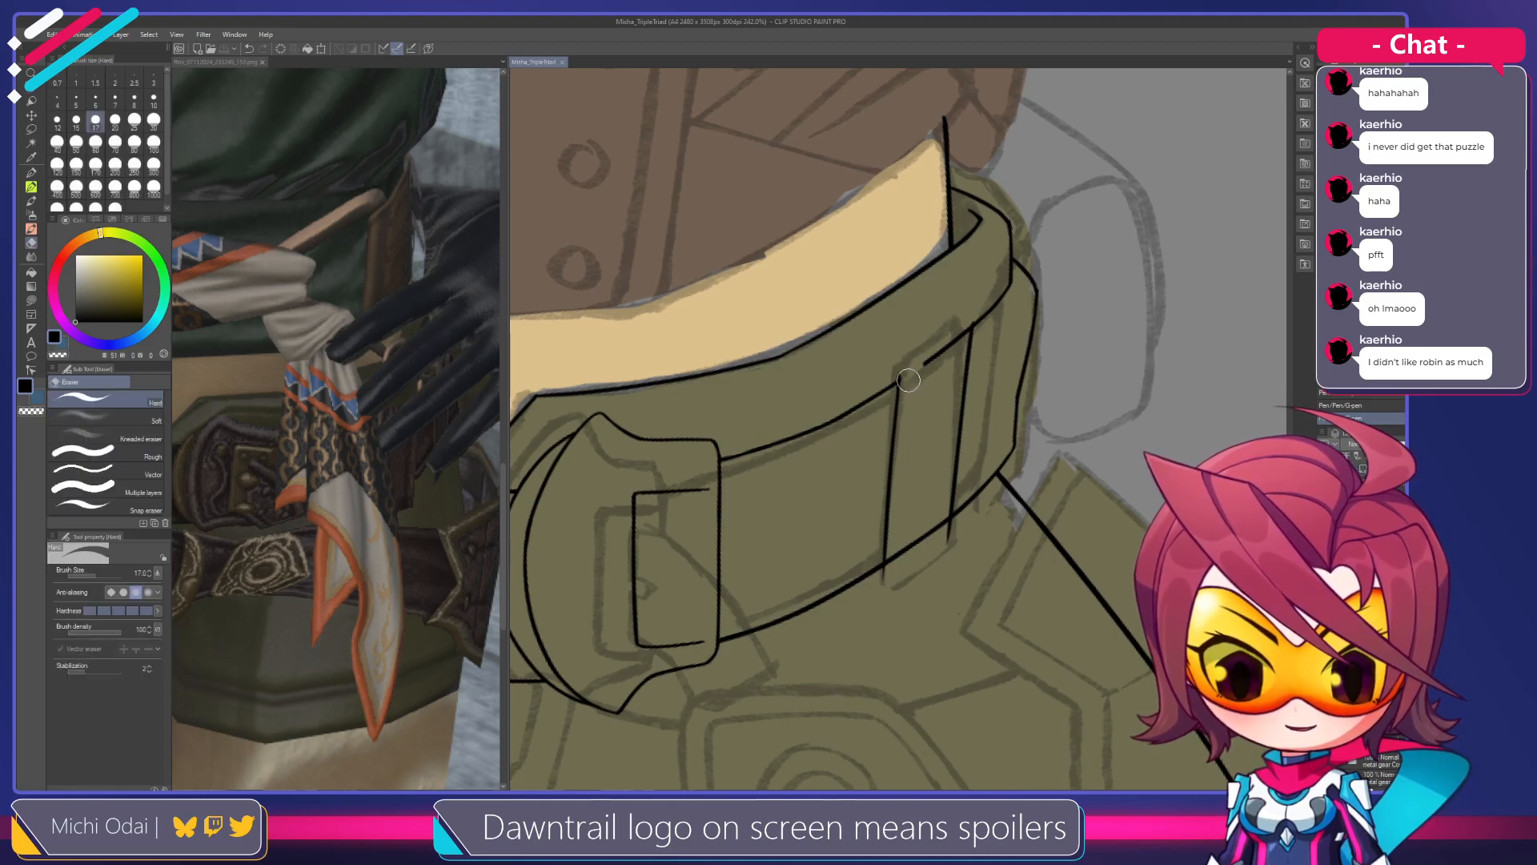
mouse_move(909, 374)
mouse_down()
mouse_move(939, 361)
mouse_move(955, 319)
mouse_up()
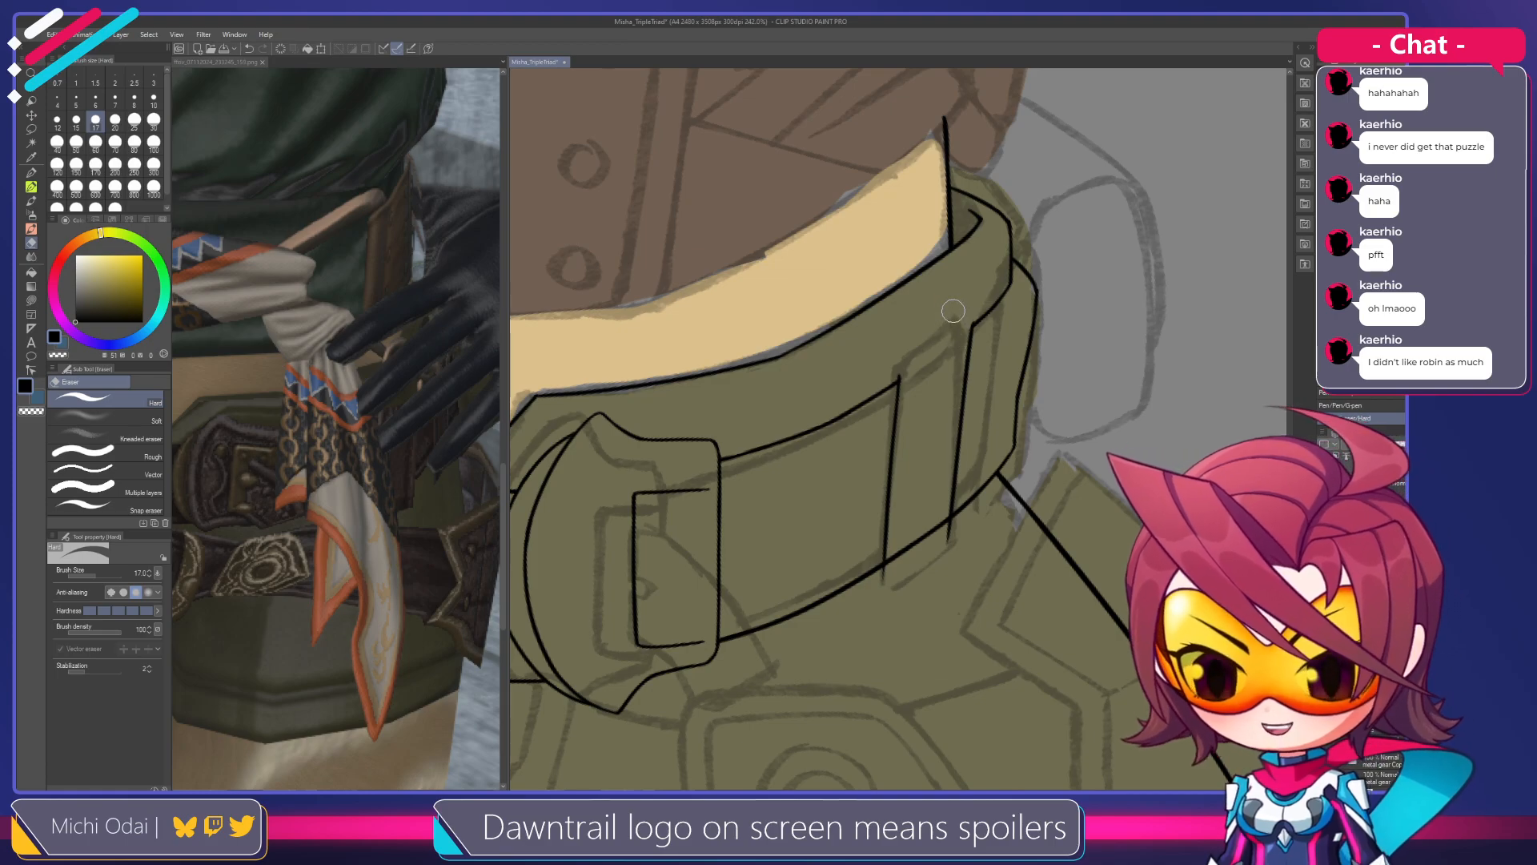
key(p)
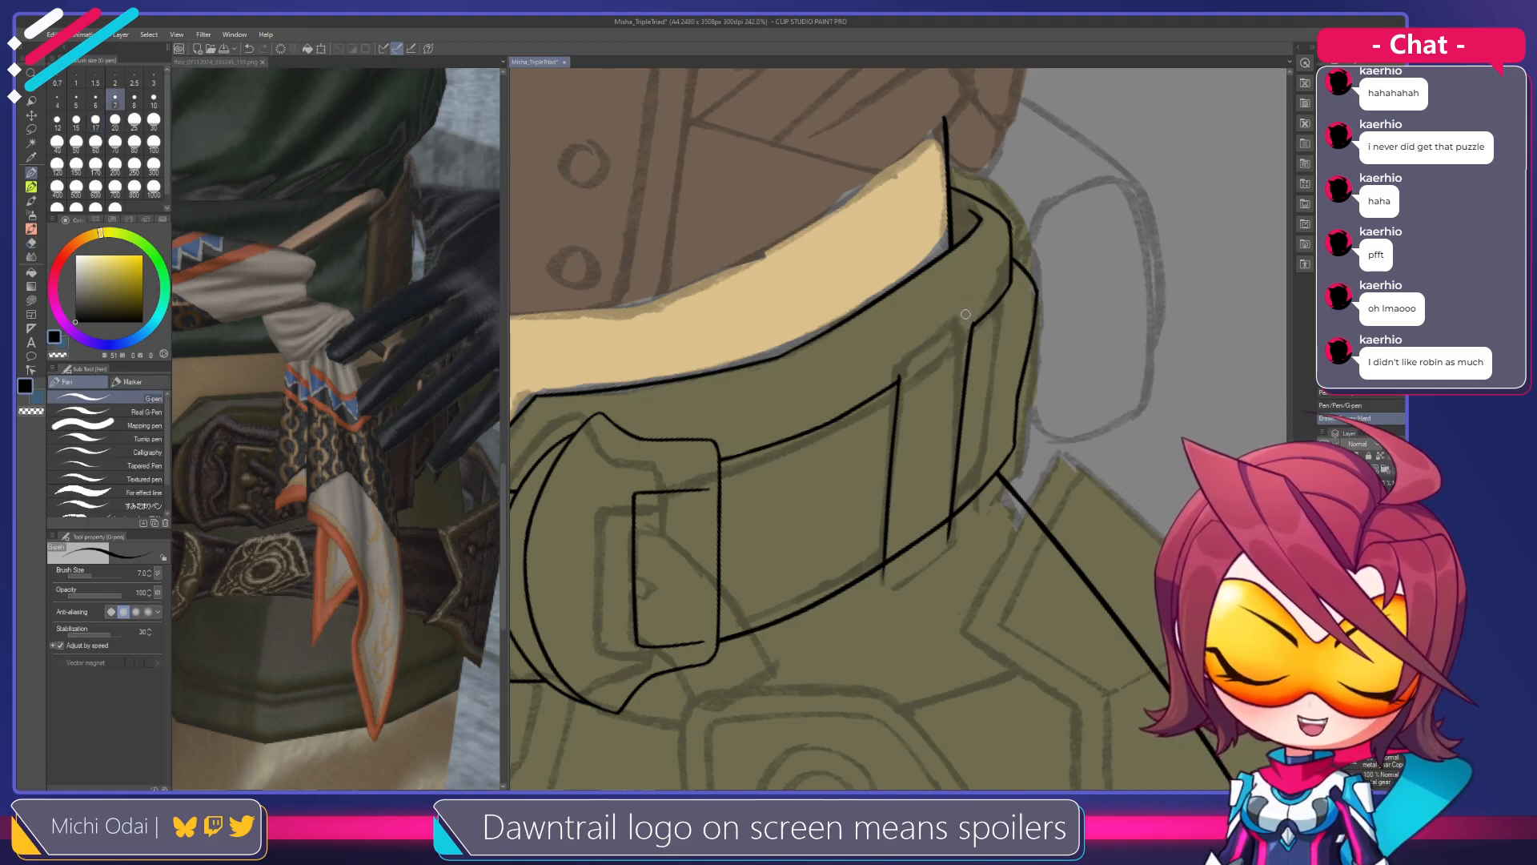
drag(964, 311, 972, 327)
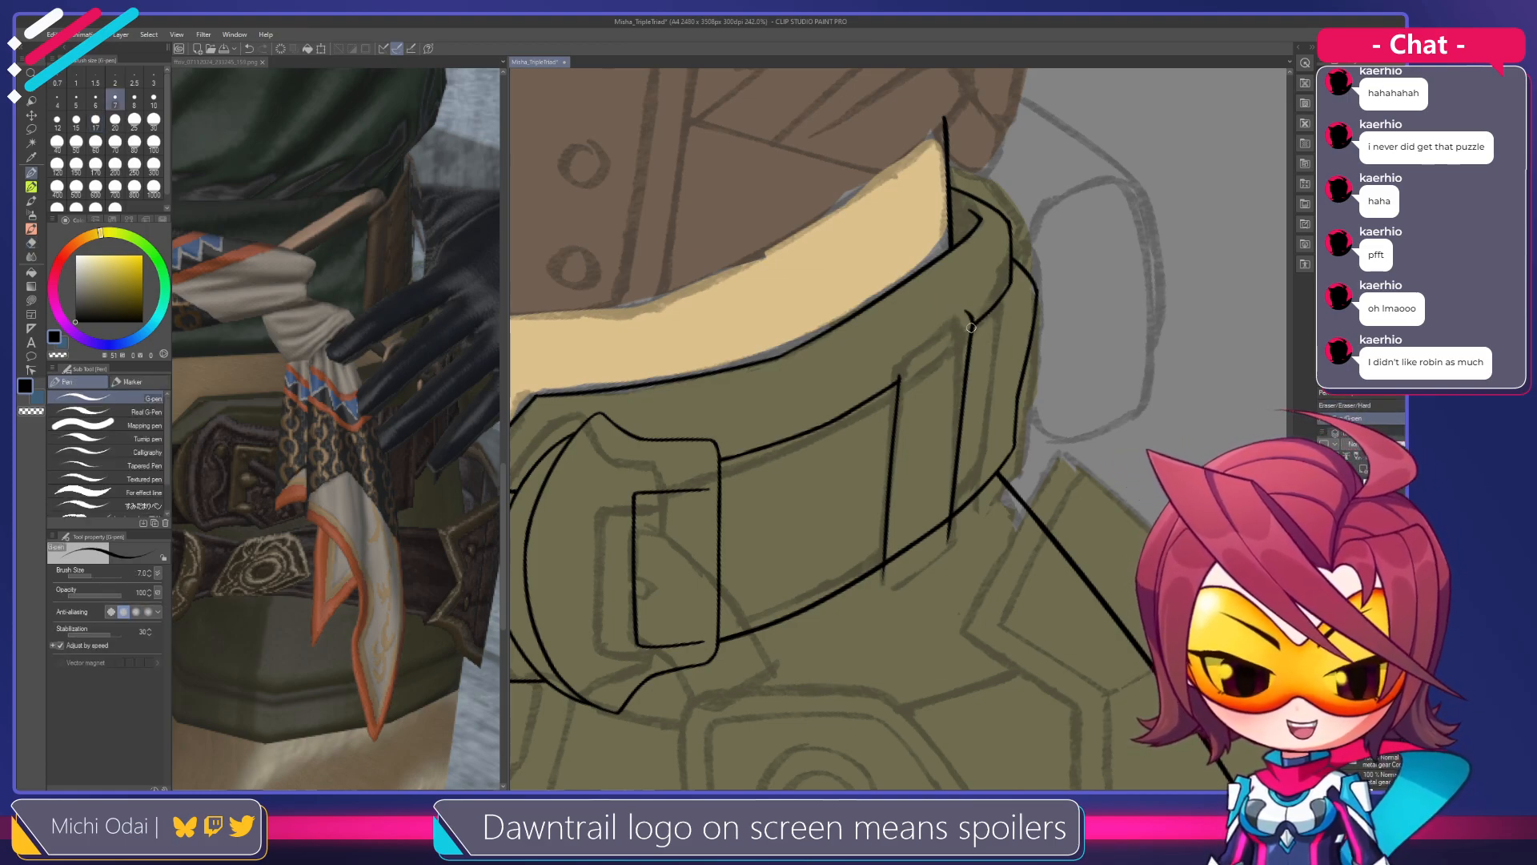
Erase the belt's lower outline between the two loop edges and retouch the front edge's lower end
scroll(953, 428, down, 3)
key(e)
mouse_move(917, 432)
mouse_down()
mouse_move(900, 442)
mouse_move(939, 377)
mouse_move(939, 426)
mouse_move(944, 372)
mouse_move(943, 438)
mouse_move(949, 340)
mouse_move(944, 462)
mouse_move(908, 458)
mouse_up()
drag(920, 405, 914, 433)
key(p)
mouse_move(919, 348)
mouse_down()
mouse_move(911, 413)
mouse_move(959, 398)
mouse_move(943, 348)
mouse_move(887, 417)
mouse_up()
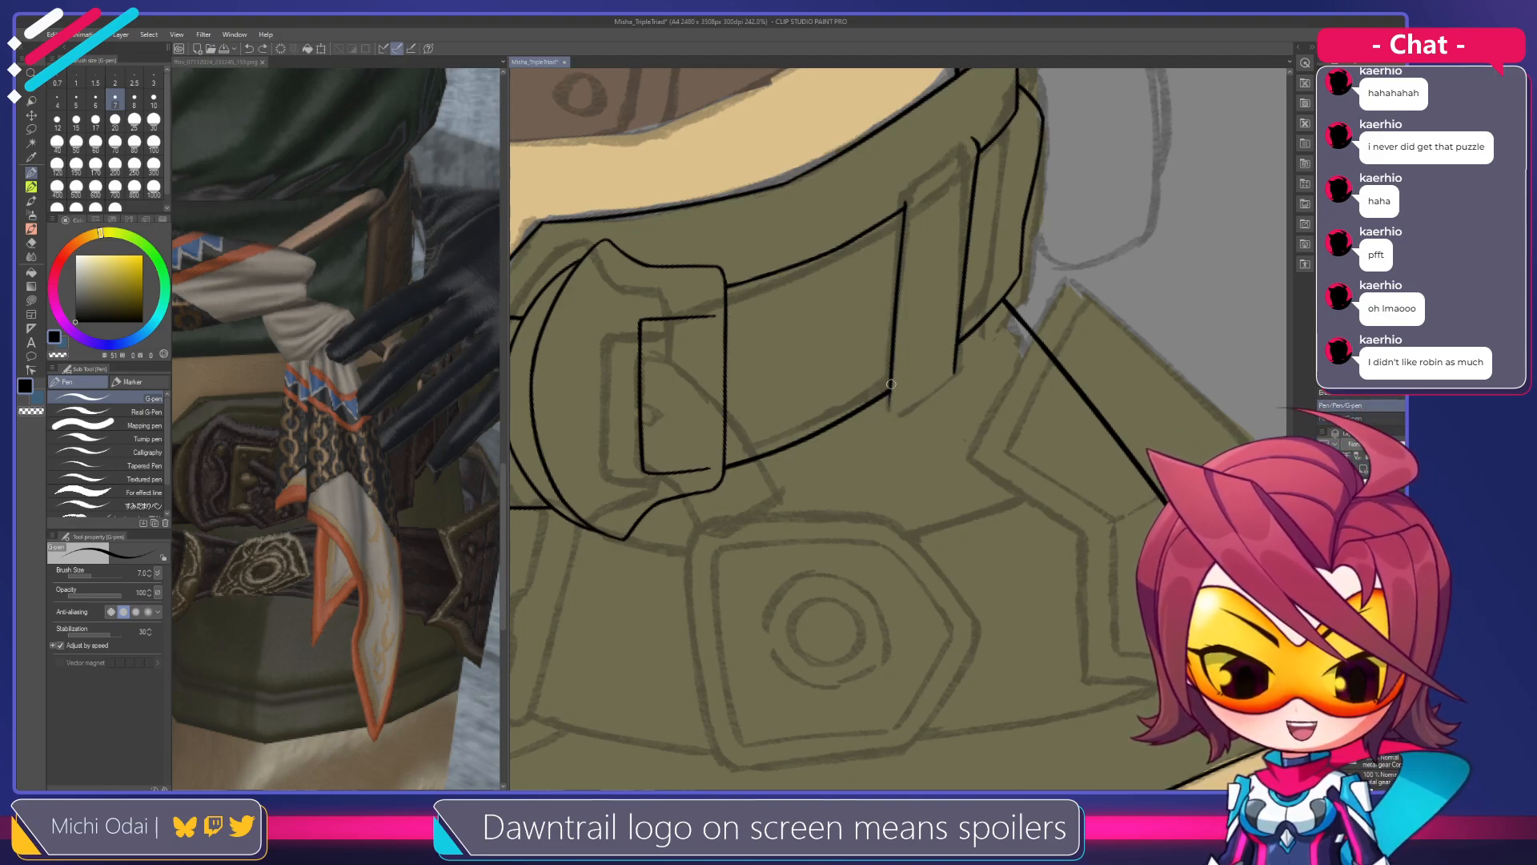
drag(899, 384, 908, 422)
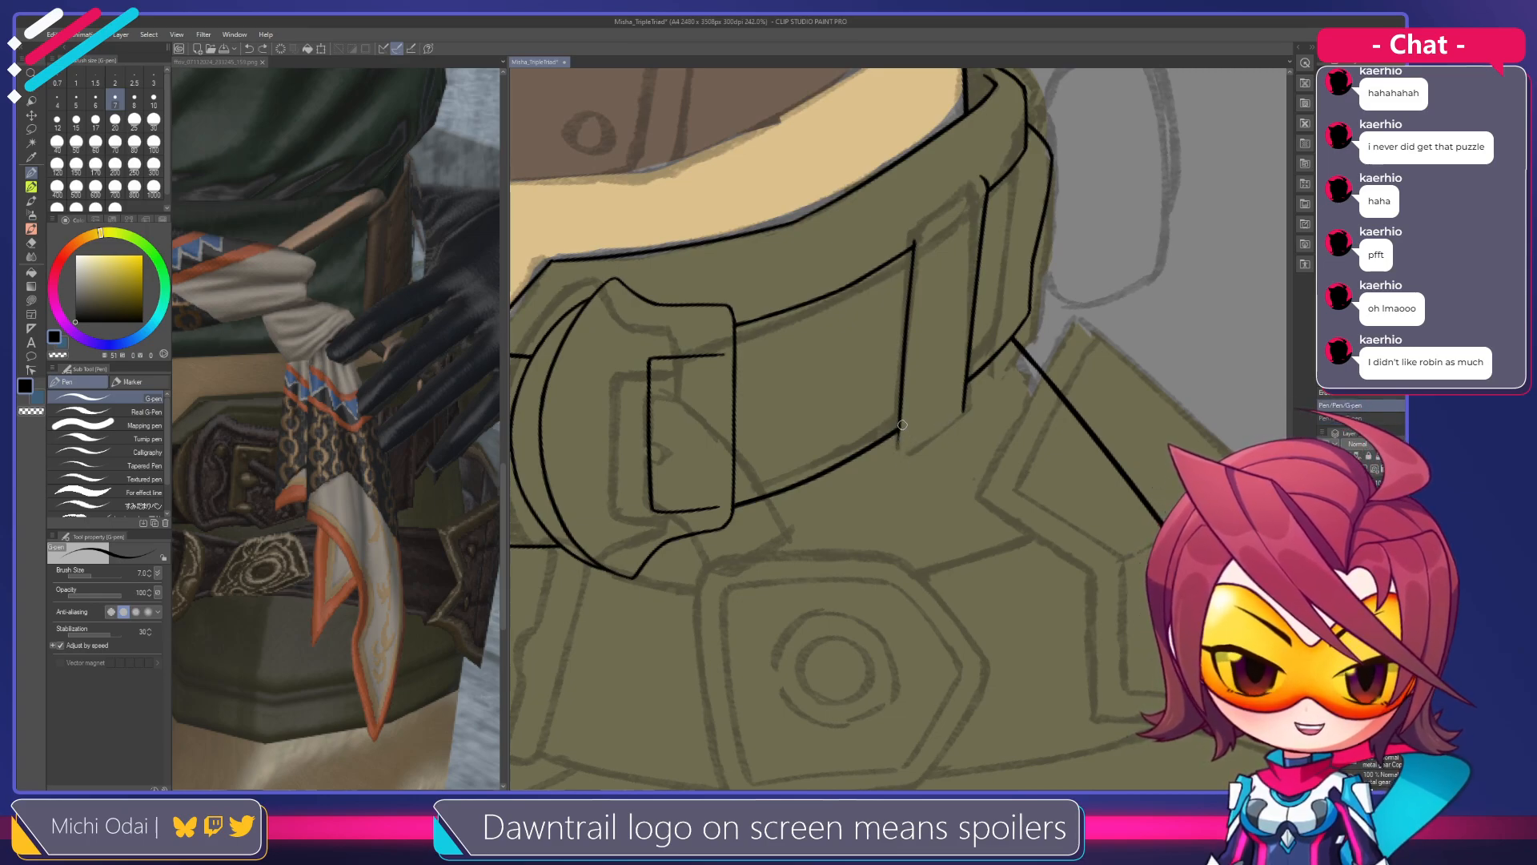
key(e)
key(p)
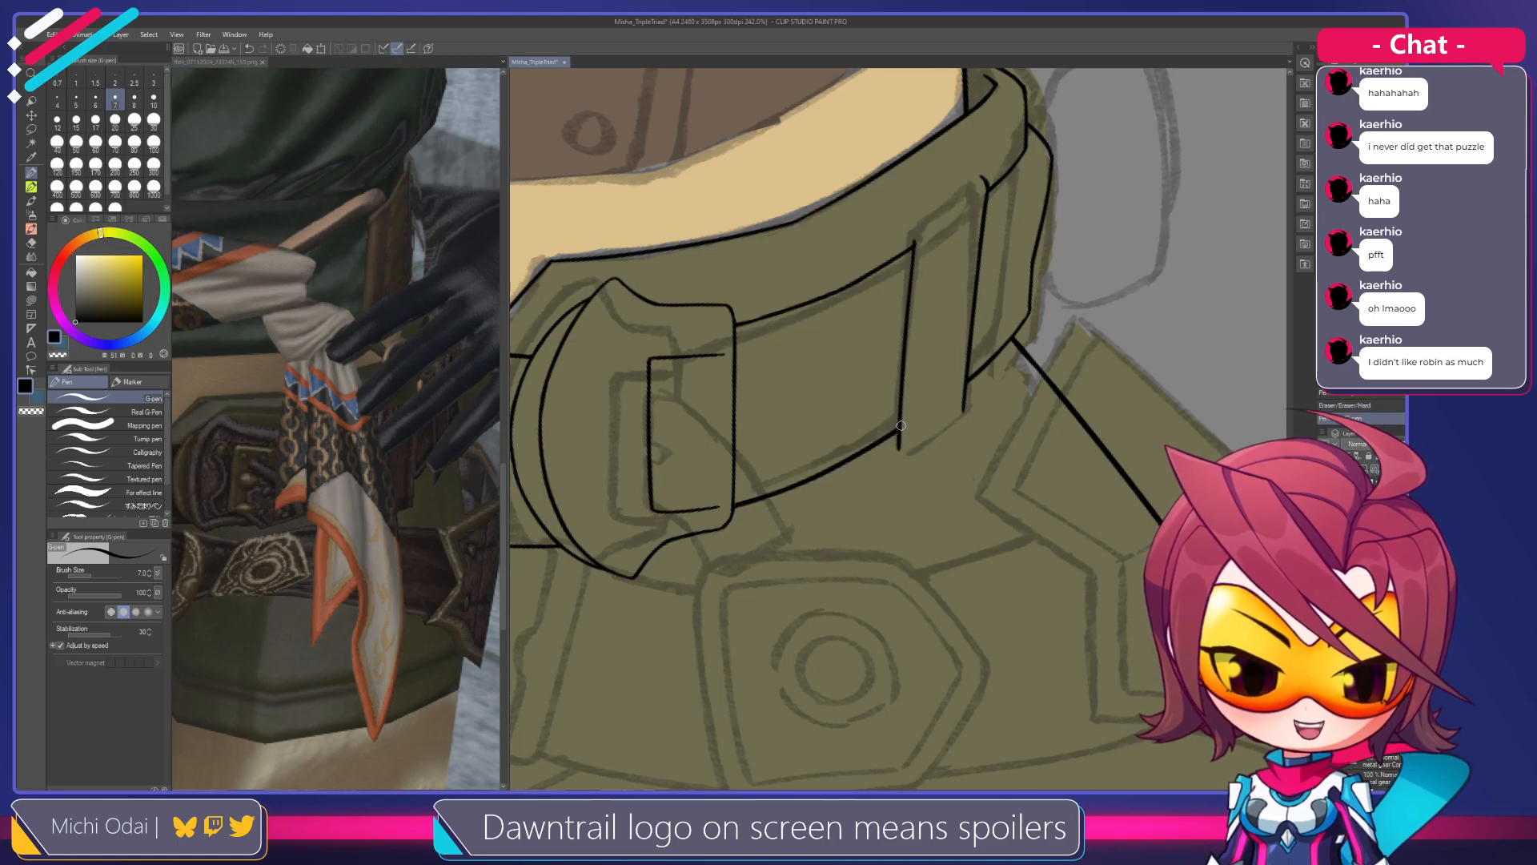
Try to ink the short bottom edge joining the two sides of the belt loop
drag(920, 429, 968, 450)
key(e)
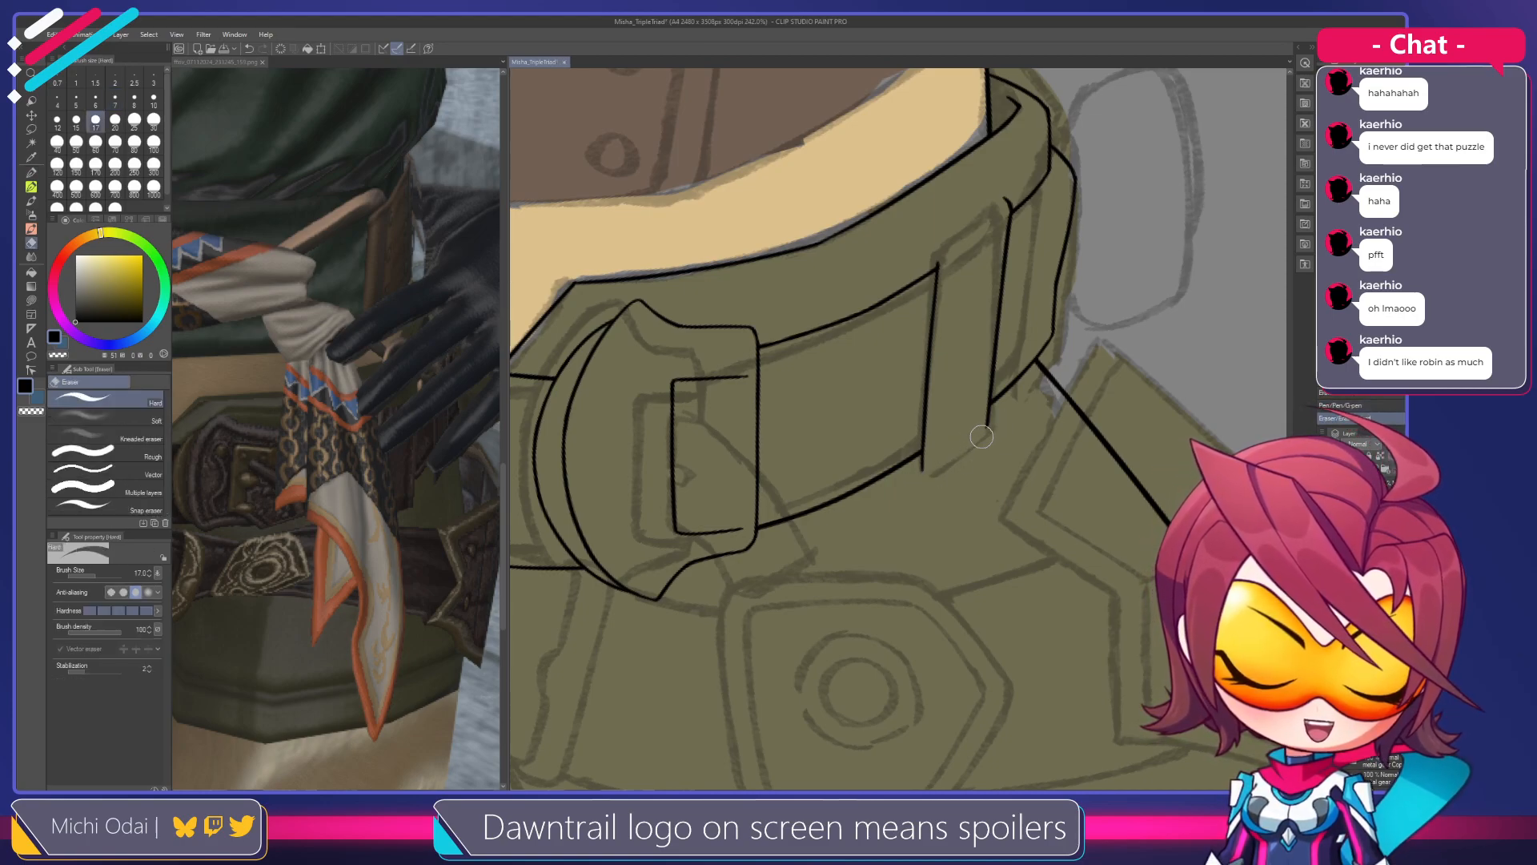
key(p)
key(ctrl+z)
mouse_move(984, 427)
mouse_down()
mouse_move(925, 470)
mouse_move(975, 433)
mouse_up()
key(ctrl+z)
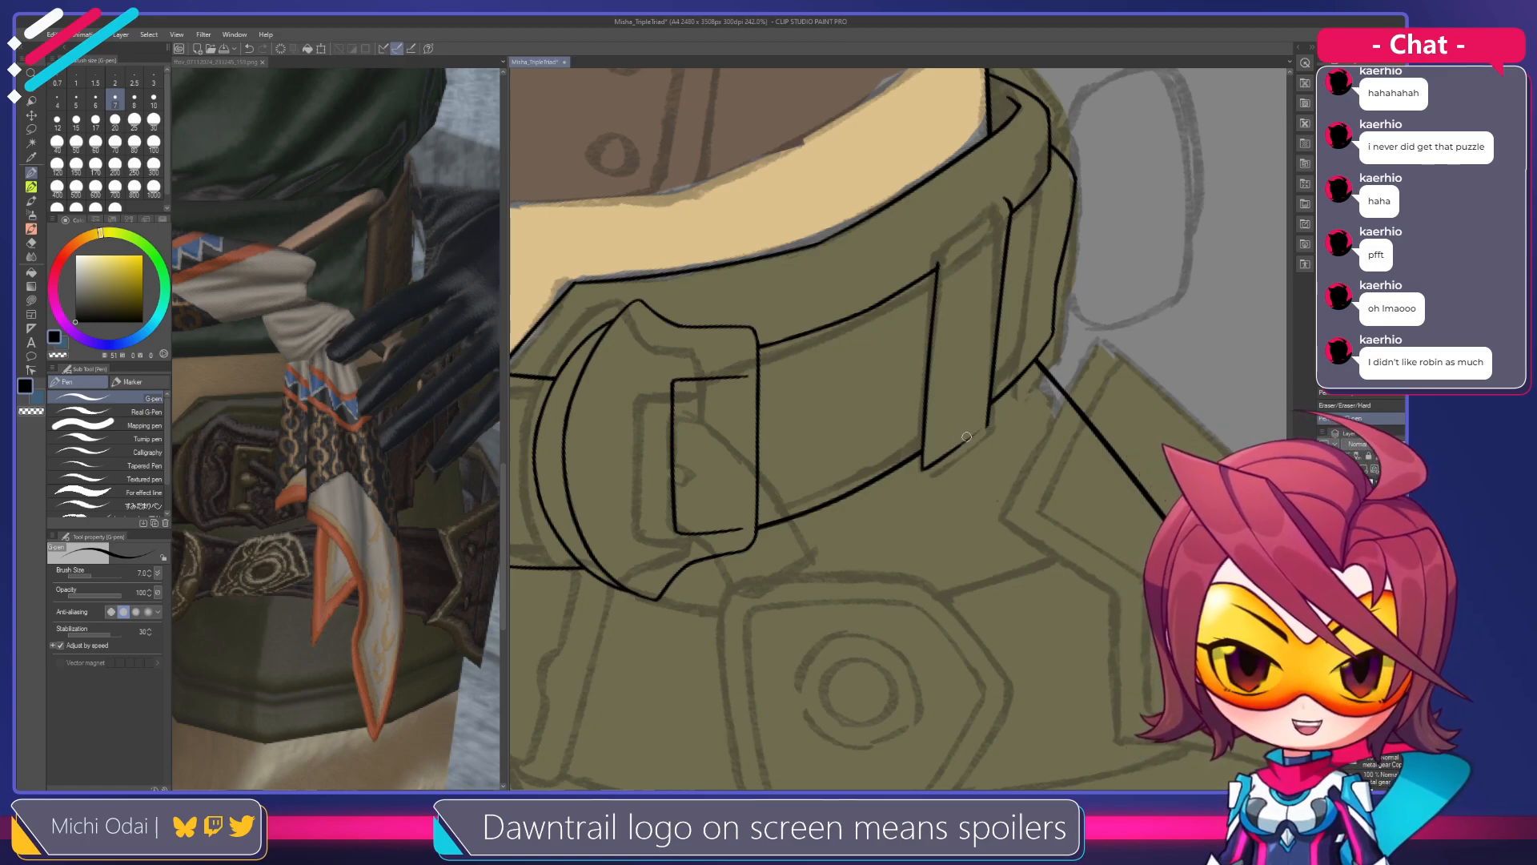
drag(966, 464, 955, 479)
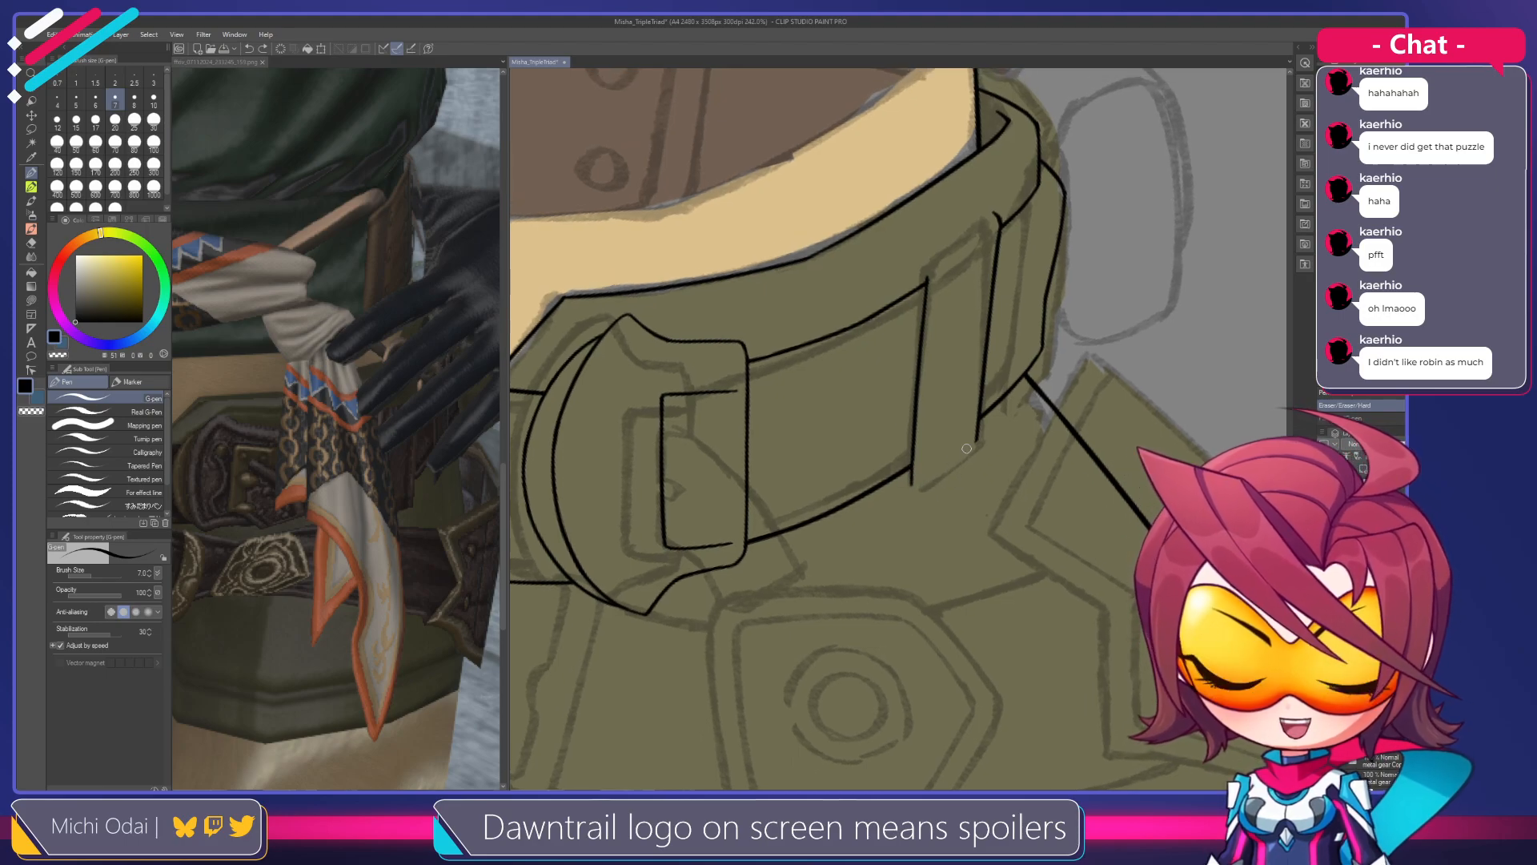
Clean up and redraw the lower tip of the belt loop's front edge
key(e)
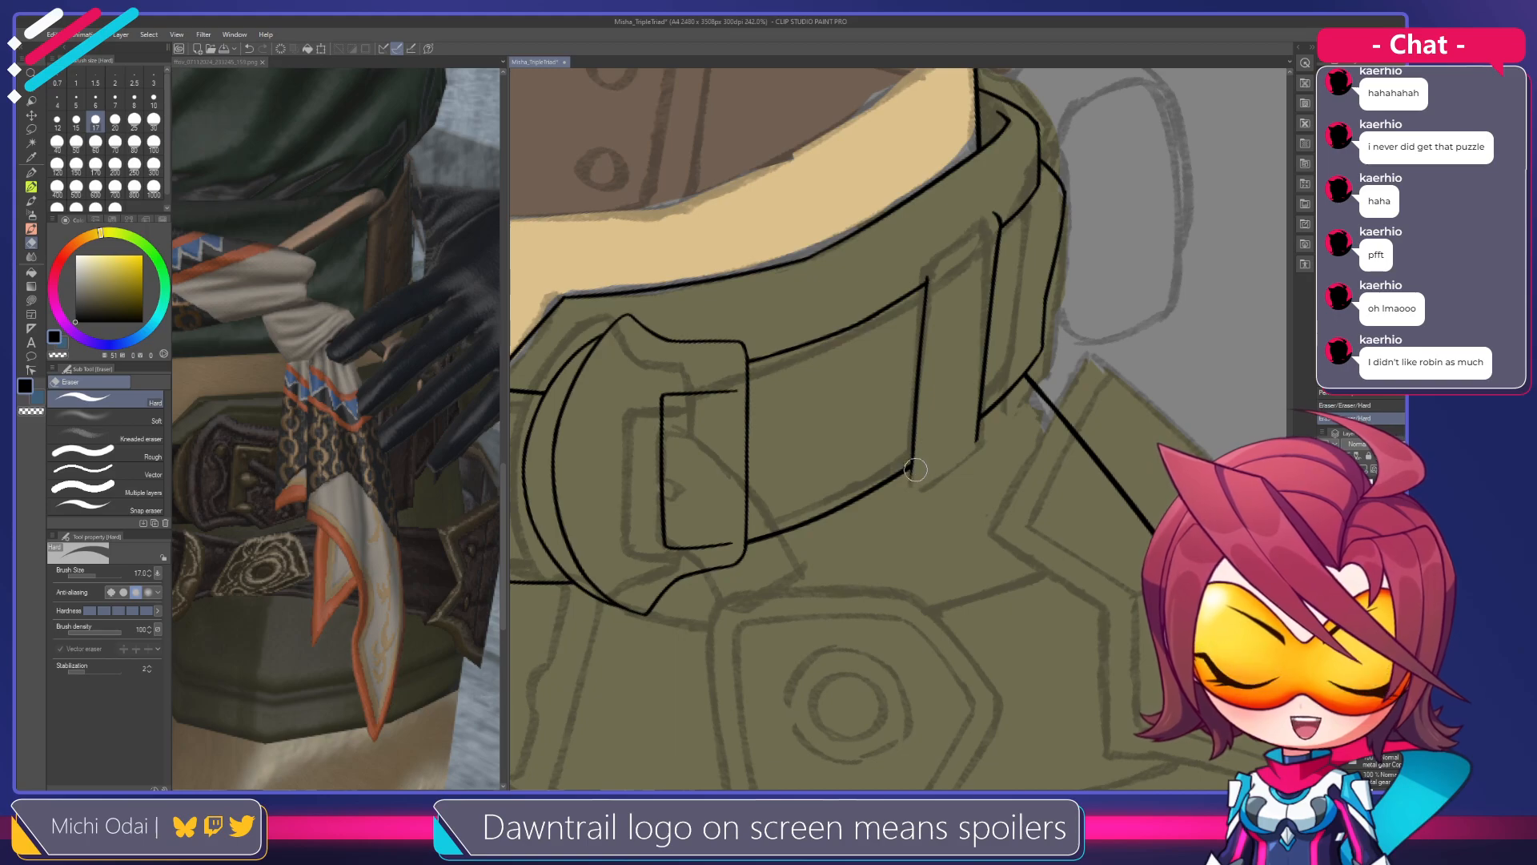
key(p)
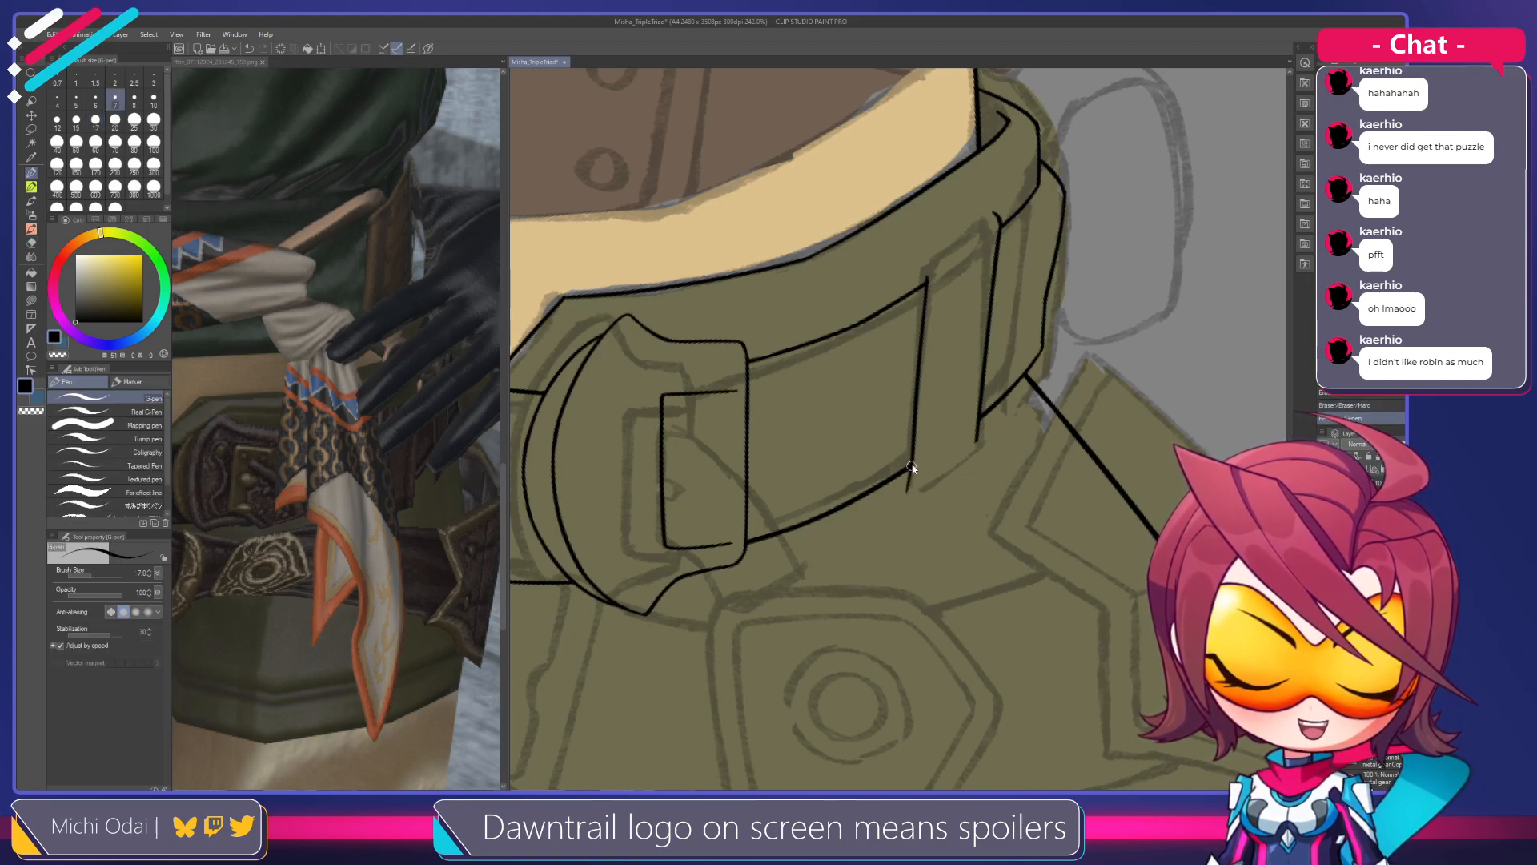
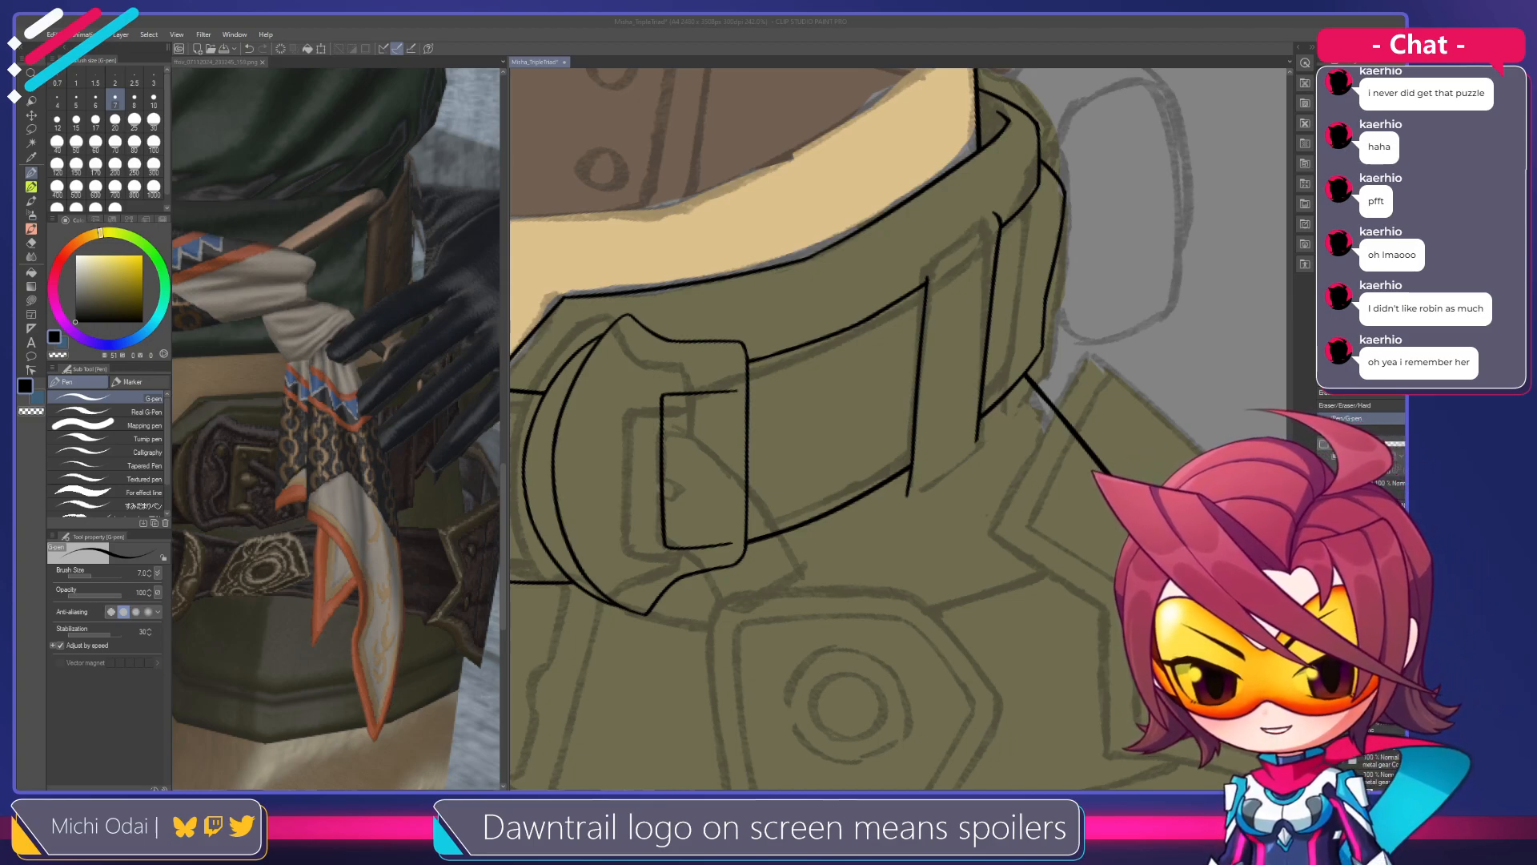
click(288, 694)
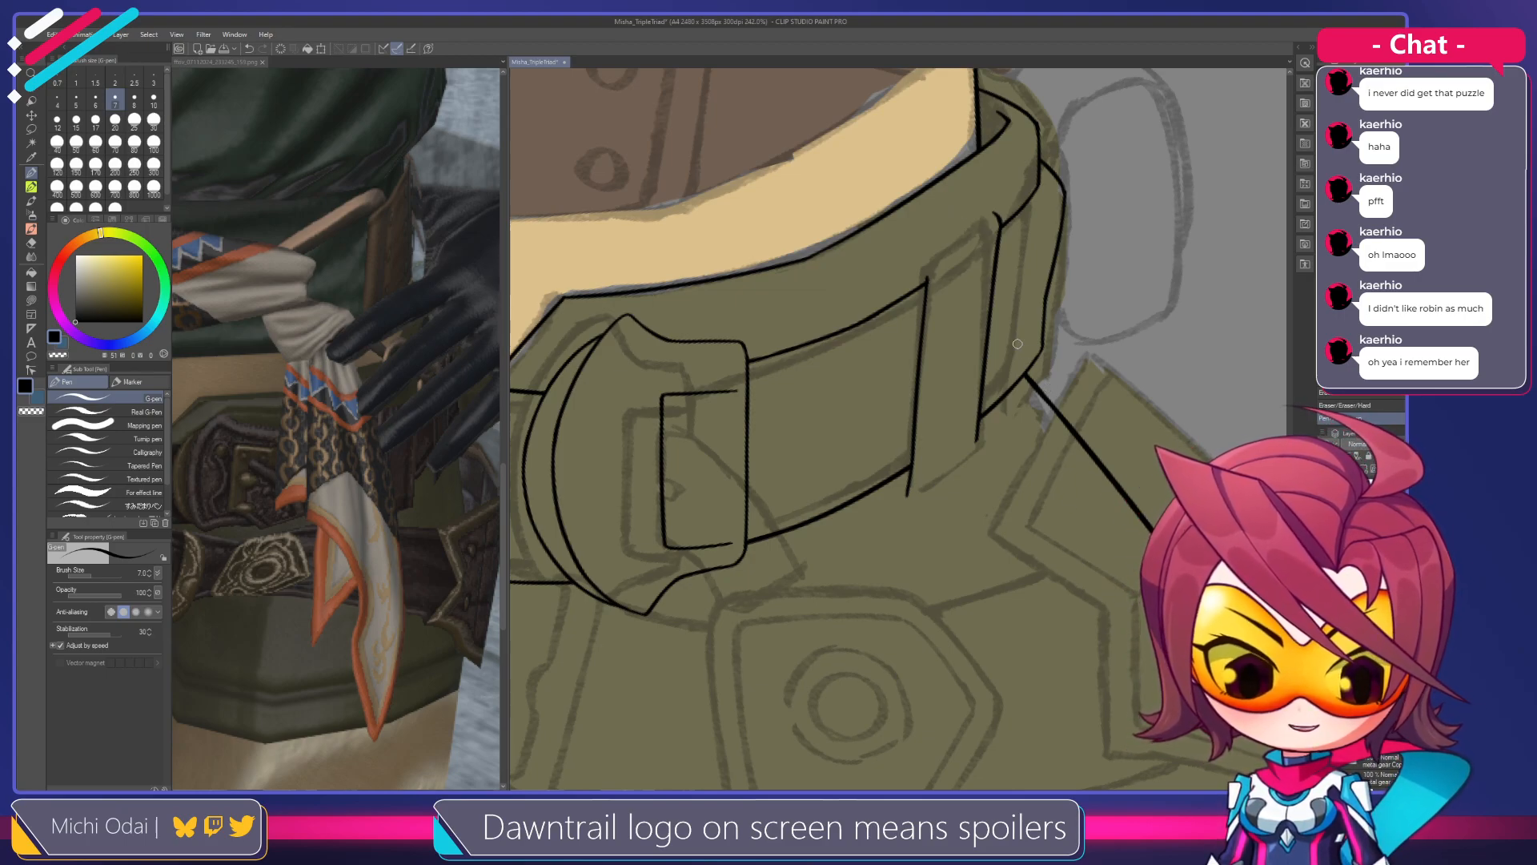
drag(1021, 382, 1016, 366)
drag(960, 411, 969, 440)
drag(950, 375, 969, 203)
Compare the belt and buckles with the reference photo, and save the drawing
click(396, 481)
scroll(397, 480, down, 4)
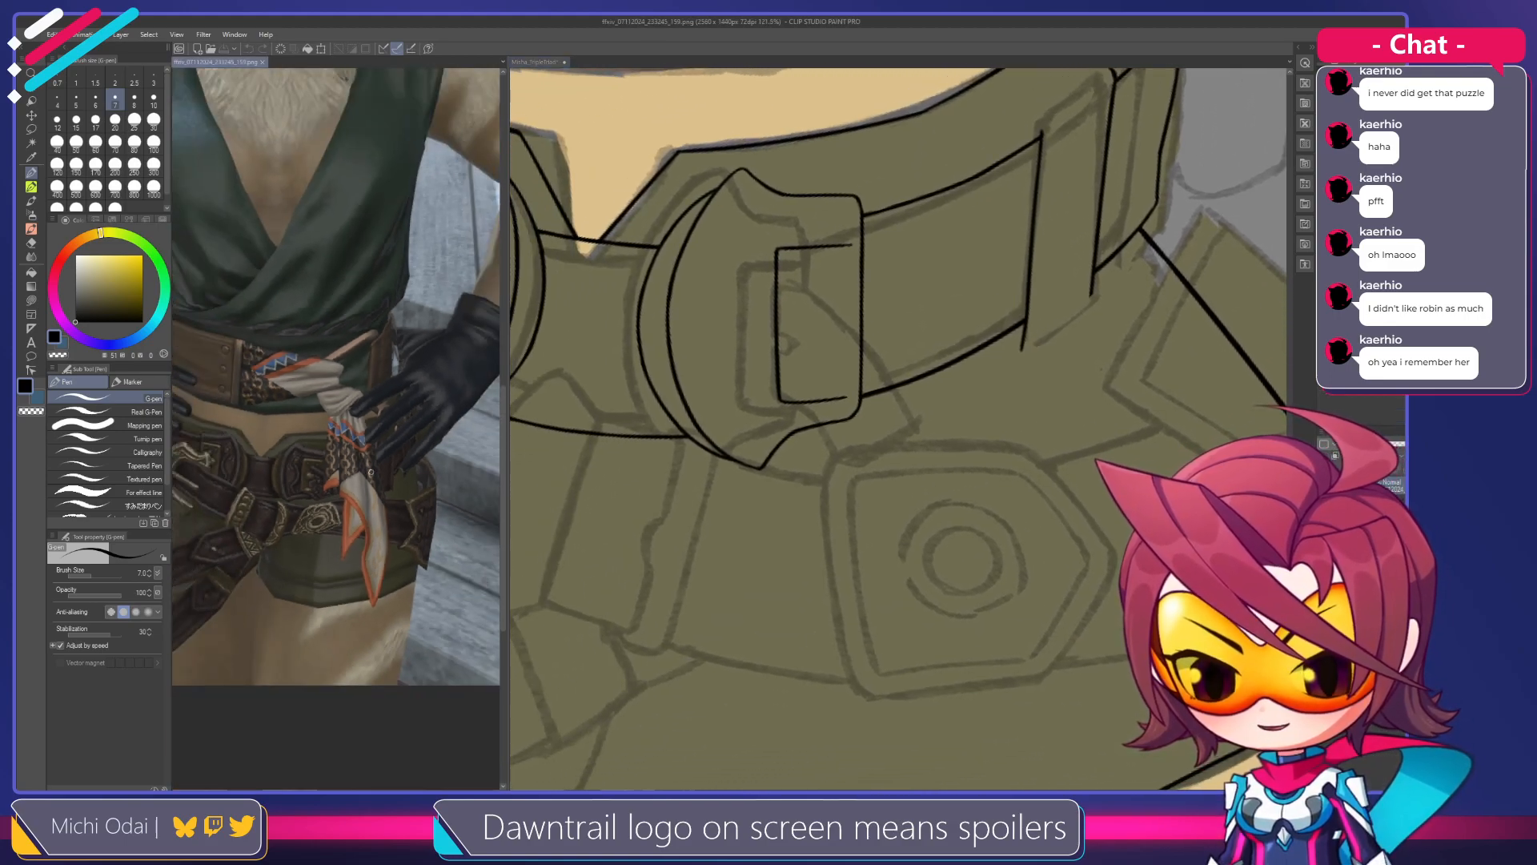
drag(351, 480, 480, 452)
scroll(415, 462, up, 1)
click(815, 464)
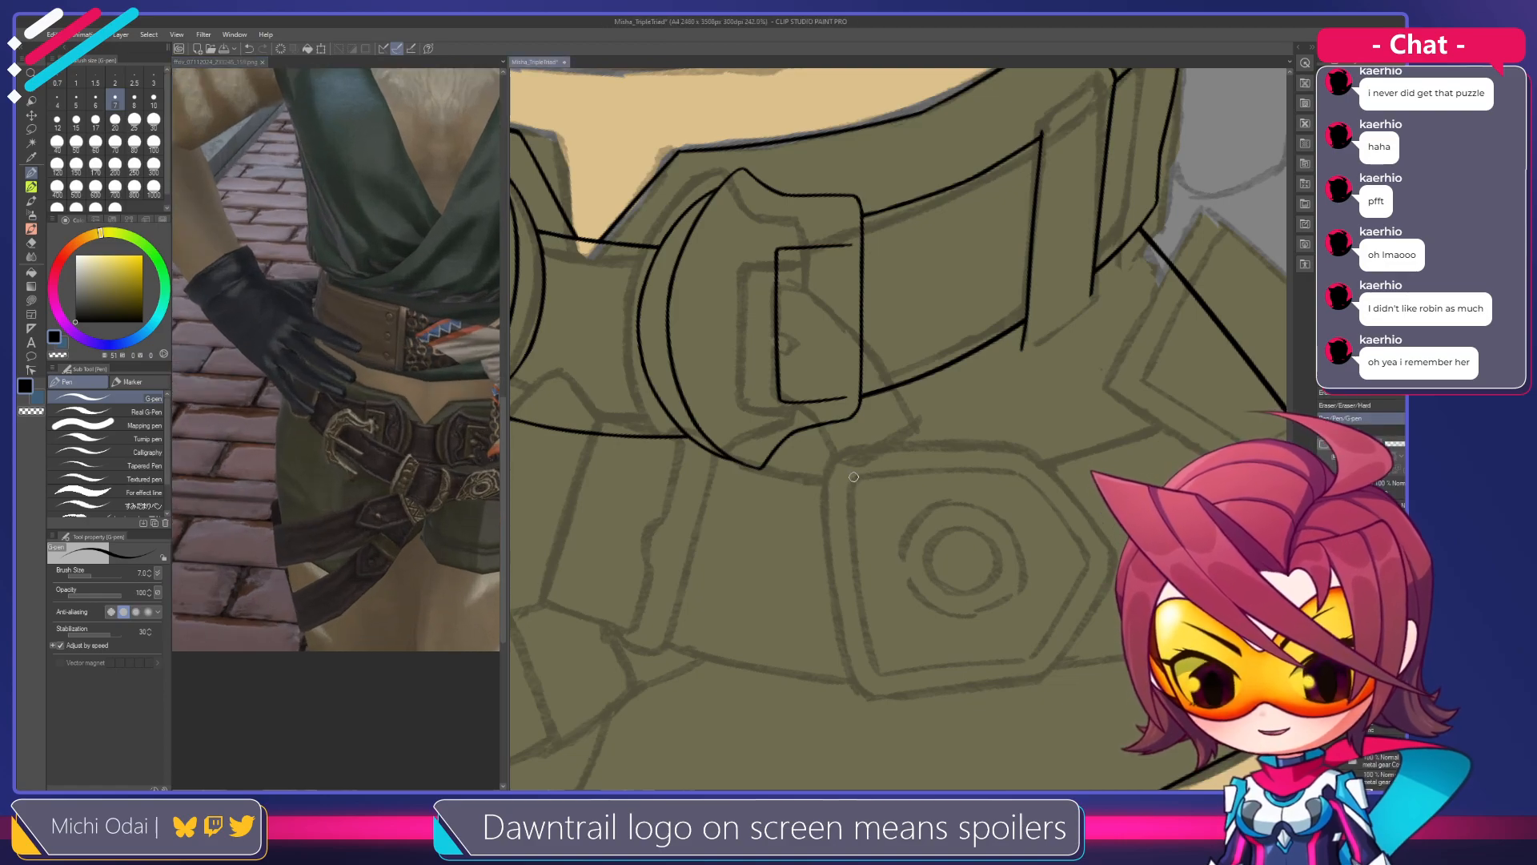
scroll(815, 464, down, 2)
drag(748, 470, 955, 439)
key(ctrl+s)
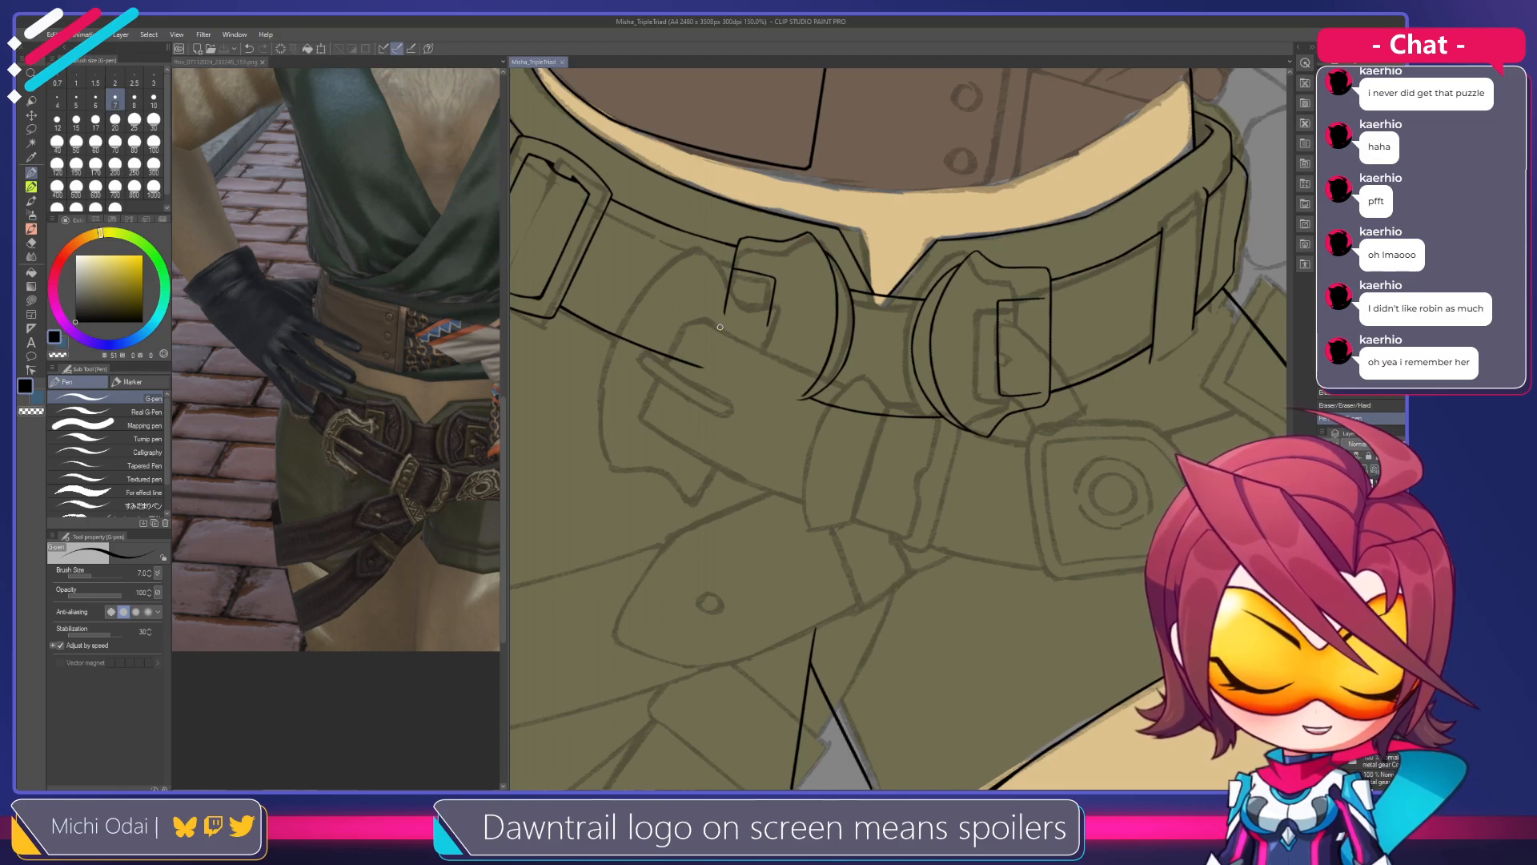
Enlarge the eraser to 50 and erase the end of the belt's lower line beyond the rectangular hip buckle
scroll(720, 326, up, 1)
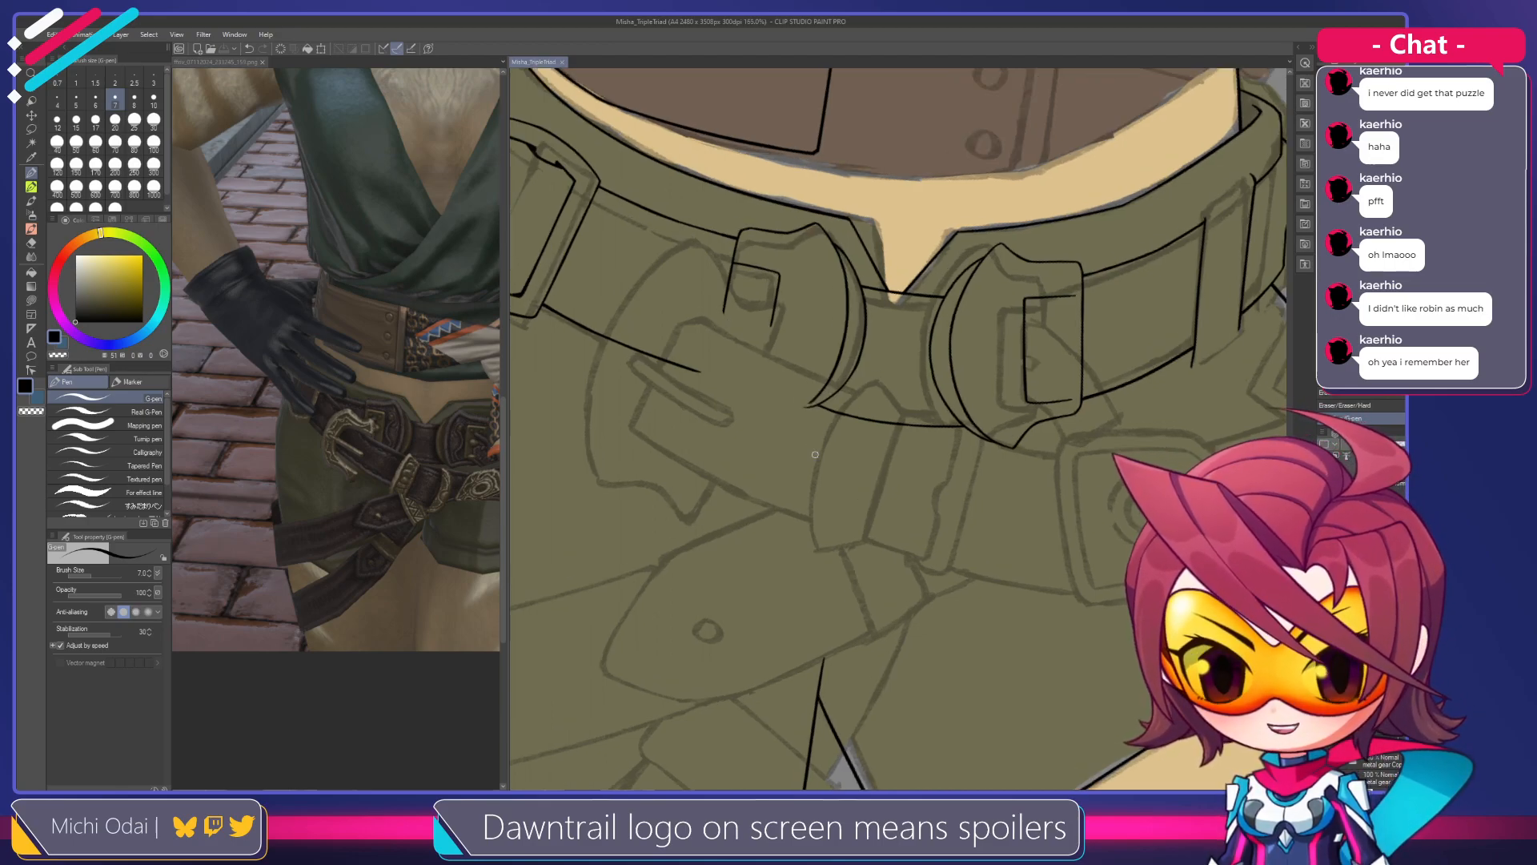
key(ctrl+z)
mouse_move(751, 375)
mouse_down()
mouse_move(807, 433)
mouse_move(744, 395)
mouse_move(766, 401)
mouse_up()
key(e)
key(bracketright)
key(bracketright)
key(bracketright)
key(bracketright)
key(bracketright)
drag(781, 410, 909, 443)
mouse_move(779, 450)
mouse_down()
mouse_move(732, 407)
mouse_move(731, 442)
mouse_move(726, 415)
mouse_move(838, 389)
mouse_up()
click(354, 406)
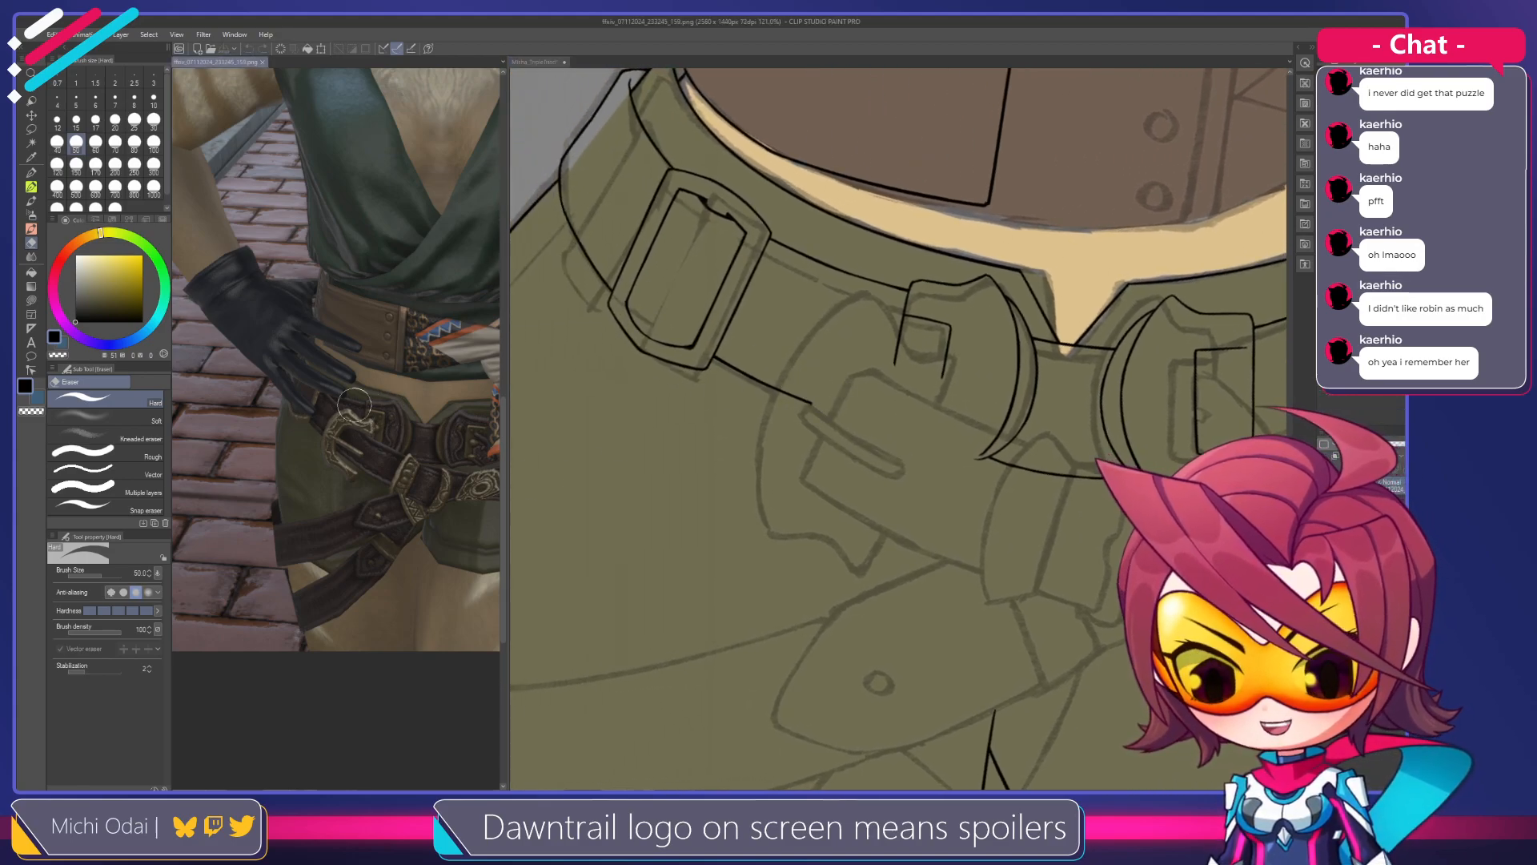
scroll(354, 406, up, 3)
drag(420, 570, 405, 543)
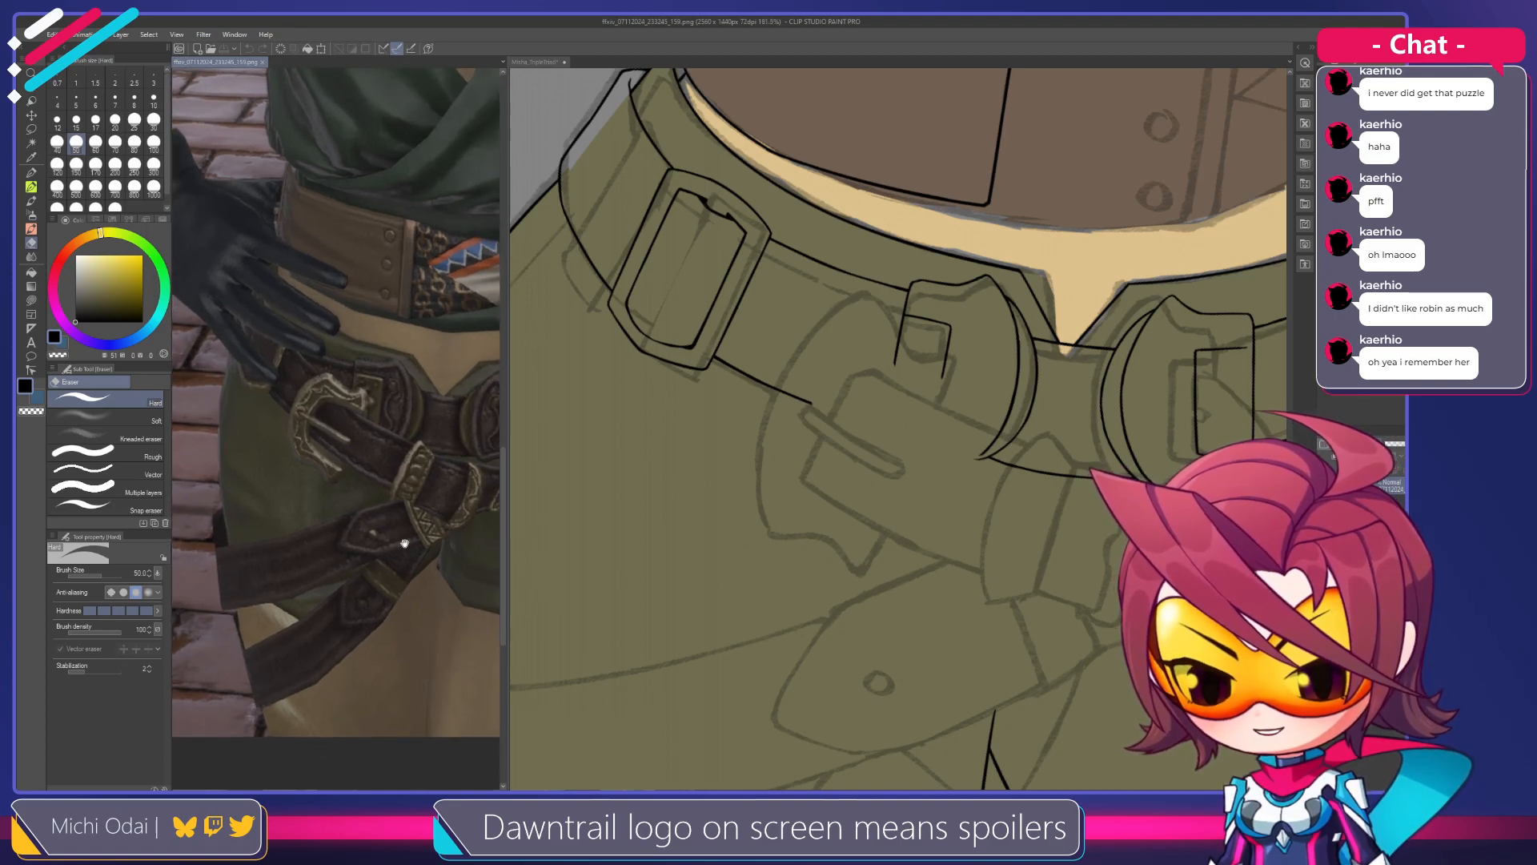
click(845, 349)
key(r)
mouse_move(885, 360)
mouse_down()
mouse_move(949, 425)
mouse_move(891, 368)
mouse_move(793, 325)
mouse_move(811, 333)
mouse_move(817, 271)
mouse_up()
drag(866, 327, 804, 301)
Ink a short slanted line running down from the rectangular hip buckle, redrawing it until the angle fits
key(p)
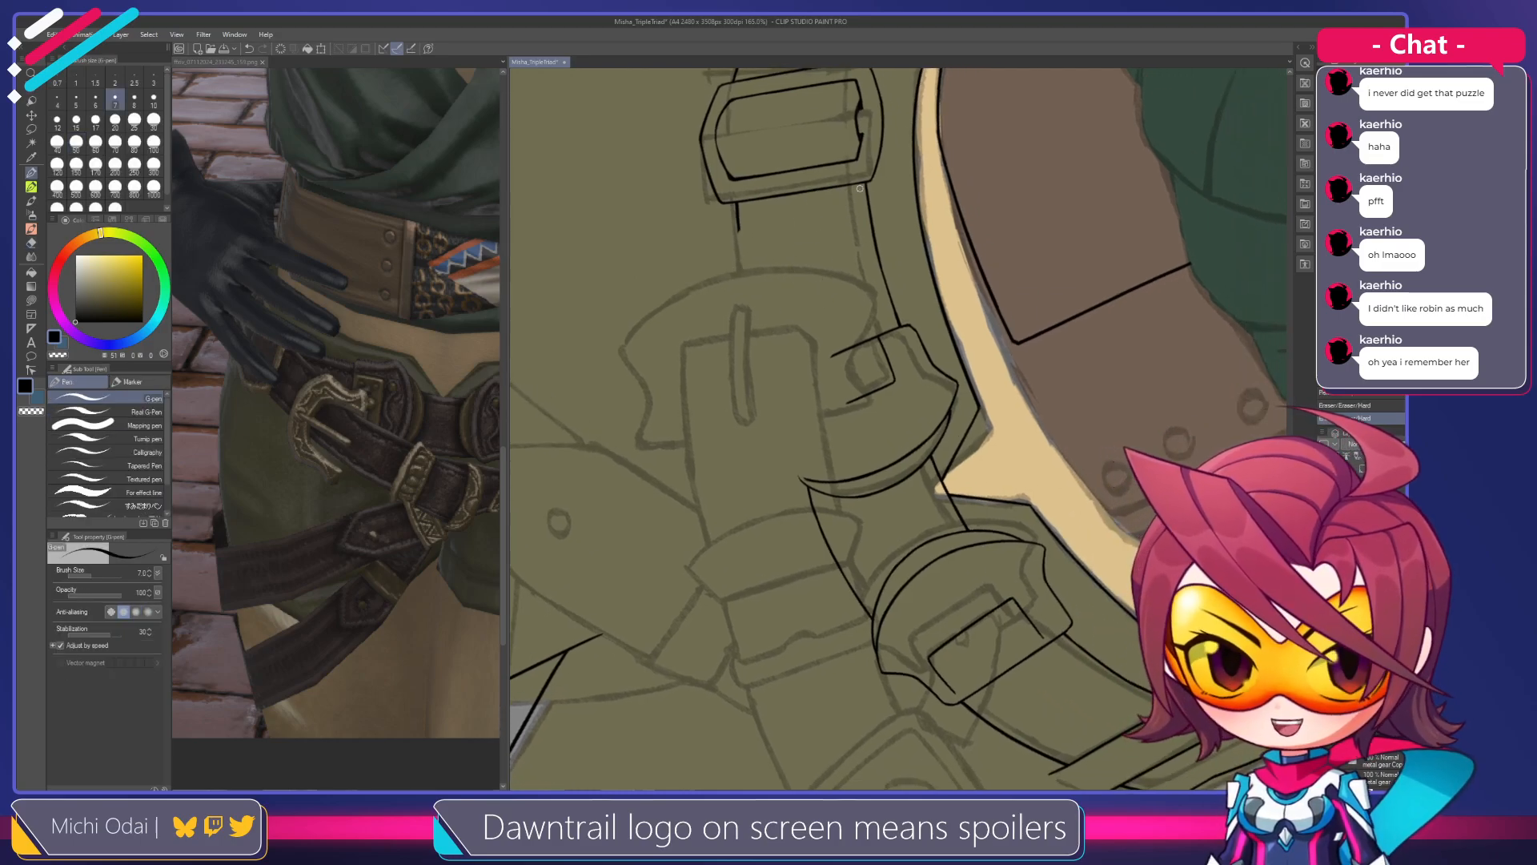
drag(859, 188, 809, 318)
key(ctrl+z)
drag(858, 186, 814, 364)
key(ctrl+z)
drag(856, 190, 820, 320)
key(ctrl+z)
key(ctrl+z)
drag(856, 184, 827, 313)
key(ctrl+z)
drag(855, 182, 827, 300)
key(ctrl+z)
drag(857, 182, 835, 269)
Undo the last eraser stroke over the sketched hanging buckle
key(shift+space)
mouse_move(853, 198)
mouse_down()
mouse_move(824, 297)
mouse_move(871, 333)
mouse_move(795, 346)
mouse_move(807, 365)
mouse_up()
key(space)
key(space)
key(space)
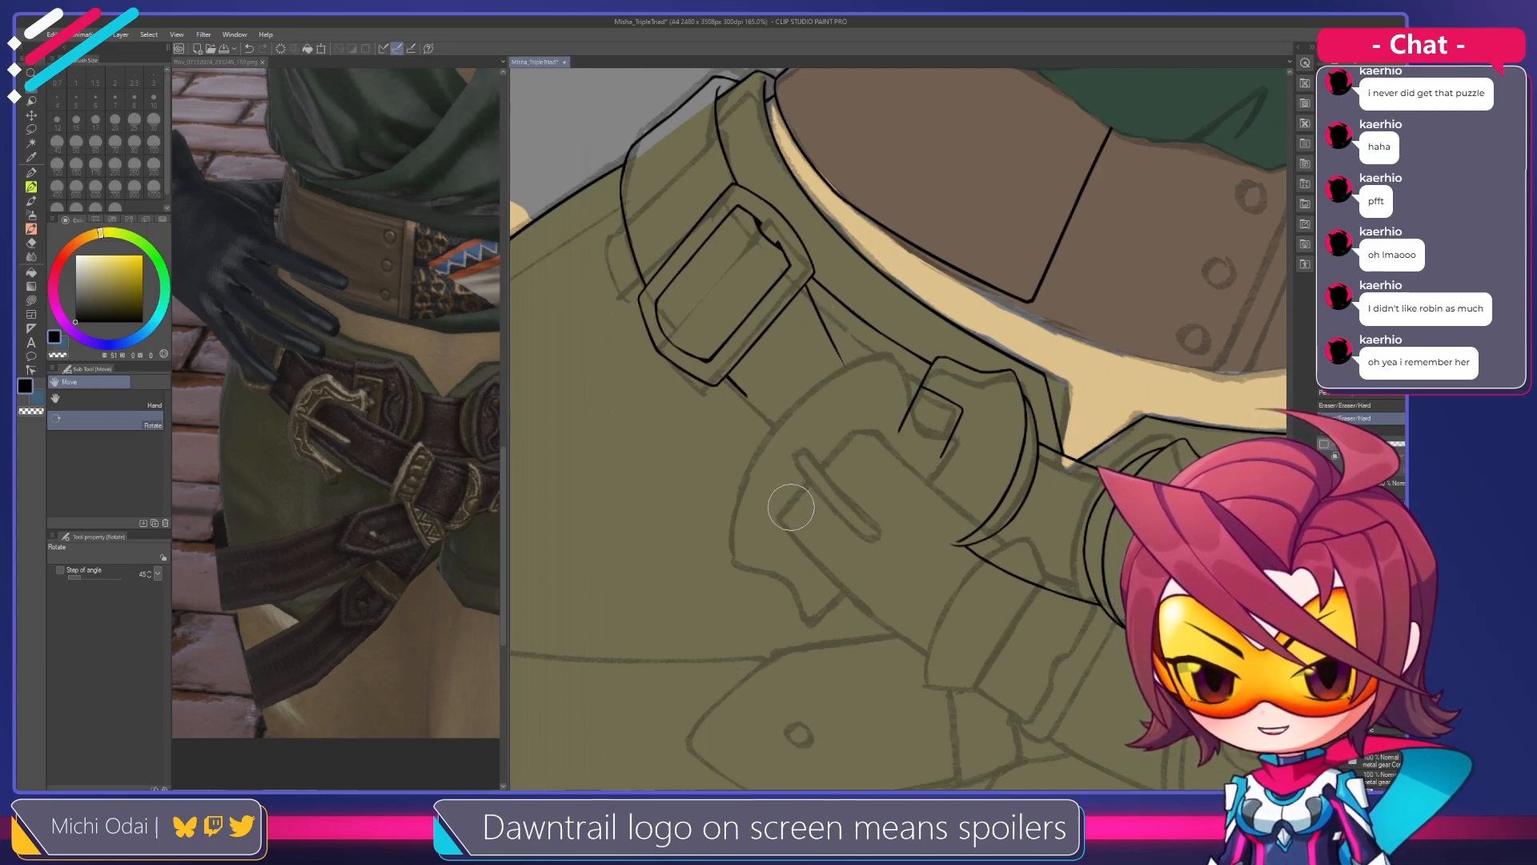
click(1392, 411)
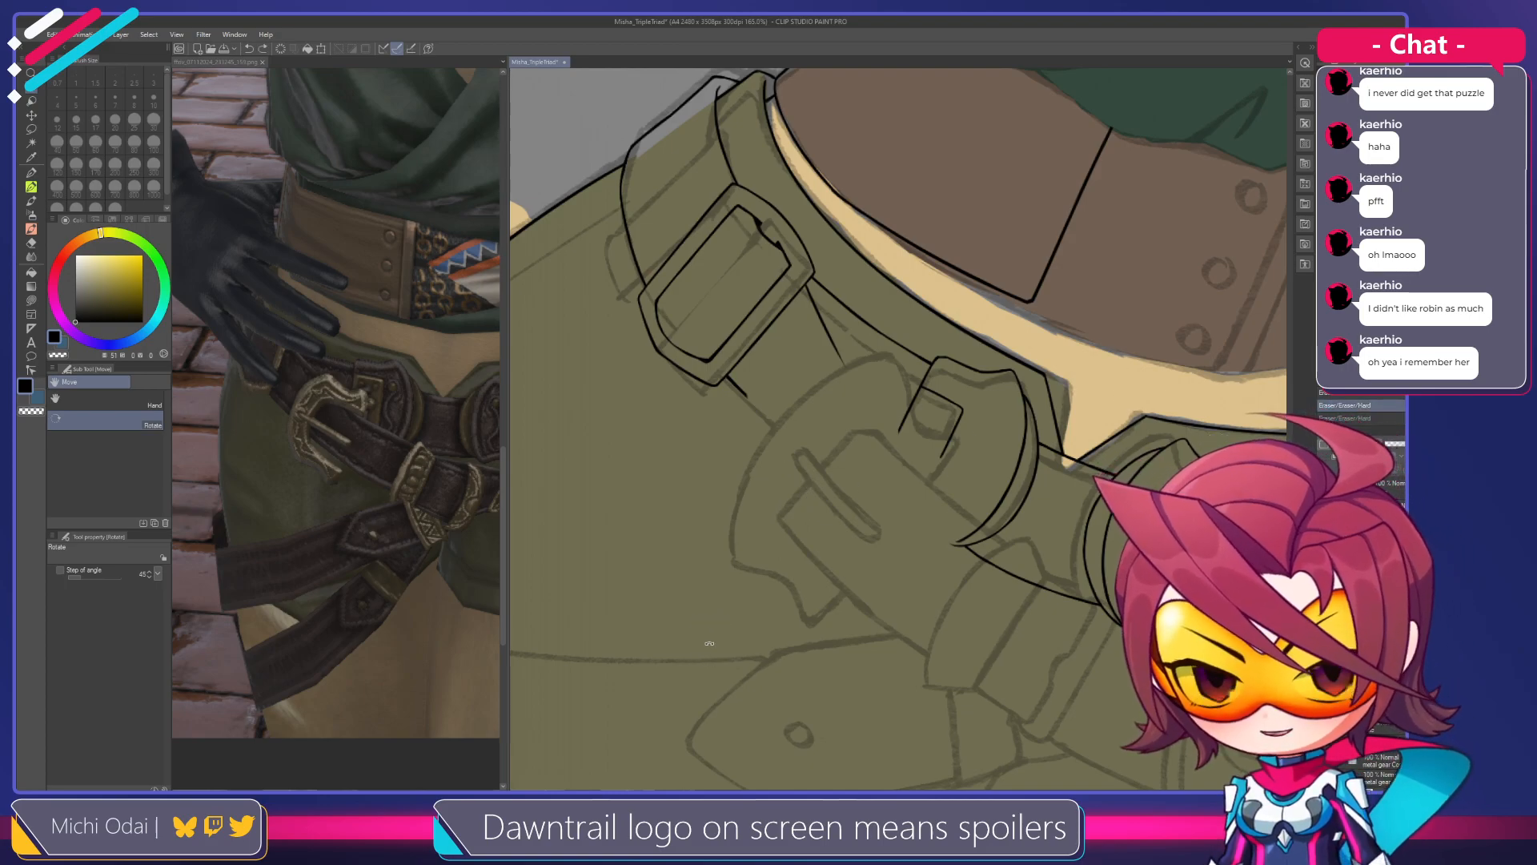
drag(670, 483, 684, 521)
Reduce the eraser to 25 and trim the lower end of the short line beside the hip buckle
drag(866, 344, 840, 425)
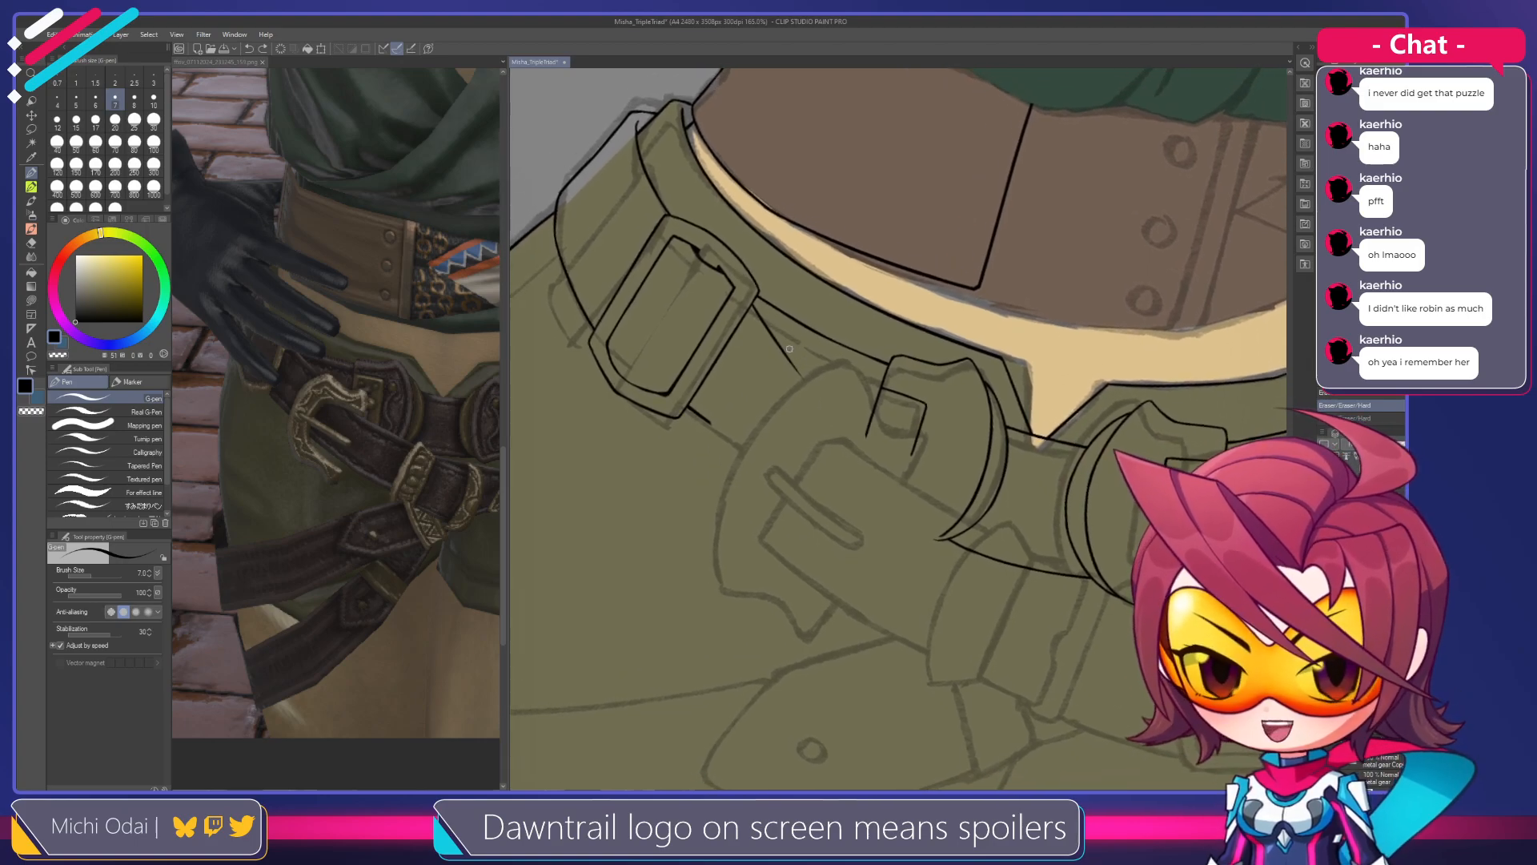
key(e)
key(bracketleft)
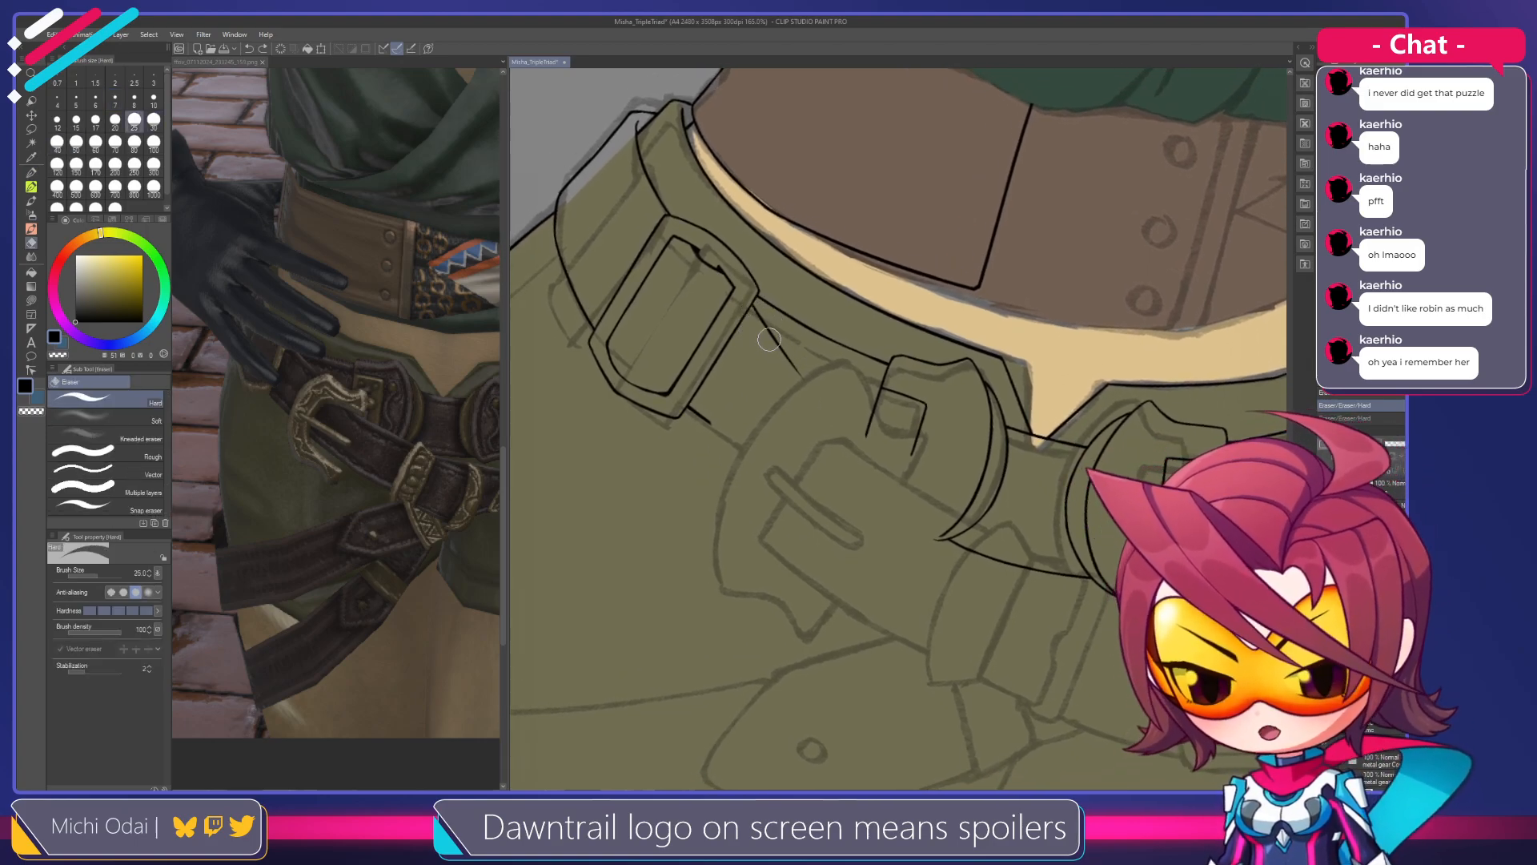
drag(800, 377, 779, 353)
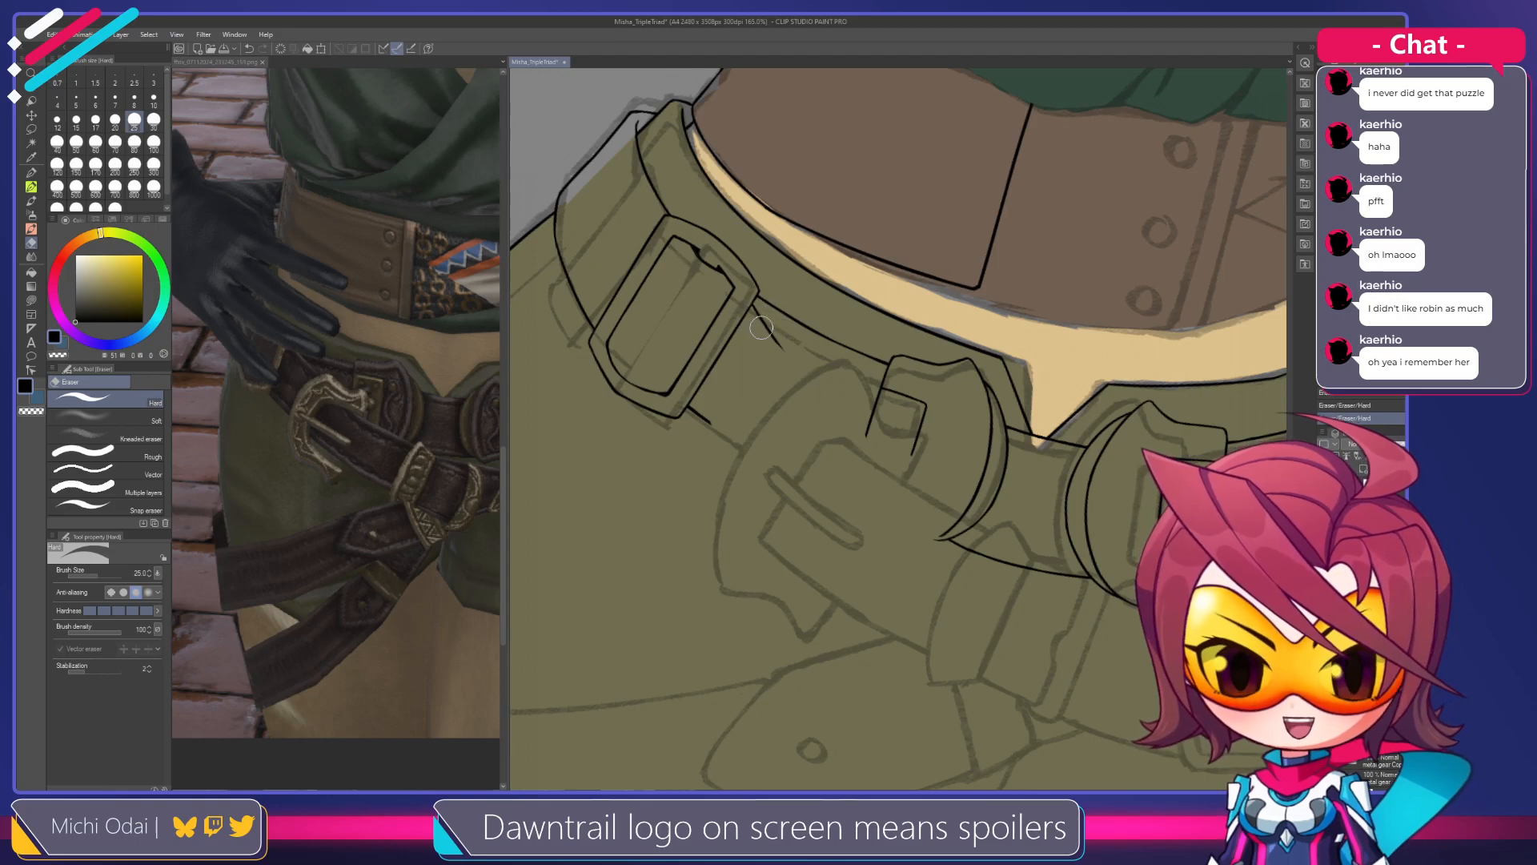
Erase the leftover bit of ink beside the upper corner of the rectangular hip buckle
scroll(761, 328, up, 1)
scroll(773, 336, up, 1)
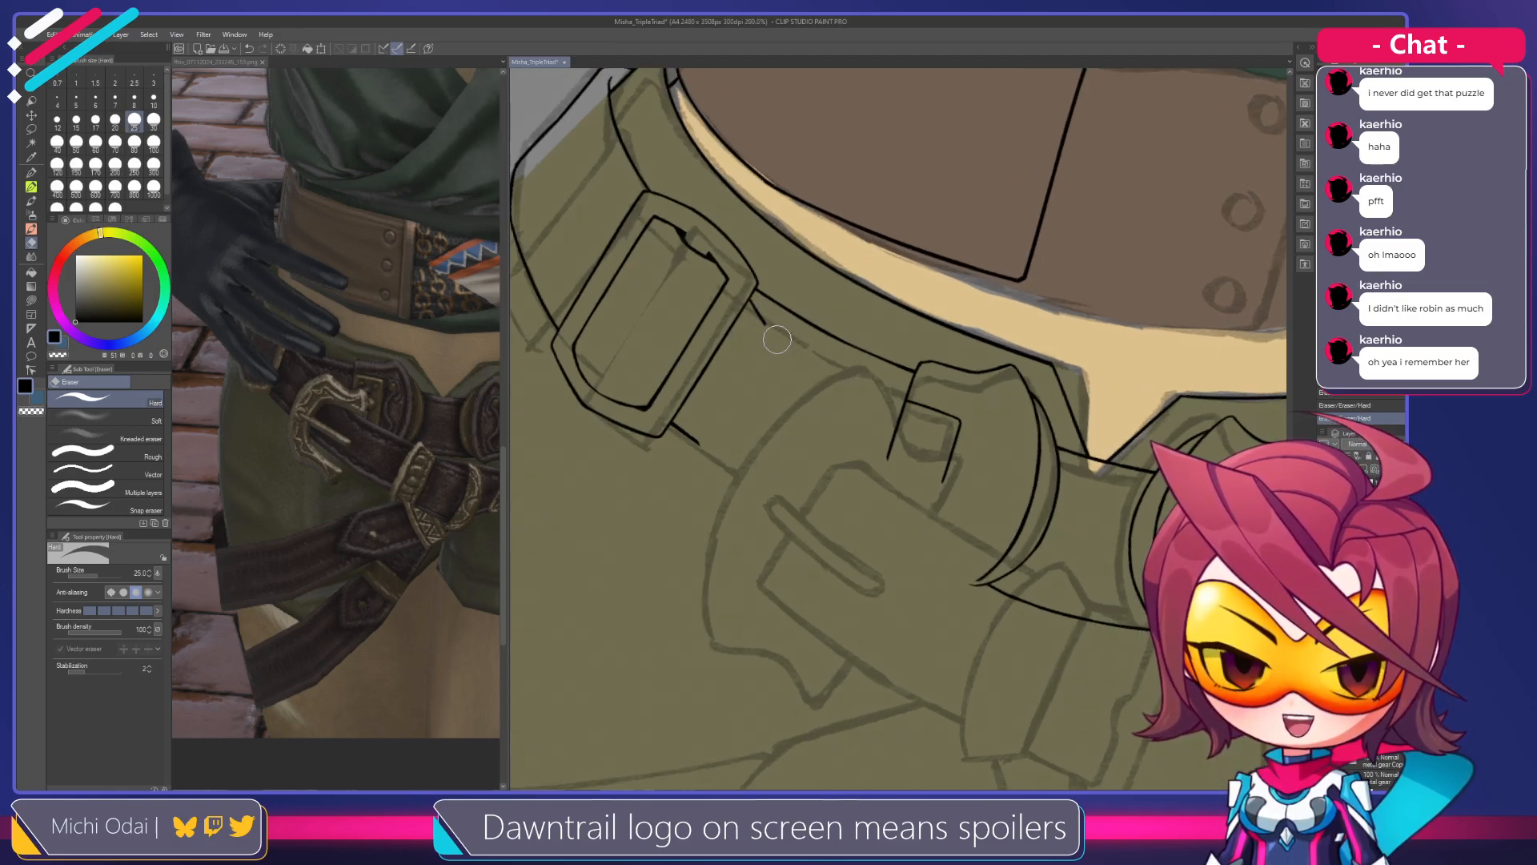
drag(765, 323, 754, 309)
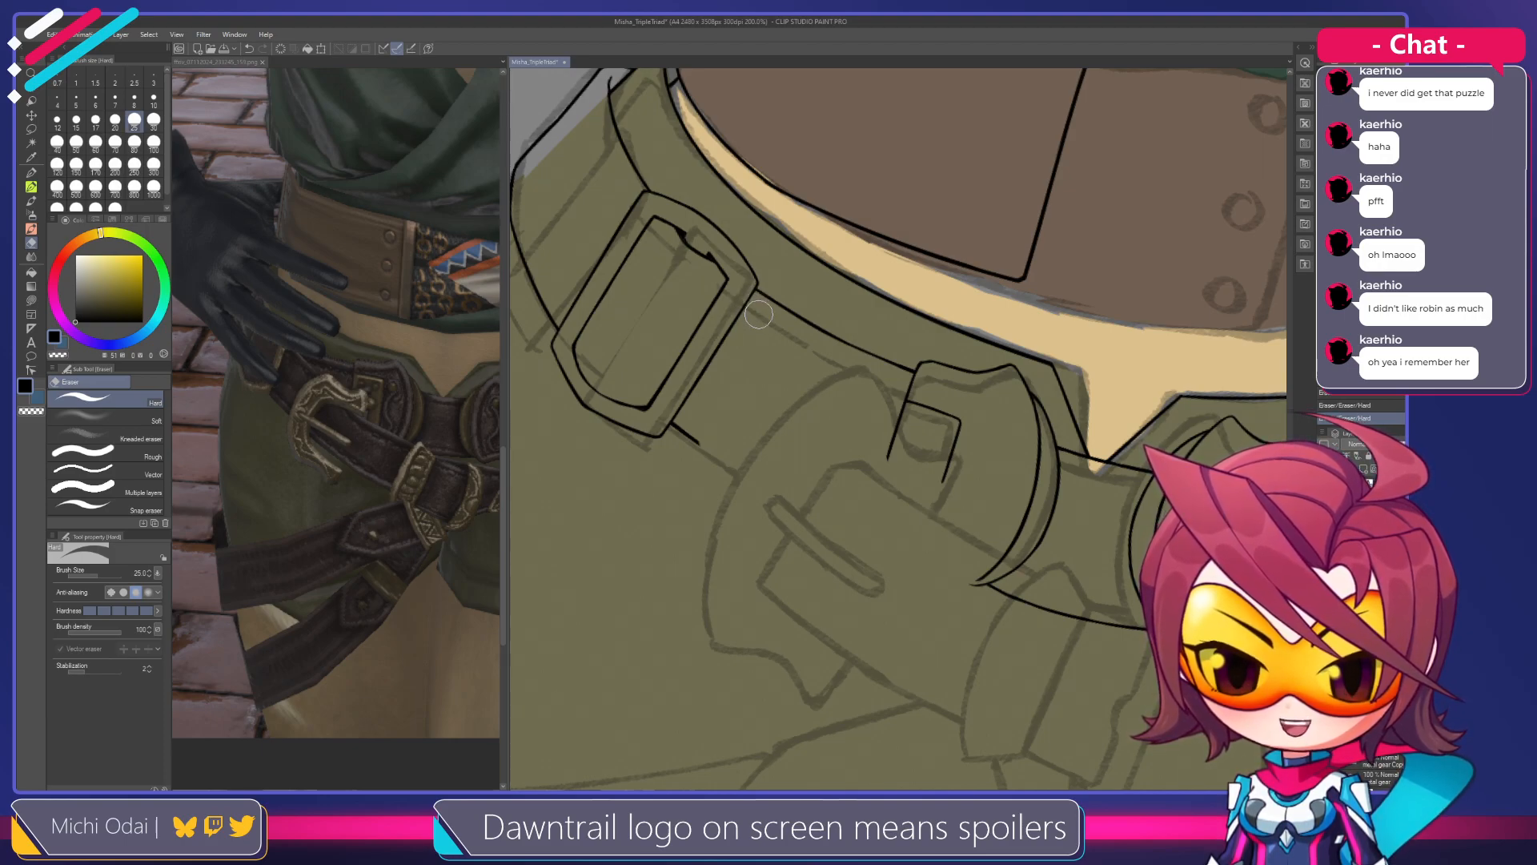
Ink the strap's upper edge as a slanted line running down from the rectangular hip buckle's corner, redrawing it until the angle and length fit
key(p)
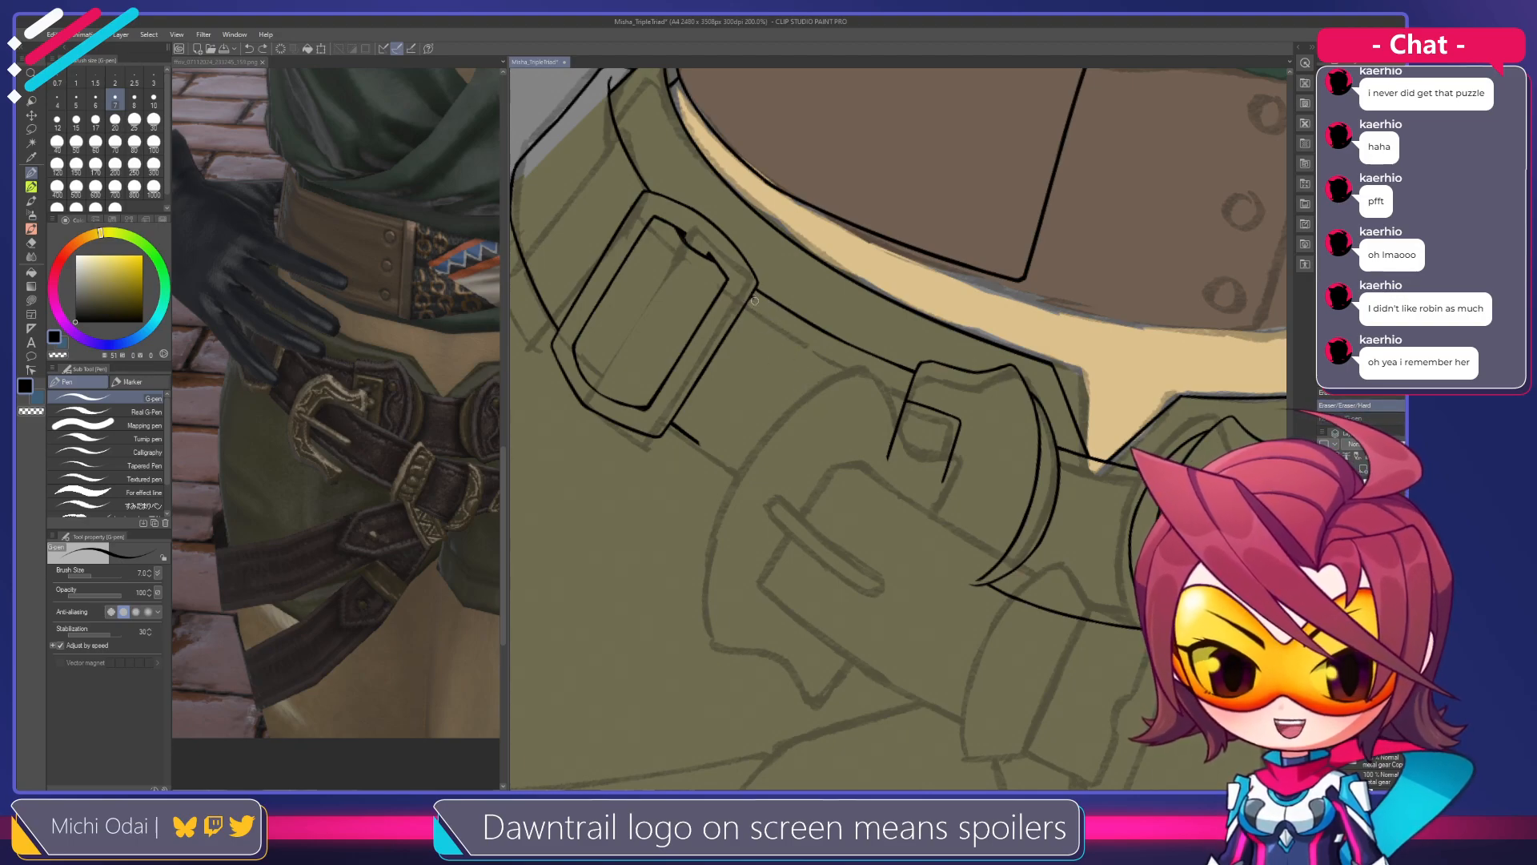
key(r)
mouse_move(786, 348)
mouse_down()
mouse_move(849, 312)
mouse_move(943, 320)
mouse_move(922, 251)
mouse_move(829, 323)
mouse_up()
key(p)
key(ctrl+z)
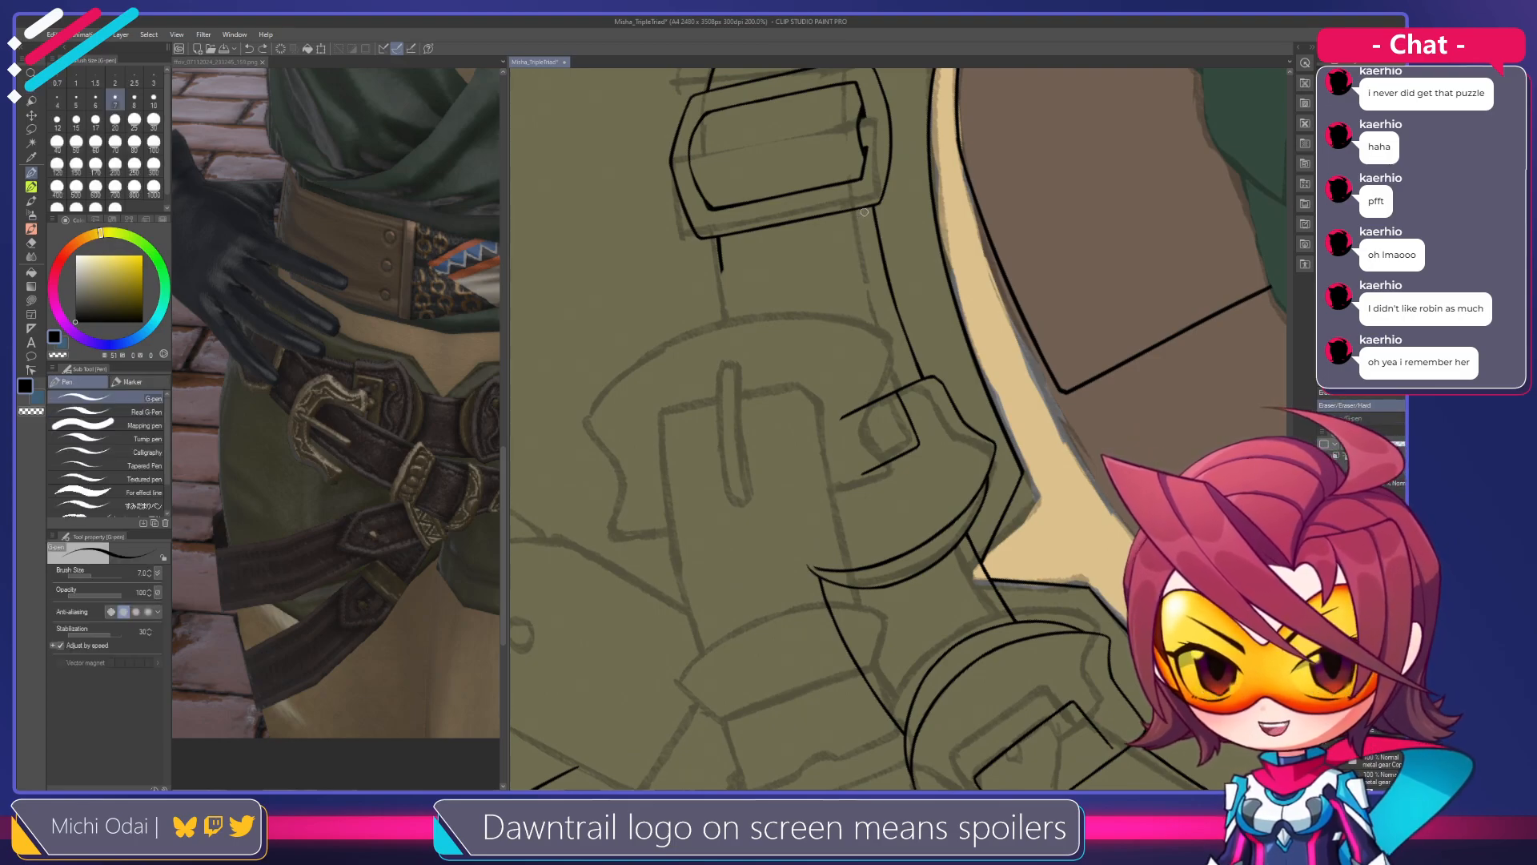
key(ctrl+z)
mouse_move(860, 228)
mouse_down()
mouse_move(825, 346)
mouse_move(842, 300)
mouse_move(836, 317)
mouse_up()
key(ctrl+z)
key(ctrl+z)
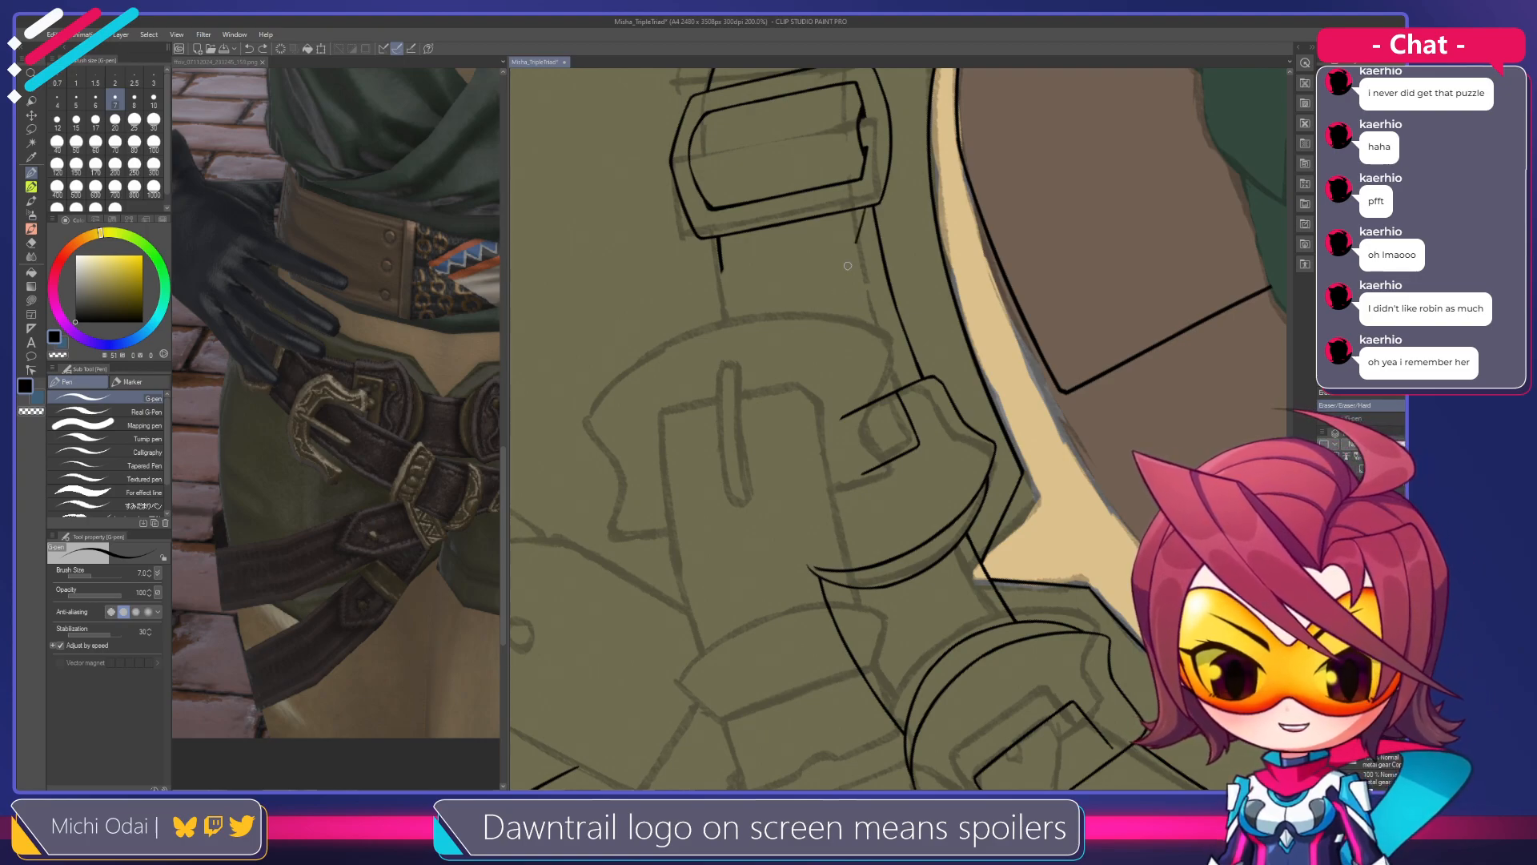
drag(868, 207, 818, 360)
key(ctrl+z)
drag(867, 211, 822, 346)
key(ctrl+z)
drag(868, 208, 816, 388)
key(ctrl+z)
drag(868, 207, 824, 329)
key(ctrl+z)
drag(869, 208, 822, 320)
key(ctrl+z)
drag(870, 207, 830, 313)
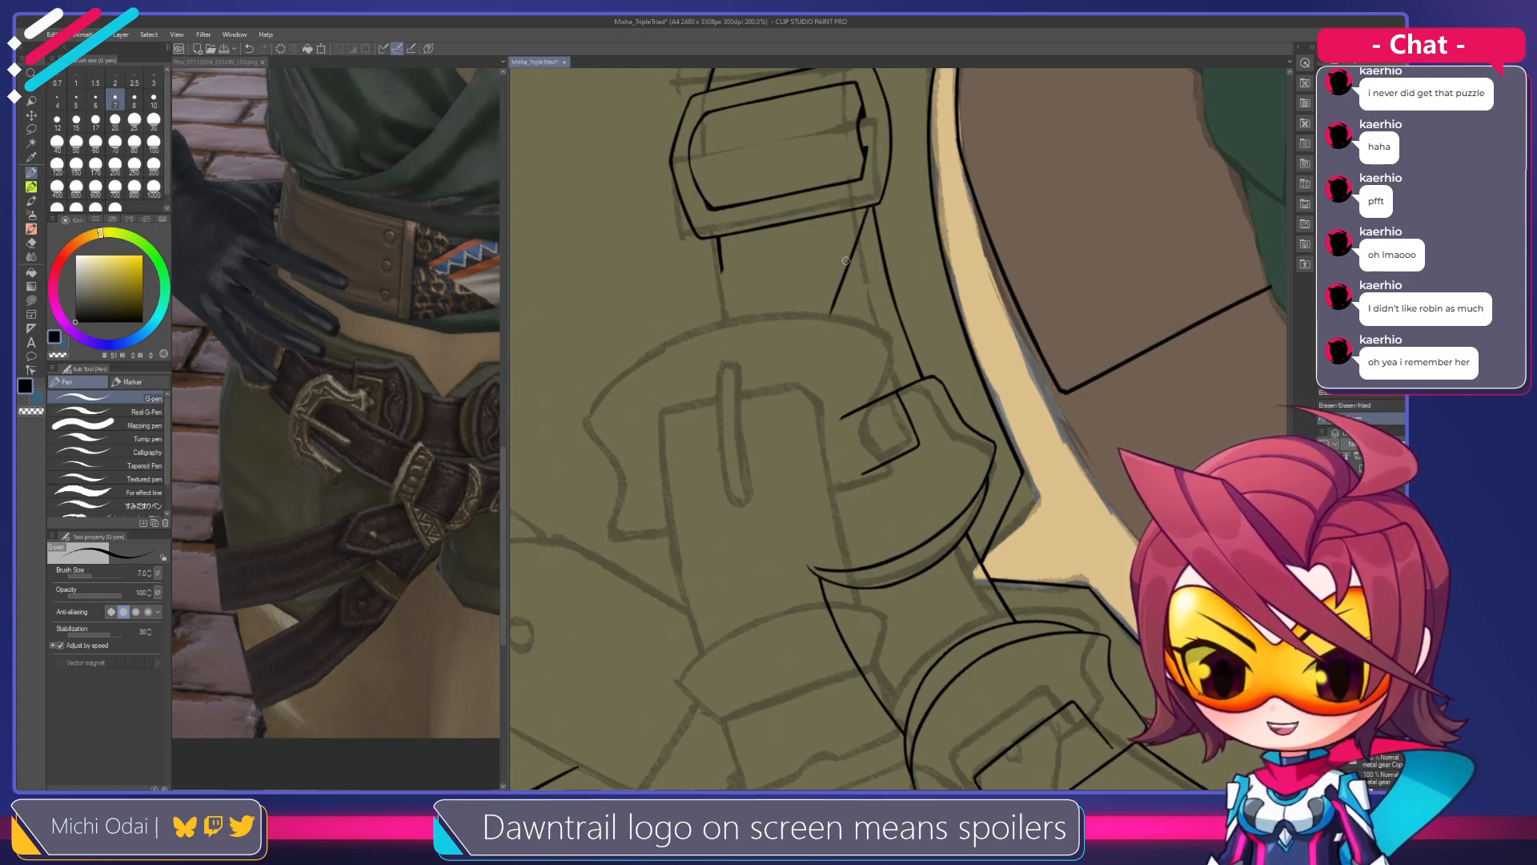
key(ctrl+z)
drag(869, 207, 833, 308)
key(ctrl+z)
drag(869, 208, 832, 313)
key(ctrl+z)
drag(870, 210, 841, 306)
key(ctrl+z)
drag(868, 207, 833, 318)
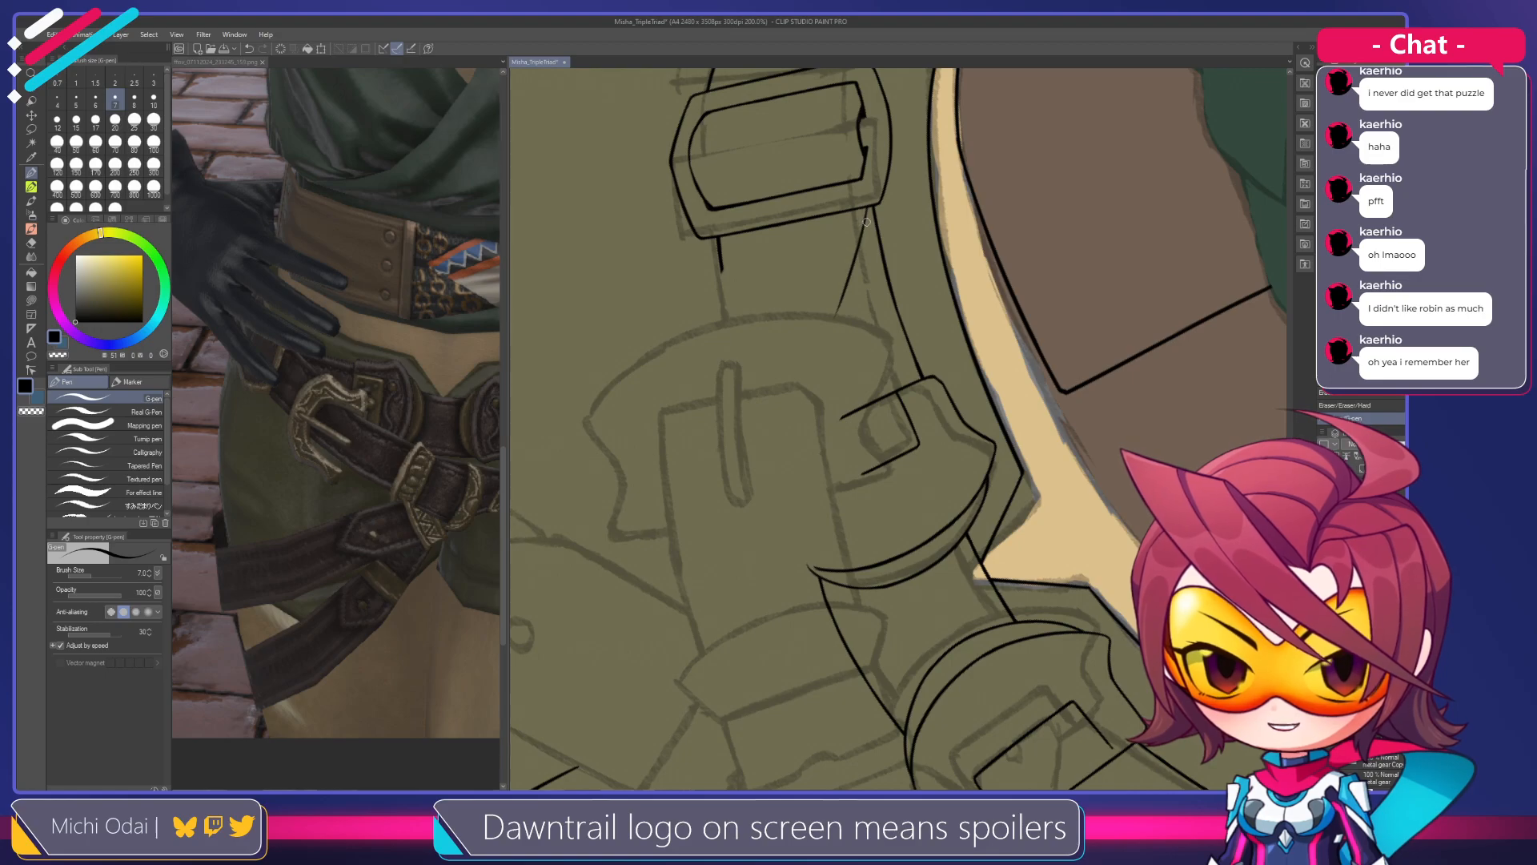
key(ctrl+z)
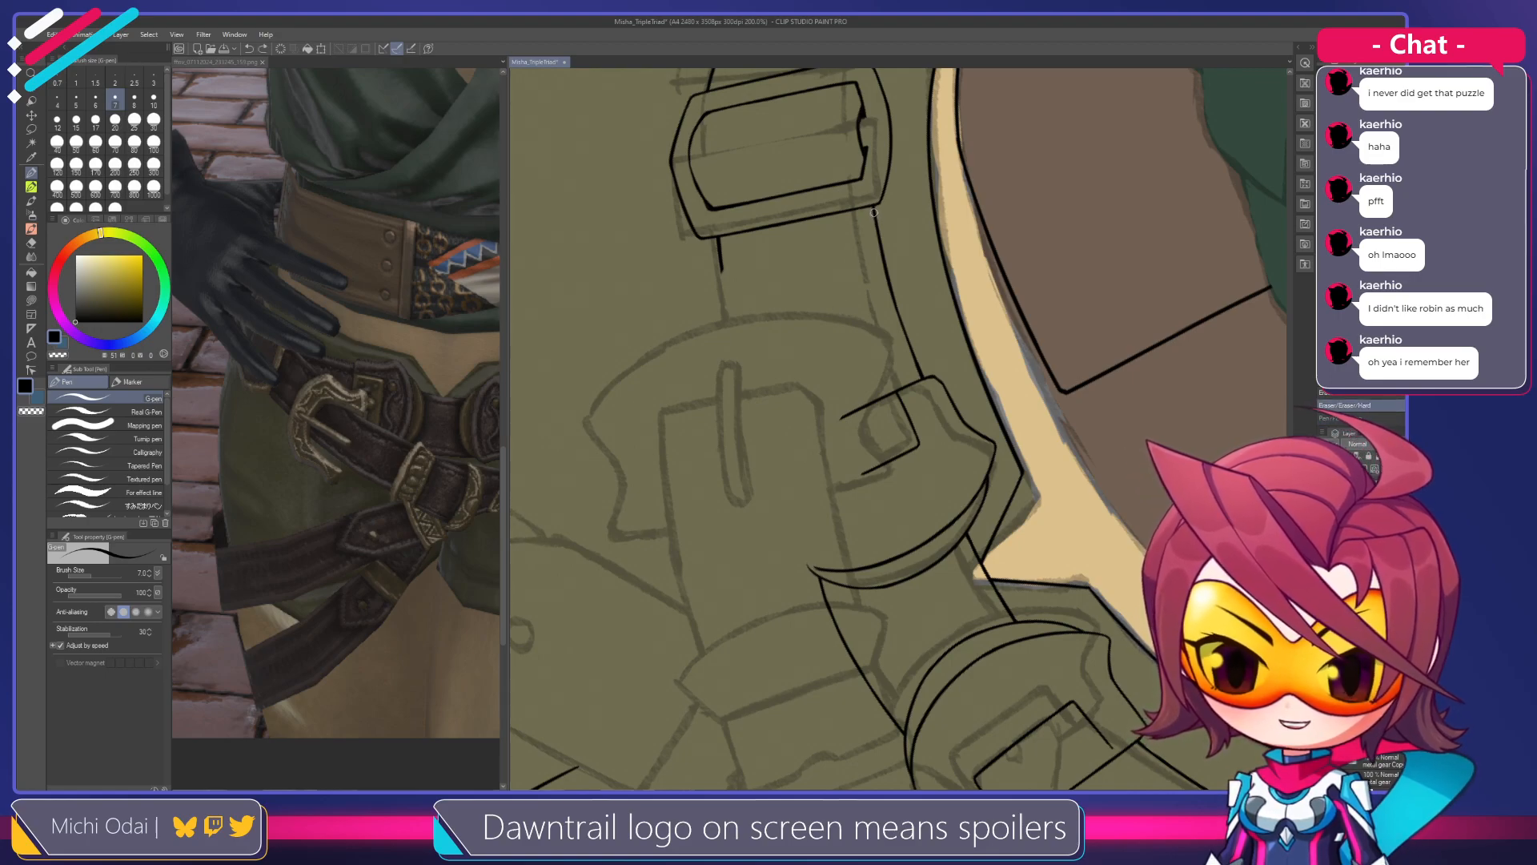
drag(873, 206, 834, 365)
key(ctrl+z)
drag(874, 209, 828, 373)
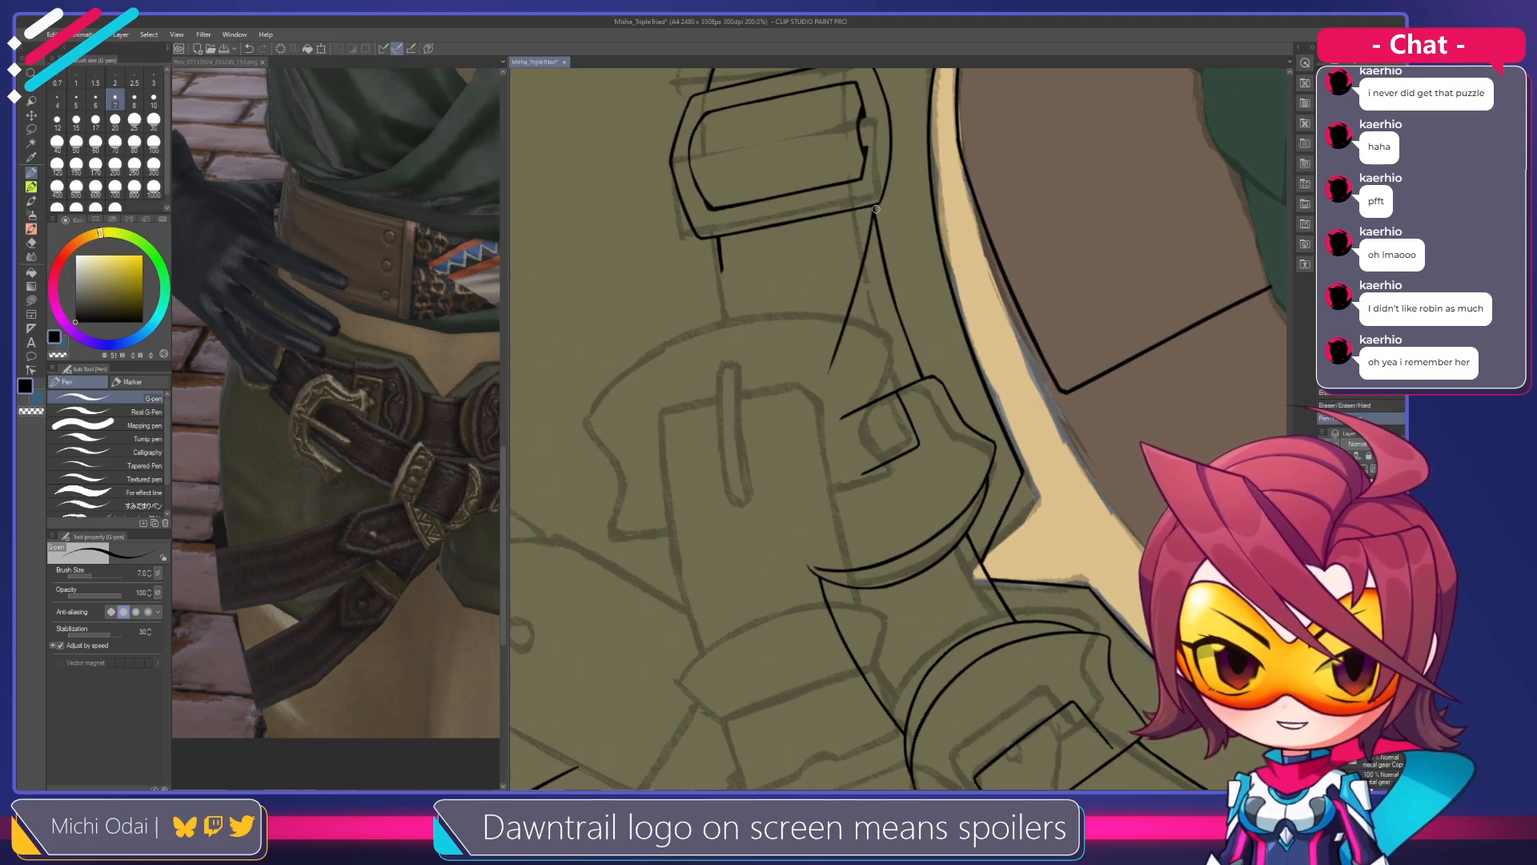
Trim the free end of the new slanted strap line and shorten the stub at the hip buckle's lower corner
key(shift+space)
drag(878, 221, 814, 319)
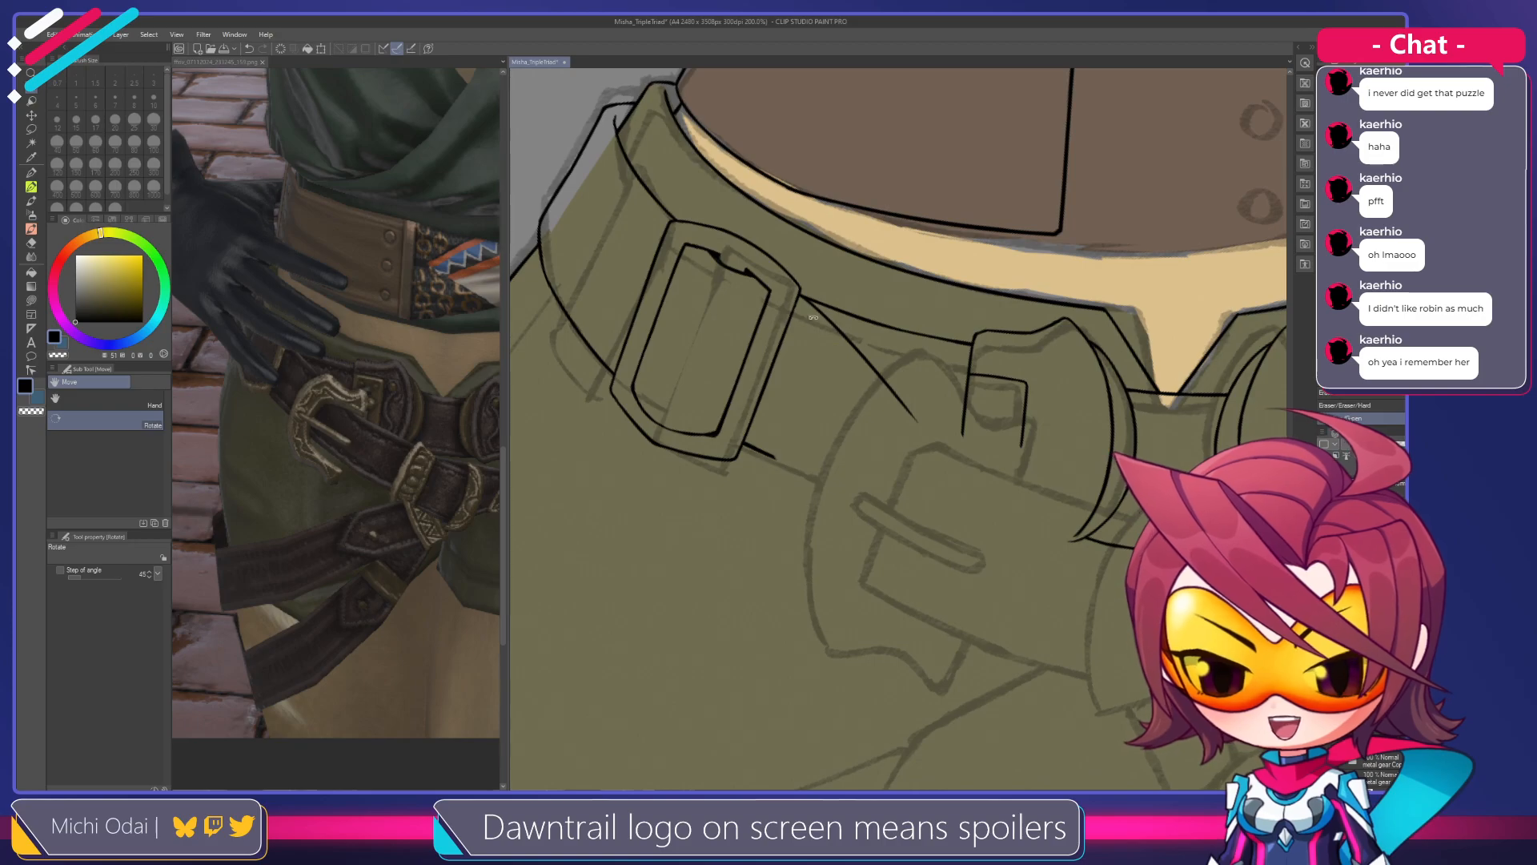
mouse_move(853, 373)
mouse_down()
mouse_move(839, 347)
mouse_move(894, 384)
mouse_move(883, 349)
mouse_move(844, 379)
mouse_move(839, 317)
mouse_up()
key(e)
mouse_move(731, 404)
mouse_down()
mouse_move(773, 441)
mouse_move(765, 407)
mouse_up()
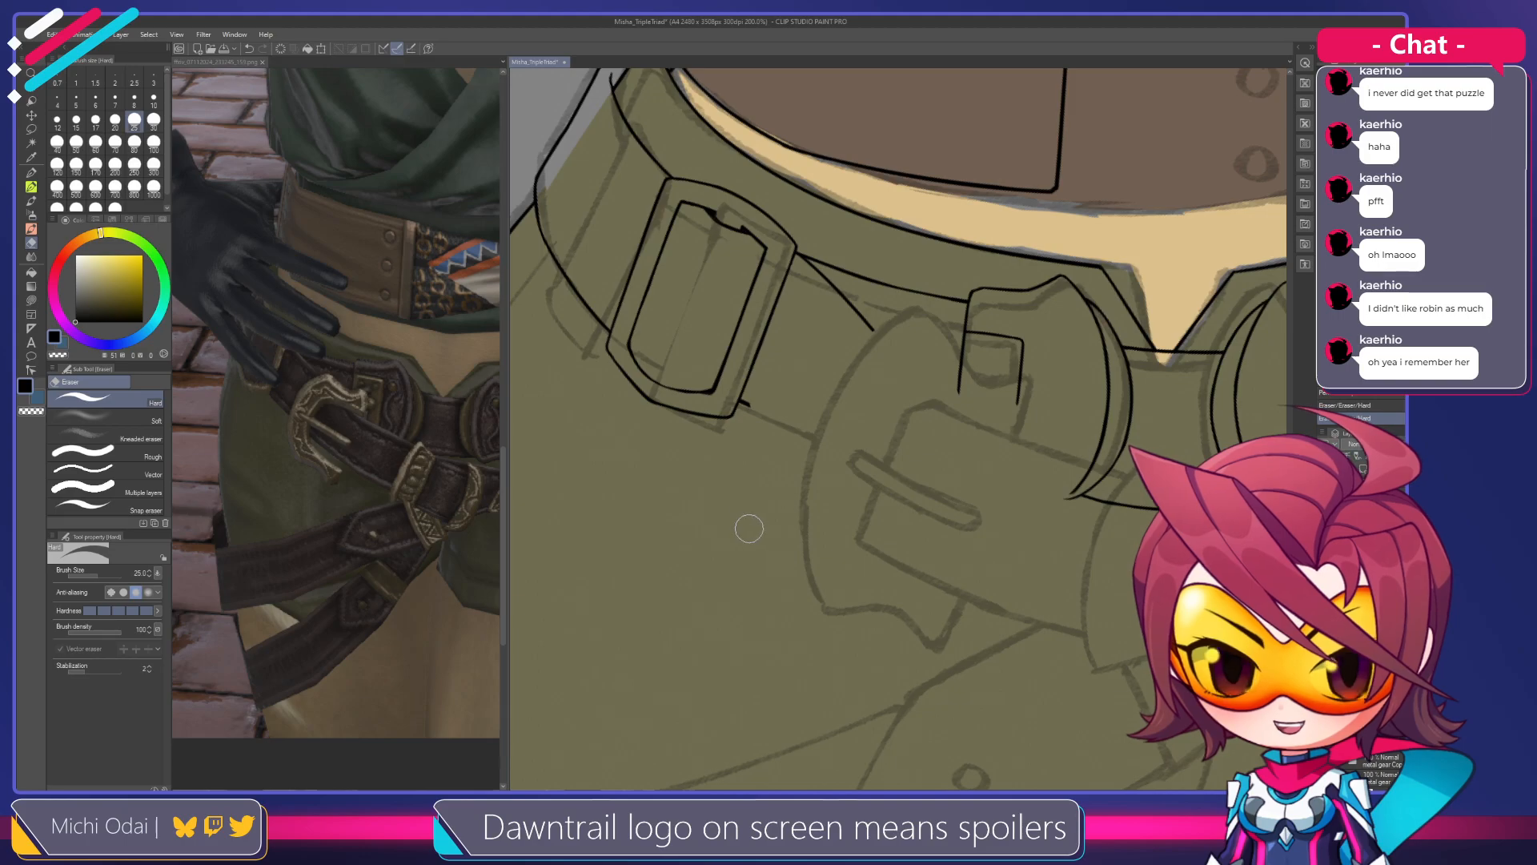
Touch up the ink where the belt's lower edge meets the hip buckle's outline
key(p)
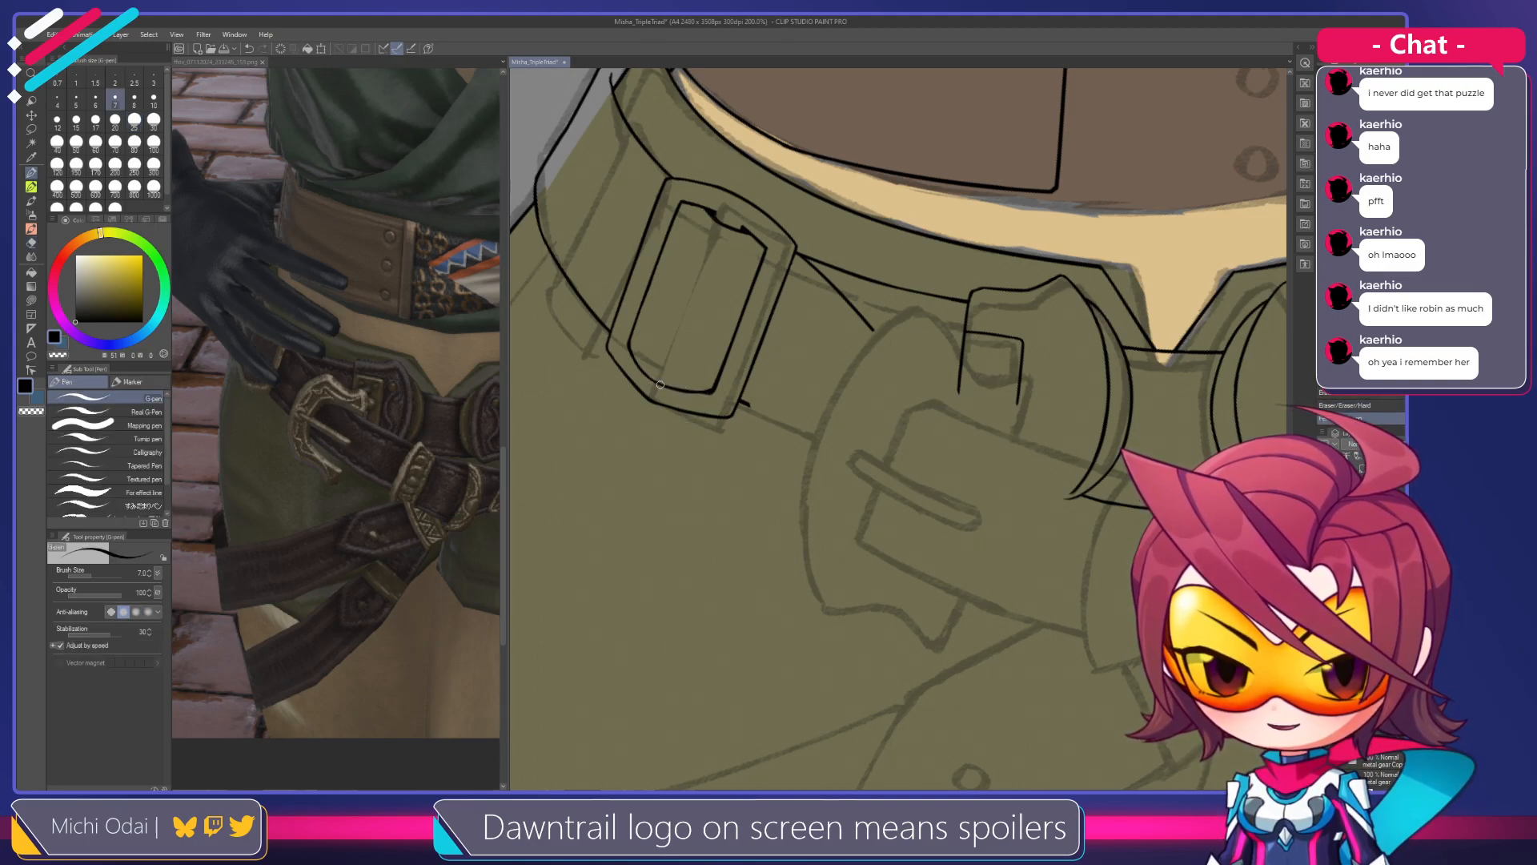
mouse_move(752, 423)
mouse_down()
mouse_move(700, 402)
mouse_move(772, 414)
mouse_up()
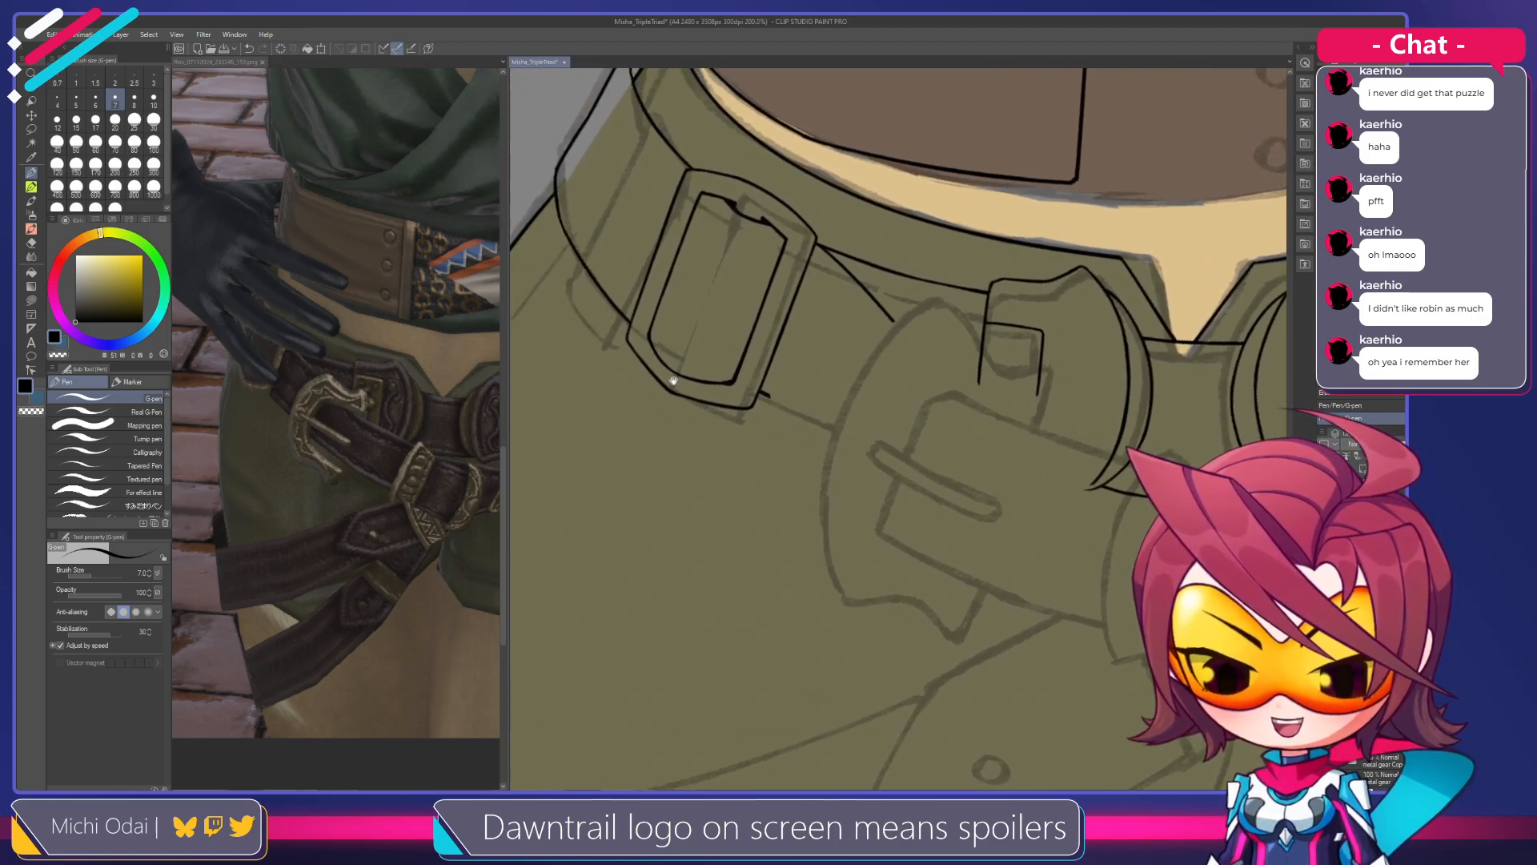
drag(673, 381, 701, 399)
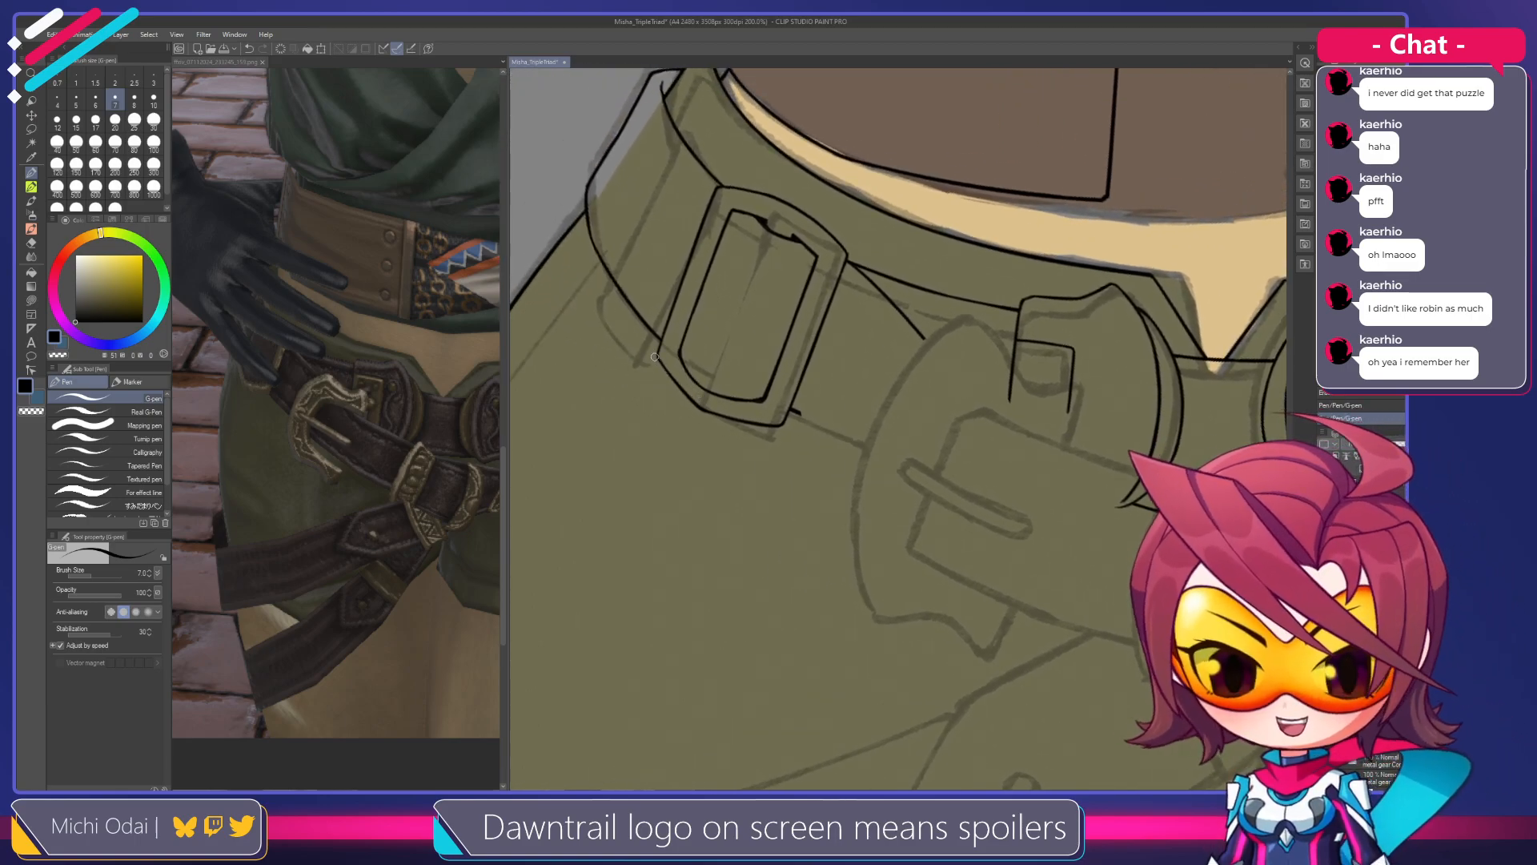
key(e)
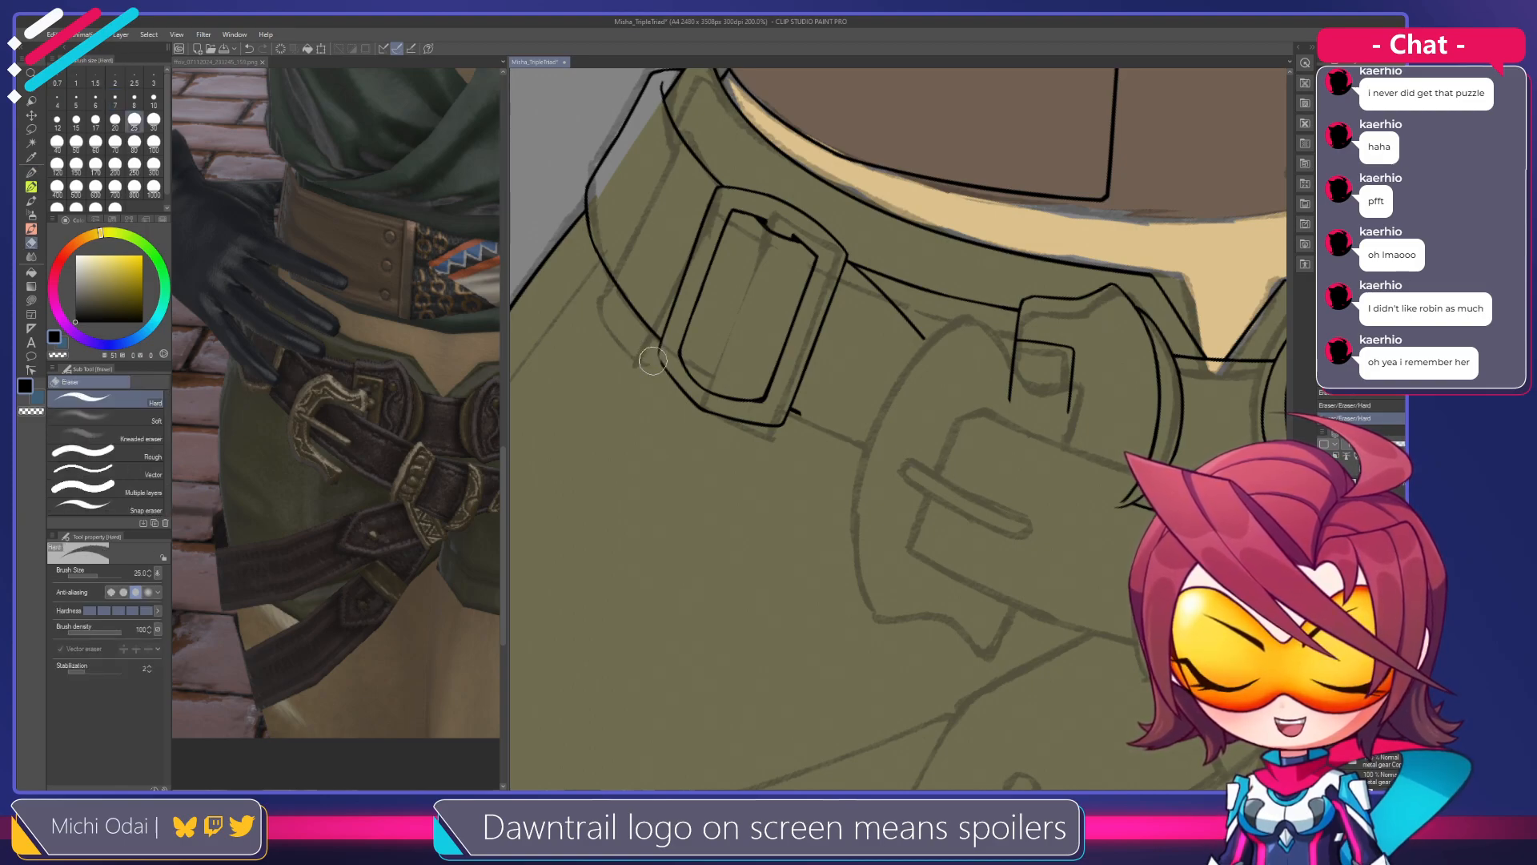
key(p)
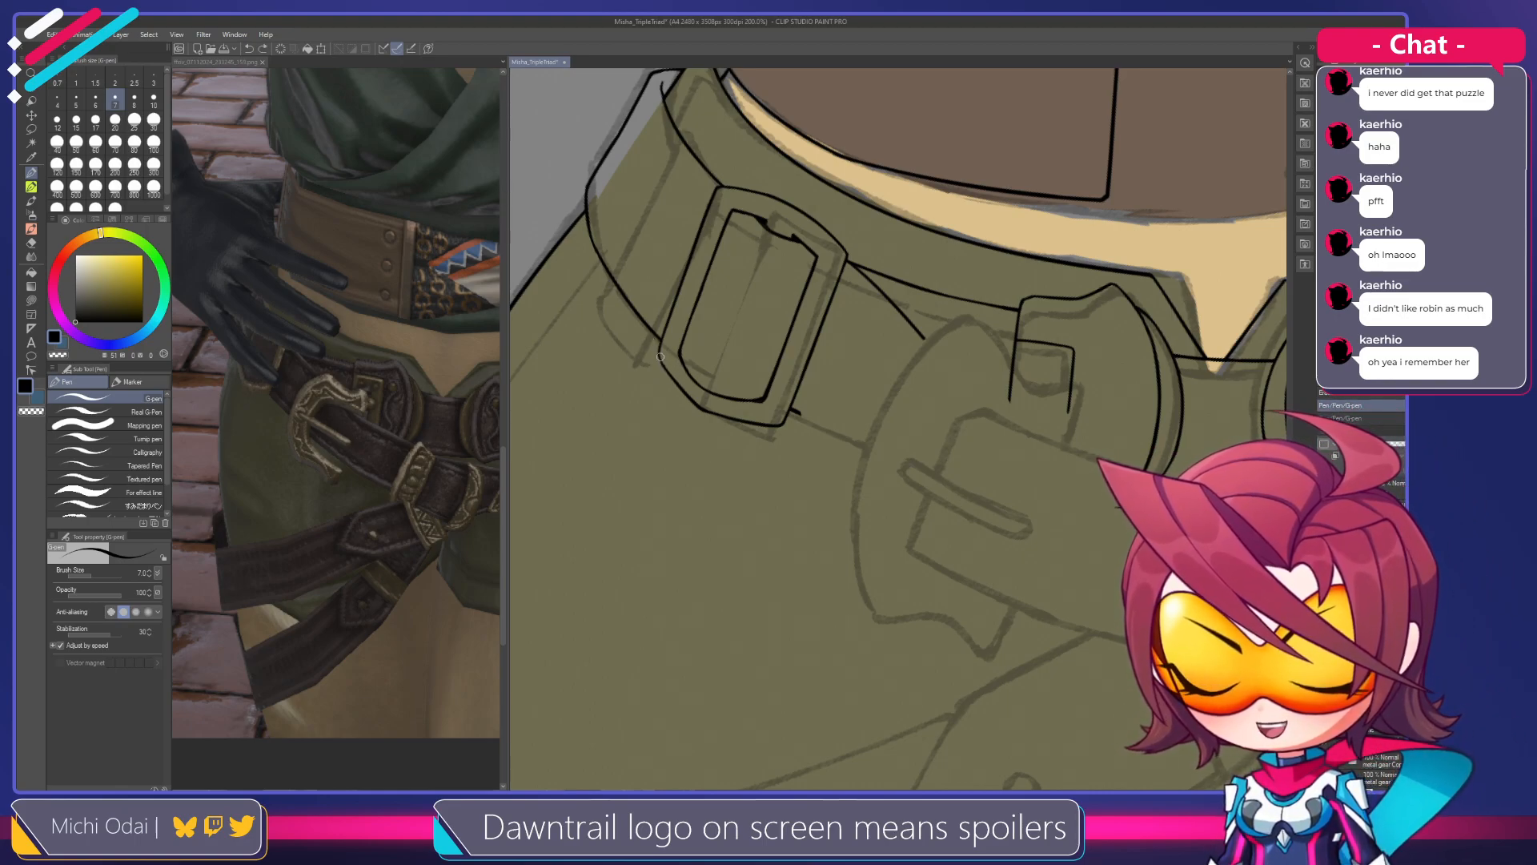
mouse_move(720, 406)
mouse_down()
mouse_move(690, 439)
mouse_move(687, 295)
mouse_move(652, 262)
mouse_up()
mouse_move(714, 327)
mouse_down()
mouse_move(634, 331)
mouse_move(701, 338)
mouse_up()
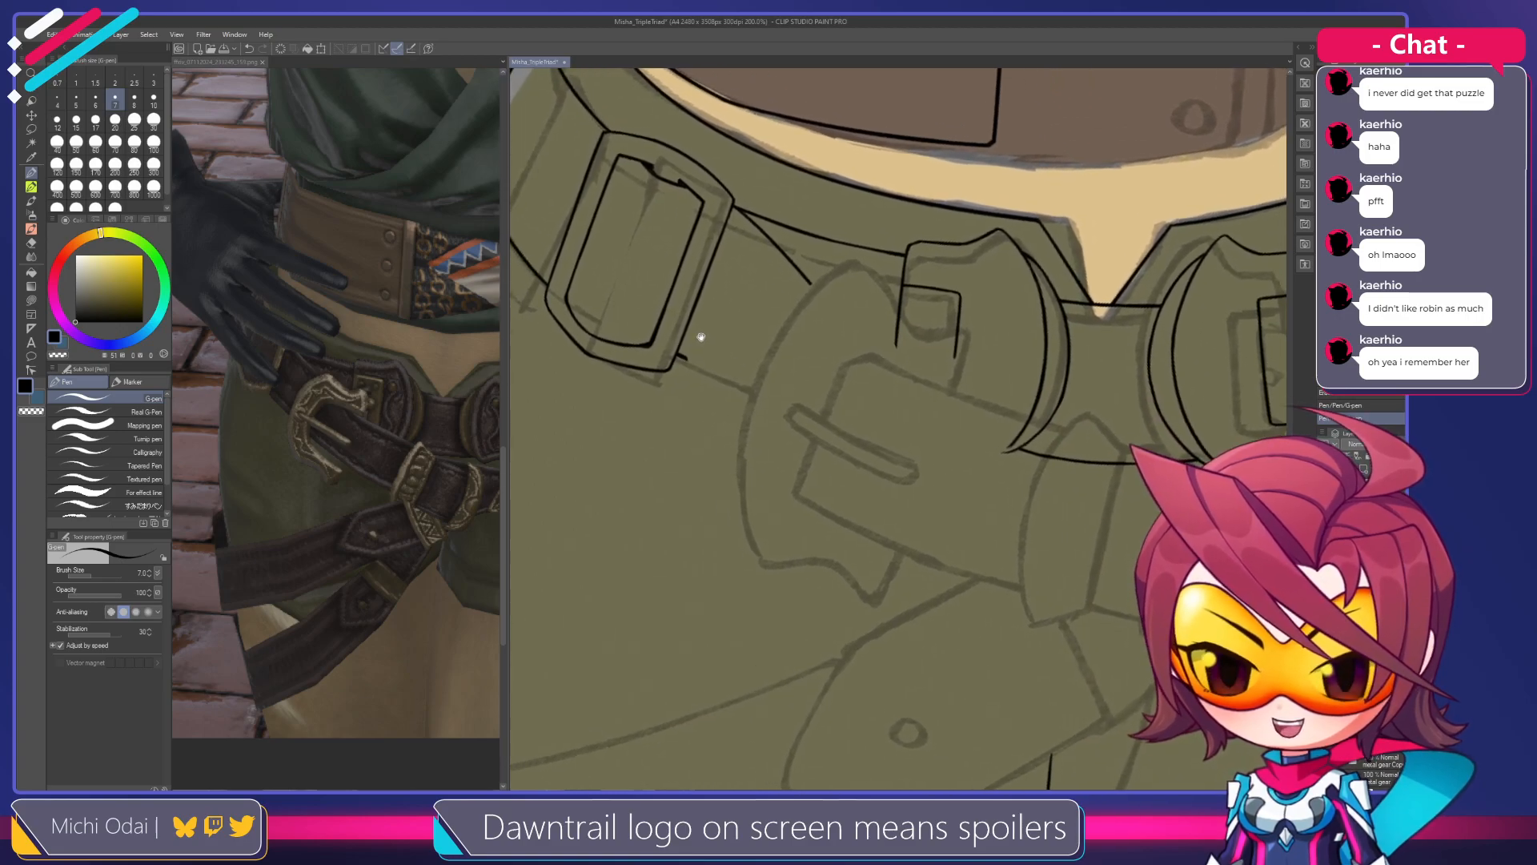
Replace the stub at the hip buckle's lower corner with a slanted line for the strap's lower edge, redrawing it until it fits
key(e)
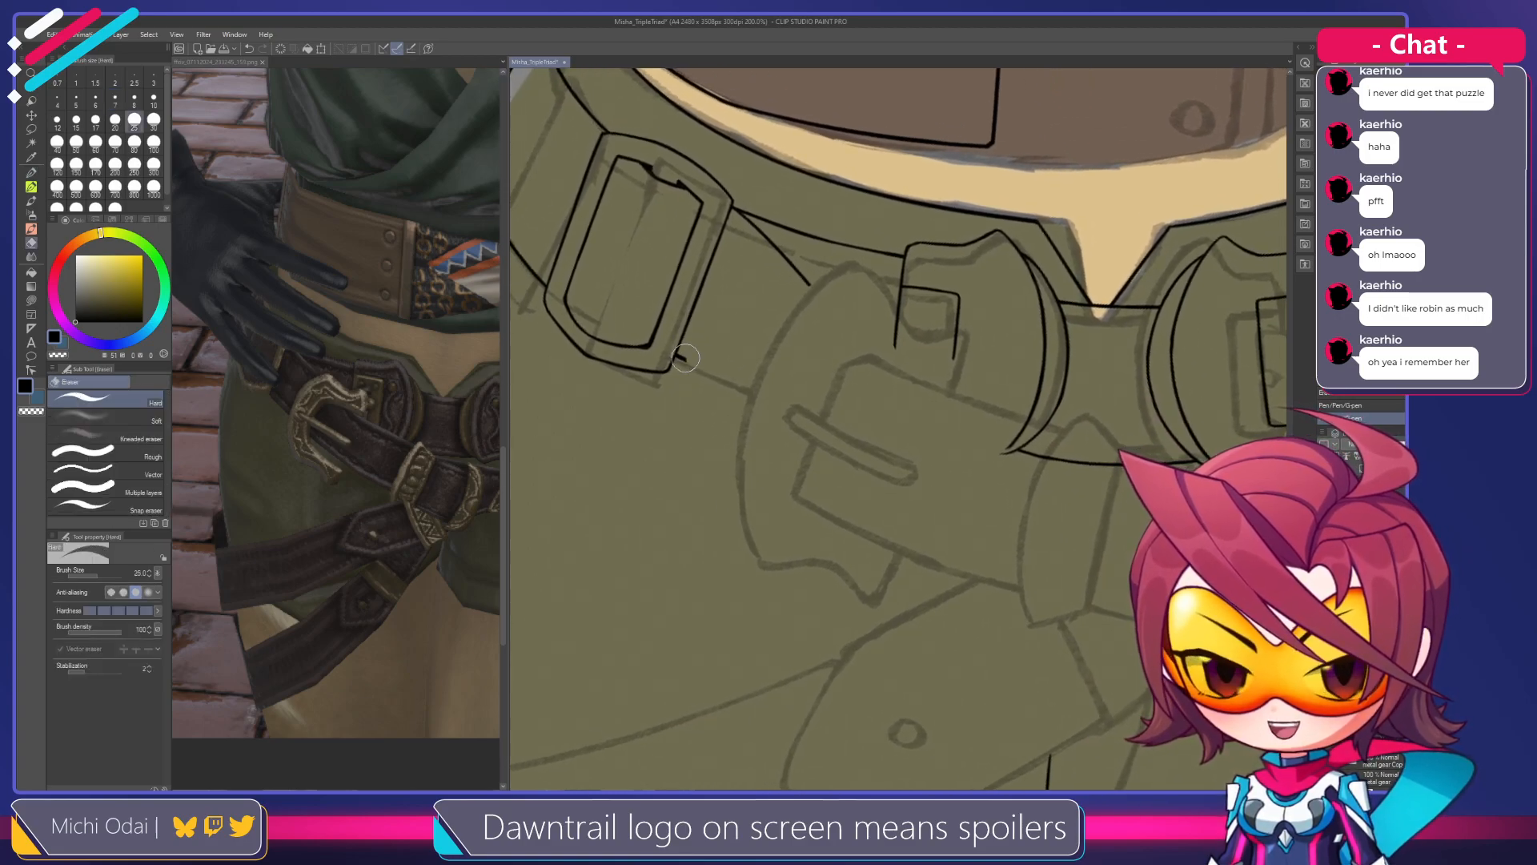
key(shift+space)
mouse_move(680, 354)
mouse_down()
mouse_move(708, 327)
mouse_move(923, 408)
mouse_move(887, 273)
mouse_move(919, 247)
mouse_move(833, 239)
mouse_move(786, 338)
mouse_up()
key(p)
key(ctrl+z)
drag(834, 232, 777, 354)
key(ctrl+z)
drag(830, 237, 773, 386)
key(ctrl+z)
drag(832, 237, 792, 362)
key(ctrl+z)
drag(834, 237, 796, 346)
key(ctrl+z)
drag(830, 236, 801, 346)
key(ctrl+z)
drag(831, 234, 793, 376)
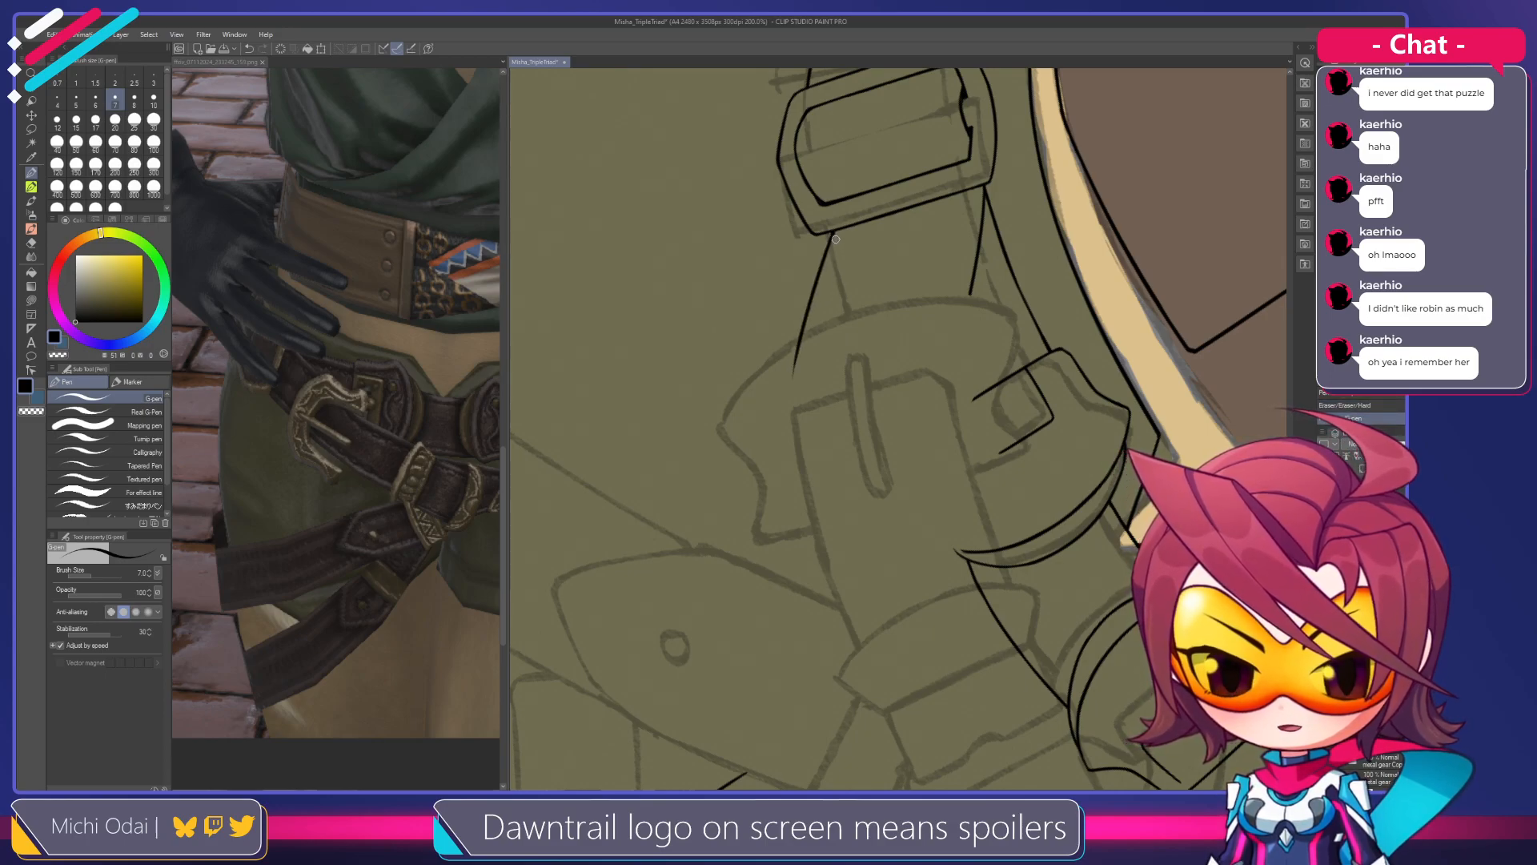
key(e)
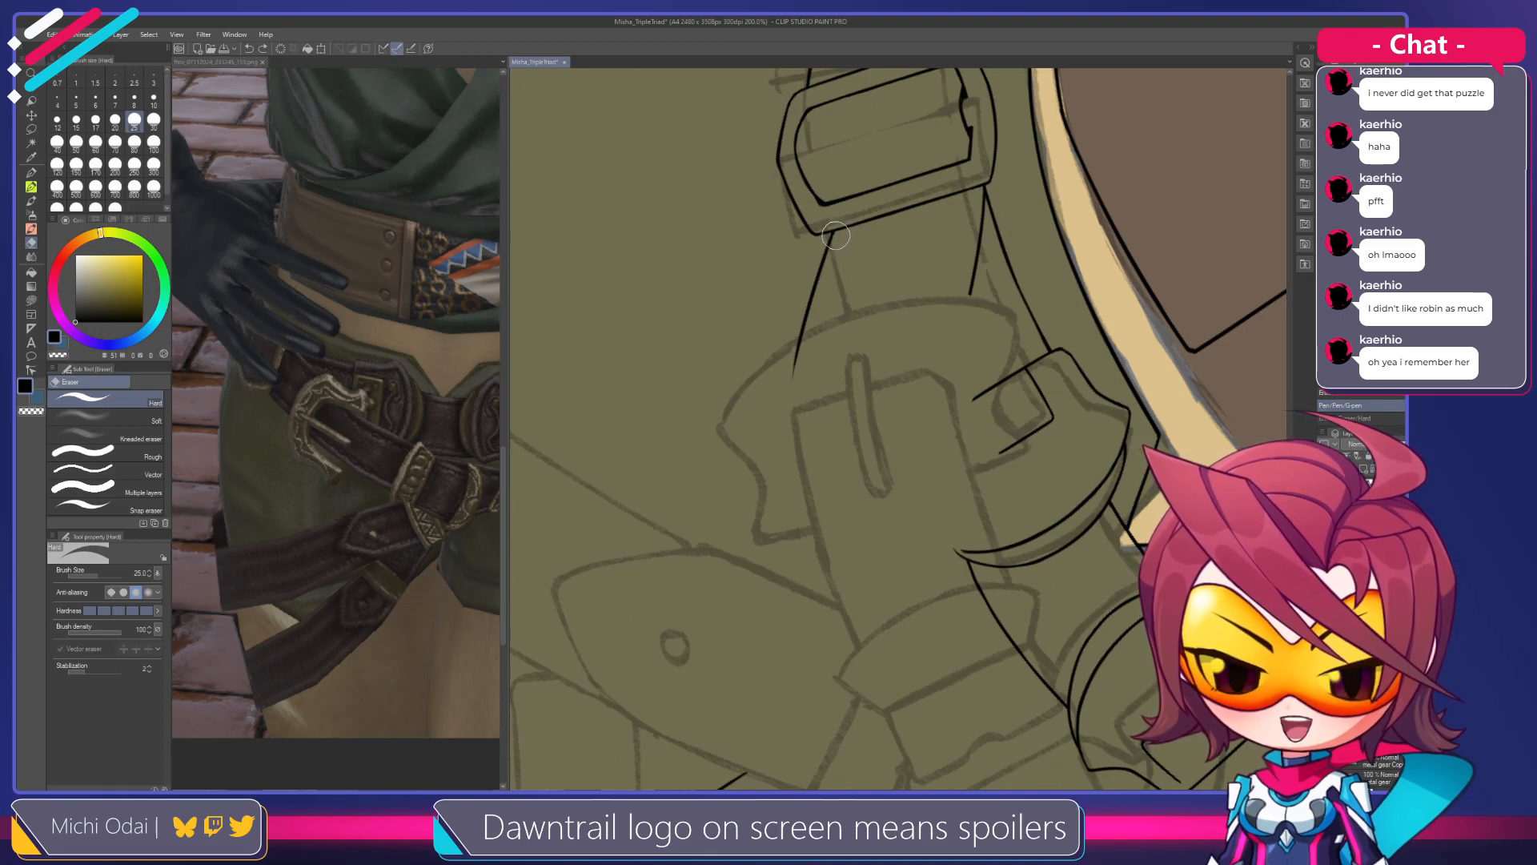
key(p)
key(r)
drag(933, 247, 806, 274)
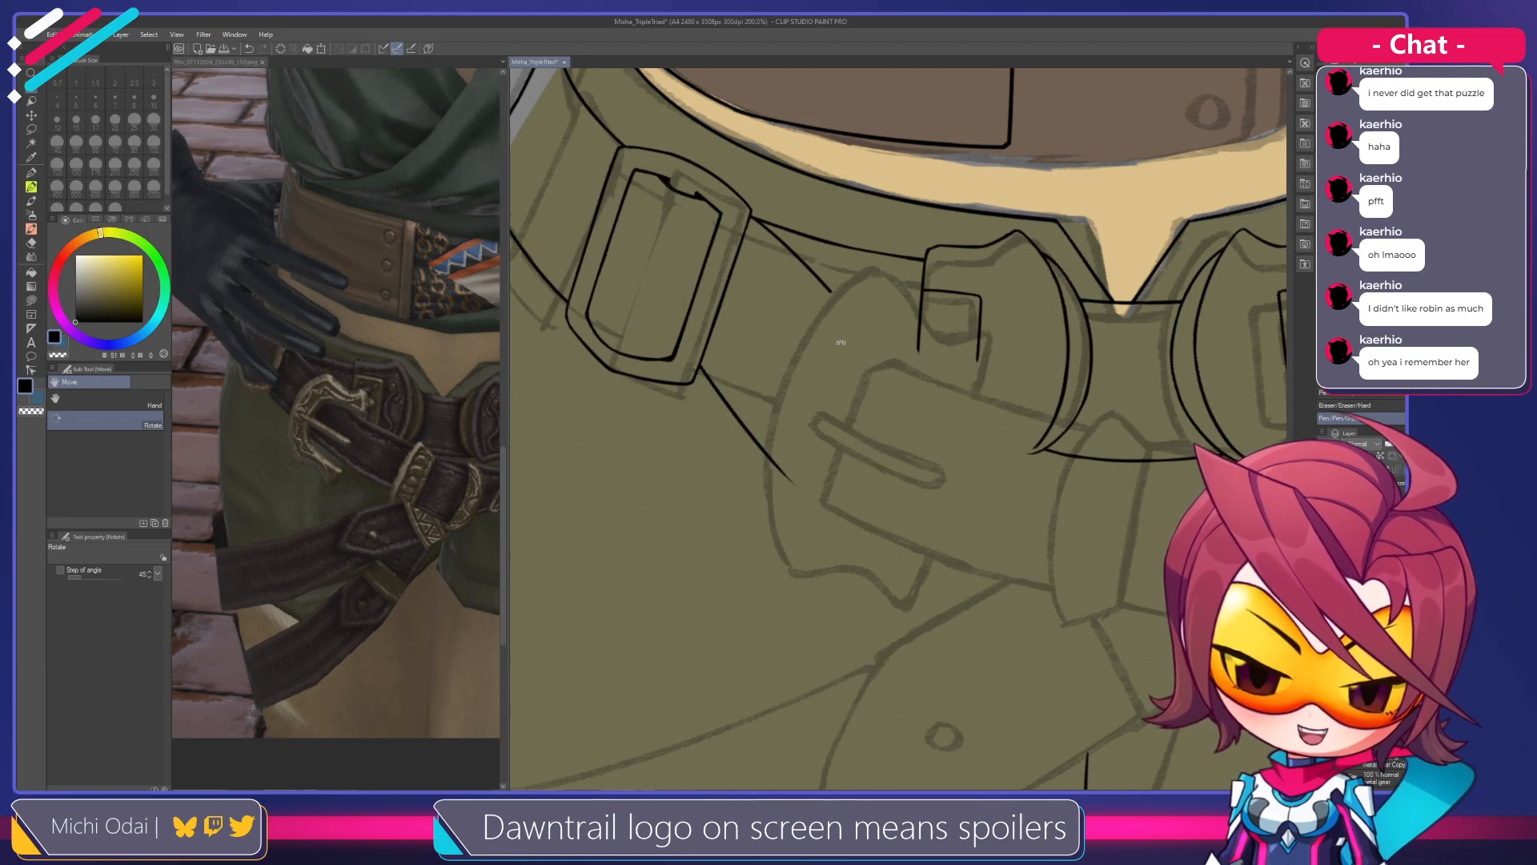
Erase the slanted lower strap line running down from the hip buckle
drag(956, 344, 993, 351)
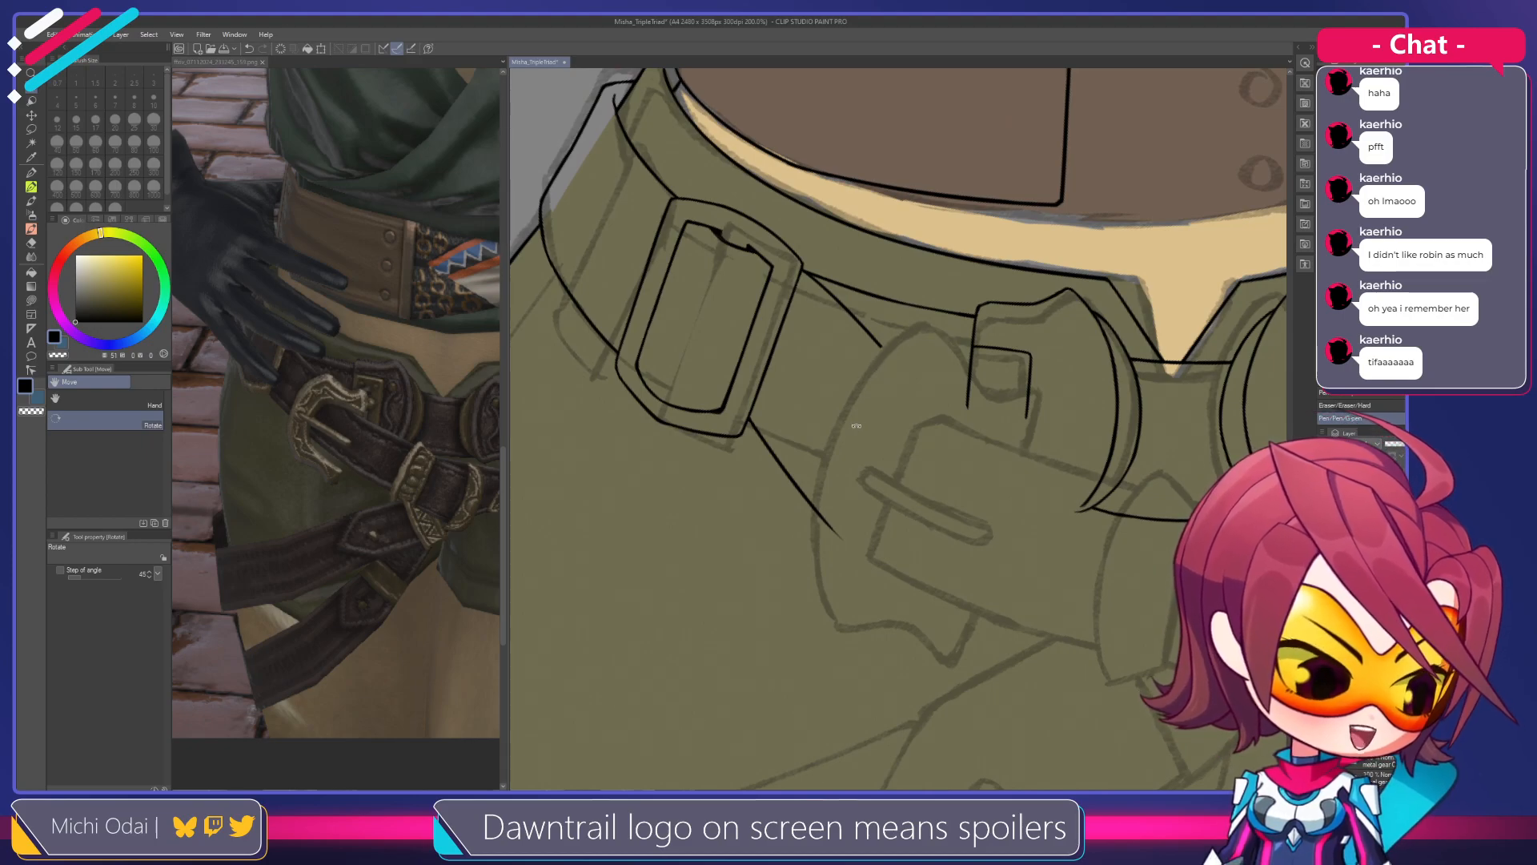
mouse_move(867, 436)
mouse_down()
mouse_move(844, 425)
mouse_move(791, 471)
mouse_up()
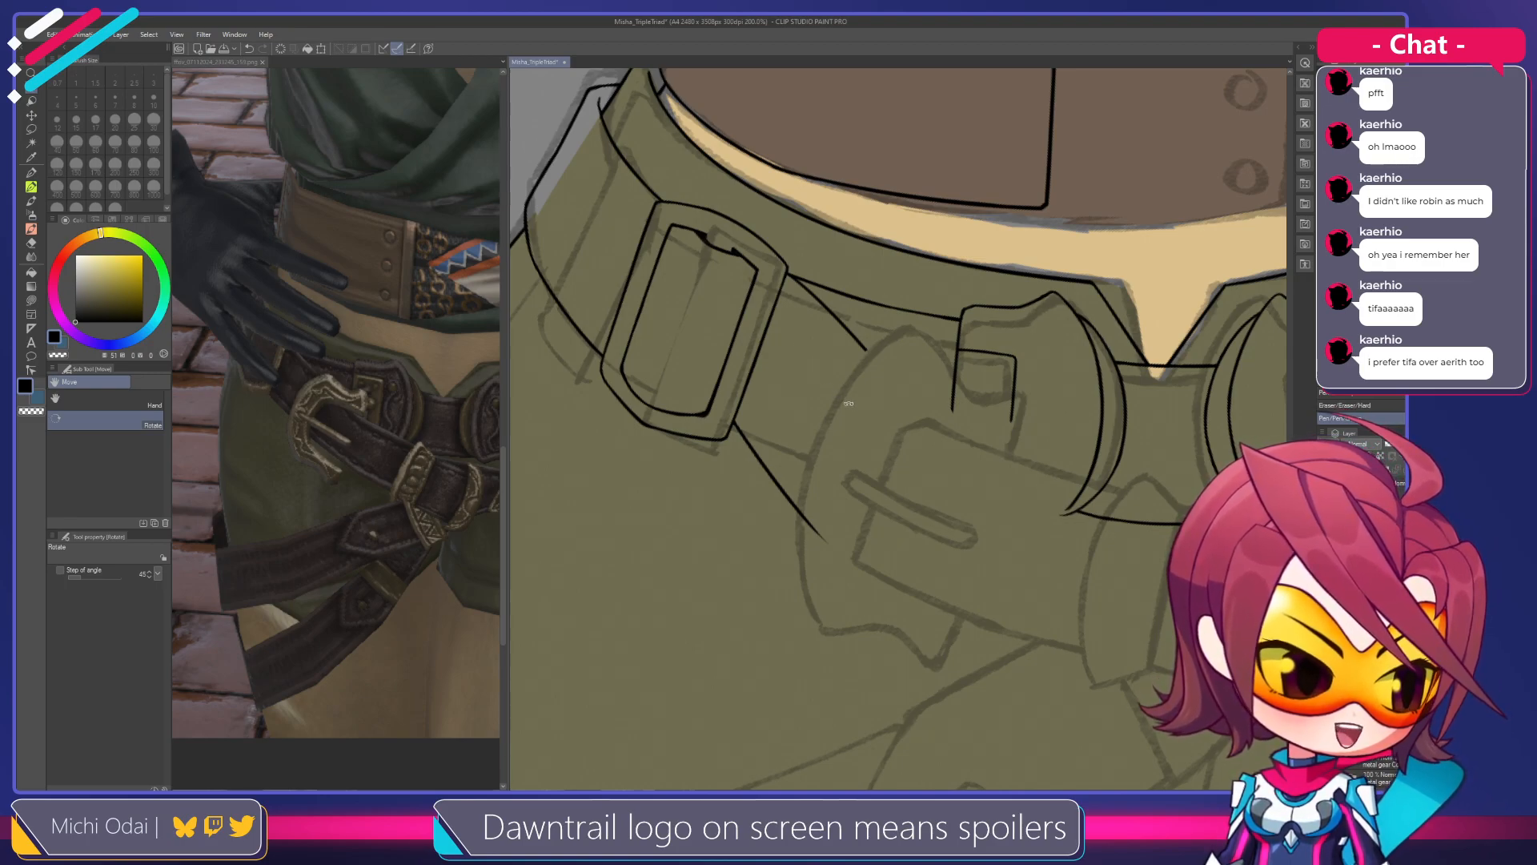
drag(827, 442, 775, 411)
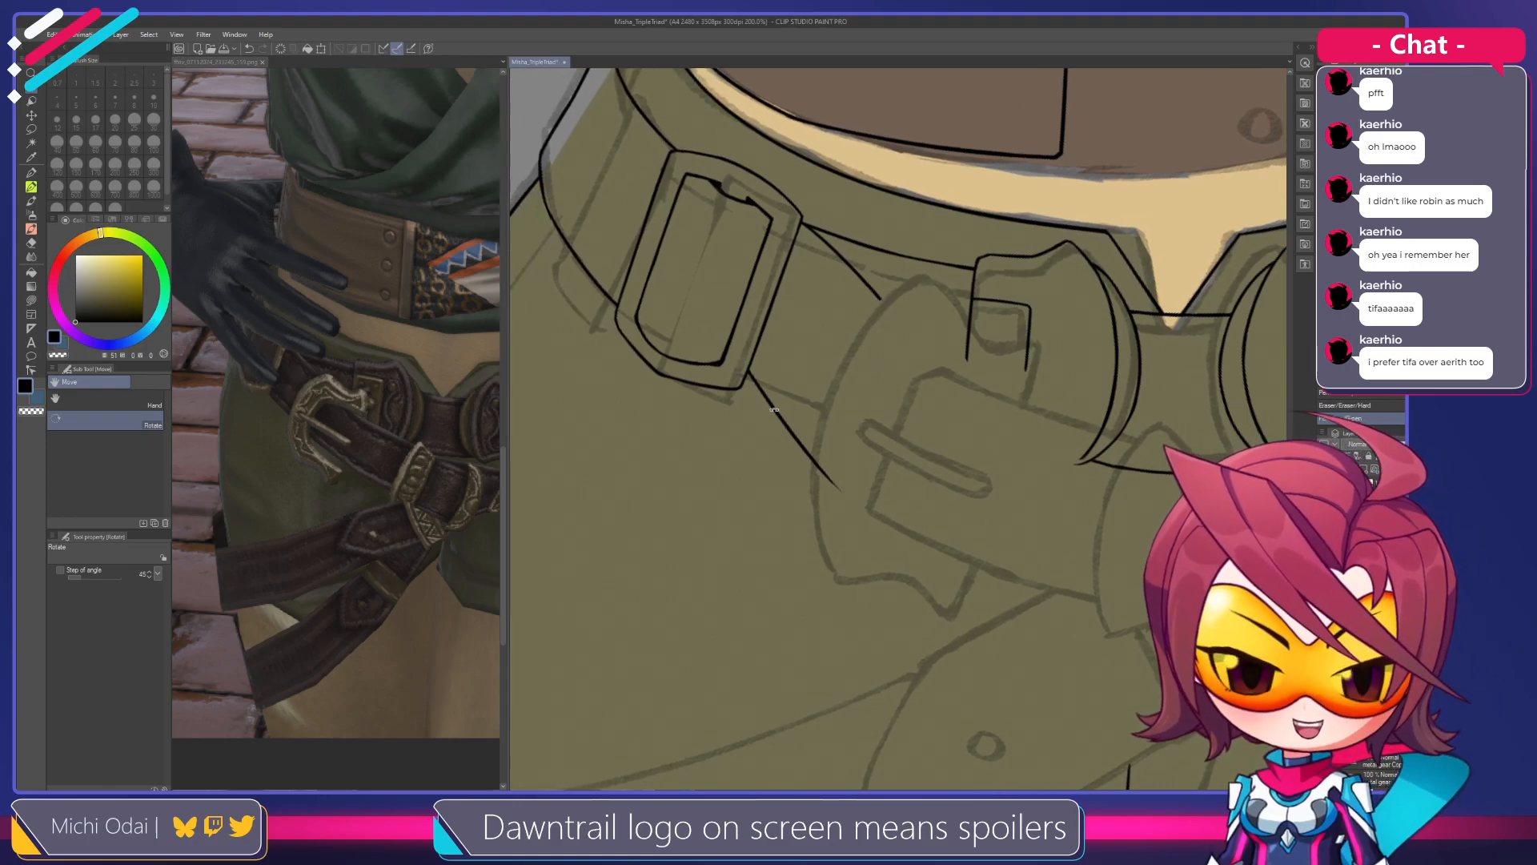
key(e)
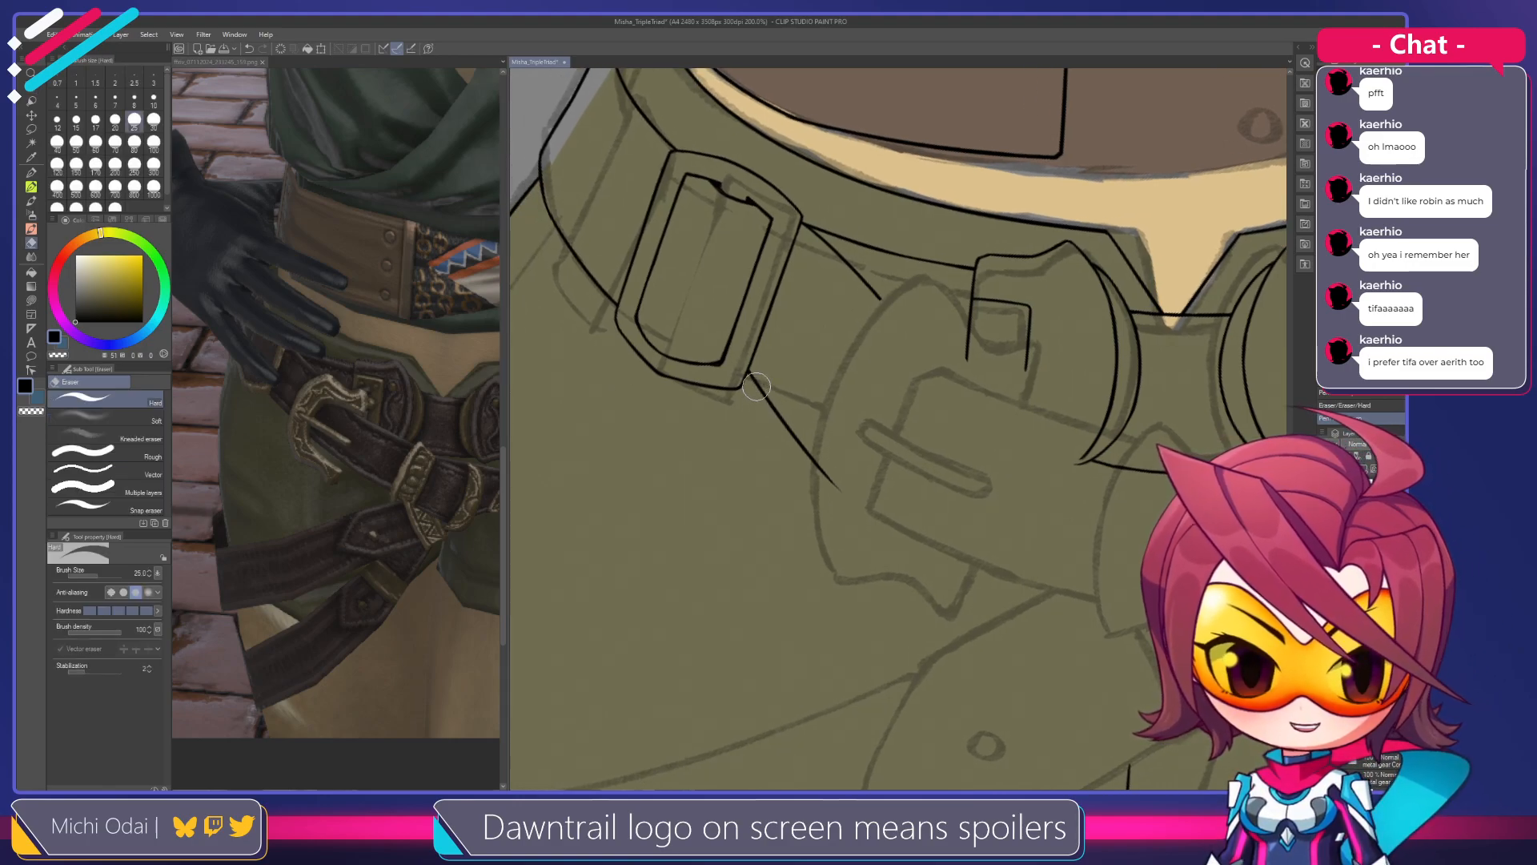
drag(755, 383, 844, 484)
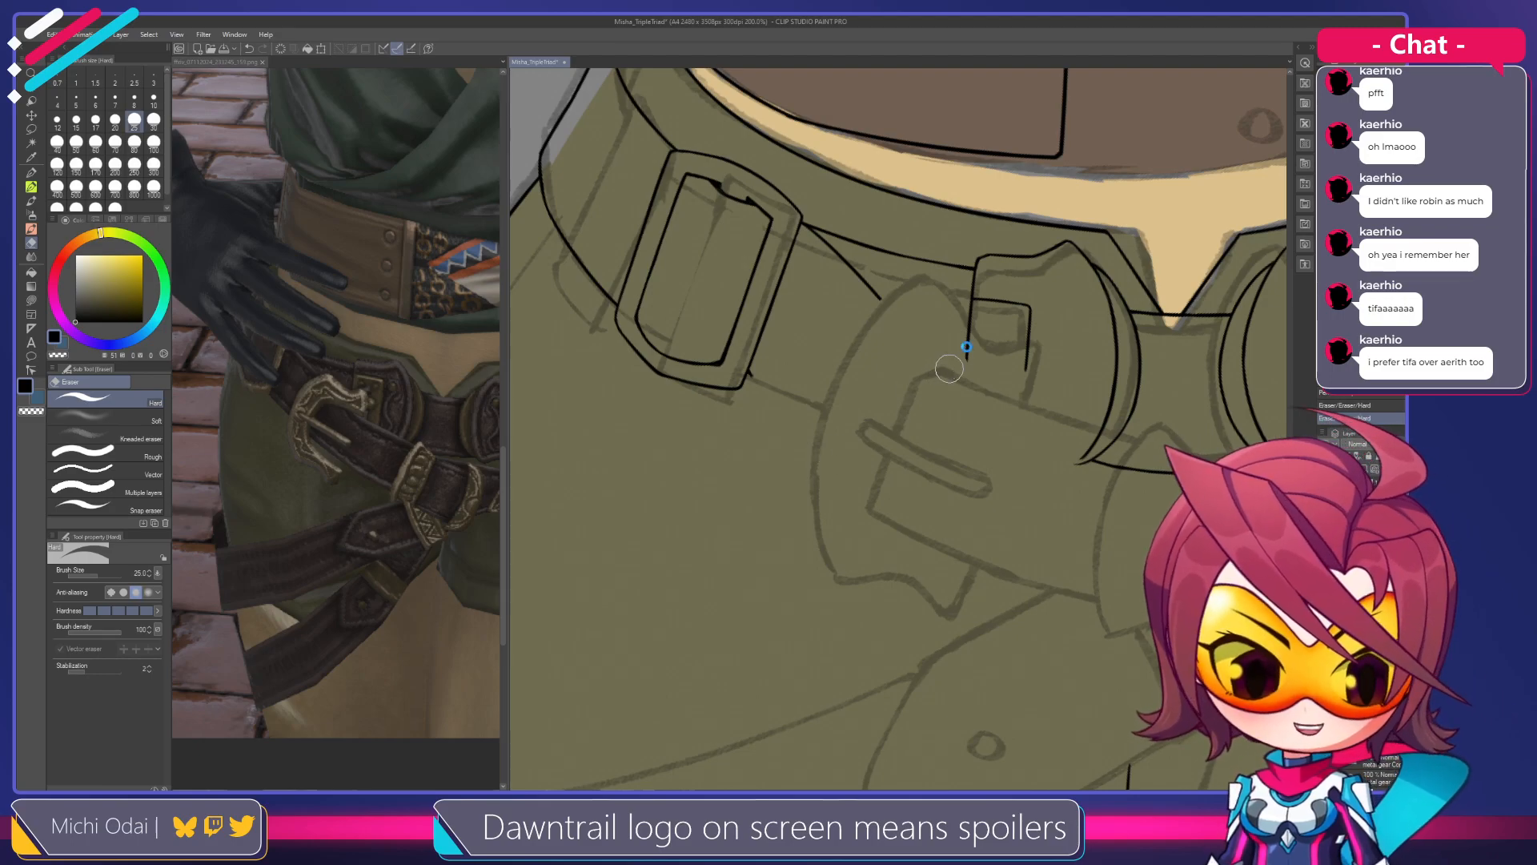
Ink the strap's lower edge again from the hip buckle's lower corner at a new angle, redrawing it until it matches the upper edge
key(r)
mouse_move(979, 345)
mouse_down()
mouse_move(927, 264)
mouse_move(744, 250)
mouse_up()
key(p)
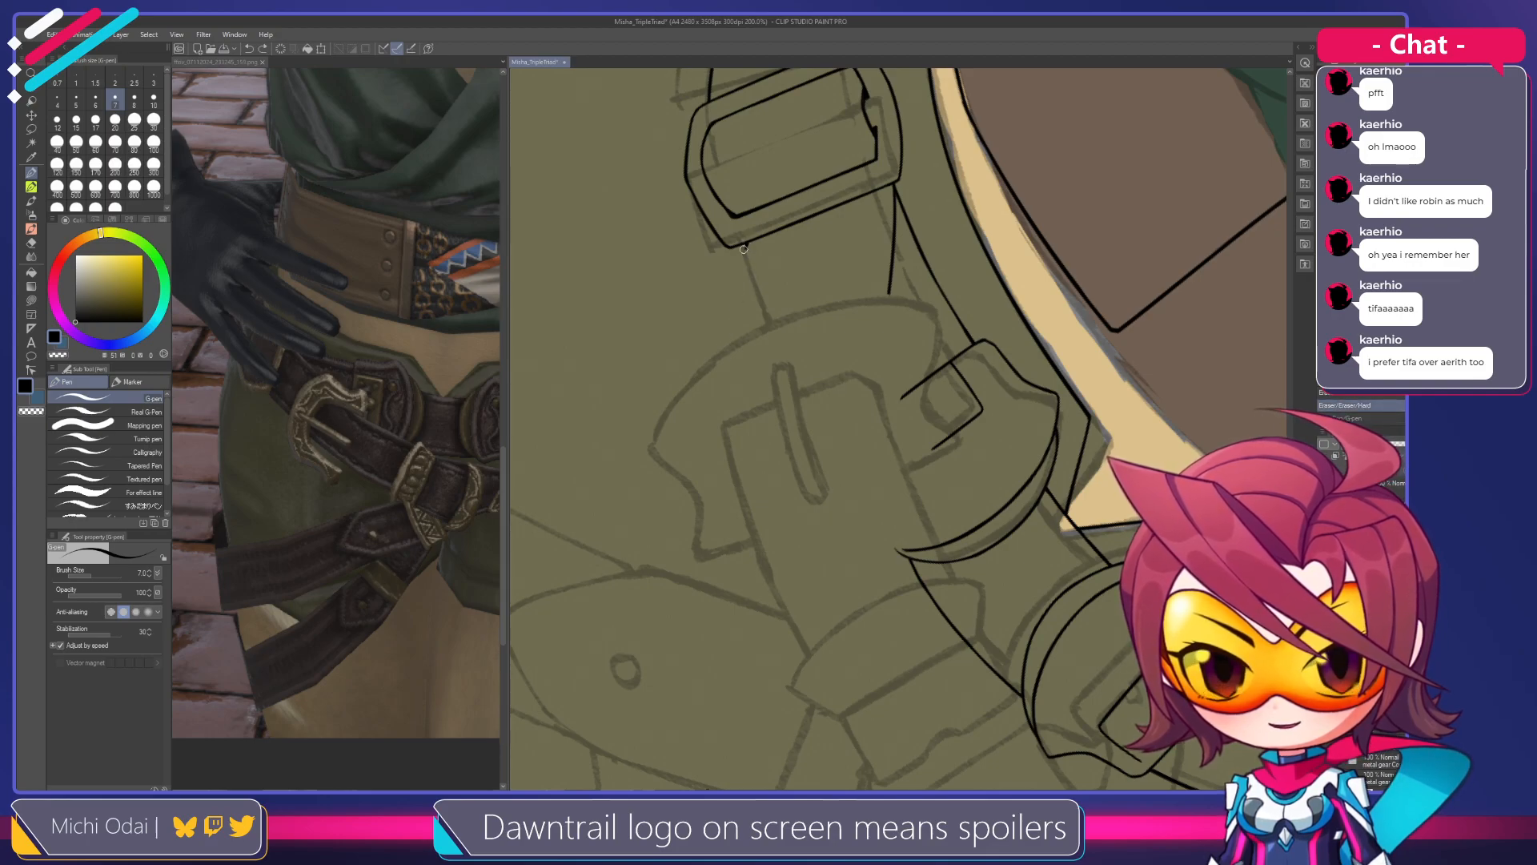
key(e)
key(p)
mouse_move(748, 242)
mouse_down()
mouse_move(734, 342)
mouse_move(745, 270)
mouse_move(730, 344)
mouse_up()
key(ctrl+z)
key(ctrl+z)
key(ctrl+z)
key(ctrl+z)
drag(747, 243, 732, 353)
key(ctrl+z)
drag(747, 243, 730, 362)
key(ctrl+z)
drag(747, 244, 730, 364)
key(ctrl+z)
drag(747, 243, 730, 353)
key(ctrl+z)
drag(747, 243, 729, 367)
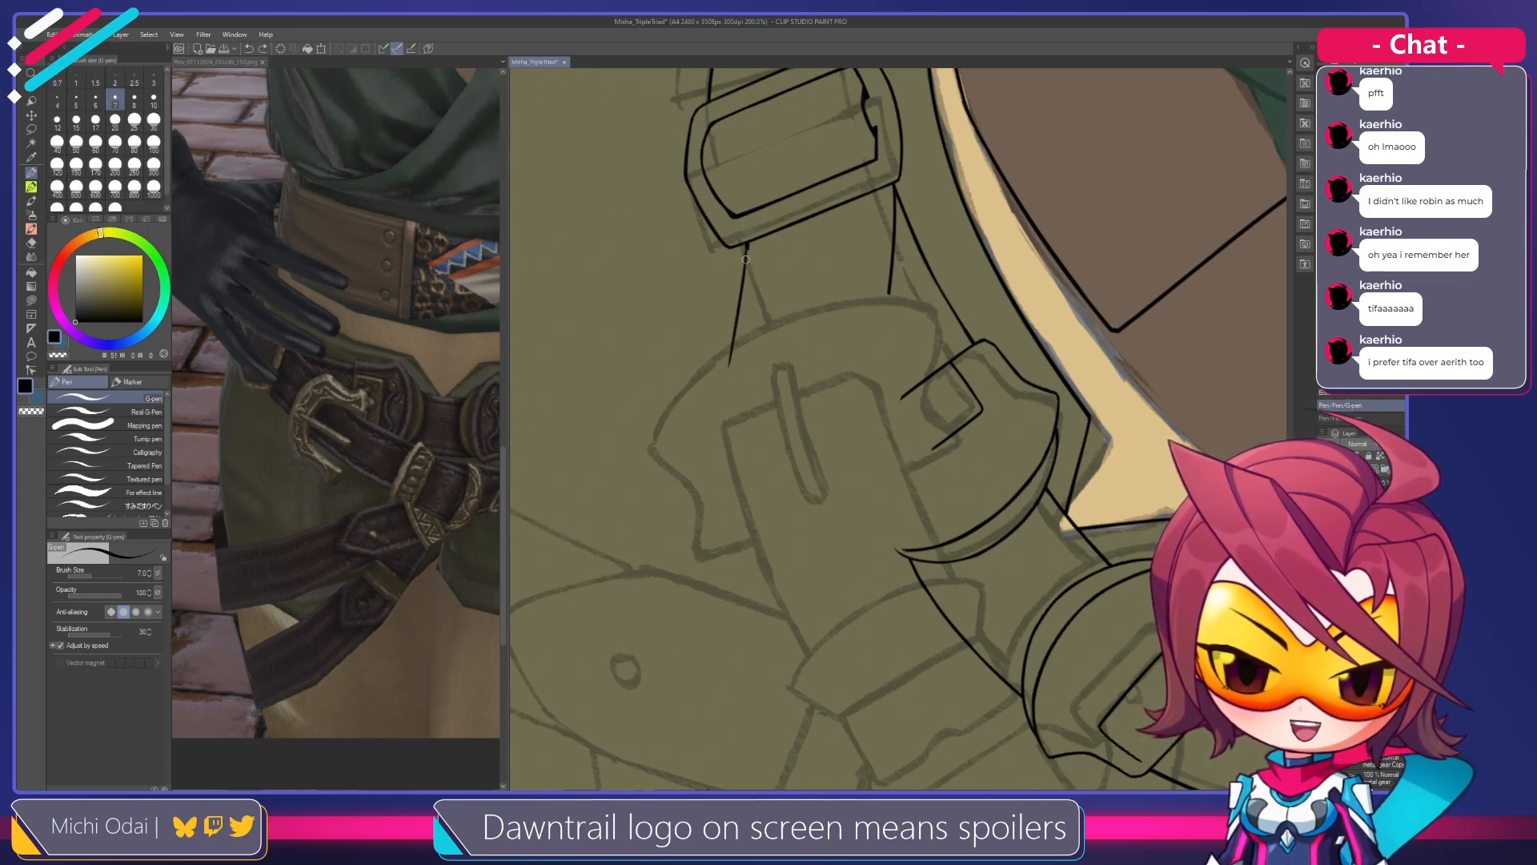
Trim the free ends of both slanted strap lines where they reach the sketched hanging buckle
key(shift+space)
drag(892, 275, 909, 301)
mouse_move(925, 231)
mouse_down()
mouse_move(897, 285)
mouse_move(889, 248)
mouse_up()
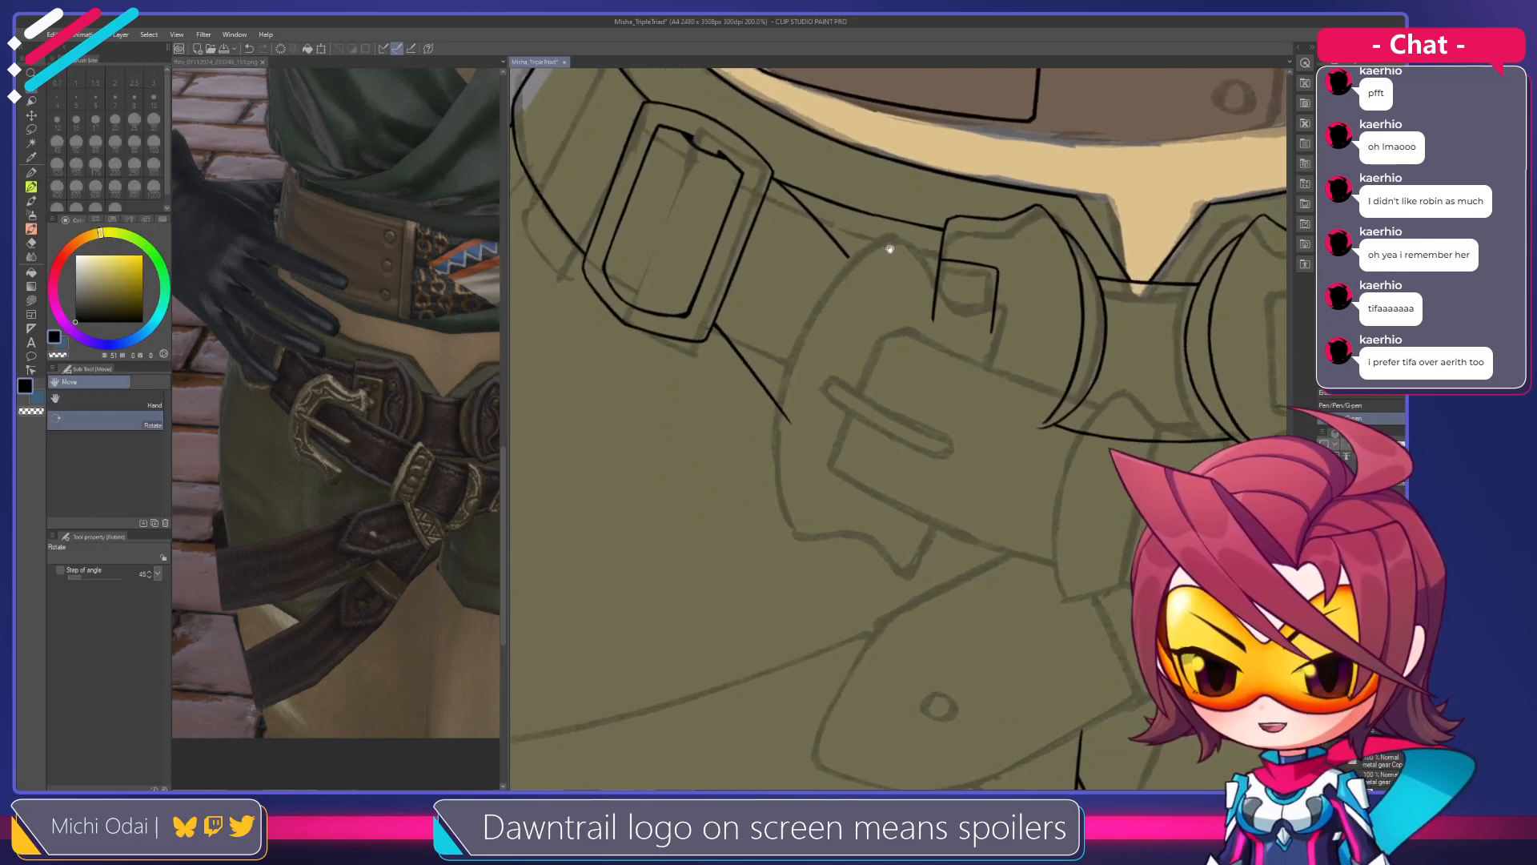
key(e)
drag(799, 372, 785, 408)
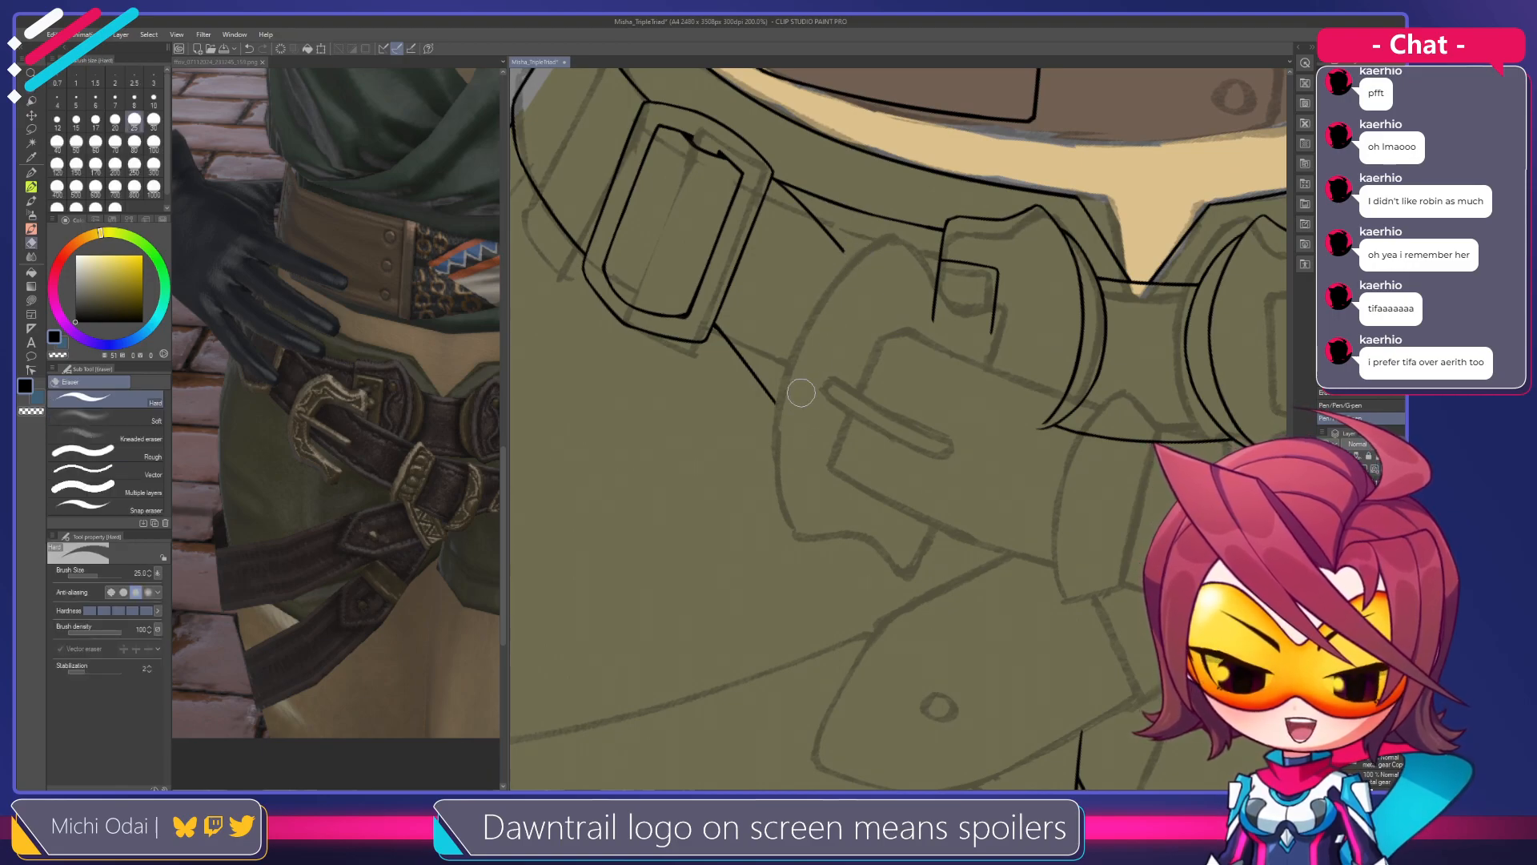
Try to ink the hanging buckle's curved outer edge between the ends of the two strap lines
key(p)
drag(860, 249, 776, 436)
key(ctrl+z)
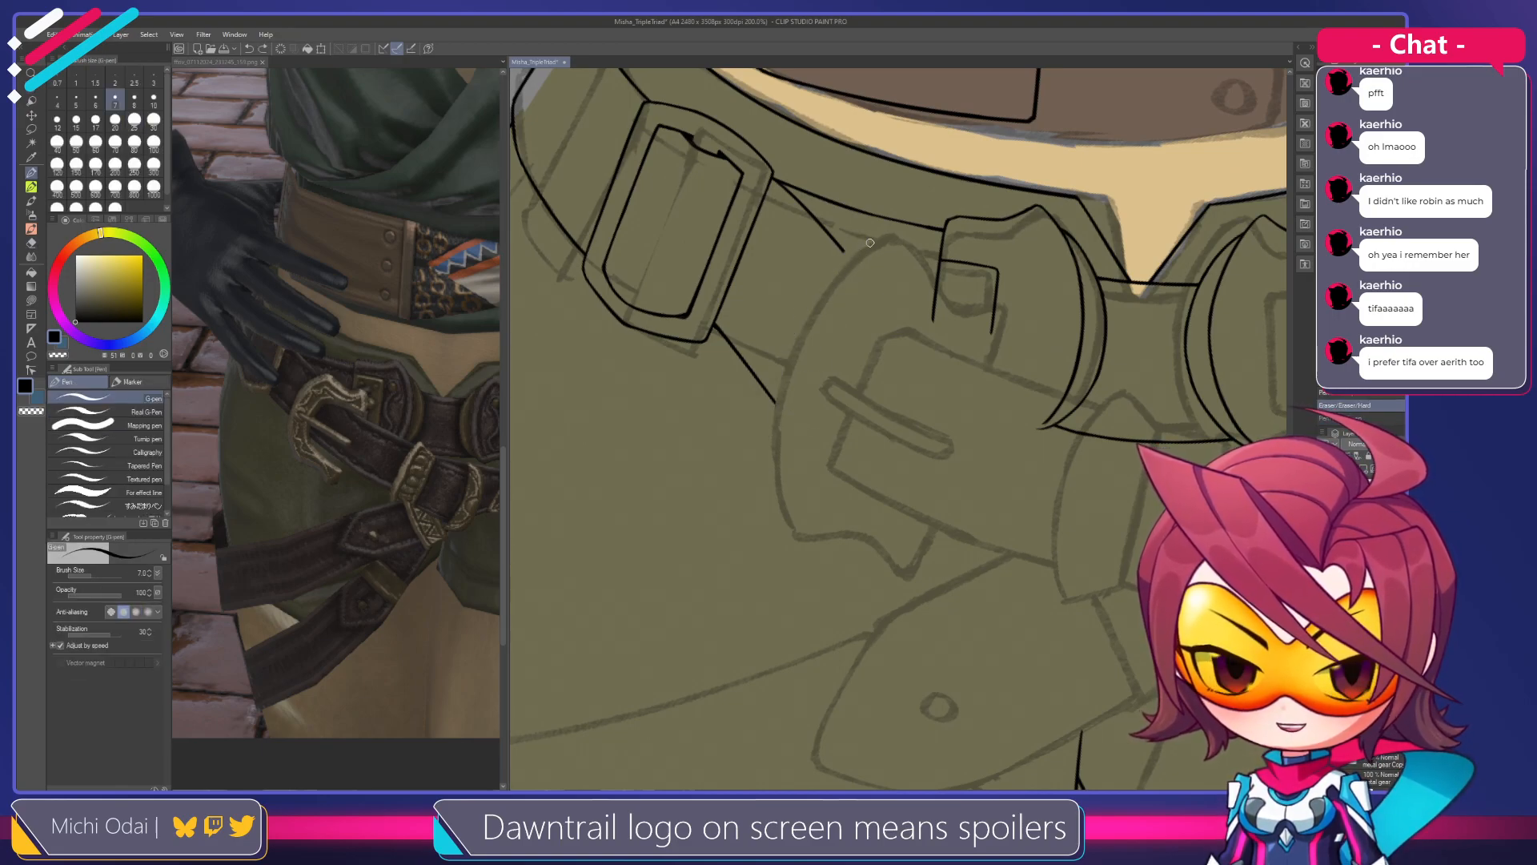
drag(869, 243, 775, 439)
key(ctrl+z)
drag(844, 255, 775, 472)
key(ctrl+z)
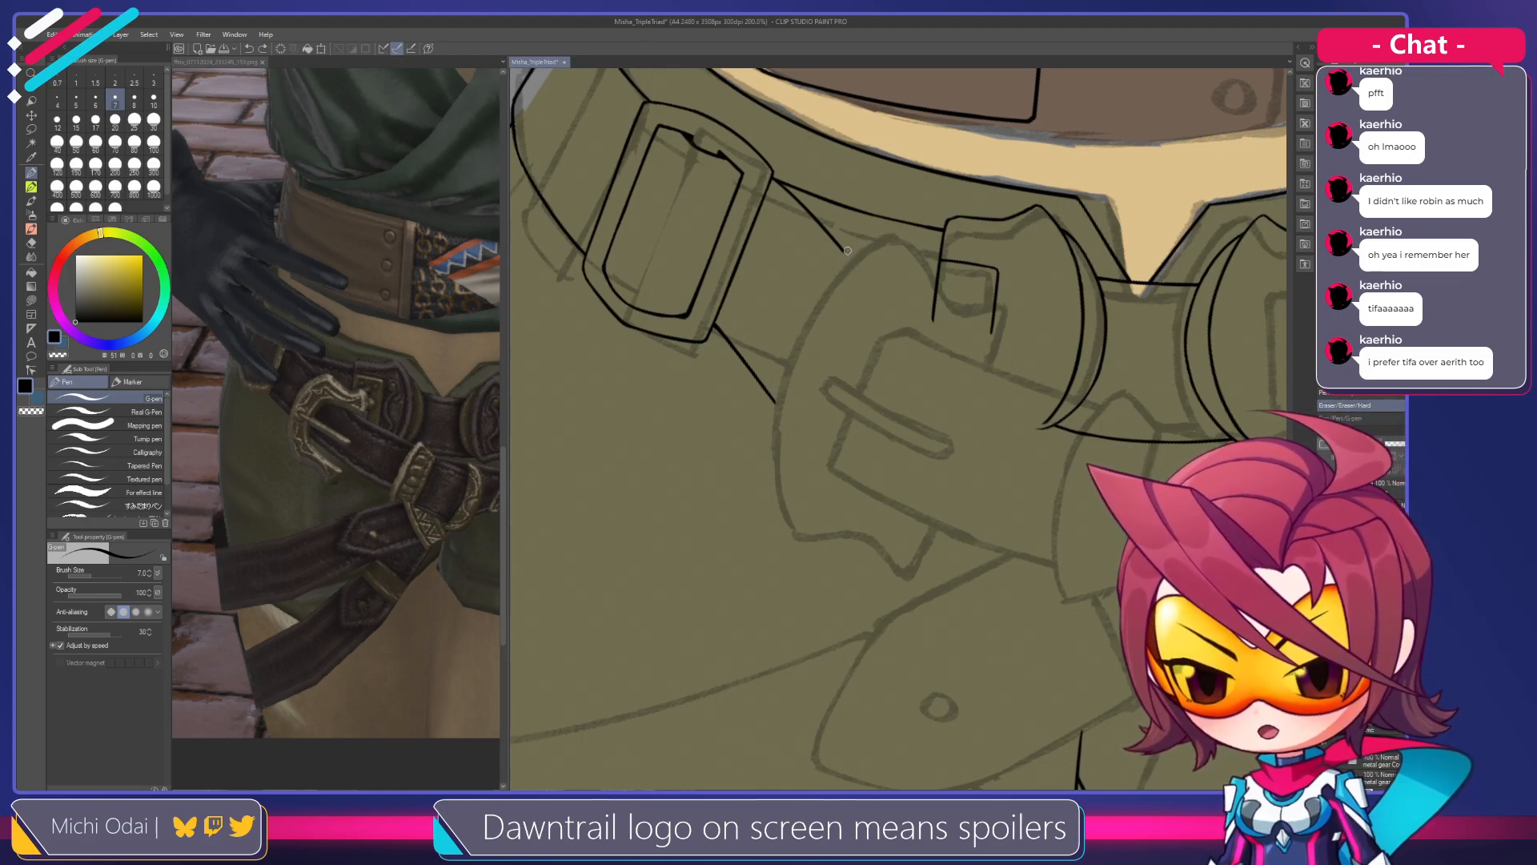
Erase the lower tip of the inked belt loop where its curves meet the belt's lower line
mouse_move(886, 330)
mouse_down()
mouse_move(819, 384)
mouse_move(754, 339)
mouse_move(830, 404)
mouse_up()
key(e)
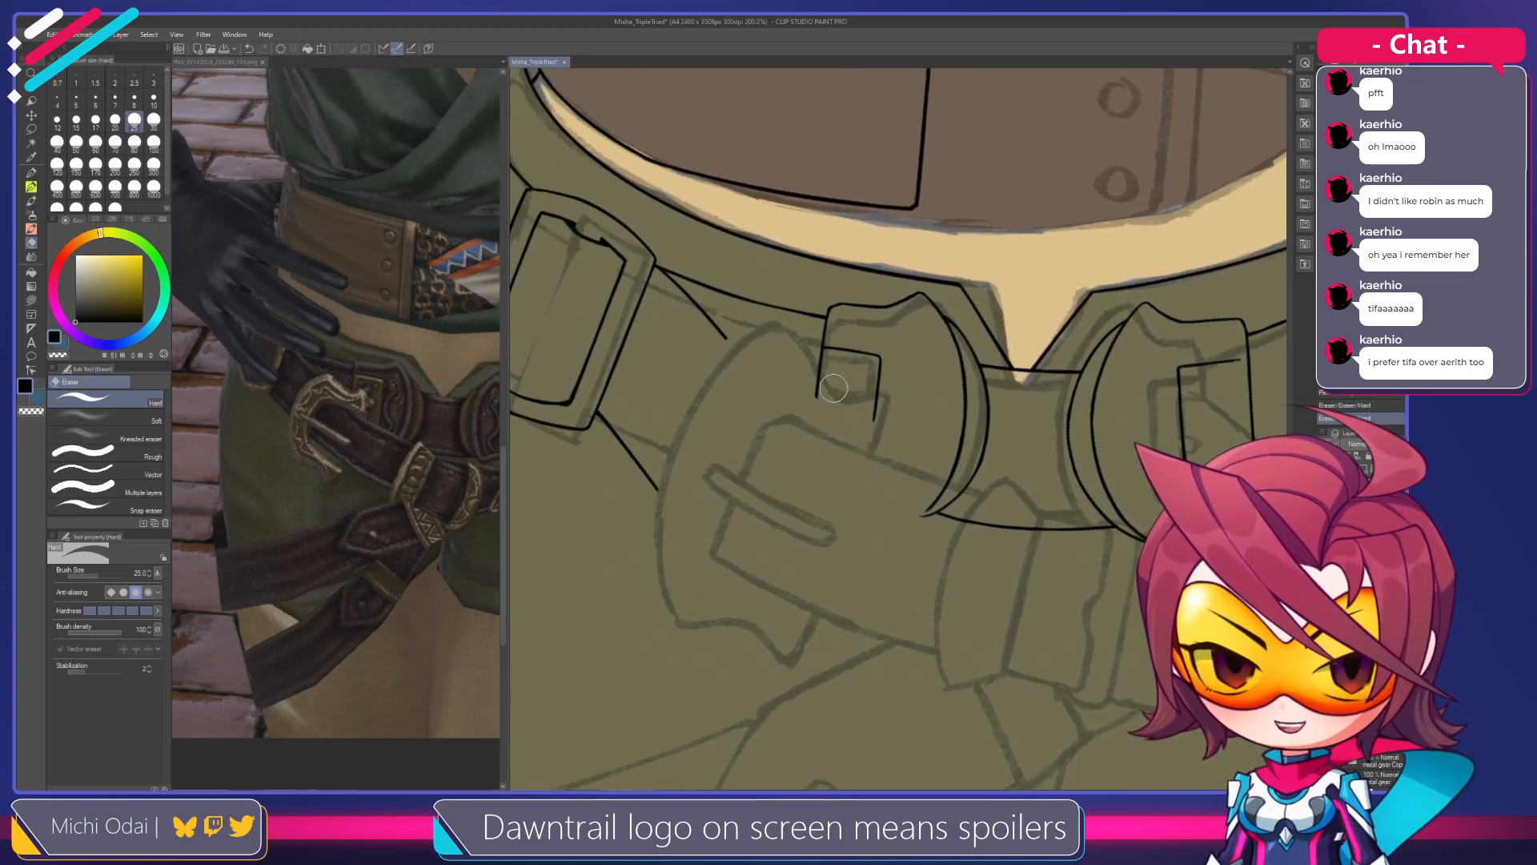
key(shift+space)
mouse_move(920, 348)
mouse_down()
mouse_move(977, 421)
mouse_move(808, 323)
mouse_up()
drag(730, 365, 708, 474)
drag(737, 366, 719, 438)
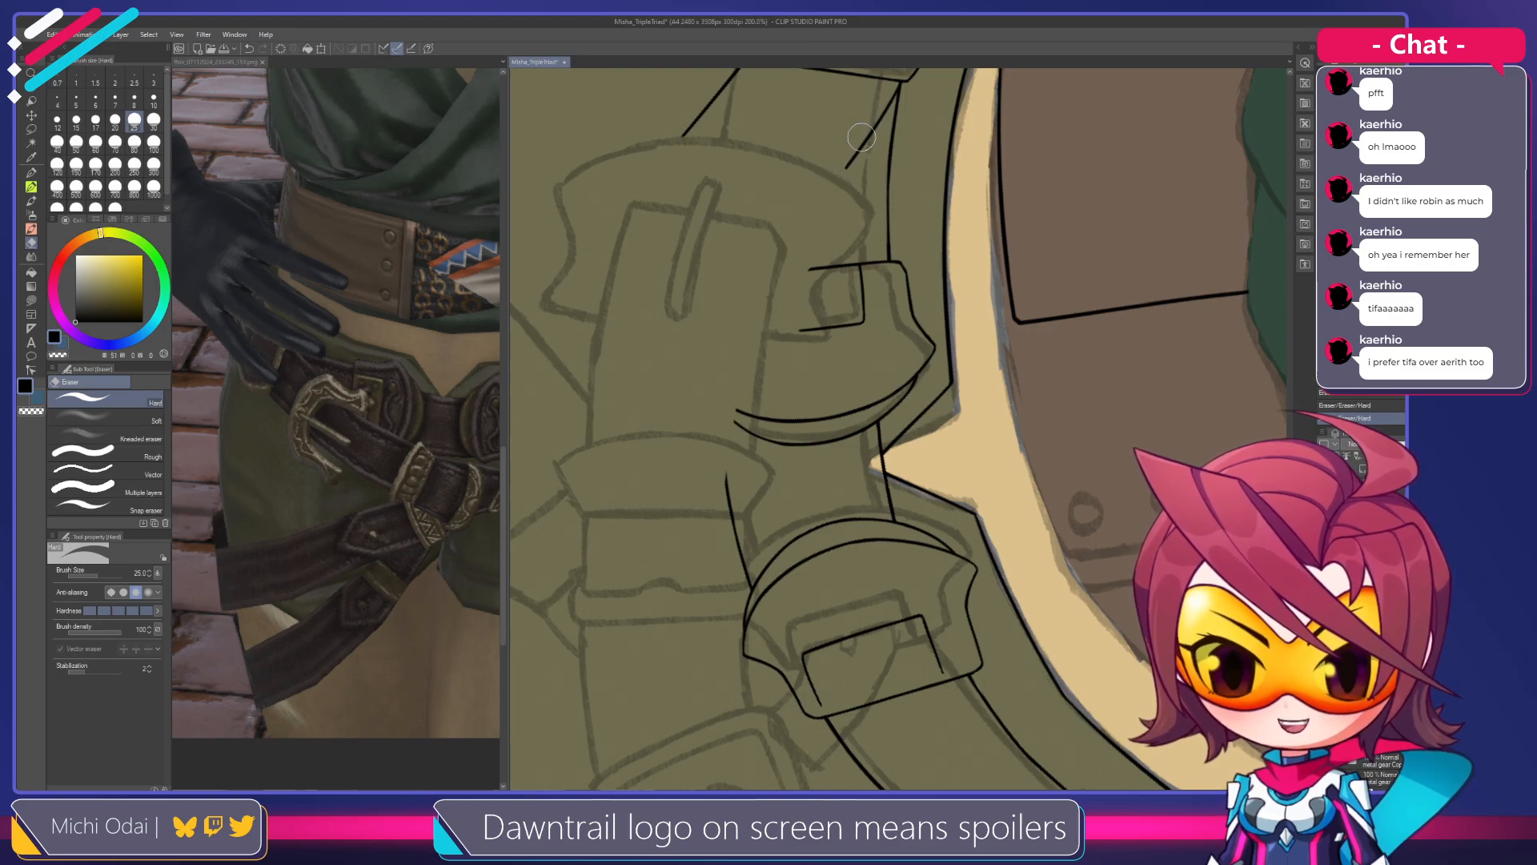
Ink a long curve from the end of the upper strap line past the belt loop to the belt's lower line, redrawing it until it flows
key(p)
mouse_move(867, 135)
mouse_down()
mouse_move(787, 284)
mouse_move(745, 474)
mouse_up()
drag(452, 534, 349, 485)
click(793, 232)
key(ctrl+z)
drag(871, 128, 710, 535)
key(ctrl+z)
mouse_move(848, 167)
mouse_down()
mouse_move(756, 356)
mouse_move(735, 524)
mouse_up()
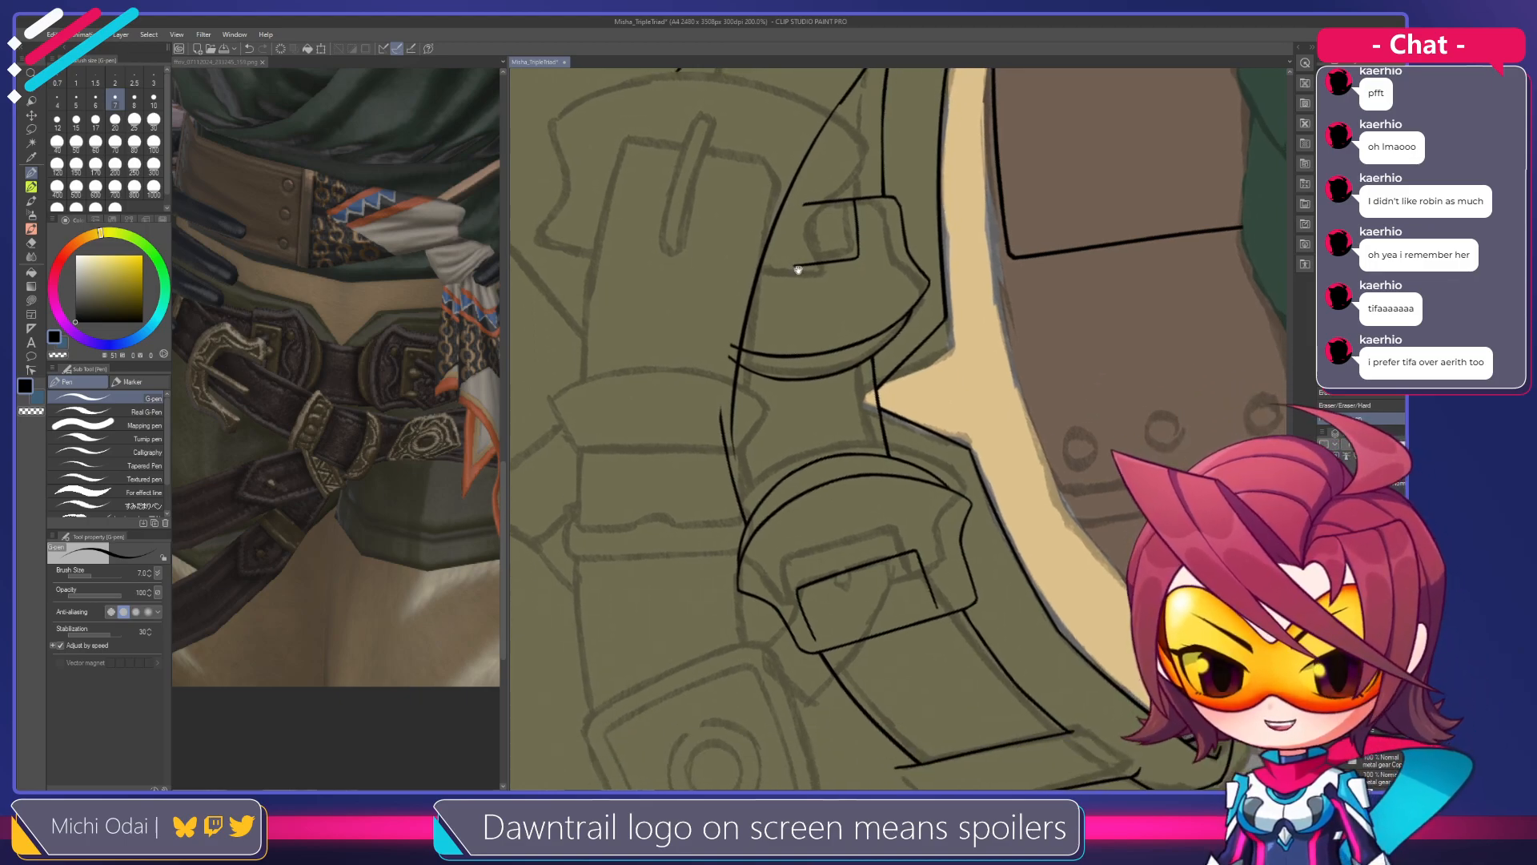
Try redrawing the strap's long upper edge from the end of its line past the upper belt loop
key(ctrl+z)
drag(817, 187, 719, 530)
key(ctrl+z)
mouse_move(836, 160)
mouse_down()
mouse_move(711, 507)
mouse_move(773, 270)
mouse_move(715, 504)
mouse_up()
key(ctrl+z)
key(ctrl+z)
mouse_move(833, 163)
mouse_down()
mouse_move(733, 413)
mouse_move(720, 509)
mouse_up()
key(ctrl+z)
drag(832, 165, 715, 505)
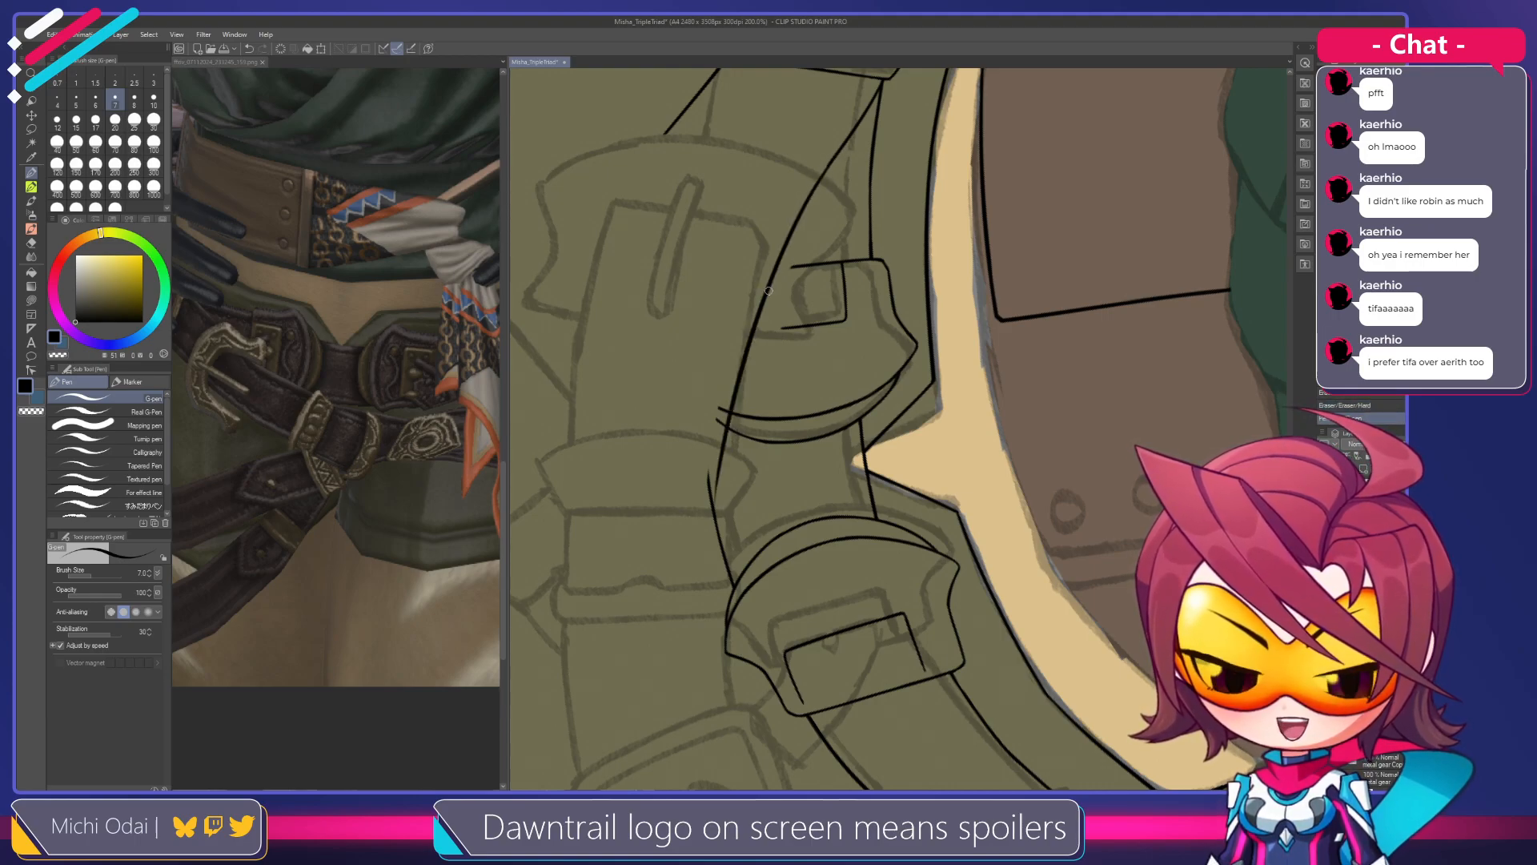
mouse_move(818, 218)
mouse_down()
mouse_move(827, 257)
mouse_move(913, 227)
mouse_move(921, 185)
mouse_move(888, 179)
mouse_move(833, 226)
mouse_up()
Erase the stray line ends where the upper belt loop's lower corner meets the path of the strap's upper edge
key(shift+space)
click(320, 348)
drag(320, 348, 369, 387)
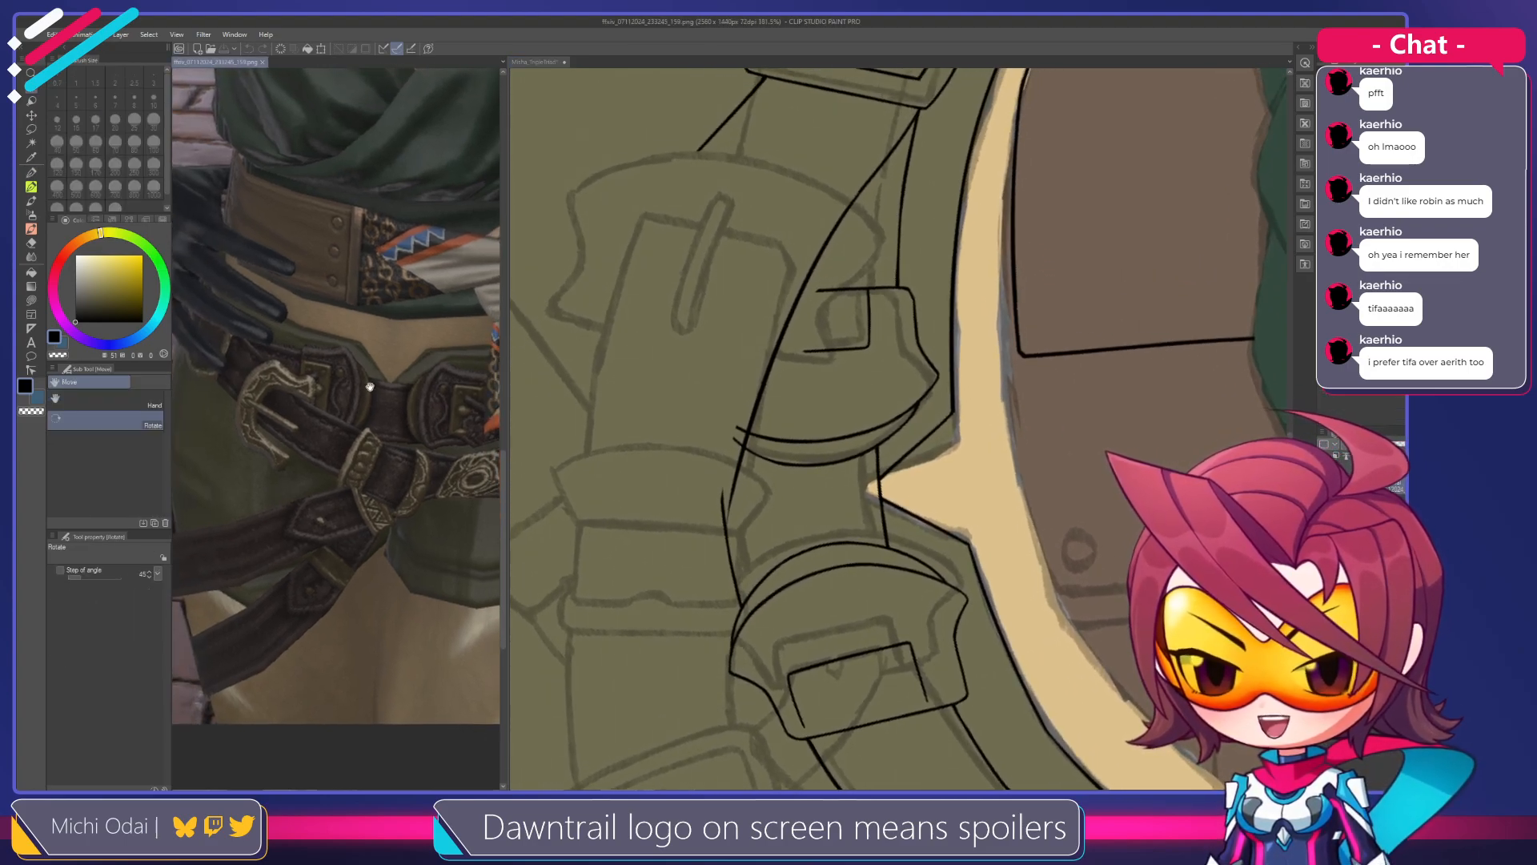
click(829, 214)
mouse_move(829, 214)
mouse_down()
mouse_move(858, 206)
mouse_move(837, 204)
mouse_up()
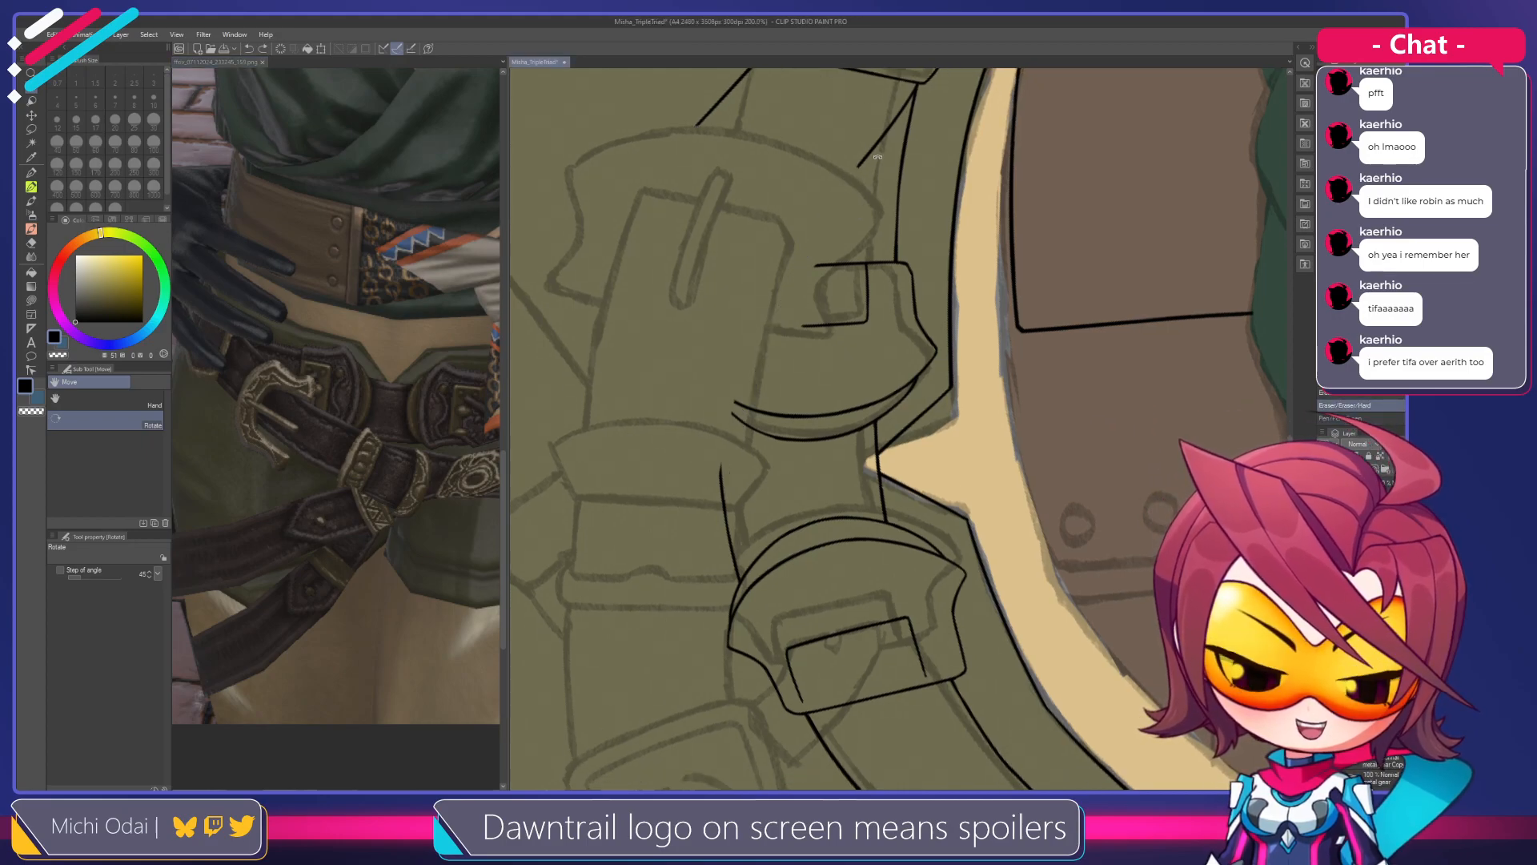
scroll(876, 158, down, 1)
key(e)
drag(771, 323, 731, 455)
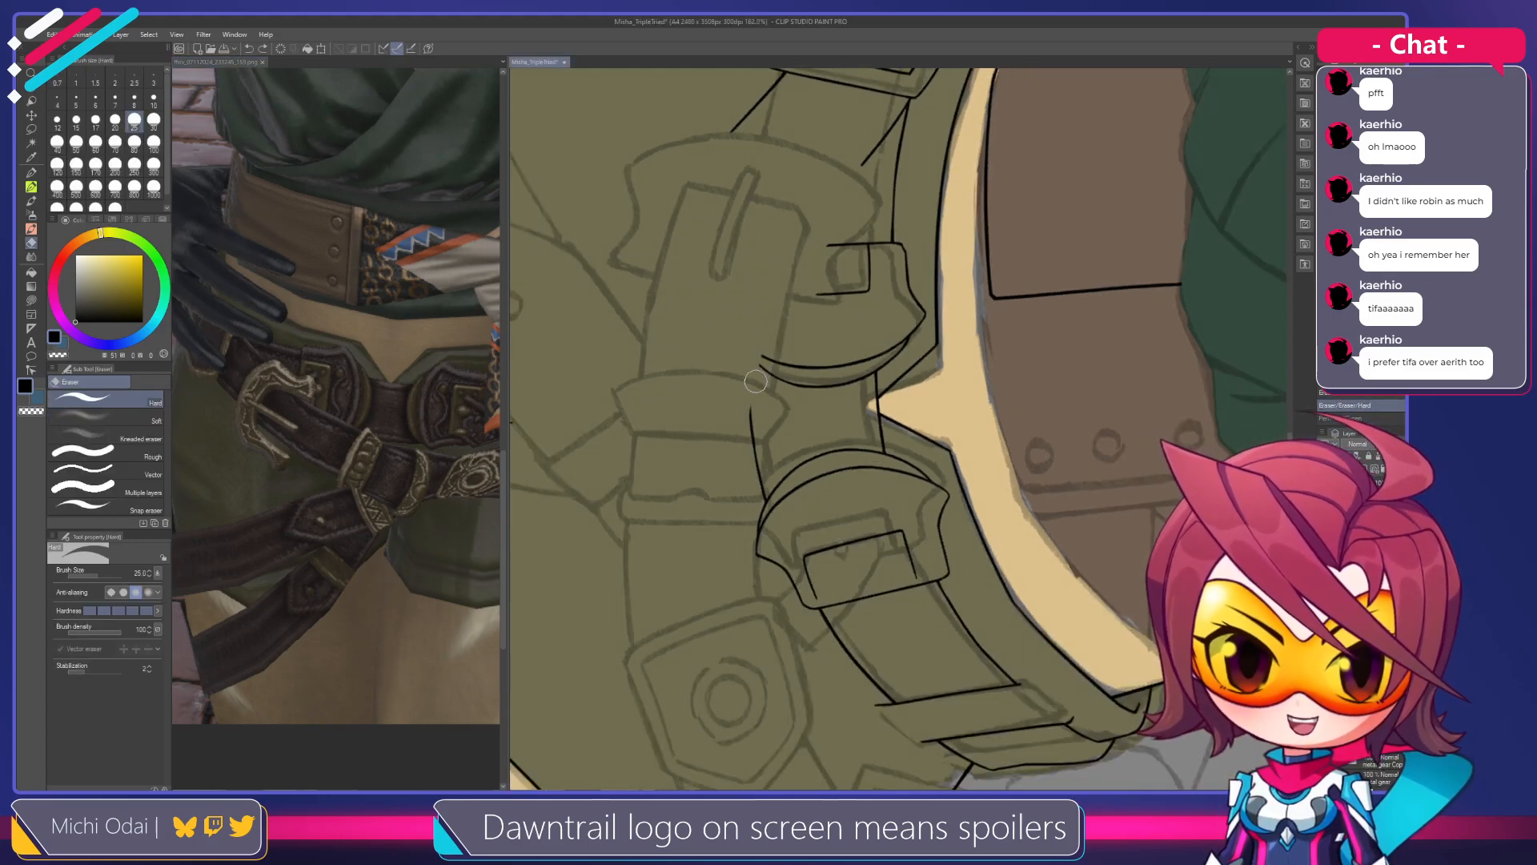
scroll(754, 357, up, 1)
drag(824, 258, 802, 291)
key(p)
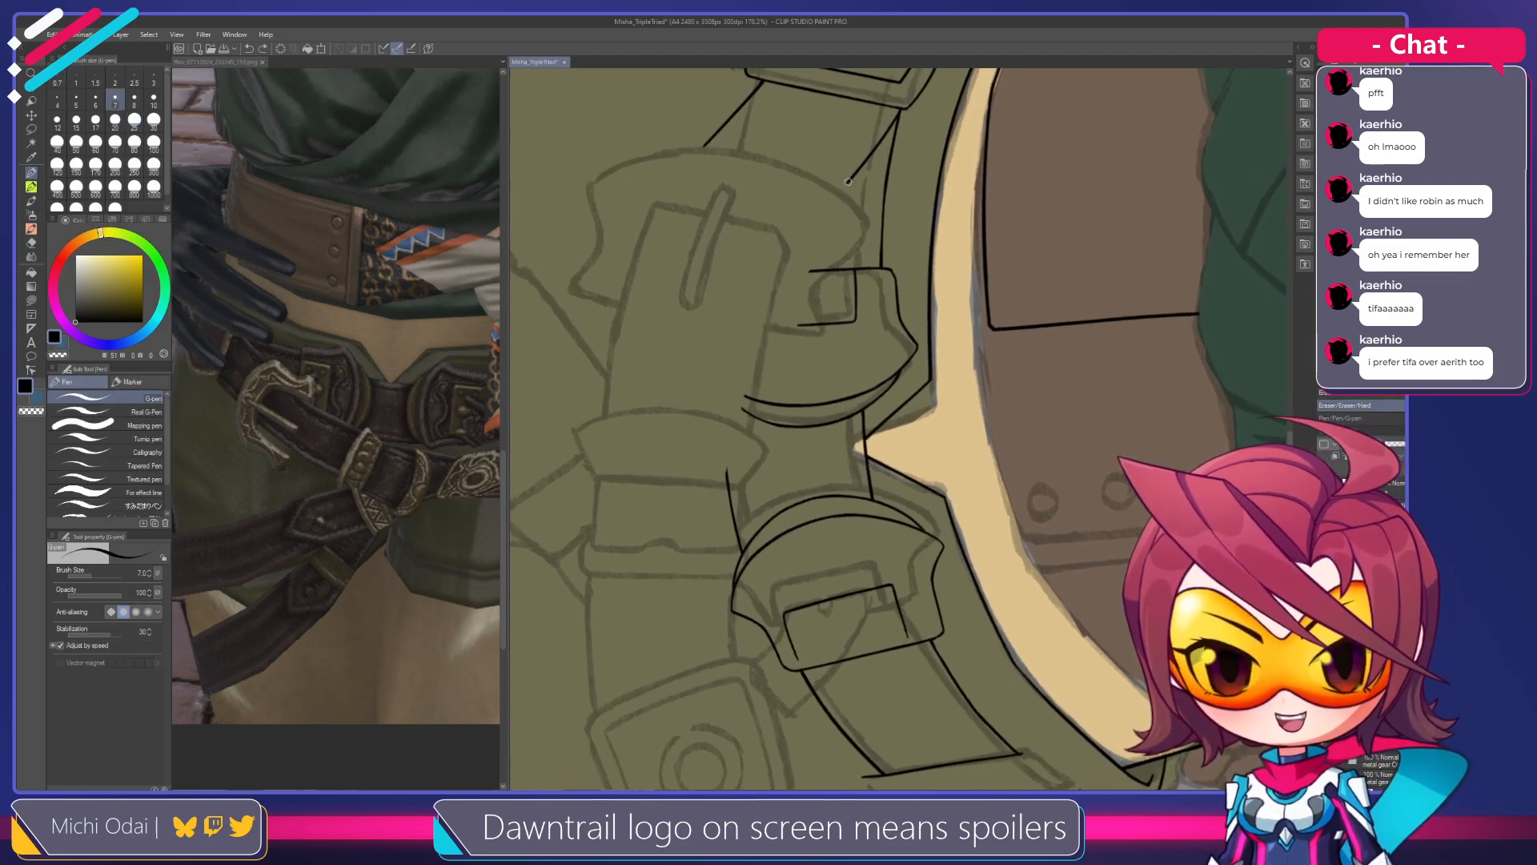
Ink the strap's upper edge as one long curve past the upper belt loop to the lower loop, redrawing it until it flows
drag(833, 206, 736, 552)
key(ctrl+z)
drag(847, 187, 730, 535)
key(ctrl+z)
drag(849, 186, 733, 553)
key(ctrl+z)
drag(848, 186, 749, 396)
drag(729, 481, 732, 559)
key(ctrl+z)
drag(847, 185, 732, 556)
key(ctrl+z)
drag(847, 186, 726, 526)
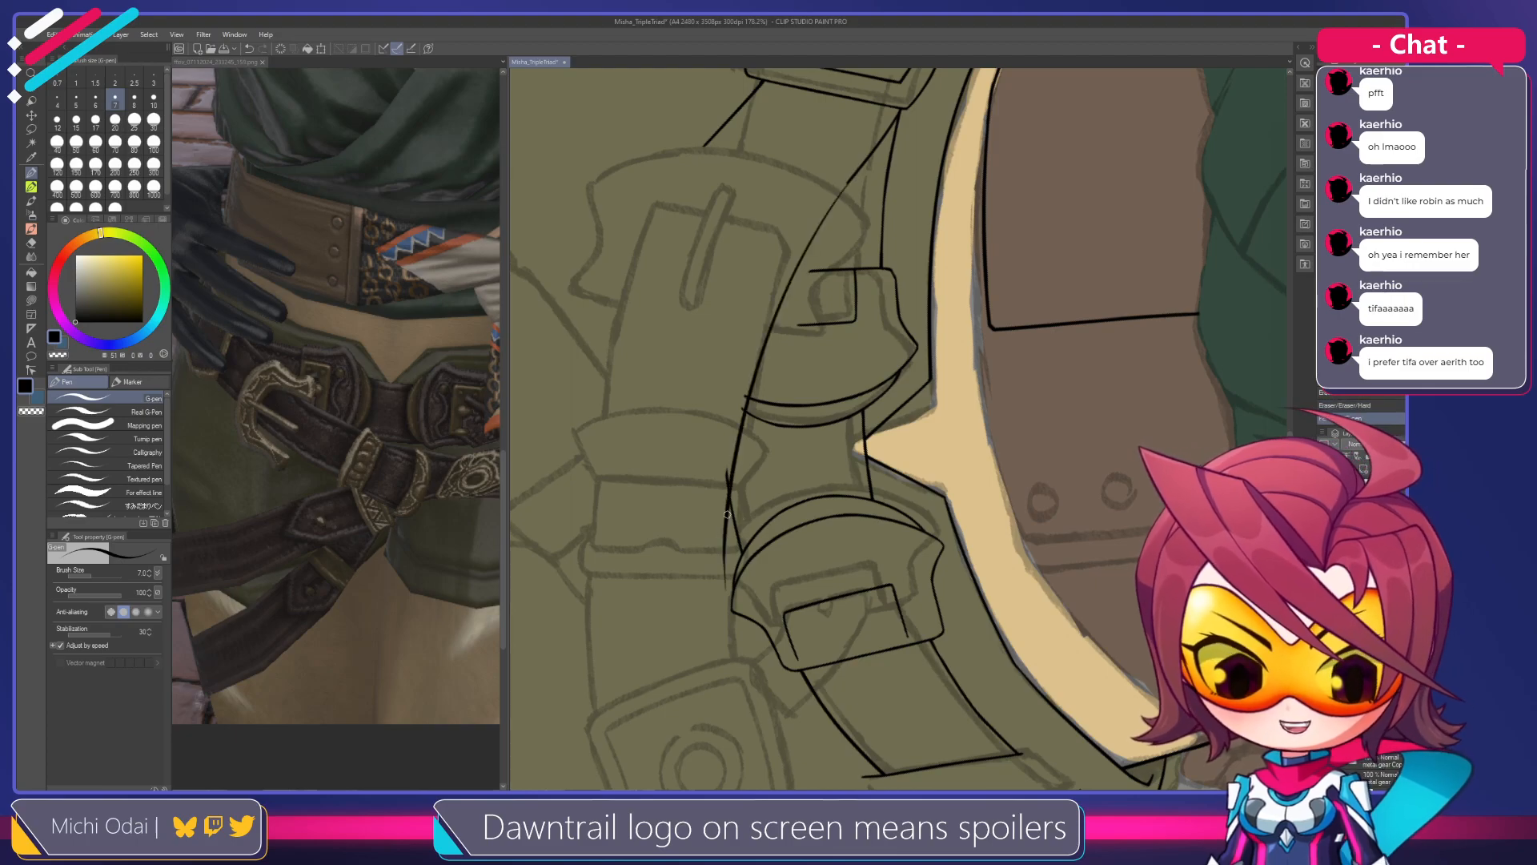
Retrace the stretch of the strap's upper edge between the large buckle and the upper belt loop to even out its line weight
mouse_move(771, 357)
mouse_down()
mouse_move(772, 253)
mouse_move(792, 411)
mouse_move(765, 497)
mouse_move(768, 439)
mouse_up()
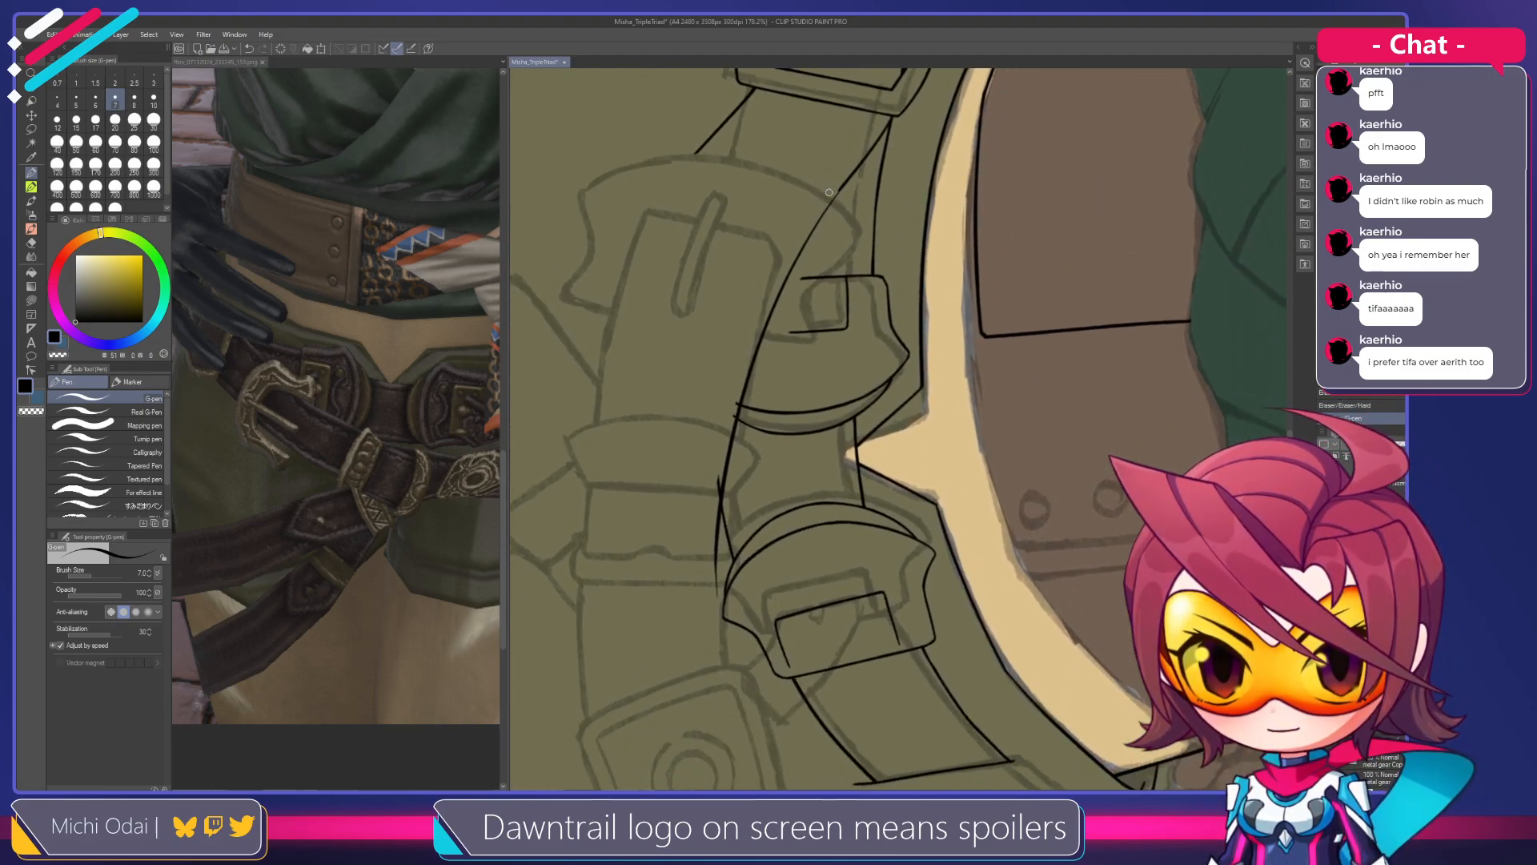
scroll(829, 192, up, 2)
drag(847, 179, 760, 349)
key(ctrl+z)
drag(826, 209, 756, 361)
key(ctrl+z)
drag(849, 178, 745, 359)
key(ctrl+z)
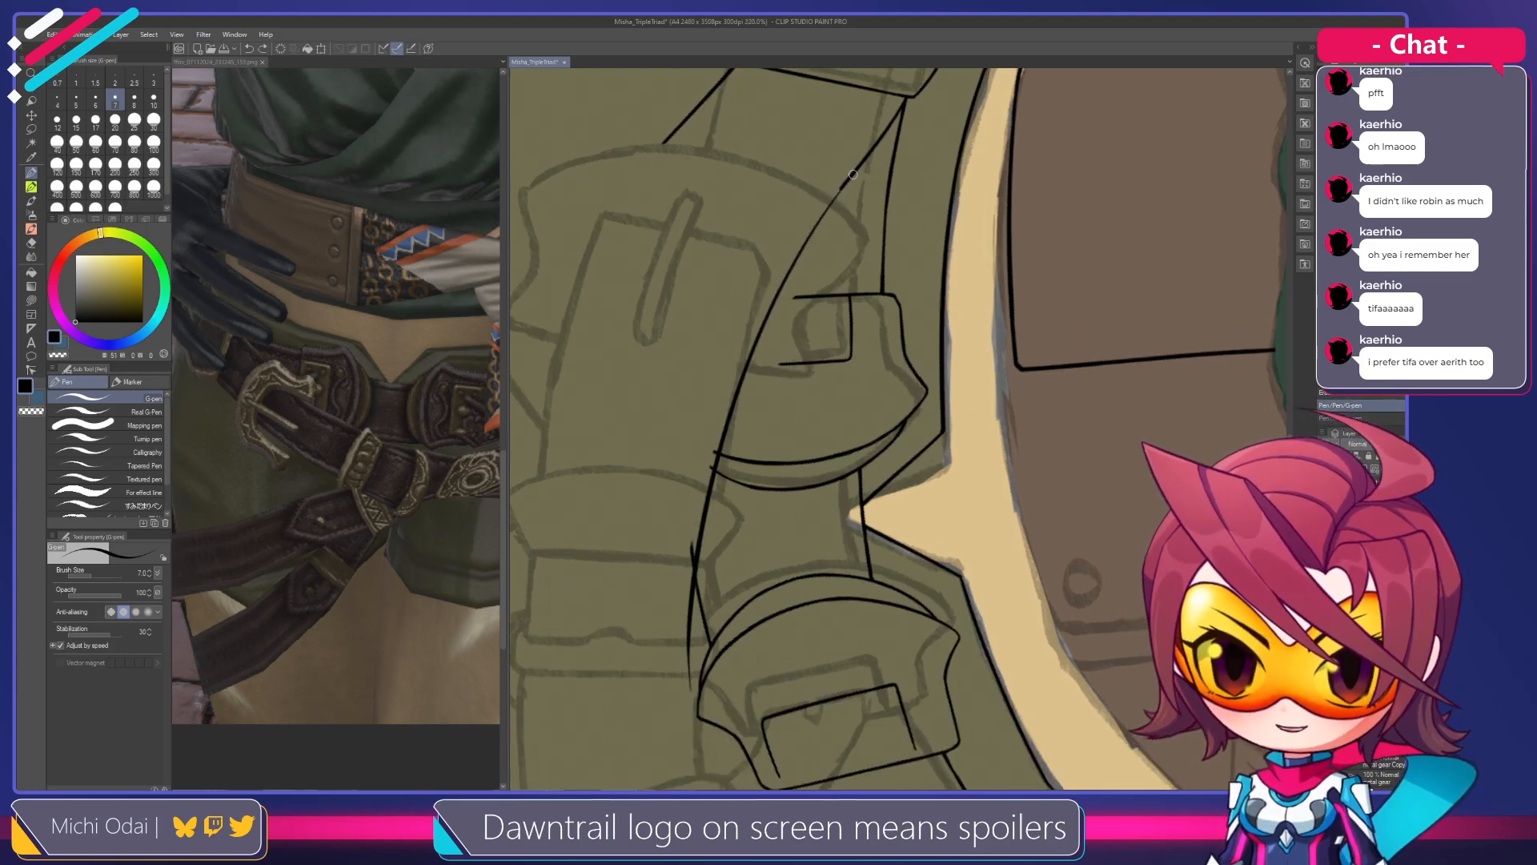
drag(848, 178, 750, 361)
key(ctrl+z)
drag(849, 178, 747, 358)
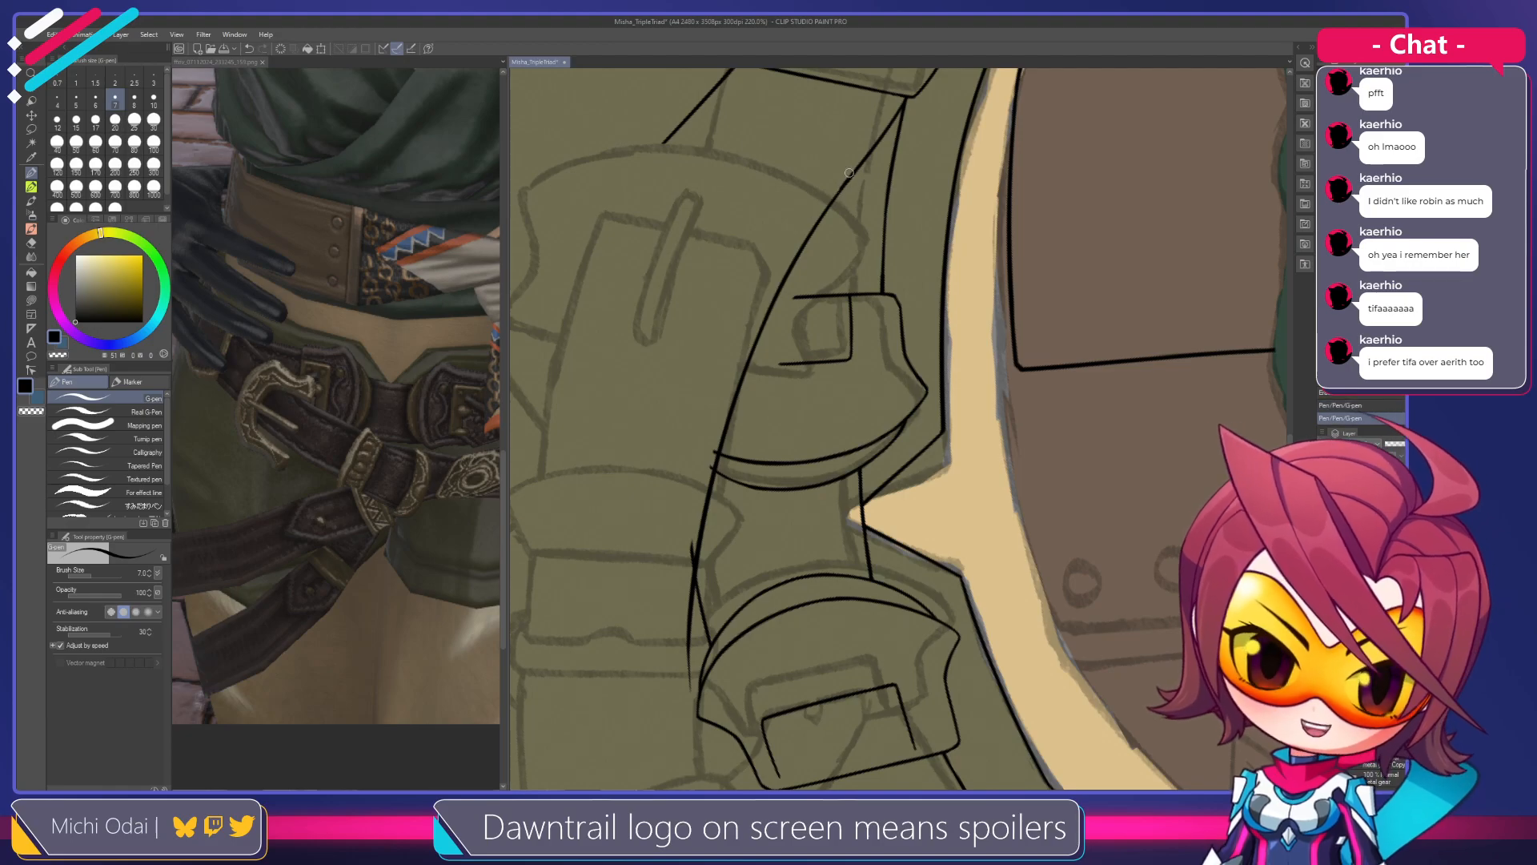
key(e)
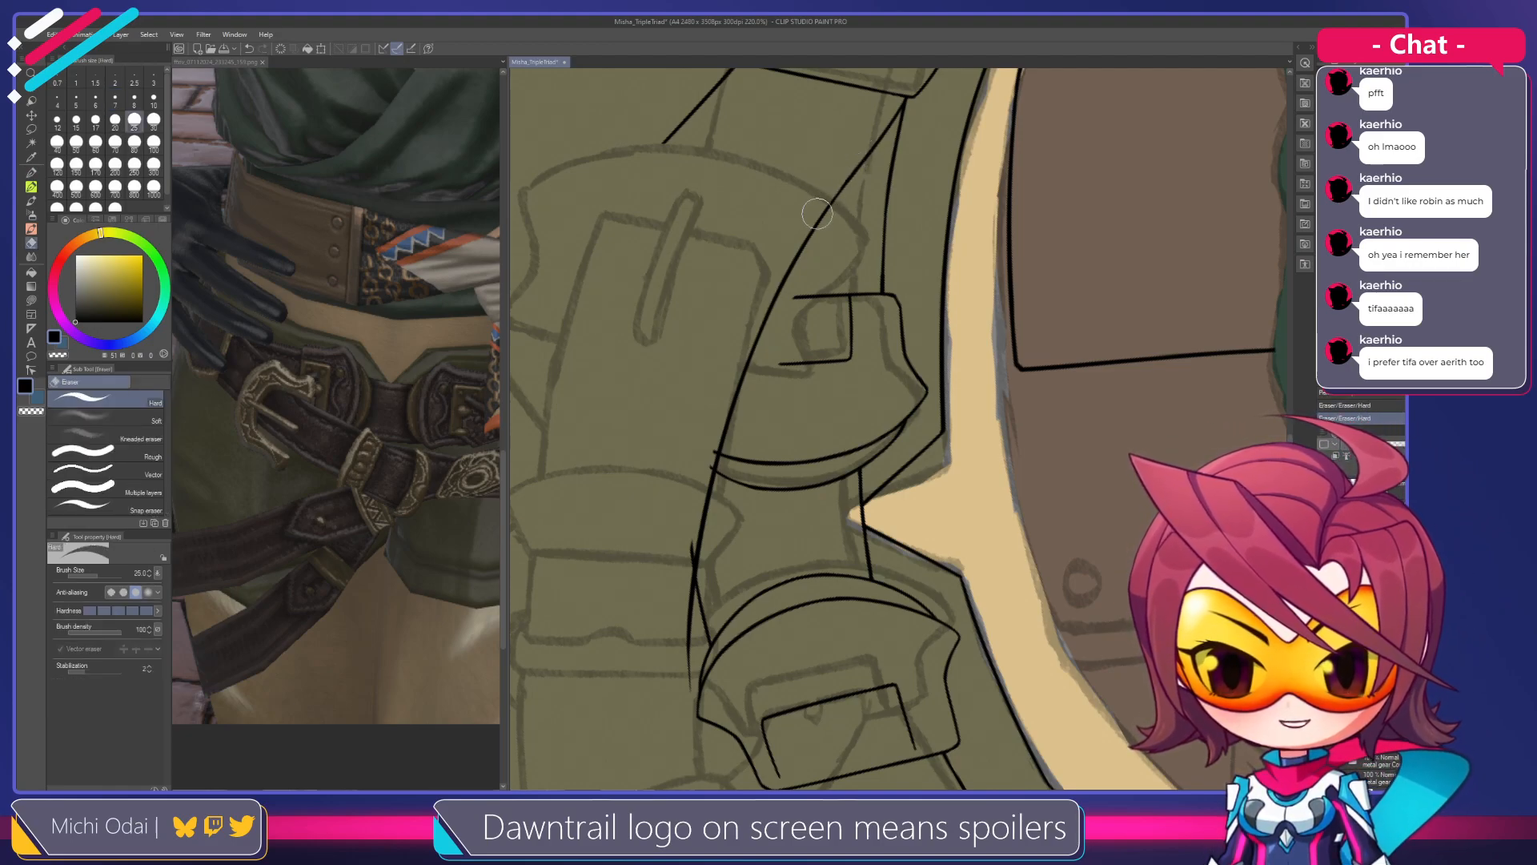
key(p)
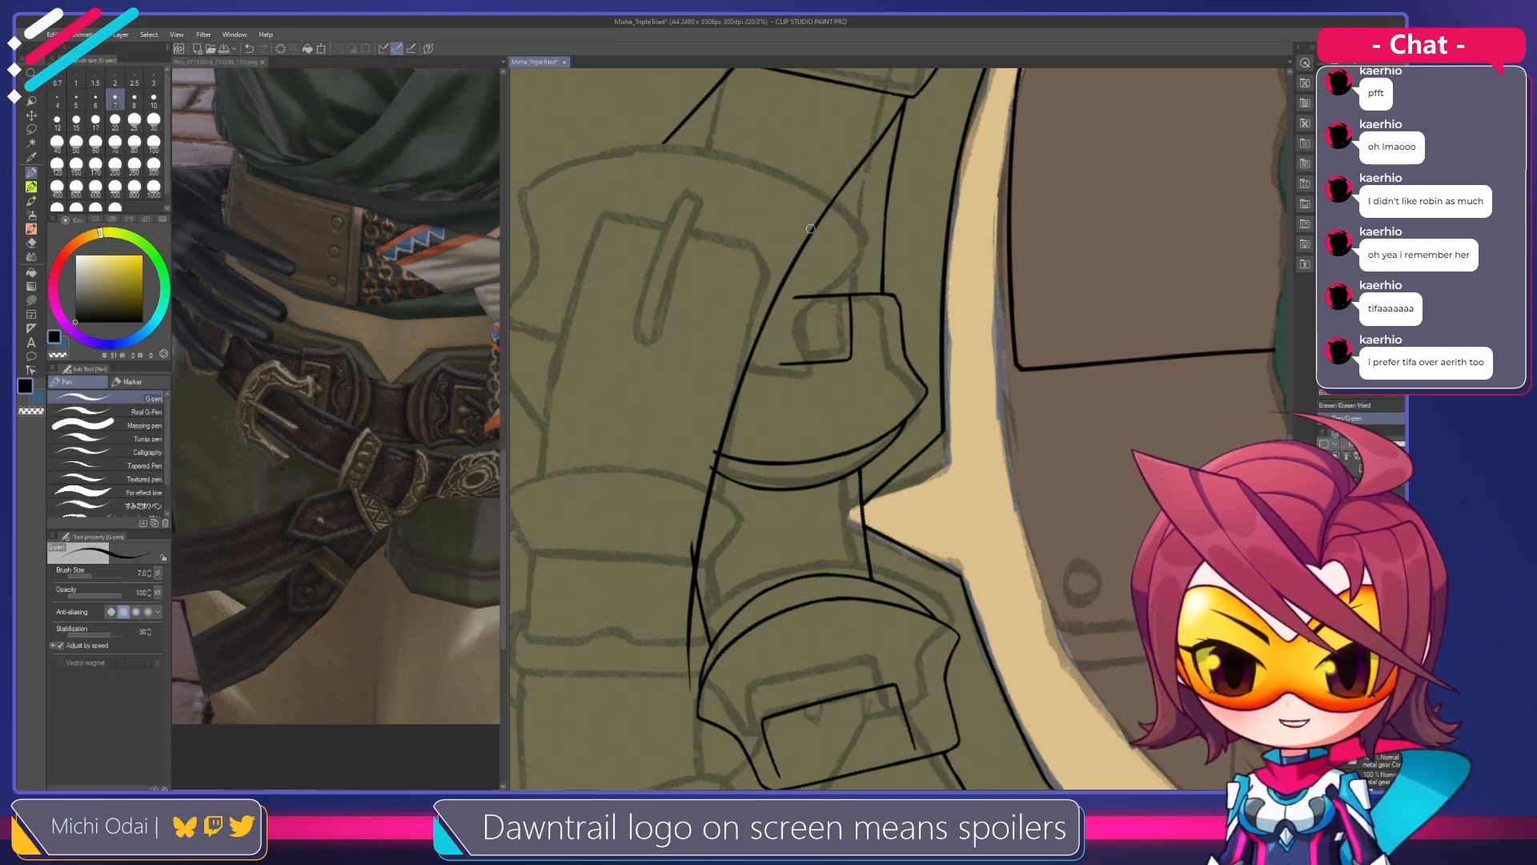
Try to ink the strap's lower edge from the large buckle's corner down to the sketched strap loop
drag(824, 416, 721, 407)
key(r)
mouse_move(792, 475)
mouse_down()
mouse_move(897, 275)
mouse_move(953, 287)
mouse_move(1030, 453)
mouse_move(812, 304)
mouse_move(808, 270)
mouse_up()
key(e)
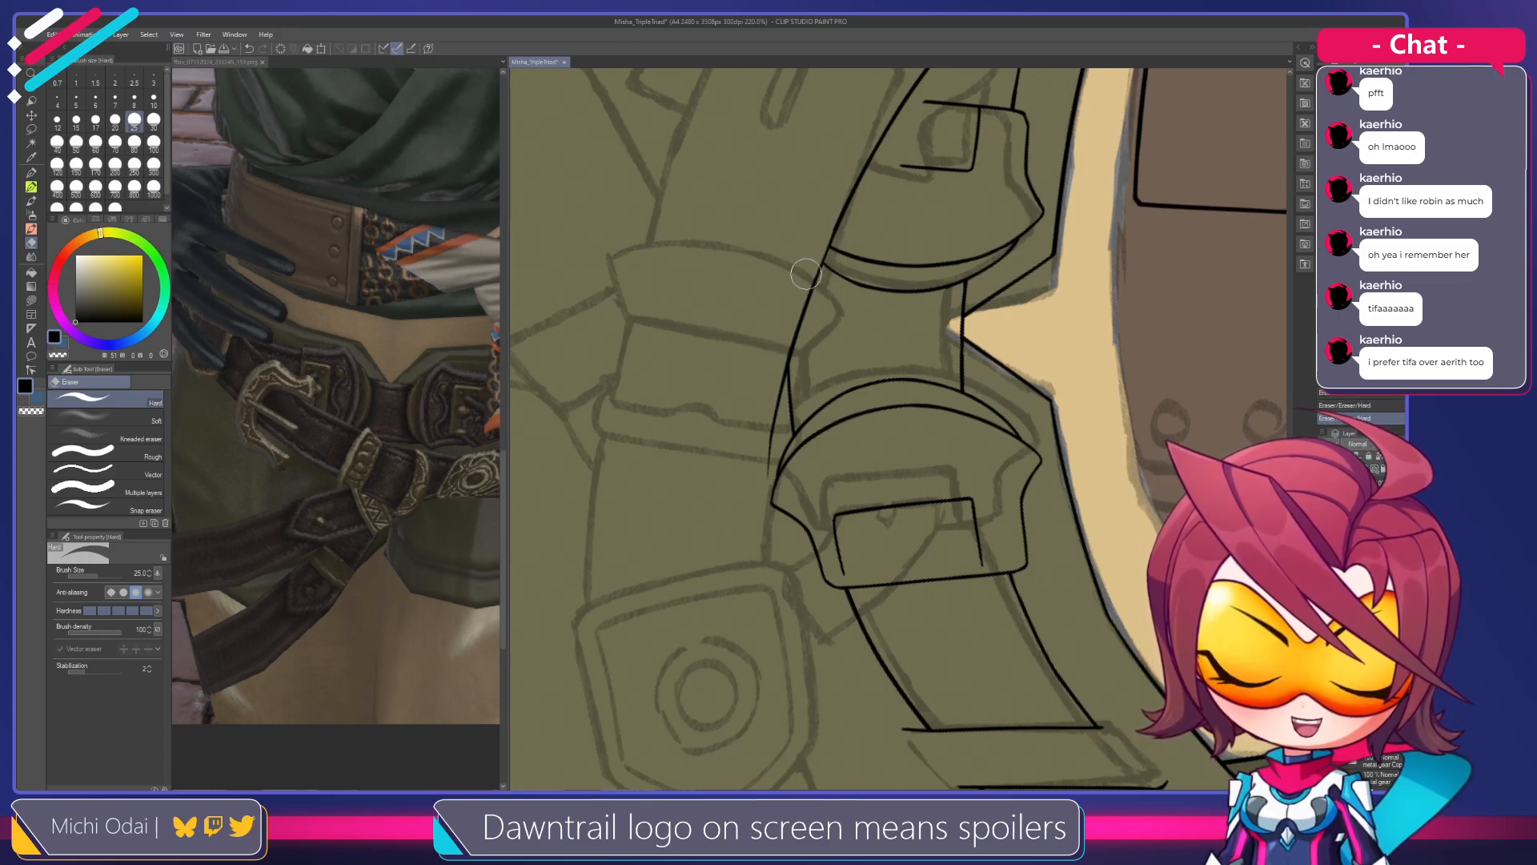
key(p)
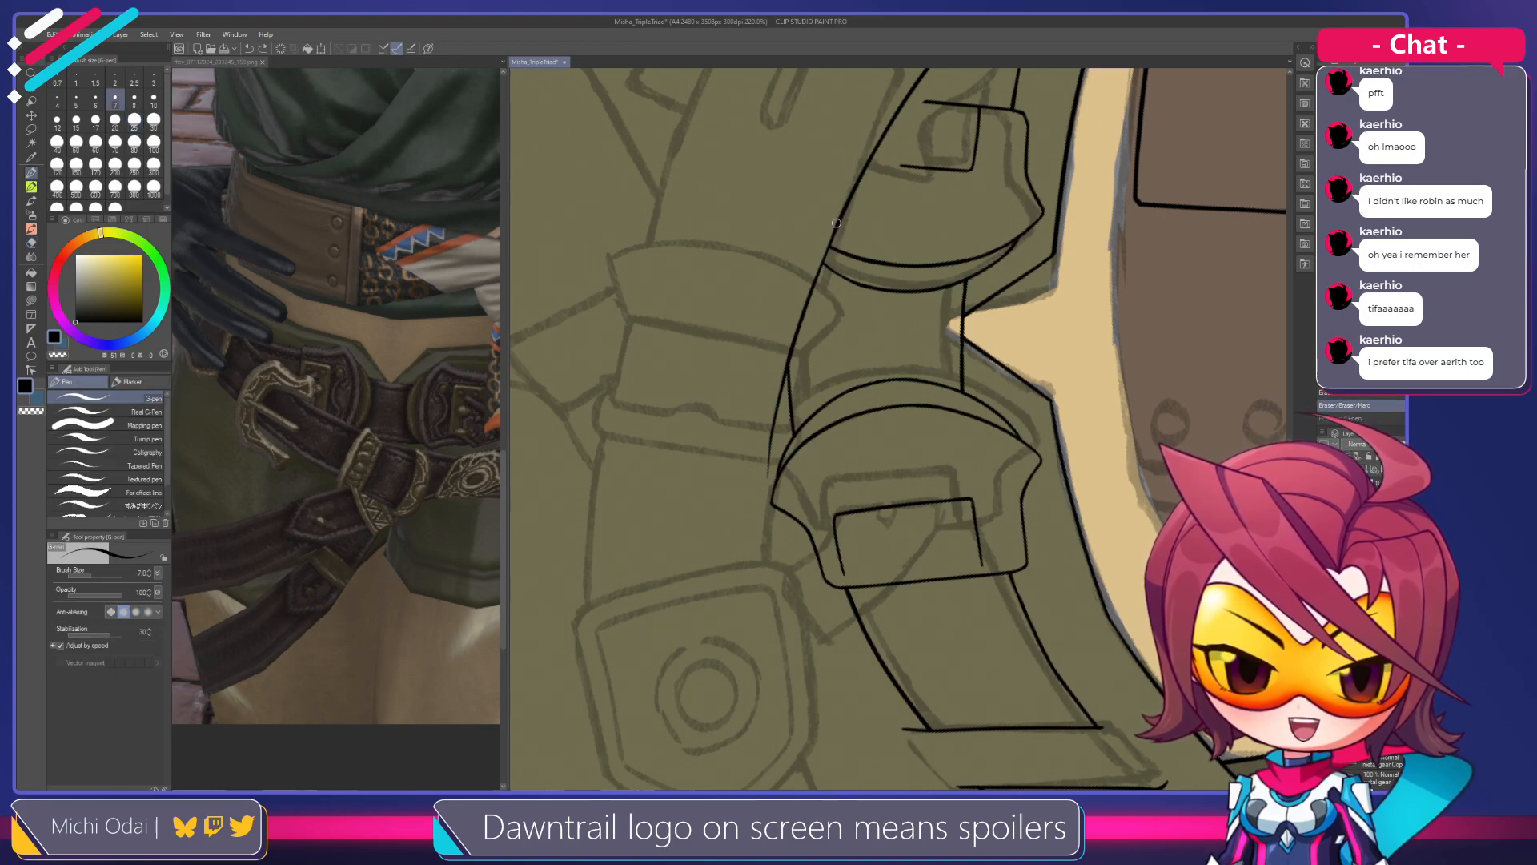
drag(778, 400, 813, 460)
key(shift+space)
drag(912, 215, 767, 273)
drag(767, 274, 889, 469)
mouse_move(837, 336)
mouse_down()
mouse_move(865, 333)
mouse_move(884, 298)
mouse_up()
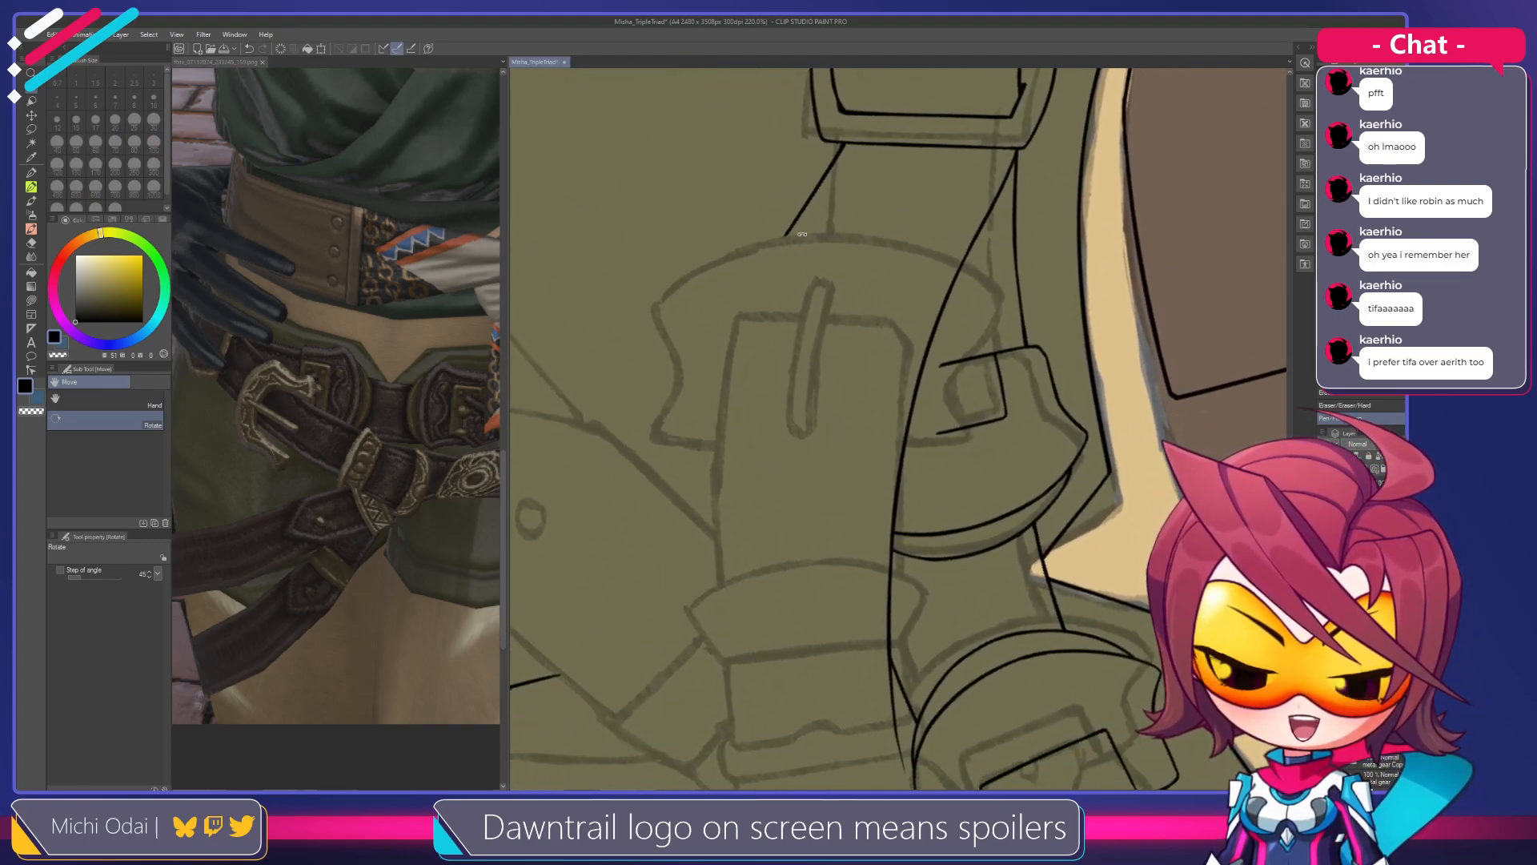
key(e)
key(p)
drag(791, 229, 715, 612)
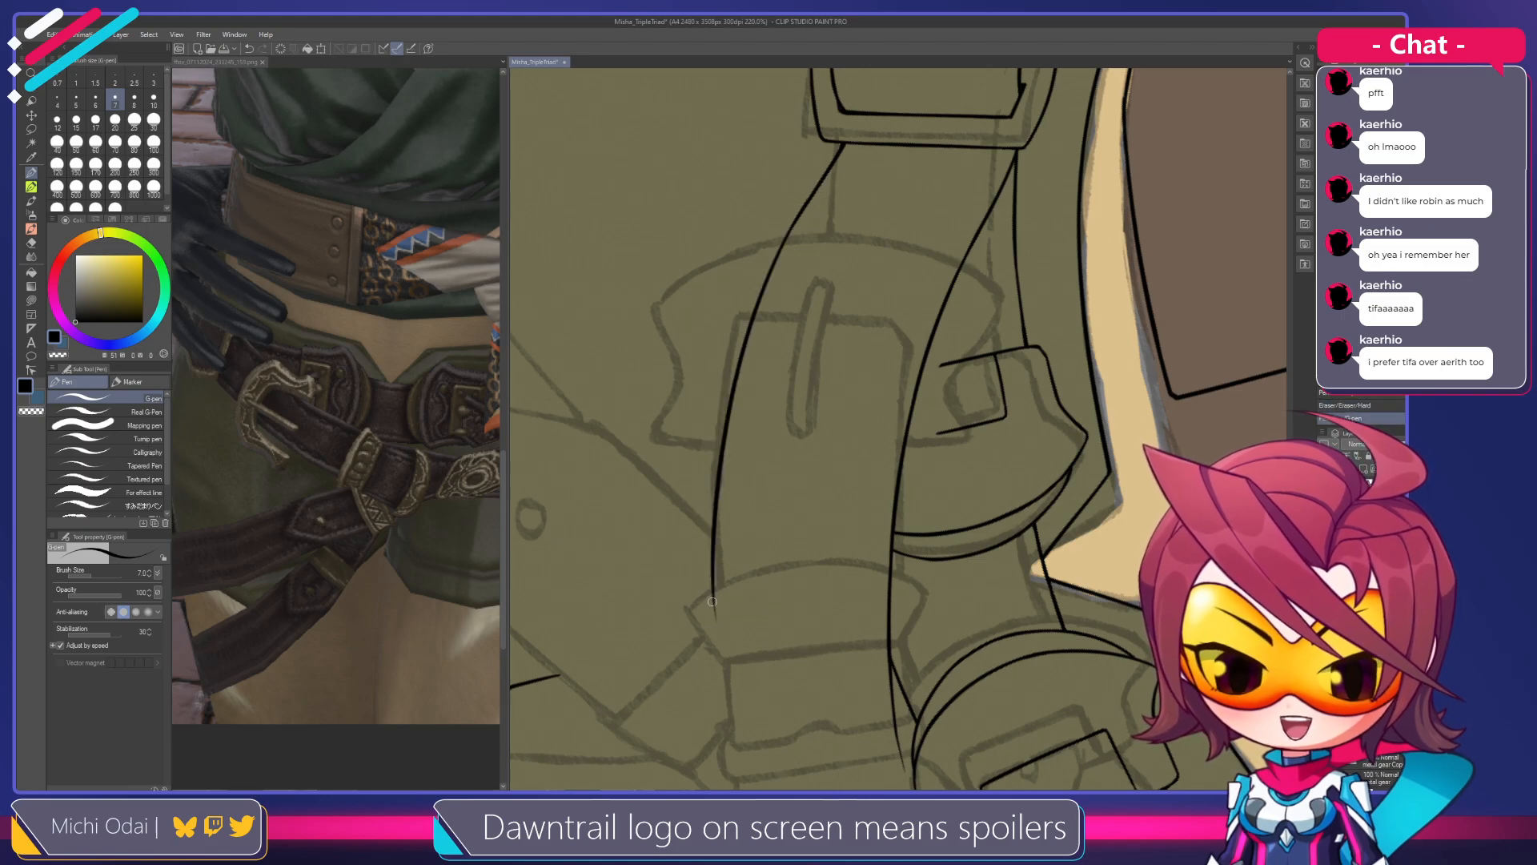
Erase part of the strap's lower edge and redraw it as a longer curve reaching the sketched pentagonal plate
scroll(775, 353, down, 3)
mouse_move(798, 199)
mouse_down()
mouse_move(854, 315)
mouse_move(930, 222)
mouse_move(807, 258)
mouse_move(731, 365)
mouse_up()
key(e)
drag(881, 168, 744, 329)
key(p)
drag(837, 190, 608, 644)
key(ctrl+z)
mouse_move(828, 200)
mouse_down()
mouse_move(688, 397)
mouse_move(613, 631)
mouse_up()
key(ctrl+z)
mouse_move(827, 204)
mouse_down()
mouse_move(733, 339)
mouse_move(608, 670)
mouse_up()
key(ctrl+z)
mouse_move(816, 214)
mouse_down()
mouse_move(633, 529)
mouse_move(599, 662)
mouse_up()
Try to retouch the middle stretch of the strap's lower edge above the sketched strap loop
key(shift+space)
drag(812, 225, 772, 282)
mouse_move(825, 355)
mouse_down()
mouse_move(757, 378)
mouse_move(906, 243)
mouse_up()
key(e)
drag(778, 290, 709, 452)
key(ctrl+z)
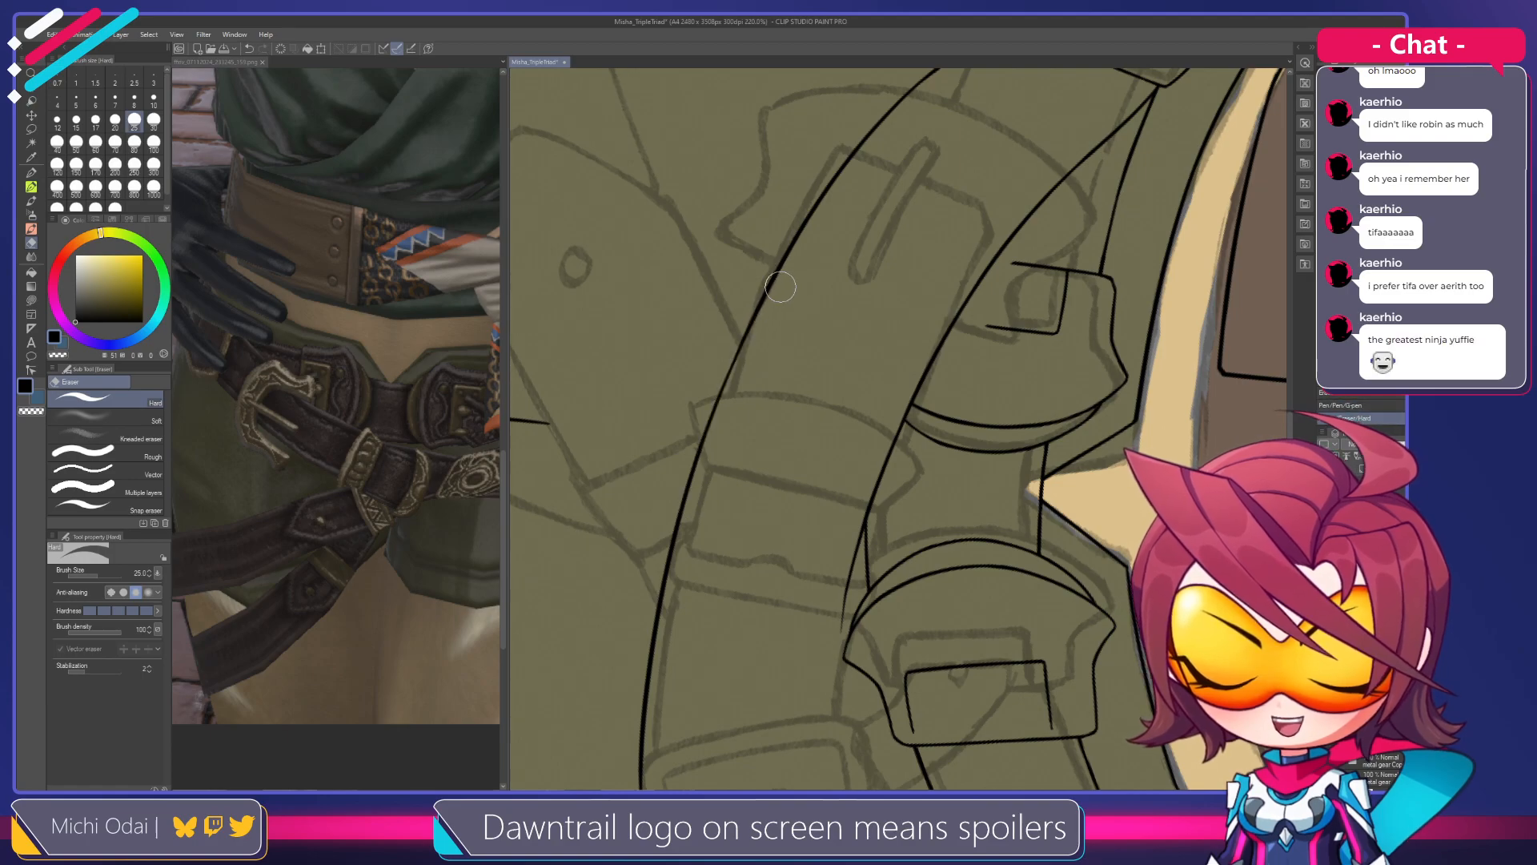
key(p)
key(ctrl+z)
drag(765, 297, 697, 462)
key(ctrl+z)
key(ctrl+z)
drag(763, 296, 699, 440)
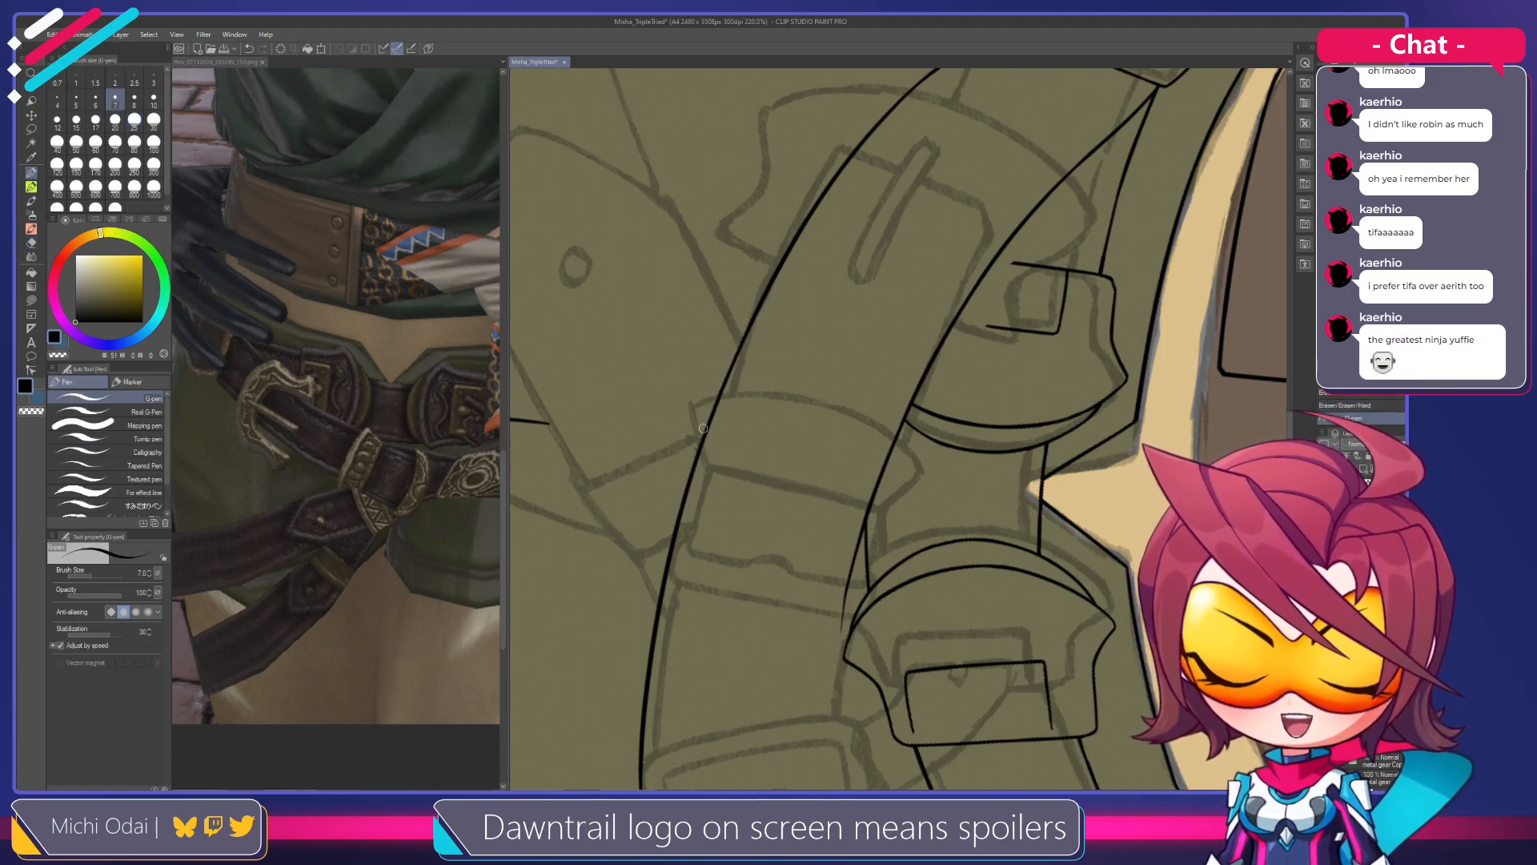
key(ctrl+z)
drag(764, 294, 704, 436)
key(ctrl+z)
drag(764, 294, 691, 481)
key(ctrl+z)
key(ctrl+z)
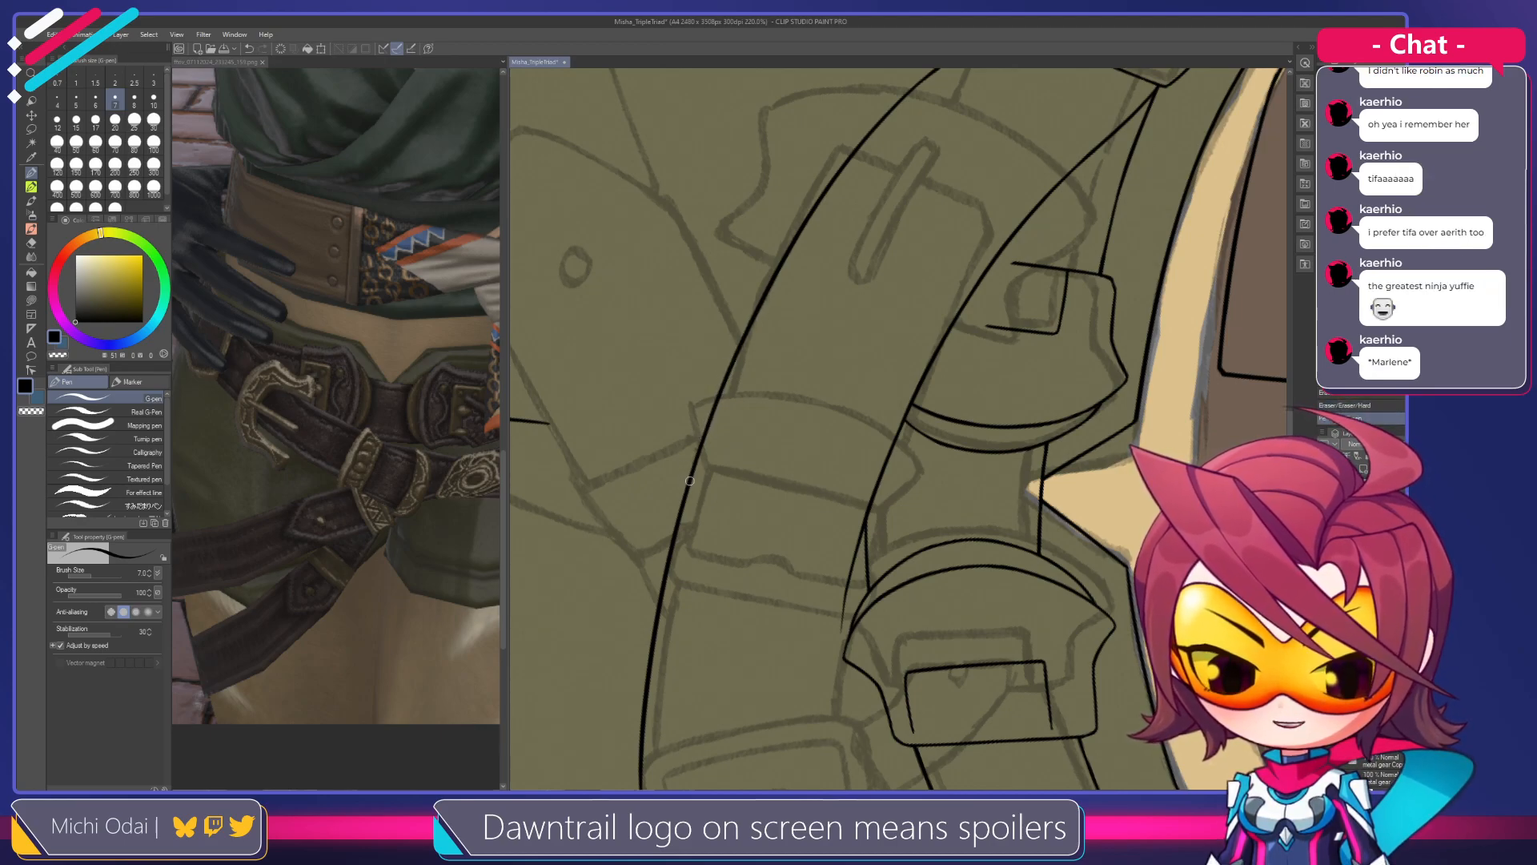
drag(828, 251, 712, 385)
Extend the strap's upper edge past the lower belt loop to the sketched pentagonal plate, redrawing the stroke until it flows
key(shift+space)
drag(852, 278, 738, 271)
drag(823, 417, 707, 254)
mouse_move(866, 313)
mouse_down()
mouse_move(964, 429)
mouse_move(948, 309)
mouse_move(933, 337)
mouse_move(754, 332)
mouse_move(728, 444)
mouse_up()
key(p)
key(ctrl+z)
drag(771, 275, 727, 466)
key(ctrl+z)
drag(771, 275, 728, 472)
key(ctrl+z)
drag(788, 240, 728, 476)
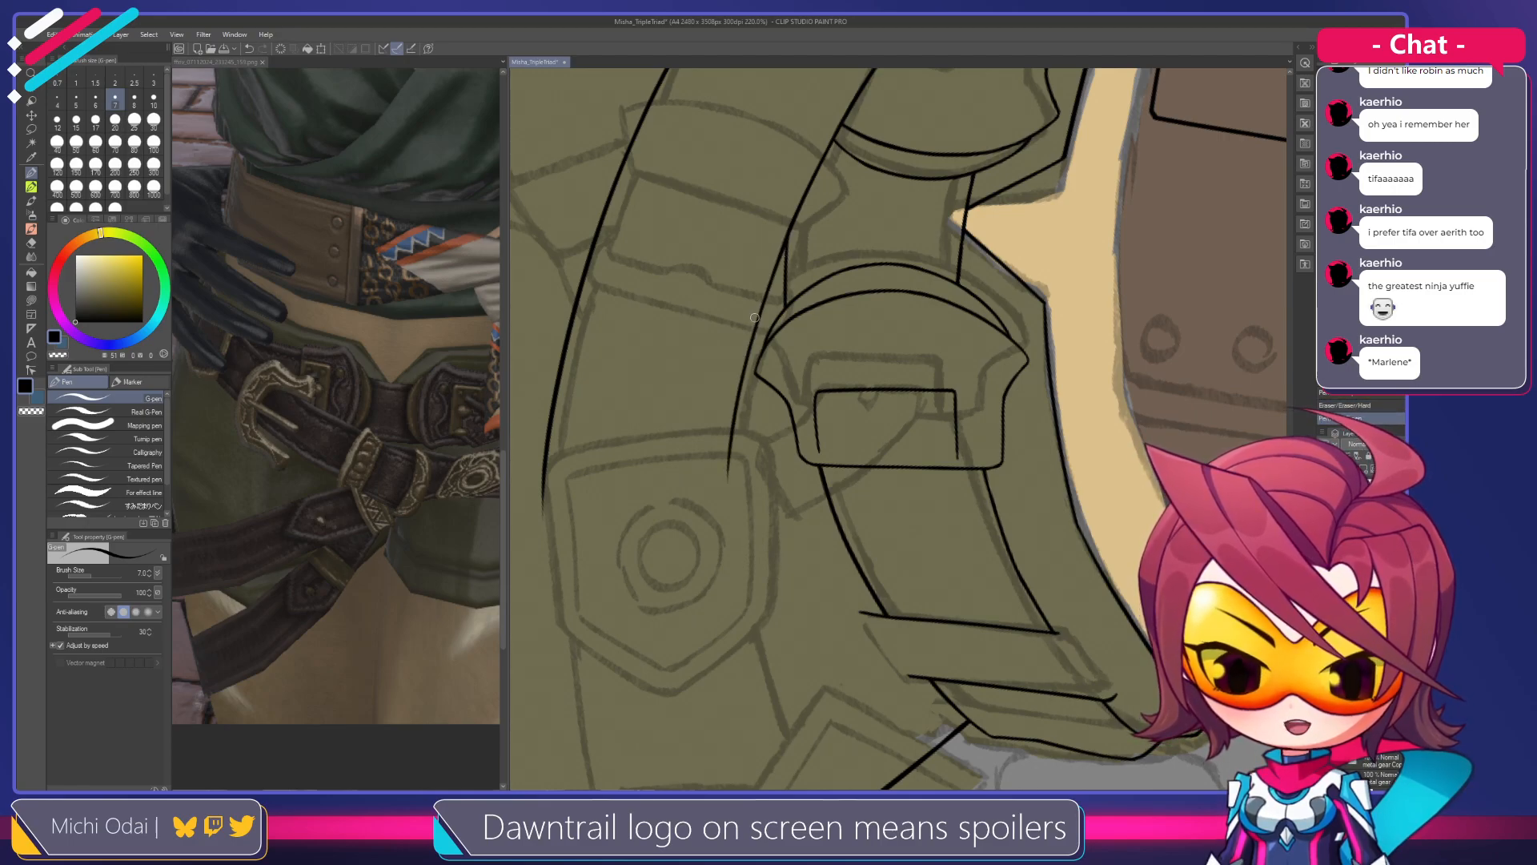
Erase the stretch of the belt's upper line just beside the large buckle using a smaller eraser
drag(781, 265, 764, 550)
drag(803, 289, 767, 323)
key(r)
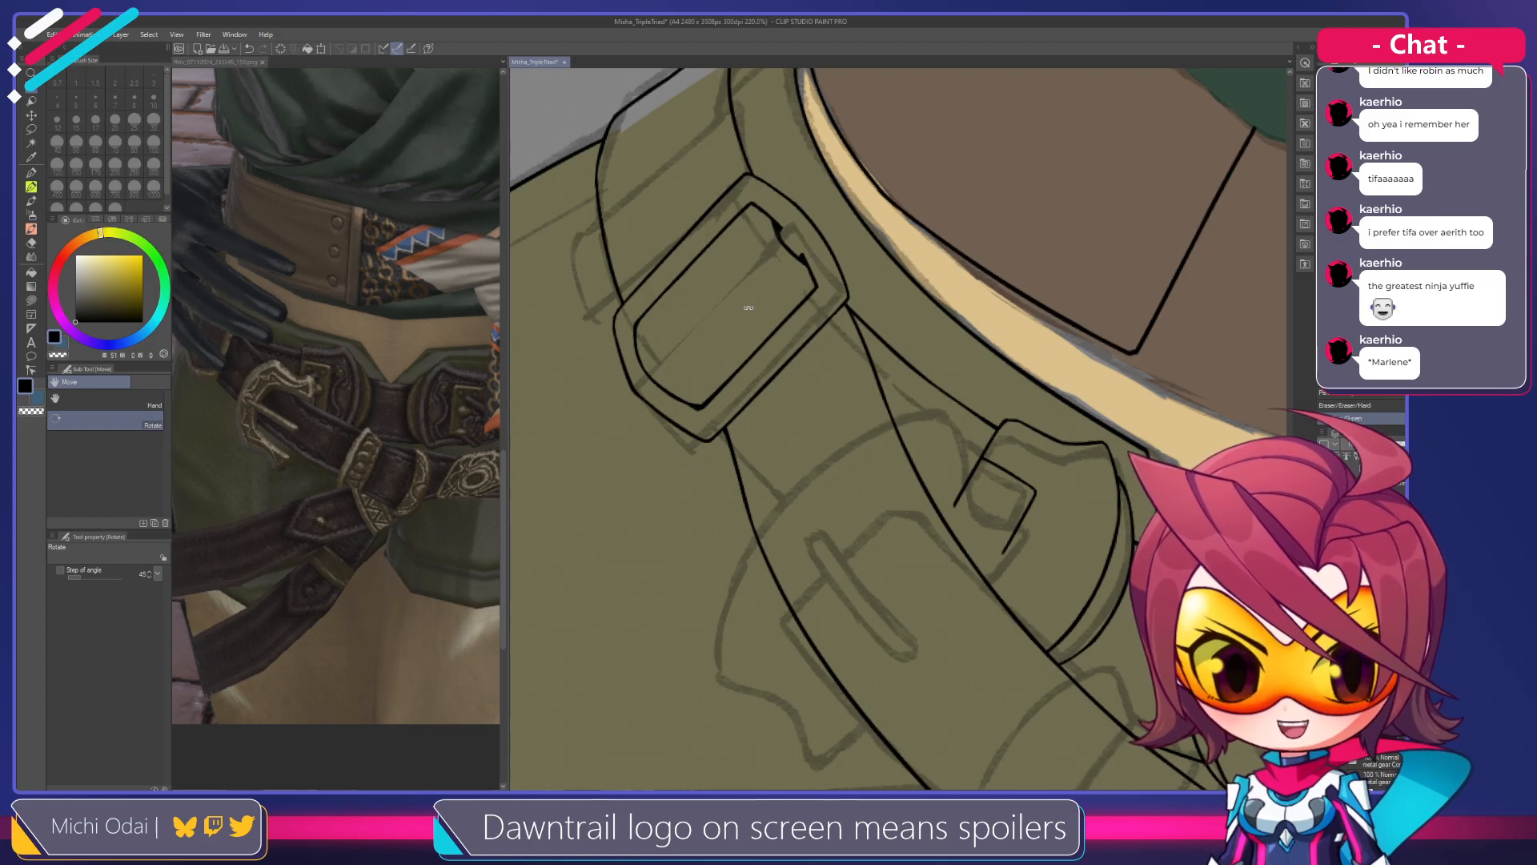
drag(749, 308, 849, 349)
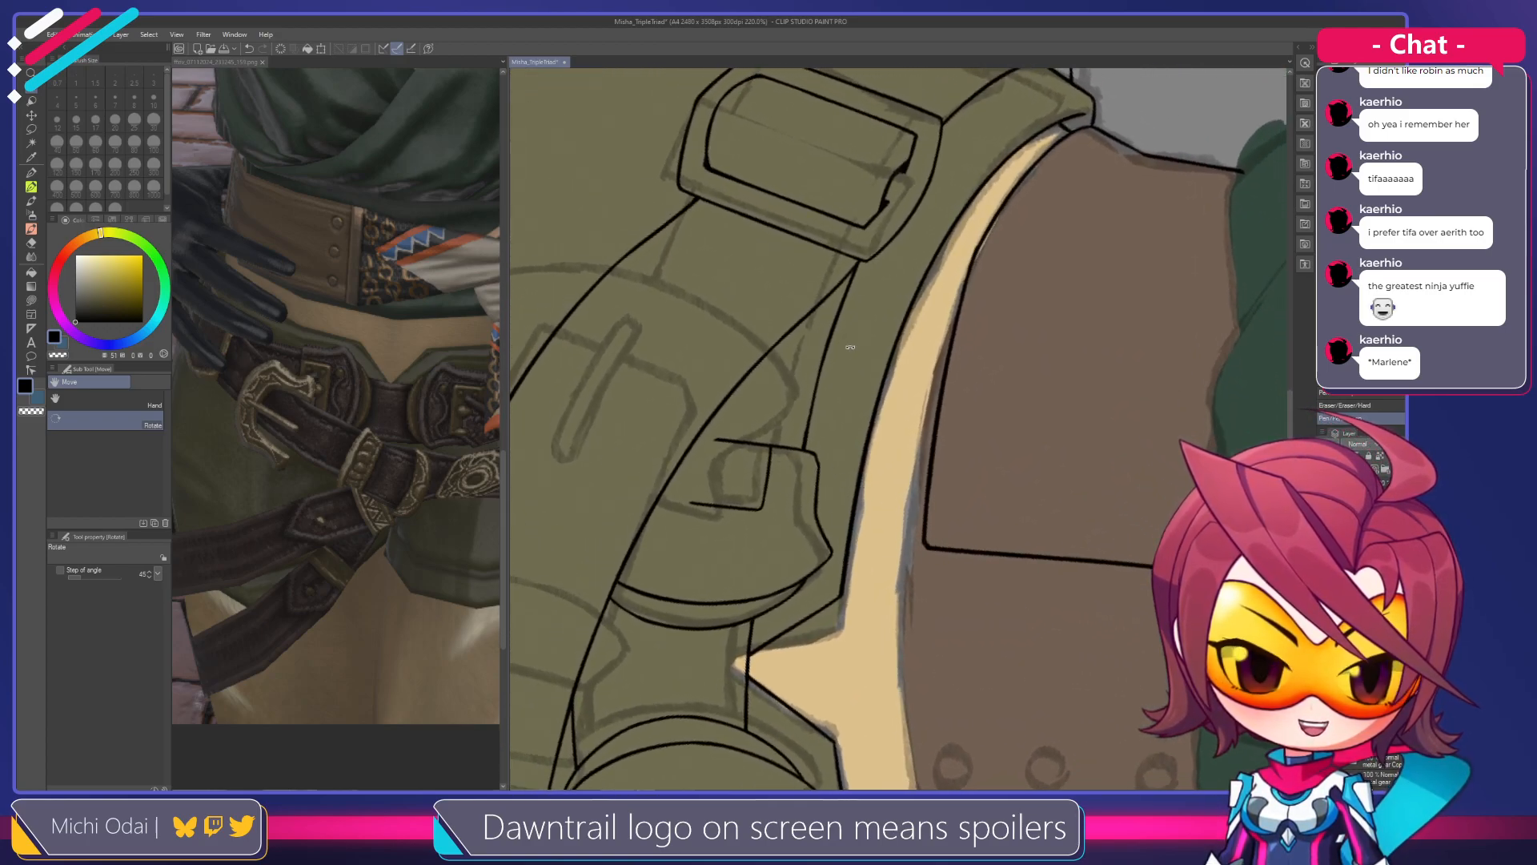
key(e)
mouse_move(864, 282)
mouse_down()
mouse_move(829, 429)
mouse_move(861, 282)
mouse_move(823, 419)
mouse_up()
key(bracketleft)
key(bracketleft)
key(bracketleft)
key(ctrl+z)
drag(848, 306, 825, 416)
key(ctrl+z)
drag(851, 299, 825, 414)
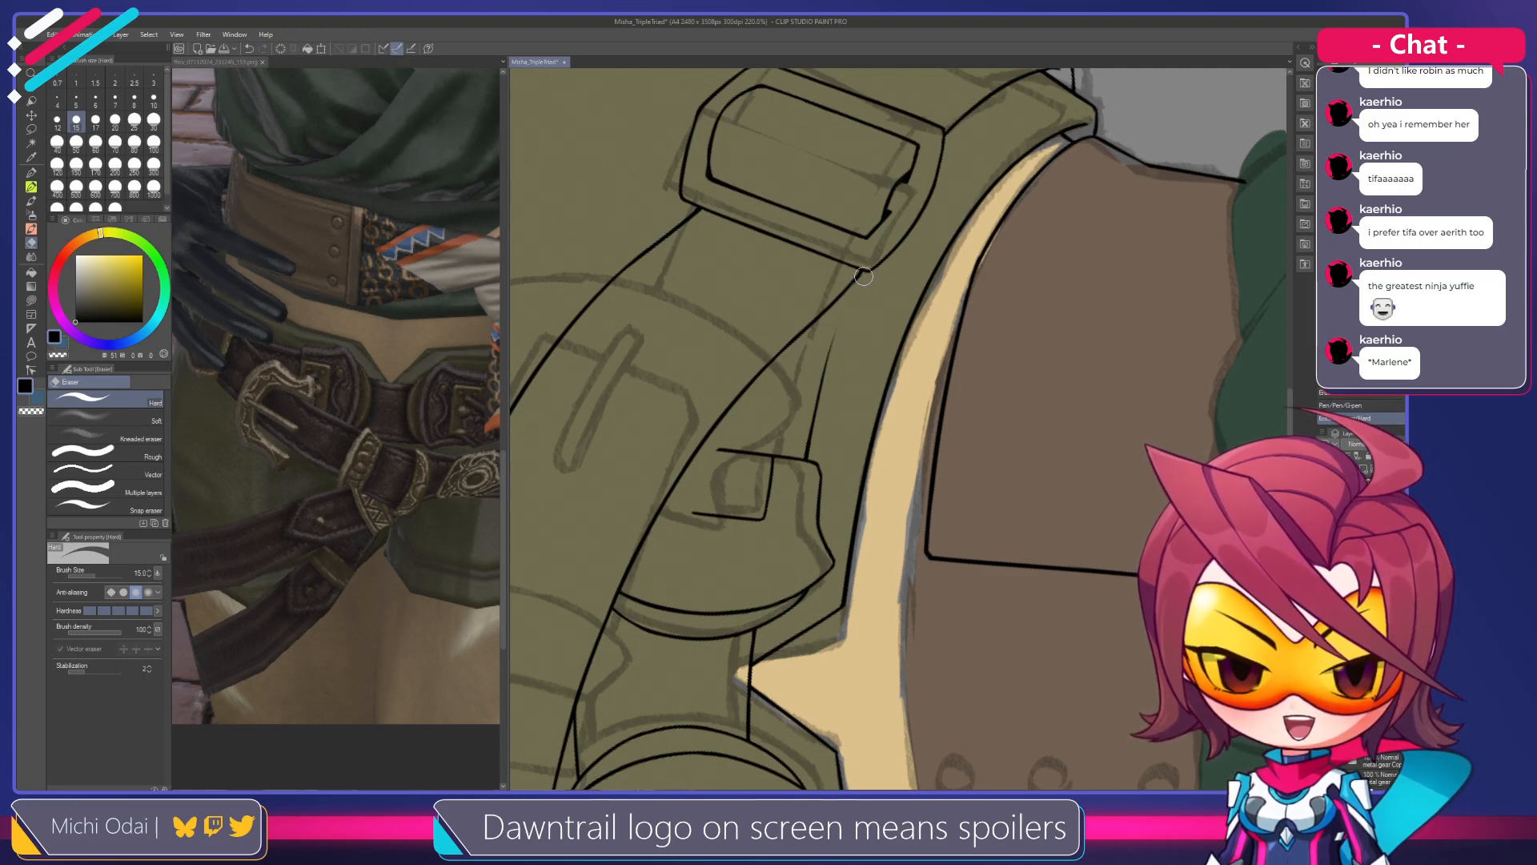
Re-ink the belt's upper line between the large buckle and the upper belt loop and clean up its join
key(p)
drag(847, 297, 825, 370)
key(ctrl+z)
drag(848, 293, 818, 400)
key(ctrl+z)
drag(848, 294, 817, 401)
key(r)
mouse_move(838, 323)
mouse_down()
mouse_move(829, 377)
mouse_move(859, 442)
mouse_move(888, 454)
mouse_up()
key(p)
key(ctrl+z)
key(ctrl+z)
key(ctrl+z)
key(e)
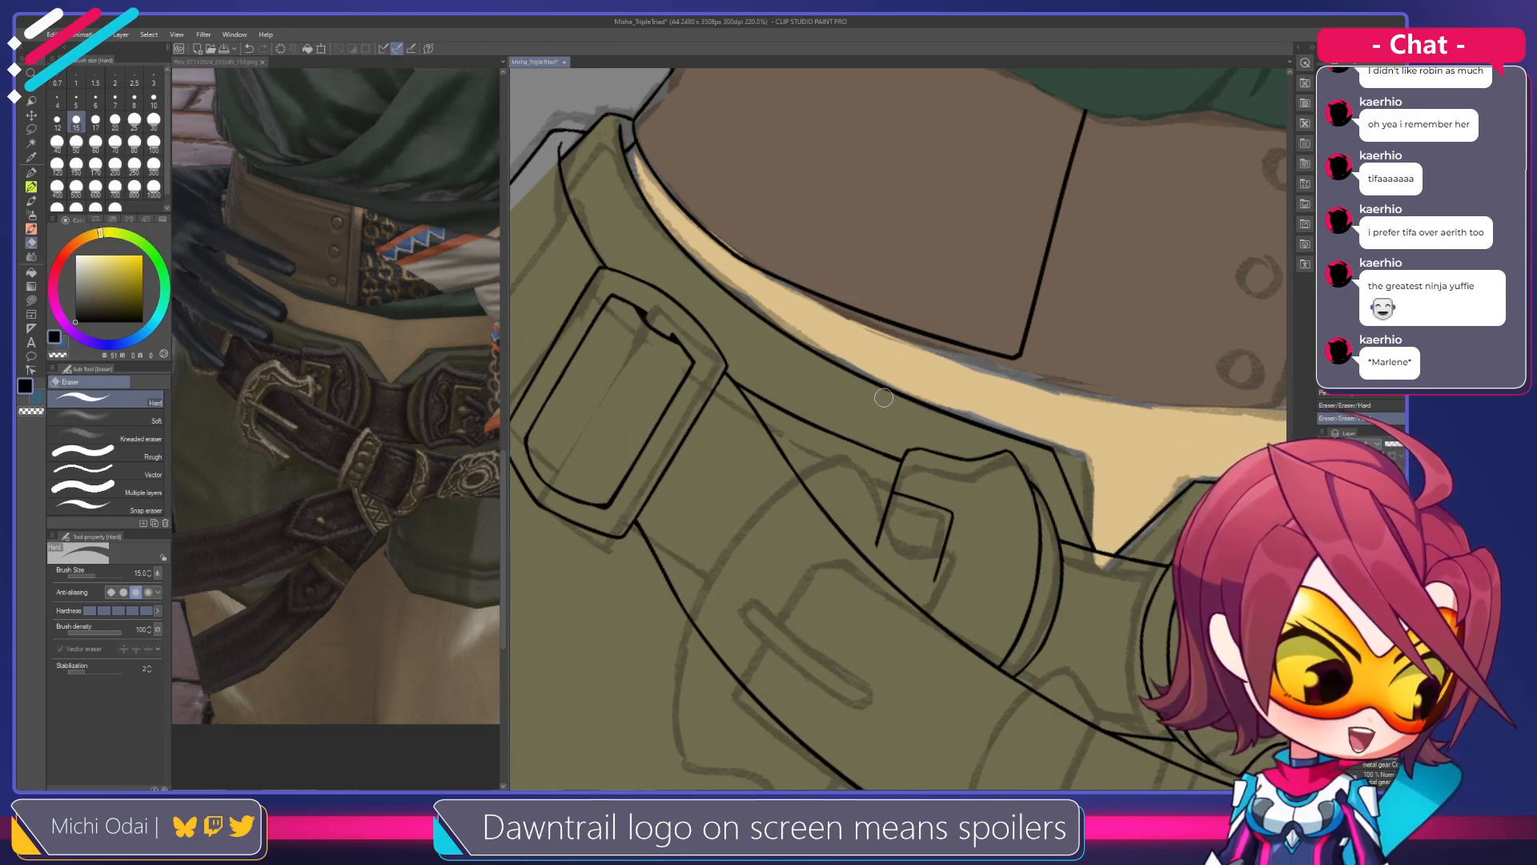
drag(877, 455, 934, 464)
key(p)
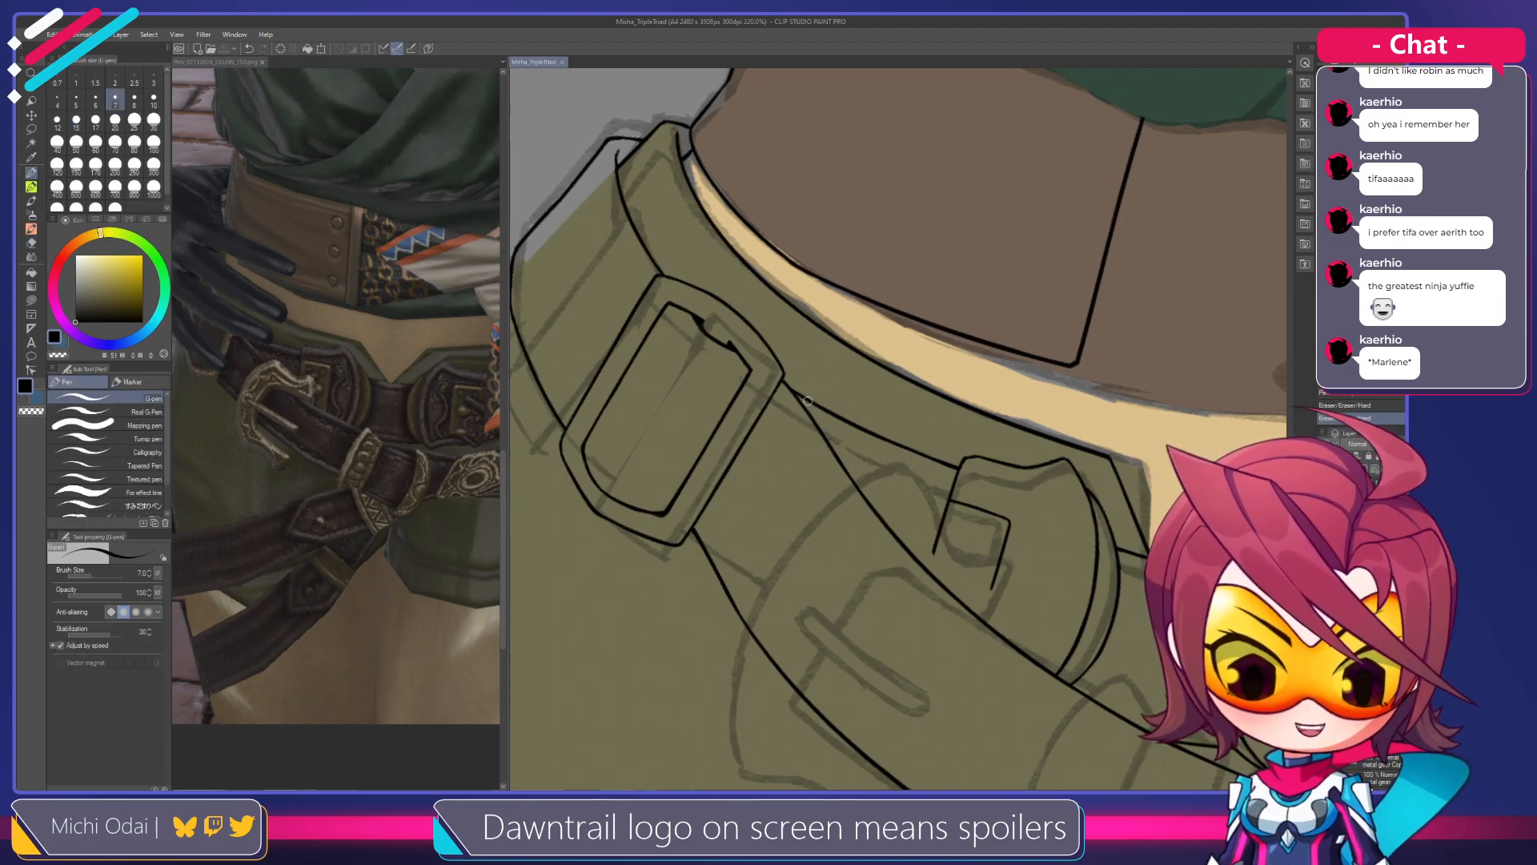
Examine the inked strap and belt loops from several angles and compare them with the belts in the reference screenshot
drag(864, 420, 824, 268)
mouse_move(885, 378)
mouse_down()
mouse_move(874, 354)
mouse_move(833, 352)
mouse_move(800, 377)
mouse_move(858, 390)
mouse_move(875, 336)
mouse_move(1021, 384)
mouse_move(1019, 421)
mouse_move(919, 251)
mouse_move(919, 200)
mouse_move(932, 264)
mouse_up()
key(r)
scroll(886, 299, down, 2)
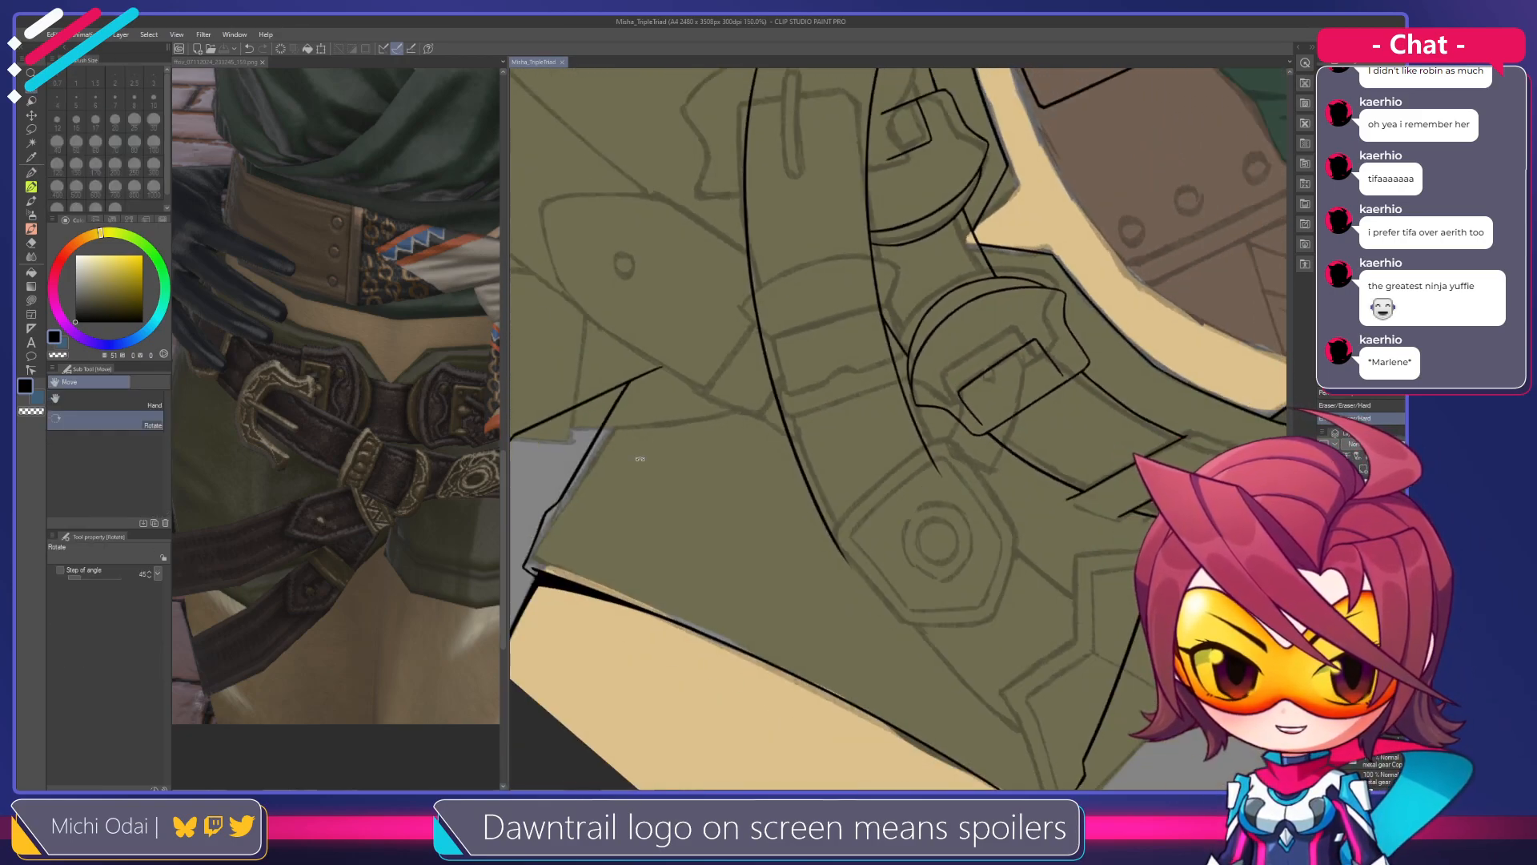
click(425, 428)
mouse_move(424, 429)
mouse_down()
mouse_move(372, 414)
mouse_move(410, 428)
mouse_up()
click(978, 312)
mouse_move(979, 312)
mouse_down()
mouse_move(935, 292)
mouse_move(975, 291)
mouse_move(964, 344)
mouse_move(995, 356)
mouse_up()
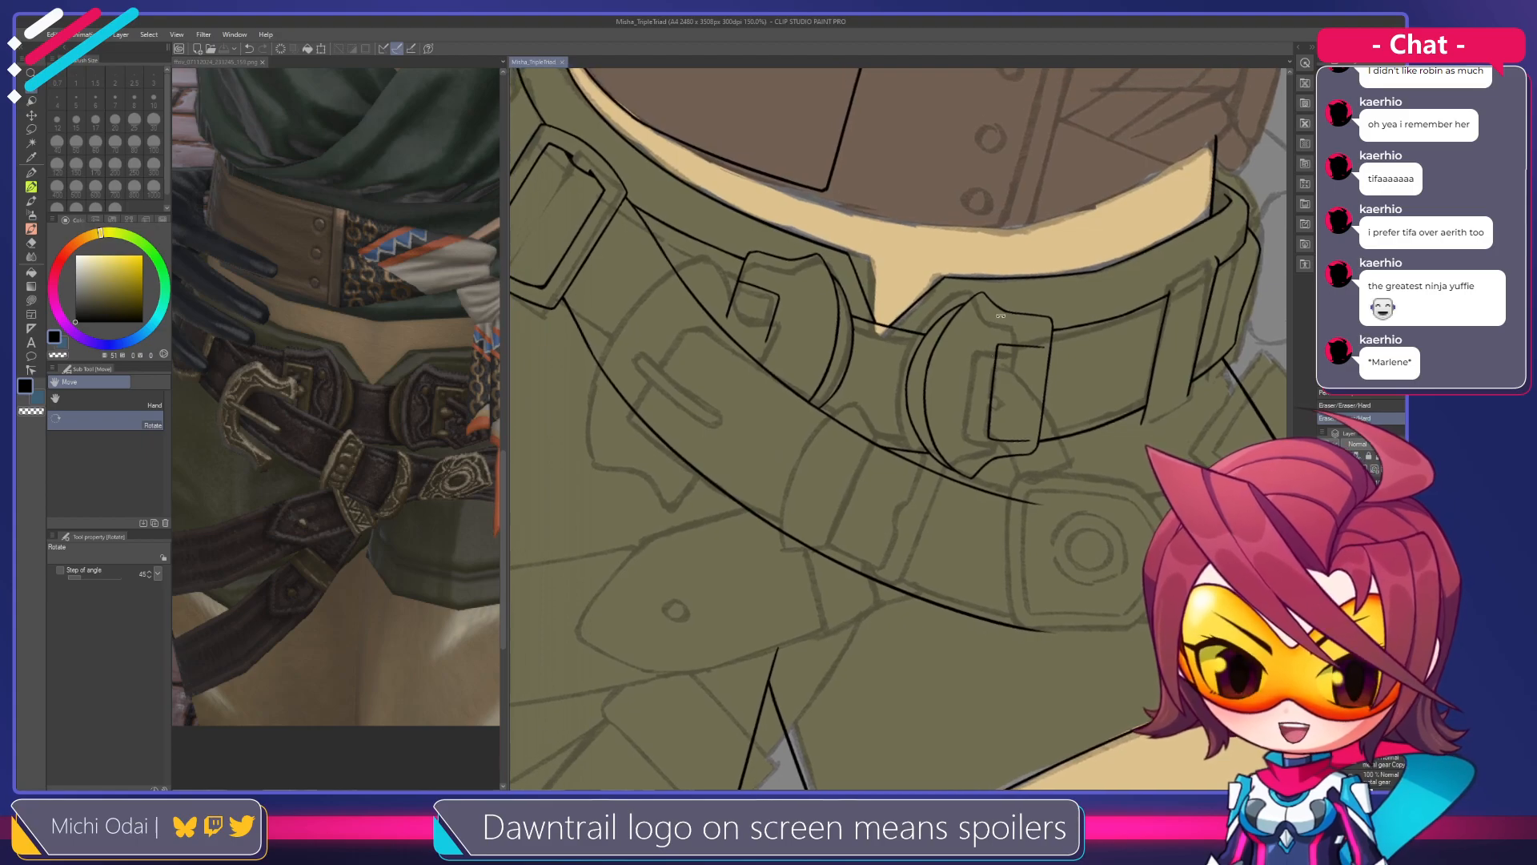
drag(953, 73, 1001, 82)
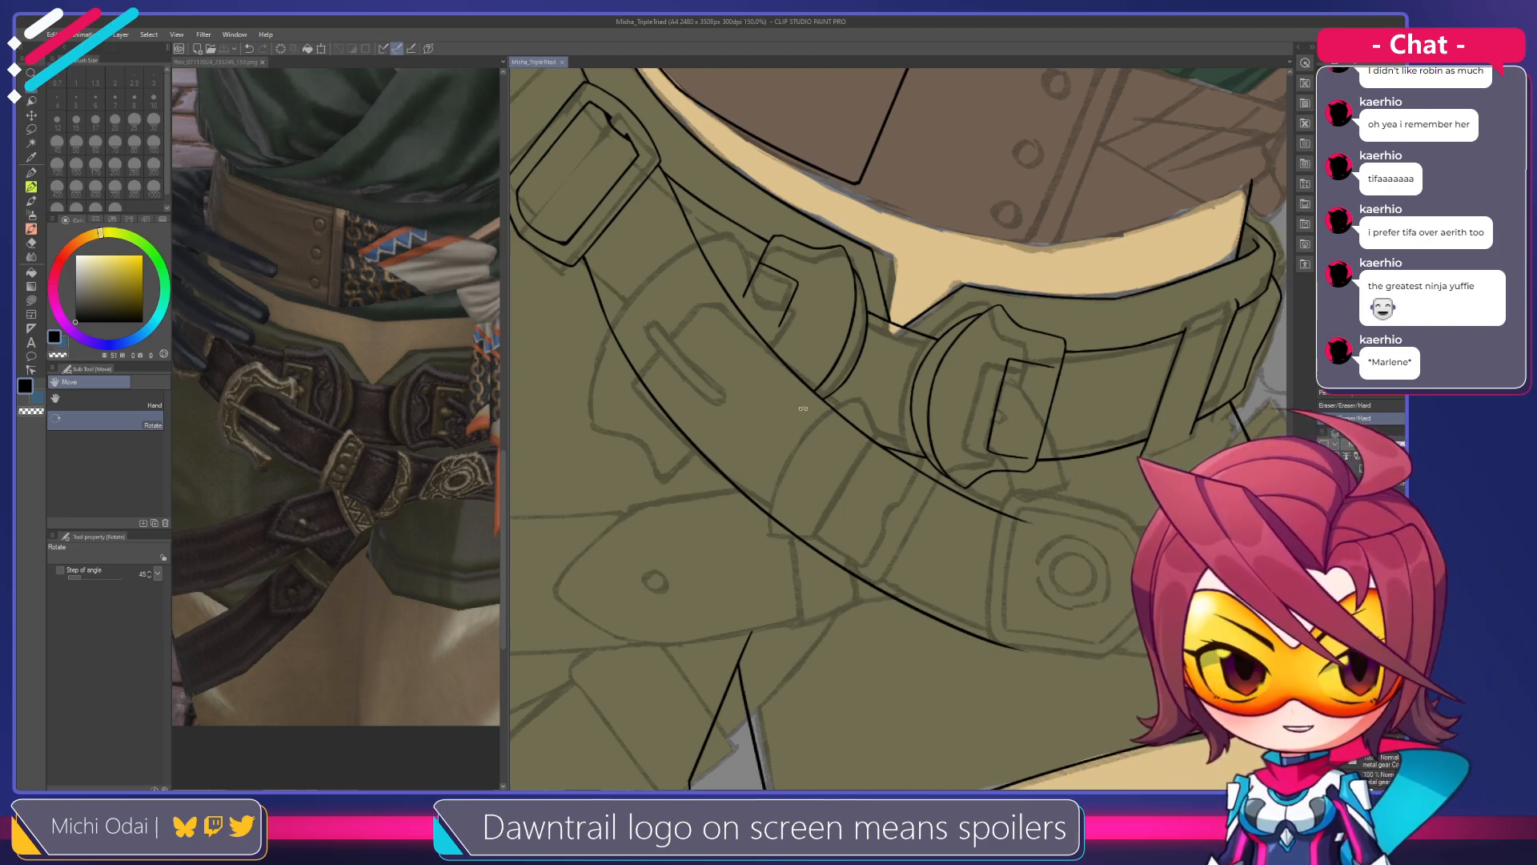
drag(822, 437, 837, 407)
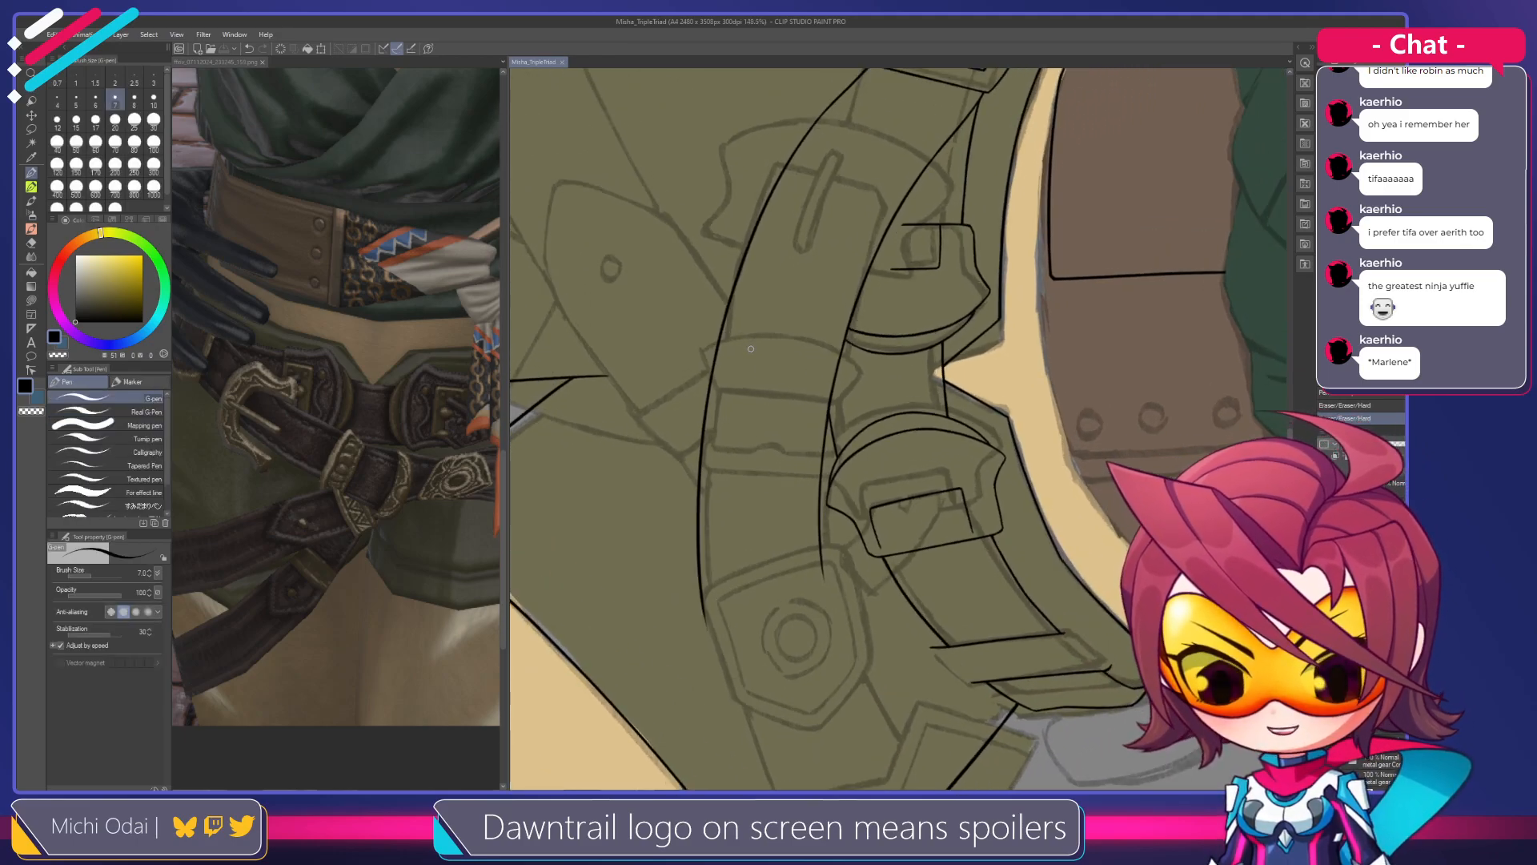
scroll(752, 346, up, 1)
drag(777, 334, 804, 398)
mouse_move(897, 258)
mouse_down()
mouse_move(825, 266)
mouse_move(801, 243)
mouse_move(793, 288)
mouse_up()
key(ctrl+z)
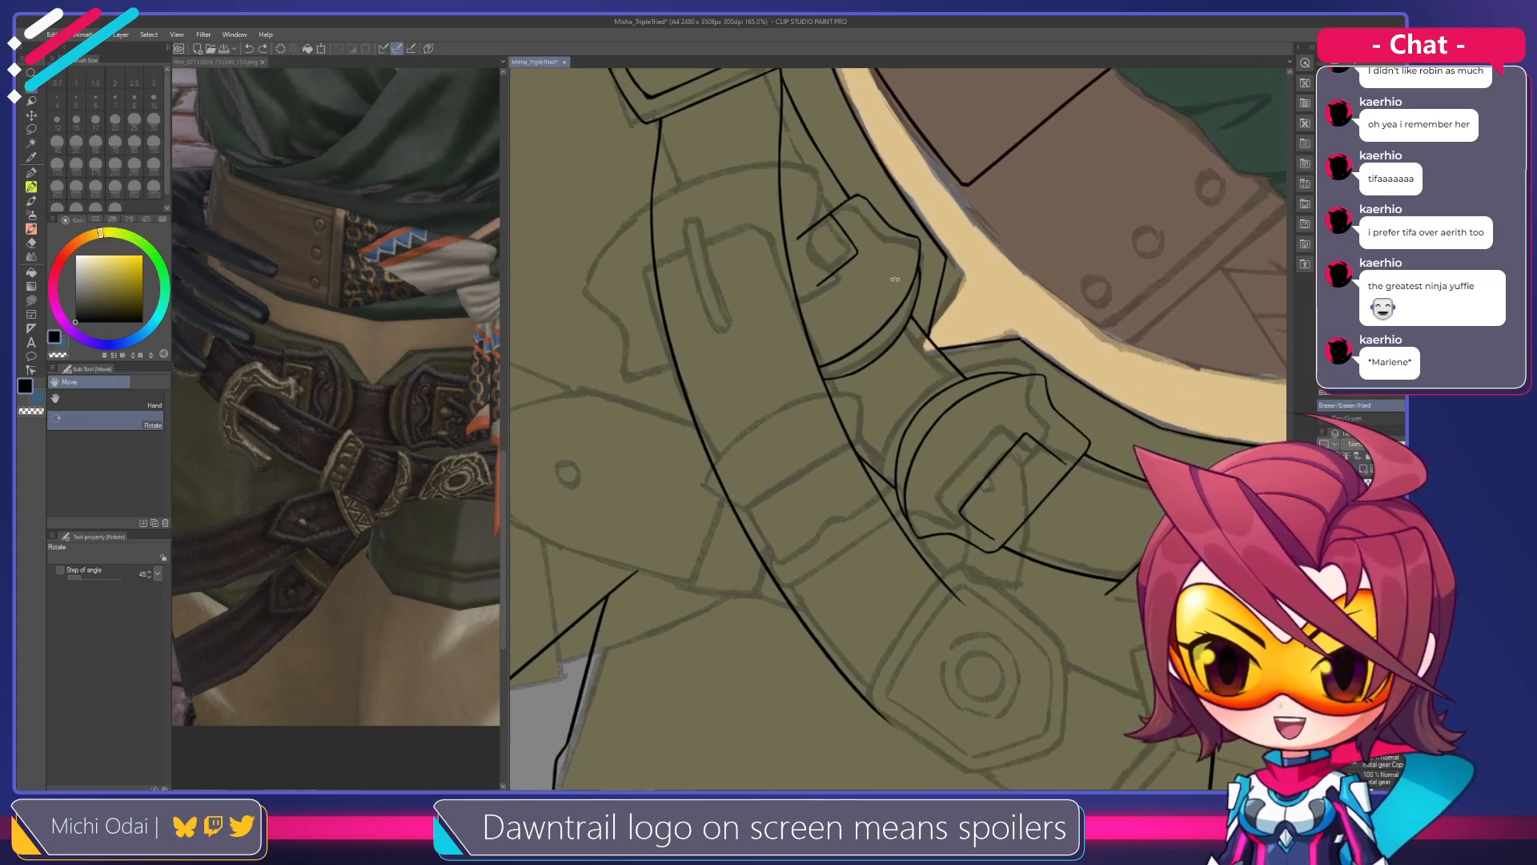
drag(983, 254, 1015, 277)
drag(956, 359, 927, 263)
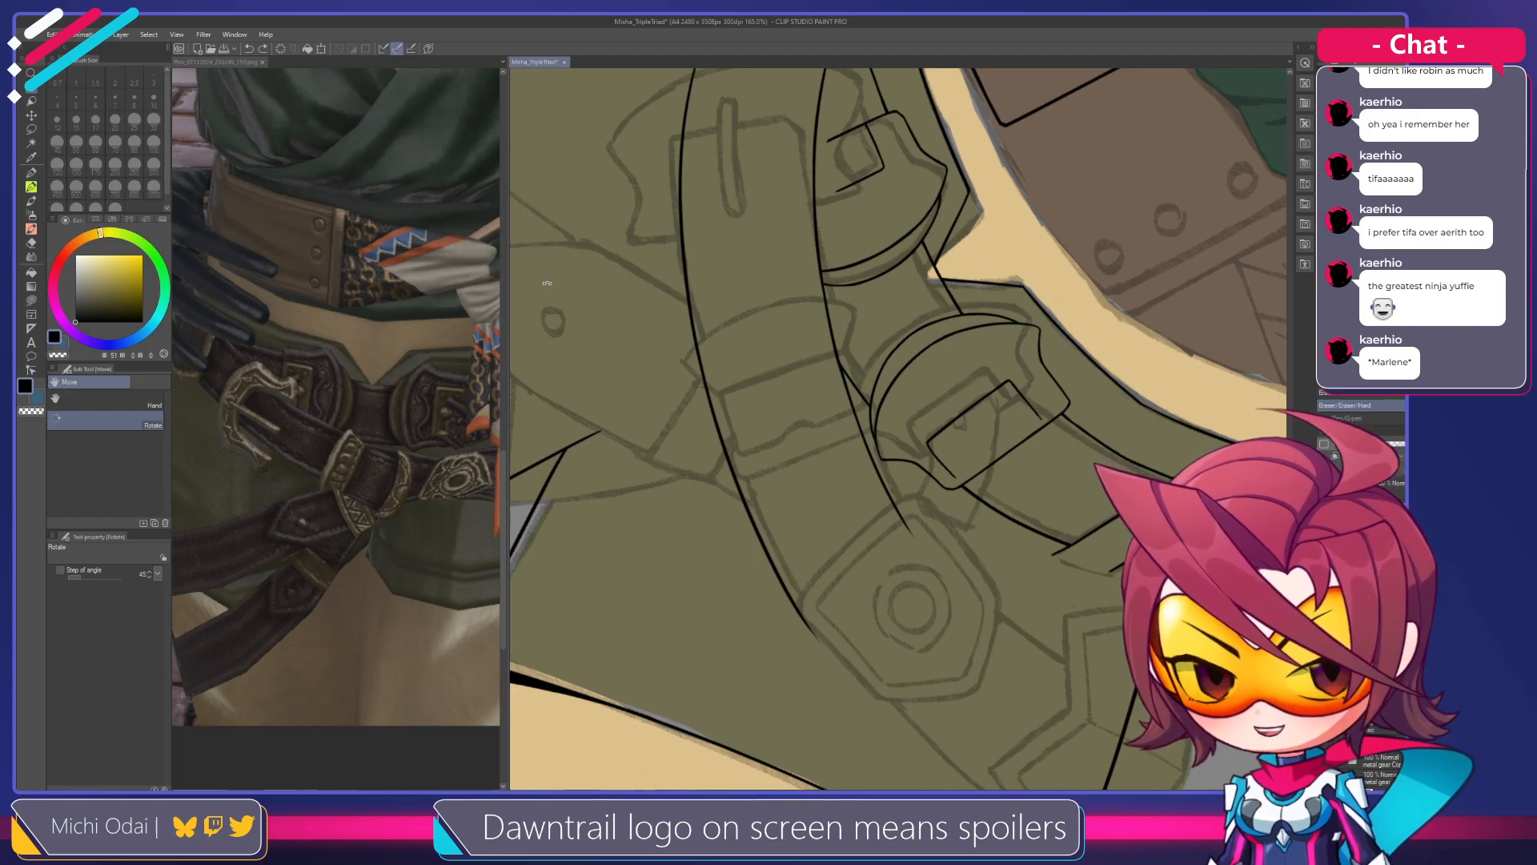
Save the drawing and bring the two belt loops and the long strap into close view
key(ctrl+s)
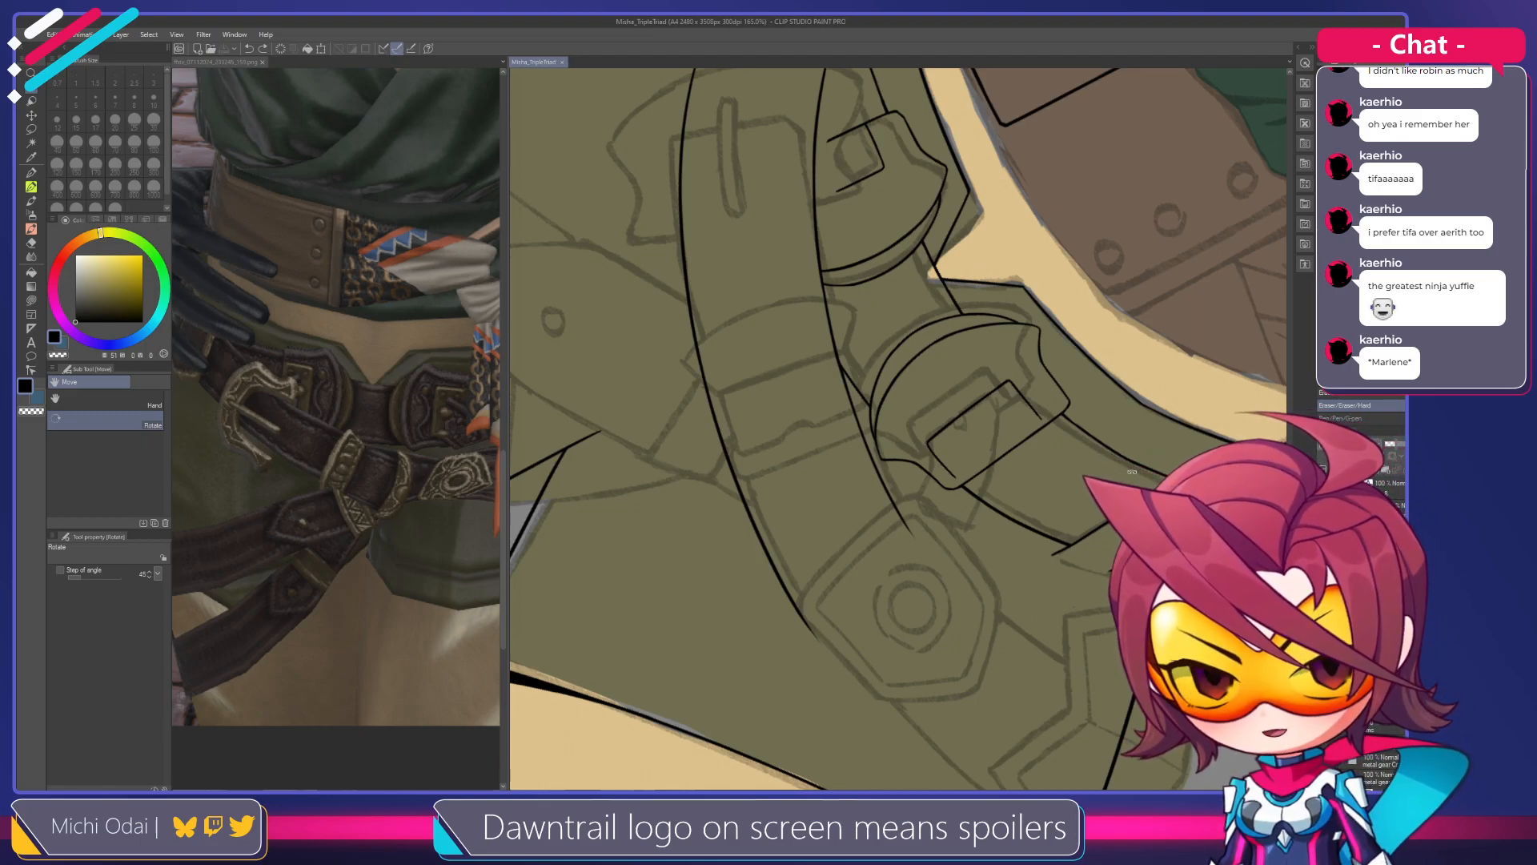
scroll(1014, 550, up, 2)
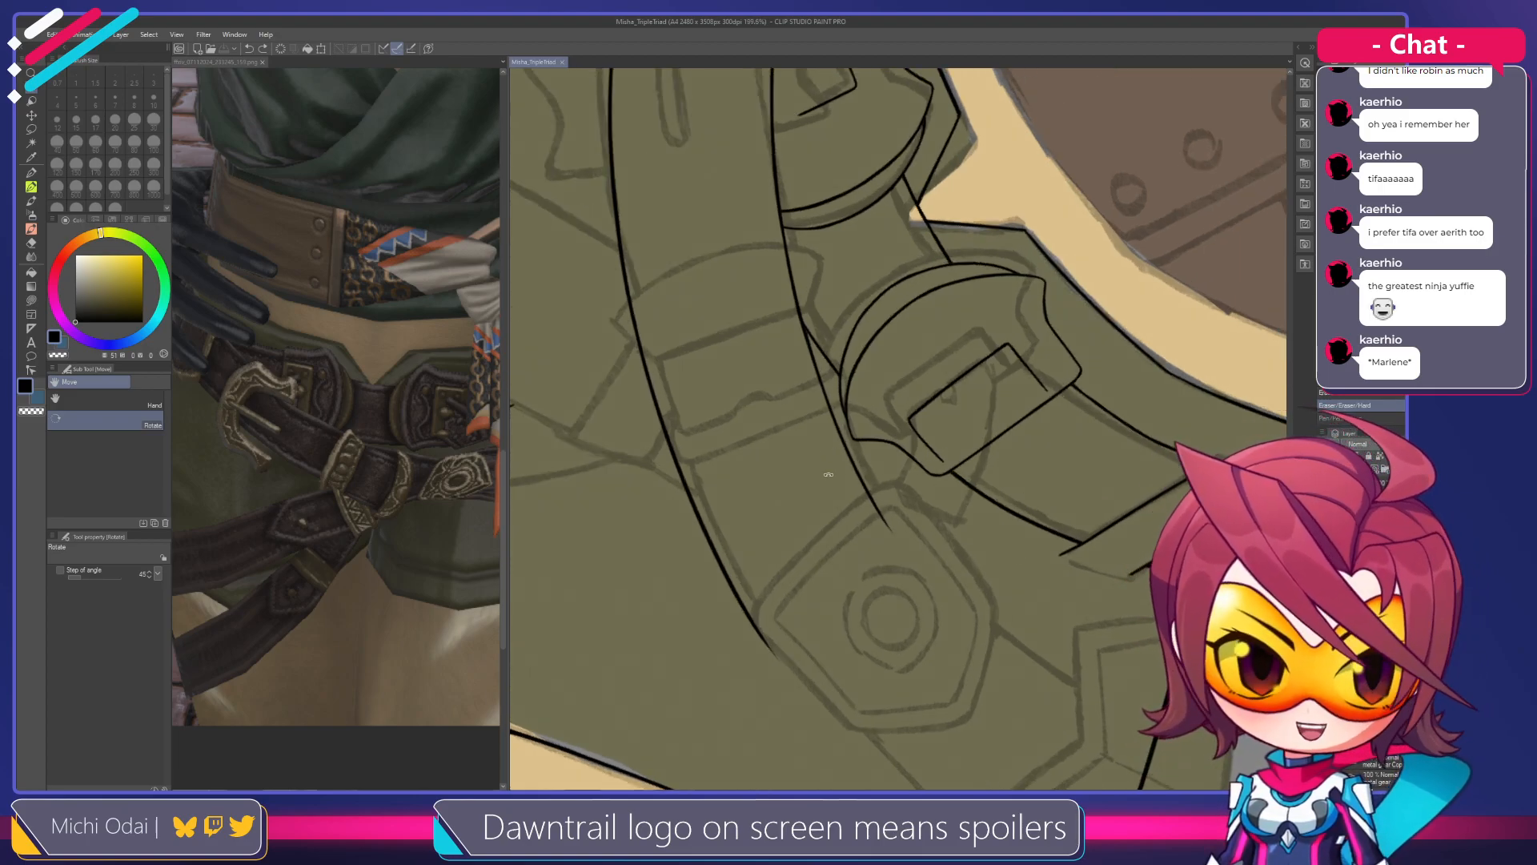
drag(888, 503, 881, 453)
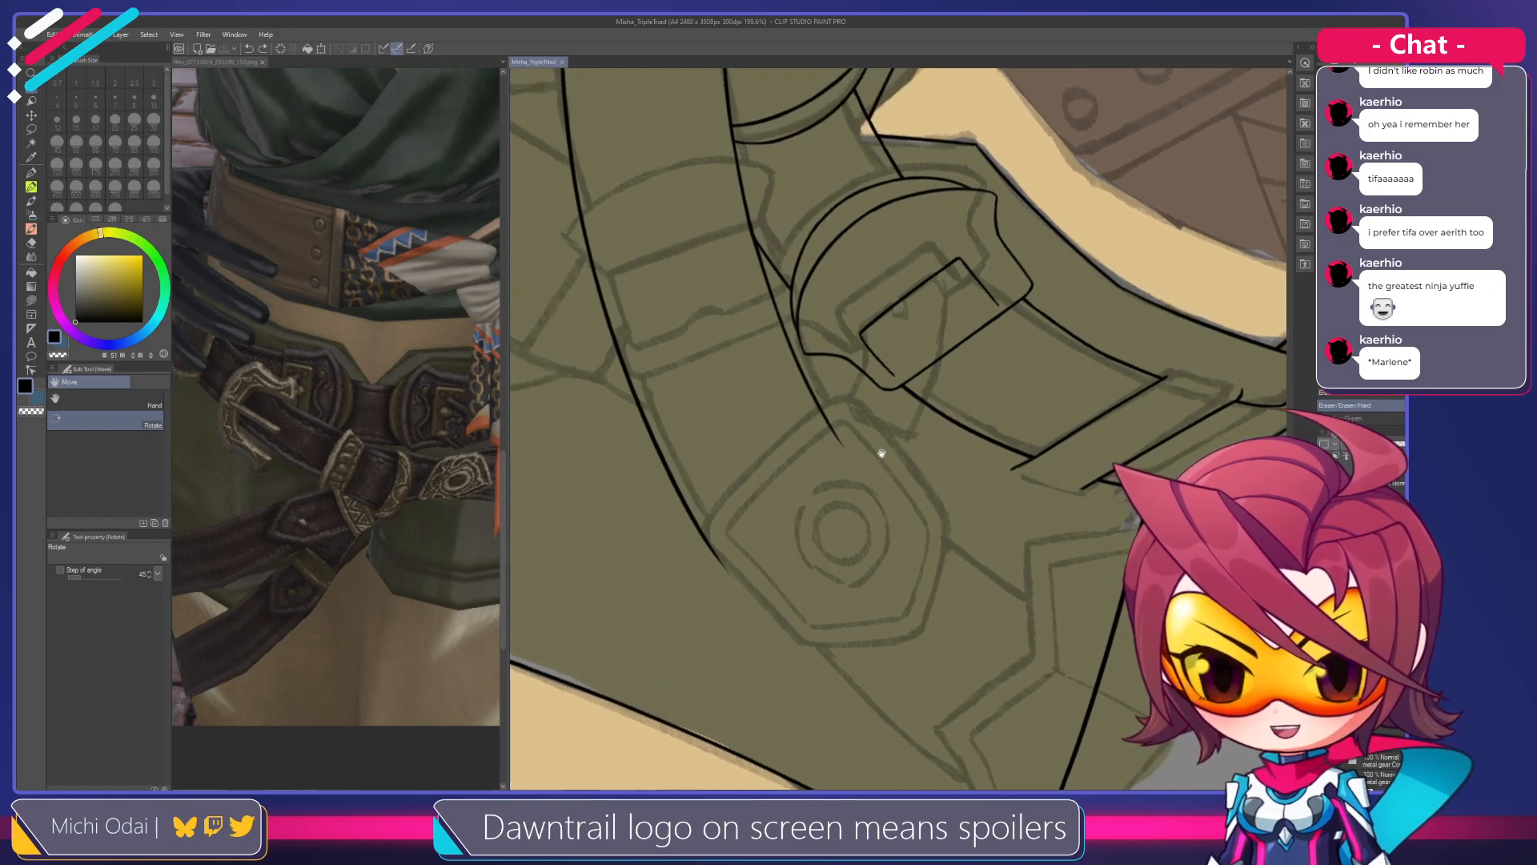
drag(859, 372, 900, 464)
mouse_move(954, 320)
mouse_down()
mouse_move(861, 313)
mouse_move(895, 353)
mouse_move(926, 312)
mouse_up()
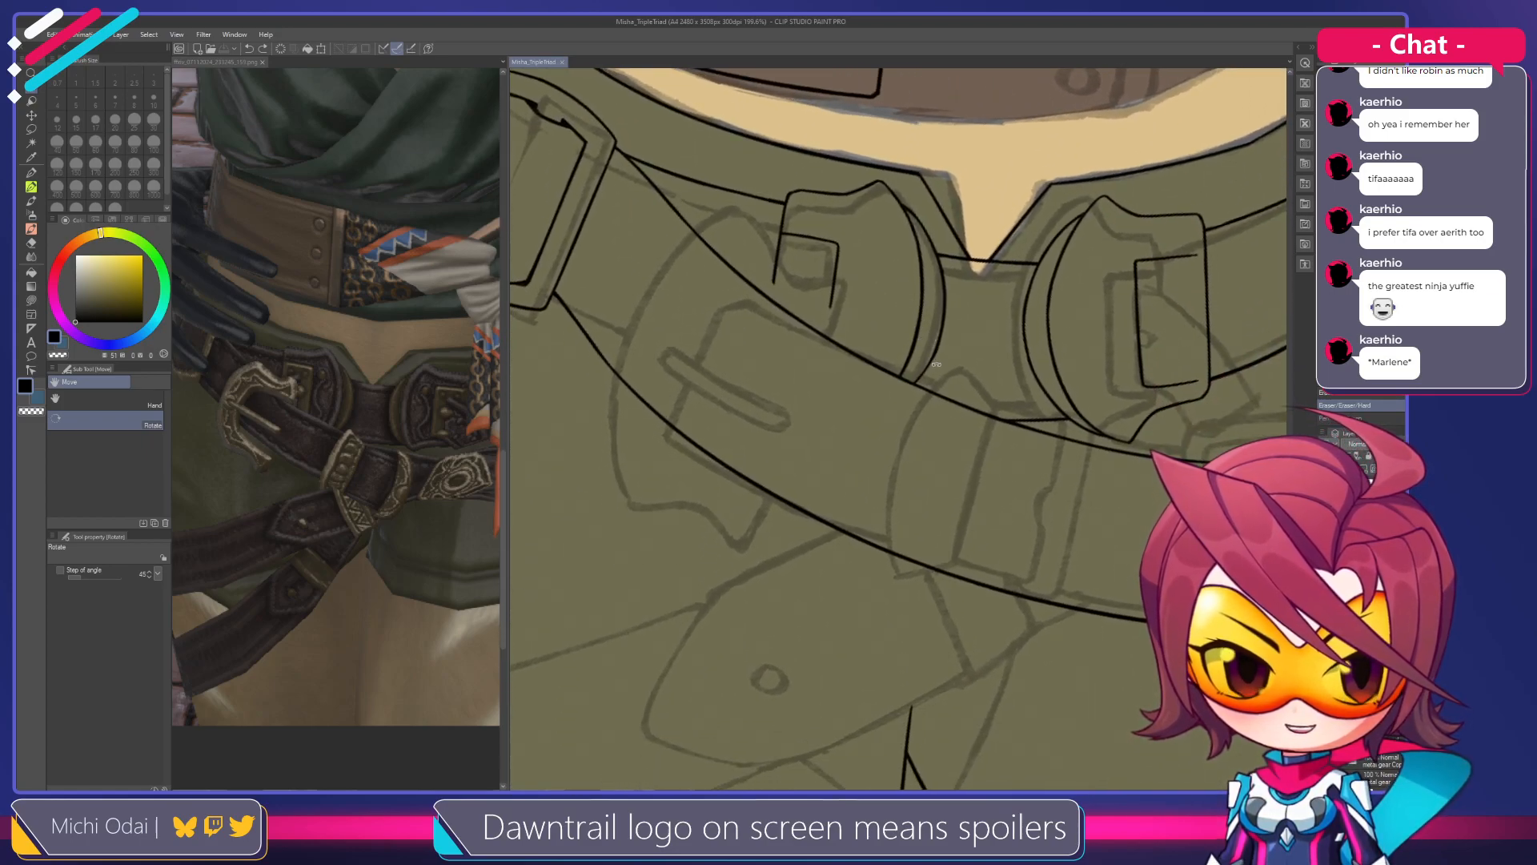
Try to touch up the point where the upper belt loop's curved side meets the strap's upper edge
key(e)
key(p)
key(ctrl+z)
mouse_move(916, 382)
mouse_down()
mouse_move(942, 346)
mouse_move(915, 382)
mouse_up()
key(ctrl+z)
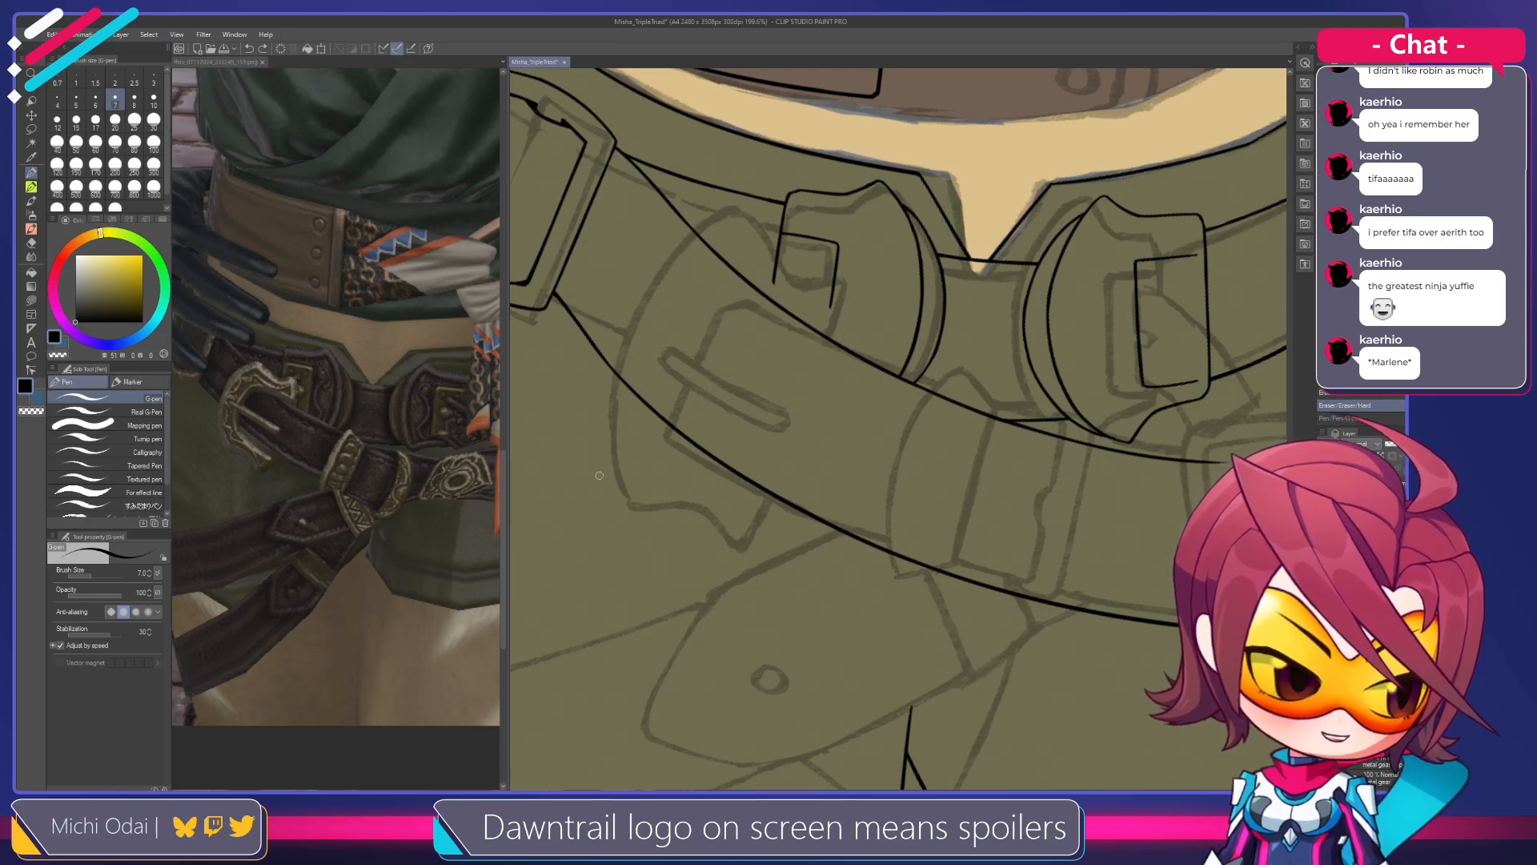
Examine the long strap and the sketched band wrapped around it from several angles and zoom levels
scroll(877, 381, down, 3)
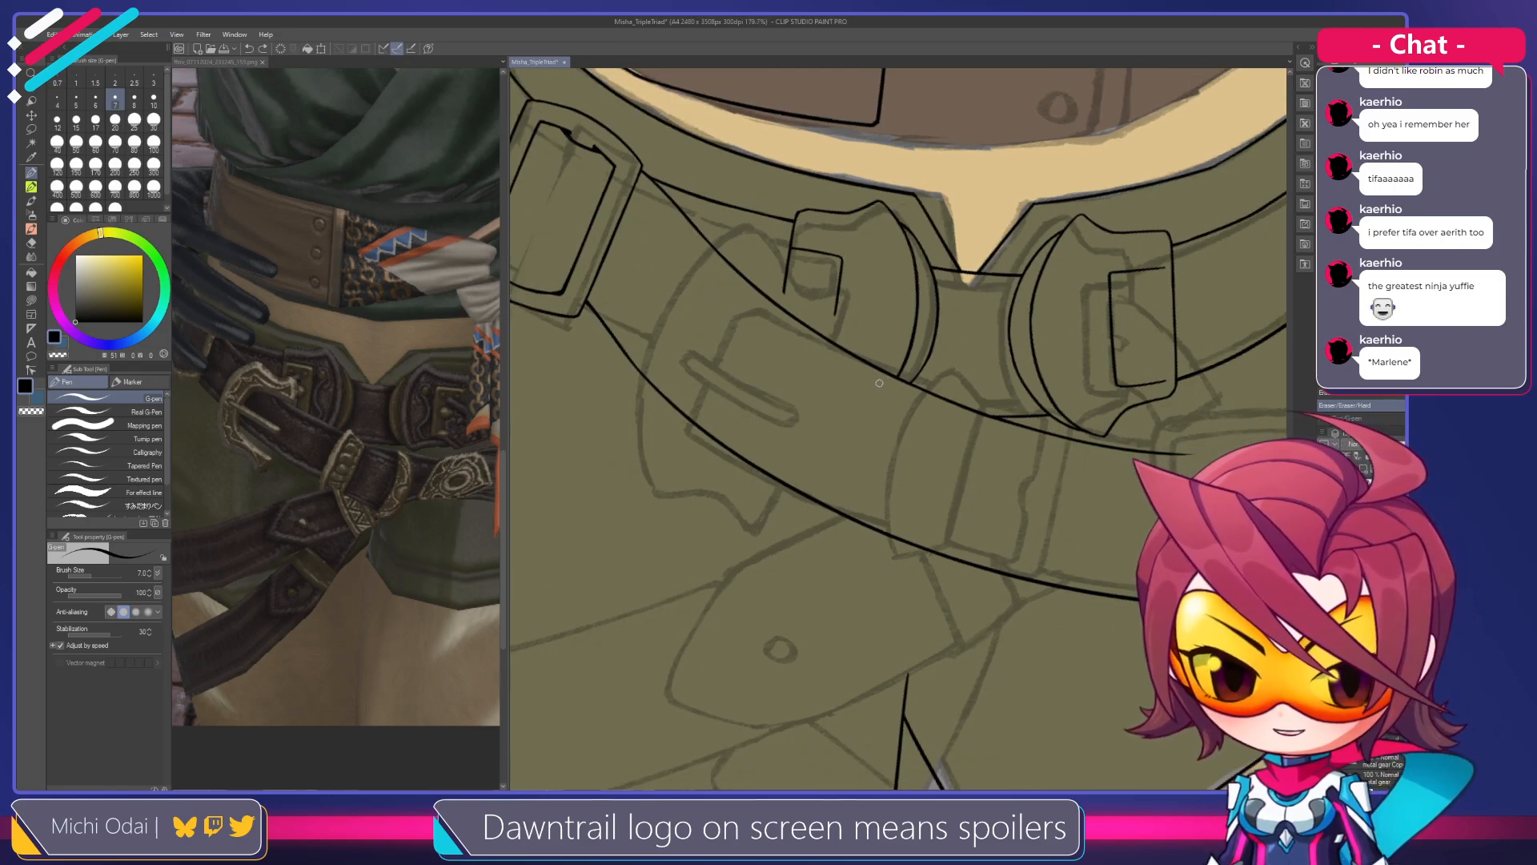
drag(935, 465, 803, 381)
drag(941, 323, 1021, 353)
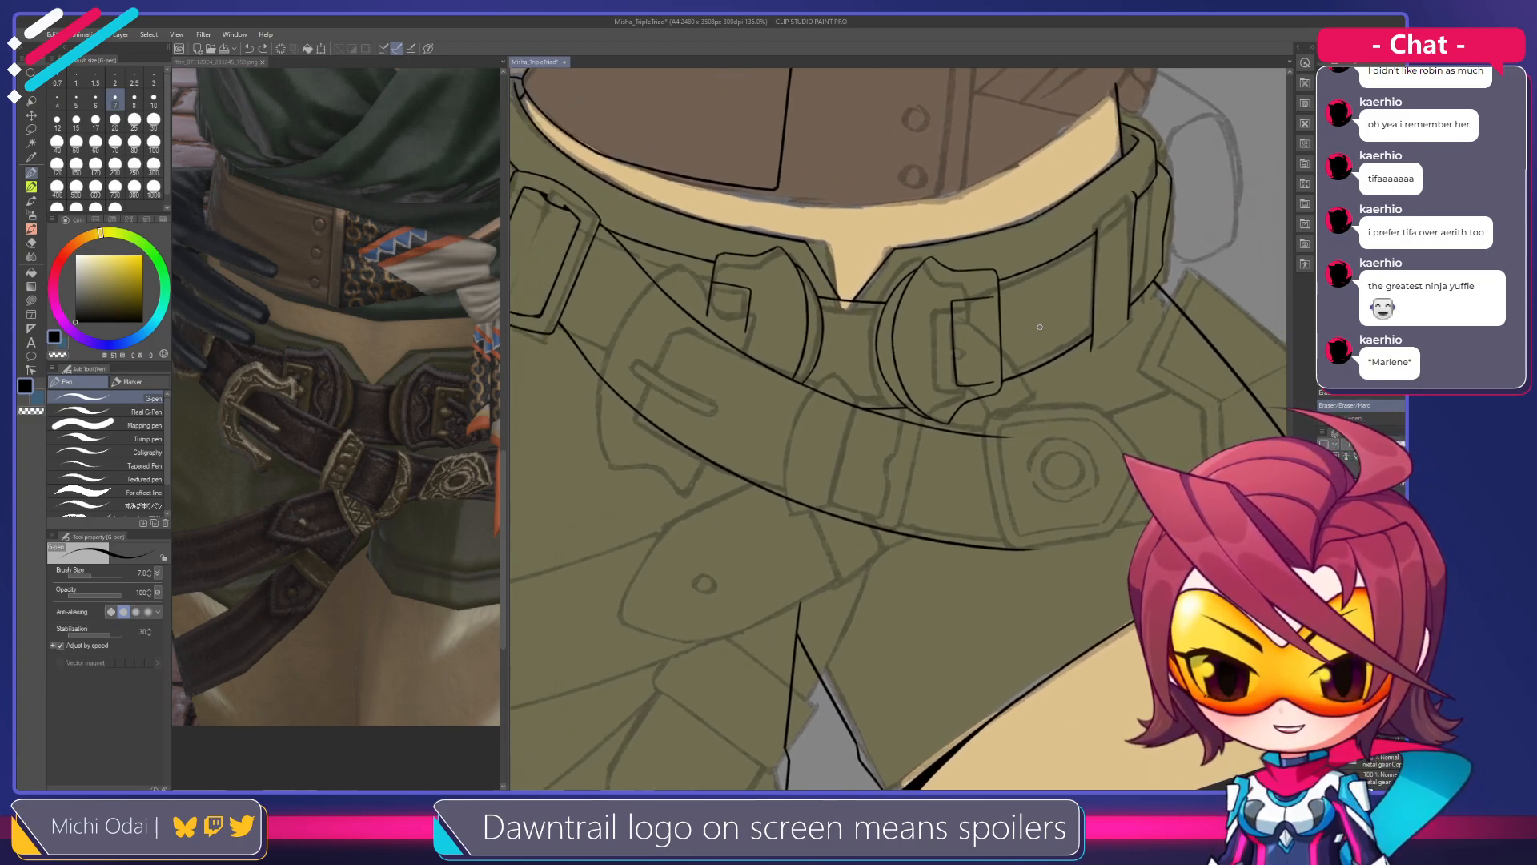
key(r)
drag(1140, 323, 1132, 485)
drag(1000, 424, 1040, 470)
scroll(821, 488, up, 1)
scroll(821, 488, up, 1)
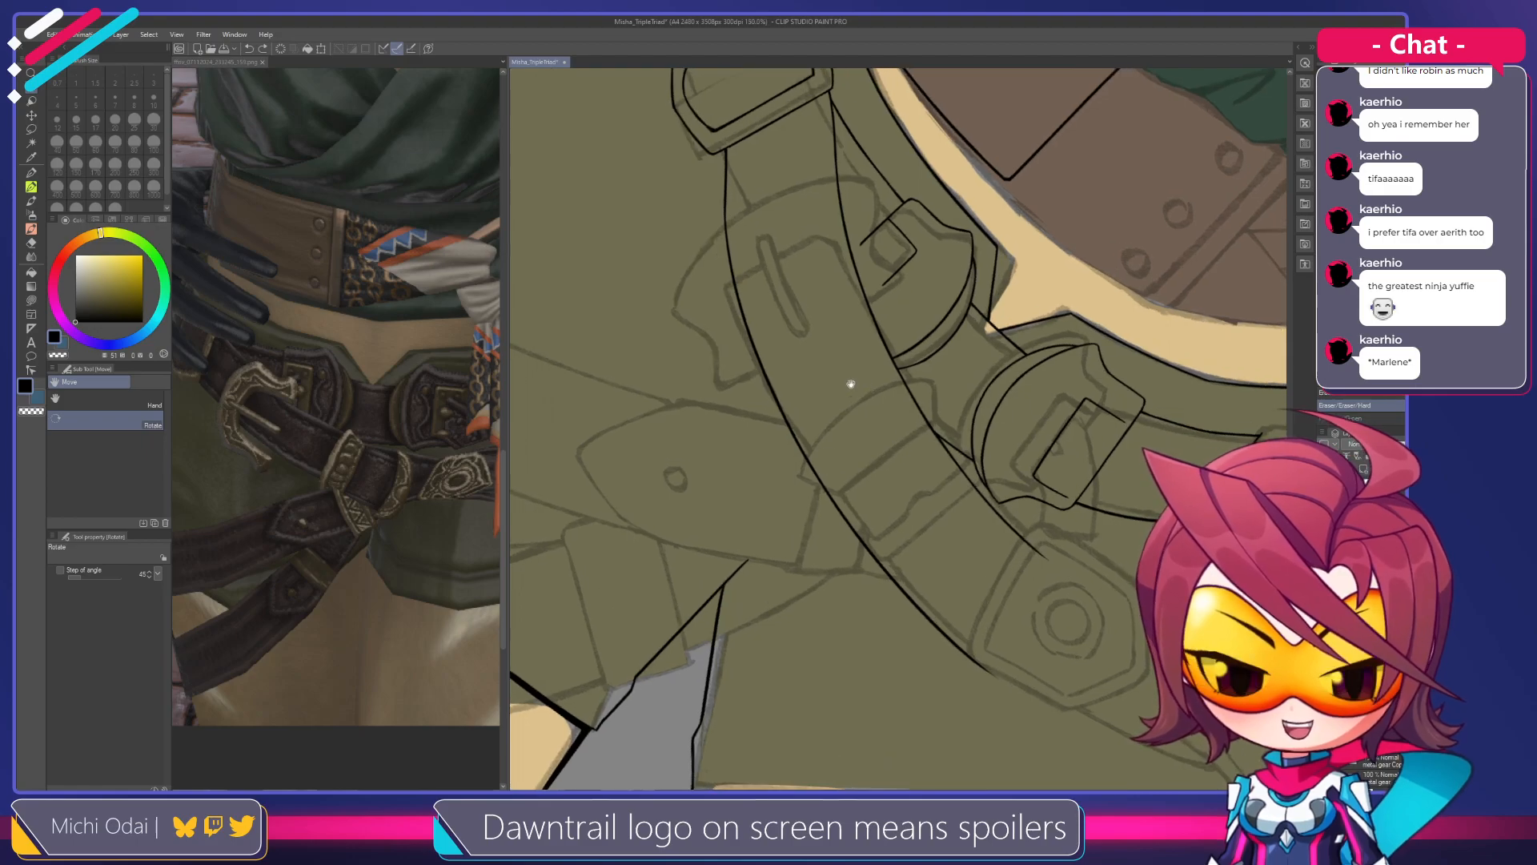
drag(855, 382, 898, 465)
scroll(865, 432, up, 1)
drag(960, 370, 861, 361)
drag(962, 397, 858, 339)
scroll(931, 253, up, 2)
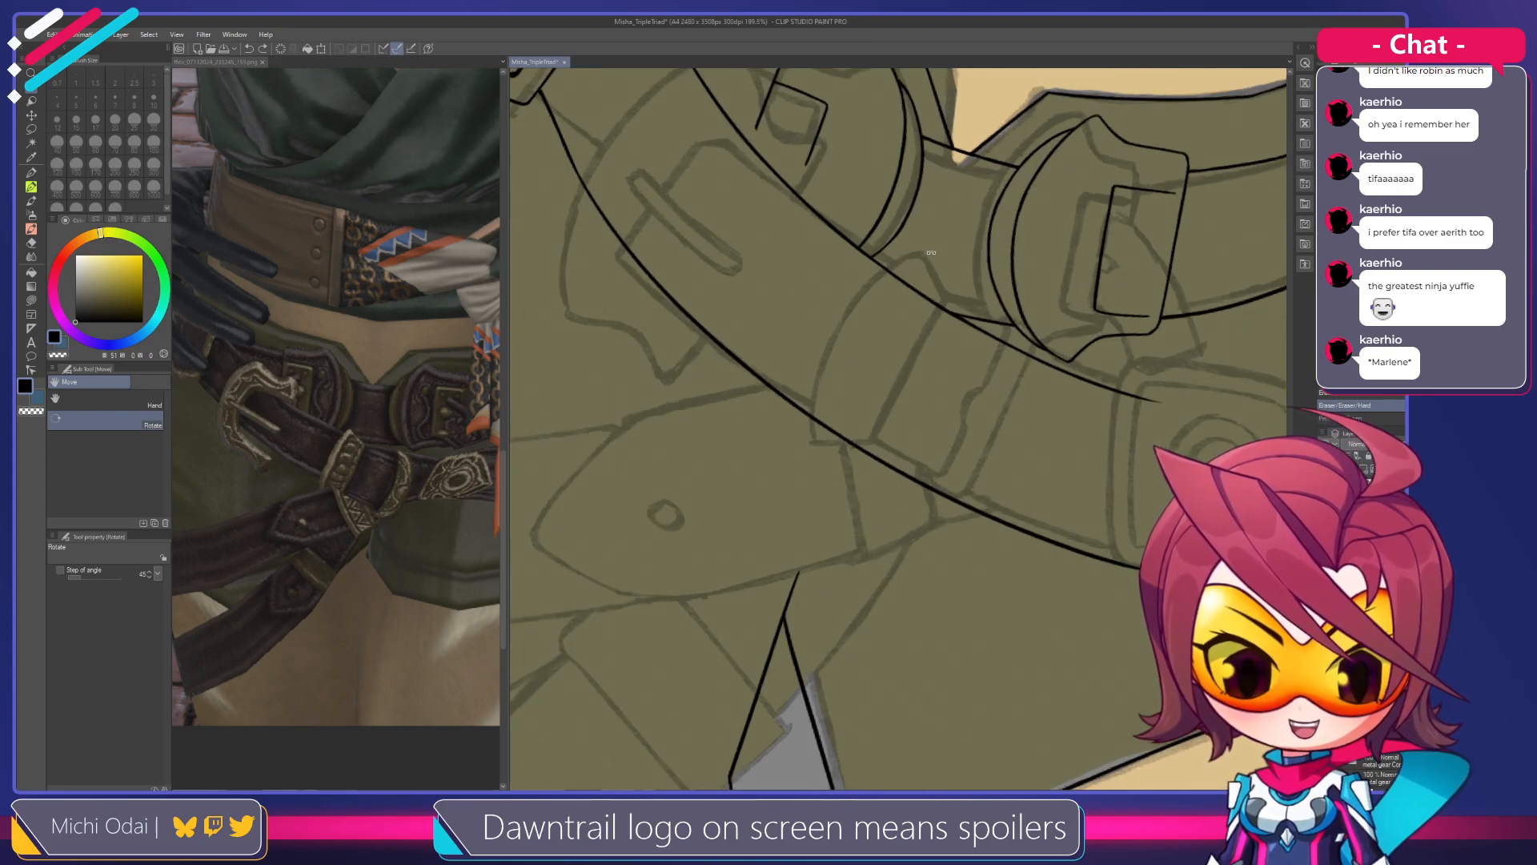
drag(904, 330, 922, 374)
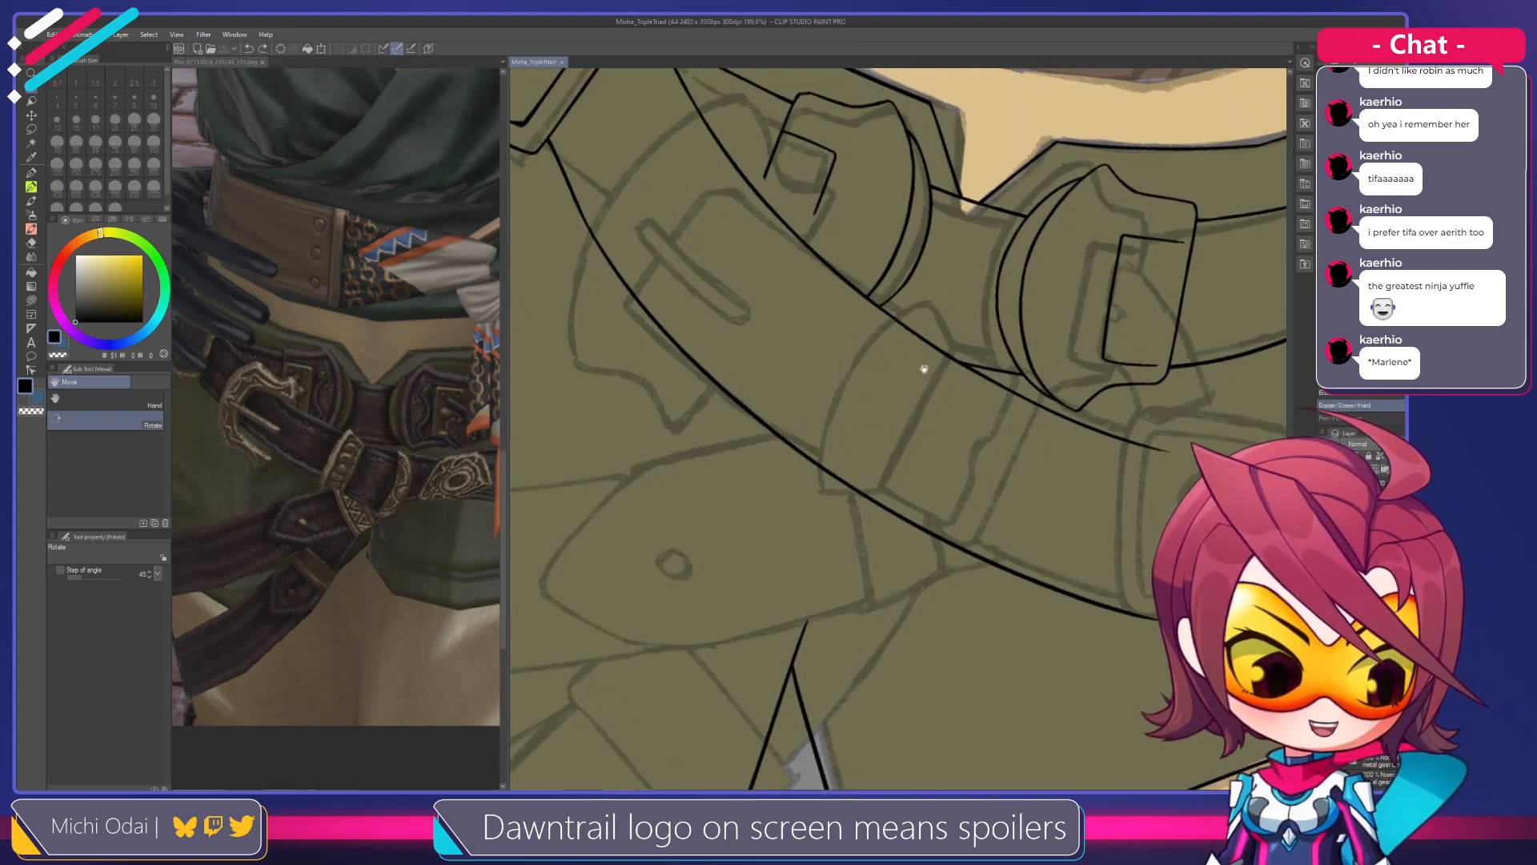
drag(961, 307, 938, 331)
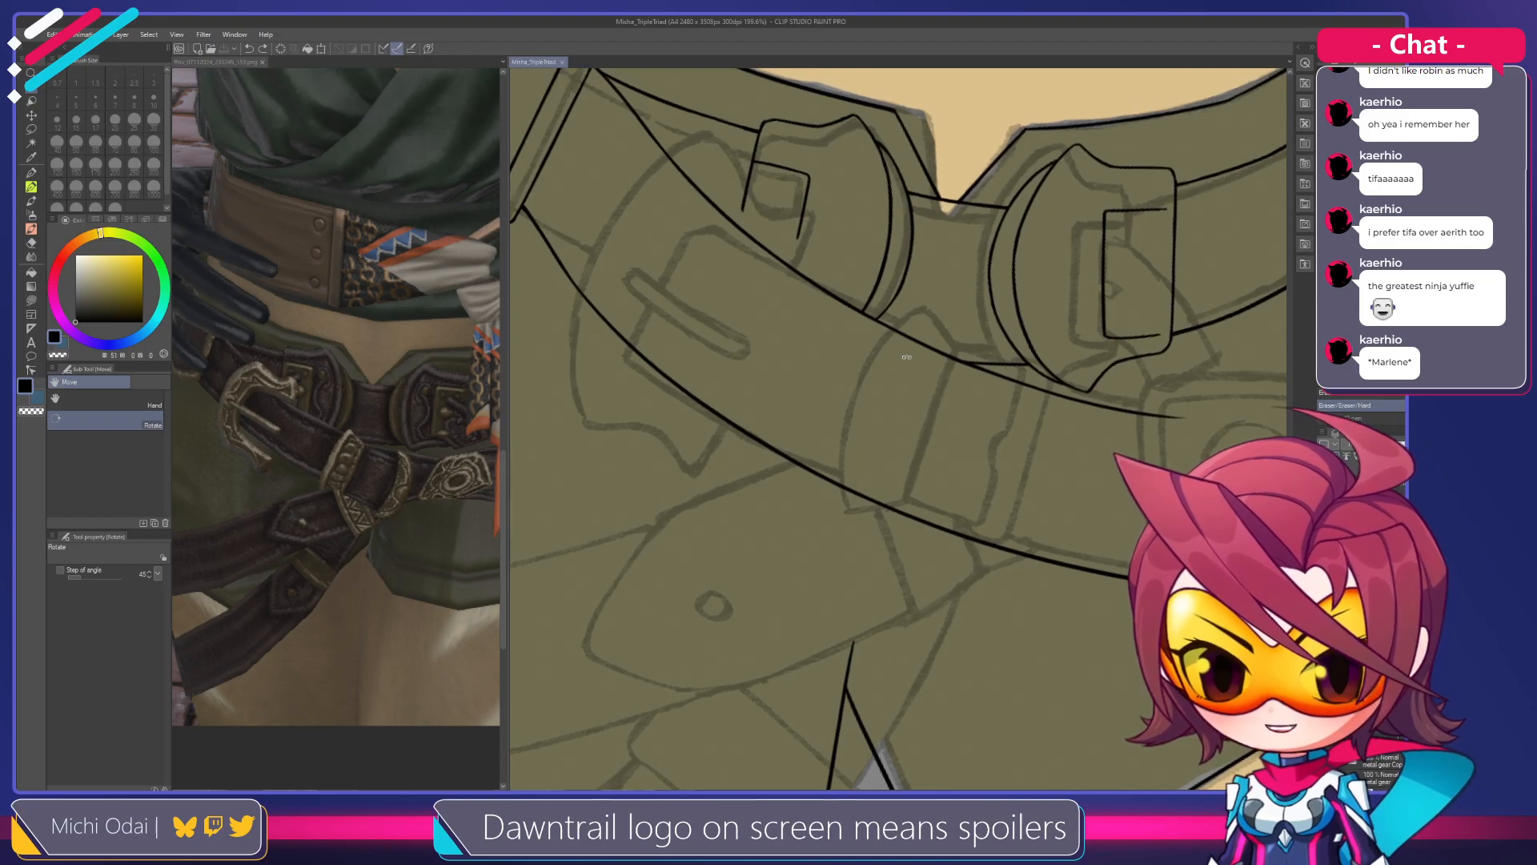
drag(939, 406, 910, 358)
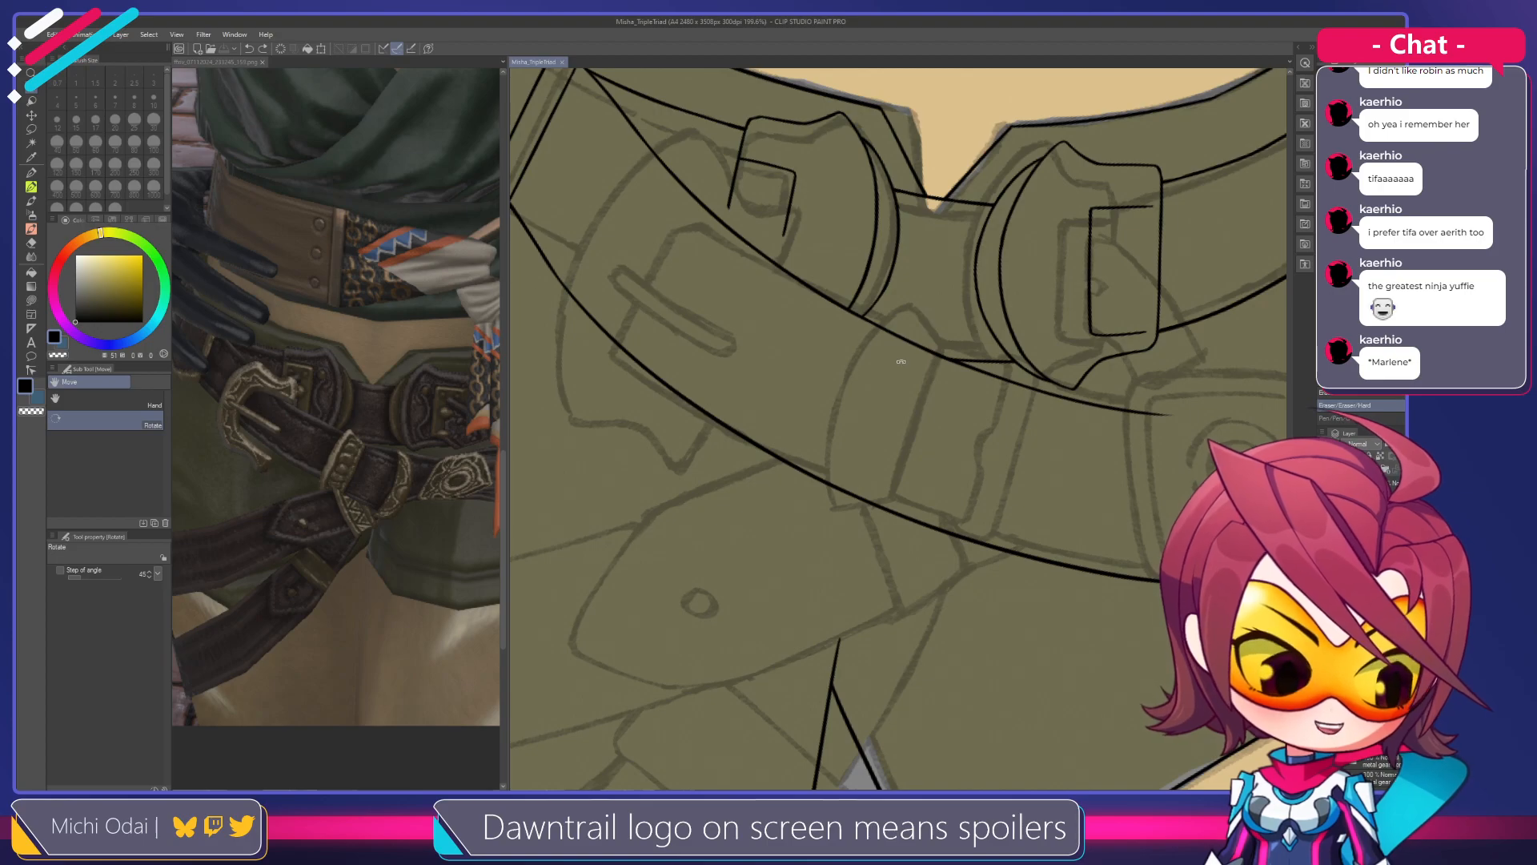
key(p)
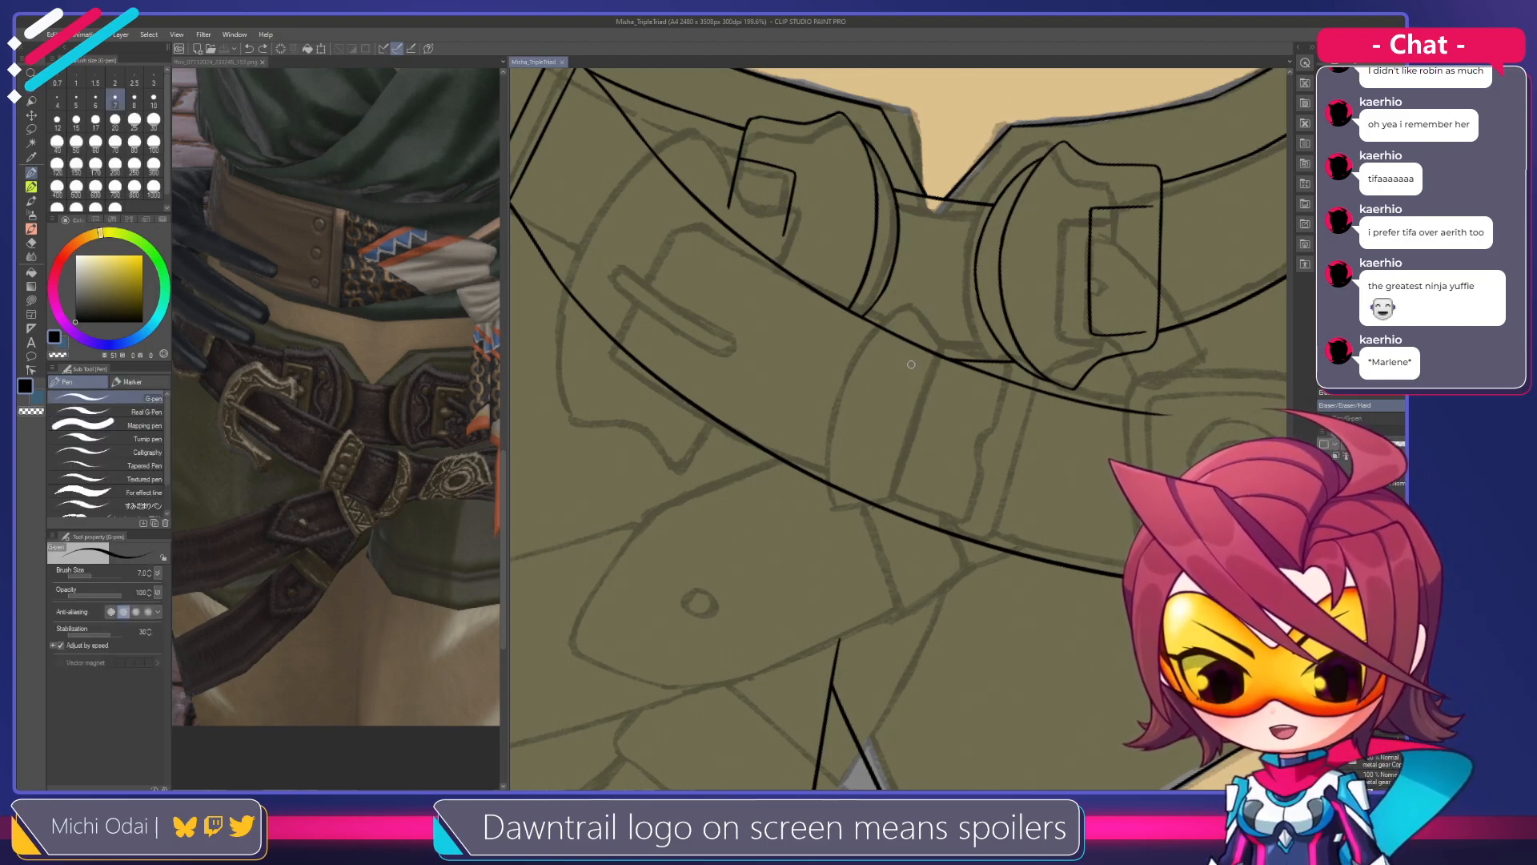
mouse_move(908, 398)
mouse_down()
mouse_move(967, 419)
mouse_move(972, 392)
mouse_move(912, 326)
mouse_up()
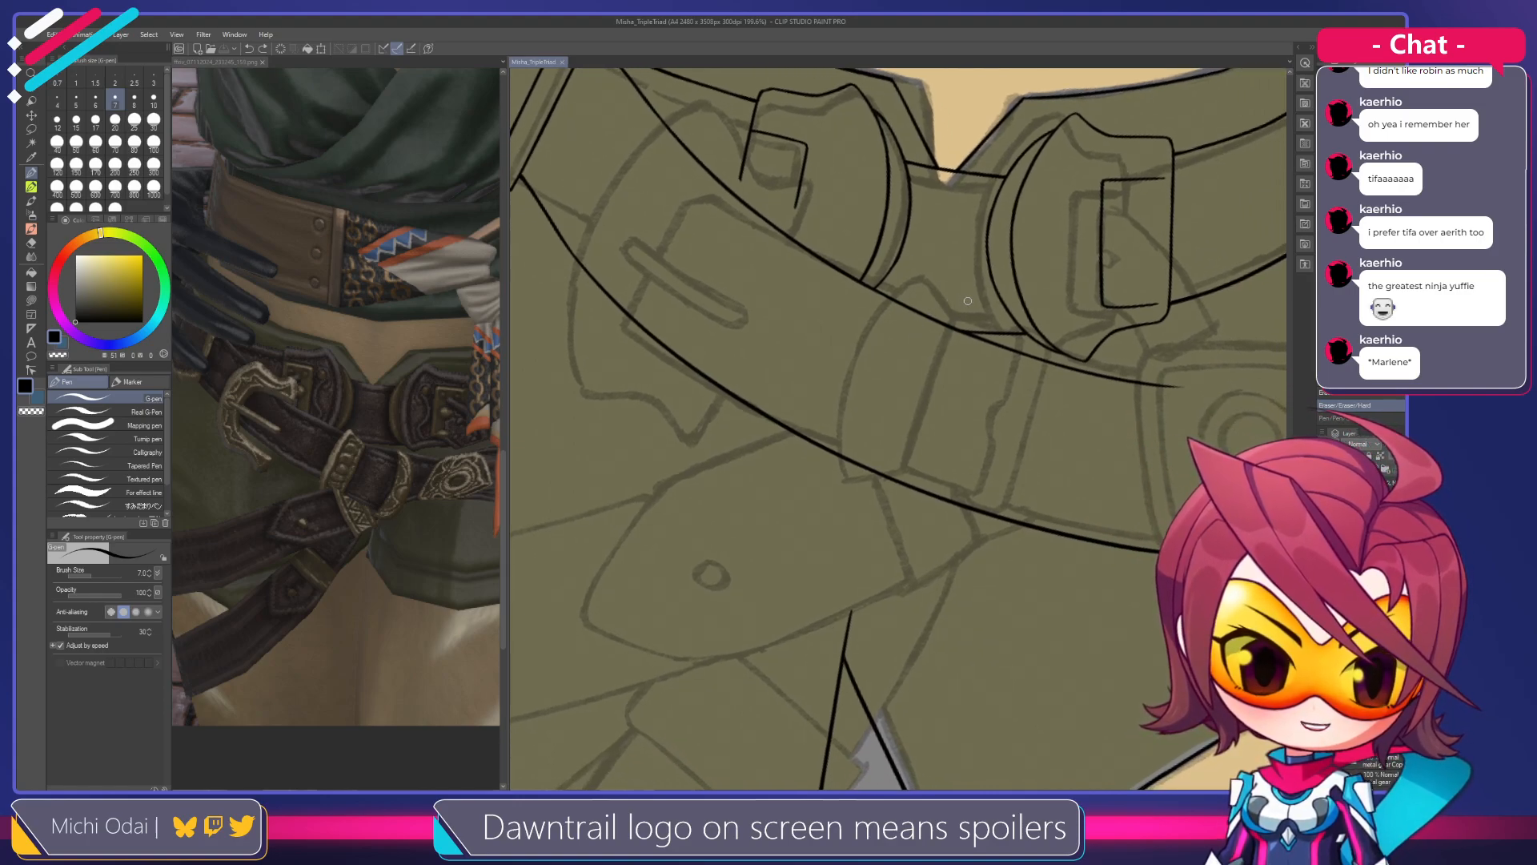
key(shift+space)
drag(965, 298, 1035, 378)
drag(978, 246, 1011, 403)
mouse_move(992, 320)
mouse_down()
mouse_move(998, 343)
mouse_move(984, 312)
mouse_up()
drag(1014, 369, 971, 297)
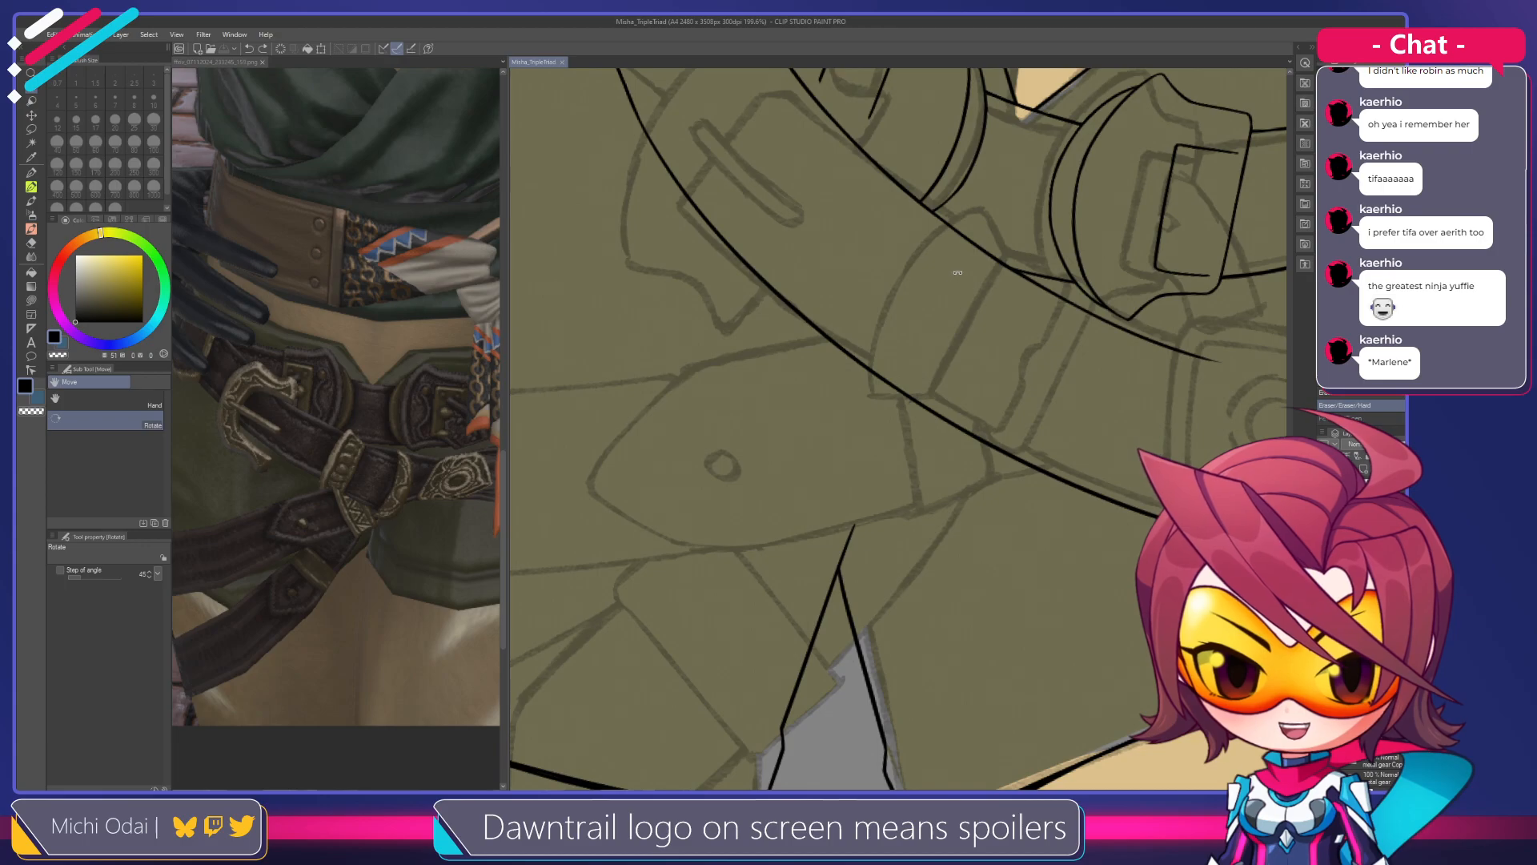
Ink the upper half of the strap band's curved edge nearest the large buckle, starting above the strap's upper line
mouse_move(970, 221)
mouse_down()
mouse_move(971, 395)
mouse_move(958, 269)
mouse_move(865, 413)
mouse_move(872, 367)
mouse_move(863, 428)
mouse_up()
key(ctrl+z)
key(ctrl+z)
drag(963, 248, 899, 324)
key(ctrl+z)
mouse_move(975, 245)
mouse_down()
mouse_move(897, 329)
mouse_move(949, 254)
mouse_move(893, 332)
mouse_up()
key(ctrl+z)
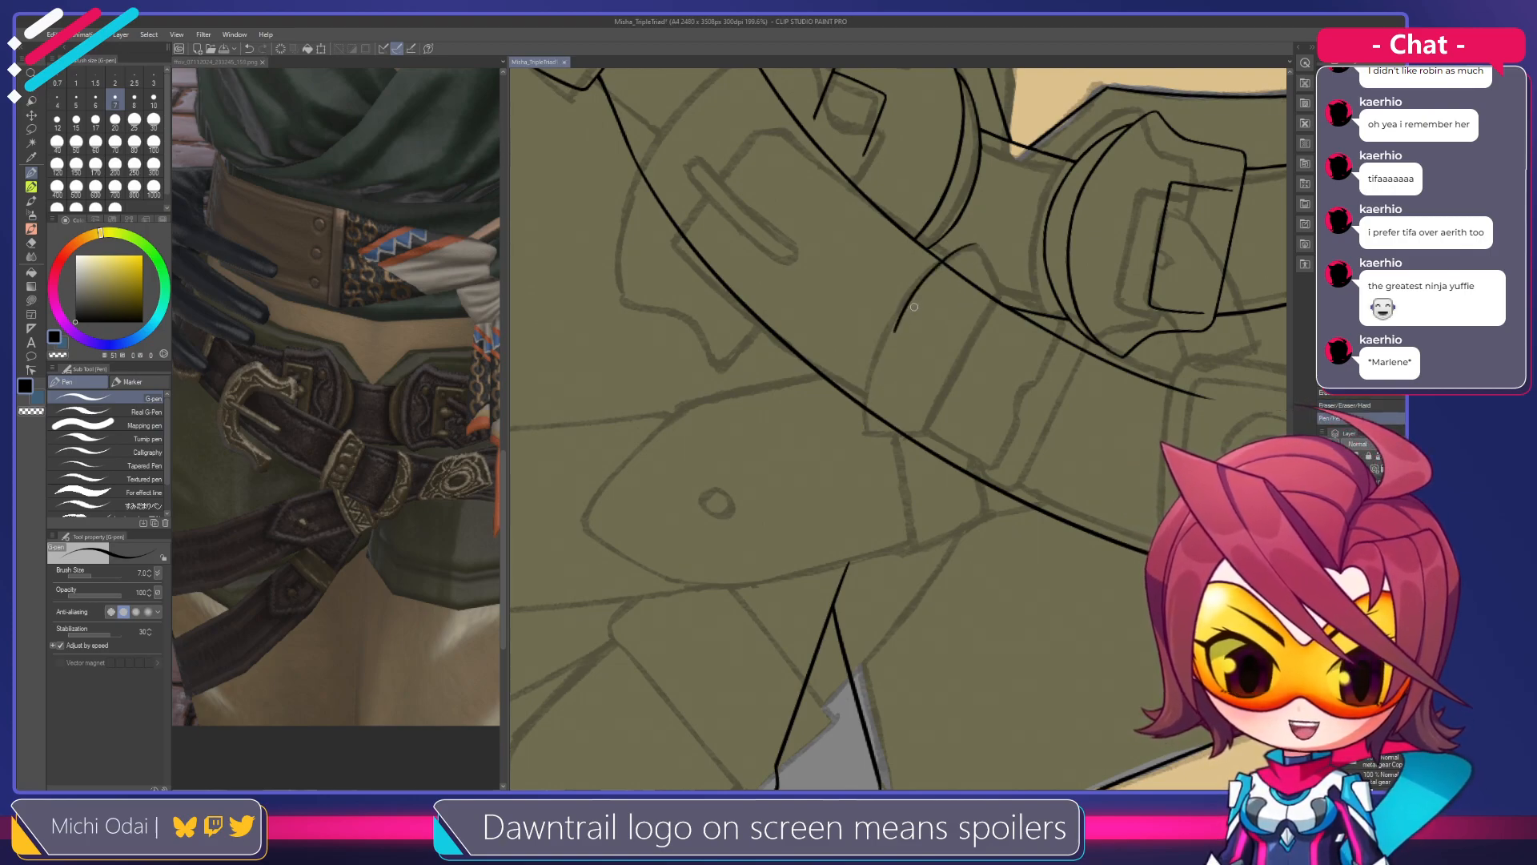
key(ctrl+z)
drag(971, 247, 893, 335)
key(ctrl+z)
mouse_move(975, 245)
mouse_down()
mouse_move(919, 287)
mouse_move(899, 333)
mouse_up()
key(ctrl+z)
drag(975, 245, 898, 328)
key(ctrl+z)
drag(975, 245, 896, 329)
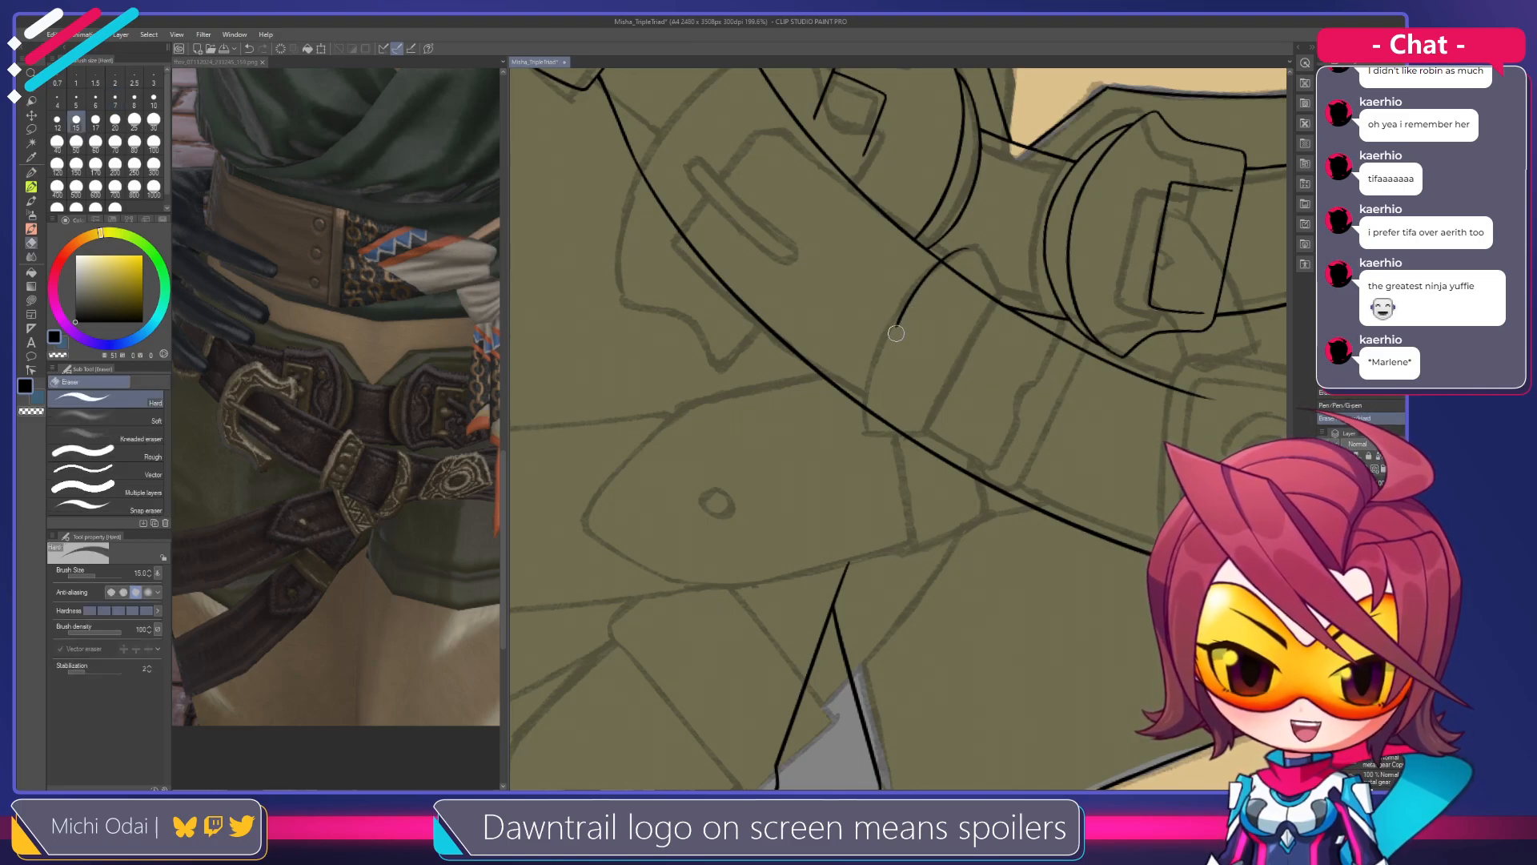
Try to ink the lower half of the band's curved edge down to the strap's lower line
drag(897, 329, 852, 415)
key(ctrl+z)
drag(898, 323, 855, 402)
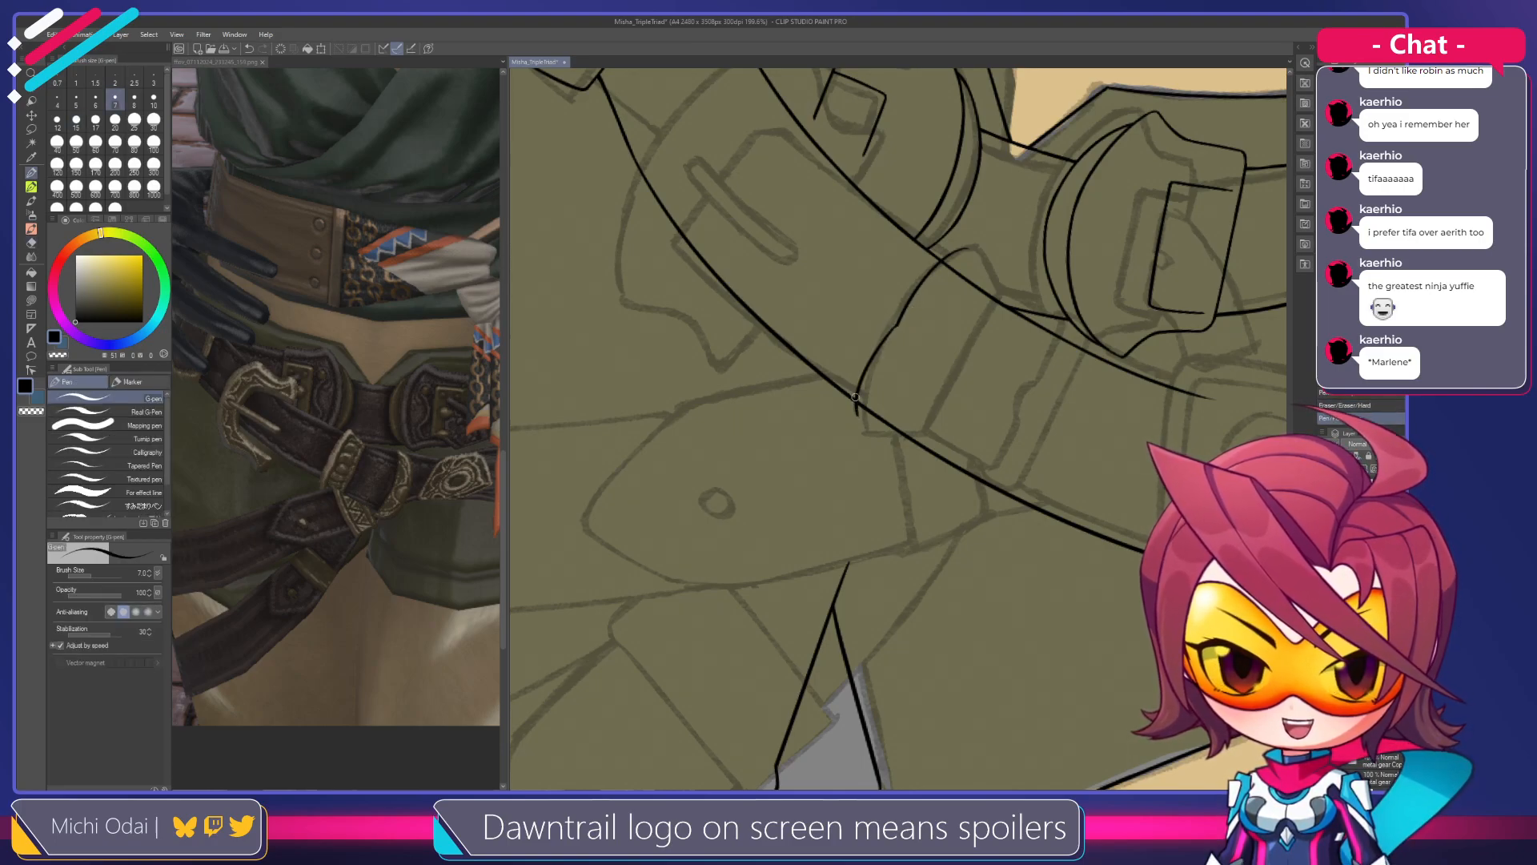
key(ctrl+z)
mouse_move(897, 324)
mouse_down()
mouse_move(864, 365)
mouse_move(855, 424)
mouse_up()
key(ctrl+z)
drag(901, 320, 855, 411)
key(ctrl+z)
drag(899, 324, 855, 412)
key(ctrl+z)
drag(899, 323, 855, 411)
key(ctrl+z)
drag(898, 324, 855, 408)
key(ctrl+z)
drag(898, 323, 851, 418)
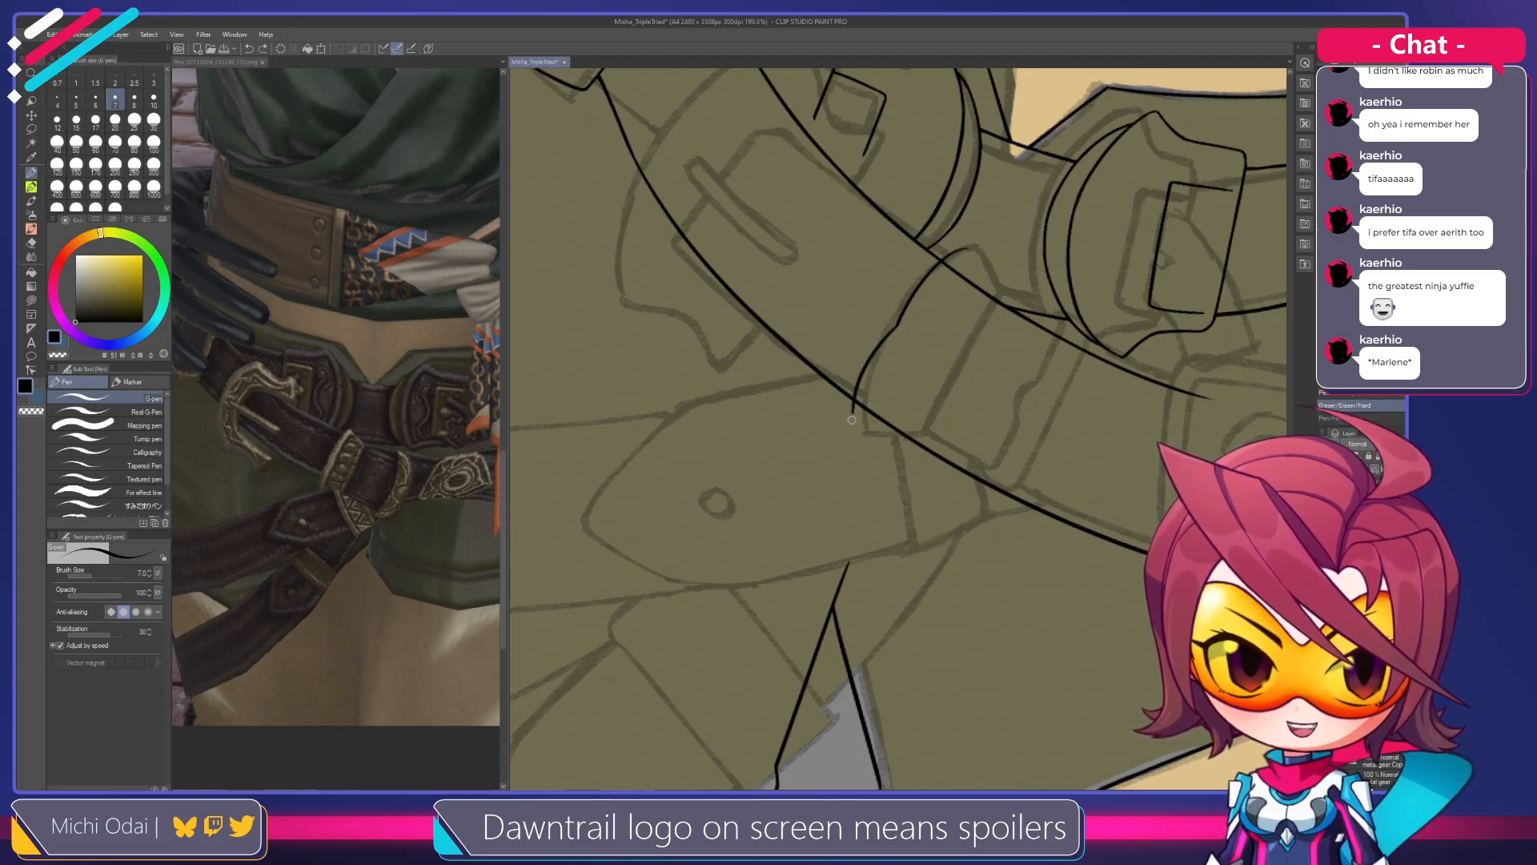
key(ctrl+z)
drag(898, 323, 855, 400)
key(ctrl+z)
drag(897, 325, 845, 415)
key(ctrl+z)
drag(897, 325, 850, 404)
key(ctrl+z)
drag(897, 323, 852, 404)
key(ctrl+z)
drag(900, 323, 848, 416)
key(ctrl+z)
drag(897, 325, 846, 414)
key(ctrl+z)
mouse_move(898, 324)
mouse_down()
mouse_move(871, 343)
mouse_move(849, 393)
mouse_up()
key(ctrl+z)
drag(893, 327, 842, 416)
key(ctrl+z)
drag(898, 322, 847, 405)
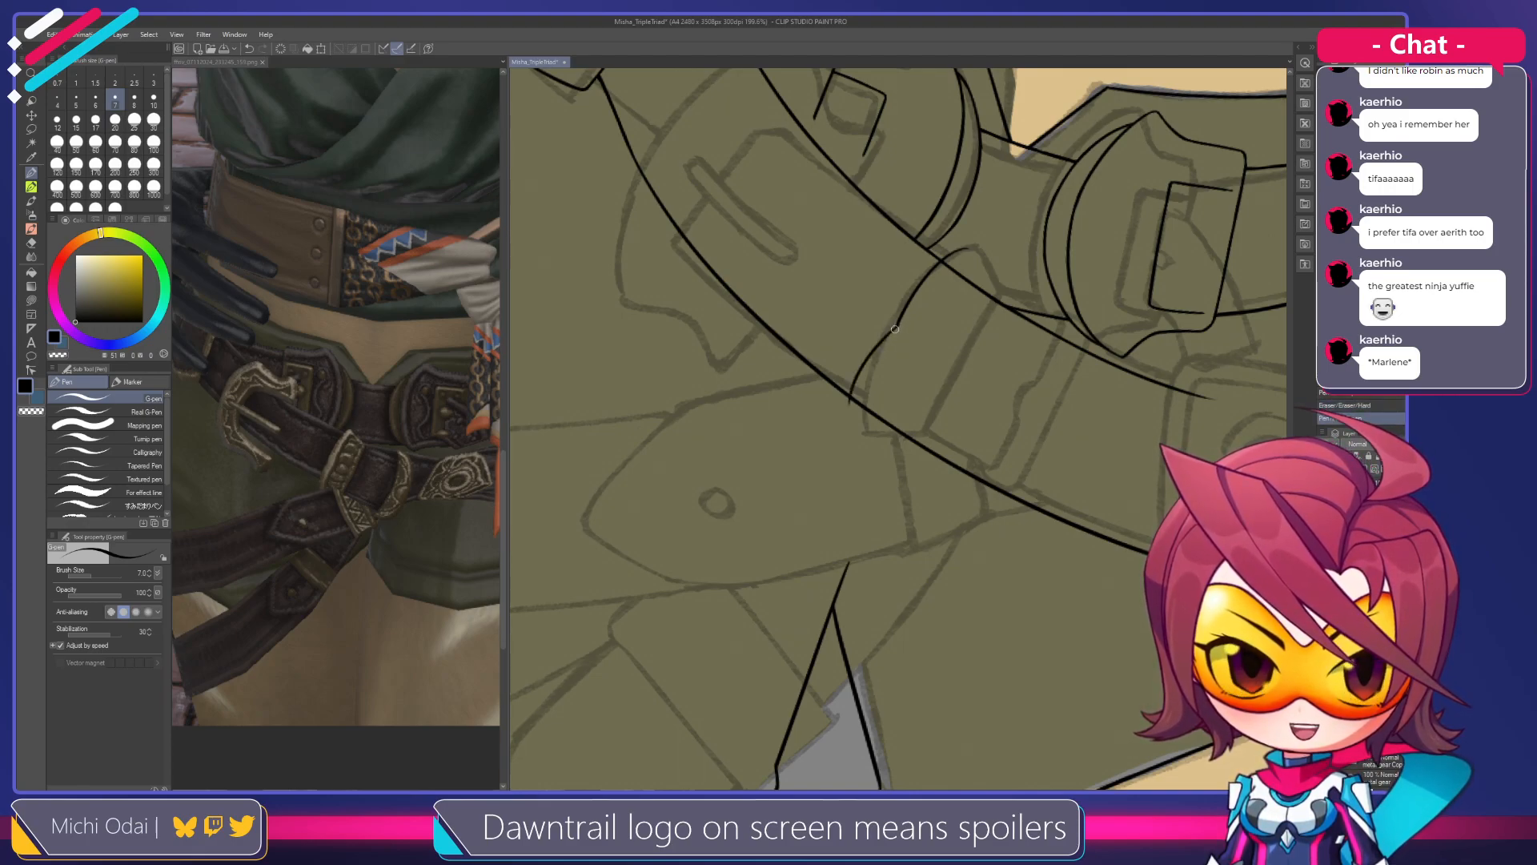
scroll(894, 329, up, 1)
key(e)
key(ctrl+z)
key(ctrl+z)
Rotate the canvas and ink the band's curved edge fully across the strap, with a small notch at its middle
key(p)
mouse_move(975, 237)
mouse_down()
mouse_move(886, 349)
mouse_move(941, 258)
mouse_move(881, 365)
mouse_move(935, 262)
mouse_move(886, 357)
mouse_up()
key(ctrl+z)
key(ctrl+z)
key(r)
mouse_move(954, 260)
mouse_down()
mouse_move(985, 454)
mouse_move(920, 401)
mouse_up()
key(p)
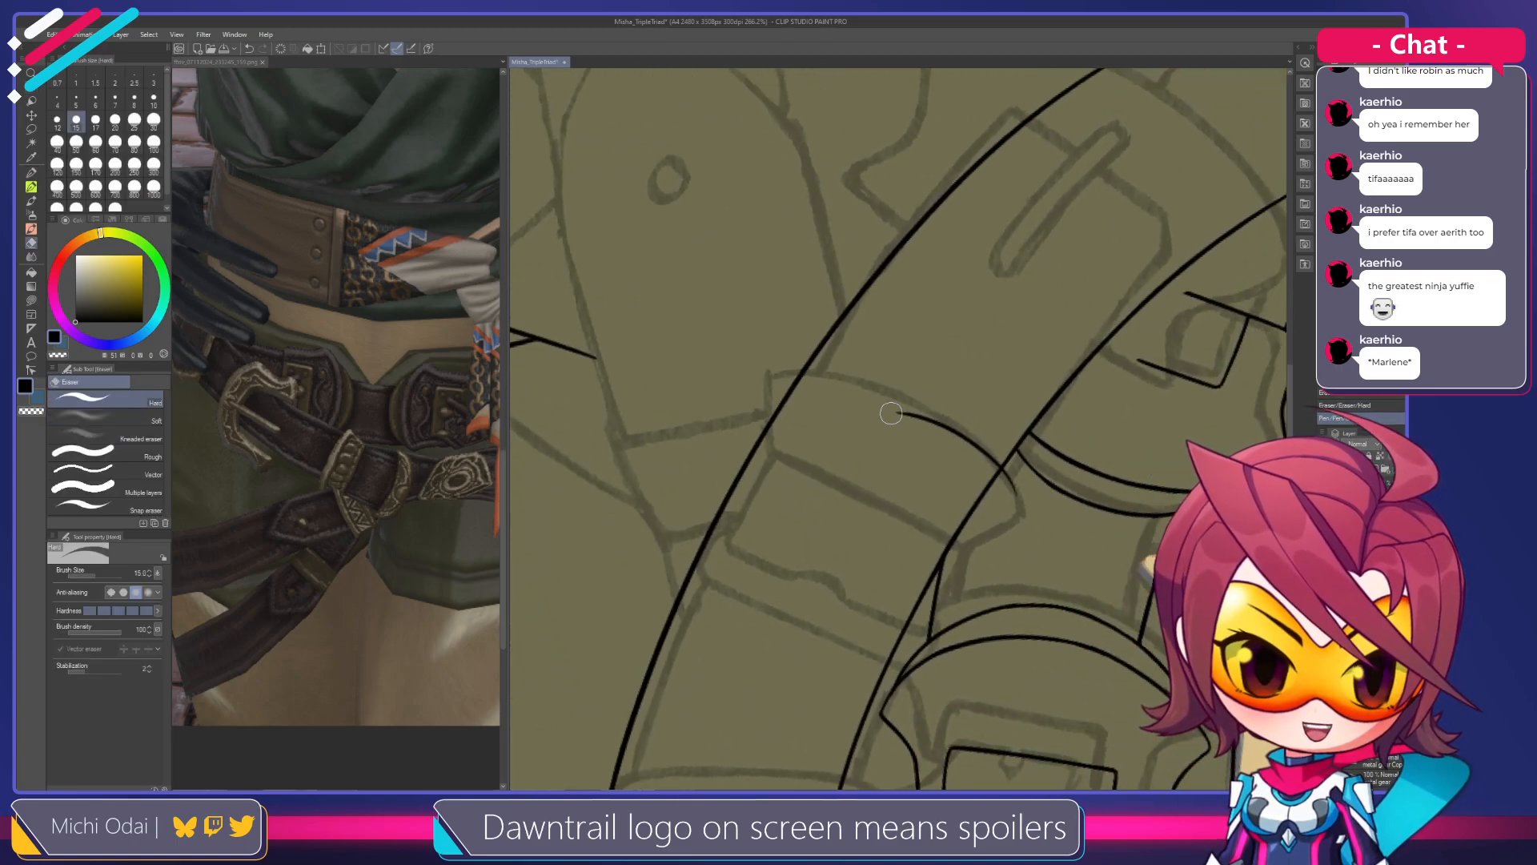
drag(787, 369, 901, 413)
key(ctrl+z)
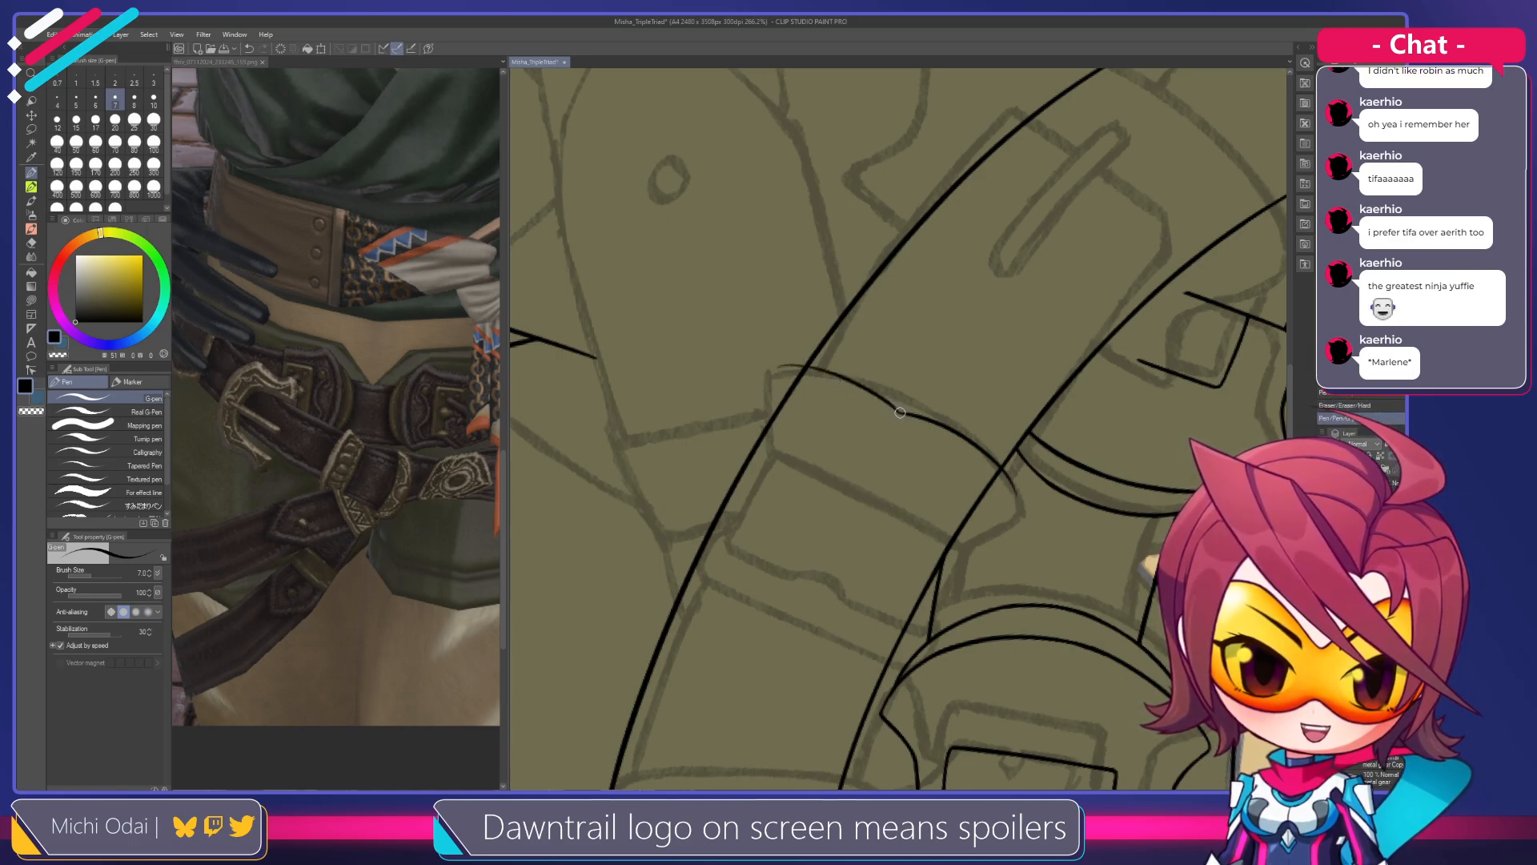
key(ctrl+z)
mouse_move(782, 368)
mouse_down()
mouse_move(829, 373)
mouse_move(811, 313)
mouse_up()
key(ctrl+z)
key(ctrl+z)
key(ctrl+z)
key(ctrl+z)
key(ctrl+z)
key(ctrl+z)
key(ctrl+z)
key(ctrl+z)
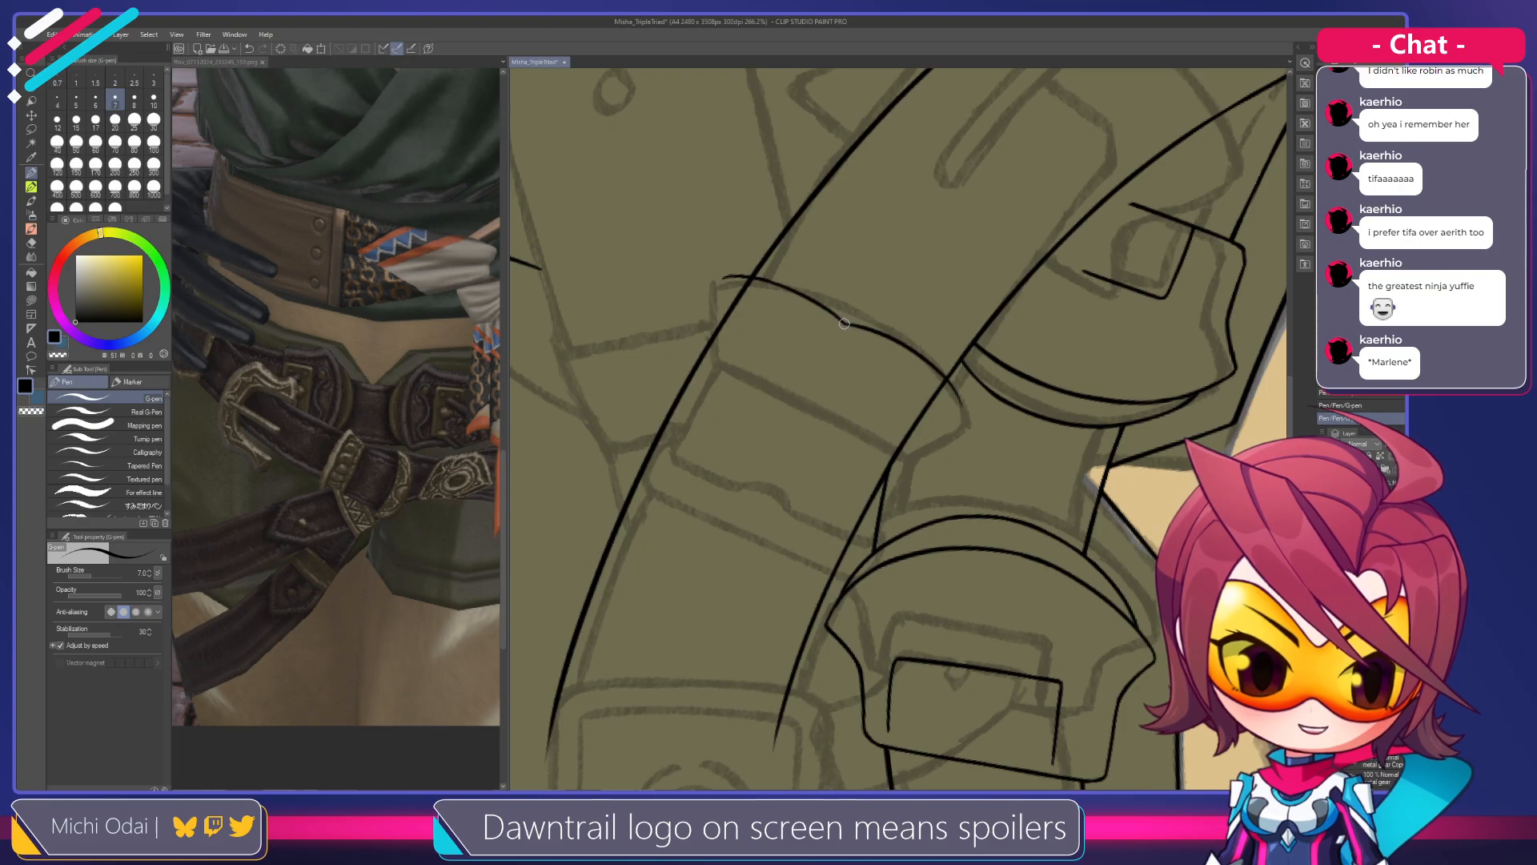
Erase the strap's two outlines where they run through the inside of the band
key(e)
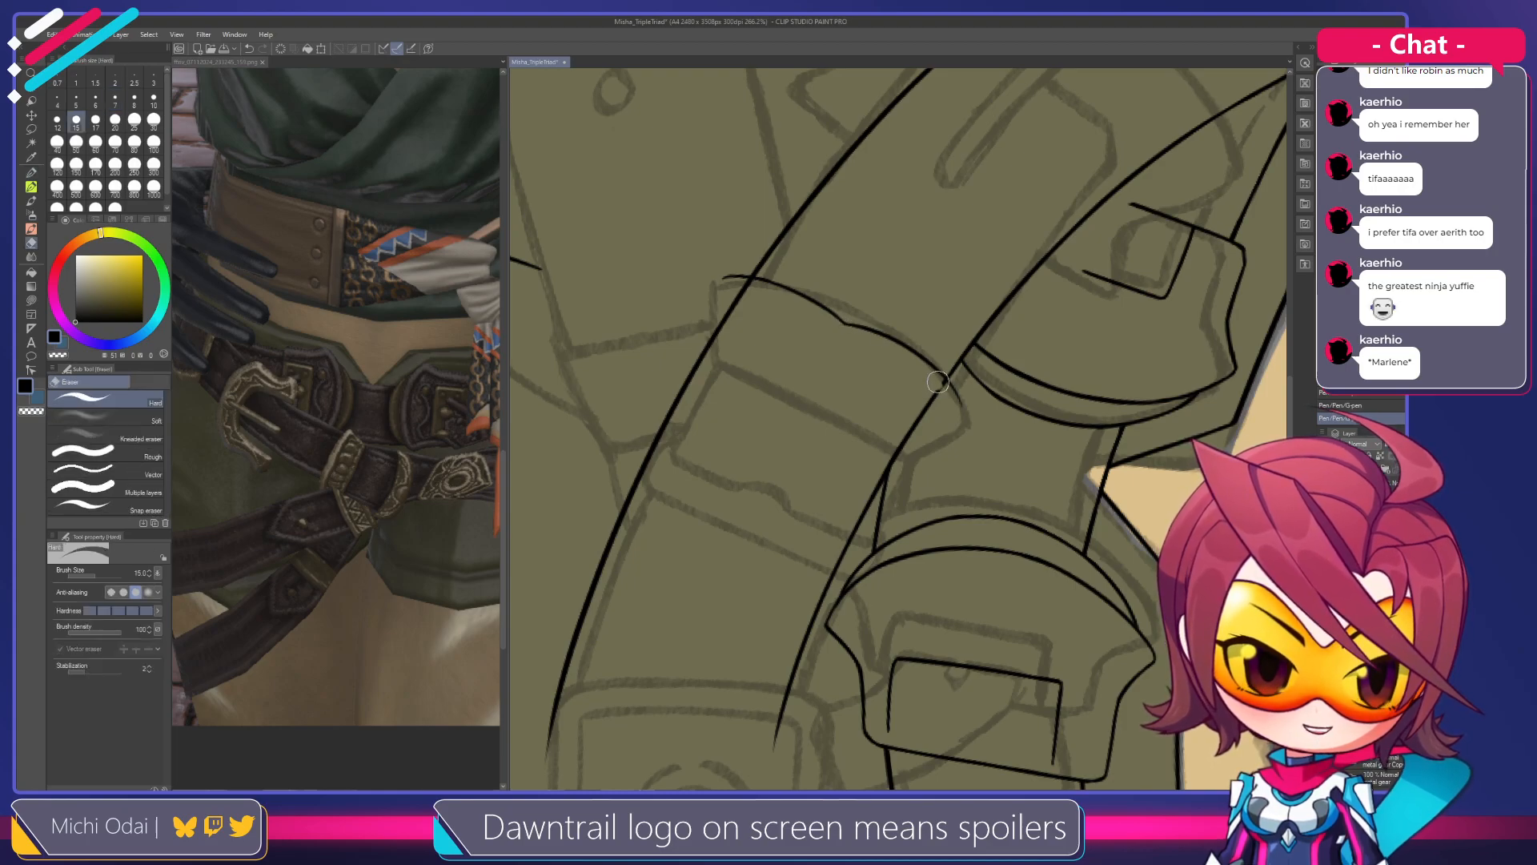
drag(935, 399, 925, 409)
drag(799, 354, 892, 396)
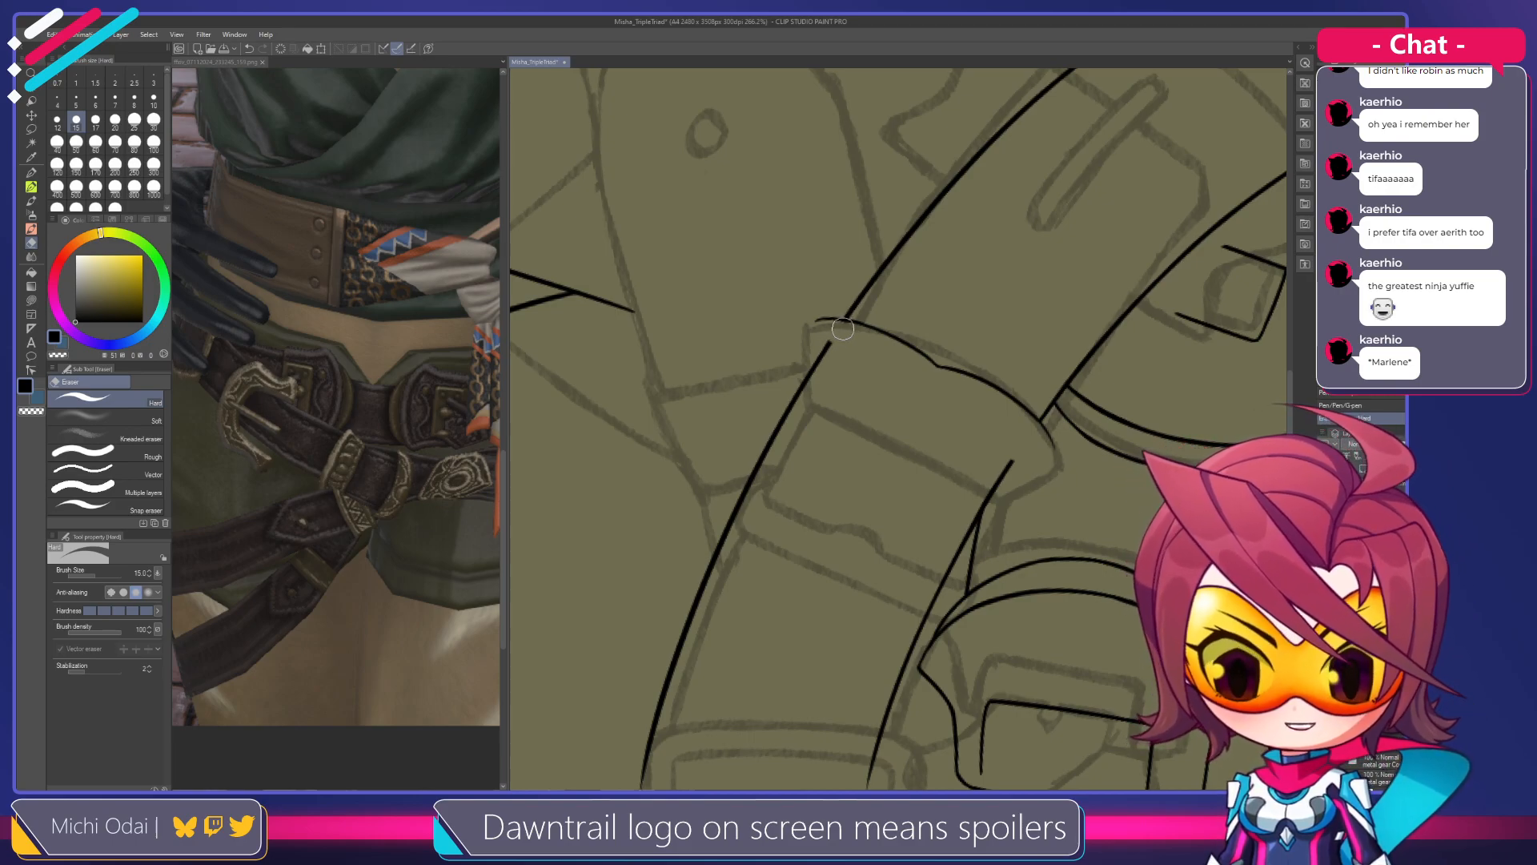
mouse_move(832, 341)
mouse_down()
mouse_move(820, 380)
mouse_move(807, 335)
mouse_move(839, 325)
mouse_up()
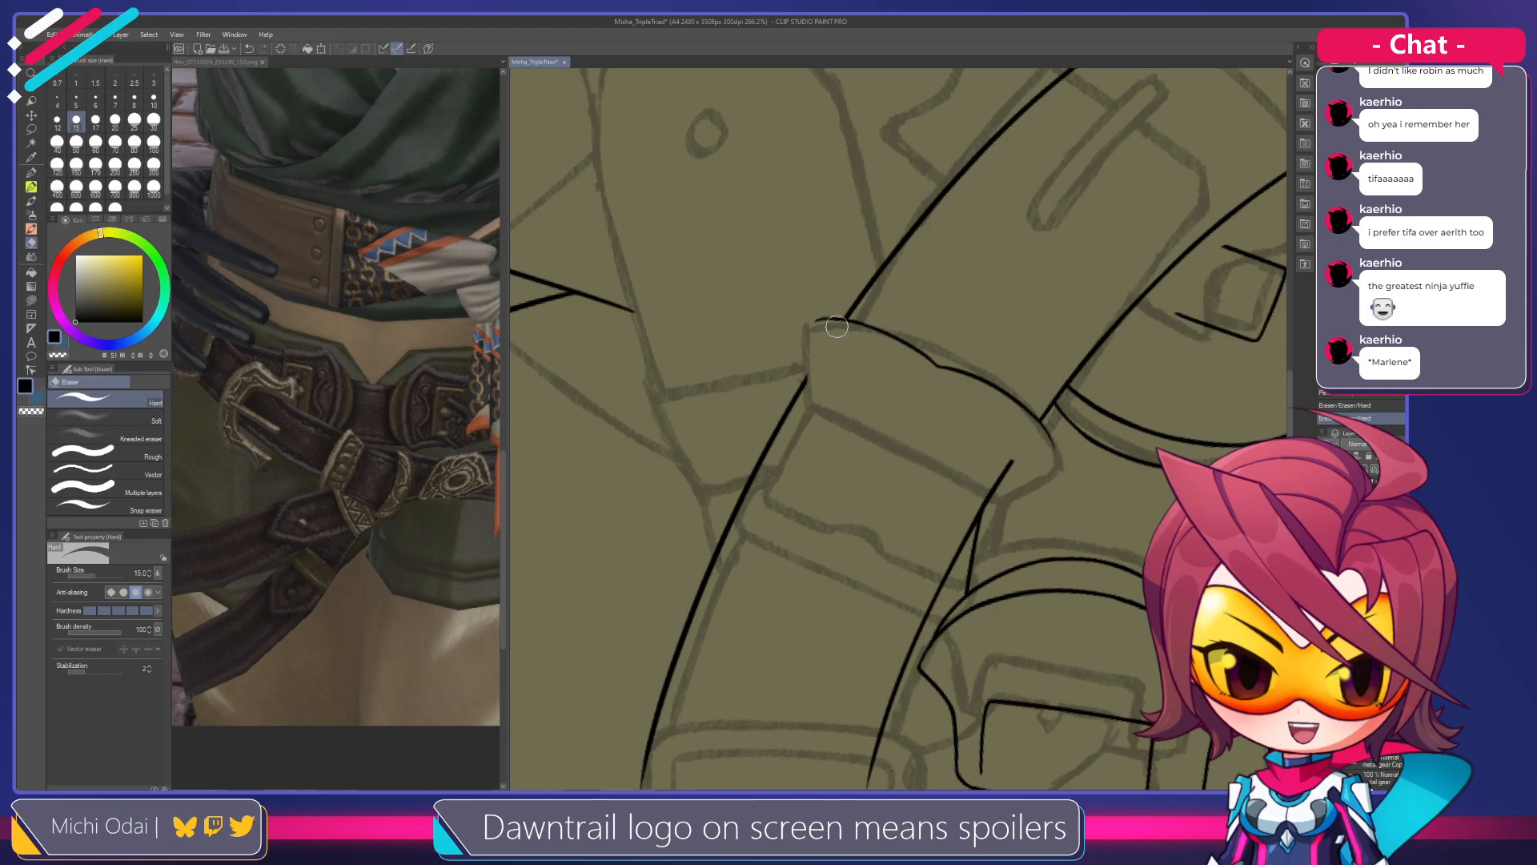
Ink a rounded corner at the band's lower end, turning toward the strap's lower line
key(p)
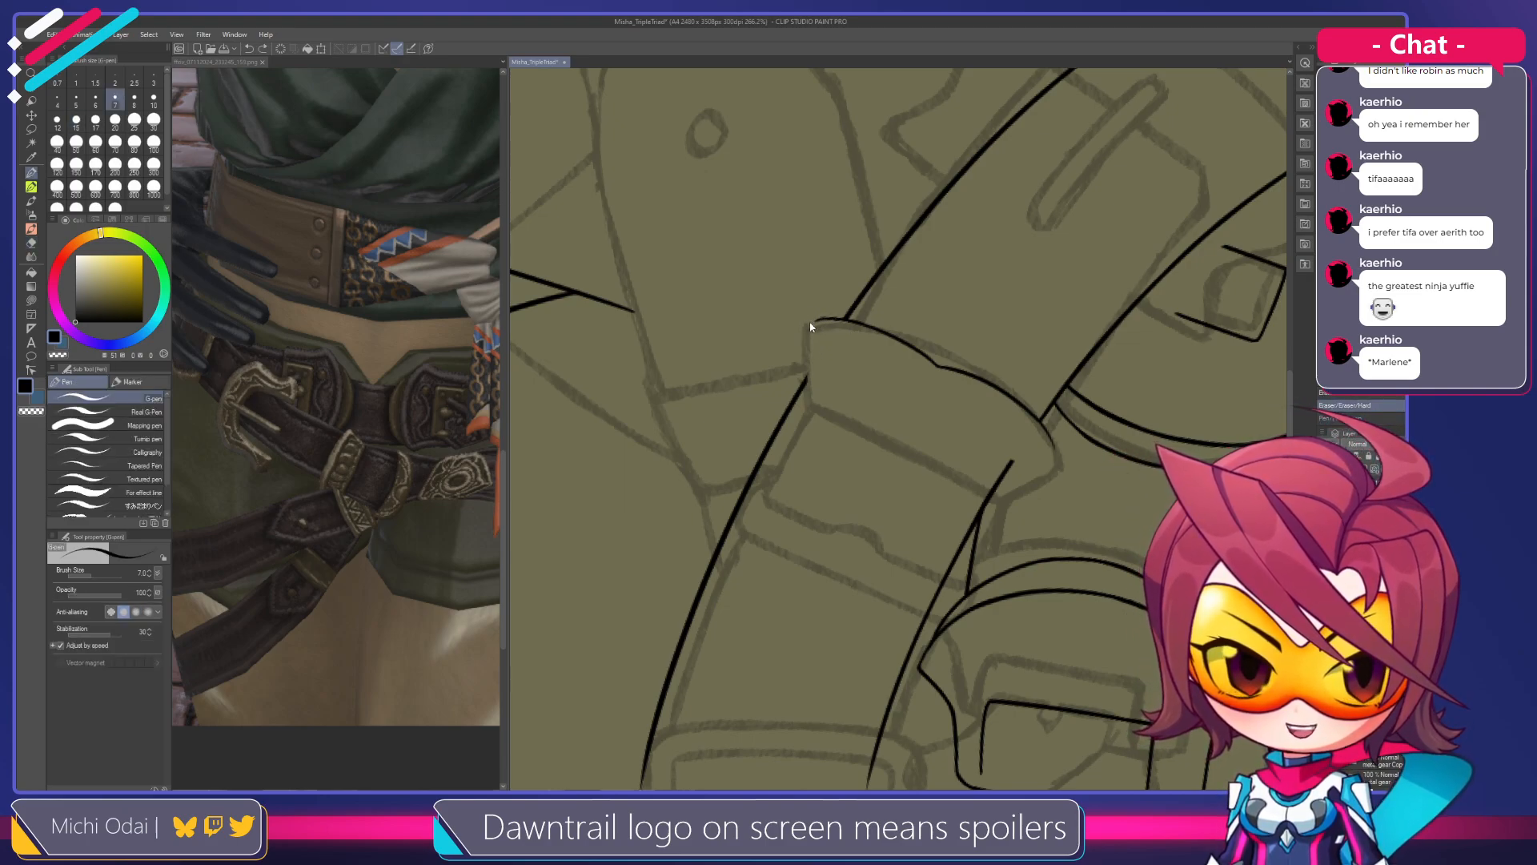
drag(810, 324, 809, 403)
key(ctrl+z)
drag(810, 323, 813, 410)
key(ctrl+z)
drag(810, 323, 807, 400)
key(ctrl+z)
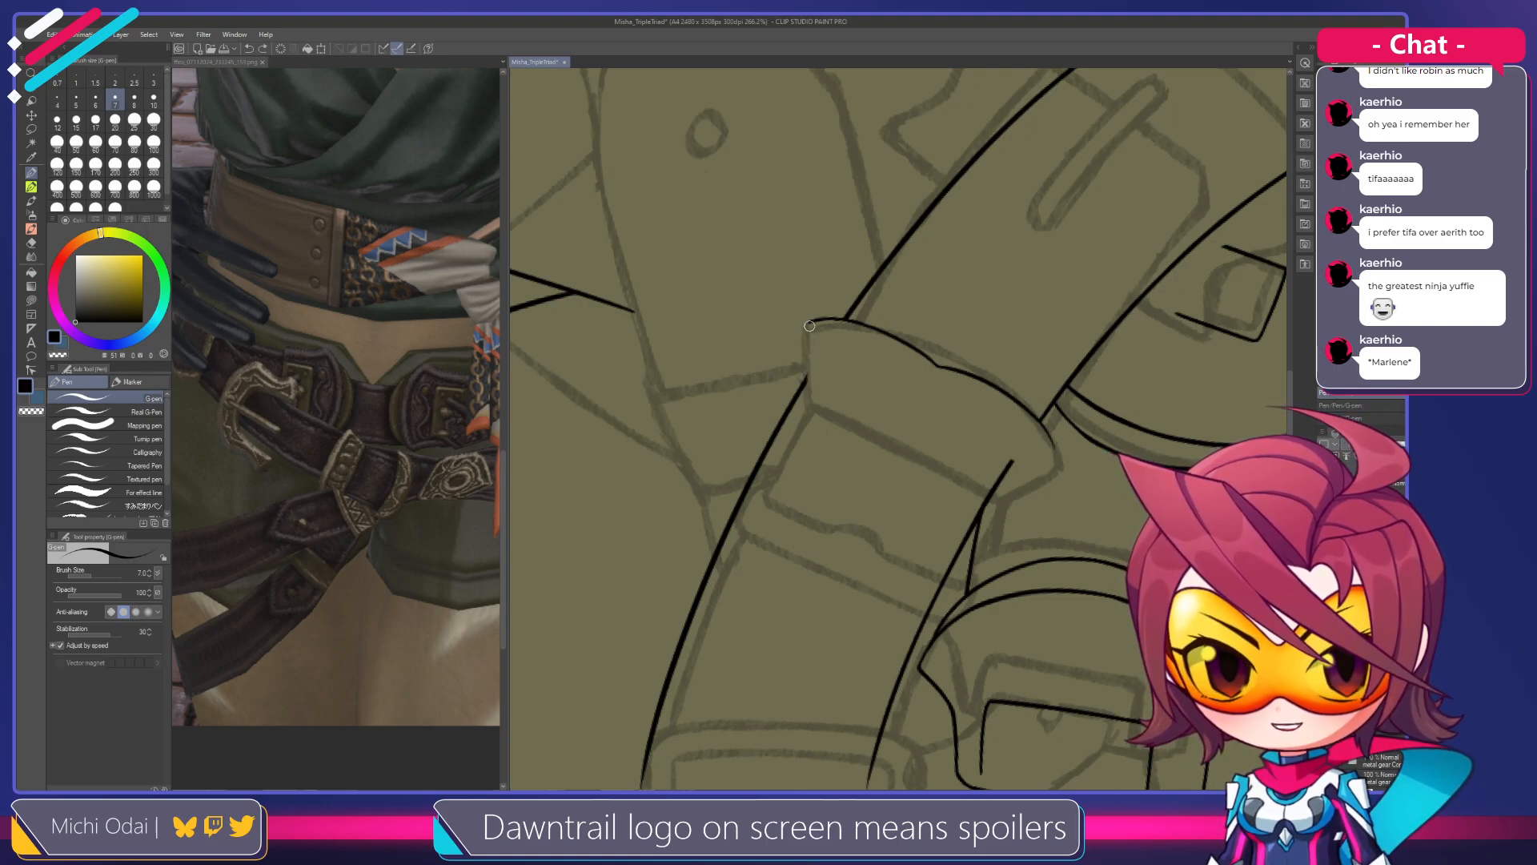
drag(808, 344, 802, 385)
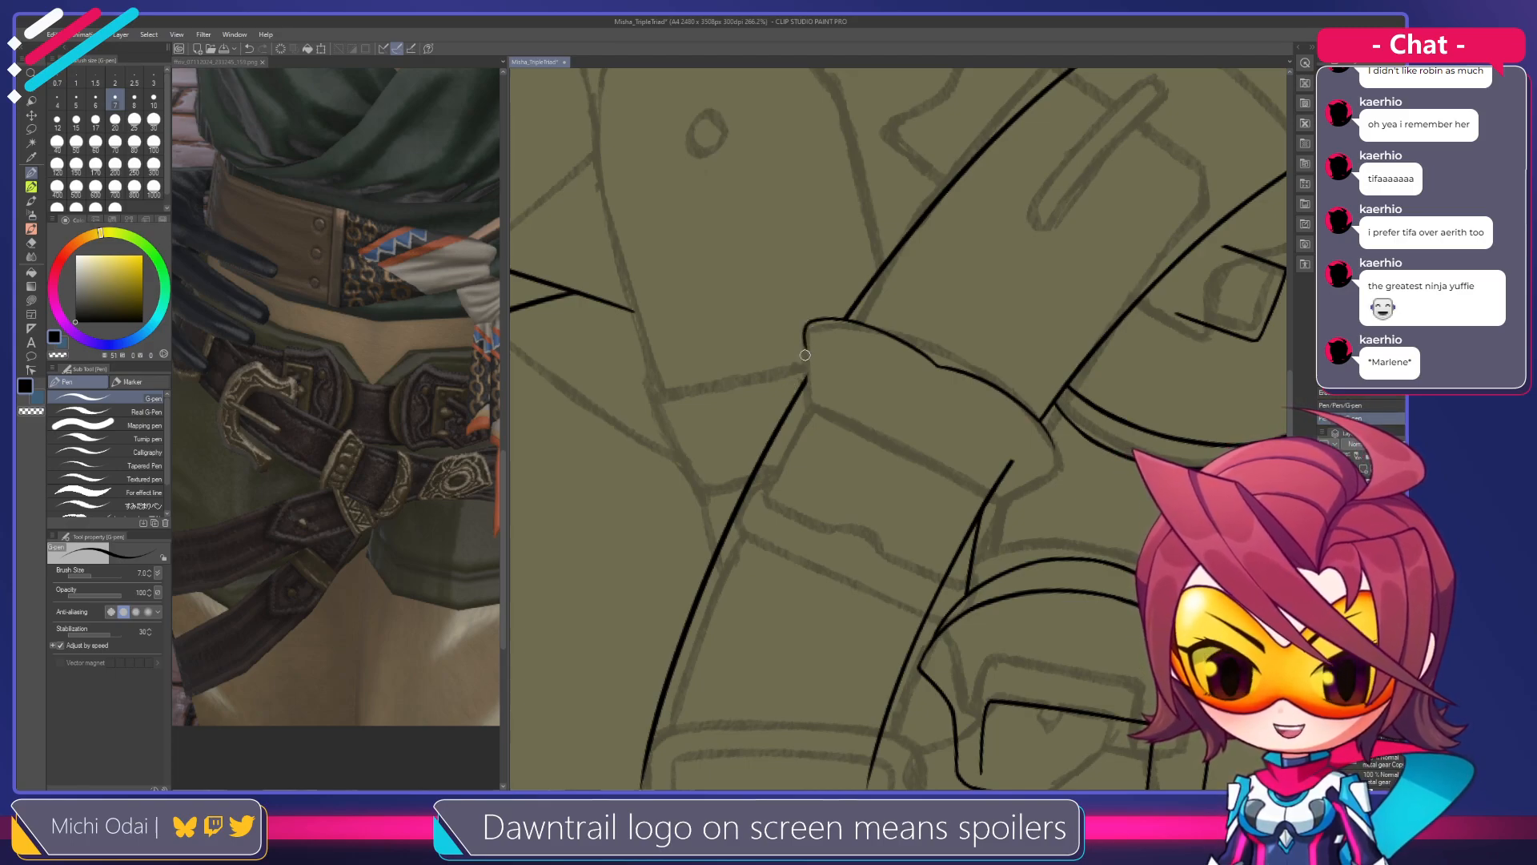
Clean up the band's lower corner and ink its short side to join the strap's lower line
key(e)
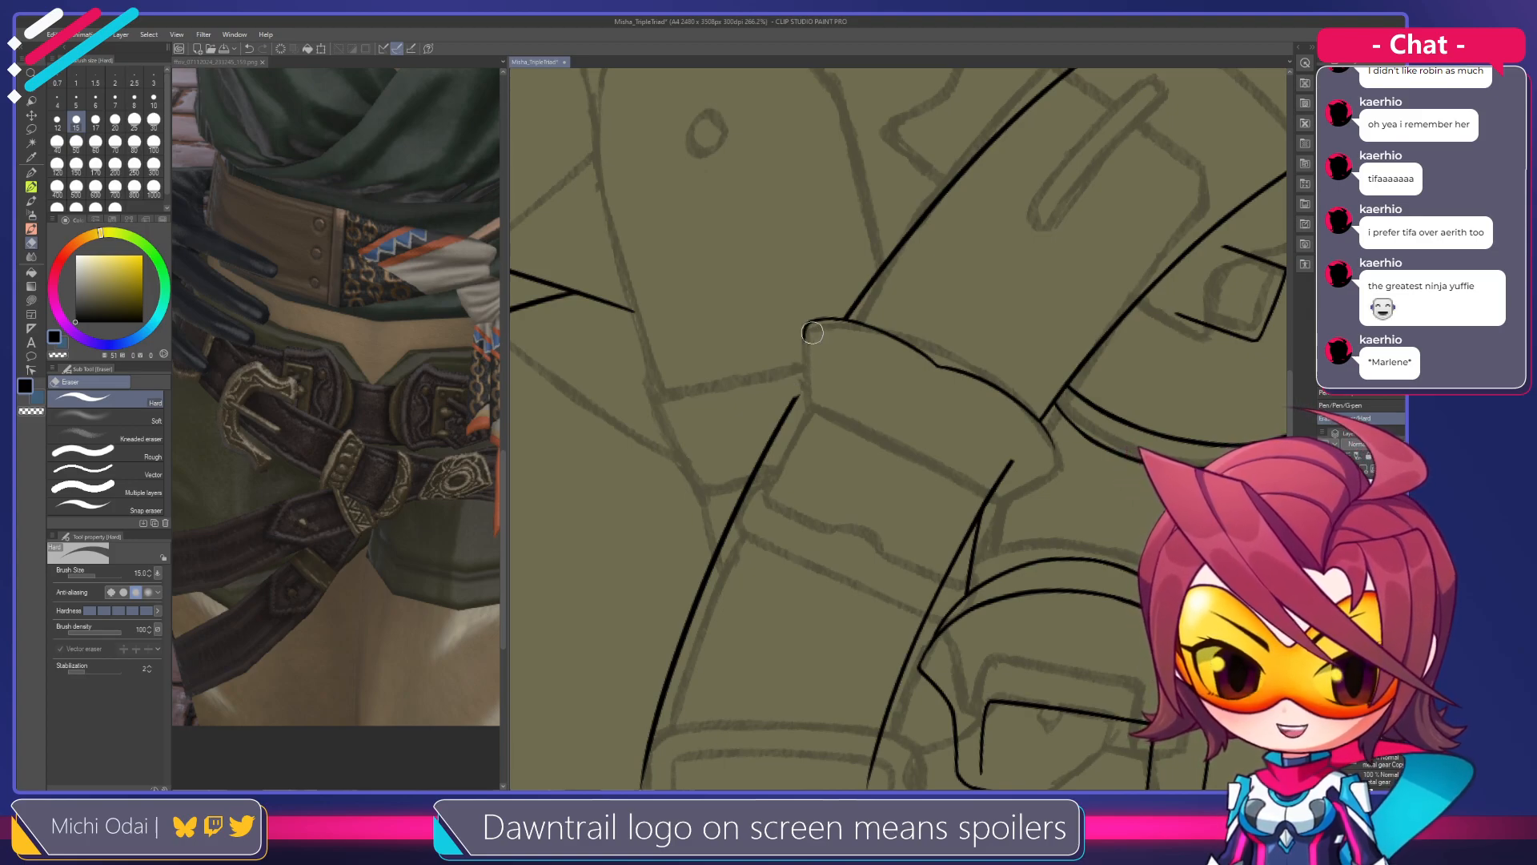
key(p)
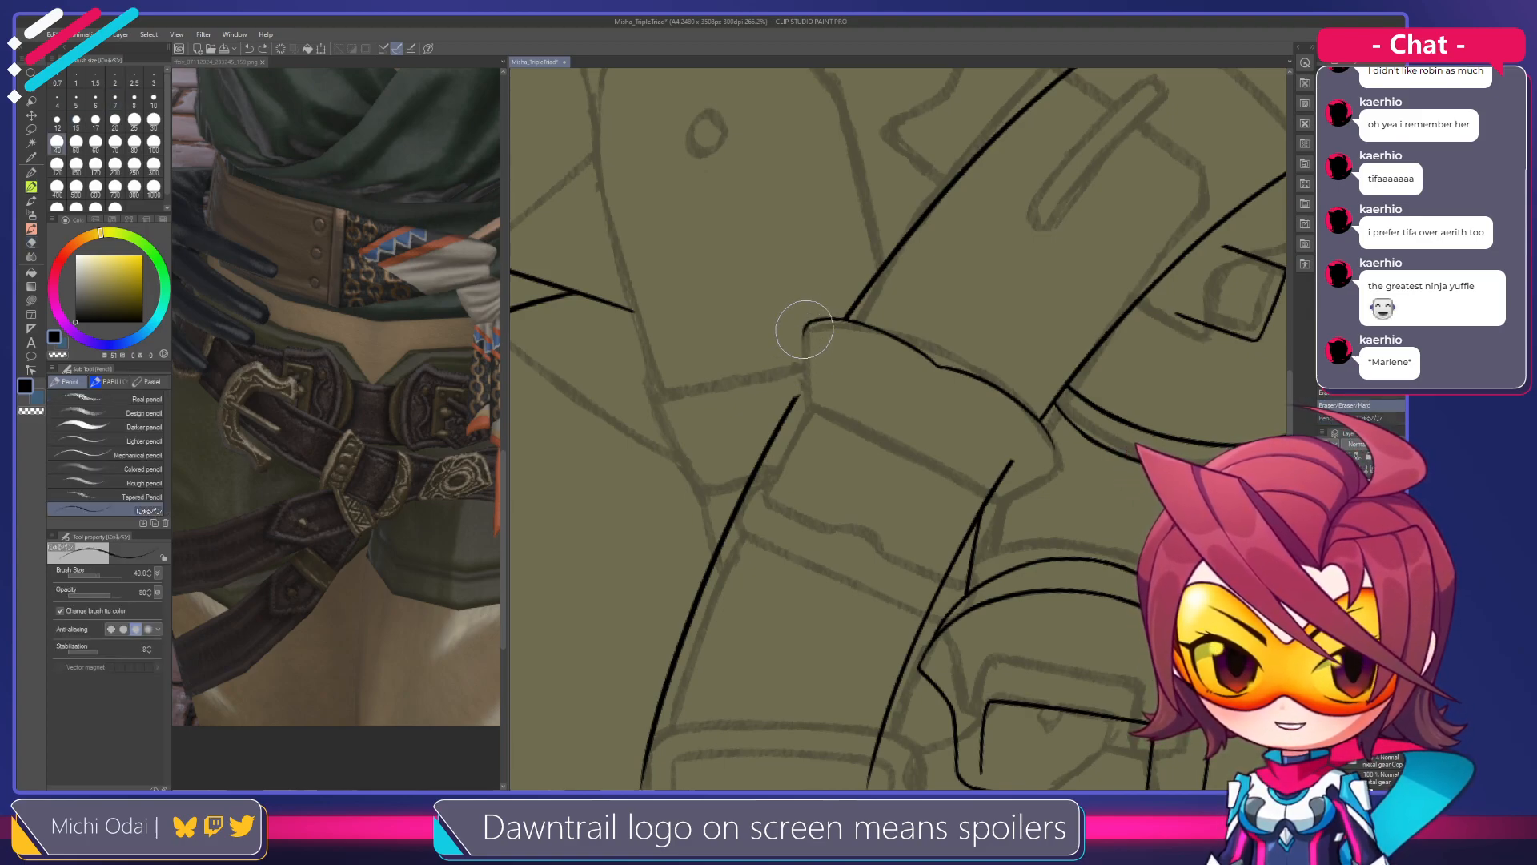
key(p)
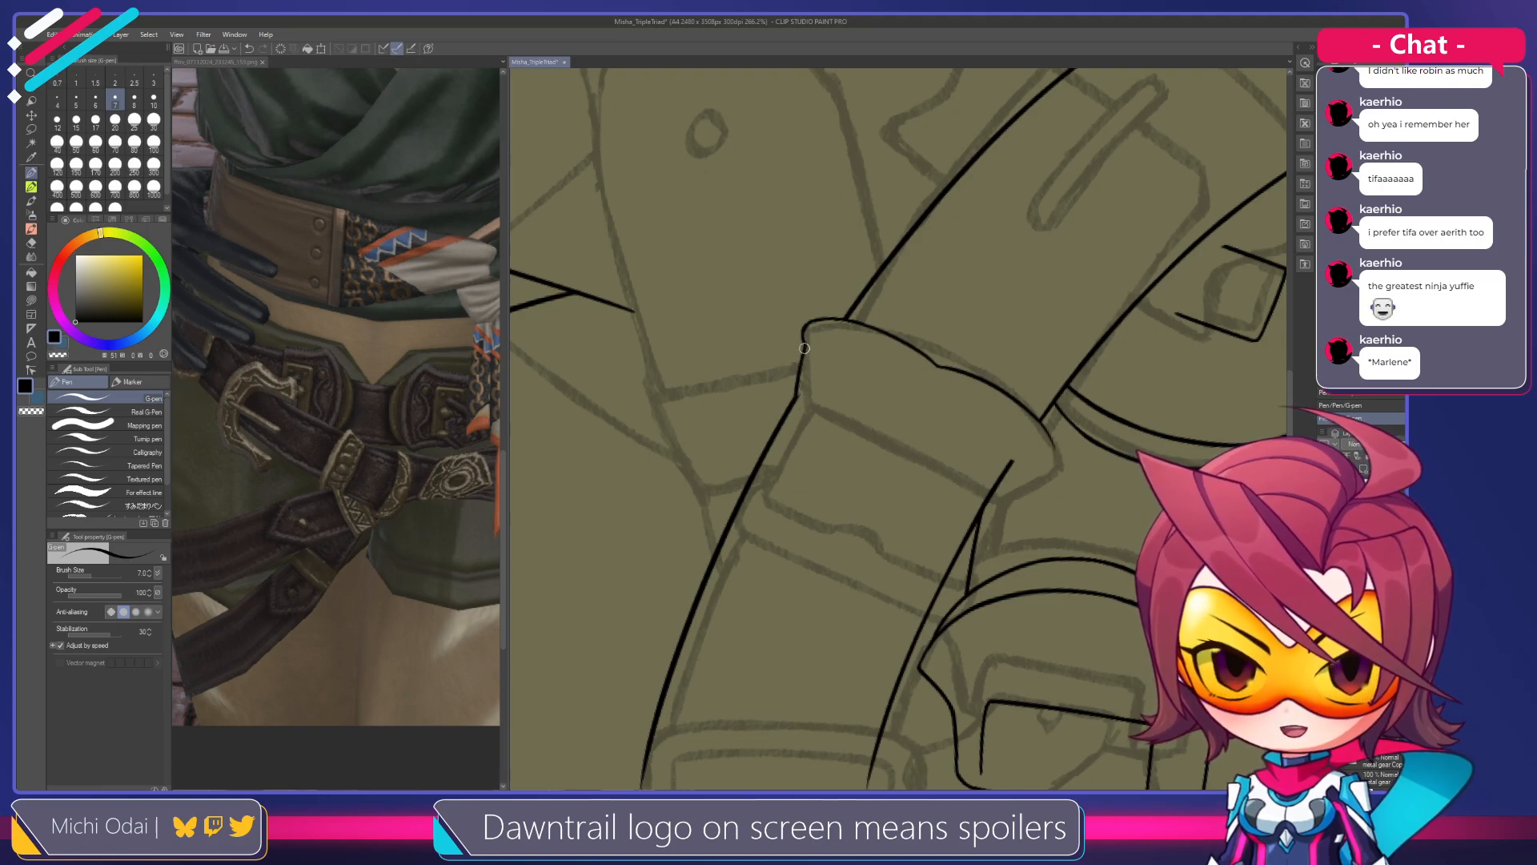
key(e)
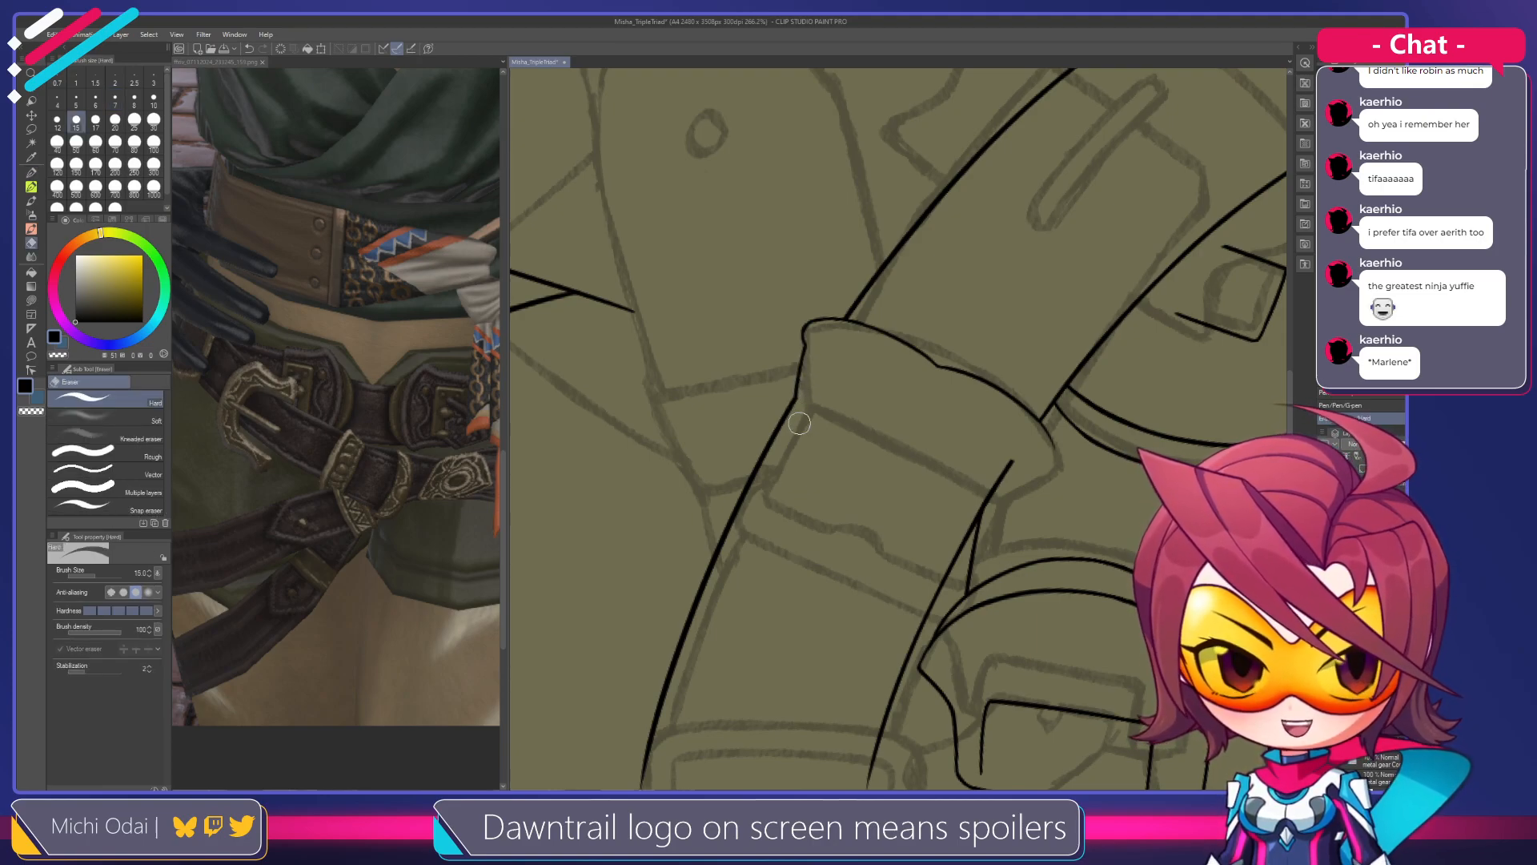
key(p)
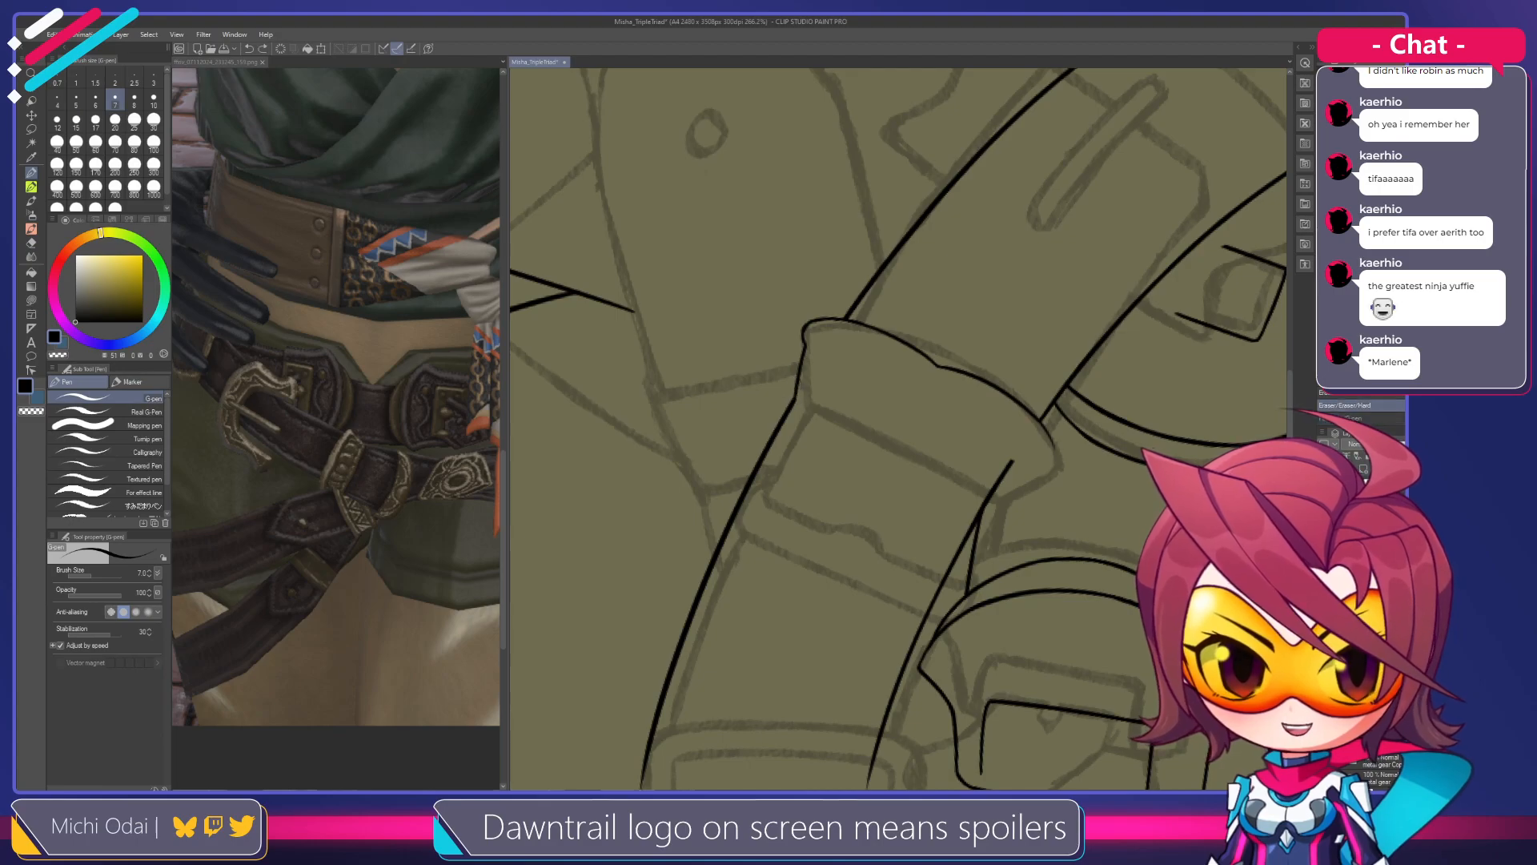
drag(796, 397, 798, 348)
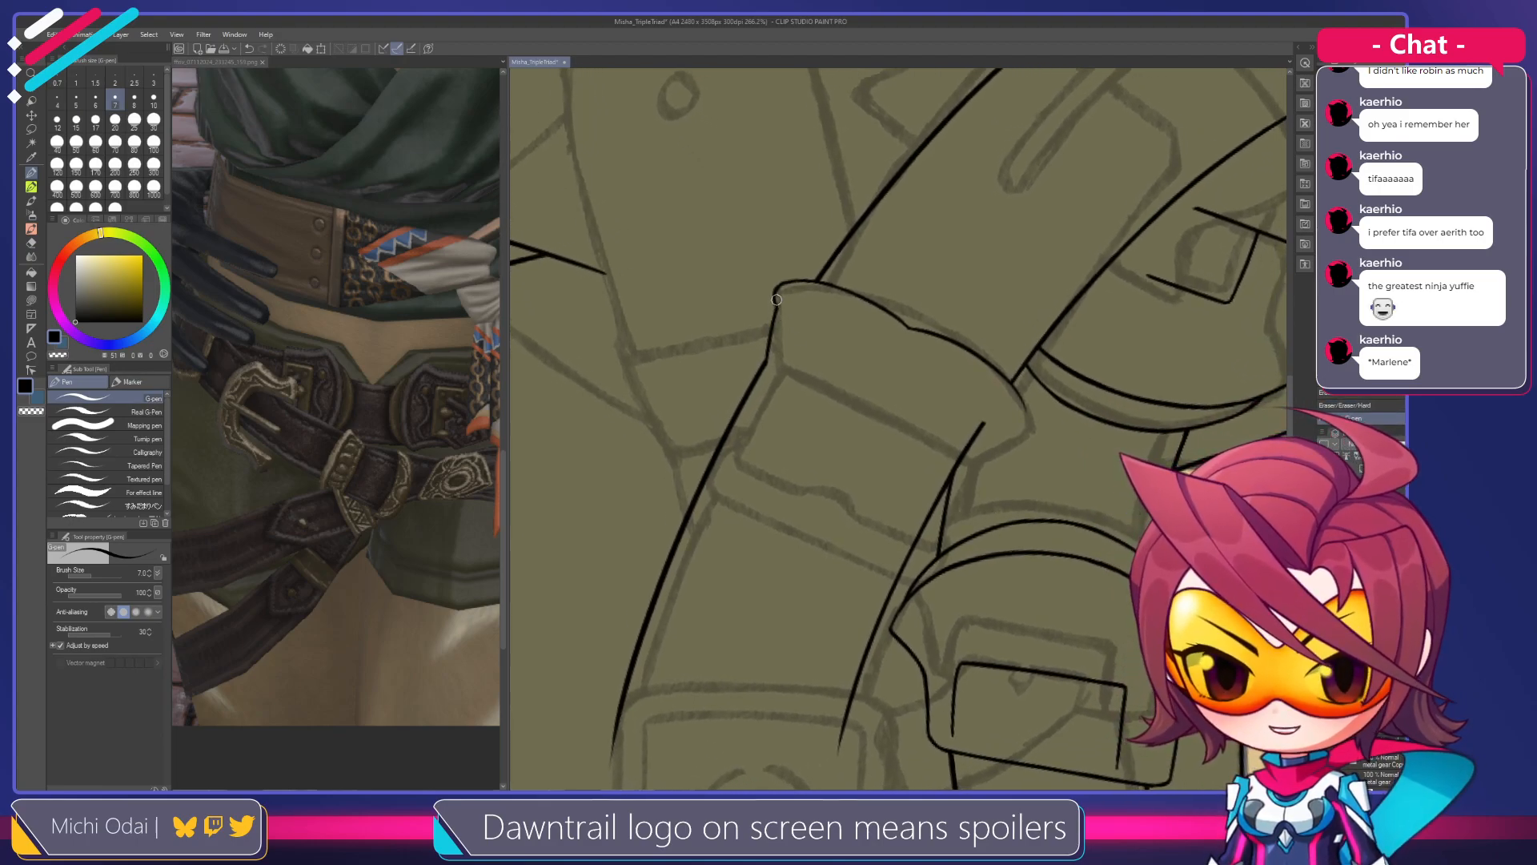
drag(777, 311, 769, 358)
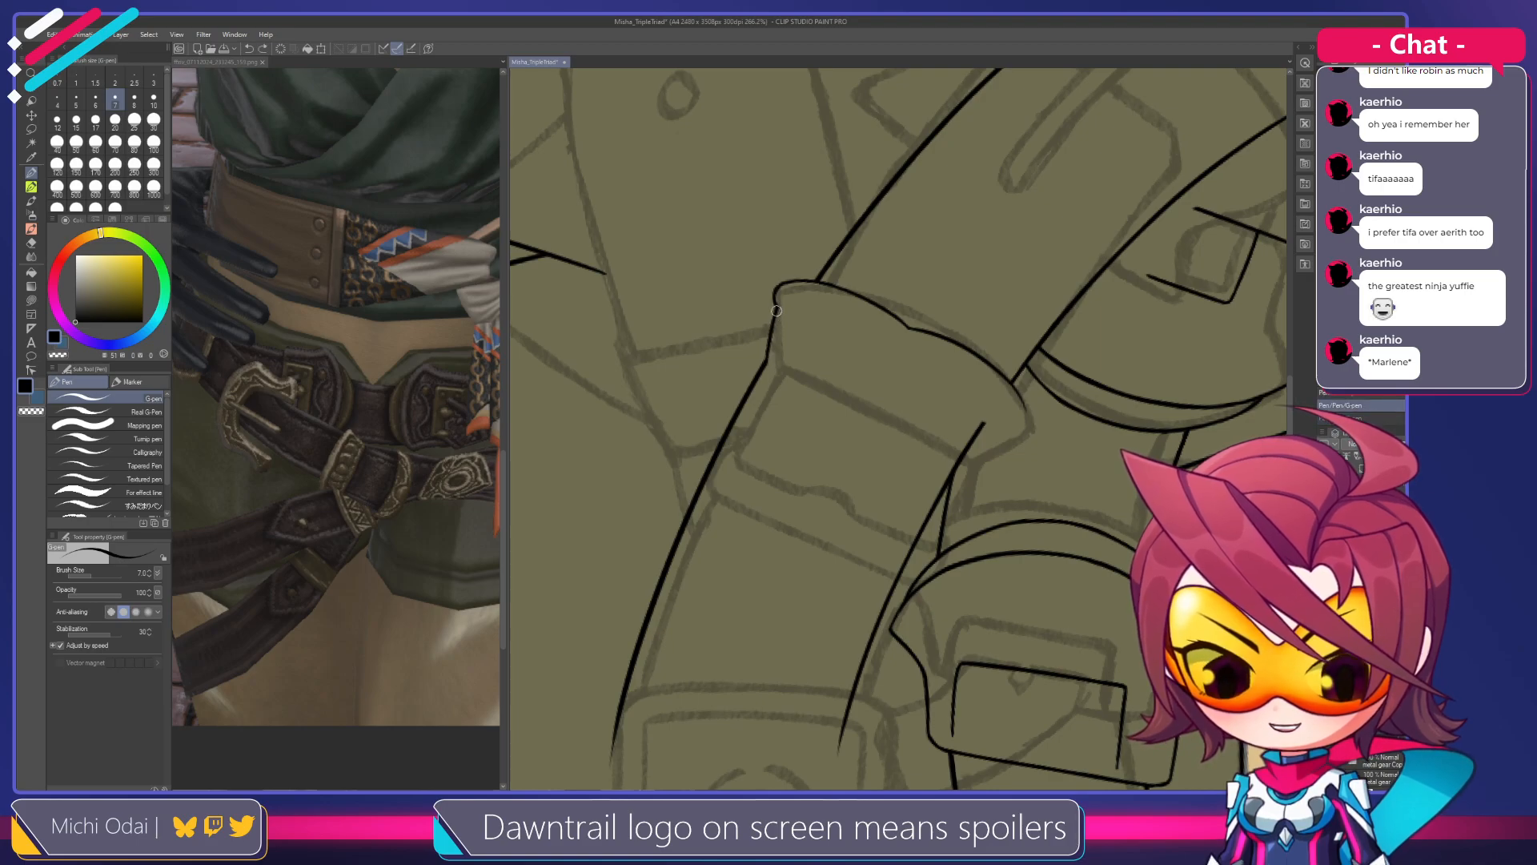
drag(873, 359, 873, 337)
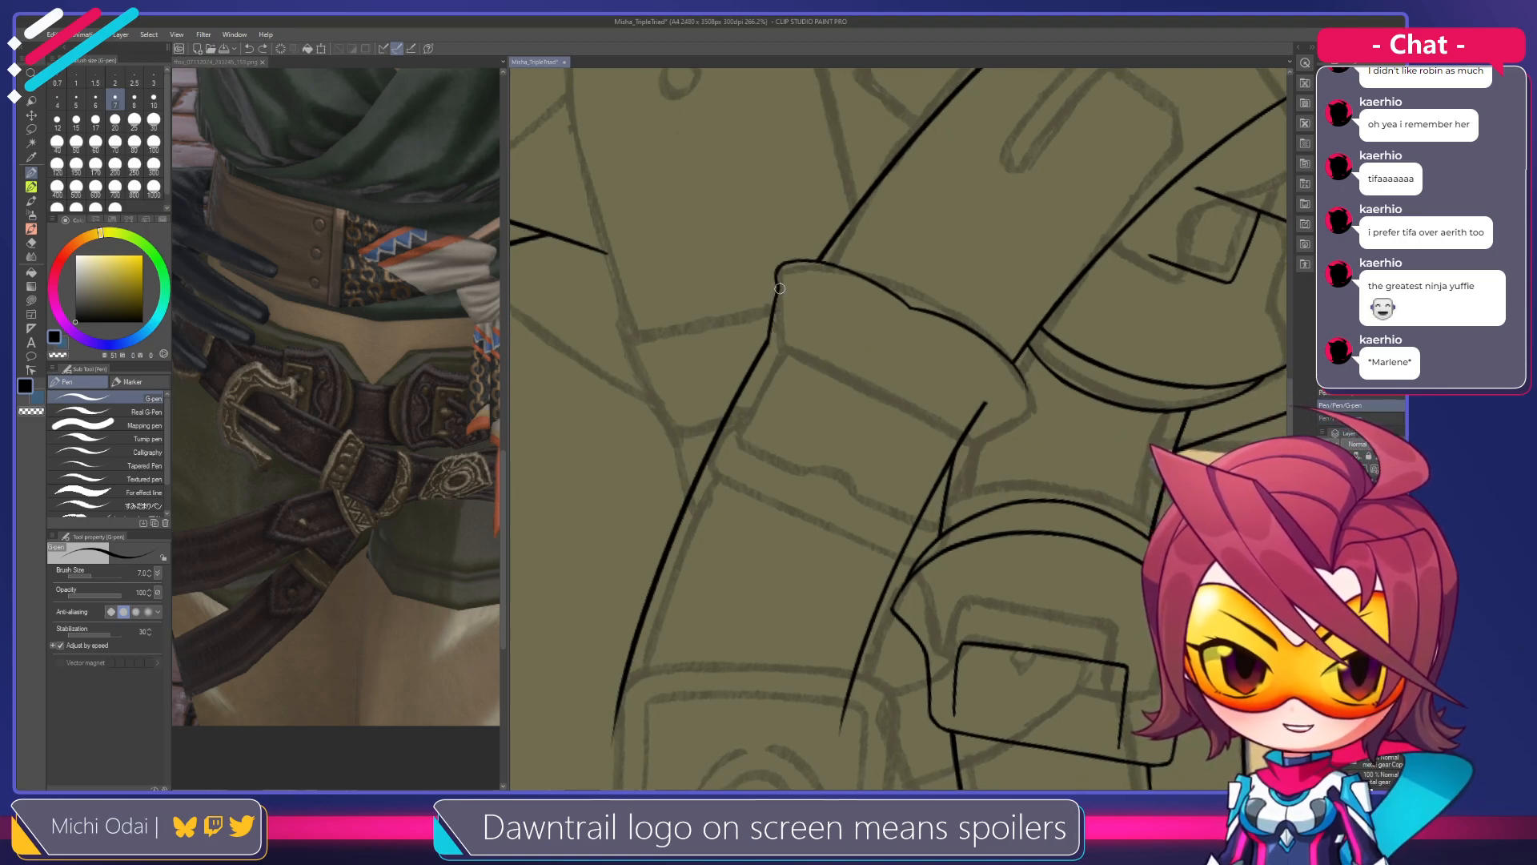
Ink a small rounded corner at the band's opposite end, above the strap's upper line
key(shift+space)
mouse_move(780, 300)
mouse_down()
mouse_move(834, 275)
mouse_move(913, 349)
mouse_move(904, 258)
mouse_move(916, 277)
mouse_up()
key(e)
key(p)
key(e)
key(p)
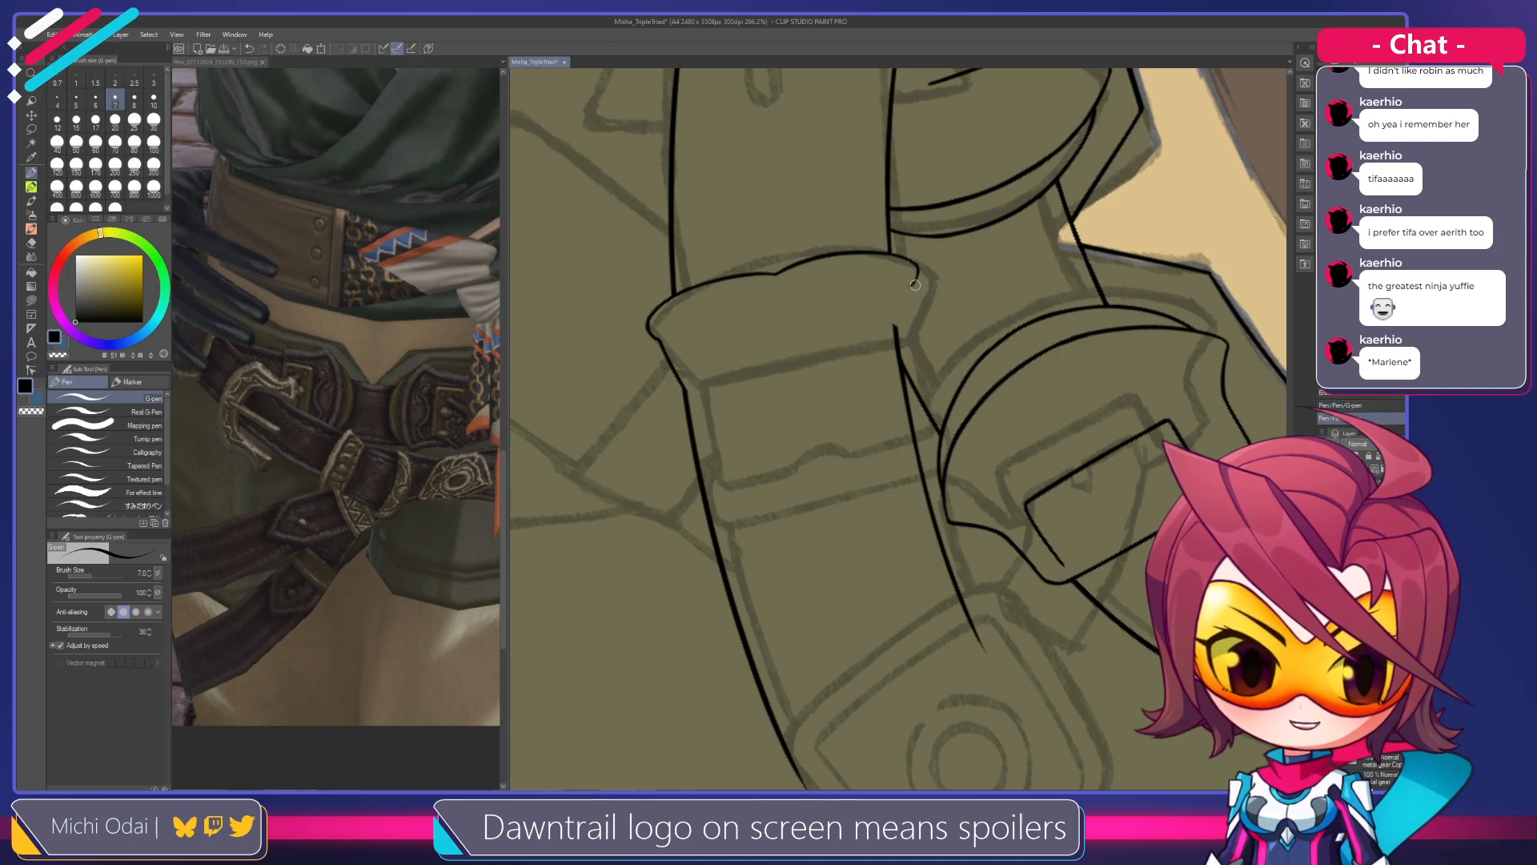
Trim the strap's upper line, ink the band's short side down to it, and save the drawing
key(e)
drag(896, 311, 896, 352)
key(p)
key(ctrl+z)
drag(912, 285, 894, 346)
key(ctrl+z)
key(ctrl+z)
mouse_move(911, 285)
mouse_down()
mouse_move(878, 364)
mouse_move(908, 301)
mouse_move(859, 310)
mouse_up()
key(ctrl+z)
key(e)
key(space)
key(shift+space)
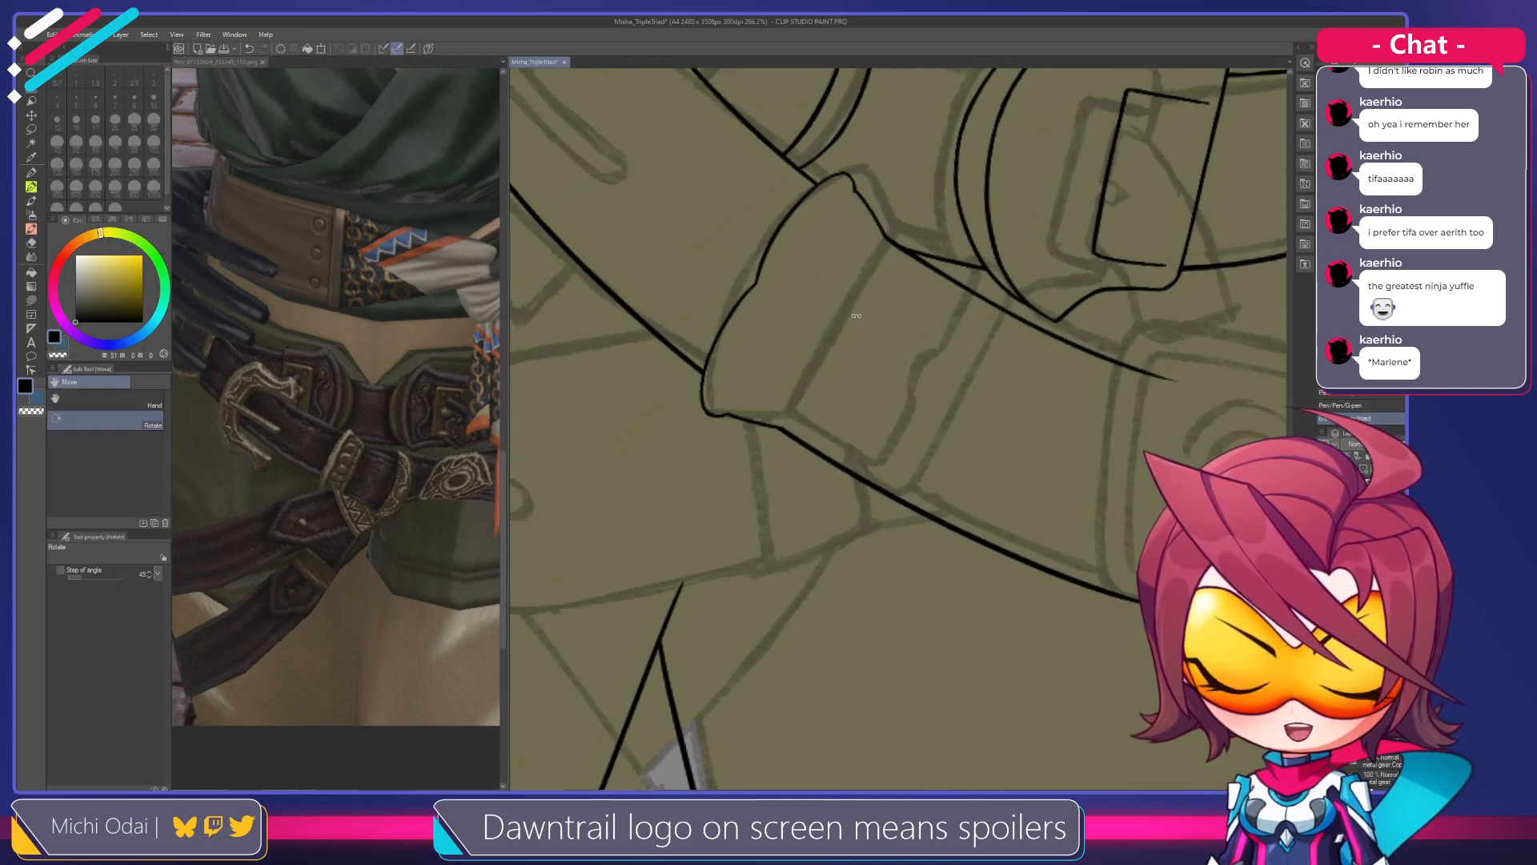
key(ctrl+s)
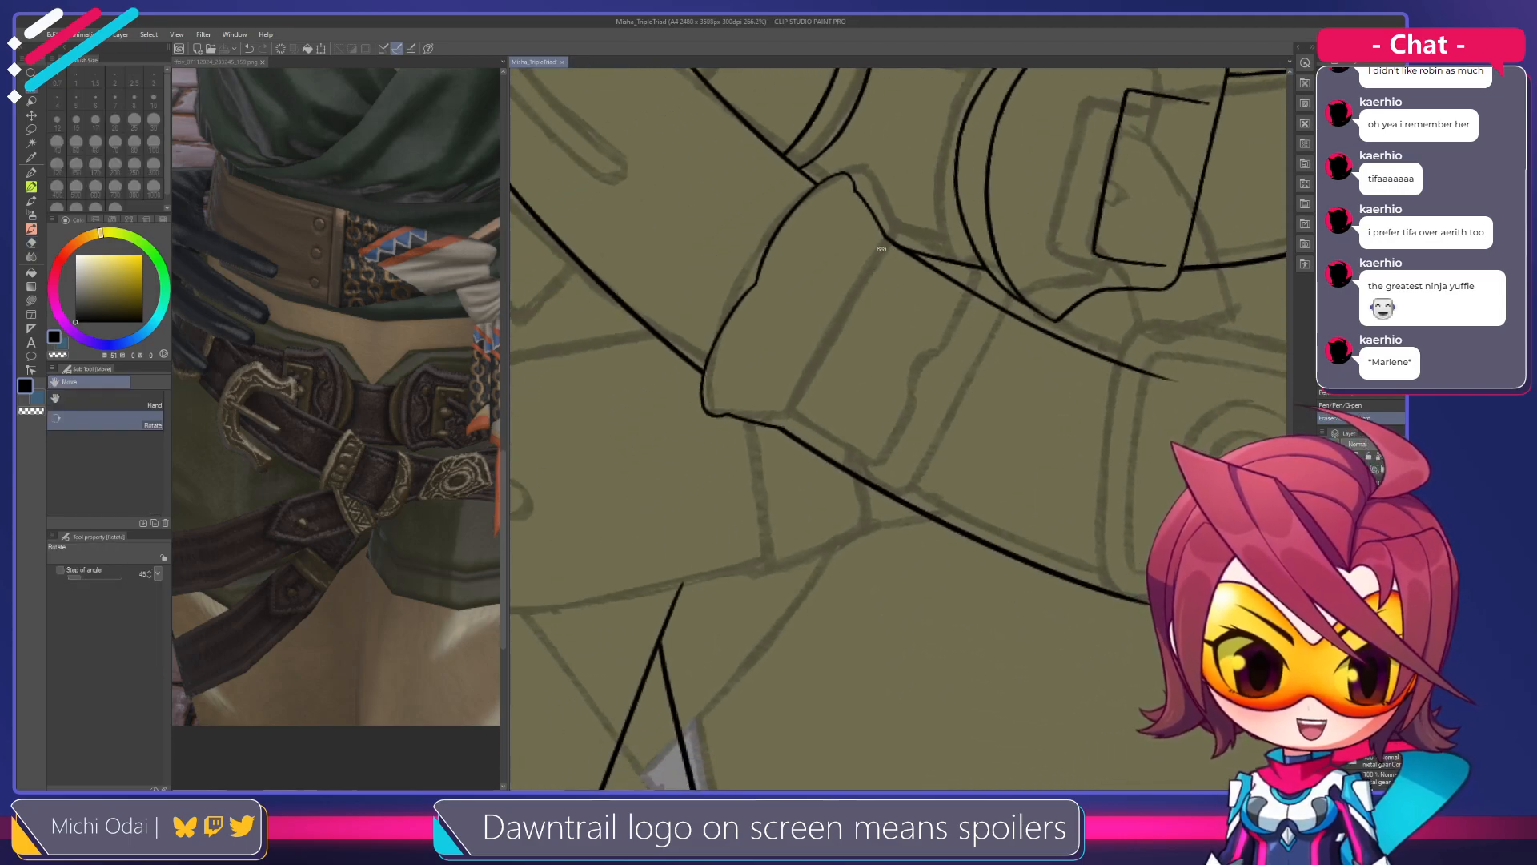
key(p)
drag(888, 240, 788, 436)
key(ctrl+z)
key(ctrl+z)
Rework the band's short side nearest the buckle, running down to the strap's upper line
key(r)
mouse_move(933, 252)
mouse_down()
mouse_move(1021, 326)
mouse_move(897, 312)
mouse_move(906, 232)
mouse_move(904, 288)
mouse_up()
key(e)
key(p)
key(ctrl+z)
drag(914, 218, 902, 288)
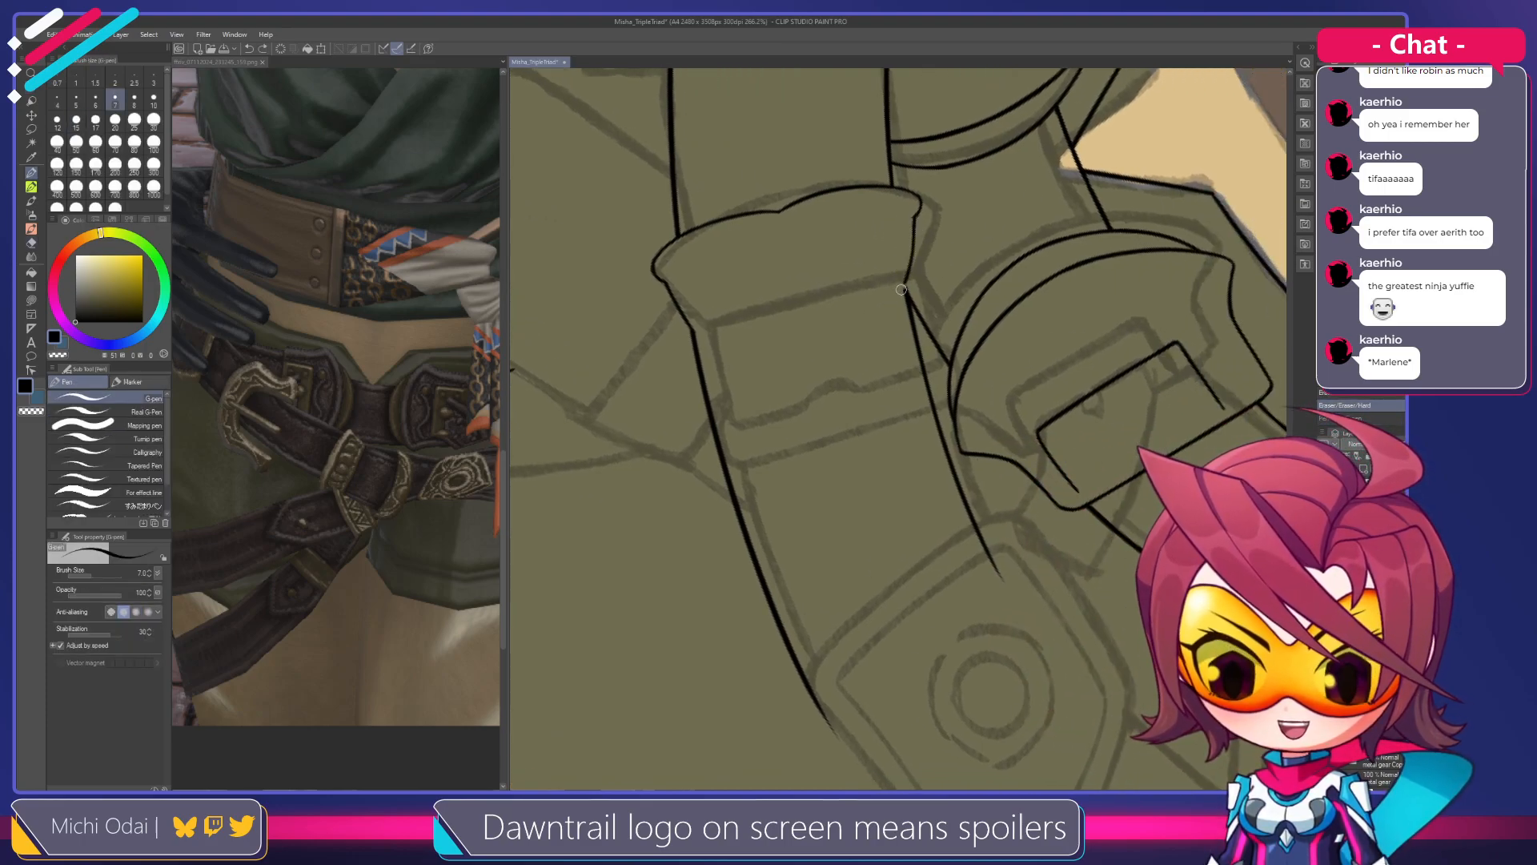
key(ctrl+z)
drag(914, 221, 900, 290)
key(ctrl+z)
drag(915, 222, 902, 285)
key(ctrl+z)
key(ctrl+z)
key(ctrl+z)
Re-ink the band's opposite short side down to the strap's lower line
mouse_move(915, 220)
mouse_down()
mouse_move(904, 285)
mouse_move(959, 290)
mouse_move(824, 257)
mouse_up()
key(e)
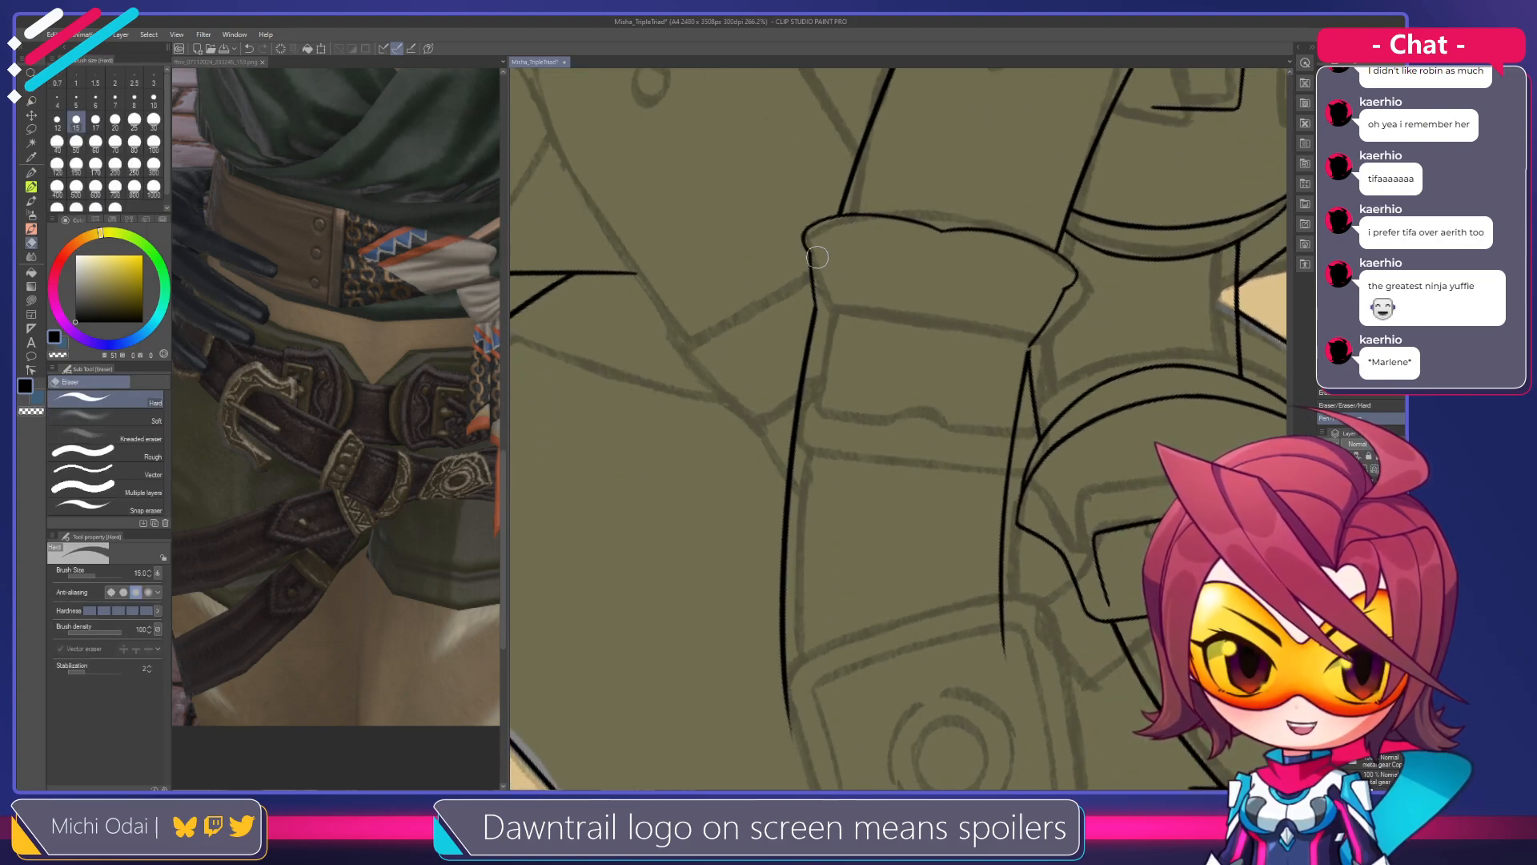
key(p)
drag(809, 250, 814, 311)
key(ctrl+z)
drag(809, 251, 815, 316)
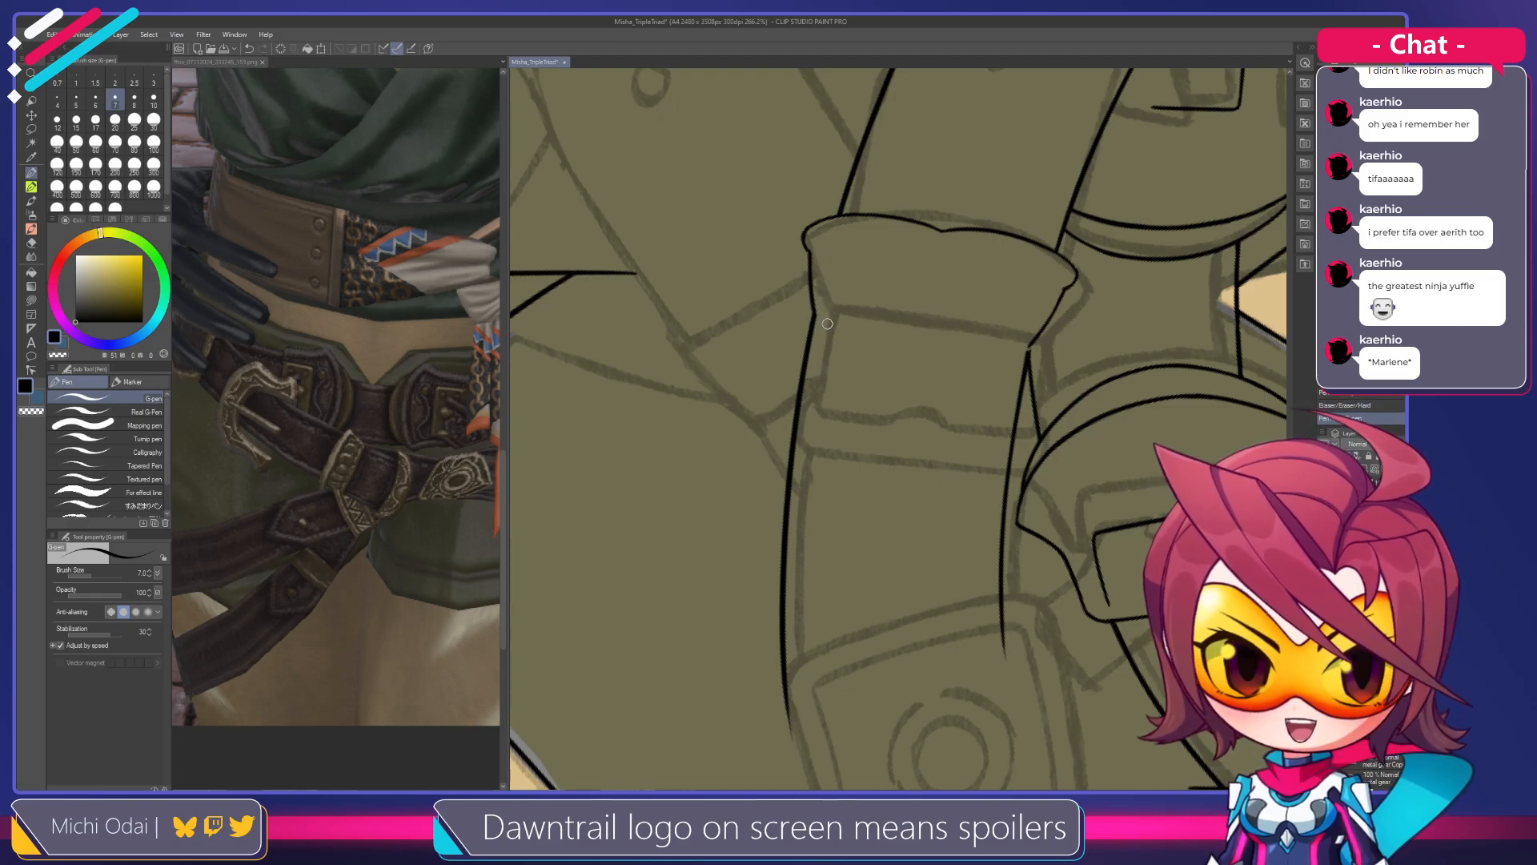
Ink a small rounded notch where the band's short side meets the strap's lower line
drag(833, 322, 819, 335)
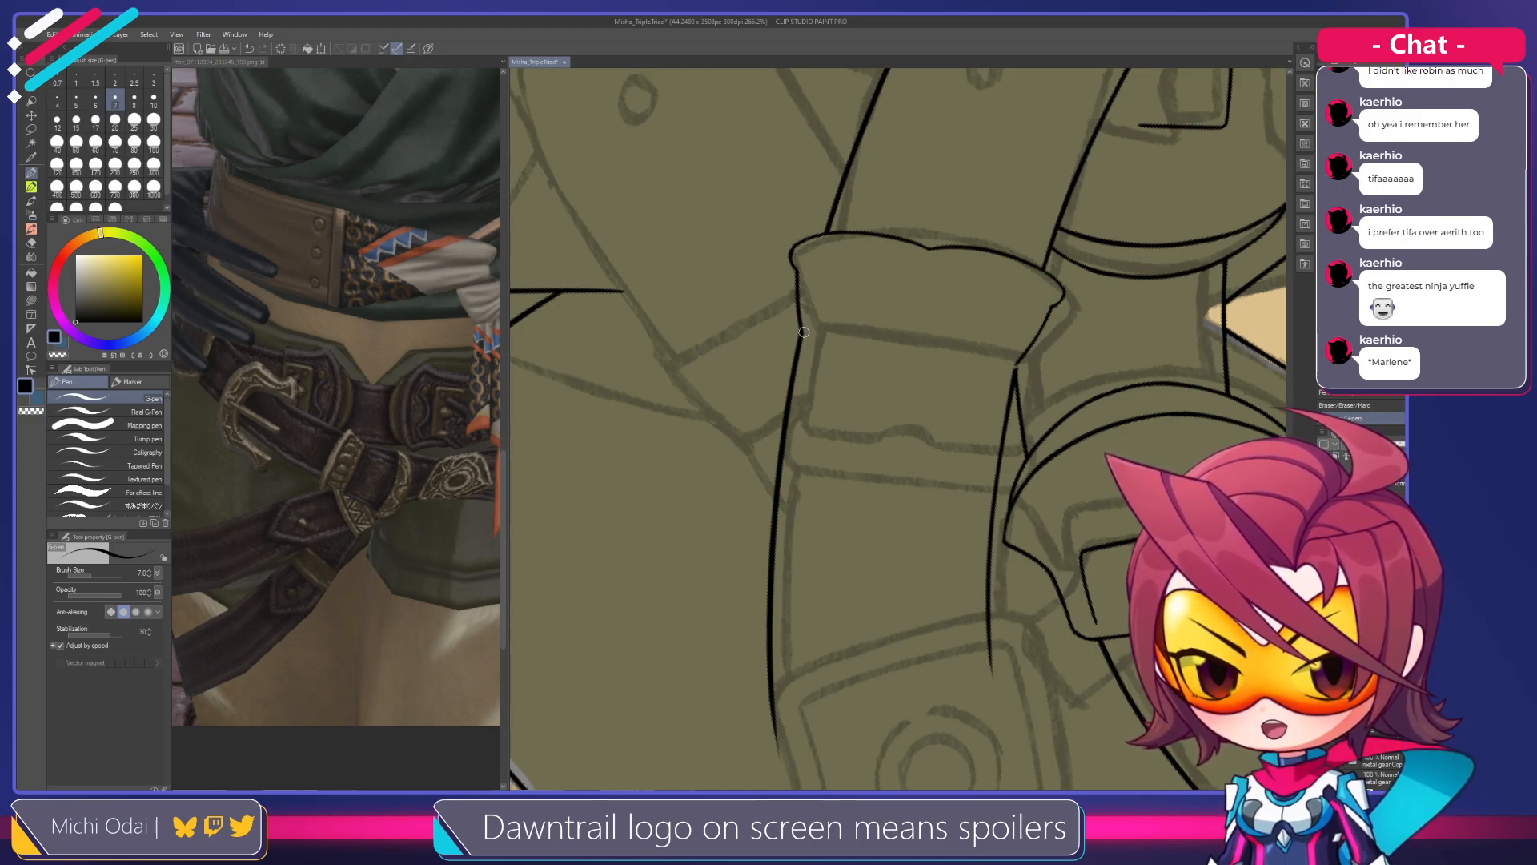
key(e)
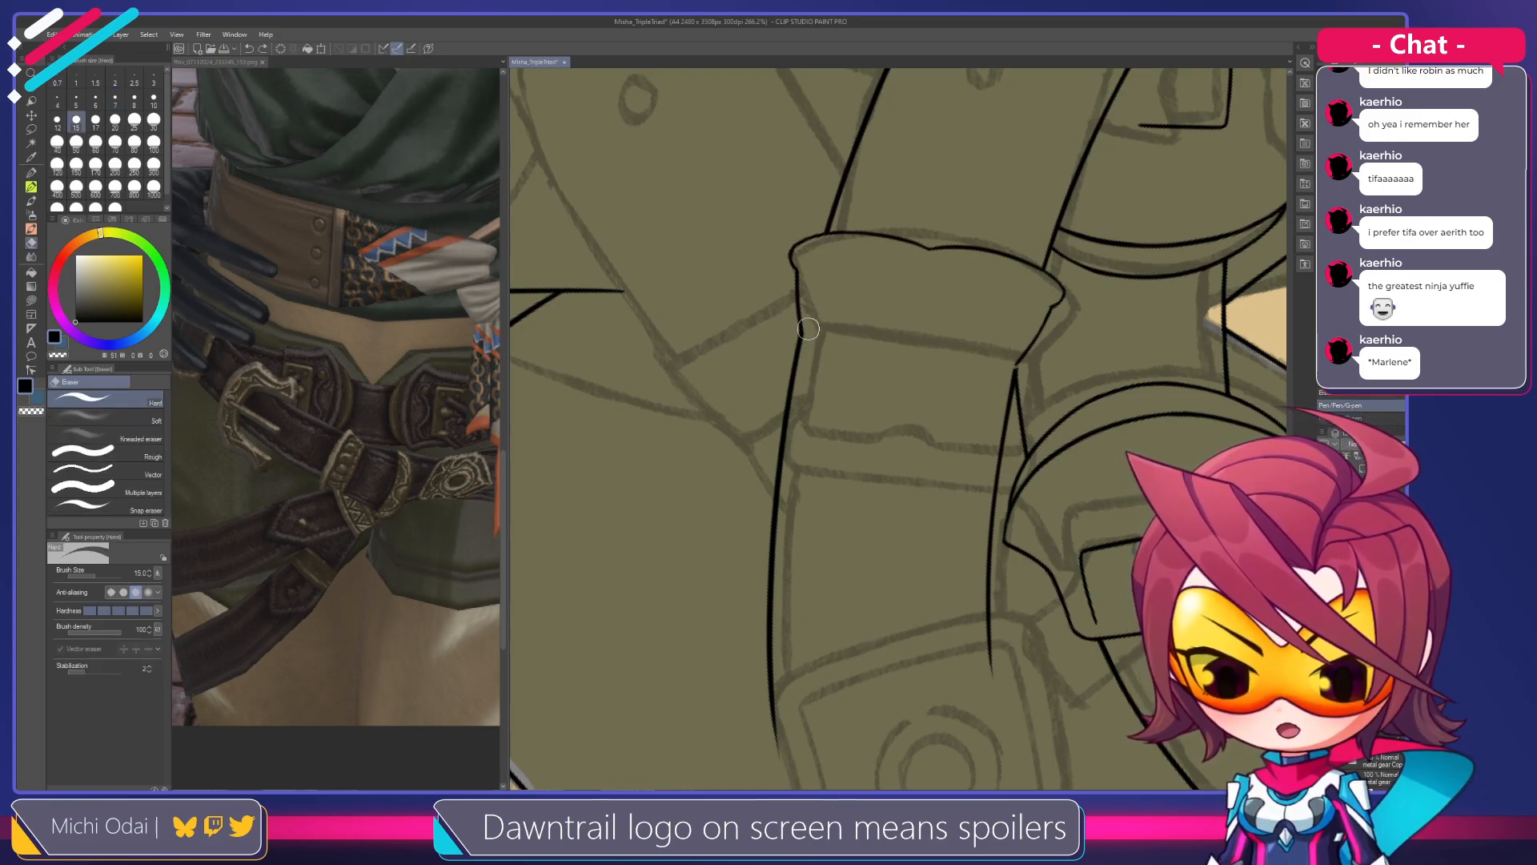
key(p)
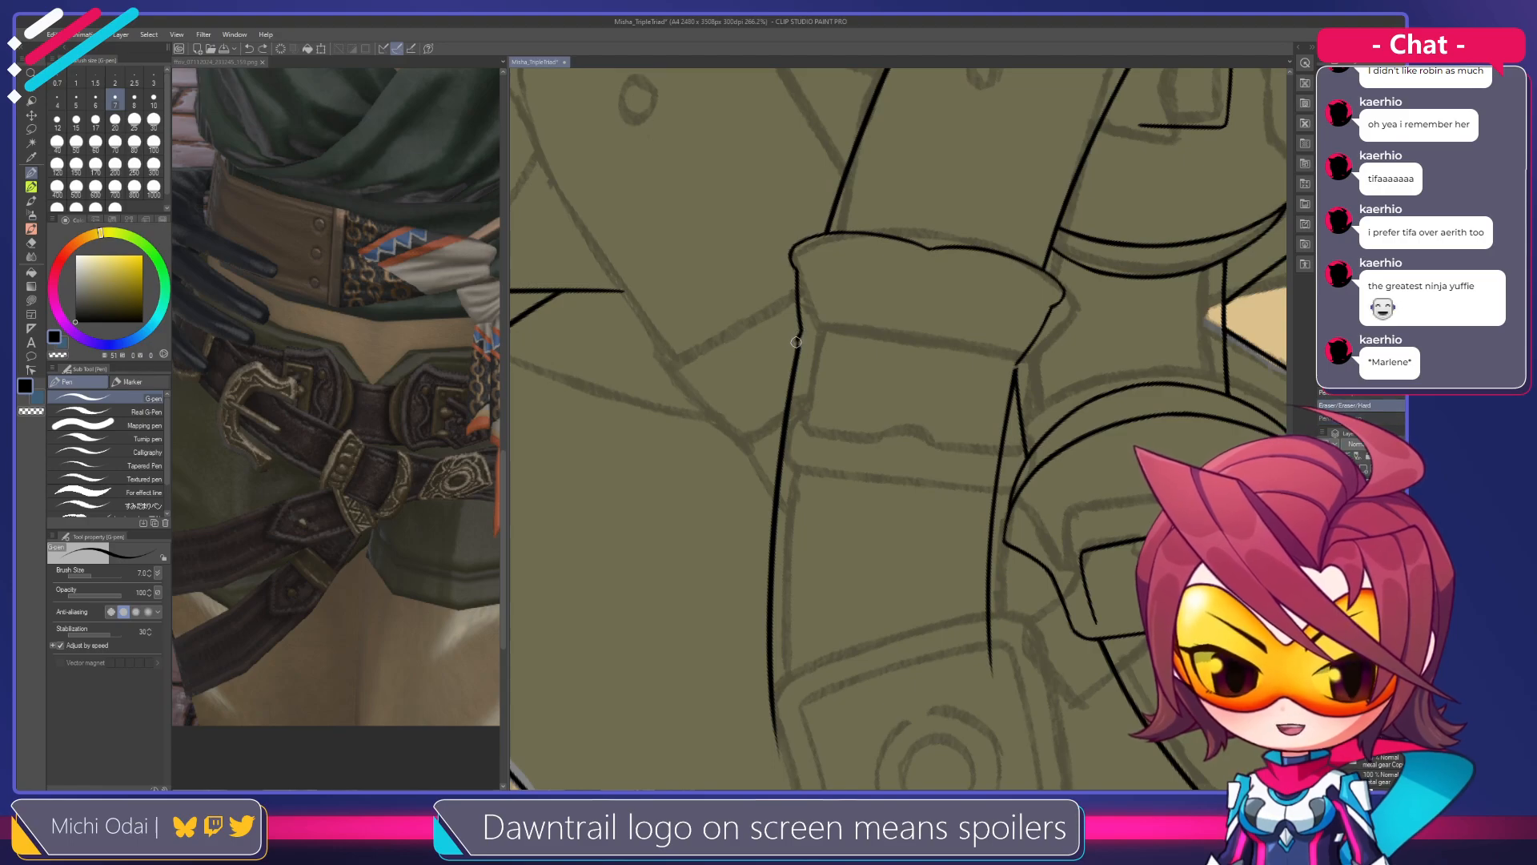
key(e)
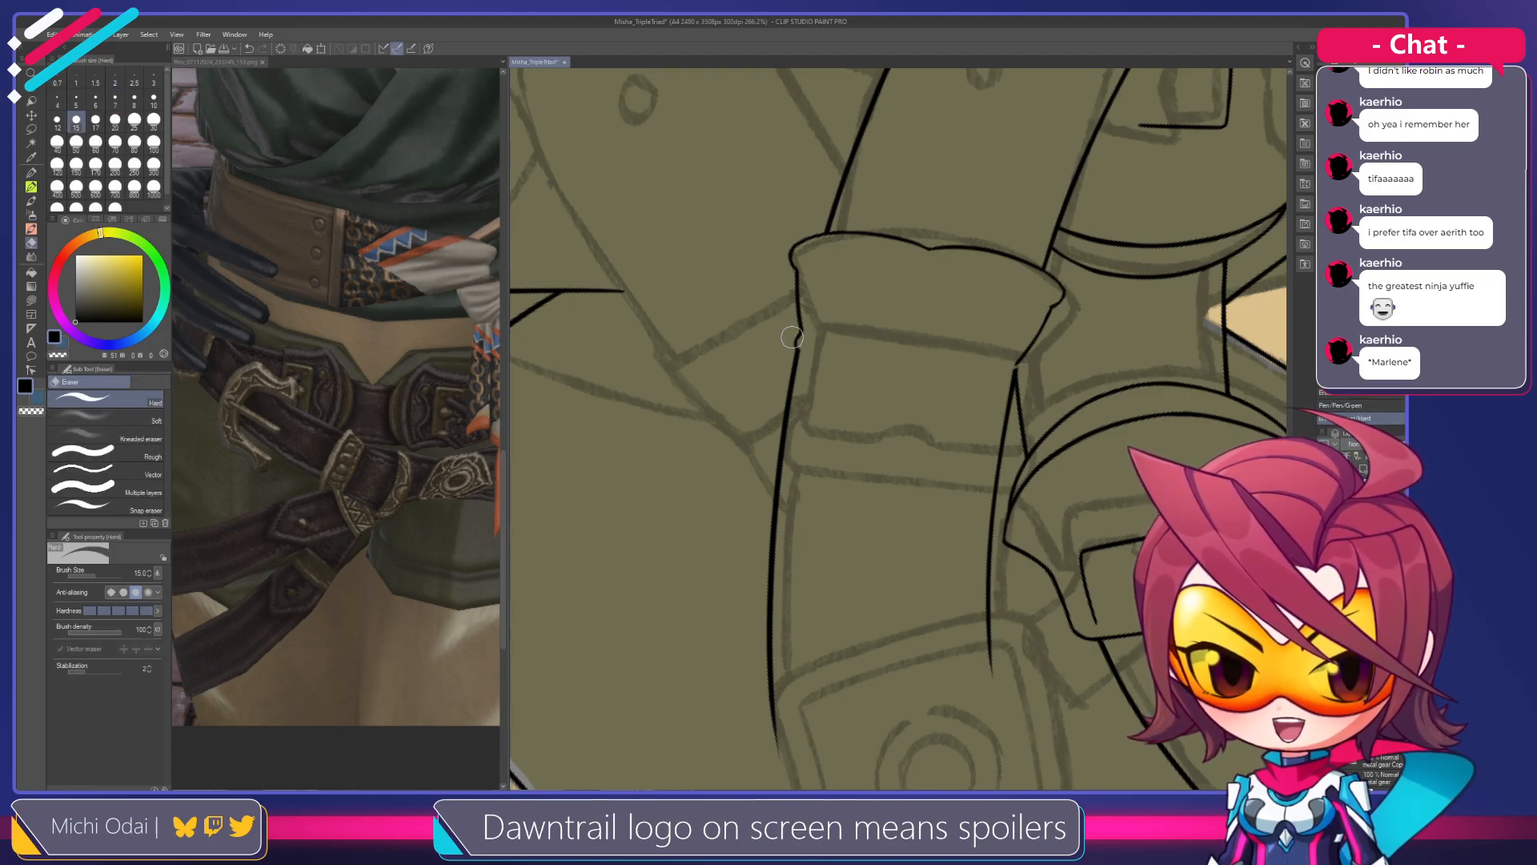
key(p)
Ink and clean up a matching rounded notch where the band meets the strap's upper line
mouse_move(843, 368)
mouse_down()
mouse_move(803, 337)
mouse_move(848, 337)
mouse_up()
mouse_move(906, 296)
mouse_down()
mouse_move(768, 325)
mouse_move(748, 361)
mouse_up()
key(e)
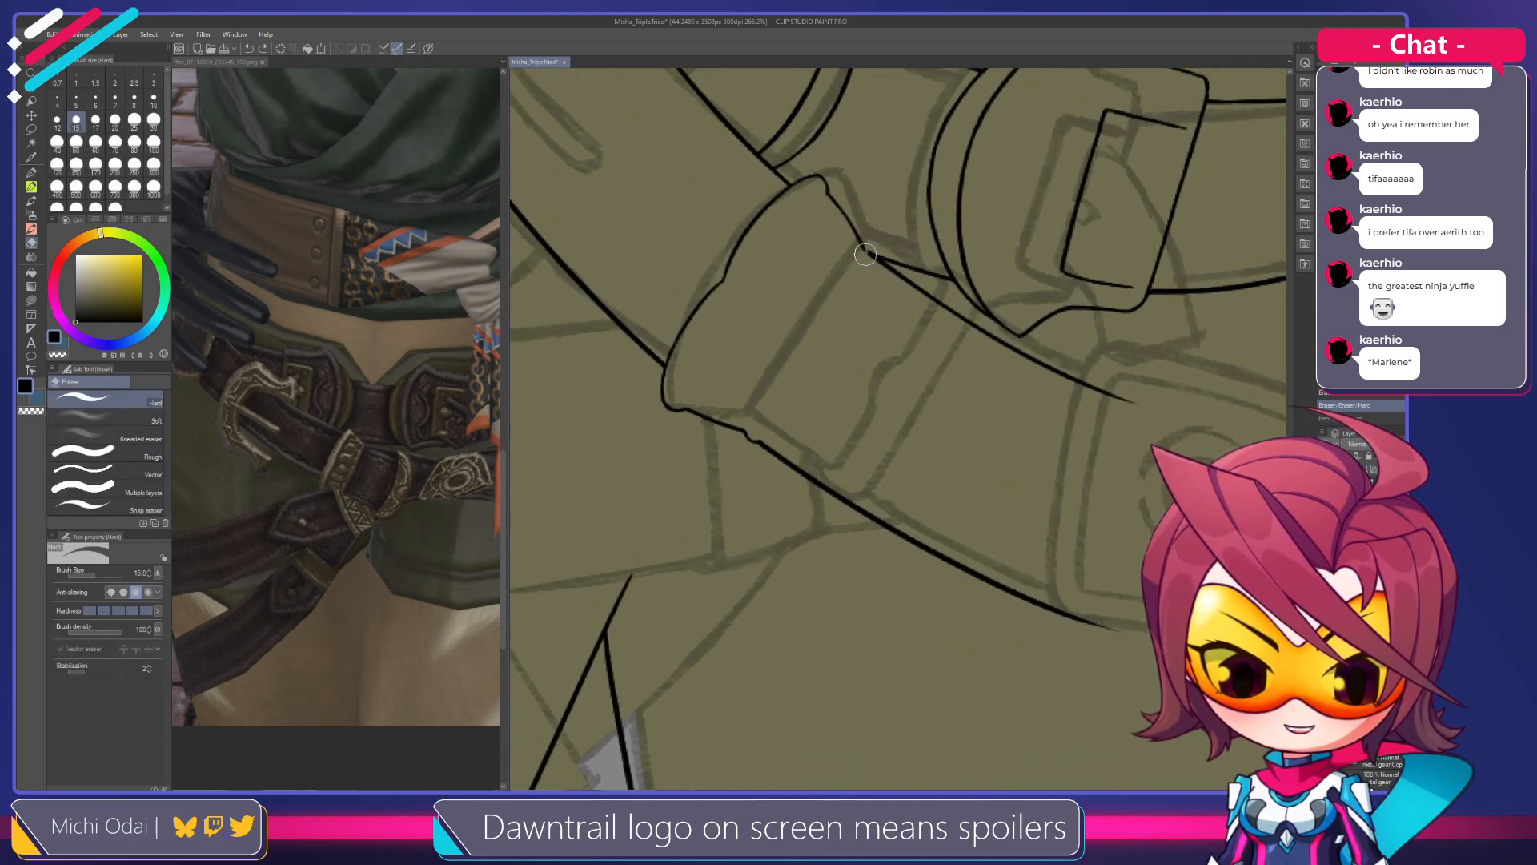
key(p)
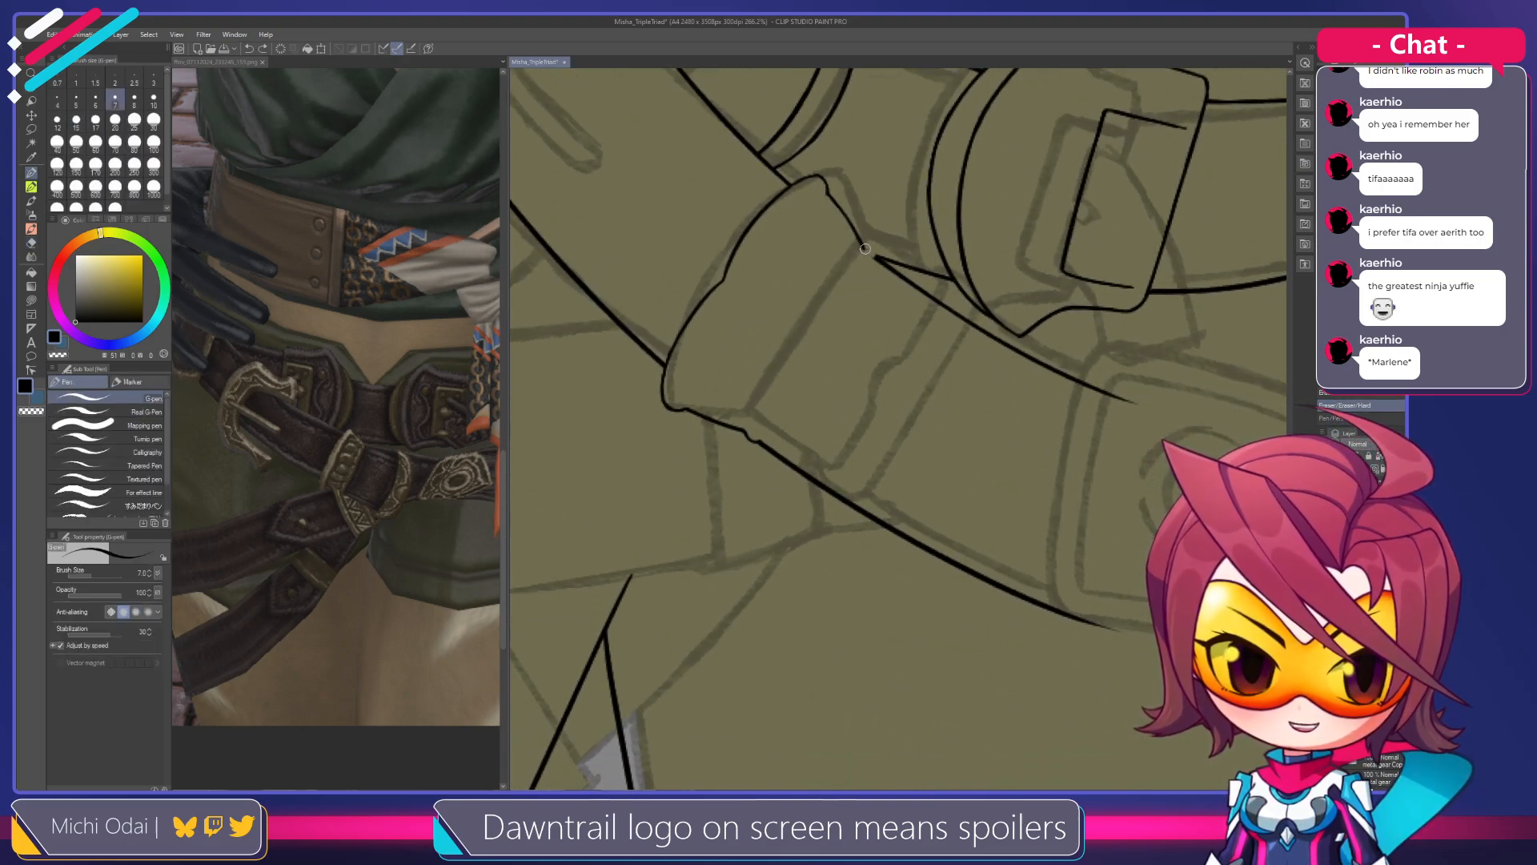
drag(864, 247, 875, 257)
key(ctrl+z)
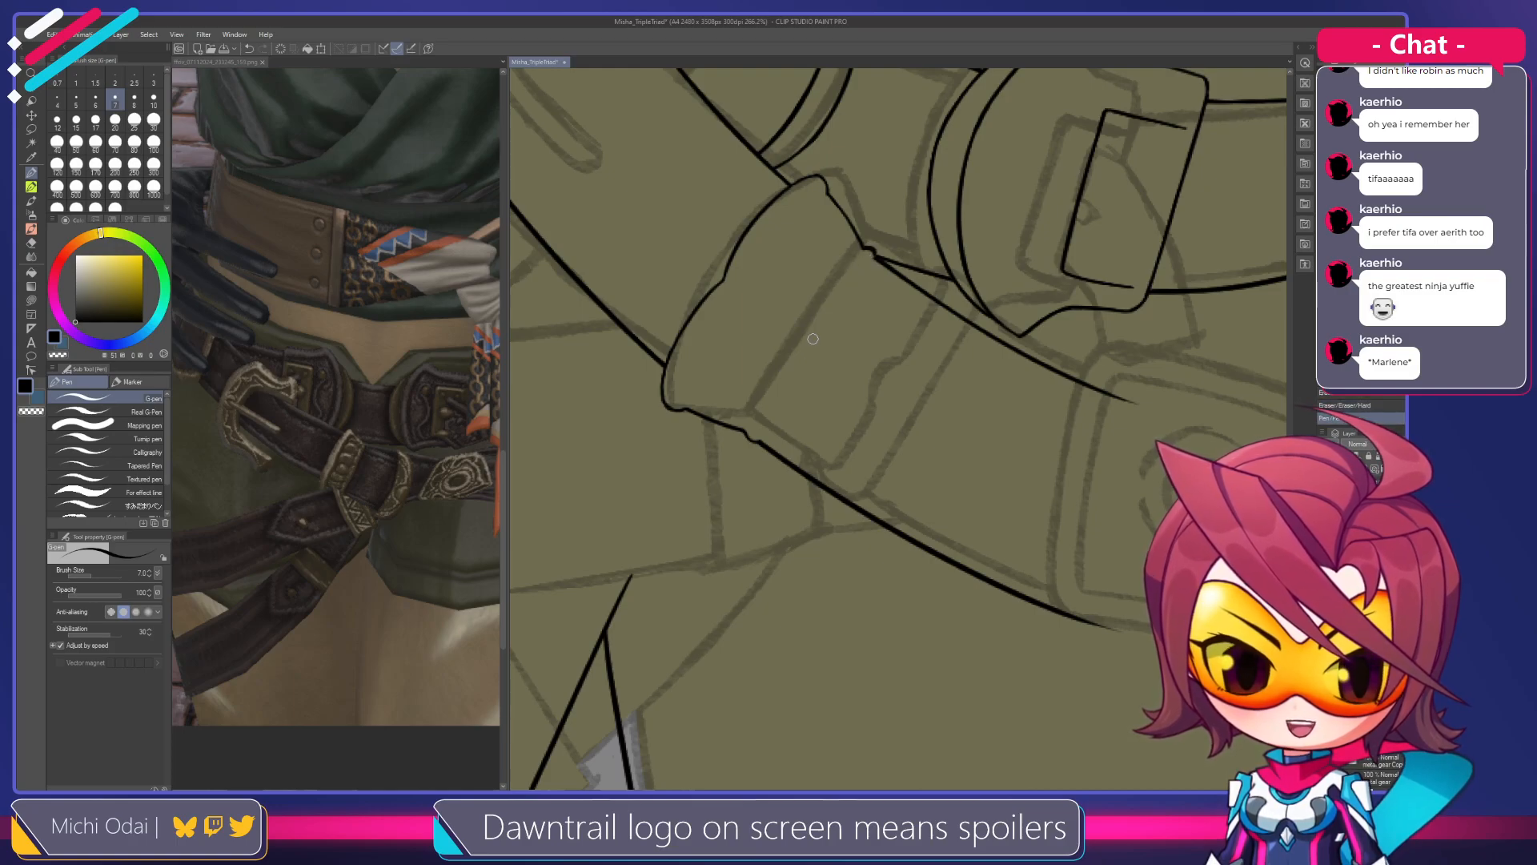
key(ctrl+z)
key(e)
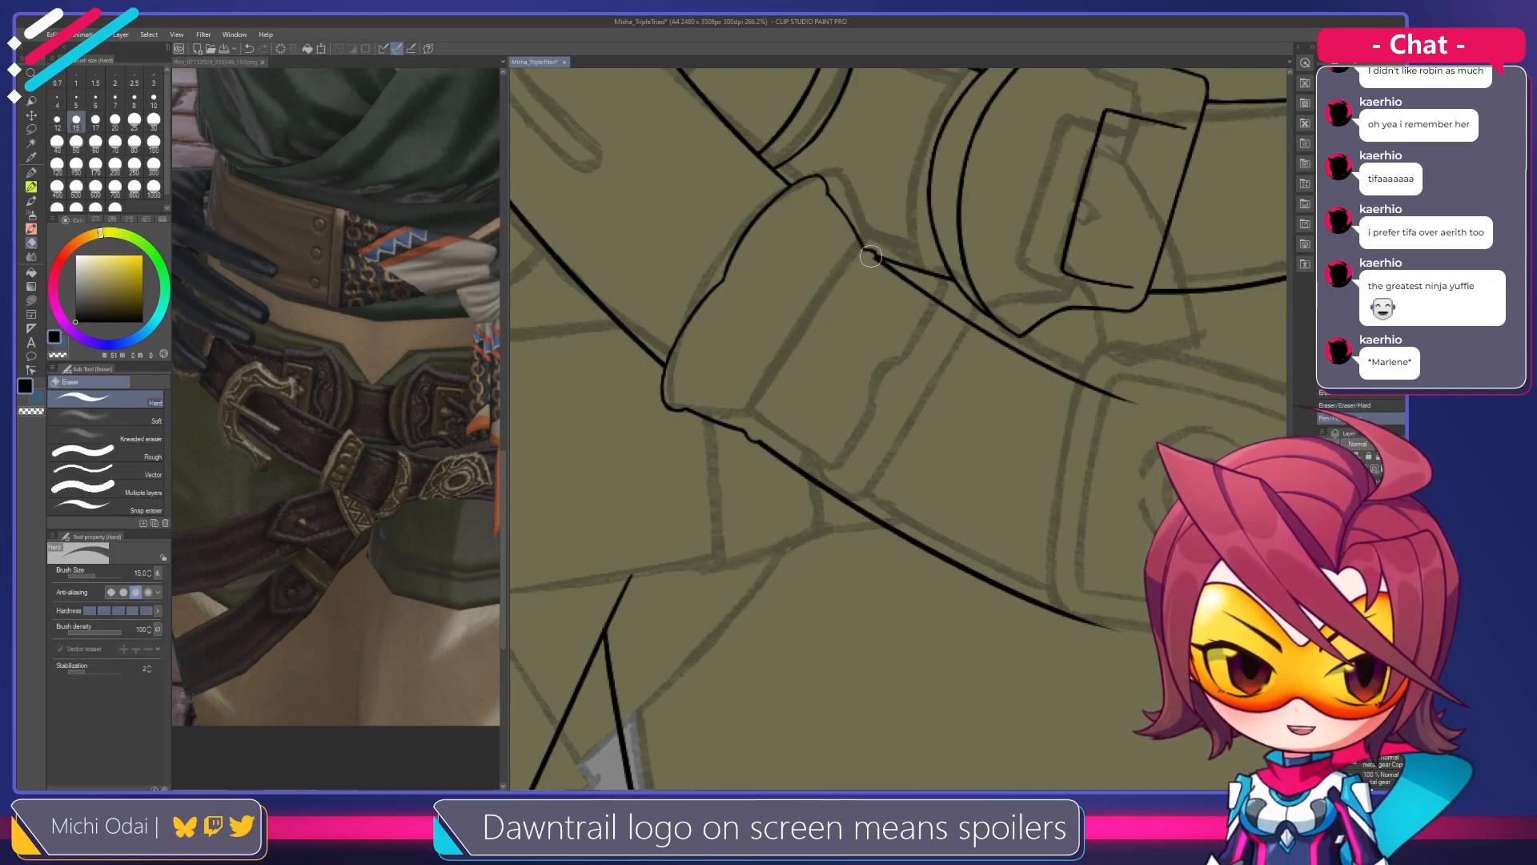
key(p)
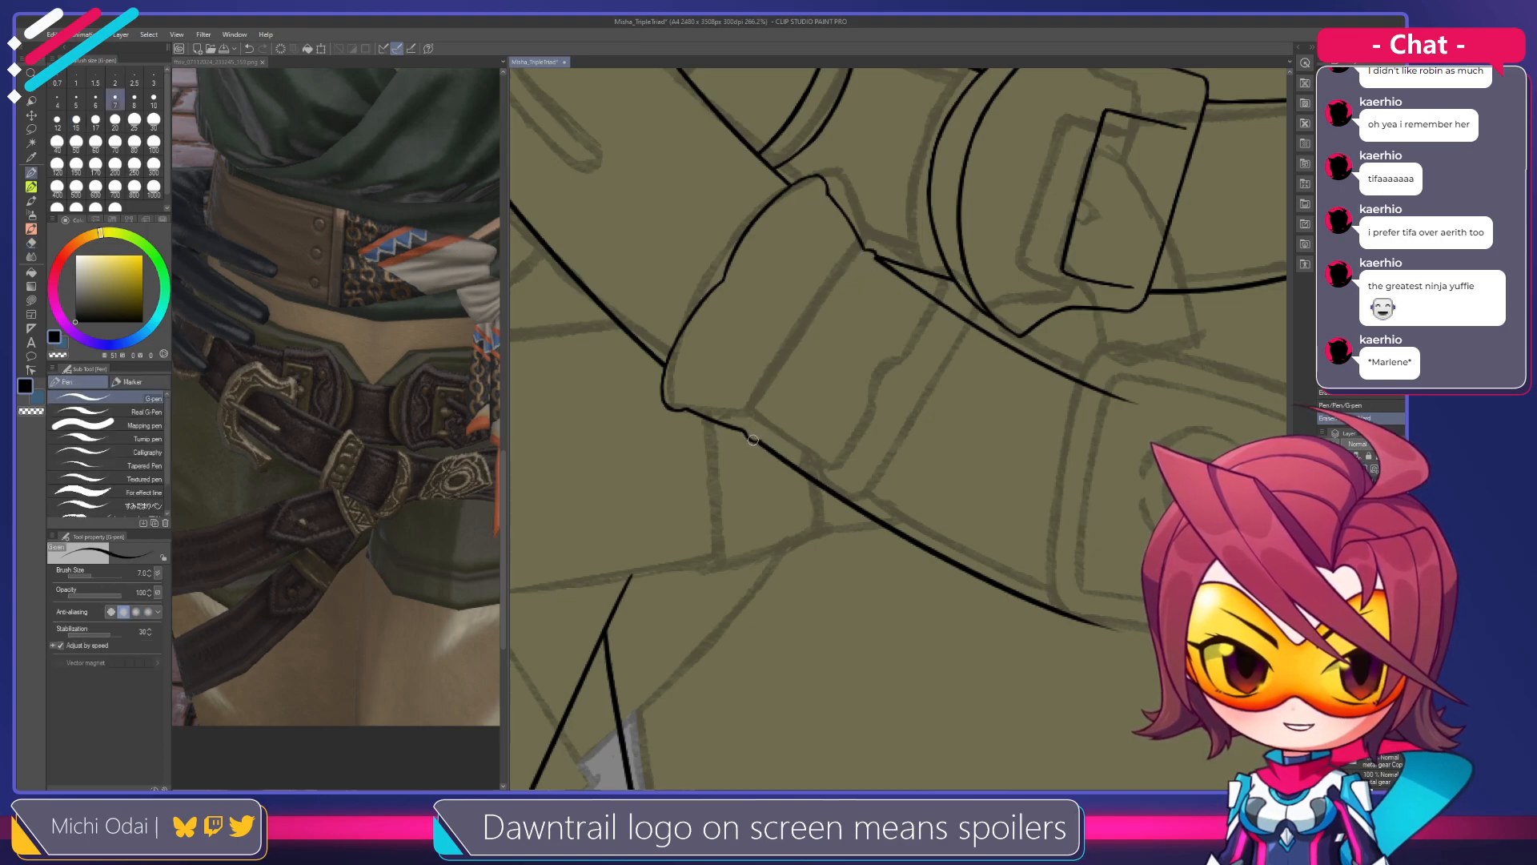
key(ctrl+z)
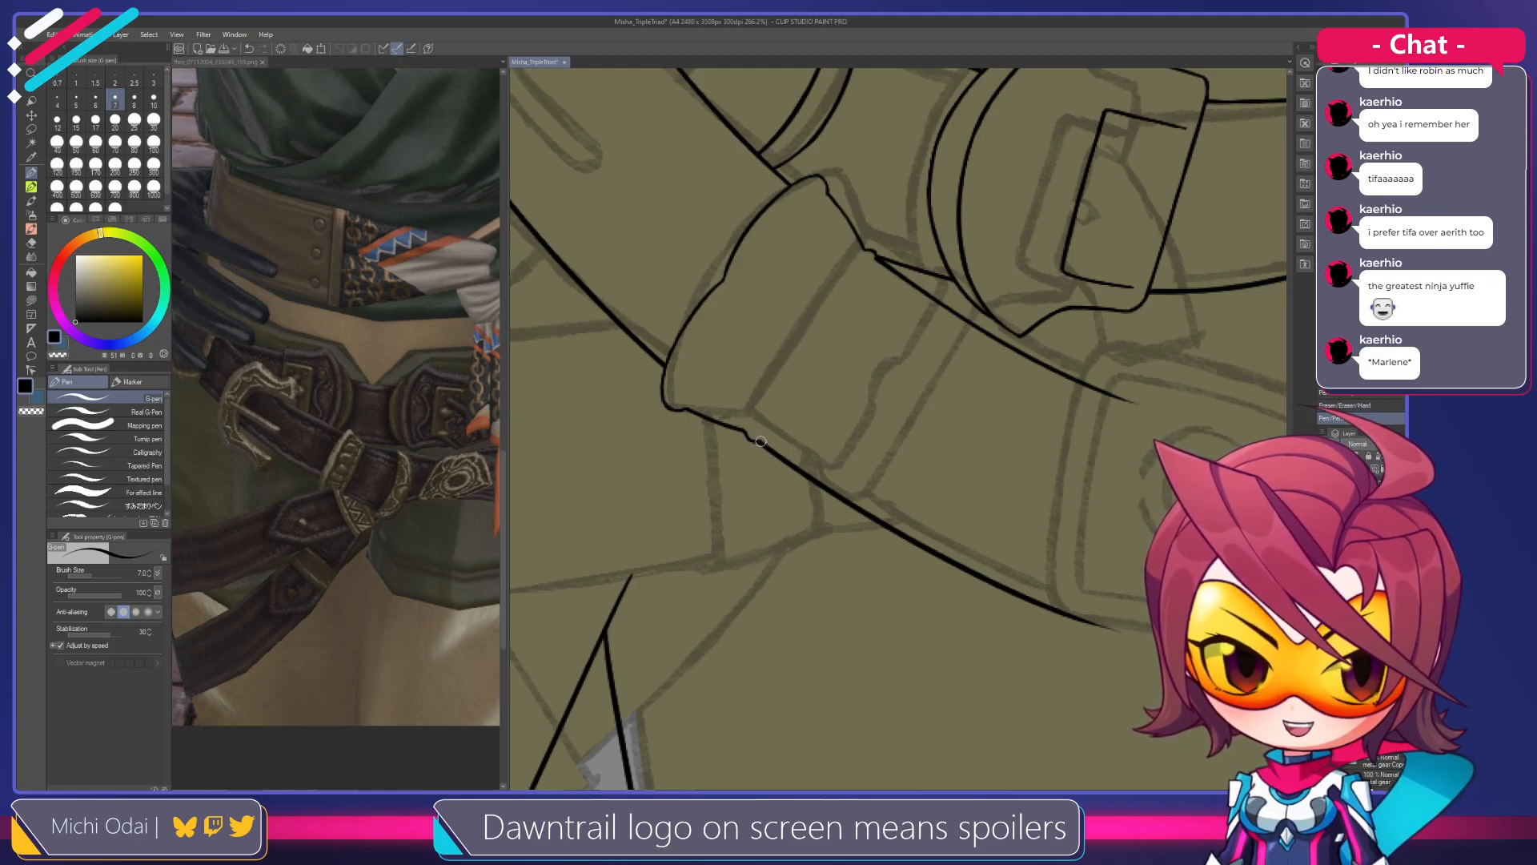
drag(876, 257, 780, 414)
key(ctrl+z)
drag(875, 254, 767, 432)
key(ctrl+z)
drag(874, 253, 762, 438)
key(ctrl+z)
drag(874, 258, 756, 458)
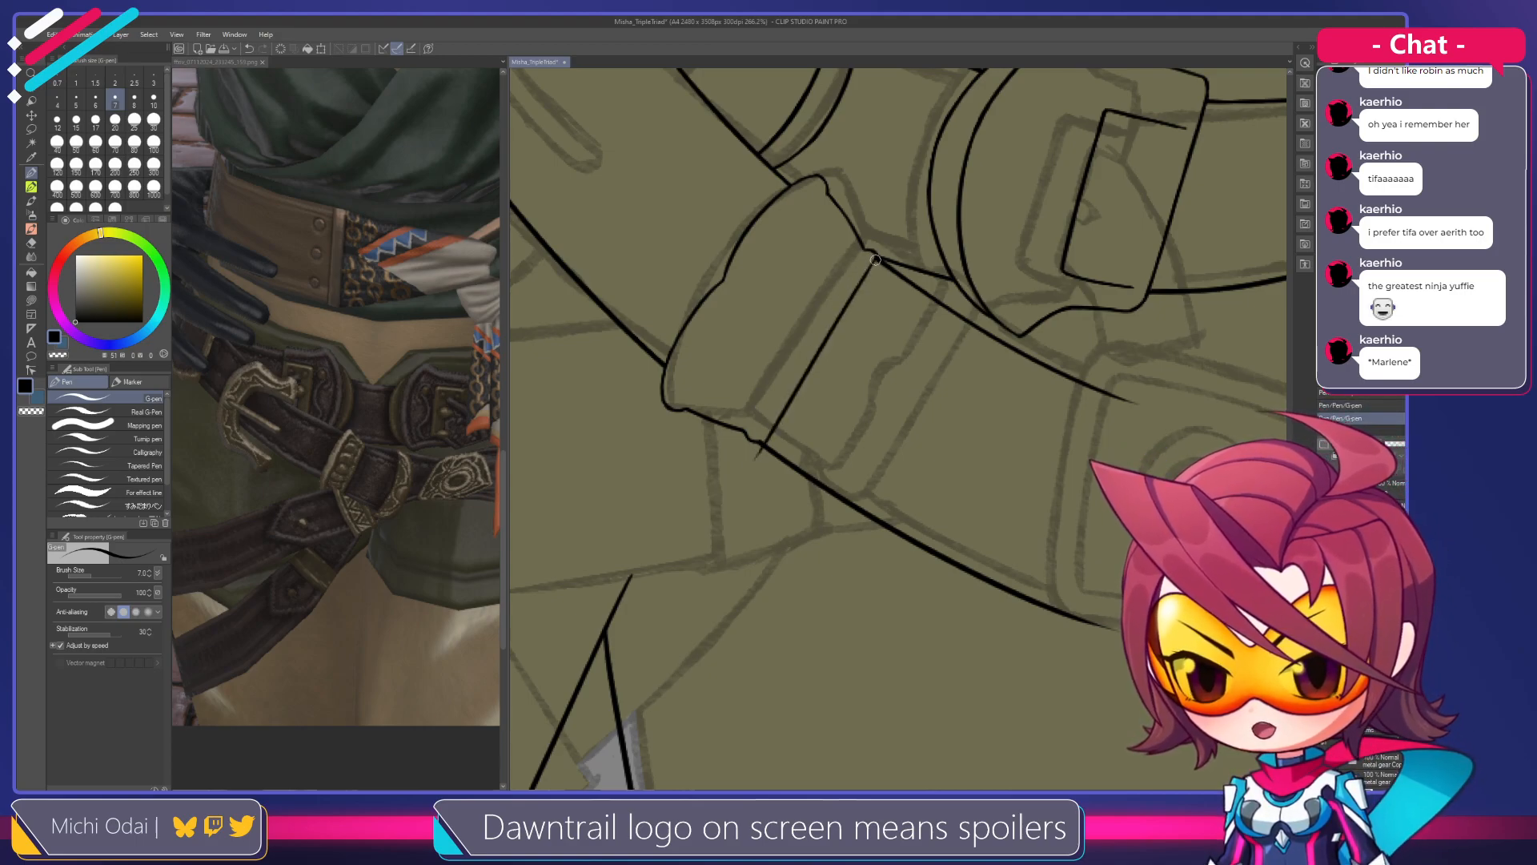
key(ctrl+z)
drag(876, 258, 766, 446)
key(ctrl+z)
key(ctrl+z)
drag(868, 277, 764, 431)
key(ctrl+z)
drag(871, 268, 766, 445)
key(ctrl+z)
Ink the straight edge line across the strap between the band's two notched corners
key(r)
mouse_move(886, 316)
mouse_down()
mouse_move(900, 496)
mouse_move(934, 477)
mouse_move(813, 333)
mouse_move(817, 416)
mouse_up()
key(p)
key(ctrl+z)
drag(857, 291, 829, 373)
key(ctrl+z)
drag(857, 291, 838, 359)
key(ctrl+z)
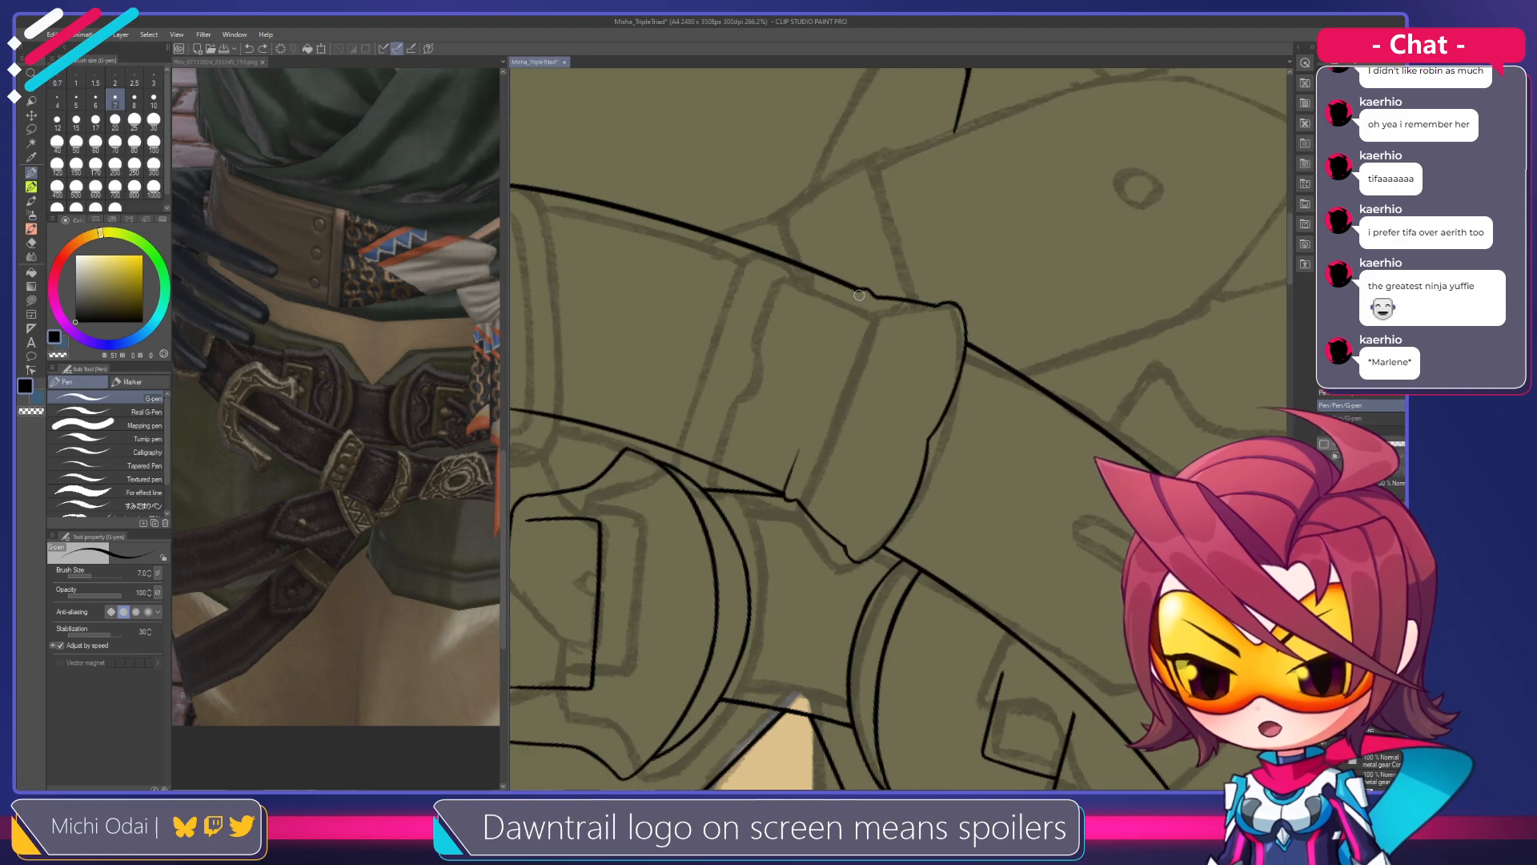
drag(859, 293, 833, 376)
key(ctrl+z)
drag(859, 290, 787, 467)
key(ctrl+z)
mouse_move(845, 325)
mouse_down()
mouse_move(795, 455)
mouse_move(816, 401)
mouse_move(809, 434)
mouse_up()
key(ctrl+z)
key(ctrl+z)
key(ctrl+z)
drag(845, 331, 808, 433)
key(ctrl+z)
drag(846, 321, 806, 429)
key(ctrl+z)
drag(850, 312, 807, 432)
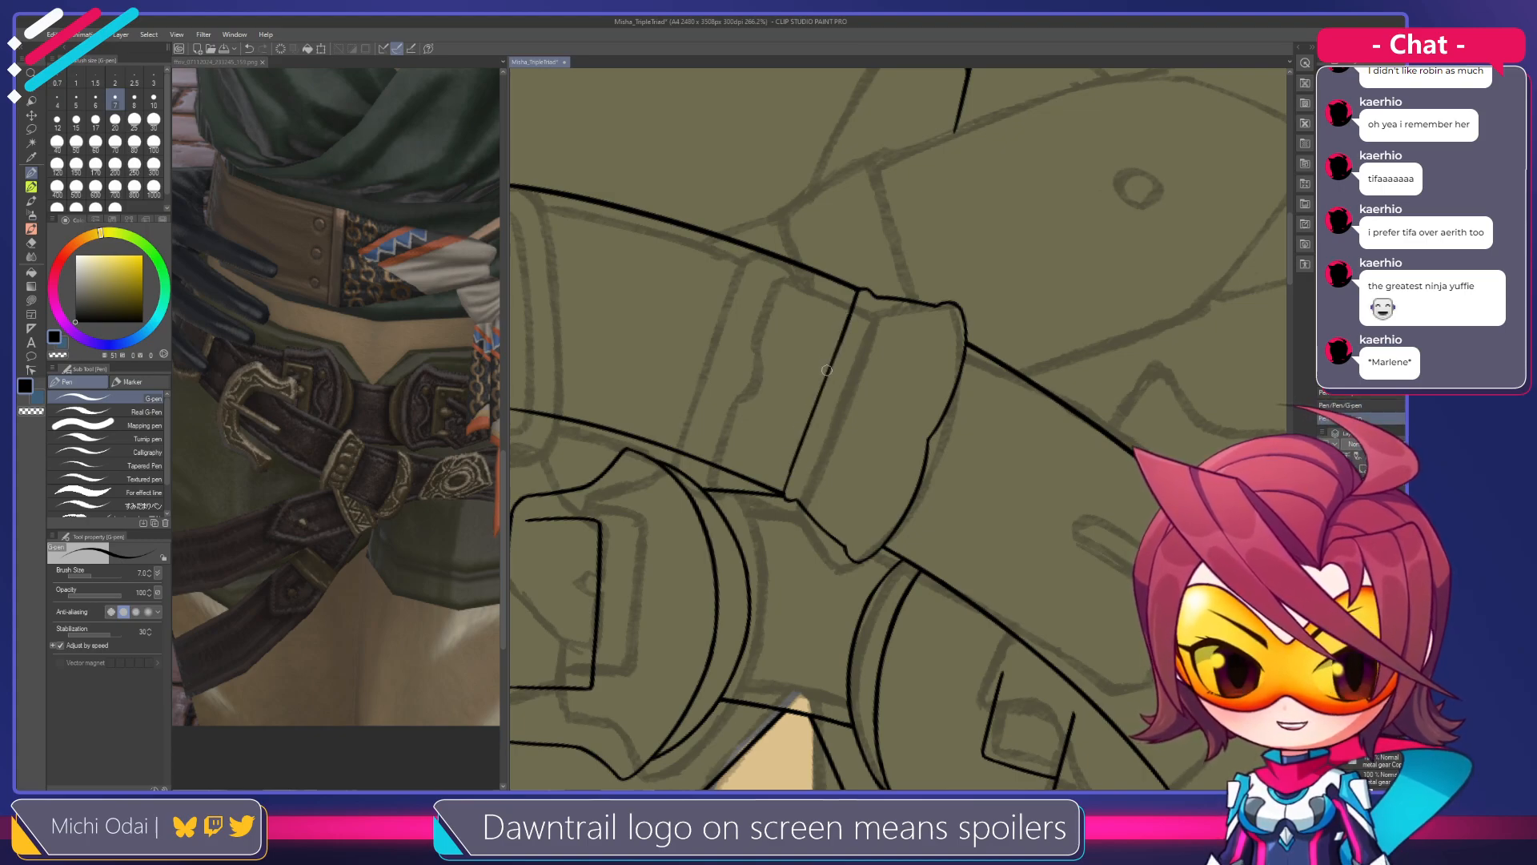
Trim the strap's lower line back from the band's corner and touch up the end of the straight edge line
key(shift+space)
drag(845, 332, 789, 590)
key(space)
drag(849, 504, 838, 313)
key(shift+space)
mouse_move(913, 284)
mouse_down()
mouse_move(838, 299)
mouse_move(848, 327)
mouse_up()
key(space)
key(e)
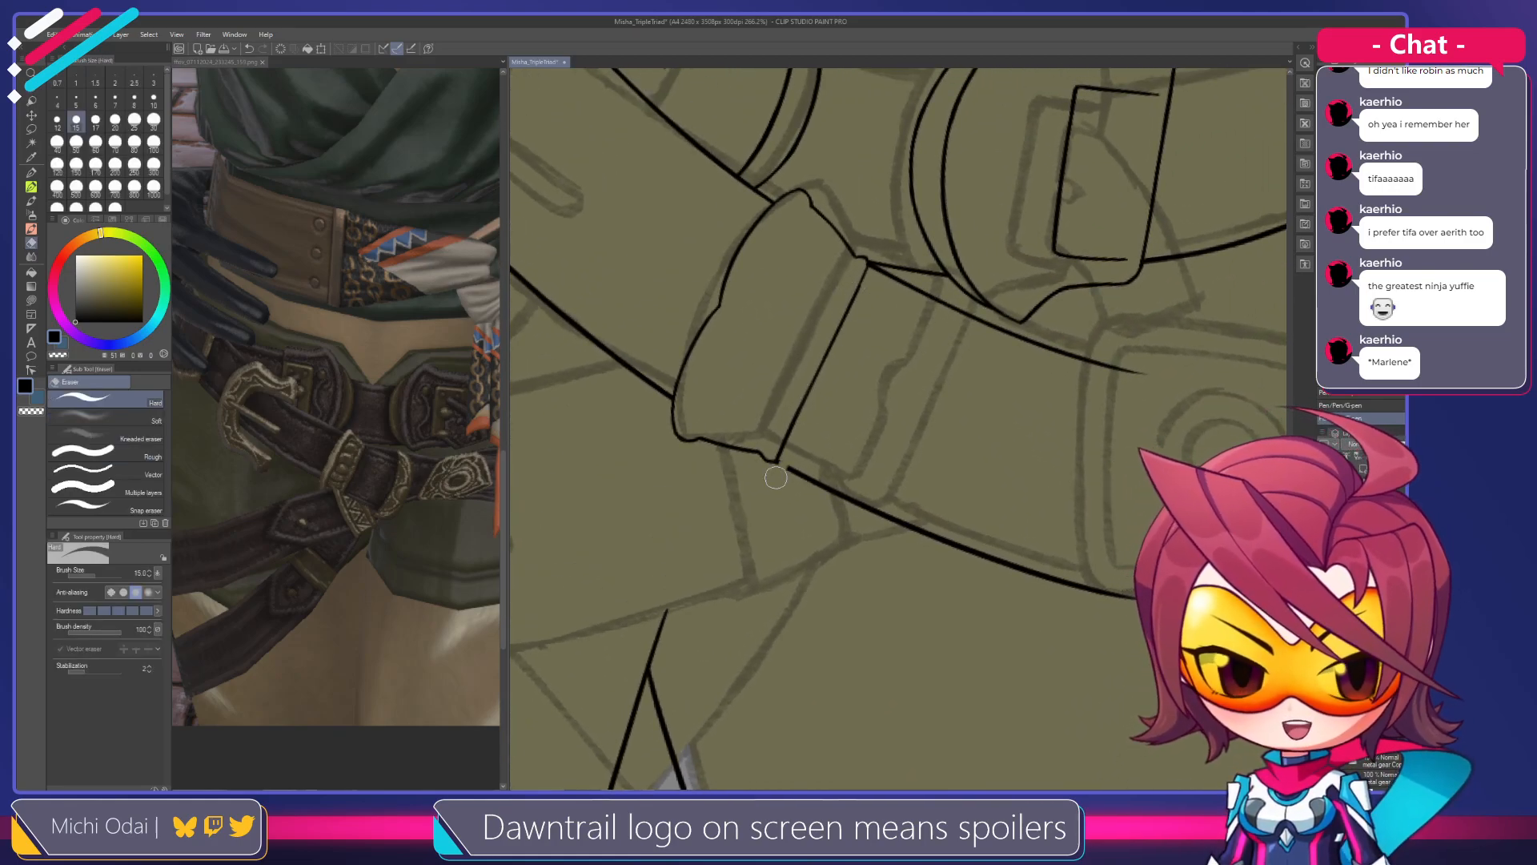
drag(783, 471, 774, 483)
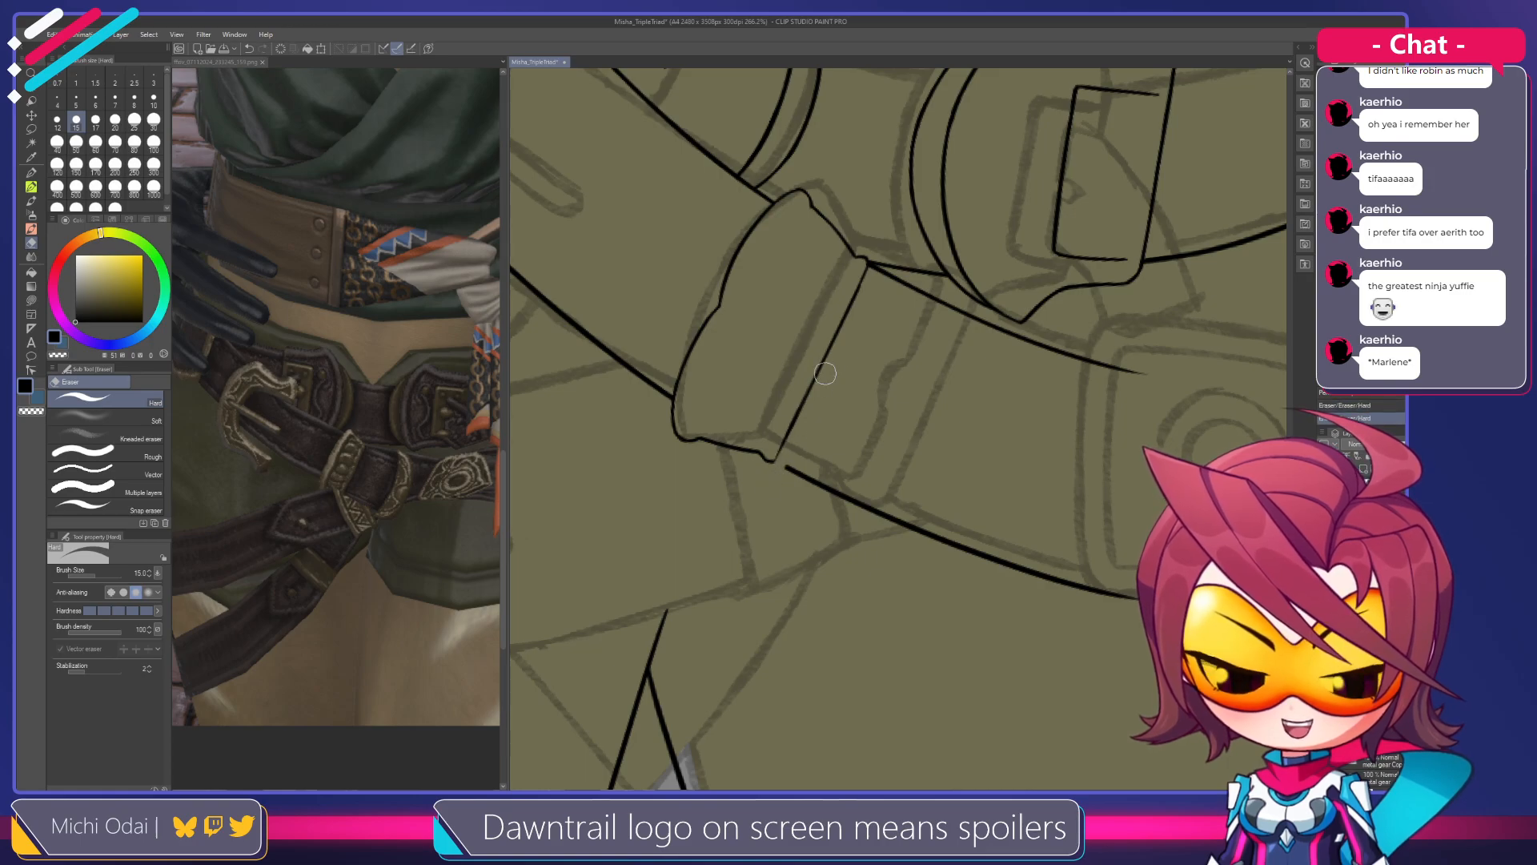
key(p)
drag(795, 413, 773, 460)
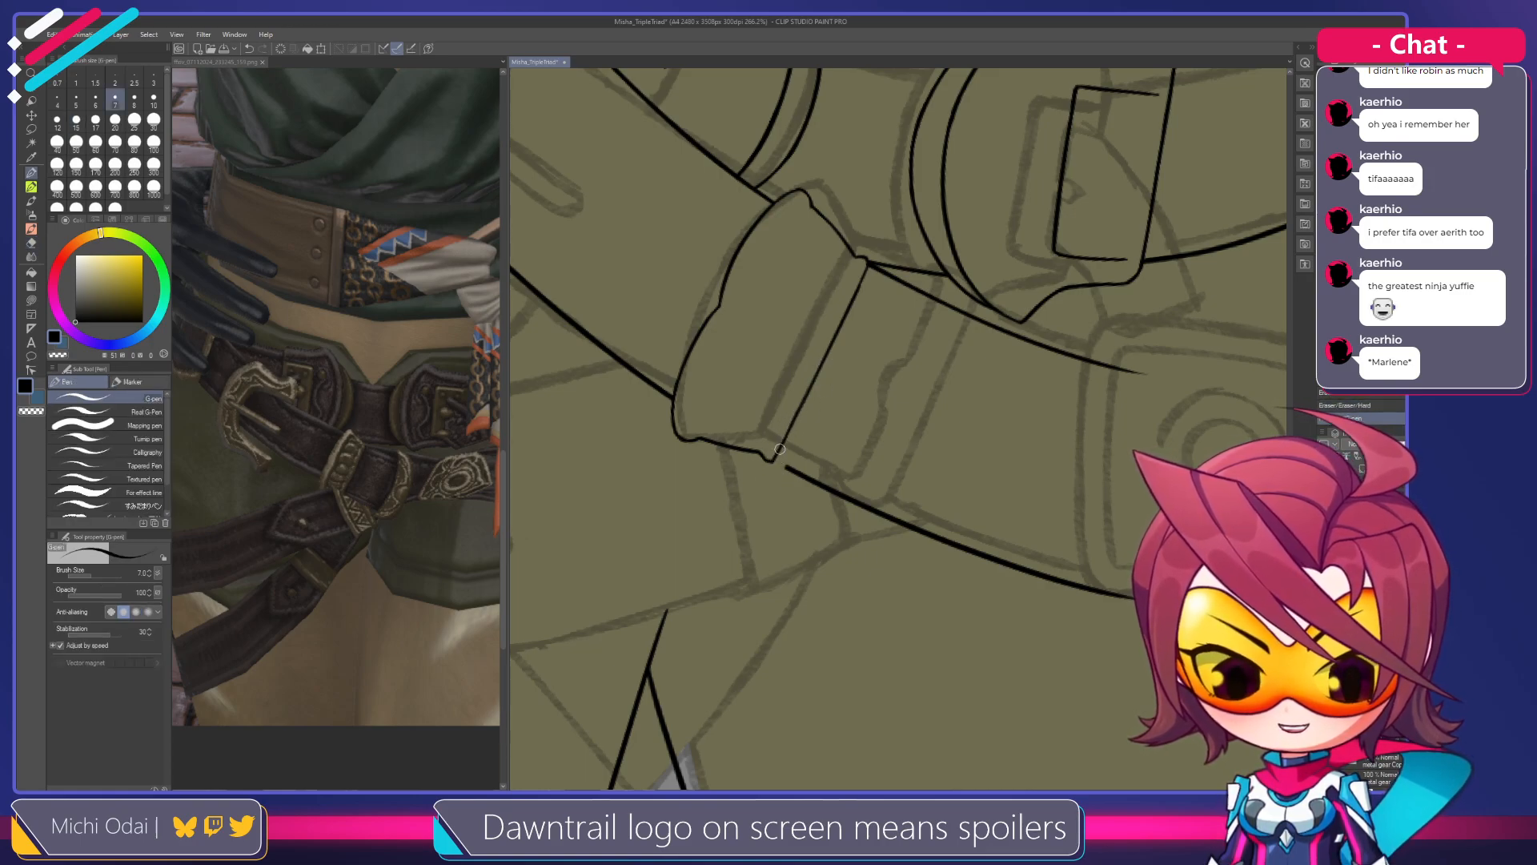
Reconnect the strap's lower line to the band and refine the rounded notch at that corner
key(r)
drag(841, 395, 938, 416)
key(p)
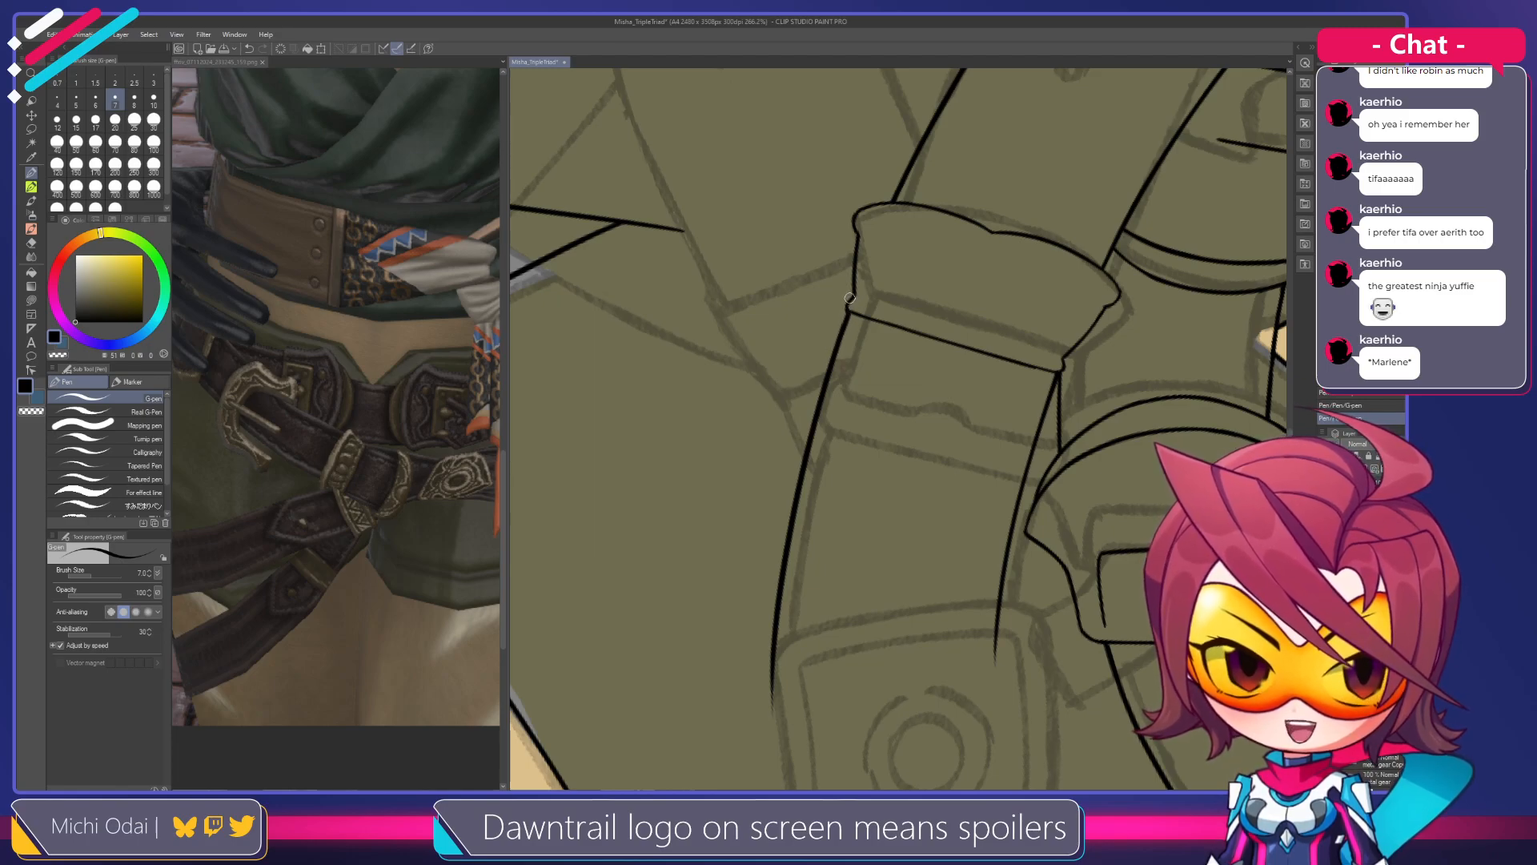
mouse_move(850, 312)
mouse_down()
mouse_move(828, 361)
mouse_move(834, 350)
mouse_up()
key(e)
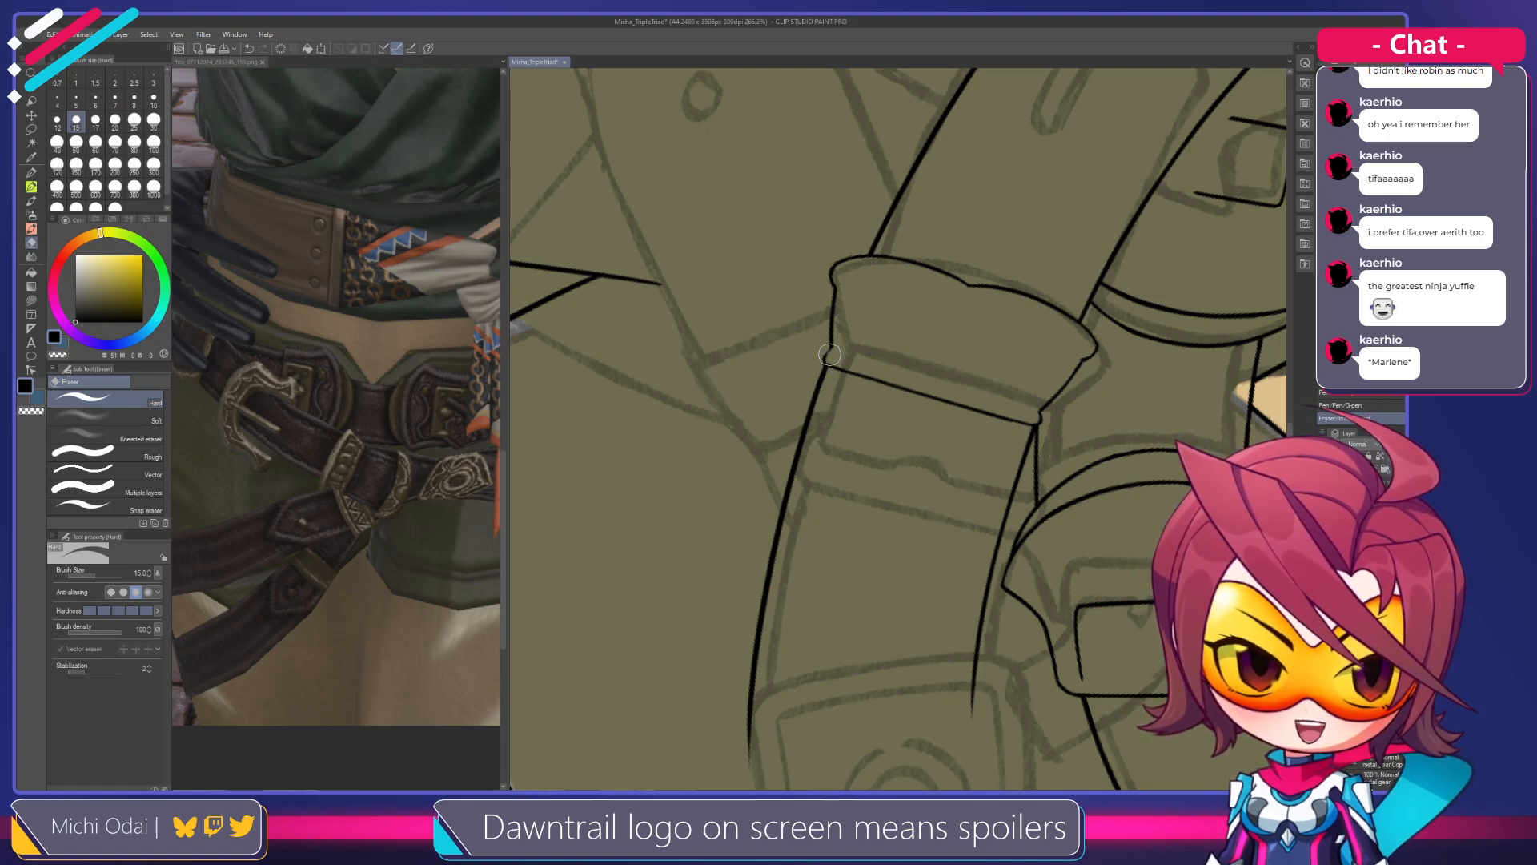
key(p)
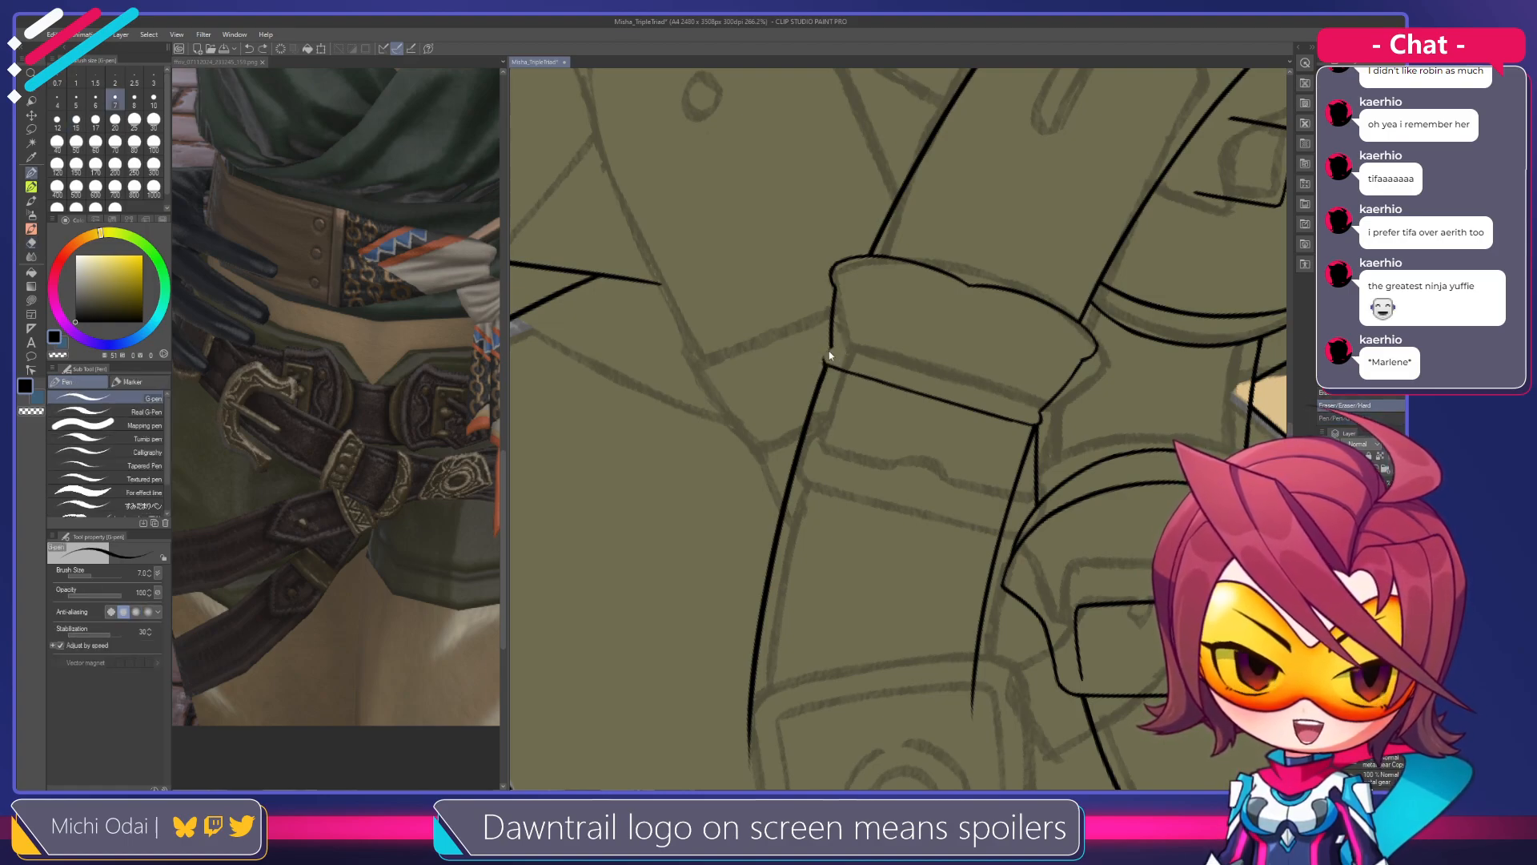
Refine the band's notched corner beside the buckle by erasing stray ink and redrawing its outline
drag(998, 393, 867, 309)
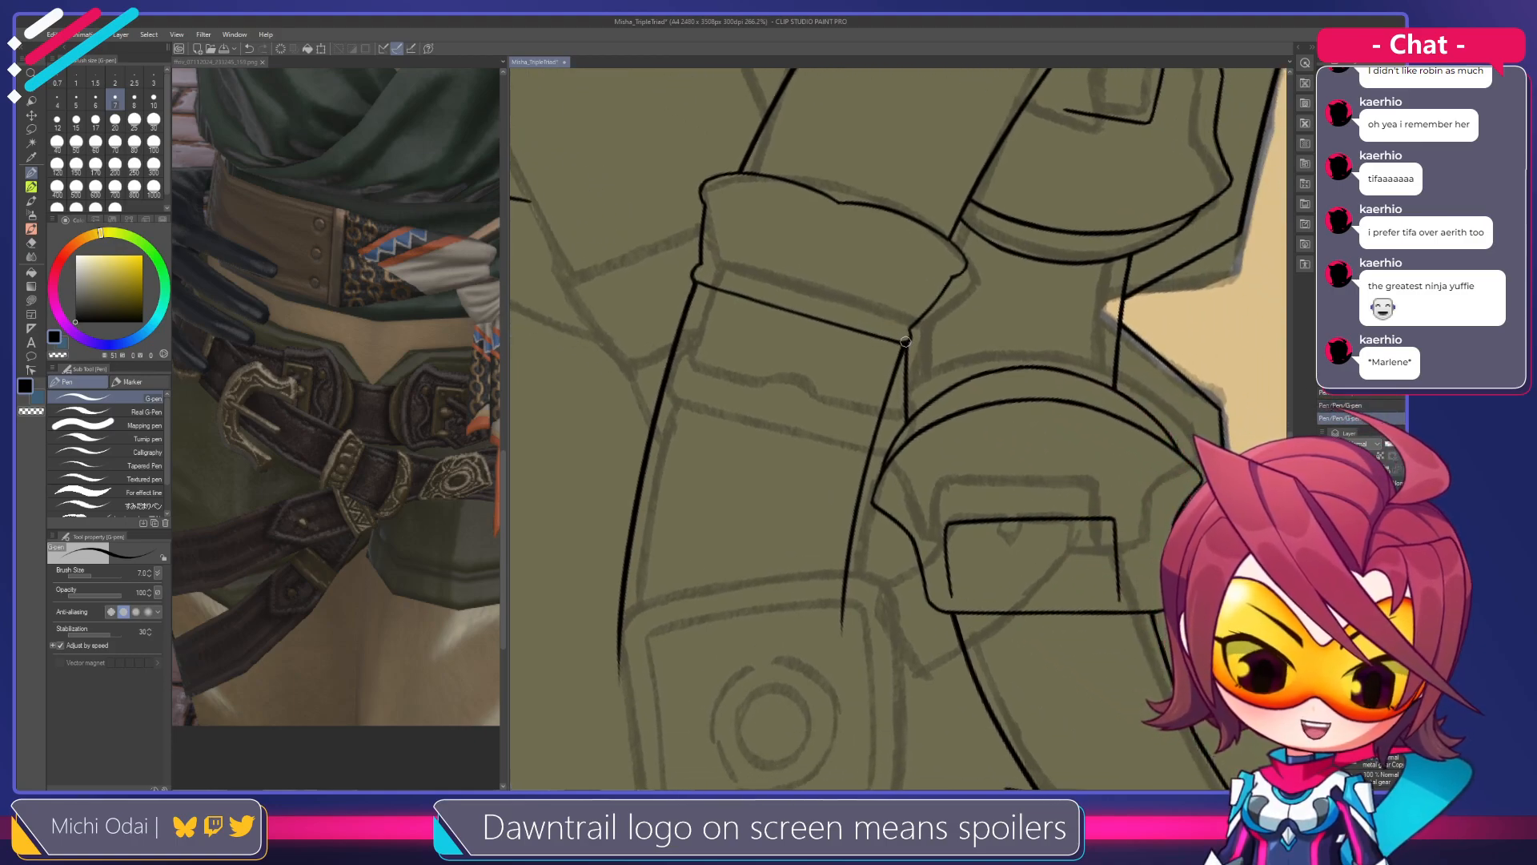
key(e)
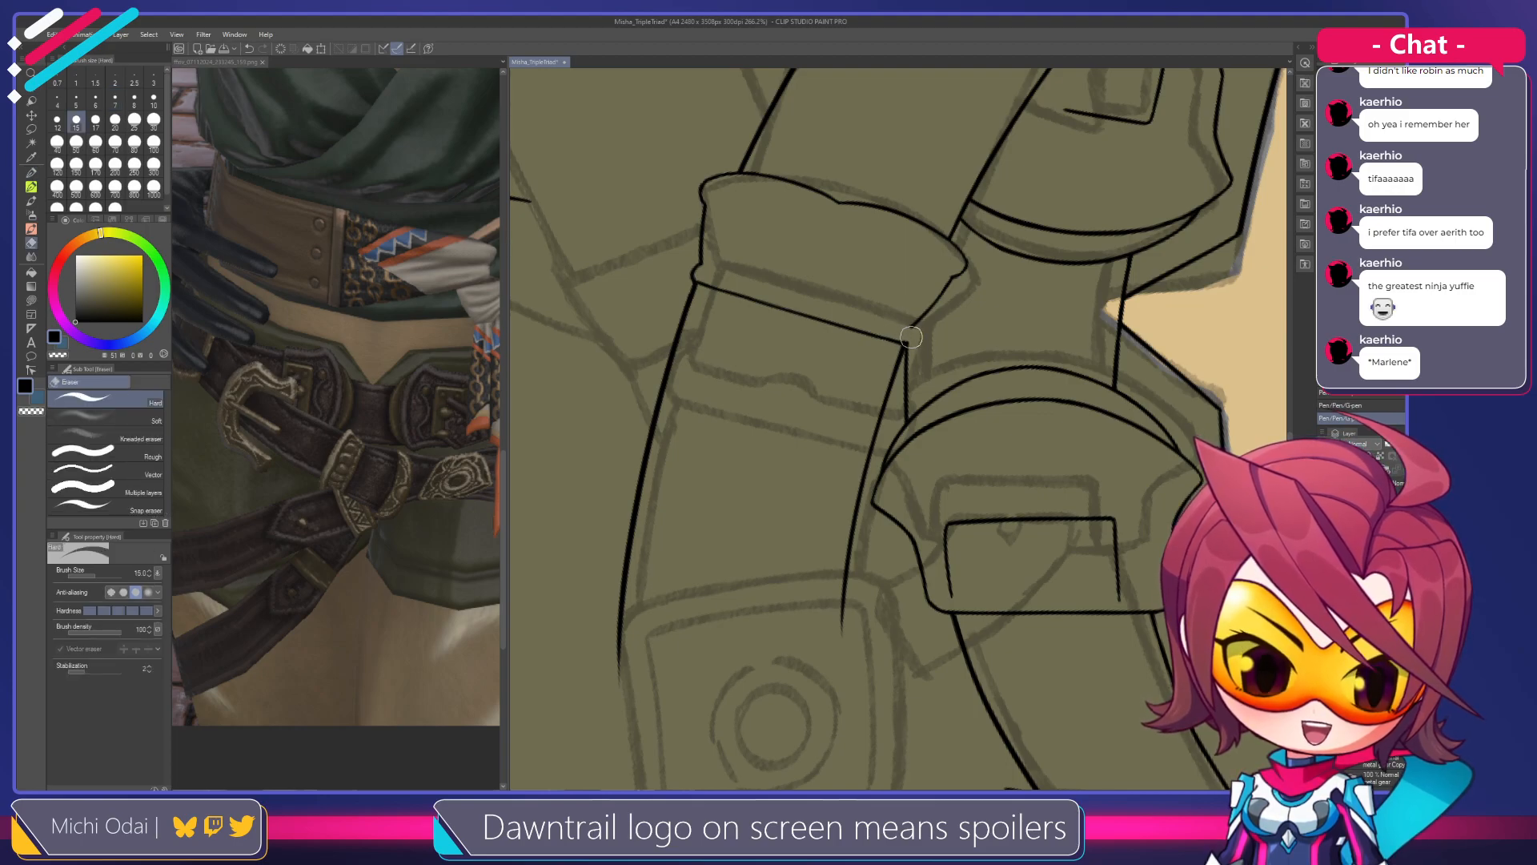
key(p)
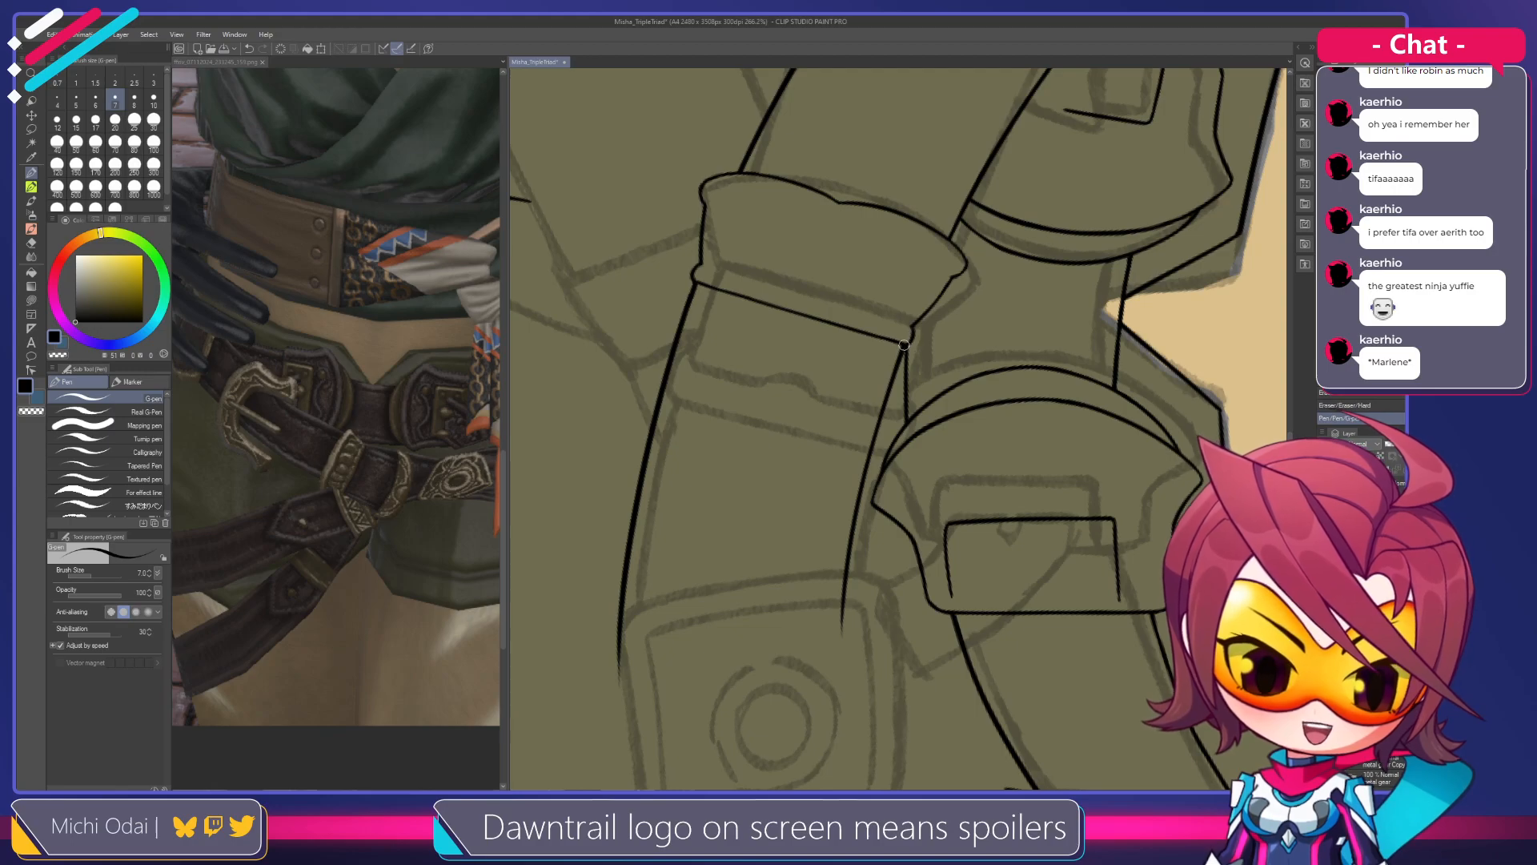
mouse_move(919, 338)
mouse_down()
mouse_move(868, 320)
mouse_move(909, 289)
mouse_up()
key(e)
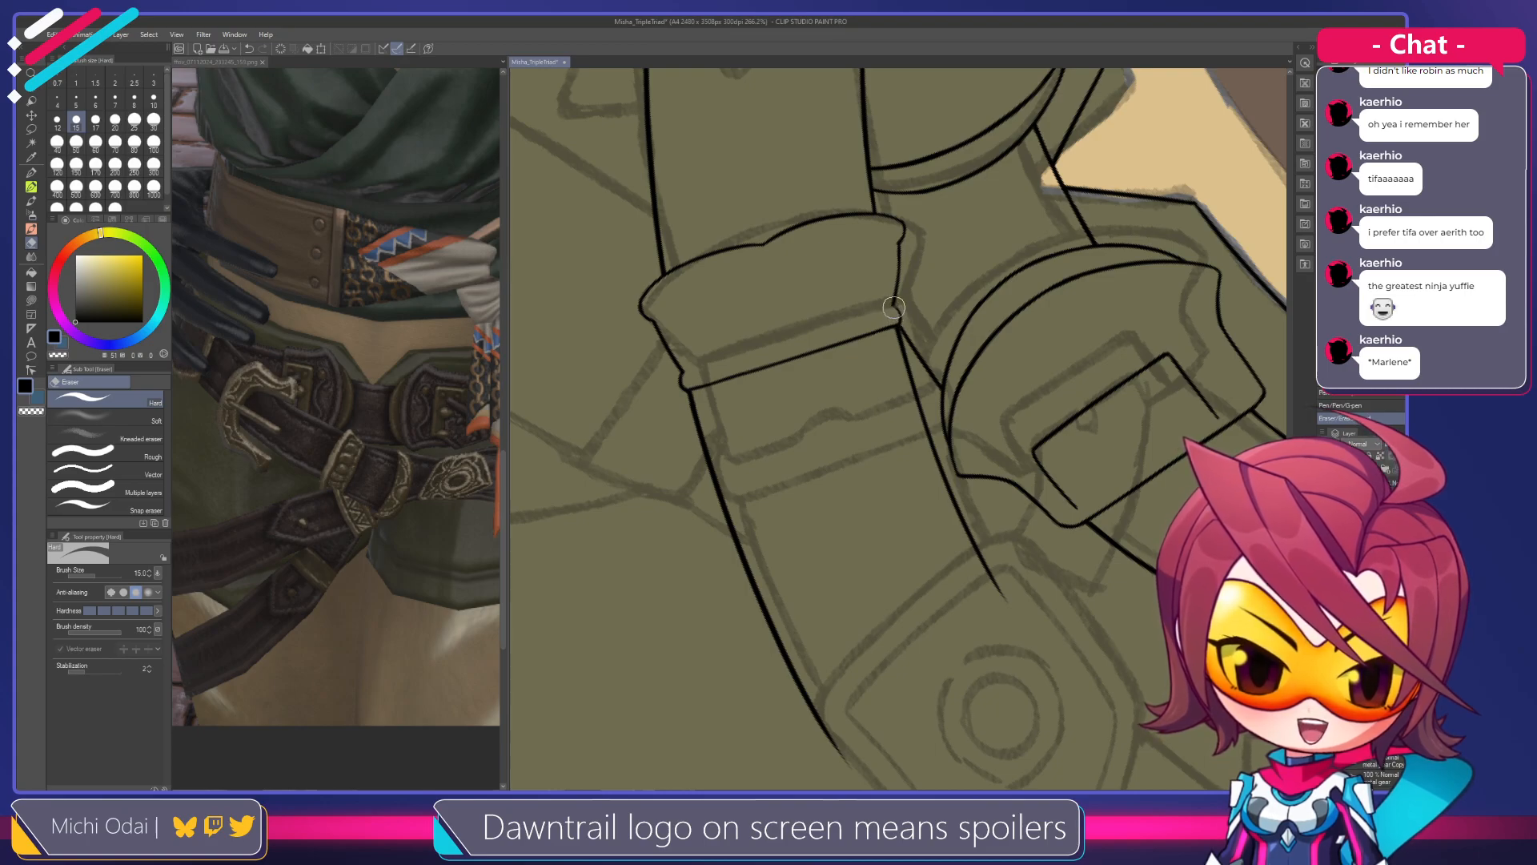
key(p)
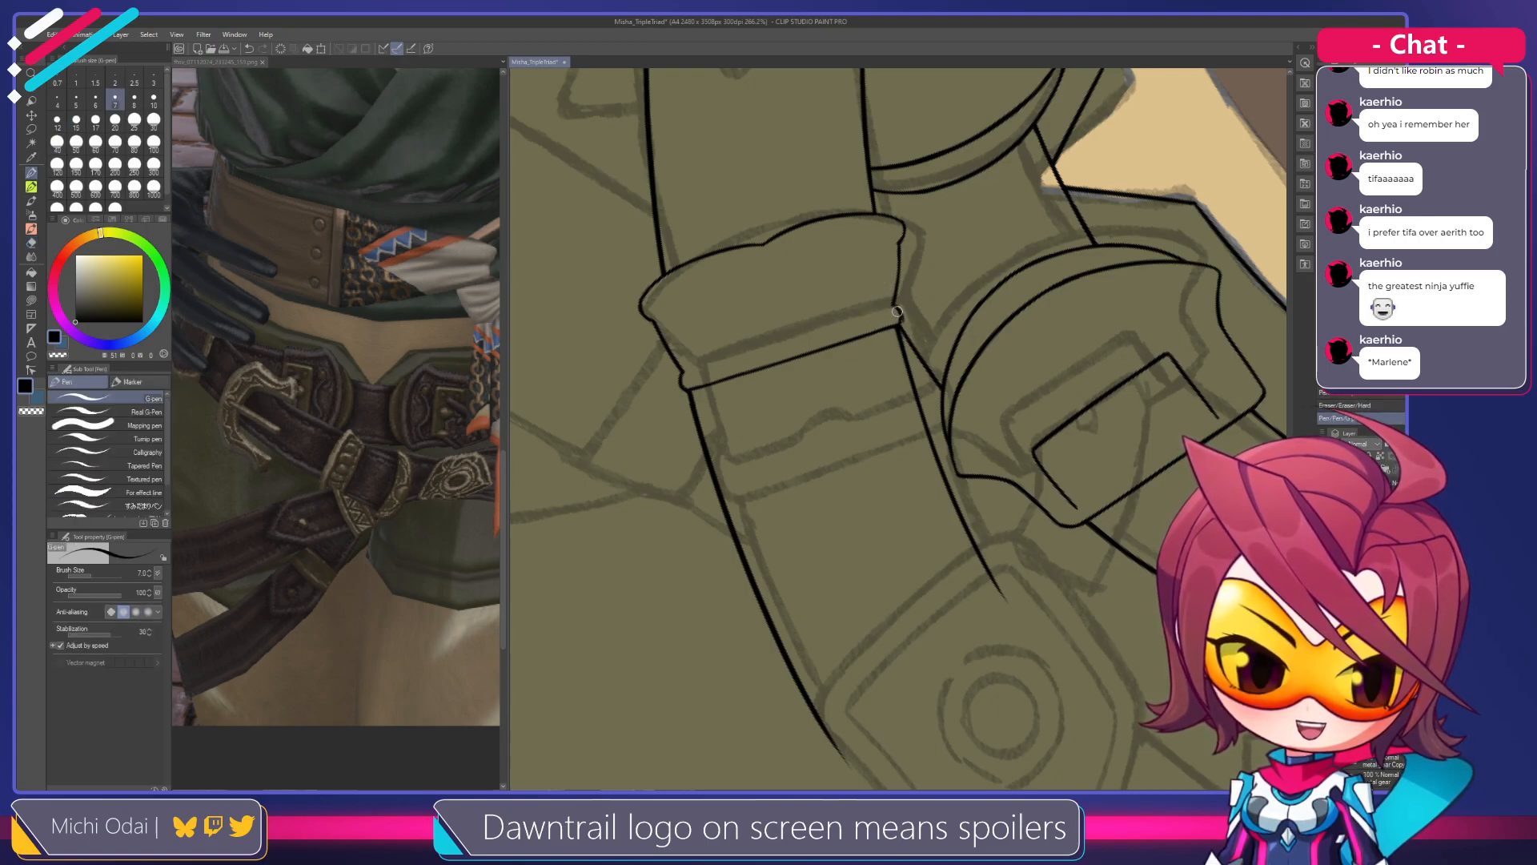
Clean up and touch up the notch and short side at the band's corner on the strap's lower line
drag(777, 361, 853, 367)
key(e)
drag(761, 380, 763, 388)
key(p)
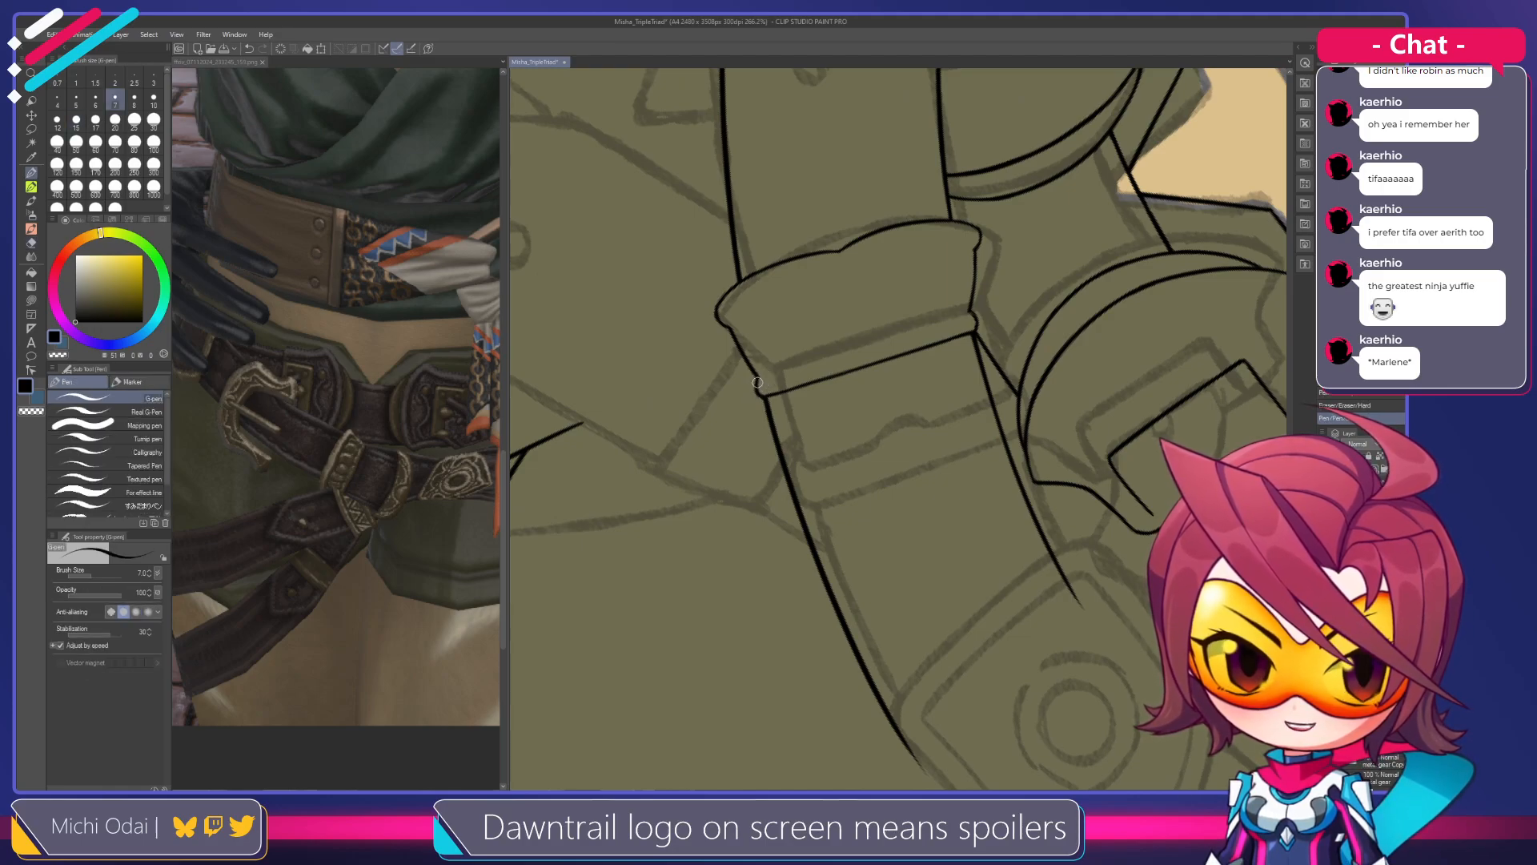
drag(759, 360, 795, 403)
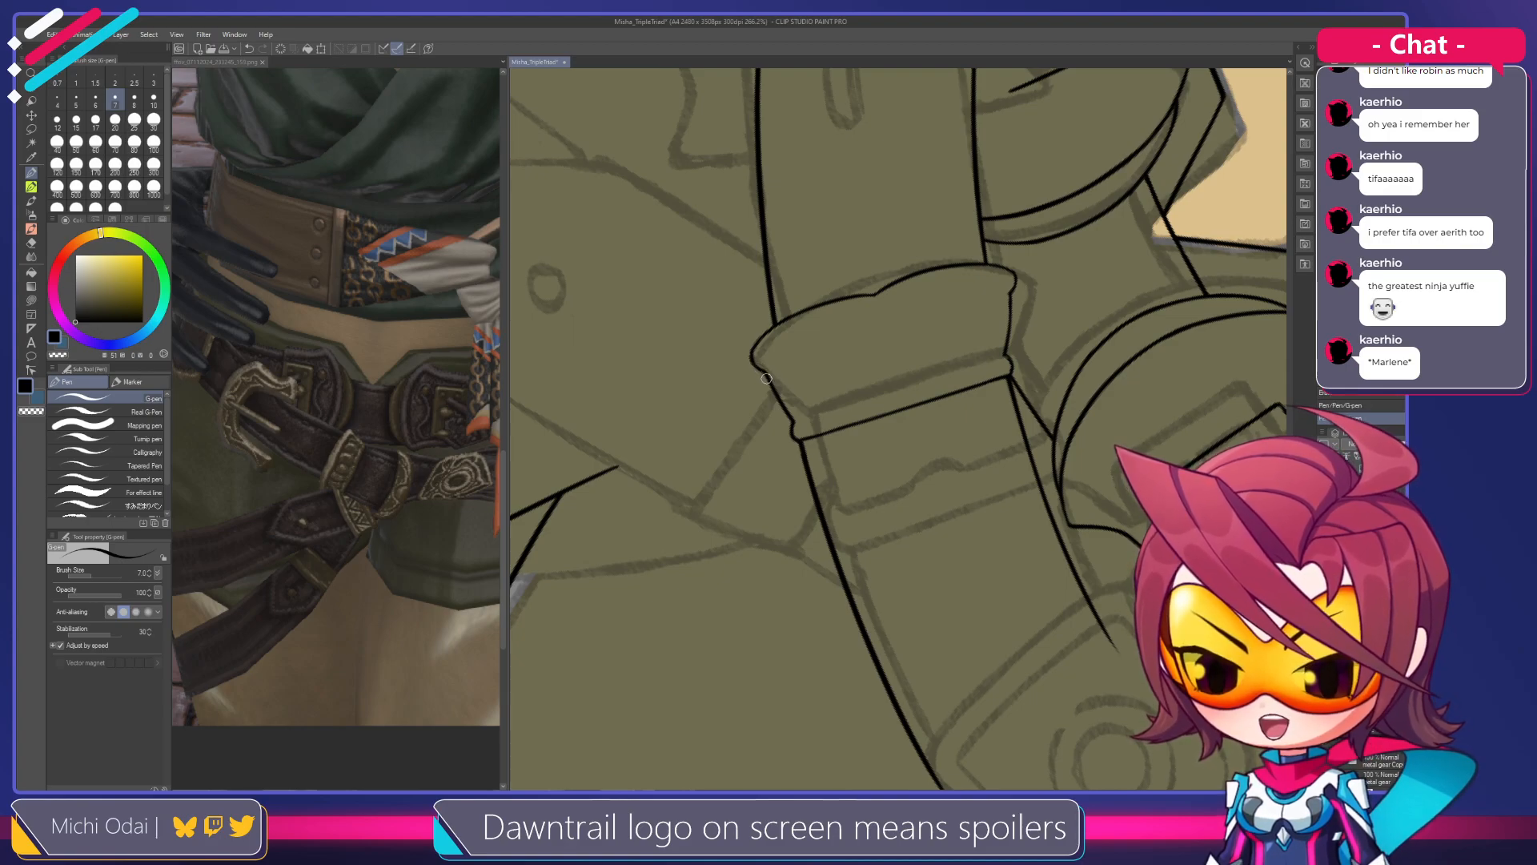
key(r)
mouse_move(827, 360)
mouse_down()
mouse_move(964, 248)
mouse_move(931, 197)
mouse_move(848, 182)
mouse_move(924, 182)
mouse_up()
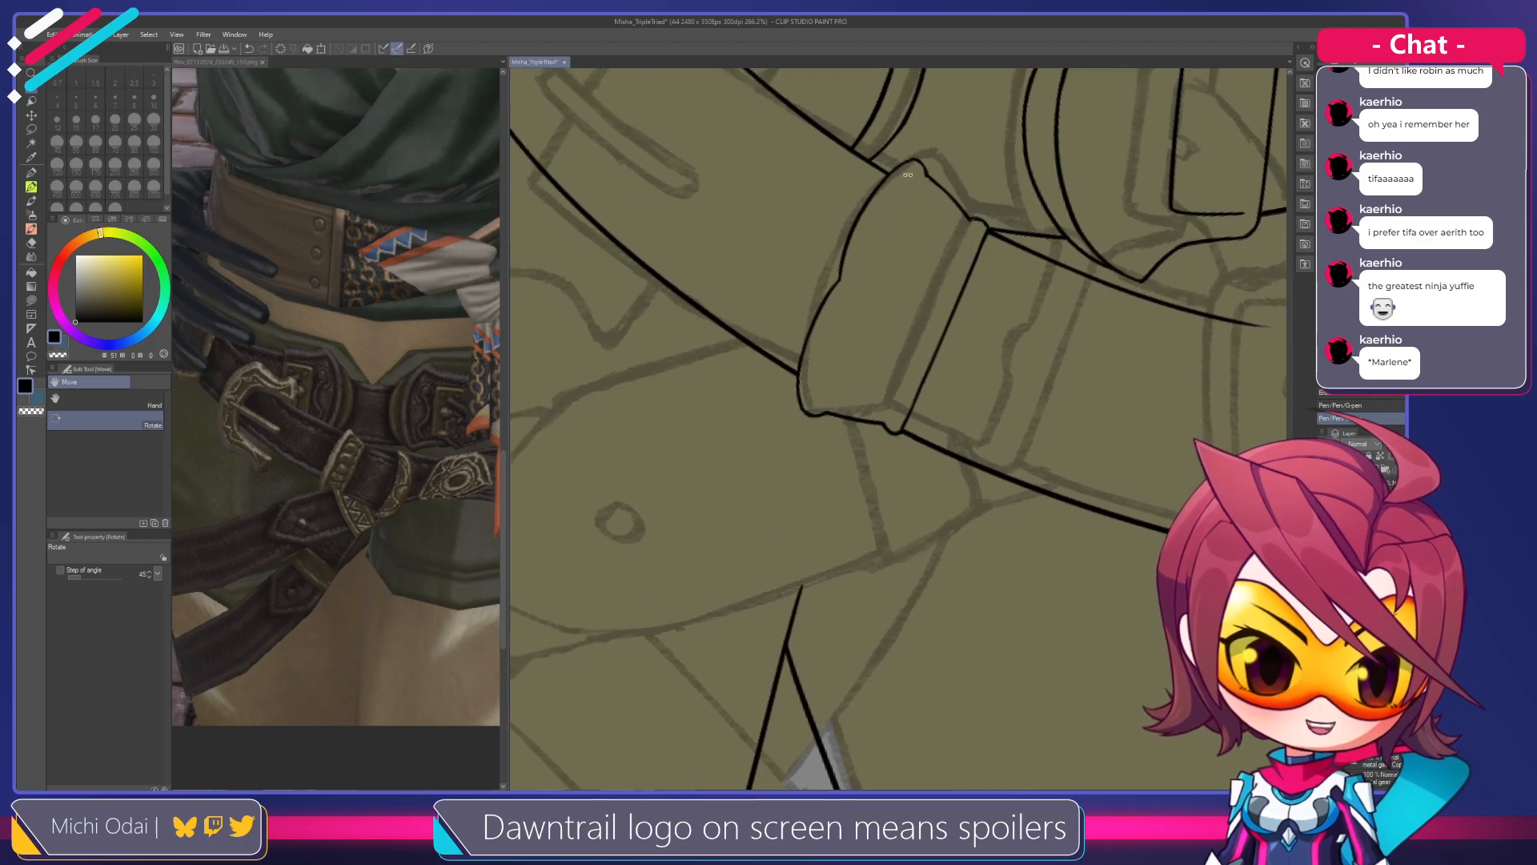
key(e)
key(p)
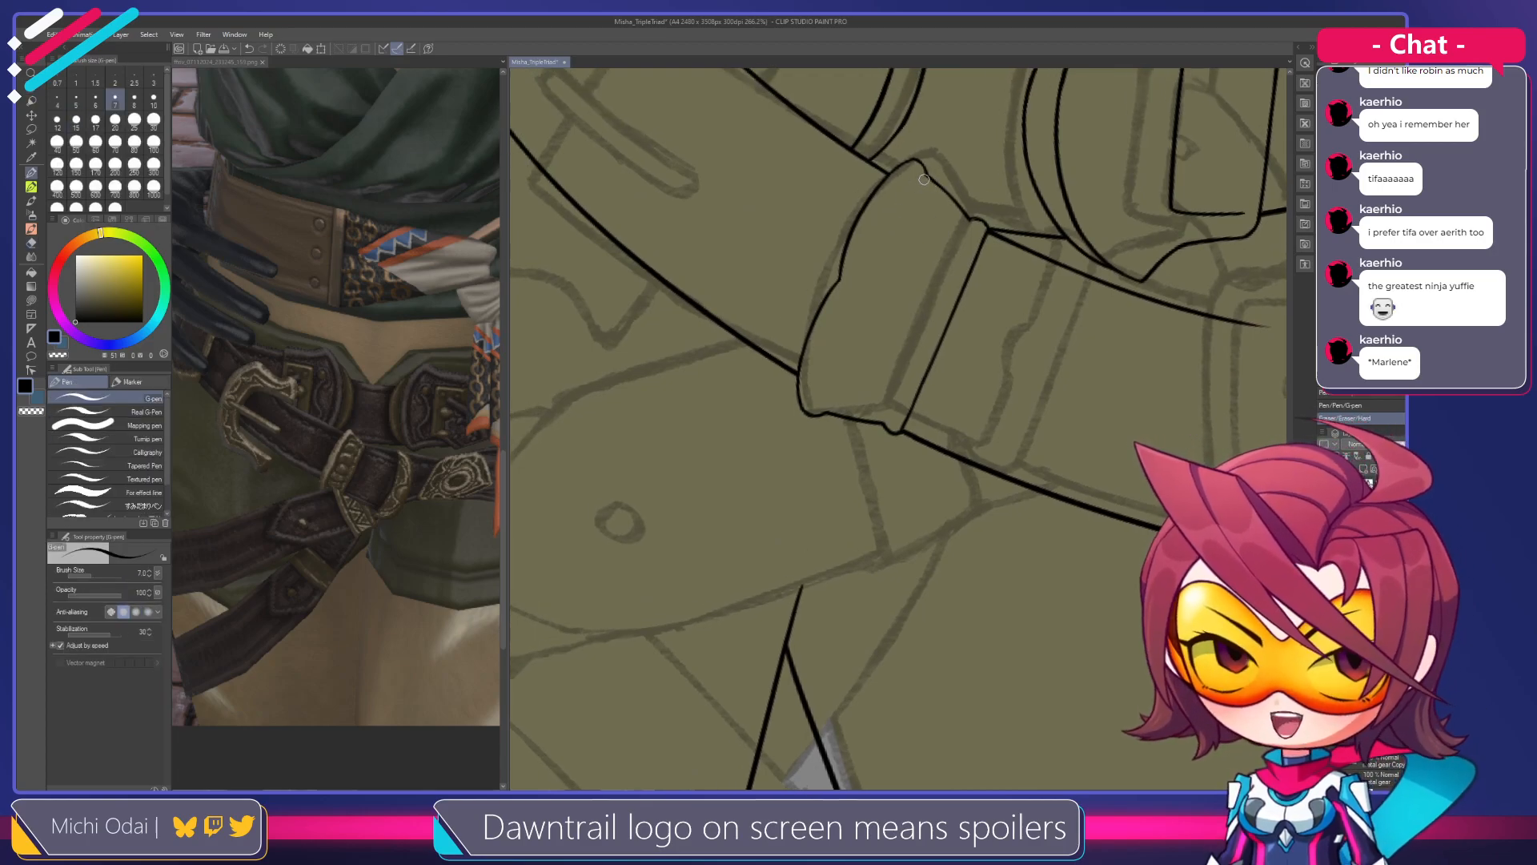
mouse_move(931, 202)
mouse_down()
mouse_move(903, 286)
mouse_move(851, 330)
mouse_move(839, 376)
mouse_up()
key(ctrl+z)
mouse_move(894, 264)
mouse_down()
mouse_move(847, 320)
mouse_move(828, 385)
mouse_up()
key(ctrl+z)
mouse_move(894, 264)
mouse_down()
mouse_move(833, 398)
mouse_move(838, 385)
mouse_up()
key(ctrl+z)
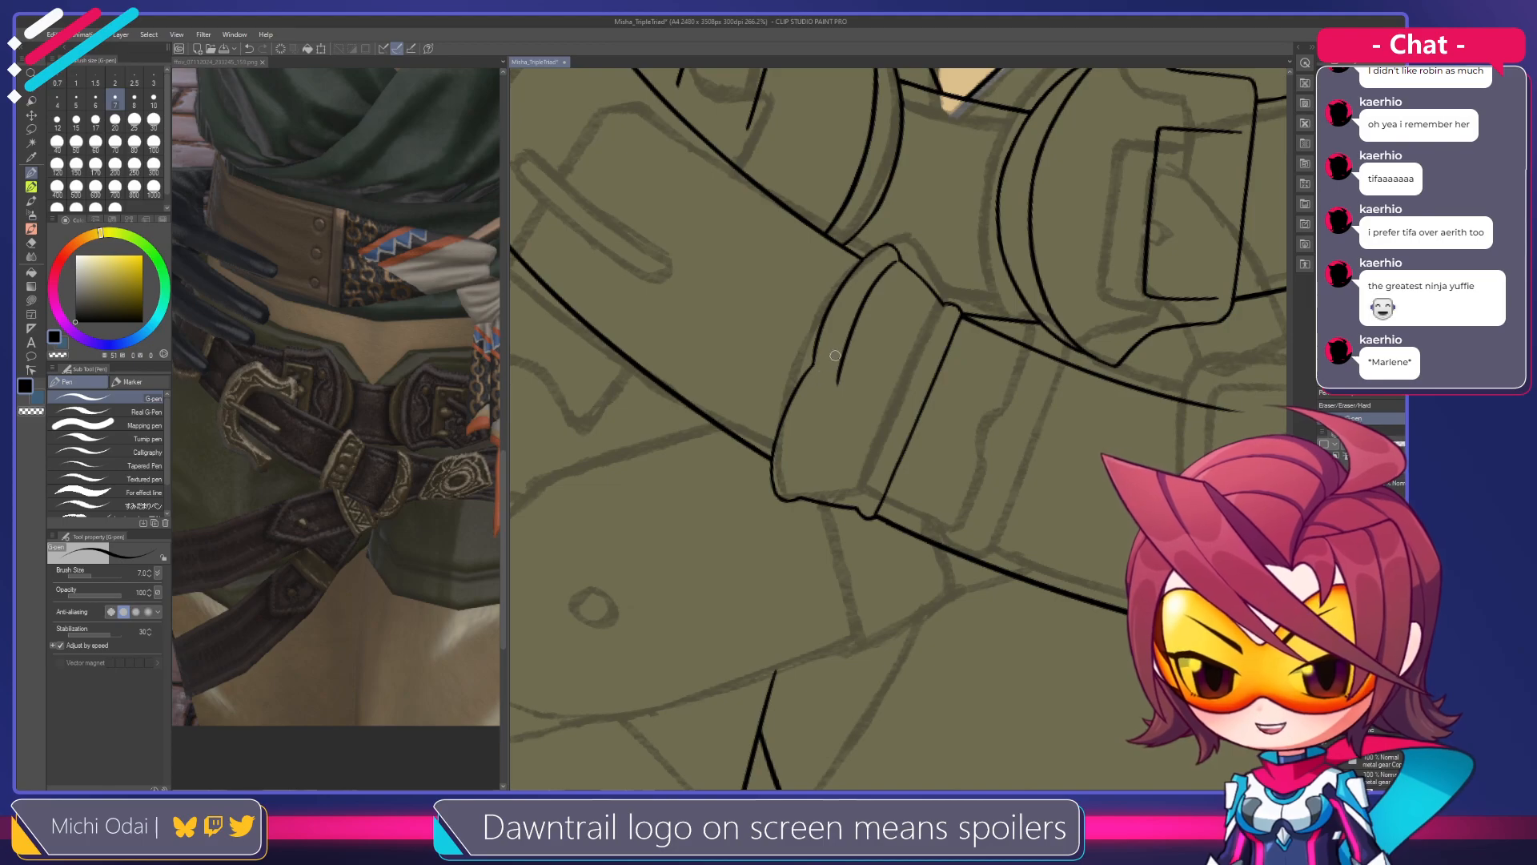
key(ctrl+z)
Ink the upper half of the inner contour line inside the band's flared rim and trim it with the eraser
drag(894, 257, 820, 403)
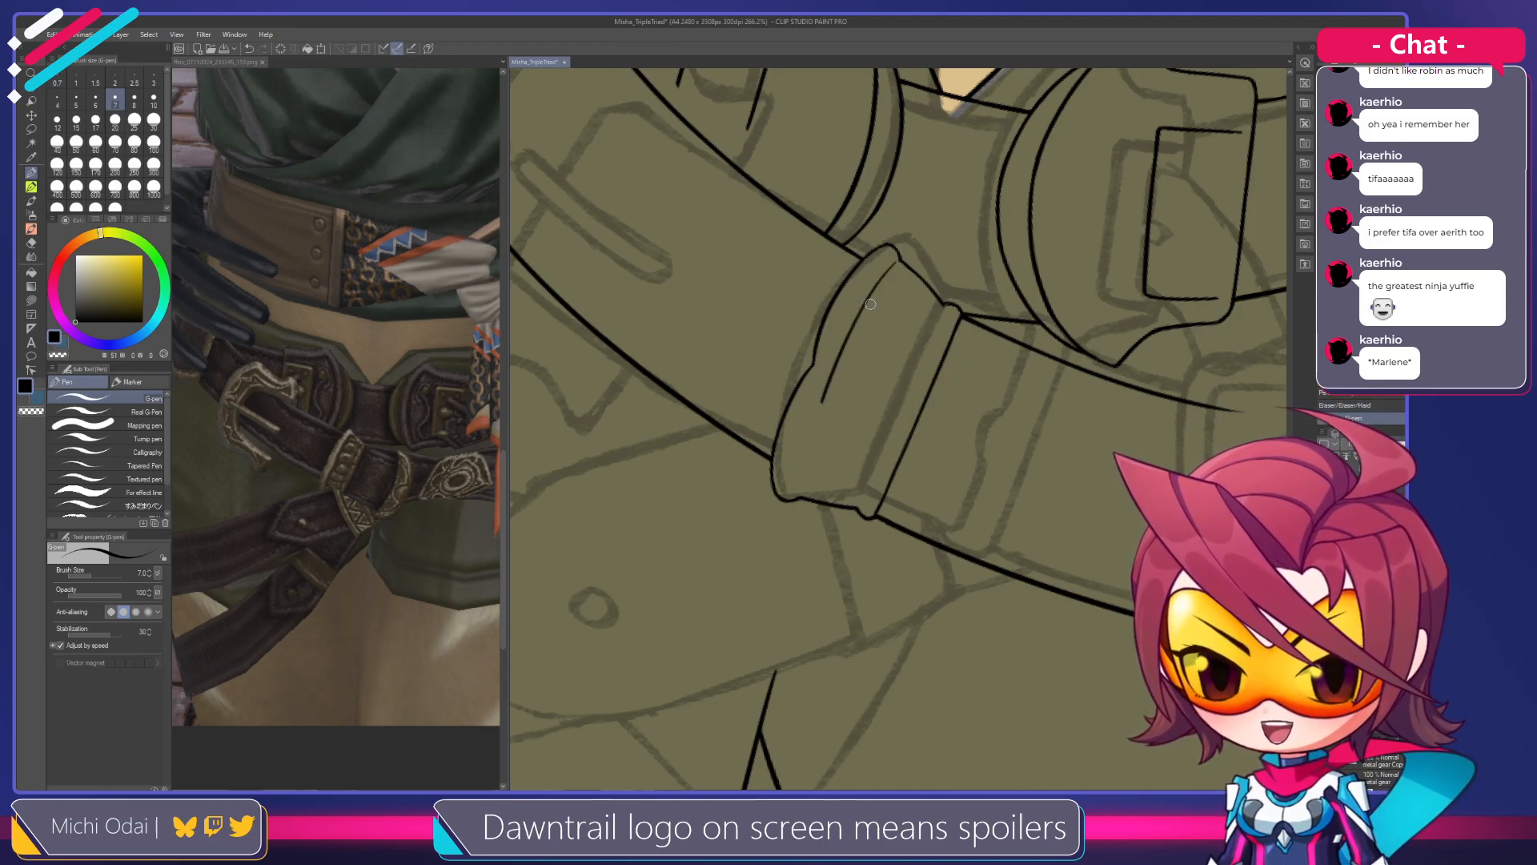
key(ctrl+z)
drag(895, 260, 829, 391)
key(ctrl+z)
mouse_move(894, 261)
mouse_down()
mouse_move(832, 379)
mouse_move(865, 318)
mouse_up()
key(e)
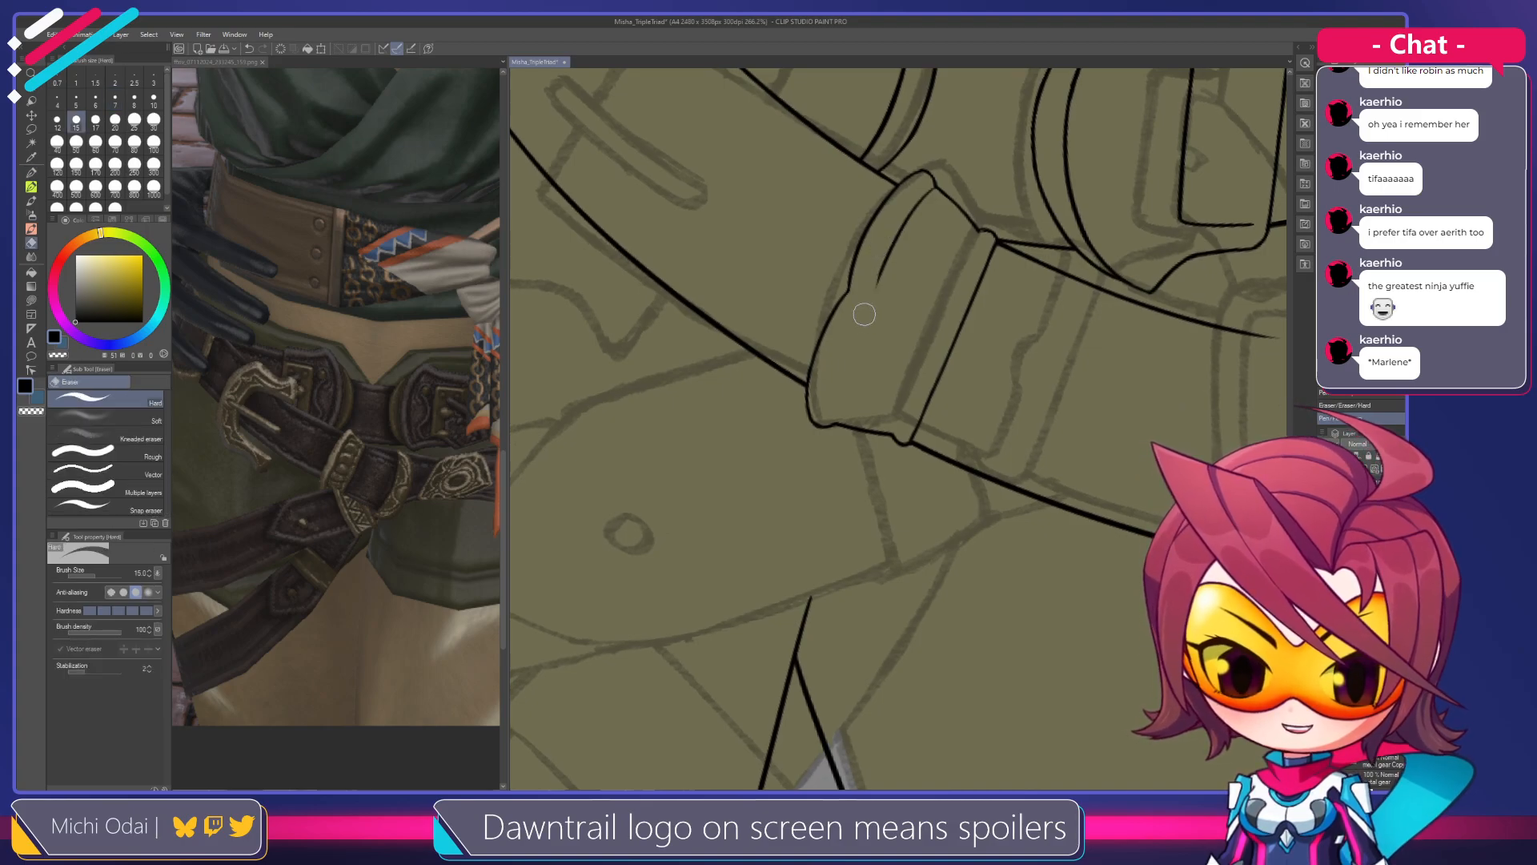
key(p)
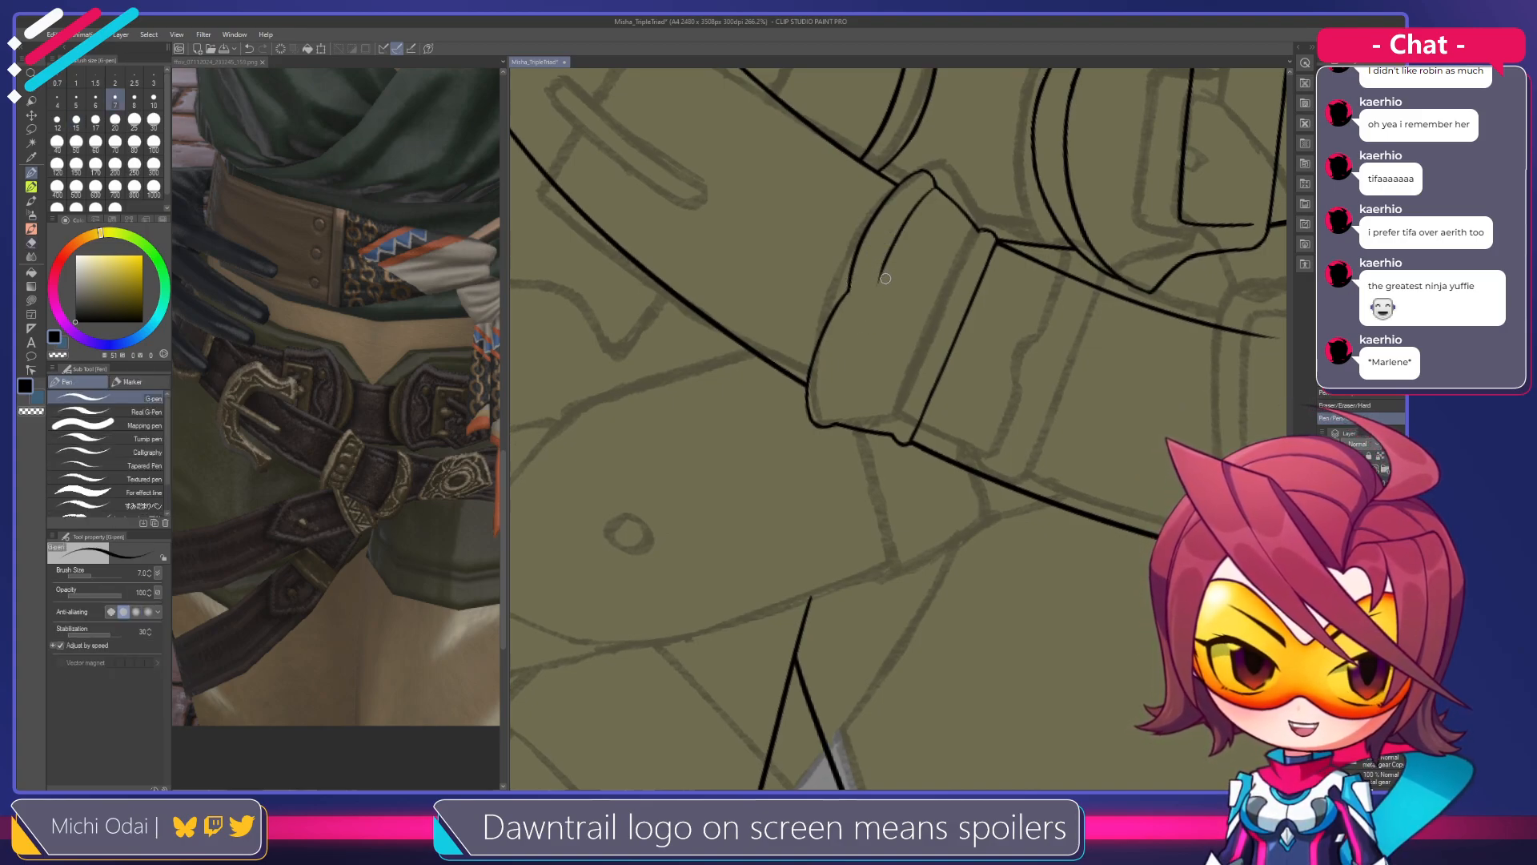
key(e)
mouse_move(882, 268)
mouse_down()
mouse_move(869, 300)
mouse_move(894, 216)
mouse_up()
mouse_move(871, 297)
mouse_down()
mouse_move(899, 214)
mouse_move(872, 301)
mouse_up()
Ink the lower half of the rim's inner contour, continuing from the small bend down to the band's lower corner
key(p)
key(ctrl+z)
drag(894, 241, 816, 410)
key(ctrl+z)
drag(874, 297, 815, 418)
key(ctrl+z)
drag(874, 299, 825, 410)
key(ctrl+z)
drag(874, 299, 822, 415)
key(ctrl+z)
drag(873, 300, 830, 409)
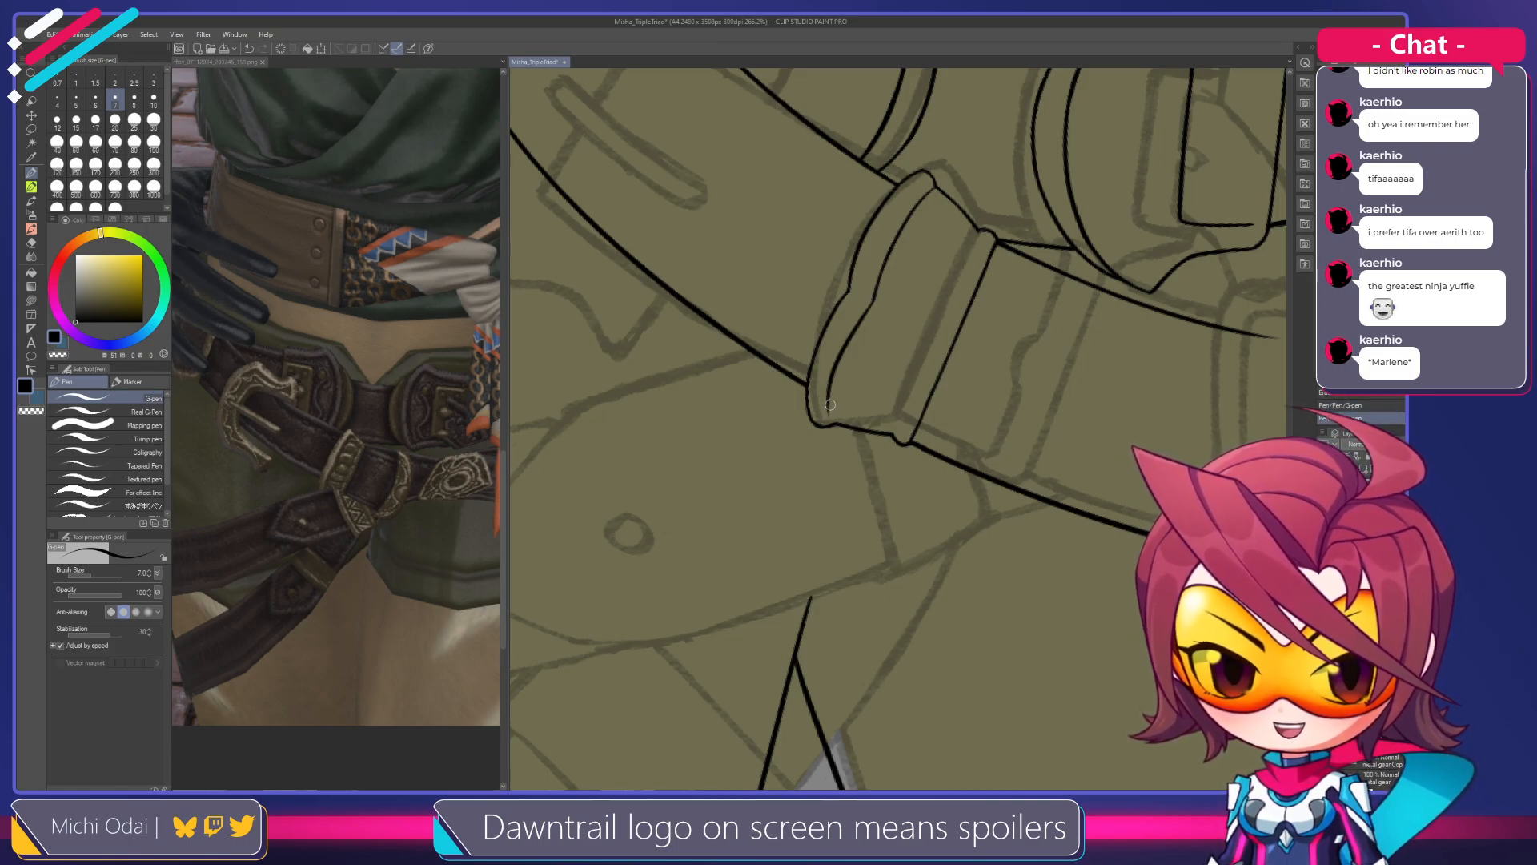
key(ctrl+z)
drag(873, 301, 826, 410)
key(ctrl+z)
key(ctrl+z)
key(ctrl+z)
key(ctrl+z)
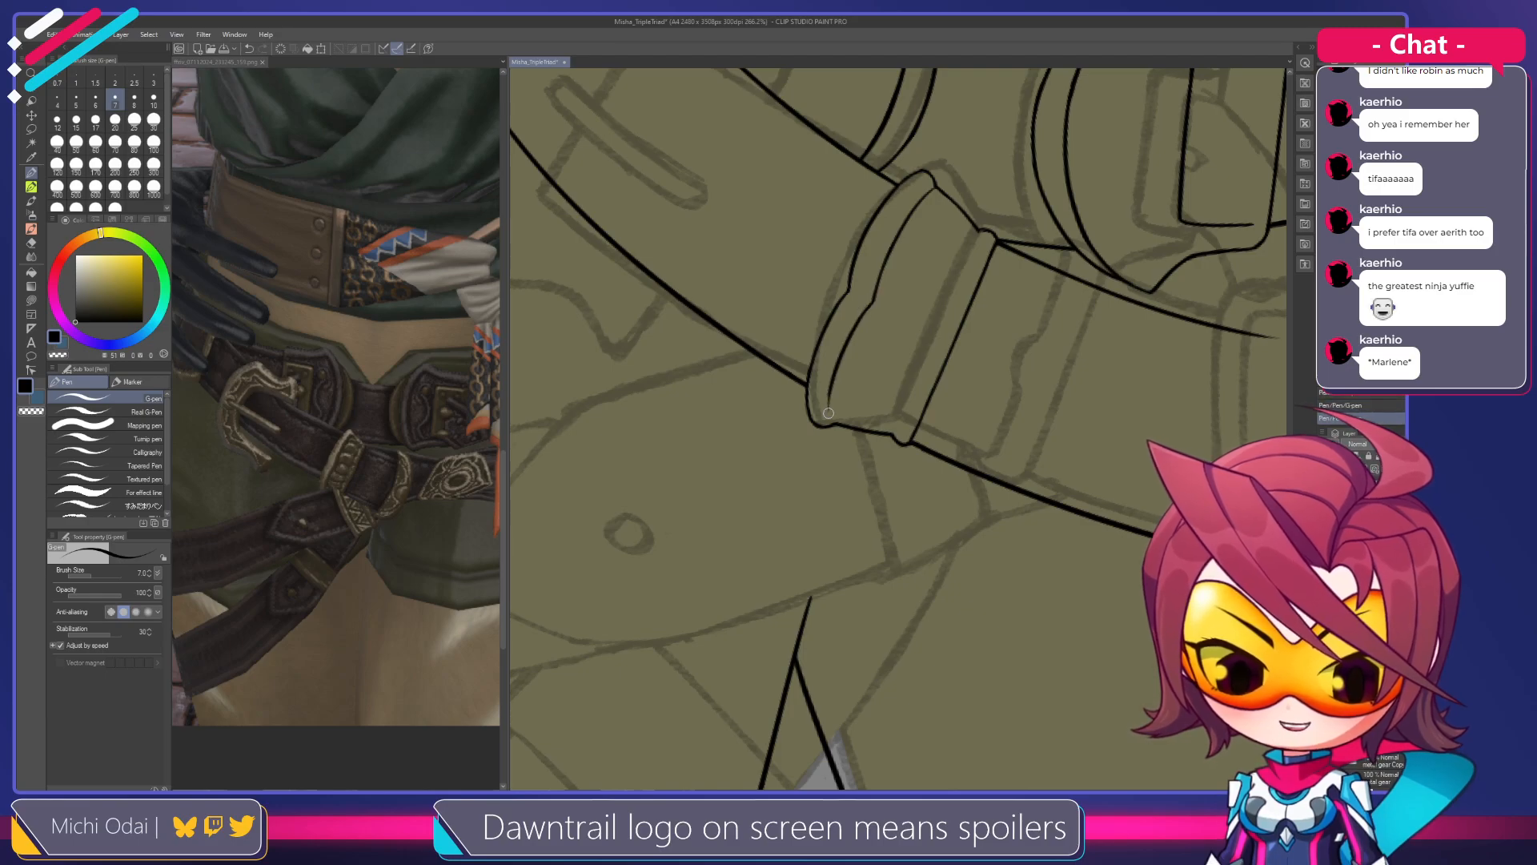
key(ctrl+z)
drag(874, 301, 829, 410)
key(ctrl+z)
drag(873, 301, 827, 409)
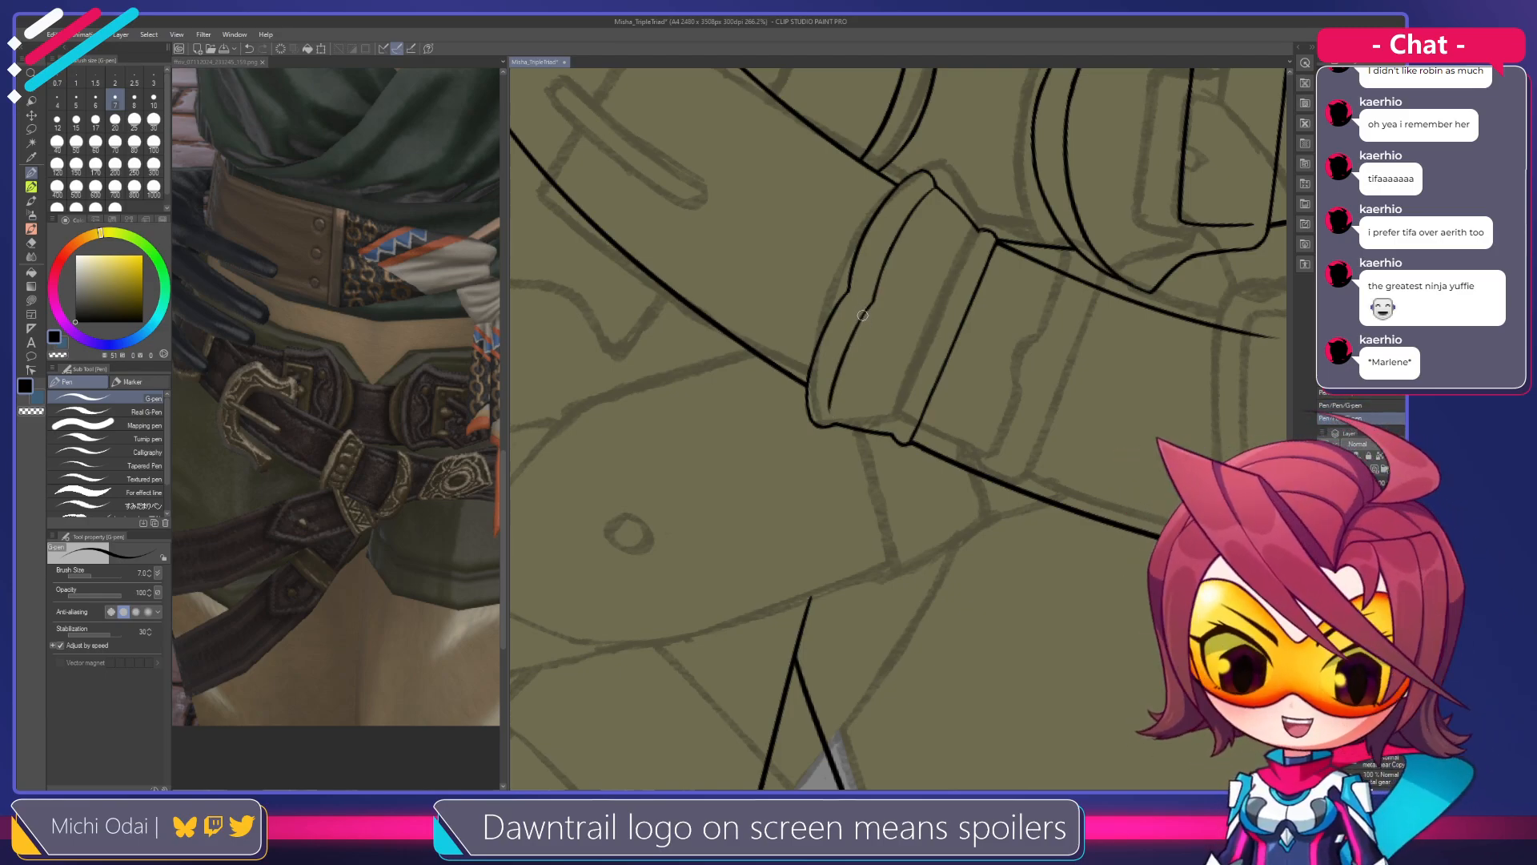
Rework the lower stretch of the rim's inner contour and erase its tail near the band's lower corner
key(e)
key(p)
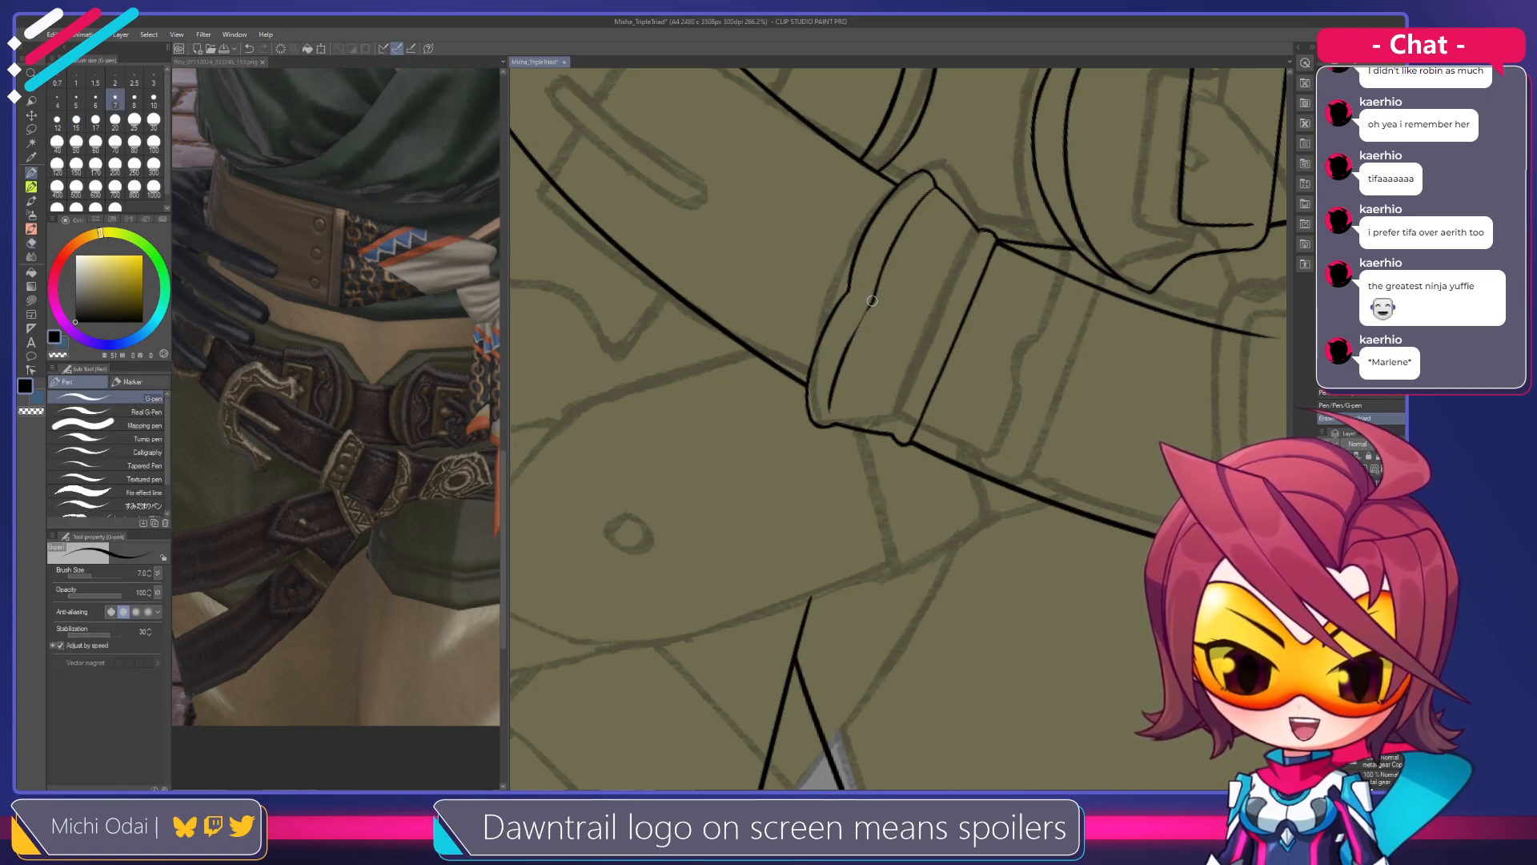
key(ctrl+z)
drag(870, 306, 833, 382)
key(ctrl+z)
drag(871, 305, 831, 410)
key(ctrl+z)
key(e)
key(ctrl+z)
drag(850, 343, 829, 411)
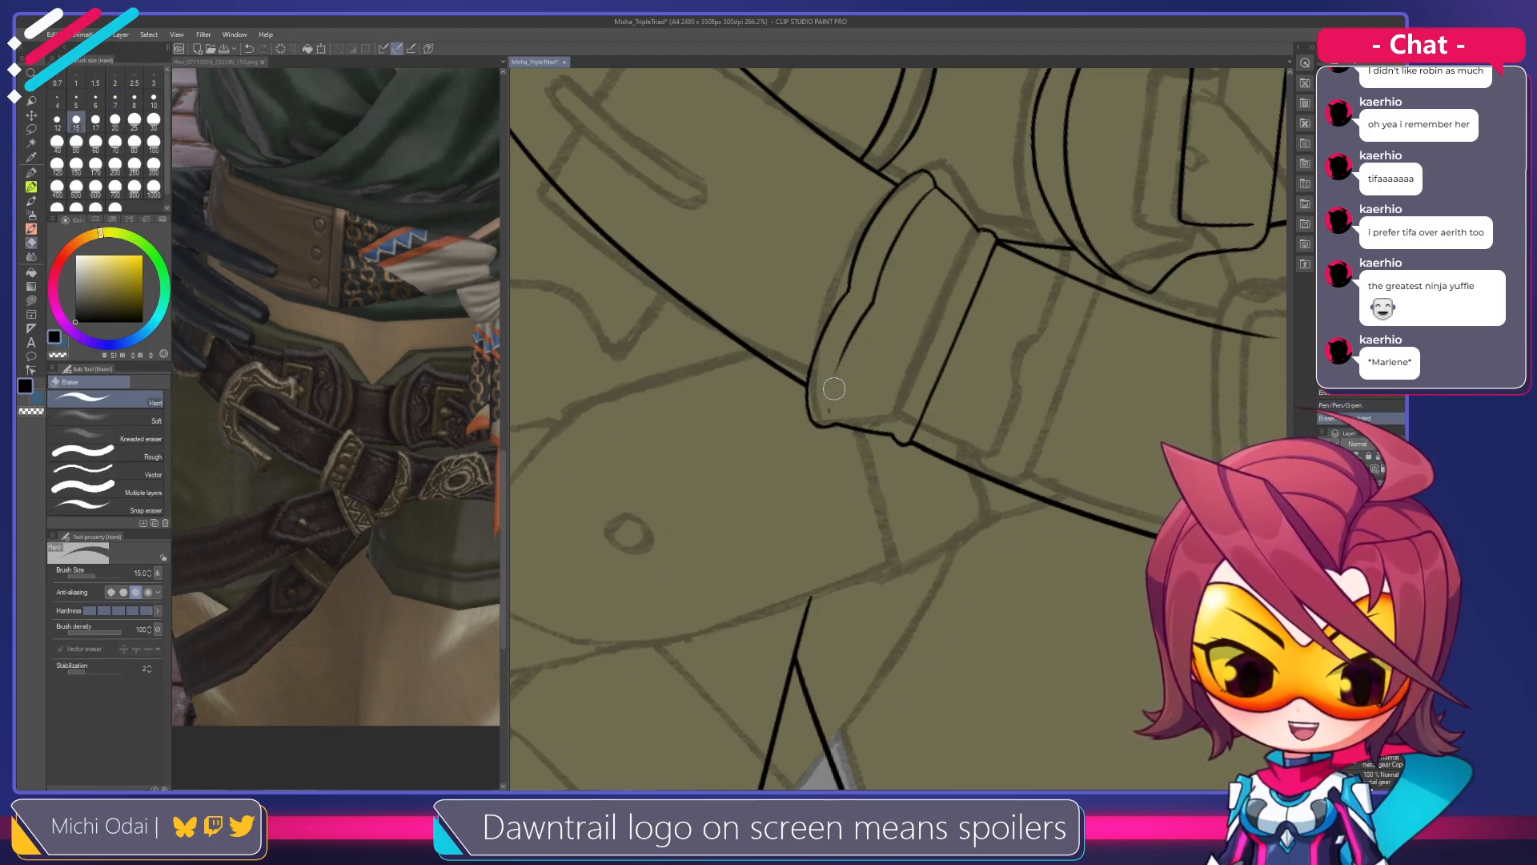
Redraw the tail of the rim's inner contour as a smooth curve following the band's outer edge
key(p)
drag(868, 311, 829, 418)
key(ctrl+z)
drag(863, 316, 831, 425)
key(ctrl+z)
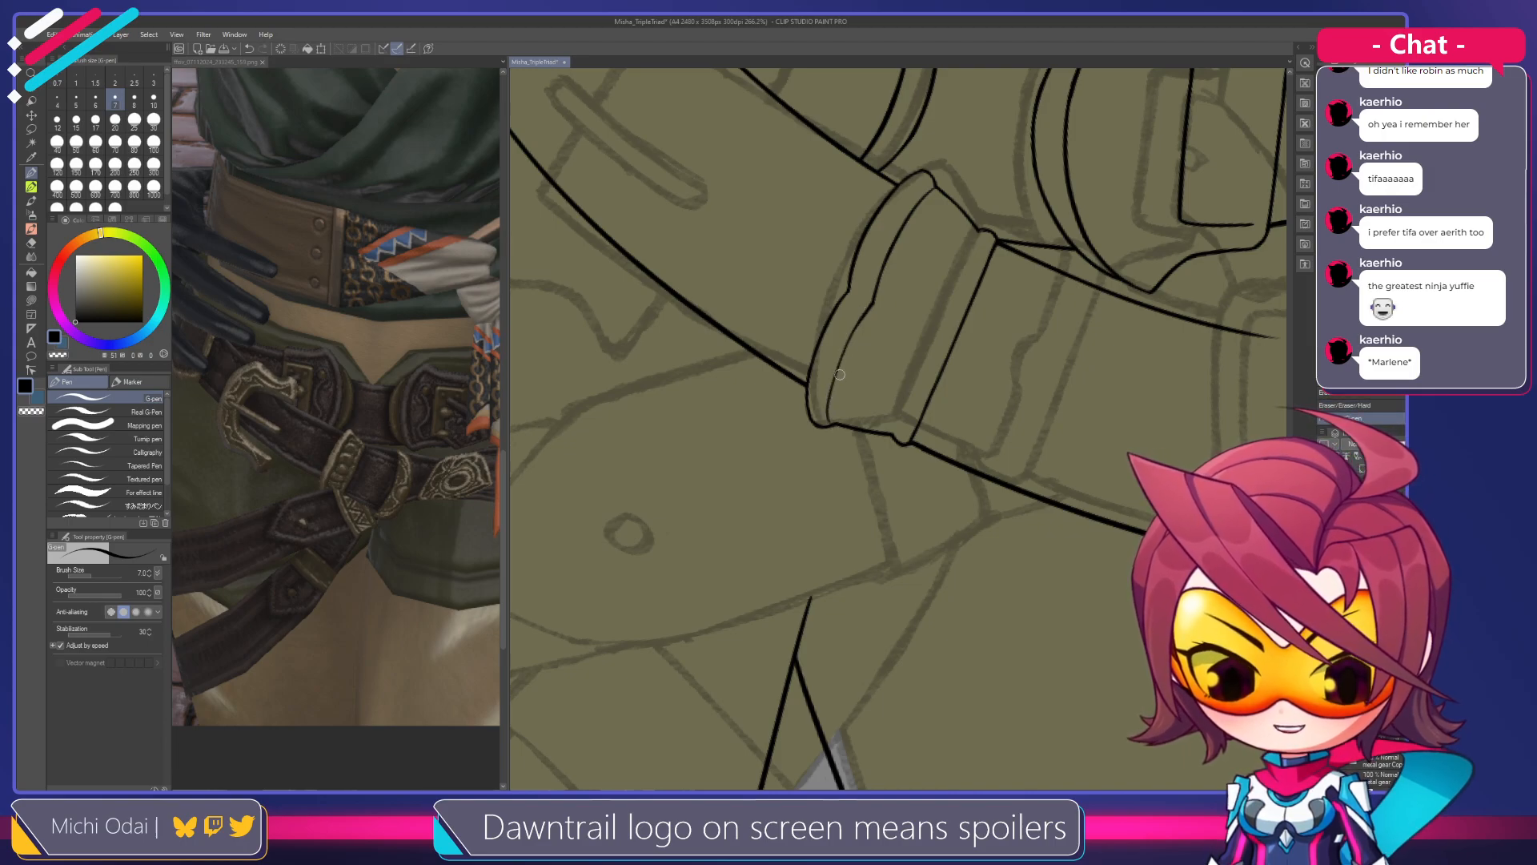
key(ctrl+z)
drag(863, 319, 830, 422)
key(ctrl+z)
key(ctrl+z)
drag(863, 321, 835, 424)
key(ctrl+z)
drag(865, 313, 831, 421)
key(ctrl+z)
drag(864, 315, 840, 366)
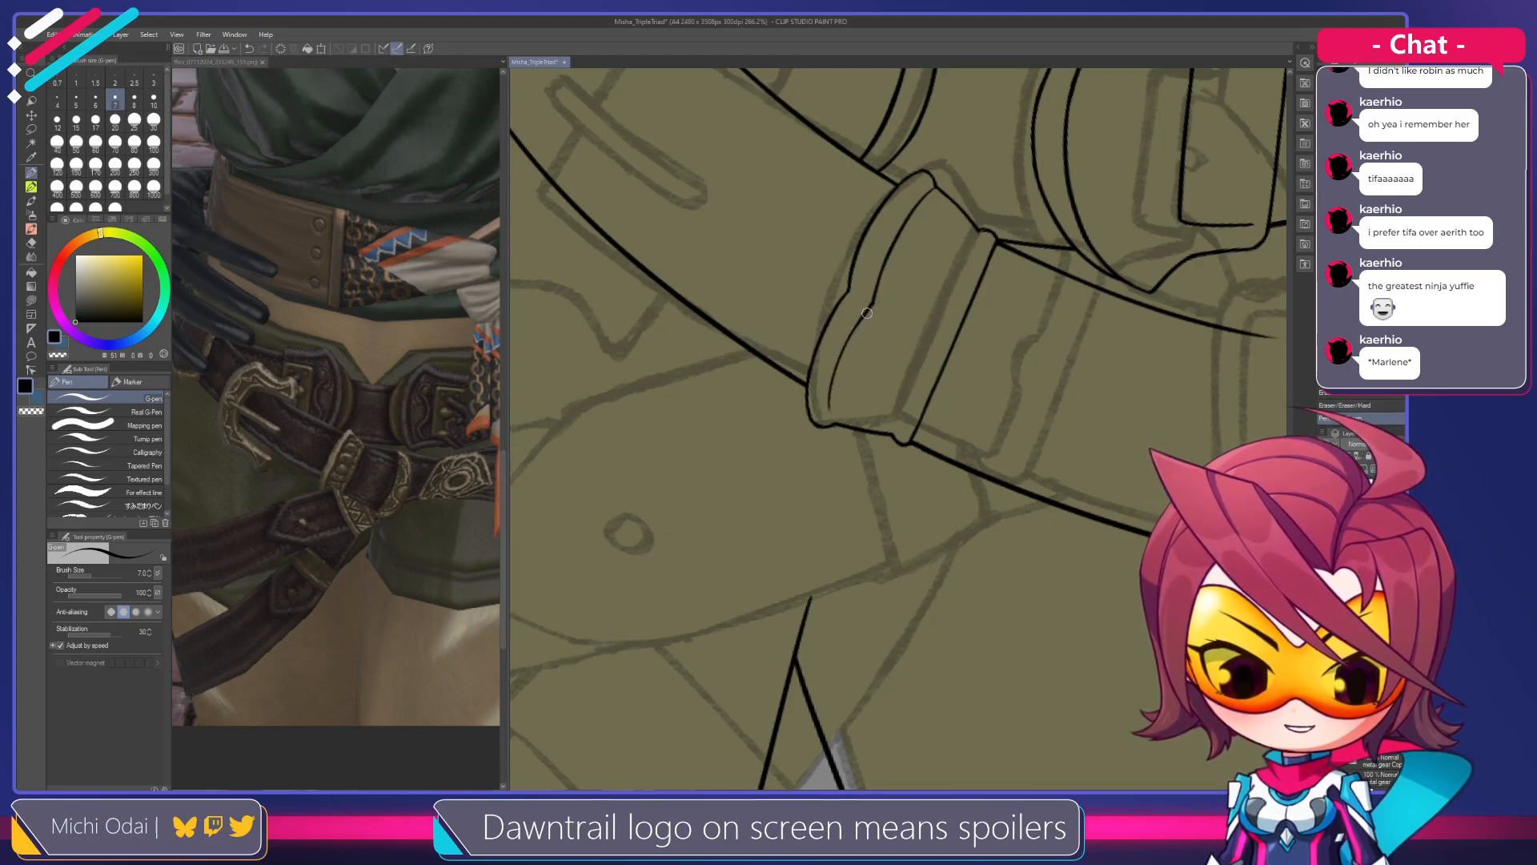
Extend the inner contour's upper end to the rim's rounded top corner and clean up the joint
drag(915, 295, 842, 383)
drag(868, 287, 930, 285)
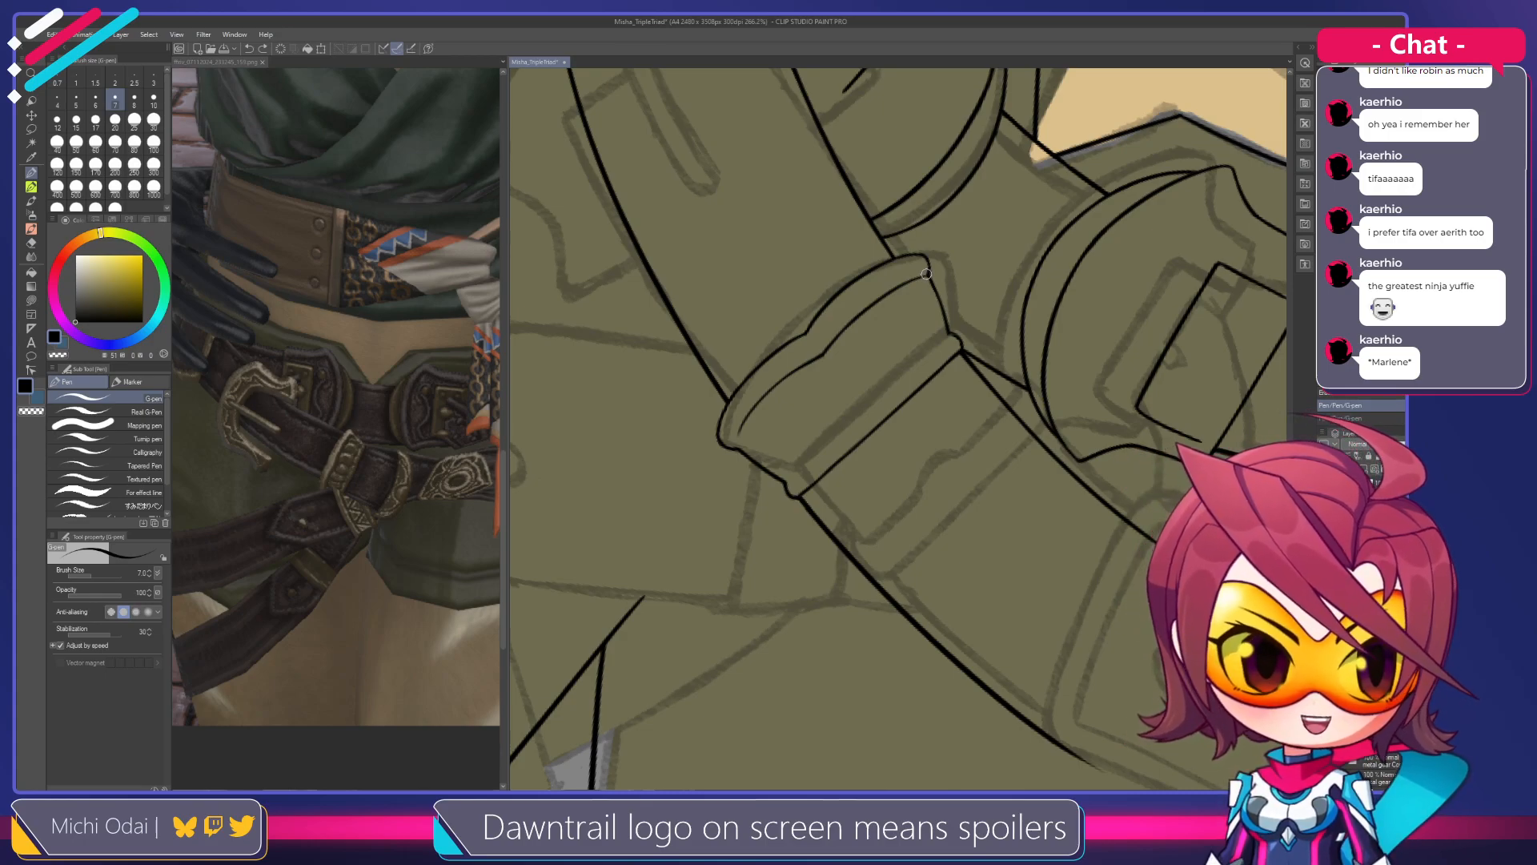
mouse_move(921, 284)
mouse_down()
mouse_move(955, 285)
mouse_move(884, 270)
mouse_up()
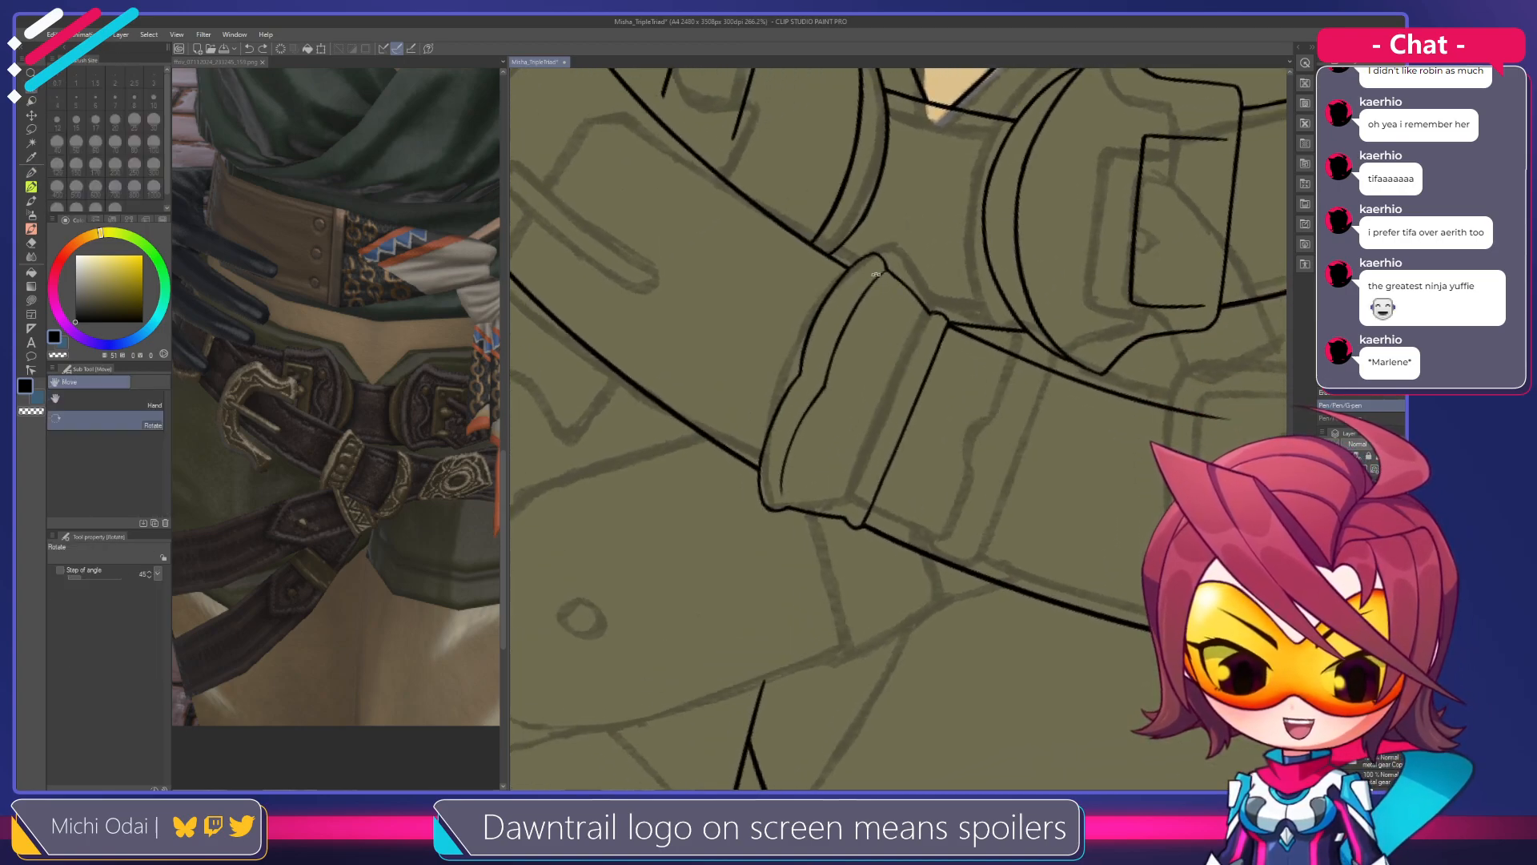
key(e)
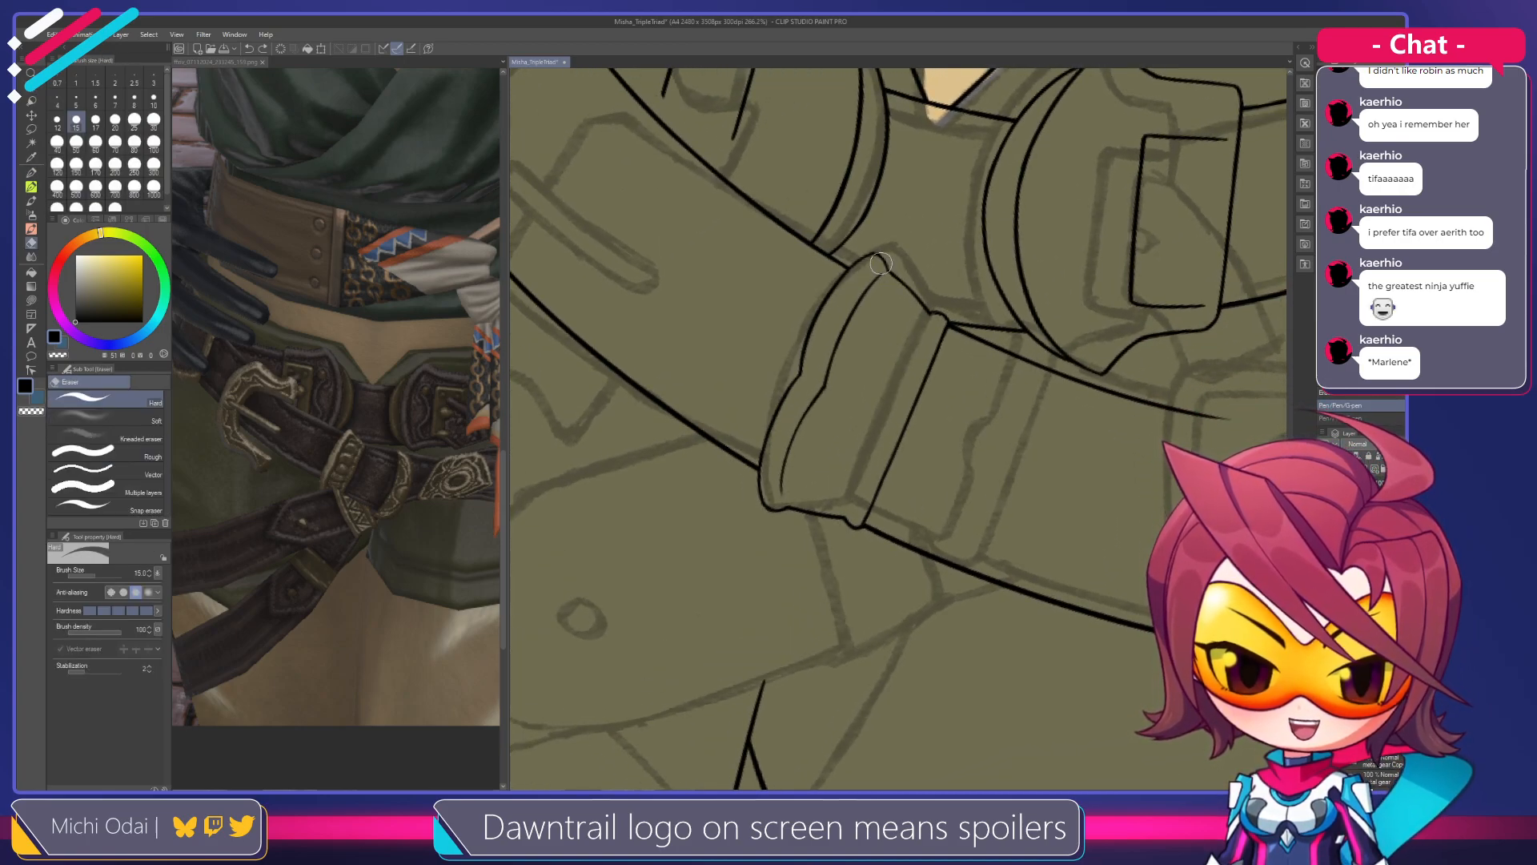
key(p)
drag(896, 313, 850, 349)
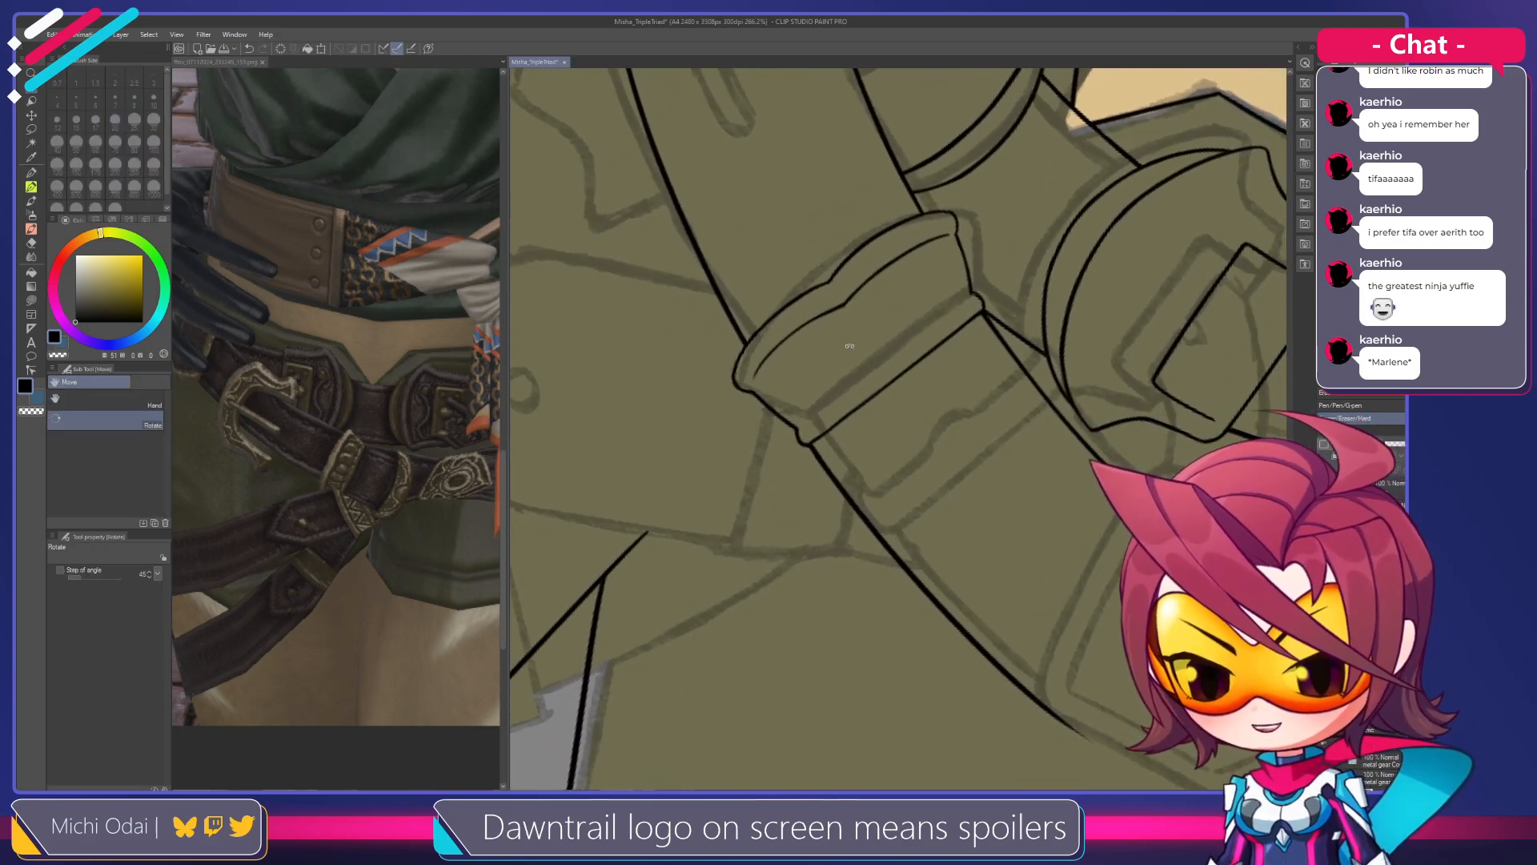
Erase stray ink around the band's notched corner where it meets the strap's lower line
scroll(885, 404, down, 2)
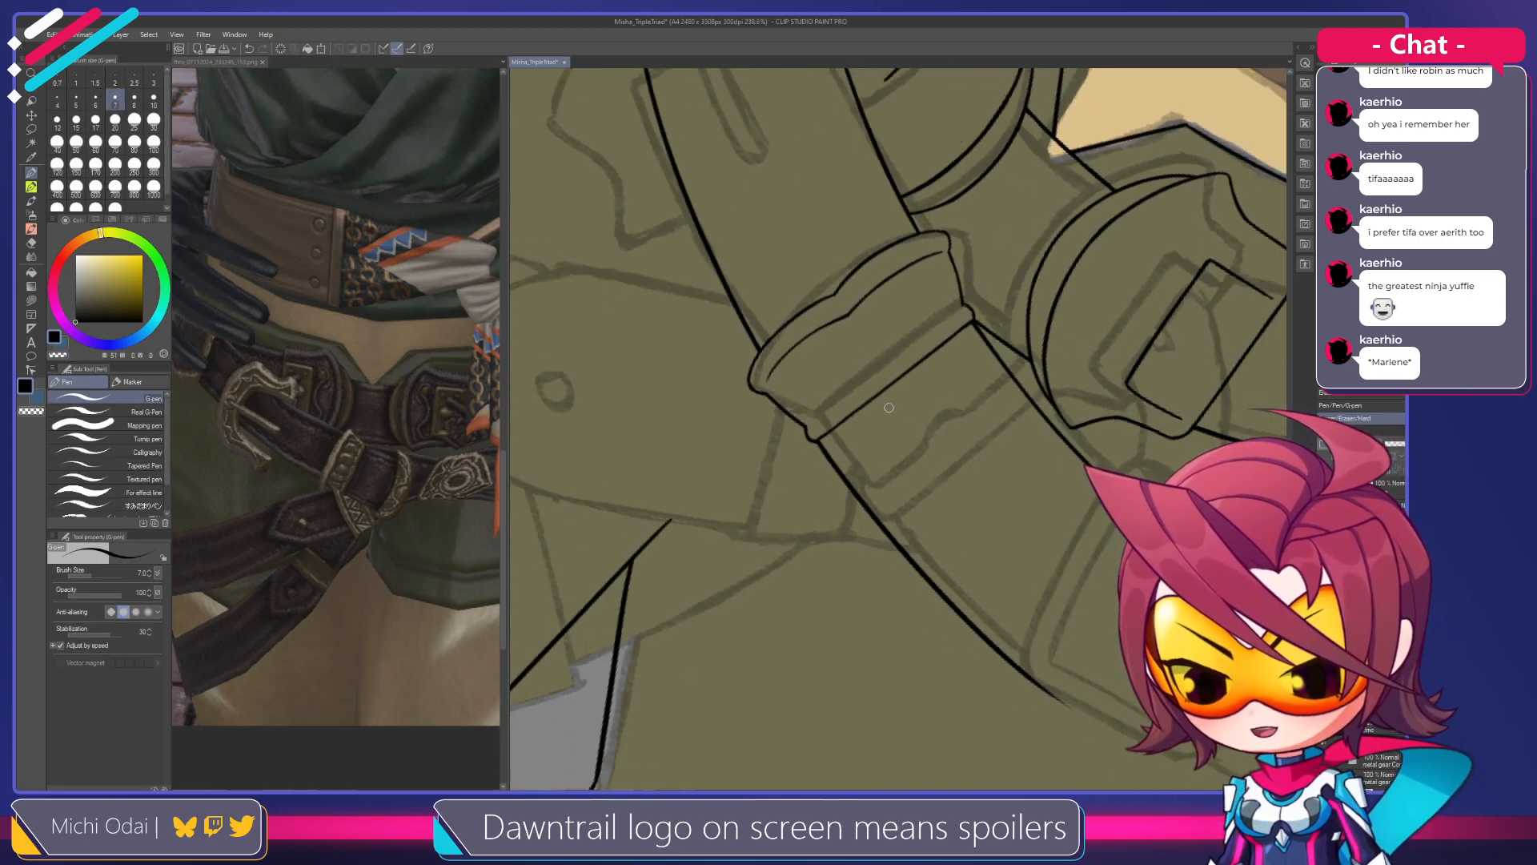
scroll(915, 404, up, 2)
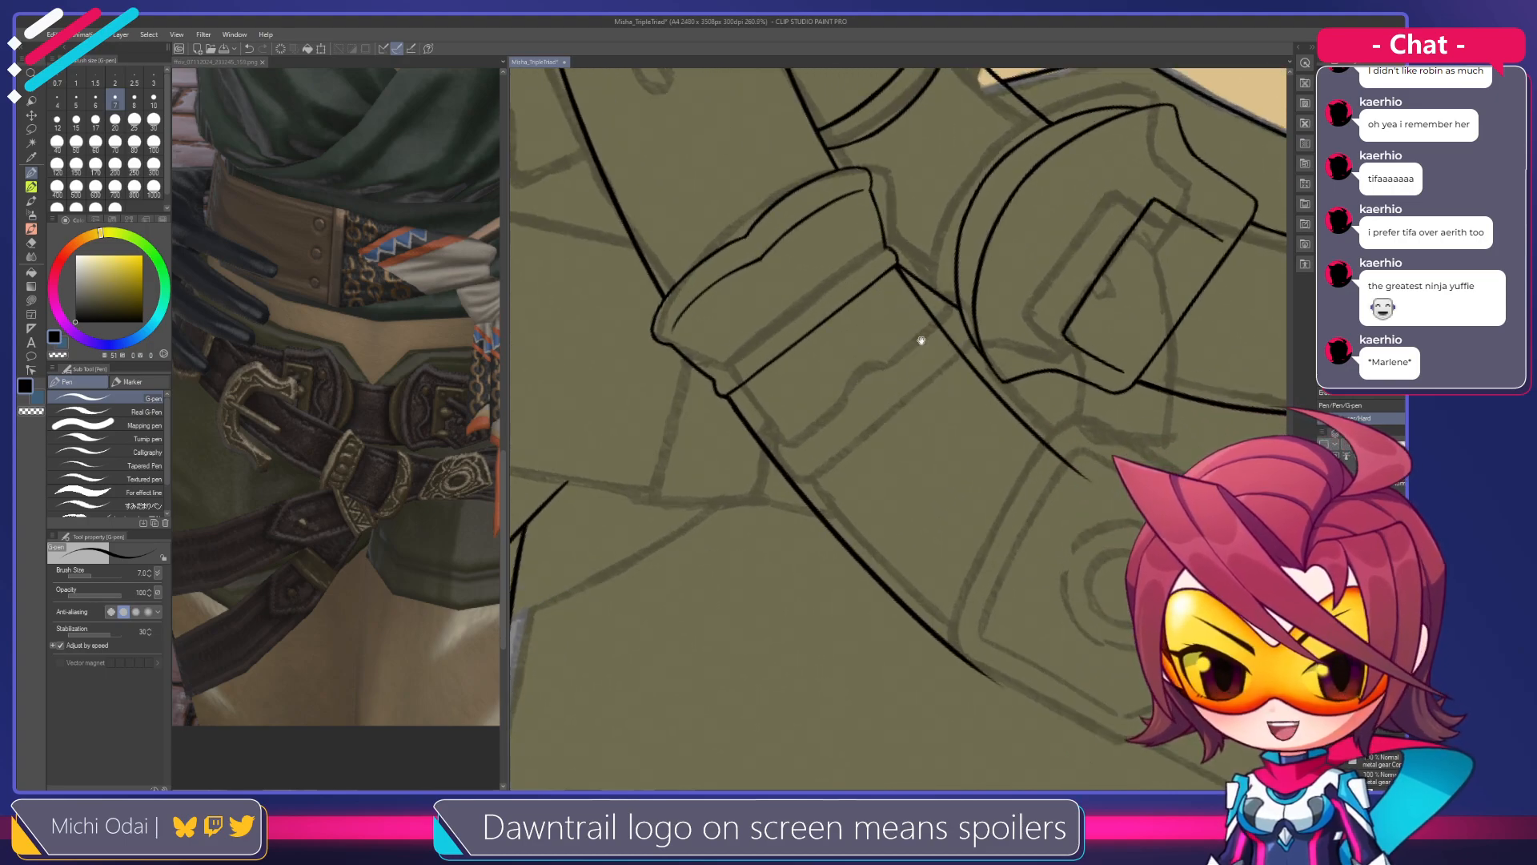
drag(922, 340, 886, 318)
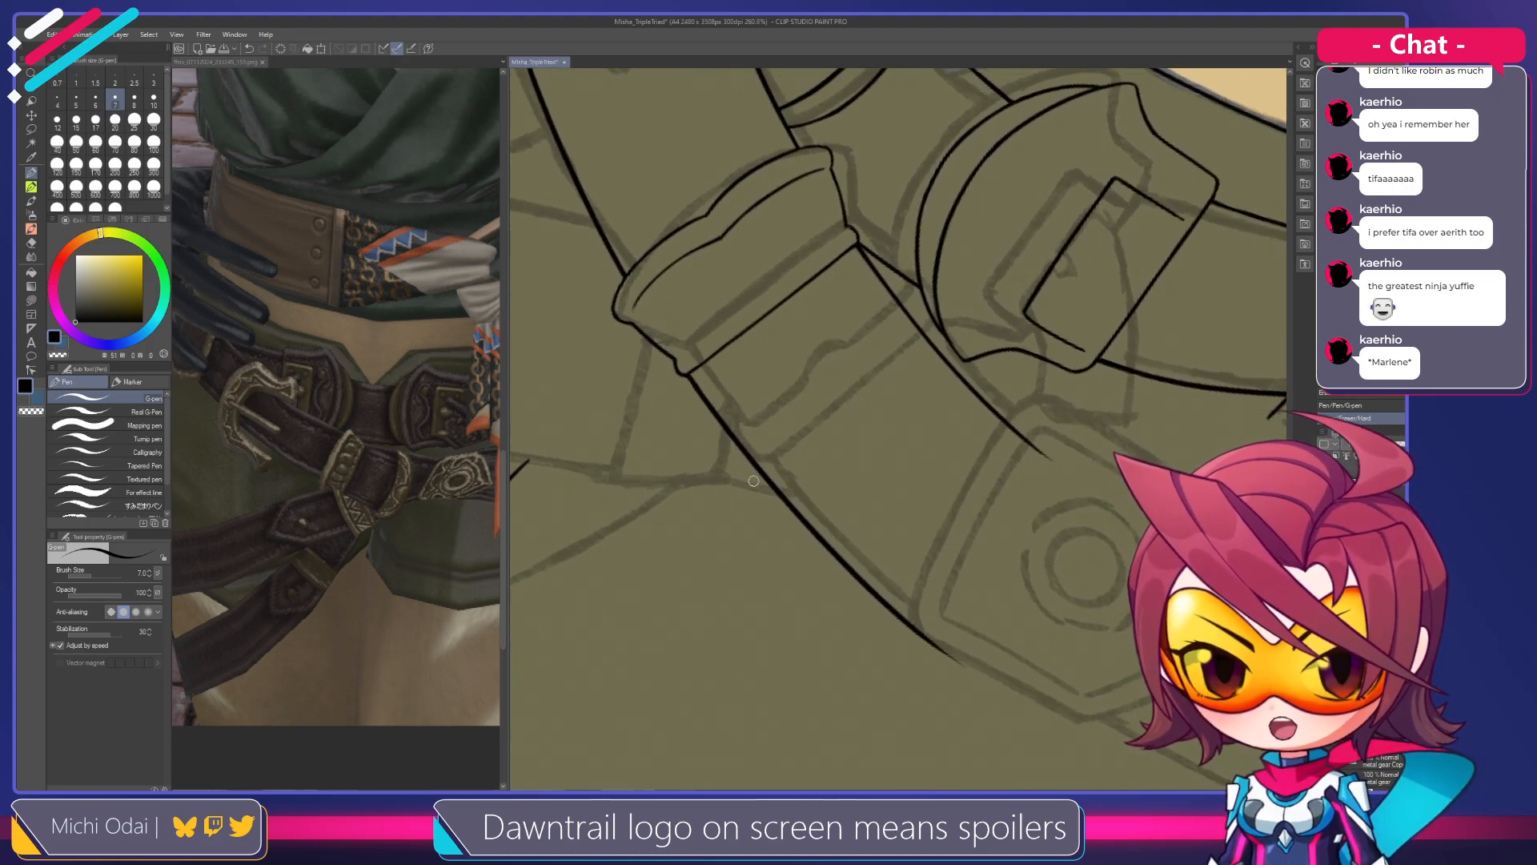
drag(792, 412, 813, 456)
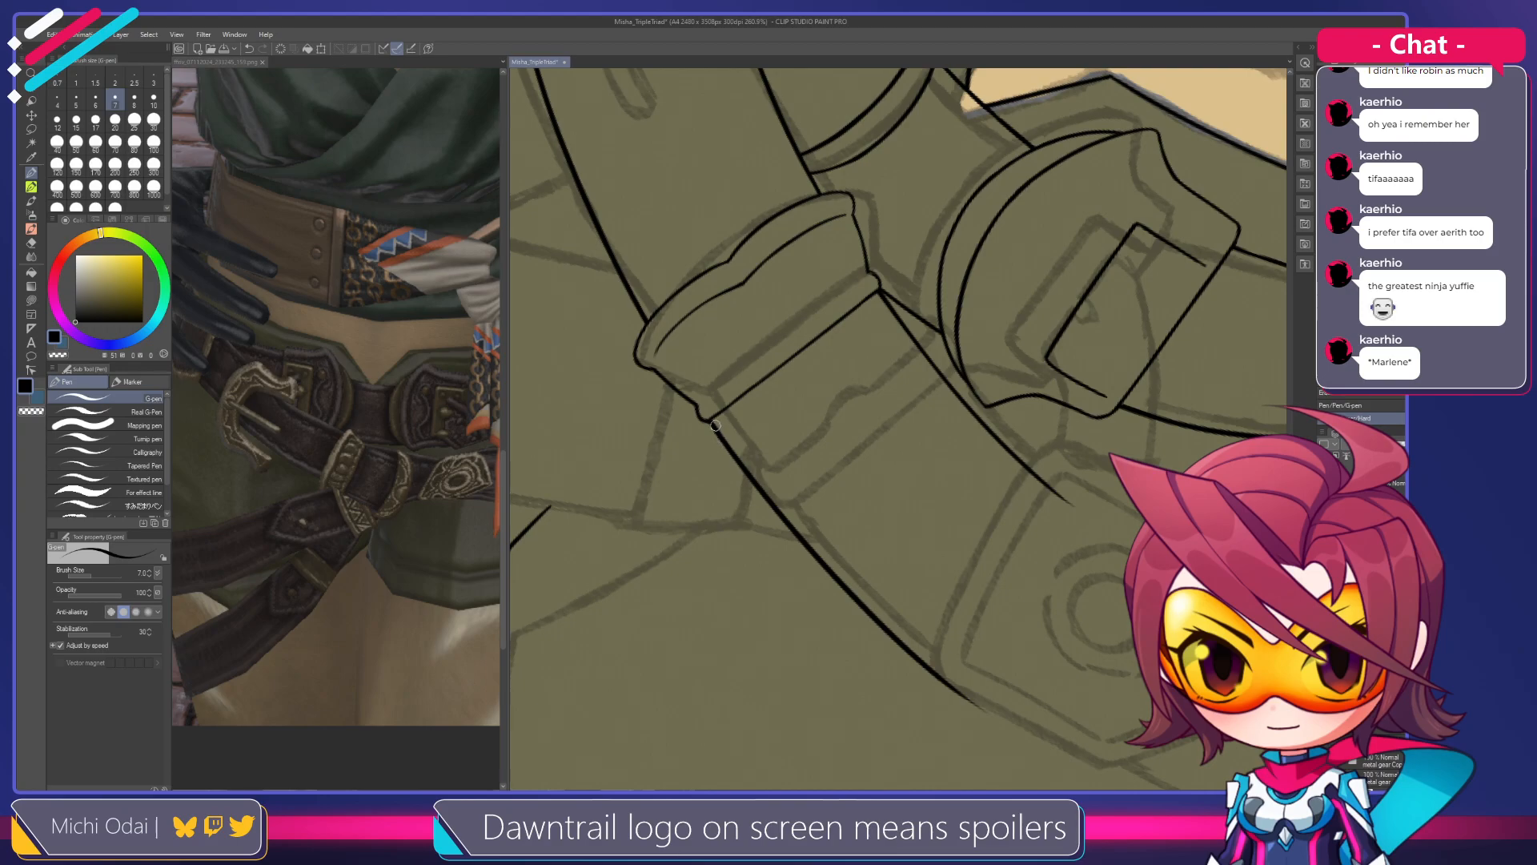
key(e)
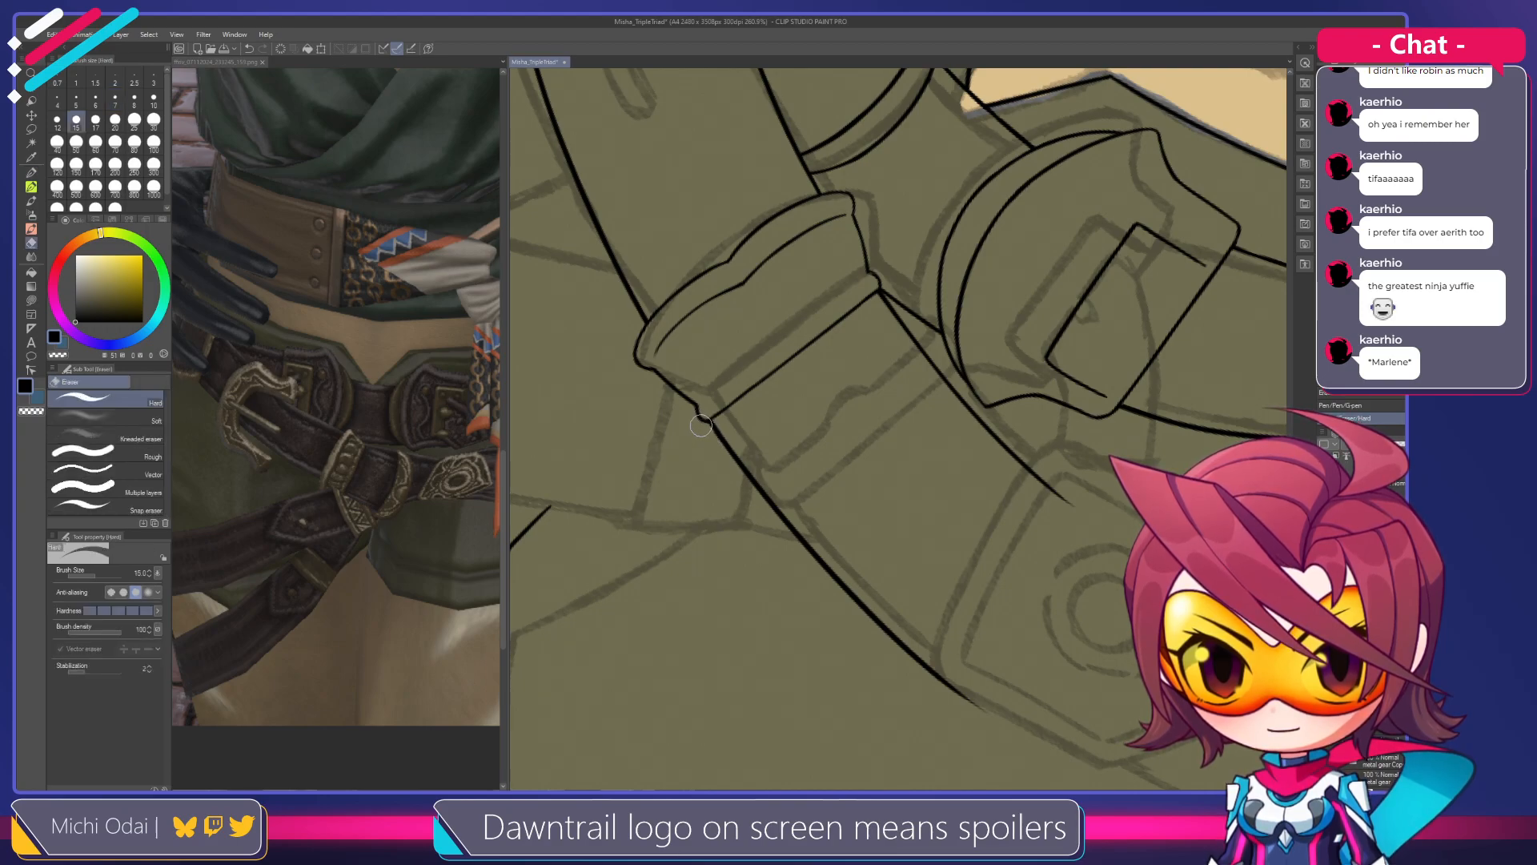
key(p)
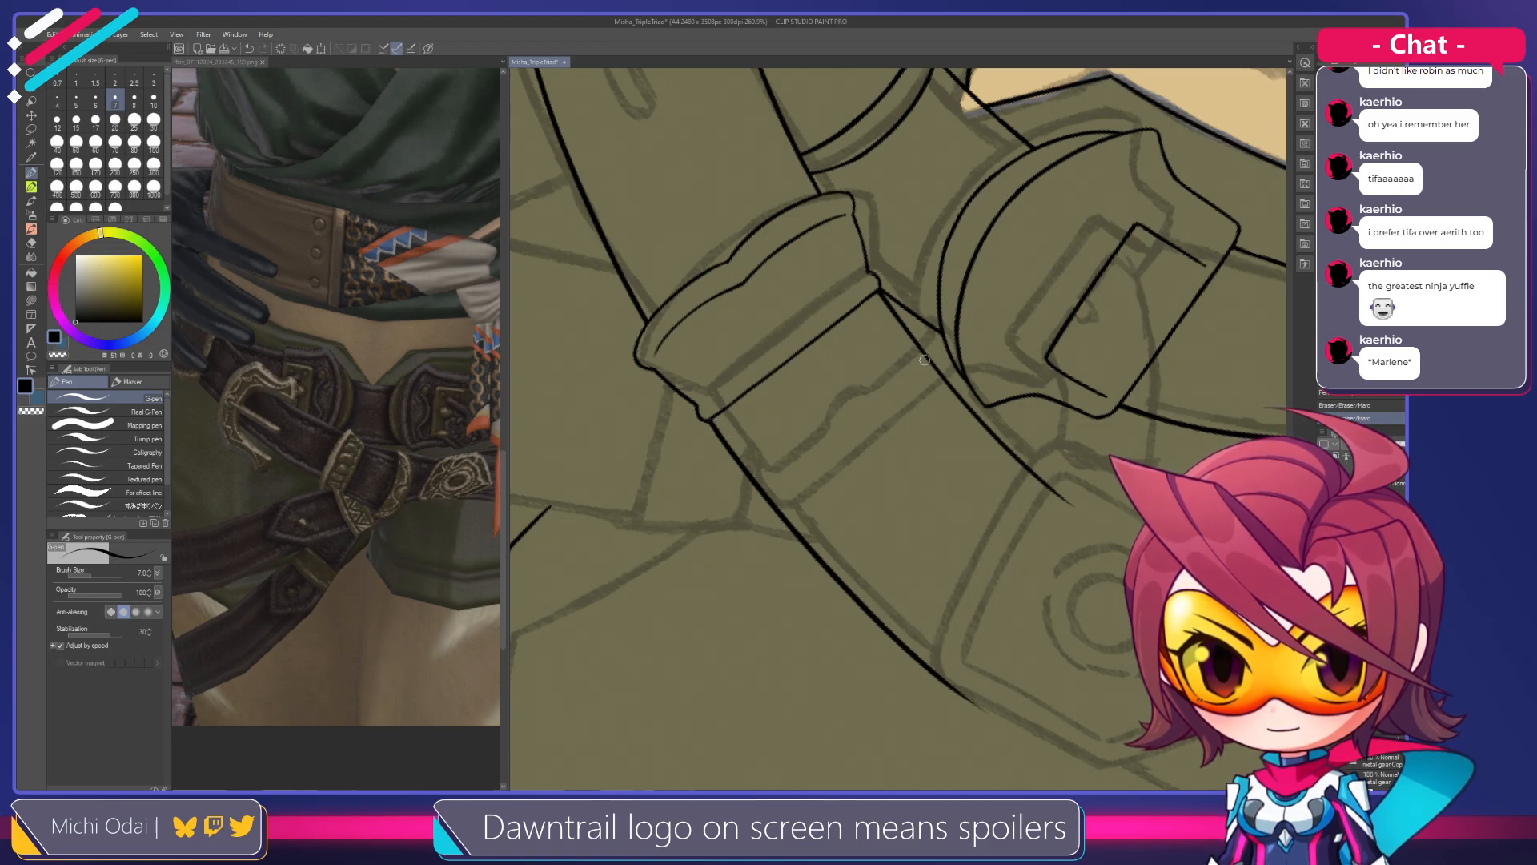
Ink a slightly curved line across the strap to the right of the band, from its upper to its lower edge
mouse_move(898, 379)
mouse_down()
mouse_move(920, 318)
mouse_move(854, 445)
mouse_move(810, 475)
mouse_up()
key(ctrl+z)
mouse_move(977, 321)
mouse_down()
mouse_move(908, 312)
mouse_move(864, 361)
mouse_move(953, 325)
mouse_up()
mouse_move(933, 271)
mouse_down()
mouse_move(930, 321)
mouse_move(883, 462)
mouse_move(905, 495)
mouse_up()
key(ctrl+z)
key(ctrl+z)
mouse_move(938, 271)
mouse_down()
mouse_move(940, 369)
mouse_move(911, 478)
mouse_up()
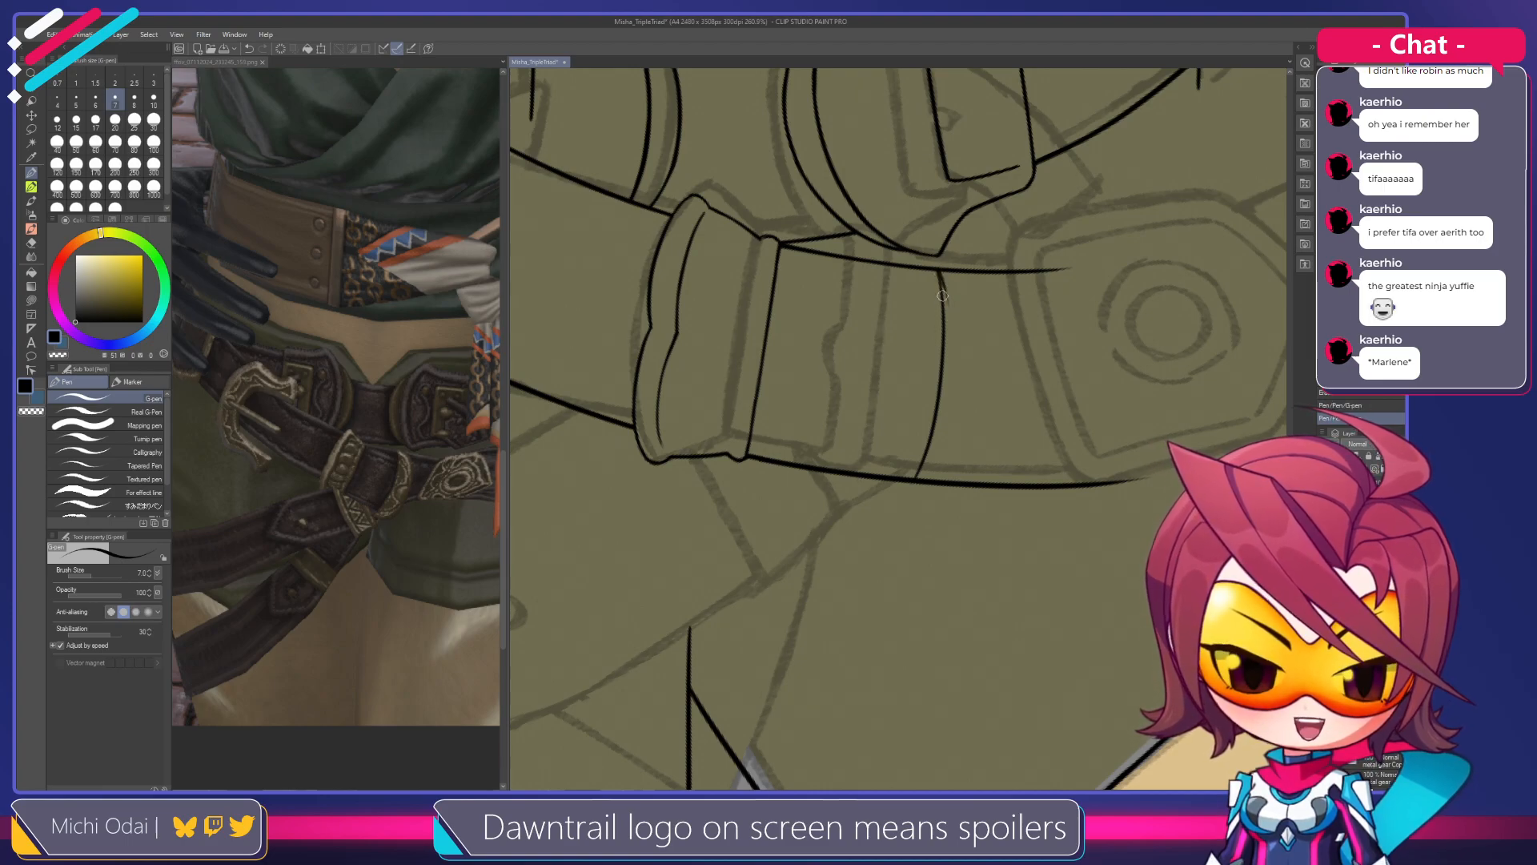
drag(937, 270, 945, 309)
key(ctrl+z)
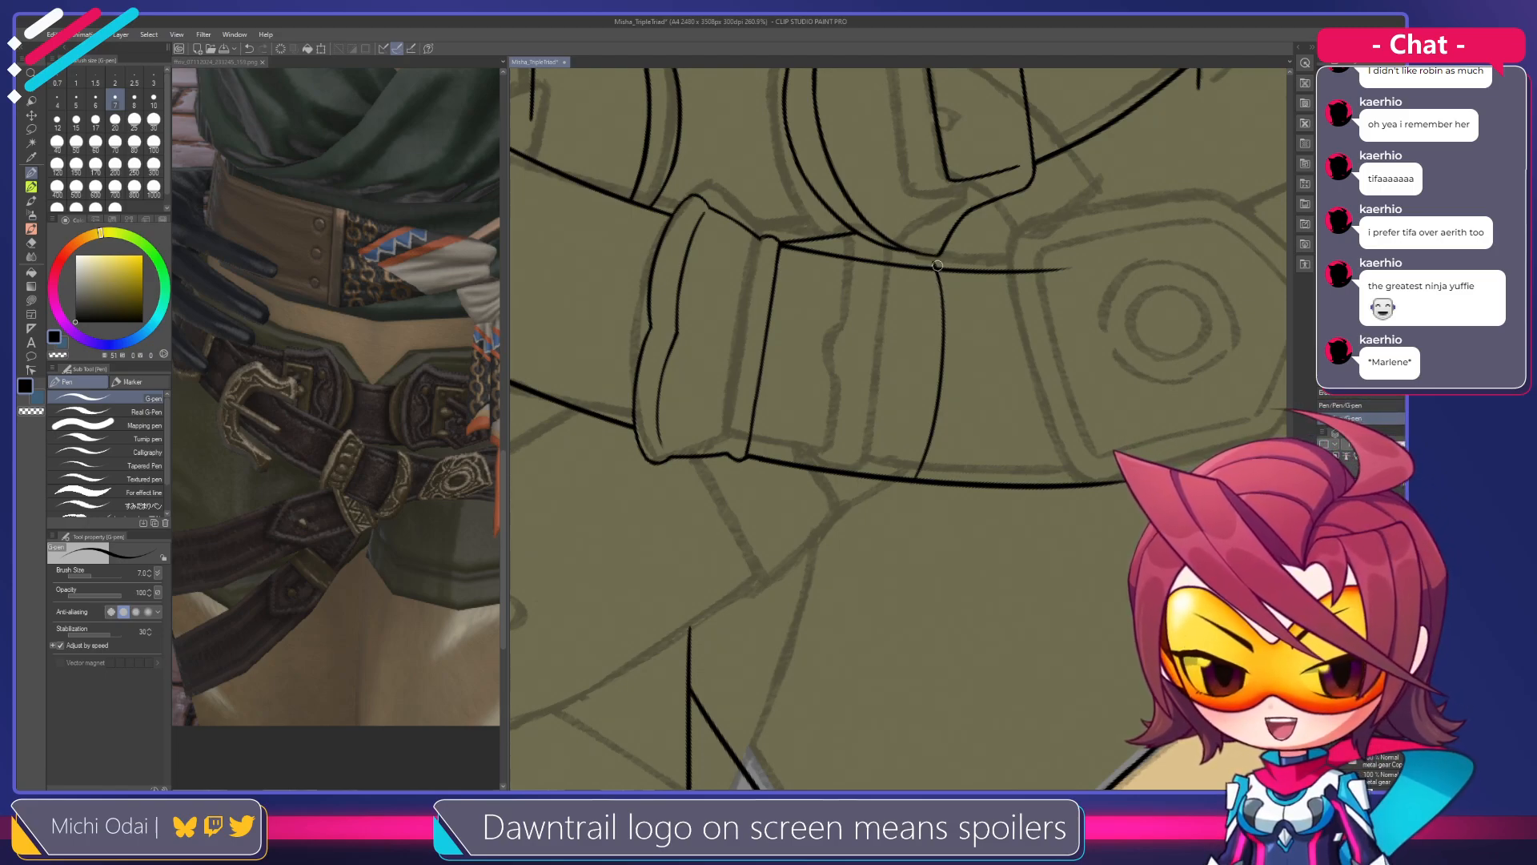
Break the strap's upper line beside the new cross line and ink a bowed outer curve from that corner
key(e)
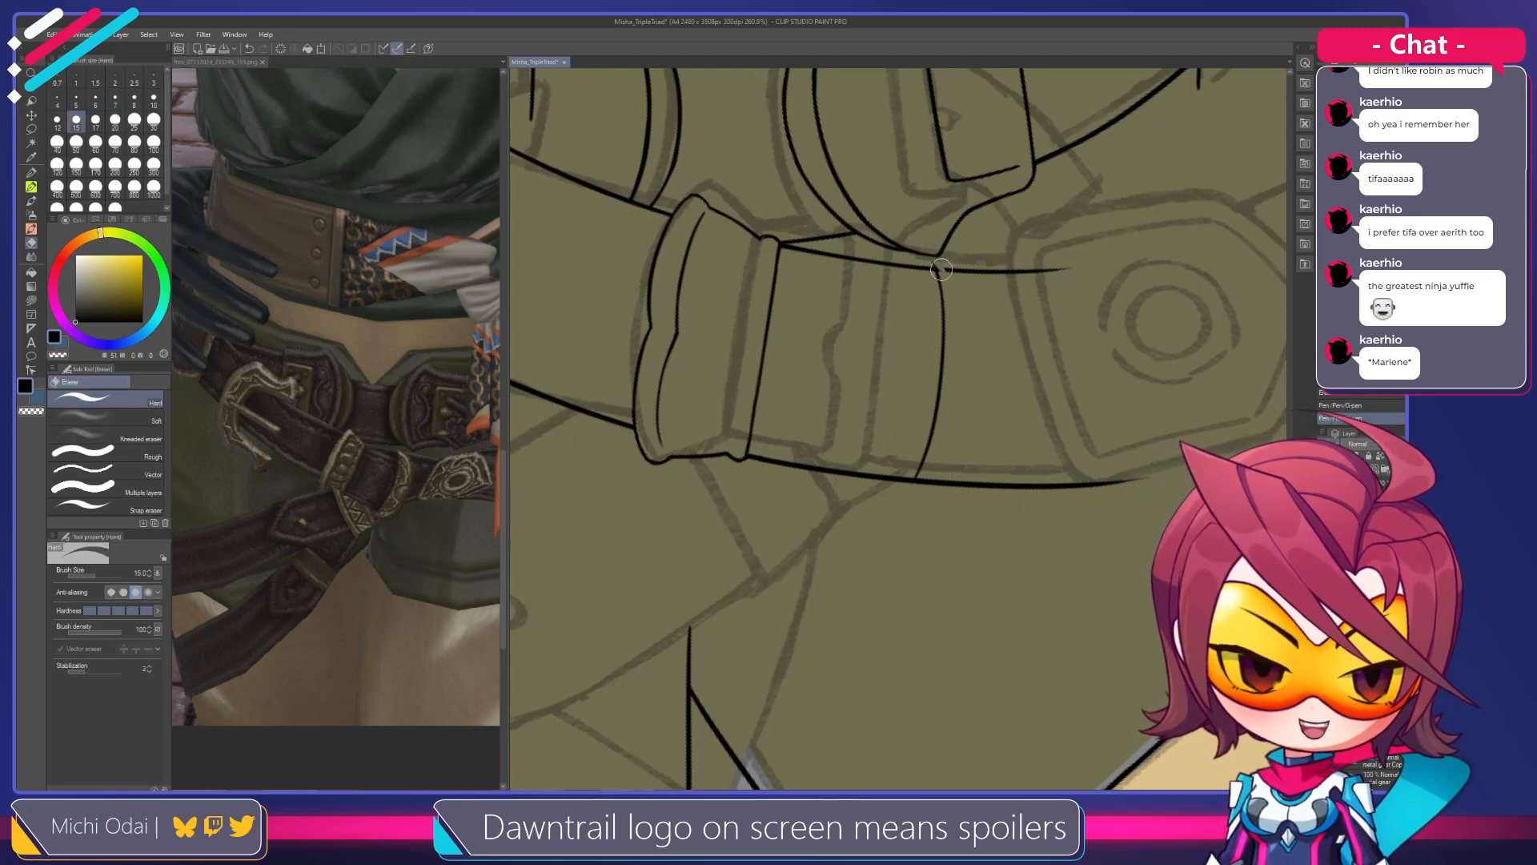
mouse_move(933, 261)
mouse_down()
mouse_move(953, 267)
mouse_move(931, 264)
mouse_up()
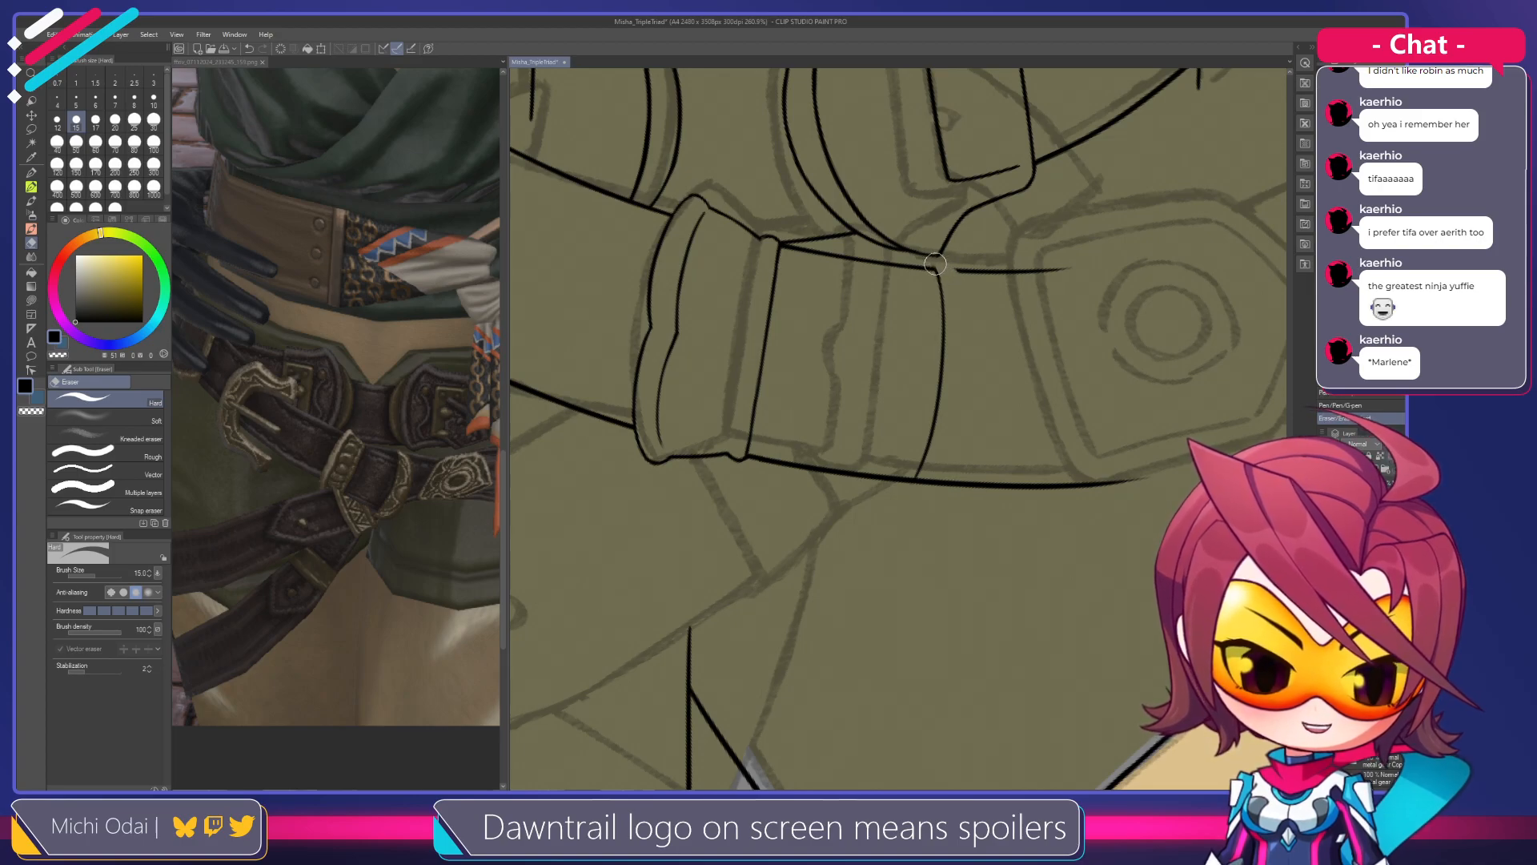
key(p)
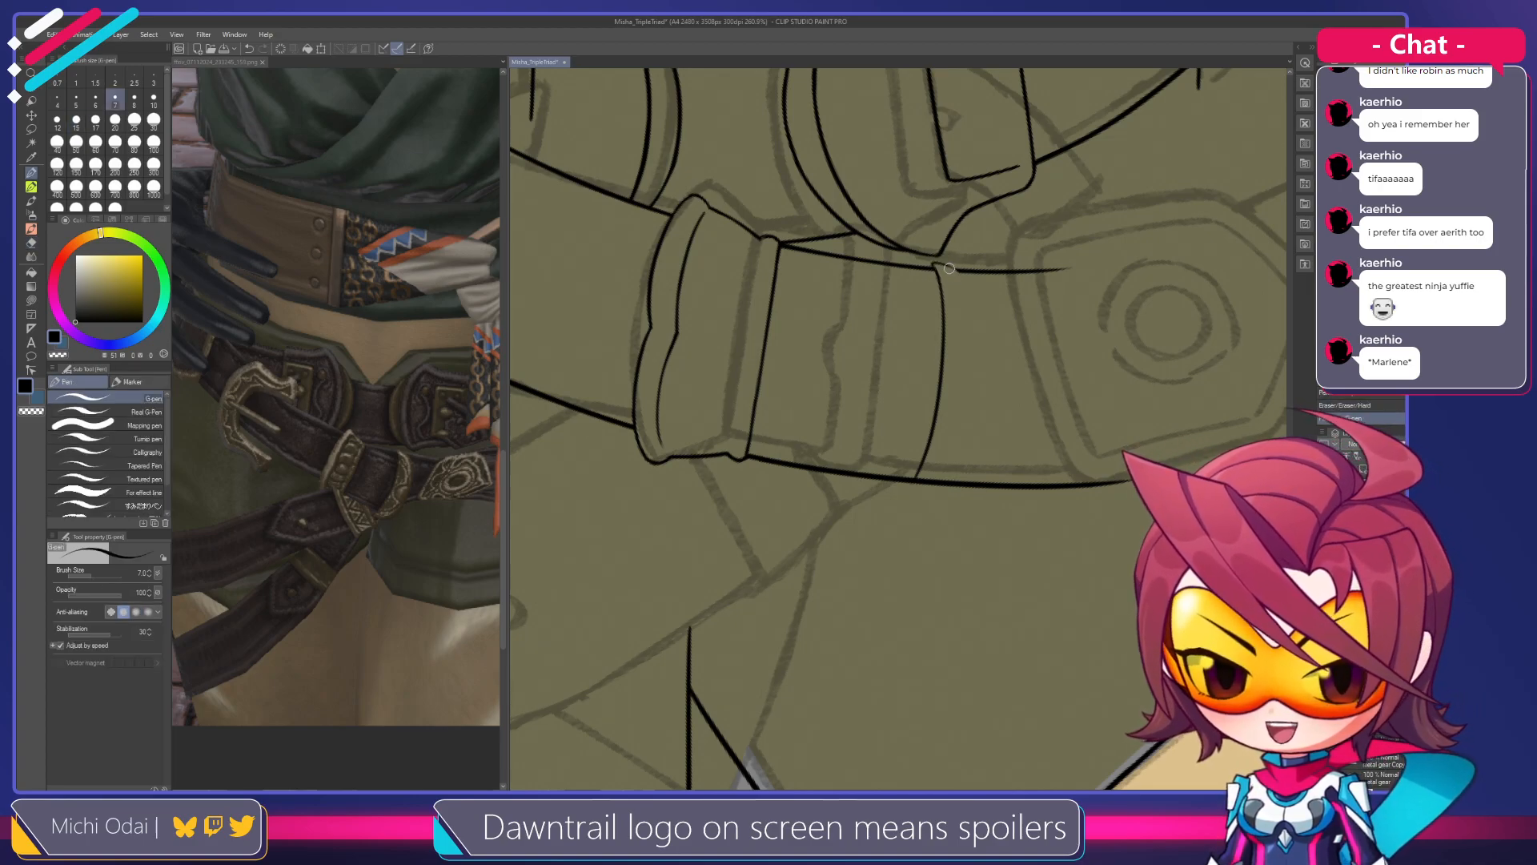
mouse_move(939, 265)
mouse_down()
mouse_move(991, 383)
mouse_move(991, 430)
mouse_up()
key(ctrl+z)
key(ctrl+z)
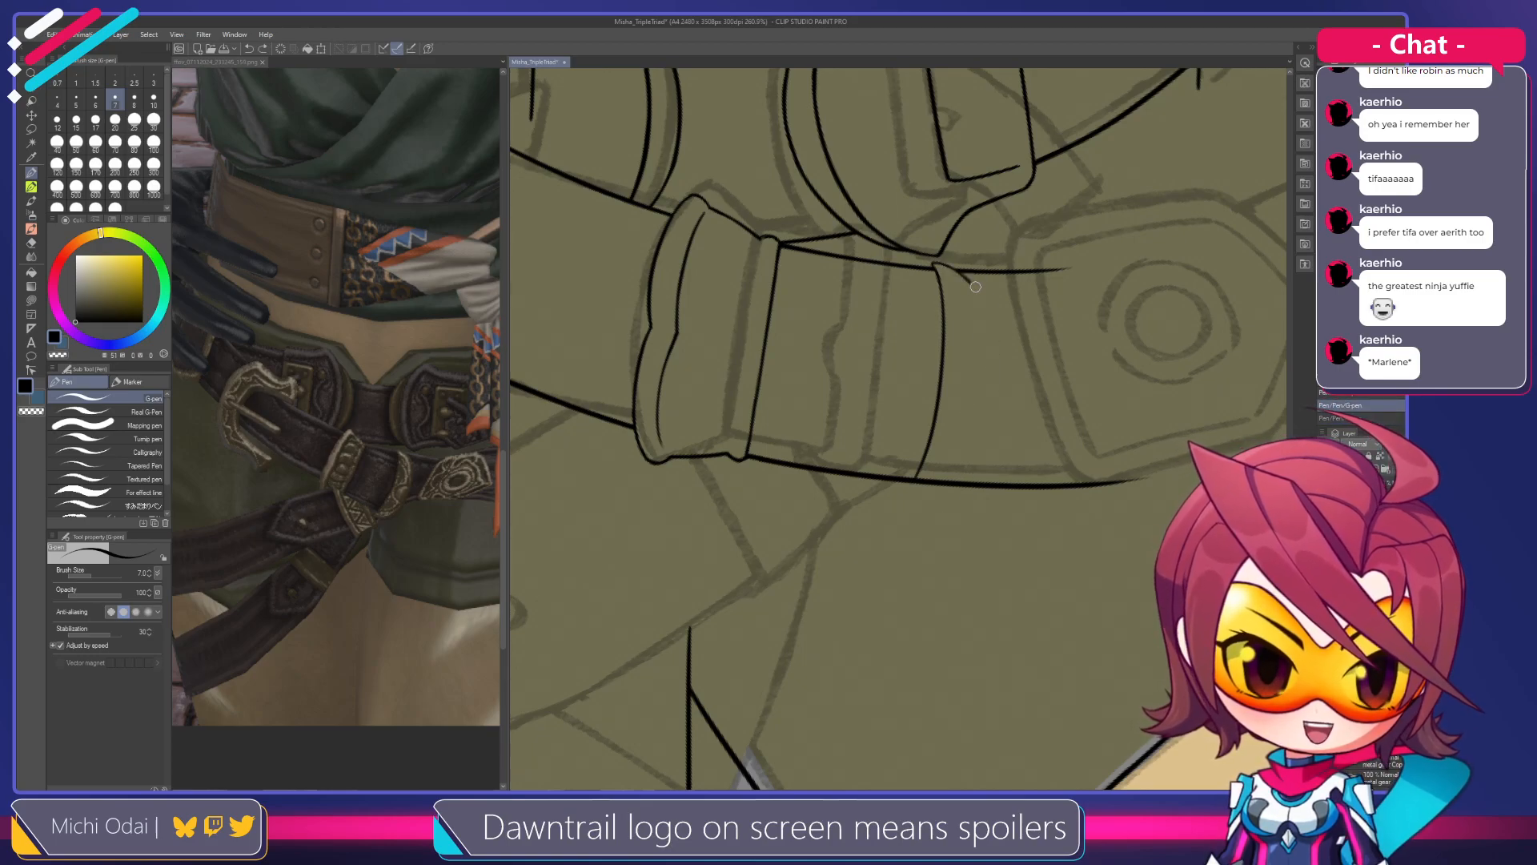
drag(971, 282, 966, 462)
key(ctrl+z)
drag(954, 270, 955, 458)
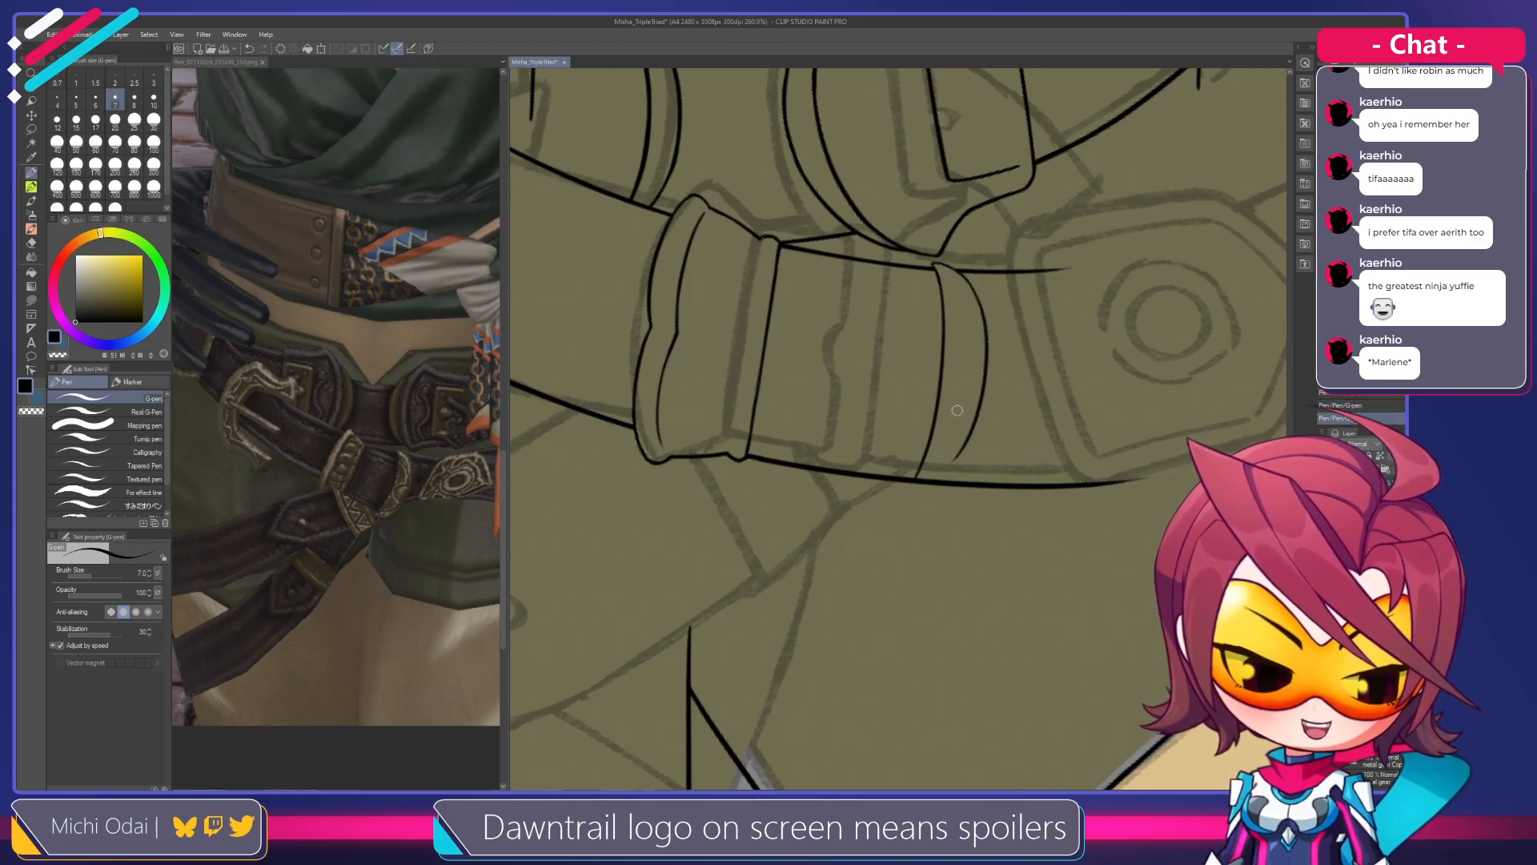
Erase a gap in the strap's lower line beside the cross line and touch up the corner there
key(e)
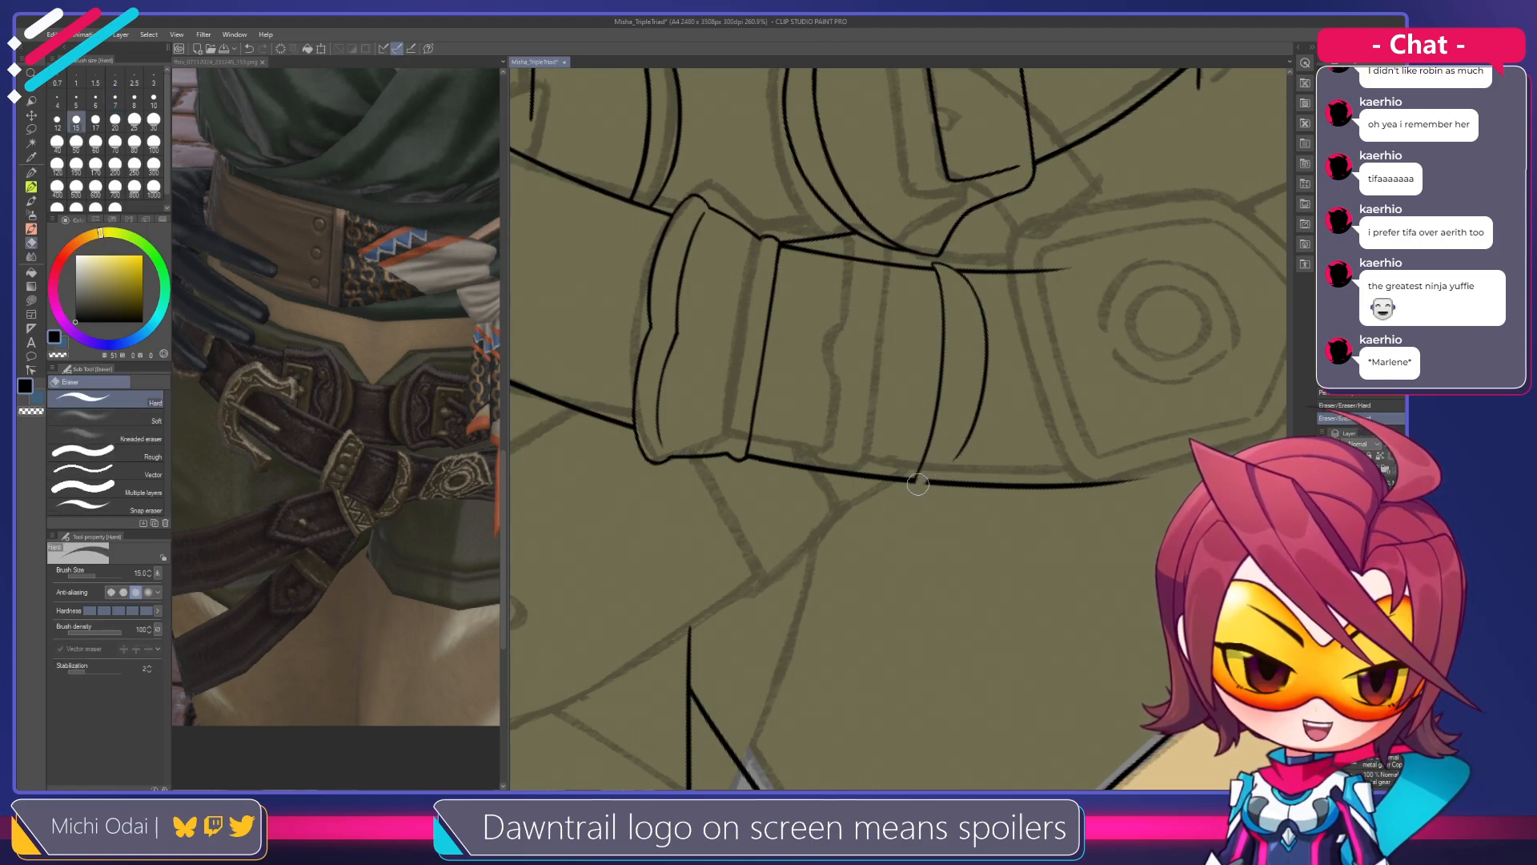
drag(934, 477, 915, 474)
key(p)
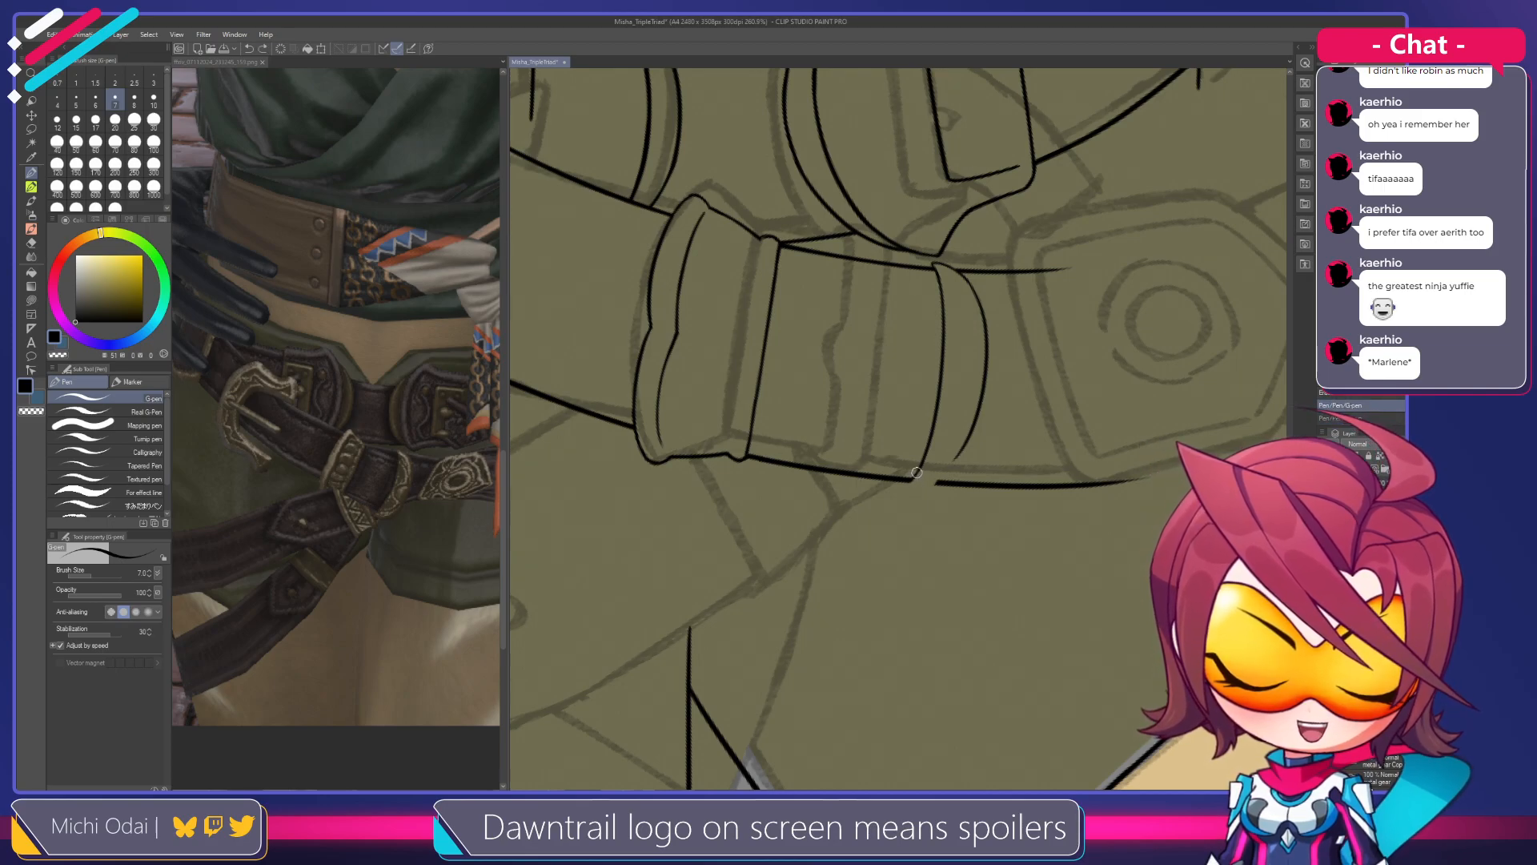
key(ctrl+z)
mouse_move(913, 478)
mouse_down()
mouse_move(928, 484)
mouse_move(968, 417)
mouse_move(851, 556)
mouse_move(820, 550)
mouse_up()
key(e)
click(931, 485)
Try to join the bowed outer curve to the pointed corner on the strap's lower line
key(r)
scroll(878, 539, down, 2)
key(p)
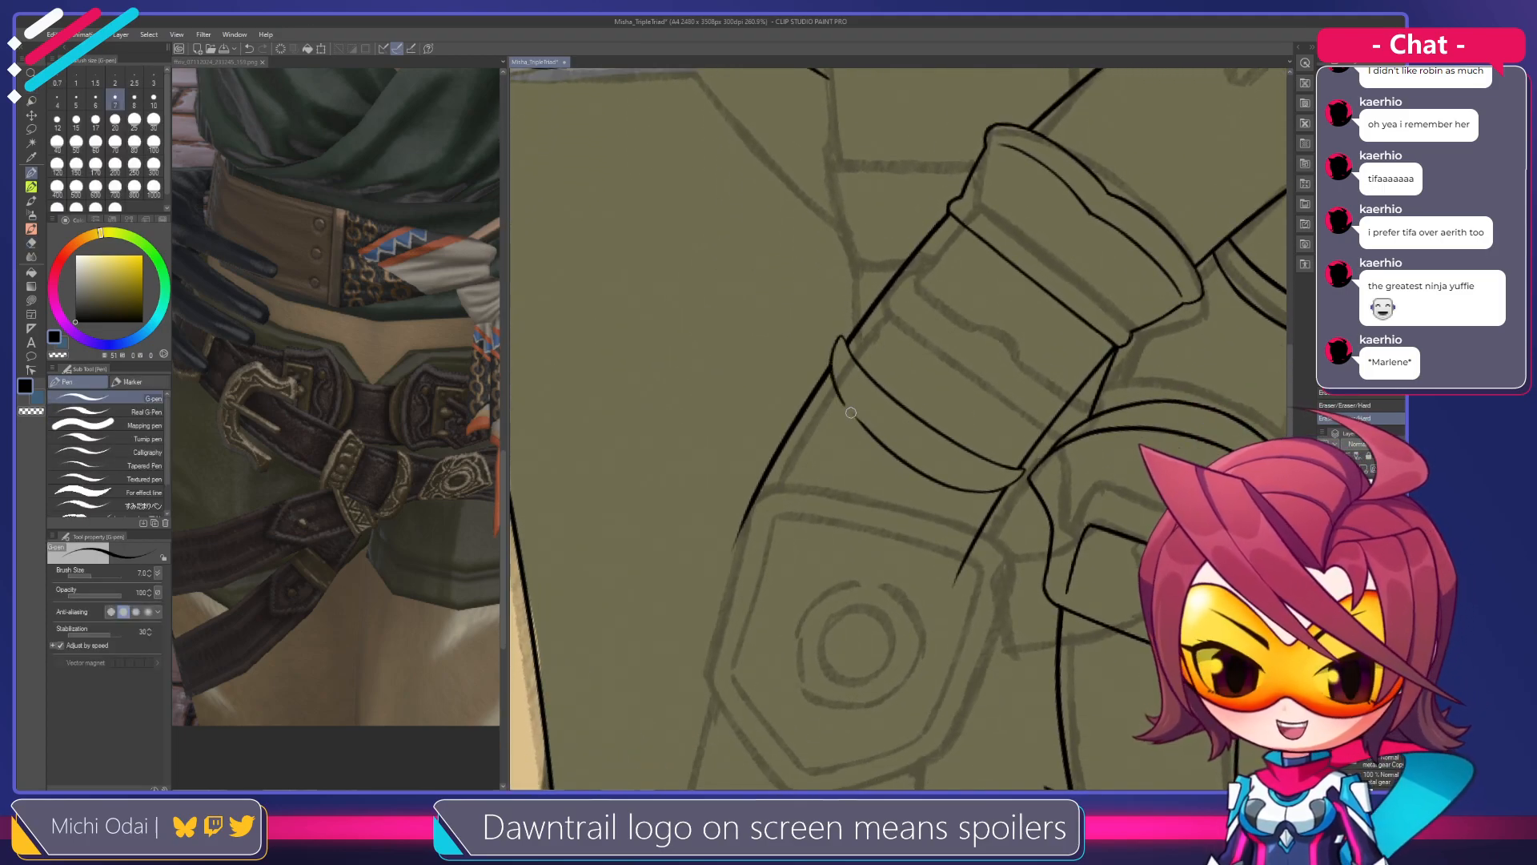
drag(840, 338, 851, 415)
key(ctrl+z)
key(ctrl+z)
mouse_move(837, 338)
mouse_down()
mouse_move(846, 410)
mouse_move(830, 376)
mouse_move(850, 416)
mouse_up()
key(ctrl+z)
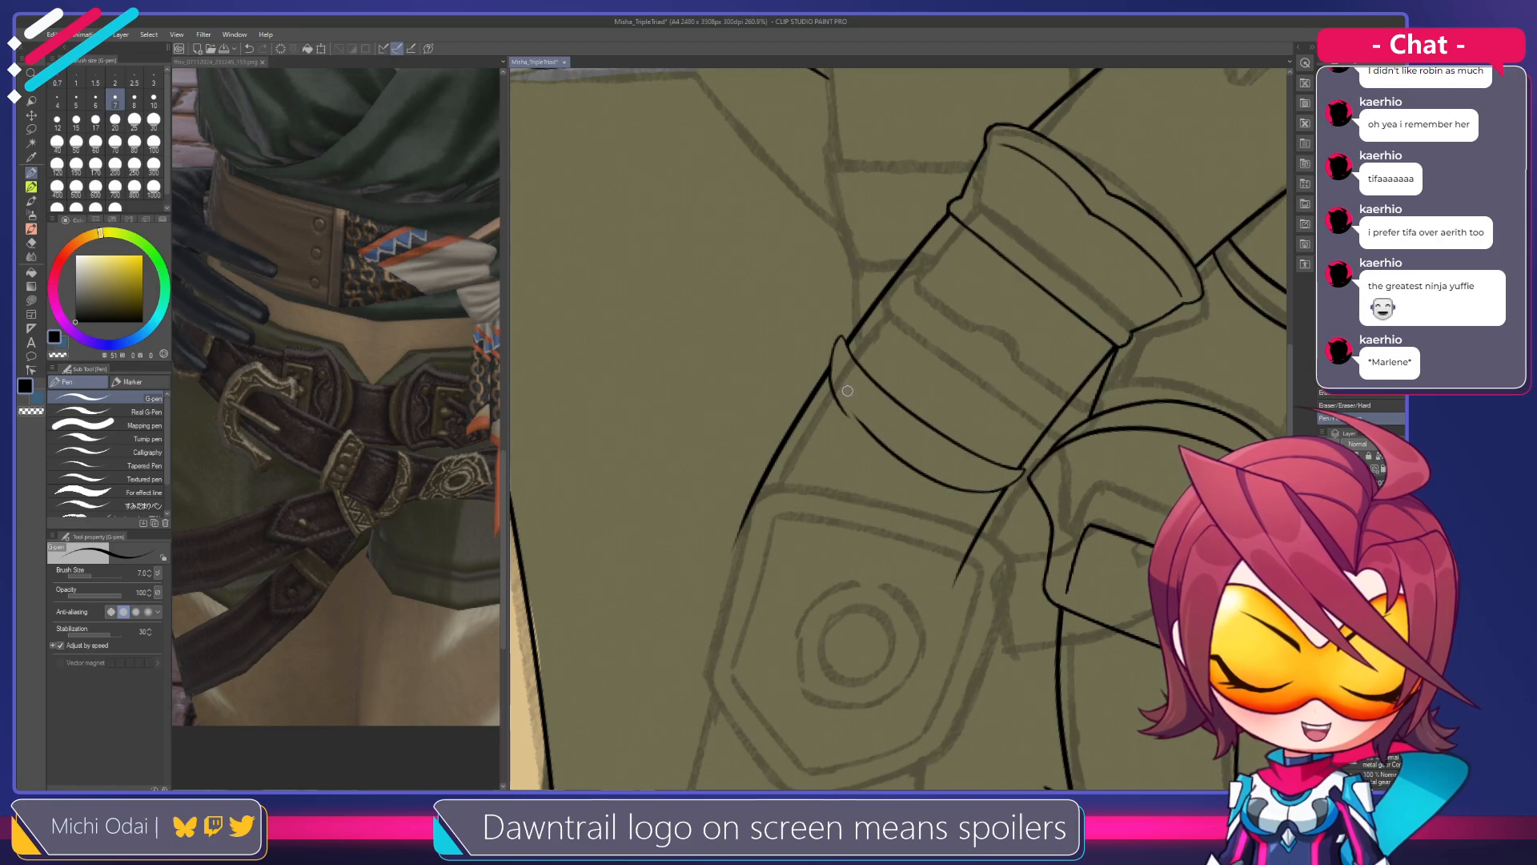
key(shift+space)
mouse_move(921, 367)
mouse_down()
mouse_move(960, 384)
mouse_move(979, 419)
mouse_move(923, 330)
mouse_up()
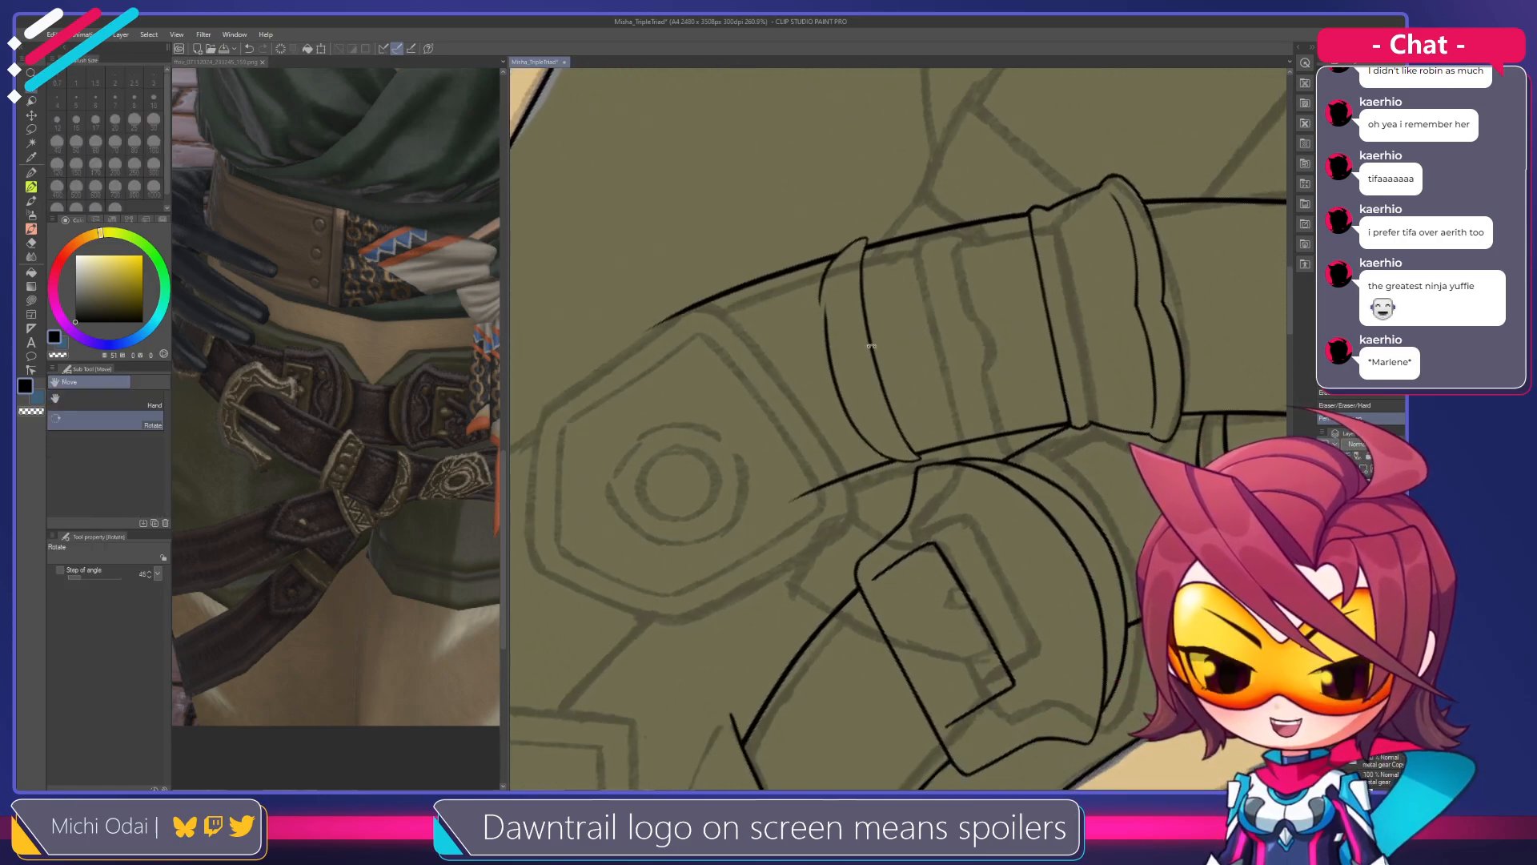
Erase most of the bowed outer curve and redraw the short pointed corner on the strap's lower line
key(e)
drag(831, 312, 848, 413)
mouse_move(827, 285)
mouse_down()
mouse_move(829, 269)
mouse_move(818, 361)
mouse_up()
key(p)
key(ctrl+z)
drag(846, 248, 829, 293)
key(ctrl+z)
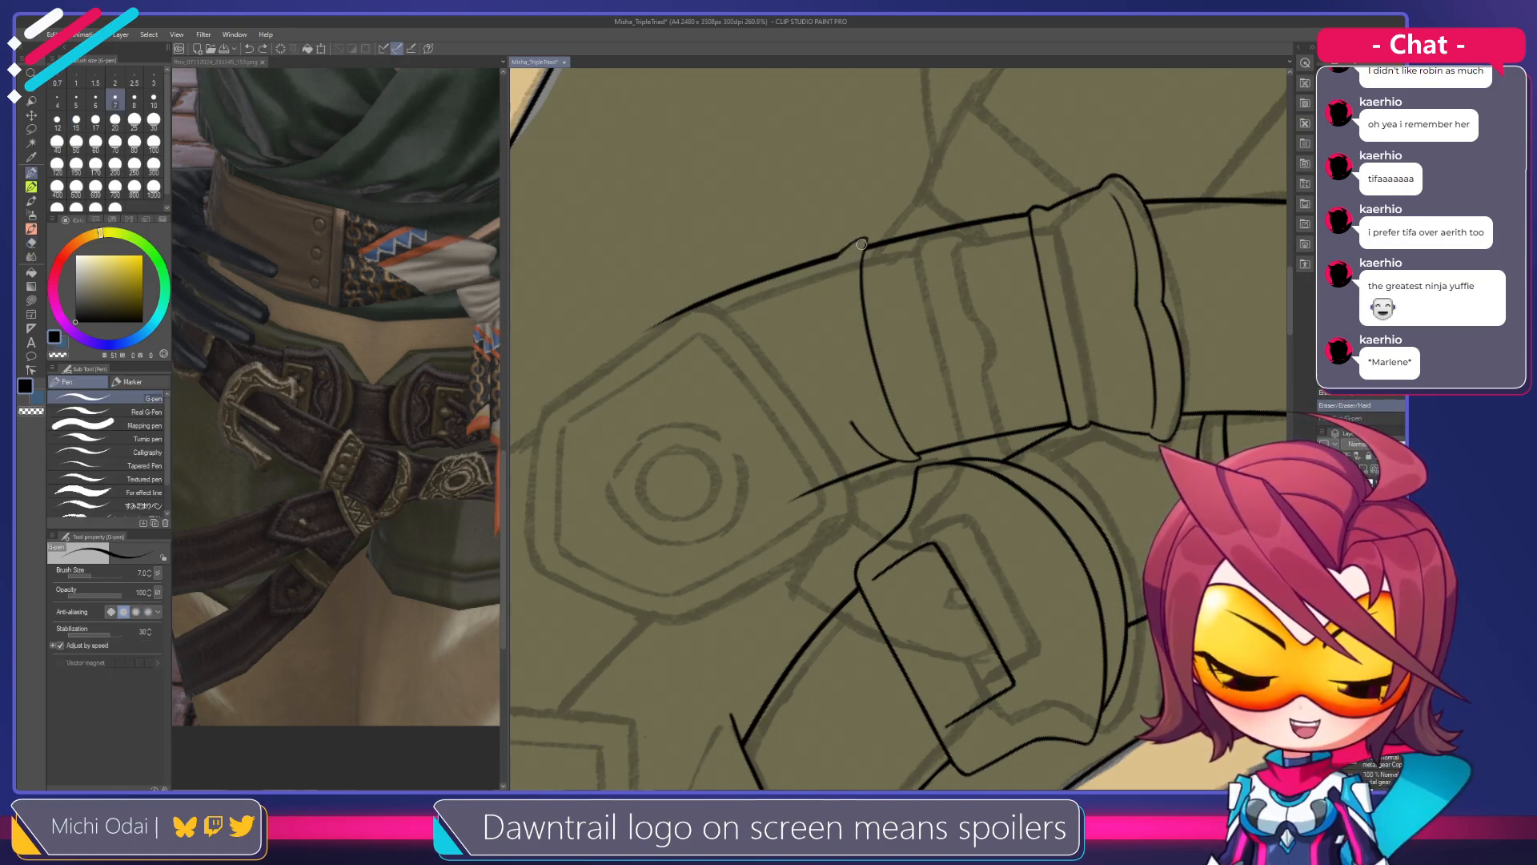
drag(863, 238, 834, 263)
key(ctrl+z)
key(ctrl+z)
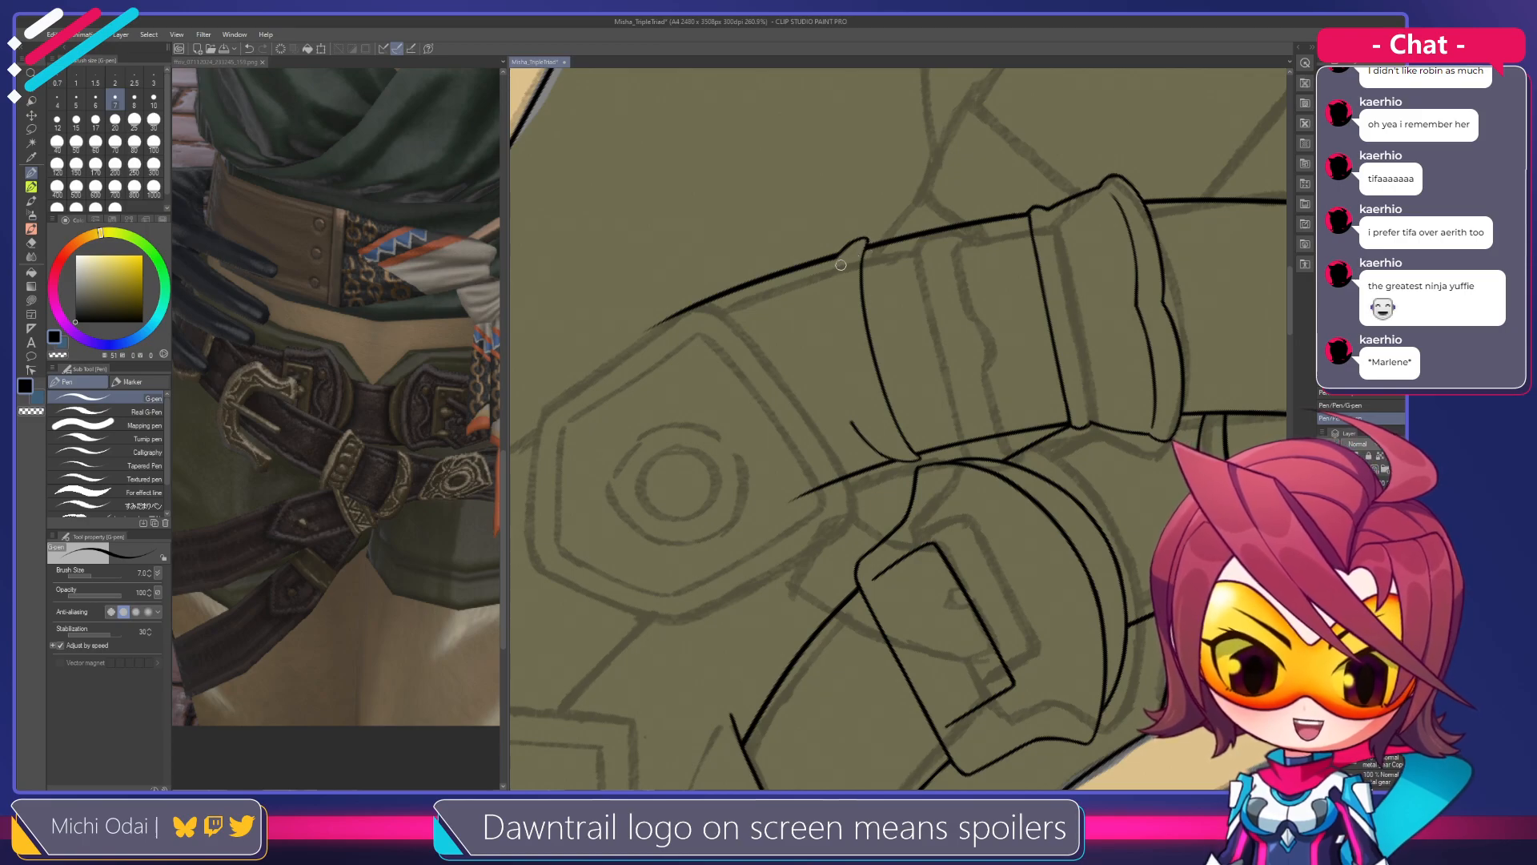
Redraw the bowed outer curve from the pointed corner to the remaining stub near the strap's upper line
drag(839, 253, 823, 394)
key(ctrl+z)
drag(840, 256, 820, 425)
key(ctrl+z)
drag(840, 255, 844, 434)
key(ctrl+z)
drag(842, 246, 852, 432)
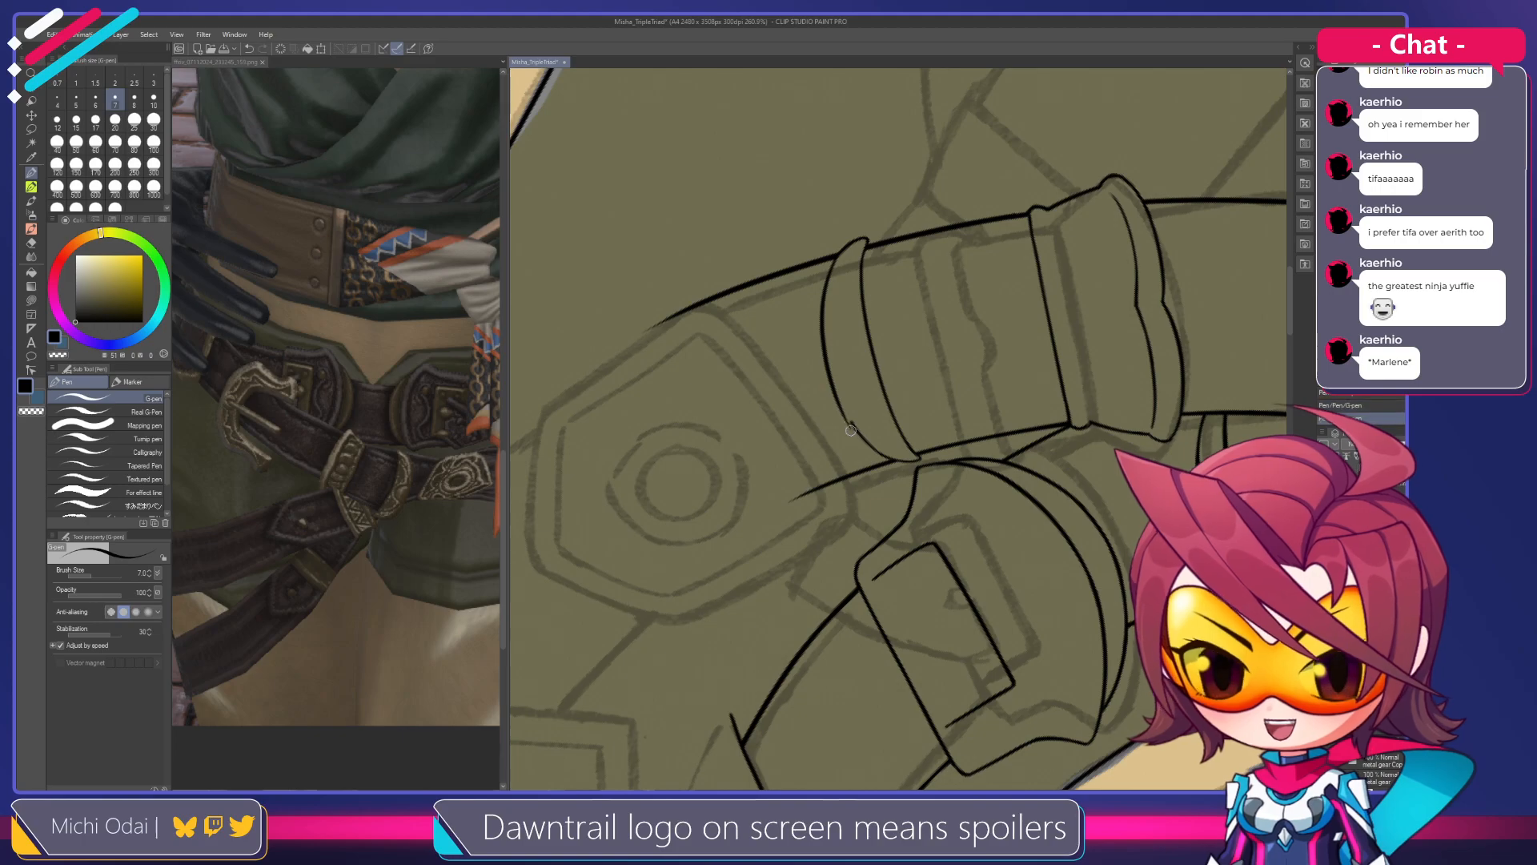
Try to extend the band's bowed outer curve down to the corner on the strap's lower line
key(shift+space)
drag(897, 312, 965, 334)
key(space)
mouse_move(930, 393)
mouse_down()
mouse_move(912, 337)
mouse_move(861, 400)
mouse_move(852, 366)
mouse_move(861, 408)
mouse_up()
key(e)
key(p)
key(ctrl+z)
drag(847, 343, 866, 409)
key(ctrl+z)
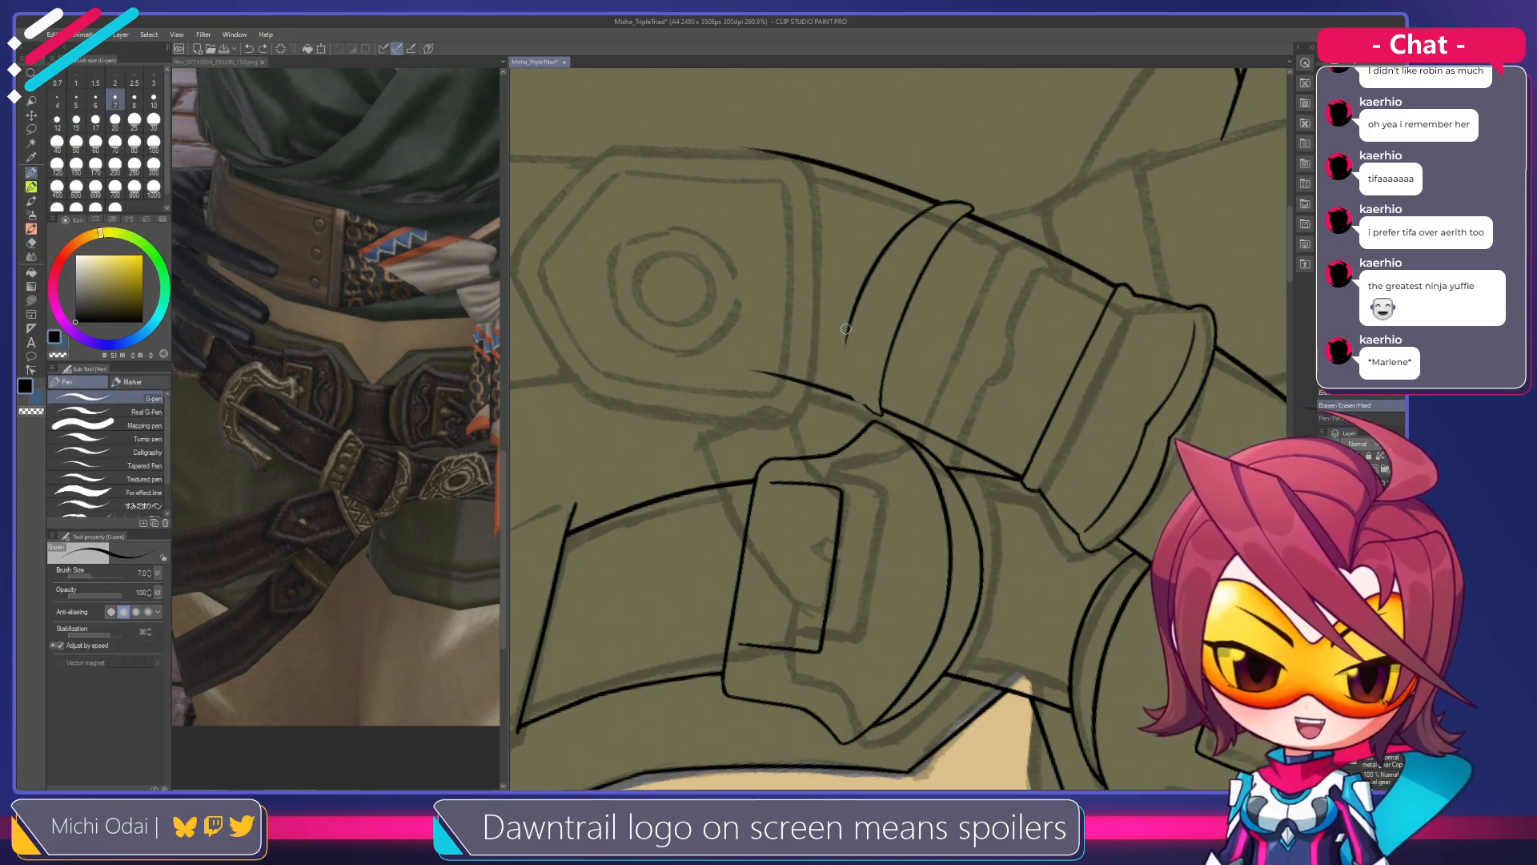
key(e)
key(p)
drag(847, 343, 871, 410)
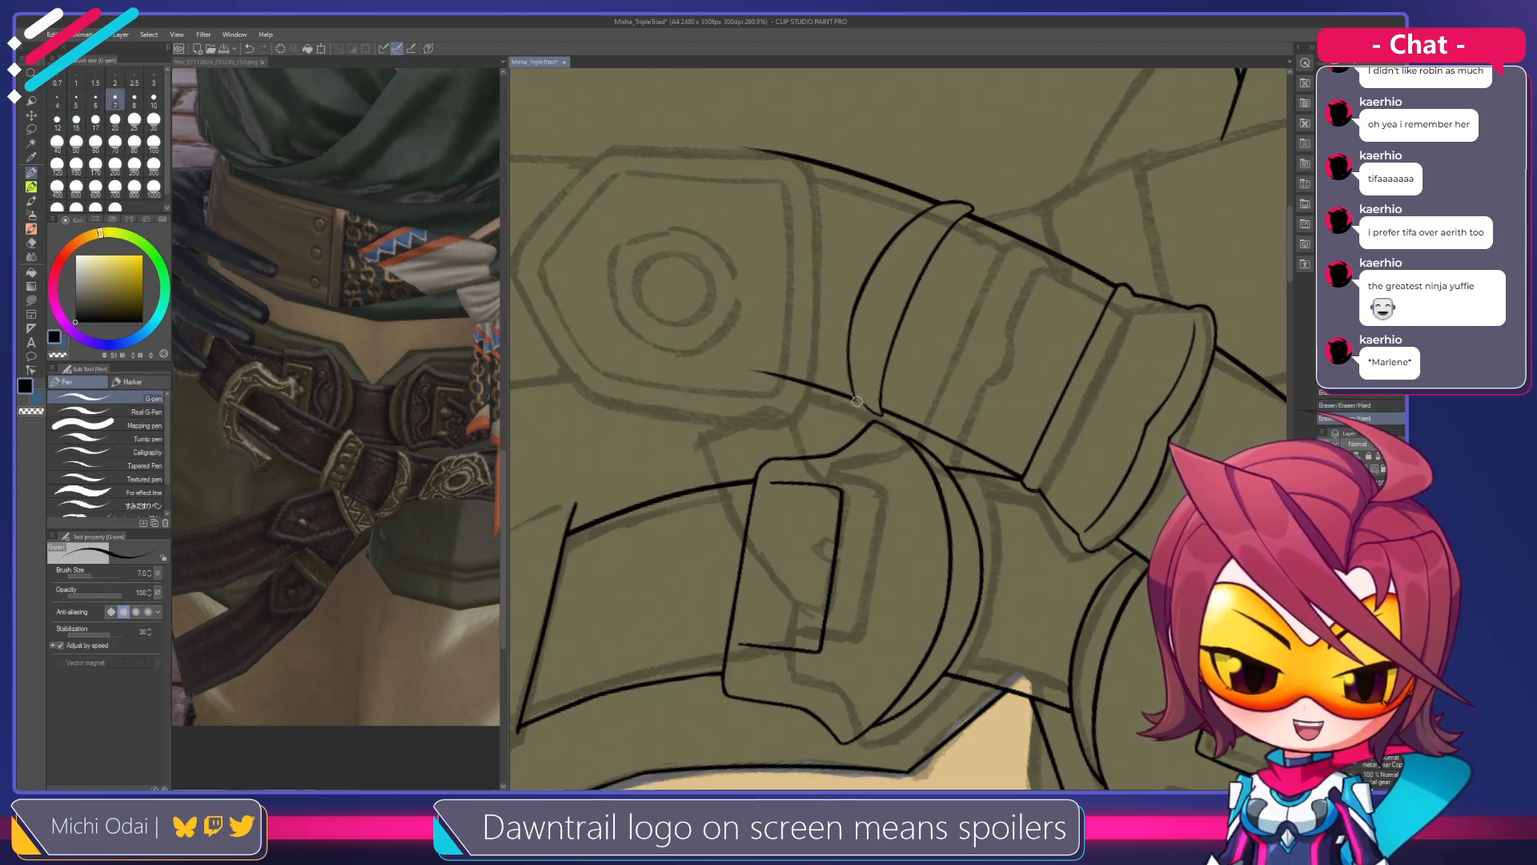
key(ctrl+z)
Redraw the lower half of the band's bowed outer curve down to the corner on the strap's lower line
key(e)
key(p)
drag(862, 287, 863, 407)
key(ctrl+z)
drag(866, 277, 855, 395)
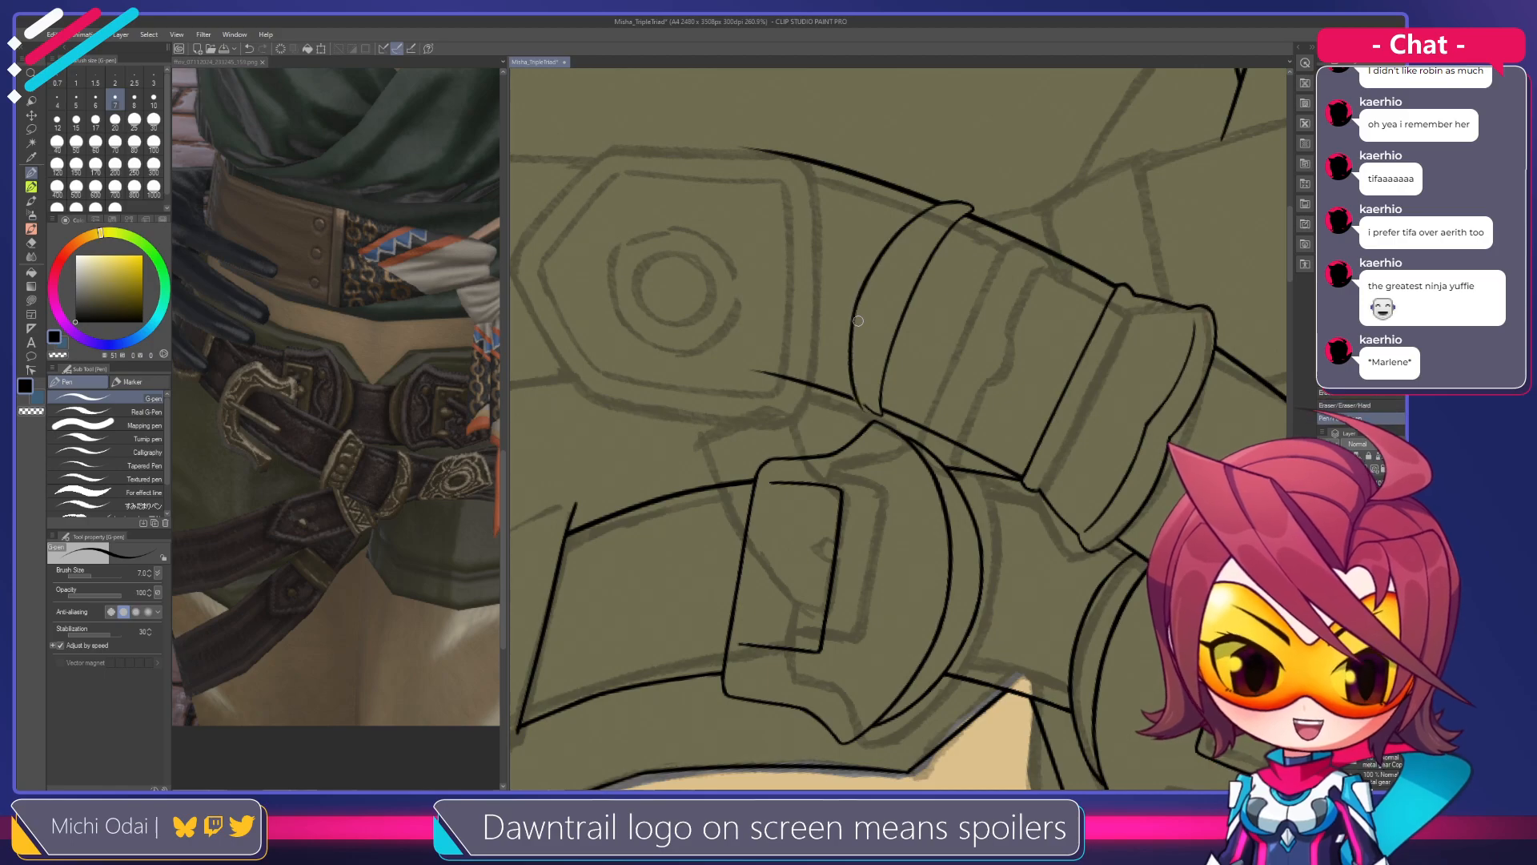
Round off the band's corner with short pen strokes joining the cross line to the bowed outer curve
key(r)
mouse_move(866, 332)
mouse_down()
mouse_move(1001, 372)
mouse_move(990, 543)
mouse_move(1022, 453)
mouse_move(1017, 401)
mouse_up()
key(e)
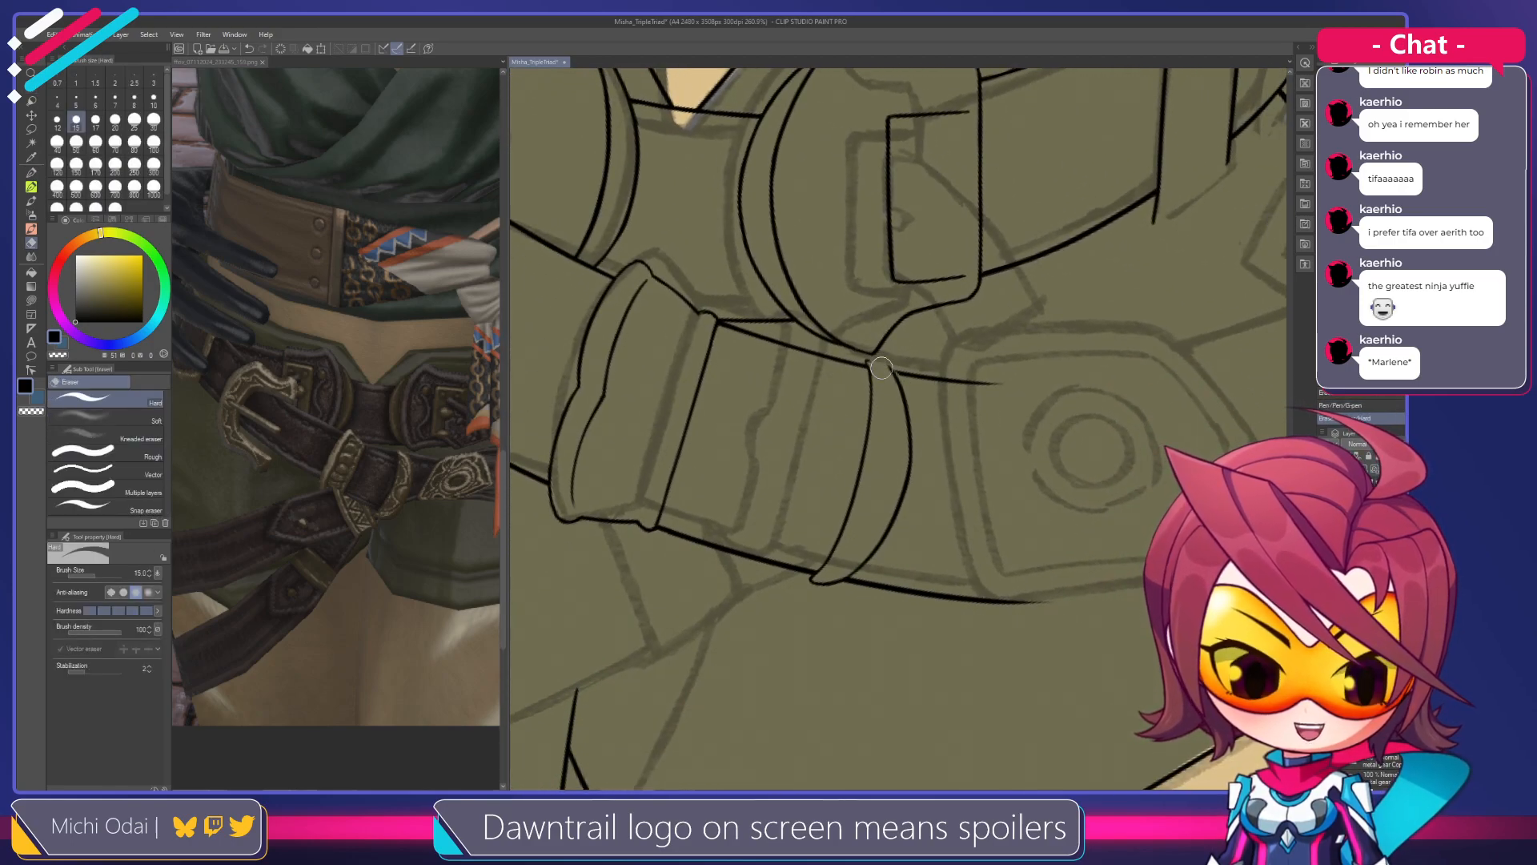
key(p)
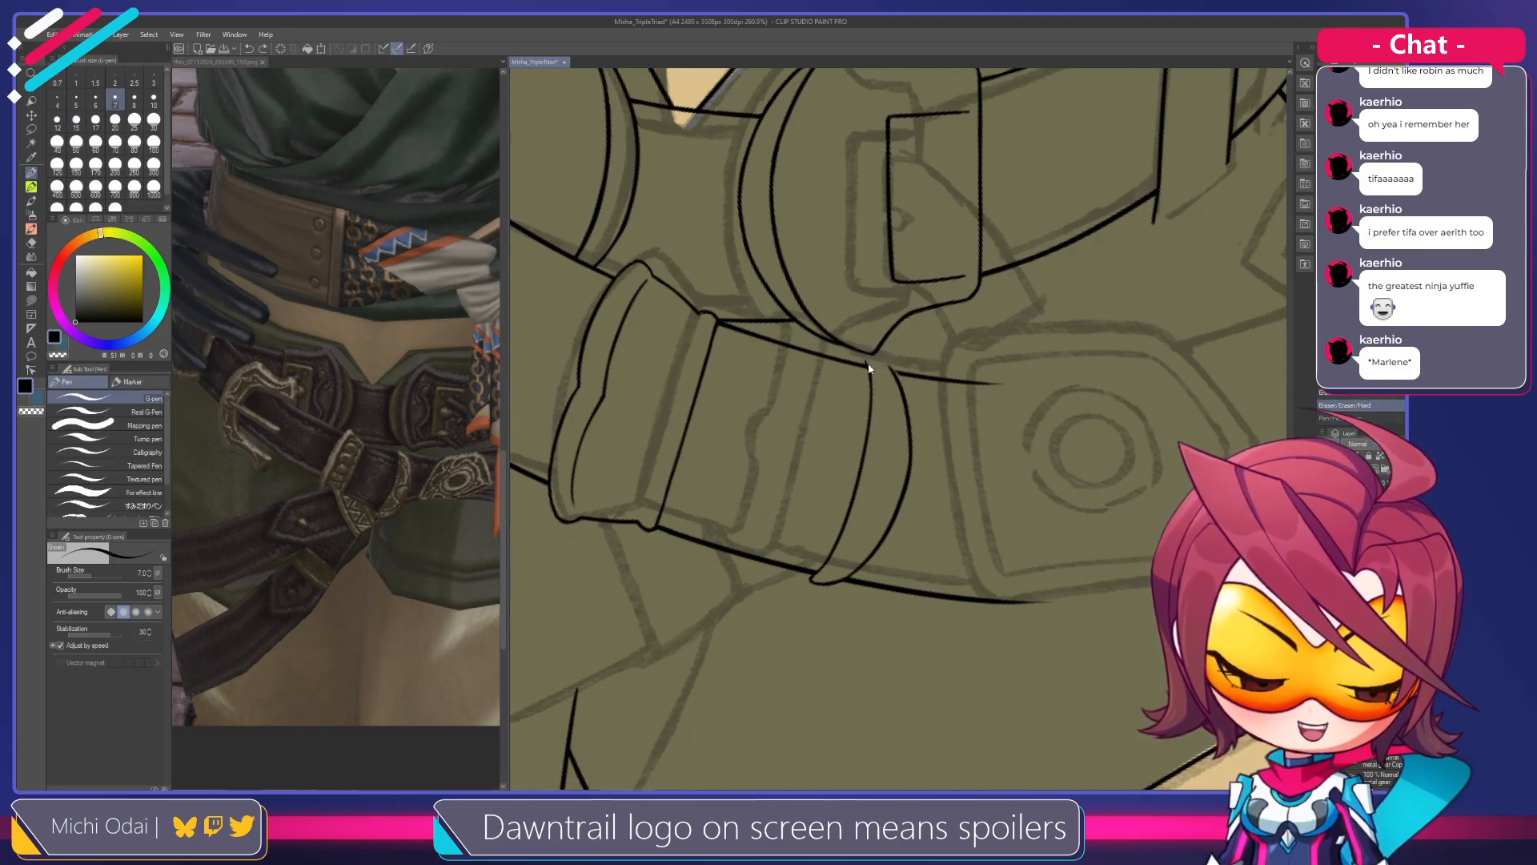
drag(866, 361, 886, 366)
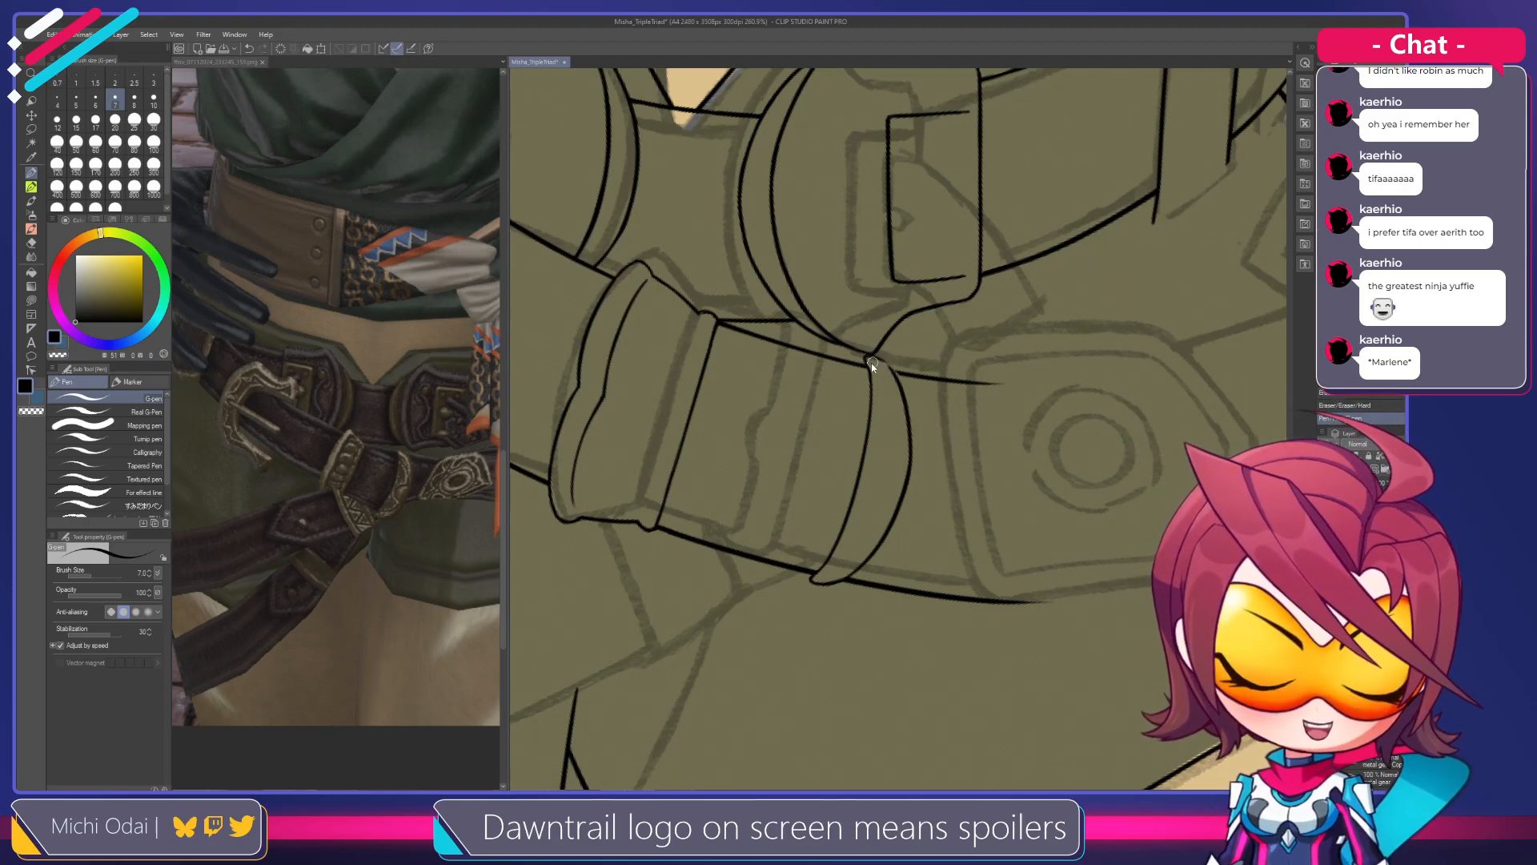
drag(876, 360, 893, 375)
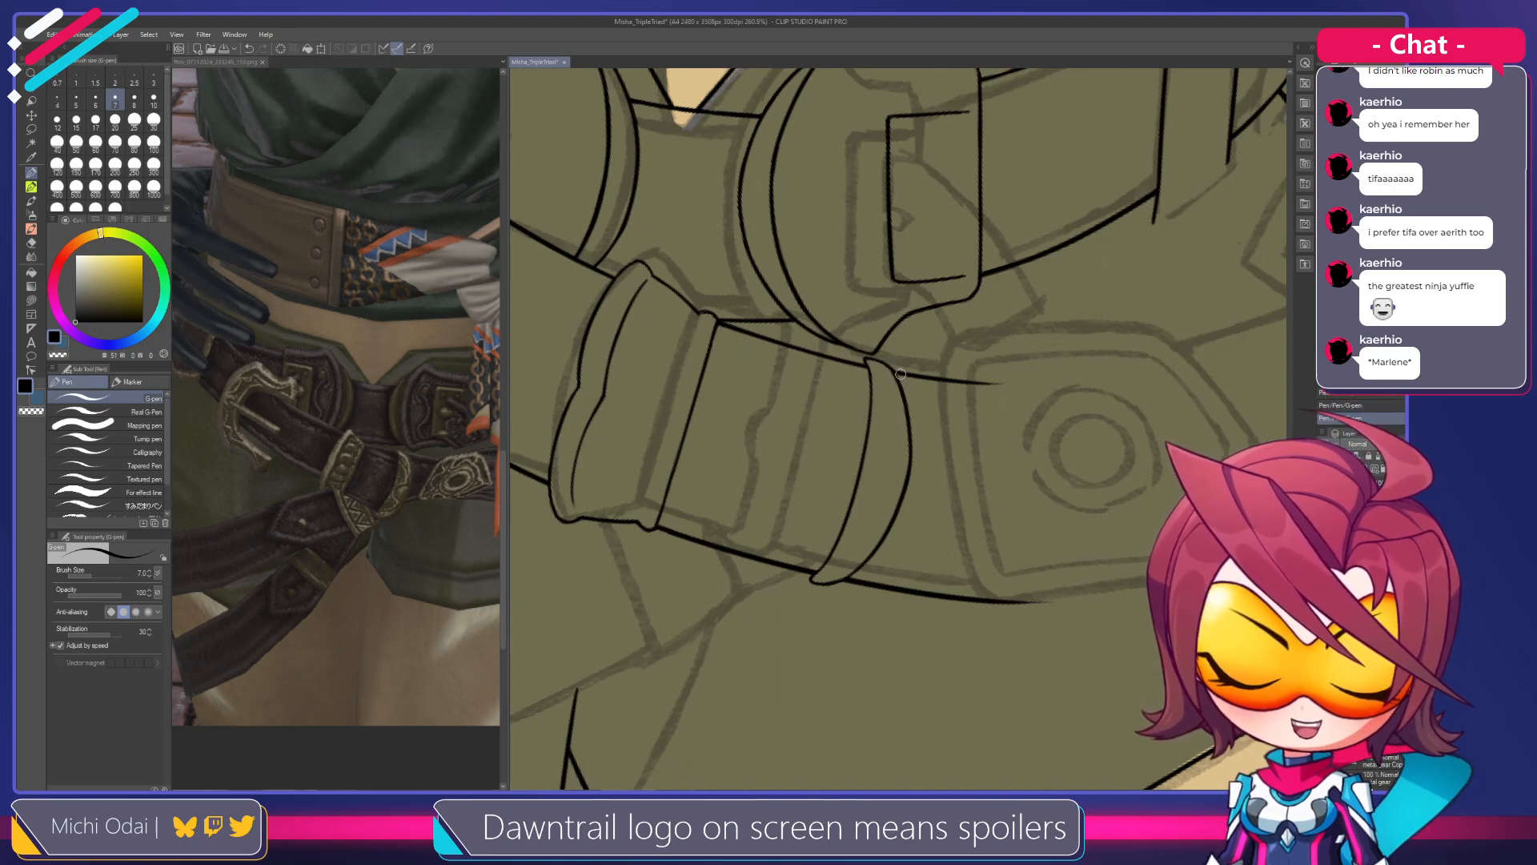
key(e)
Examine the belts and strap ornament in the reference screenshot and compare them with the drawing's torso and belt area
mouse_move(891, 377)
mouse_down()
mouse_move(944, 329)
mouse_move(831, 289)
mouse_up()
drag(920, 319, 768, 374)
mouse_move(871, 361)
mouse_down()
mouse_move(789, 402)
mouse_move(976, 345)
mouse_up()
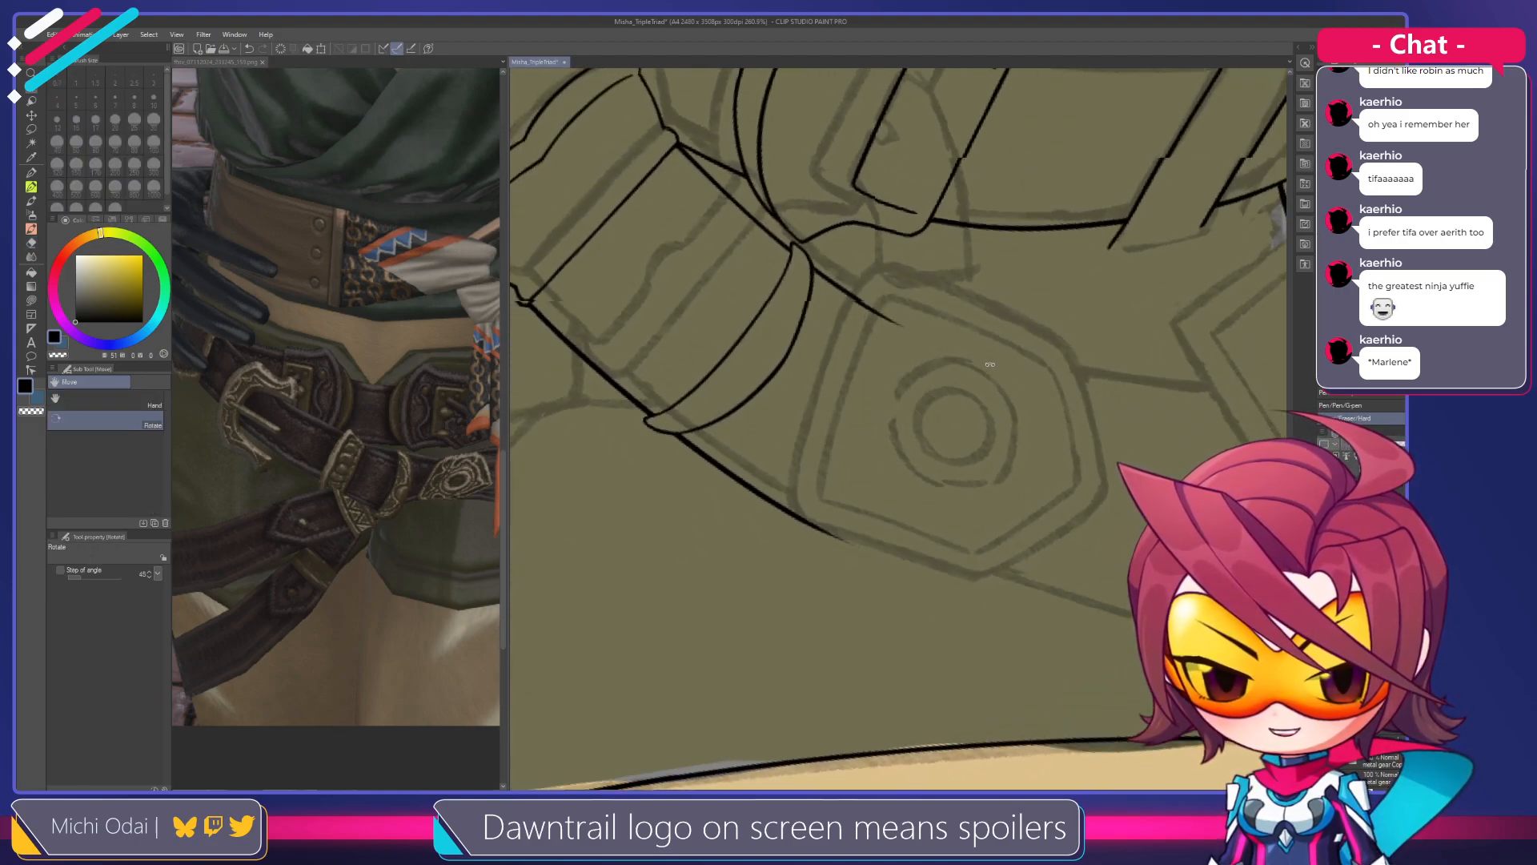
mouse_move(416, 472)
mouse_down()
mouse_move(297, 471)
mouse_move(381, 531)
mouse_up()
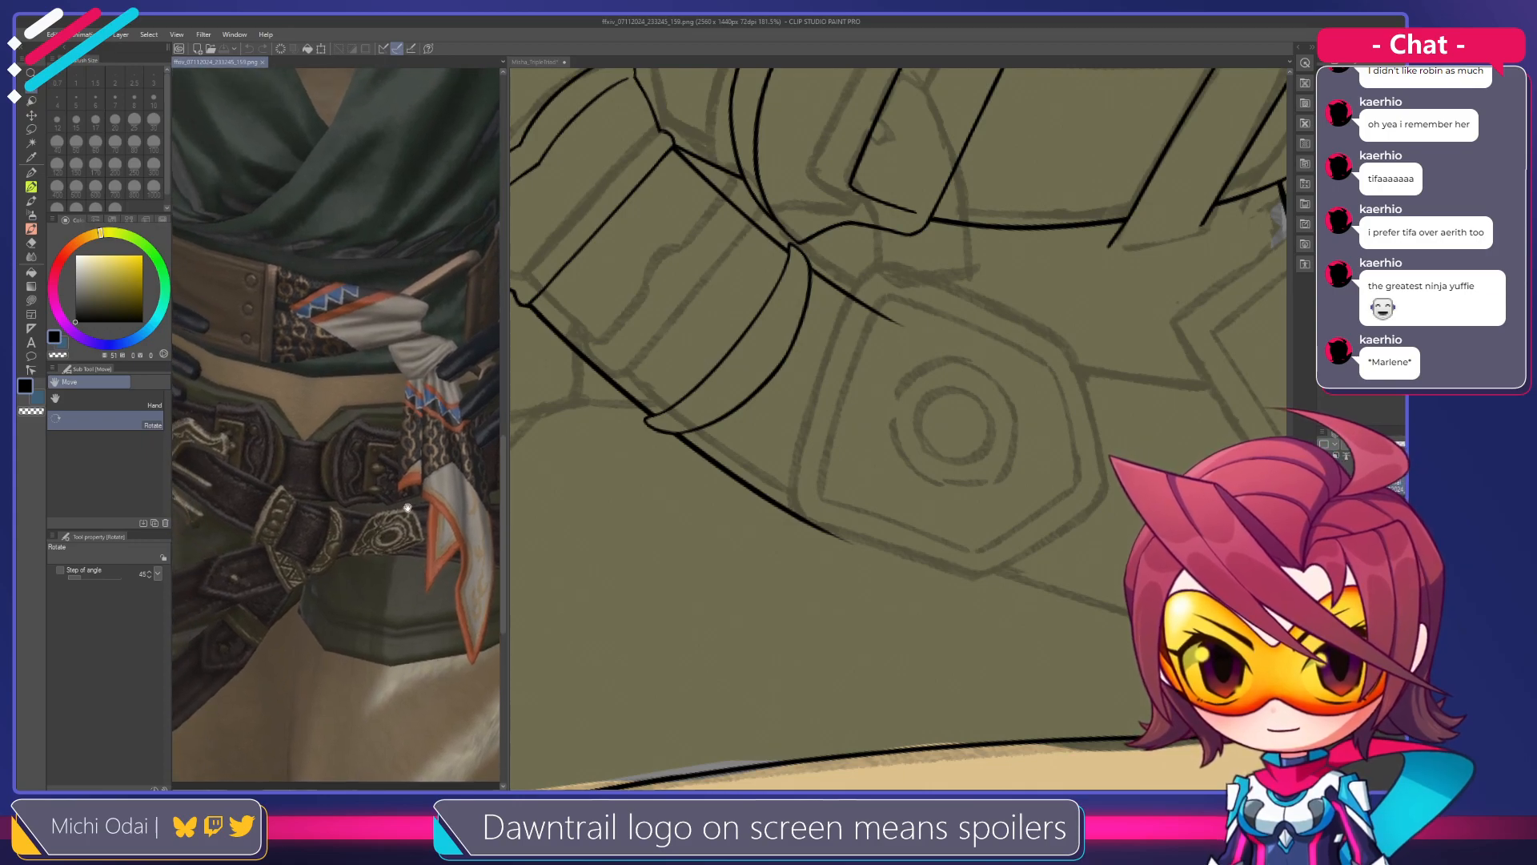
click(902, 420)
scroll(920, 336, down, 5)
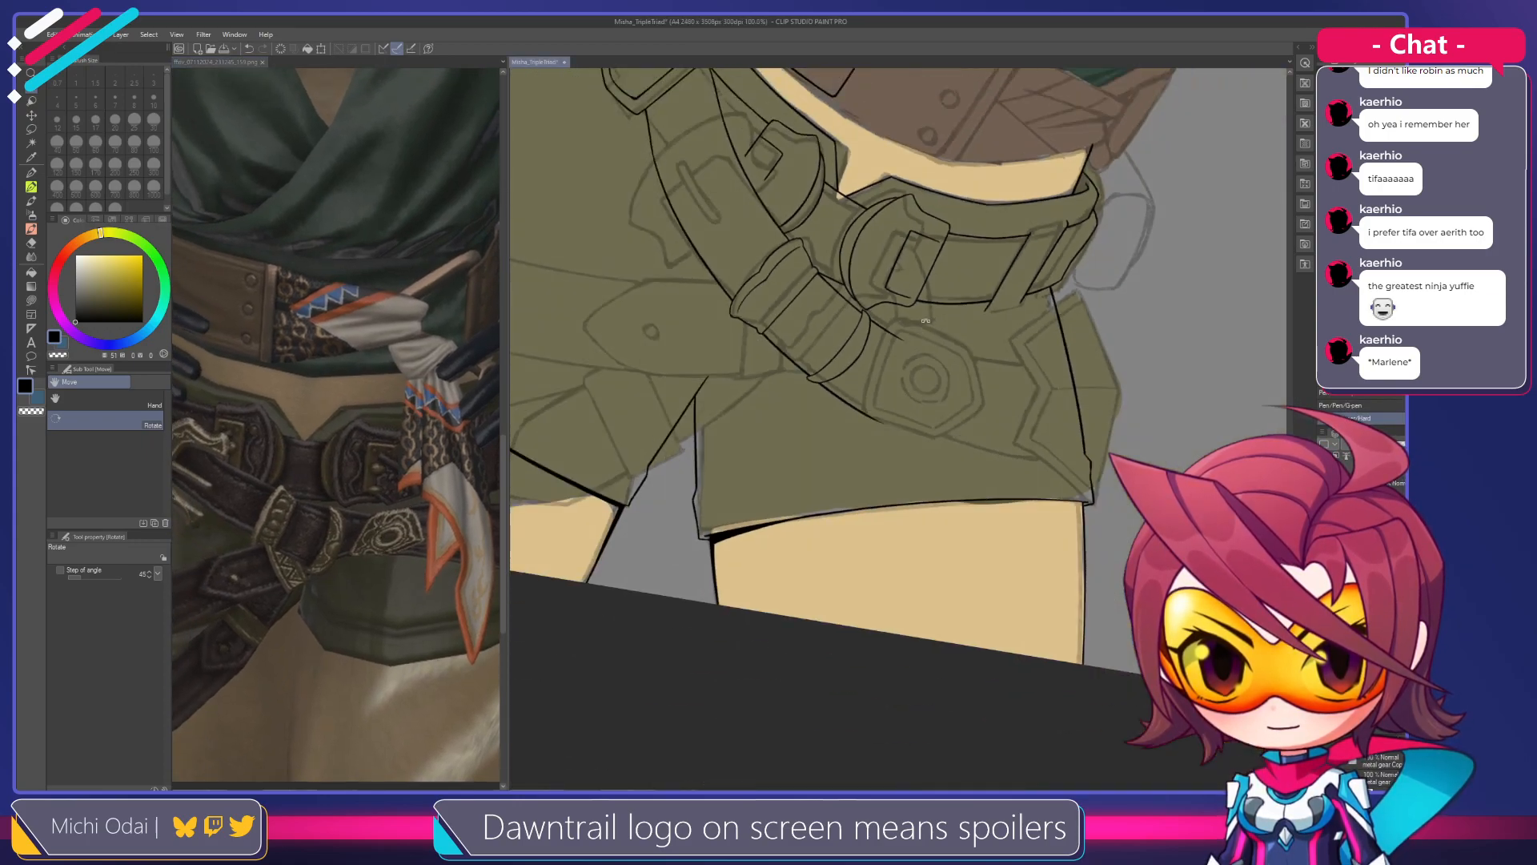
mouse_move(943, 346)
mouse_down()
mouse_move(1027, 356)
mouse_move(963, 321)
mouse_move(1011, 314)
mouse_move(921, 333)
mouse_move(824, 425)
mouse_move(913, 592)
mouse_move(951, 546)
mouse_move(899, 101)
mouse_up()
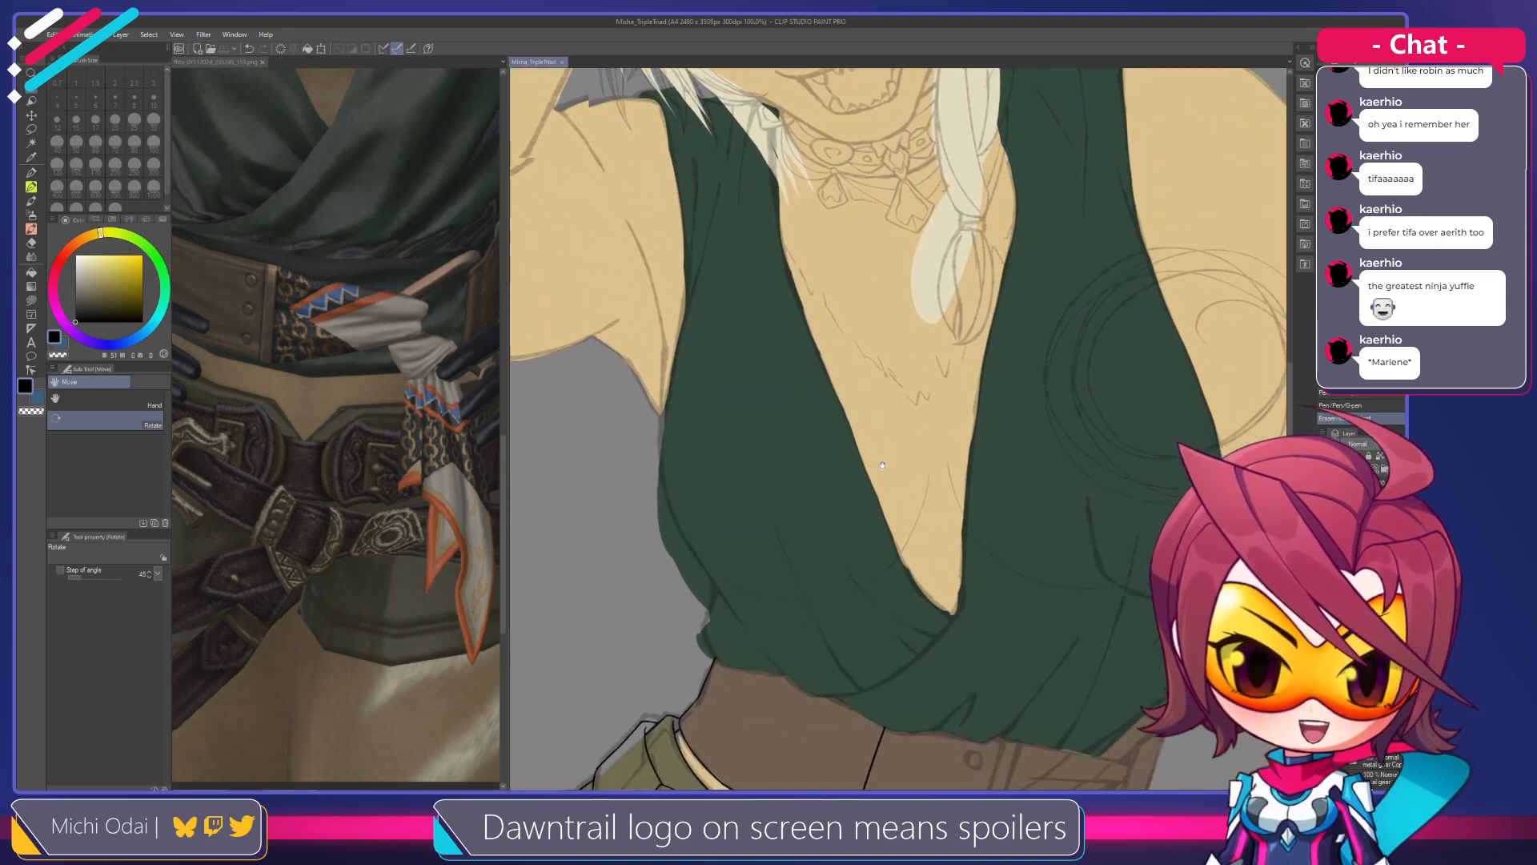
drag(960, 672, 896, 440)
drag(908, 541, 924, 477)
drag(952, 609, 900, 459)
drag(892, 645, 946, 296)
scroll(960, 287, up, 3)
drag(760, 350, 1040, 387)
Try to ink a short straight edge coming out from under the wide strap beside the flared band
drag(310, 569, 450, 492)
click(955, 353)
drag(955, 352, 885, 378)
drag(971, 325, 996, 350)
mouse_move(949, 356)
mouse_down()
mouse_move(945, 408)
mouse_move(875, 484)
mouse_up()
key(ctrl+z)
drag(875, 387, 876, 496)
key(ctrl+z)
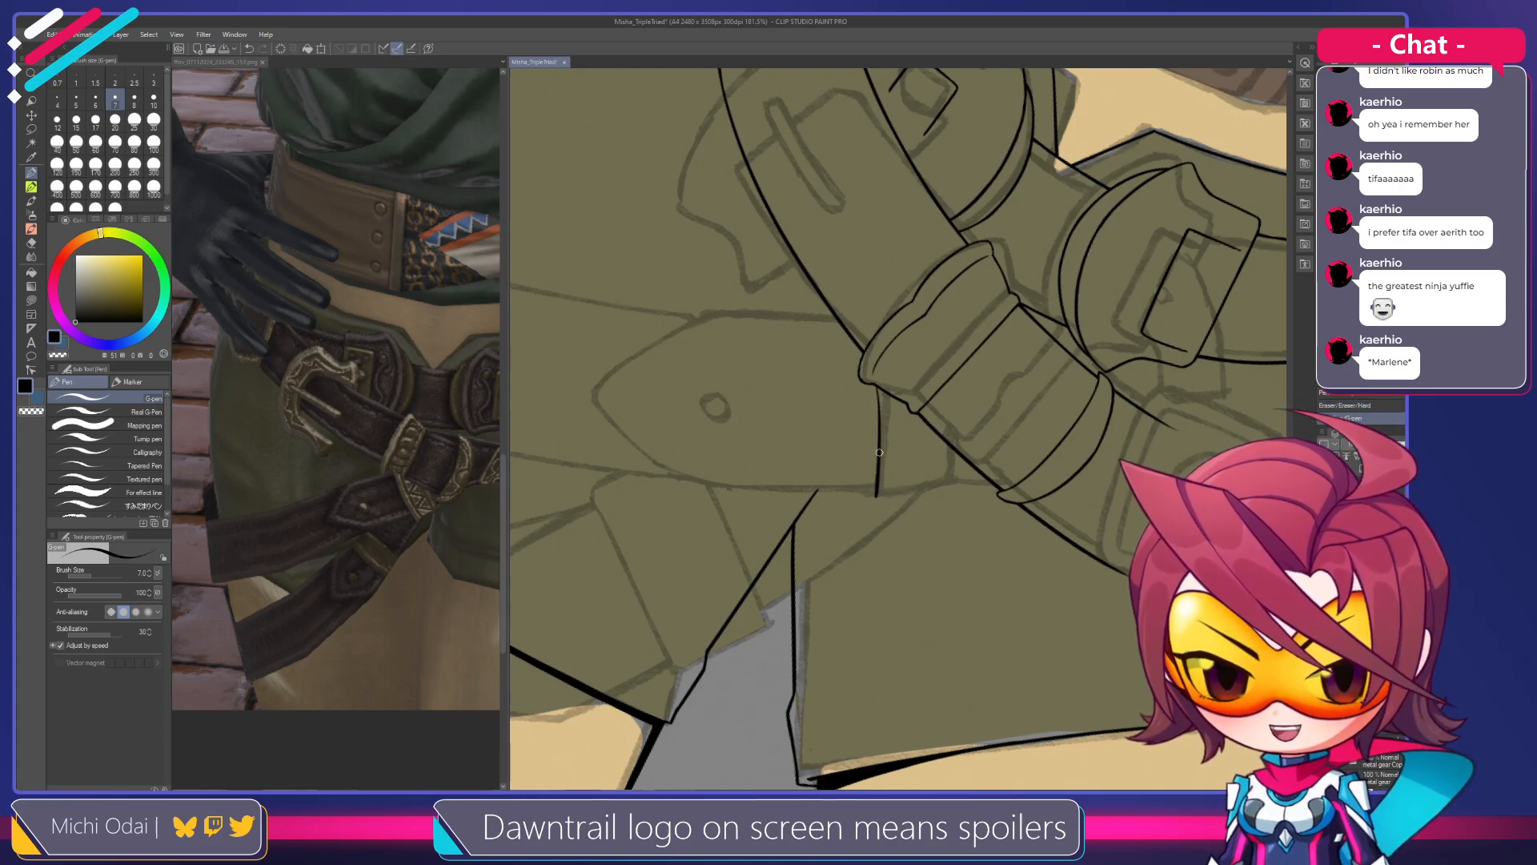
key(ctrl+z)
Ink the short straight edge of the small piece below the wide strap, starting beside the flared band, and trim its end
drag(968, 320, 923, 302)
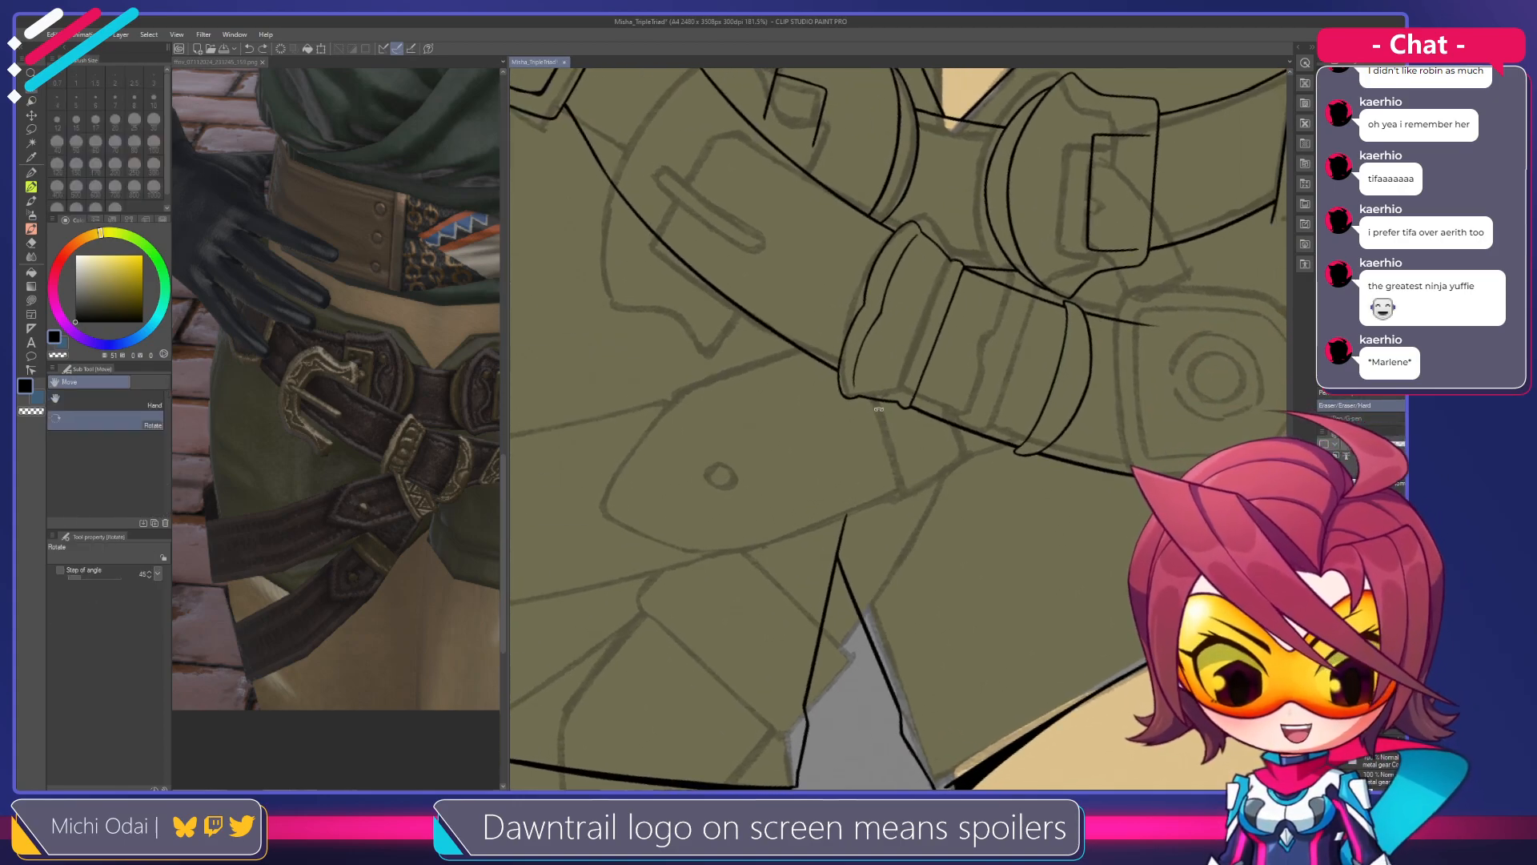
drag(875, 398, 904, 492)
key(ctrl+z)
key(ctrl+z)
key(ctrl+z)
drag(874, 399, 909, 502)
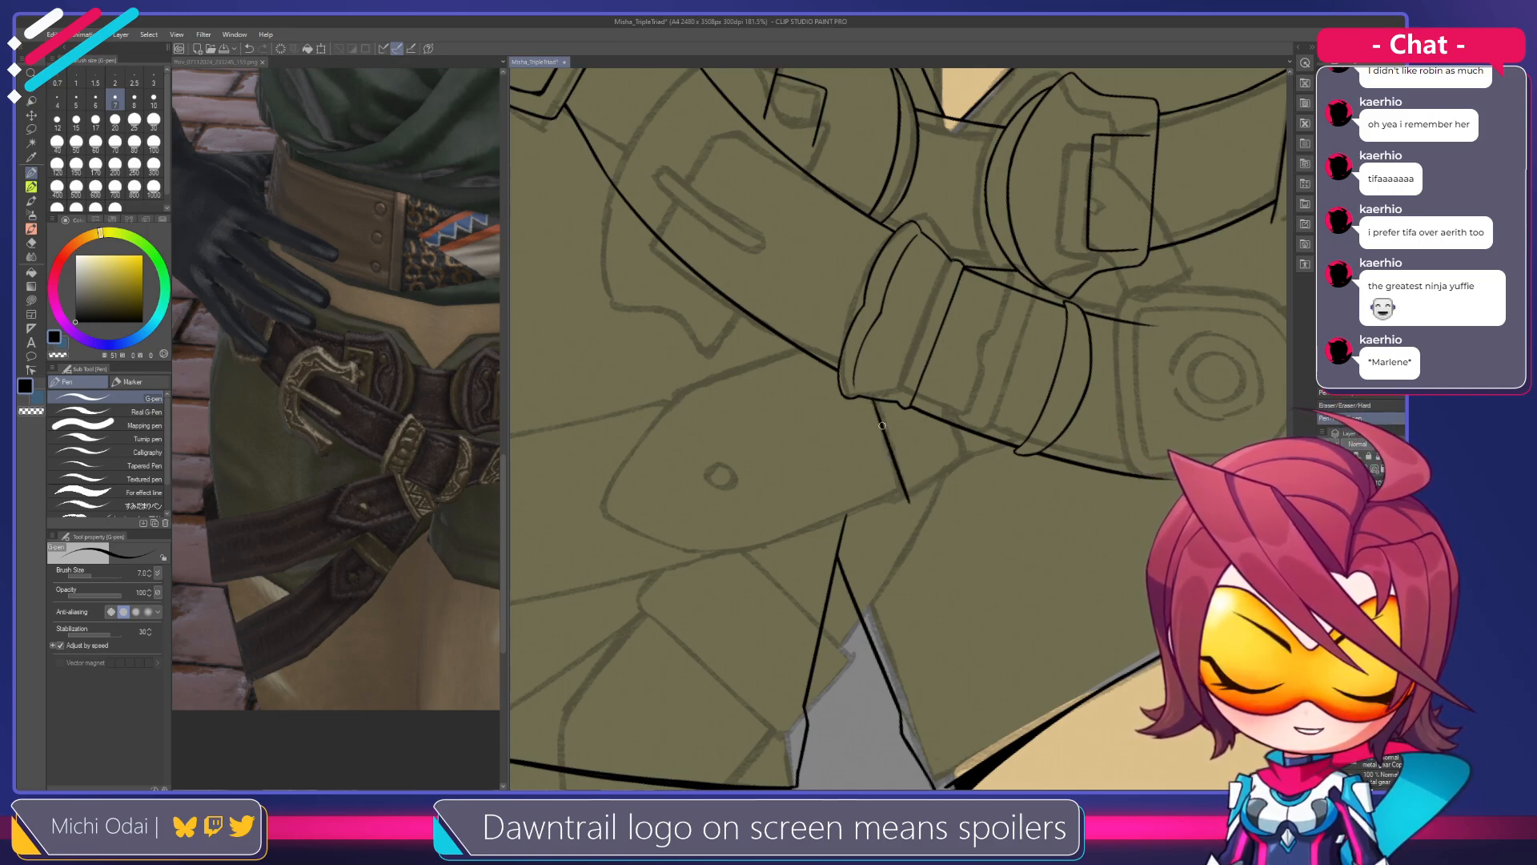
drag(874, 402, 901, 480)
key(ctrl+z)
drag(874, 403, 910, 504)
key(e)
key(p)
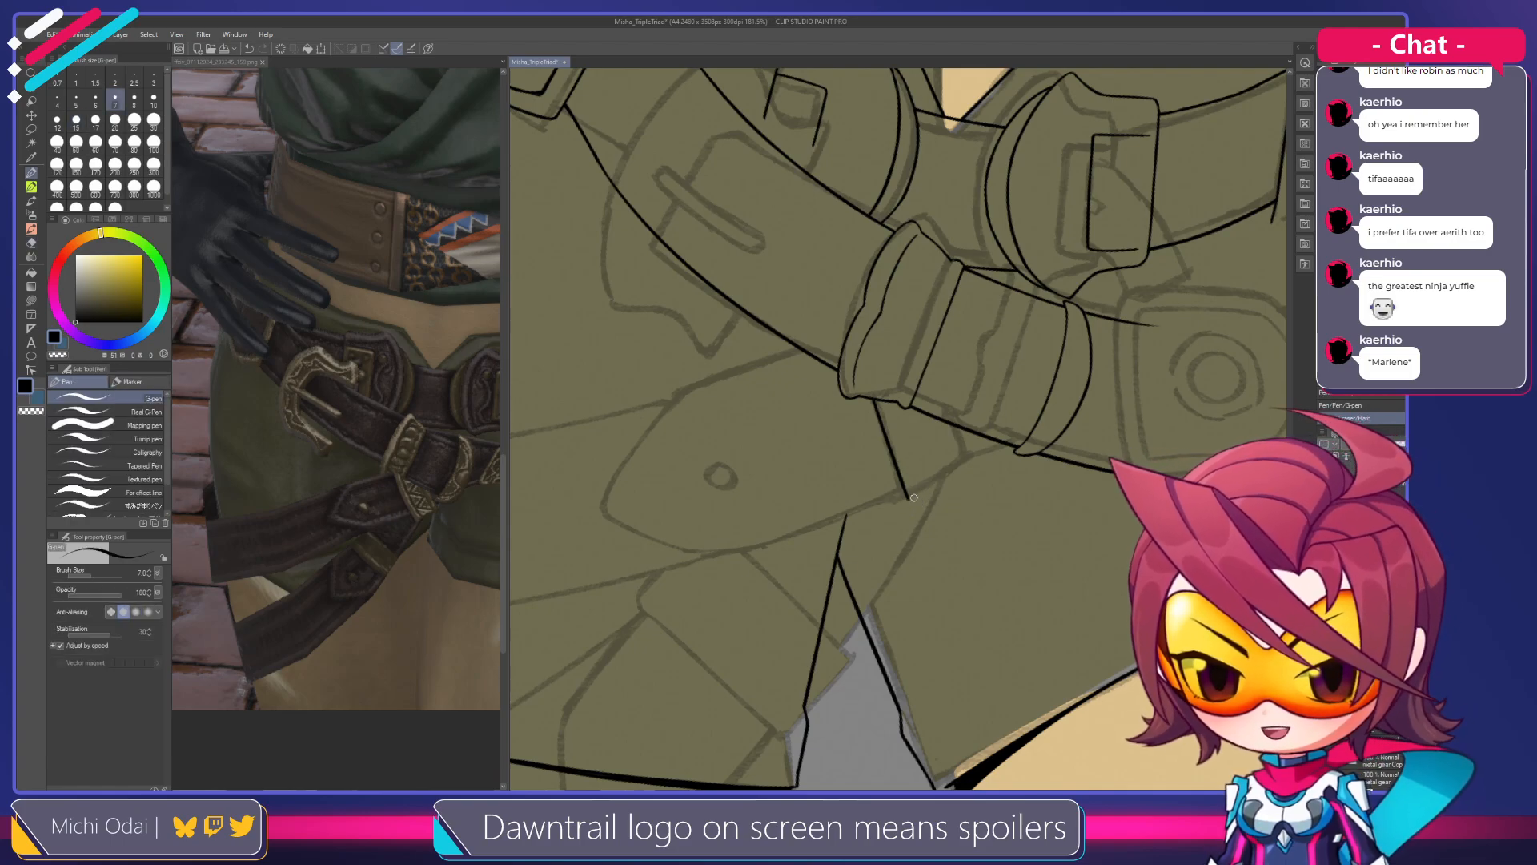
Ink the outer side of the small piece below the wide strap, meeting the straight edge in a sharp corner
scroll(960, 463, up, 2)
key(shift+space)
mouse_move(948, 438)
mouse_down()
mouse_move(927, 411)
mouse_move(946, 460)
mouse_move(981, 461)
mouse_move(942, 446)
mouse_move(920, 469)
mouse_up()
key(ctrl+z)
drag(937, 388, 918, 461)
key(ctrl+z)
key(ctrl+z)
drag(939, 387, 919, 464)
key(ctrl+z)
drag(939, 385, 920, 472)
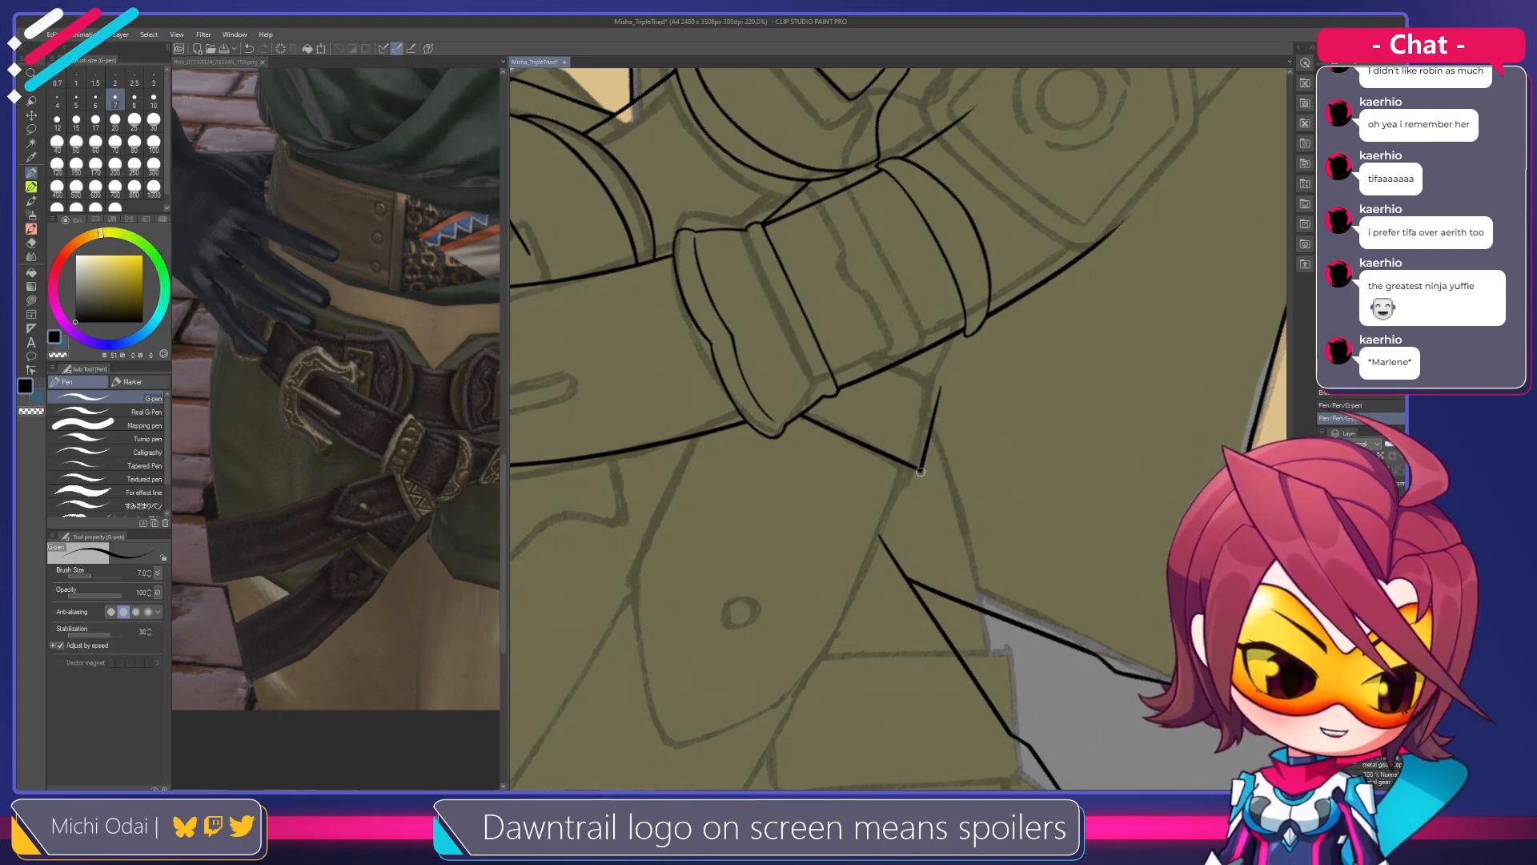
key(e)
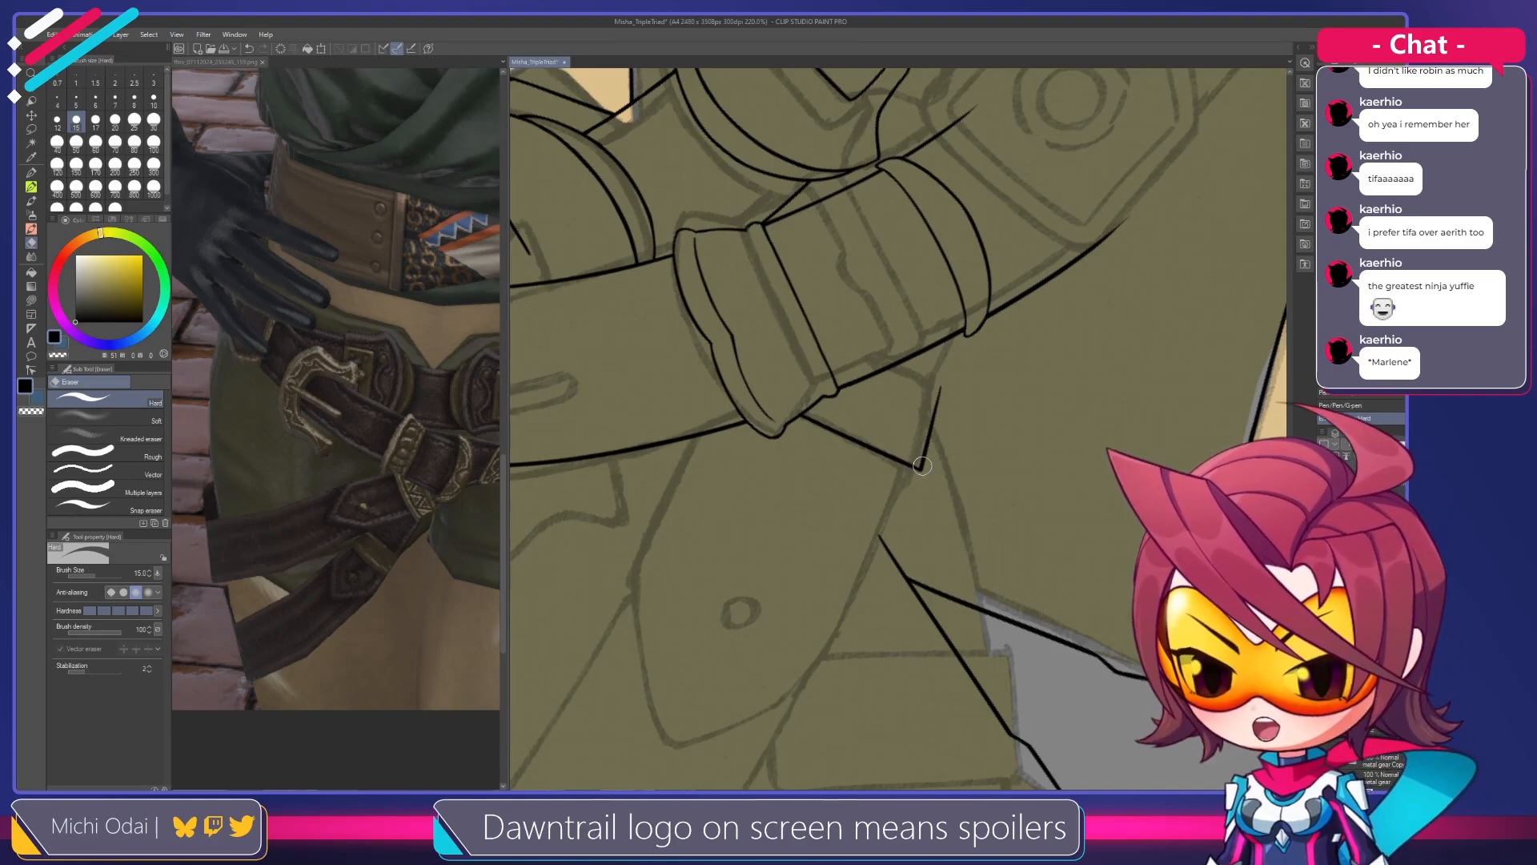
Close the small piece's second corner with a short line back to the wide strap's edge
key(p)
mouse_move(937, 393)
mouse_down()
mouse_move(946, 431)
mouse_move(951, 414)
mouse_up()
key(ctrl+z)
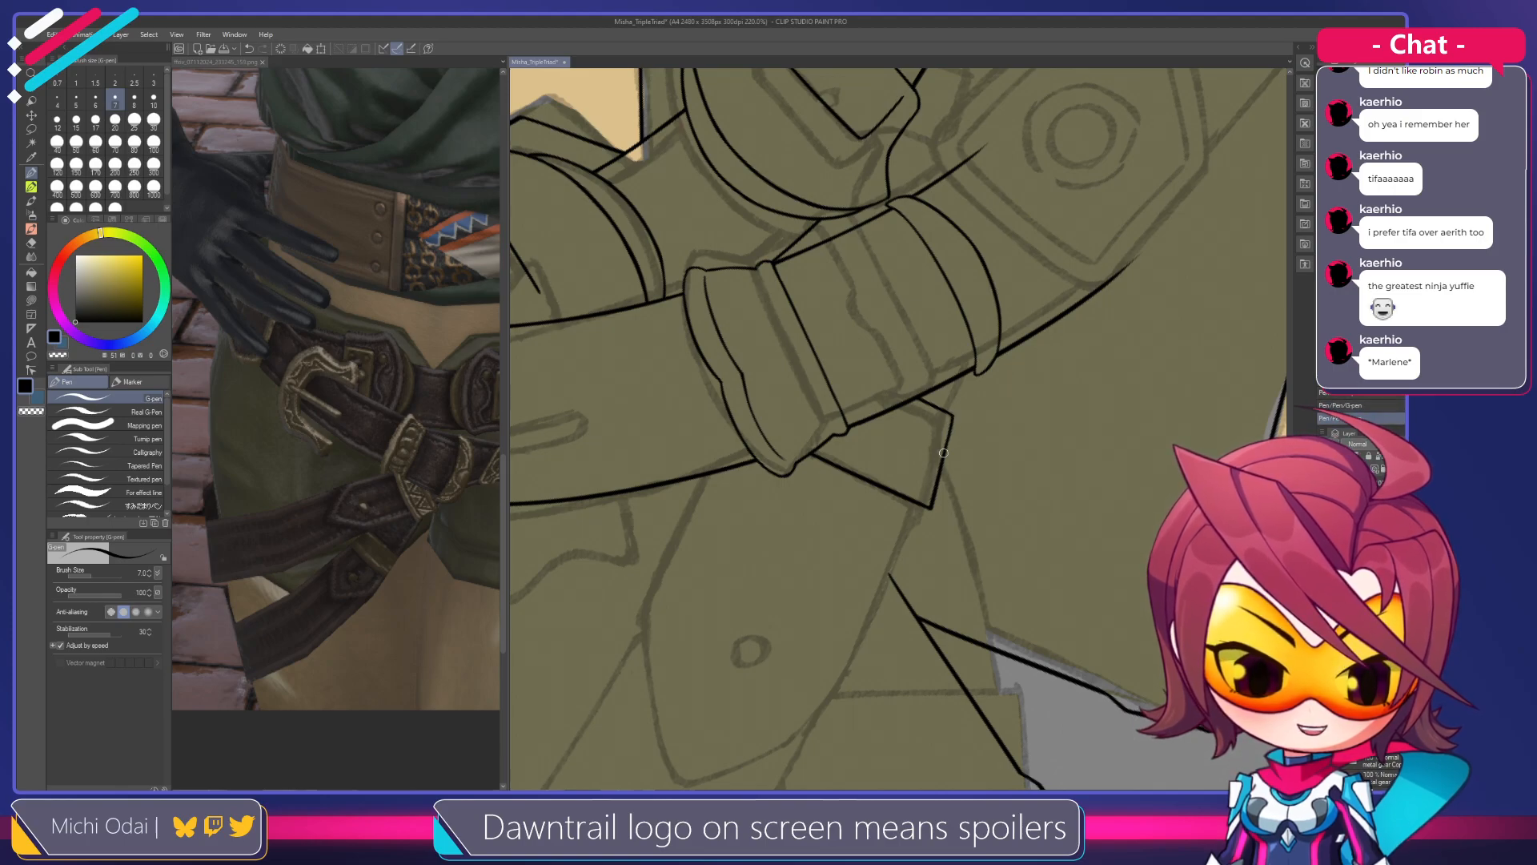
drag(942, 456, 1004, 349)
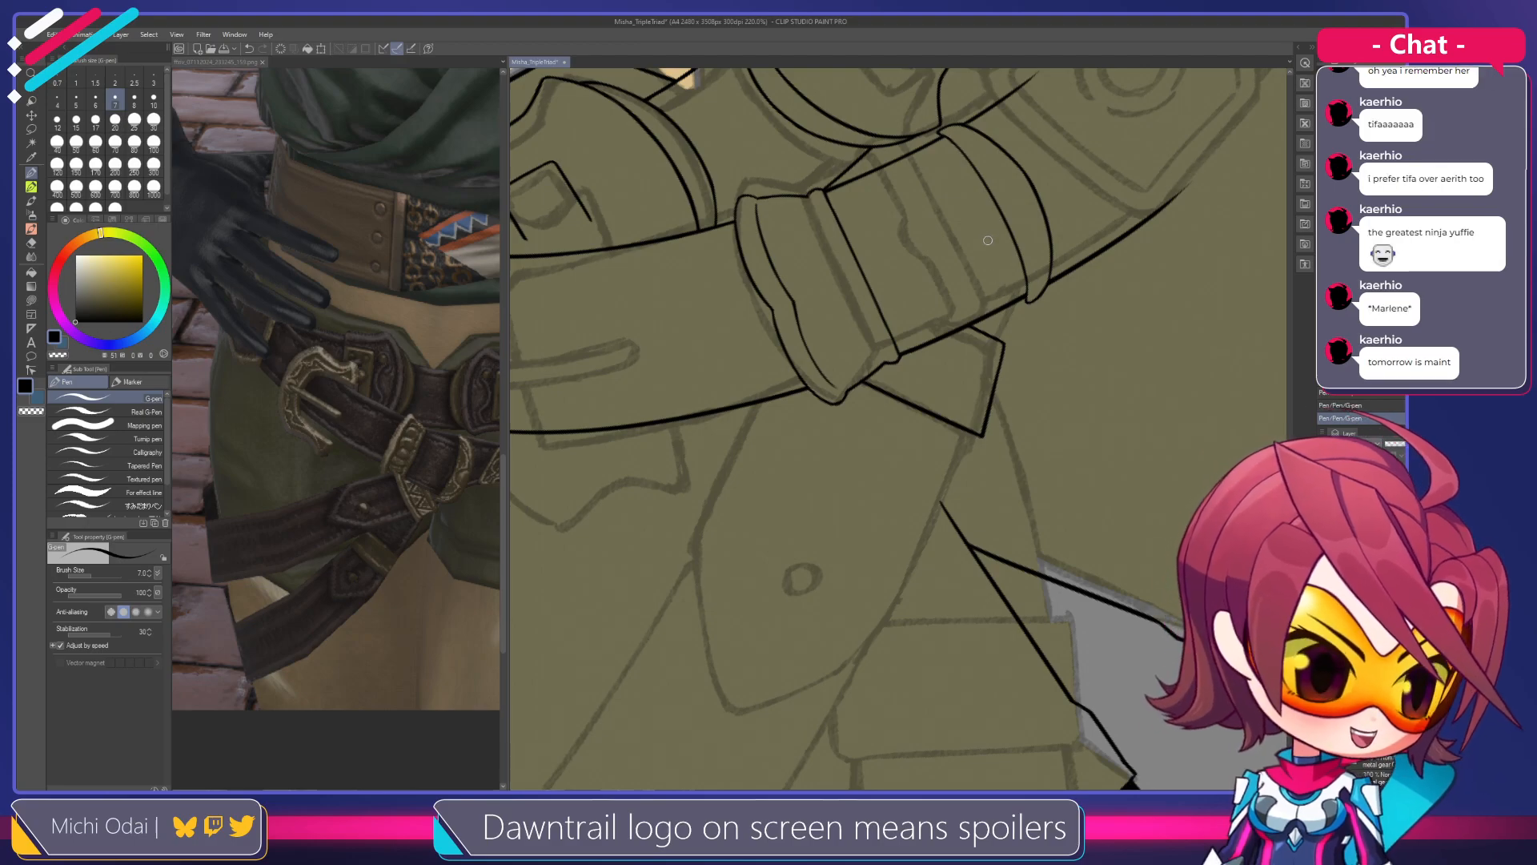
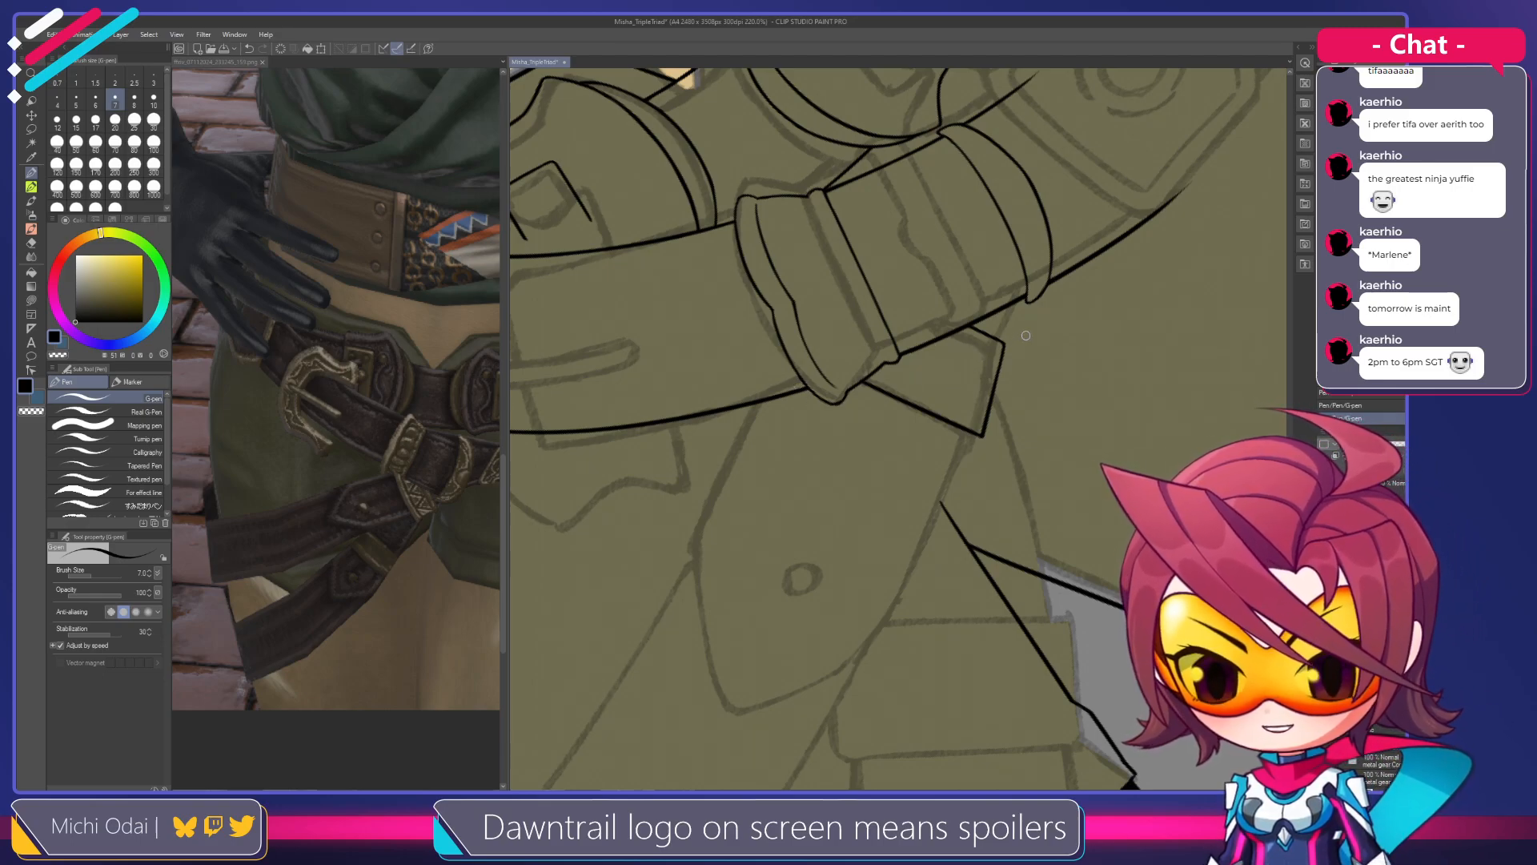
drag(1005, 327, 951, 329)
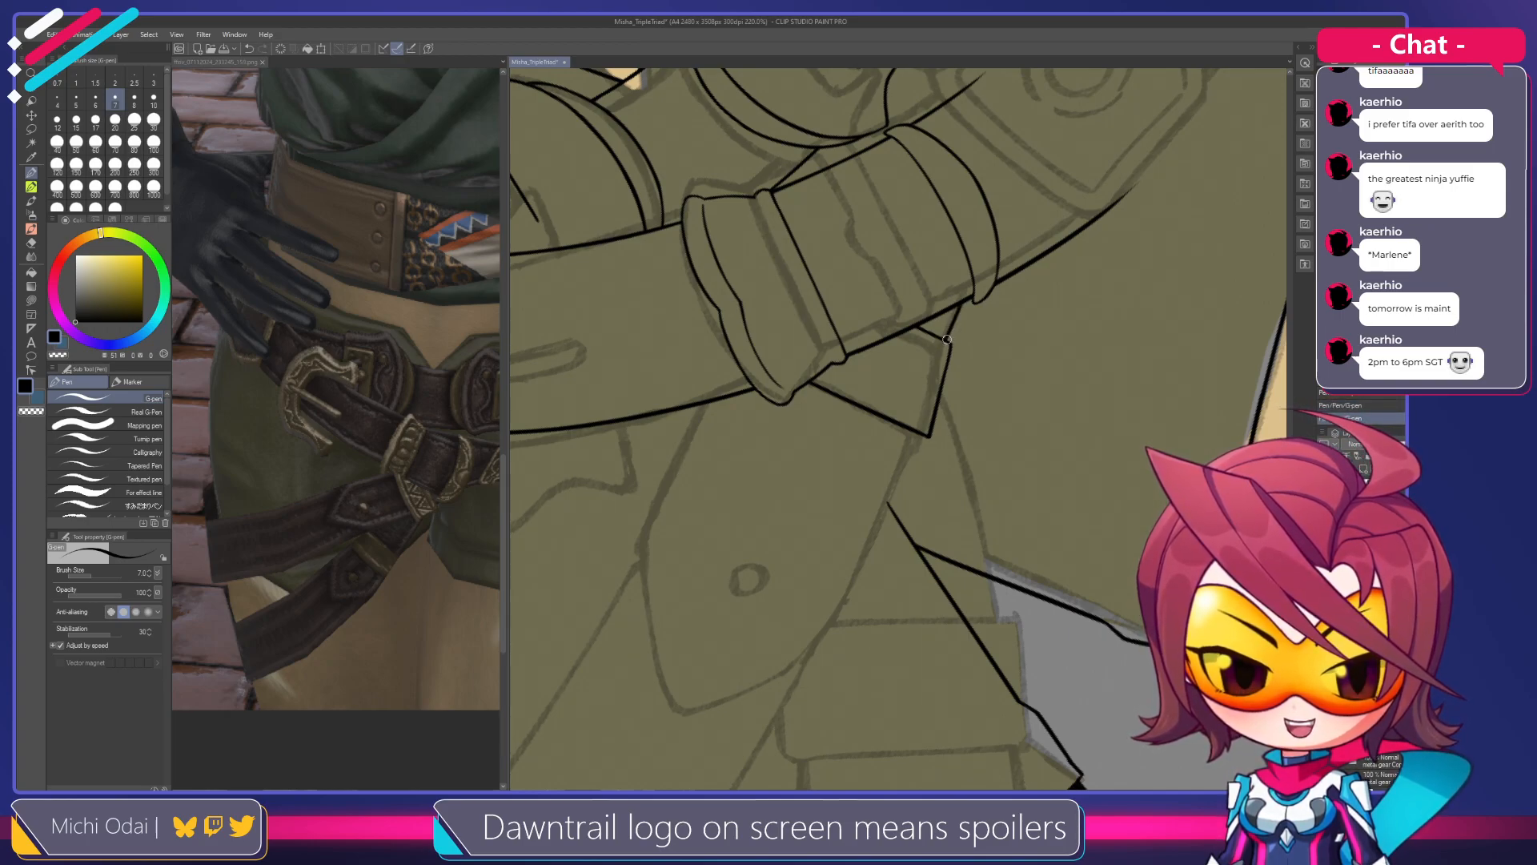
drag(941, 425, 975, 301)
Ink the long side of the pointed hanging strap, following the sketch up to the small piece's edge
key(shift+space)
drag(971, 244, 785, 590)
drag(884, 481, 907, 338)
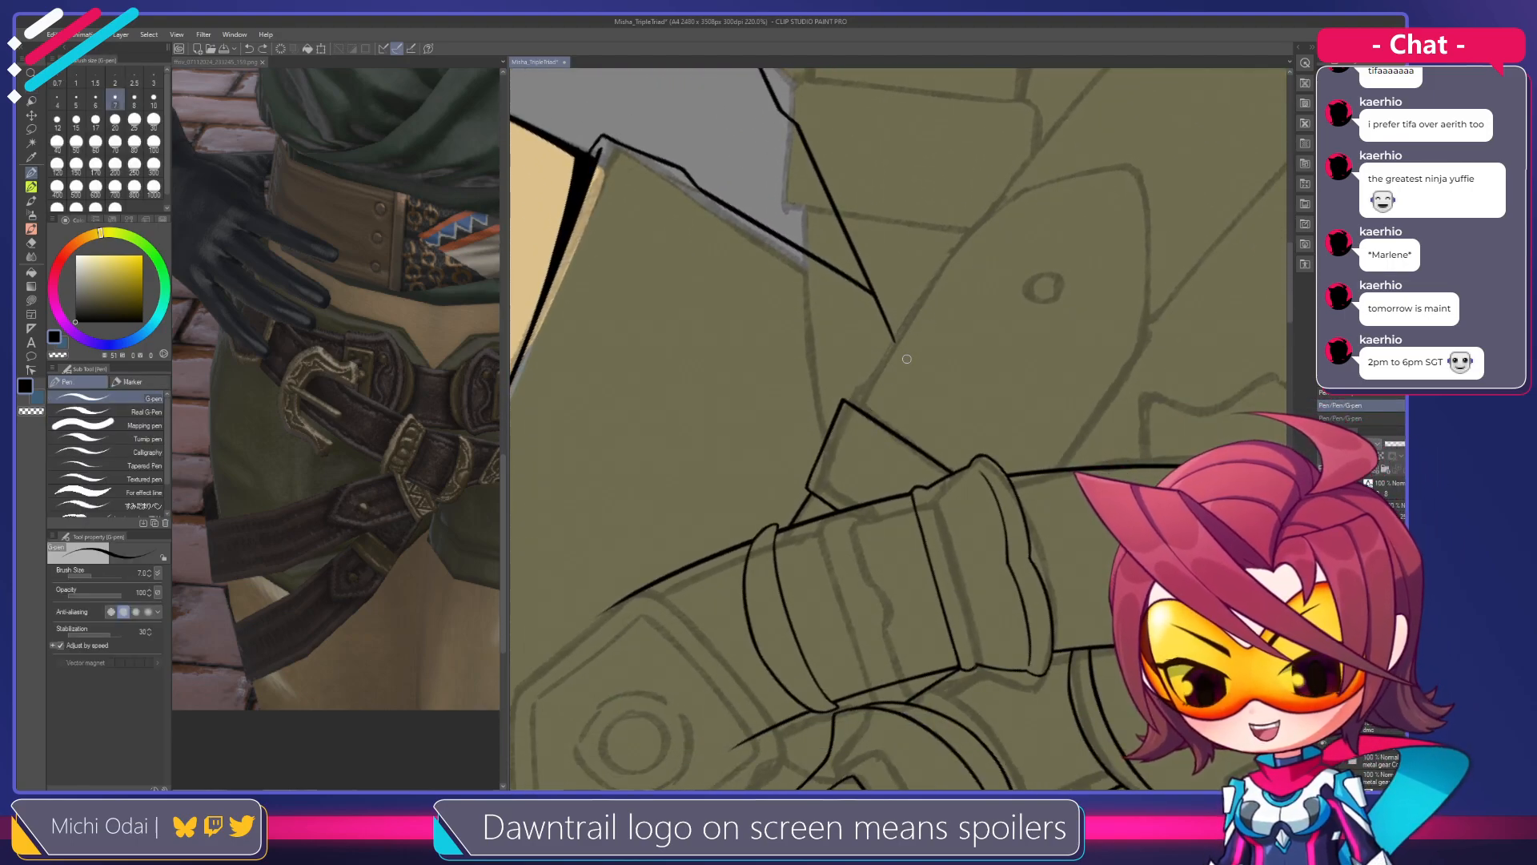
drag(998, 204, 856, 413)
key(ctrl+z)
key(ctrl+z)
drag(992, 215, 861, 402)
key(ctrl+z)
drag(992, 217, 846, 423)
key(ctrl+z)
drag(991, 215, 858, 405)
key(ctrl+z)
drag(987, 221, 857, 407)
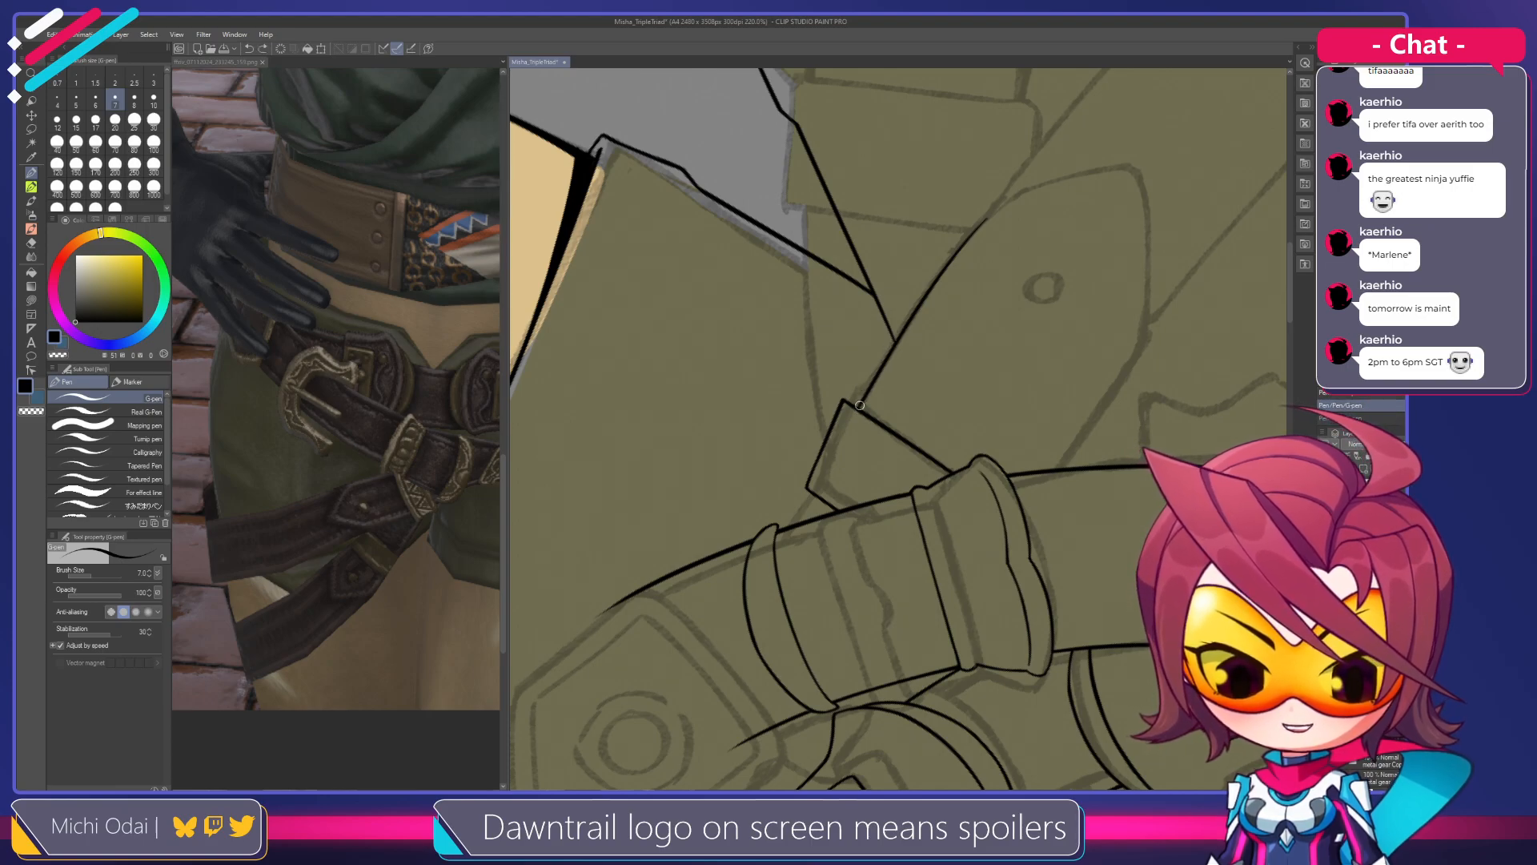
Ink the short line connecting the wide strap's edge to the small piece's outer corner
drag(851, 426, 921, 272)
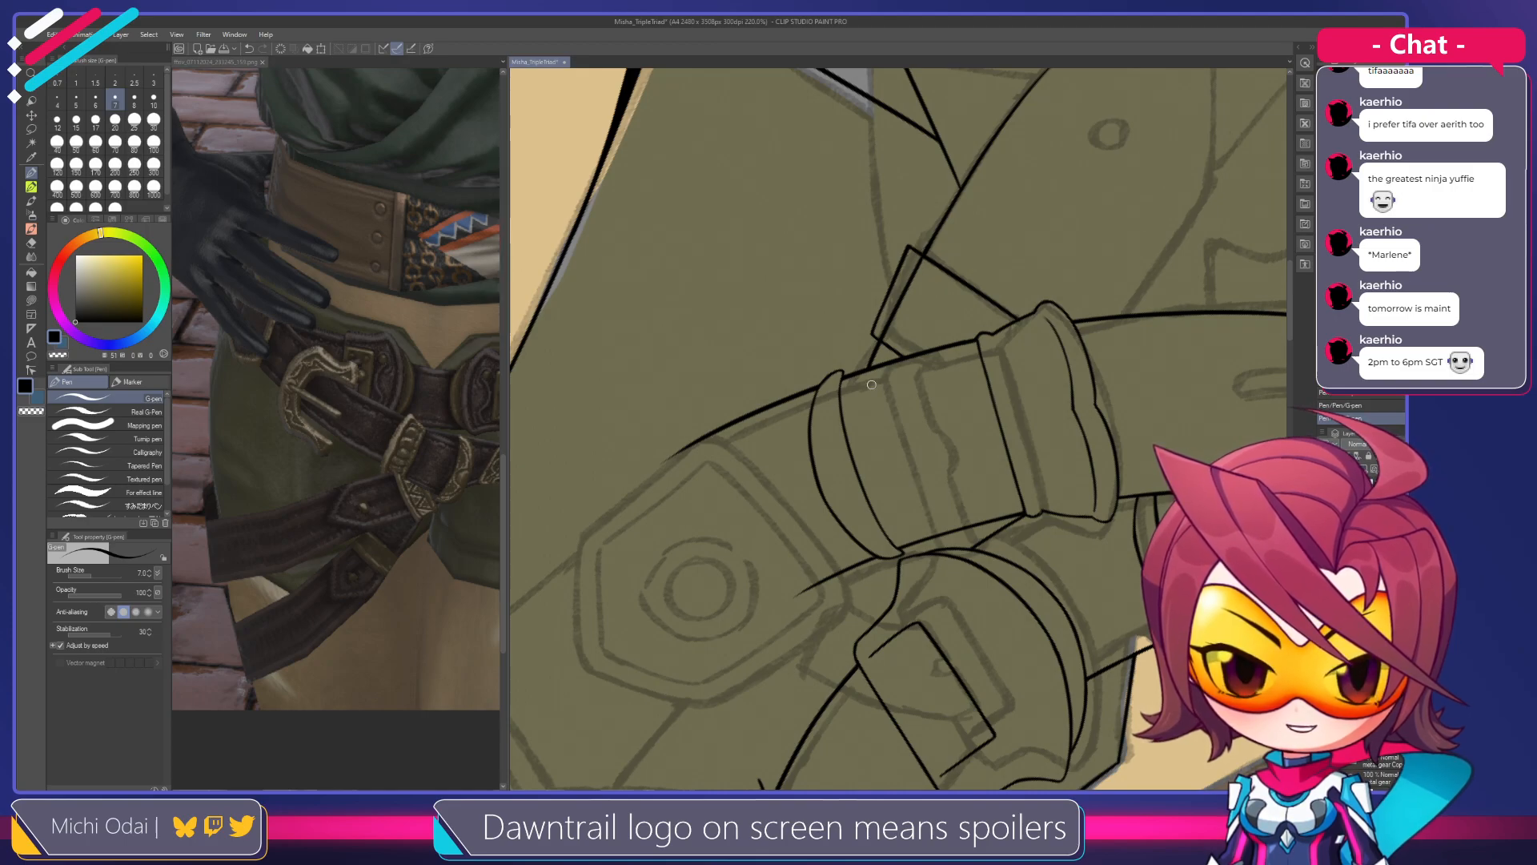
key(ctrl+z)
drag(882, 340, 865, 372)
key(ctrl+z)
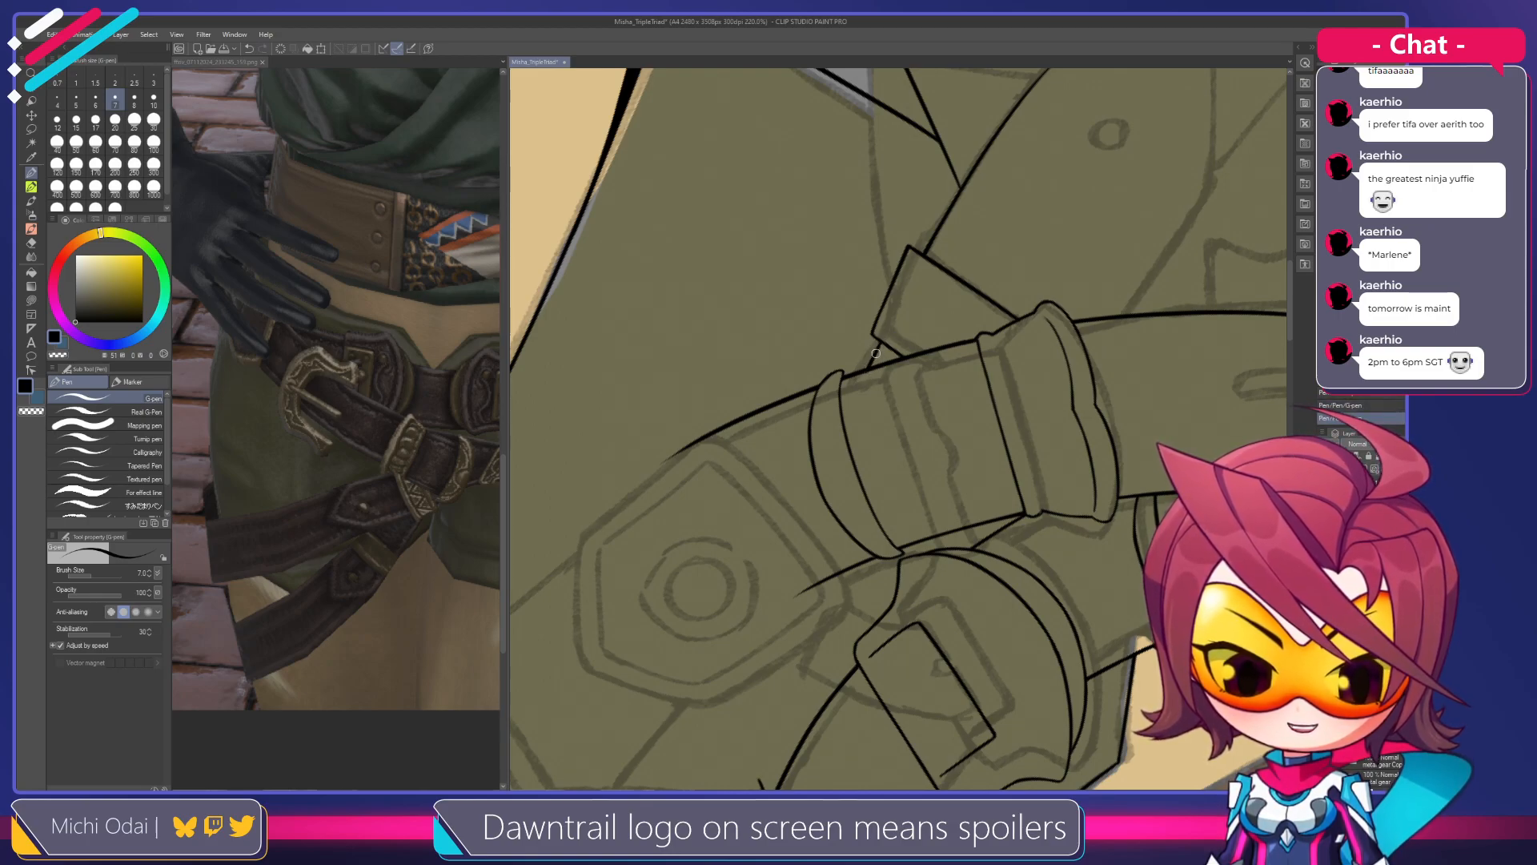
drag(880, 343, 868, 367)
Ink the opposite long side of the pointed hanging strap, from the wide strap's edge to where the taper begins
key(shift+space)
mouse_move(960, 277)
mouse_down()
mouse_move(1052, 481)
mouse_move(906, 590)
mouse_move(868, 326)
mouse_move(972, 396)
mouse_move(1039, 256)
mouse_move(1016, 319)
mouse_move(928, 241)
mouse_move(953, 228)
mouse_move(875, 321)
mouse_move(905, 247)
mouse_move(852, 309)
mouse_up()
key(p)
key(ctrl+z)
key(r)
key(p)
drag(864, 256, 807, 413)
key(ctrl+z)
drag(862, 257, 802, 428)
key(ctrl+z)
mouse_move(863, 257)
mouse_down()
mouse_move(809, 422)
mouse_move(824, 333)
mouse_move(796, 309)
mouse_up()
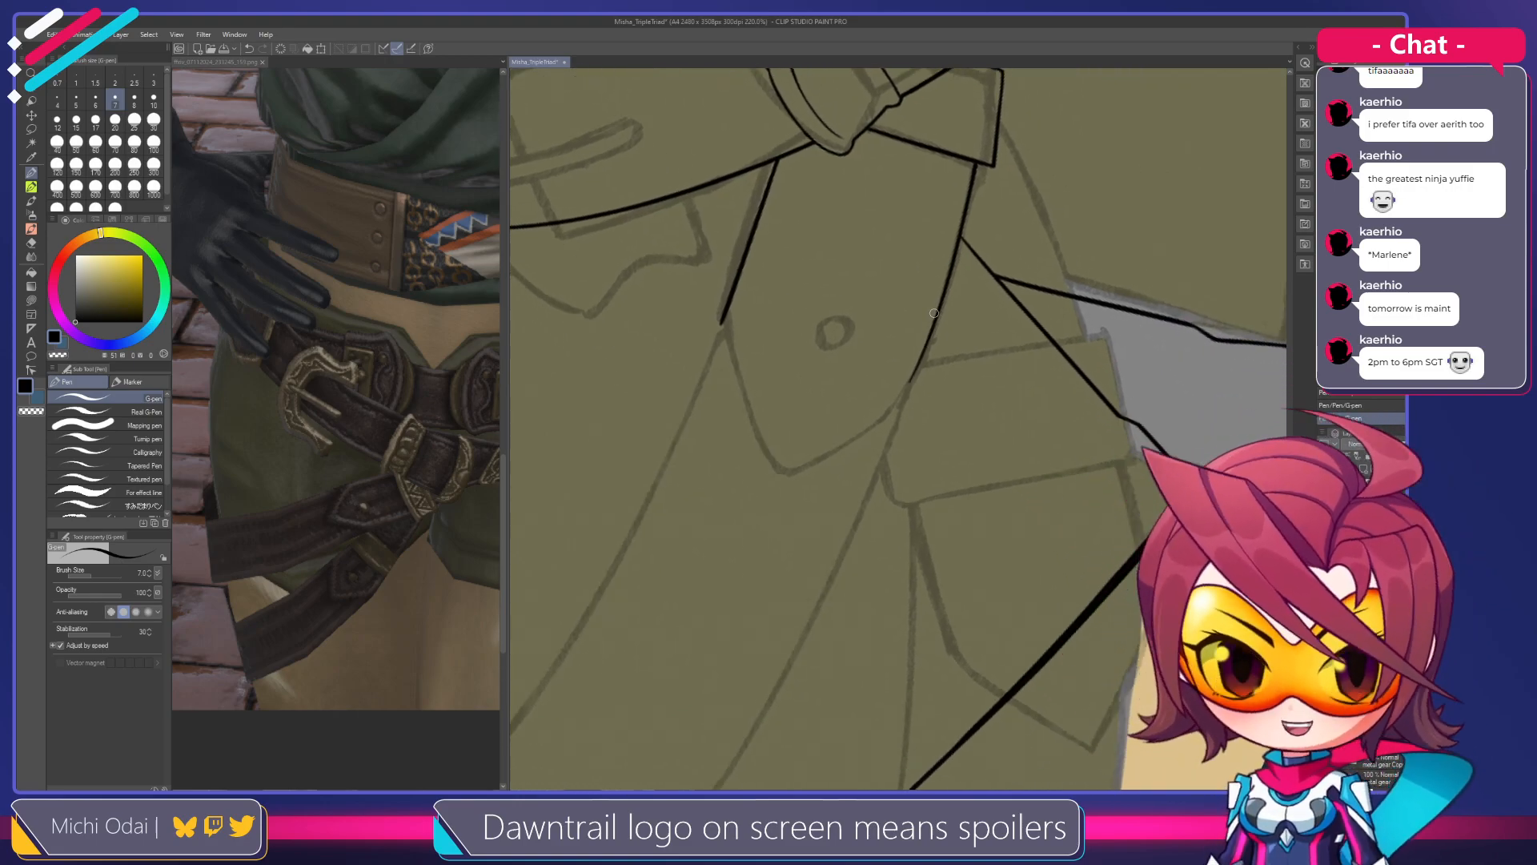
Extend the hanging strap's first long side further toward its tapered end
key(e)
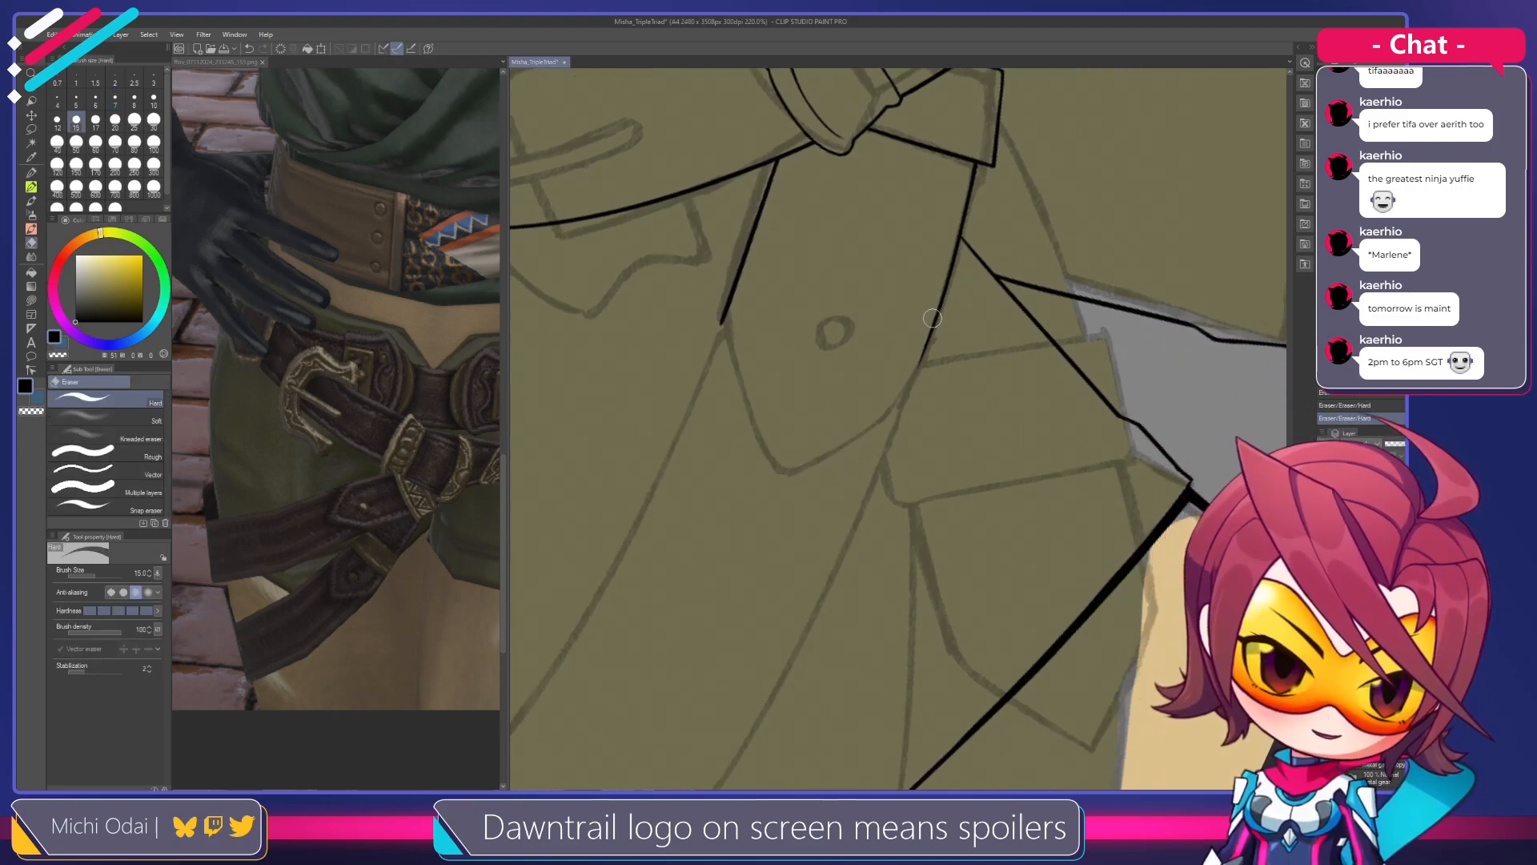
key(p)
drag(925, 347, 907, 395)
Ink one tapered edge of the hanging strap, from the end of its long side to the point
key(shift+space)
drag(956, 327, 987, 365)
drag(888, 355, 971, 387)
key(e)
mouse_move(860, 310)
mouse_down()
mouse_move(869, 279)
mouse_move(846, 437)
mouse_up()
key(p)
key(ctrl+z)
drag(869, 301, 842, 450)
key(ctrl+z)
key(e)
drag(869, 296, 847, 462)
key(ctrl+z)
drag(874, 284, 846, 448)
key(ctrl+z)
key(p)
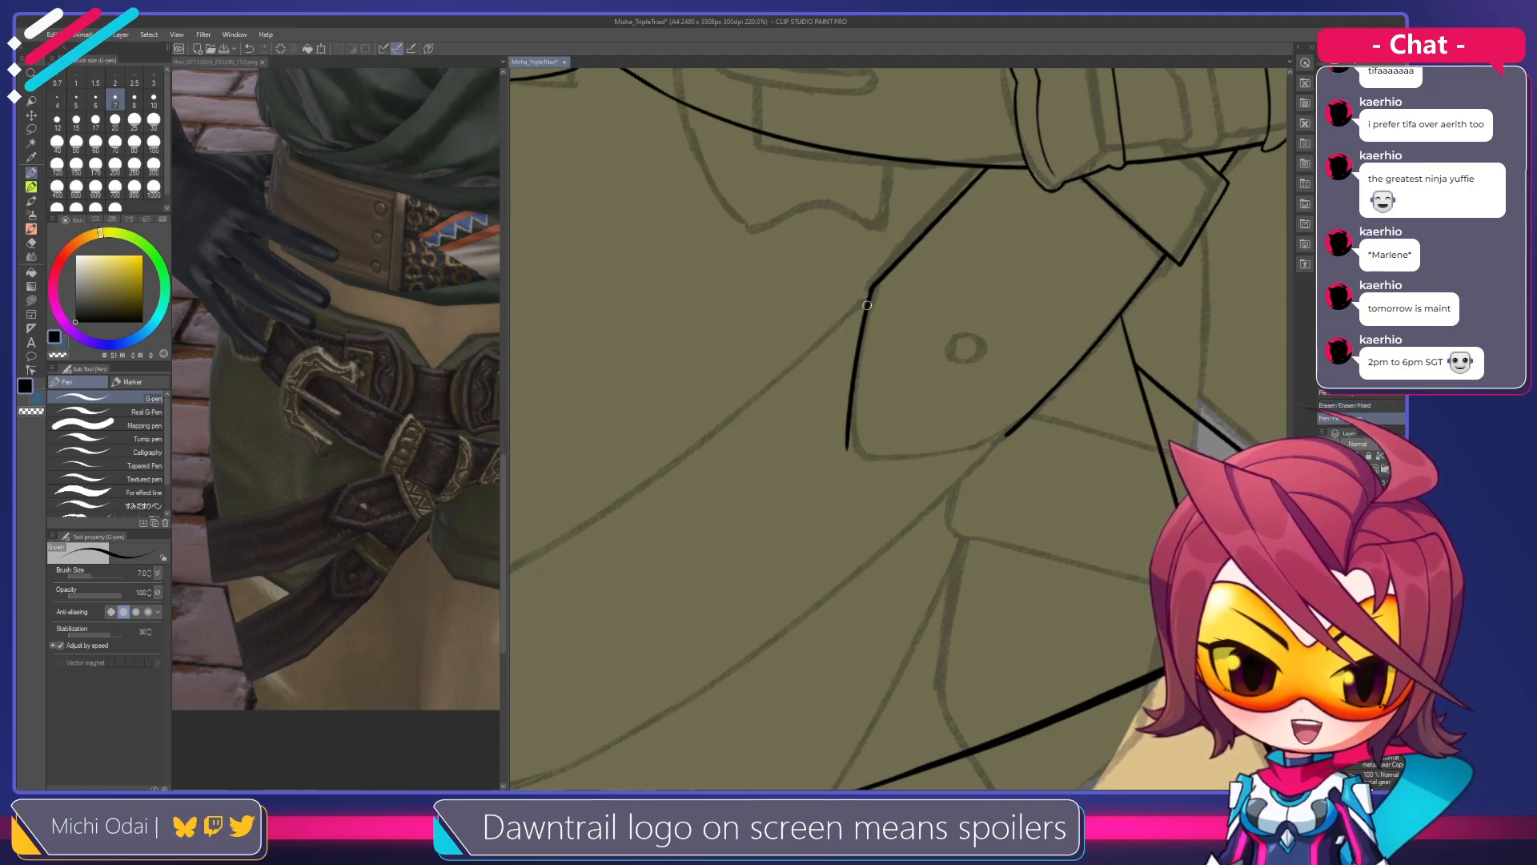
Try to ink the hanging strap's second tapered edge from the point to the other long side
key(r)
drag(875, 306, 970, 389)
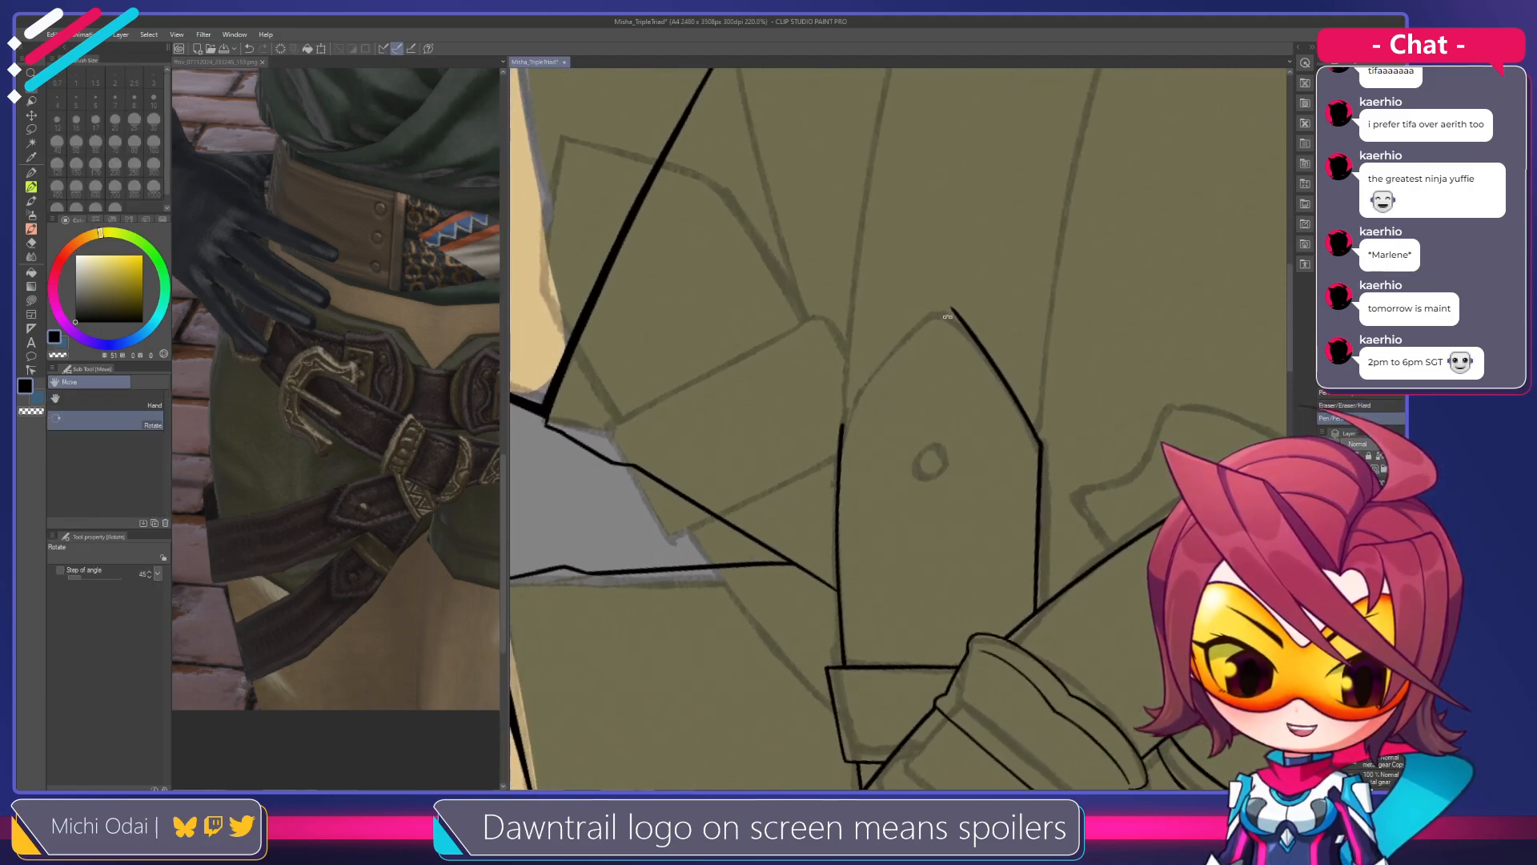
key(p)
mouse_move(939, 305)
mouse_down()
mouse_move(950, 311)
mouse_move(846, 438)
mouse_move(879, 362)
mouse_move(842, 432)
mouse_up()
key(ctrl+z)
key(ctrl+z)
key(ctrl+z)
key(ctrl+z)
drag(941, 304, 835, 433)
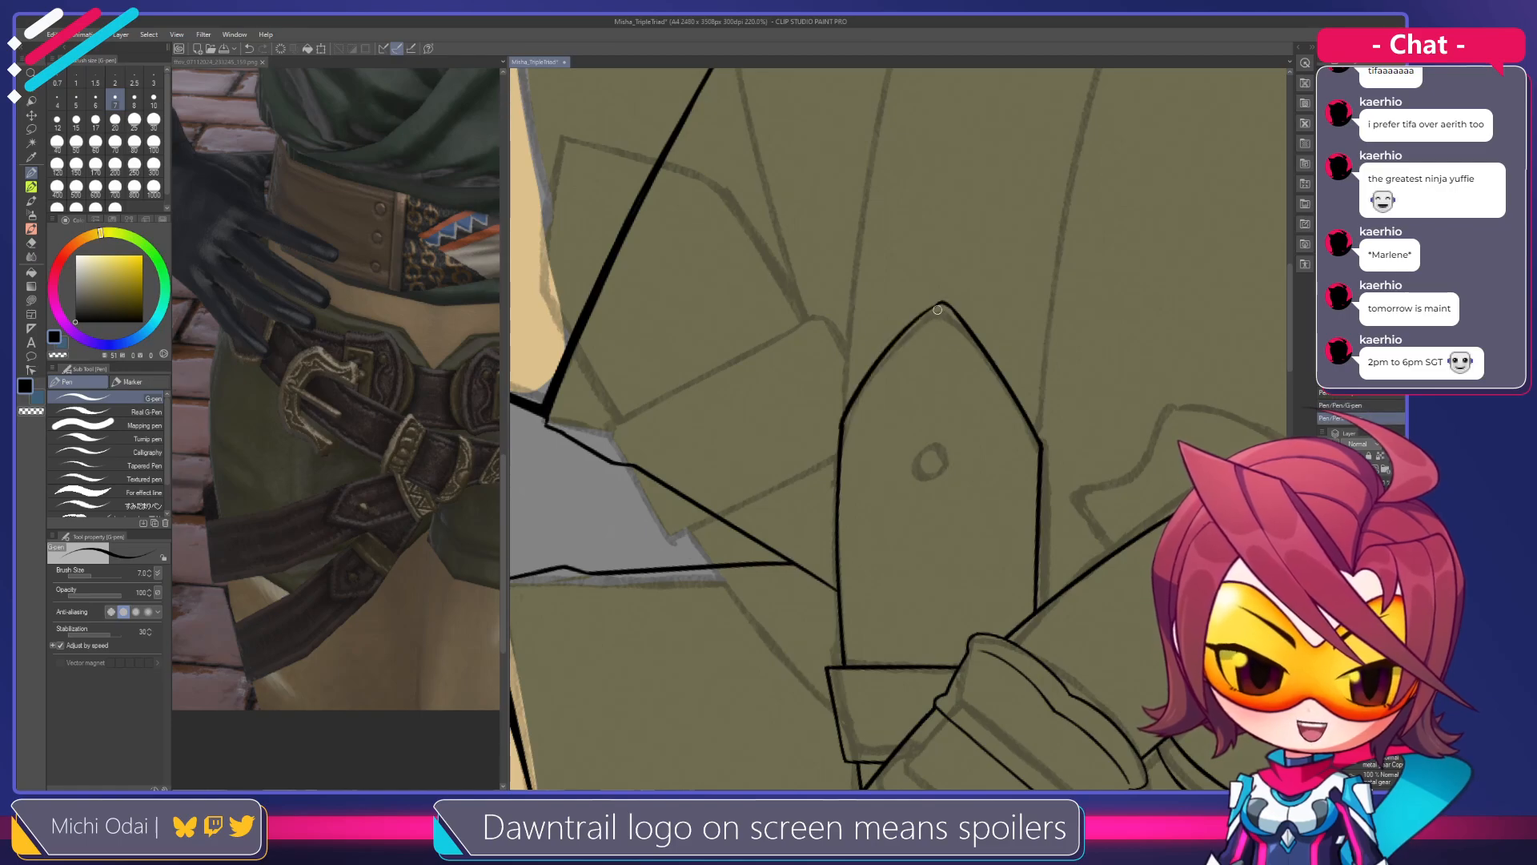
key(ctrl+z)
Redraw the hanging strap's second tapered edge so it closes the outline between the point and the long side
drag(942, 303, 831, 445)
key(ctrl+z)
mouse_move(942, 303)
mouse_down()
mouse_move(888, 354)
mouse_move(844, 437)
mouse_up()
key(ctrl+z)
drag(944, 300, 862, 392)
key(ctrl+z)
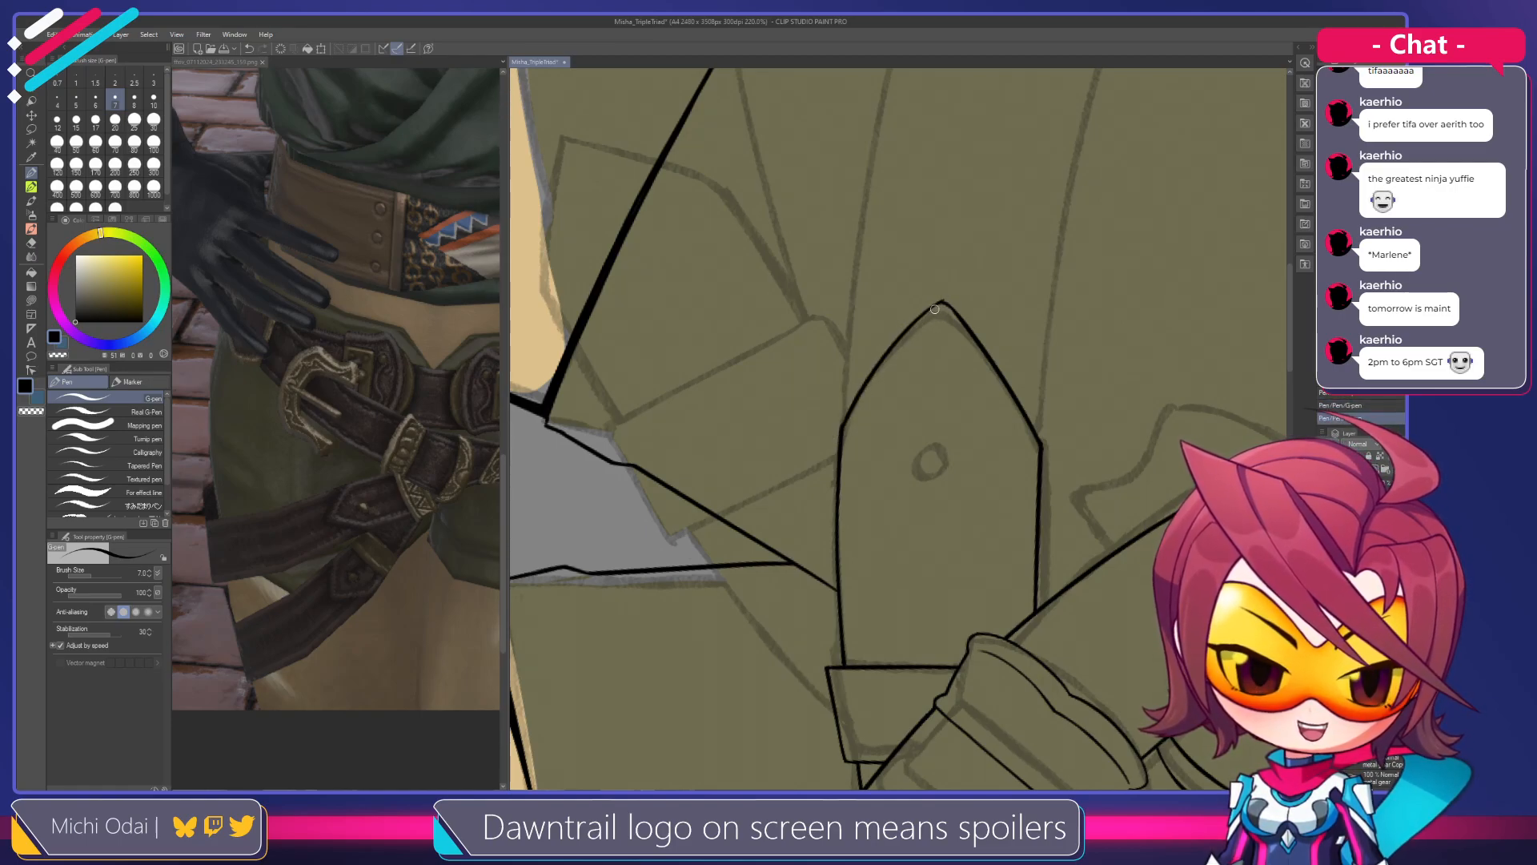
drag(941, 303, 851, 413)
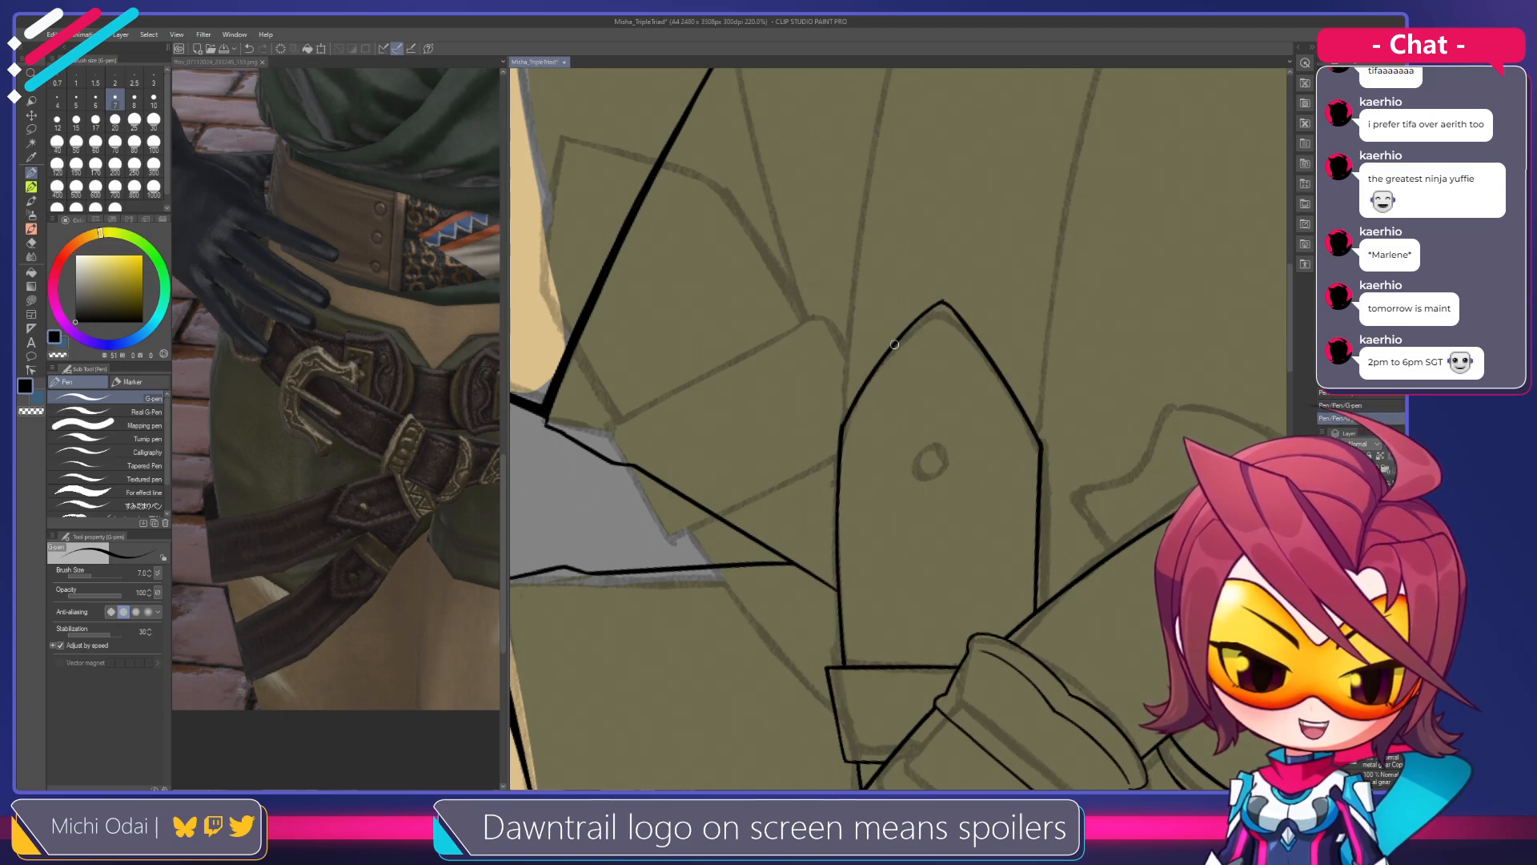
Clean up the point of the hanging strap's outline with small eraser and G-pen corrections
key(e)
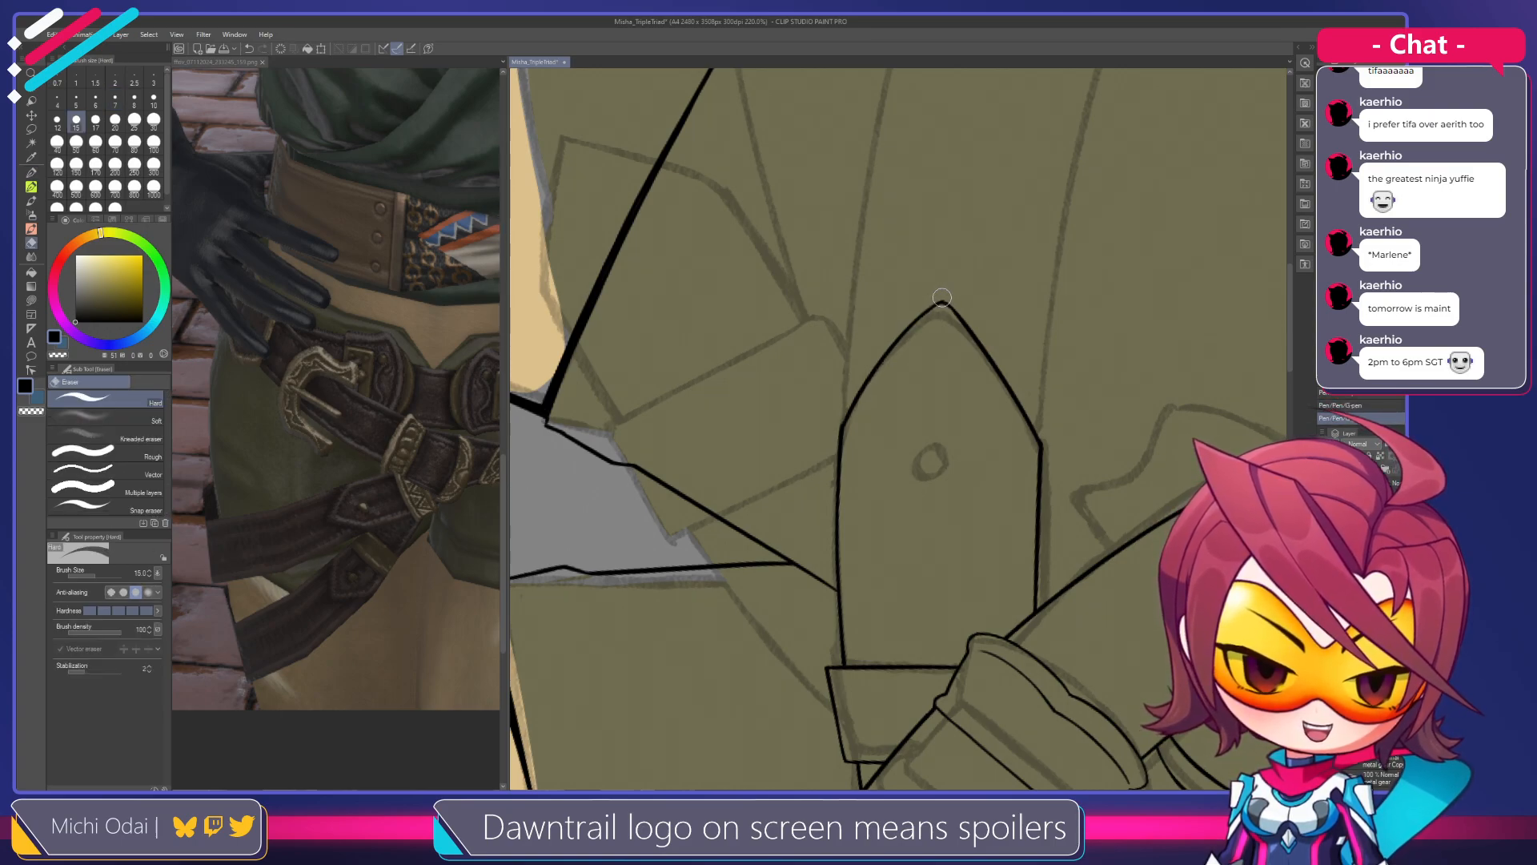
key(shift+space)
mouse_move(938, 298)
mouse_down()
mouse_move(913, 295)
mouse_move(770, 390)
mouse_up()
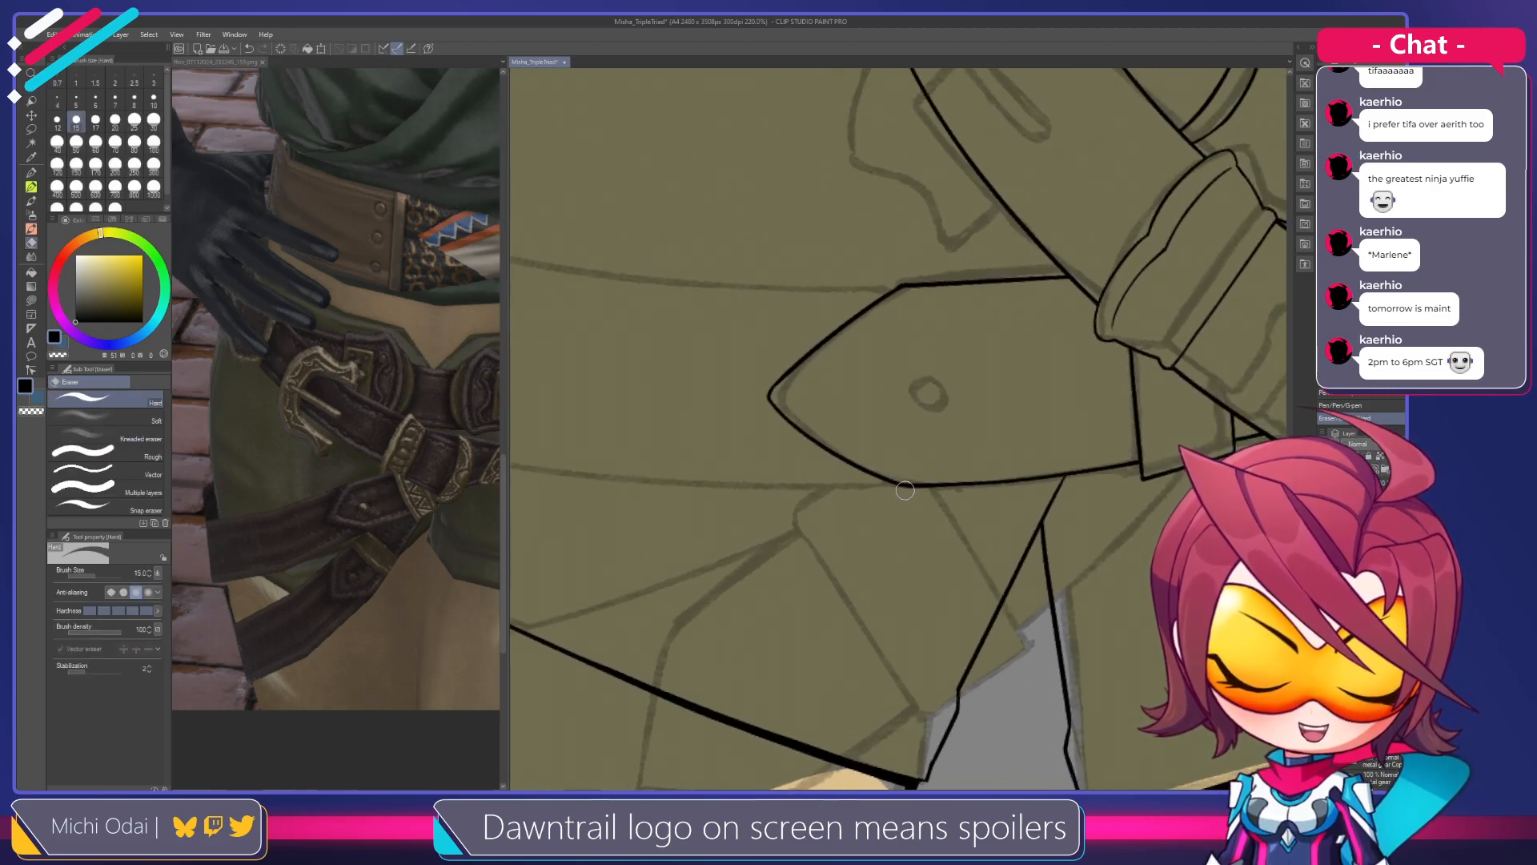
key(p)
key(space)
drag(864, 438, 925, 460)
key(e)
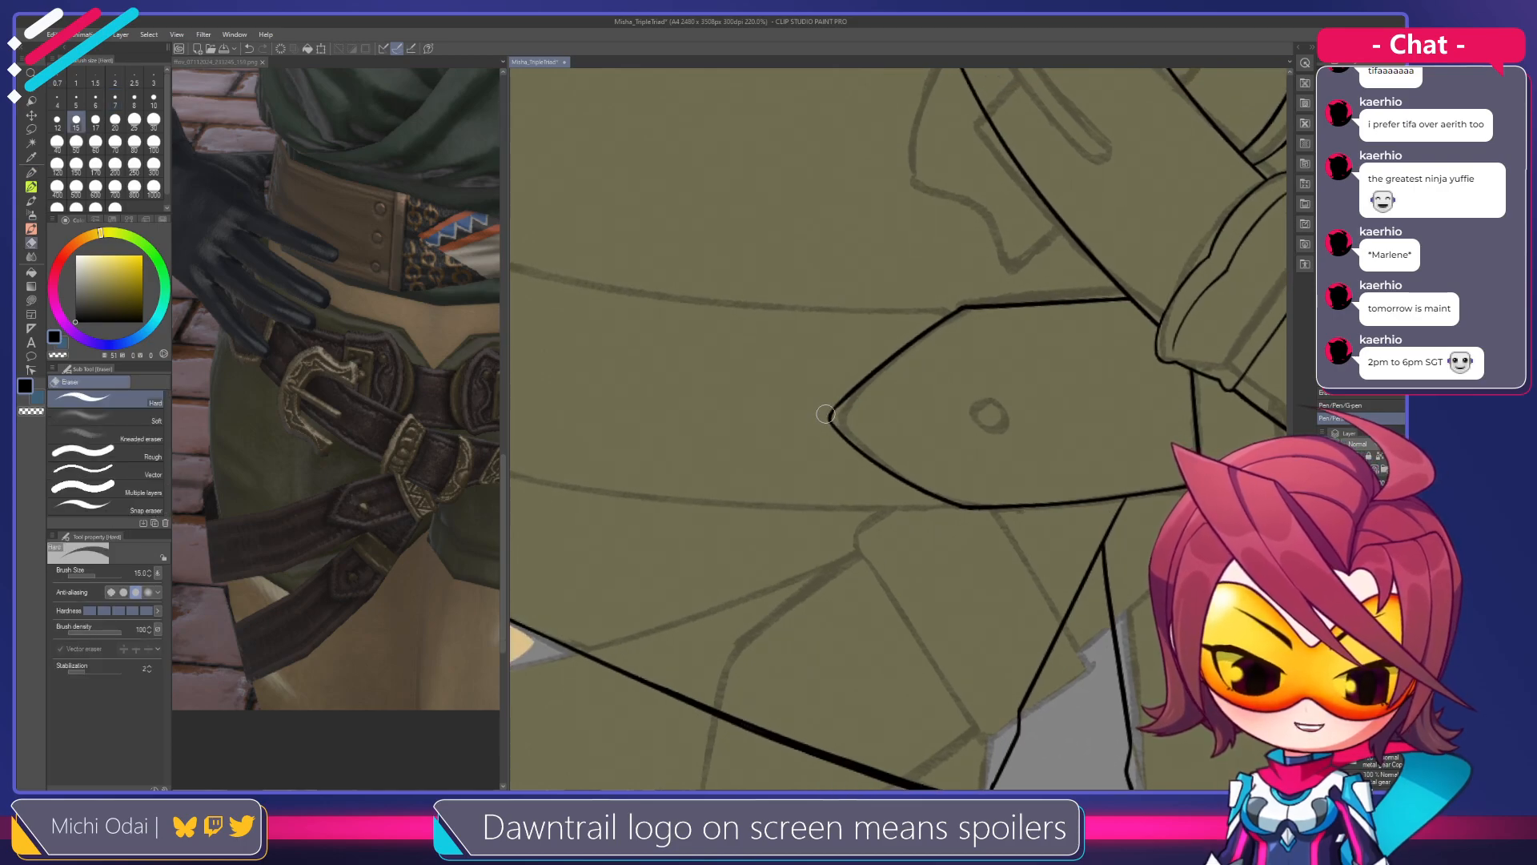
key(p)
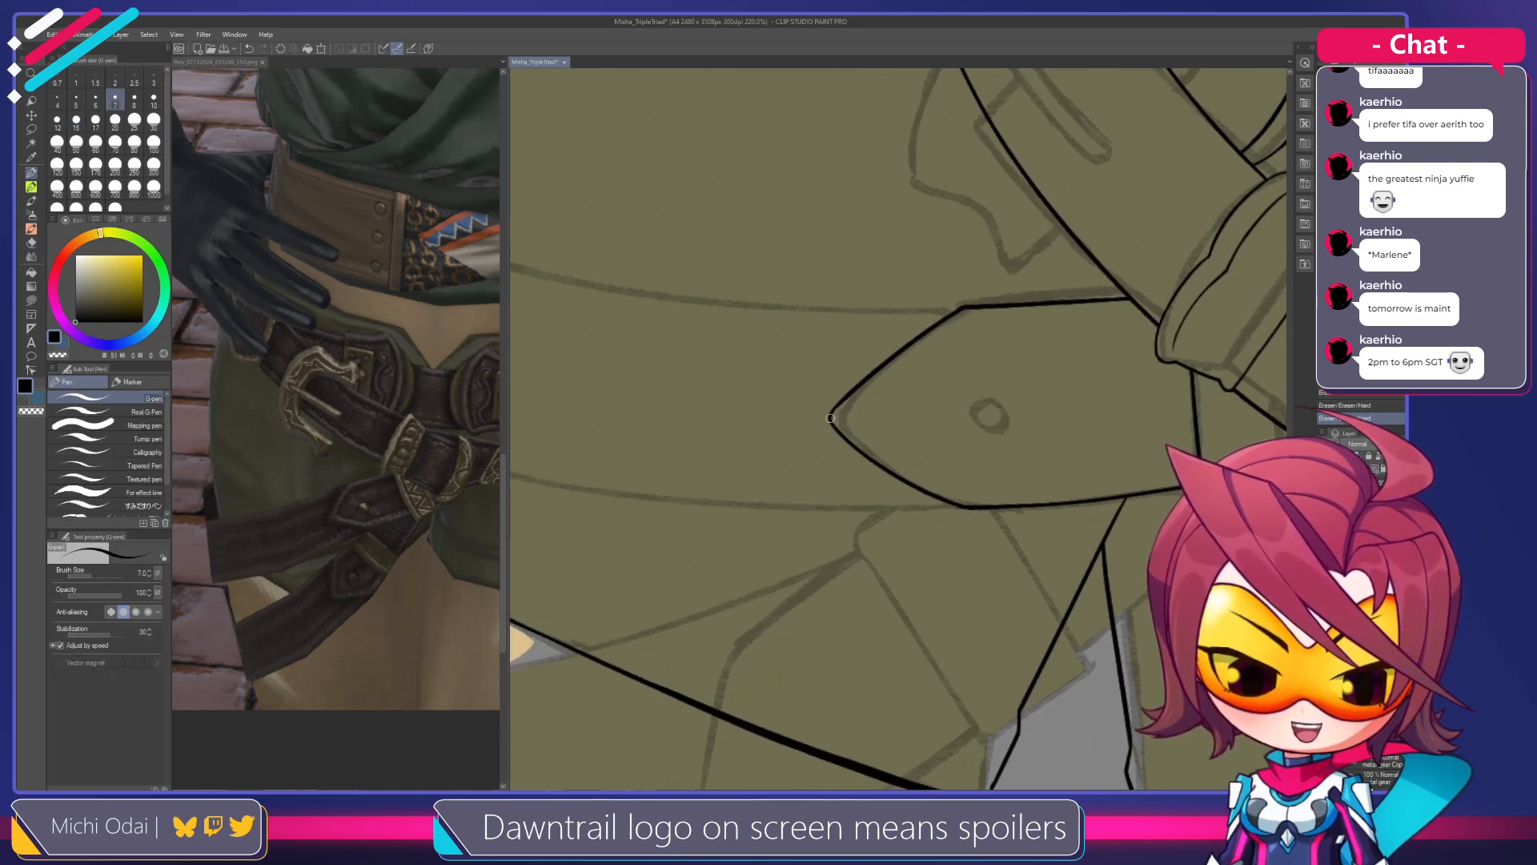
mouse_move(969, 335)
mouse_down()
mouse_move(967, 289)
mouse_move(916, 254)
mouse_up()
Refine the hanging strap's tapered edge between its point and the upper corner with the eraser
key(e)
drag(848, 305, 818, 425)
key(ctrl+z)
drag(853, 289, 819, 412)
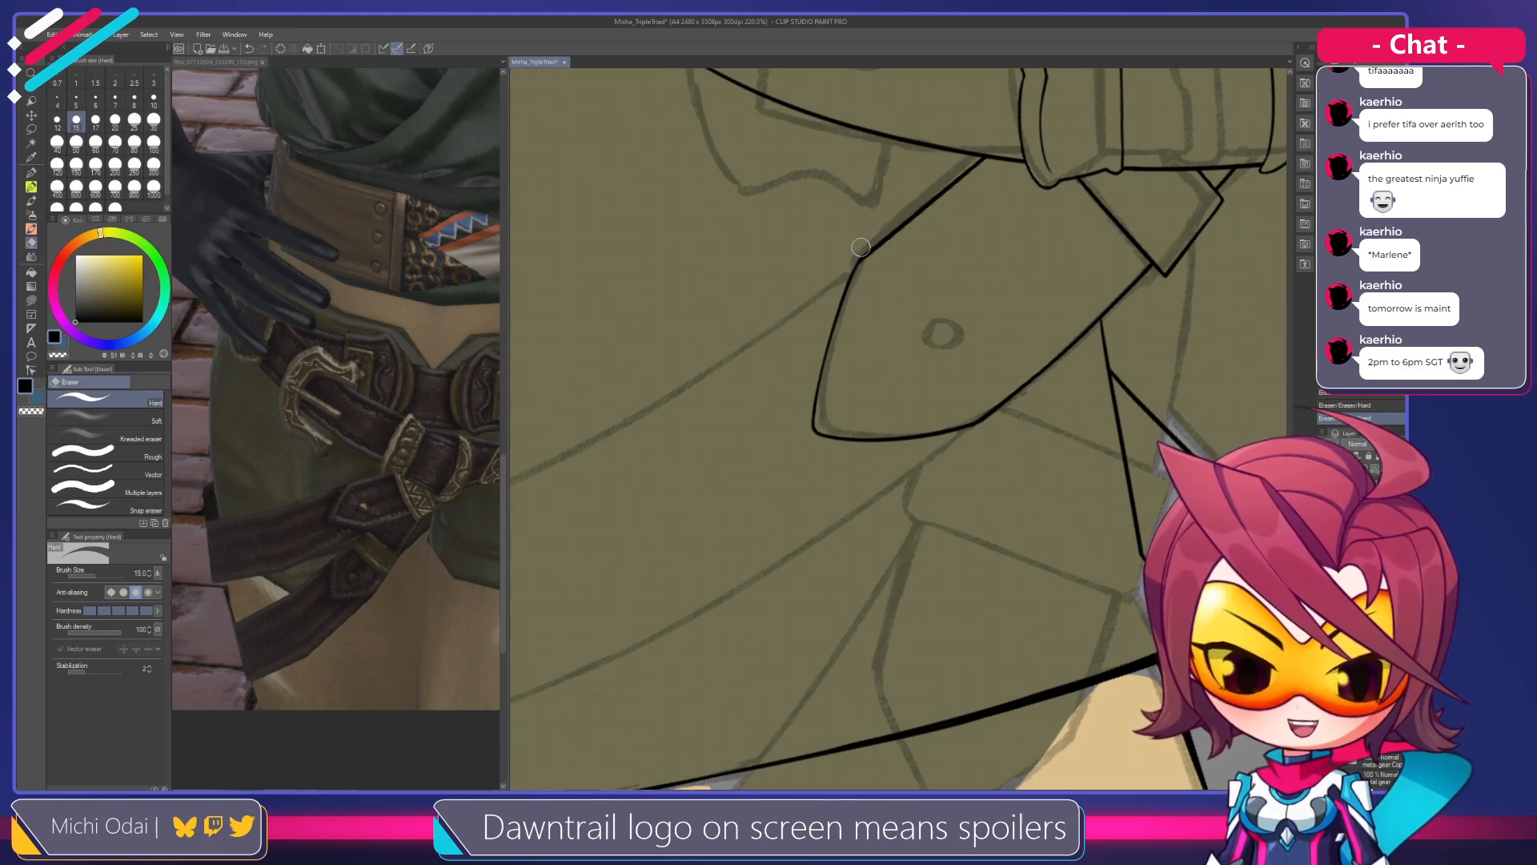
key(p)
drag(849, 284, 811, 409)
key(ctrl+z)
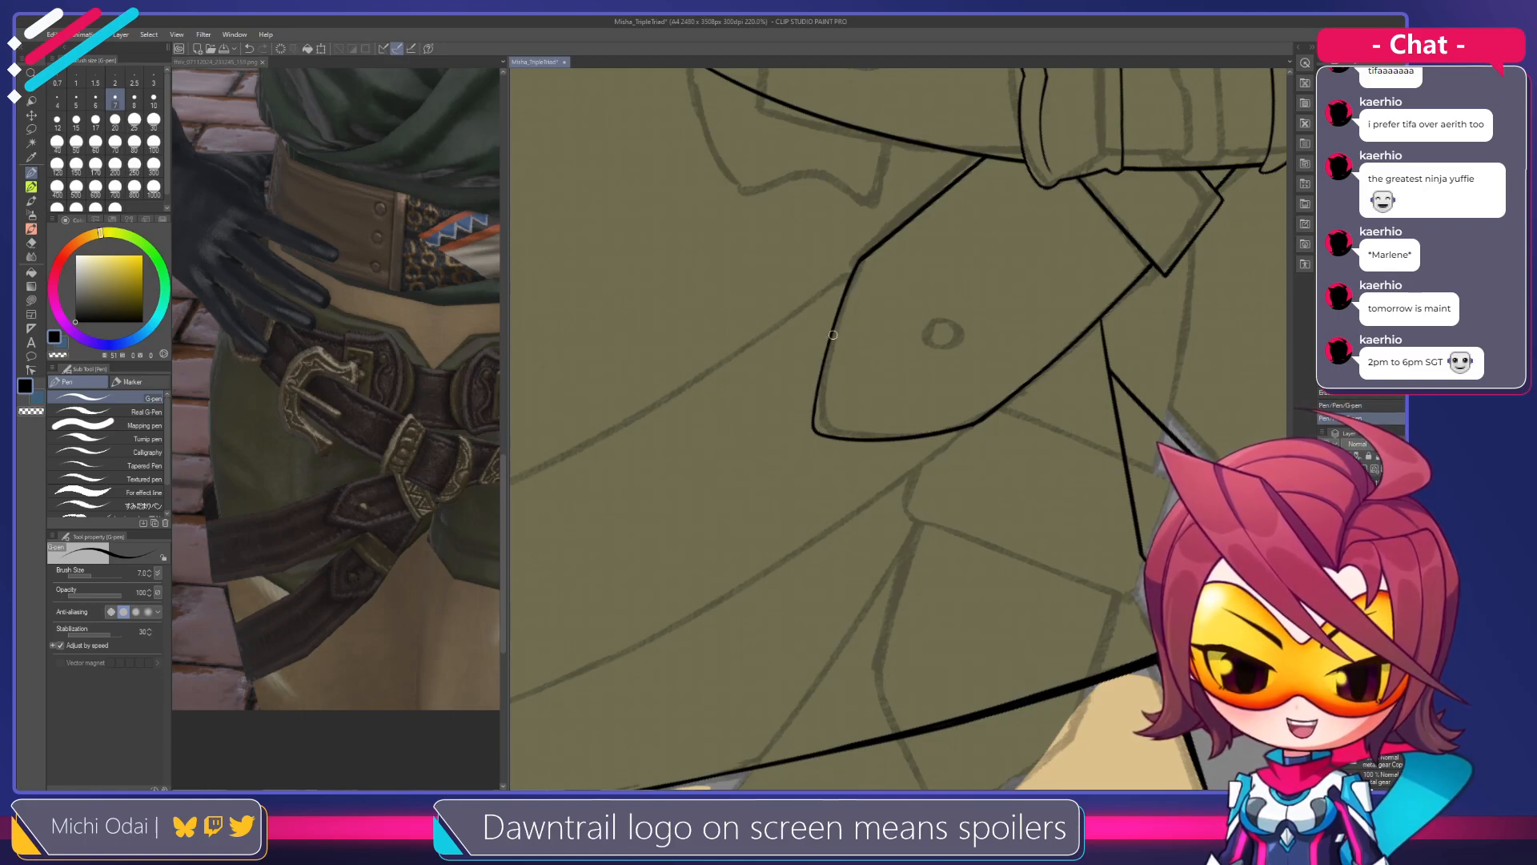
Tidy the strap's long side just above the tapered corner with the eraser and pen
drag(858, 297, 892, 343)
key(r)
drag(982, 254, 940, 240)
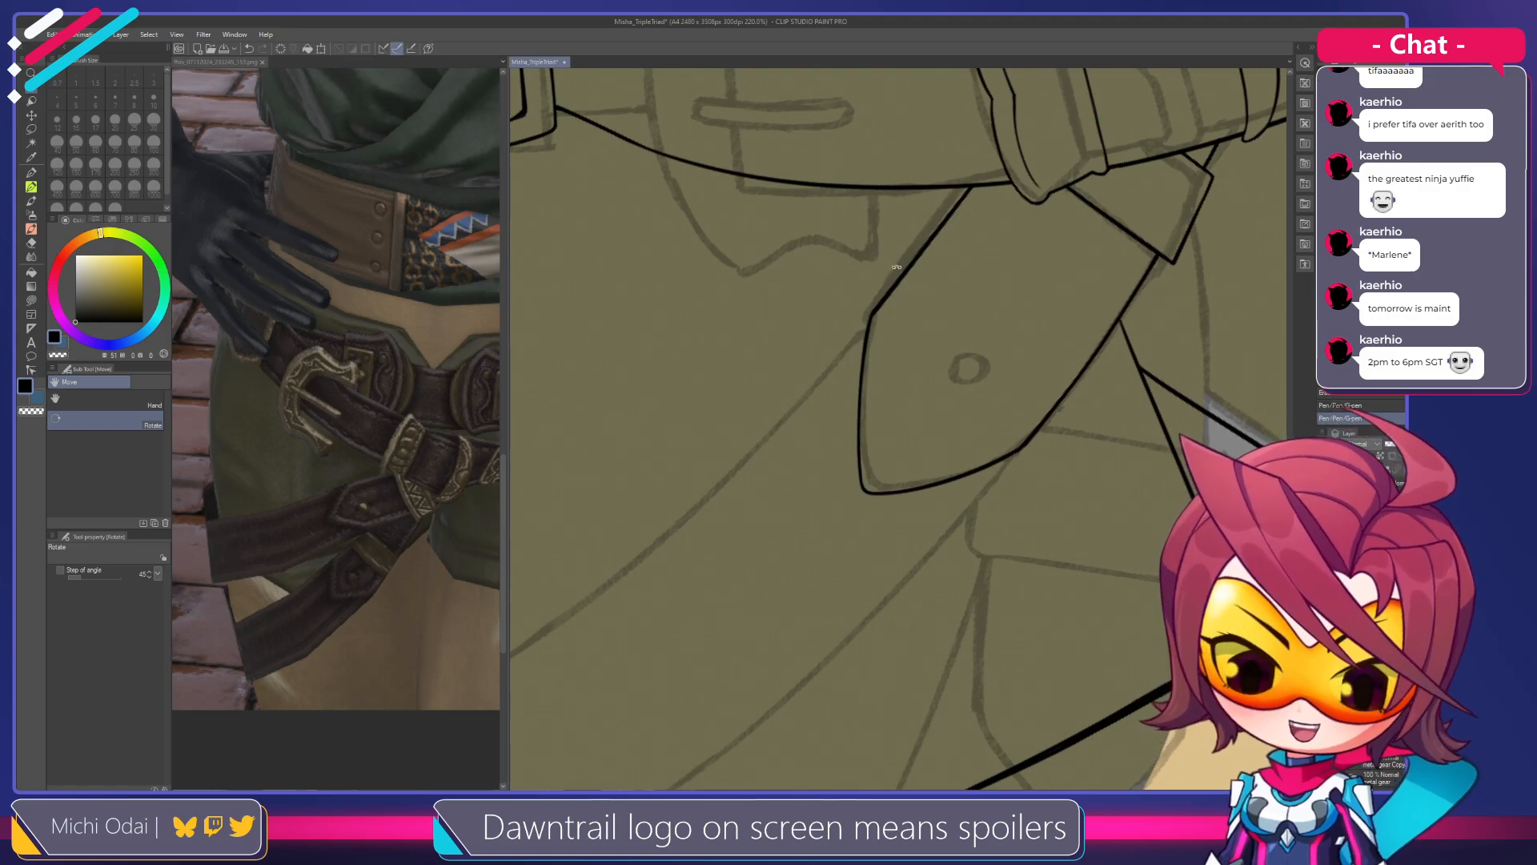
mouse_move(913, 251)
mouse_down()
mouse_move(871, 253)
mouse_move(843, 323)
mouse_up()
key(e)
key(ctrl+z)
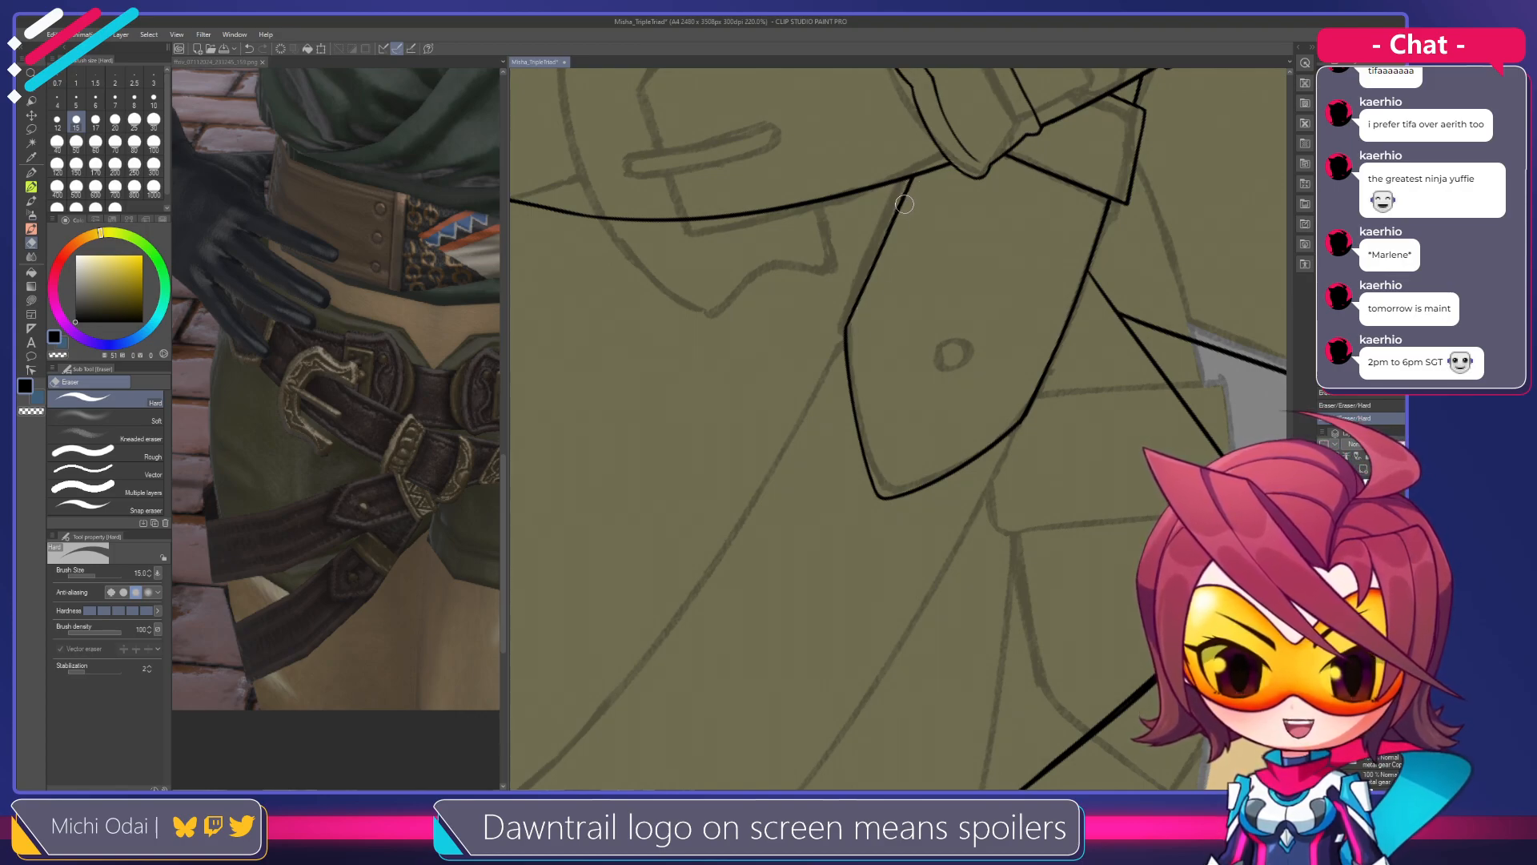
key(p)
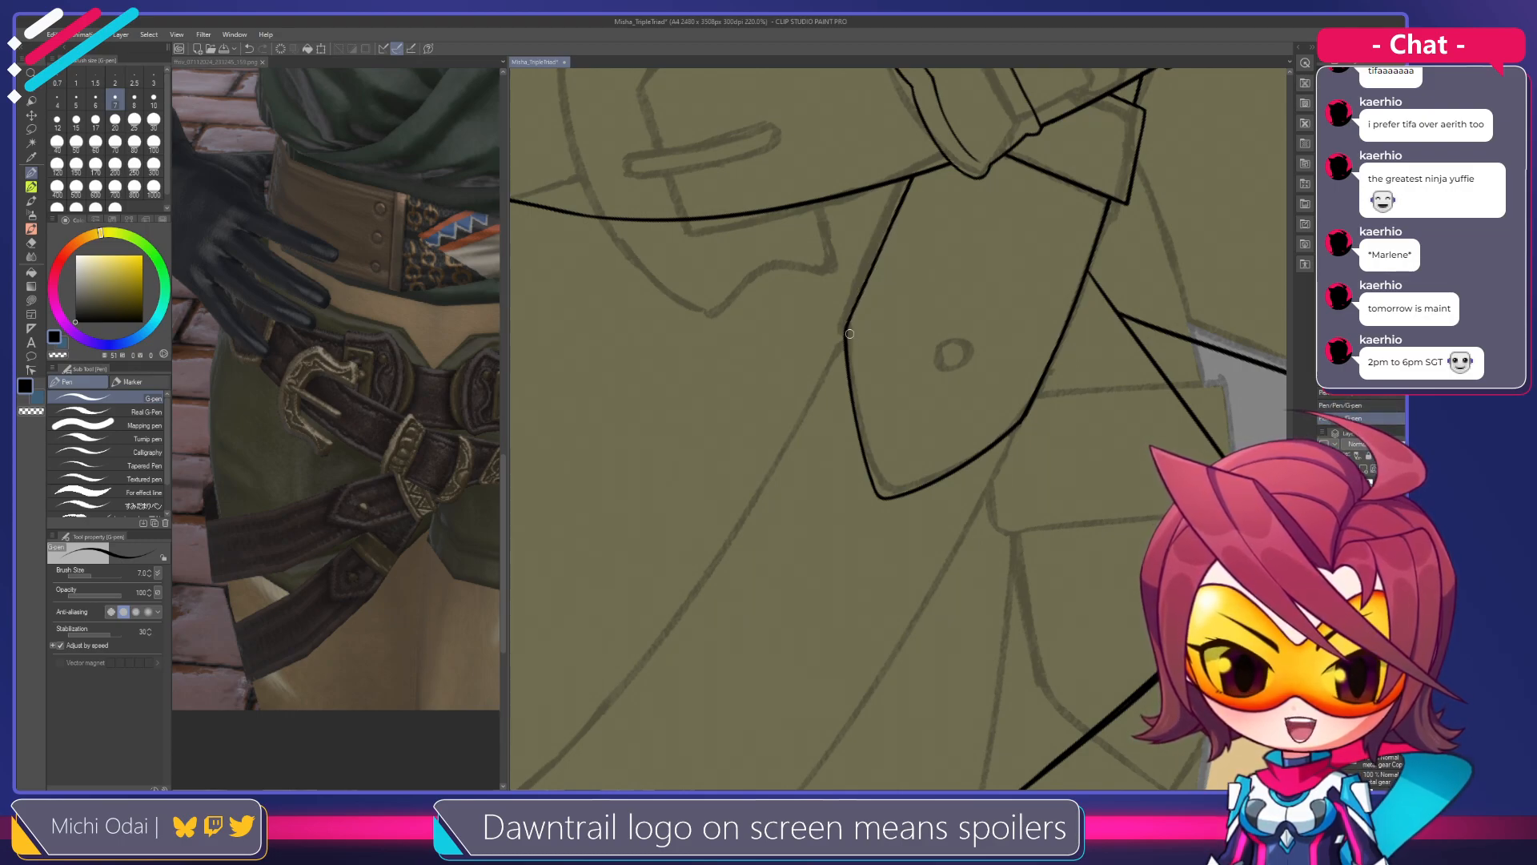
Try to ink the upper edge of the long strap behind the pointed tip, starting at the tip's corner
mouse_move(850, 366)
mouse_down()
mouse_move(934, 206)
mouse_move(934, 223)
mouse_move(1005, 179)
mouse_move(1099, 201)
mouse_up()
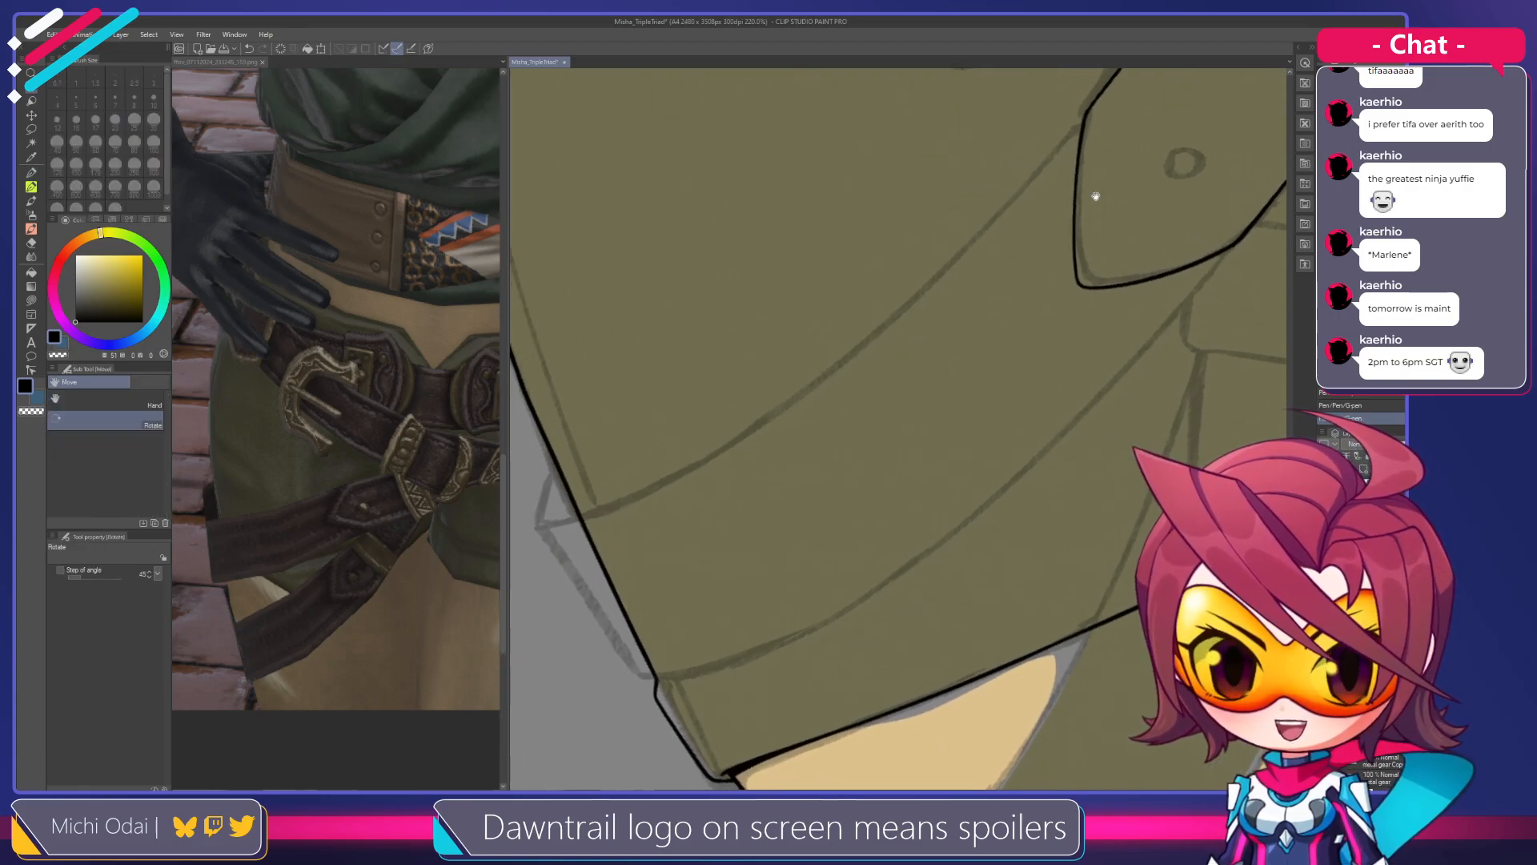
drag(1083, 117, 797, 475)
key(ctrl+z)
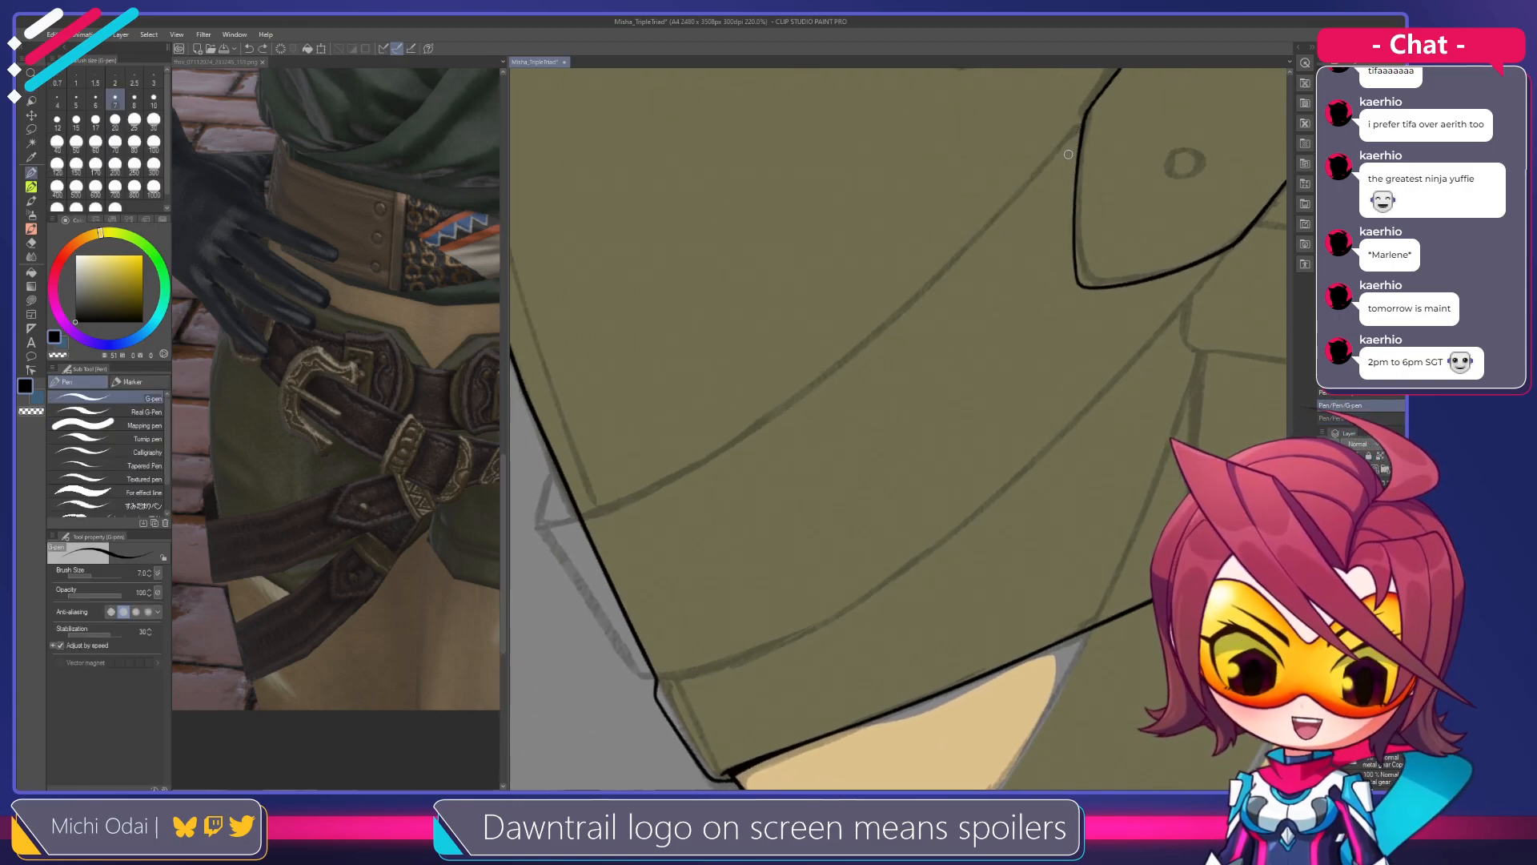
drag(1080, 129, 807, 410)
key(ctrl+z)
drag(1081, 126, 759, 506)
key(ctrl+z)
drag(1082, 125, 813, 410)
key(ctrl+z)
Ink the long strap's upper edge in one curved stroke from the skirt's side outline toward the pointed tip's corner
key(shift+space)
mouse_move(1108, 179)
mouse_down()
mouse_move(1067, 432)
mouse_move(888, 576)
mouse_up()
drag(965, 451, 875, 288)
drag(1042, 248, 1079, 285)
scroll(1047, 253, down, 2)
mouse_move(1050, 207)
mouse_down()
mouse_move(1015, 182)
mouse_move(869, 363)
mouse_move(754, 653)
mouse_up()
key(ctrl+z)
mouse_move(1016, 162)
mouse_down()
mouse_move(928, 269)
mouse_move(762, 648)
mouse_up()
key(ctrl+z)
mouse_move(1007, 170)
mouse_down()
mouse_move(816, 490)
mouse_move(765, 653)
mouse_up()
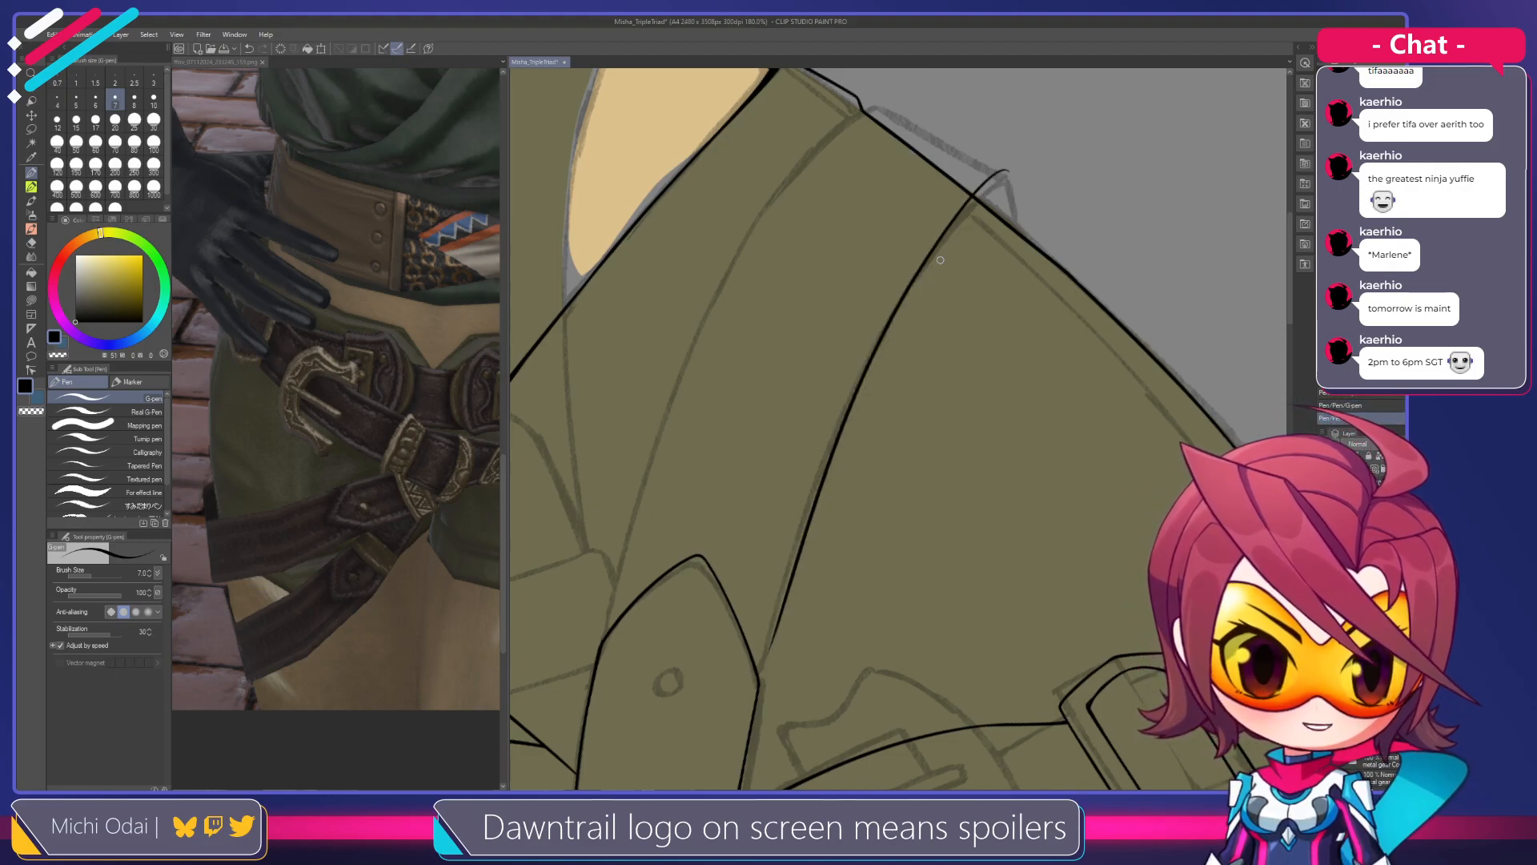
key(ctrl+z)
mouse_move(1024, 162)
mouse_down()
mouse_move(867, 362)
mouse_move(765, 619)
mouse_move(995, 170)
mouse_move(781, 615)
mouse_up()
key(ctrl+z)
key(ctrl+z)
mouse_move(1013, 158)
mouse_down()
mouse_move(833, 441)
mouse_move(782, 617)
mouse_up()
key(ctrl+z)
mouse_move(1007, 170)
mouse_down()
mouse_move(941, 244)
mouse_move(783, 603)
mouse_move(891, 326)
mouse_move(773, 649)
mouse_move(848, 399)
mouse_move(753, 669)
mouse_up()
key(ctrl+z)
key(ctrl+z)
drag(817, 558, 881, 377)
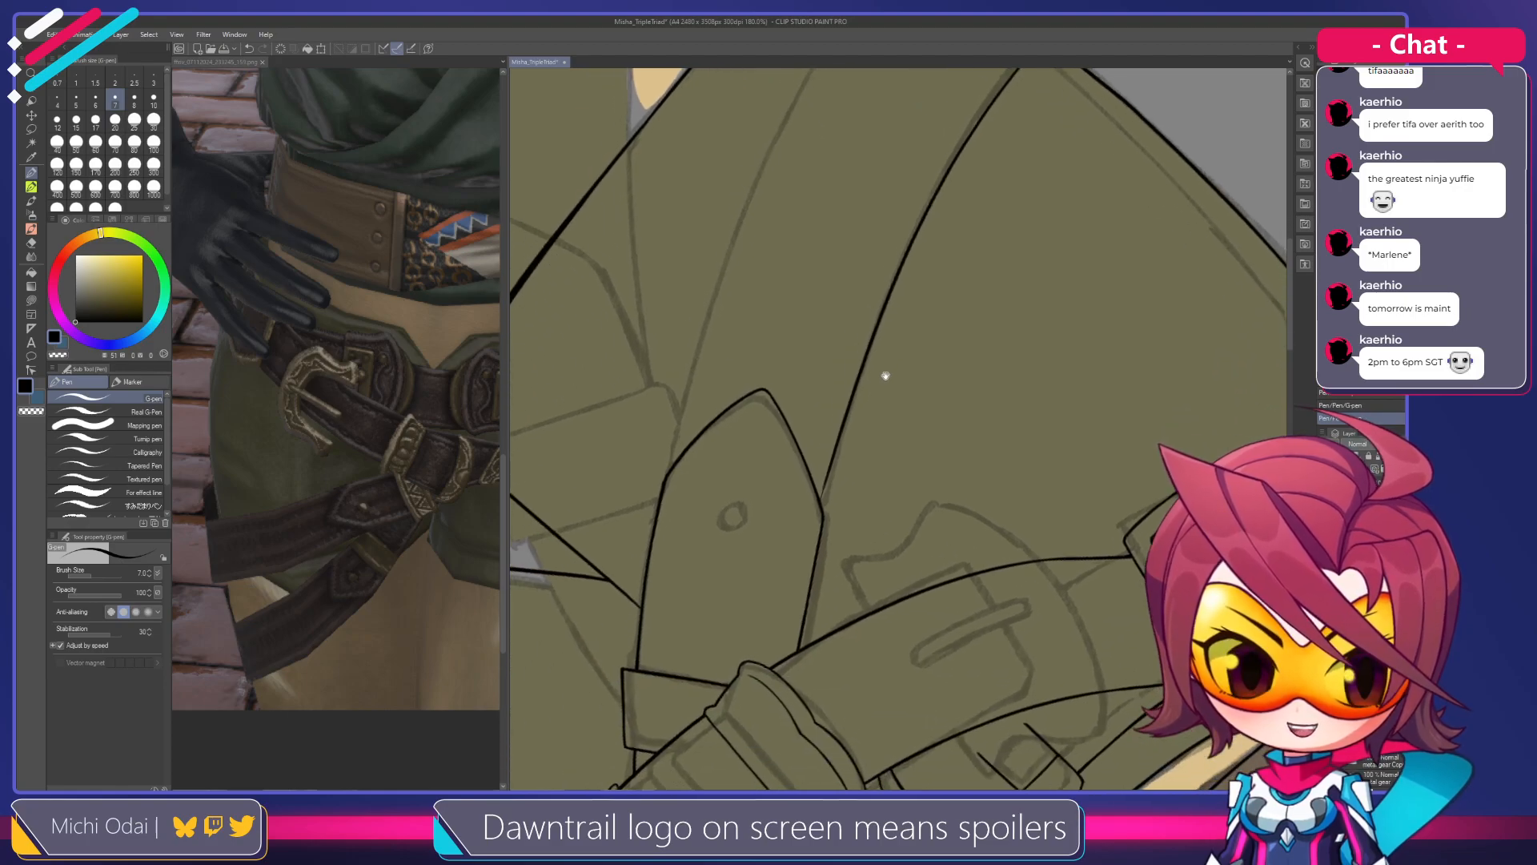
Erase the end of the long strap's upper edge near the pointed tip's corner
scroll(918, 346, up, 3)
key(shift+space)
mouse_move(1004, 300)
mouse_down()
mouse_move(1013, 307)
mouse_move(913, 381)
mouse_move(796, 549)
mouse_move(753, 575)
mouse_move(762, 558)
mouse_up()
key(e)
mouse_move(784, 503)
mouse_down()
mouse_move(802, 462)
mouse_move(776, 532)
mouse_move(853, 370)
mouse_move(832, 417)
mouse_up()
Try to redraw the end of the upper edge with strokes overlapping the existing line down to the tip's corner
mouse_move(886, 339)
mouse_down()
mouse_move(789, 507)
mouse_move(900, 325)
mouse_move(790, 509)
mouse_move(888, 345)
mouse_move(824, 437)
mouse_move(879, 377)
mouse_move(764, 572)
mouse_up()
key(p)
key(ctrl+z)
drag(879, 374, 764, 571)
key(ctrl+z)
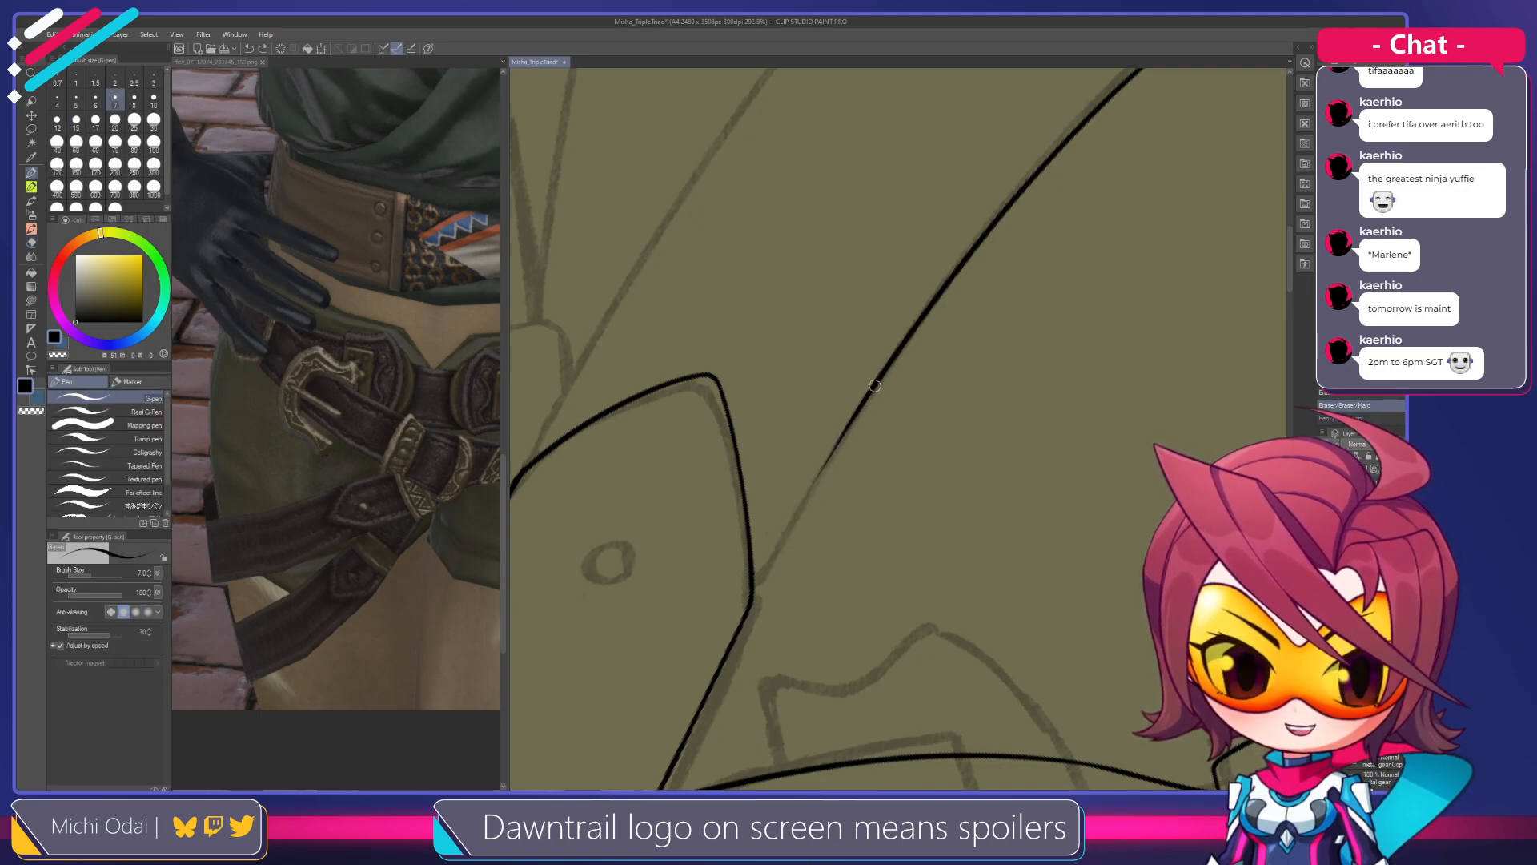
drag(879, 377, 752, 602)
key(ctrl+z)
drag(877, 378, 766, 569)
key(ctrl+z)
drag(879, 376, 752, 606)
key(ctrl+z)
drag(879, 377, 752, 587)
key(ctrl+z)
drag(878, 377, 757, 584)
key(ctrl+z)
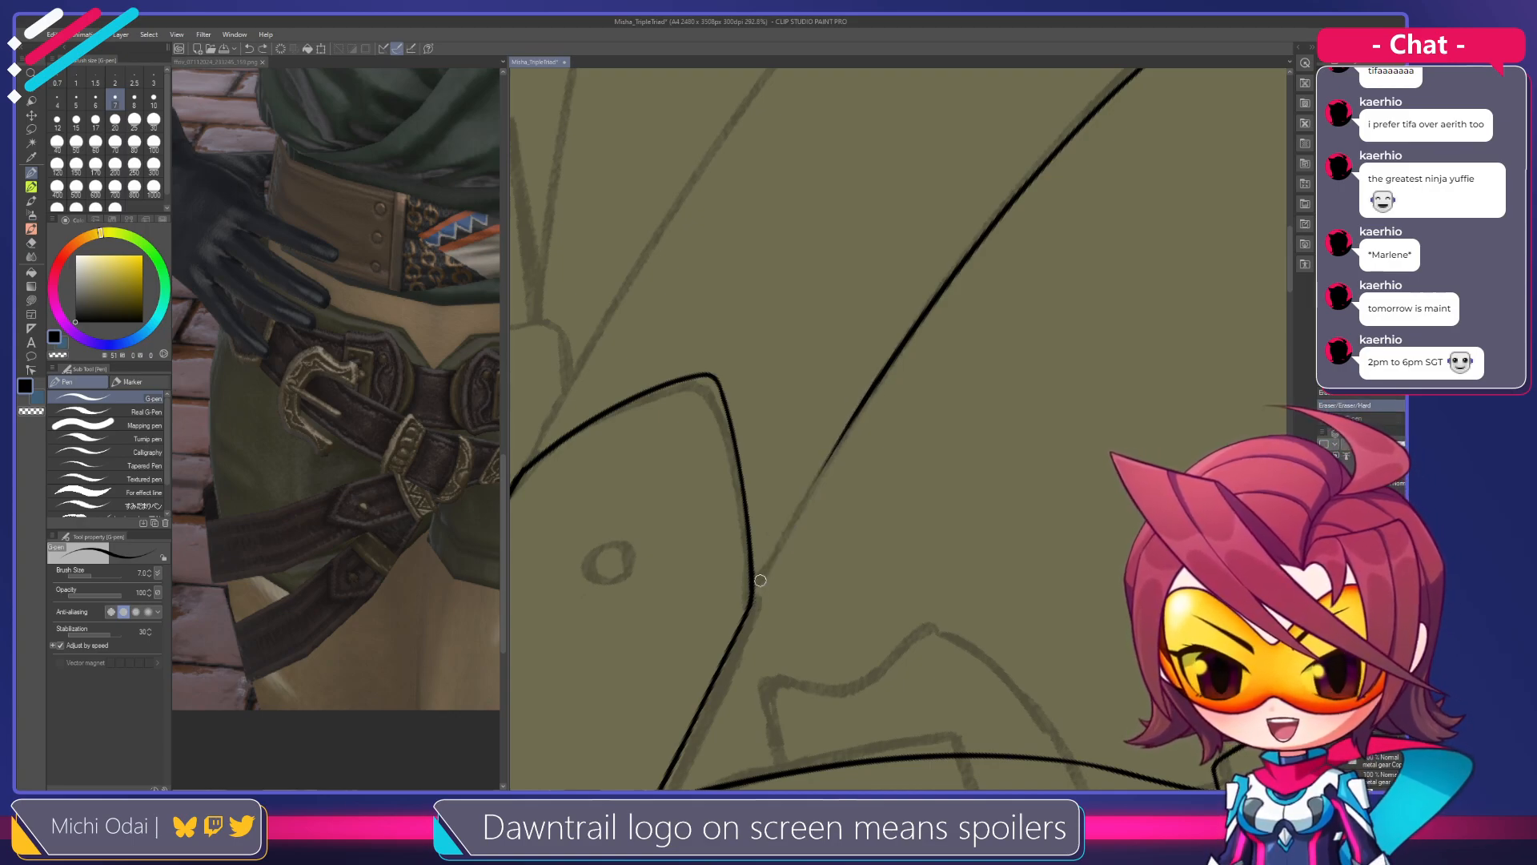
mouse_move(878, 373)
mouse_down()
mouse_move(753, 596)
mouse_move(797, 507)
mouse_move(760, 575)
mouse_up()
key(ctrl+z)
key(ctrl+z)
Ink the missing section of the upper edge from the line's thin end to the pointed tip's corner
drag(837, 452, 751, 601)
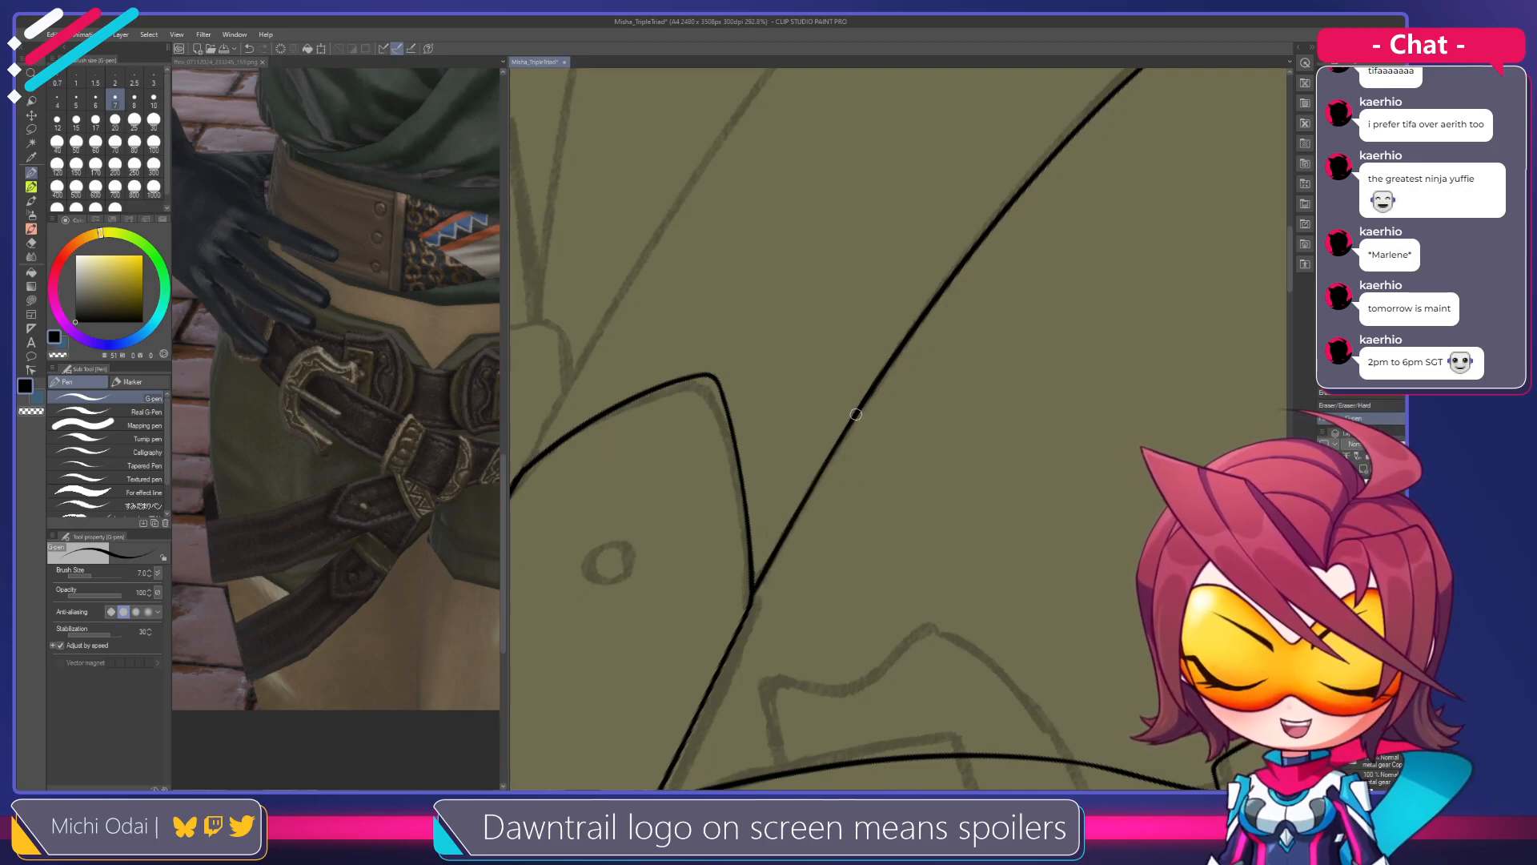
key(ctrl+z)
drag(828, 461, 752, 598)
key(ctrl+z)
drag(828, 461, 760, 567)
key(ctrl+z)
drag(827, 462, 753, 581)
key(ctrl+z)
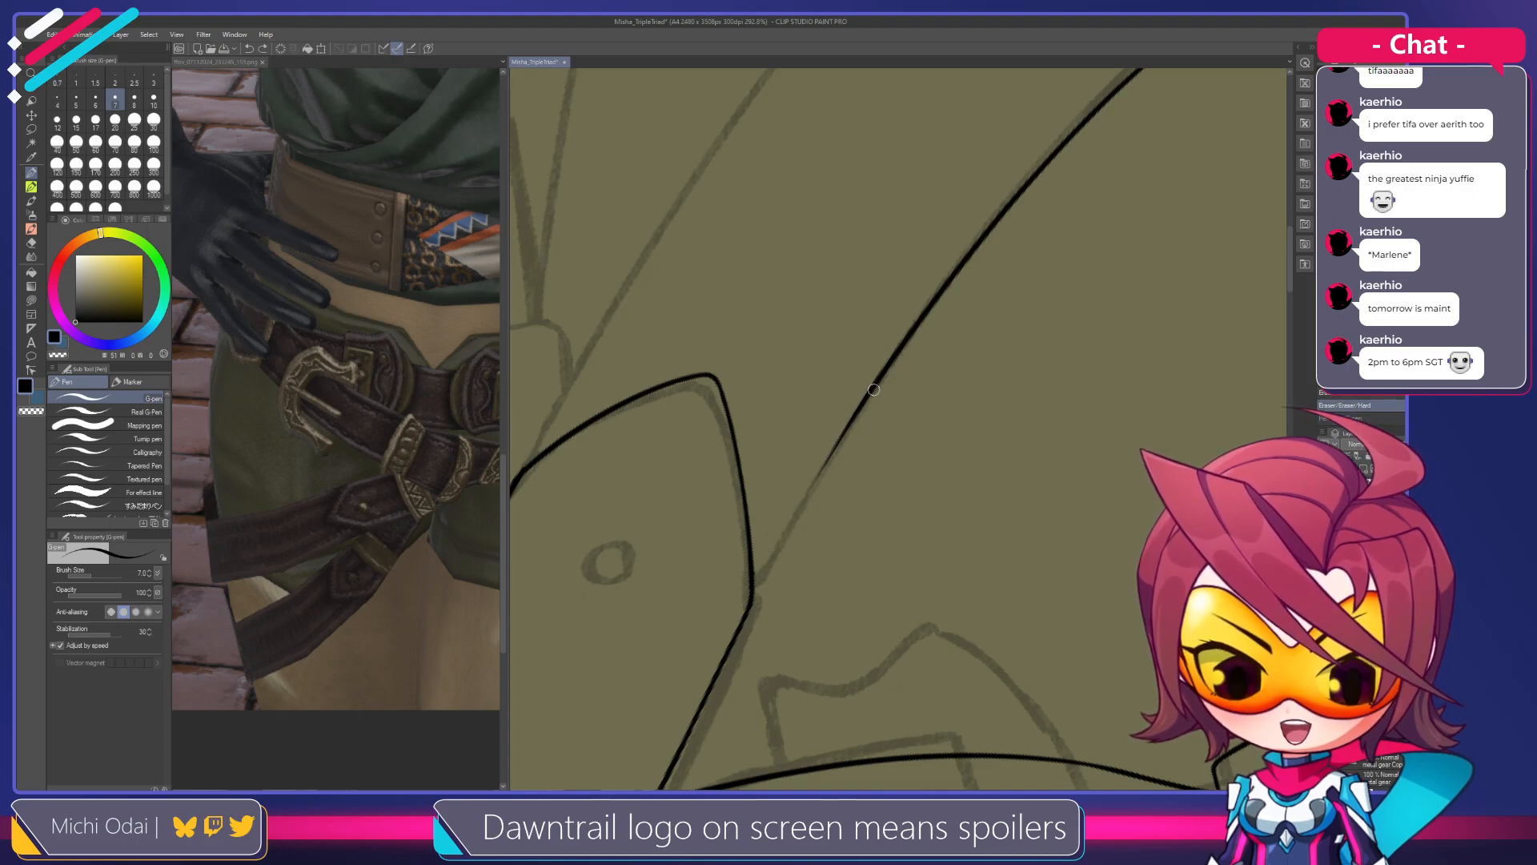
drag(825, 464, 755, 582)
drag(827, 461, 760, 578)
key(ctrl+z)
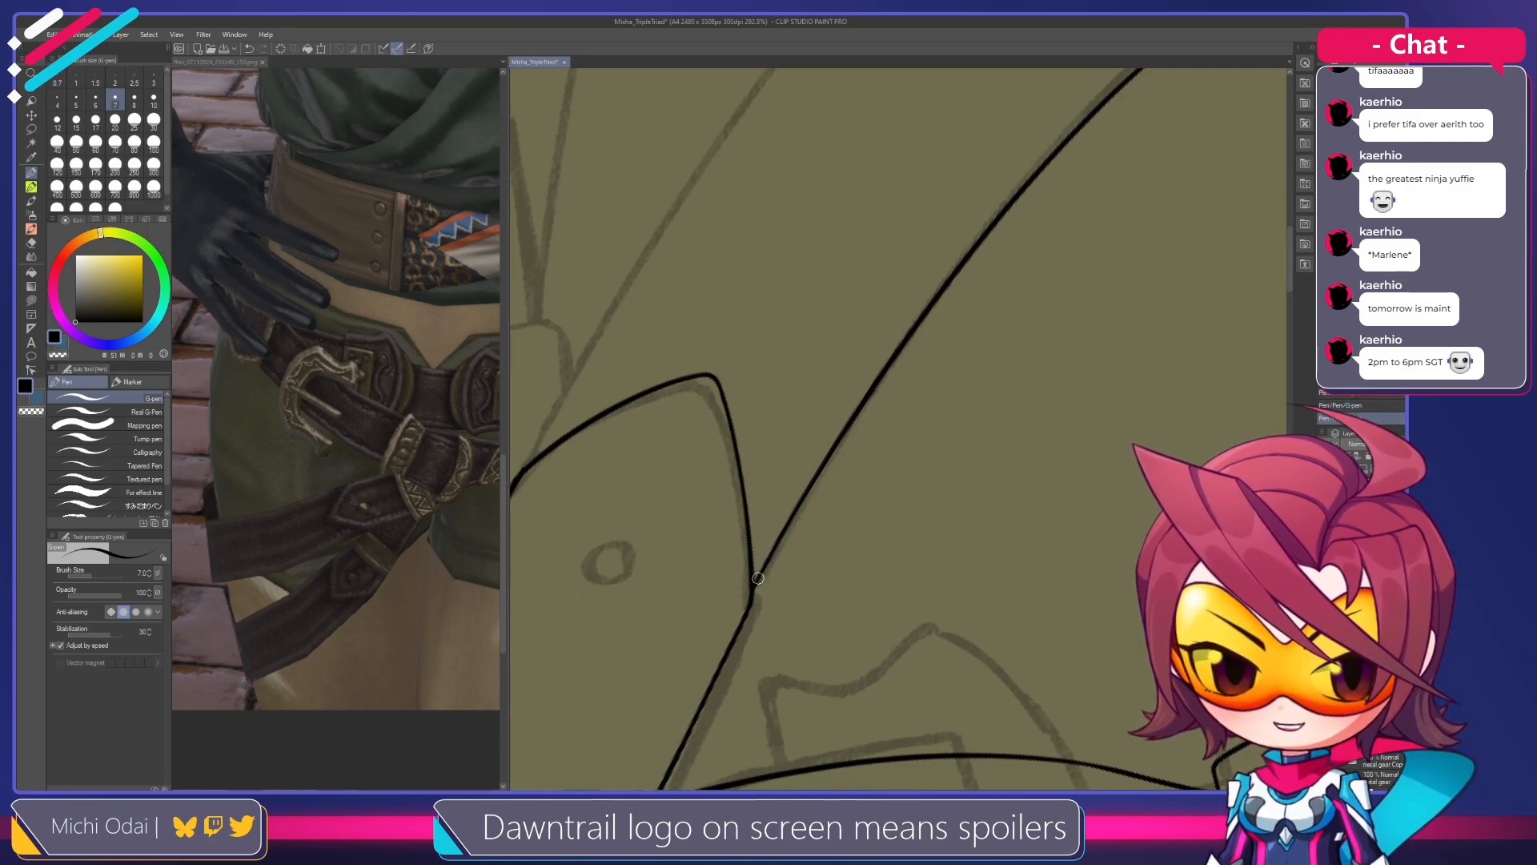
Smooth the joined section of the long strap's upper edge with the eraser
drag(897, 384, 815, 461)
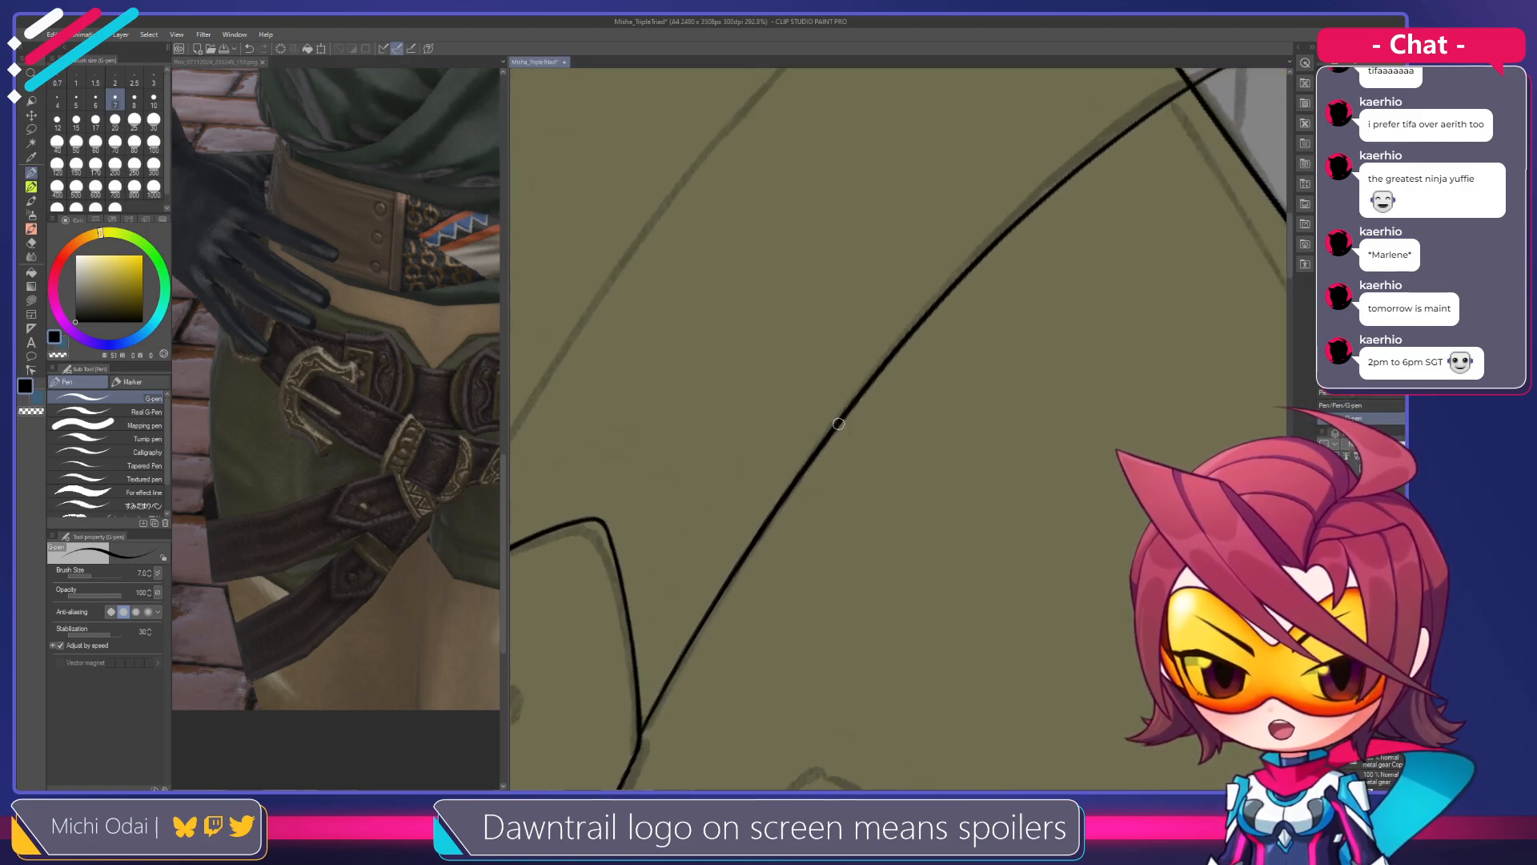
scroll(838, 423, down, 1)
scroll(813, 486, up, 3)
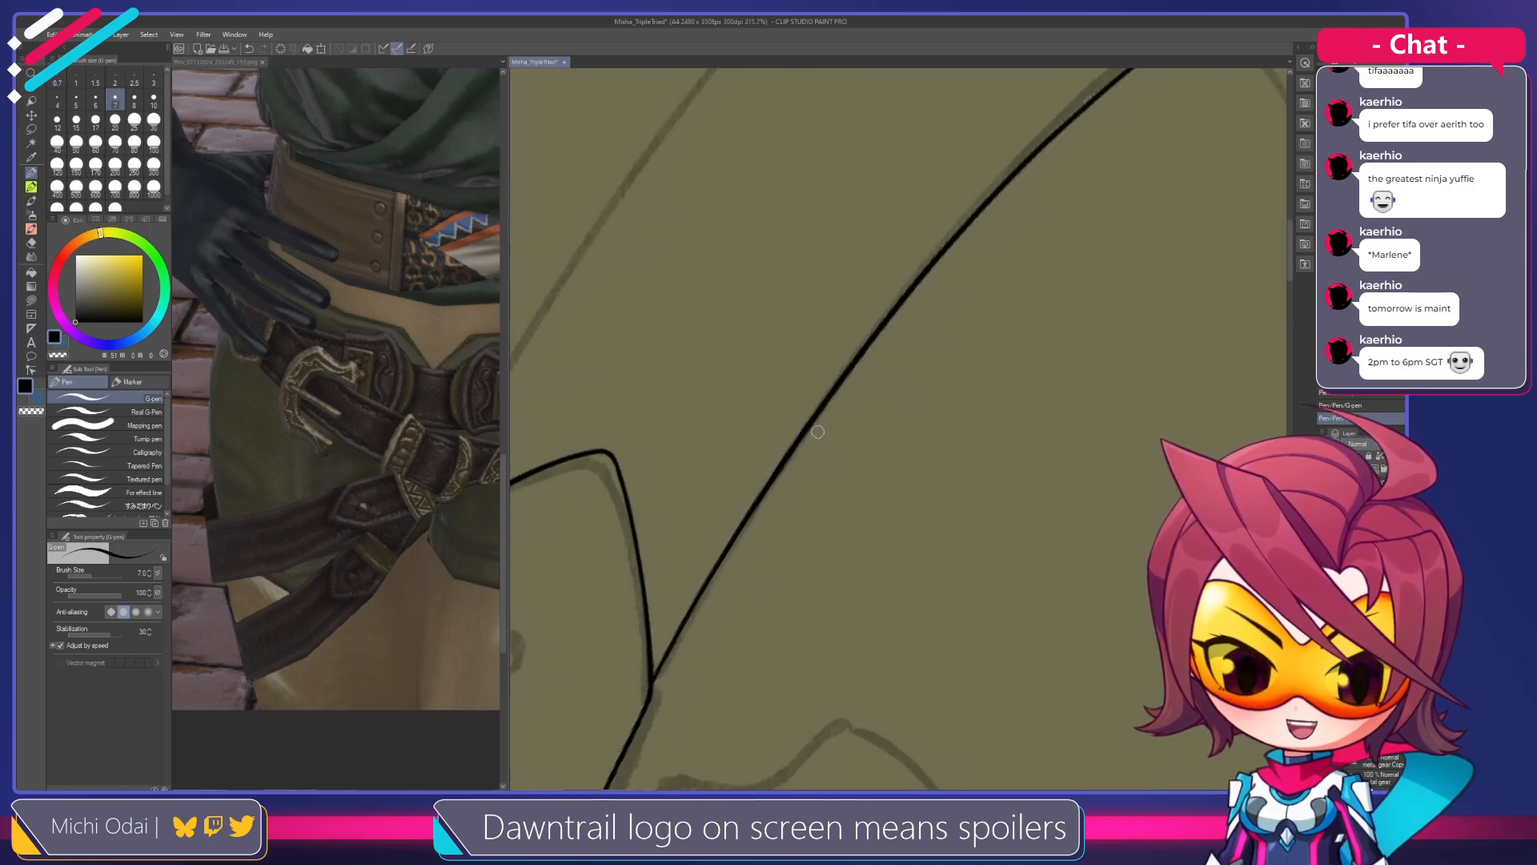
key(e)
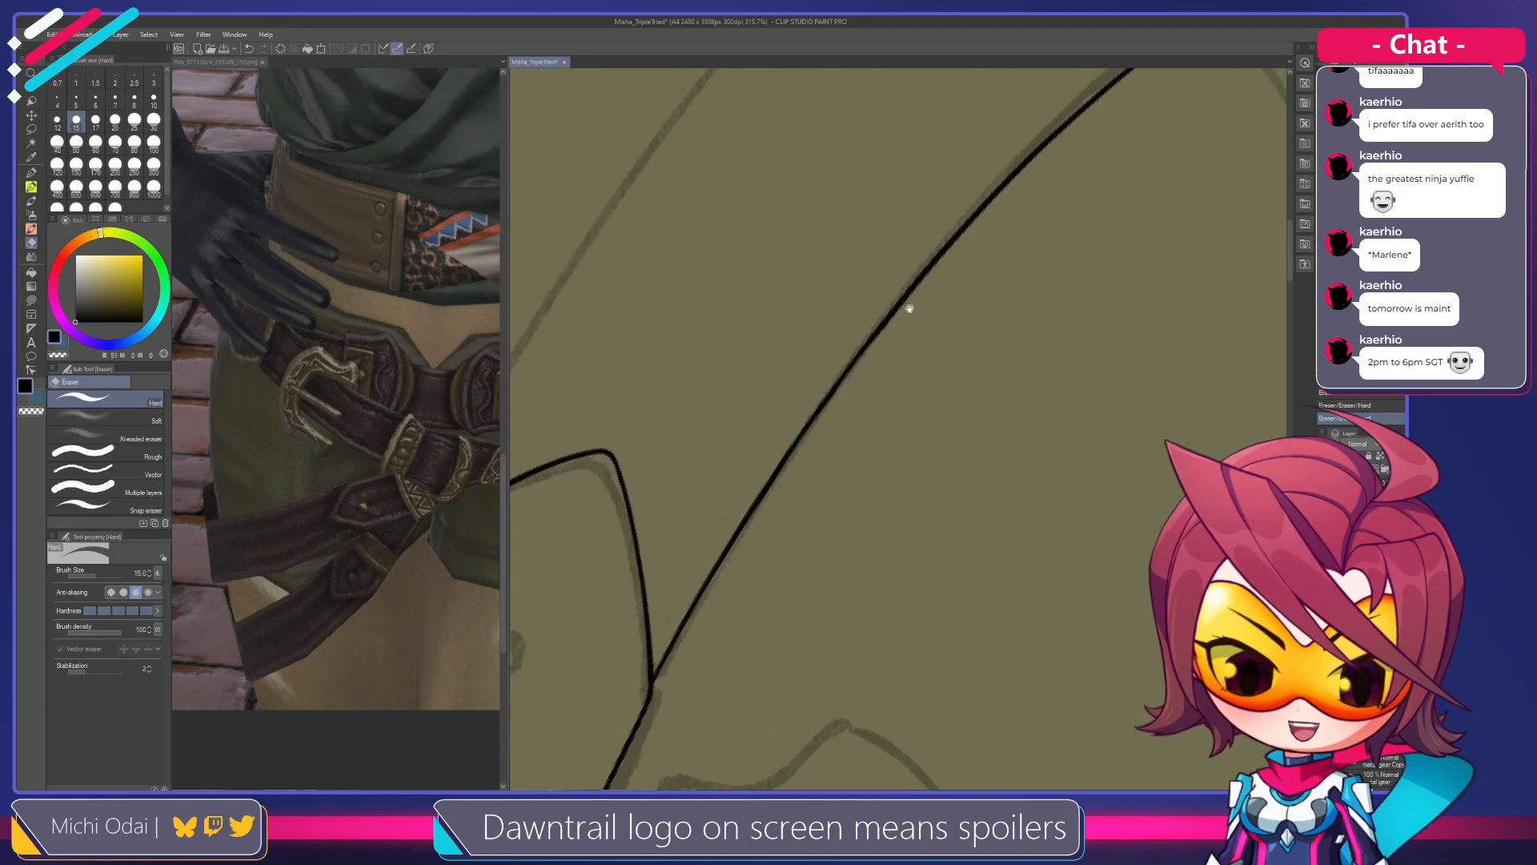
scroll(872, 370, down, 2)
Ink the first part of the long strap's lower edge, curving in from the skirt's side outline
drag(910, 334, 1010, 391)
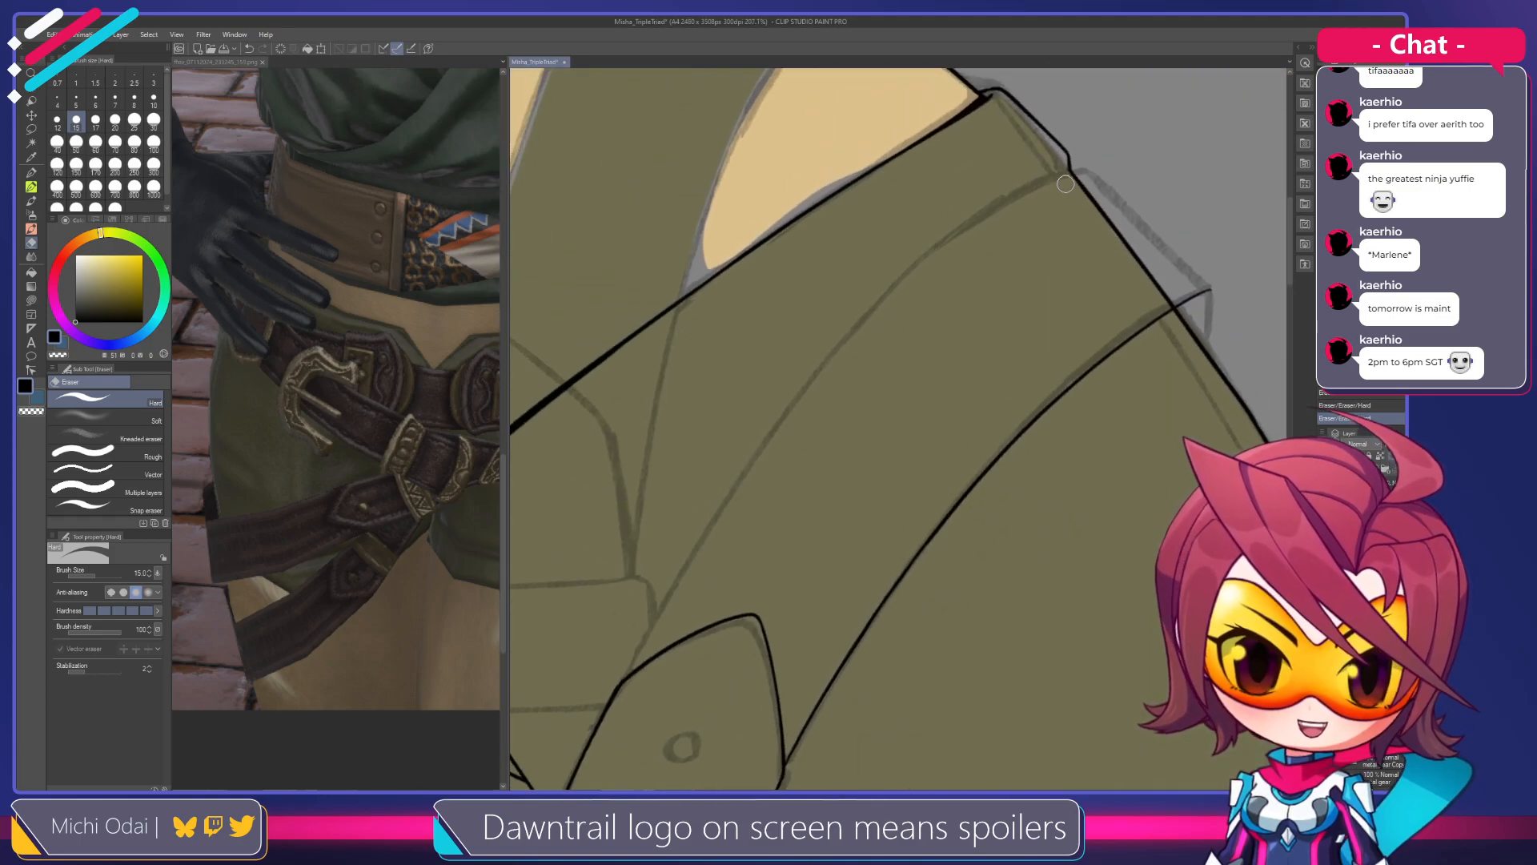
key(p)
drag(1069, 173, 794, 418)
key(ctrl+z)
drag(1069, 170, 809, 386)
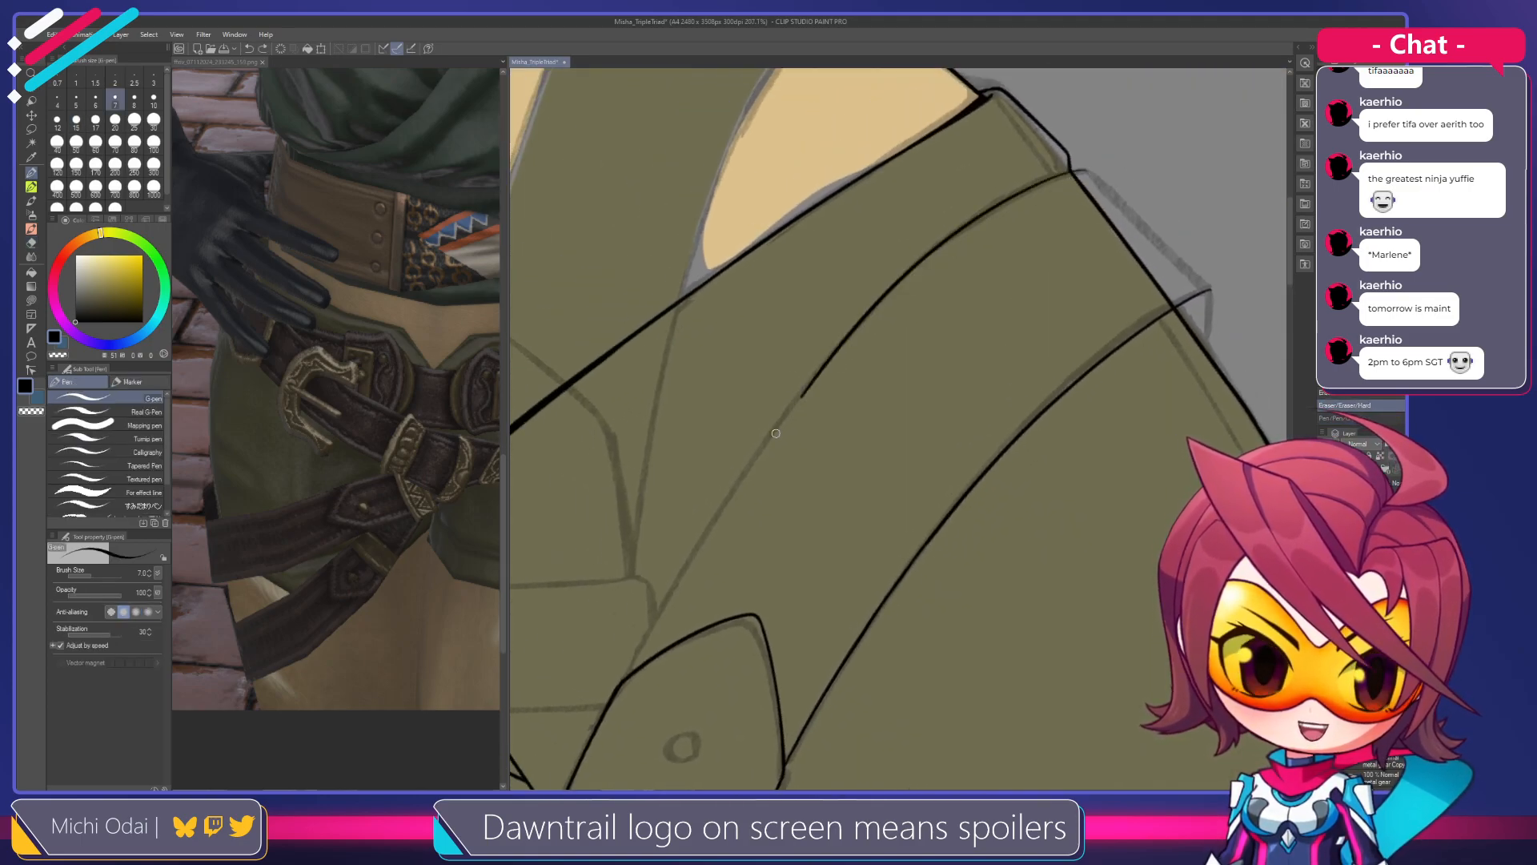
key(ctrl+z)
mouse_move(1079, 172)
mouse_down()
mouse_move(987, 218)
mouse_move(739, 483)
mouse_up()
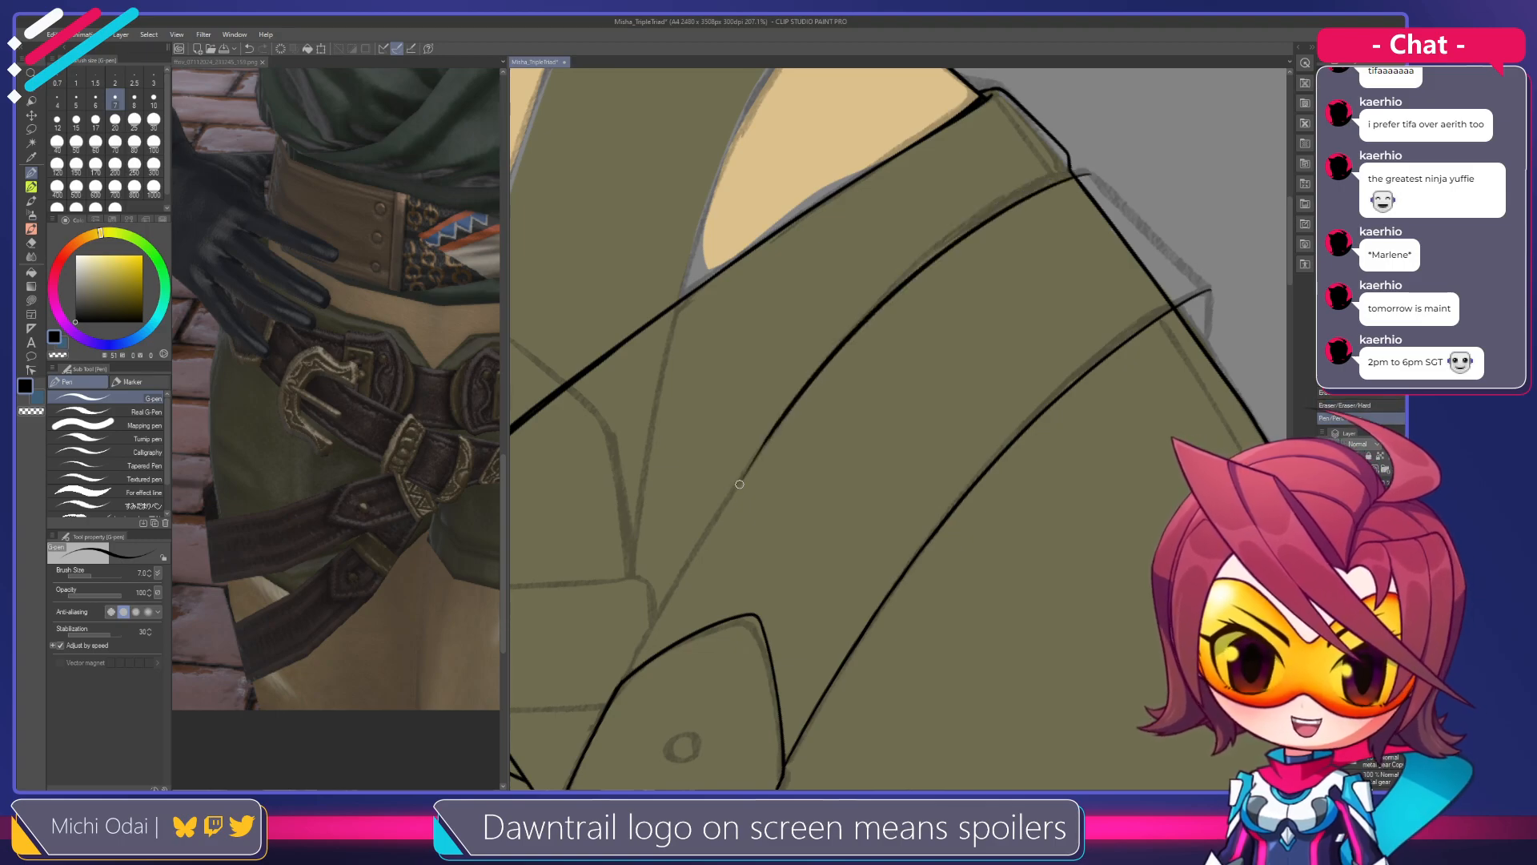
drag(805, 409, 861, 333)
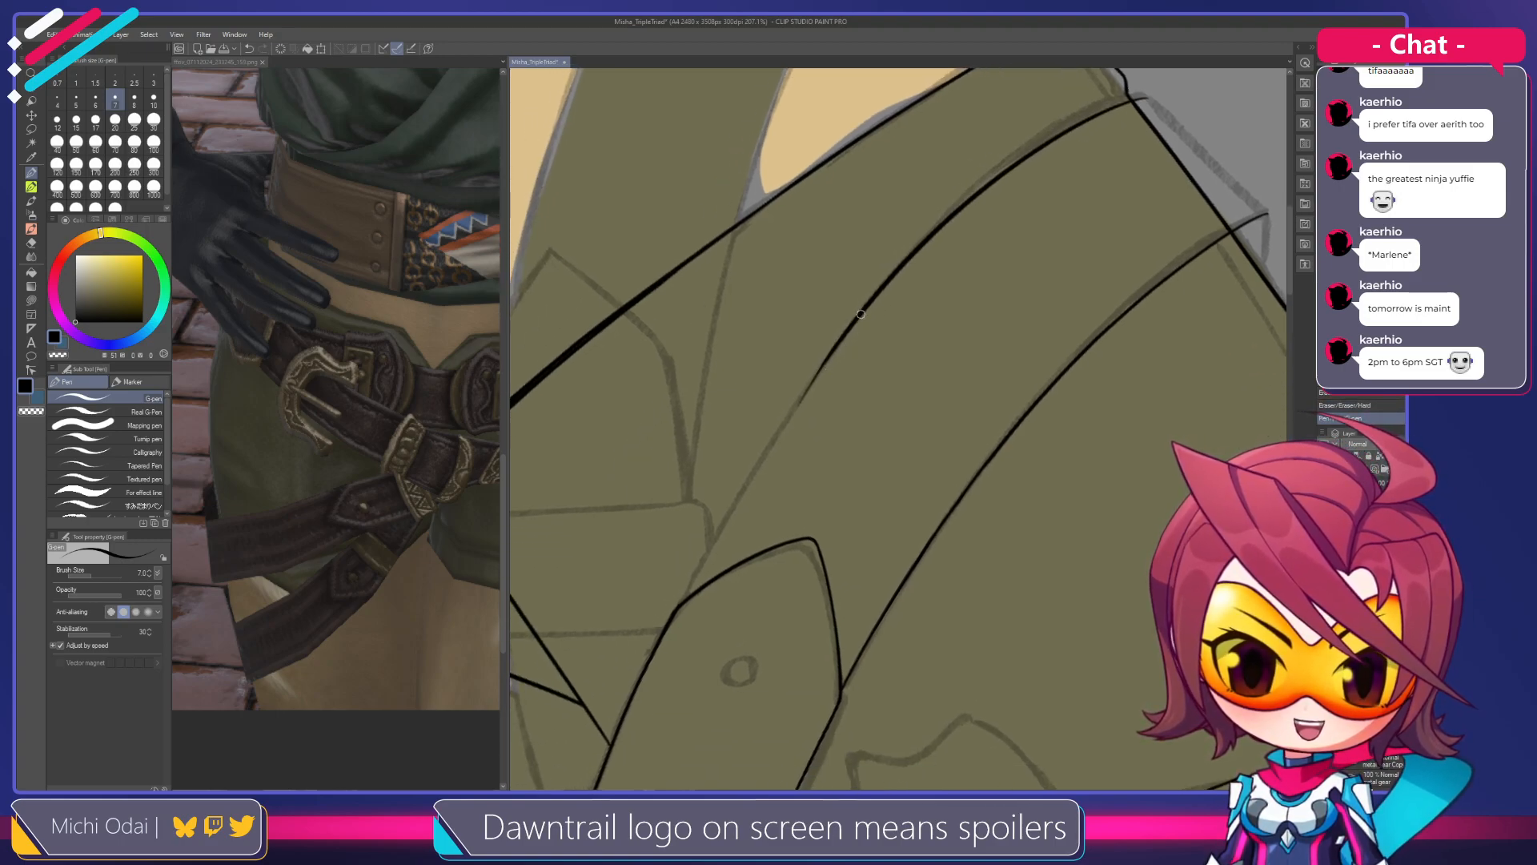
Trim the end of the lower edge and try to extend it toward the pointed tip
key(e)
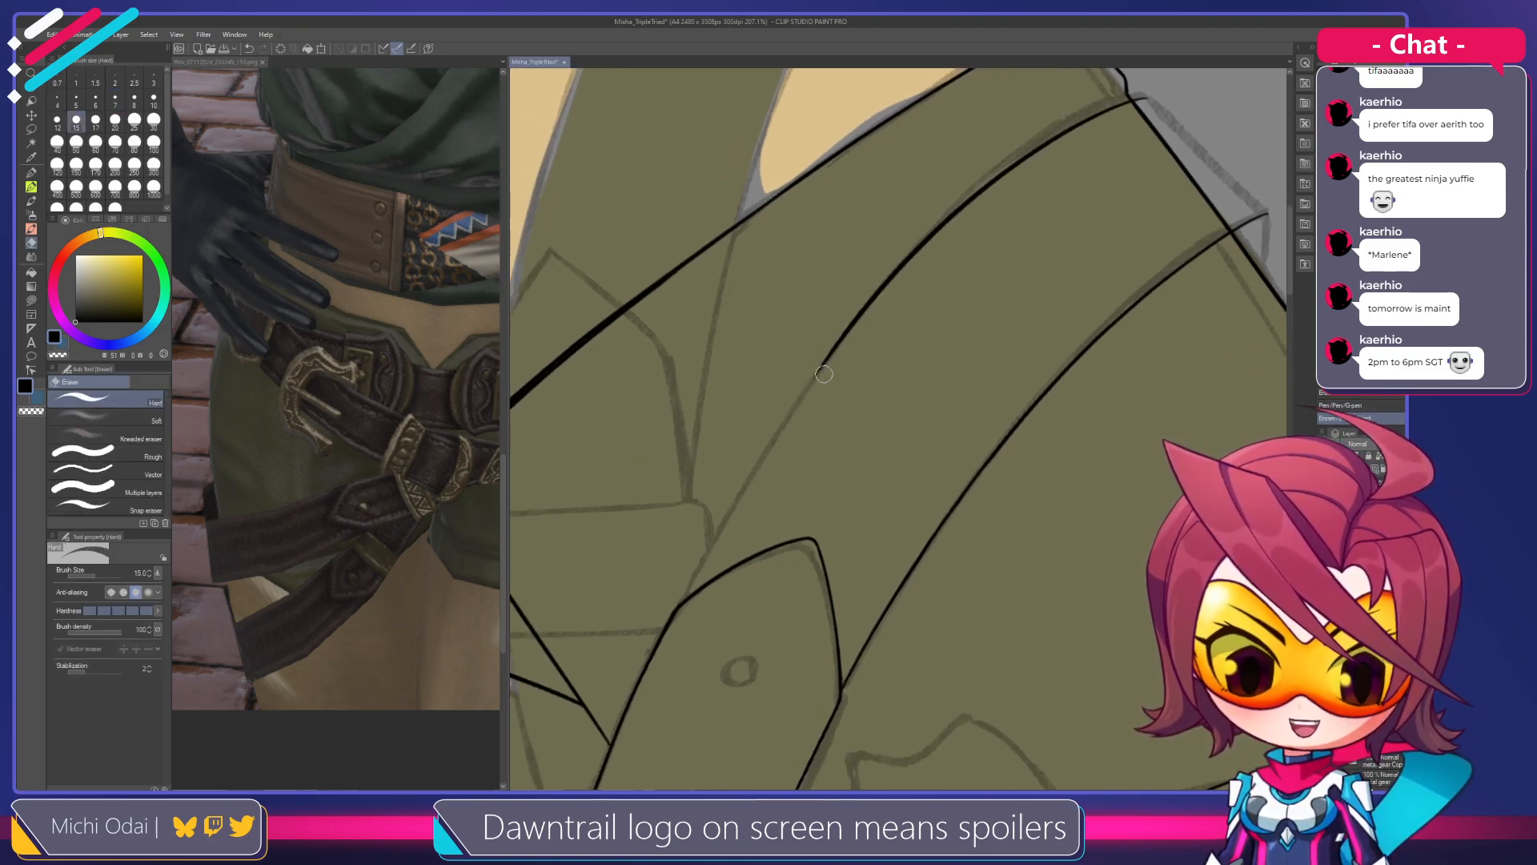
key(p)
drag(829, 360, 702, 574)
key(ctrl+z)
drag(842, 338, 669, 610)
key(ctrl+z)
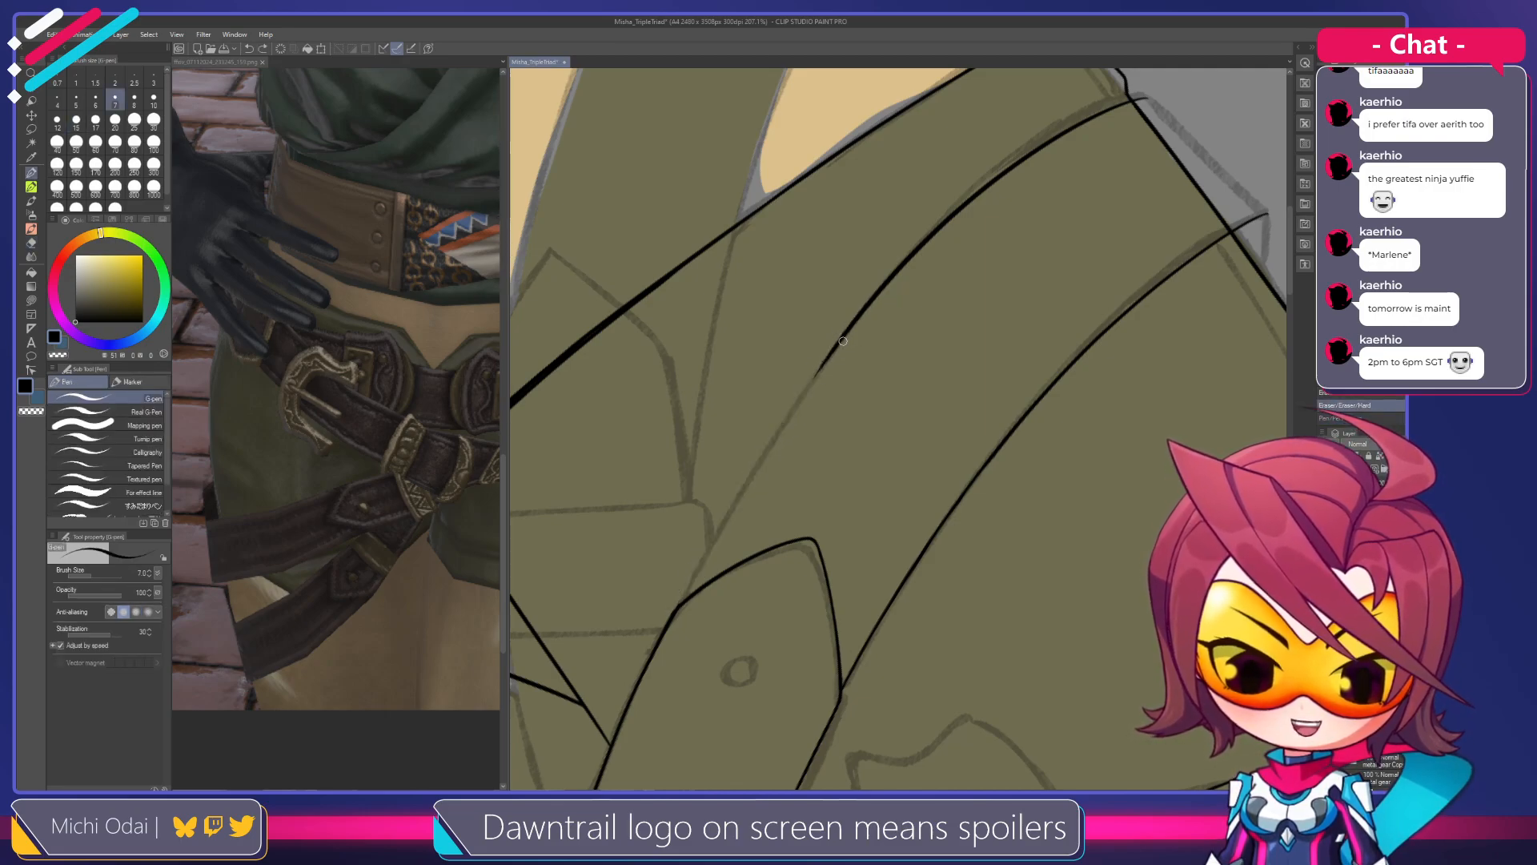
Enlarge the eraser to 20 and erase more of the lower edge's unfinished end
key(e)
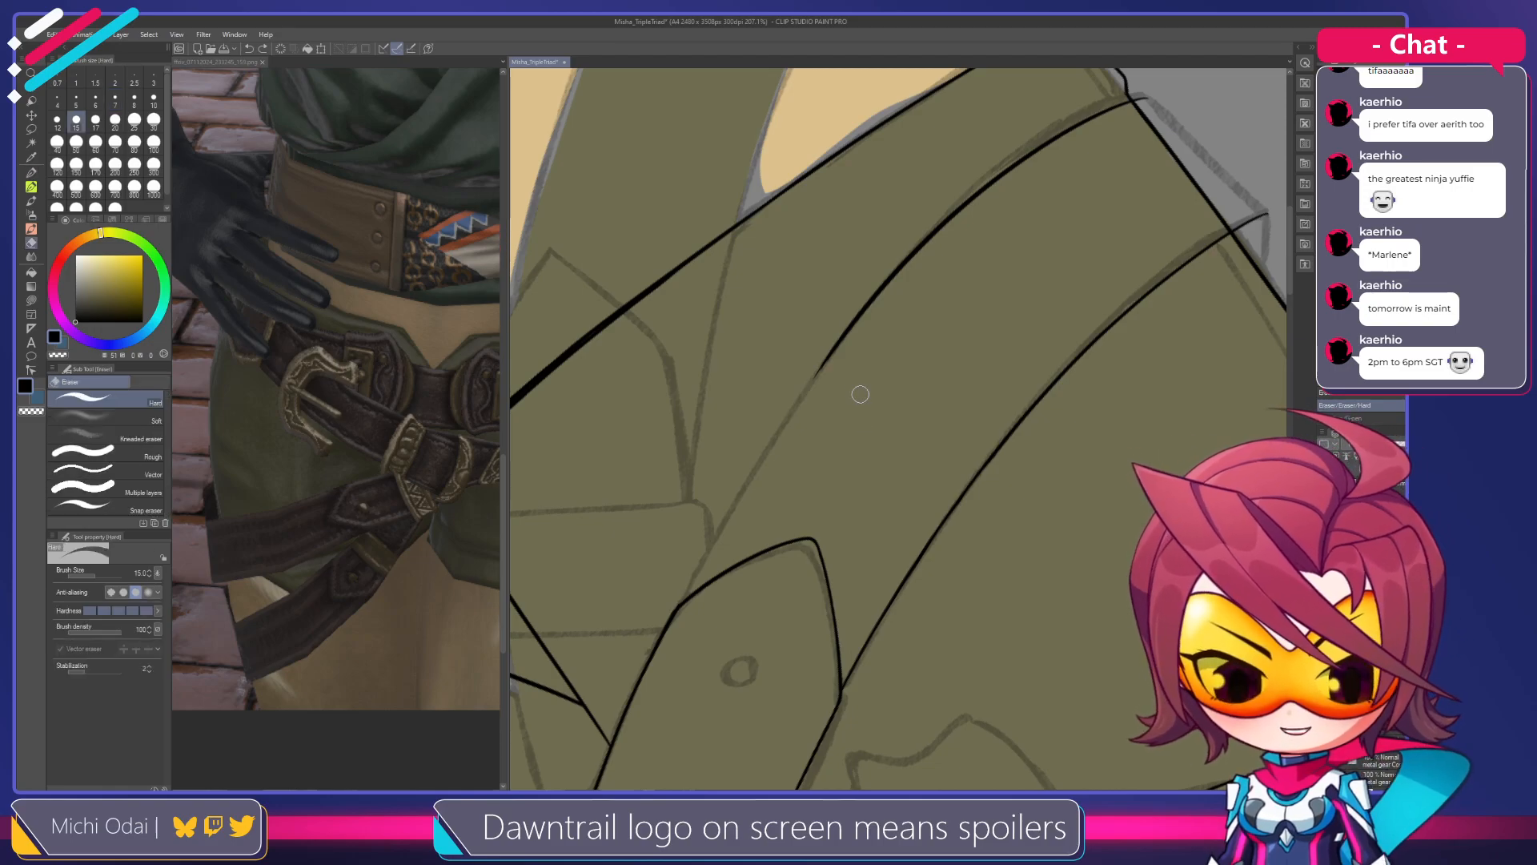
key(bracketright)
key(bracketright)
mouse_move(884, 280)
mouse_down()
mouse_move(801, 396)
mouse_move(826, 348)
mouse_up()
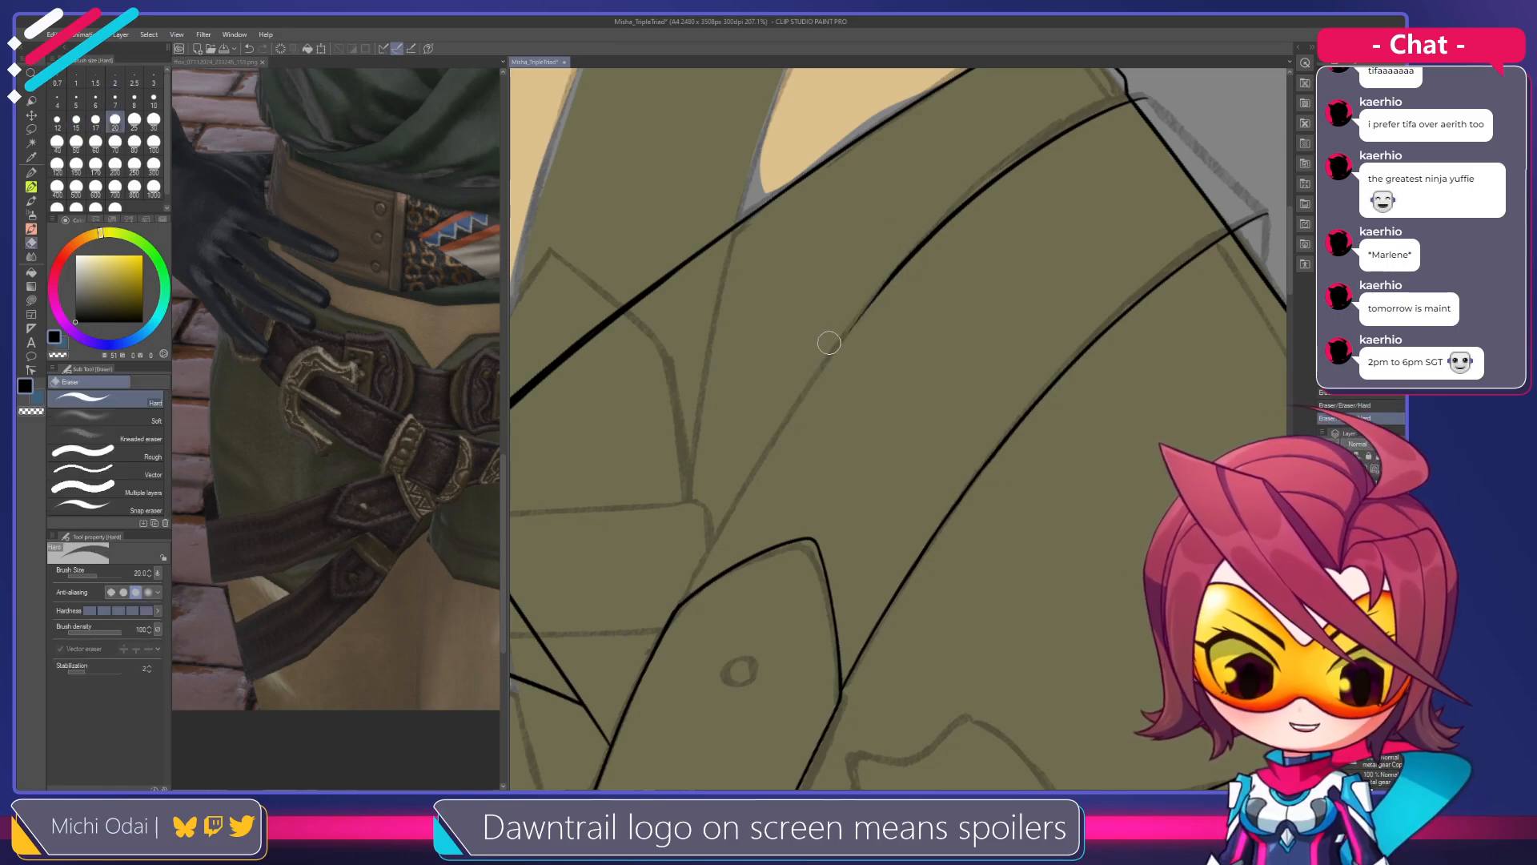
drag(995, 154, 878, 261)
drag(996, 152, 947, 206)
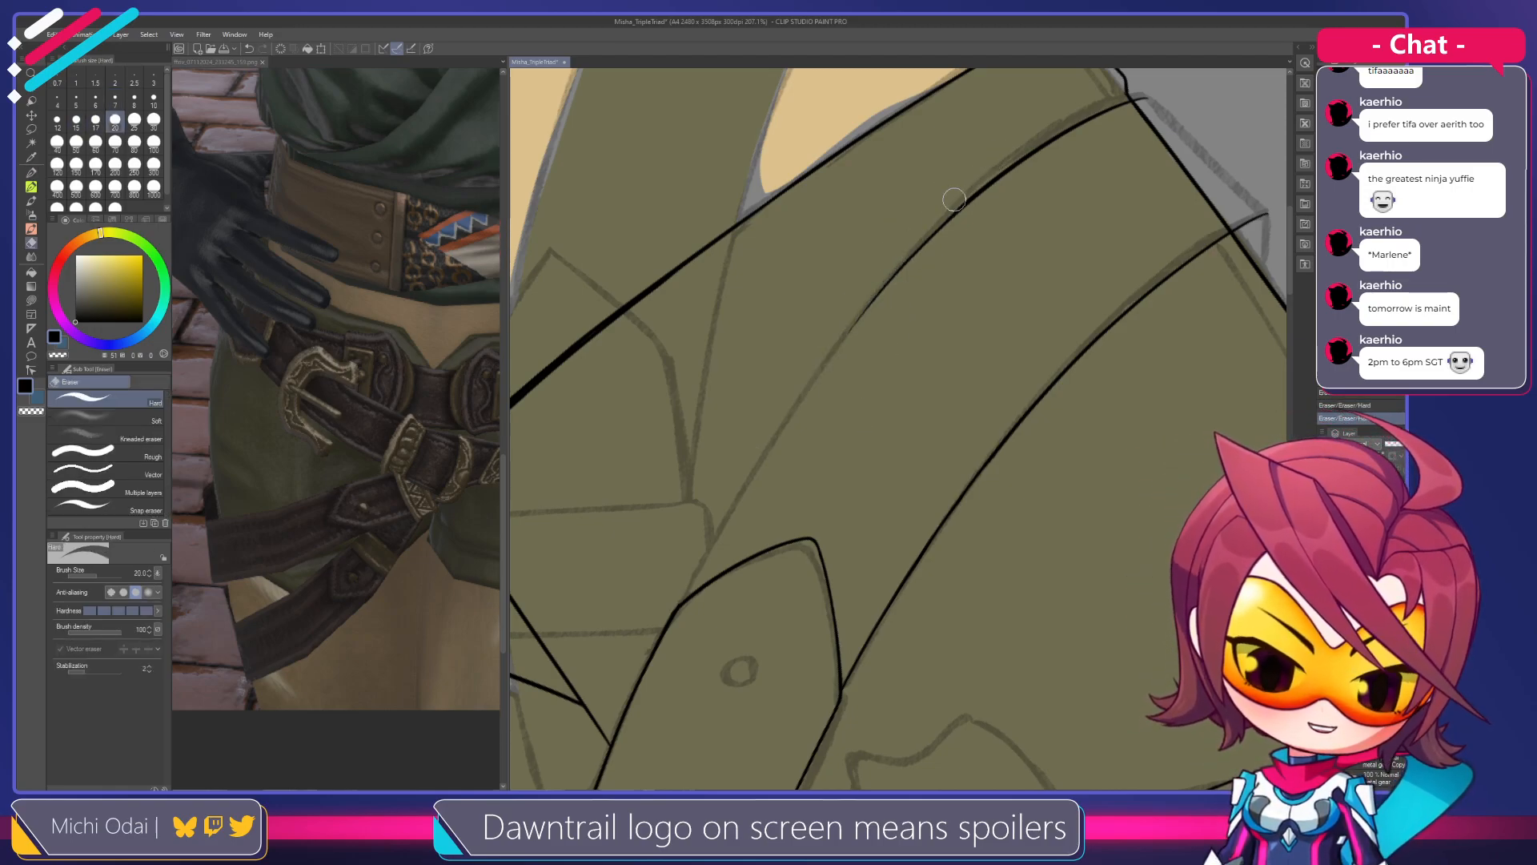
key(ctrl+z)
key(space)
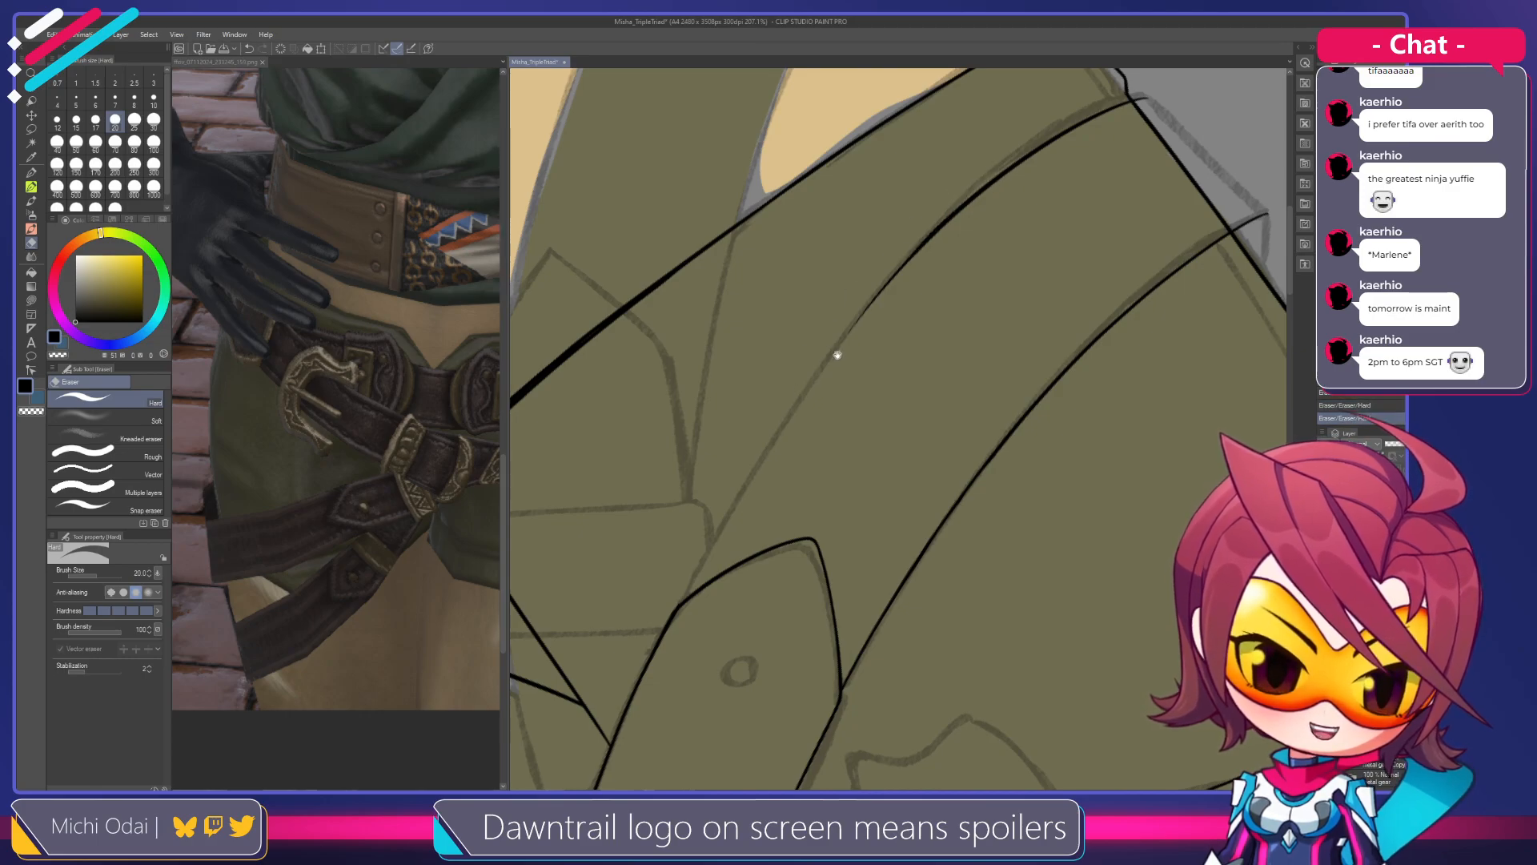
drag(835, 354, 897, 273)
key(space)
Redraw the remainder of the long strap's lower edge over the sketch toward the pointed tip
drag(1016, 141, 775, 438)
key(p)
key(ctrl+z)
drag(978, 173, 735, 520)
key(ctrl+z)
mouse_move(971, 181)
mouse_down()
mouse_move(793, 405)
mouse_move(710, 551)
mouse_up()
Join the lower edge to the pointed tip's second corner with a short ink stroke
key(shift+space)
drag(978, 180, 832, 617)
drag(934, 443, 850, 382)
scroll(968, 270, up, 2)
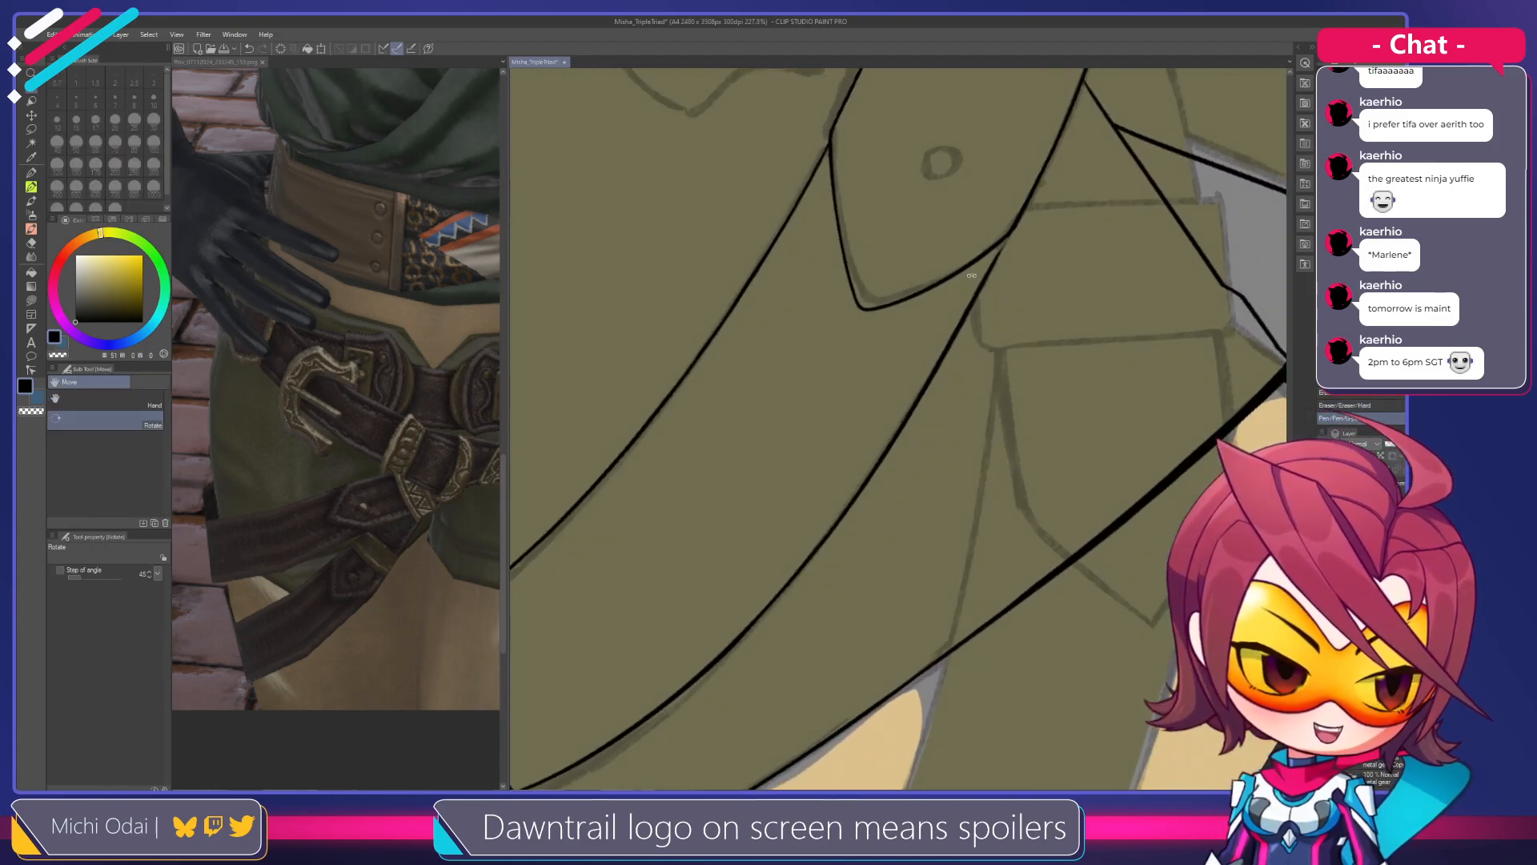
drag(1011, 234, 974, 300)
drag(1012, 228, 967, 313)
key(ctrl+z)
mouse_move(1011, 231)
mouse_down()
mouse_move(965, 315)
mouse_move(944, 429)
mouse_up()
Try to reinforce the long strap's upper edge just below the pointed tip's corner
drag(885, 343, 964, 289)
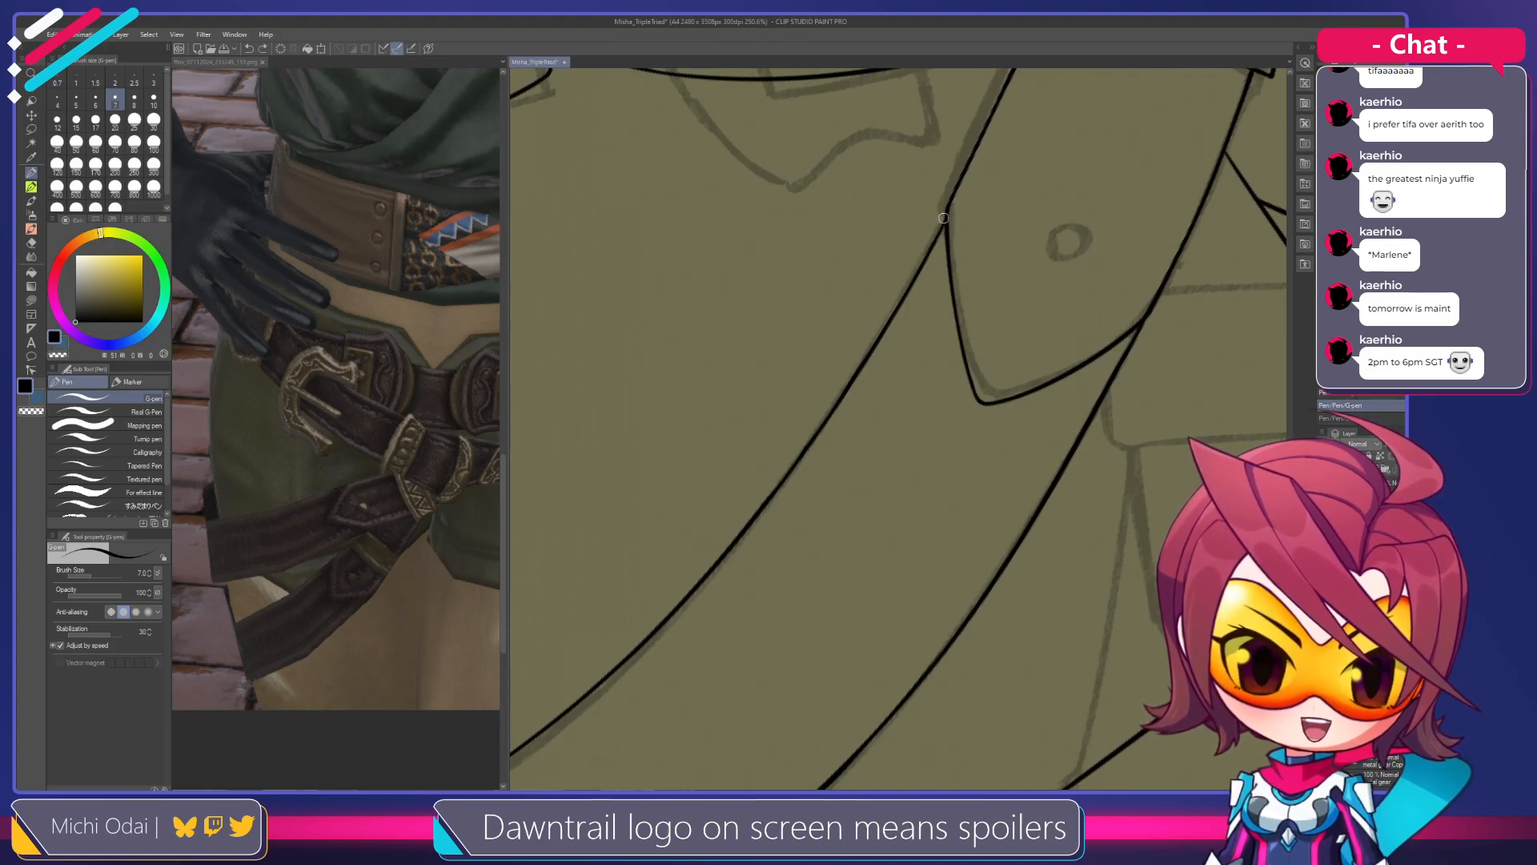
drag(931, 252, 914, 290)
key(ctrl+z)
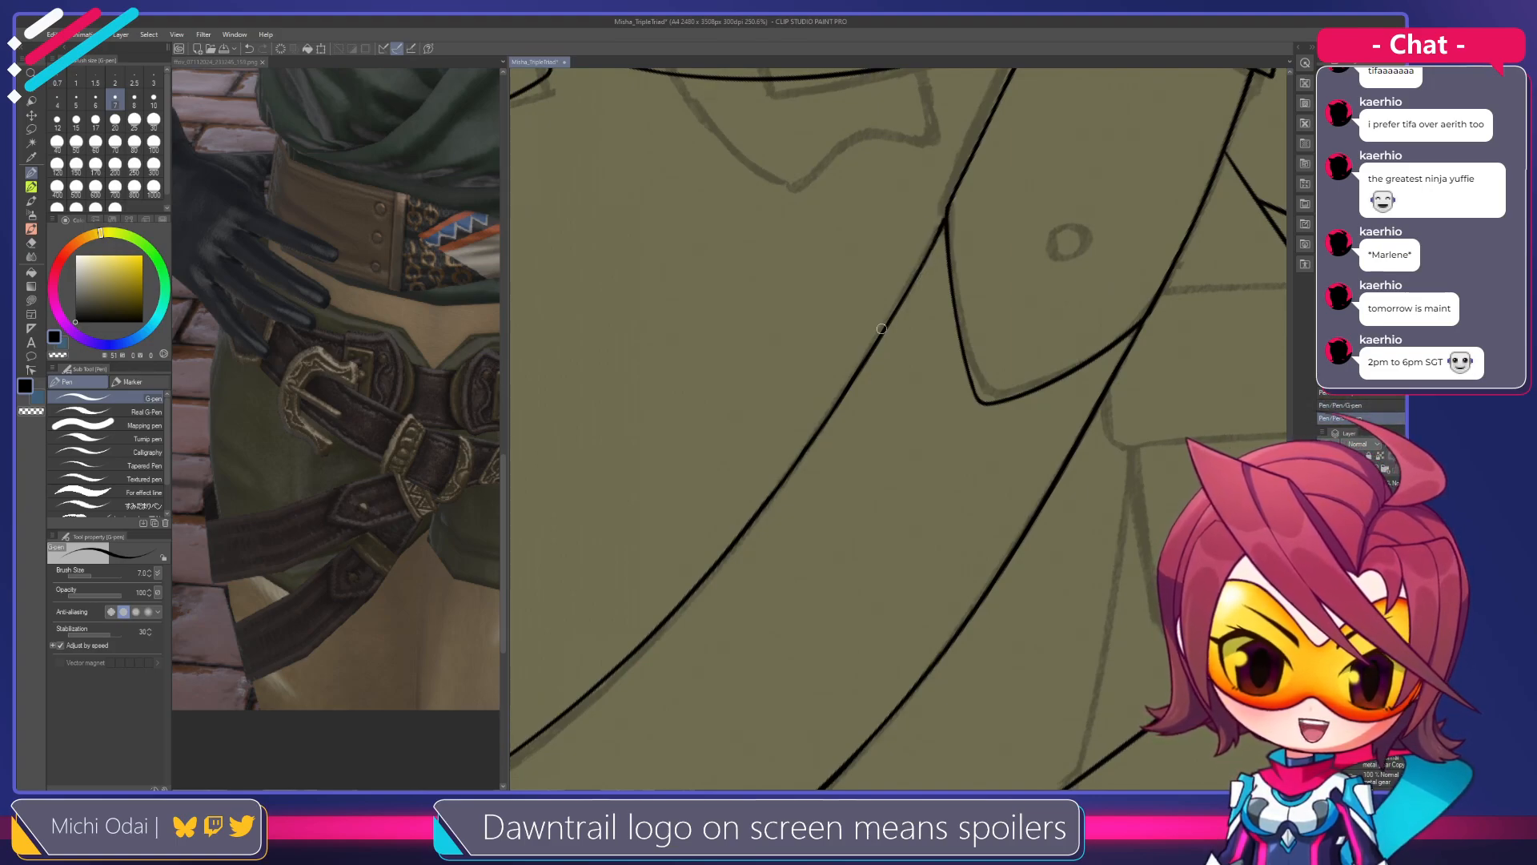
mouse_move(905, 294)
mouse_down()
mouse_move(954, 257)
mouse_move(937, 274)
mouse_move(994, 267)
mouse_move(1098, 344)
mouse_move(968, 453)
mouse_move(979, 468)
mouse_up()
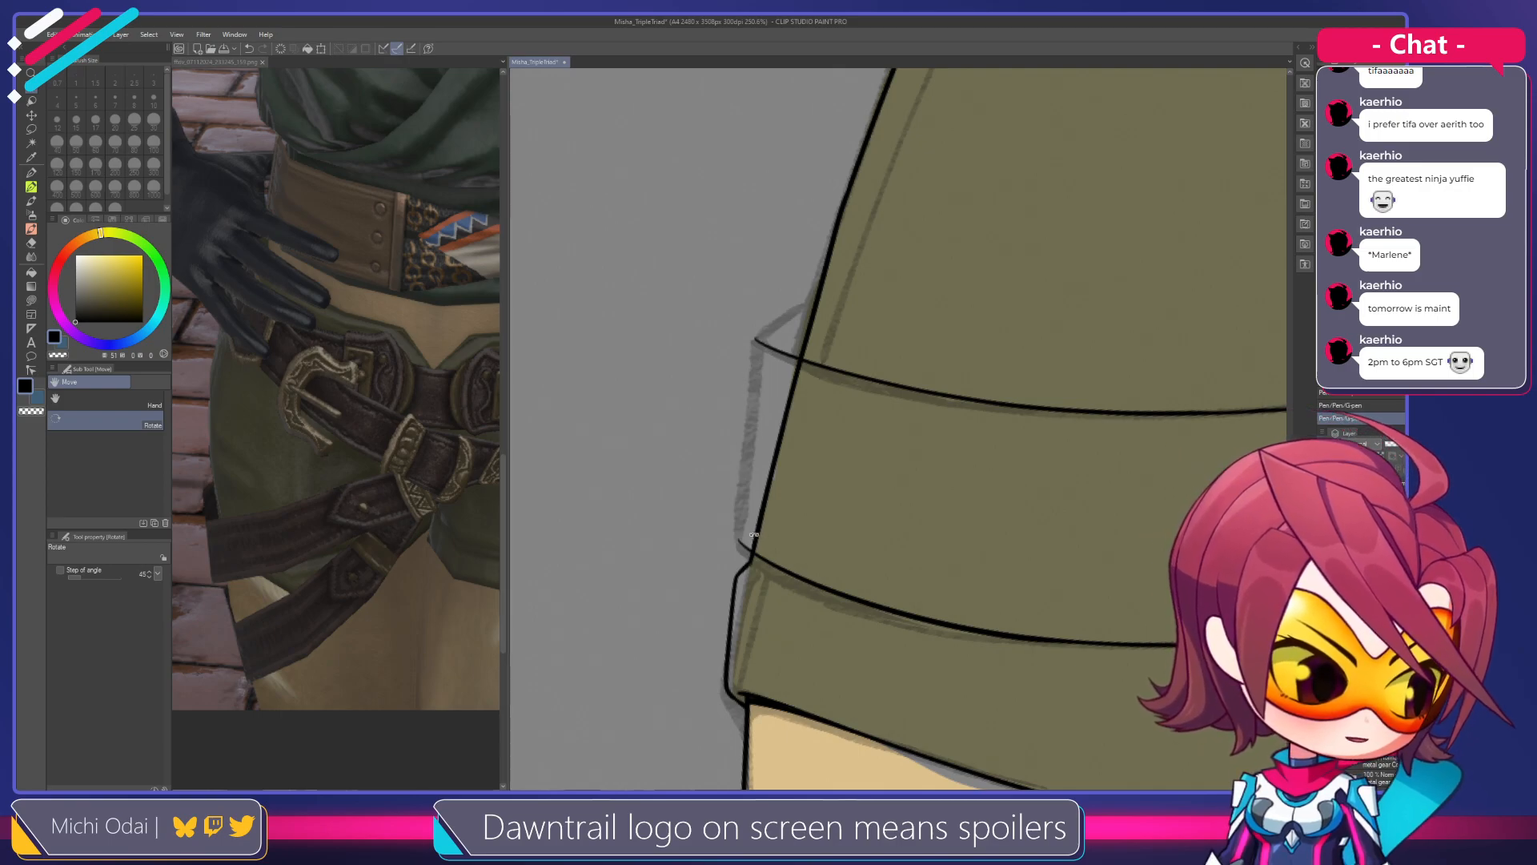
Erase the skirt's side outline where it runs across the wide strap, between the strap's upper and lower edges
key(e)
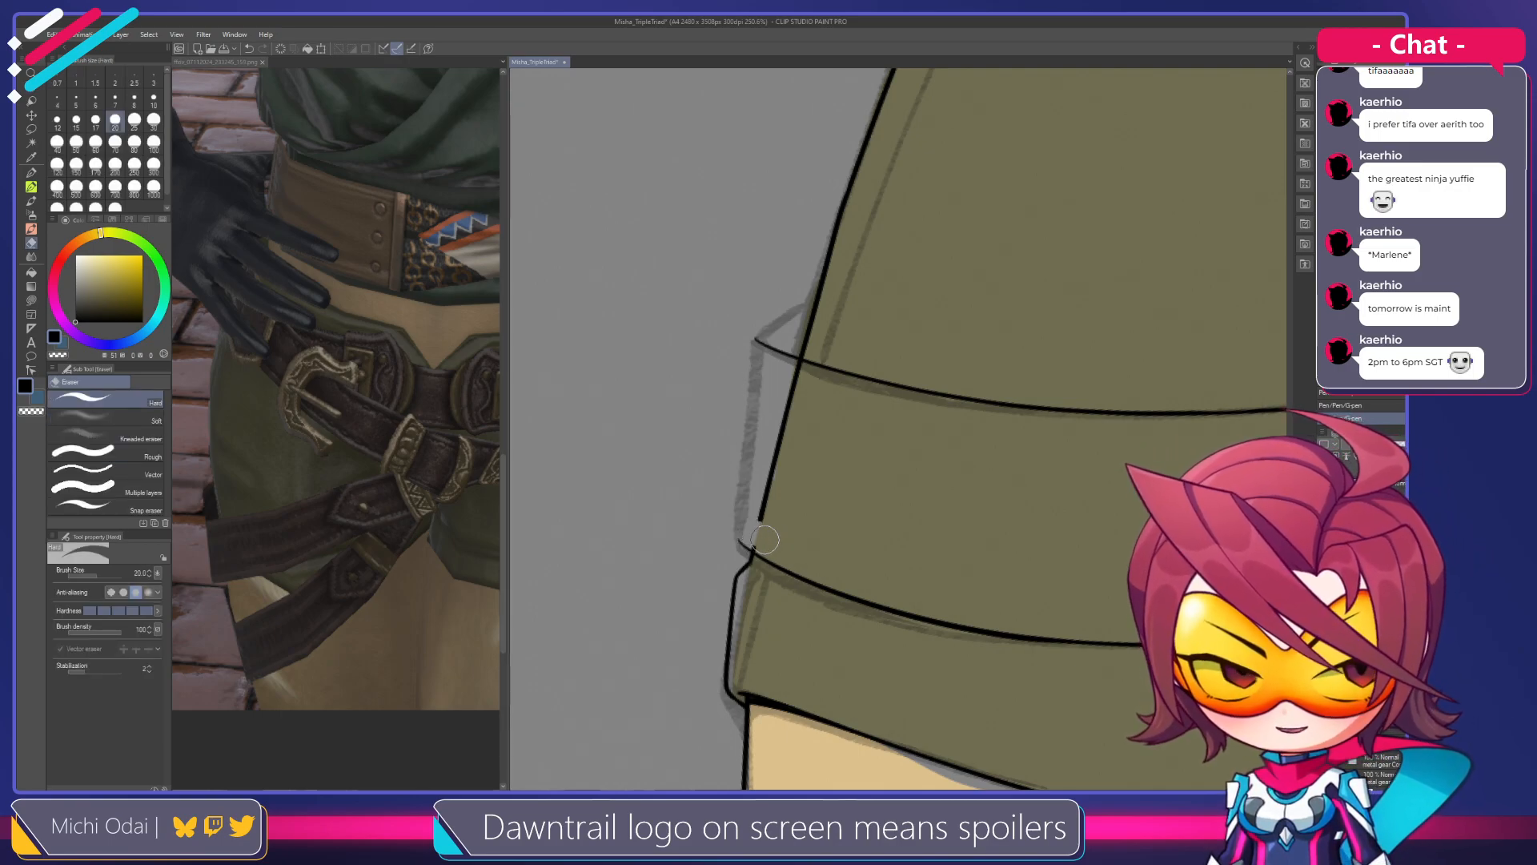
mouse_move(756, 539)
mouse_down()
mouse_move(799, 381)
mouse_move(782, 456)
mouse_up()
scroll(796, 407, down, 2)
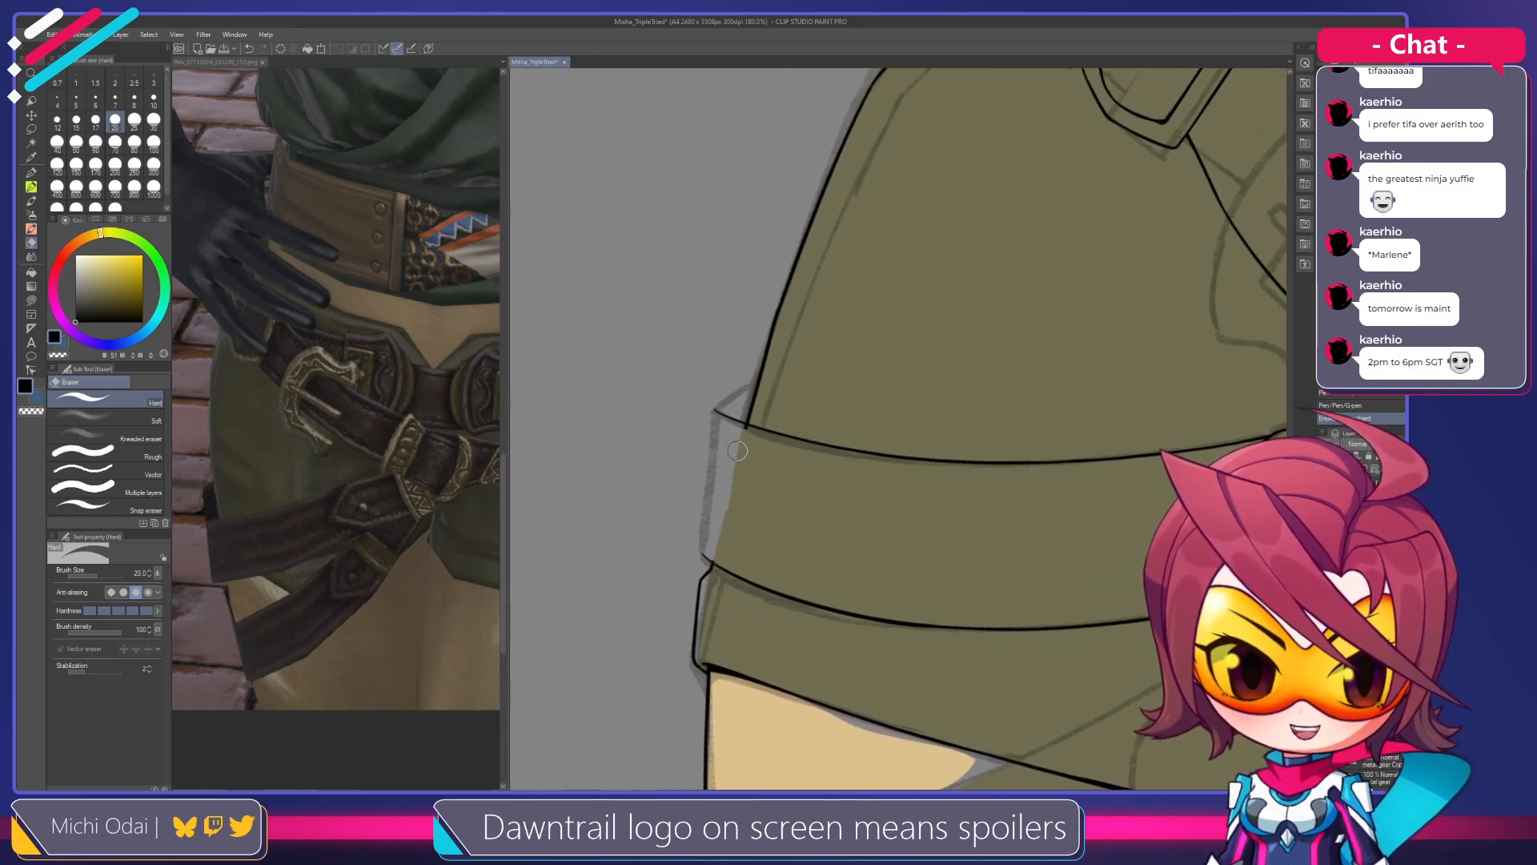
scroll(717, 413, up, 3)
drag(753, 550, 729, 432)
drag(840, 352, 938, 360)
drag(957, 282, 819, 296)
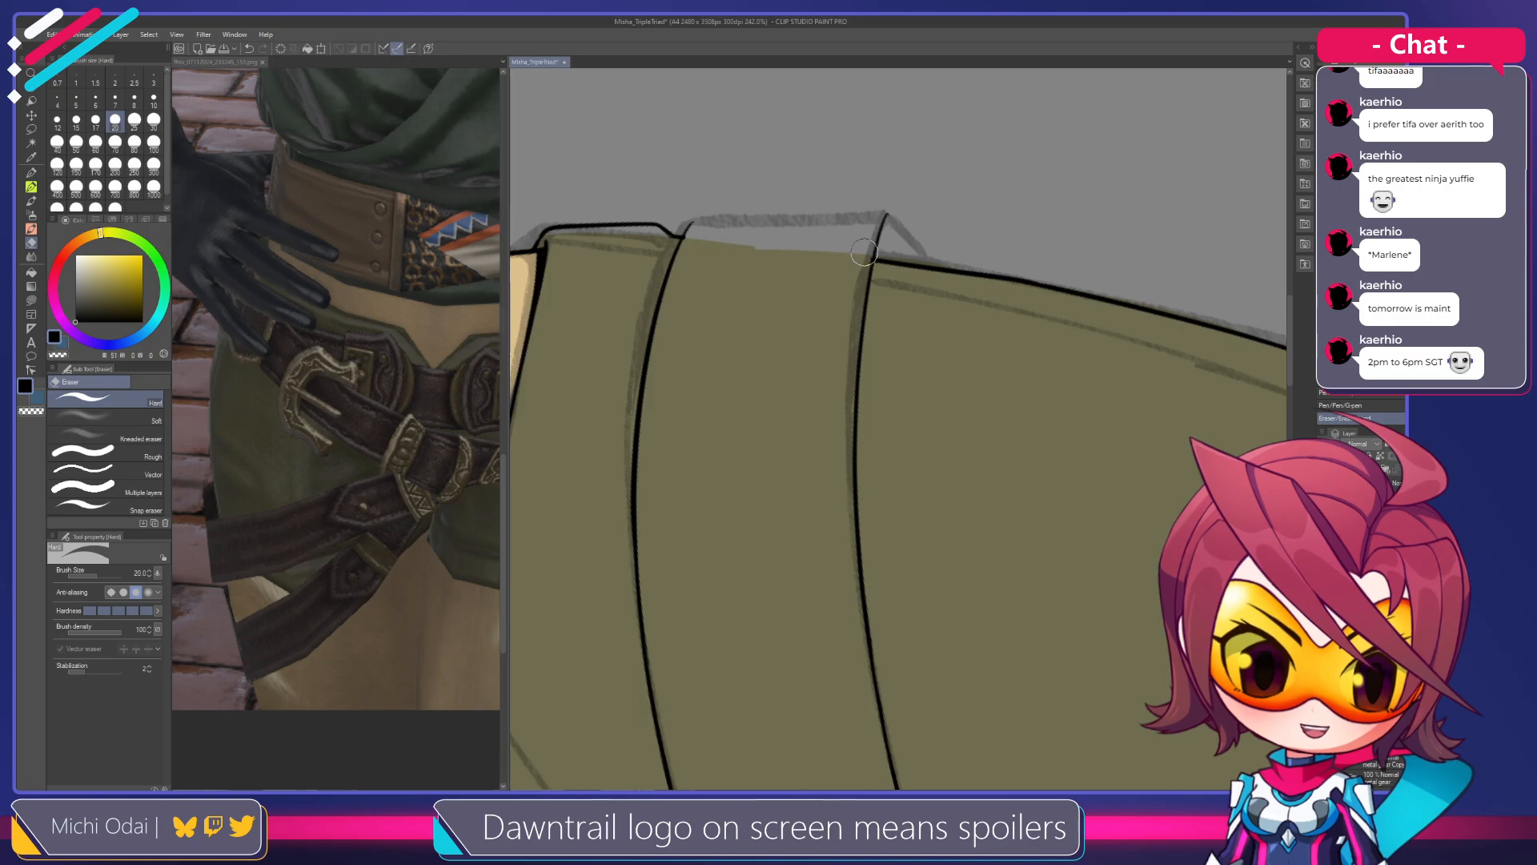
mouse_move(702, 225)
mouse_down()
mouse_move(693, 236)
mouse_move(785, 226)
mouse_move(790, 348)
mouse_up()
Erase the outer part of the wide strap's upper edge and redraw it as a smooth curve extending past the skirt's side
scroll(789, 276, down, 5)
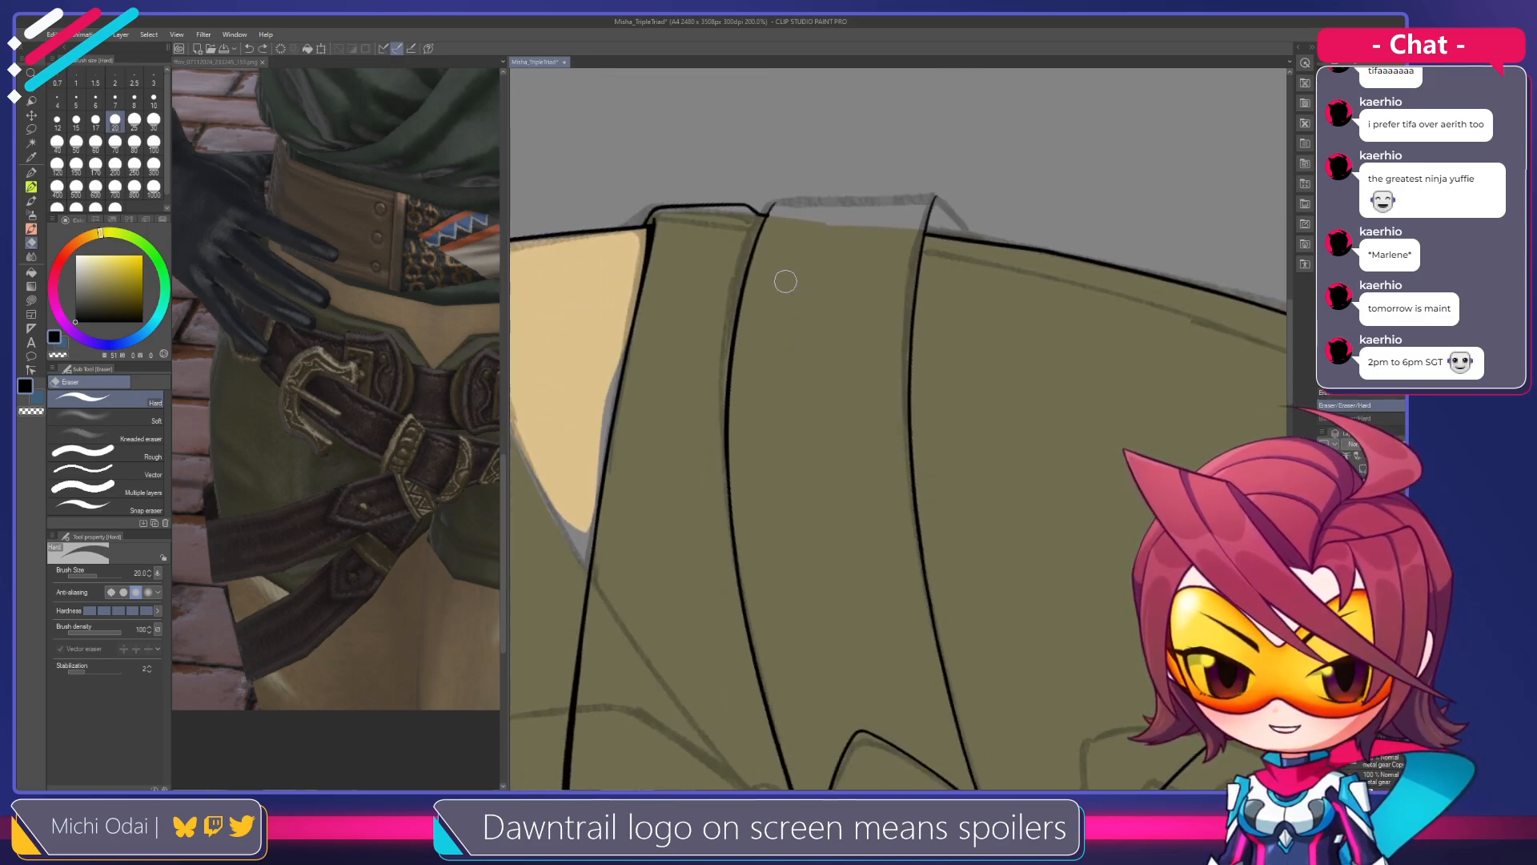
mouse_move(808, 255)
mouse_down()
mouse_move(901, 196)
mouse_move(807, 525)
mouse_up()
mouse_move(814, 400)
mouse_down()
mouse_move(937, 268)
mouse_move(922, 203)
mouse_up()
key(p)
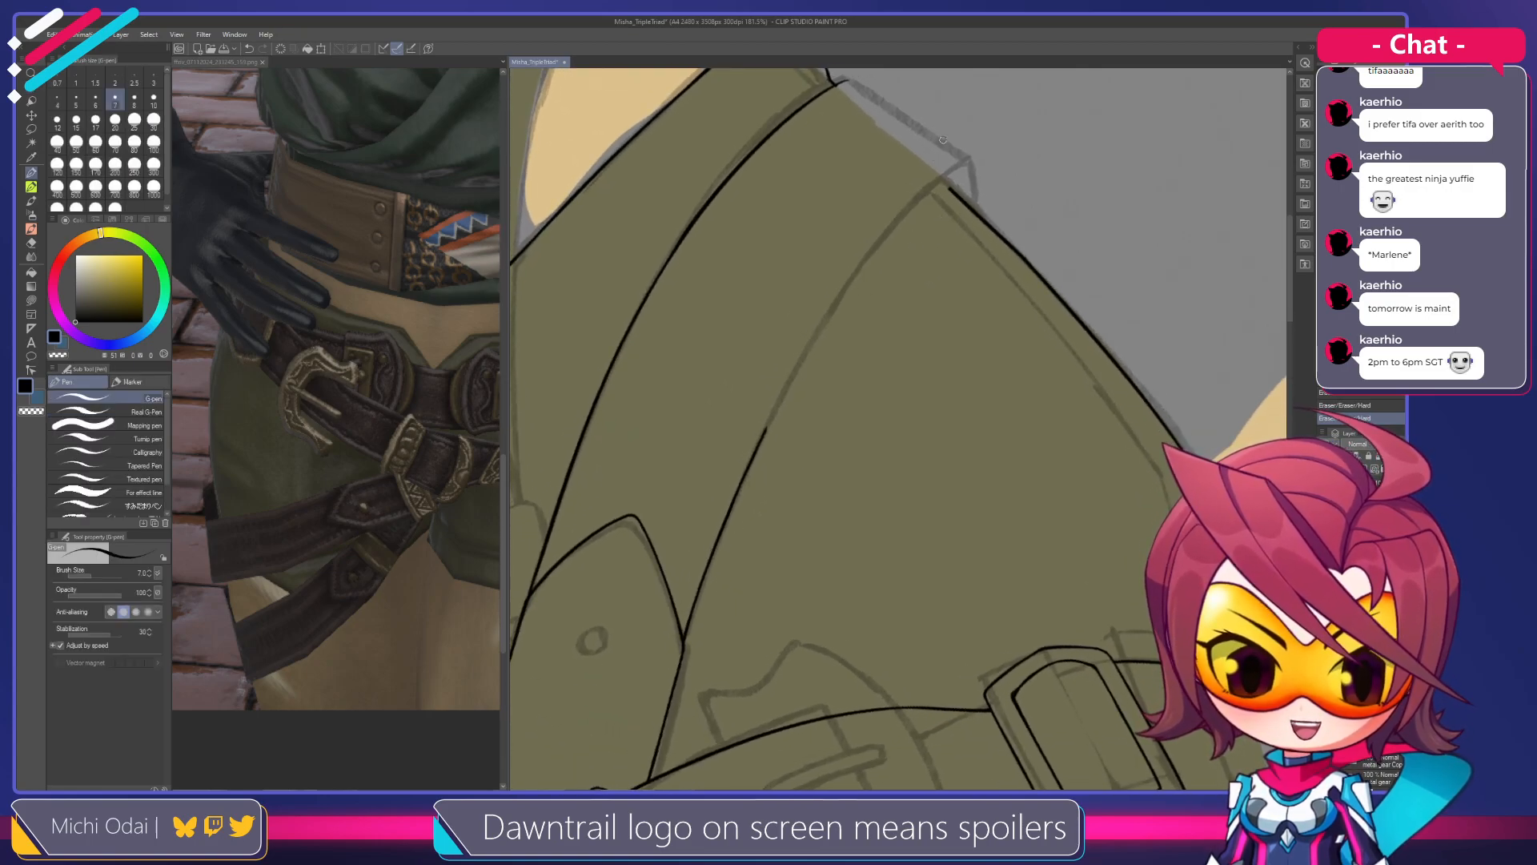
drag(946, 137, 733, 525)
key(ctrl+z)
drag(939, 146, 713, 538)
key(ctrl+z)
drag(946, 136, 715, 535)
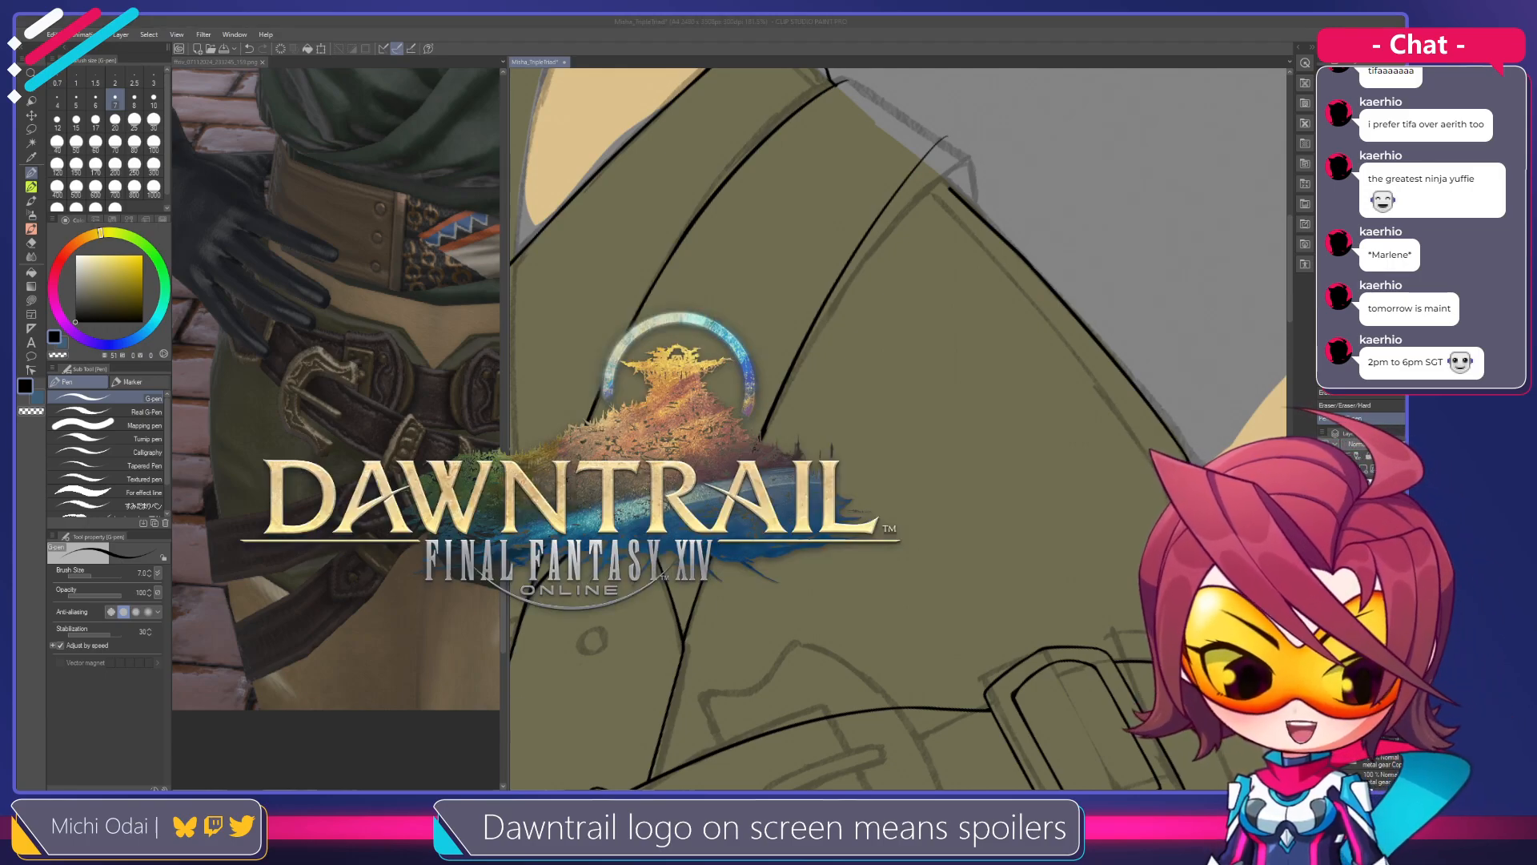
drag(862, 398, 886, 344)
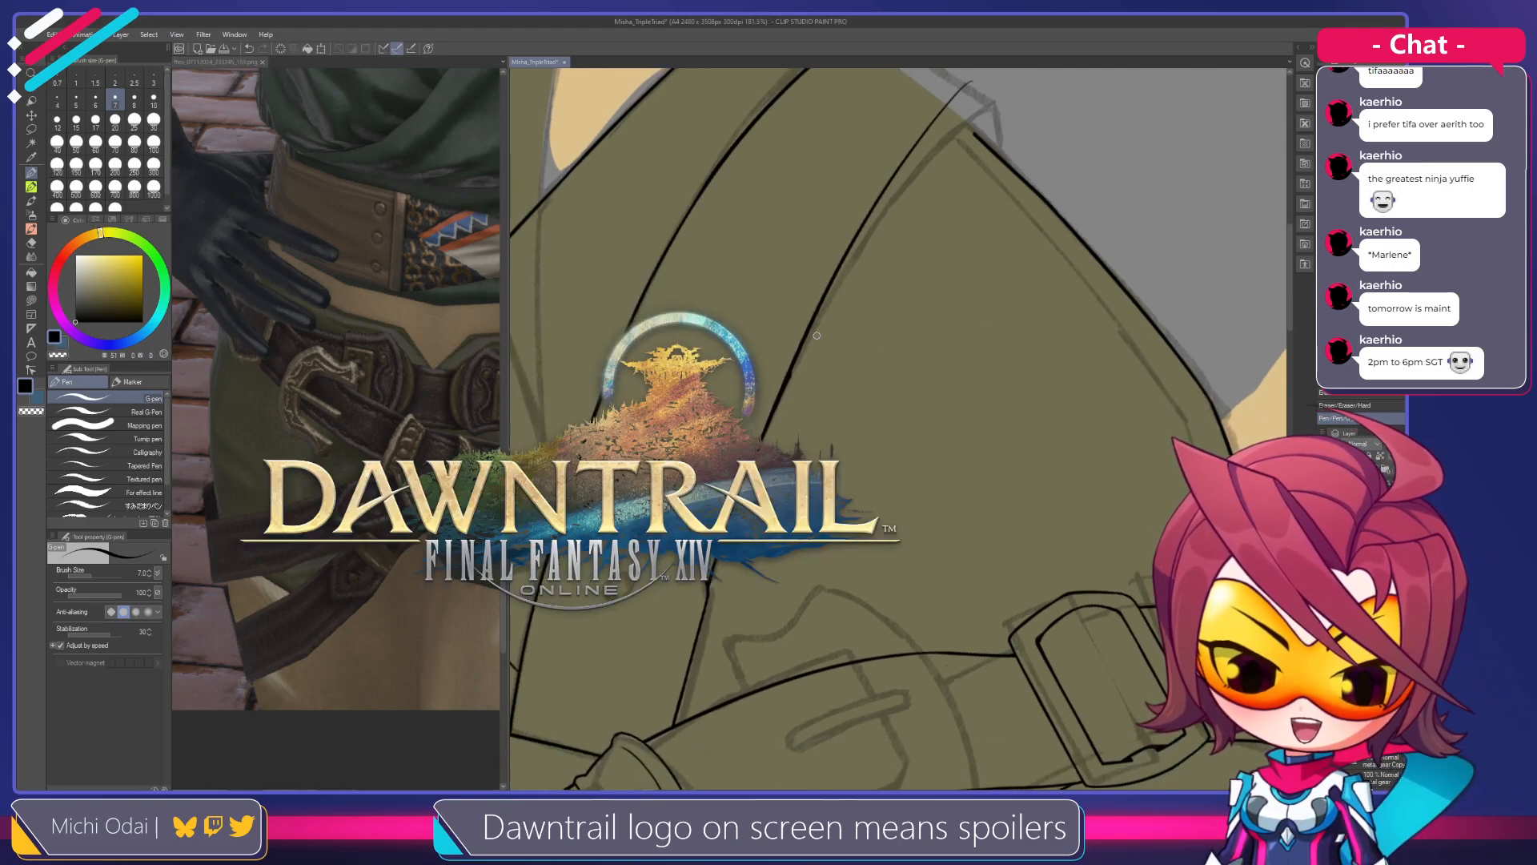
Trim the excess ink where the redrawn upper edge overlaps the older part of the strap line
key(e)
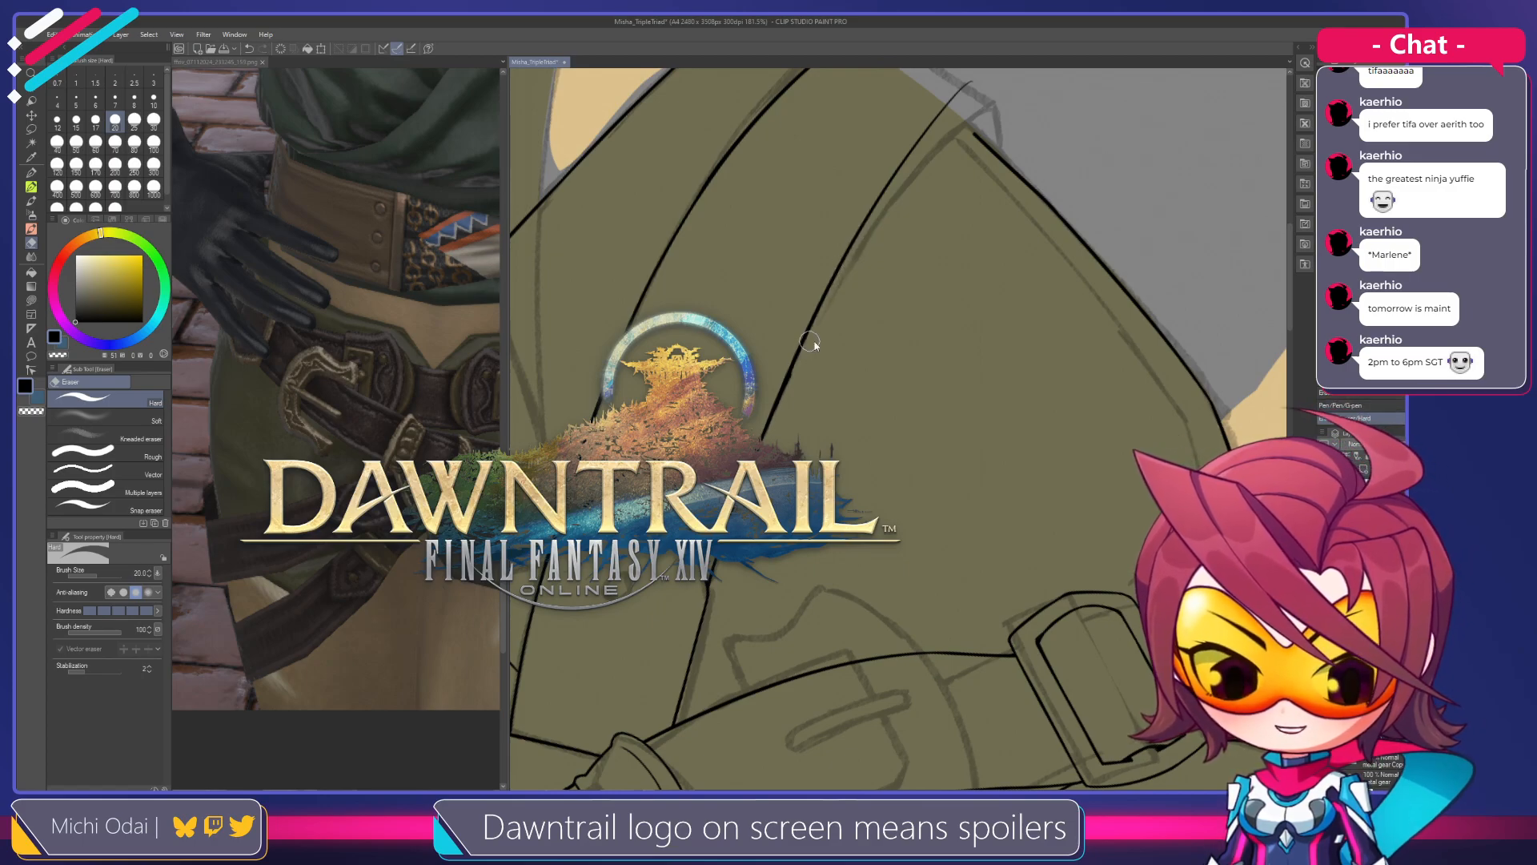
key(ctrl+z)
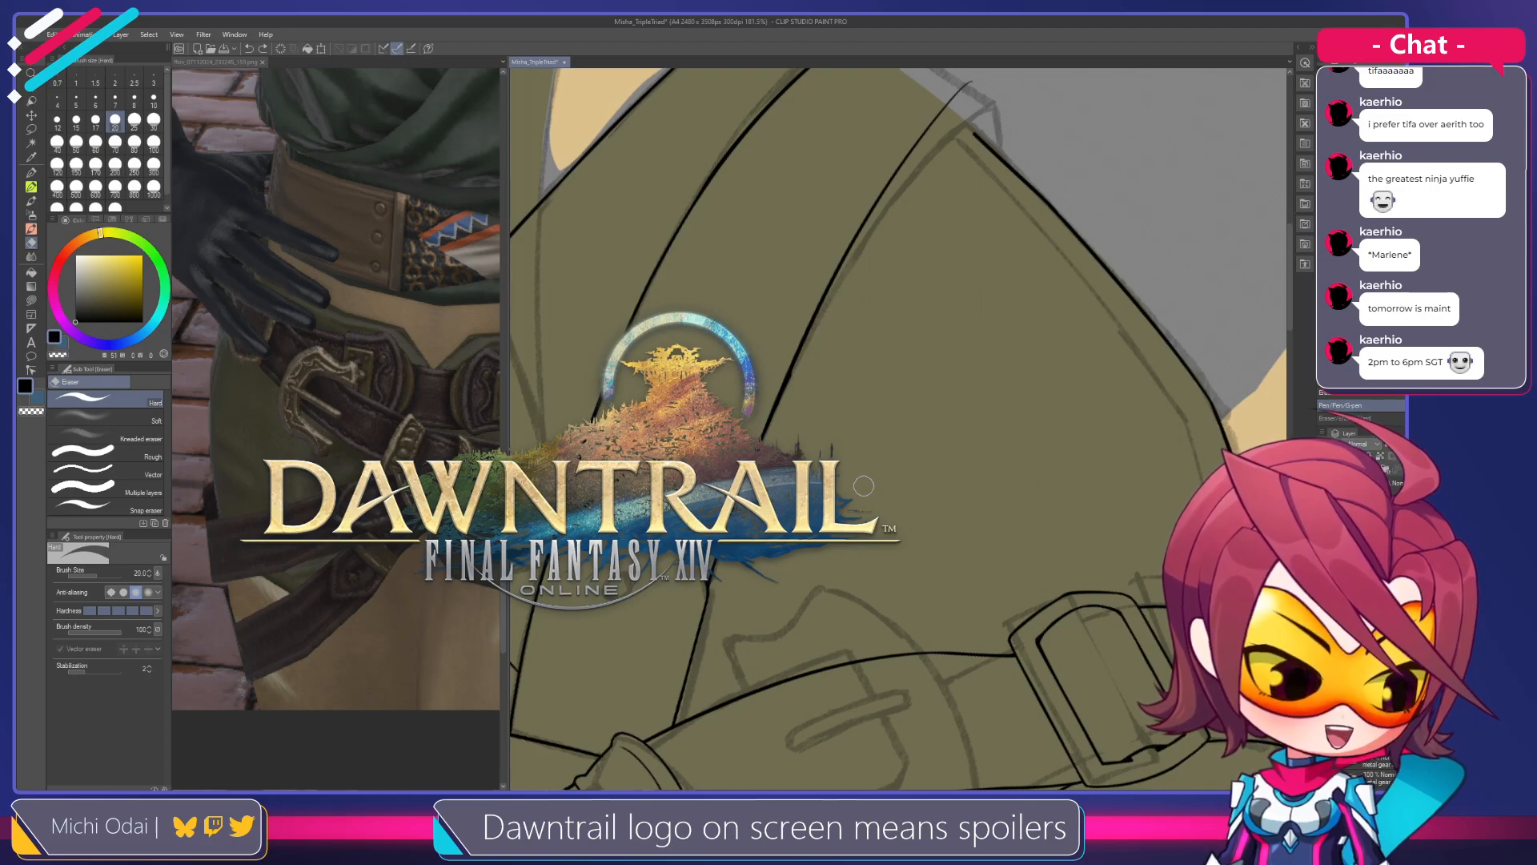
drag(857, 334, 817, 388)
drag(908, 300, 927, 303)
mouse_move(778, 382)
mouse_down()
mouse_move(811, 334)
mouse_move(806, 377)
mouse_move(851, 409)
mouse_move(897, 316)
mouse_up()
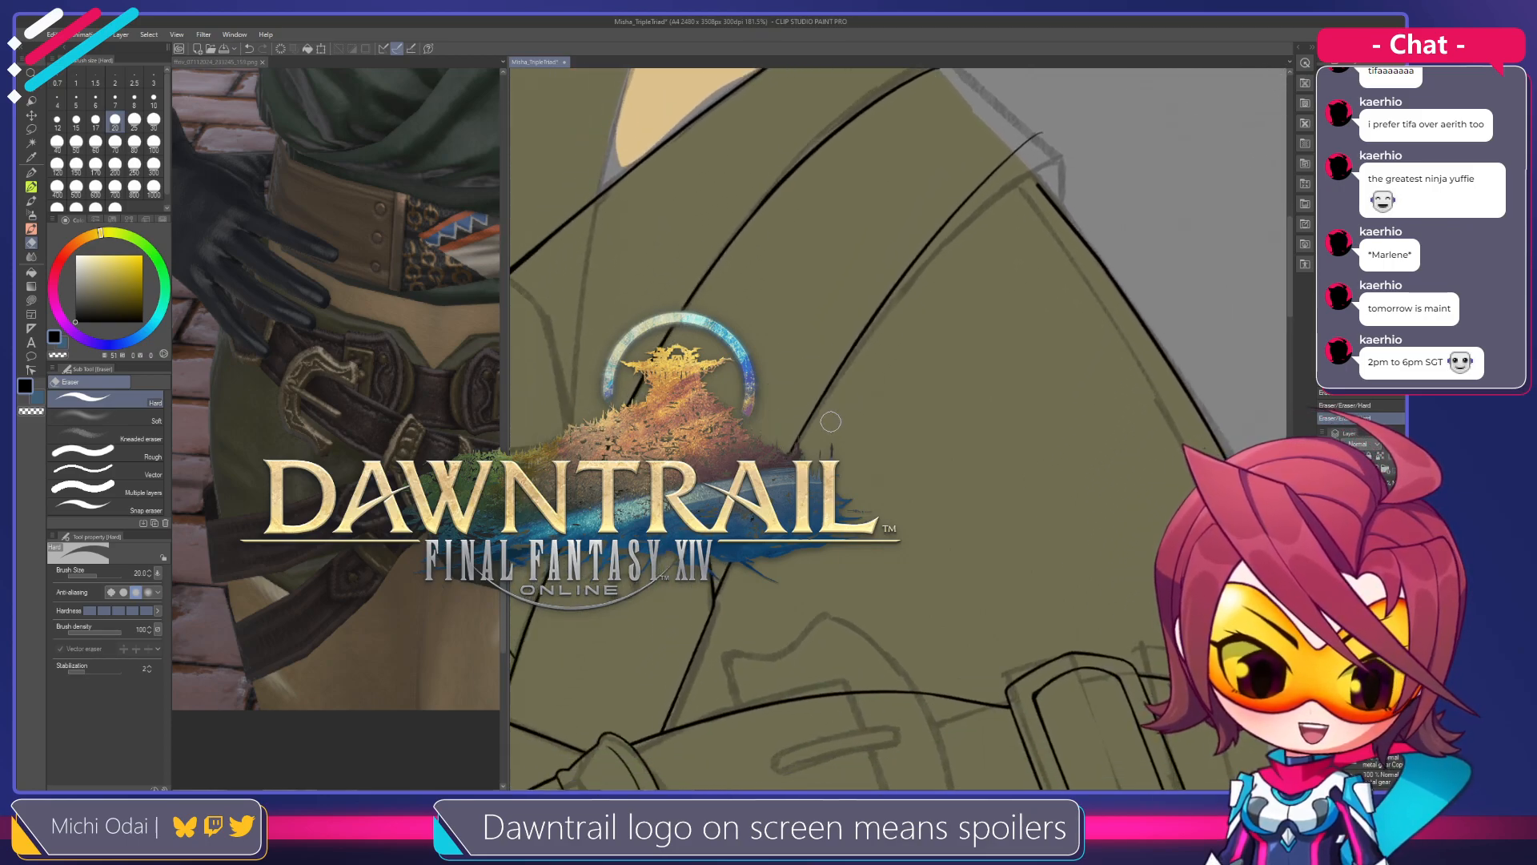
scroll(824, 416, up, 1)
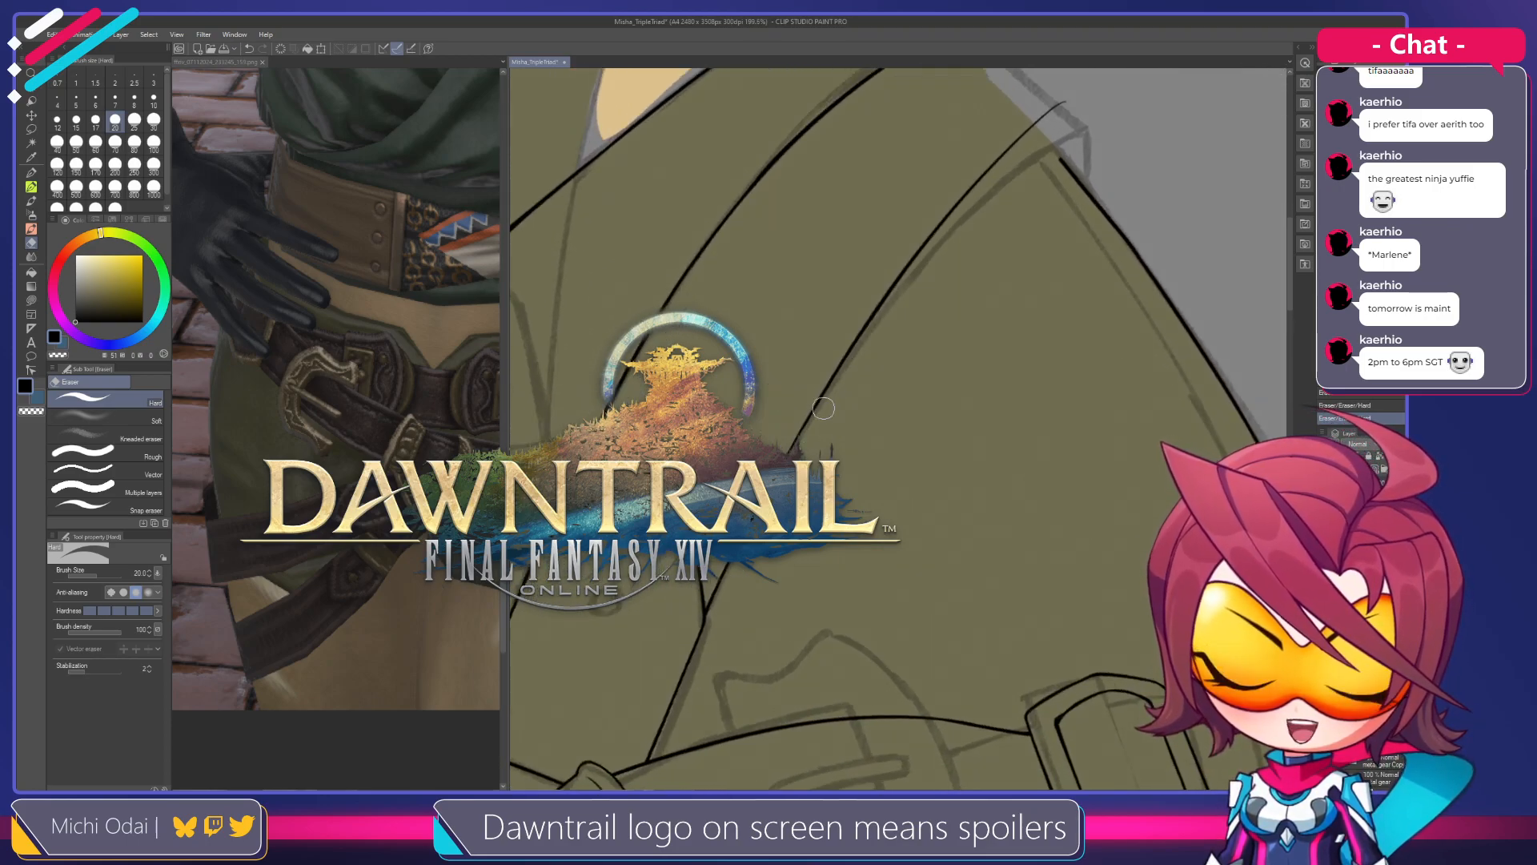
Ink a short stroke along the join of the strap's upper edge to even out the line
key(p)
drag(788, 451, 829, 379)
key(ctrl+z)
drag(788, 451, 838, 370)
key(ctrl+z)
drag(789, 450, 843, 365)
key(ctrl+z)
key(ctrl+z)
drag(788, 450, 839, 366)
key(ctrl+z)
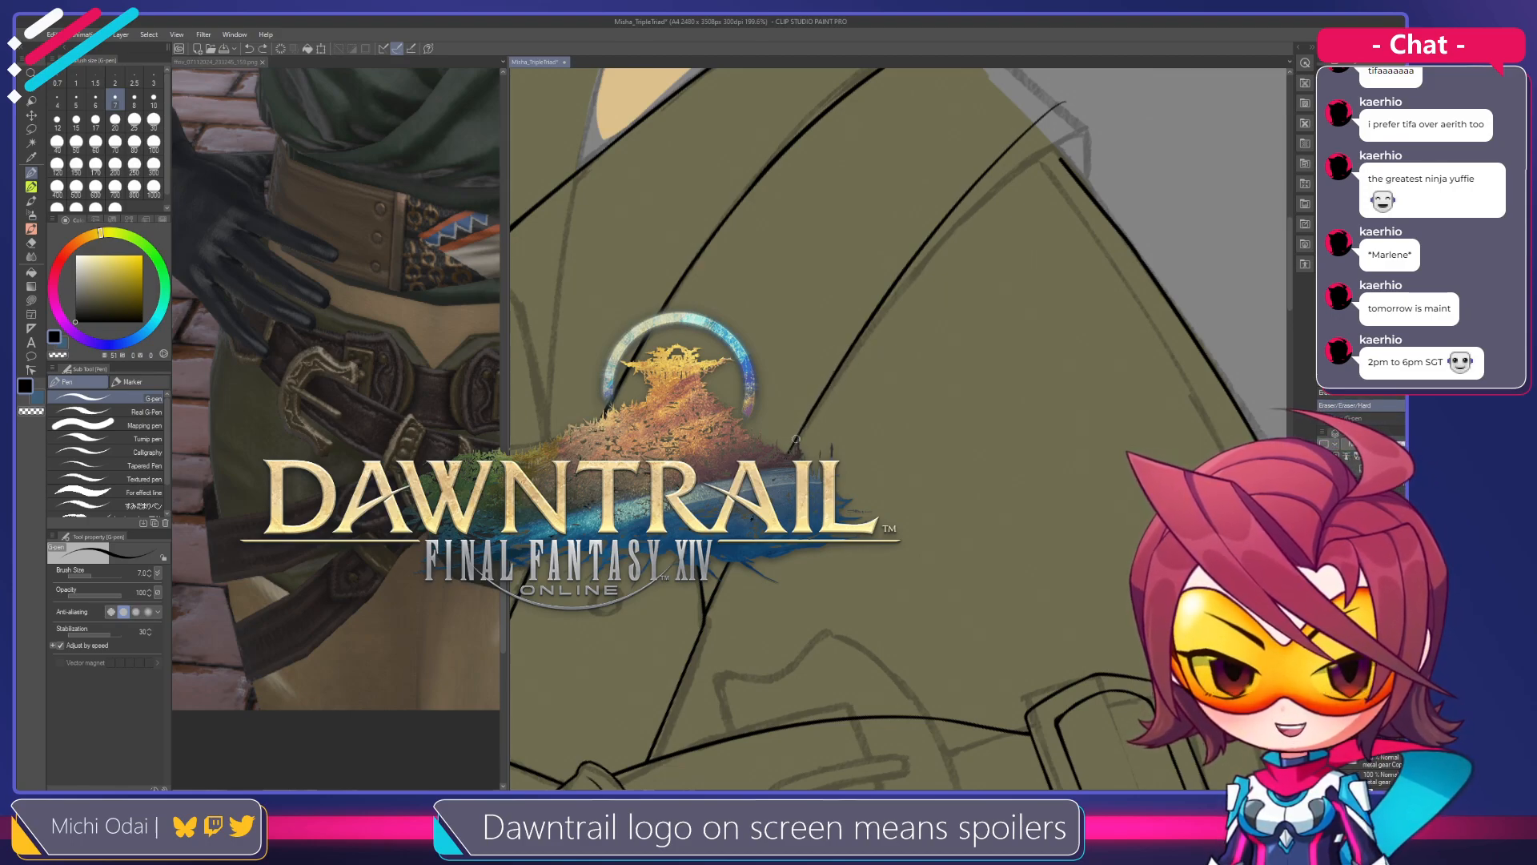
drag(788, 451, 830, 387)
key(ctrl+z)
key(ctrl+z)
drag(790, 451, 829, 387)
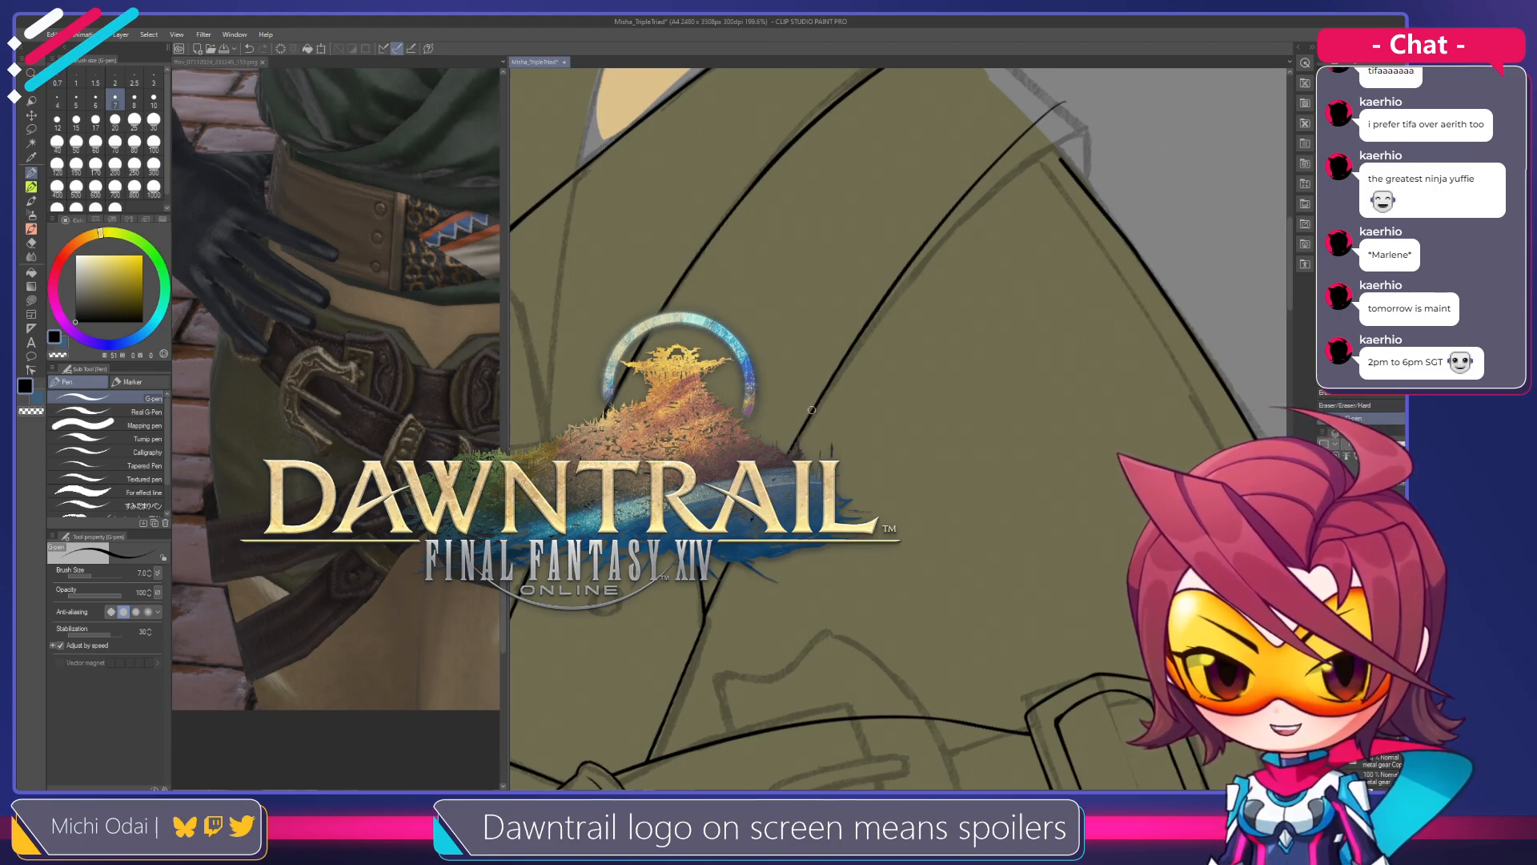
Erase the outer part of the wide strap's lower edge near the skirt's side
drag(911, 166, 939, 346)
key(e)
mouse_move(979, 208)
mouse_down()
mouse_move(853, 336)
mouse_move(919, 242)
mouse_move(865, 319)
mouse_up()
key(shift+space)
mouse_move(959, 255)
mouse_down()
mouse_move(875, 244)
mouse_move(945, 229)
mouse_up()
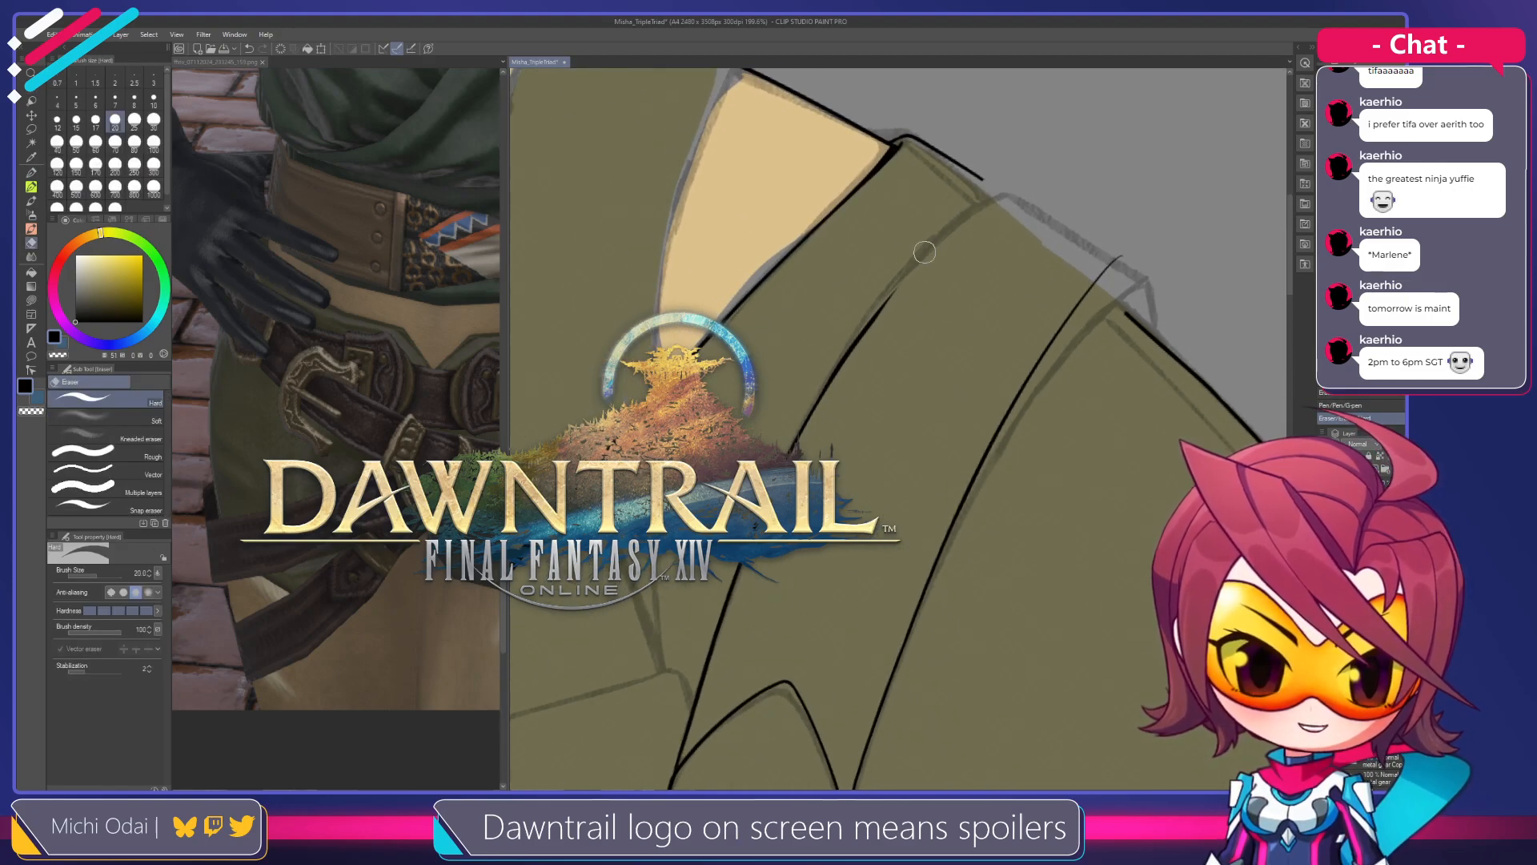
Redraw the strap's lower edge as one smooth curve from outside the skirt's side down to the remaining inked line
key(p)
drag(986, 173, 797, 441)
key(ctrl+z)
drag(995, 166, 799, 442)
key(ctrl+z)
drag(1002, 166, 805, 432)
key(ctrl+z)
mouse_move(1000, 170)
mouse_down()
mouse_move(944, 223)
mouse_move(793, 454)
mouse_up()
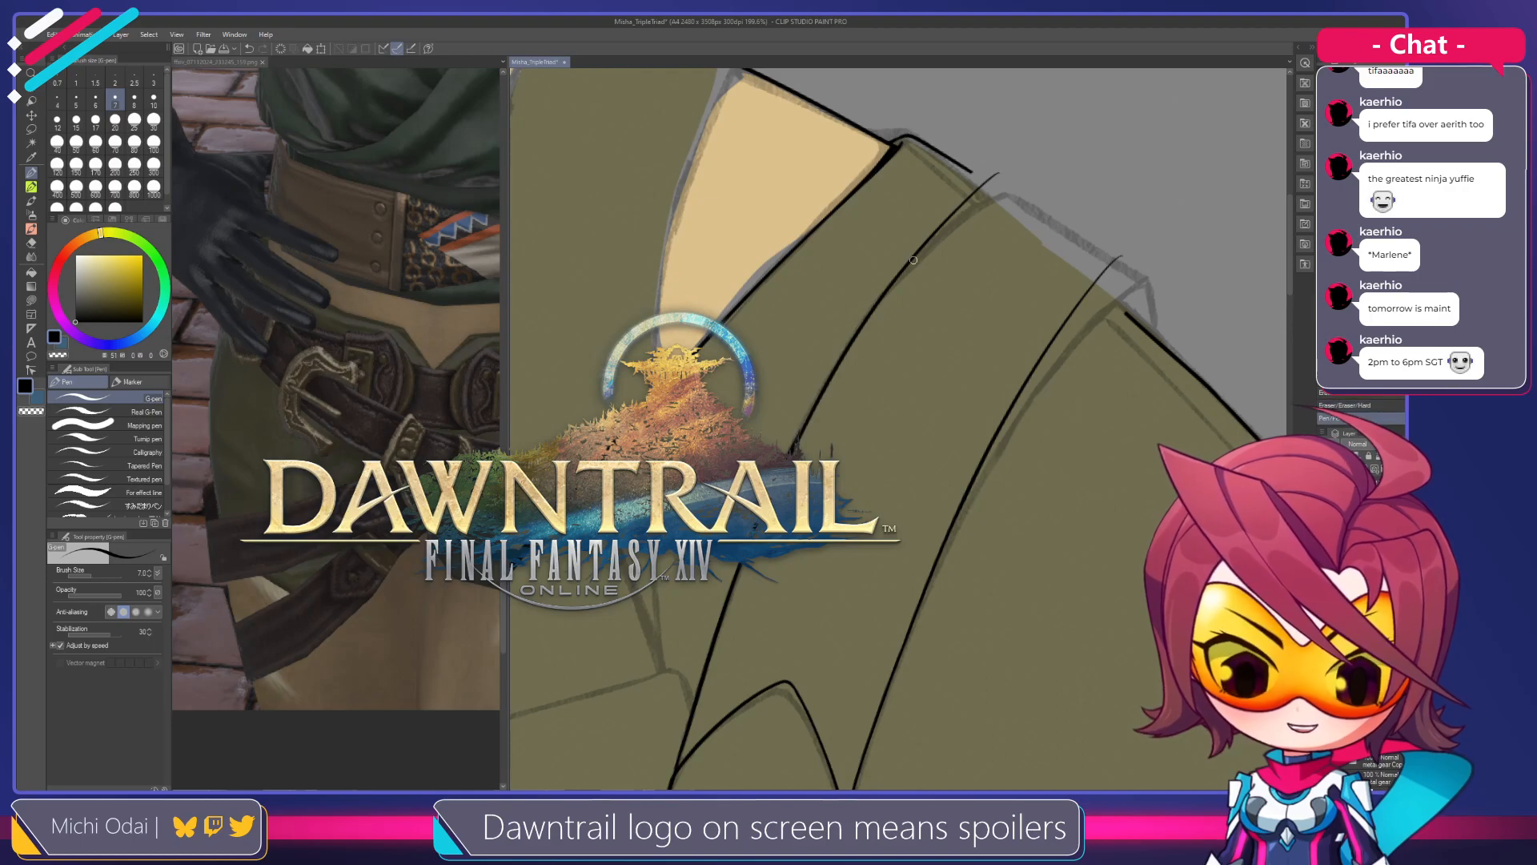
key(ctrl+z)
drag(992, 170, 789, 451)
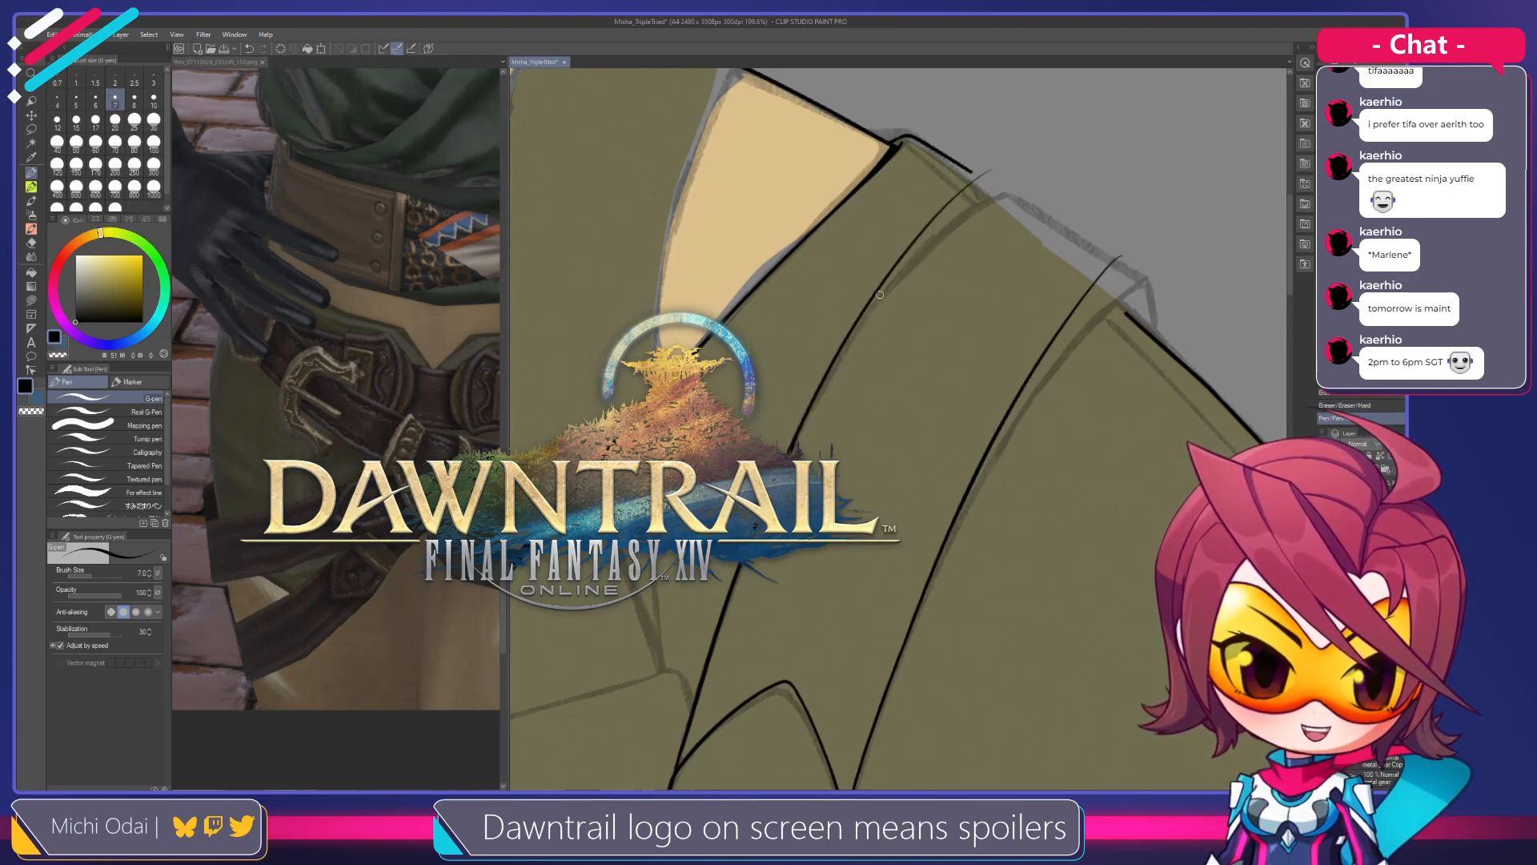
key(ctrl+z)
drag(998, 171, 781, 453)
key(ctrl+z)
drag(998, 161, 798, 436)
mouse_move(863, 380)
mouse_down()
mouse_move(854, 356)
mouse_move(787, 448)
mouse_up()
Erase the middle section of the new lower edge, re-ink it as a cleaner curve, and trim the overlap
key(e)
drag(865, 284, 816, 365)
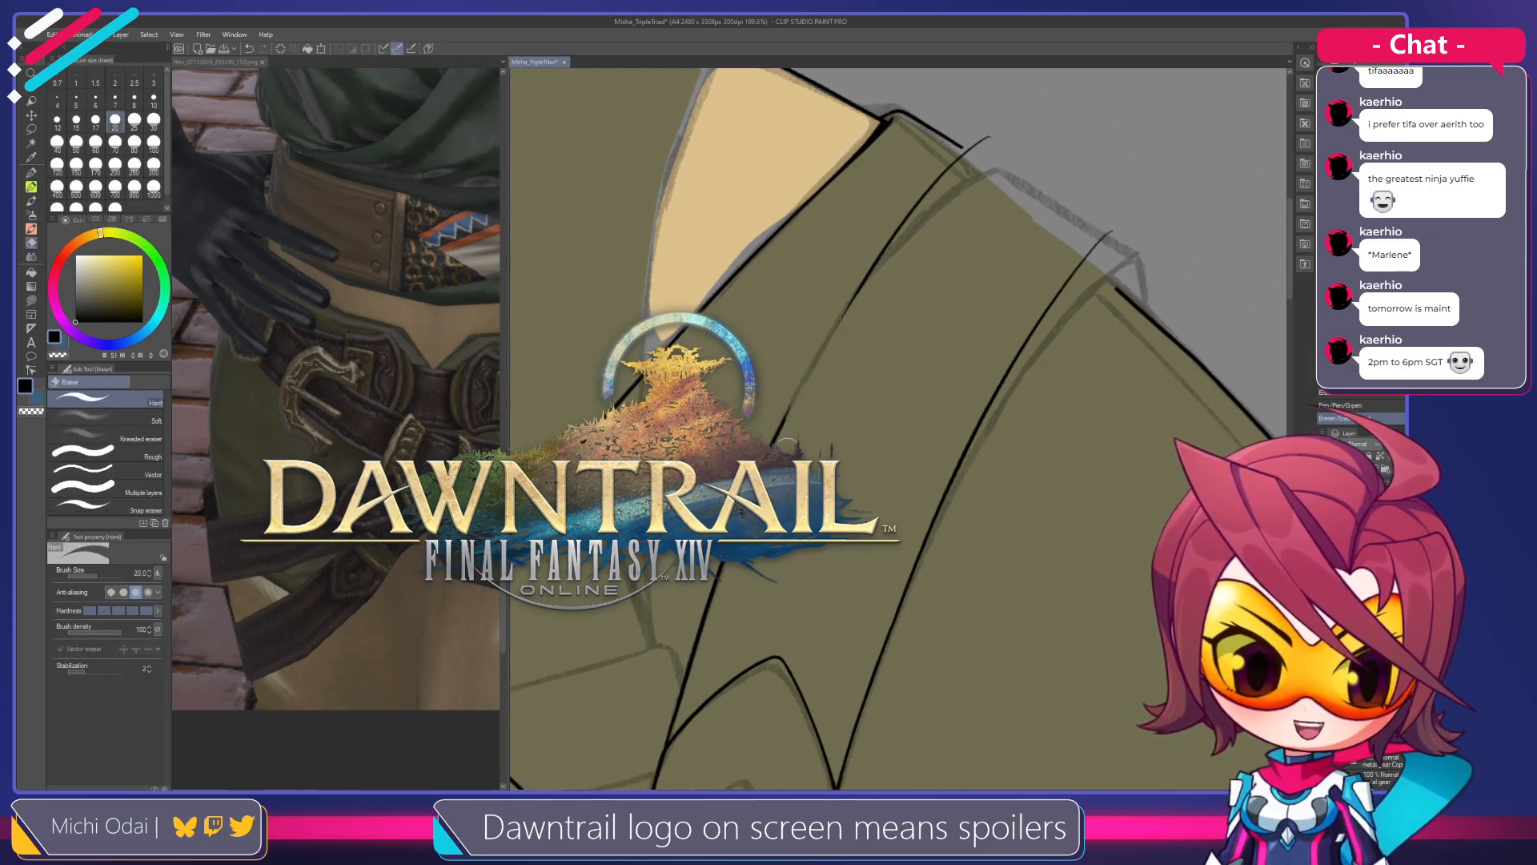
drag(891, 253, 829, 346)
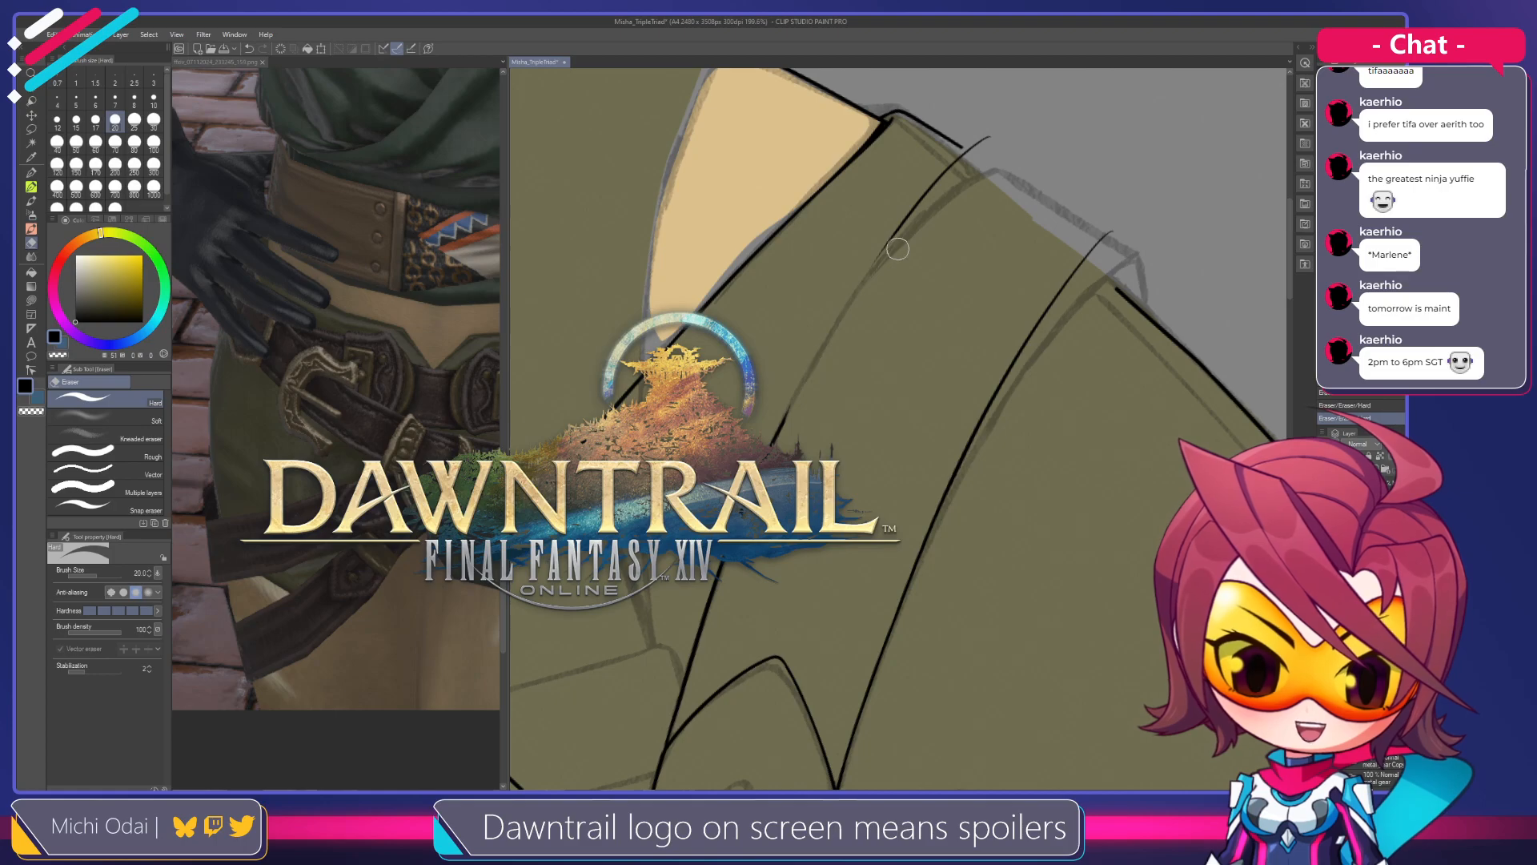
key(p)
drag(908, 216, 784, 424)
key(ctrl+z)
mouse_move(905, 218)
mouse_down()
mouse_move(779, 426)
mouse_move(824, 350)
mouse_move(792, 395)
mouse_up()
key(e)
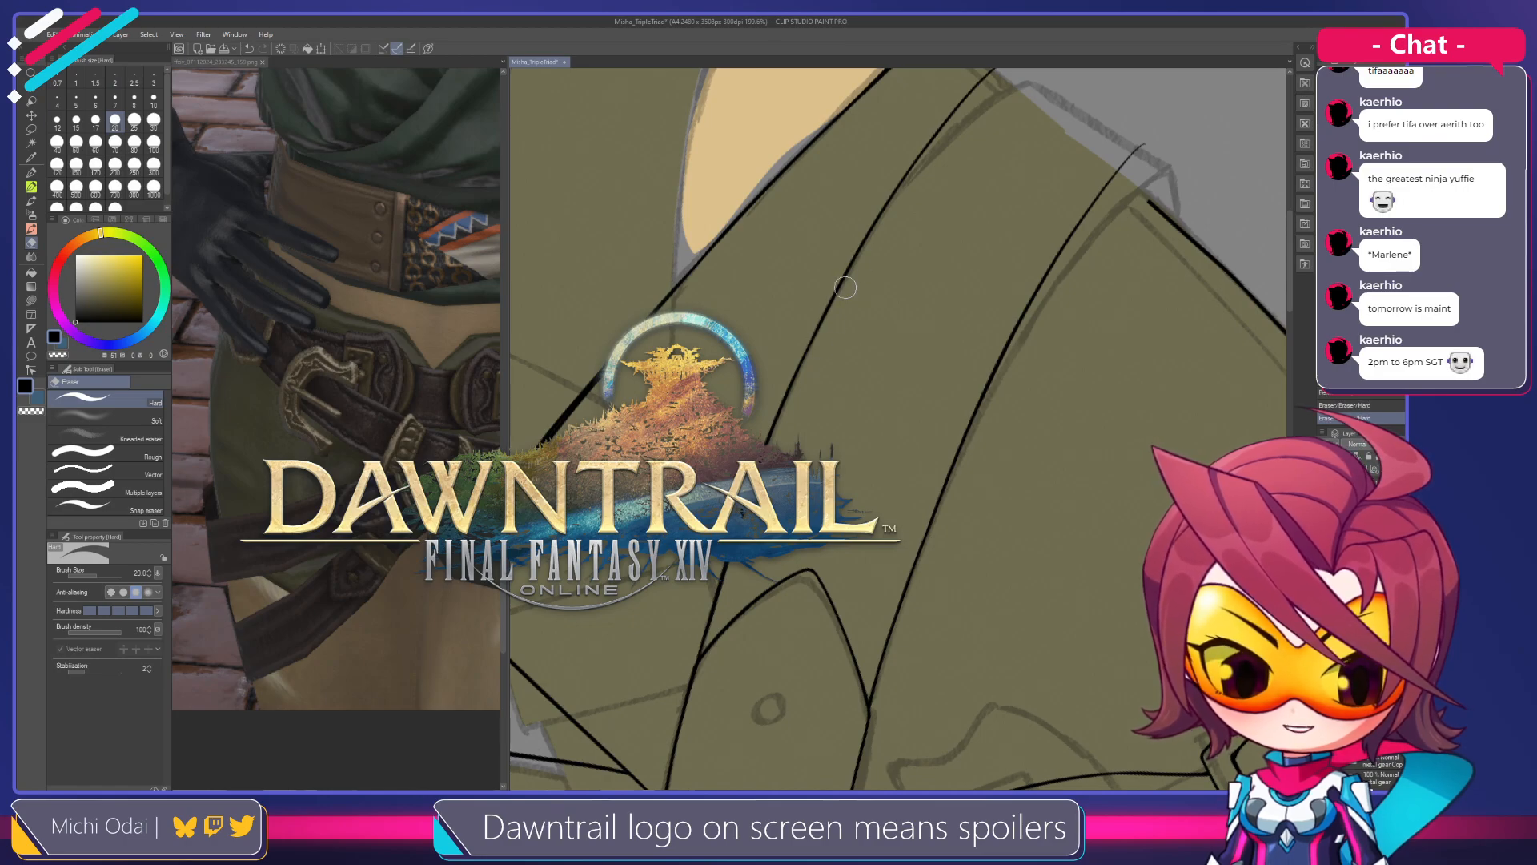
drag(852, 279, 804, 380)
Try to reinforce the rejoined section of the strap's lower edge with short ink strokes
key(p)
drag(851, 272, 788, 391)
key(ctrl+z)
drag(834, 300, 792, 386)
key(ctrl+z)
key(ctrl+z)
key(ctrl+z)
drag(841, 283, 787, 387)
key(ctrl+z)
key(ctrl+z)
drag(836, 295, 793, 370)
key(ctrl+z)
Ink a small curled fold from the outer end of the strap's upper edge back to the skirt's side outline
mouse_move(924, 269)
mouse_down()
mouse_move(758, 443)
mouse_move(892, 278)
mouse_move(769, 506)
mouse_move(793, 537)
mouse_up()
mouse_move(921, 336)
mouse_down()
mouse_move(947, 347)
mouse_move(964, 402)
mouse_move(849, 506)
mouse_up()
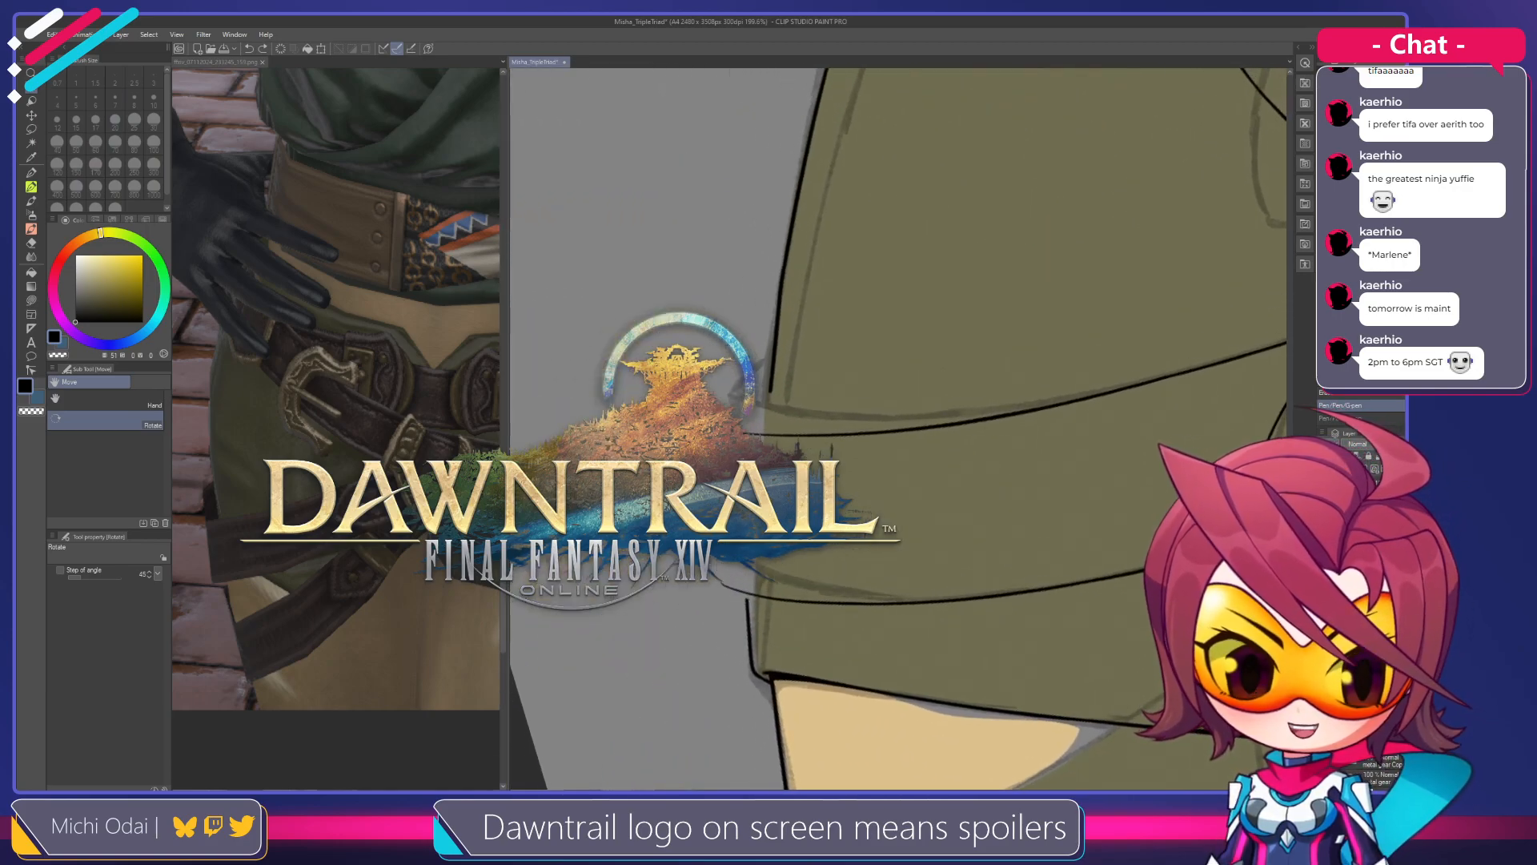
key(e)
key(p)
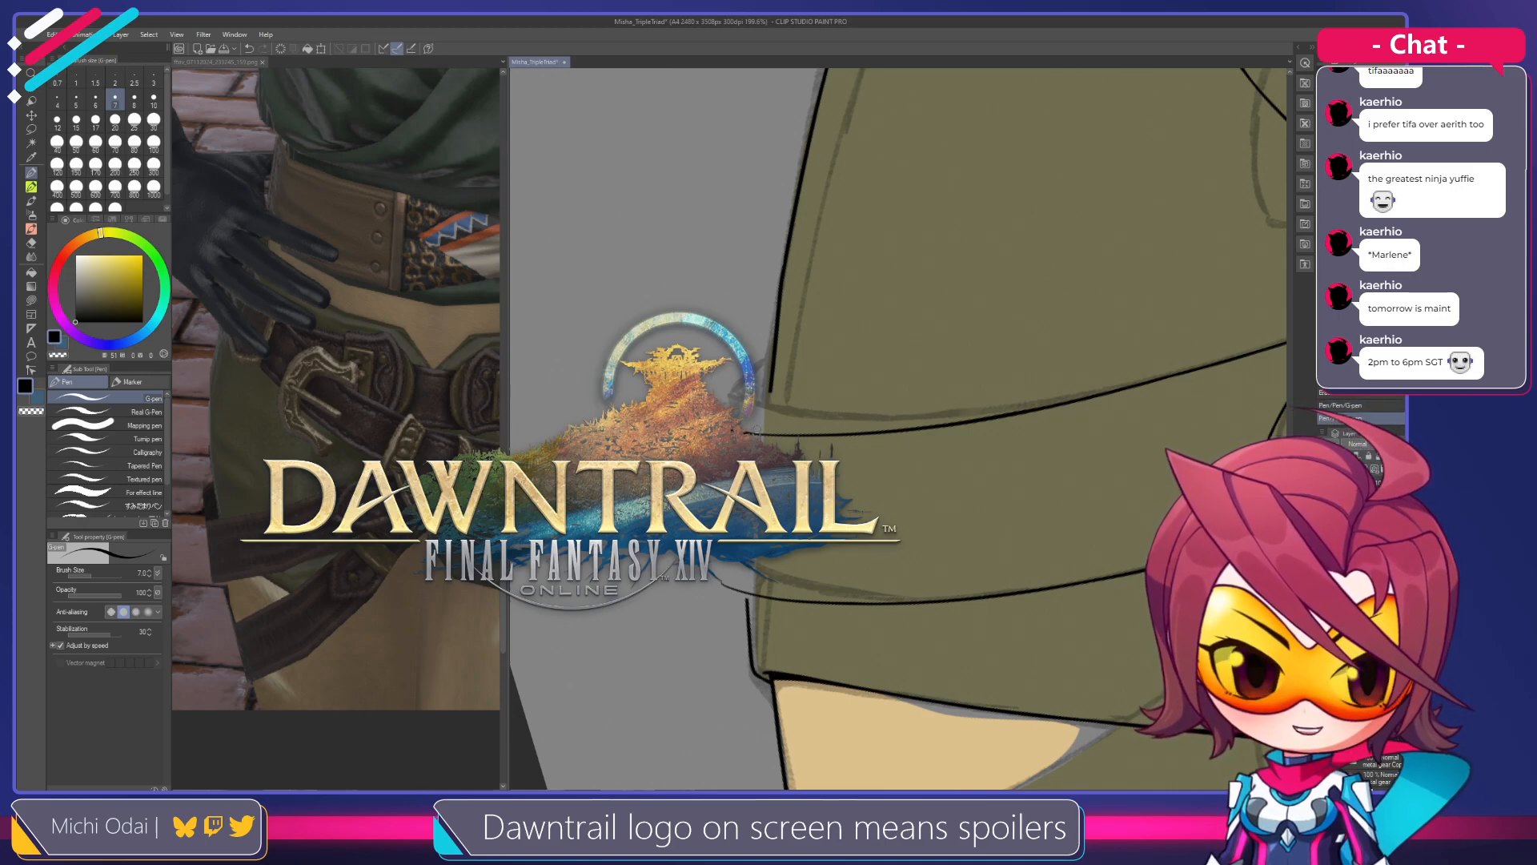
drag(742, 402, 741, 400)
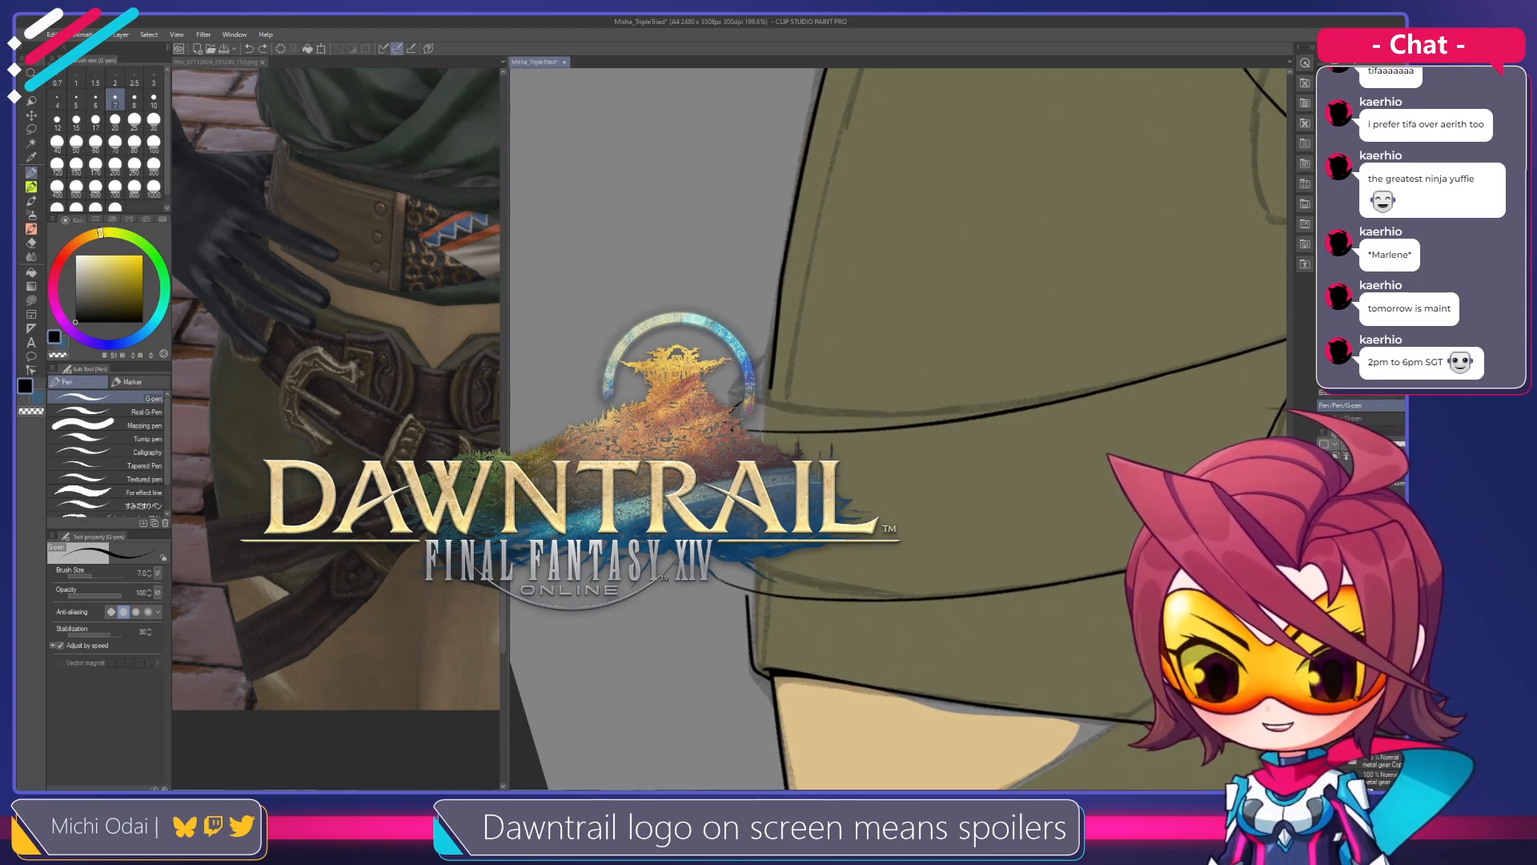
mouse_move(765, 430)
mouse_down()
mouse_move(712, 439)
mouse_move(735, 438)
mouse_up()
key(e)
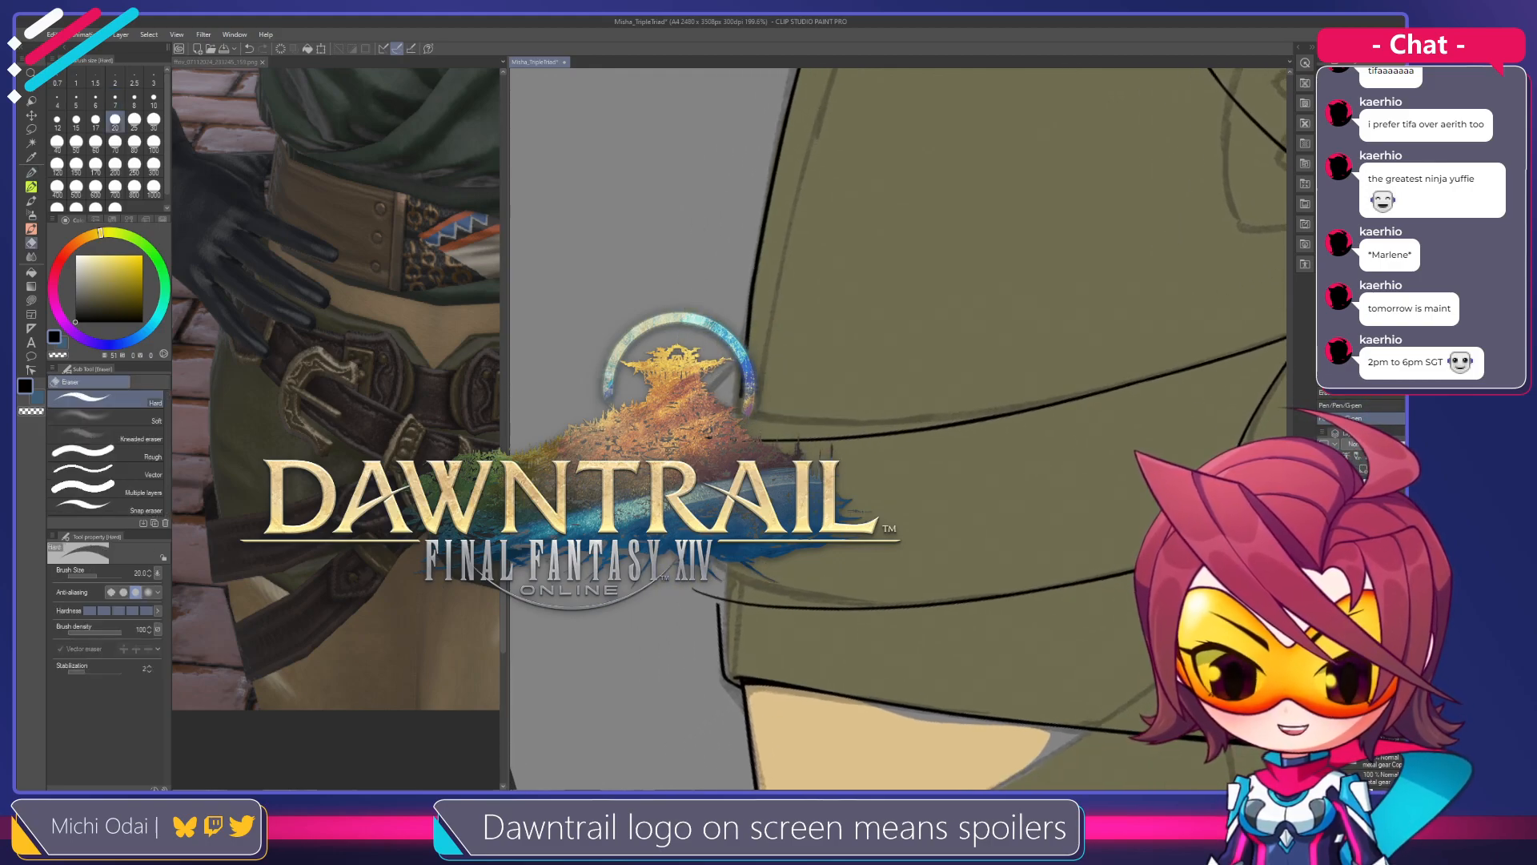
key(p)
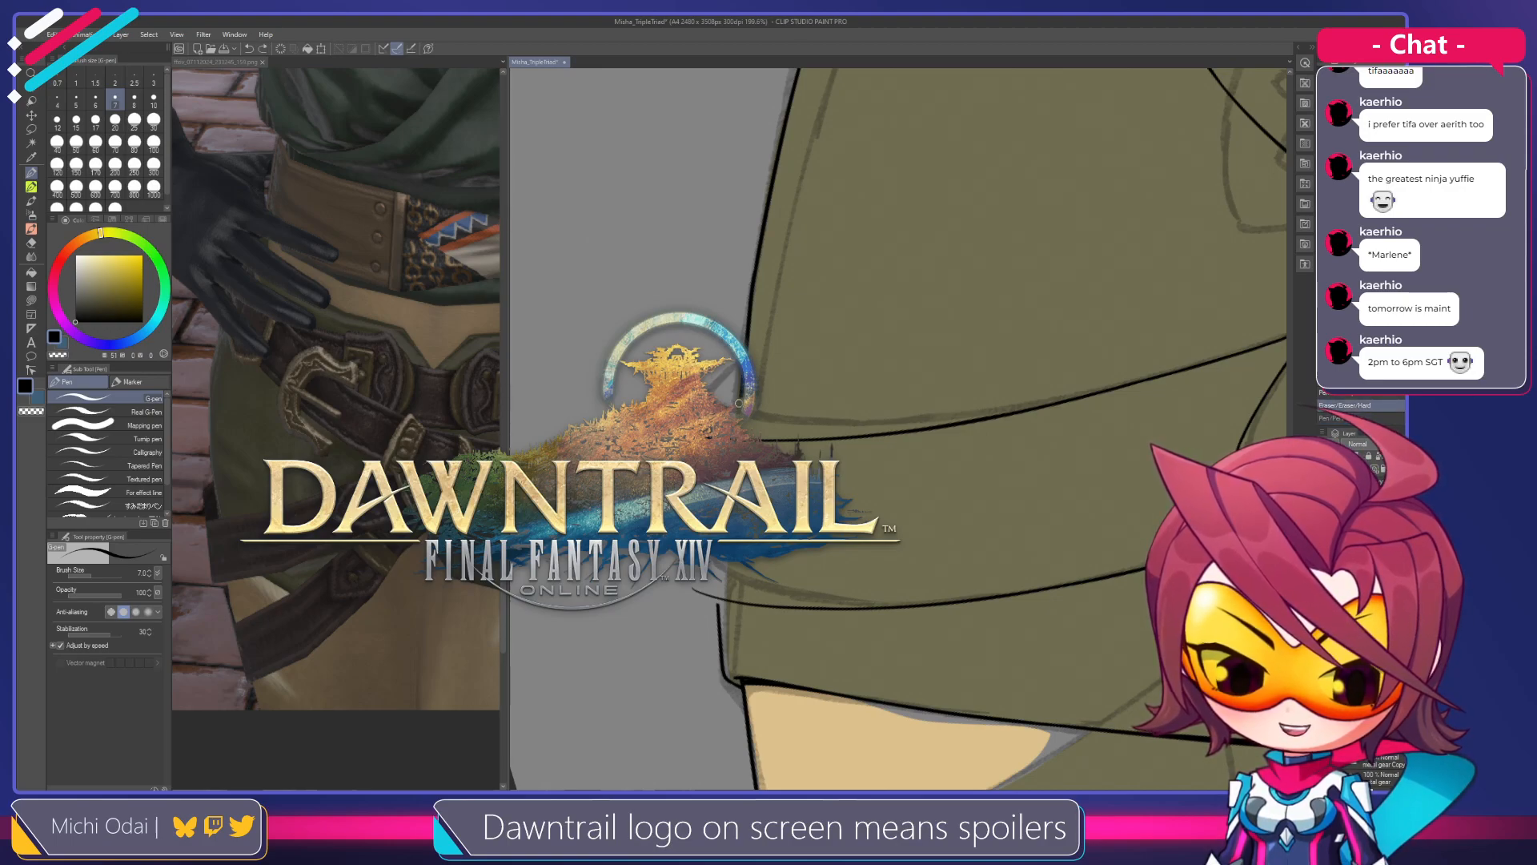
drag(733, 407, 823, 360)
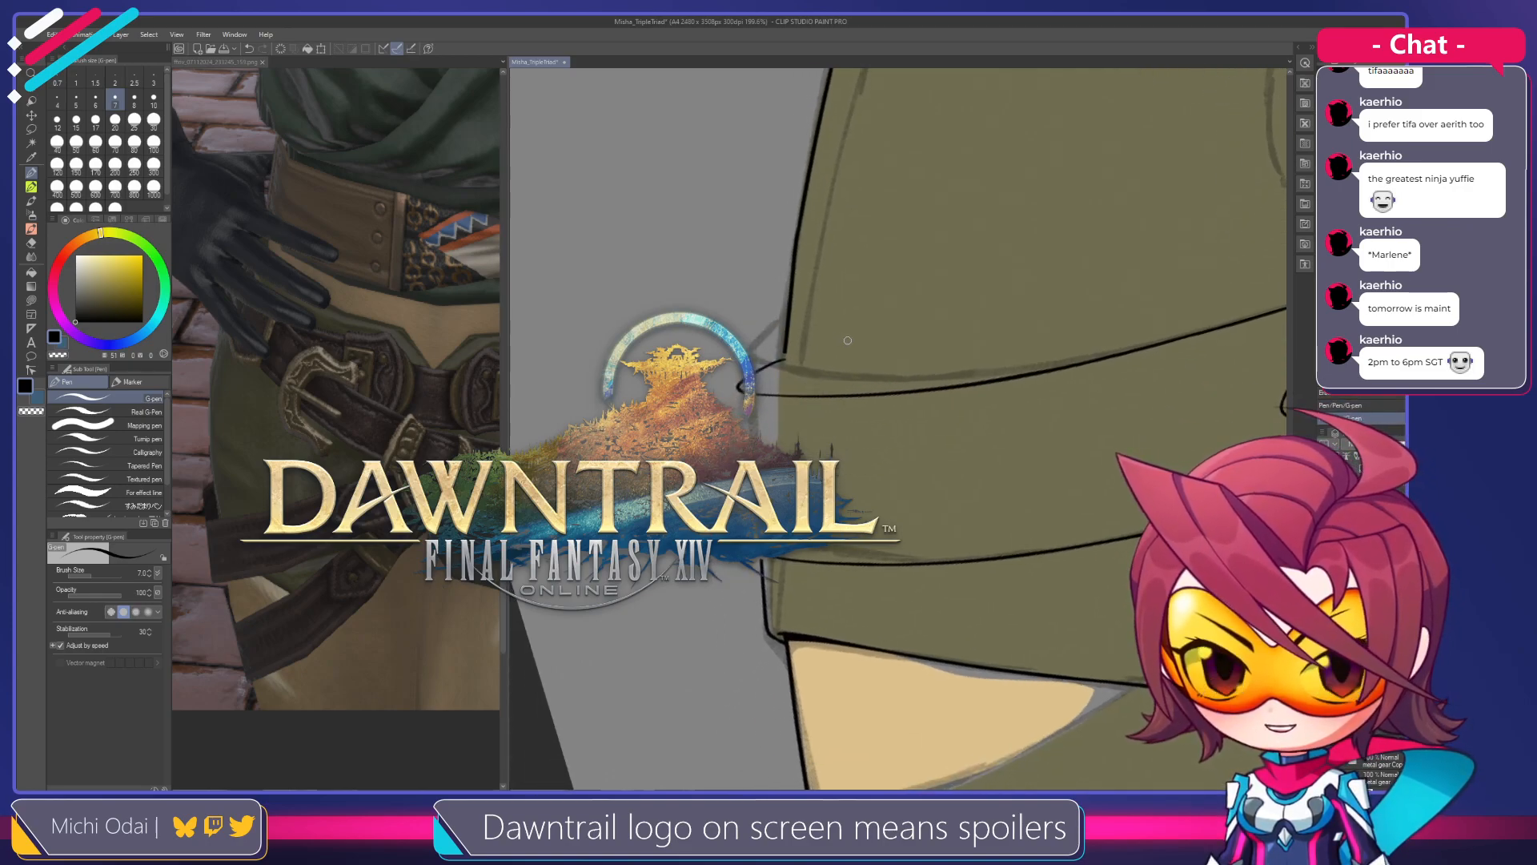
Extend the skirt's side outline through the curled fold so it meets the strap's upper edge
scroll(863, 330, up, 2)
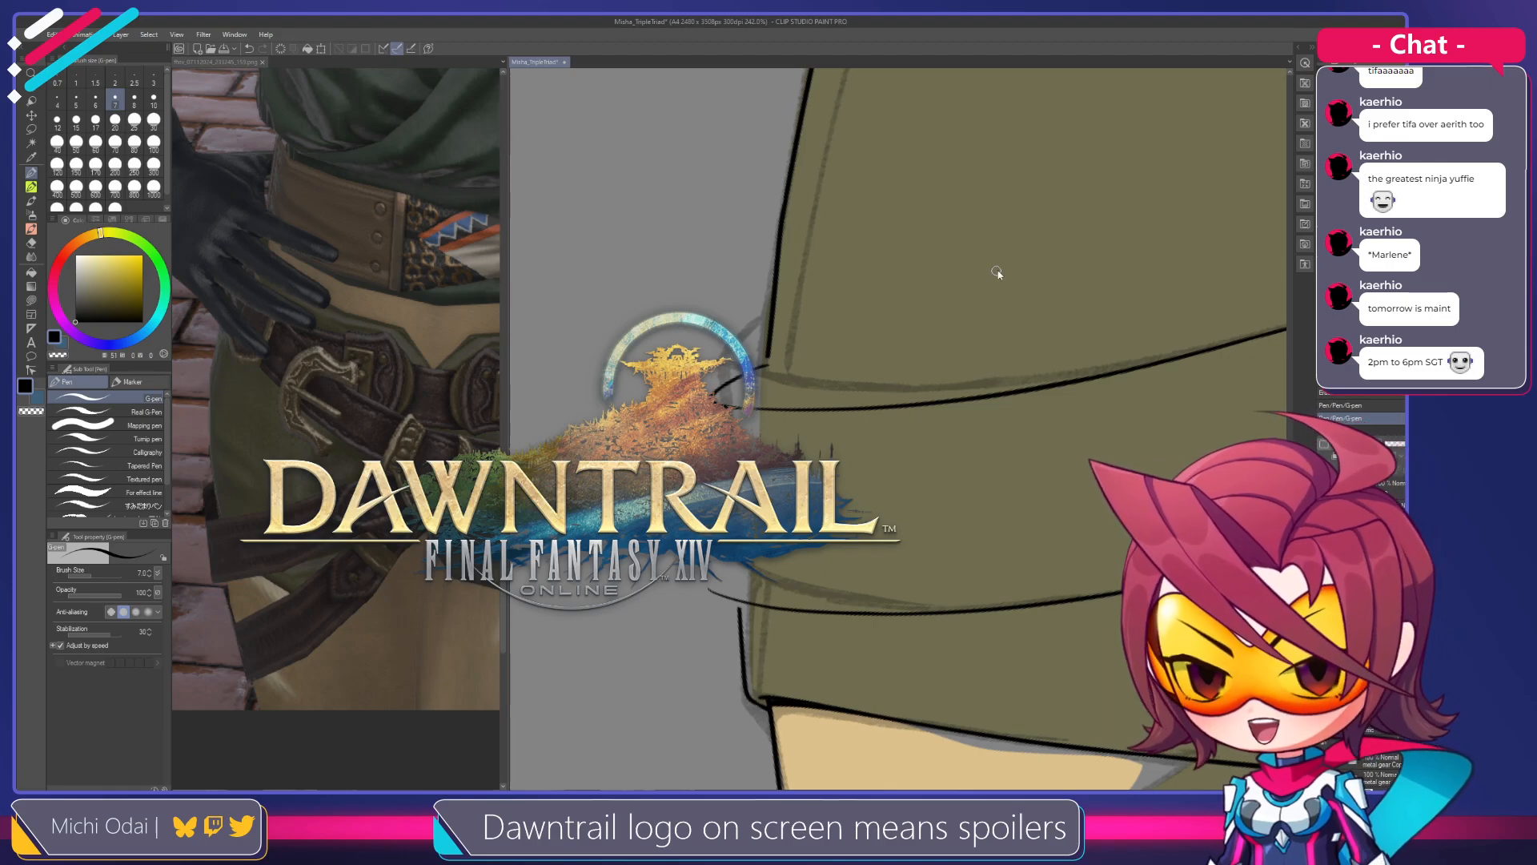
key(r)
mouse_move(1005, 268)
mouse_down()
mouse_move(1059, 286)
mouse_move(884, 340)
mouse_move(828, 332)
mouse_move(864, 358)
mouse_move(799, 337)
mouse_move(853, 348)
mouse_move(802, 343)
mouse_move(833, 350)
mouse_up()
key(e)
key(p)
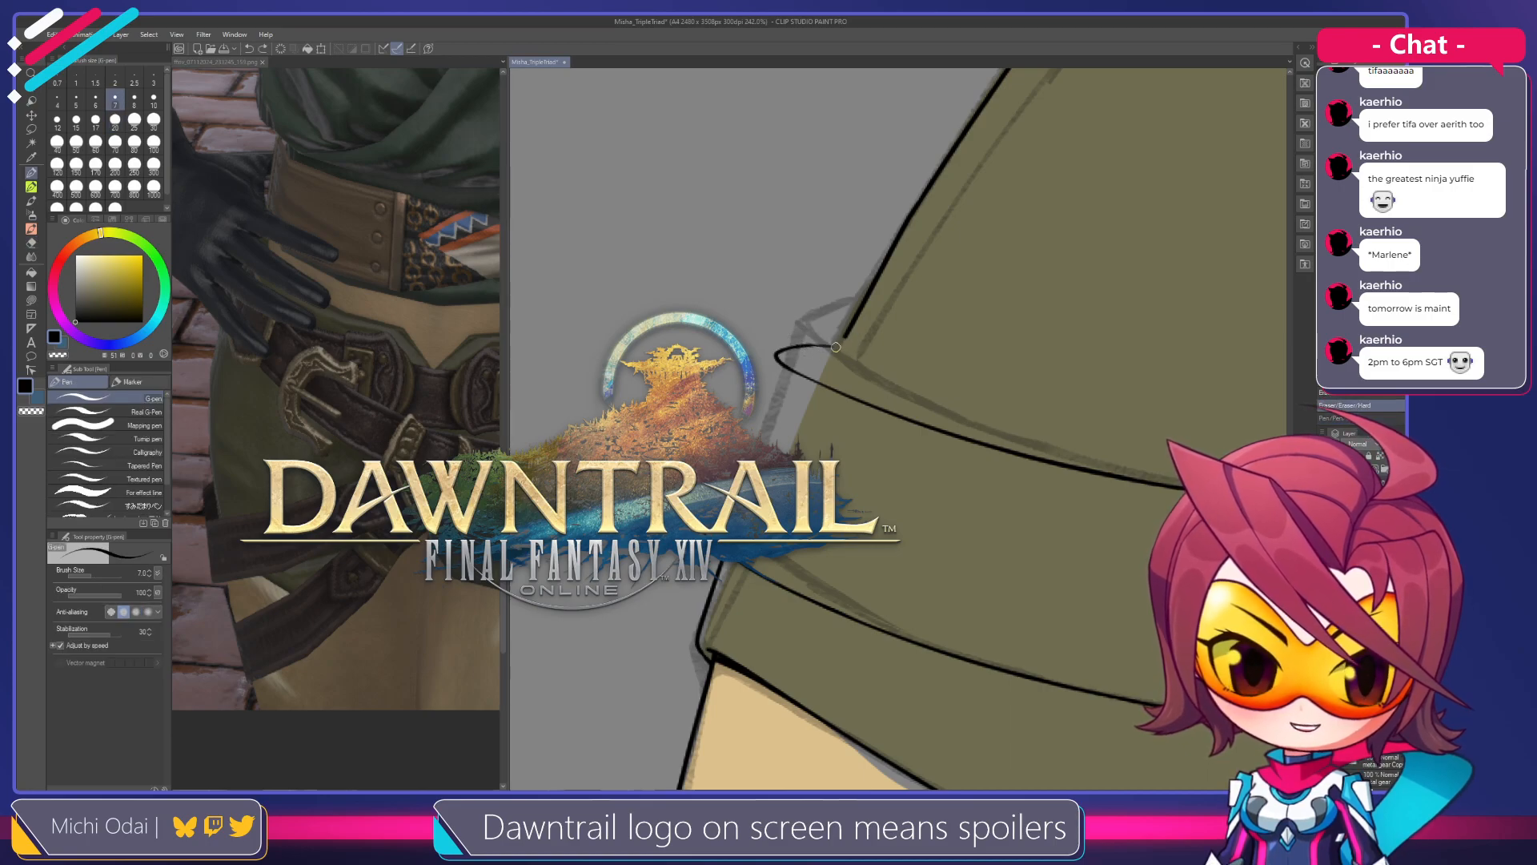
key(ctrl+z)
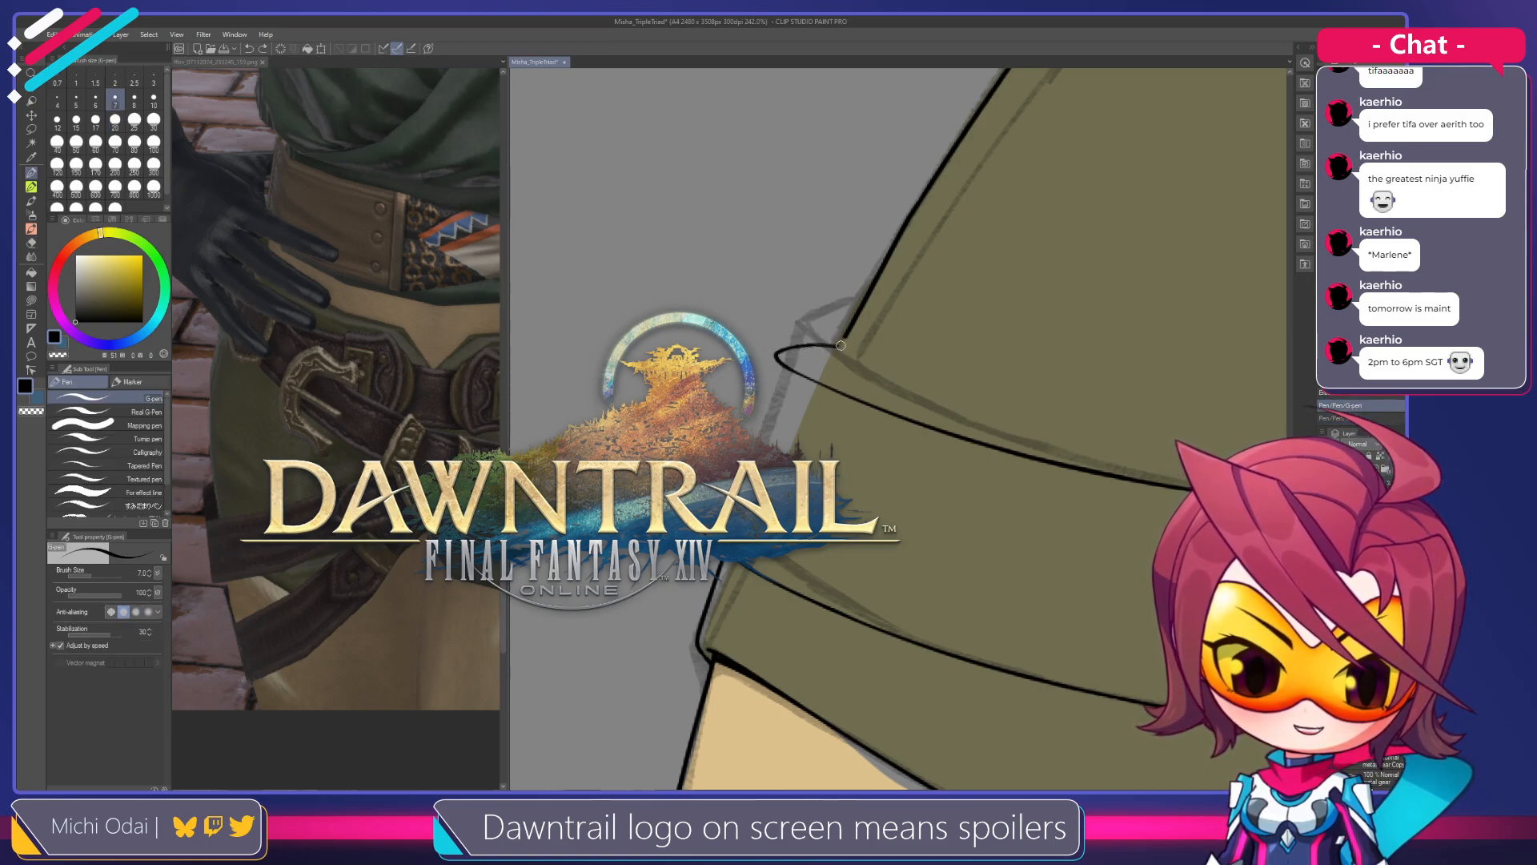
drag(841, 396, 869, 329)
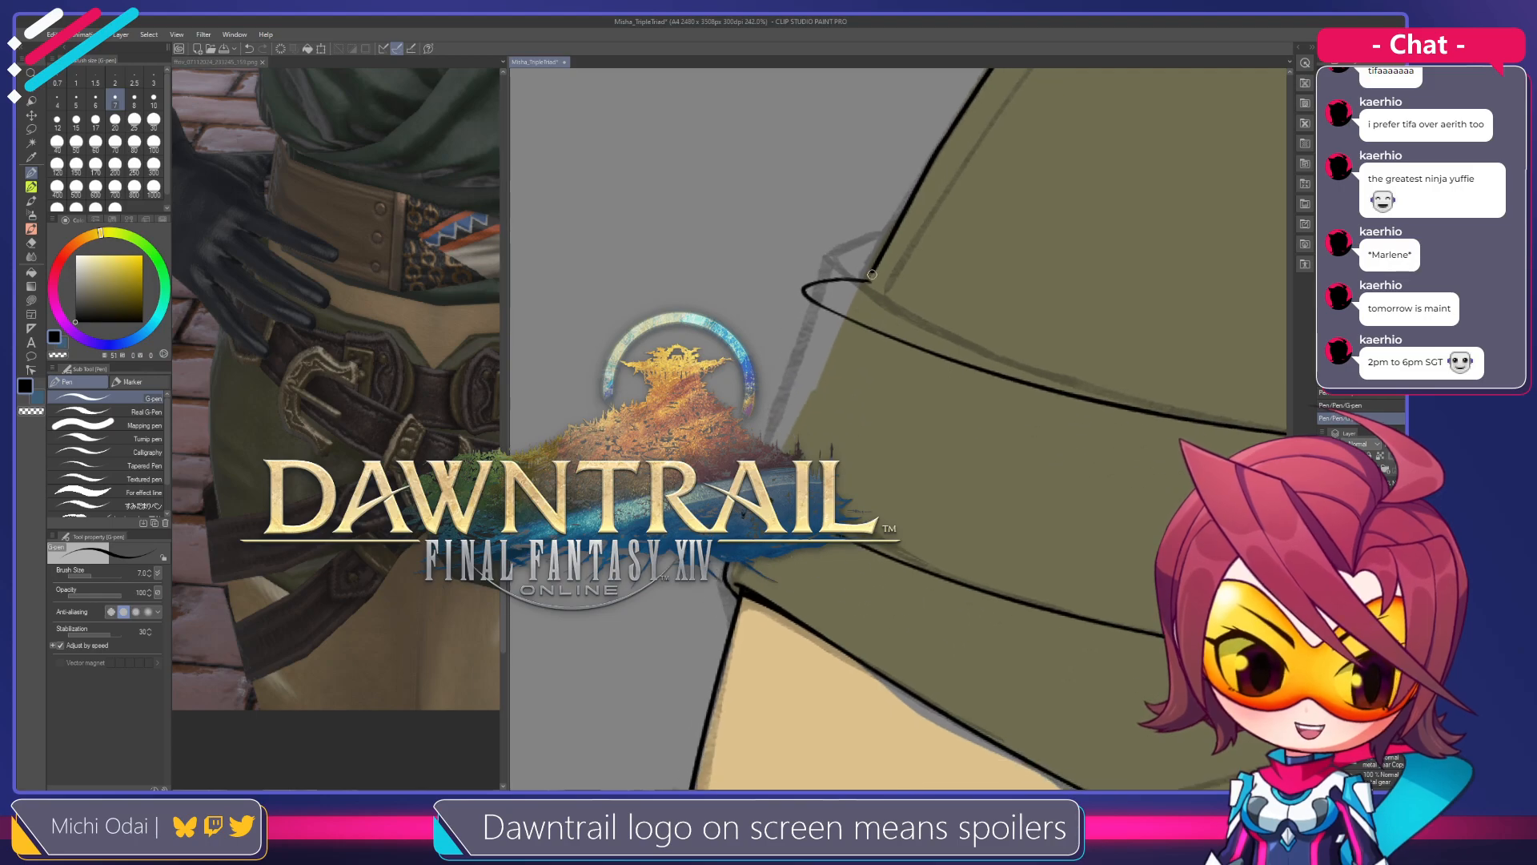
key(ctrl+z)
drag(877, 264, 850, 314)
key(ctrl+z)
mouse_move(879, 258)
mouse_down()
mouse_move(848, 317)
mouse_move(861, 302)
mouse_up()
key(e)
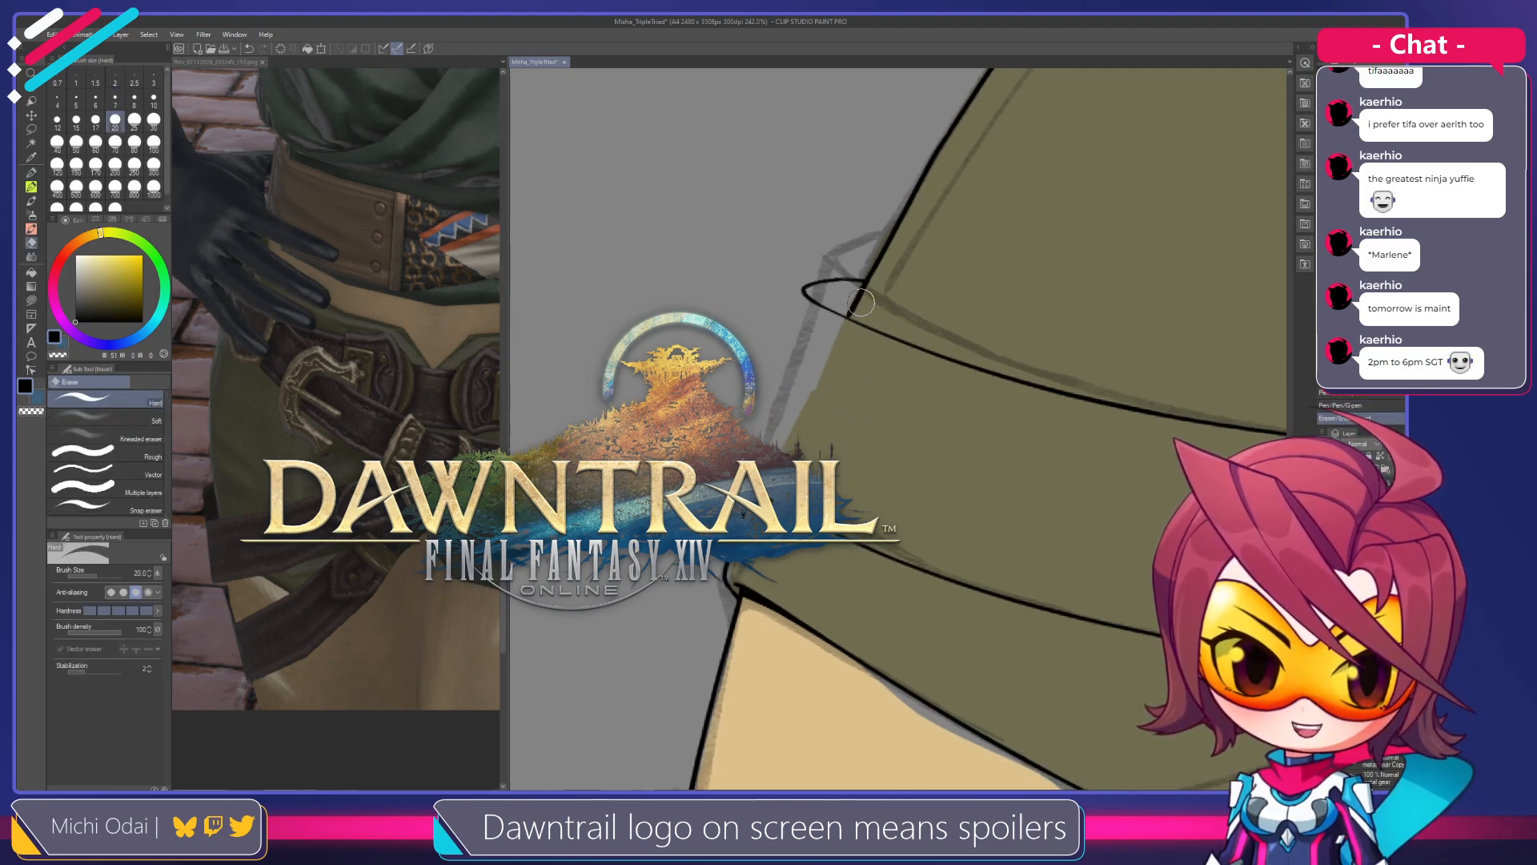
key(p)
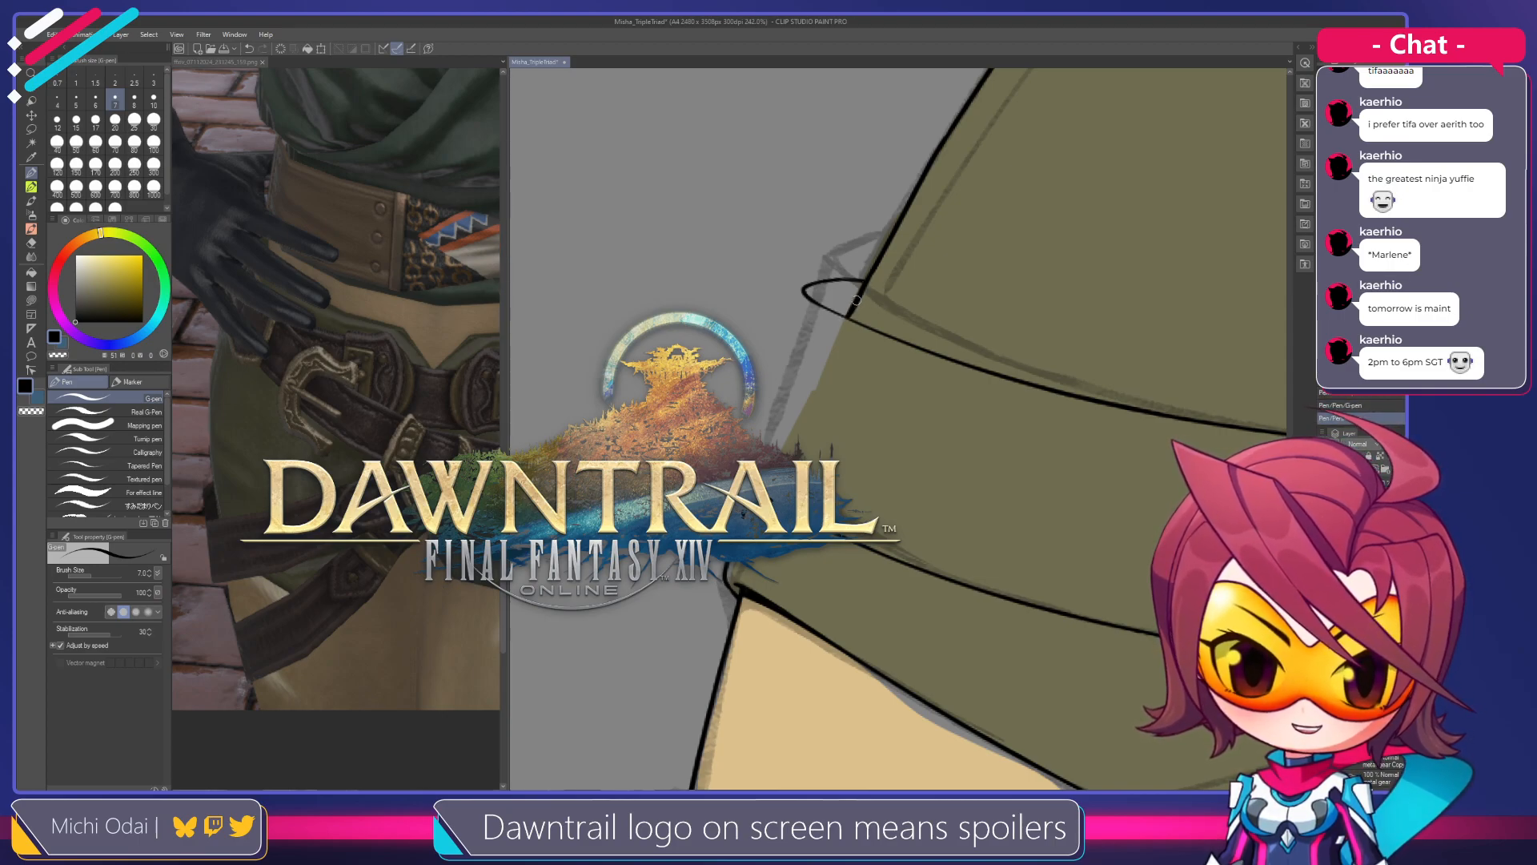
drag(829, 336, 838, 399)
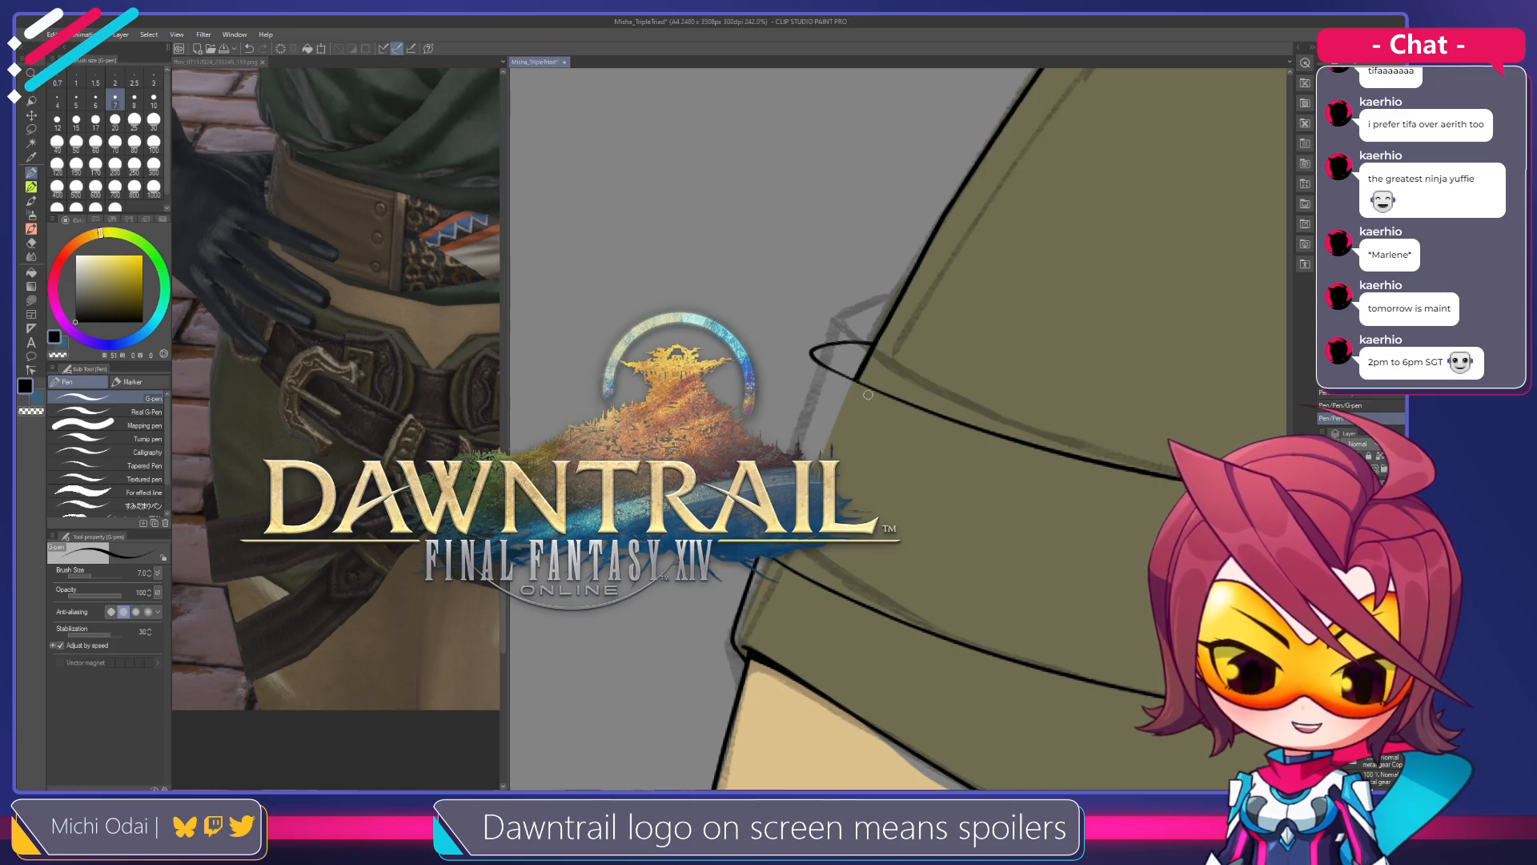
scroll(955, 192, down, 1)
key(r)
drag(1023, 146, 914, 231)
scroll(915, 231, down, 3)
scroll(914, 231, up, 5)
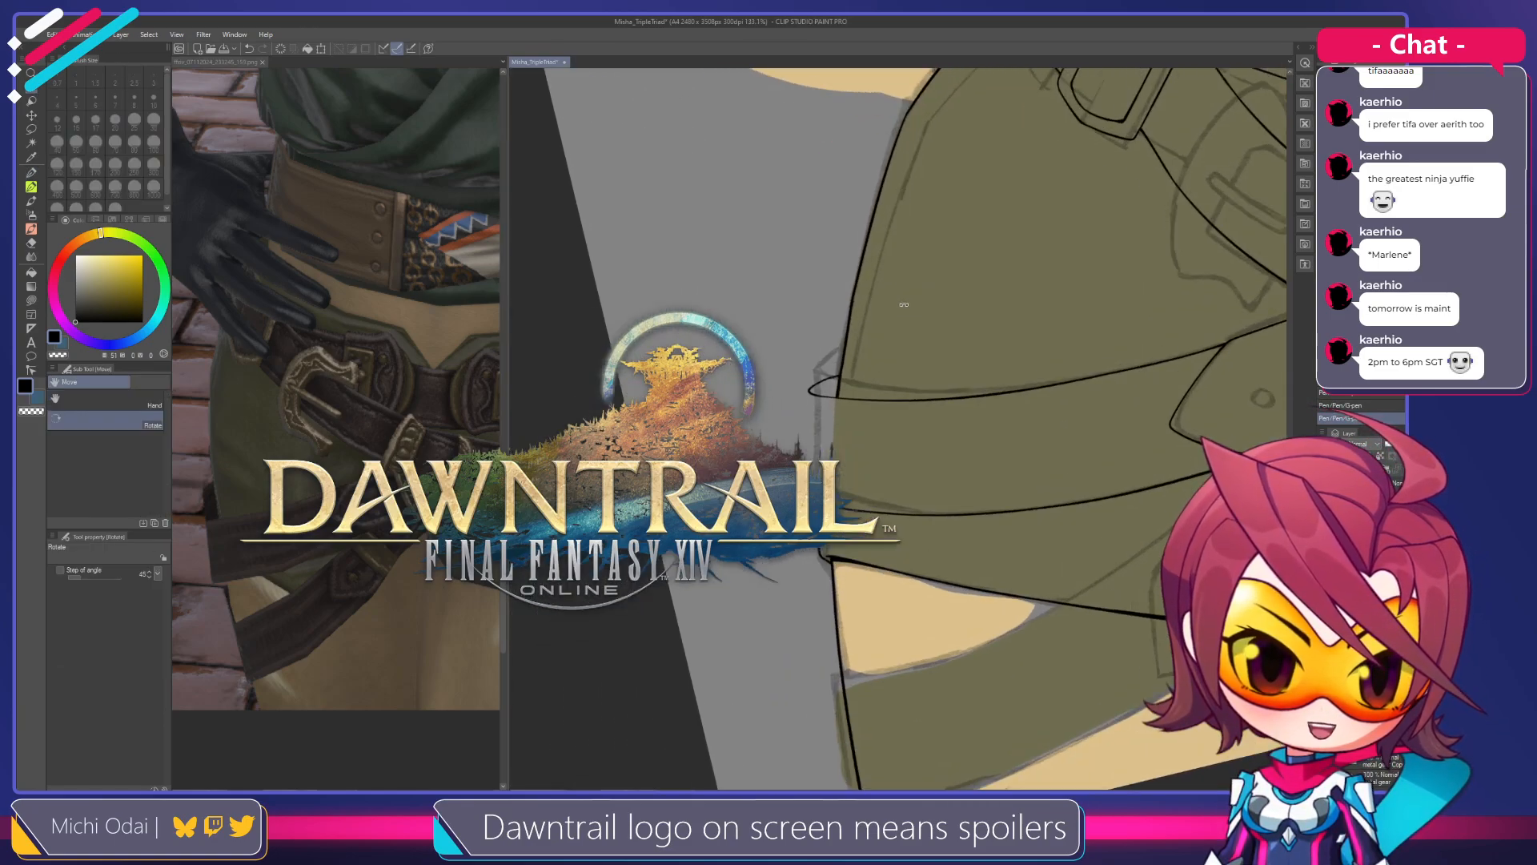
scroll(905, 329, up, 2)
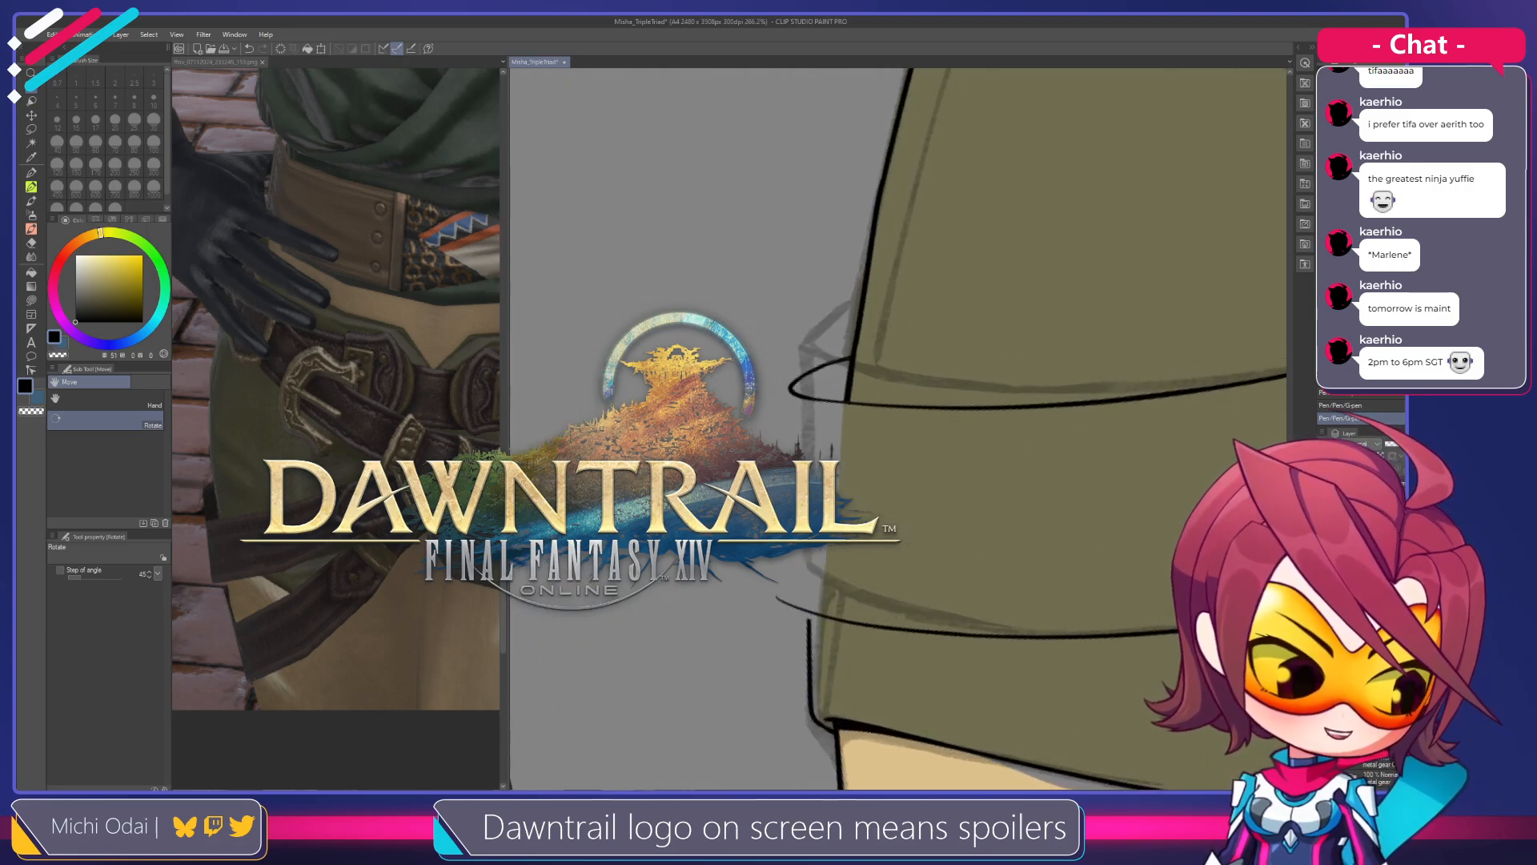
key(p)
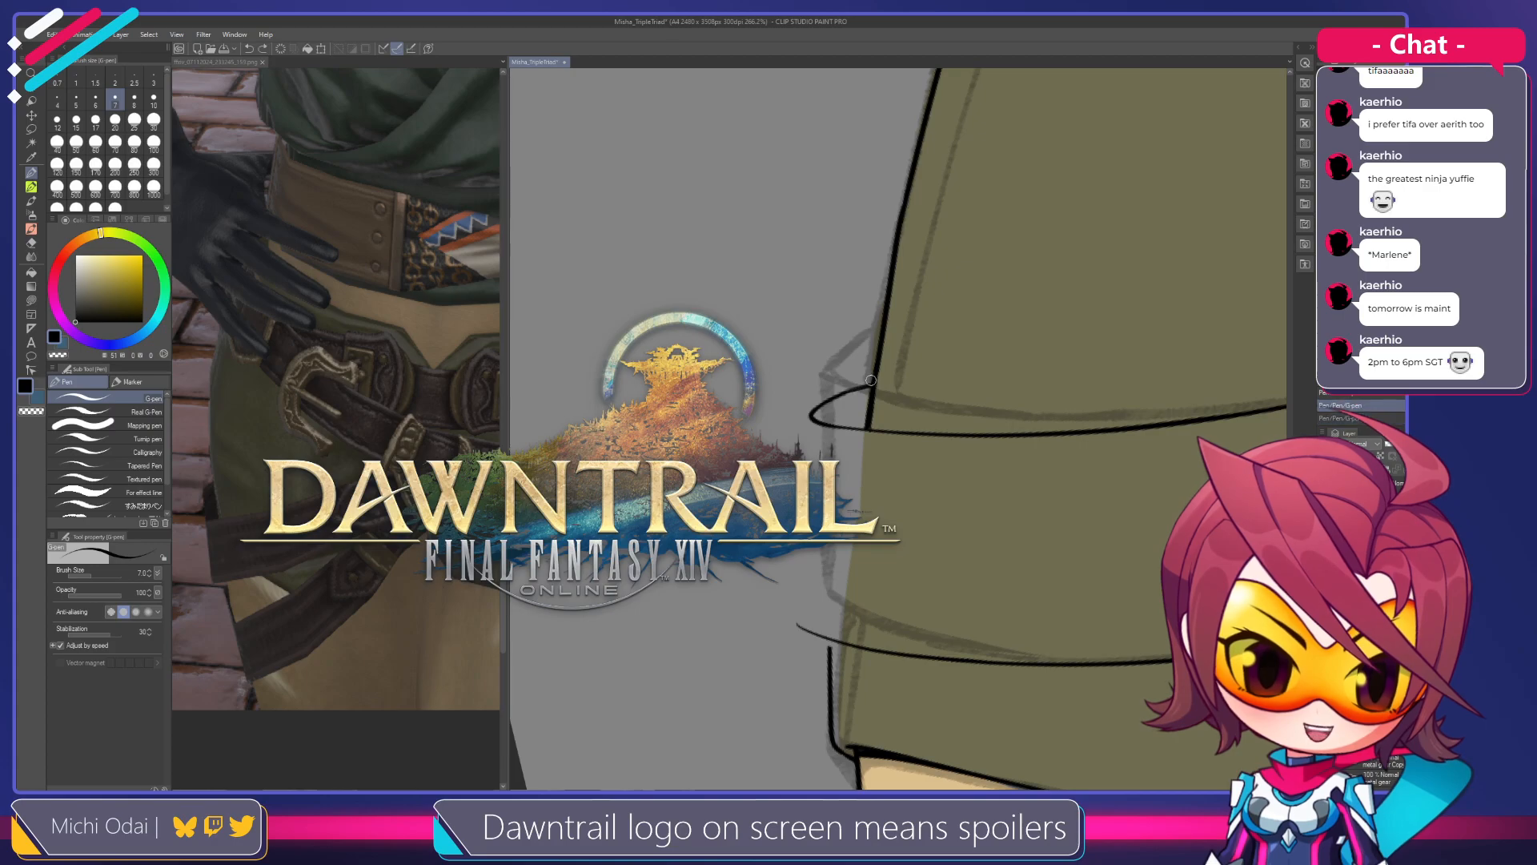
Ink the strap's outer side line from the curled fold down to the strap's lower edge, redoing strokes until it is clean
drag(860, 422, 764, 363)
drag(823, 437, 882, 401)
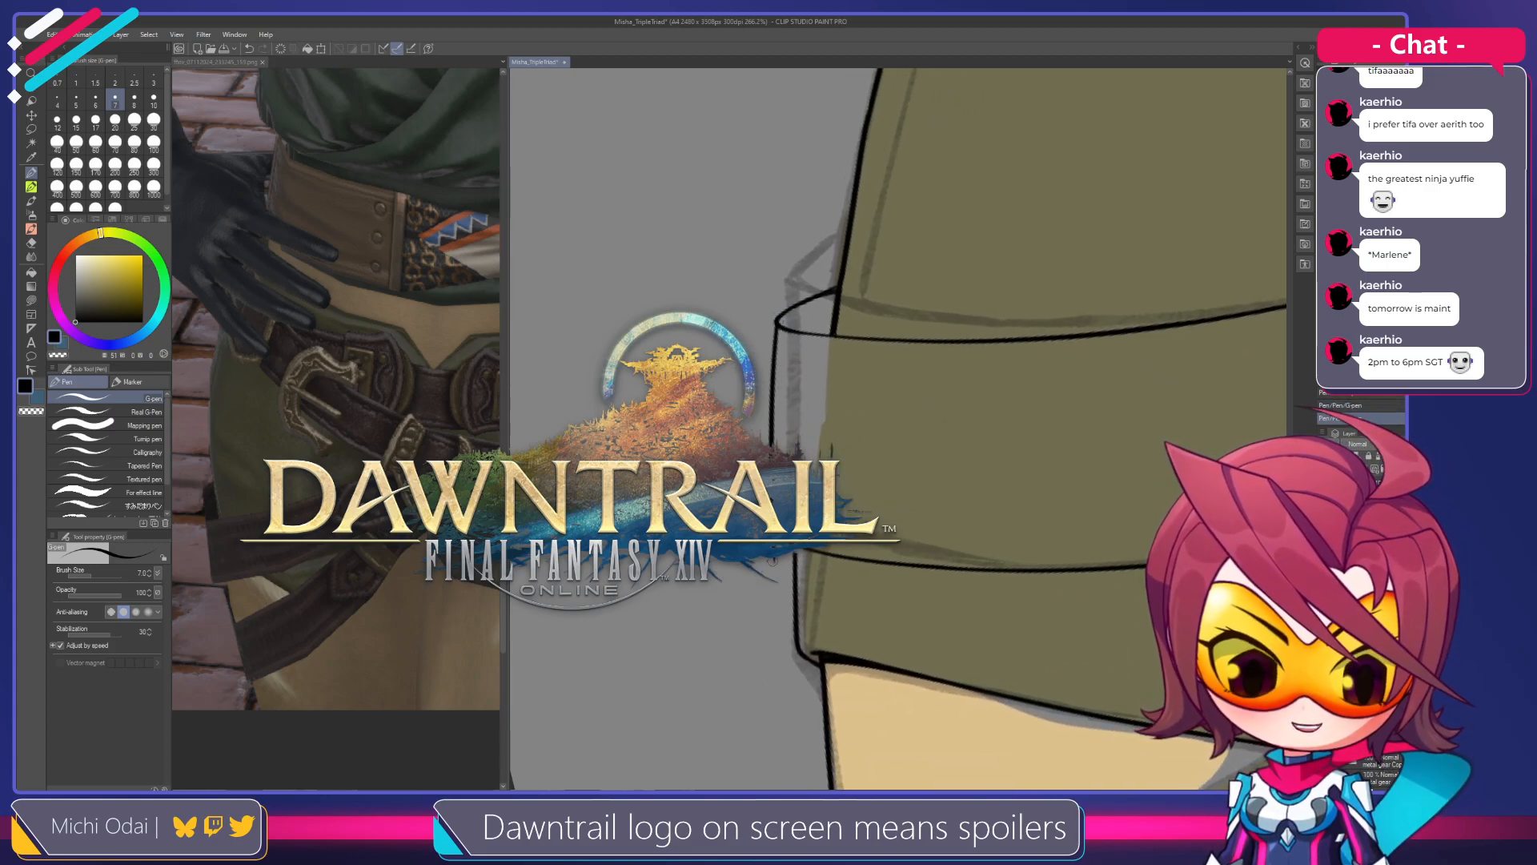
mouse_move(777, 325)
mouse_down()
mouse_move(774, 450)
mouse_move(796, 347)
mouse_up()
drag(923, 328, 685, 432)
mouse_move(714, 360)
mouse_down()
mouse_move(882, 409)
mouse_move(946, 325)
mouse_up()
key(ctrl+z)
drag(793, 312, 789, 454)
key(ctrl+z)
drag(792, 323, 784, 453)
Erase the overlap at the strap's lower outer corner and re-ink the corner so the side line joins the lower edge
drag(1033, 332, 1069, 552)
scroll(873, 427, down, 1)
scroll(807, 429, up, 3)
mouse_move(836, 445)
mouse_down()
mouse_move(842, 236)
mouse_move(933, 392)
mouse_up()
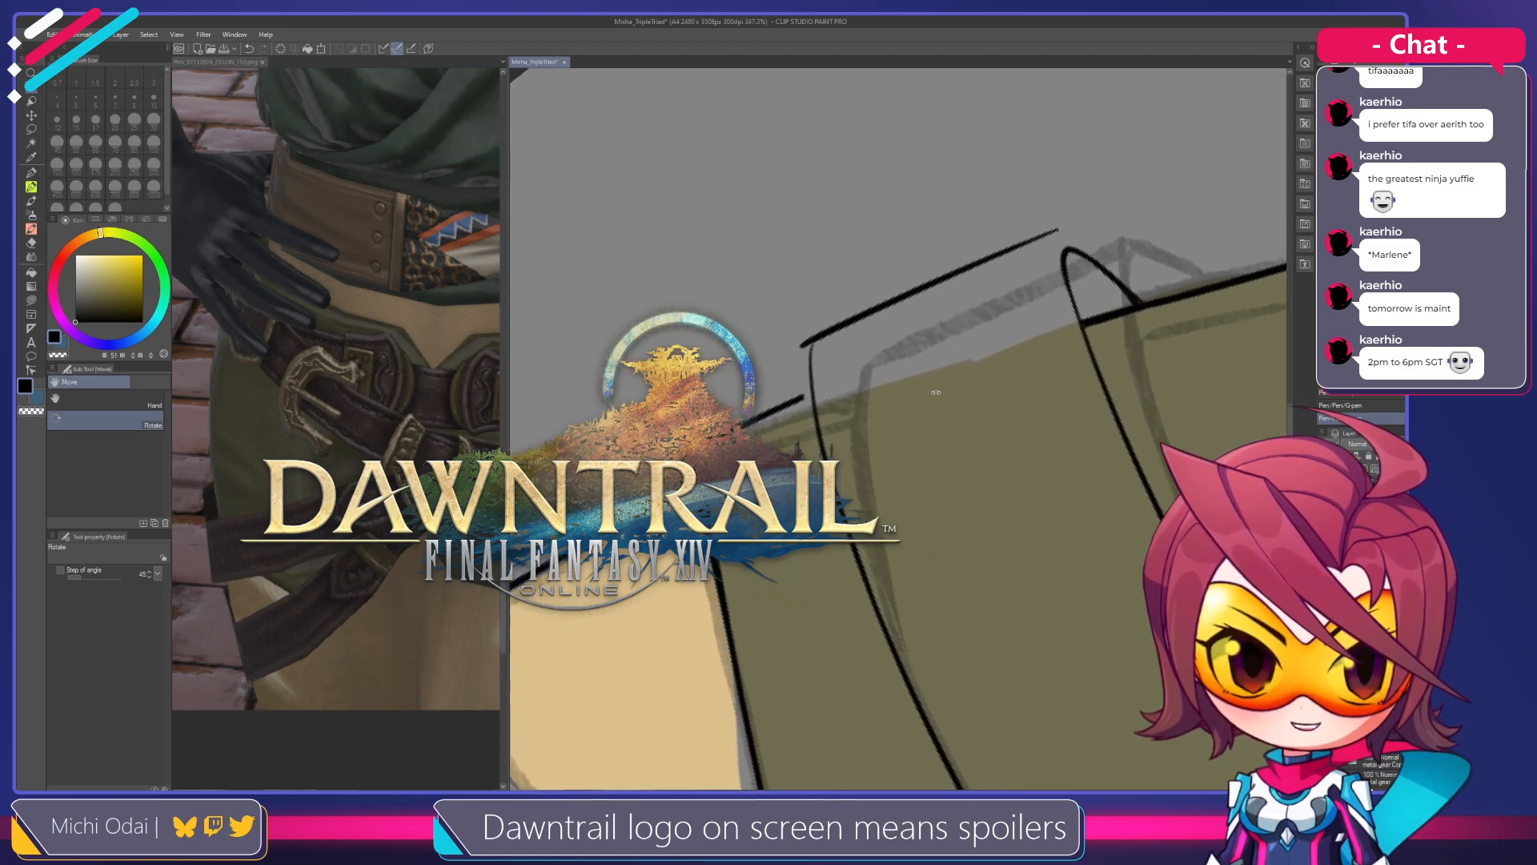
key(e)
scroll(806, 358, up, 1)
drag(807, 358, 808, 372)
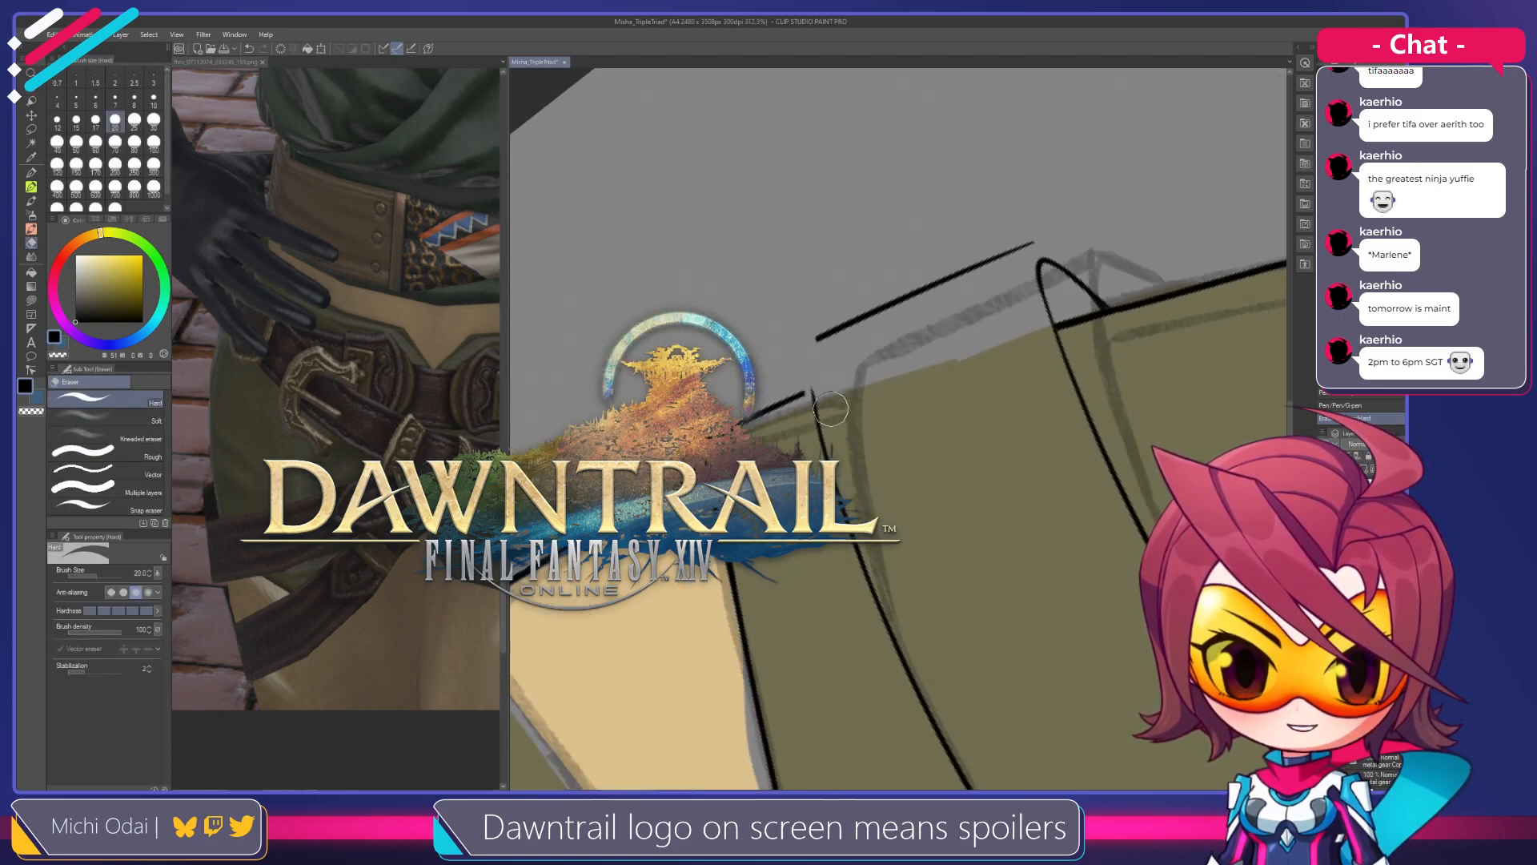
key(p)
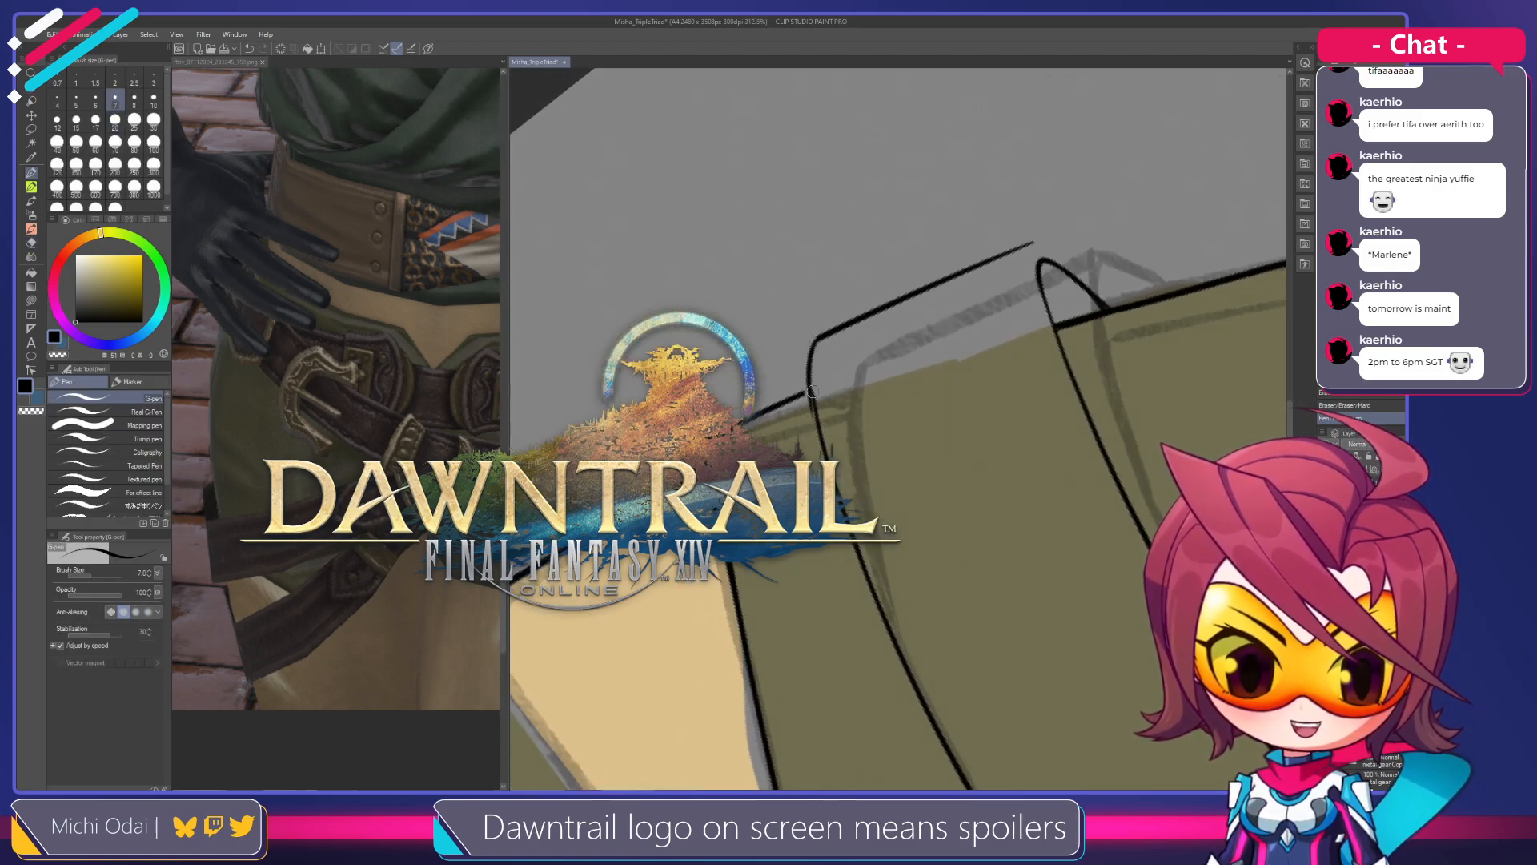
drag(817, 336, 815, 355)
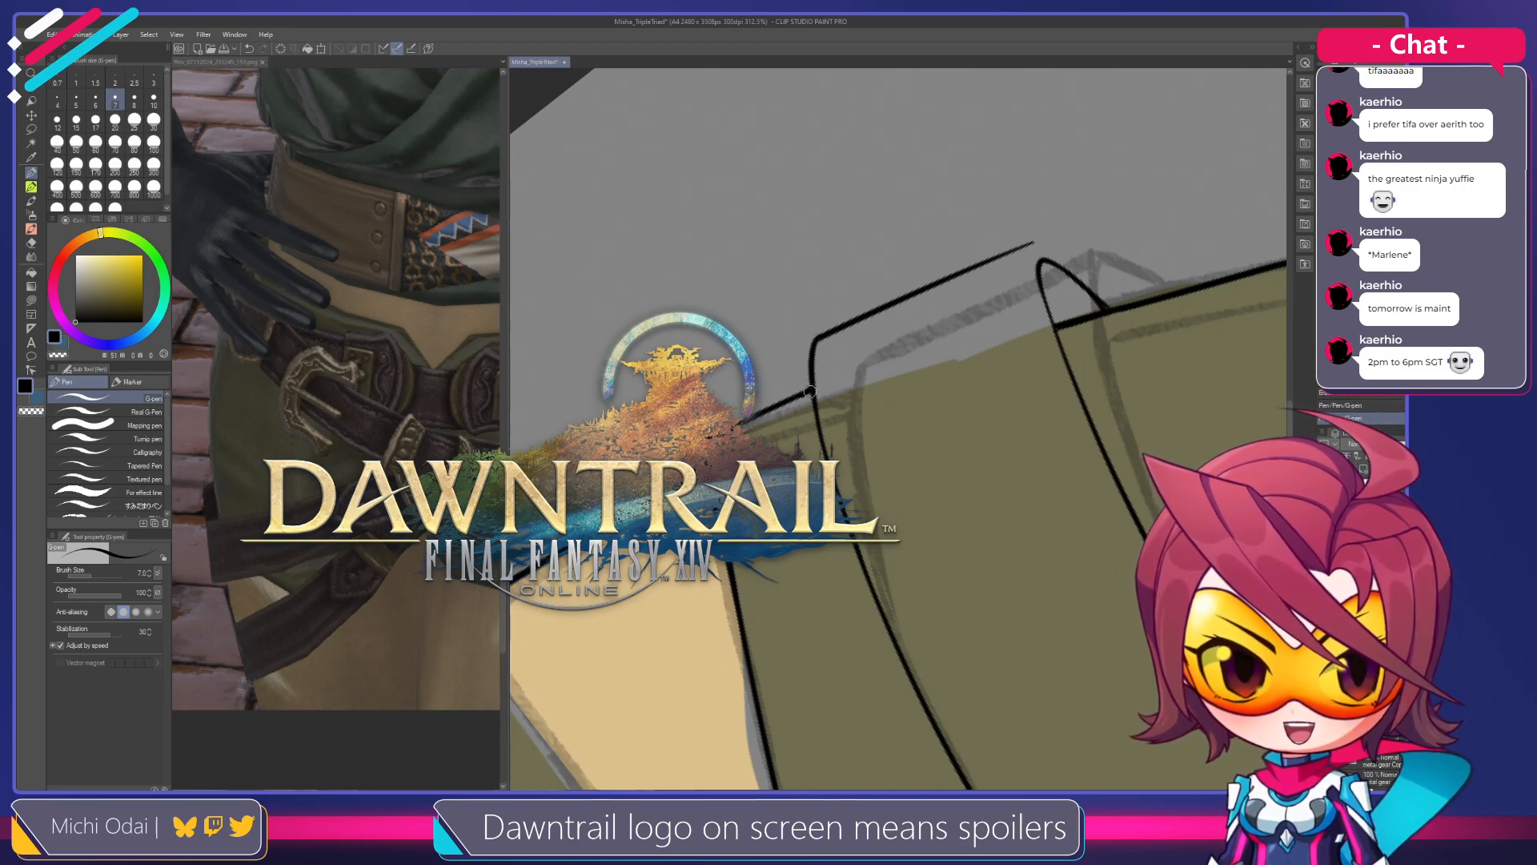
drag(822, 394, 803, 295)
Thin and trim the upper line of the curled fold beside the skirt outline with the eraser
drag(939, 278, 945, 468)
scroll(896, 423, up, 2)
drag(954, 373, 873, 372)
key(e)
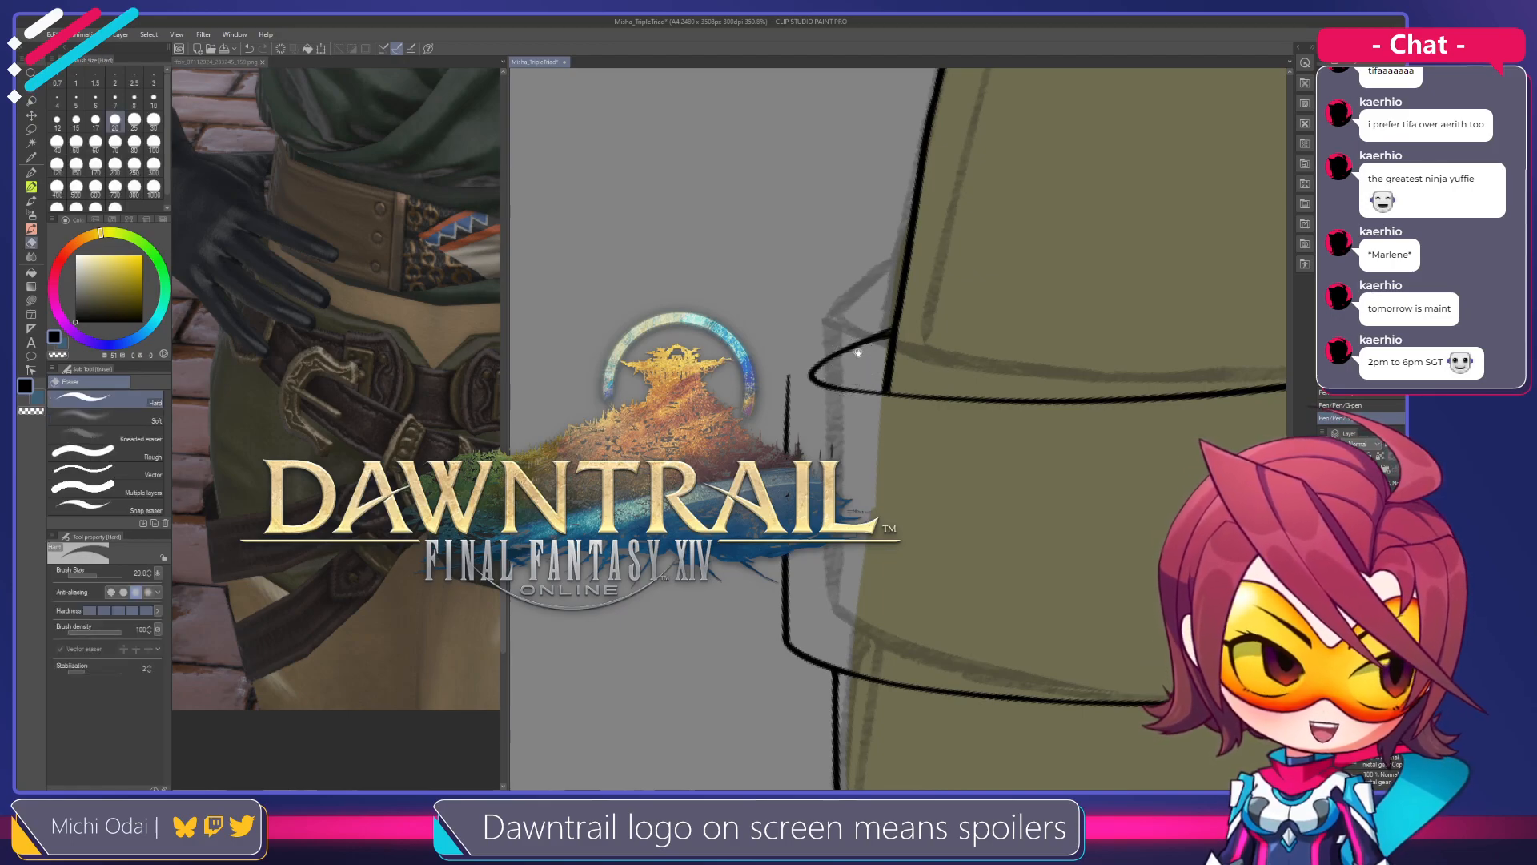
drag(858, 352, 827, 398)
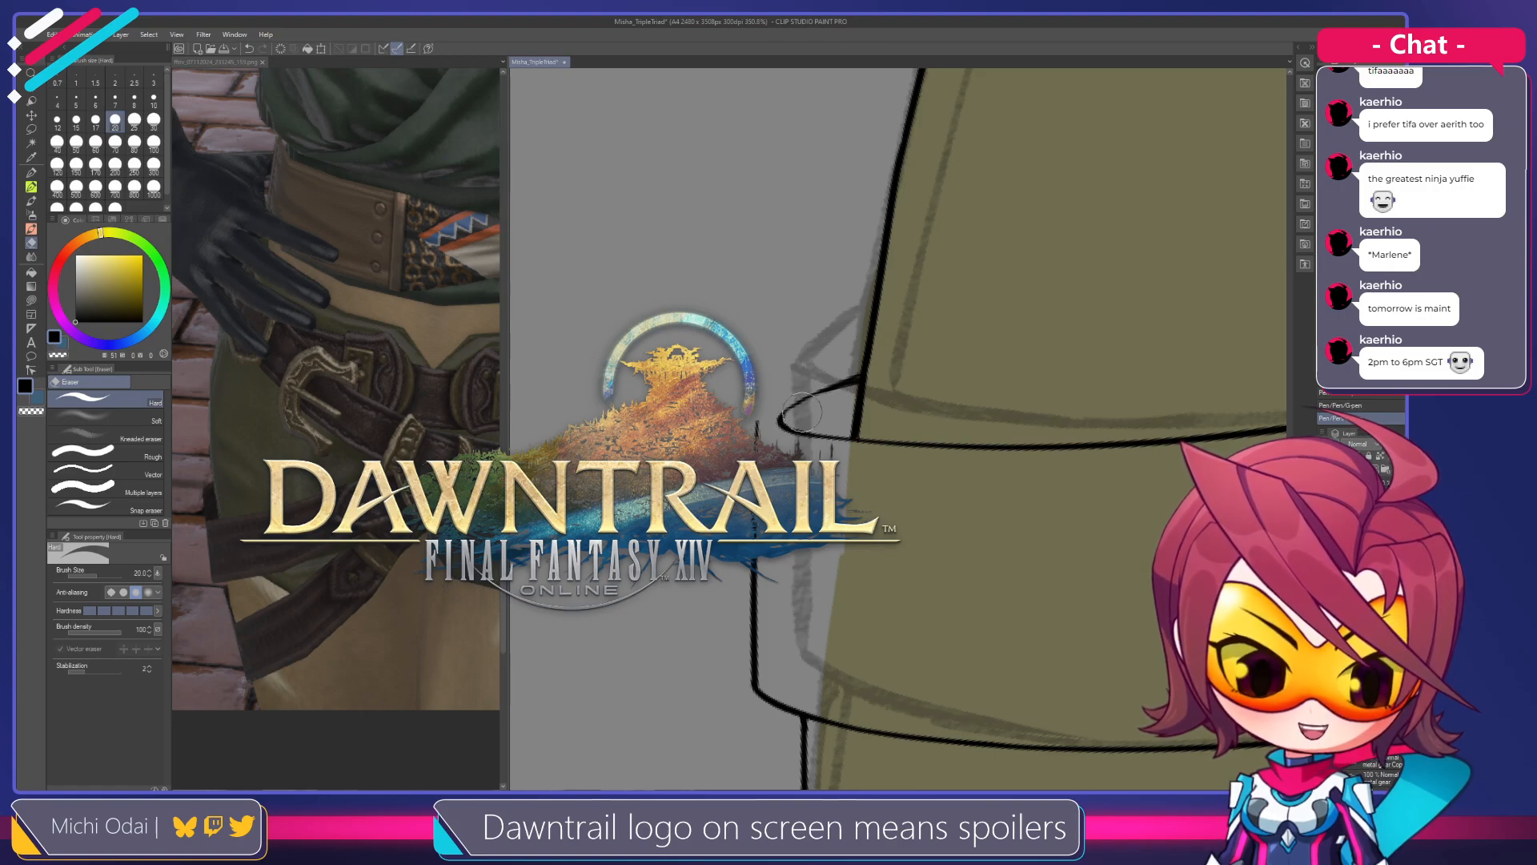
mouse_move(877, 386)
mouse_down()
mouse_move(918, 329)
mouse_move(873, 333)
mouse_move(888, 331)
mouse_up()
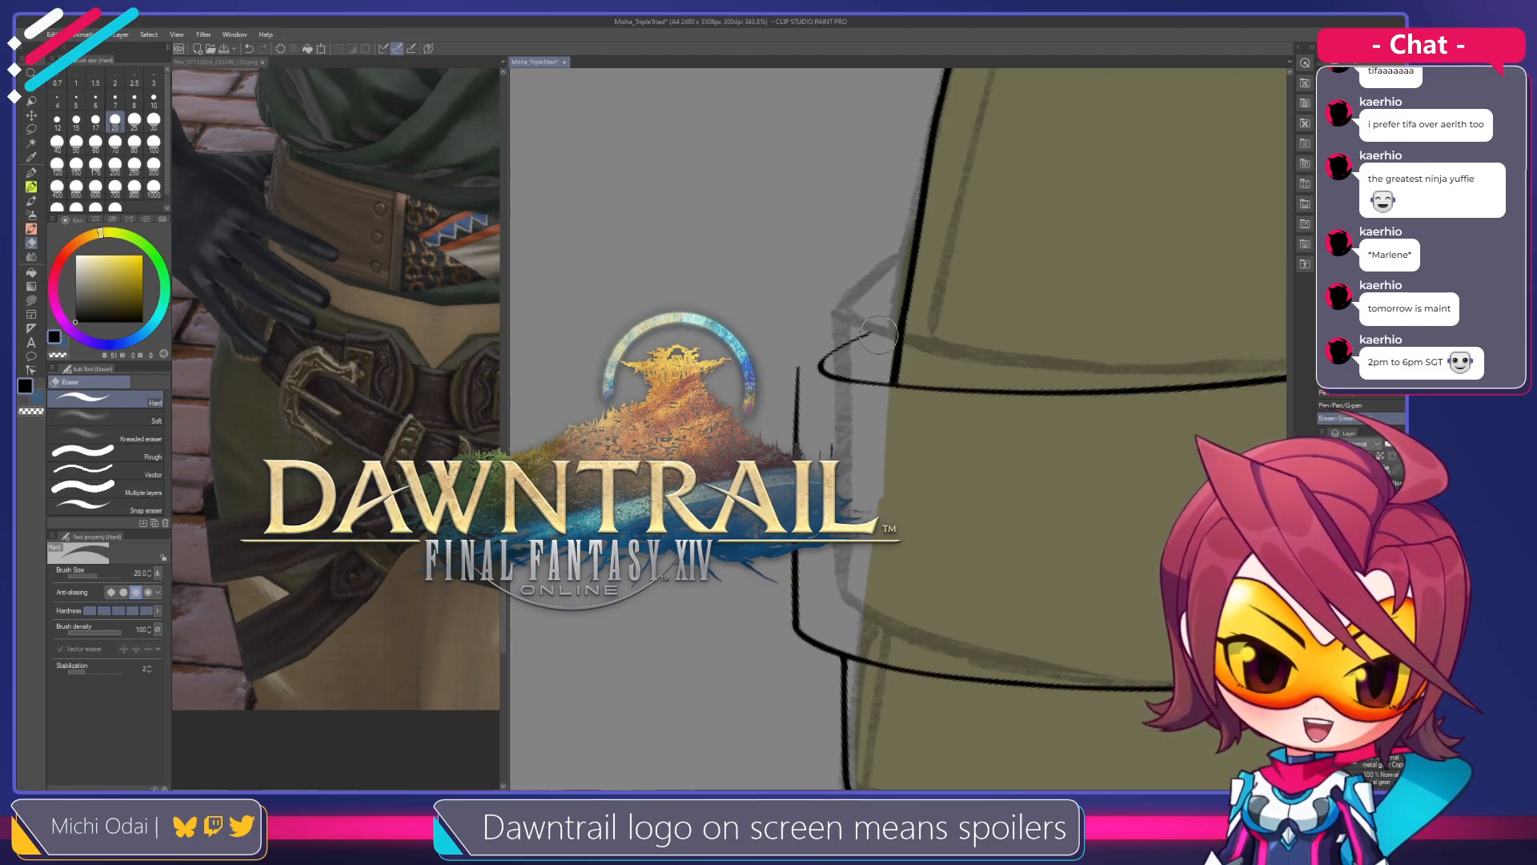
Ink a curve from the skirt outline over the curled fold to the top of the strap's side line, retrying until clean
key(p)
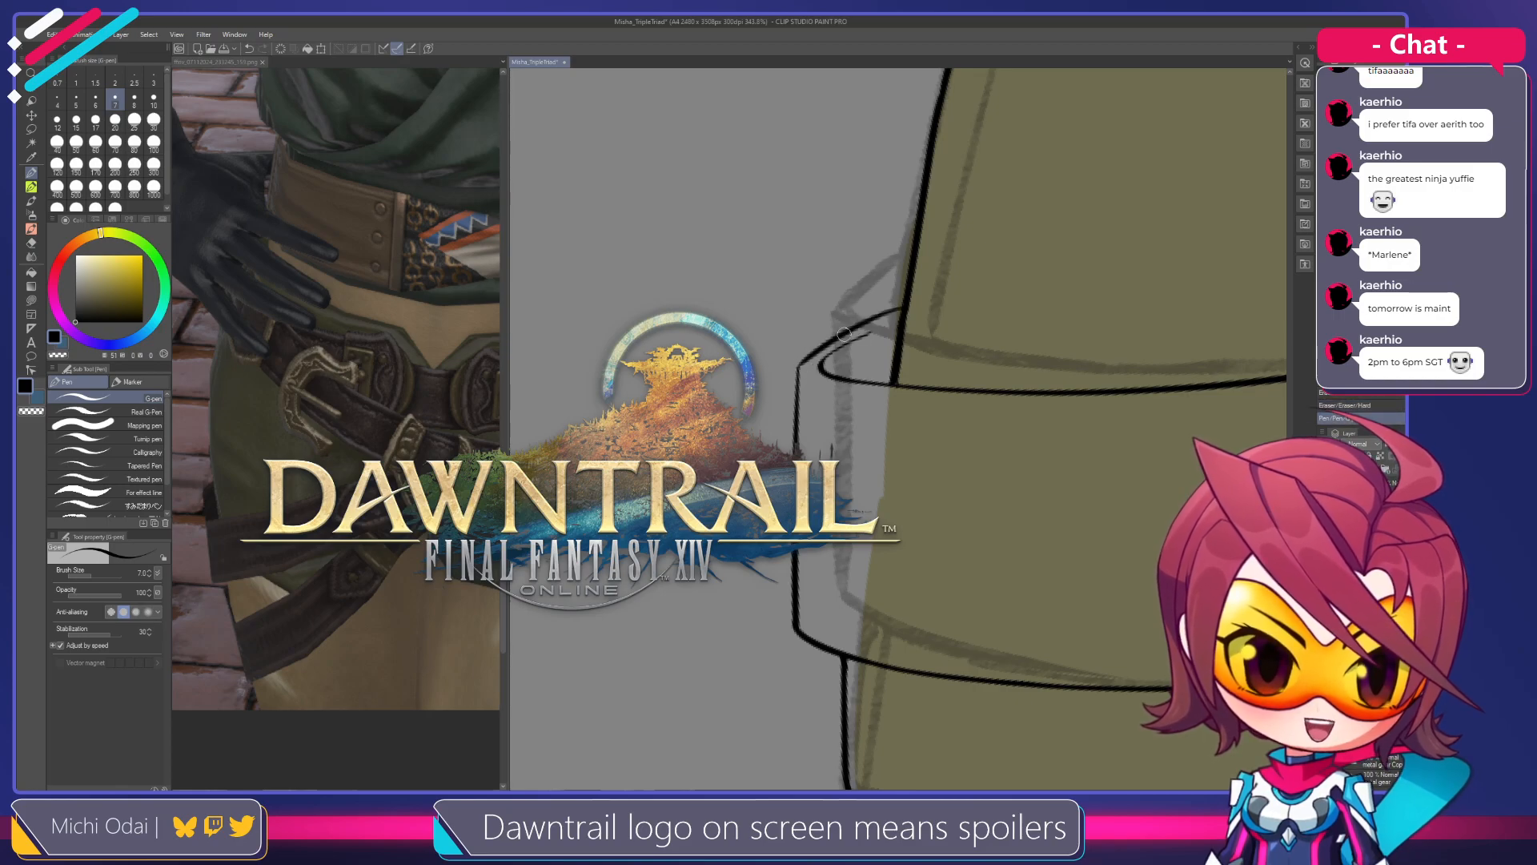
drag(903, 309, 794, 362)
key(ctrl+z)
drag(901, 310, 794, 360)
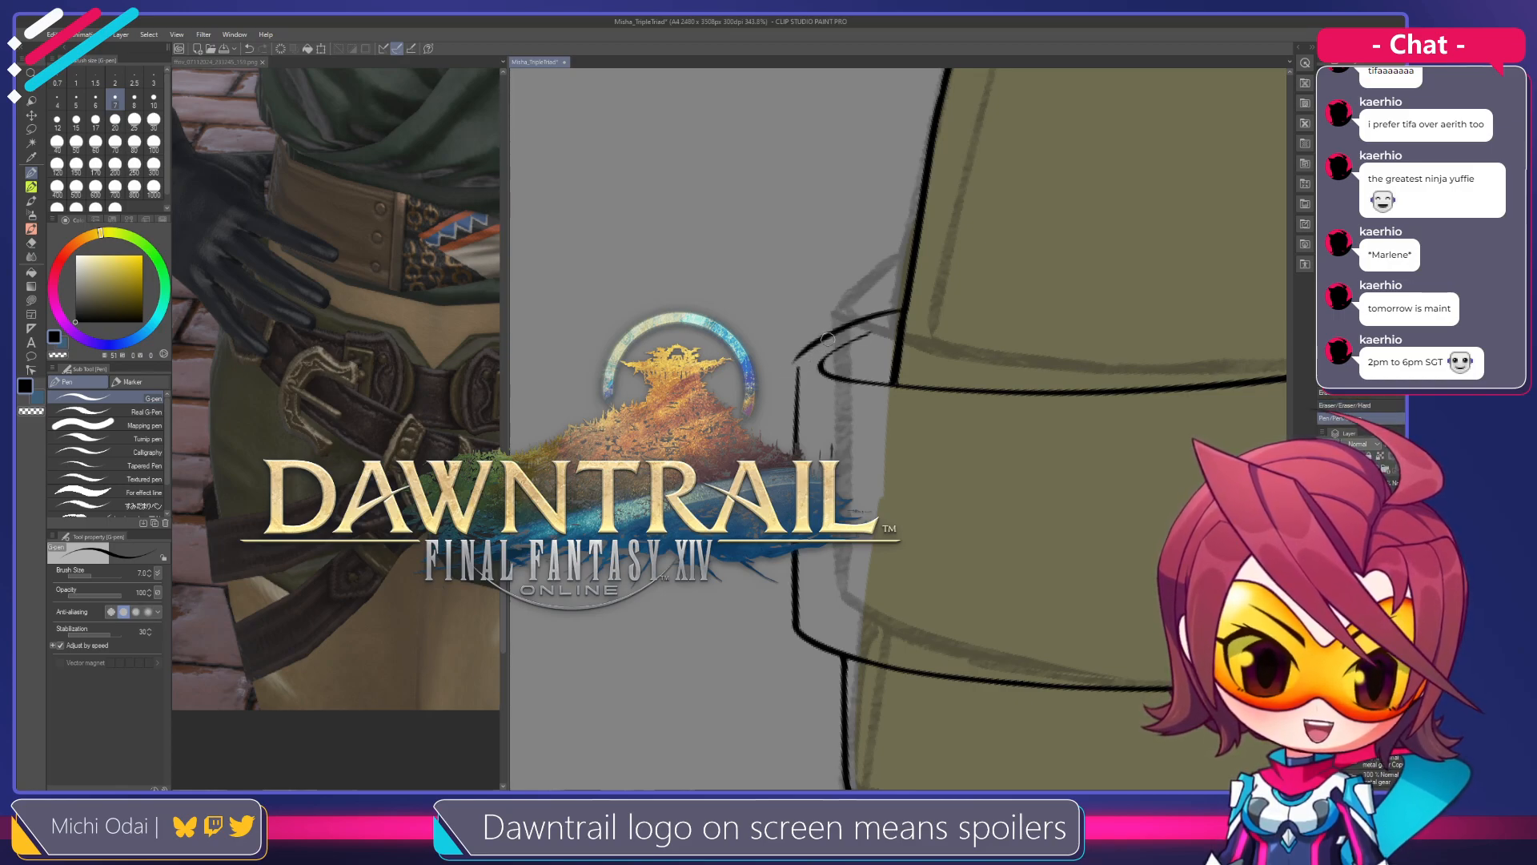
key(ctrl+z)
key(ctrl+z)
drag(901, 309, 796, 364)
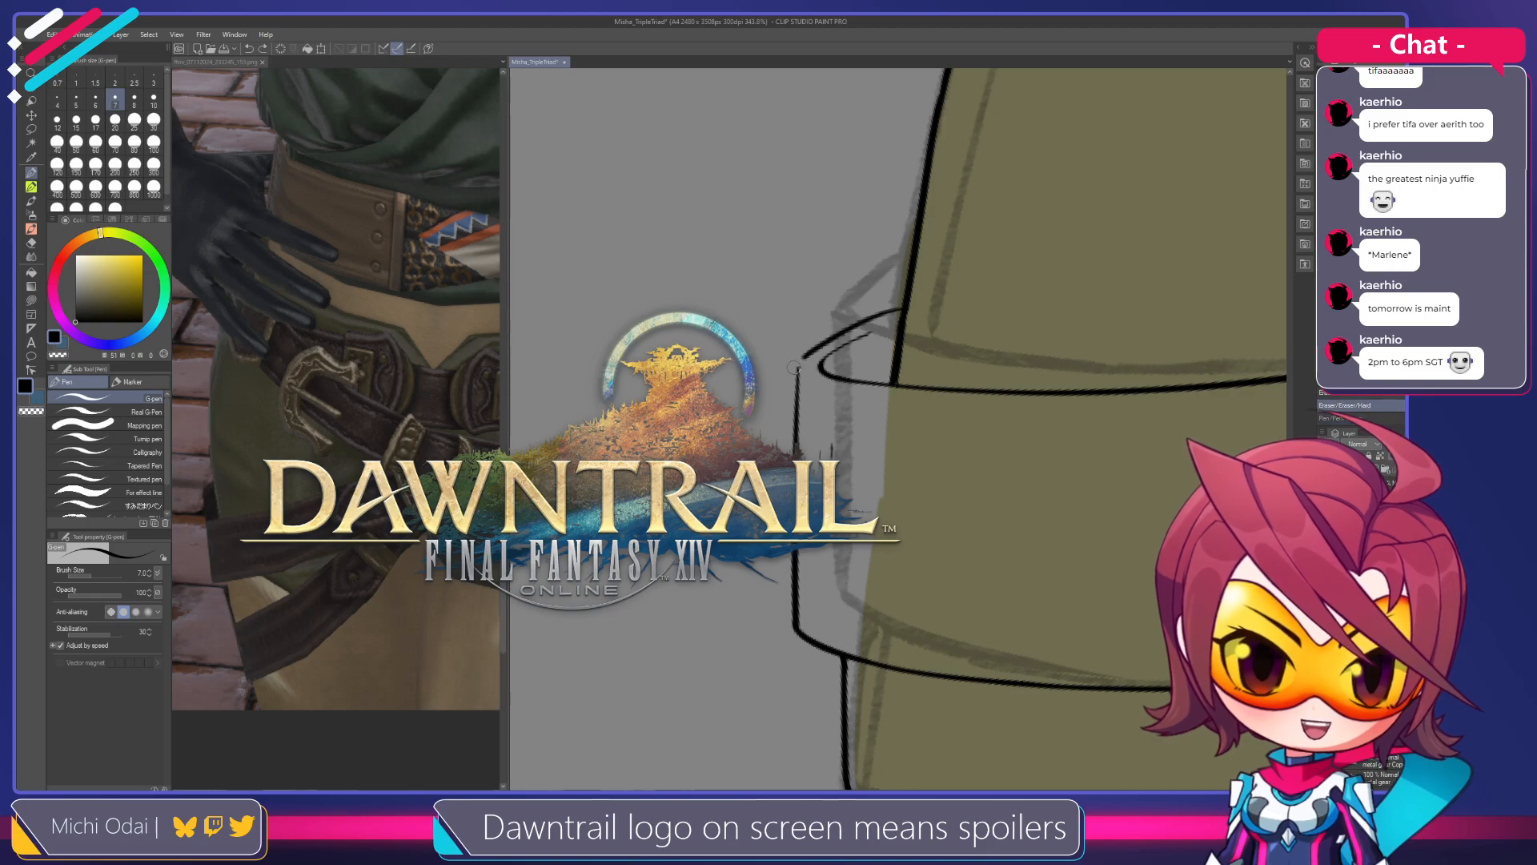
key(ctrl+z)
drag(891, 309, 794, 367)
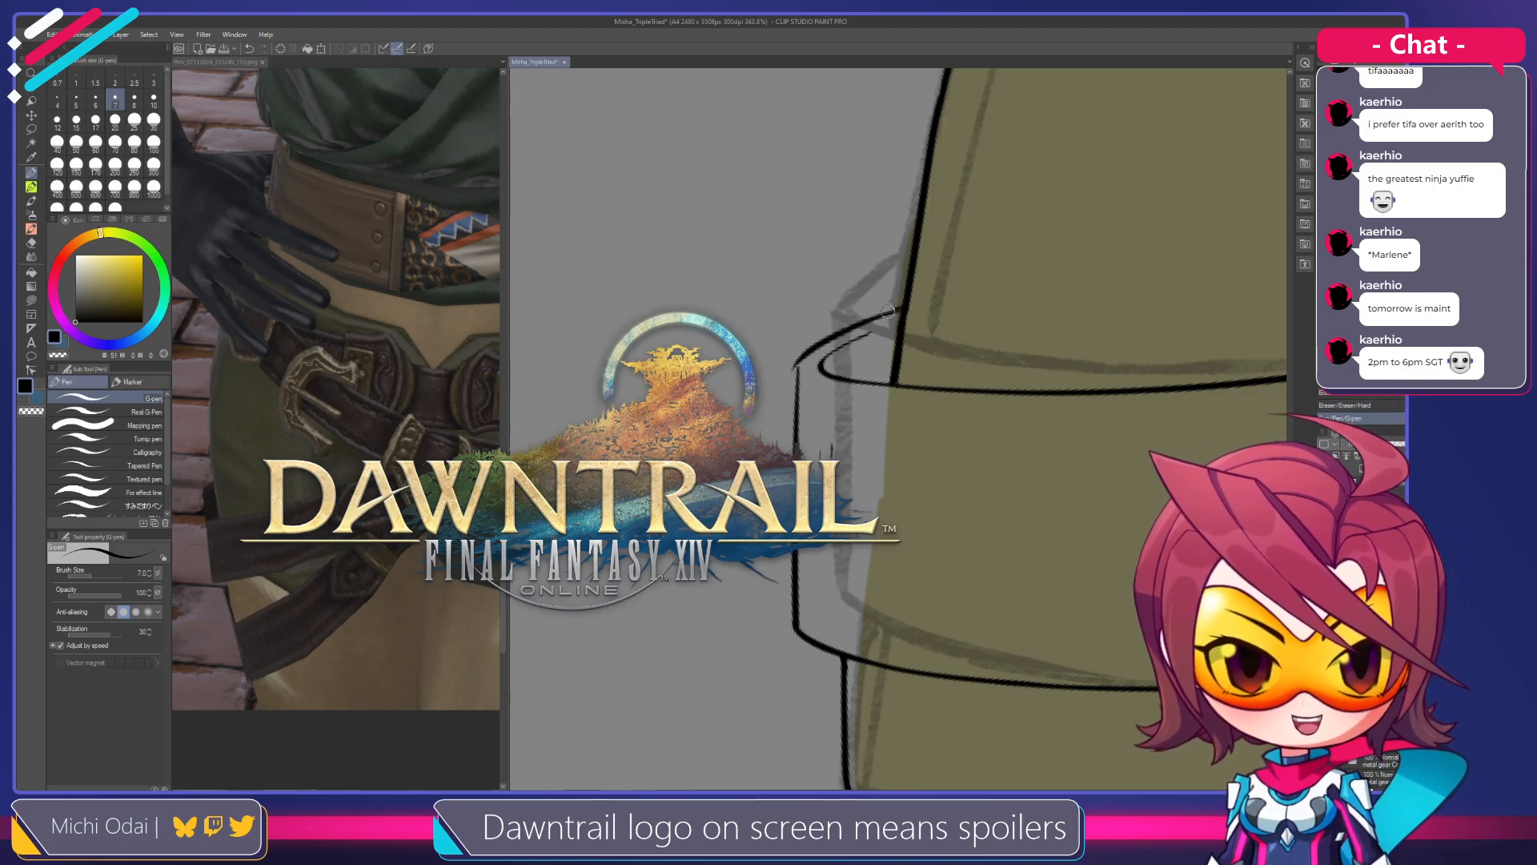
Reduce the eraser size to 12 and try trimming the new curve, undoing the last erasure
key(e)
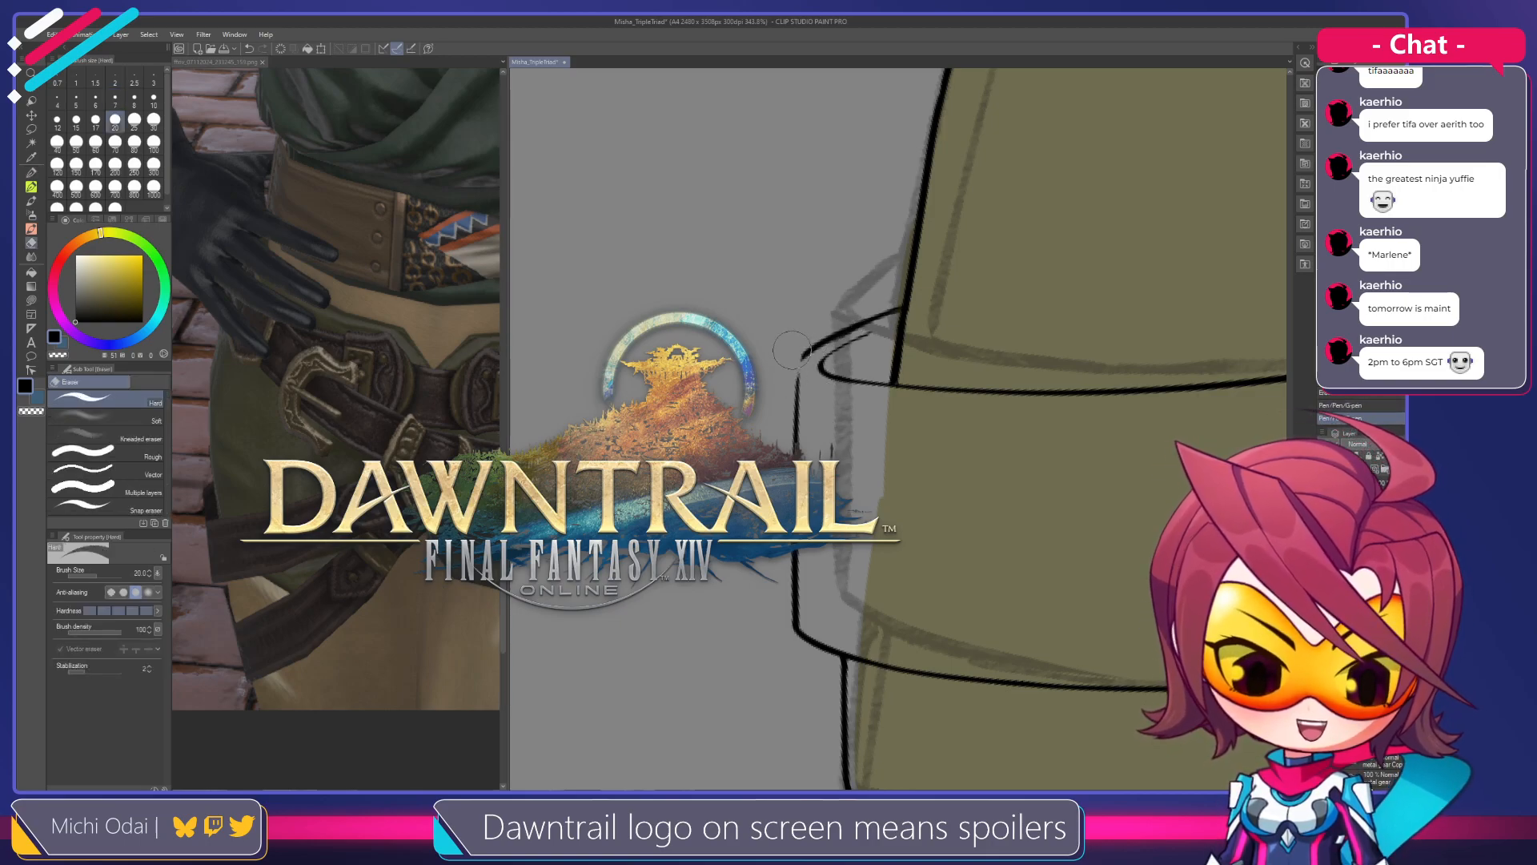
key(bracketleft)
key(bracketleft)
key(bracketleft)
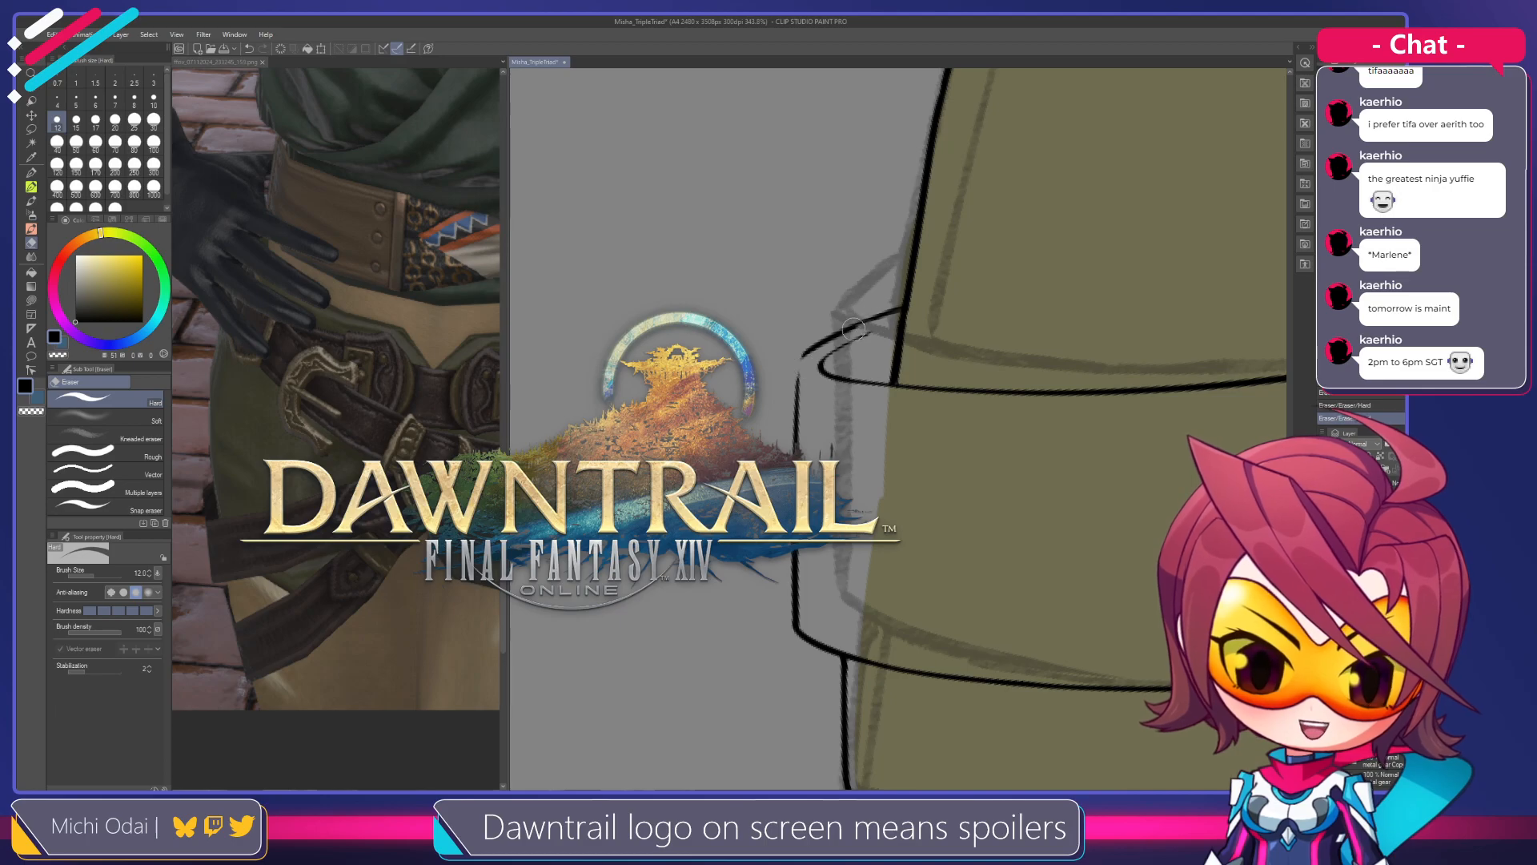
key(ctrl+z)
key(p)
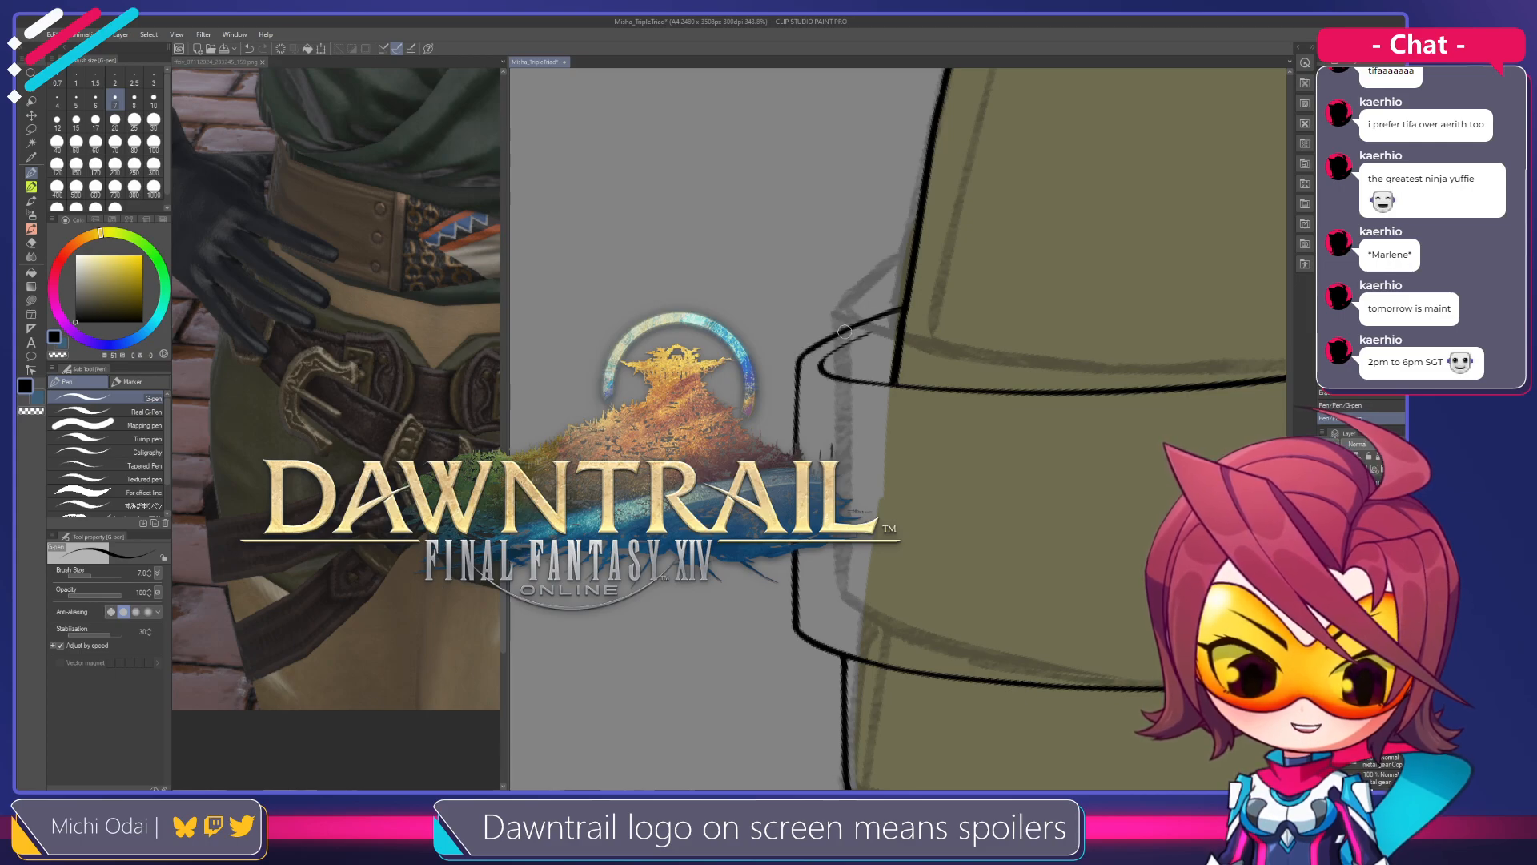
Touch up the strap's upper outer corner with eraser and pen so the new curve flows into the side line
scroll(868, 328, down, 2)
scroll(829, 435, up, 1)
key(r)
mouse_move(829, 435)
mouse_down()
mouse_move(1030, 398)
mouse_move(841, 309)
mouse_move(830, 358)
mouse_move(783, 364)
mouse_move(795, 313)
mouse_up()
scroll(841, 309, up, 3)
key(e)
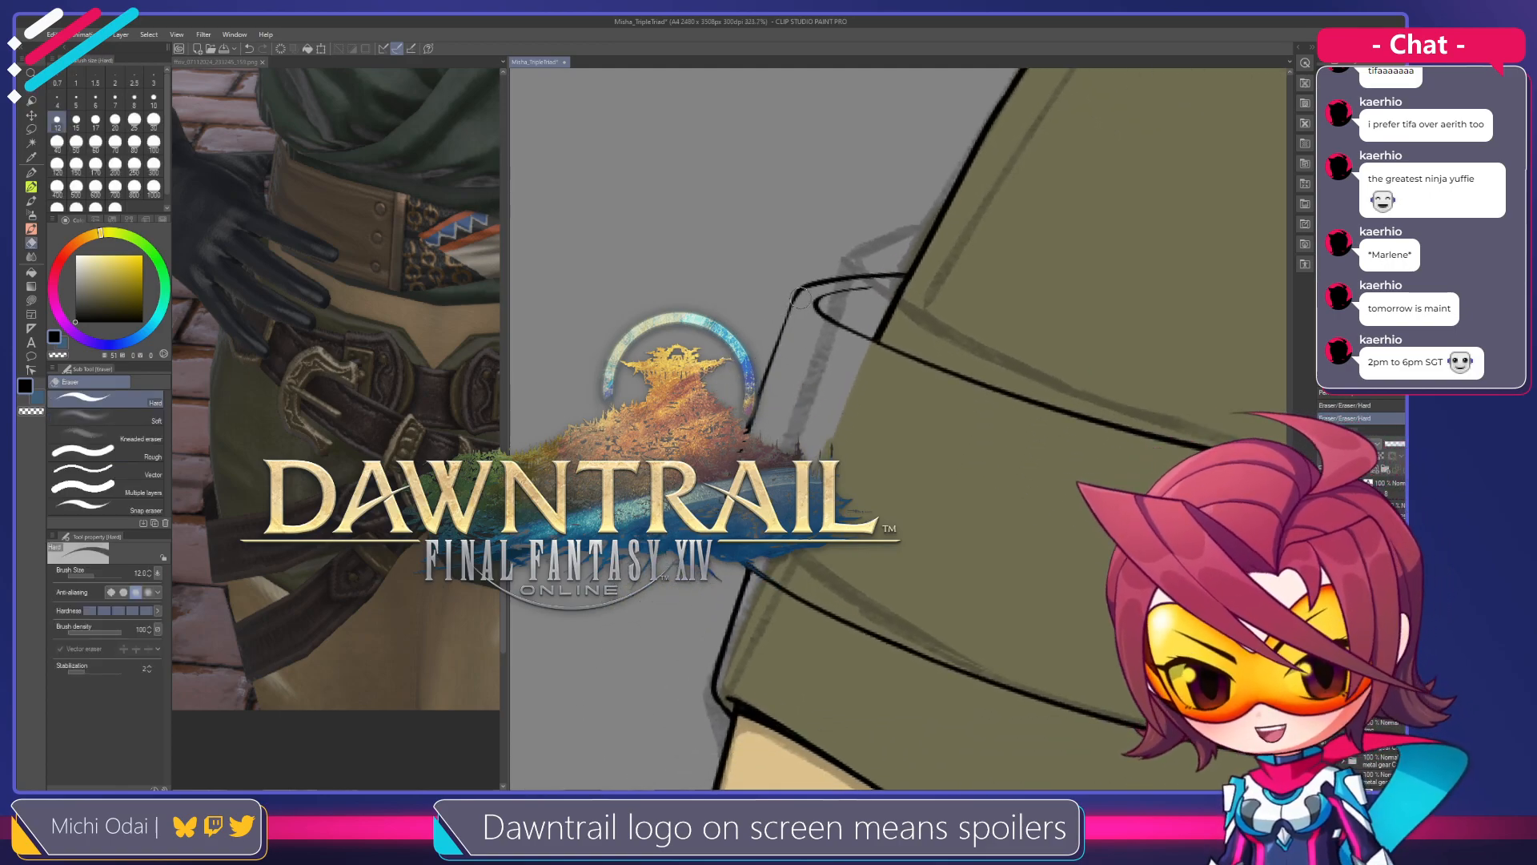
key(p)
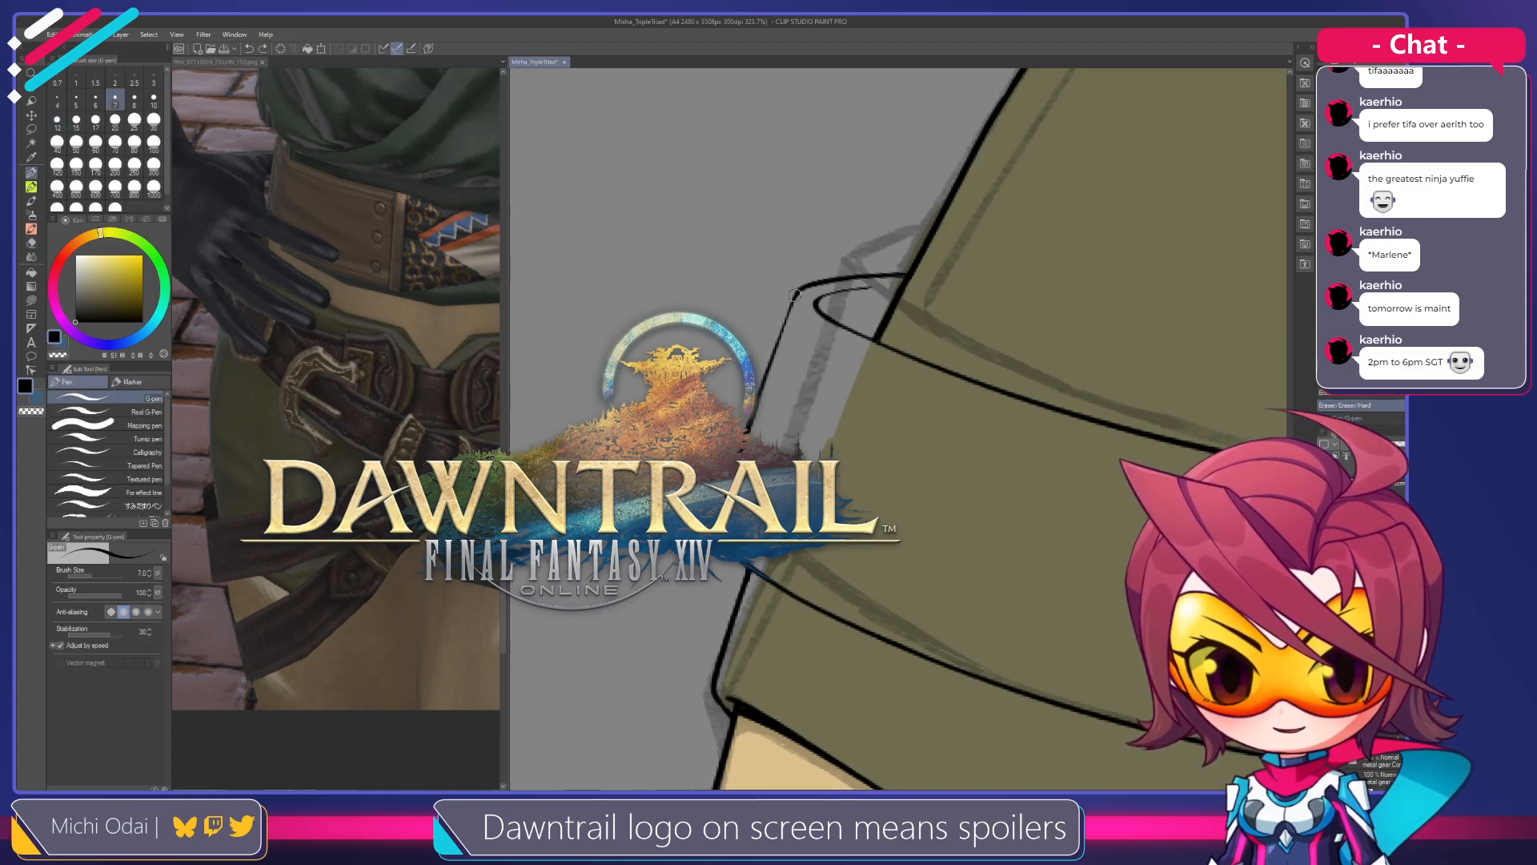
mouse_move(801, 298)
mouse_down()
mouse_move(788, 364)
mouse_move(848, 376)
mouse_move(920, 261)
mouse_move(814, 350)
mouse_up()
Refine the curled fold's inner line with alternating pen and eraser touches, trimming its end near the skirt outline
key(e)
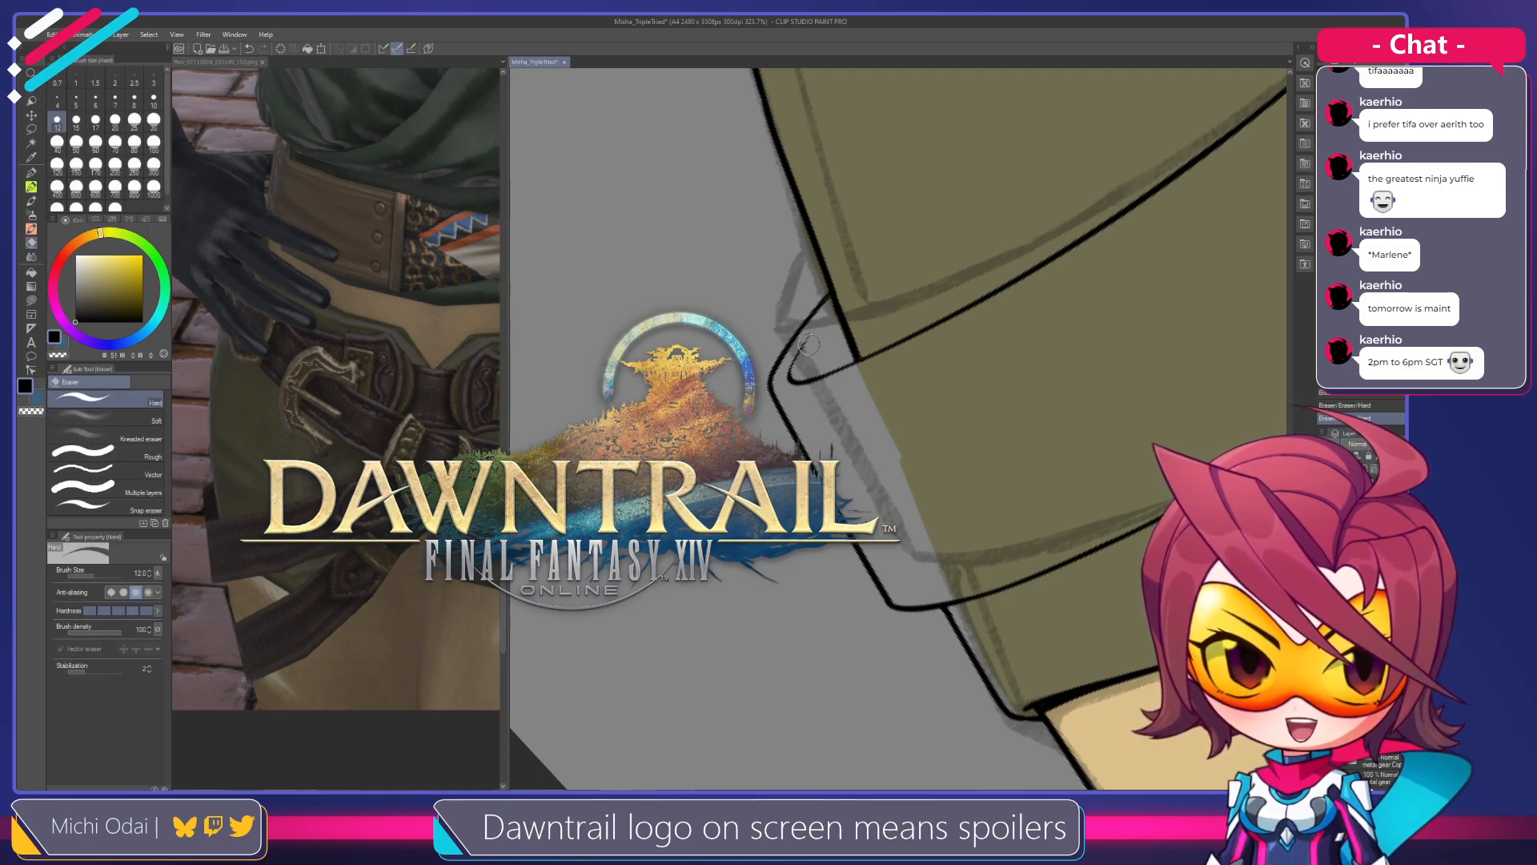
key(p)
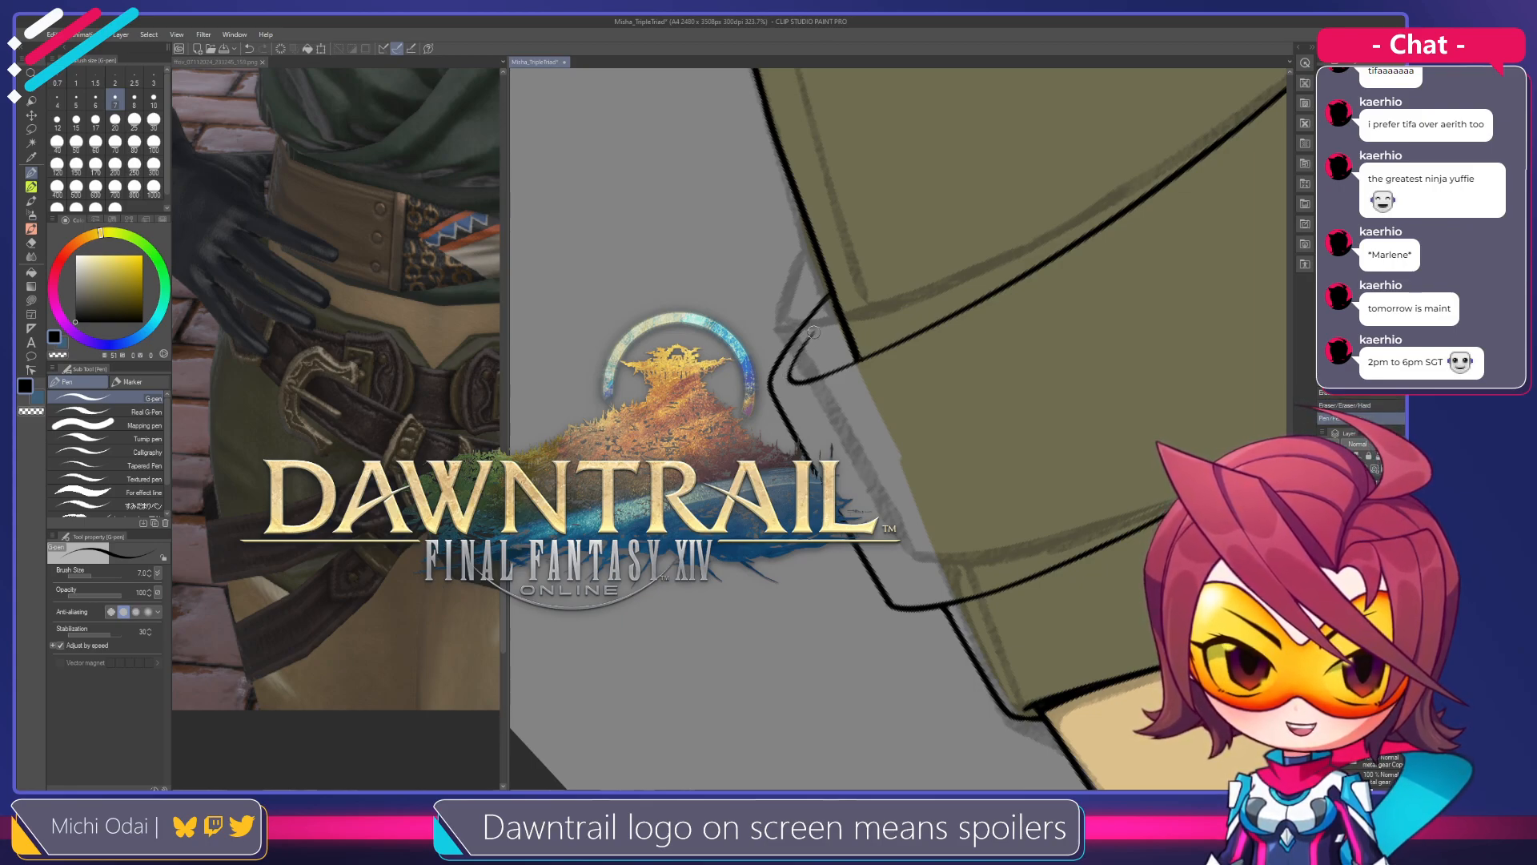
key(e)
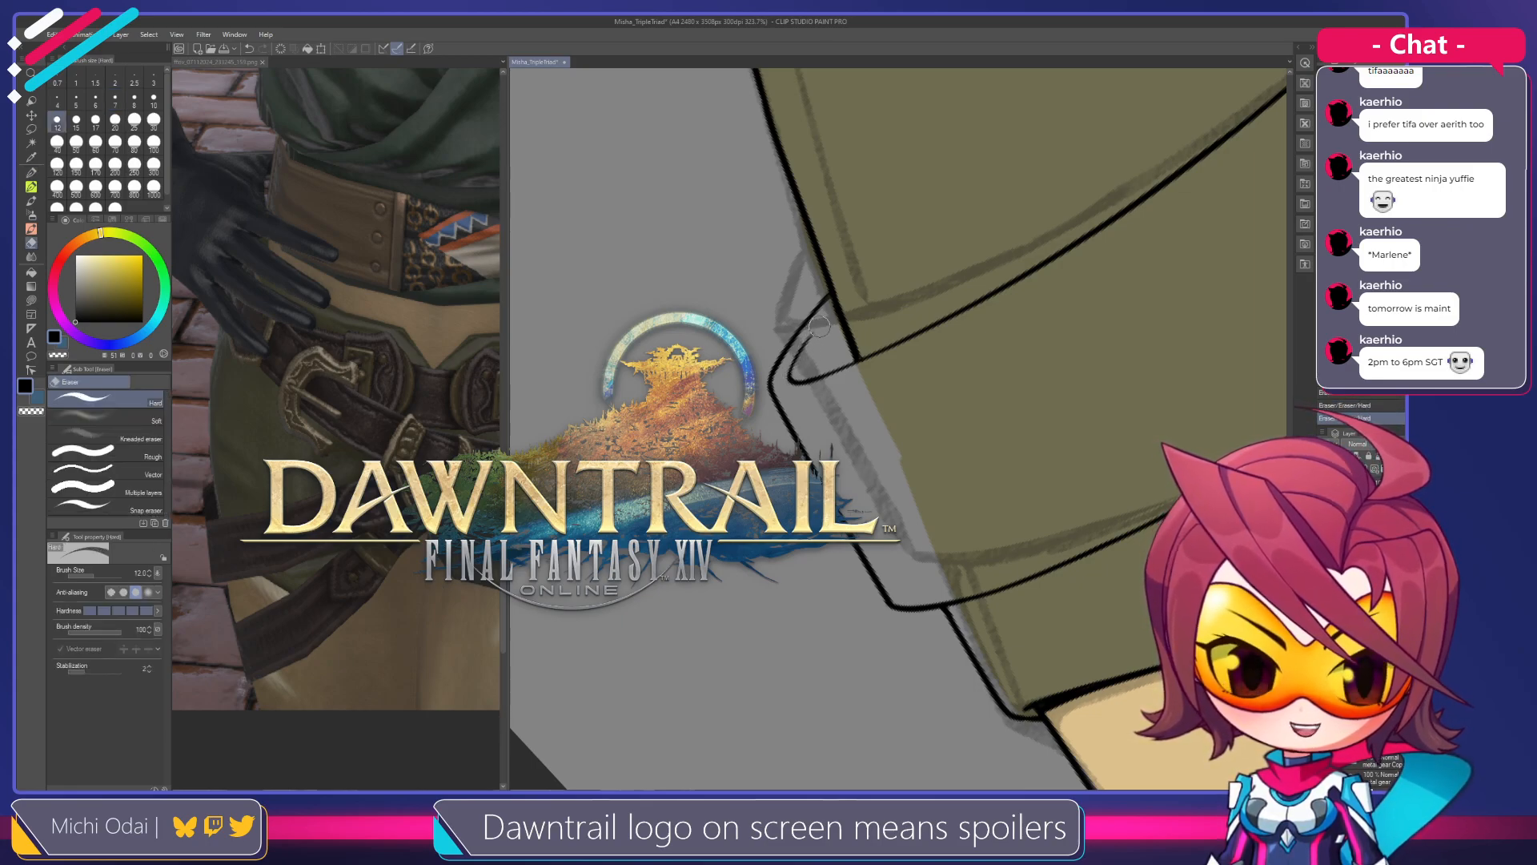
key(p)
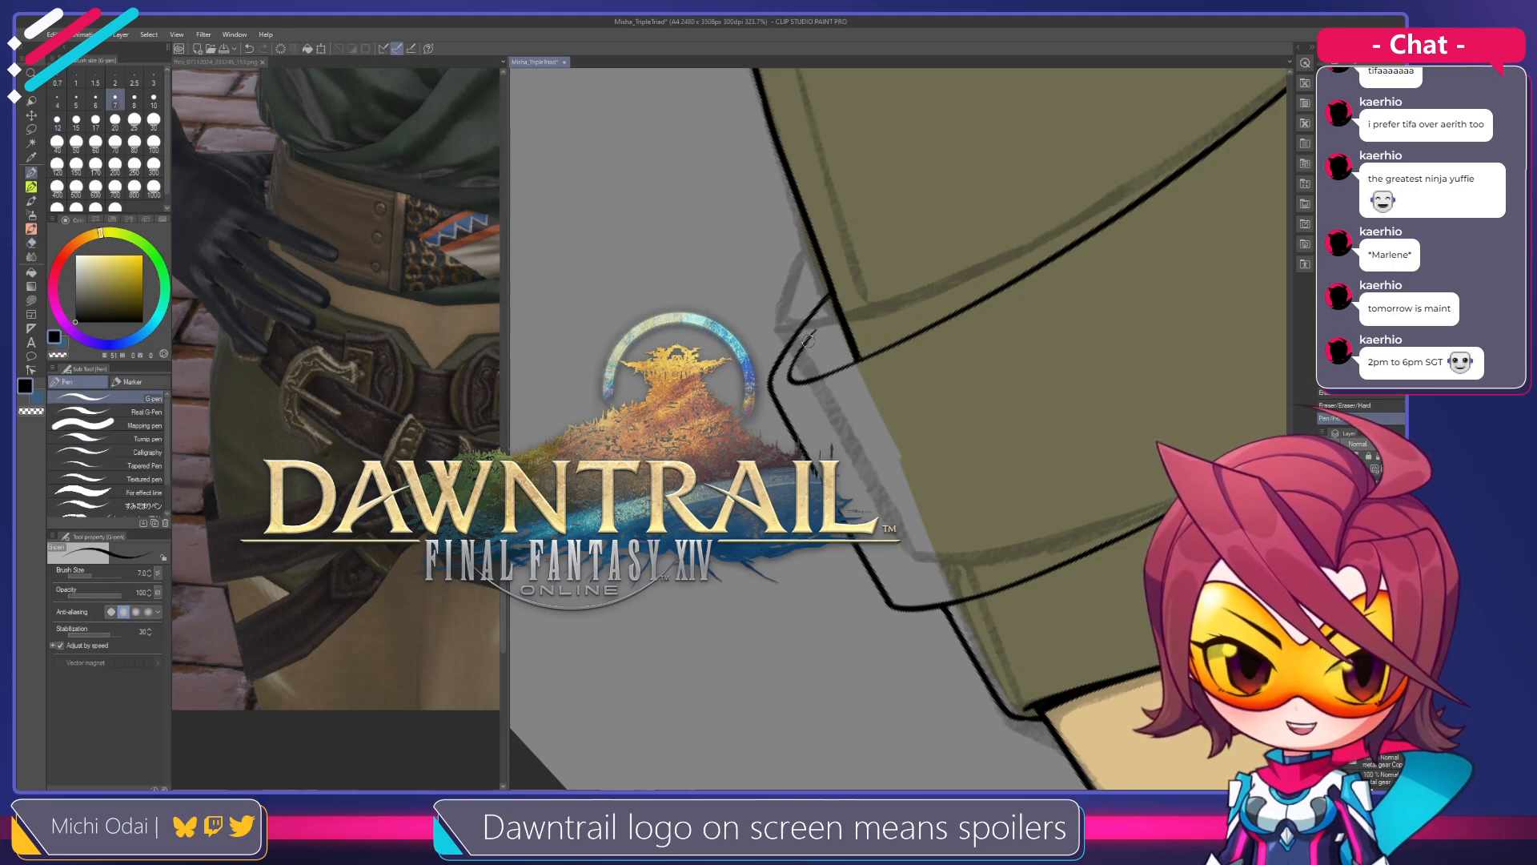
key(e)
mouse_move(808, 340)
mouse_down()
mouse_move(855, 281)
mouse_move(834, 299)
mouse_up()
key(ctrl+z)
key(ctrl+y)
Erase leftover ink inside the curled fold between its outer curve and the skirt outline, and save the drawing
mouse_move(926, 171)
mouse_down()
mouse_move(872, 309)
mouse_move(981, 363)
mouse_move(921, 377)
mouse_move(745, 322)
mouse_up()
key(ctrl+minus)
key(ctrl+minus)
key(ctrl+minus)
key(ctrl+minus)
key(ctrl+minus)
key(ctrl+minus)
drag(1007, 275, 933, 252)
drag(745, 394, 780, 394)
scroll(780, 394, up, 2)
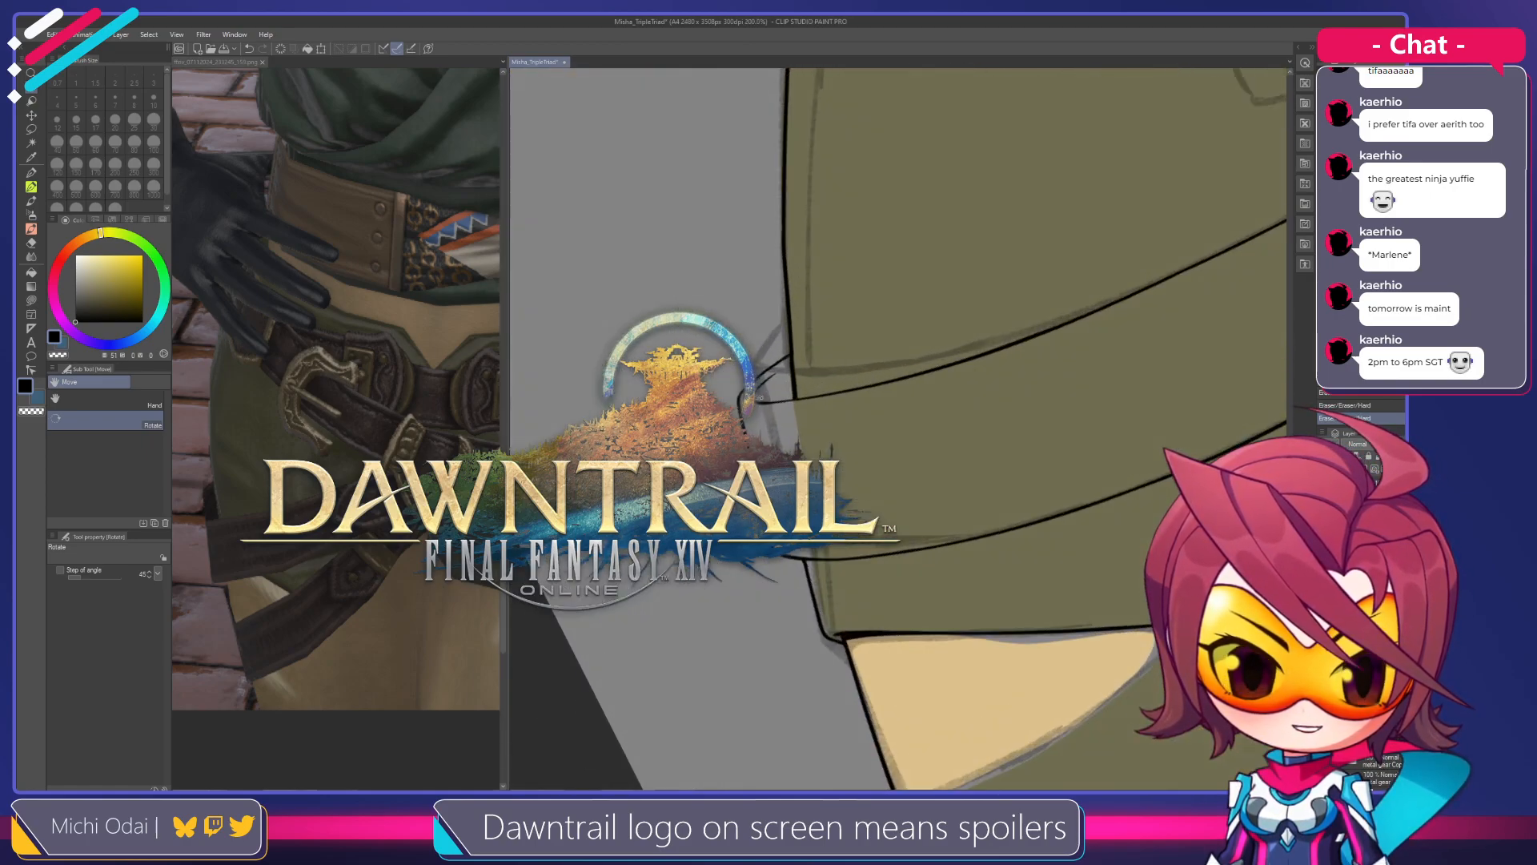
key(e)
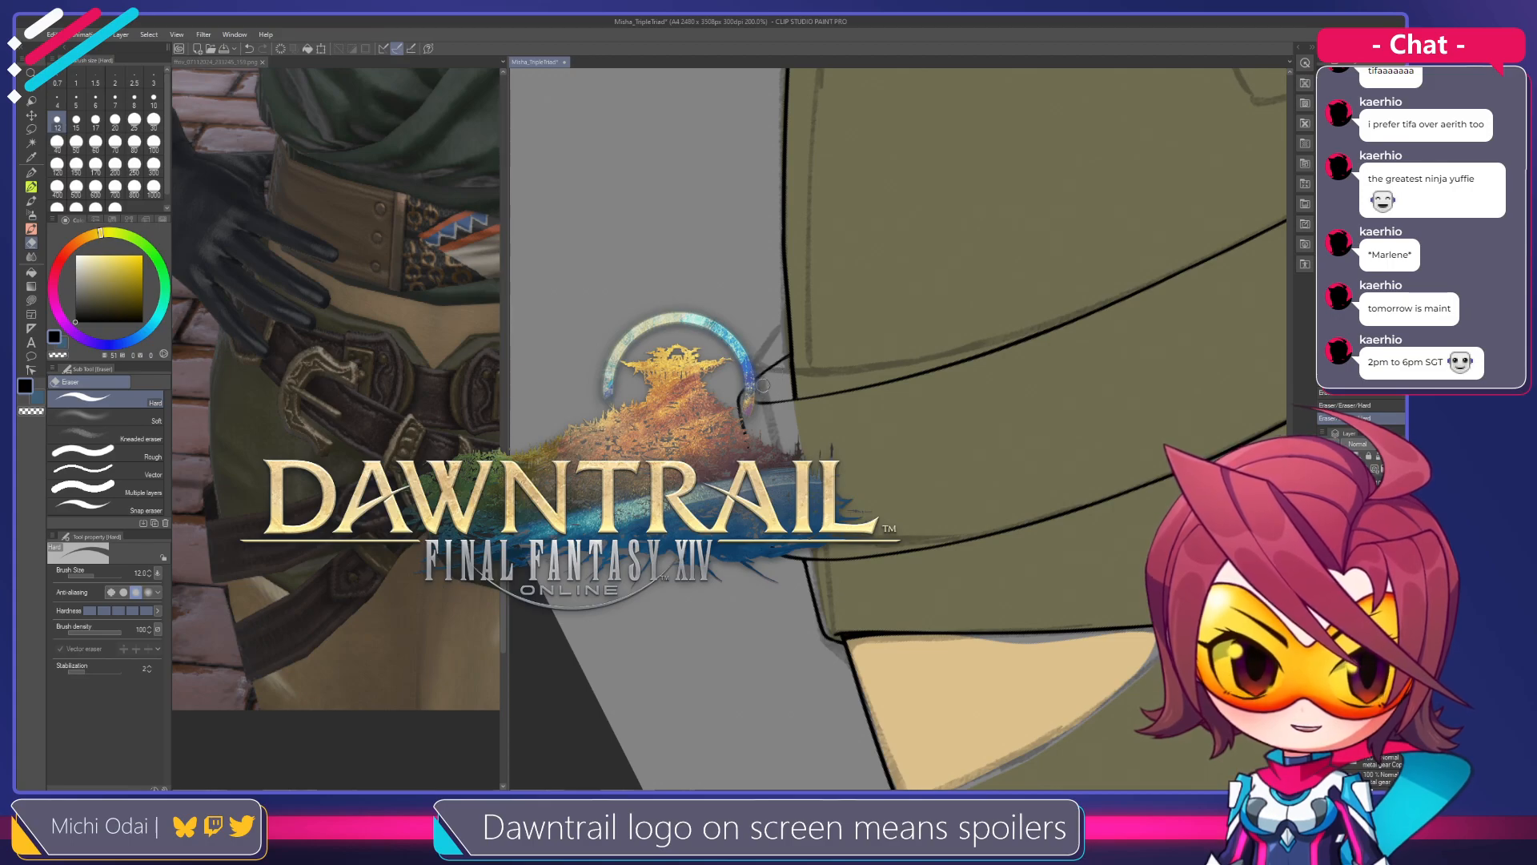
scroll(762, 388, up, 2)
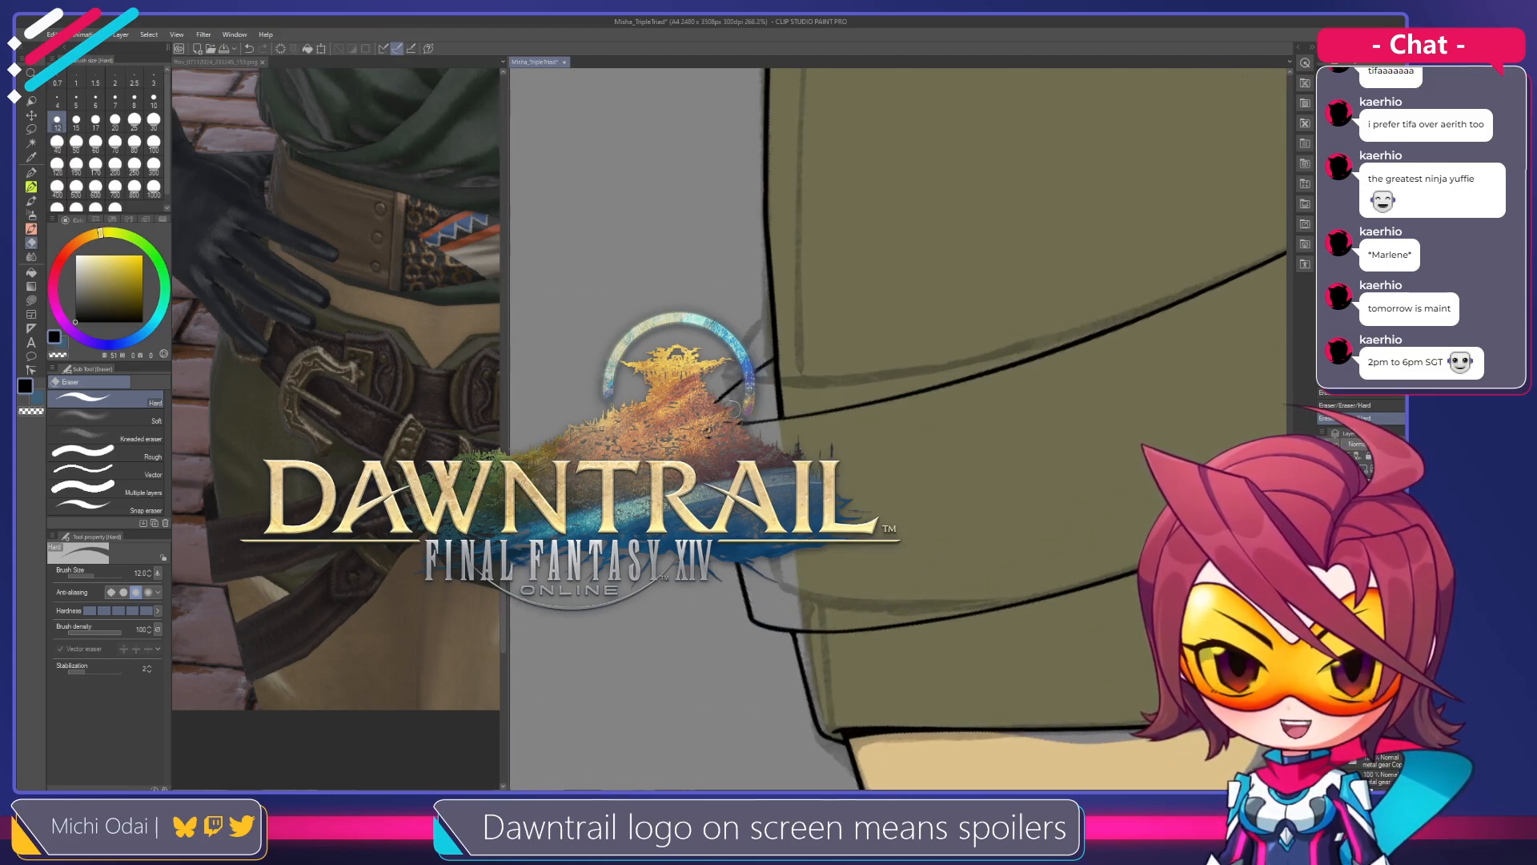
drag(764, 388, 730, 434)
scroll(730, 406, down, 6)
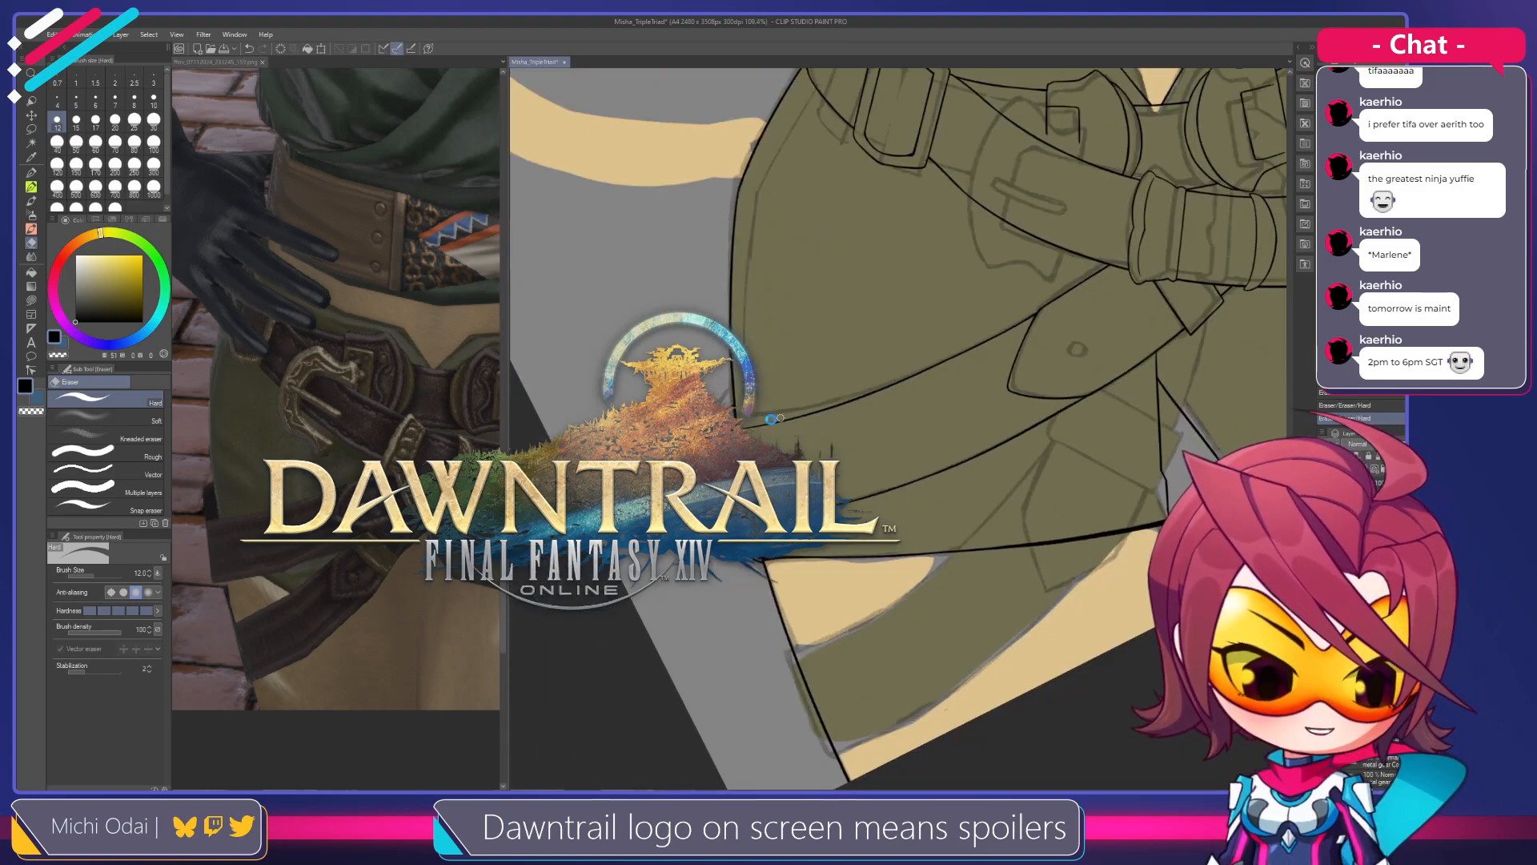
Examine the inked belts, straps and leg opening across the hips for lines that still need cleanup
drag(1013, 330, 980, 409)
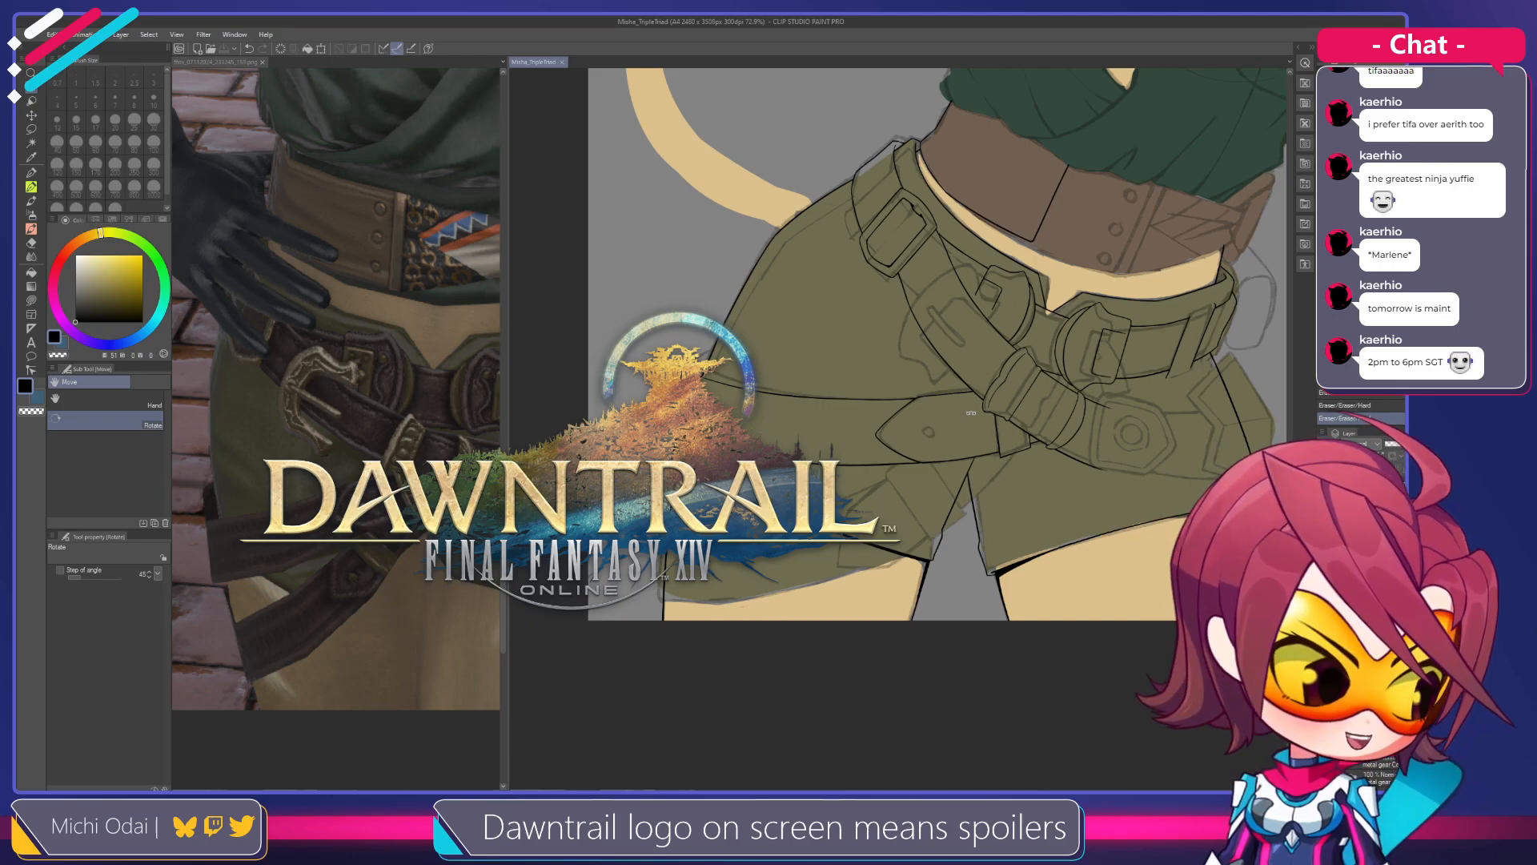
scroll(955, 406, up, 2)
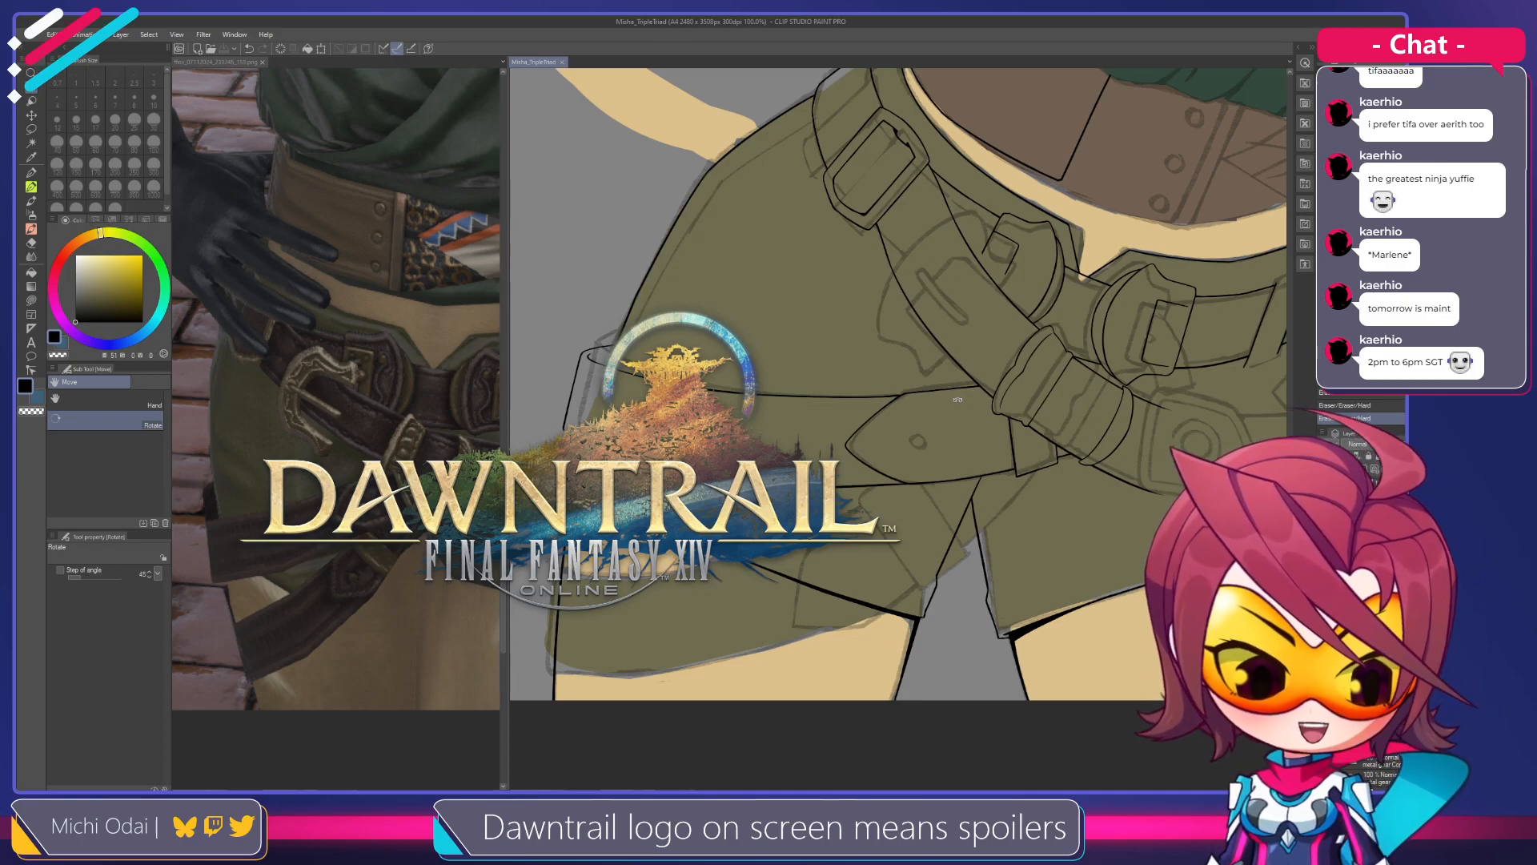
scroll(953, 397, down, 2)
scroll(933, 397, up, 3)
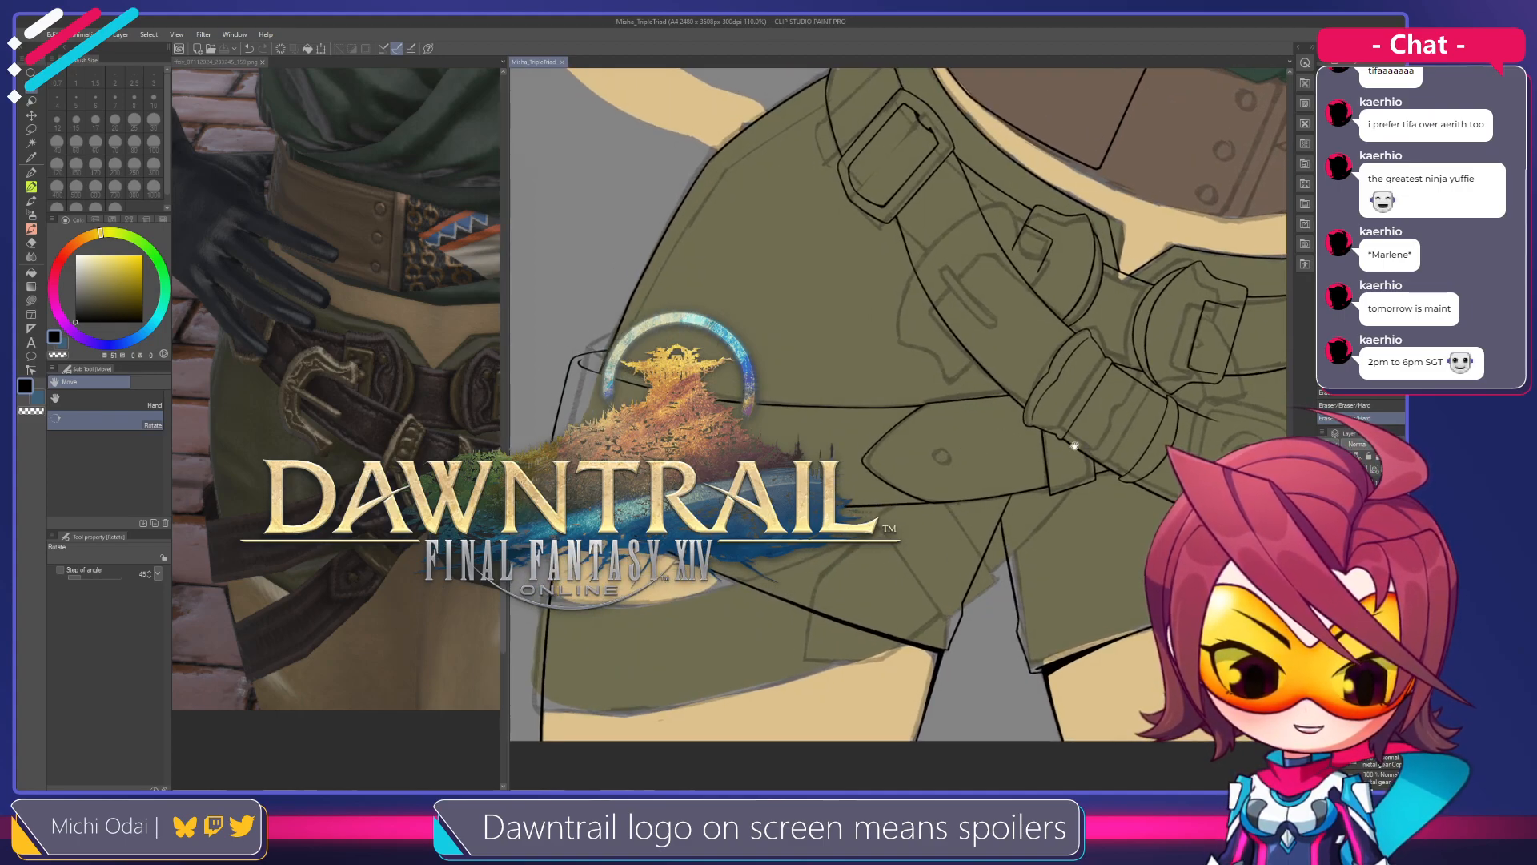
scroll(1074, 445, up, 2)
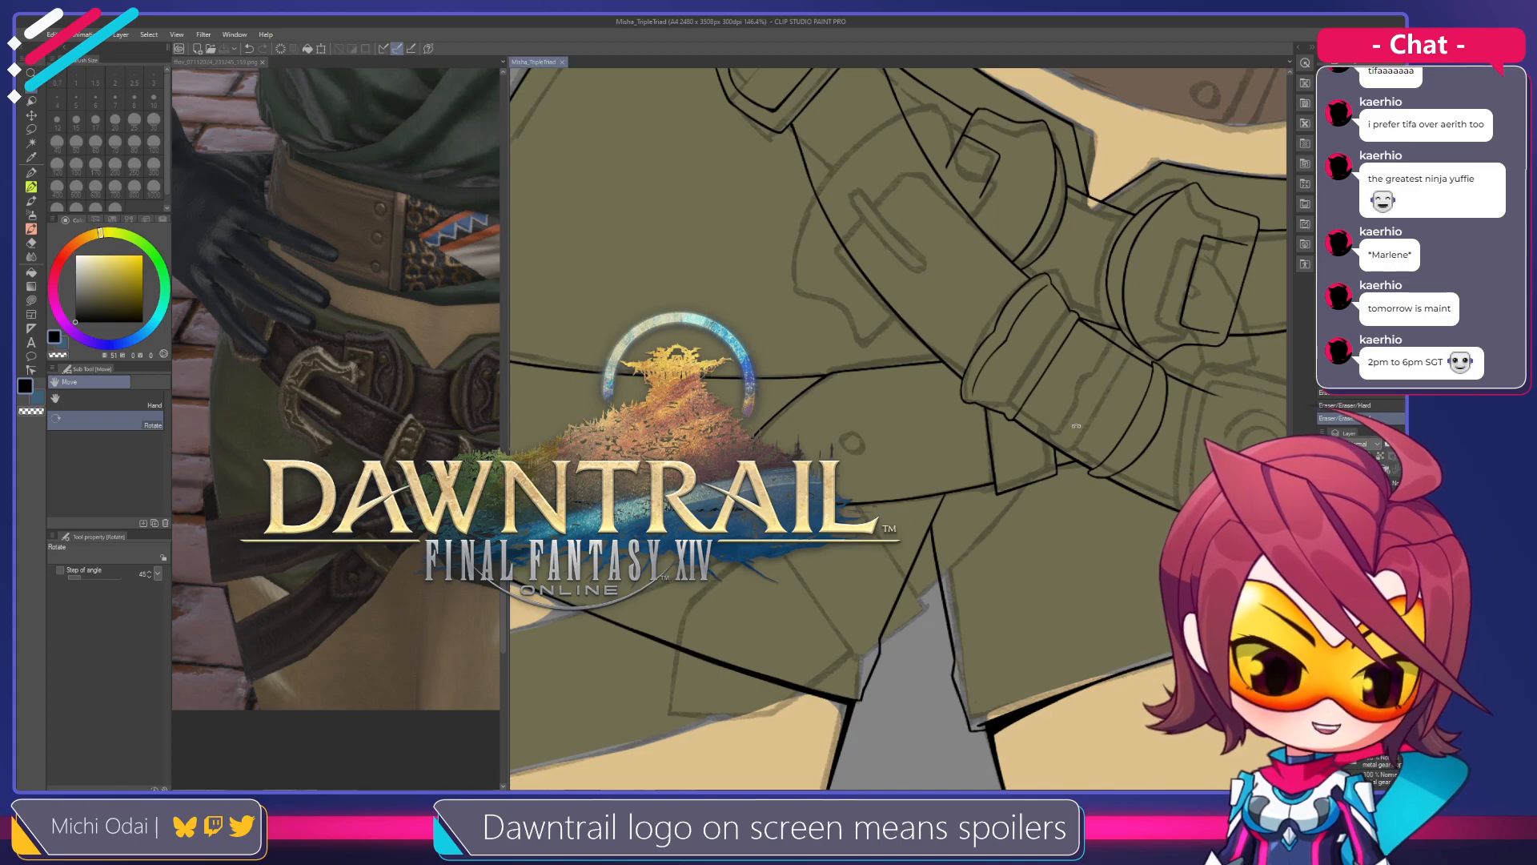
drag(894, 549, 995, 373)
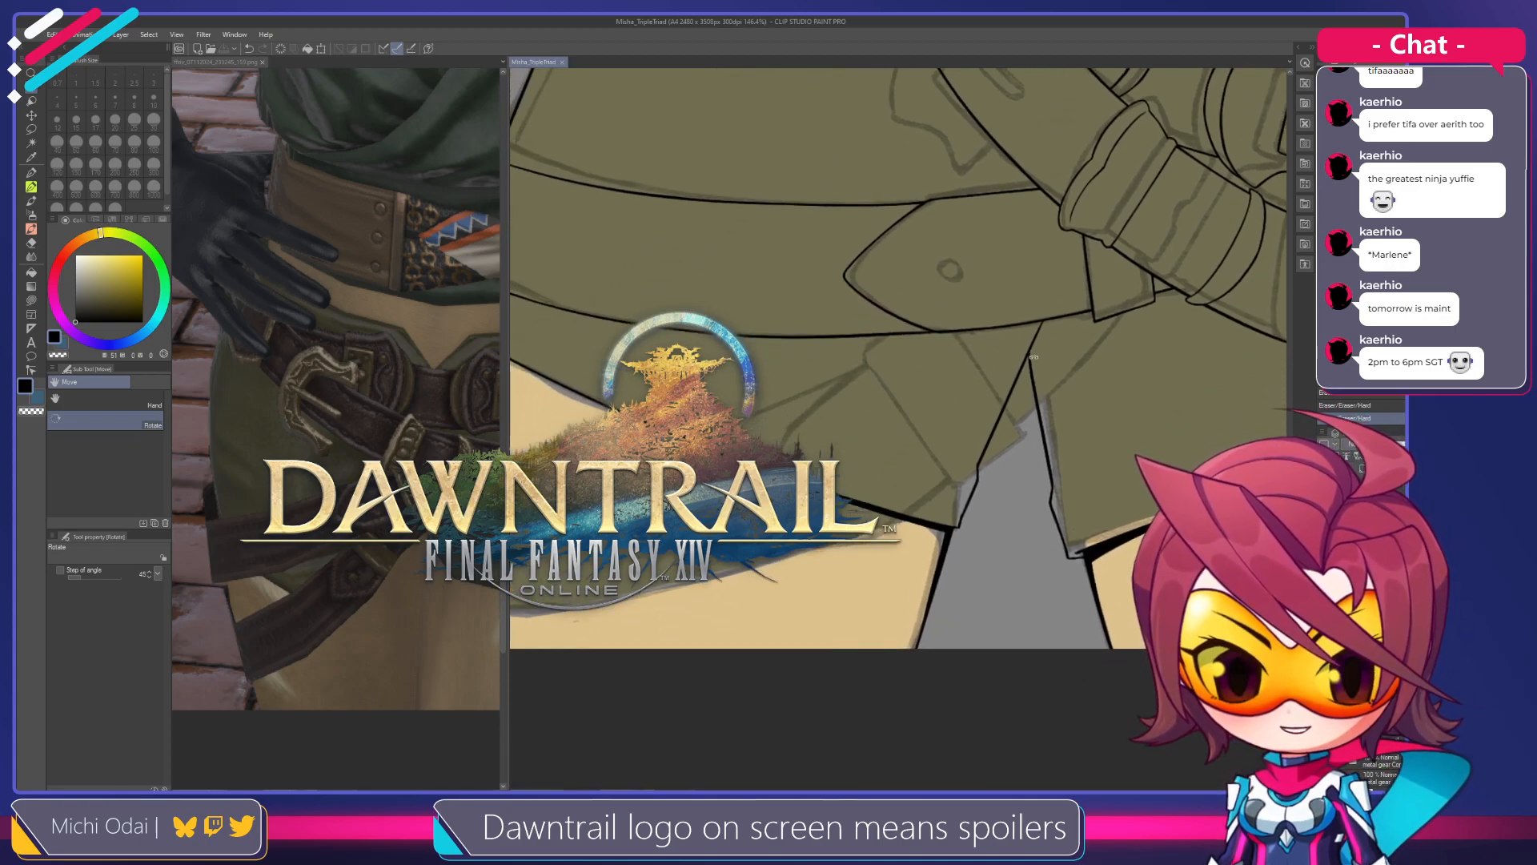
scroll(1025, 355, up, 1)
scroll(1020, 344, up, 2)
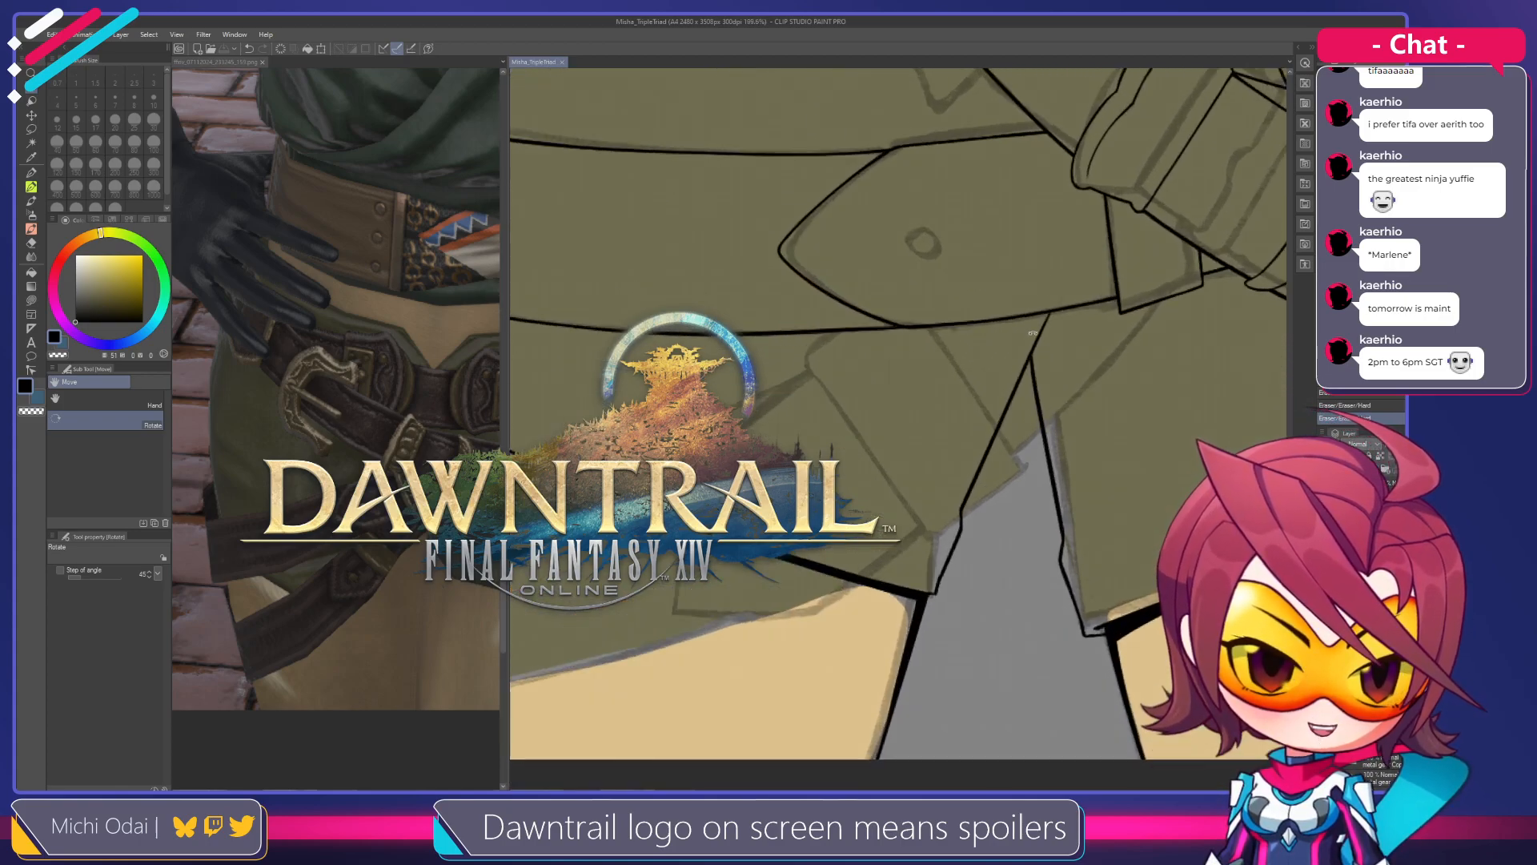
scroll(1082, 356, down, 1)
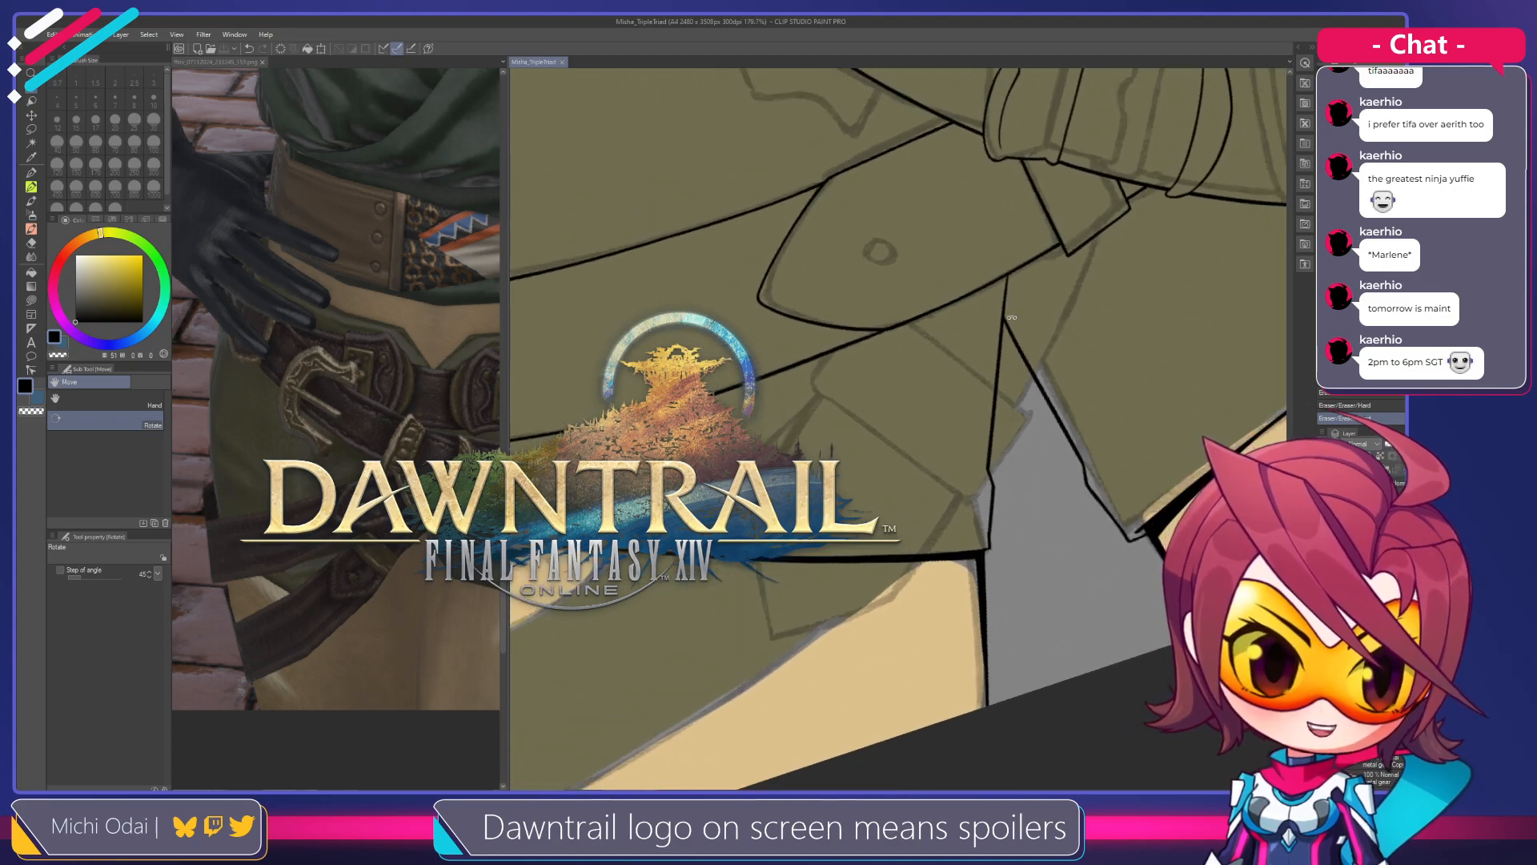
scroll(1011, 316, up, 1)
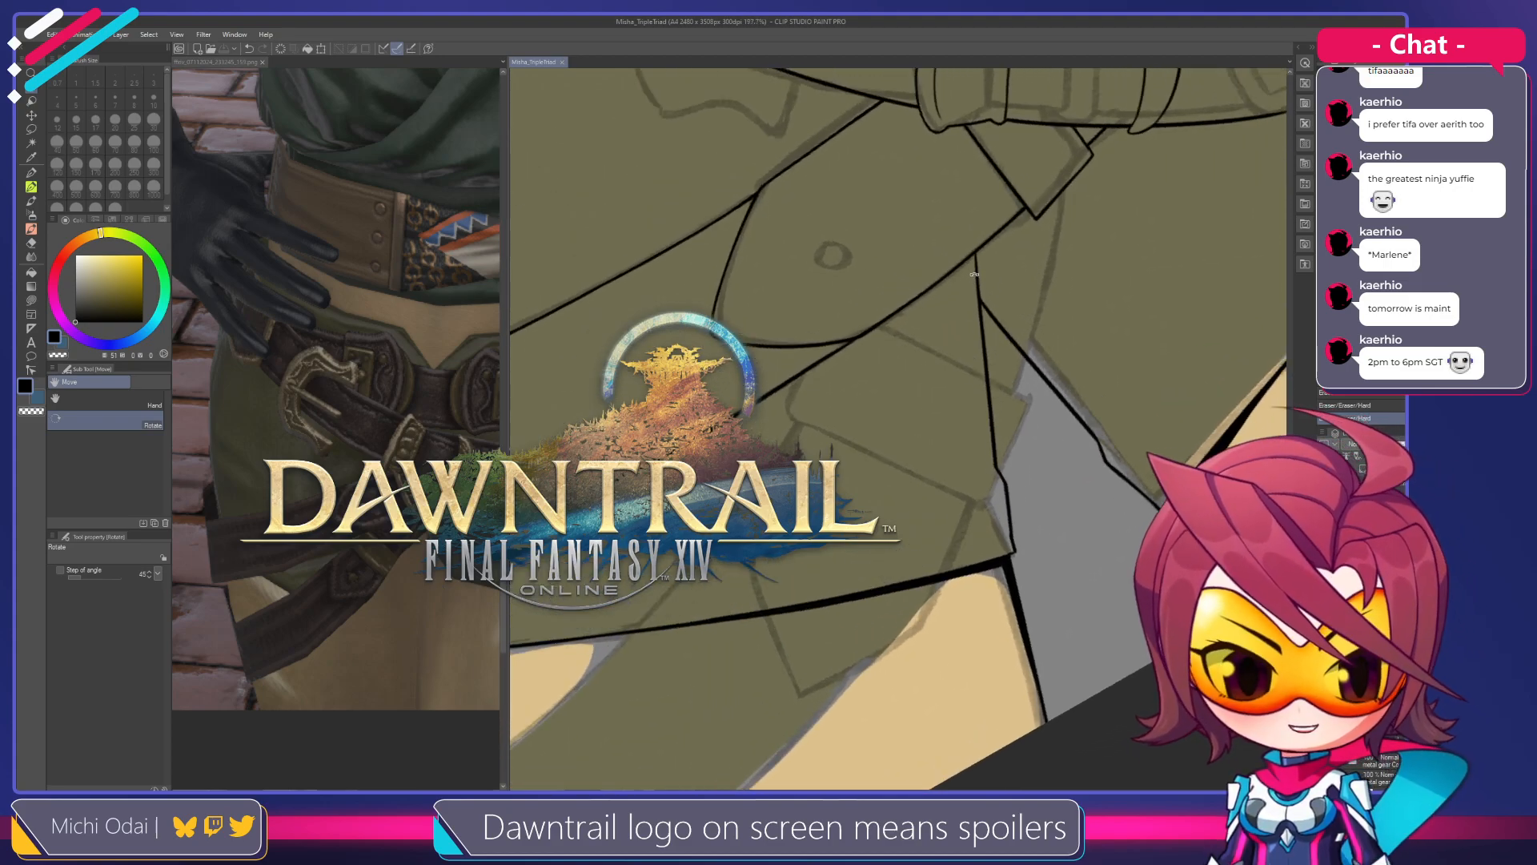
Erase the upper ends of both inked skirt-slit lines below the belt with an enlarged hard eraser
key(e)
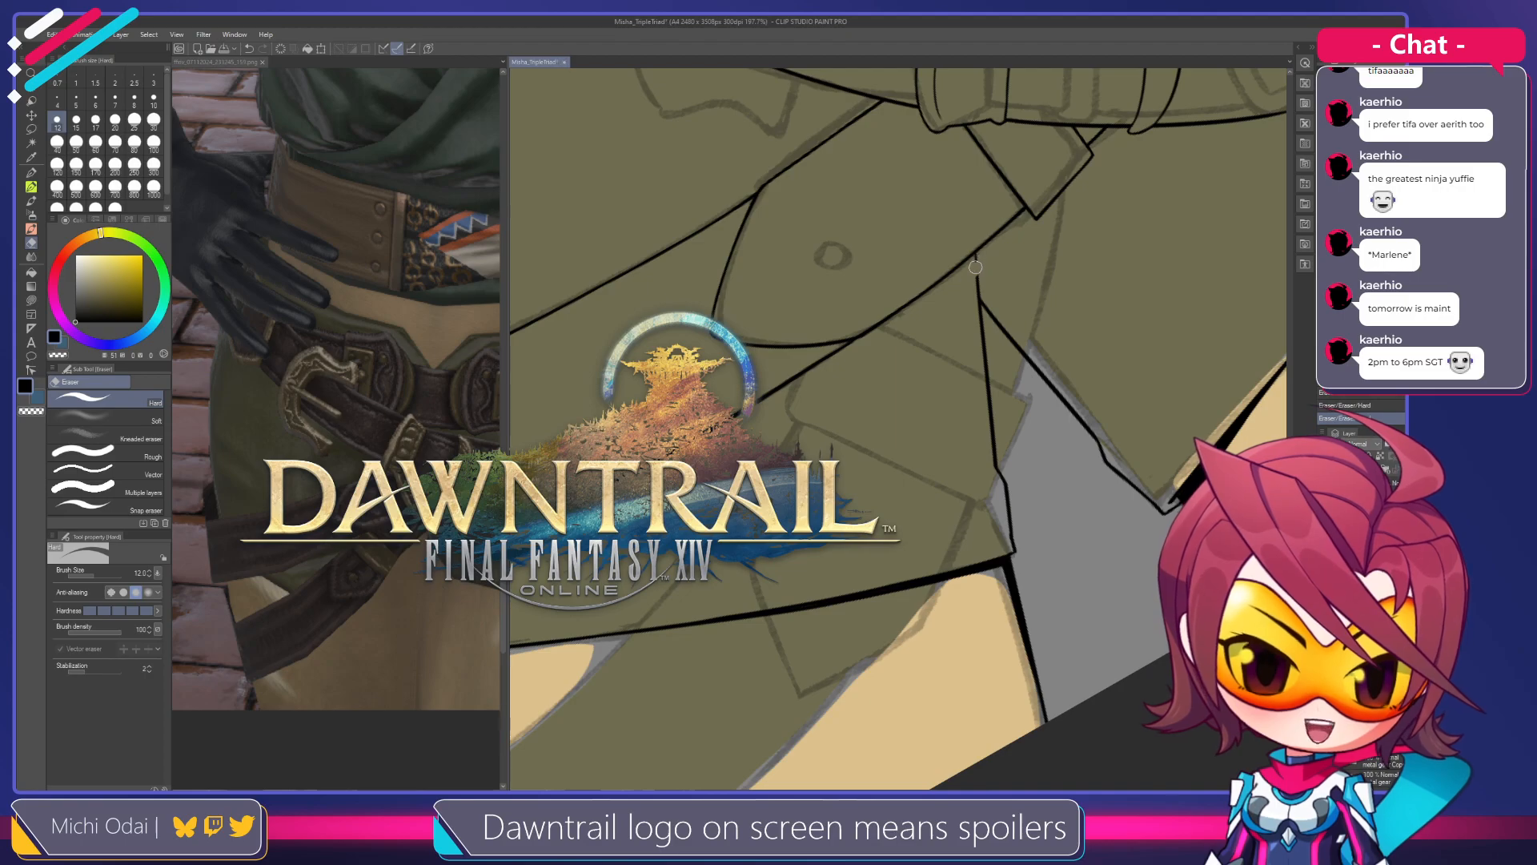
scroll(978, 270, up, 1)
scroll(978, 270, up, 1)
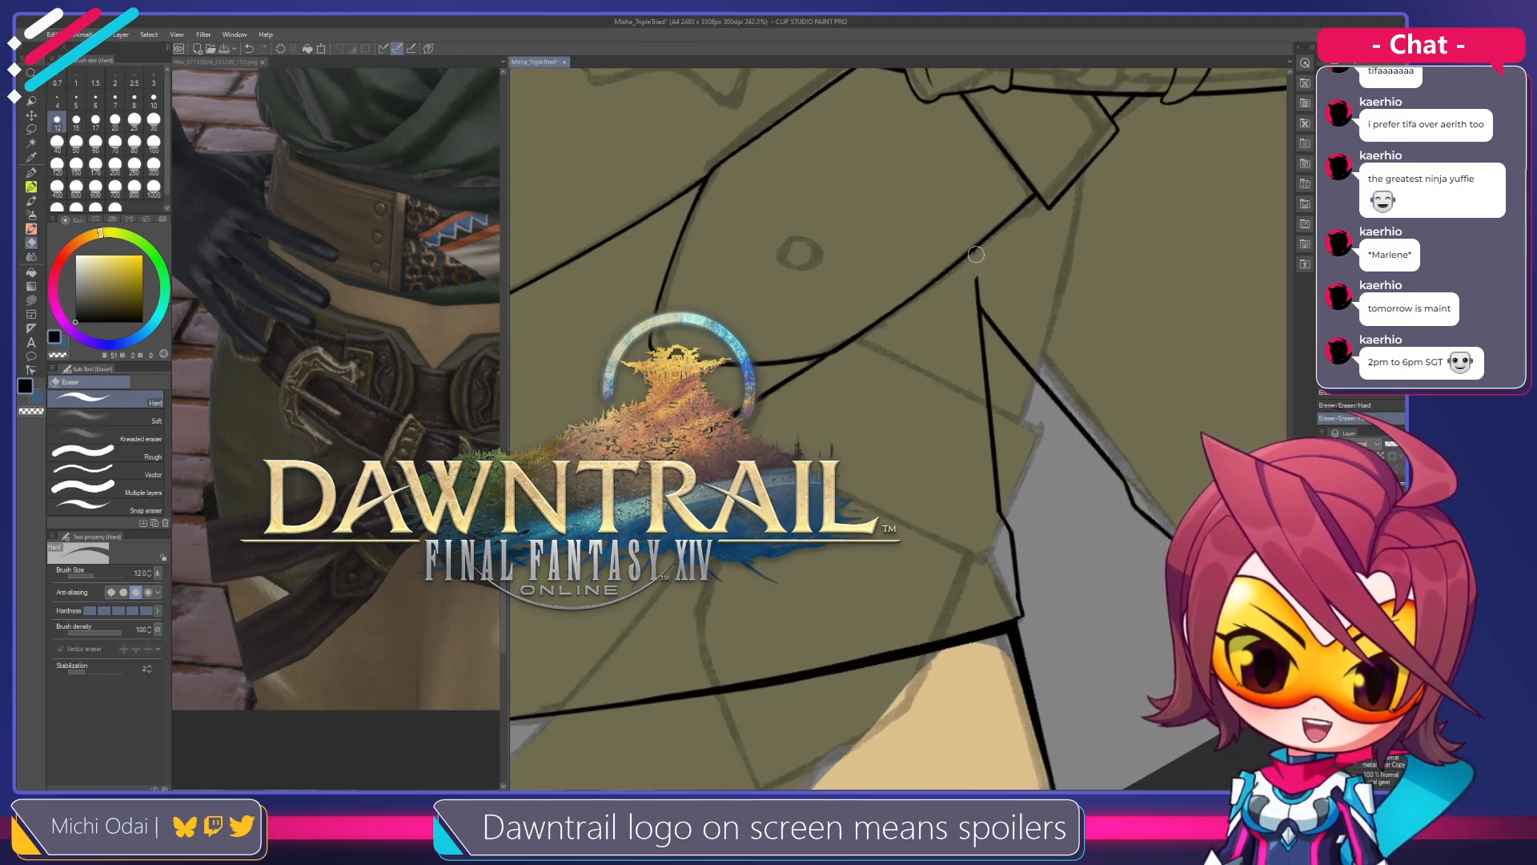
mouse_move(973, 270)
mouse_down()
mouse_move(971, 310)
mouse_move(990, 284)
mouse_move(961, 394)
mouse_move(997, 314)
mouse_move(984, 363)
mouse_up()
key(bracketright)
key(bracketright)
key(bracketright)
key(bracketright)
scroll(971, 398, up, 2)
scroll(979, 387, down, 2)
drag(1019, 456, 1053, 324)
key(shift+space)
mouse_move(1158, 258)
mouse_down()
mouse_move(1194, 315)
mouse_move(1056, 276)
mouse_move(1096, 260)
mouse_move(992, 347)
mouse_move(1005, 305)
mouse_up()
key(e)
key(space)
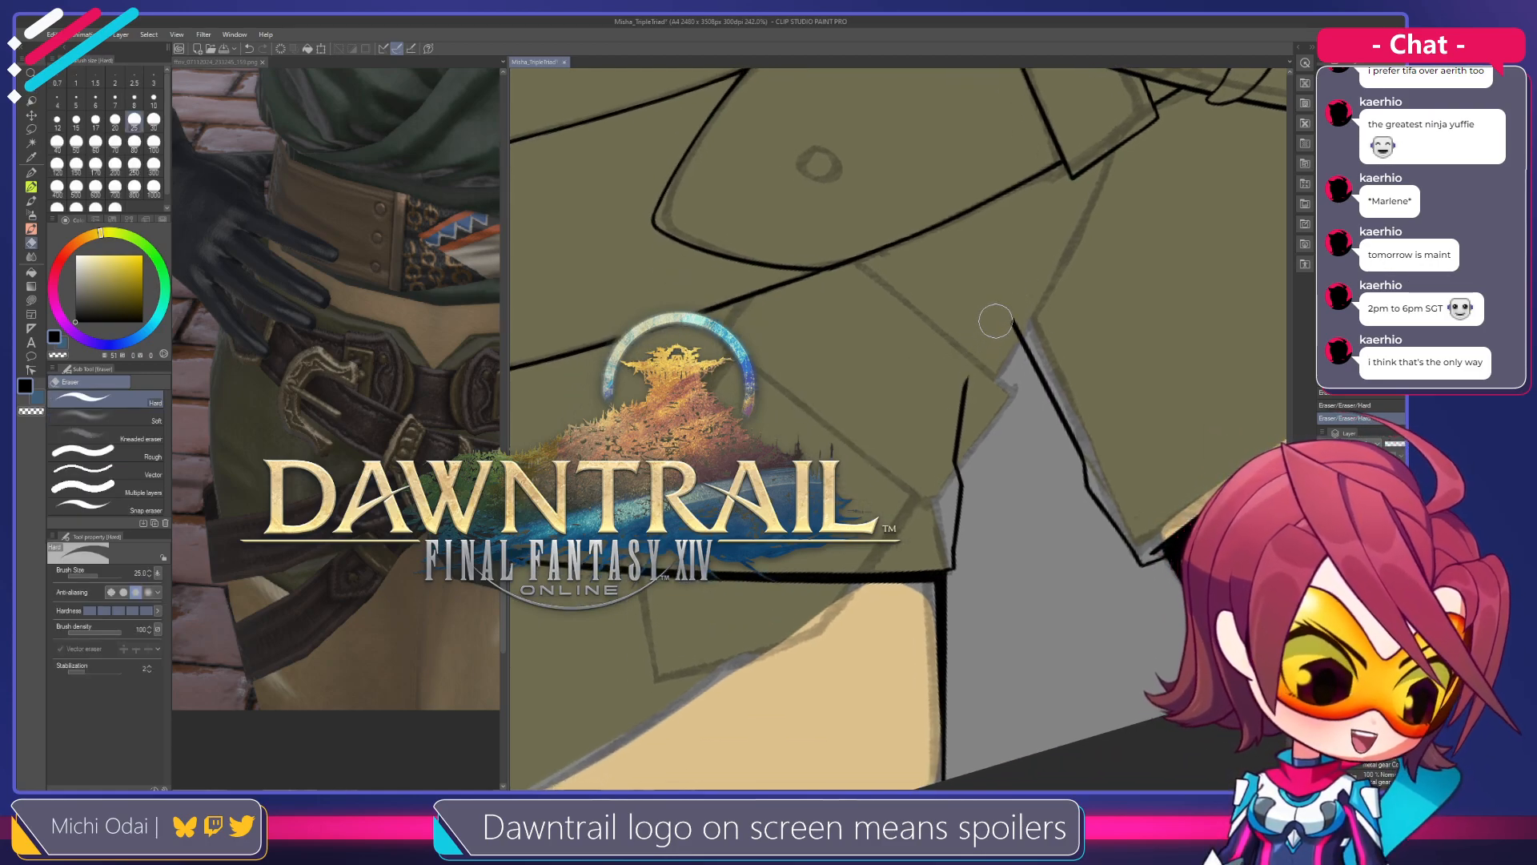
key(space)
drag(1024, 297, 940, 336)
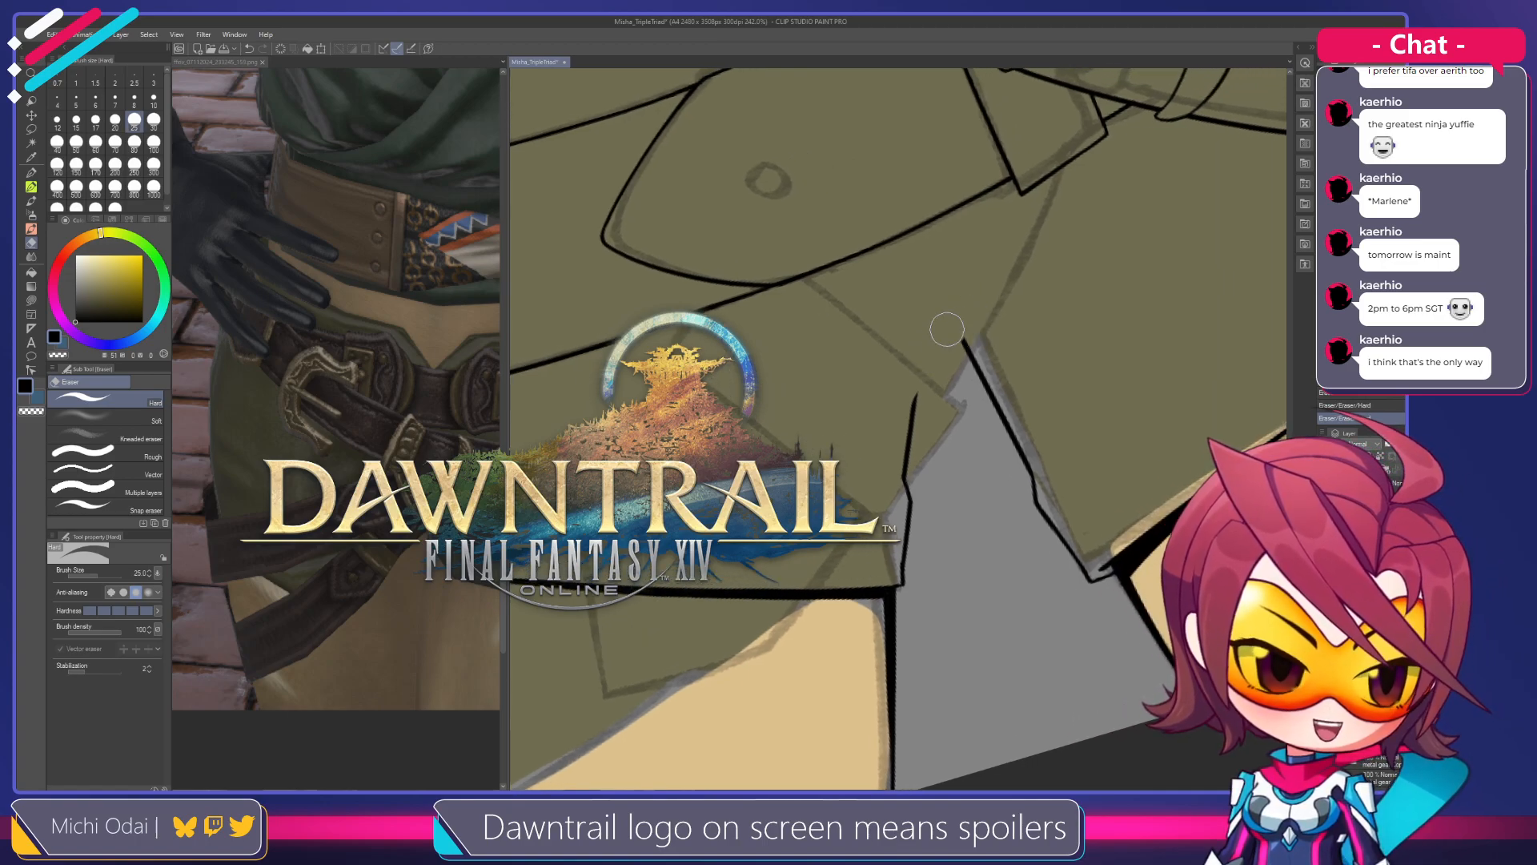
Try to ink the sketched diagonal edge from below the belt's small tab down to the skirt slit
key(p)
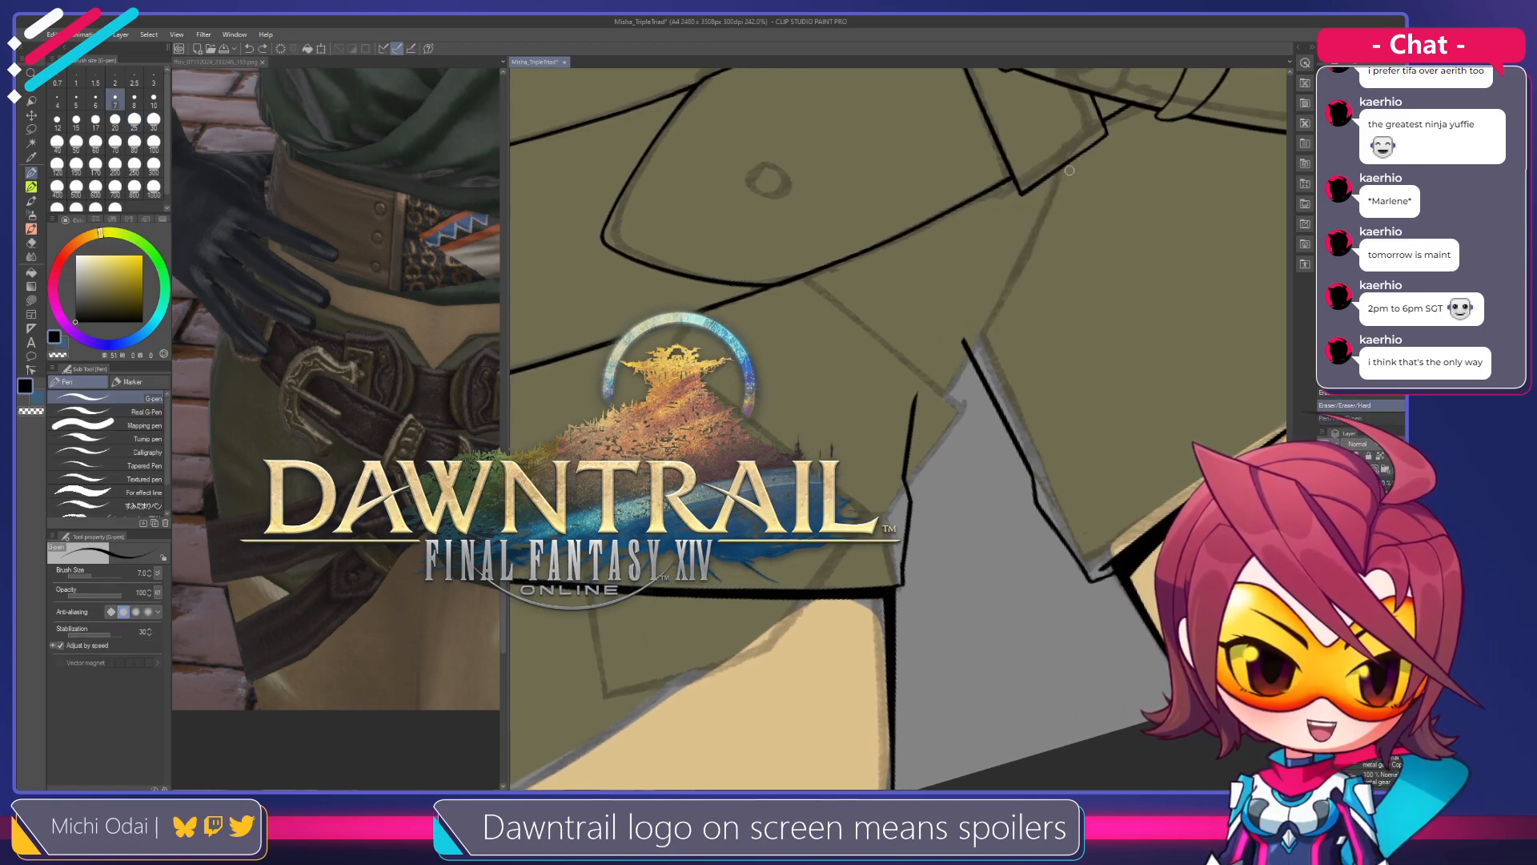
drag(1068, 170, 919, 427)
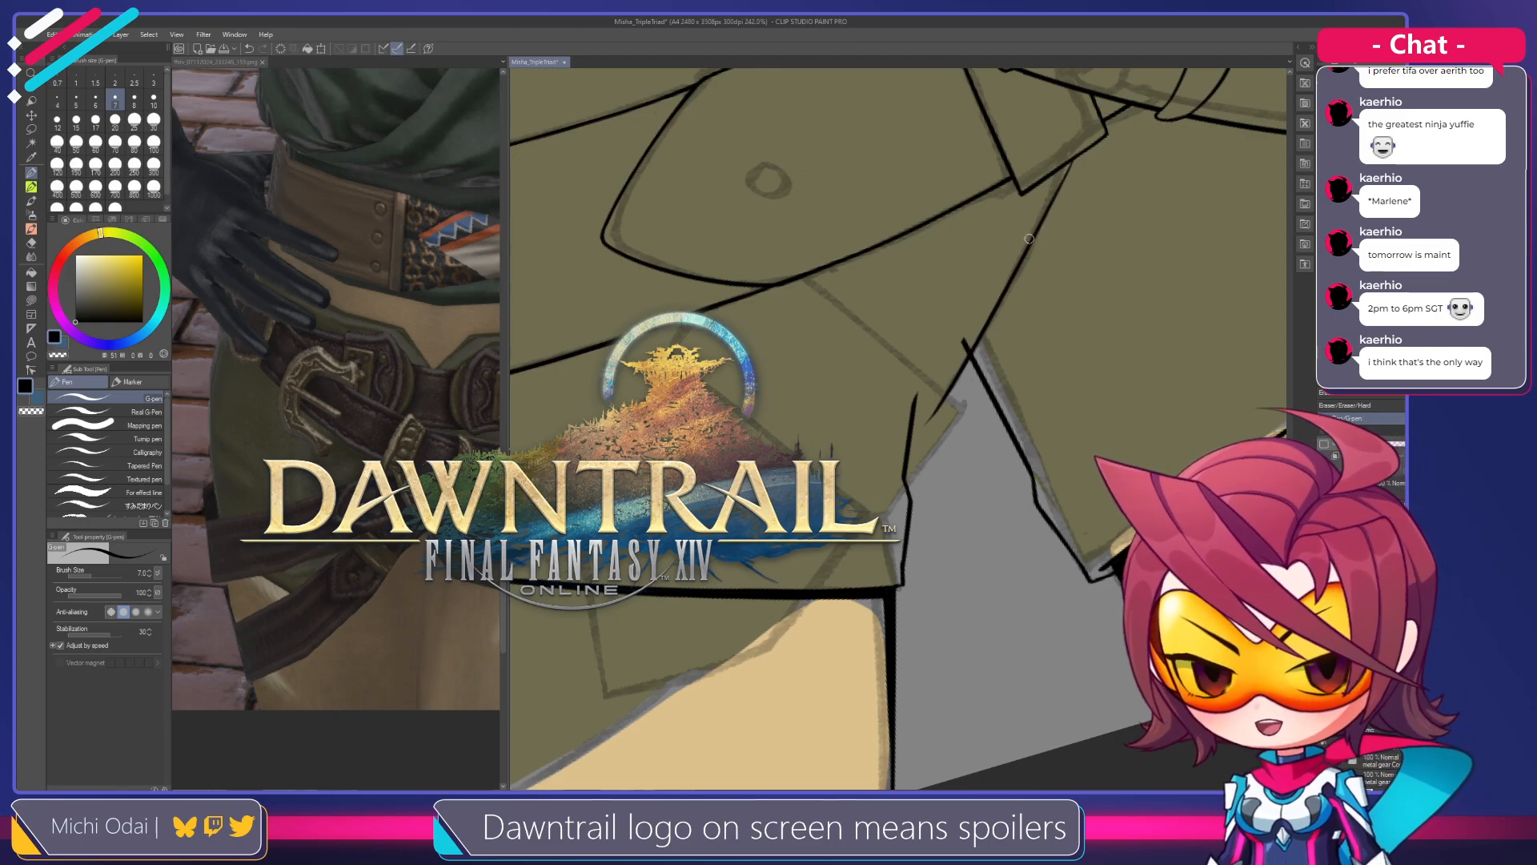
key(ctrl+z)
drag(1067, 165, 959, 376)
key(ctrl+z)
drag(1068, 160, 936, 381)
key(ctrl+z)
drag(1069, 160, 937, 392)
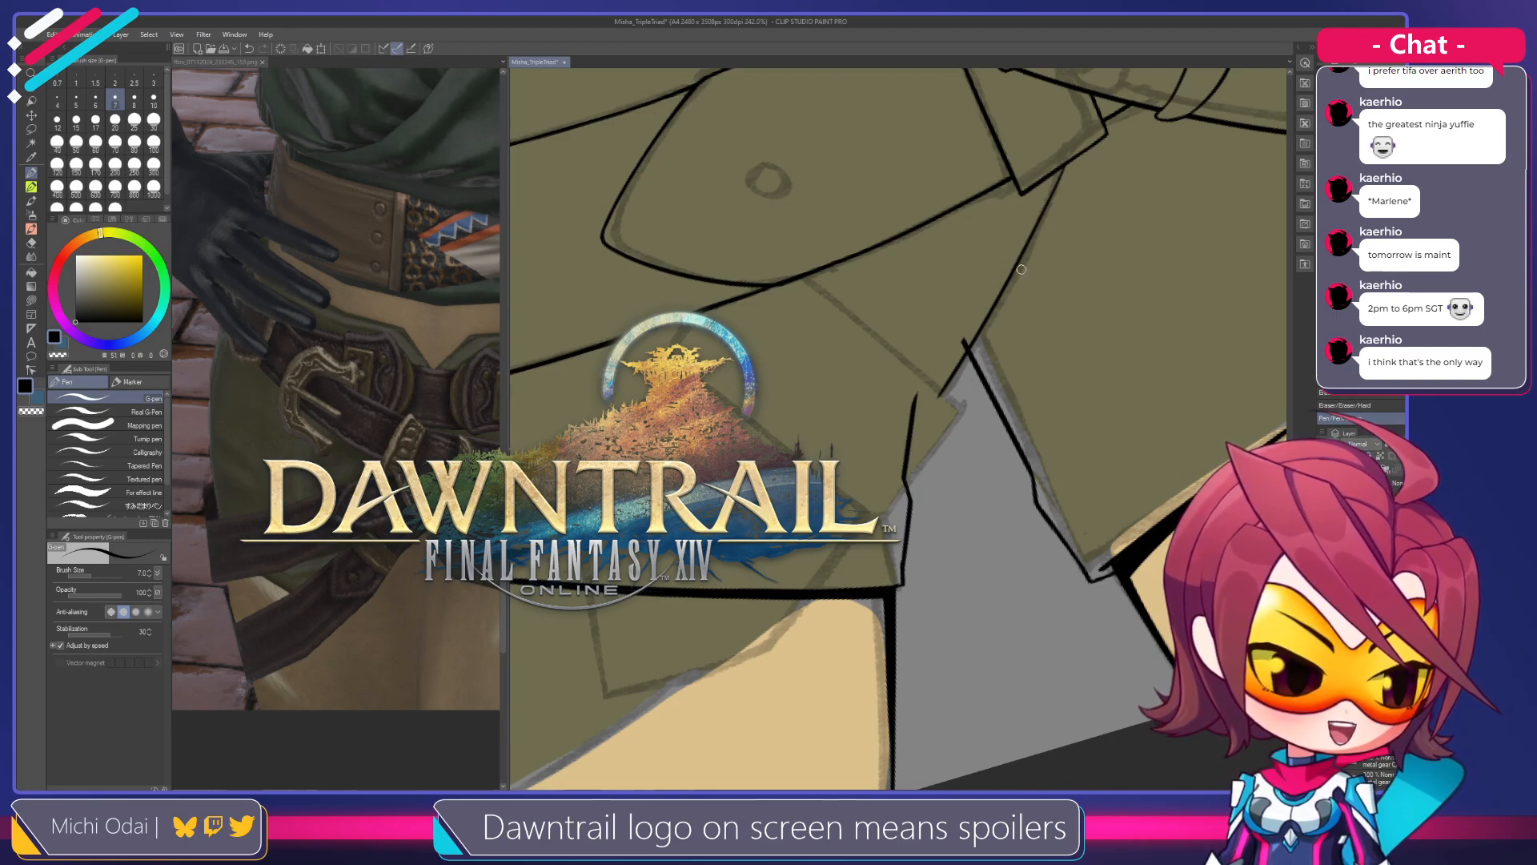
Ink the diagonal edge from the belt's small tab to the slit's peak, redrawing the stroke until it follows the sketch
key(shift+space)
mouse_move(1021, 270)
mouse_down()
mouse_move(1062, 319)
mouse_move(1100, 254)
mouse_move(1027, 306)
mouse_move(1026, 279)
mouse_move(1009, 294)
mouse_move(1028, 275)
mouse_move(974, 309)
mouse_up()
key(e)
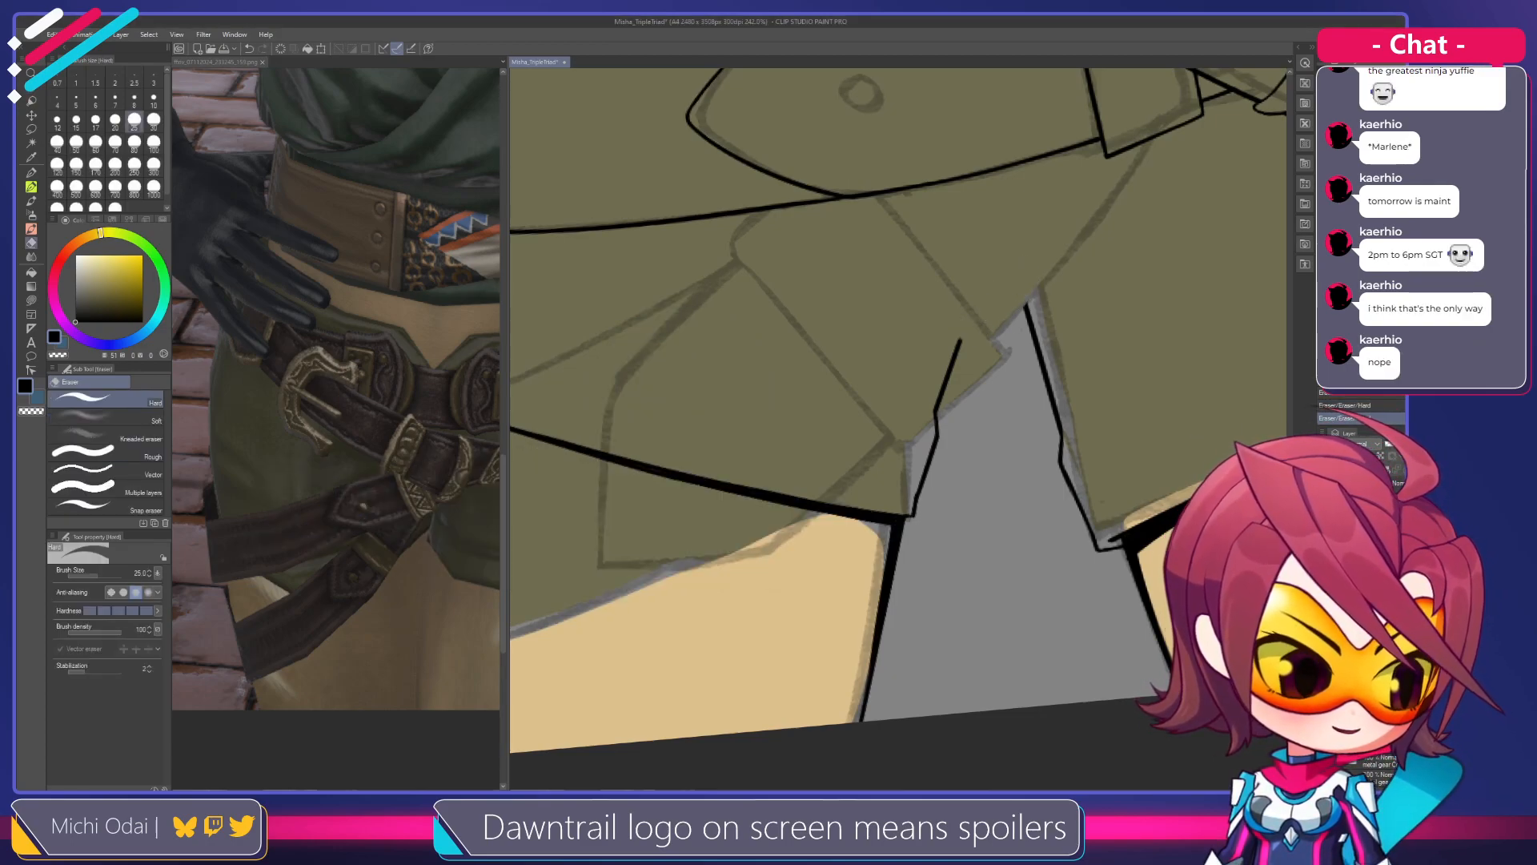
drag(1073, 286, 1040, 329)
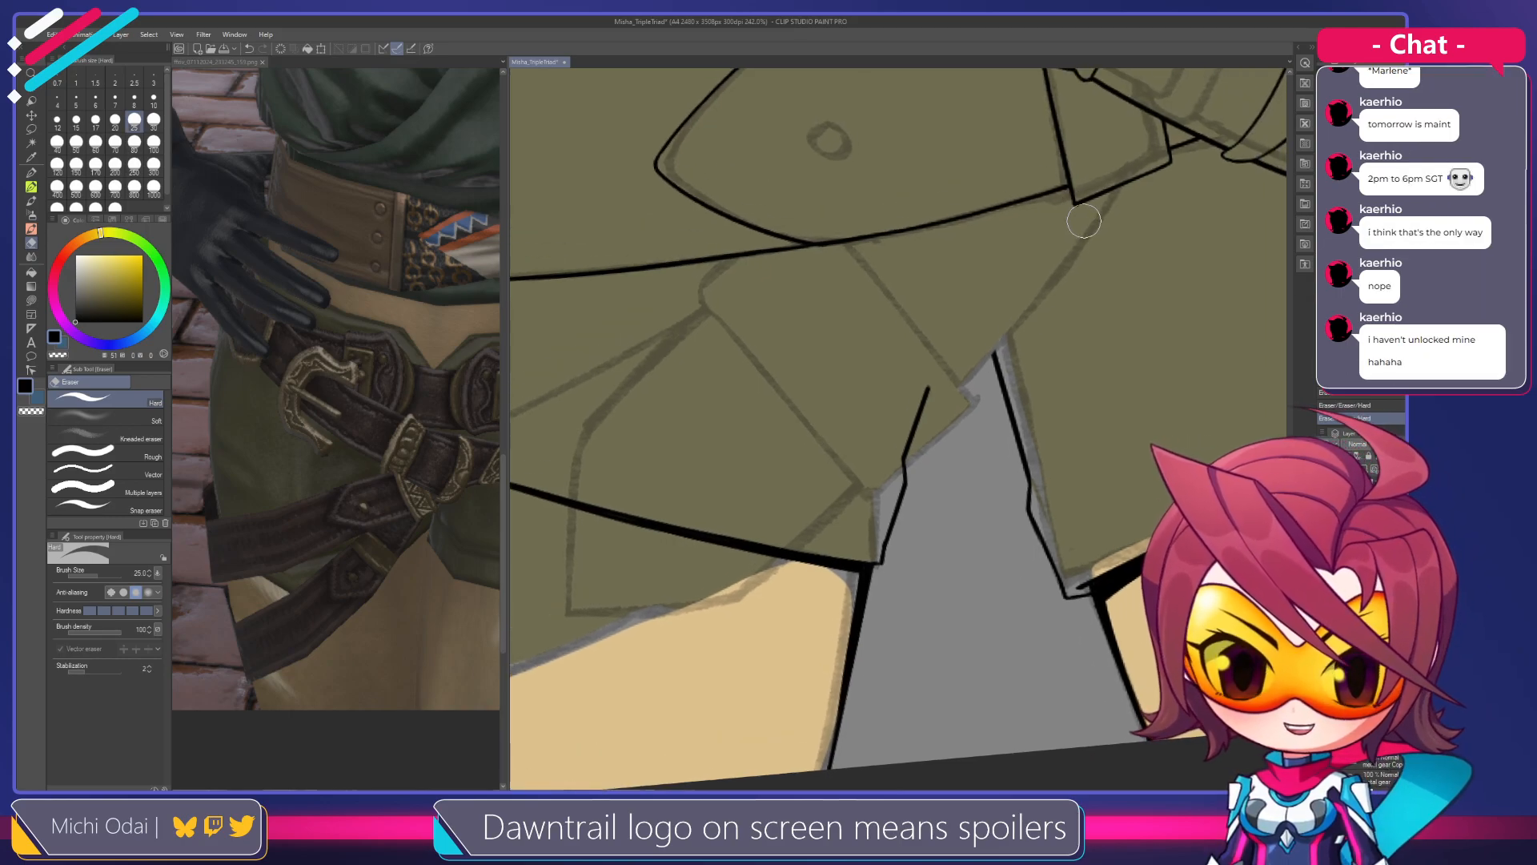
key(p)
drag(1118, 192, 931, 408)
key(ctrl+z)
drag(1125, 184, 966, 361)
key(ctrl+z)
drag(1123, 186, 961, 368)
key(ctrl+z)
drag(1119, 184, 961, 391)
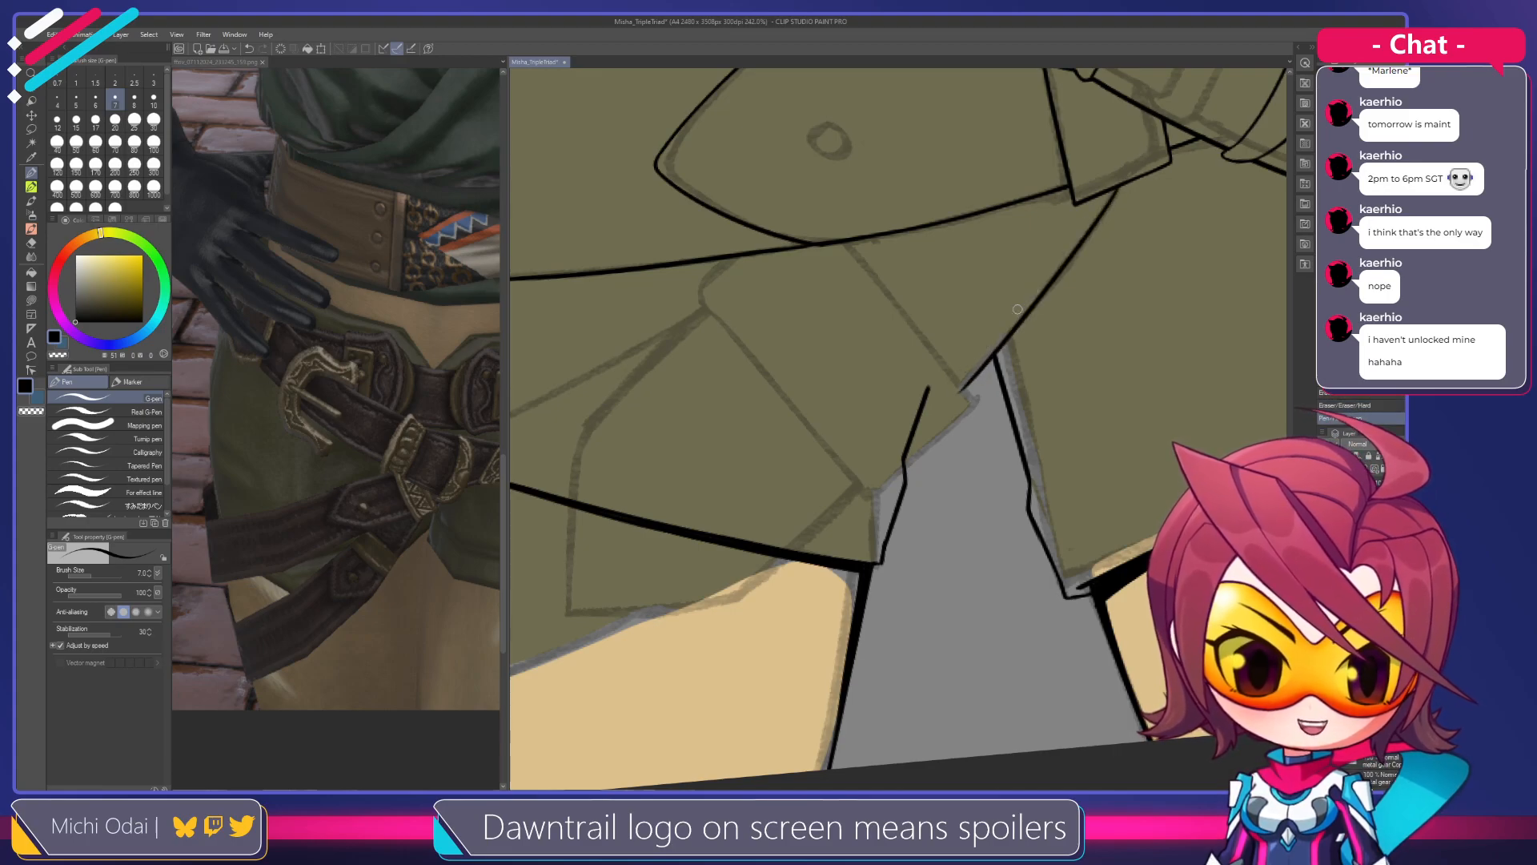
drag(1029, 355, 1095, 276)
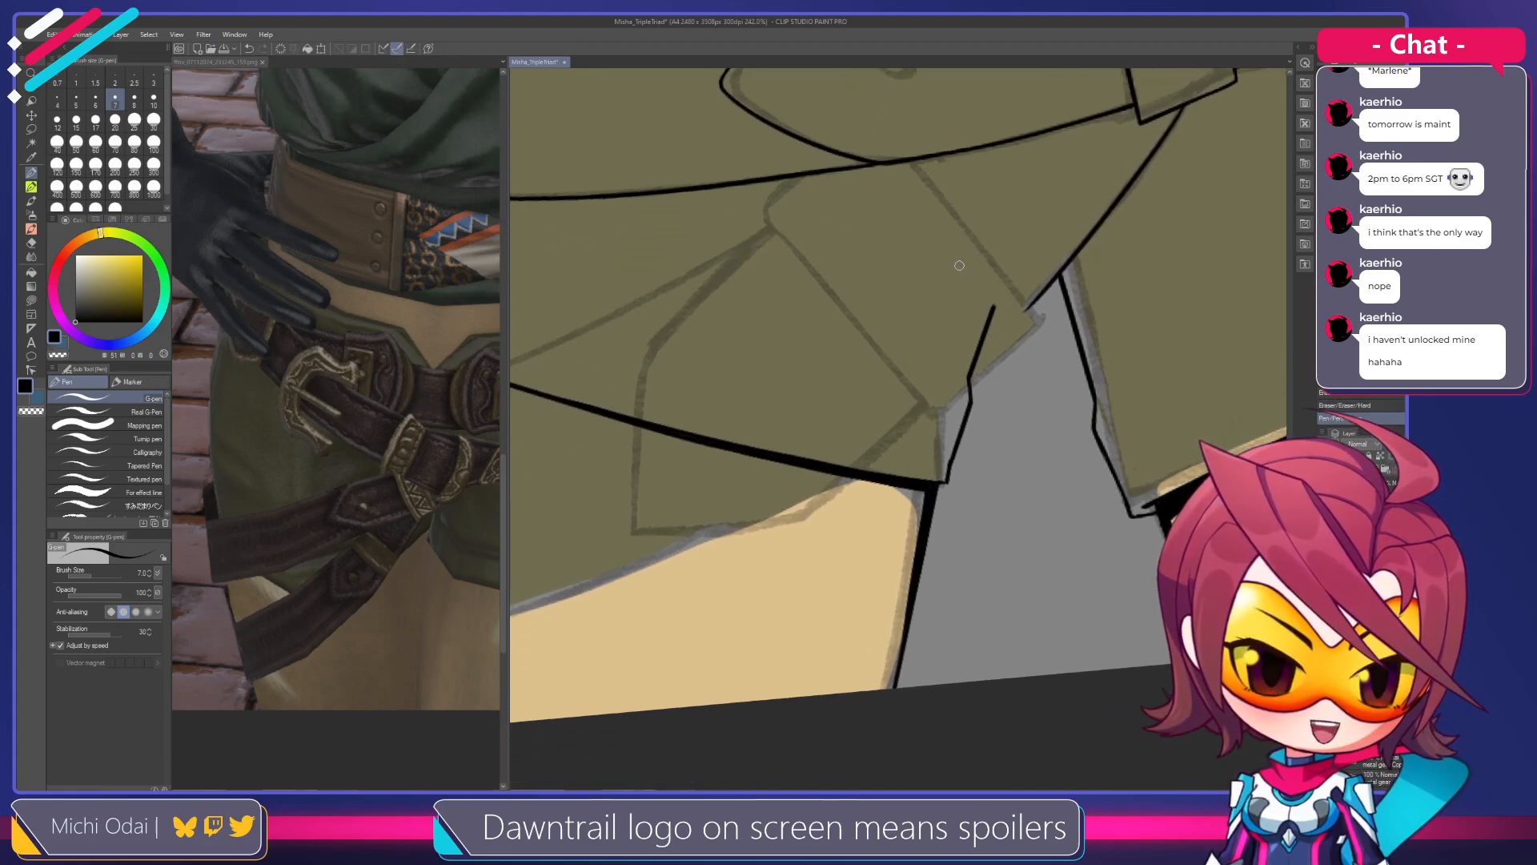
Erase the slit line's upper stub where it crosses the end of the sketched hanging strap
key(e)
mouse_move(1000, 298)
mouse_down()
mouse_move(955, 375)
mouse_move(1000, 350)
mouse_move(1005, 407)
mouse_up()
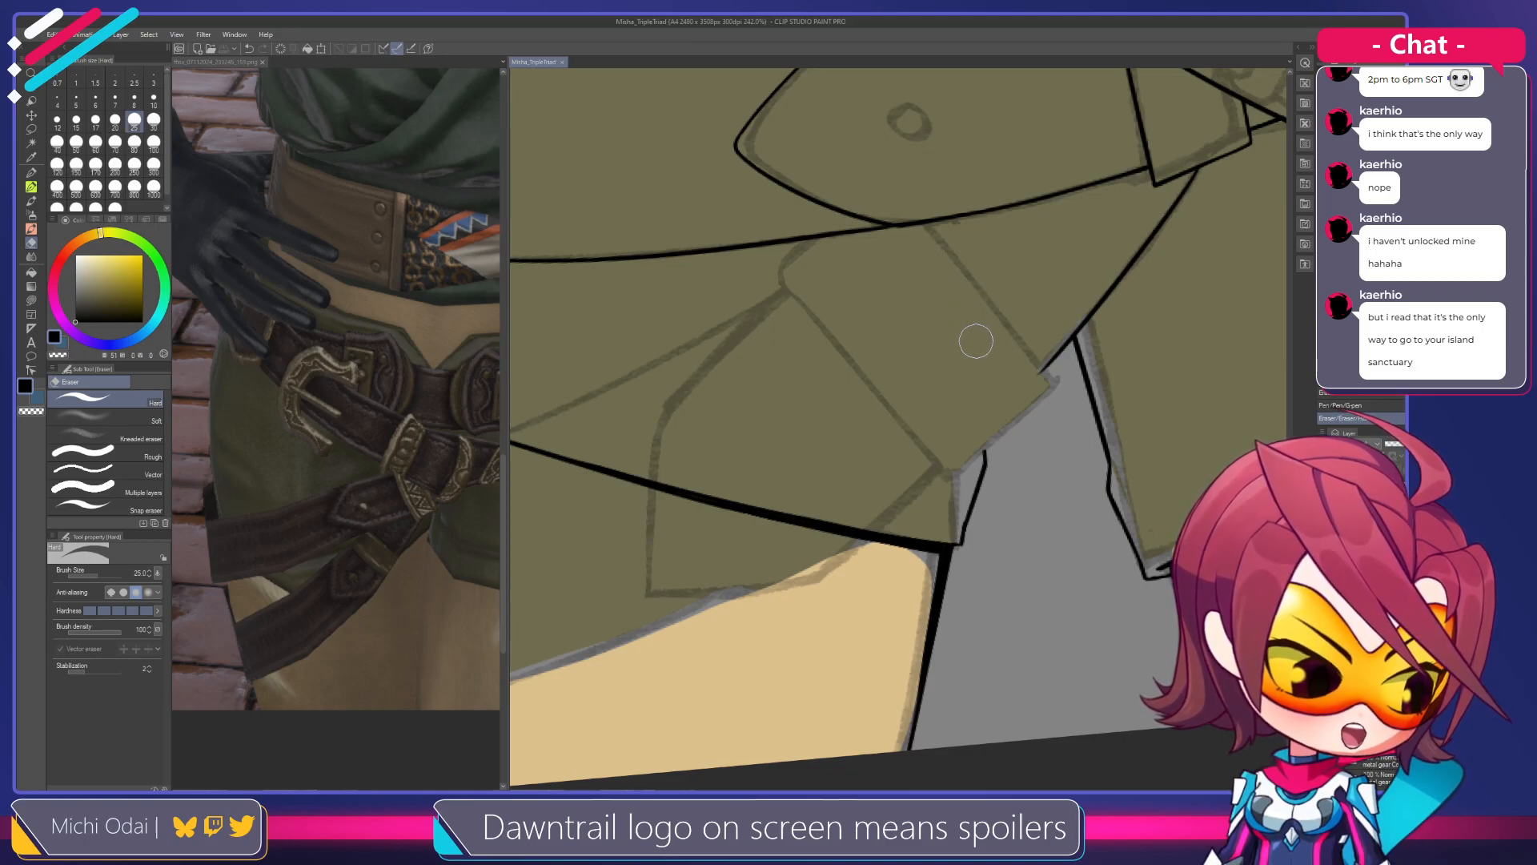
drag(972, 339, 976, 369)
click(1040, 411)
Ink the hanging strap band's first long side from the belt's lower edge to the slit, and trim its overshooting upper end
key(p)
key(ctrl+z)
mouse_move(1051, 405)
mouse_down()
mouse_move(1083, 366)
mouse_move(1024, 426)
mouse_move(1006, 378)
mouse_move(971, 390)
mouse_move(968, 422)
mouse_up()
drag(899, 305, 1023, 473)
key(ctrl+z)
key(ctrl+z)
drag(888, 294, 1022, 473)
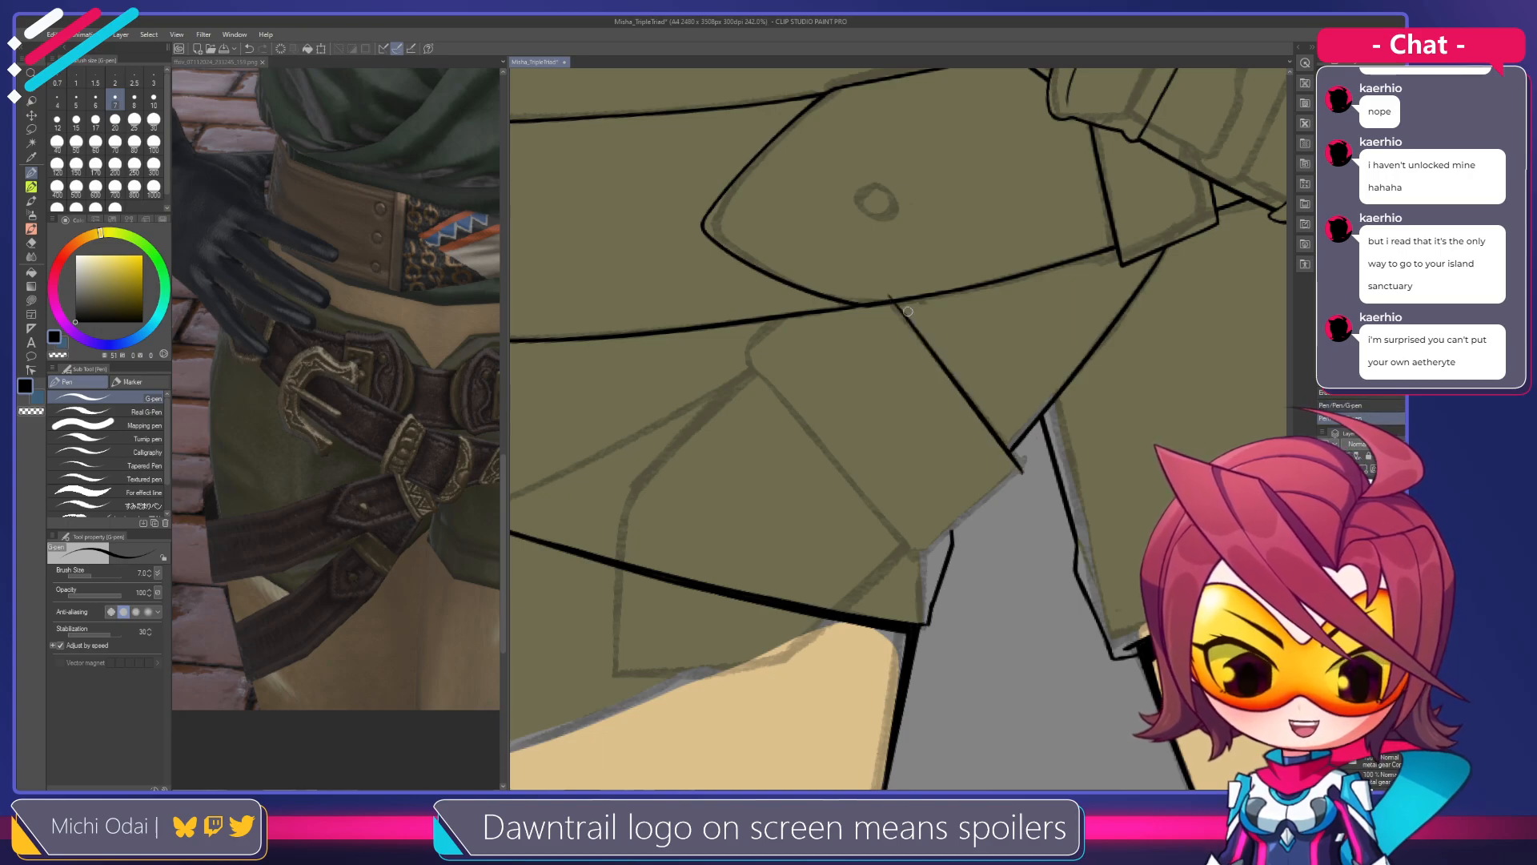
key(e)
drag(891, 296, 966, 340)
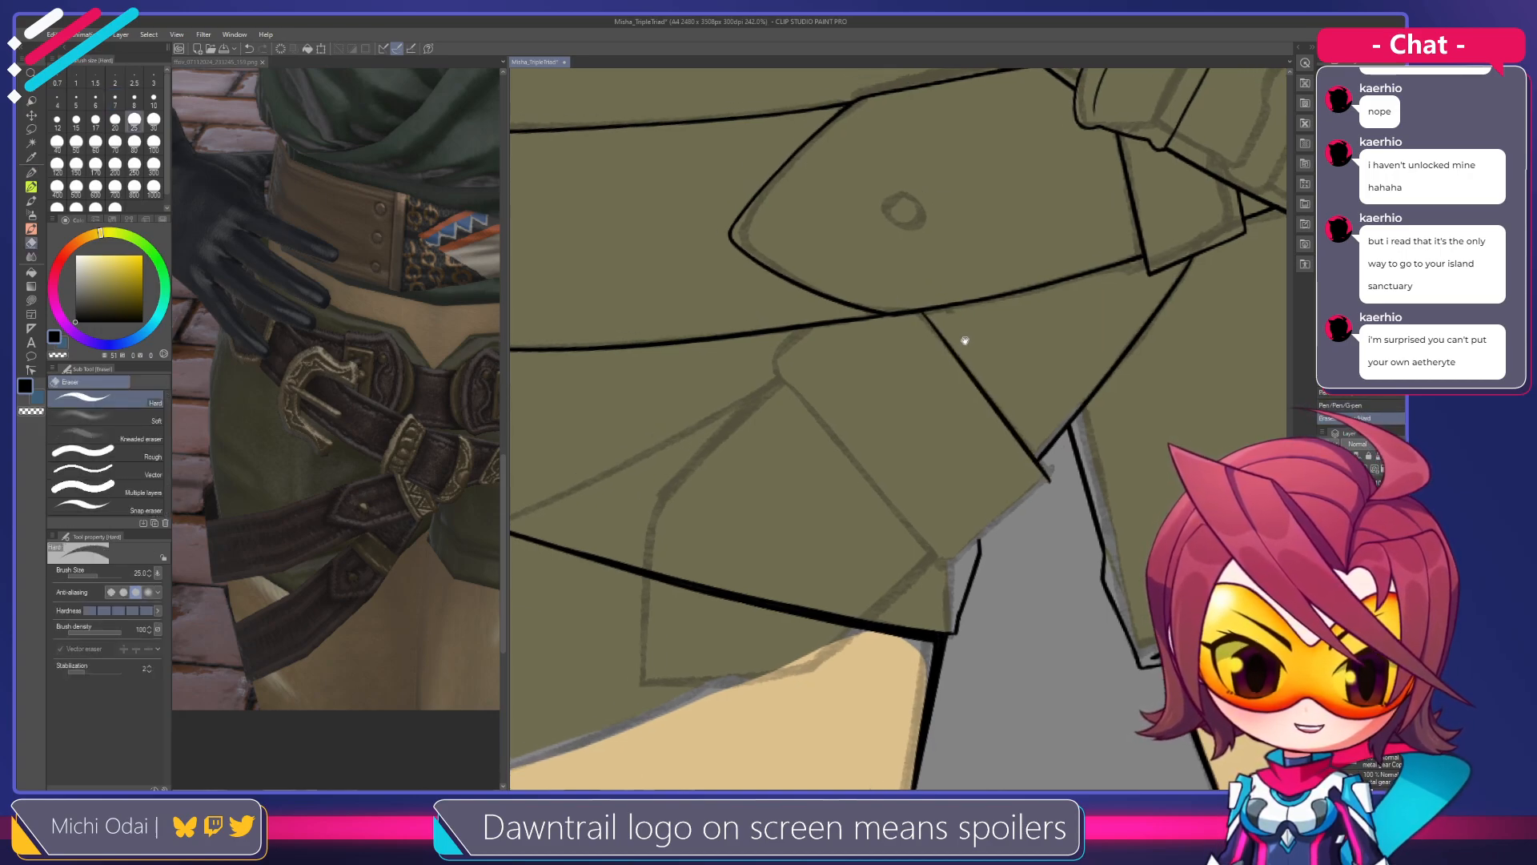
key(p)
mouse_move(1020, 439)
mouse_down()
mouse_move(990, 352)
mouse_move(1054, 377)
mouse_move(1092, 327)
mouse_up()
key(e)
key(p)
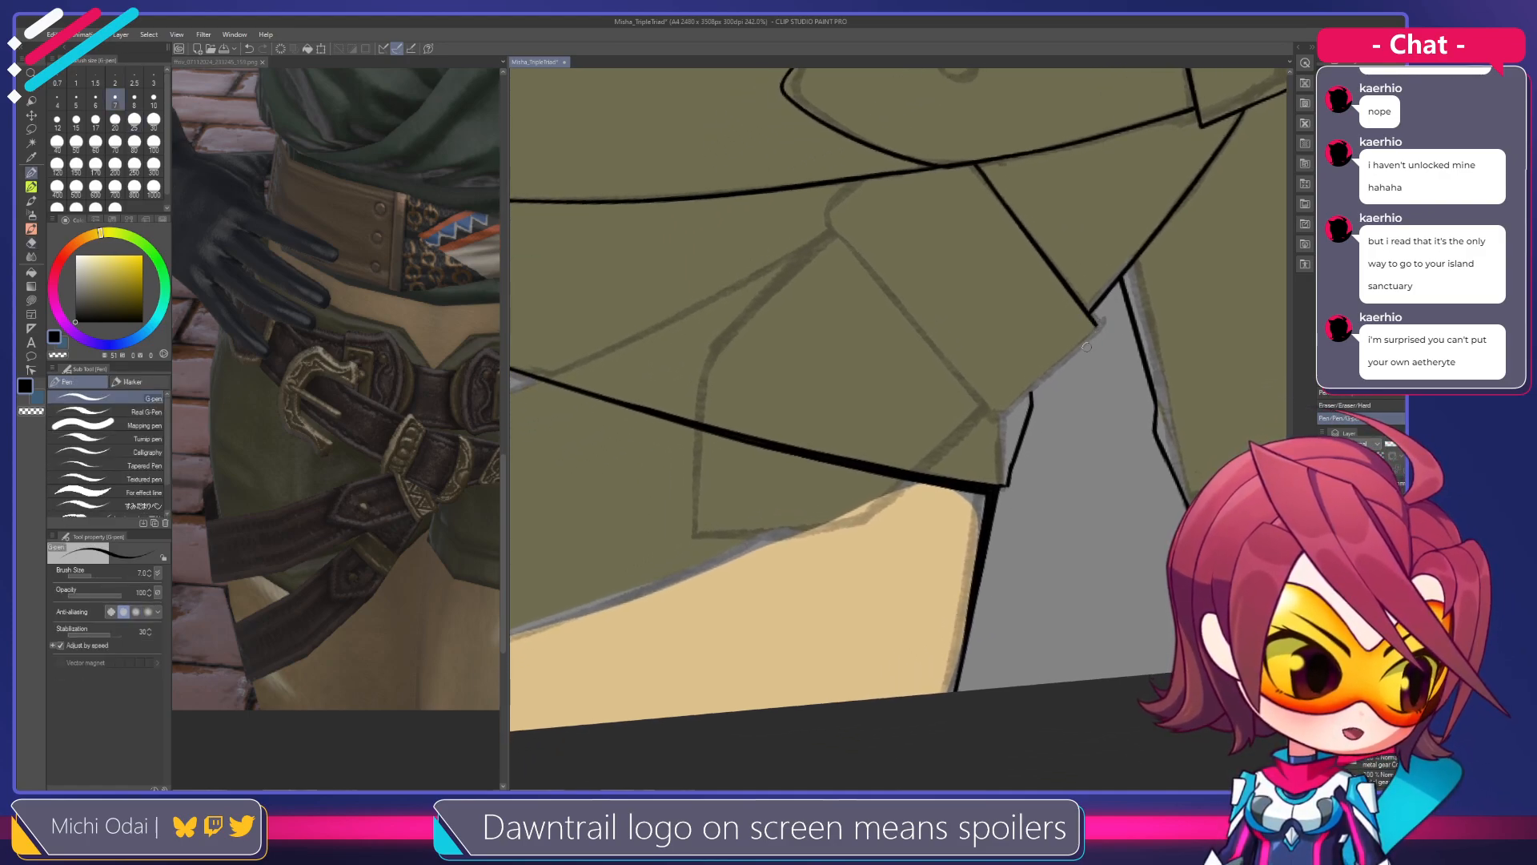
Ink the strap band's short outer end along the slit, from its inked corner to the next sketched corner
key(r)
drag(1109, 357, 1088, 356)
key(e)
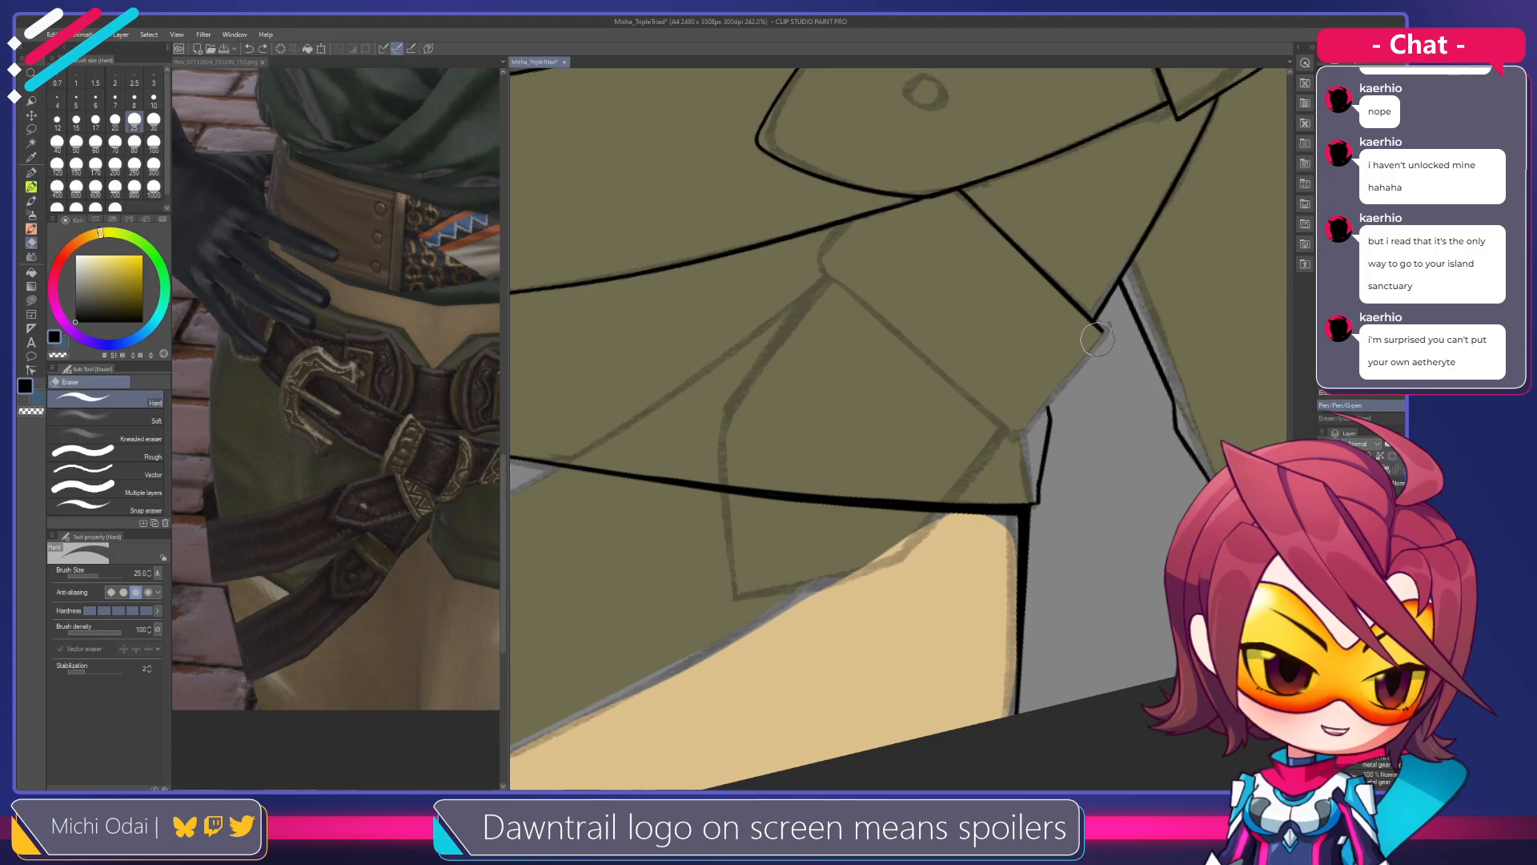
key(p)
drag(1102, 329, 1026, 420)
key(ctrl+z)
drag(1103, 330, 1003, 447)
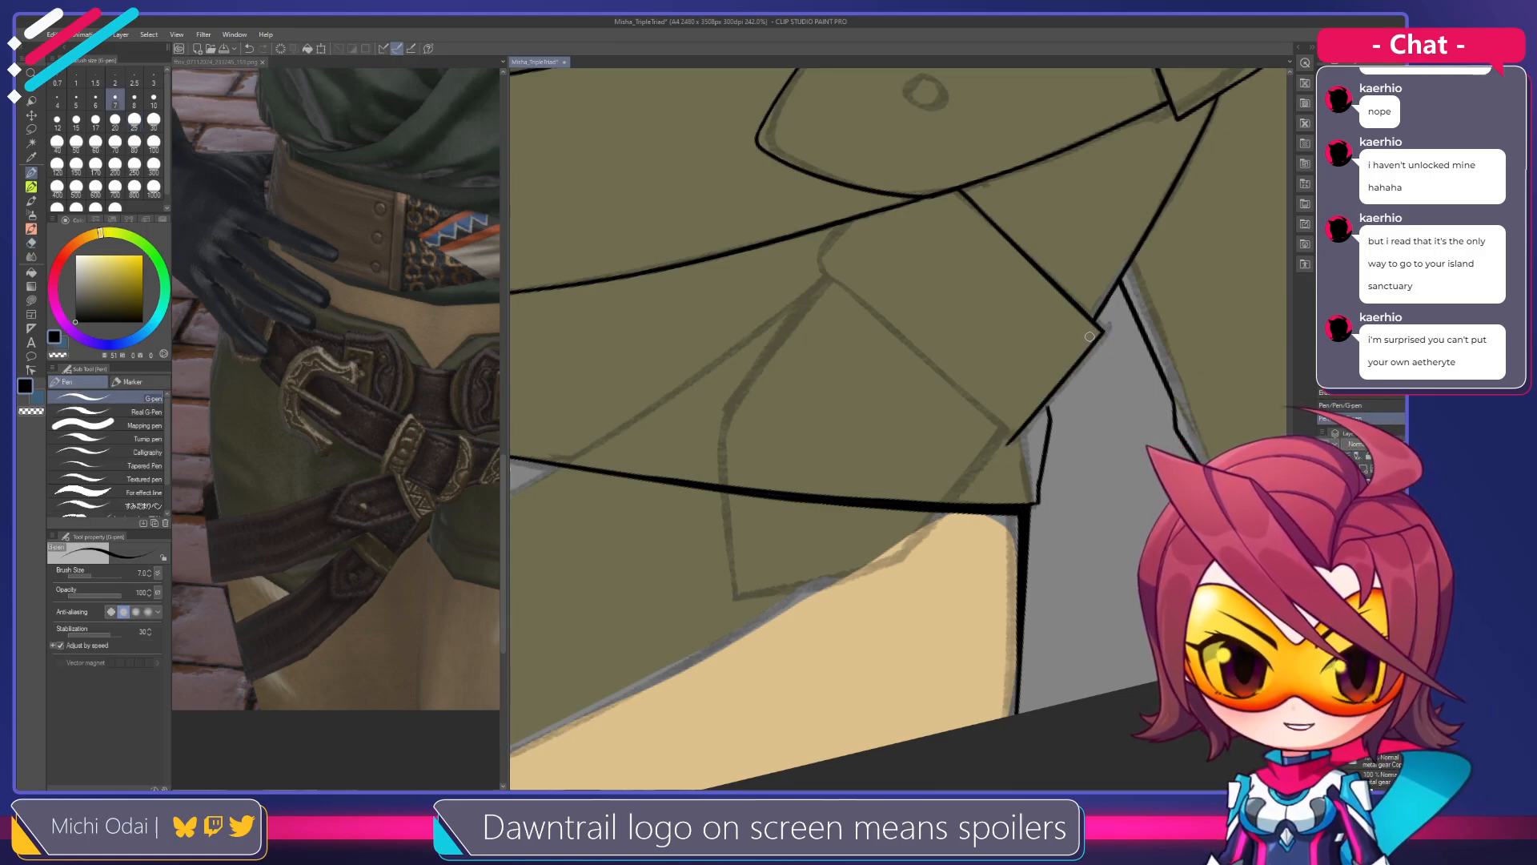
key(ctrl+z)
key(e)
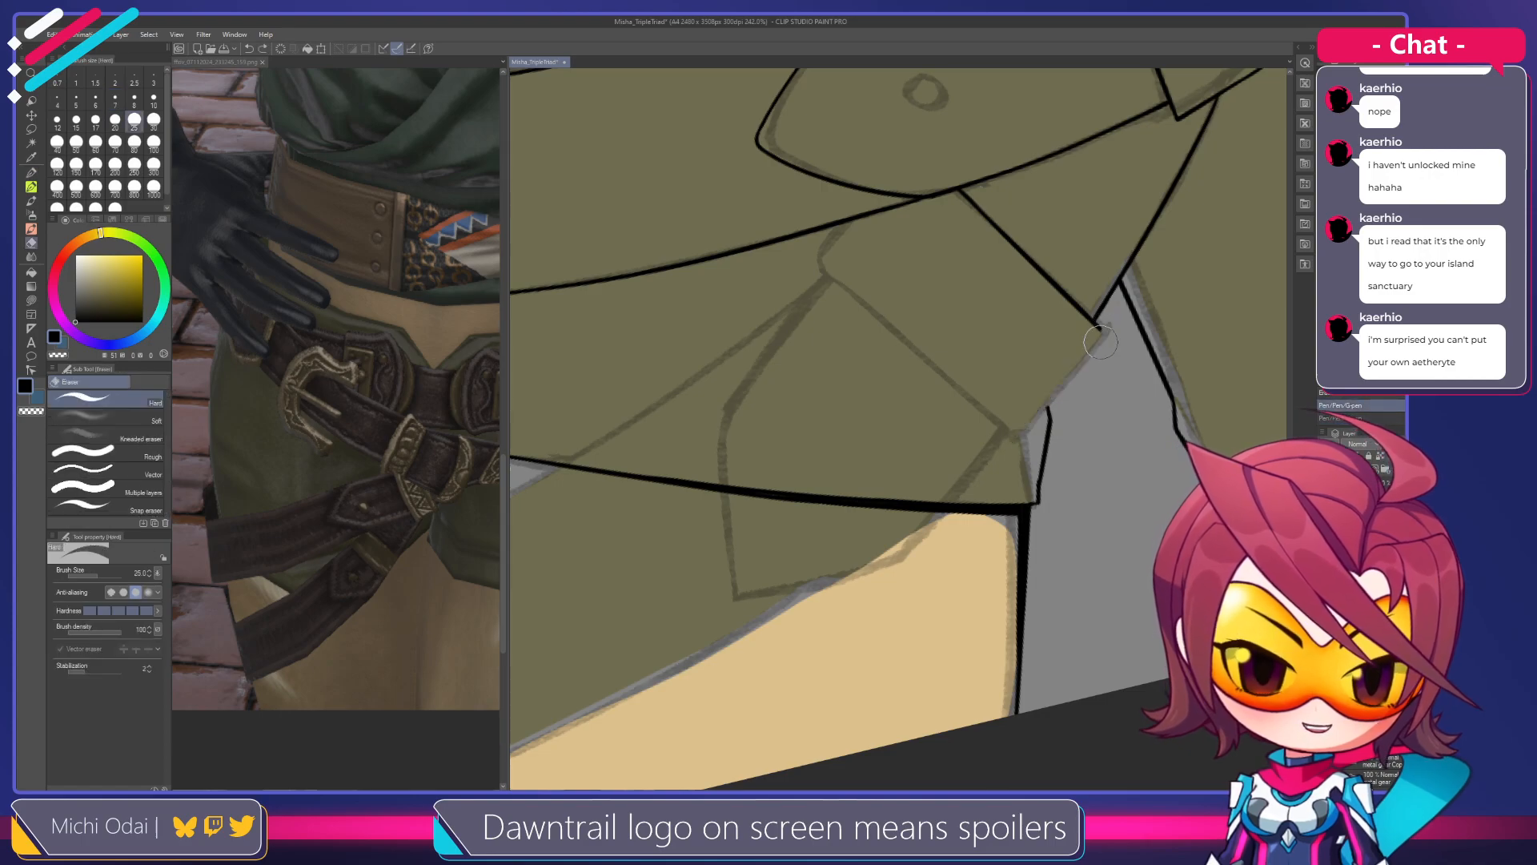
key(p)
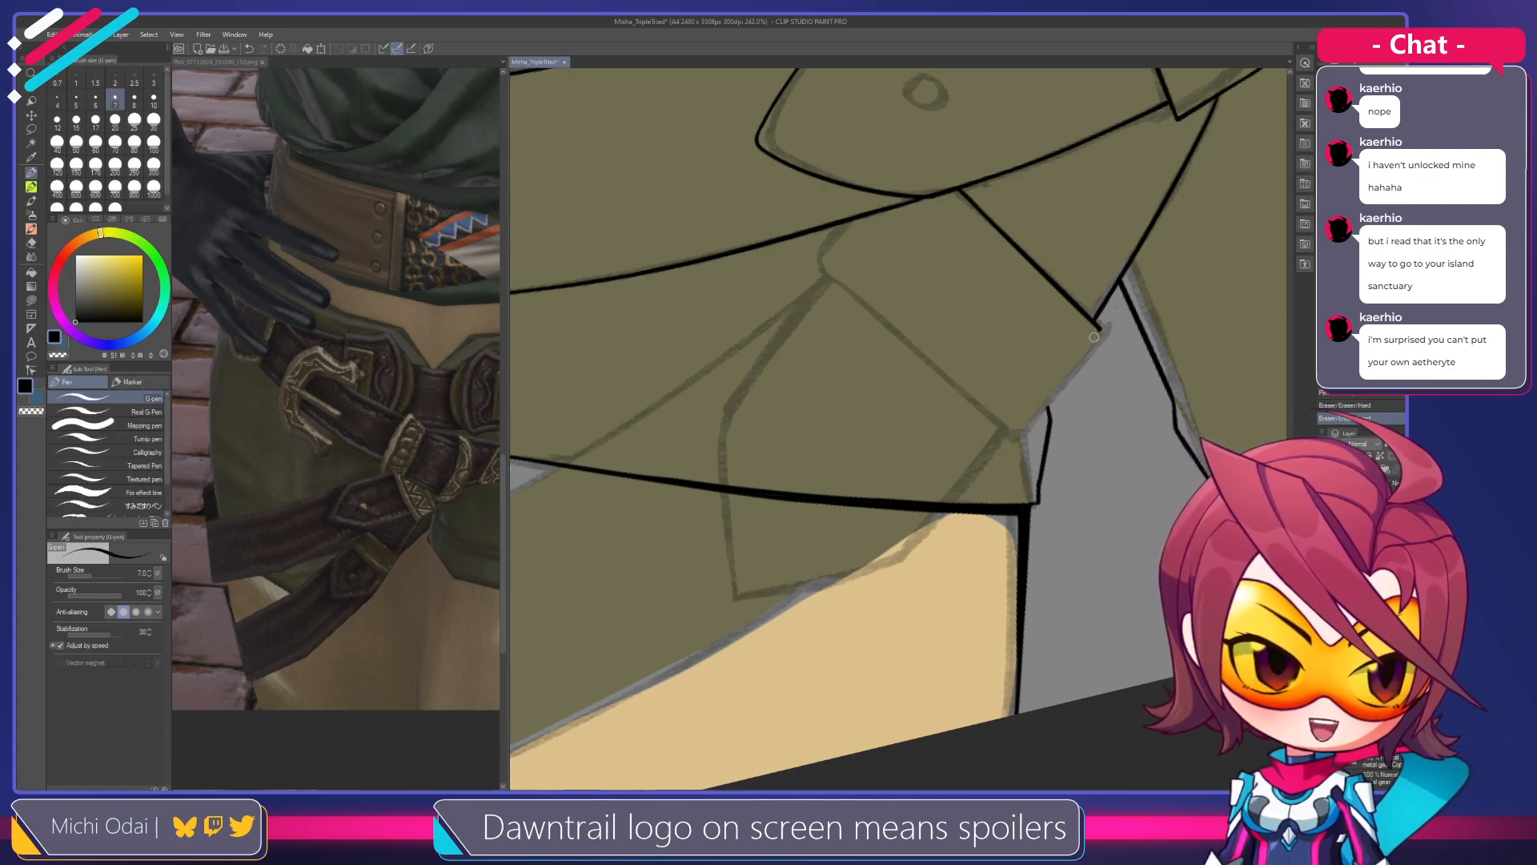
drag(1099, 329, 1010, 446)
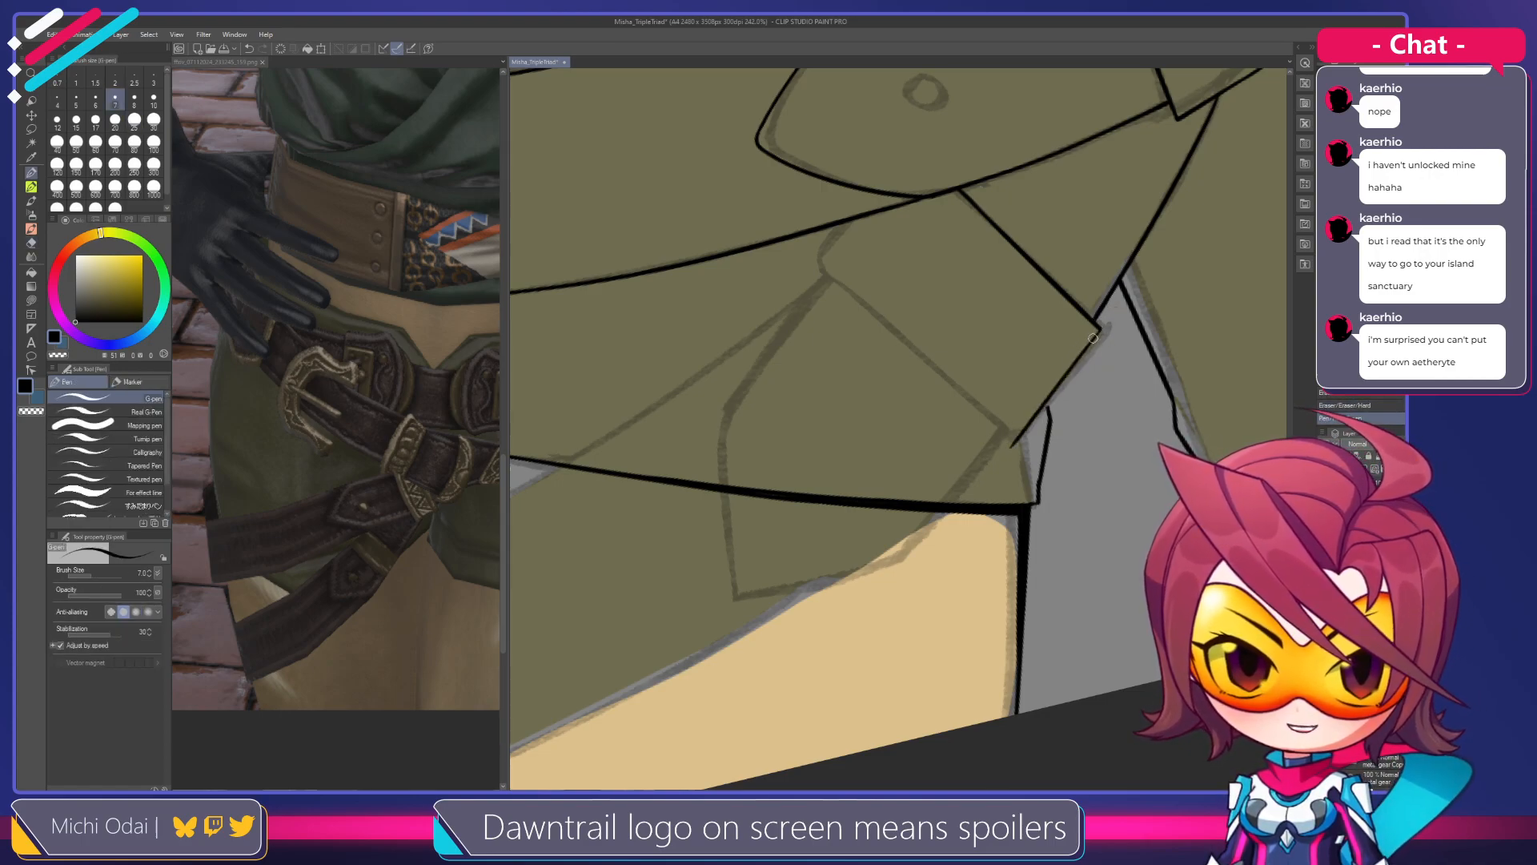
key(ctrl+z)
drag(1099, 326, 1026, 428)
Ink the strap band's short inner end from the belt's lower edge to its upper corner, and touch up that corner
drag(1031, 376, 1099, 391)
drag(957, 251, 1020, 312)
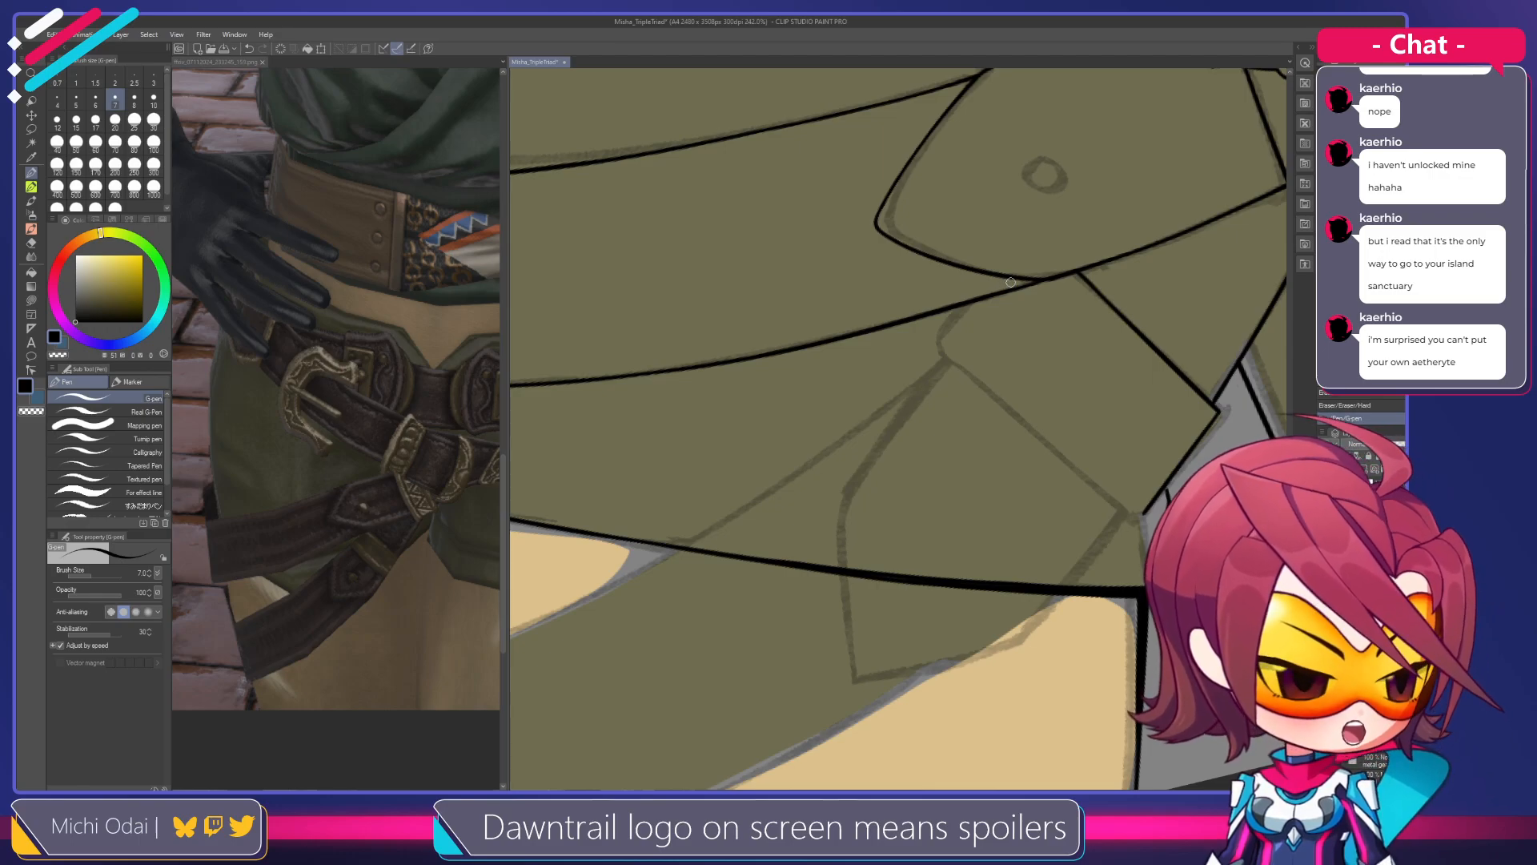
drag(1004, 291, 917, 364)
key(ctrl+z)
drag(993, 301, 935, 351)
key(ctrl+z)
mouse_move(995, 295)
mouse_down()
mouse_move(935, 355)
mouse_move(985, 335)
mouse_up()
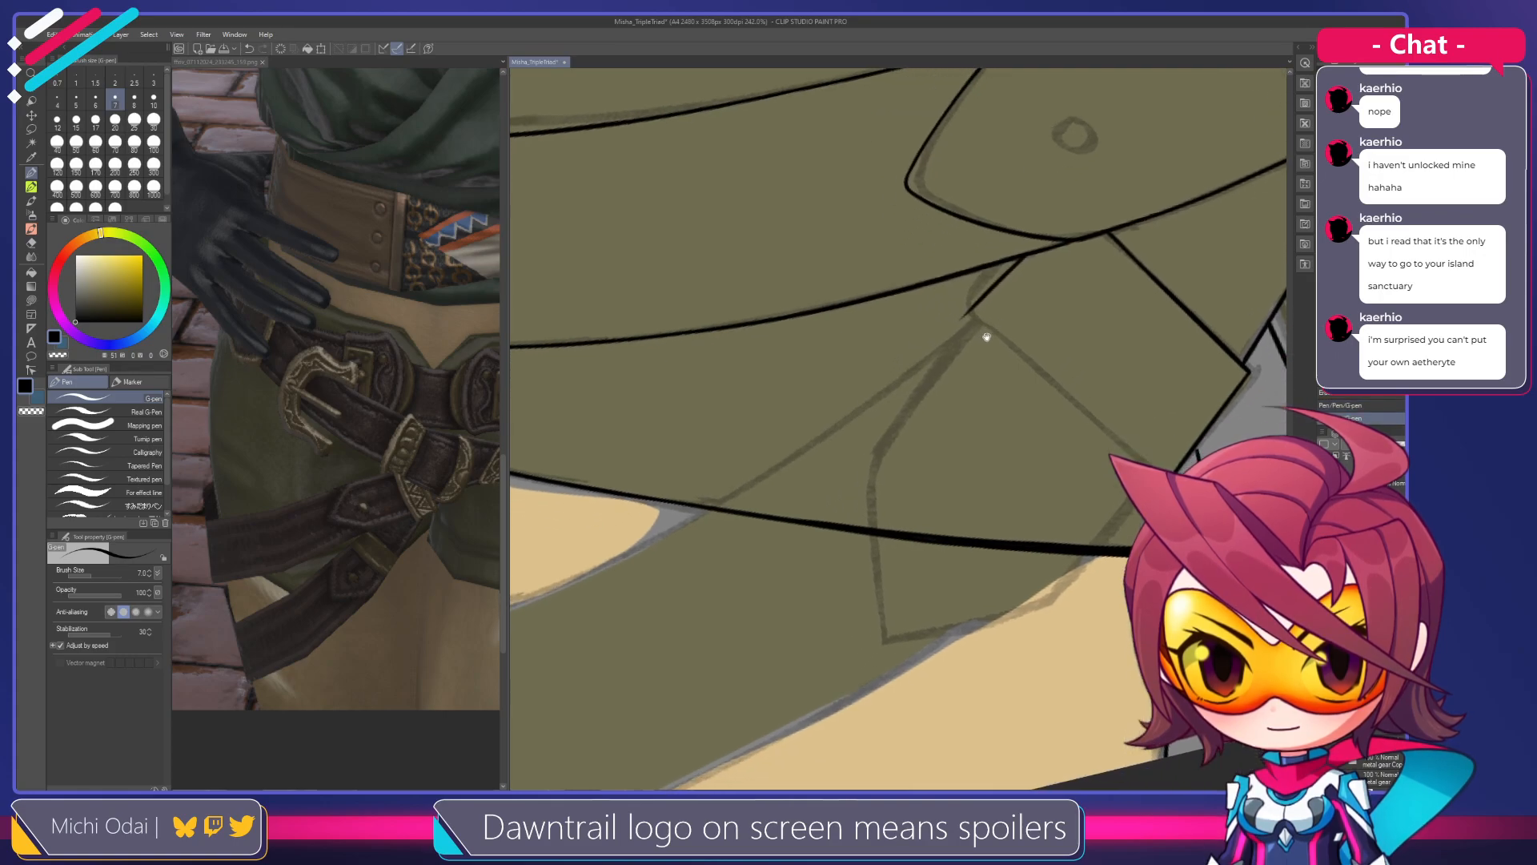
key(e)
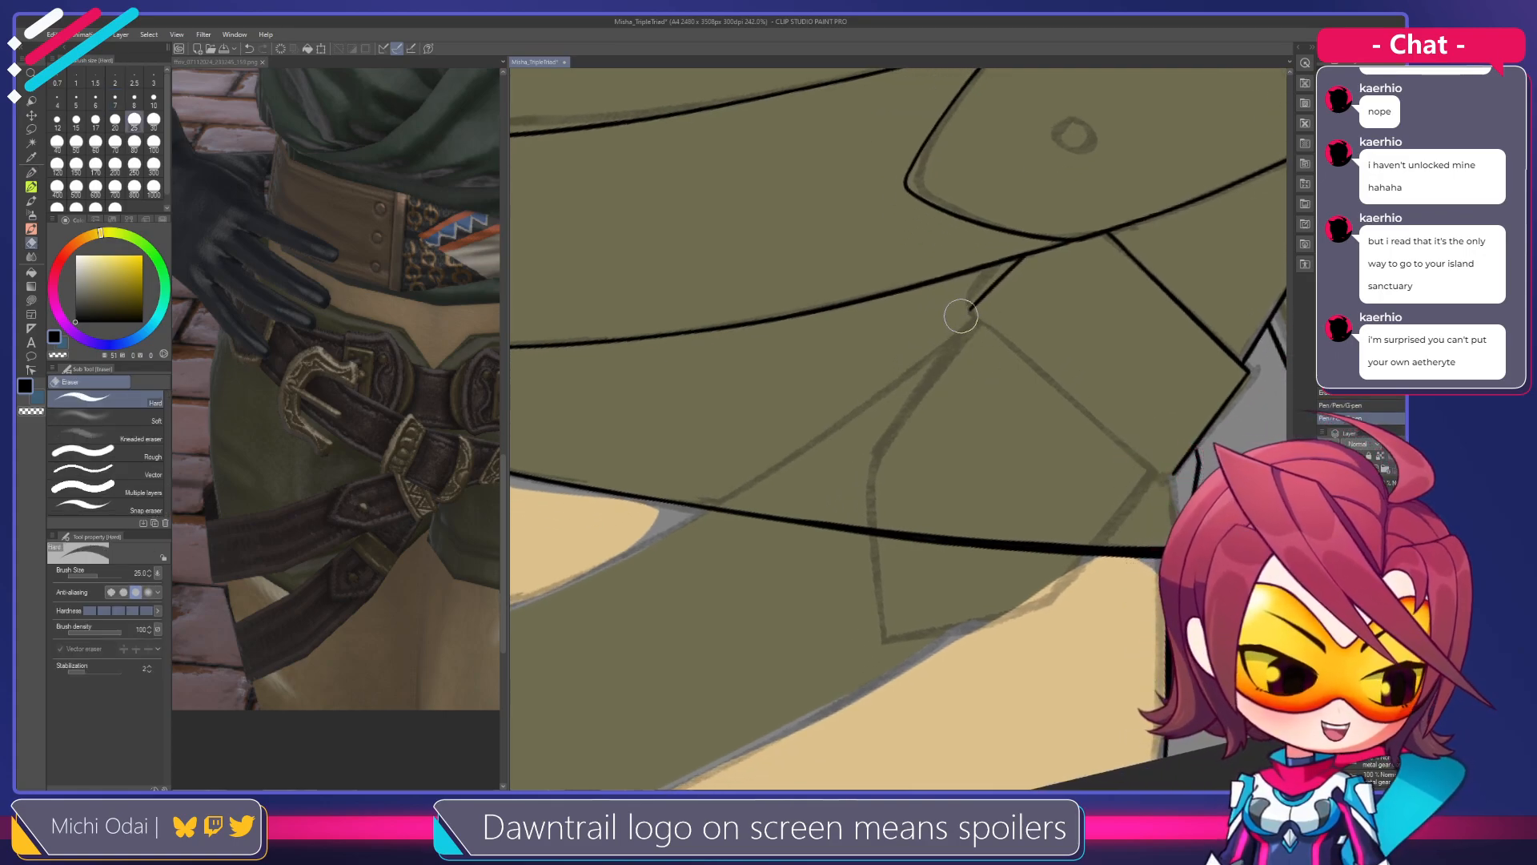
key(p)
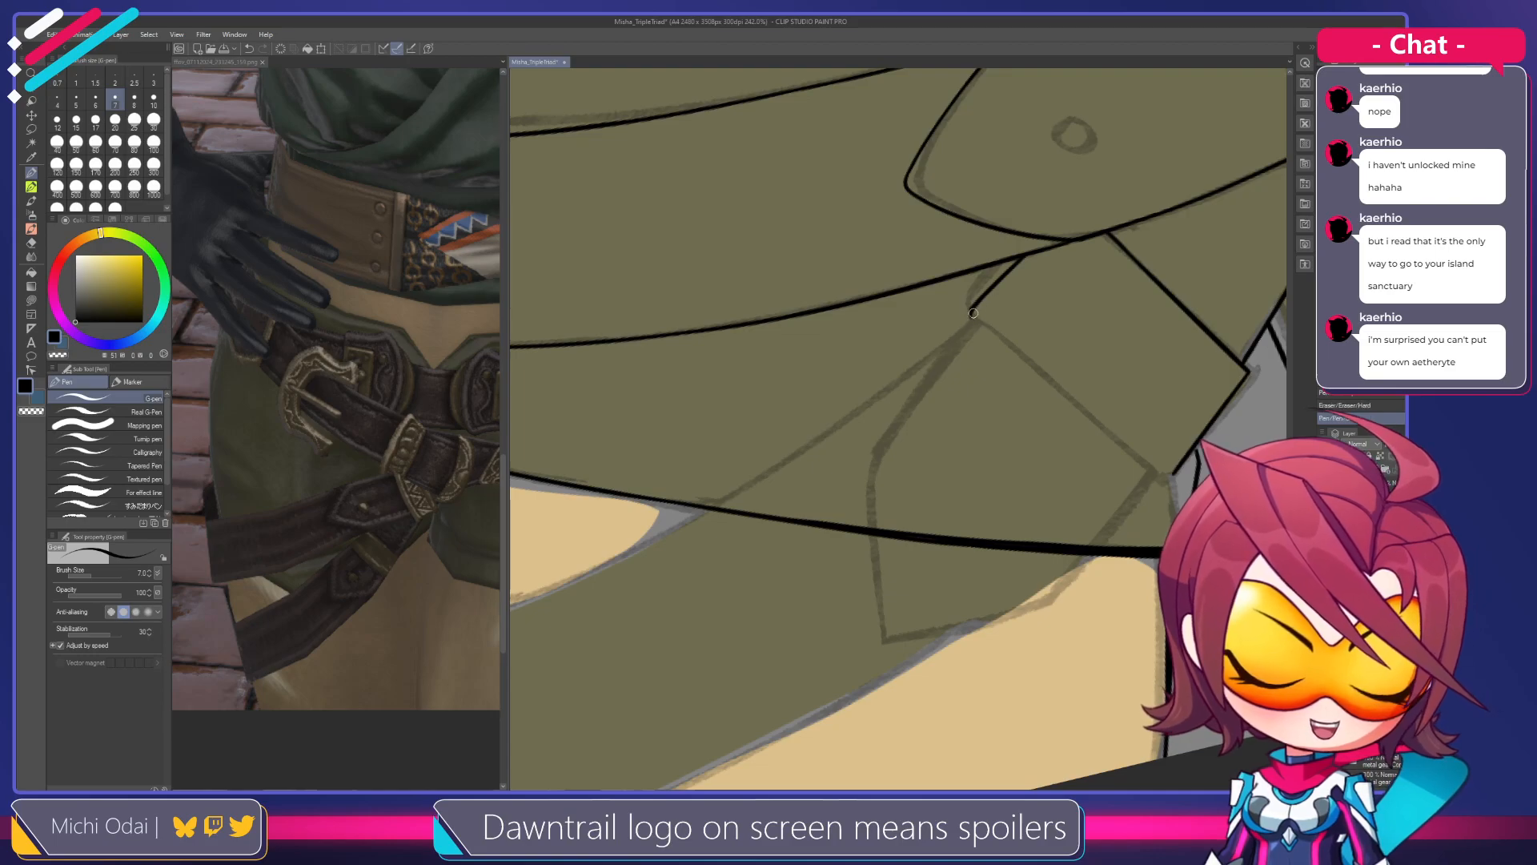
drag(971, 308, 973, 319)
key(ctrl+z)
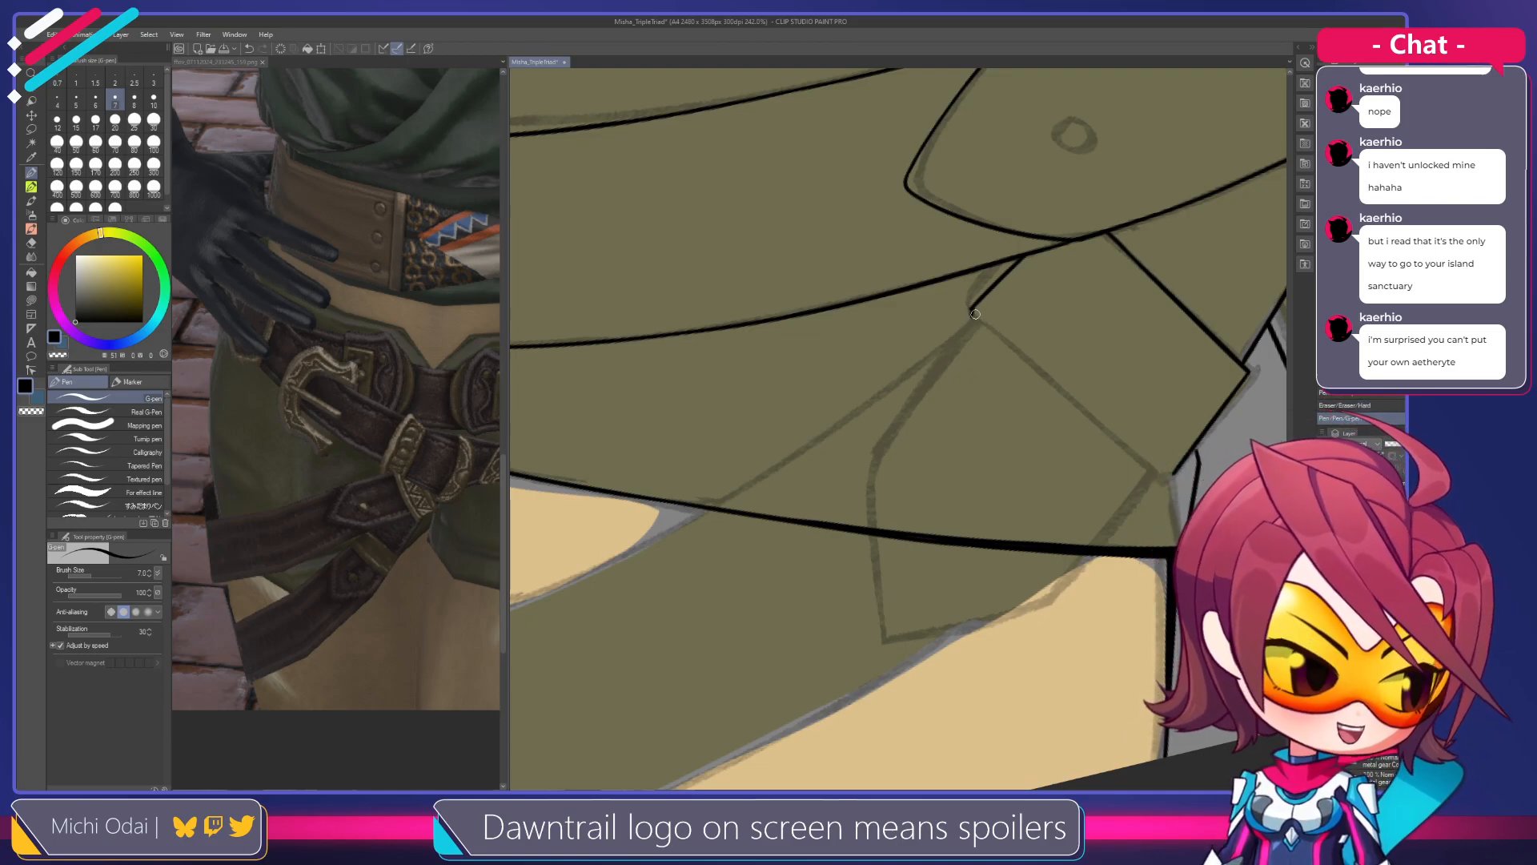
mouse_move(969, 314)
mouse_down()
mouse_move(1005, 335)
mouse_move(962, 336)
mouse_up()
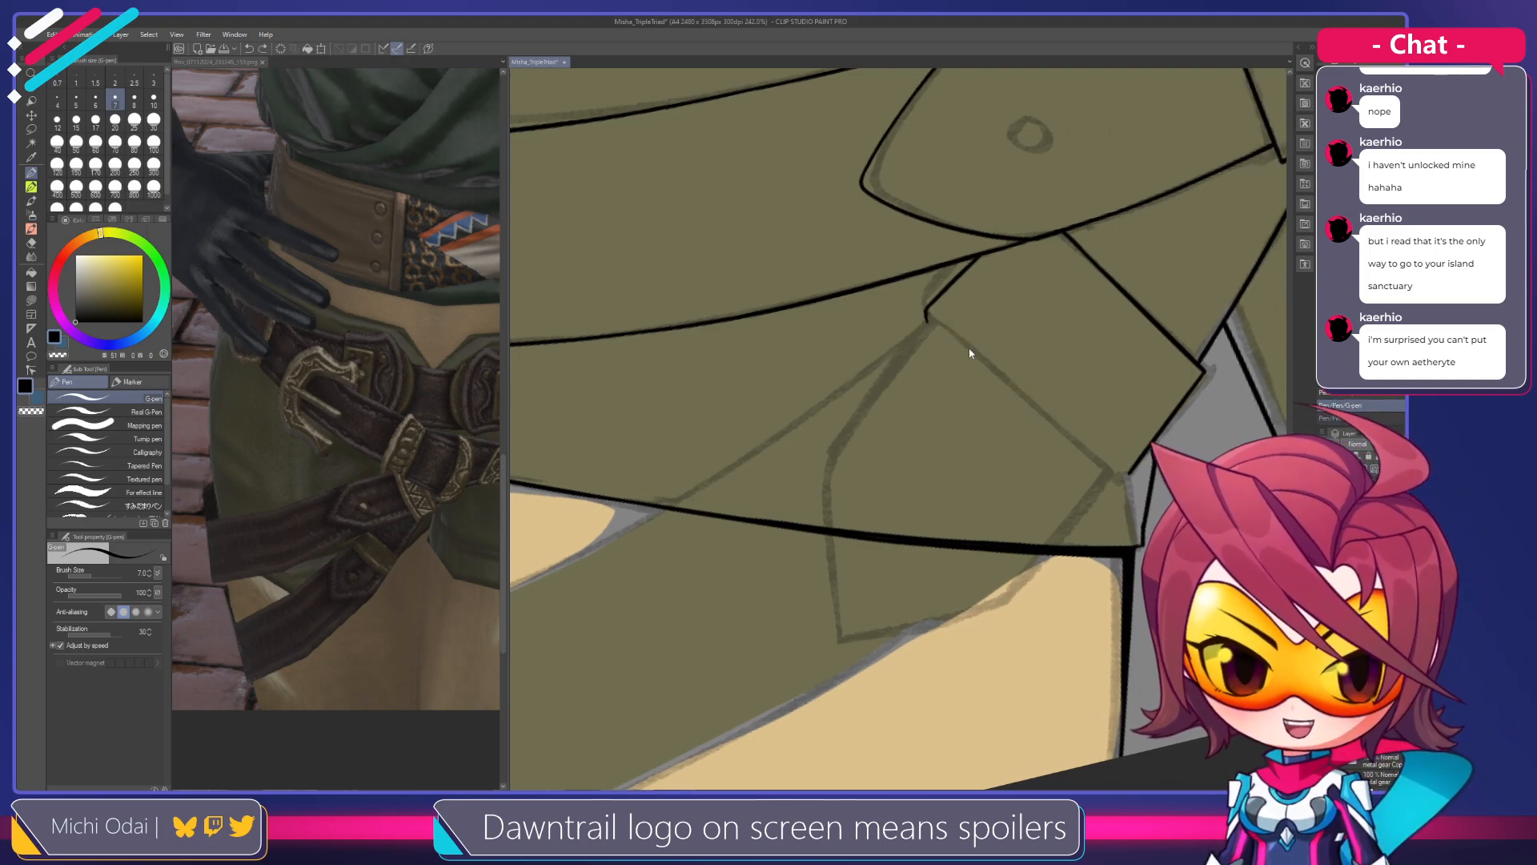
Try to ink the strap band's second long side between its upper corner and the slit
key(ctrl+z)
drag(928, 309, 1121, 479)
key(ctrl+z)
drag(929, 309, 1127, 486)
key(ctrl+z)
mouse_move(1038, 414)
mouse_down()
mouse_move(931, 344)
mouse_move(1098, 283)
mouse_move(1122, 434)
mouse_move(1087, 509)
mouse_move(1046, 447)
mouse_move(968, 400)
mouse_move(1028, 393)
mouse_move(981, 326)
mouse_move(872, 492)
mouse_up()
key(ctrl+z)
drag(993, 264, 873, 492)
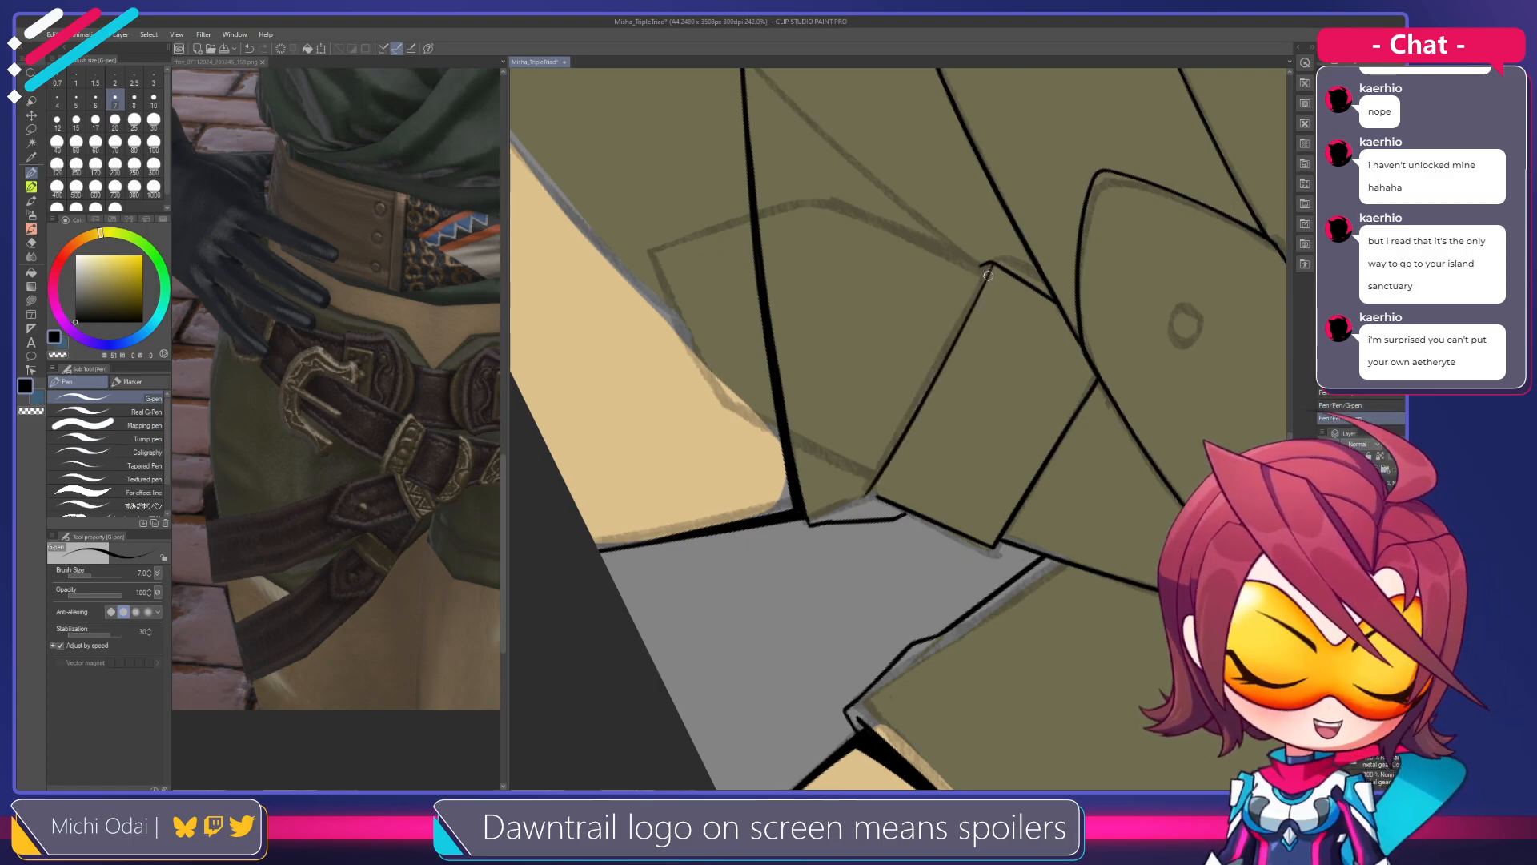
Redraw the strap band's second long side as one clean straight stroke joining its two ends
drag(988, 275, 839, 393)
mouse_move(973, 386)
mouse_down()
mouse_move(960, 333)
mouse_move(857, 387)
mouse_move(956, 281)
mouse_move(867, 482)
mouse_up()
key(ctrl+z)
key(ctrl+z)
drag(978, 259, 869, 481)
key(ctrl+z)
key(ctrl+z)
key(ctrl+z)
drag(973, 258, 867, 486)
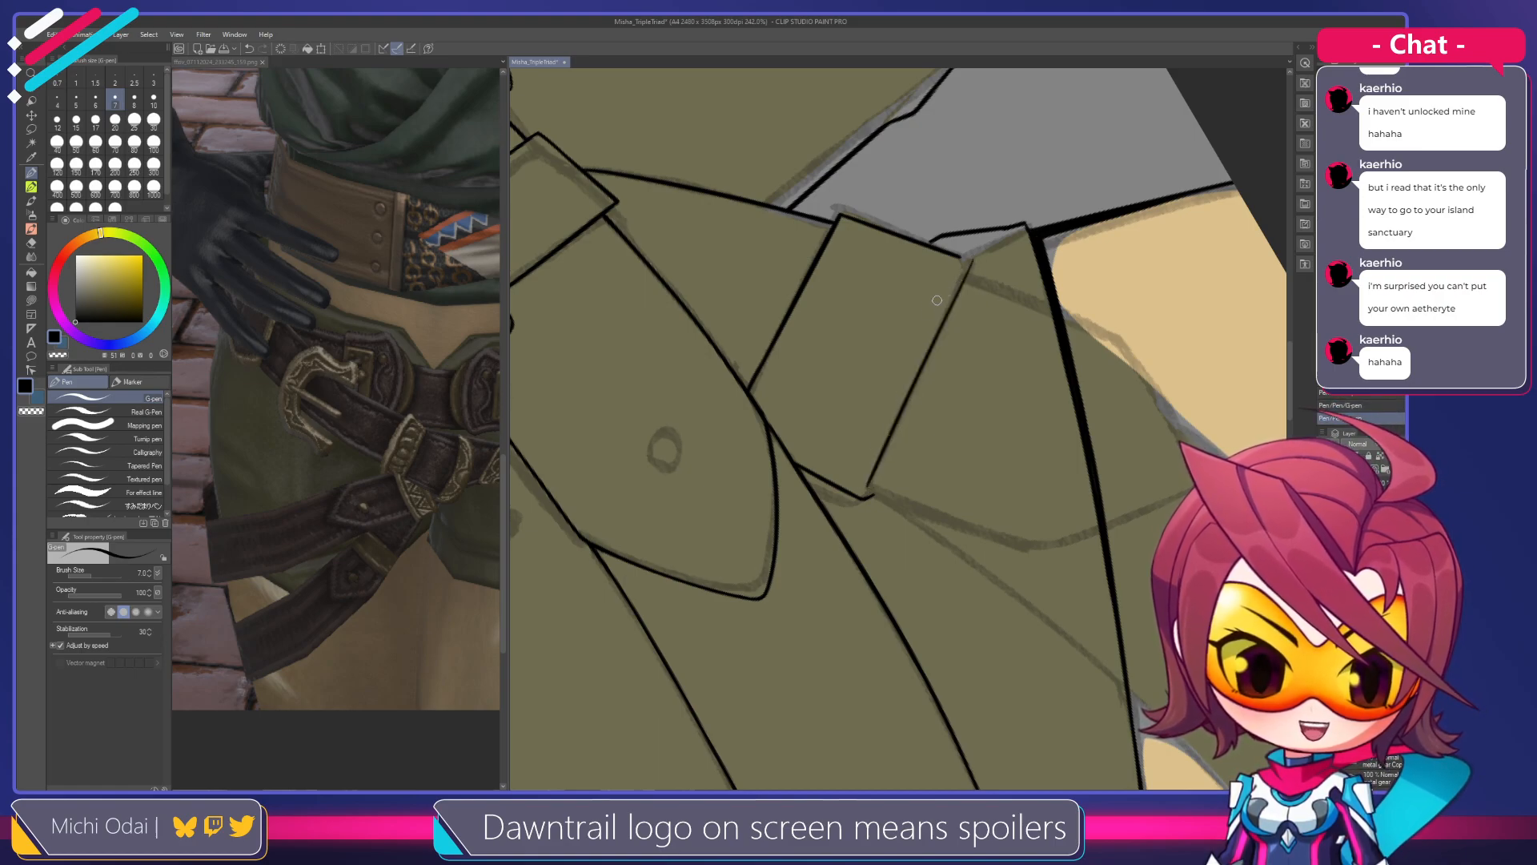
key(ctrl+z)
drag(971, 261, 868, 486)
key(ctrl+z)
key(ctrl+z)
drag(969, 261, 864, 495)
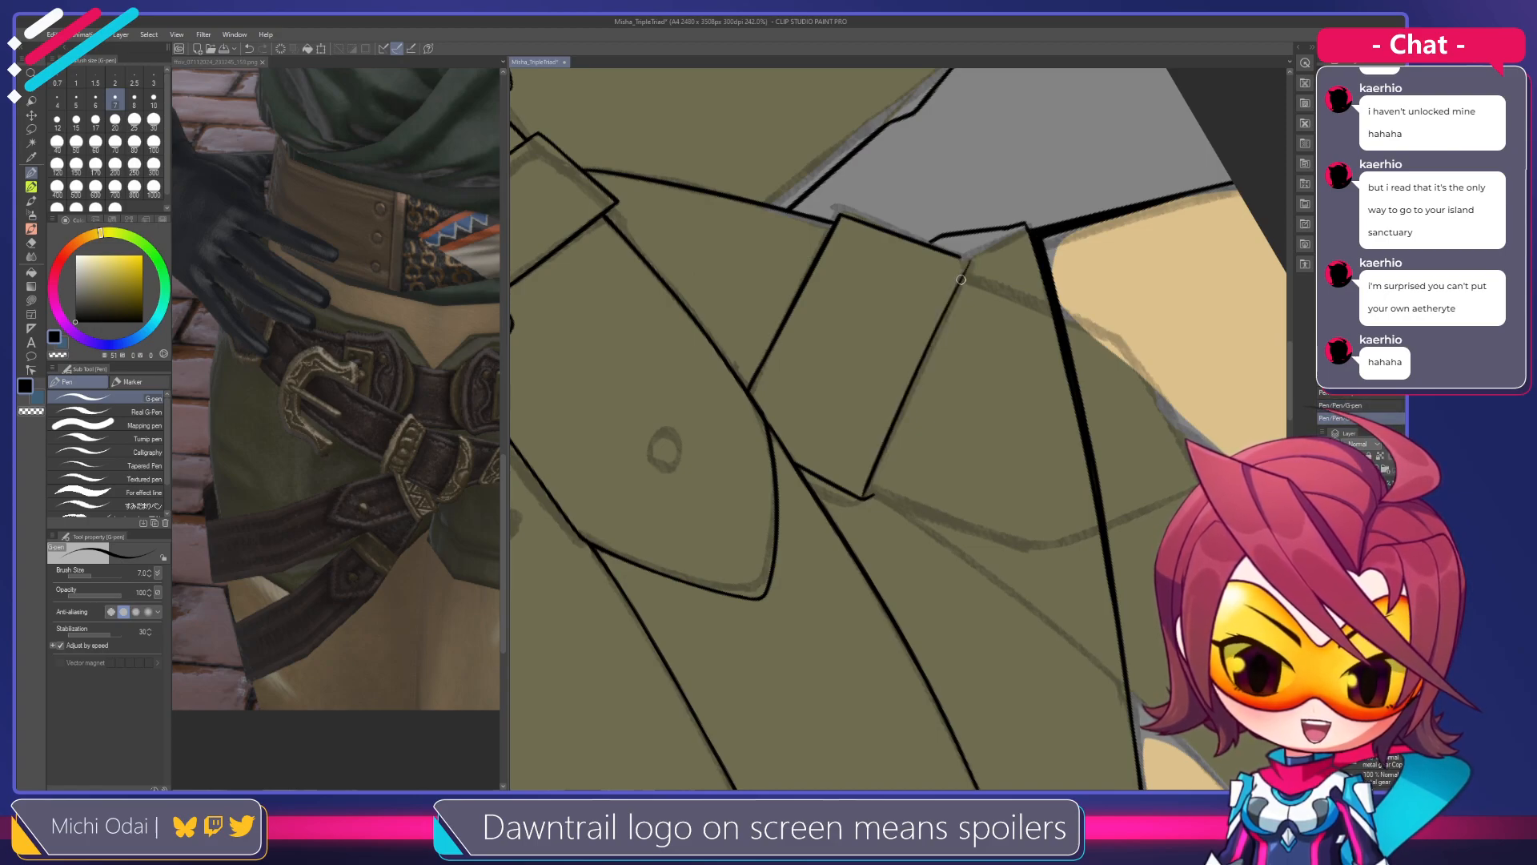
Thin the strap band's first long side with the hard eraser, then reduce the eraser size
drag(870, 323, 951, 346)
key(e)
drag(922, 248, 850, 403)
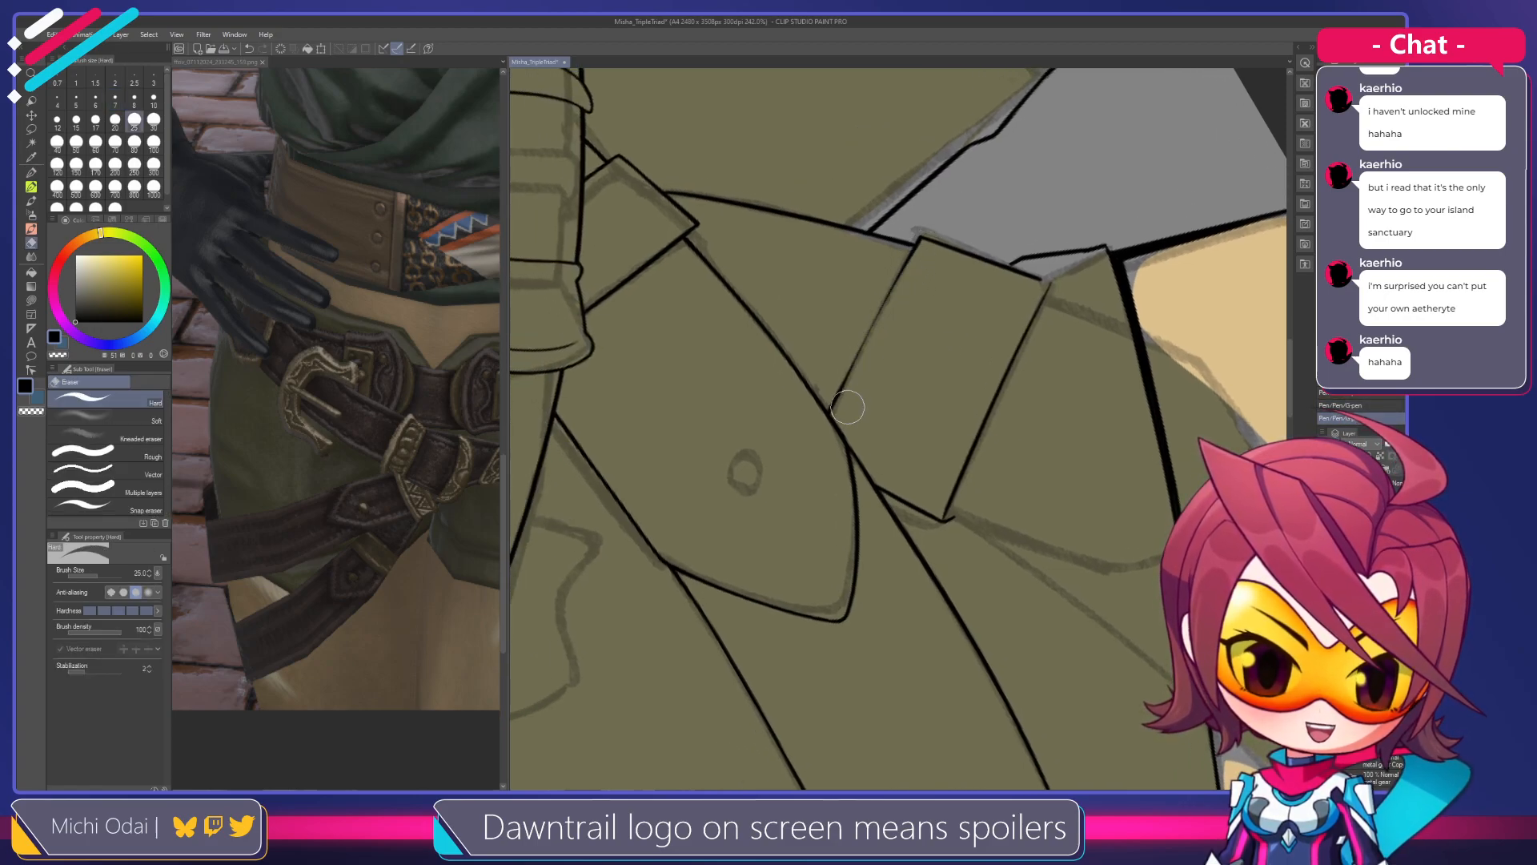
key(bracketleft)
key(bracketleft)
key(bracketleft)
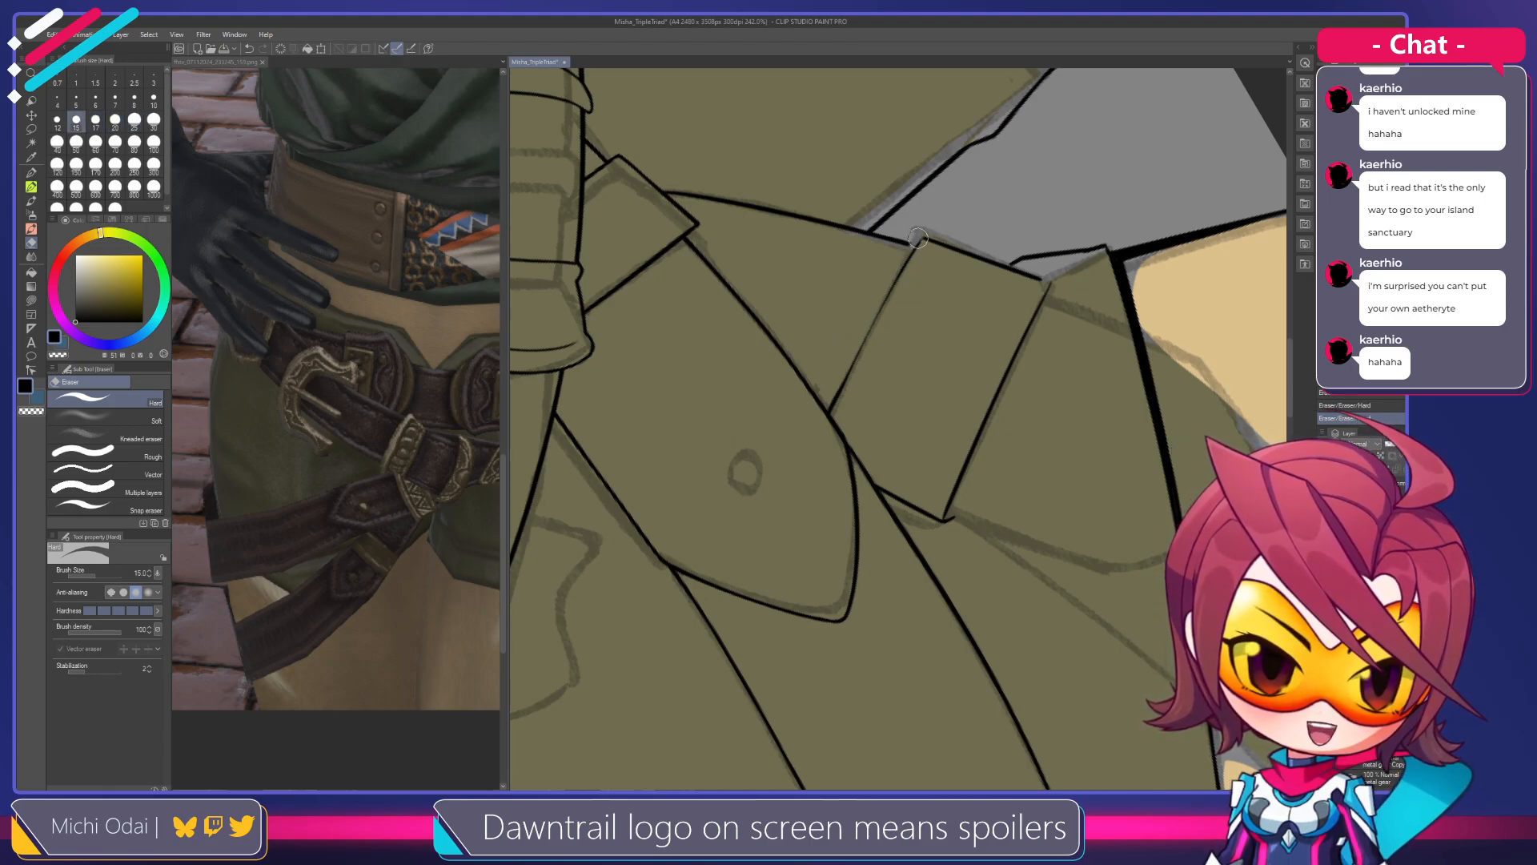
Re-ink the strap band's first long side with overlapping pen strokes from its outer corner to the belt edge
key(p)
drag(921, 242, 884, 301)
key(ctrl+z)
drag(922, 240, 875, 315)
key(ctrl+z)
drag(921, 240, 879, 309)
drag(911, 256, 829, 414)
key(ctrl+z)
mouse_move(907, 259)
mouse_down()
mouse_move(833, 401)
mouse_move(870, 328)
mouse_move(833, 405)
mouse_up()
Trim the strap band's first long side with the hard eraser and re-ink its lower end to meet the belt edge
key(e)
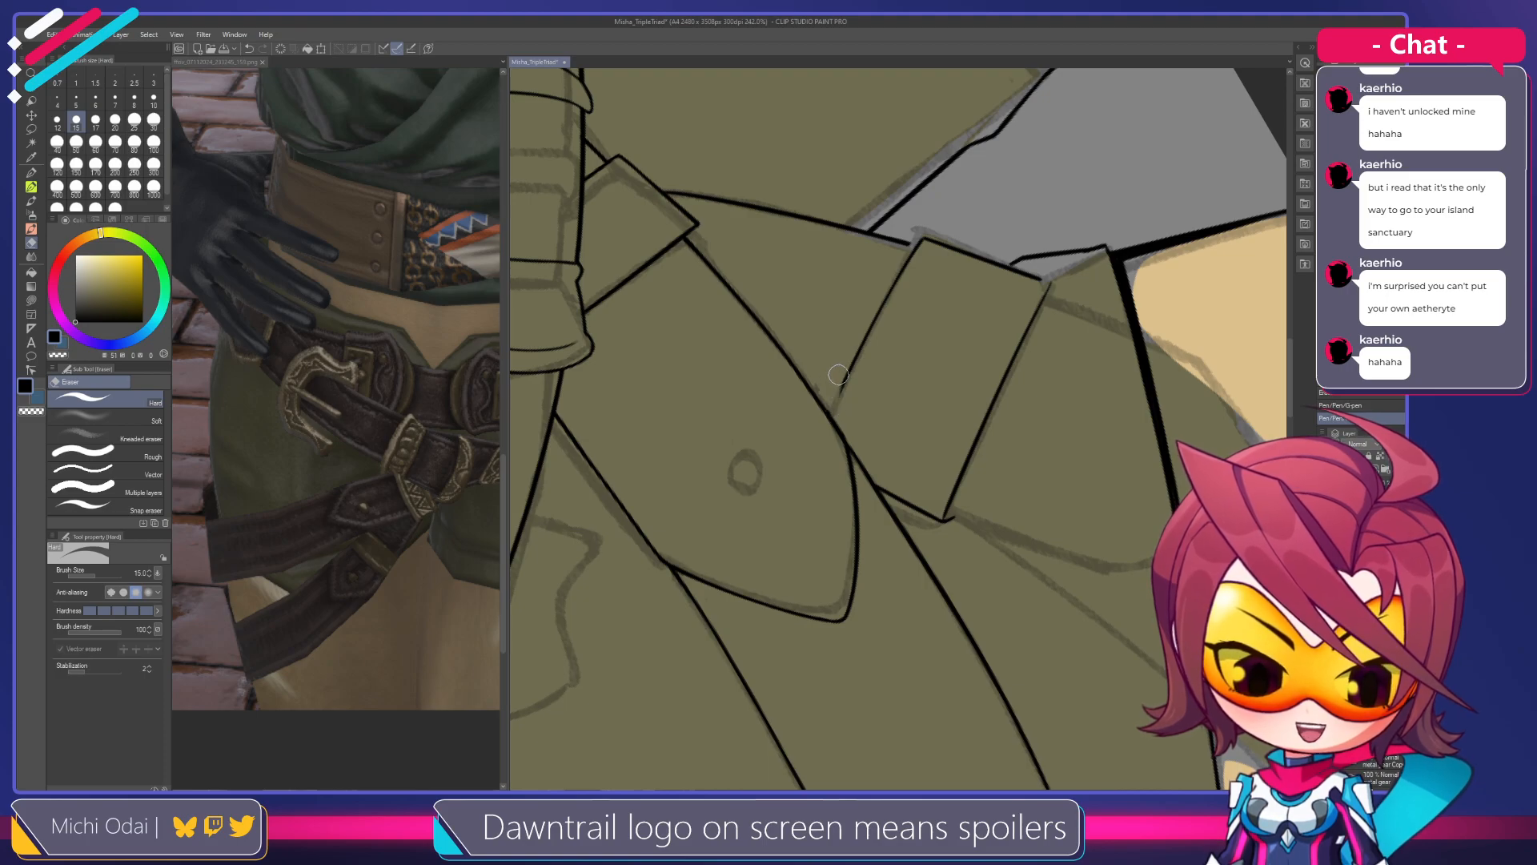
key(p)
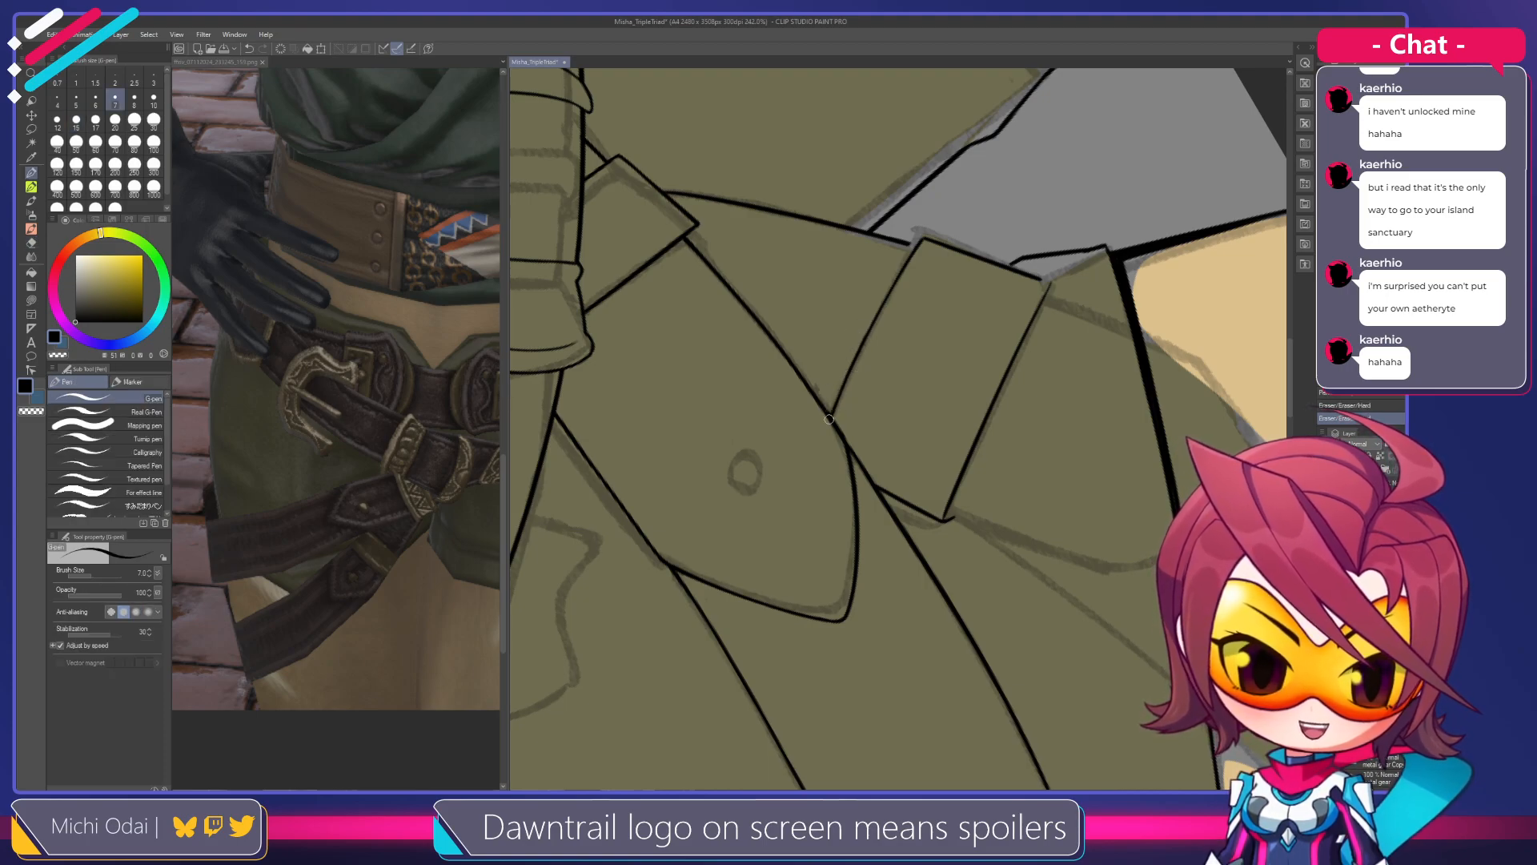
drag(859, 347, 830, 419)
key(ctrl+z)
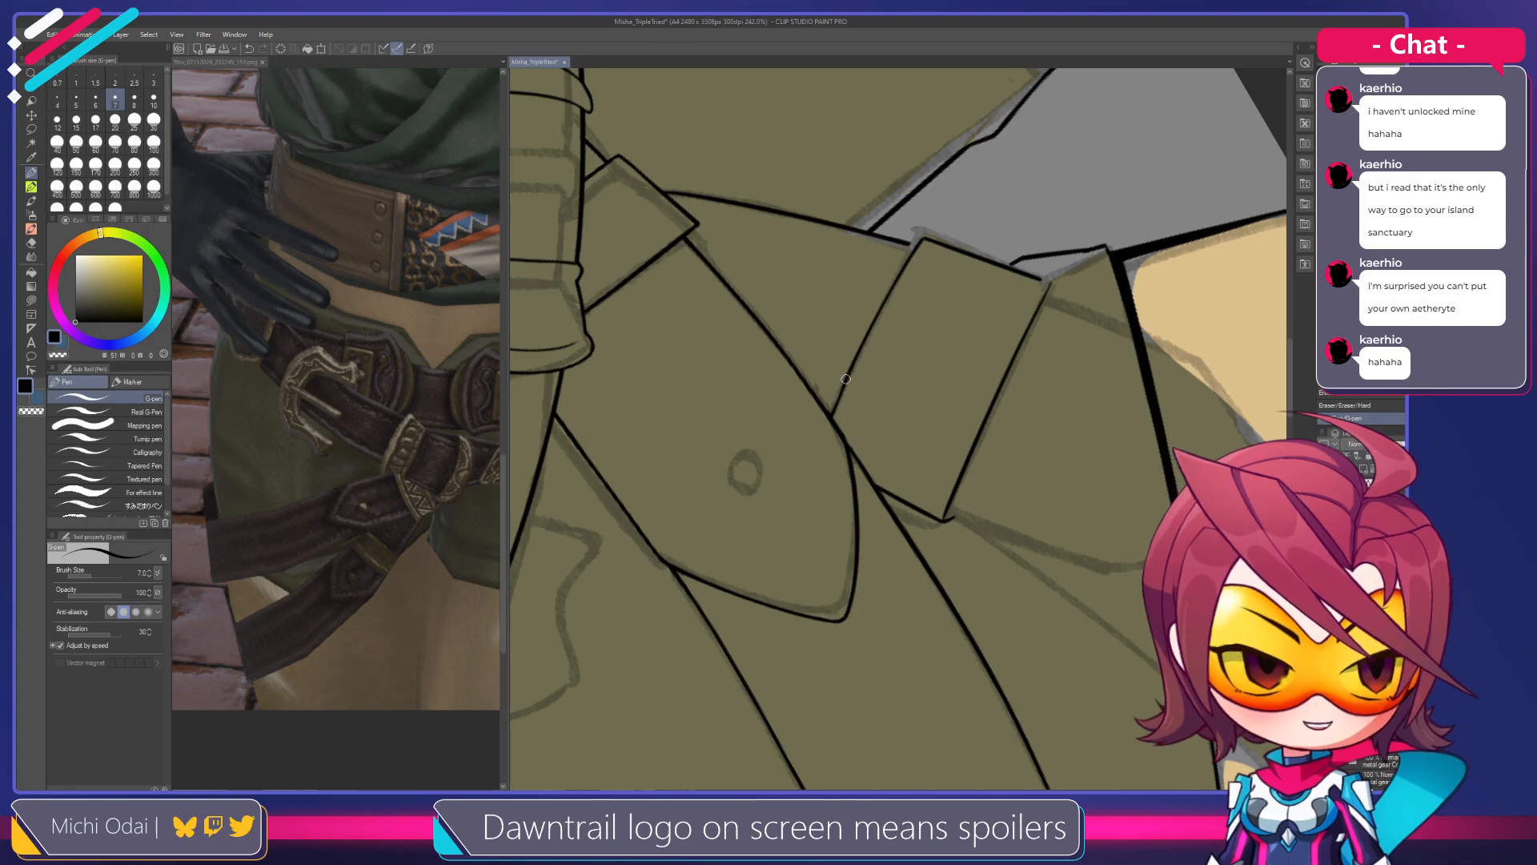
key(ctrl+z)
drag(853, 365, 829, 414)
key(ctrl+z)
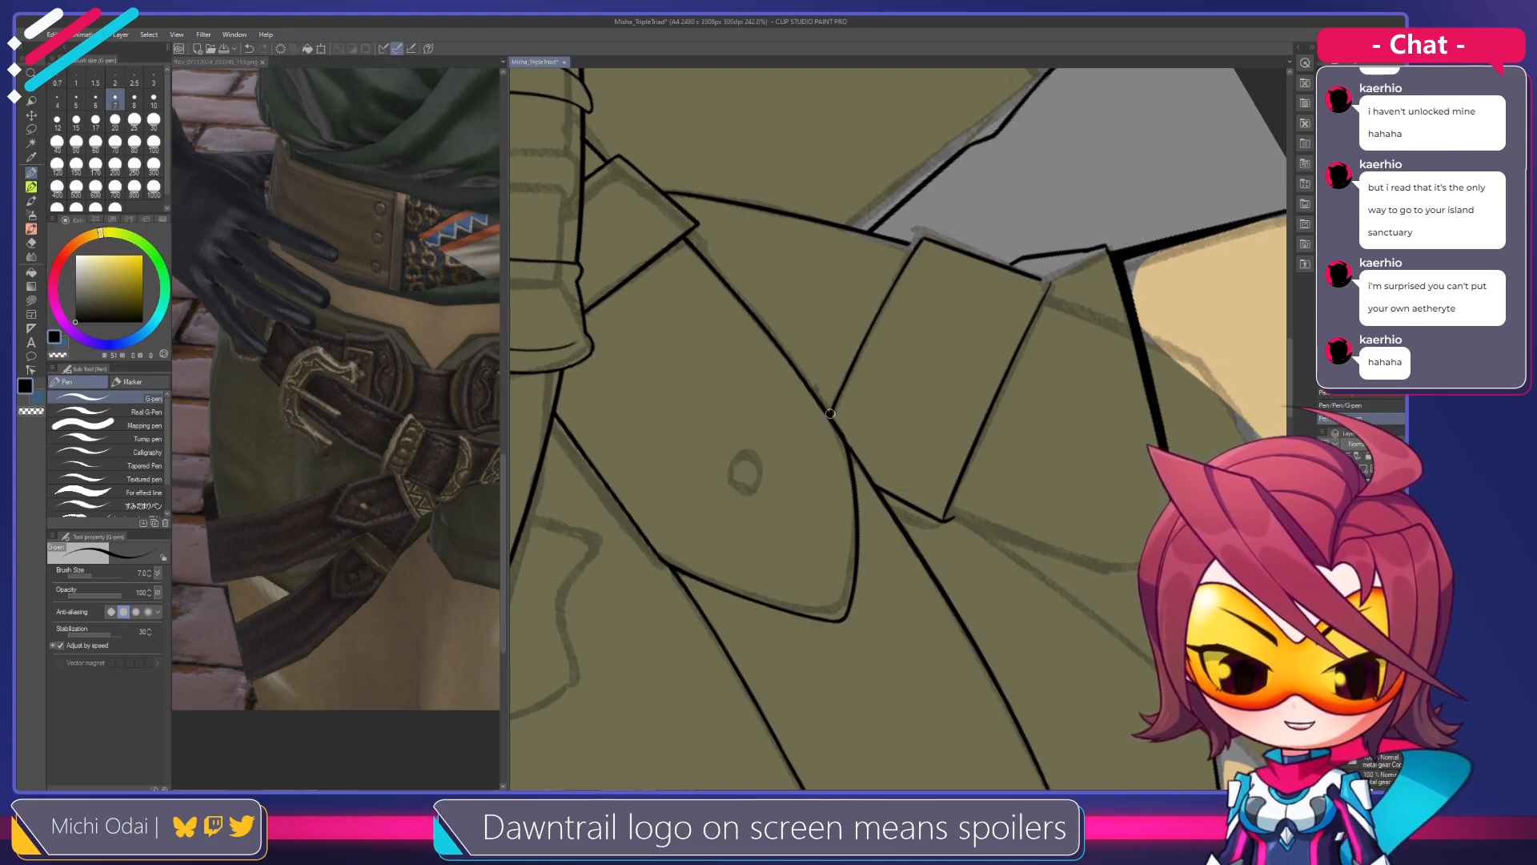
Ink the strap band's outer short end with the G-pen, joining its two corners, and save the drawing
key(shift+space)
drag(972, 286, 1051, 489)
key(space)
drag(1063, 466, 947, 401)
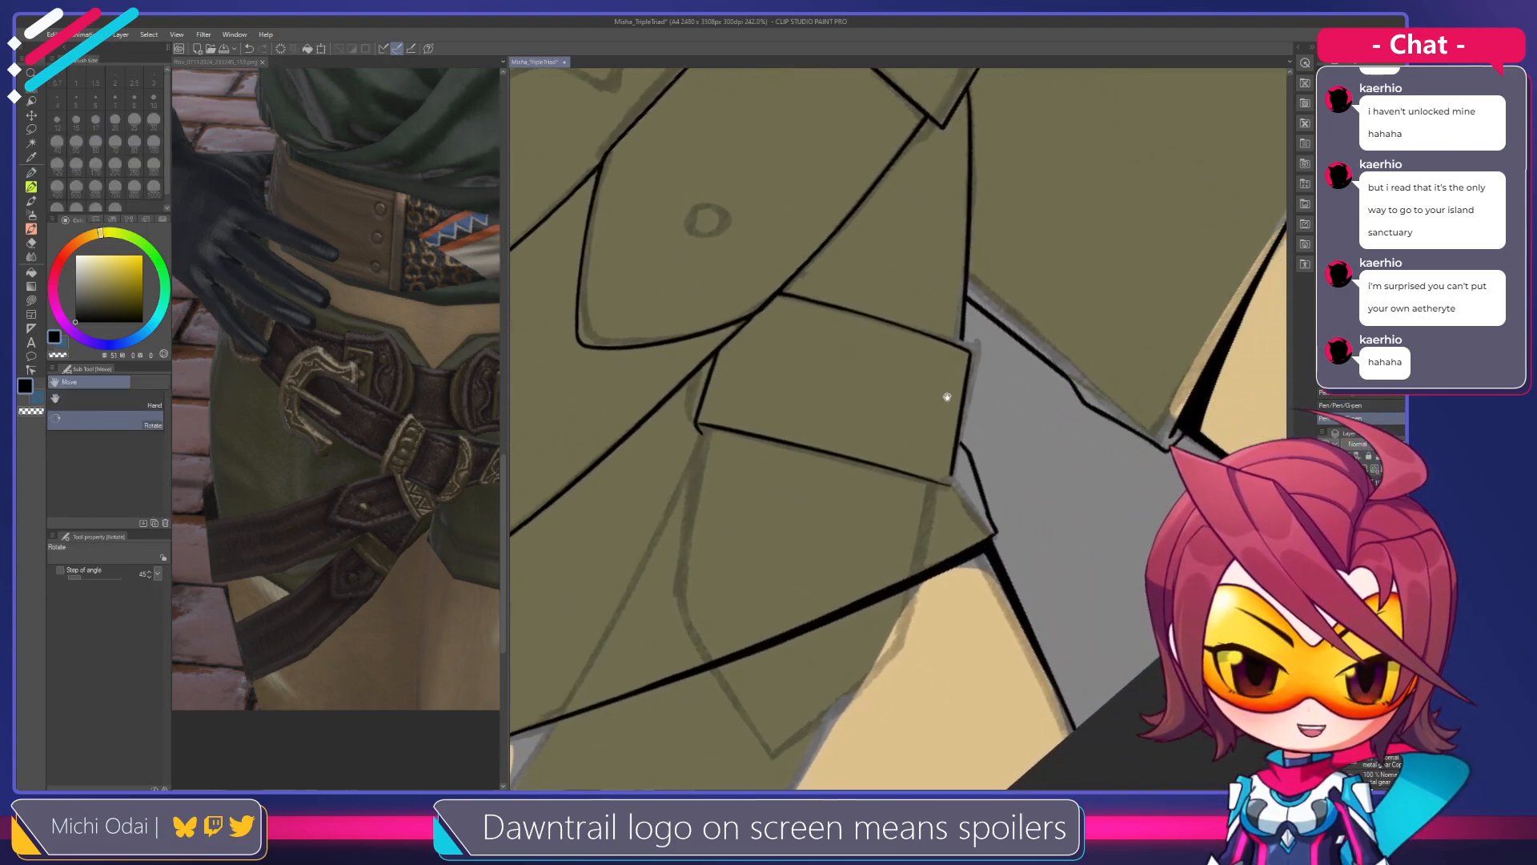
mouse_move(963, 347)
mouse_down()
mouse_move(959, 316)
mouse_move(964, 349)
mouse_up()
key(ctrl+z)
key(ctrl+z)
key(ctrl+z)
key(ctrl+z)
scroll(961, 345, down, 3)
key(ctrl+z)
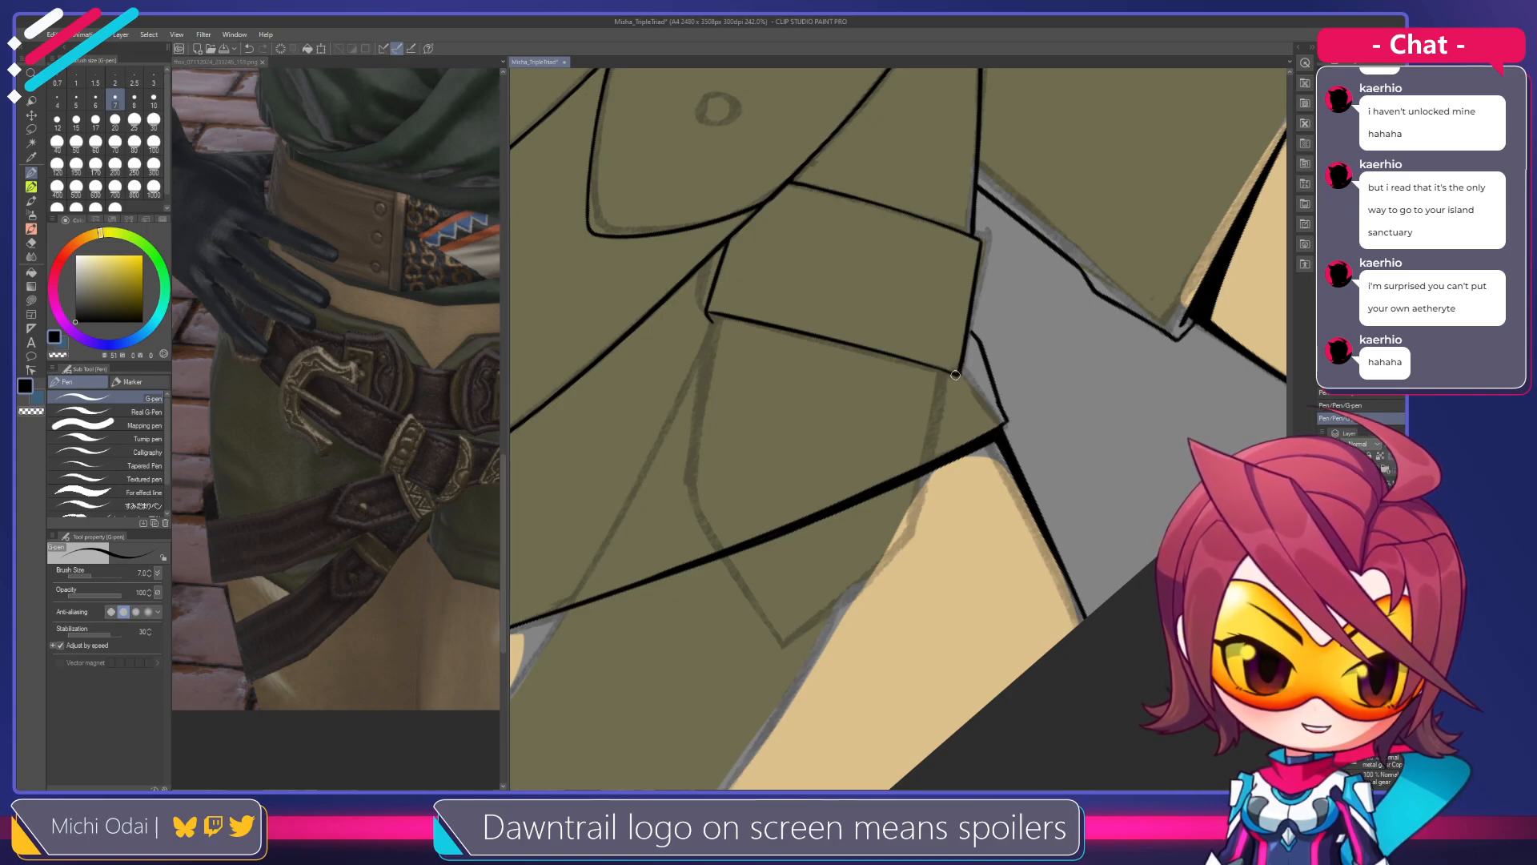
drag(943, 348, 986, 381)
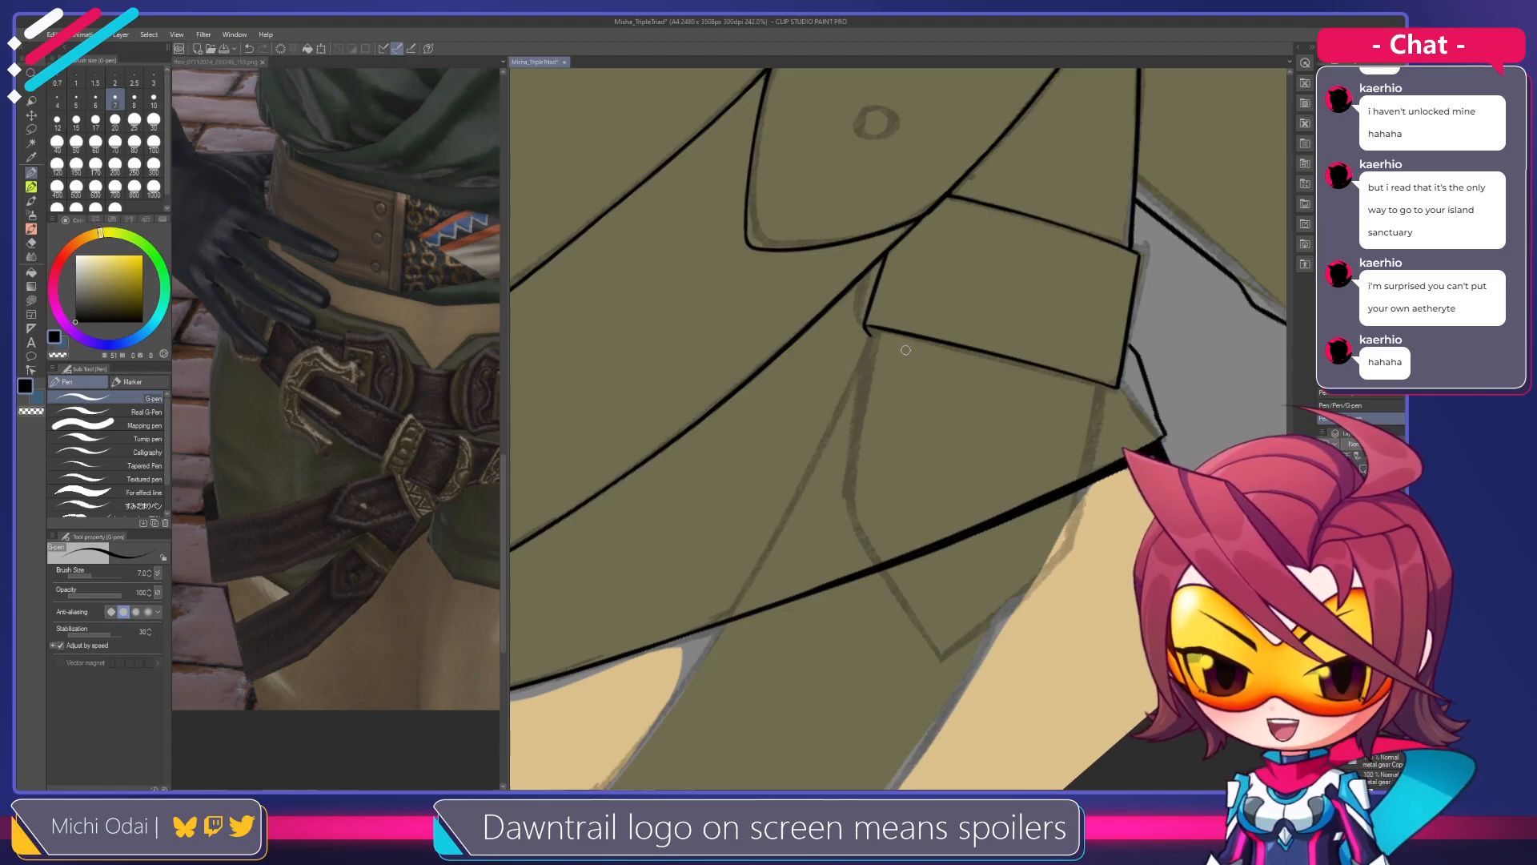
key(shift+space)
drag(903, 351, 942, 278)
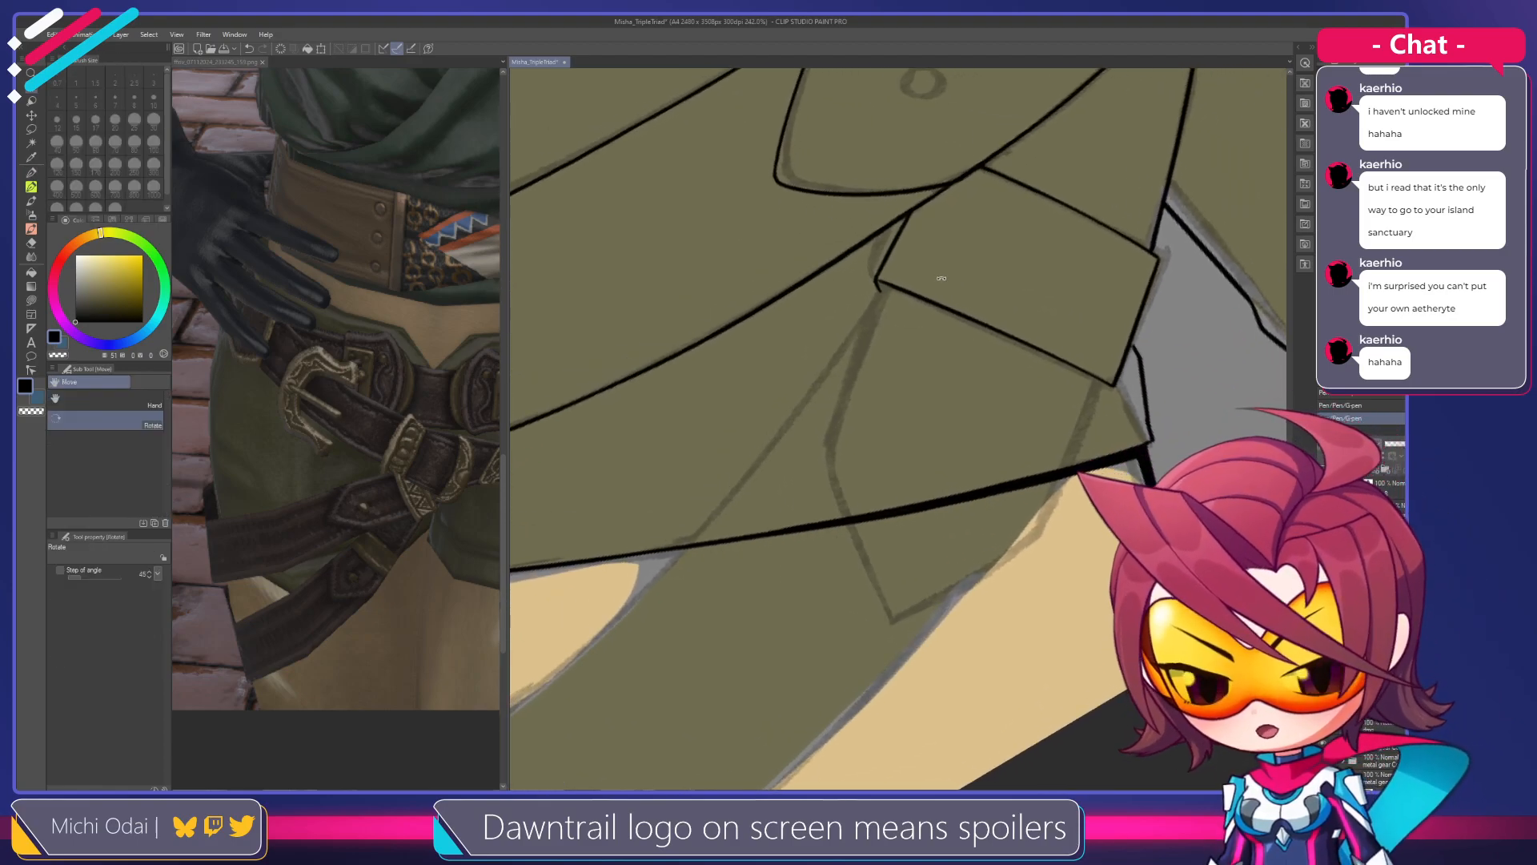
key(ctrl+s)
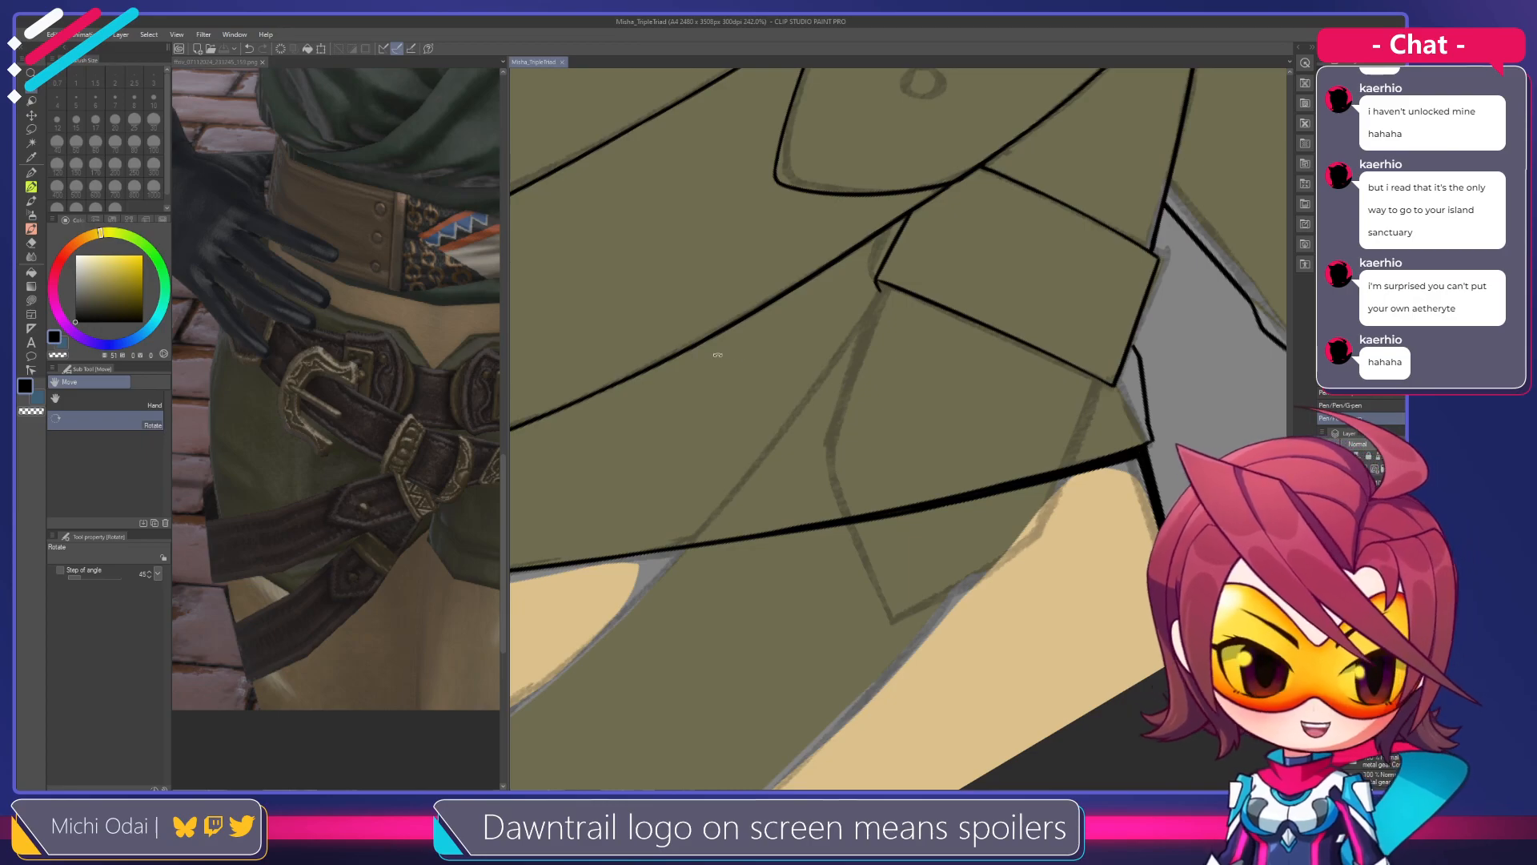
Review the inked belts and straps on the shorts in relation to the rest of the figure
scroll(841, 361, down, 4)
drag(1040, 268, 1075, 362)
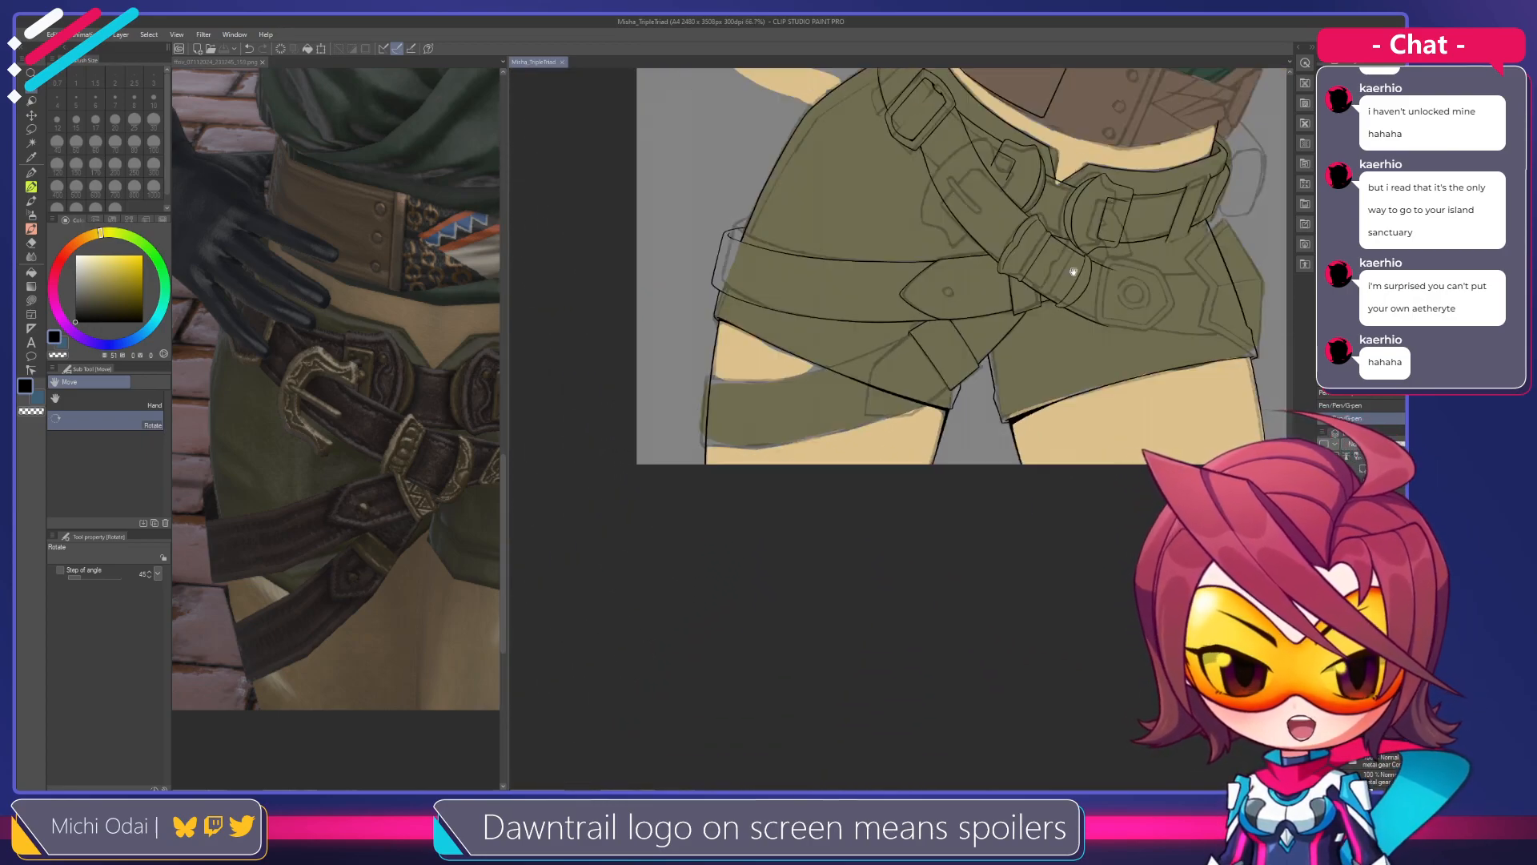
drag(1073, 271, 895, 498)
scroll(895, 498, down, 5)
drag(943, 415, 931, 474)
scroll(892, 238, up, 1)
drag(891, 243, 929, 236)
scroll(858, 519, up, 3)
drag(958, 548, 919, 539)
scroll(920, 539, down, 1)
Examine the reference character's full outfit, face and collar, and compare them with the drawn figure's head and torso
click(439, 343)
scroll(439, 343, down, 2)
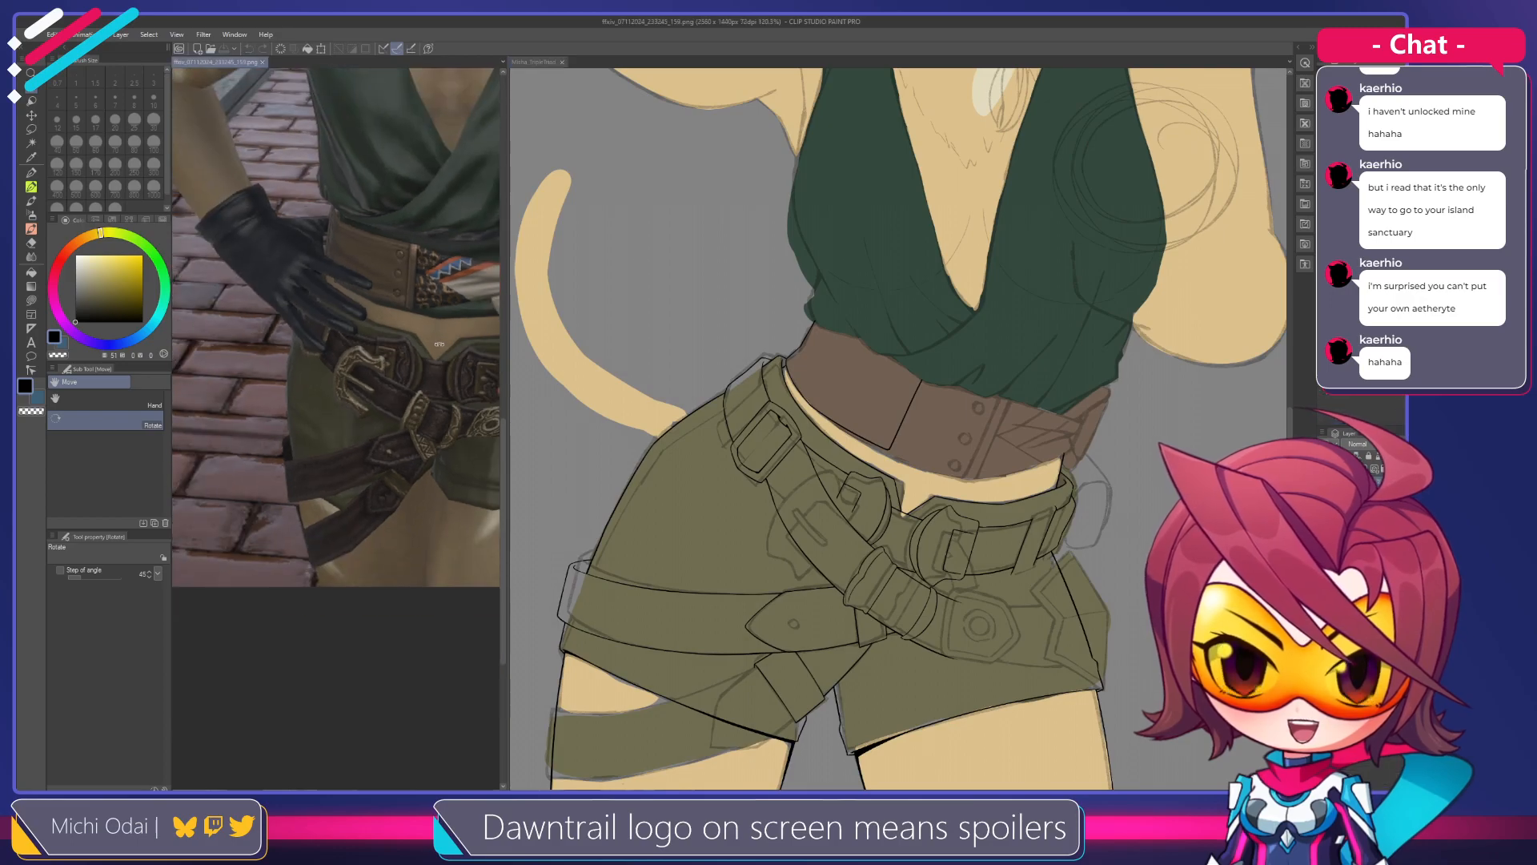
scroll(439, 343, down, 3)
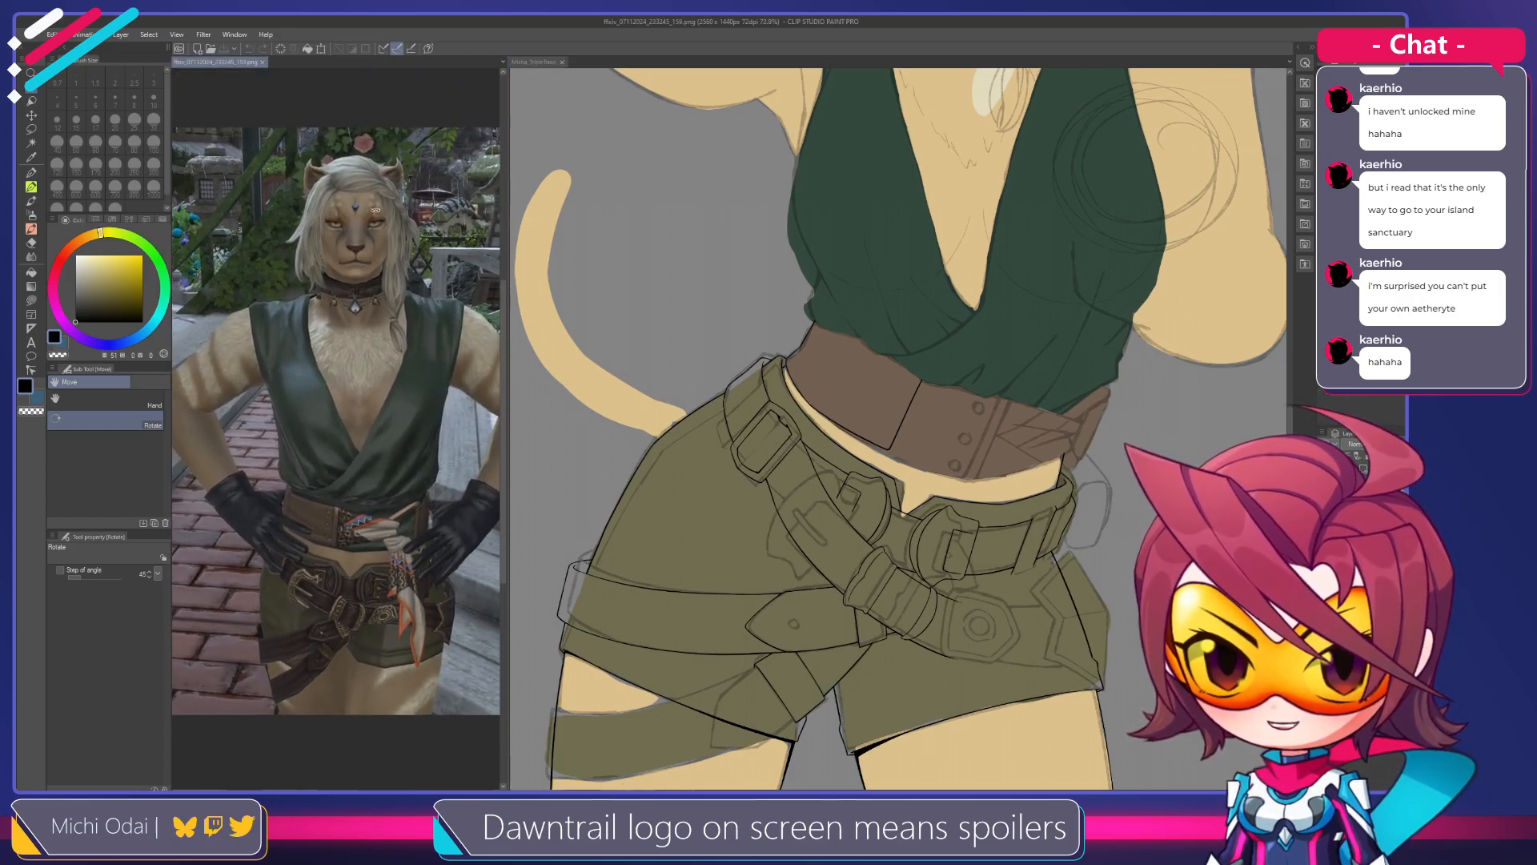
scroll(375, 210, up, 5)
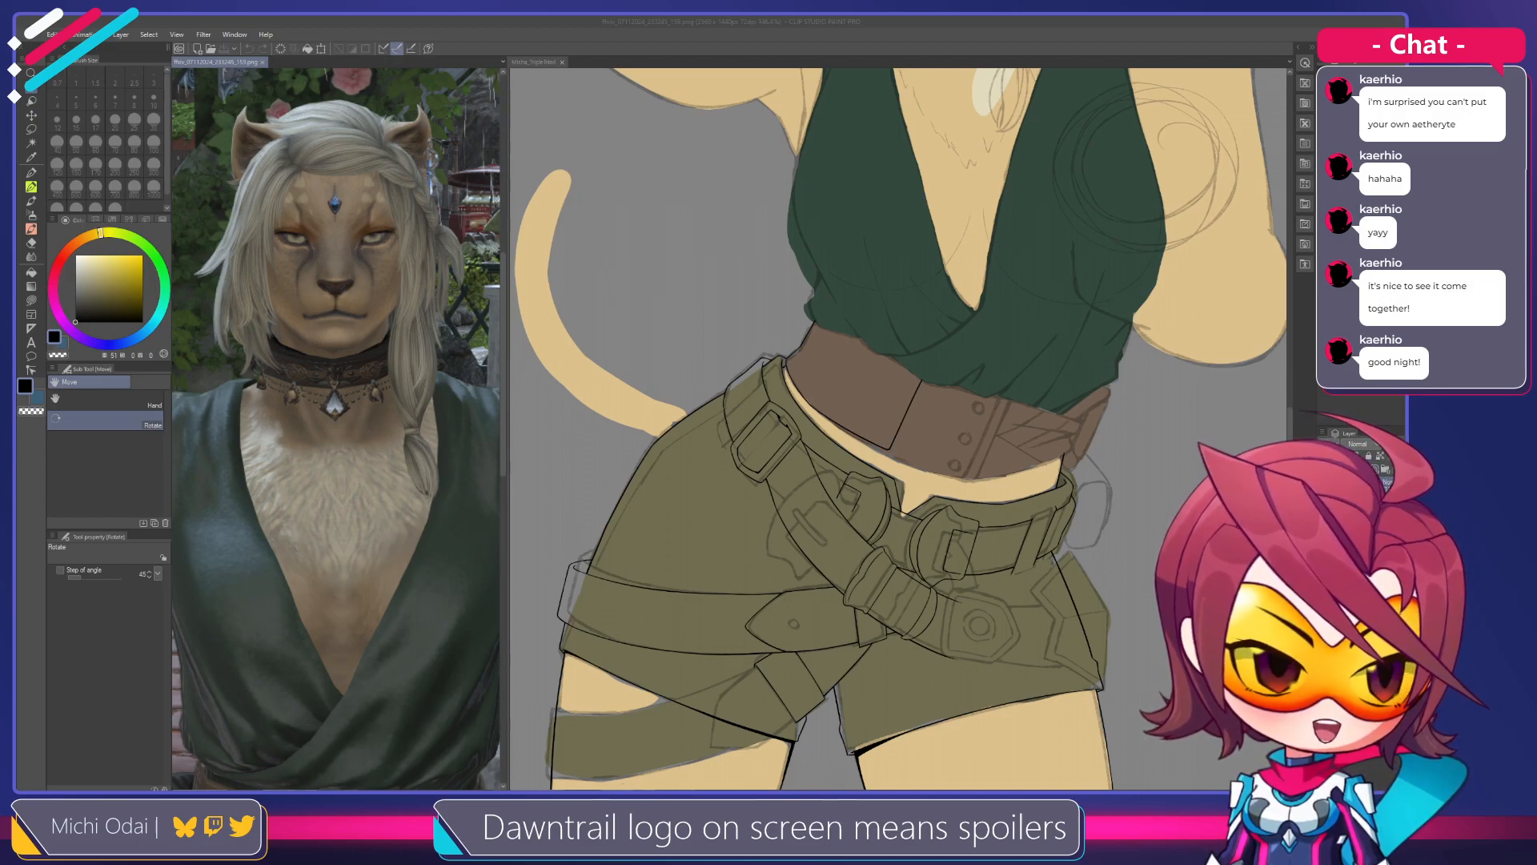
click(1075, 295)
scroll(1075, 295, down, 3)
drag(1090, 269, 1007, 464)
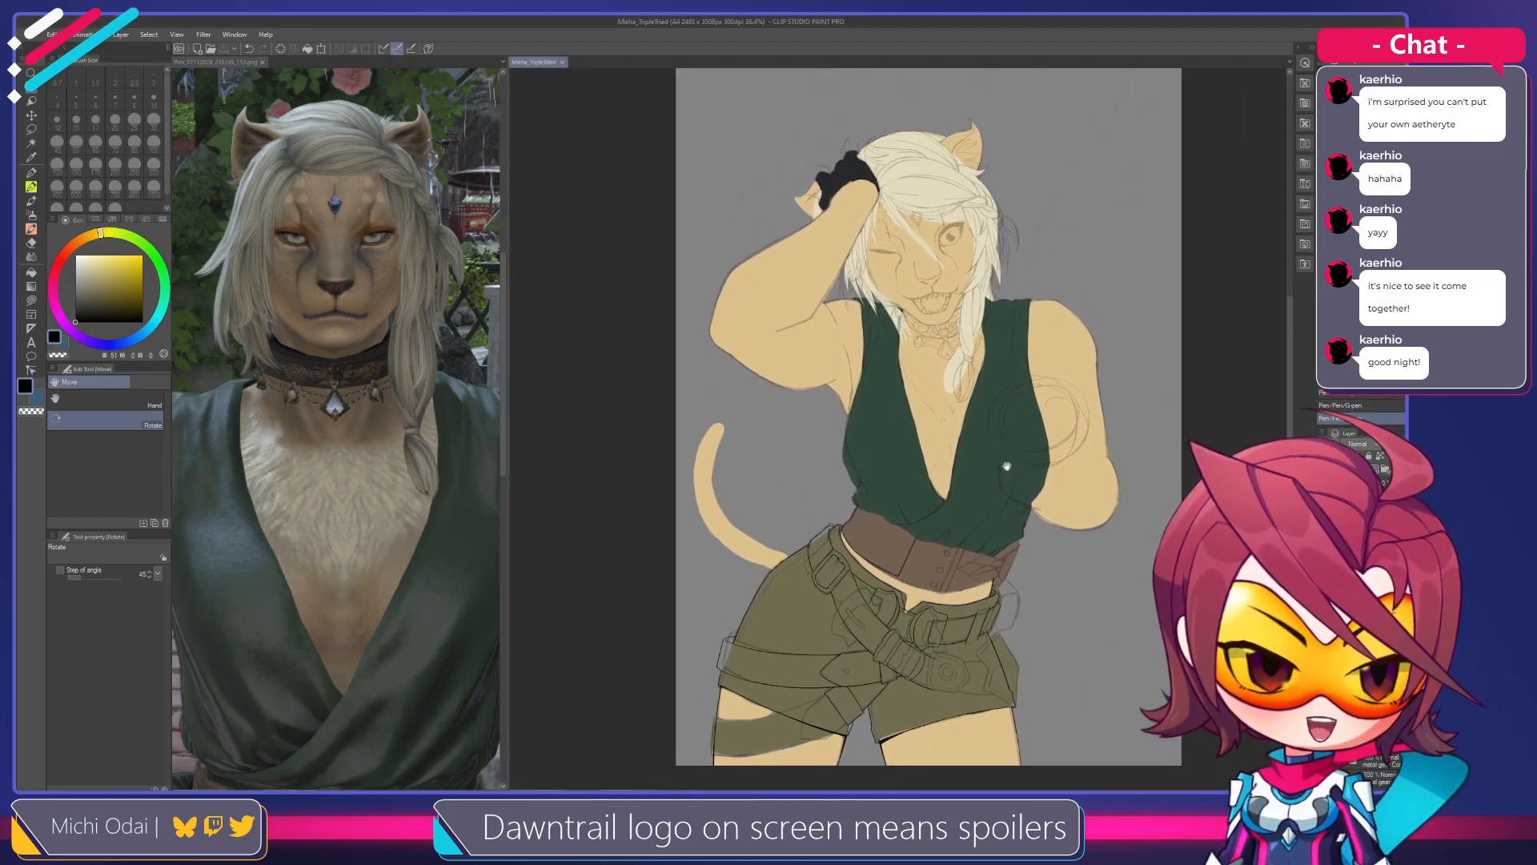
scroll(990, 264, up, 1)
scroll(989, 264, up, 1)
scroll(1017, 255, up, 1)
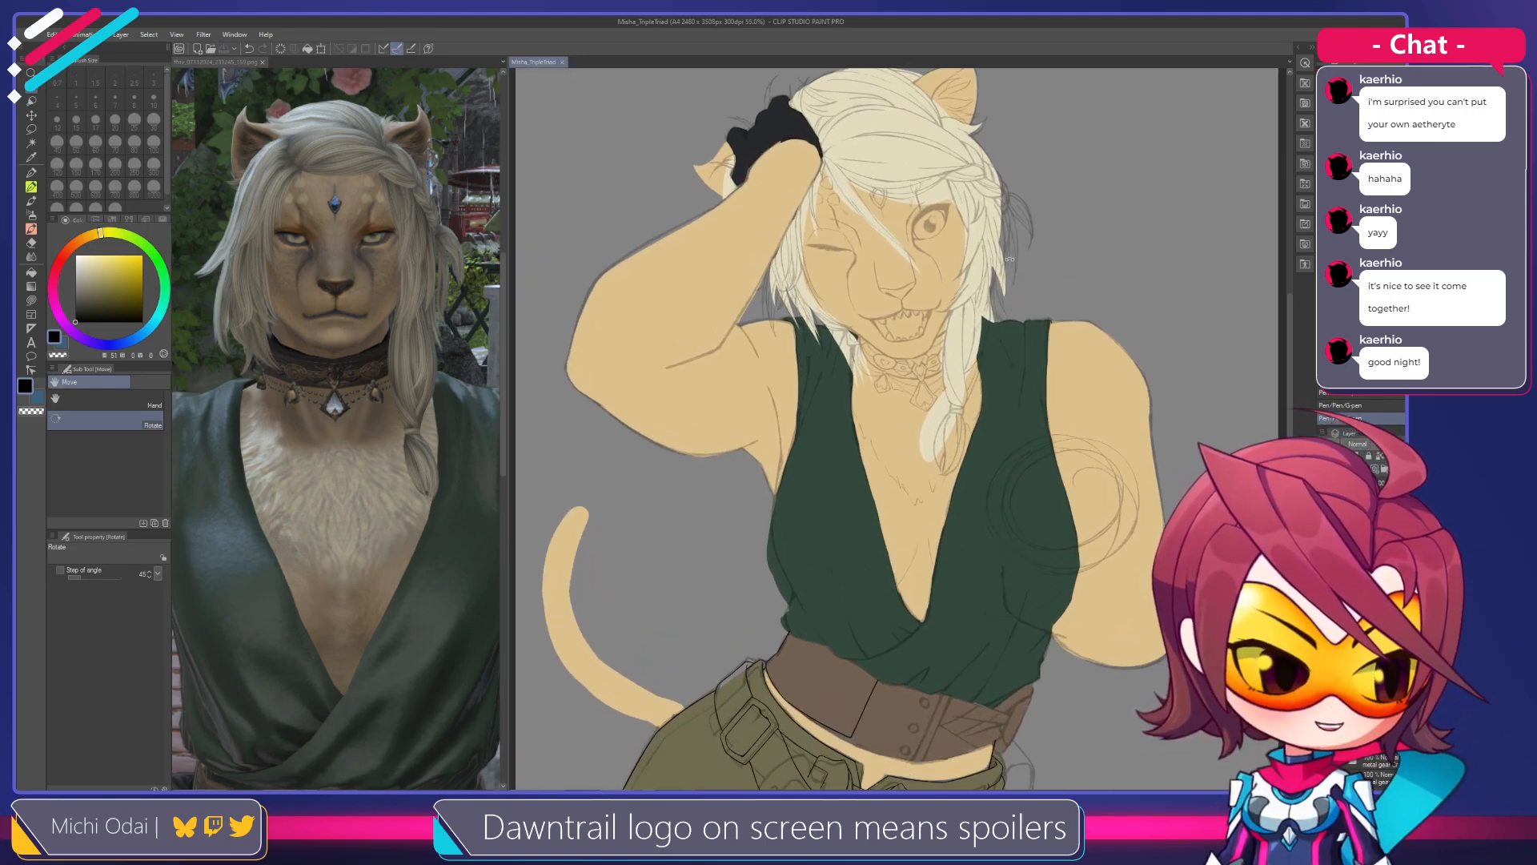